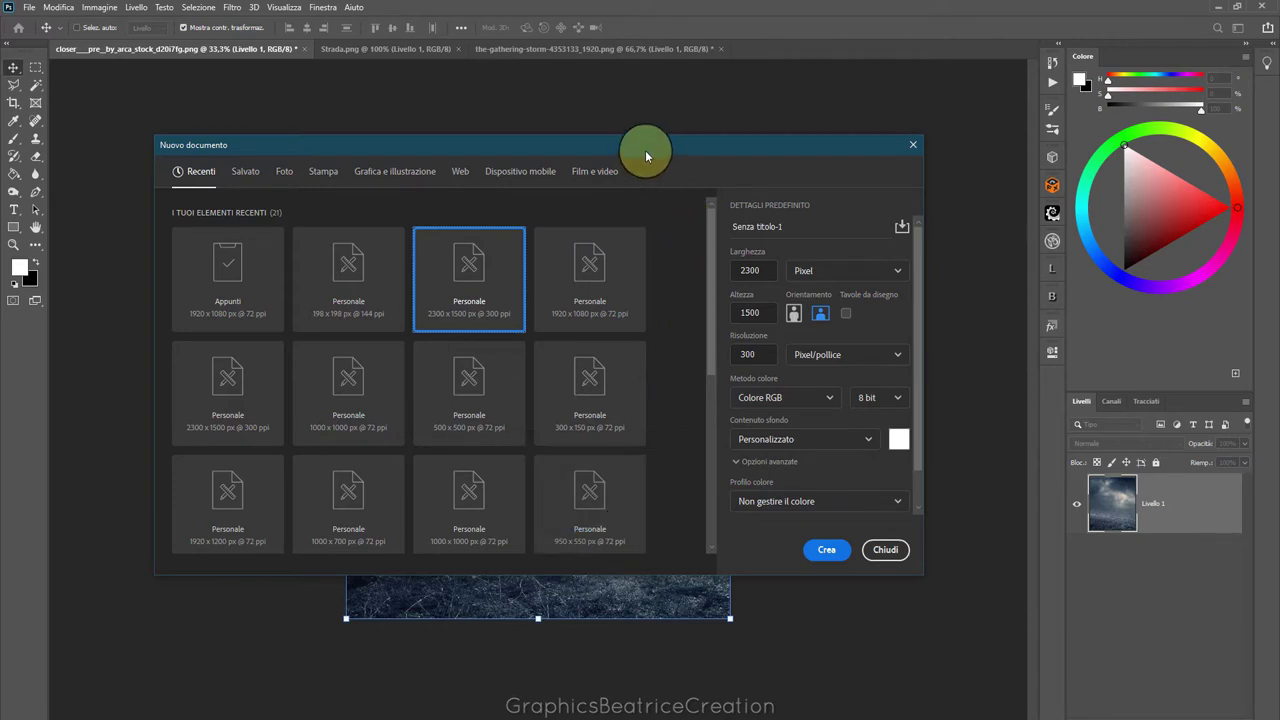
# Set the new document to 2300 × 1500 px at 300 ppi
pyautogui.moveTo(648, 146); pyautogui.dragTo(589, 99)
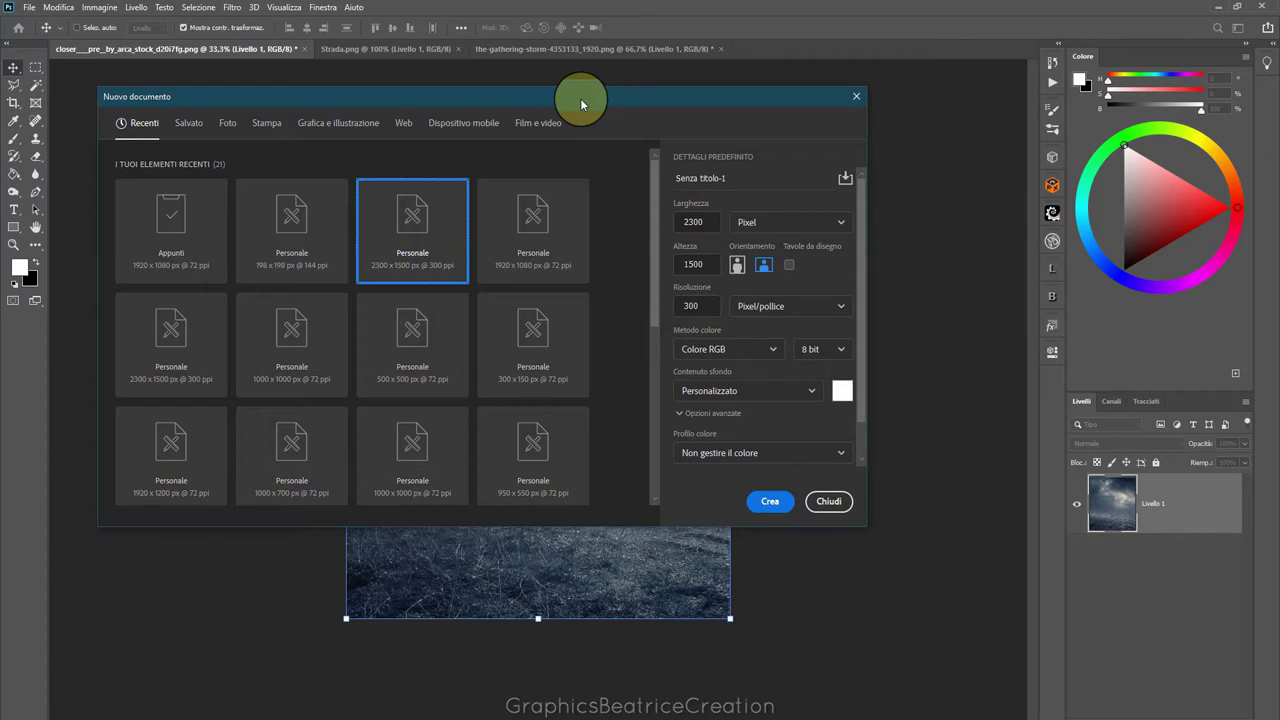
pyautogui.moveTo(580, 97); pyautogui.dragTo(572, 96)
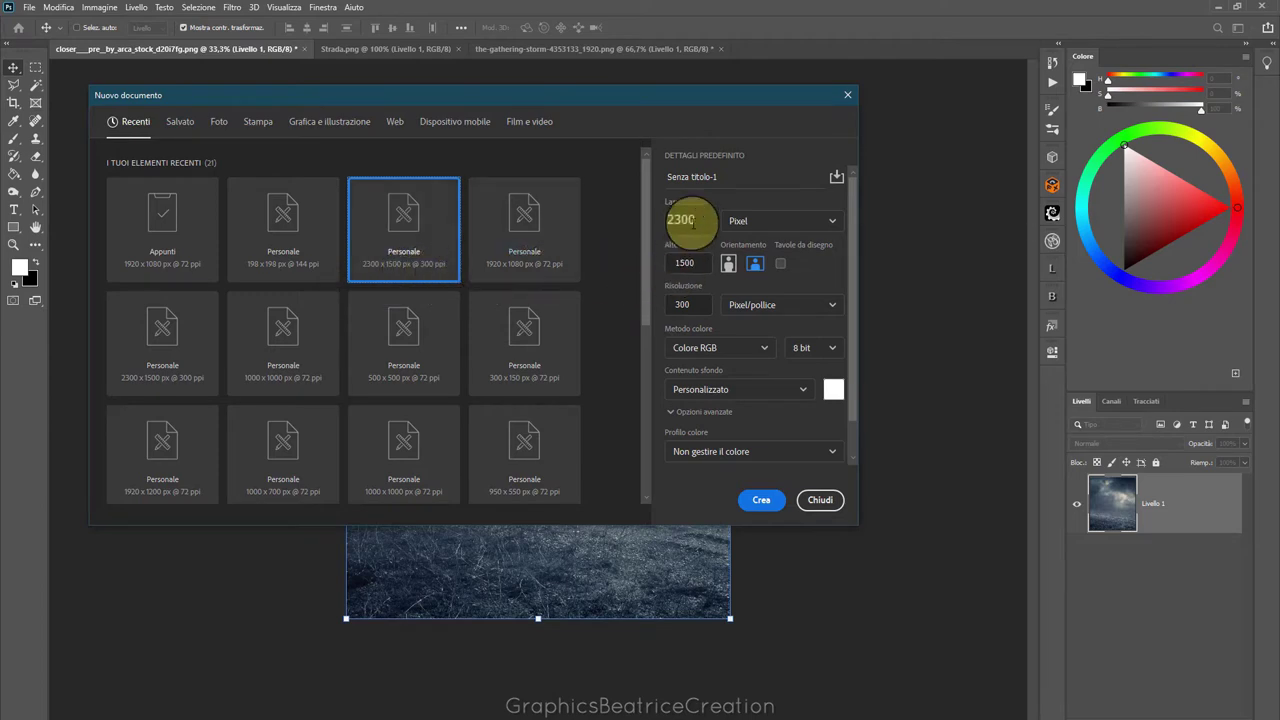
pyautogui.doubleClick(682, 220)
pyautogui.doubleClick(682, 262)
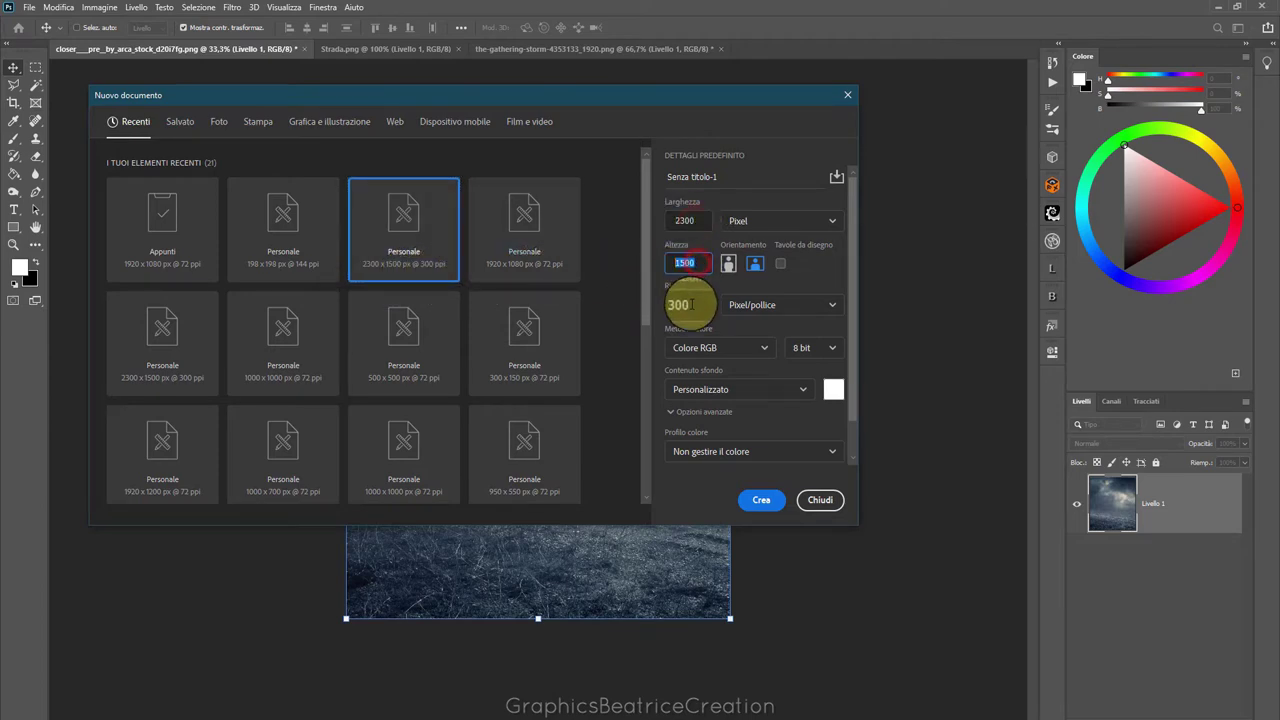
pyautogui.doubleClick(680, 304)
# Make the background a custom #395f83 blue and create the document
pyautogui.click(833, 389)
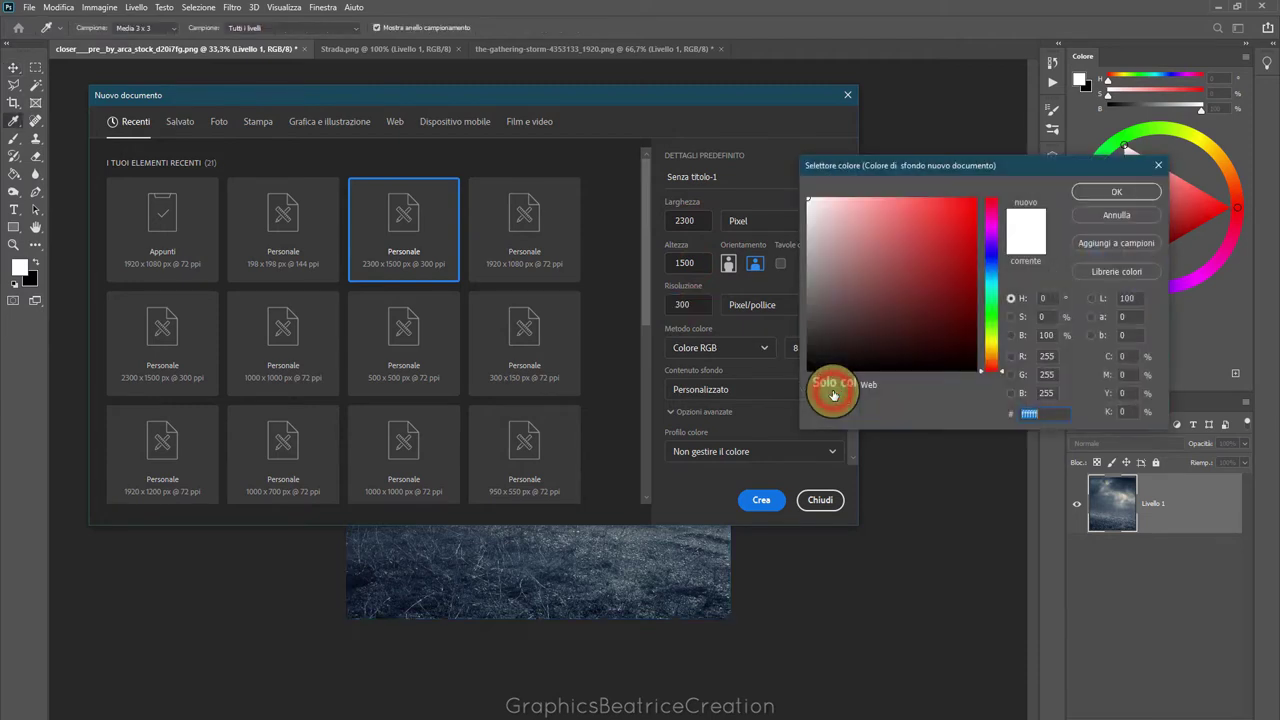
pyautogui.click(992, 279)
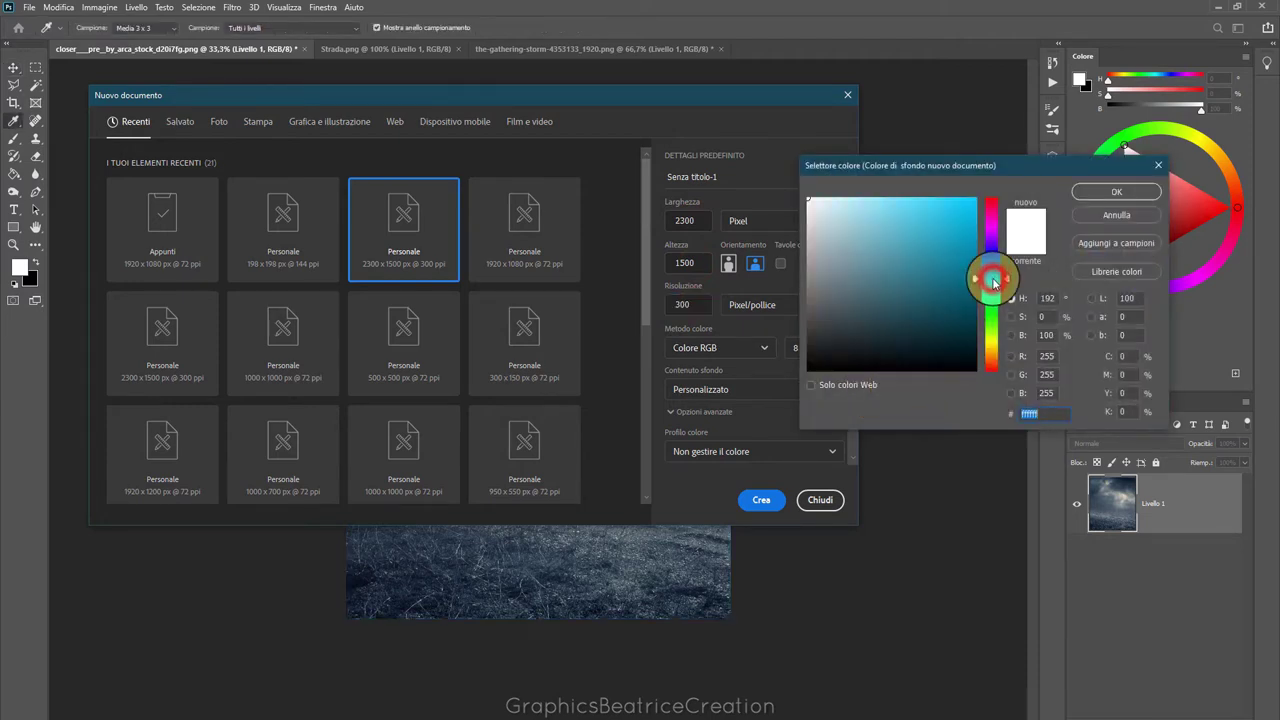
pyautogui.moveTo(992, 276); pyautogui.dragTo(991, 267)
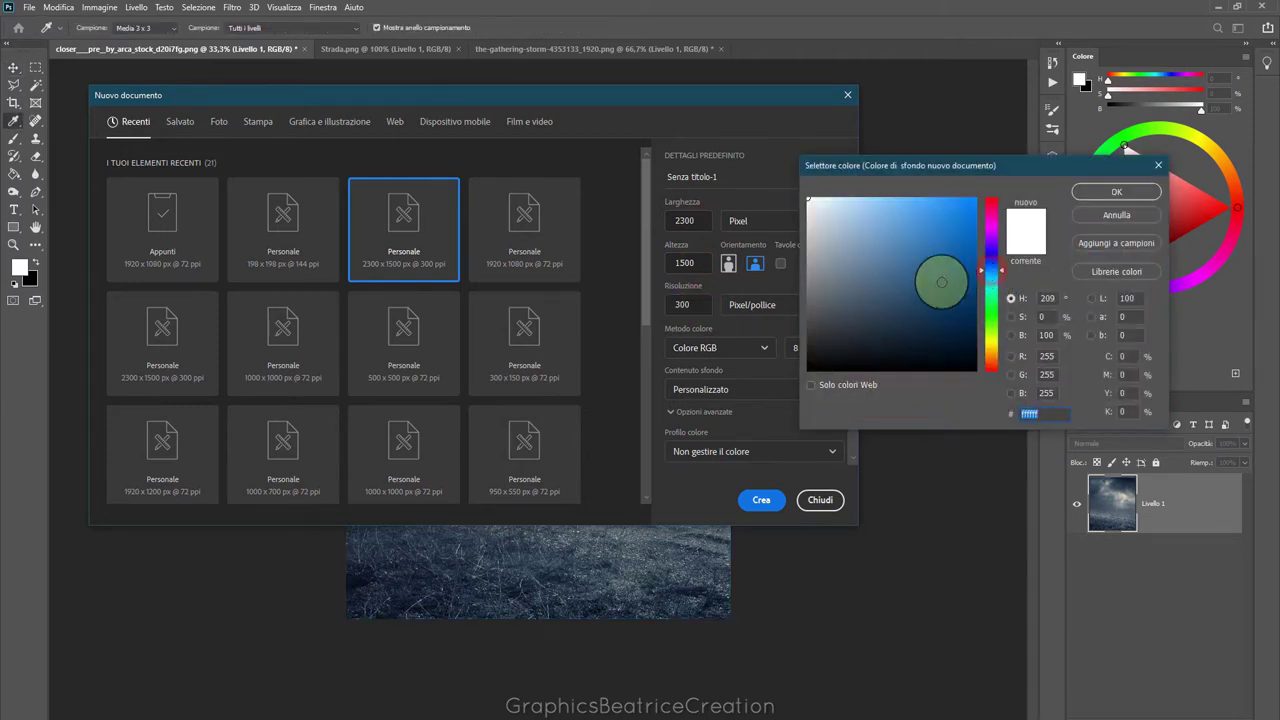
pyautogui.click(903, 282)
pyautogui.click(1052, 418)
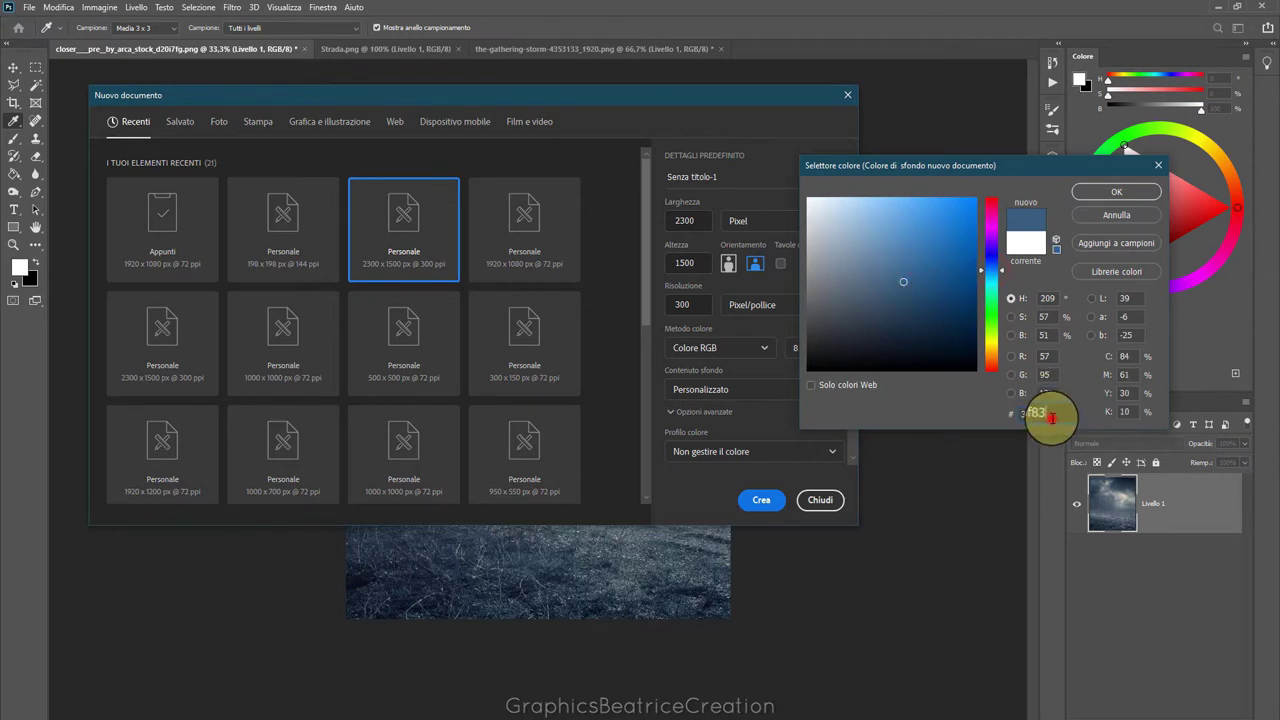
pyautogui.moveTo(1052, 418); pyautogui.dragTo(1006, 418)
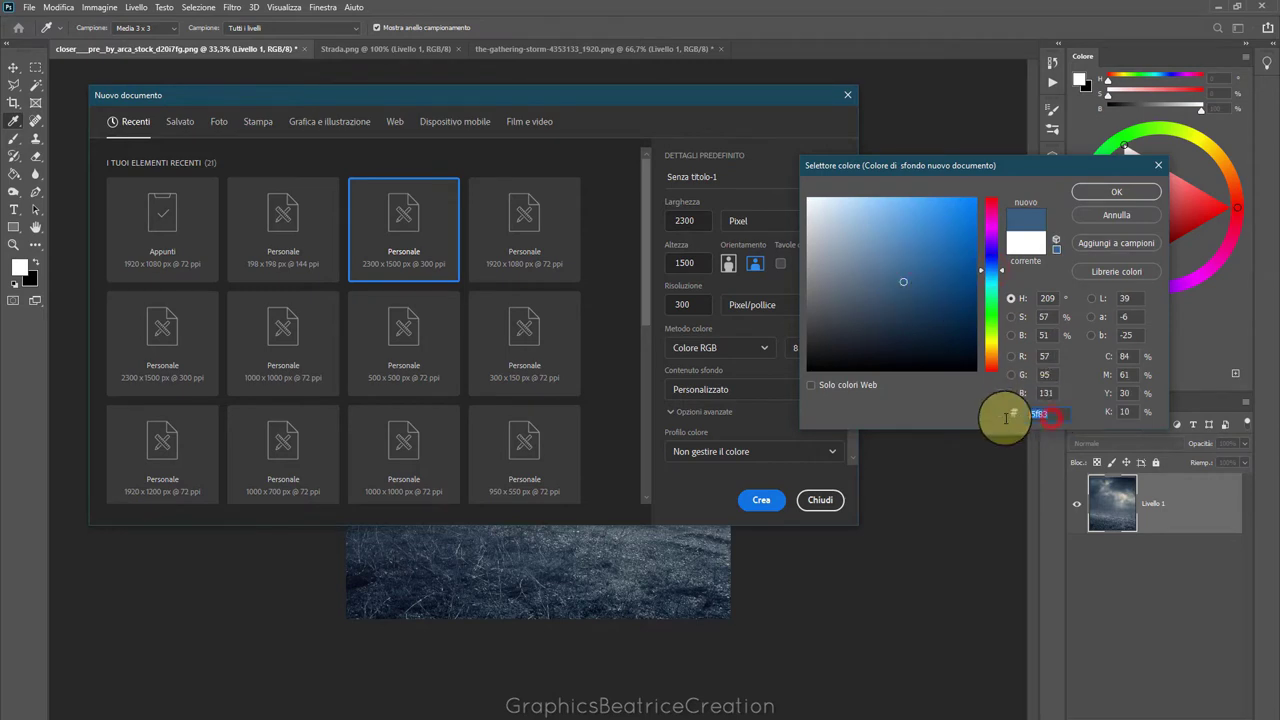
pyautogui.click(1112, 191)
pyautogui.click(767, 511)
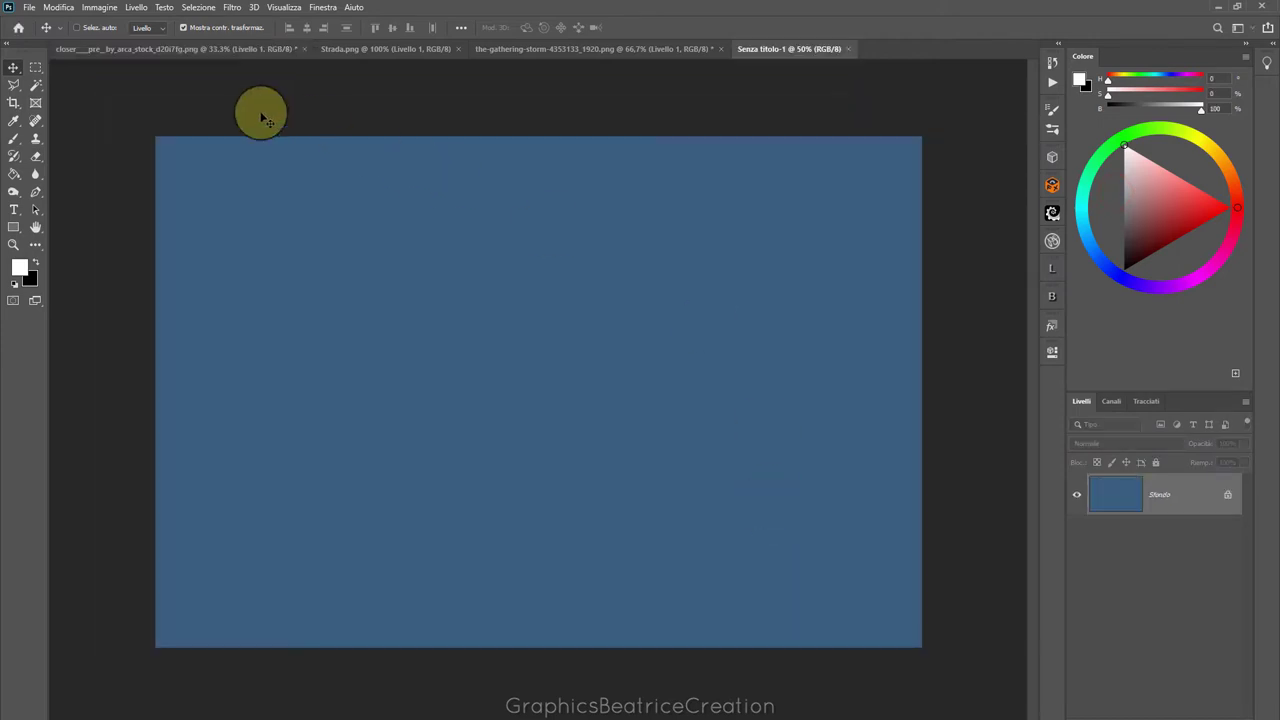
# Drag the stormy field photo from its tab into the blue document
pyautogui.click(162, 50)
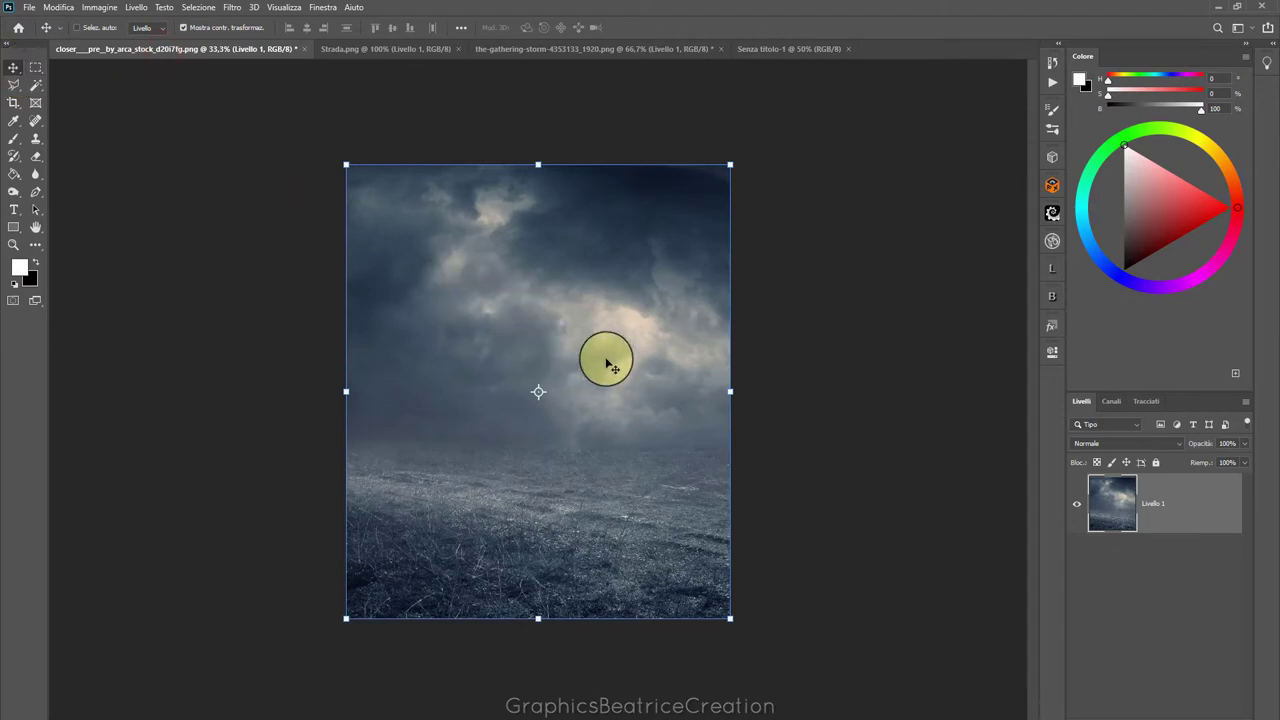
pyautogui.moveTo(503, 343); pyautogui.dragTo(791, 57)
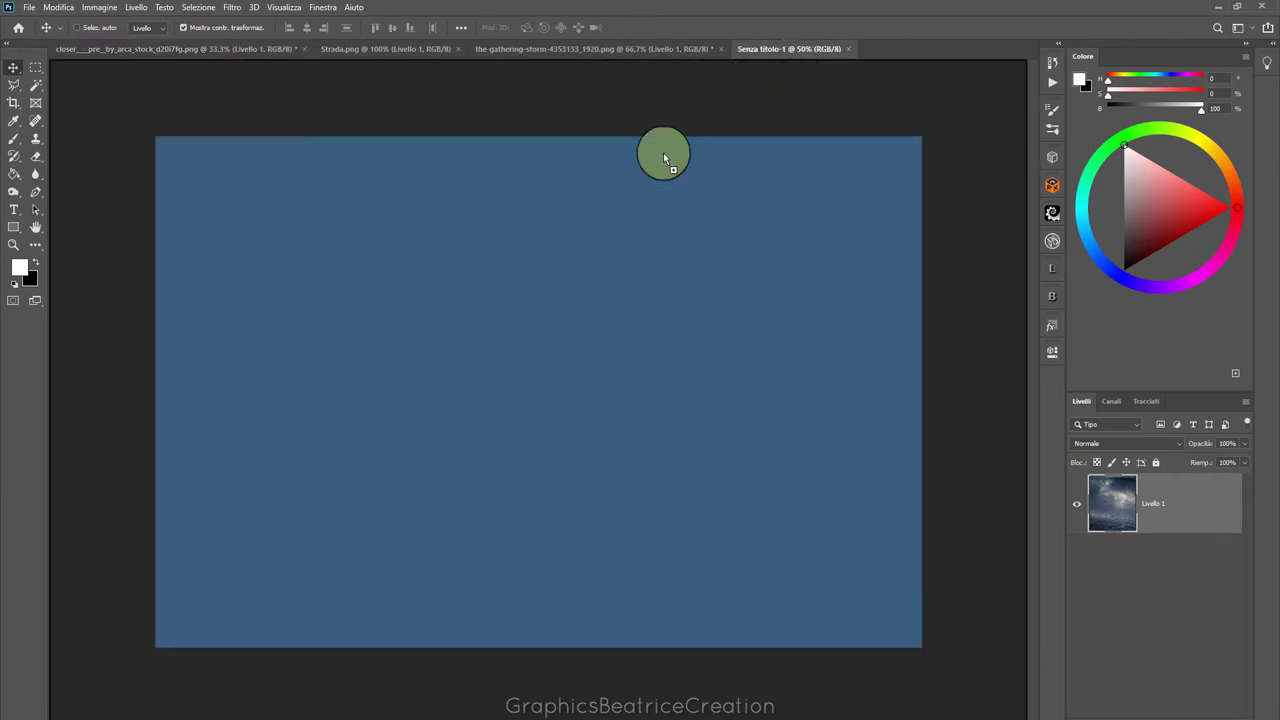
pyautogui.moveTo(791, 57); pyautogui.dragTo(482, 347)
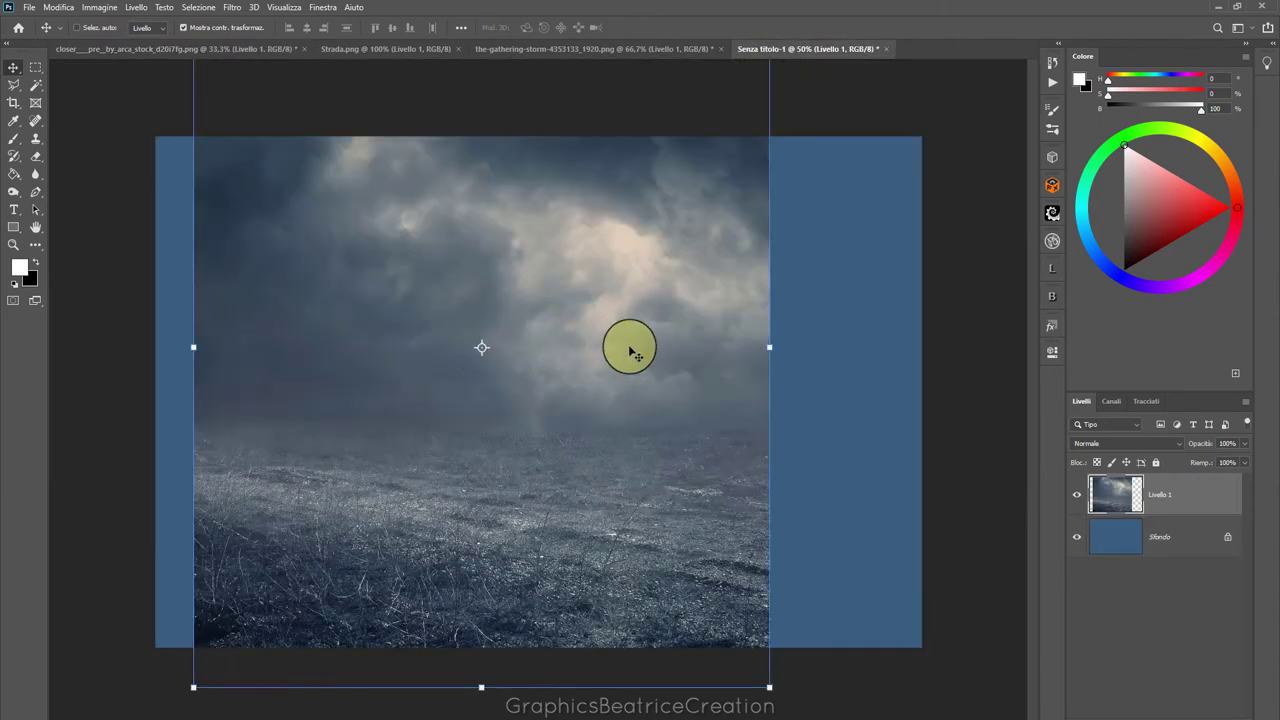
# Stretch the field photo across the canvas, commit it, and add a white layer mask
pyautogui.moveTo(769, 347); pyautogui.dragTo(800, 347)
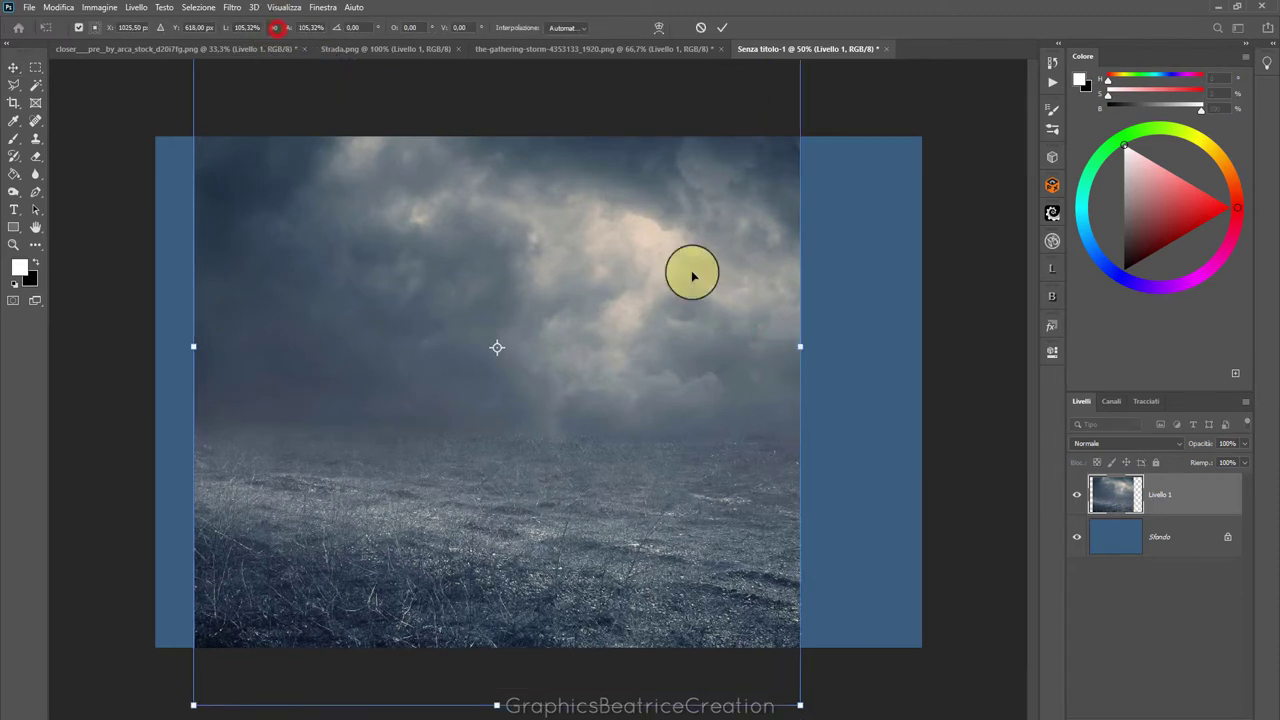
pyautogui.moveTo(799, 347); pyautogui.dragTo(915, 350)
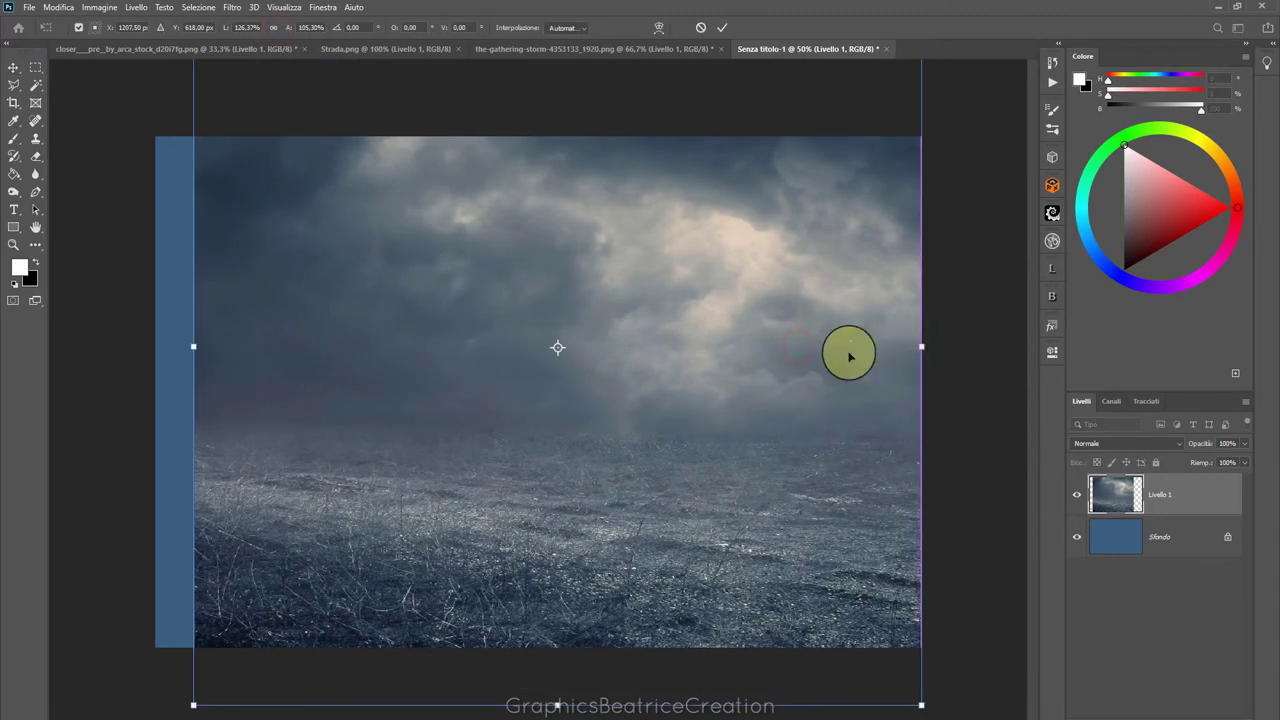
pyautogui.moveTo(193, 347); pyautogui.dragTo(155, 347)
pyautogui.moveTo(451, 292); pyautogui.dragTo(443, 400)
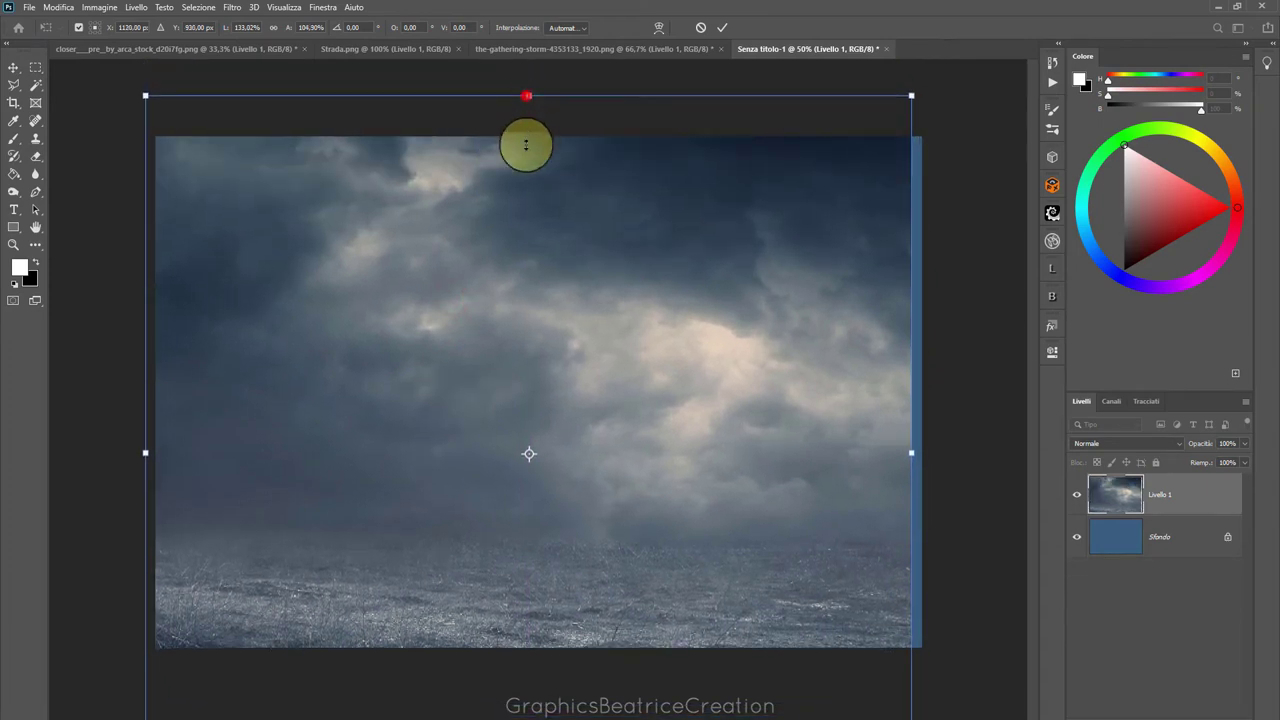
pyautogui.moveTo(530, 93)
pyautogui.mouseDown()
pyautogui.moveTo(527, 226)
pyautogui.moveTo(540, 213)
pyautogui.mouseUp()
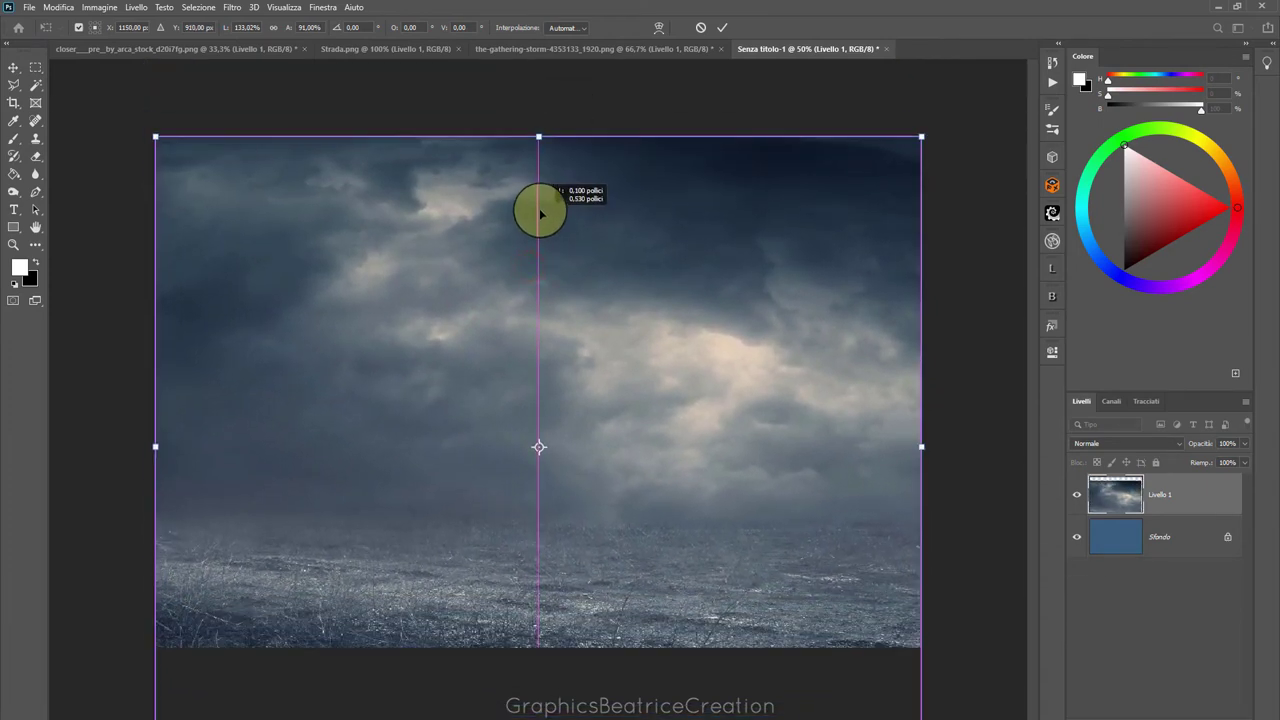
pyautogui.hotkey('ctrl', '0')
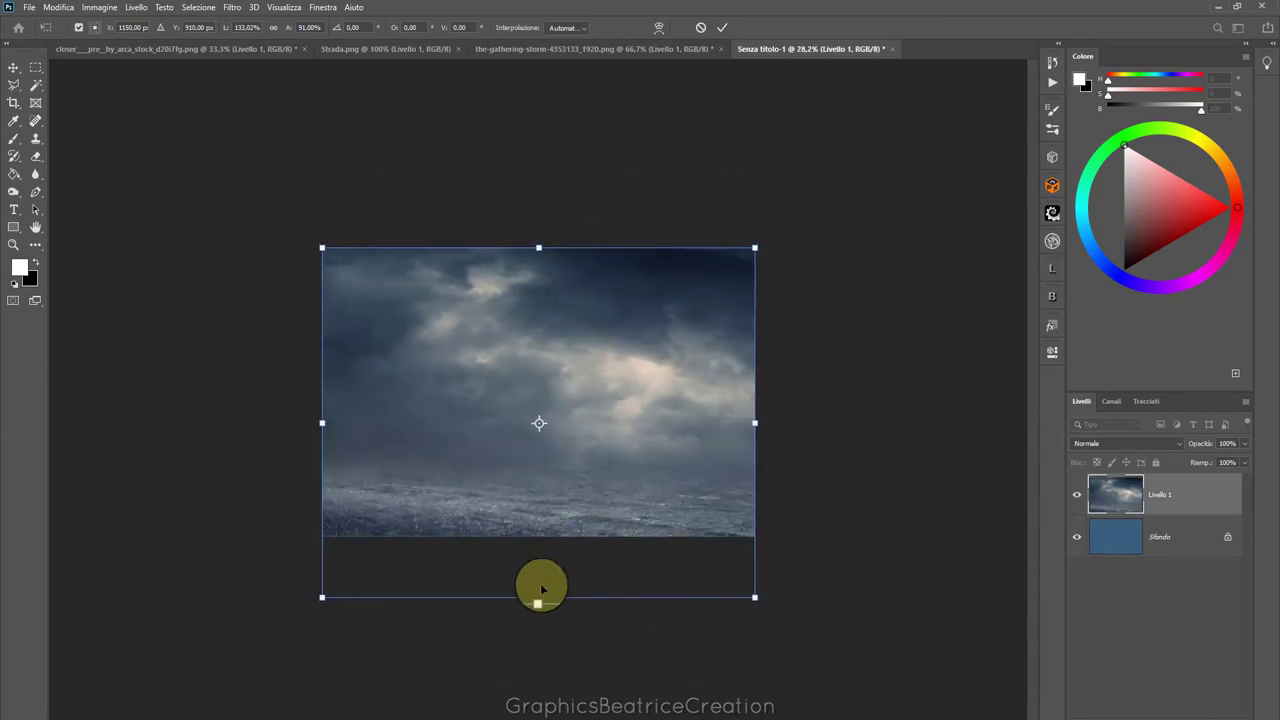
pyautogui.moveTo(538, 597); pyautogui.dragTo(538, 568)
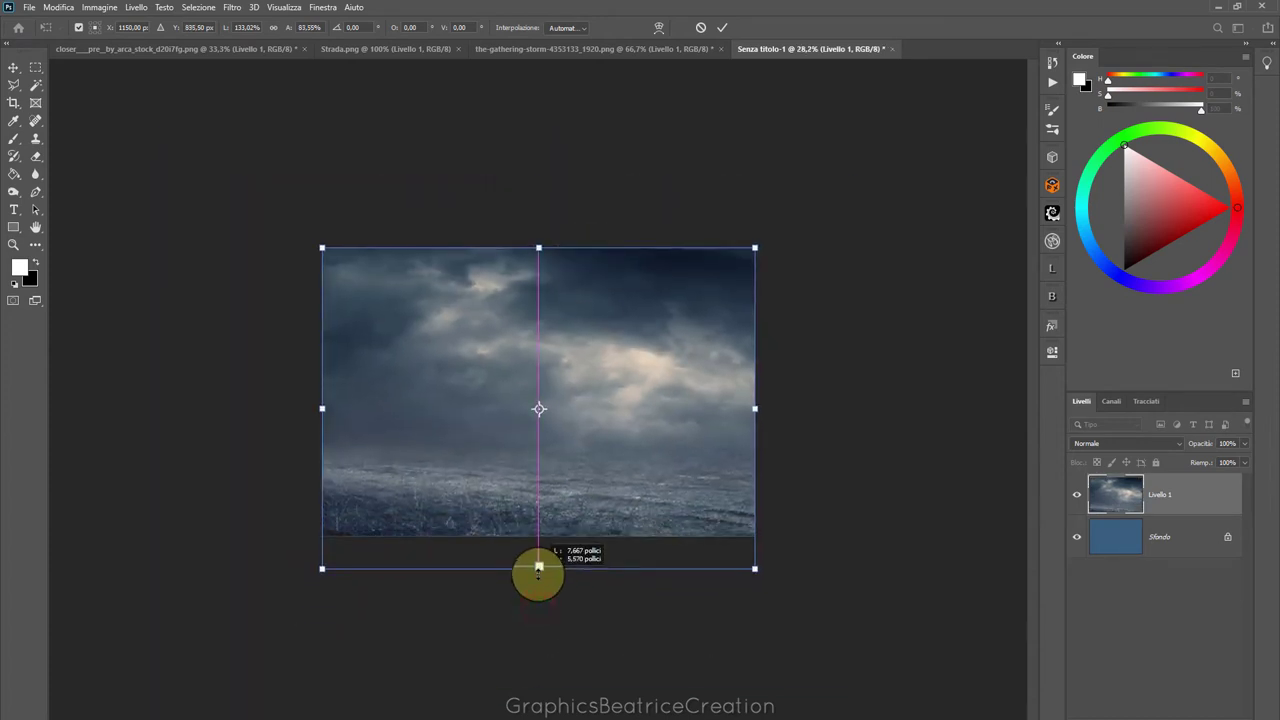
pyautogui.click(722, 27)
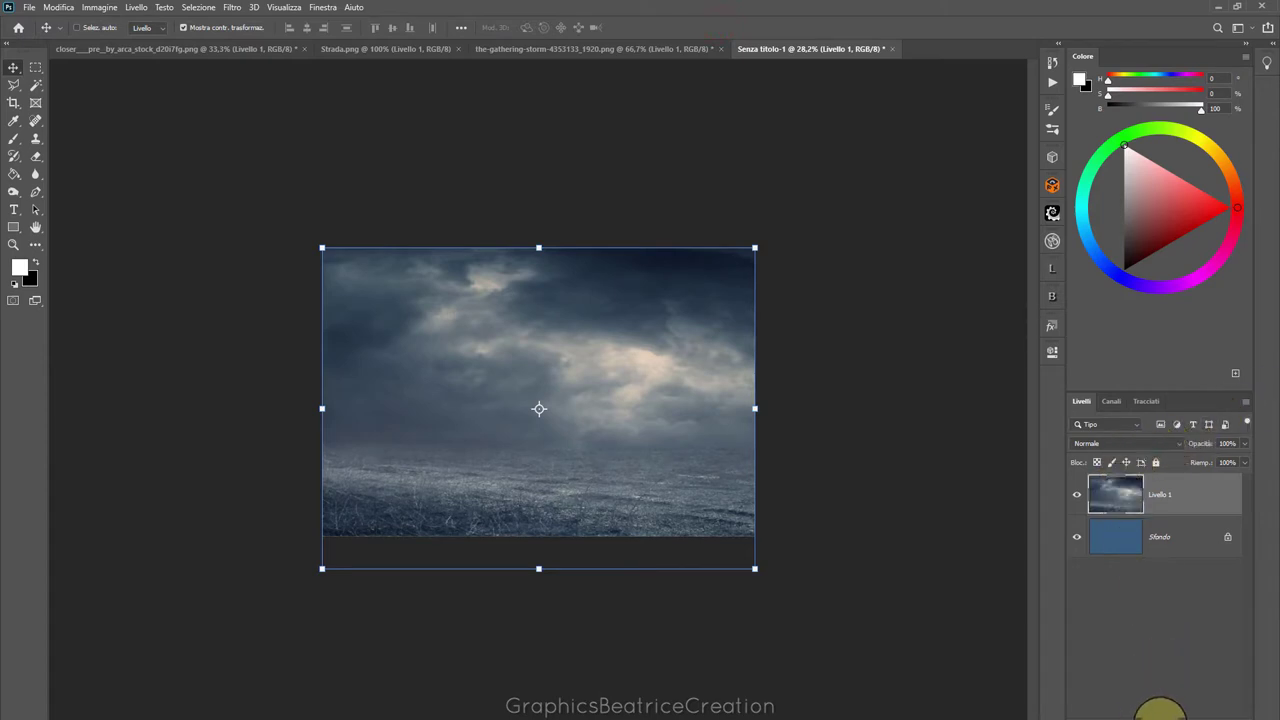
pyautogui.click(1160, 712)
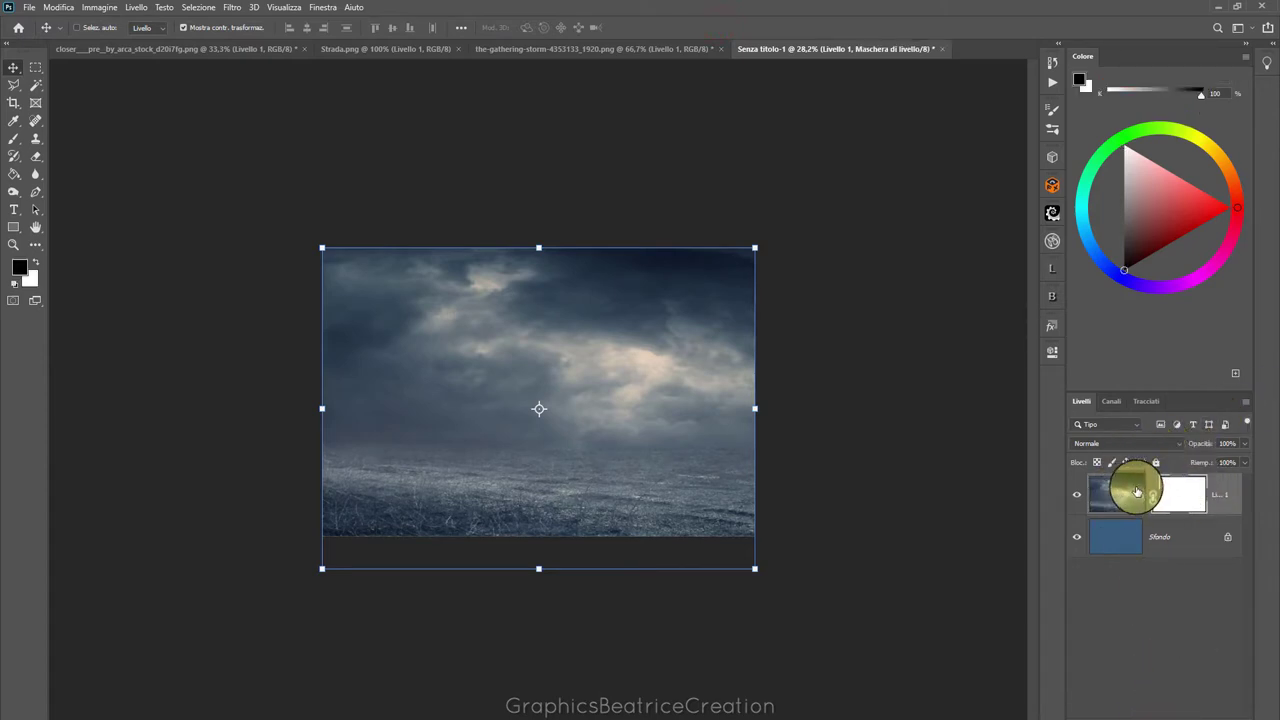
# Select the Gradient tool with the Foreground to Transparent preset
pyautogui.scroll(-1, 756, 450)
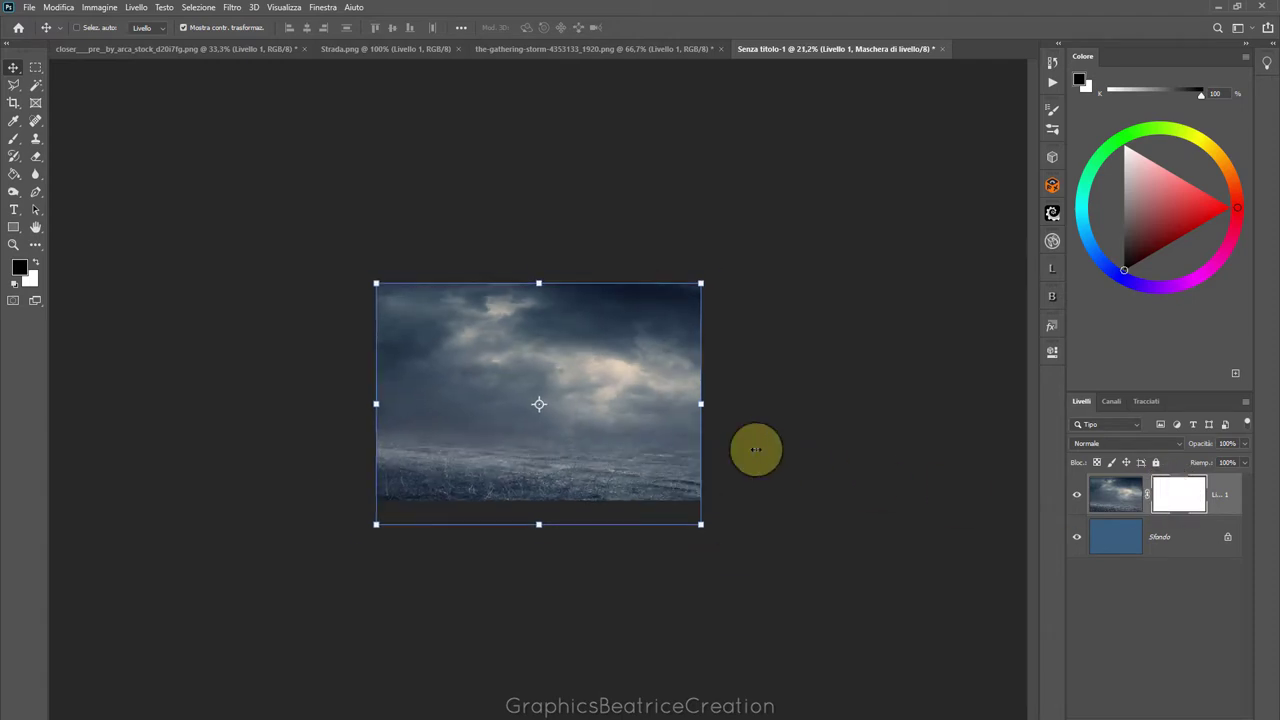
pyautogui.scroll(1, 756, 450)
pyautogui.scroll(1, 756, 450)
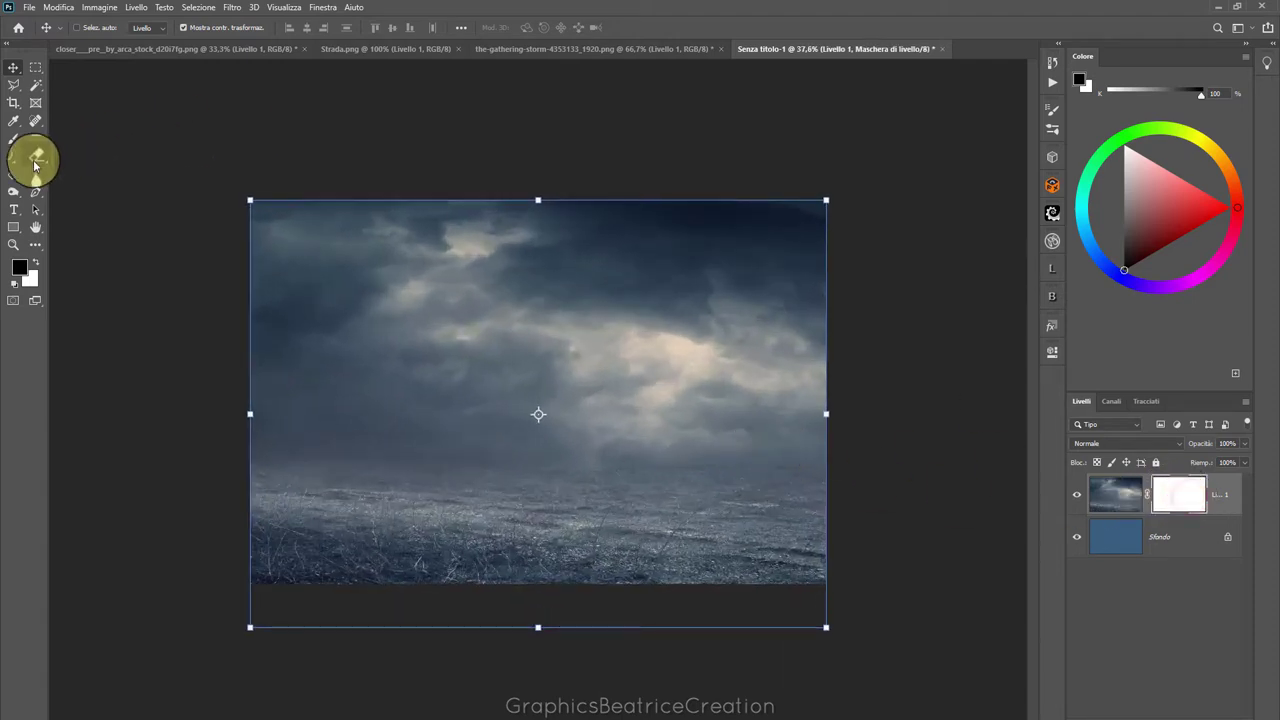
pyautogui.click(21, 178)
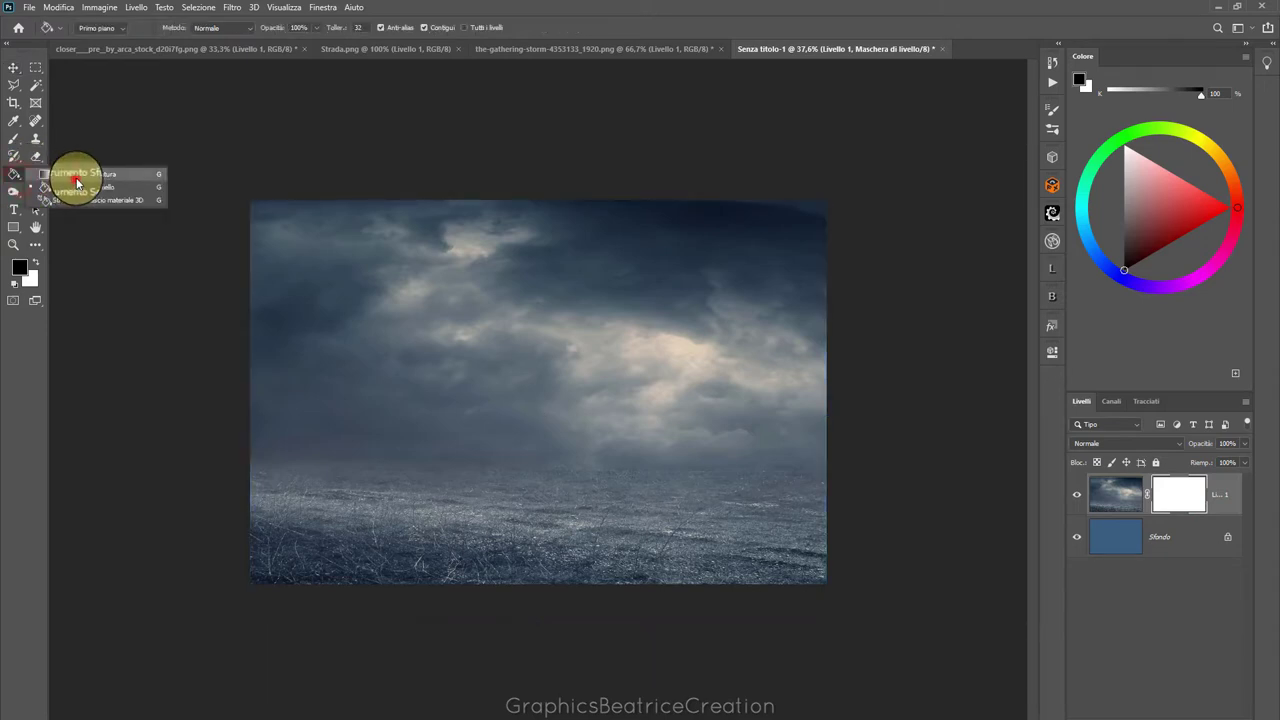
pyautogui.click(76, 180)
pyautogui.click(95, 28)
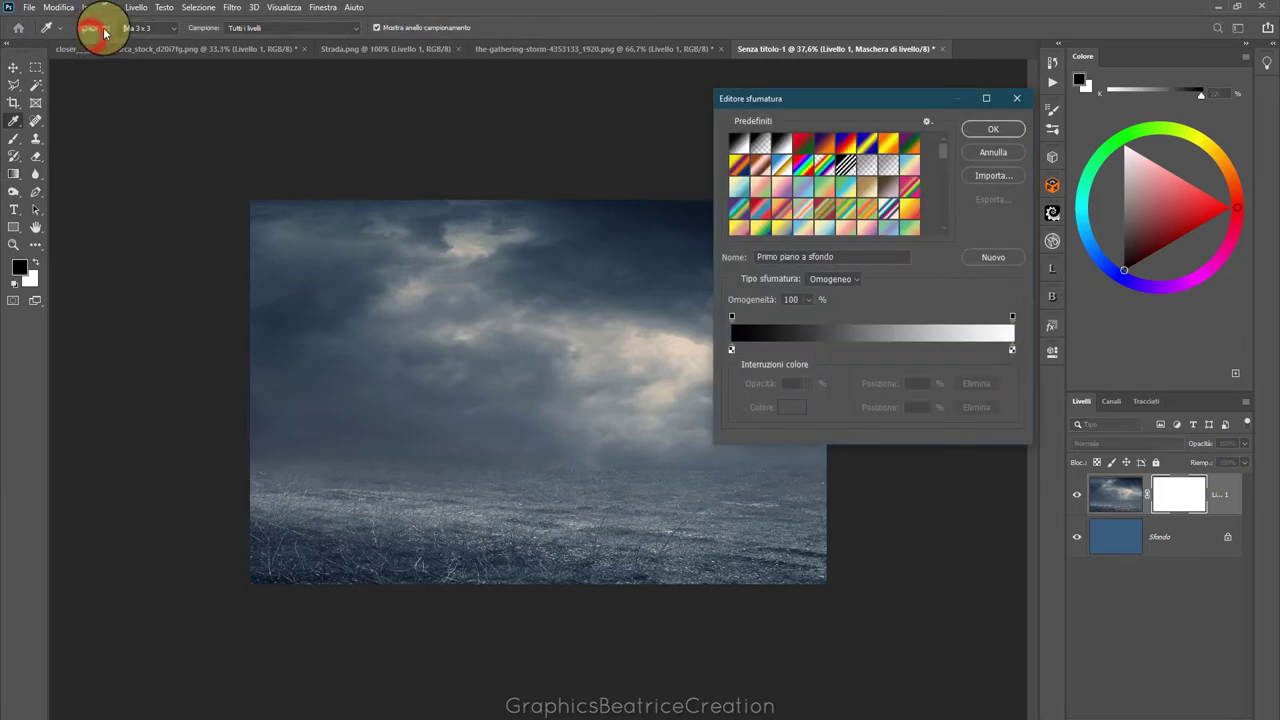
pyautogui.click(759, 149)
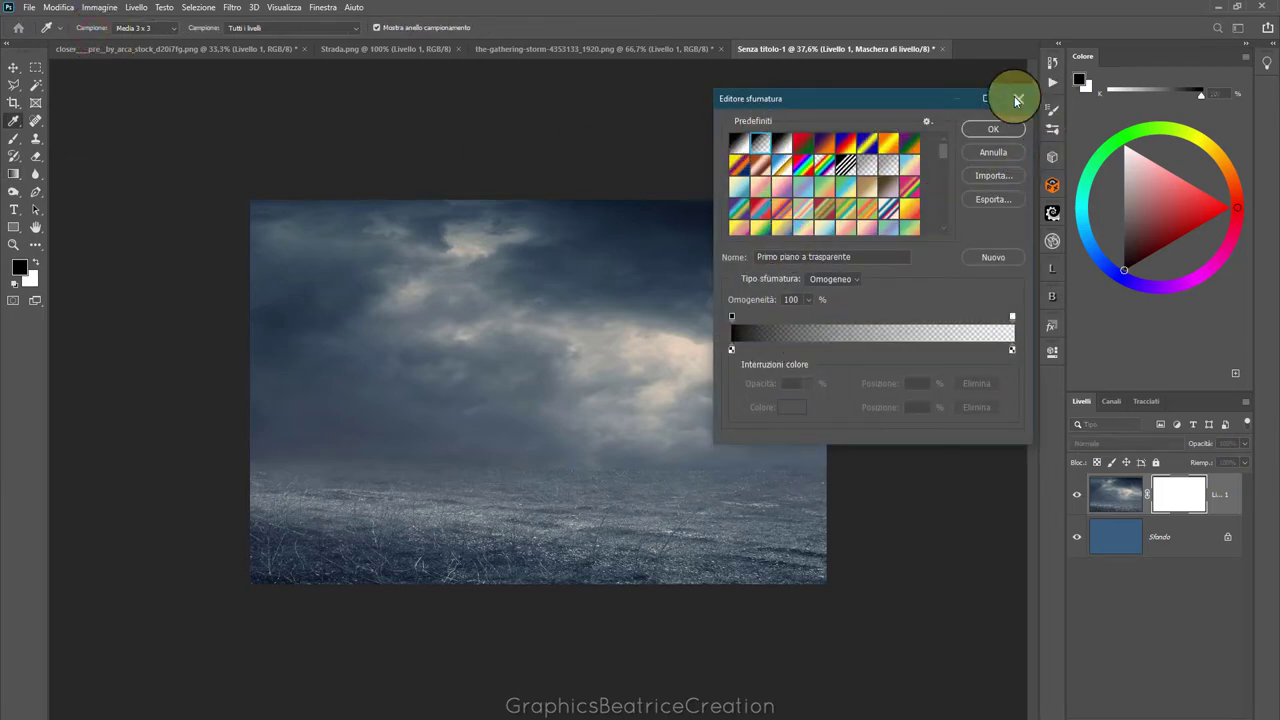
pyautogui.click(990, 131)
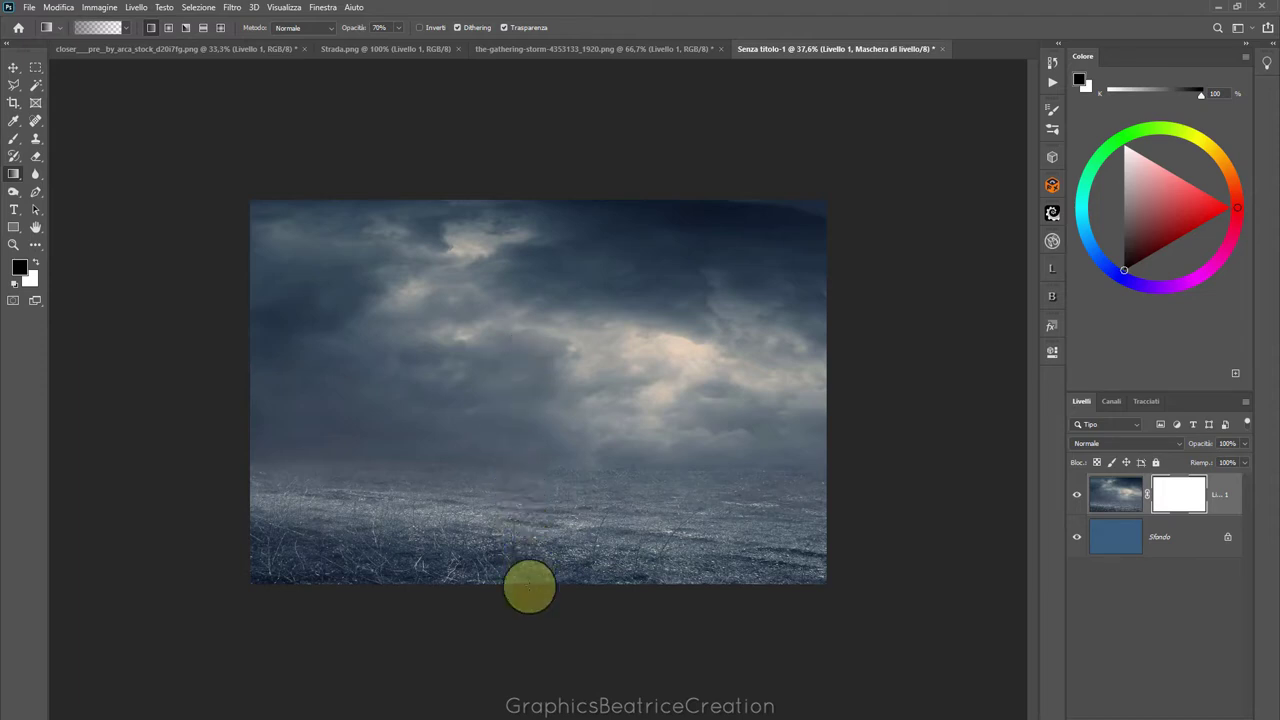
# Drag gradients upward on the mask to fade the ground into the blue background
pyautogui.moveTo(526, 591); pyautogui.dragTo(531, 460)
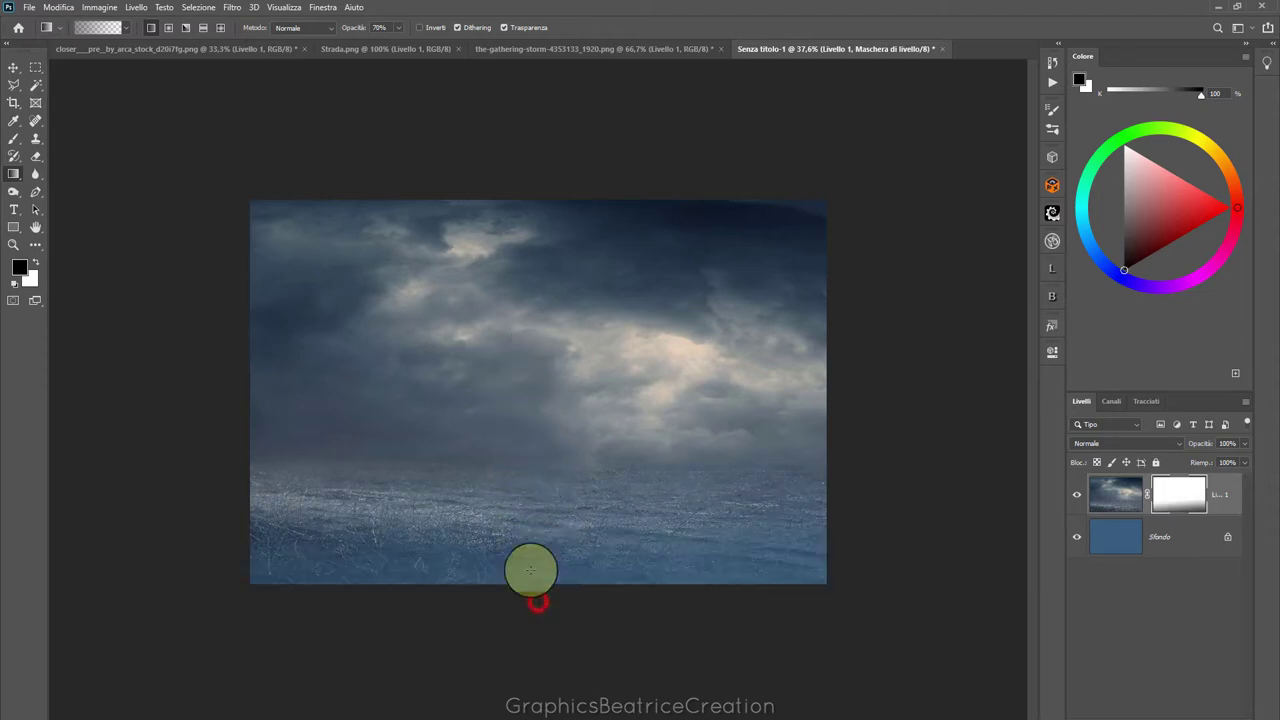
pyautogui.moveTo(537, 596); pyautogui.dragTo(528, 506)
pyautogui.moveTo(537, 594); pyautogui.dragTo(533, 460)
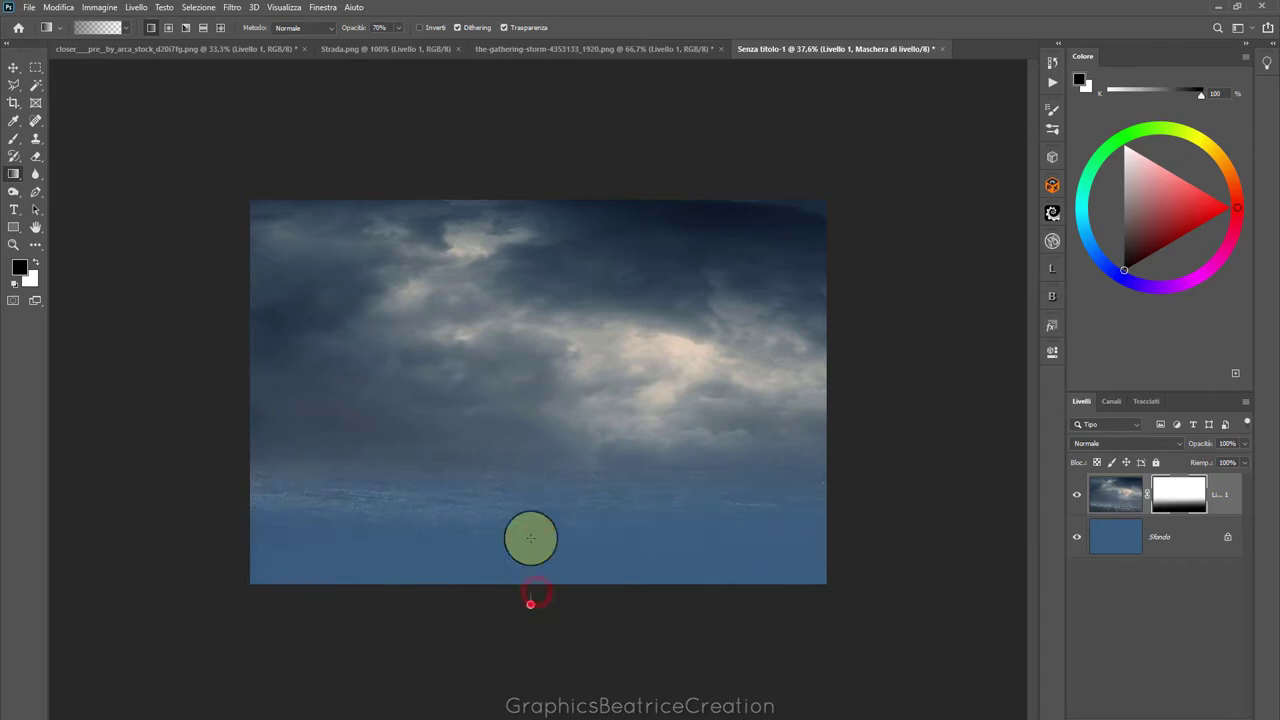
pyautogui.moveTo(537, 603); pyautogui.dragTo(543, 361)
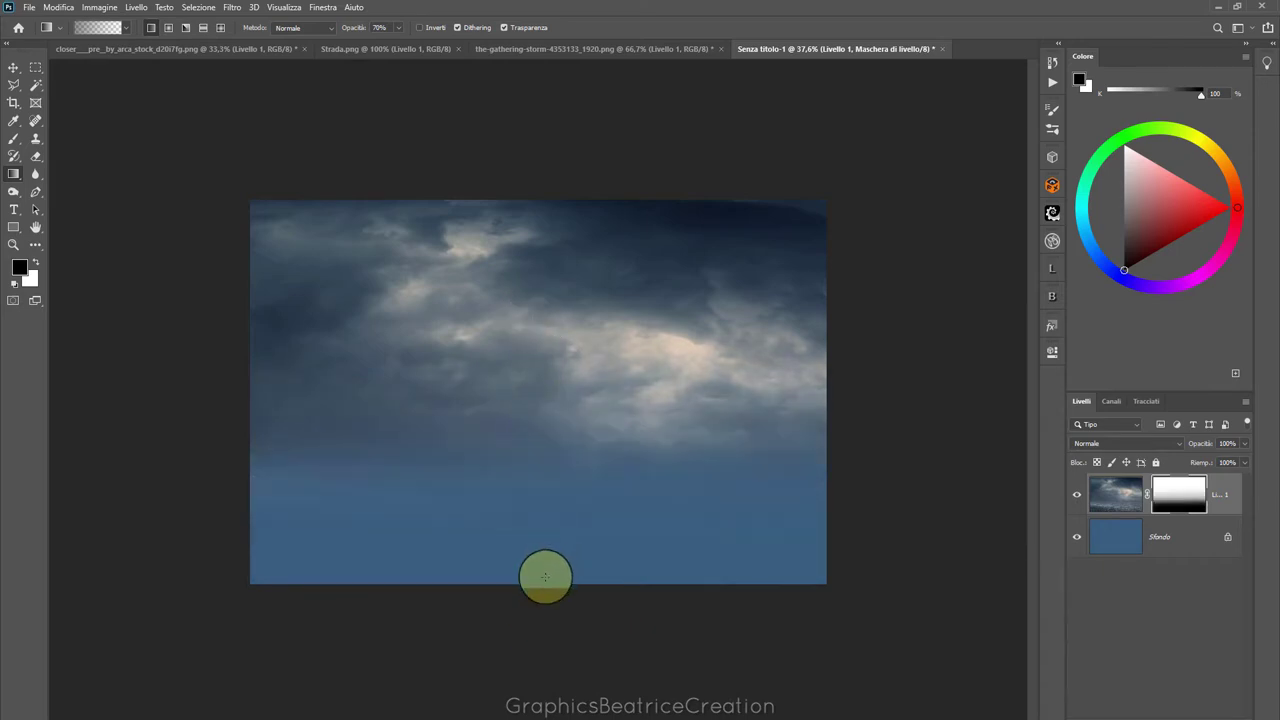
pyautogui.moveTo(543, 592); pyautogui.dragTo(543, 430)
pyautogui.moveTo(547, 551); pyautogui.dragTo(549, 422)
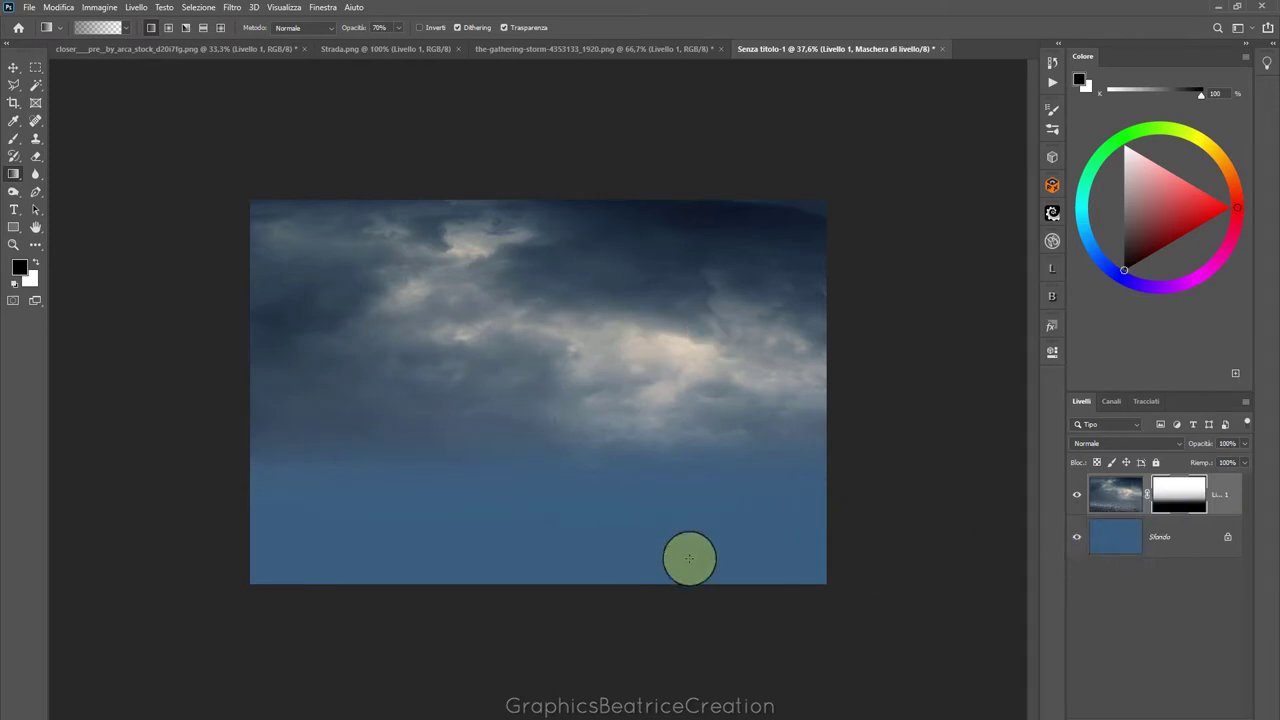
pyautogui.scroll(2, 693, 295)
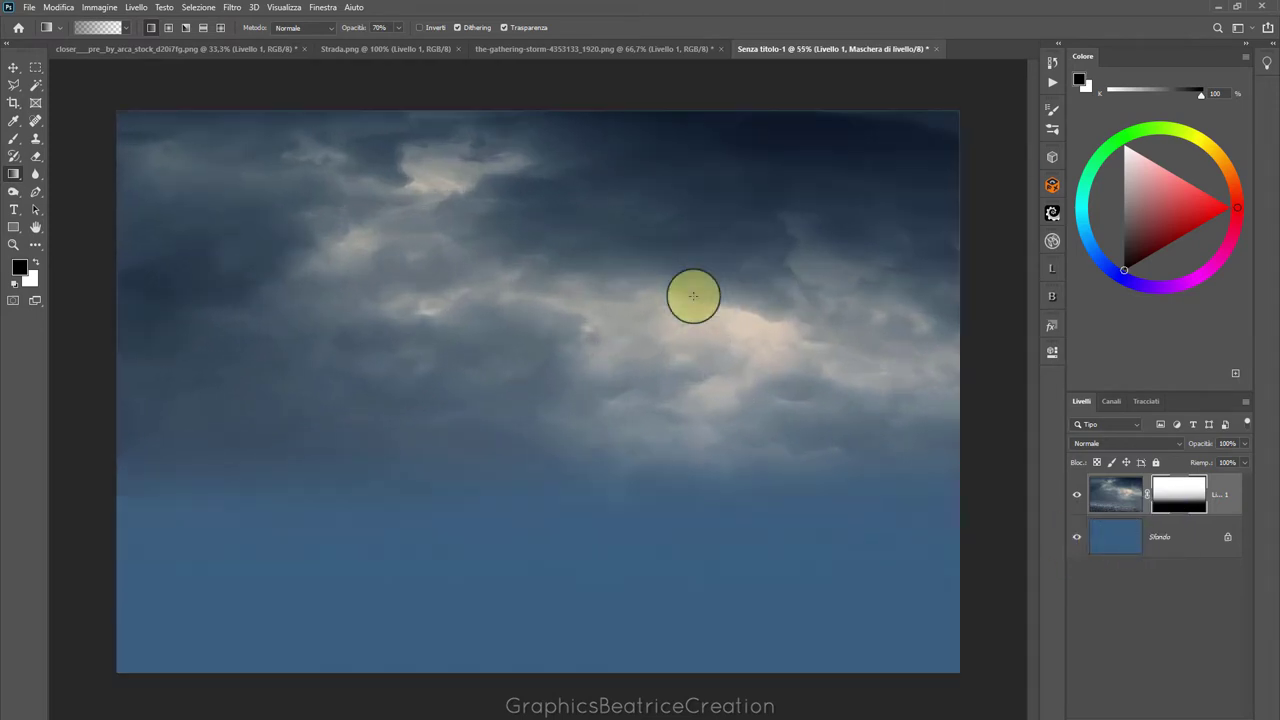
# Add a Solid Color fill layer above the background using blue-grey #586473 sampled from the sky
pyautogui.click(1119, 542)
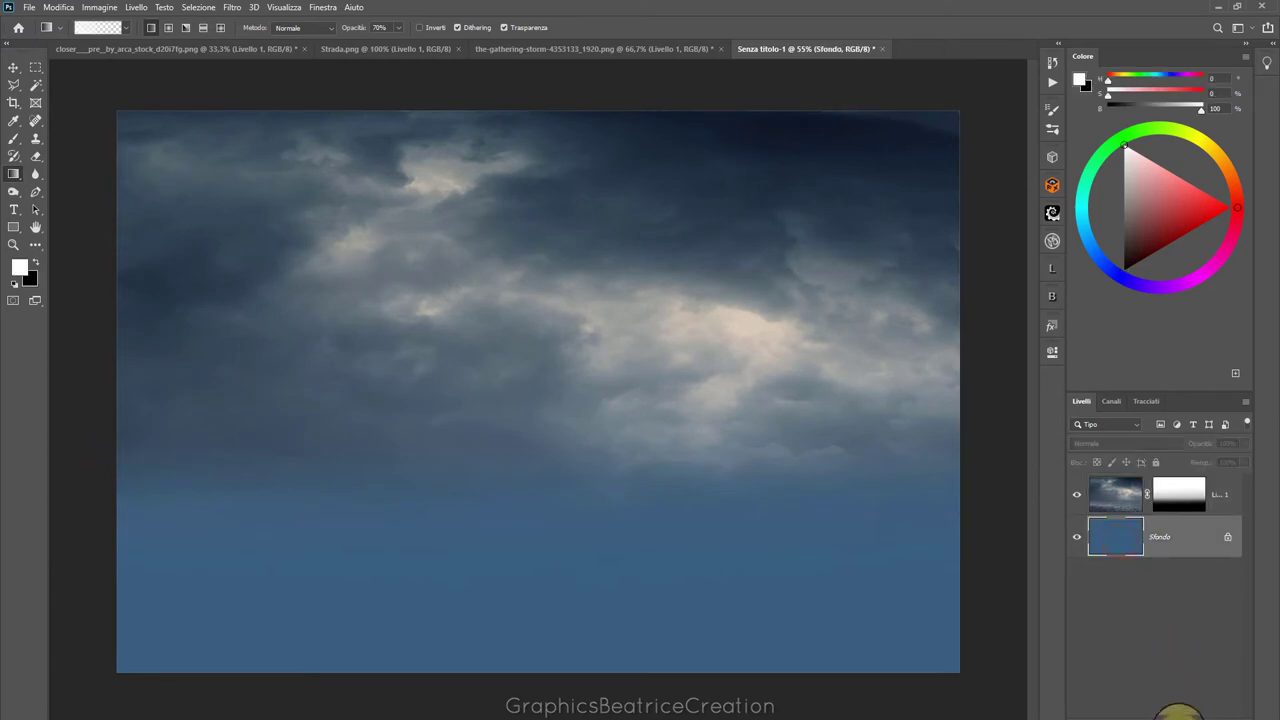
pyautogui.click(1178, 712)
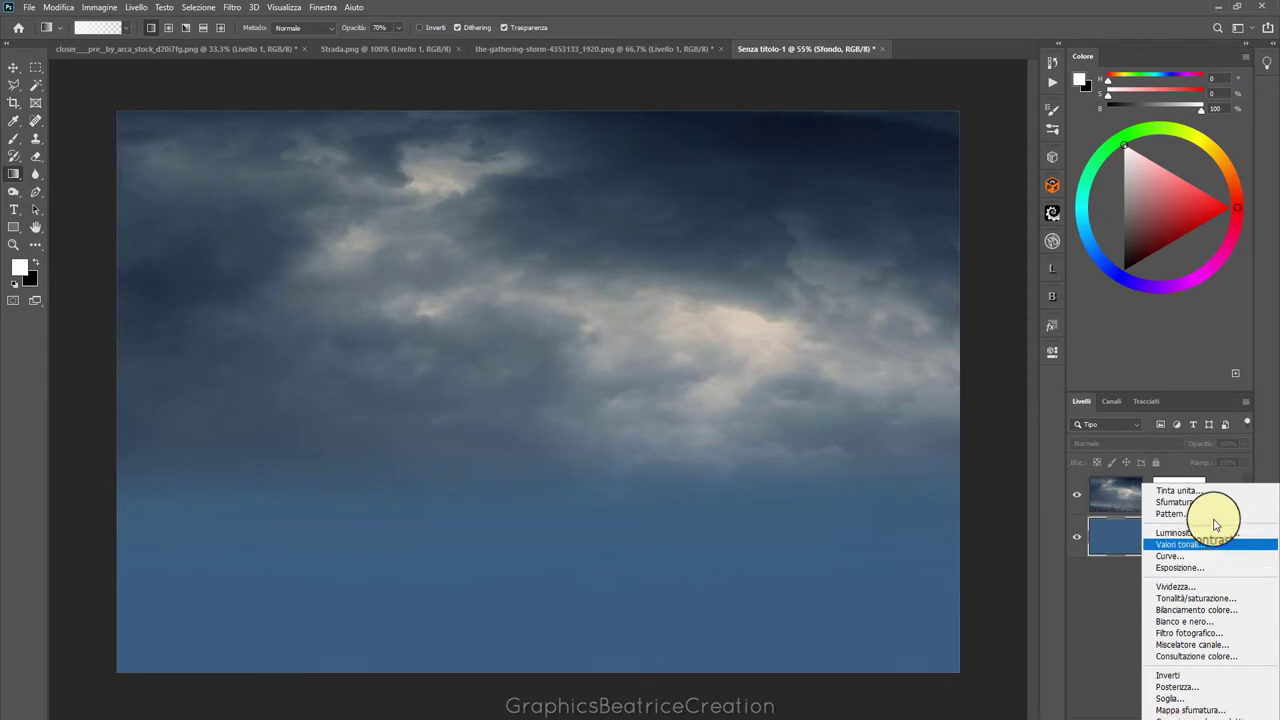
pyautogui.click(1185, 490)
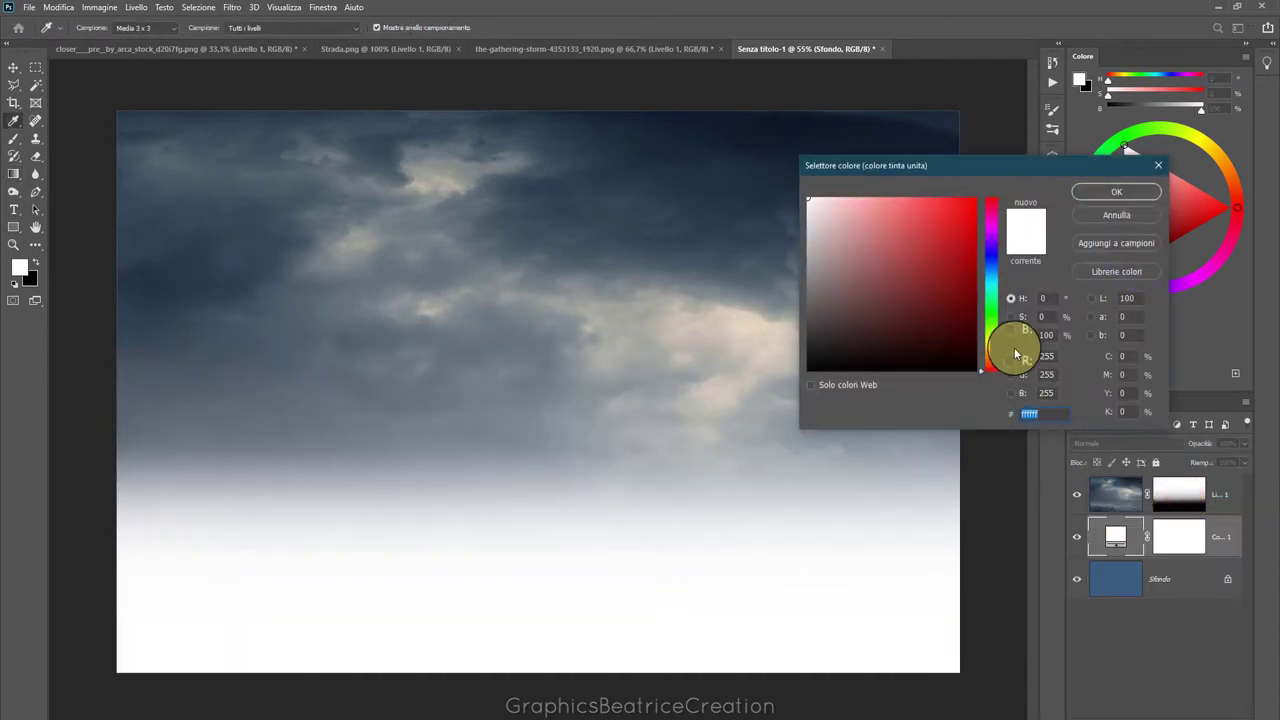
pyautogui.click(490, 432)
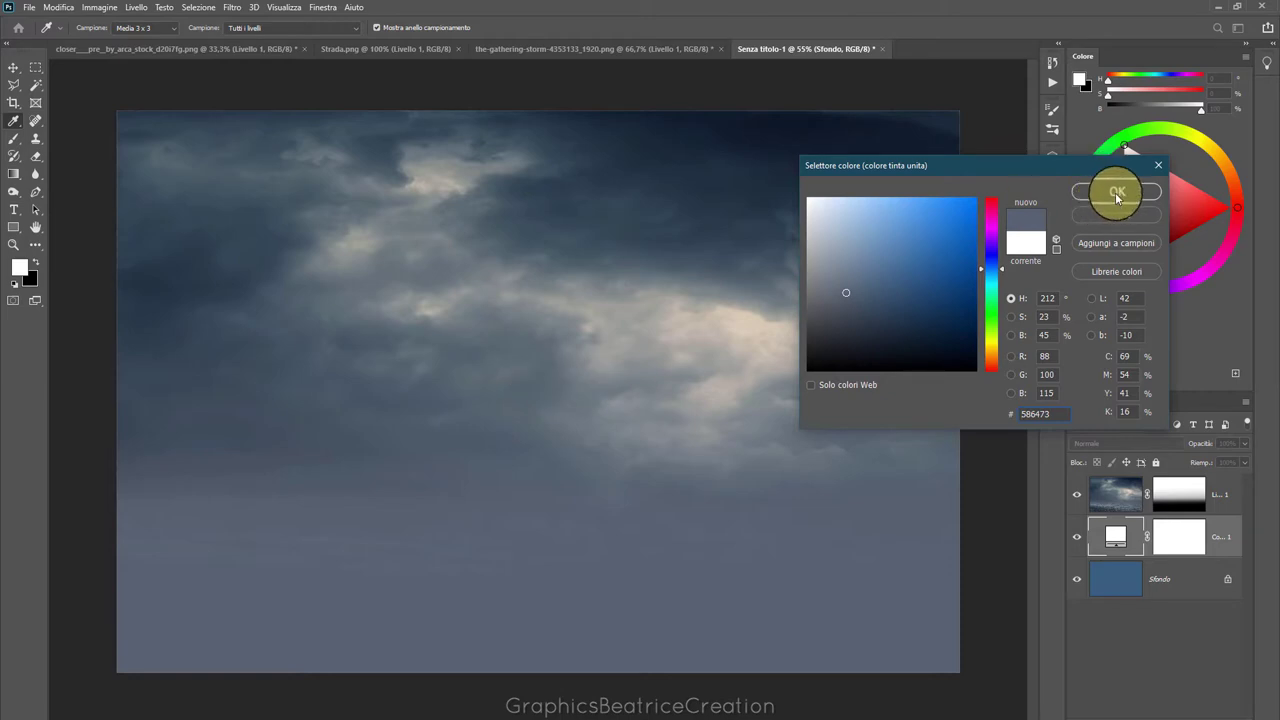
pyautogui.moveTo(1057, 414); pyautogui.dragTo(1016, 415)
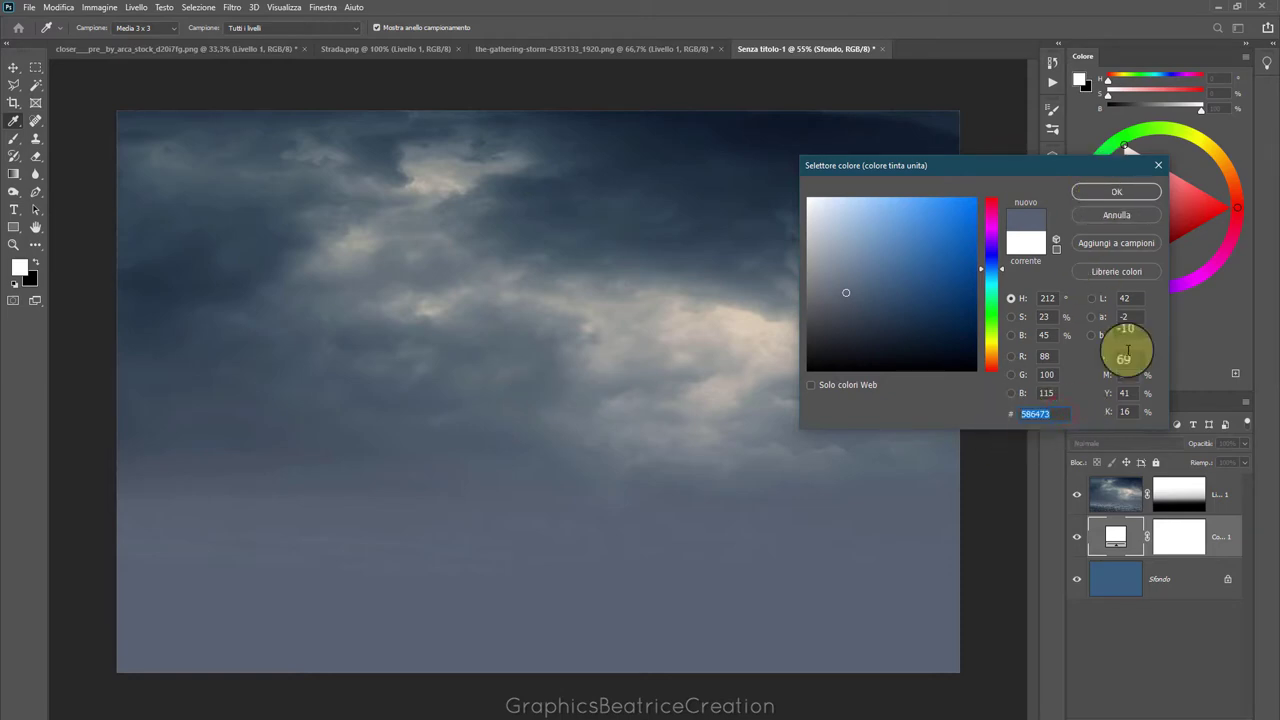
pyautogui.moveTo(563, 229); pyautogui.dragTo(560, 245)
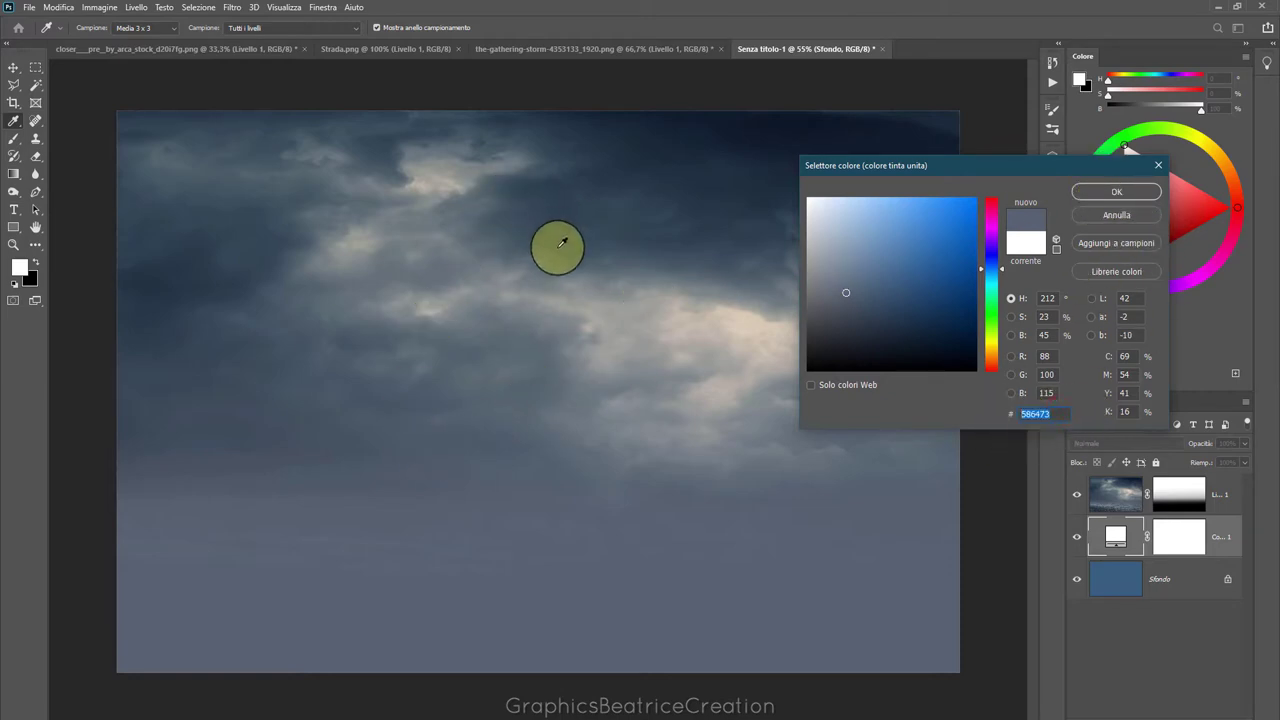
pyautogui.click(1110, 193)
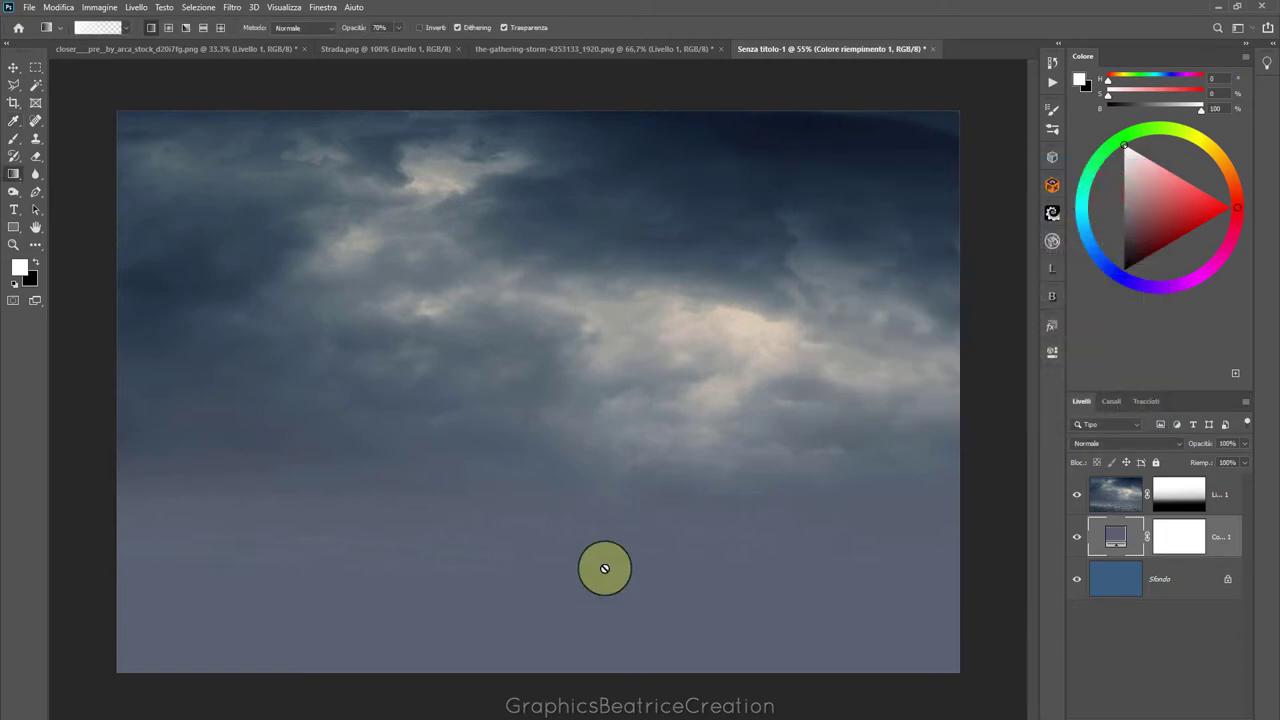
# Reset colours and redraw the gradient on Livello 1's mask so clouds dissolve into haze
pyautogui.click(1183, 497)
pyautogui.press('x')
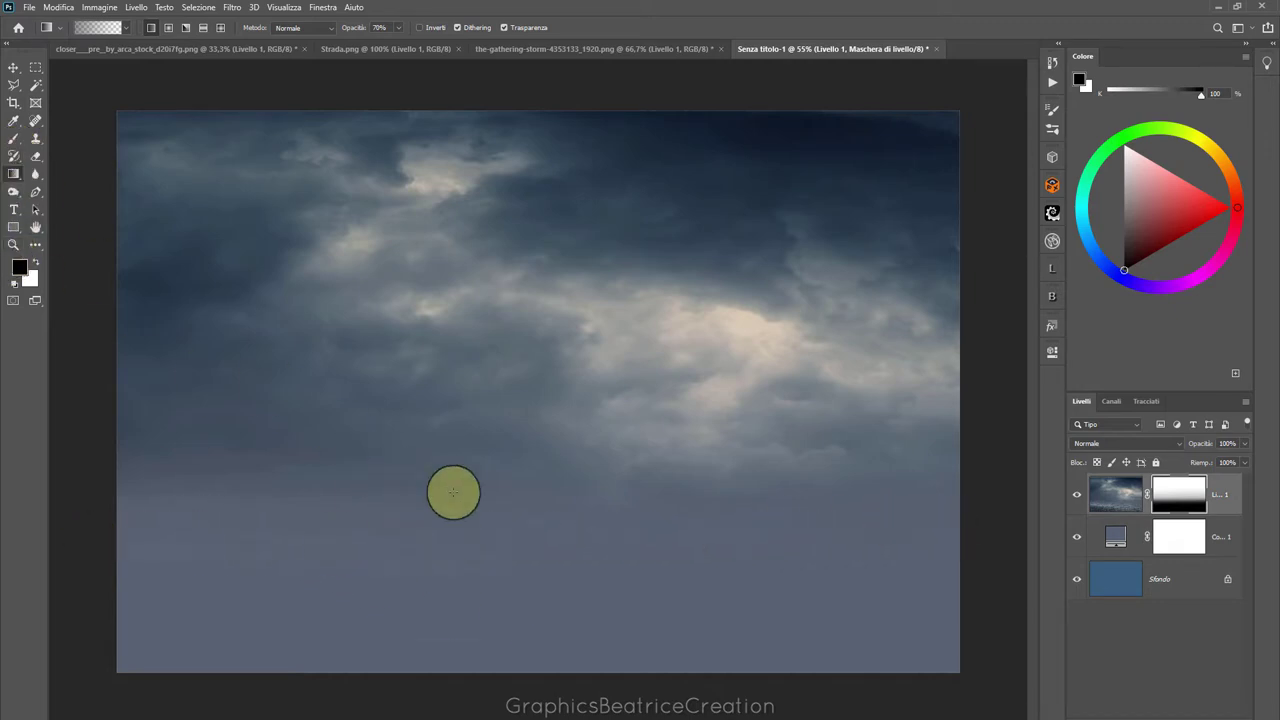
pyautogui.moveTo(520, 497); pyautogui.dragTo(520, 675)
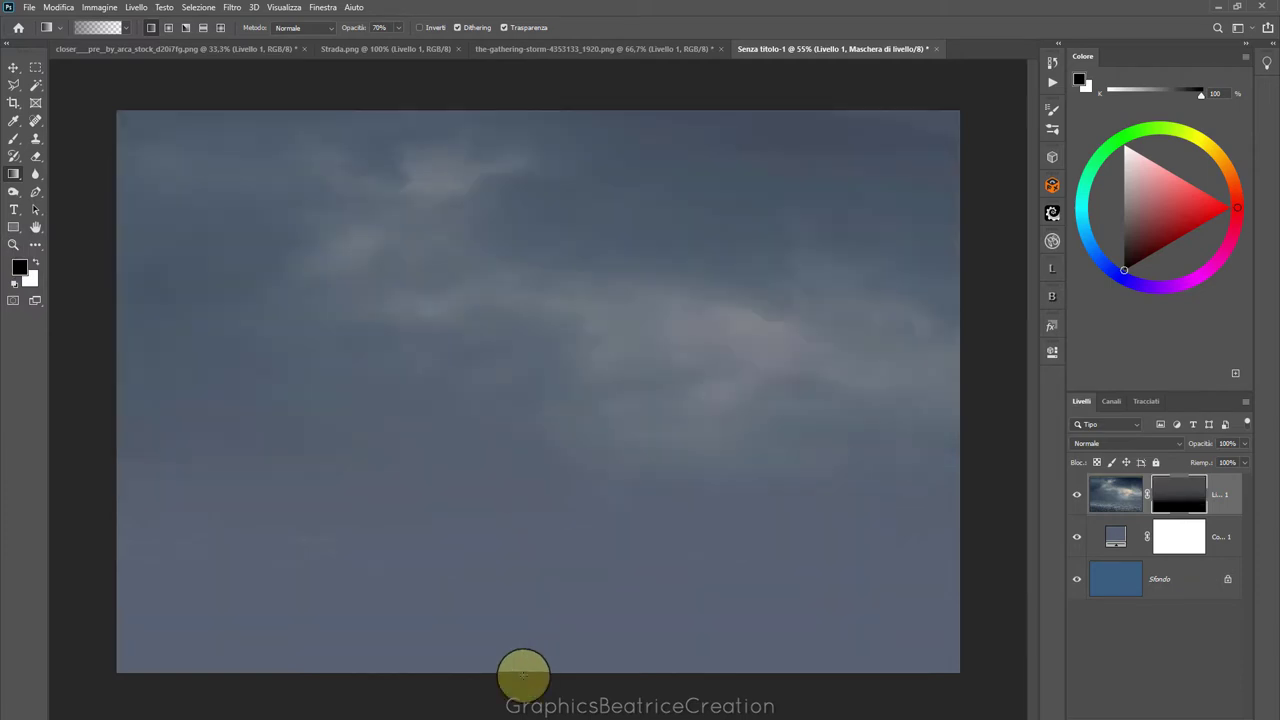
pyautogui.click(138, 24)
pyautogui.click(66, 18)
pyautogui.moveTo(545, 510); pyautogui.dragTo(567, 467)
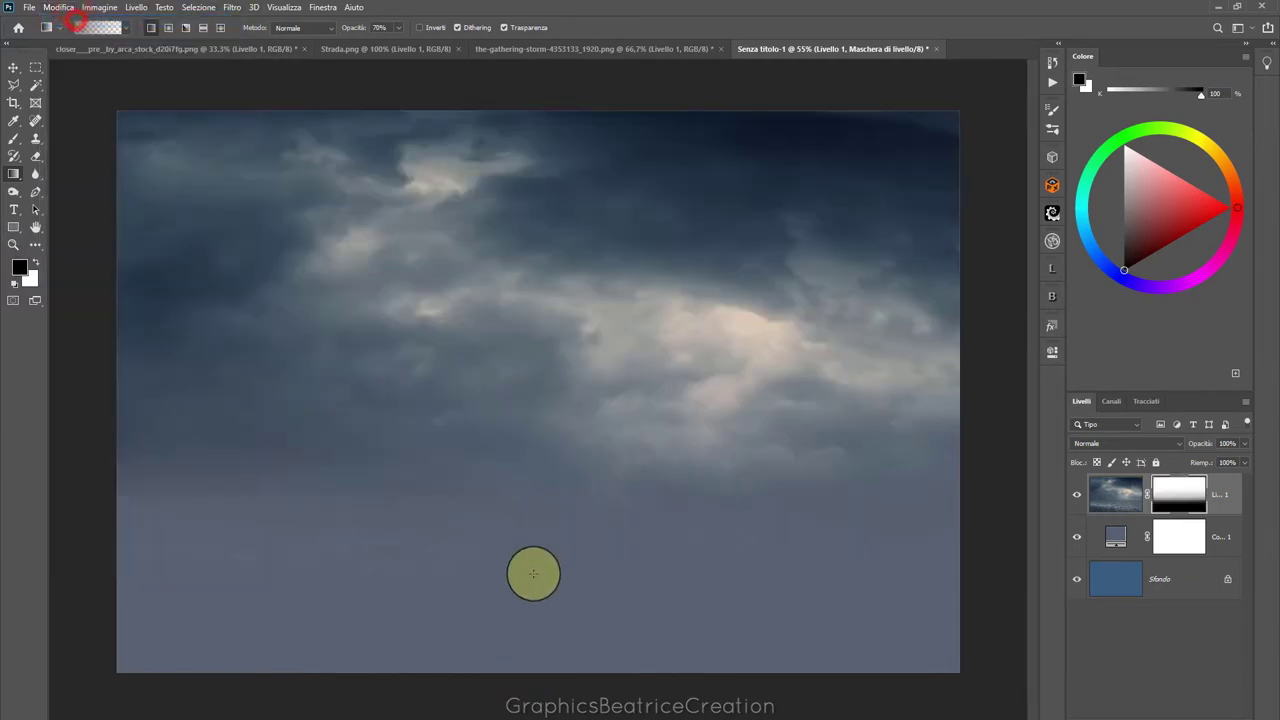
pyautogui.moveTo(540, 566); pyautogui.dragTo(541, 393)
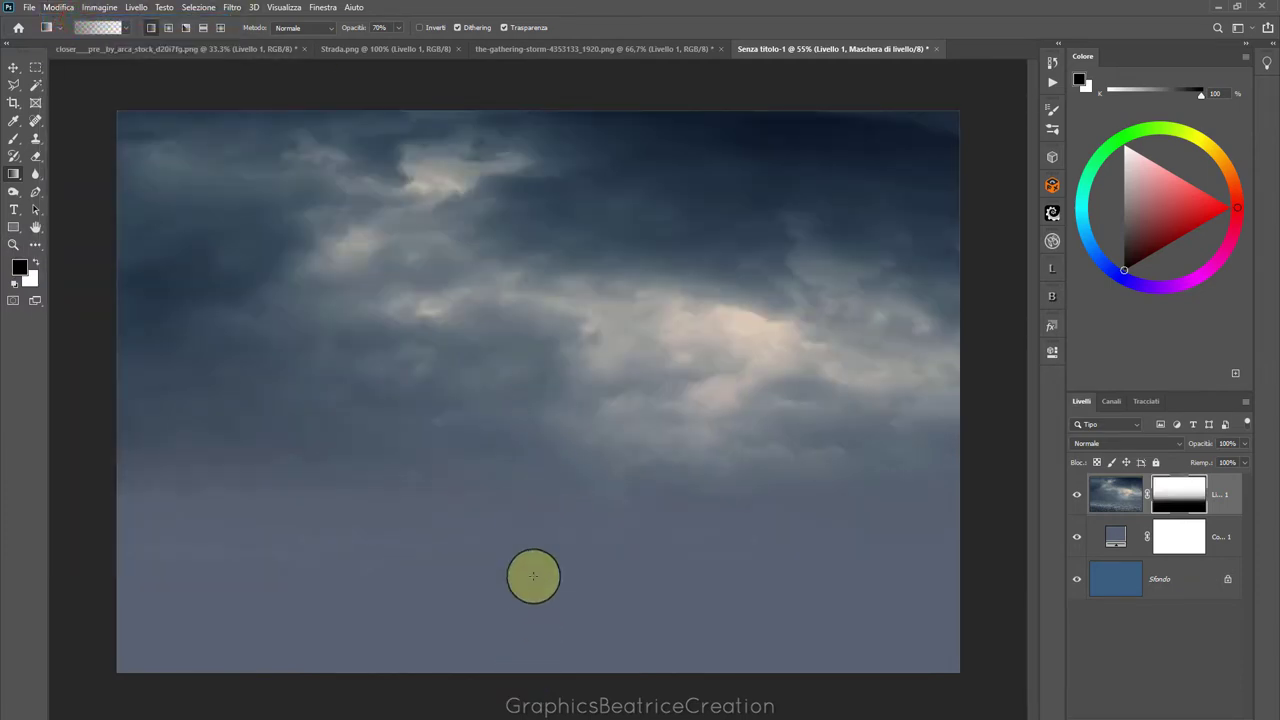
pyautogui.moveTo(533, 578); pyautogui.dragTo(532, 465)
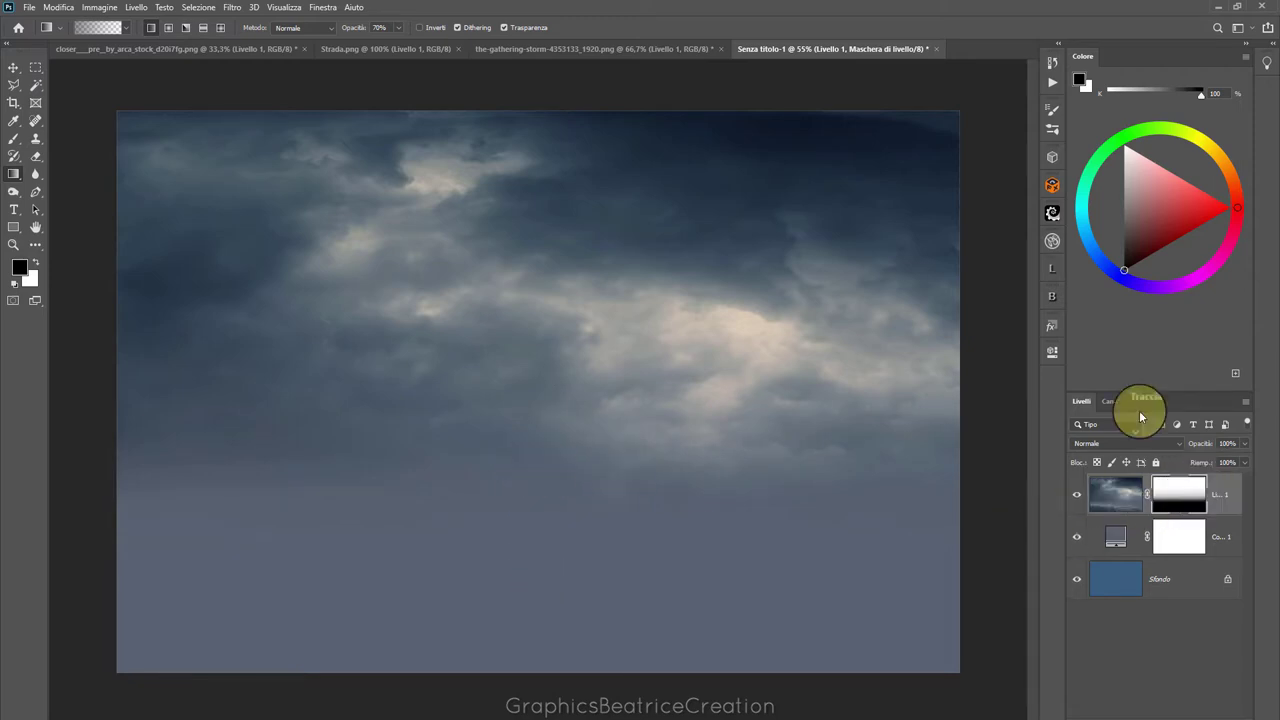
# Drag the Strada.png road image into the composite and place it below Livello 1
pyautogui.click(390, 52)
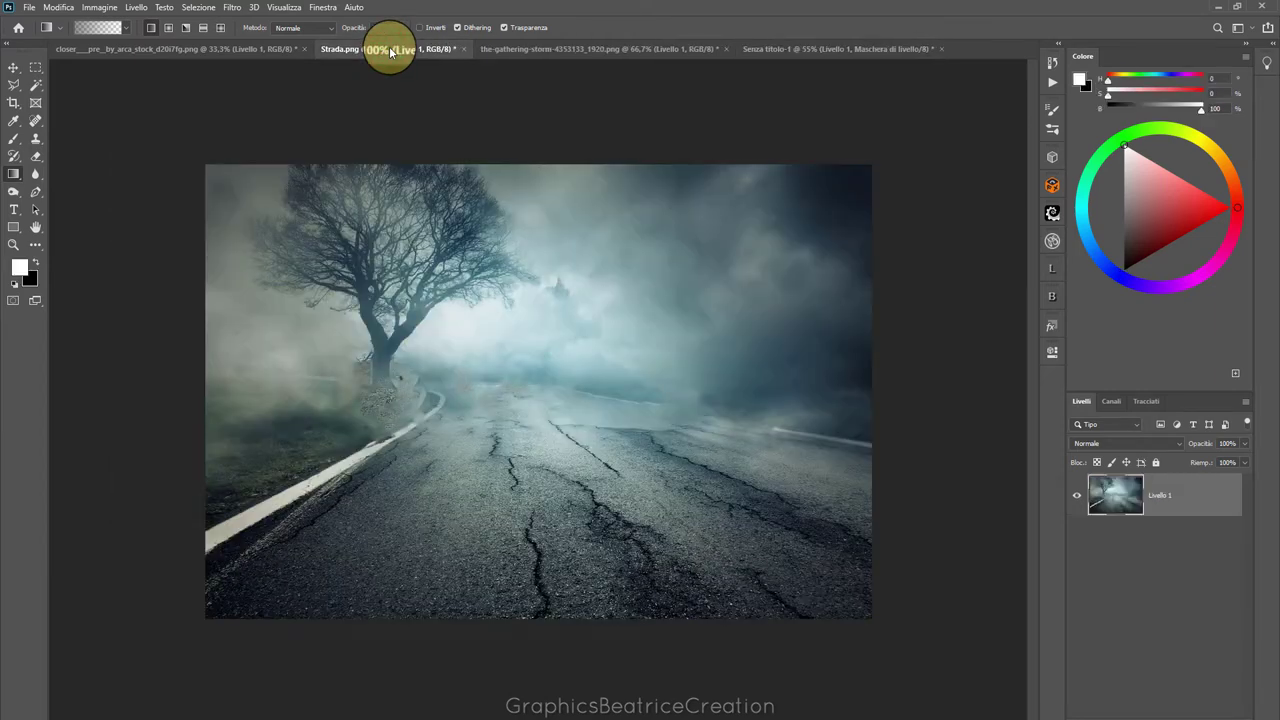
pyautogui.click(15, 68)
pyautogui.moveTo(444, 413)
pyautogui.mouseDown()
pyautogui.moveTo(787, 163)
pyautogui.moveTo(839, 67)
pyautogui.mouseUp()
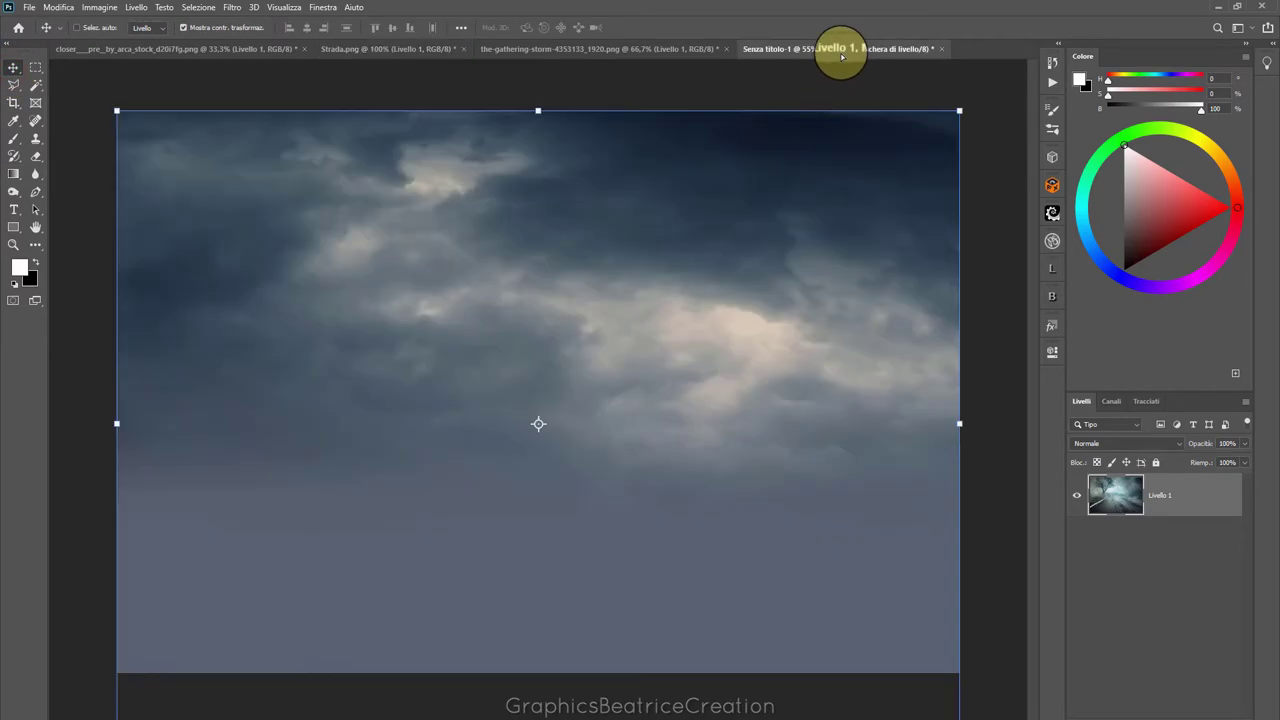
pyautogui.moveTo(842, 57); pyautogui.dragTo(543, 549)
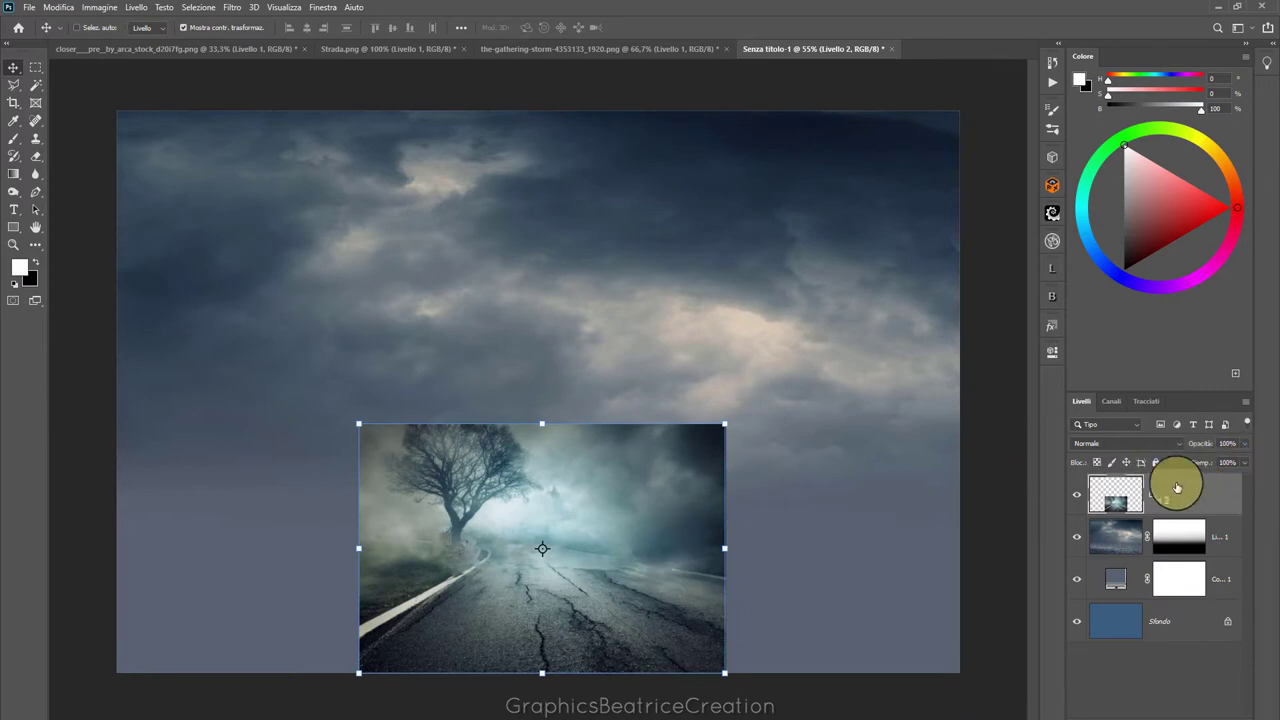
pyautogui.moveTo(1129, 491); pyautogui.dragTo(1129, 558)
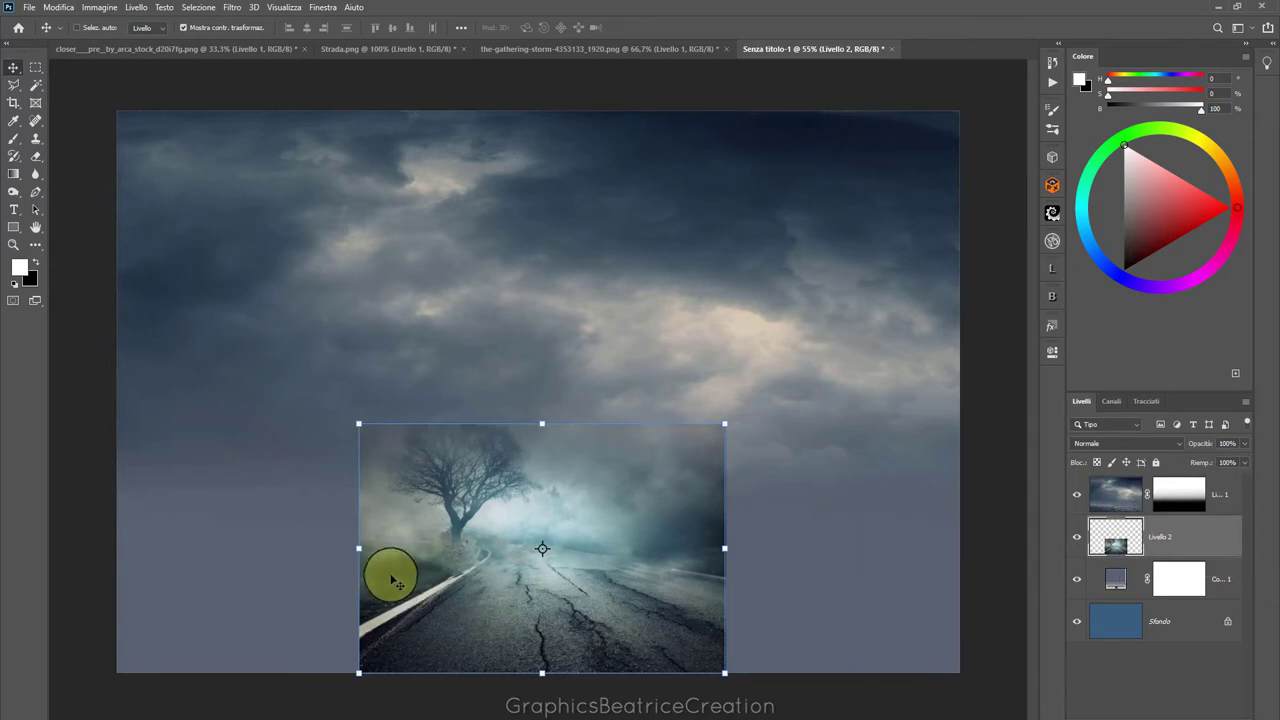
# Stretch the road image to the full canvas width and up into the sky, then commit
pyautogui.moveTo(359, 547); pyautogui.dragTo(117, 547)
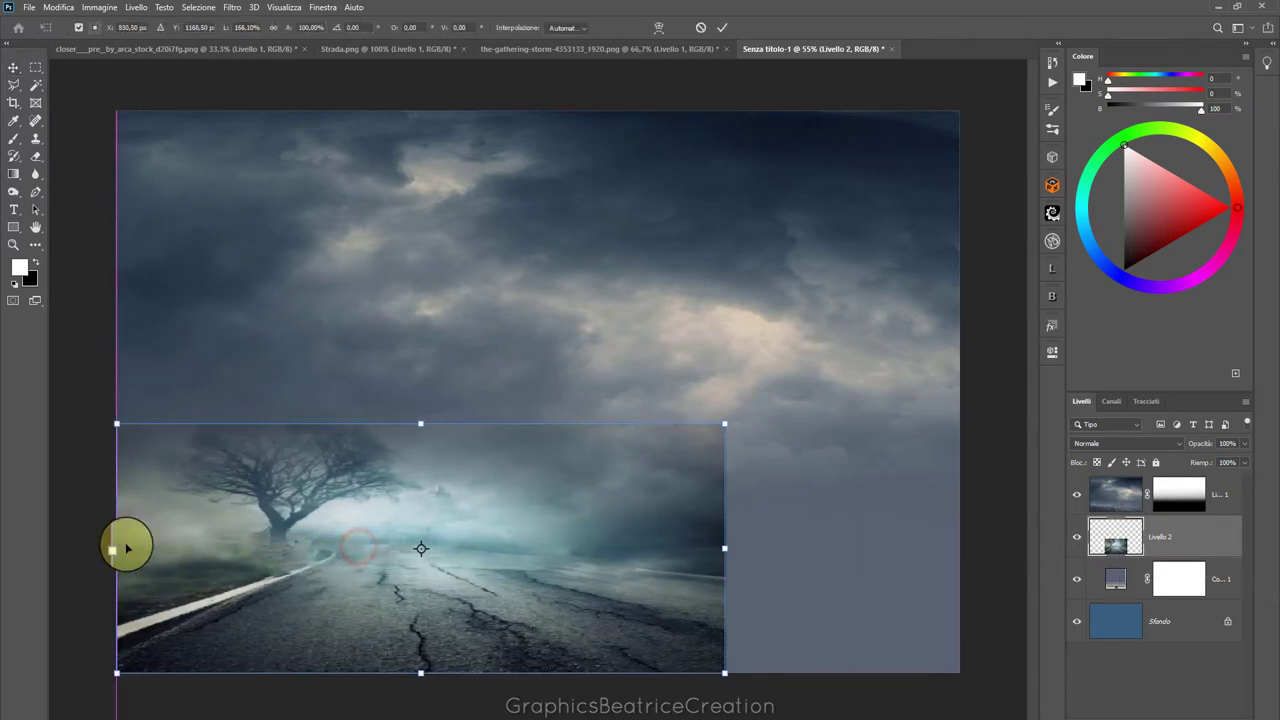
pyautogui.moveTo(724, 547); pyautogui.dragTo(959, 547)
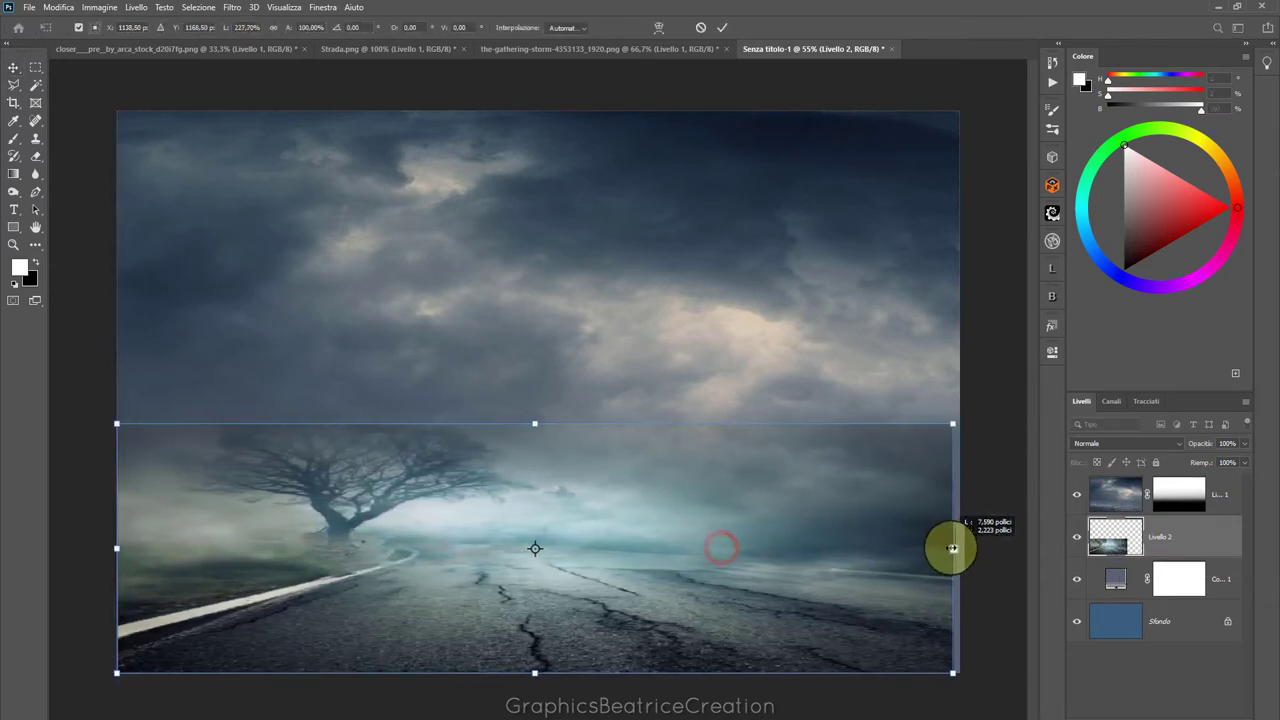
pyautogui.moveTo(538, 424)
pyautogui.mouseDown()
pyautogui.moveTo(538, 243)
pyautogui.moveTo(538, 260)
pyautogui.mouseUp()
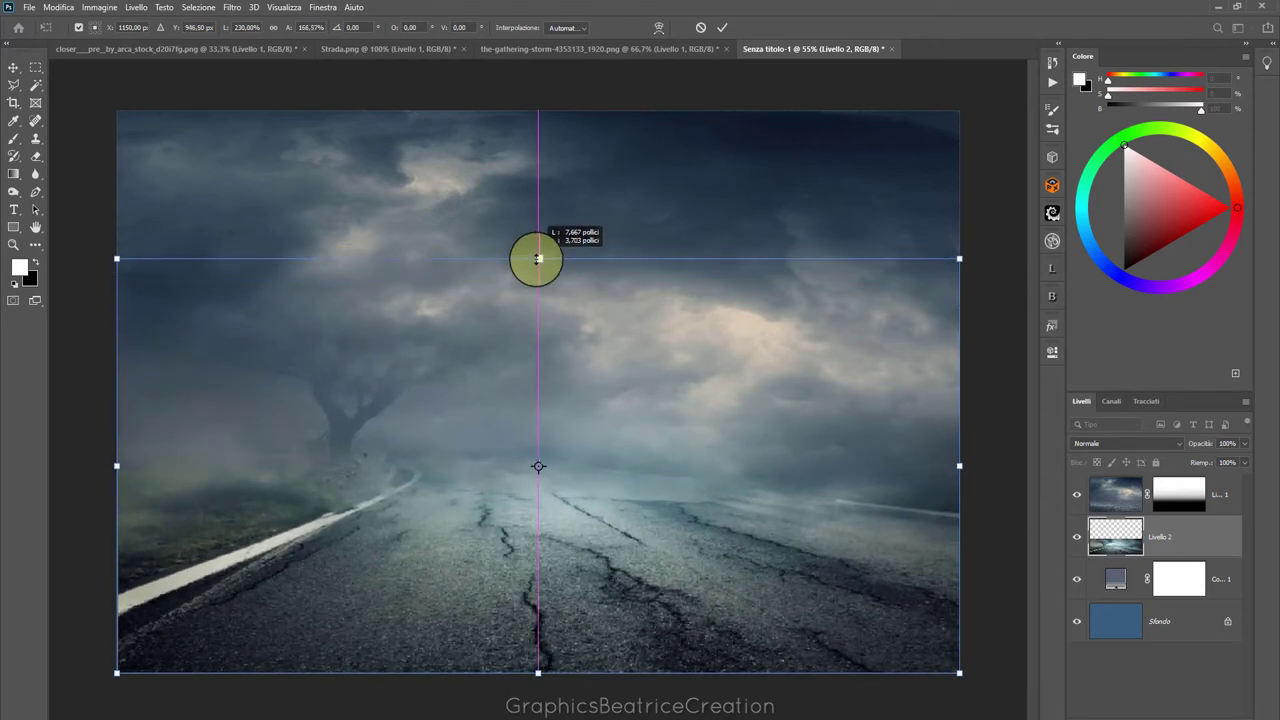
pyautogui.click(718, 33)
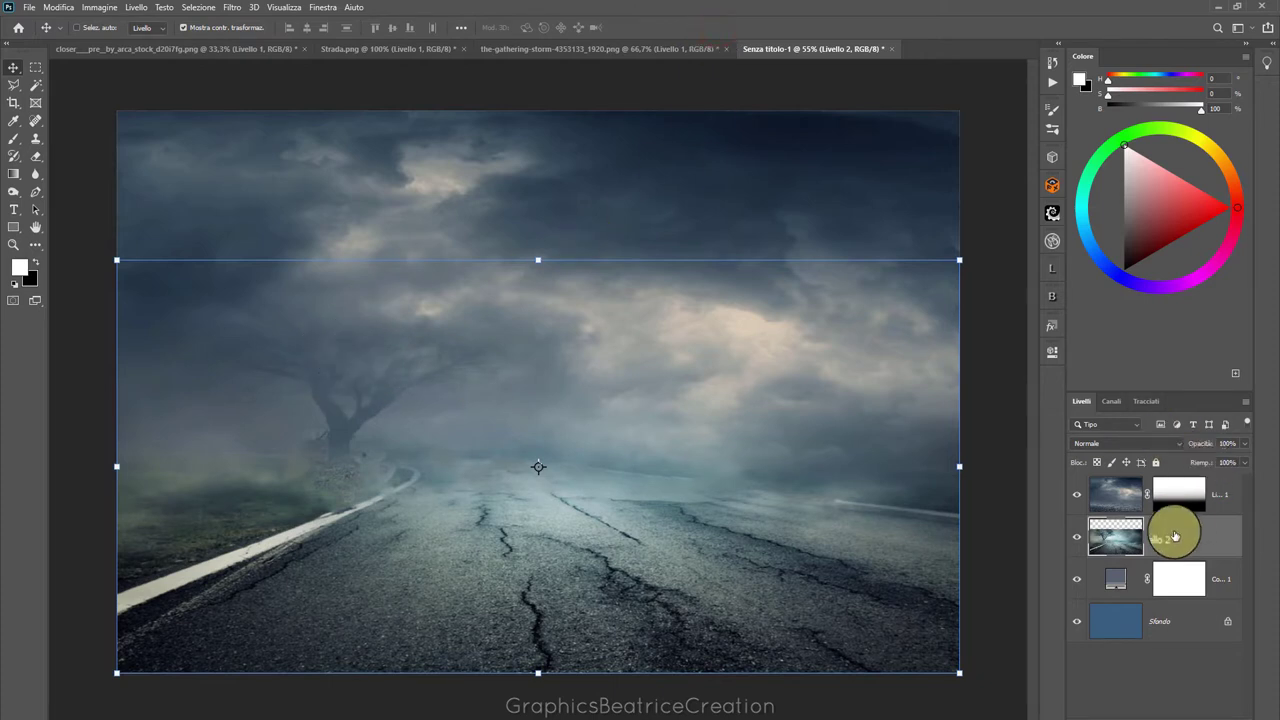
# Mask Livello 2 and drag black-to-white gradients to hide the tree, fog and sky above the road
pyautogui.click(1158, 710)
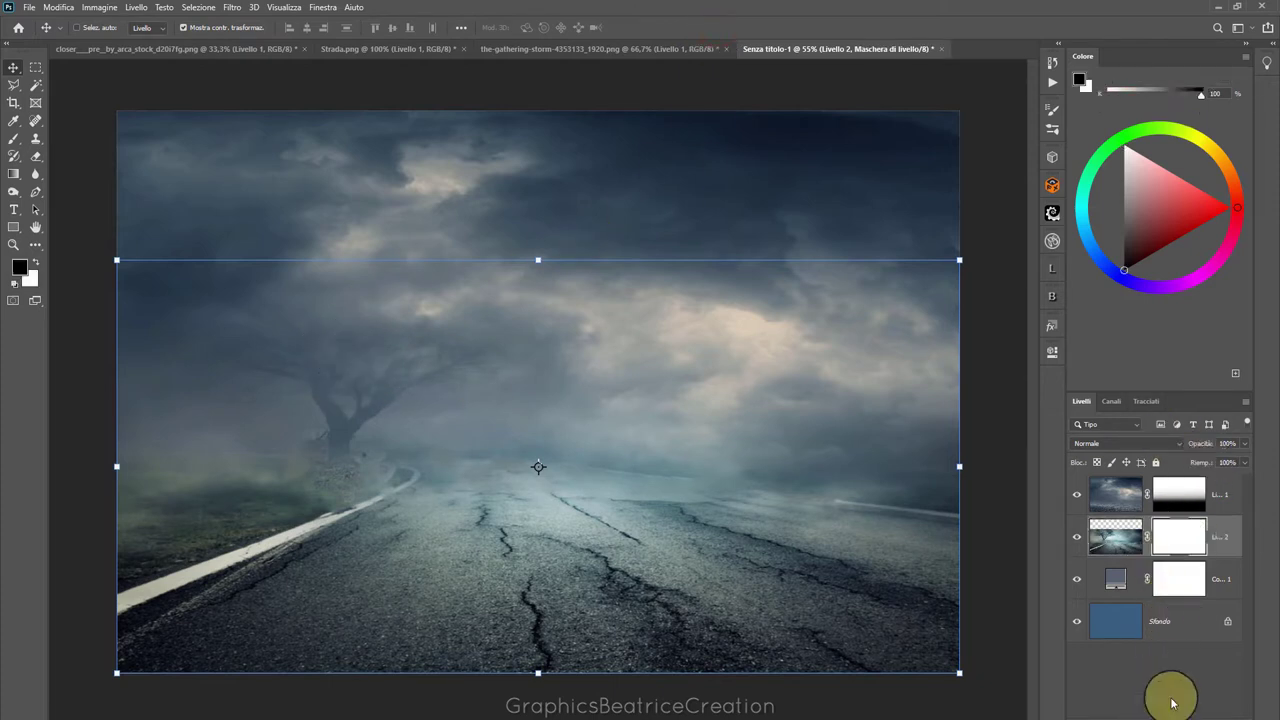
pyautogui.click(15, 175)
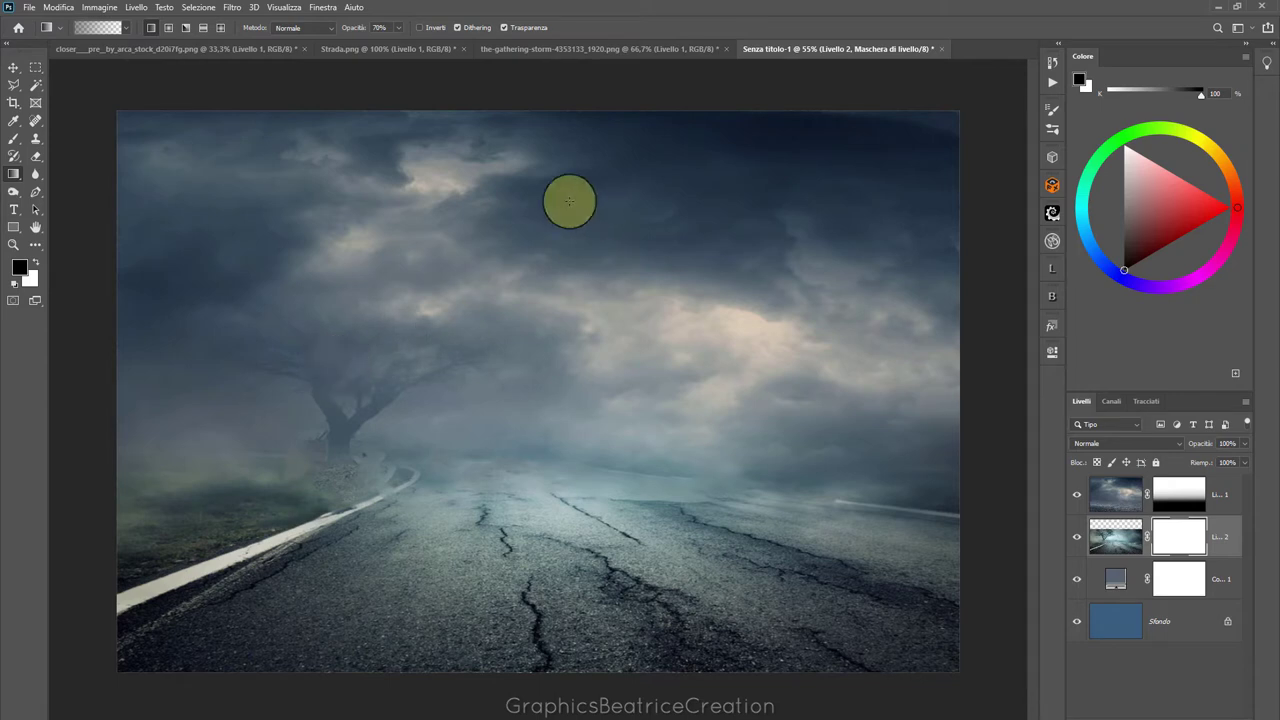
pyautogui.moveTo(530, 167); pyautogui.dragTo(524, 433)
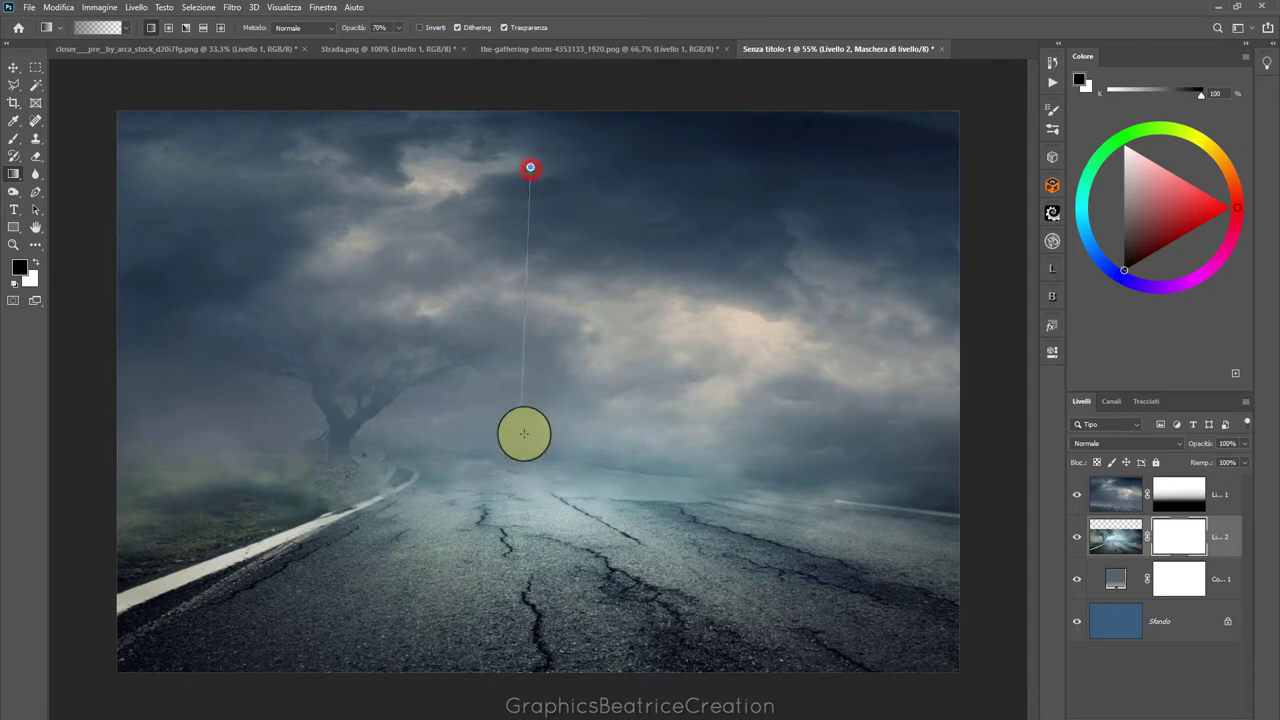
pyautogui.moveTo(540, 275); pyautogui.dragTo(472, 430)
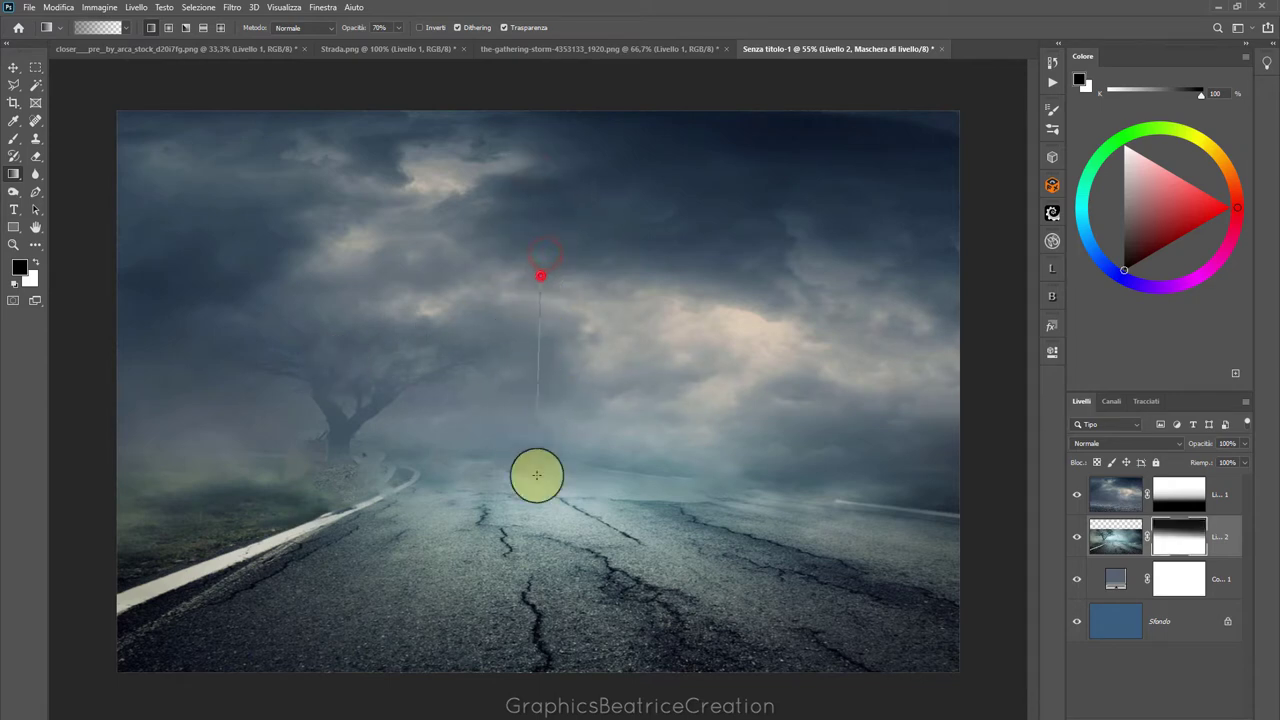
pyautogui.moveTo(371, 289); pyautogui.dragTo(337, 300)
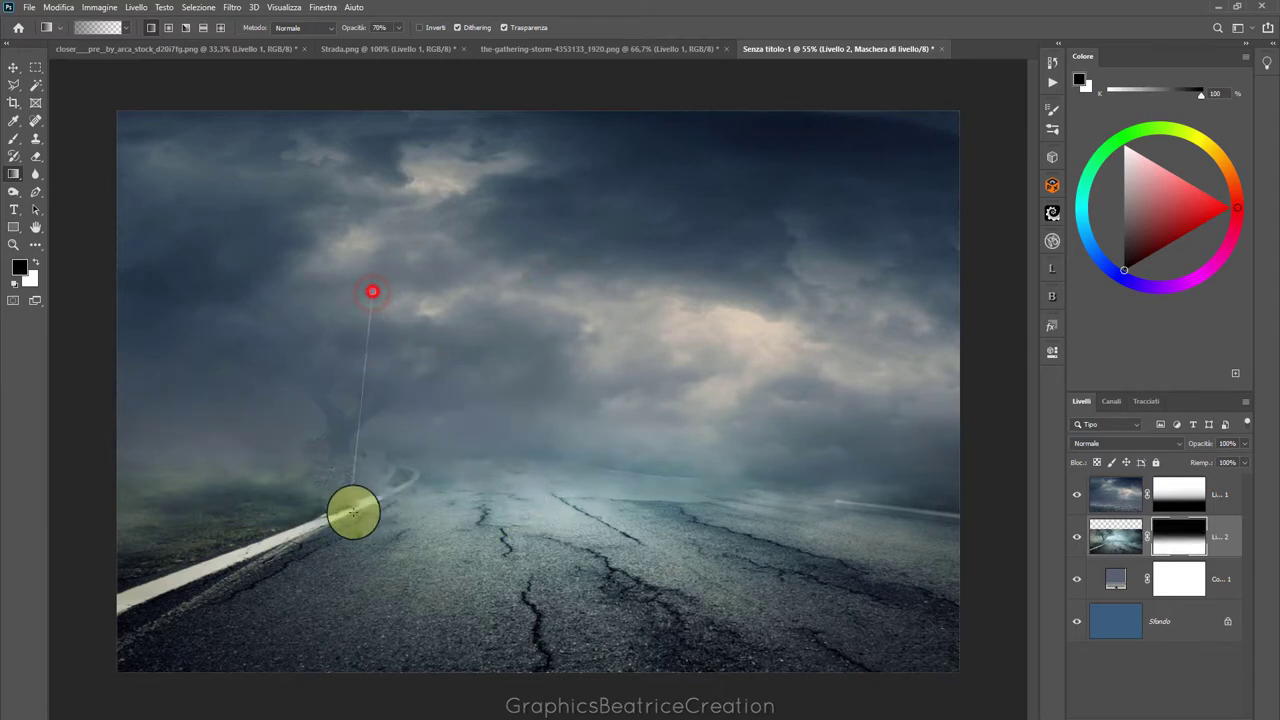
pyautogui.moveTo(331, 346); pyautogui.dragTo(323, 531)
pyautogui.moveTo(350, 316); pyautogui.dragTo(340, 531)
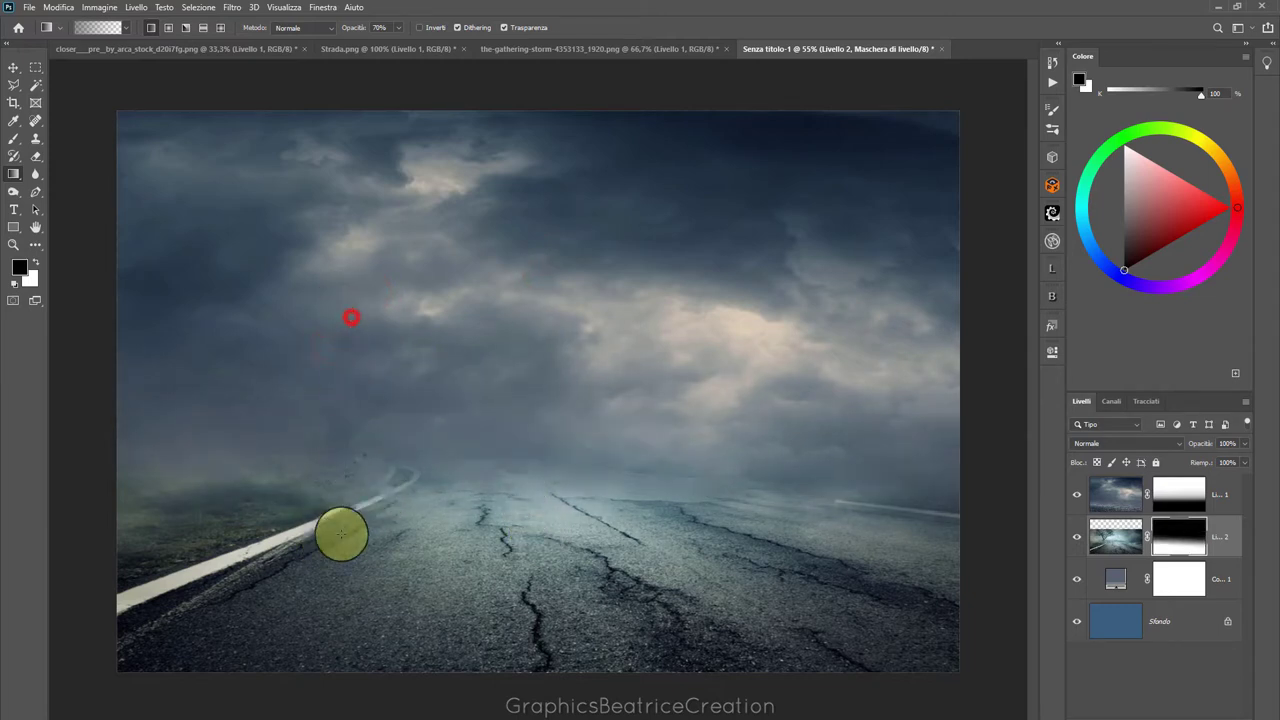
pyautogui.moveTo(355, 357); pyautogui.dragTo(351, 551)
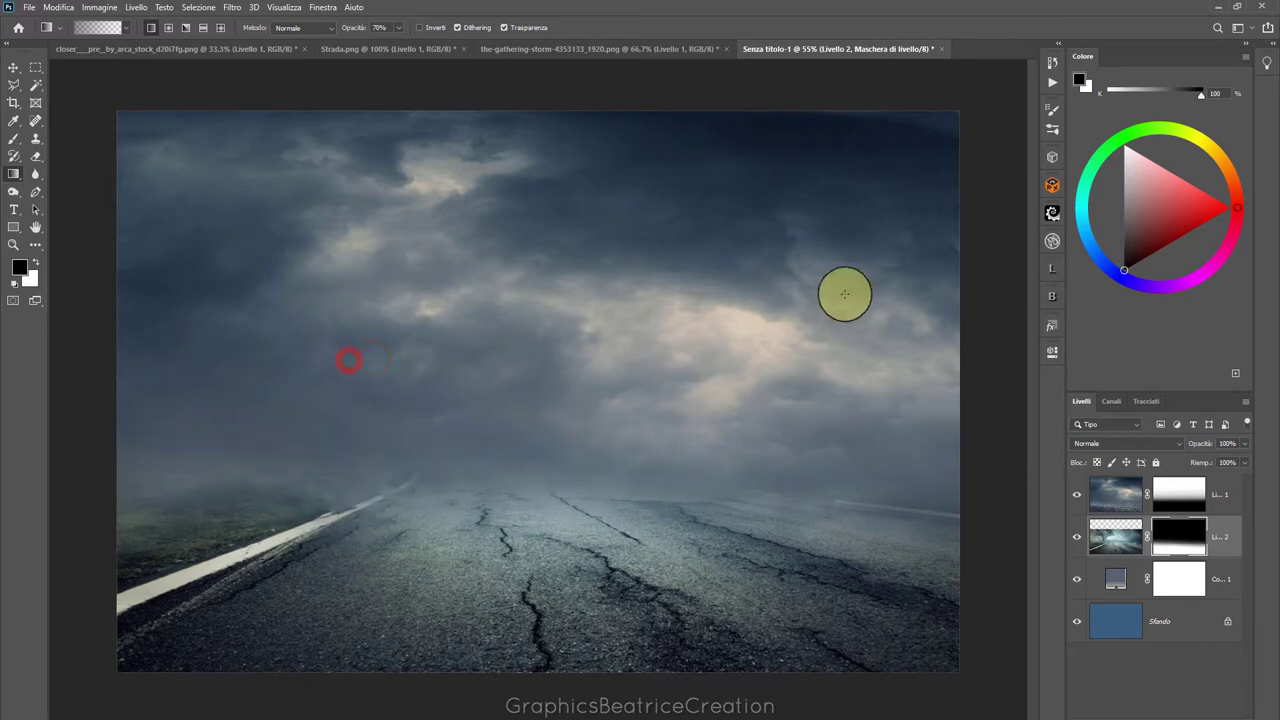
pyautogui.moveTo(865, 301); pyautogui.dragTo(869, 467)
pyautogui.moveTo(161, 379); pyautogui.dragTo(157, 449)
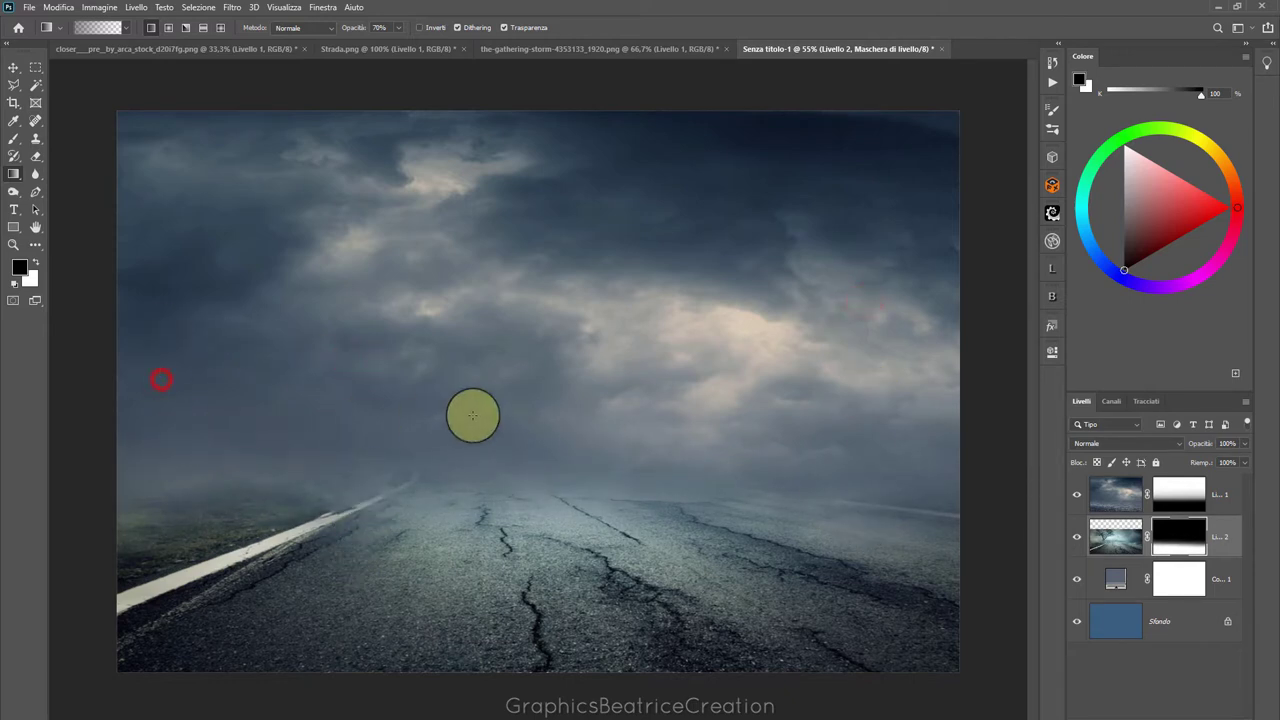
pyautogui.click(1181, 497)
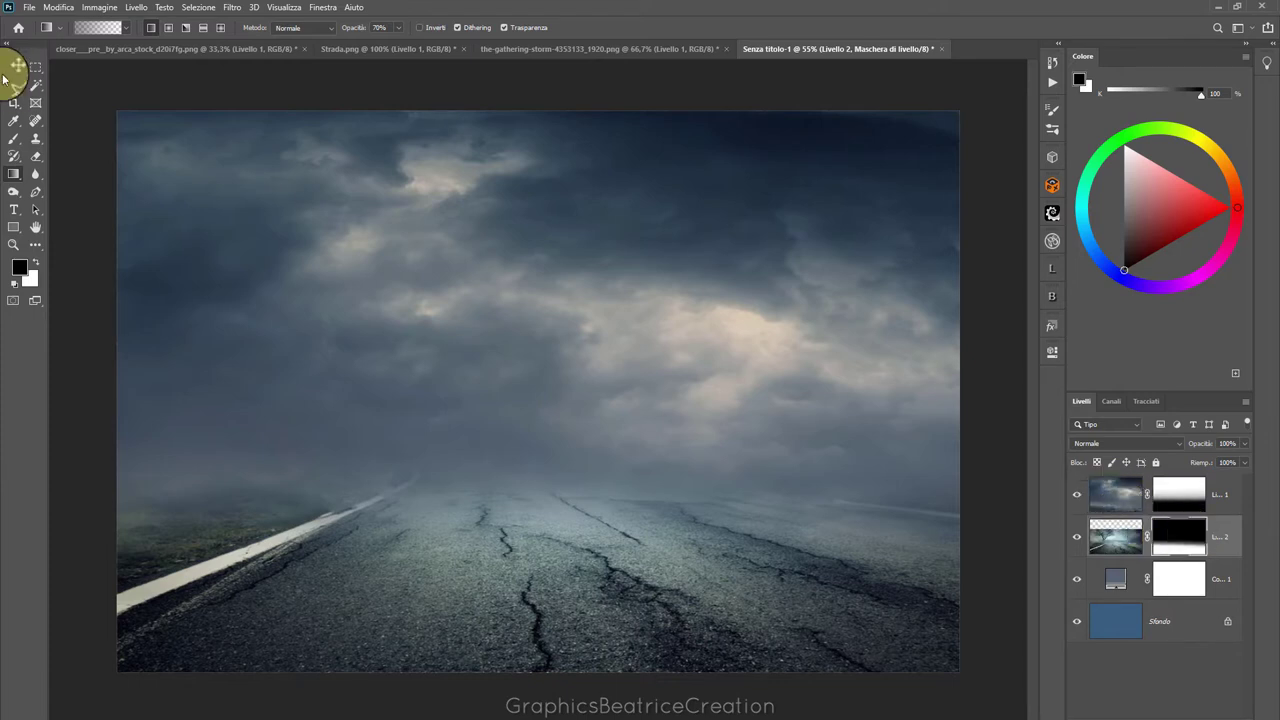
# Place the storm clouds image as an embedded layer at the top of the stack
pyautogui.click(30, 8)
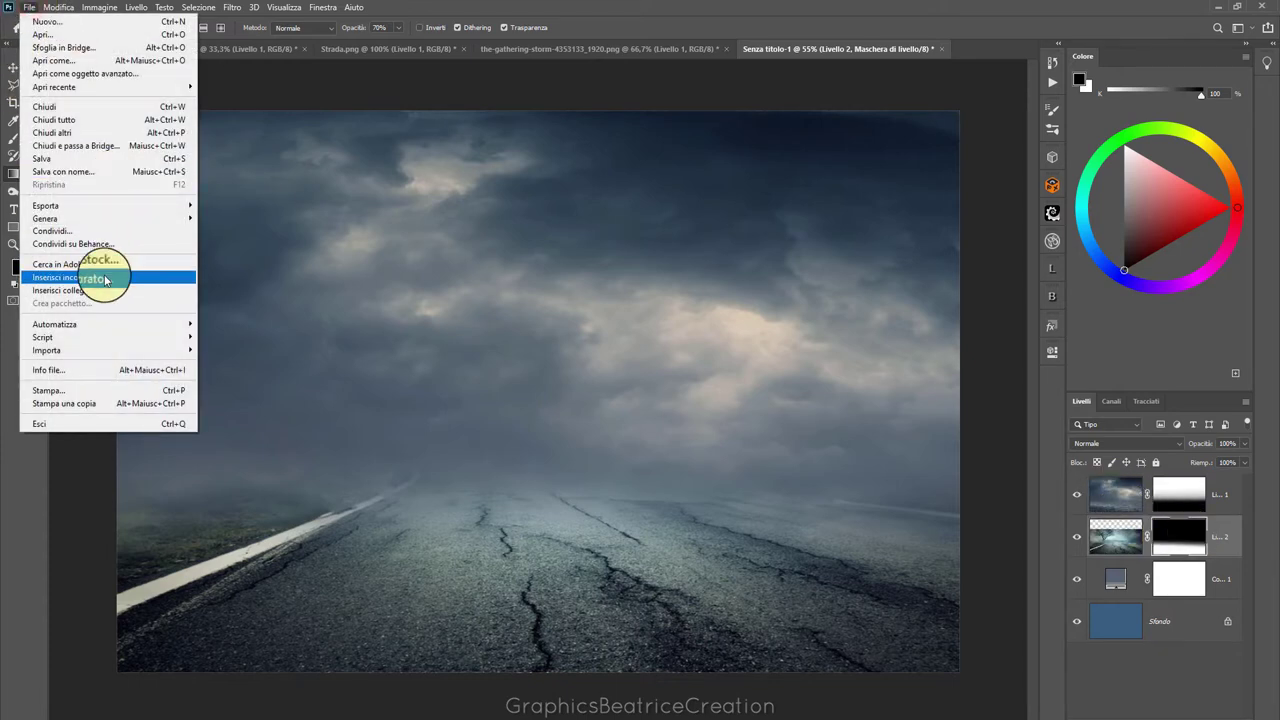
pyautogui.click(105, 278)
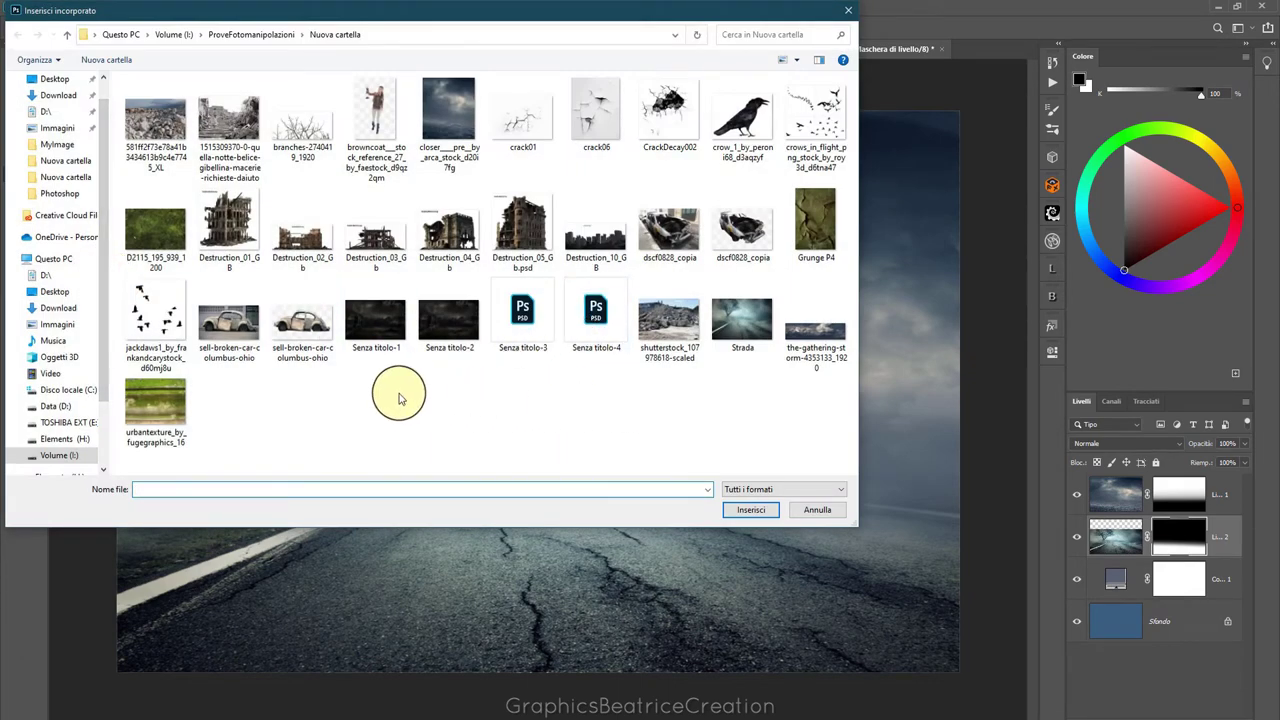
pyautogui.click(816, 335)
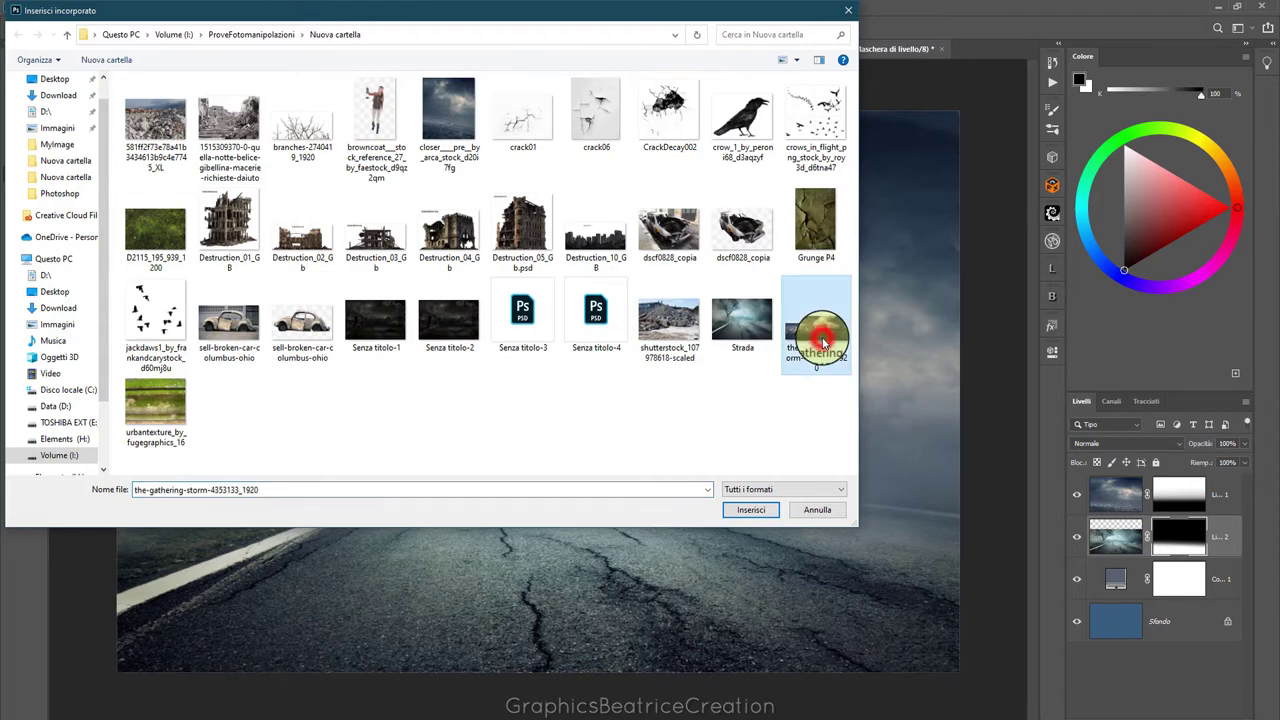
pyautogui.click(748, 511)
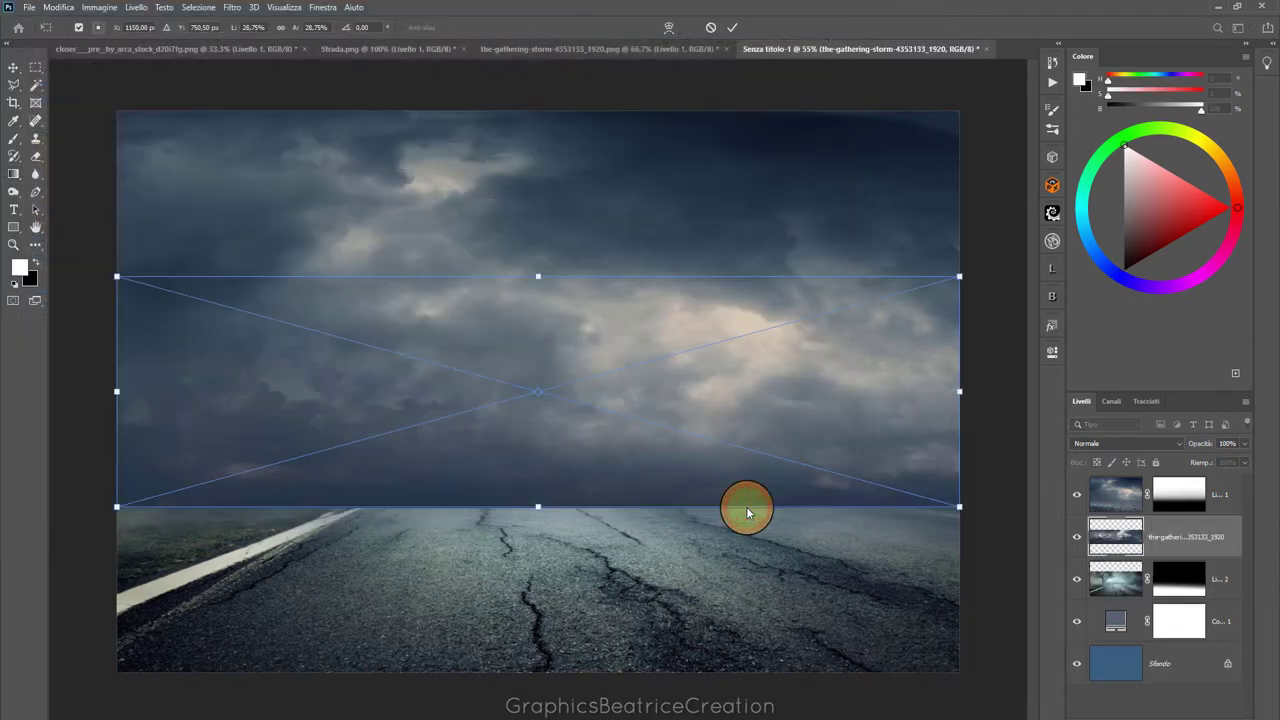
pyautogui.moveTo(1136, 549); pyautogui.dragTo(1105, 478)
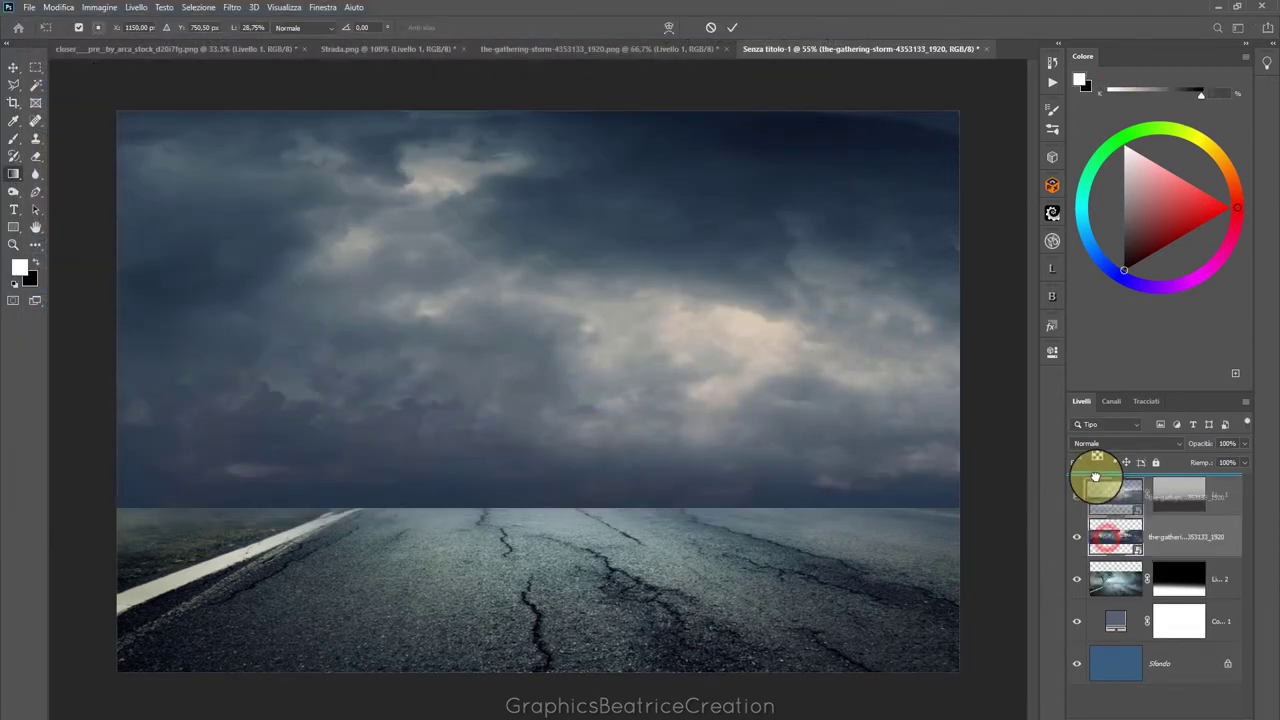
pyautogui.press('g')
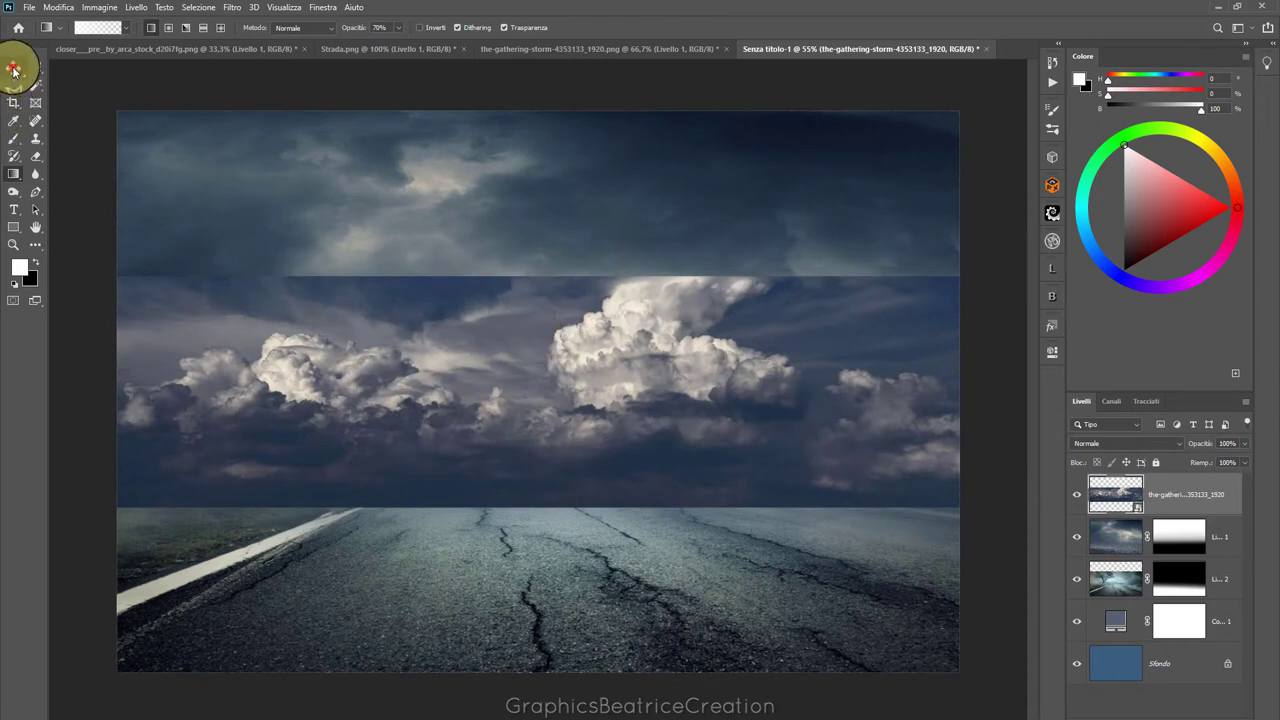
# Raise the storm clouds toward the top of the sky and set blend mode to Luce soffusa
pyautogui.click(13, 70)
pyautogui.moveTo(534, 362); pyautogui.dragTo(534, 245)
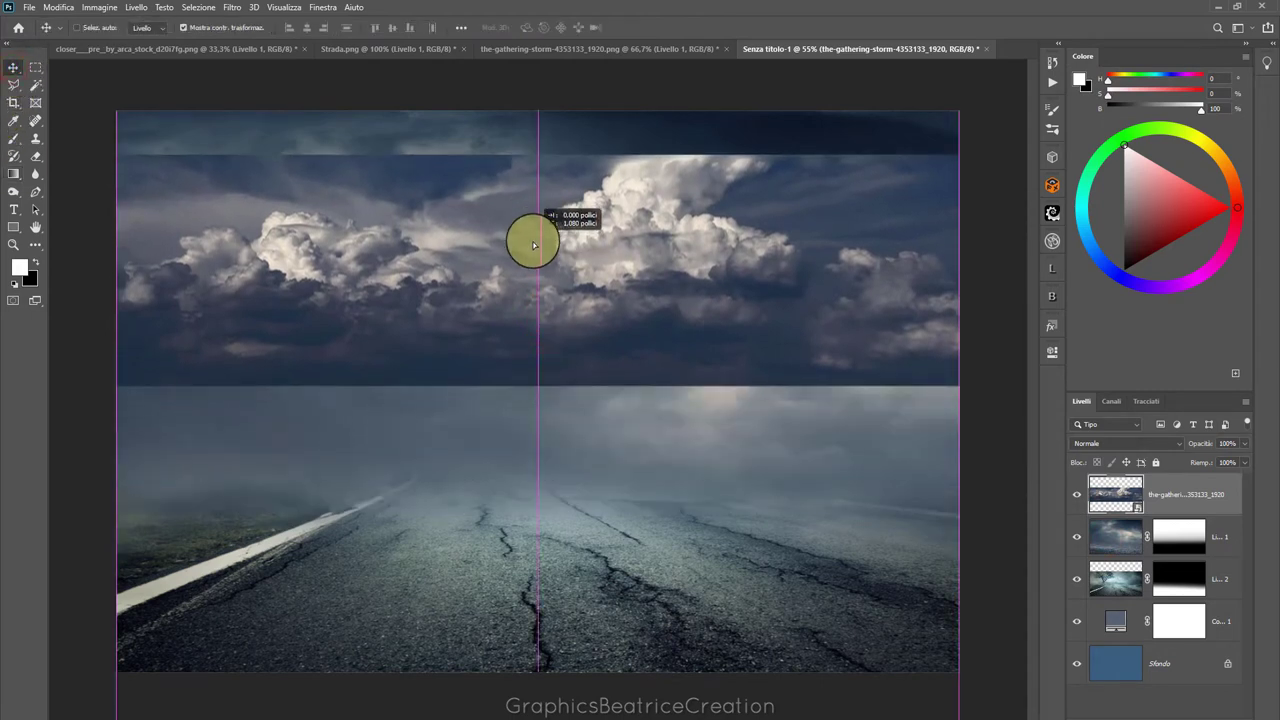
pyautogui.click(1175, 443)
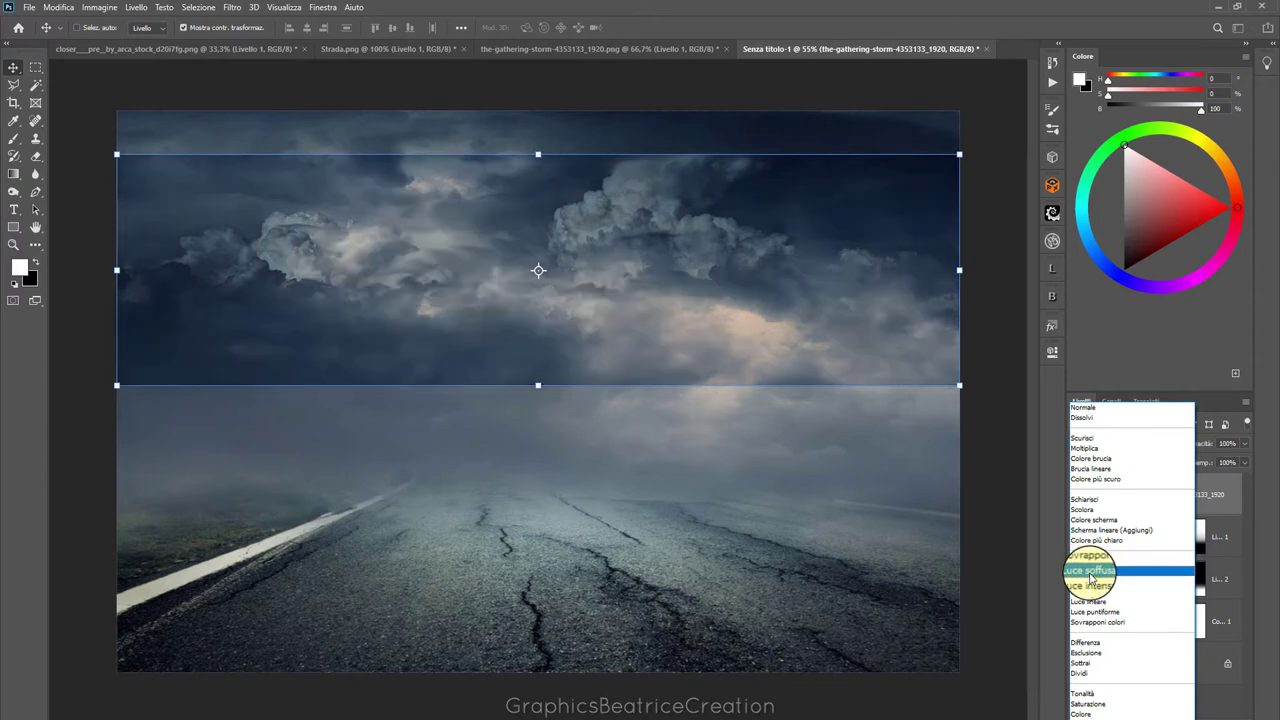
pyautogui.click(1090, 571)
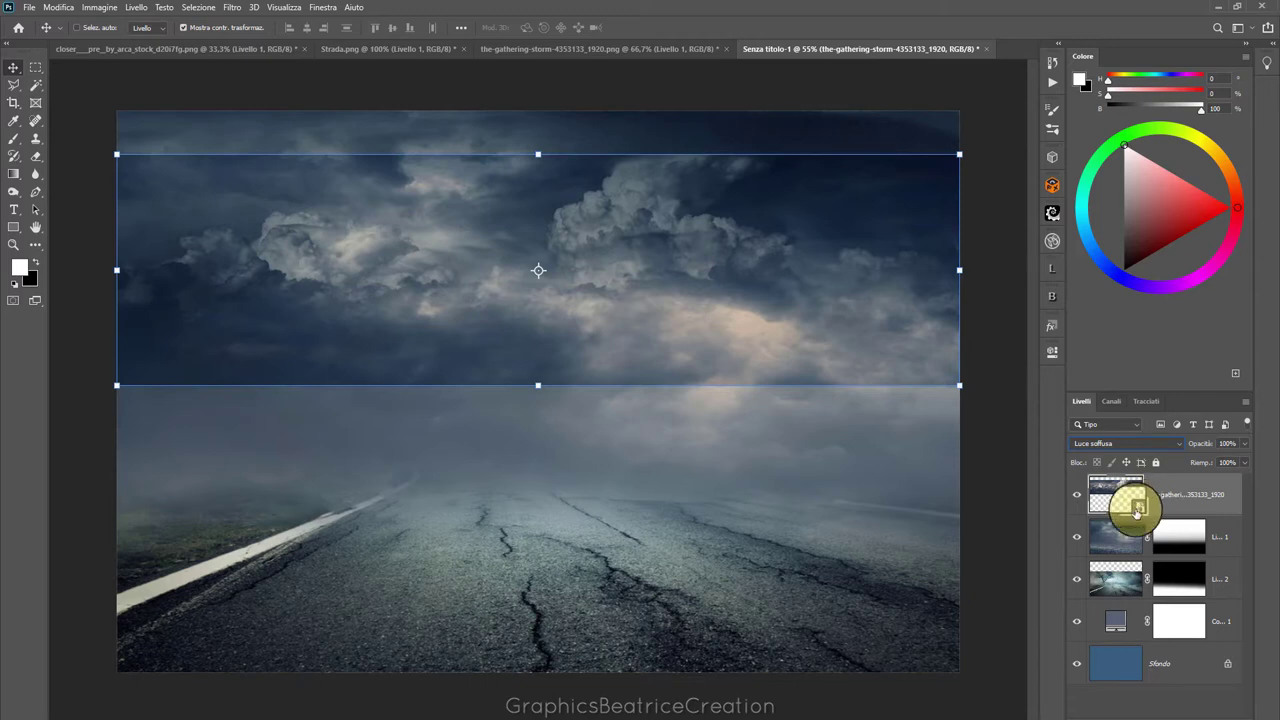
pyautogui.doubleClick(1204, 491)
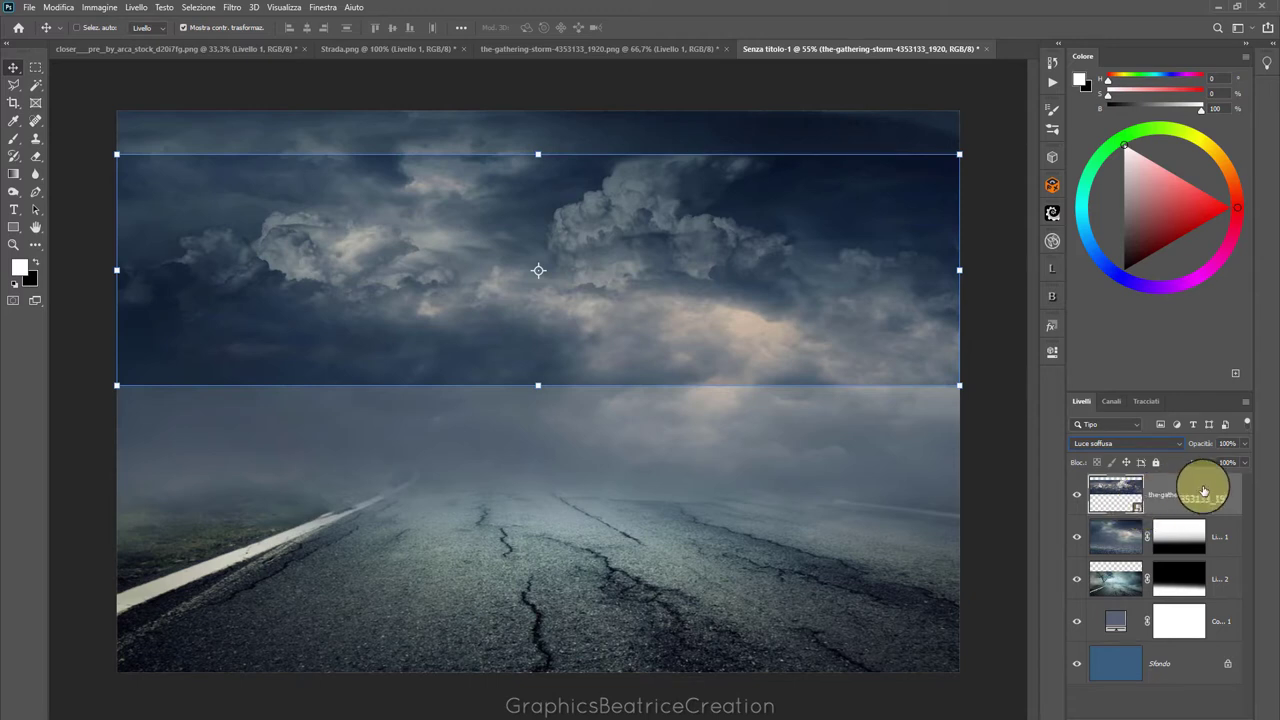
# Rasterize the storm layer, add a mask, and brush away its hard lower edge
pyautogui.rightClick(1210, 487)
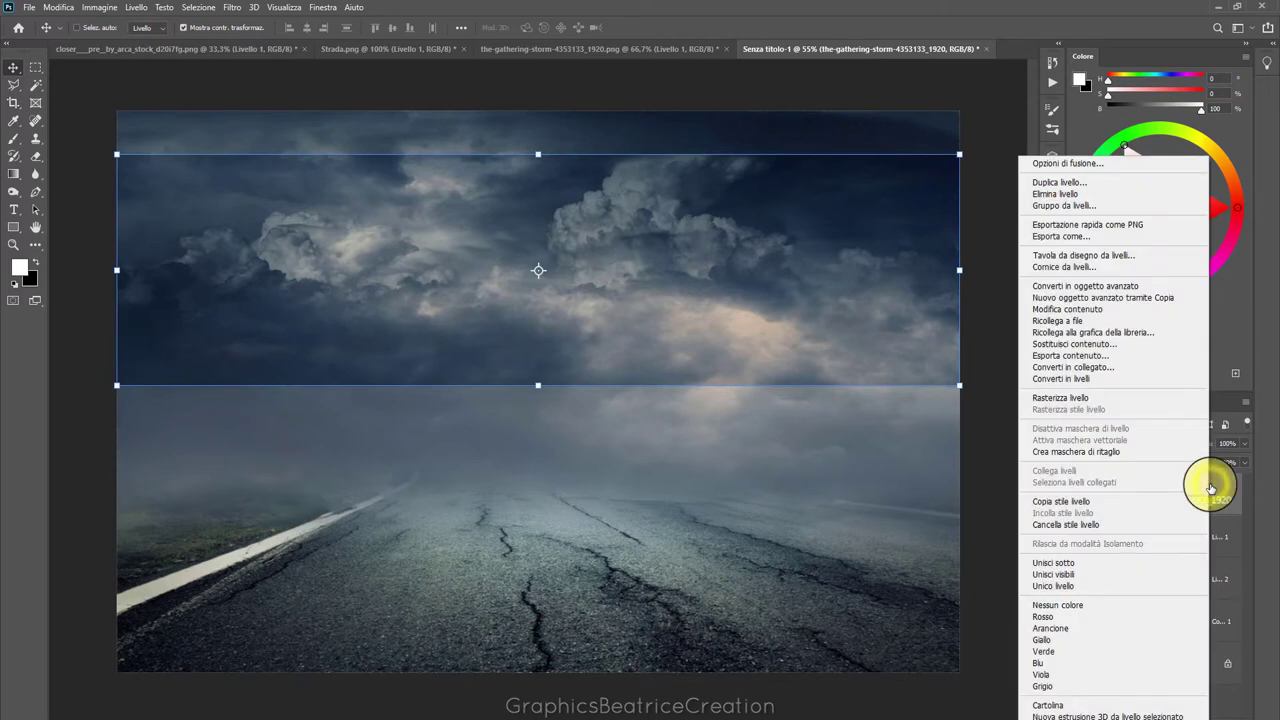
pyautogui.click(1085, 400)
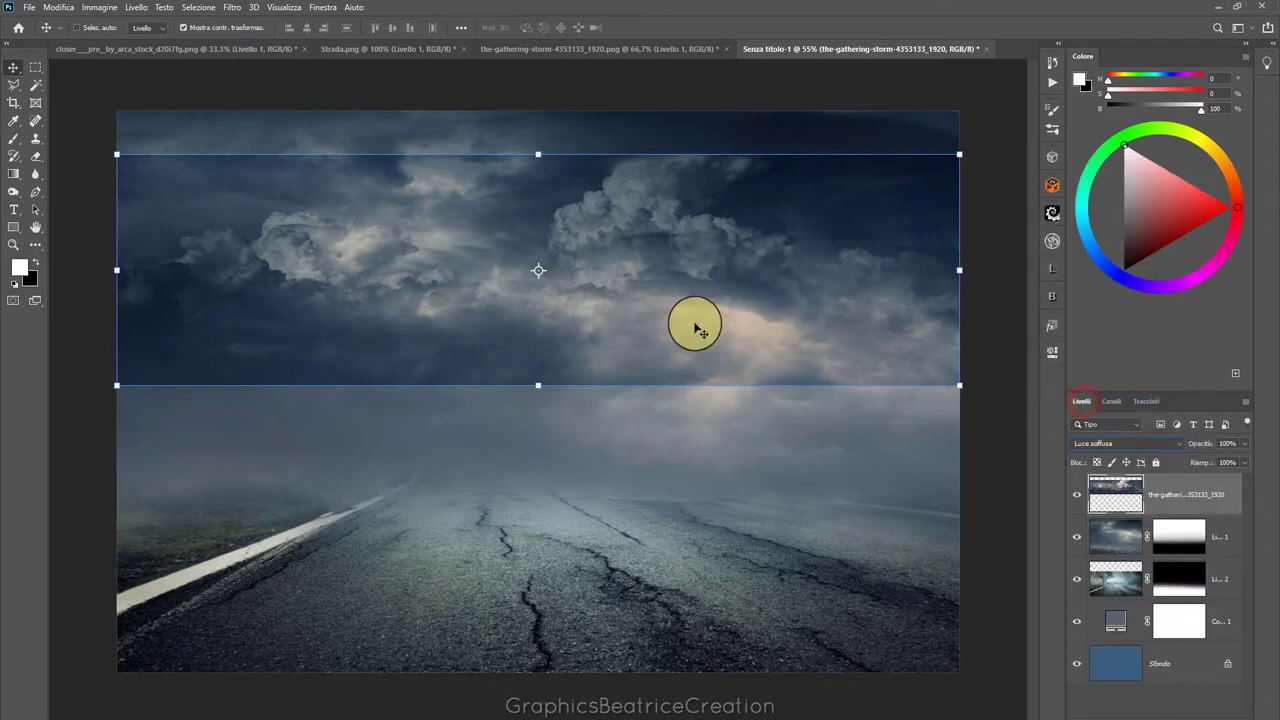
pyautogui.click(1160, 714)
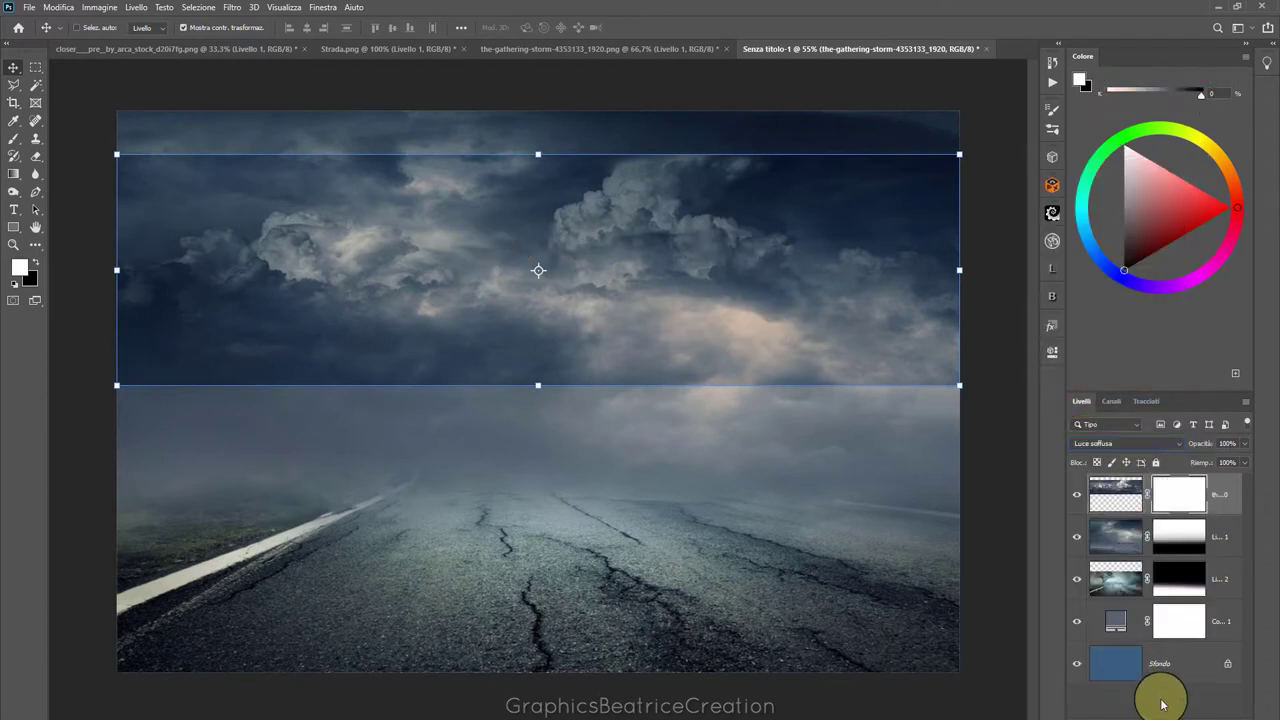
pyautogui.click(12, 141)
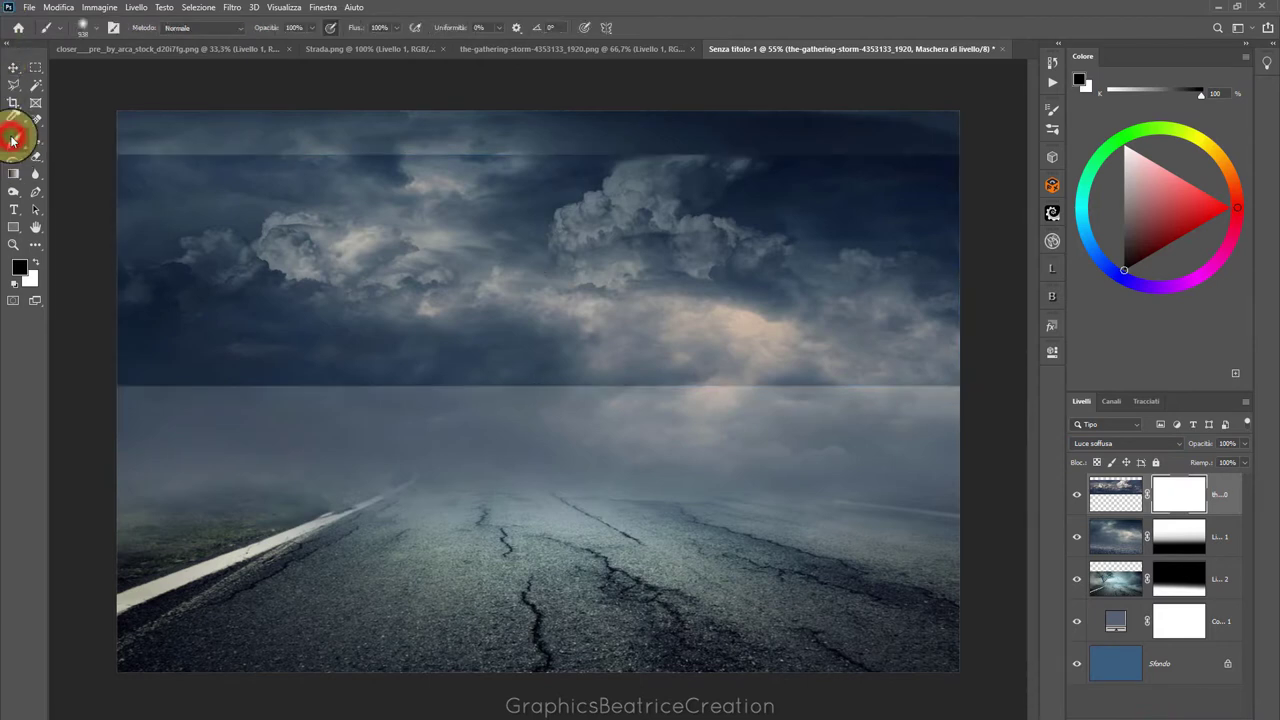
pyautogui.click(97, 30)
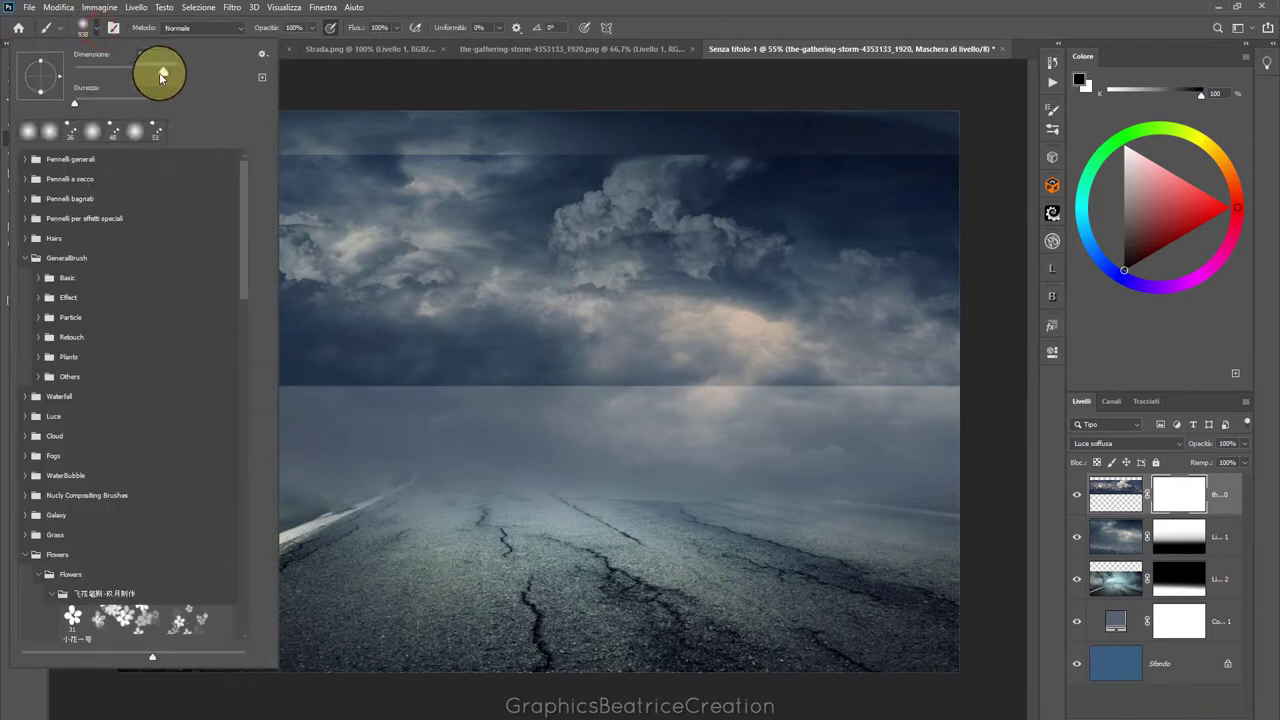
pyautogui.click(565, 8)
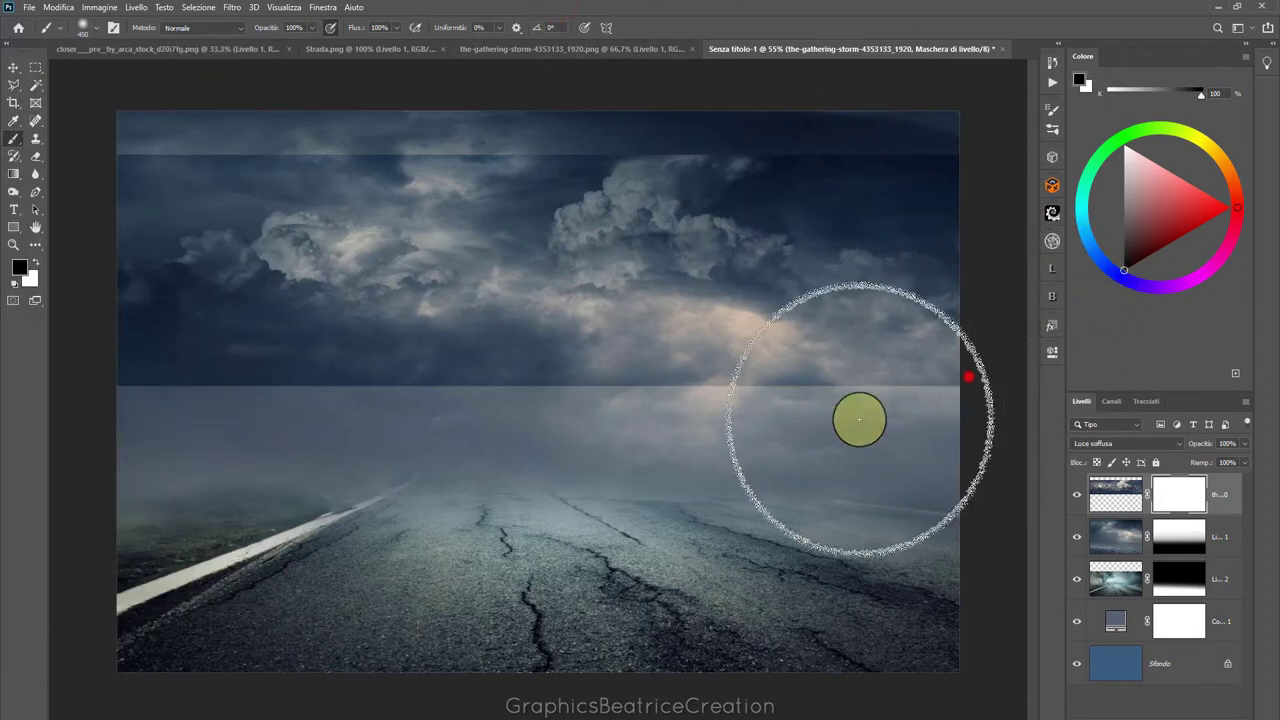
pyautogui.moveTo(859, 419)
pyautogui.mouseDown()
pyautogui.moveTo(647, 453)
pyautogui.moveTo(277, 425)
pyautogui.moveTo(400, 485)
pyautogui.moveTo(571, 477)
pyautogui.moveTo(400, 457)
pyautogui.moveTo(127, 457)
pyautogui.moveTo(813, 482)
pyautogui.mouseUp()
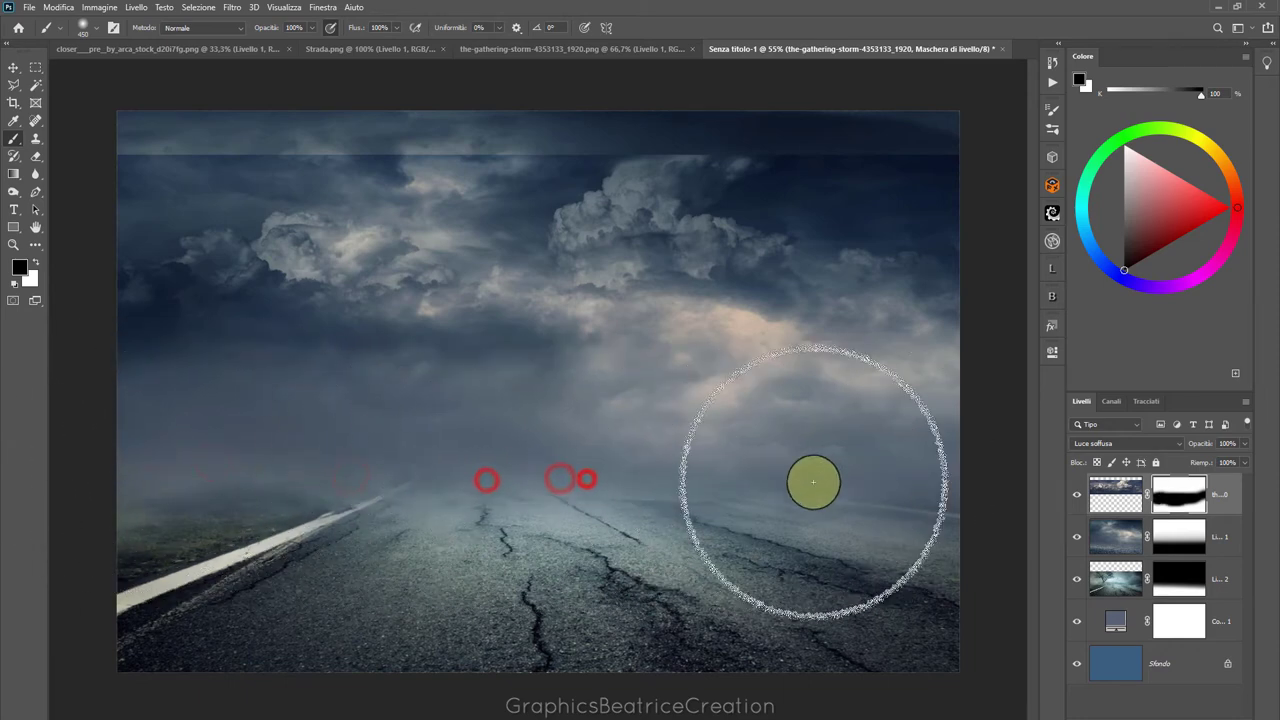
# With a smaller brush, paint out the clouds' hard top edge on the mask
pyautogui.click(99, 29)
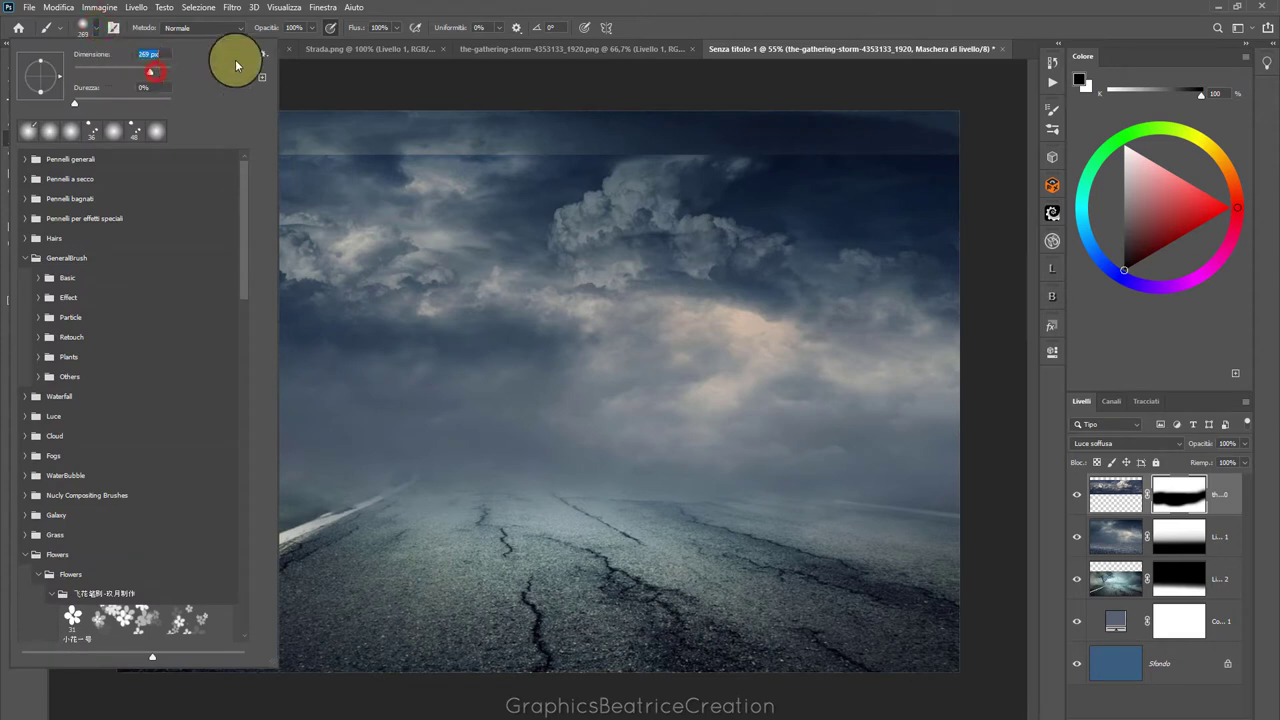
pyautogui.press('Return')
pyautogui.moveTo(910, 132); pyautogui.dragTo(958, 133)
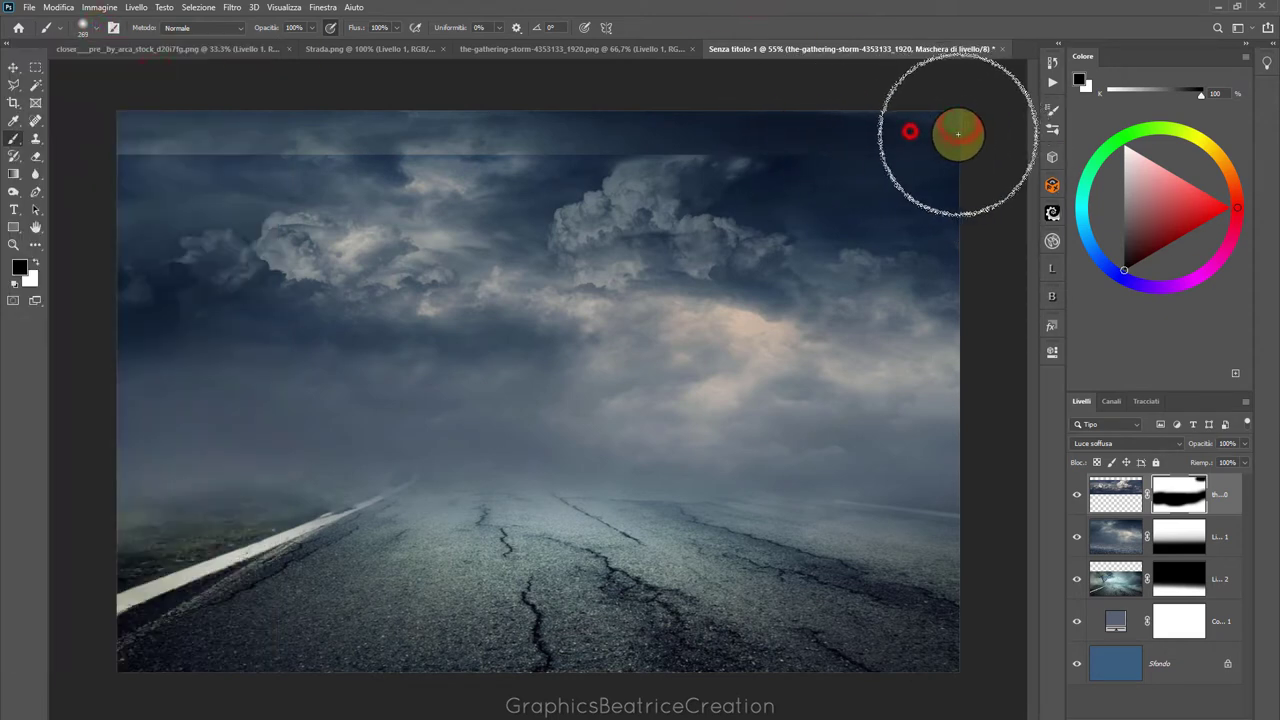
pyautogui.click(711, 133)
pyautogui.click(649, 130)
pyautogui.moveTo(530, 120); pyautogui.dragTo(77, 129)
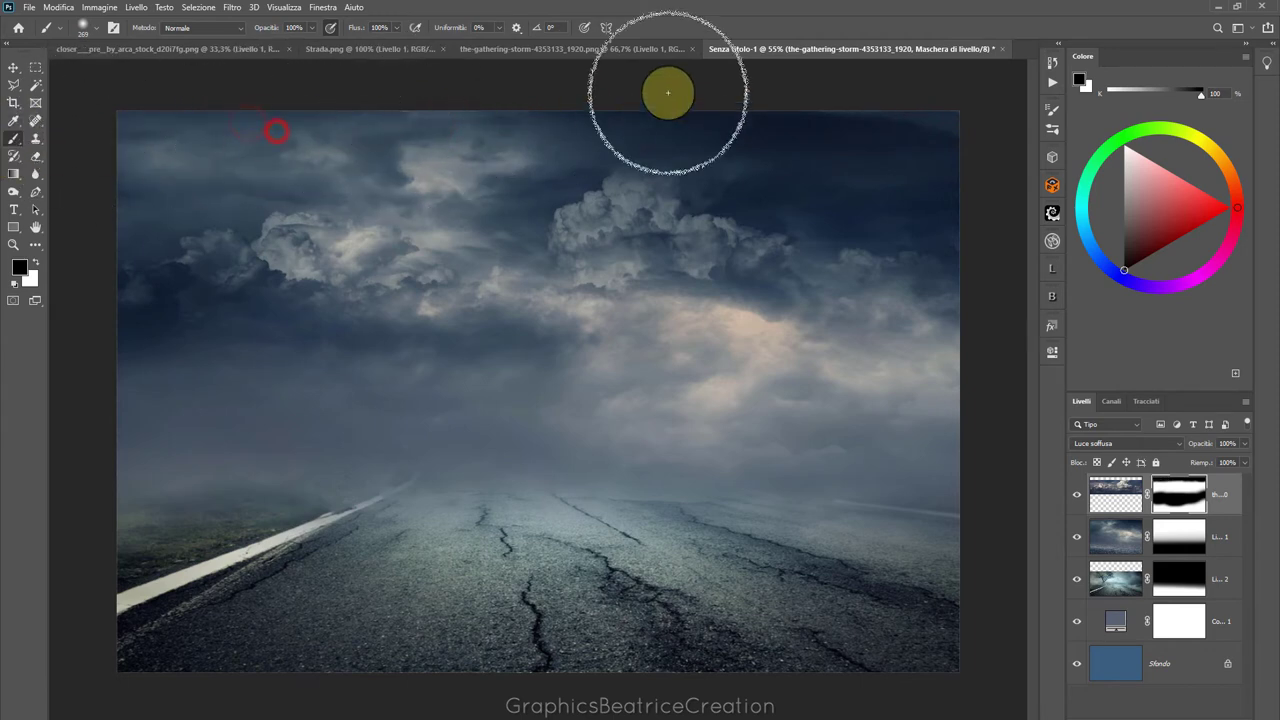
pyautogui.click(811, 84)
pyautogui.click(886, 111)
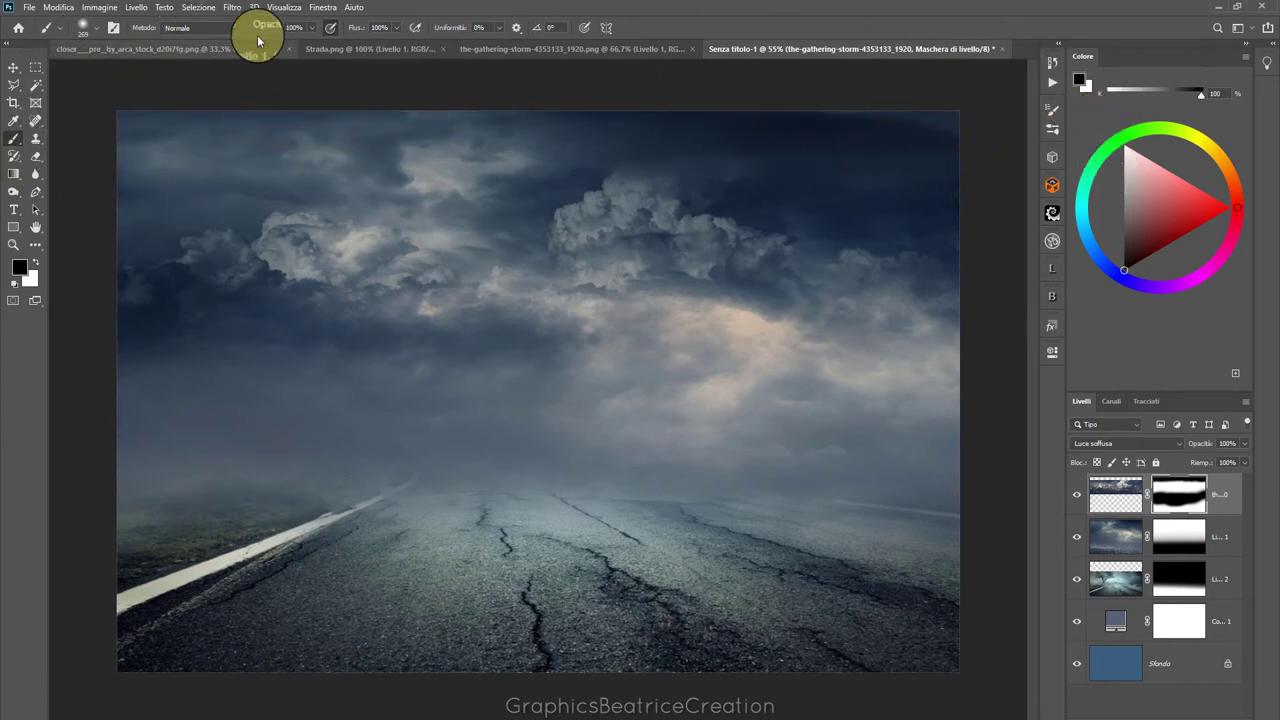
# Fade the clouds into the haze at 27% brush opacity, then lower the layer toward the horizon
pyautogui.moveTo(310, 45); pyautogui.dragTo(280, 45)
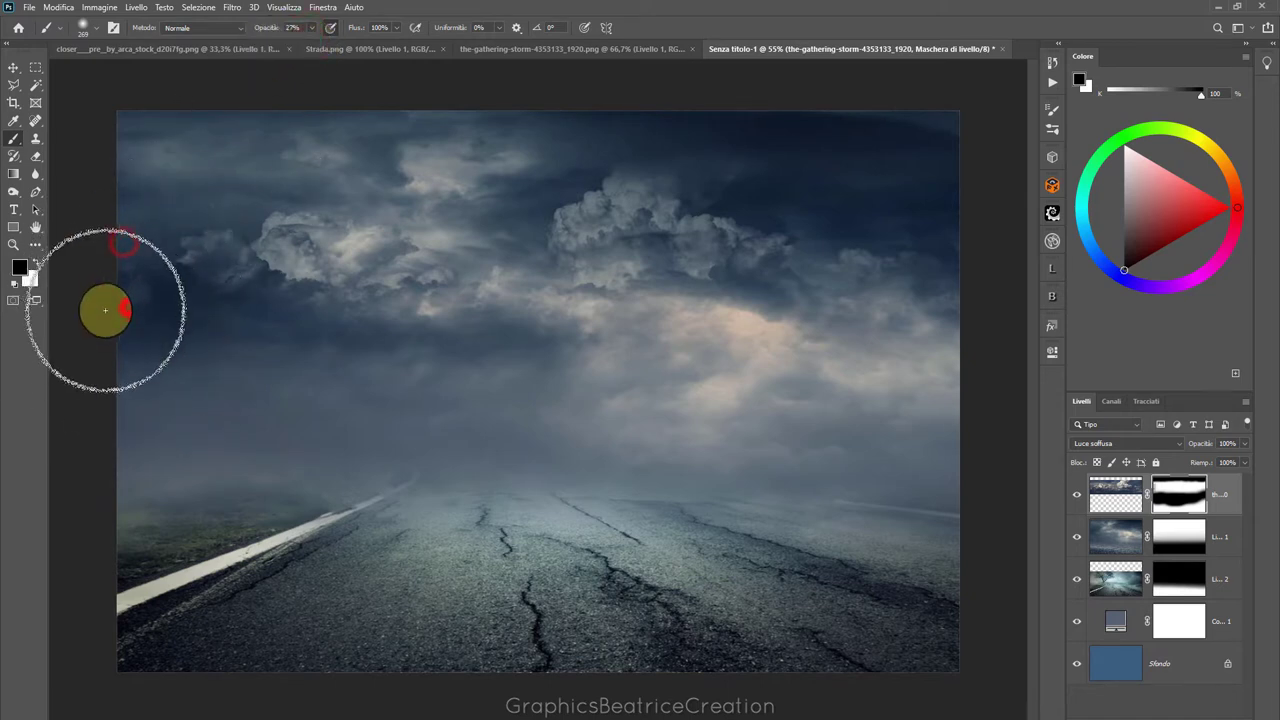
pyautogui.moveTo(120, 309); pyautogui.dragTo(149, 325)
pyautogui.moveTo(349, 390); pyautogui.dragTo(680, 411)
pyautogui.moveTo(825, 240)
pyautogui.mouseDown()
pyautogui.moveTo(887, 195)
pyautogui.moveTo(623, 163)
pyautogui.moveTo(349, 157)
pyautogui.moveTo(97, 206)
pyautogui.moveTo(126, 276)
pyautogui.mouseUp()
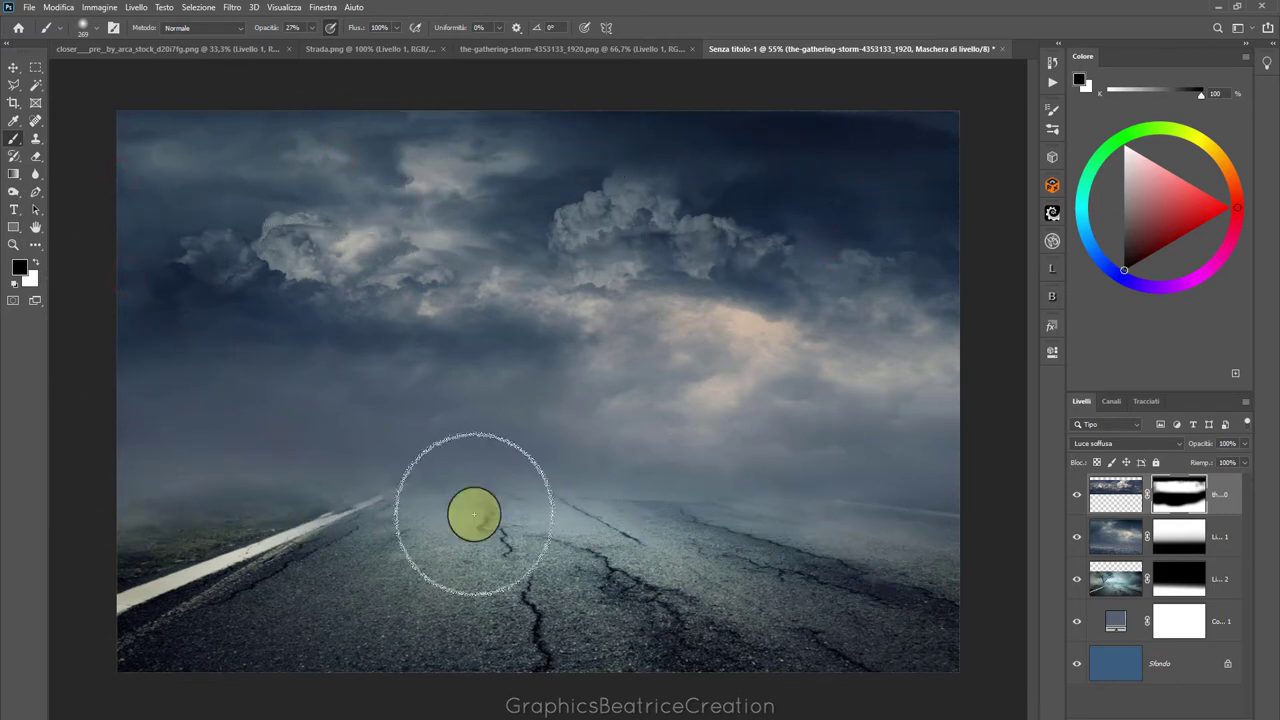
pyautogui.click(19, 73)
pyautogui.moveTo(608, 246); pyautogui.dragTo(614, 397)
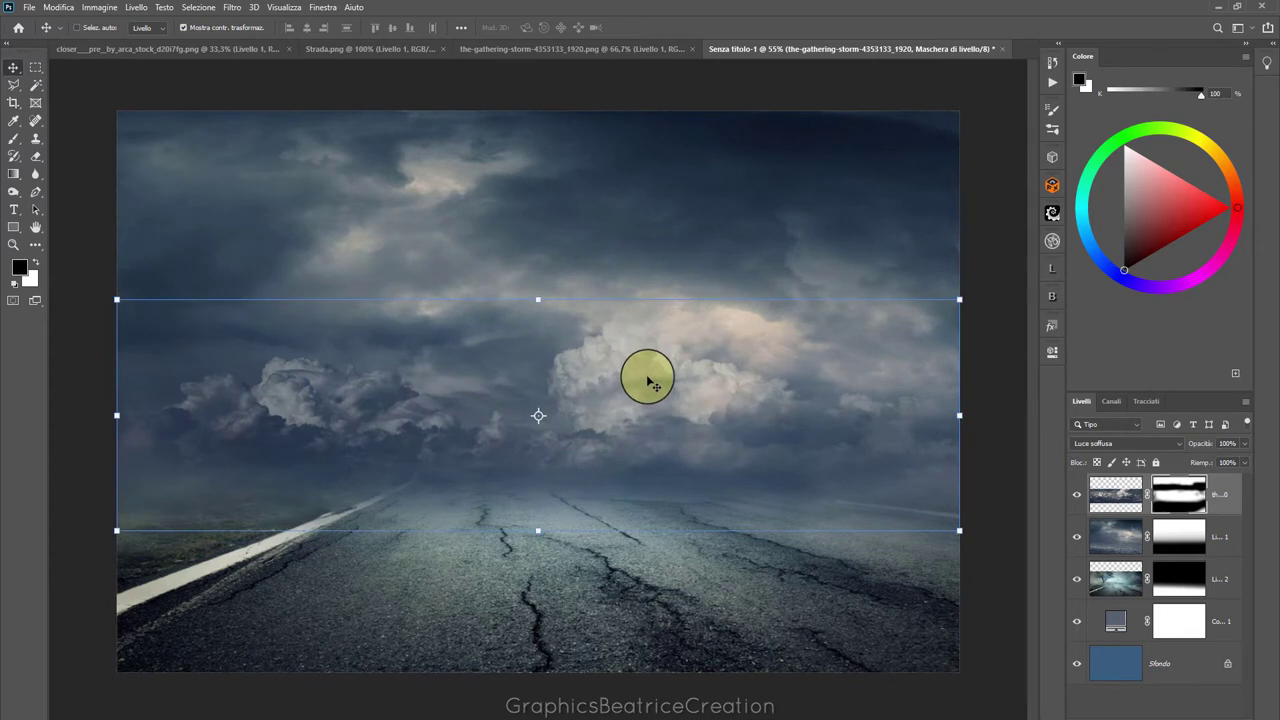
# Flip the storm clouds horizontally, nudge them slightly higher, and commit the transform
pyautogui.rightClick(648, 378)
pyautogui.click(537, 301)
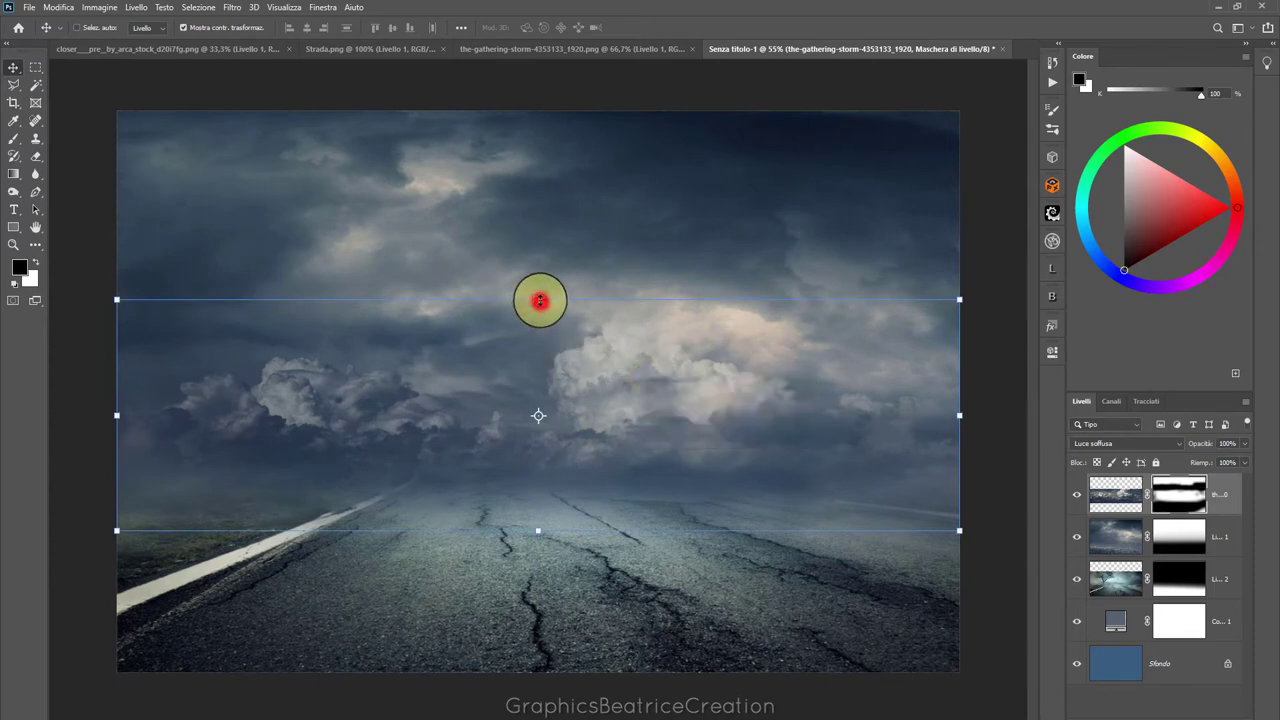
pyautogui.rightClick(540, 300)
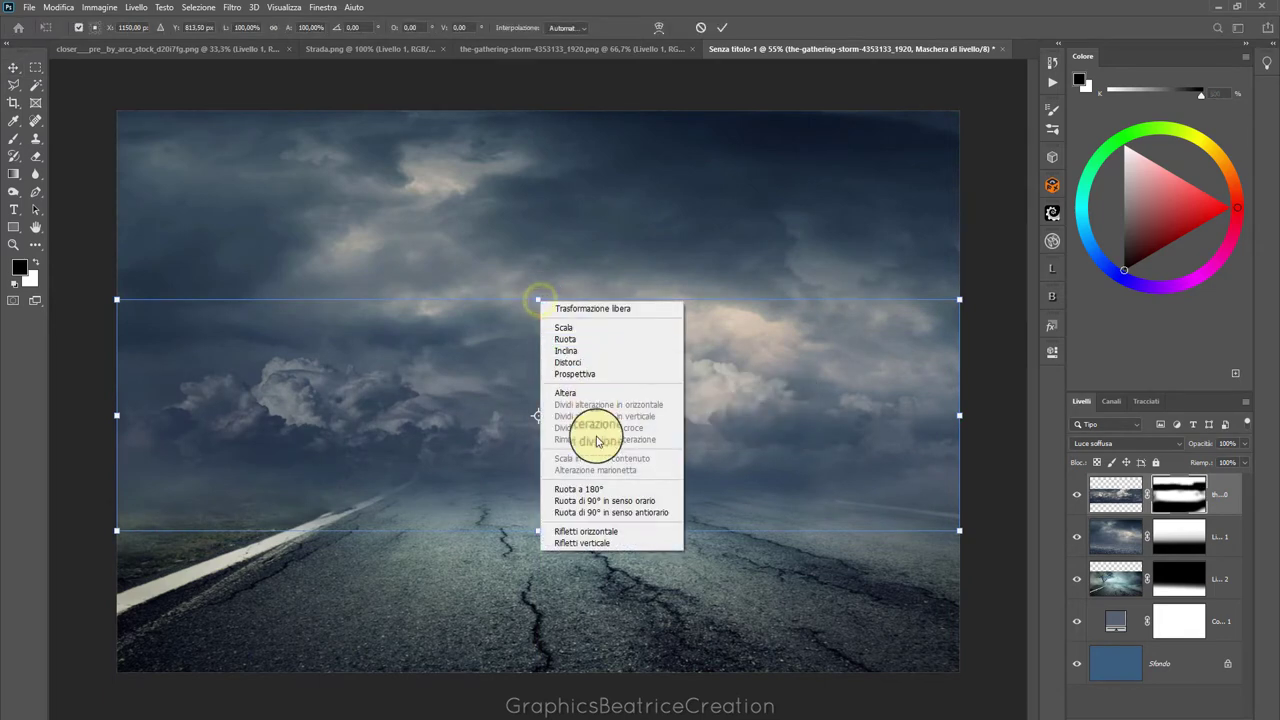
pyautogui.click(597, 531)
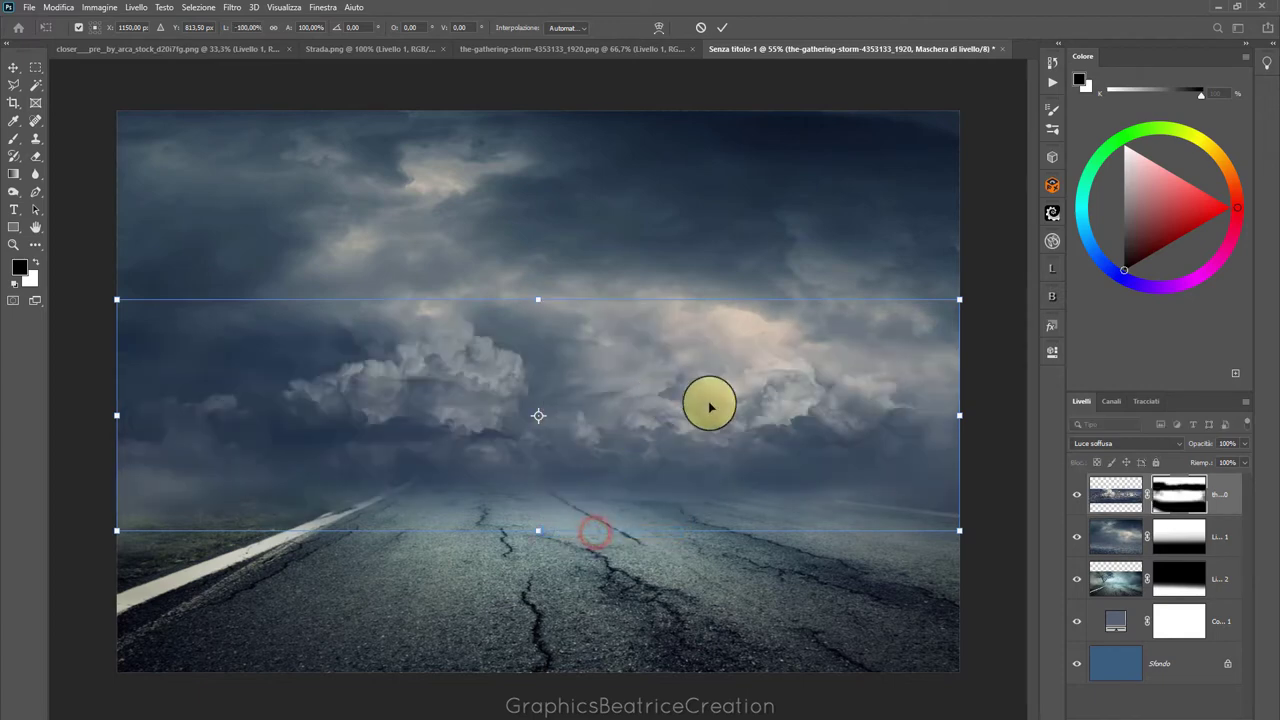
pyautogui.moveTo(708, 403)
pyautogui.mouseDown()
pyautogui.moveTo(701, 342)
pyautogui.moveTo(710, 378)
pyautogui.mouseUp()
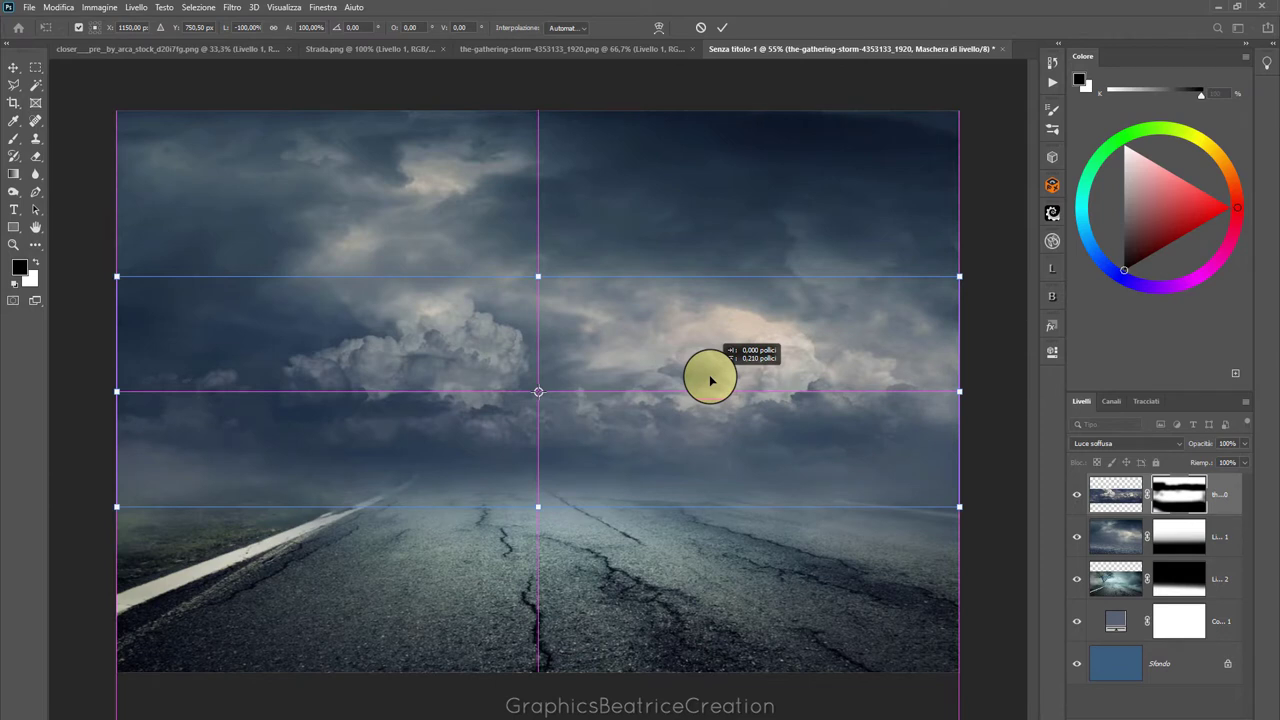
pyautogui.moveTo(710, 380); pyautogui.dragTo(709, 369)
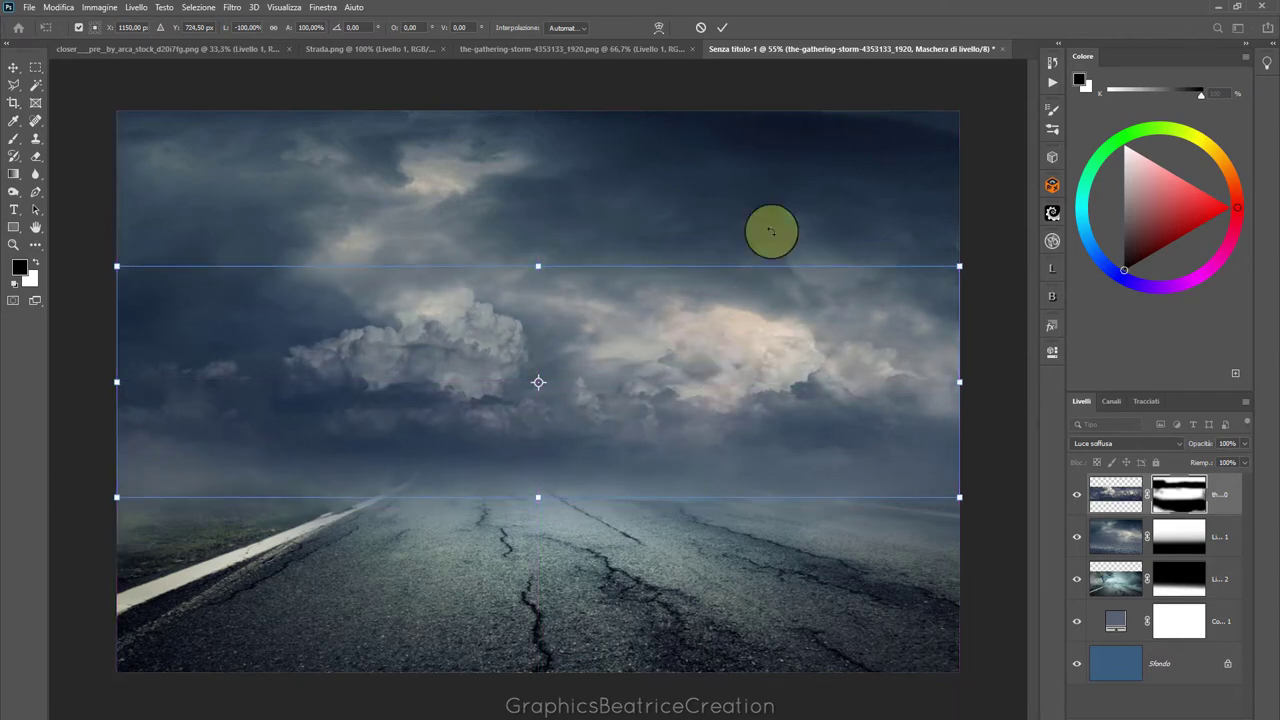
pyautogui.click(725, 28)
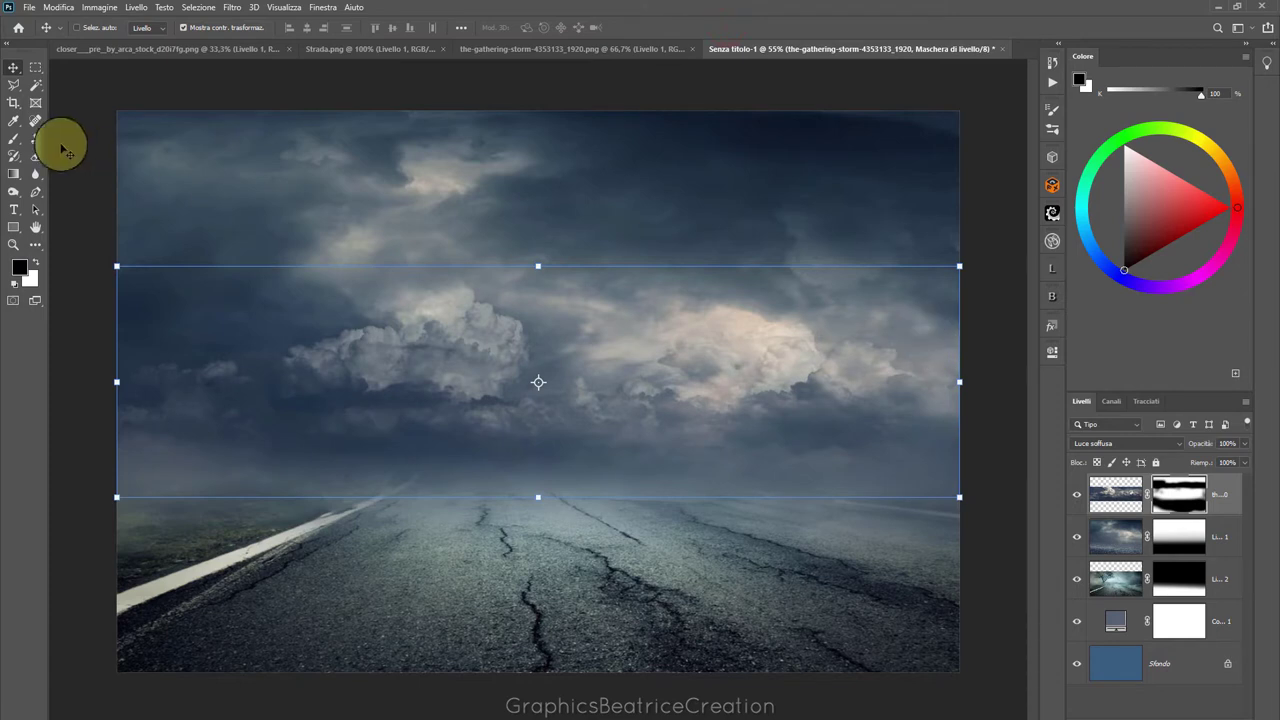
# Dab soft 27% brush strokes on the storm layer's mask near the horizon, then select Livello 1's mask
pyautogui.click(36, 68)
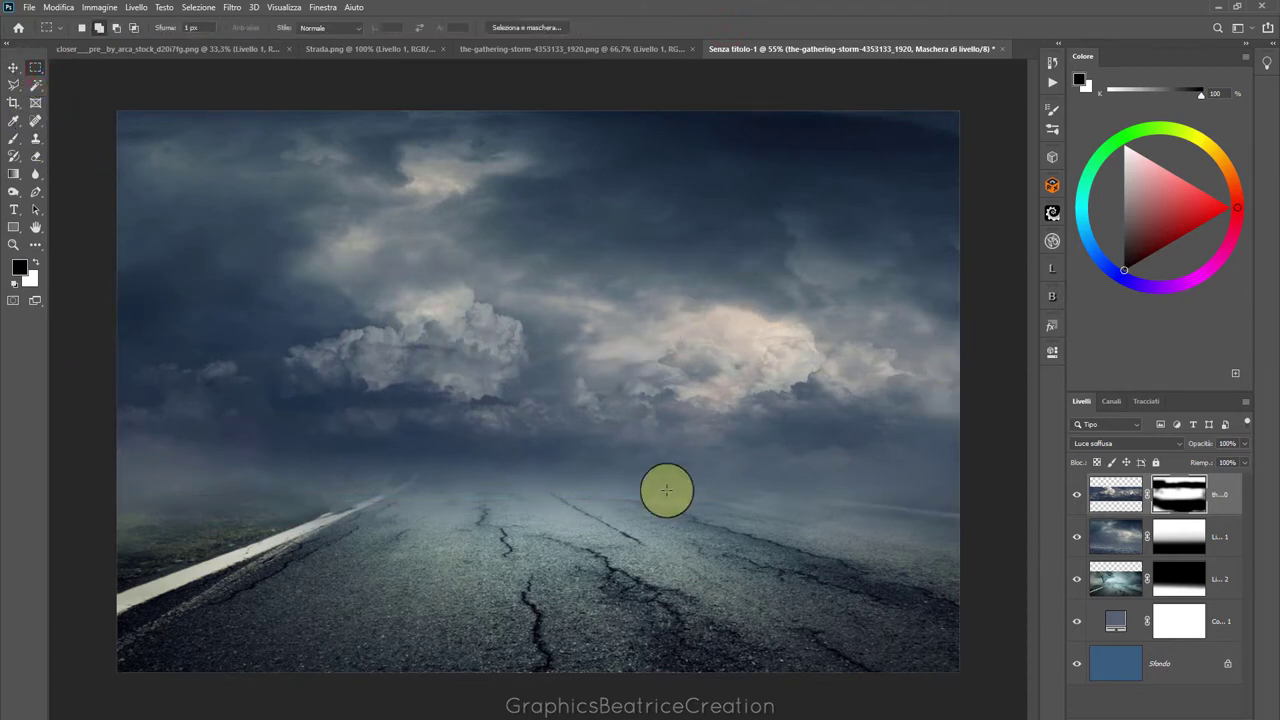
pyautogui.click(1077, 500)
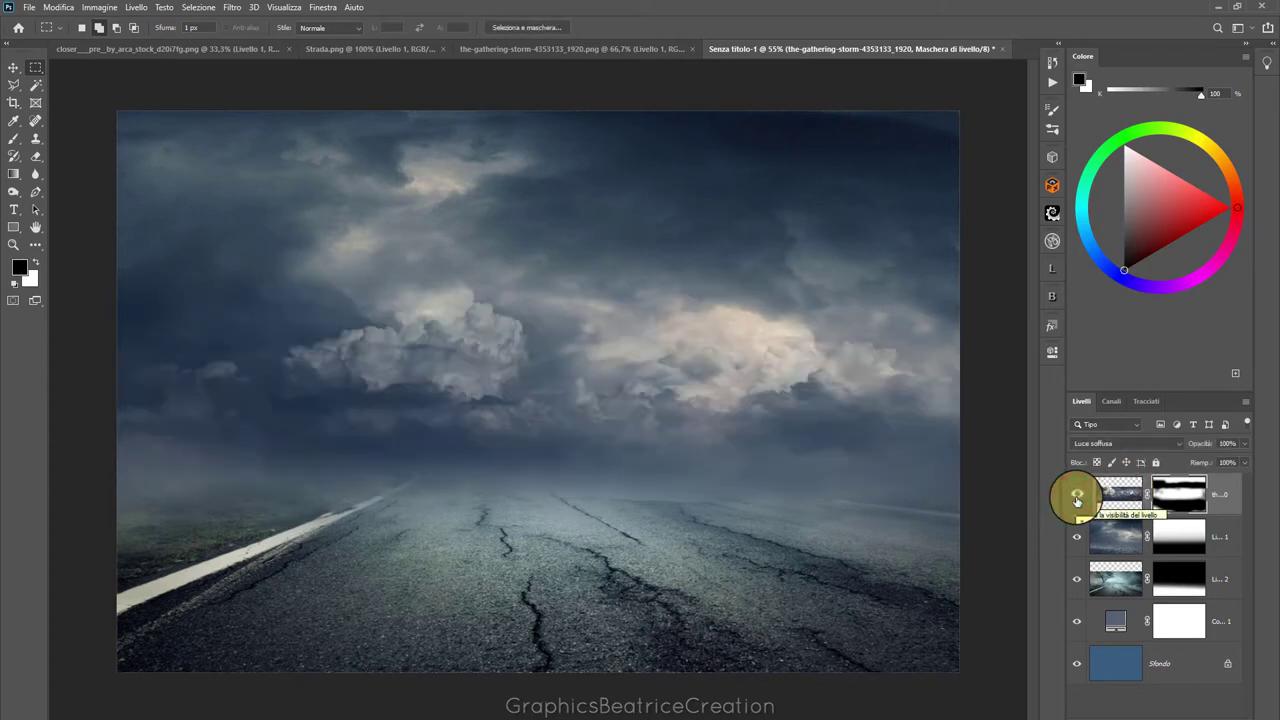
pyautogui.click(1192, 492)
pyautogui.click(13, 142)
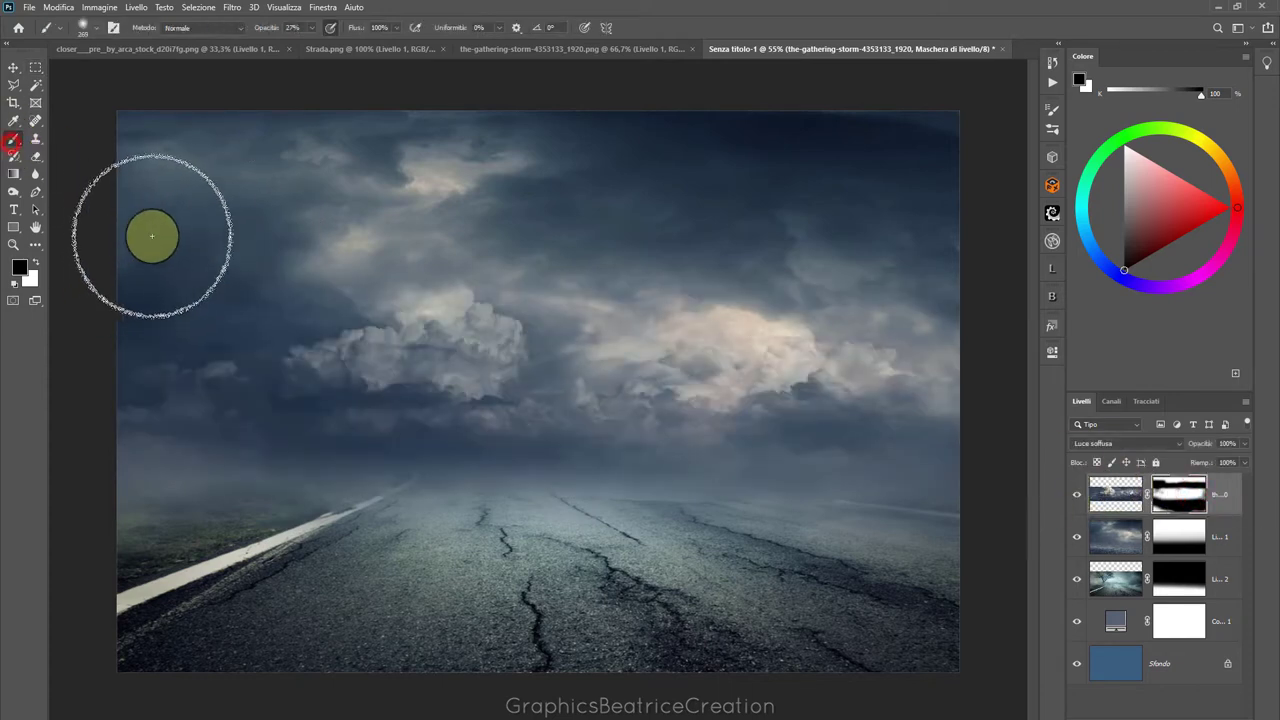
pyautogui.click(158, 278)
pyautogui.click(205, 268)
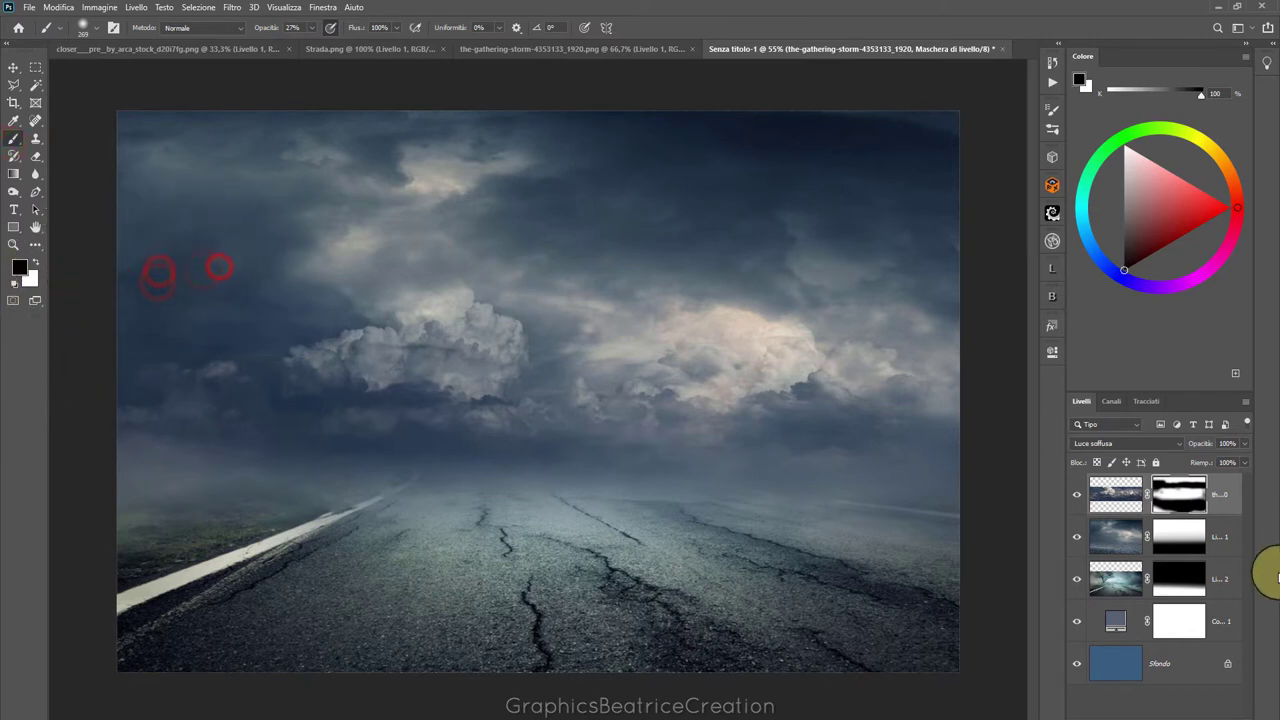
pyautogui.click(966, 485)
pyautogui.click(345, 517)
pyautogui.click(183, 503)
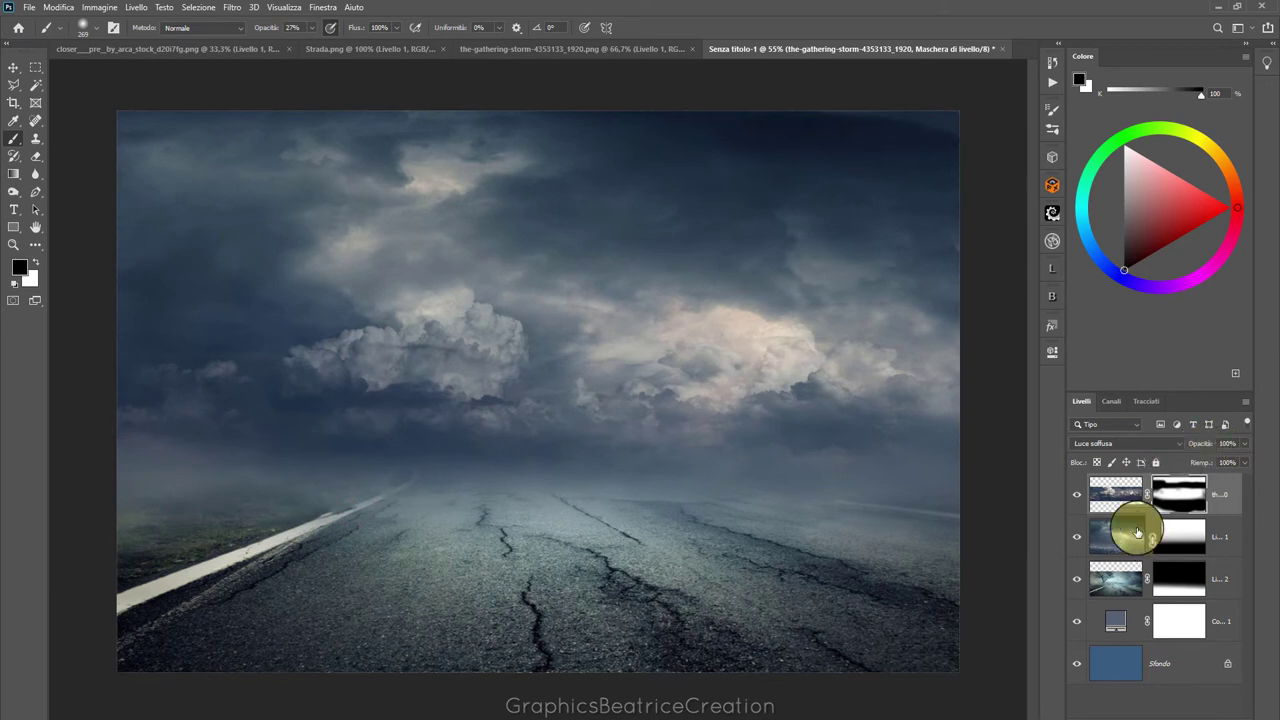
pyautogui.moveTo(1108, 527); pyautogui.dragTo(1181, 527)
pyautogui.click(1186, 532)
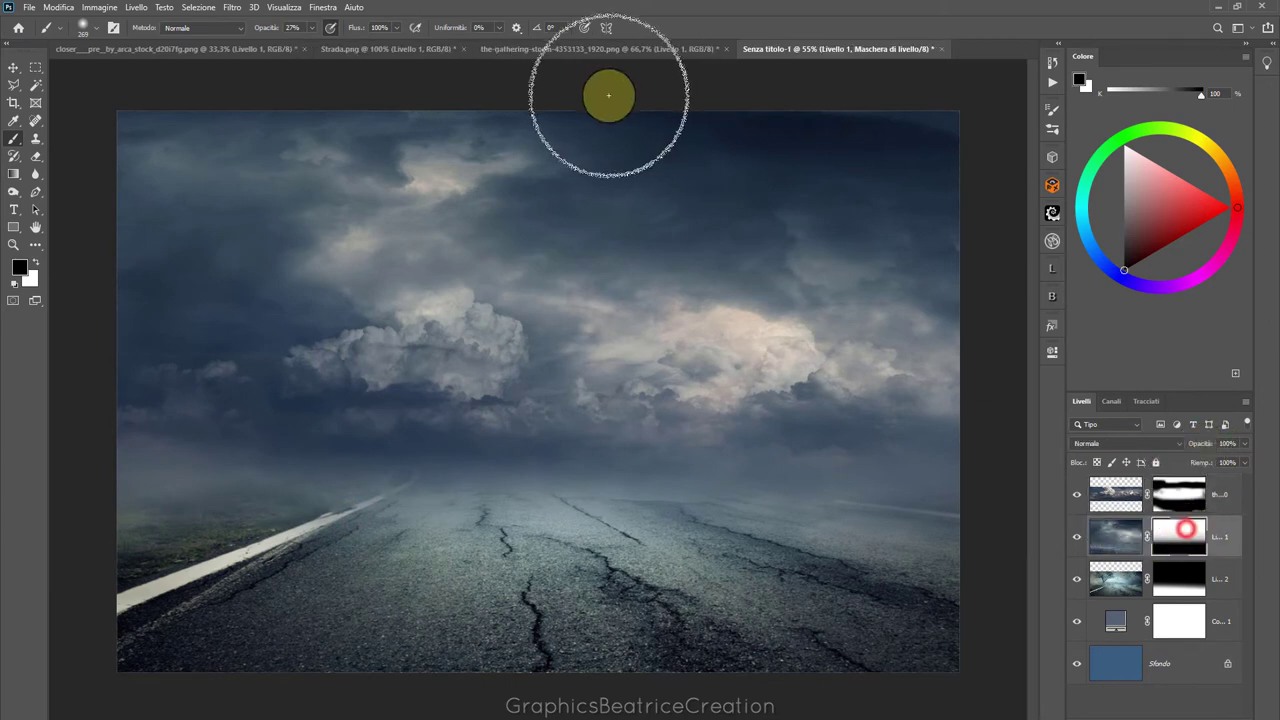
# Place Destruction_10_GB from the Nuova cartella folder as an embedded layer
pyautogui.click(28, 10)
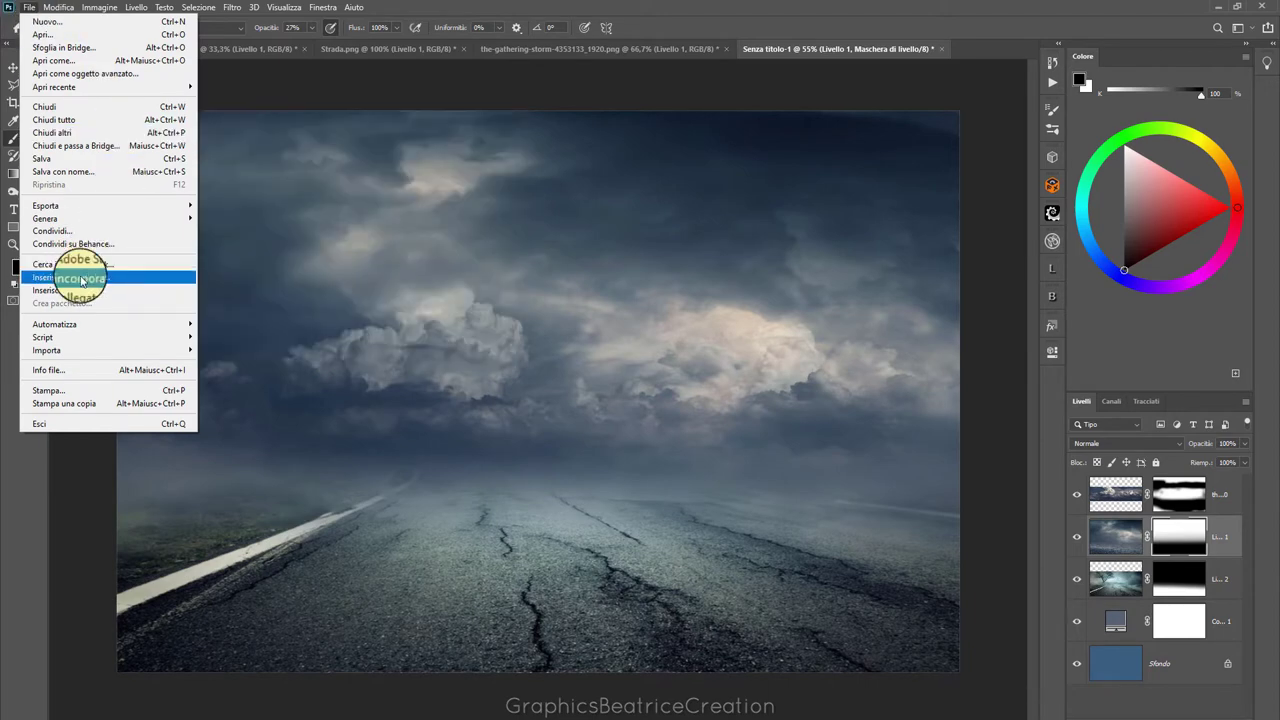
pyautogui.click(82, 279)
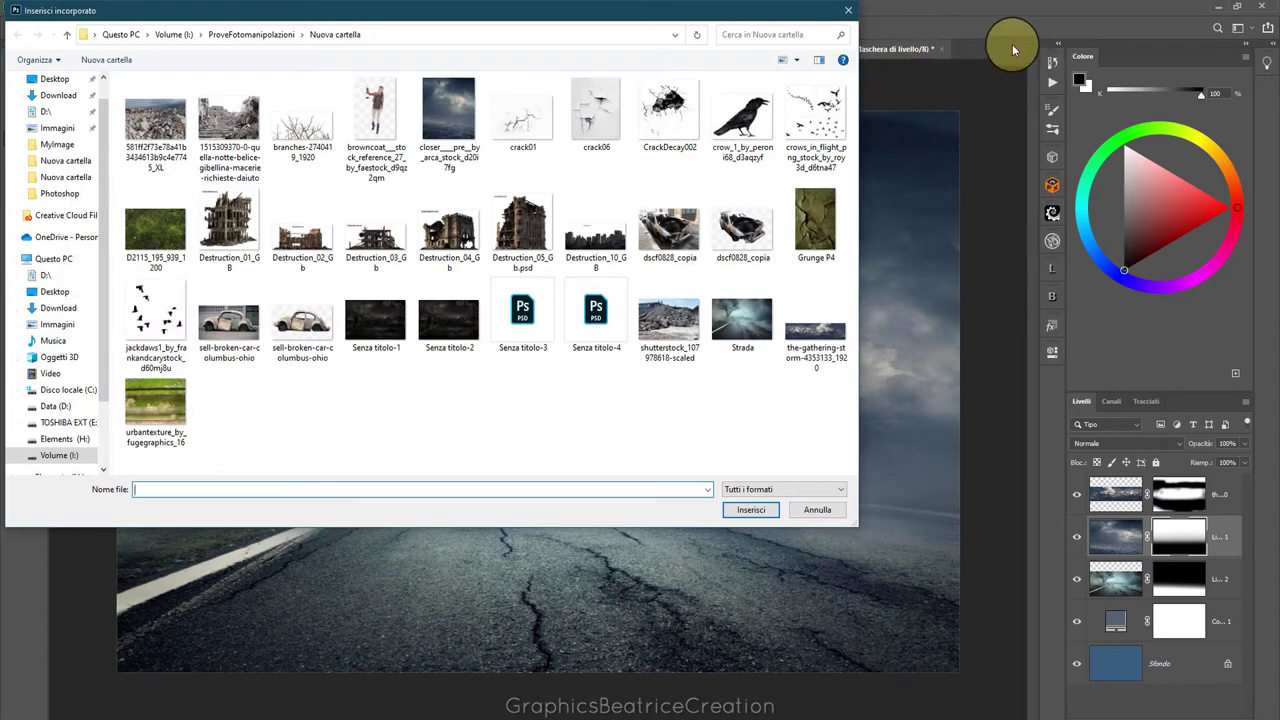
pyautogui.click(591, 249)
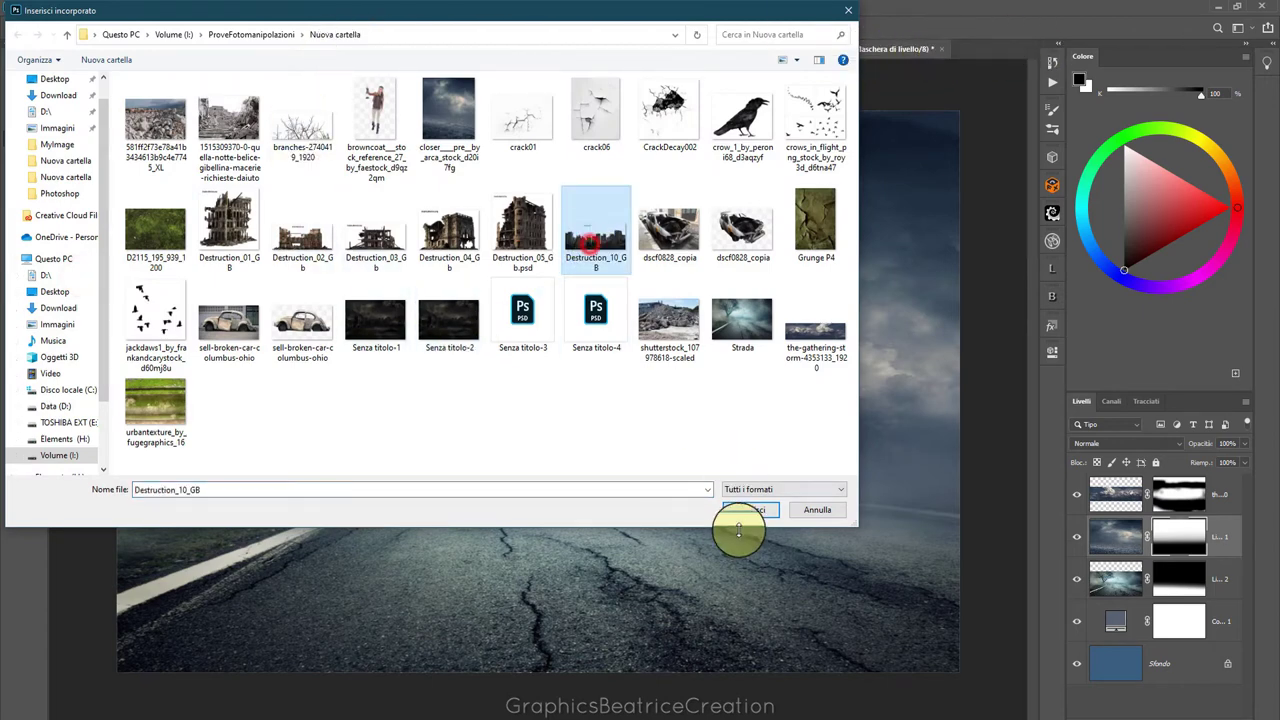
pyautogui.click(751, 509)
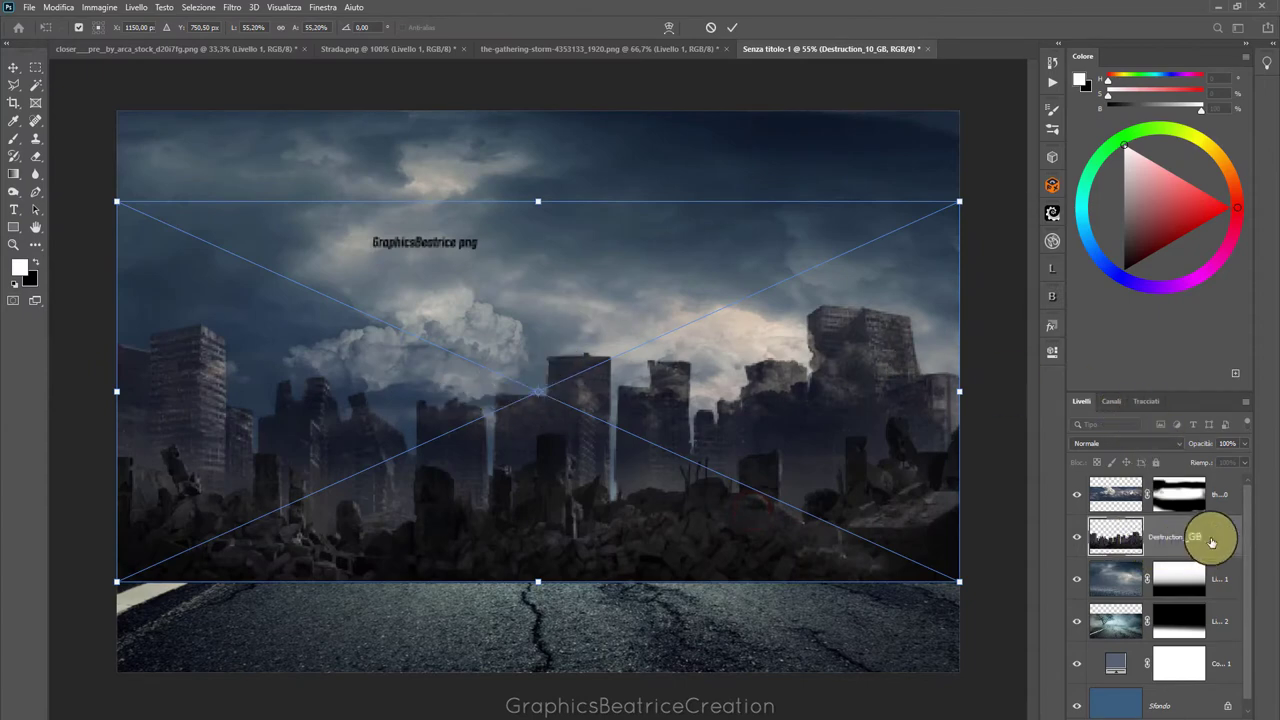
# Commit the placed Destruction_10_GB image and rasterize its layer
pyautogui.press('Return')
pyautogui.press('b')
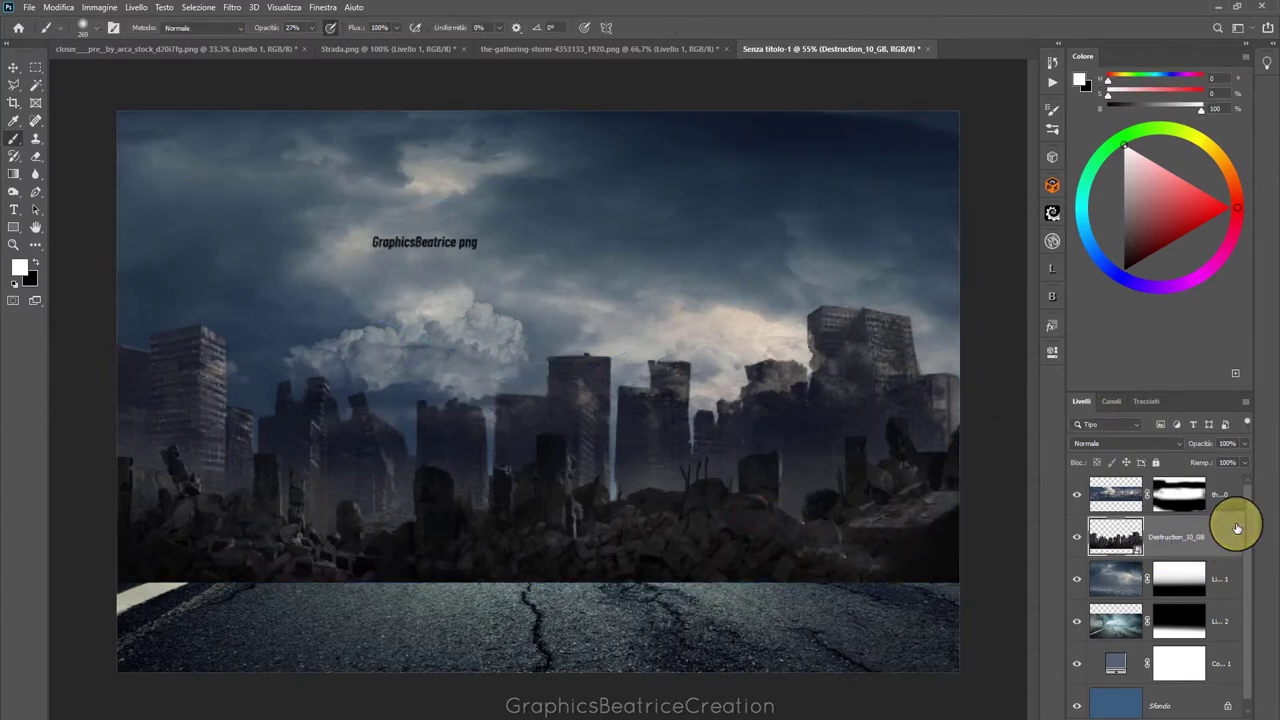
pyautogui.rightClick(1237, 528)
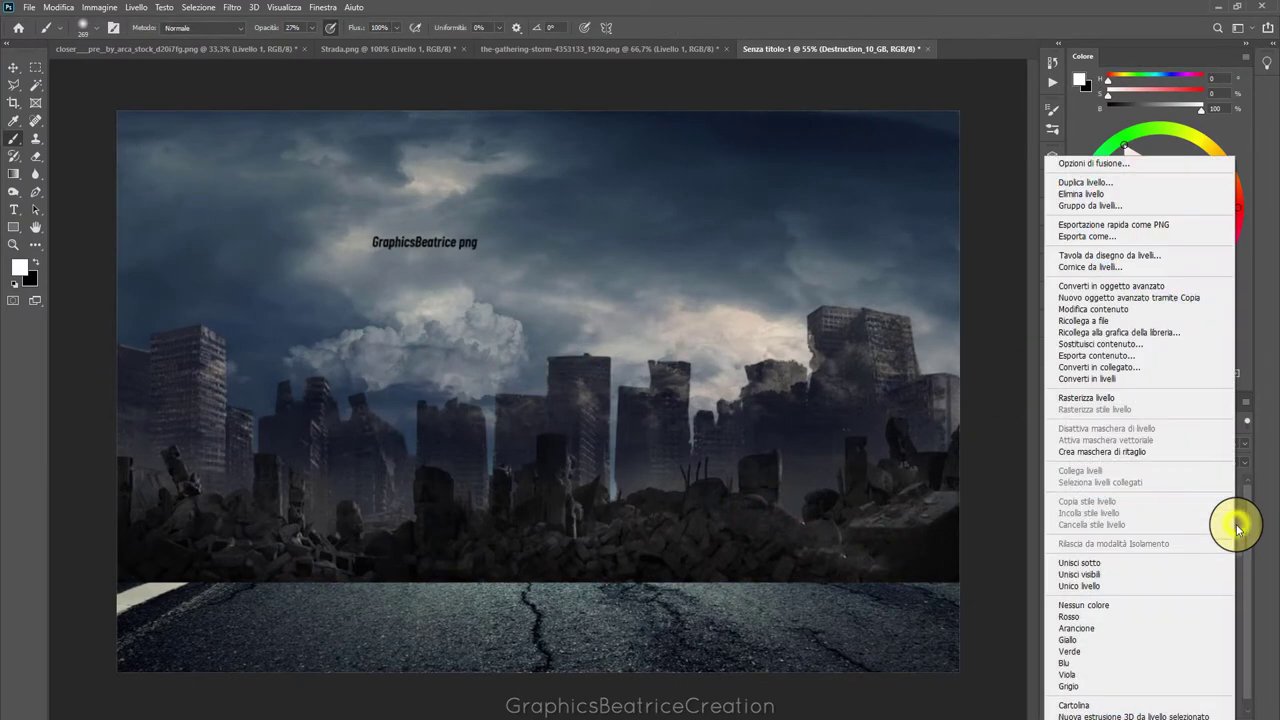
pyautogui.click(1115, 399)
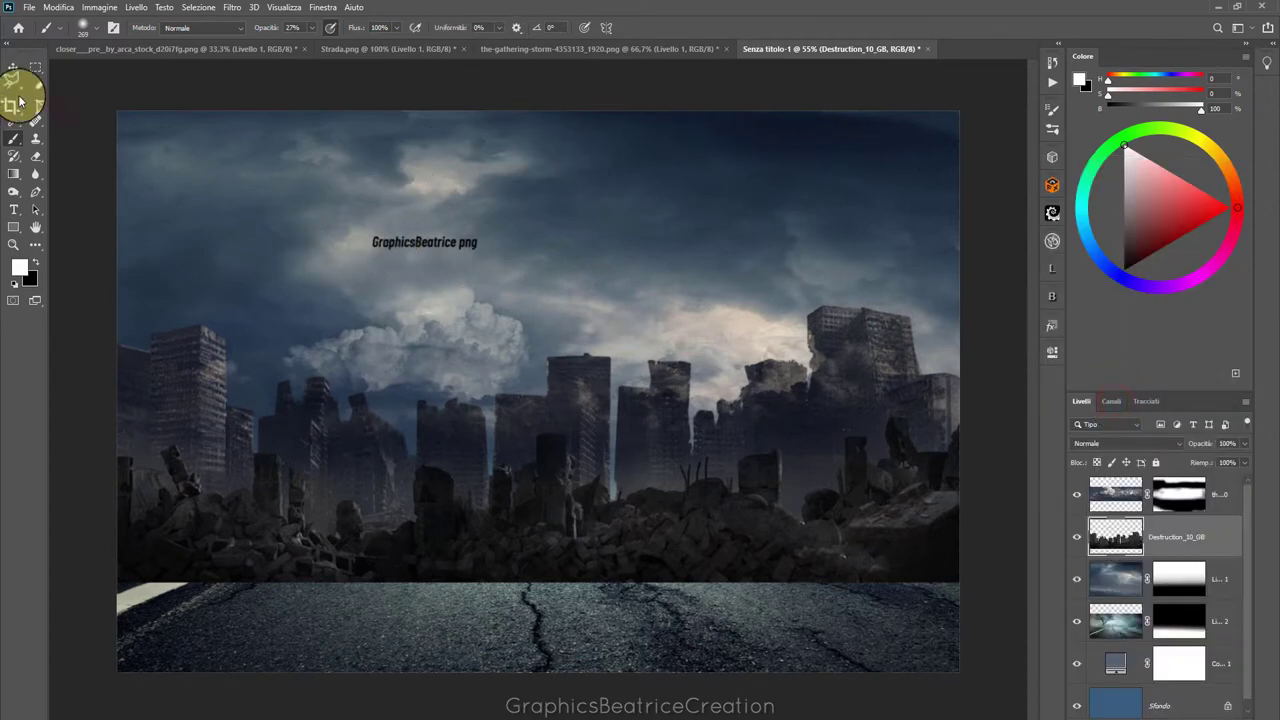
# Marquee-select the watermark text in the sky, delete it, and deselect
pyautogui.click(34, 66)
pyautogui.moveTo(364, 232); pyautogui.dragTo(514, 261)
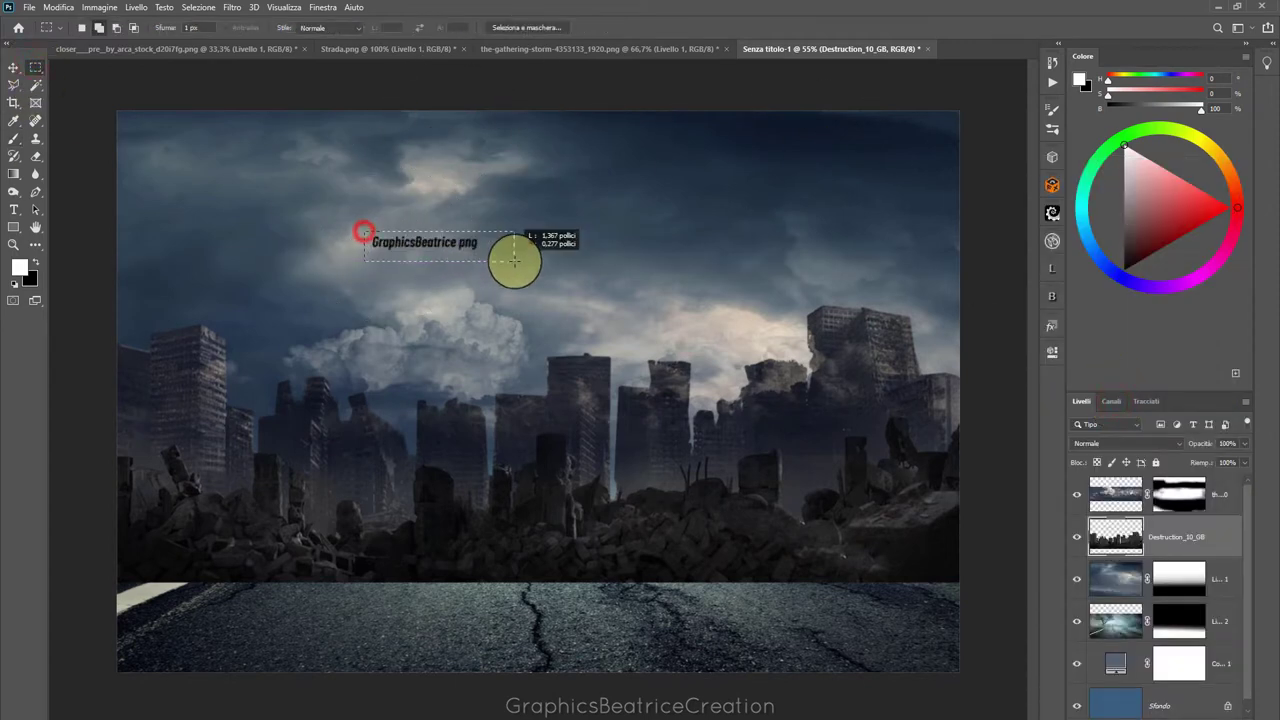
pyautogui.press('Delete')
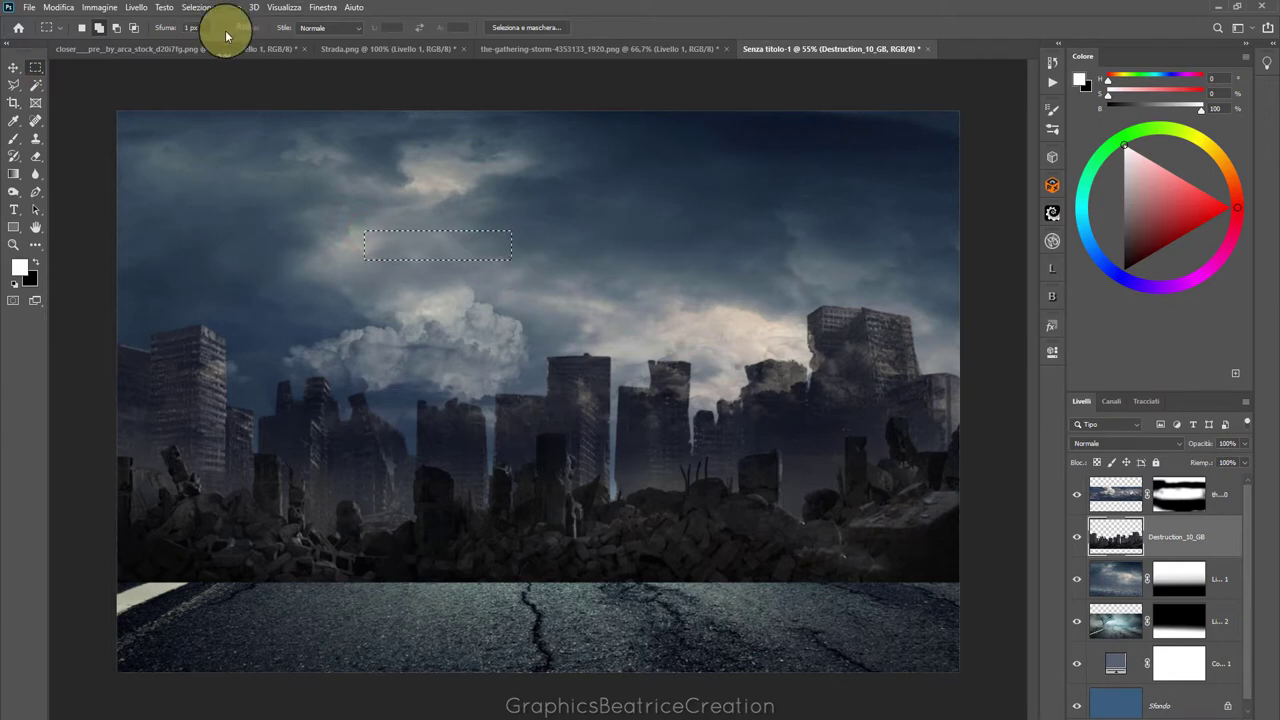
pyautogui.click(198, 7)
pyautogui.click(208, 33)
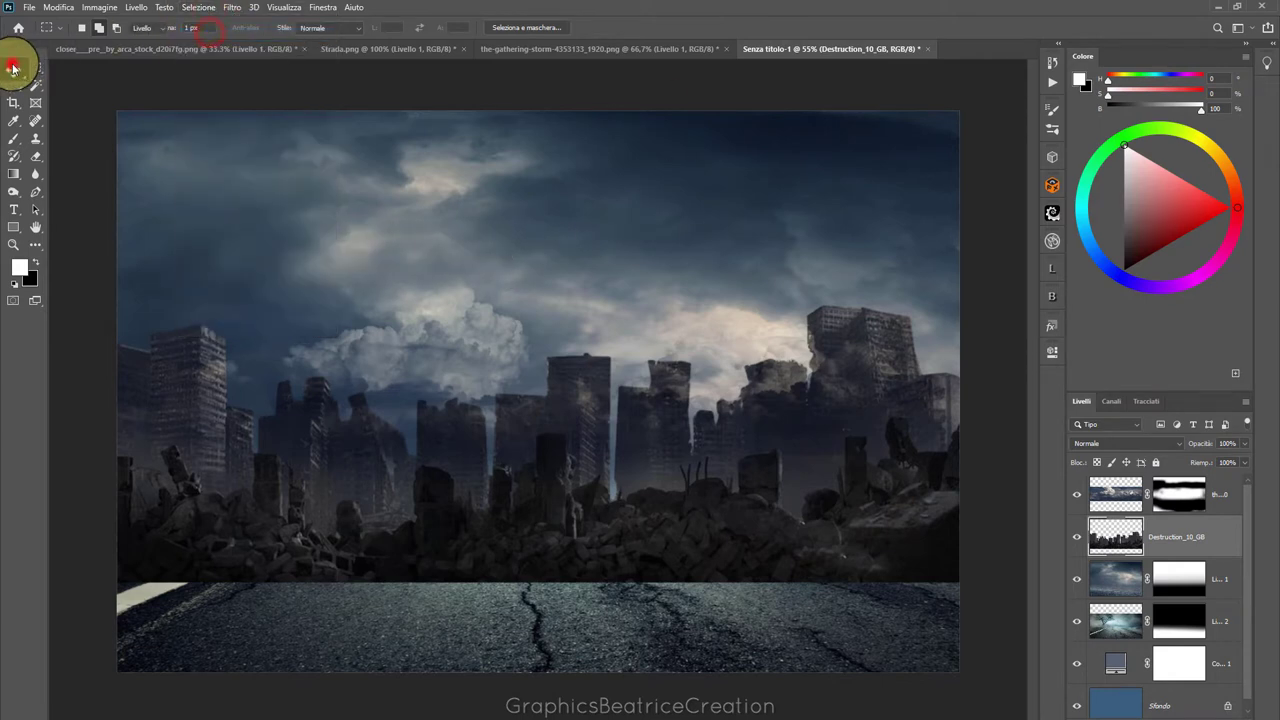
pyautogui.click(12, 66)
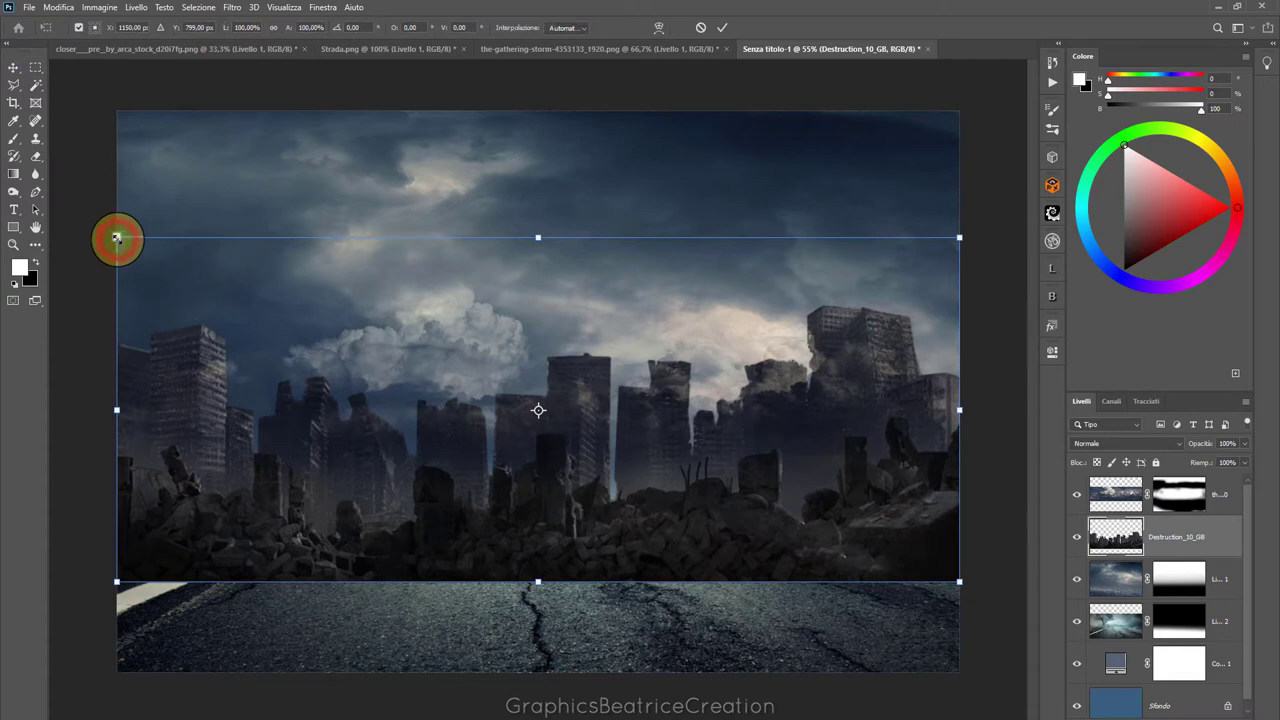
# Scale the city proportionally to about 38% and settle it on the road's horizon
pyautogui.click(274, 31)
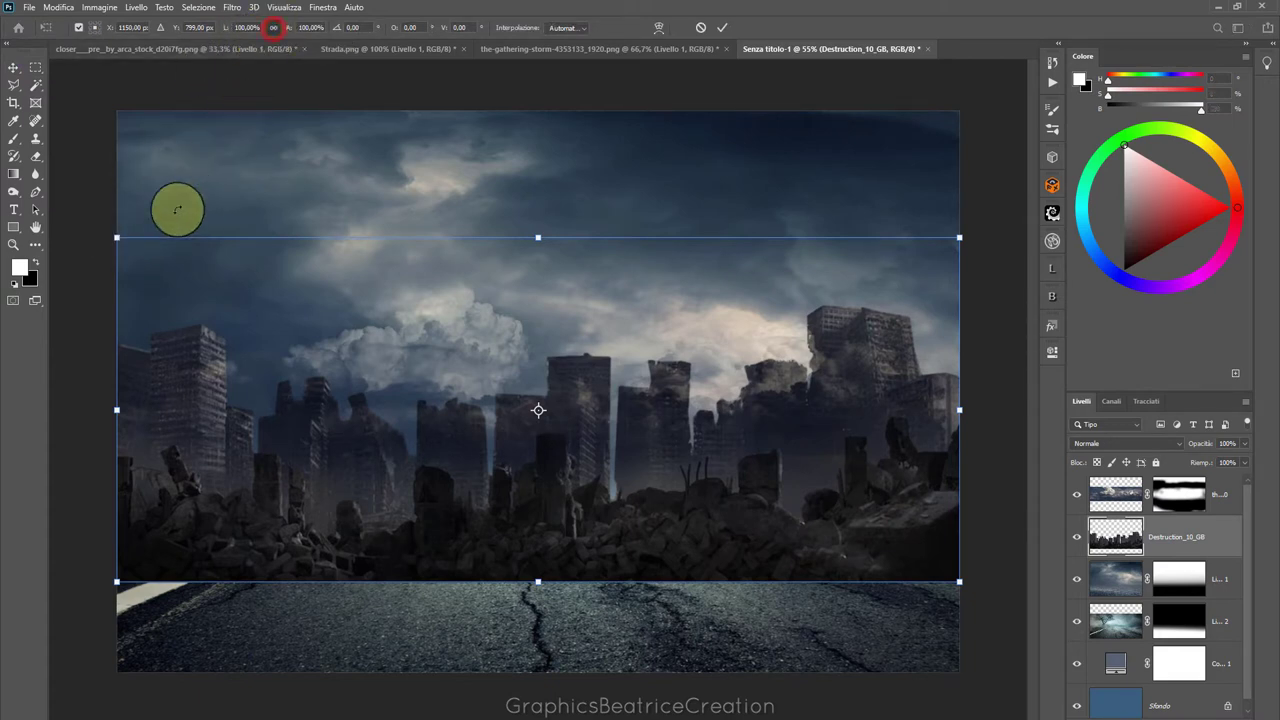
pyautogui.moveTo(115, 237); pyautogui.dragTo(585, 345)
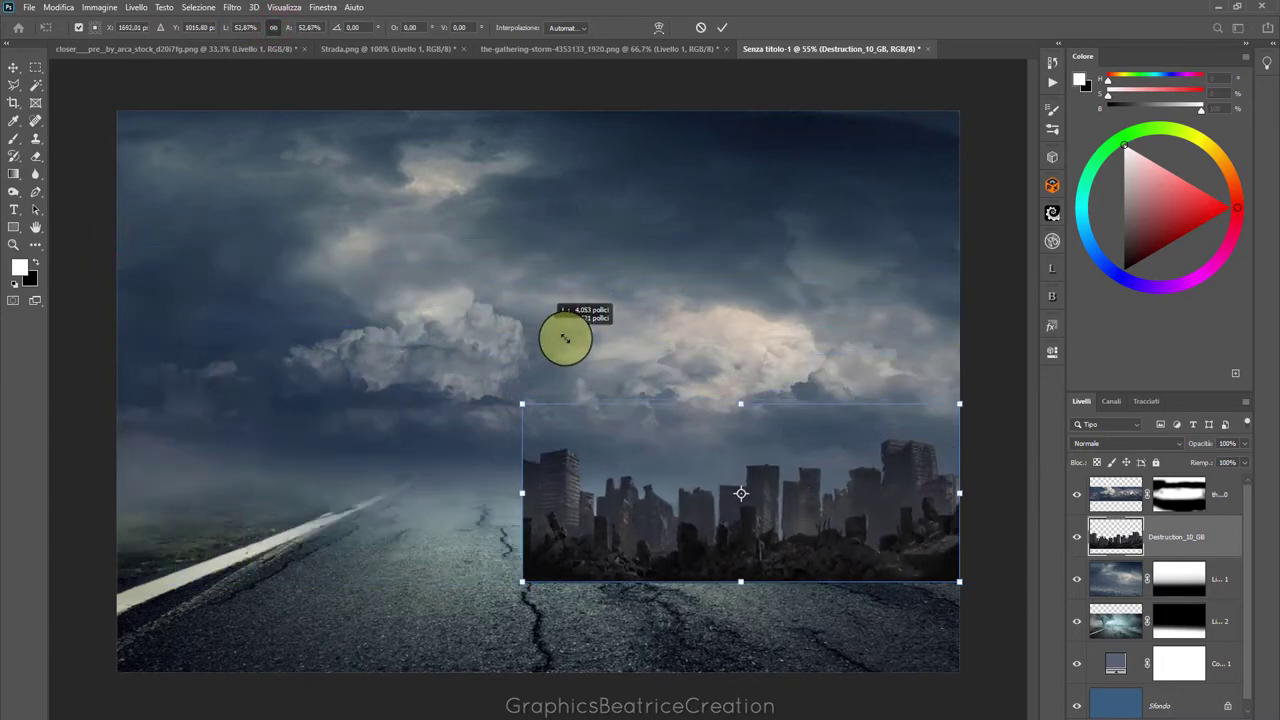
pyautogui.moveTo(779, 538)
pyautogui.mouseDown()
pyautogui.moveTo(626, 503)
pyautogui.moveTo(503, 449)
pyautogui.moveTo(529, 443)
pyautogui.mouseUp()
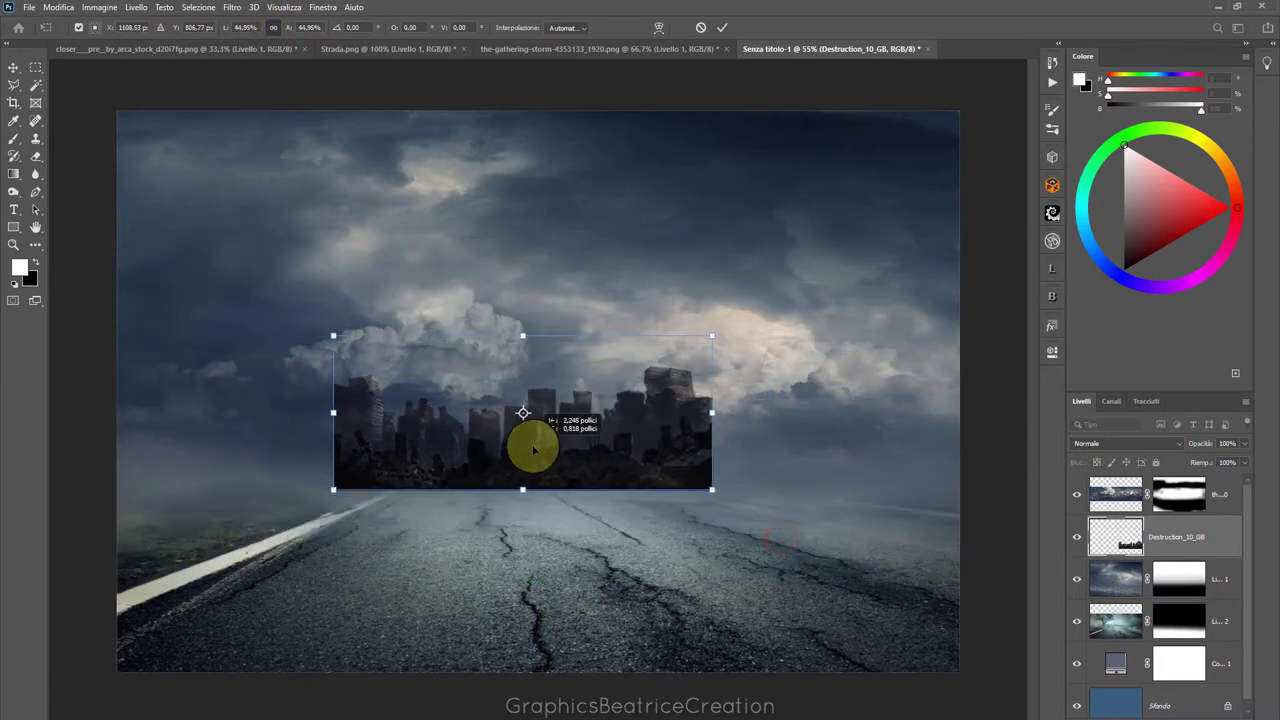
pyautogui.moveTo(336, 344); pyautogui.dragTo(369, 356)
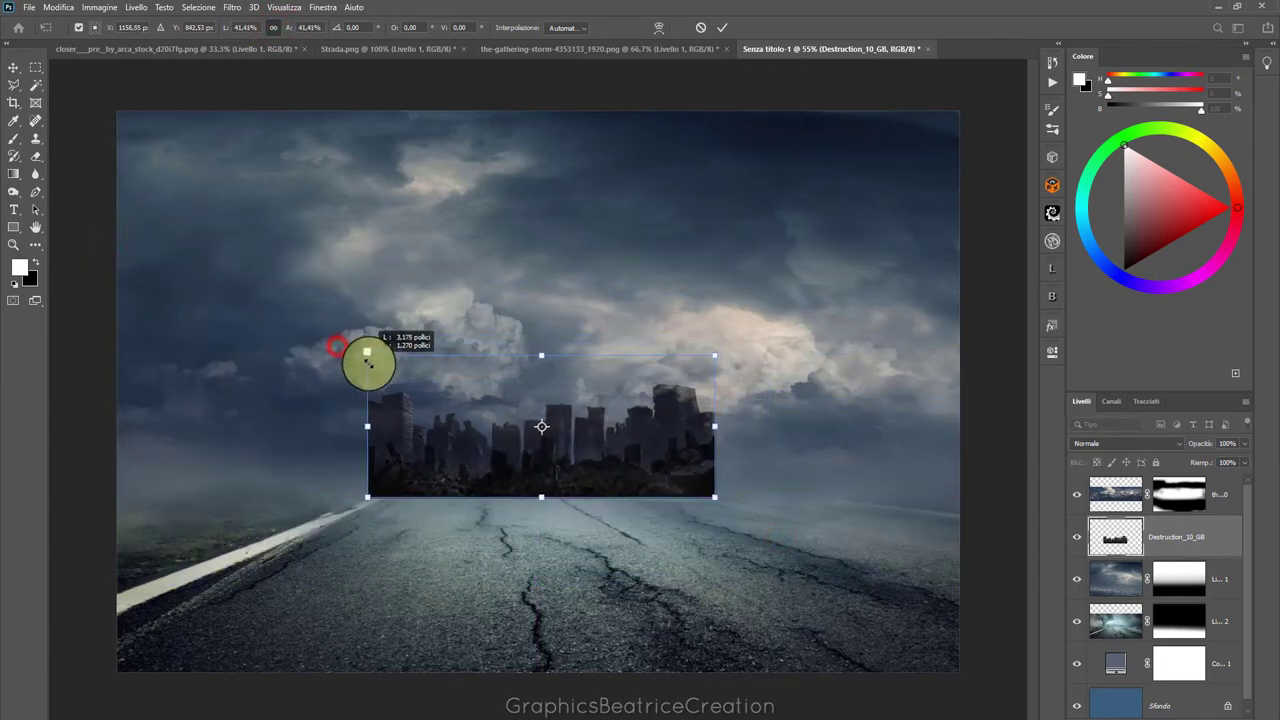
pyautogui.moveTo(716, 357); pyautogui.dragTo(709, 357)
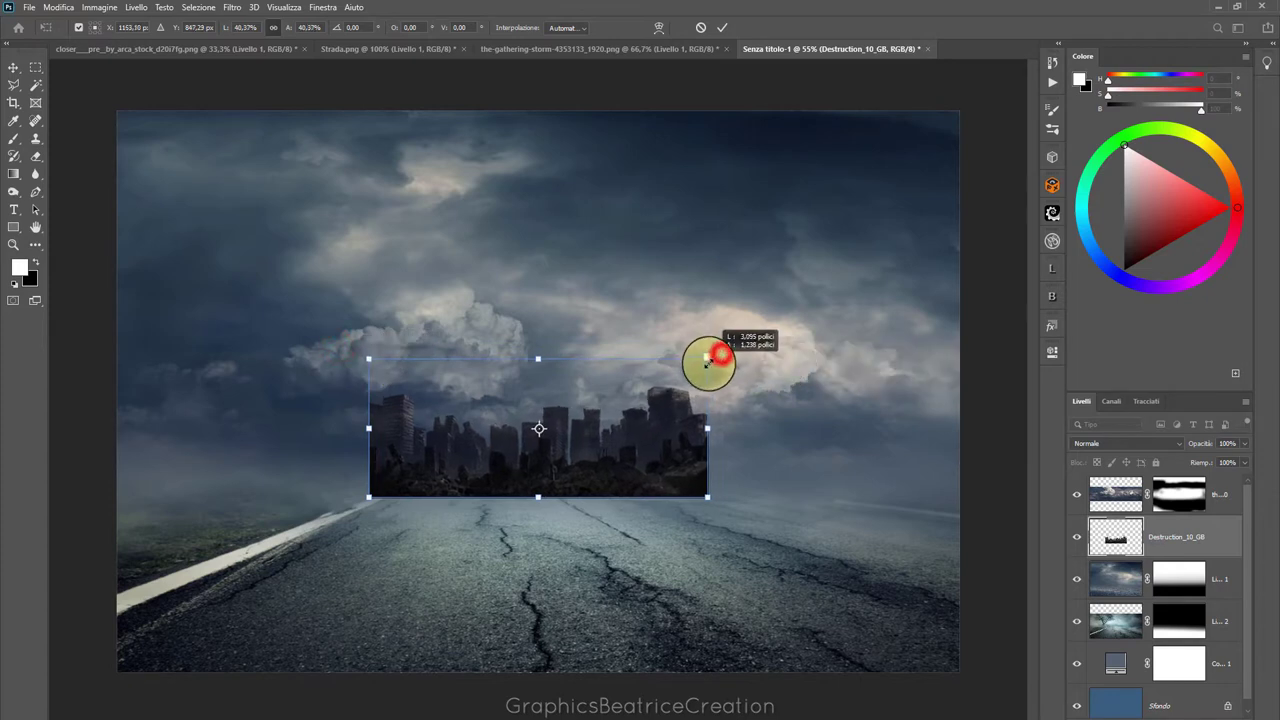
pyautogui.moveTo(560, 449)
pyautogui.mouseDown()
pyautogui.moveTo(583, 414)
pyautogui.moveTo(590, 433)
pyautogui.mouseUp()
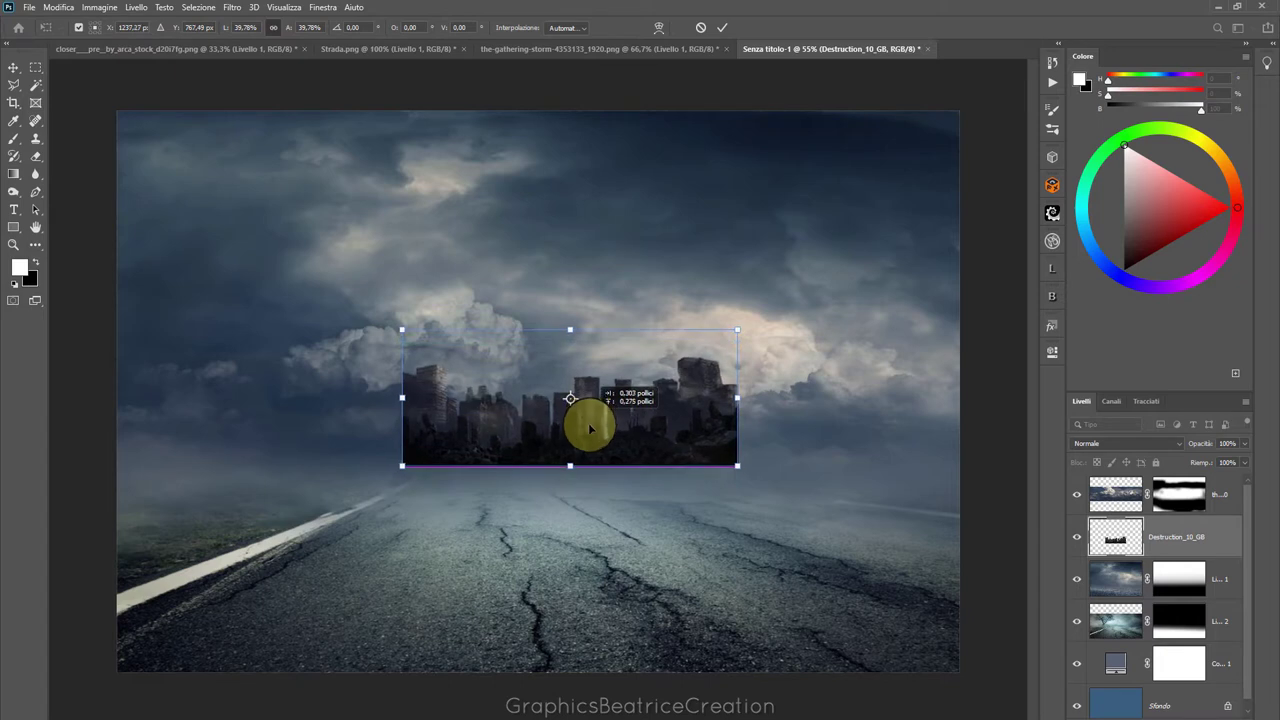
pyautogui.moveTo(735, 340); pyautogui.dragTo(726, 343)
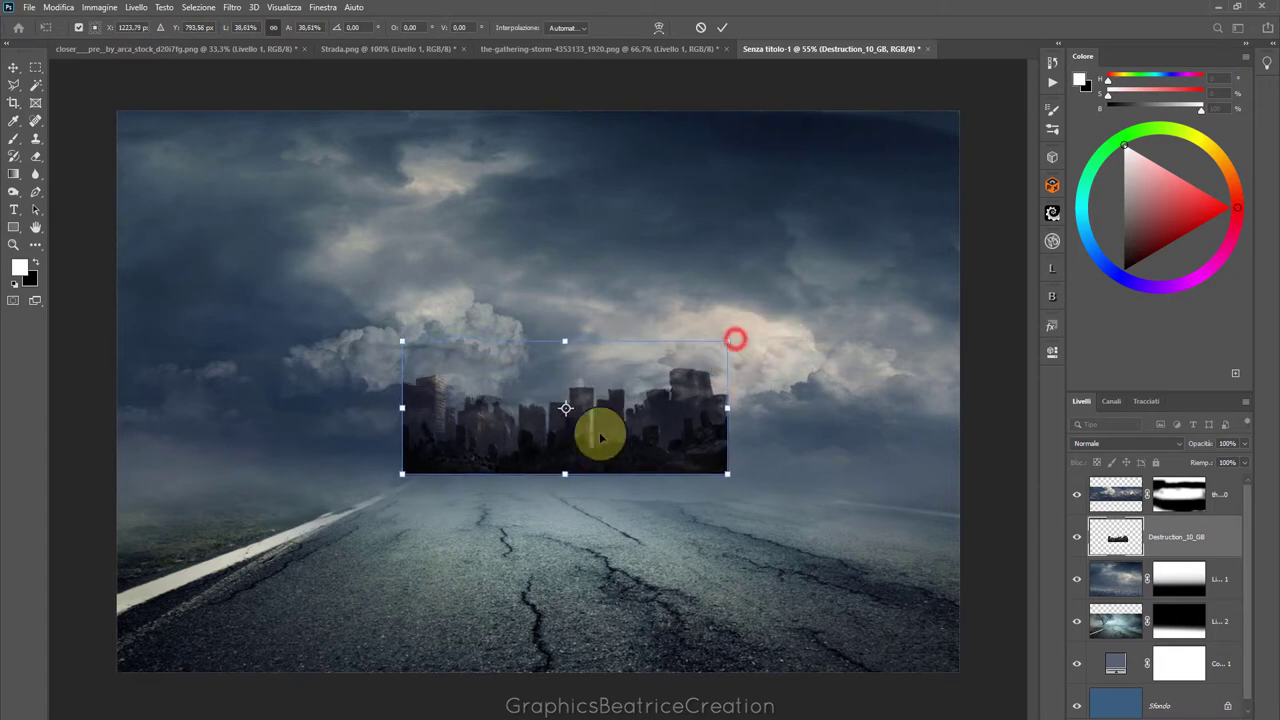
pyautogui.moveTo(597, 434); pyautogui.dragTo(597, 448)
pyautogui.click(720, 27)
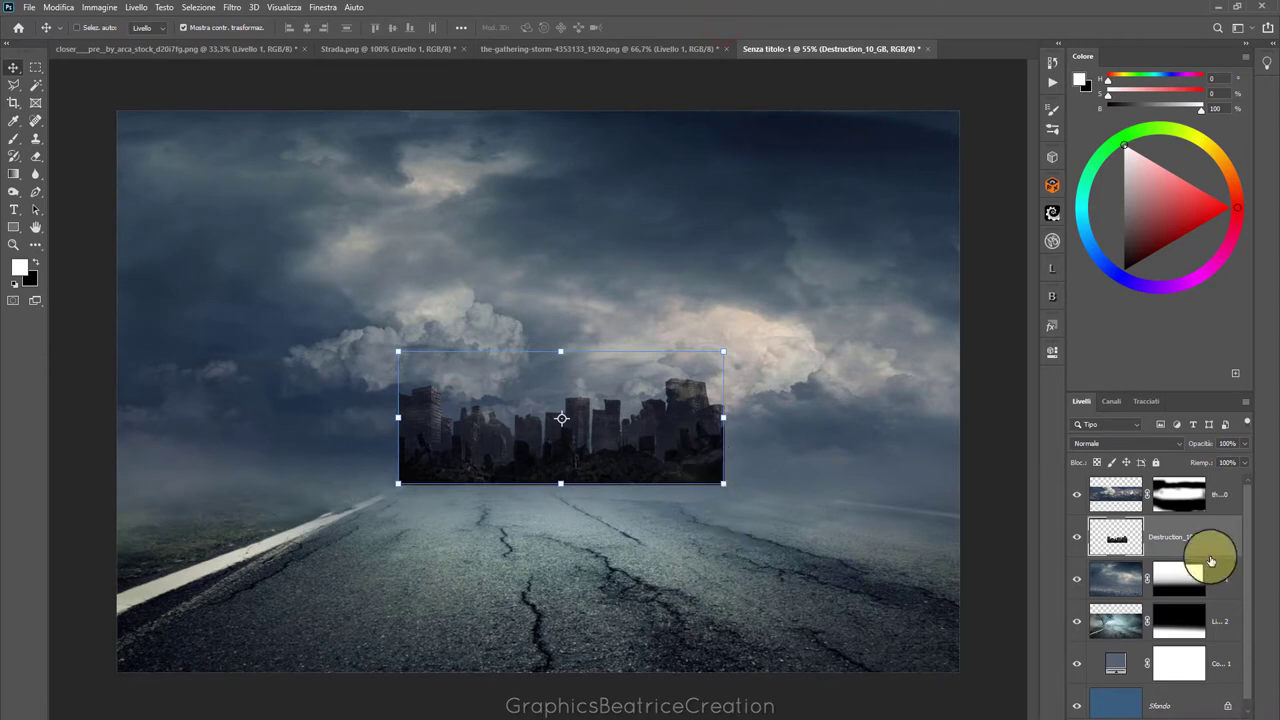
# Nudge the top cloud layer slightly and add a layer mask to Destruction_10_GB
pyautogui.click(1075, 493)
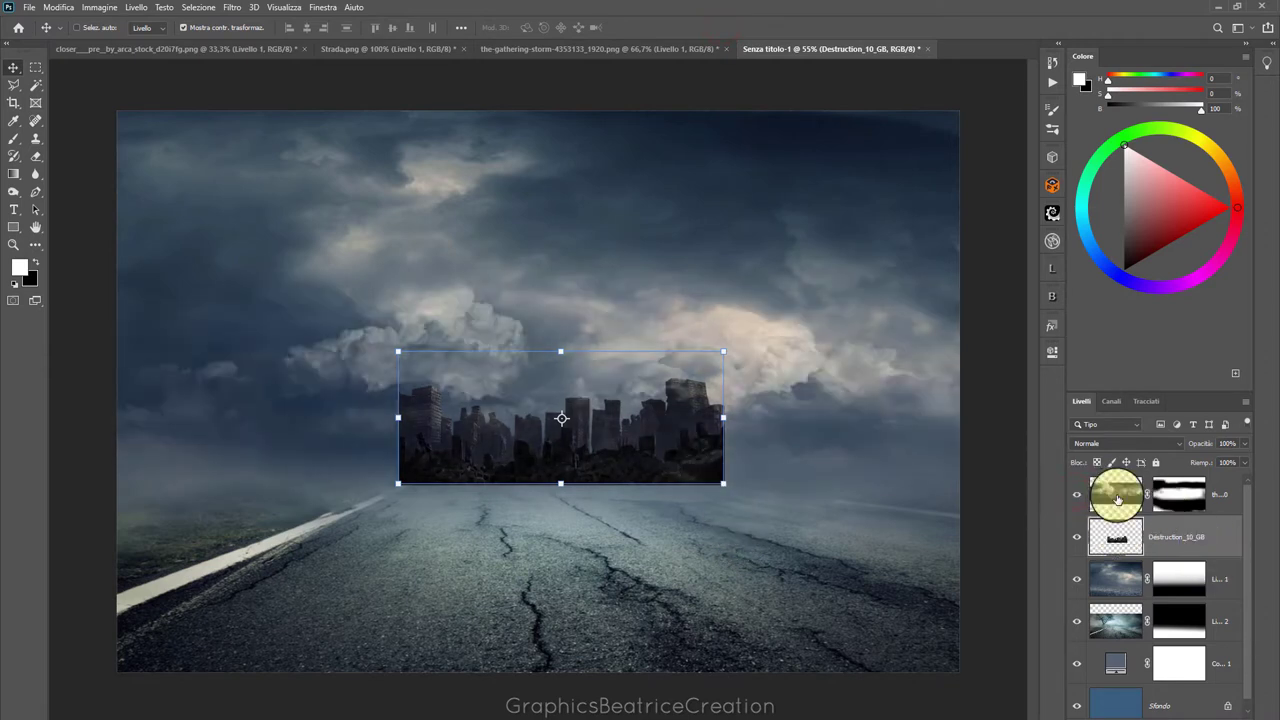
pyautogui.click(1117, 497)
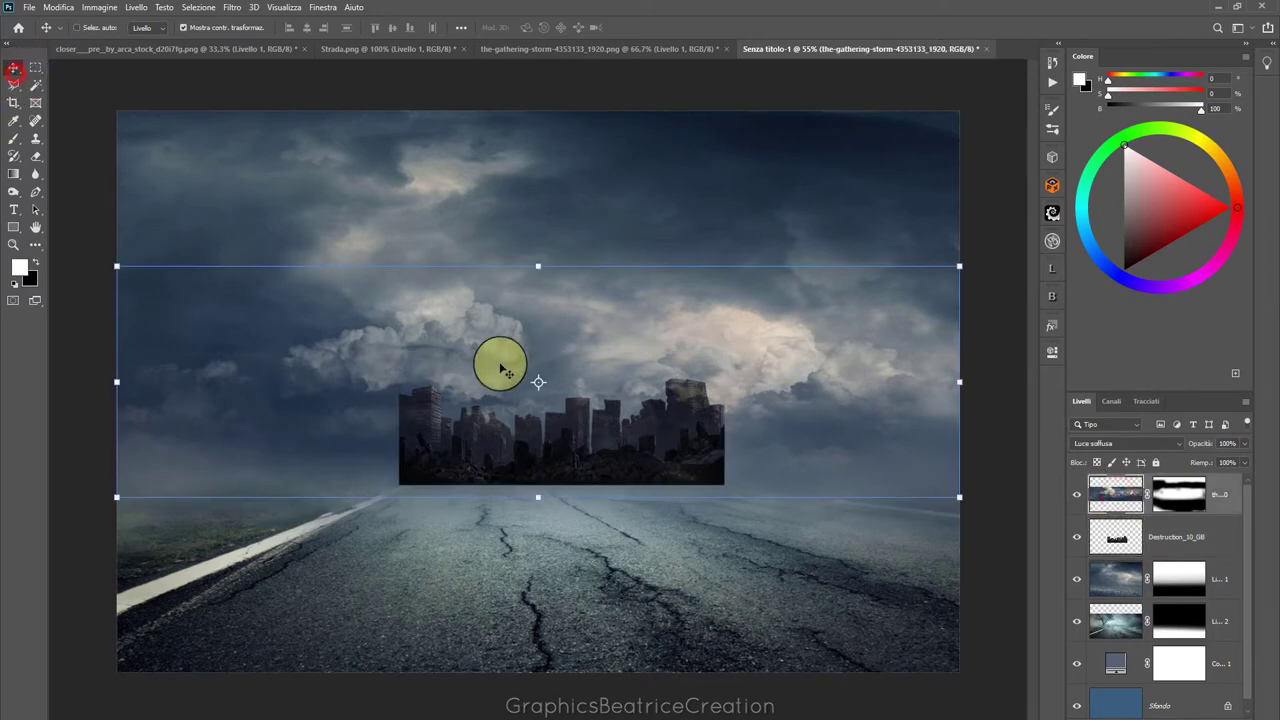
pyautogui.moveTo(494, 358); pyautogui.dragTo(494, 356)
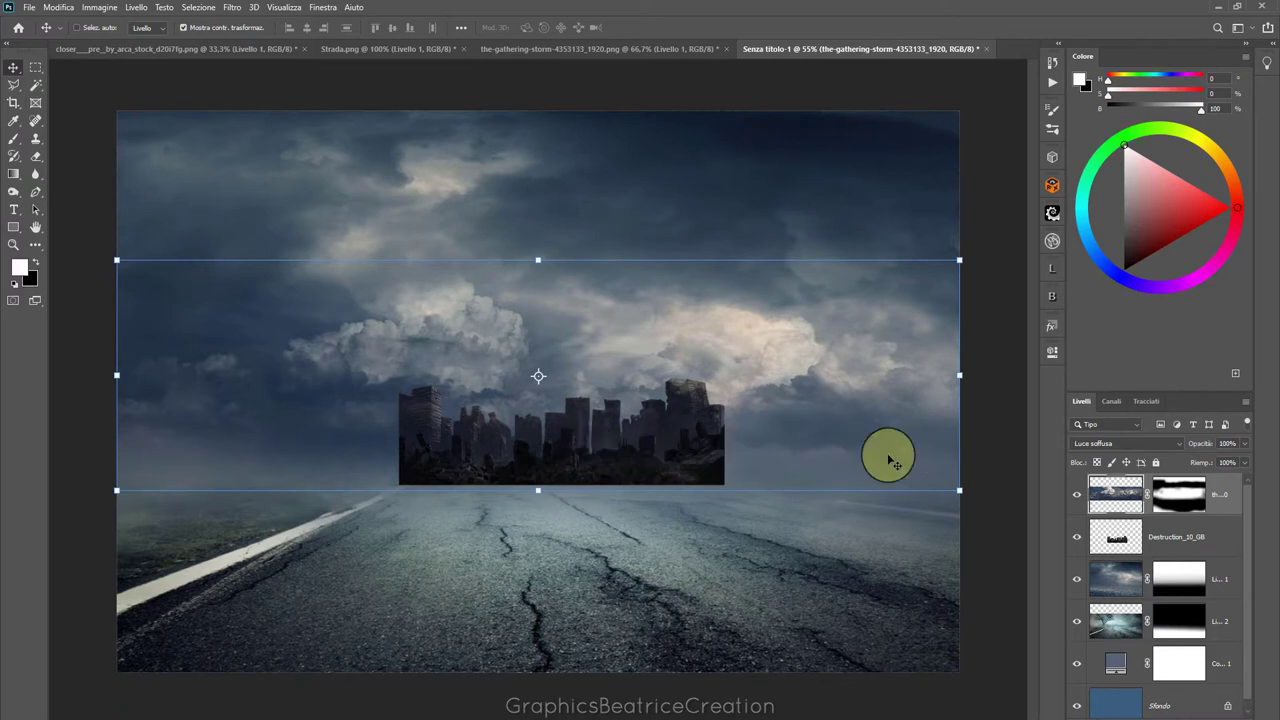
pyautogui.click(1170, 545)
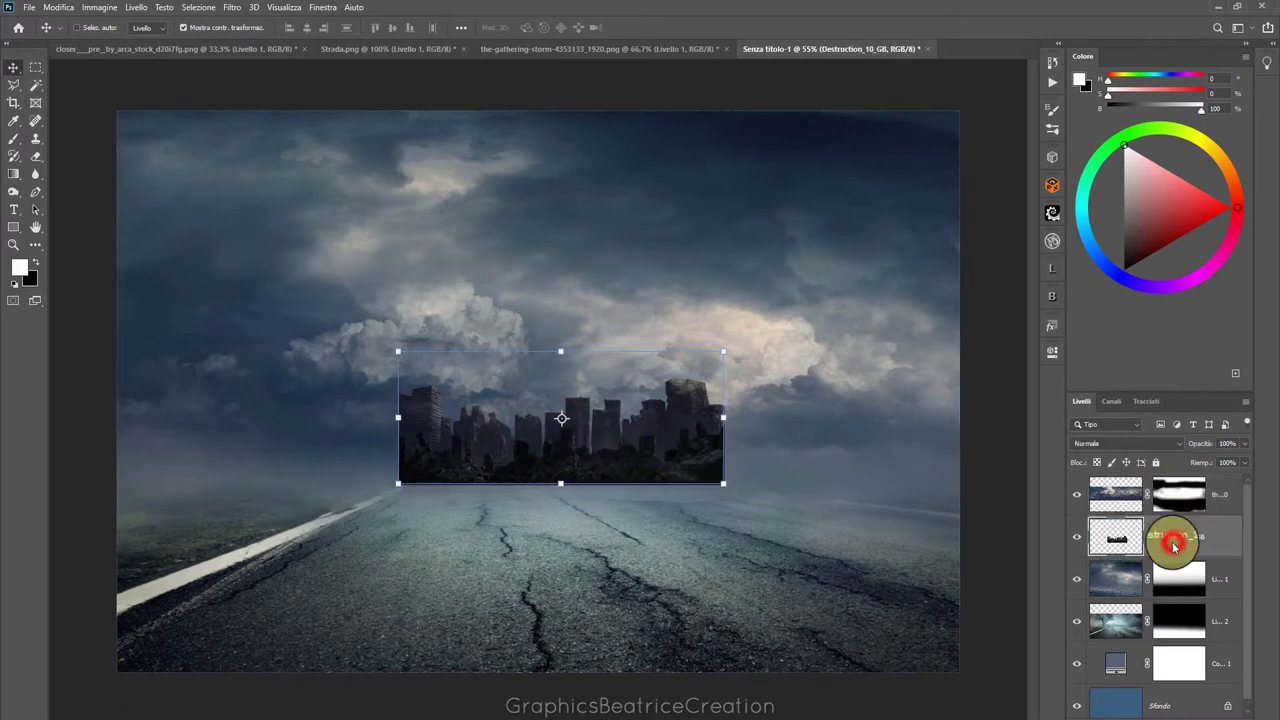
pyautogui.click(1160, 710)
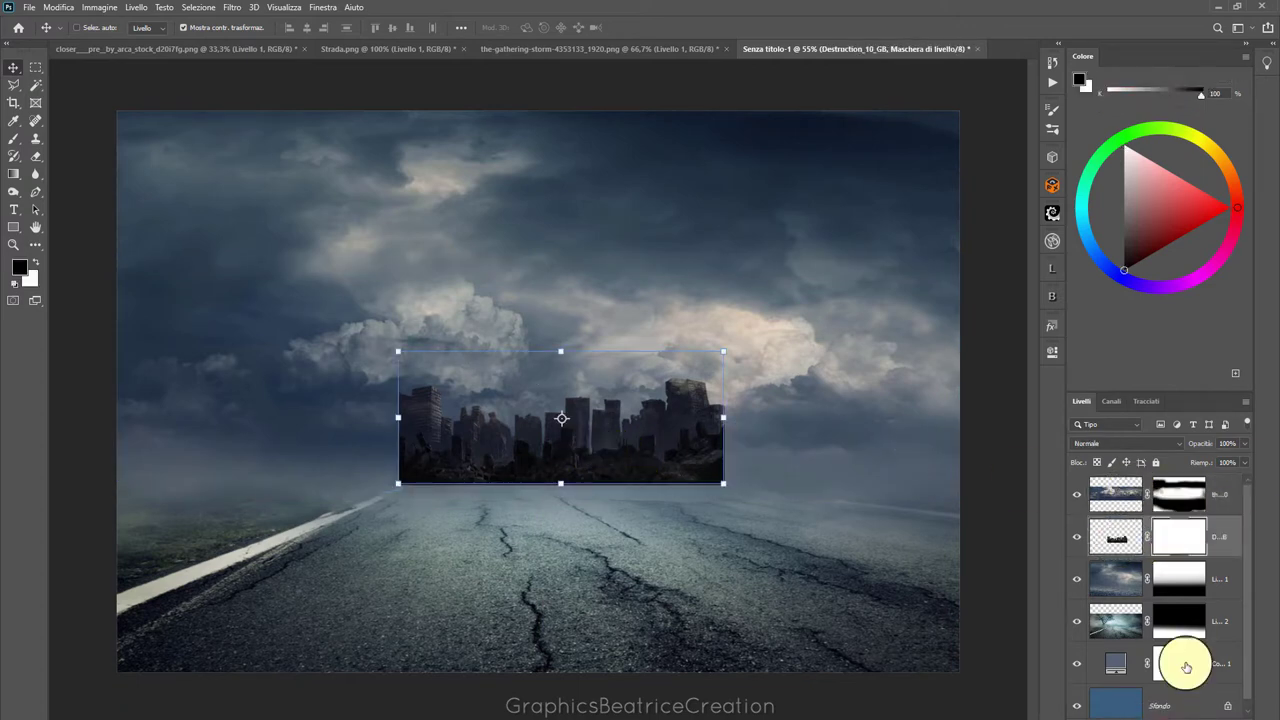
# Paint black at low opacity on the city mask to soften its right and lower-left edges
pyautogui.click(14, 137)
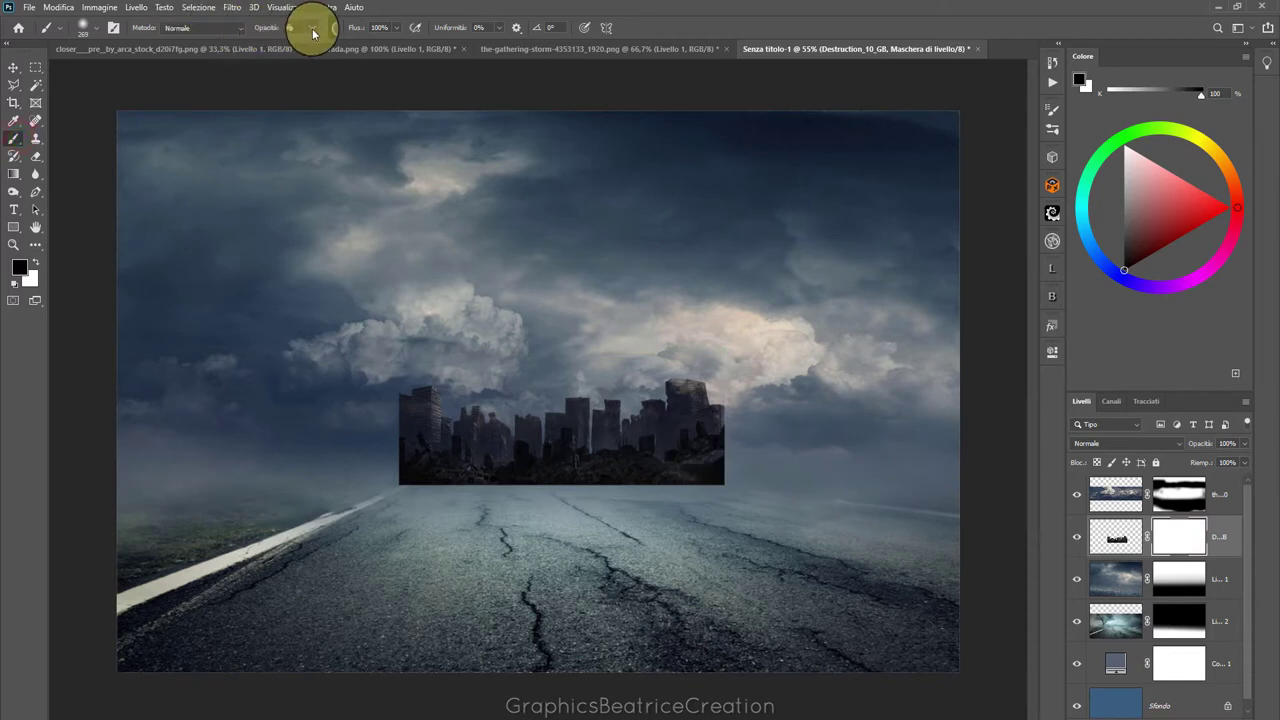
pyautogui.click(83, 27)
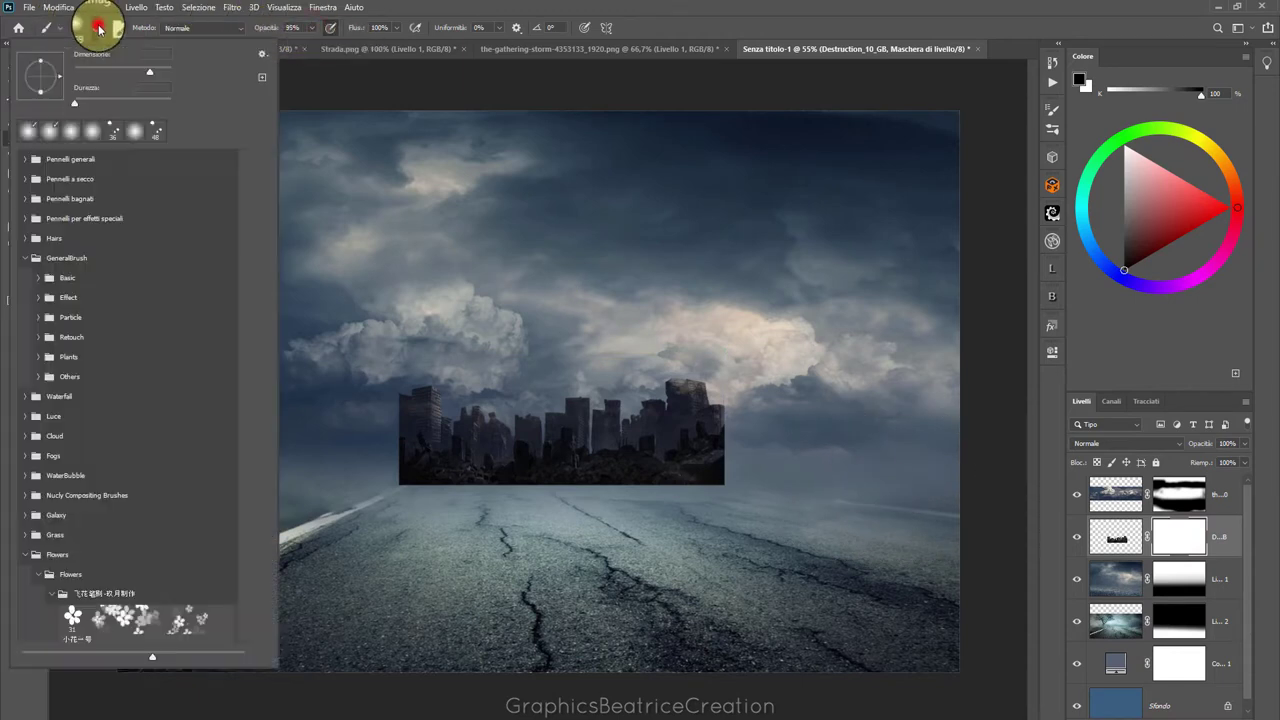
pyautogui.click(572, 12)
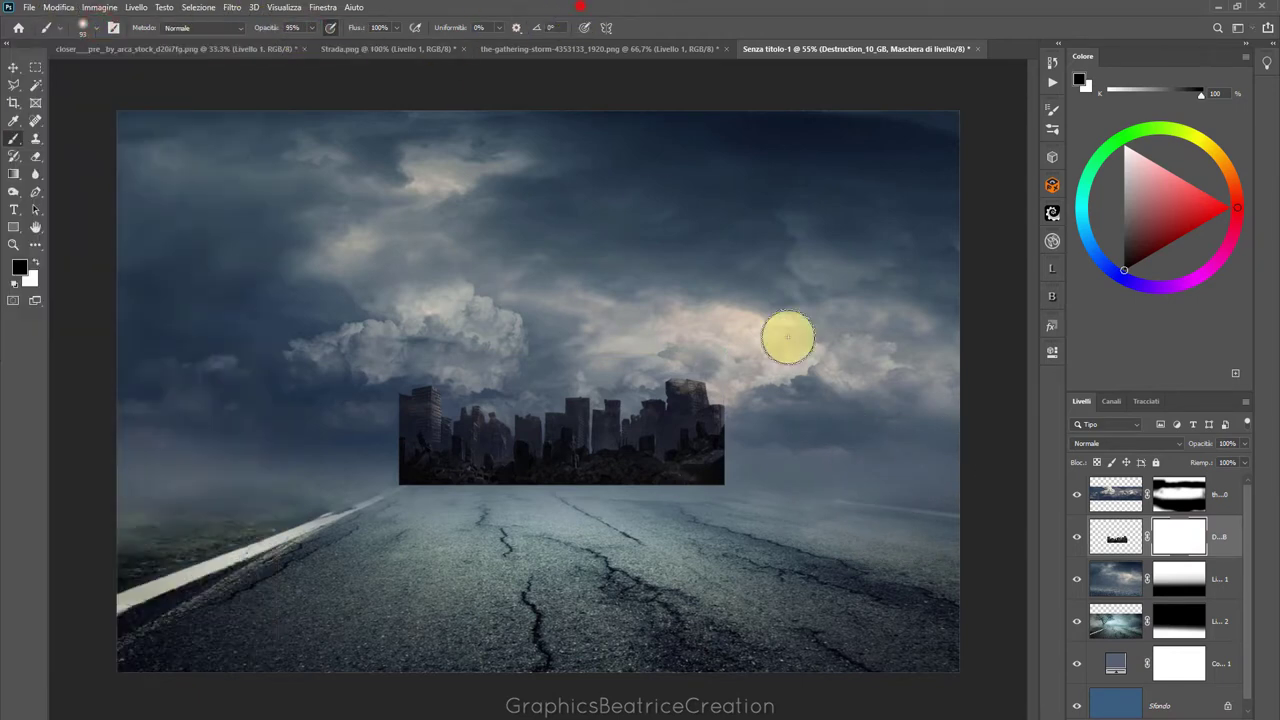
pyautogui.moveTo(730, 404)
pyautogui.mouseDown()
pyautogui.moveTo(741, 481)
pyautogui.moveTo(743, 463)
pyautogui.moveTo(552, 505)
pyautogui.mouseUp()
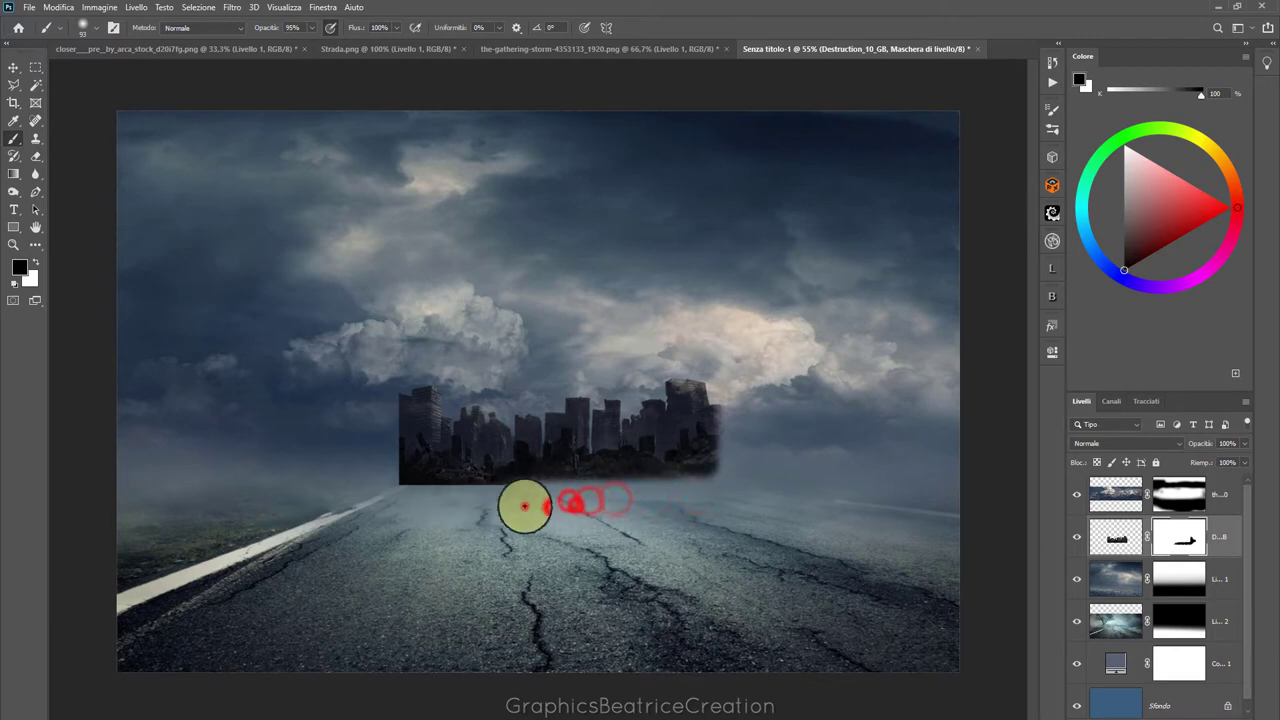
pyautogui.click(506, 498)
pyautogui.click(451, 505)
pyautogui.click(345, 484)
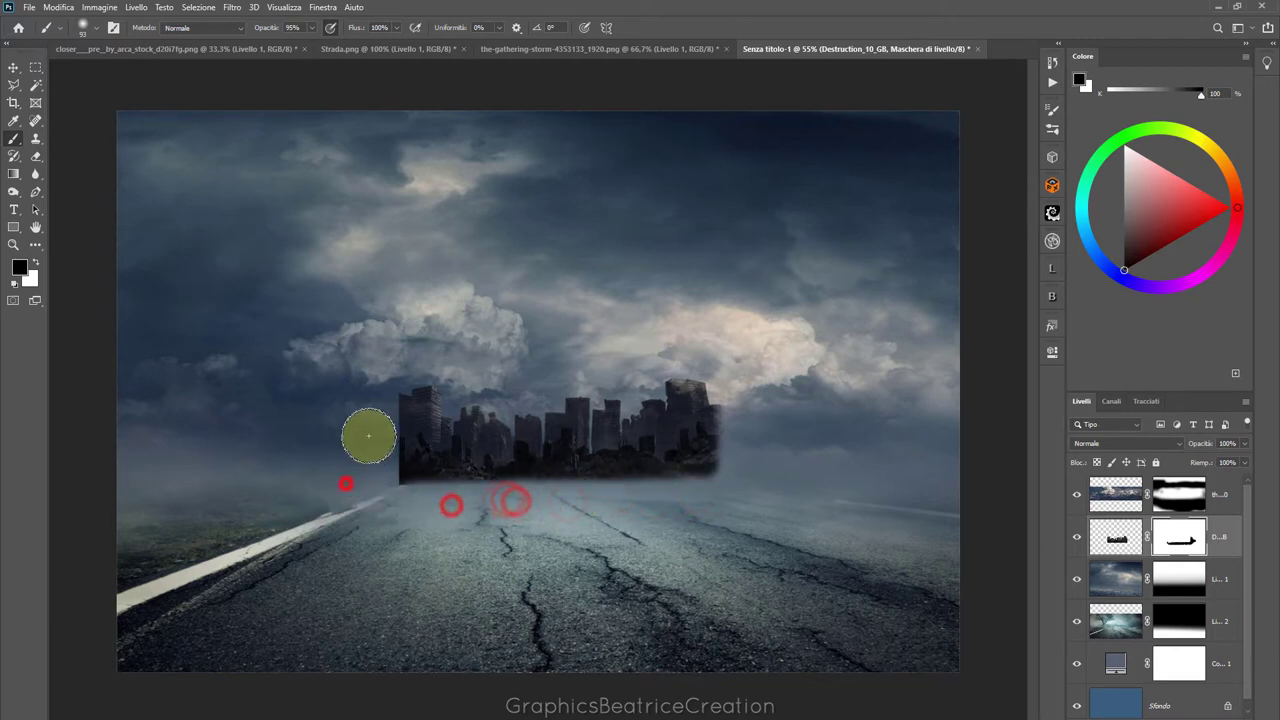
pyautogui.moveTo(374, 390); pyautogui.dragTo(391, 478)
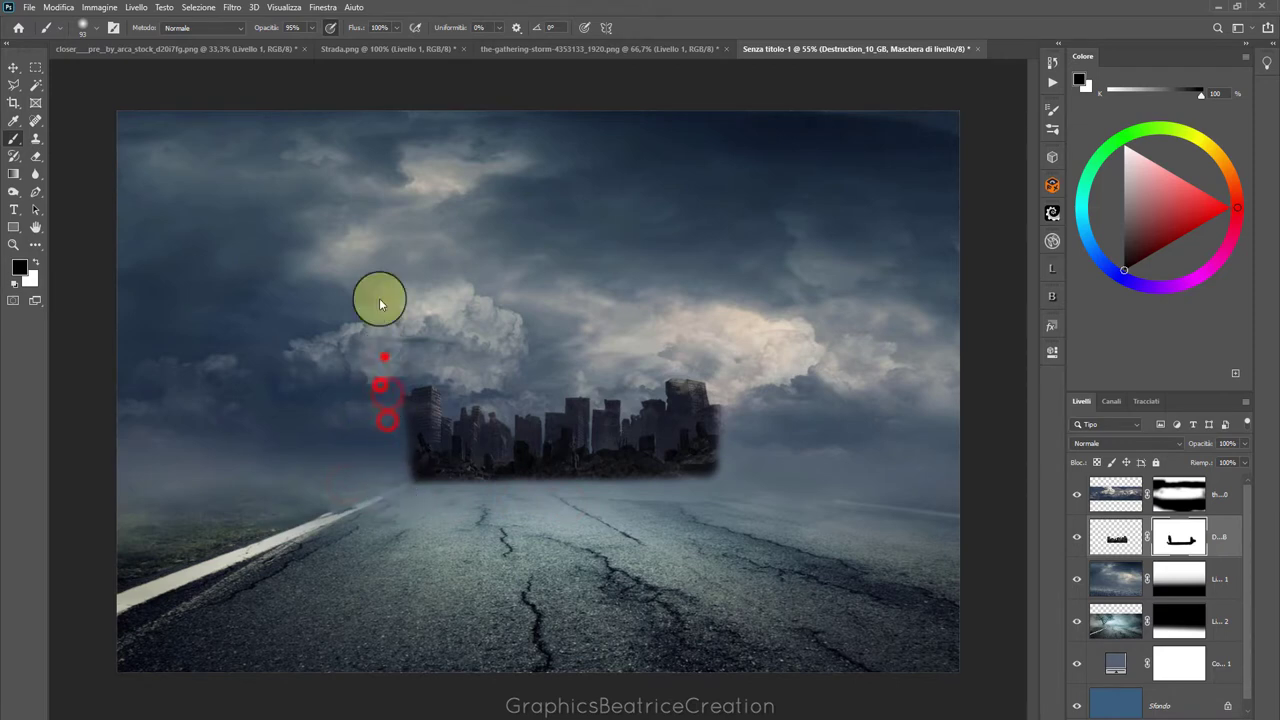
# With a larger soft brush, fade the city's right, left and bottom edges into fog
pyautogui.click(97, 27)
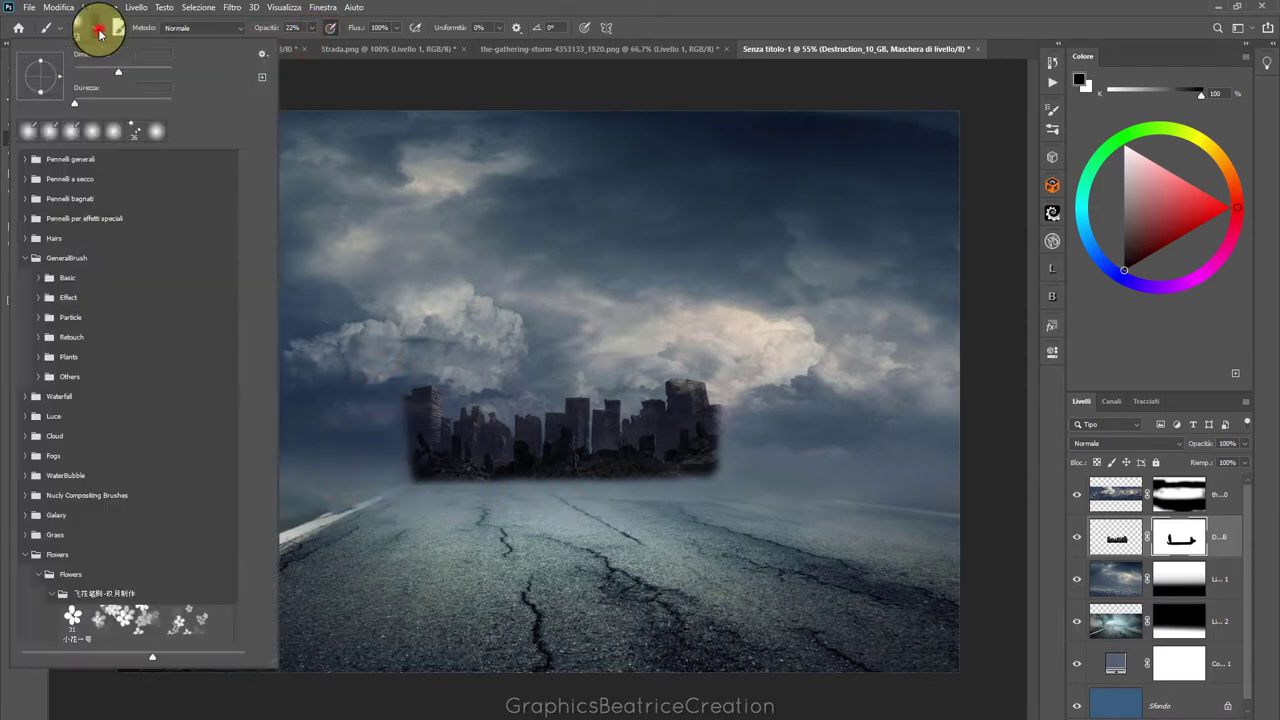
pyautogui.click(654, 6)
pyautogui.moveTo(748, 432)
pyautogui.mouseDown()
pyautogui.moveTo(700, 491)
pyautogui.moveTo(580, 508)
pyautogui.moveTo(381, 457)
pyautogui.moveTo(383, 386)
pyautogui.moveTo(403, 474)
pyautogui.moveTo(377, 391)
pyautogui.moveTo(460, 508)
pyautogui.moveTo(692, 515)
pyautogui.moveTo(737, 386)
pyautogui.moveTo(726, 408)
pyautogui.moveTo(771, 443)
pyautogui.moveTo(737, 406)
pyautogui.moveTo(749, 446)
pyautogui.moveTo(737, 428)
pyautogui.mouseUp()
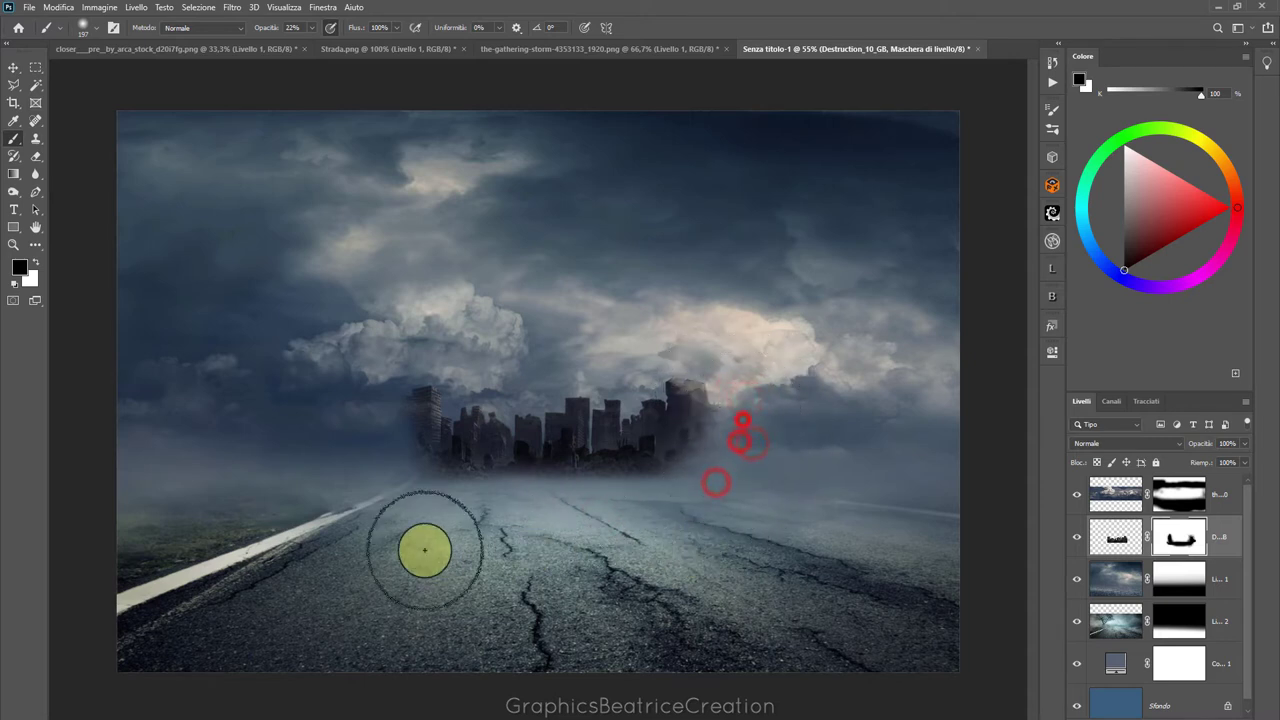
pyautogui.moveTo(391, 420)
pyautogui.mouseDown()
pyautogui.moveTo(400, 389)
pyautogui.moveTo(387, 424)
pyautogui.mouseUp()
pyautogui.click(383, 509)
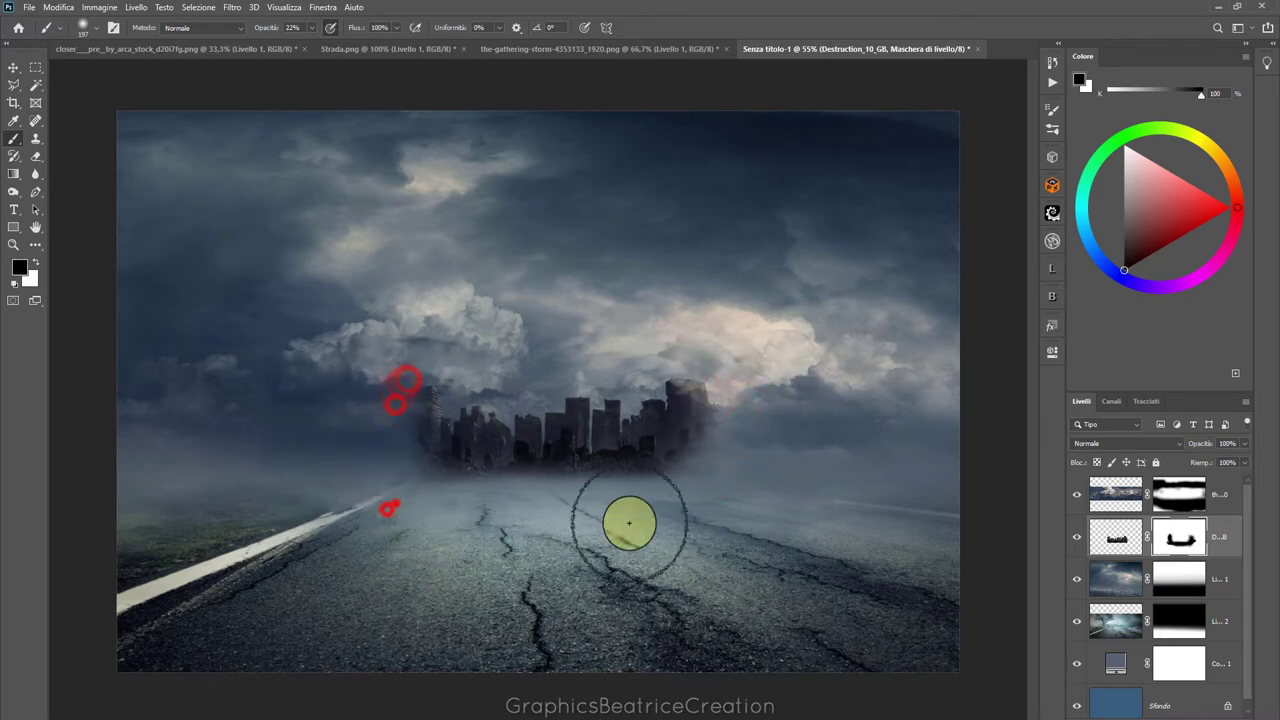
pyautogui.click(691, 497)
pyautogui.moveTo(563, 500)
pyautogui.mouseDown()
pyautogui.moveTo(672, 502)
pyautogui.moveTo(429, 500)
pyautogui.mouseUp()
pyautogui.click(424, 508)
pyautogui.click(723, 508)
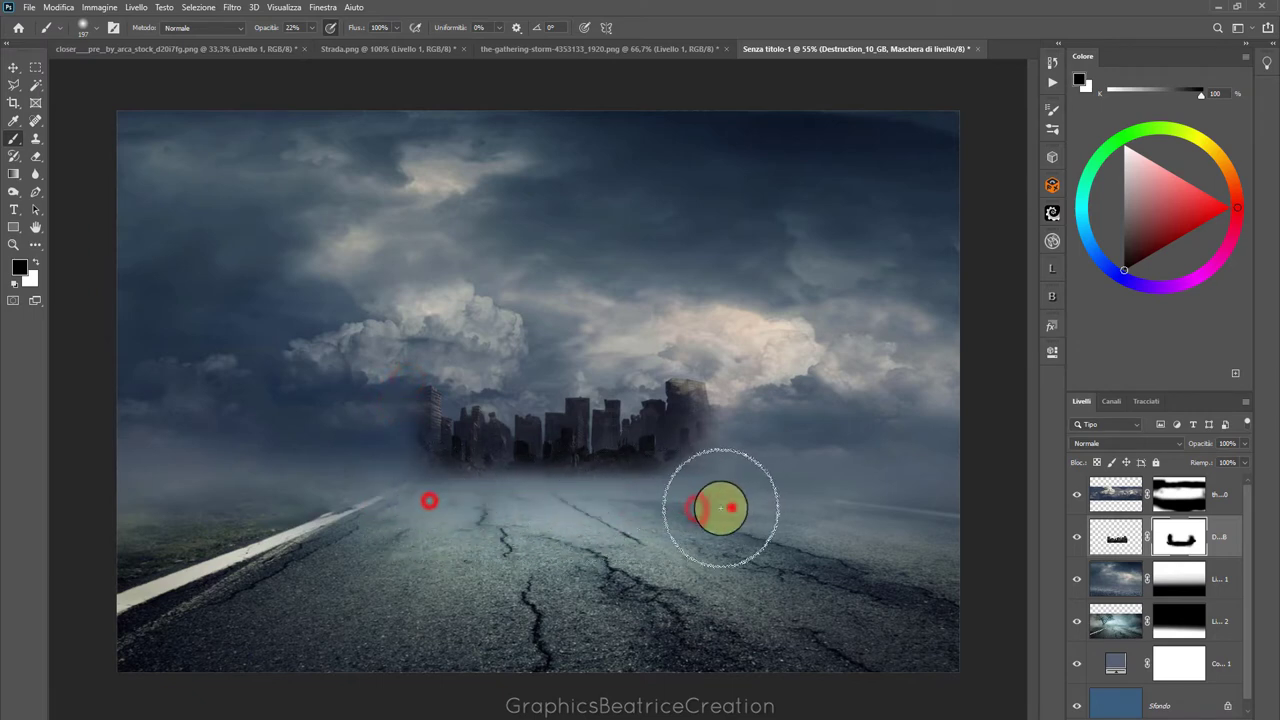
pyautogui.click(375, 506)
# Move the city layer beneath the Livello 1 cloud layer
pyautogui.click(13, 67)
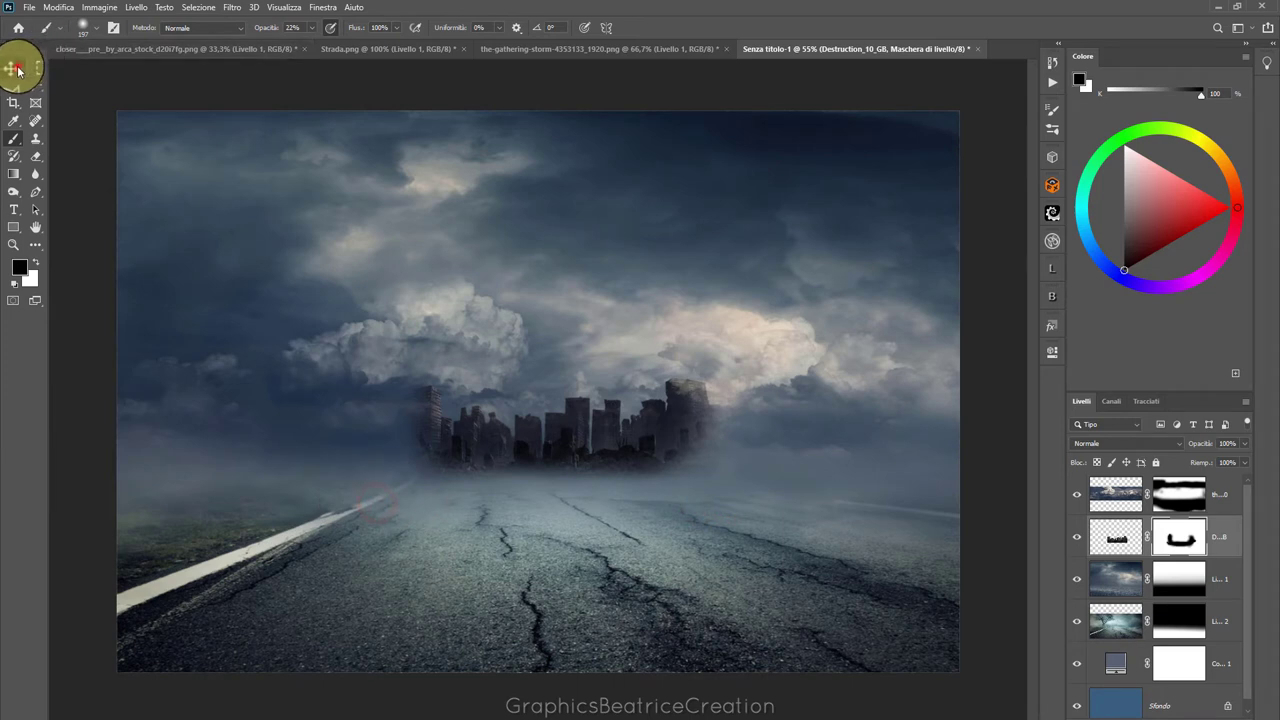
pyautogui.moveTo(1128, 523); pyautogui.dragTo(1129, 600)
pyautogui.click(1183, 494)
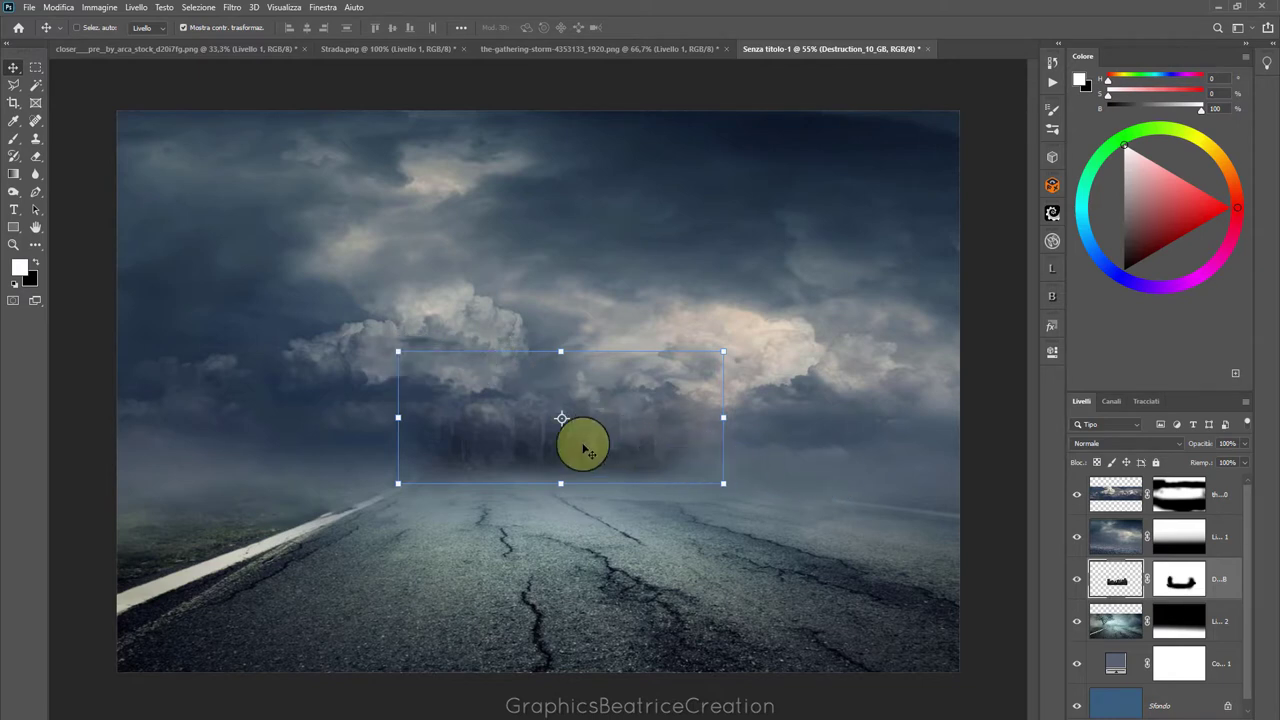
pyautogui.click(1176, 580)
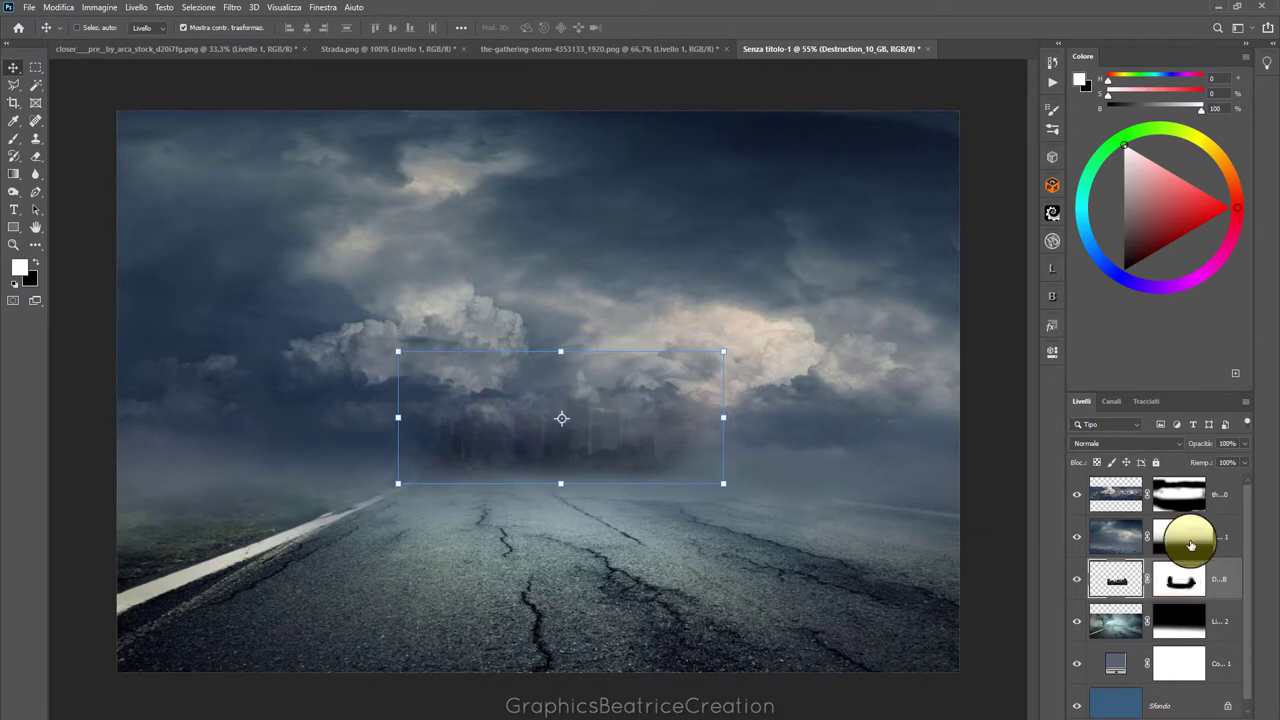
# Brush the Livello 1 mask so the city shows through the fog and cloud clears from the road
pyautogui.click(1185, 538)
pyautogui.click(14, 138)
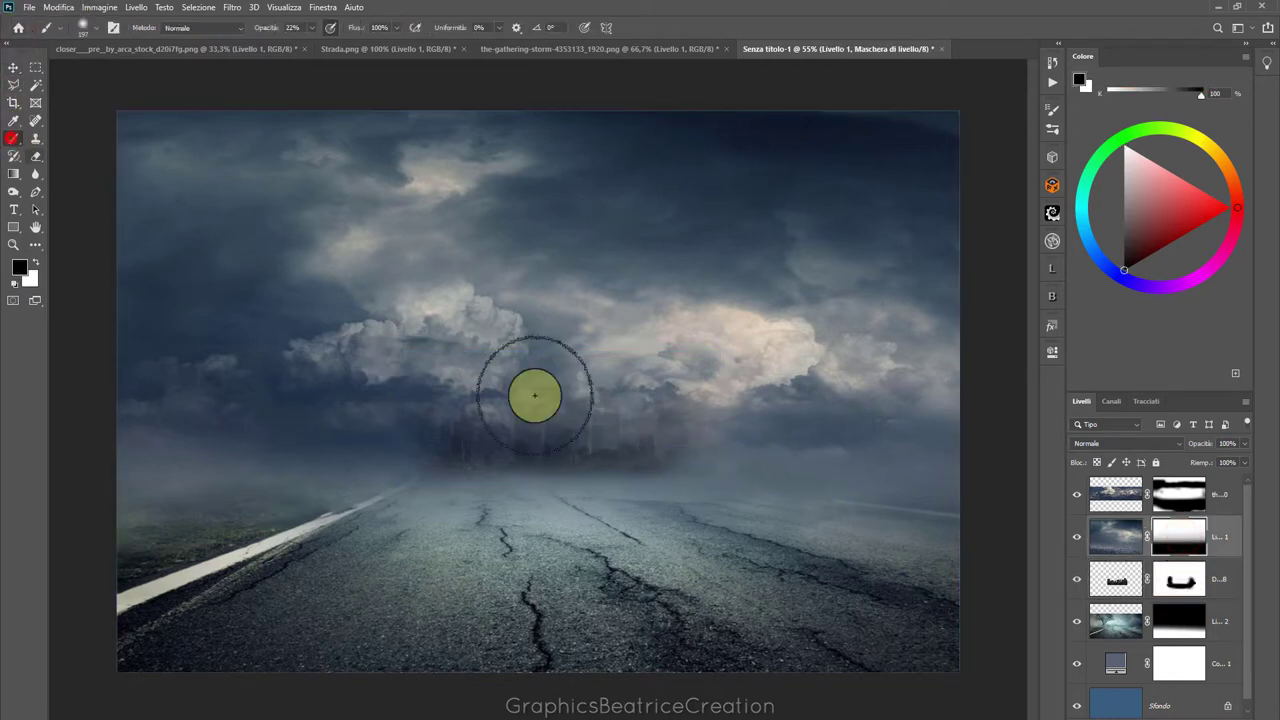
pyautogui.moveTo(534, 391)
pyautogui.mouseDown()
pyautogui.moveTo(420, 434)
pyautogui.moveTo(597, 434)
pyautogui.moveTo(663, 414)
pyautogui.moveTo(677, 443)
pyautogui.moveTo(549, 456)
pyautogui.moveTo(417, 409)
pyautogui.moveTo(417, 443)
pyautogui.moveTo(554, 409)
pyautogui.moveTo(748, 437)
pyautogui.moveTo(834, 591)
pyautogui.mouseUp()
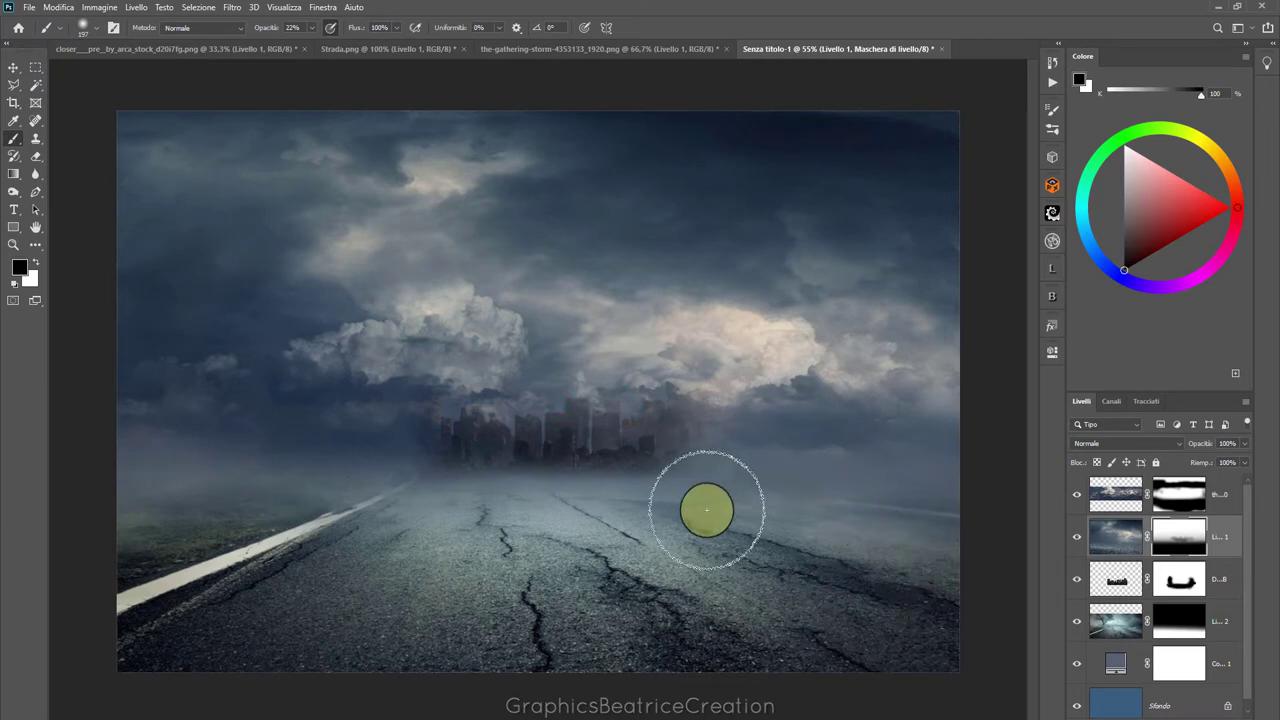
pyautogui.click(1173, 537)
pyautogui.click(720, 520)
pyautogui.click(680, 514)
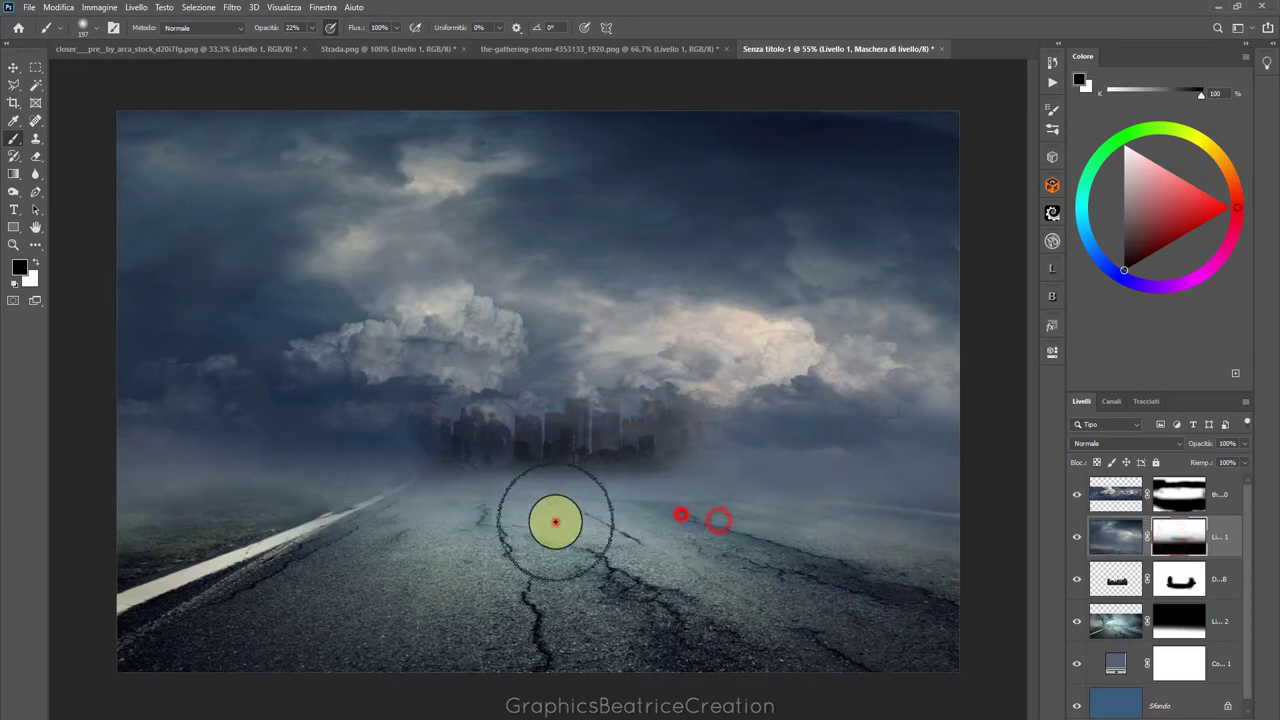
pyautogui.click(555, 520)
pyautogui.click(343, 523)
pyautogui.click(716, 524)
# Brush the storm overlay mask across the road to clear cloud texture from the asphalt
pyautogui.click(1173, 494)
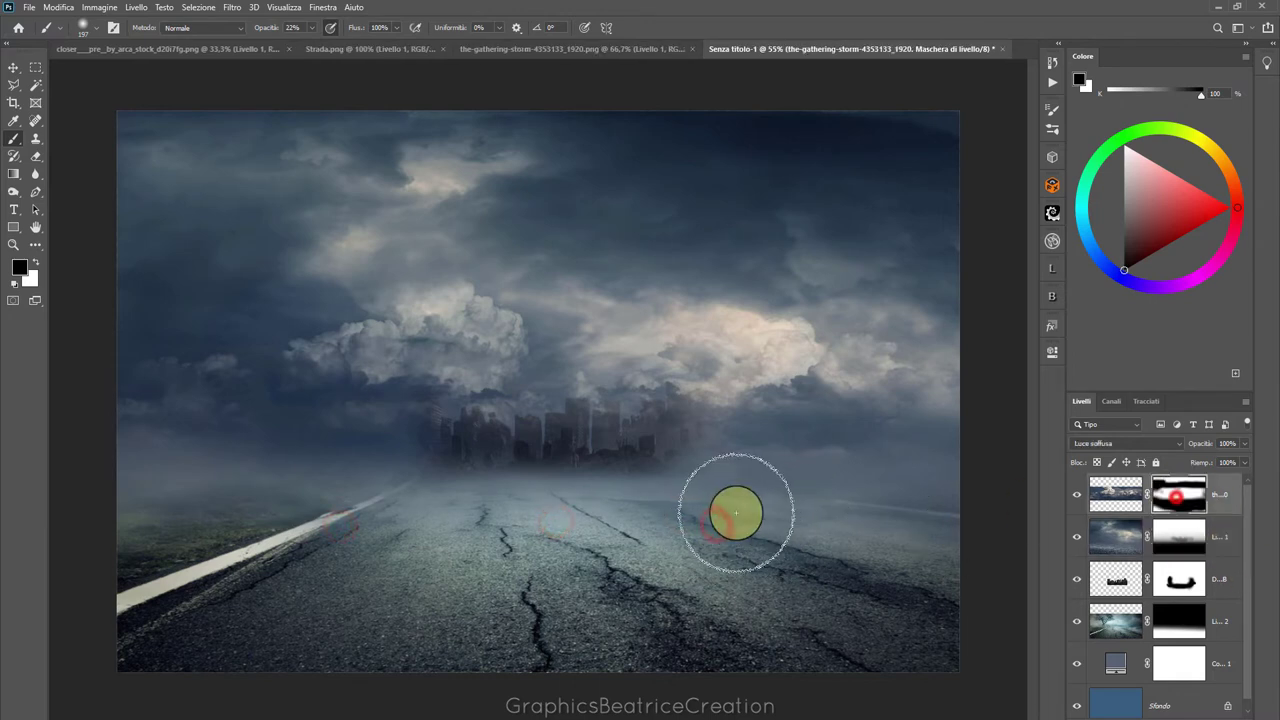
pyautogui.click(706, 518)
pyautogui.click(621, 527)
pyautogui.click(537, 527)
pyautogui.click(311, 523)
pyautogui.click(190, 524)
pyautogui.click(766, 537)
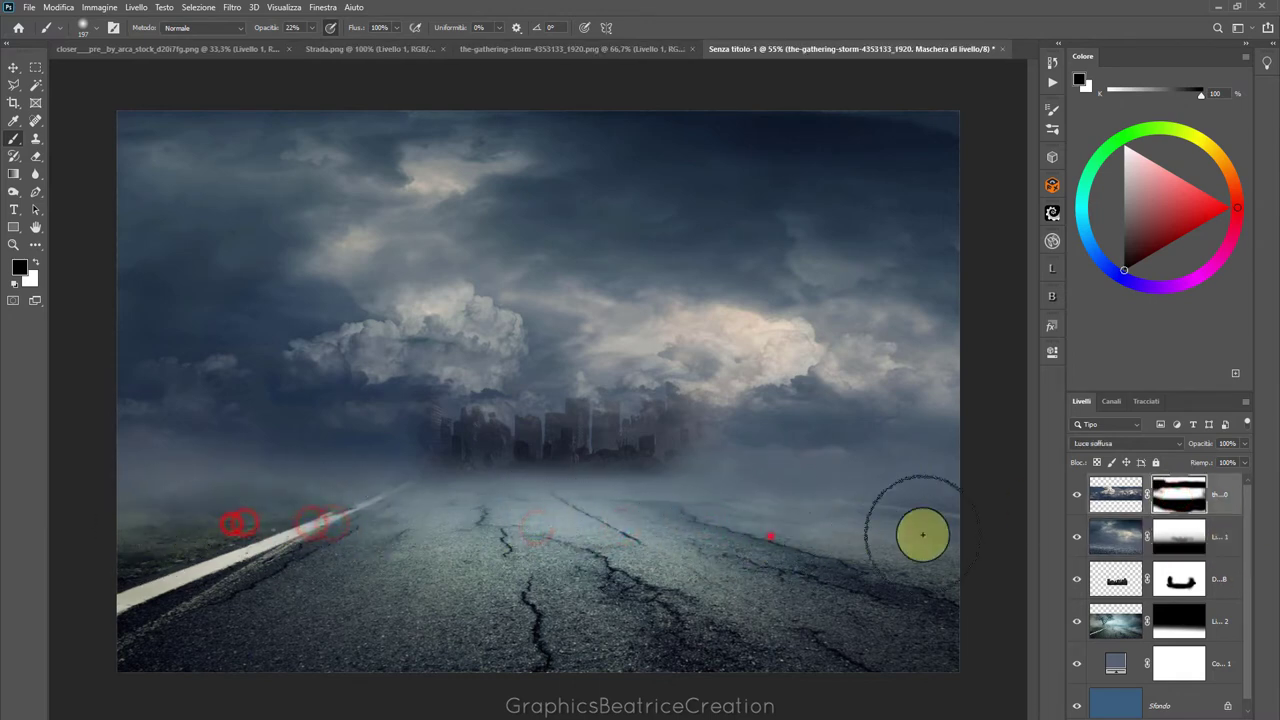
pyautogui.click(731, 511)
pyautogui.click(588, 535)
pyautogui.click(440, 554)
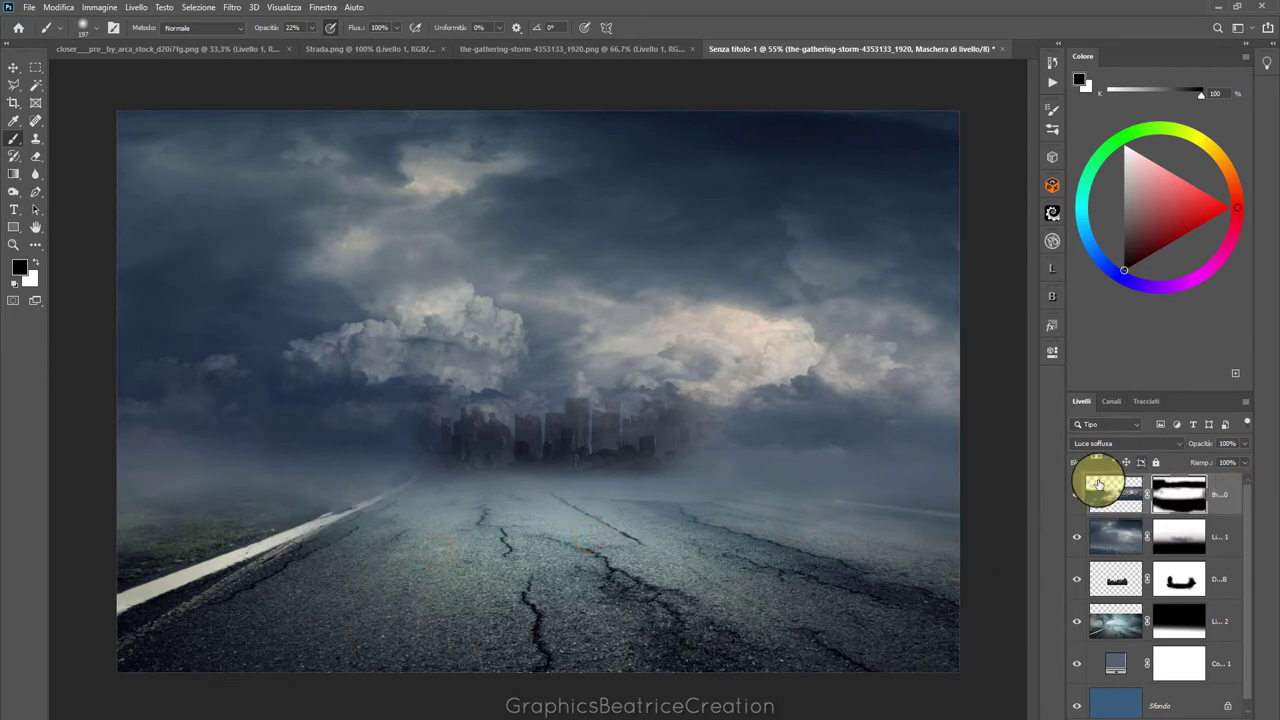
pyautogui.click(1100, 489)
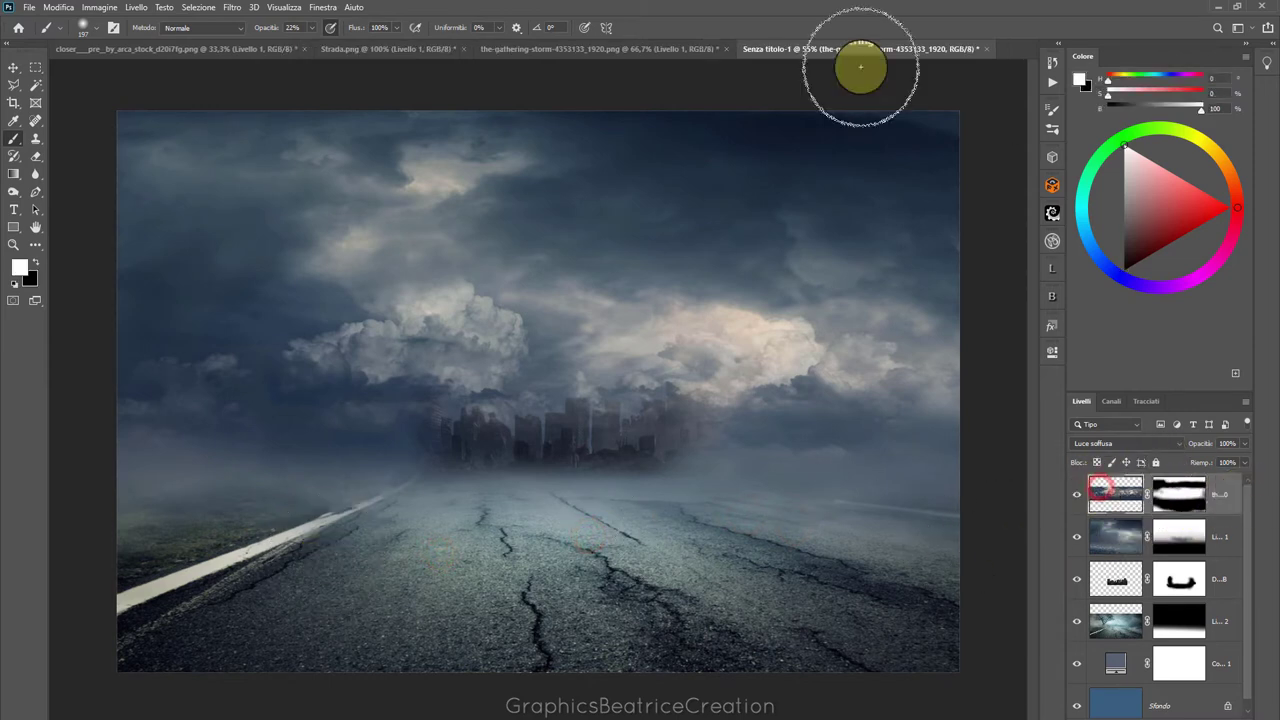
# Close the storm-cloud source image without saving
pyautogui.click(544, 49)
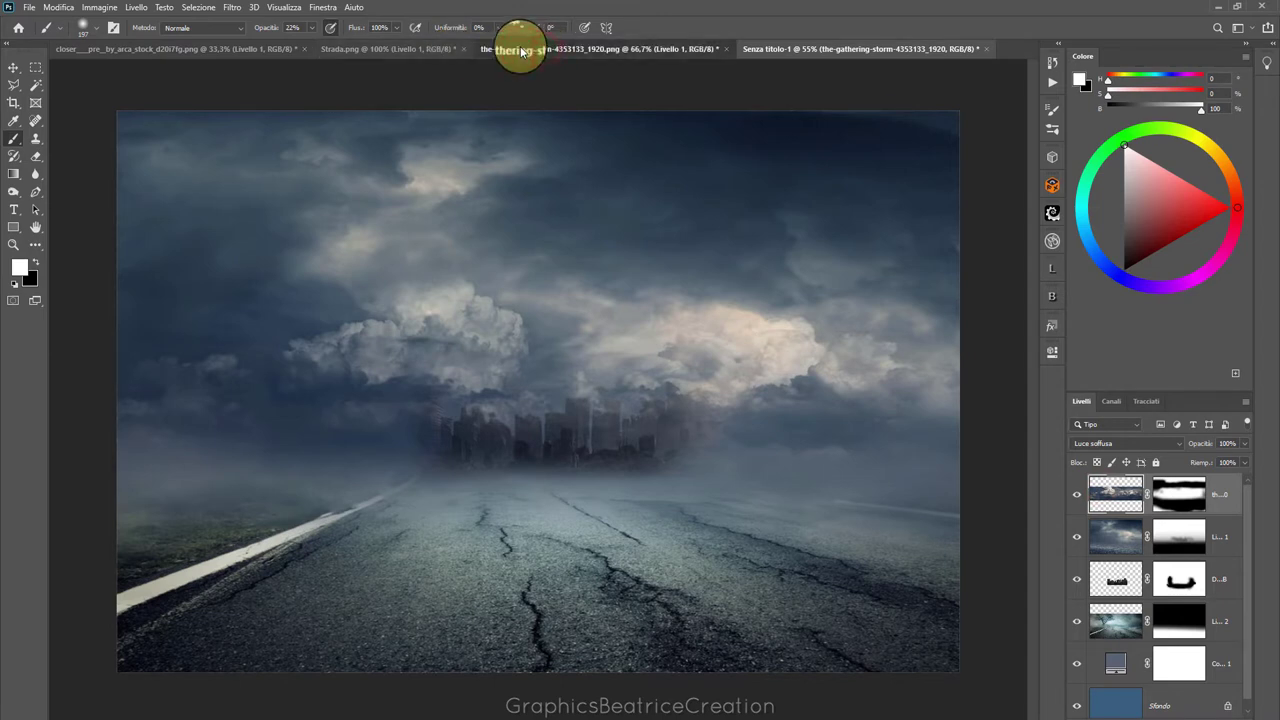
pyautogui.click(521, 50)
pyautogui.click(727, 49)
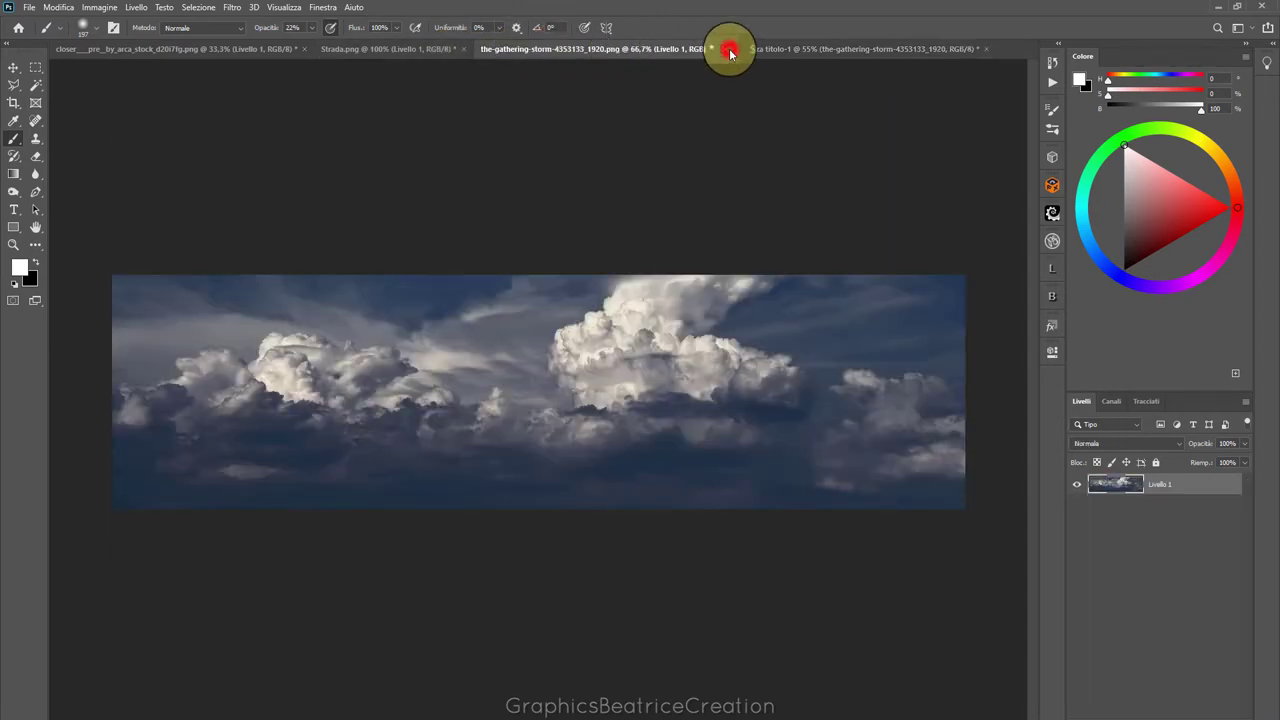
pyautogui.click(648, 287)
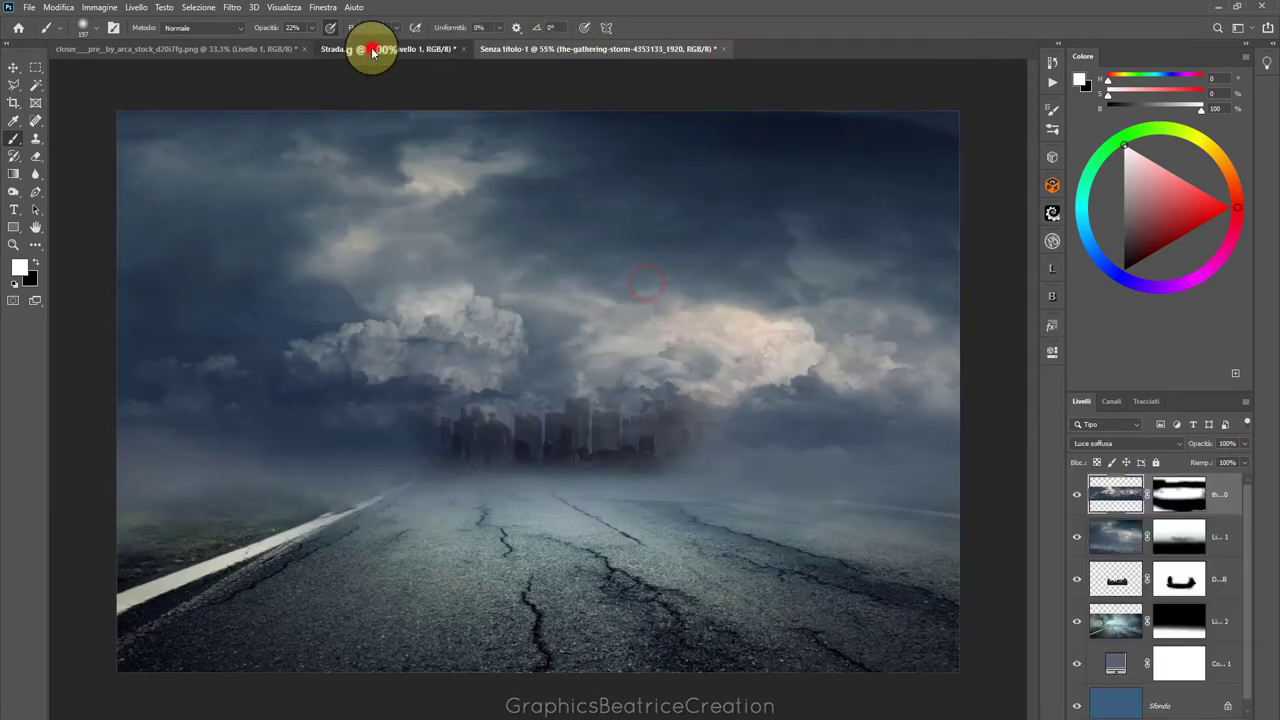
# Close Strada.png, discarding its changes
pyautogui.click(372, 50)
pyautogui.click(464, 49)
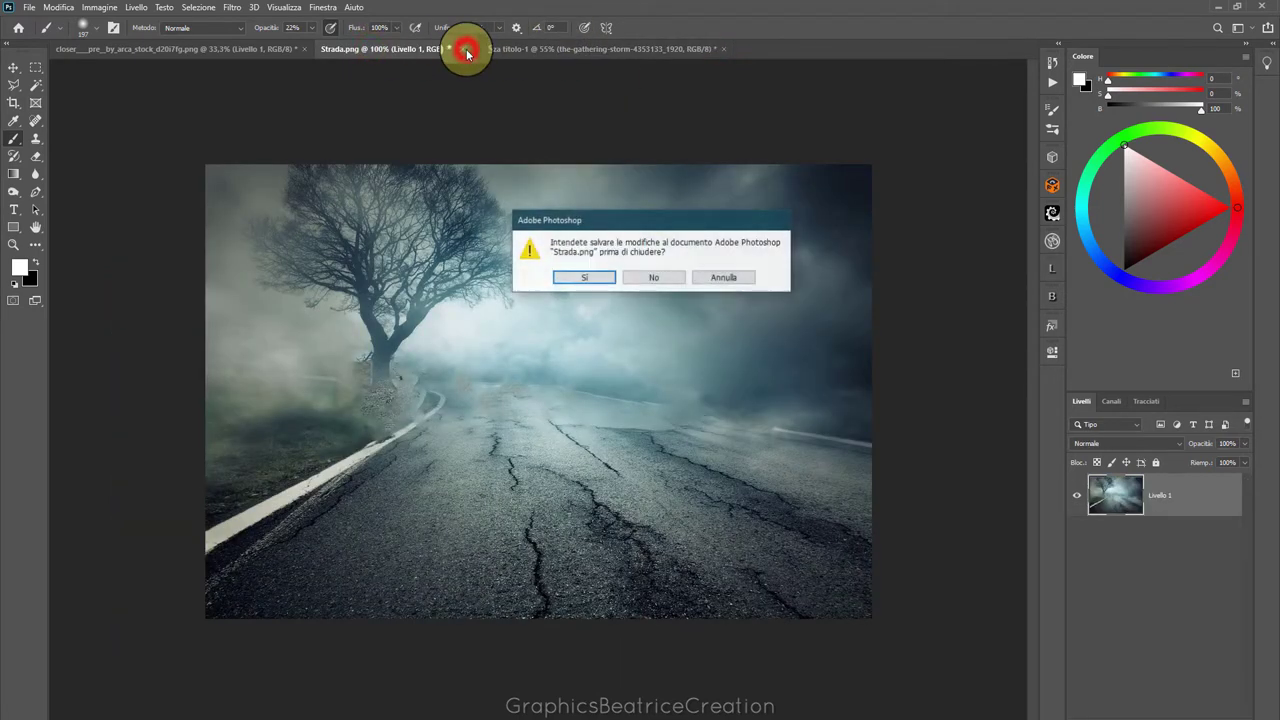
pyautogui.click(632, 277)
# Close the stormy-field image, discarding its changes
pyautogui.click(108, 52)
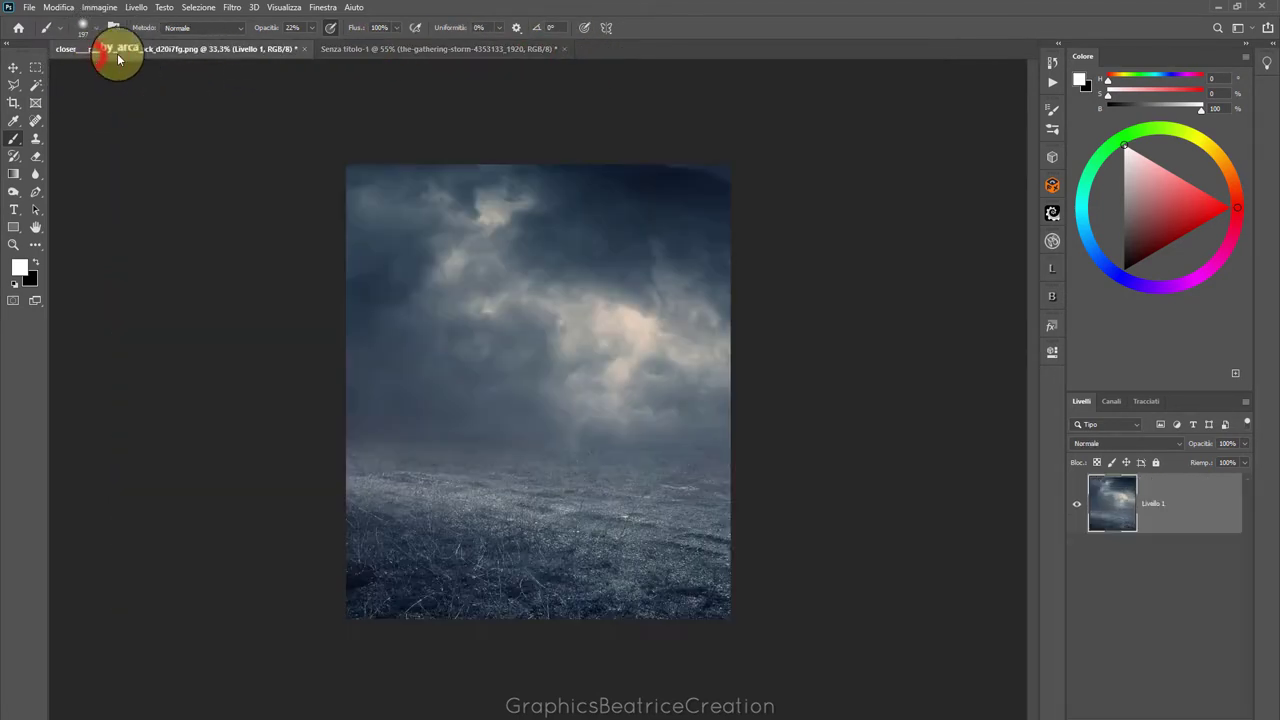
pyautogui.click(296, 49)
pyautogui.click(666, 286)
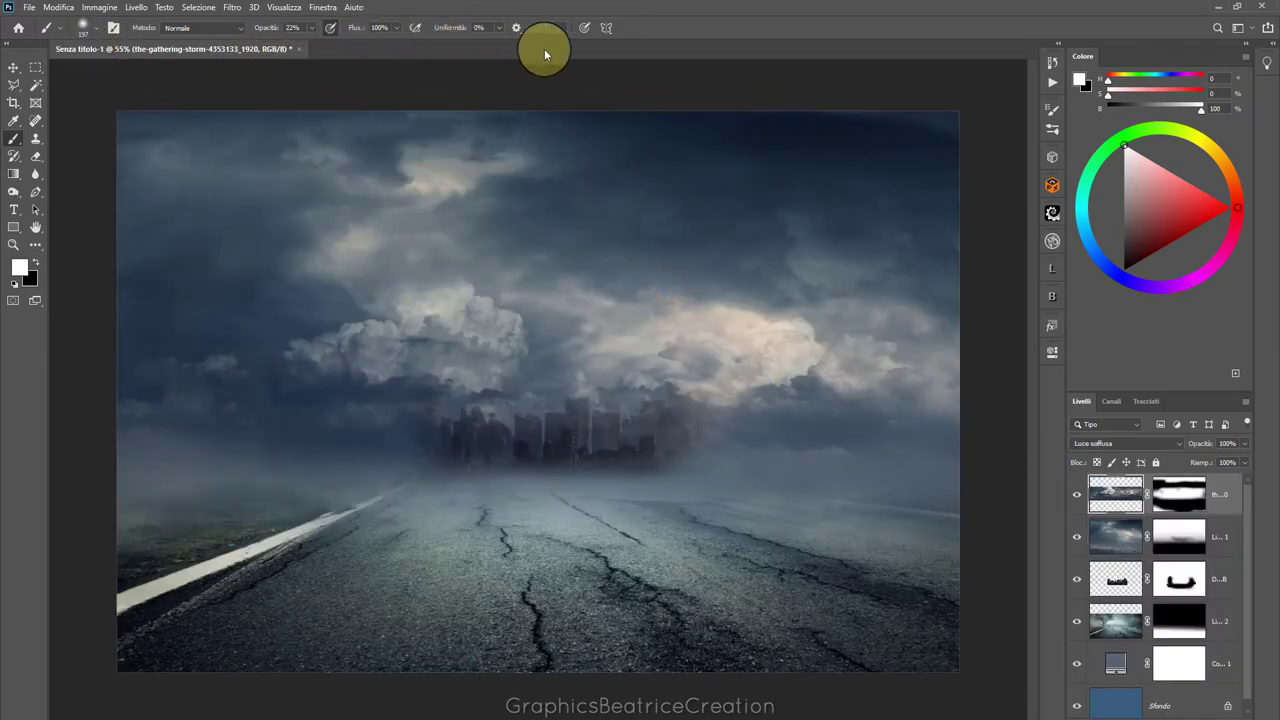
# Place Destruction_01_GB as an embedded layer, shrunk and set near the left edge
pyautogui.click(30, 8)
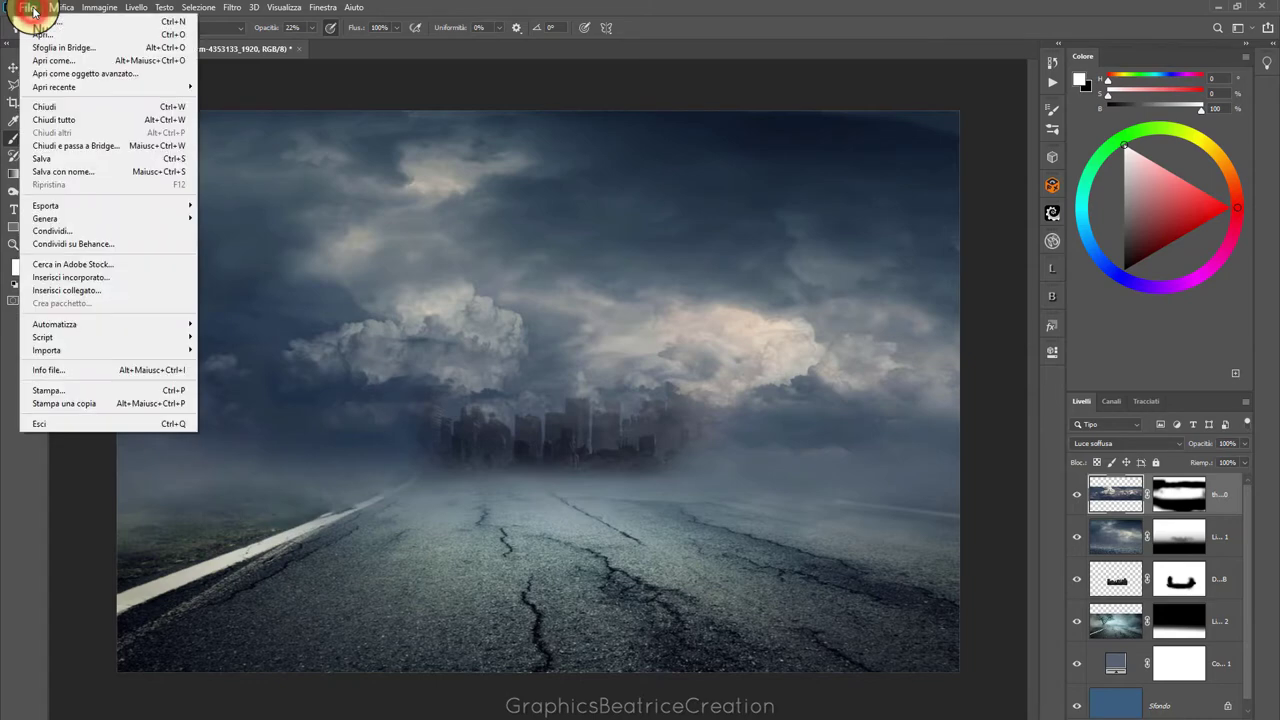
pyautogui.click(81, 283)
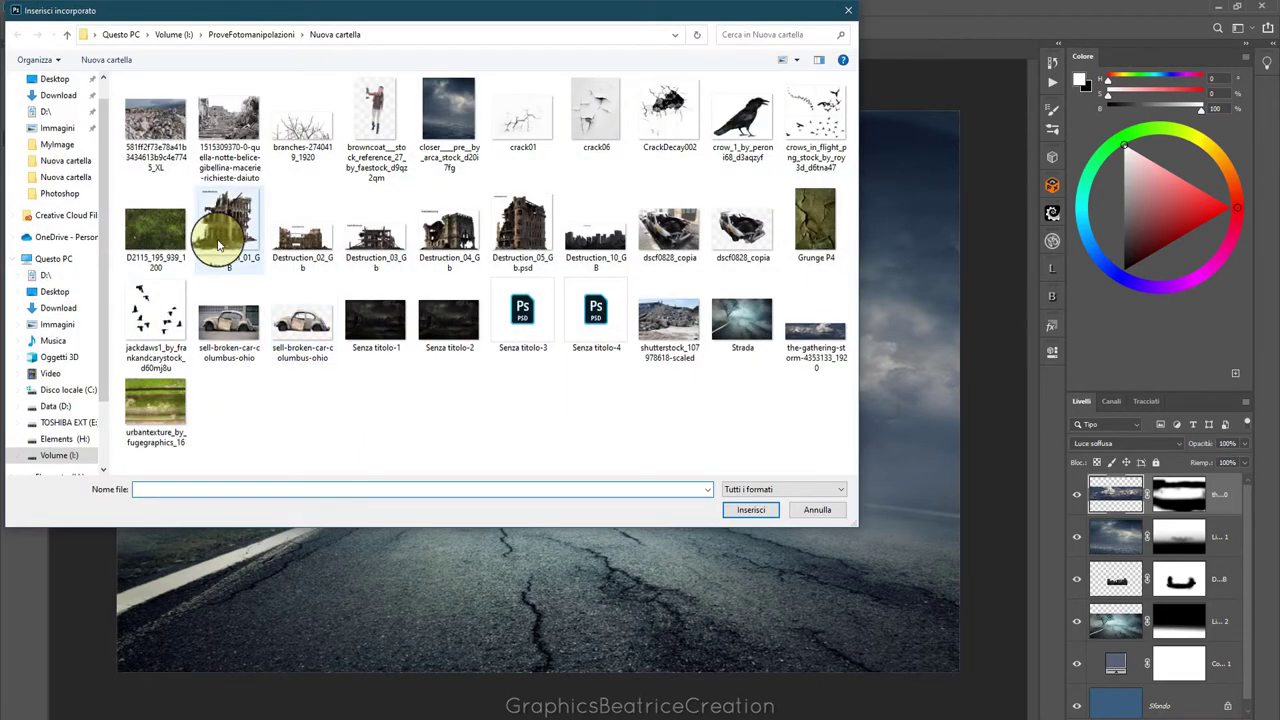
pyautogui.click(762, 518)
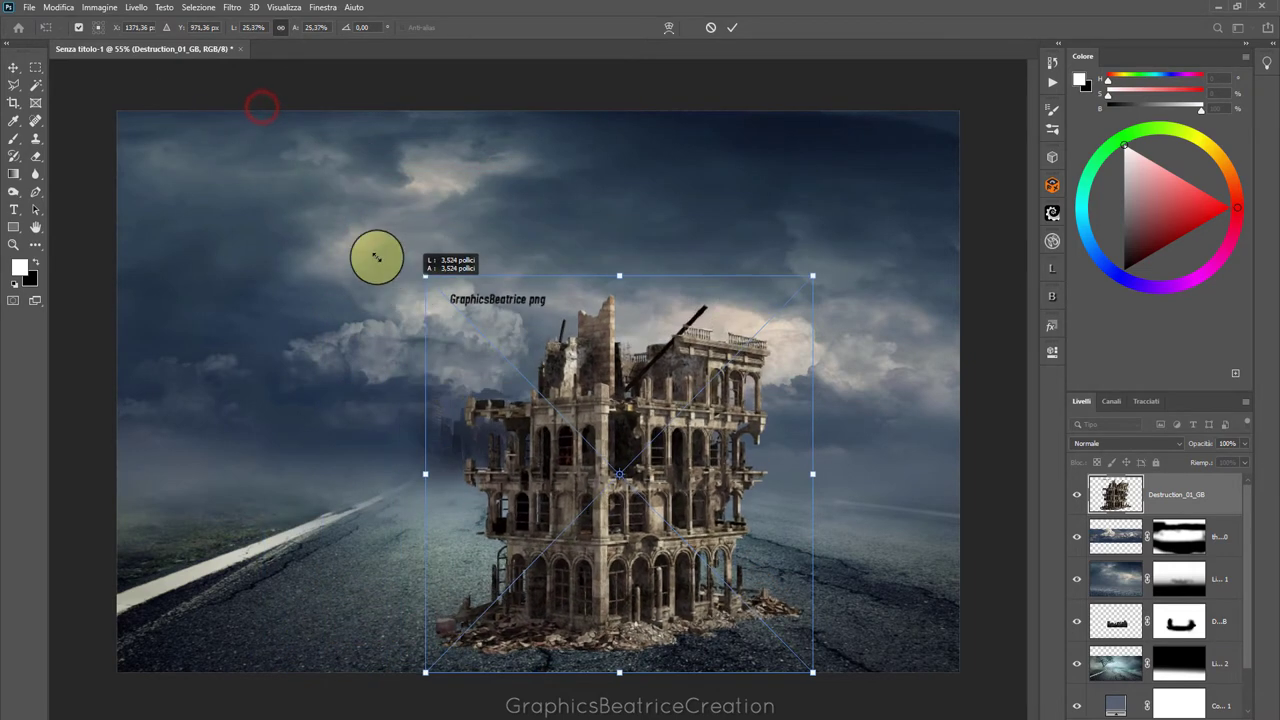
pyautogui.moveTo(263, 110); pyautogui.dragTo(367, 216)
pyautogui.moveTo(517, 434); pyautogui.dragTo(172, 424)
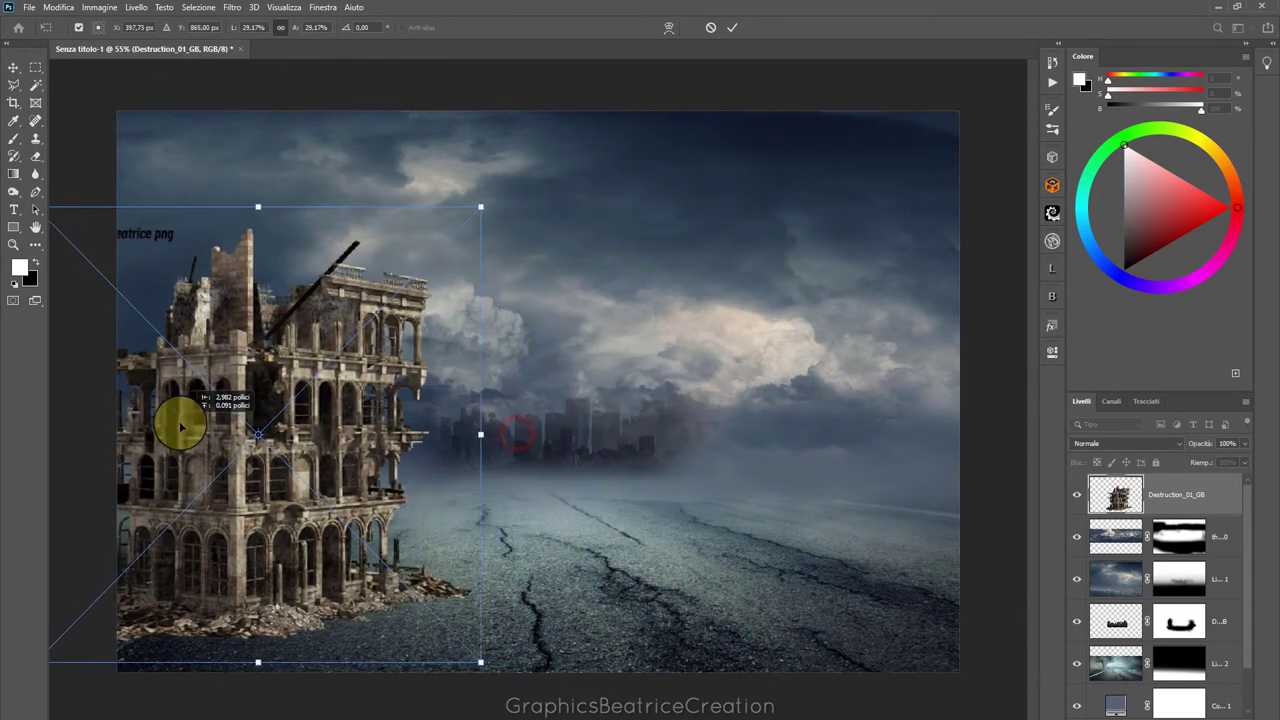
pyautogui.click(733, 28)
# Move the ruined building toward the centre so it stands left of centre on the road
pyautogui.press('b')
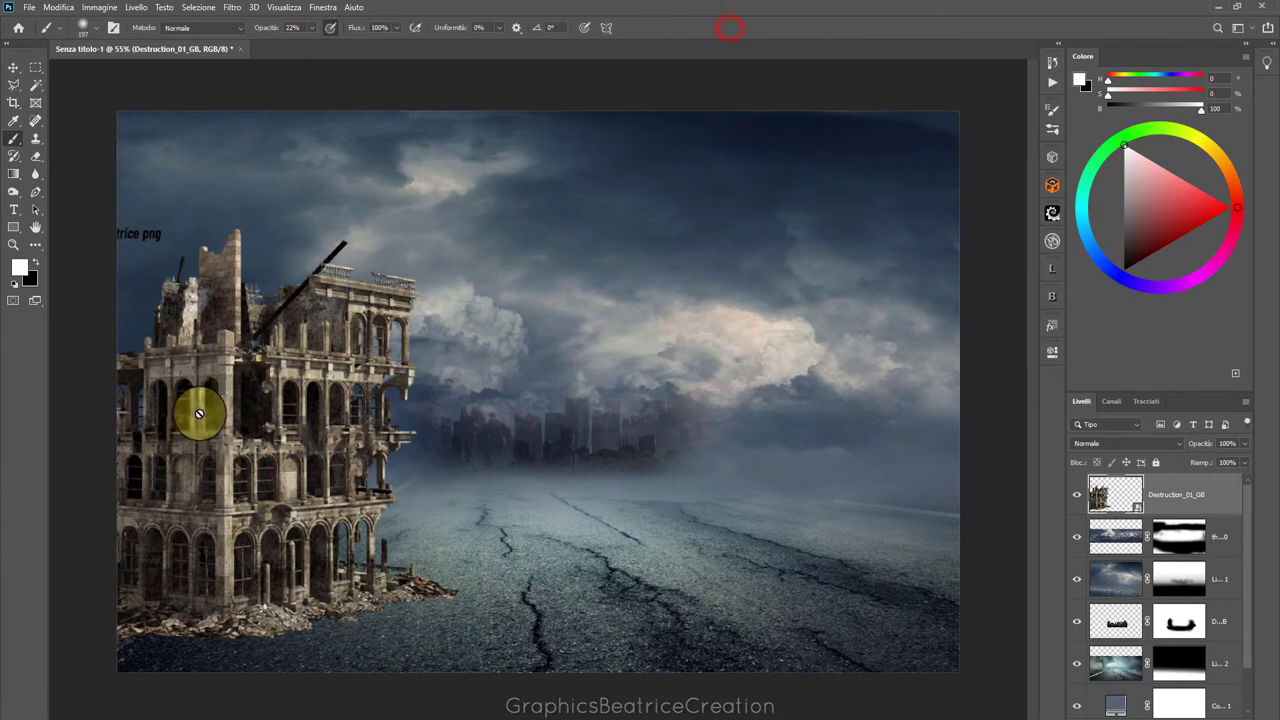
pyautogui.click(13, 70)
pyautogui.moveTo(249, 386); pyautogui.dragTo(410, 386)
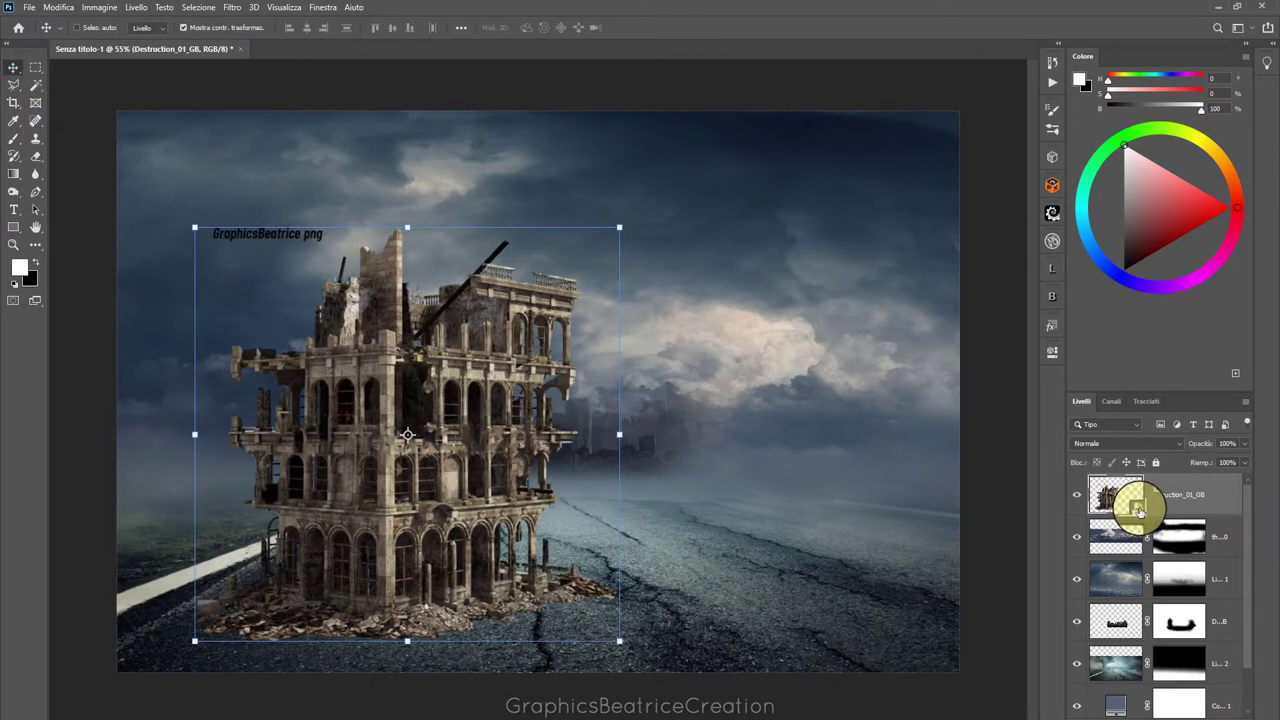
# Rasterize the Destruction_01_GB building layer
pyautogui.click(1218, 485)
pyautogui.rightClick(1205, 485)
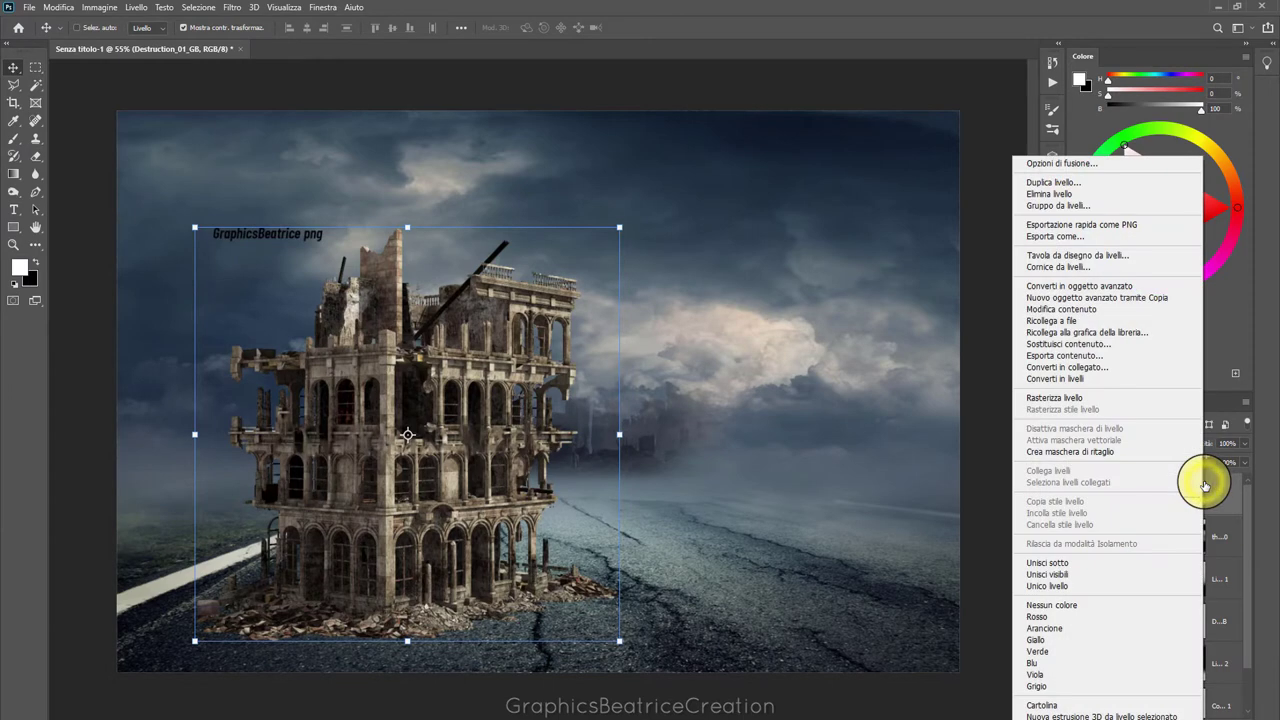
pyautogui.click(1058, 399)
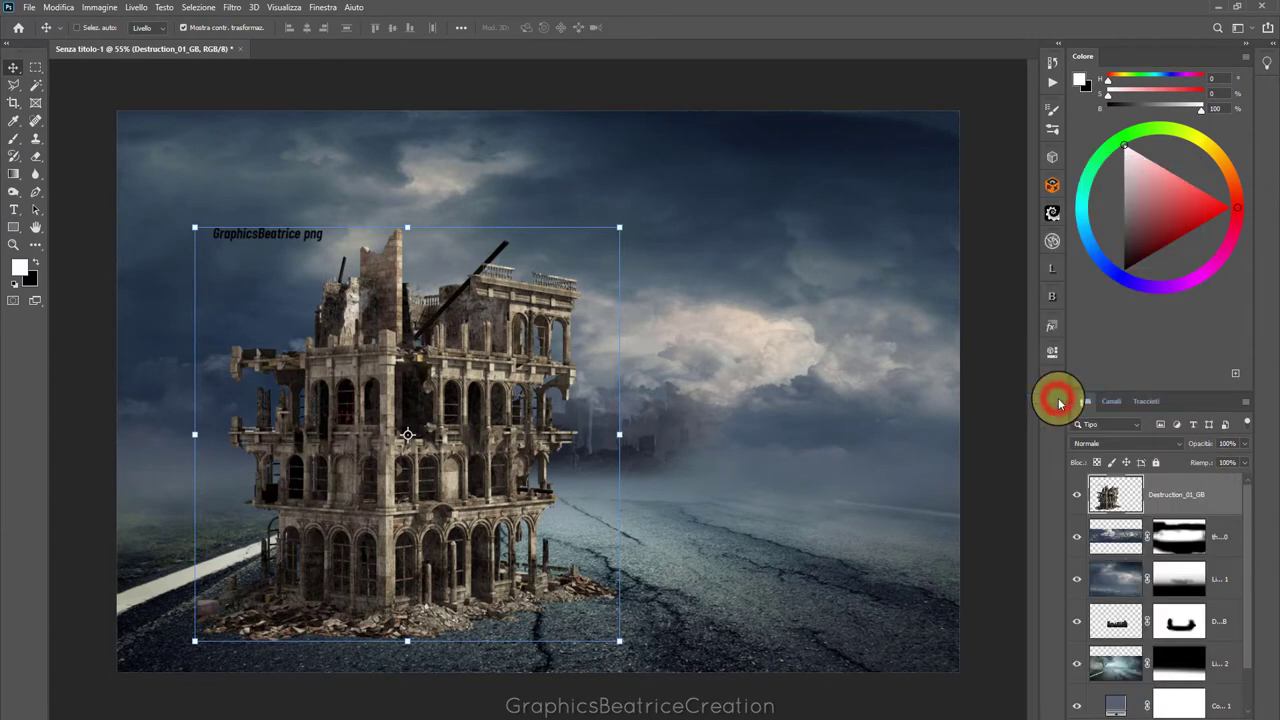
# Select the watermark text in the upper-left sky, erase it, and deselect
pyautogui.click(35, 70)
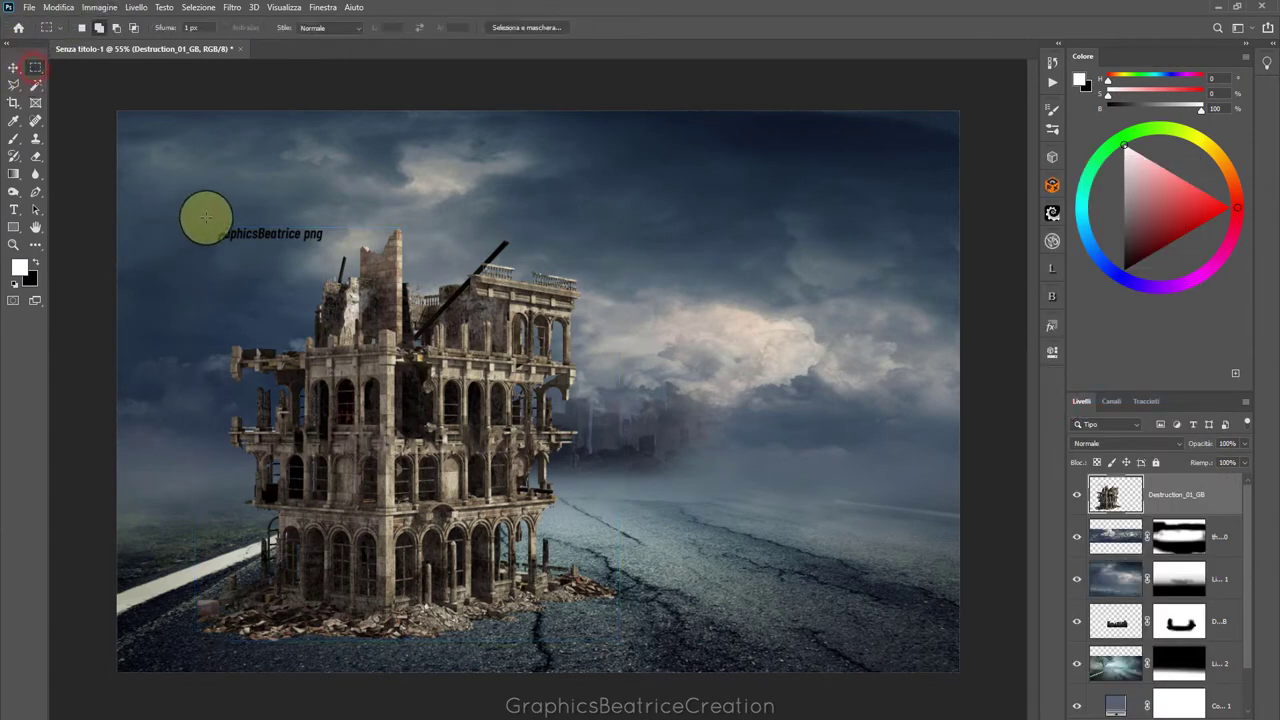
pyautogui.moveTo(210, 234); pyautogui.dragTo(309, 247)
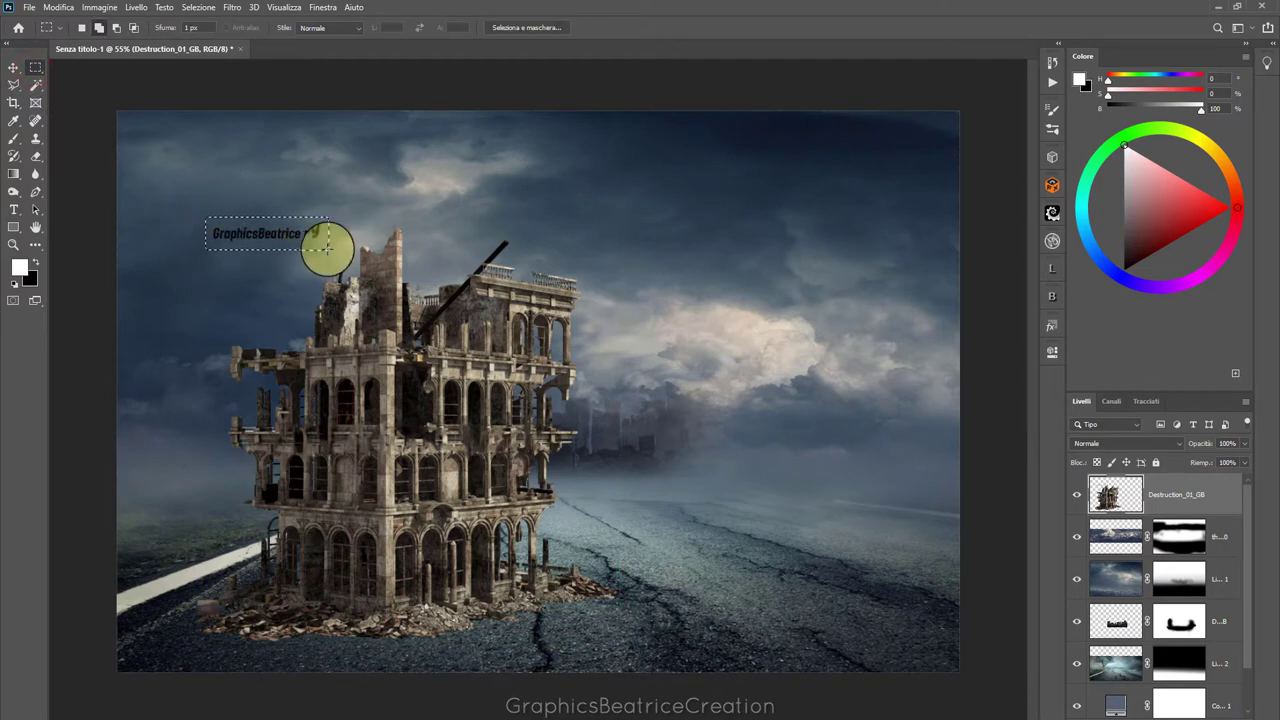
pyautogui.click(140, 12)
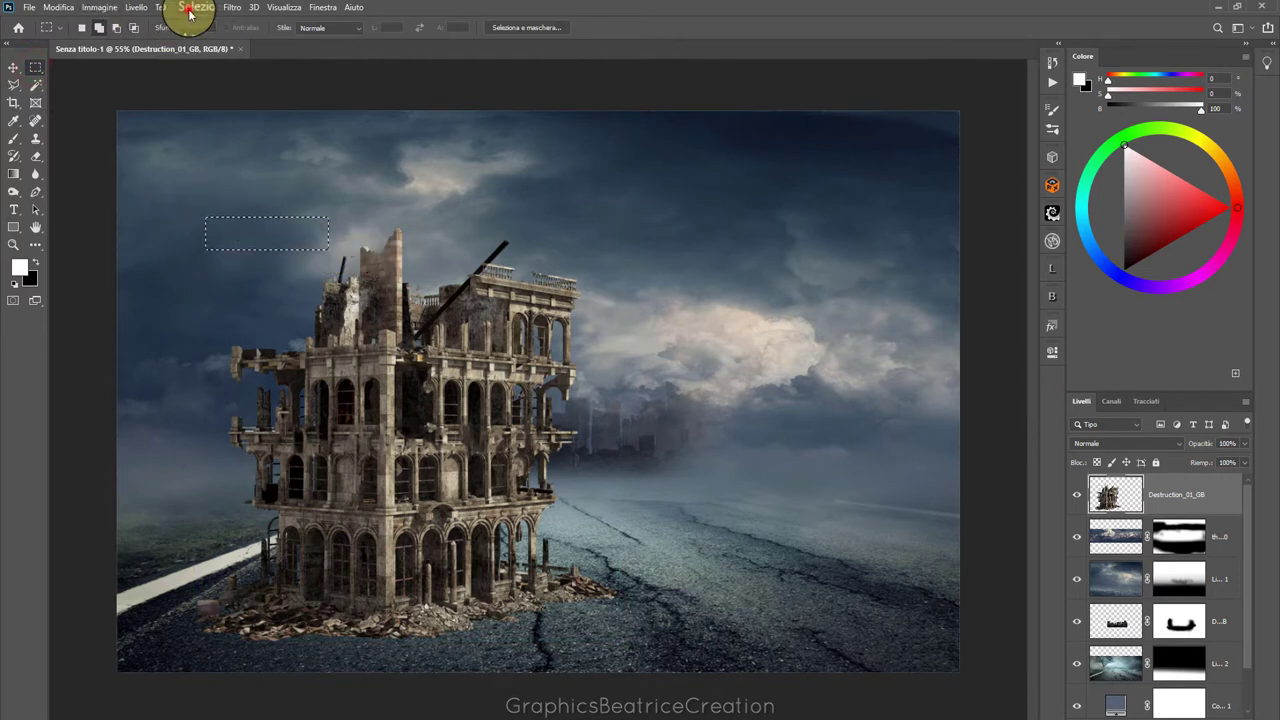
pyautogui.click(190, 10)
pyautogui.click(198, 38)
# Move the ruined building left and start a Distort transform on it
pyautogui.click(14, 68)
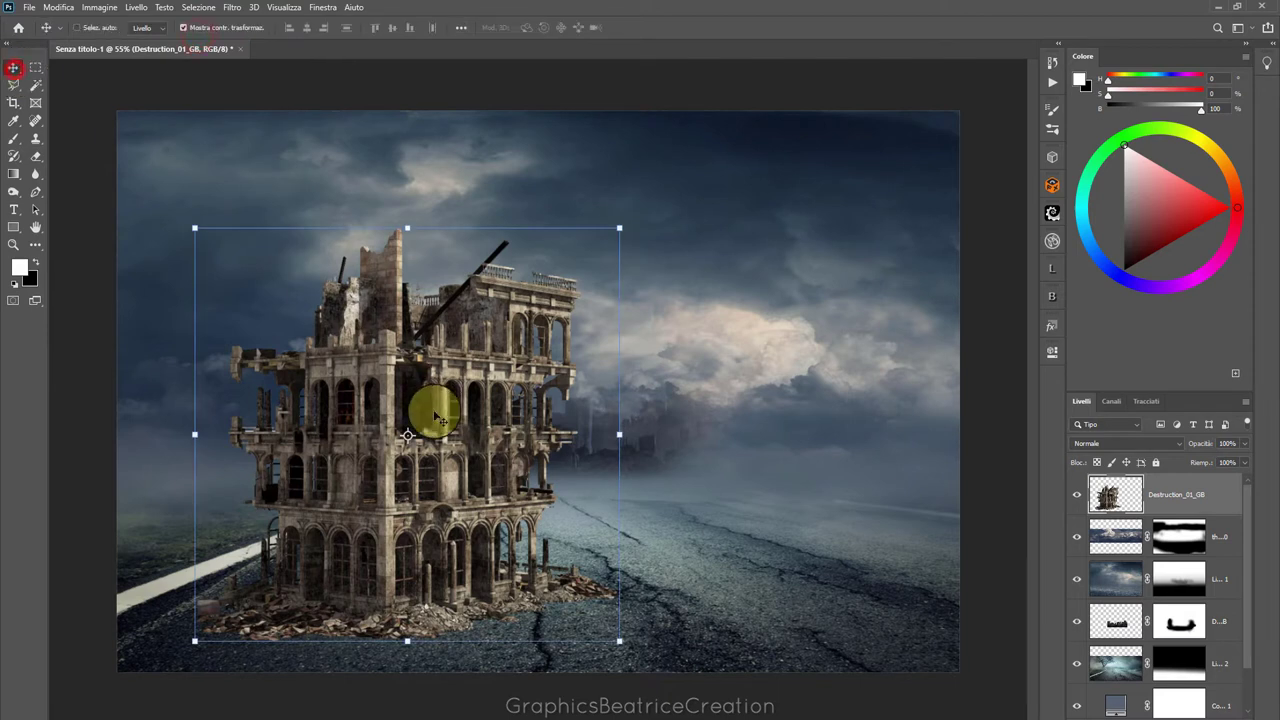
pyautogui.moveTo(428, 408); pyautogui.dragTo(284, 403)
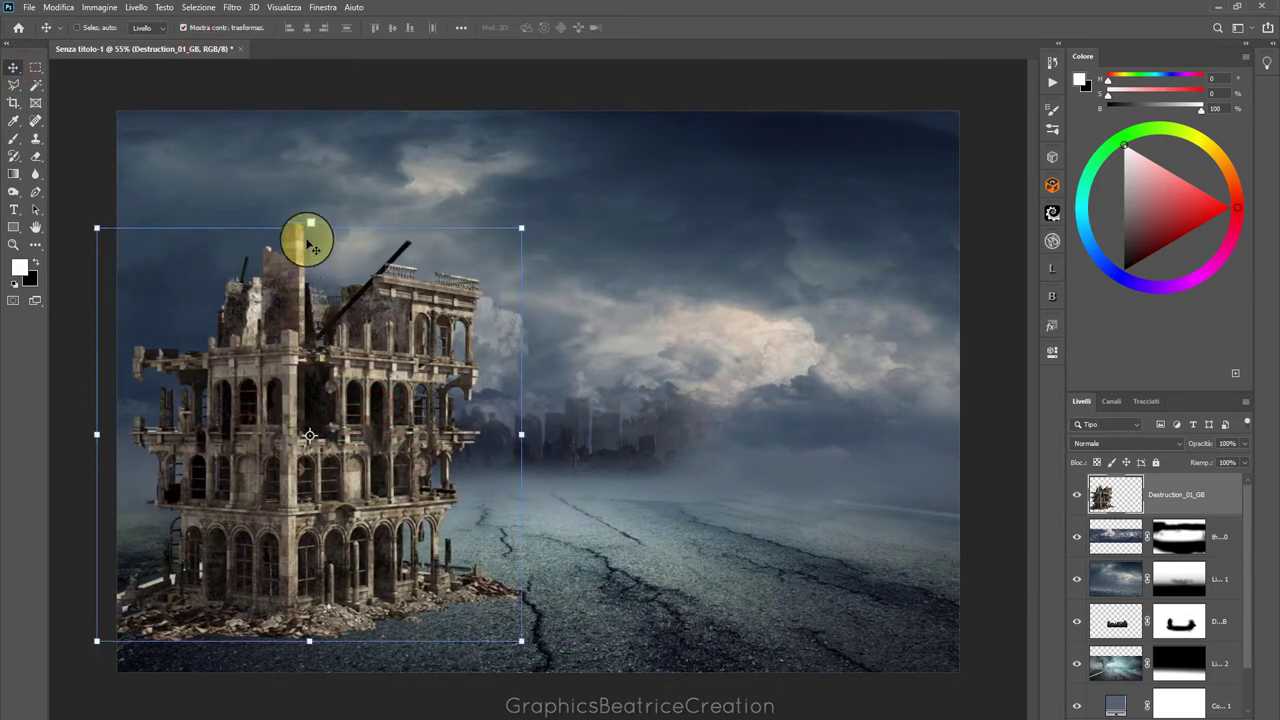
pyautogui.moveTo(310, 230); pyautogui.dragTo(311, 231)
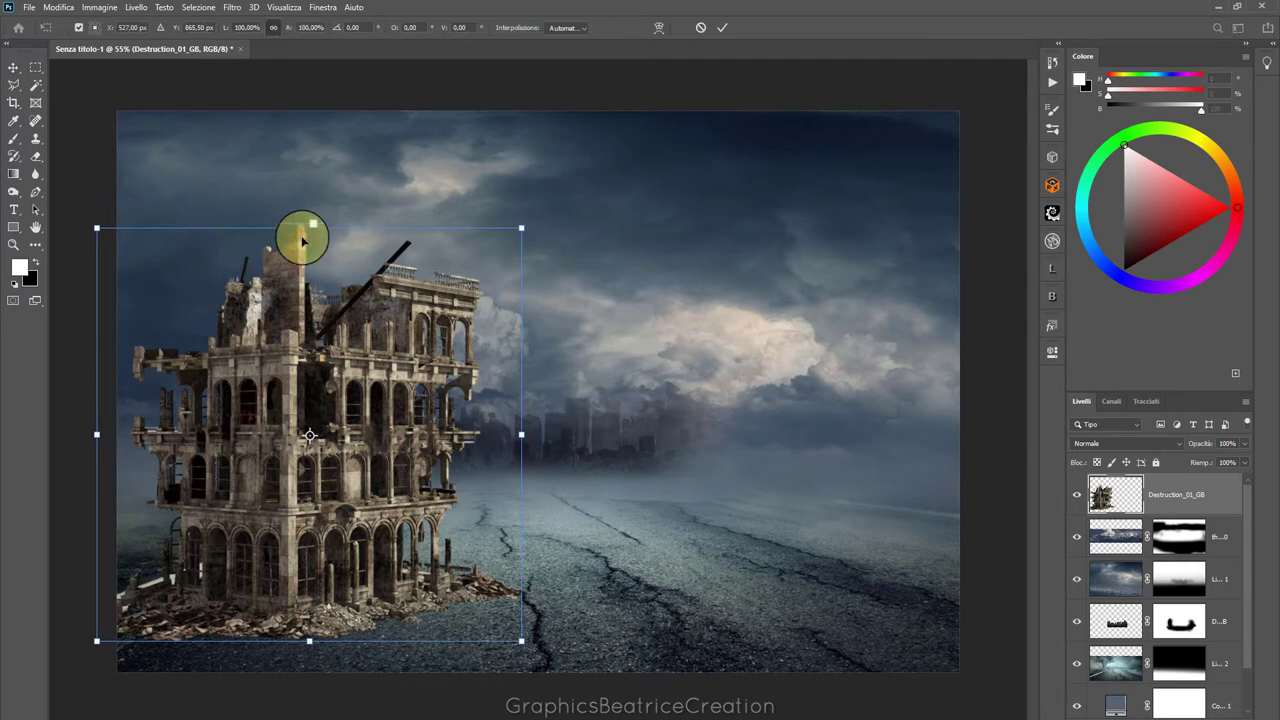
pyautogui.rightClick(304, 318)
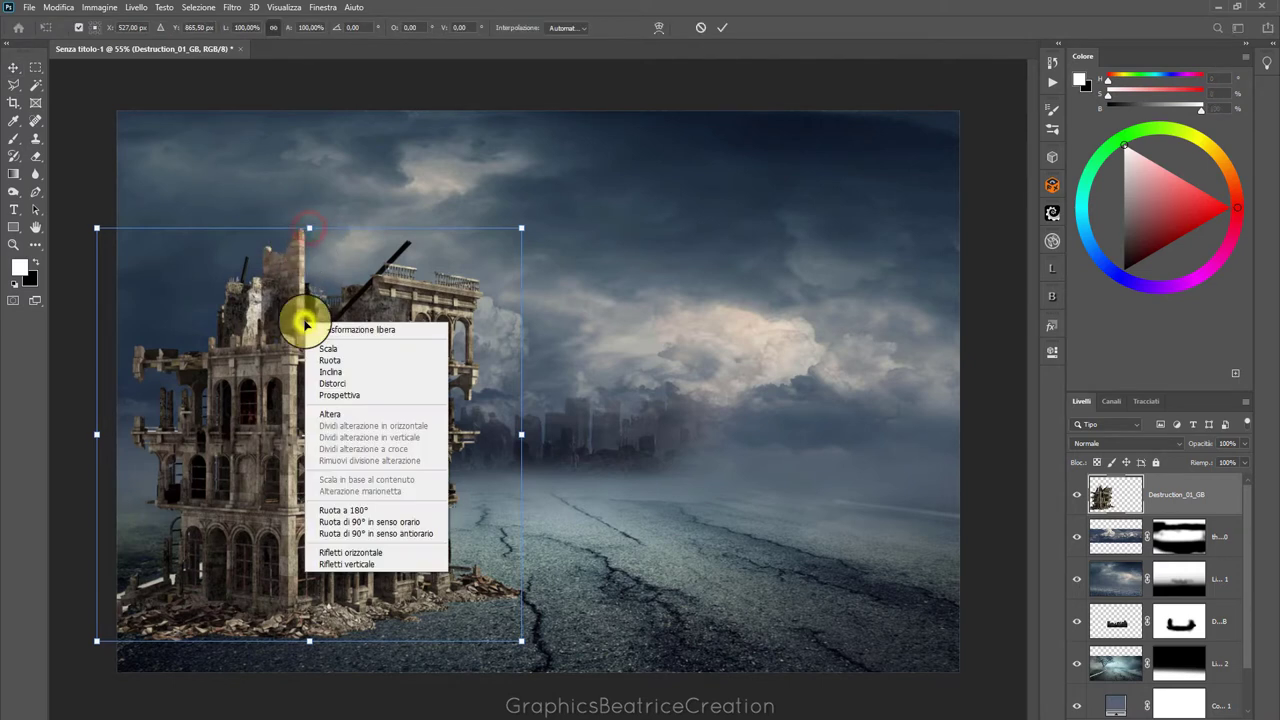
pyautogui.click(346, 386)
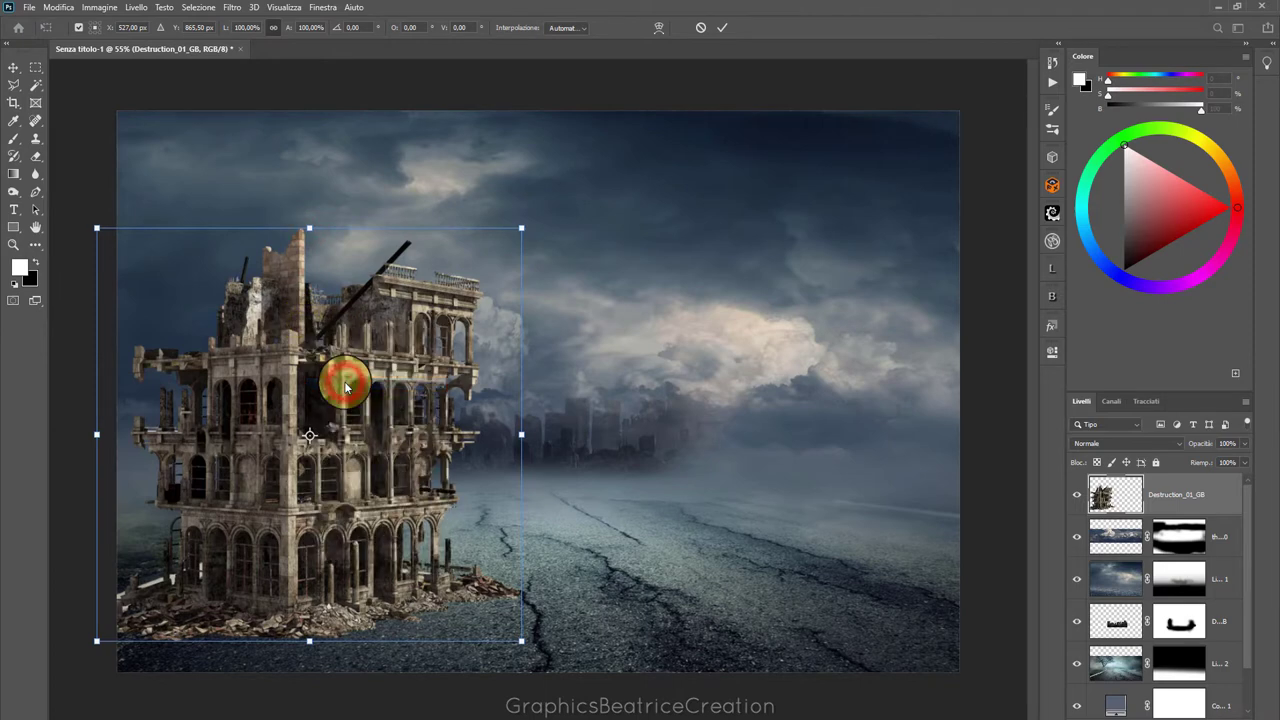
# Distort the building's corners into perspective at about 110% along the left edge and apply
pyautogui.moveTo(520, 638); pyautogui.dragTo(542, 502)
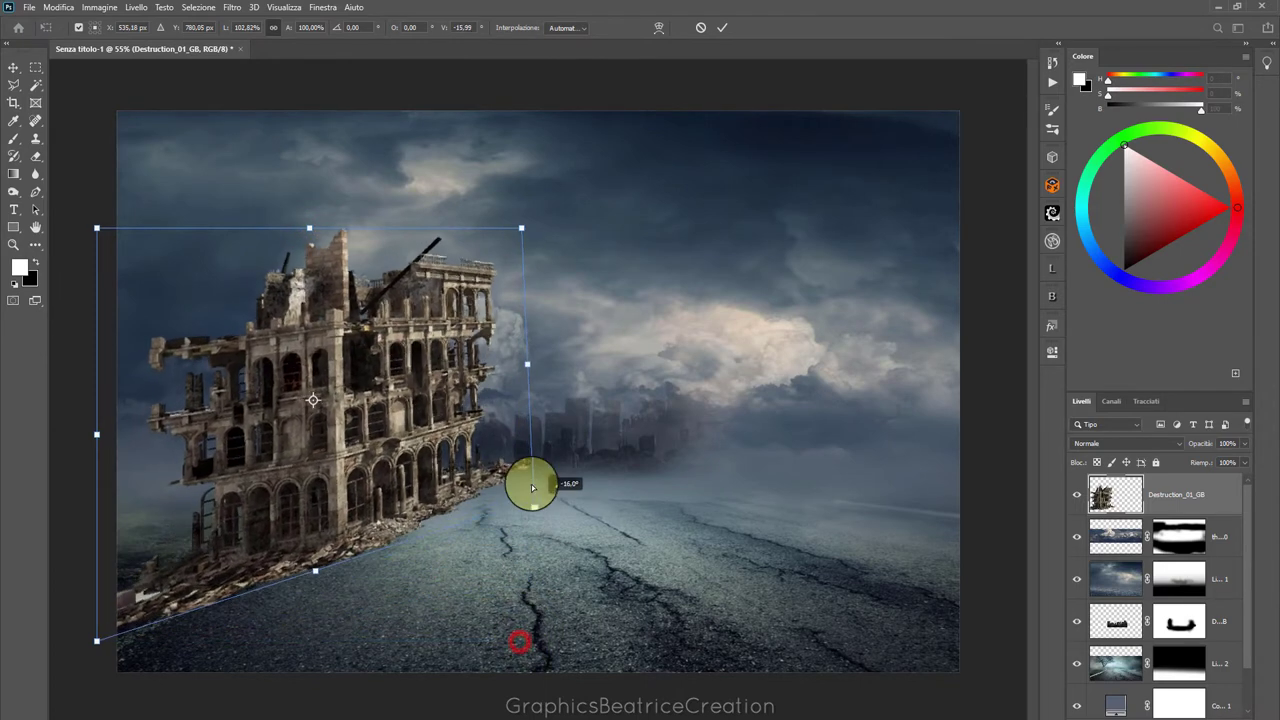
pyautogui.moveTo(338, 448); pyautogui.dragTo(217, 512)
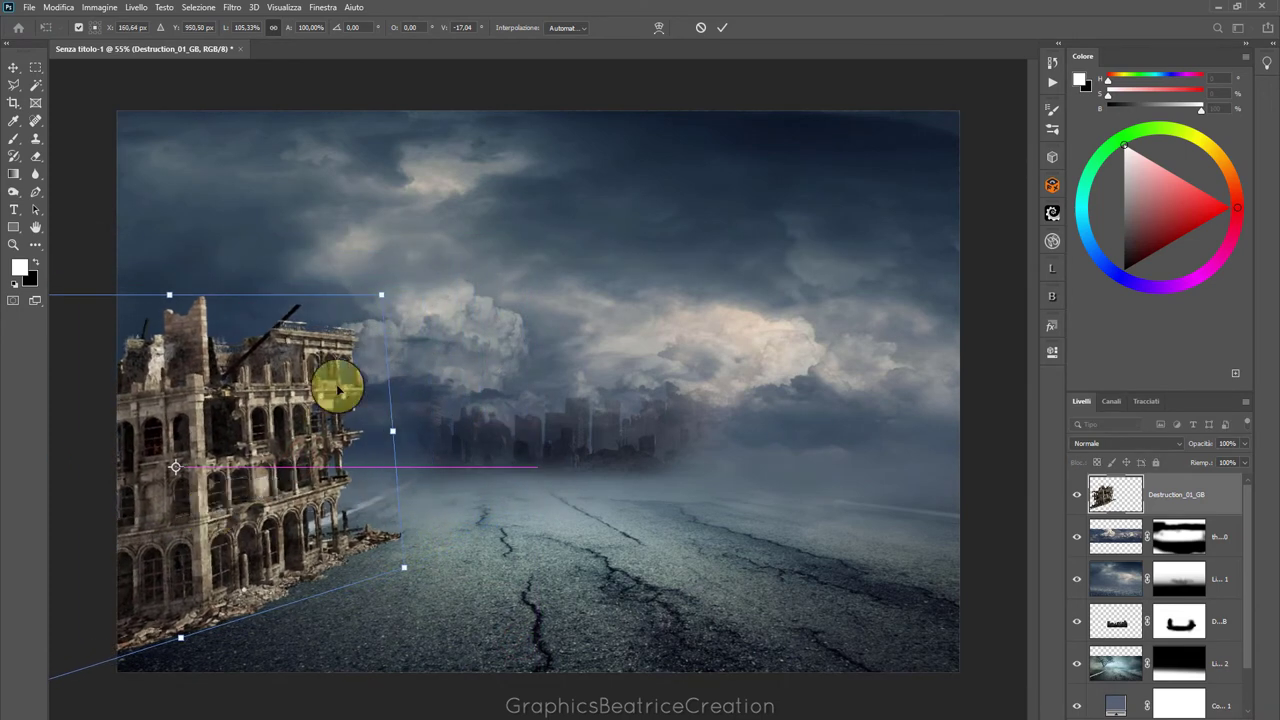
pyautogui.moveTo(384, 293)
pyautogui.mouseDown()
pyautogui.moveTo(416, 330)
pyautogui.moveTo(408, 309)
pyautogui.mouseUp()
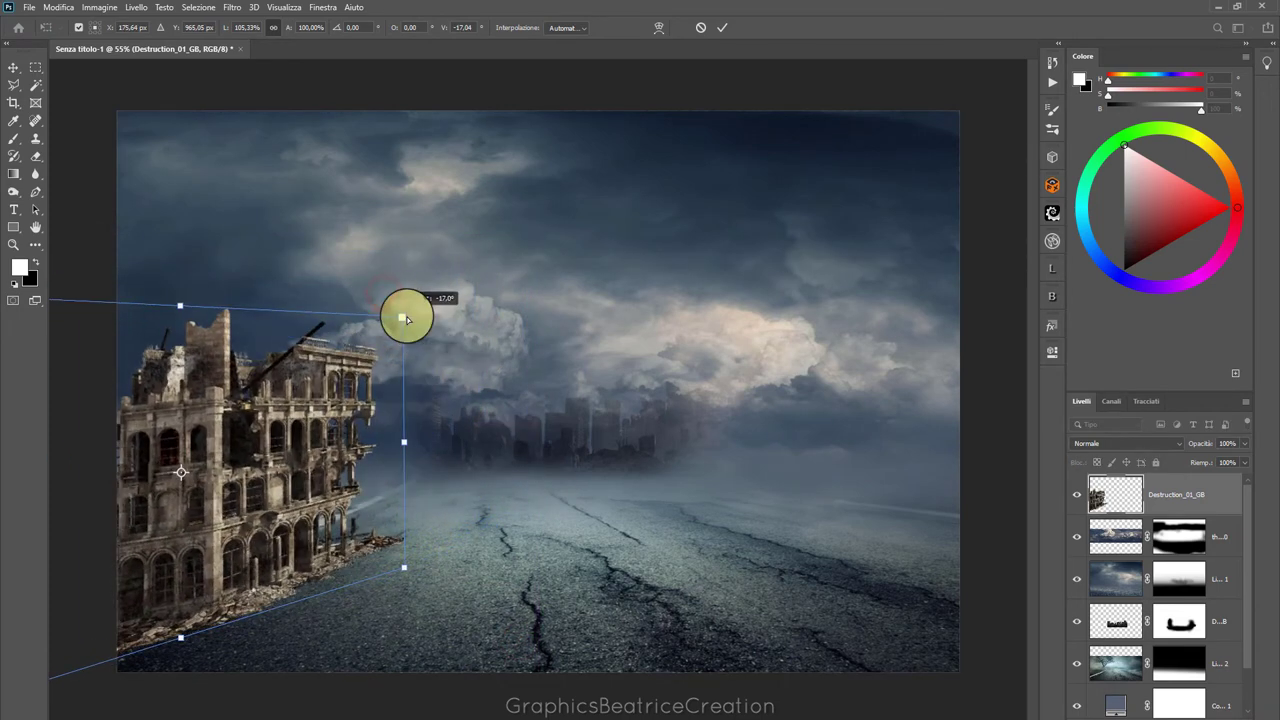
pyautogui.moveTo(240, 458)
pyautogui.mouseDown()
pyautogui.moveTo(314, 401)
pyautogui.moveTo(266, 423)
pyautogui.mouseUp()
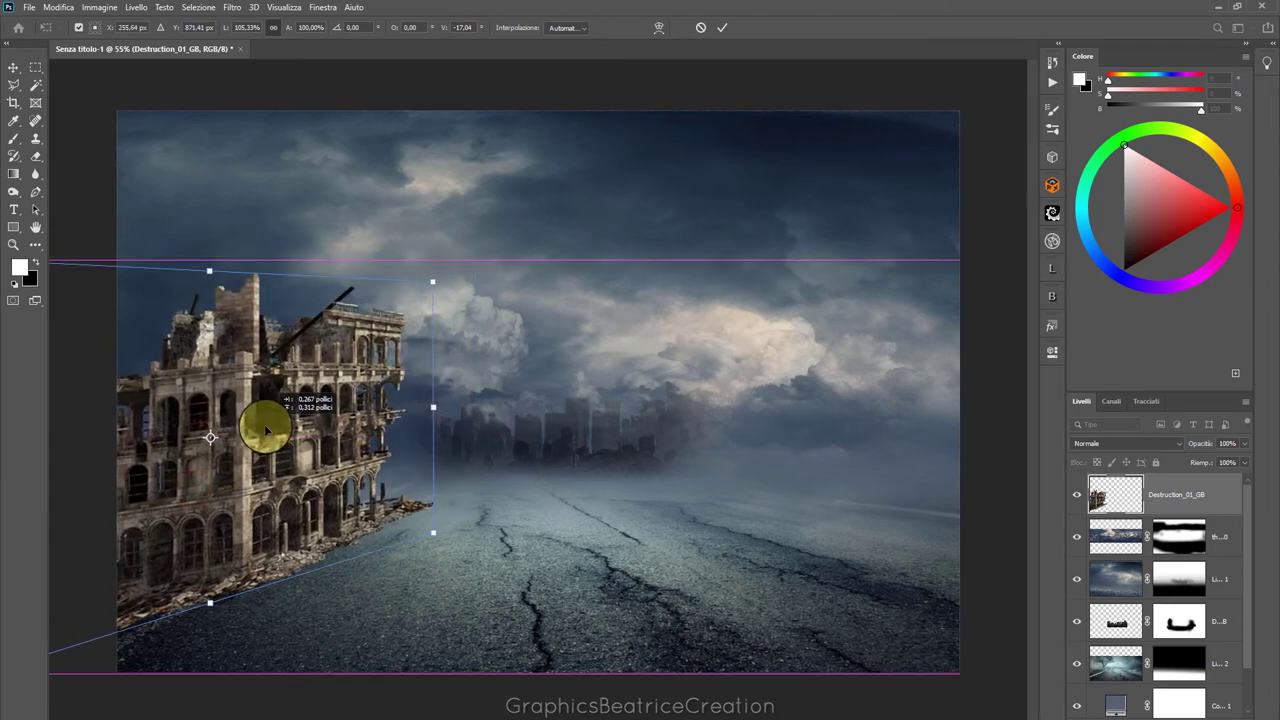
pyautogui.moveTo(206, 620); pyautogui.dragTo(206, 625)
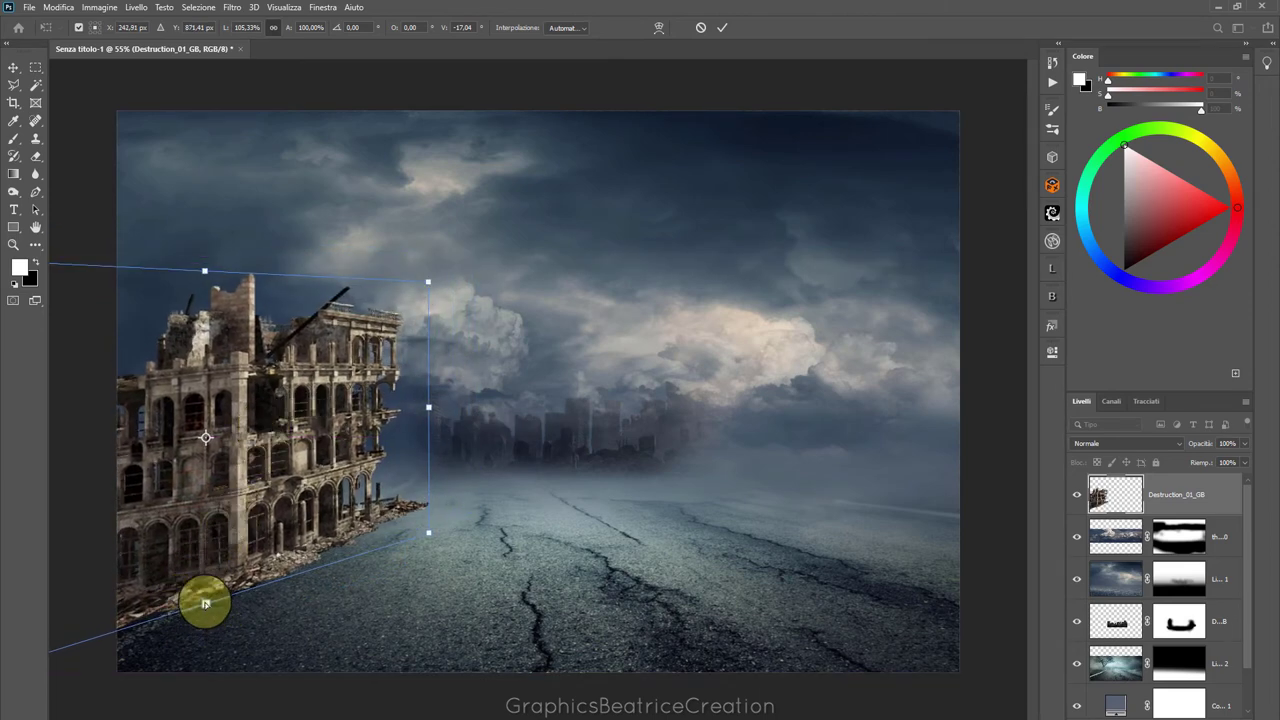
pyautogui.moveTo(205, 275); pyautogui.dragTo(190, 209)
pyautogui.moveTo(194, 458); pyautogui.dragTo(186, 529)
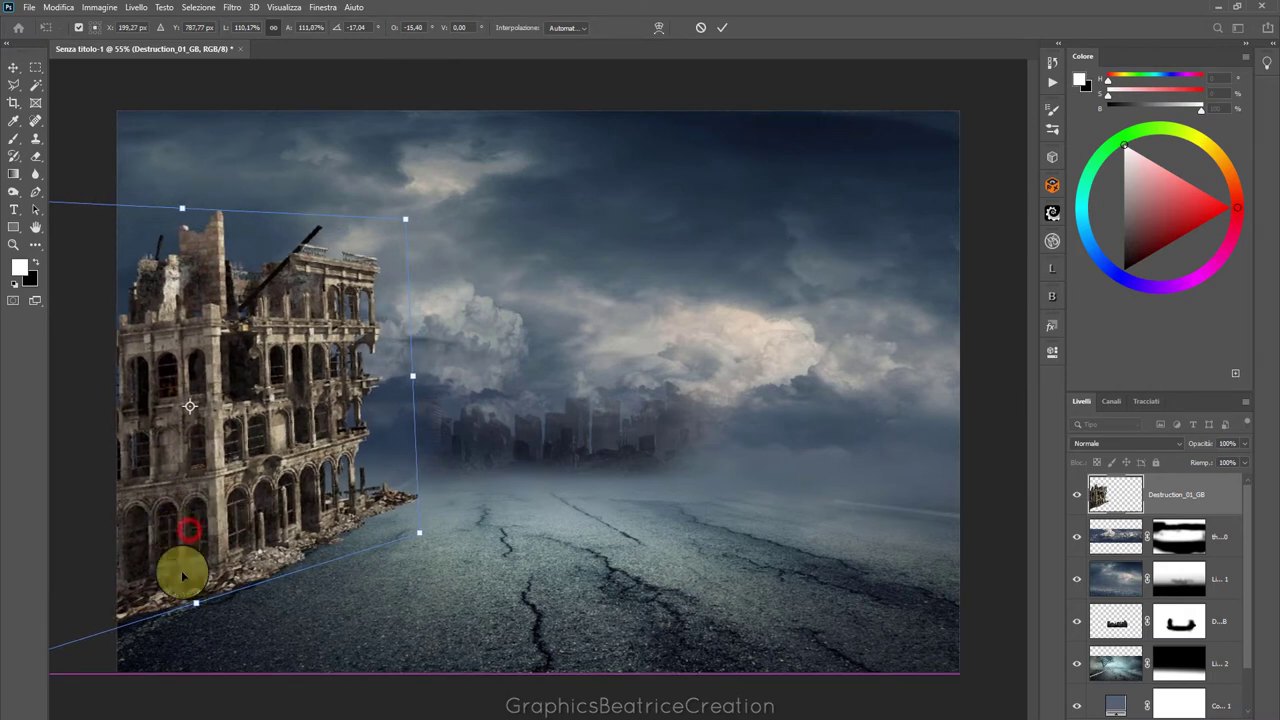
pyautogui.moveTo(196, 612); pyautogui.dragTo(186, 612)
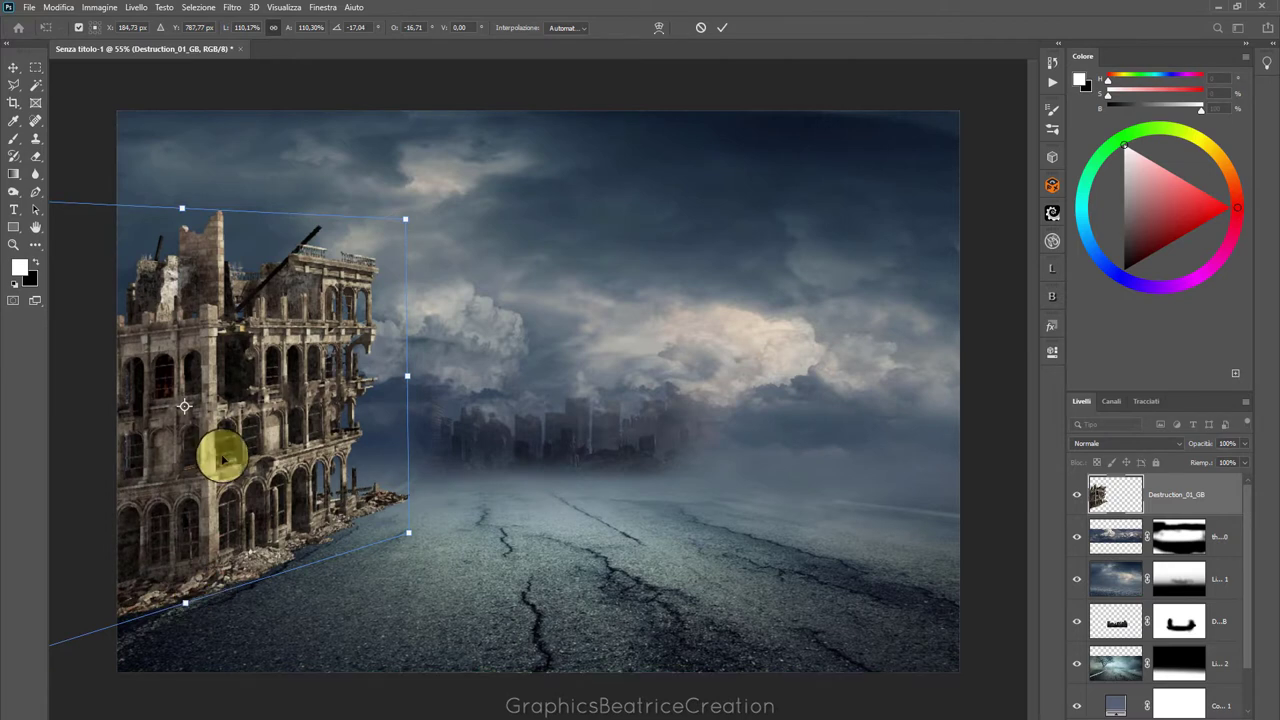
pyautogui.moveTo(223, 451); pyautogui.dragTo(213, 459)
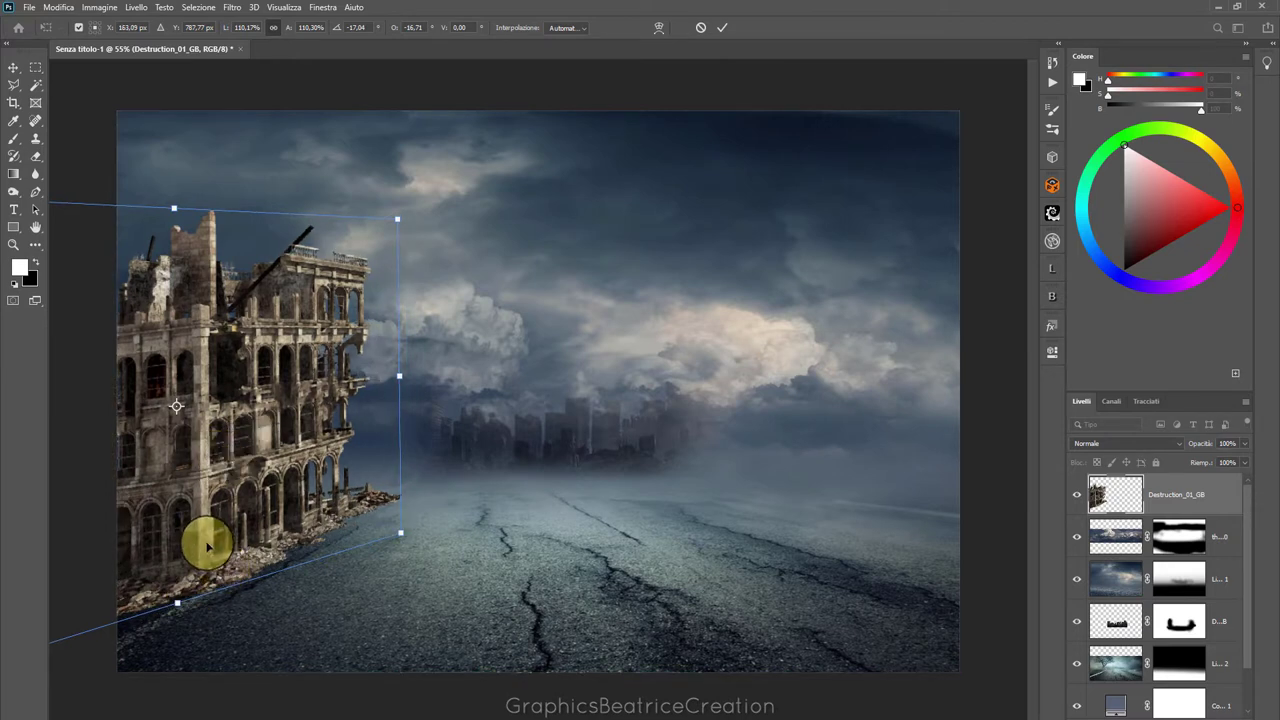
pyautogui.click(727, 30)
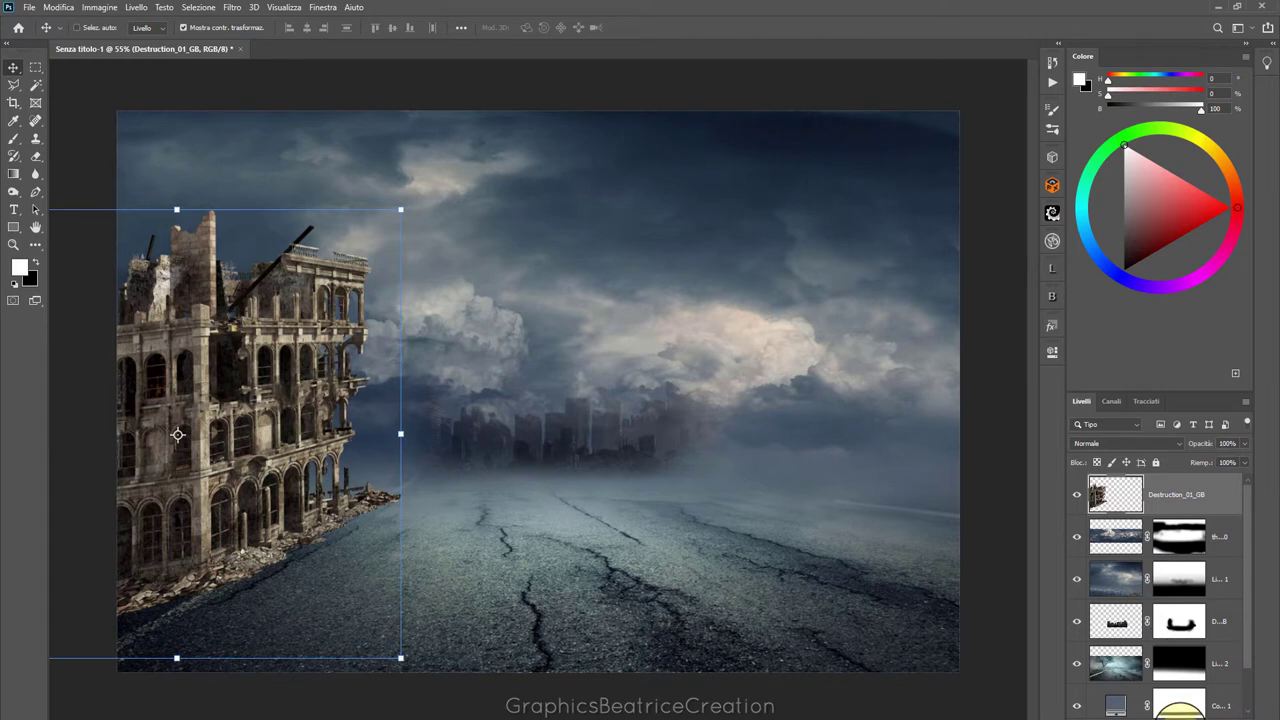
# Darken the Destruction_01_GB building with a clipped Luminosità/contrasto adjustment at brightness -106
pyautogui.click(1180, 712)
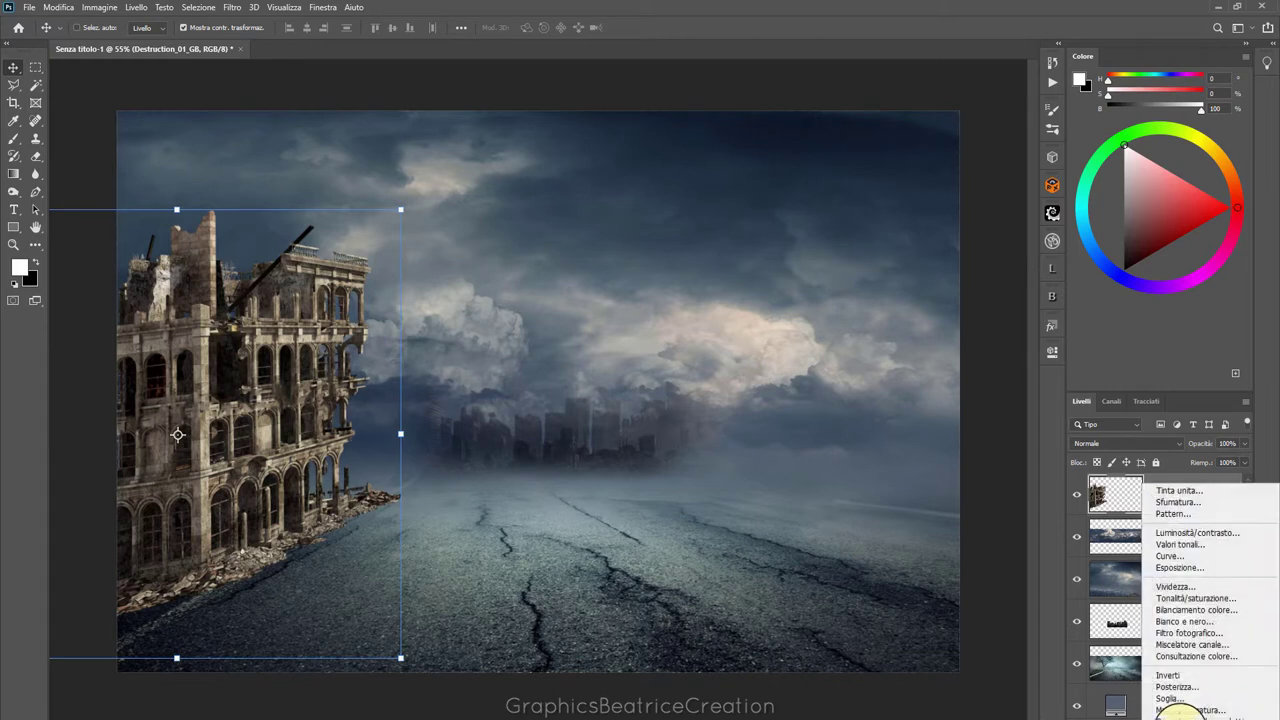
pyautogui.click(1242, 537)
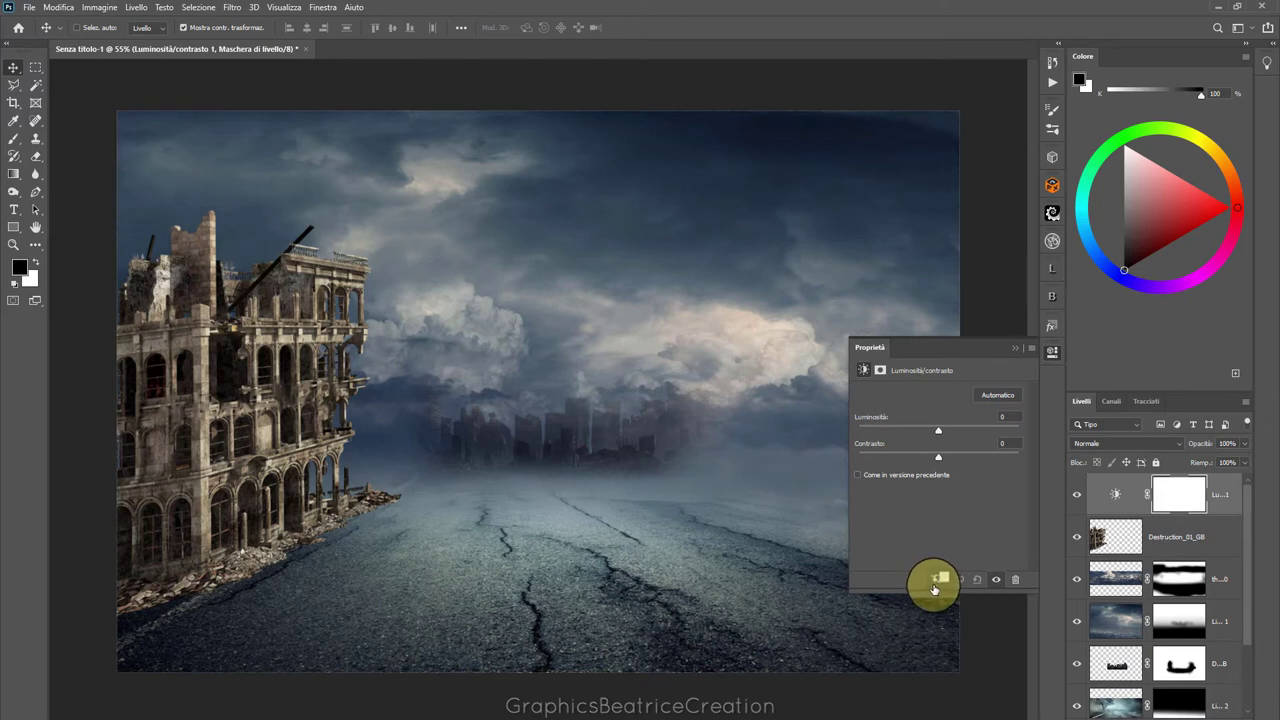
pyautogui.click(937, 579)
pyautogui.moveTo(938, 432); pyautogui.dragTo(889, 433)
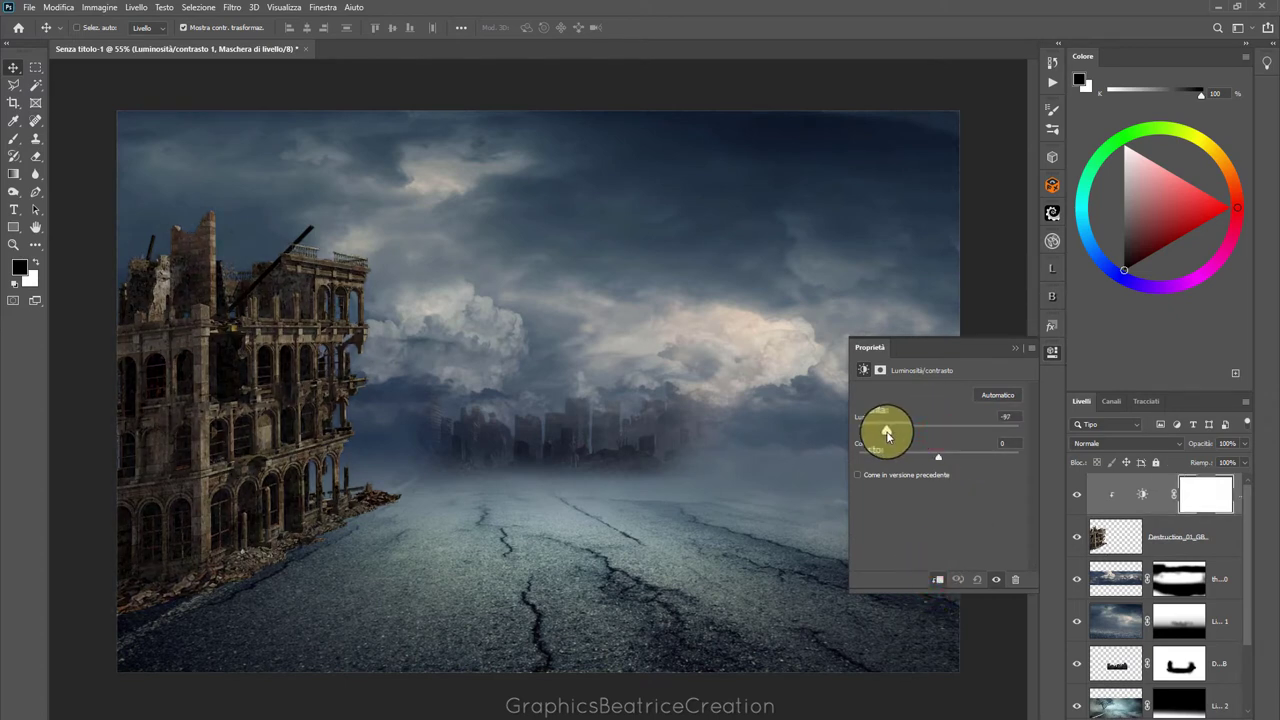
pyautogui.moveTo(884, 433); pyautogui.dragTo(881, 431)
pyautogui.click(1015, 350)
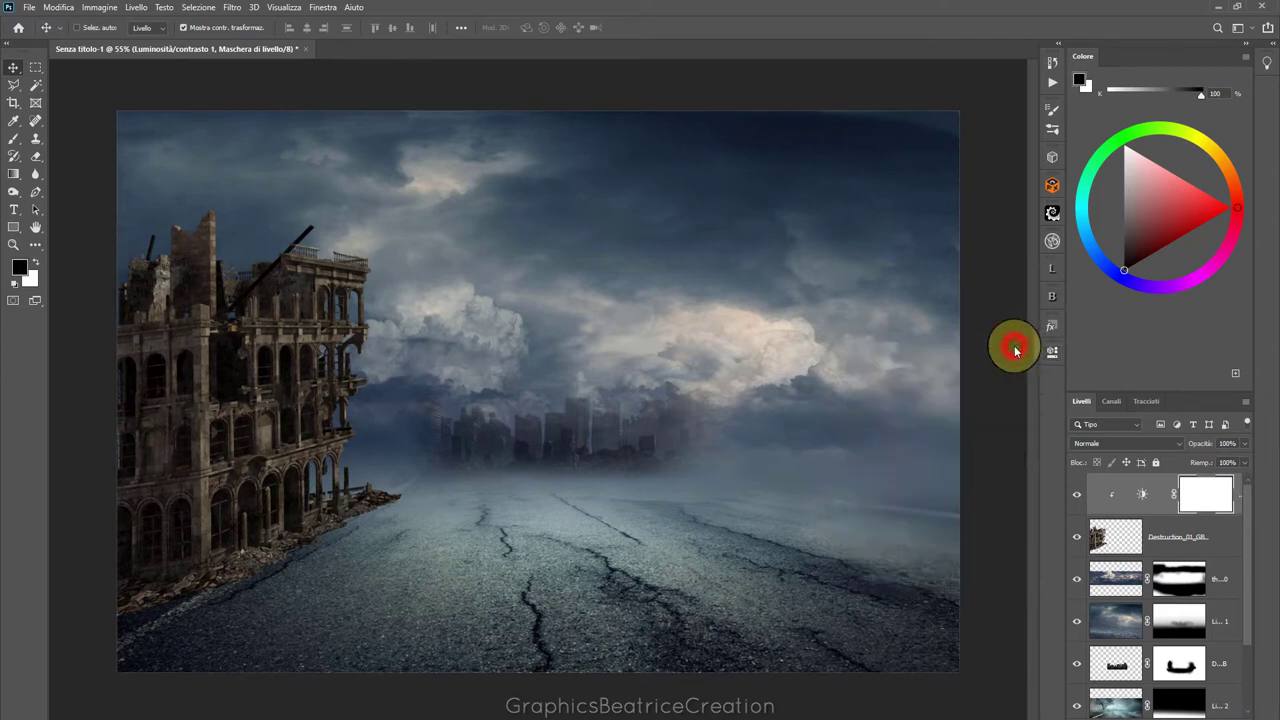
pyautogui.moveTo(1250, 502); pyautogui.dragTo(1250, 549)
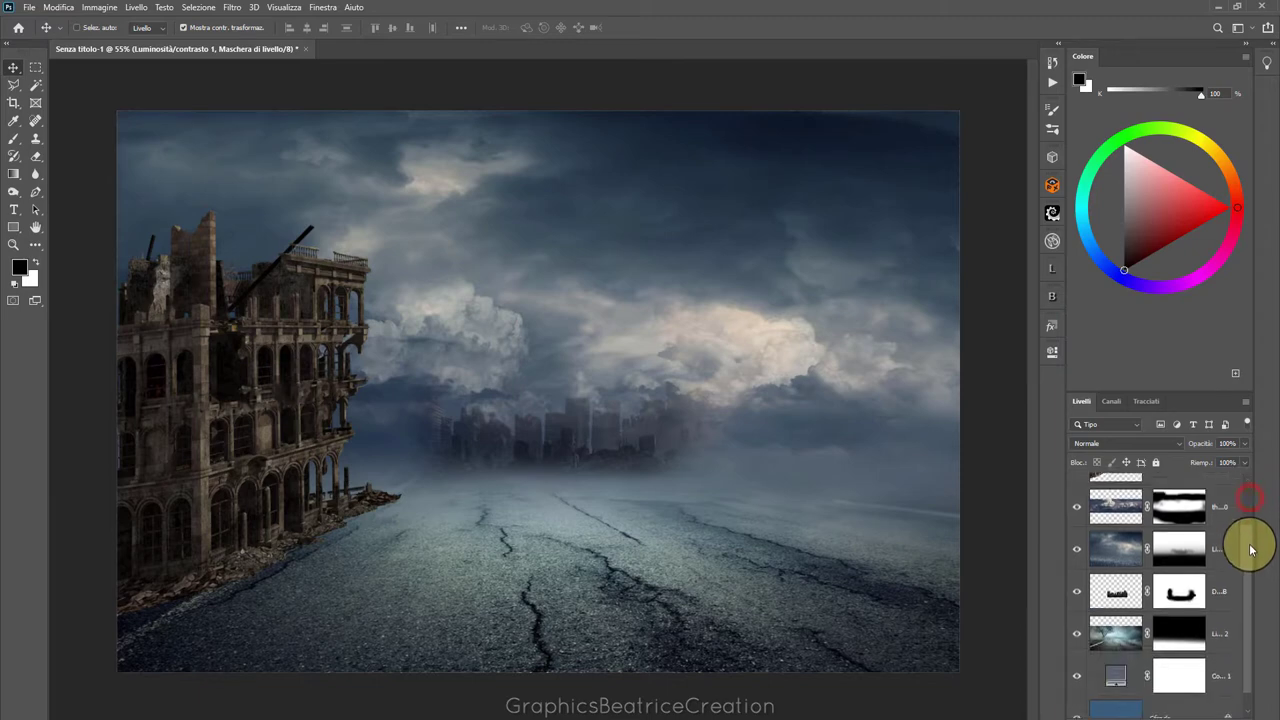
pyautogui.click(1178, 633)
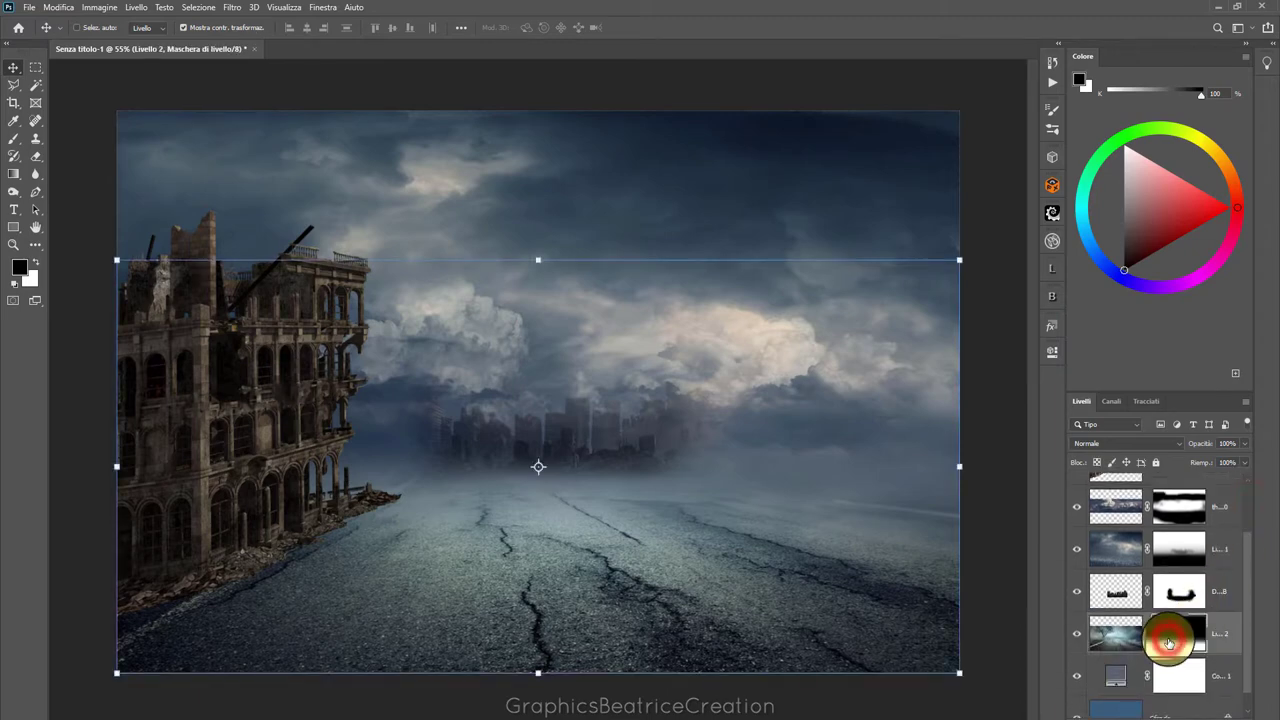
# Place the embedded image D2115_195_939_1200 into the document above Livello 2
pyautogui.click(27, 8)
pyautogui.click(110, 279)
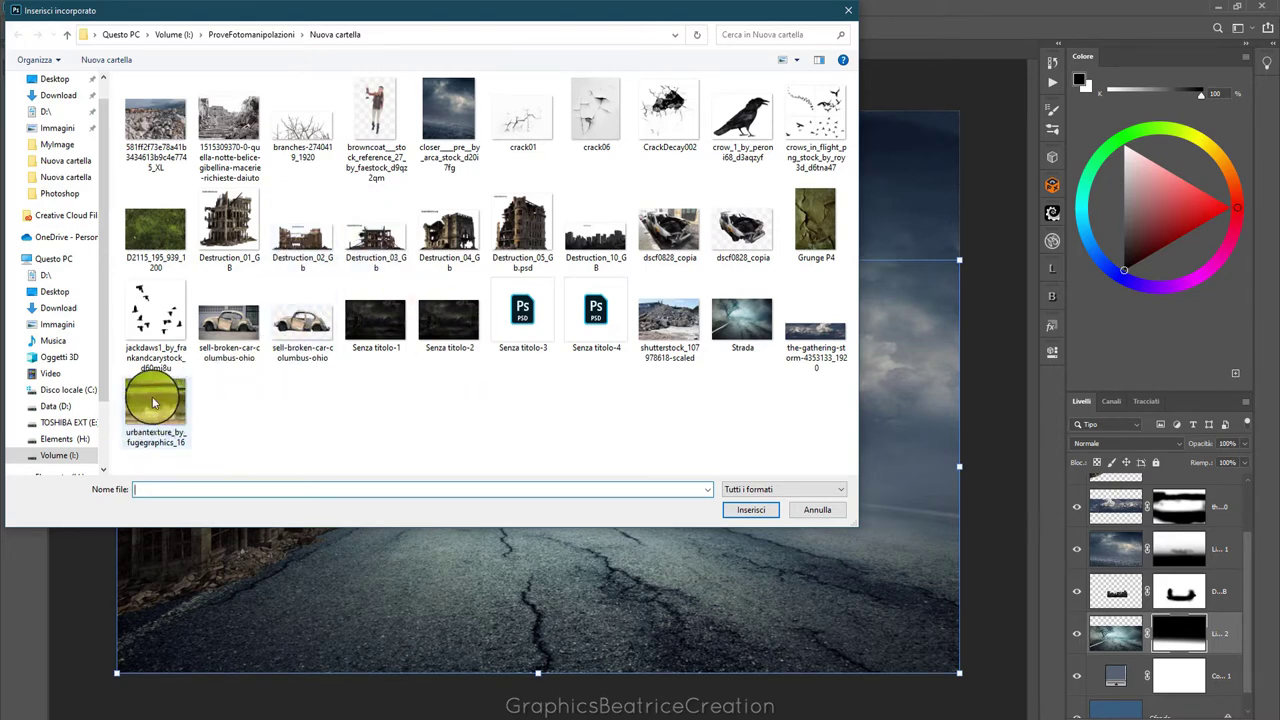
pyautogui.click(145, 243)
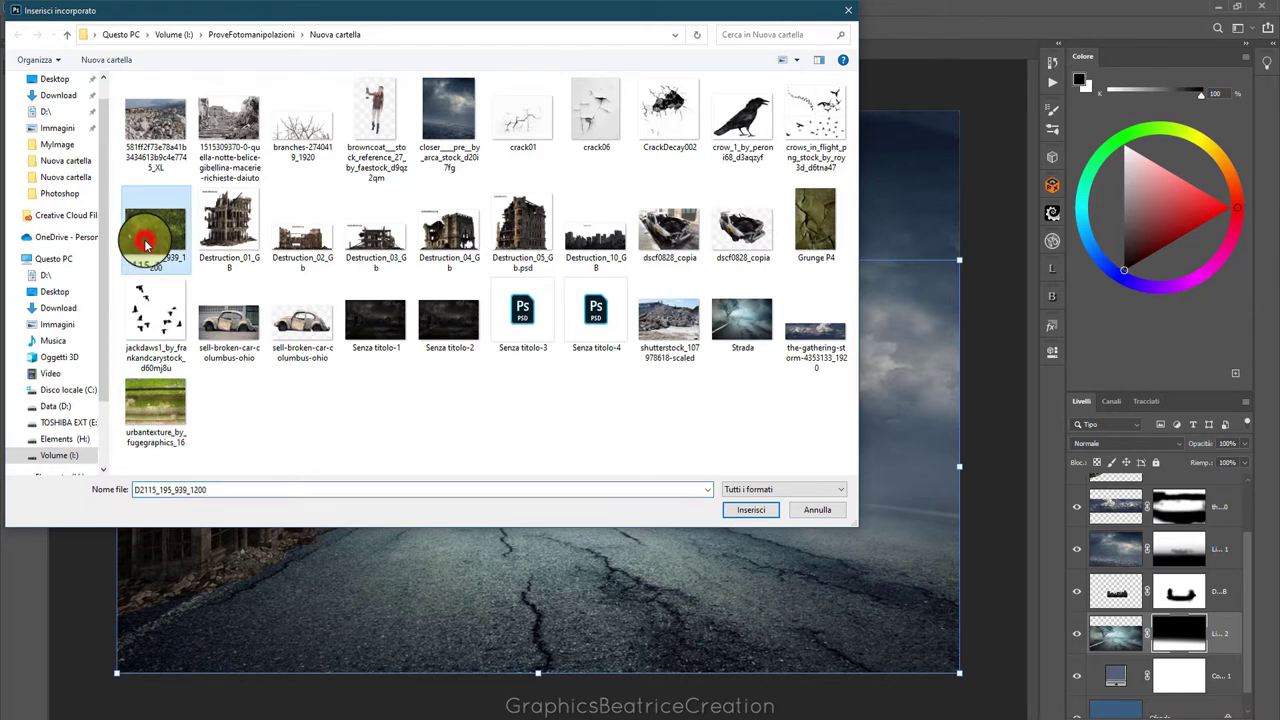
pyautogui.click(744, 510)
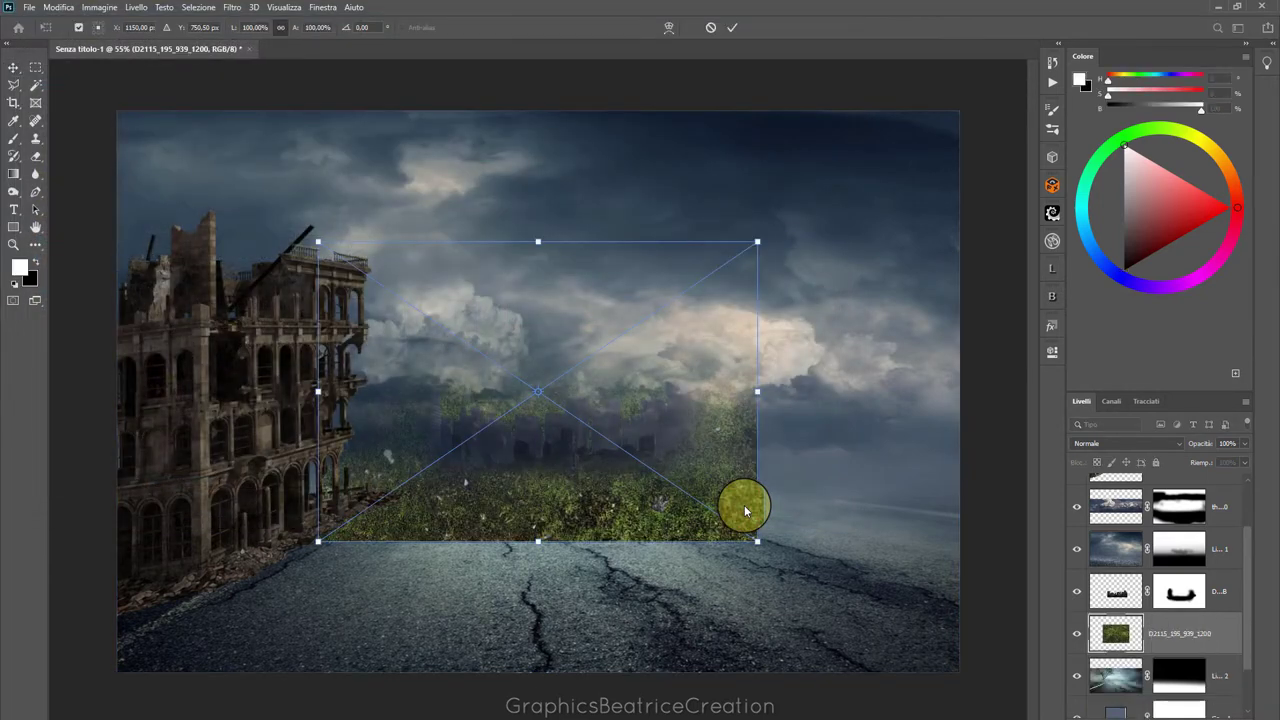
# Move the placed grass down over the road, enlarge it to about 129%, and commit
pyautogui.moveTo(539, 509); pyautogui.dragTo(551, 640)
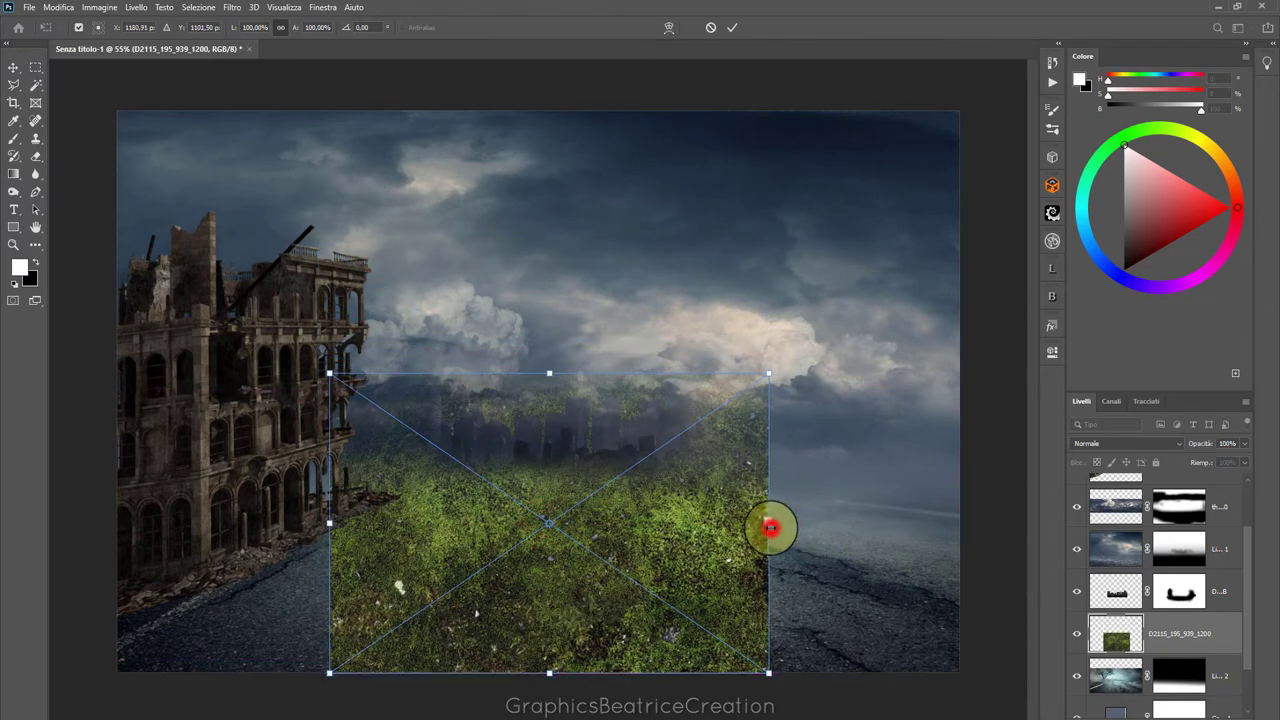
pyautogui.moveTo(770, 527); pyautogui.dragTo(900, 525)
pyautogui.moveTo(496, 575)
pyautogui.mouseDown()
pyautogui.moveTo(410, 550)
pyautogui.moveTo(422, 548)
pyautogui.mouseUp()
pyautogui.click(1112, 638)
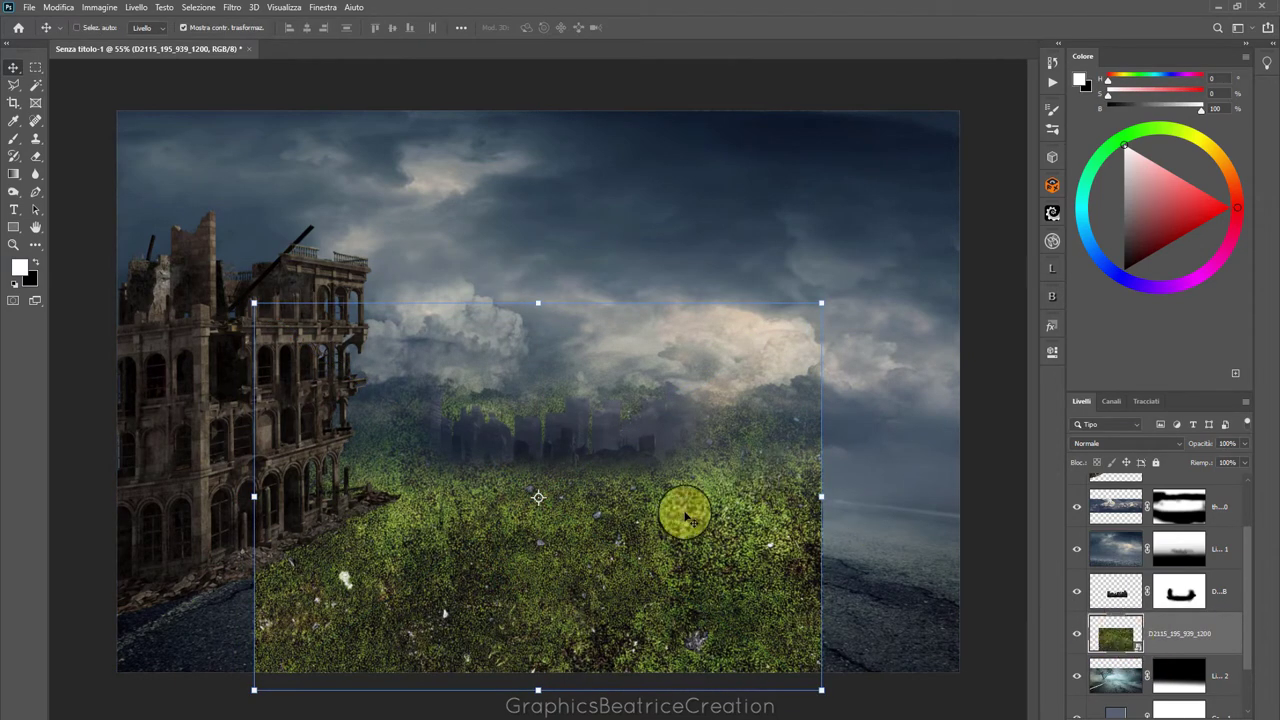
# Shift the grass right and distort it flat to about 64% height over the road
pyautogui.moveTo(680, 518)
pyautogui.mouseDown()
pyautogui.moveTo(777, 523)
pyautogui.moveTo(711, 514)
pyautogui.mouseUp()
pyautogui.hotkey('ctrl', 't')
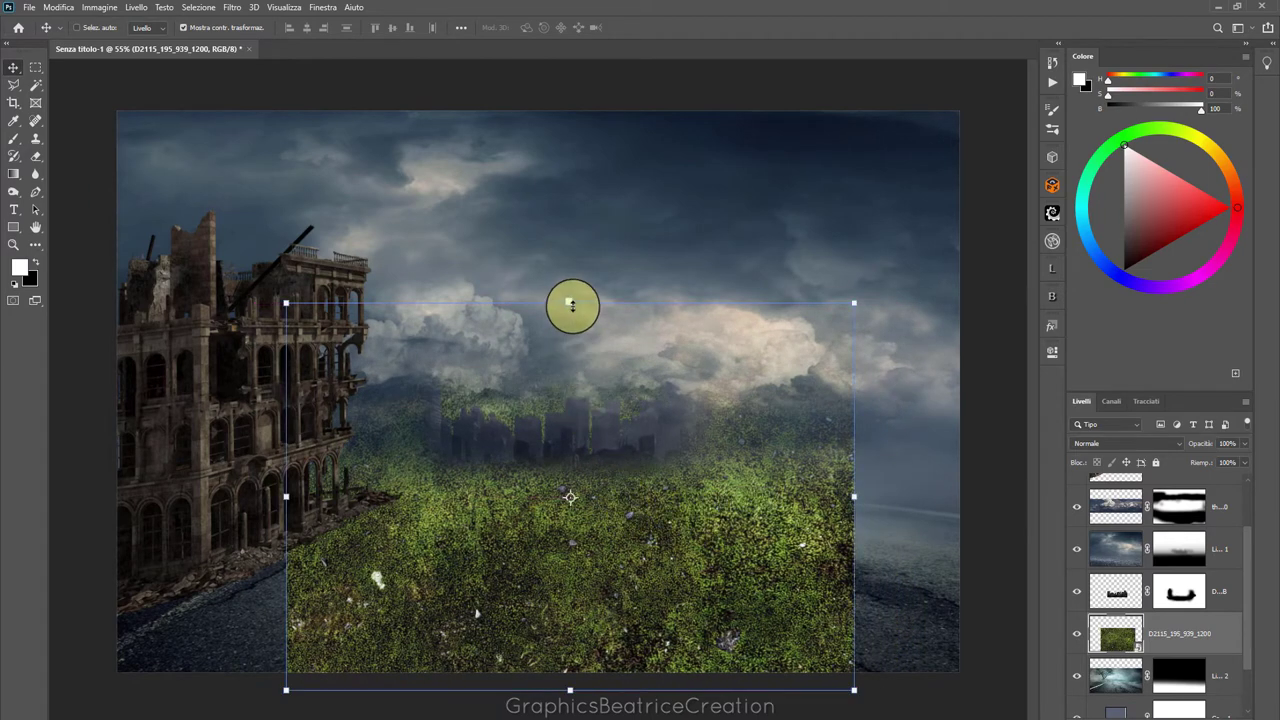
pyautogui.moveTo(572, 305); pyautogui.dragTo(572, 305)
pyautogui.rightClick(572, 313)
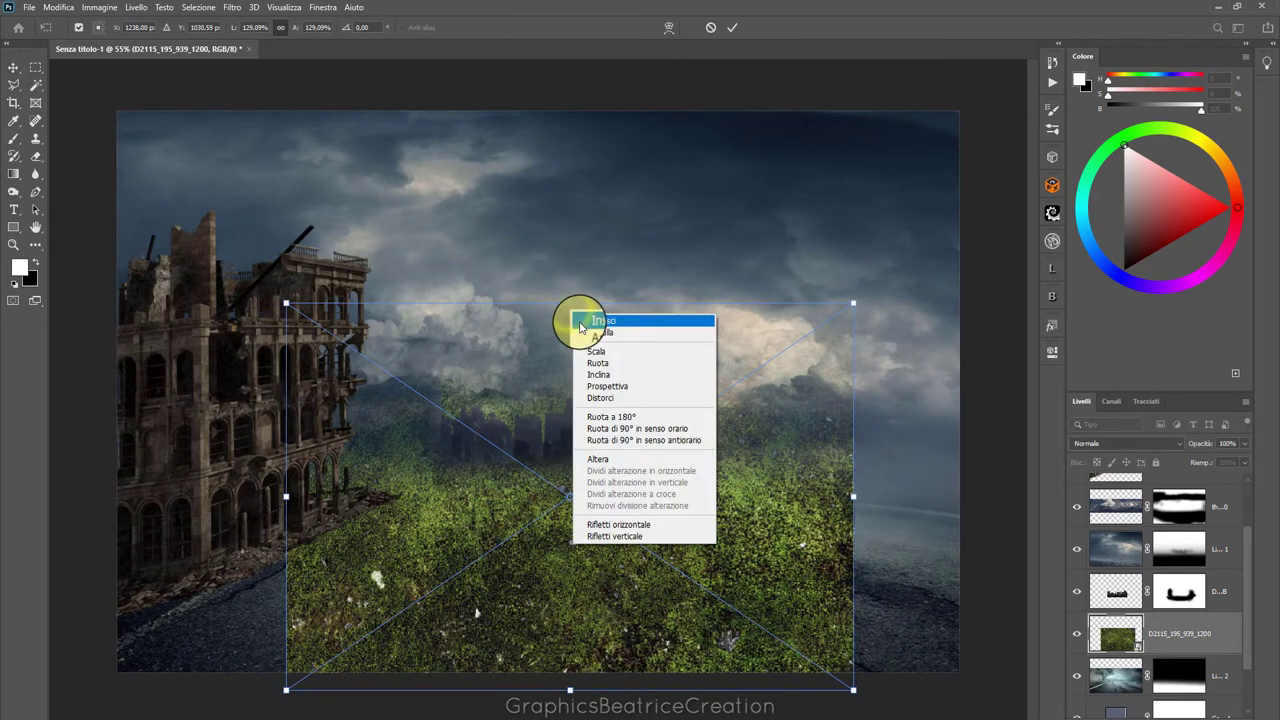
pyautogui.click(603, 398)
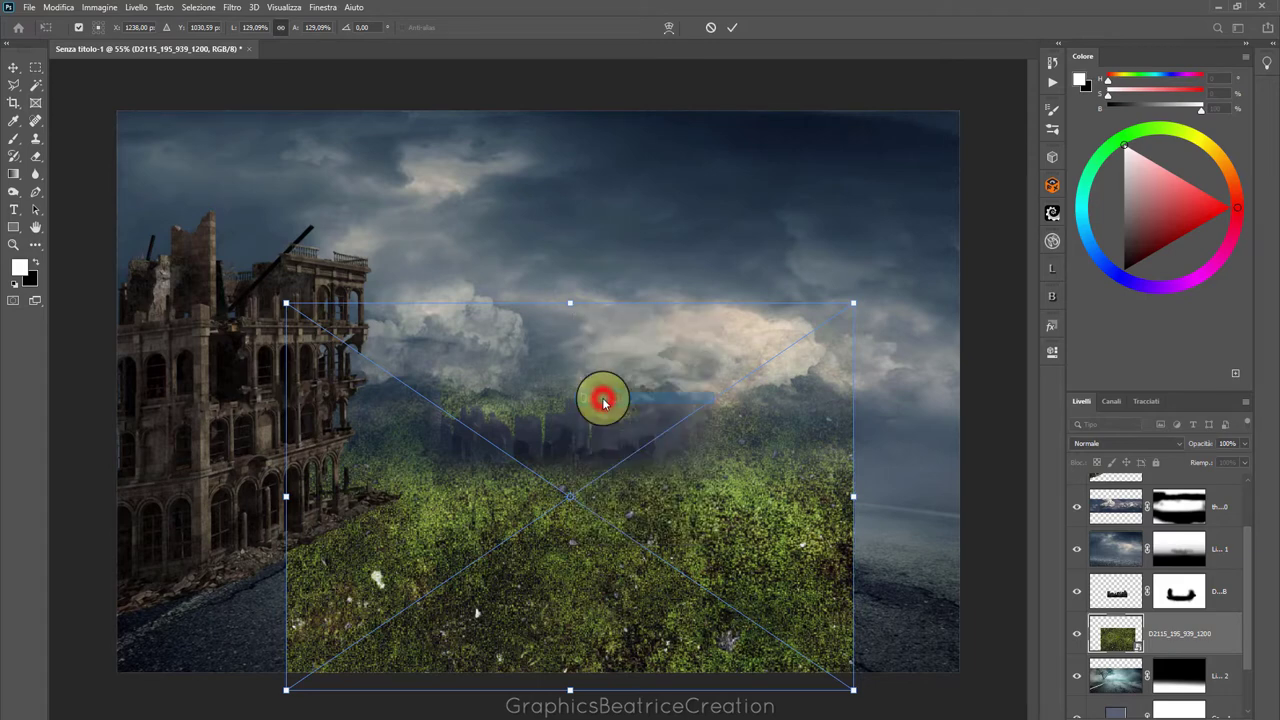
pyautogui.moveTo(570, 302); pyautogui.dragTo(567, 498)
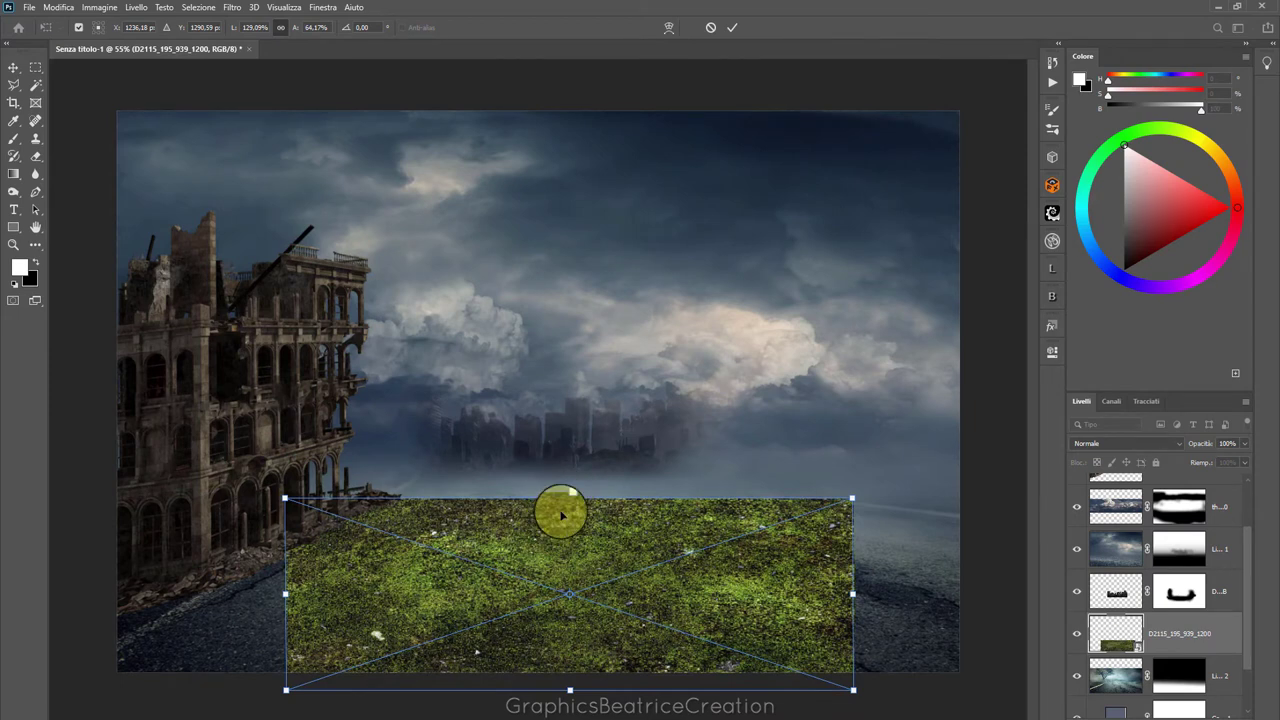
# Turn the grass into a perspective plane by spreading its bottom corners far outward
pyautogui.rightClick(571, 527)
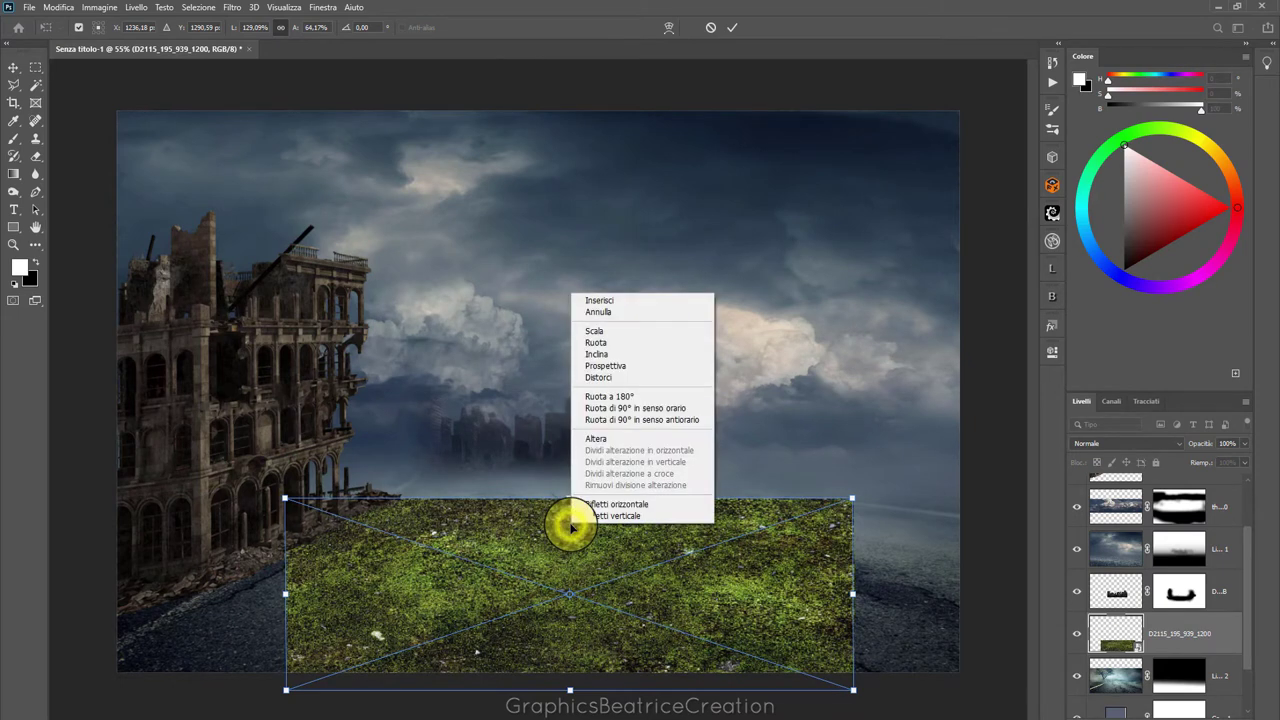
pyautogui.click(613, 368)
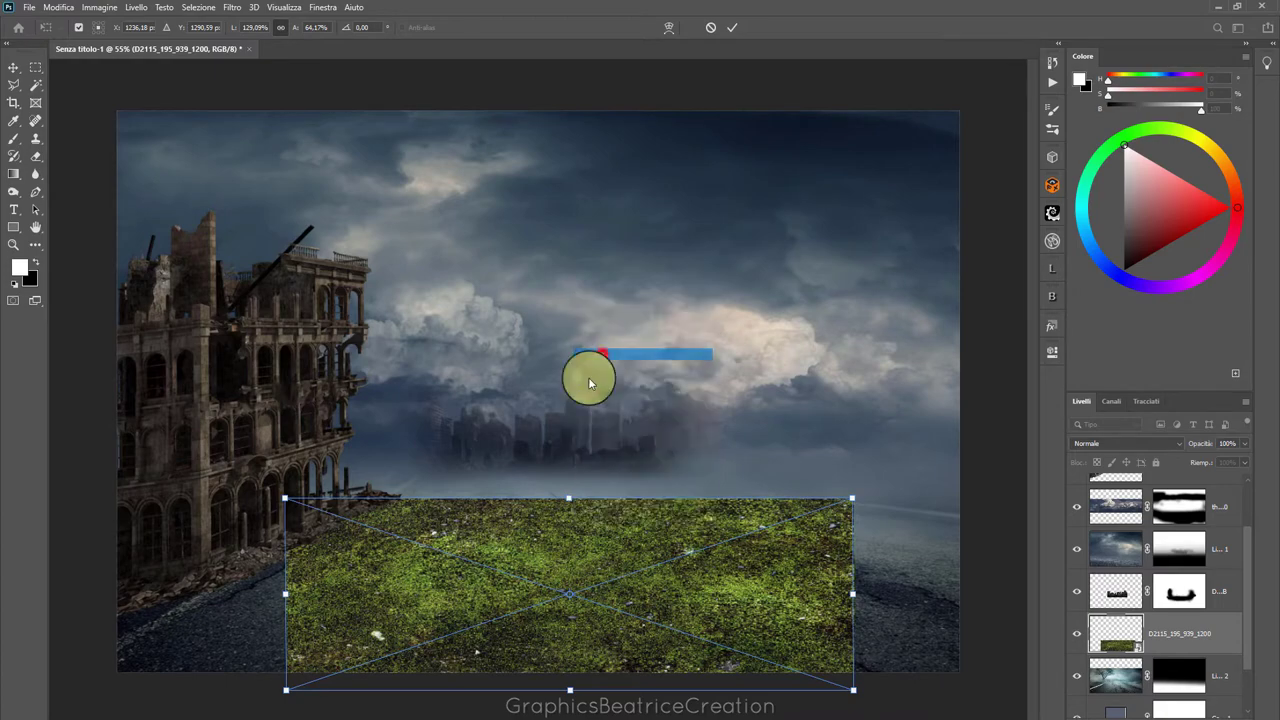
pyautogui.moveTo(285, 690); pyautogui.dragTo(30, 652)
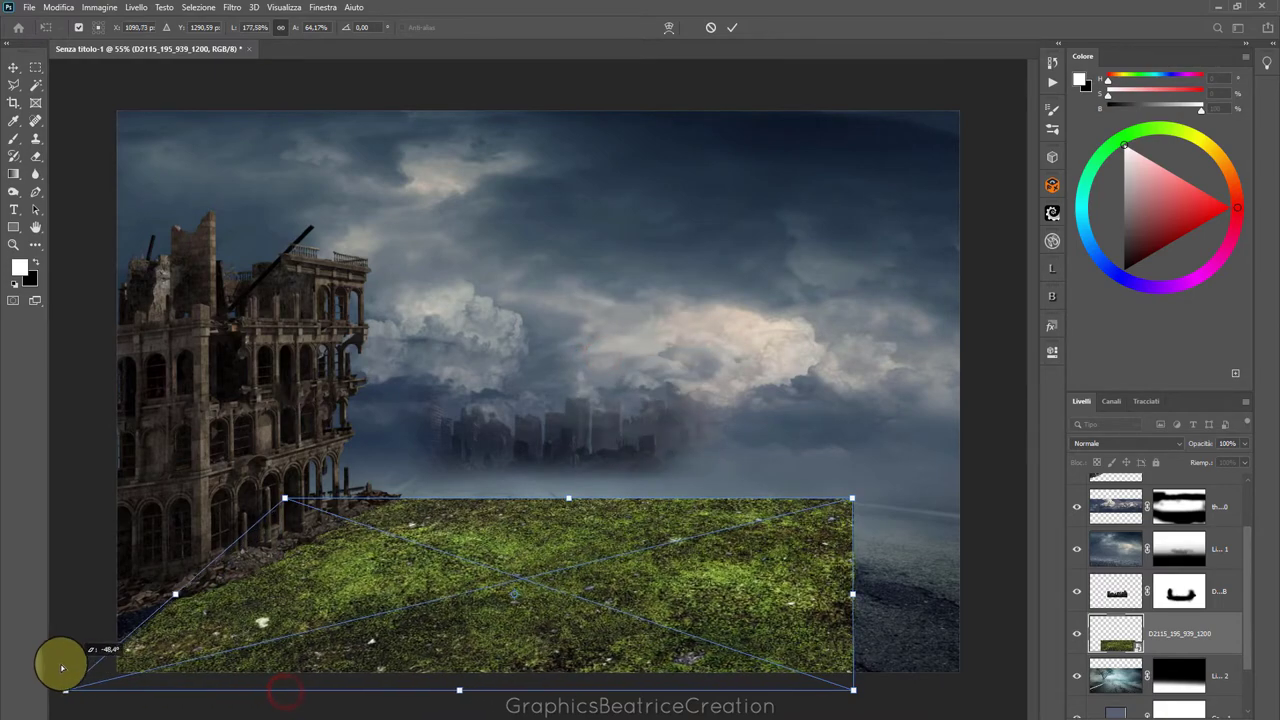
pyautogui.moveTo(853, 689)
pyautogui.mouseDown()
pyautogui.moveTo(1126, 620)
pyautogui.moveTo(1128, 600)
pyautogui.mouseUp()
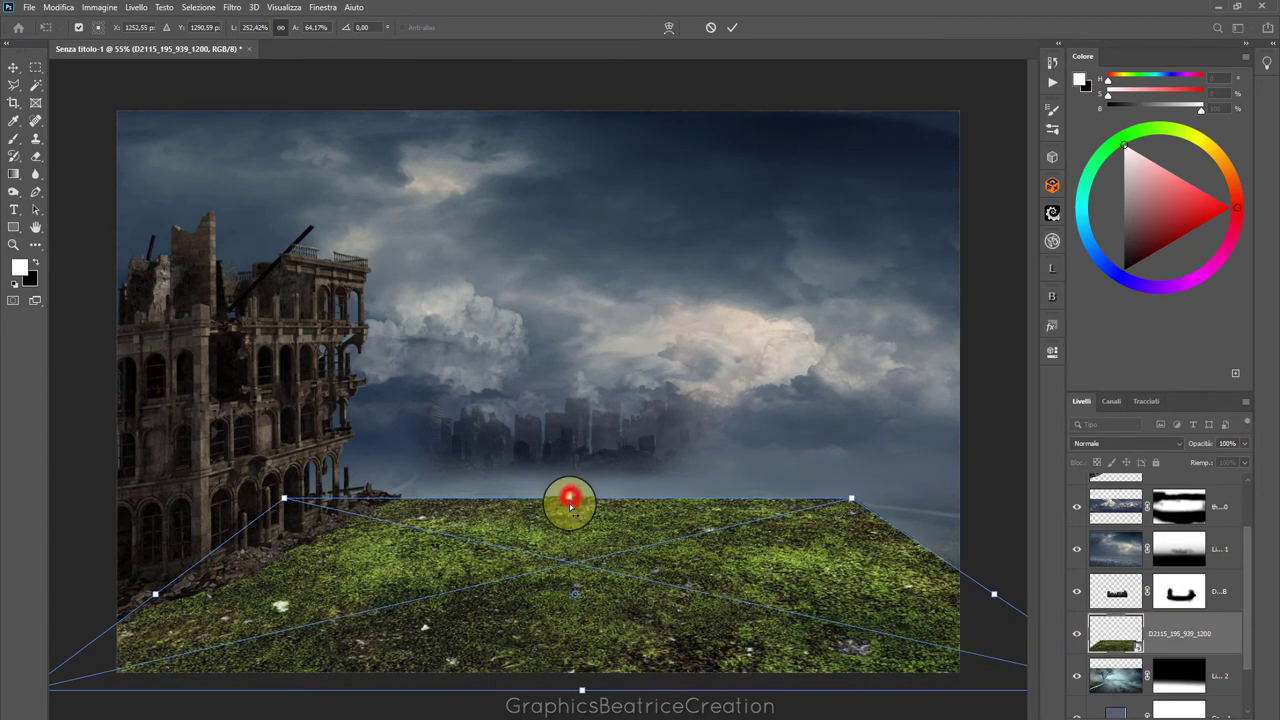
pyautogui.moveTo(570, 505); pyautogui.dragTo(571, 509)
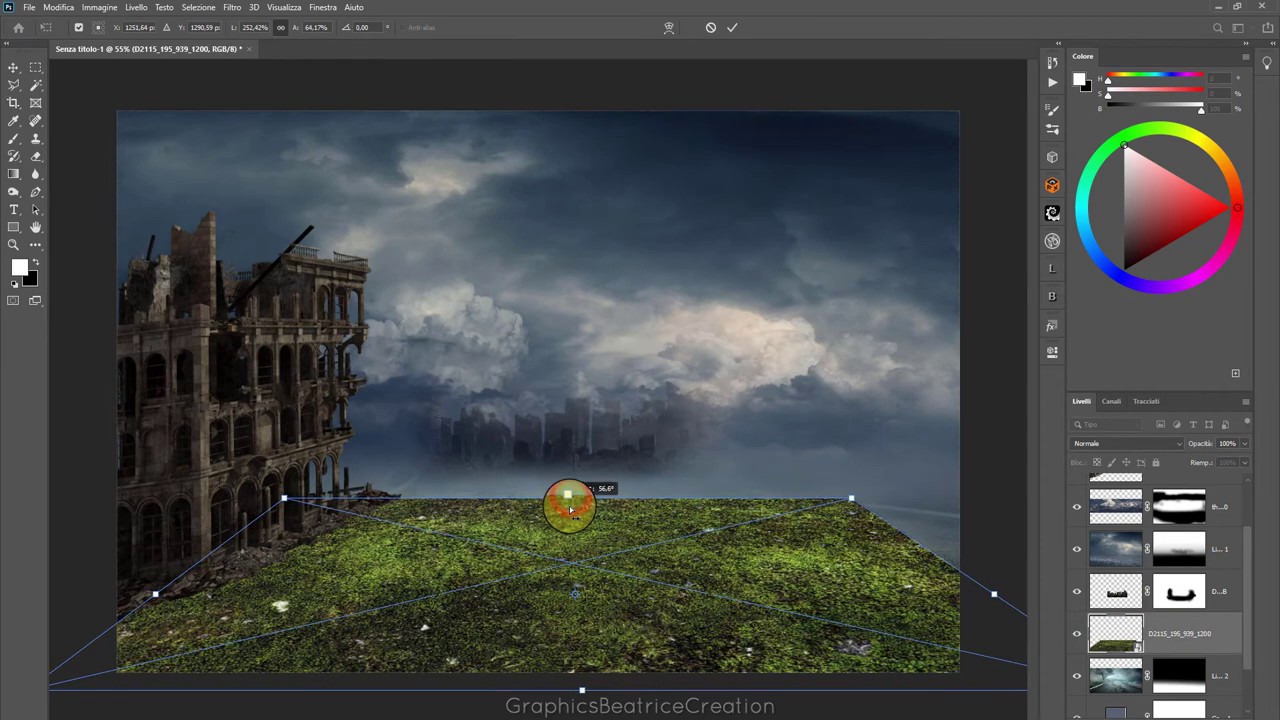
# Lower the grass plane's top edge and stretch its top-right corner to the frame edge
pyautogui.rightClick(640, 527)
pyautogui.click(672, 379)
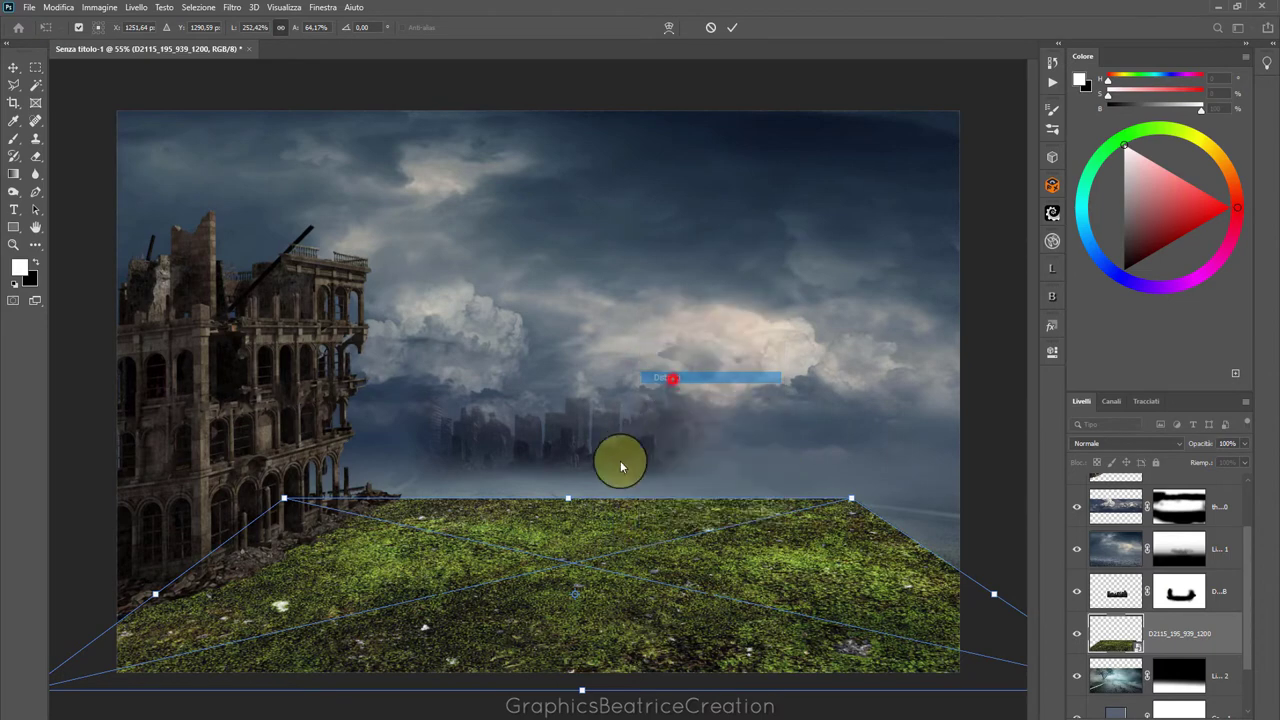
pyautogui.moveTo(566, 499); pyautogui.dragTo(580, 538)
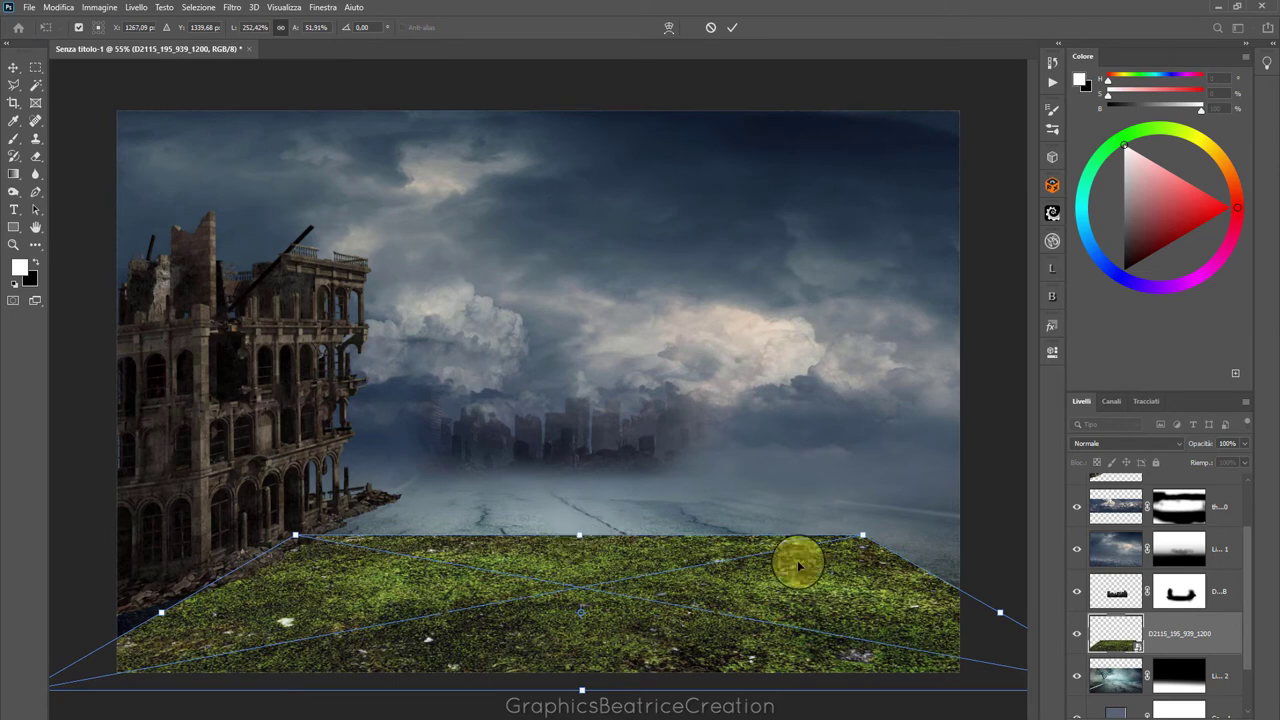
pyautogui.moveTo(863, 535)
pyautogui.mouseDown()
pyautogui.moveTo(962, 513)
pyautogui.moveTo(977, 534)
pyautogui.mouseUp()
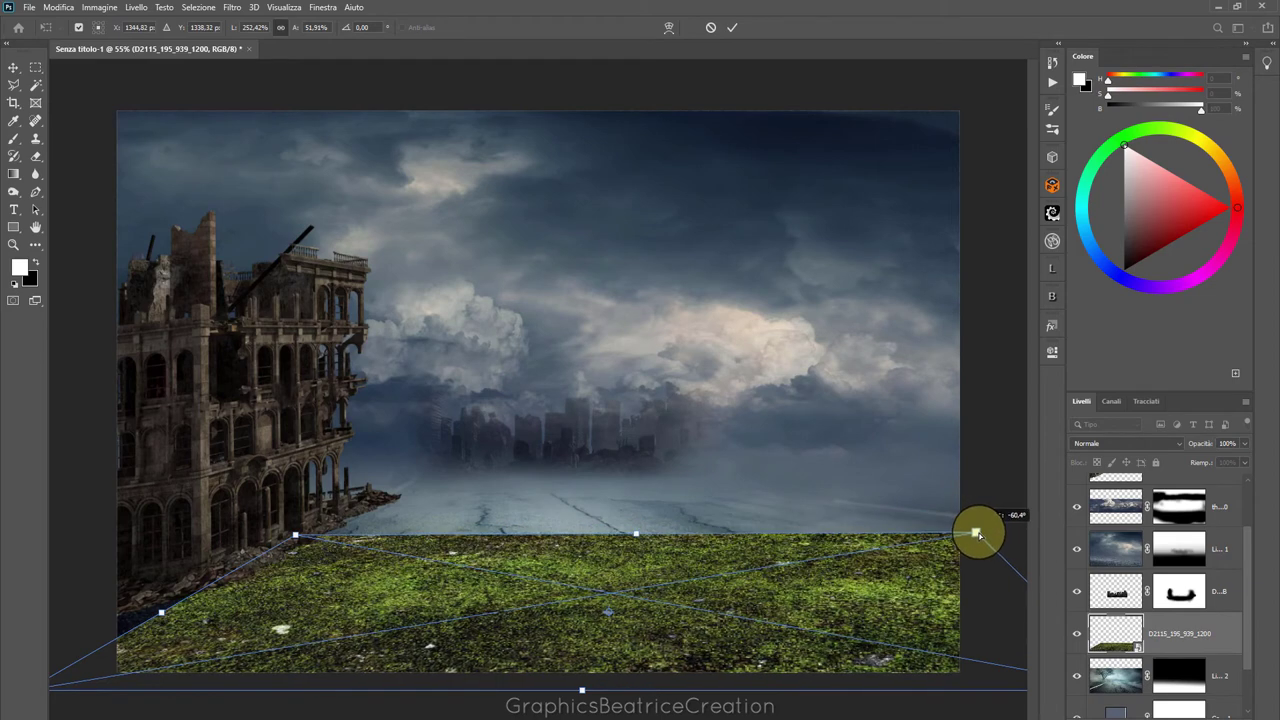
# Raise the grass's top edge to meet the horizon and nudge its top-left corner up
pyautogui.rightClick(565, 585)
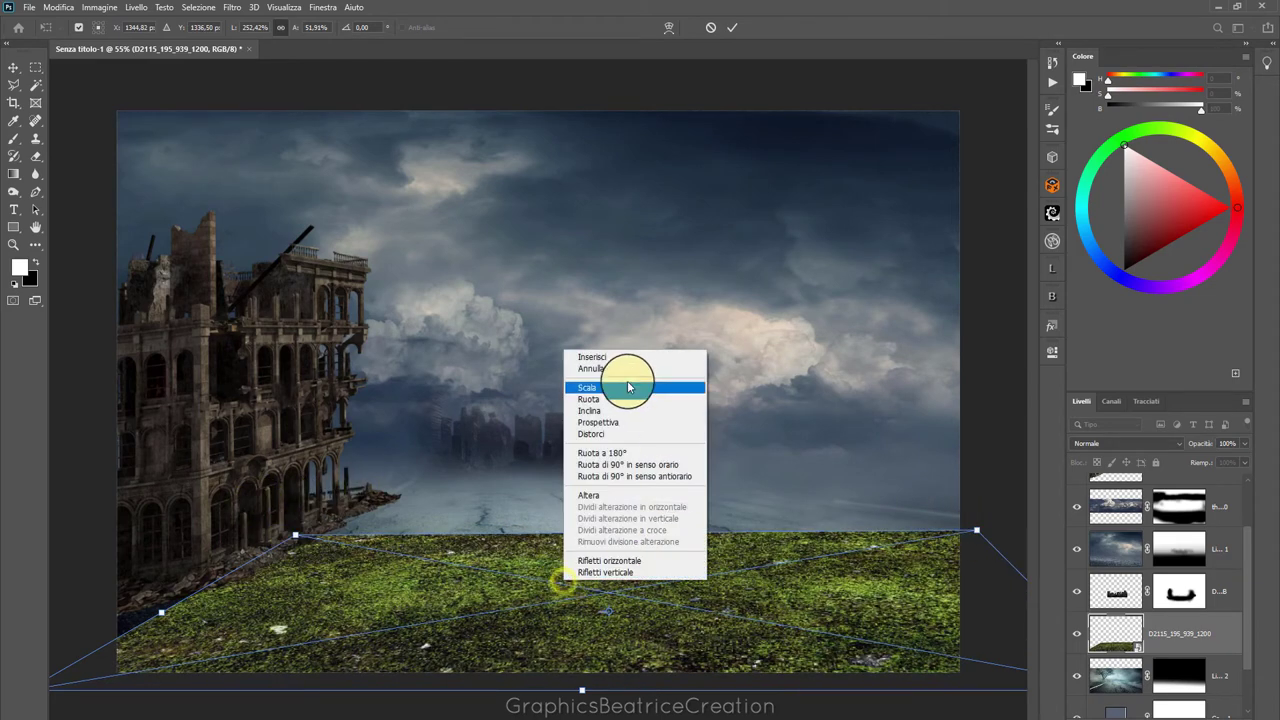
pyautogui.click(599, 387)
pyautogui.moveTo(636, 533)
pyautogui.mouseDown()
pyautogui.moveTo(634, 500)
pyautogui.moveTo(643, 511)
pyautogui.mouseUp()
pyautogui.moveTo(245, 513); pyautogui.dragTo(244, 513)
pyautogui.rightClick(600, 535)
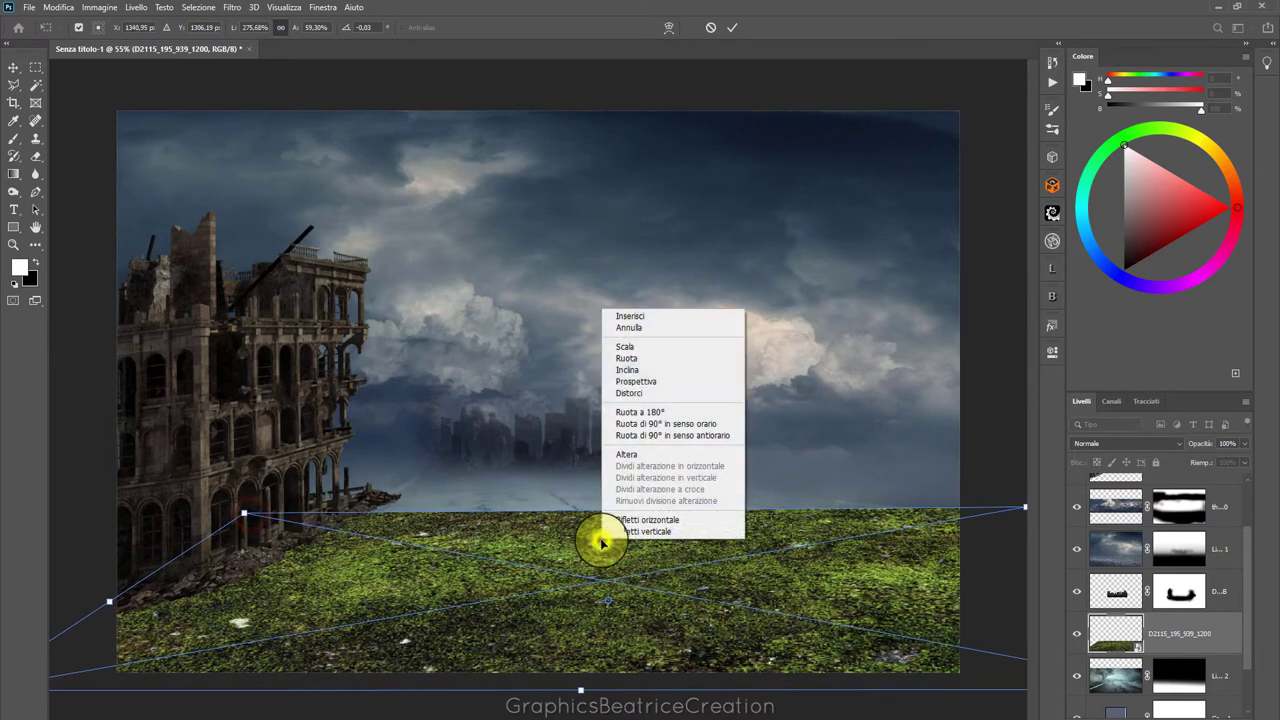
pyautogui.click(630, 396)
pyautogui.moveTo(244, 514); pyautogui.dragTo(244, 510)
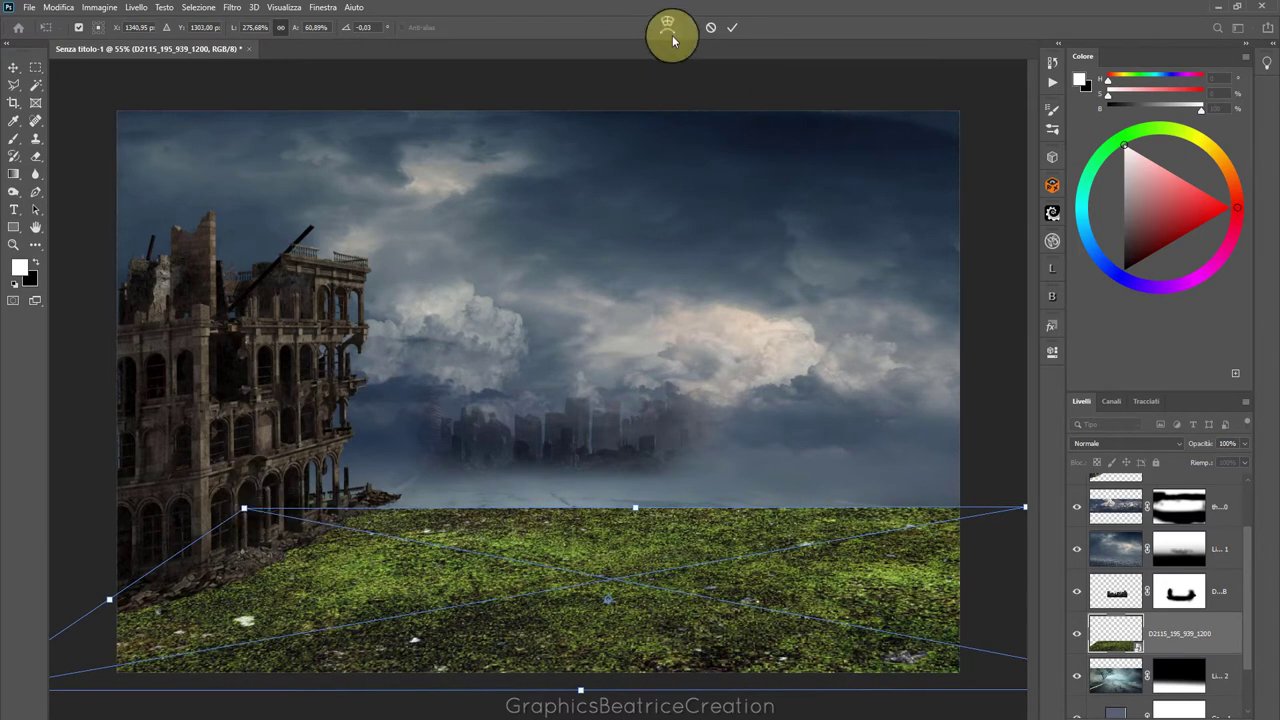
# Commit the transform and blend the grass in Sovrapponi mode at 68% opacity
pyautogui.click(730, 30)
pyautogui.click(1186, 442)
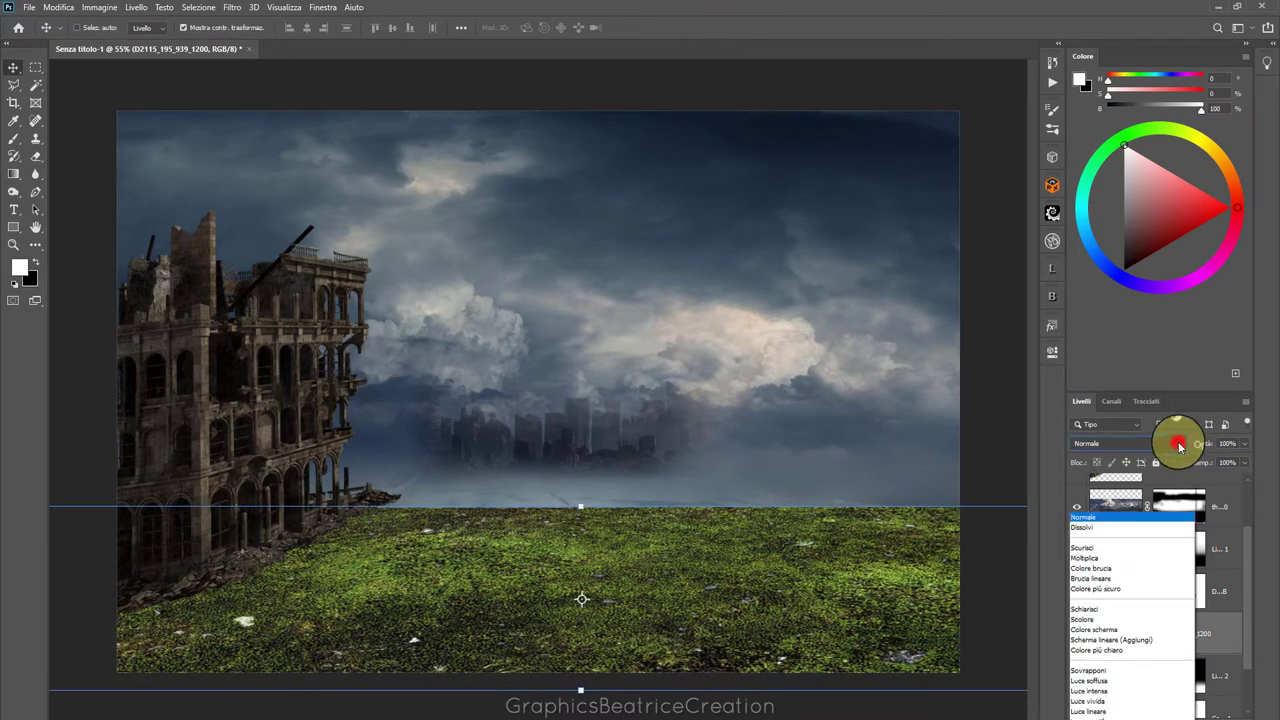
pyautogui.click(1083, 562)
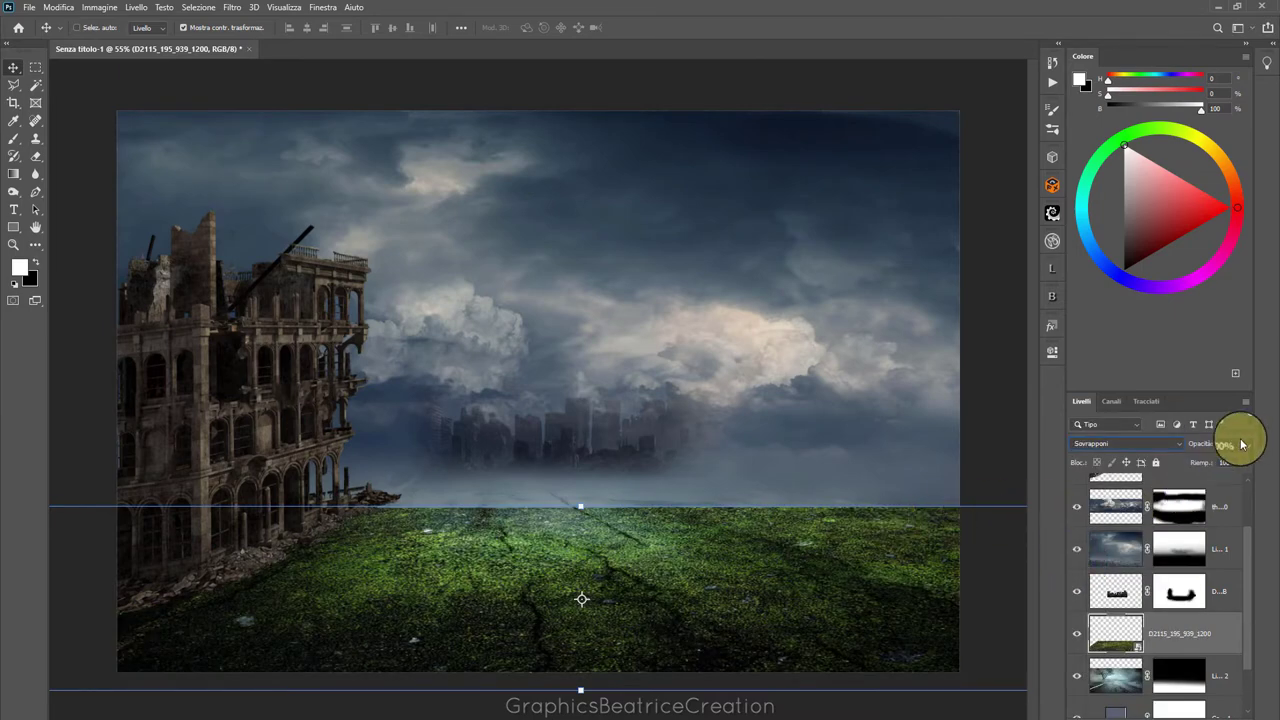
pyautogui.moveTo(1231, 463); pyautogui.dragTo(1211, 465)
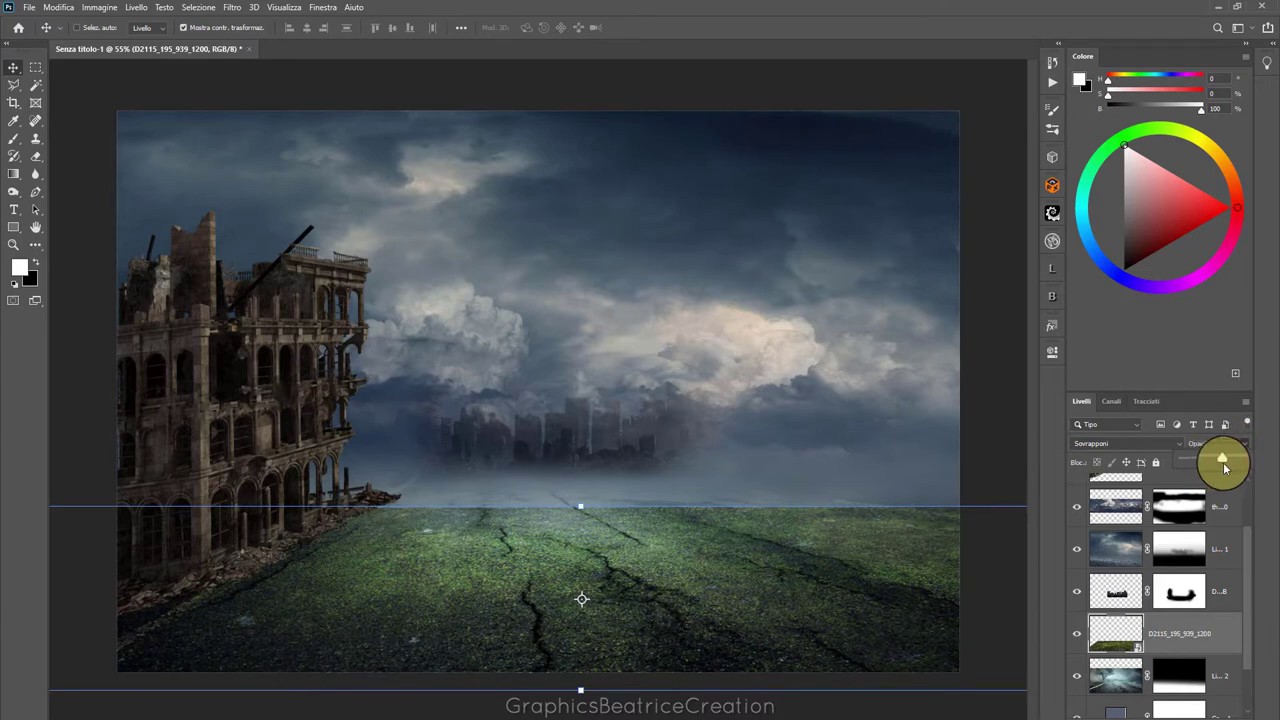
# Rasterize the grass layer and add a white layer mask to it
pyautogui.click(1153, 635)
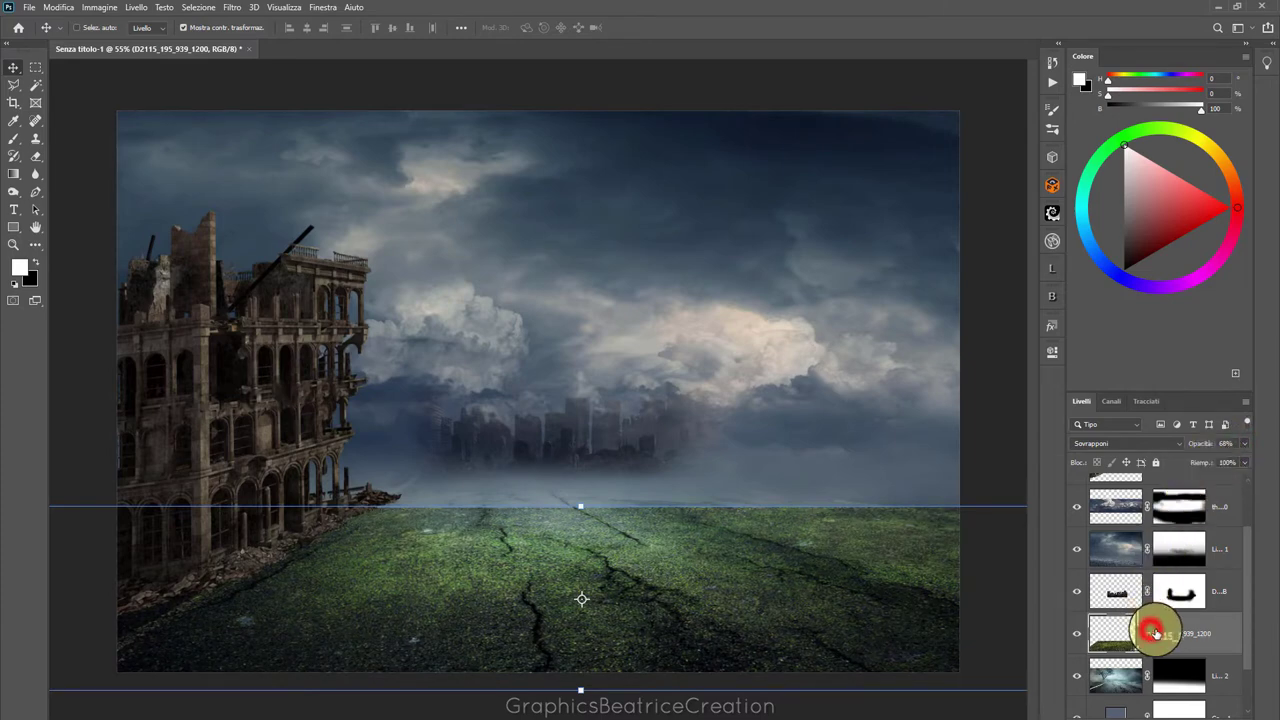
pyautogui.rightClick(1229, 624)
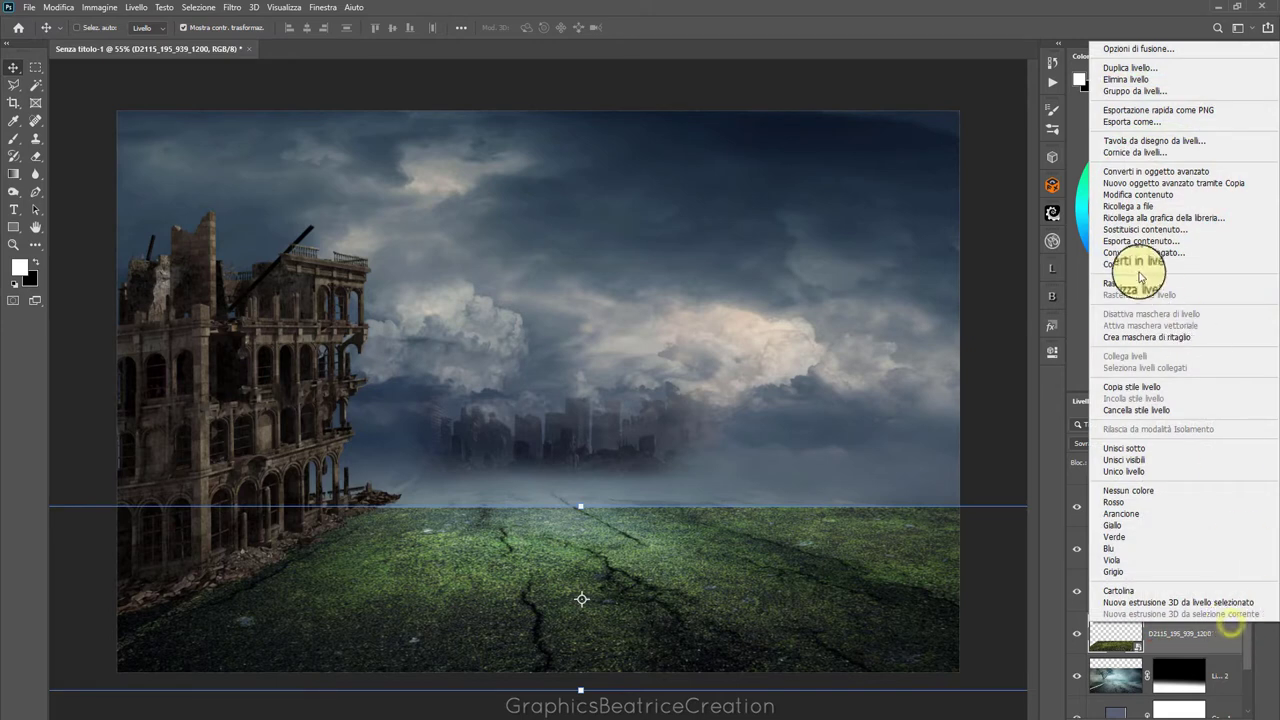
pyautogui.click(1136, 288)
pyautogui.click(1162, 712)
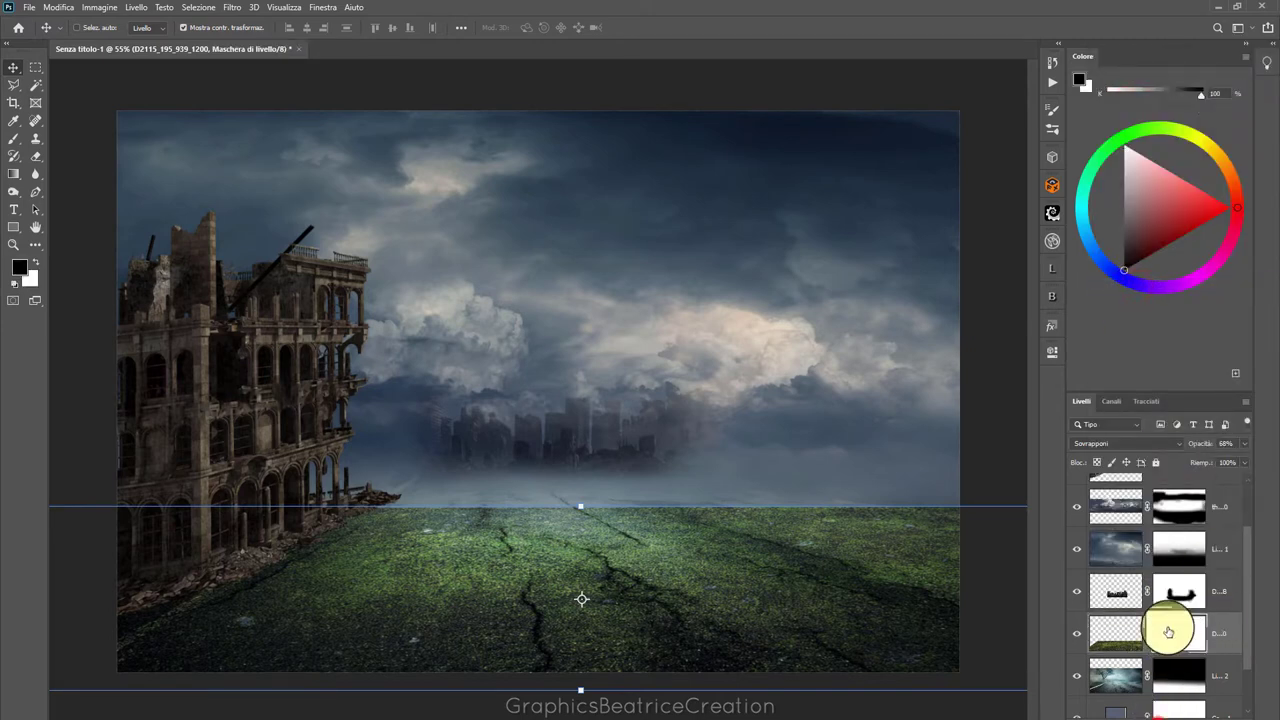
# Fade the grass at the horizon and building with a 23% black mask brush, then duplicate it
pyautogui.click(14, 136)
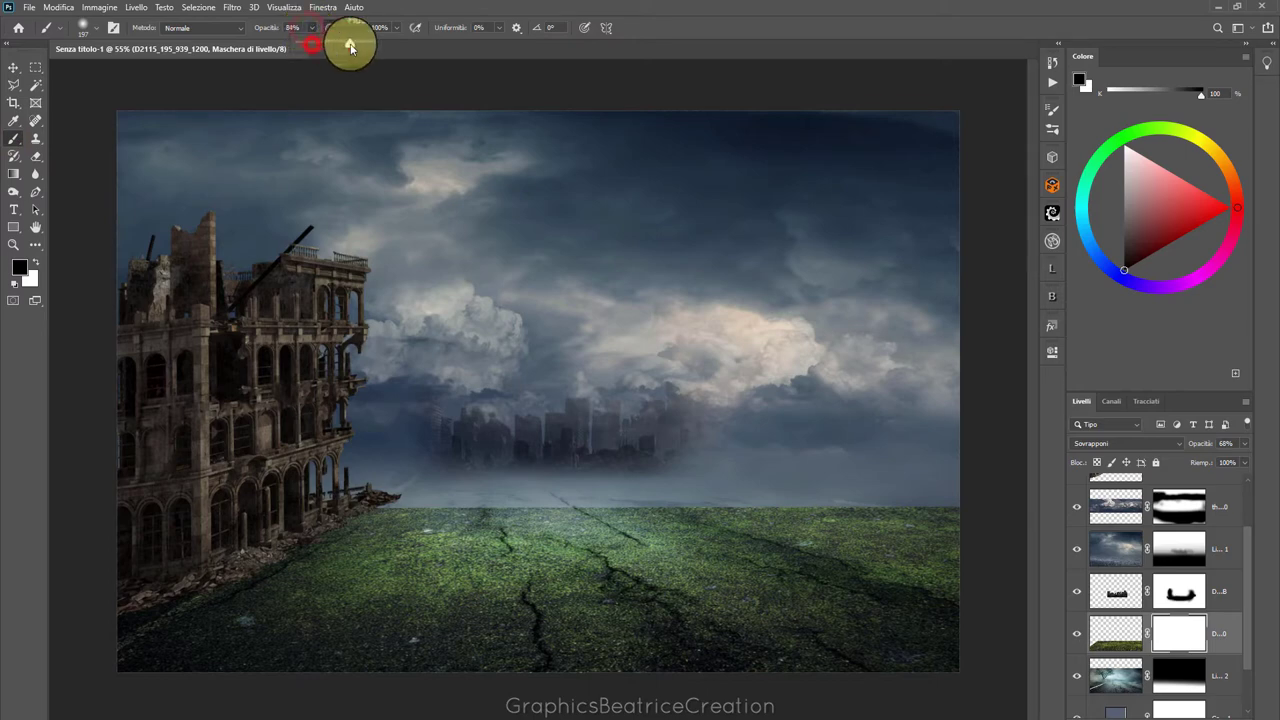
pyautogui.moveTo(920, 480); pyautogui.dragTo(830, 500)
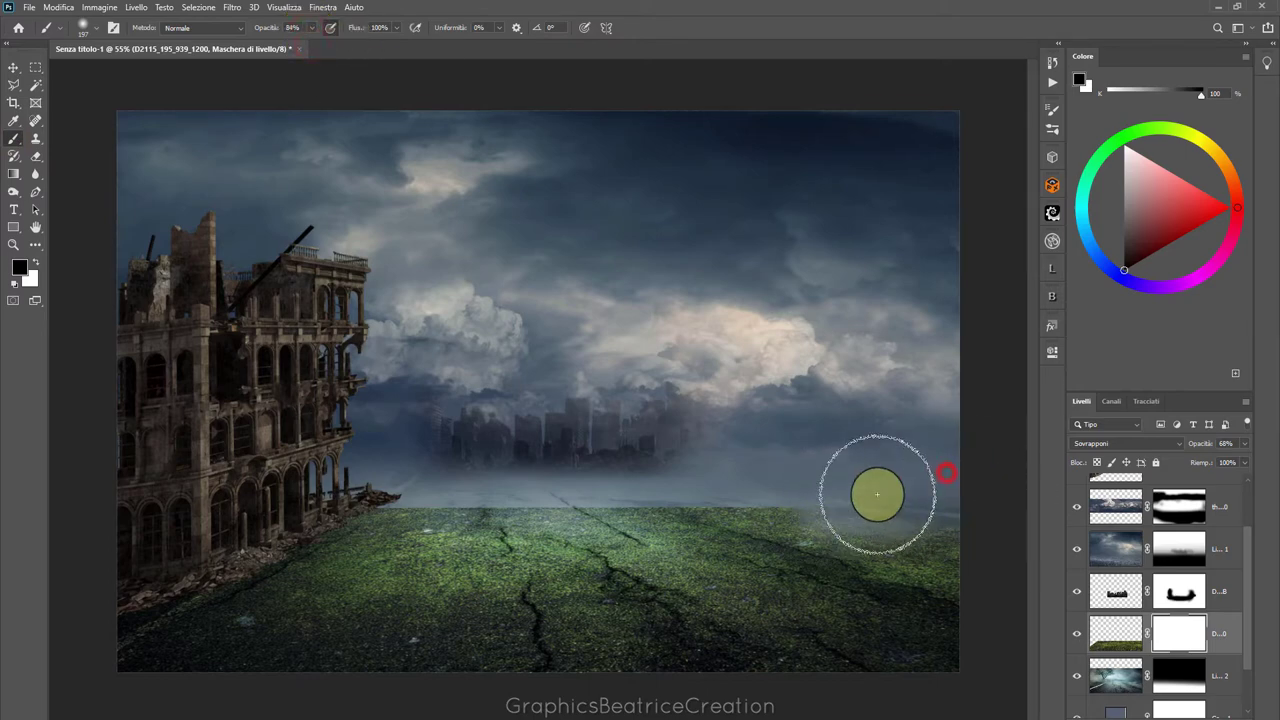
pyautogui.click(957, 516)
pyautogui.click(58, 10)
pyautogui.click(94, 35)
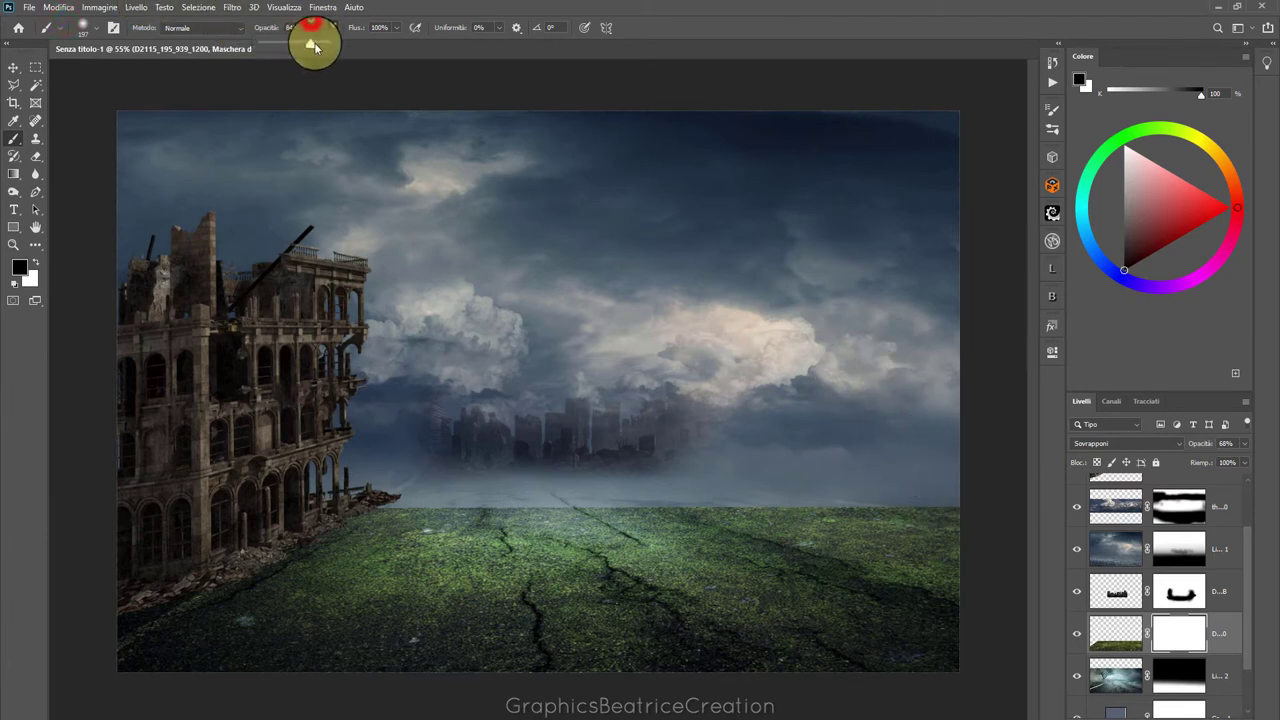
pyautogui.moveTo(957, 478); pyautogui.dragTo(880, 484)
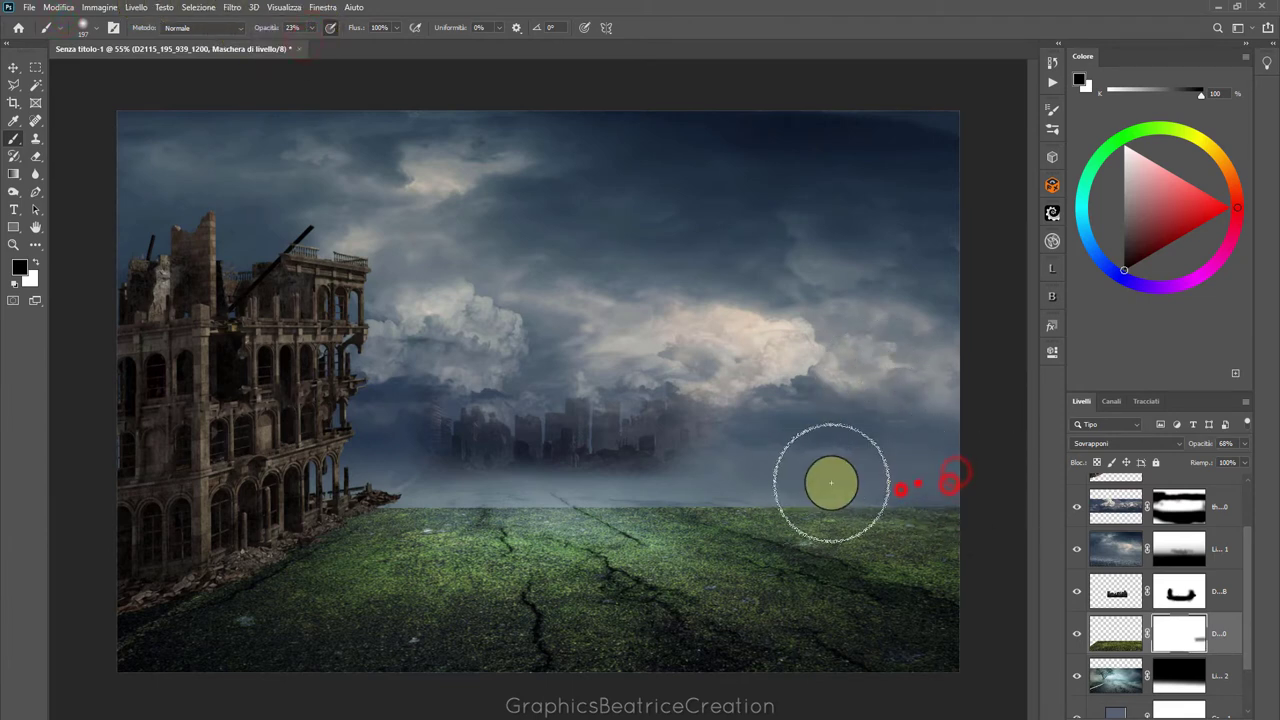
pyautogui.moveTo(798, 482); pyautogui.dragTo(906, 471)
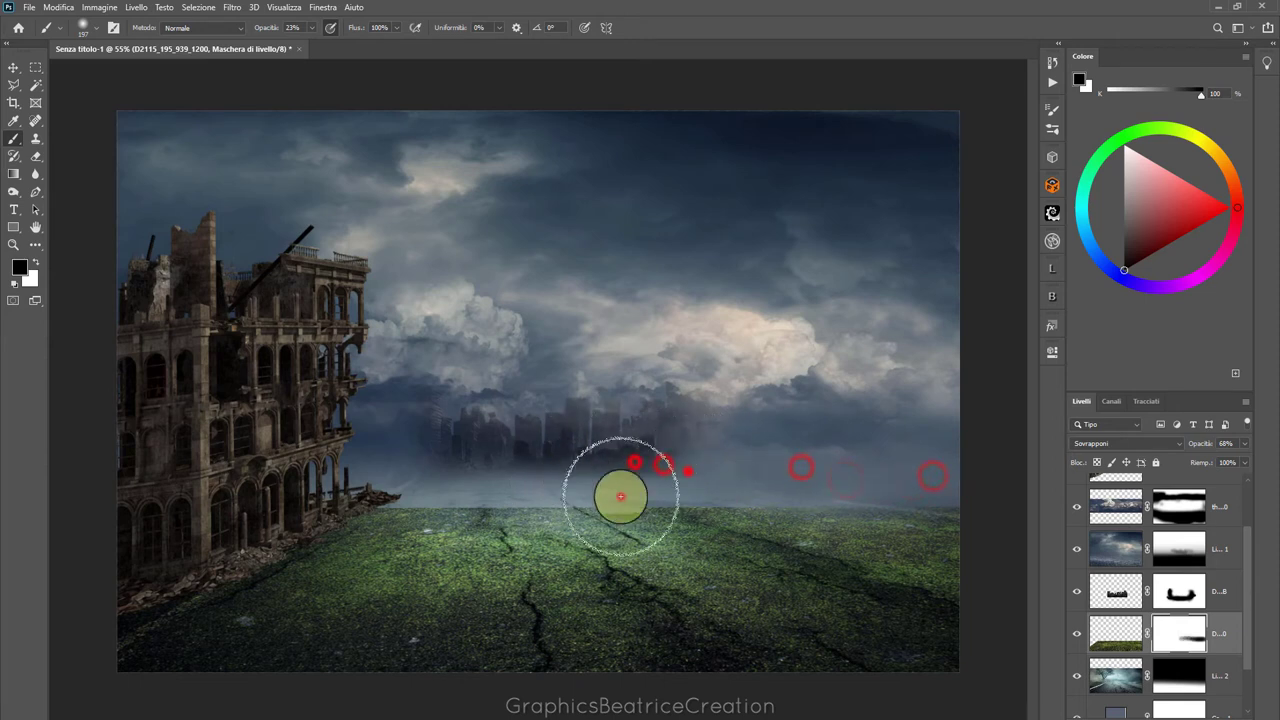
pyautogui.moveTo(620, 494)
pyautogui.mouseDown()
pyautogui.moveTo(699, 482)
pyautogui.moveTo(309, 491)
pyautogui.moveTo(640, 486)
pyautogui.moveTo(820, 449)
pyautogui.moveTo(856, 468)
pyautogui.moveTo(980, 486)
pyautogui.moveTo(910, 484)
pyautogui.moveTo(966, 497)
pyautogui.moveTo(926, 480)
pyautogui.moveTo(911, 503)
pyautogui.moveTo(857, 480)
pyautogui.moveTo(760, 477)
pyautogui.moveTo(994, 554)
pyautogui.mouseUp()
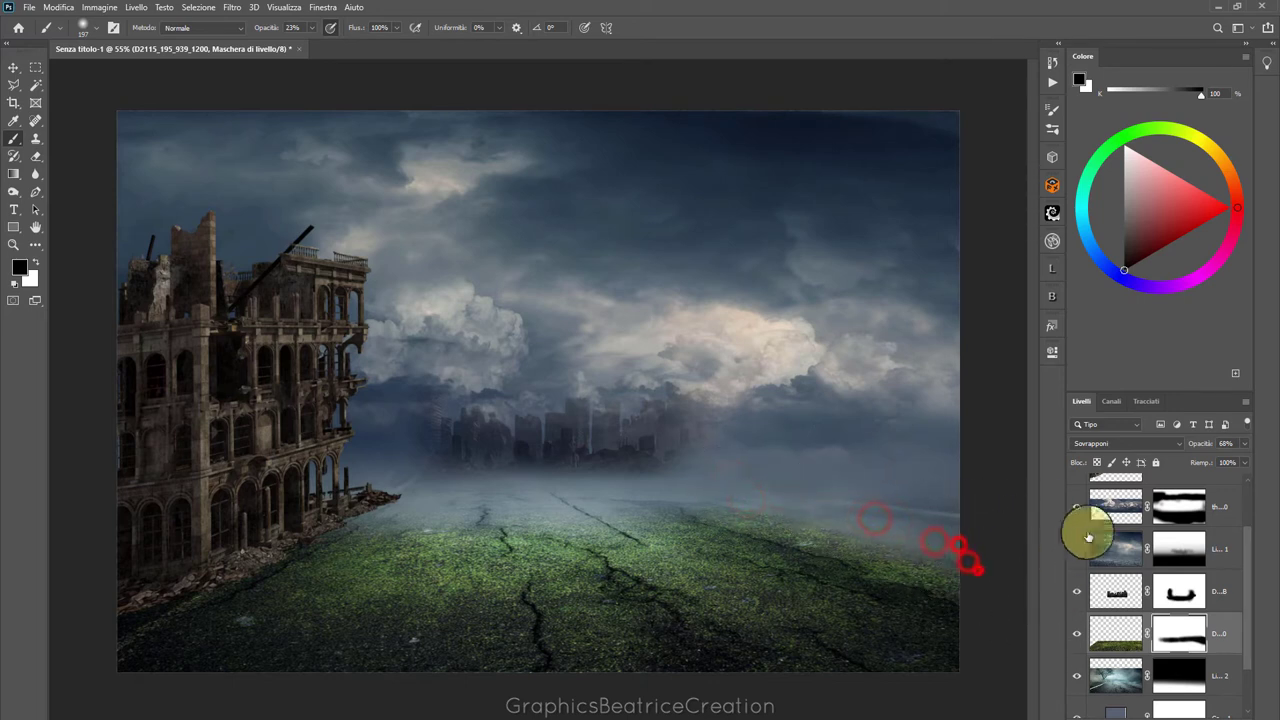
pyautogui.click(270, 488)
pyautogui.moveTo(270, 488); pyautogui.dragTo(277, 514)
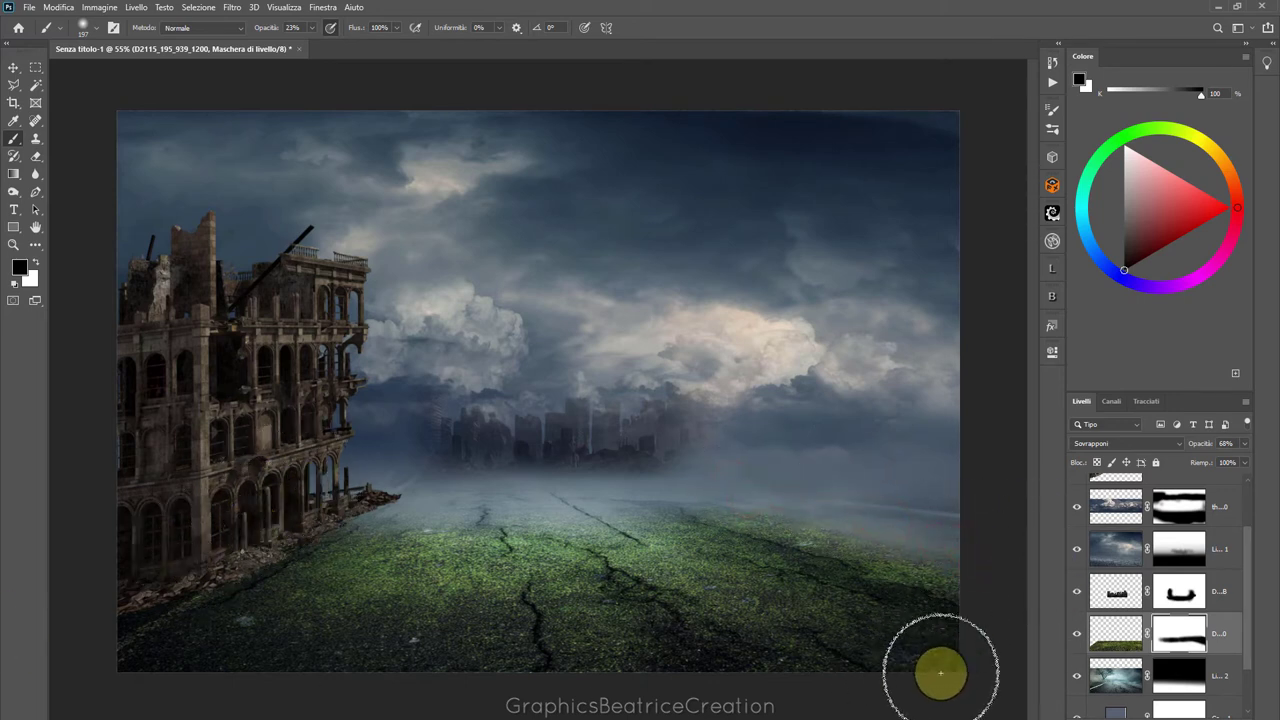
pyautogui.click(1147, 636)
pyautogui.moveTo(1124, 633); pyautogui.dragTo(1215, 712)
# Move the grass copy up toward the distant city and narrow it from both sides
pyautogui.press('x')
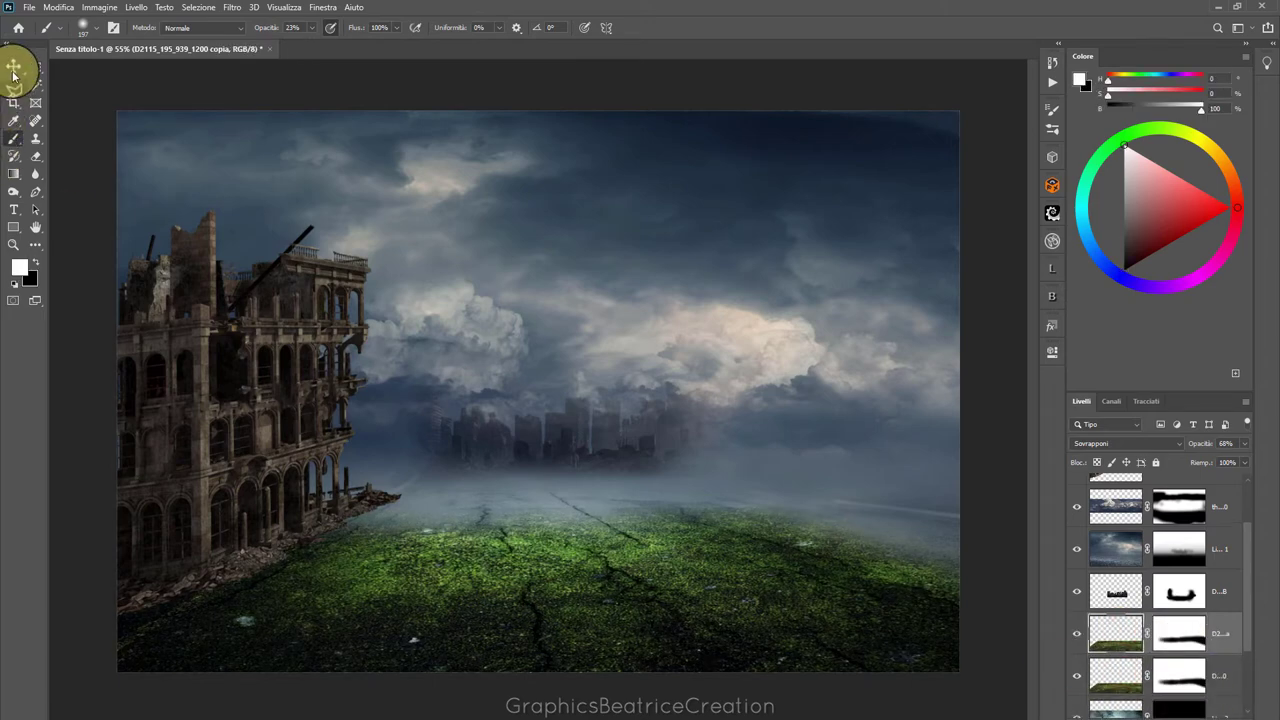
pyautogui.click(13, 67)
pyautogui.moveTo(554, 577); pyautogui.dragTo(544, 446)
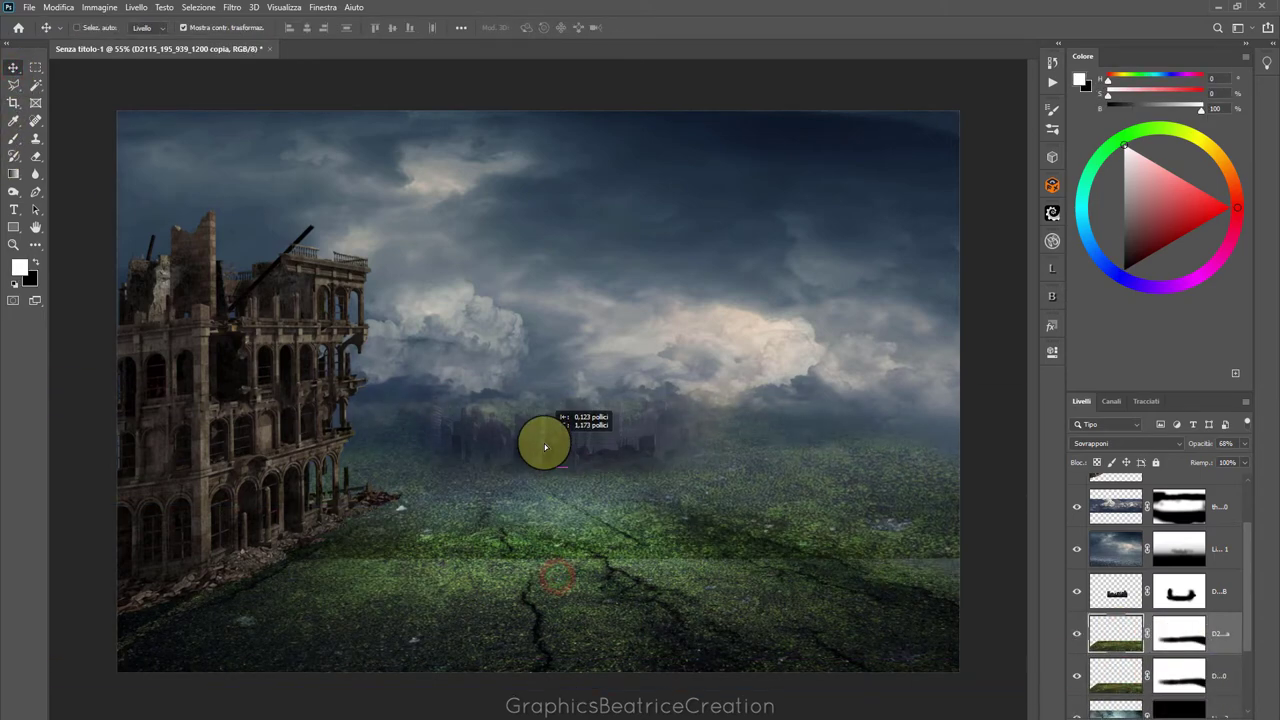
pyautogui.hotkey('ctrl', 't')
pyautogui.scroll(-1, 548, 463)
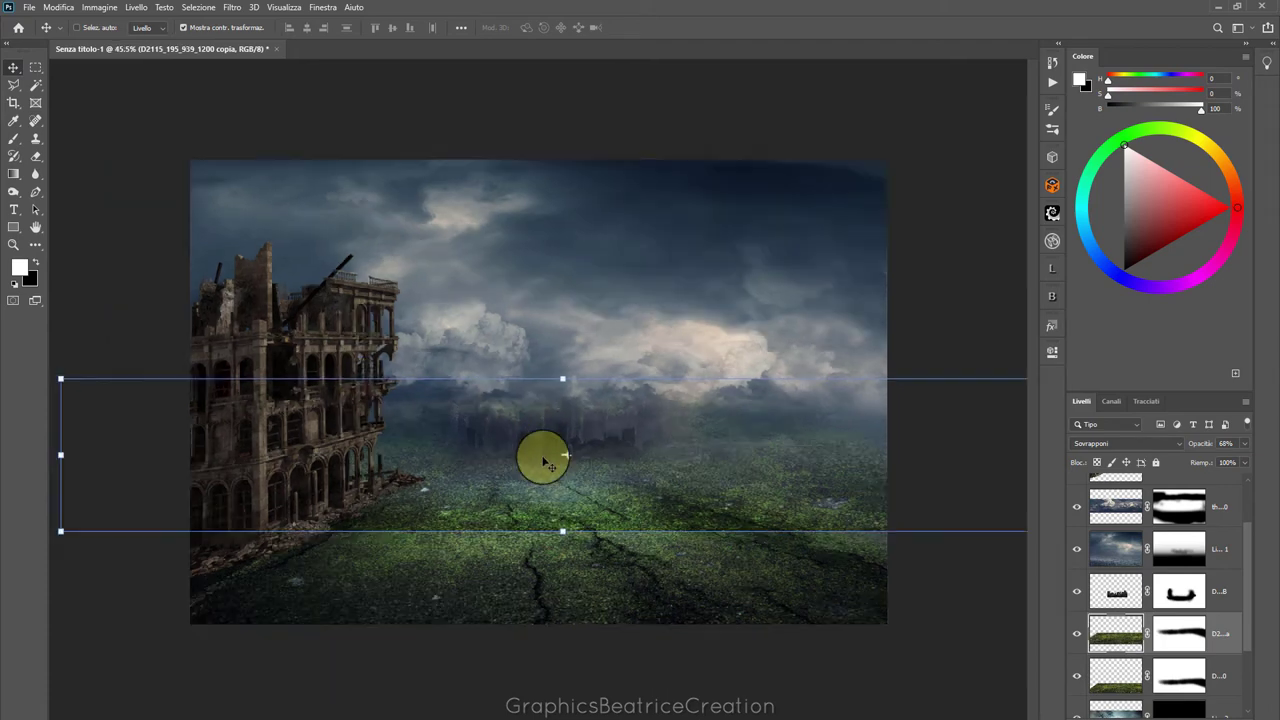
pyautogui.scroll(-1, 548, 463)
pyautogui.rightClick(559, 384)
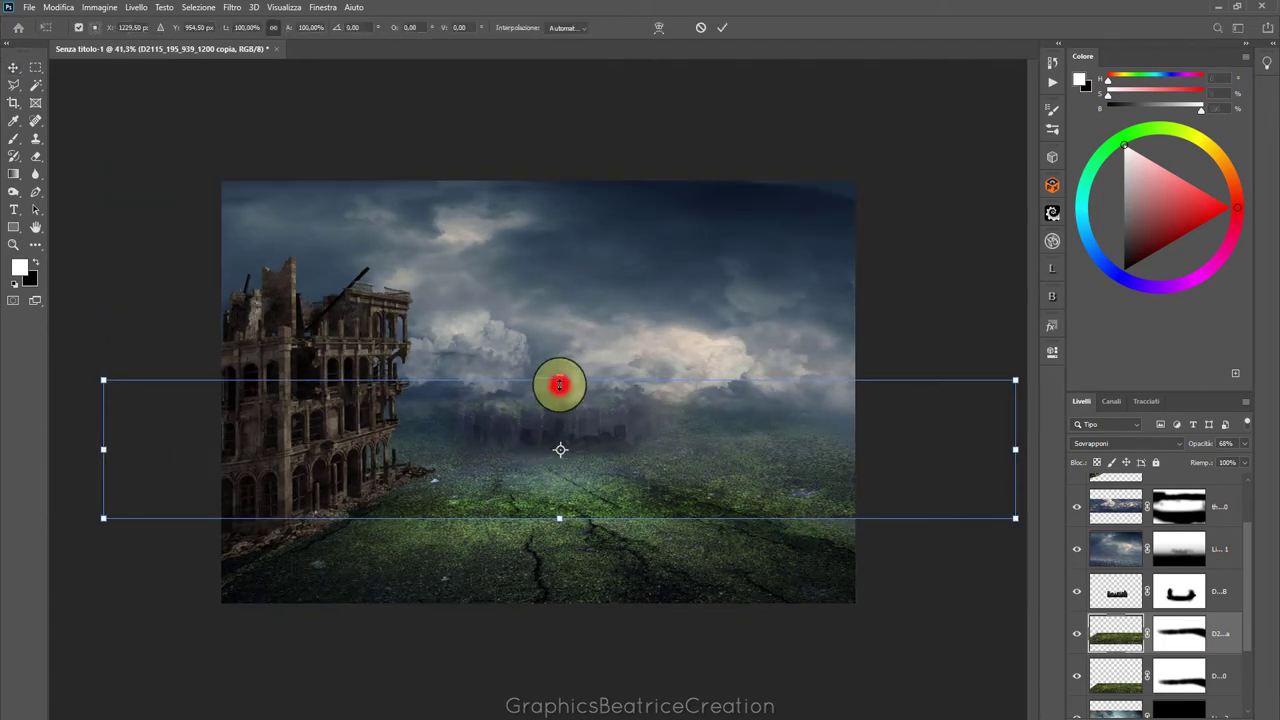
pyautogui.click(583, 412)
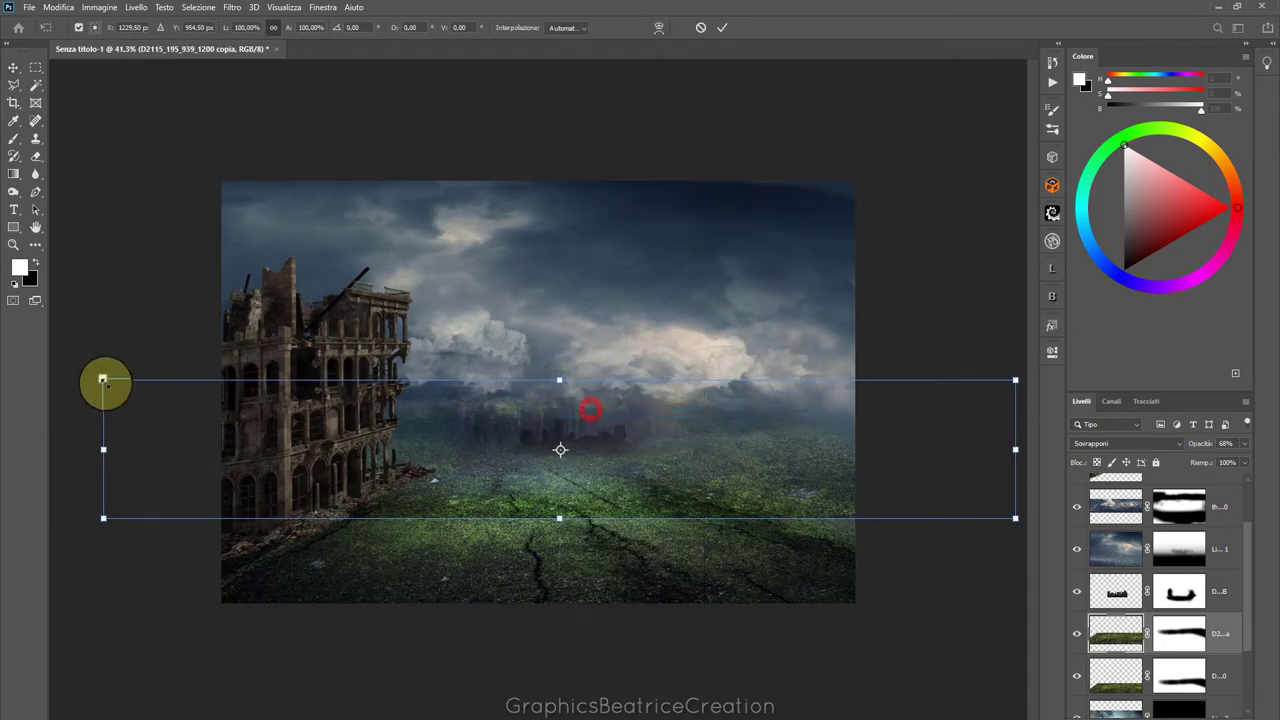
pyautogui.moveTo(104, 380); pyautogui.dragTo(297, 409)
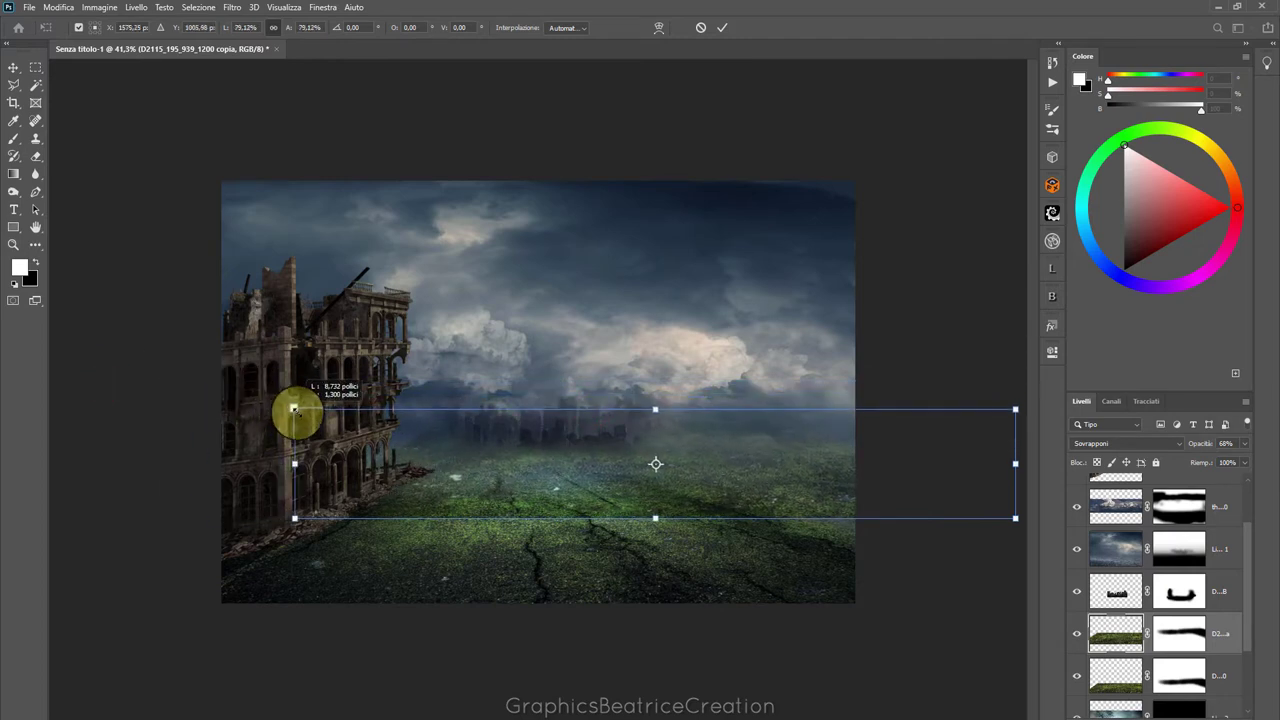
pyautogui.moveTo(990, 413); pyautogui.dragTo(876, 424)
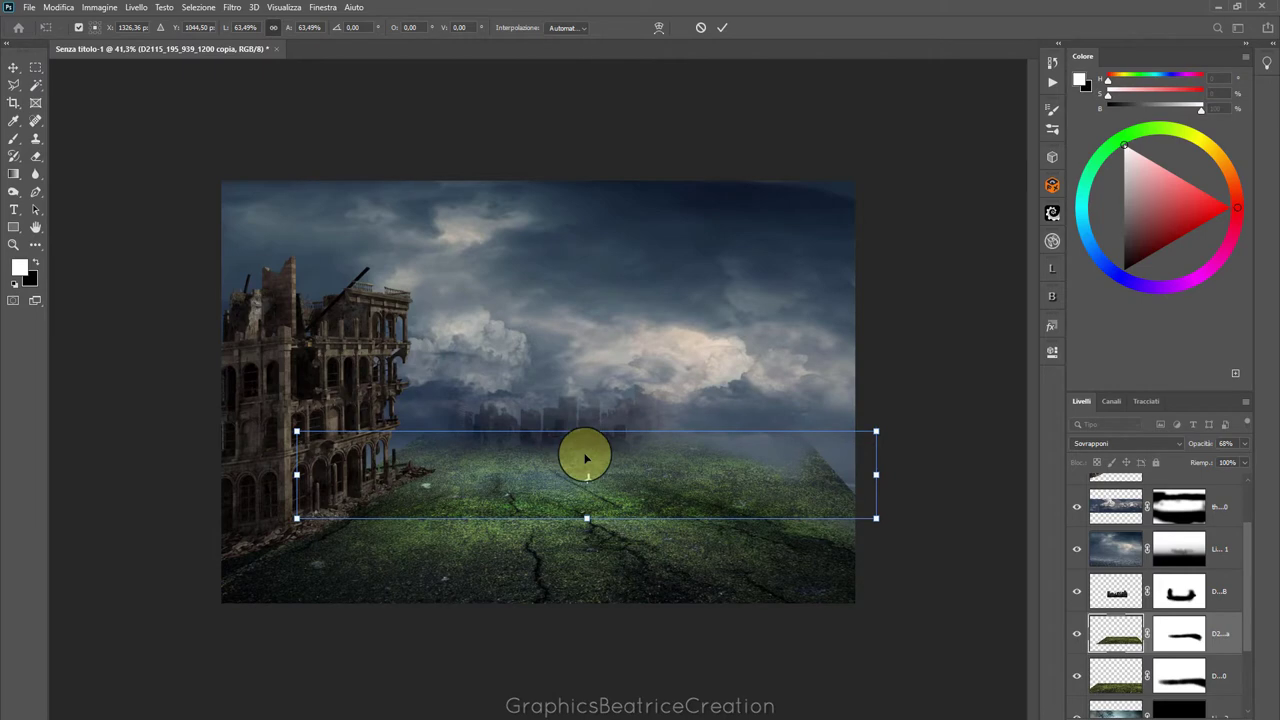
# Push the copy's top edge down to about 48% height, nudge it right, and commit
pyautogui.rightClick(586, 458)
pyautogui.click(600, 517)
pyautogui.hotkey('ctrl', '+')
pyautogui.hotkey('ctrl', '+')
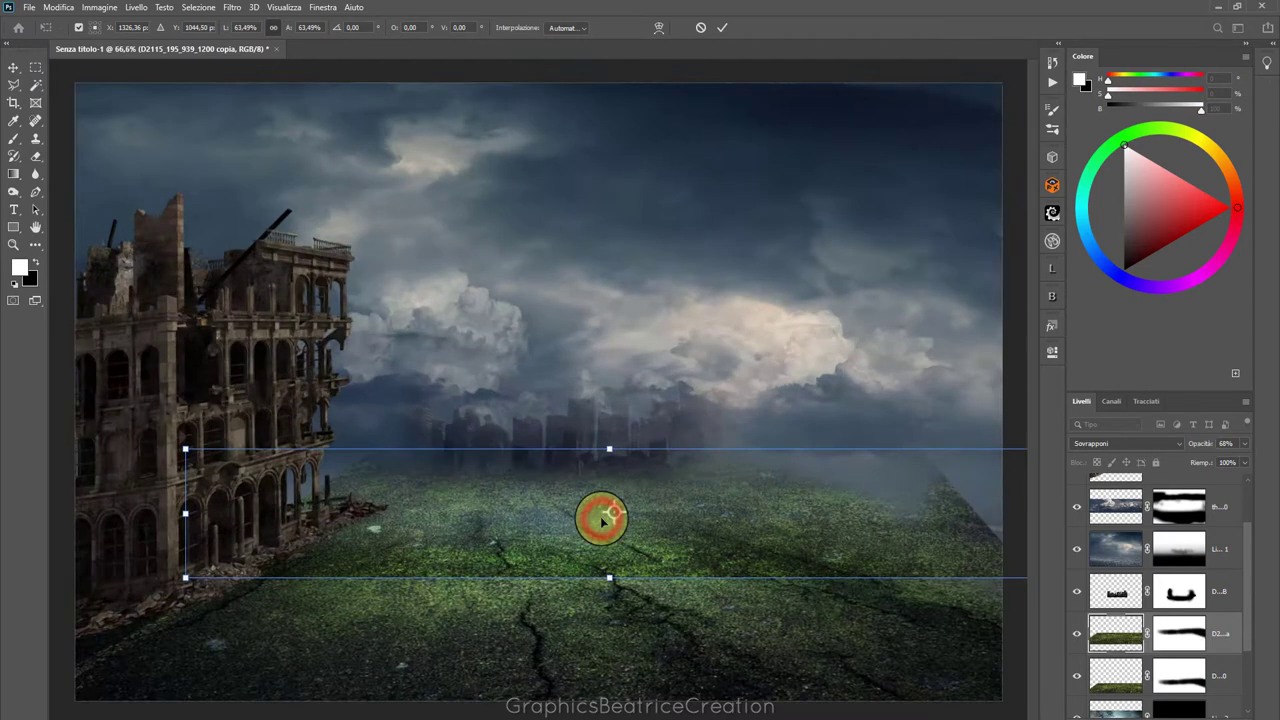
pyautogui.scroll(2, 603, 519)
pyautogui.moveTo(610, 452)
pyautogui.mouseDown()
pyautogui.moveTo(612, 491)
pyautogui.moveTo(612, 476)
pyautogui.mouseUp()
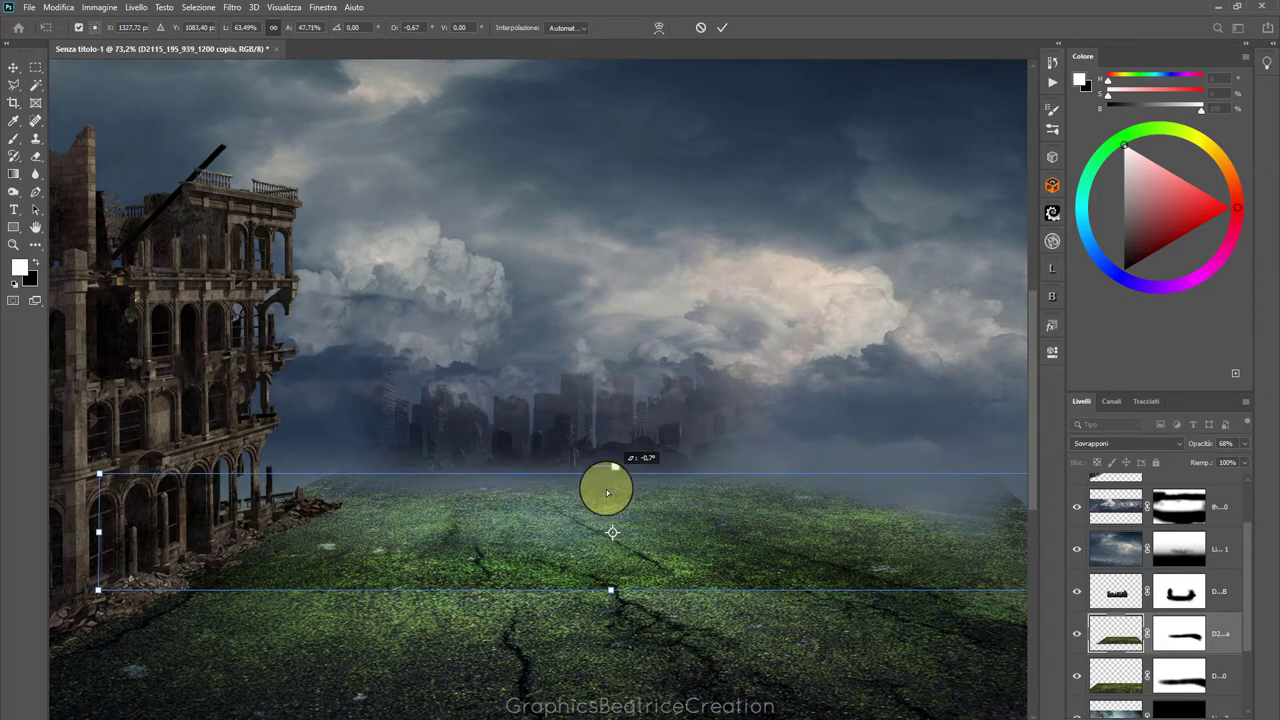
pyautogui.moveTo(610, 560); pyautogui.dragTo(617, 566)
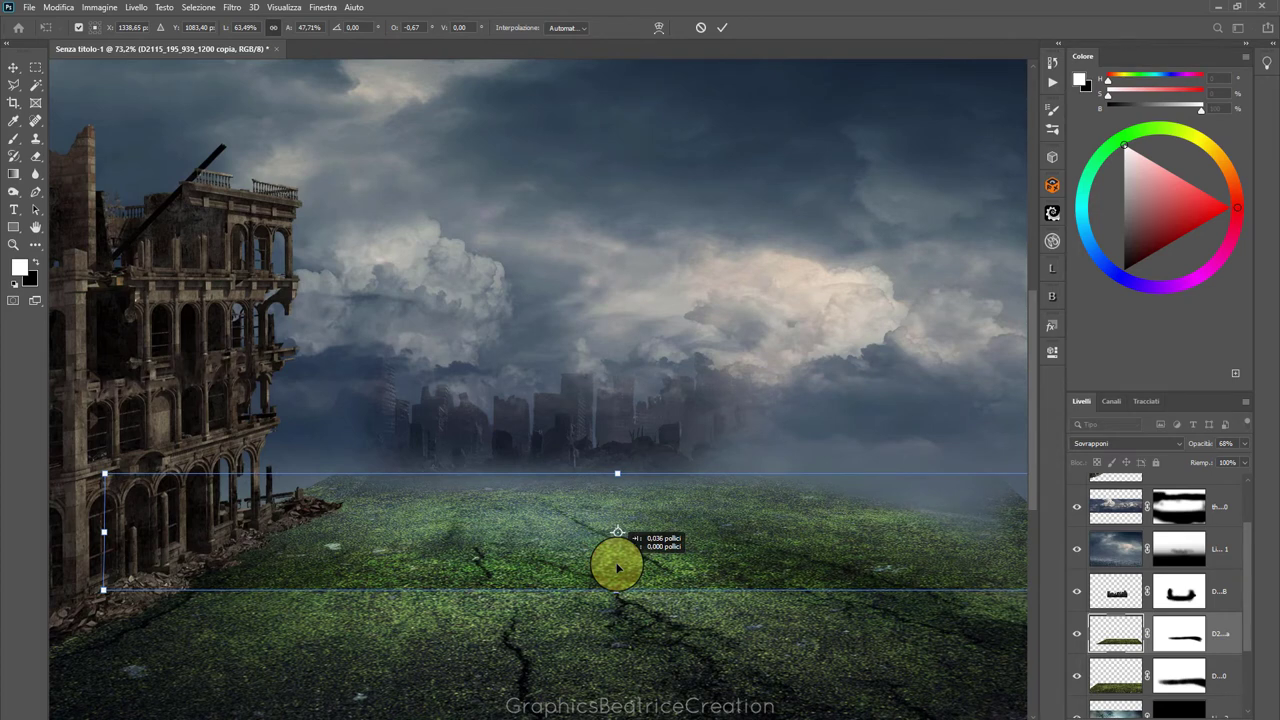
pyautogui.click(722, 33)
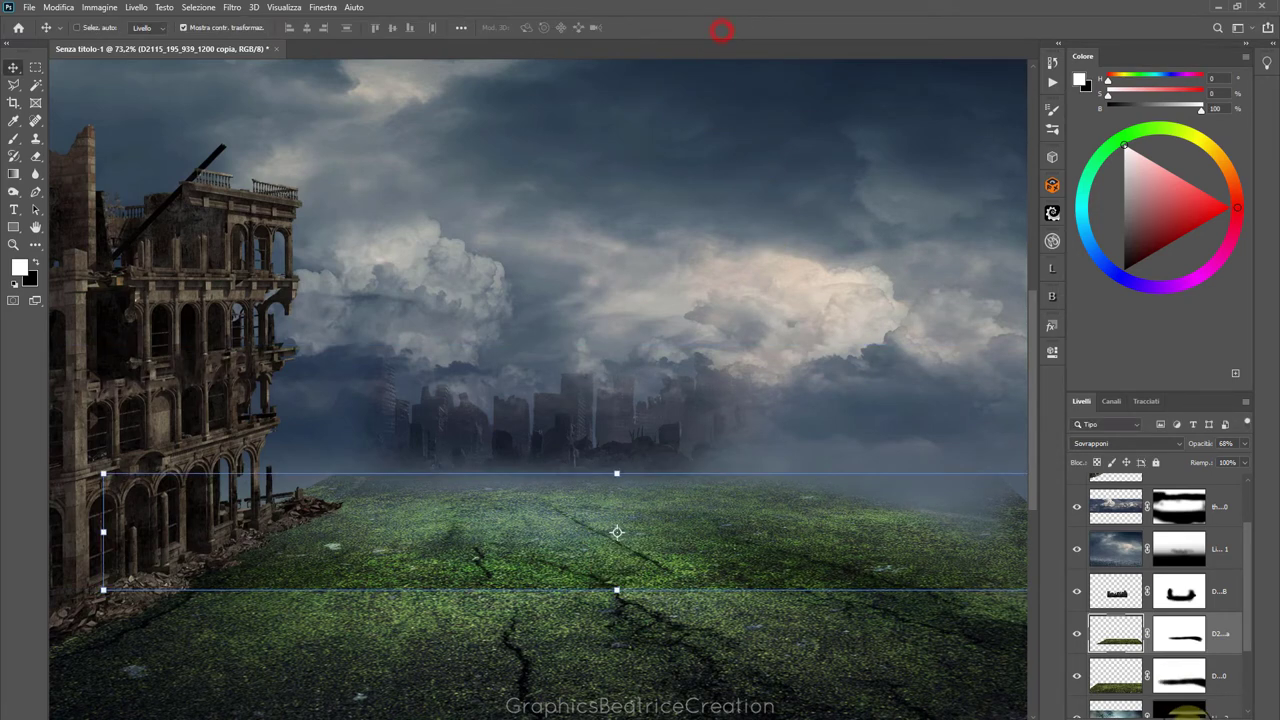
# Brush black on the grass copy's mask to fade it into the horizon fog and beside the building
pyautogui.click(1180, 625)
pyautogui.click(14, 138)
pyautogui.press('x')
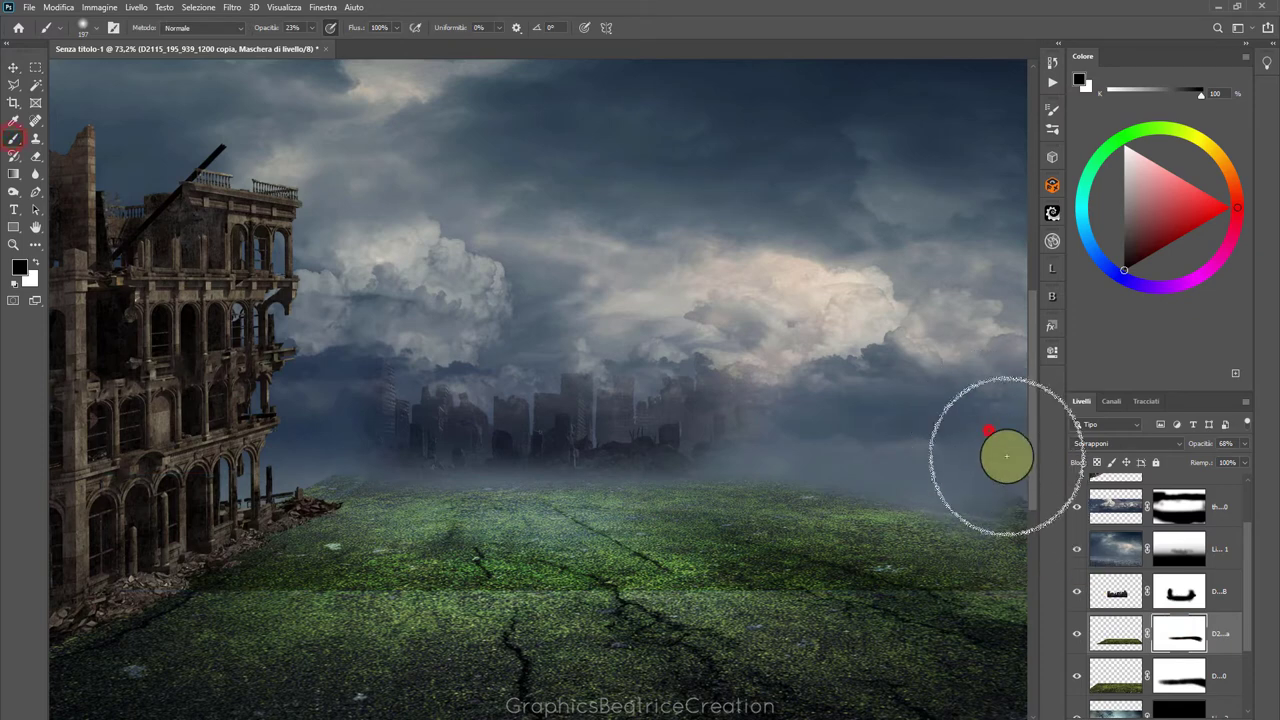
pyautogui.moveTo(1007, 478); pyautogui.dragTo(1011, 451)
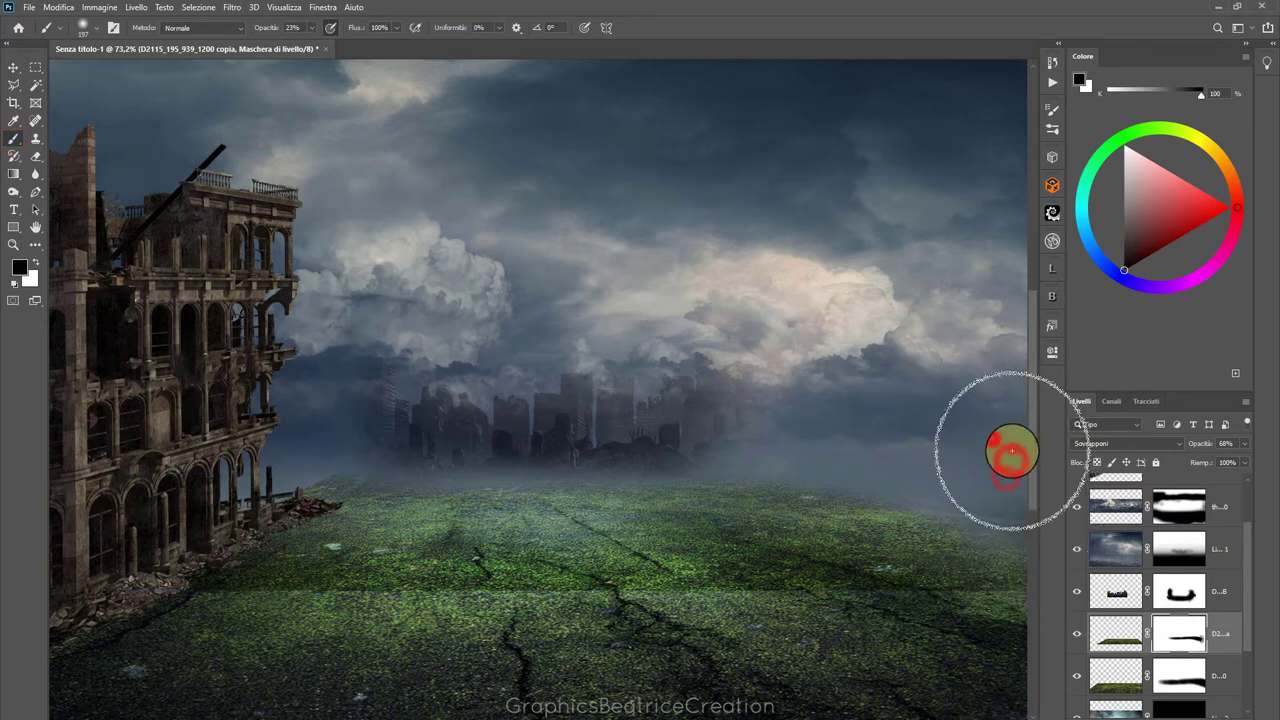
pyautogui.click(880, 453)
pyautogui.click(705, 450)
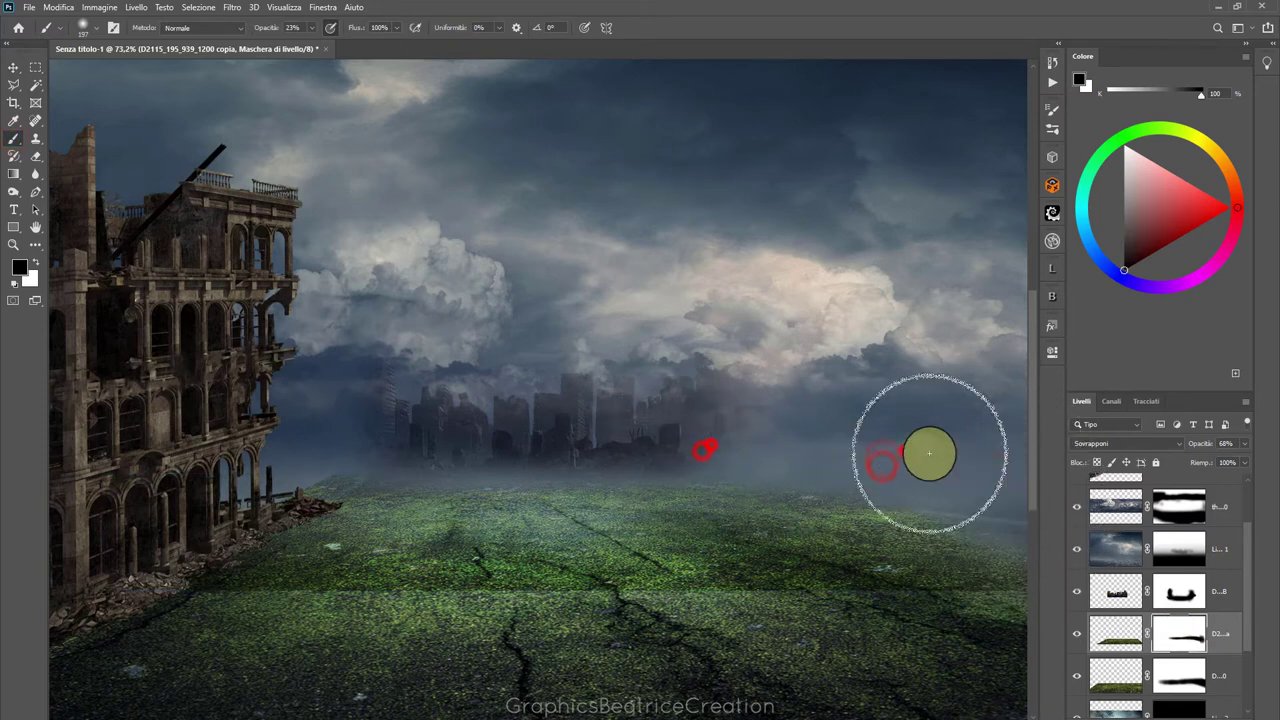
pyautogui.click(786, 437)
pyautogui.click(729, 437)
pyautogui.click(366, 432)
pyautogui.click(275, 450)
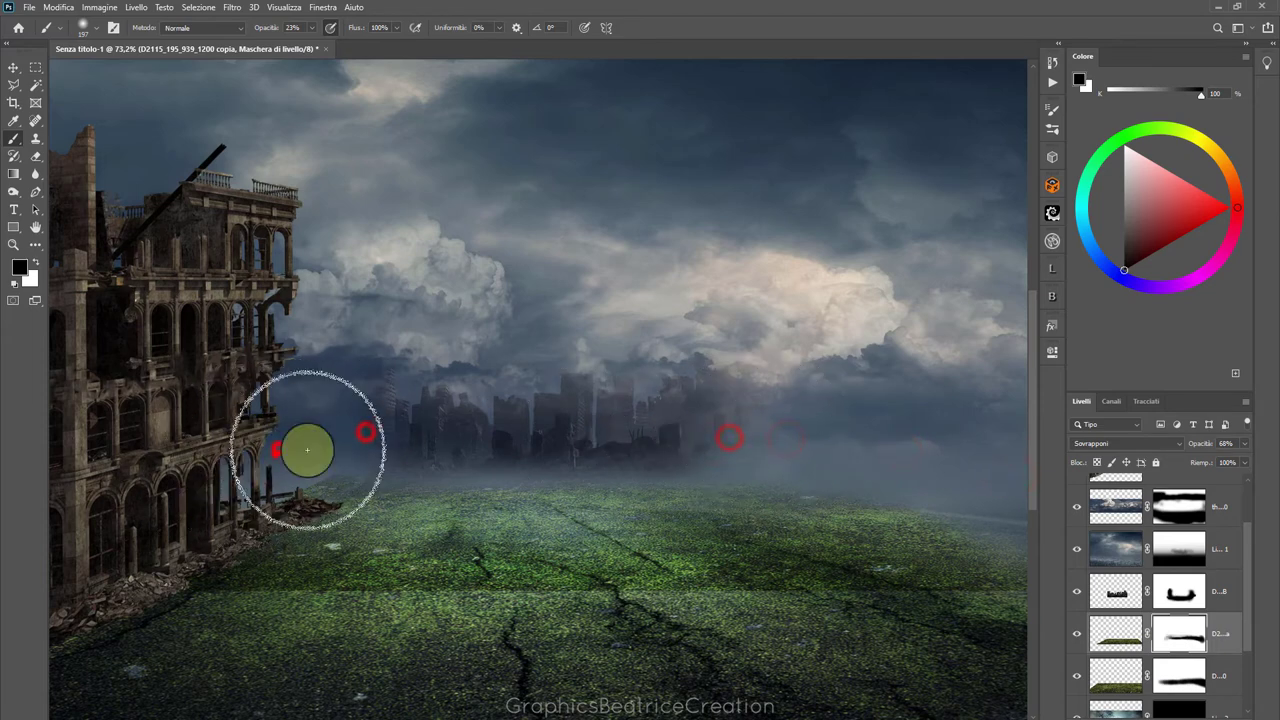
pyautogui.click(320, 449)
pyautogui.click(300, 452)
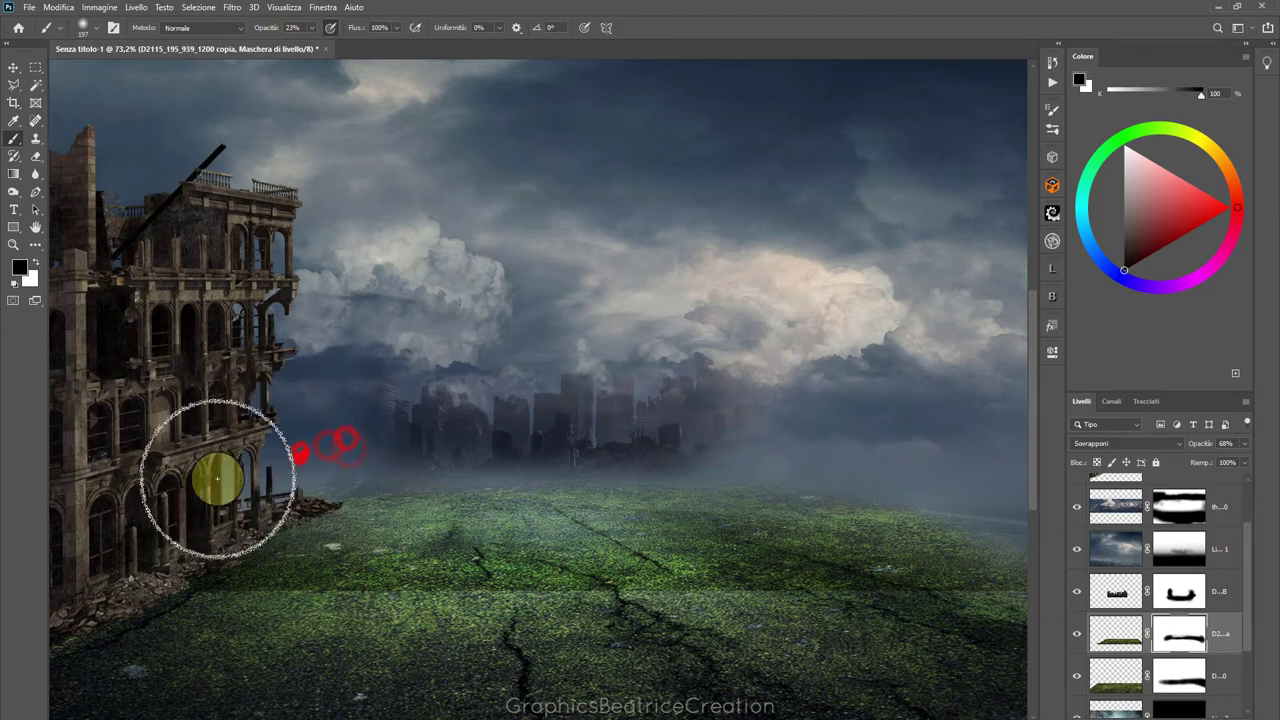
pyautogui.click(1030, 465)
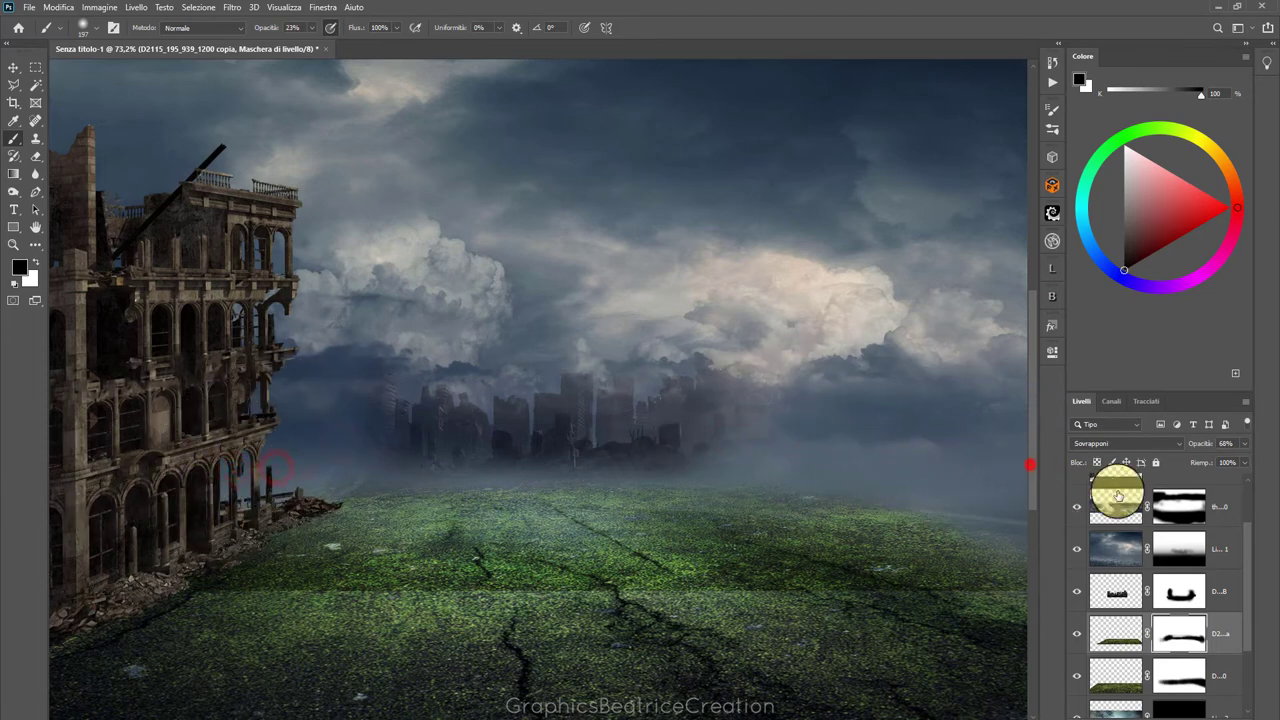
# Dab black across the ground to blend the grass copy into the cracked road
pyautogui.click(968, 606)
pyautogui.click(916, 599)
pyautogui.click(754, 611)
pyautogui.click(551, 588)
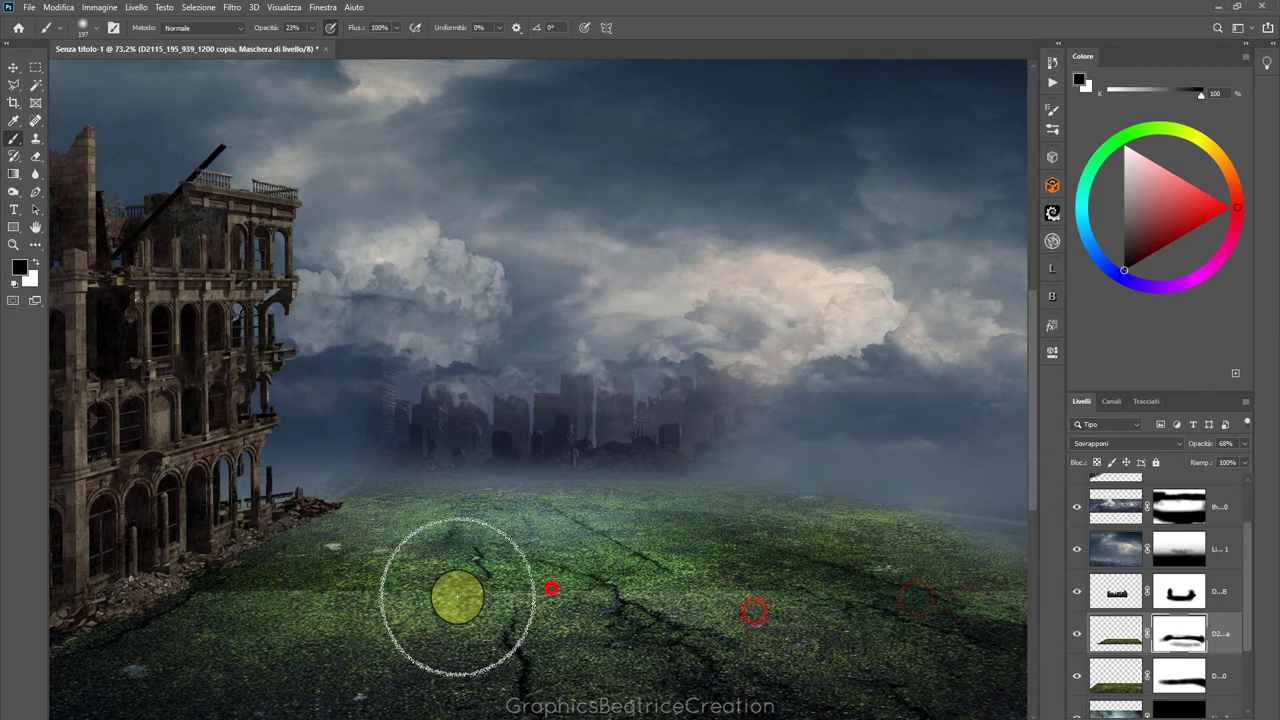
pyautogui.click(410, 596)
pyautogui.click(290, 592)
pyautogui.click(240, 604)
pyautogui.click(633, 609)
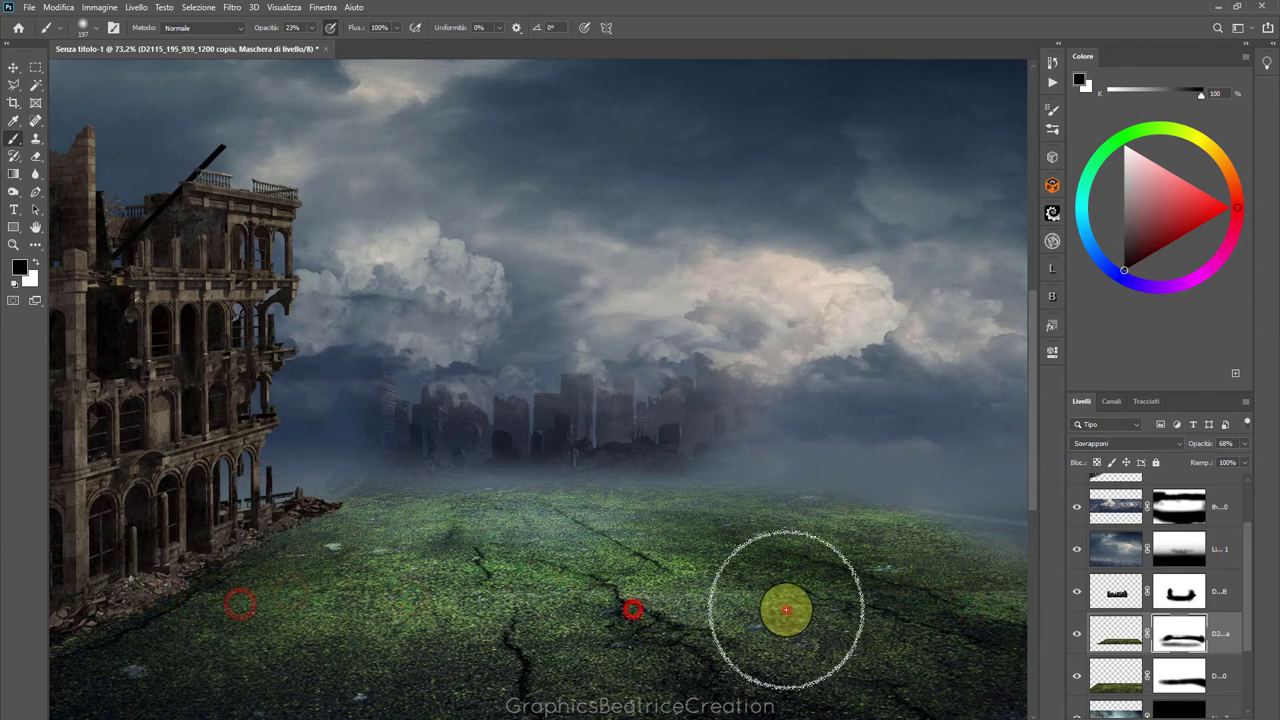
pyautogui.click(786, 609)
pyautogui.click(530, 609)
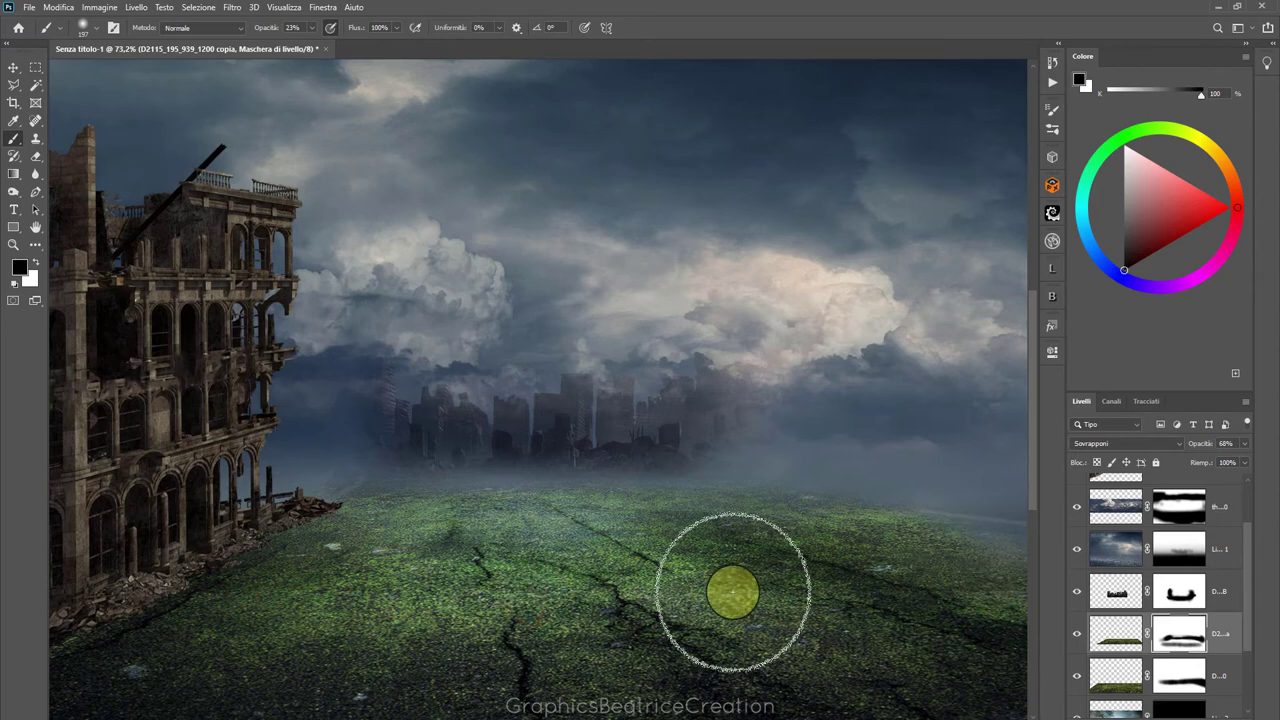
pyautogui.click(711, 592)
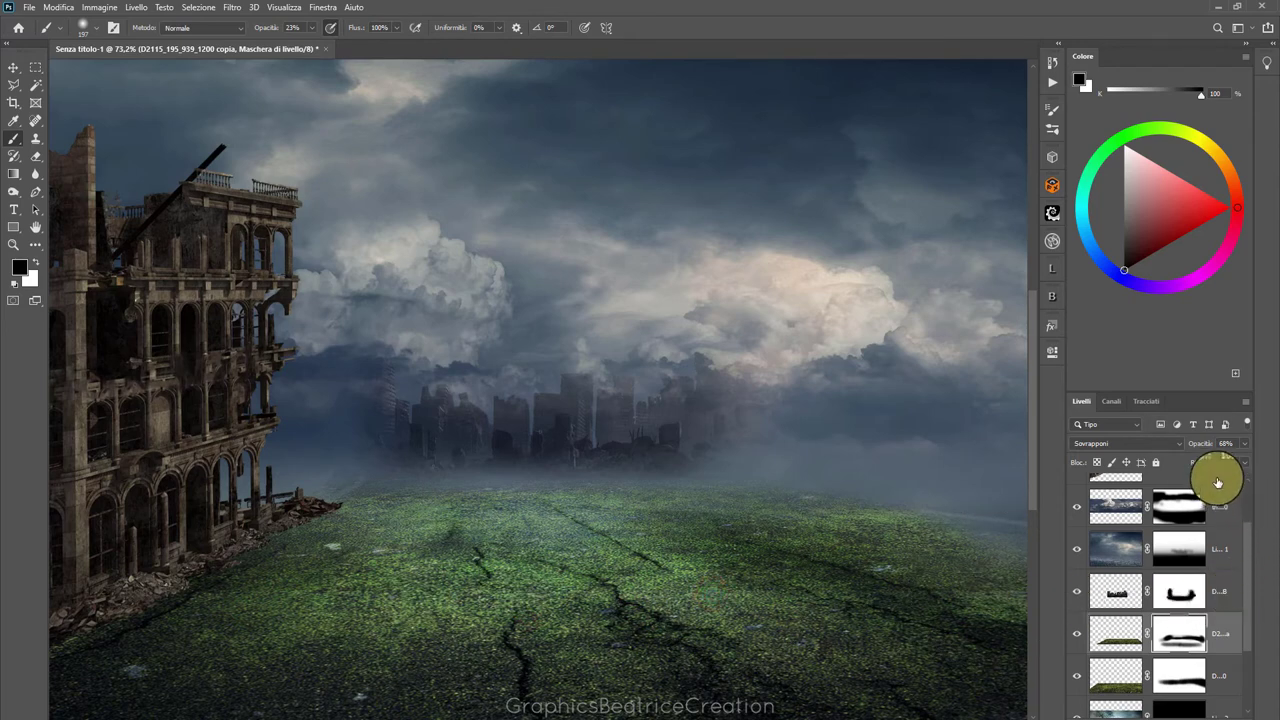
# Adjust the brush size and hardness, then soften the copy along the right horizon
pyautogui.click(88, 27)
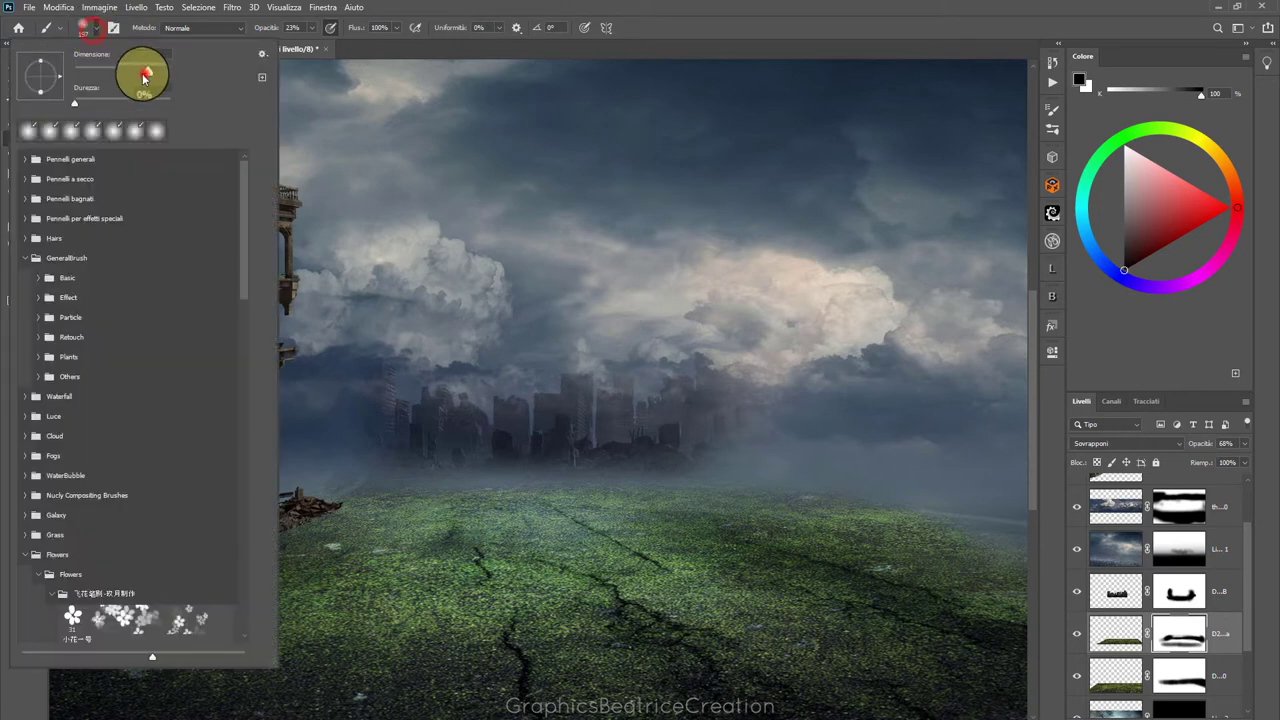
pyautogui.click(898, 495)
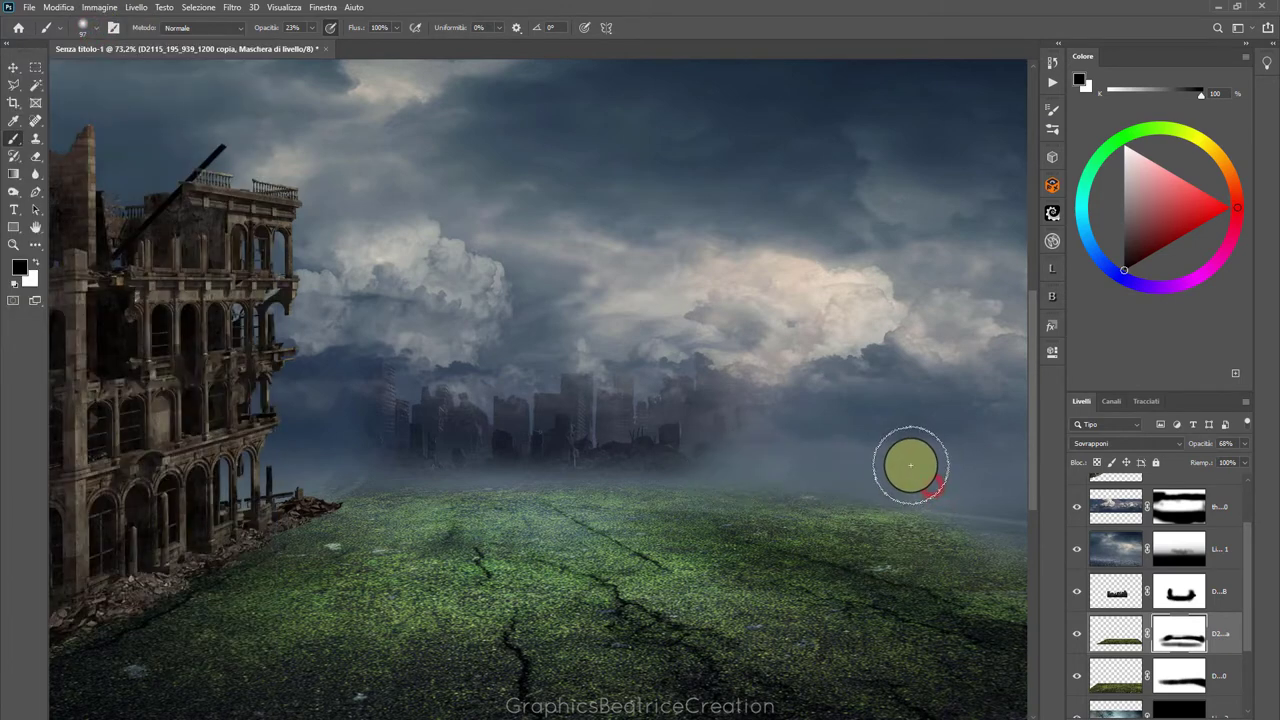
pyautogui.moveTo(868, 480); pyautogui.dragTo(600, 460)
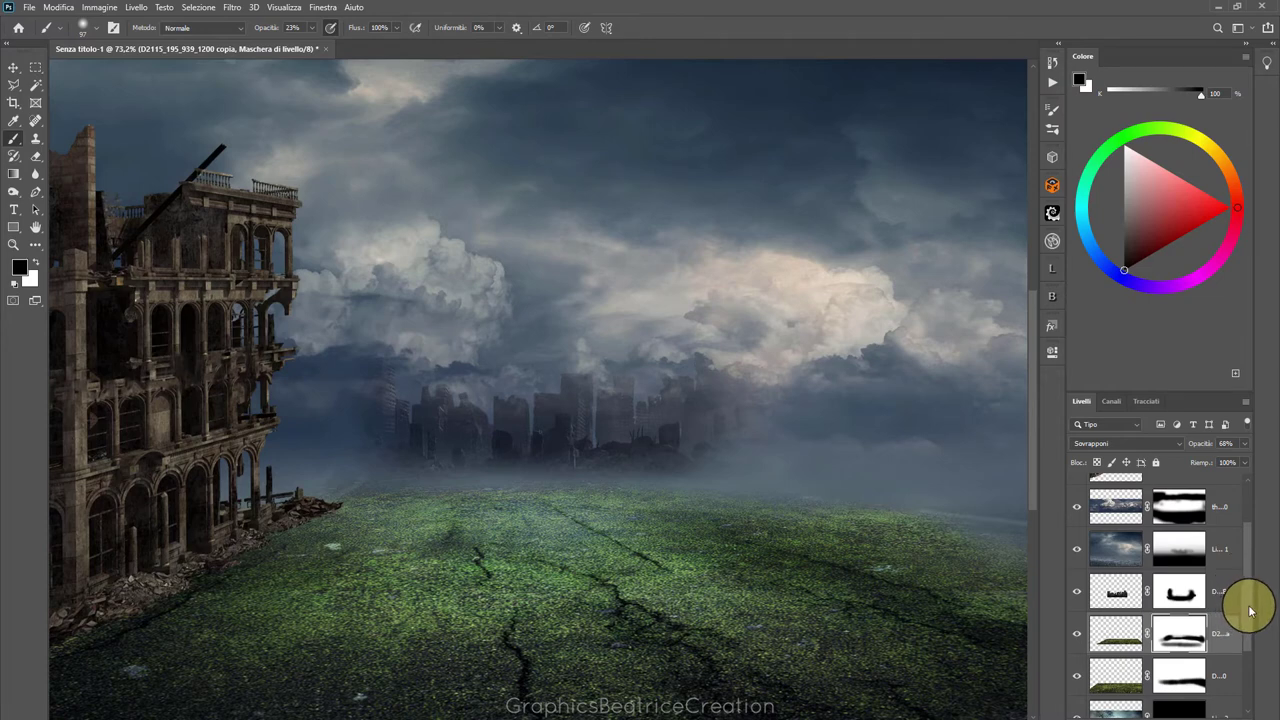
pyautogui.moveTo(1249, 611); pyautogui.dragTo(1249, 566)
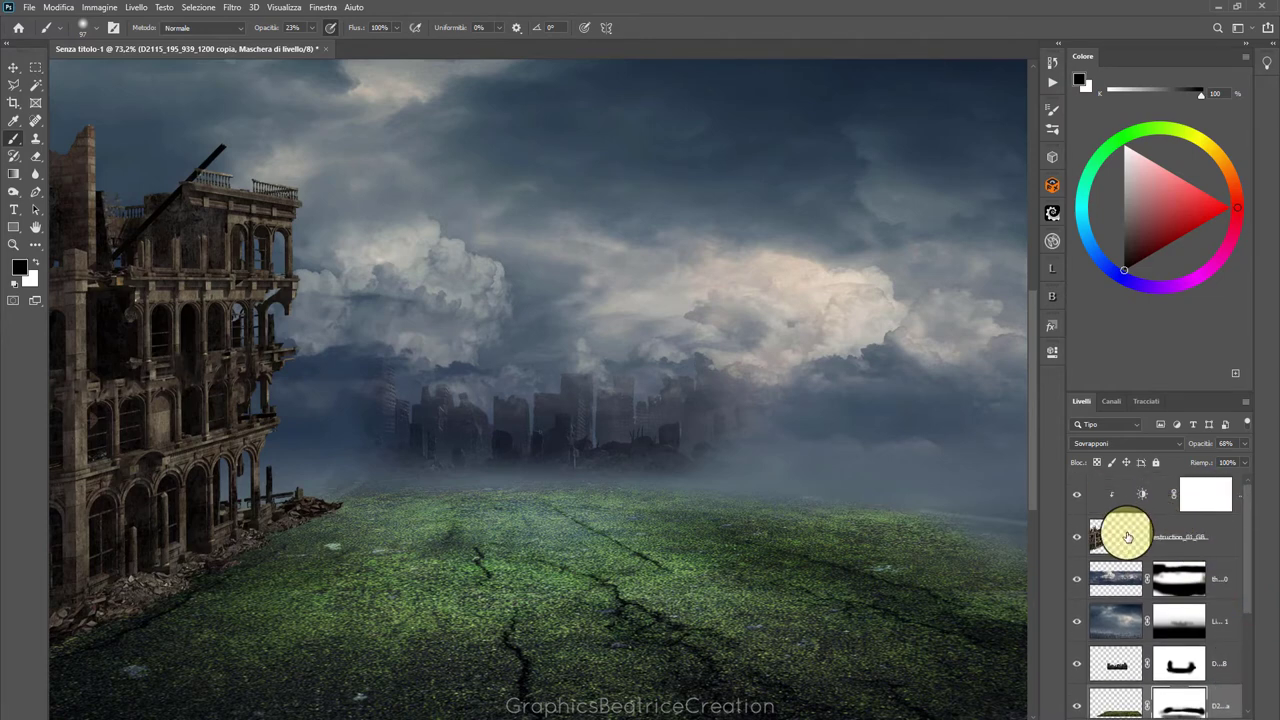
# Above Luminosità/contrasto 1, clip a Bilanciamento colore with midtones Cyan-Red -14 and Yellow-Blue +10
pyautogui.moveTo(1127, 537); pyautogui.dragTo(1174, 523)
pyautogui.click(1200, 505)
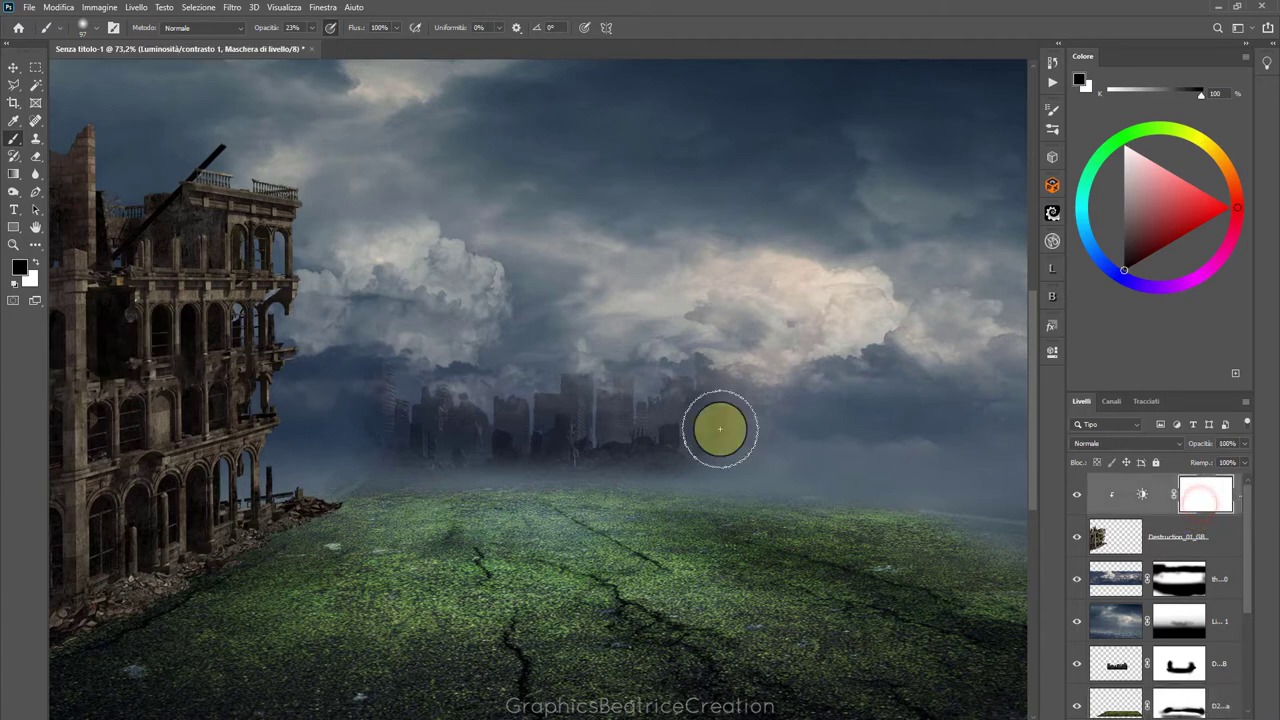
pyautogui.click(1178, 712)
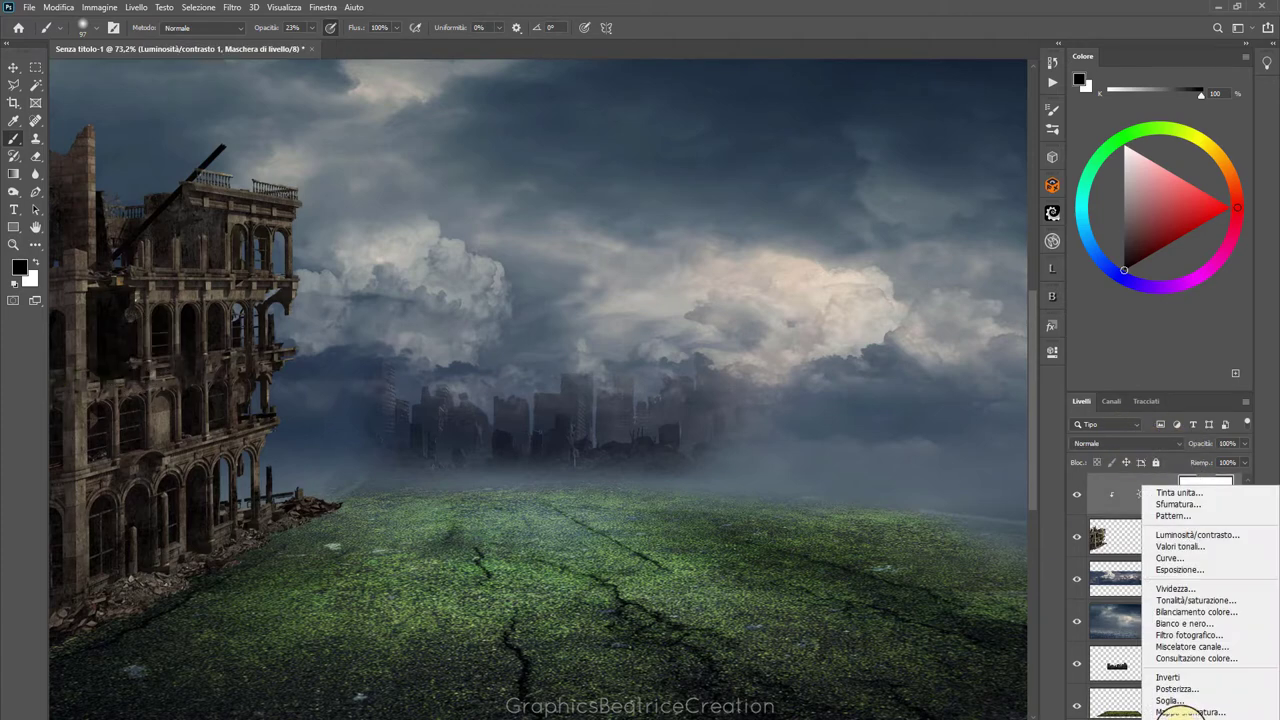
pyautogui.click(1237, 611)
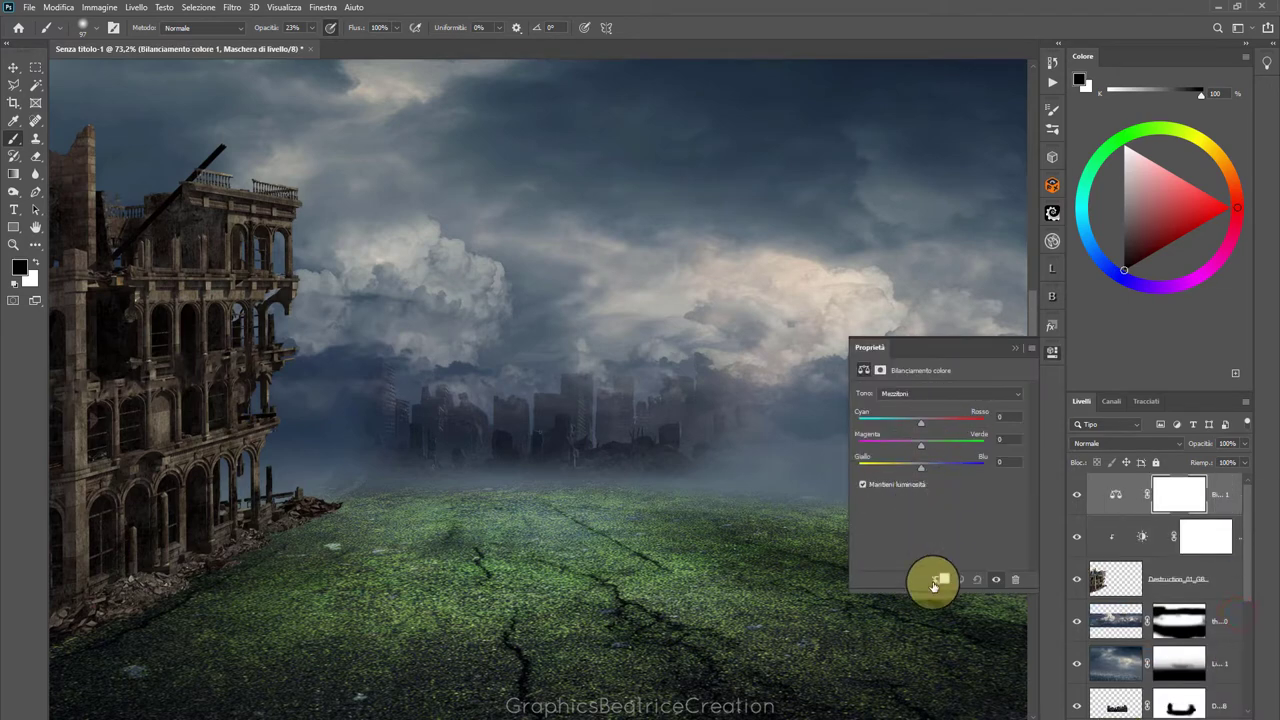
pyautogui.click(935, 581)
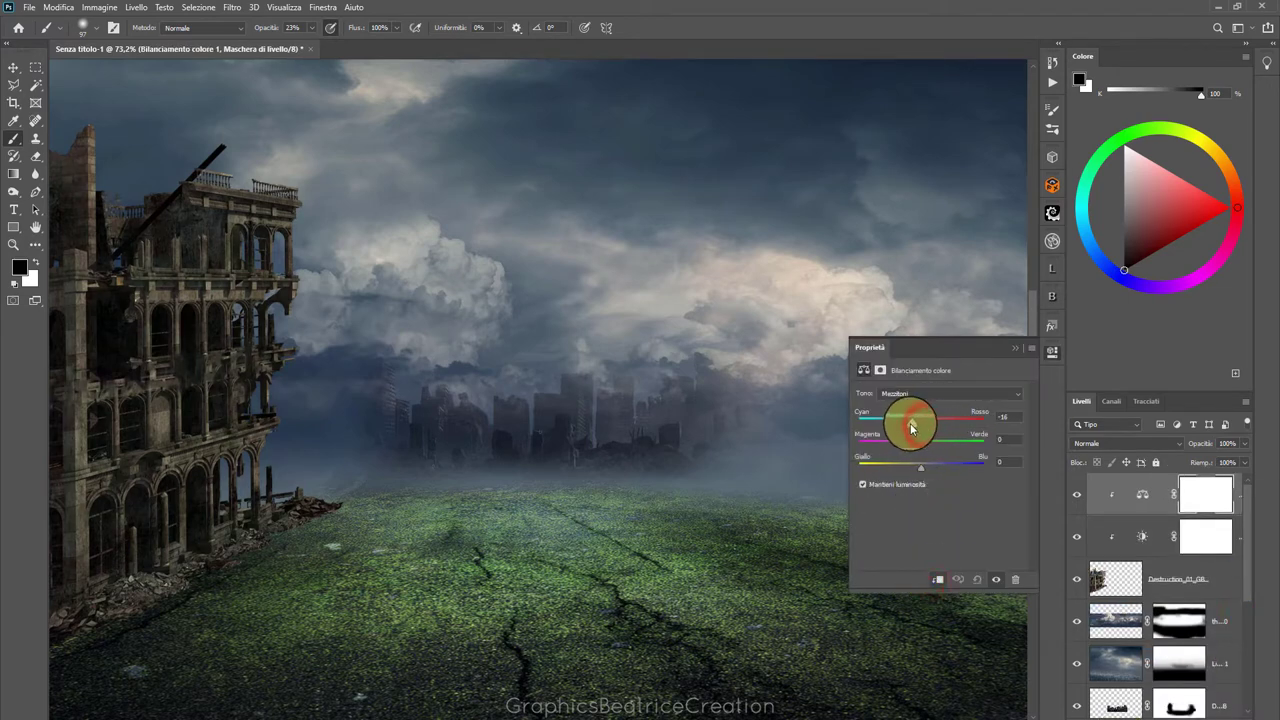
pyautogui.moveTo(909, 428); pyautogui.dragTo(912, 424)
pyautogui.moveTo(921, 467); pyautogui.dragTo(937, 472)
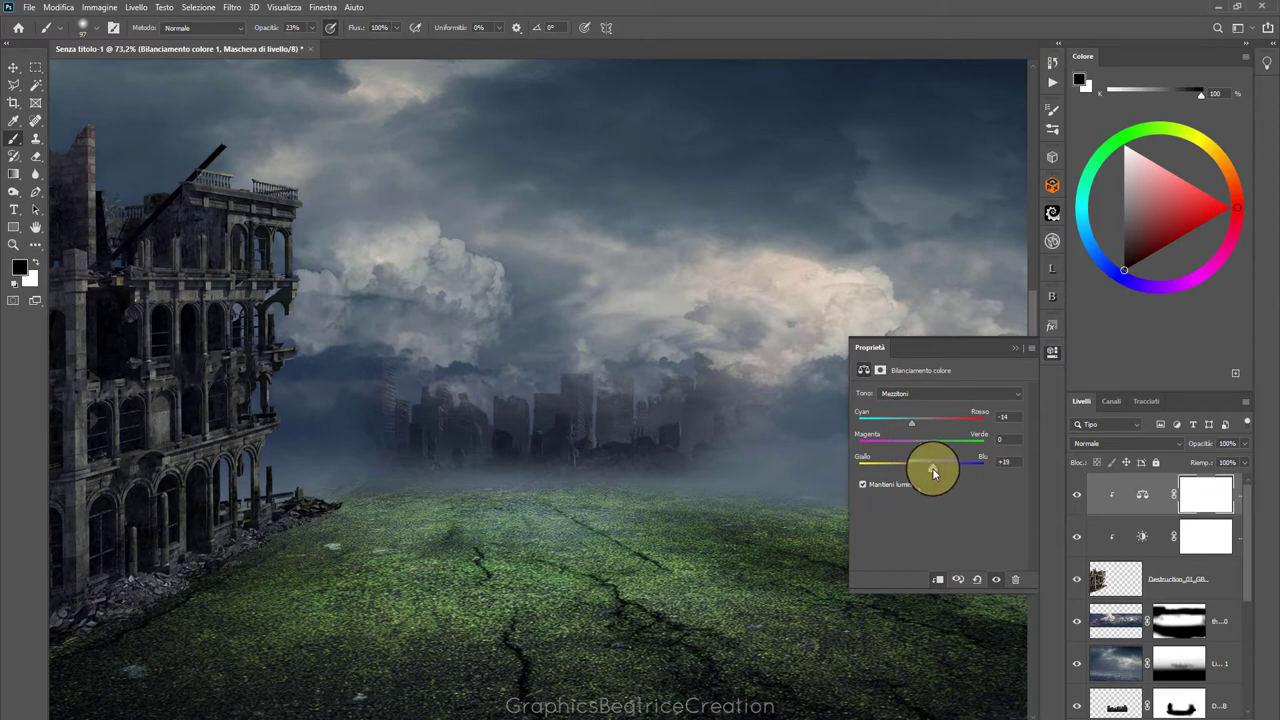
# Close the Color Balance properties and bring up the File menu
pyautogui.click(1015, 350)
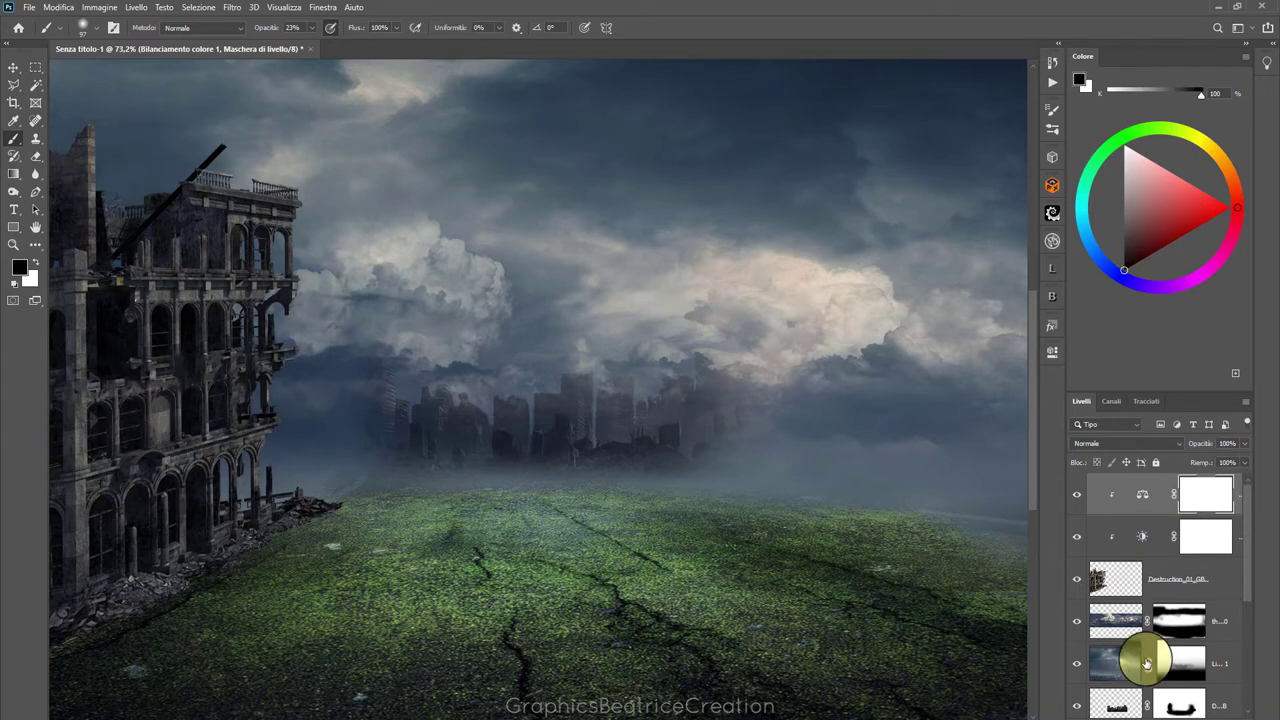
pyautogui.moveTo(1250, 528)
pyautogui.mouseDown()
pyautogui.moveTo(1253, 632)
pyautogui.moveTo(1263, 521)
pyautogui.mouseUp()
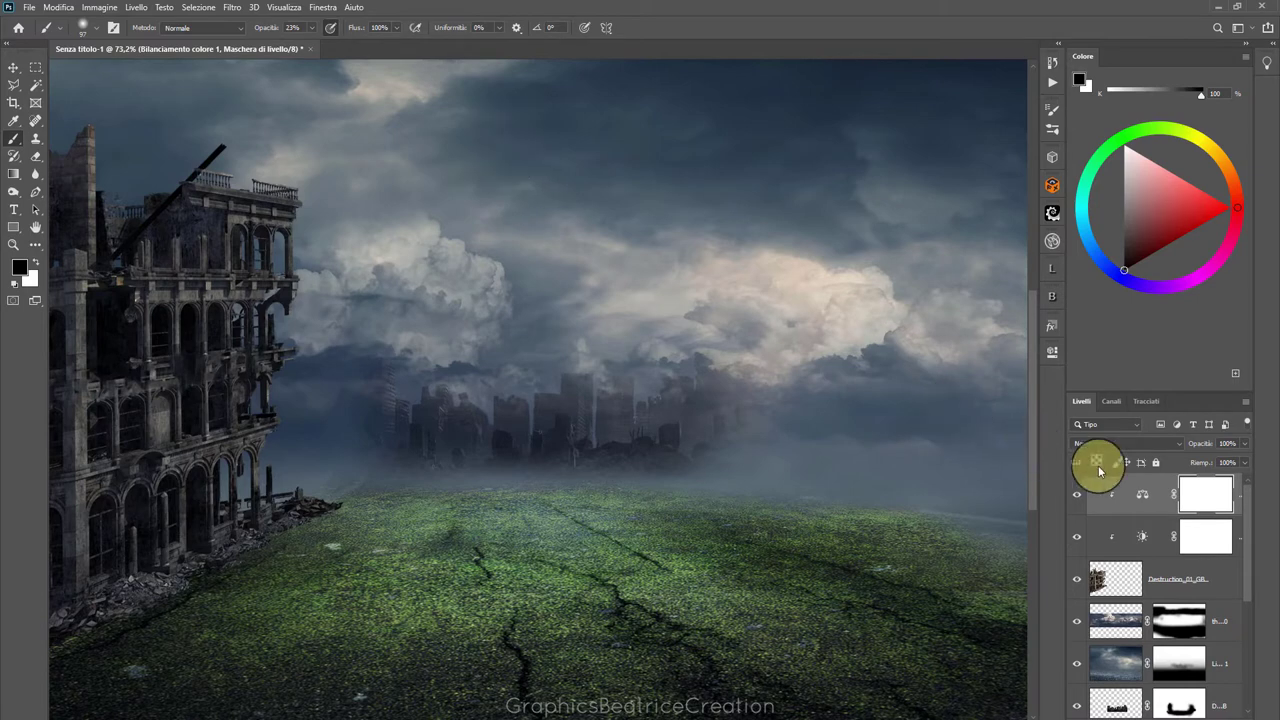
pyautogui.click(29, 8)
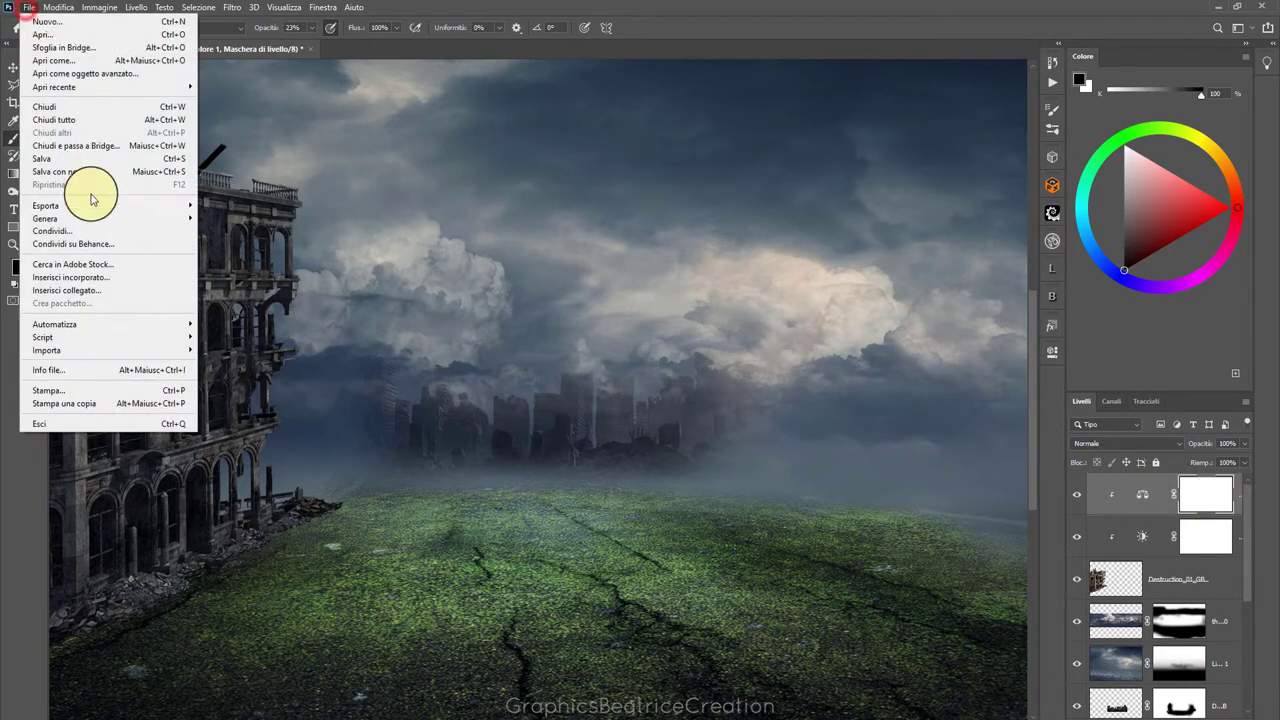
# Place the D2115 moss texture embedded, rotated about 90° and moved over the left building
pyautogui.click(87, 280)
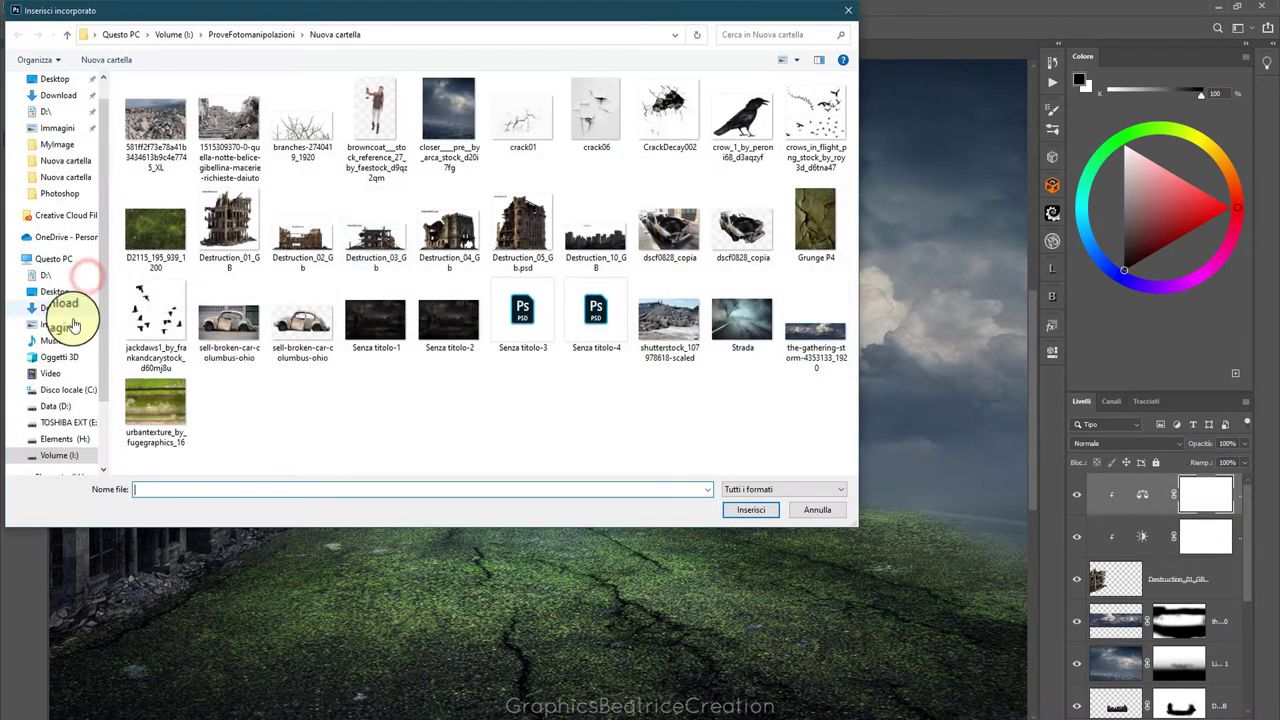
pyautogui.click(166, 225)
pyautogui.click(751, 509)
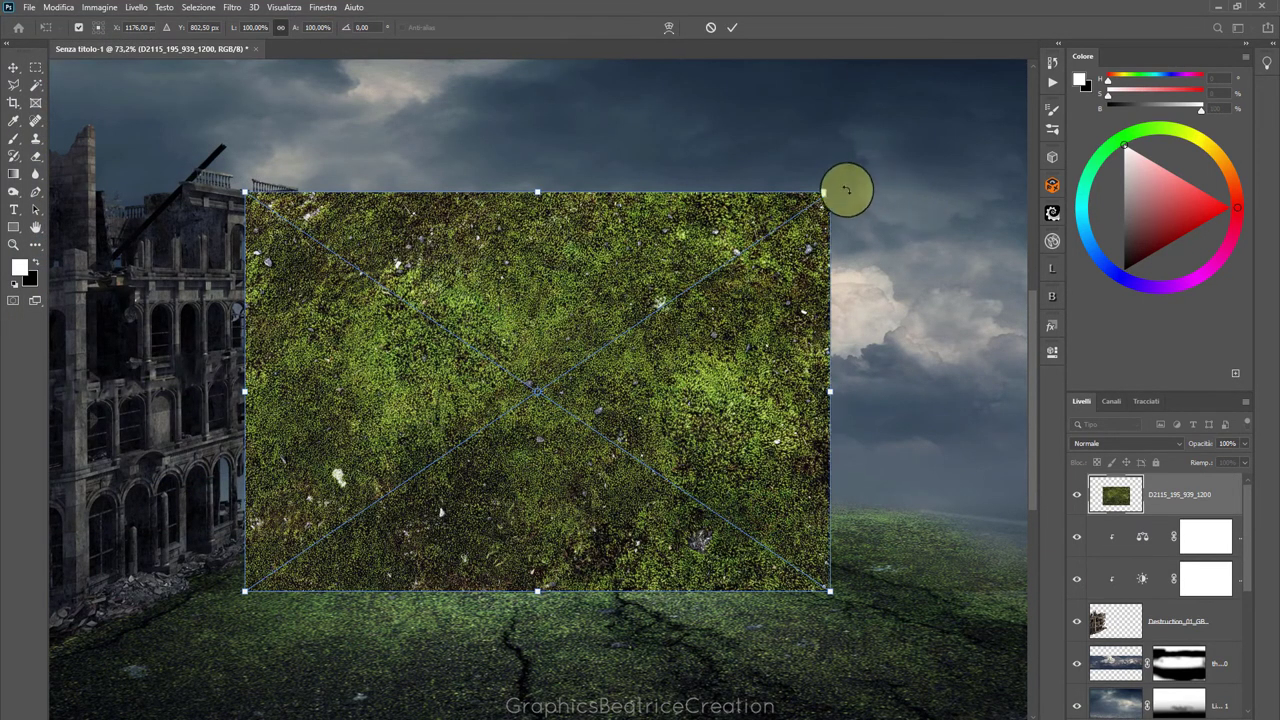
pyautogui.moveTo(844, 191); pyautogui.dragTo(352, 97)
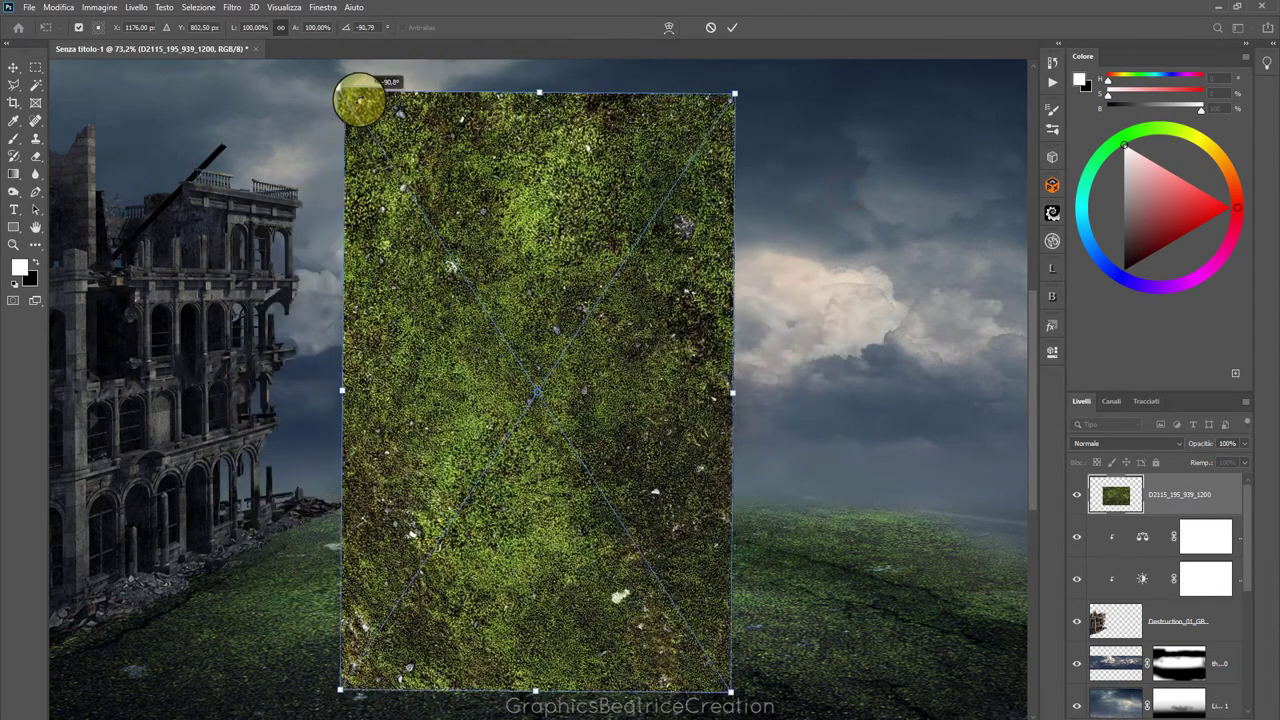
pyautogui.moveTo(440, 290); pyautogui.dragTo(145, 292)
pyautogui.click(1240, 446)
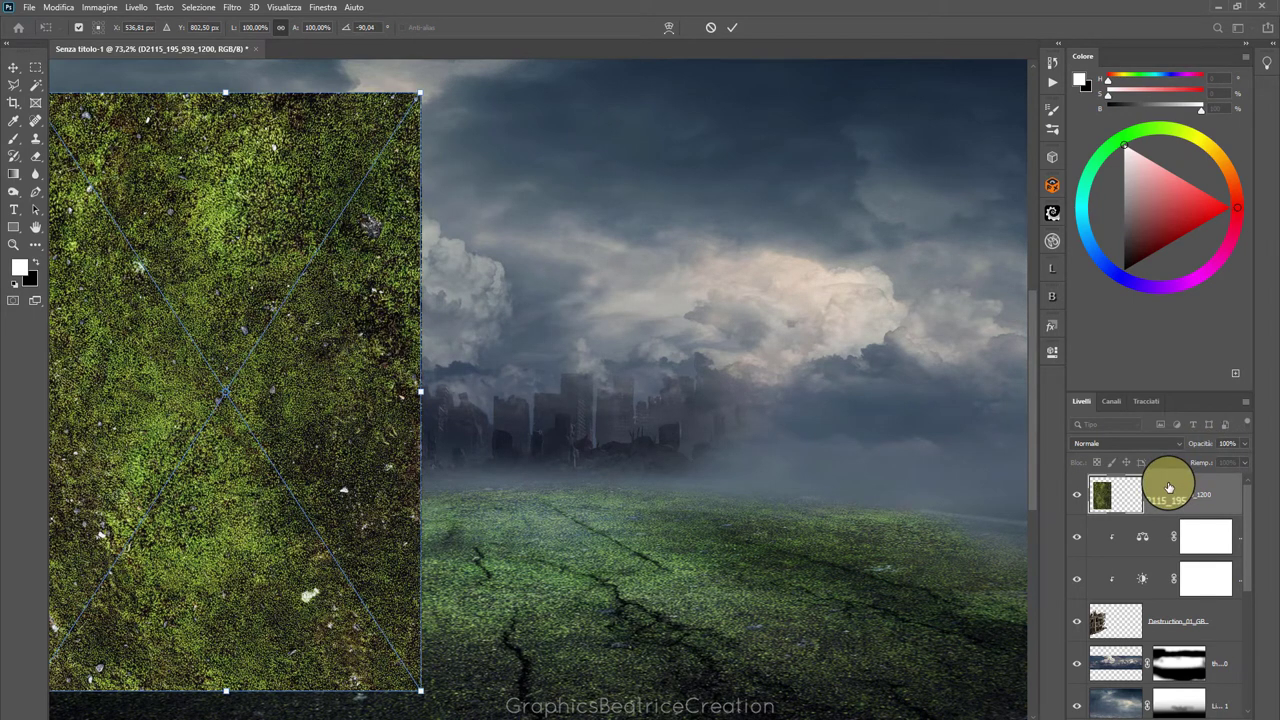
pyautogui.press('Return')
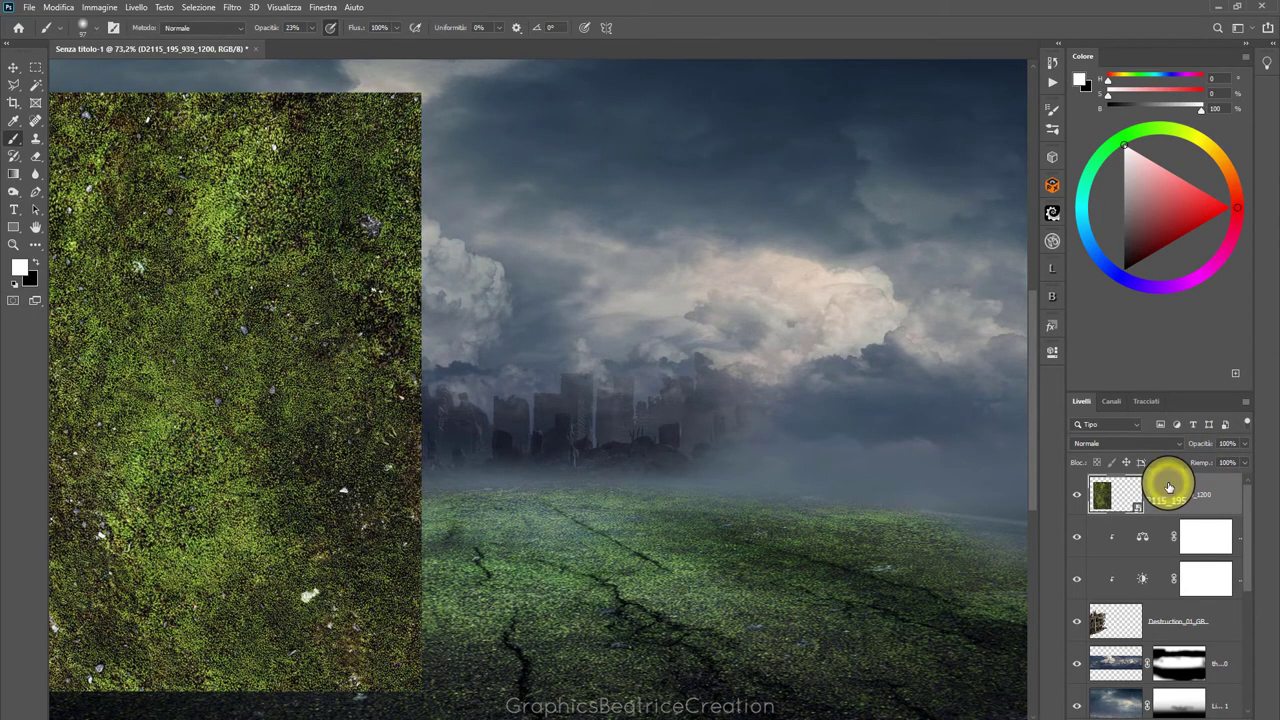
# Clip and rasterize the moss layer, blend it Sovrapponi at 83% opacity, and add a mask
pyautogui.rightClick(1169, 487)
pyautogui.click(1063, 451)
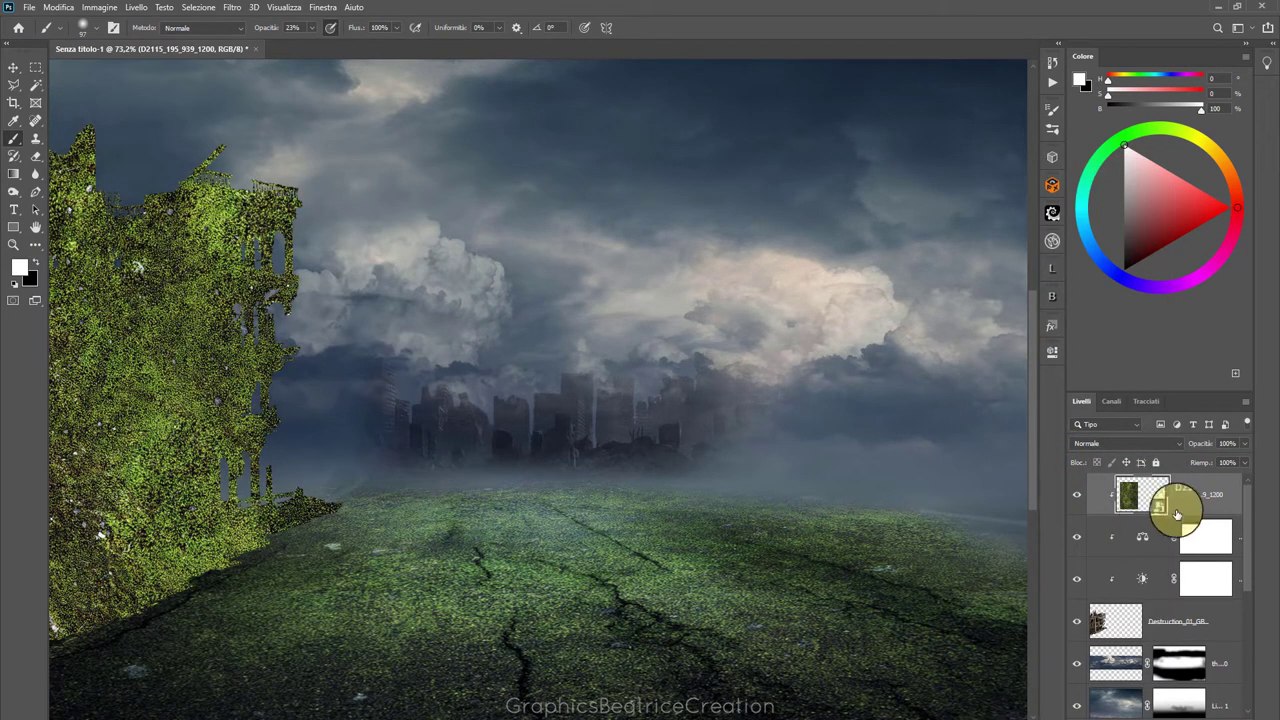
pyautogui.rightClick(1224, 489)
pyautogui.click(1069, 410)
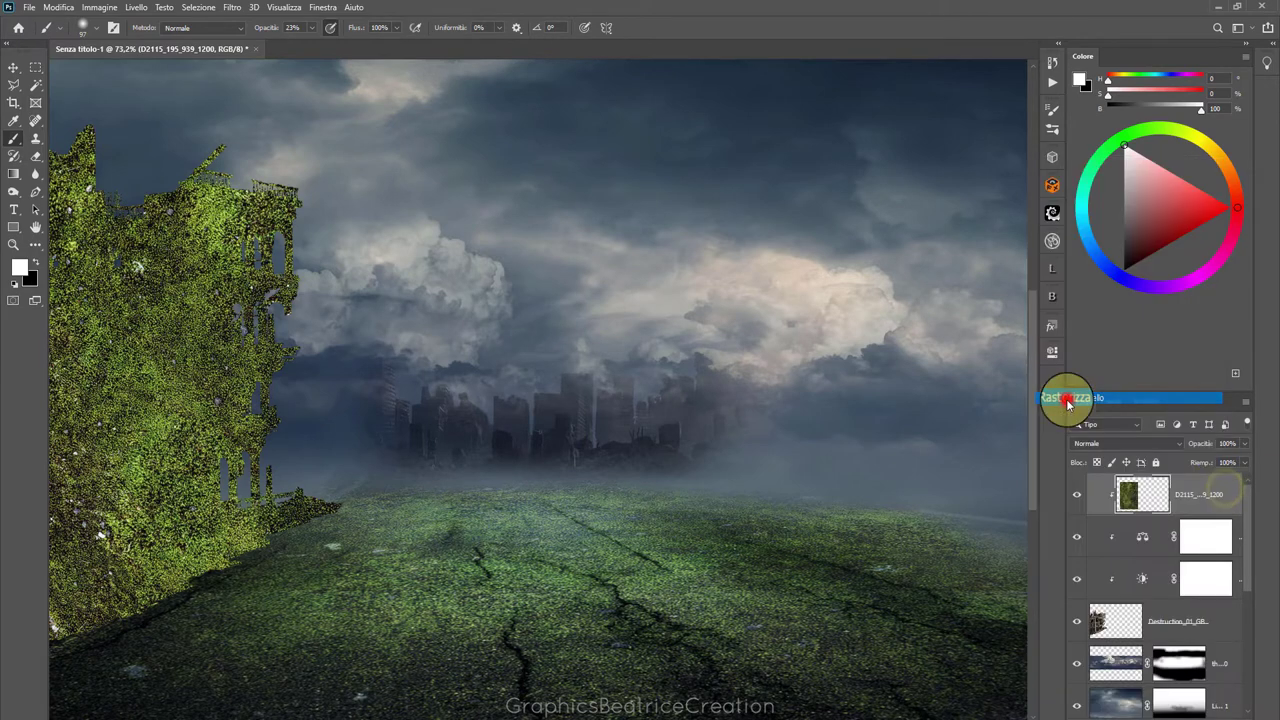
pyautogui.click(1187, 445)
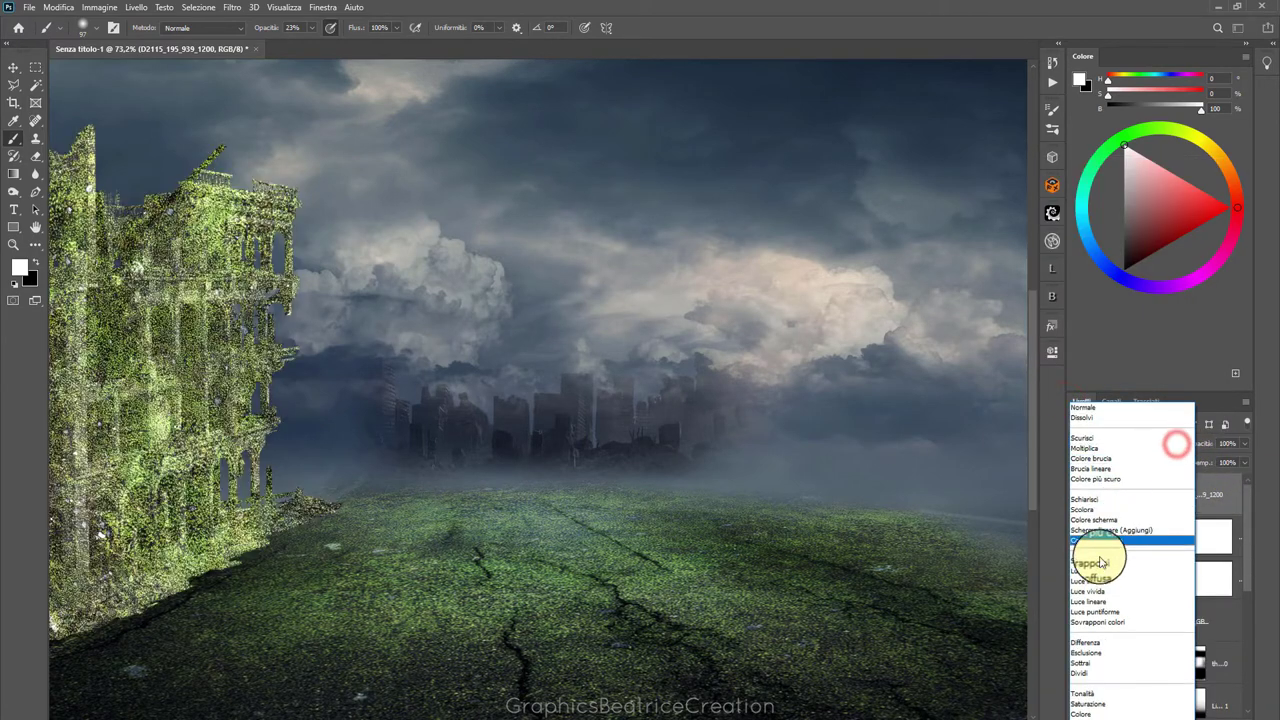
pyautogui.click(1097, 565)
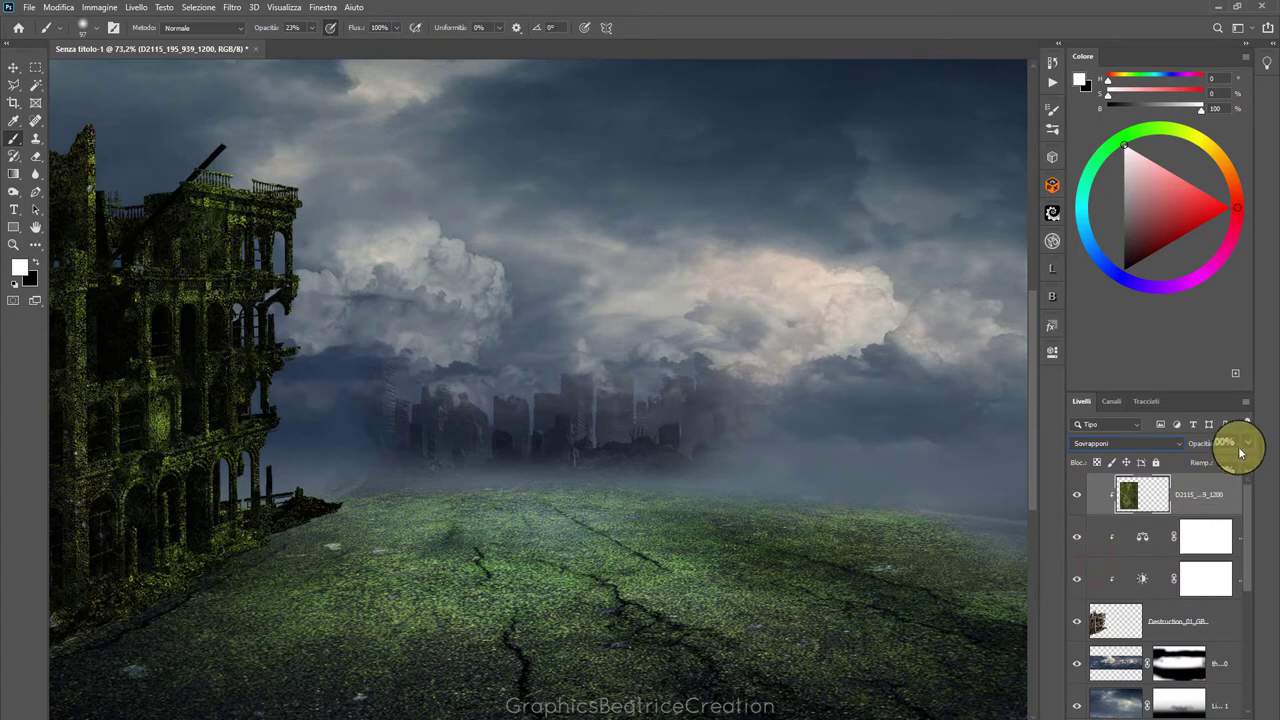
pyautogui.moveTo(1234, 462); pyautogui.dragTo(1221, 465)
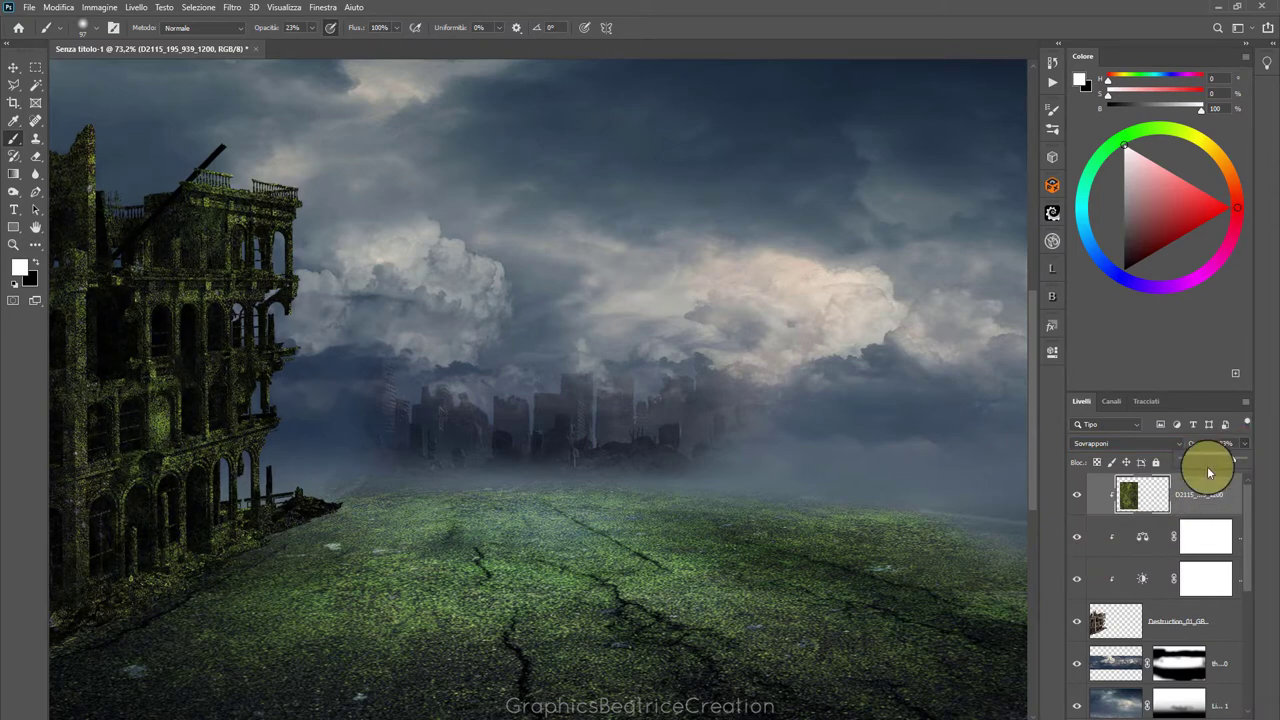
pyautogui.click(1156, 705)
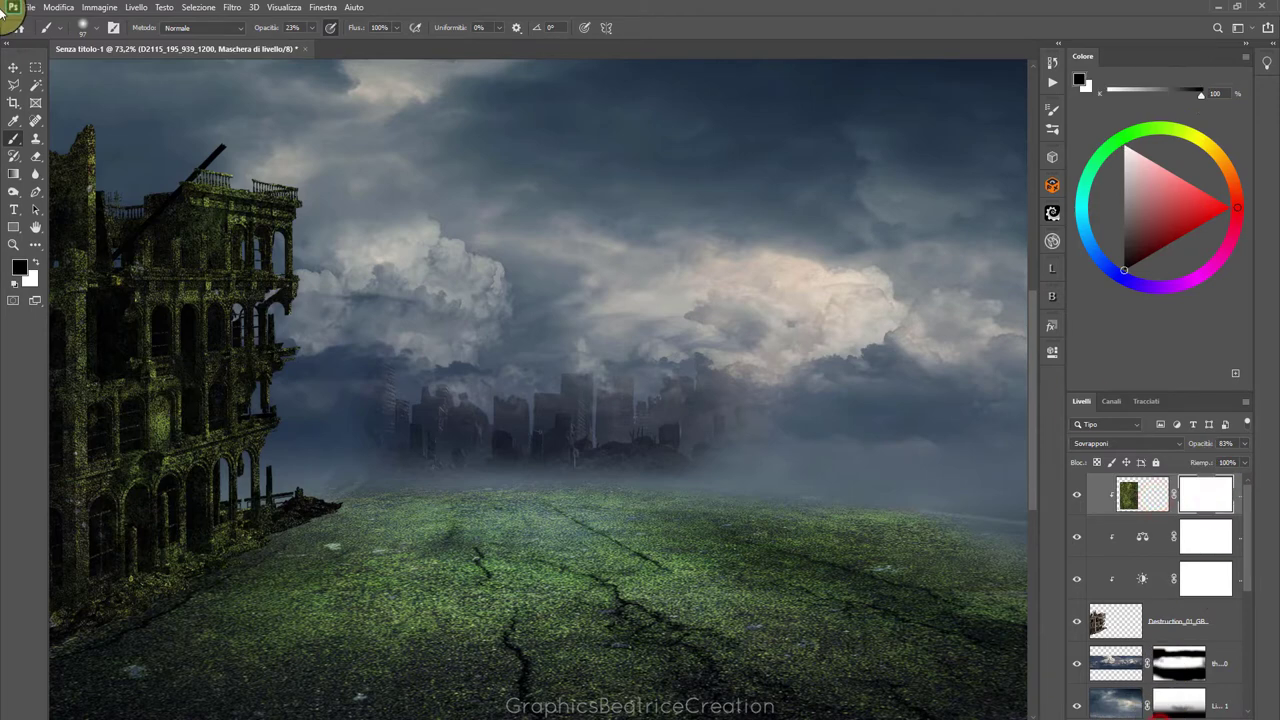
# Paint with a soft brush on the moss mask to fade moss along the building's edges and base
pyautogui.click(92, 27)
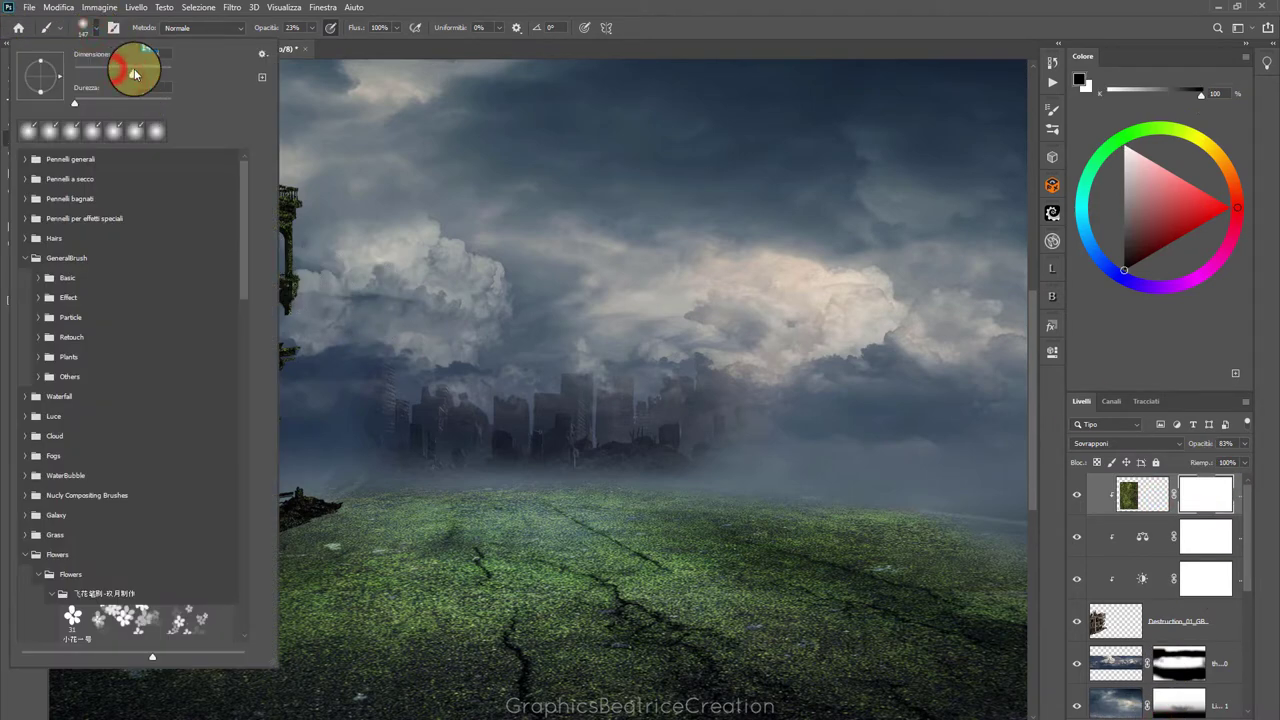
pyautogui.click(344, 191)
pyautogui.moveTo(191, 300)
pyautogui.mouseDown()
pyautogui.moveTo(233, 258)
pyautogui.moveTo(180, 300)
pyautogui.moveTo(100, 406)
pyautogui.moveTo(251, 443)
pyautogui.moveTo(152, 475)
pyautogui.moveTo(86, 534)
pyautogui.moveTo(257, 509)
pyautogui.moveTo(343, 514)
pyautogui.moveTo(163, 600)
pyautogui.moveTo(200, 580)
pyautogui.mouseUp()
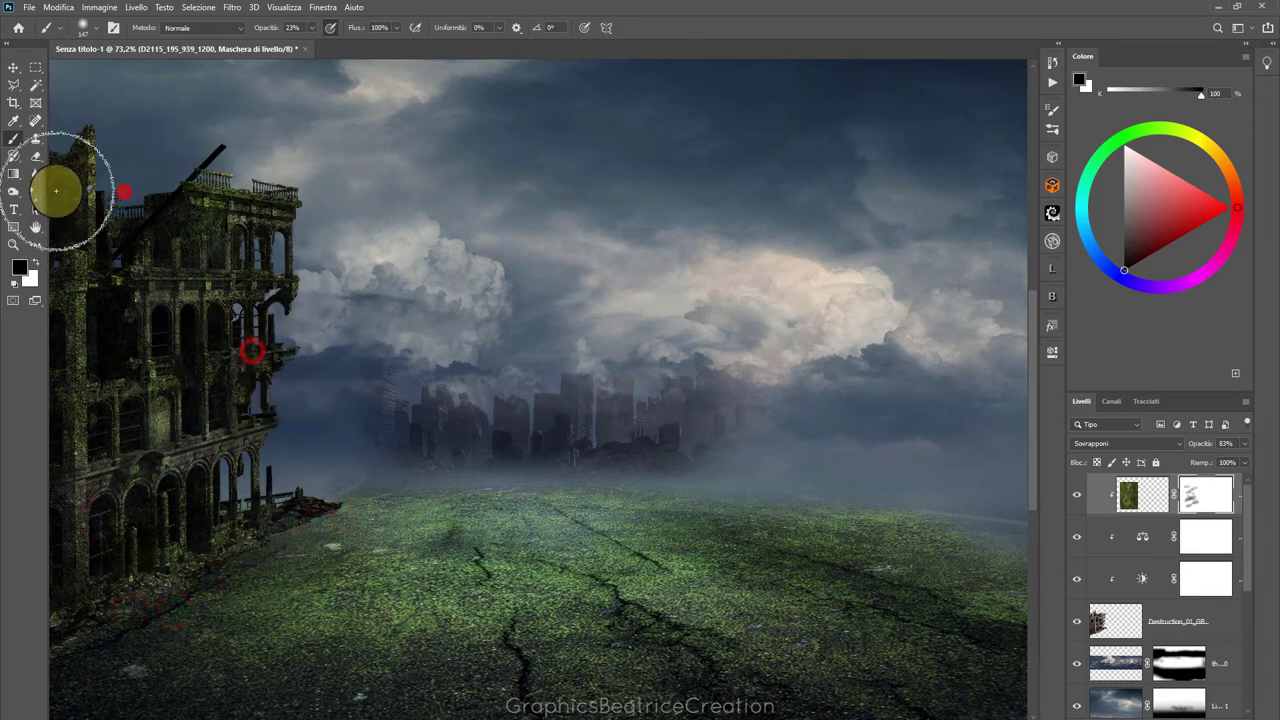
pyautogui.moveTo(56, 190)
pyautogui.mouseDown()
pyautogui.moveTo(114, 420)
pyautogui.moveTo(46, 417)
pyautogui.moveTo(334, 309)
pyautogui.moveTo(493, 487)
pyautogui.mouseUp()
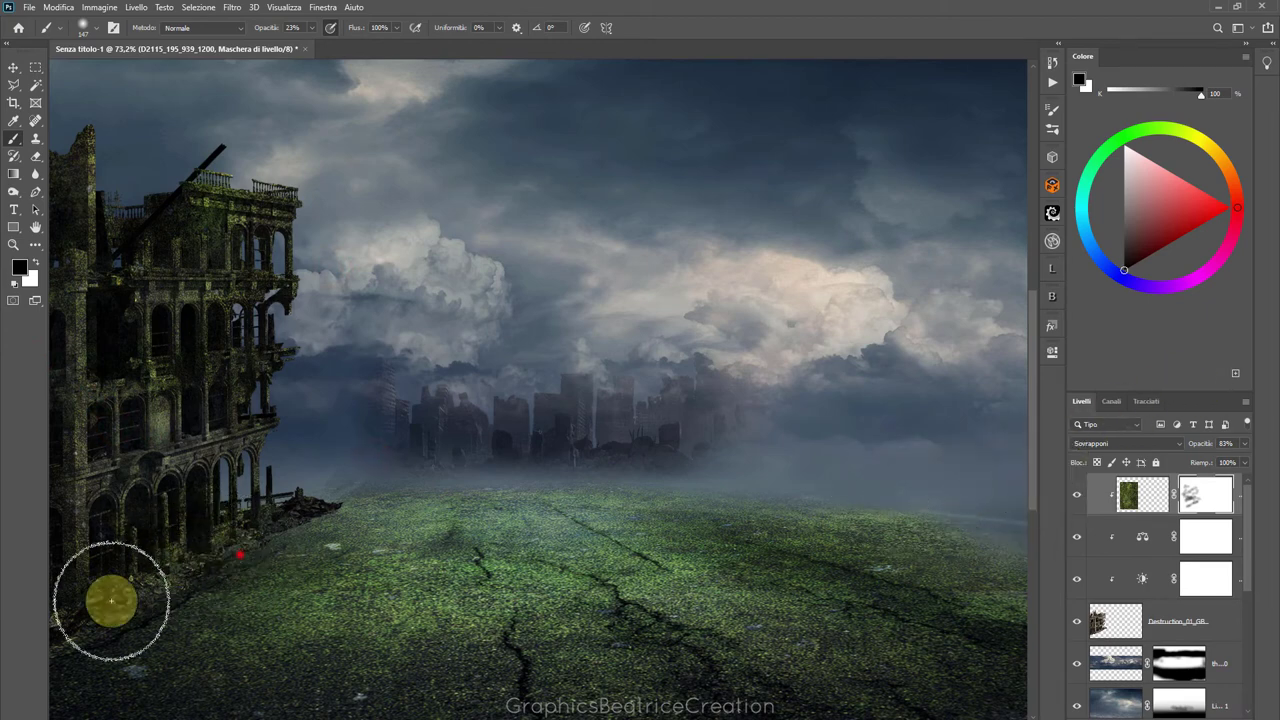
pyautogui.click(222, 562)
pyautogui.click(277, 537)
pyautogui.click(310, 521)
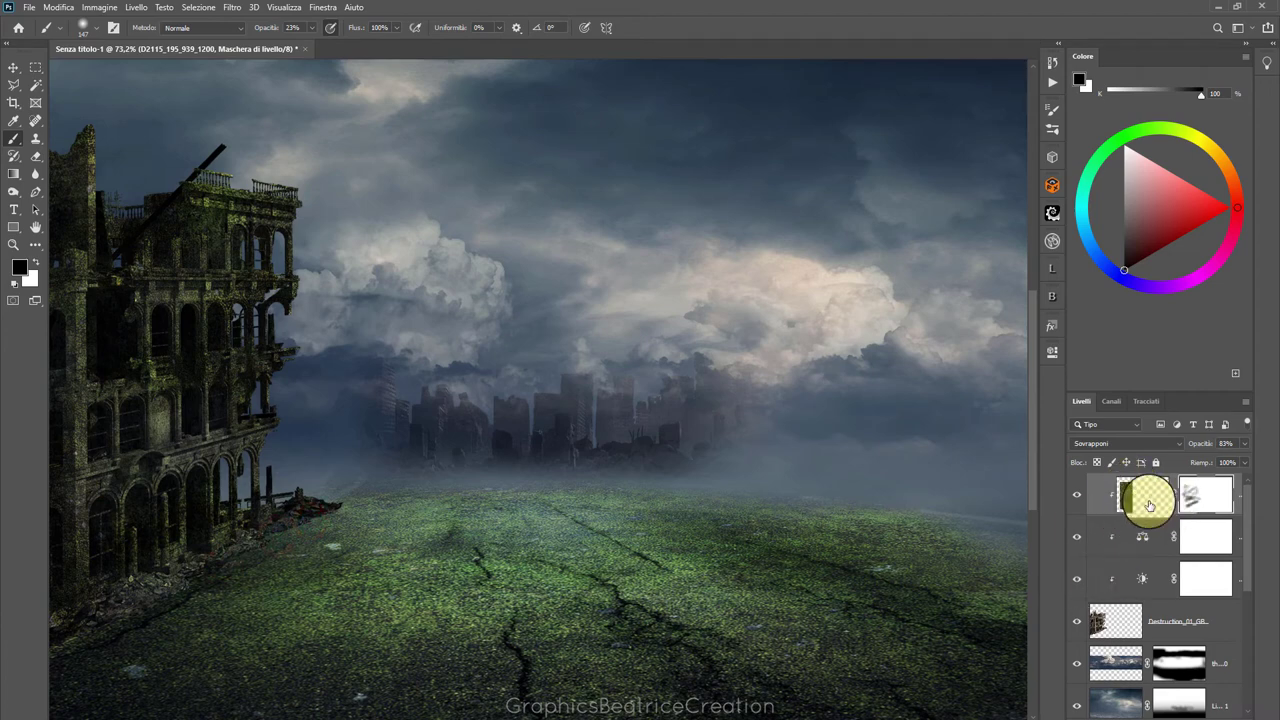
# Place Destruction_05_Gb.psd embedded, shrunk and positioned toward the right of the composition
pyautogui.click(30, 7)
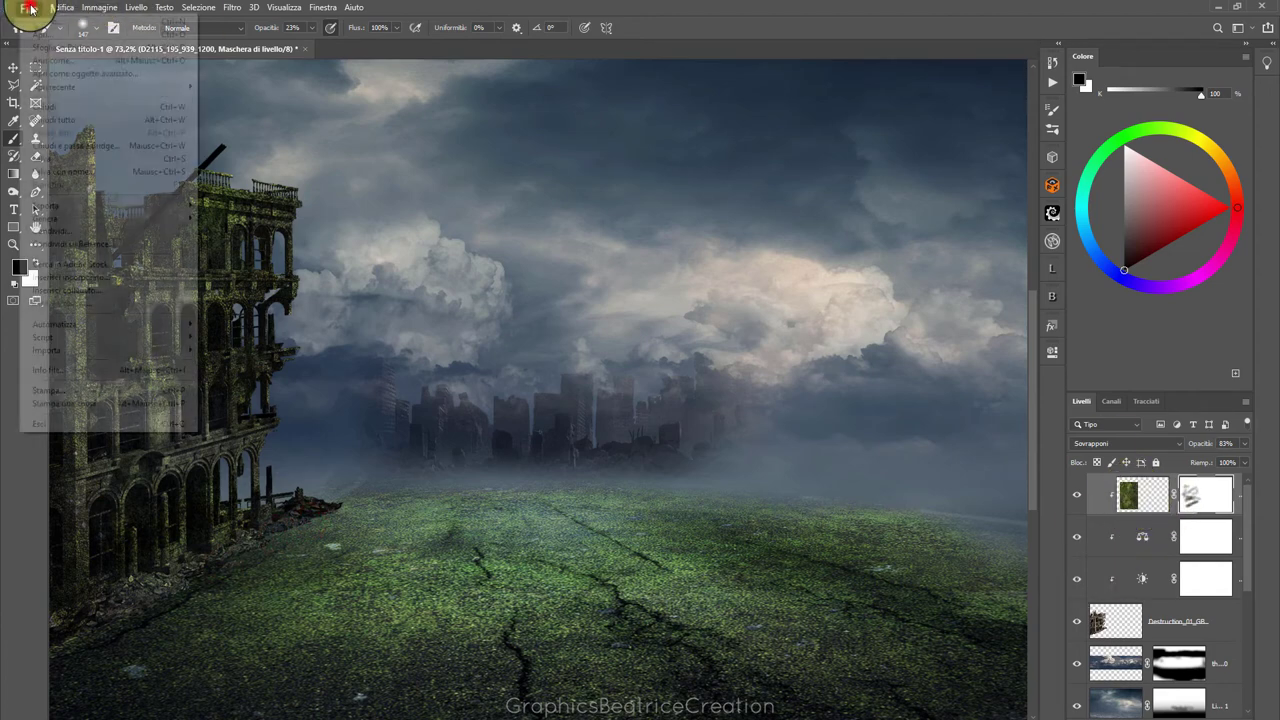
pyautogui.click(84, 284)
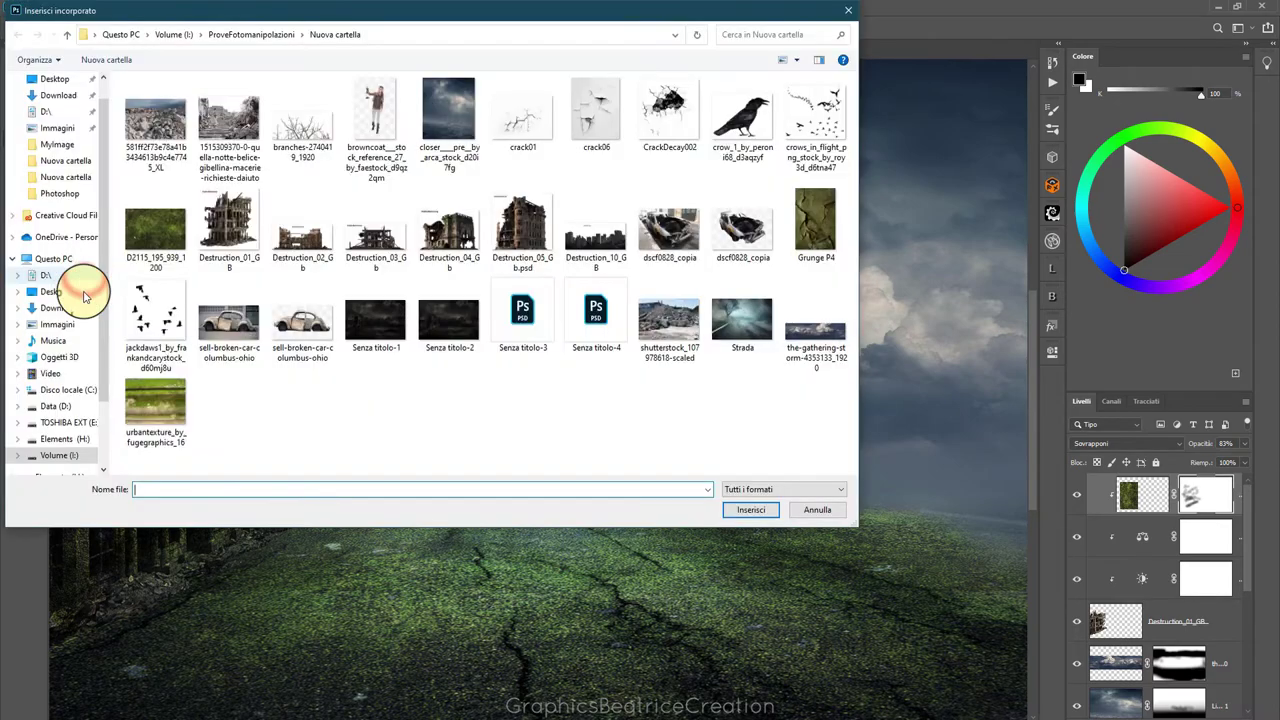
pyautogui.click(512, 224)
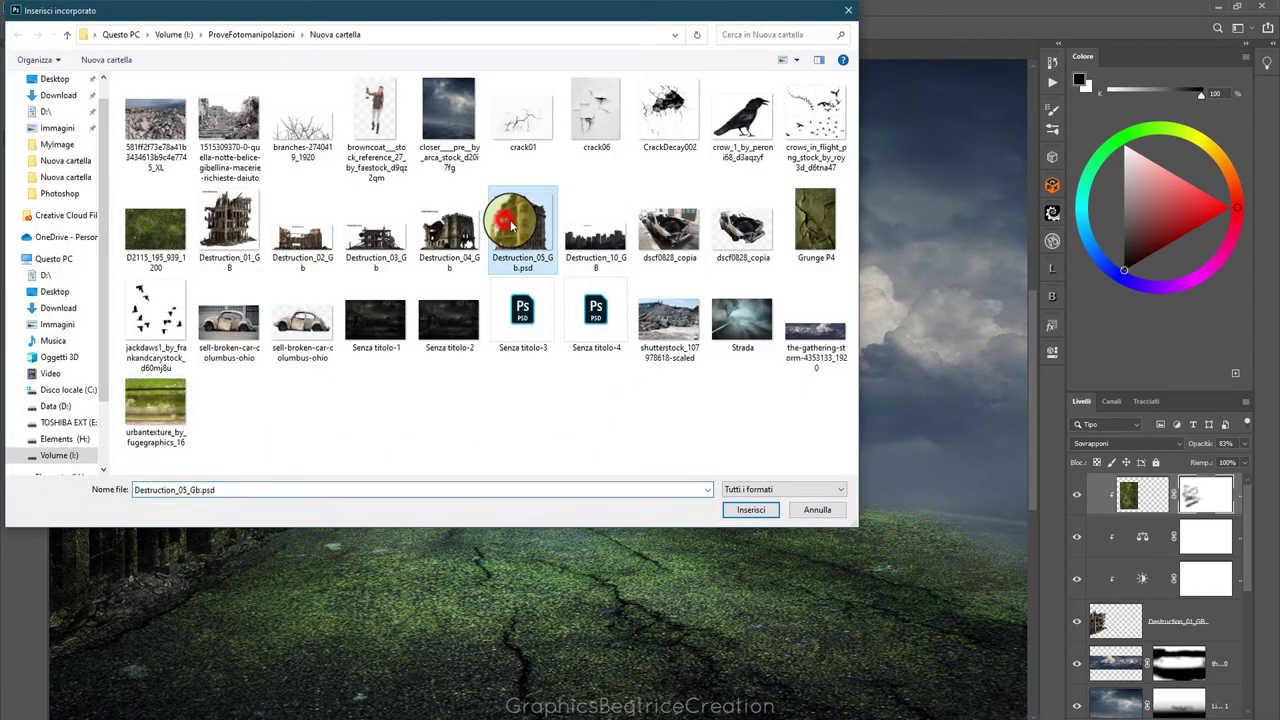
pyautogui.click(731, 514)
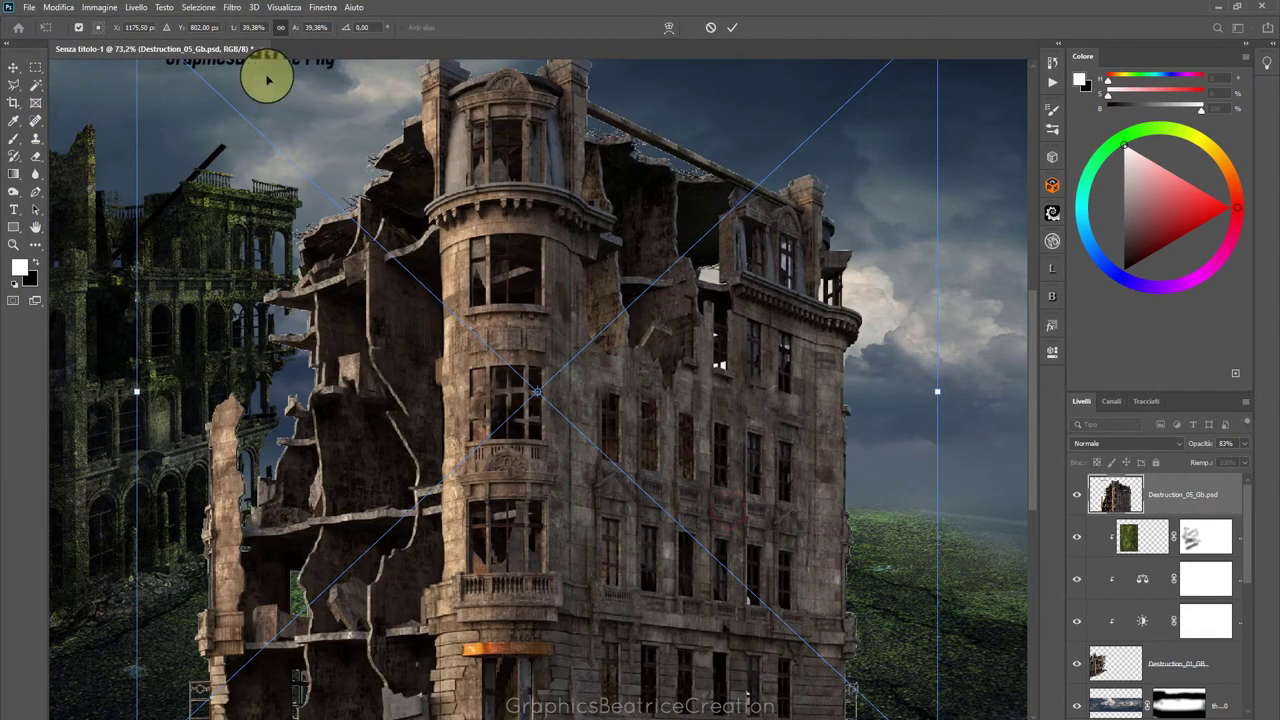
pyautogui.hotkey('ctrl', '-')
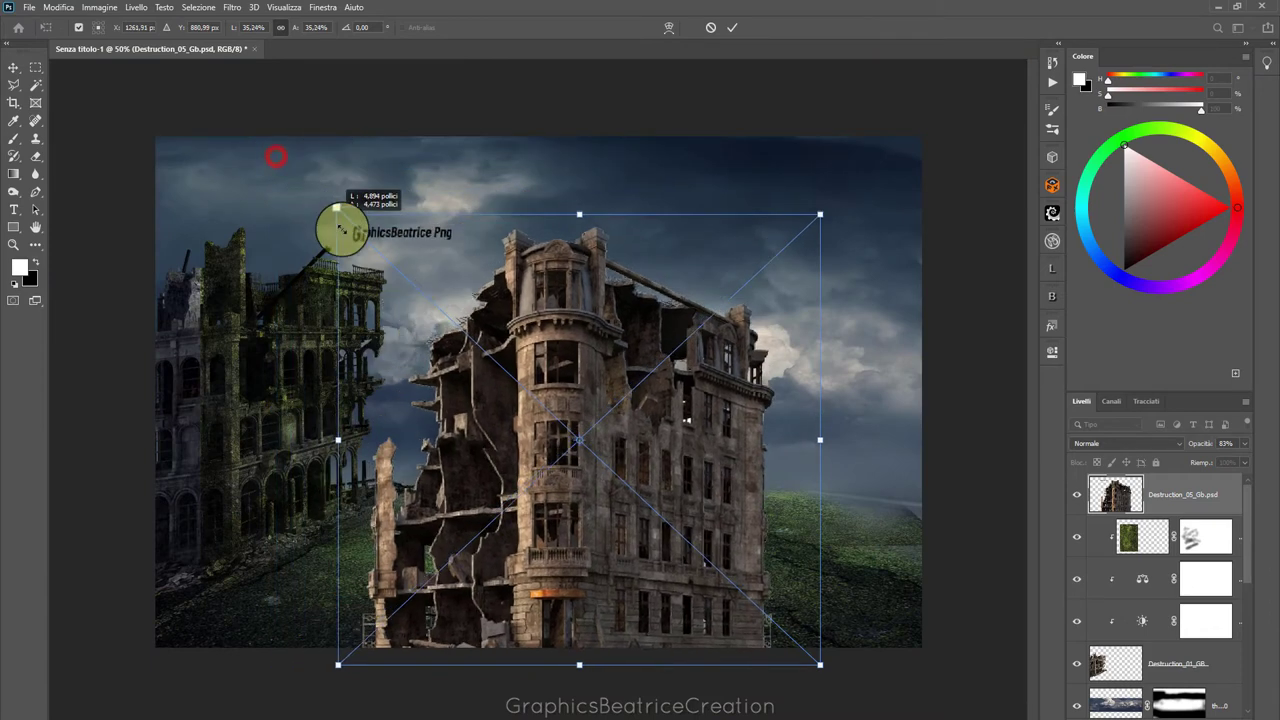
pyautogui.moveTo(273, 155); pyautogui.dragTo(366, 243)
pyautogui.moveTo(592, 461)
pyautogui.mouseDown()
pyautogui.moveTo(550, 391)
pyautogui.moveTo(780, 389)
pyautogui.mouseUp()
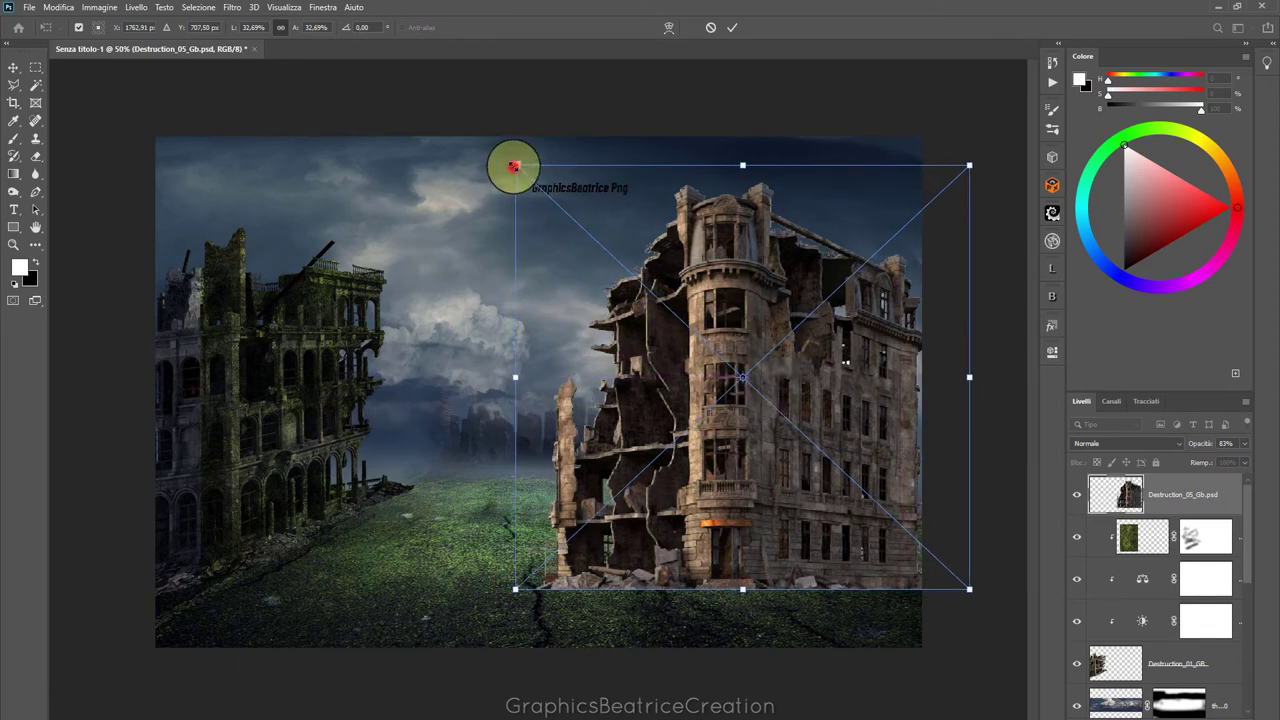
pyautogui.moveTo(514, 166); pyautogui.dragTo(583, 228)
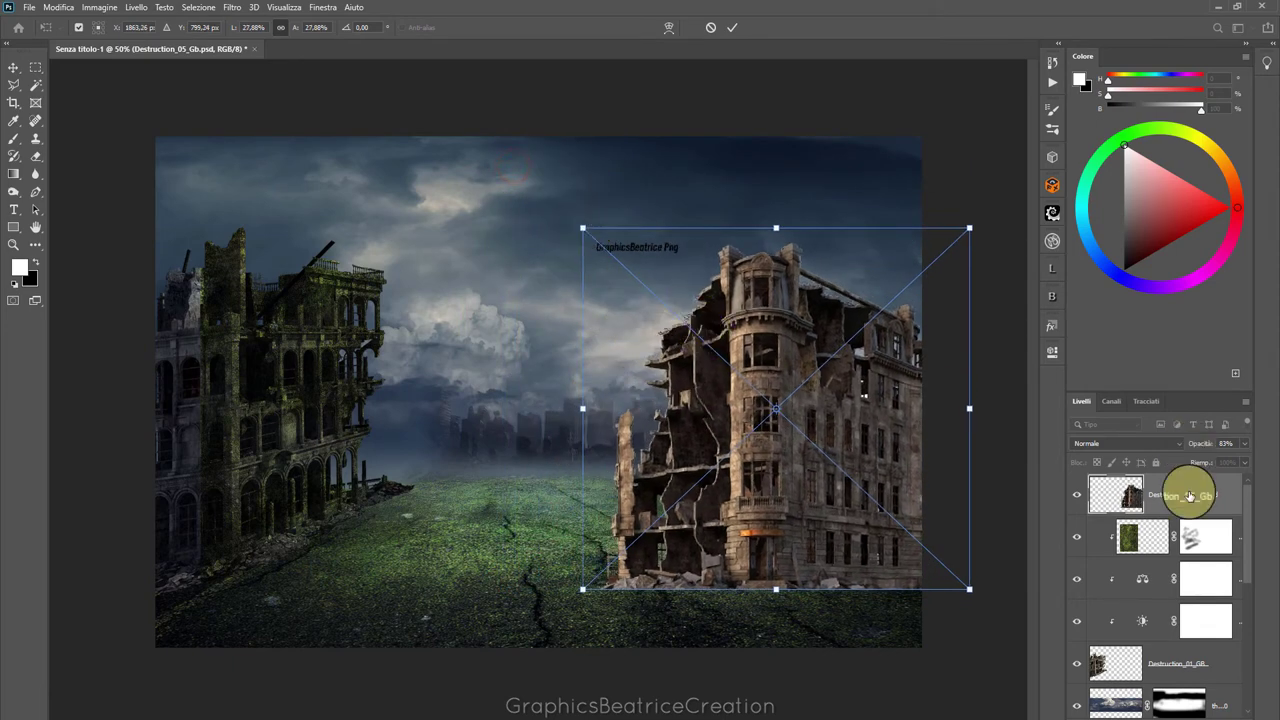
pyautogui.click(732, 27)
# Rasterize the Destruction_05 building layer
pyautogui.rightClick(1220, 488)
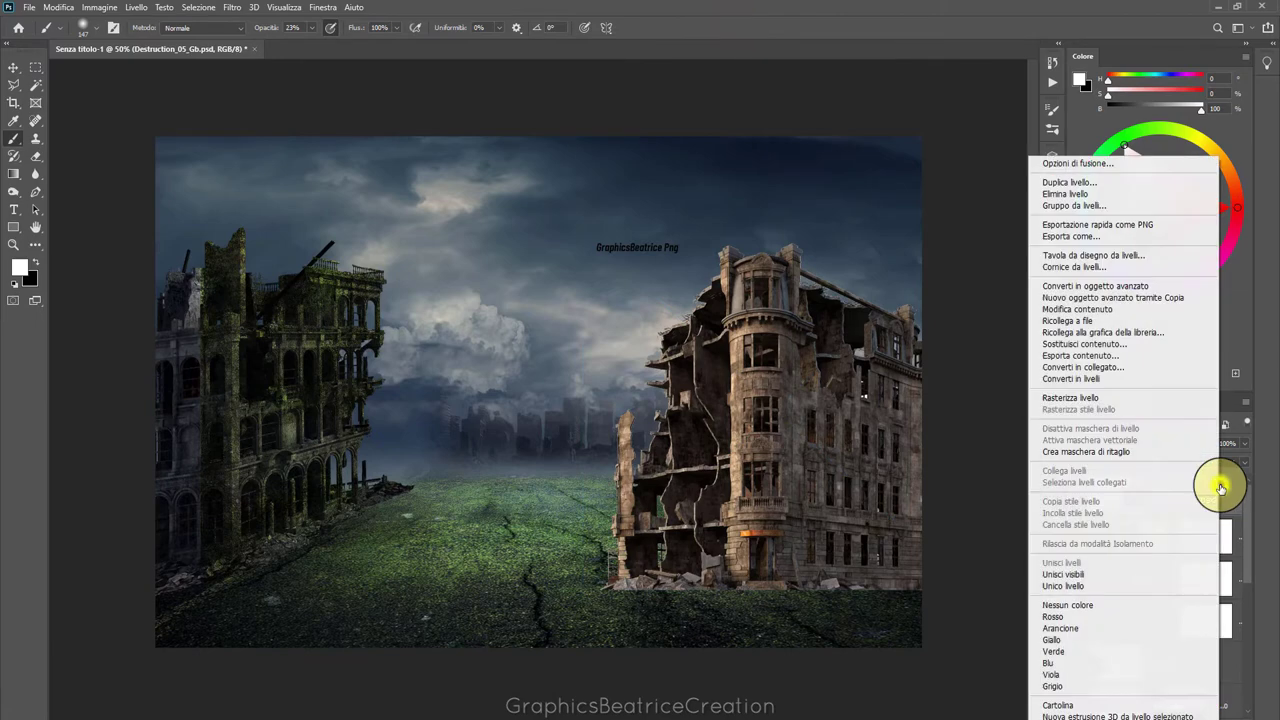
pyautogui.click(1098, 399)
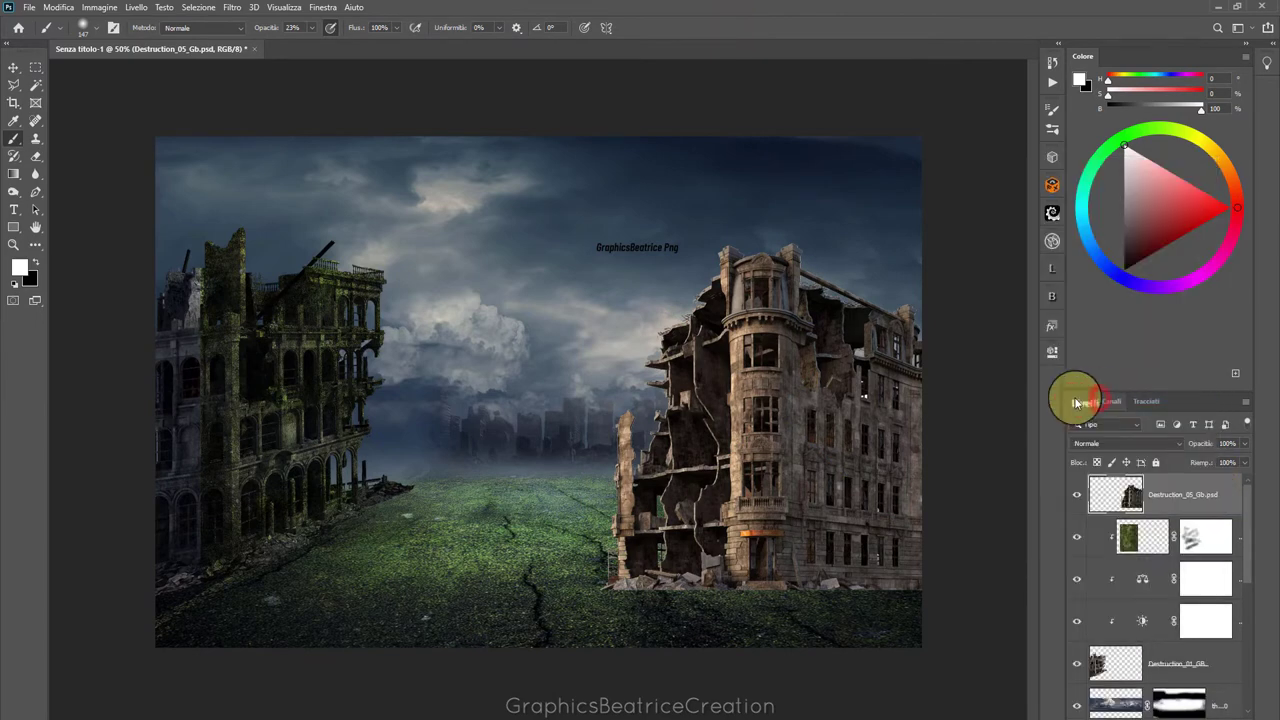
pyautogui.scroll(2, 808, 423)
pyautogui.scroll(-1, 810, 428)
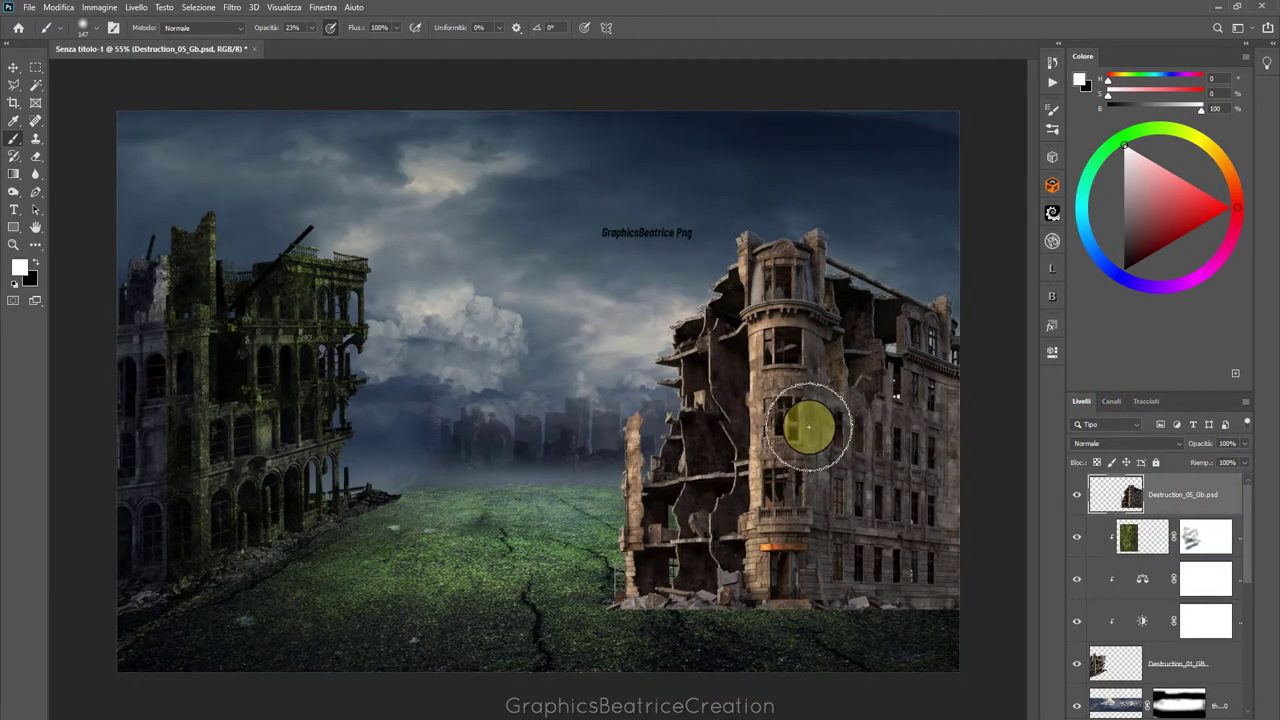
# Clear the stray rectangular selection in the sky and start transforming the right building
pyautogui.click(35, 67)
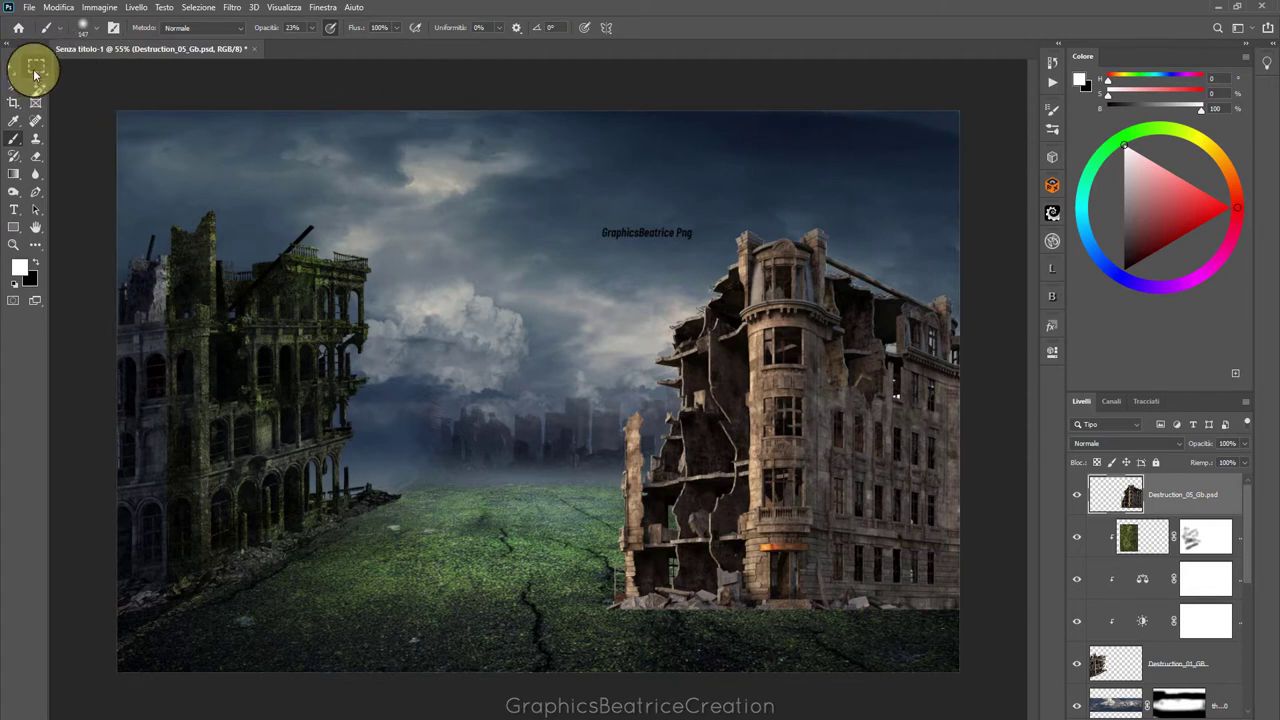
pyautogui.moveTo(593, 238); pyautogui.dragTo(688, 240)
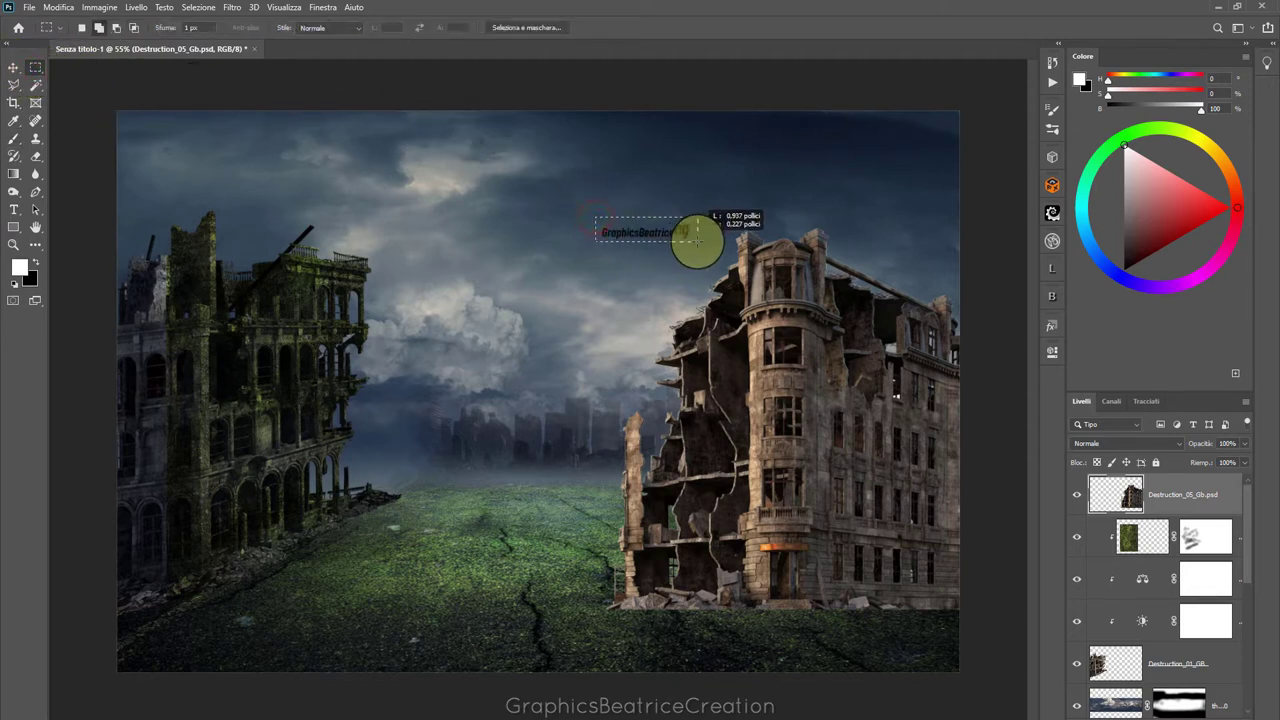
pyautogui.click(215, 12)
pyautogui.click(213, 32)
pyautogui.click(12, 67)
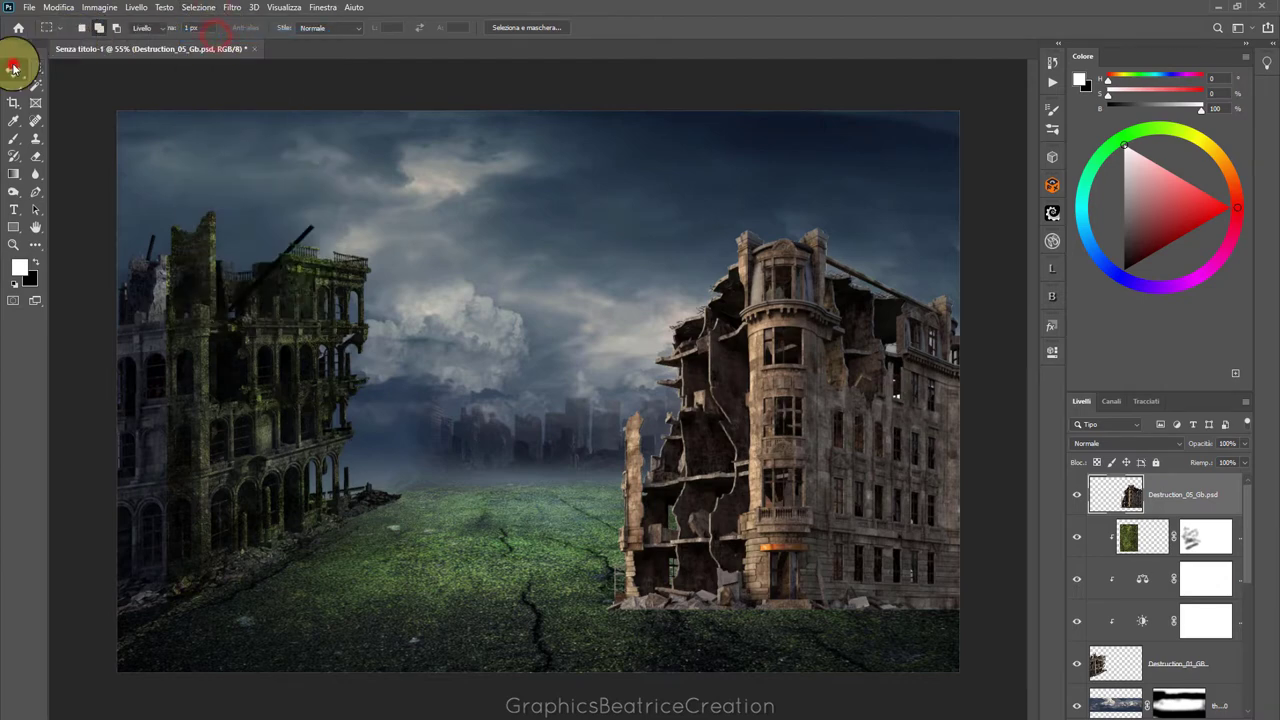
pyautogui.click(792, 228)
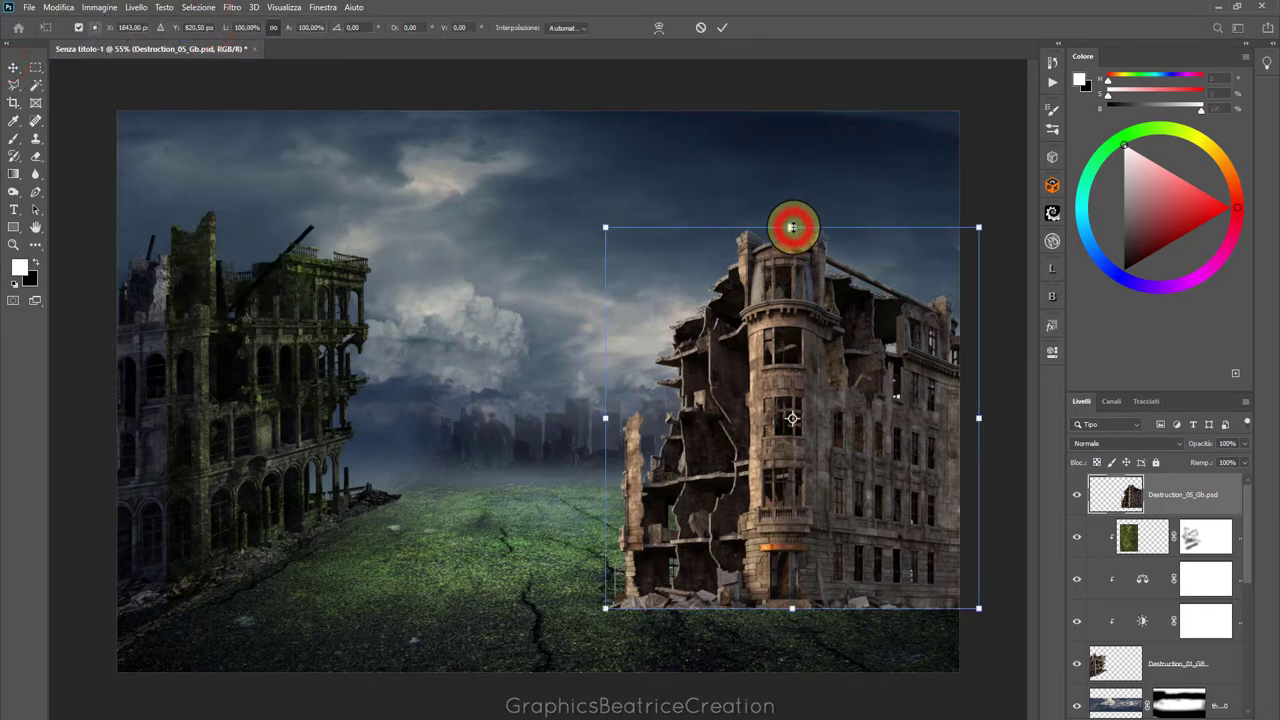
# Distort the right building into perspective by its corners and shift it partly off canvas
pyautogui.rightClick(792, 228)
pyautogui.click(829, 287)
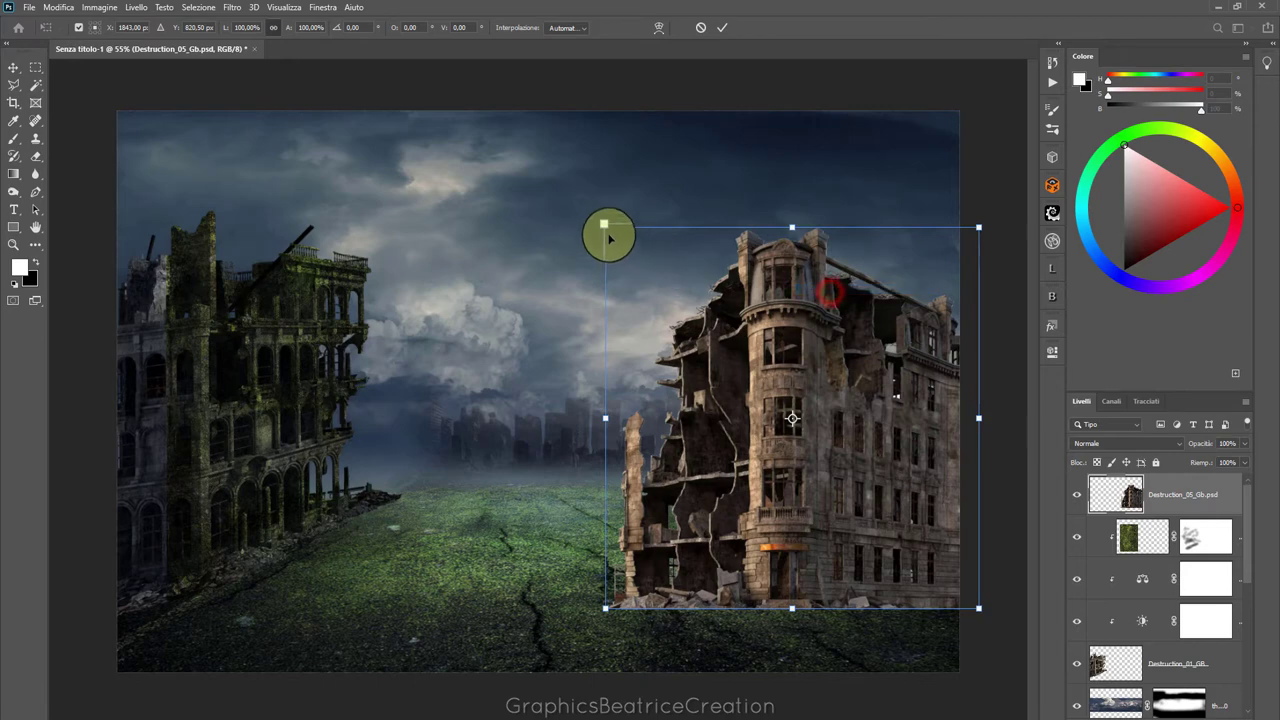
pyautogui.moveTo(605, 230); pyautogui.dragTo(606, 384)
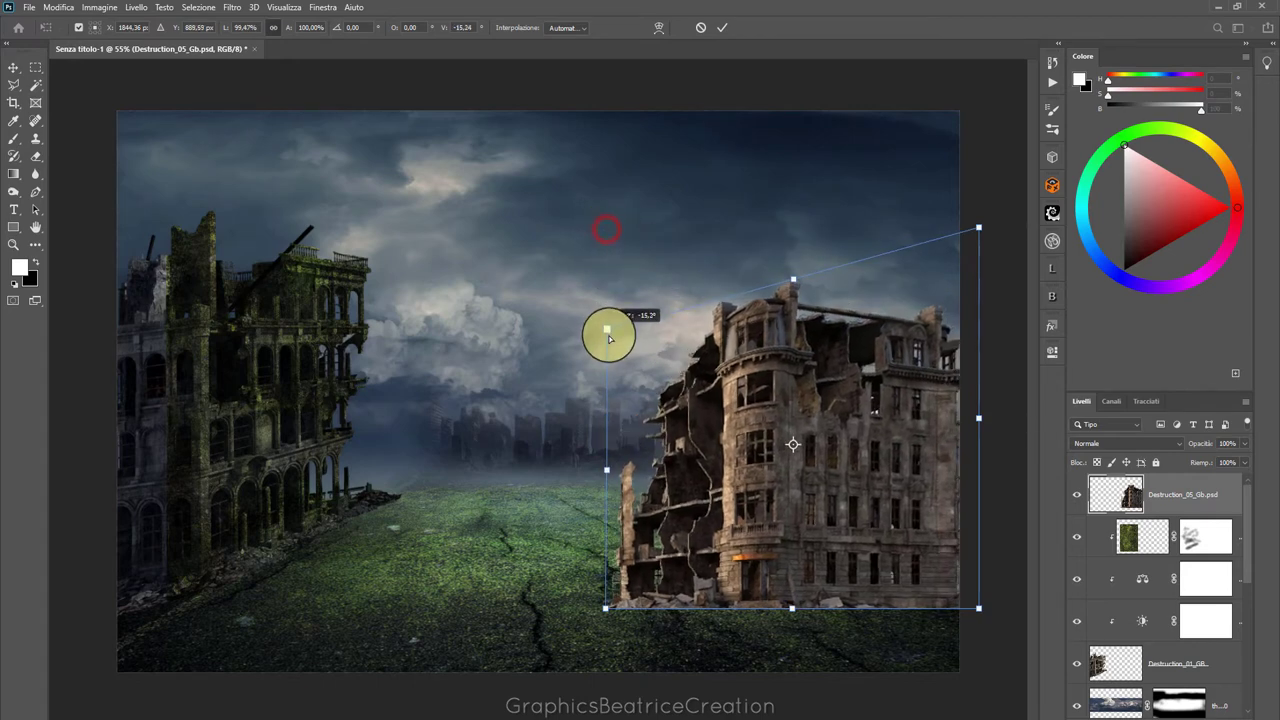
pyautogui.moveTo(714, 470); pyautogui.dragTo(737, 508)
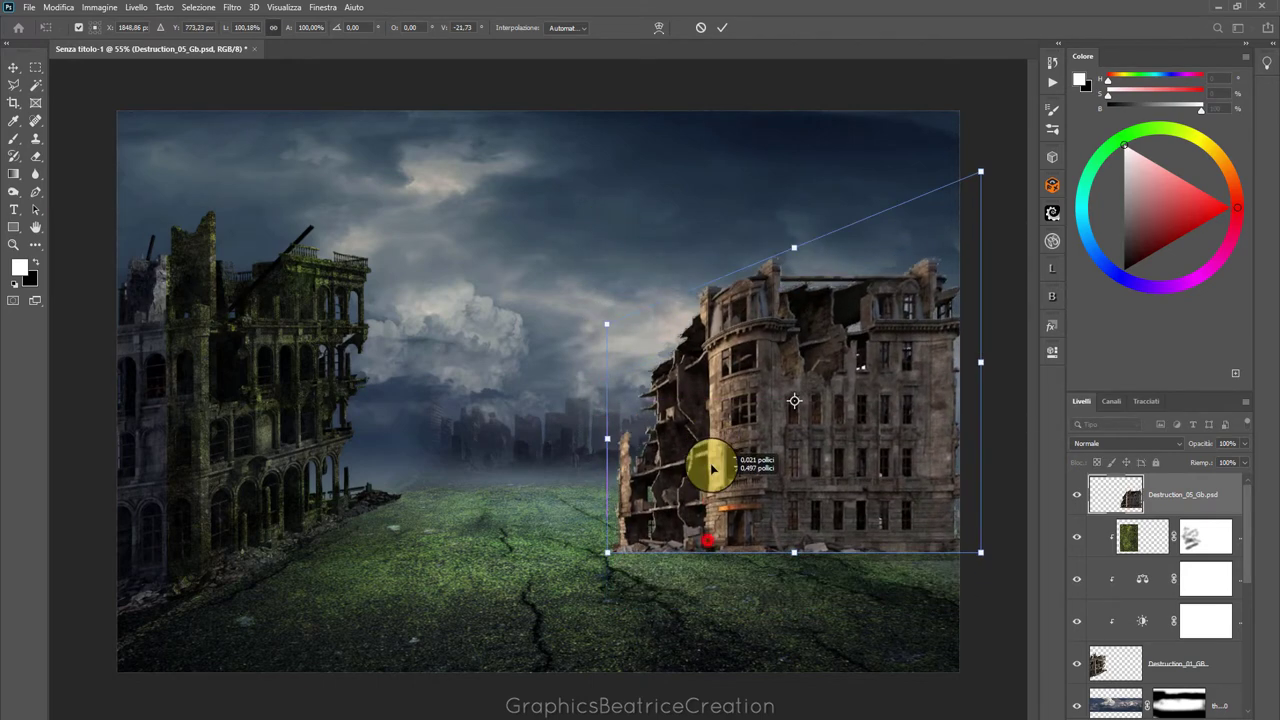
pyautogui.moveTo(944, 560); pyautogui.dragTo(920, 661)
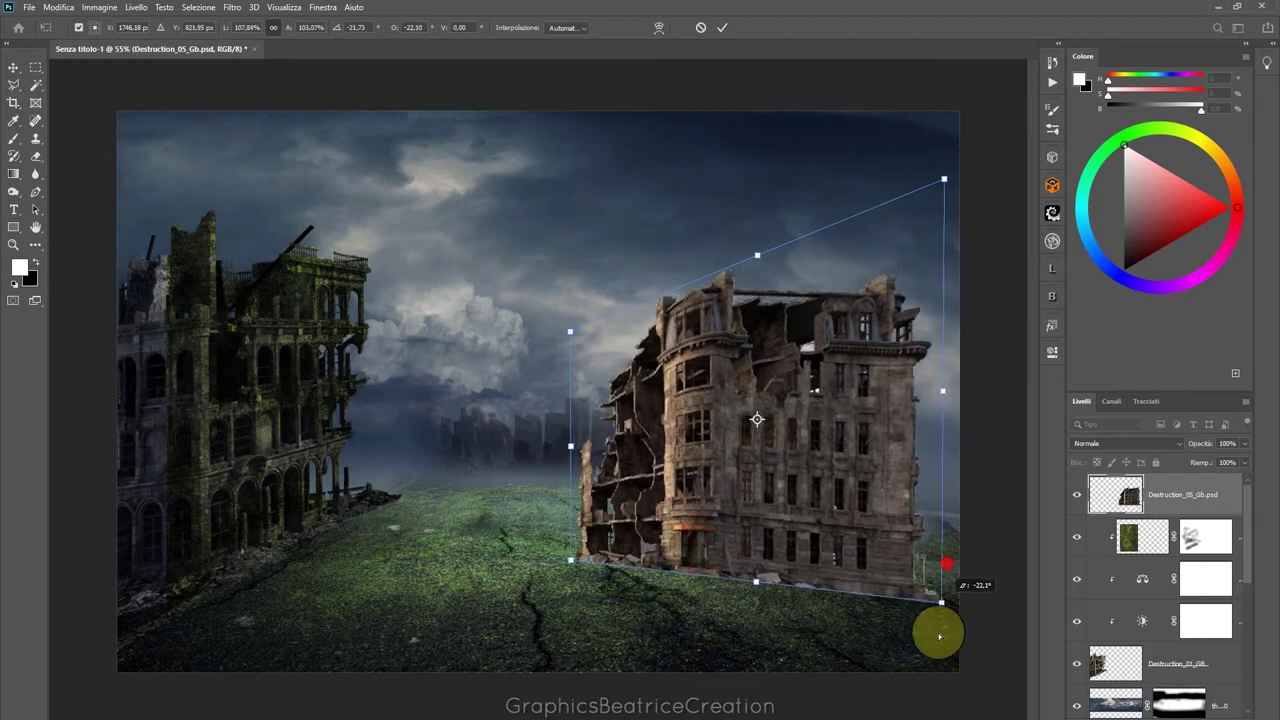
pyautogui.moveTo(953, 181); pyautogui.dragTo(910, 194)
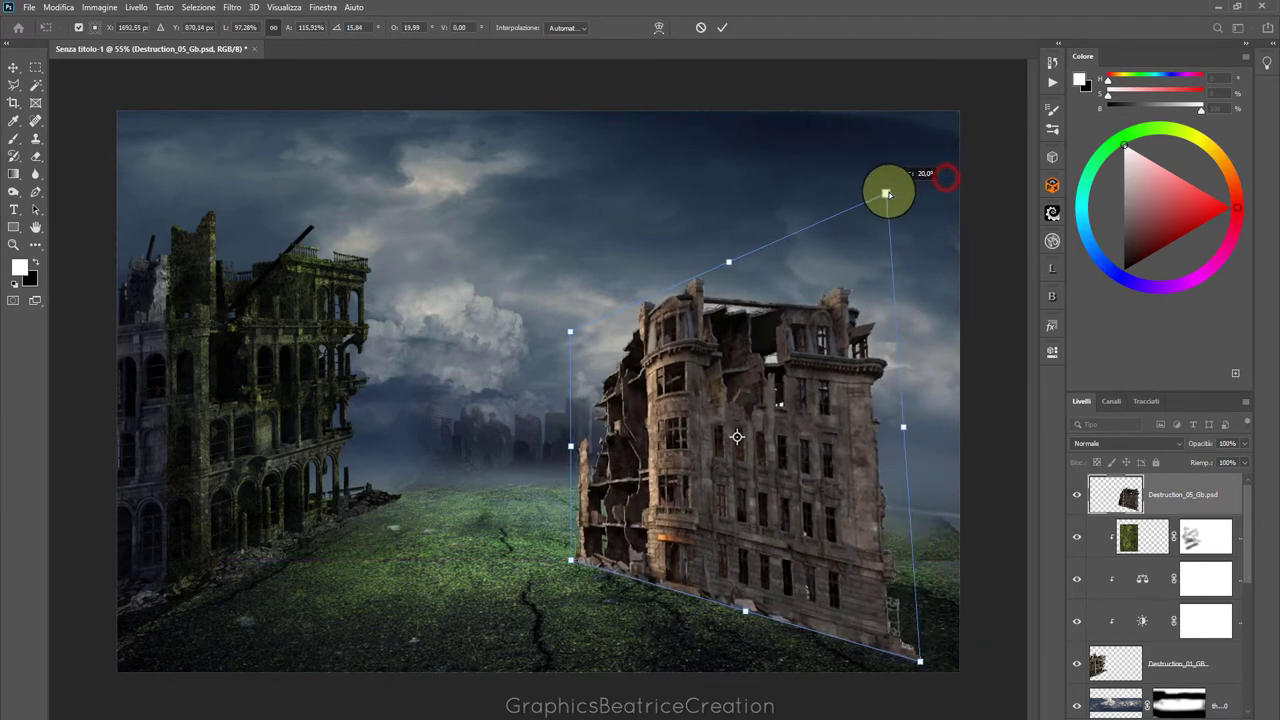
pyautogui.moveTo(828, 408)
pyautogui.mouseDown()
pyautogui.moveTo(888, 484)
pyautogui.moveTo(897, 456)
pyautogui.mouseUp()
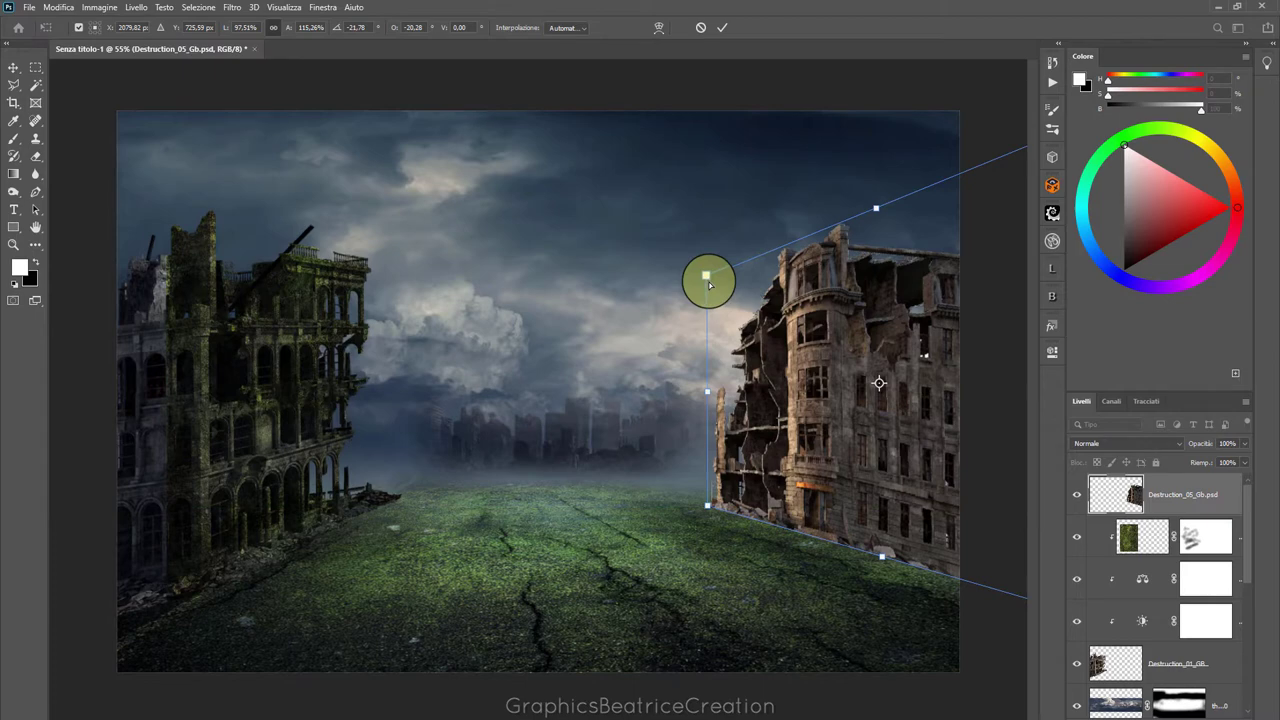
# Lower the building's top-left corner for a deeper angle and apply the transform
pyautogui.rightClick(807, 324)
pyautogui.click(826, 340)
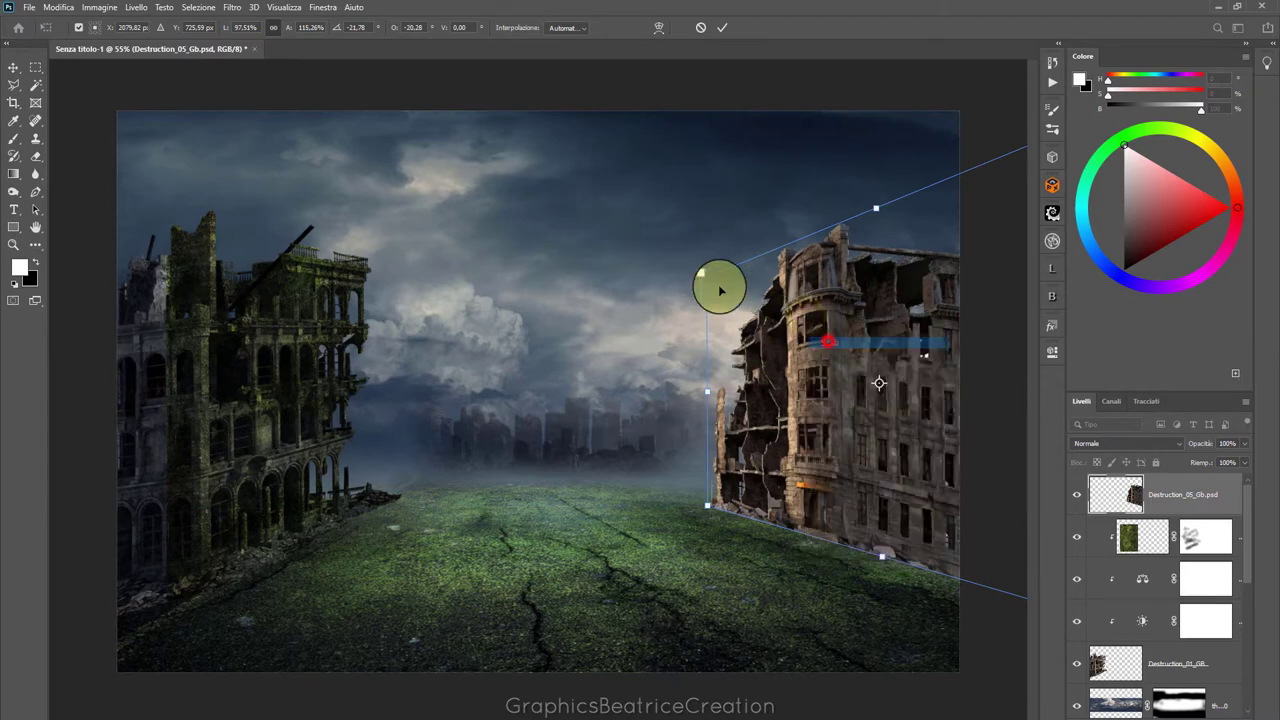
pyautogui.moveTo(707, 277)
pyautogui.mouseDown()
pyautogui.moveTo(751, 320)
pyautogui.moveTo(733, 309)
pyautogui.mouseUp()
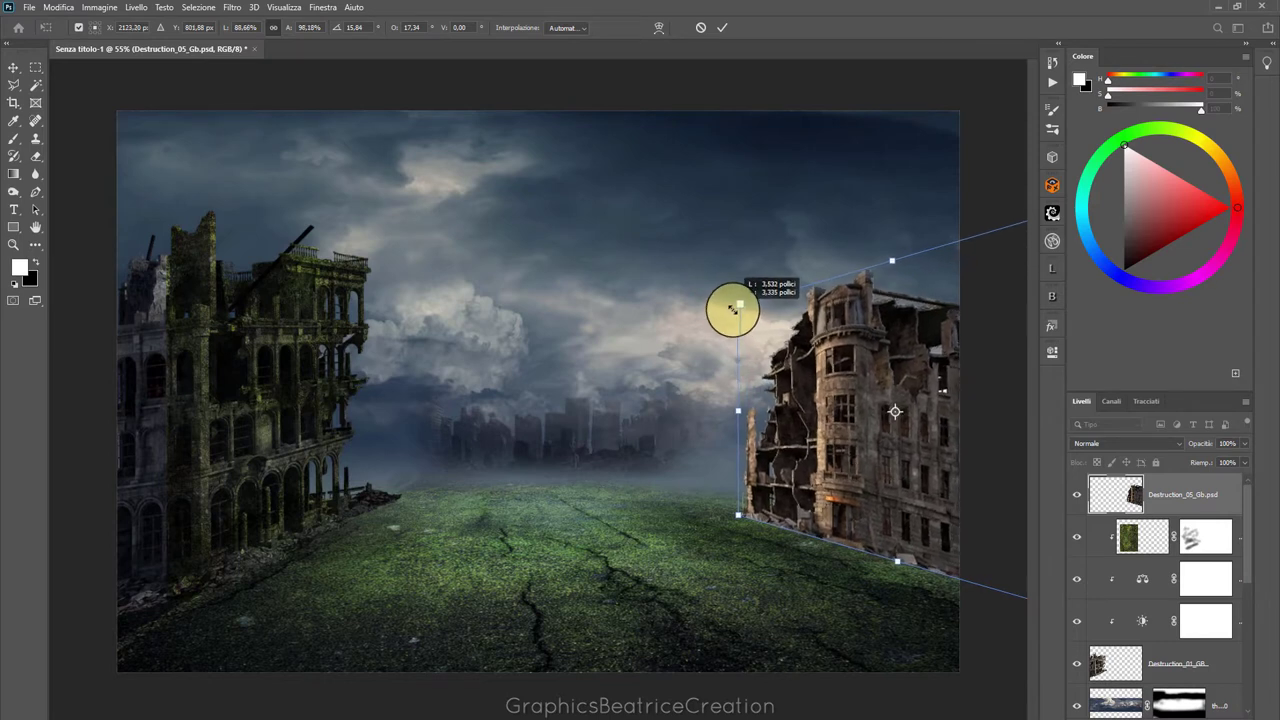
pyautogui.click(721, 27)
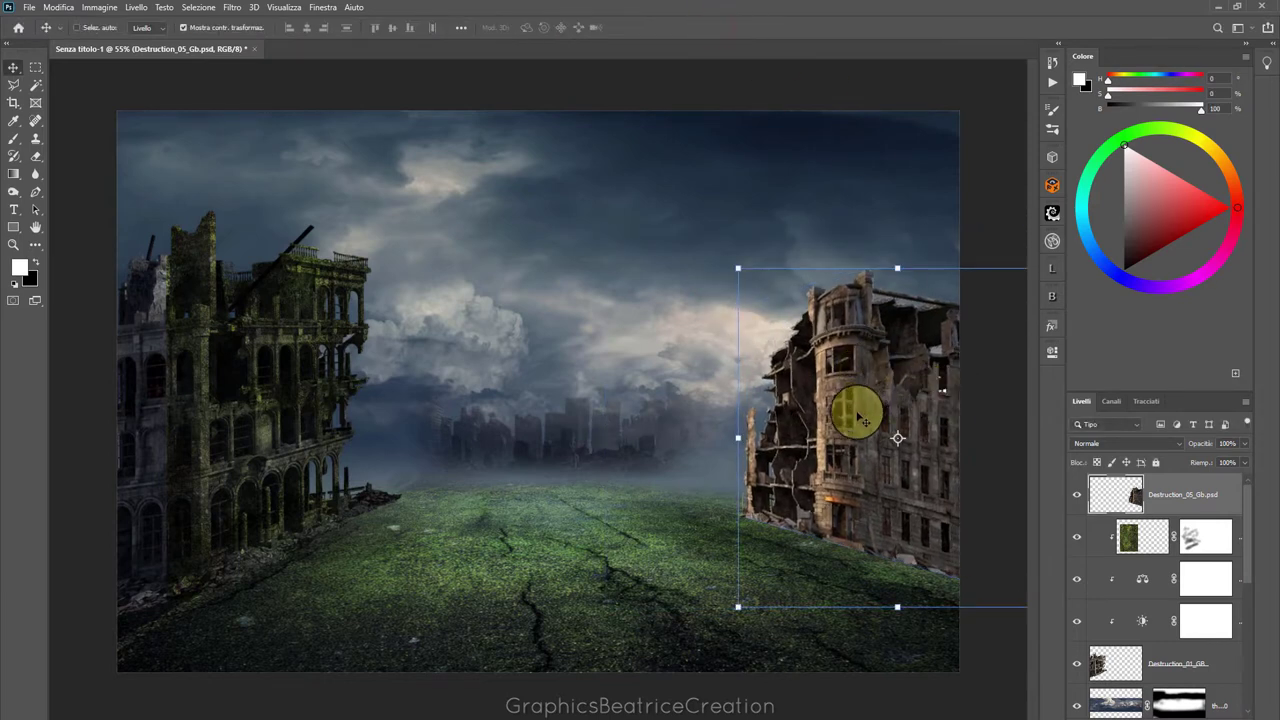
# Nudge the right building slightly, and stretch the mossy left building to about 117% toward the edge
pyautogui.moveTo(862, 425)
pyautogui.mouseDown()
pyautogui.moveTo(777, 400)
pyautogui.moveTo(838, 421)
pyautogui.mouseUp()
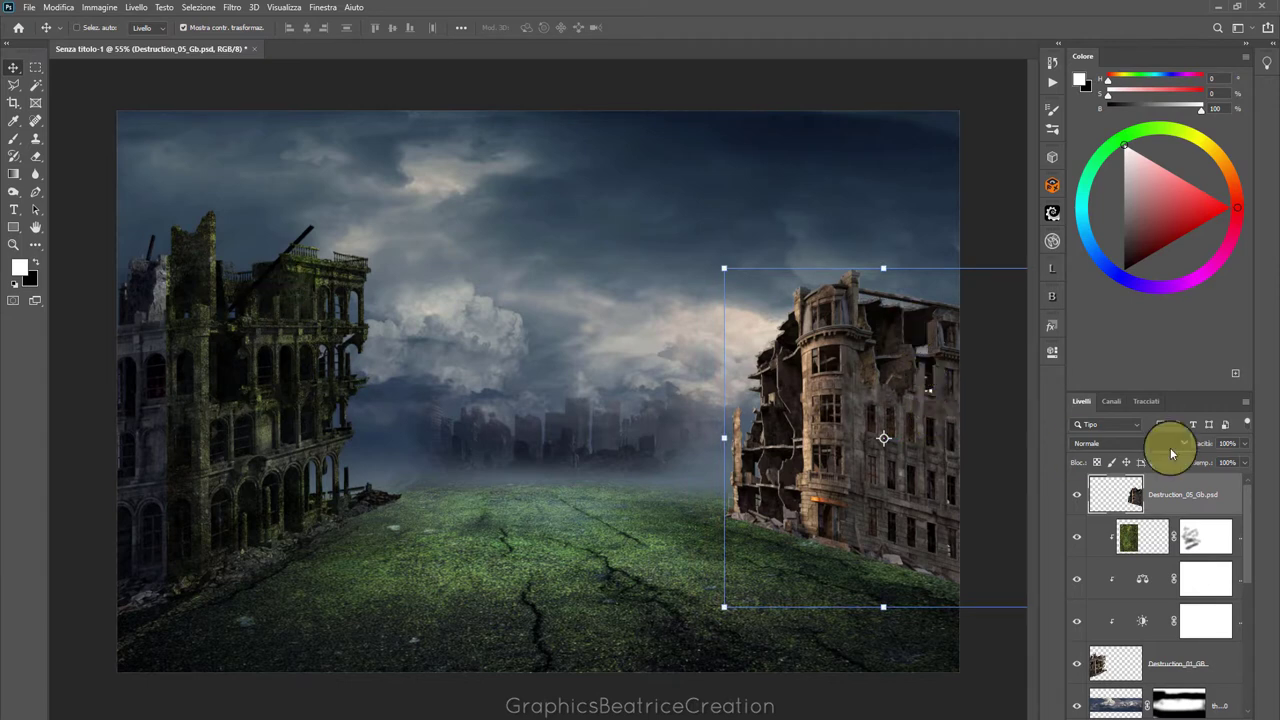
pyautogui.click(1132, 536)
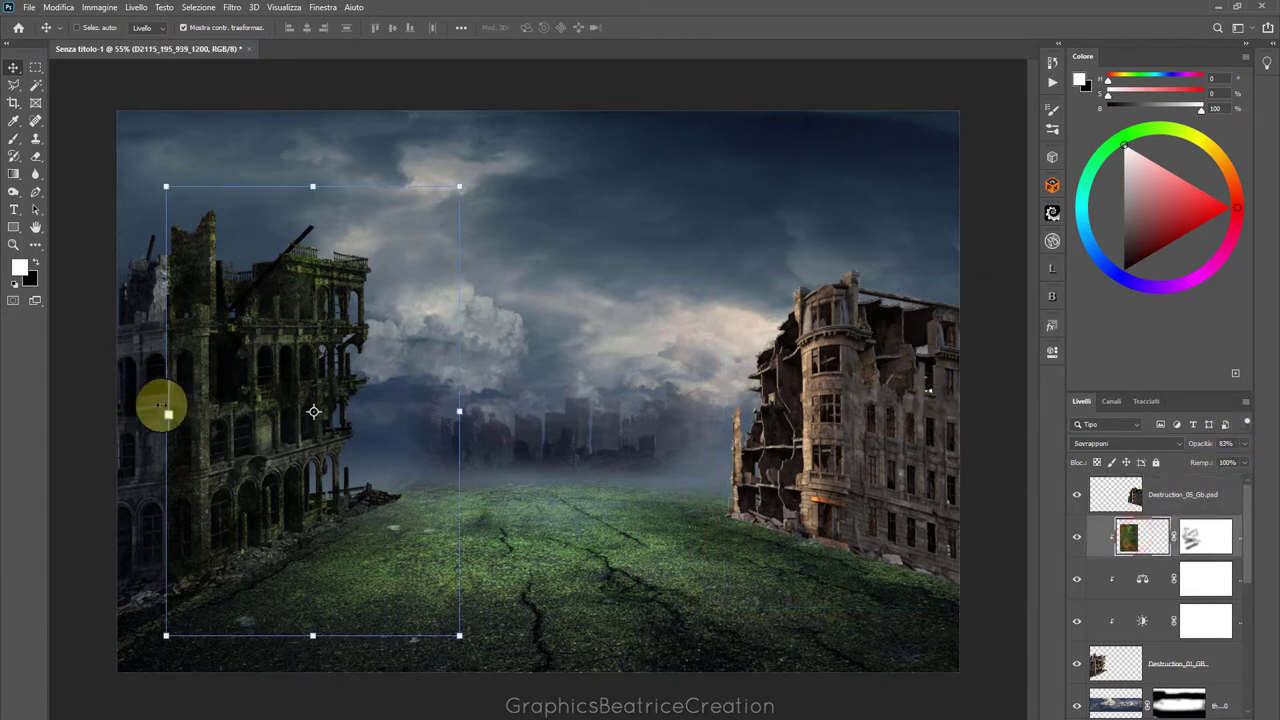
pyautogui.moveTo(166, 411); pyautogui.dragTo(117, 411)
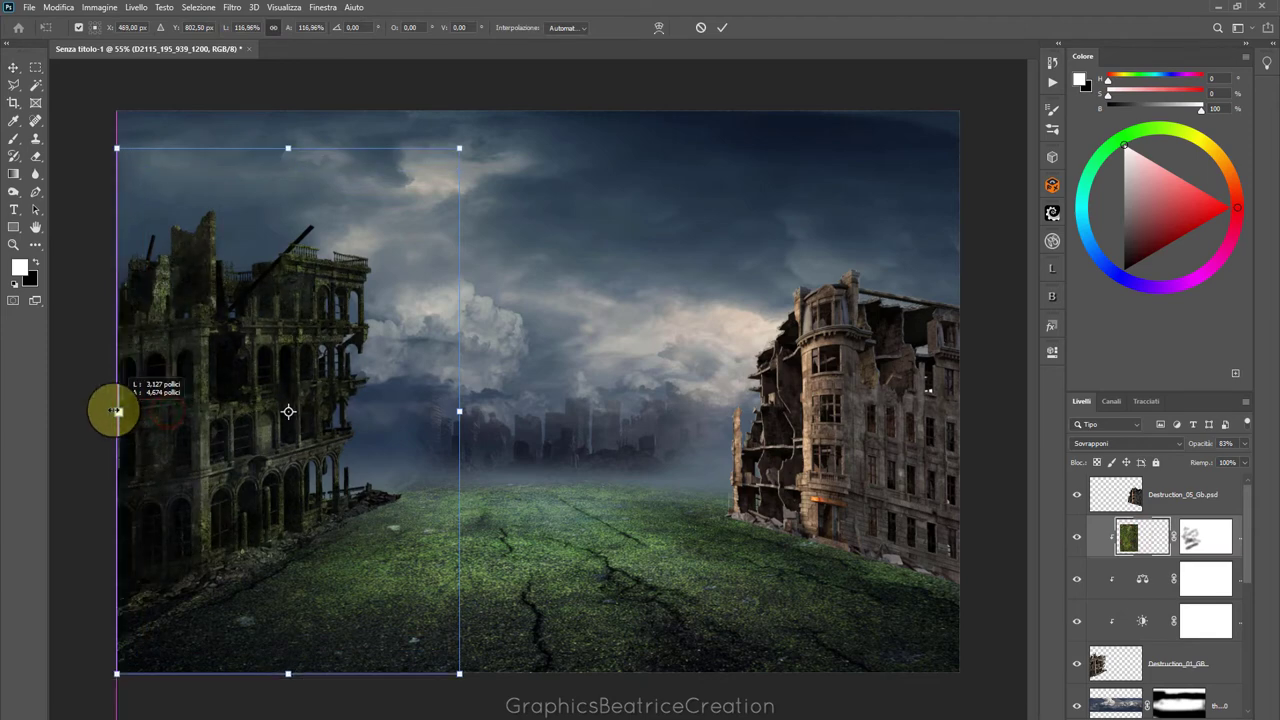
pyautogui.click(722, 27)
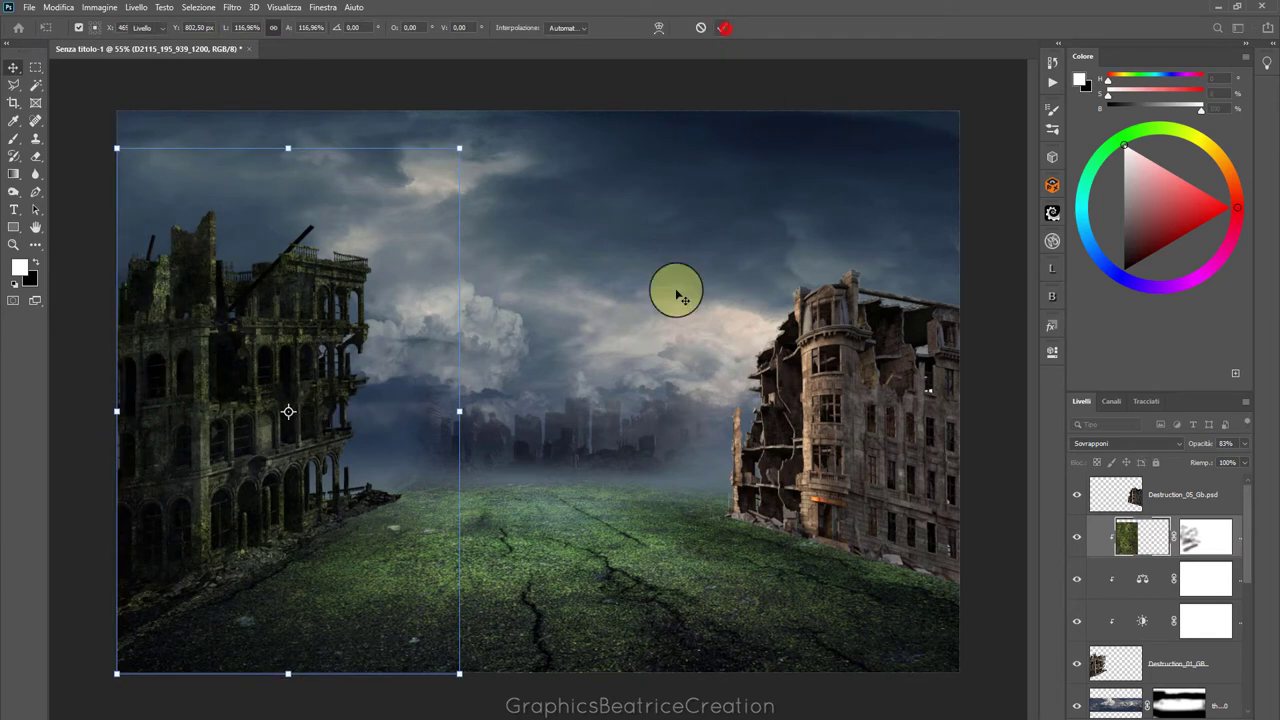
pyautogui.scroll(-1, 569, 432)
pyautogui.scroll(2, 570, 436)
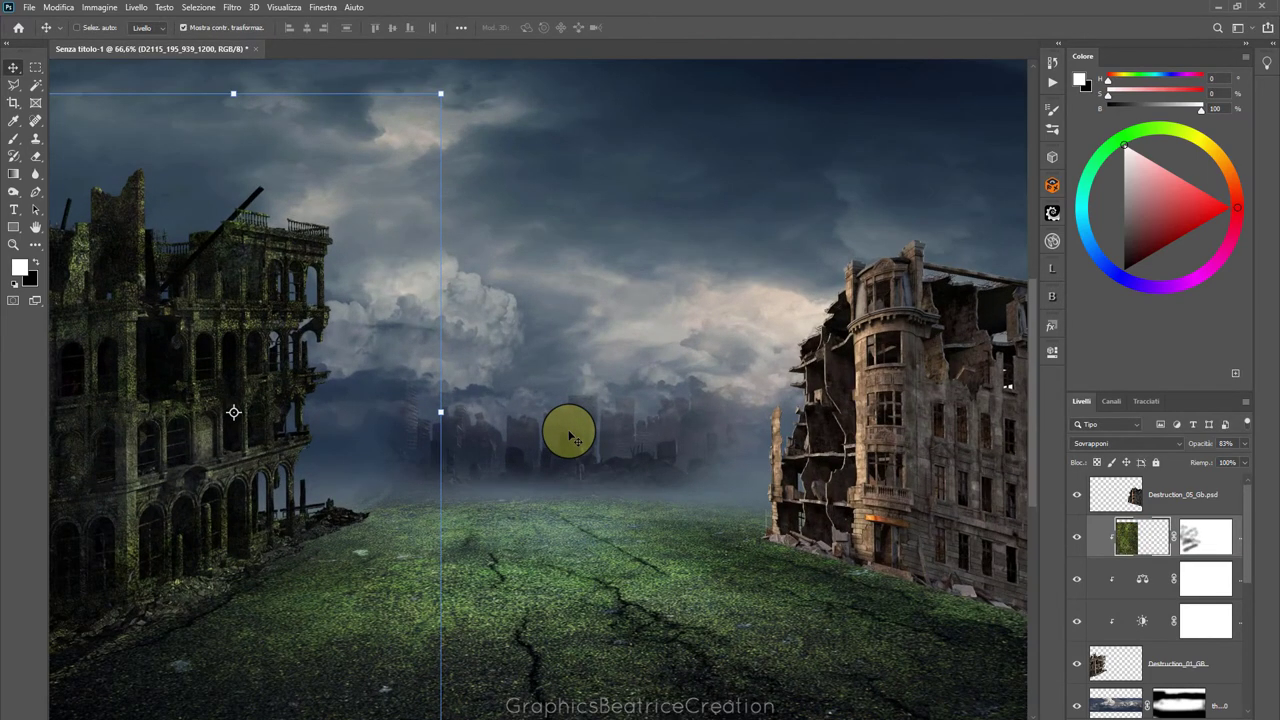
# Select and move the right building's layer, and review the existing brightness adjustment
pyautogui.scroll(-1, 569, 432)
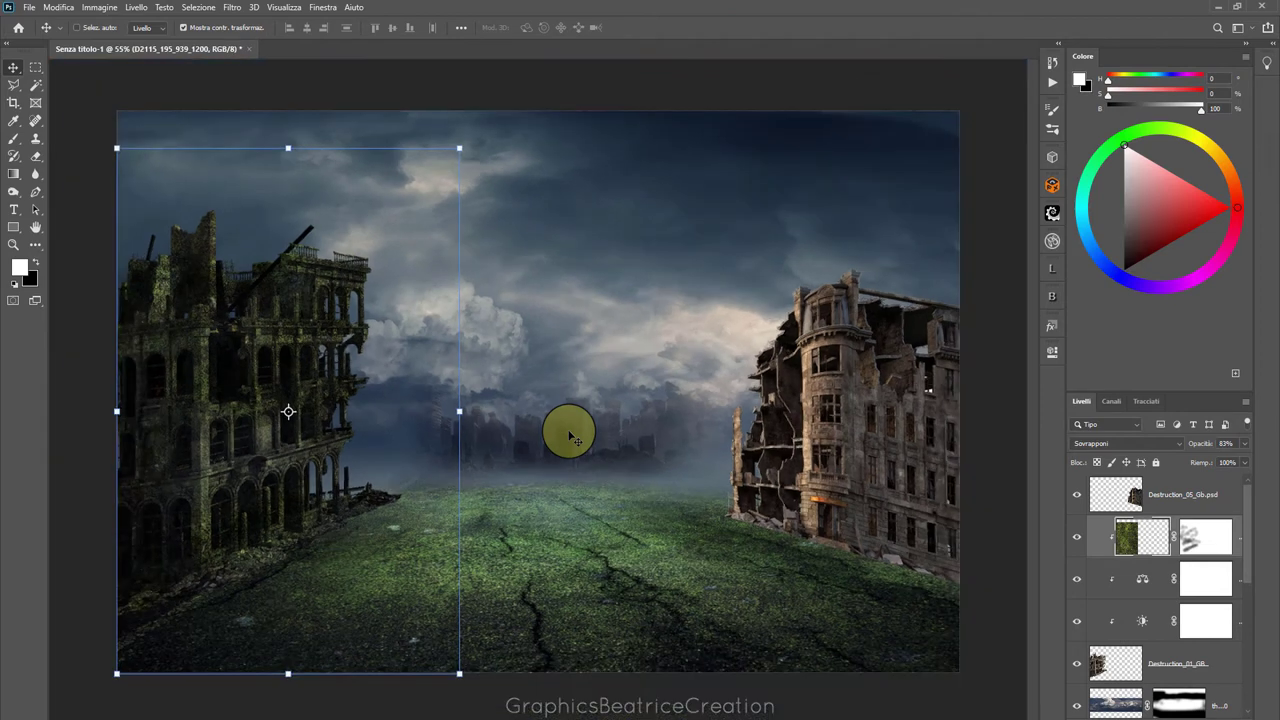
pyautogui.click(1124, 492)
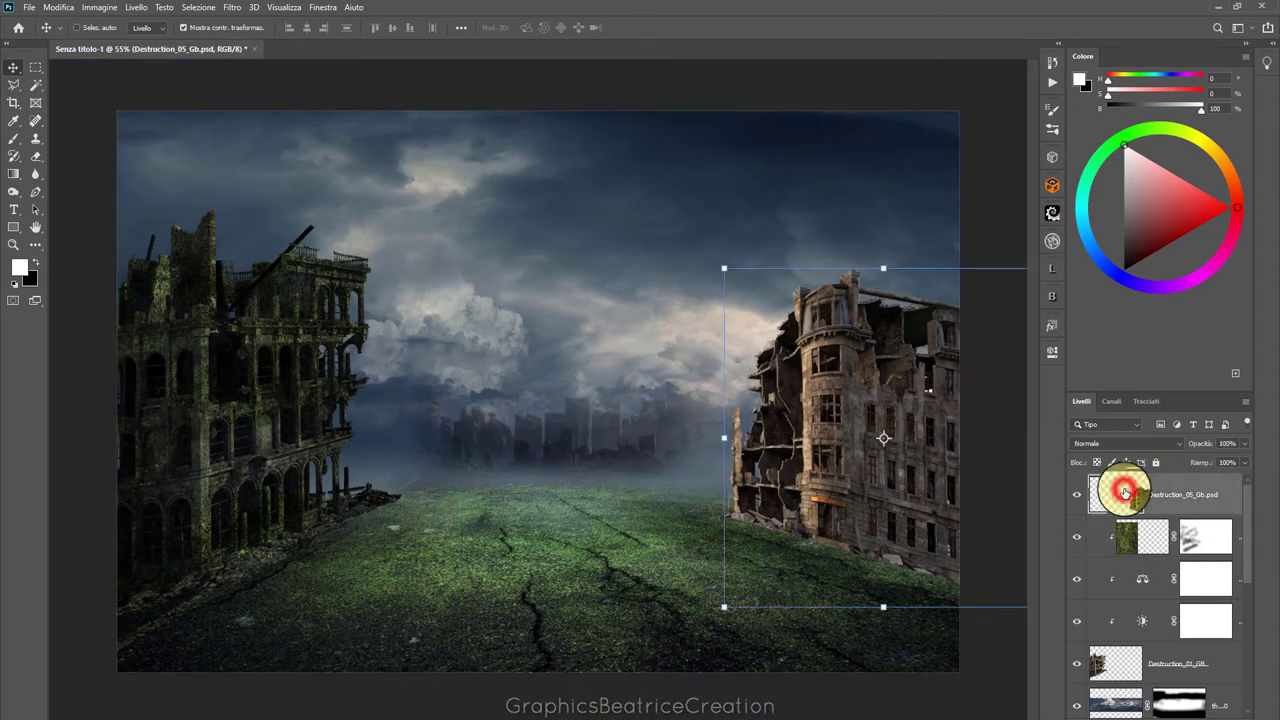
pyautogui.moveTo(1124, 492); pyautogui.dragTo(1122, 605)
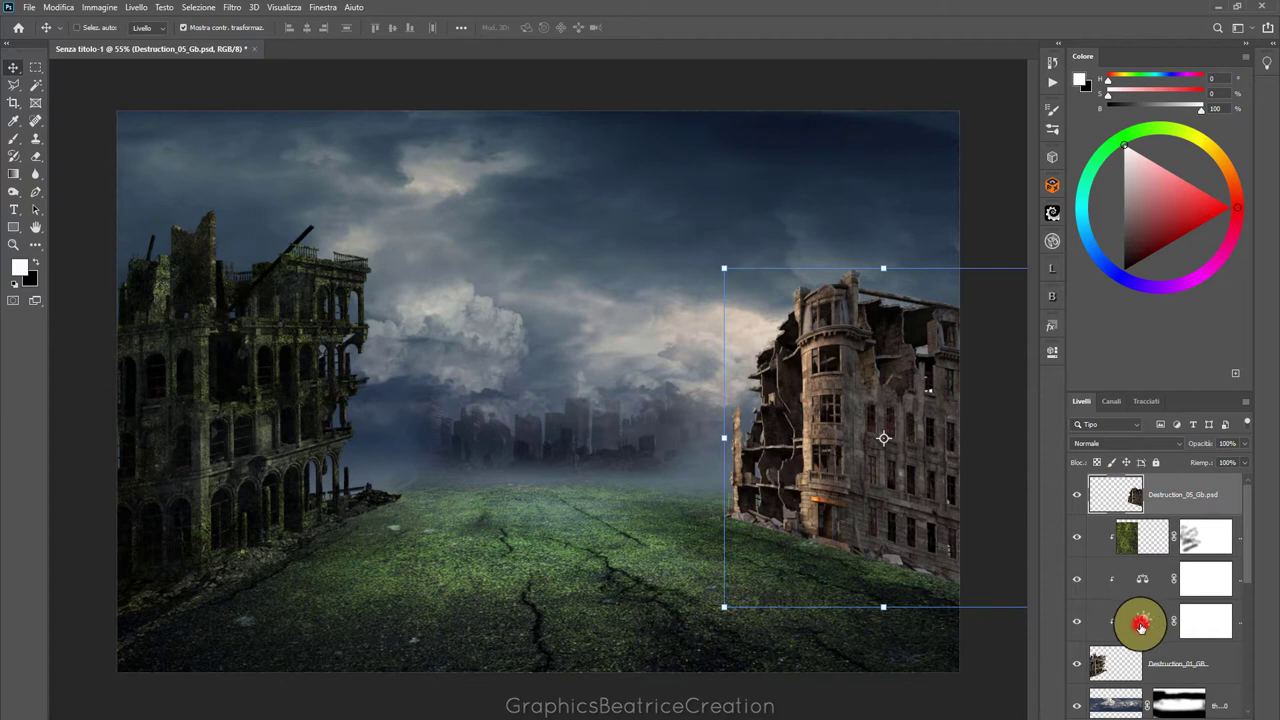
pyautogui.click(1141, 625)
pyautogui.doubleClick(1141, 625)
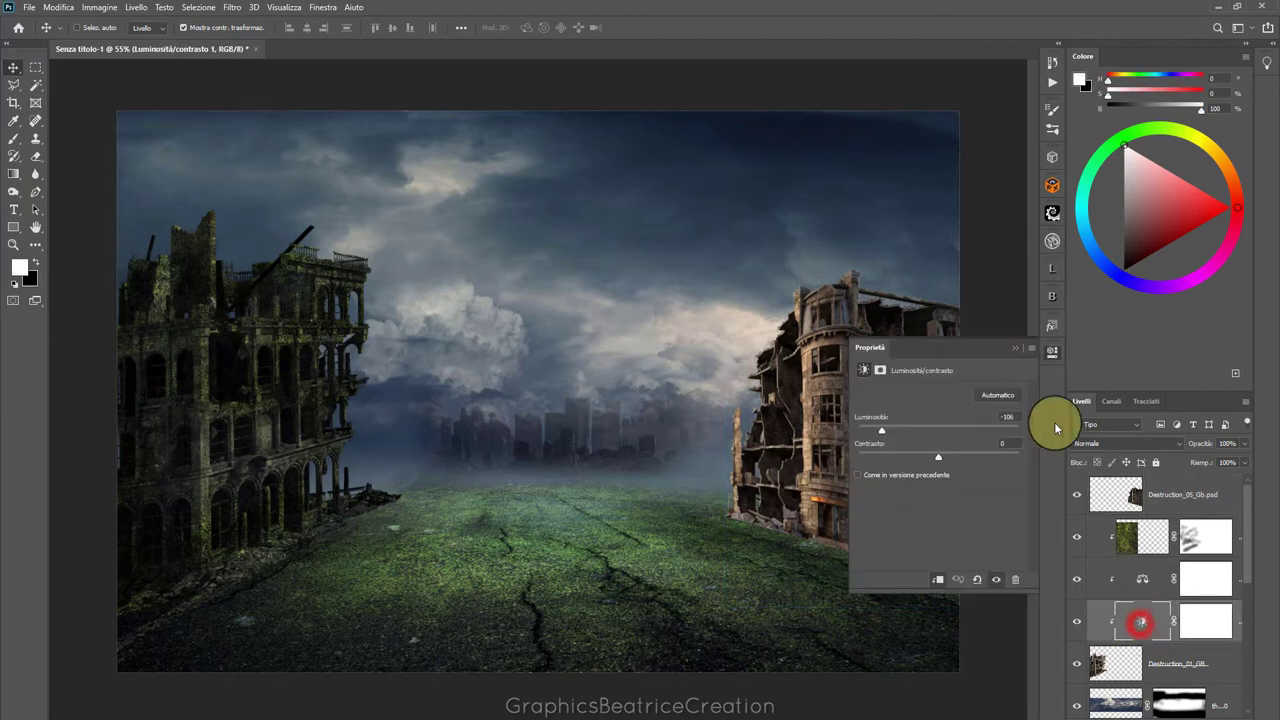
pyautogui.click(1014, 350)
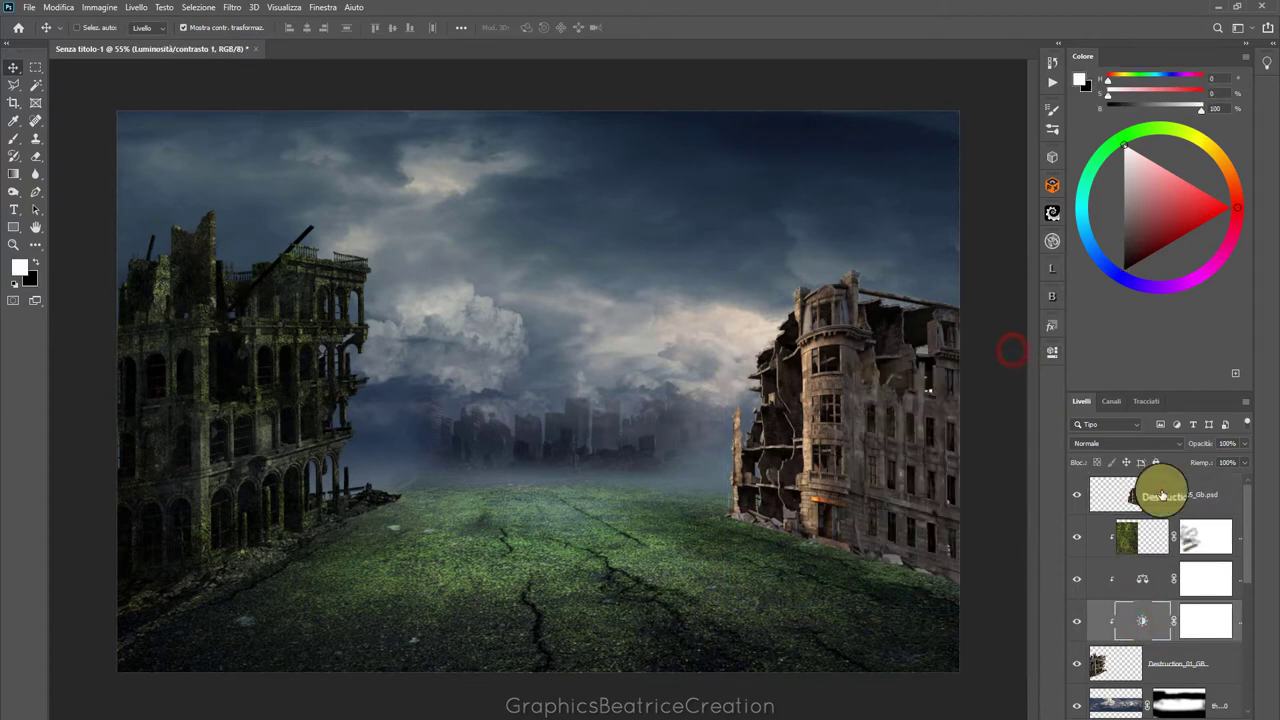
# Add a Brightness/Contrast adjustment over Destruction_05 with brightness lowered to about −106
pyautogui.click(1162, 490)
pyautogui.click(1257, 600)
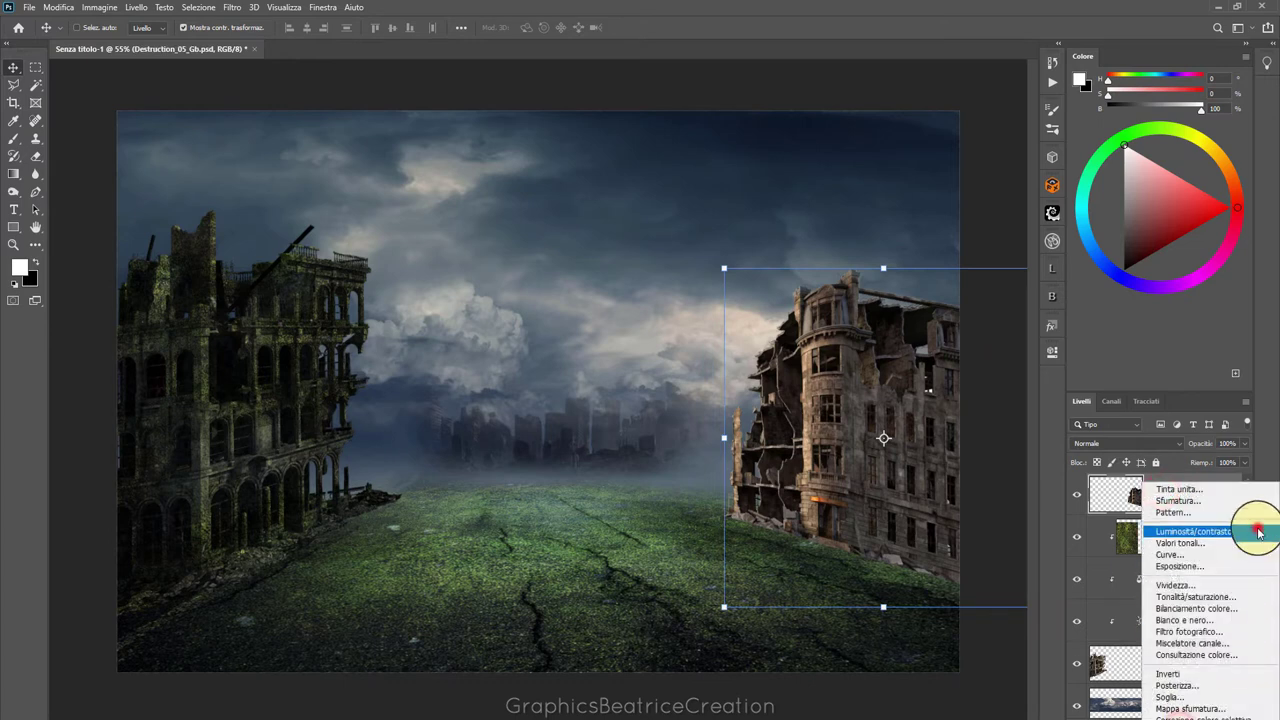
pyautogui.click(1257, 527)
pyautogui.moveTo(937, 432); pyautogui.dragTo(882, 430)
pyautogui.click(1007, 346)
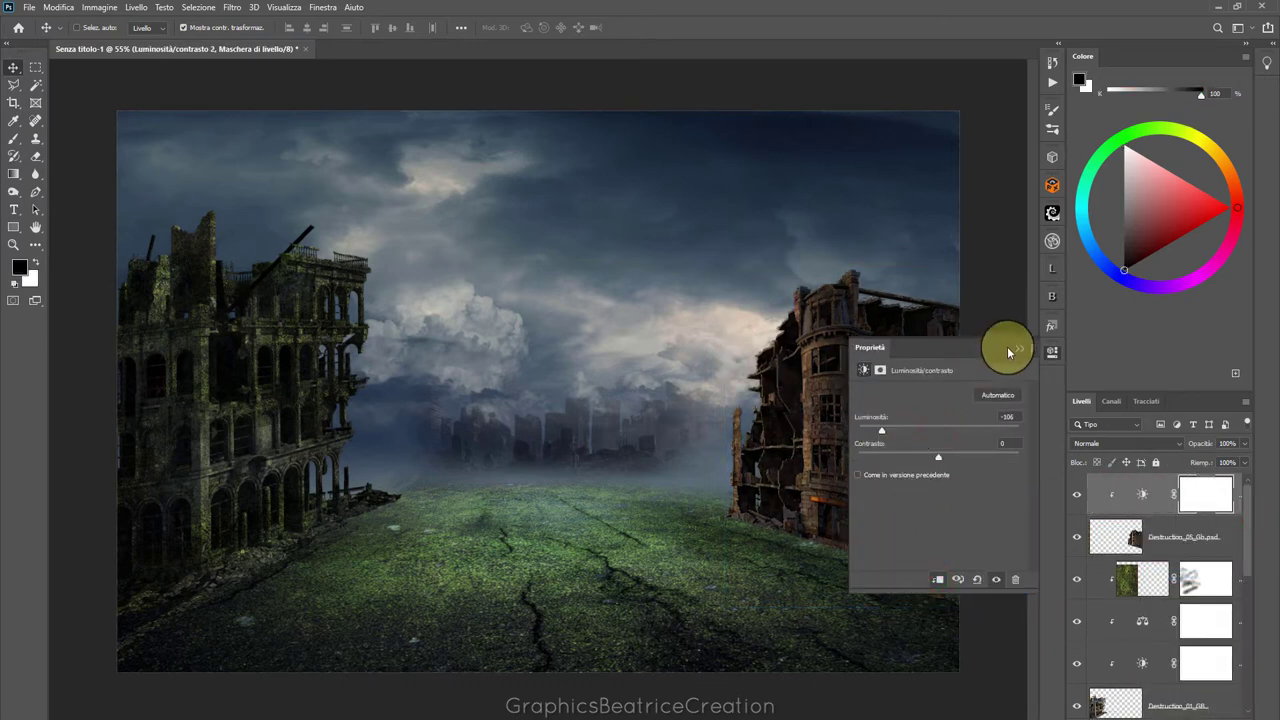
# Review the colour balance settings, then reselect the new brightness adjustment
pyautogui.click(1141, 622)
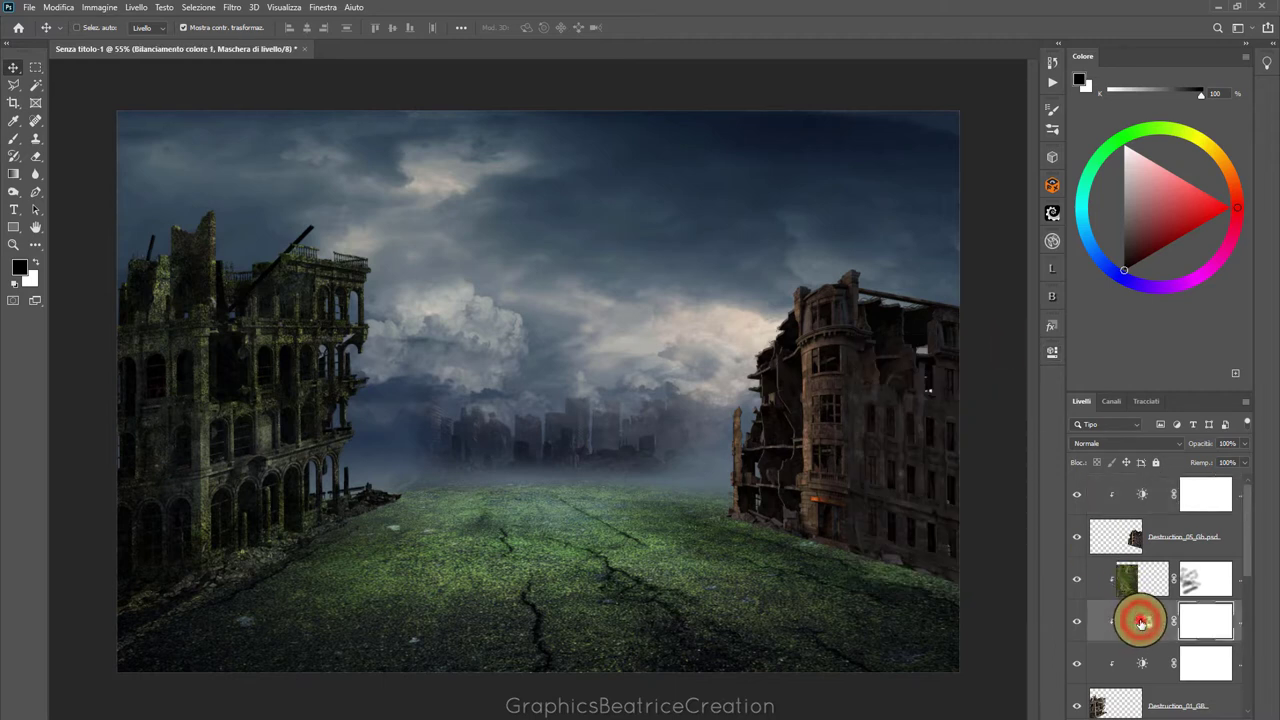
pyautogui.doubleClick(1141, 622)
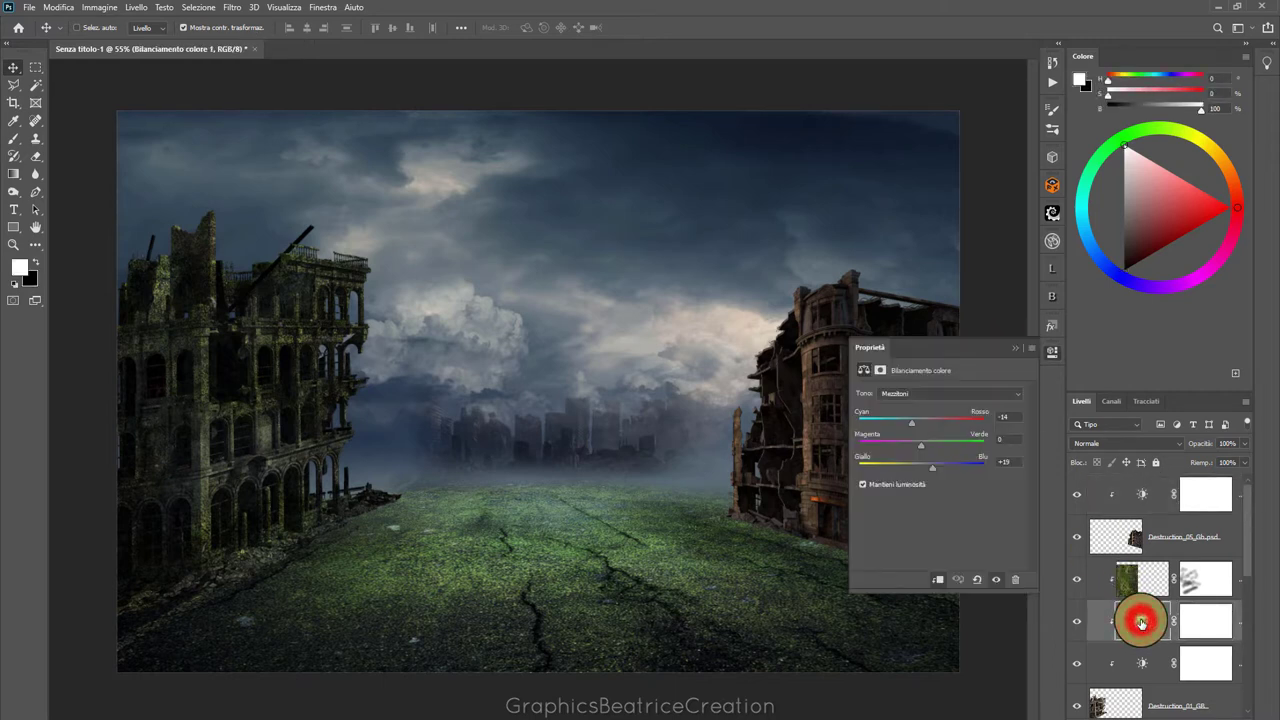
pyautogui.click(1016, 350)
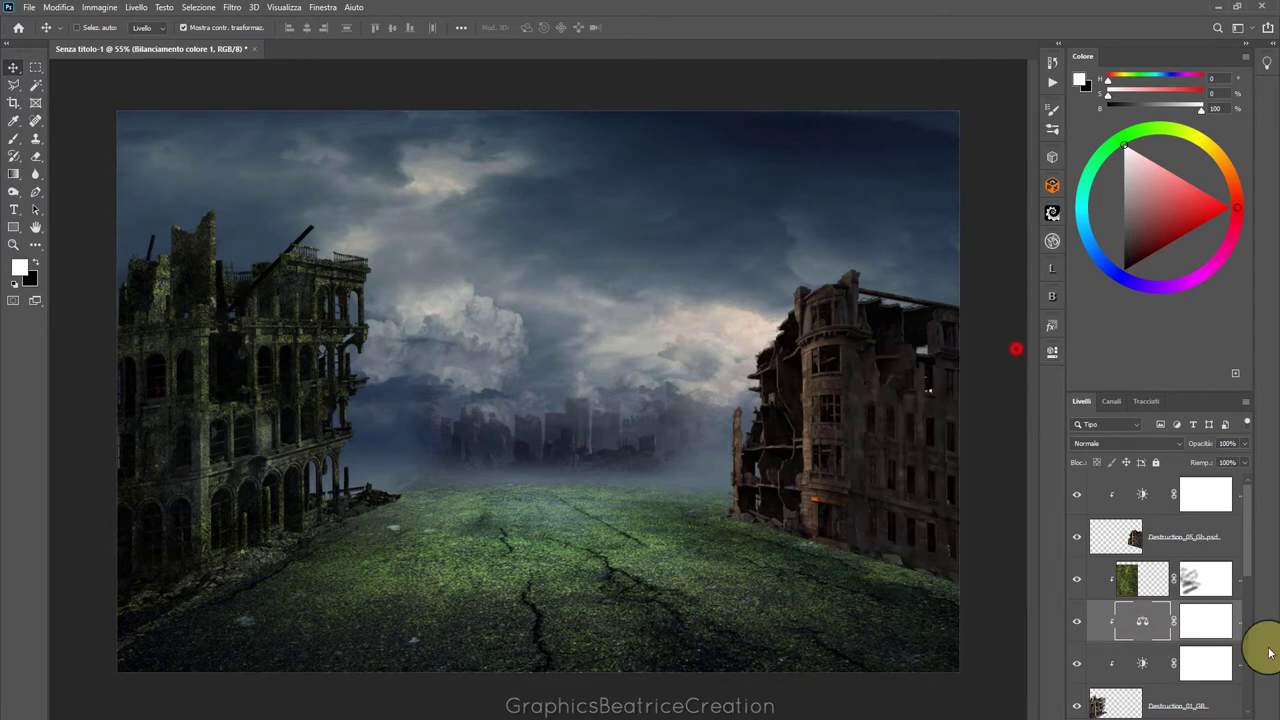
pyautogui.click(1161, 491)
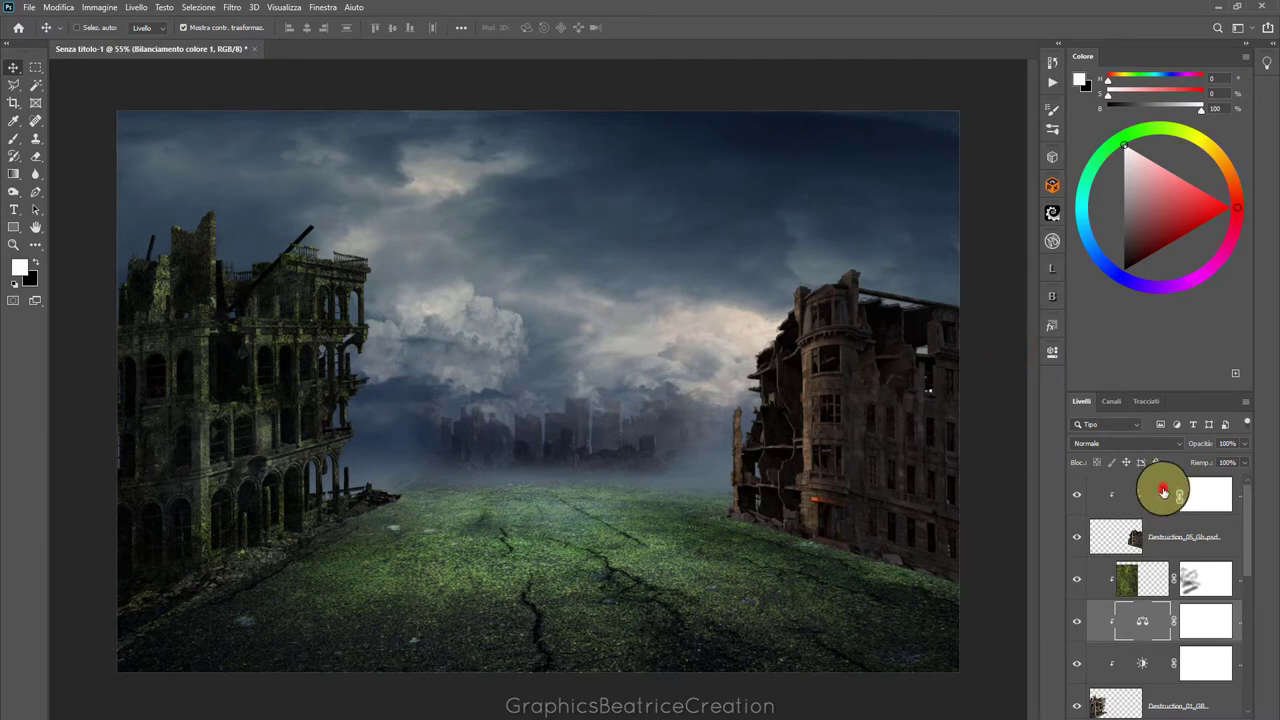
# Add a clipped Color Balance with midtones at −29 cyan-red and +8 yellow-blue
pyautogui.click(1177, 708)
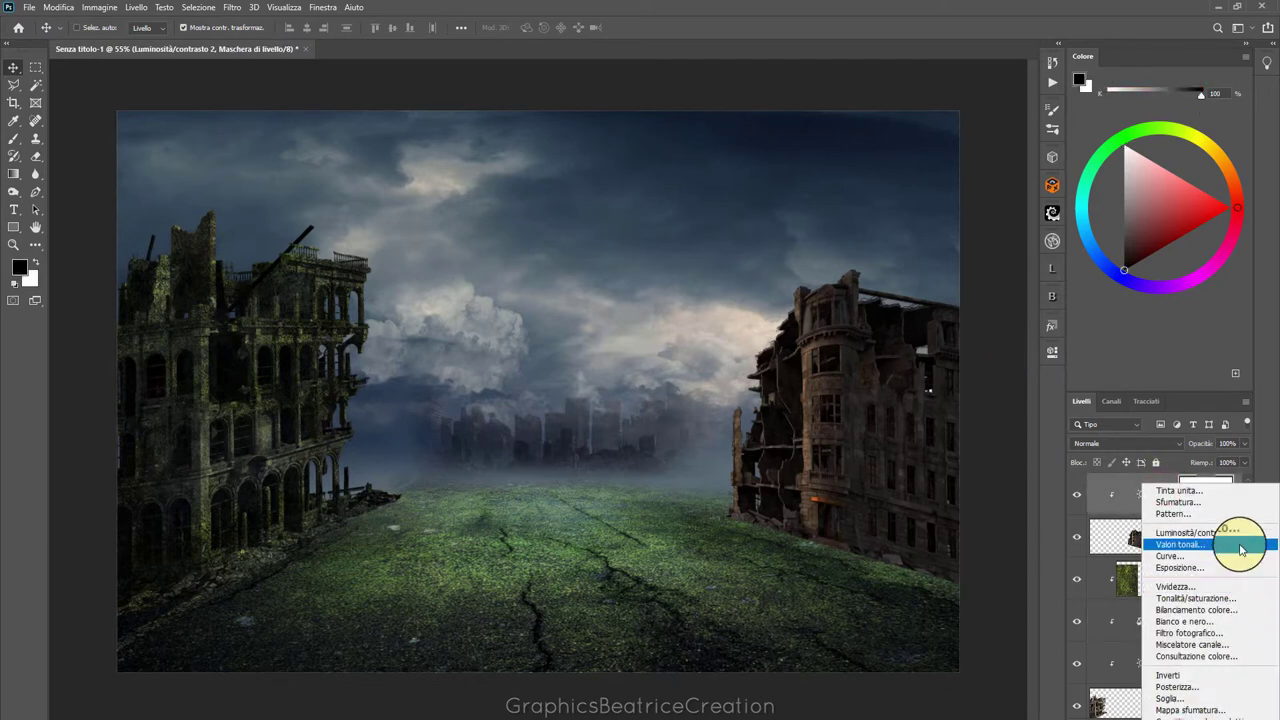
pyautogui.click(1213, 608)
pyautogui.click(937, 579)
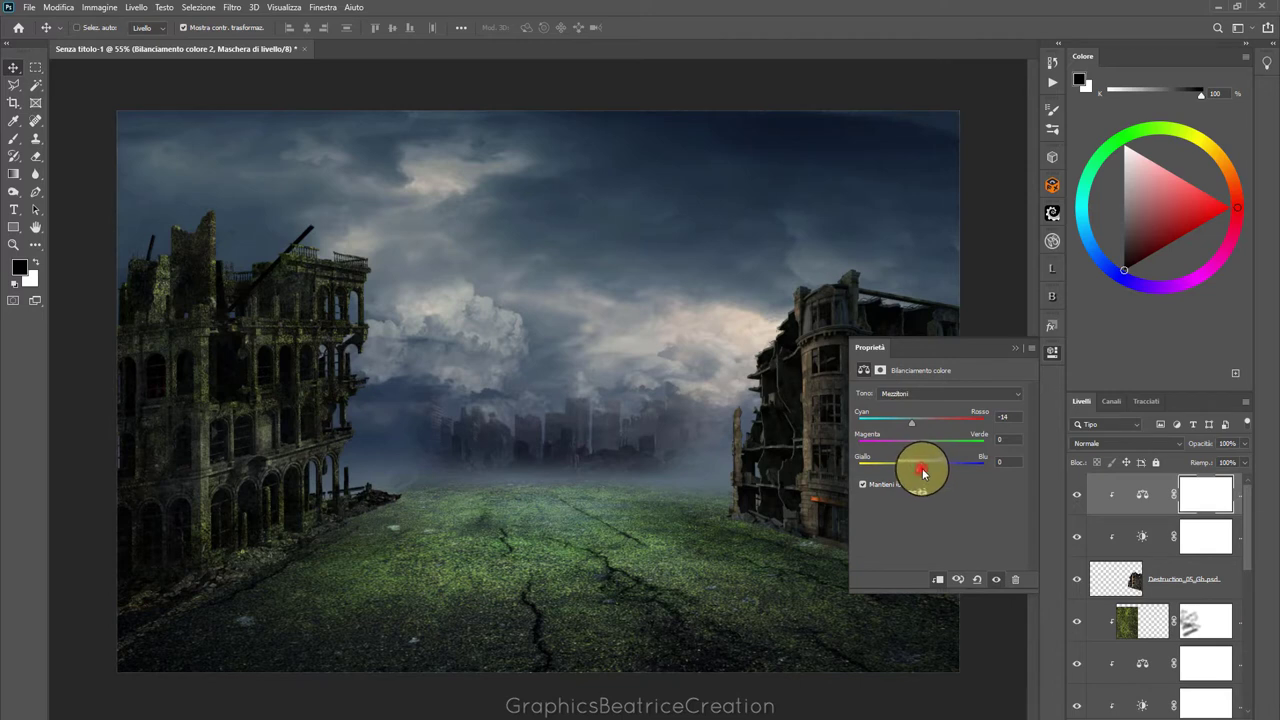
pyautogui.moveTo(920, 466); pyautogui.dragTo(933, 467)
pyautogui.moveTo(927, 470); pyautogui.dragTo(924, 467)
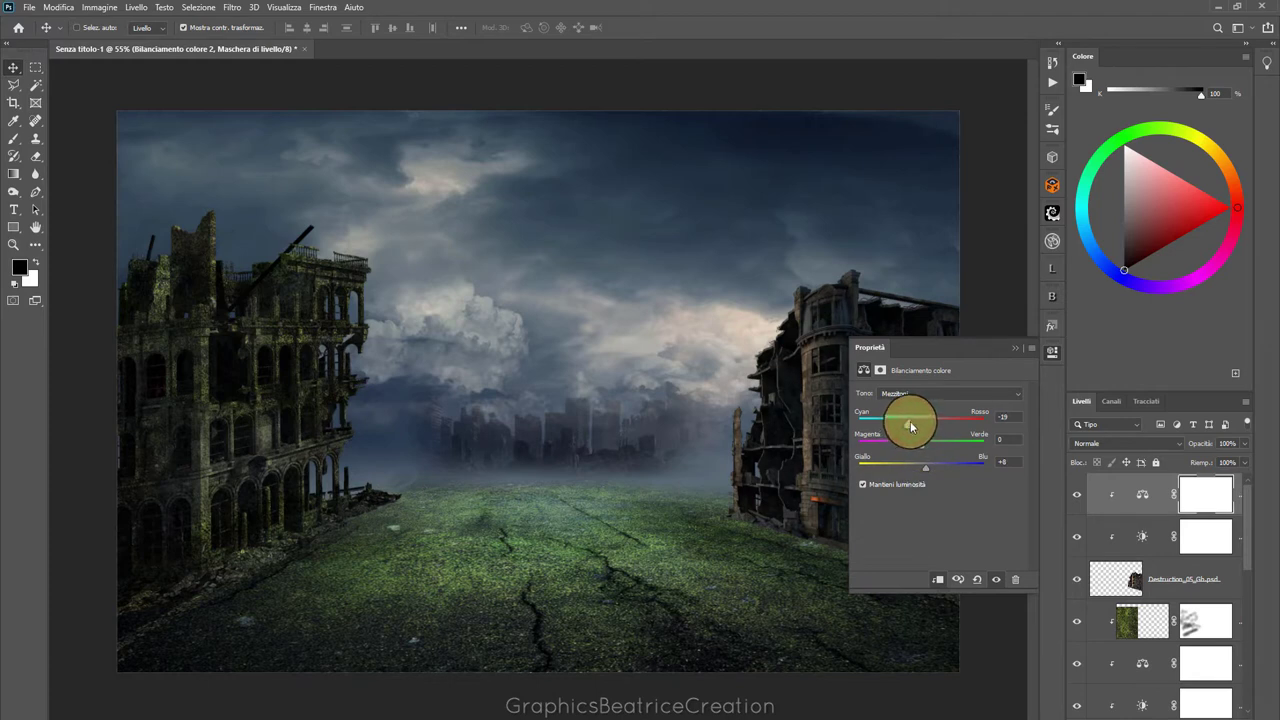
pyautogui.click(1015, 347)
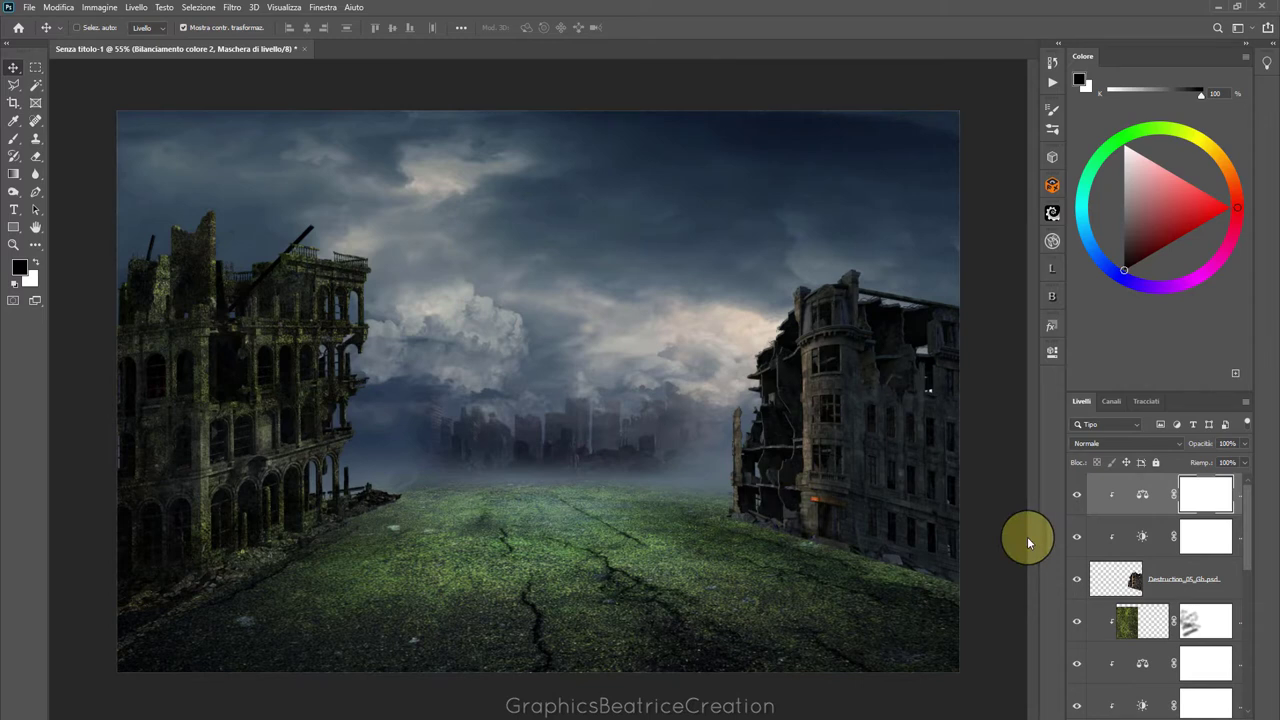
# Duplicate the moss texture, move the copy over the right building, and clip it to that building
pyautogui.click(1126, 620)
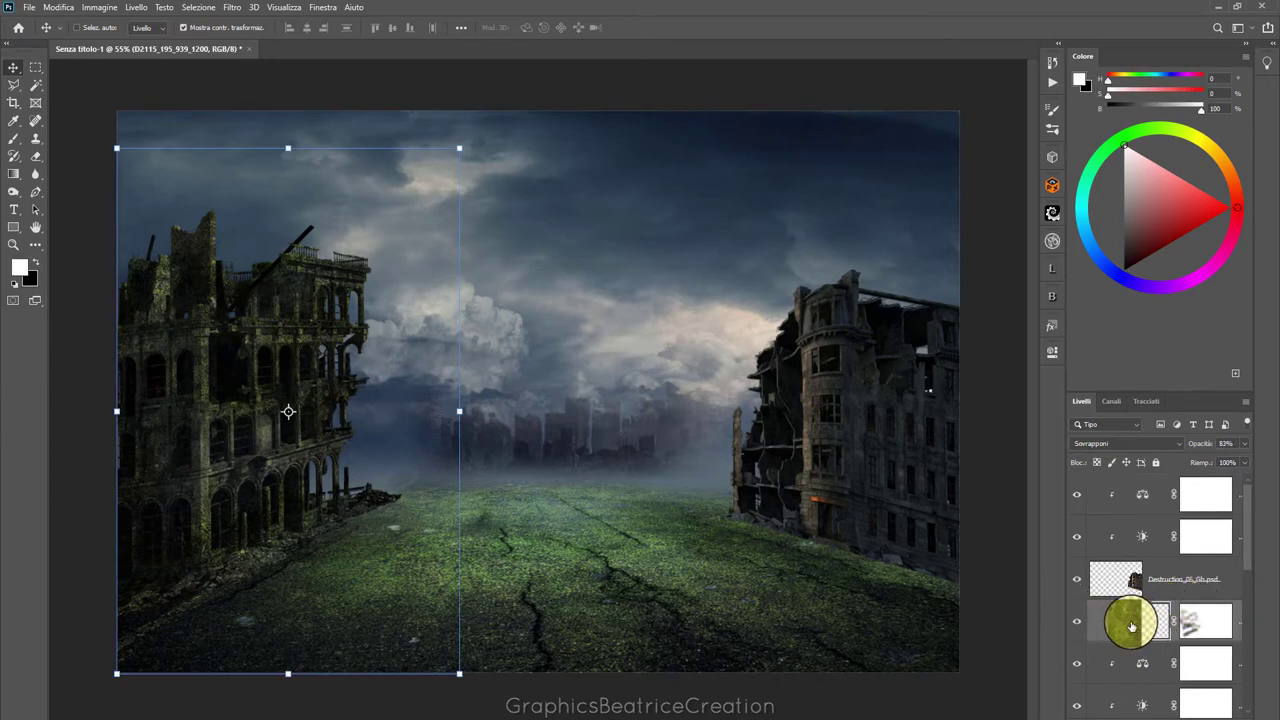
pyautogui.moveTo(1133, 628)
pyautogui.mouseDown()
pyautogui.moveTo(1220, 706)
pyautogui.moveTo(1124, 620)
pyautogui.mouseUp()
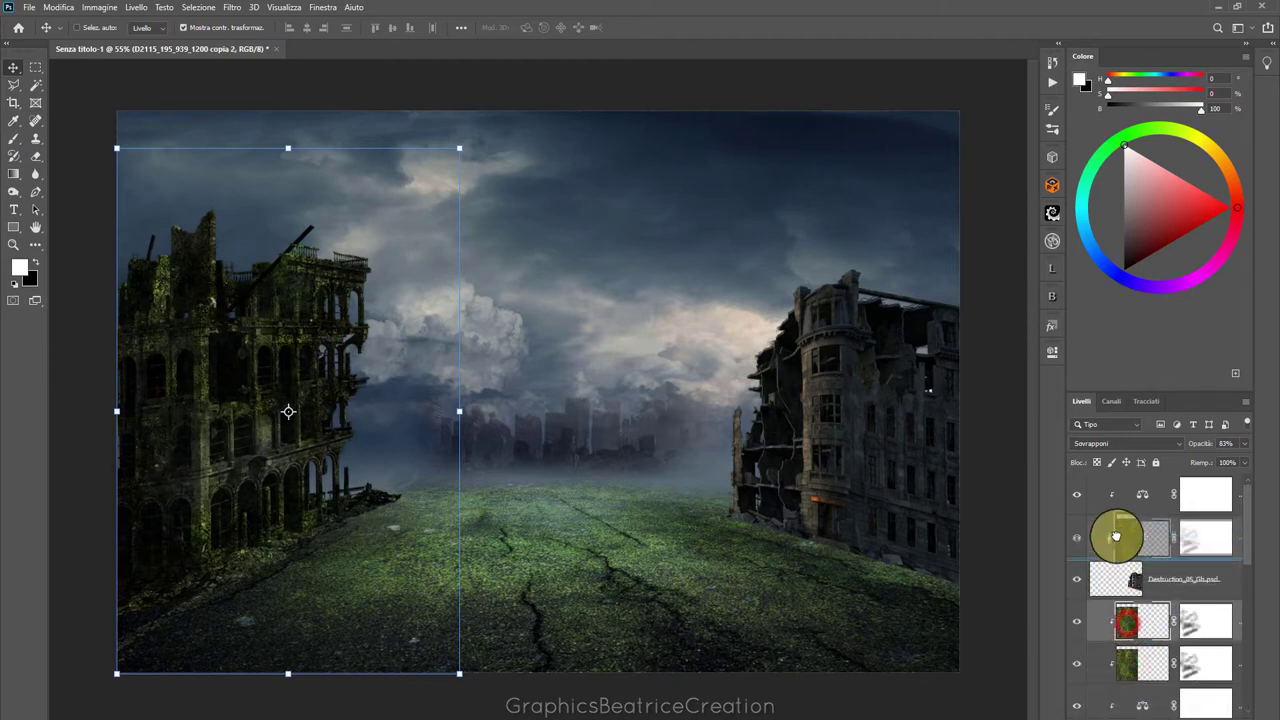
pyautogui.moveTo(1106, 472); pyautogui.dragTo(1106, 478)
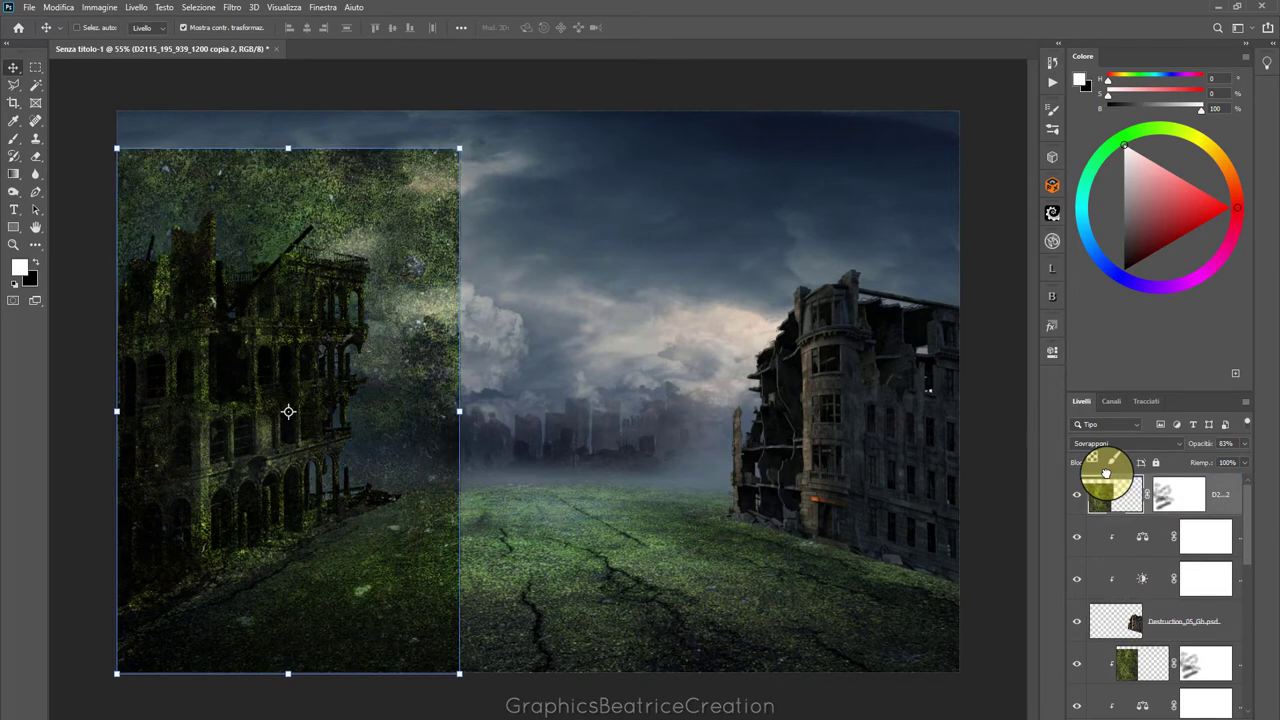
pyautogui.moveTo(160, 328); pyautogui.dragTo(693, 331)
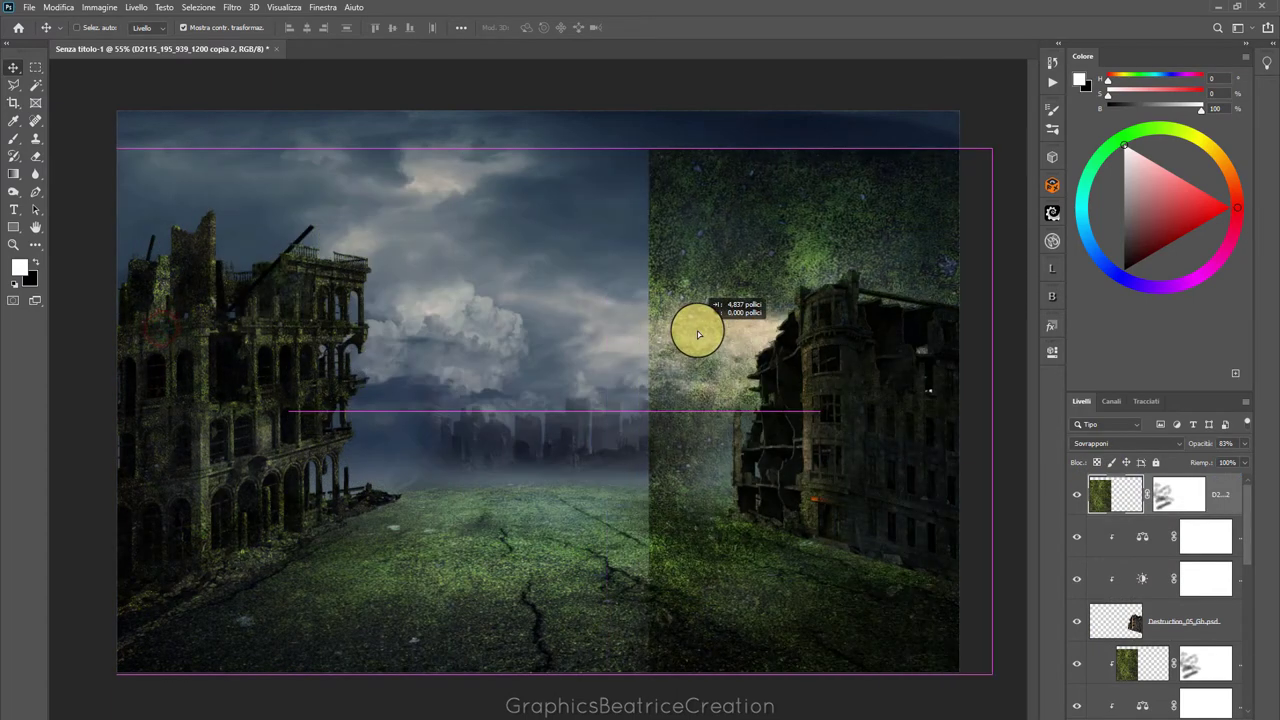
pyautogui.rightClick(1221, 491)
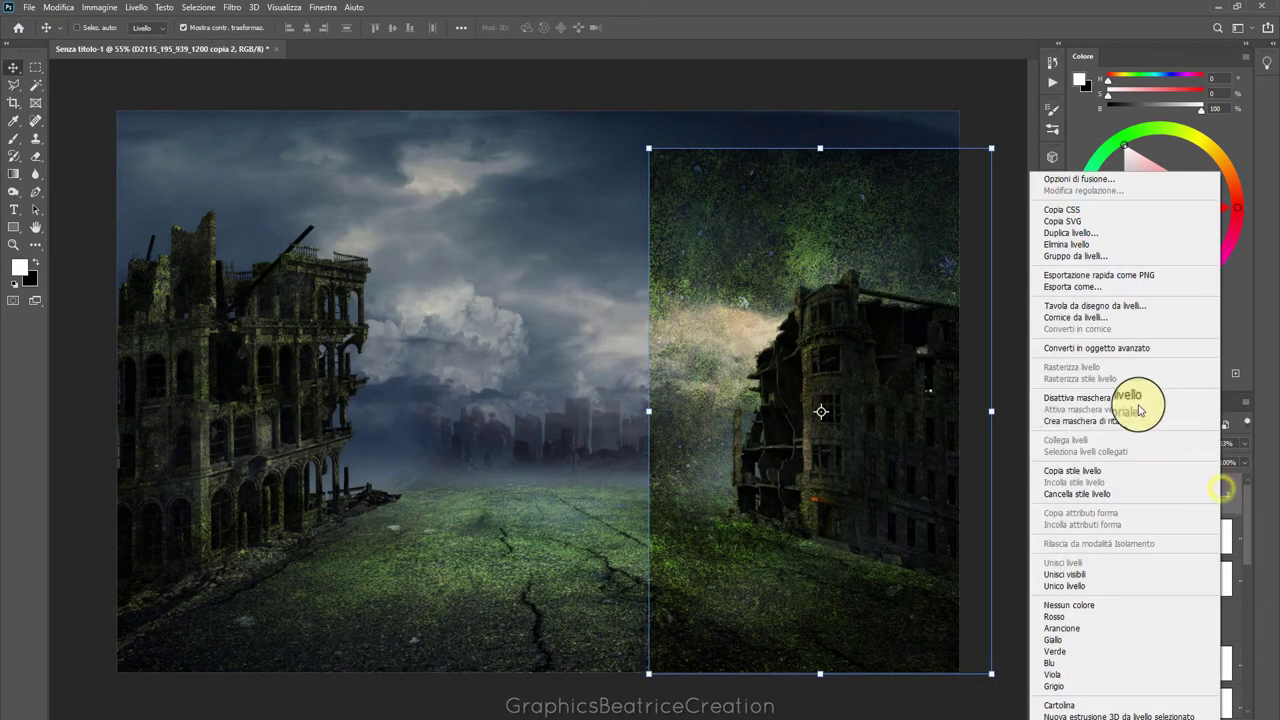
pyautogui.click(1114, 421)
pyautogui.moveTo(834, 382)
pyautogui.mouseDown()
pyautogui.moveTo(800, 332)
pyautogui.moveTo(881, 335)
pyautogui.mouseUp()
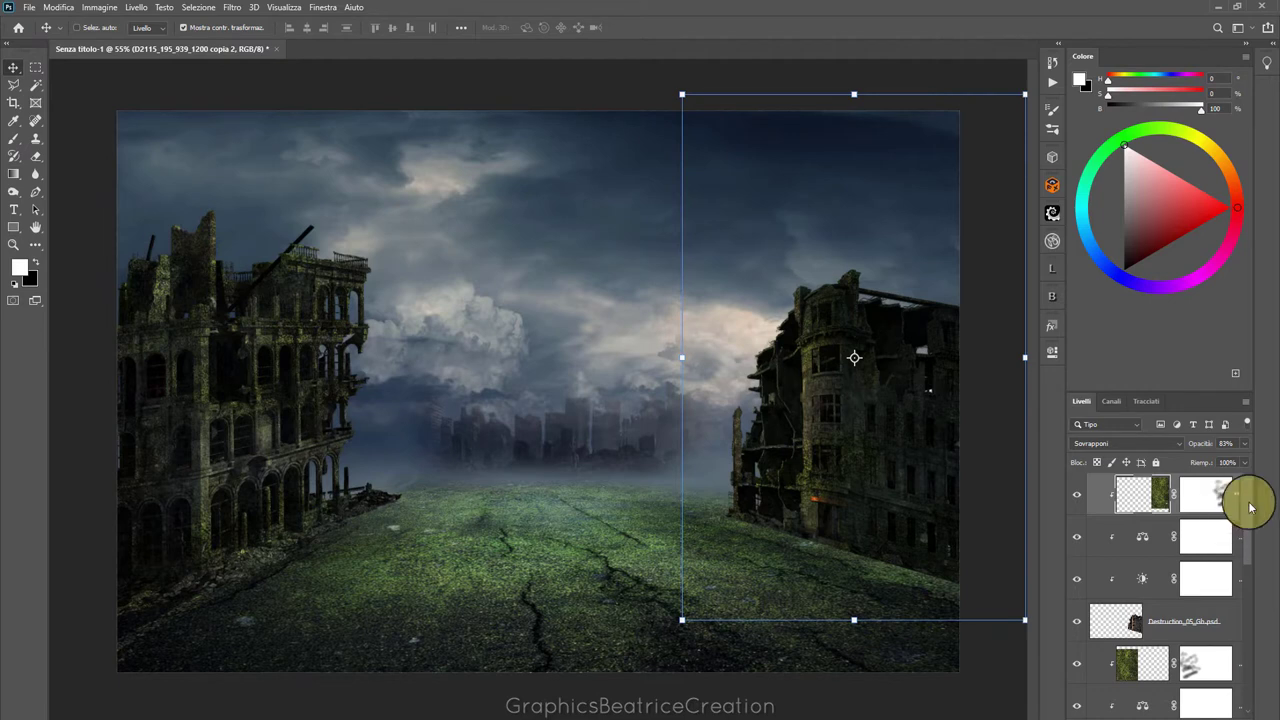
pyautogui.moveTo(1248, 500); pyautogui.dragTo(1249, 614)
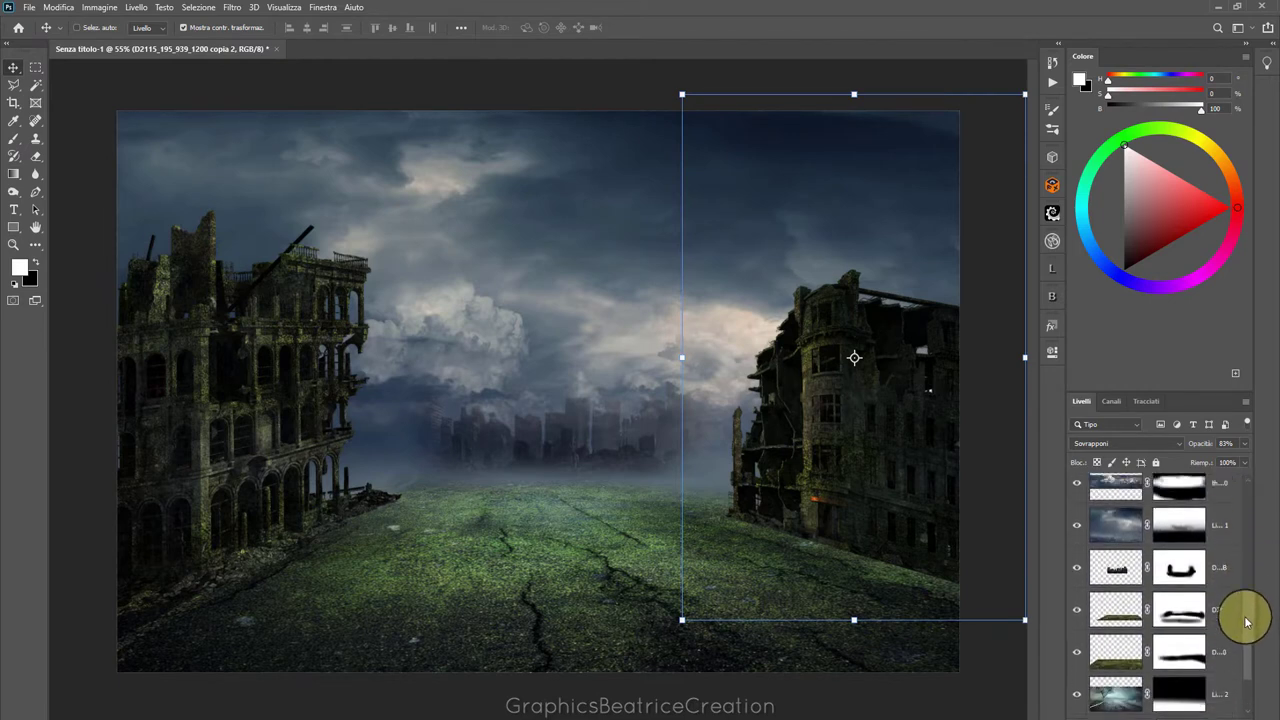
# Place CrackDecay002 embedded above the road layer, shrunk down onto the road
pyautogui.scroll(-1, 1243, 614)
pyautogui.click(1220, 592)
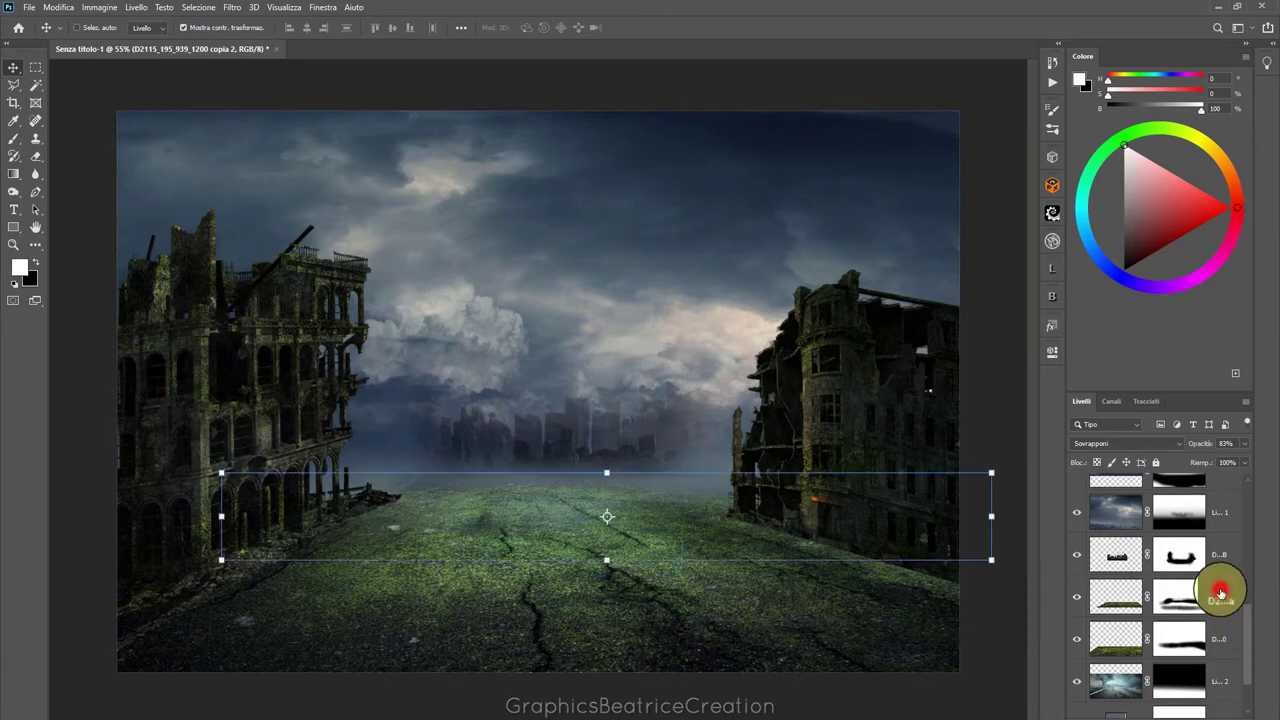
pyautogui.click(30, 8)
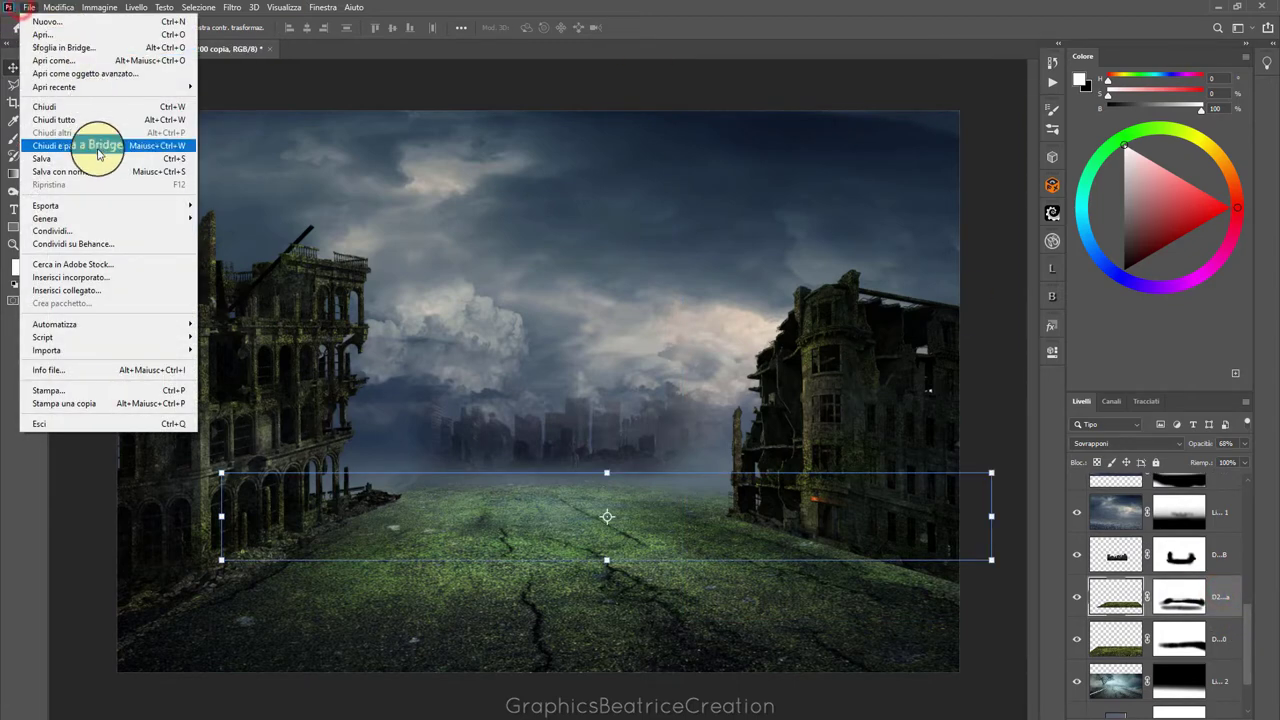
pyautogui.click(70, 279)
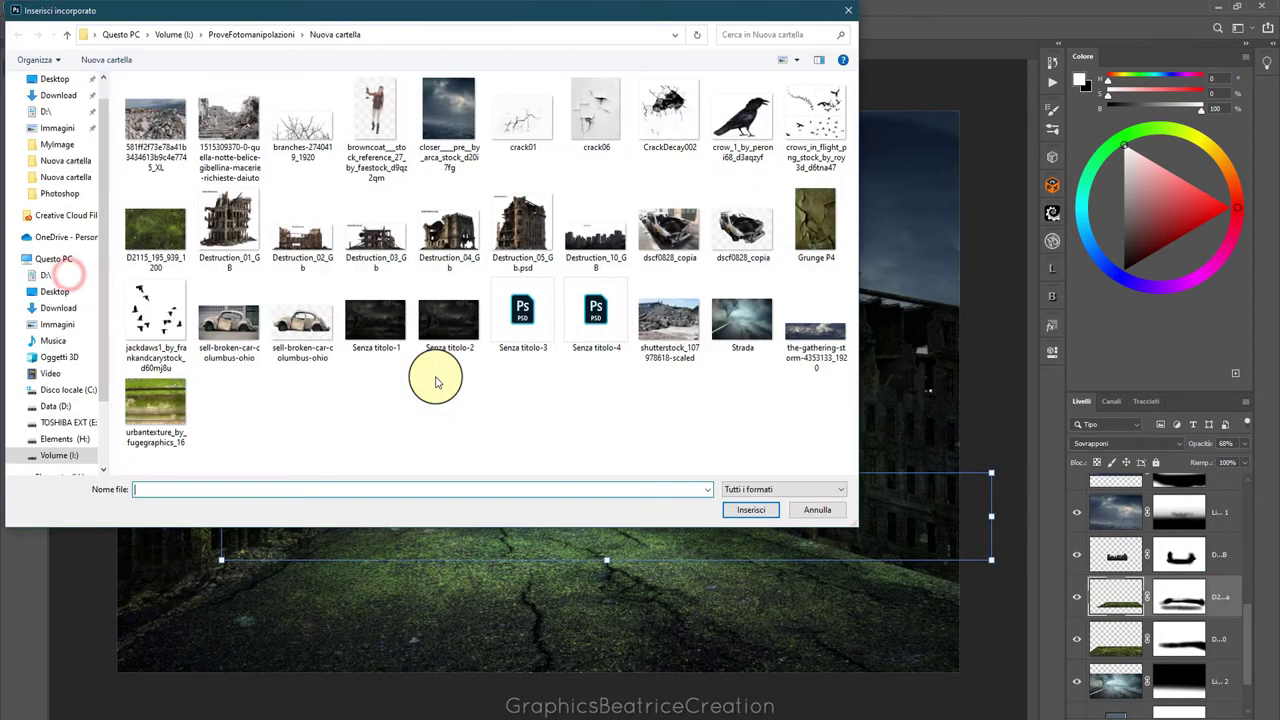
pyautogui.click(684, 126)
pyautogui.click(751, 509)
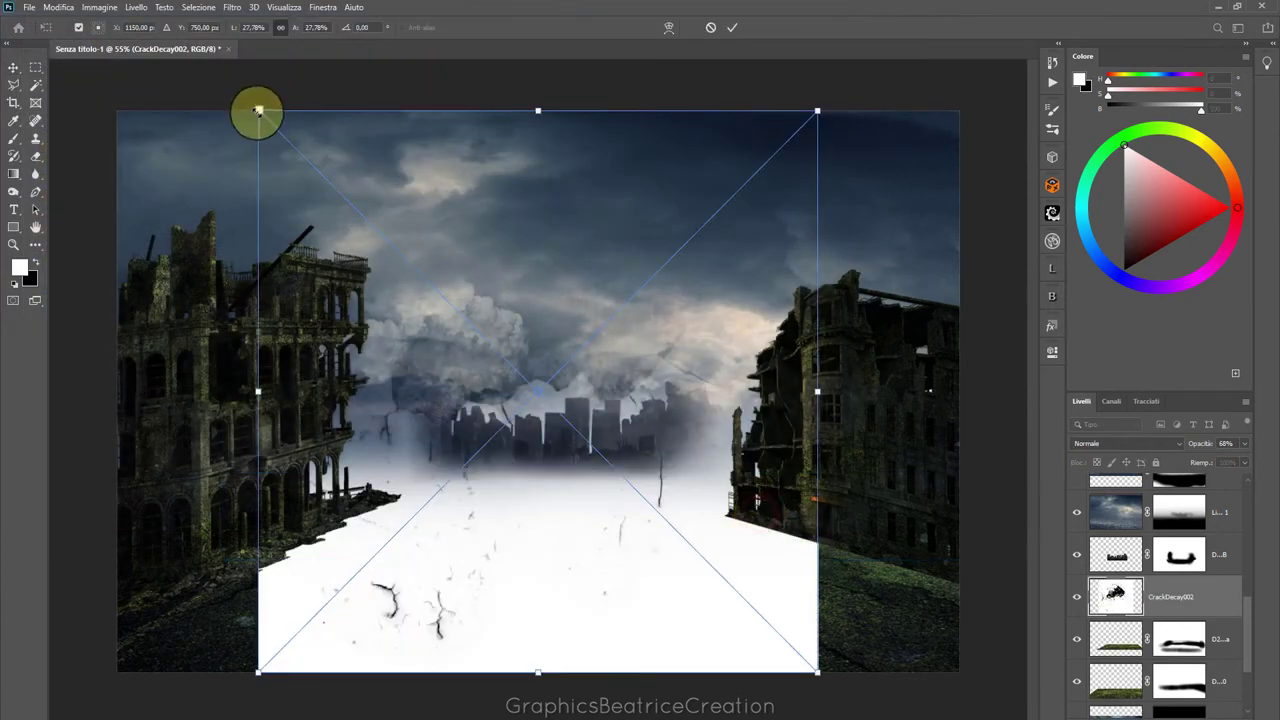
pyautogui.moveTo(258, 111)
pyautogui.mouseDown()
pyautogui.moveTo(469, 341)
pyautogui.moveTo(571, 423)
pyautogui.mouseUp()
pyautogui.moveTo(617, 509); pyautogui.dragTo(531, 525)
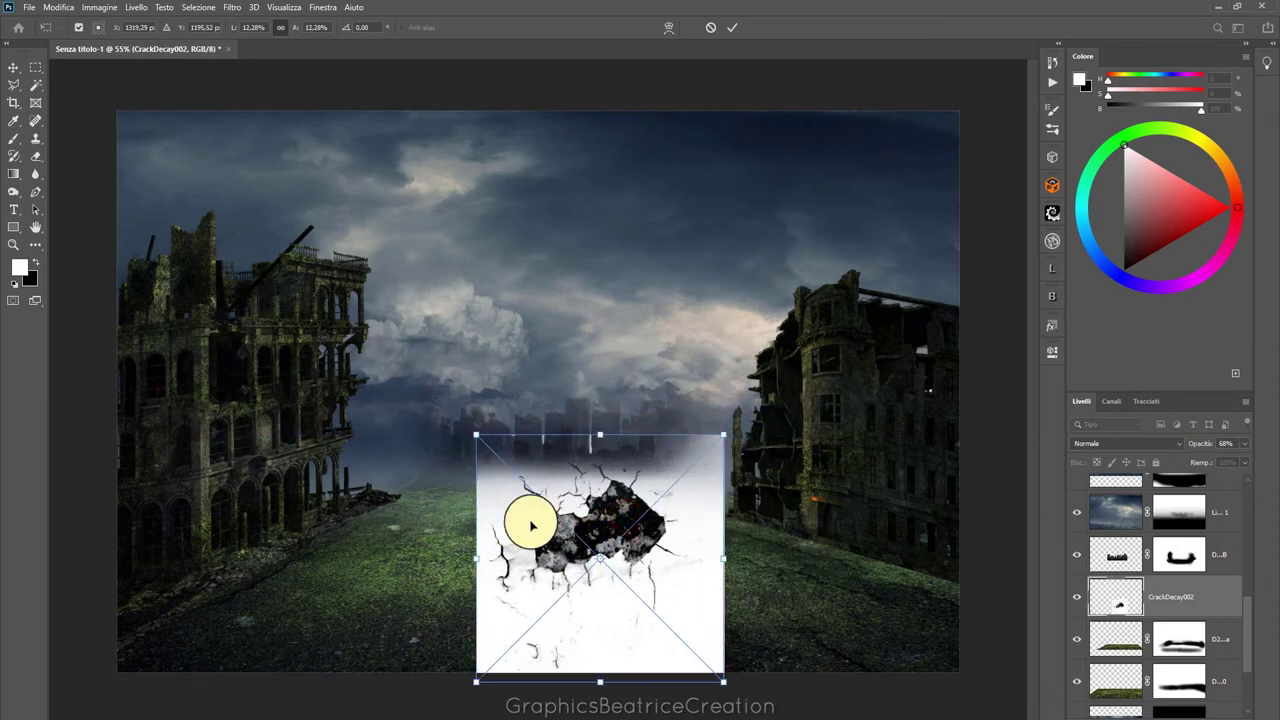
# Skew and perspective-distort the crack into a flat trapezoid on the road's lower right
pyautogui.rightClick(603, 434)
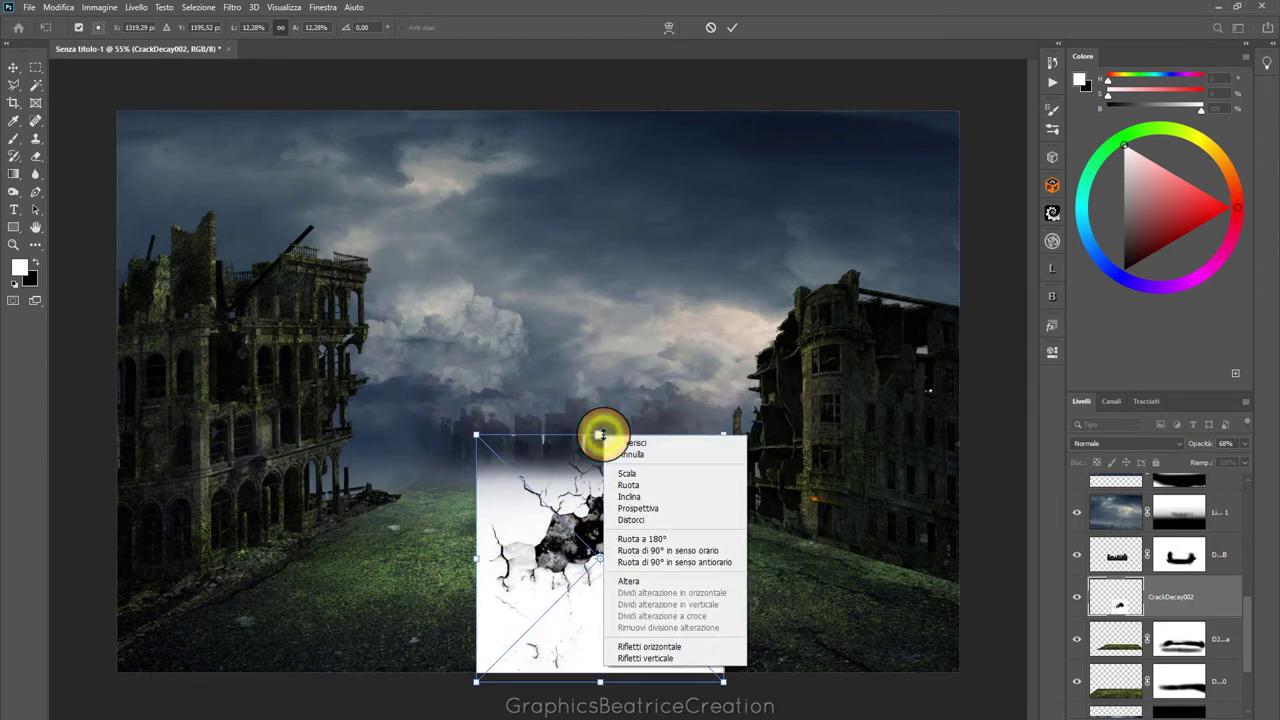
pyautogui.click(630, 497)
pyautogui.moveTo(600, 436)
pyautogui.mouseDown()
pyautogui.moveTo(613, 503)
pyautogui.moveTo(597, 452)
pyautogui.mouseUp()
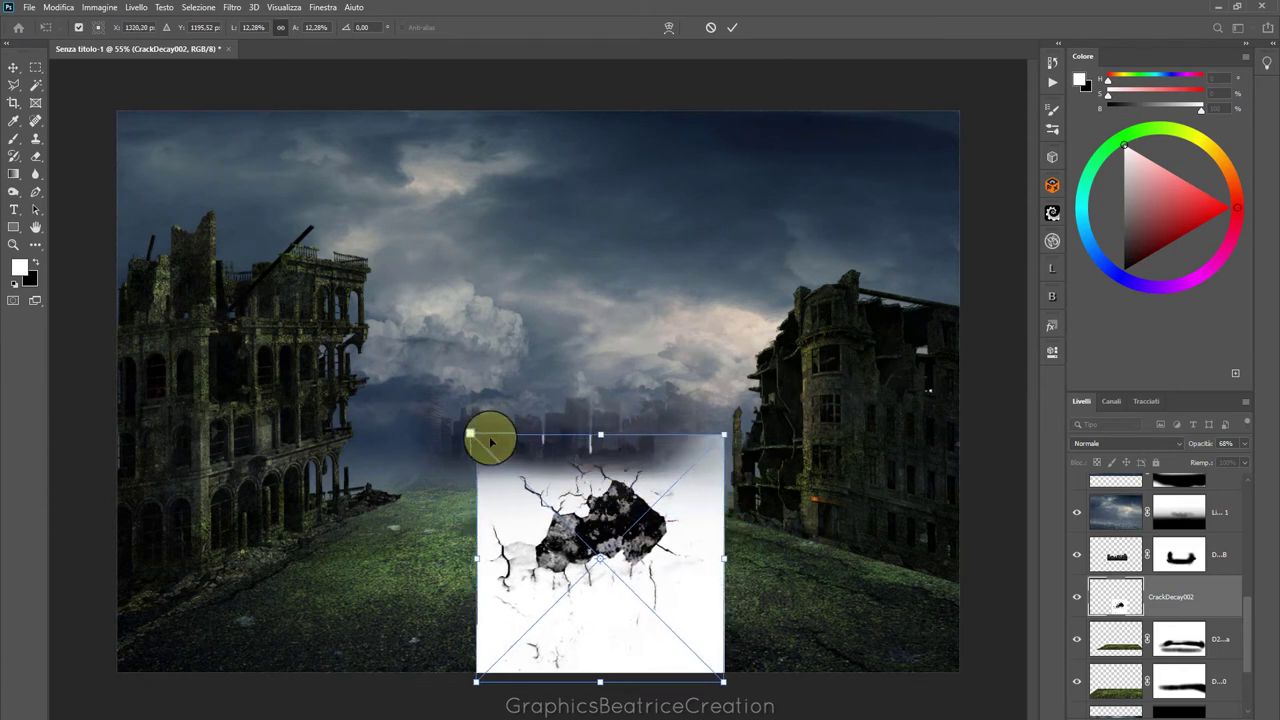
pyautogui.rightClick(612, 479)
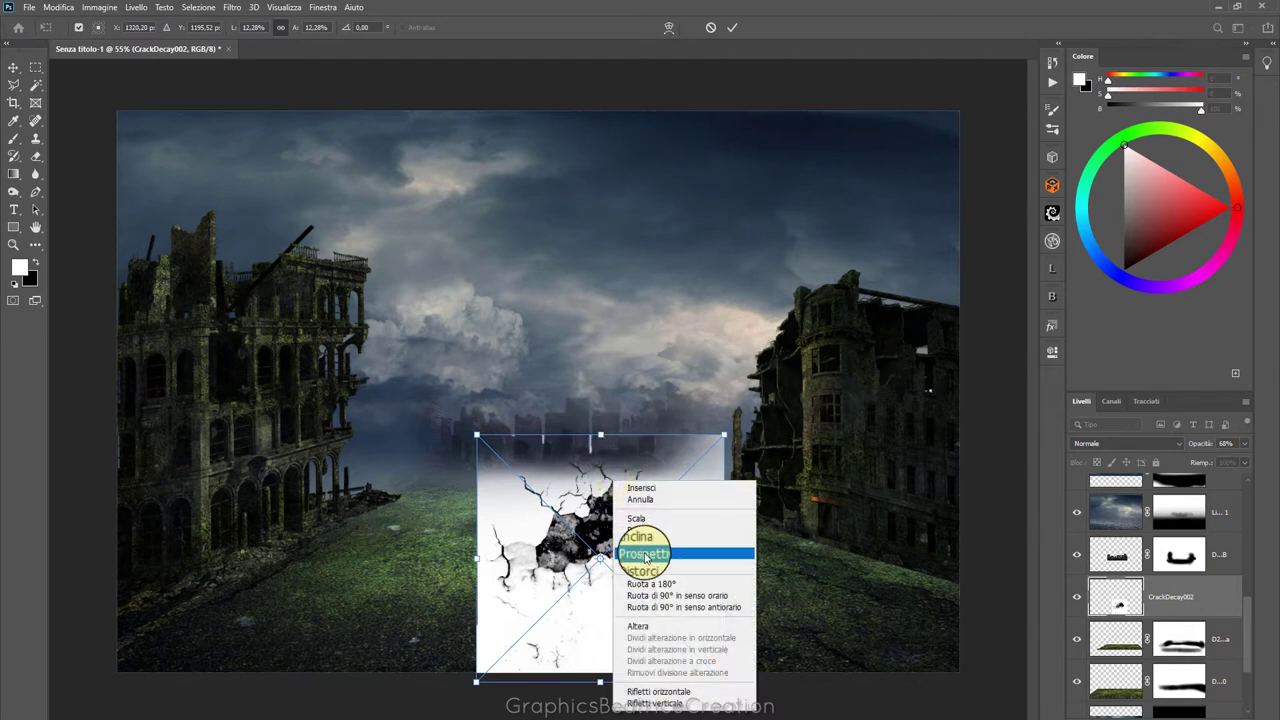
pyautogui.click(645, 556)
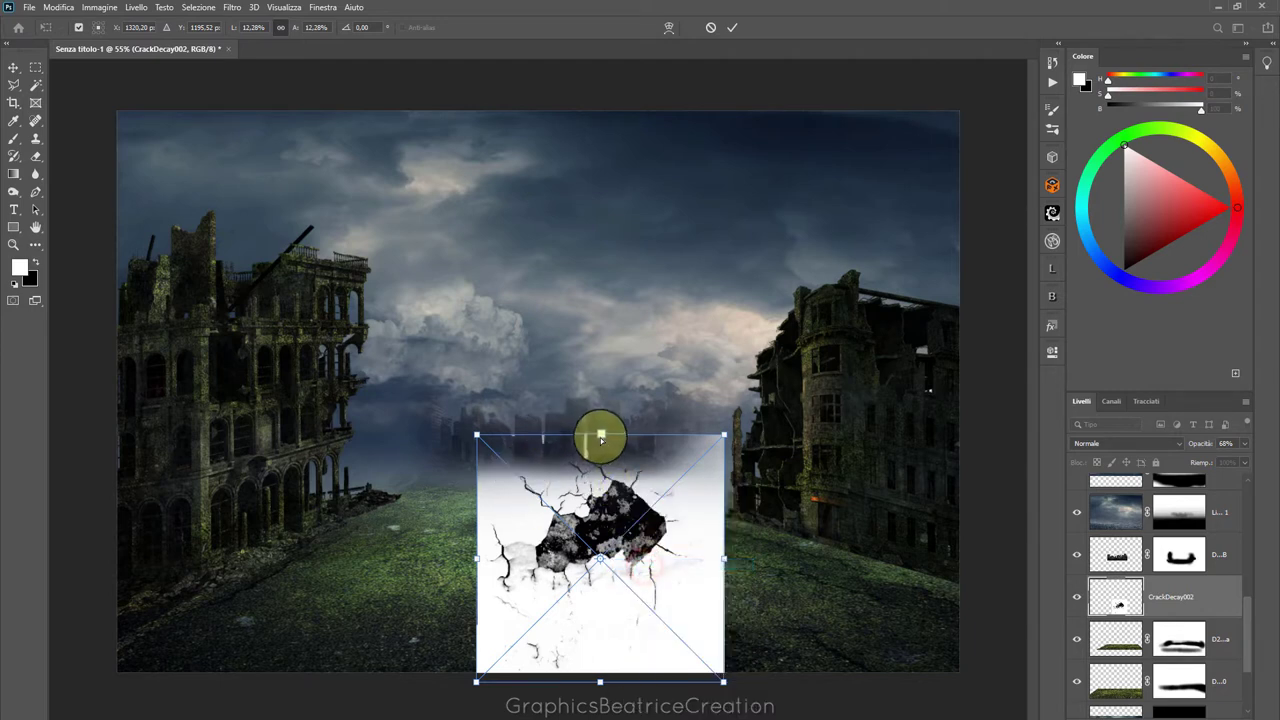
pyautogui.moveTo(600, 437)
pyautogui.mouseDown()
pyautogui.moveTo(605, 585)
pyautogui.moveTo(594, 579)
pyautogui.mouseUp()
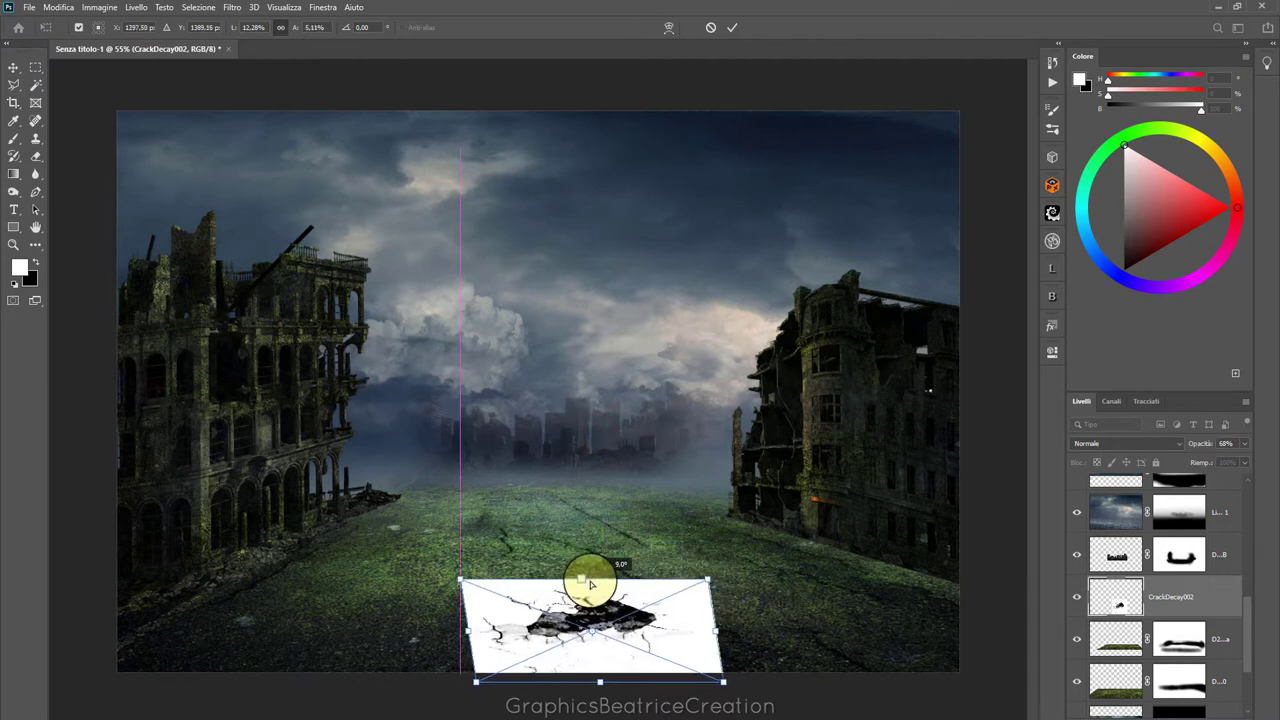
pyautogui.moveTo(483, 683); pyautogui.dragTo(446, 680)
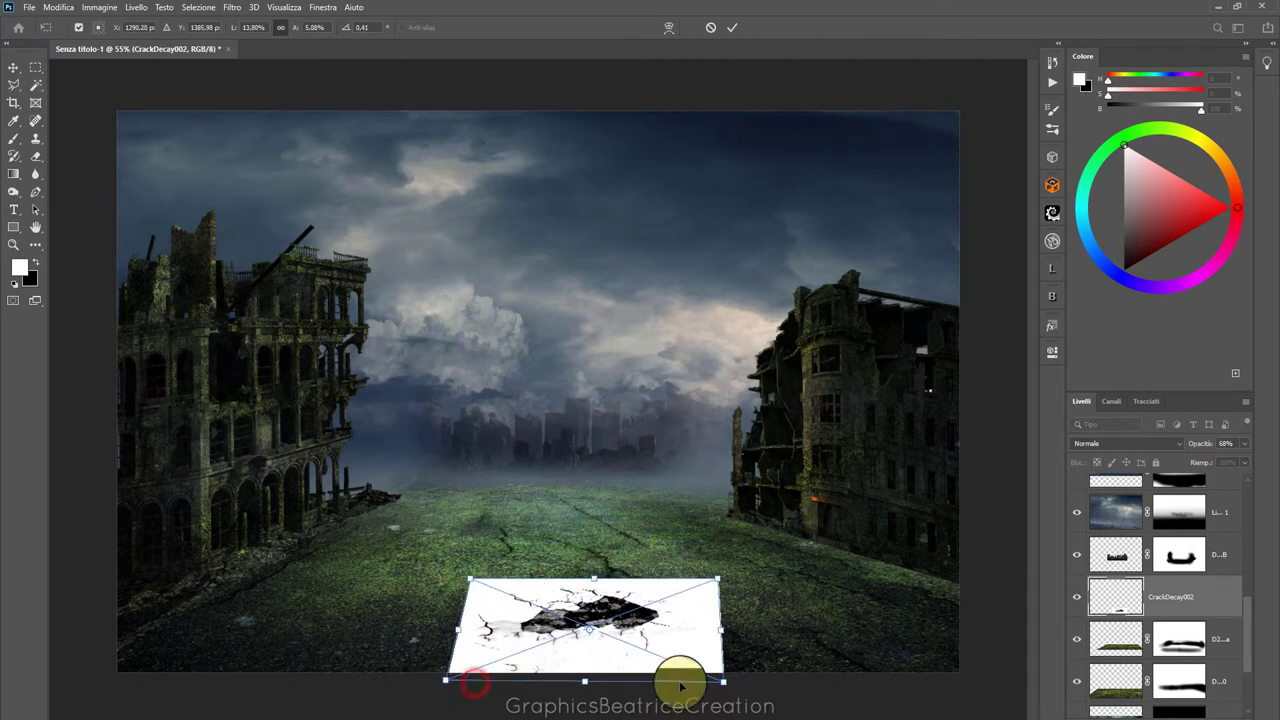
pyautogui.moveTo(735, 688); pyautogui.dragTo(780, 686)
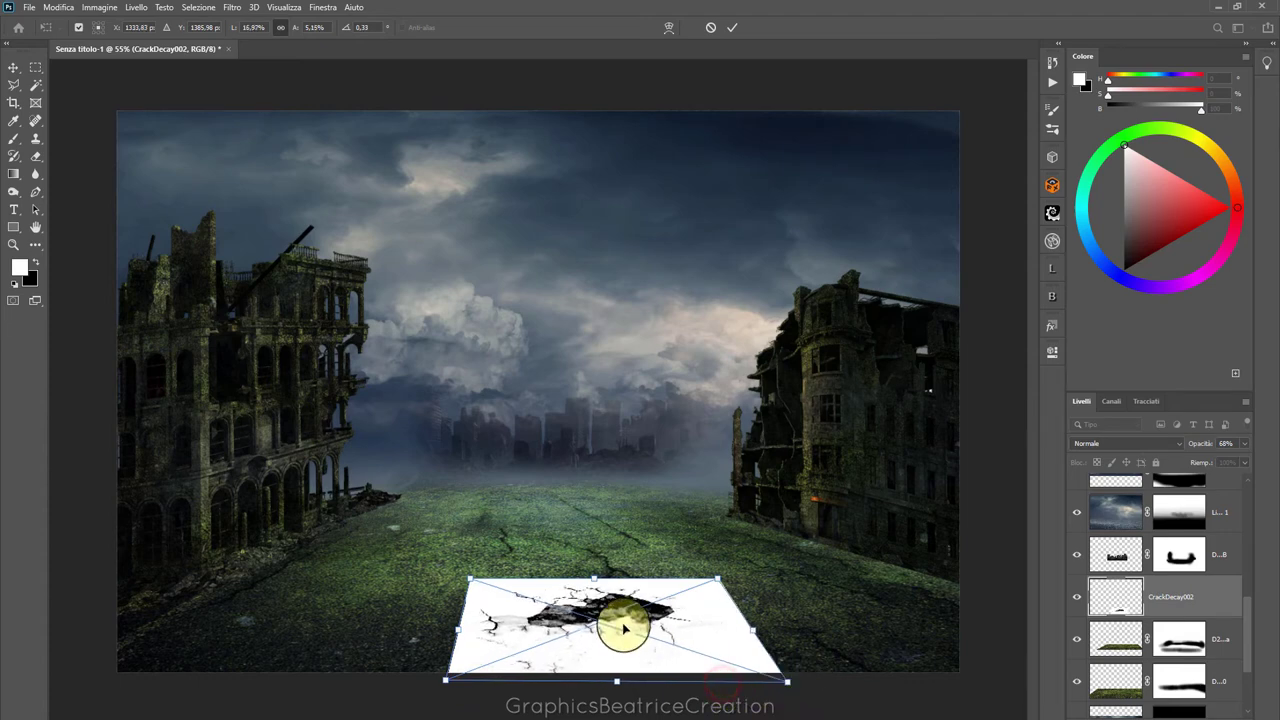
pyautogui.moveTo(623, 625)
pyautogui.mouseDown()
pyautogui.moveTo(767, 638)
pyautogui.moveTo(738, 592)
pyautogui.moveTo(716, 596)
pyautogui.mouseUp()
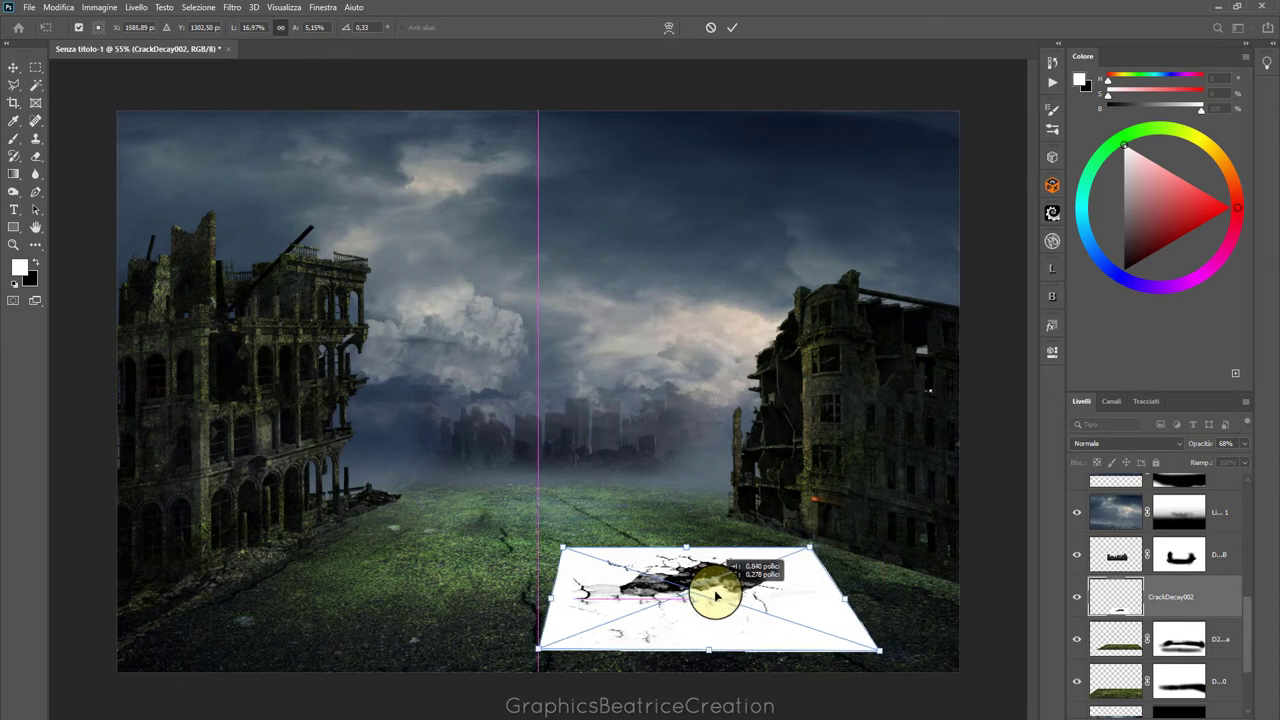
pyautogui.click(732, 27)
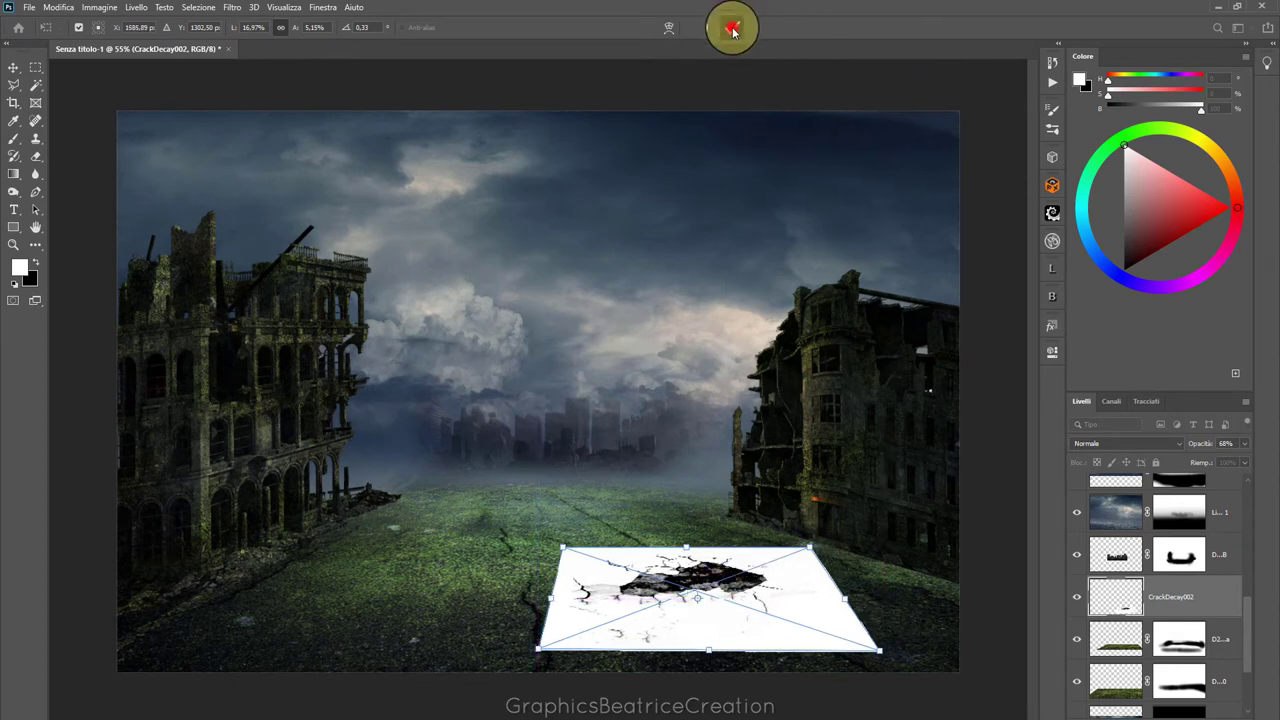
pyautogui.click(1180, 445)
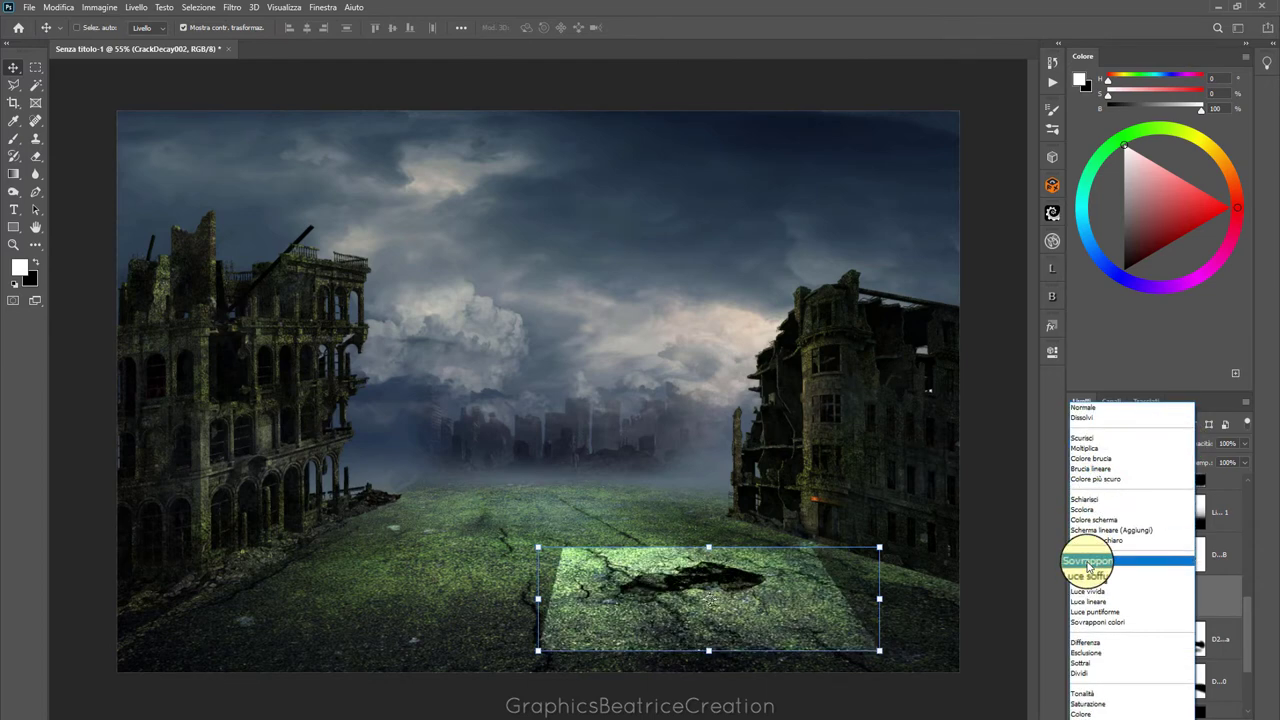
# Blend CrackDecay002 in Multiply and distort it in perspective onto the lower-right road, then commit
pyautogui.click(1088, 448)
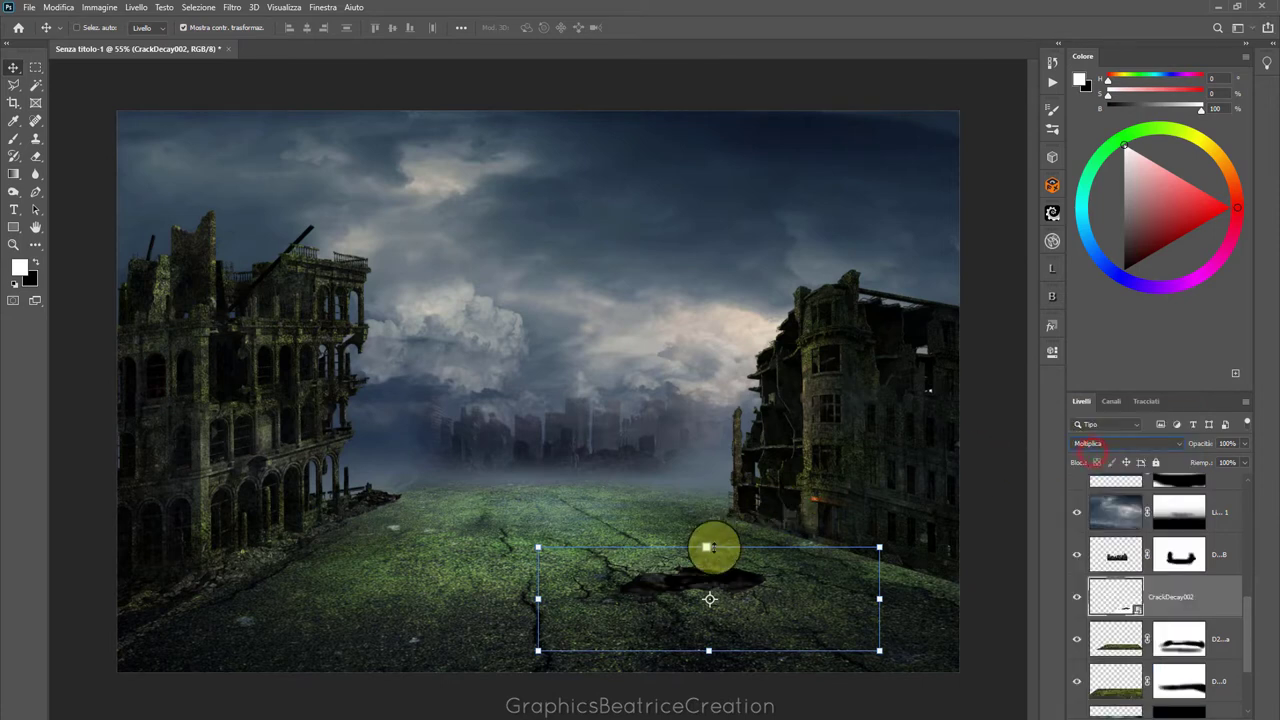
pyautogui.moveTo(709, 547)
pyautogui.mouseDown()
pyautogui.moveTo(703, 572)
pyautogui.moveTo(731, 584)
pyautogui.mouseUp()
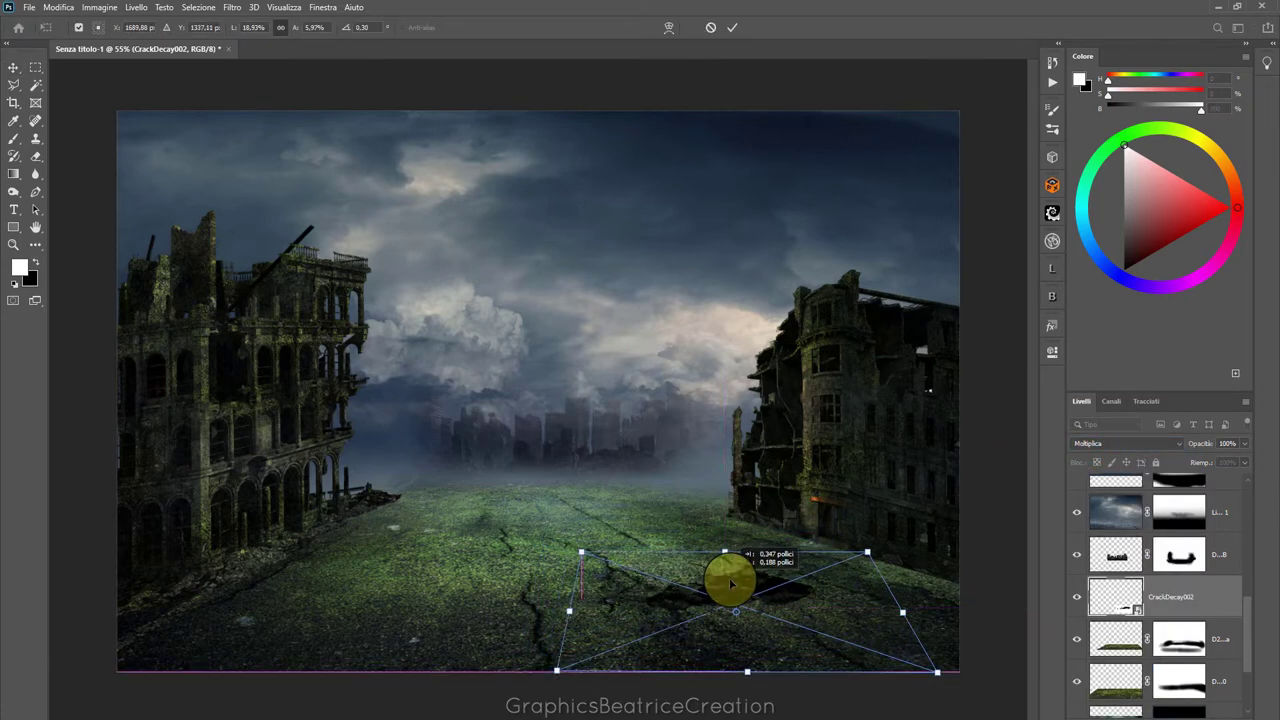
pyautogui.moveTo(867, 551)
pyautogui.mouseDown()
pyautogui.moveTo(882, 550)
pyautogui.moveTo(868, 549)
pyautogui.mouseUp()
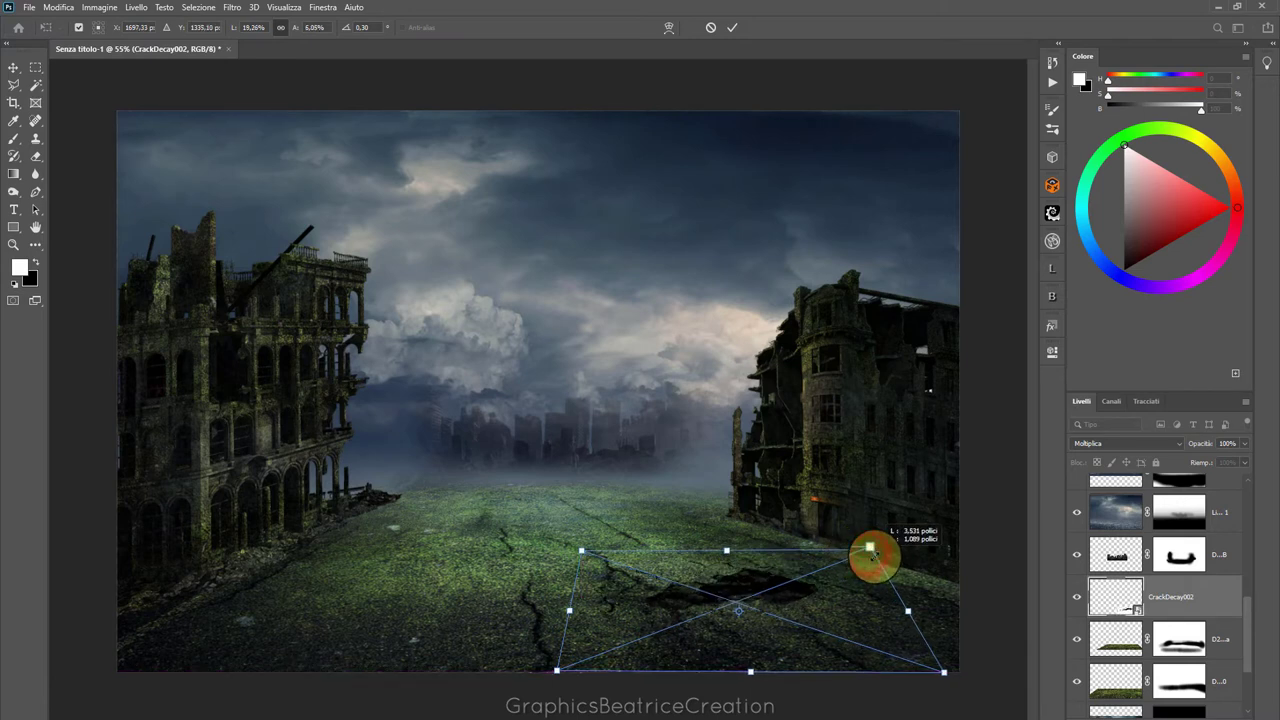
pyautogui.rightClick(820, 566)
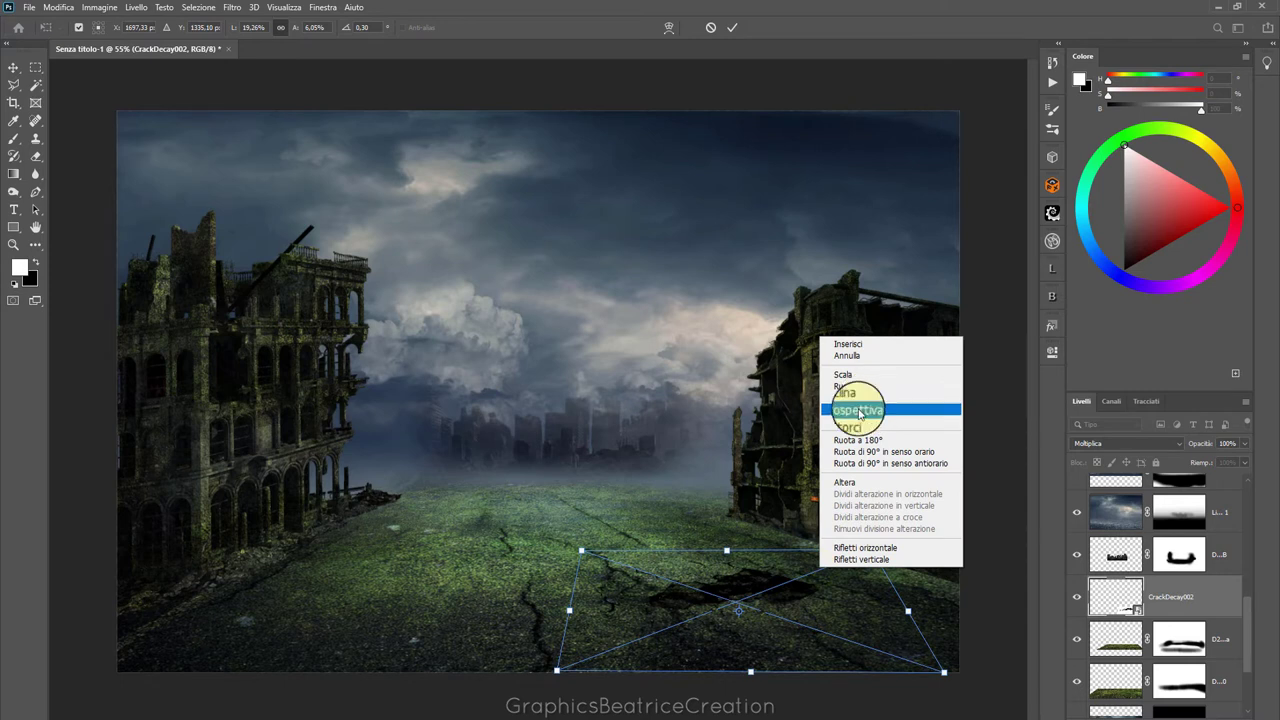
pyautogui.click(853, 421)
pyautogui.moveTo(871, 550); pyautogui.dragTo(880, 558)
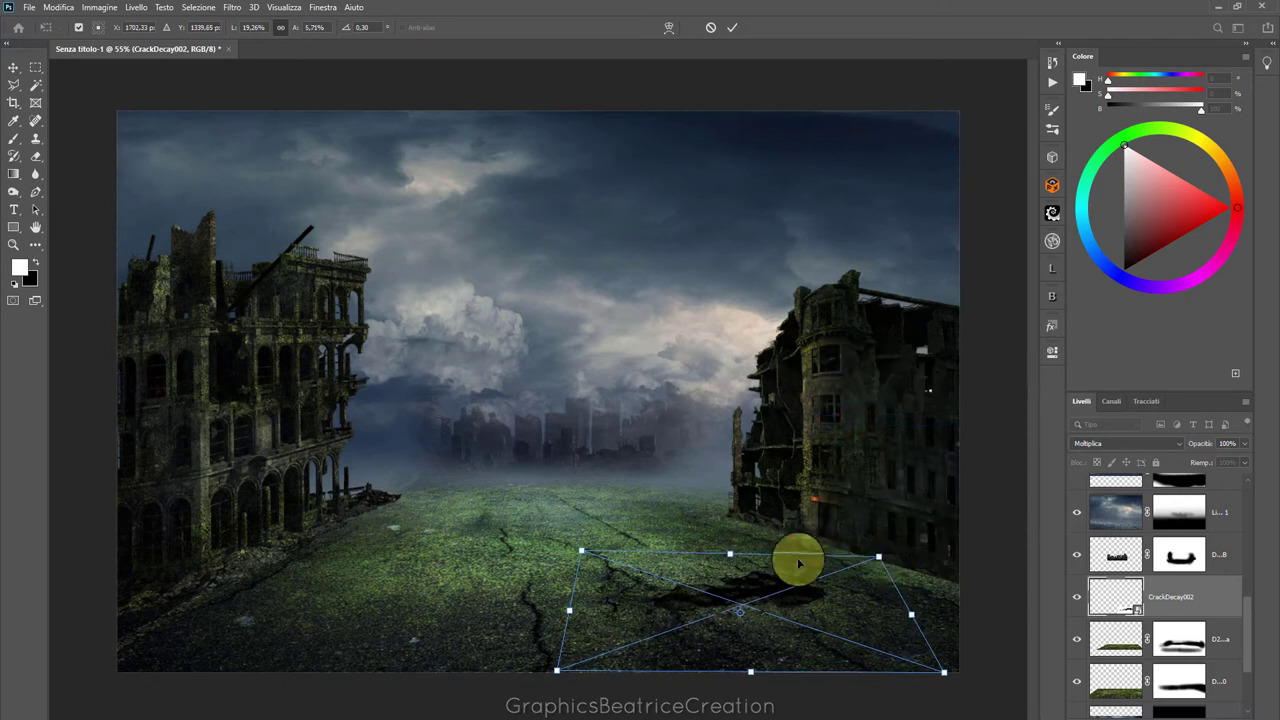
pyautogui.moveTo(730, 557); pyautogui.dragTo(731, 562)
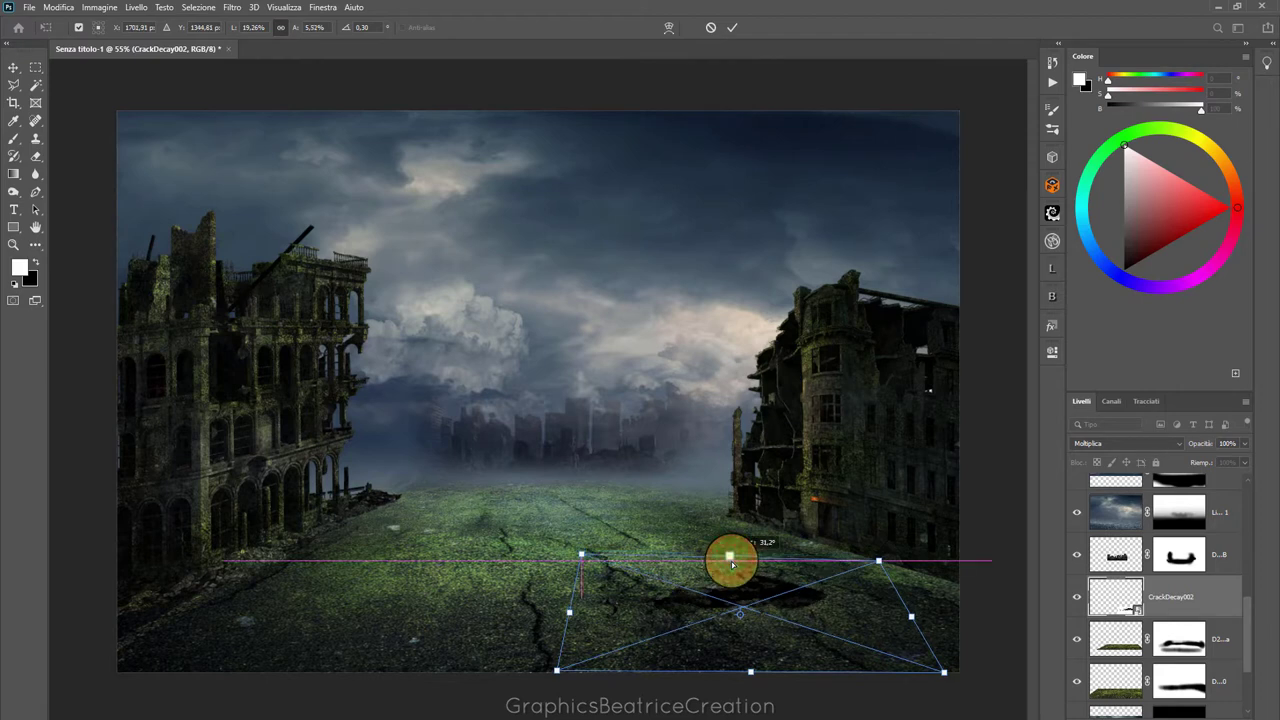
pyautogui.moveTo(750, 671); pyautogui.dragTo(754, 689)
pyautogui.moveTo(757, 600); pyautogui.dragTo(765, 600)
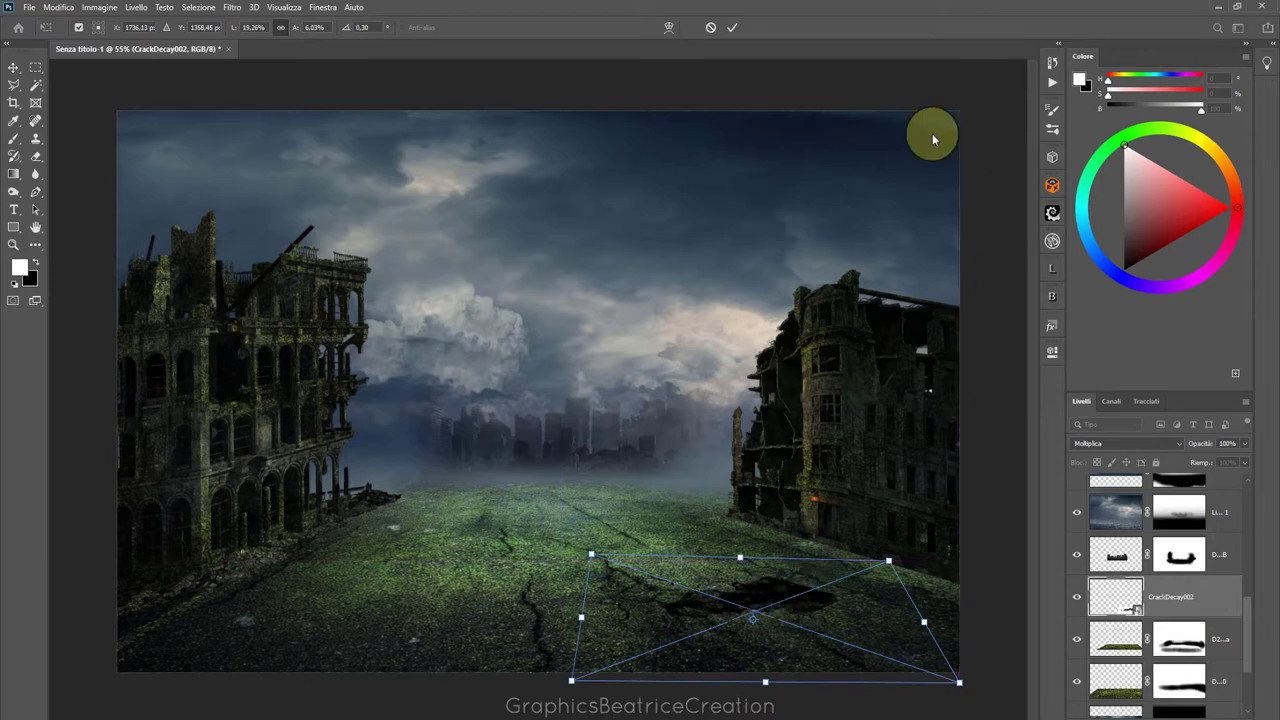
pyautogui.click(732, 27)
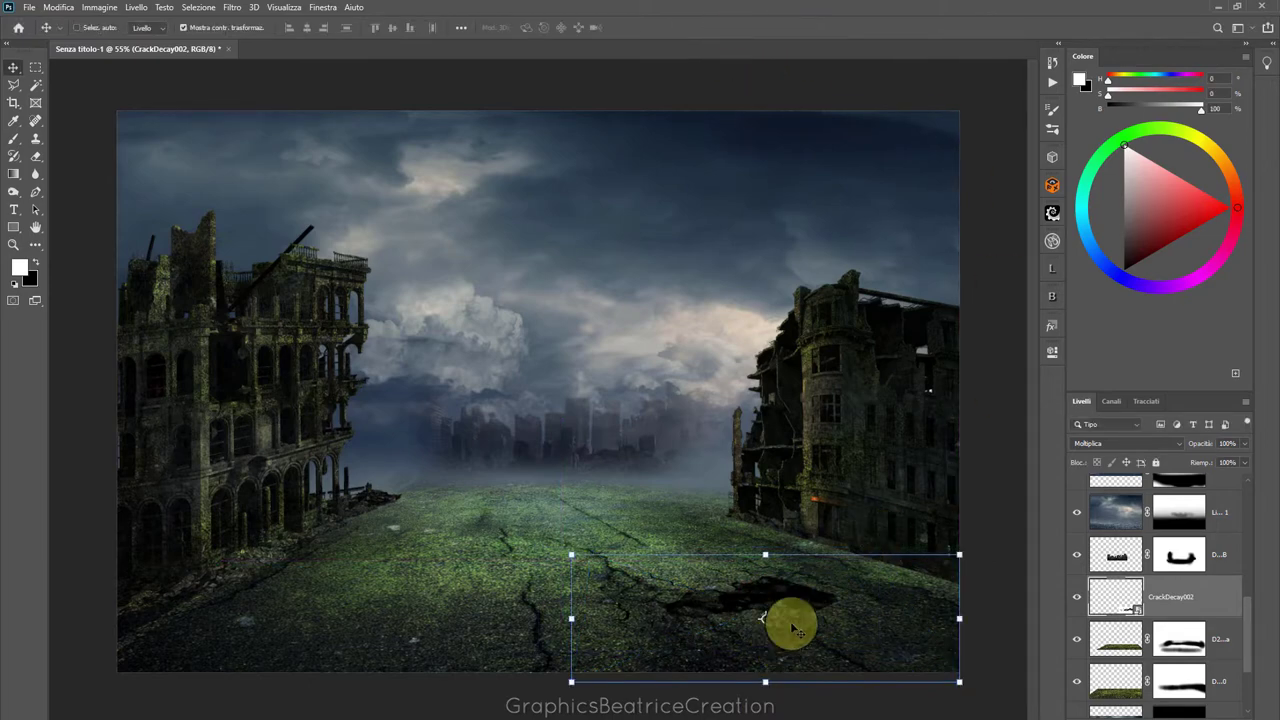
# Place the crack01 image into the composite as an embedded file
pyautogui.click(29, 7)
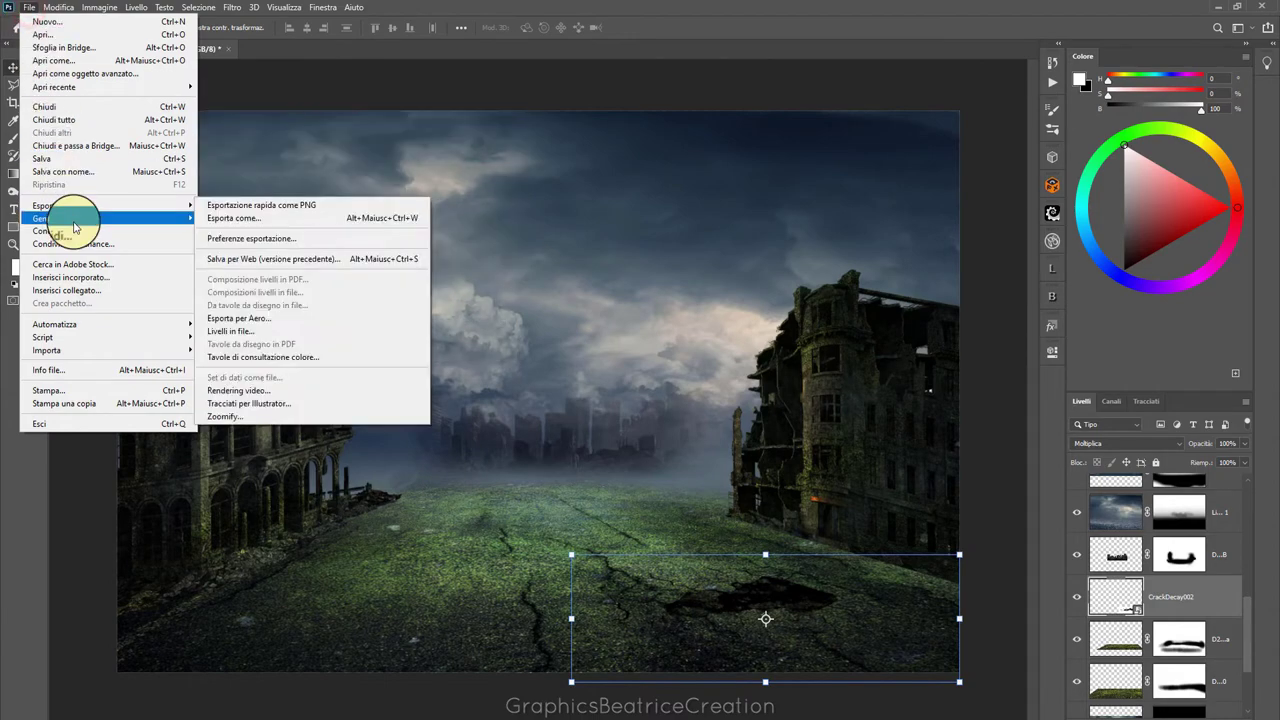
pyautogui.click(70, 277)
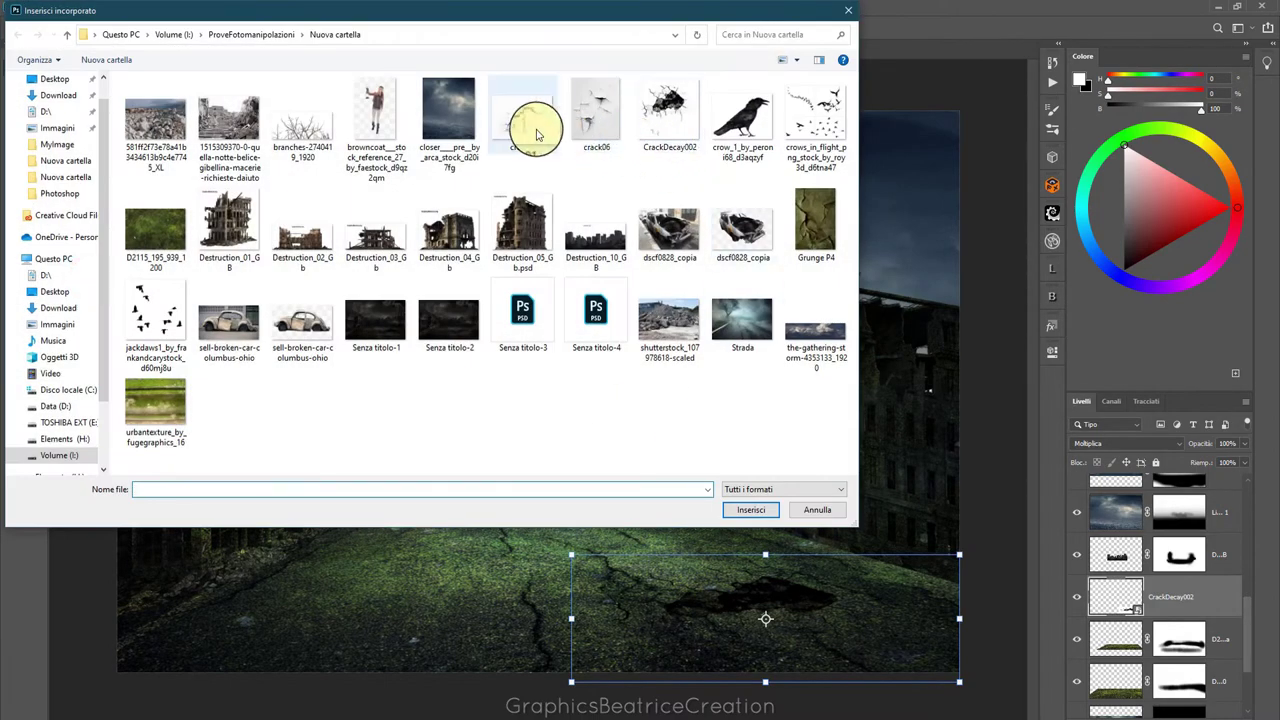
pyautogui.click(522, 118)
pyautogui.click(757, 511)
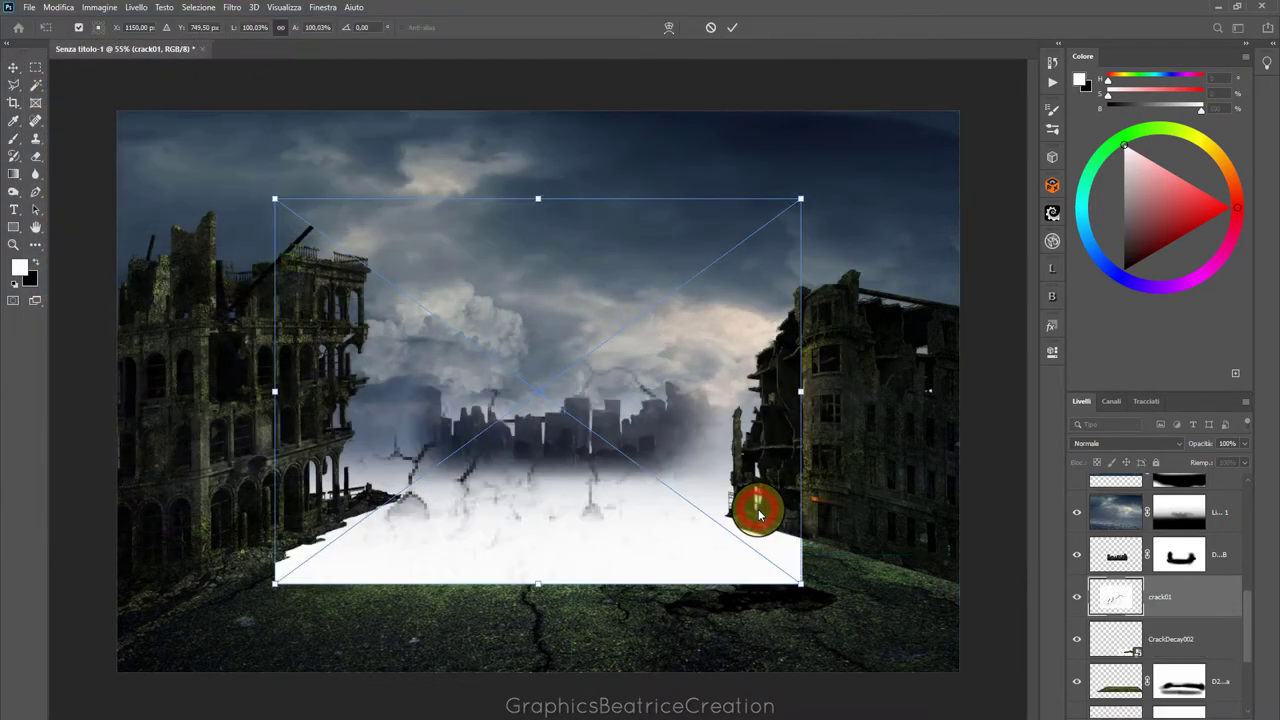
# Shrink crack01, rotate it about 90 degrees, and distort it flat onto the road
pyautogui.moveTo(275, 198); pyautogui.dragTo(400, 291)
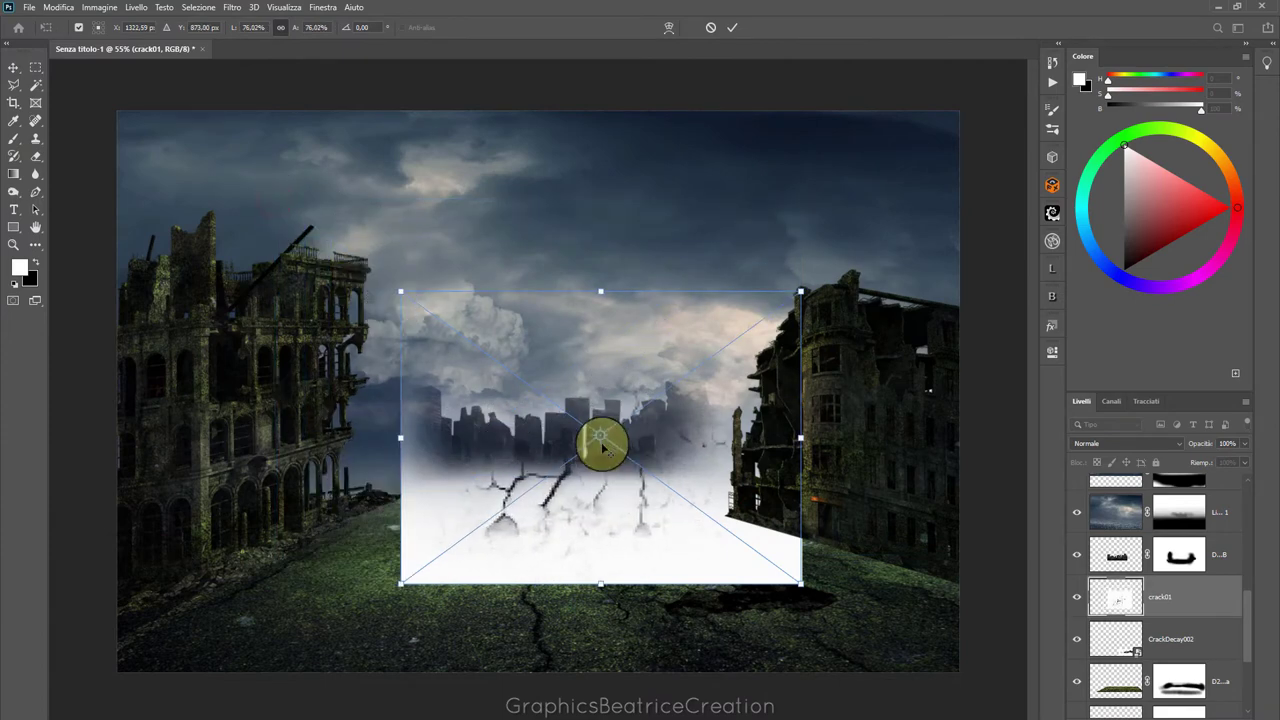
pyautogui.moveTo(390, 284); pyautogui.dragTo(735, 229)
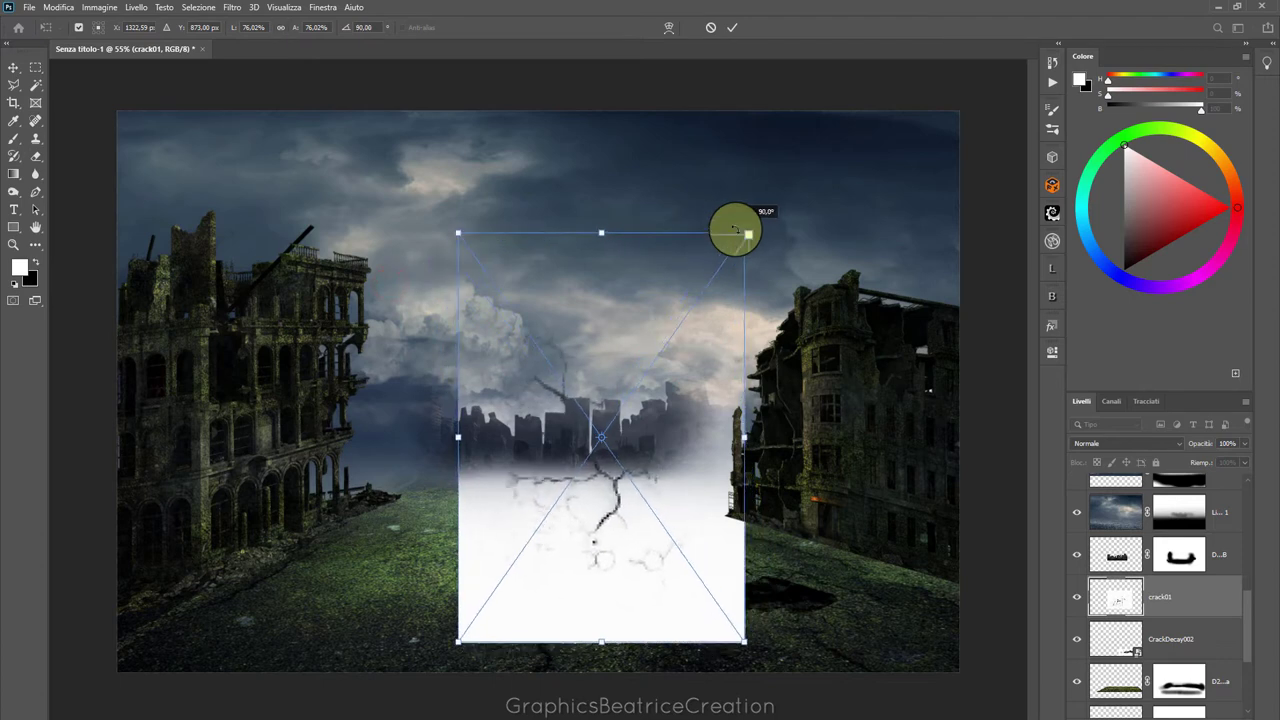
pyautogui.moveTo(570, 452)
pyautogui.mouseDown()
pyautogui.moveTo(565, 481)
pyautogui.moveTo(565, 468)
pyautogui.mouseUp()
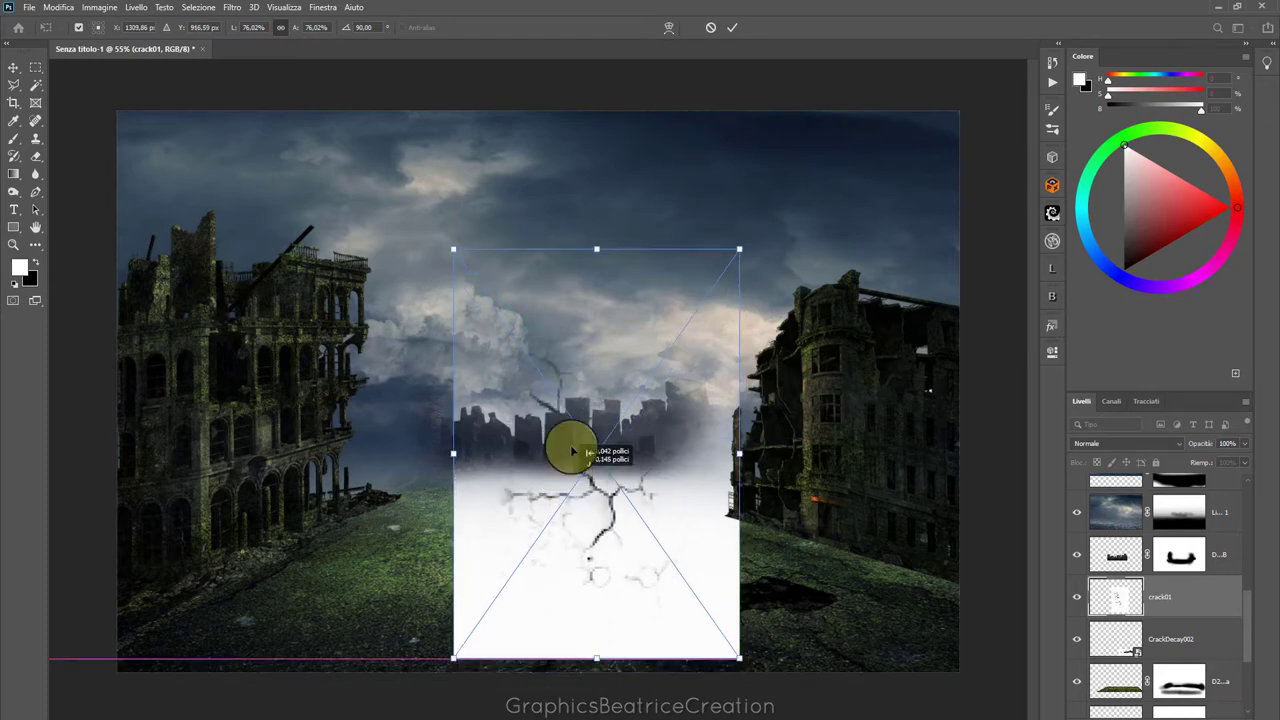
pyautogui.rightClick(598, 251)
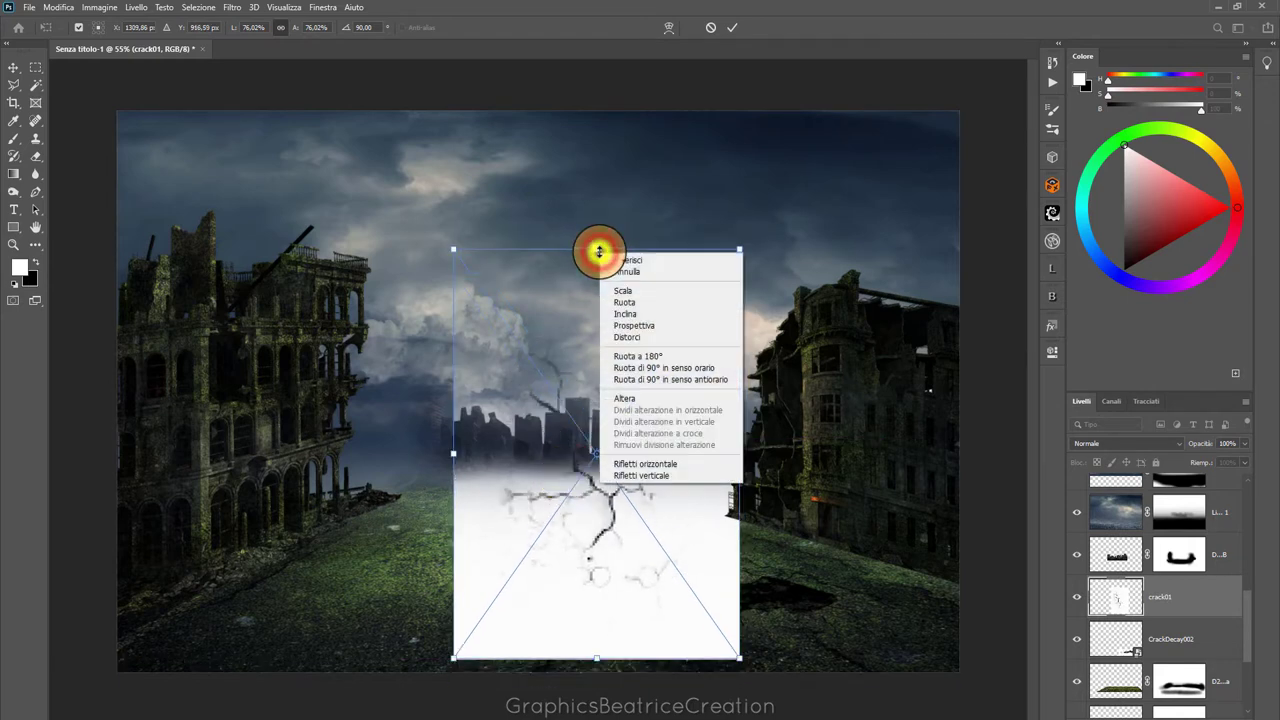
pyautogui.click(638, 340)
pyautogui.moveTo(597, 253)
pyautogui.mouseDown()
pyautogui.moveTo(618, 510)
pyautogui.moveTo(877, 553)
pyautogui.moveTo(789, 523)
pyautogui.moveTo(689, 509)
pyautogui.moveTo(656, 522)
pyautogui.mouseUp()
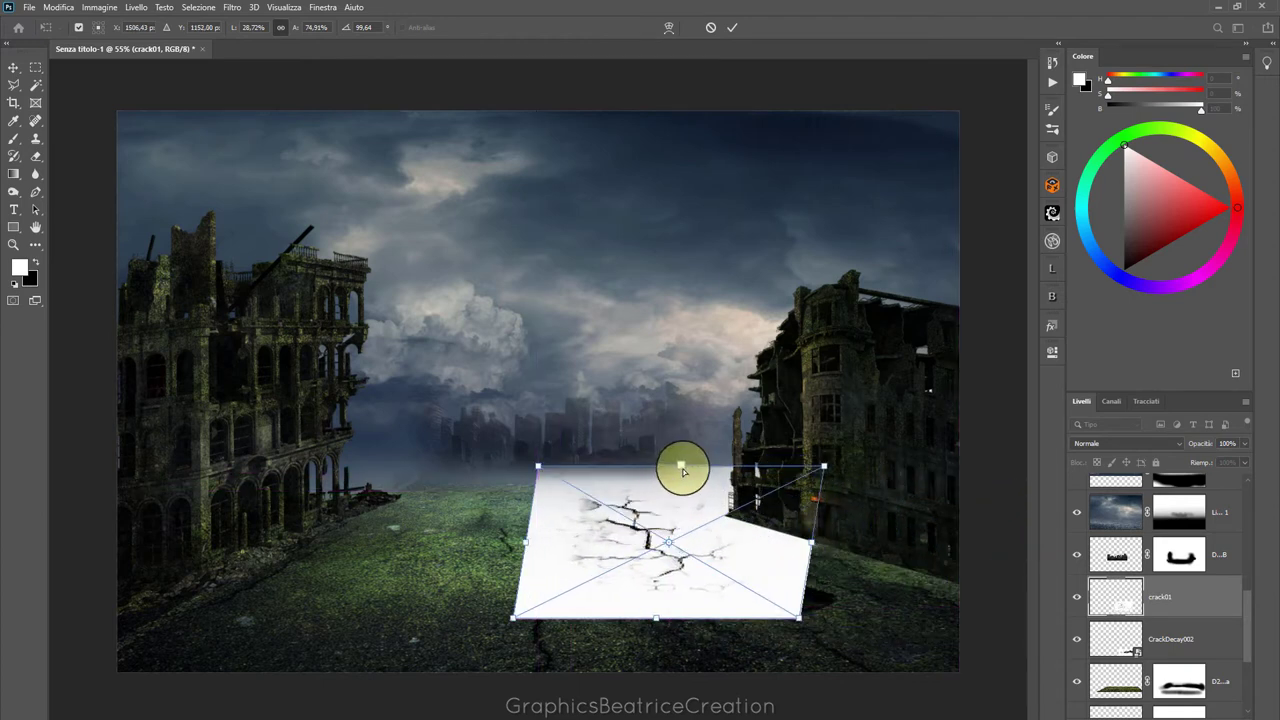
pyautogui.moveTo(681, 467); pyautogui.dragTo(666, 528)
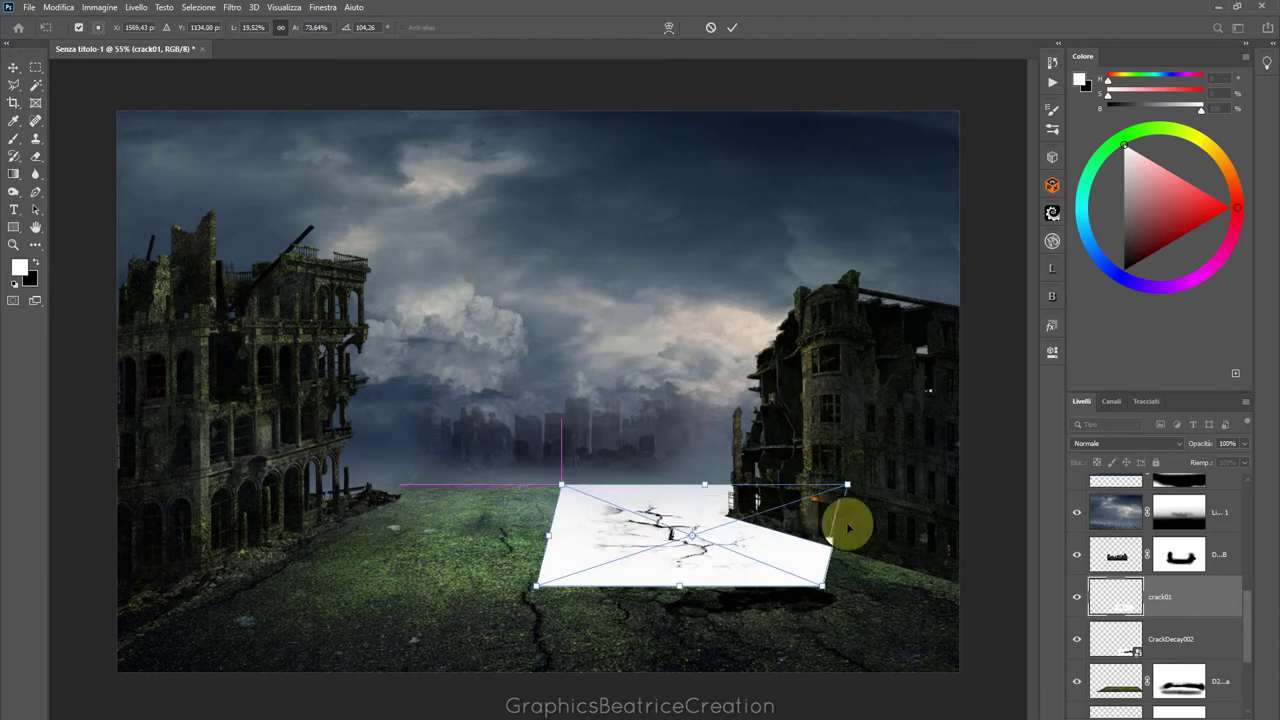
# Set crack01 to Multiply, refine its perspective left of centre, and commit
pyautogui.click(1174, 444)
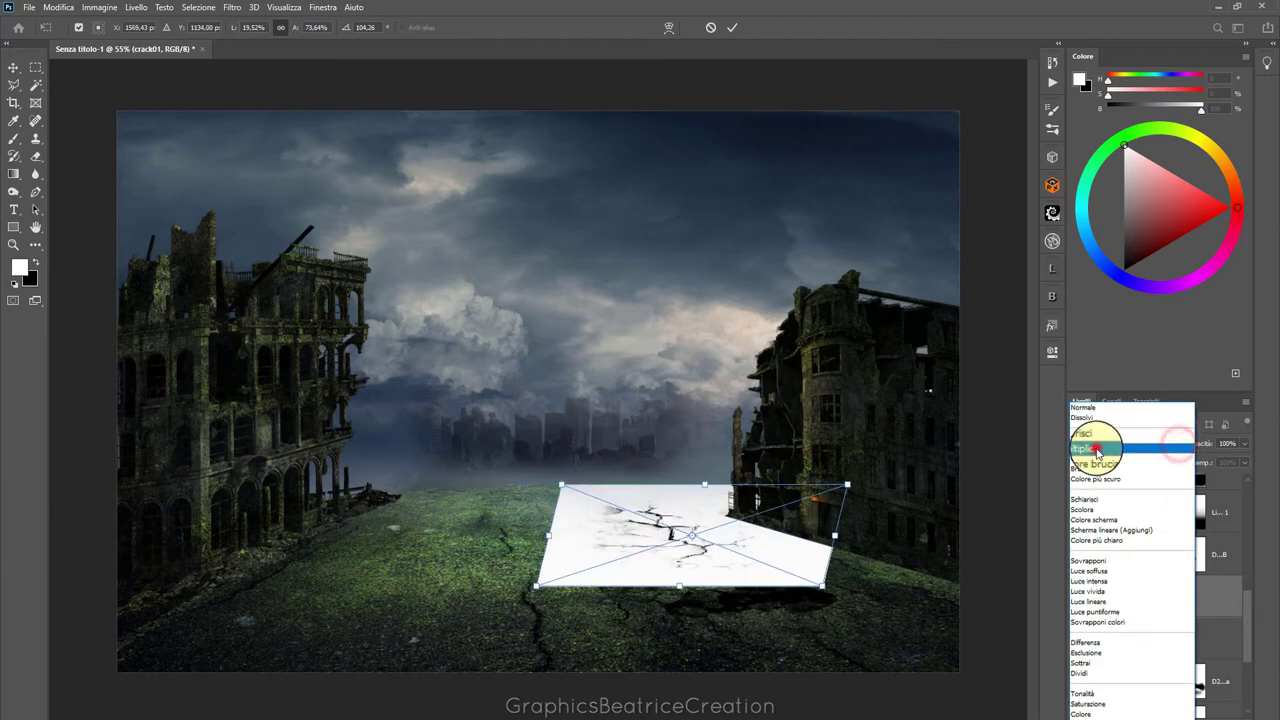
pyautogui.click(1097, 450)
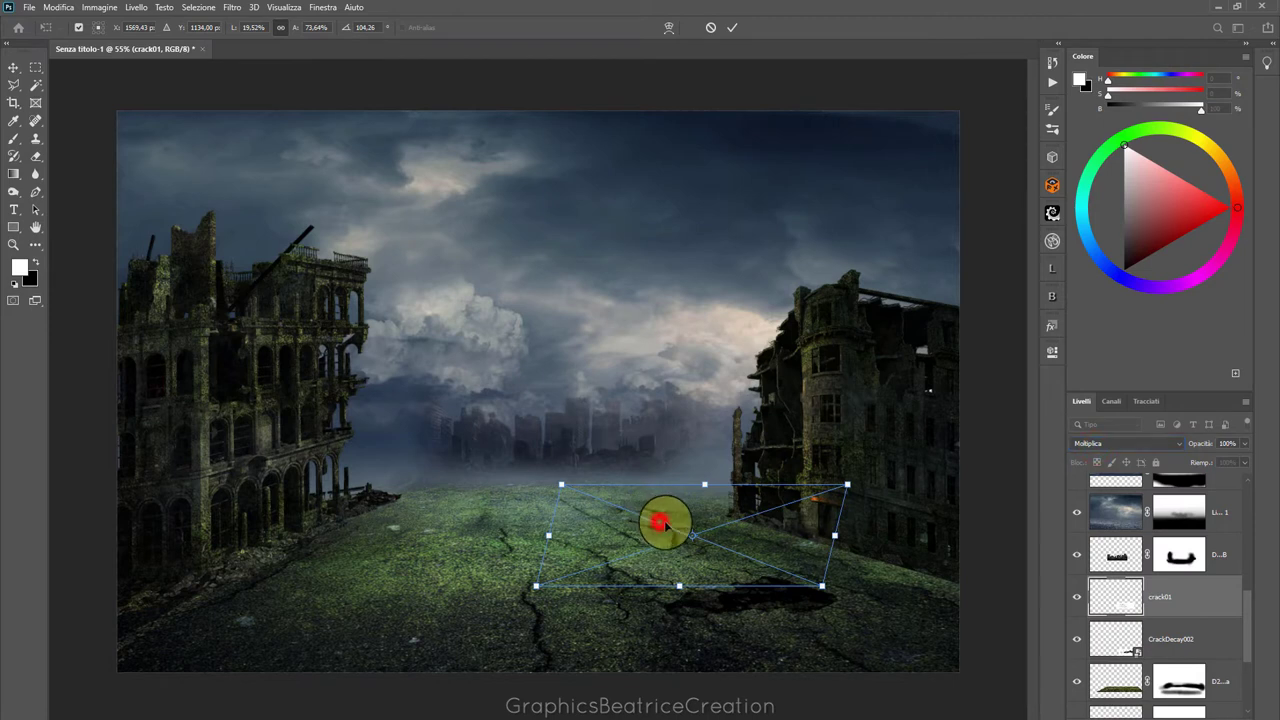
pyautogui.moveTo(666, 524)
pyautogui.mouseDown()
pyautogui.moveTo(679, 525)
pyautogui.moveTo(437, 523)
pyautogui.moveTo(451, 510)
pyautogui.mouseUp()
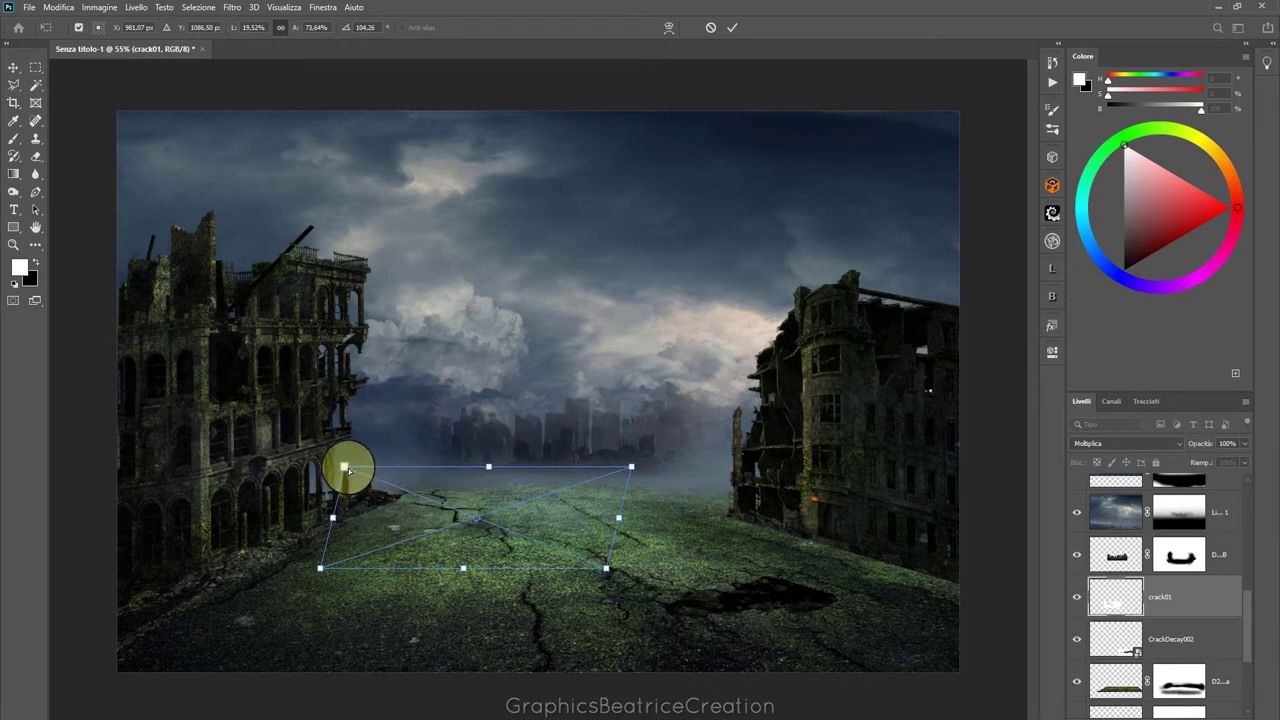
pyautogui.moveTo(488, 467); pyautogui.dragTo(490, 482)
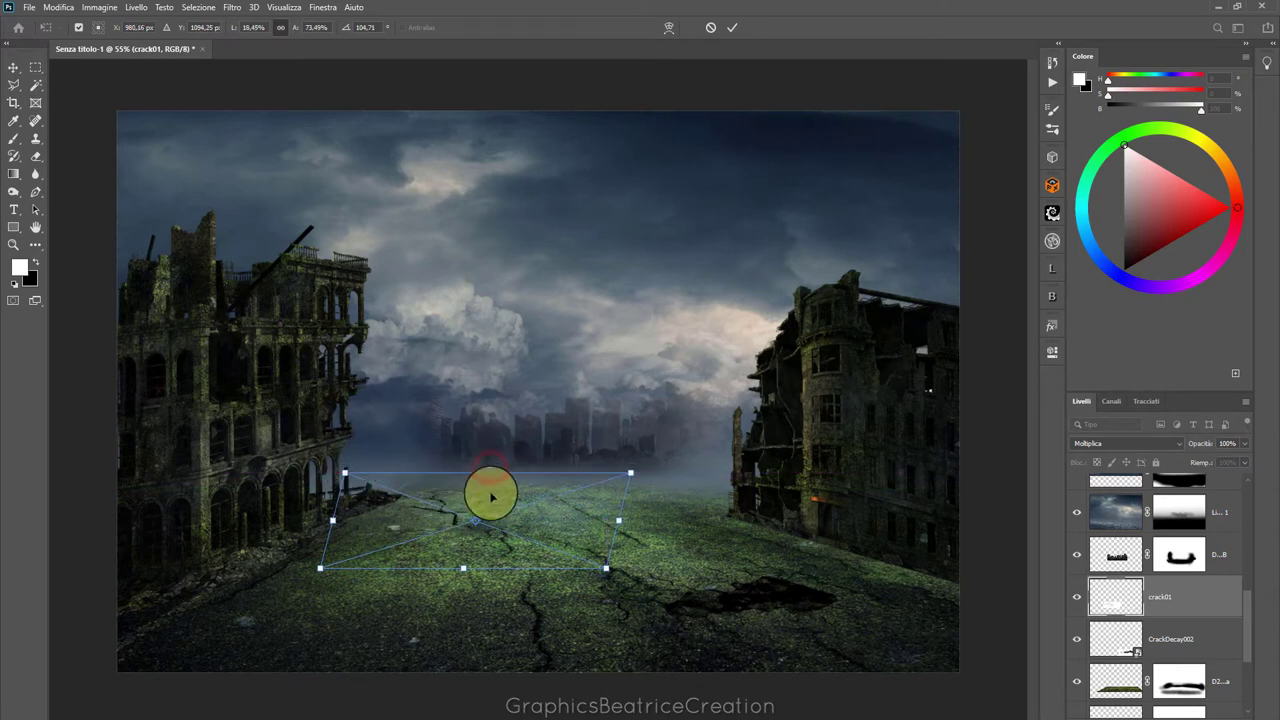
pyautogui.rightClick(490, 491)
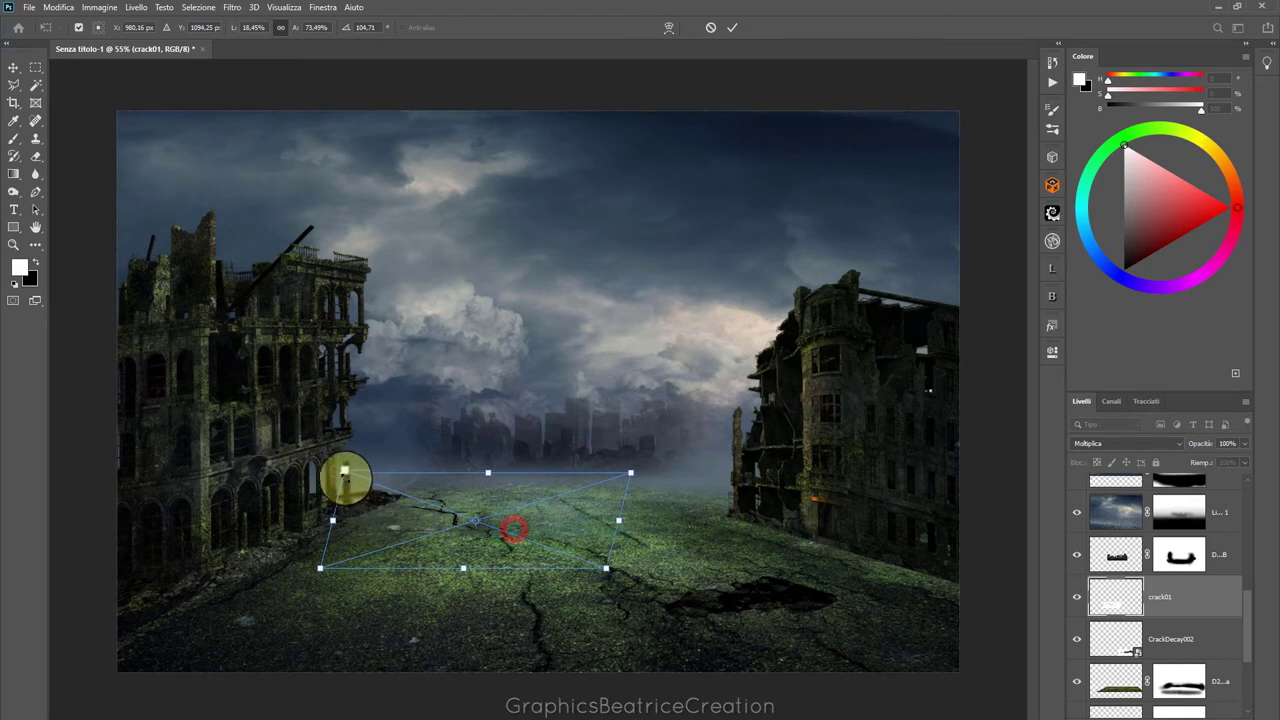
pyautogui.moveTo(345, 472); pyautogui.dragTo(368, 481)
pyautogui.moveTo(476, 524); pyautogui.dragTo(460, 517)
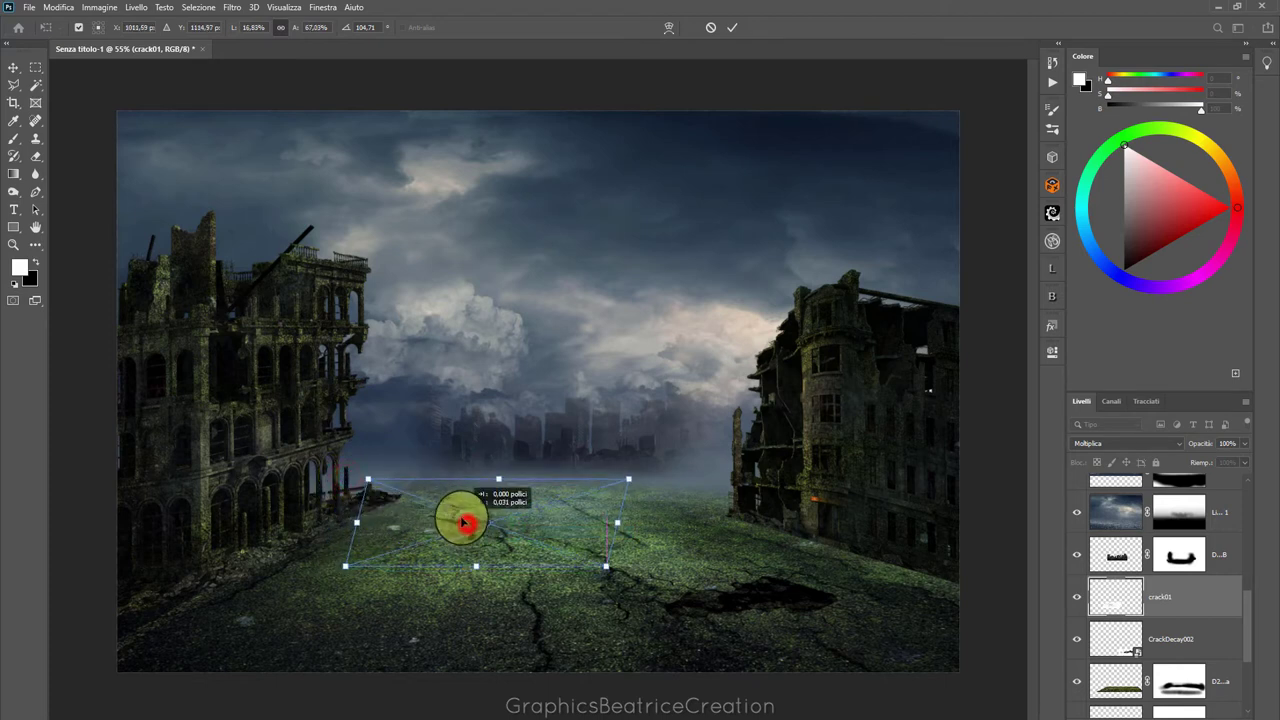
pyautogui.click(732, 27)
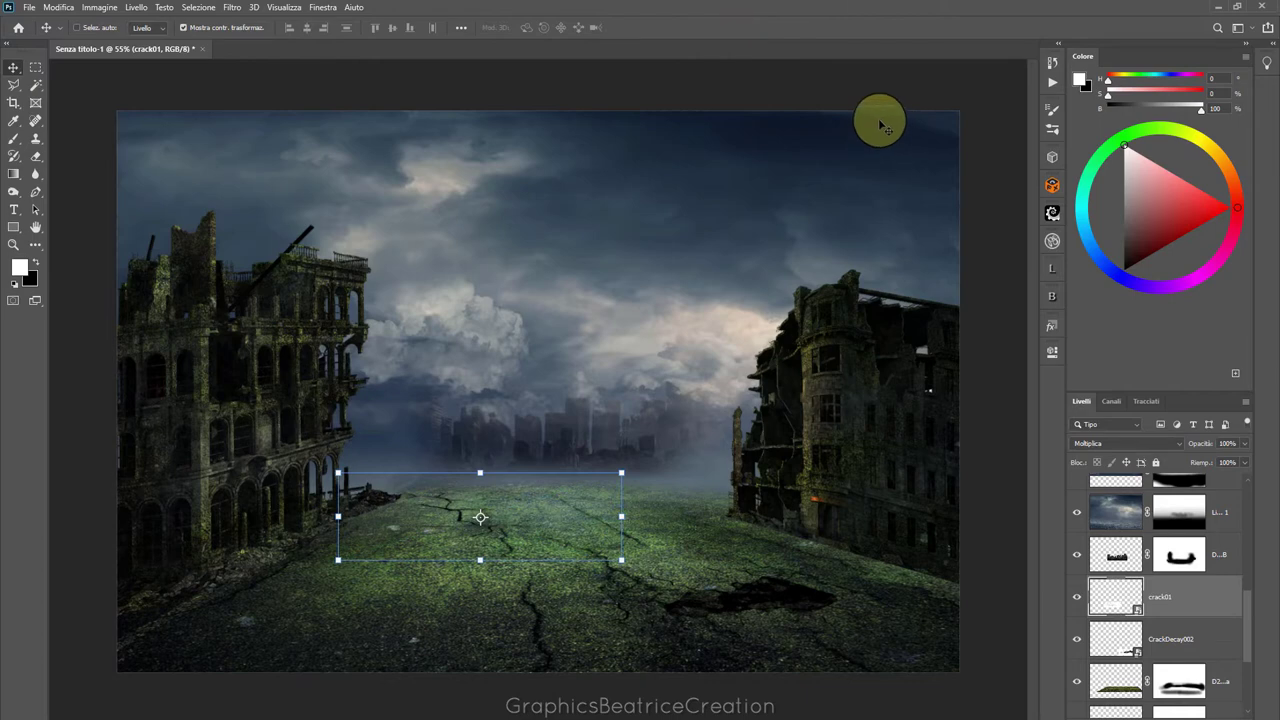
pyautogui.click(30, 7)
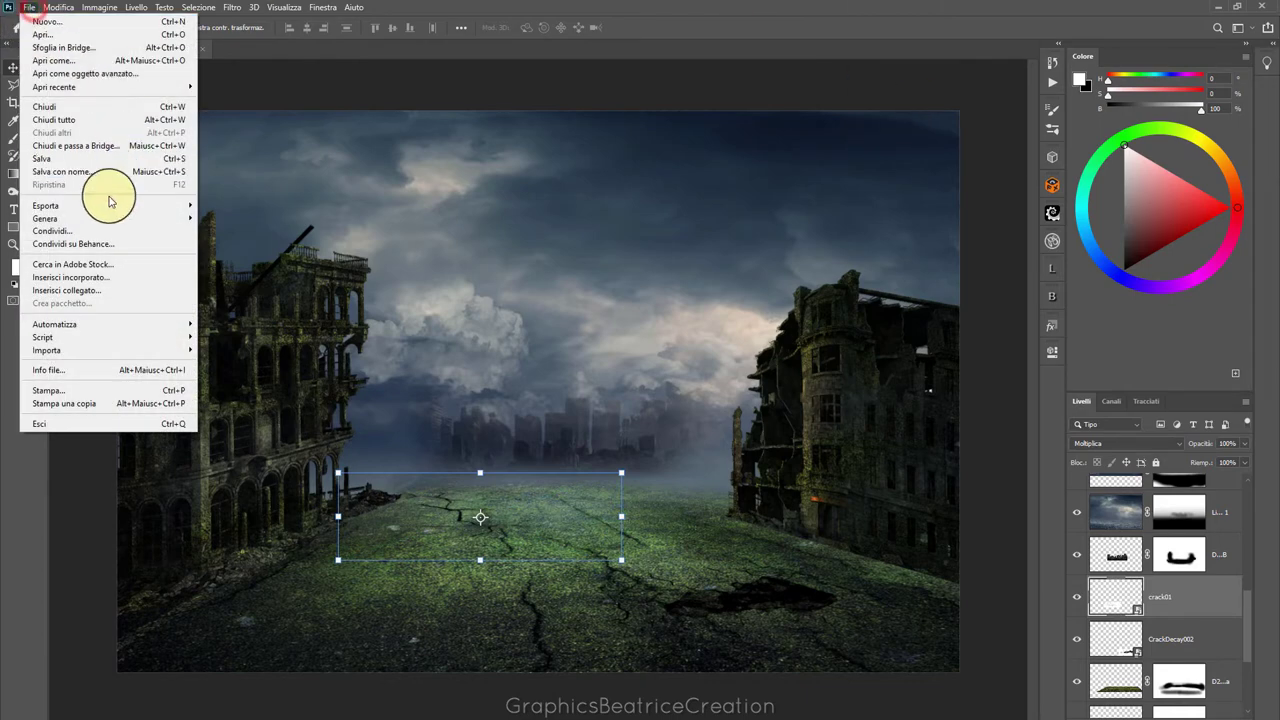
# Place crack06 as an embedded image, shrink it, and move it left over the road
pyautogui.click(84, 277)
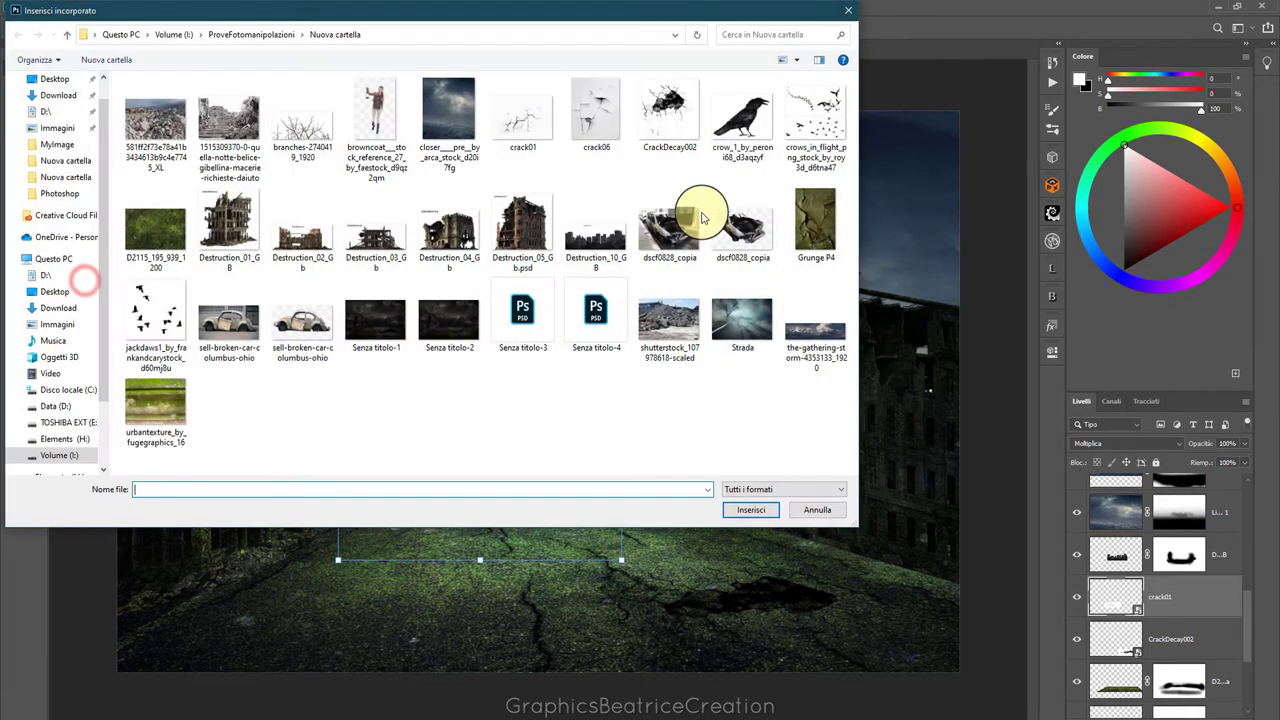
pyautogui.click(598, 116)
pyautogui.click(750, 509)
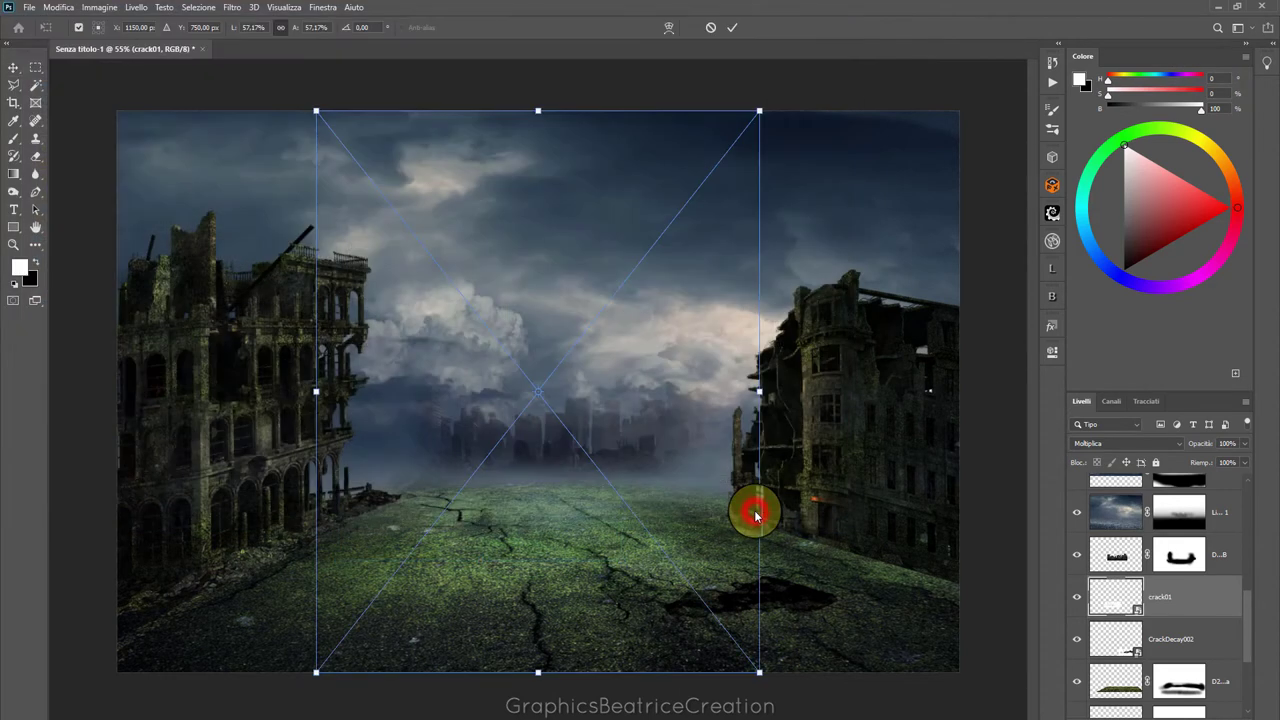
pyautogui.moveTo(318, 111); pyautogui.dragTo(558, 443)
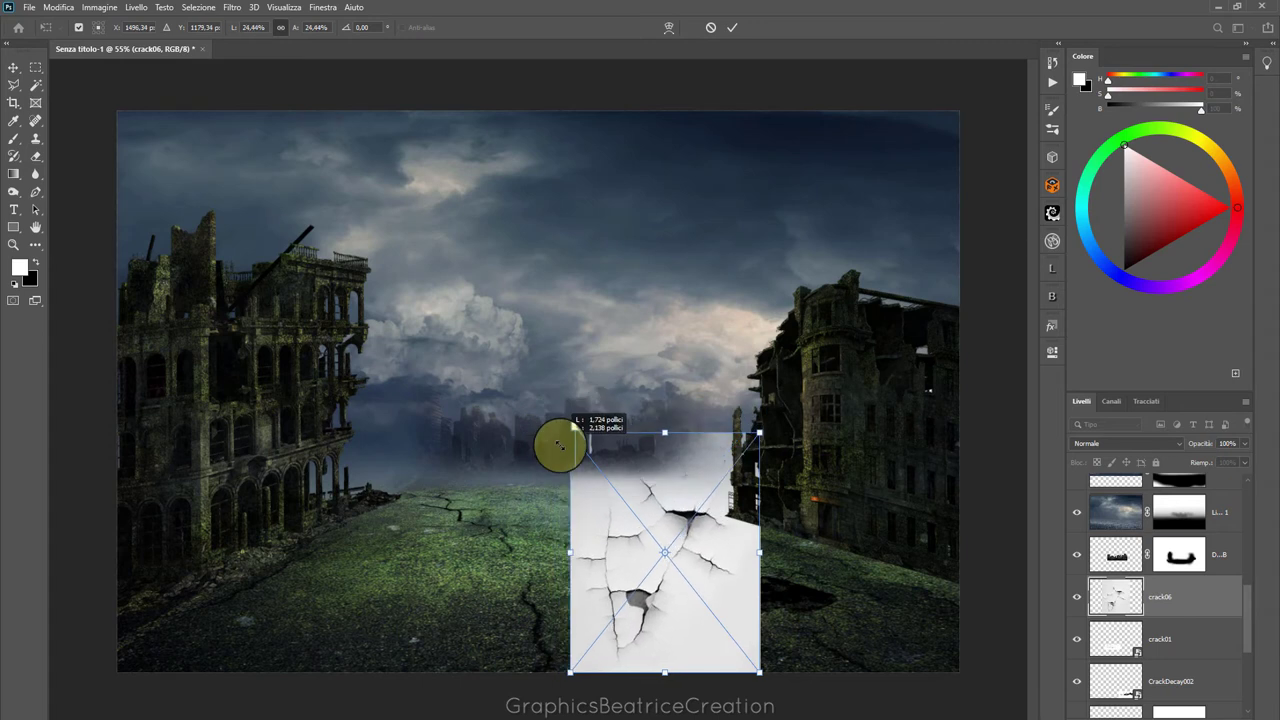
pyautogui.moveTo(586, 543); pyautogui.dragTo(408, 549)
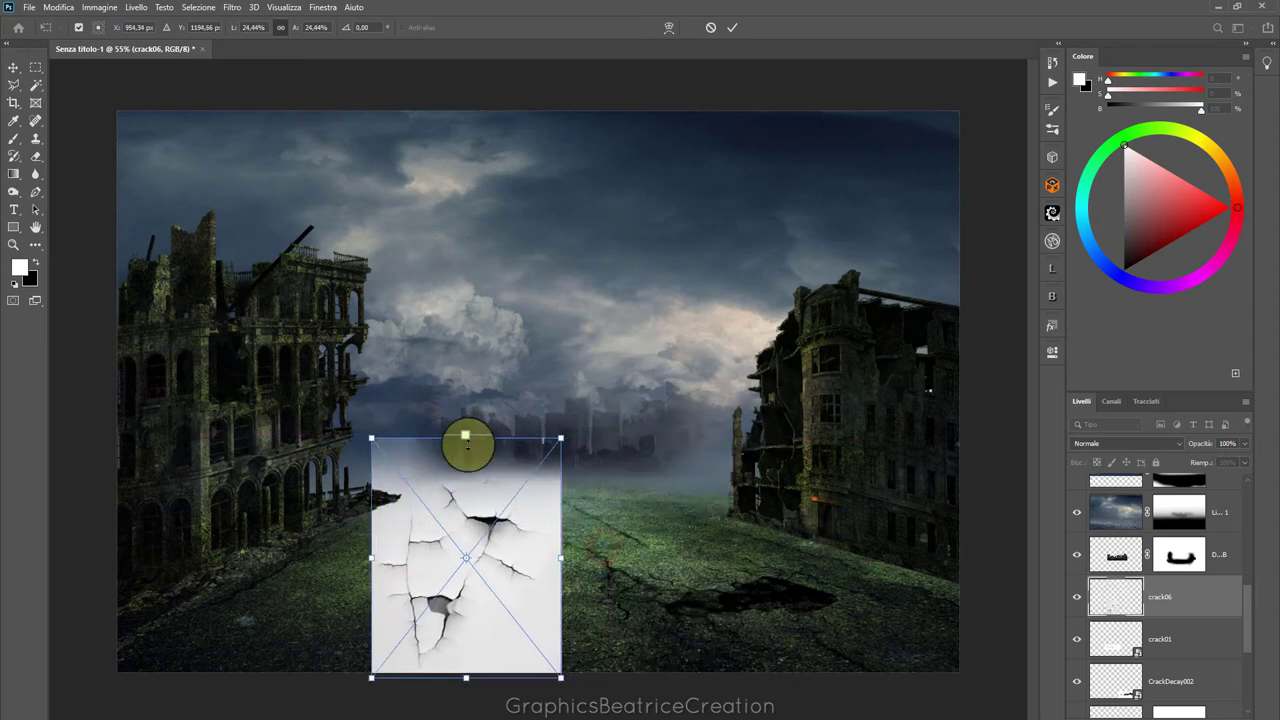
# Distort crack06 flat onto the lower-left ground, spreading its bottom corners outward
pyautogui.rightClick(468, 439)
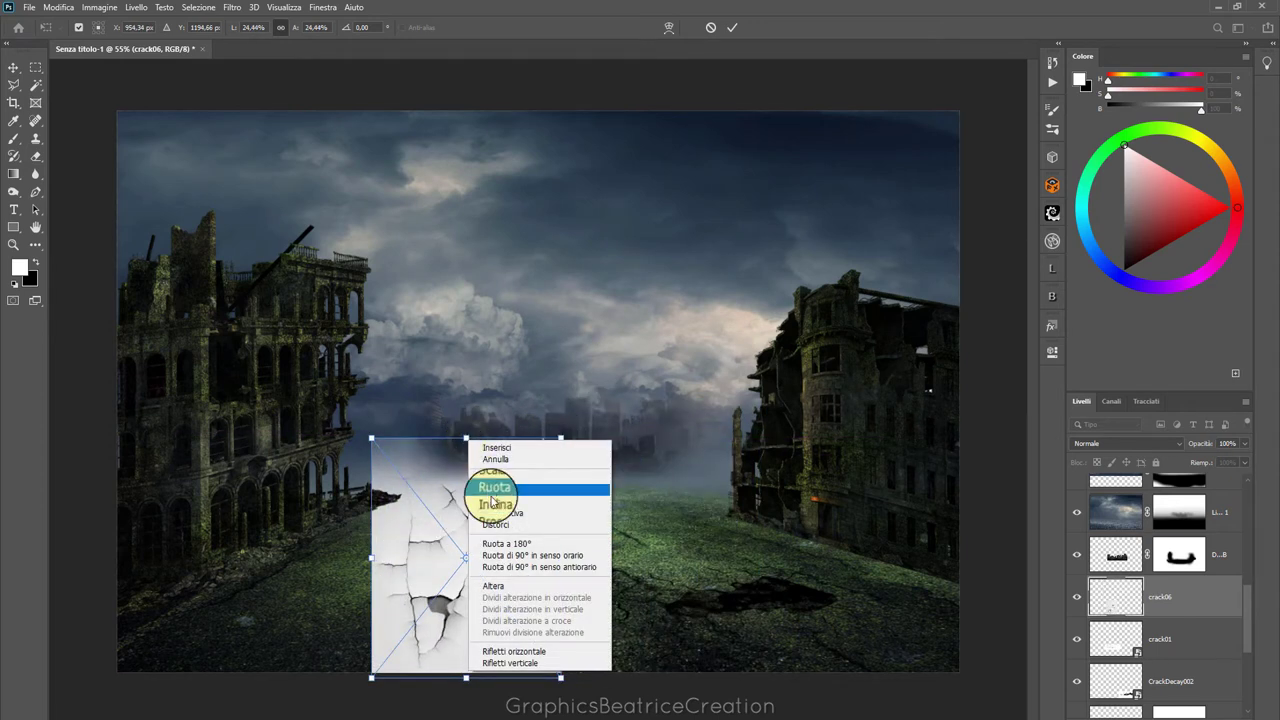
pyautogui.click(497, 526)
pyautogui.moveTo(466, 439)
pyautogui.mouseDown()
pyautogui.moveTo(471, 620)
pyautogui.moveTo(437, 566)
pyautogui.mouseUp()
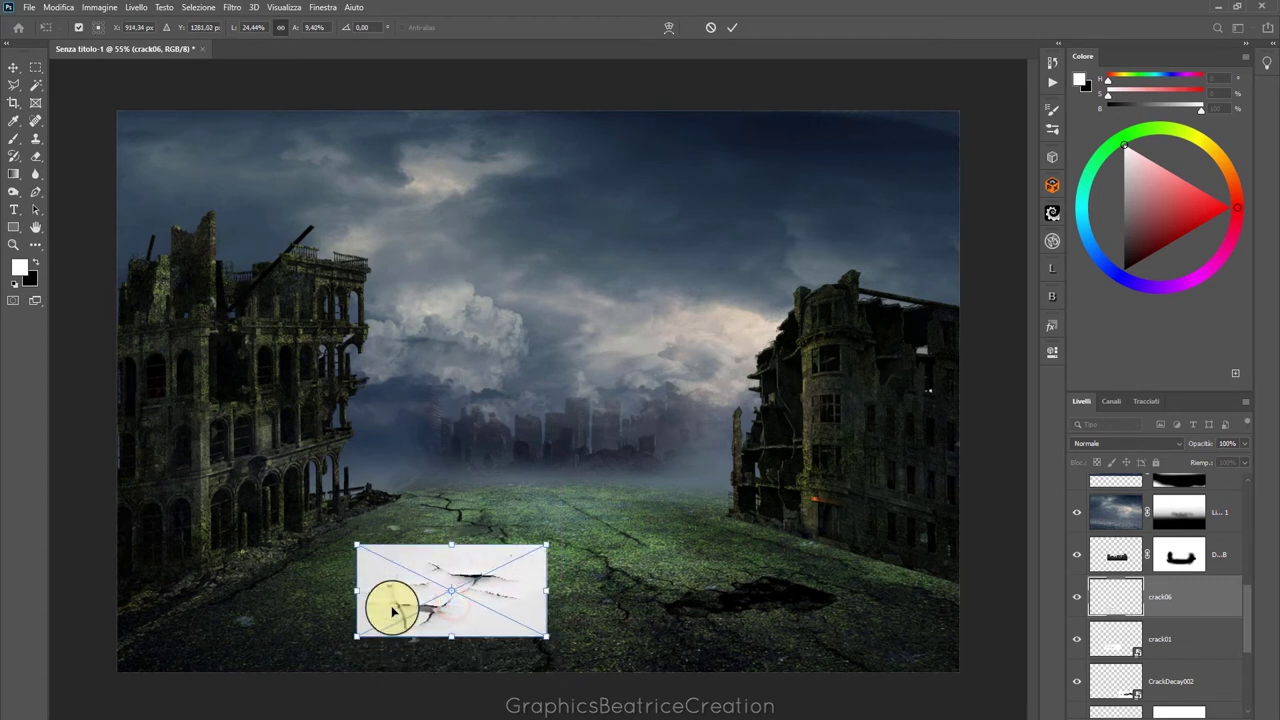
pyautogui.moveTo(357, 636); pyautogui.dragTo(316, 634)
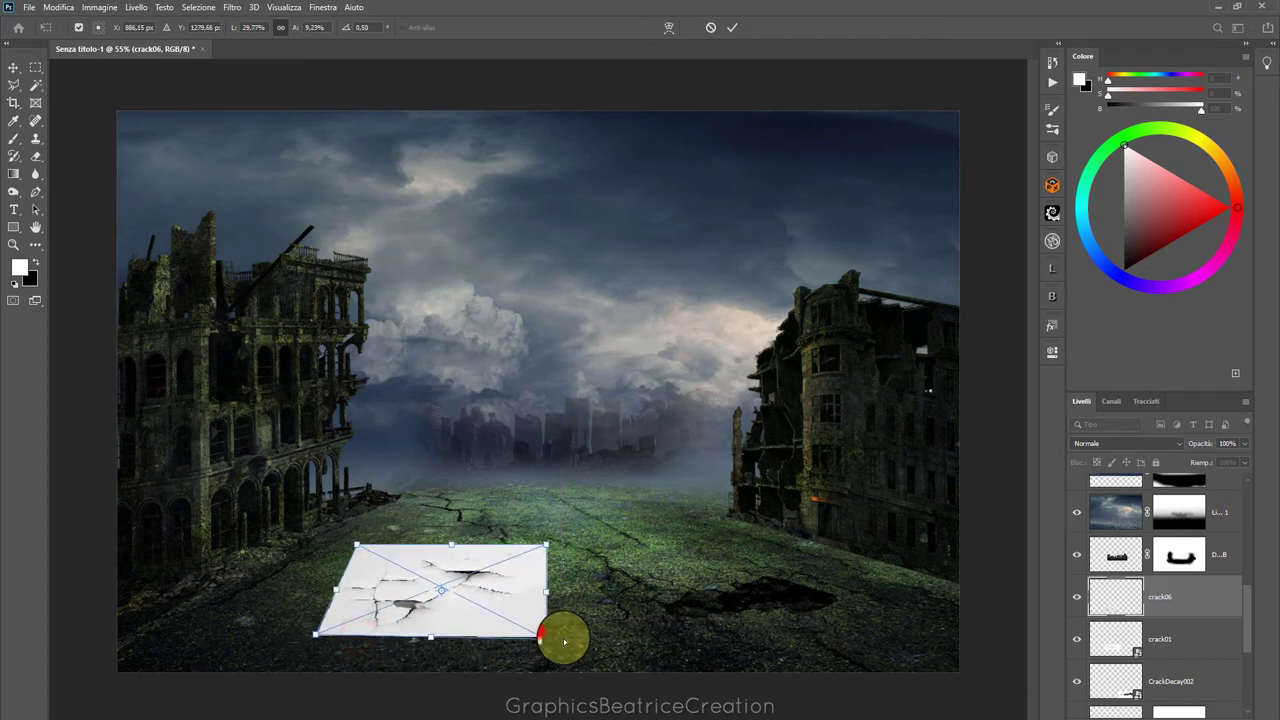
pyautogui.moveTo(546, 635); pyautogui.dragTo(622, 640)
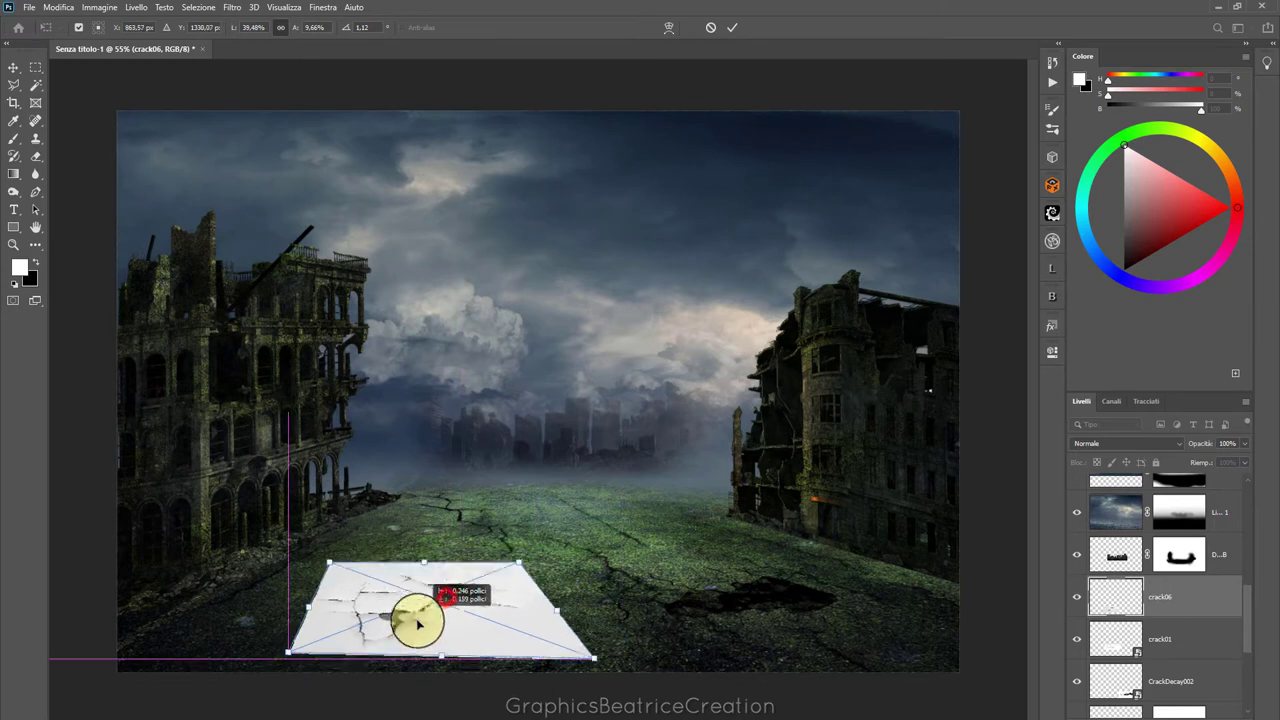
pyautogui.moveTo(449, 600); pyautogui.dragTo(412, 625)
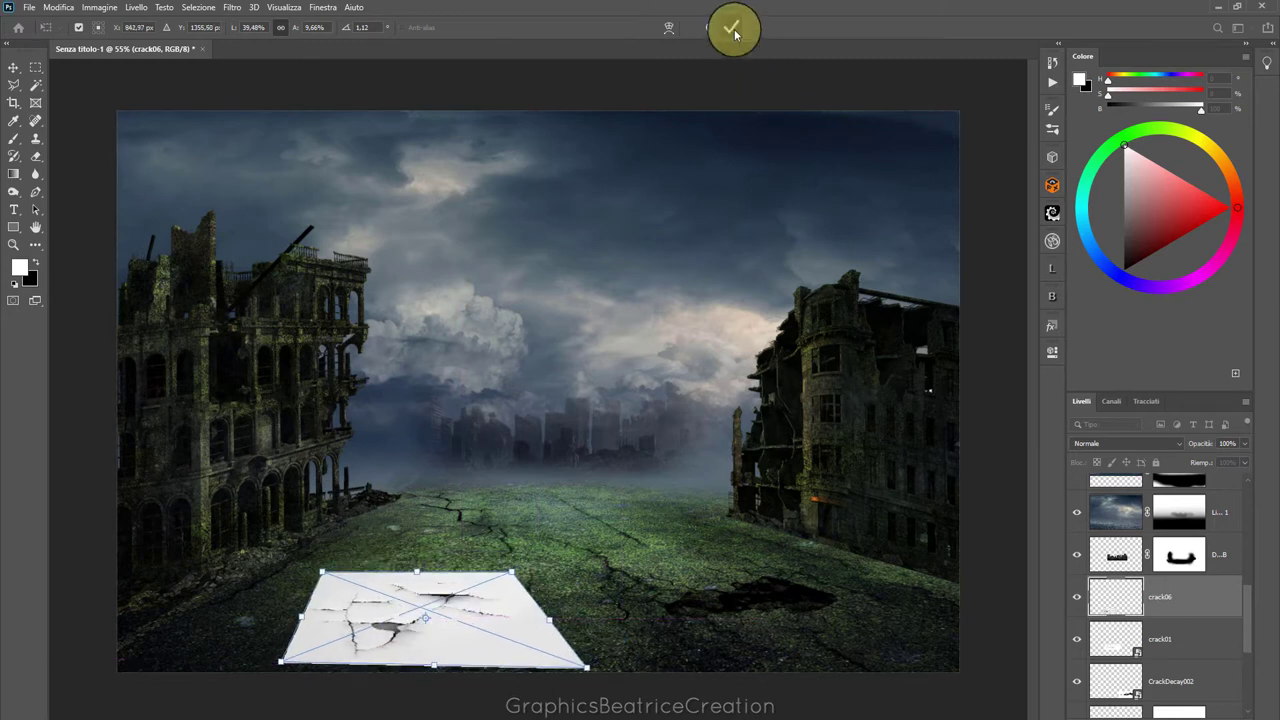
# Set crack06 to Multiply, nudge it into place, and commit the transform
pyautogui.click(1177, 443)
pyautogui.click(1097, 449)
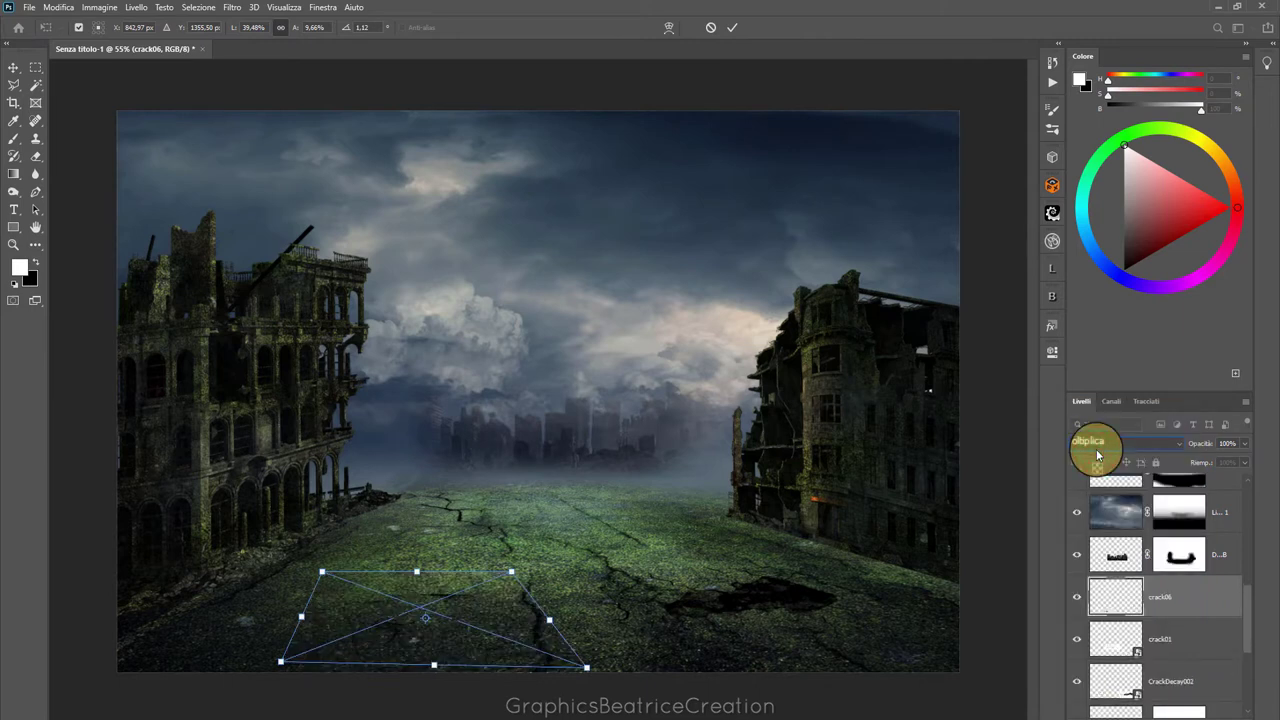
pyautogui.moveTo(429, 599); pyautogui.dragTo(447, 559)
pyautogui.click(732, 28)
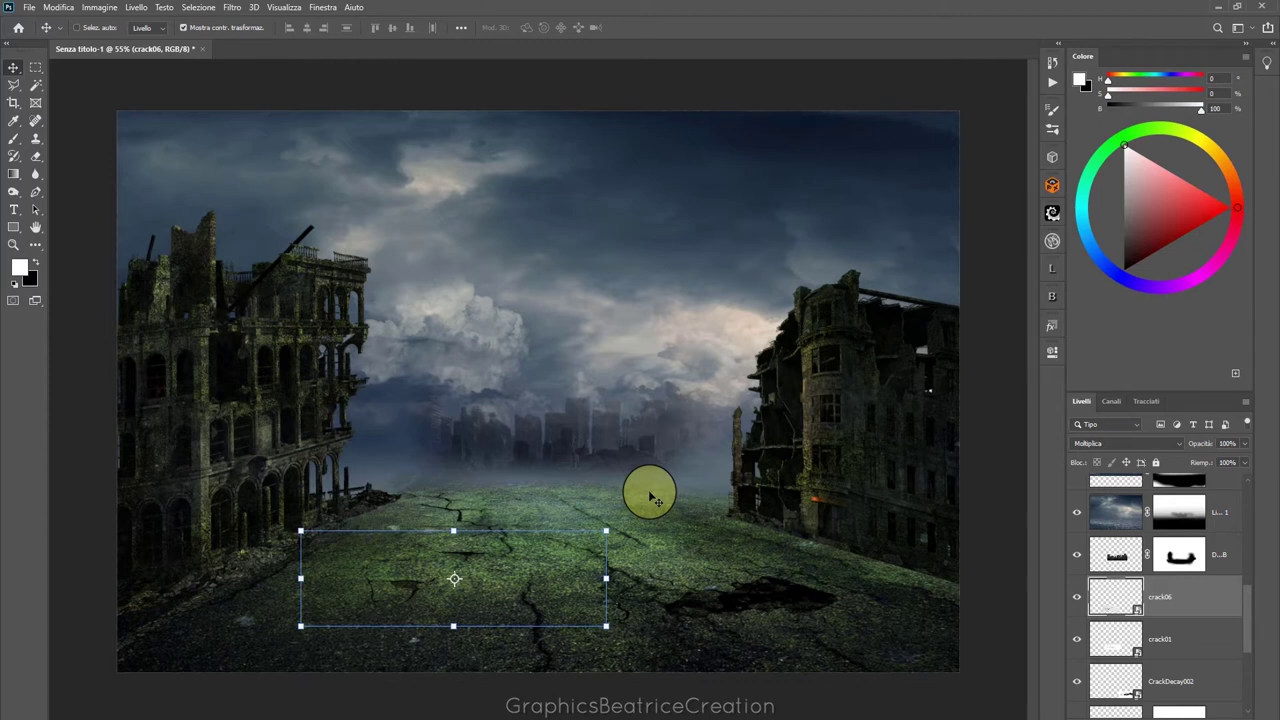
# Move the crack06 layer lower in the stack and distort the copy's corners toward the road
pyautogui.moveTo(1190, 596); pyautogui.dragTo(1214, 710)
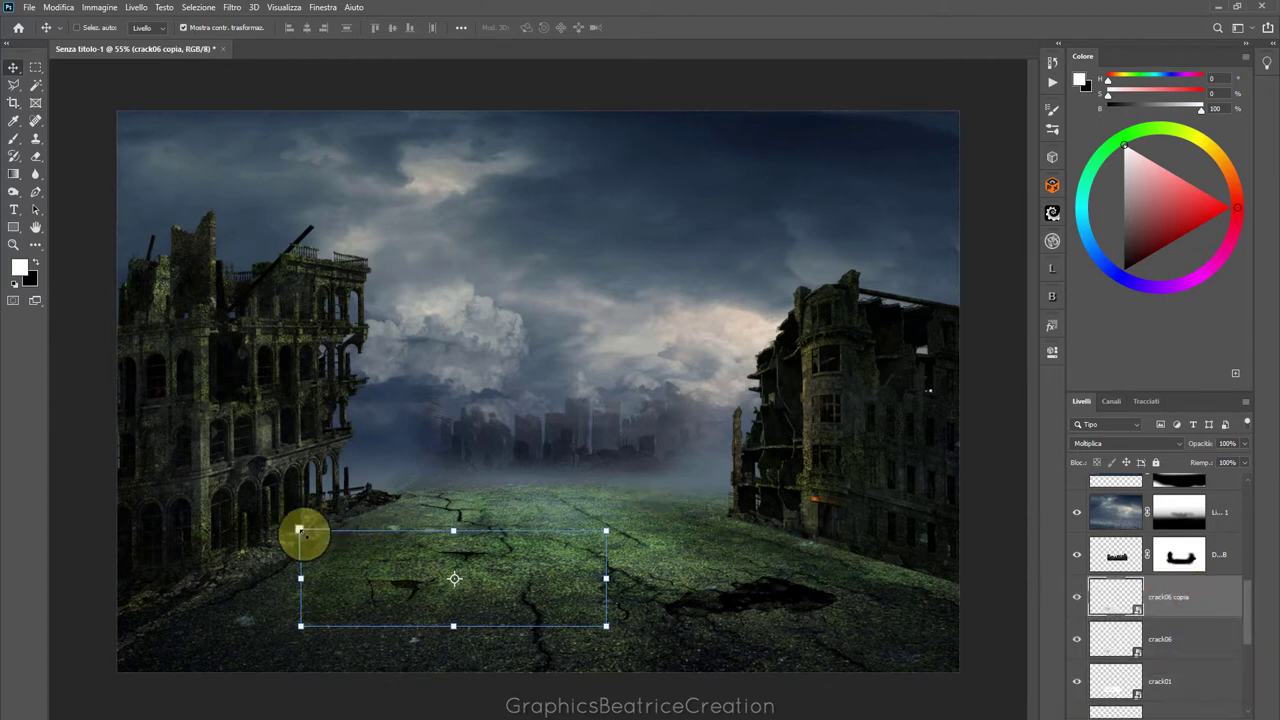
pyautogui.moveTo(300, 530); pyautogui.dragTo(340, 535)
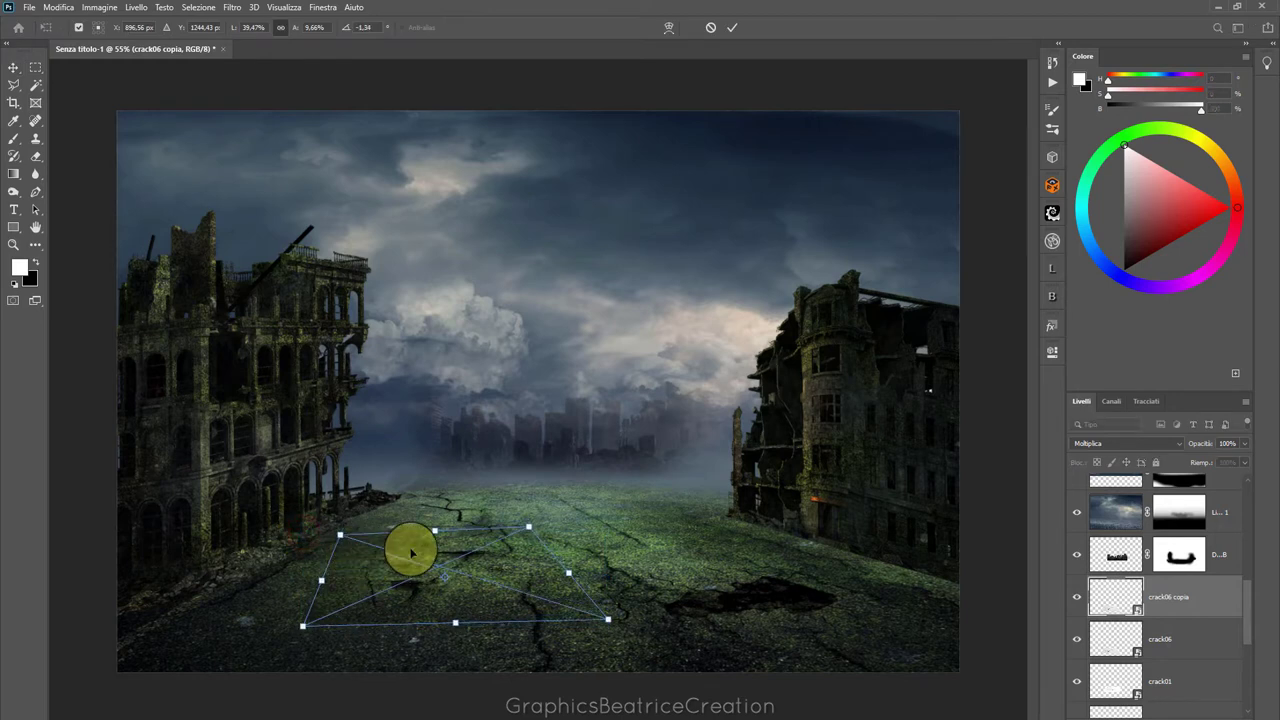
pyautogui.rightClick(411, 552)
pyautogui.click(447, 350)
pyautogui.moveTo(340, 535); pyautogui.dragTo(467, 594)
pyautogui.moveTo(540, 560); pyautogui.dragTo(614, 521)
# Refine the crack06 copy with a perspective transform further up the road and commit it
pyautogui.moveTo(541, 478); pyautogui.dragTo(541, 478)
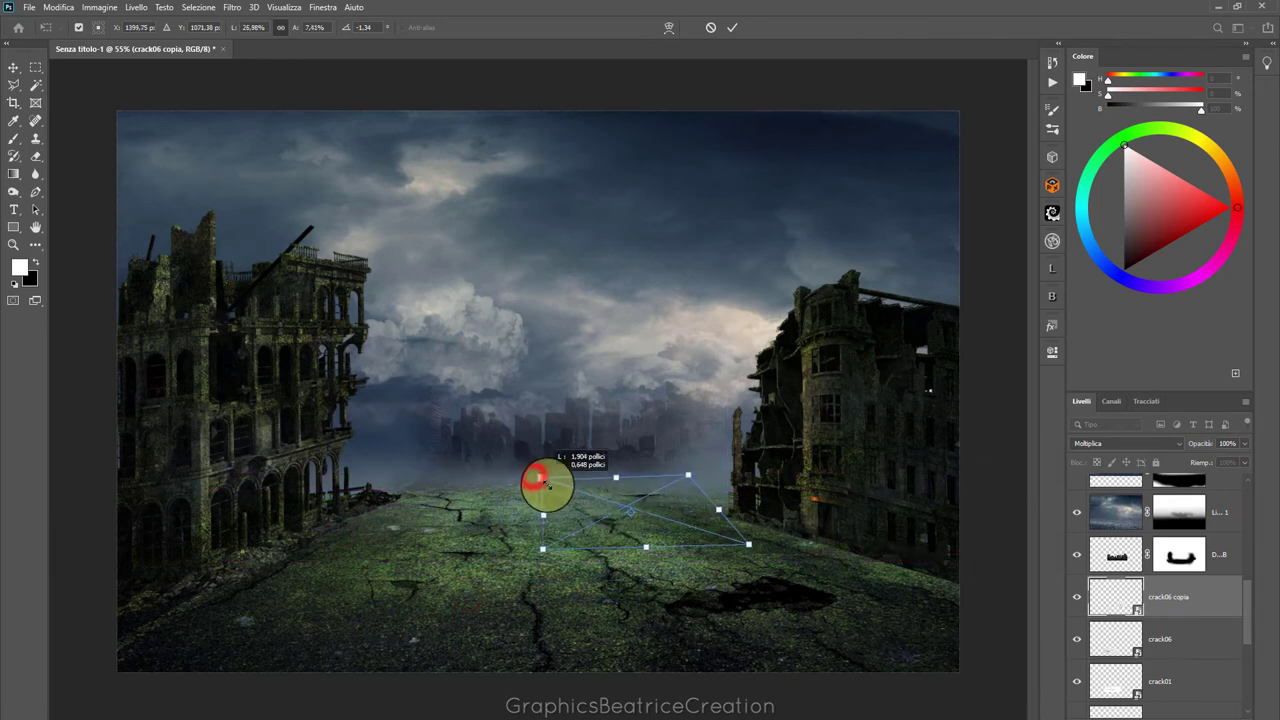
pyautogui.moveTo(620, 514); pyautogui.dragTo(634, 514)
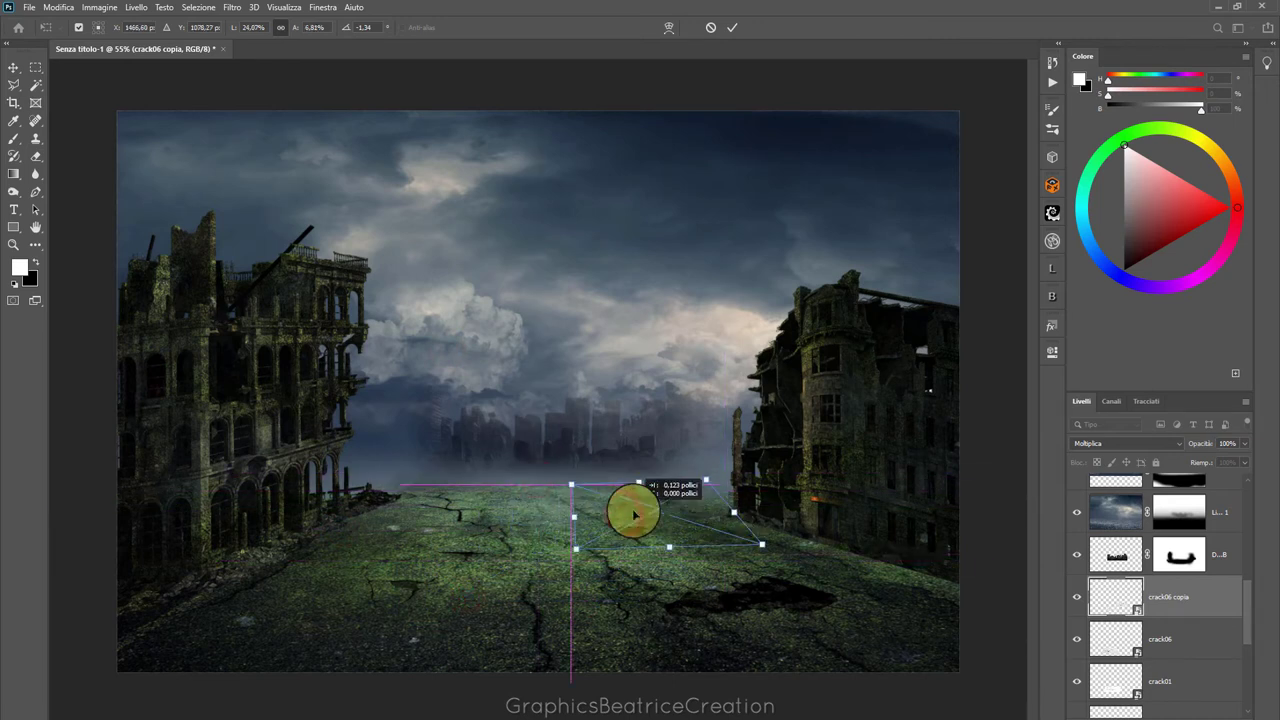
pyautogui.moveTo(706, 481); pyautogui.dragTo(703, 482)
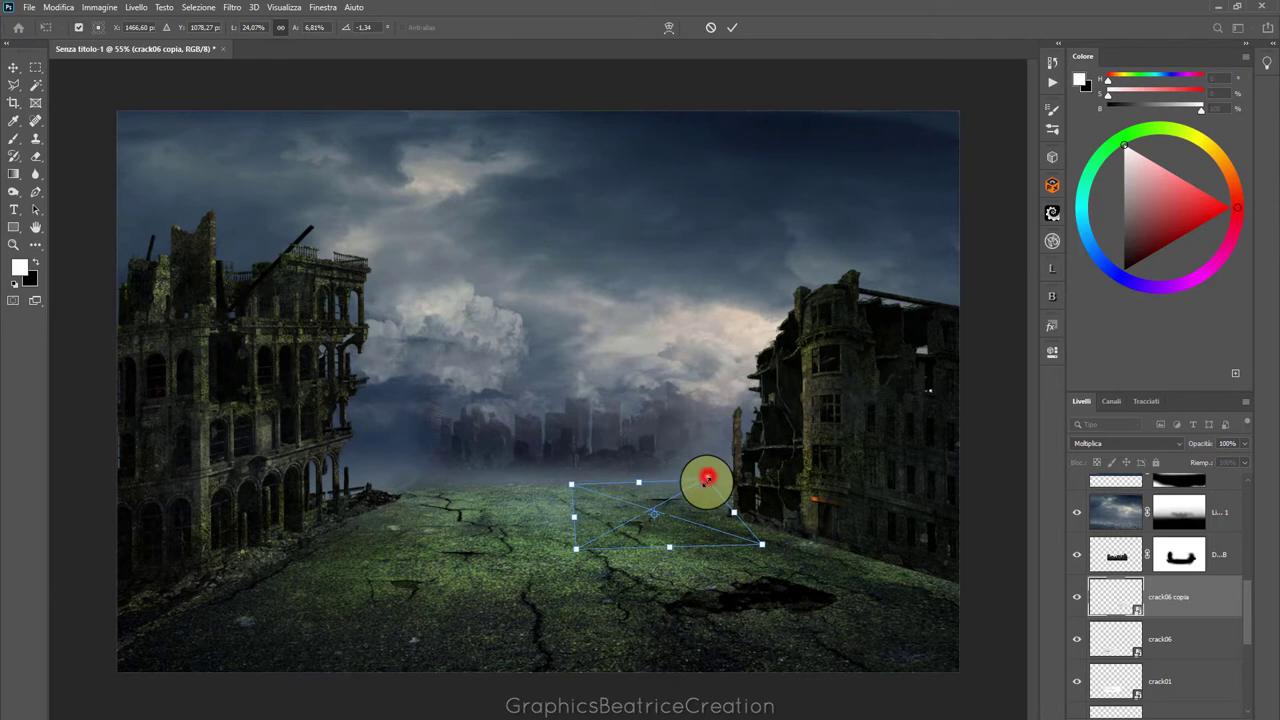
pyautogui.rightClick(652, 504)
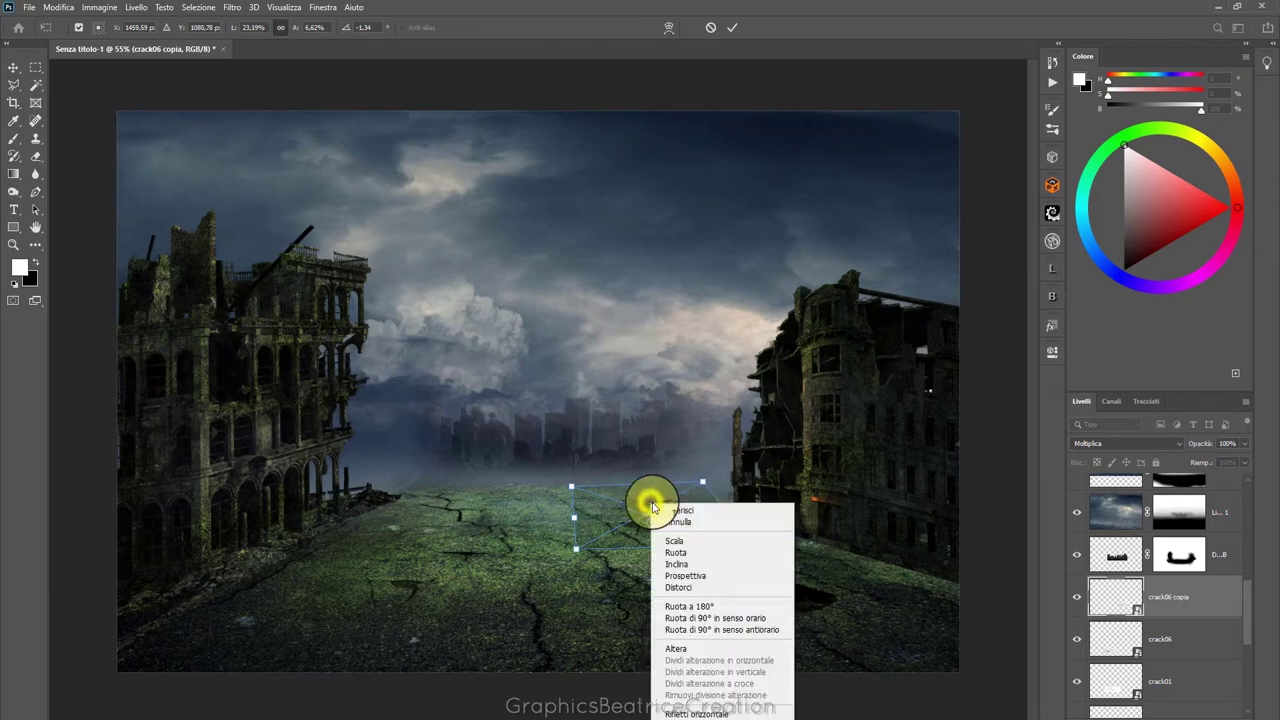
pyautogui.click(680, 578)
pyautogui.moveTo(634, 486); pyautogui.dragTo(680, 522)
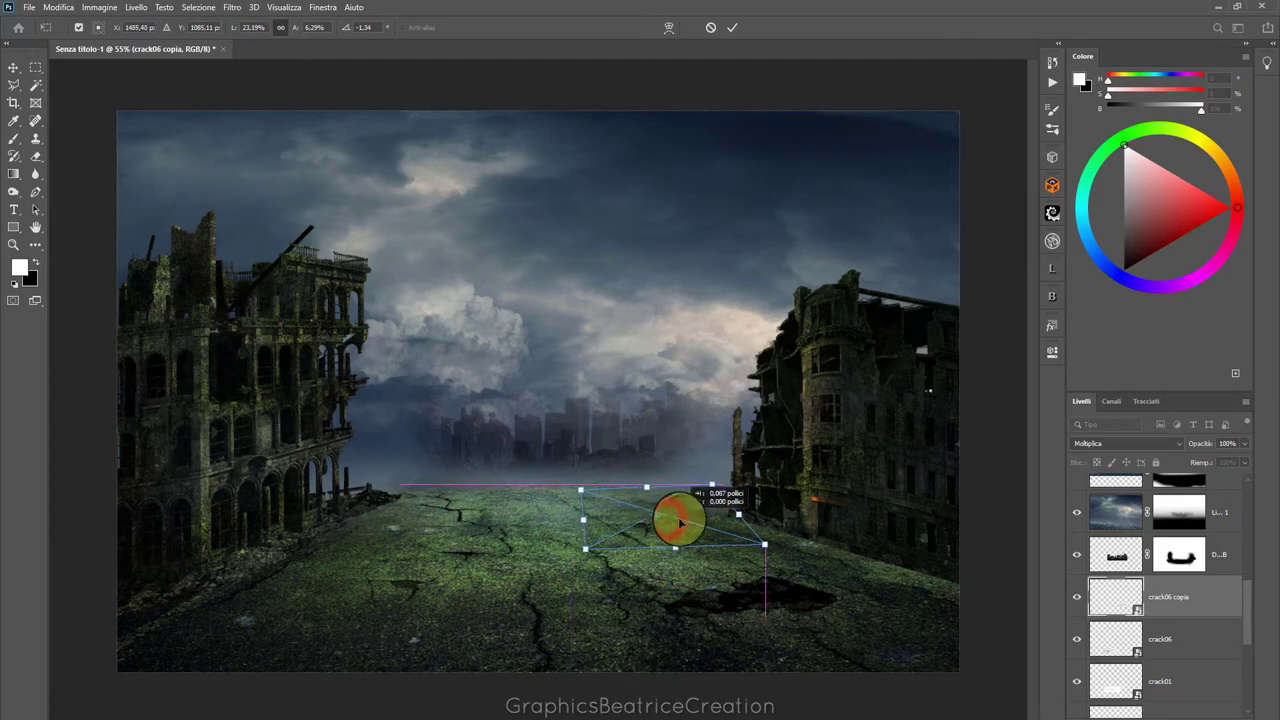
pyautogui.click(724, 36)
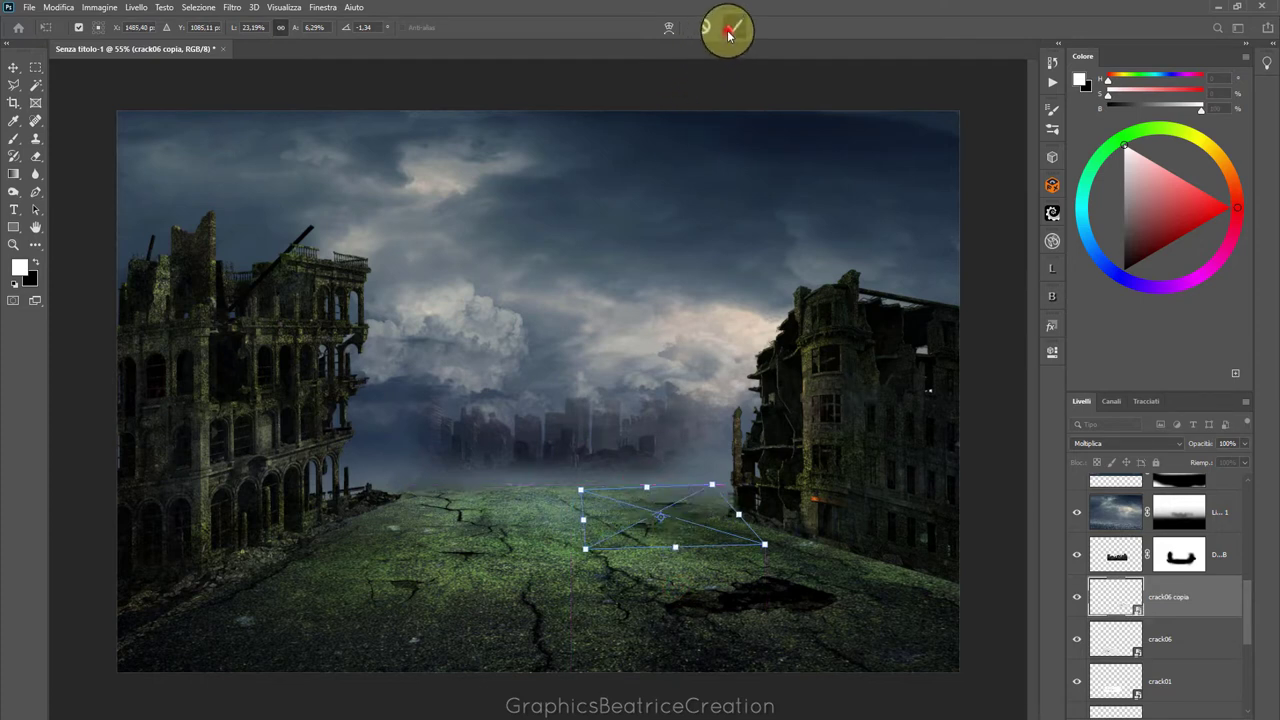
pyautogui.click(728, 34)
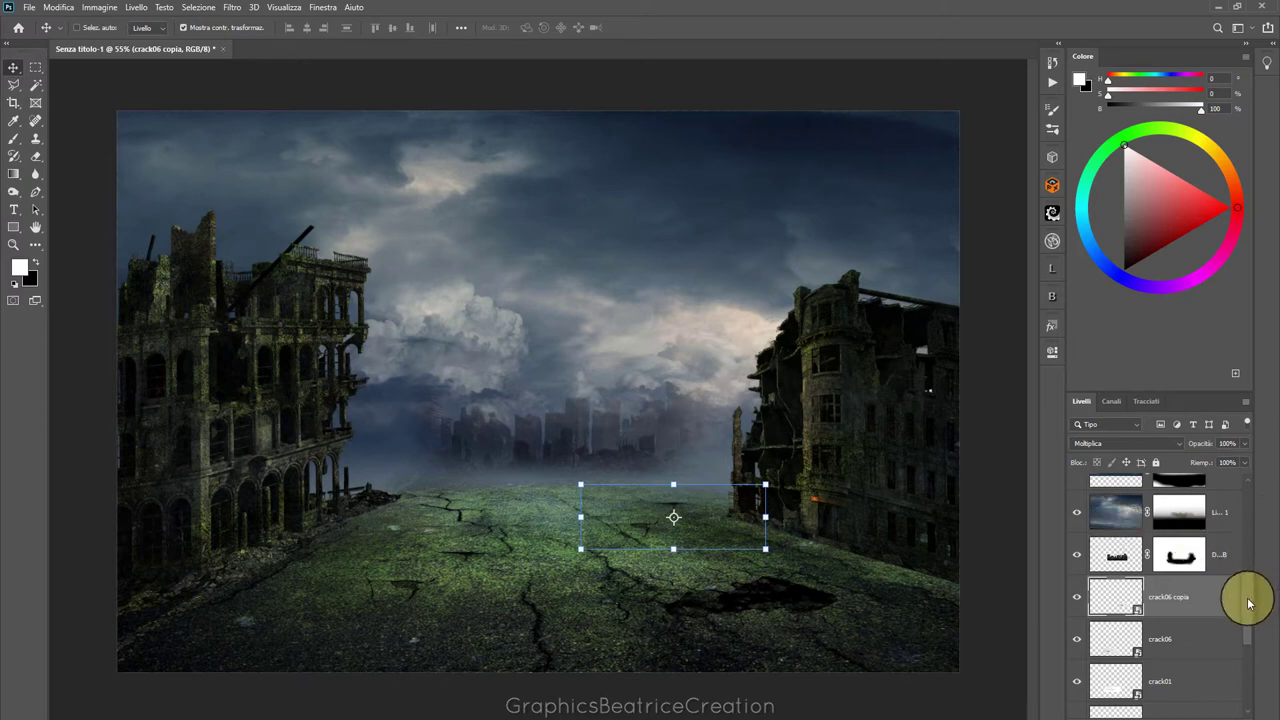
pyautogui.scroll(2, 1249, 585)
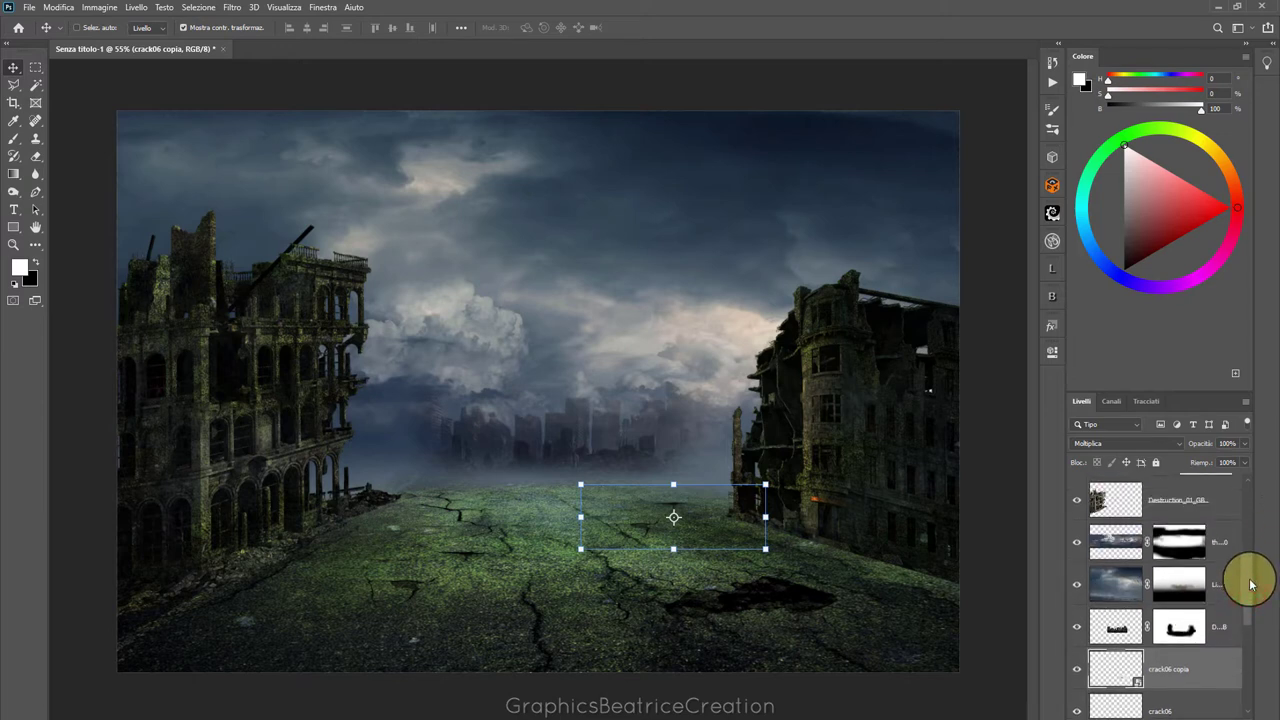
# Add a Hue/Saturation adjustment clipped to the stormy sky layer with saturation -57
pyautogui.click(1118, 585)
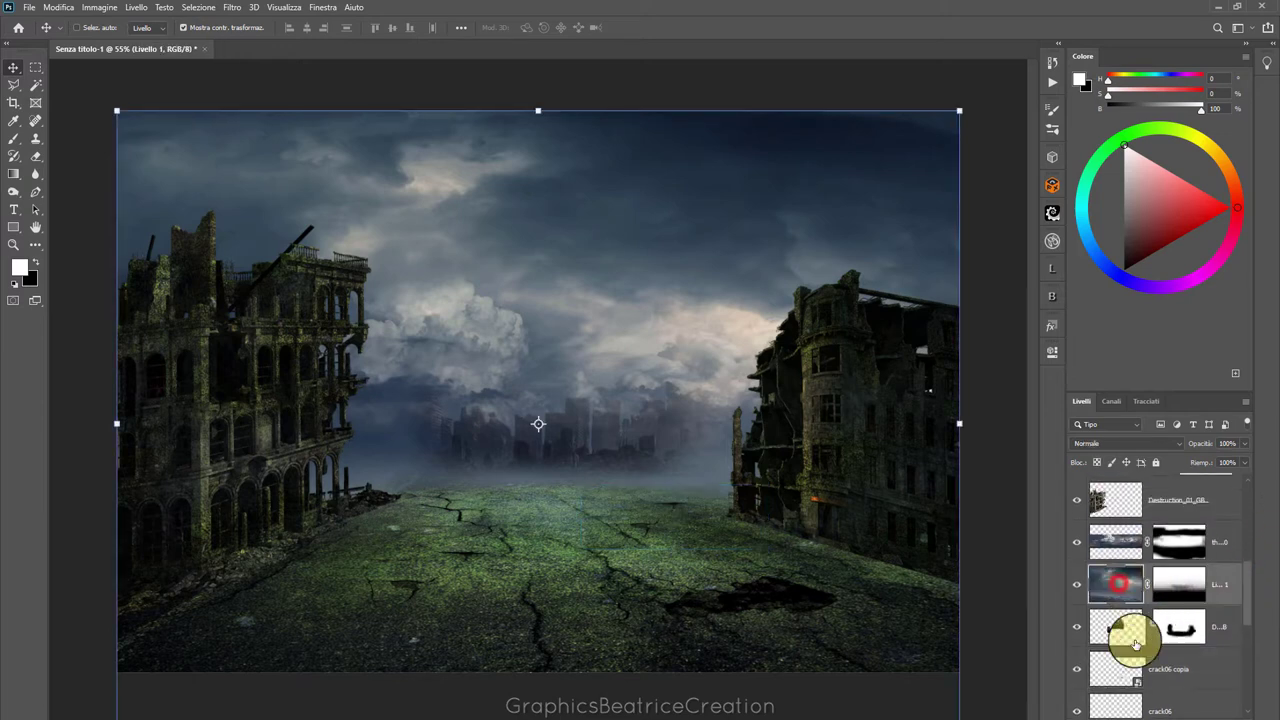
pyautogui.click(1180, 712)
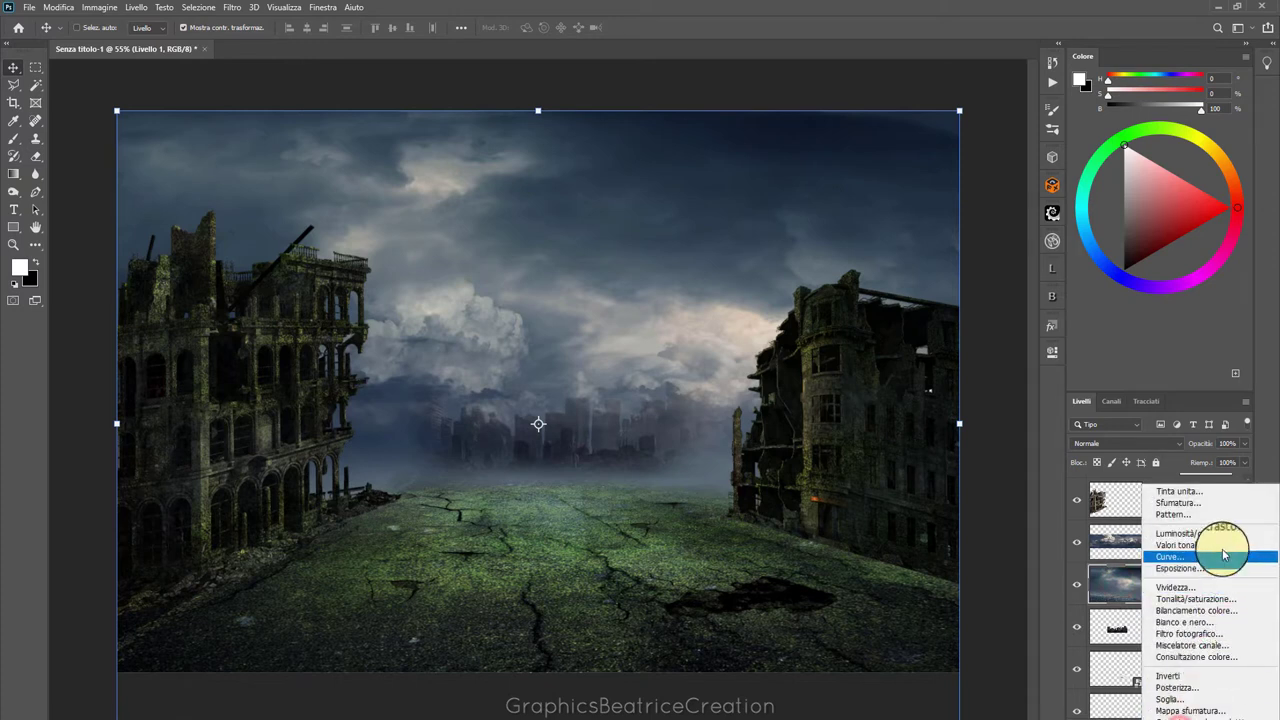
pyautogui.click(1215, 600)
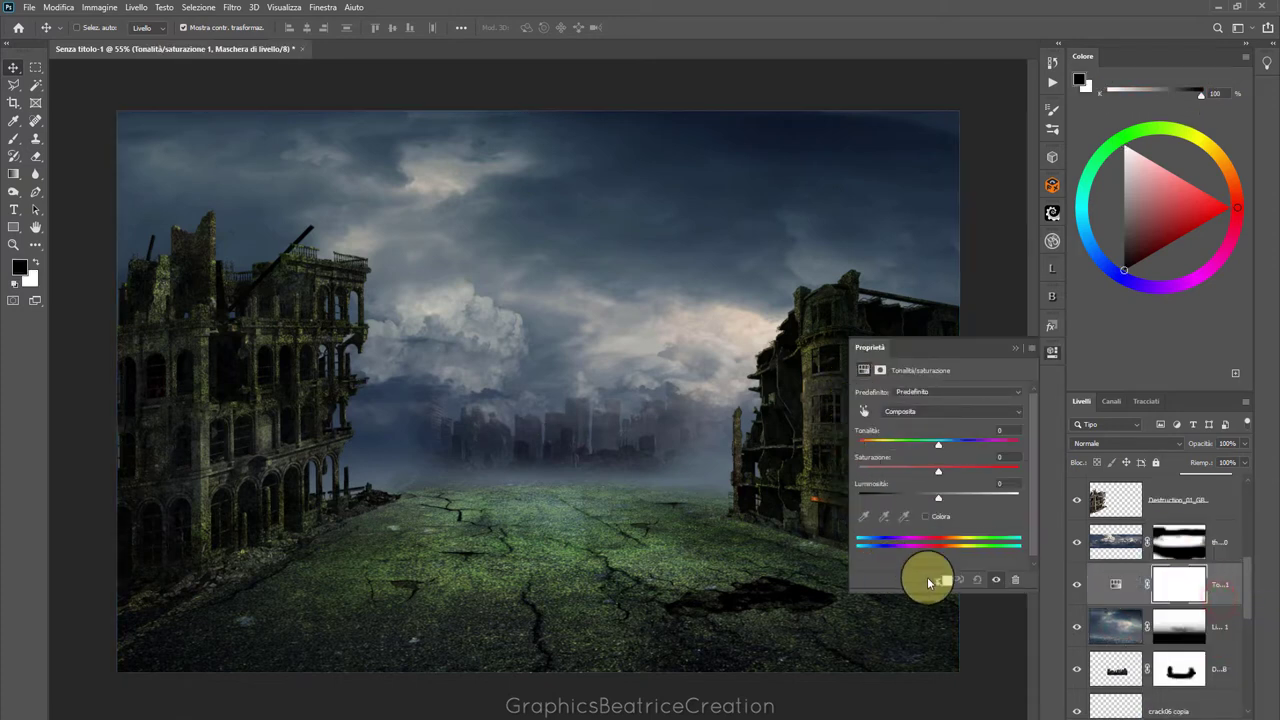
pyautogui.click(936, 579)
pyautogui.moveTo(939, 472)
pyautogui.mouseDown()
pyautogui.moveTo(879, 474)
pyautogui.moveTo(893, 473)
pyautogui.mouseUp()
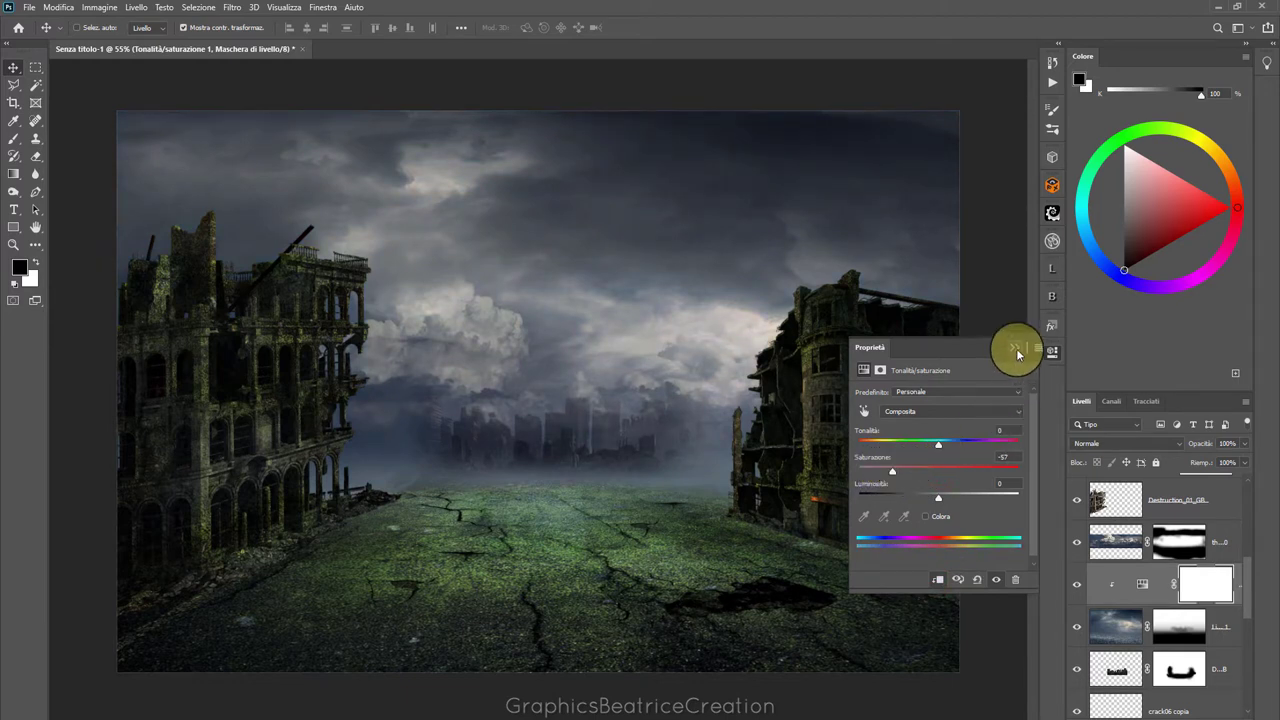
pyautogui.click(1016, 348)
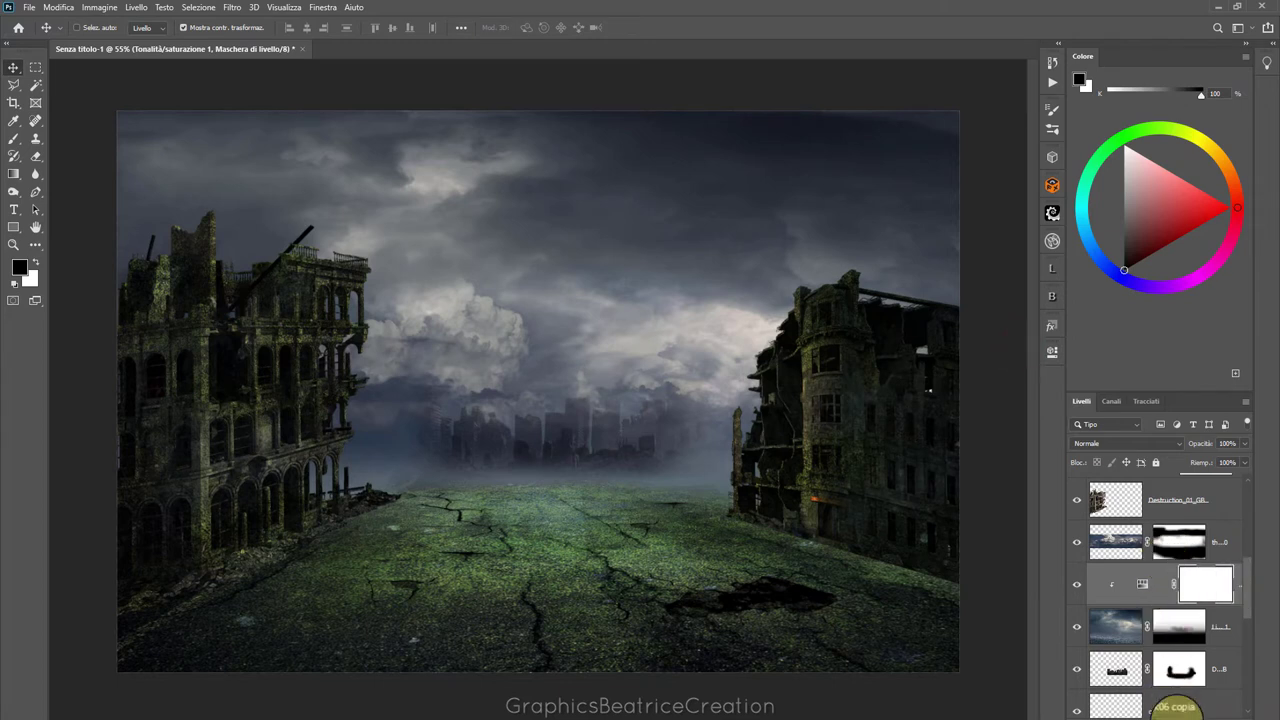
pyautogui.click(1172, 712)
# Add a clipped Color Balance adjustment pushing midtones +17 green and +10 blue
pyautogui.click(1253, 614)
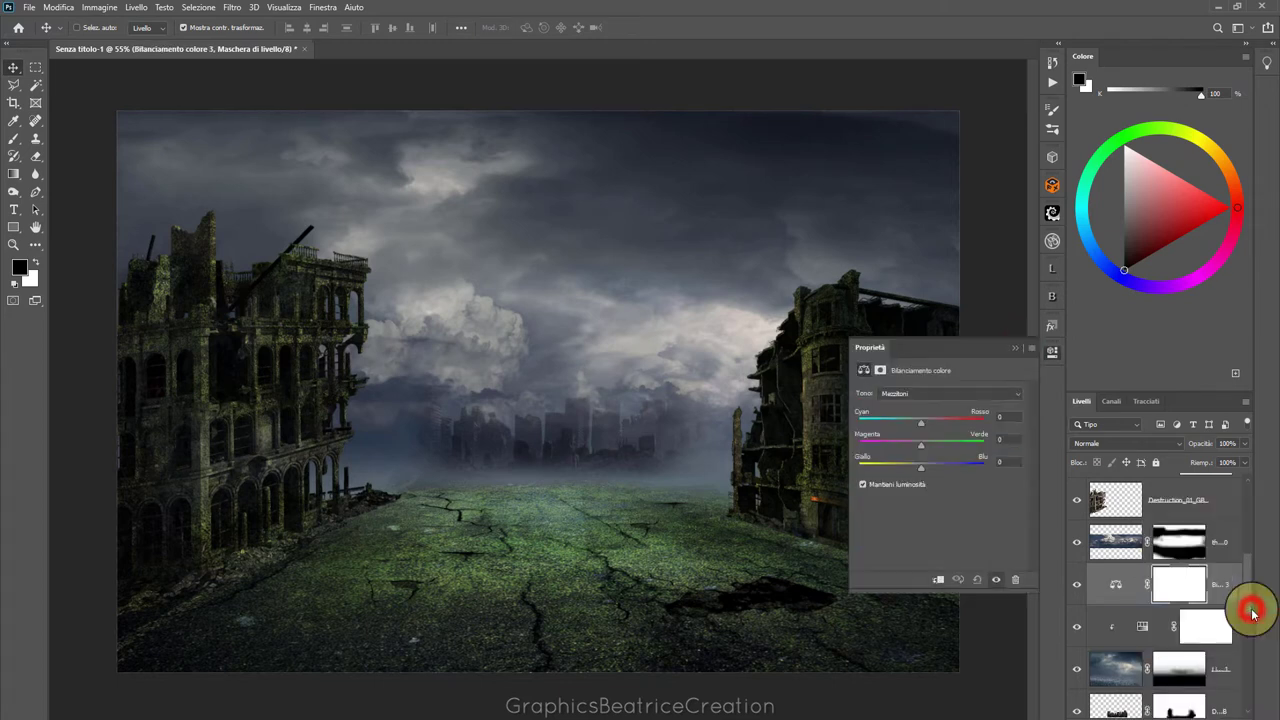
pyautogui.click(937, 580)
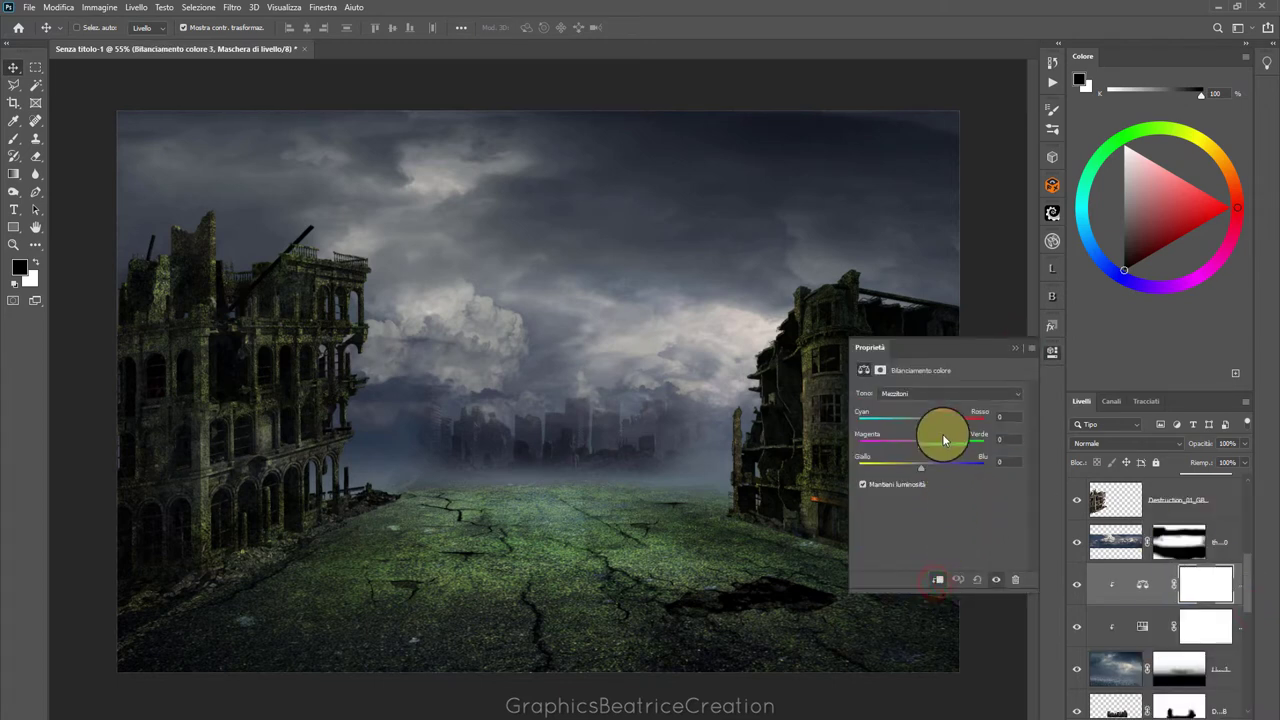
pyautogui.moveTo(920, 466); pyautogui.dragTo(926, 448)
# Set the Color Balance shadows to +13 green and -1 yellow
pyautogui.click(1018, 394)
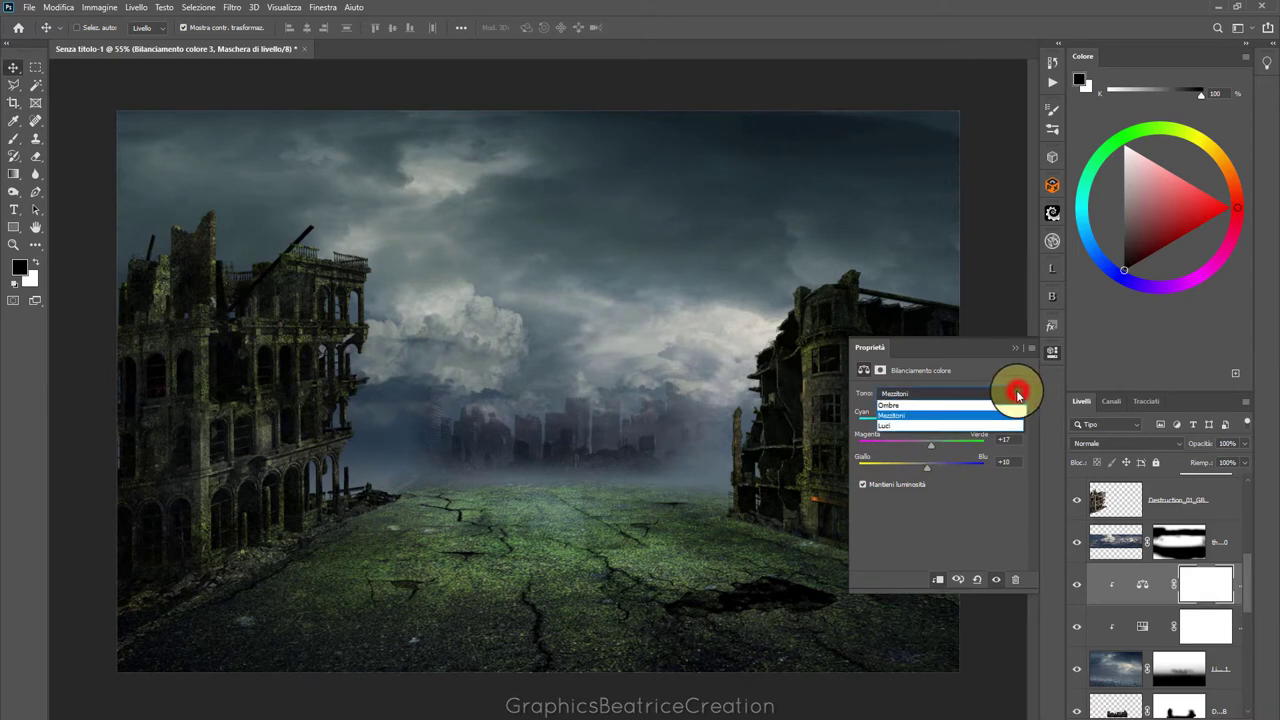
pyautogui.click(891, 405)
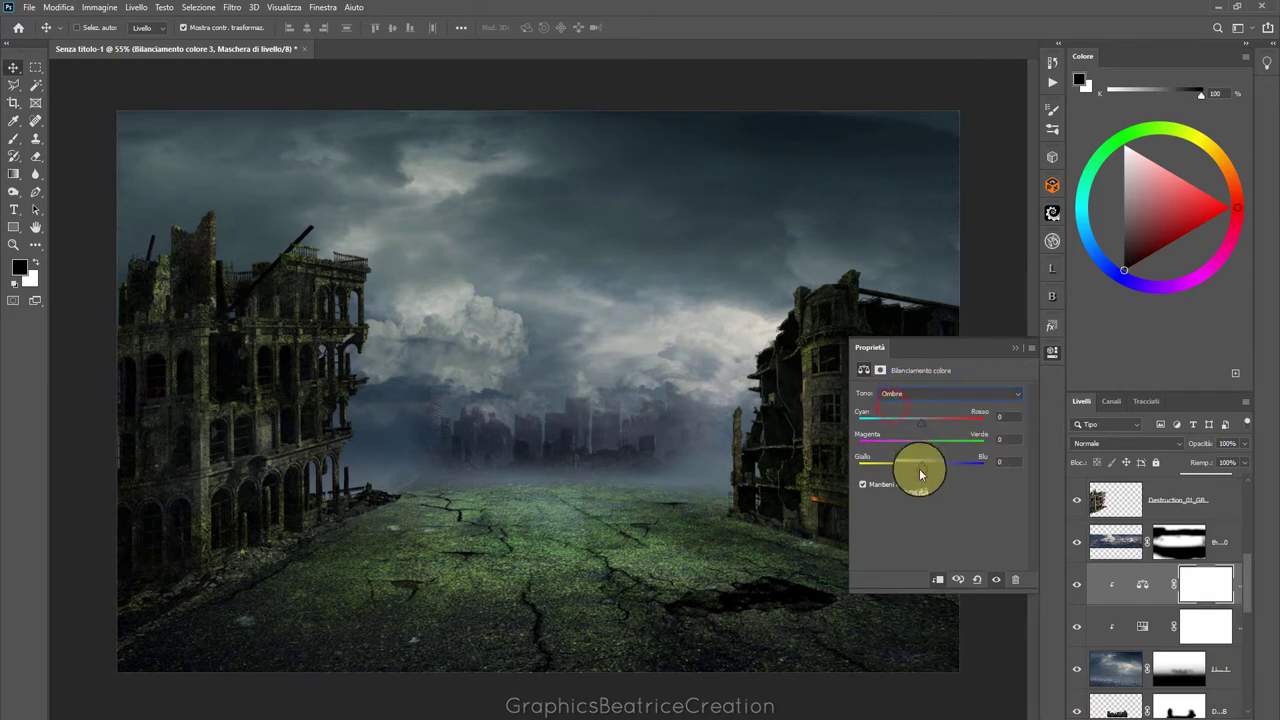
pyautogui.moveTo(916, 467); pyautogui.dragTo(928, 472)
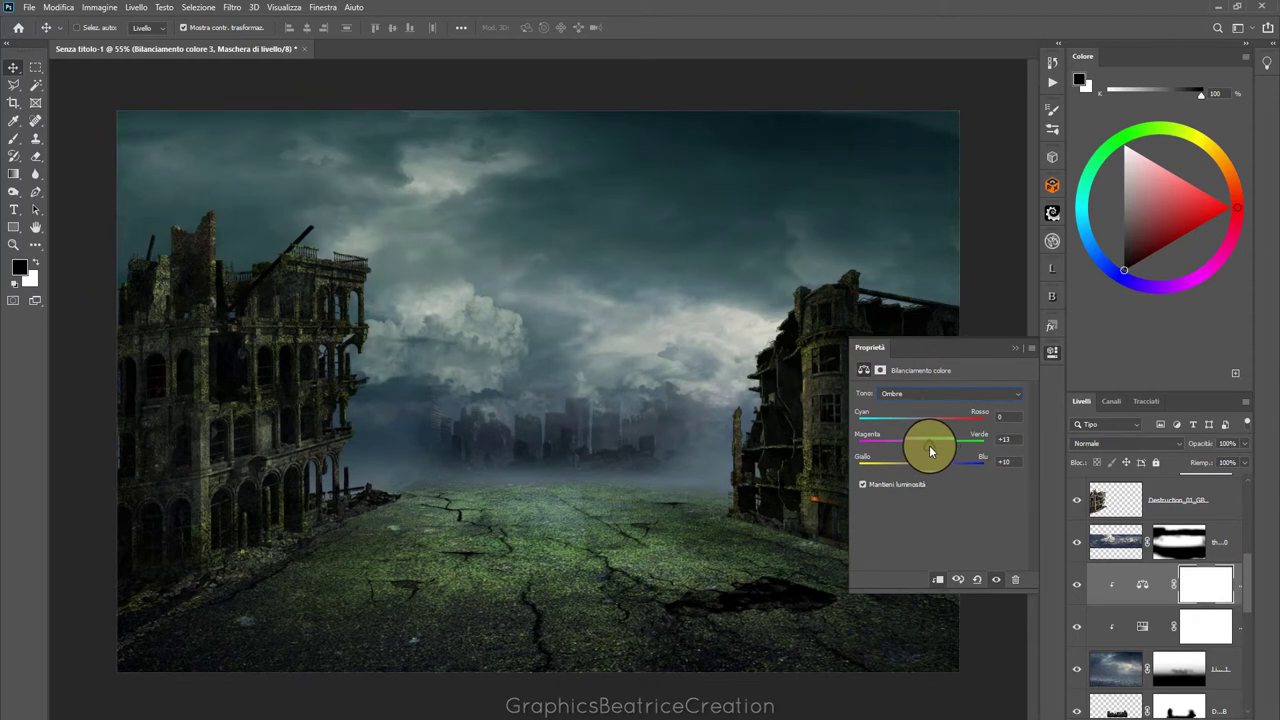
pyautogui.moveTo(934, 465); pyautogui.dragTo(922, 472)
pyautogui.click(1019, 396)
pyautogui.click(912, 419)
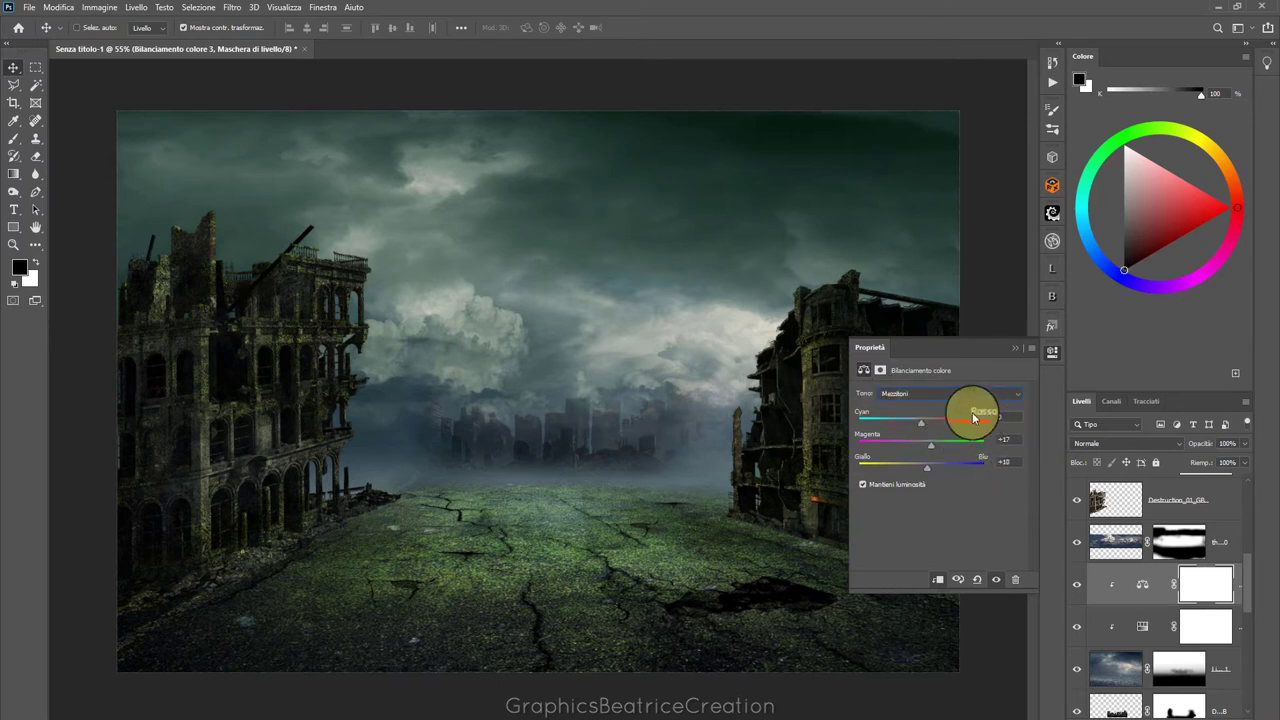
pyautogui.click(1018, 394)
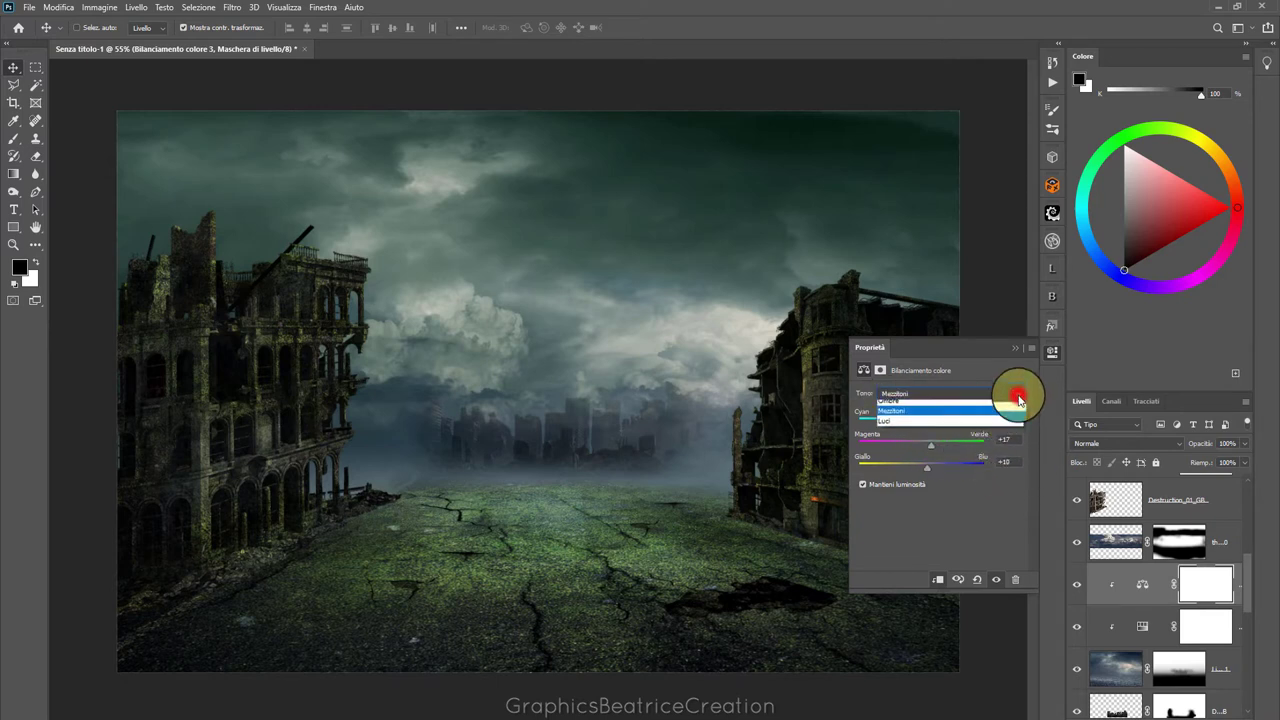
pyautogui.click(892, 404)
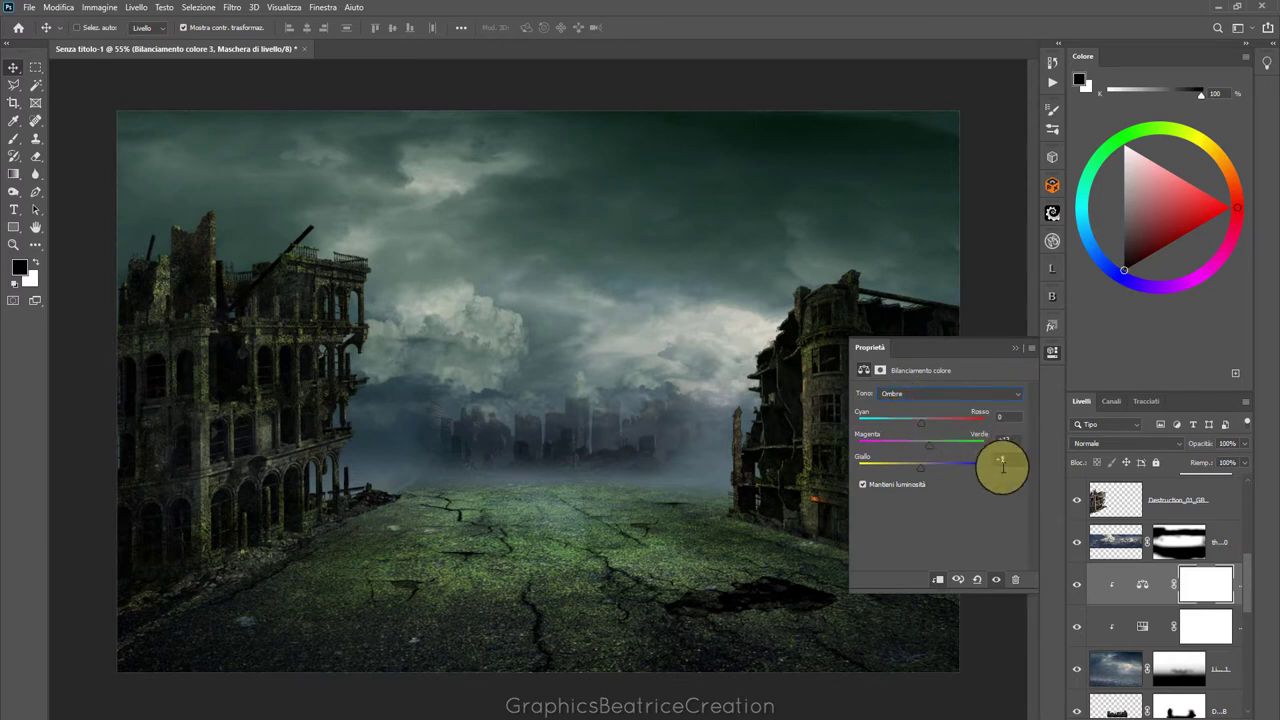
pyautogui.click(1016, 351)
# Add a clipped Brightness/Contrast adjustment at brightness -105, contrast 20, then select the gathering-storm layer
pyautogui.click(1182, 710)
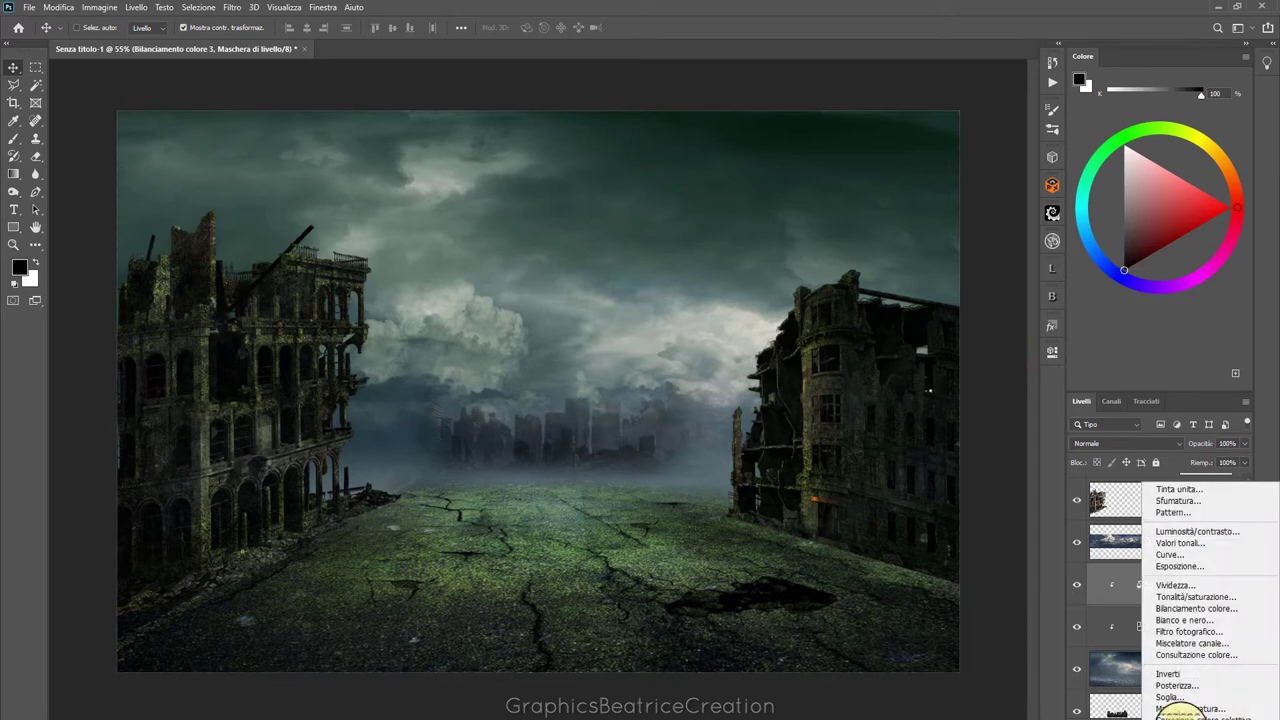
pyautogui.click(1222, 531)
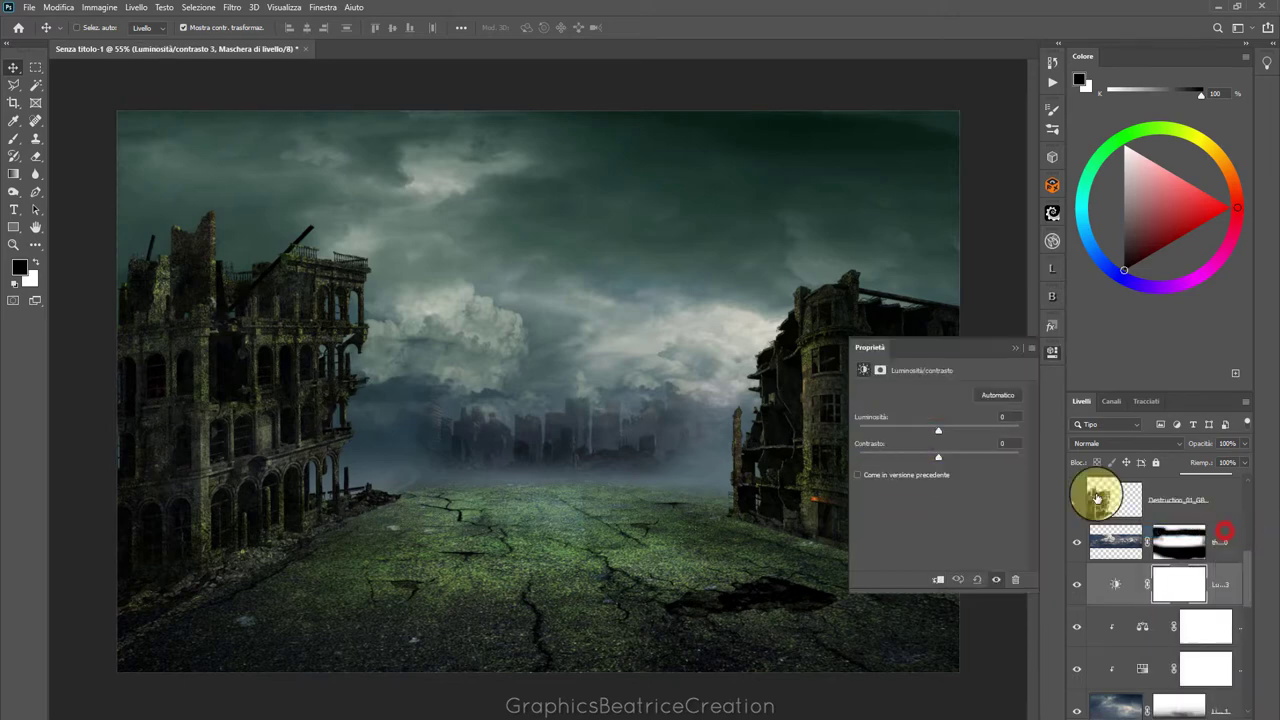
pyautogui.click(940, 580)
pyautogui.moveTo(938, 430); pyautogui.dragTo(883, 432)
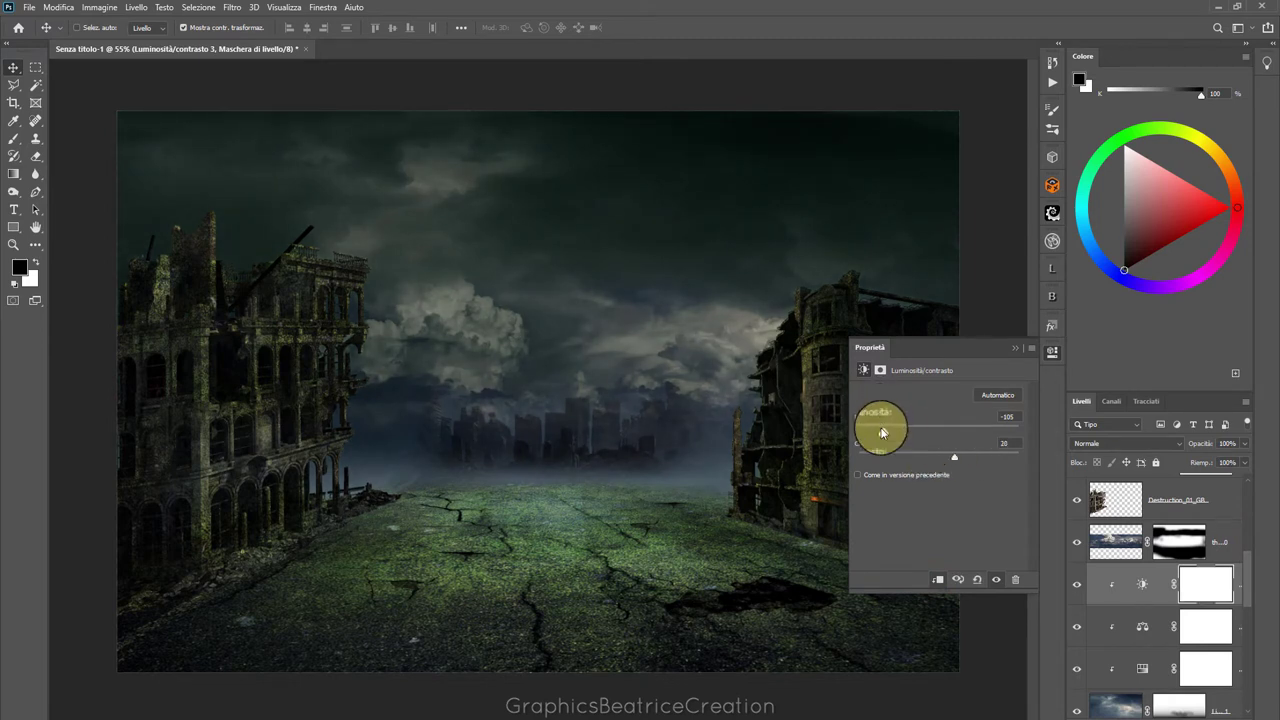
pyautogui.click(1015, 347)
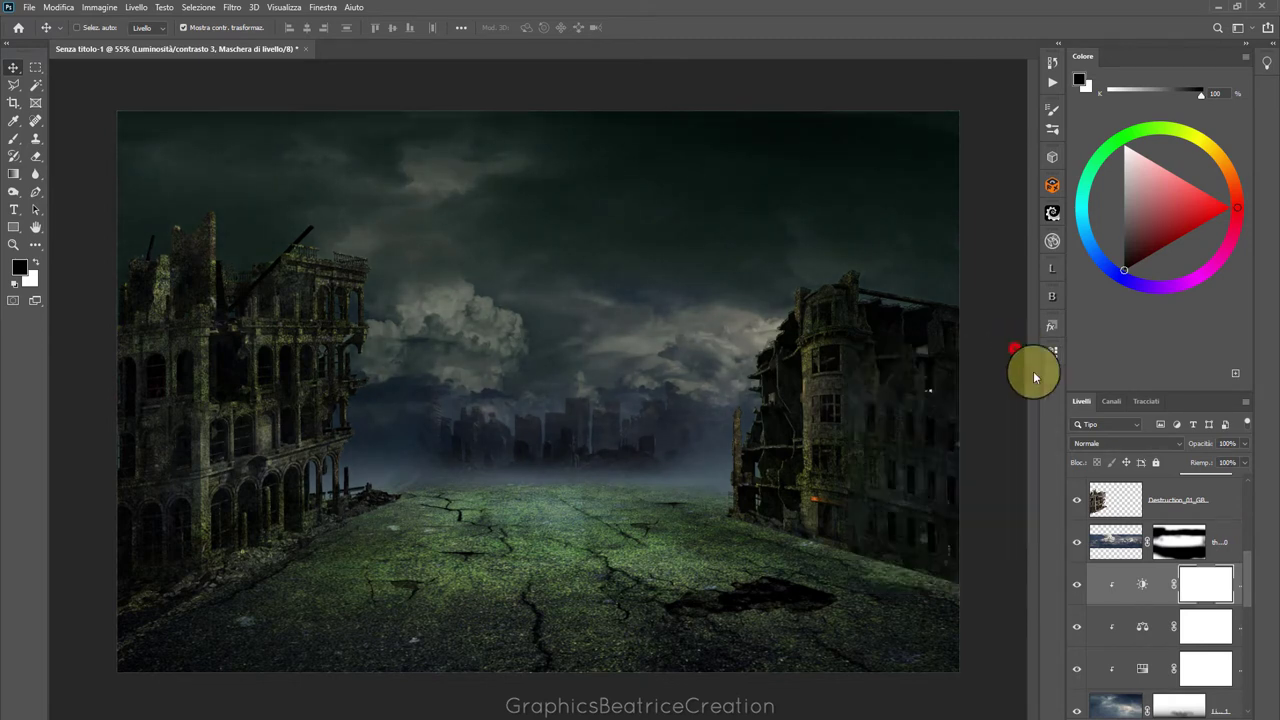
pyautogui.click(1127, 544)
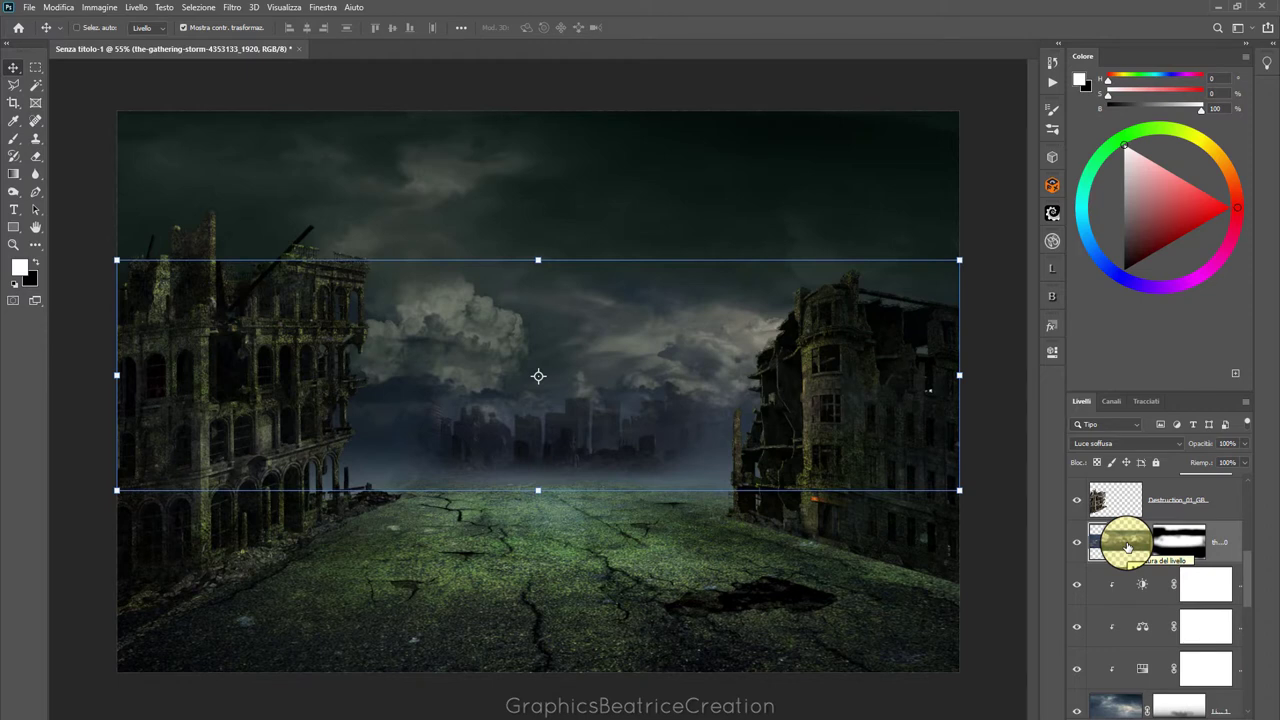
pyautogui.moveTo(1248, 574)
pyautogui.mouseDown()
pyautogui.moveTo(1250, 501)
pyautogui.moveTo(1167, 560)
pyautogui.mouseUp()
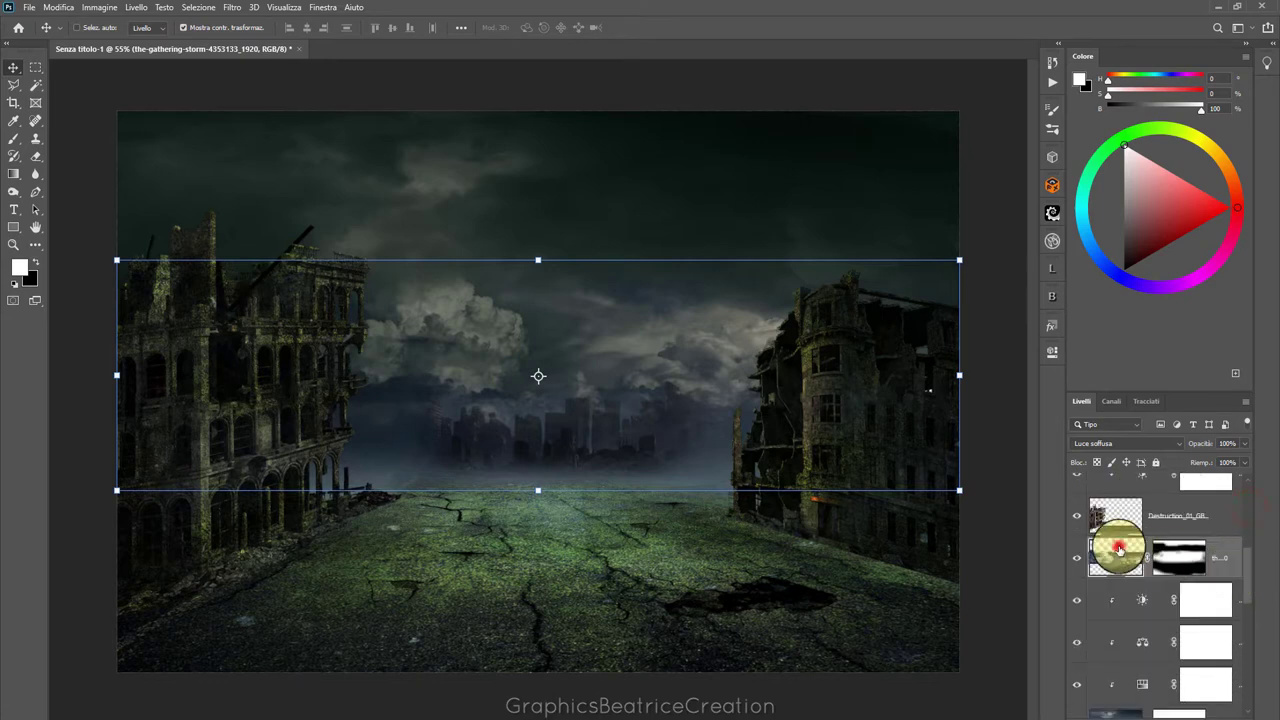
pyautogui.click(1178, 712)
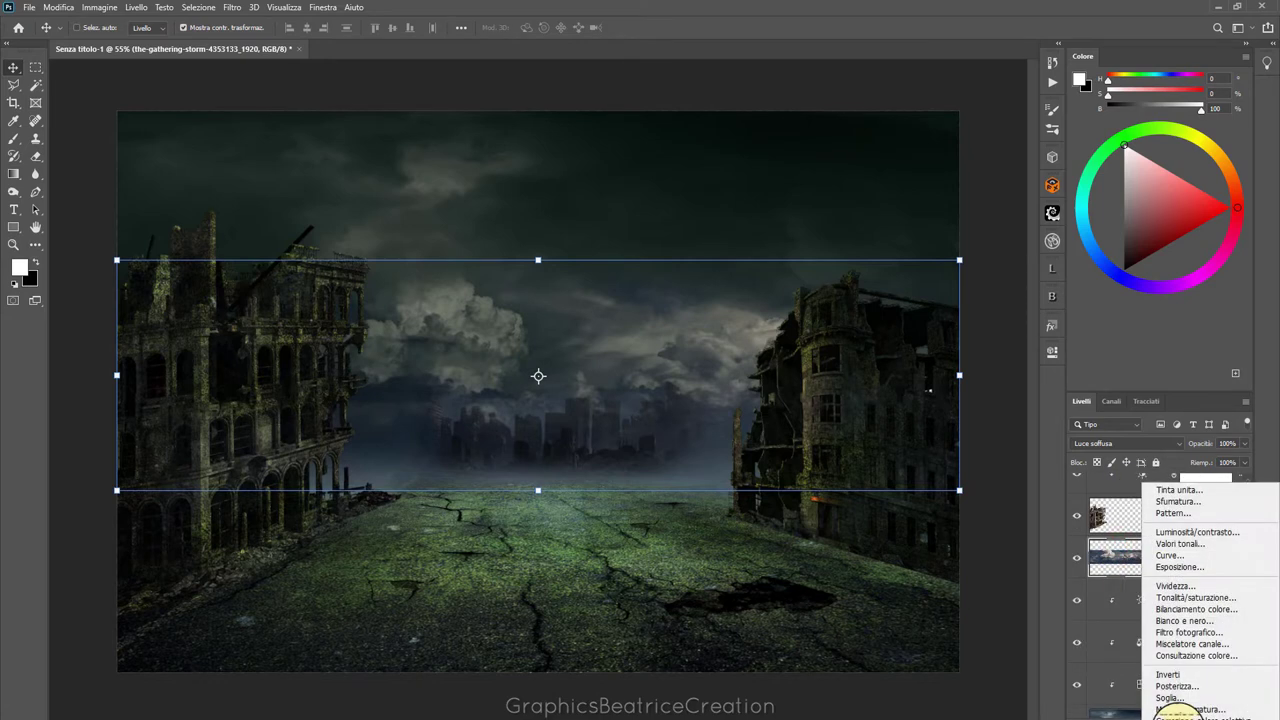
# Clip a Hue/Saturation adjustment to the gathering-storm clouds with saturation -62 and lightness -15
pyautogui.click(1230, 597)
pyautogui.click(938, 581)
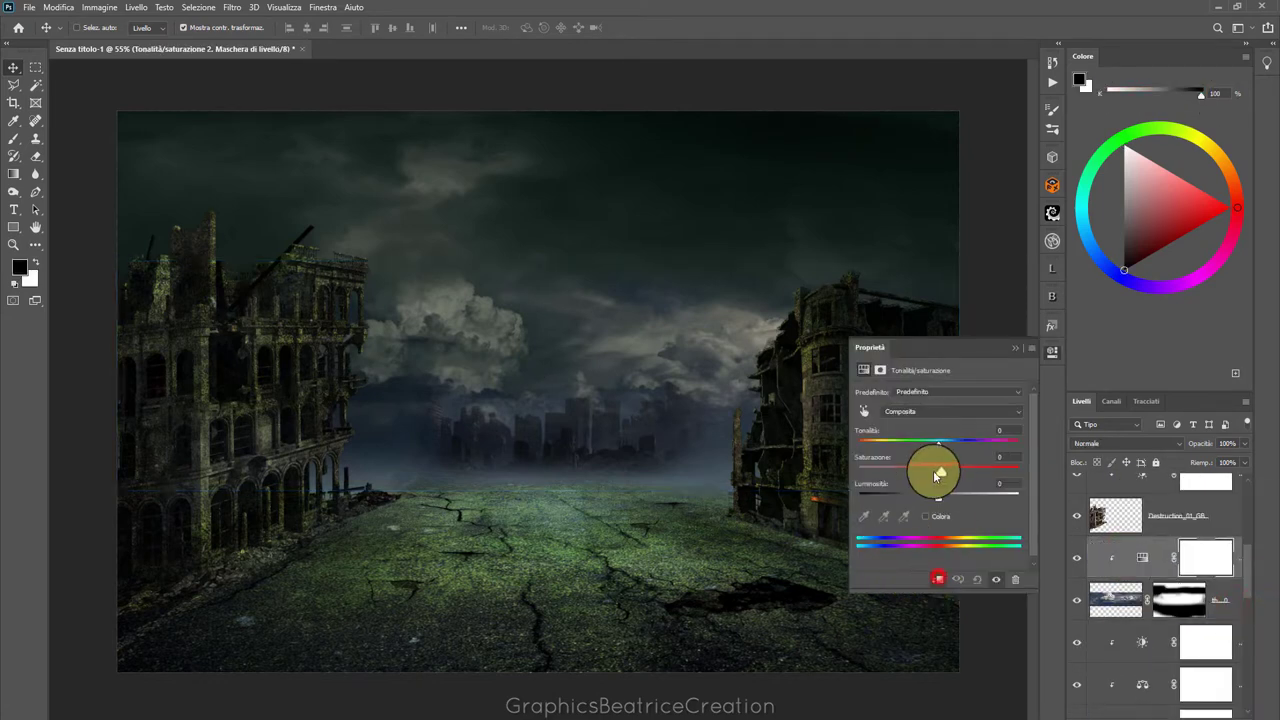
pyautogui.moveTo(904, 472)
pyautogui.mouseDown()
pyautogui.moveTo(876, 472)
pyautogui.moveTo(929, 500)
pyautogui.mouseUp()
pyautogui.click(1008, 431)
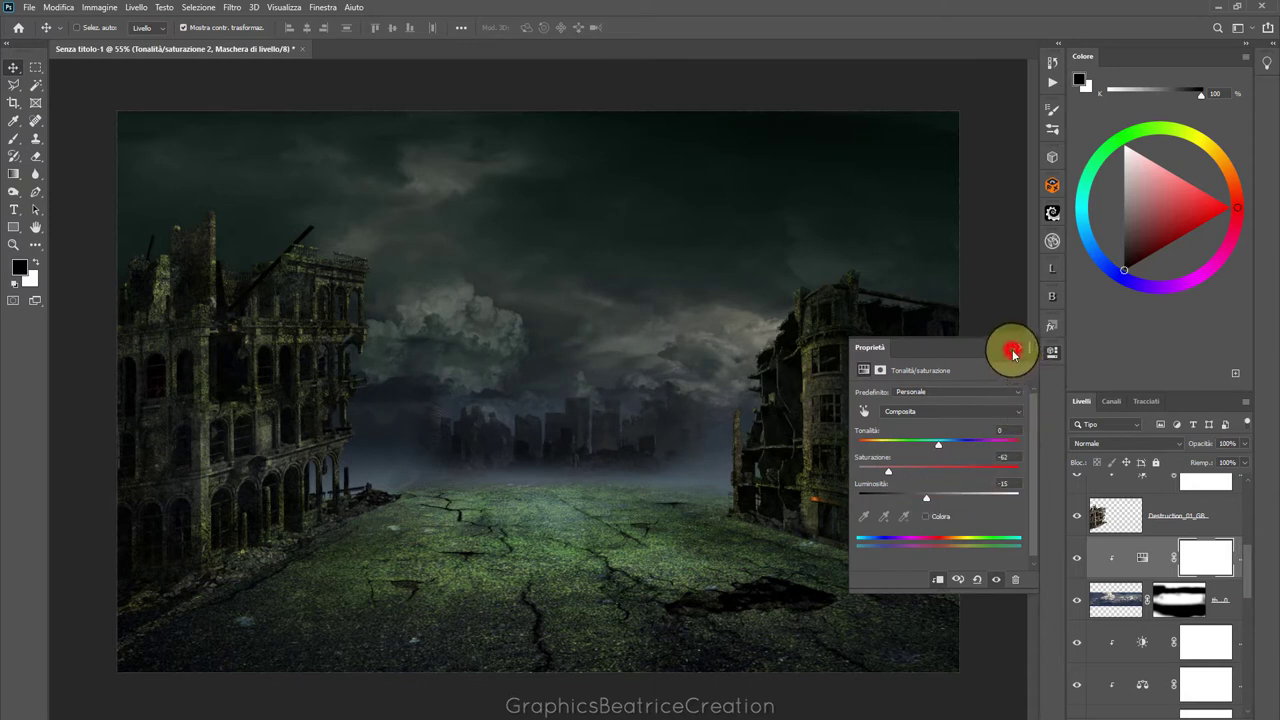
pyautogui.click(1018, 347)
pyautogui.moveTo(1247, 556); pyautogui.dragTo(1246, 646)
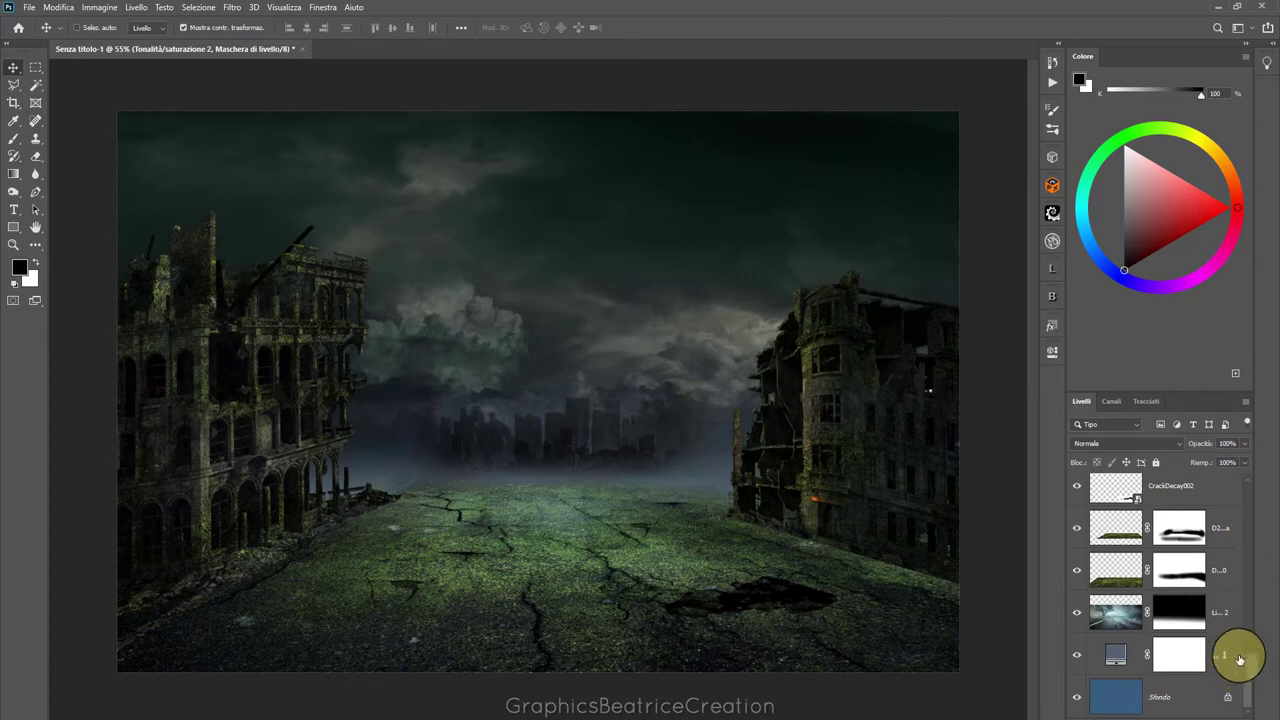
# Clip a Brightness/Contrast adjustment to Livello 2 with brightness -82 and contrast 10
pyautogui.click(1130, 613)
pyautogui.click(1194, 712)
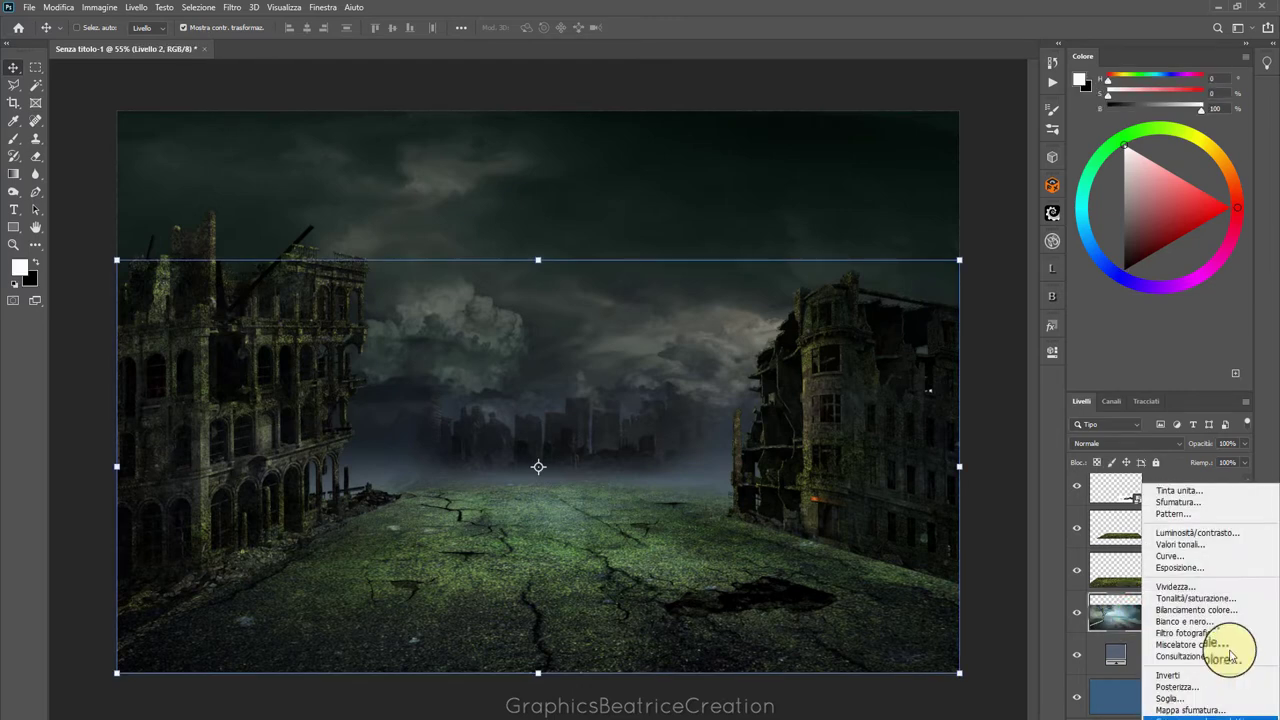
pyautogui.click(1197, 532)
pyautogui.click(939, 579)
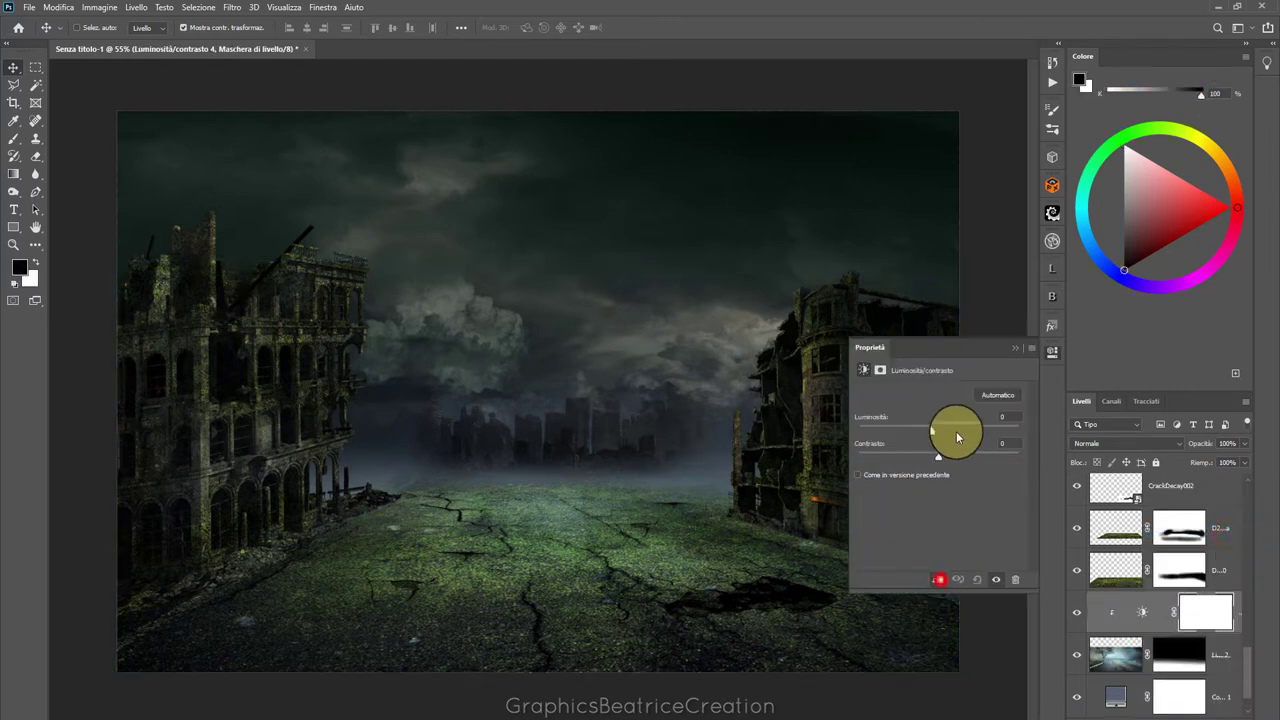
pyautogui.moveTo(932, 428); pyautogui.dragTo(907, 437)
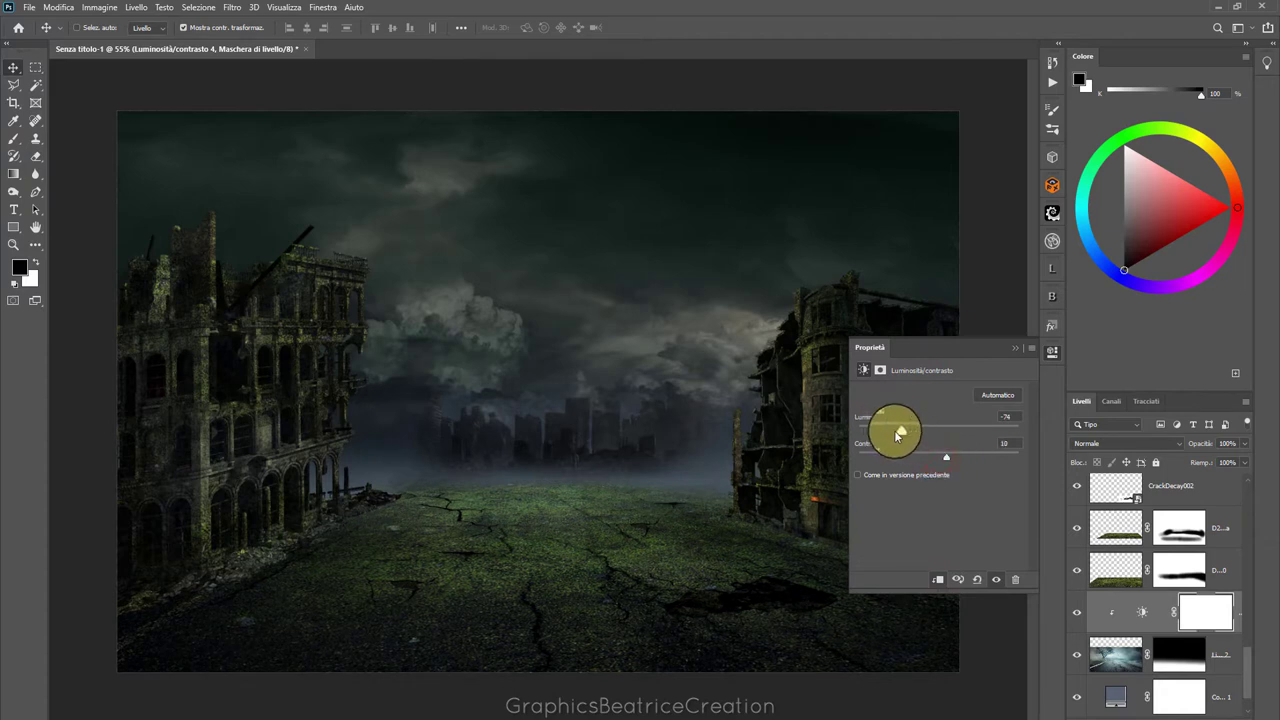
pyautogui.moveTo(899, 432); pyautogui.dragTo(895, 432)
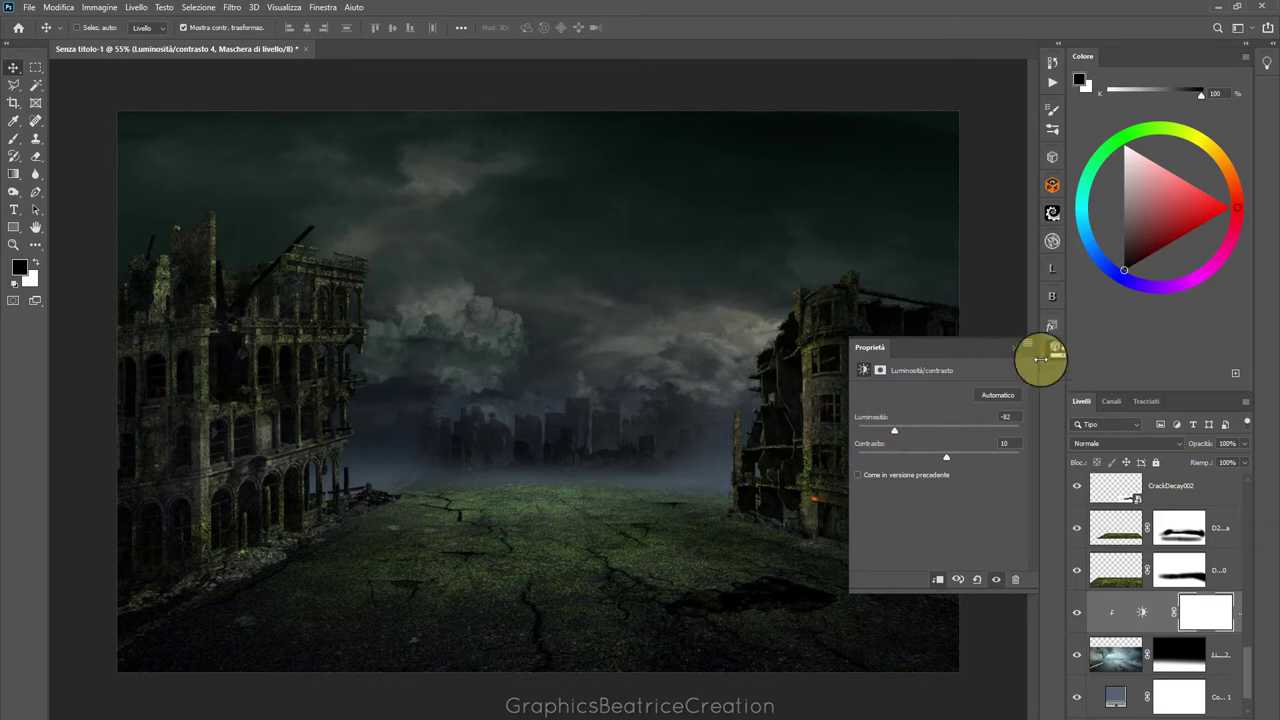
pyautogui.click(1016, 348)
# Toggle the misty city, sky and lower layers' visibility to compare the composite
pyautogui.scroll(-5, 1249, 628)
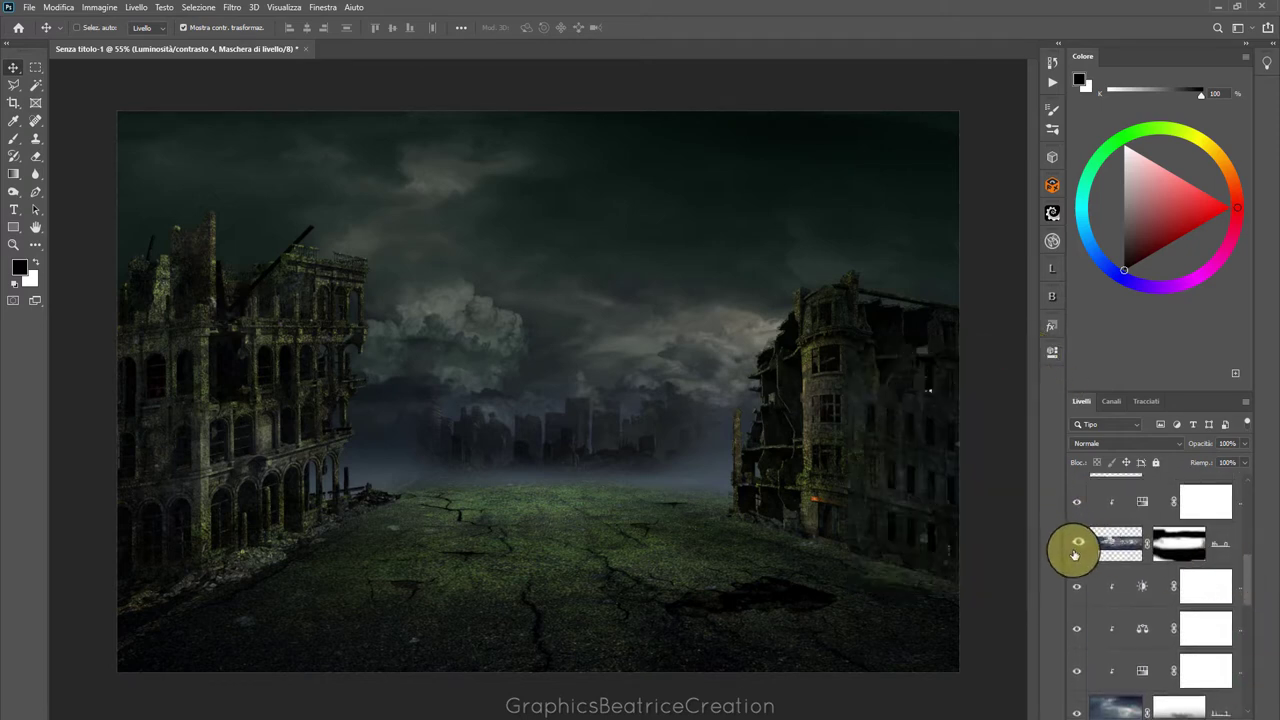
pyautogui.click(1076, 545)
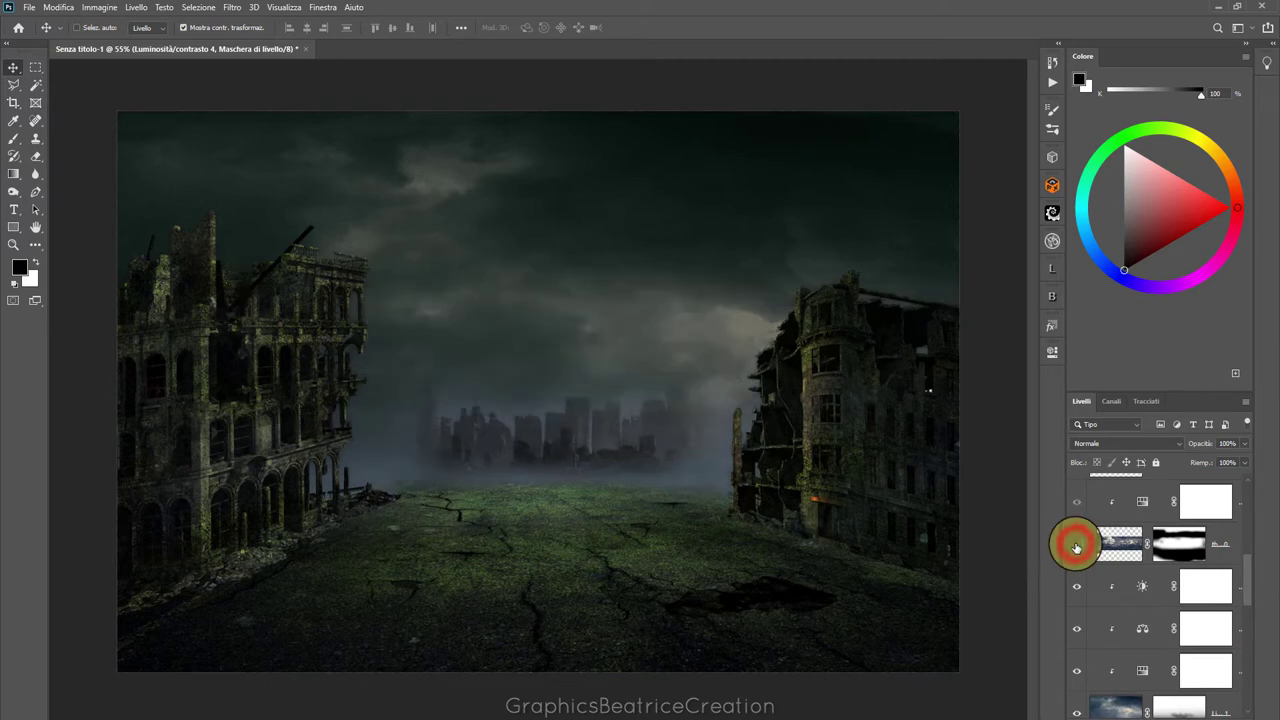
pyautogui.click(1077, 713)
pyautogui.click(1077, 713)
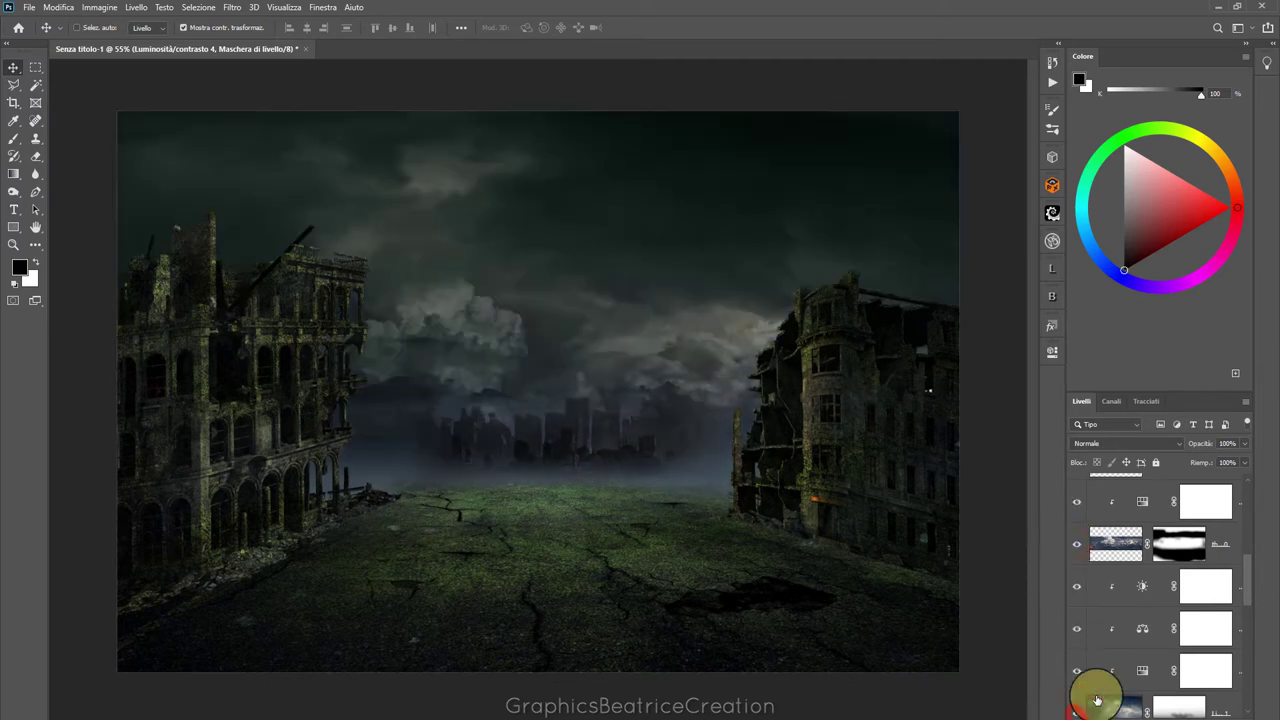
pyautogui.moveTo(1249, 549); pyautogui.dragTo(1250, 594)
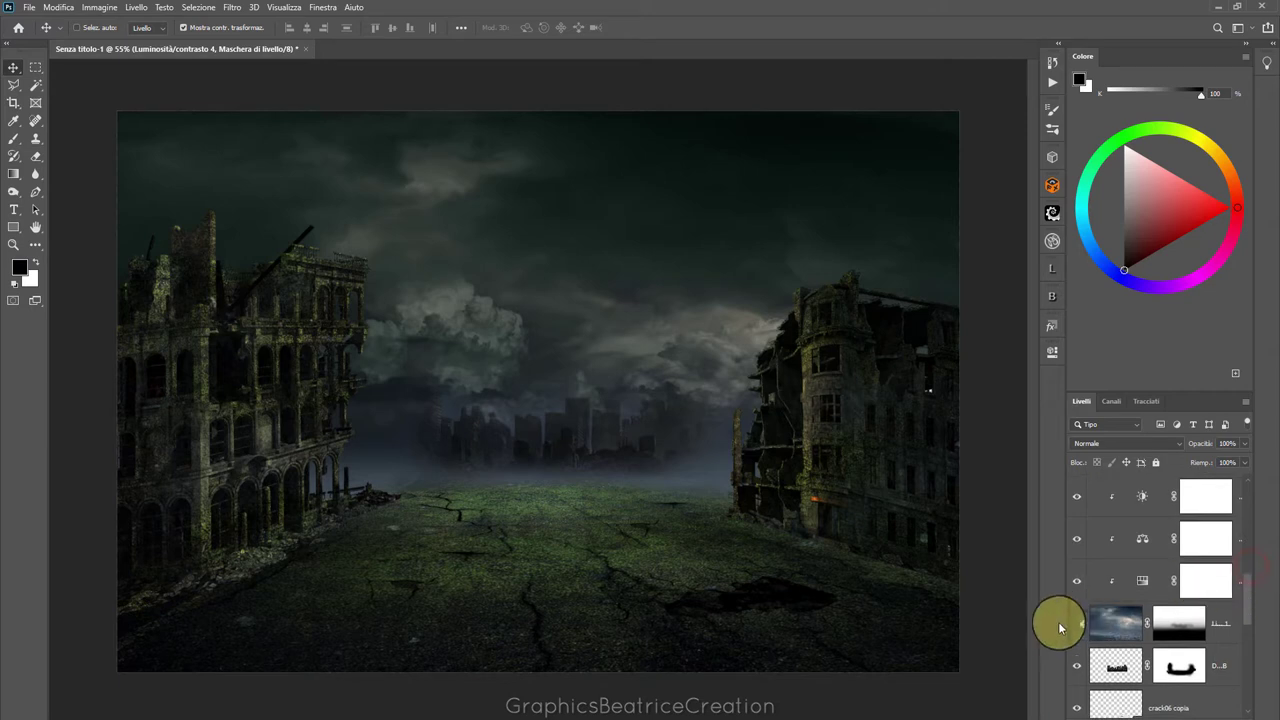
pyautogui.click(1077, 625)
pyautogui.click(1077, 626)
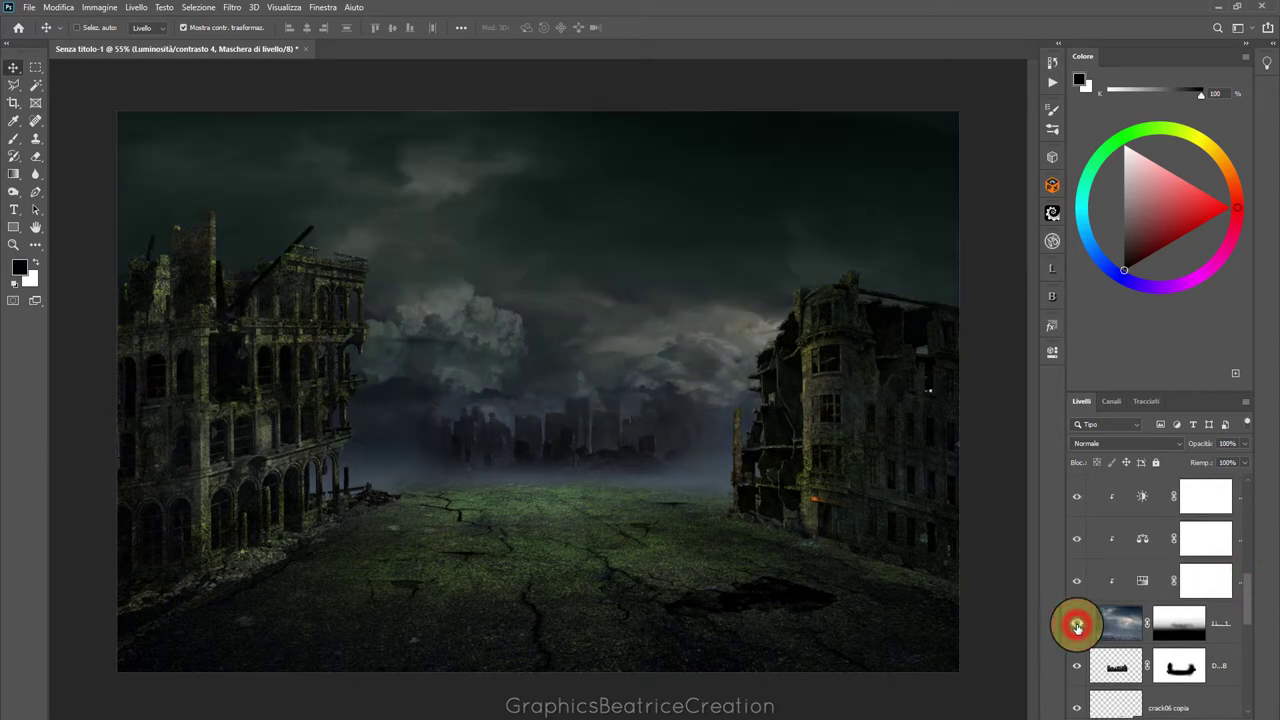
pyautogui.moveTo(1248, 588); pyautogui.dragTo(1248, 600)
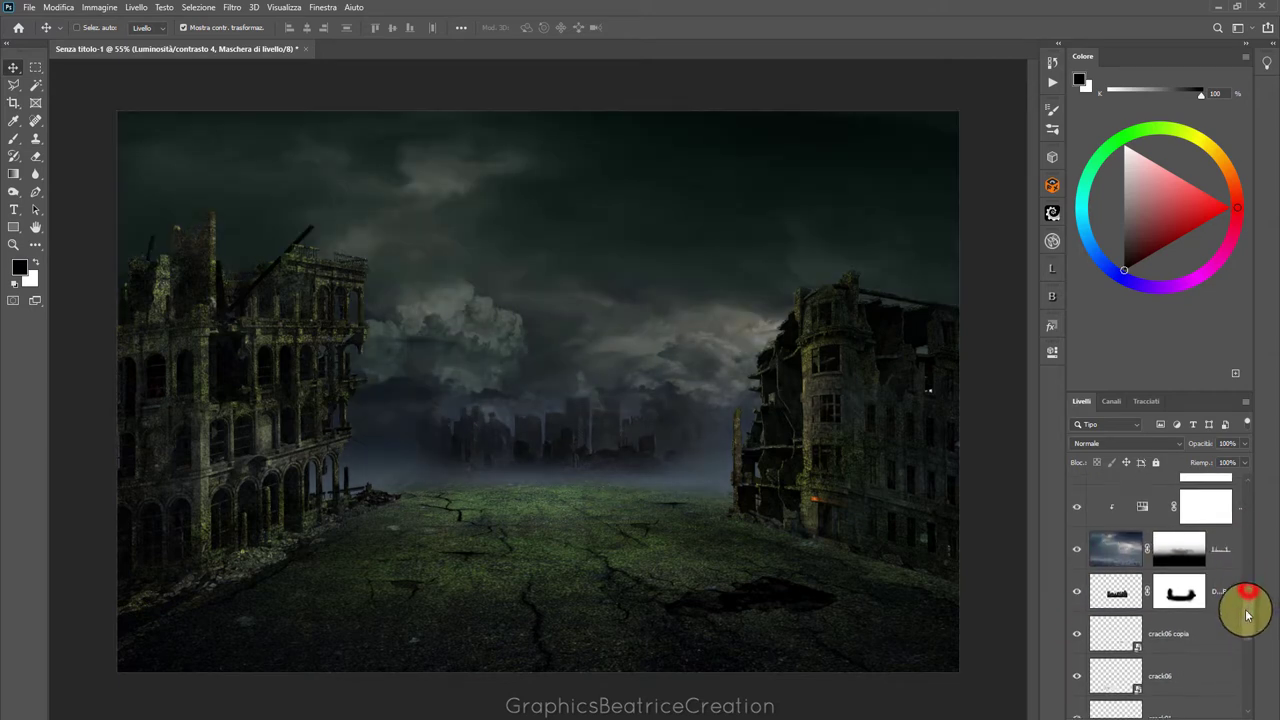
# Nudge the Destruction_10_GB city ruins slightly lower, then select the top overlay layer
pyautogui.click(1105, 590)
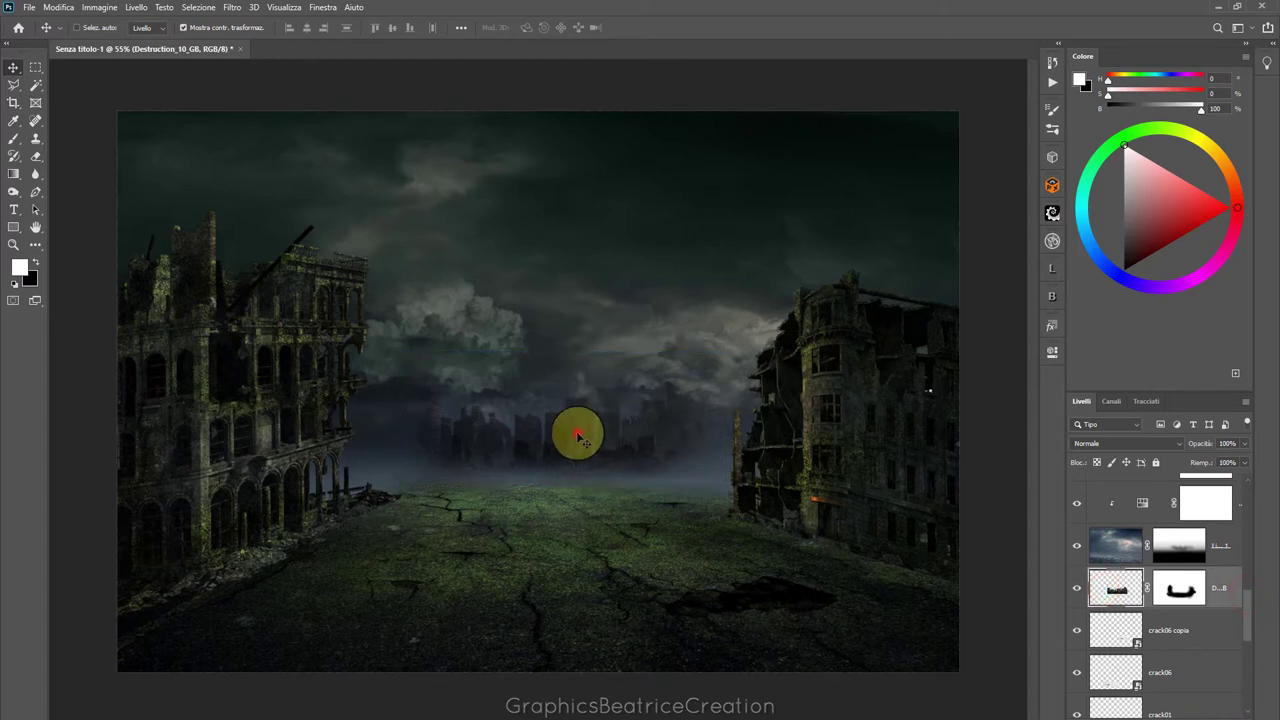
pyautogui.moveTo(577, 437); pyautogui.dragTo(577, 448)
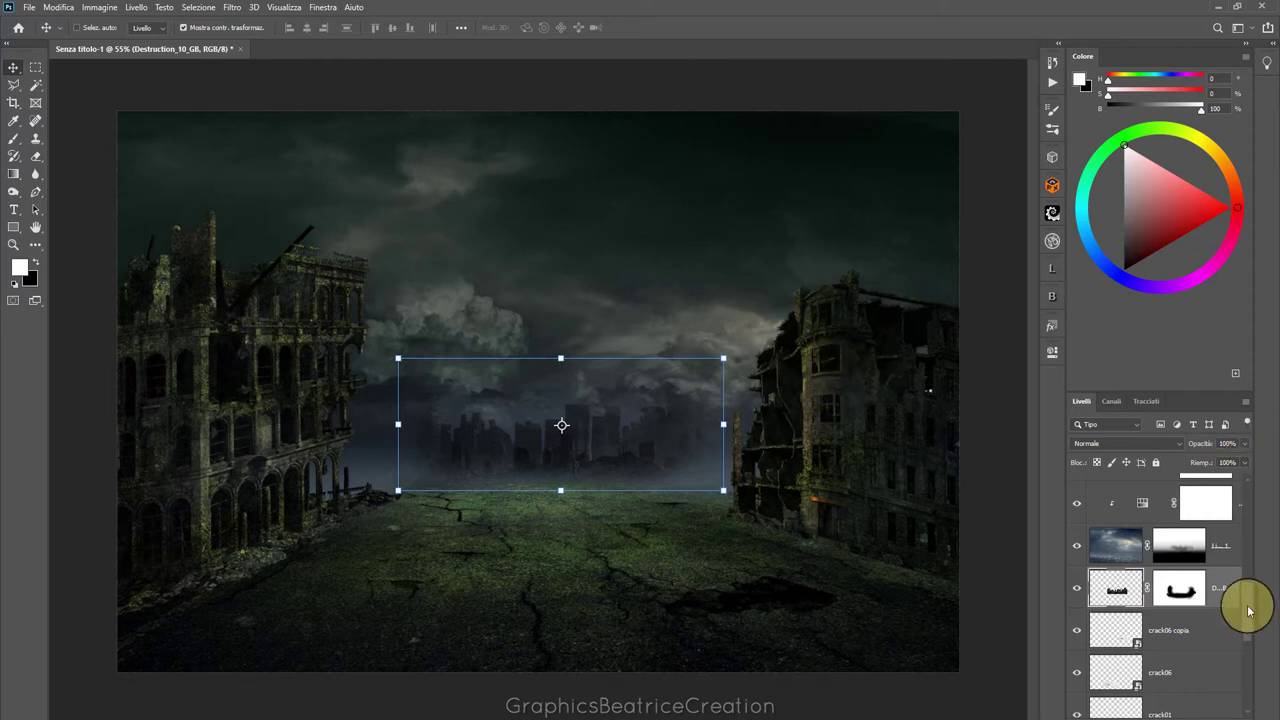
pyautogui.moveTo(1250, 618); pyautogui.dragTo(1251, 477)
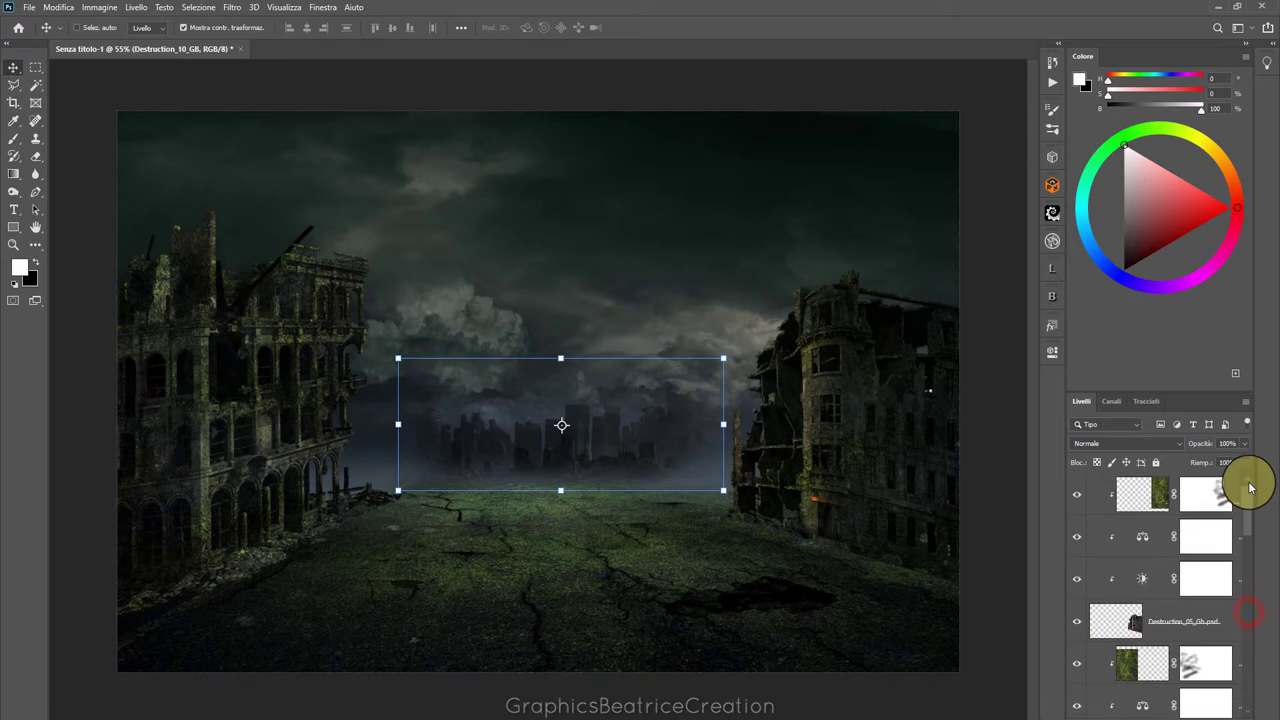
pyautogui.click(1142, 489)
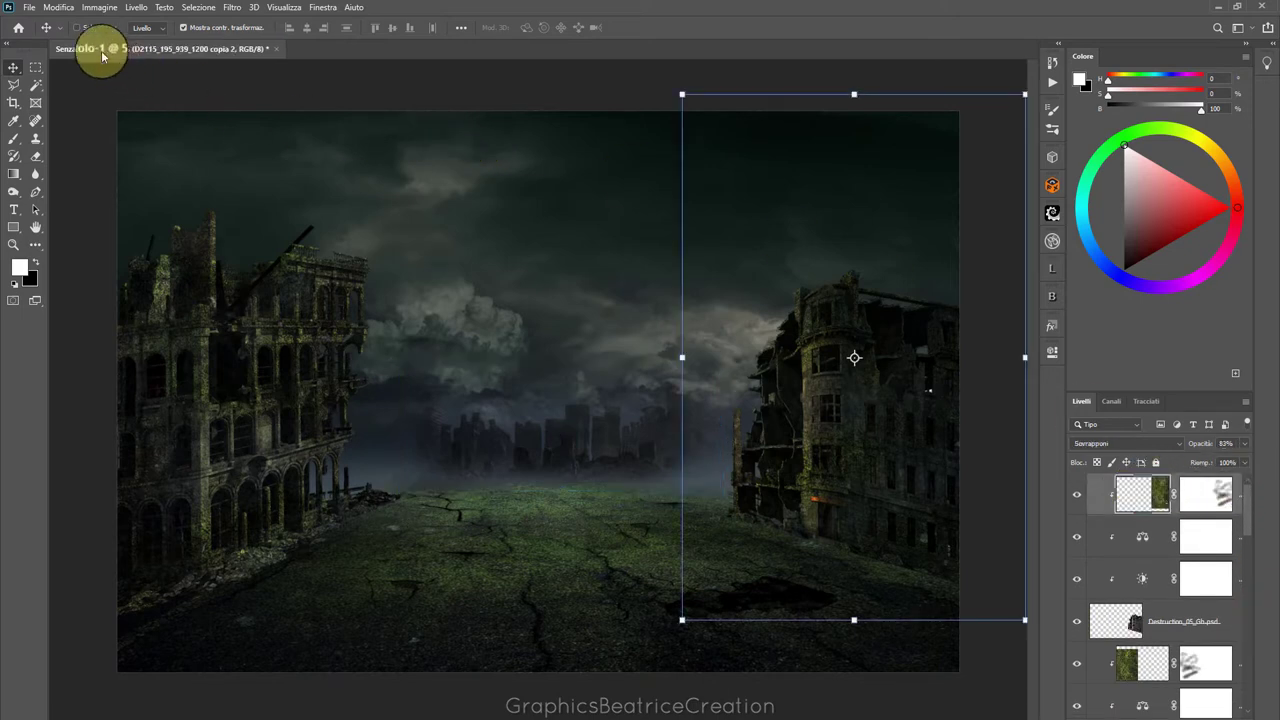
# Place the Destruction_04_Gb image into the composition as an embedded object
pyautogui.click(29, 8)
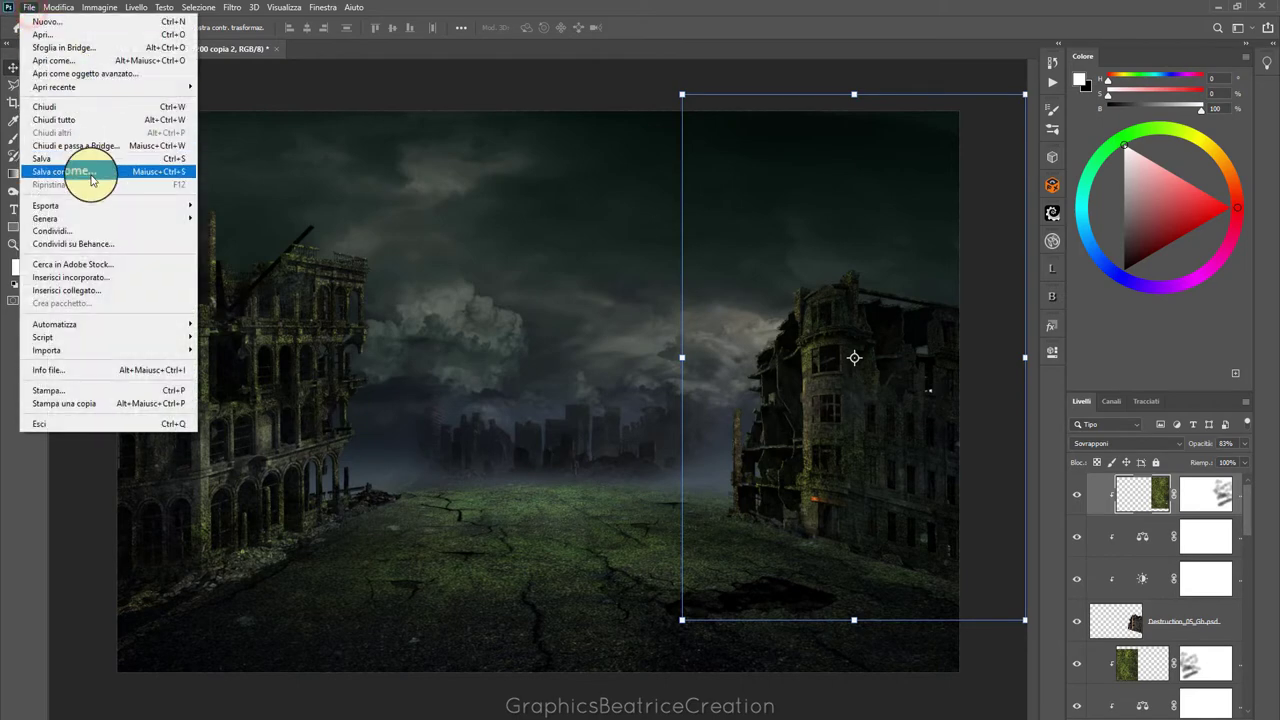
pyautogui.click(94, 277)
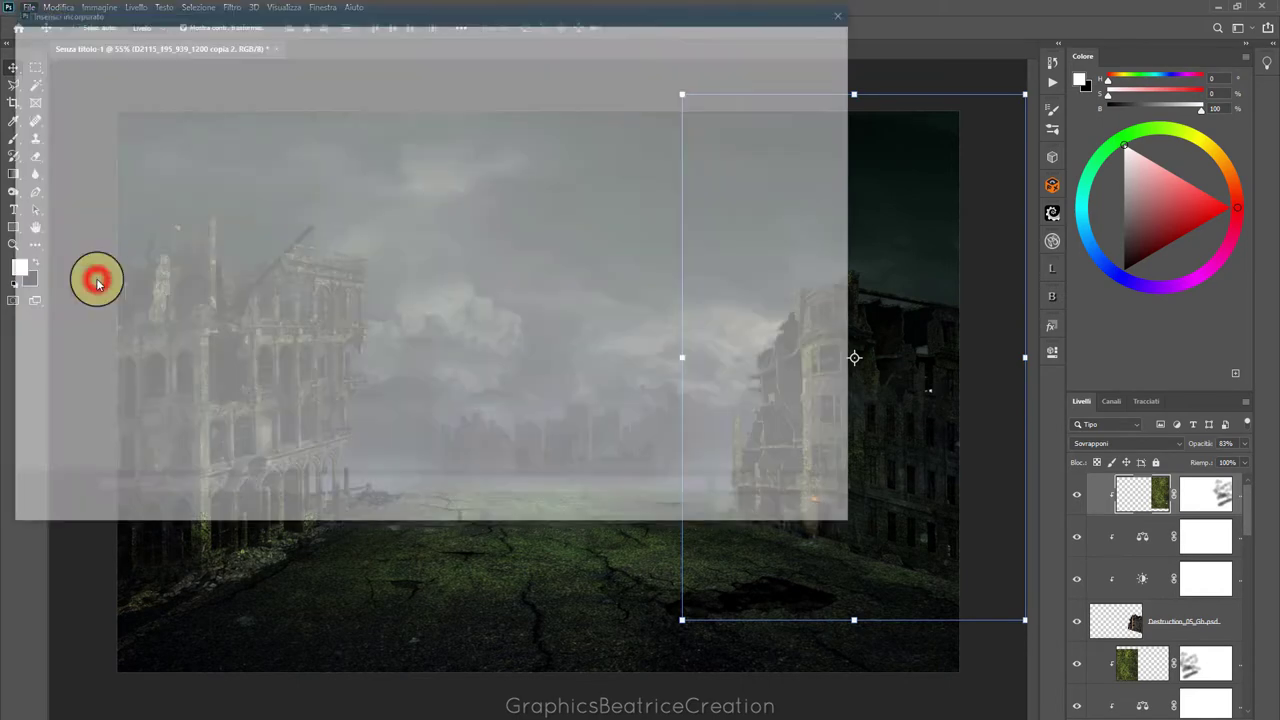
pyautogui.click(462, 243)
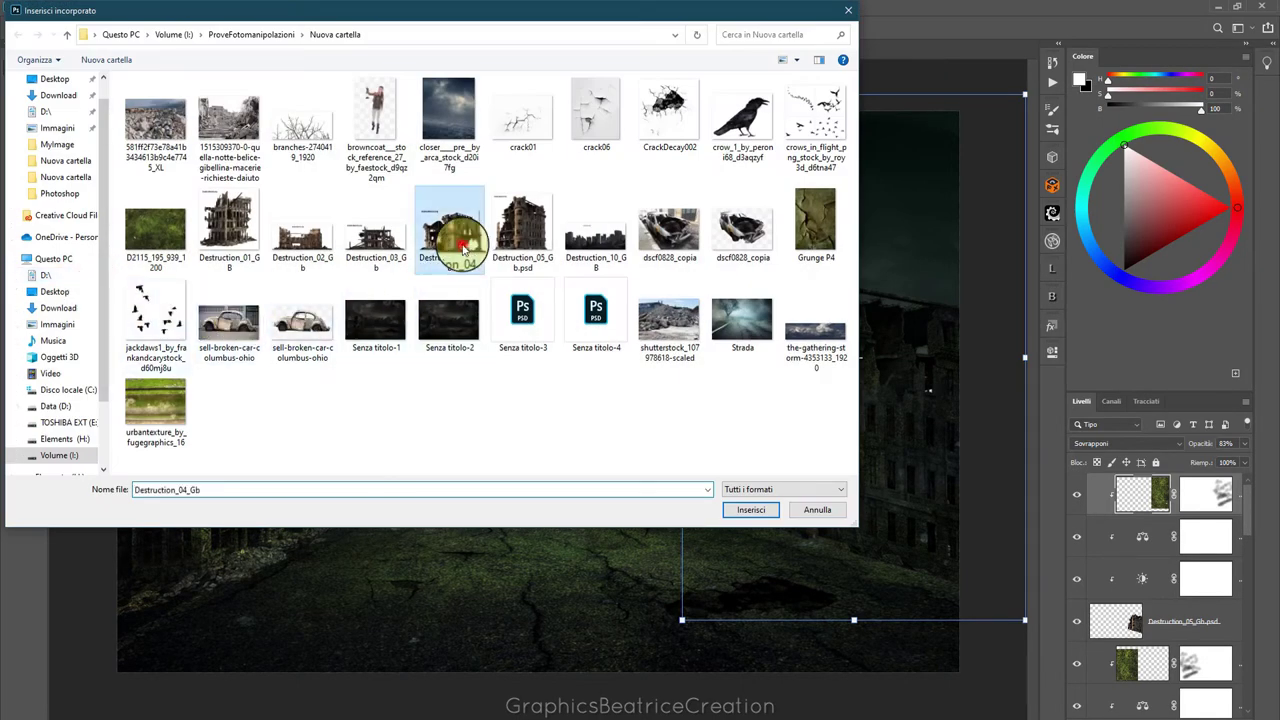
pyautogui.click(740, 510)
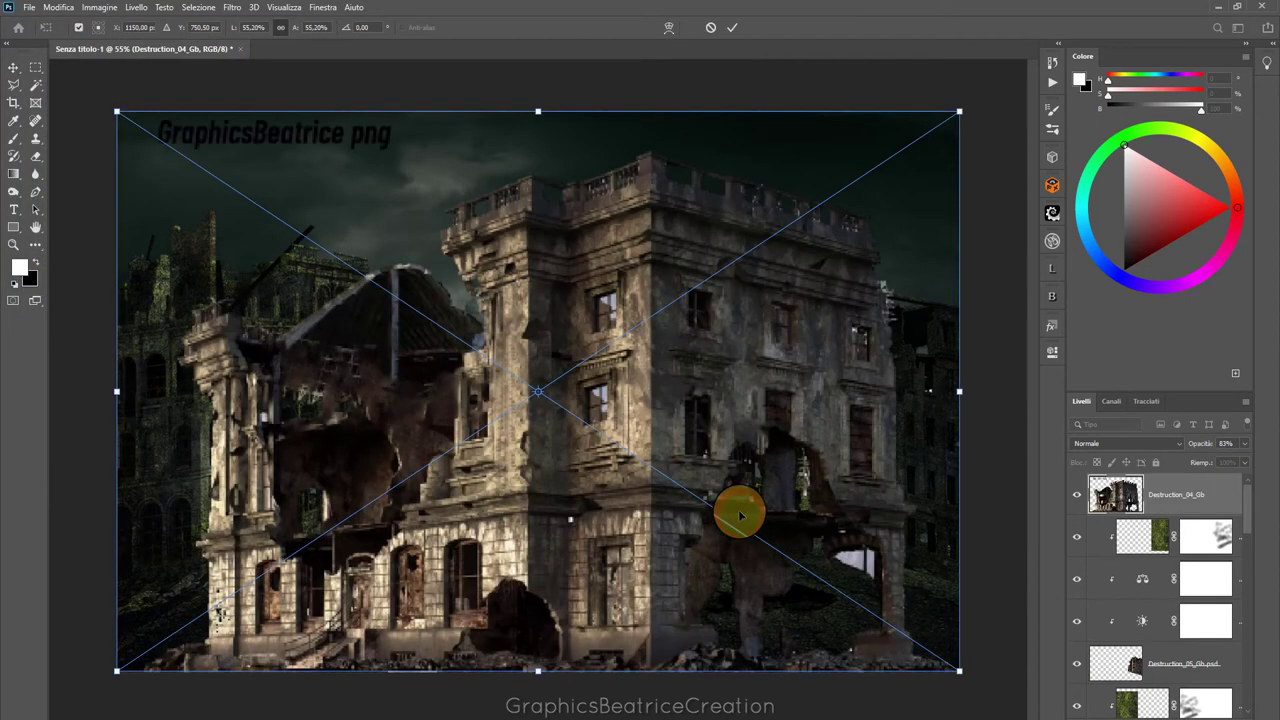
# Shrink the building to about 28% and centre it on the road between the ruins
pyautogui.moveTo(117, 112); pyautogui.dragTo(567, 343)
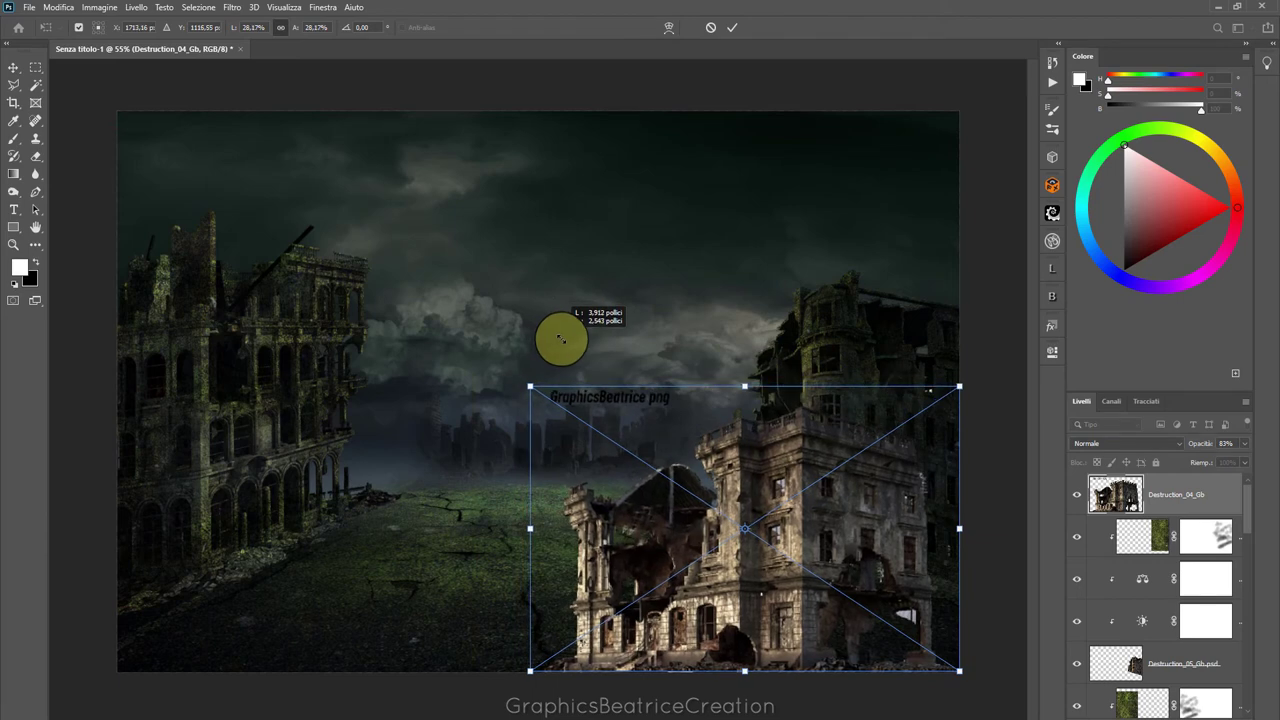
pyautogui.moveTo(793, 510); pyautogui.dragTo(605, 430)
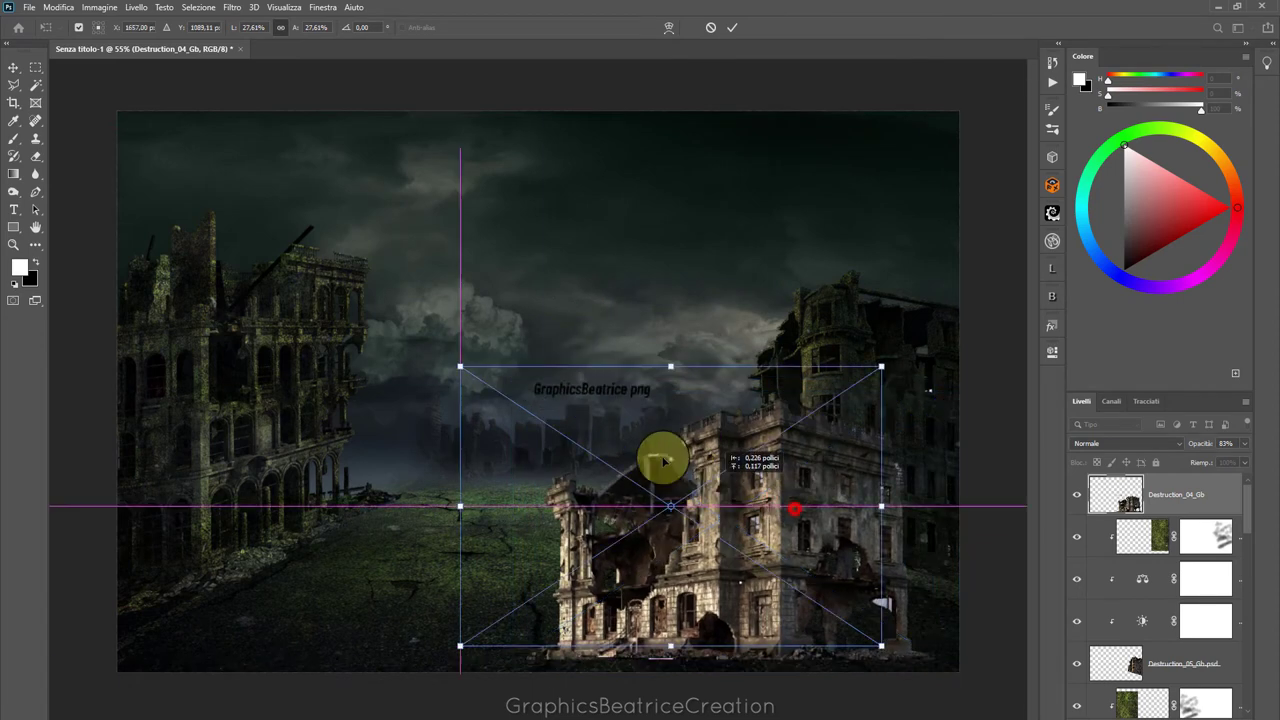
pyautogui.moveTo(350, 309); pyautogui.dragTo(337, 300)
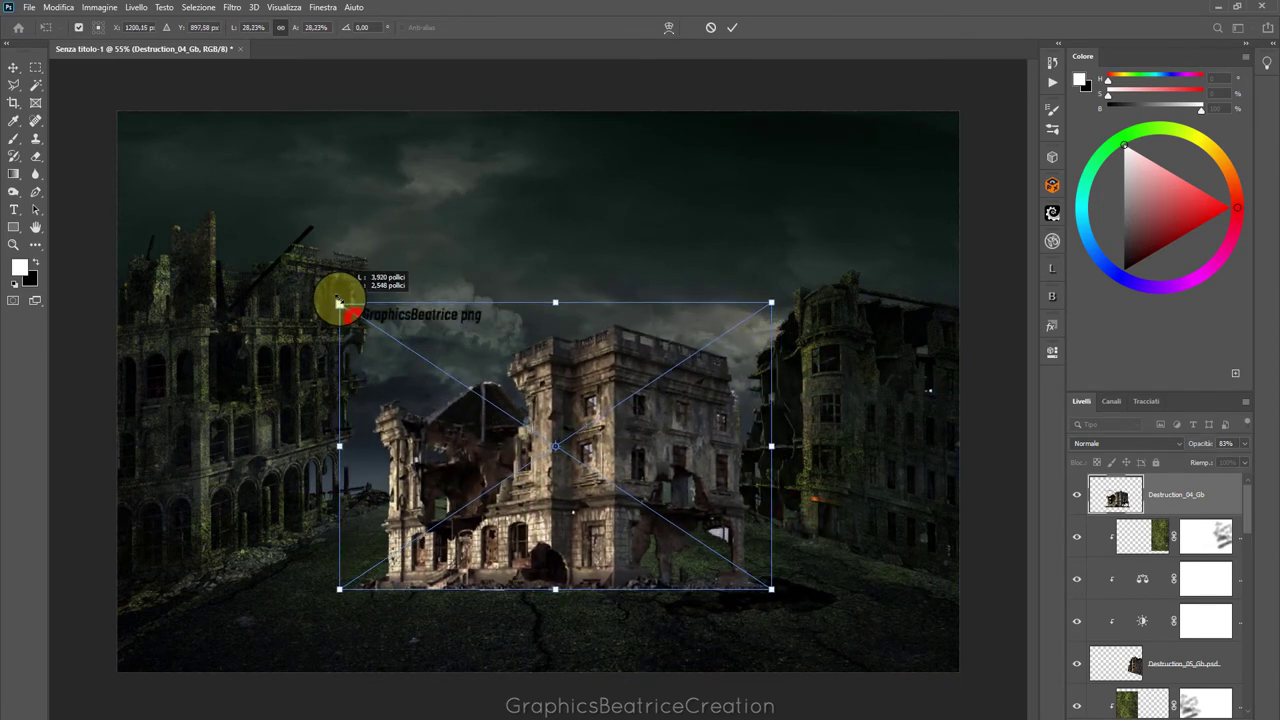
pyautogui.click(731, 31)
# Rasterize the building layer and delete the watermark text above it
pyautogui.rightClick(1196, 490)
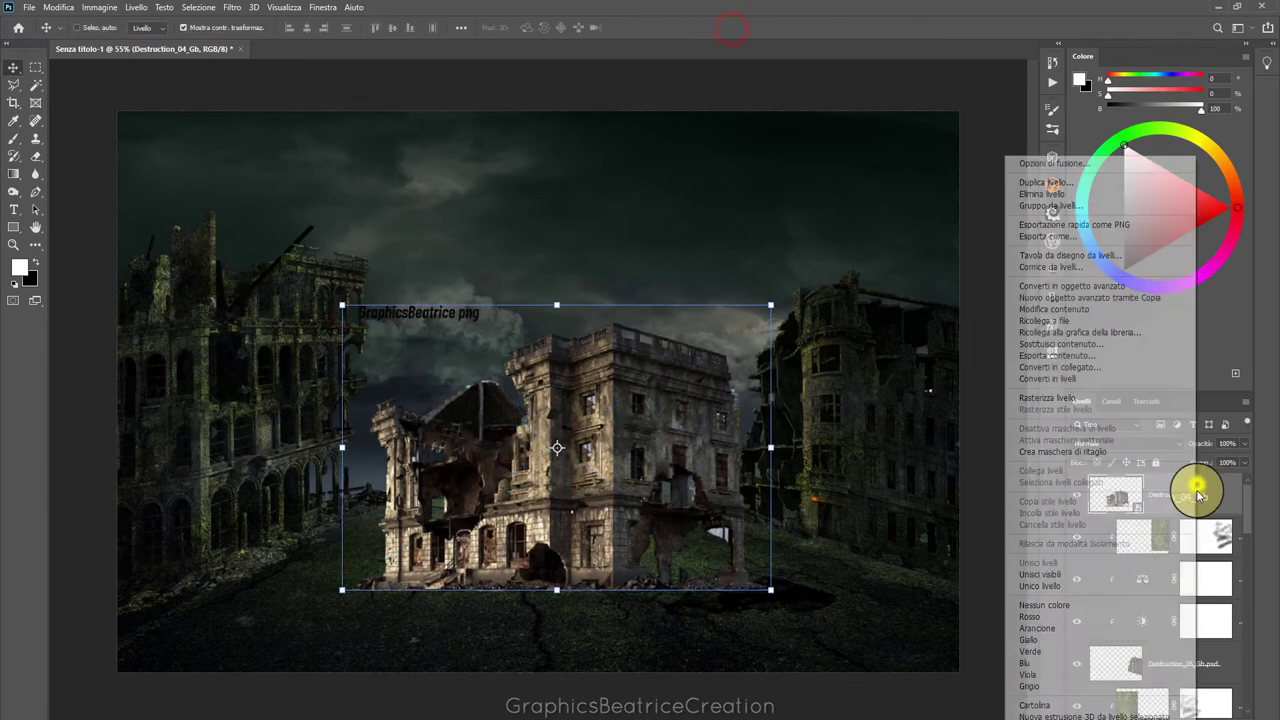
pyautogui.click(1051, 398)
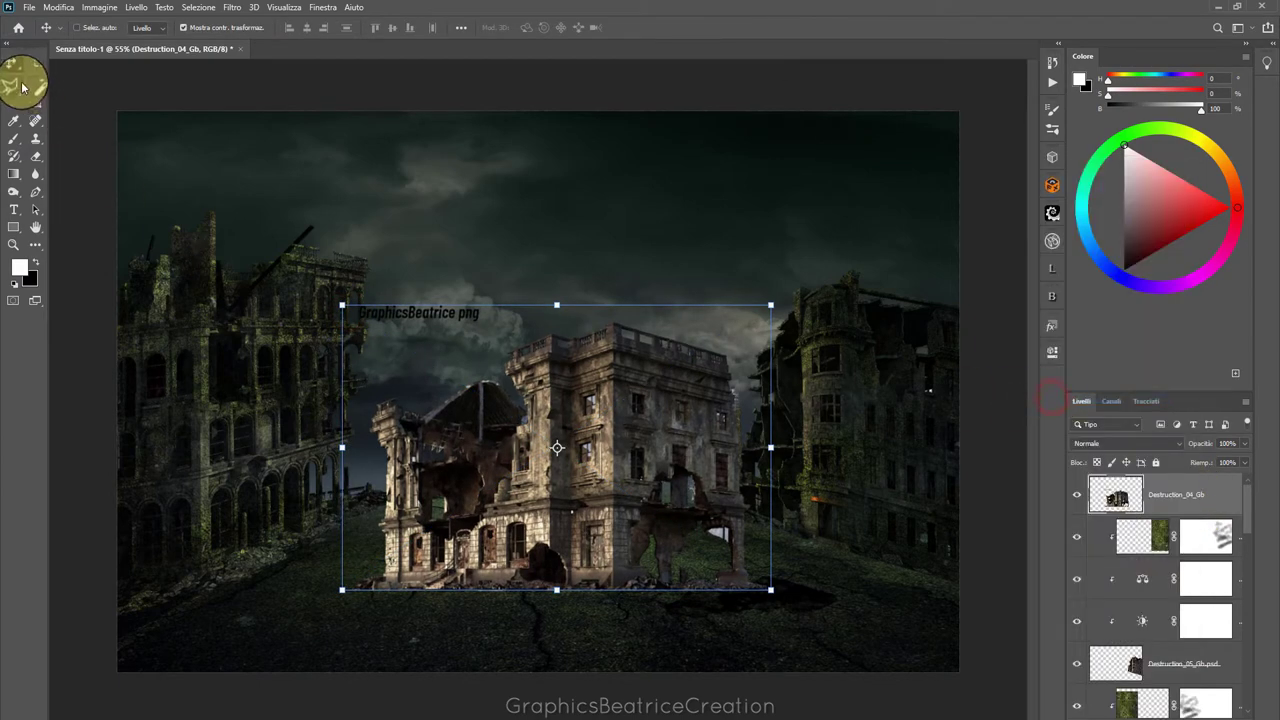
pyautogui.click(35, 67)
pyautogui.moveTo(352, 298); pyautogui.dragTo(500, 333)
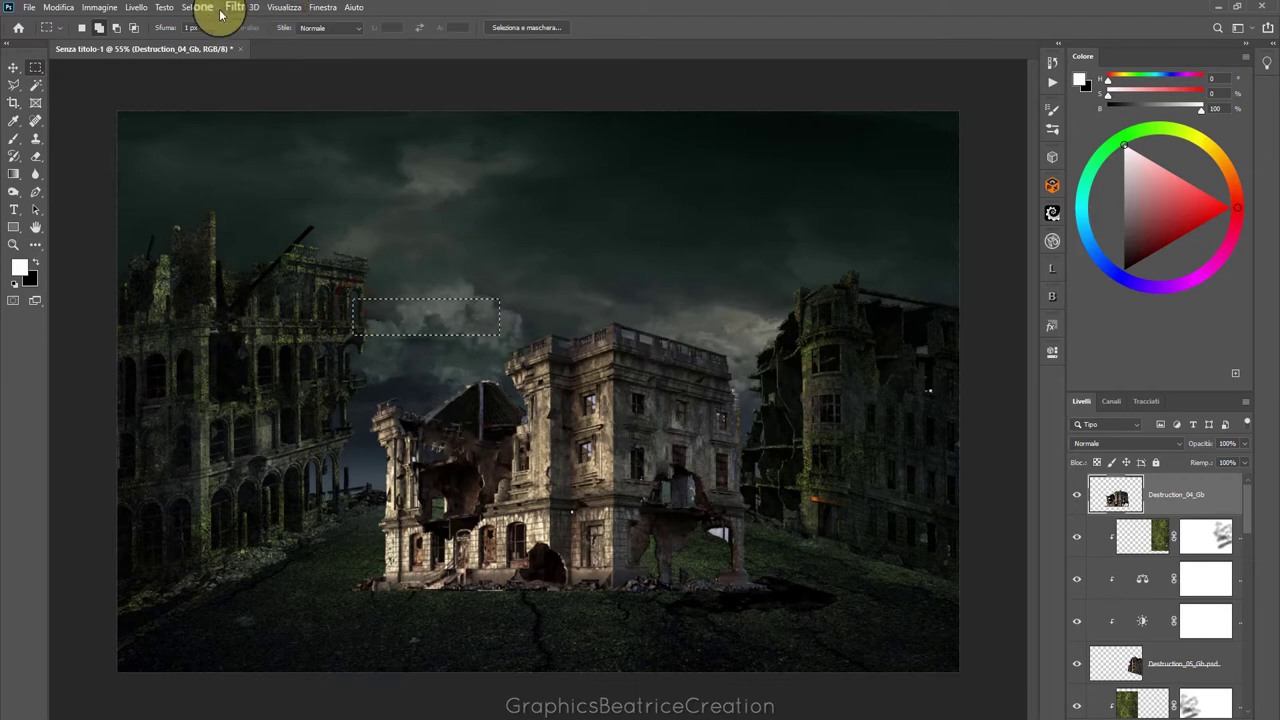
pyautogui.click(200, 8)
pyautogui.click(210, 34)
# Move the building left and up, and rescale it to 91%
pyautogui.click(13, 67)
pyautogui.moveTo(577, 412)
pyautogui.mouseDown()
pyautogui.moveTo(483, 310)
pyautogui.moveTo(477, 357)
pyautogui.mouseUp()
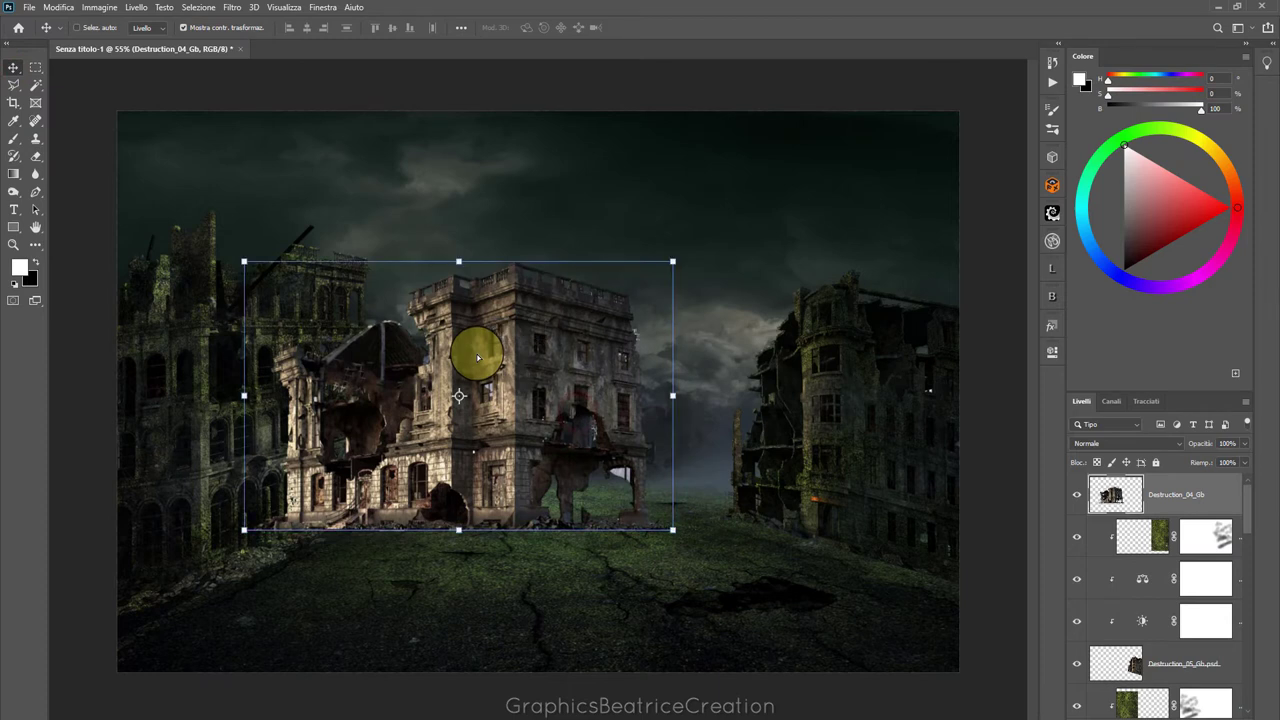
pyautogui.click(460, 261)
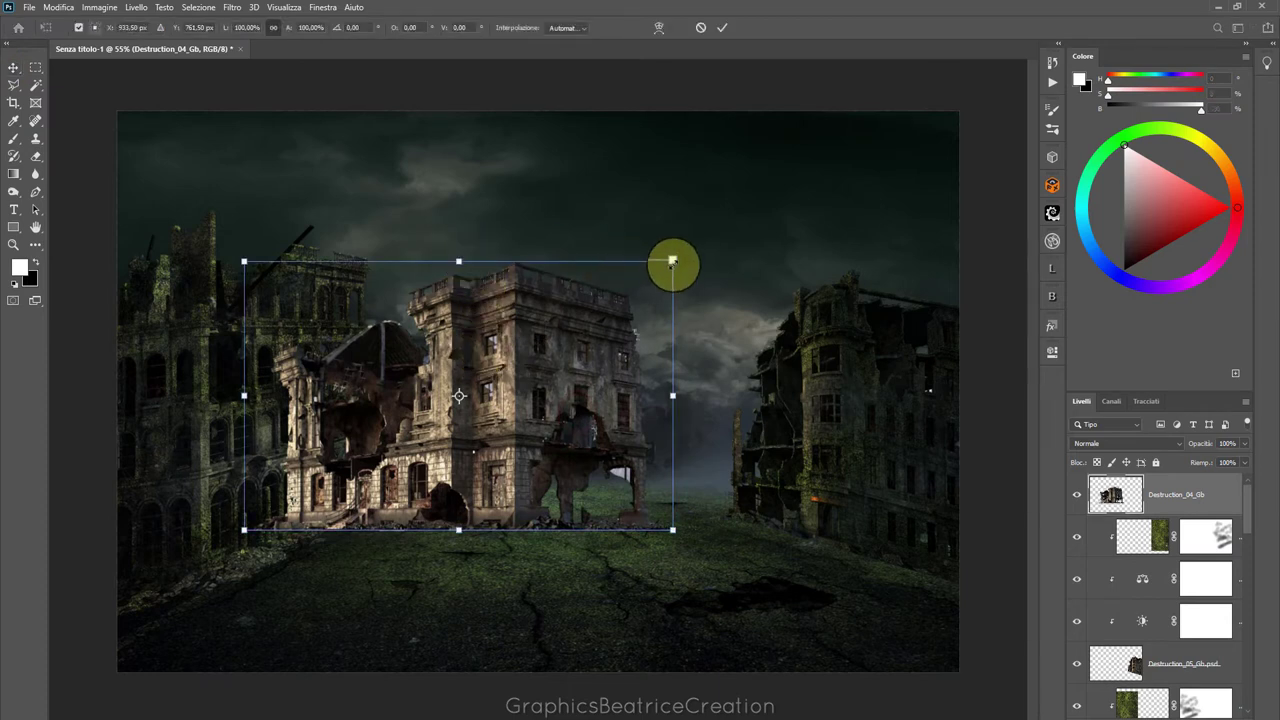
pyautogui.moveTo(672, 262); pyautogui.dragTo(671, 234)
pyautogui.moveTo(251, 257)
pyautogui.mouseDown()
pyautogui.moveTo(247, 318)
pyautogui.moveTo(283, 341)
pyautogui.mouseUp()
# Distort the building's right corners into perspective and shift it left
pyautogui.rightClick(537, 345)
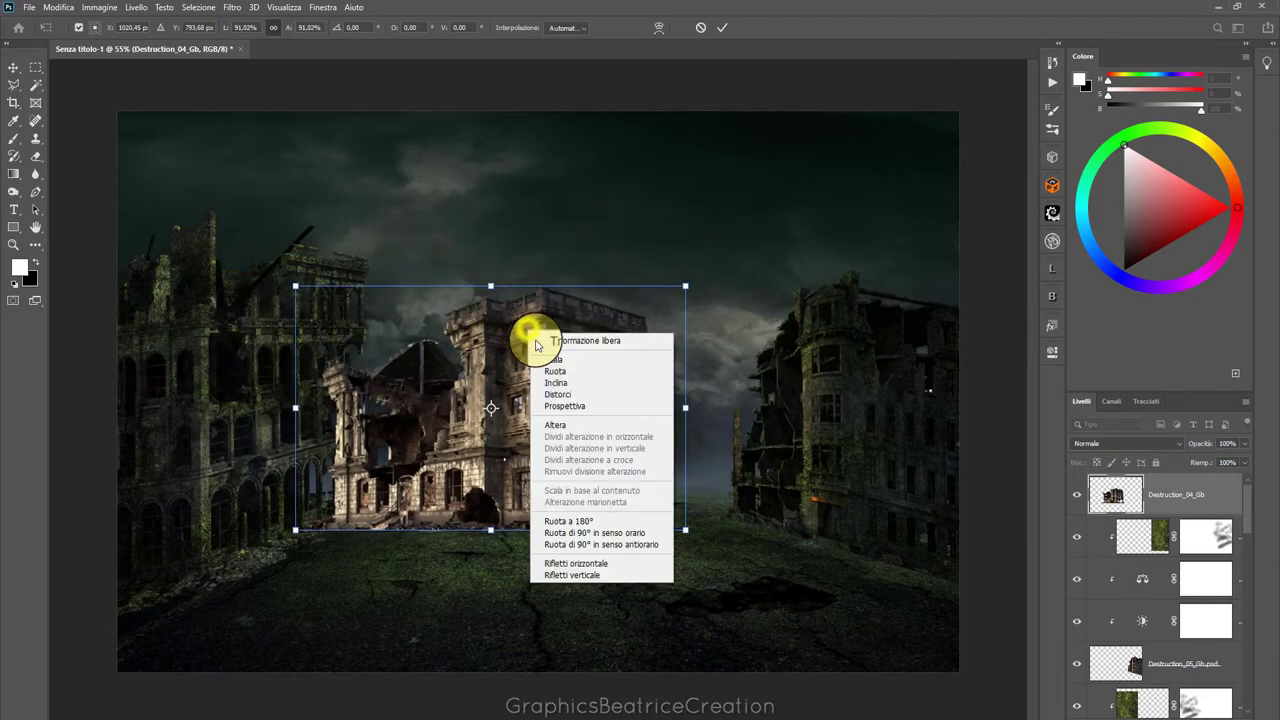
pyautogui.click(561, 396)
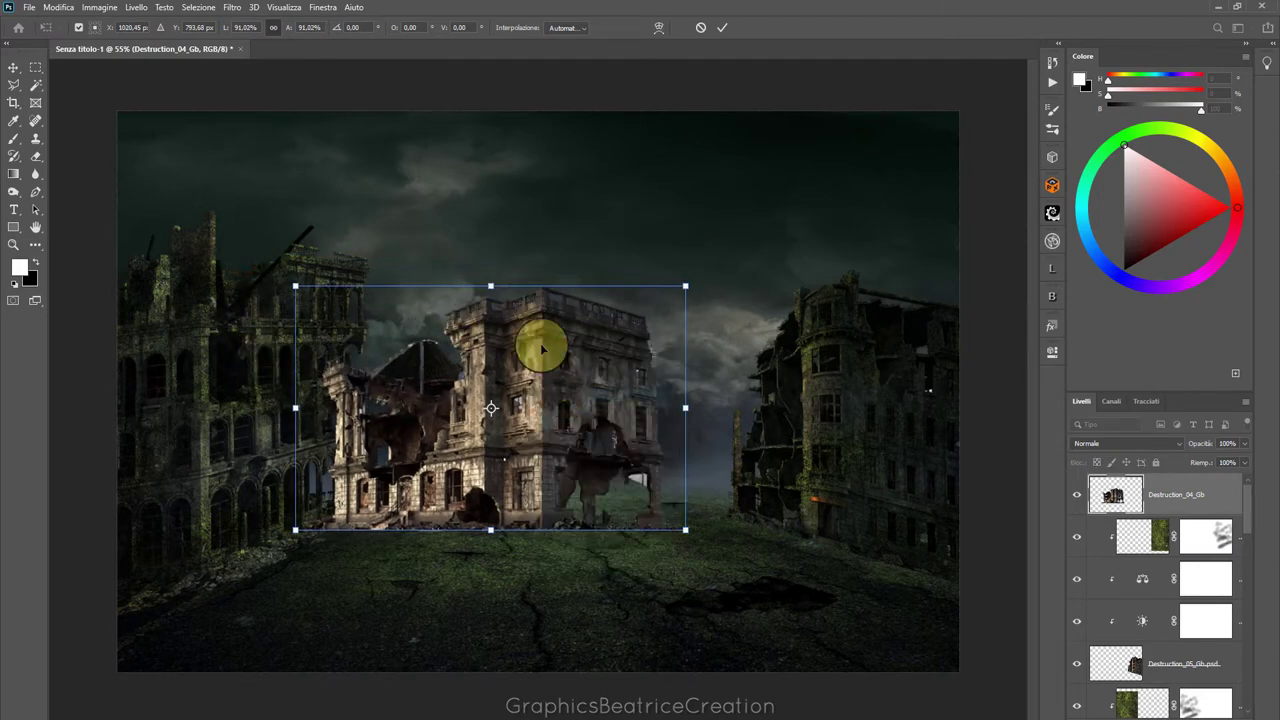
pyautogui.moveTo(684, 529); pyautogui.dragTo(686, 514)
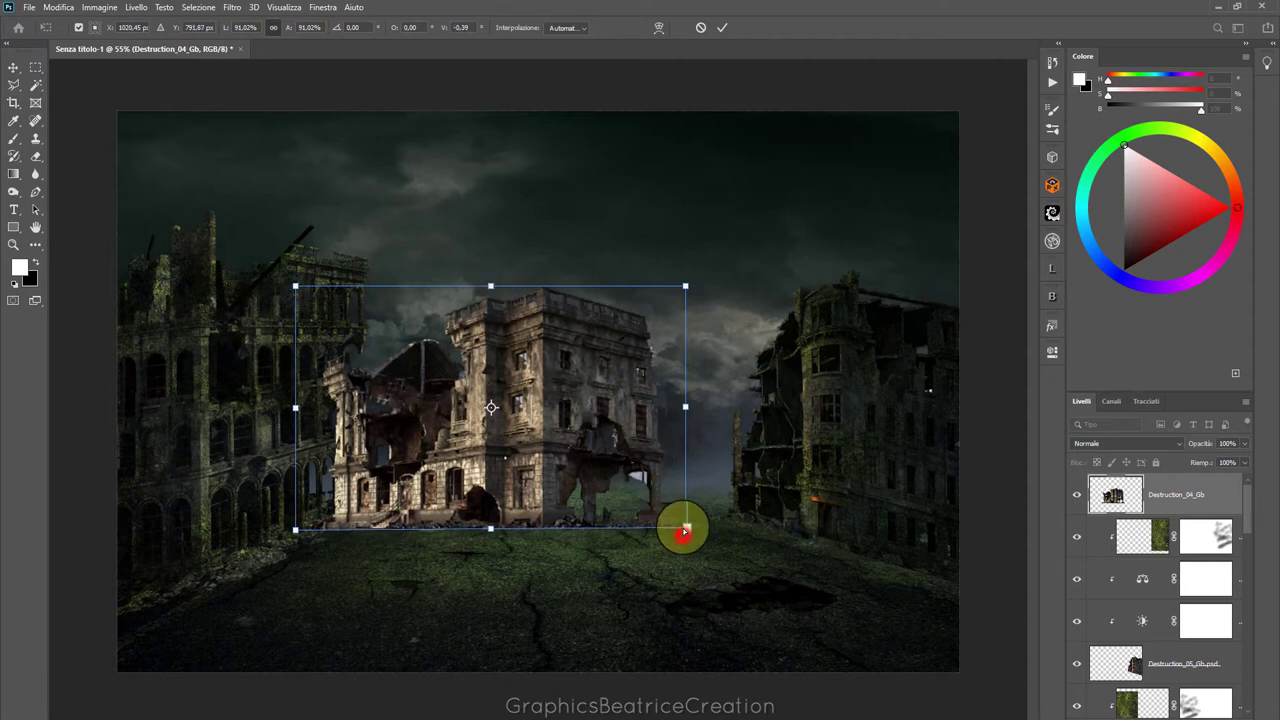
pyautogui.moveTo(688, 287); pyautogui.dragTo(709, 363)
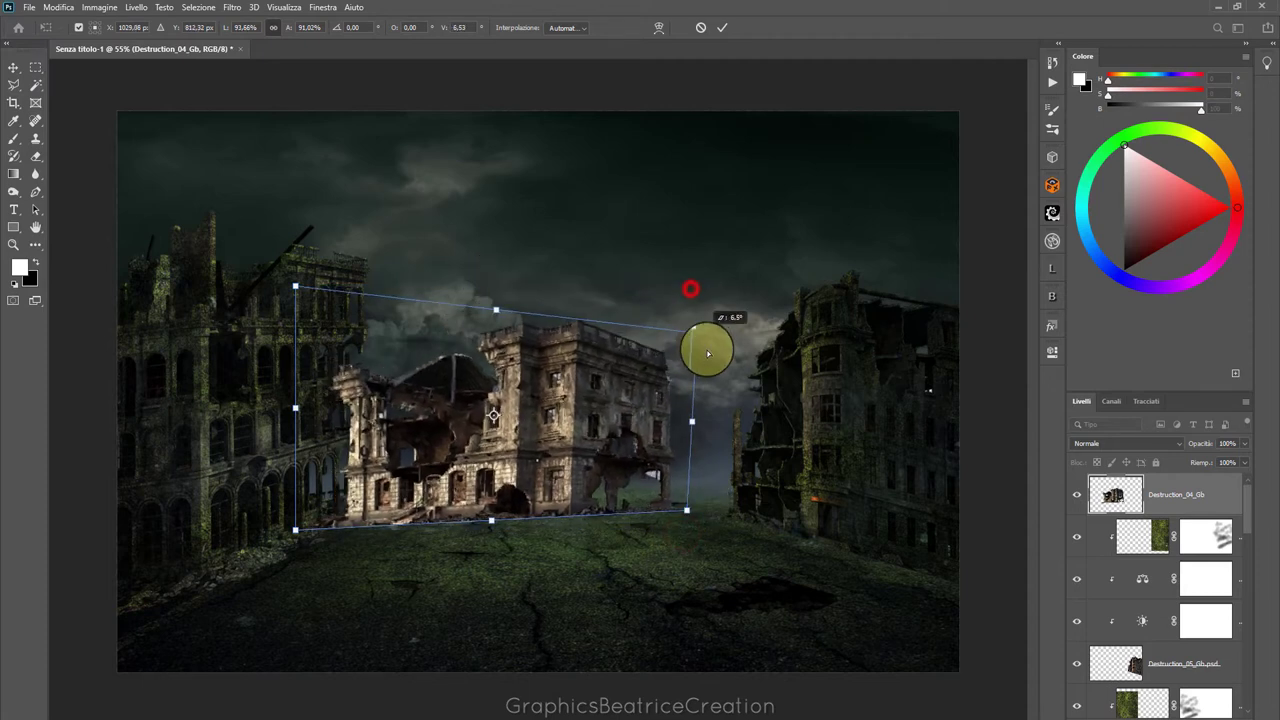
pyautogui.moveTo(686, 510); pyautogui.dragTo(706, 512)
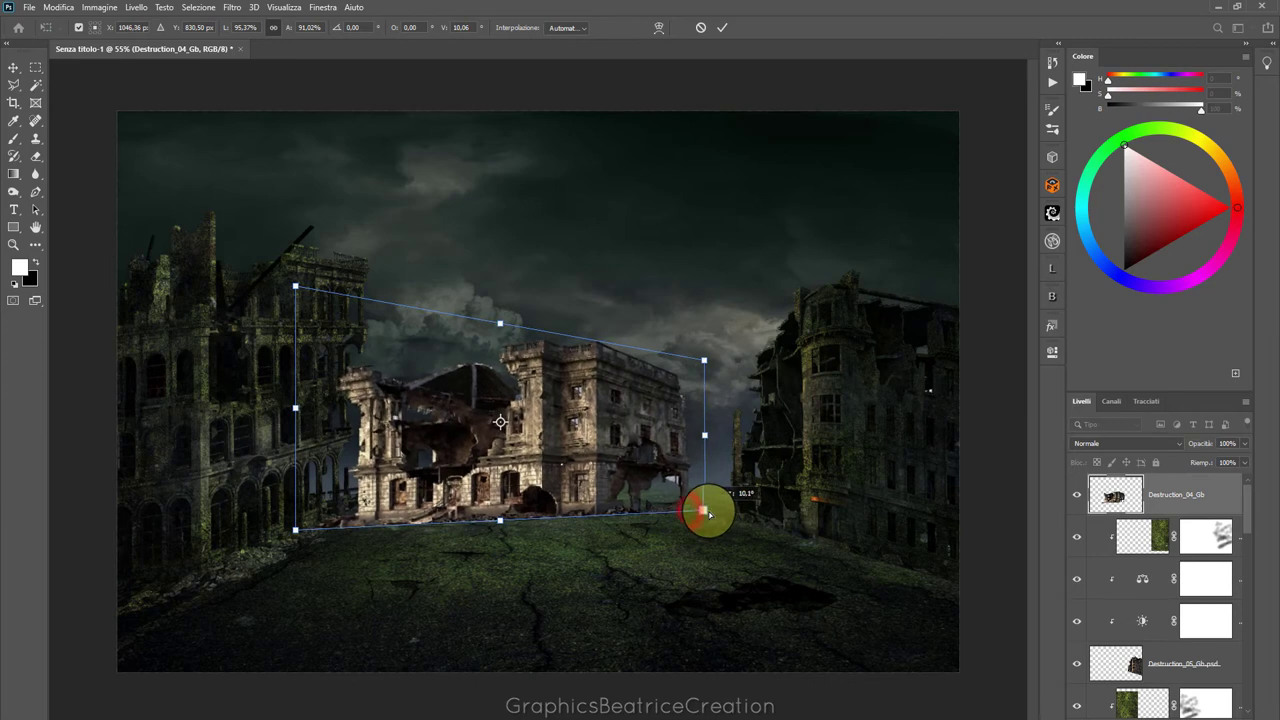
pyautogui.moveTo(596, 453); pyautogui.dragTo(475, 470)
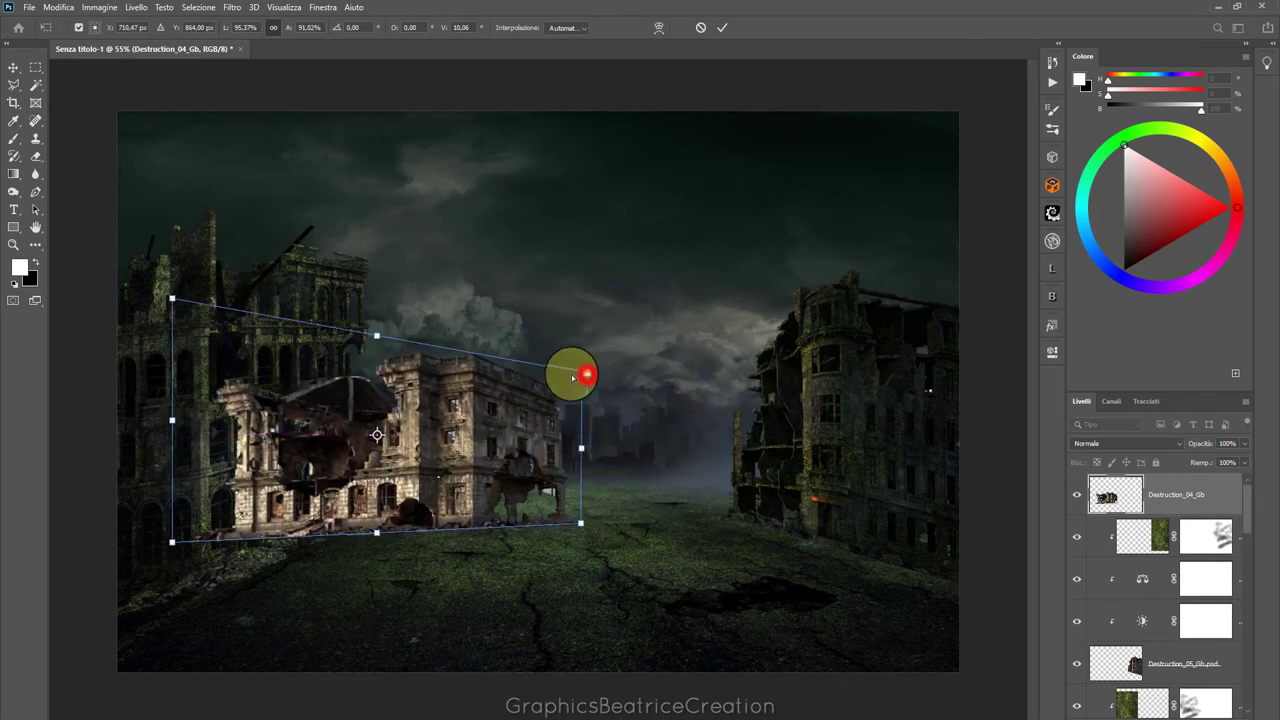
# Narrow the building's right side, nudge it right and up, and stretch its bottom edge down
pyautogui.moveTo(573, 377); pyautogui.dragTo(545, 373)
pyautogui.moveTo(582, 524); pyautogui.dragTo(510, 522)
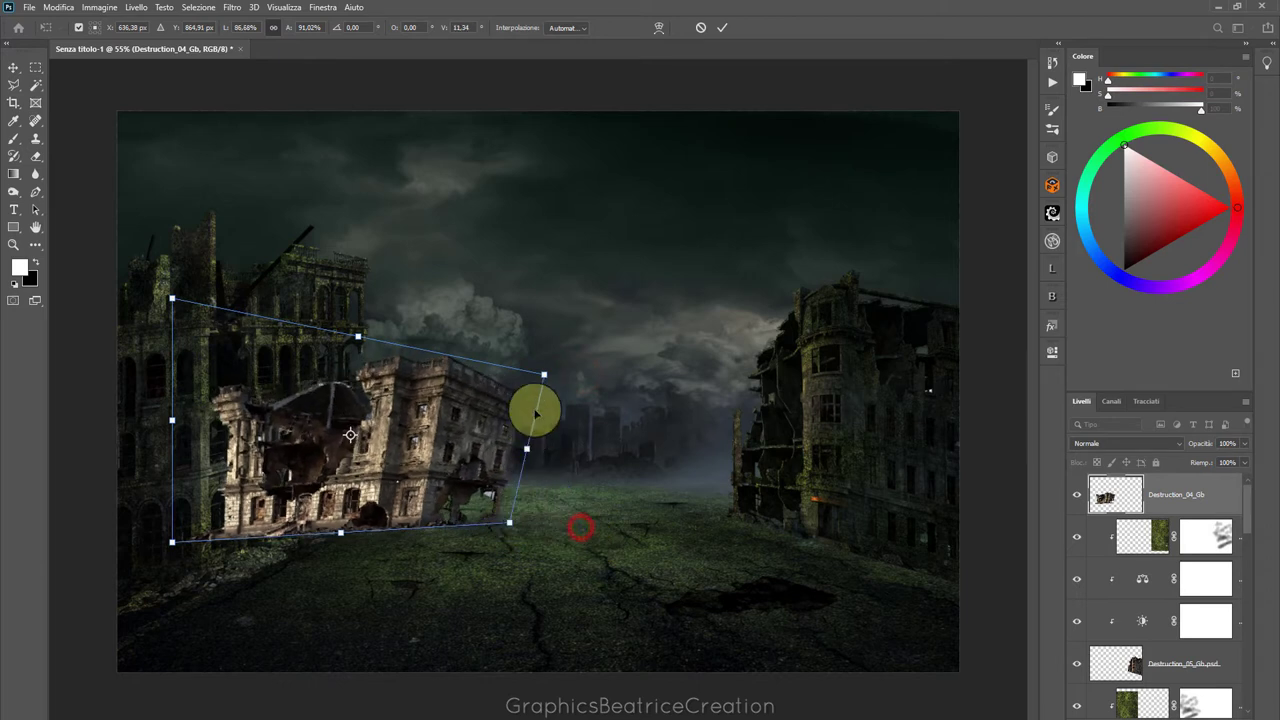
pyautogui.moveTo(543, 374); pyautogui.dragTo(503, 374)
pyautogui.moveTo(509, 522); pyautogui.dragTo(490, 525)
pyautogui.moveTo(502, 374); pyautogui.dragTo(486, 374)
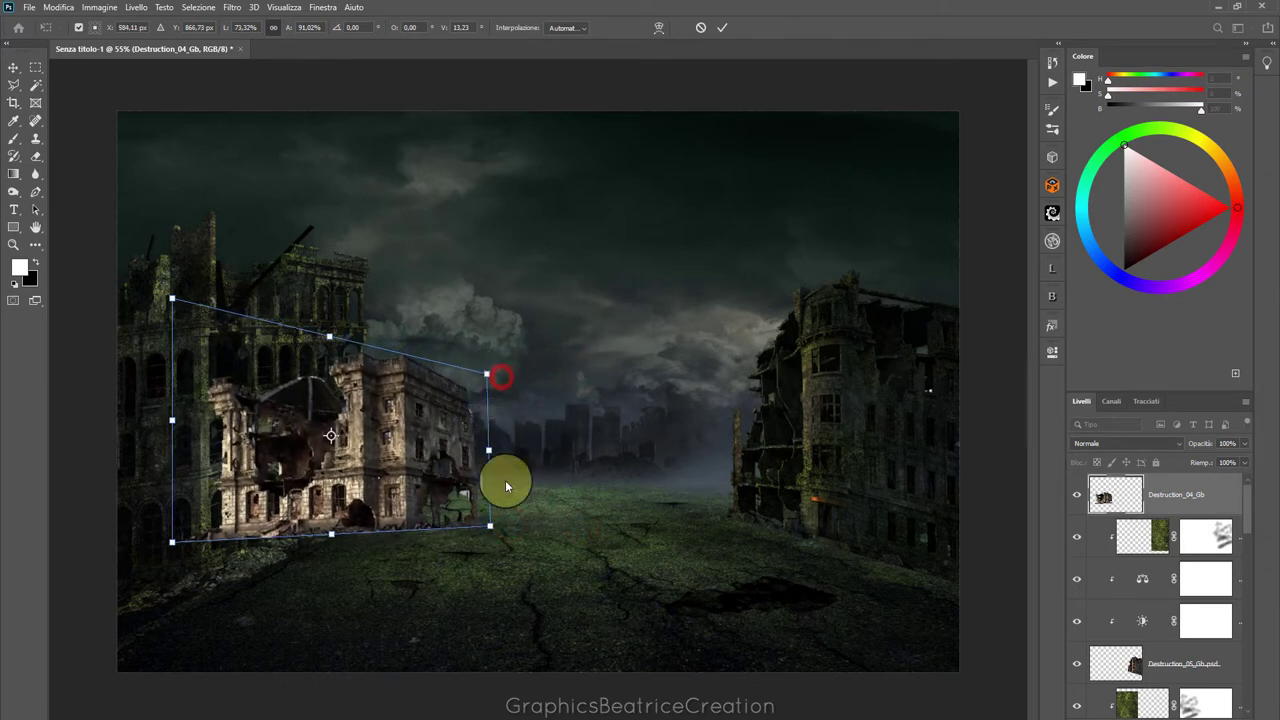
pyautogui.moveTo(489, 527); pyautogui.dragTo(469, 530)
pyautogui.moveTo(486, 374); pyautogui.dragTo(474, 378)
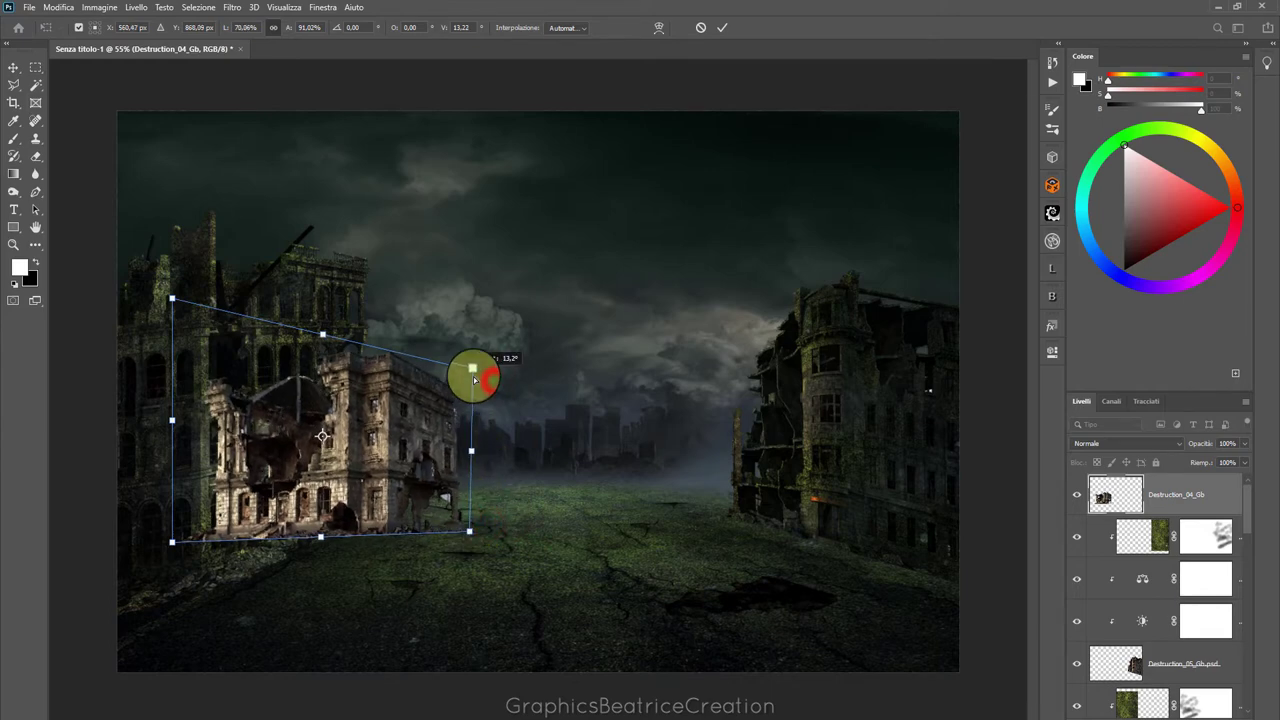
pyautogui.moveTo(400, 448)
pyautogui.mouseDown()
pyautogui.moveTo(469, 426)
pyautogui.moveTo(459, 435)
pyautogui.mouseUp()
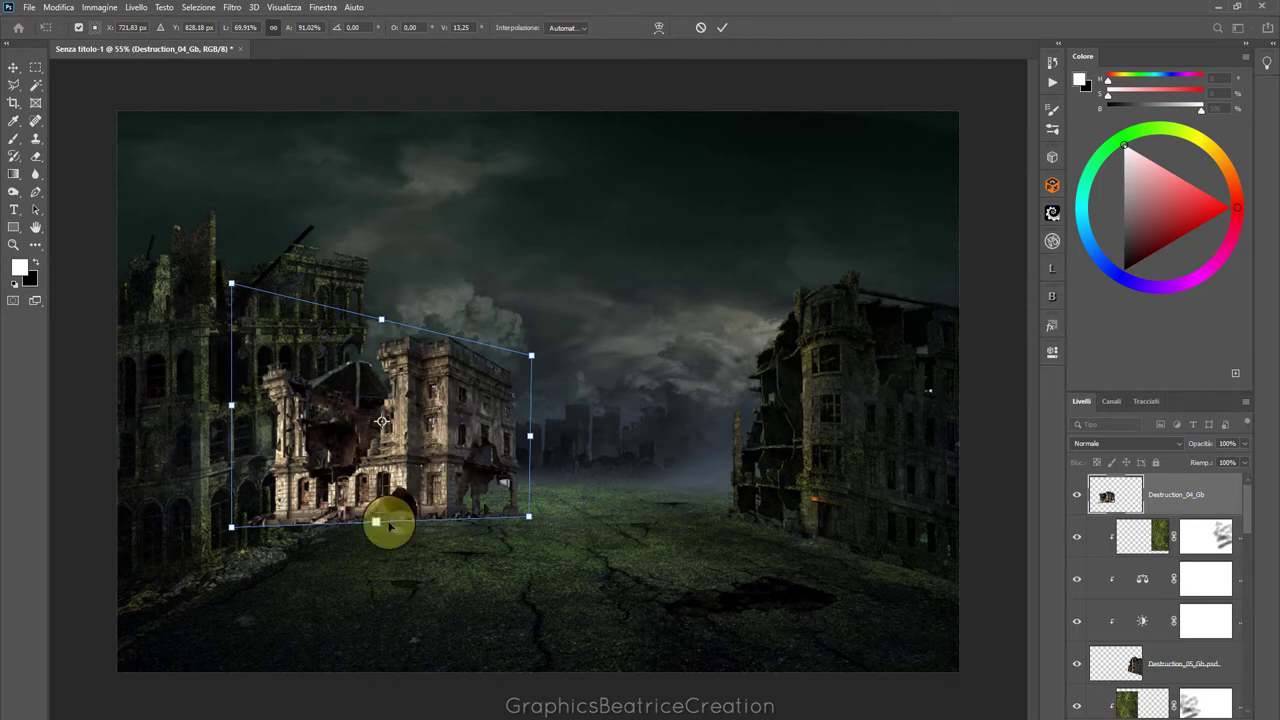
pyautogui.moveTo(380, 524); pyautogui.dragTo(383, 537)
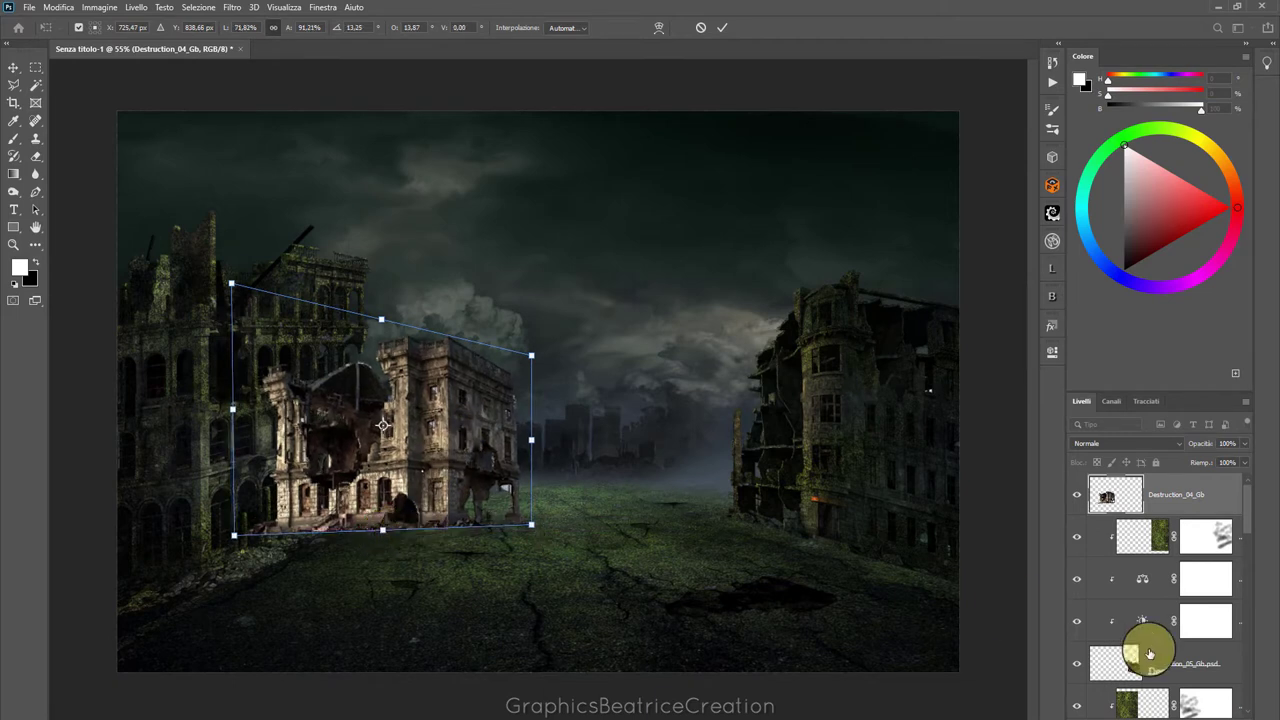
# Move Destruction_04_Gb below Destruction_05_Gb, tucked behind the left ruin
pyautogui.moveTo(1174, 497); pyautogui.dragTo(1179, 706)
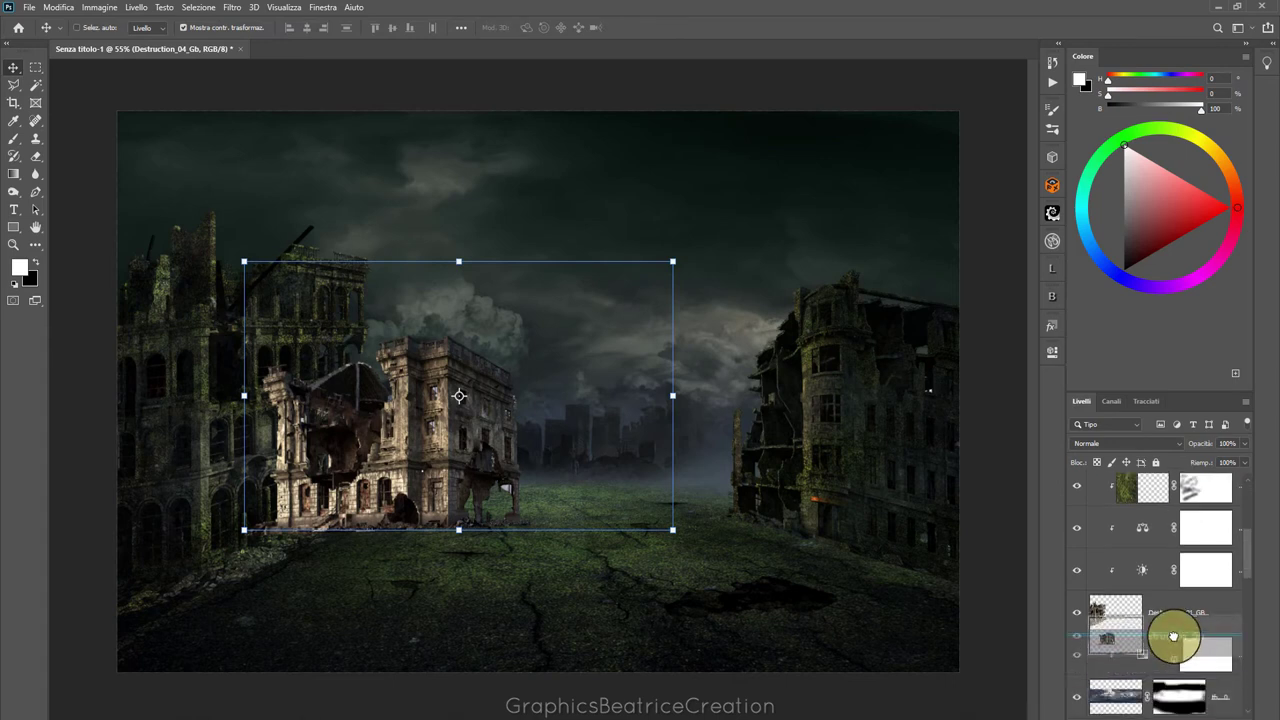
pyautogui.moveTo(1179, 706); pyautogui.dragTo(1173, 636)
pyautogui.moveTo(457, 429)
pyautogui.mouseDown()
pyautogui.moveTo(390, 413)
pyautogui.moveTo(434, 409)
pyautogui.mouseUp()
# Retransform the building, scaling it slightly and skewing its right corners in Distort mode
pyautogui.hotkey('ctrl', 't')
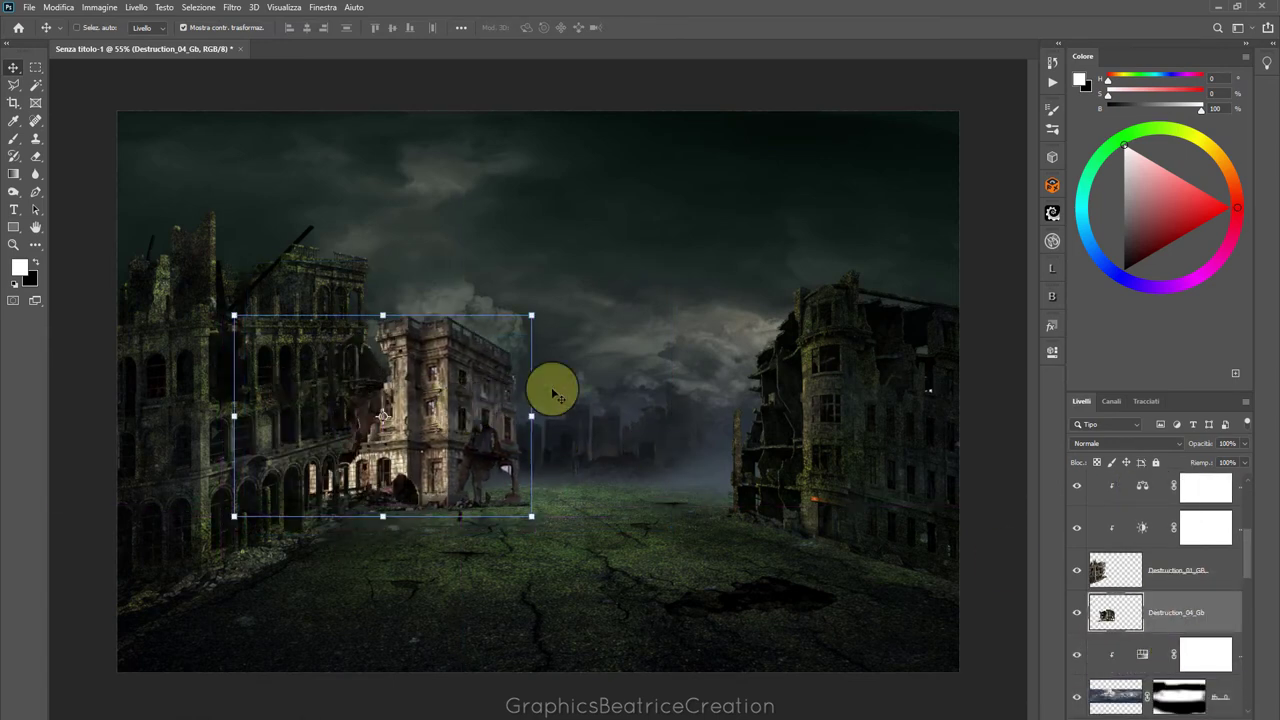
pyautogui.moveTo(383, 316); pyautogui.dragTo(383, 326)
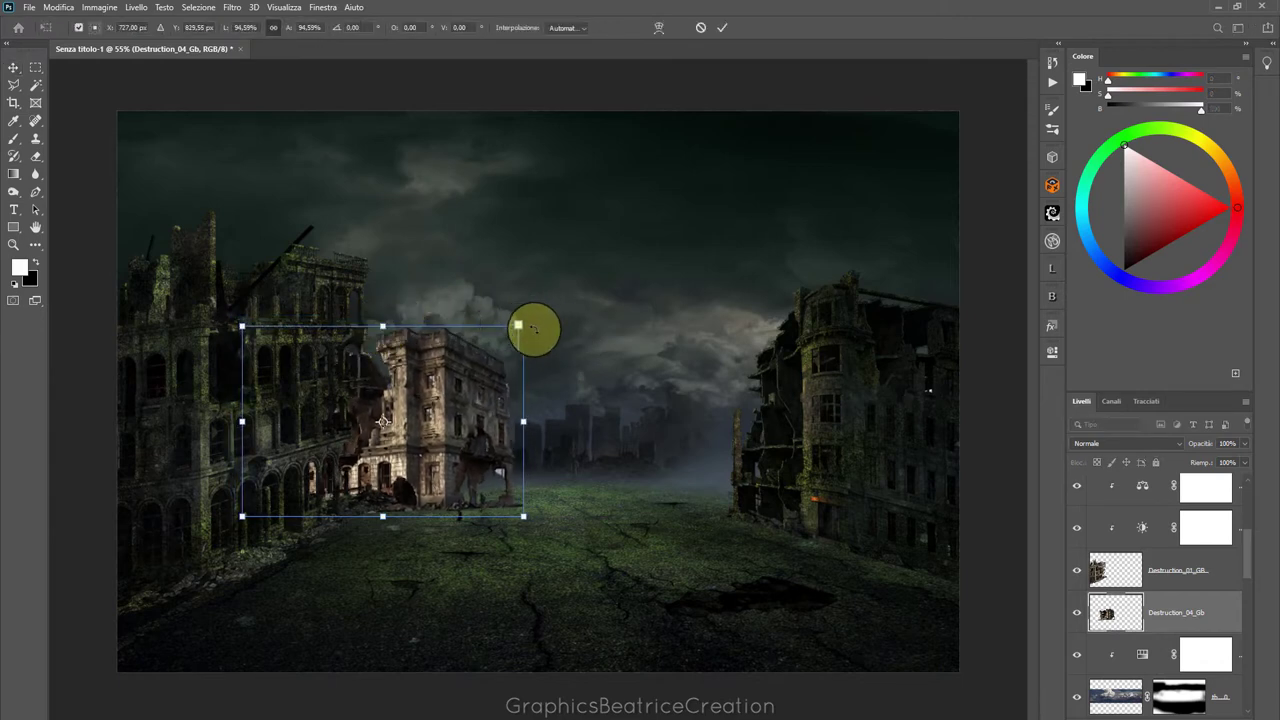
pyautogui.moveTo(523, 325); pyautogui.dragTo(527, 323)
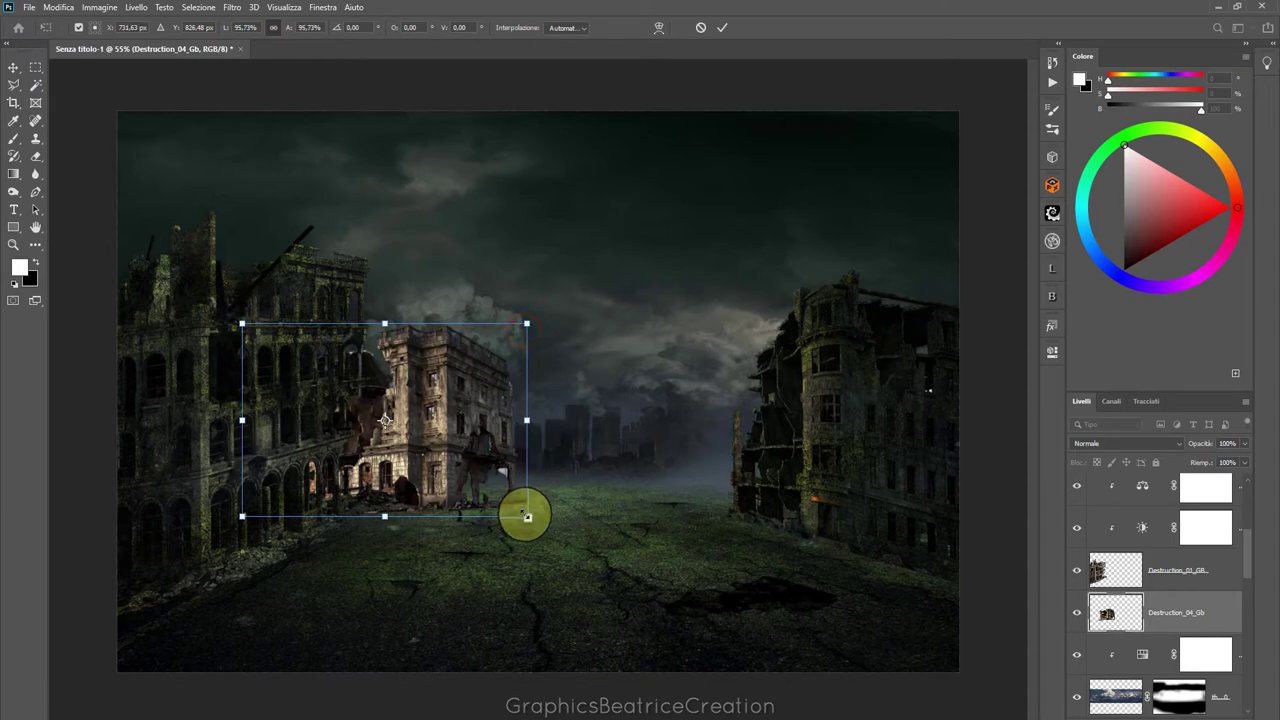
pyautogui.moveTo(518, 521); pyautogui.dragTo(510, 518)
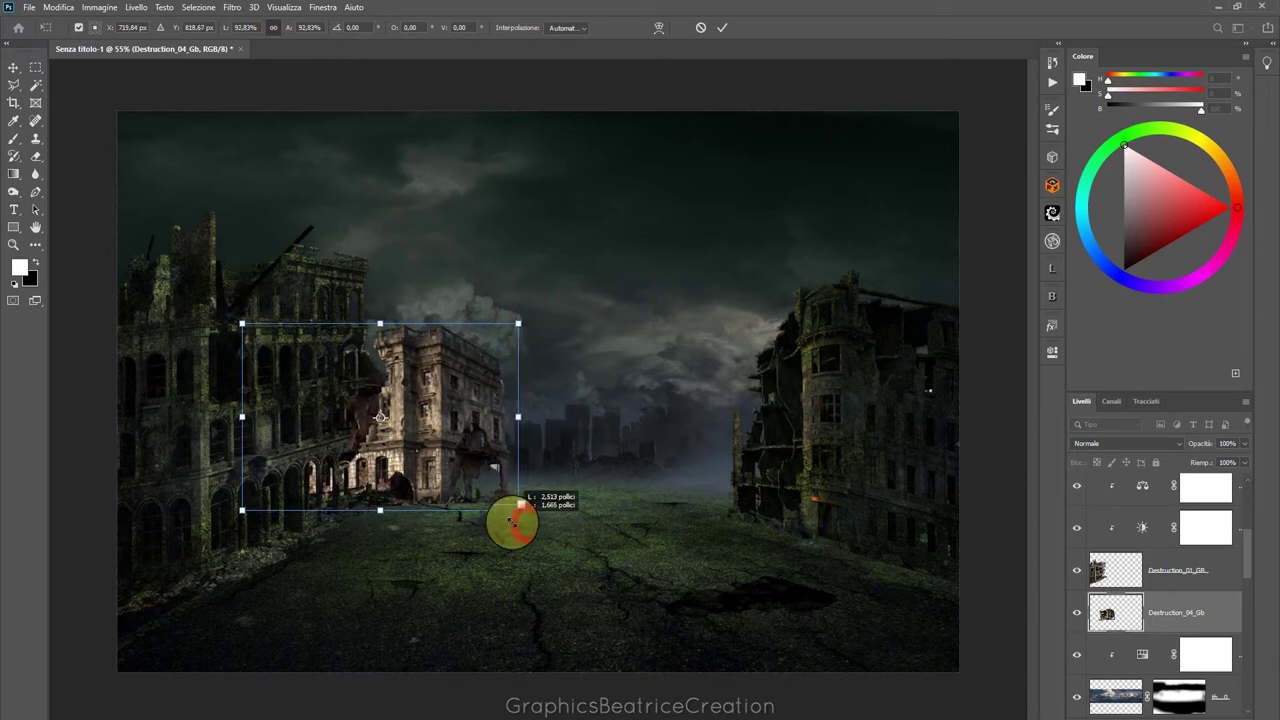
pyautogui.rightClick(393, 350)
pyautogui.click(425, 409)
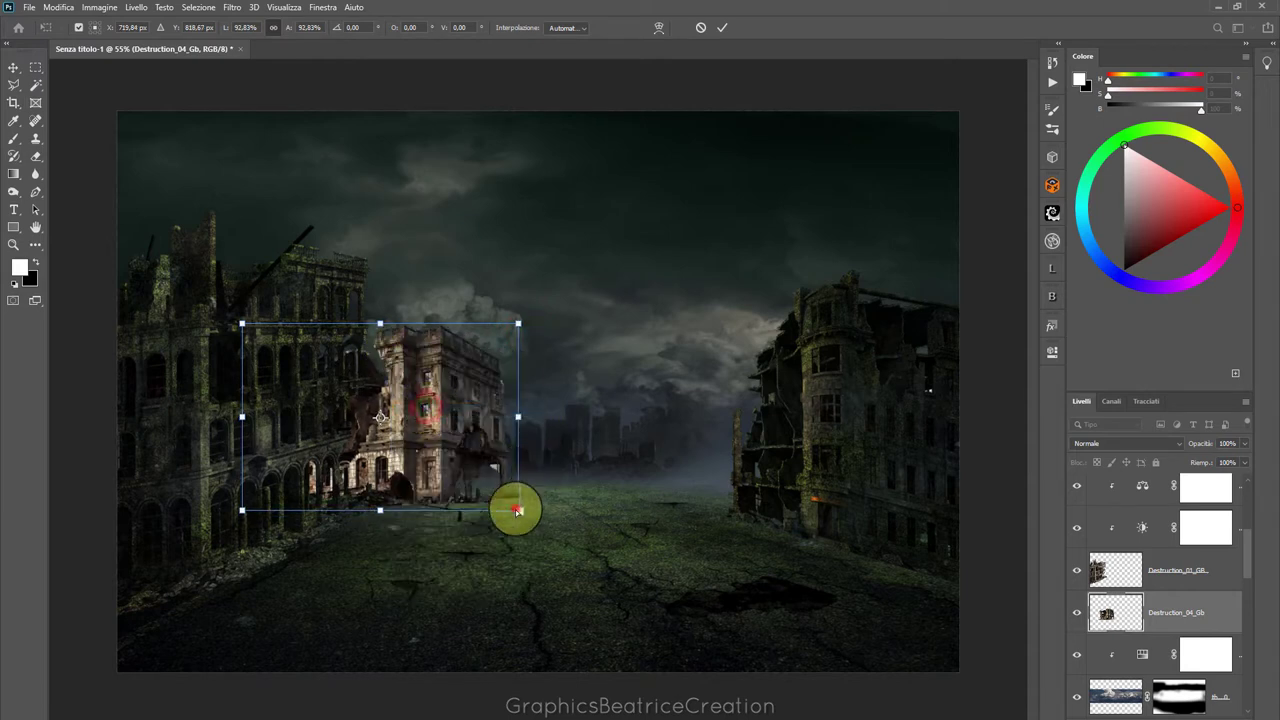
pyautogui.moveTo(517, 511); pyautogui.dragTo(509, 512)
pyautogui.moveTo(518, 325); pyautogui.dragTo(513, 323)
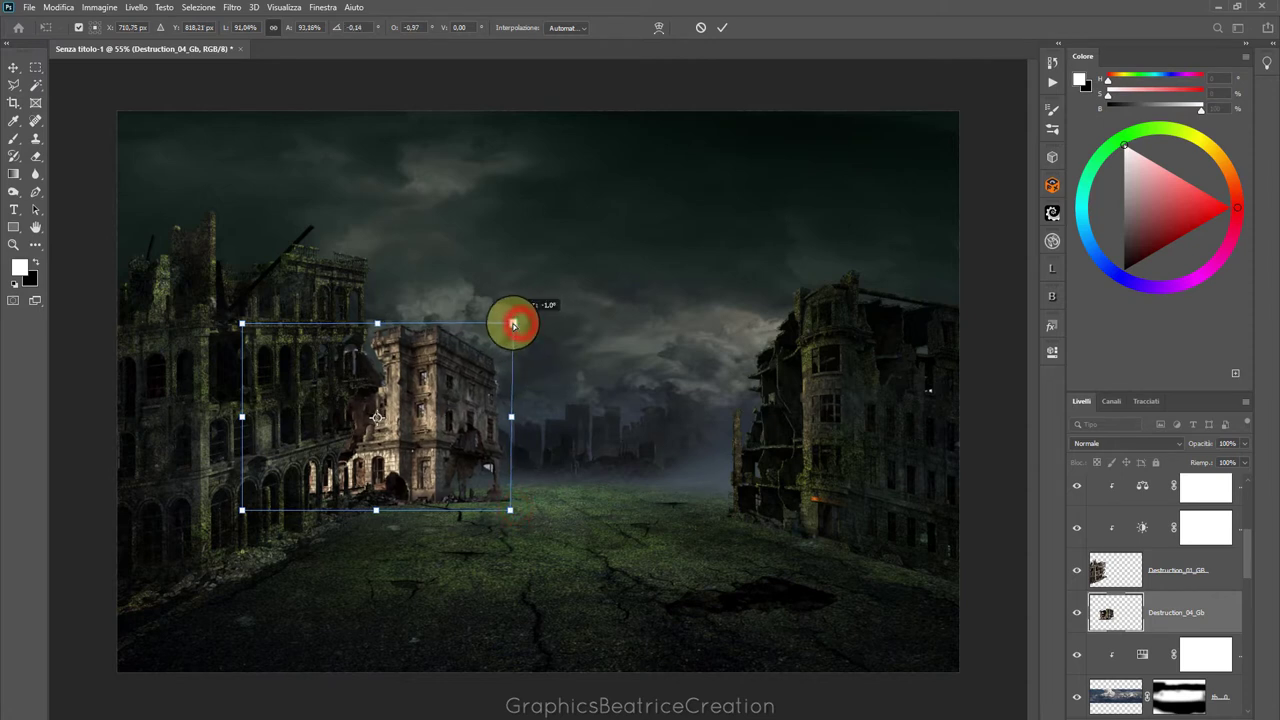
# Move the building further left, shorten it and readjust its top corners
pyautogui.moveTo(467, 397); pyautogui.dragTo(406, 397)
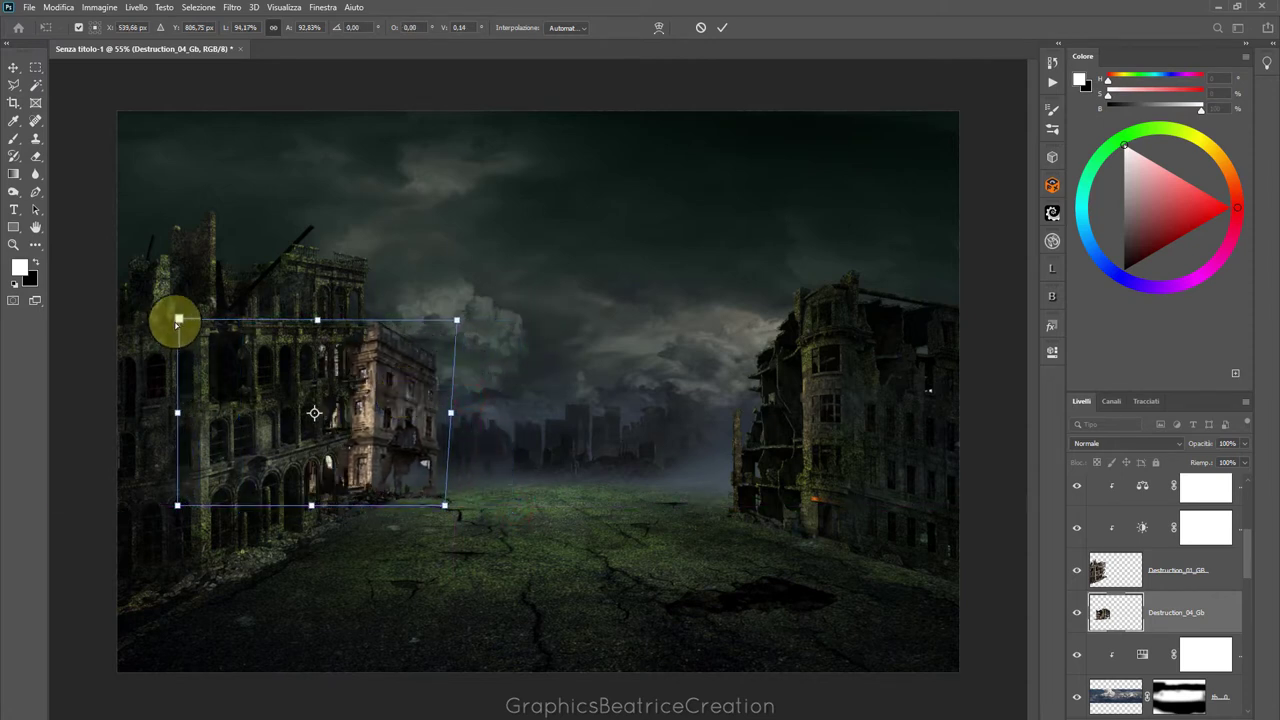
pyautogui.moveTo(178, 320); pyautogui.dragTo(161, 350)
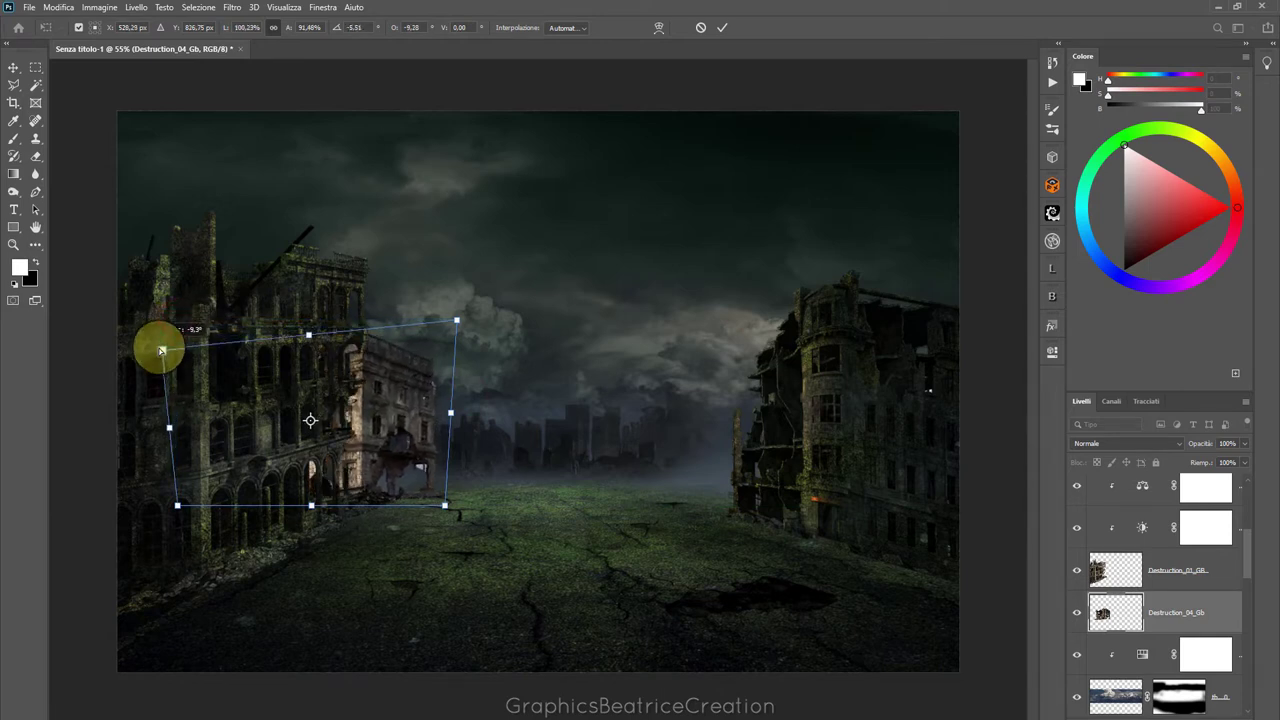
pyautogui.moveTo(455, 321); pyautogui.dragTo(455, 306)
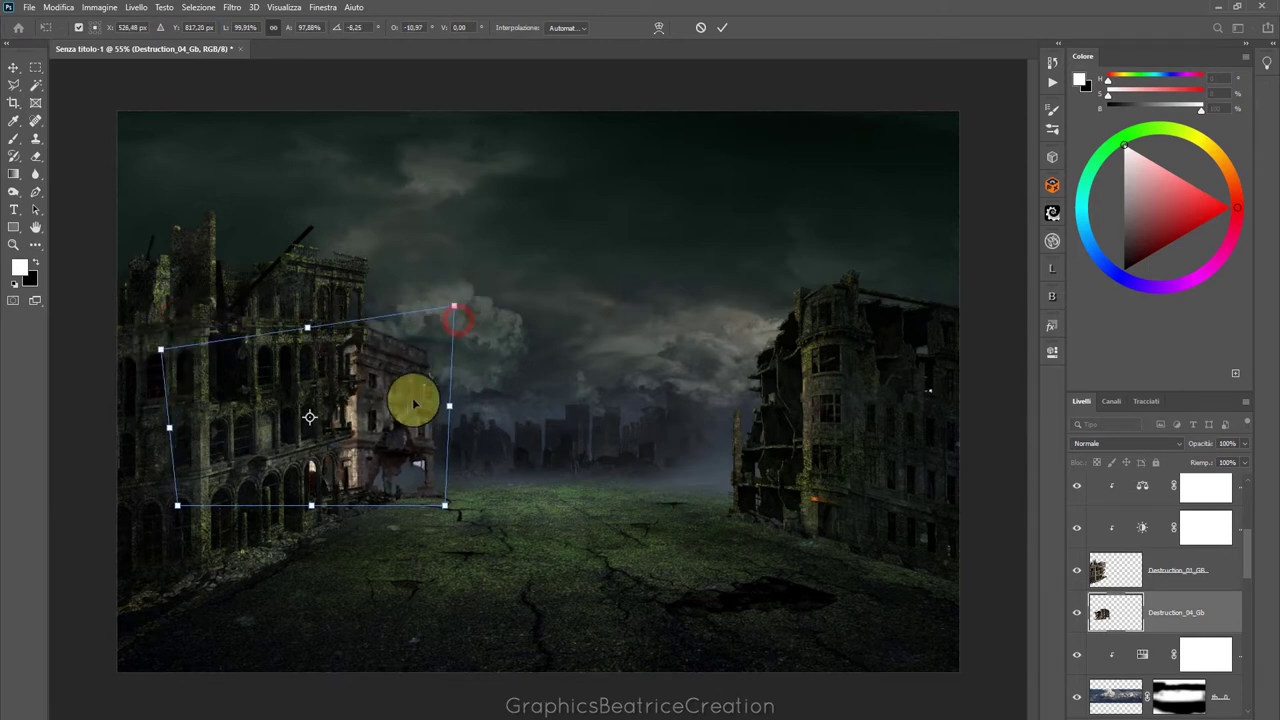
pyautogui.moveTo(408, 400); pyautogui.dragTo(450, 407)
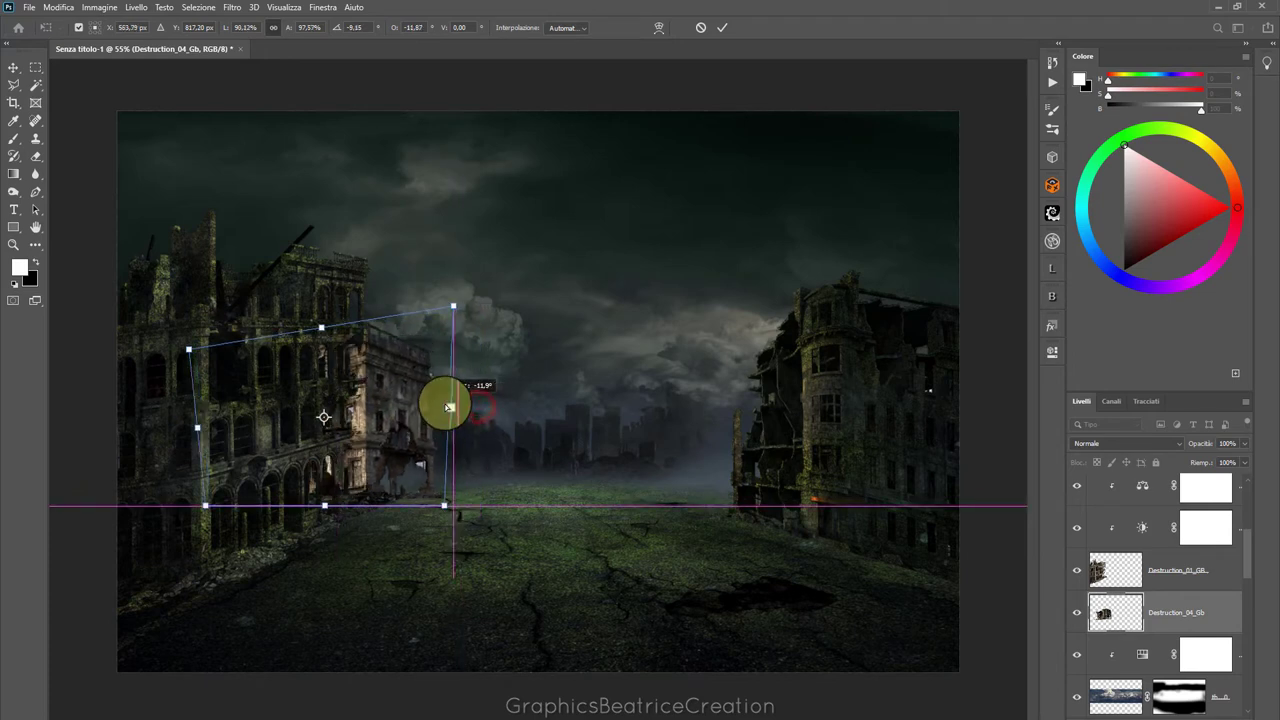
pyautogui.moveTo(452, 497)
pyautogui.mouseDown()
pyautogui.moveTo(456, 460)
pyautogui.moveTo(425, 460)
pyautogui.mouseUp()
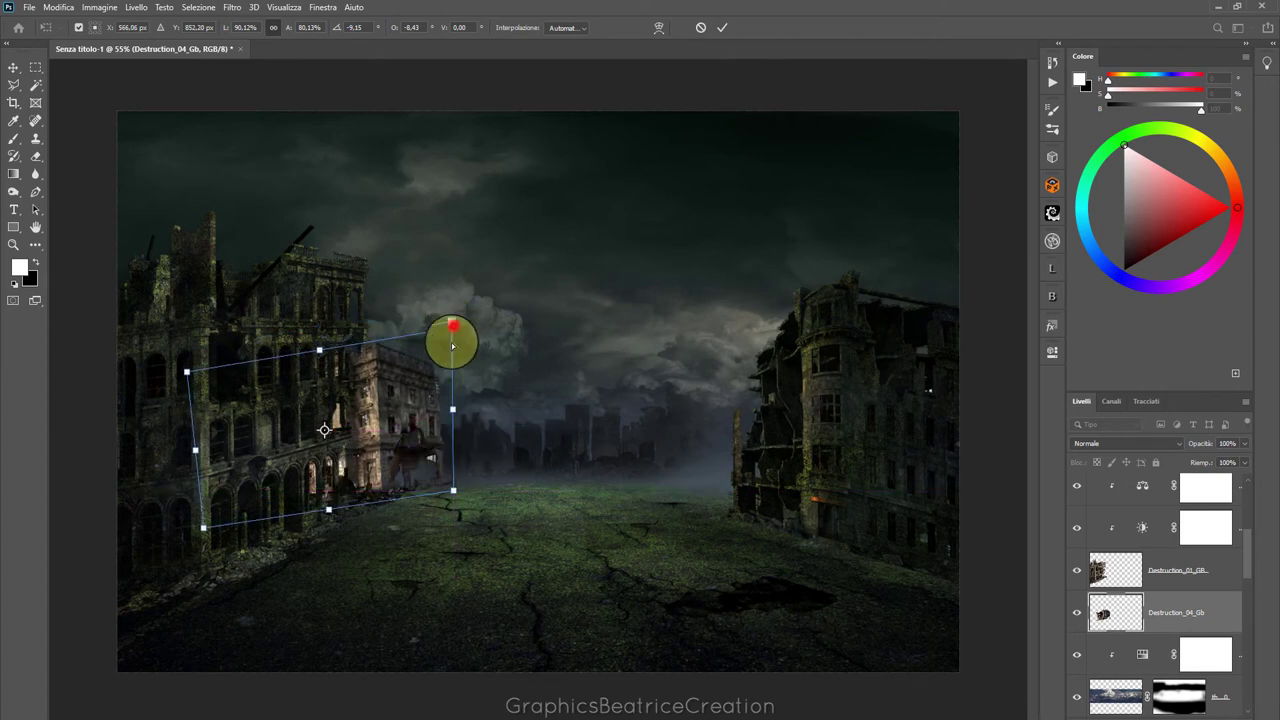
pyautogui.moveTo(452, 330)
pyautogui.mouseDown()
pyautogui.moveTo(451, 374)
pyautogui.moveTo(451, 305)
pyautogui.mouseUp()
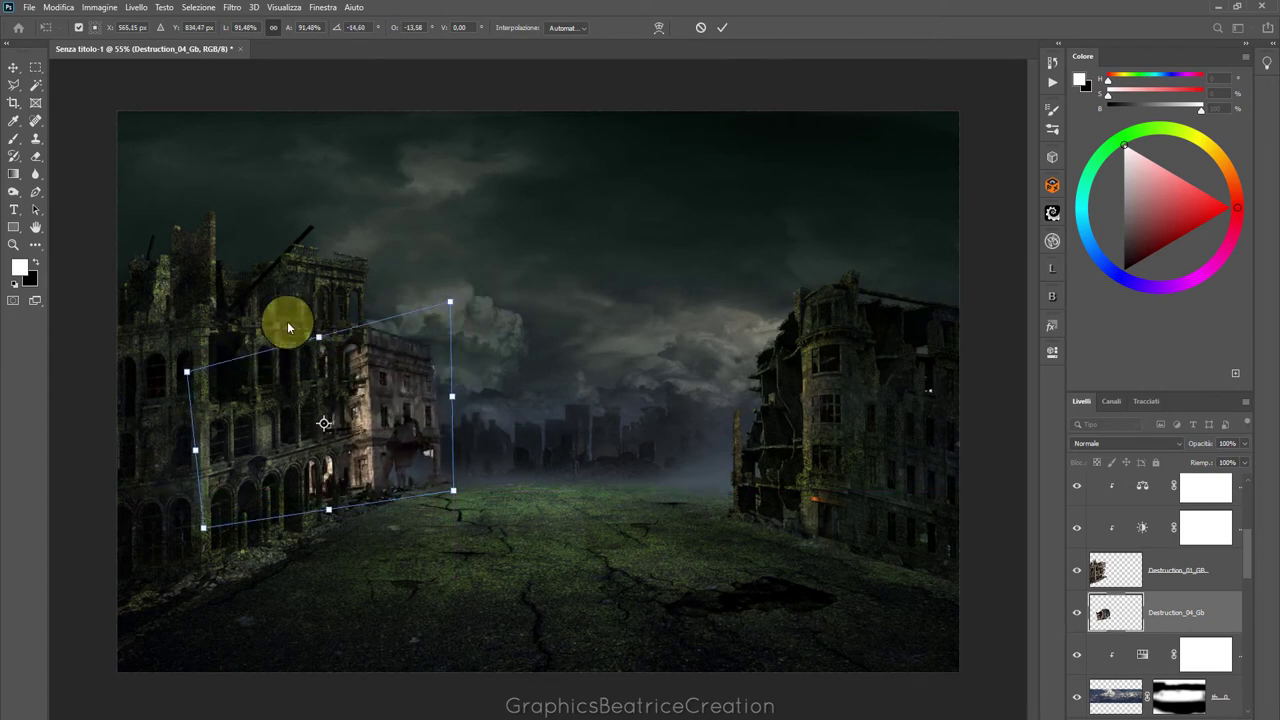
pyautogui.moveTo(187, 372); pyautogui.dragTo(195, 292)
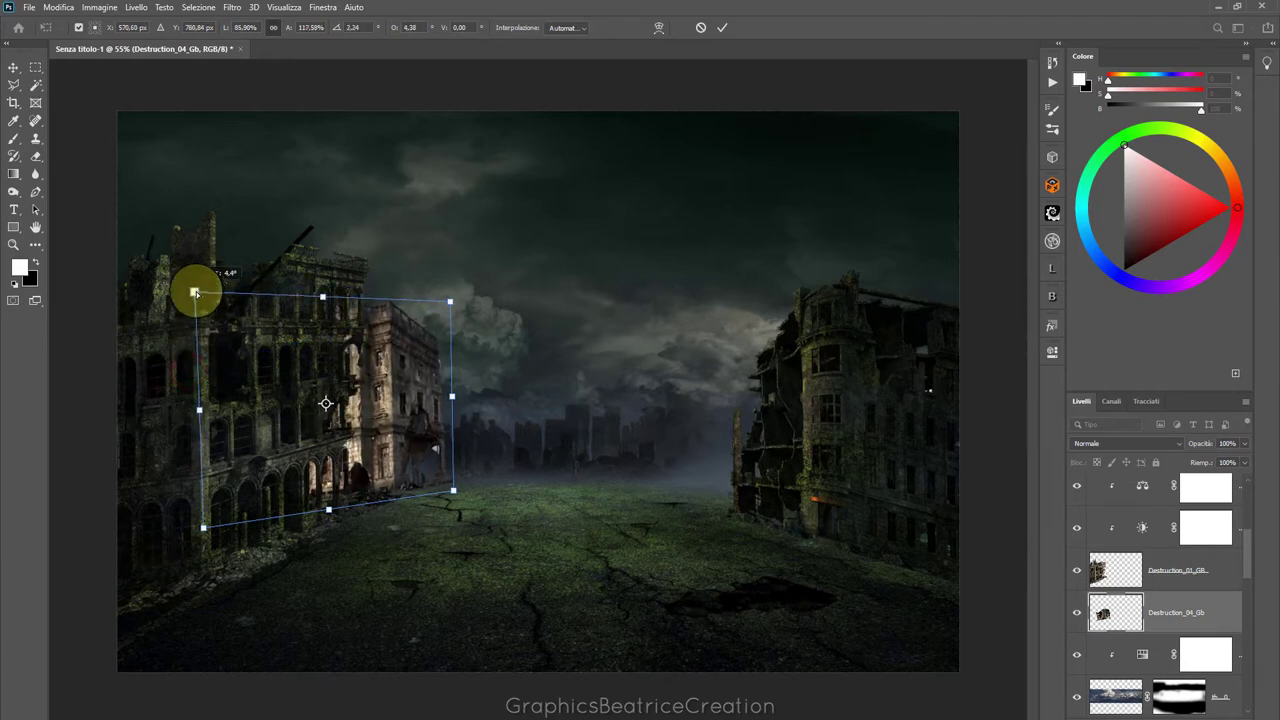
# Narrow the building's right edge, fine-tune its position and bottom-left corner, and commit
pyautogui.moveTo(377, 428)
pyautogui.mouseDown()
pyautogui.moveTo(356, 436)
pyautogui.moveTo(364, 443)
pyautogui.moveTo(349, 430)
pyautogui.mouseUp()
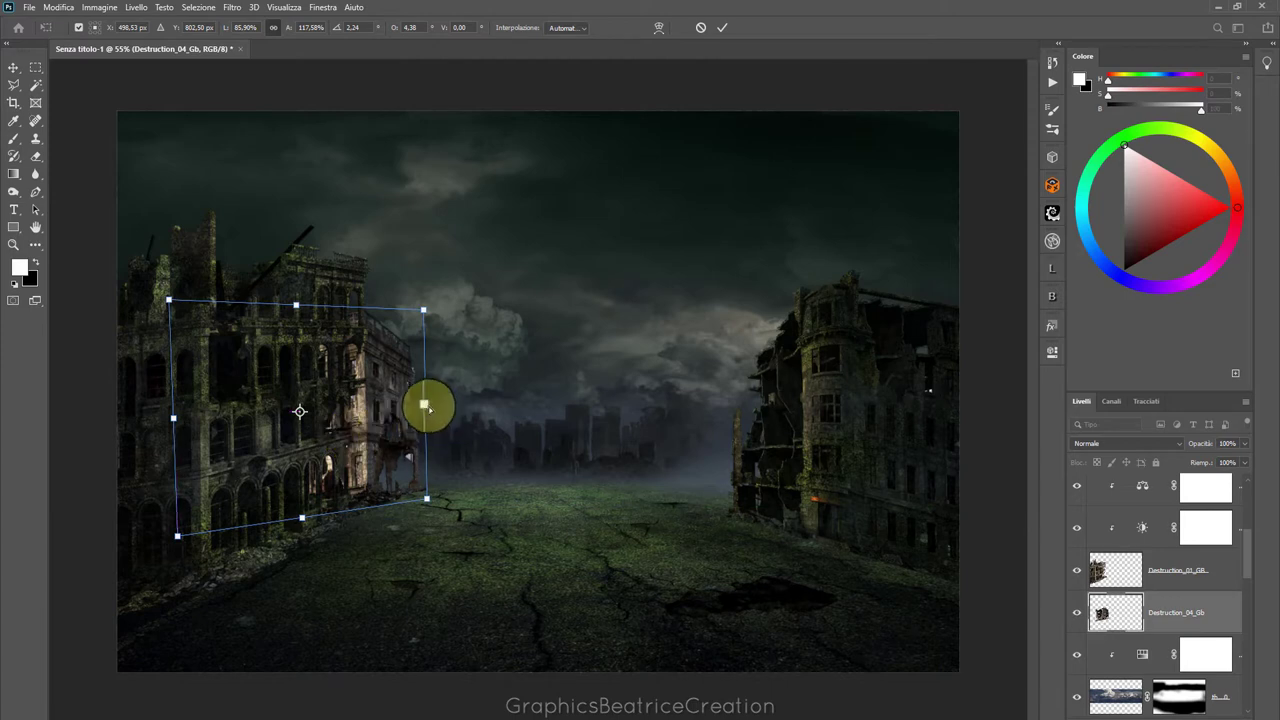
pyautogui.moveTo(423, 406); pyautogui.dragTo(408, 420)
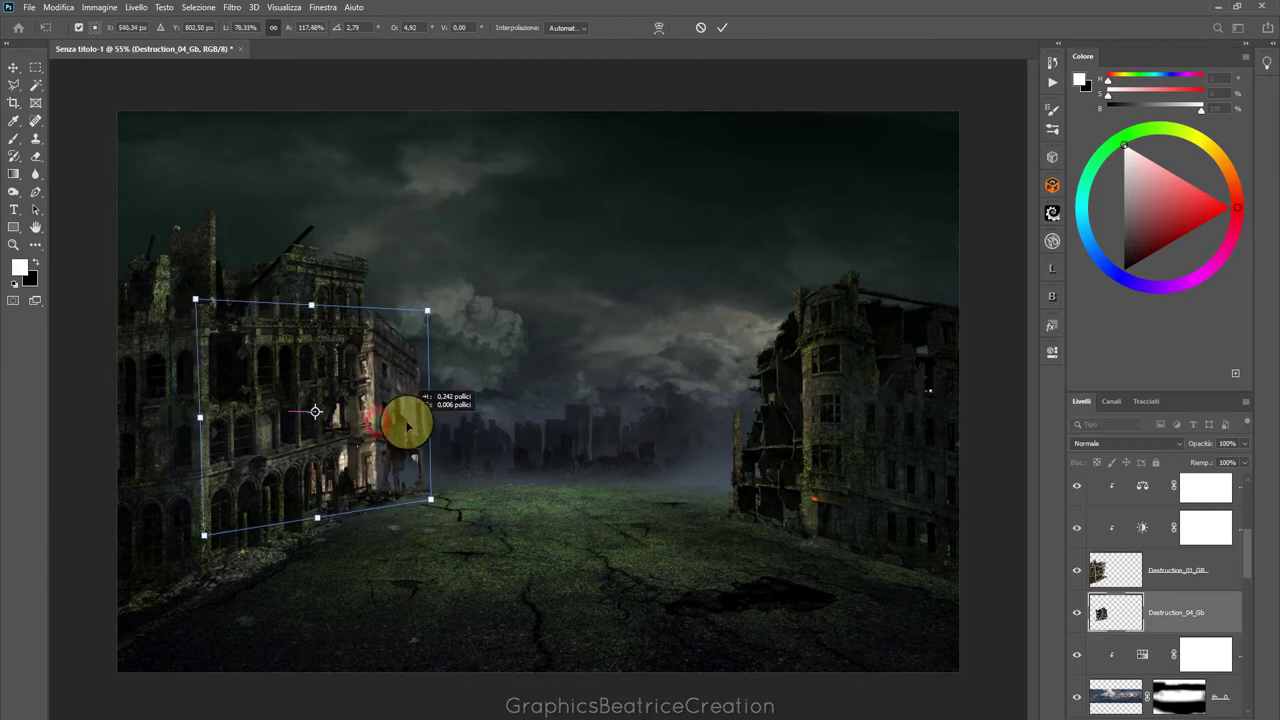
pyautogui.moveTo(428, 314); pyautogui.dragTo(415, 312)
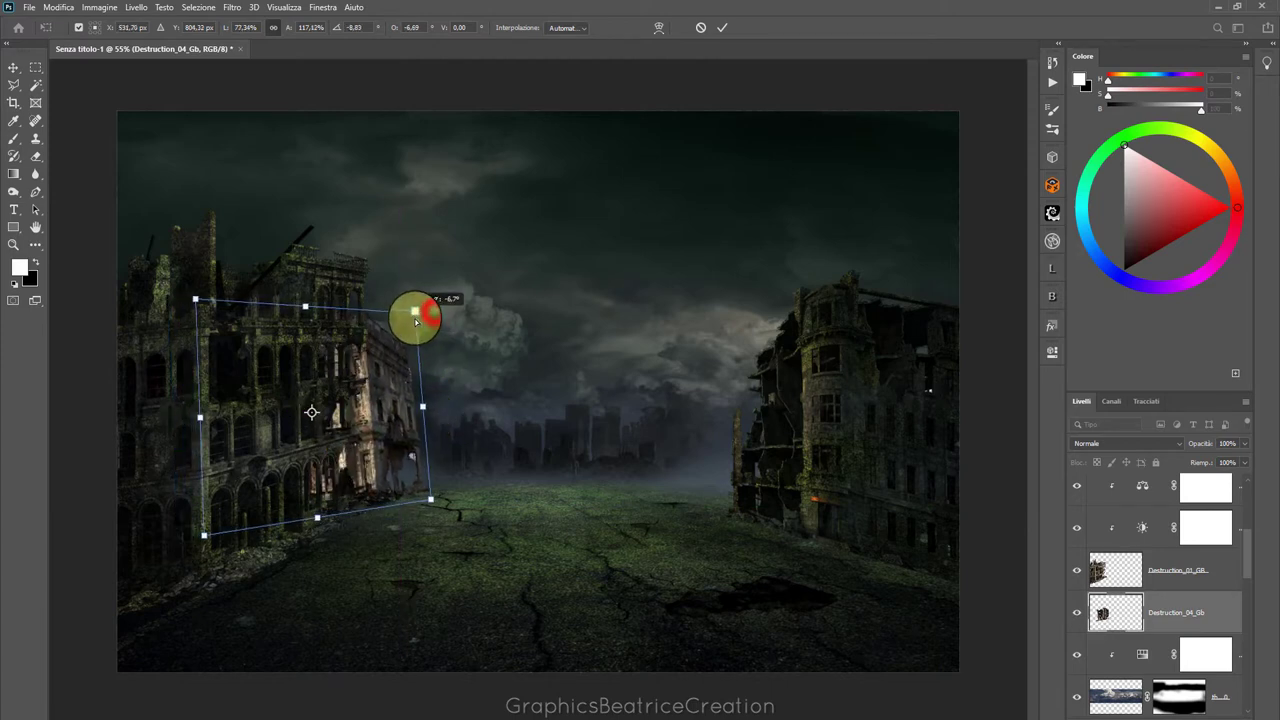
pyautogui.moveTo(434, 494); pyautogui.dragTo(414, 500)
pyautogui.moveTo(396, 443); pyautogui.dragTo(414, 427)
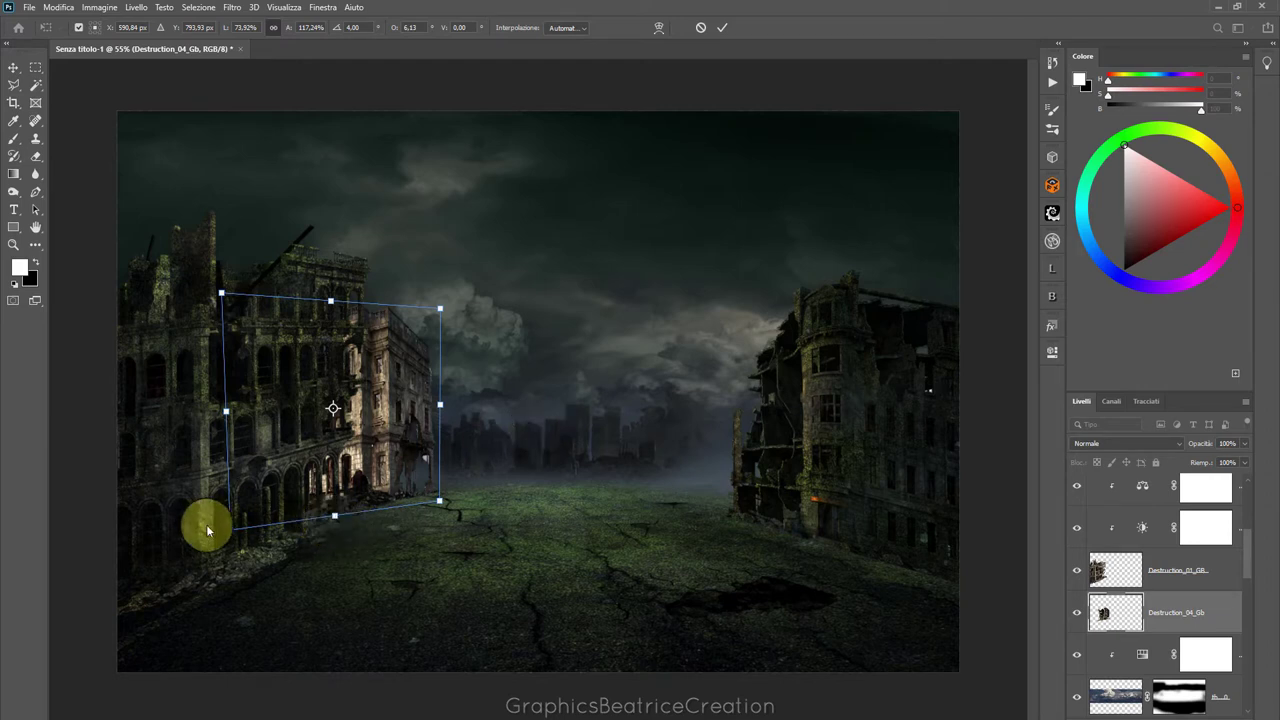
pyautogui.moveTo(228, 537); pyautogui.dragTo(225, 533)
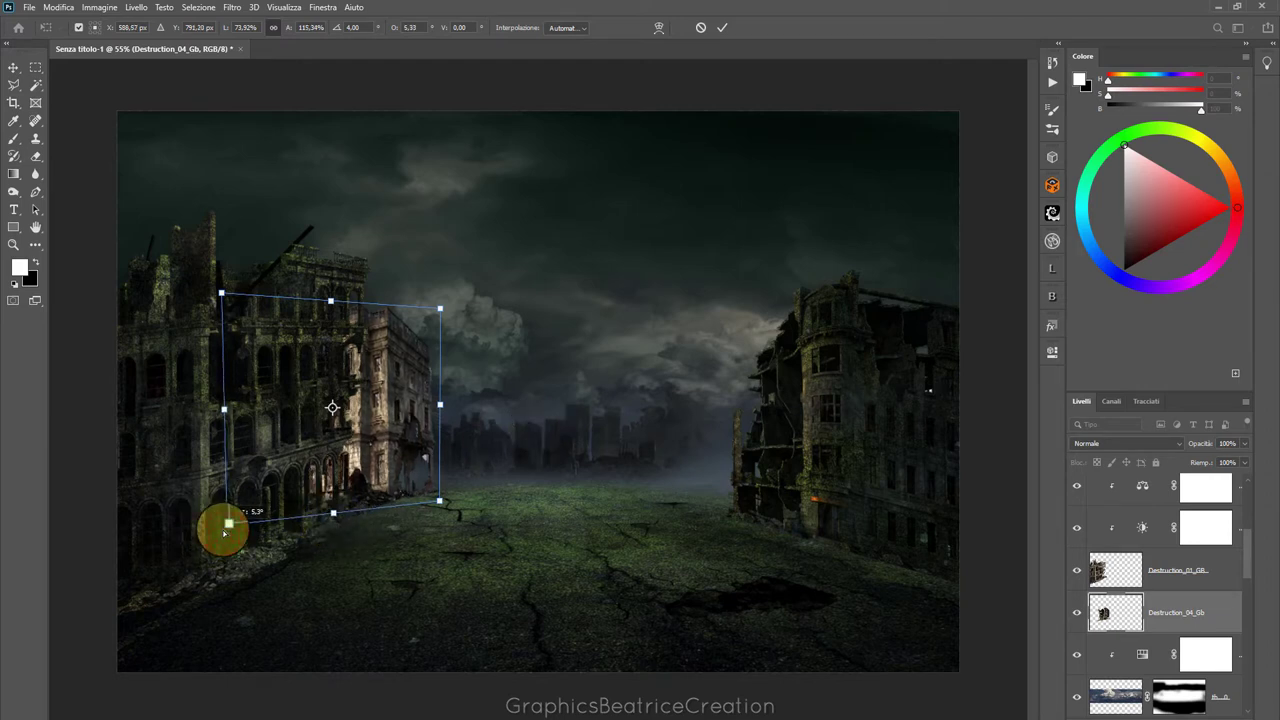
pyautogui.click(724, 30)
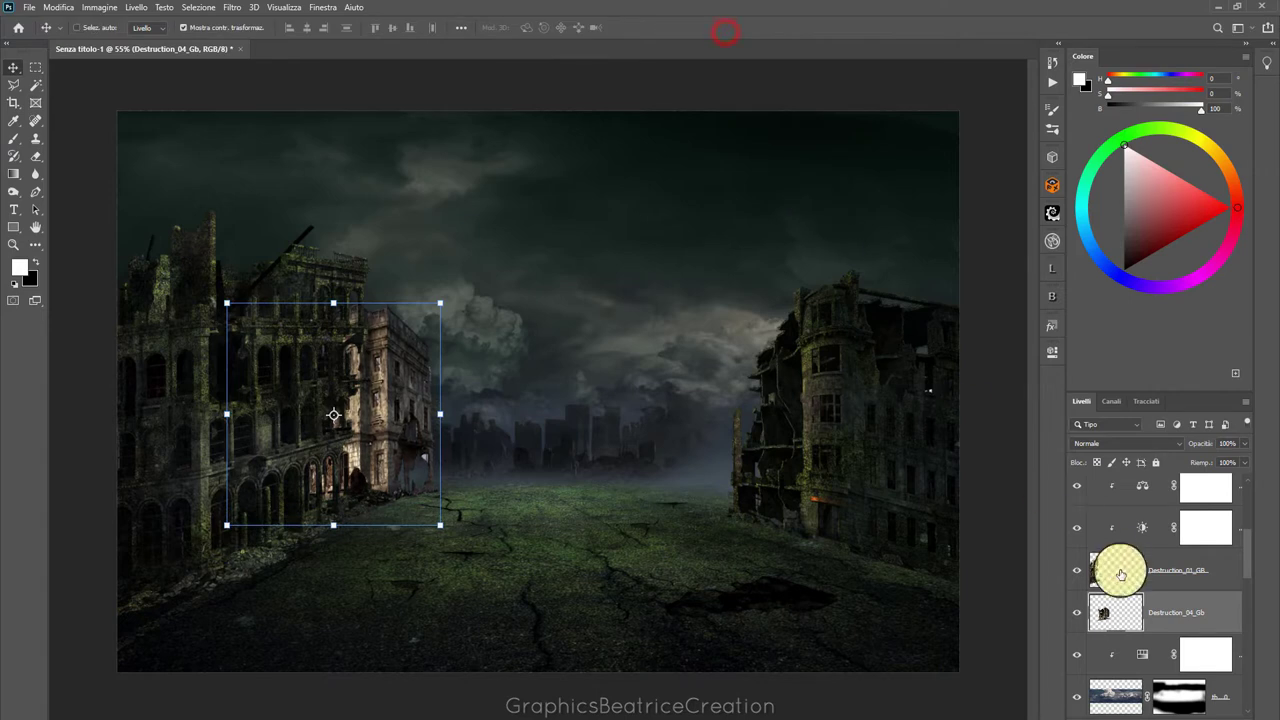
# Add a clipped Brightness/Contrast layer darkening the building to brightness -60
pyautogui.click(1175, 712)
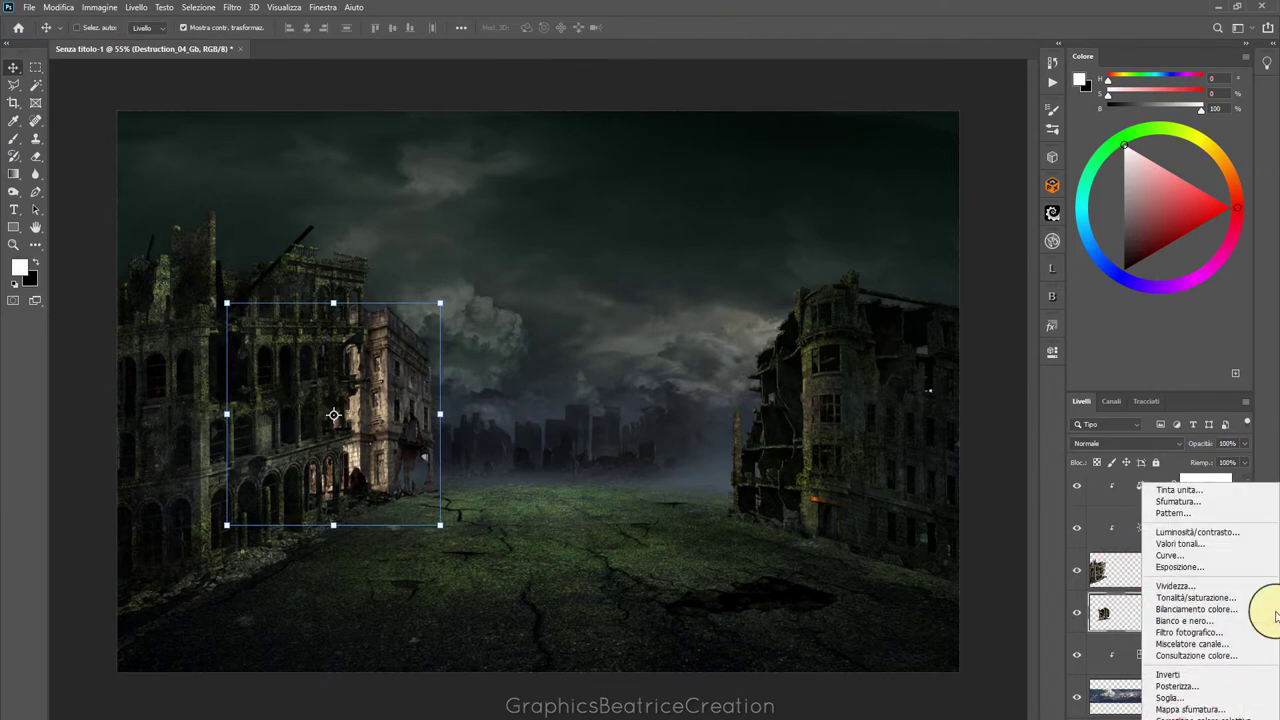
pyautogui.click(1250, 528)
pyautogui.click(938, 580)
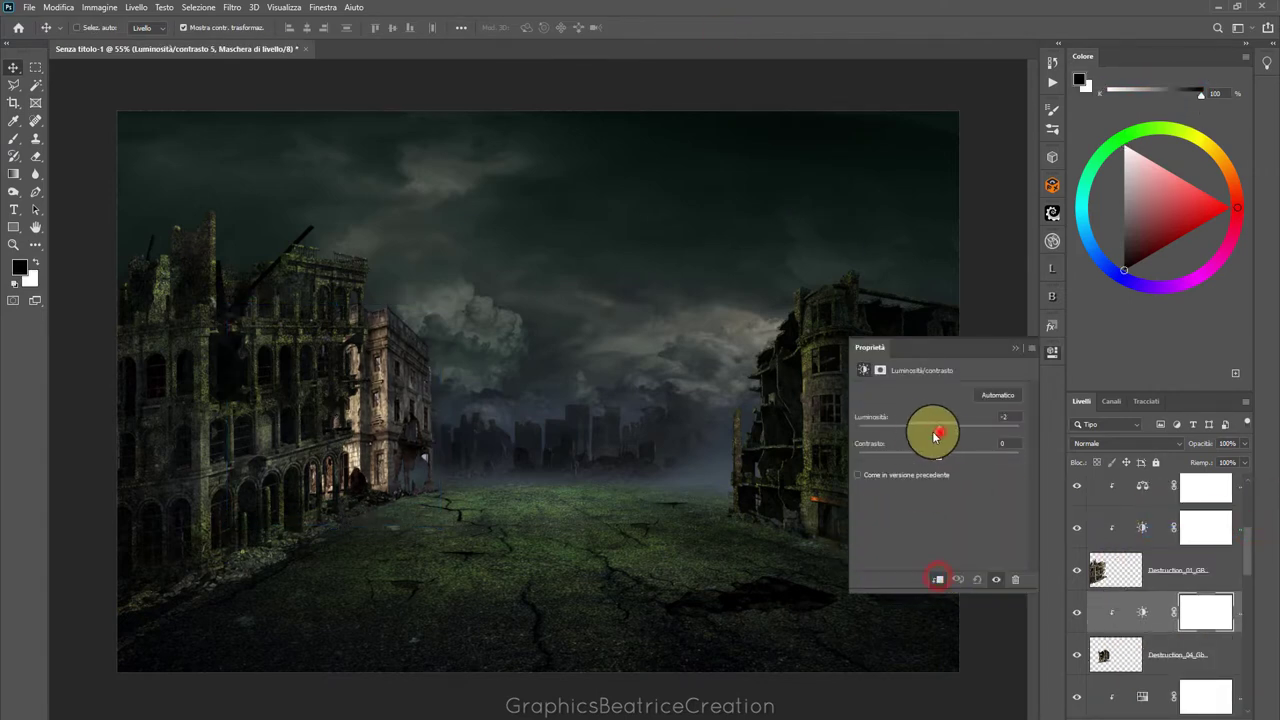
pyautogui.moveTo(935, 435); pyautogui.dragTo(906, 432)
pyautogui.click(940, 460)
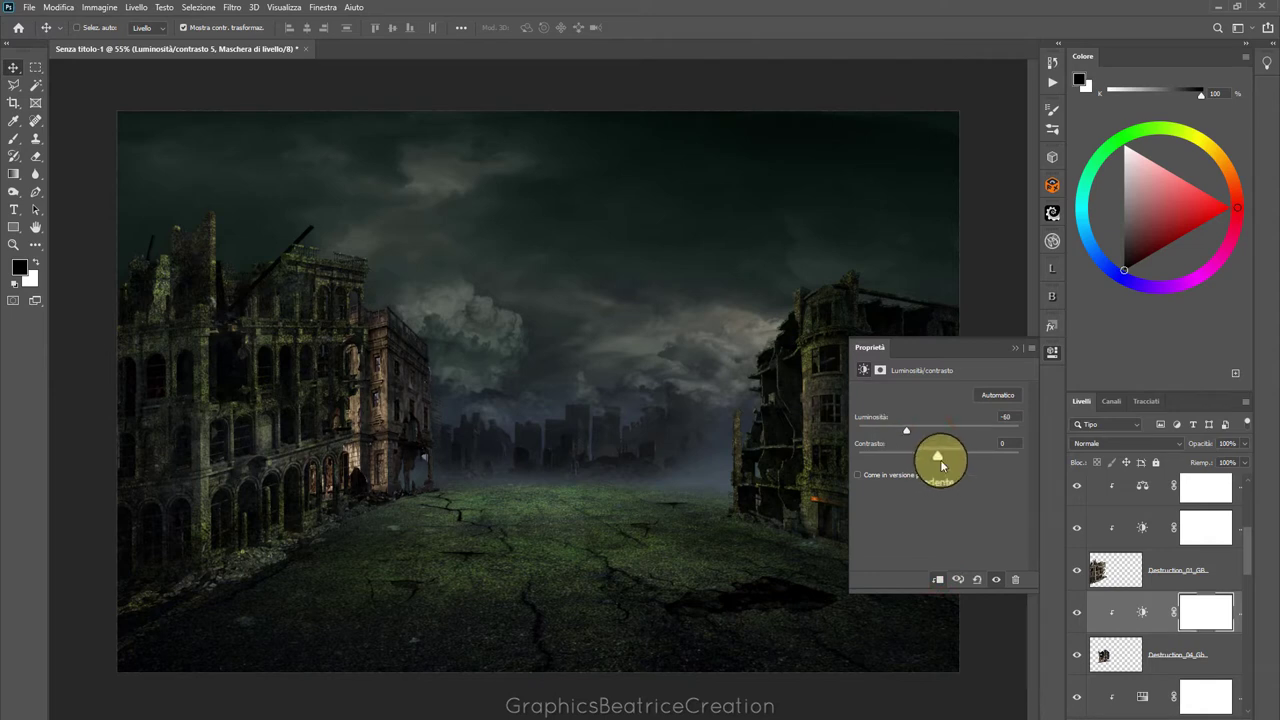
pyautogui.click(1015, 350)
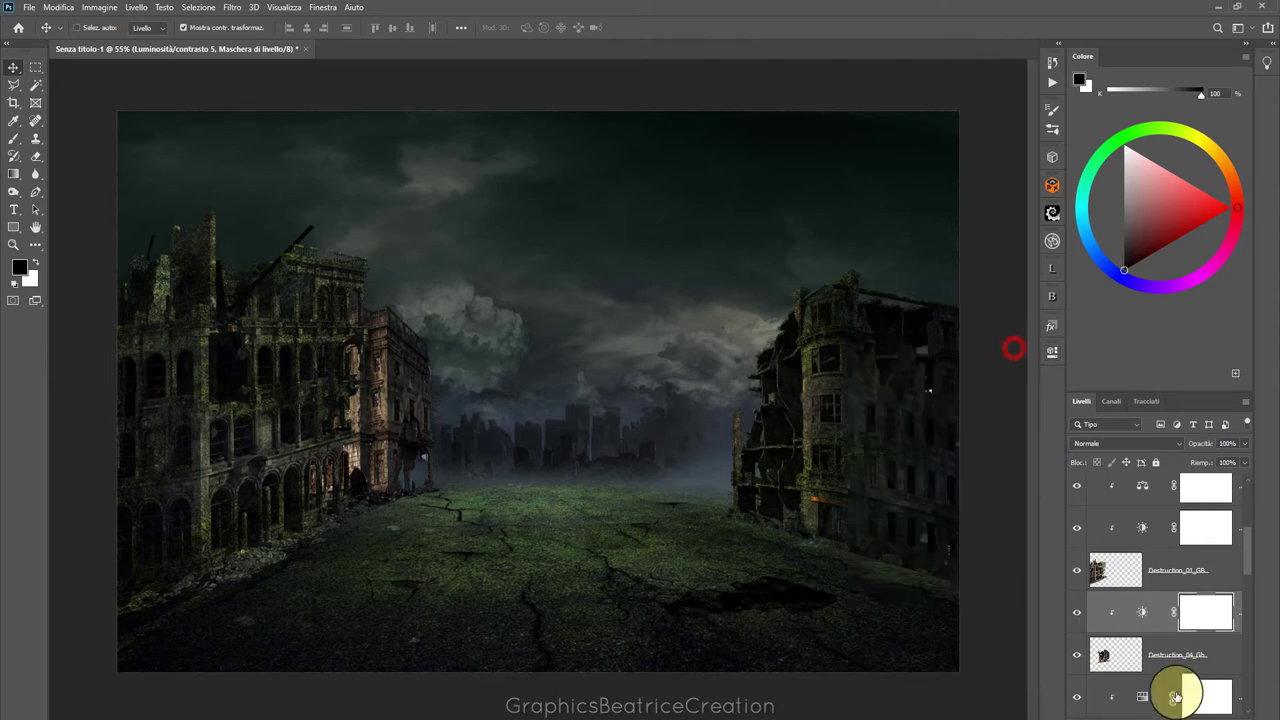
# Add a clipped Color Balance layer with midtones Cyan -8 and Blue +12
pyautogui.click(1180, 708)
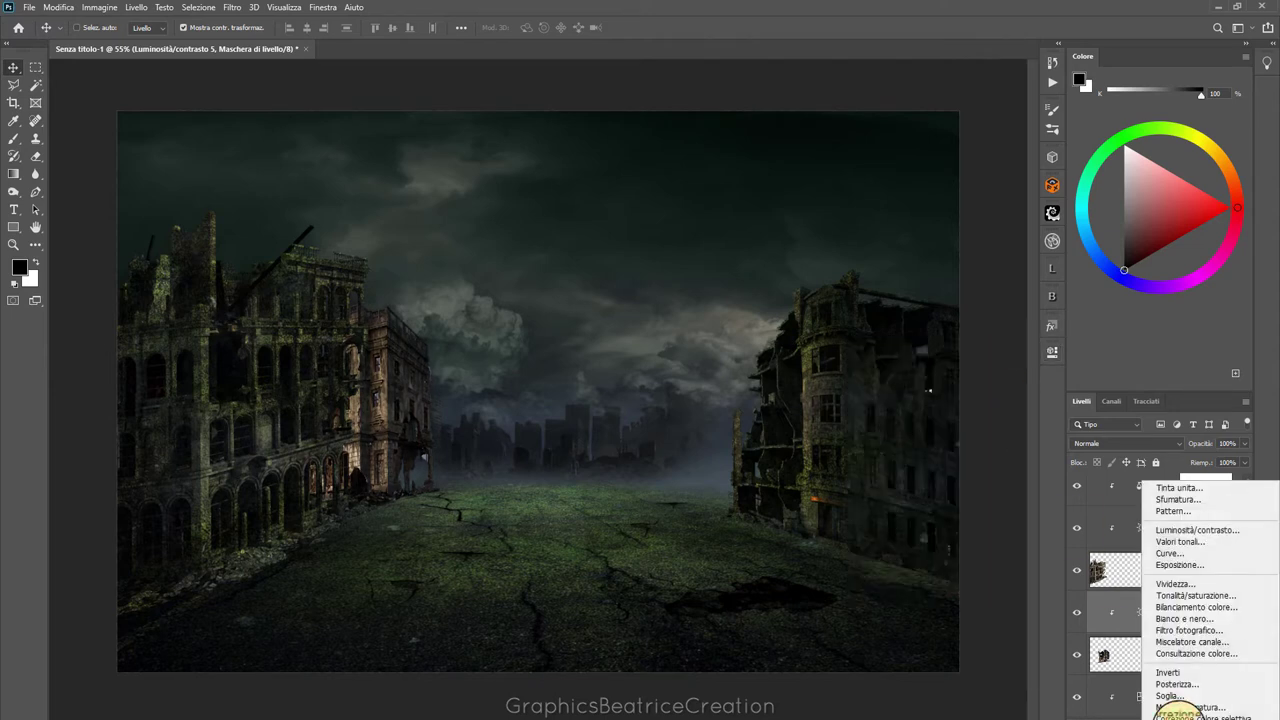
pyautogui.click(1243, 607)
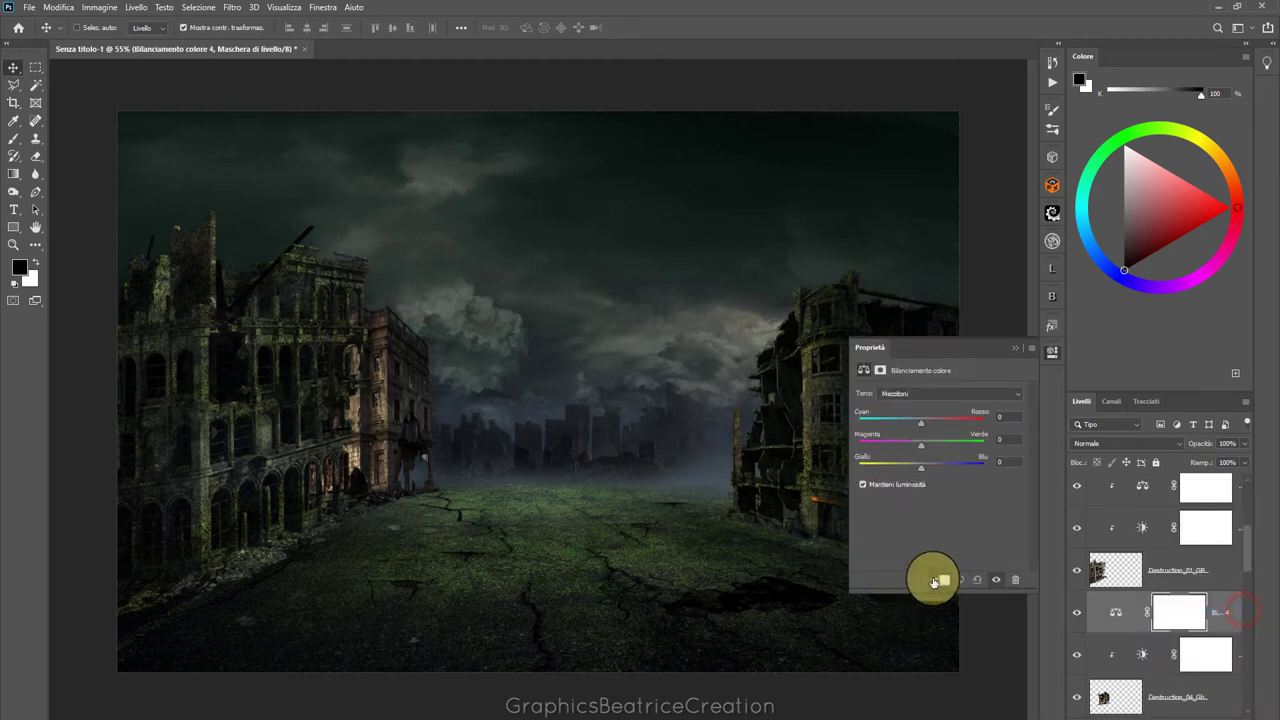
pyautogui.click(934, 580)
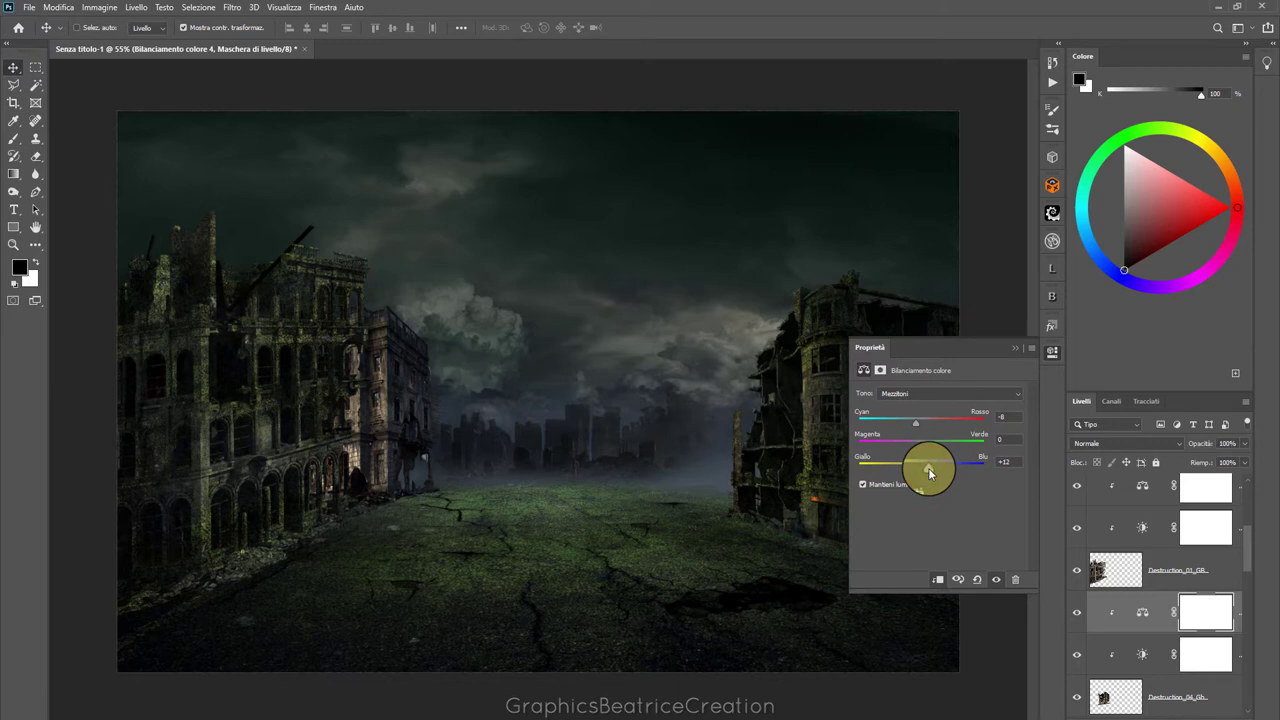
pyautogui.click(921, 379)
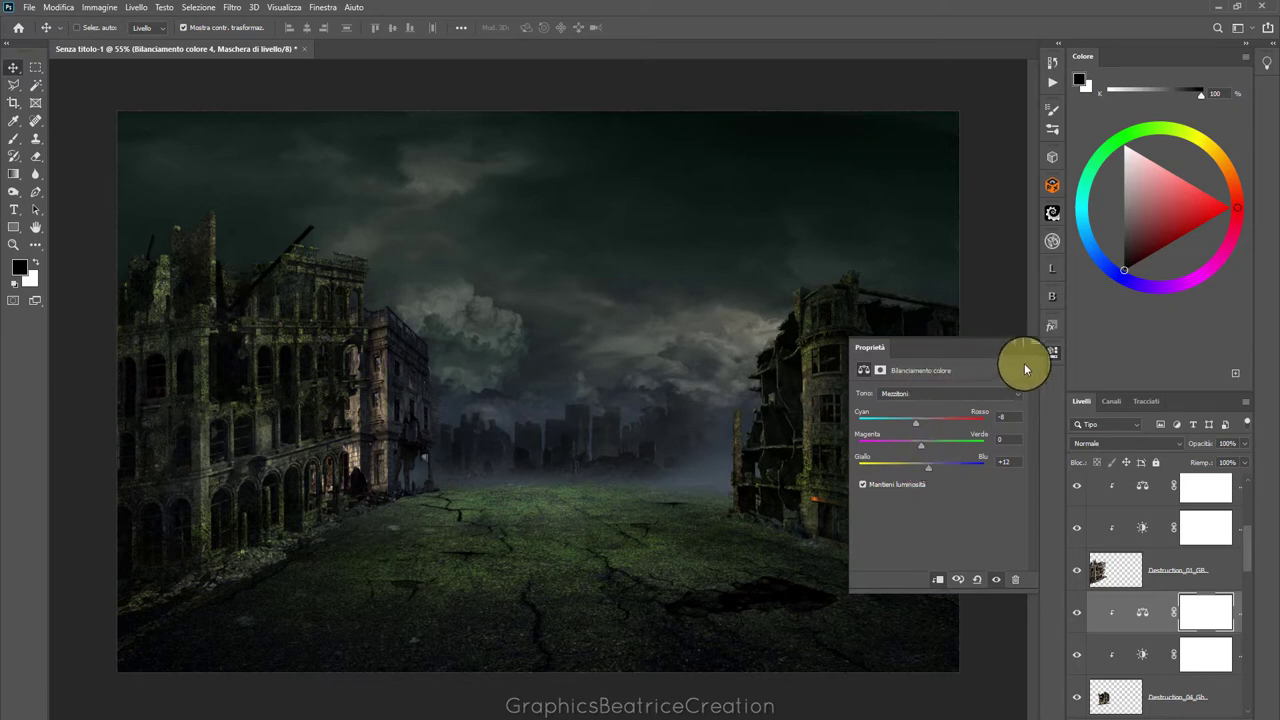
pyautogui.click(1016, 352)
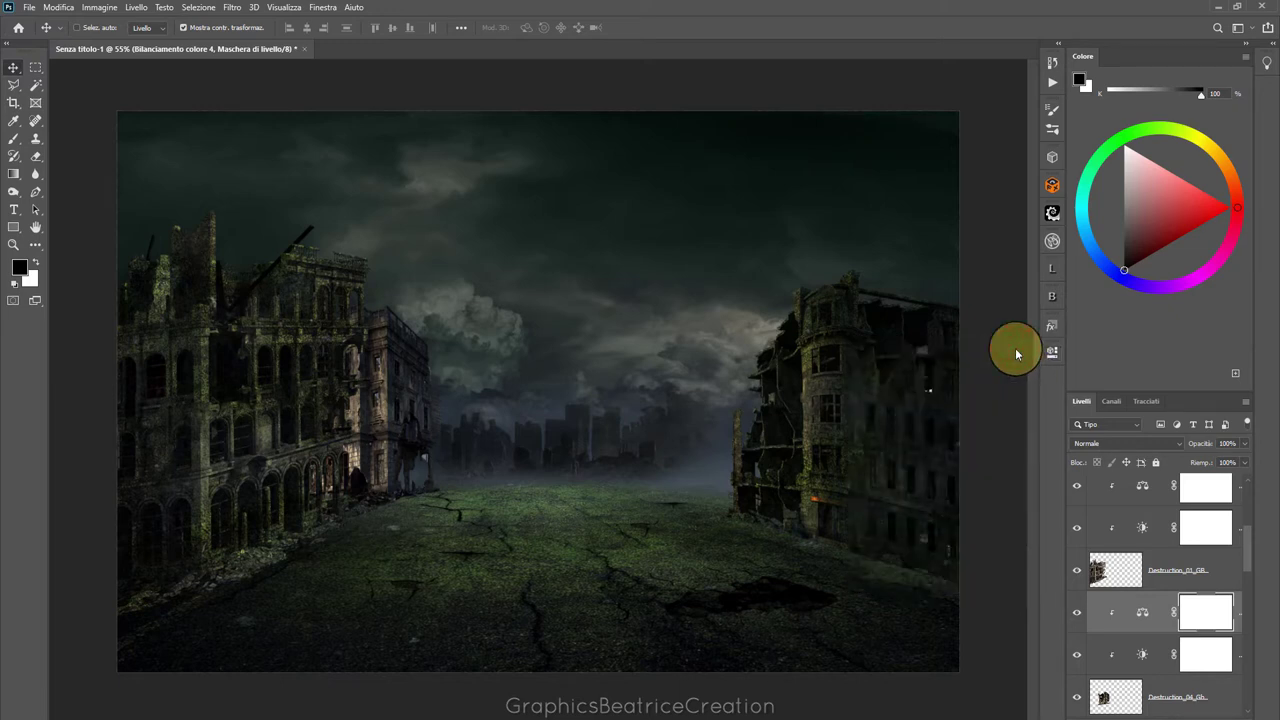
pyautogui.moveTo(1248, 548)
pyautogui.mouseDown()
pyautogui.moveTo(1252, 591)
pyautogui.moveTo(1251, 534)
pyautogui.mouseUp()
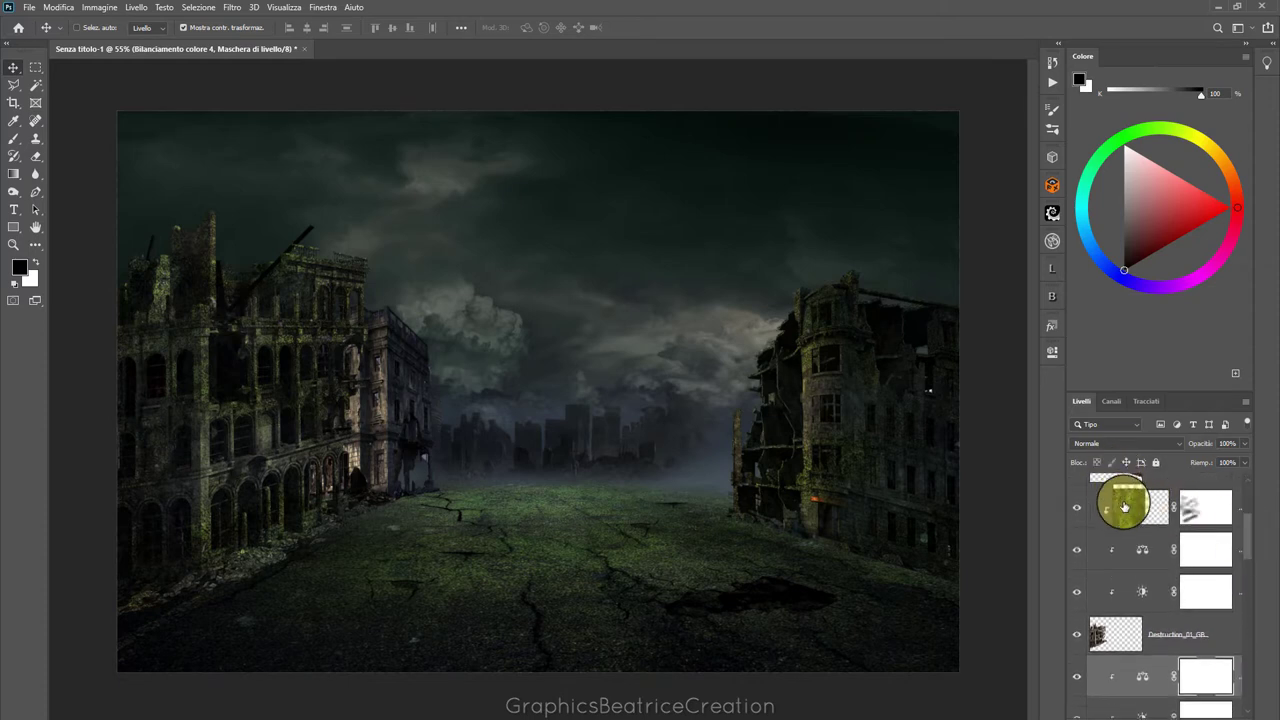
# Move the moss texture layer lower in the stack, then undo the move
pyautogui.moveTo(1124, 507)
pyautogui.mouseDown()
pyautogui.moveTo(1128, 646)
pyautogui.moveTo(1122, 626)
pyautogui.mouseUp()
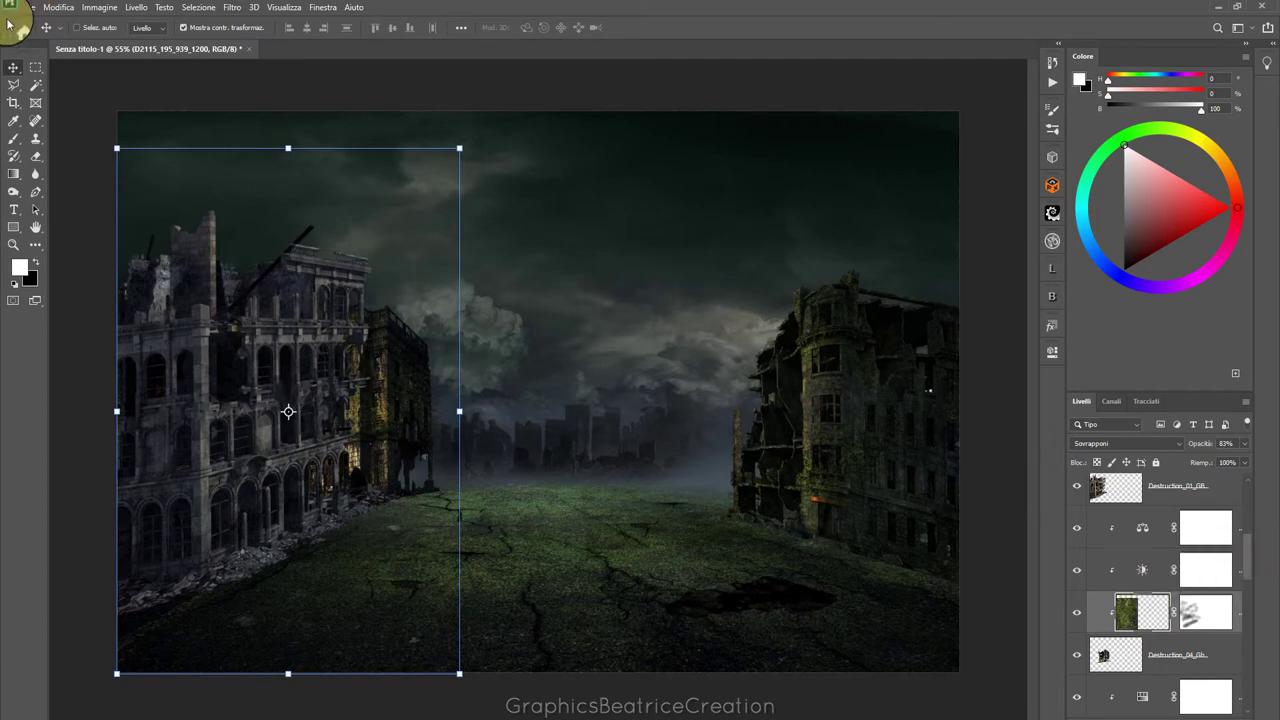
pyautogui.click(58, 7)
pyautogui.click(75, 37)
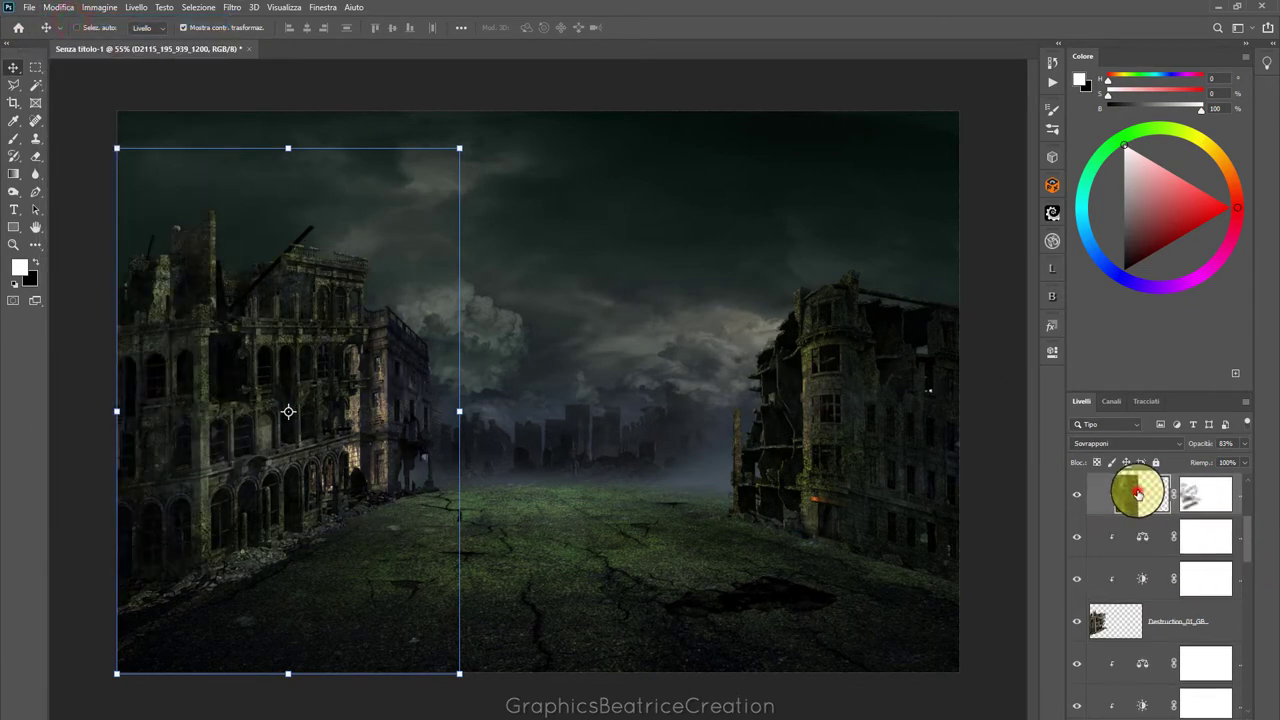
# Duplicate the moss texture, clip the copy above Destruction_04_Gb and shift it over the facade
pyautogui.moveTo(1138, 492); pyautogui.dragTo(1233, 671)
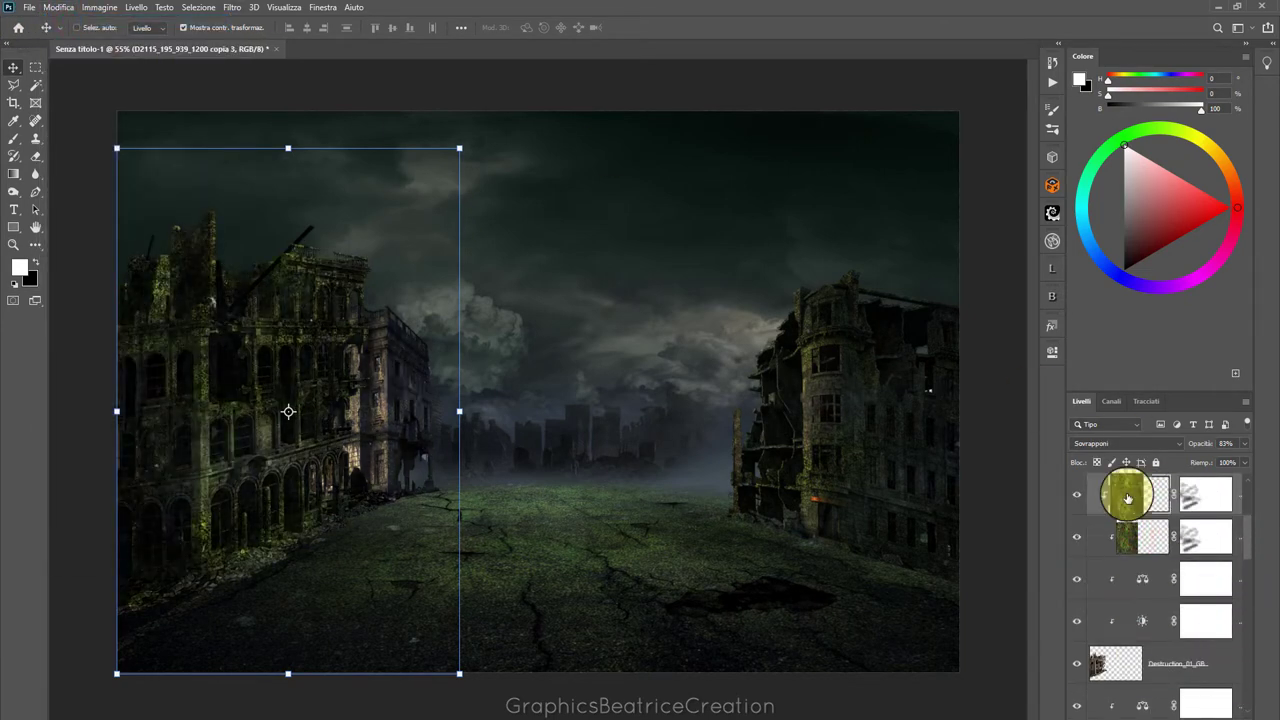
pyautogui.moveTo(1133, 497)
pyautogui.mouseDown()
pyautogui.moveTo(1138, 645)
pyautogui.moveTo(1135, 582)
pyautogui.mouseUp()
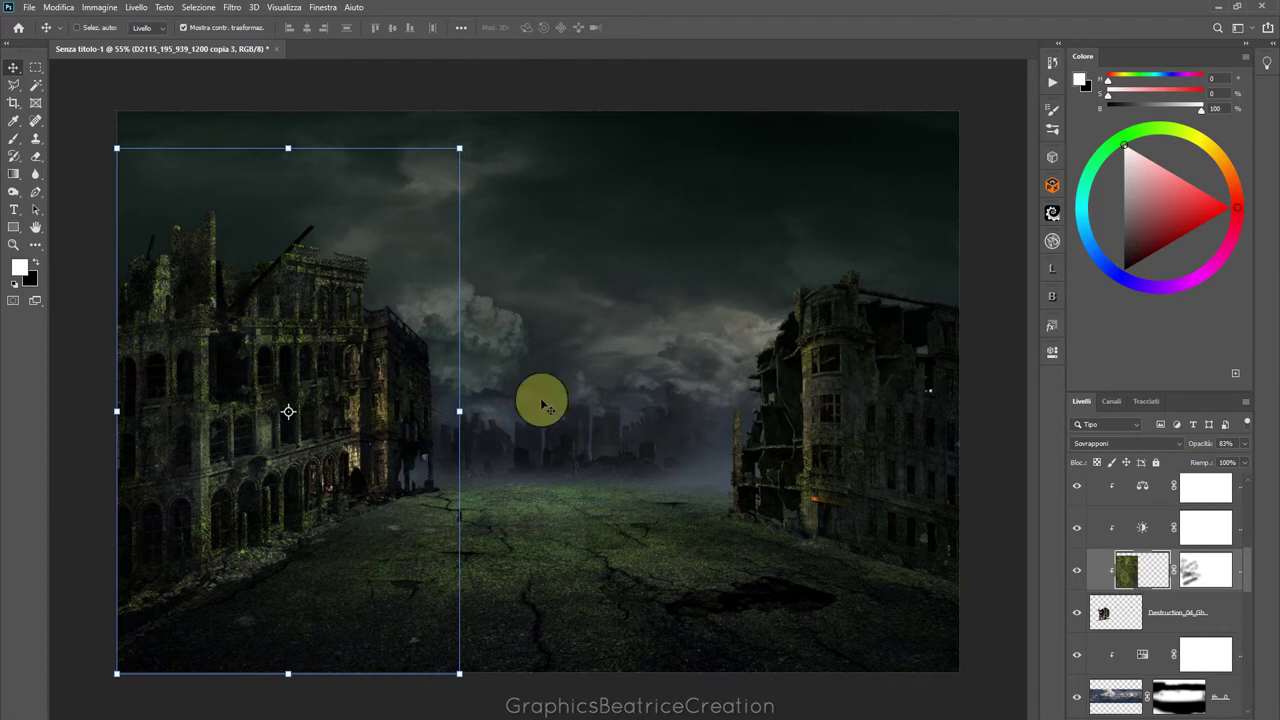
pyautogui.moveTo(376, 386)
pyautogui.mouseDown()
pyautogui.moveTo(486, 392)
pyautogui.moveTo(350, 399)
pyautogui.moveTo(523, 400)
pyautogui.moveTo(504, 402)
pyautogui.mouseUp()
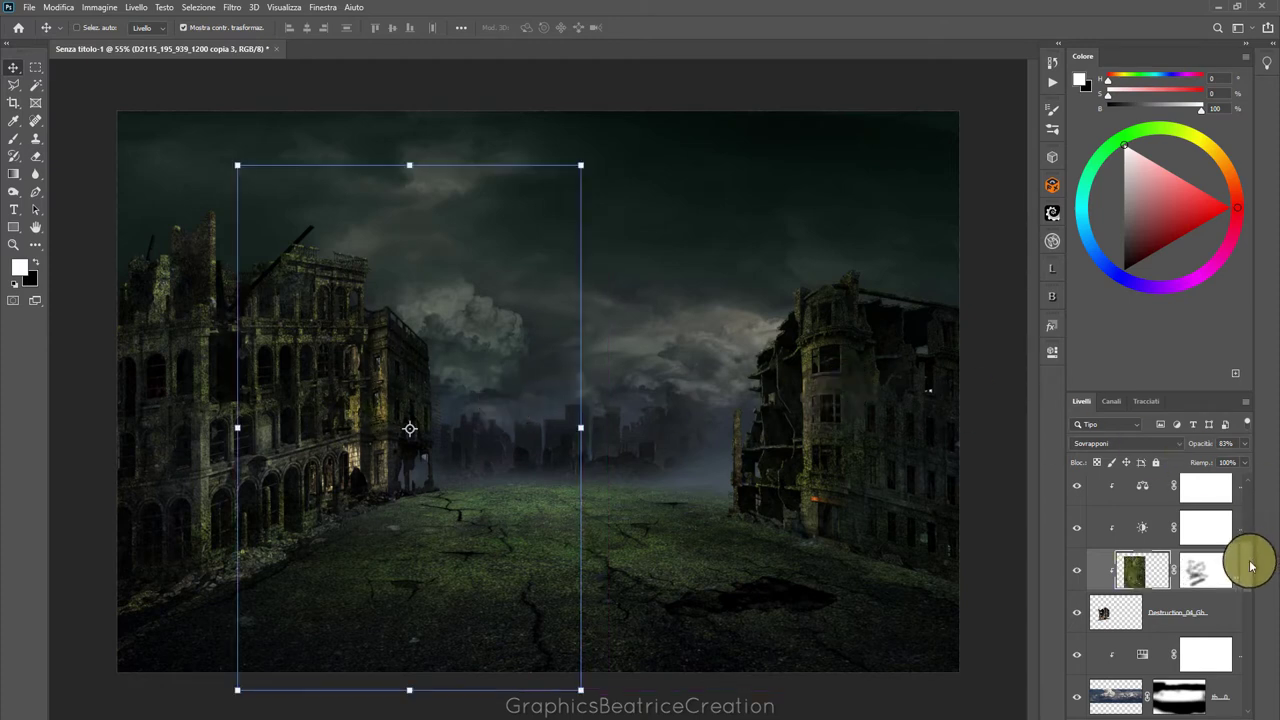
pyautogui.moveTo(1249, 557); pyautogui.dragTo(1252, 478)
pyautogui.click(1148, 487)
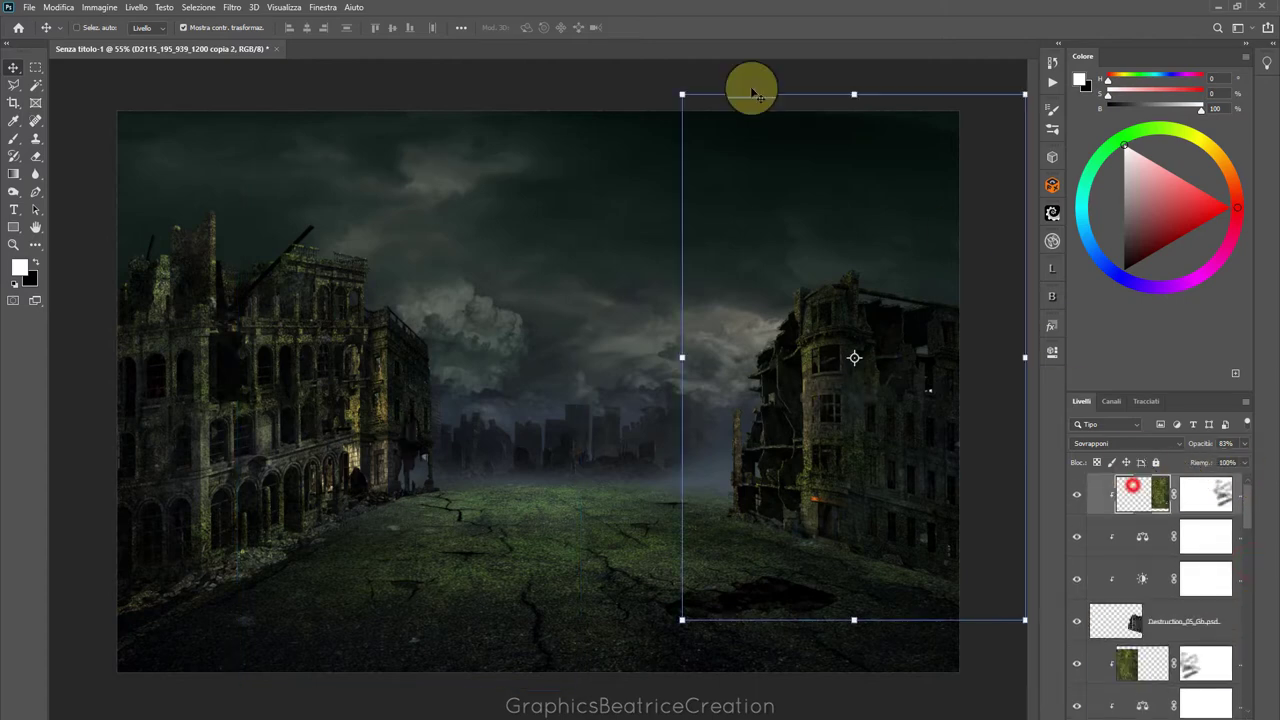
# Open Destruction_06.psd from I:\Fotomanipolazioni\DestructionEdifici in its own tab
pyautogui.click(35, 12)
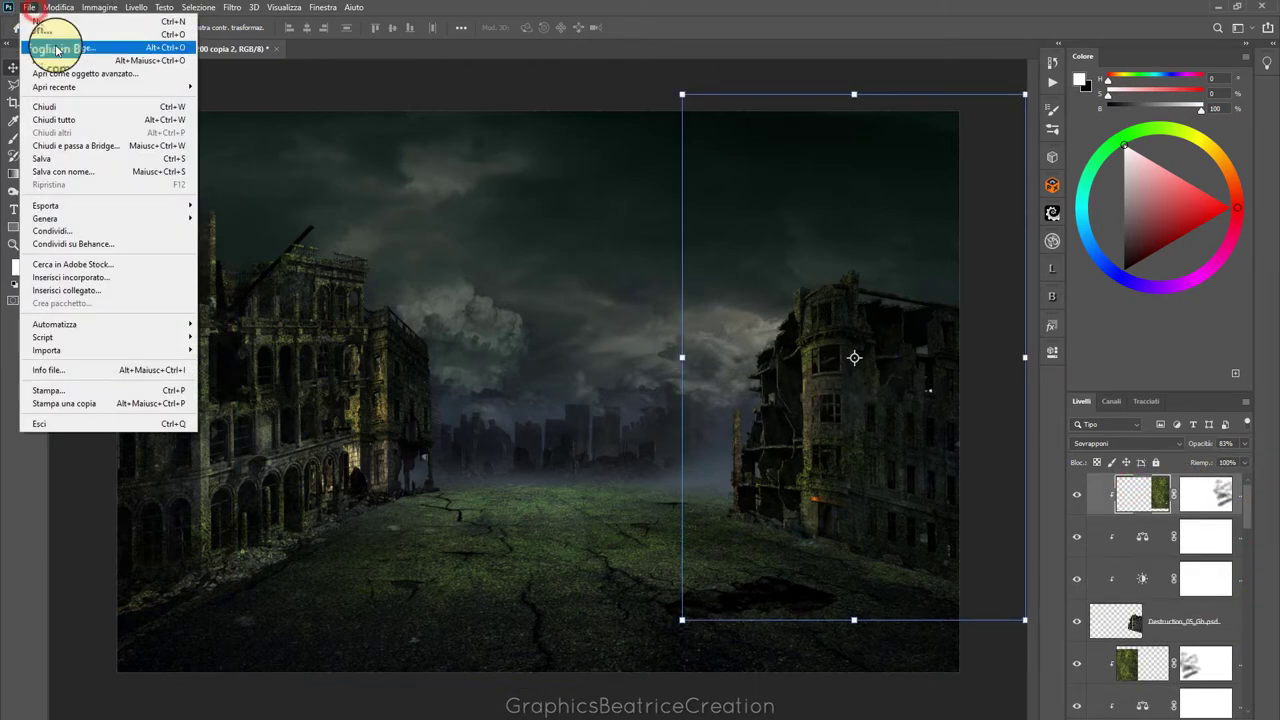
pyautogui.click(40, 22)
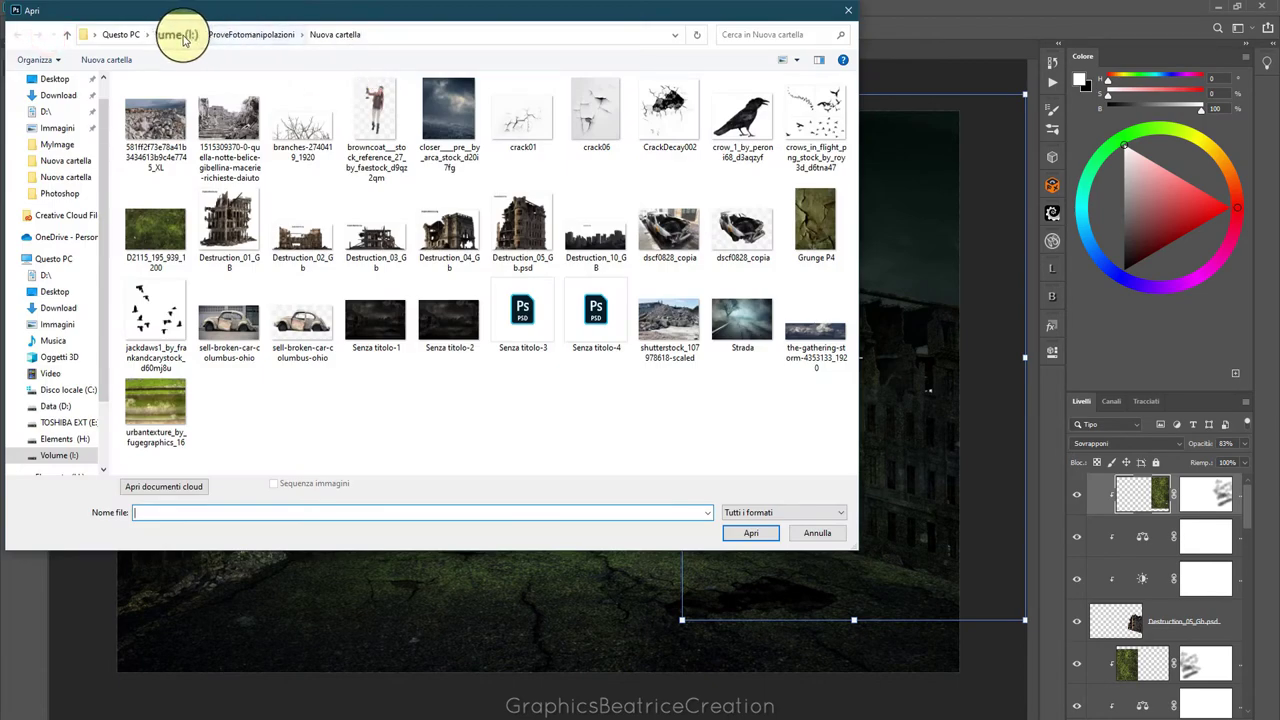
pyautogui.click(183, 40)
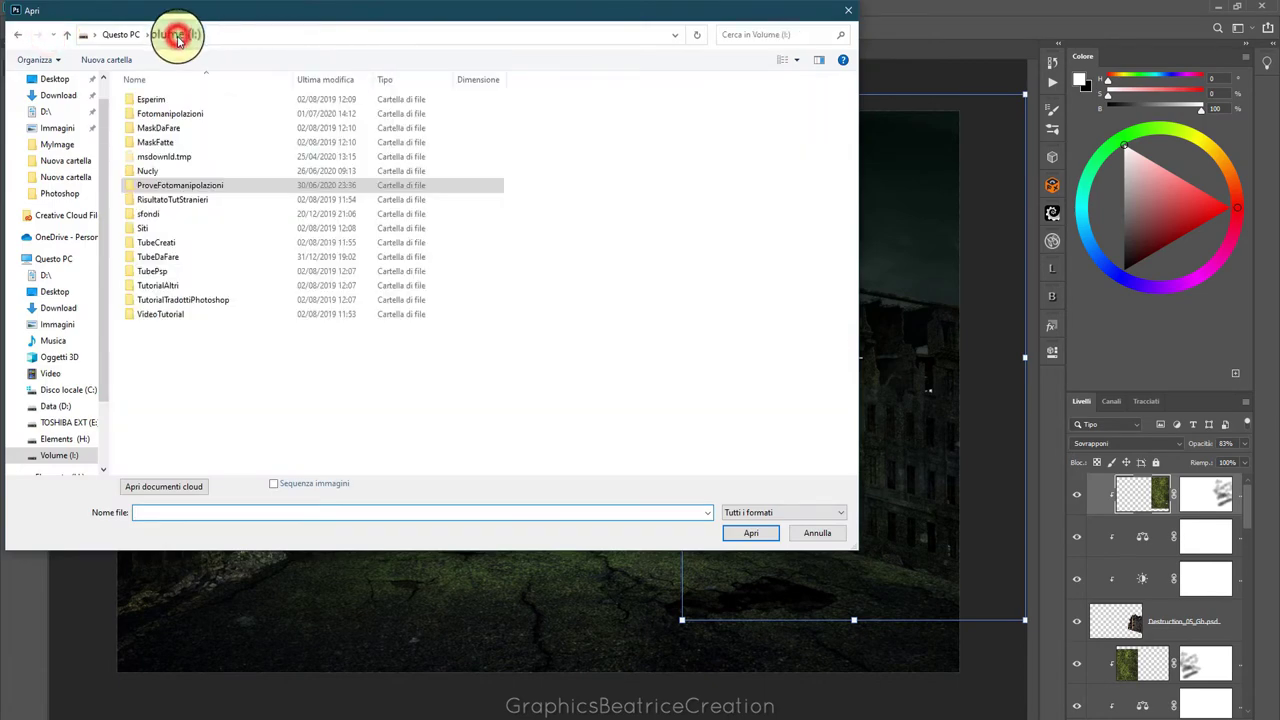
pyautogui.doubleClick(184, 113)
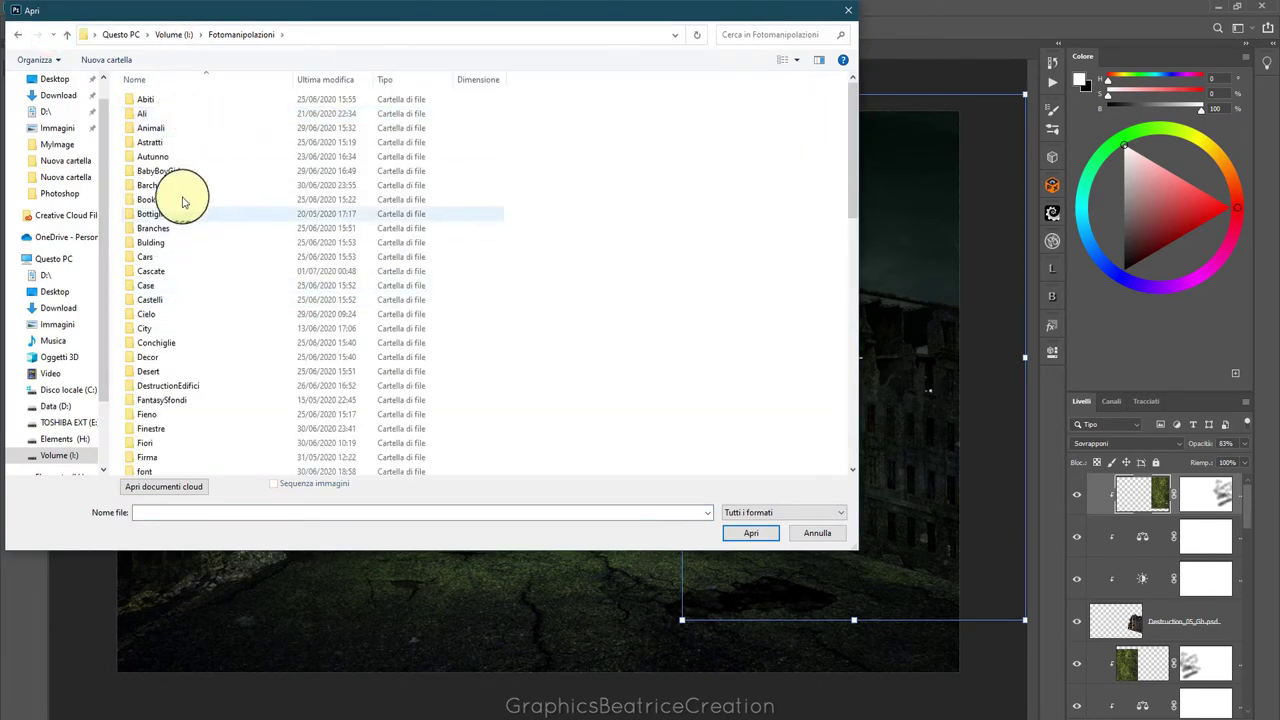
pyautogui.doubleClick(185, 386)
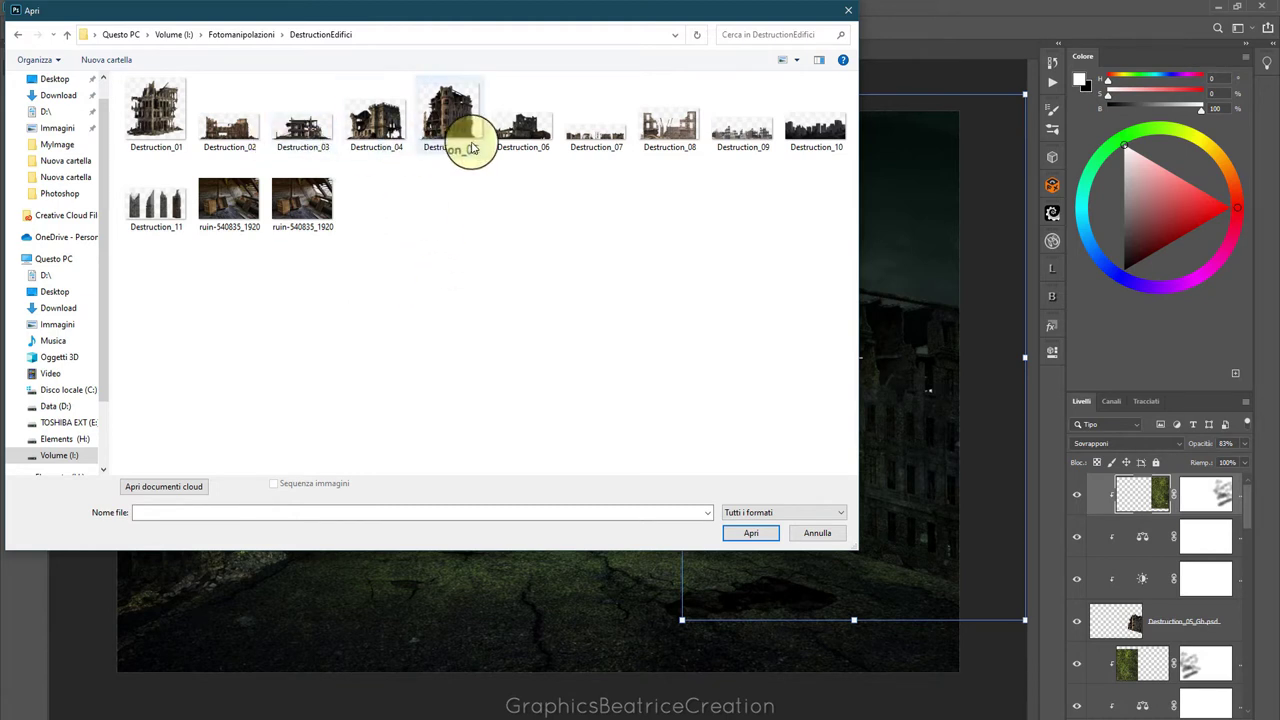
pyautogui.click(531, 136)
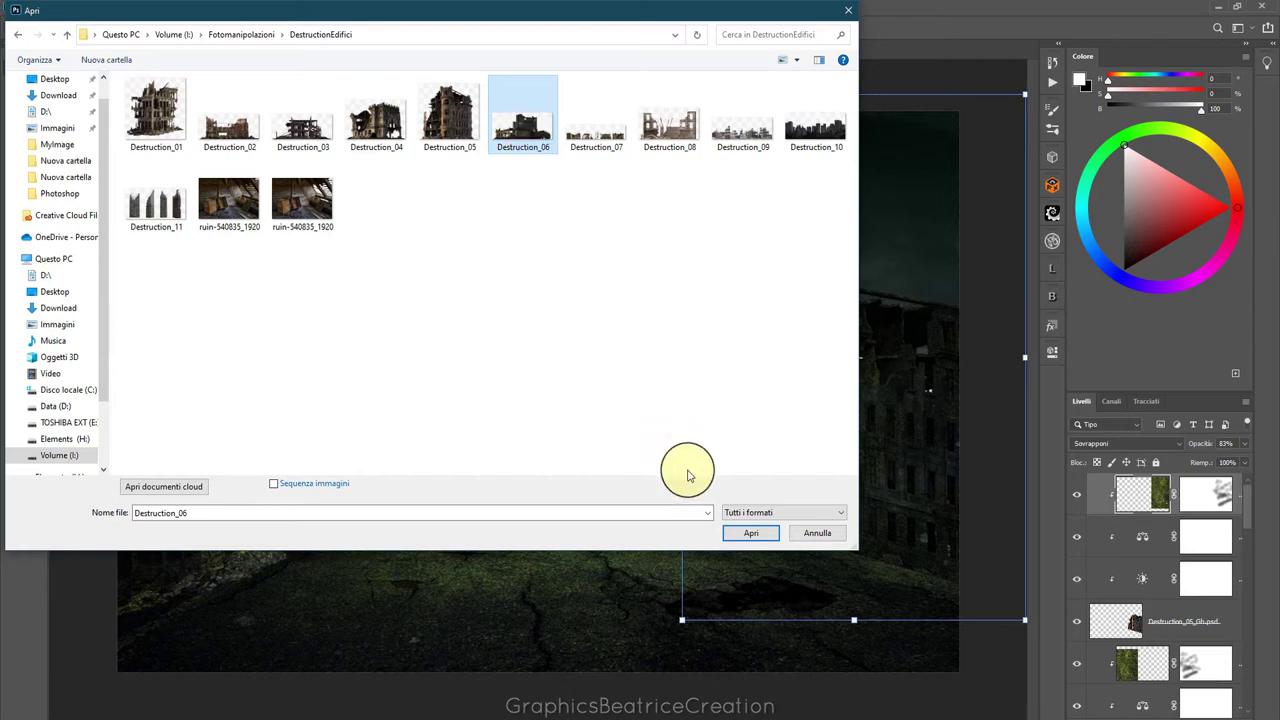
pyautogui.click(738, 532)
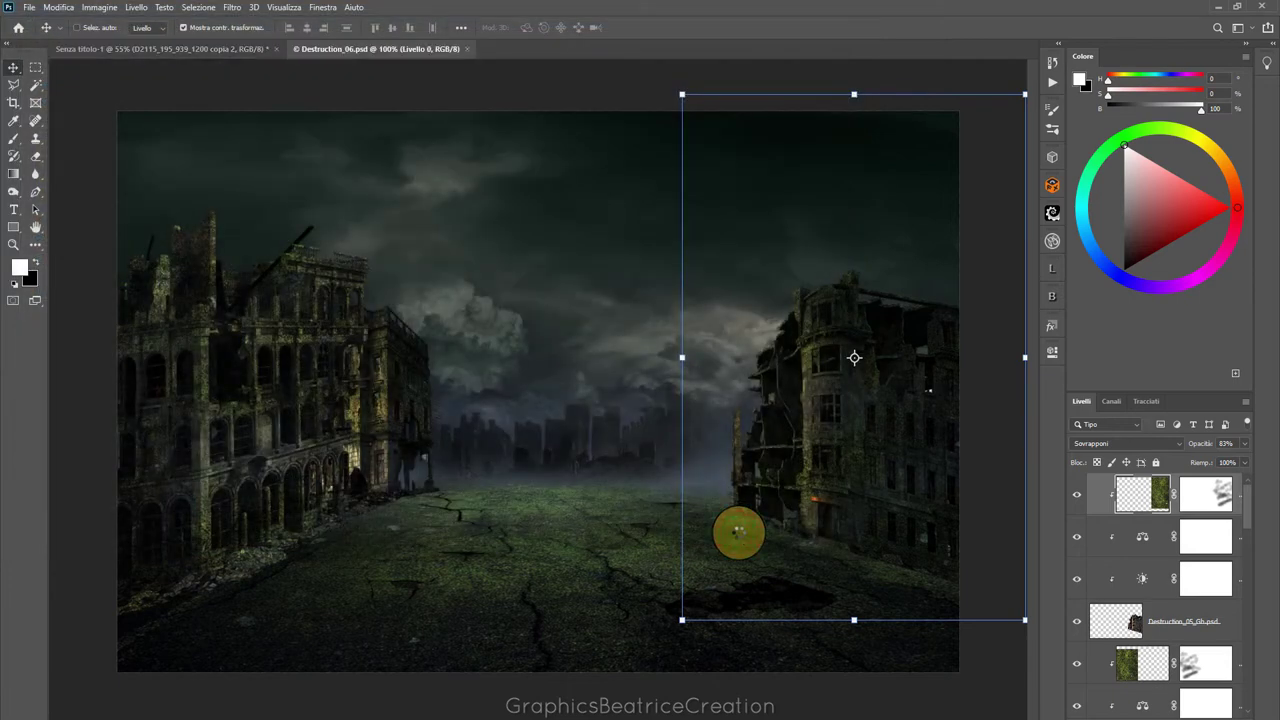
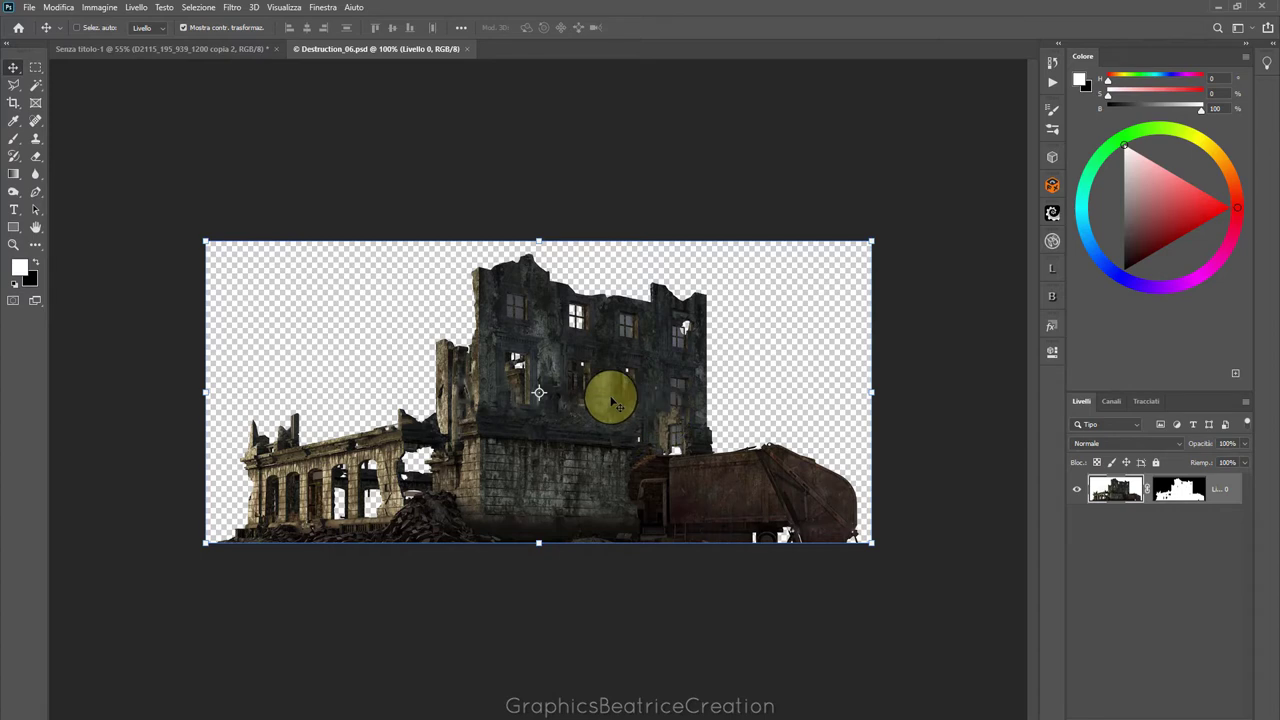
# Apply the ruined building's layer mask and drag the building toward the street composite
pyautogui.rightClick(1188, 491)
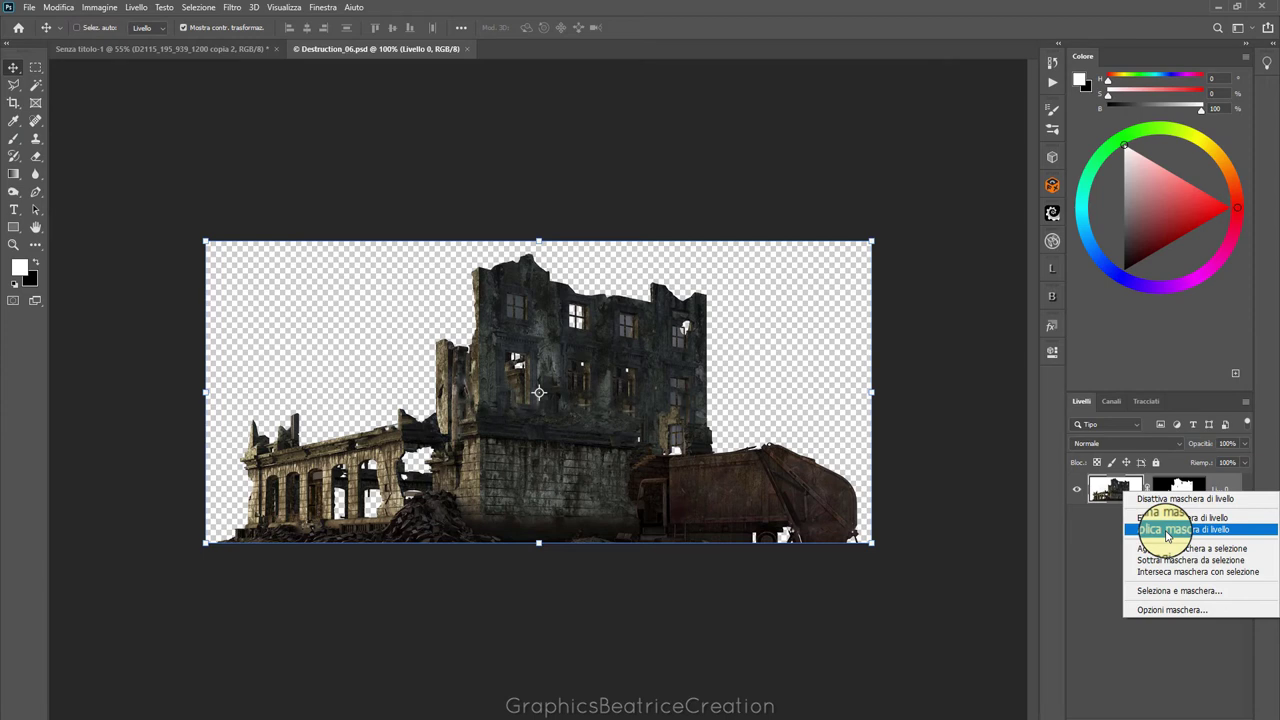
pyautogui.click(1166, 530)
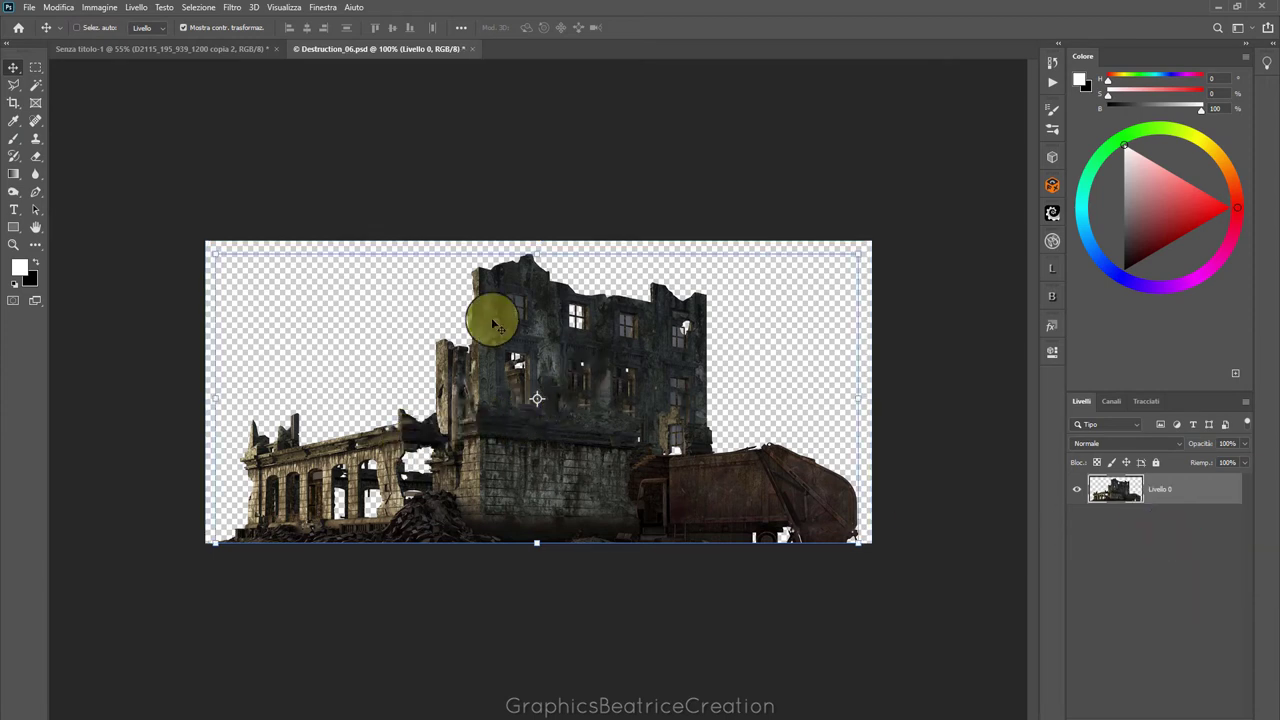
pyautogui.moveTo(614, 363)
pyautogui.mouseDown()
pyautogui.moveTo(186, 96)
pyautogui.moveTo(625, 405)
pyautogui.mouseUp()
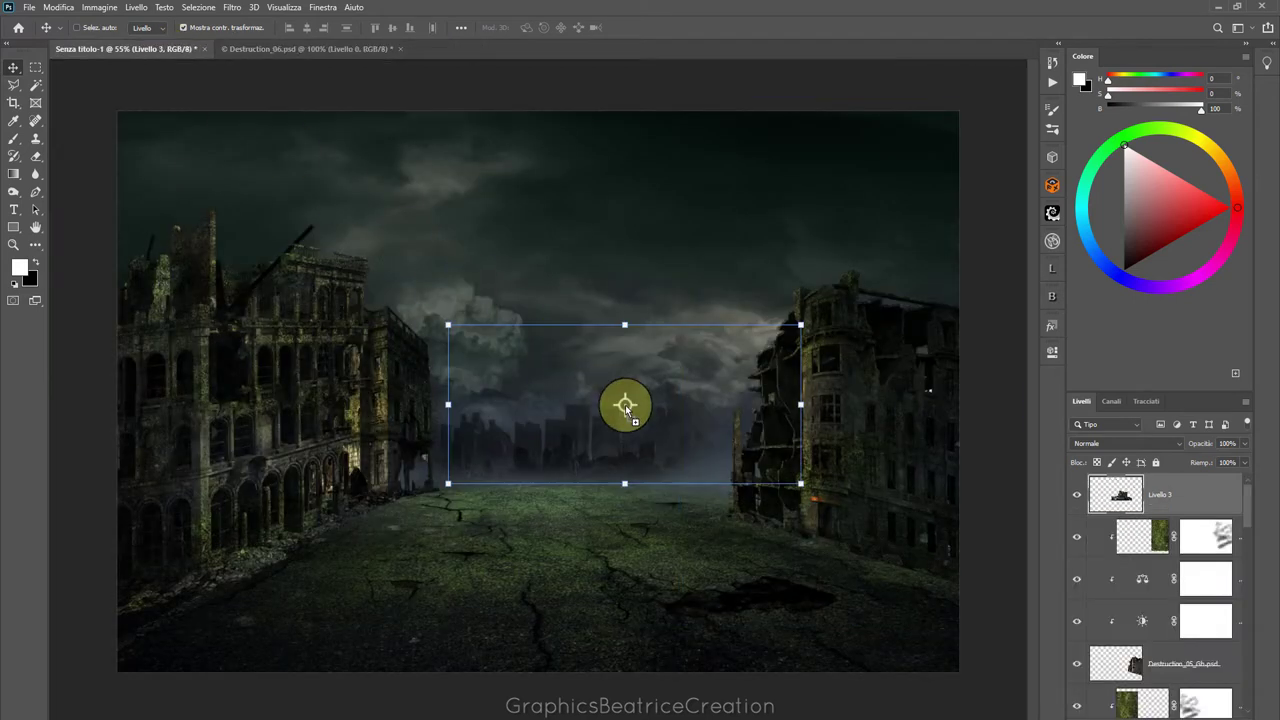
# Drop the building into Senza titolo-1 and shrink it, discarding a trial horizontal flip
pyautogui.click(624, 405)
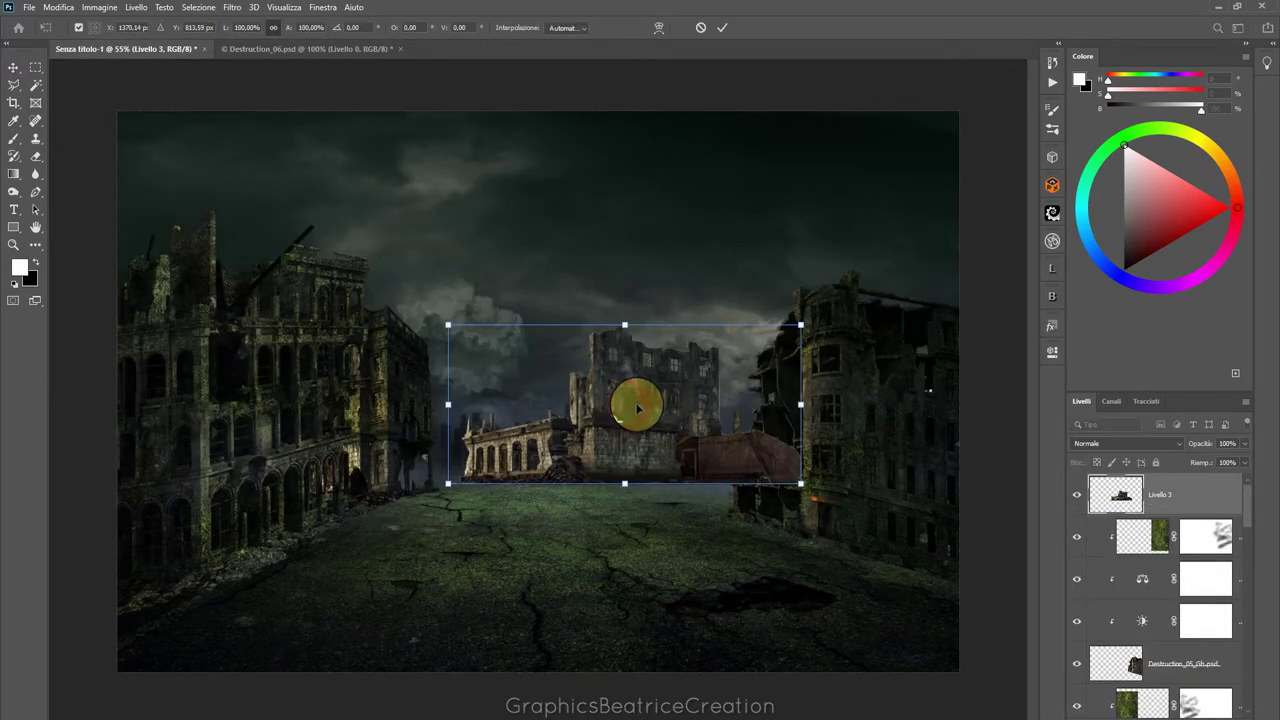
pyautogui.rightClick(638, 408)
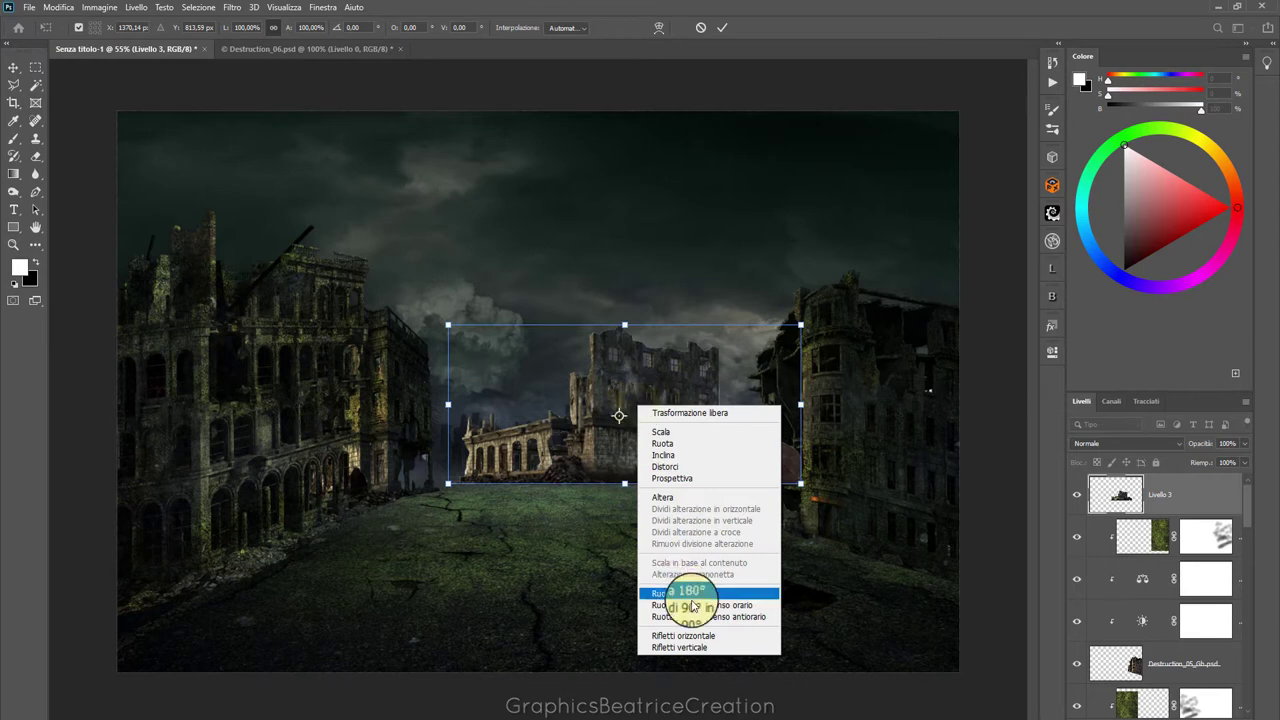
pyautogui.click(695, 637)
pyautogui.moveTo(617, 457)
pyautogui.mouseDown()
pyautogui.moveTo(587, 488)
pyautogui.moveTo(717, 487)
pyautogui.moveTo(621, 481)
pyautogui.mouseUp()
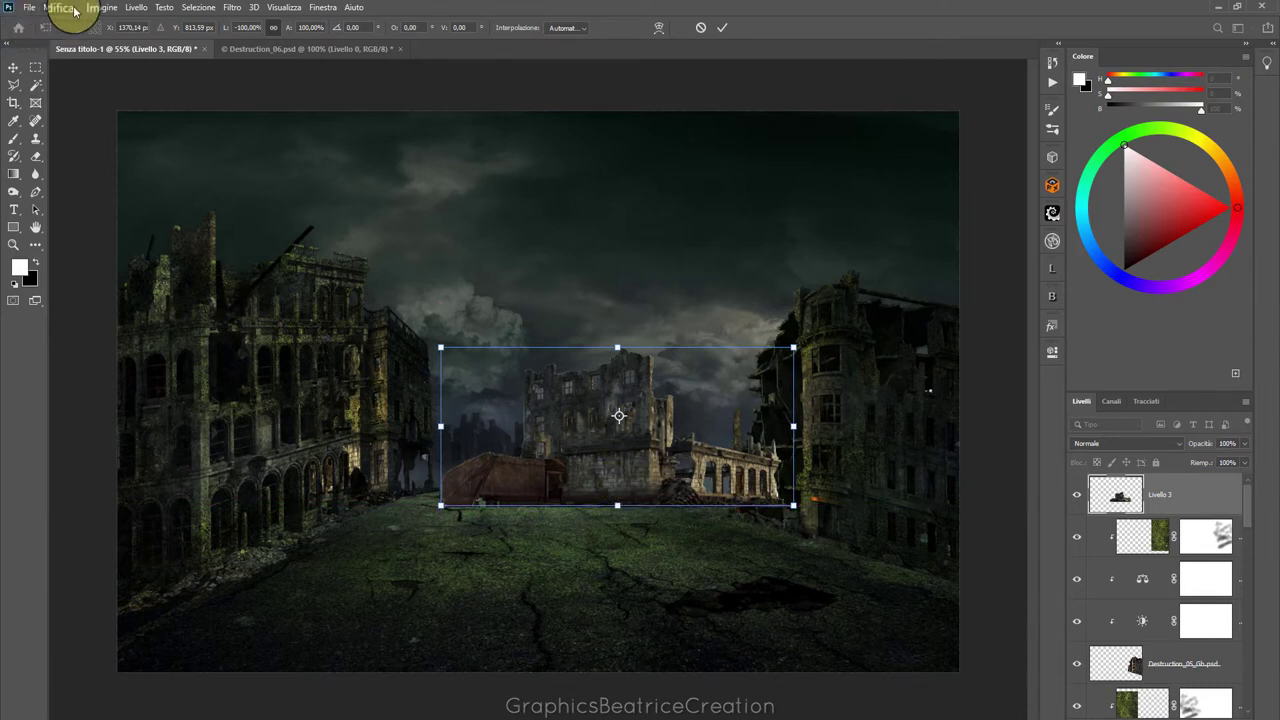
pyautogui.click(700, 27)
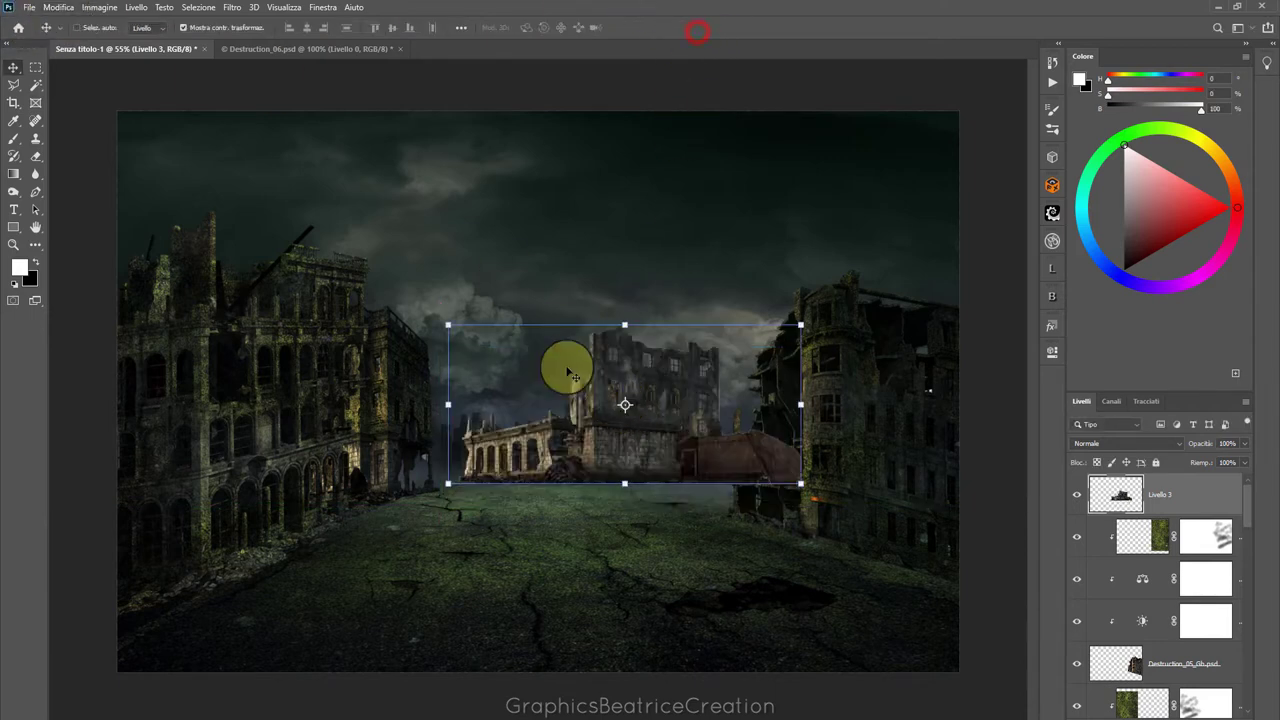
pyautogui.moveTo(448, 325); pyautogui.dragTo(475, 337)
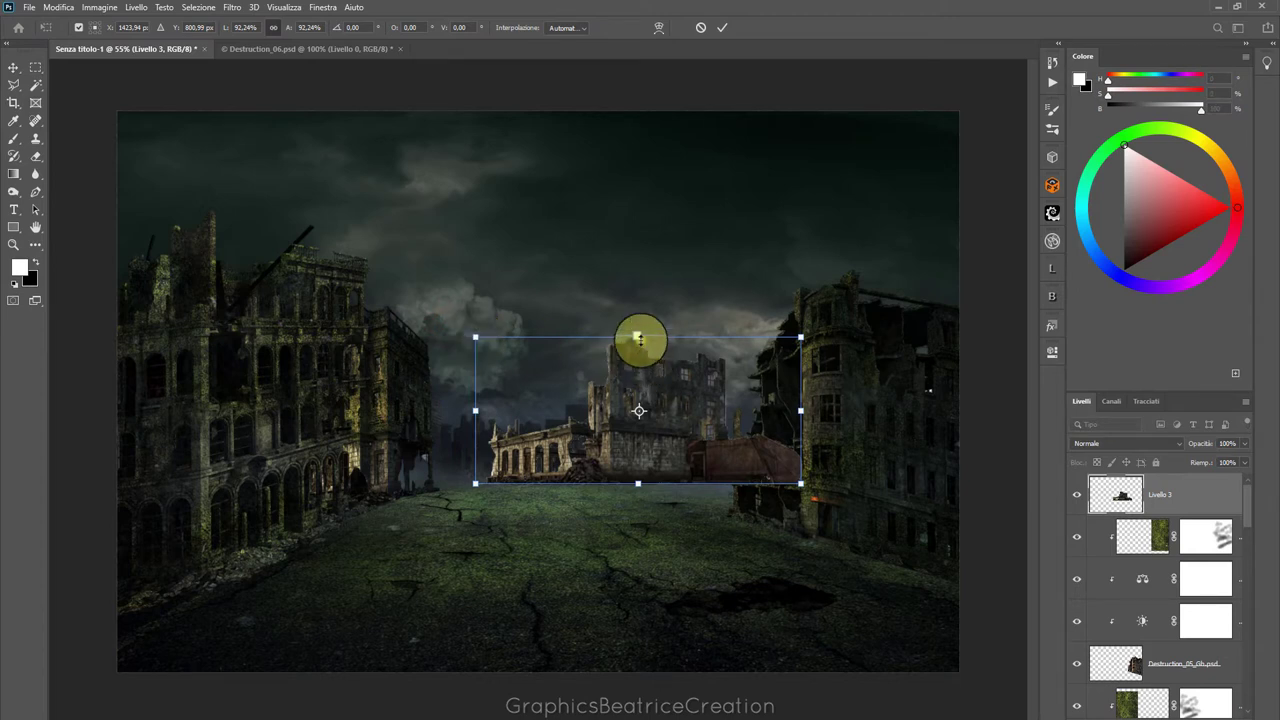
# Distort the building's corners into street perspective and shift it toward the right-hand building
pyautogui.rightClick(638, 340)
pyautogui.click(665, 401)
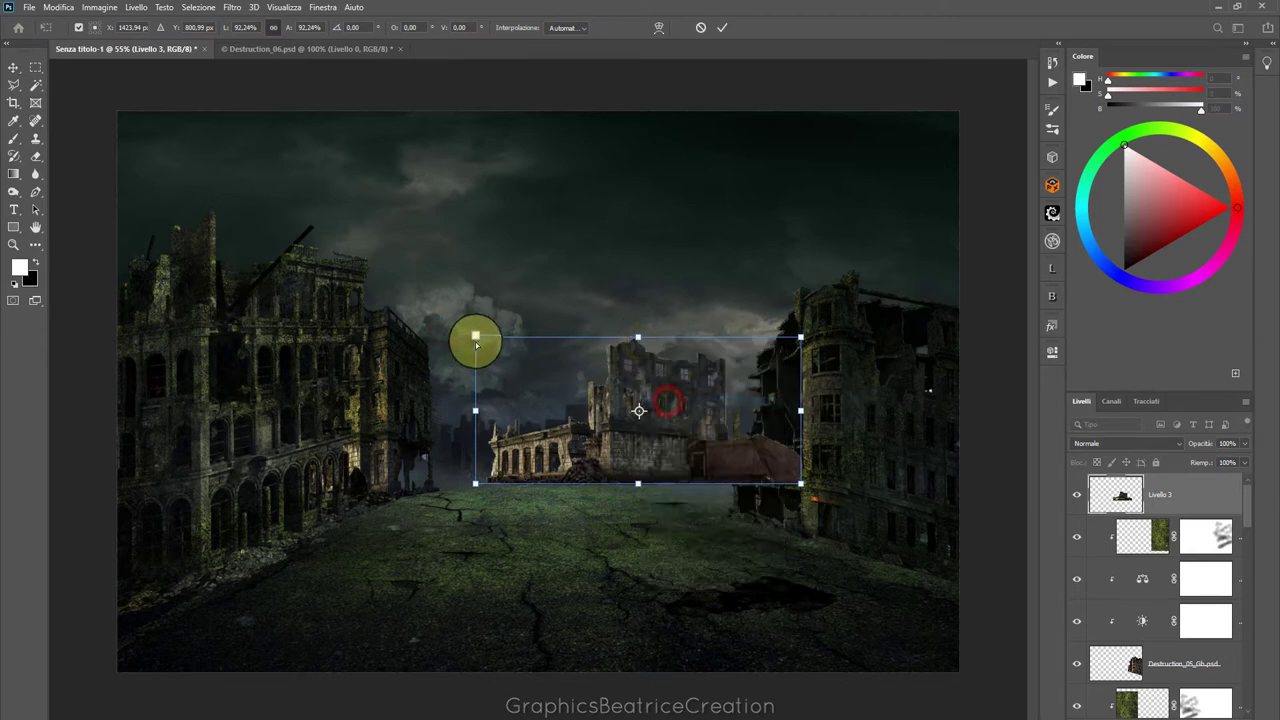
pyautogui.moveTo(475, 340); pyautogui.dragTo(494, 402)
pyautogui.moveTo(473, 484); pyautogui.dragTo(531, 489)
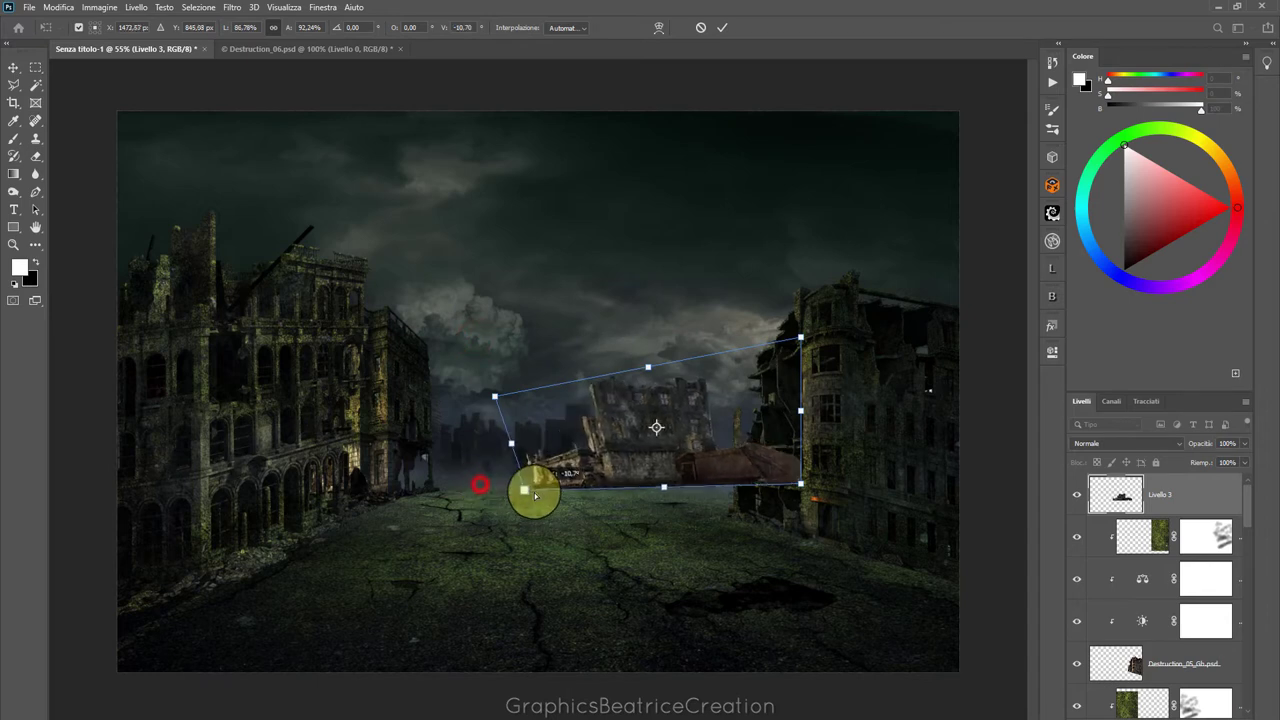
pyautogui.moveTo(495, 397); pyautogui.dragTo(539, 399)
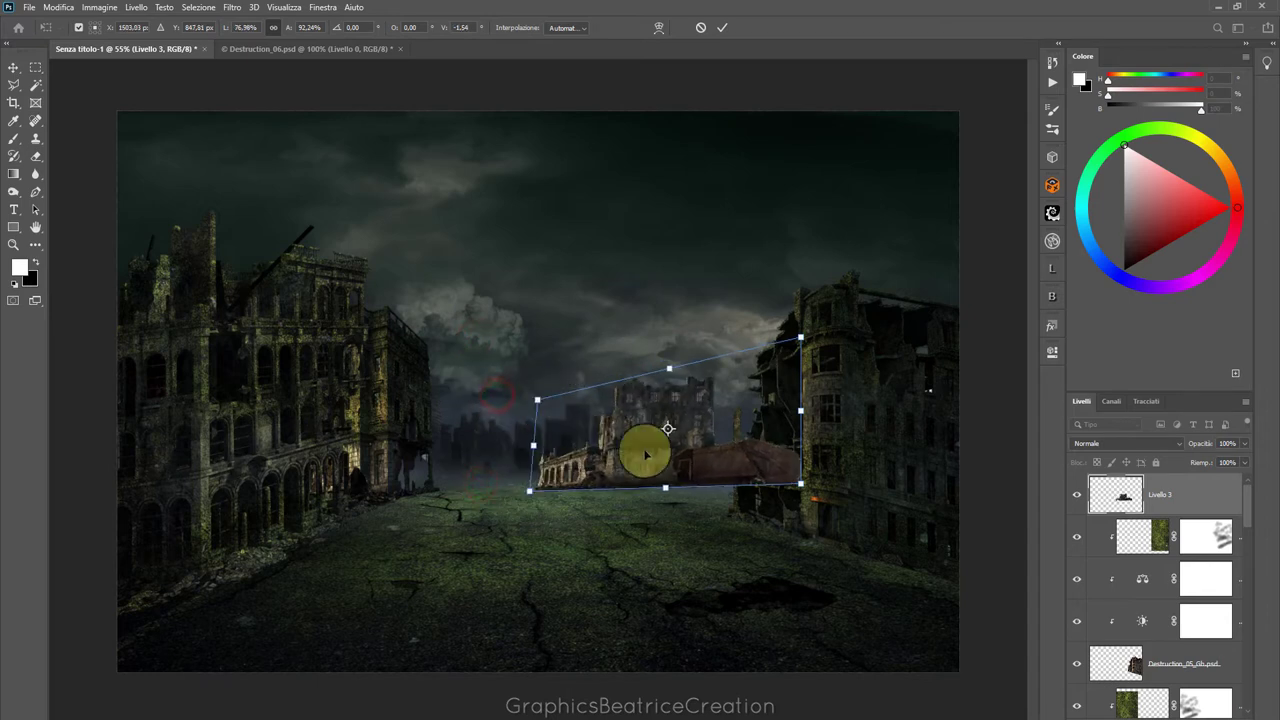
pyautogui.moveTo(634, 451)
pyautogui.mouseDown()
pyautogui.moveTo(688, 478)
pyautogui.moveTo(664, 440)
pyautogui.mouseUp()
pyautogui.moveTo(581, 497); pyautogui.dragTo(590, 476)
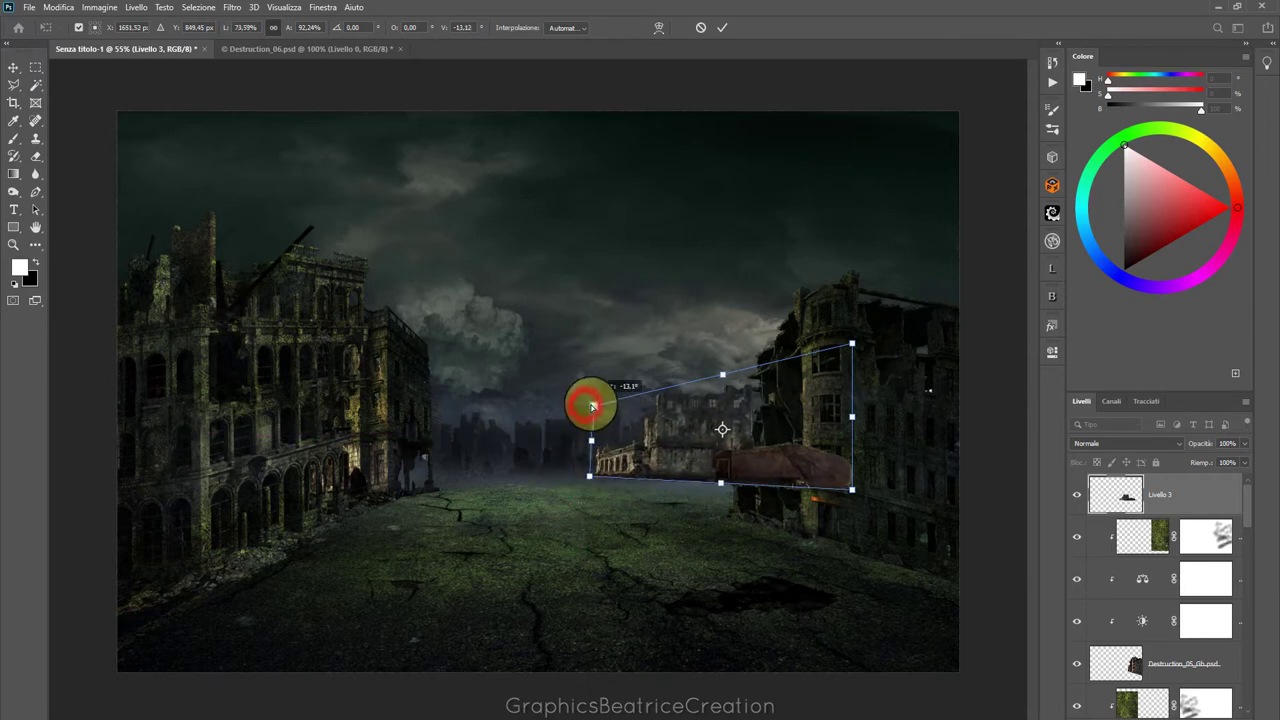
pyautogui.moveTo(700, 441); pyautogui.dragTo(748, 474)
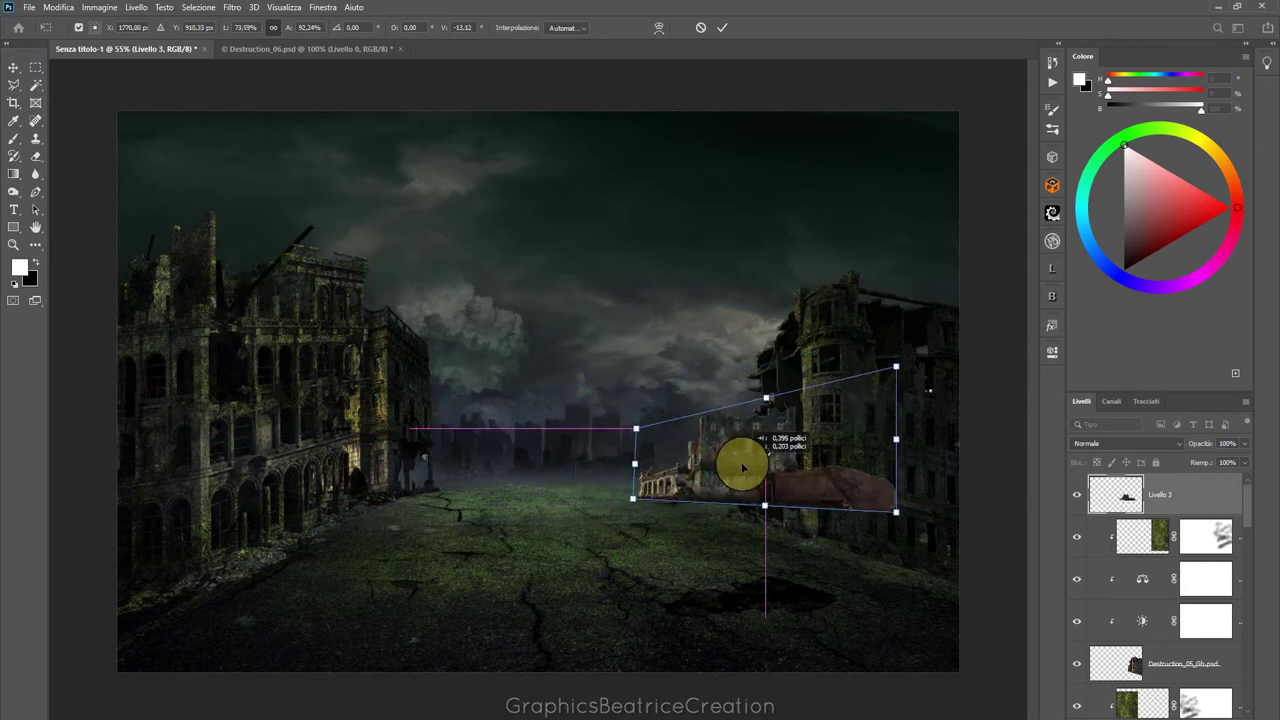
pyautogui.moveTo(900, 514); pyautogui.dragTo(894, 549)
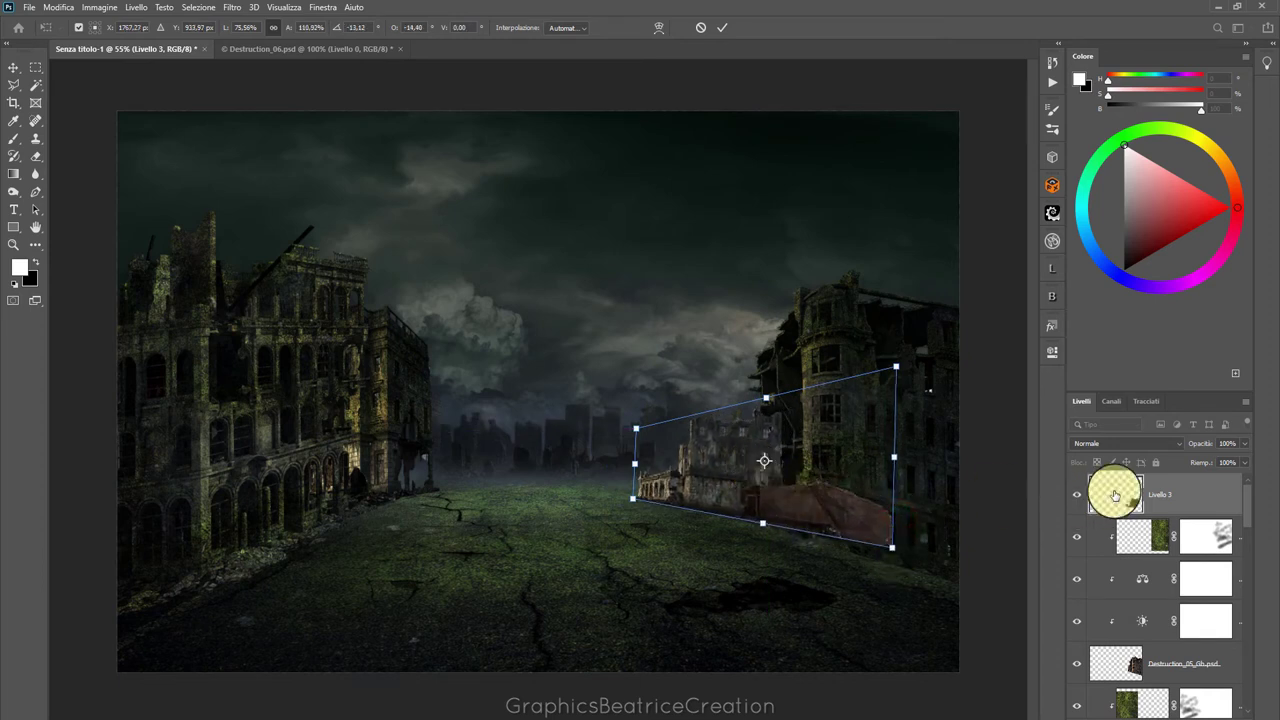
pyautogui.click(1185, 495)
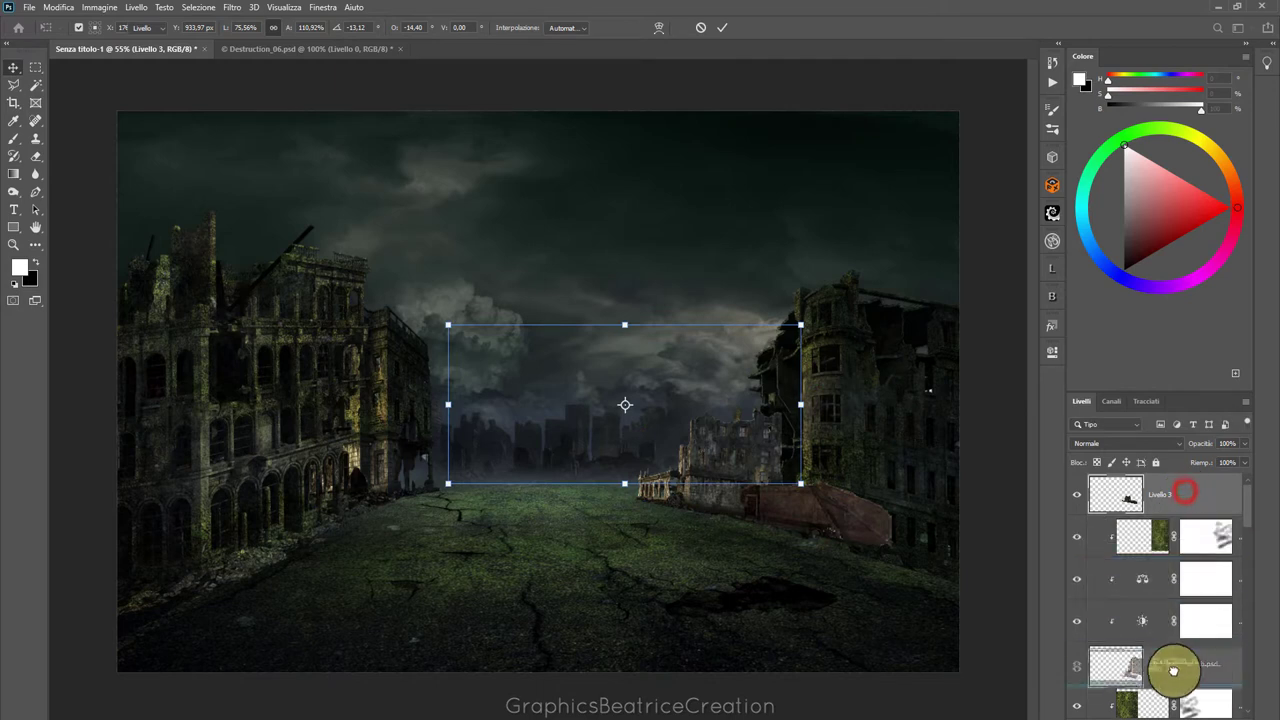
# Stack Livello 3 behind the right-hand building, resize it slightly, and tilt it about 1.8°
pyautogui.moveTo(1185, 495); pyautogui.dragTo(1170, 686)
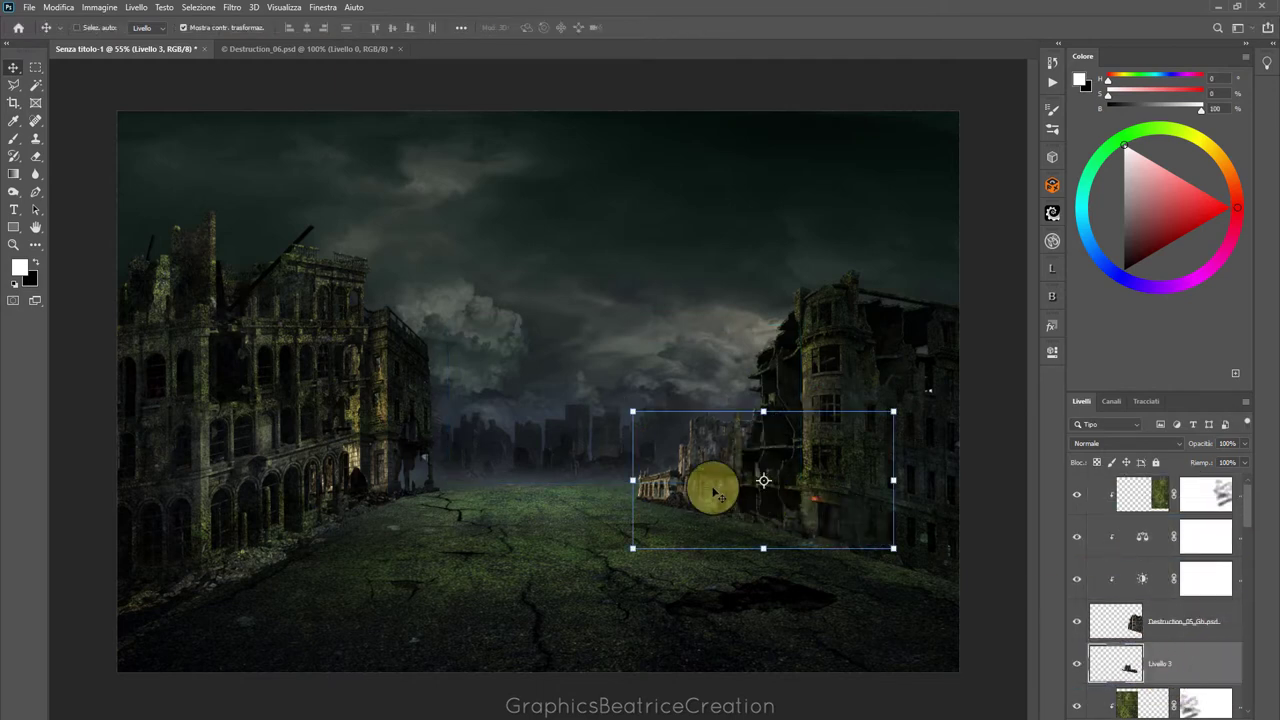
pyautogui.moveTo(704, 482); pyautogui.dragTo(714, 482)
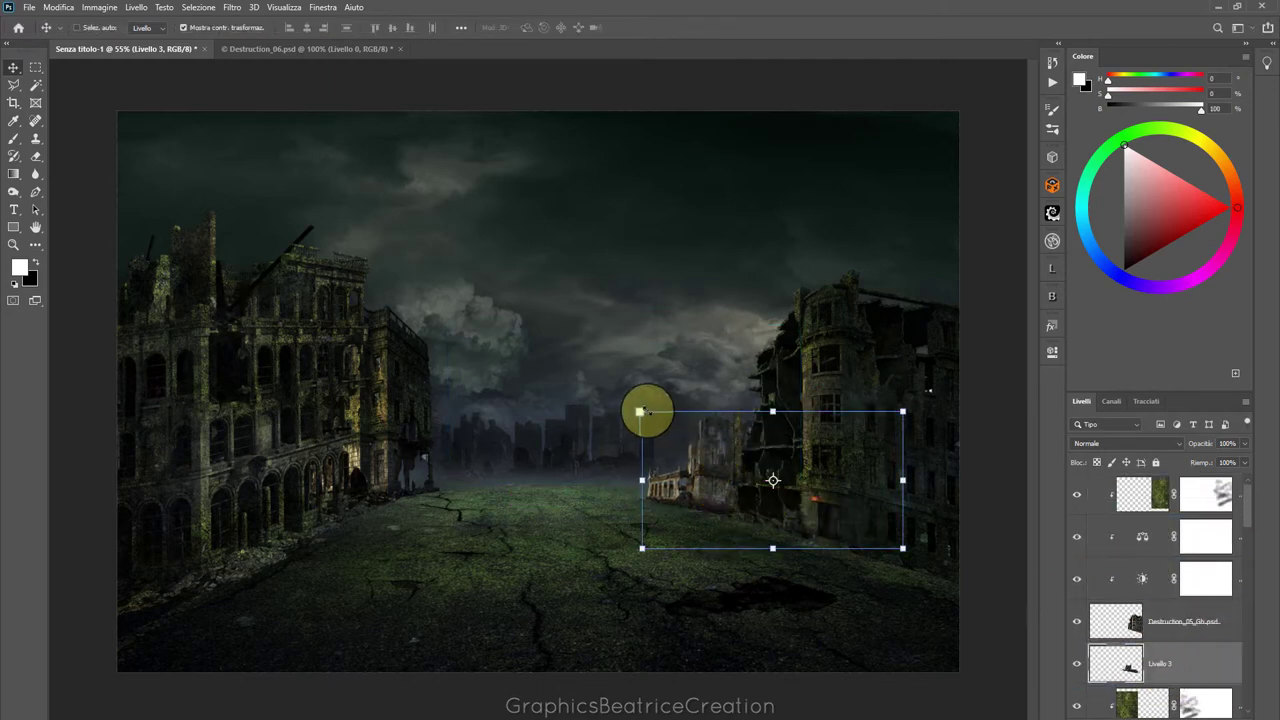
pyautogui.hotkey('ctrl', 't')
pyautogui.moveTo(642, 411); pyautogui.dragTo(637, 409)
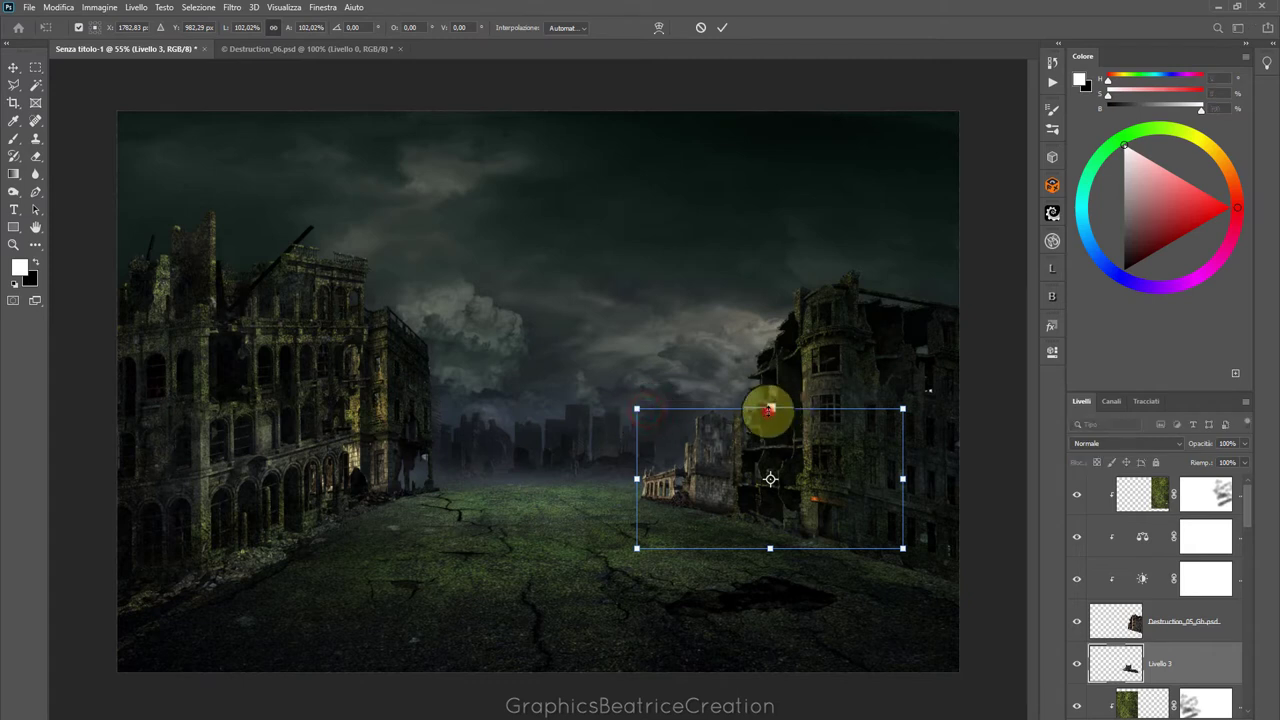
pyautogui.moveTo(767, 409)
pyautogui.mouseDown()
pyautogui.moveTo(753, 406)
pyautogui.moveTo(767, 406)
pyautogui.mouseUp()
pyautogui.rightClick(762, 411)
pyautogui.click(791, 472)
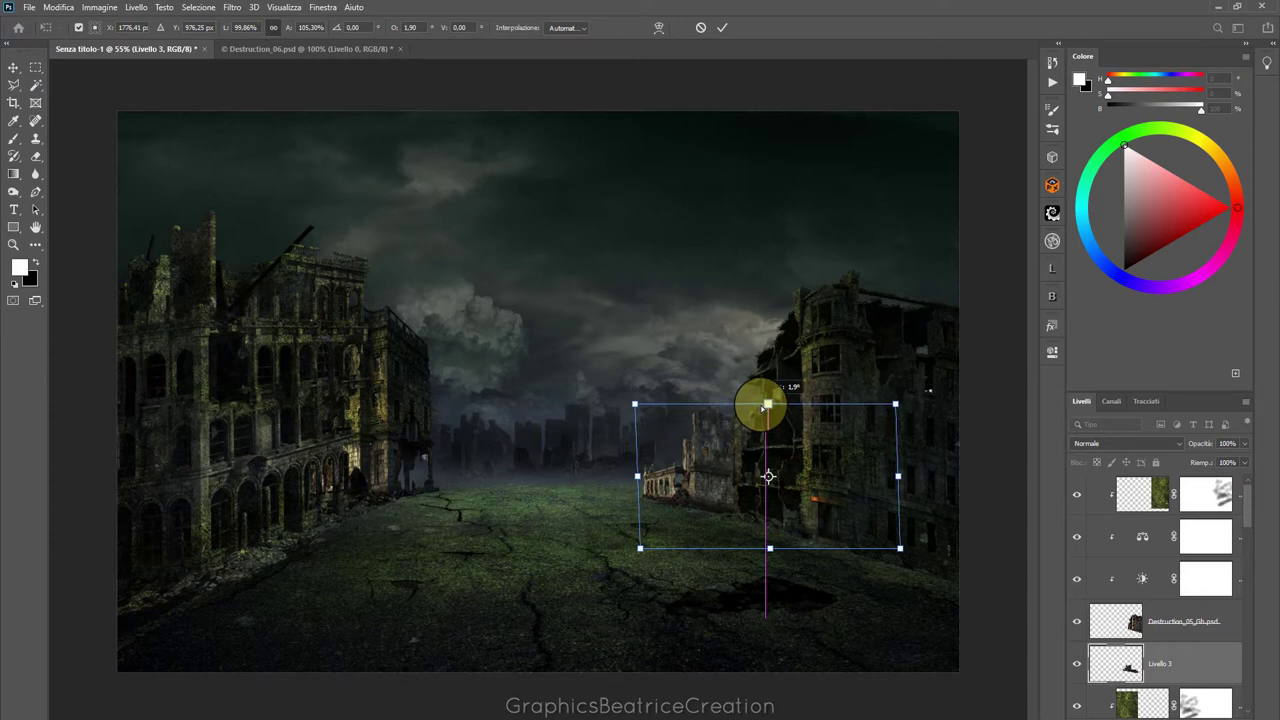
# Refine the building's corner perspective beside the street and commit the transform
pyautogui.moveTo(634, 404); pyautogui.dragTo(631, 387)
pyautogui.moveTo(896, 406); pyautogui.dragTo(896, 323)
pyautogui.moveTo(900, 546); pyautogui.dragTo(895, 561)
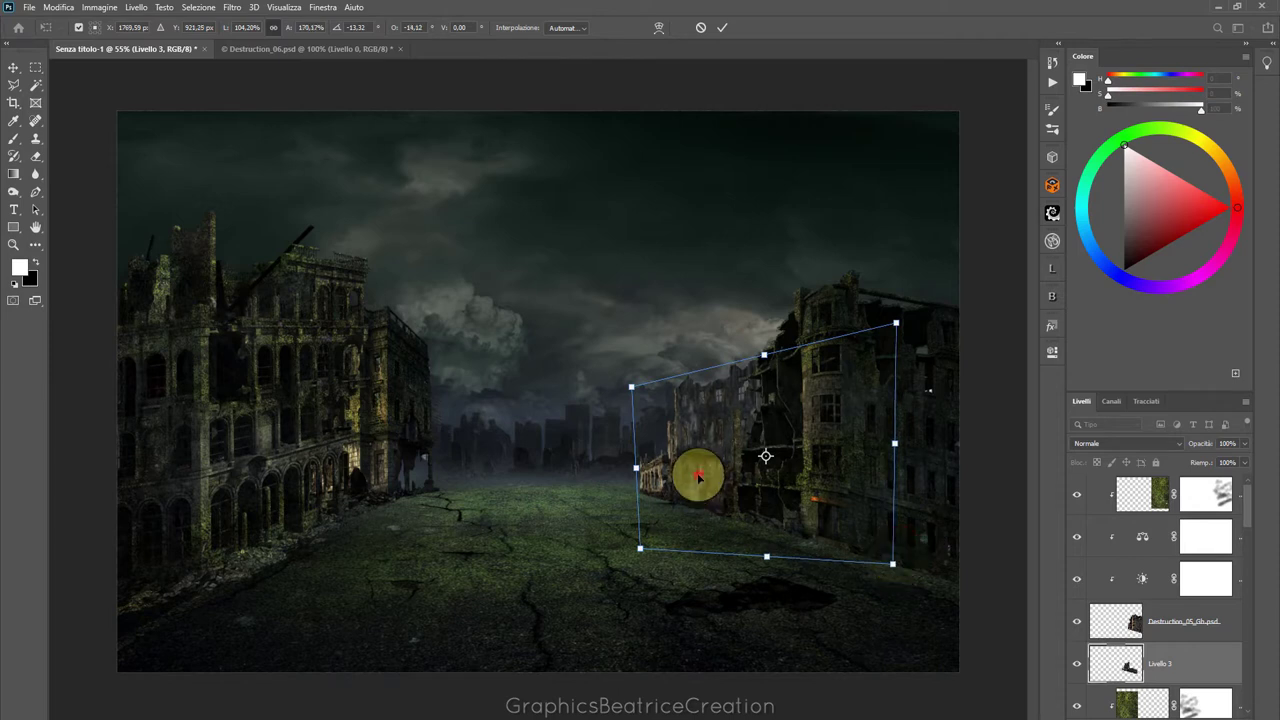
pyautogui.moveTo(698, 476); pyautogui.dragTo(697, 466)
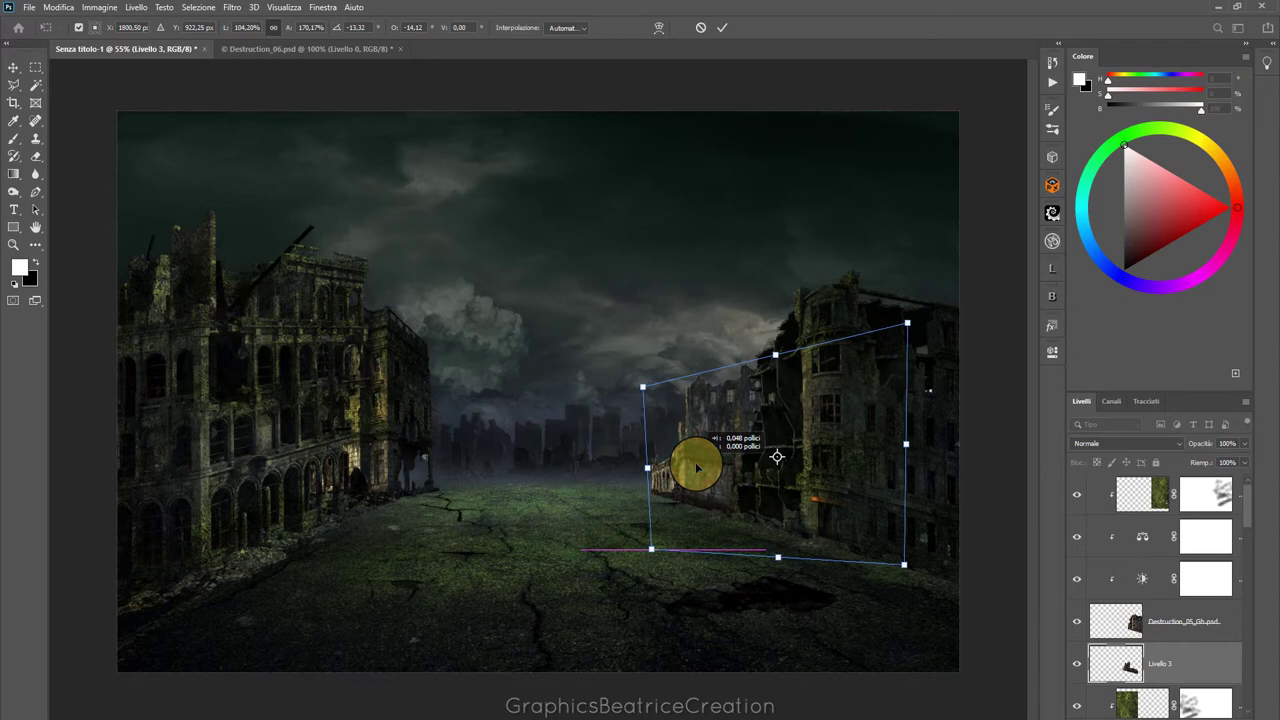
pyautogui.rightClick(730, 412)
pyautogui.click(748, 445)
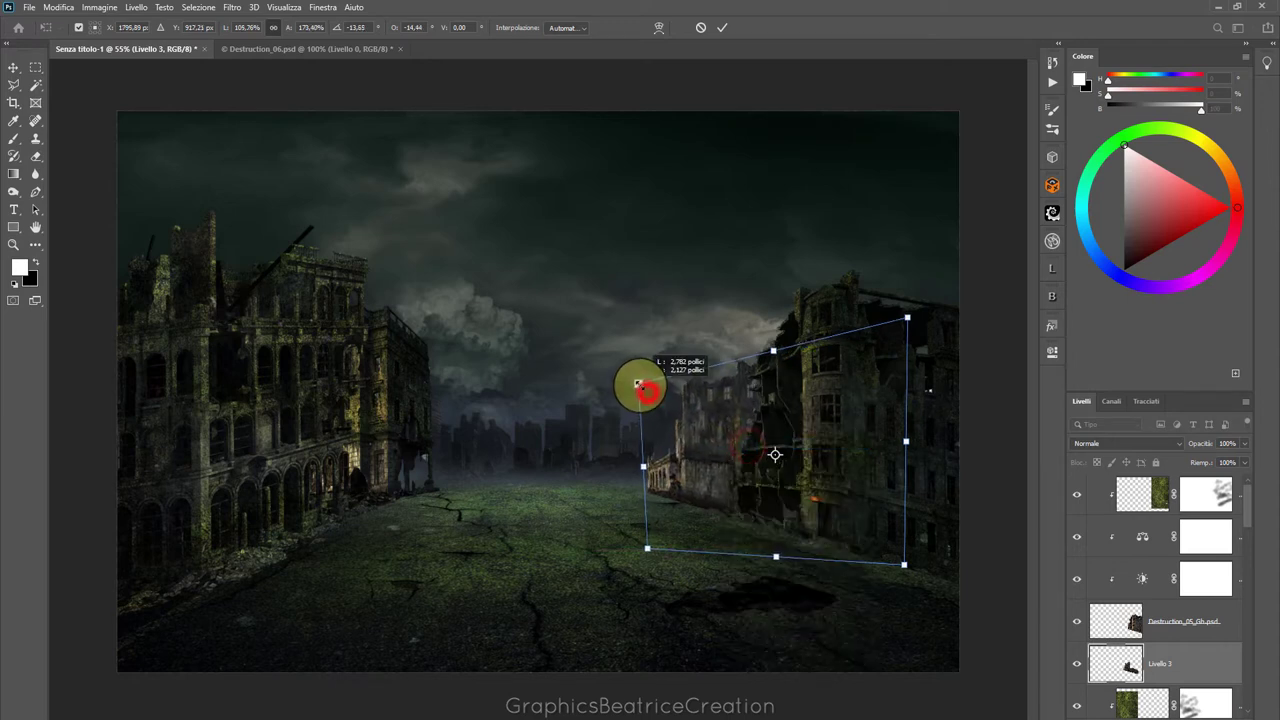
pyautogui.moveTo(640, 385); pyautogui.dragTo(637, 382)
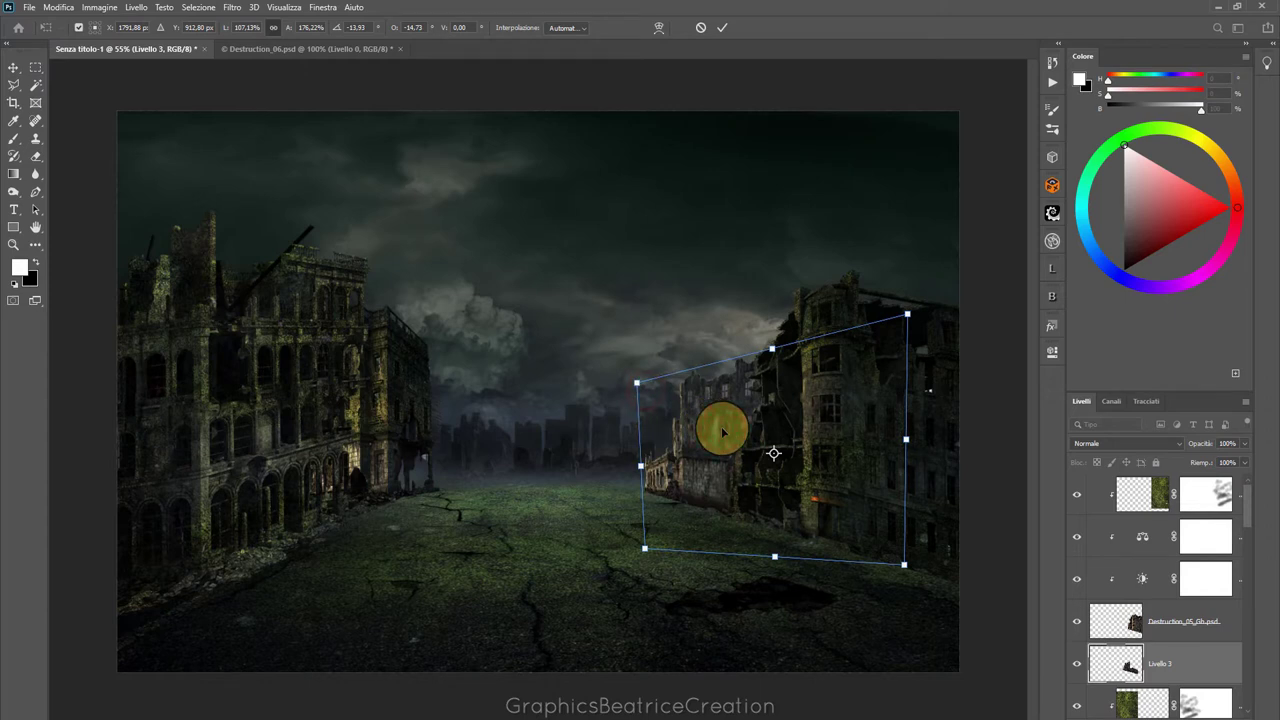
pyautogui.click(722, 27)
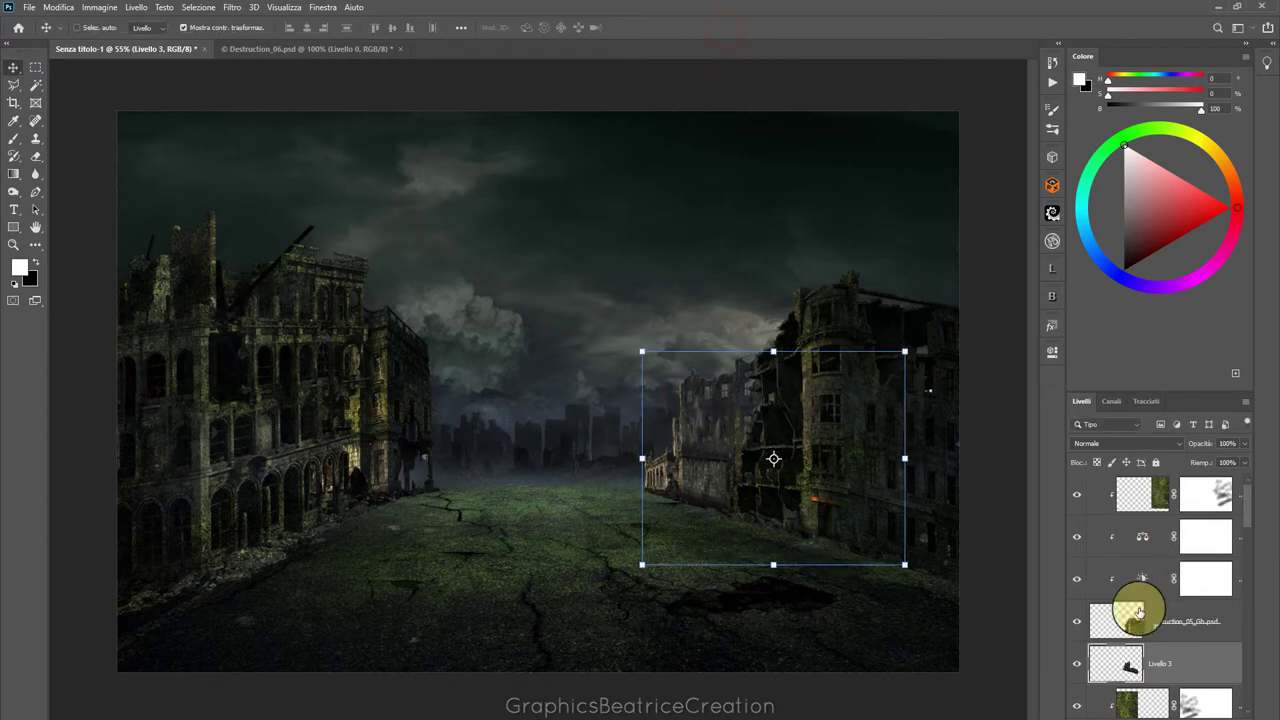
# Add a clipped Brightness/Contrast to the building at brightness -69, contrast 9
pyautogui.click(1185, 710)
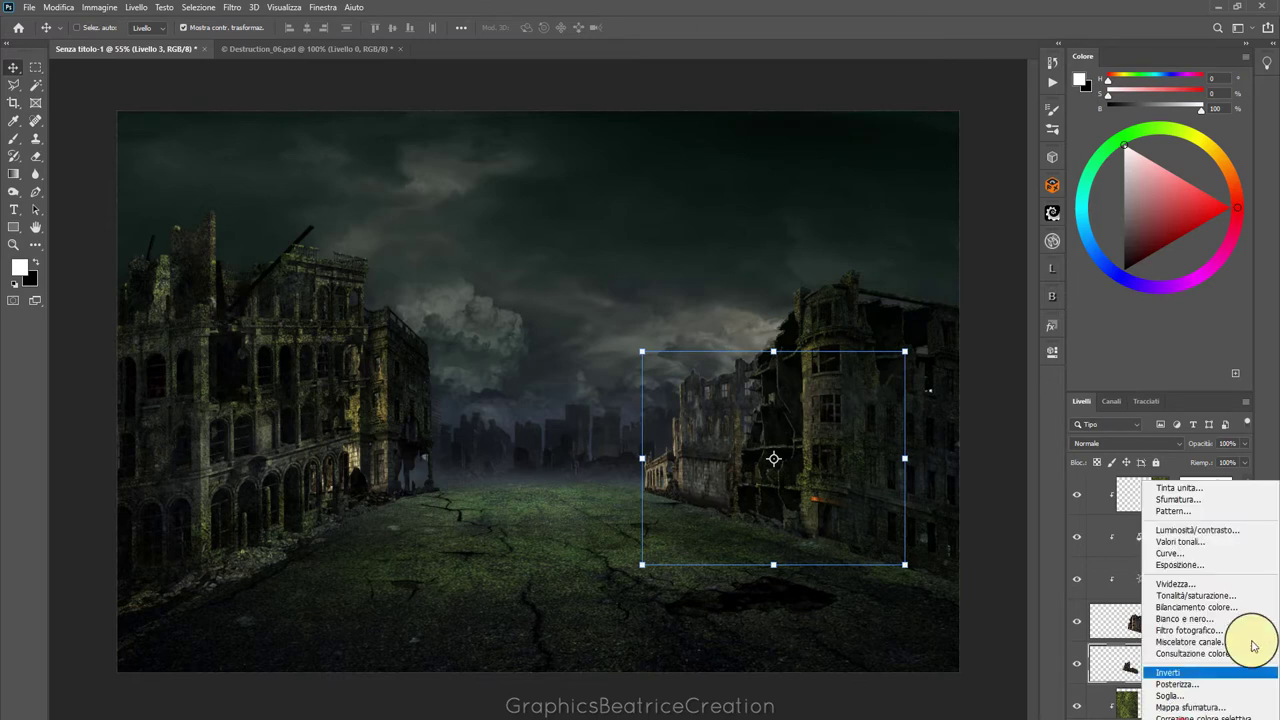
pyautogui.click(1252, 525)
pyautogui.click(937, 582)
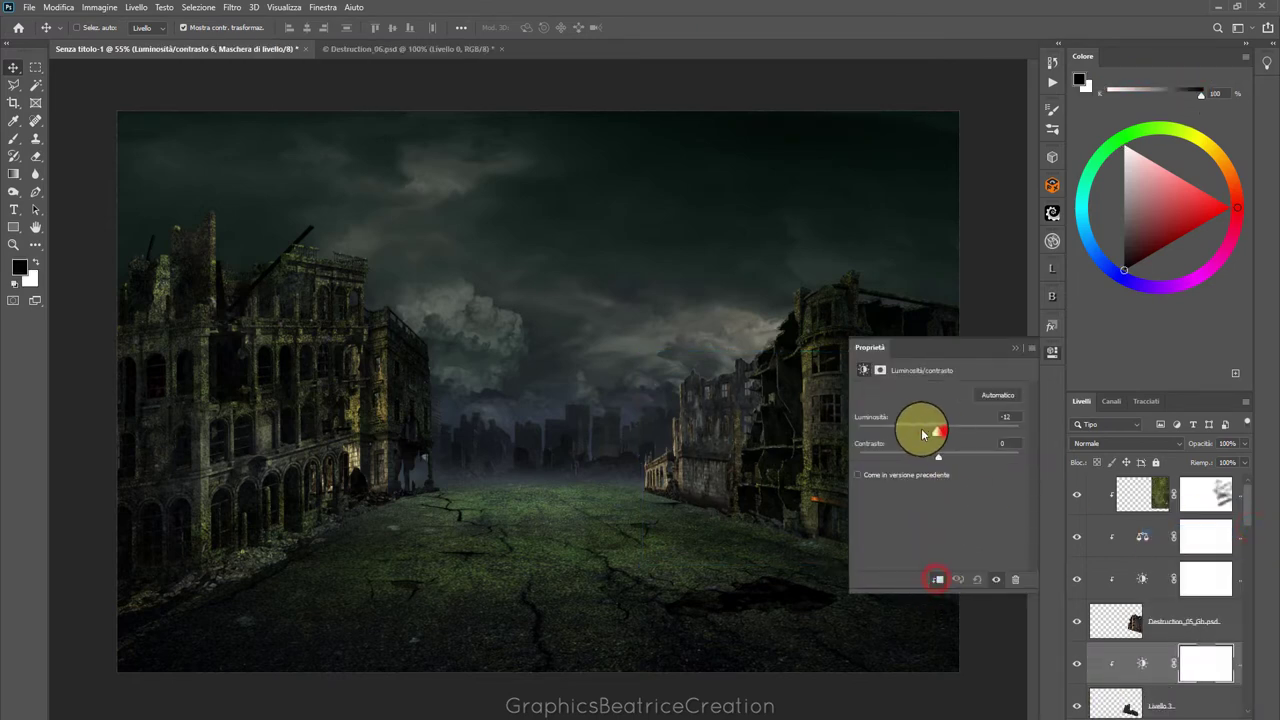
pyautogui.moveTo(923, 433)
pyautogui.mouseDown()
pyautogui.moveTo(902, 430)
pyautogui.moveTo(945, 458)
pyautogui.mouseUp()
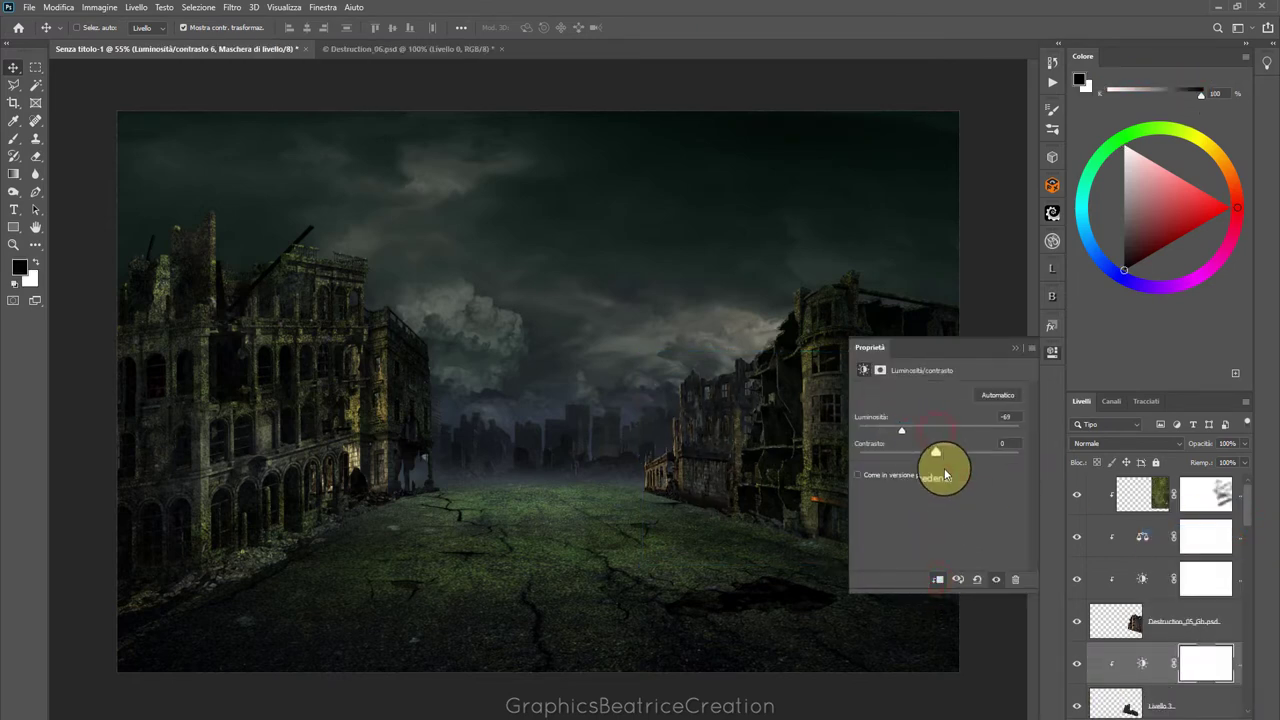
pyautogui.click(1013, 347)
# Add a clipped copy of the Color Balance shifting midtones to cyan -52, blue +10
pyautogui.rightClick(1180, 712)
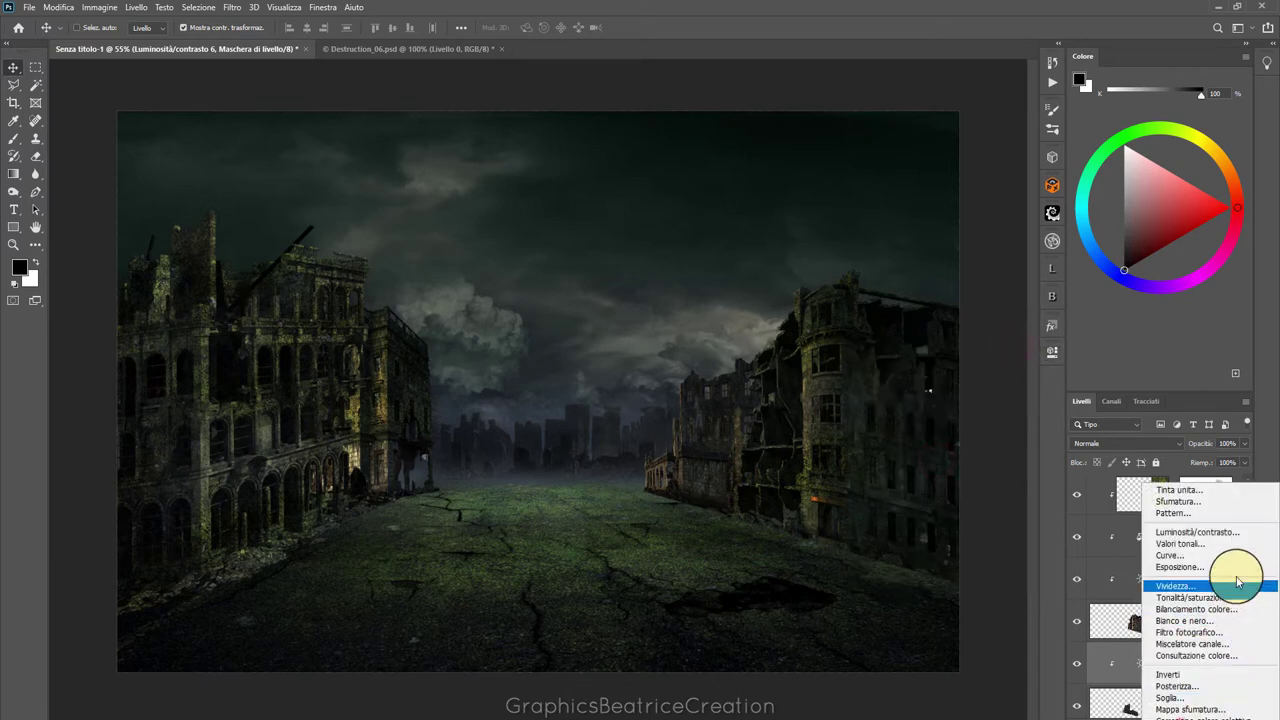
pyautogui.click(1220, 610)
pyautogui.moveTo(1220, 612); pyautogui.dragTo(1200, 644)
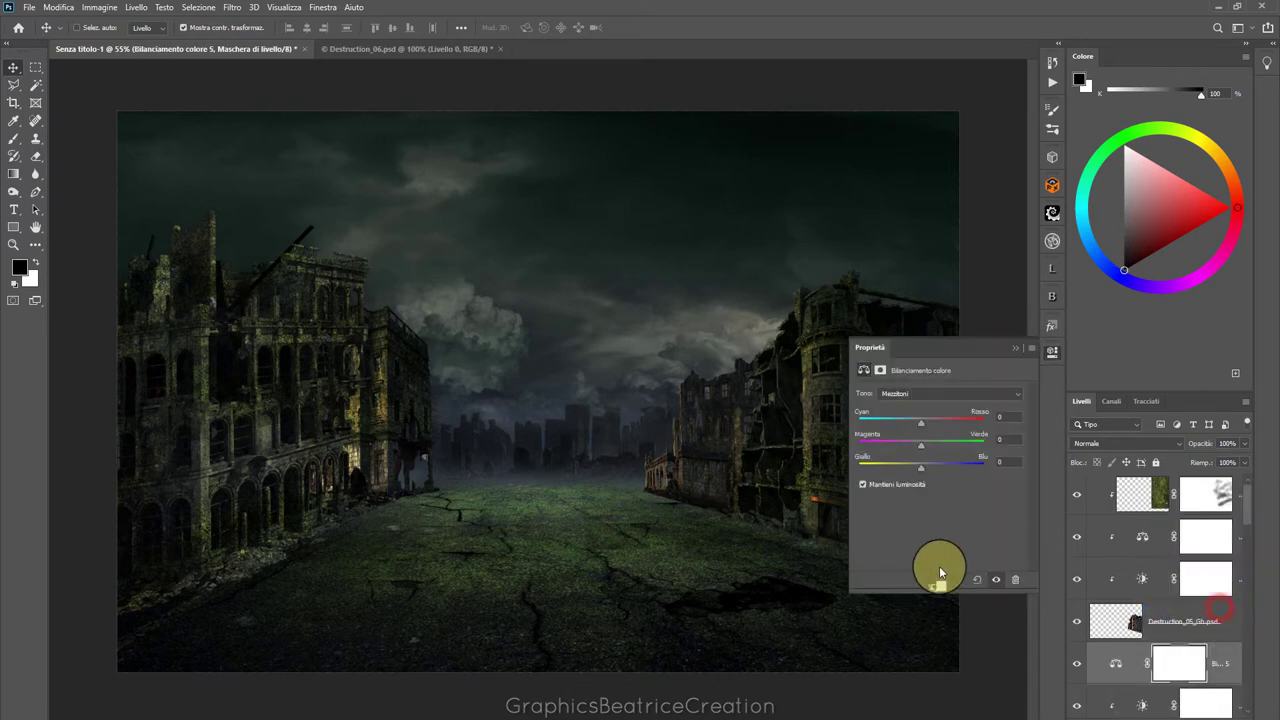
pyautogui.click(937, 579)
pyautogui.moveTo(921, 424); pyautogui.dragTo(911, 424)
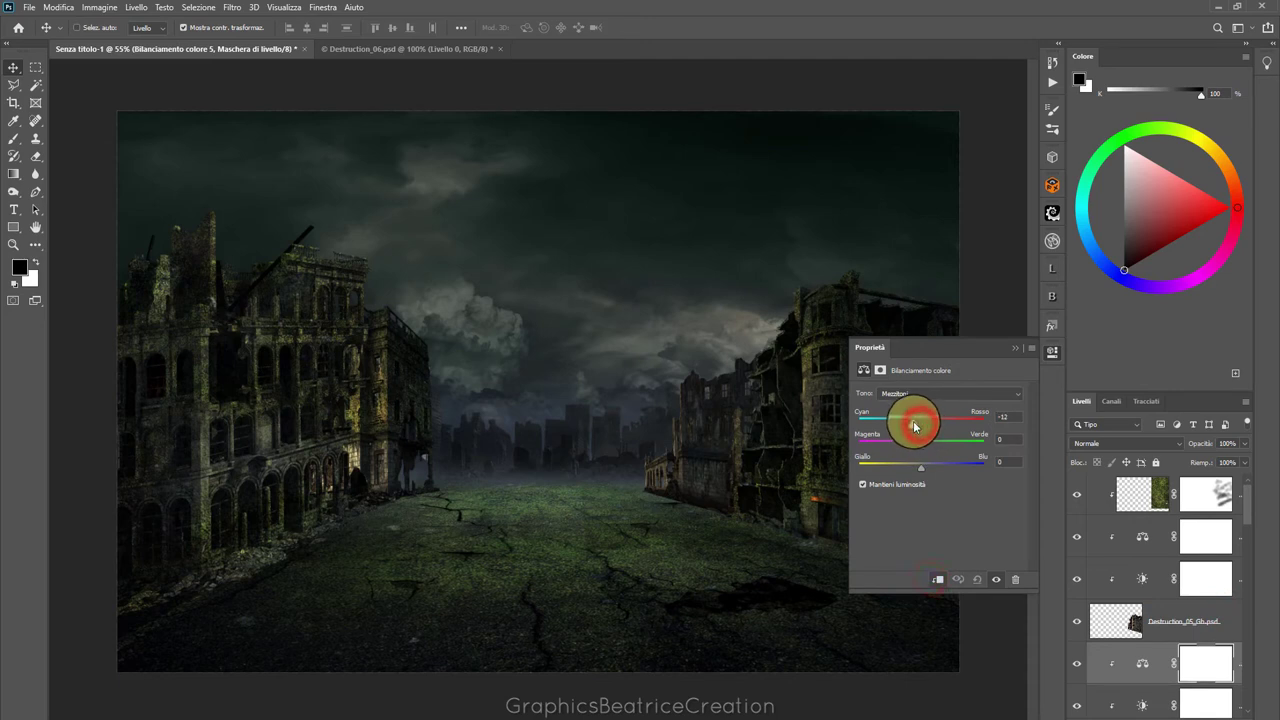
pyautogui.moveTo(921, 467); pyautogui.dragTo(931, 469)
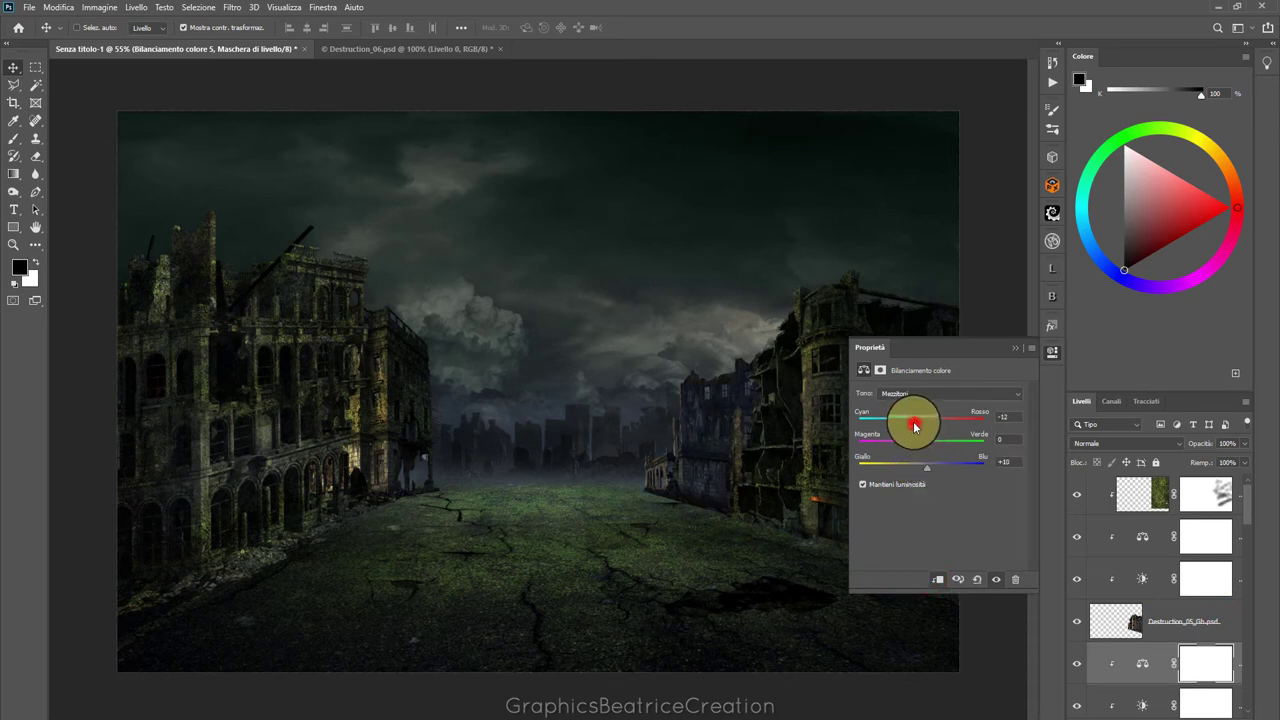
pyautogui.click(1015, 347)
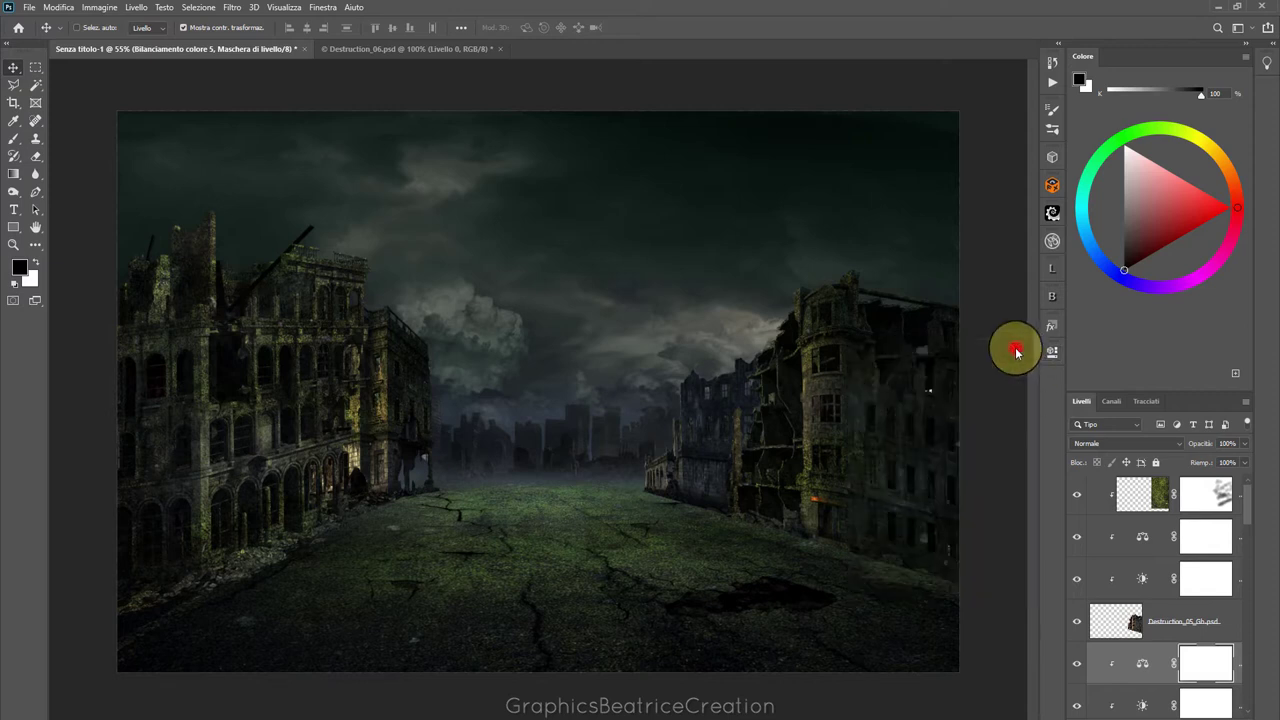
# Duplicate the moss texture layer, stack the copy above Livello 3, and slide it left
pyautogui.moveTo(1124, 488); pyautogui.dragTo(1213, 708)
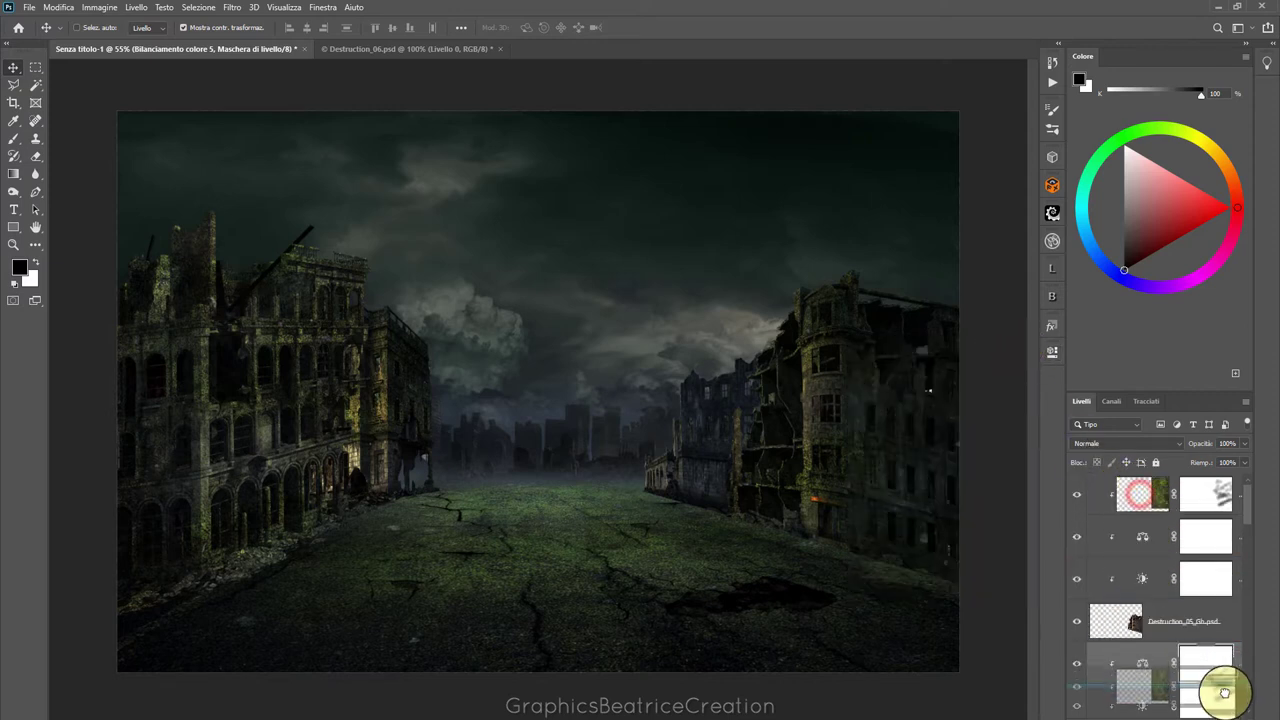
pyautogui.moveTo(1114, 491); pyautogui.dragTo(1138, 527)
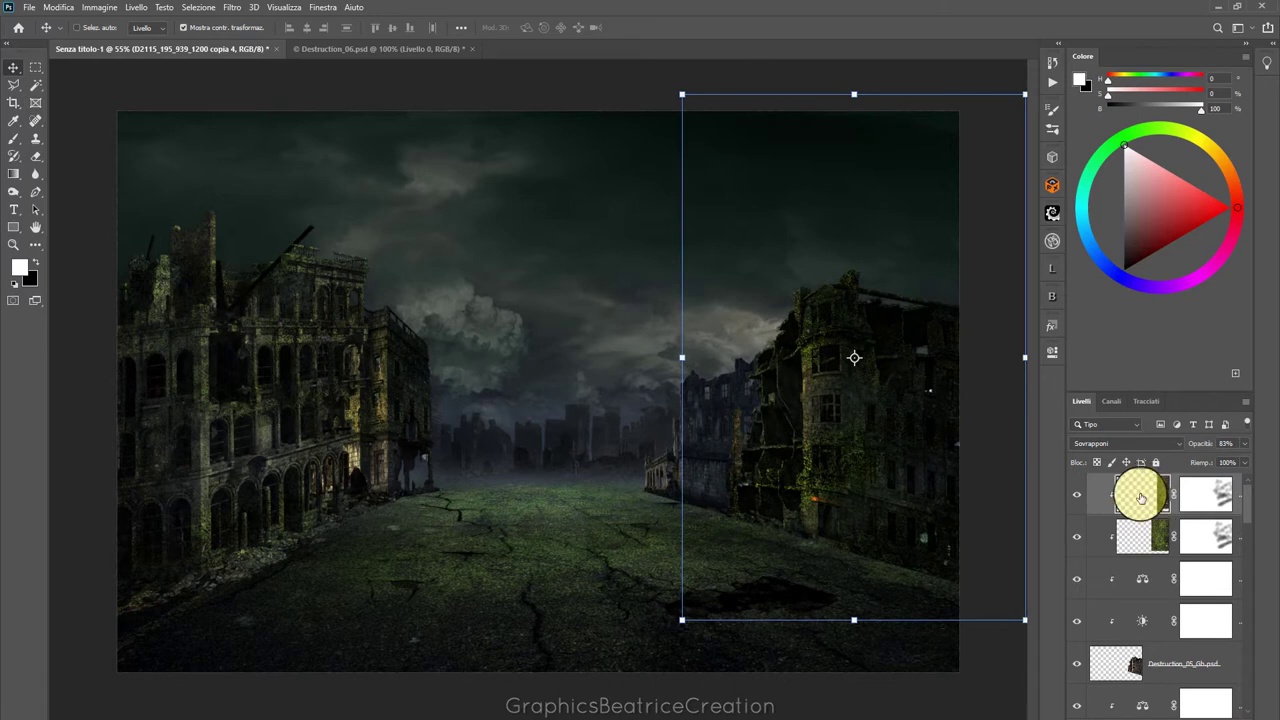
pyautogui.moveTo(1138, 527); pyautogui.dragTo(1138, 636)
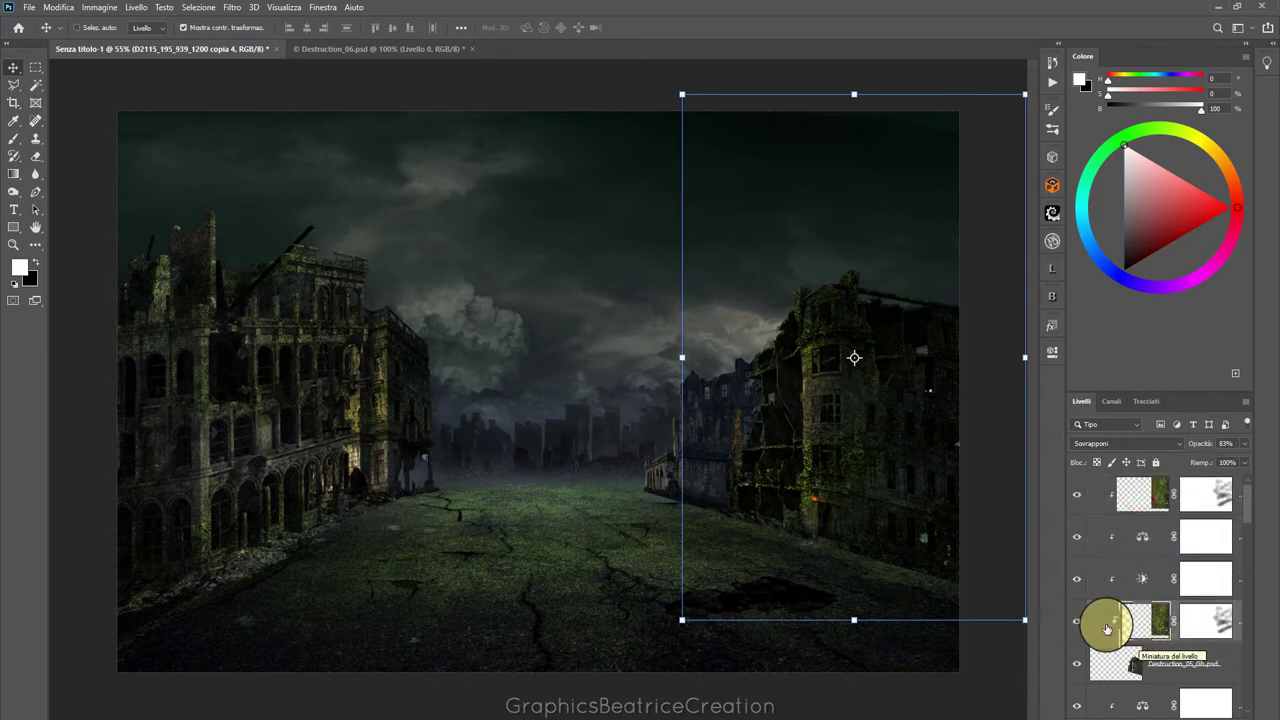
pyautogui.scroll(-2, 1257, 520)
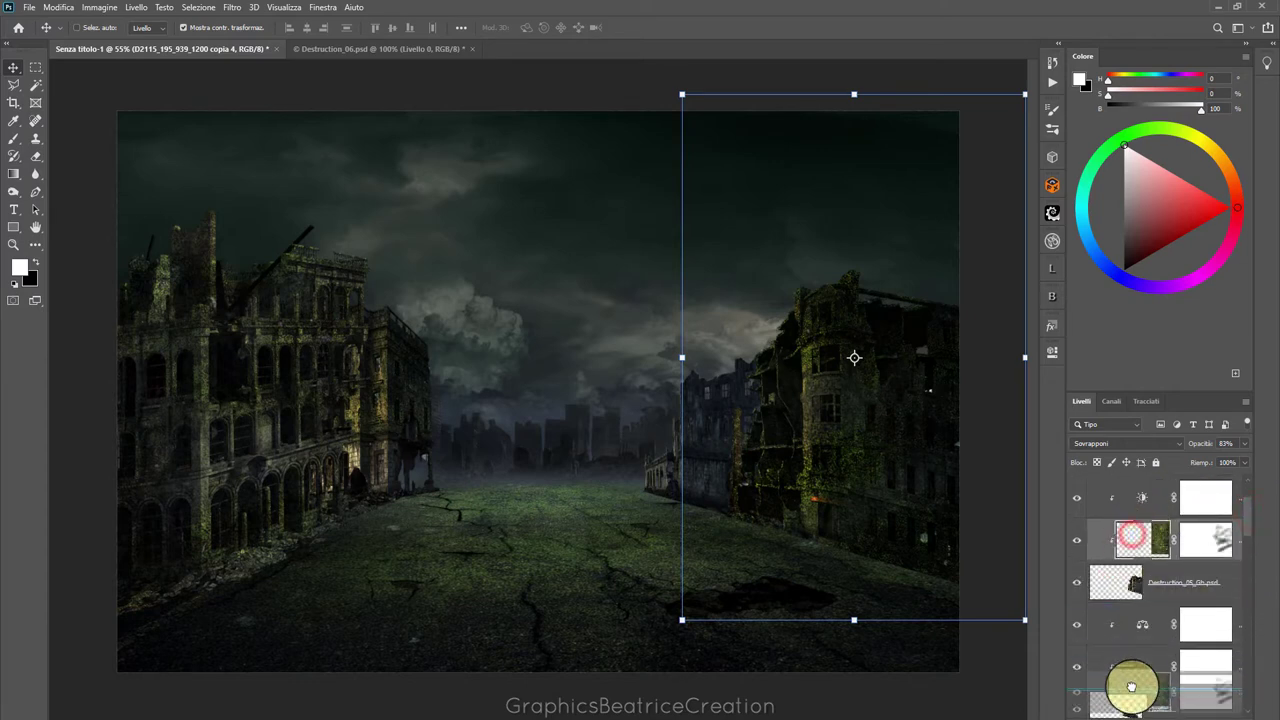
pyautogui.moveTo(1137, 524); pyautogui.dragTo(1134, 686)
pyautogui.moveTo(765, 478); pyautogui.dragTo(598, 469)
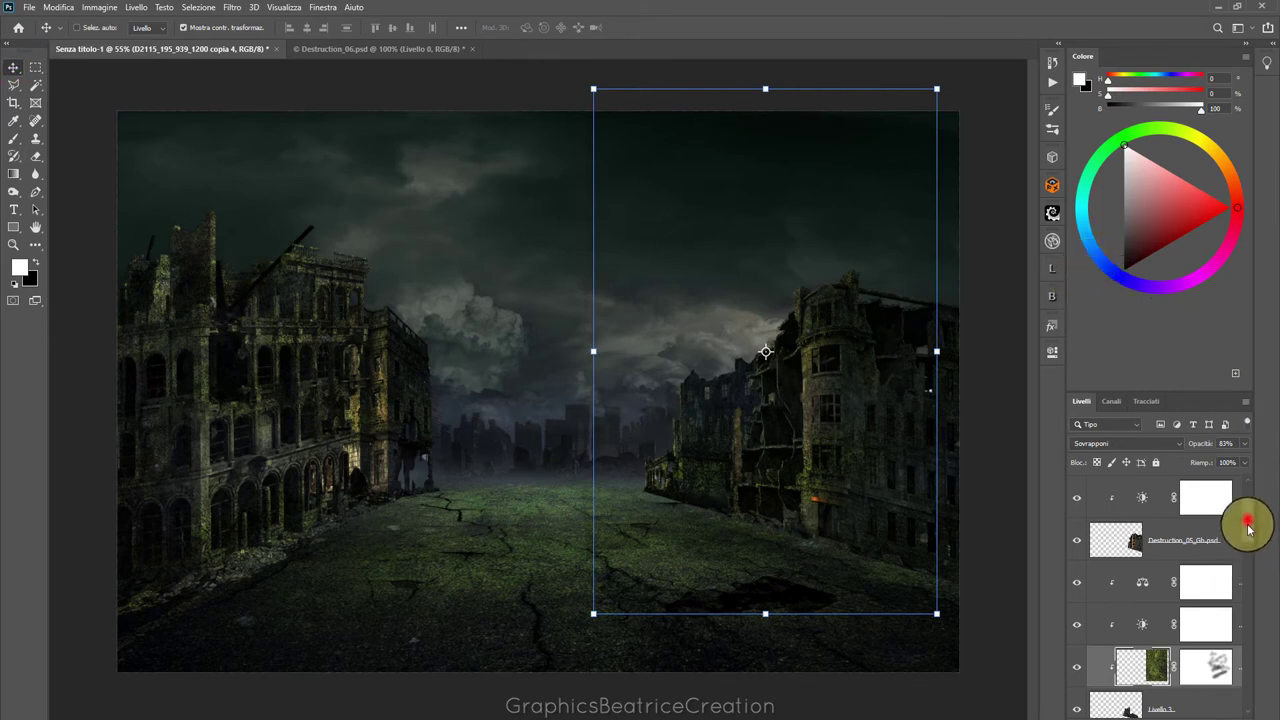
pyautogui.moveTo(1248, 520); pyautogui.dragTo(1229, 586)
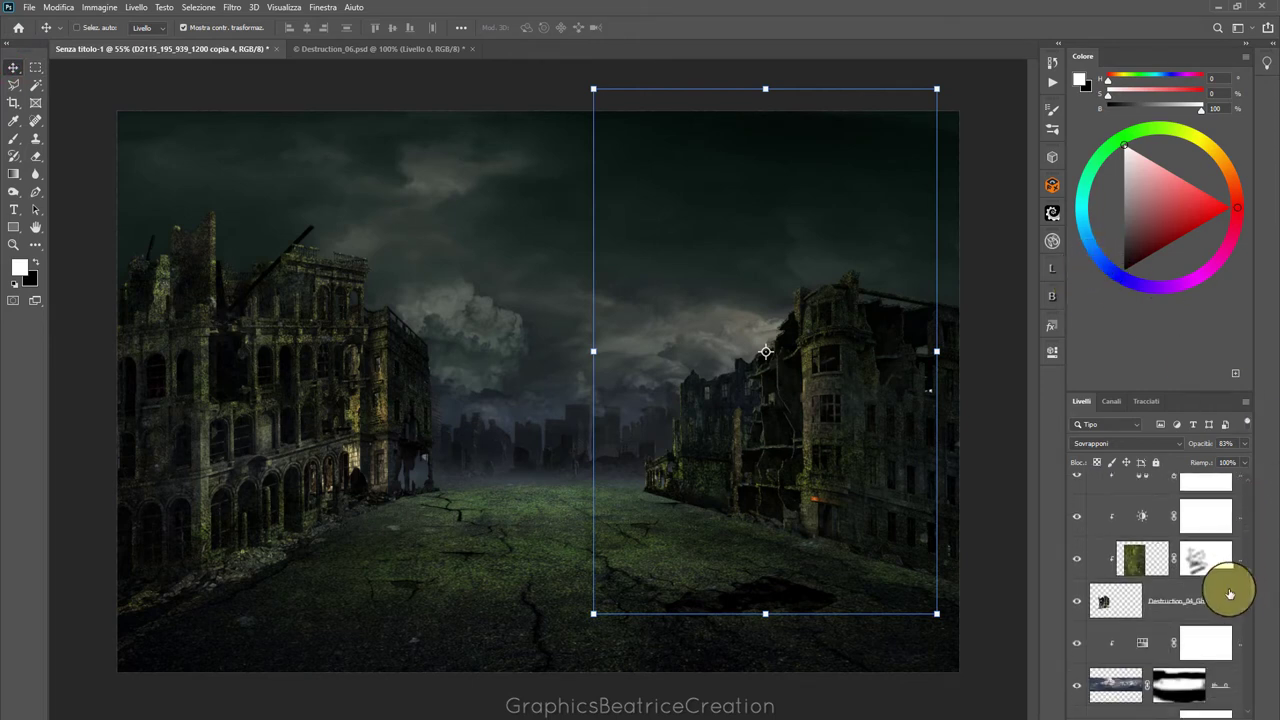
pyautogui.click(1104, 606)
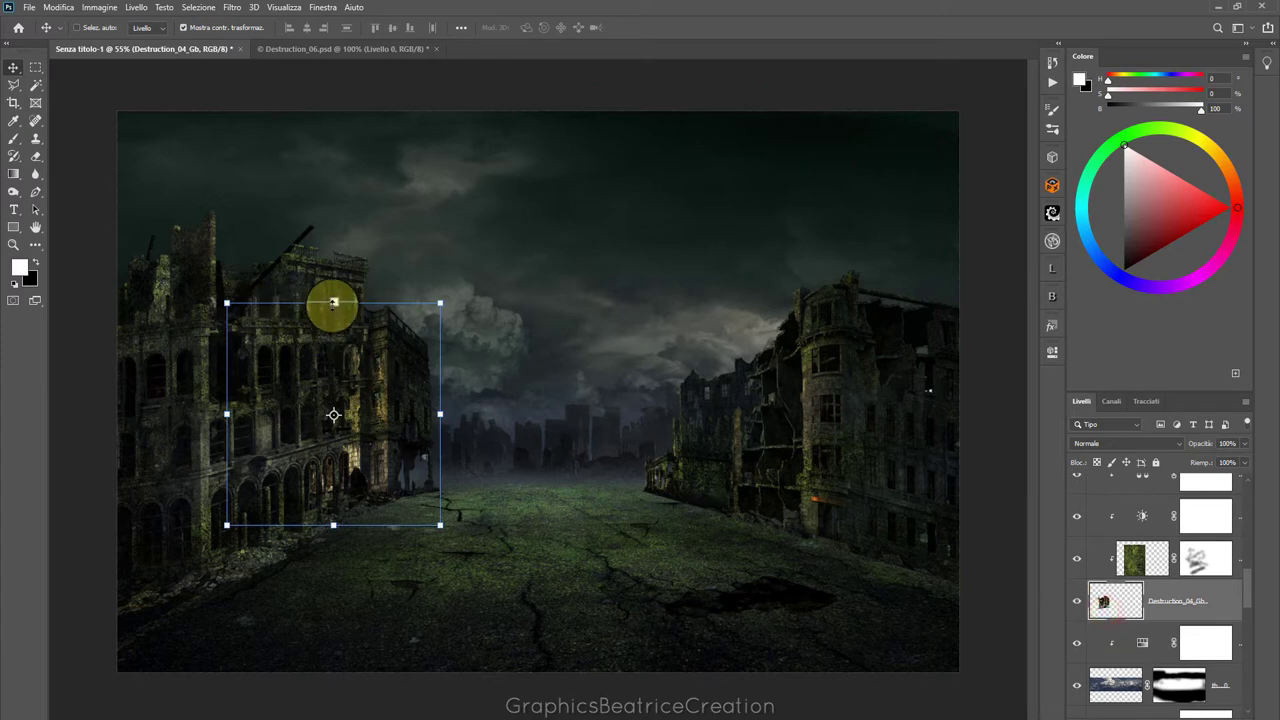
# Skew the left ruined building's top edge slightly and commit the transform
pyautogui.click(333, 303)
pyautogui.moveTo(440, 303); pyautogui.dragTo(442, 301)
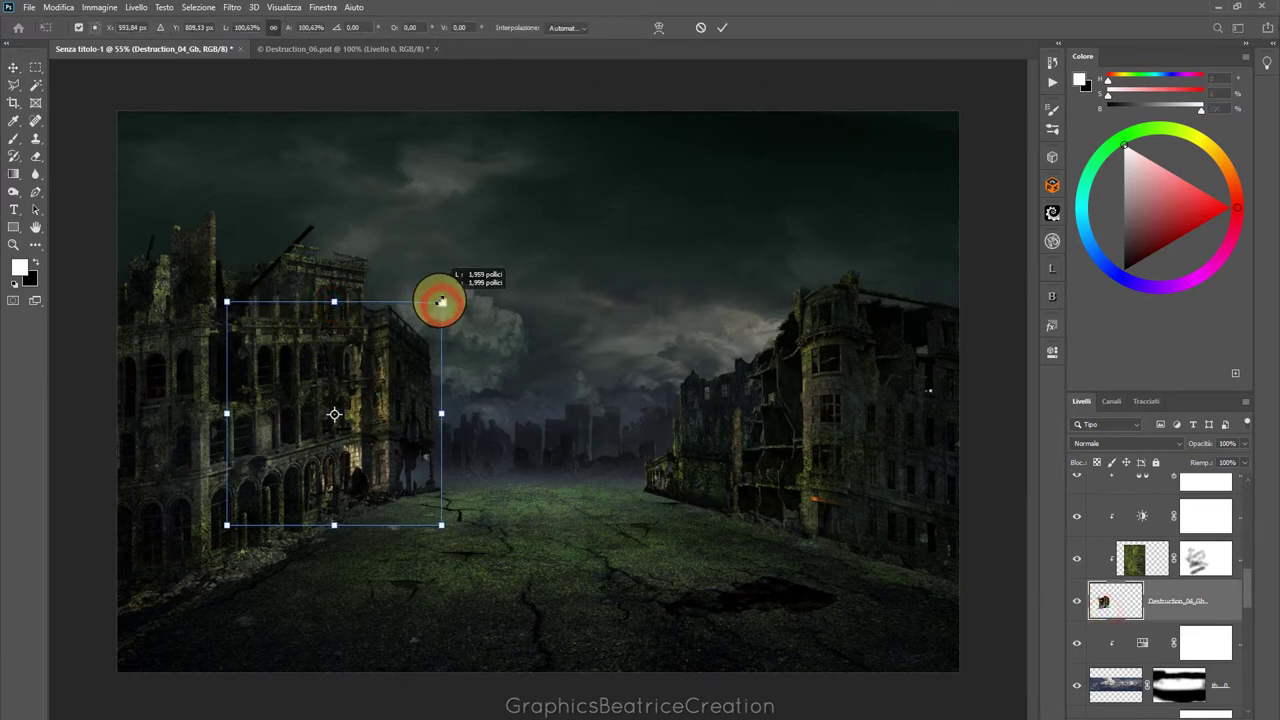
pyautogui.rightClick(333, 299)
pyautogui.click(360, 350)
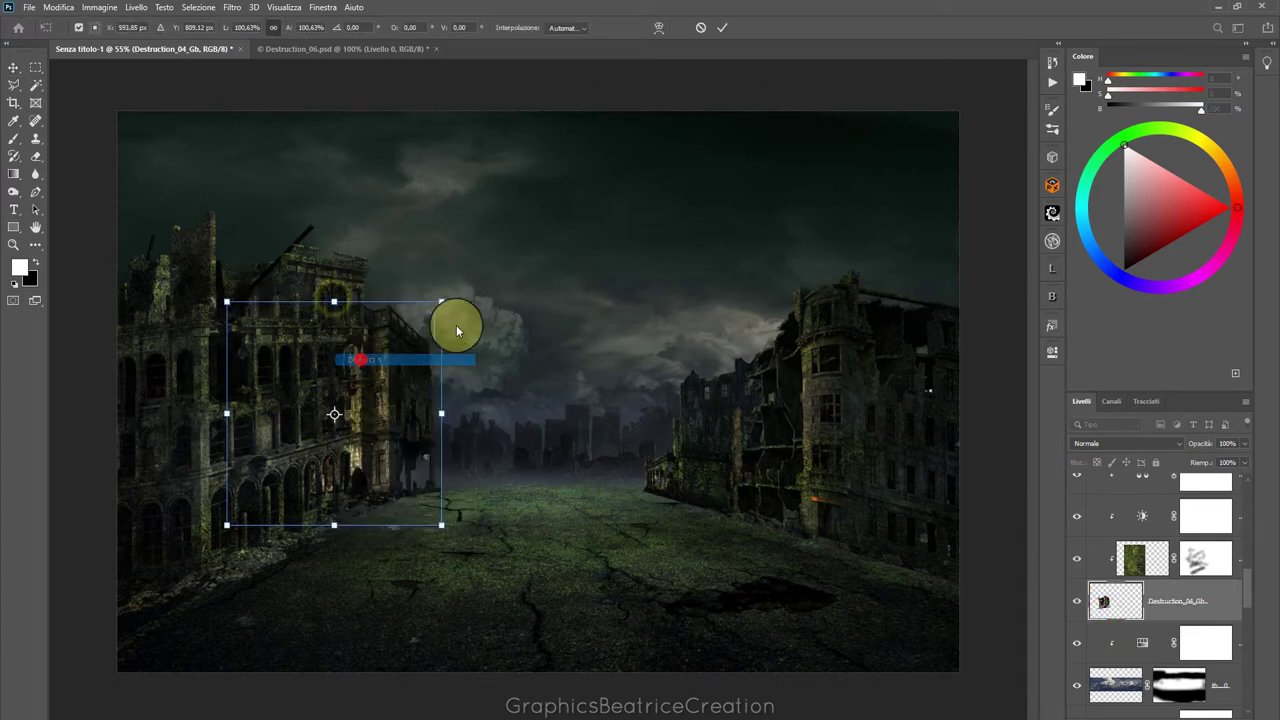
pyautogui.moveTo(442, 299); pyautogui.dragTo(442, 300)
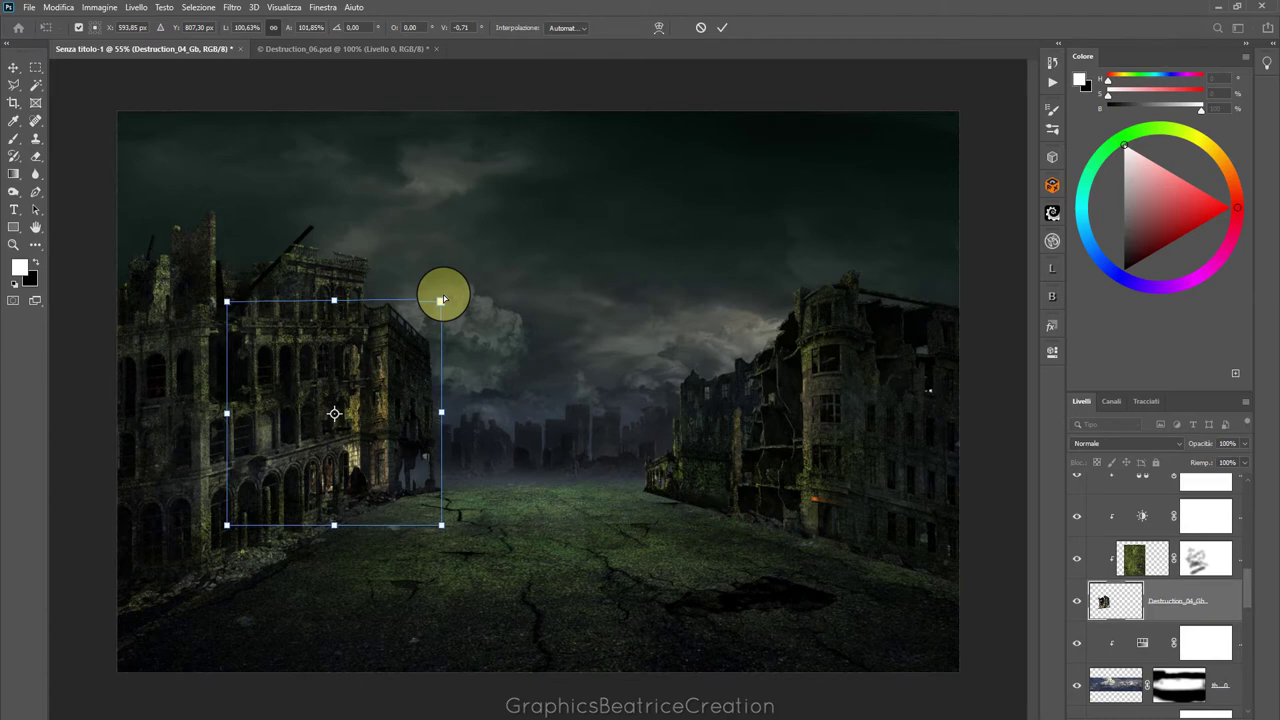
pyautogui.click(724, 33)
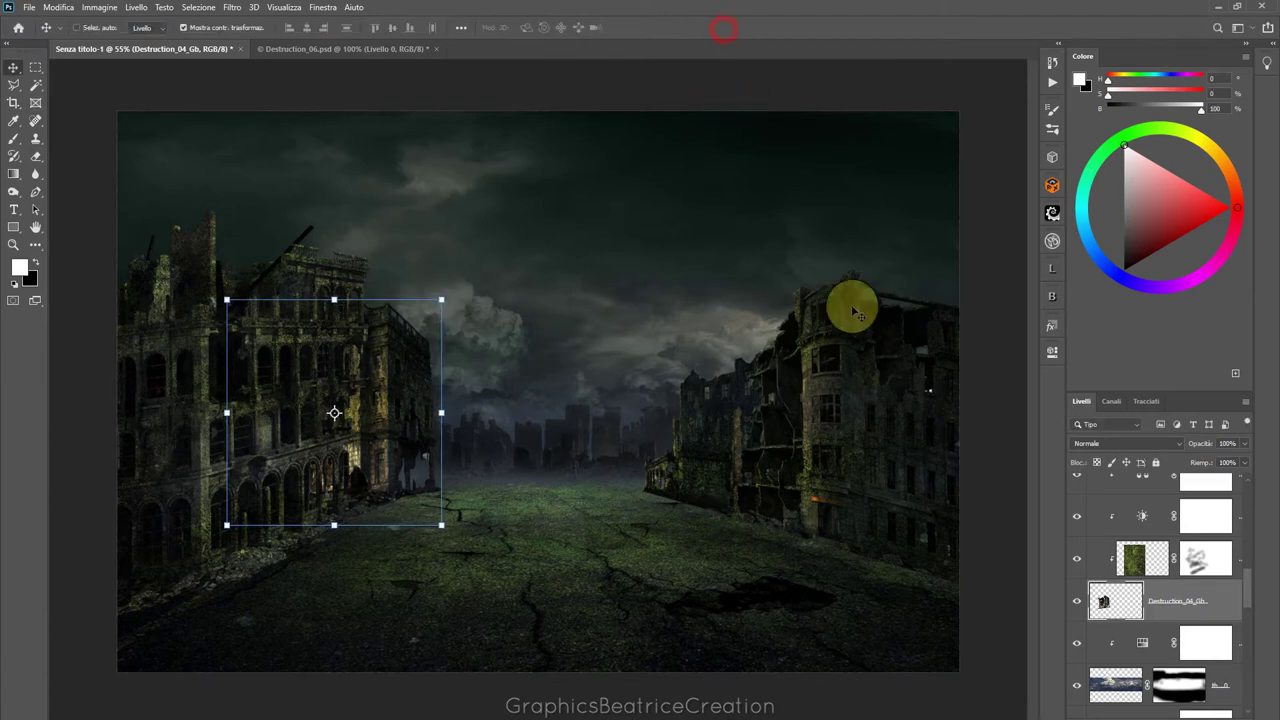
# Fit the canvas in view, select the top moss layer, and start File > Place Embedded
pyautogui.hotkey('ctrl', '-')
pyautogui.hotkey('ctrl', '0')
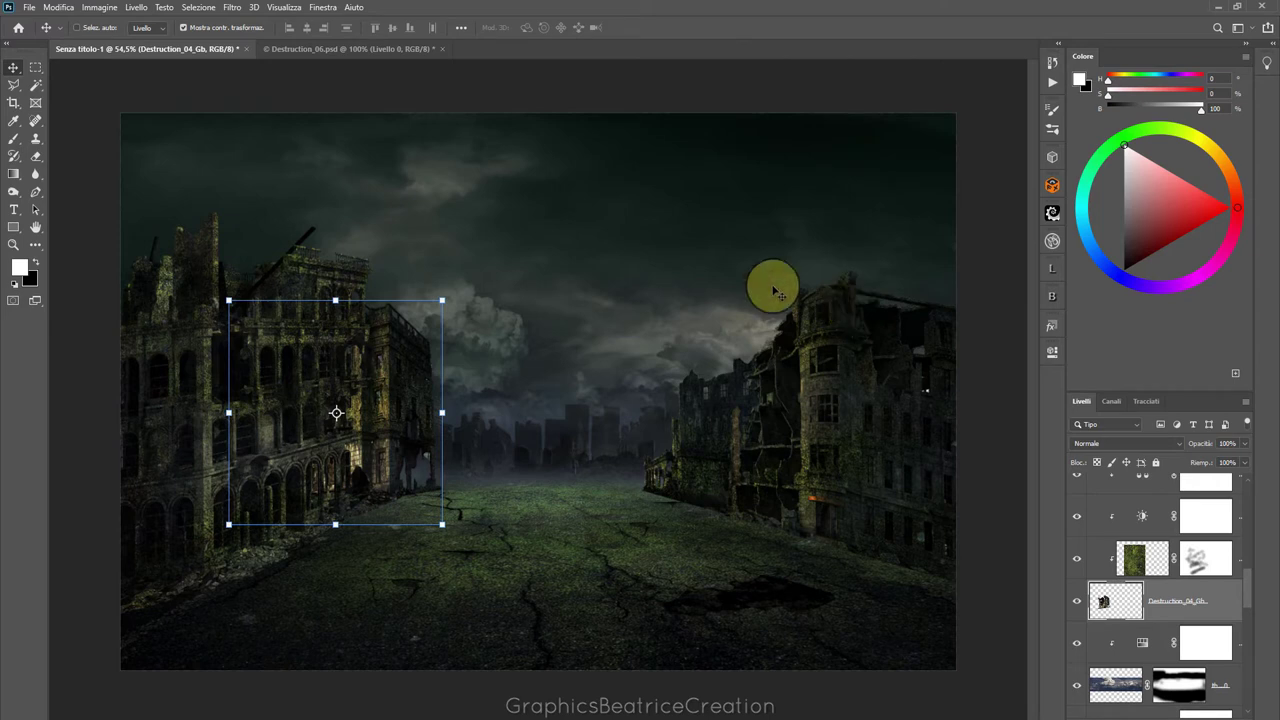
pyautogui.scroll(-3, 1250, 585)
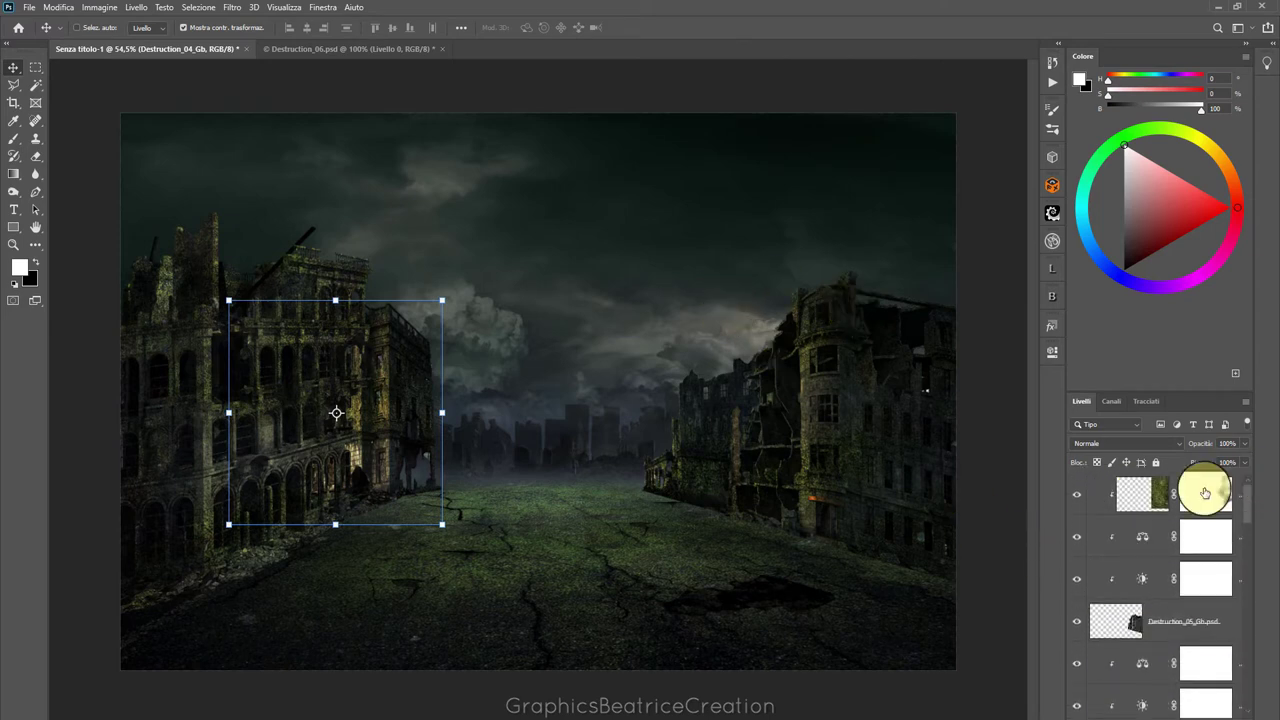
pyautogui.click(1124, 492)
pyautogui.click(29, 7)
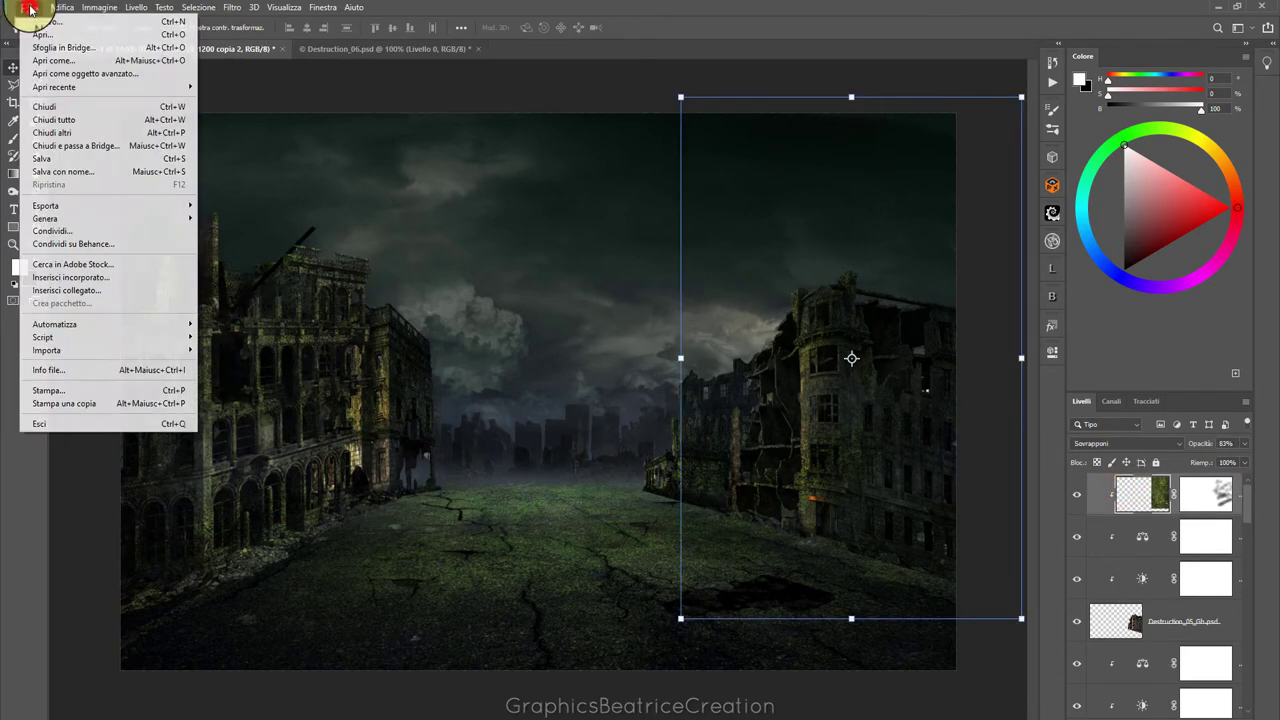
pyautogui.click(103, 277)
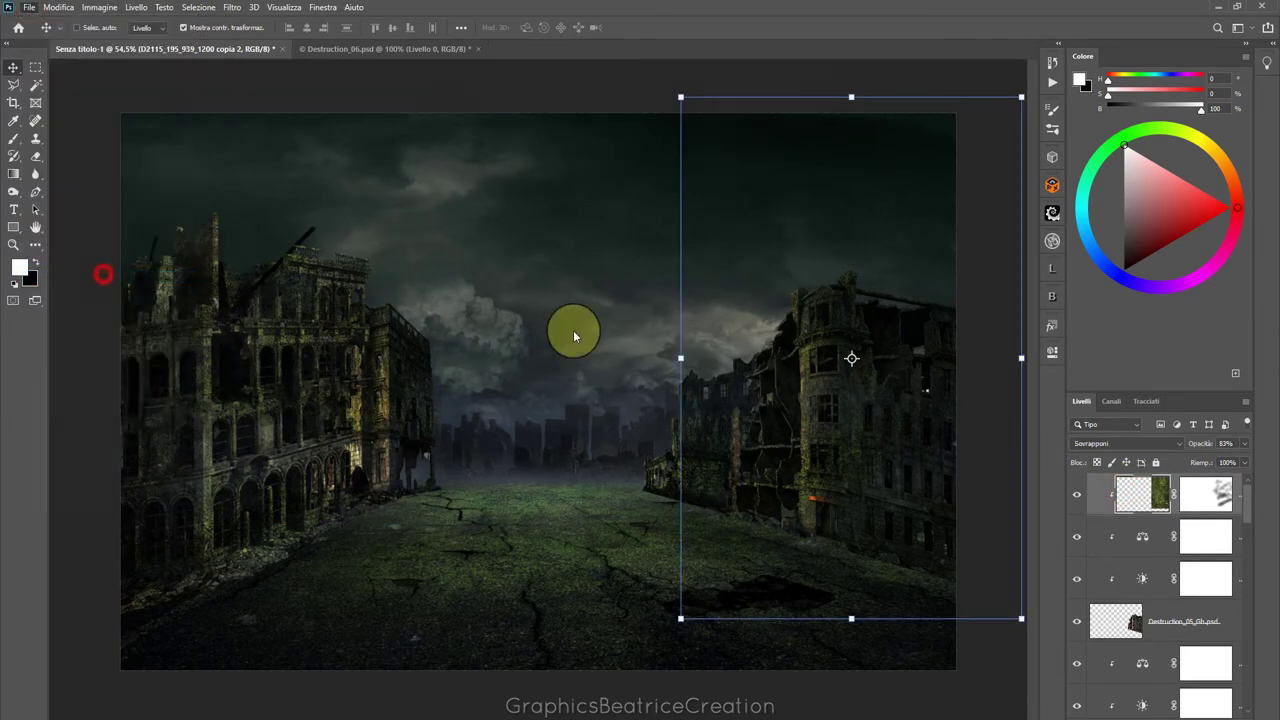
# Embed shutterstock_107978618-scaled from ProveFotomanipolazioni > Nuova cartella into the composite
pyautogui.click(174, 38)
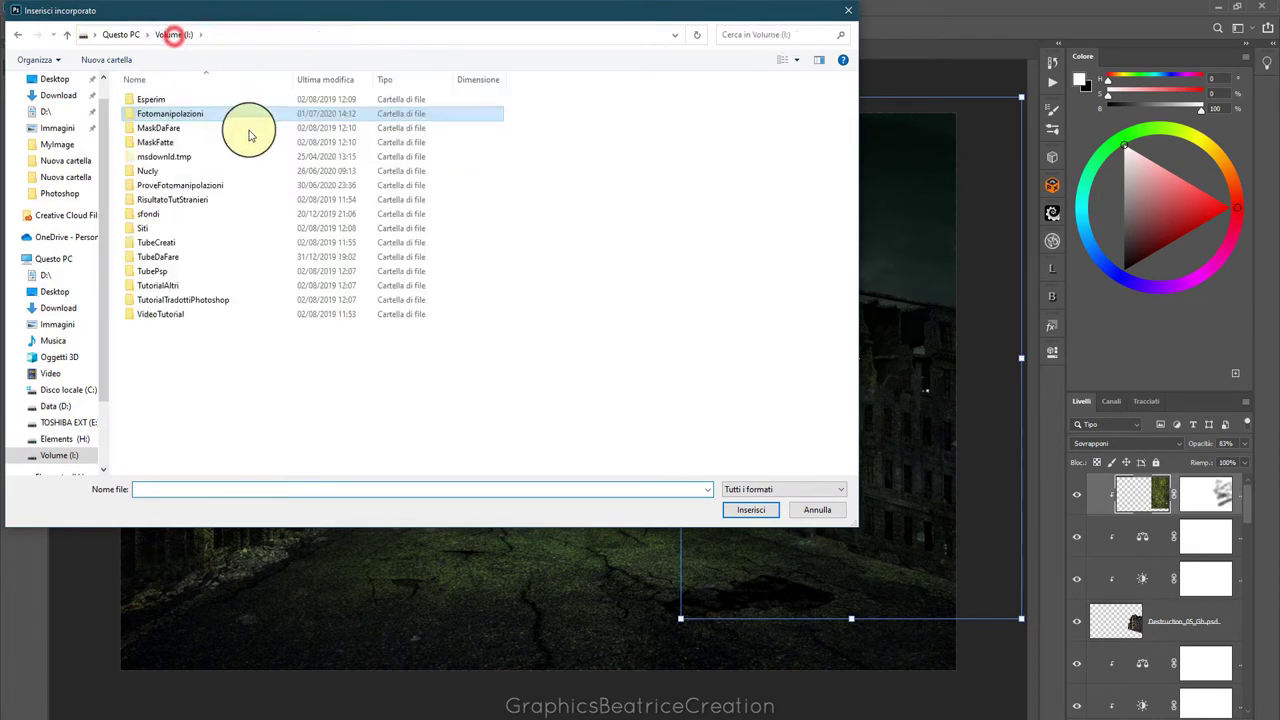
pyautogui.click(221, 188)
pyautogui.doubleClick(221, 188)
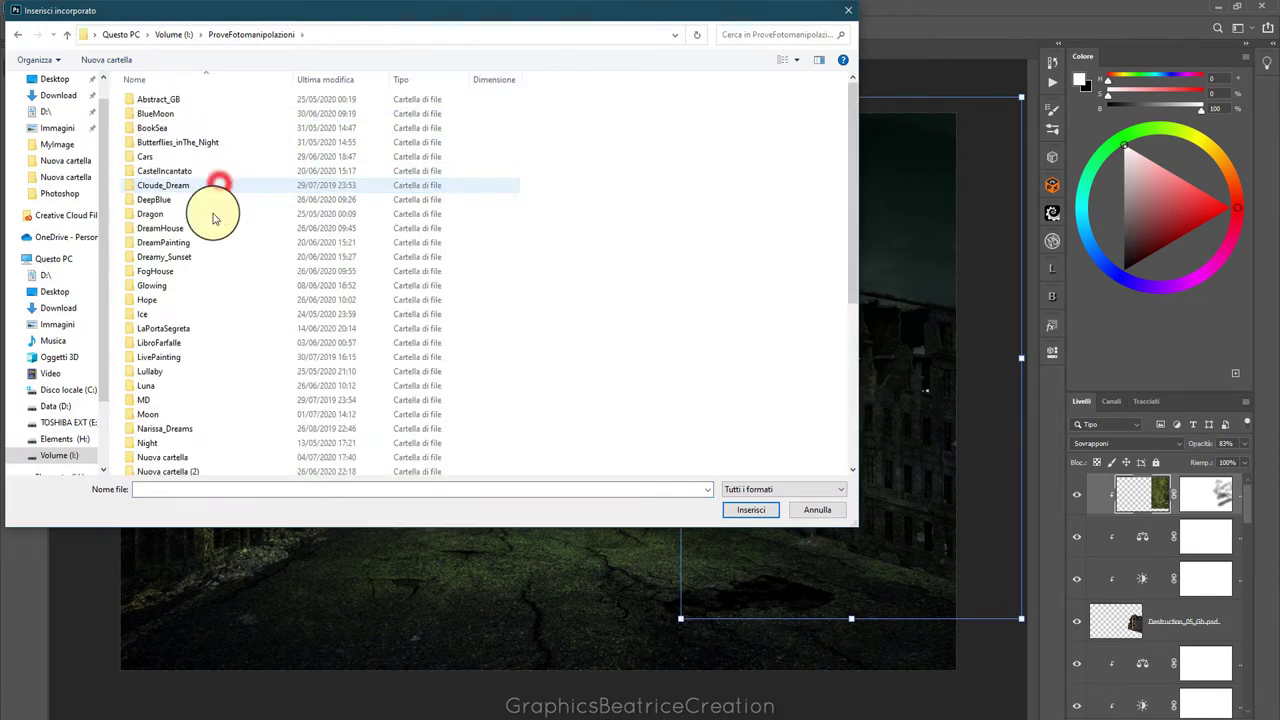
pyautogui.doubleClick(189, 449)
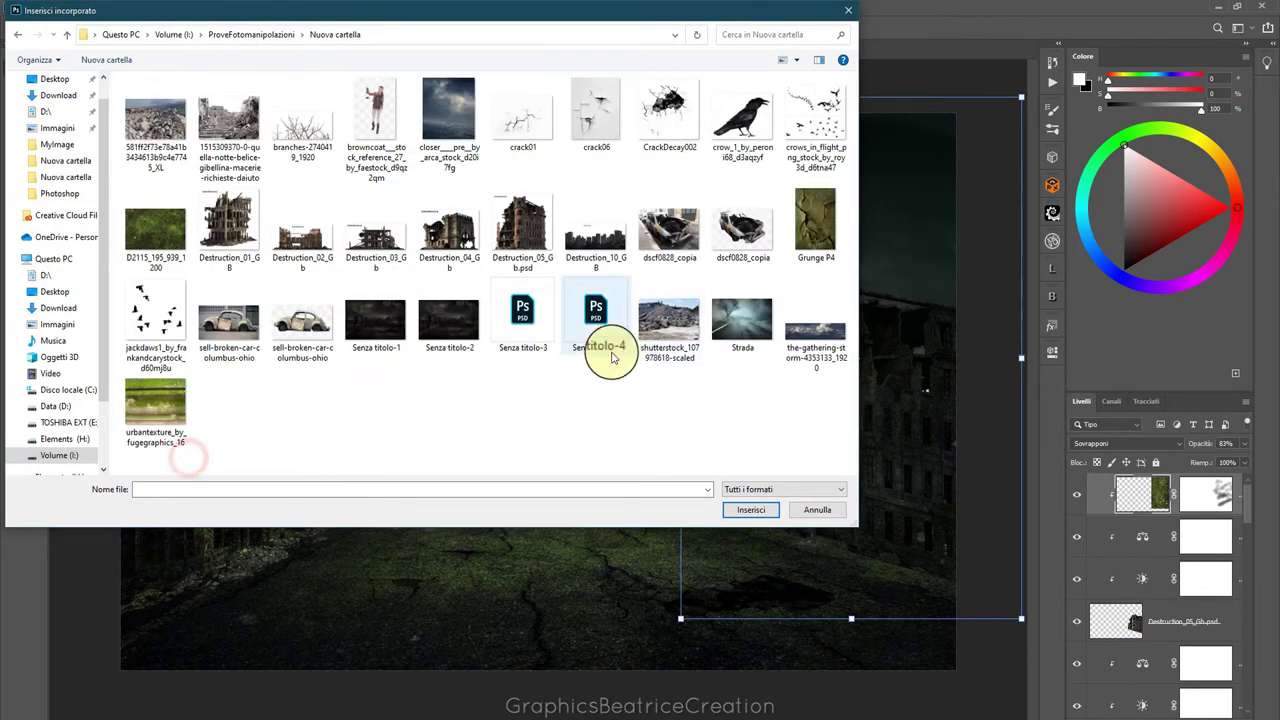
pyautogui.moveTo(596, 315)
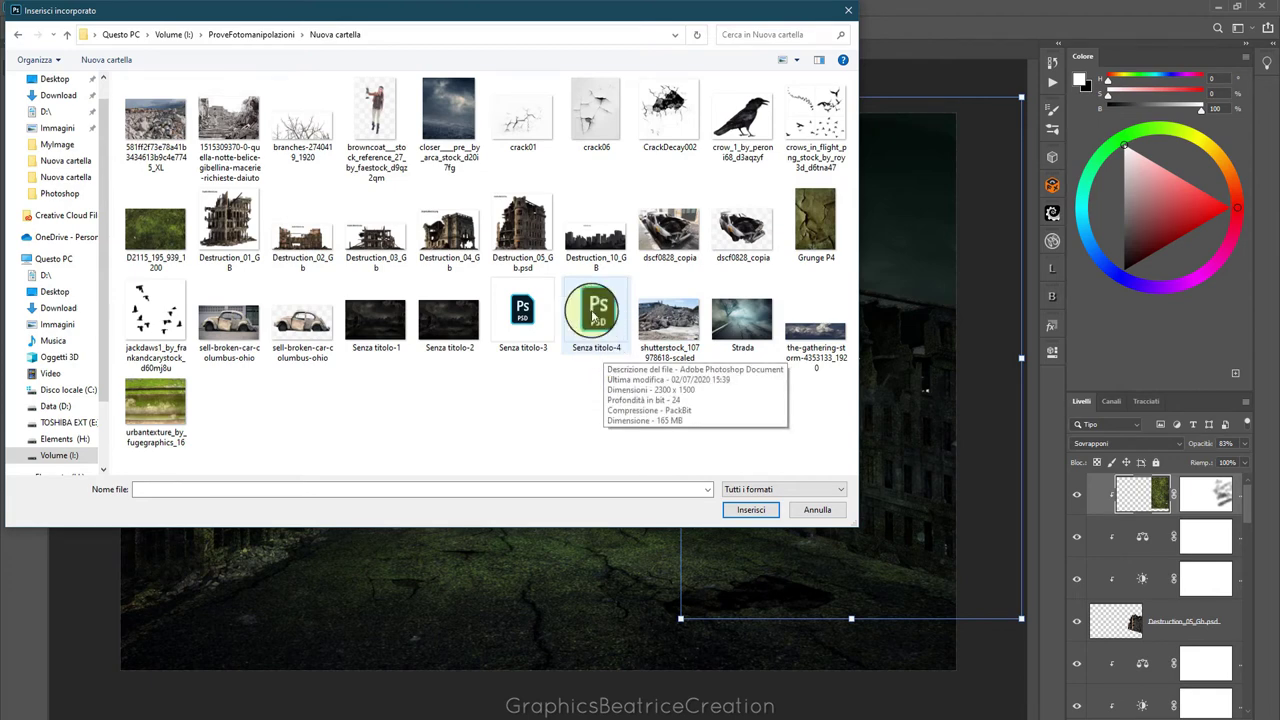
pyautogui.click(669, 320)
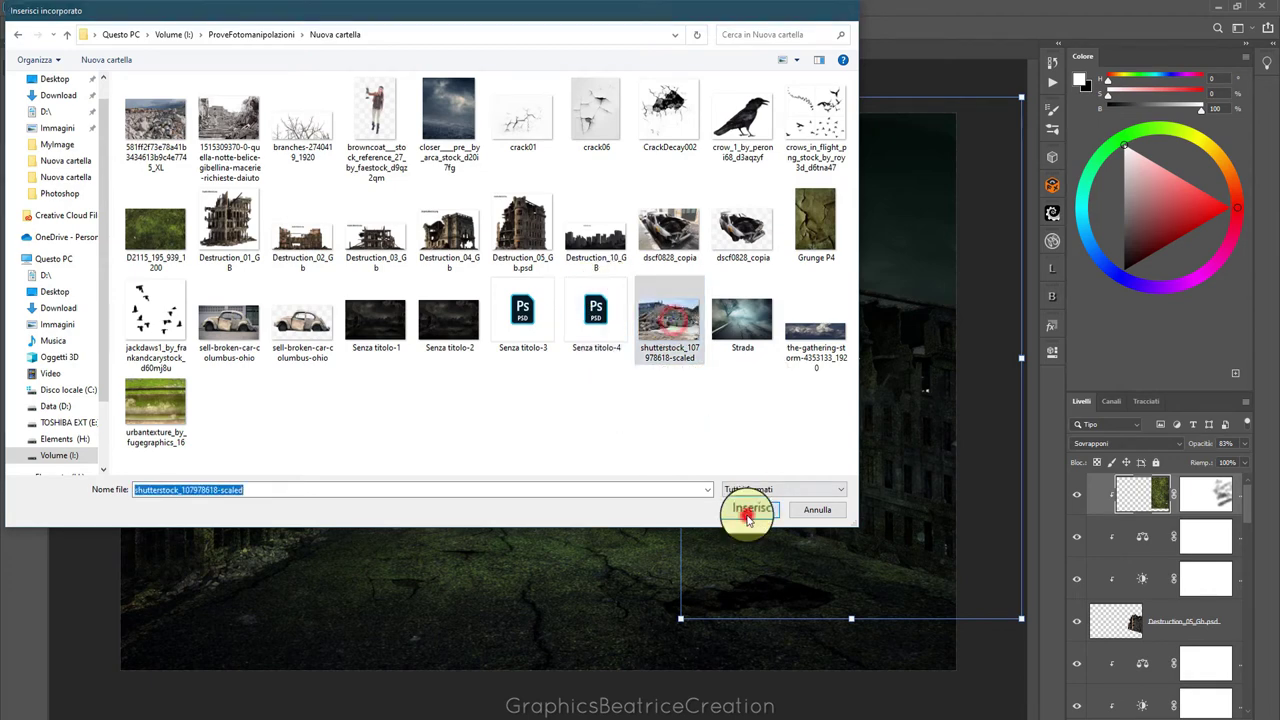
pyautogui.click(750, 509)
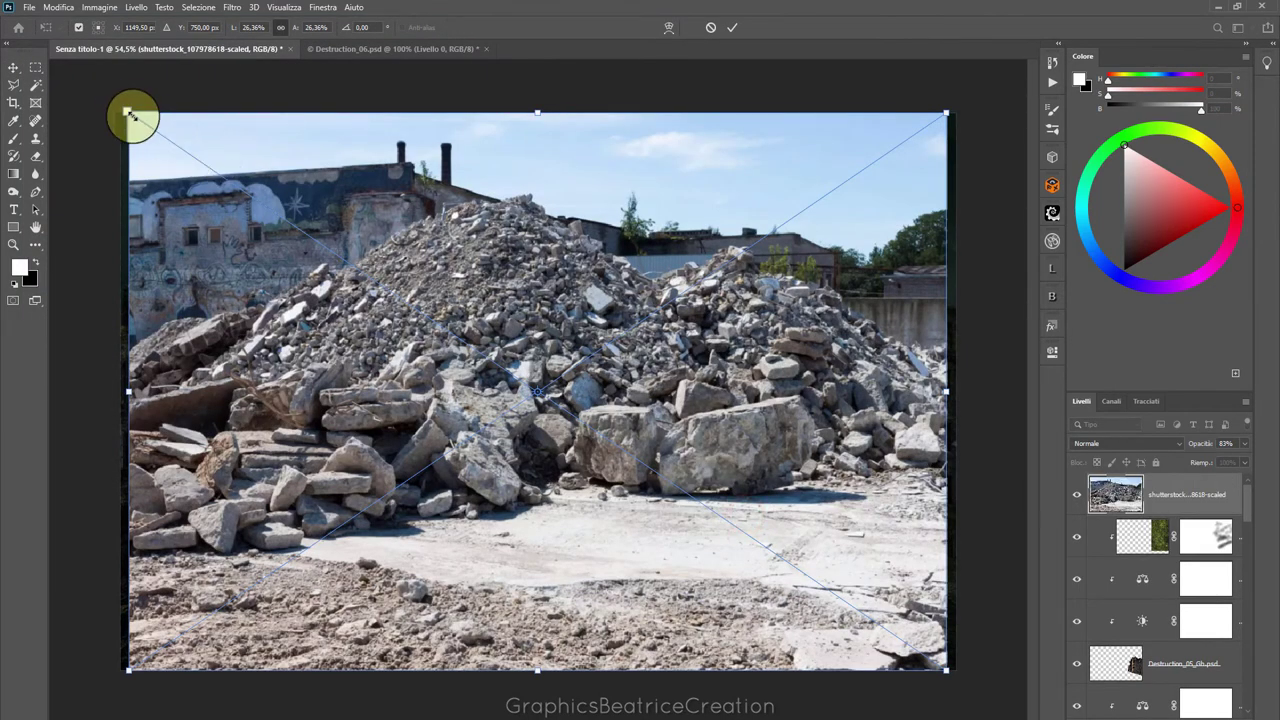
# Shrink the rubble photo and move it to the canvas's lower-left corner
pyautogui.moveTo(130, 114); pyautogui.dragTo(340, 243)
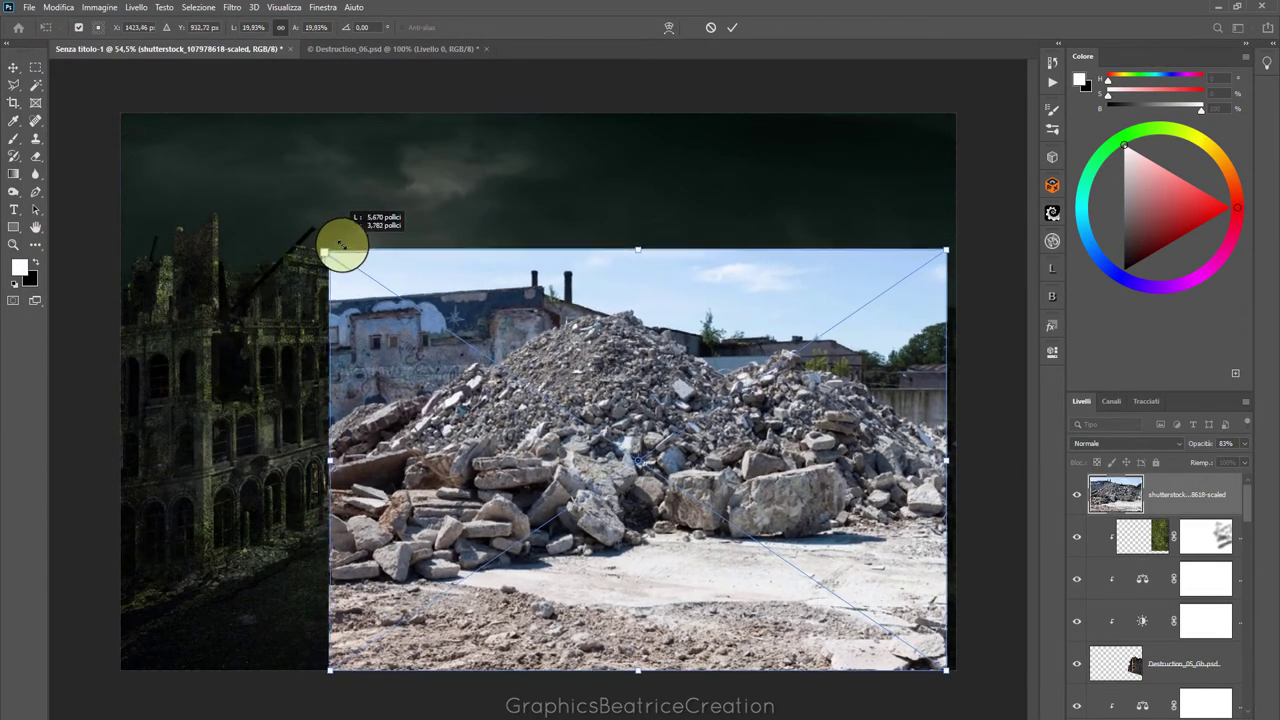
pyautogui.moveTo(560, 423)
pyautogui.mouseDown()
pyautogui.moveTo(388, 427)
pyautogui.moveTo(364, 468)
pyautogui.mouseUp()
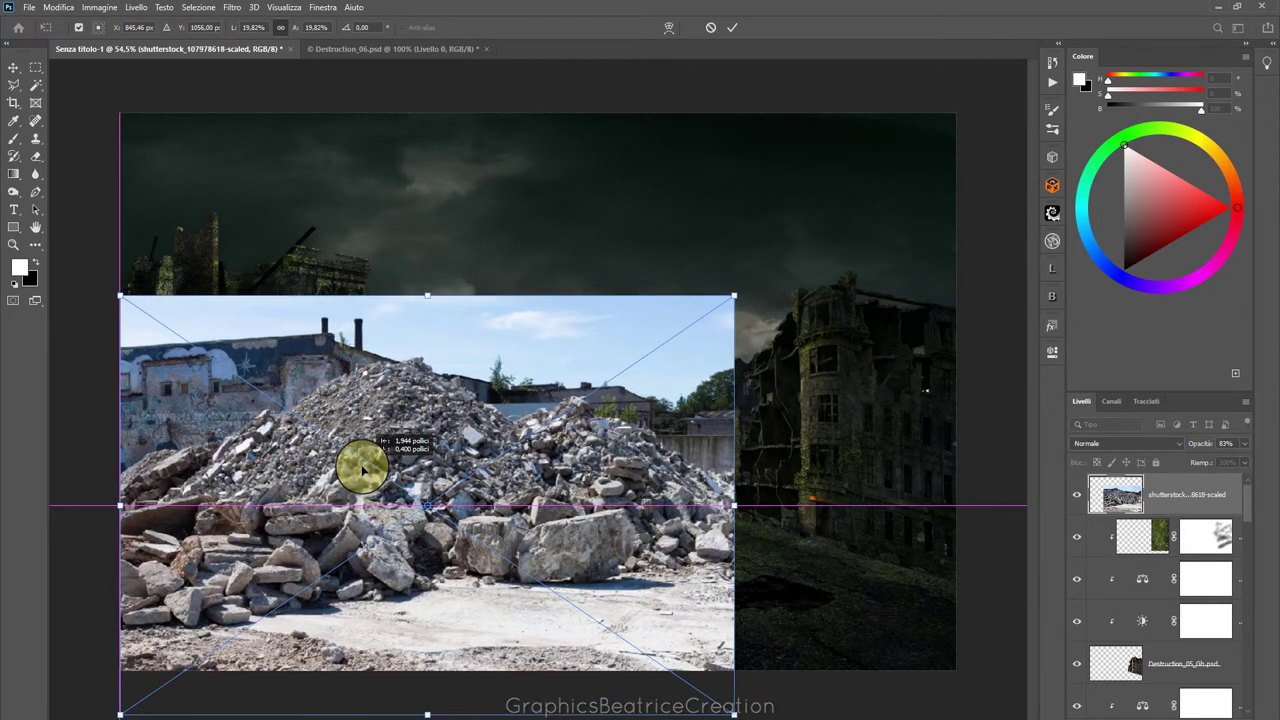
pyautogui.moveTo(363, 468); pyautogui.dragTo(363, 468)
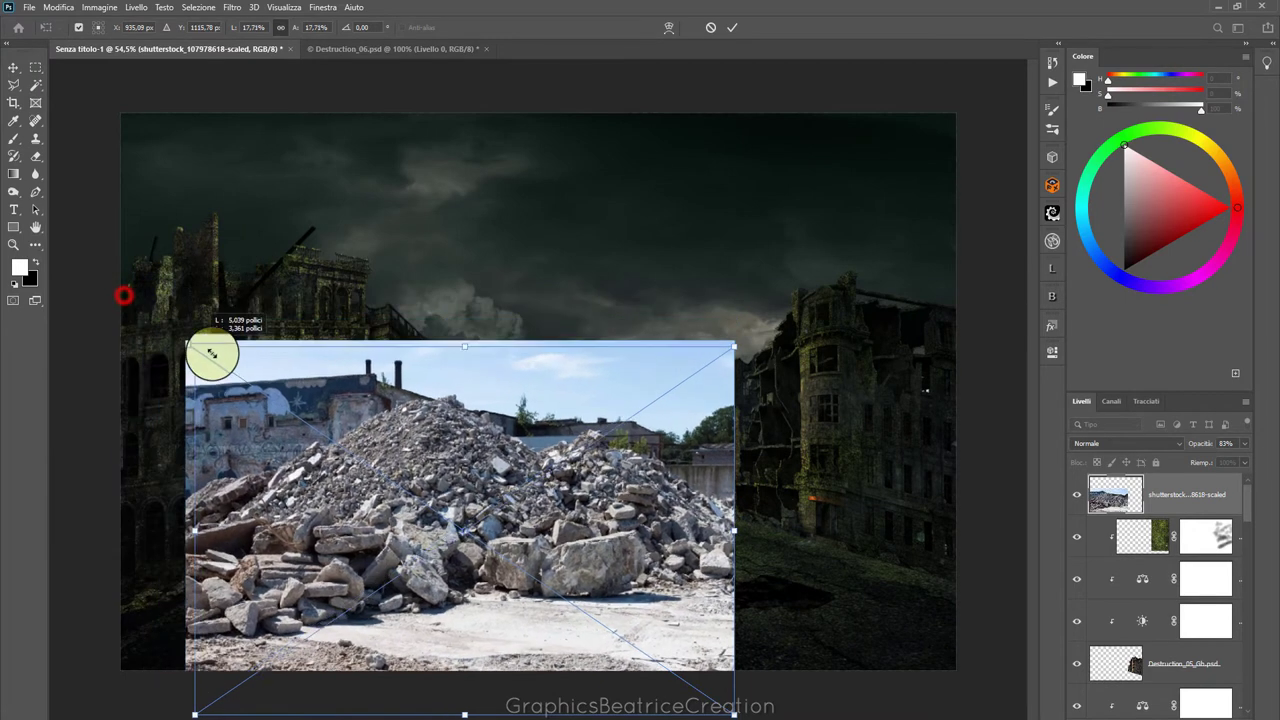
pyautogui.moveTo(118, 296); pyautogui.dragTo(263, 391)
pyautogui.moveTo(394, 543); pyautogui.dragTo(246, 572)
pyautogui.moveTo(118, 402); pyautogui.dragTo(205, 461)
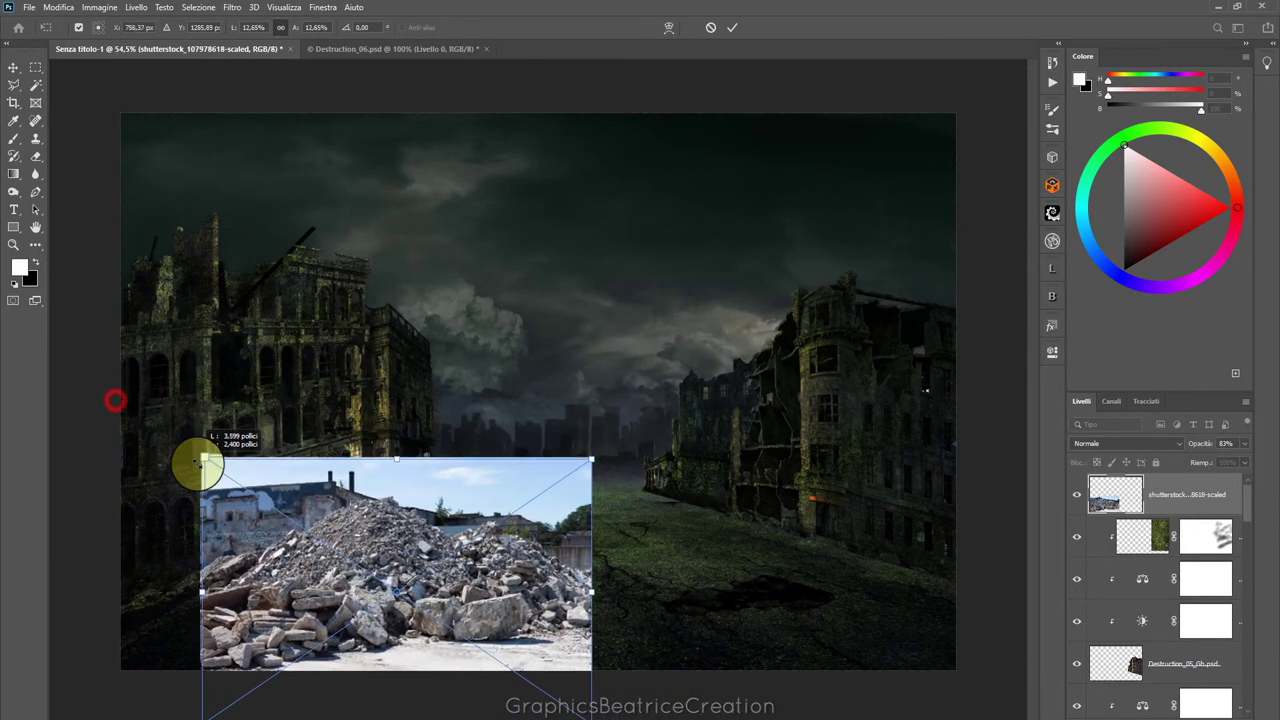
pyautogui.moveTo(298, 575); pyautogui.dragTo(211, 578)
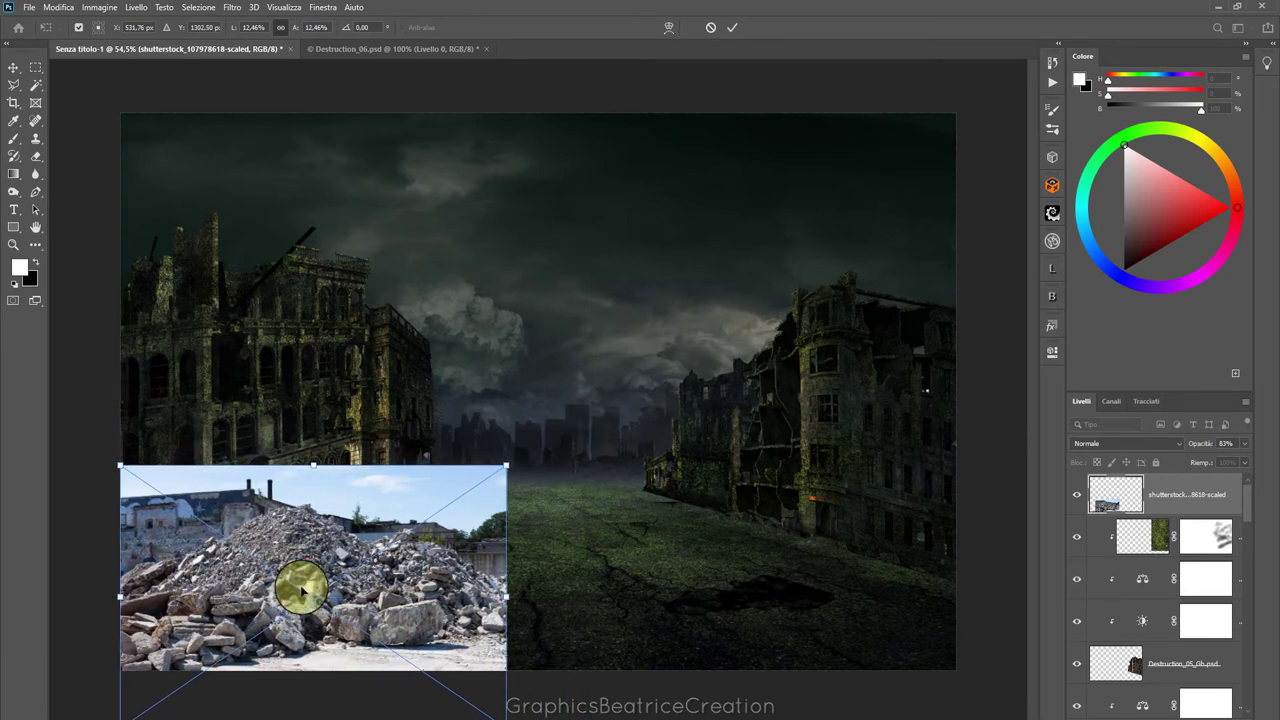
pyautogui.moveTo(260, 605); pyautogui.dragTo(258, 565)
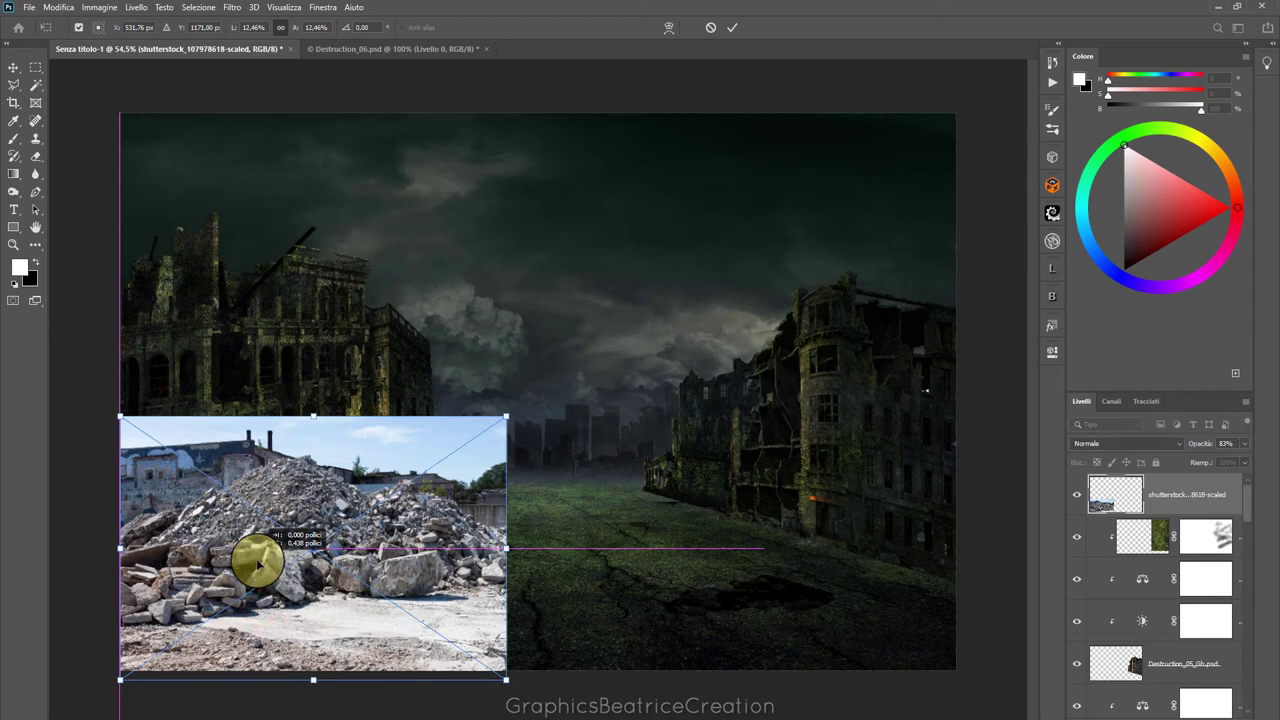
# Skew the rubble photo's top edge lower and commit at about 12.46% by 10.11%
pyautogui.rightClick(309, 492)
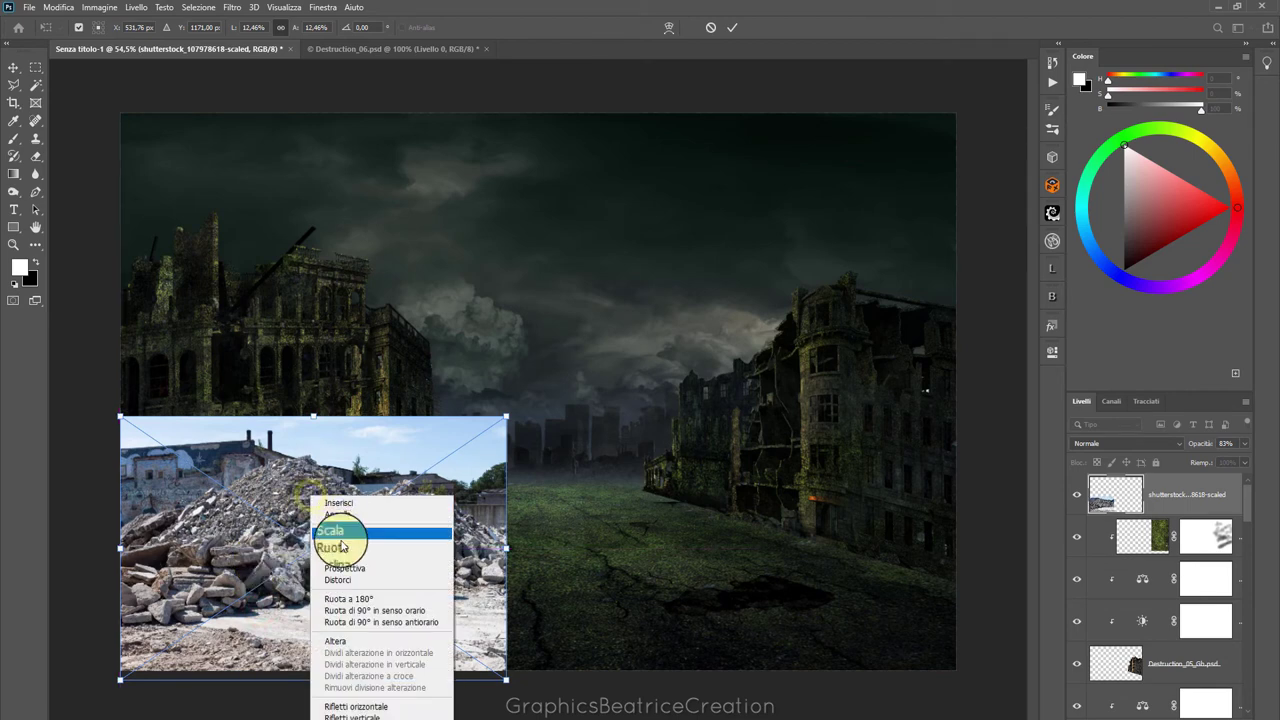
pyautogui.click(341, 566)
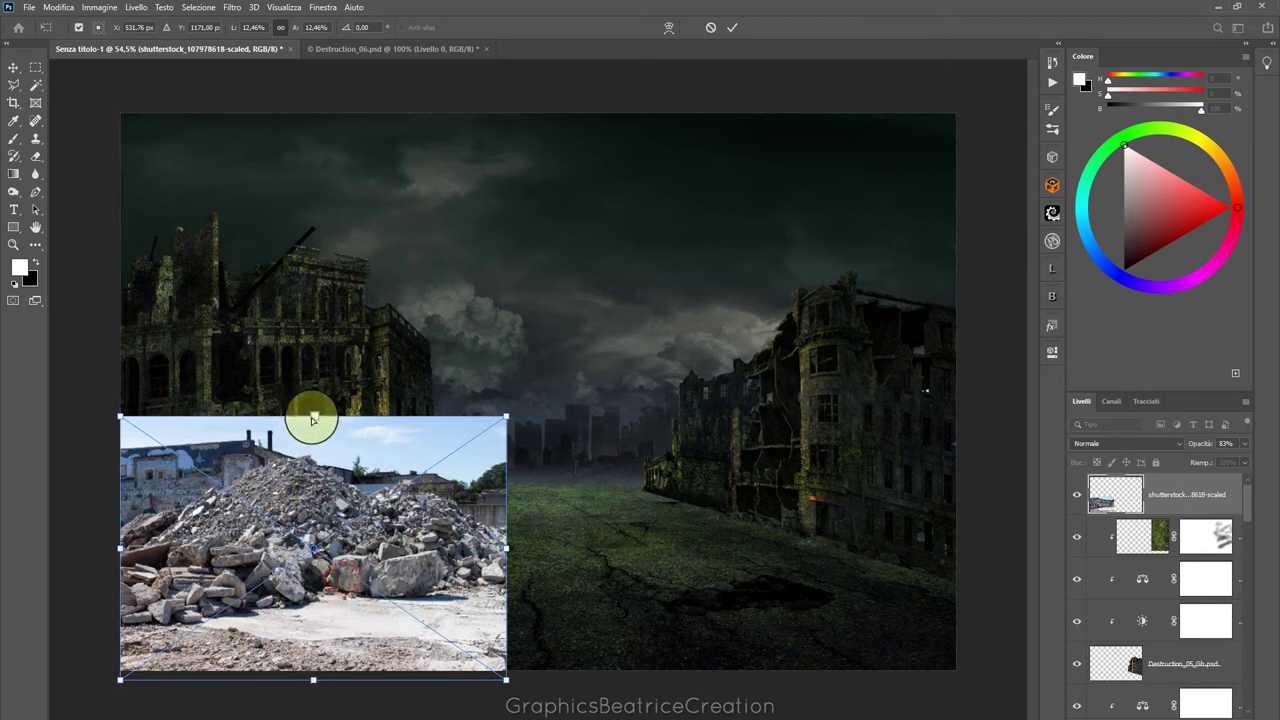
pyautogui.moveTo(313, 419); pyautogui.dragTo(313, 466)
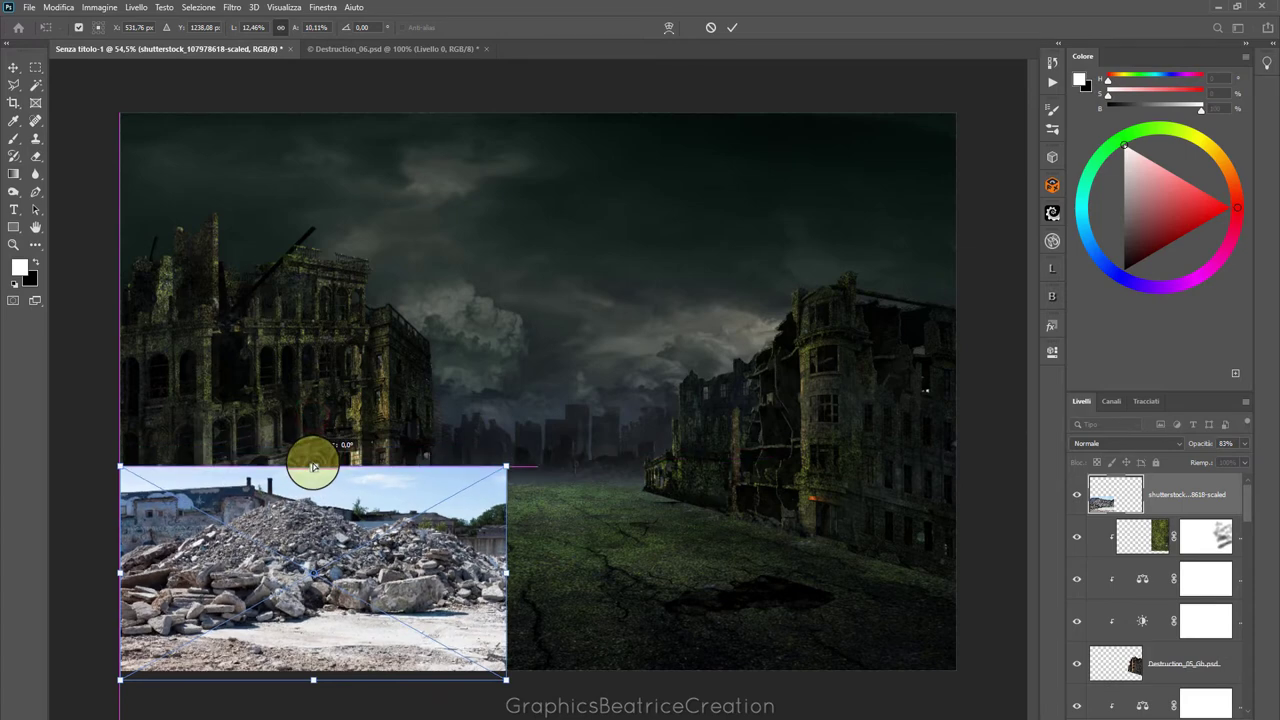
pyautogui.click(732, 27)
# Add an inverted black mask to the rubble photo and paint white to reveal the lower-left rubble
pyautogui.rightClick(1207, 490)
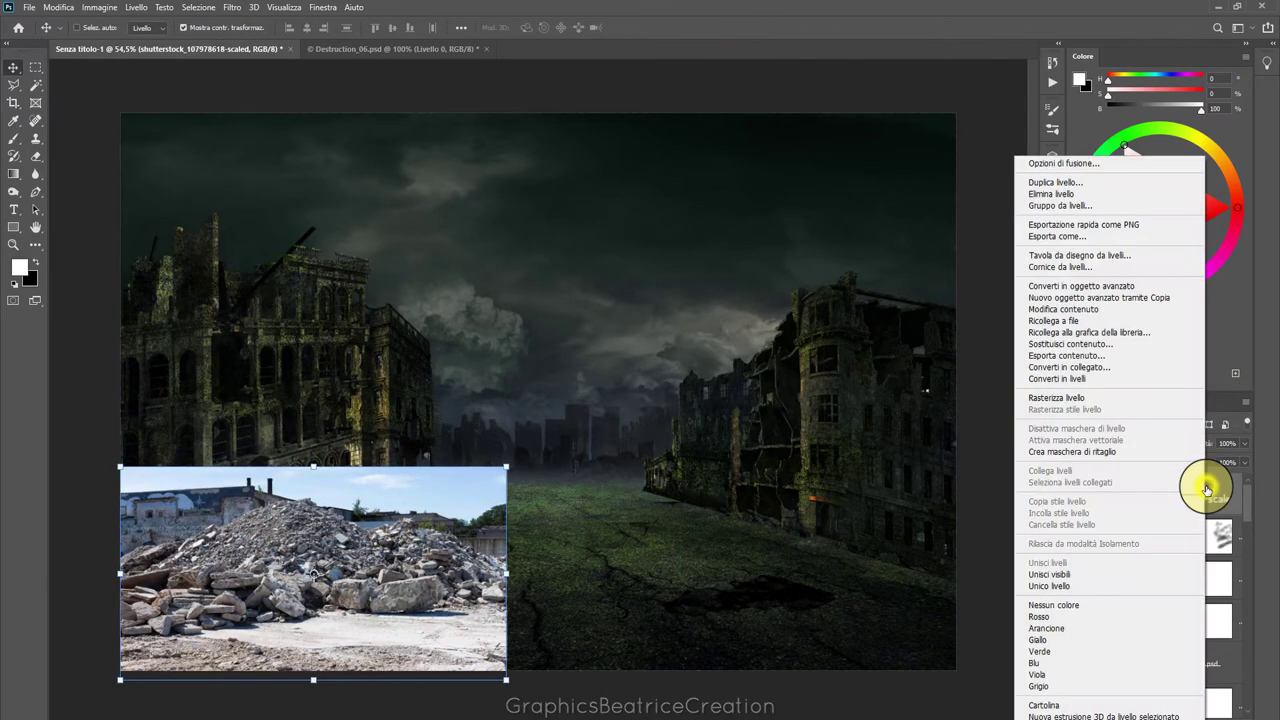
pyautogui.click(1092, 389)
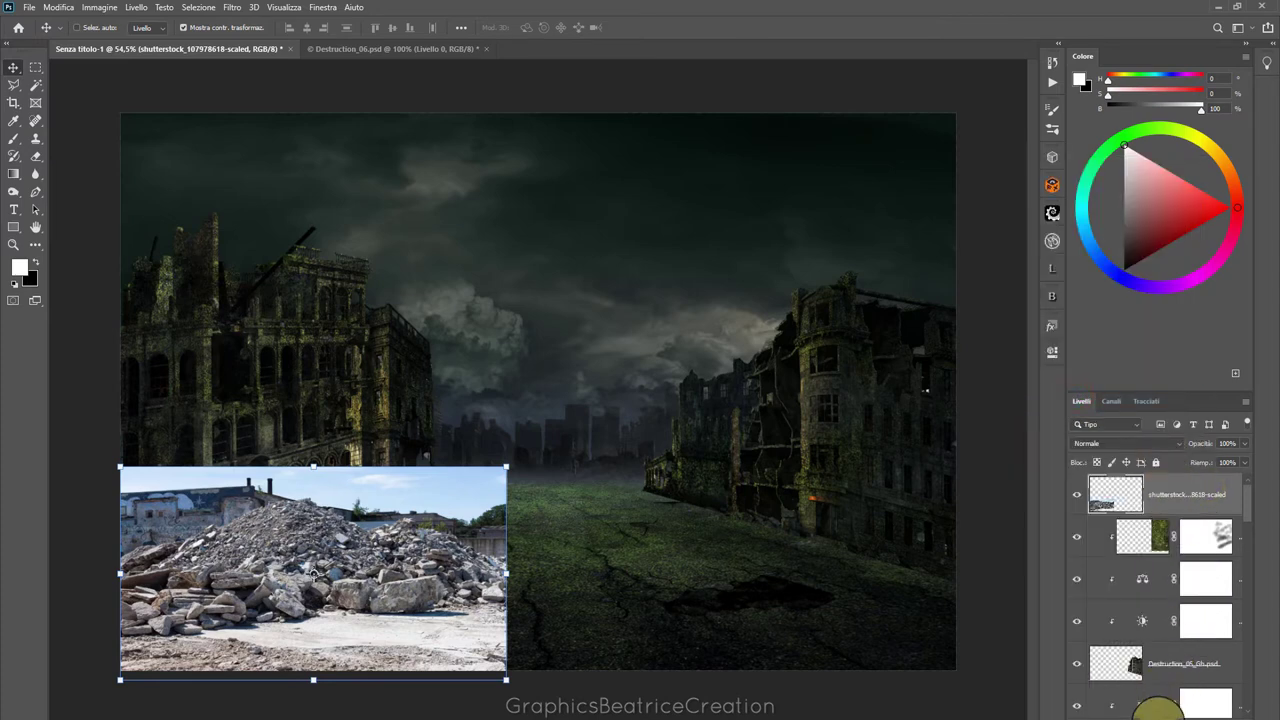
pyautogui.click(1158, 708)
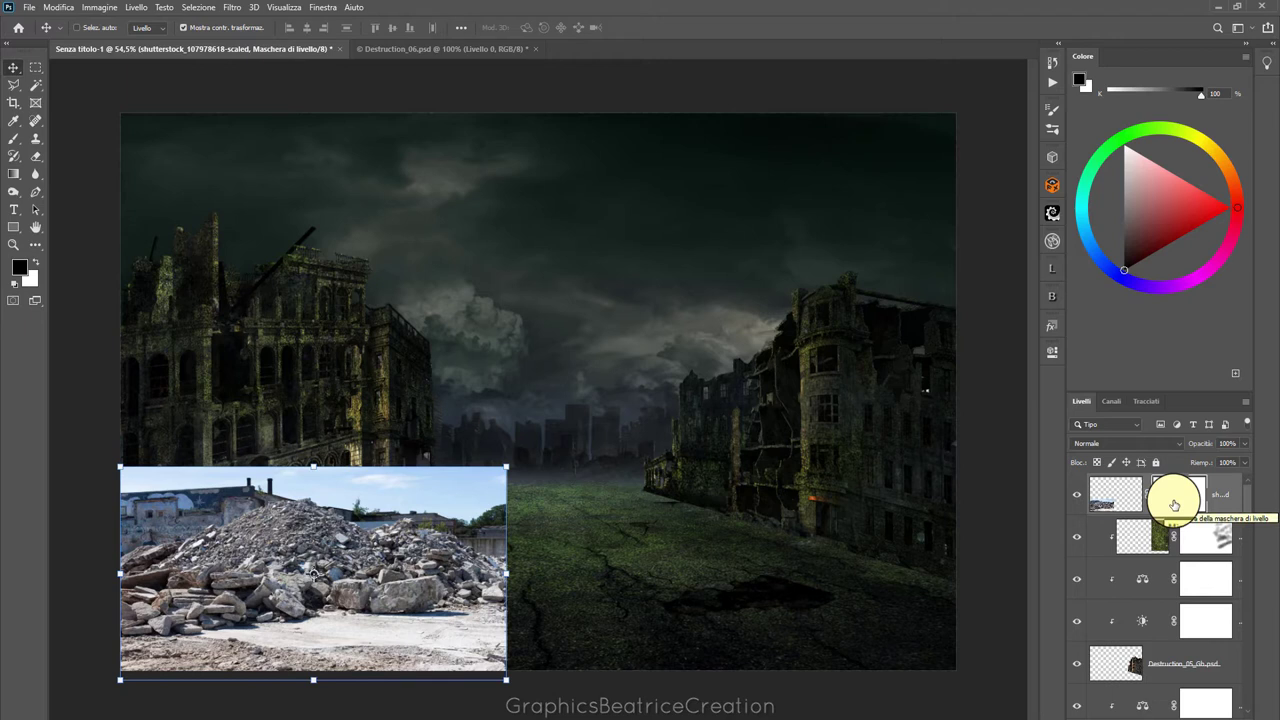
pyautogui.hotkey('ctrl', 'i')
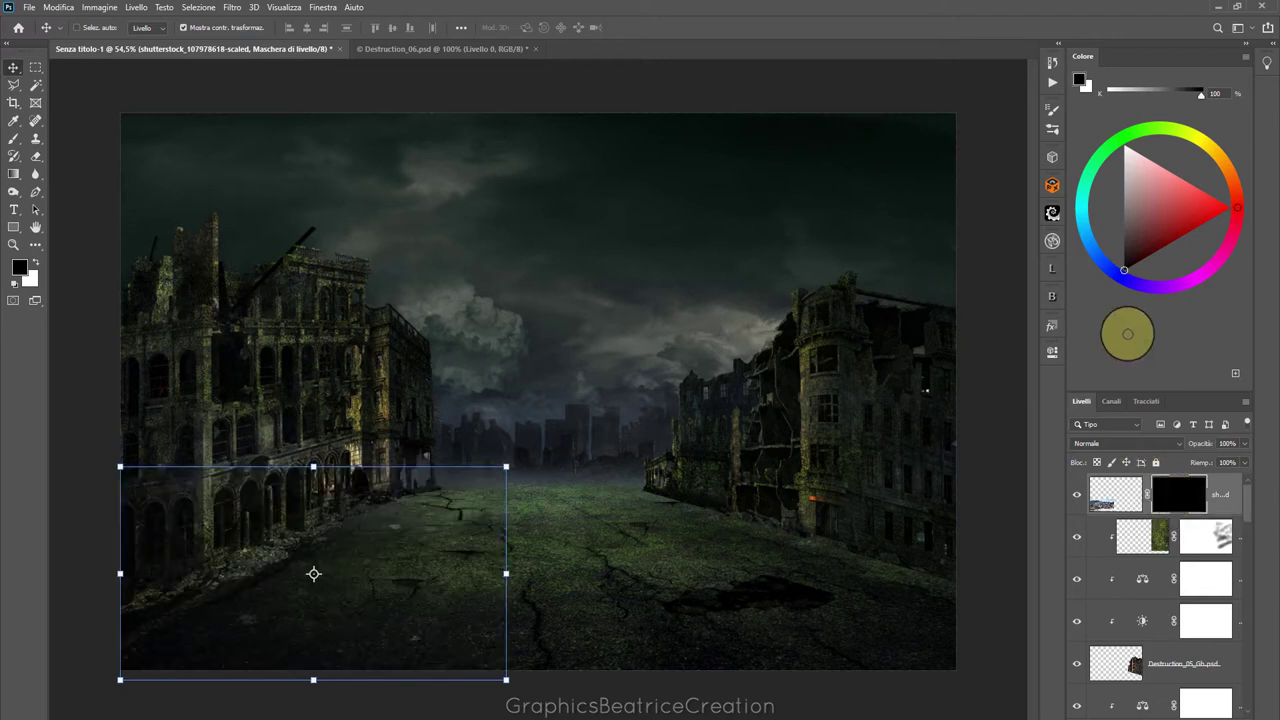
pyautogui.click(40, 265)
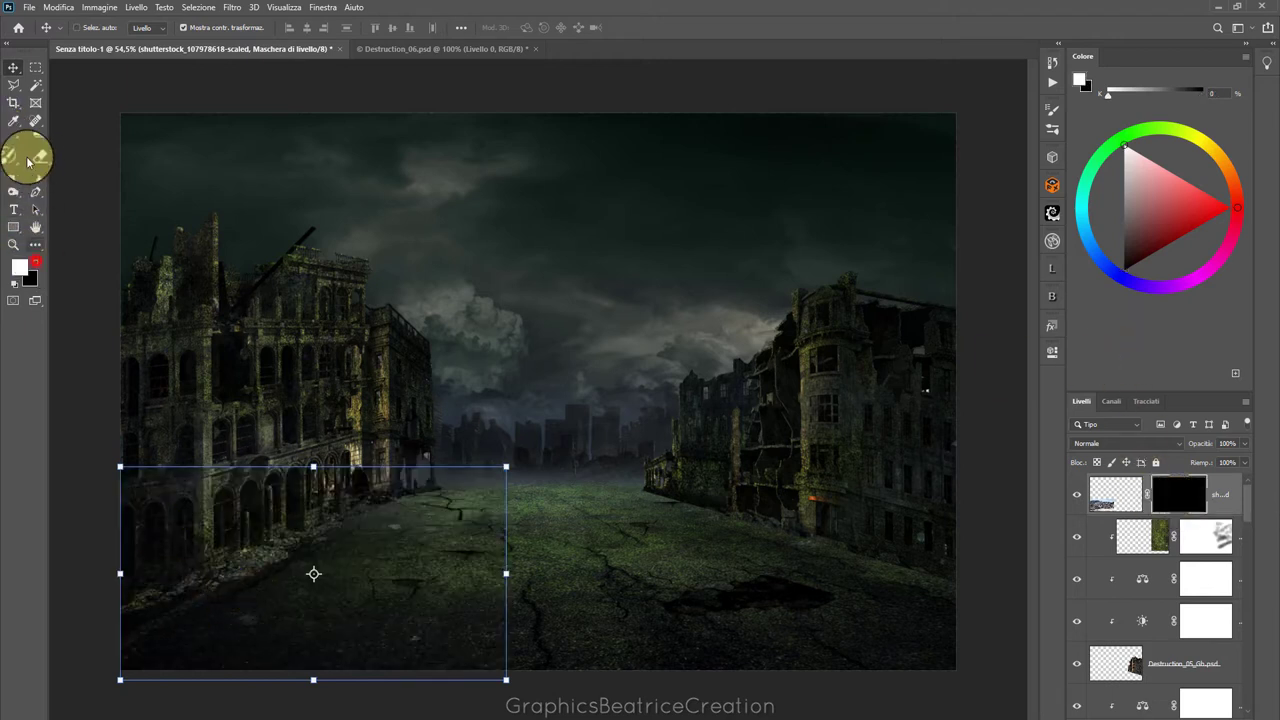
pyautogui.click(13, 141)
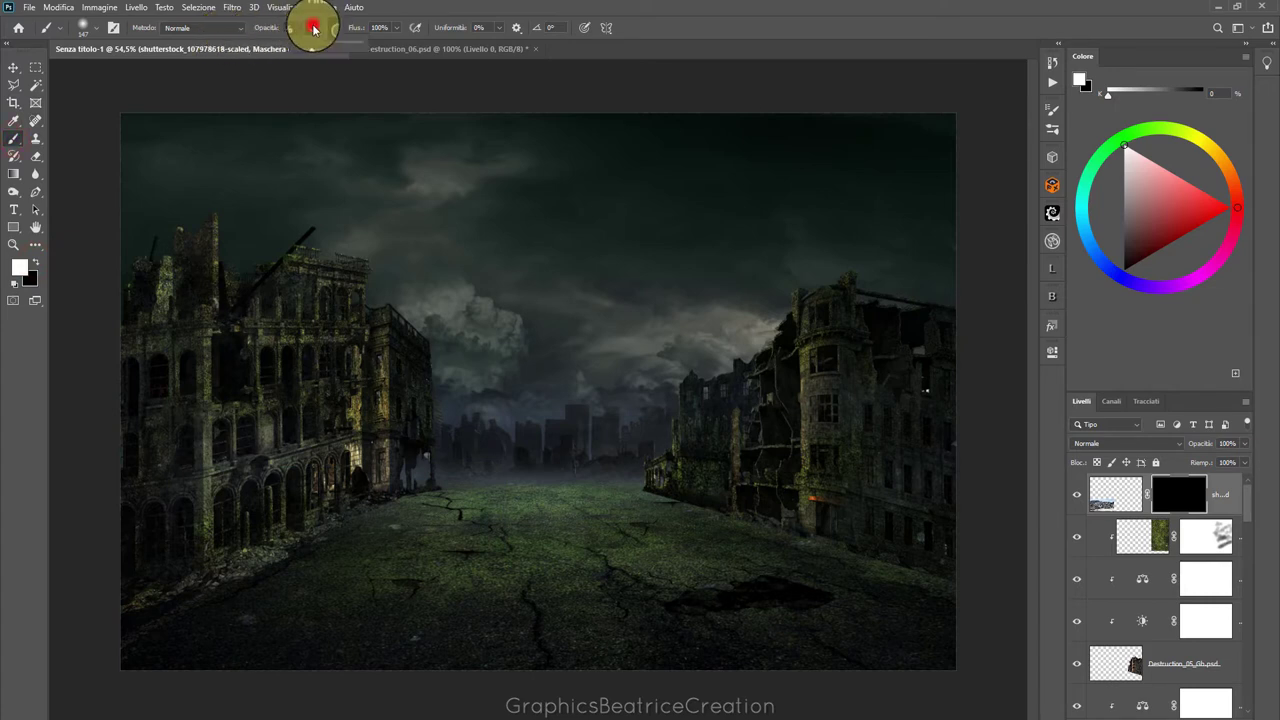
pyautogui.moveTo(150, 600)
pyautogui.mouseDown()
pyautogui.moveTo(143, 608)
pyautogui.moveTo(243, 577)
pyautogui.moveTo(229, 551)
pyautogui.moveTo(323, 498)
pyautogui.moveTo(314, 523)
pyautogui.moveTo(229, 531)
pyautogui.moveTo(249, 519)
pyautogui.moveTo(294, 549)
pyautogui.moveTo(420, 549)
pyautogui.moveTo(420, 531)
pyautogui.moveTo(437, 549)
pyautogui.moveTo(386, 586)
pyautogui.moveTo(275, 606)
pyautogui.moveTo(366, 629)
pyautogui.moveTo(143, 634)
pyautogui.moveTo(309, 657)
pyautogui.moveTo(416, 643)
pyautogui.moveTo(480, 591)
pyautogui.moveTo(480, 557)
pyautogui.moveTo(531, 594)
pyautogui.moveTo(468, 632)
pyautogui.moveTo(443, 590)
pyautogui.moveTo(480, 557)
pyautogui.moveTo(437, 513)
pyautogui.moveTo(414, 514)
pyautogui.moveTo(428, 522)
pyautogui.mouseUp()
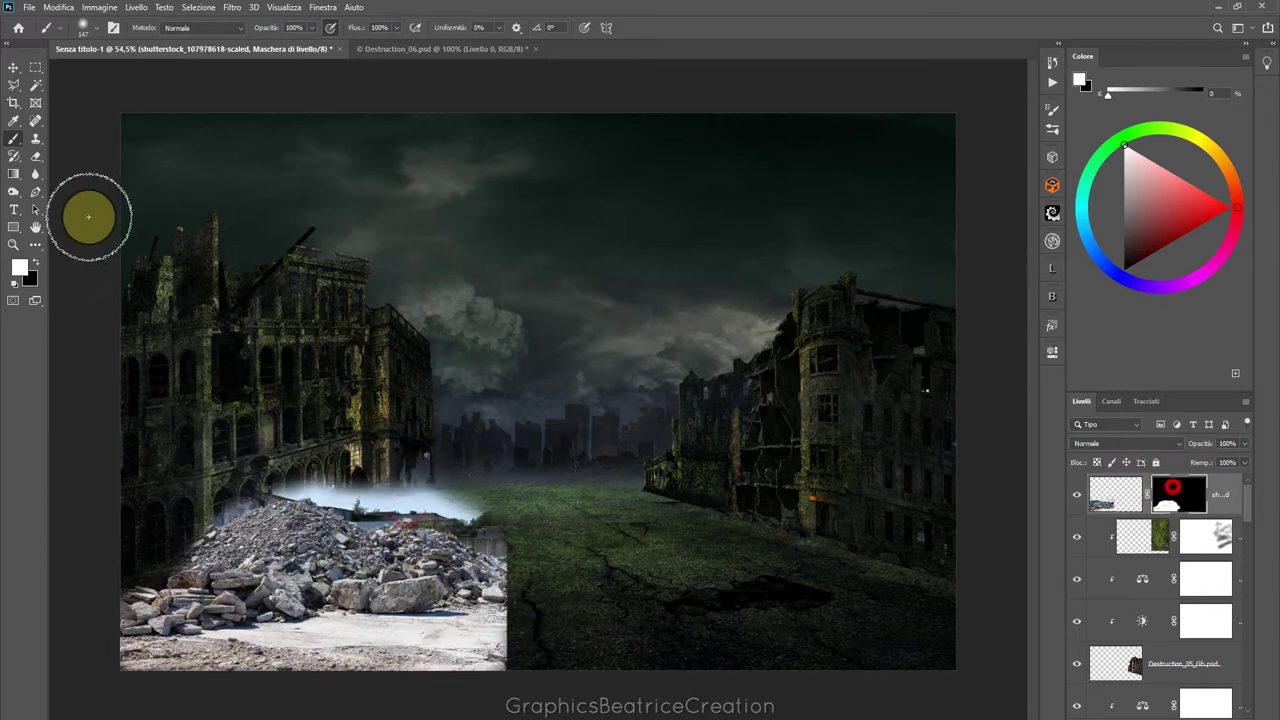
# Paint black on the mask to remove the white mist and soften the rubble's right edges
pyautogui.click(38, 266)
pyautogui.click(94, 38)
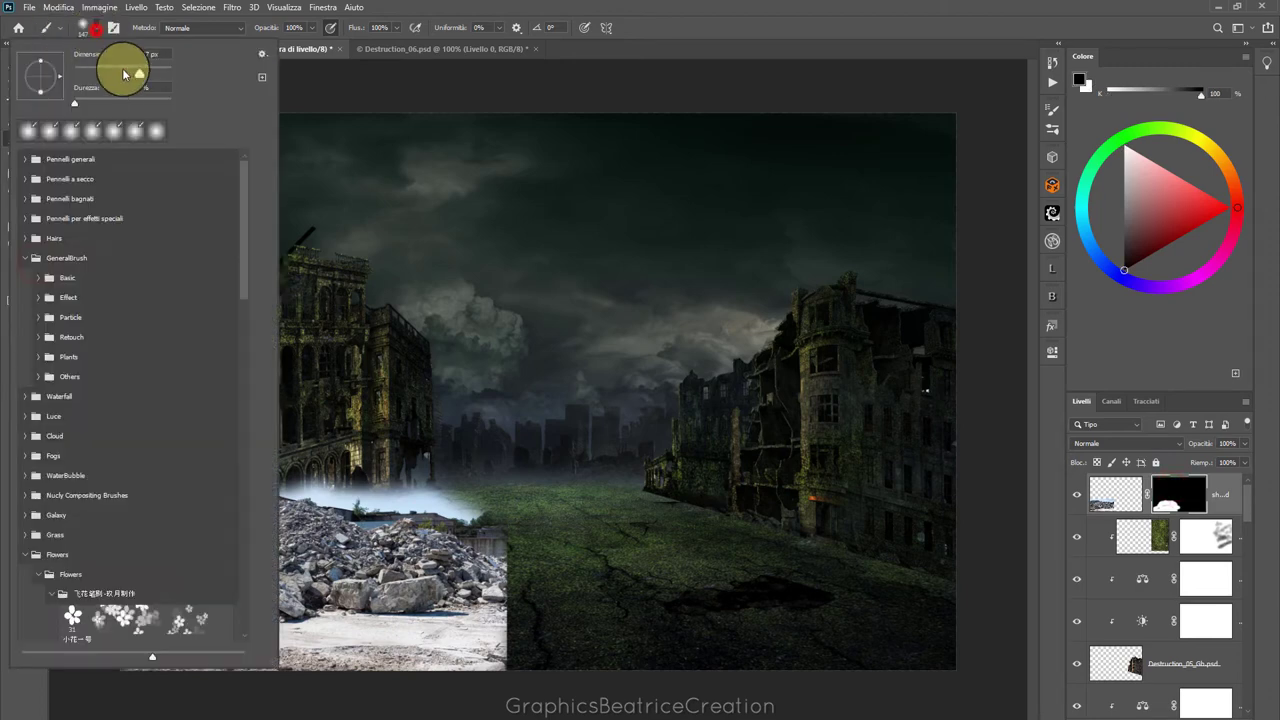
pyautogui.click(508, 530)
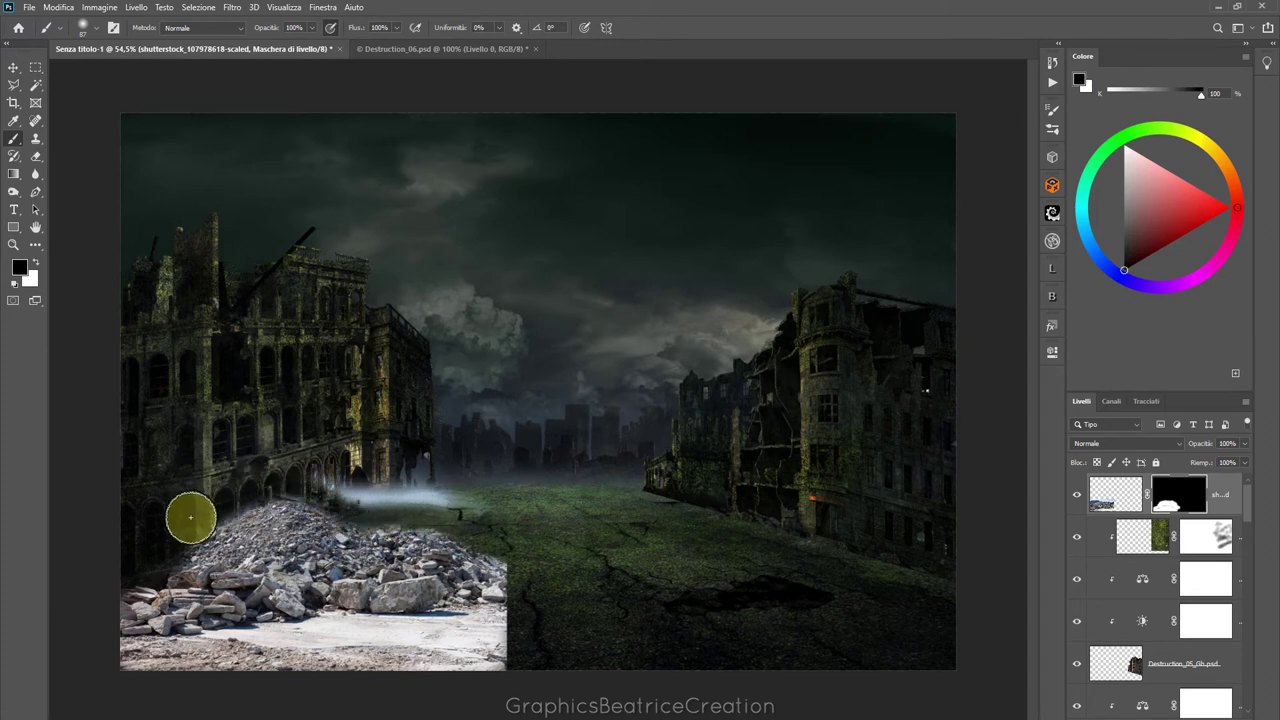
pyautogui.moveTo(320, 463)
pyautogui.mouseDown()
pyautogui.moveTo(471, 500)
pyautogui.moveTo(403, 494)
pyautogui.mouseUp()
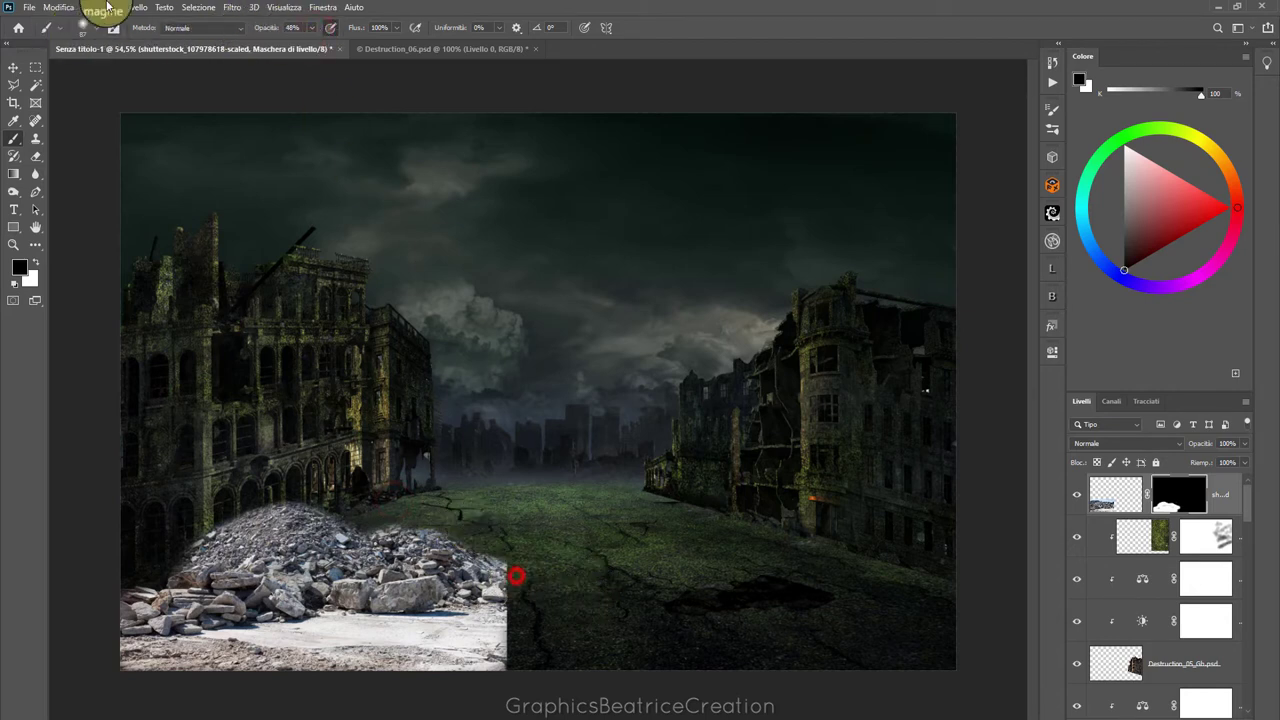
pyautogui.click(99, 36)
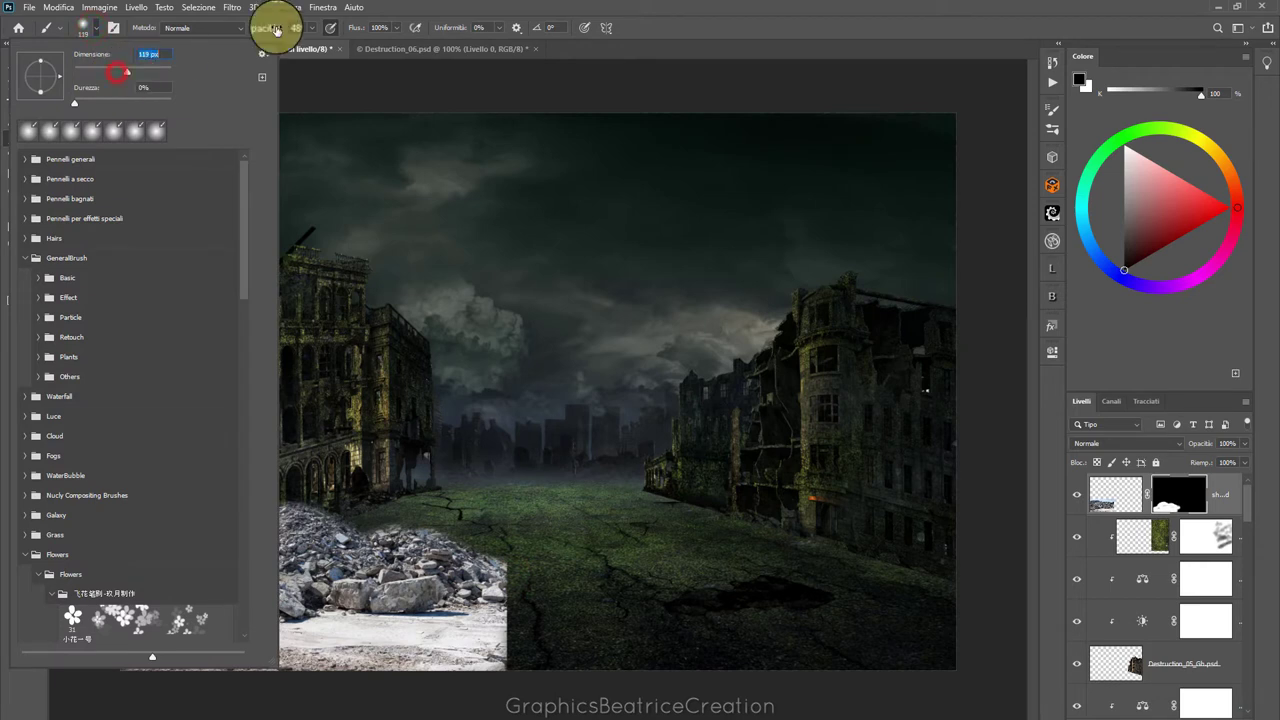
pyautogui.click(481, 16)
pyautogui.moveTo(505, 565)
pyautogui.mouseDown()
pyautogui.moveTo(466, 670)
pyautogui.moveTo(518, 574)
pyautogui.moveTo(526, 634)
pyautogui.moveTo(500, 623)
pyautogui.moveTo(508, 591)
pyautogui.moveTo(471, 671)
pyautogui.moveTo(434, 671)
pyautogui.moveTo(486, 634)
pyautogui.moveTo(441, 659)
pyautogui.moveTo(508, 677)
pyautogui.moveTo(340, 686)
pyautogui.moveTo(526, 643)
pyautogui.moveTo(484, 561)
pyautogui.moveTo(497, 546)
pyautogui.moveTo(509, 551)
pyautogui.moveTo(494, 597)
pyautogui.mouseUp()
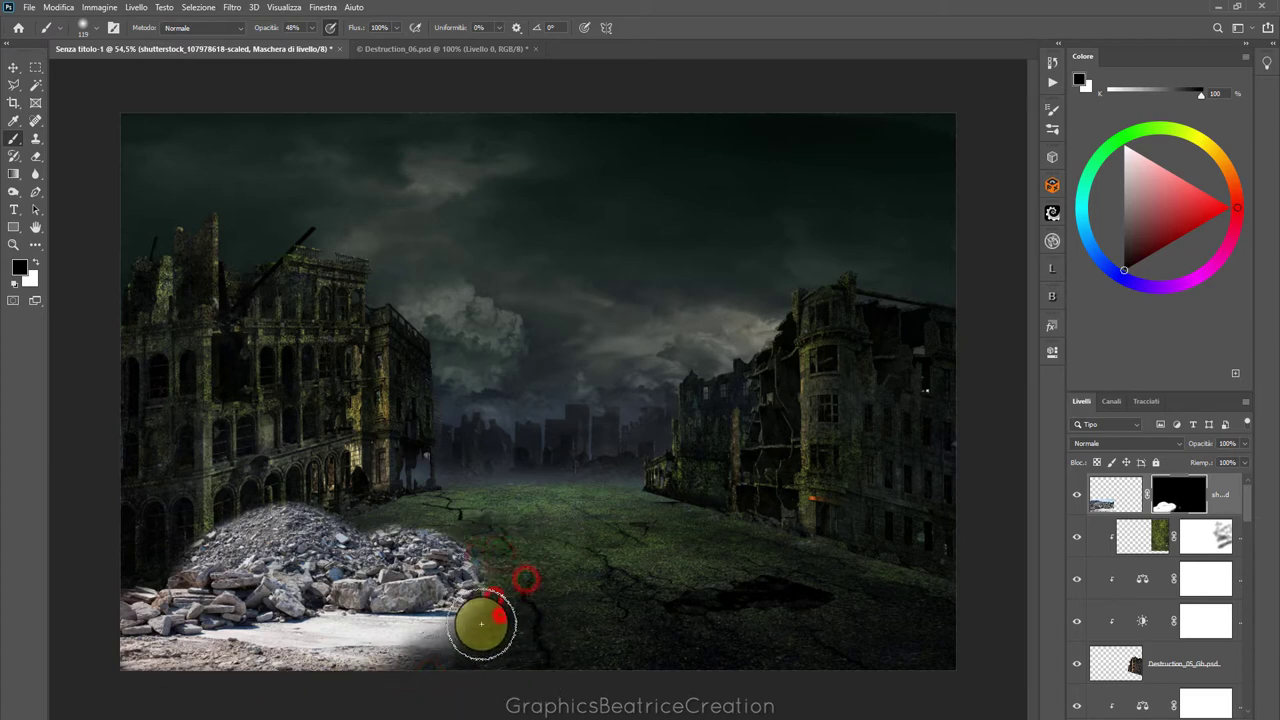
pyautogui.moveTo(492, 645)
pyautogui.mouseDown()
pyautogui.moveTo(418, 645)
pyautogui.moveTo(491, 674)
pyautogui.mouseUp()
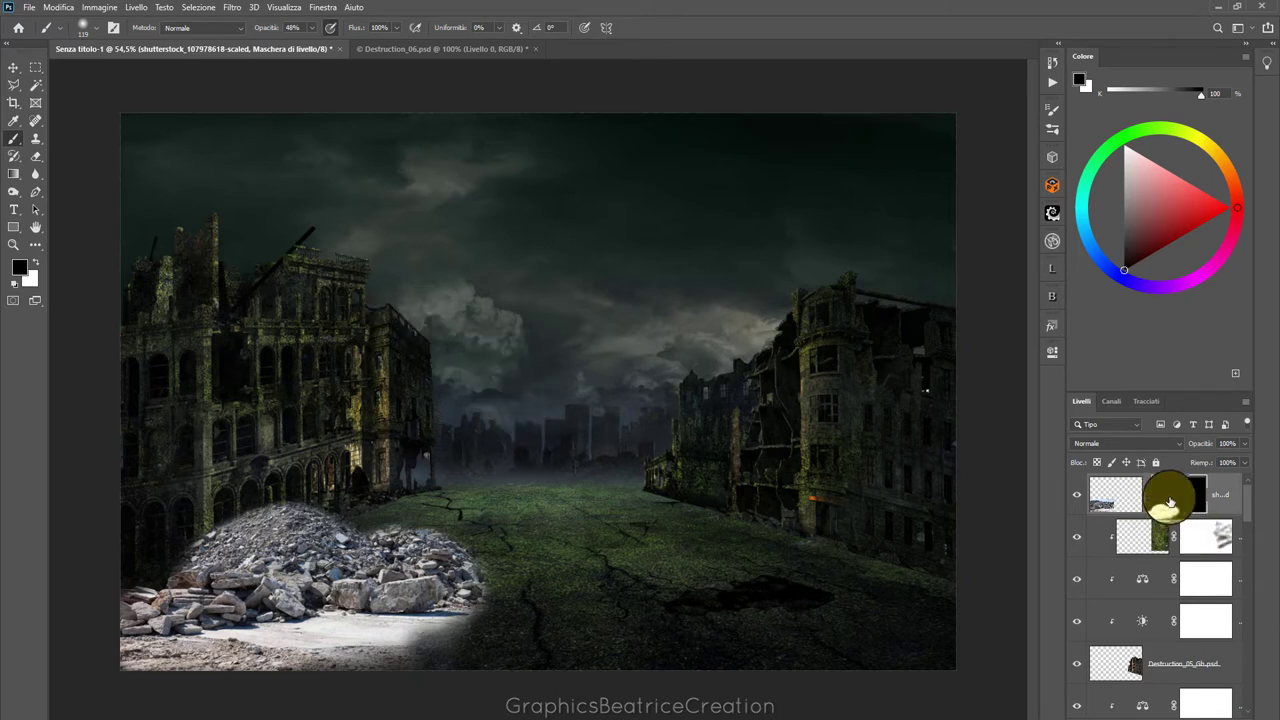
# Clip a Brightness/Contrast adjustment to the rubble layer at brightness -119, contrast 26
pyautogui.click(1116, 498)
pyautogui.click(1195, 712)
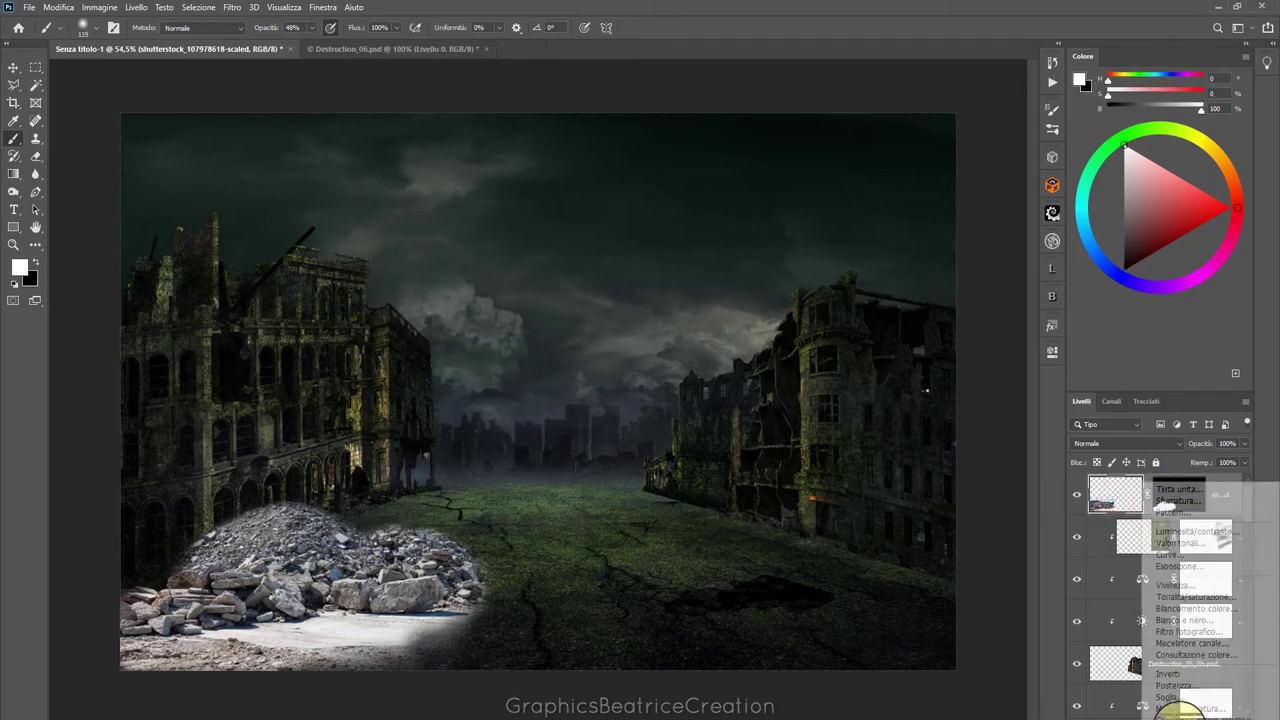
pyautogui.click(1230, 530)
pyautogui.click(938, 581)
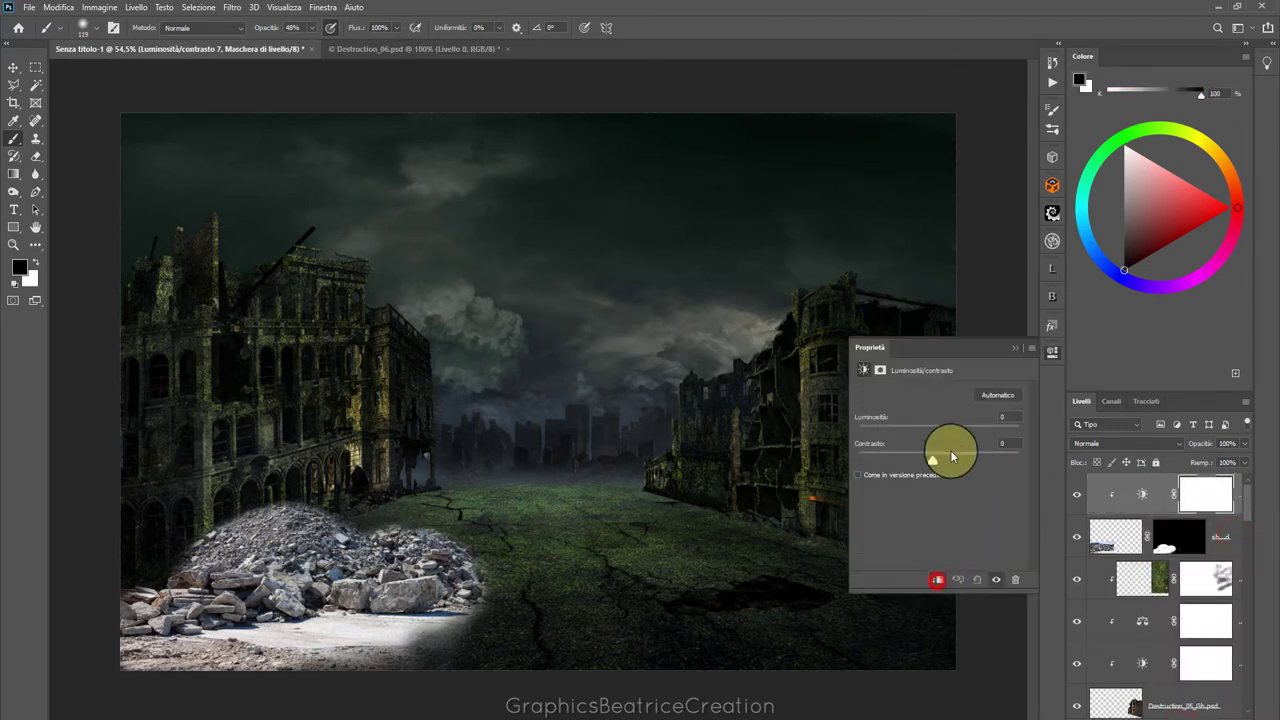
pyautogui.moveTo(934, 430); pyautogui.dragTo(885, 432)
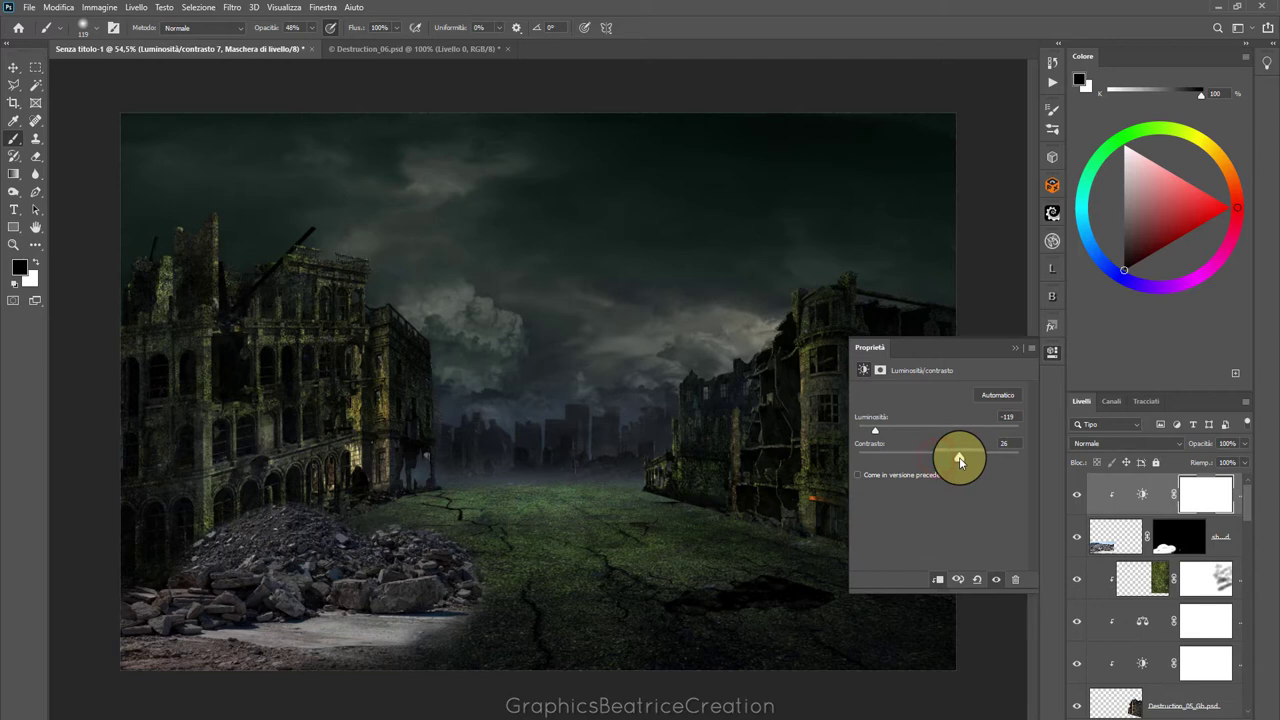
pyautogui.click(1013, 350)
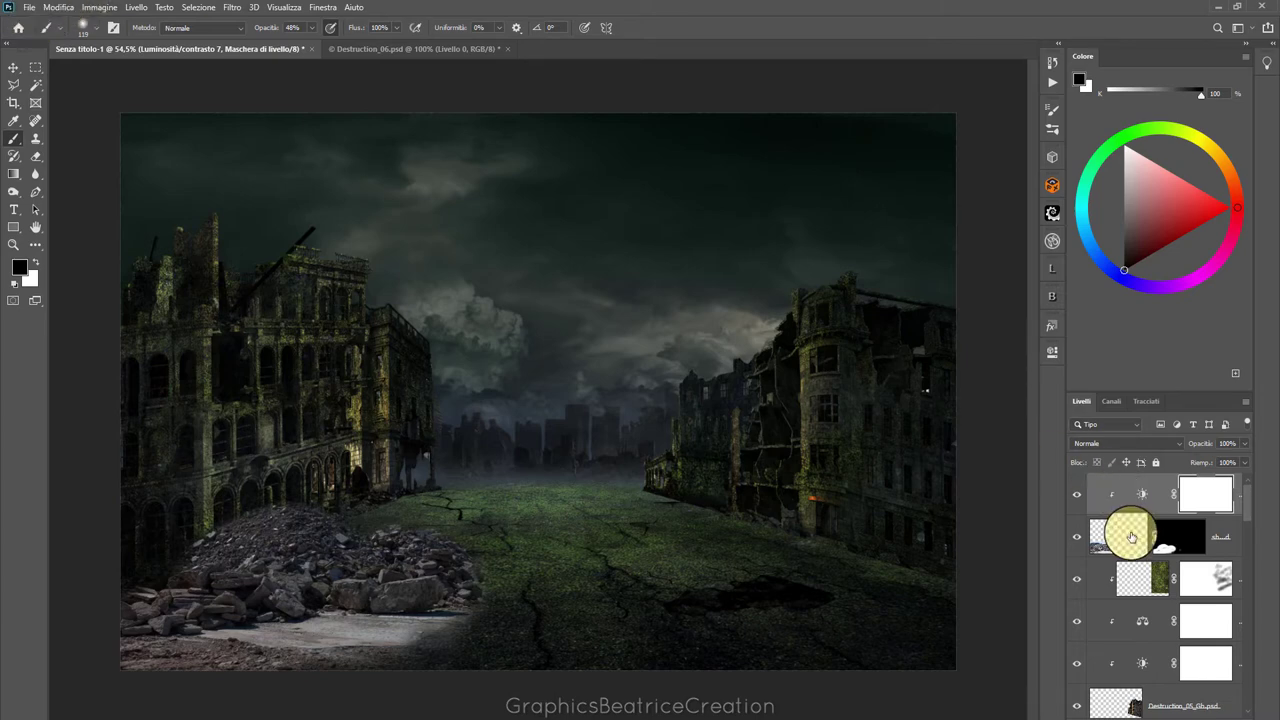
# Place the D2115 moss texture into the composite as an embedded layer
pyautogui.click(29, 7)
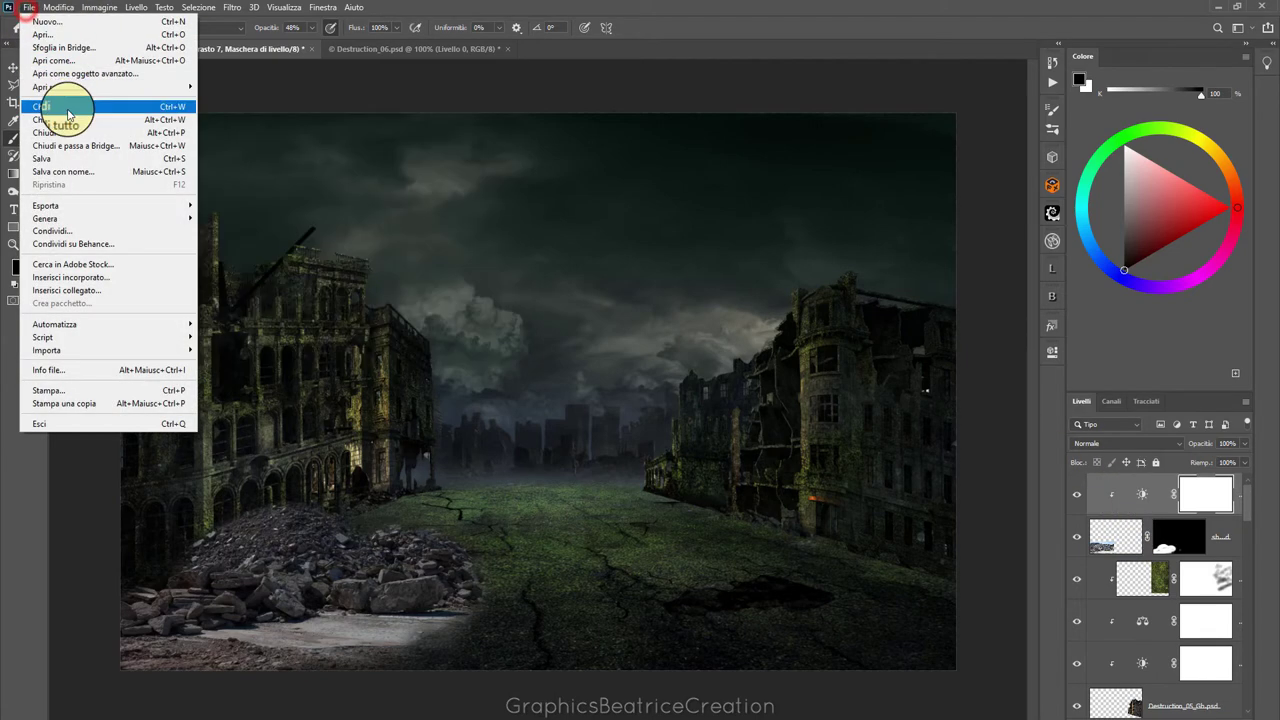
pyautogui.click(72, 277)
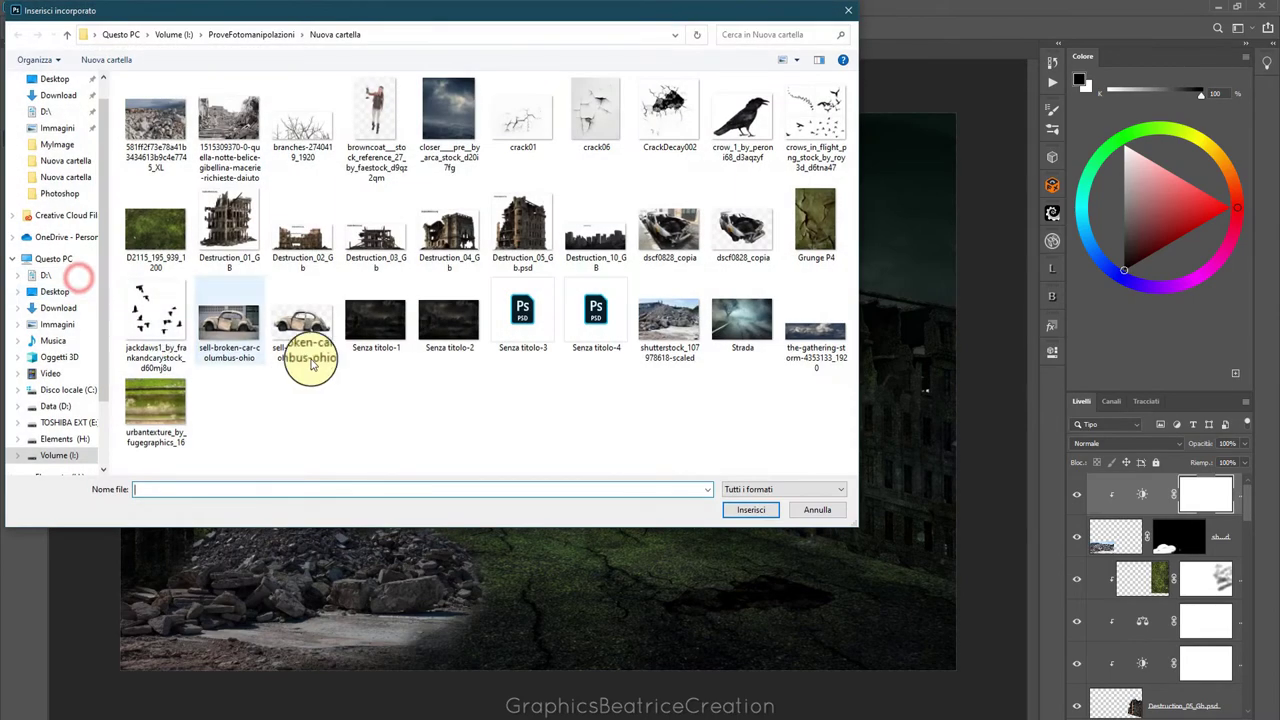
pyautogui.click(160, 243)
pyautogui.click(749, 509)
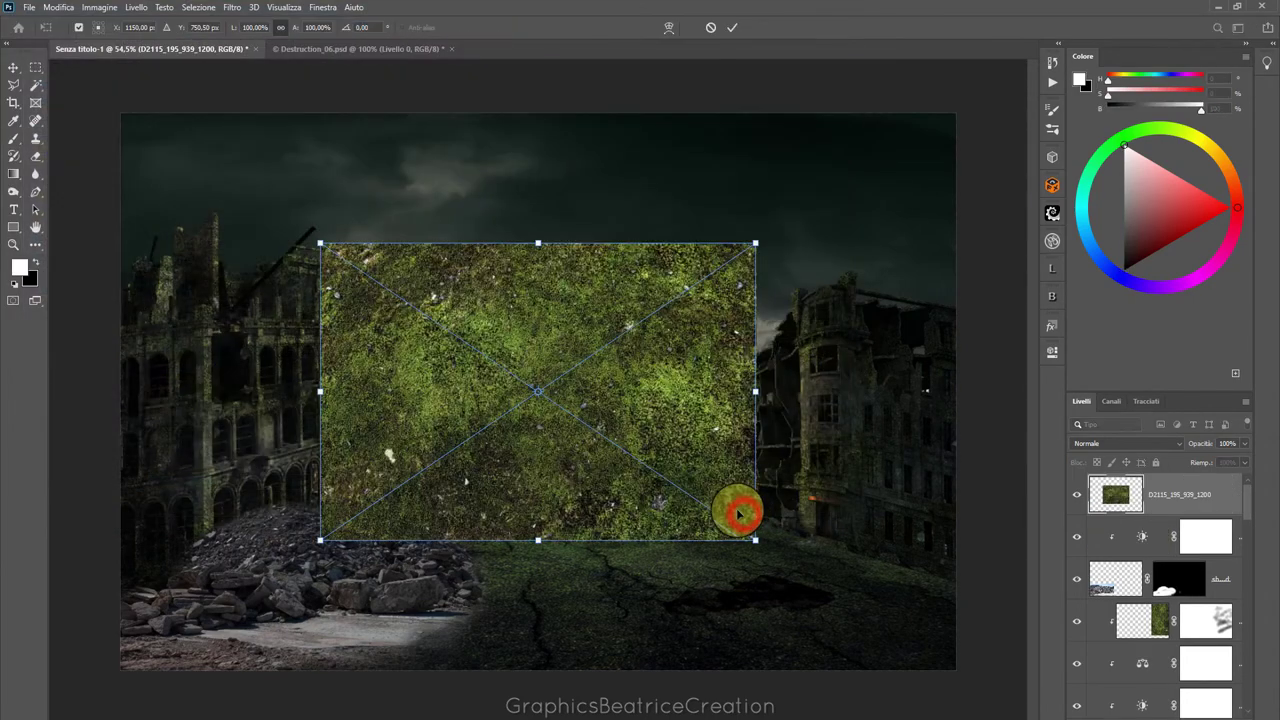
# Scale the moss texture to about 78% over the lower-left rubble and commit it
pyautogui.moveTo(538, 325); pyautogui.dragTo(335, 486)
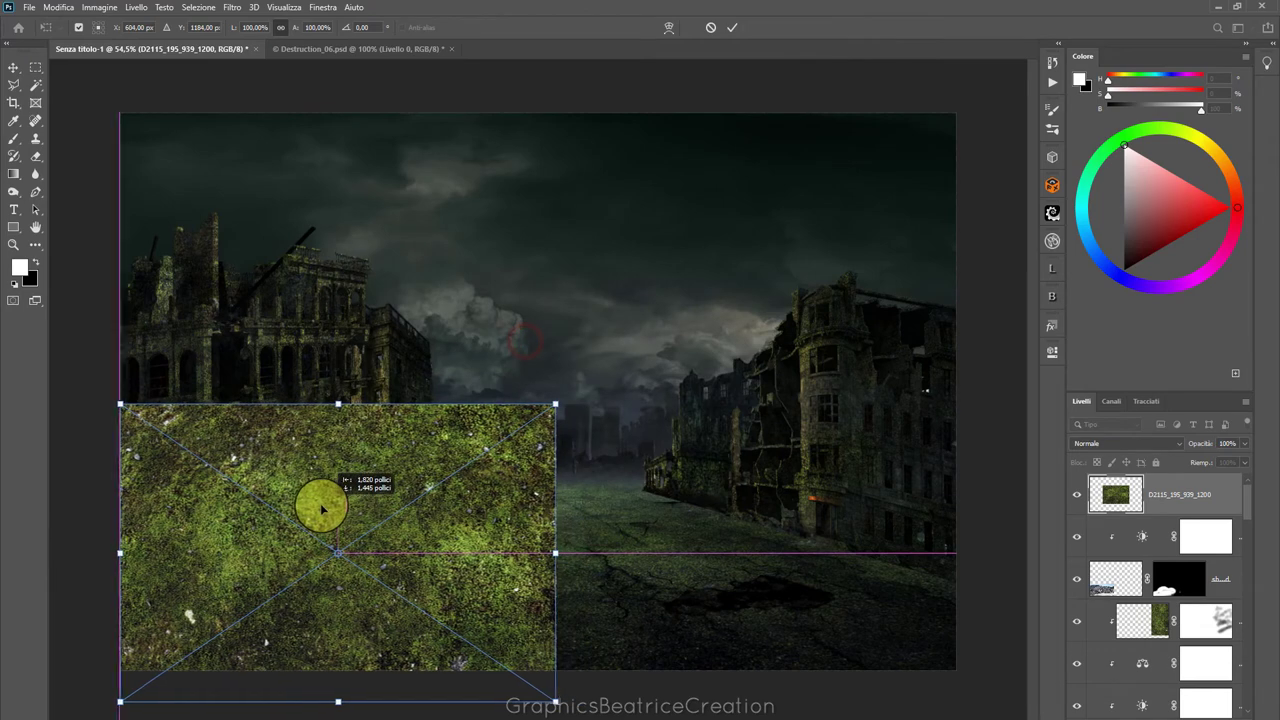
pyautogui.moveTo(115, 405); pyautogui.dragTo(214, 471)
pyautogui.moveTo(306, 543); pyautogui.dragTo(210, 548)
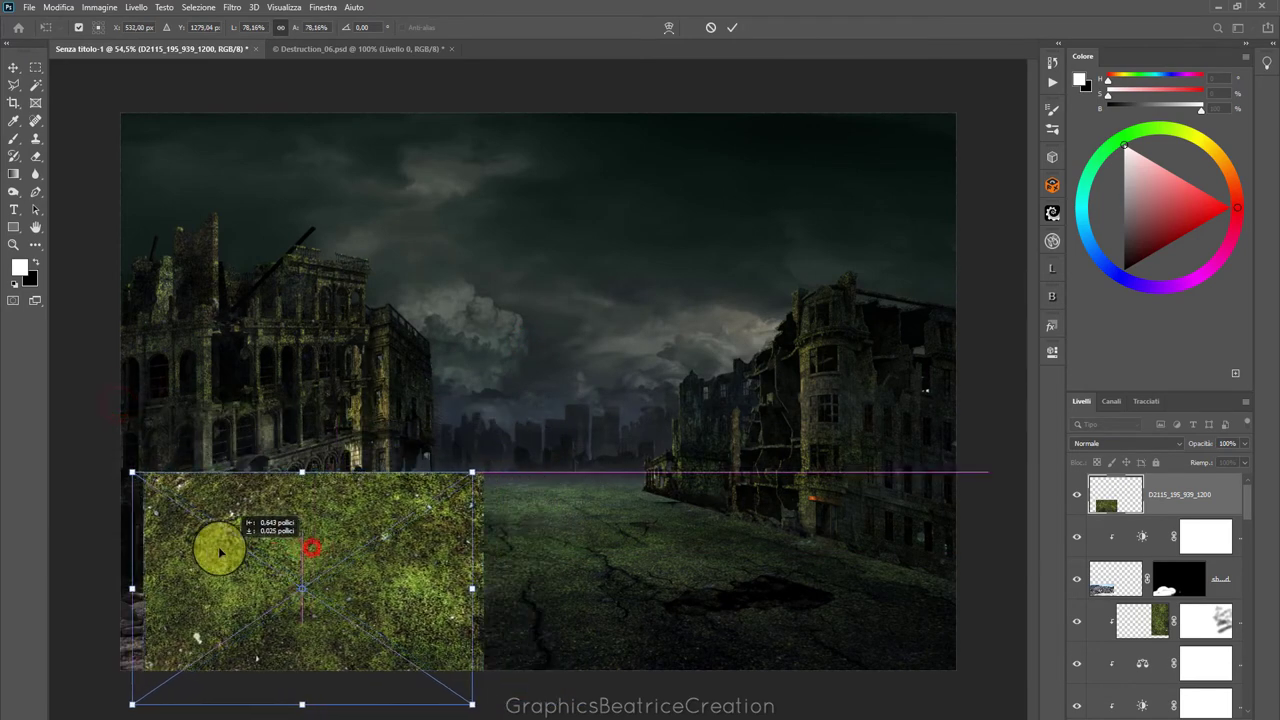
pyautogui.moveTo(453, 583); pyautogui.dragTo(480, 582)
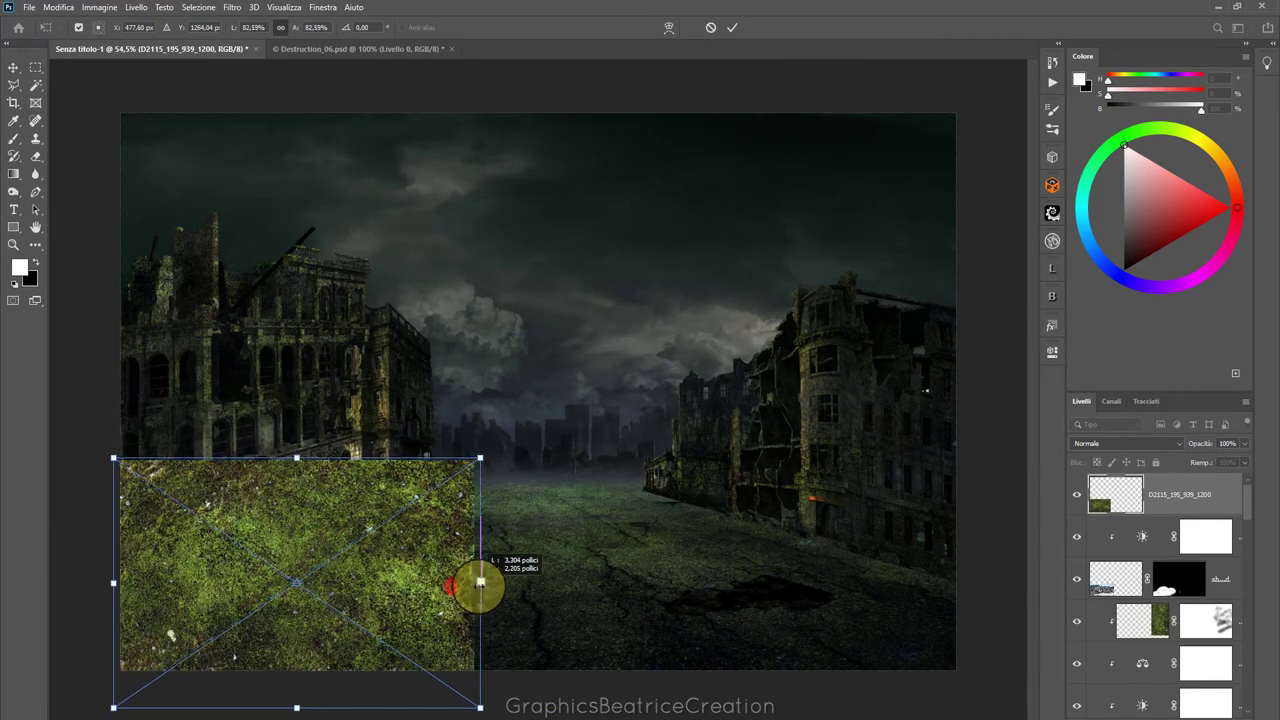
pyautogui.click(736, 27)
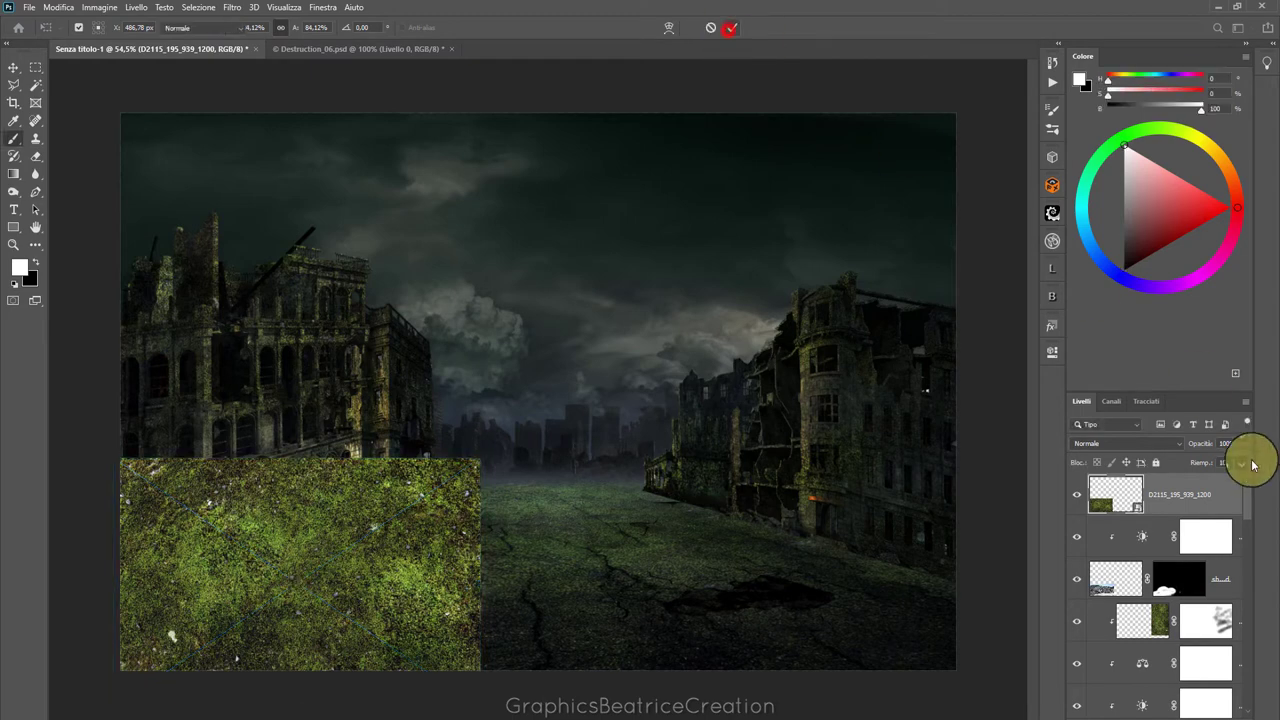
# Clip the moss texture to the rubble pile and rasterize its layer
pyautogui.rightClick(1181, 500)
pyautogui.click(1083, 458)
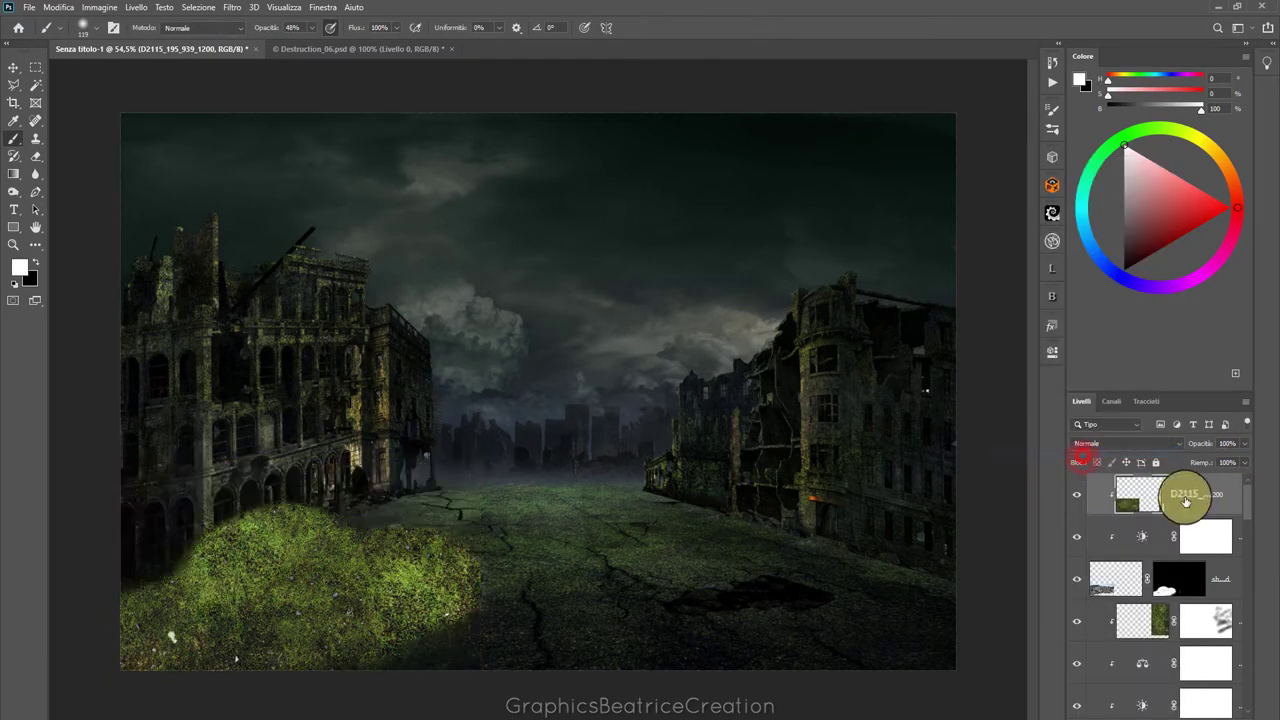
pyautogui.rightClick(1208, 489)
pyautogui.click(1089, 400)
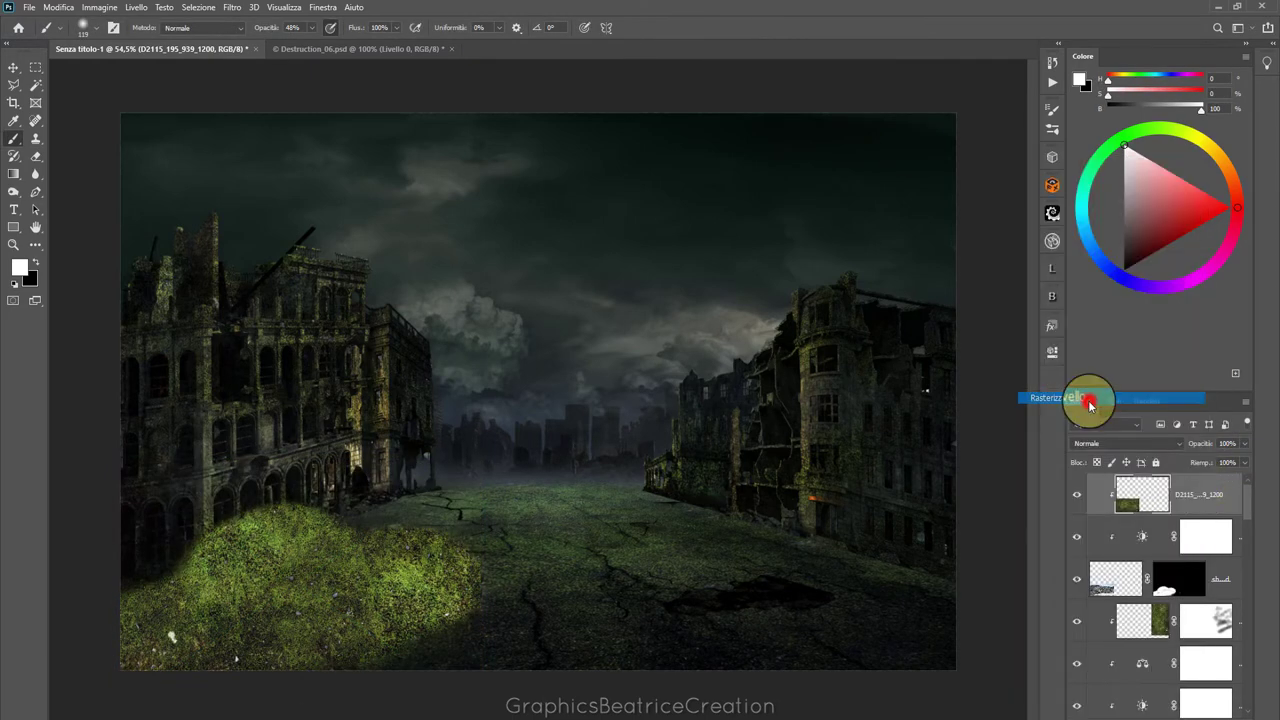
# Set the moss layer to Sovrapponi (Overlay) blend mode at 77% opacity
pyautogui.click(1175, 444)
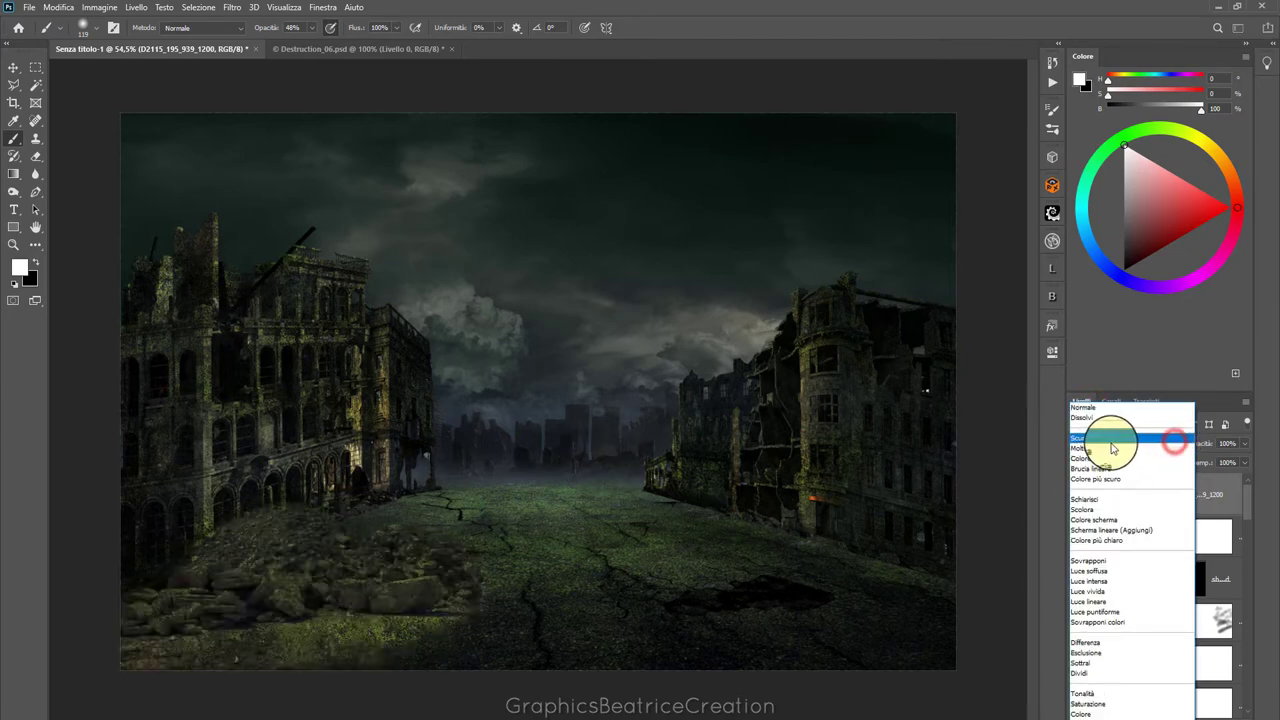
pyautogui.click(1086, 563)
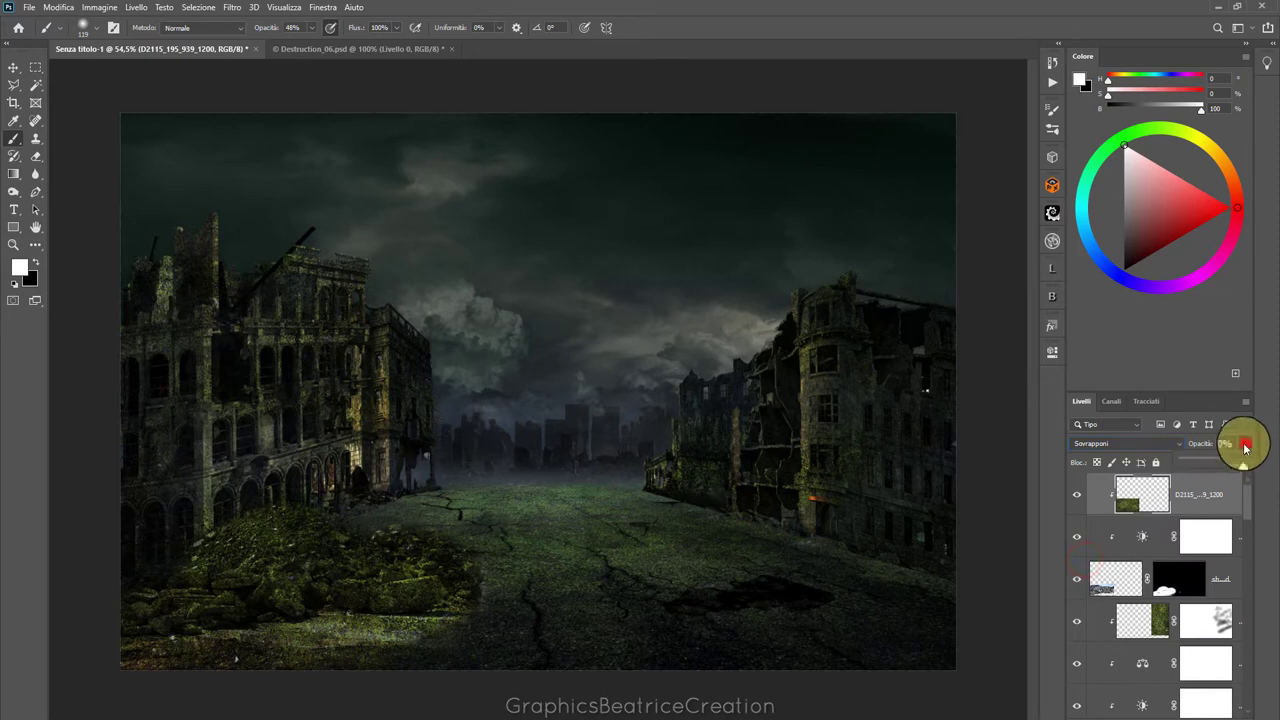
pyautogui.moveTo(1229, 465); pyautogui.dragTo(1226, 465)
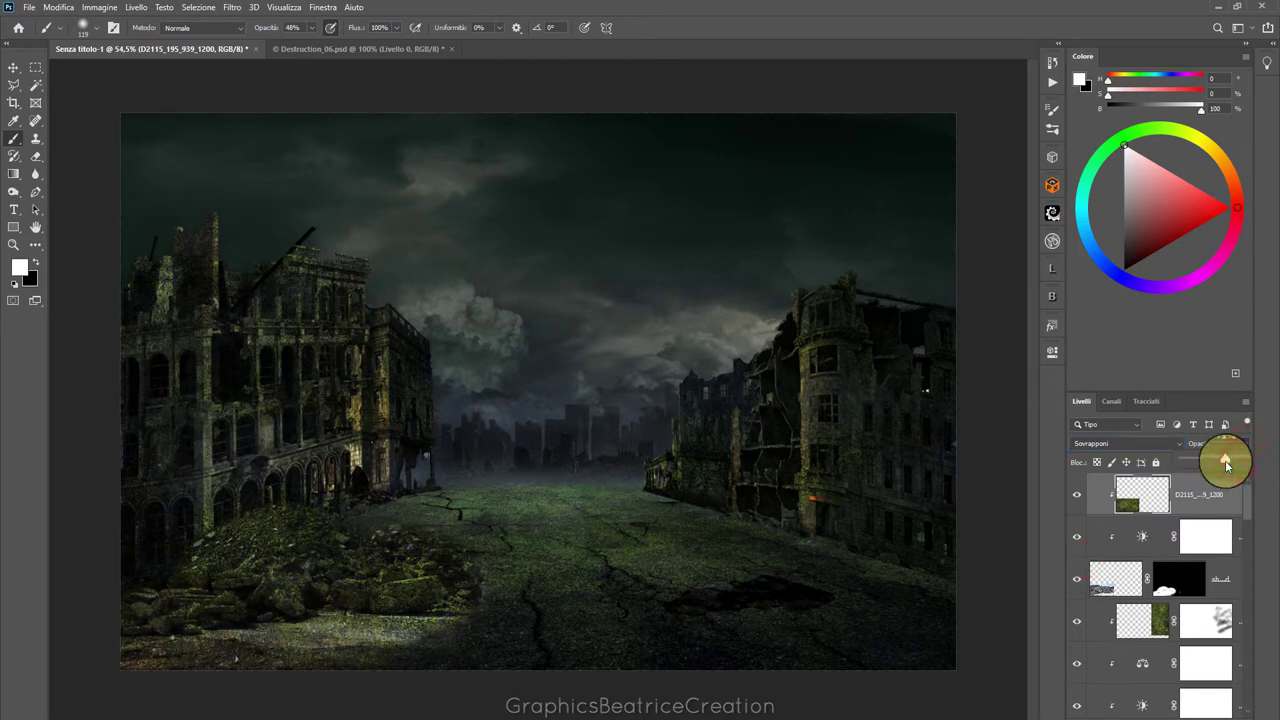
# Add a mask to the moss texture and paint it off the road and left building's base
pyautogui.click(1157, 710)
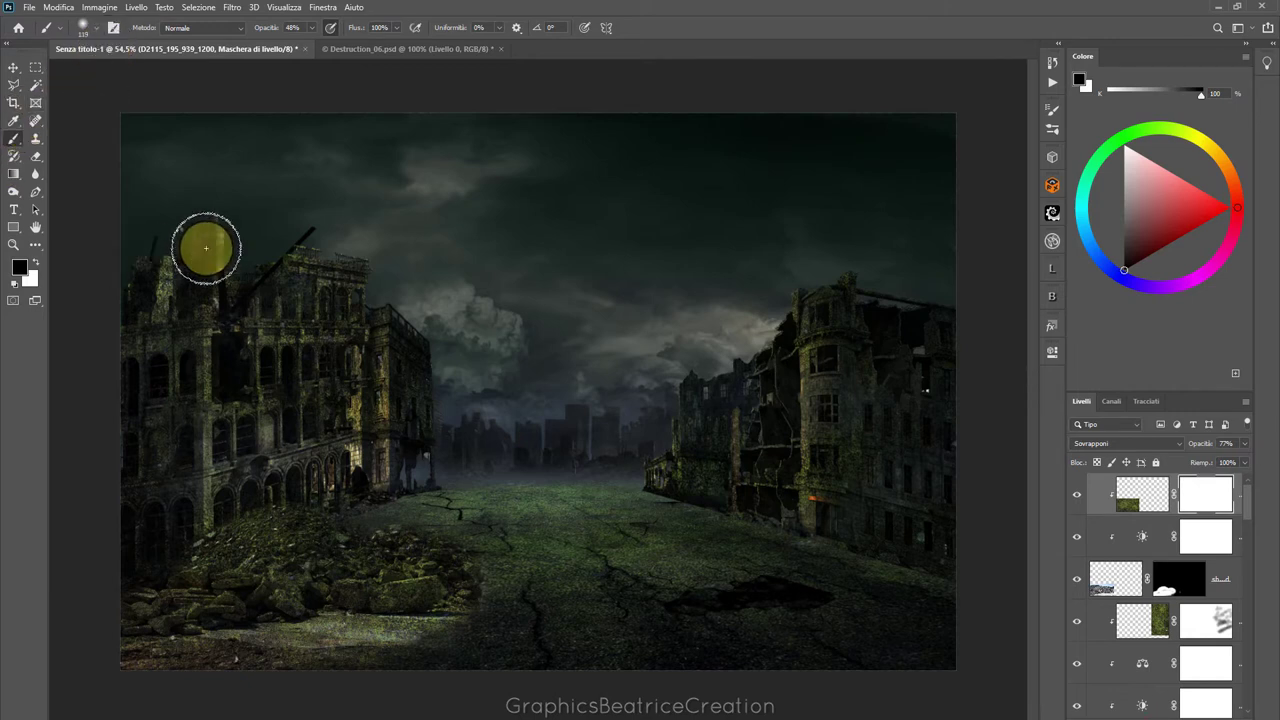
pyautogui.click(507, 591)
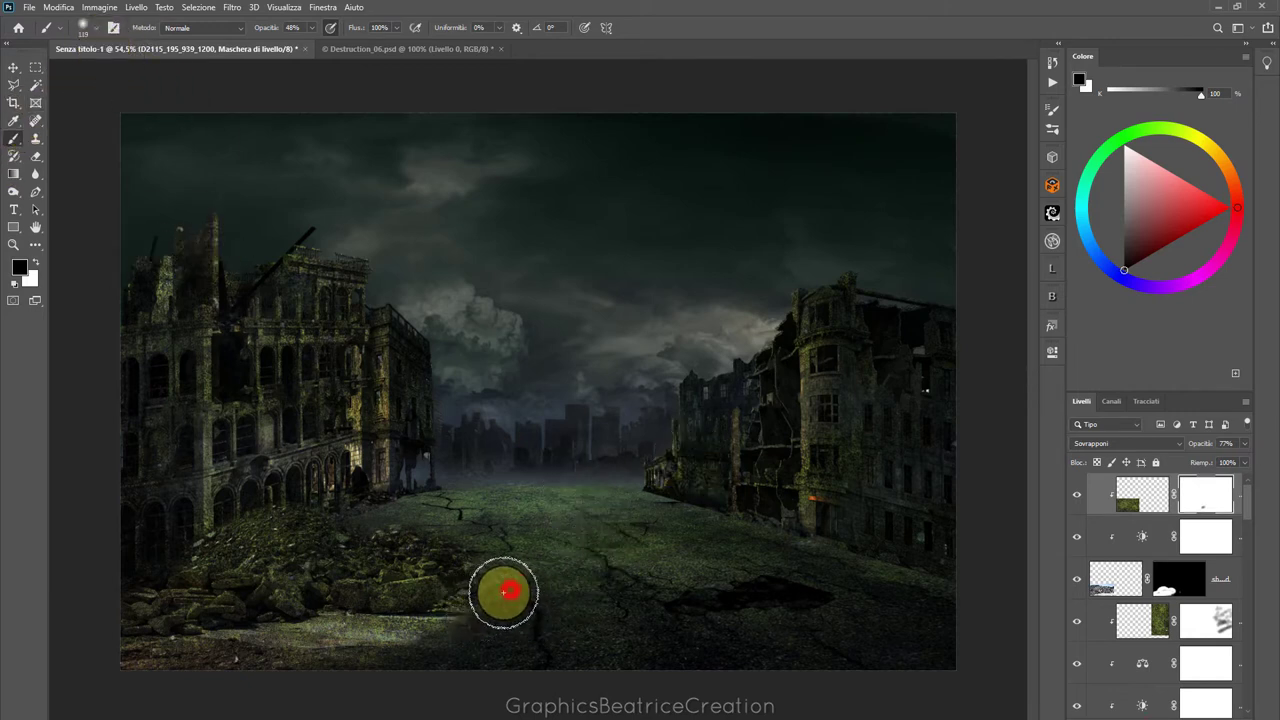
pyautogui.moveTo(478, 598); pyautogui.dragTo(474, 632)
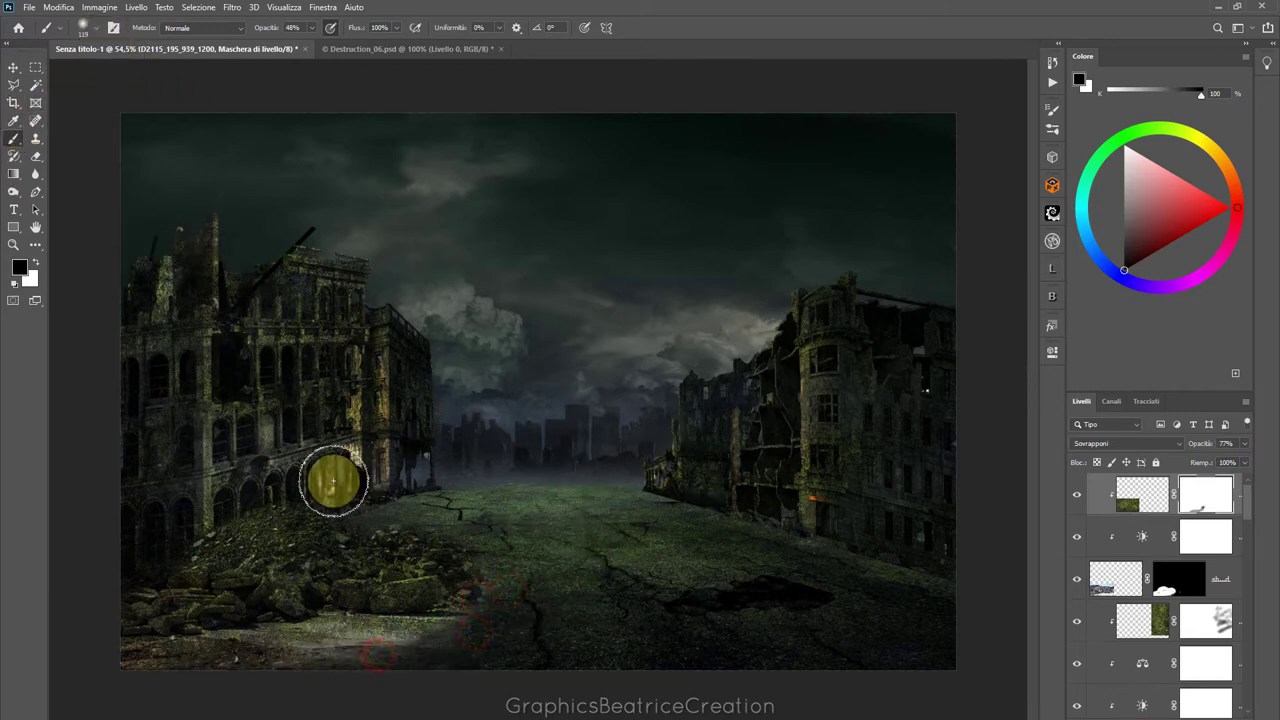
pyautogui.moveTo(324, 485); pyautogui.dragTo(190, 537)
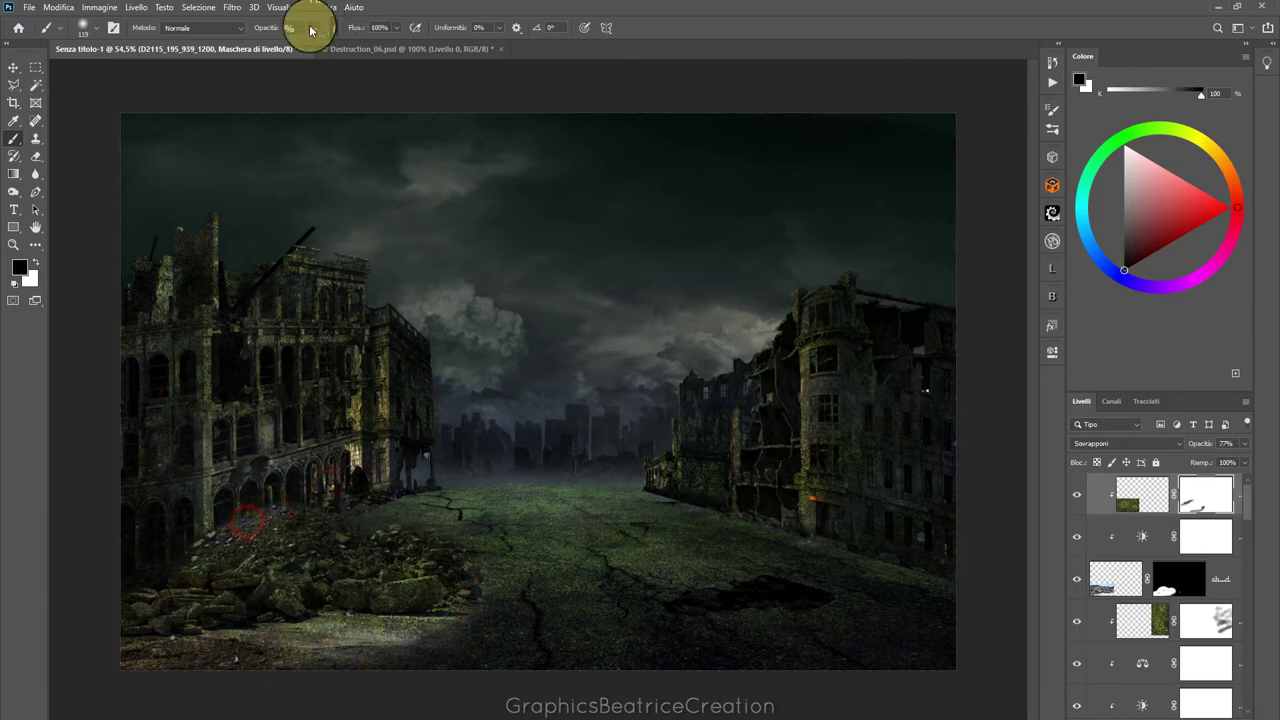
pyautogui.click(93, 27)
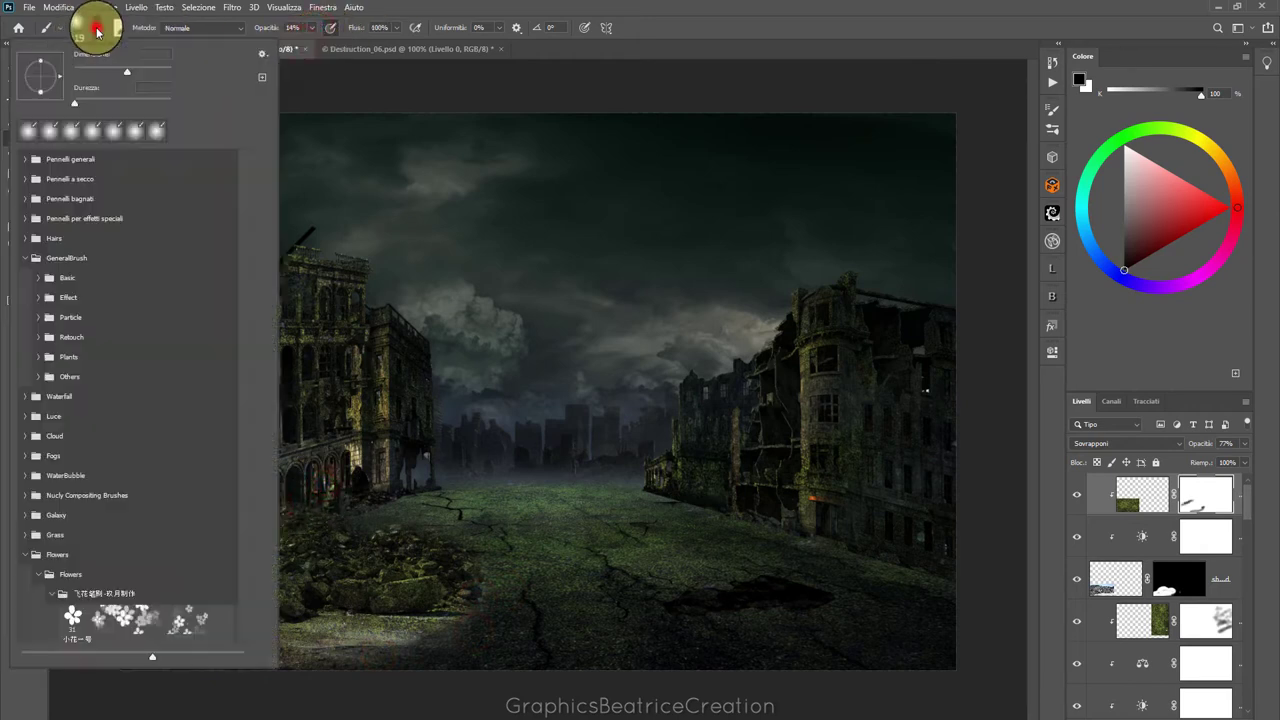
pyautogui.click(429, 45)
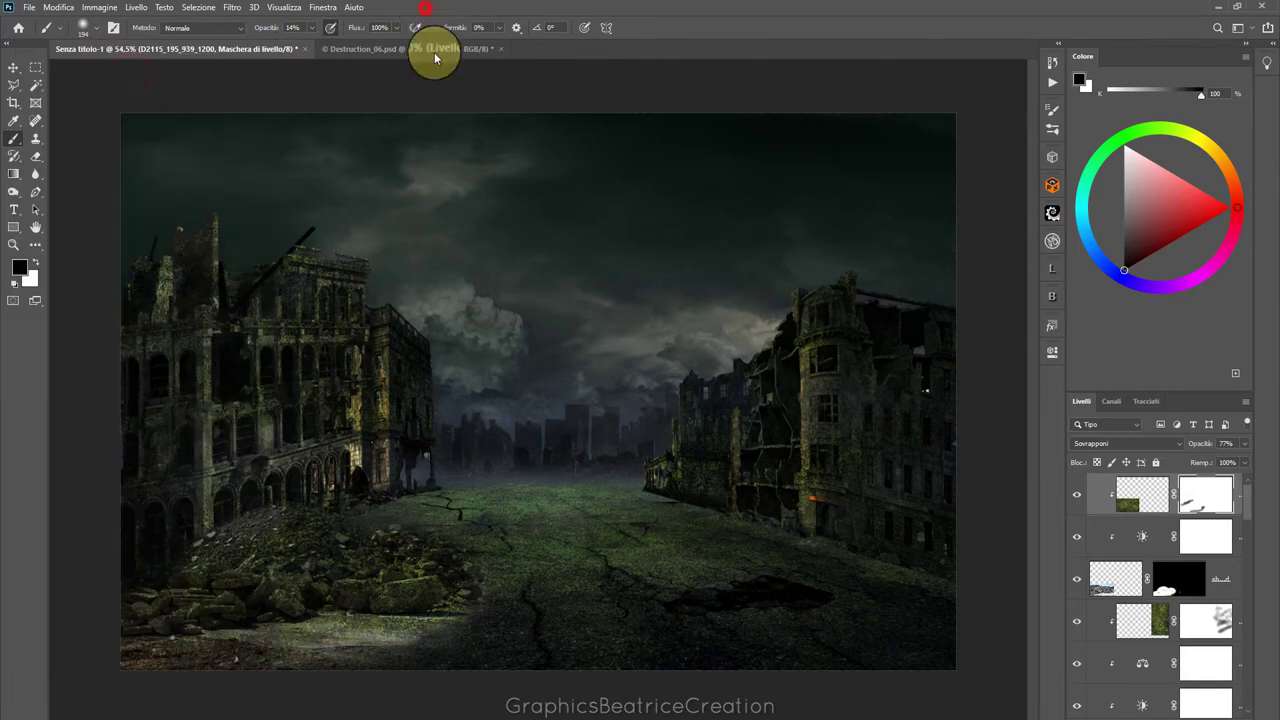
# Soften the moss texture across the lower-left rubble and along the image's bottom edge
pyautogui.click(540, 604)
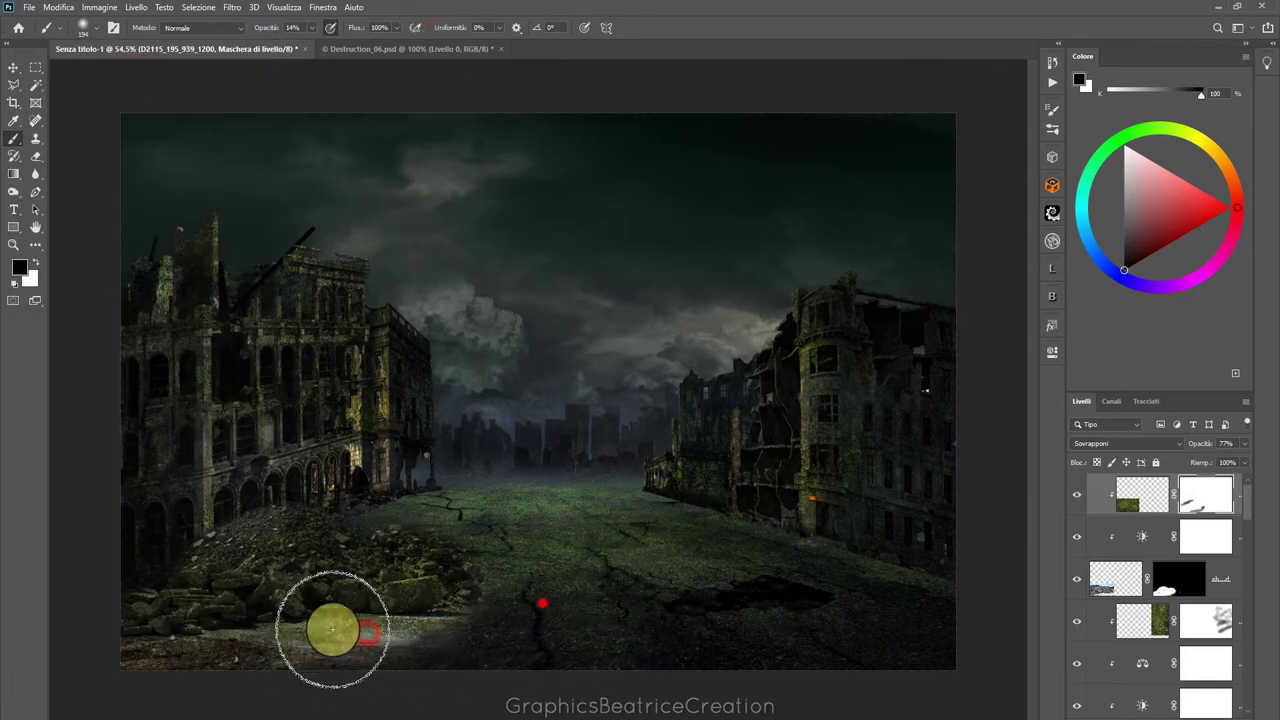
pyautogui.click(385, 593)
pyautogui.click(276, 607)
pyautogui.click(200, 557)
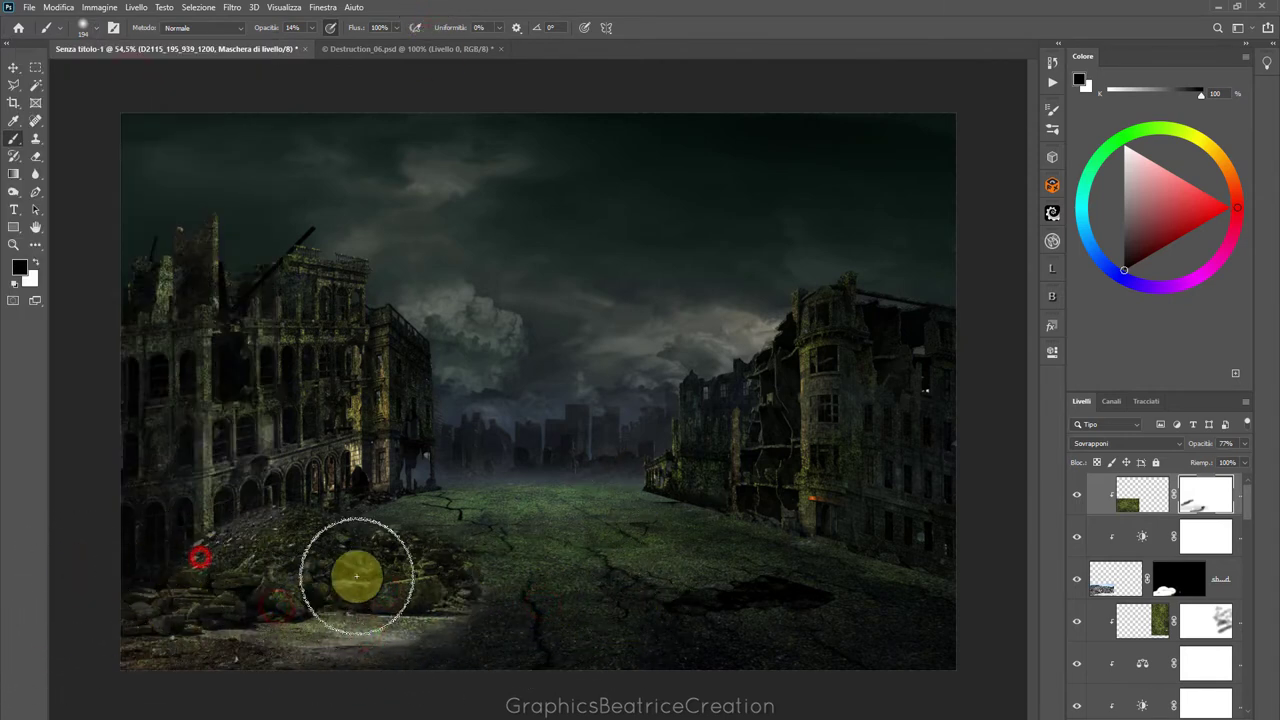
pyautogui.click(375, 546)
pyautogui.click(459, 586)
pyautogui.click(423, 674)
pyautogui.click(266, 697)
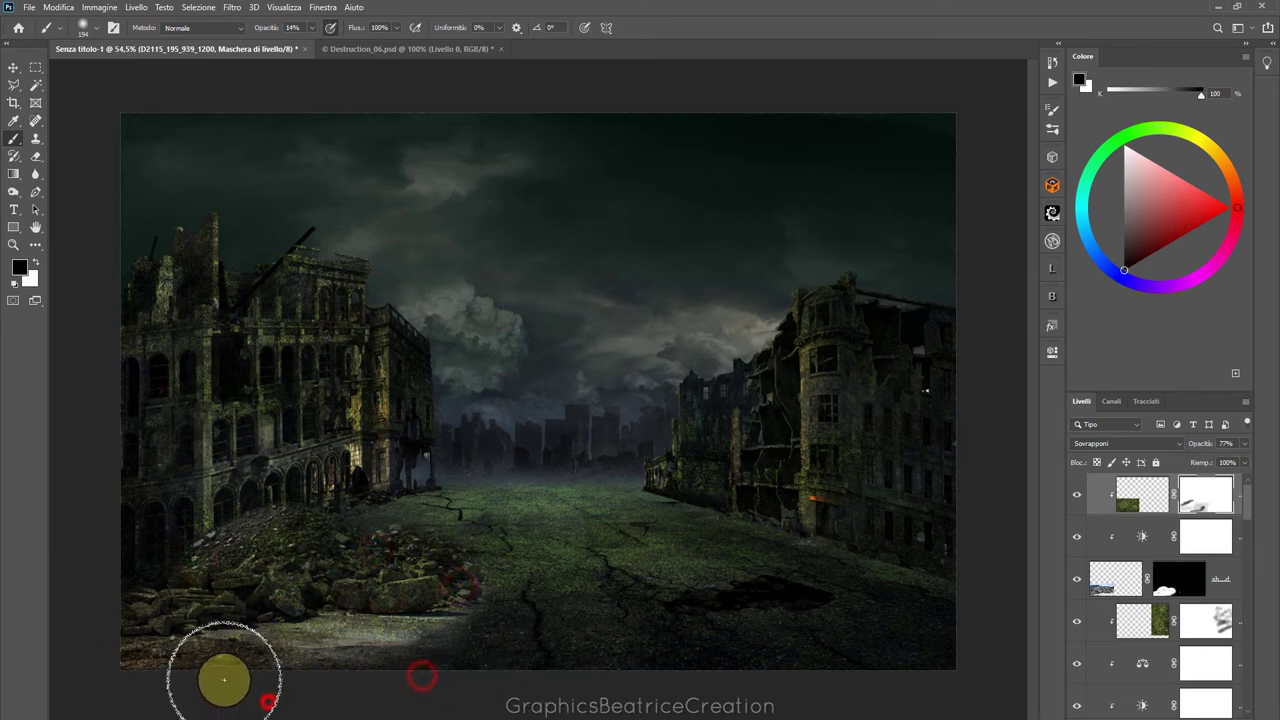
pyautogui.click(130, 660)
pyautogui.click(513, 690)
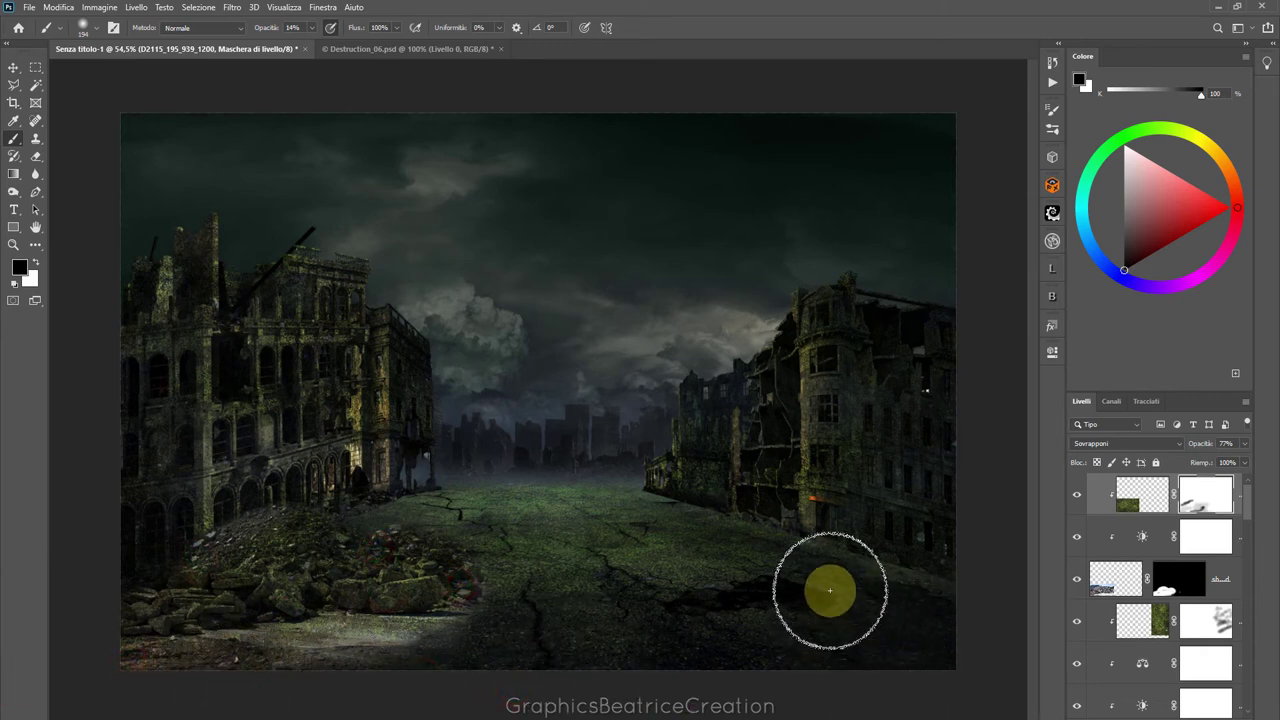
# Fade the rubble pile's edges into the road by painting on its layer mask
pyautogui.click(1143, 563)
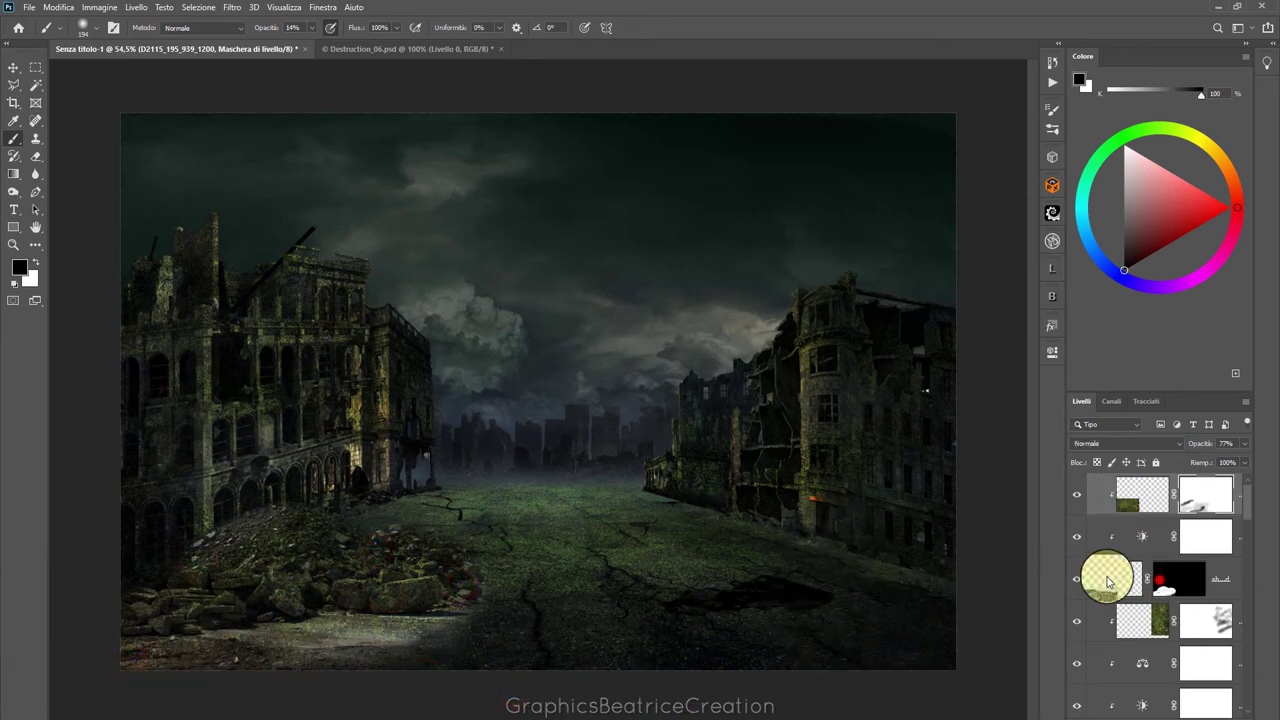
pyautogui.click(537, 597)
pyautogui.click(497, 595)
pyautogui.click(484, 592)
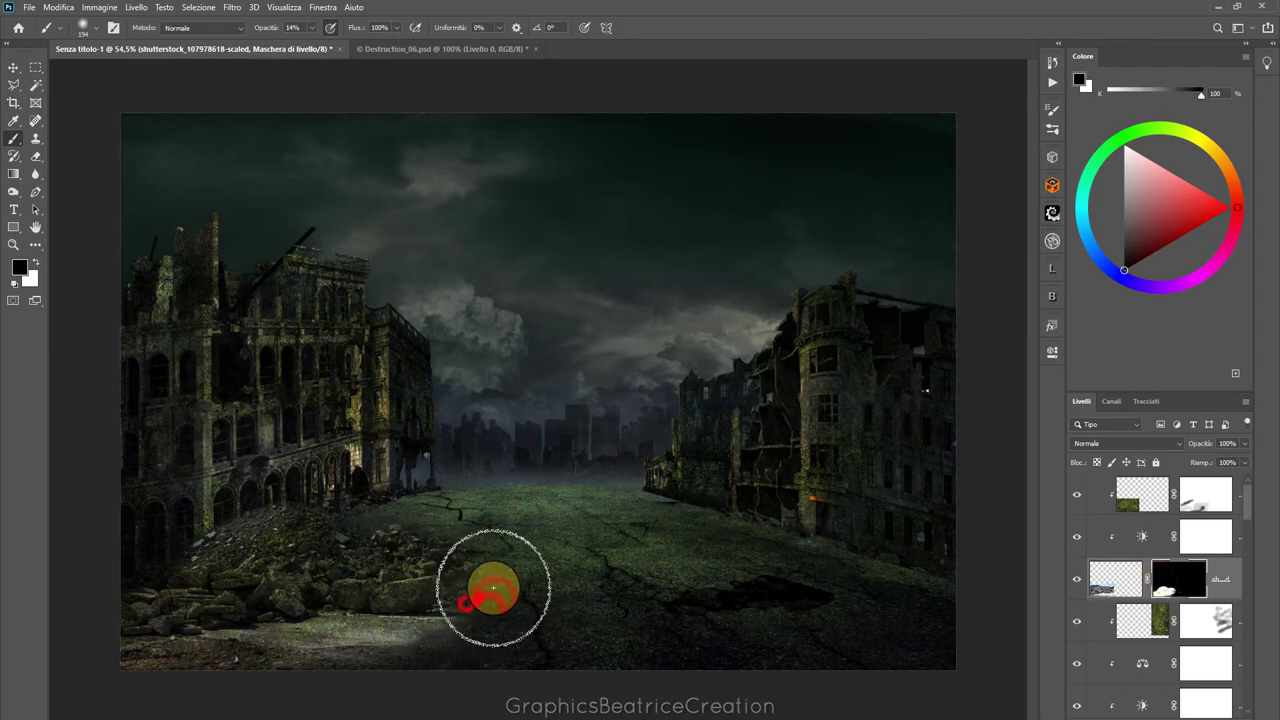
pyautogui.click(418, 657)
pyautogui.click(463, 543)
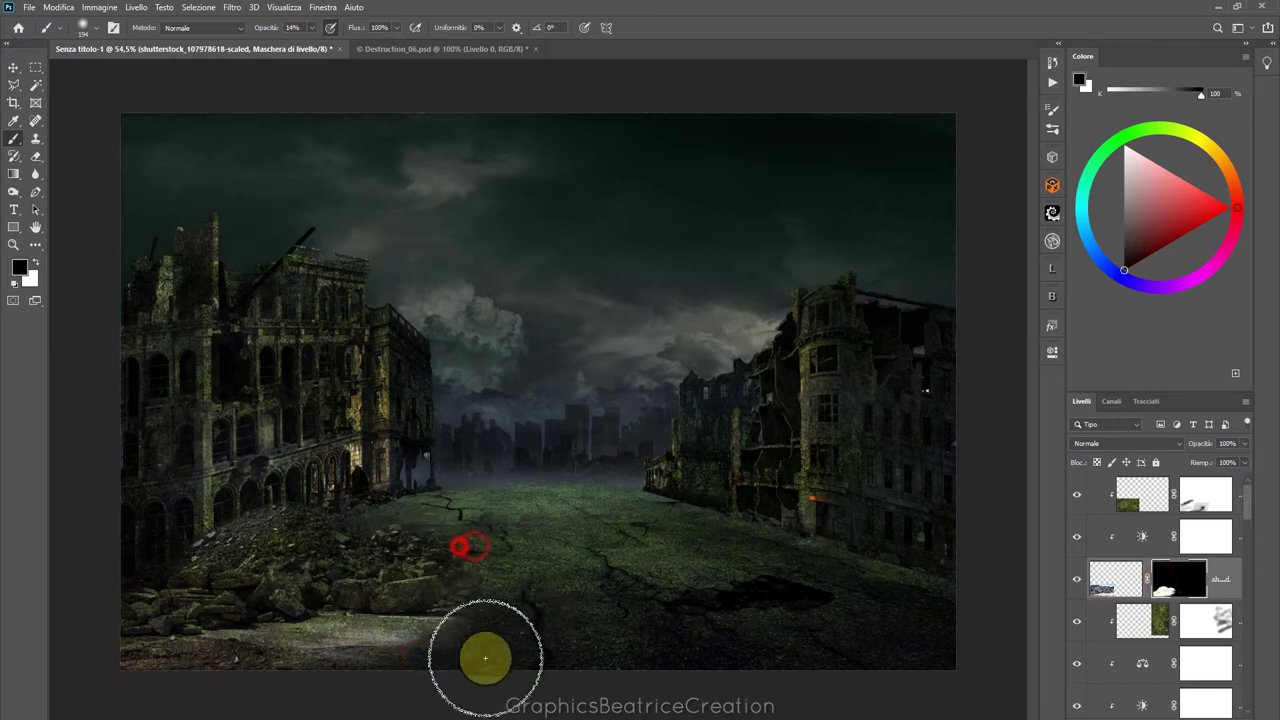
pyautogui.click(420, 645)
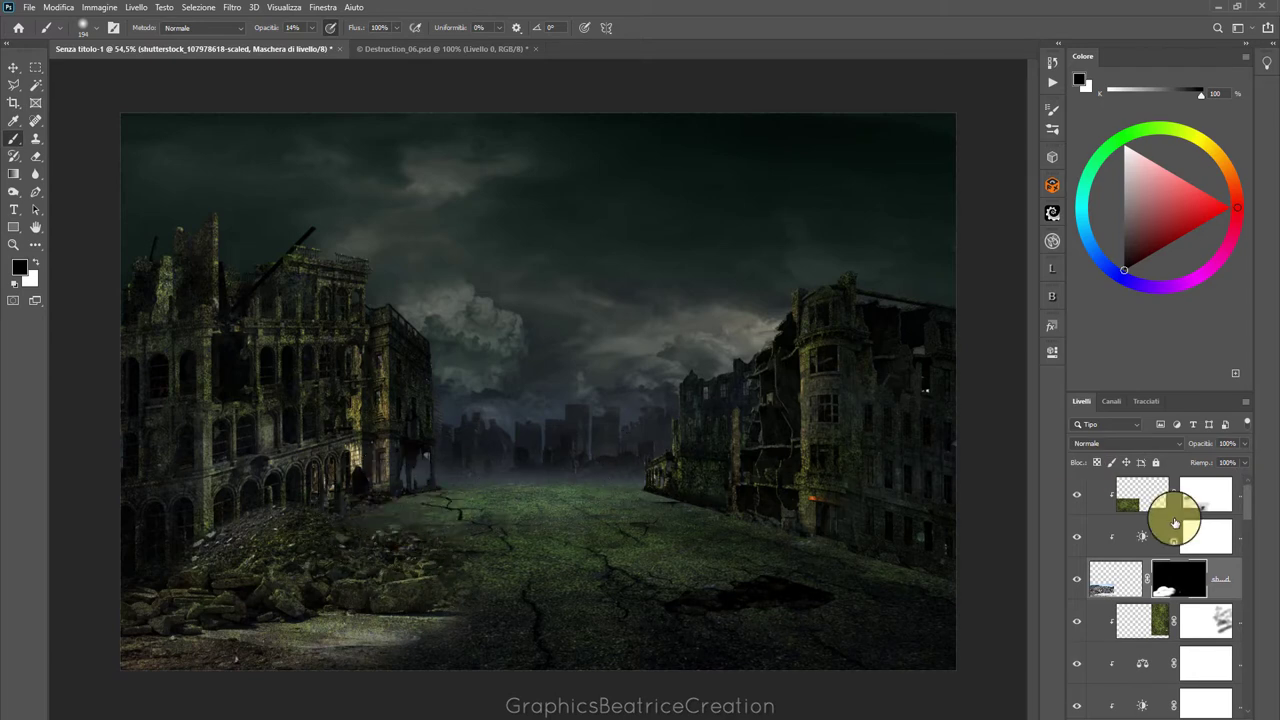
pyautogui.click(1224, 578)
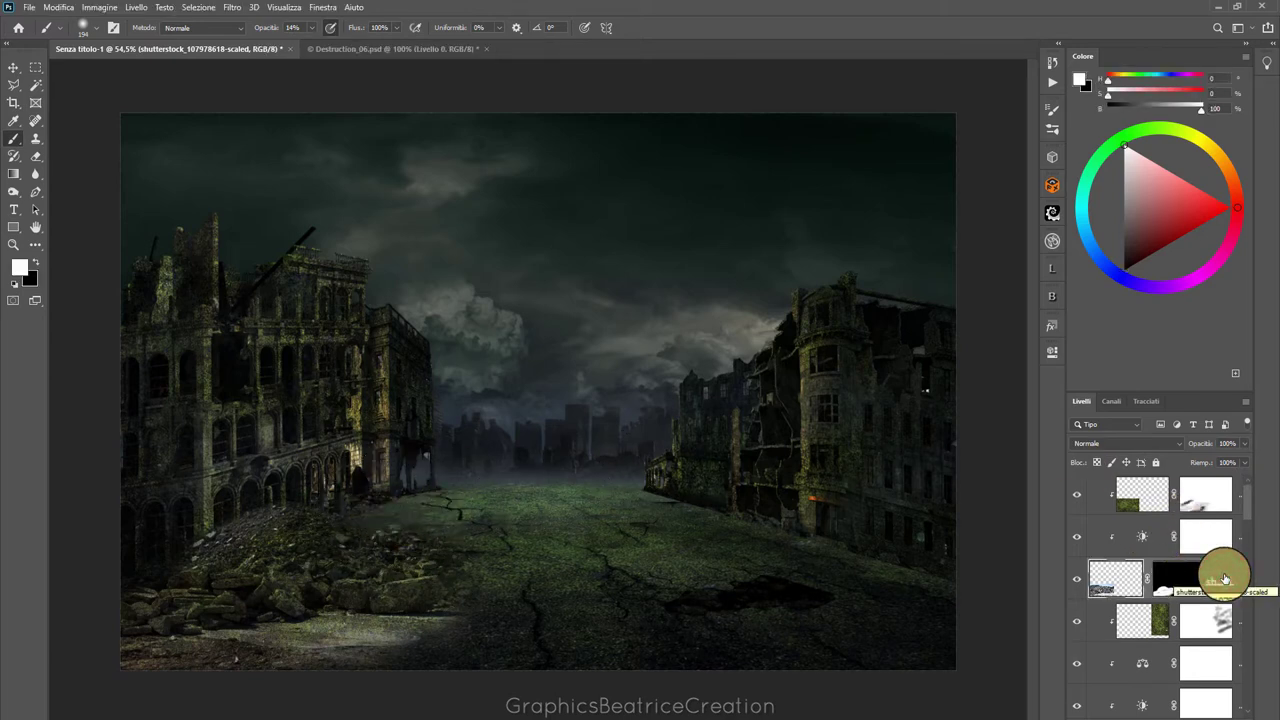
pyautogui.click(1156, 536)
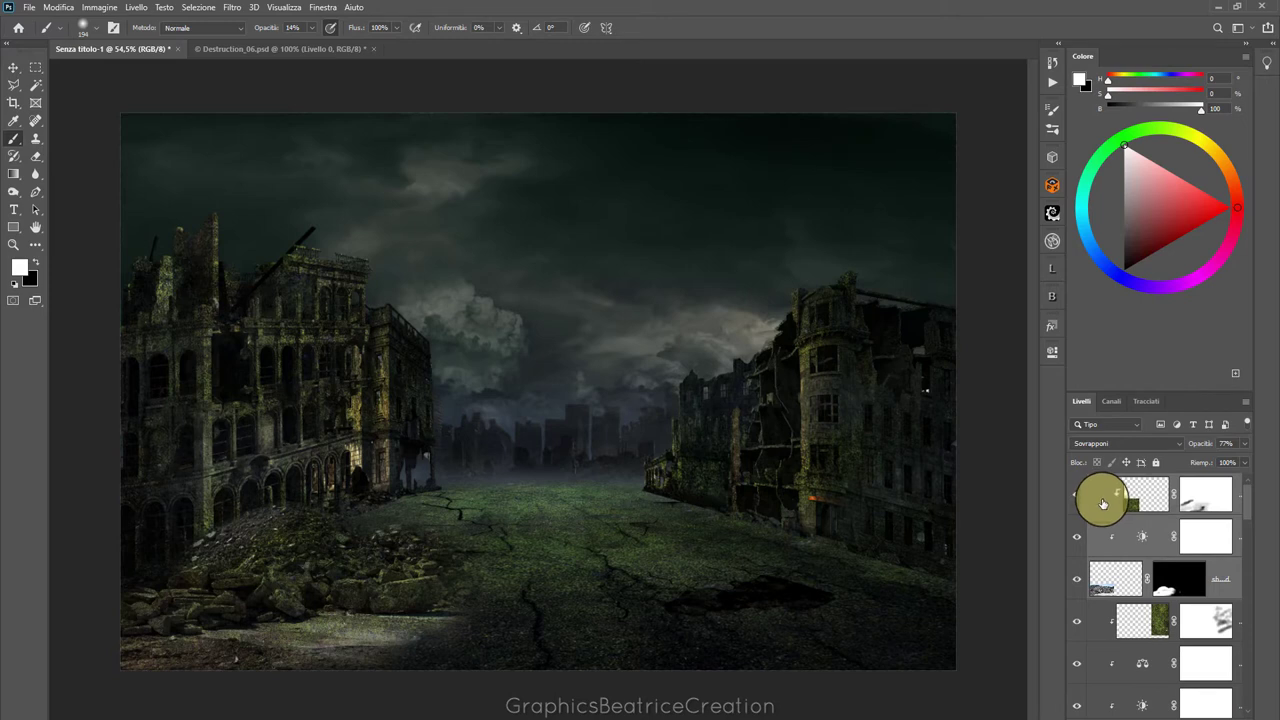
# Duplicate the rubble pile with its clipped layers and move the copy toward the street centre
pyautogui.moveTo(1102, 503); pyautogui.dragTo(1207, 700)
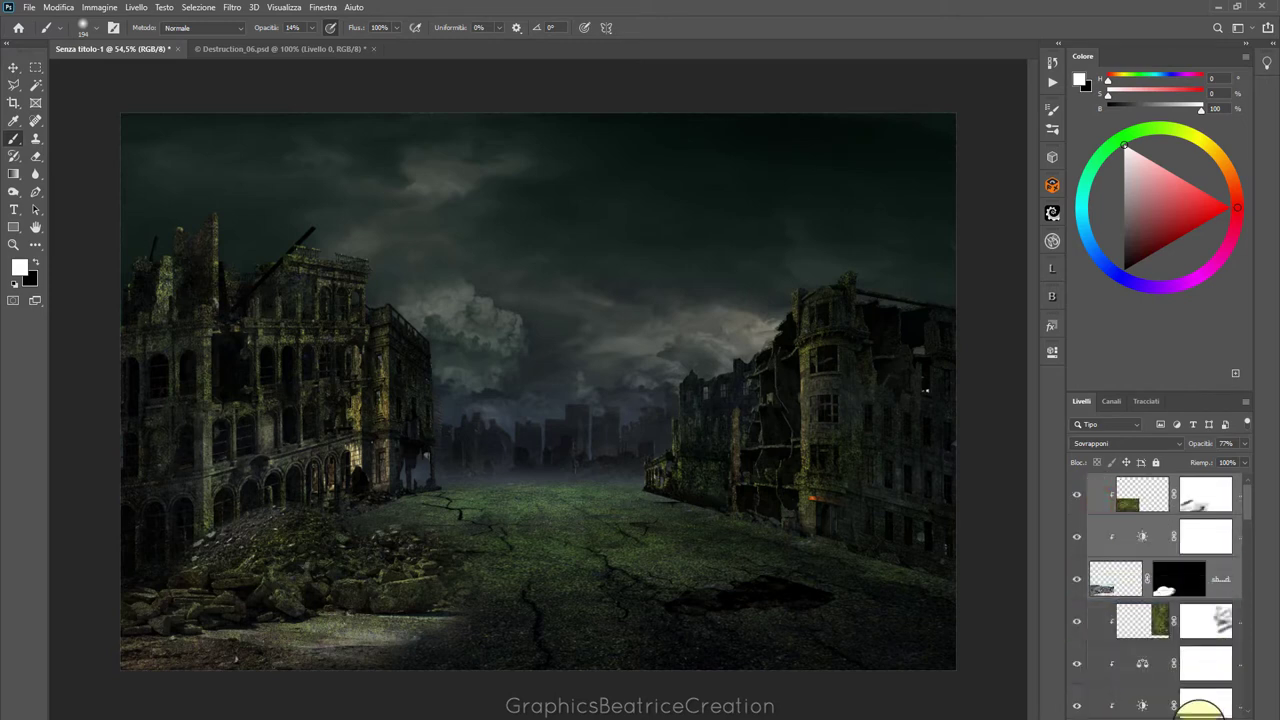
pyautogui.click(13, 68)
pyautogui.moveTo(309, 531); pyautogui.dragTo(423, 474)
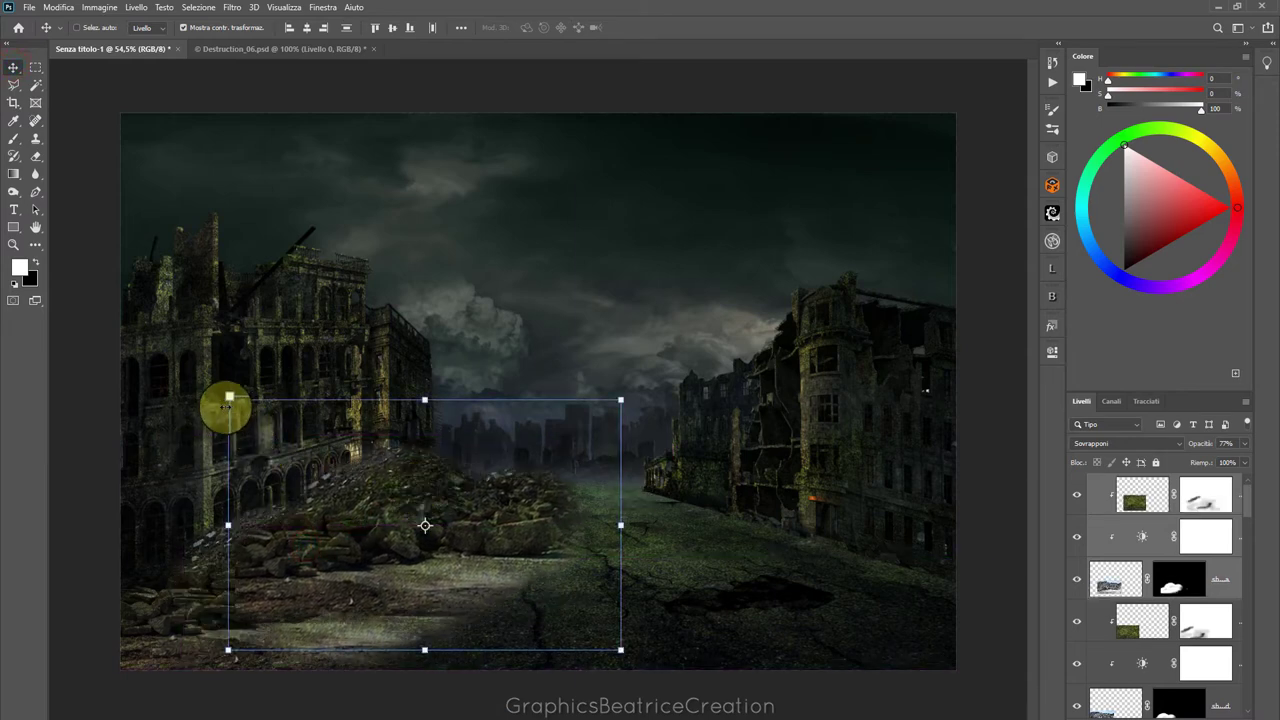
pyautogui.moveTo(229, 399); pyautogui.dragTo(345, 490)
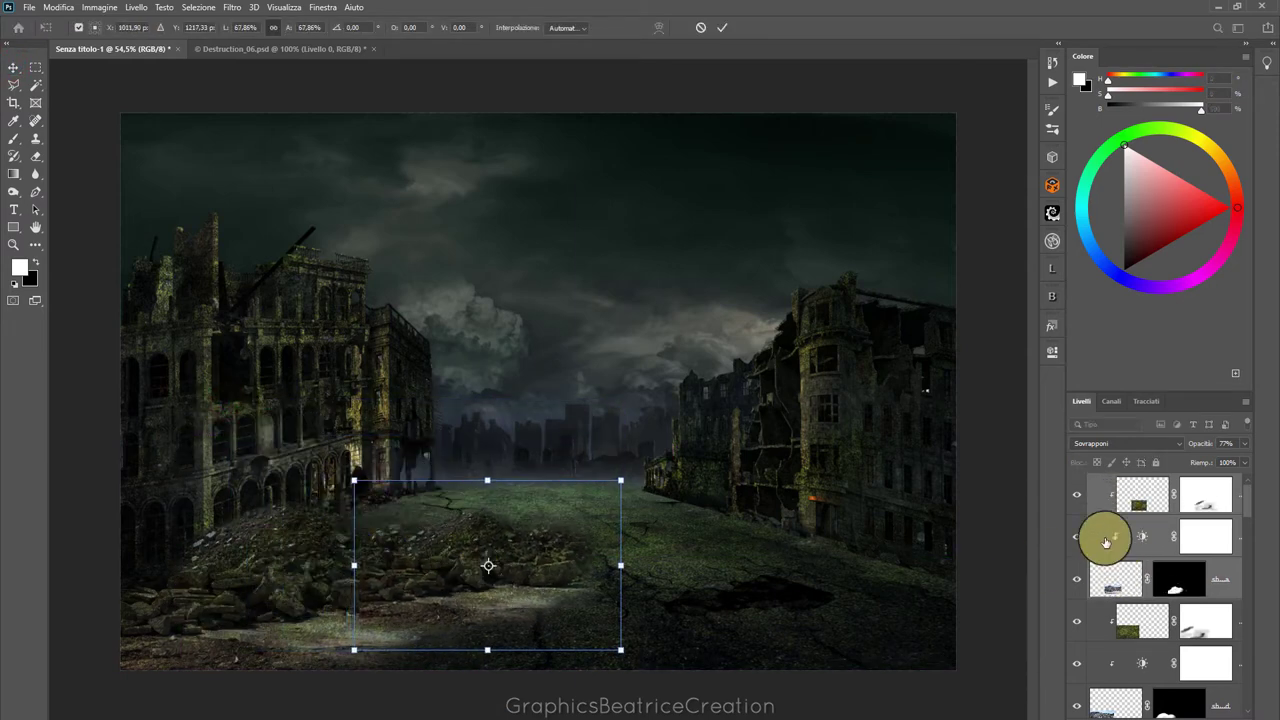
pyautogui.moveTo(1106, 541)
pyautogui.mouseDown()
pyautogui.moveTo(1118, 714)
pyautogui.moveTo(1106, 663)
pyautogui.mouseUp()
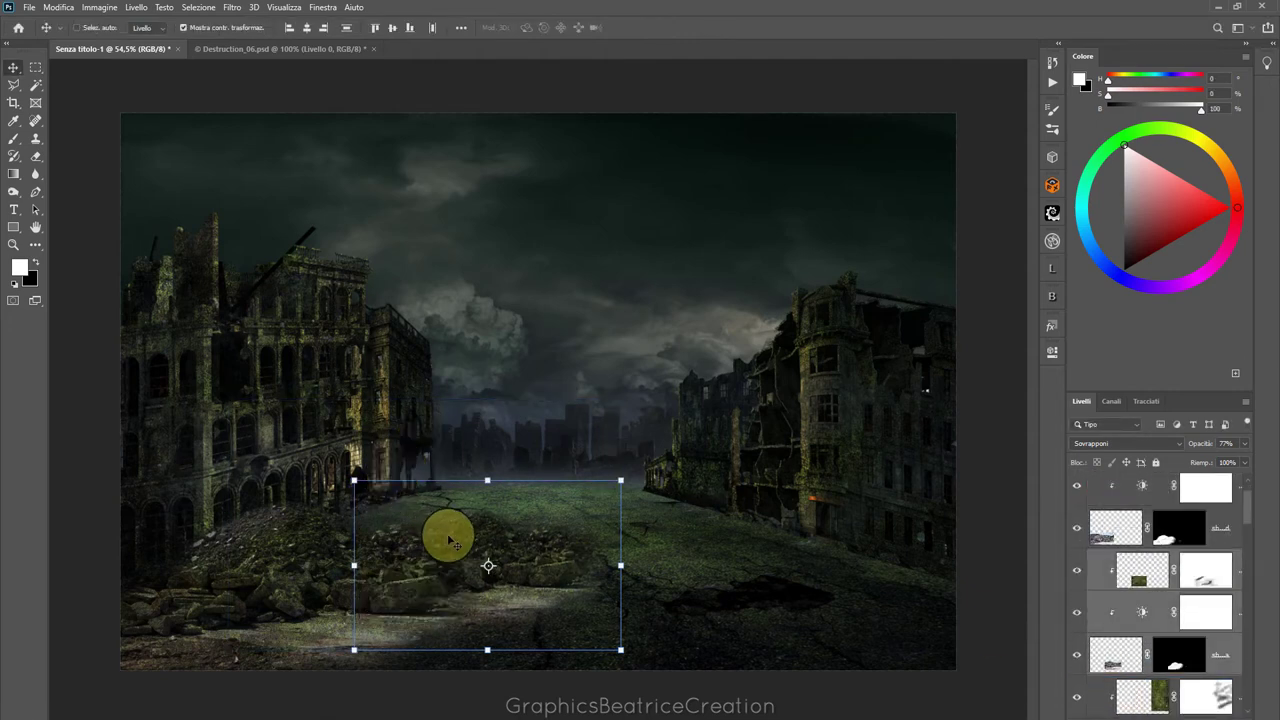
pyautogui.moveTo(449, 539); pyautogui.dragTo(383, 514)
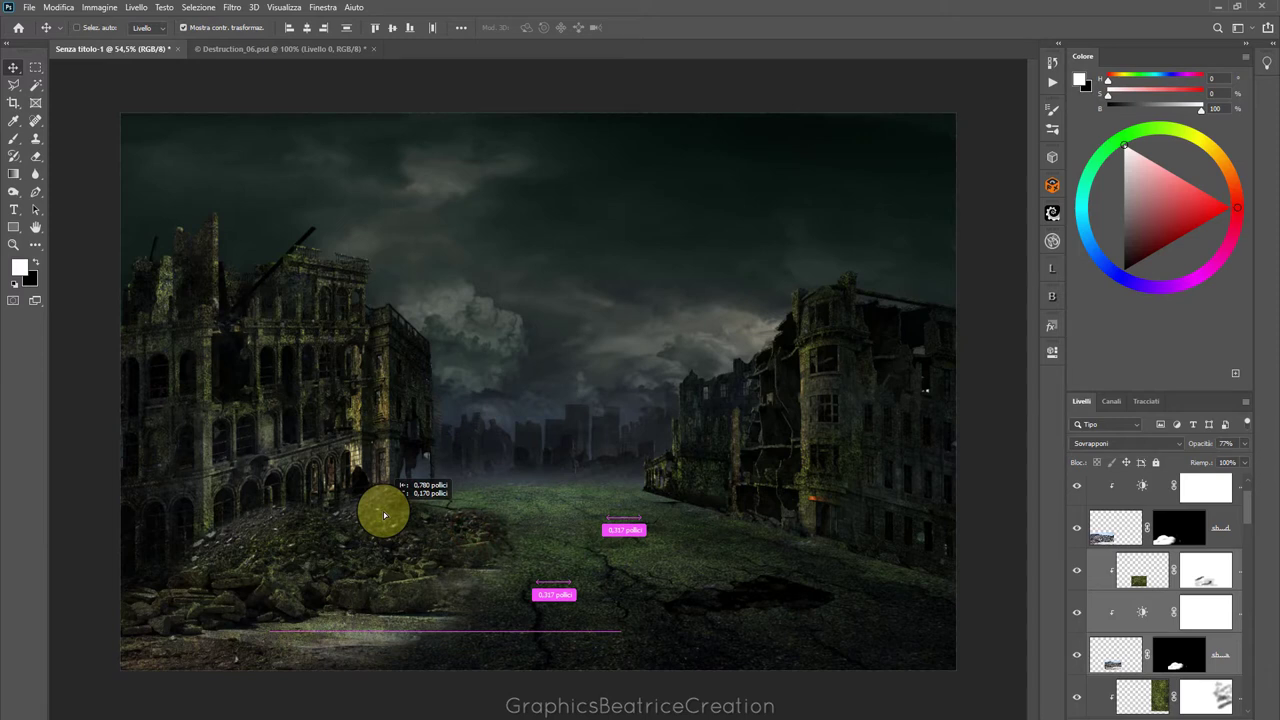
pyautogui.moveTo(383, 514); pyautogui.dragTo(432, 512)
# Flip the rubble copy horizontally, scale it to about 75%, and commit its position
pyautogui.rightClick(441, 514)
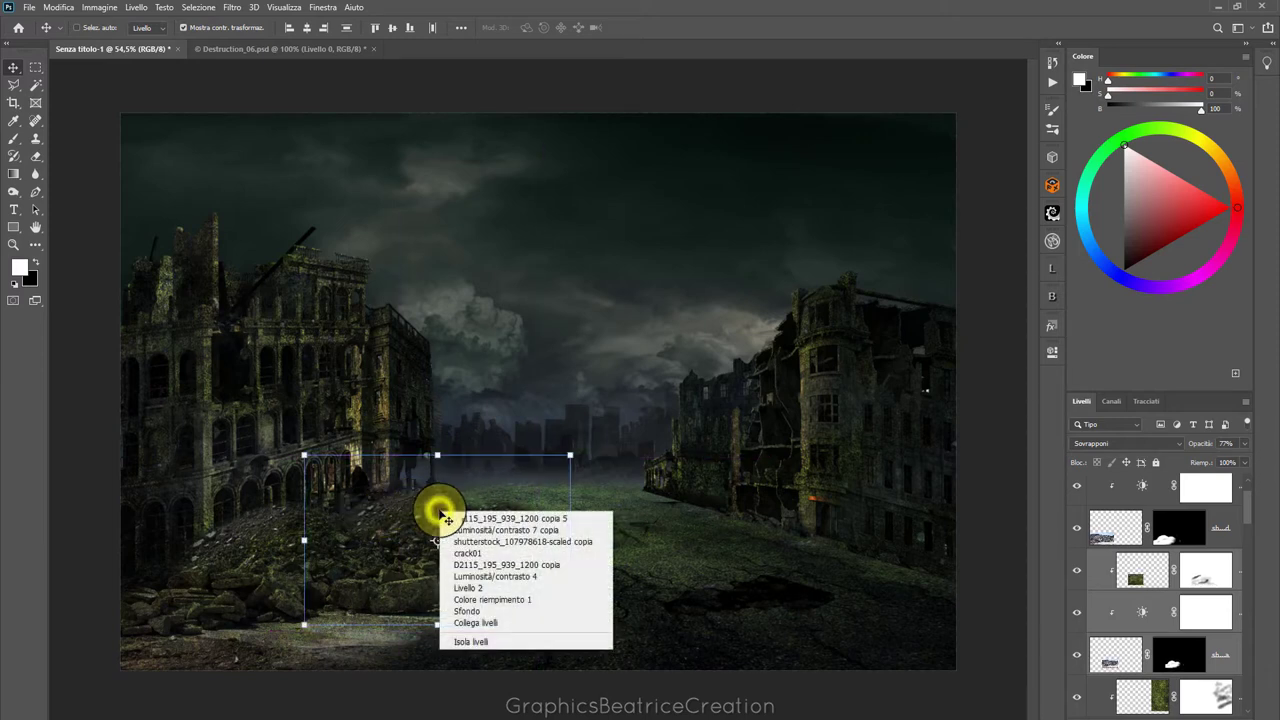
pyautogui.click(438, 456)
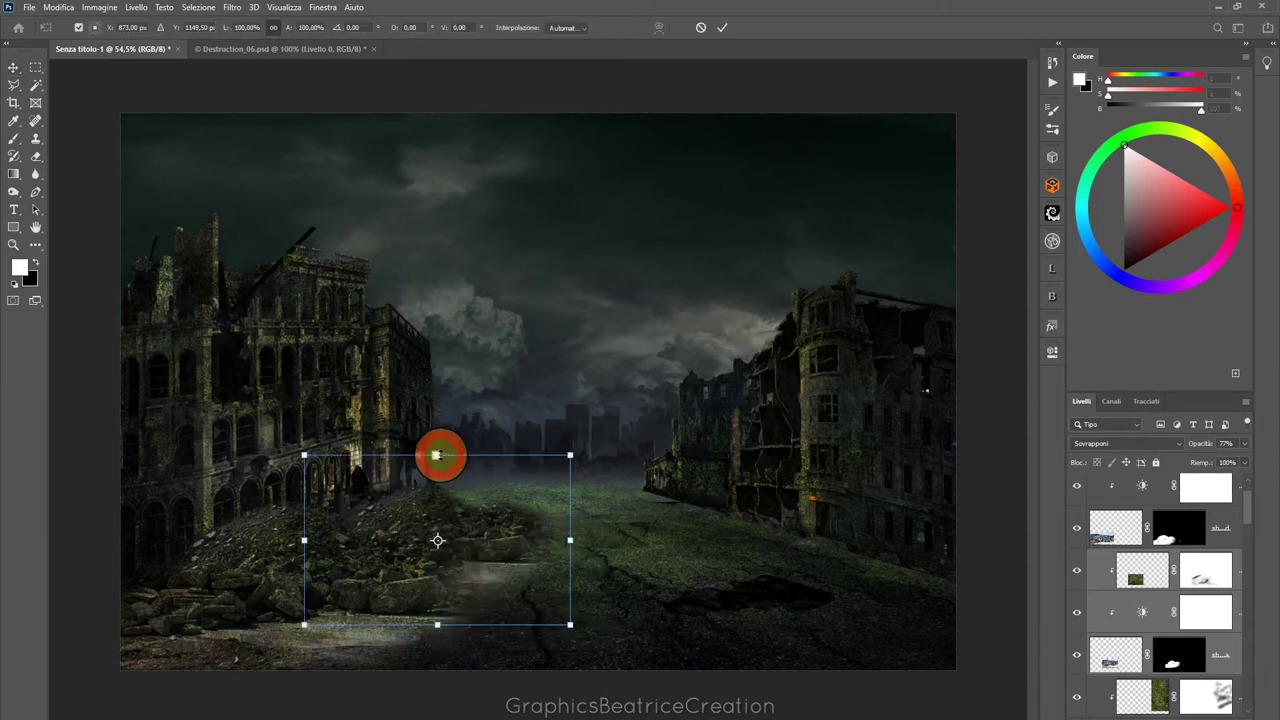
pyautogui.rightClick(430, 488)
pyautogui.click(485, 477)
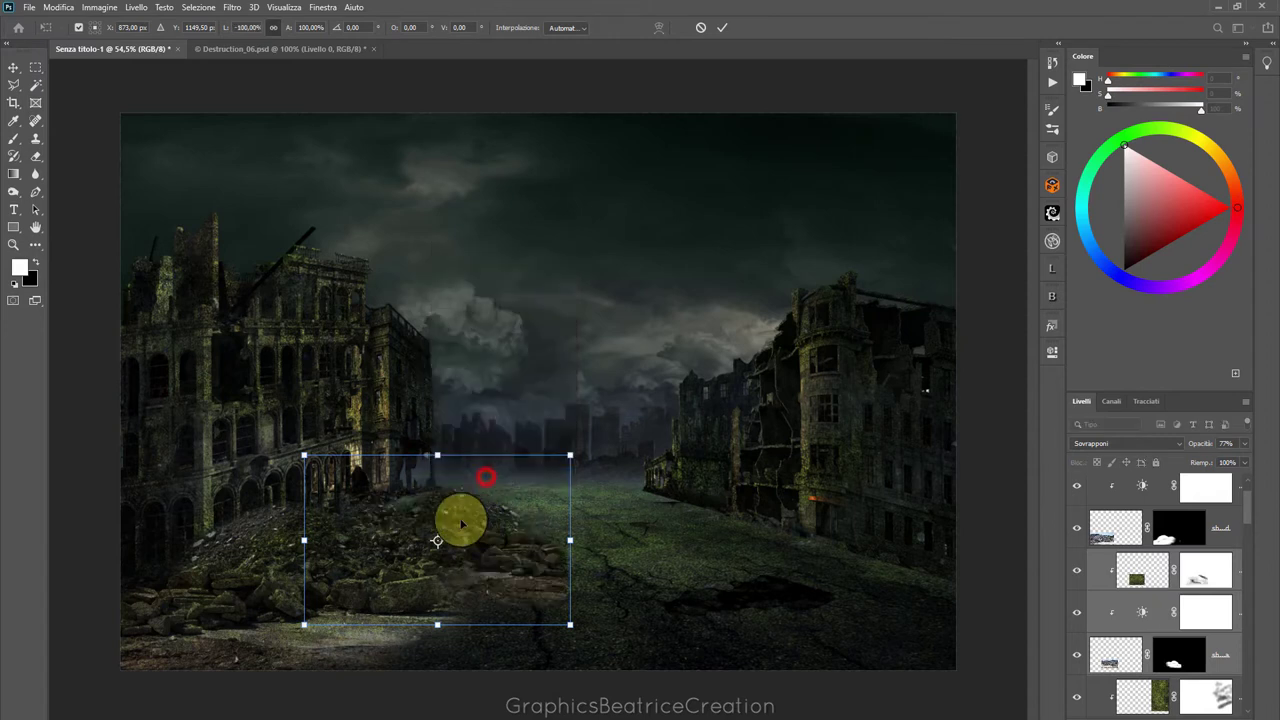
pyautogui.moveTo(462, 523); pyautogui.dragTo(429, 520)
pyautogui.moveTo(272, 457); pyautogui.dragTo(343, 486)
pyautogui.moveTo(477, 543); pyautogui.dragTo(425, 518)
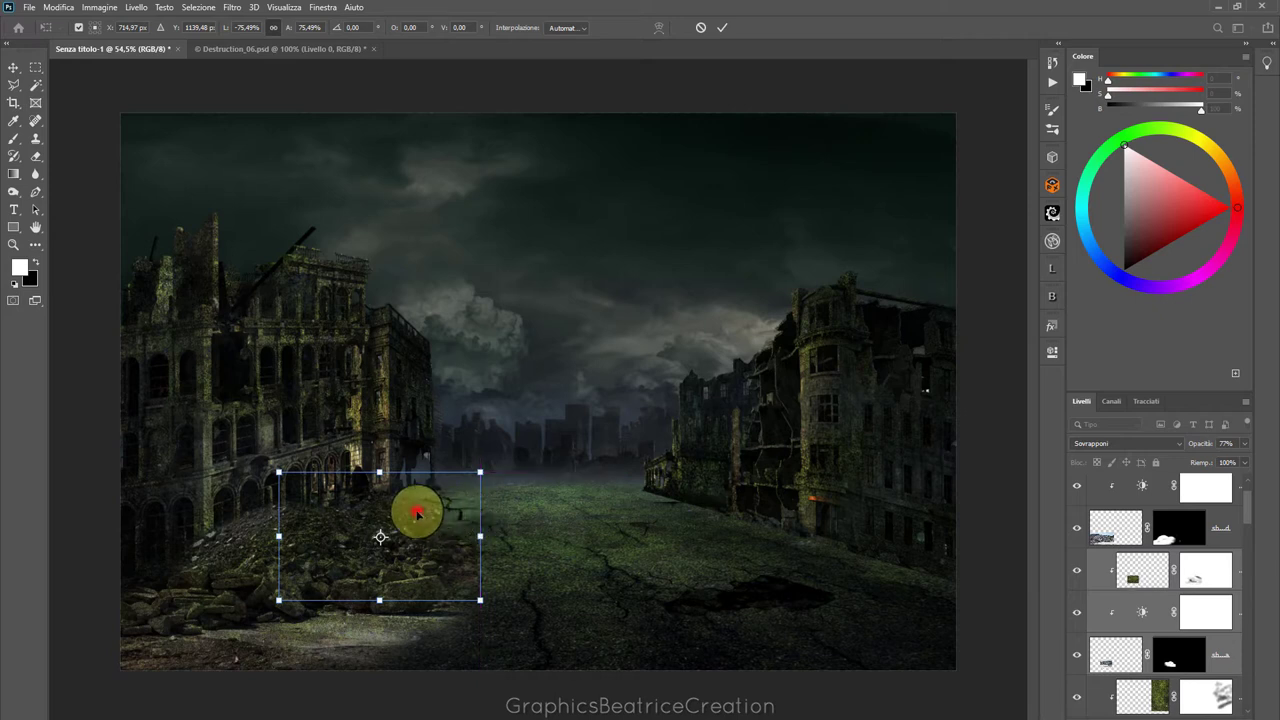
pyautogui.moveTo(418, 513); pyautogui.dragTo(429, 501)
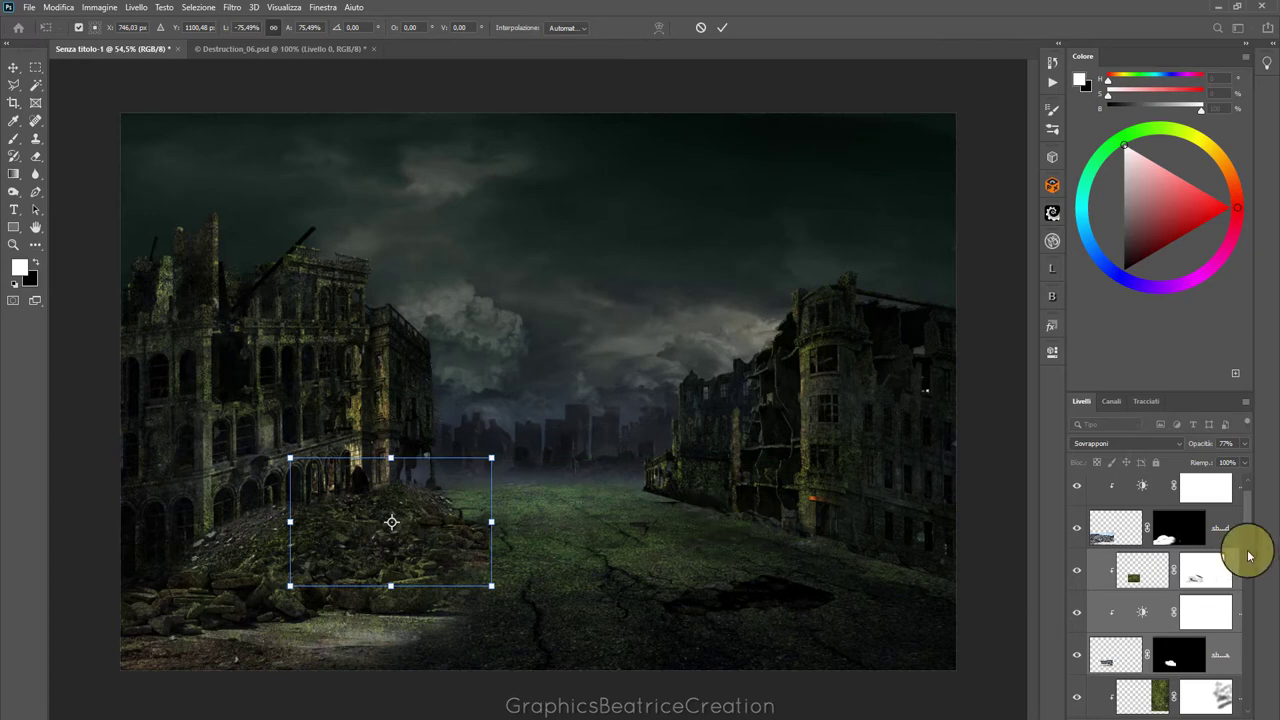
pyautogui.click(1163, 487)
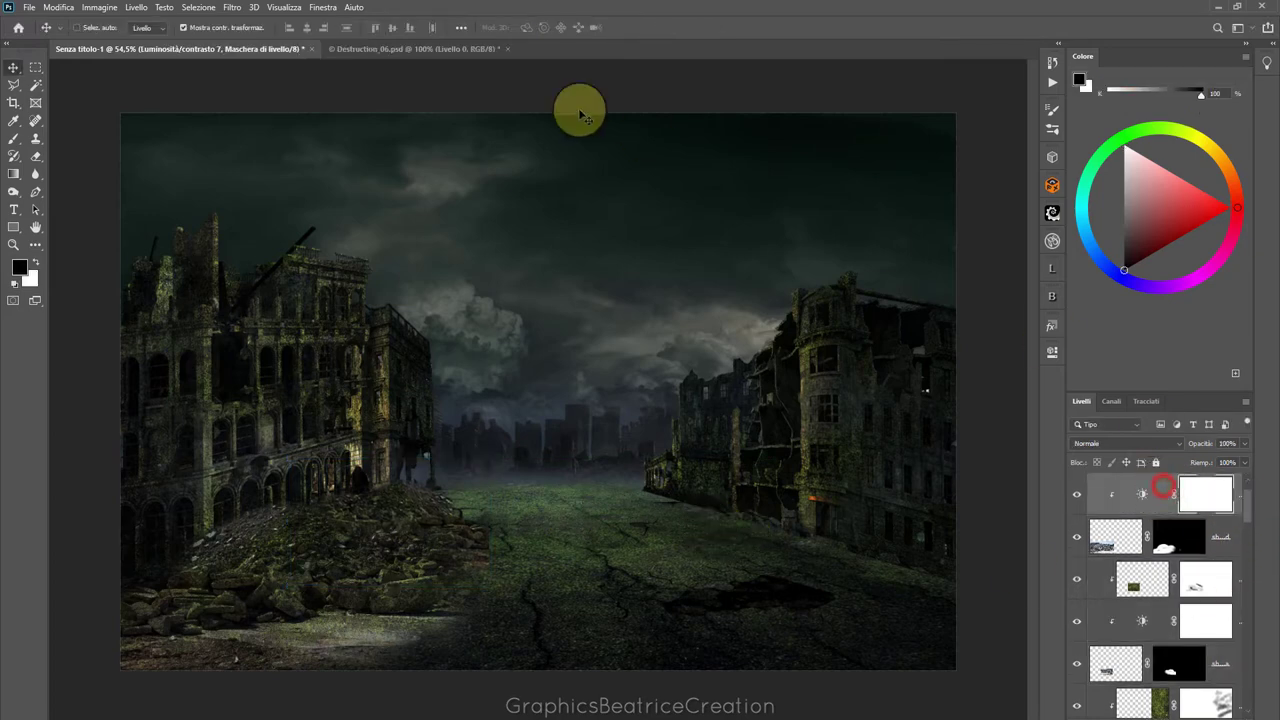
# Place the staircase photo as an embedded layer, positioned lower and to the left
pyautogui.click(29, 7)
pyautogui.click(100, 257)
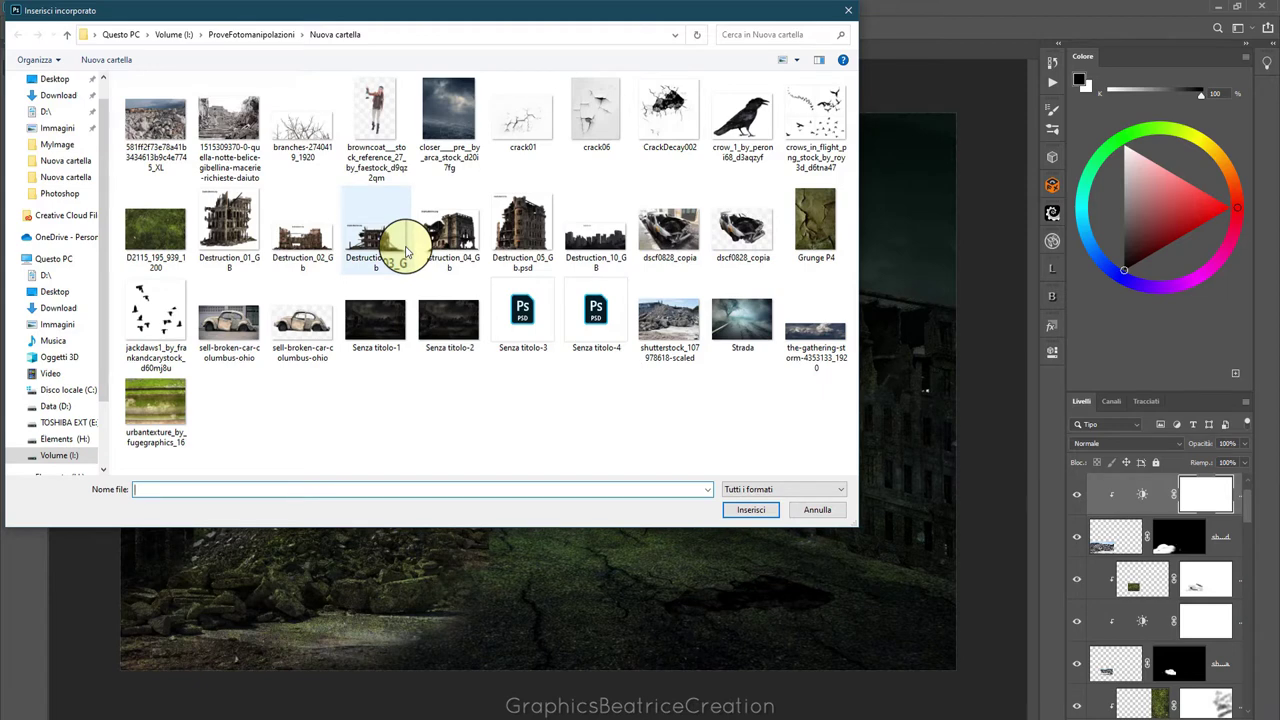
pyautogui.click(229, 110)
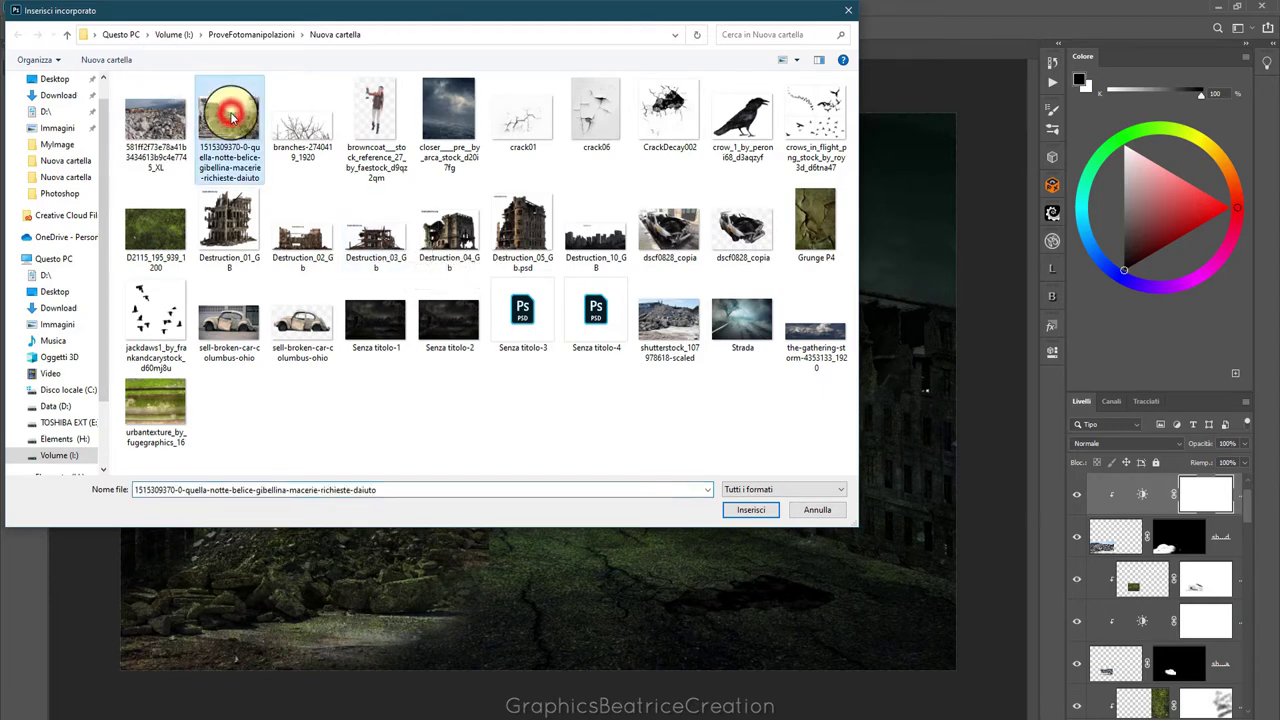
pyautogui.click(755, 509)
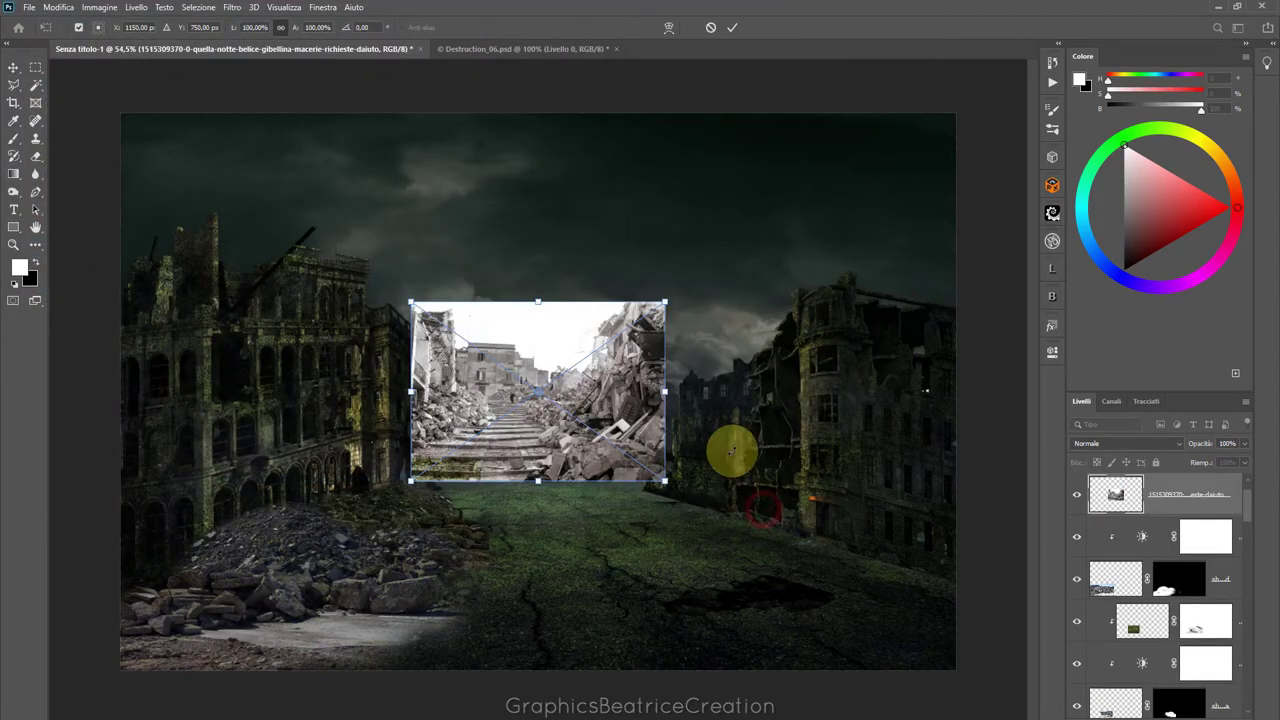
pyautogui.moveTo(512, 428)
pyautogui.mouseDown()
pyautogui.moveTo(463, 466)
pyautogui.moveTo(663, 479)
pyautogui.moveTo(468, 494)
pyautogui.moveTo(580, 494)
pyautogui.moveTo(477, 520)
pyautogui.moveTo(590, 503)
pyautogui.mouseUp()
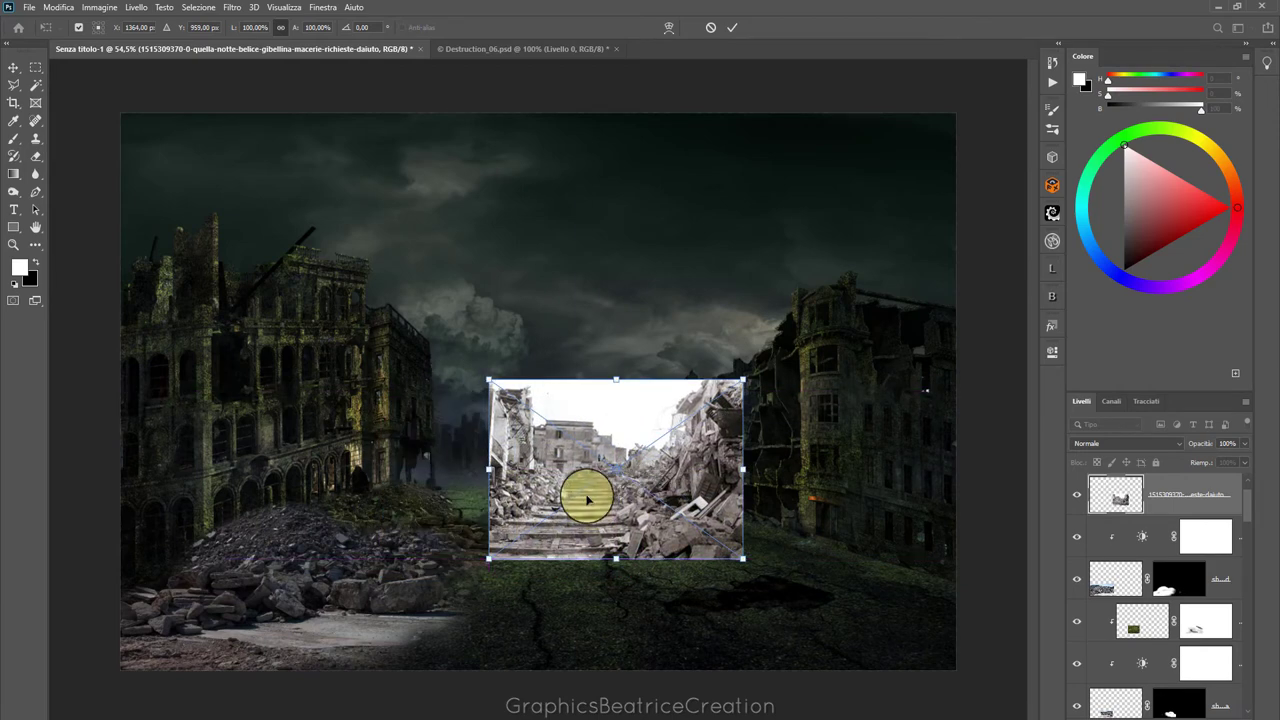
# Mirror the staircase photo horizontally and distort its corners to the street's perspective
pyautogui.rightClick(588, 500)
pyautogui.click(620, 700)
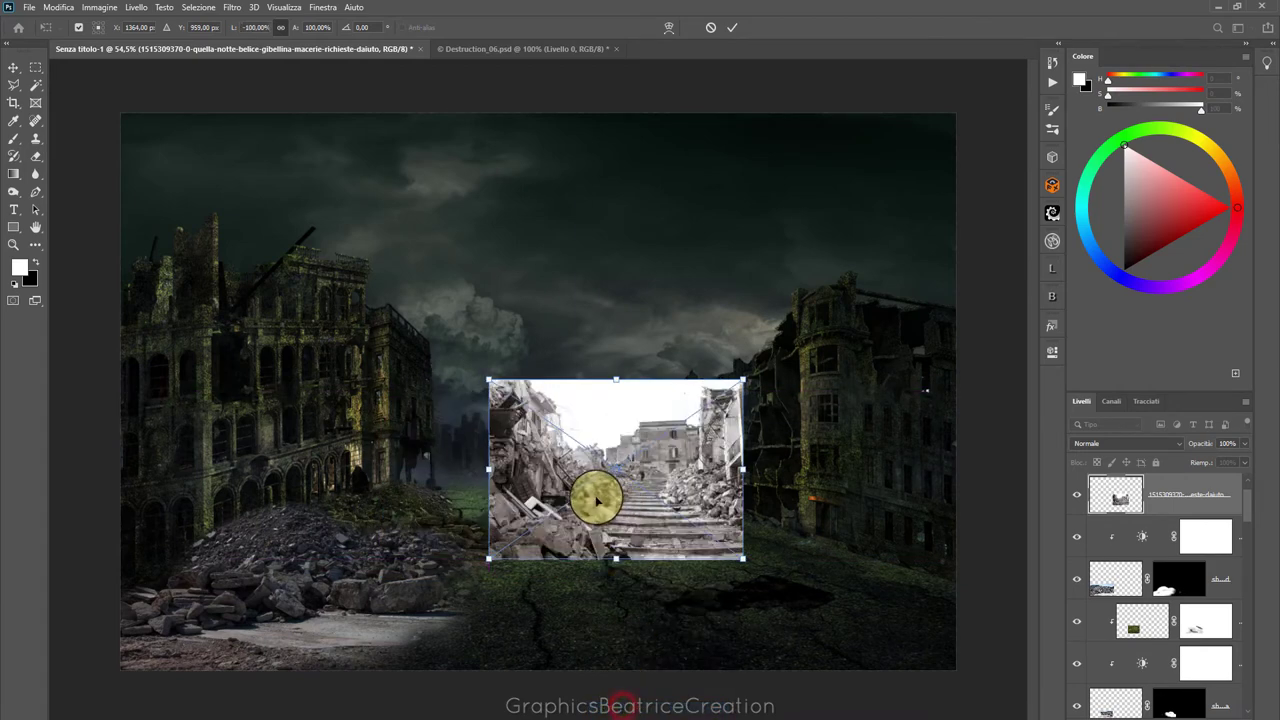
pyautogui.moveTo(596, 500); pyautogui.dragTo(639, 494)
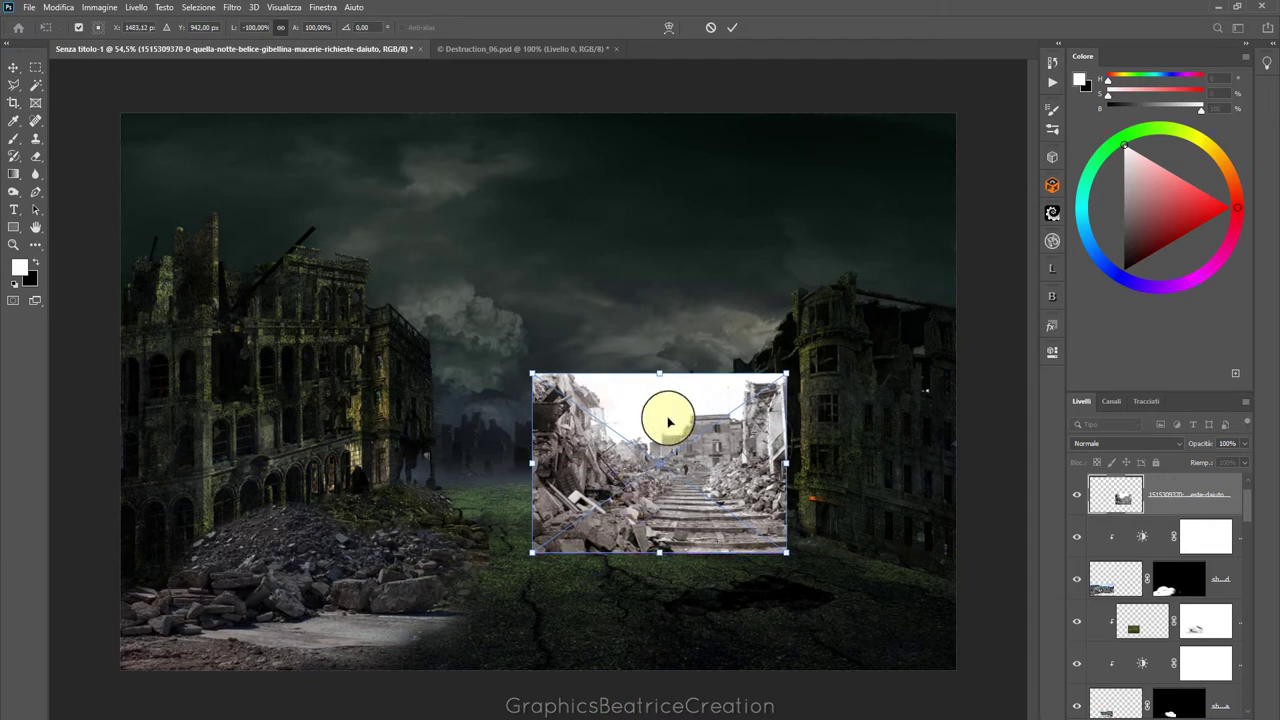
pyautogui.rightClick(684, 458)
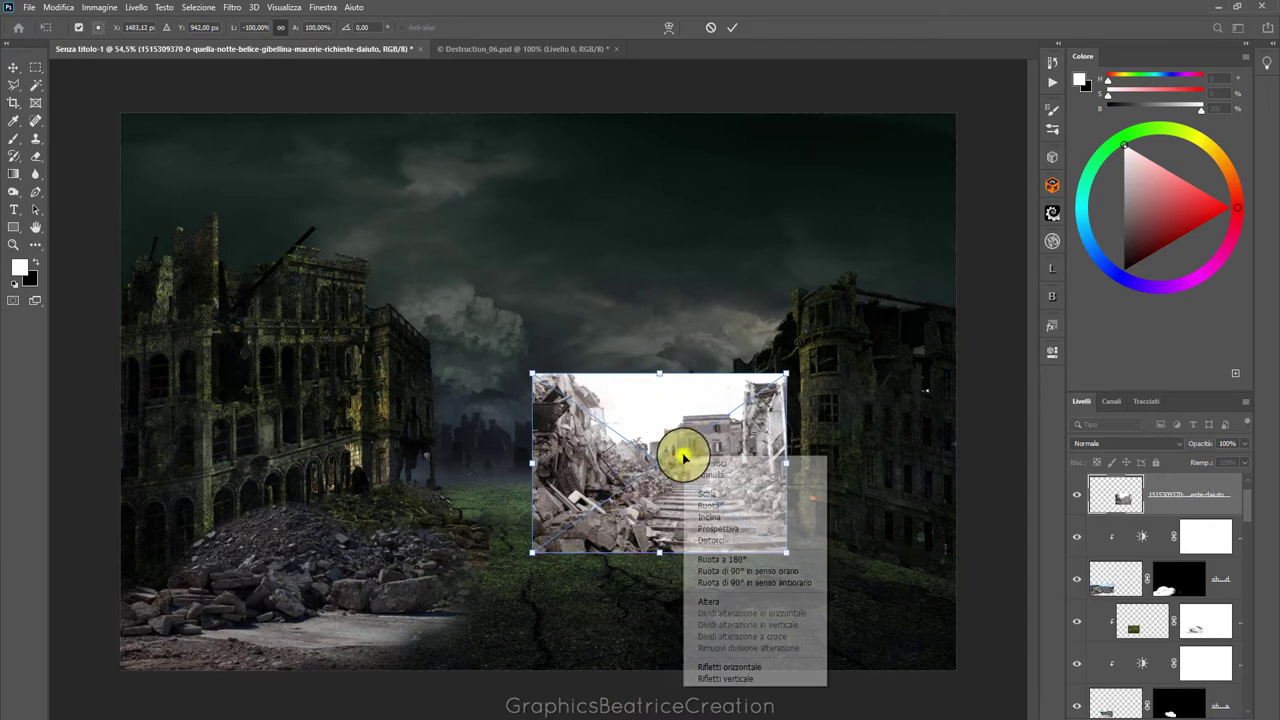
pyautogui.click(713, 541)
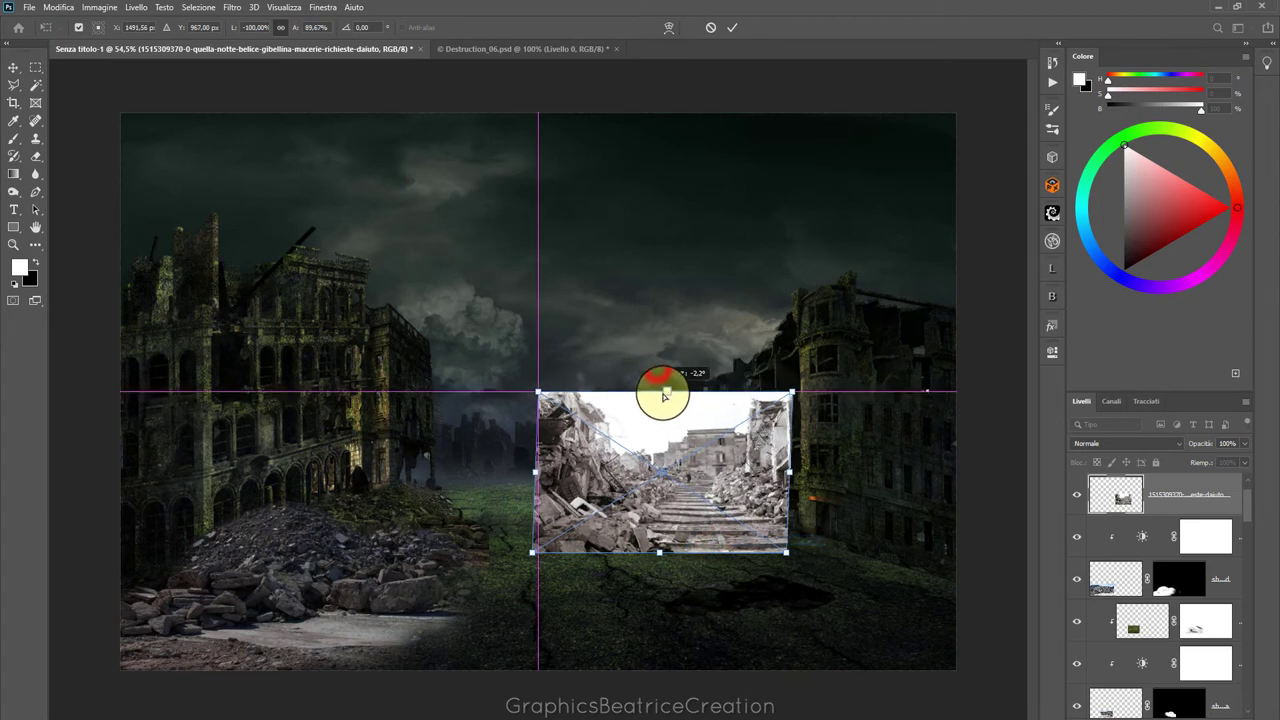
pyautogui.moveTo(659, 376); pyautogui.dragTo(665, 405)
pyautogui.moveTo(792, 556); pyautogui.dragTo(797, 553)
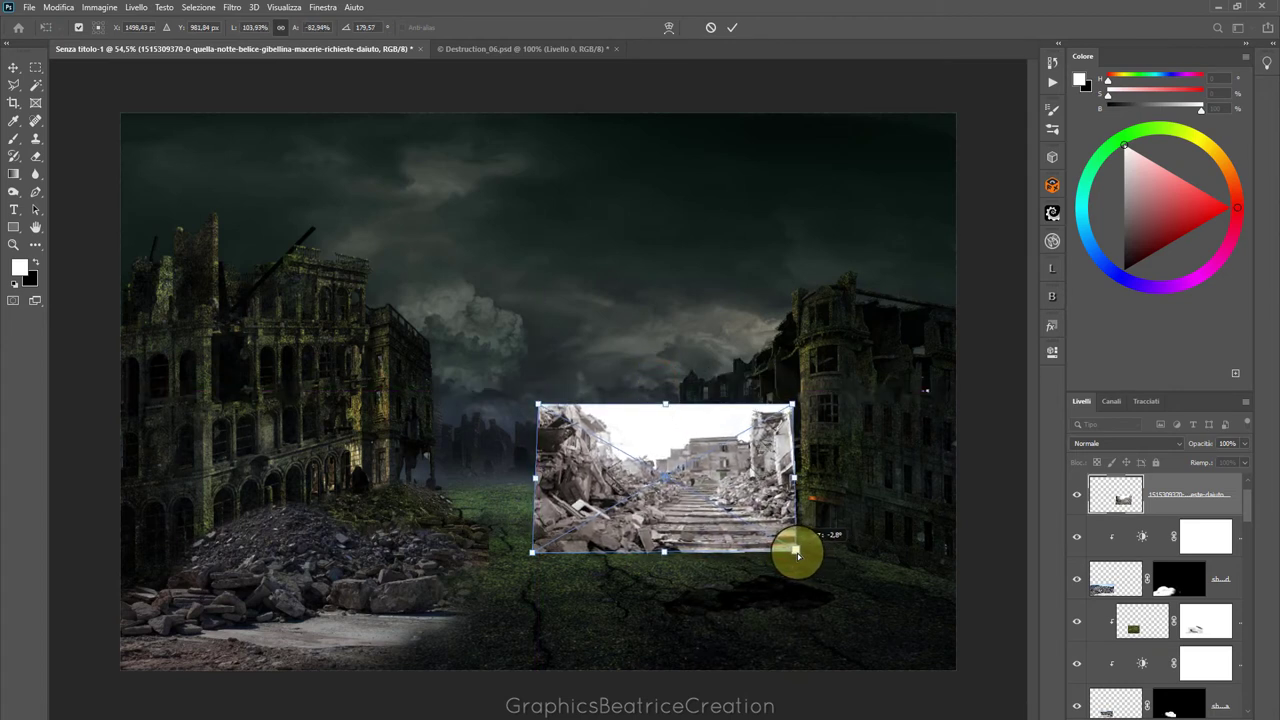
pyautogui.moveTo(537, 550); pyautogui.dragTo(541, 553)
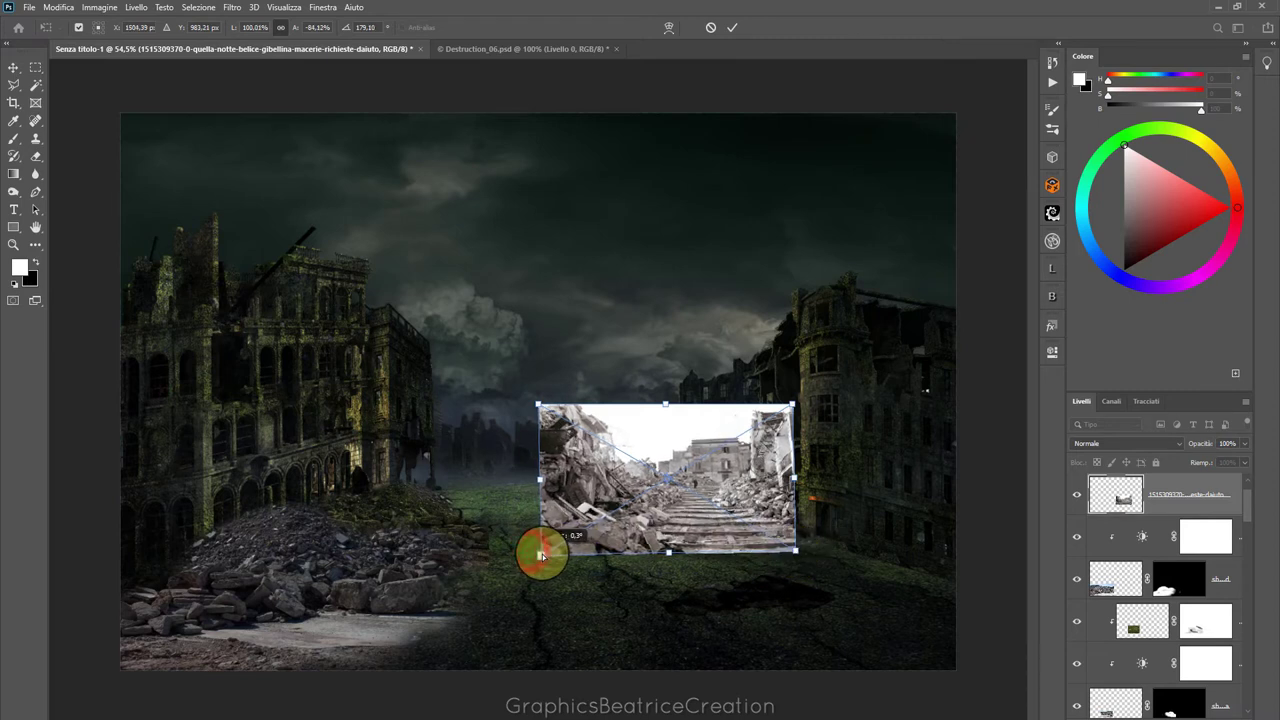
pyautogui.click(735, 27)
# Rasterize the staircase photo and give it an inverted layer mask hiding it entirely
pyautogui.rightClick(1206, 491)
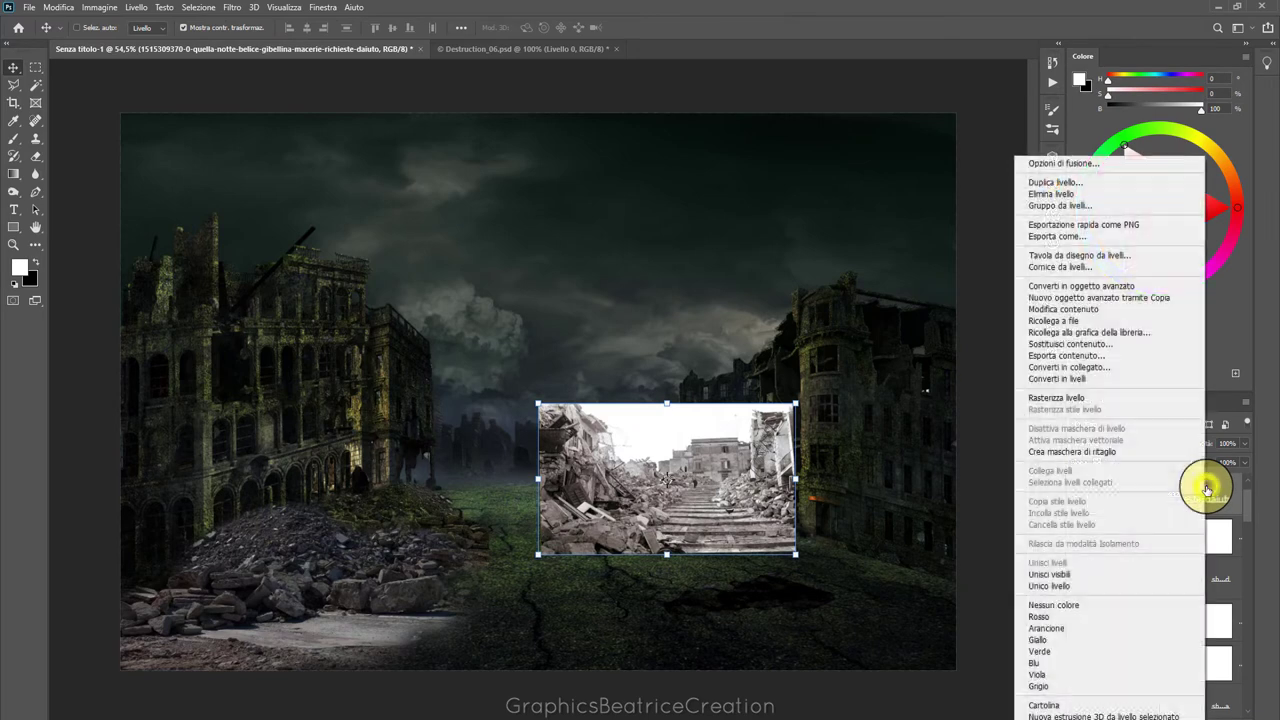
pyautogui.click(1085, 398)
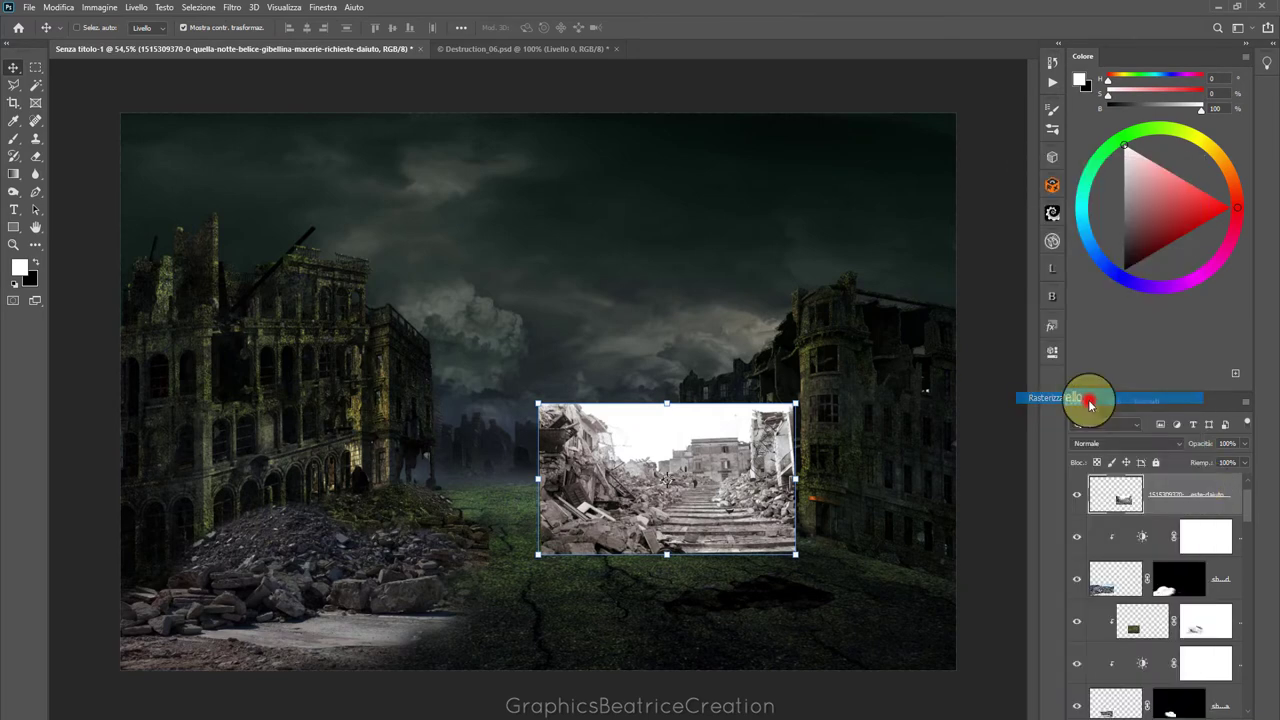
pyautogui.click(1203, 497)
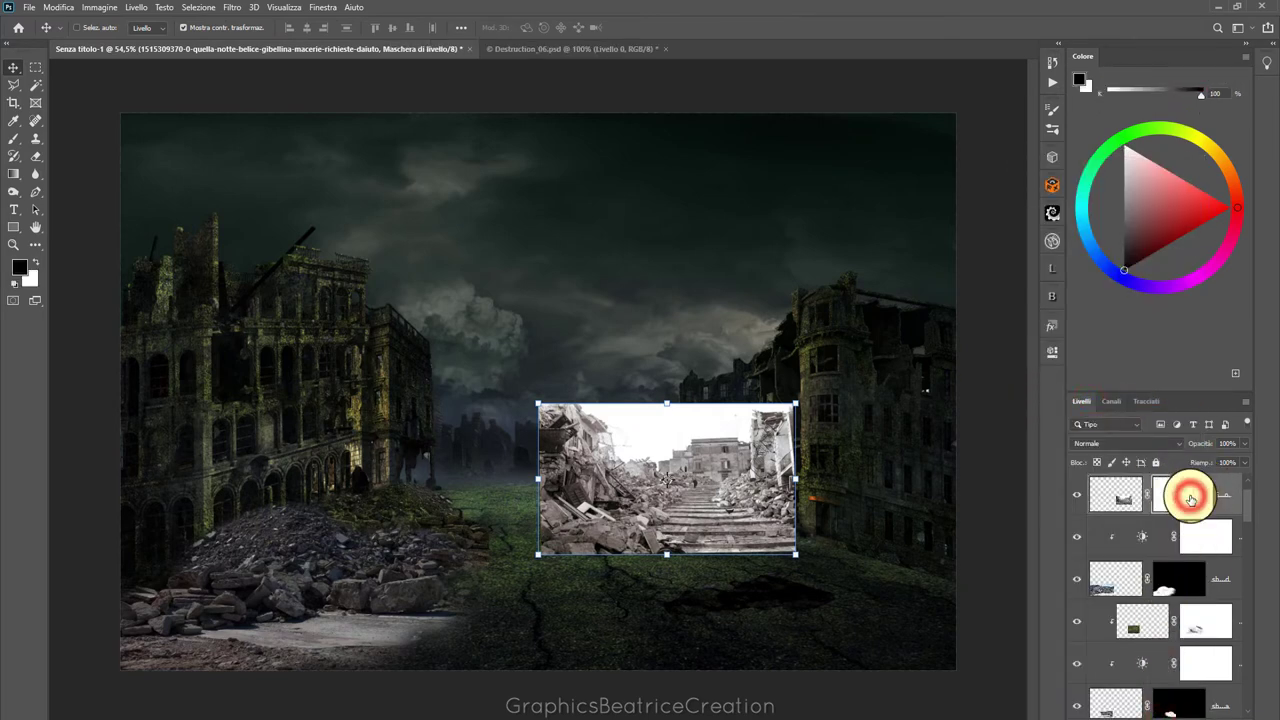
pyautogui.hotkey('ctrl', 'i')
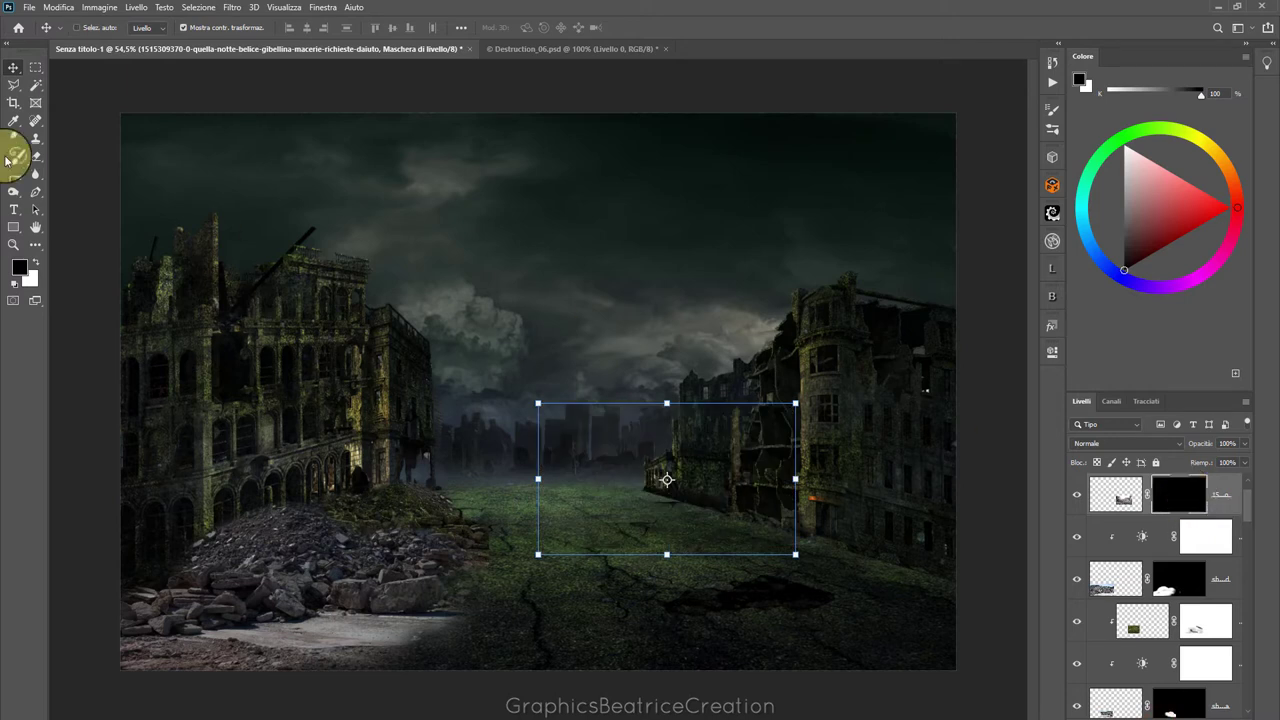
# Paint with a soft white brush to reveal the rubble staircase, keeping sky and right edge hidden
pyautogui.click(35, 257)
pyautogui.click(11, 143)
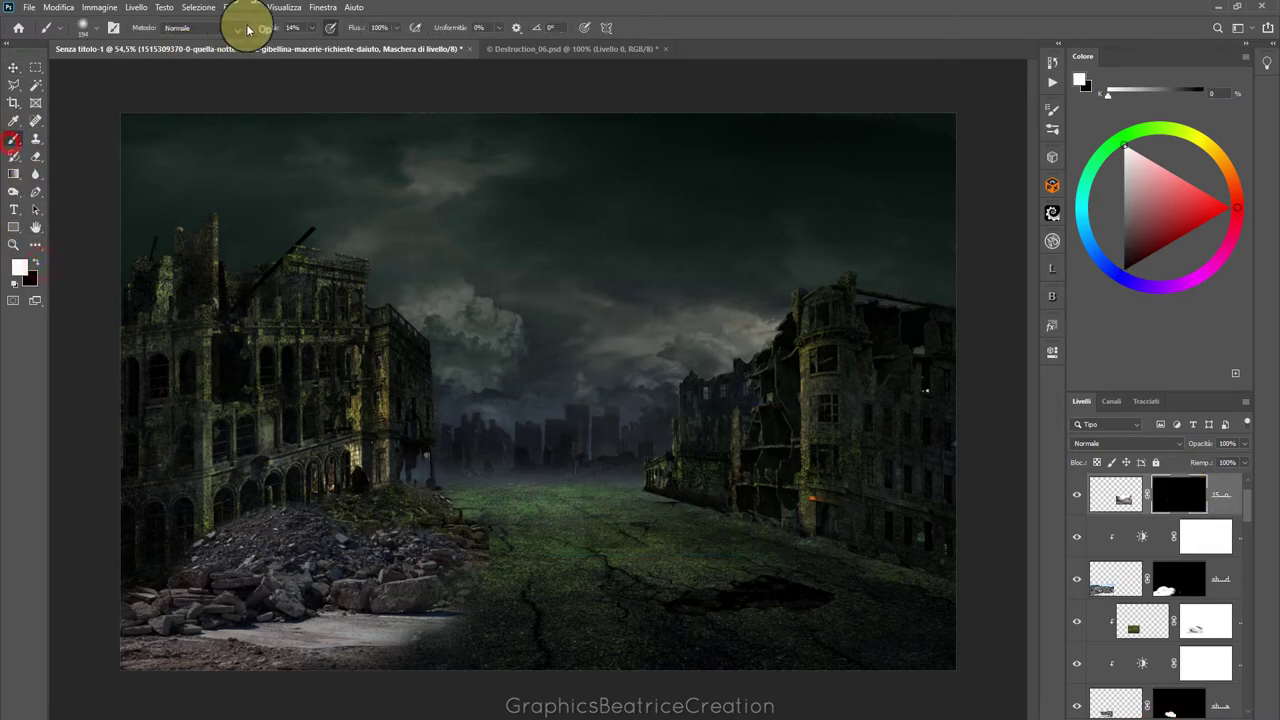
pyautogui.click(90, 27)
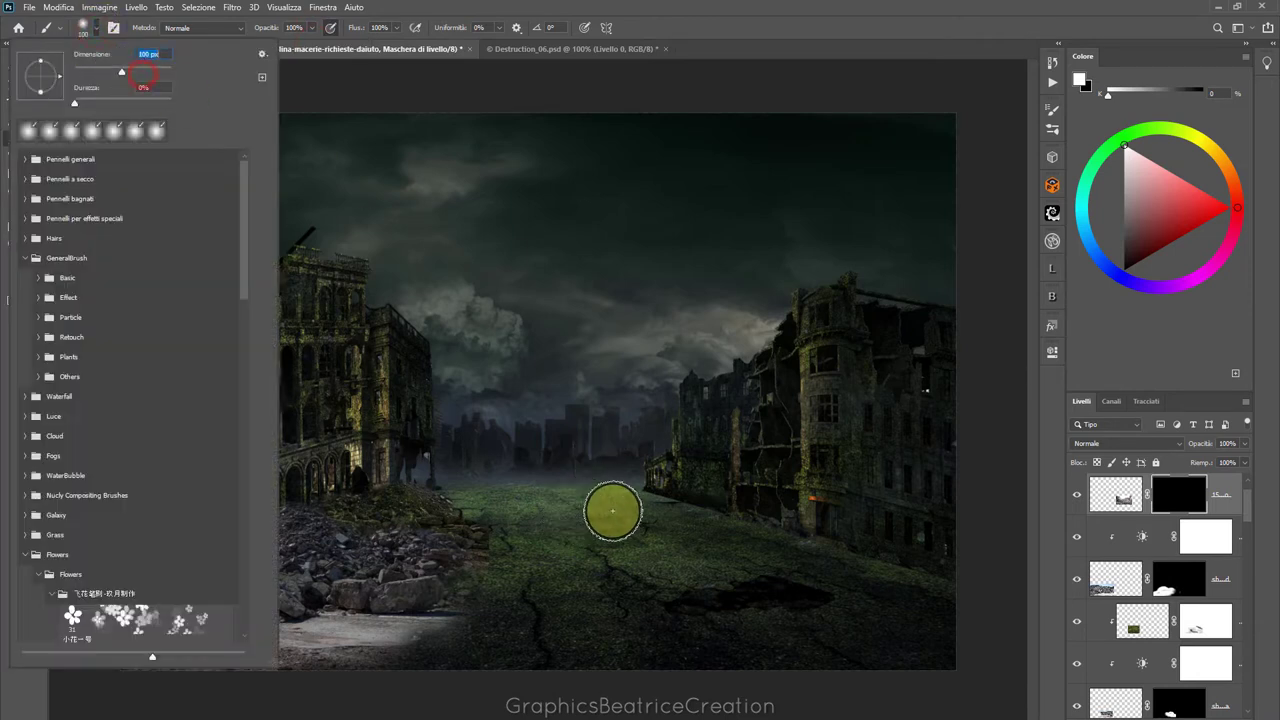
pyautogui.click(700, 512)
pyautogui.moveTo(666, 497)
pyautogui.mouseDown()
pyautogui.moveTo(654, 491)
pyautogui.moveTo(771, 523)
pyautogui.moveTo(720, 503)
pyautogui.moveTo(720, 529)
pyautogui.moveTo(748, 539)
pyautogui.moveTo(686, 549)
pyautogui.moveTo(751, 551)
pyautogui.moveTo(631, 520)
pyautogui.moveTo(631, 500)
pyautogui.moveTo(580, 497)
pyautogui.moveTo(549, 543)
pyautogui.moveTo(566, 503)
pyautogui.moveTo(591, 491)
pyautogui.moveTo(709, 471)
pyautogui.moveTo(551, 486)
pyautogui.moveTo(592, 462)
pyautogui.moveTo(565, 450)
pyautogui.moveTo(566, 429)
pyautogui.moveTo(606, 451)
pyautogui.moveTo(547, 436)
pyautogui.moveTo(629, 451)
pyautogui.moveTo(794, 529)
pyautogui.moveTo(638, 540)
pyautogui.mouseUp()
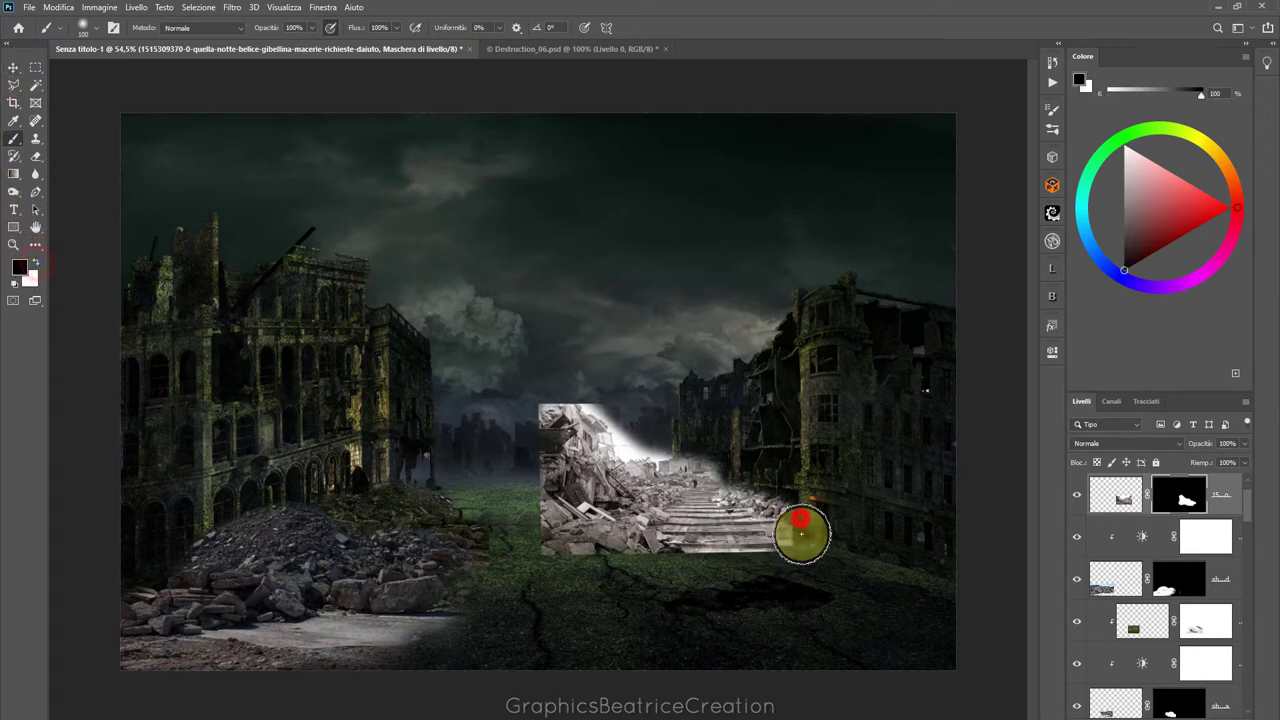
pyautogui.click(801, 533)
pyautogui.moveTo(629, 441)
pyautogui.mouseDown()
pyautogui.moveTo(663, 443)
pyautogui.moveTo(608, 443)
pyautogui.moveTo(561, 393)
pyautogui.moveTo(543, 443)
pyautogui.moveTo(597, 429)
pyautogui.moveTo(573, 447)
pyautogui.mouseUp()
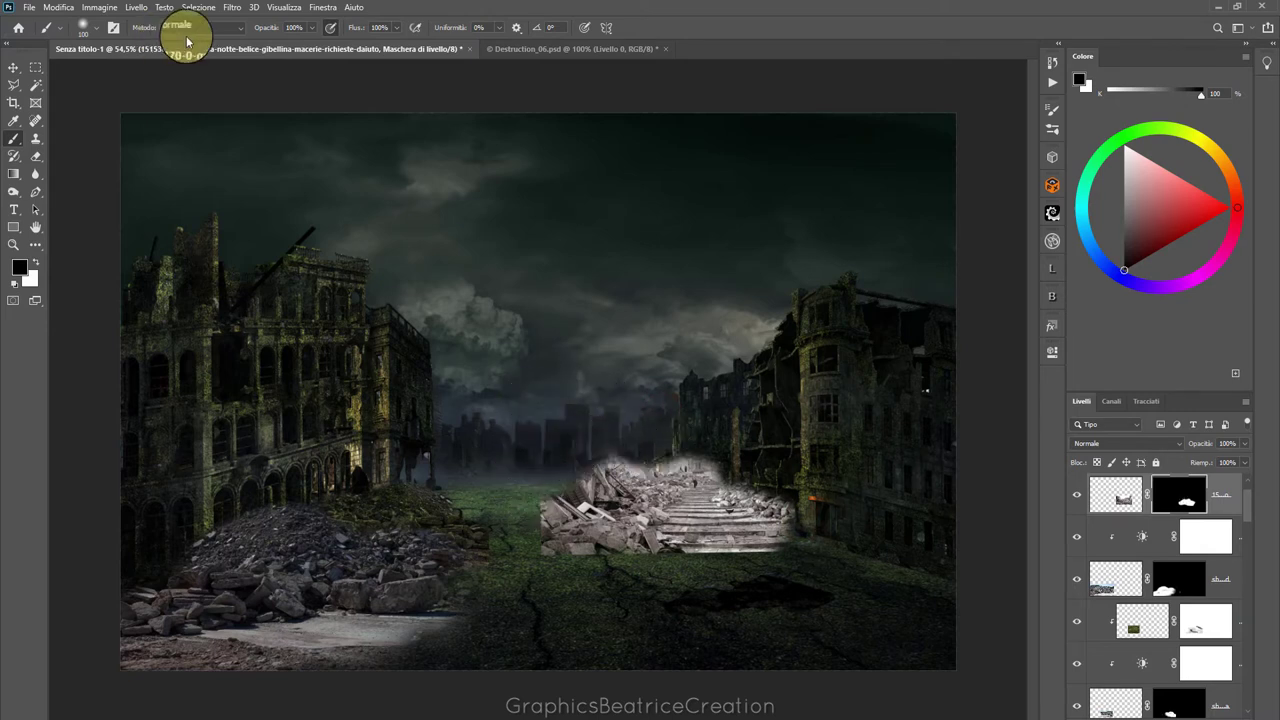
# At 46% brush opacity, fade the rubble's left and top edges into the grass
pyautogui.moveTo(312, 48); pyautogui.dragTo(285, 45)
pyautogui.click(628, 420)
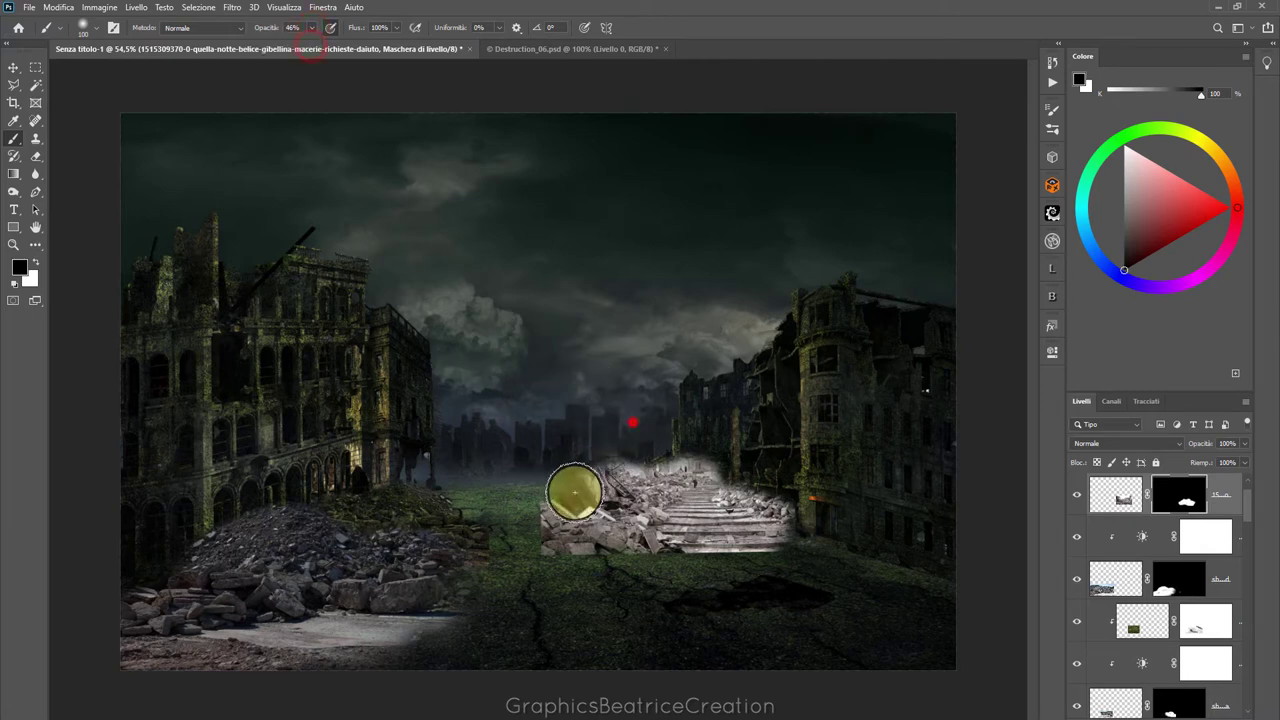
pyautogui.moveTo(544, 504); pyautogui.dragTo(537, 537)
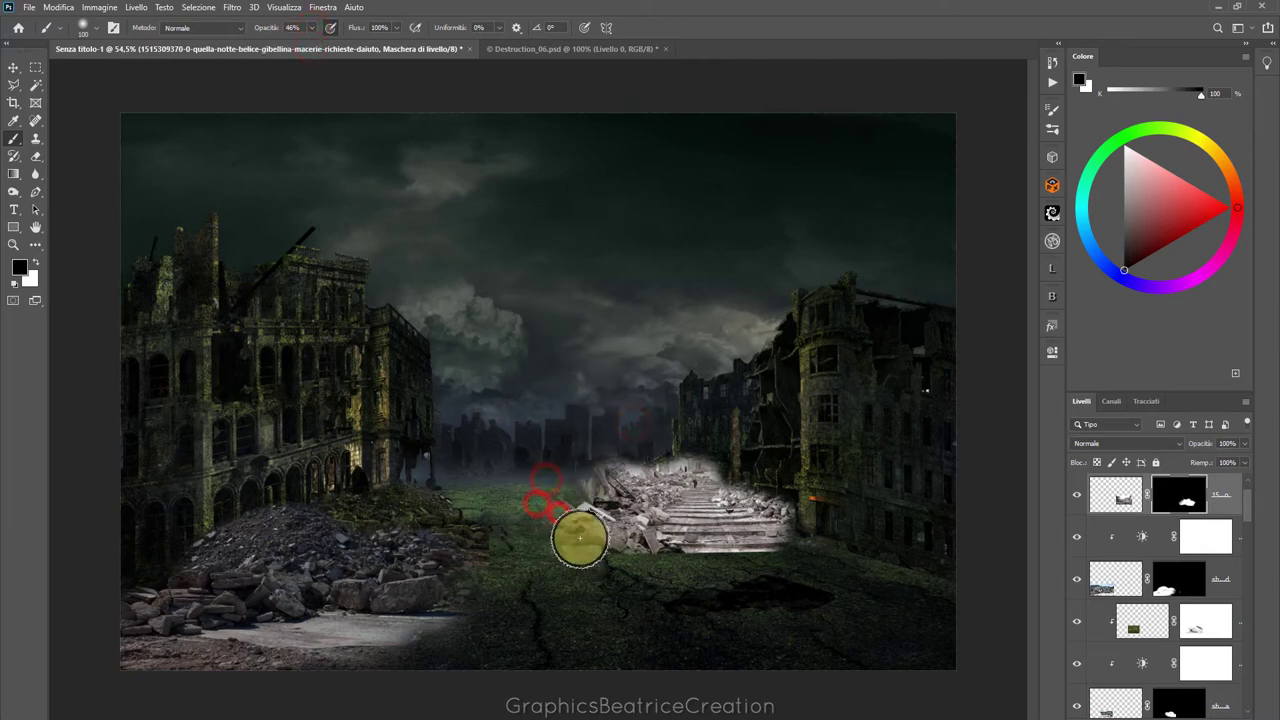
pyautogui.click(612, 436)
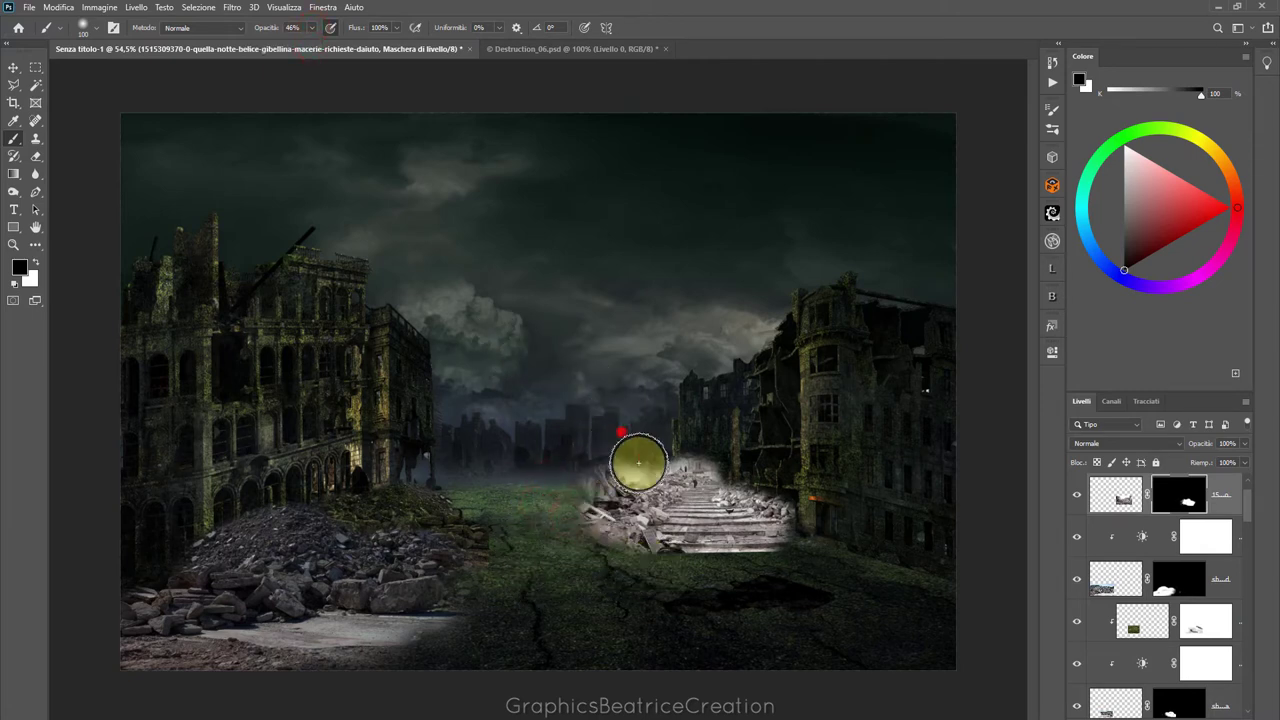
pyautogui.click(617, 428)
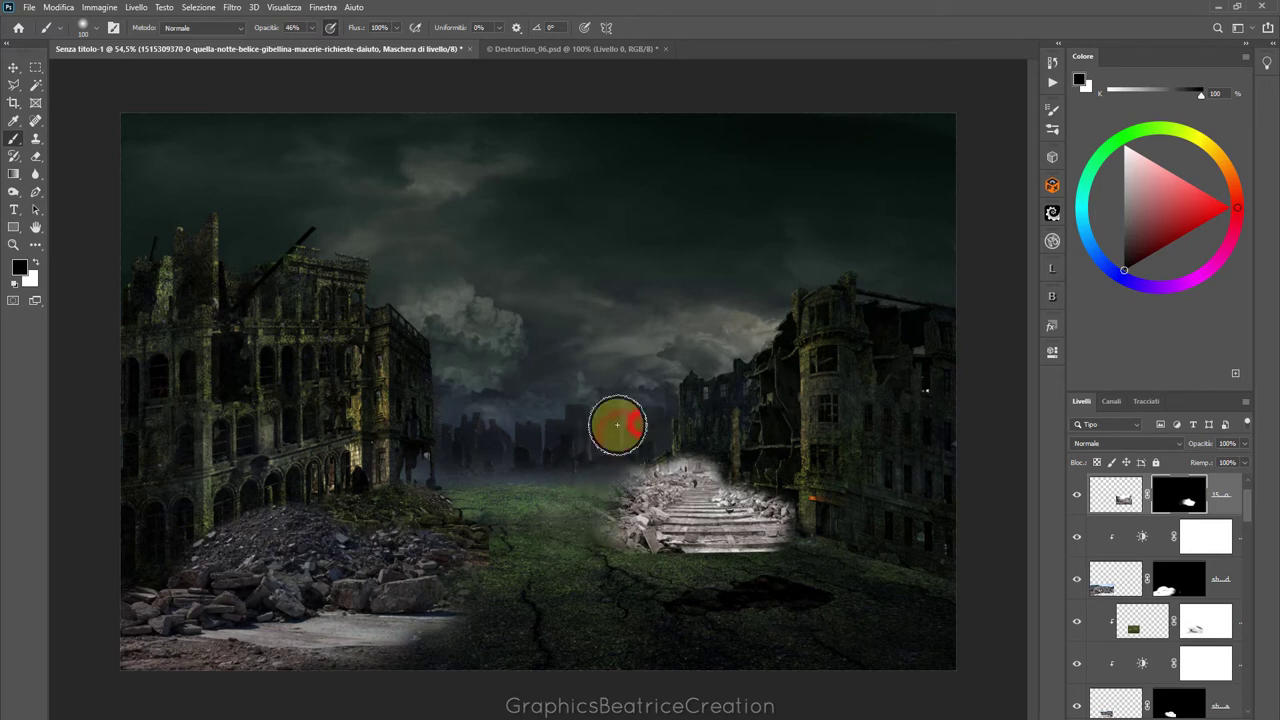
pyautogui.click(592, 468)
pyautogui.click(590, 498)
pyautogui.click(597, 536)
pyautogui.moveTo(626, 479); pyautogui.dragTo(617, 462)
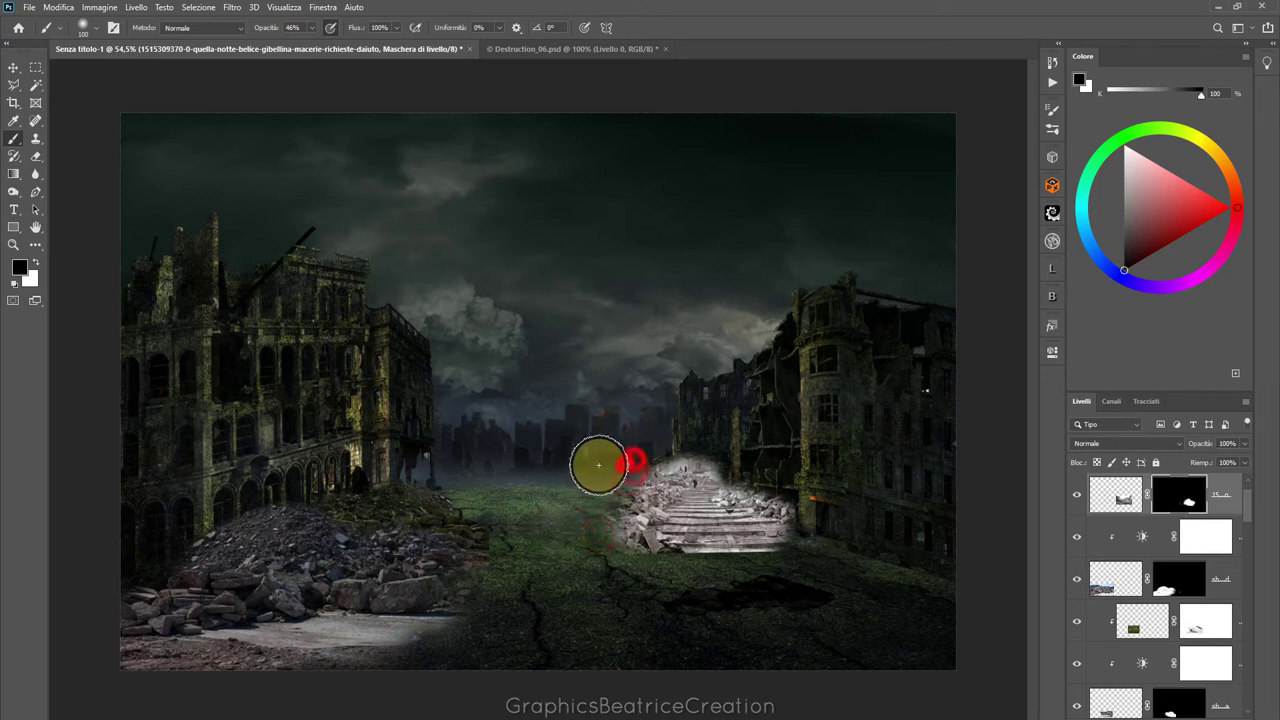
# Blend the rubble stairs into the street and fade their lower edge into the grass
pyautogui.click(615, 456)
pyautogui.click(675, 445)
pyautogui.click(700, 461)
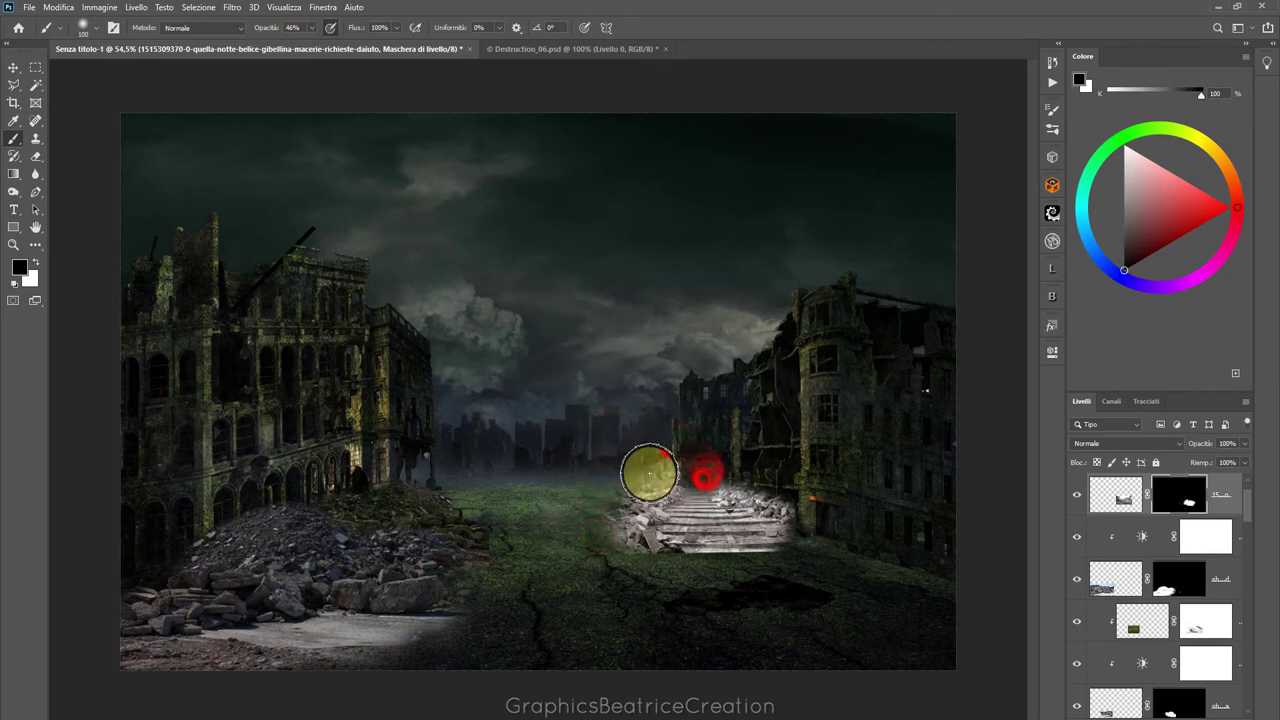
pyautogui.click(663, 451)
pyautogui.click(676, 465)
pyautogui.click(616, 472)
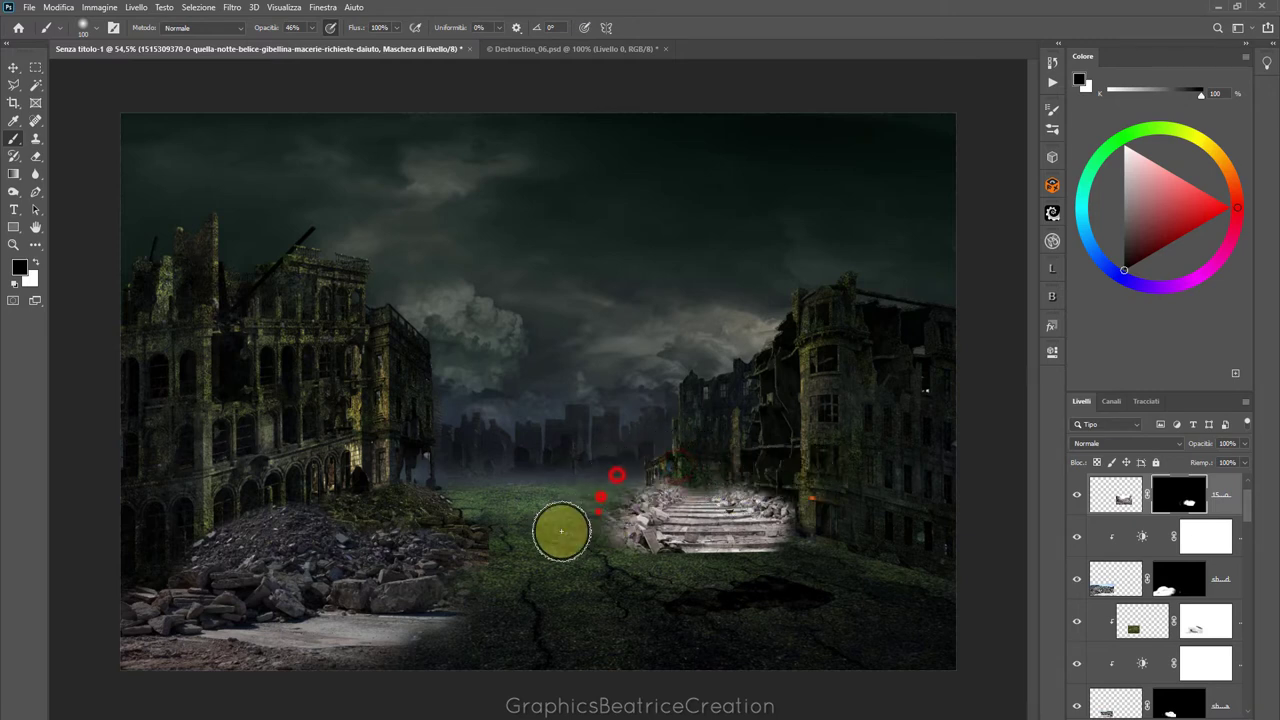
pyautogui.click(590, 546)
pyautogui.click(604, 524)
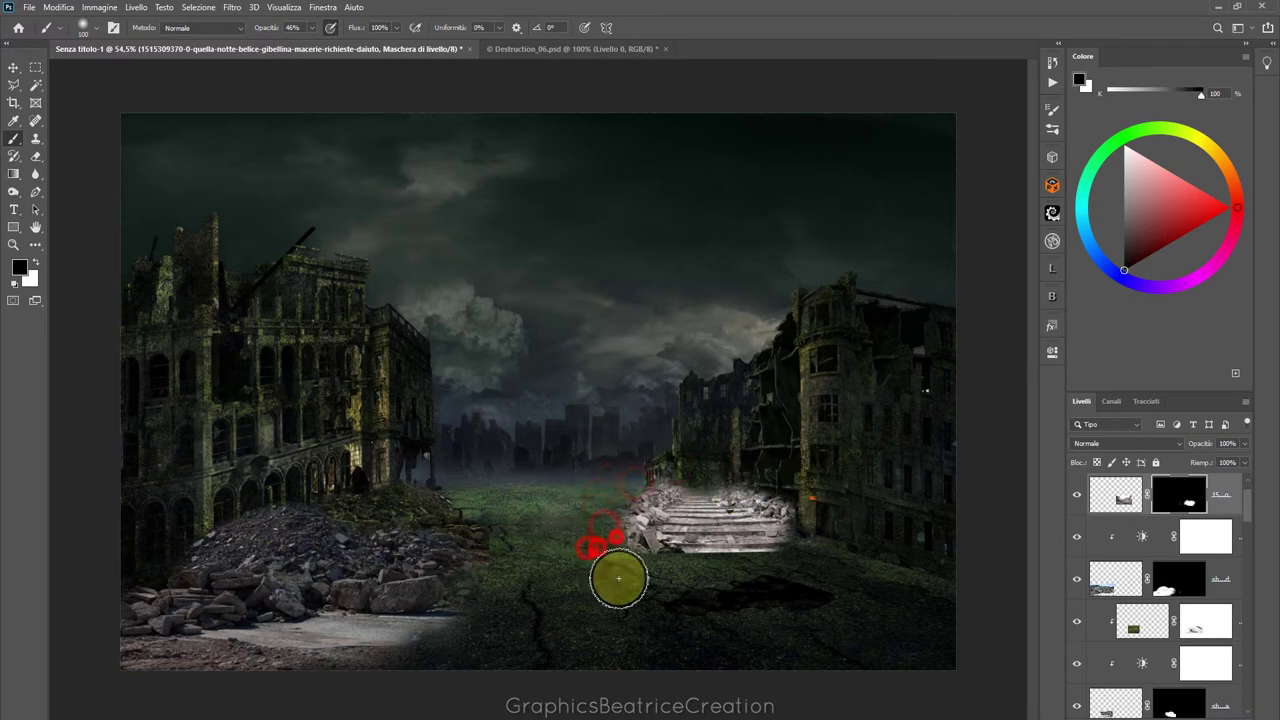
# Soften the stairs' right edge into the building and duplicate the moss texture layer
pyautogui.click(796, 514)
pyautogui.click(789, 577)
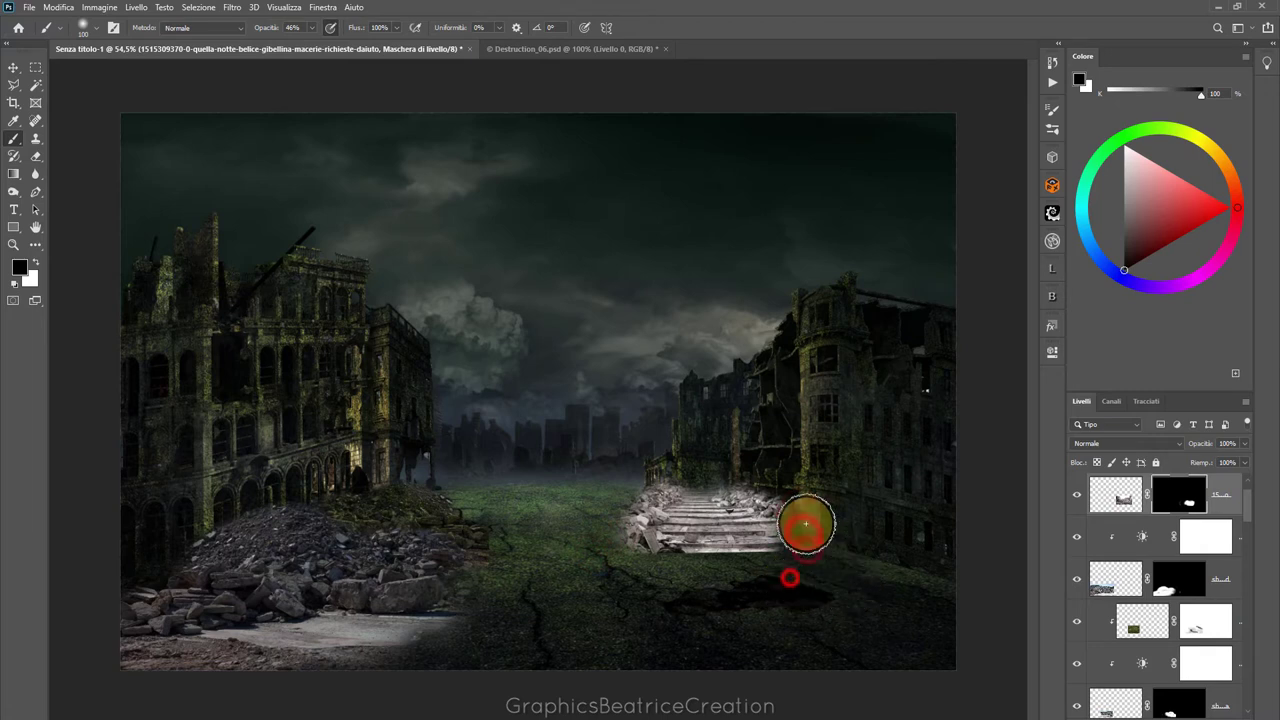
pyautogui.click(821, 500)
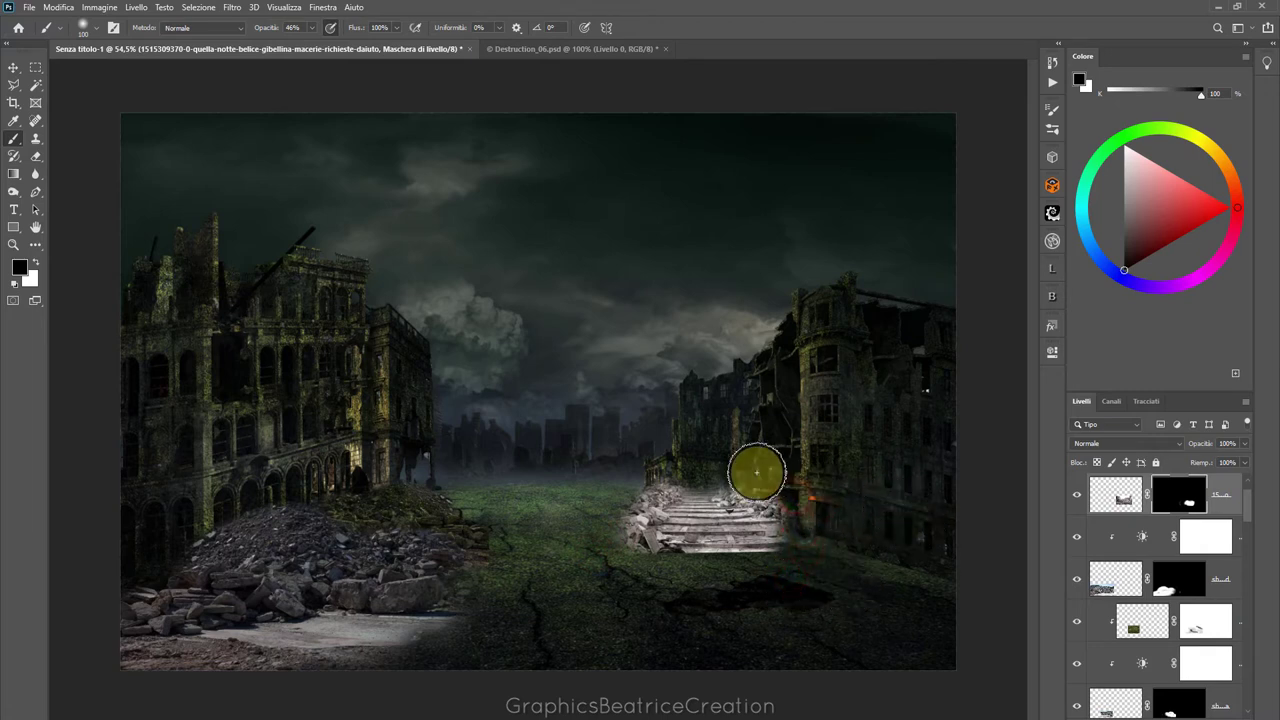
pyautogui.click(717, 481)
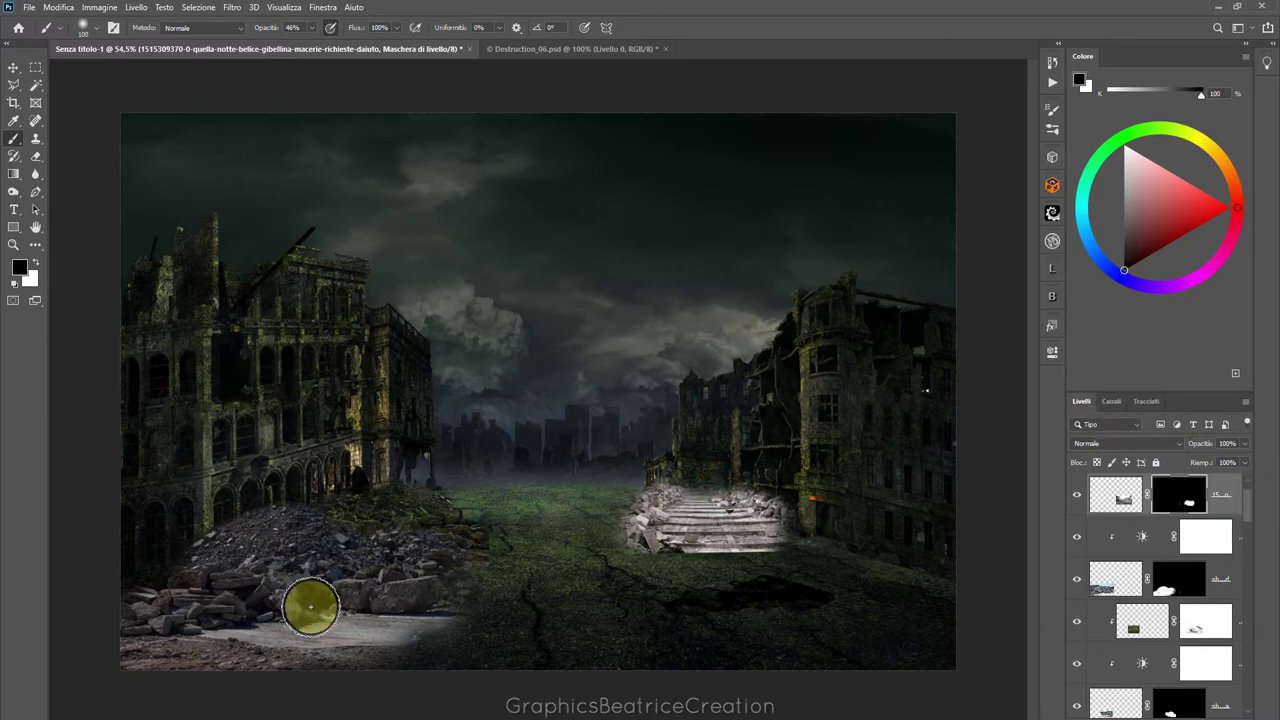
pyautogui.moveTo(1248, 518)
pyautogui.mouseDown()
pyautogui.moveTo(1249, 591)
pyautogui.moveTo(1250, 506)
pyautogui.mouseUp()
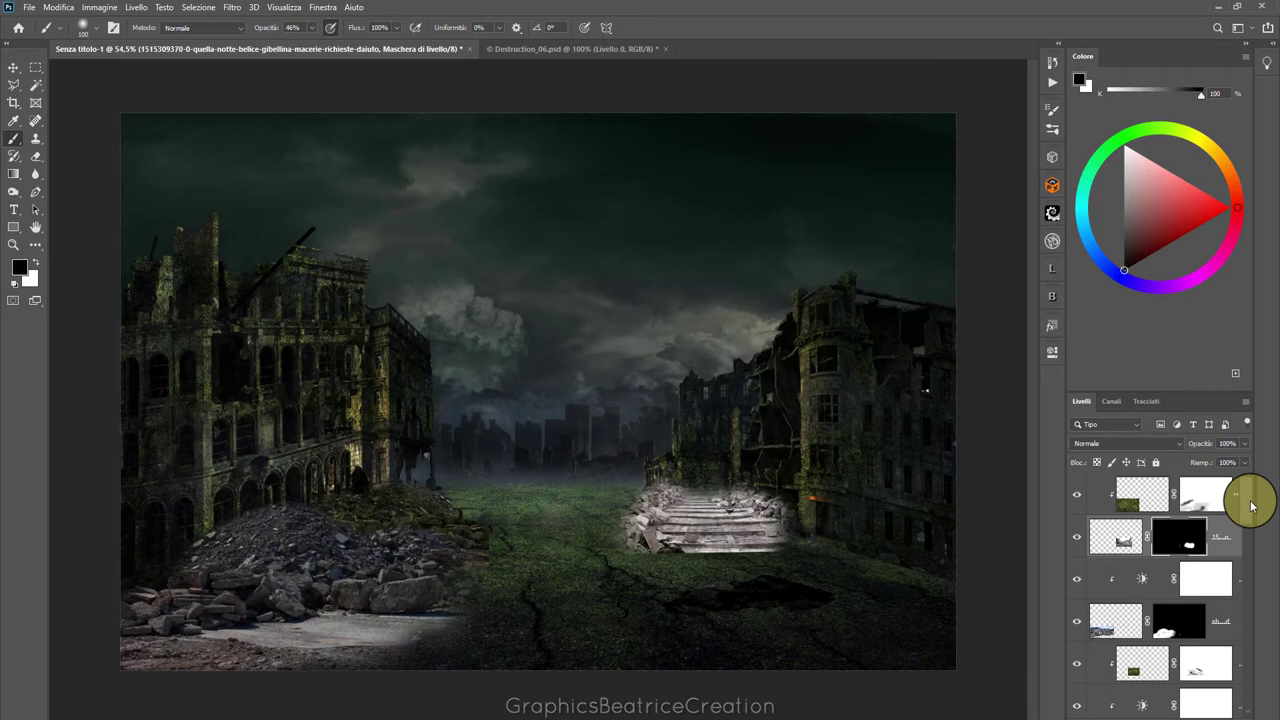
pyautogui.moveTo(1150, 494)
pyautogui.mouseDown()
pyautogui.moveTo(1195, 518)
pyautogui.moveTo(1152, 507)
pyautogui.moveTo(1137, 647)
pyautogui.mouseUp()
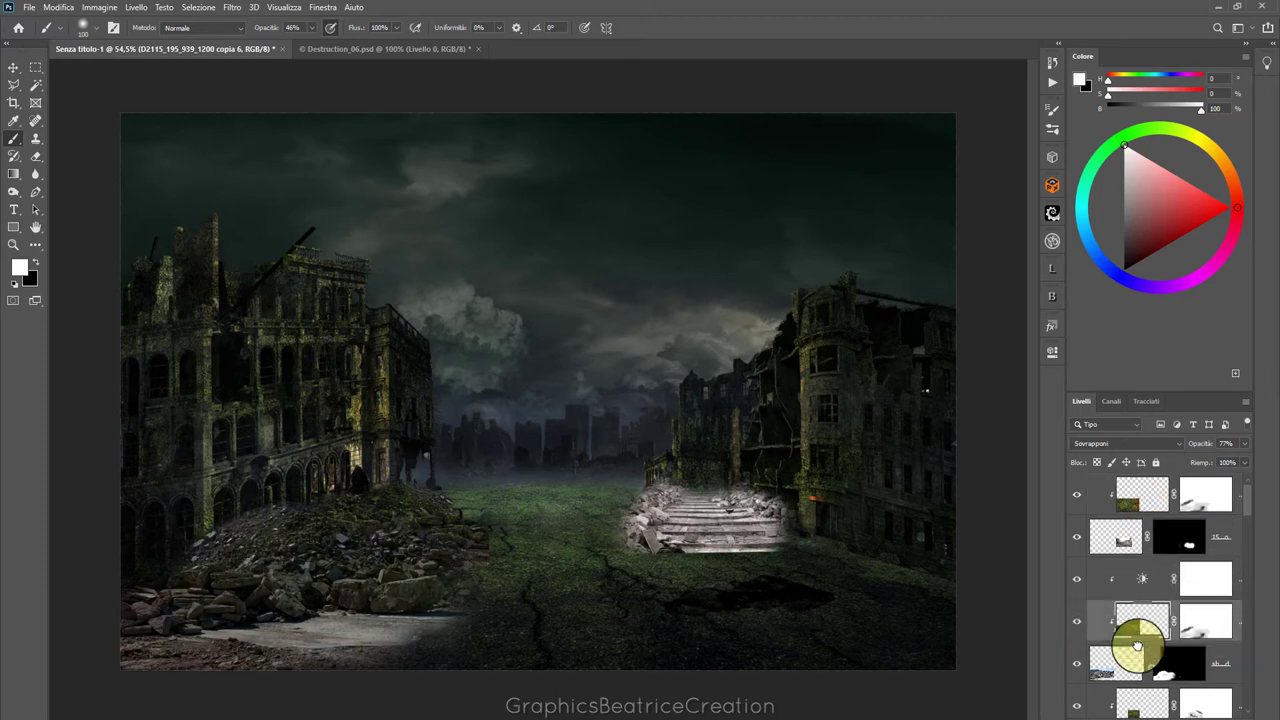
# Nudge the rubble pile down slightly and begin masking part of it with a soft brush
pyautogui.click(14, 68)
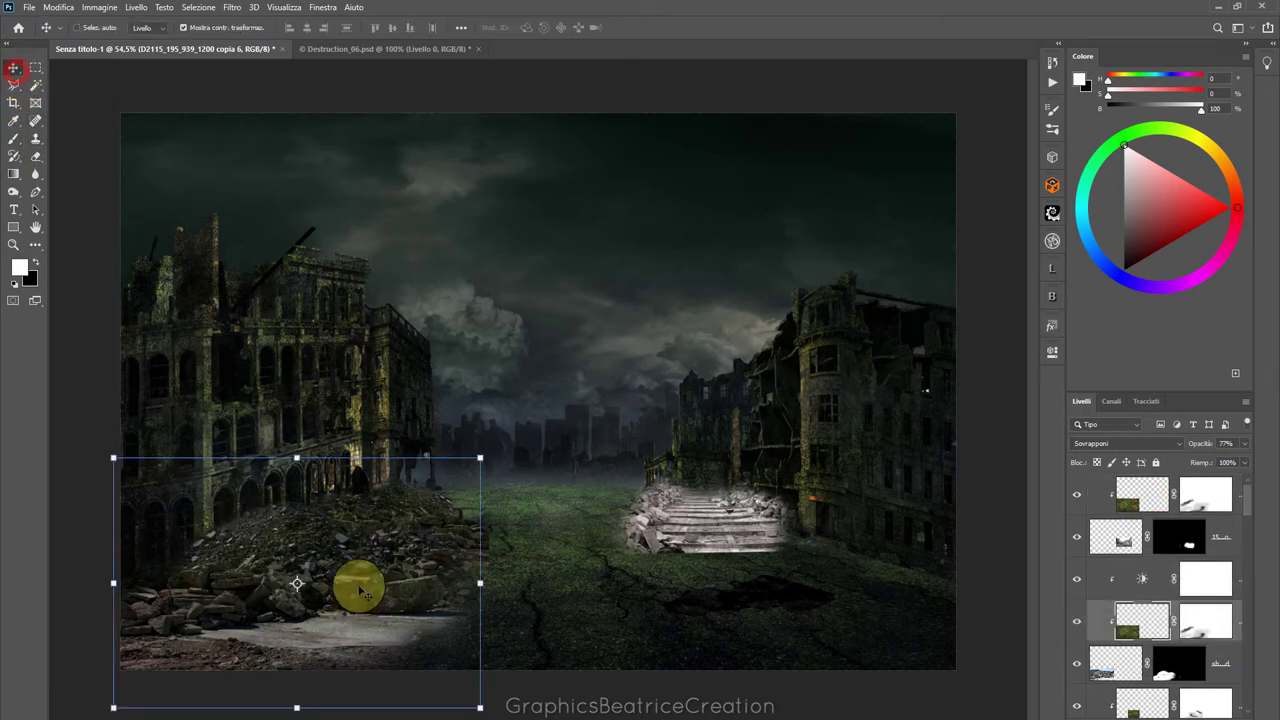
pyautogui.moveTo(362, 592)
pyautogui.mouseDown()
pyautogui.moveTo(296, 619)
pyautogui.moveTo(366, 621)
pyautogui.mouseUp()
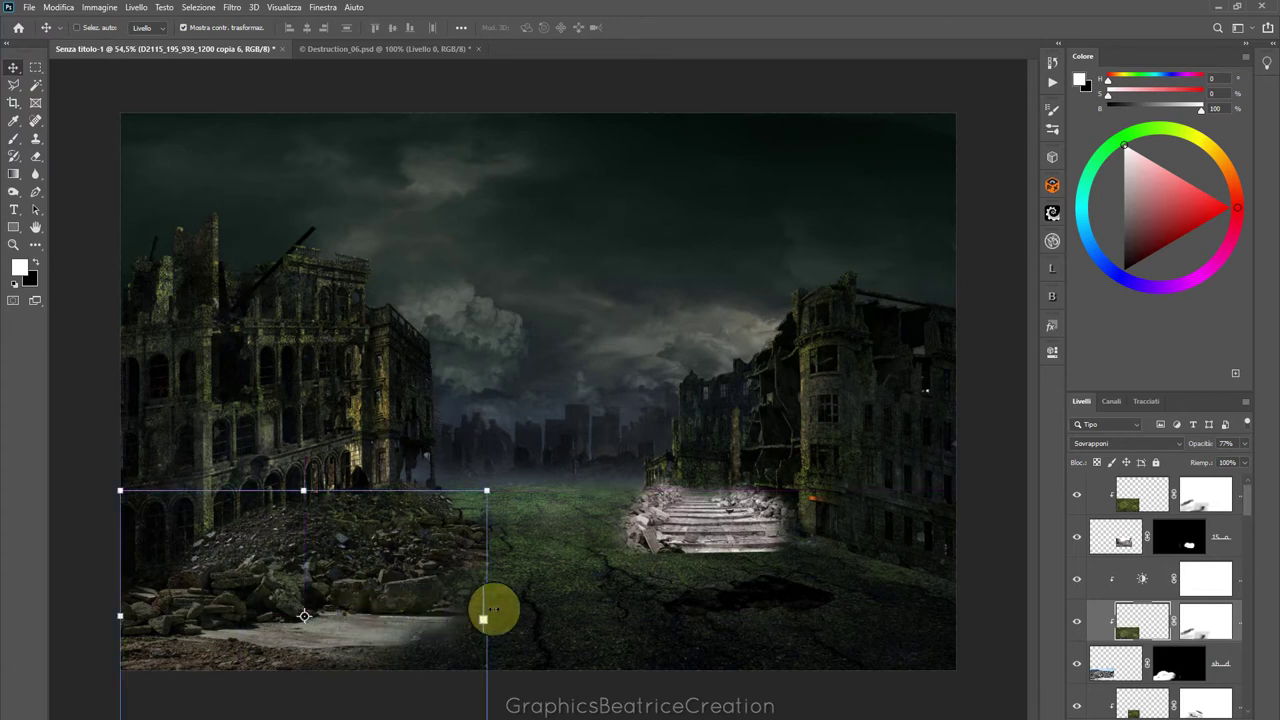
pyautogui.click(1195, 670)
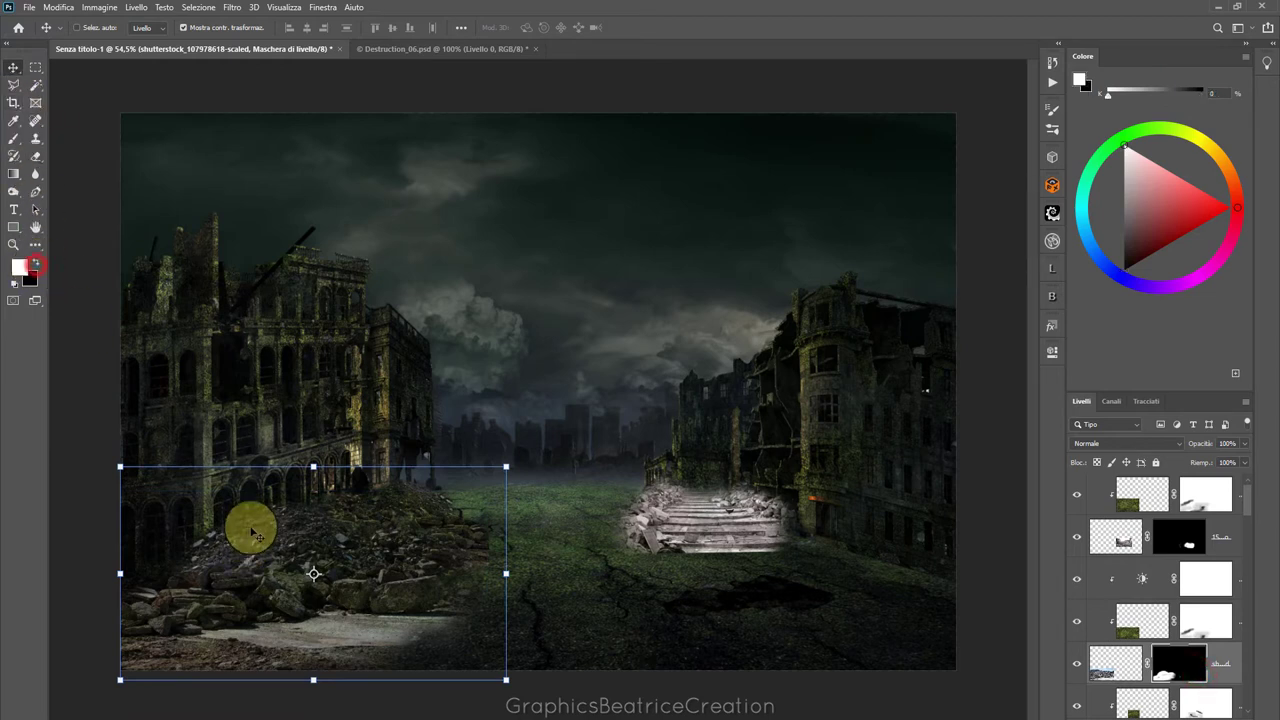
pyautogui.click(14, 136)
pyautogui.moveTo(305, 522); pyautogui.dragTo(262, 537)
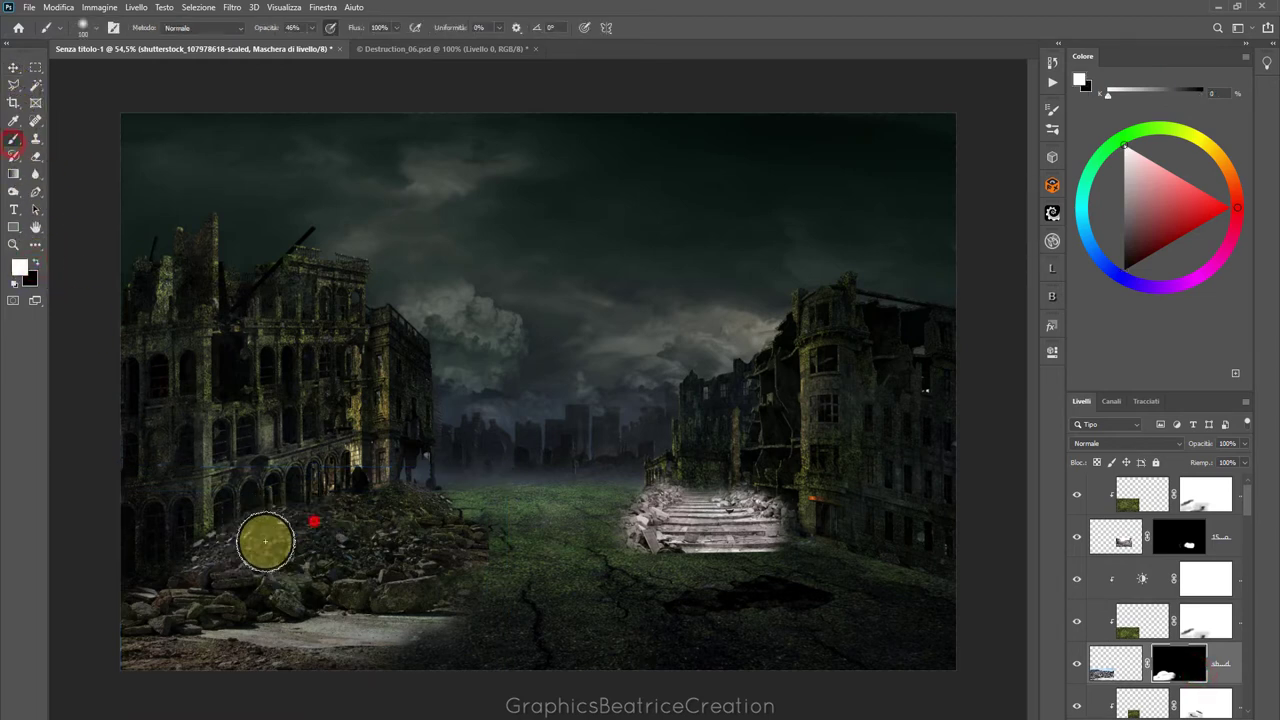
# Blend the rubble edge into the street and reduce the moss overlay on the lower rubble
pyautogui.click(1176, 664)
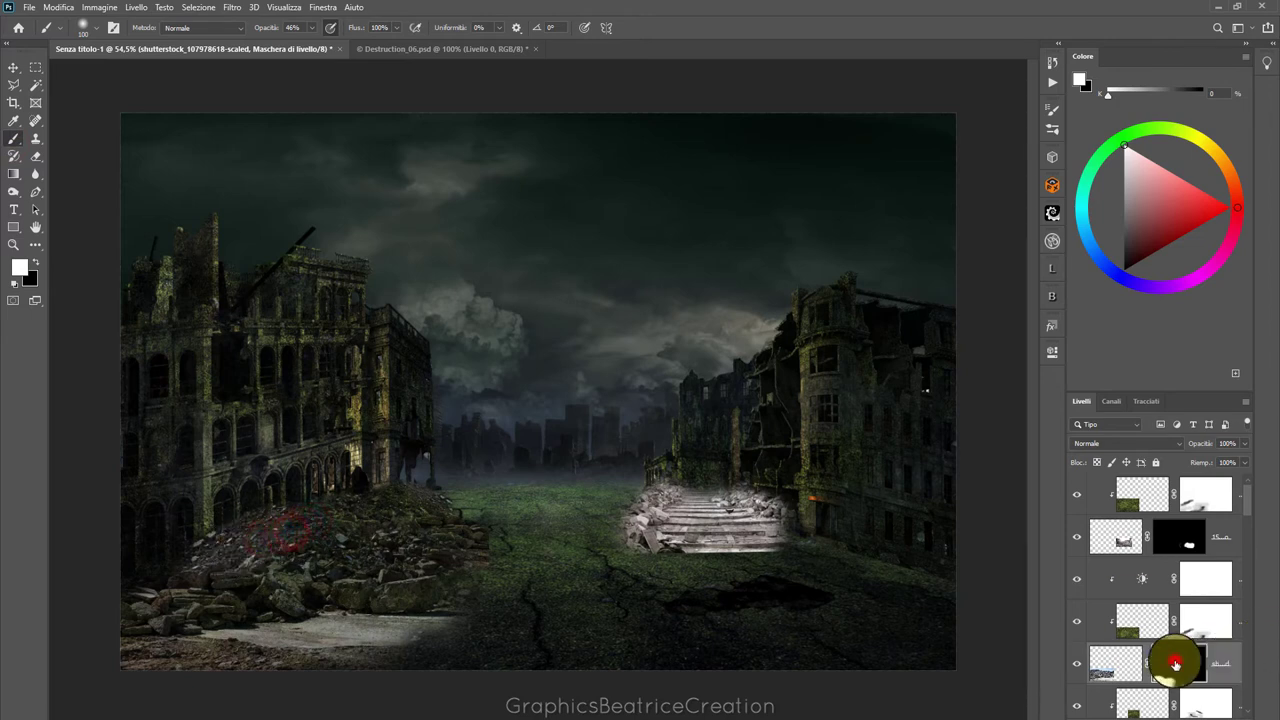
pyautogui.click(270, 524)
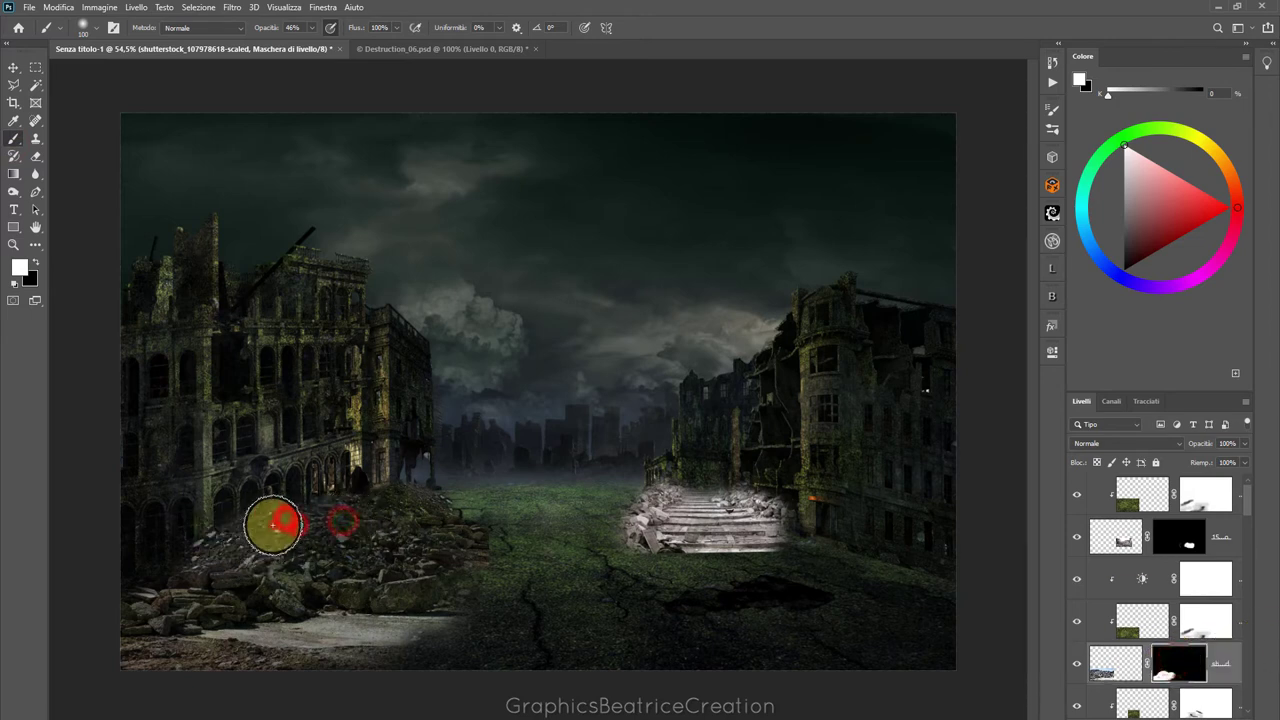
pyautogui.click(210, 555)
pyautogui.click(258, 565)
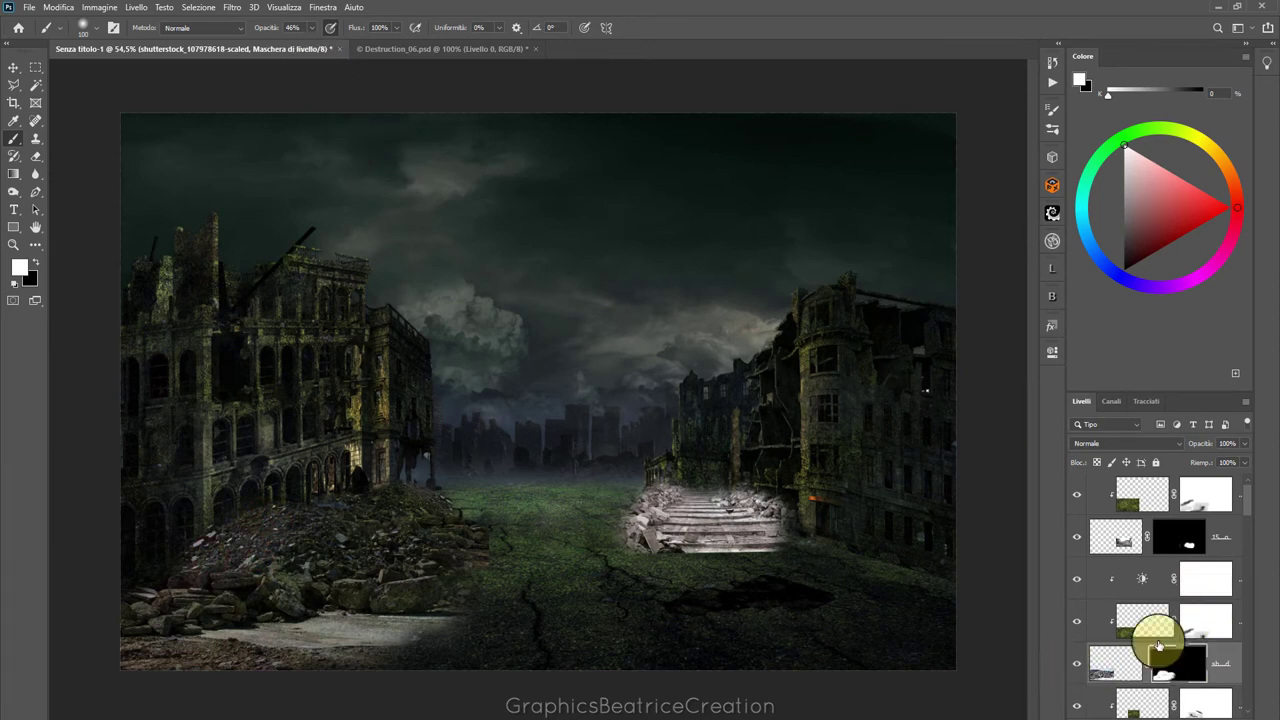
pyautogui.click(1200, 623)
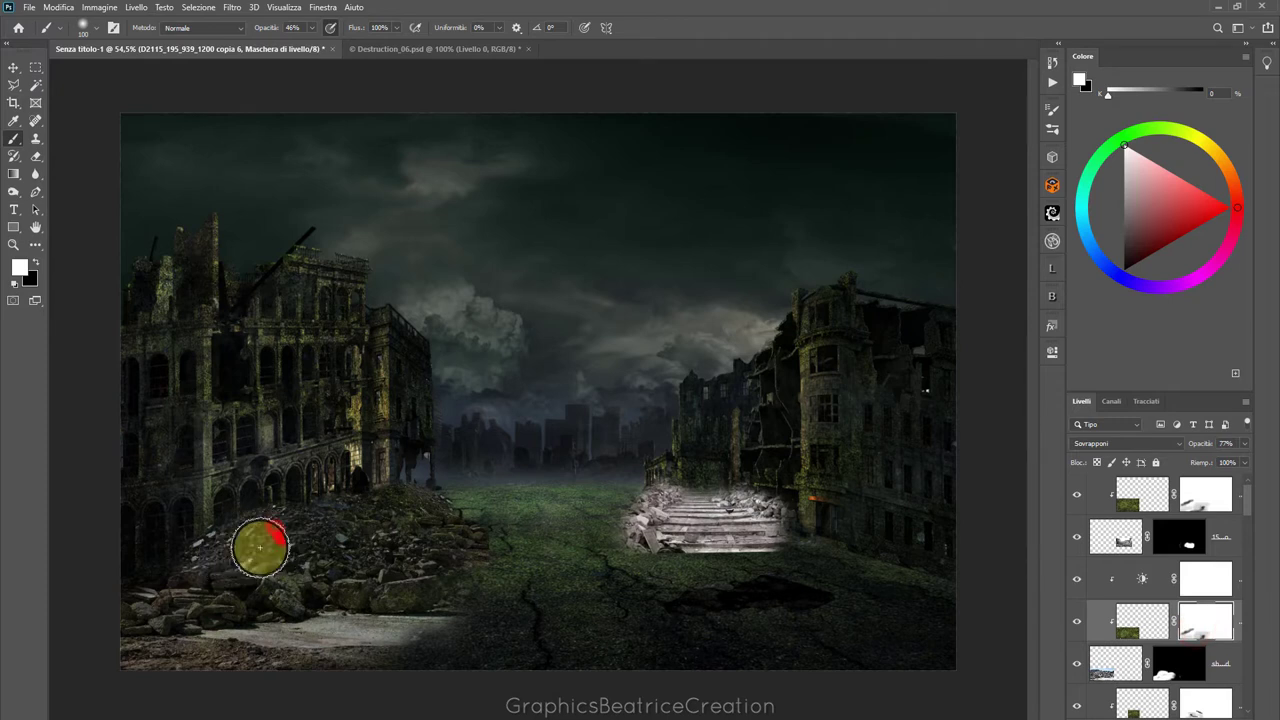
pyautogui.moveTo(264, 530); pyautogui.dragTo(188, 568)
pyautogui.click(186, 571)
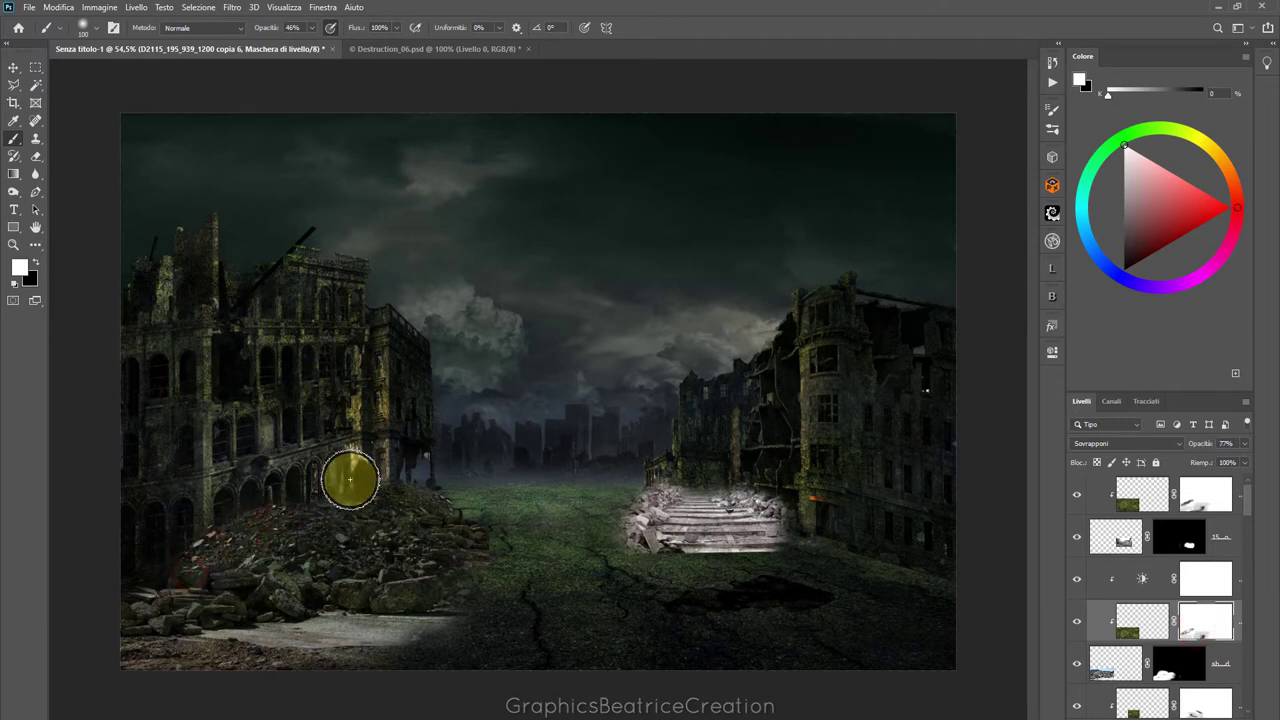
# On the copied rubble's mask, paint black to hide rubble spilling into the street centre
pyautogui.click(1190, 535)
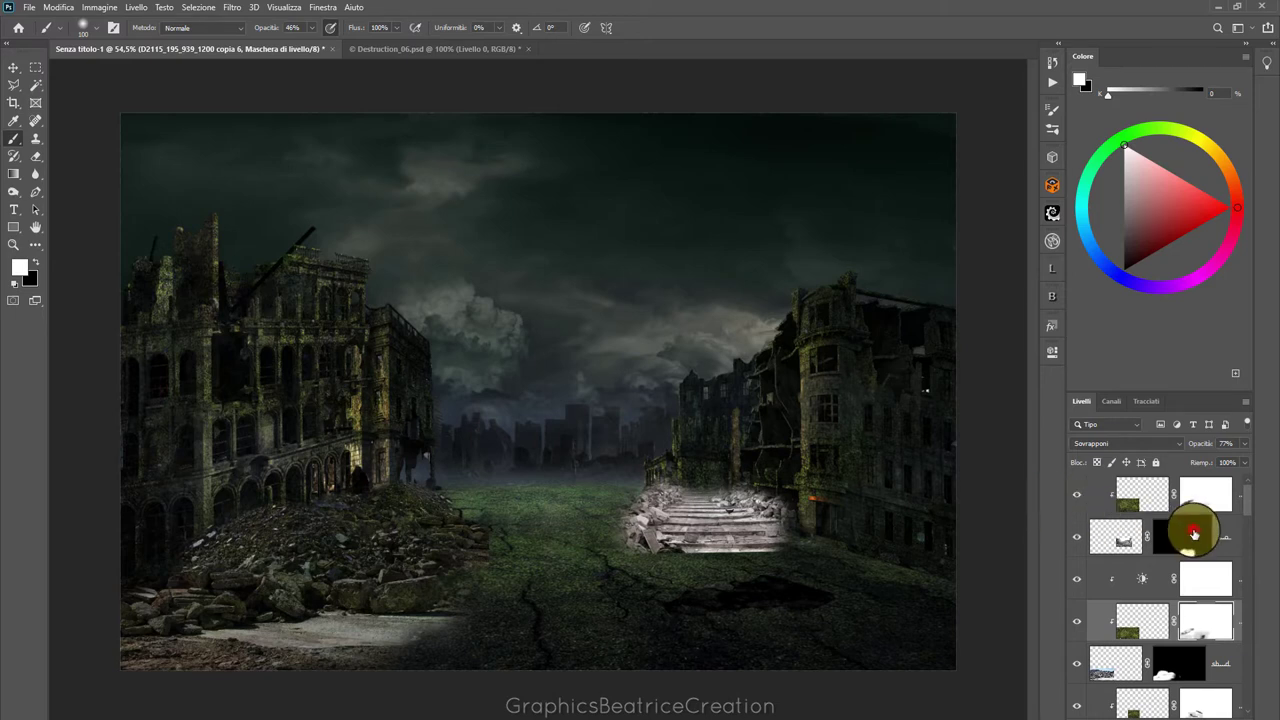
pyautogui.click(1077, 540)
pyautogui.click(1077, 538)
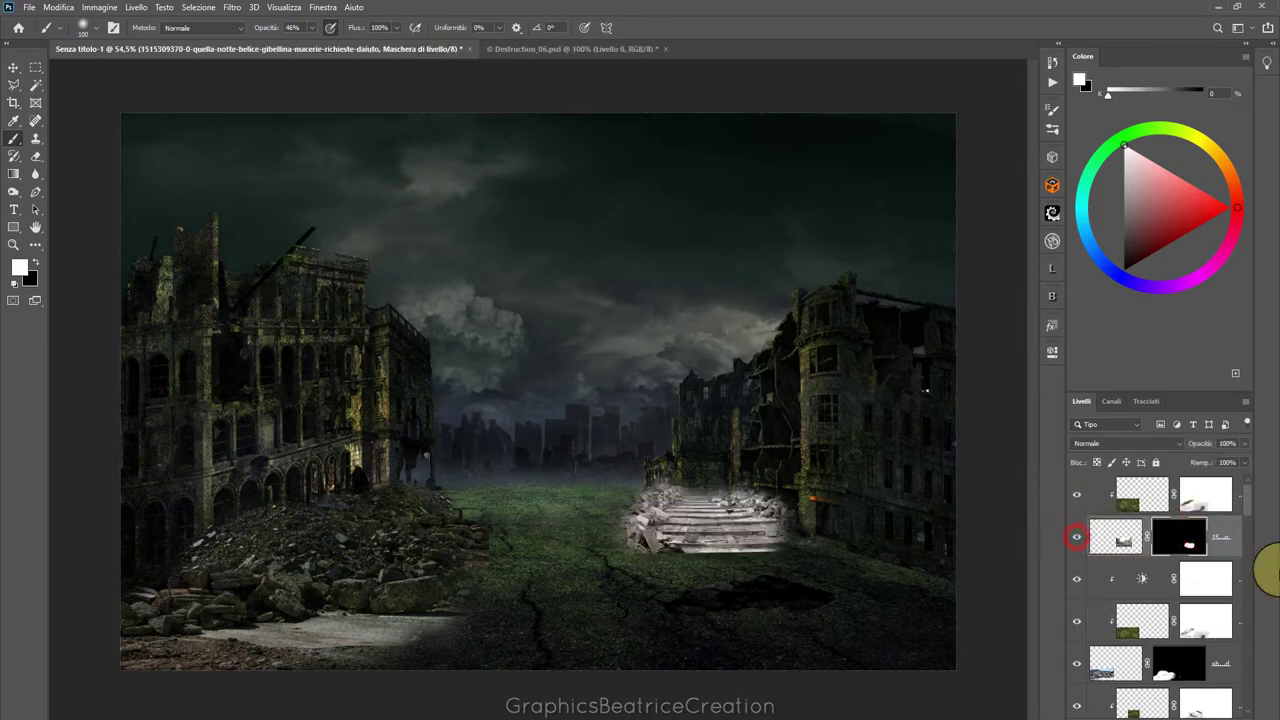
pyautogui.moveTo(1247, 502); pyautogui.dragTo(1247, 523)
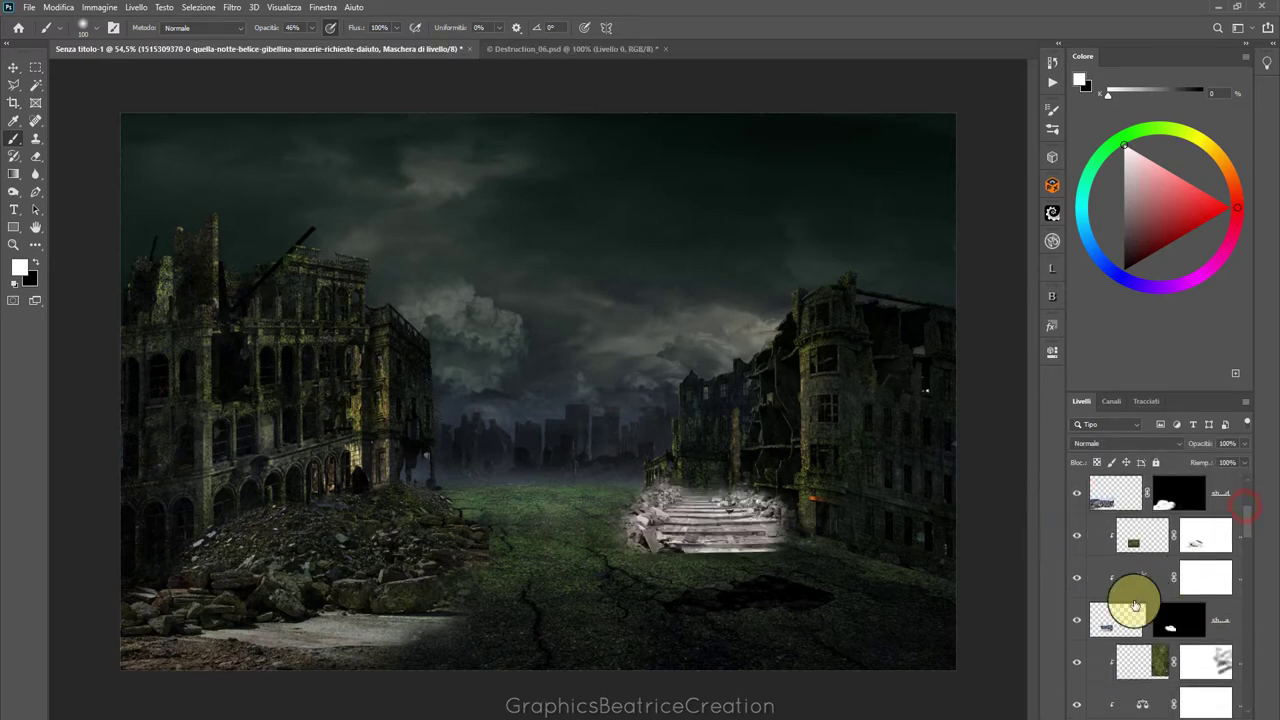
pyautogui.click(1112, 624)
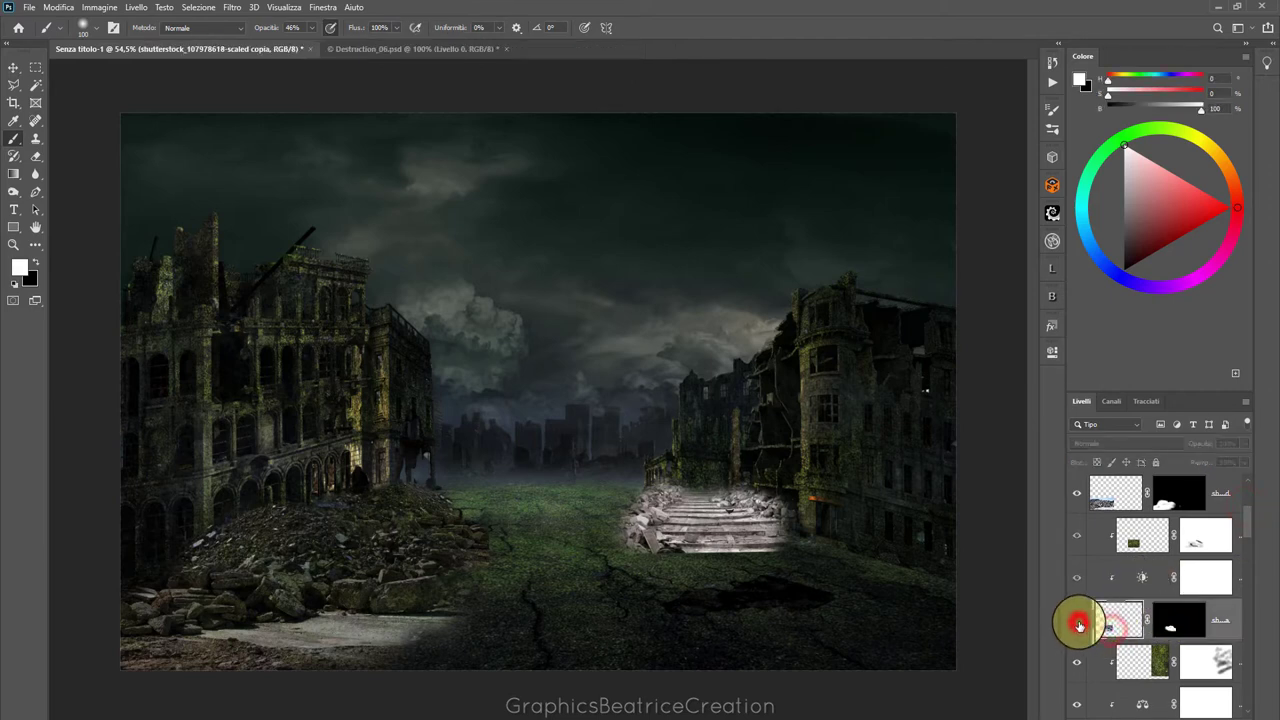
pyautogui.click(1182, 624)
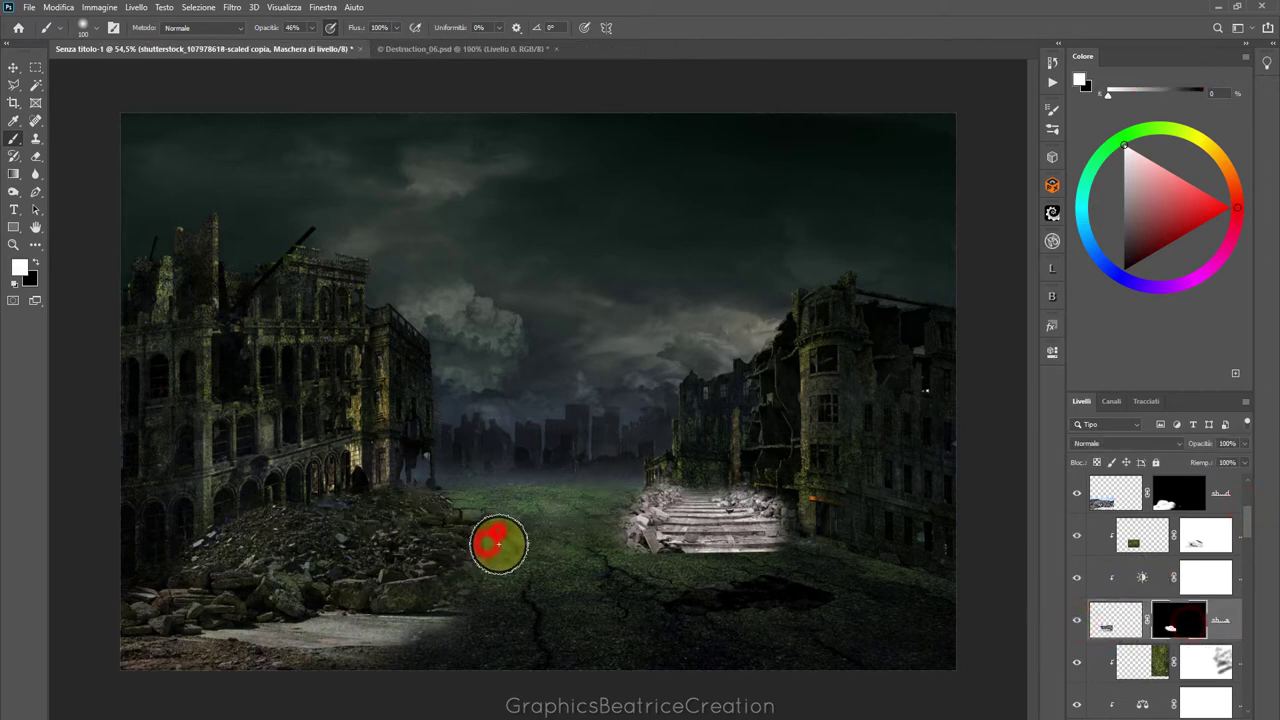
pyautogui.click(35, 261)
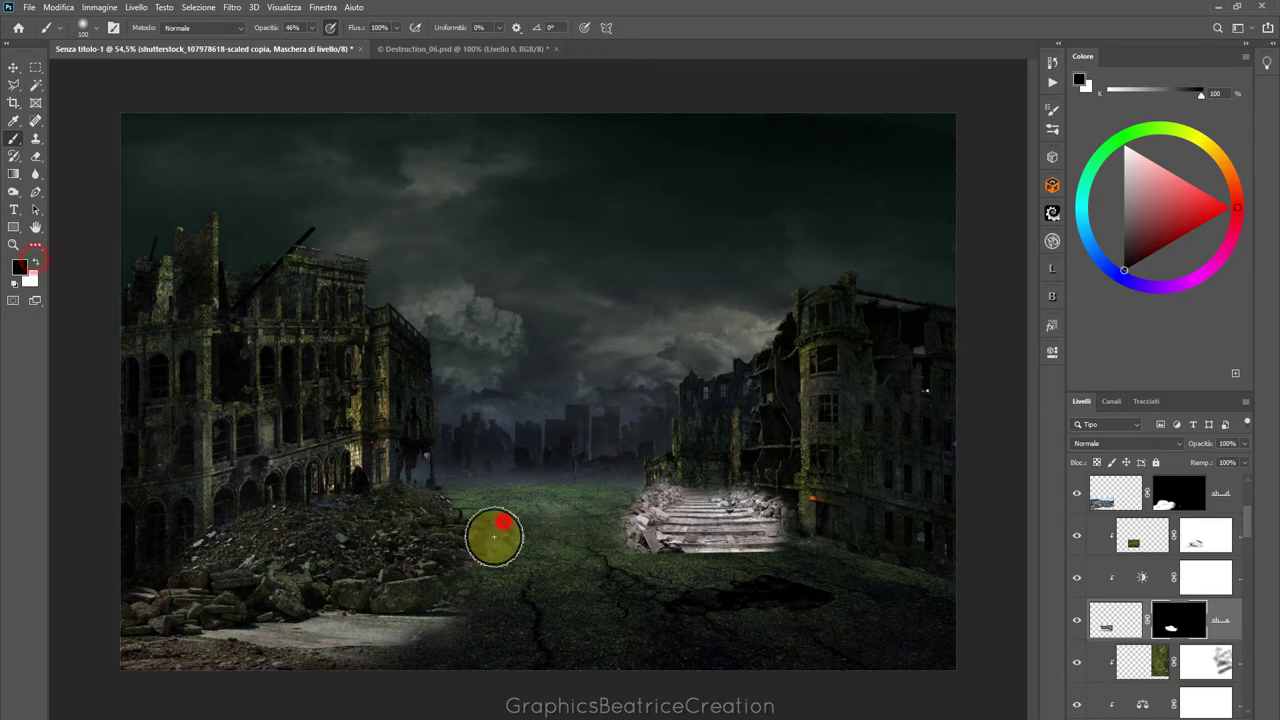
pyautogui.moveTo(493, 537)
pyautogui.mouseDown()
pyautogui.moveTo(486, 586)
pyautogui.moveTo(506, 529)
pyautogui.mouseUp()
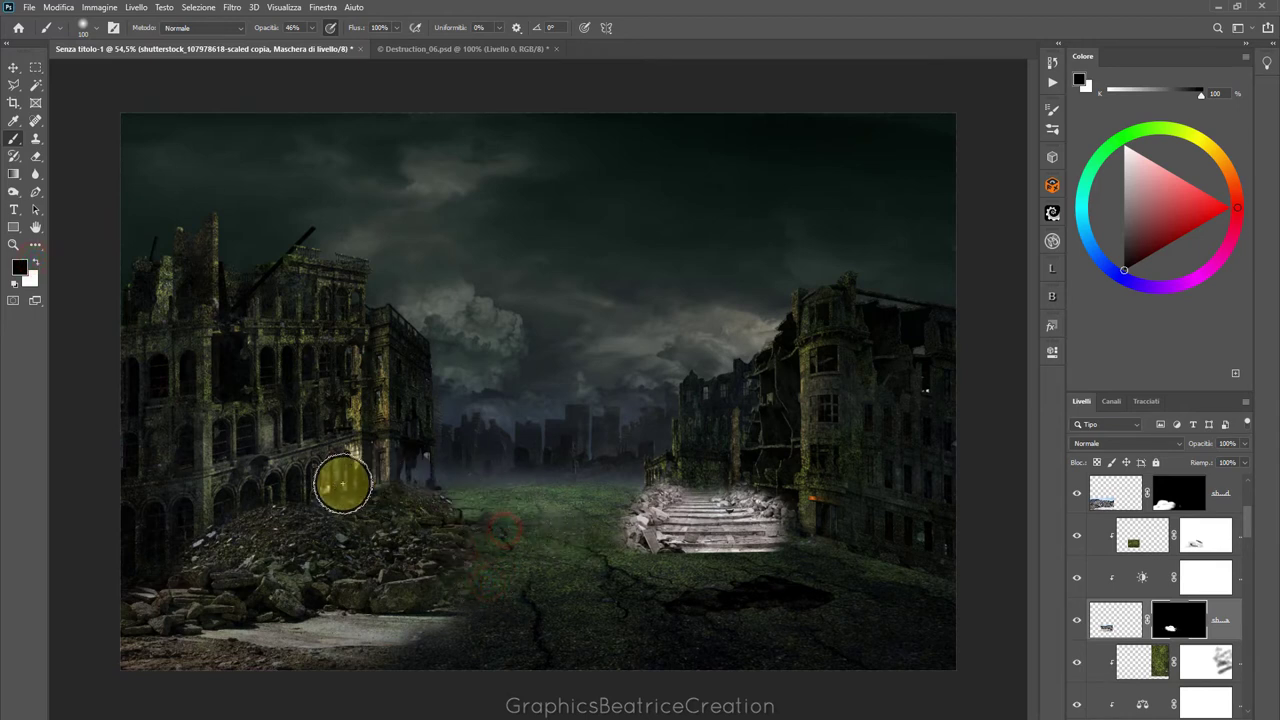
pyautogui.moveTo(321, 498); pyautogui.dragTo(341, 505)
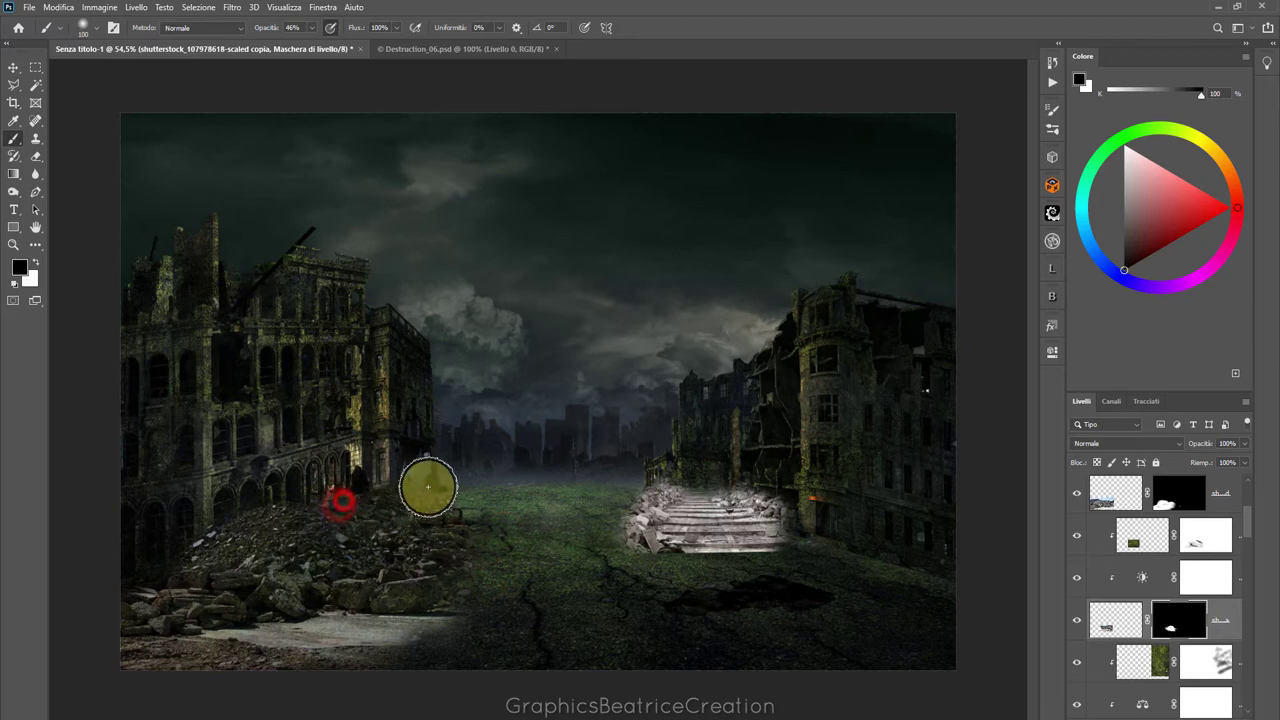
# Mask the top rubble layer's edges near the building base and at the lower left
pyautogui.click(1076, 622)
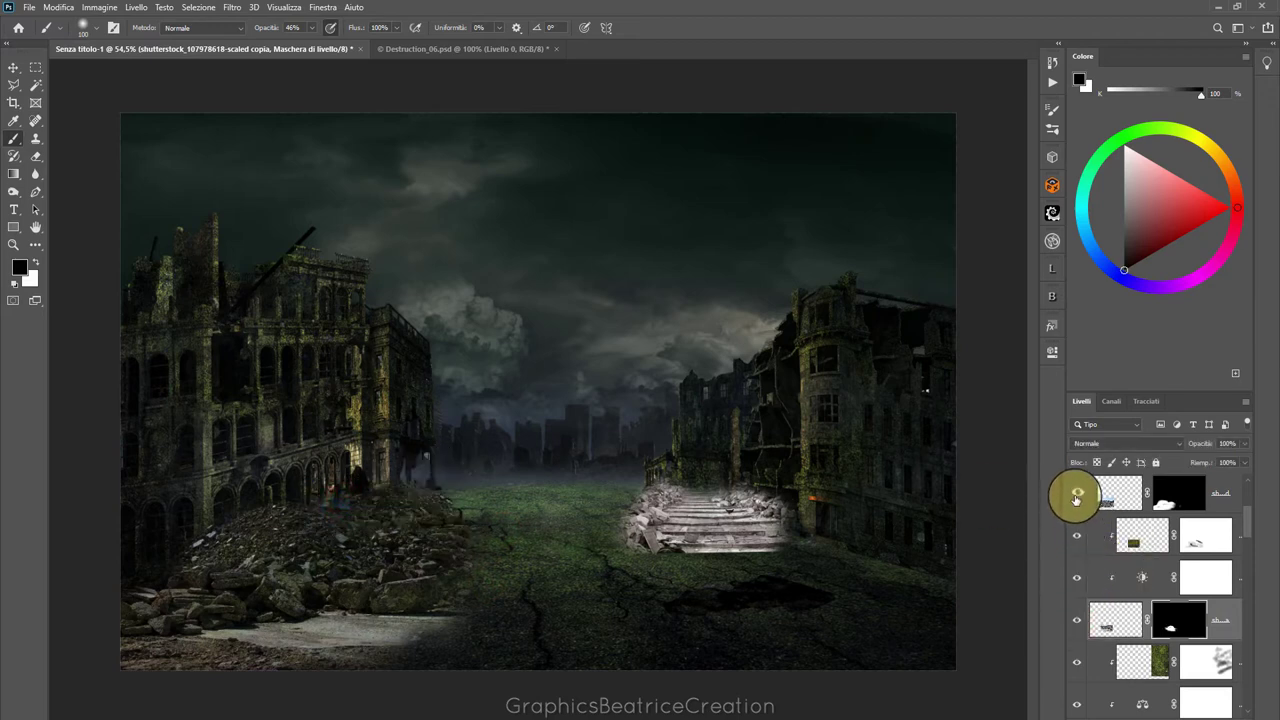
pyautogui.click(1076, 494)
pyautogui.click(1076, 494)
pyautogui.click(1178, 492)
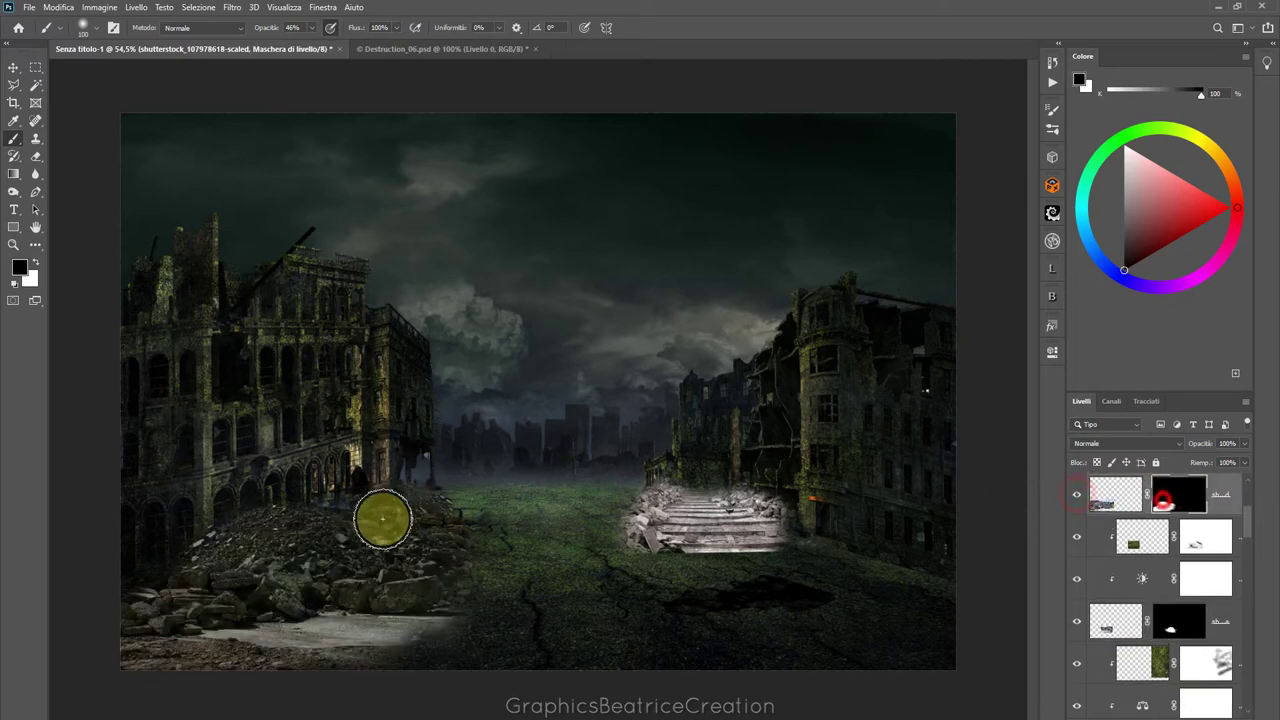
pyautogui.click(327, 508)
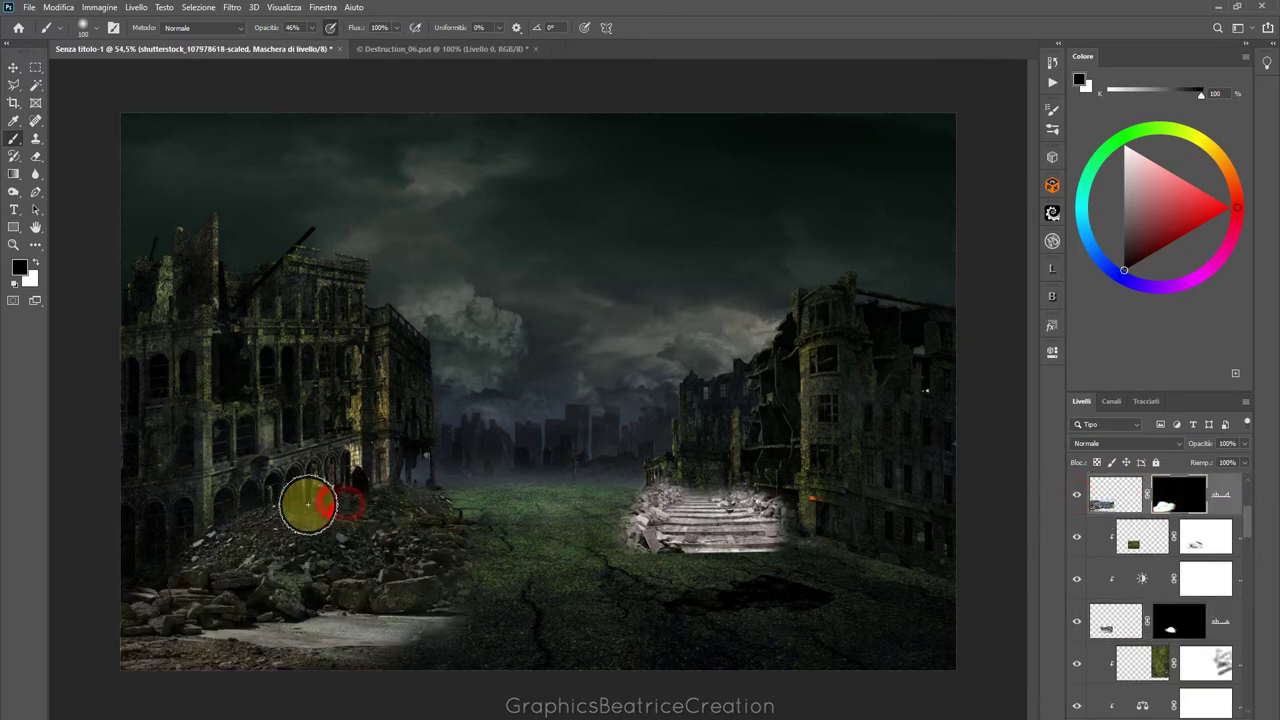
pyautogui.click(269, 503)
pyautogui.click(171, 525)
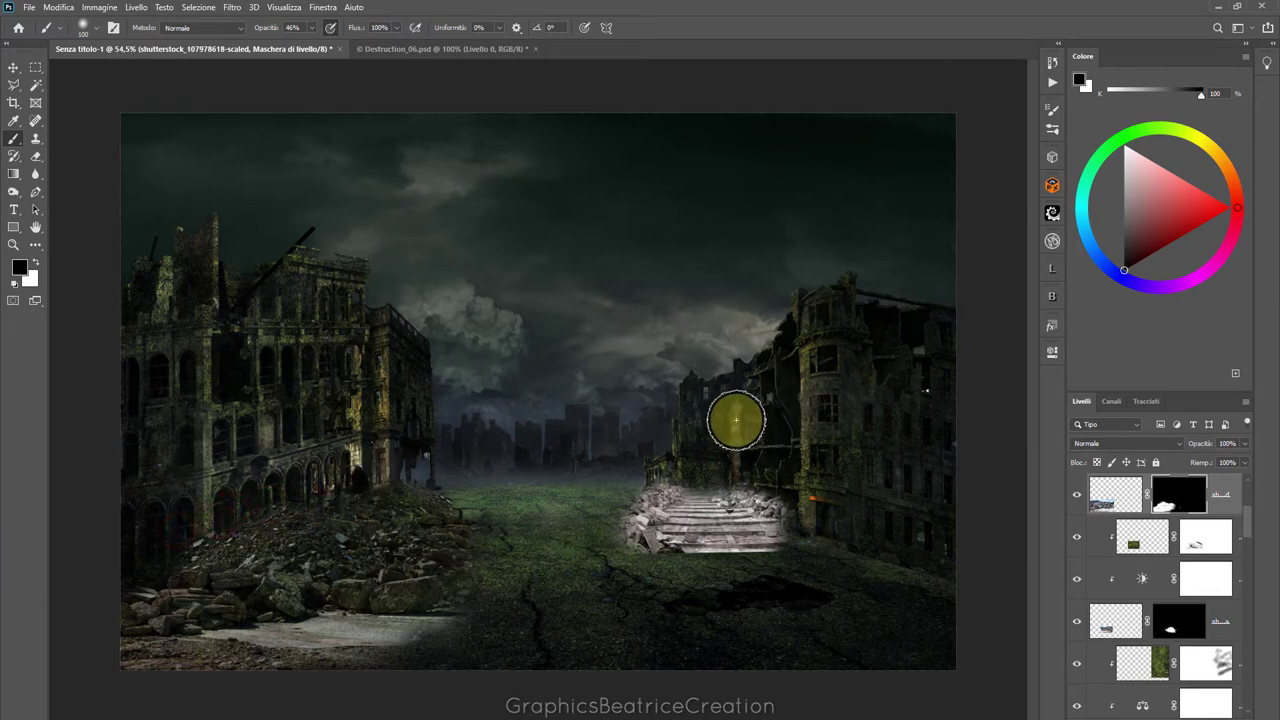
pyautogui.moveTo(1248, 522)
pyautogui.mouseDown()
pyautogui.moveTo(1248, 546)
pyautogui.moveTo(1244, 494)
pyautogui.mouseUp()
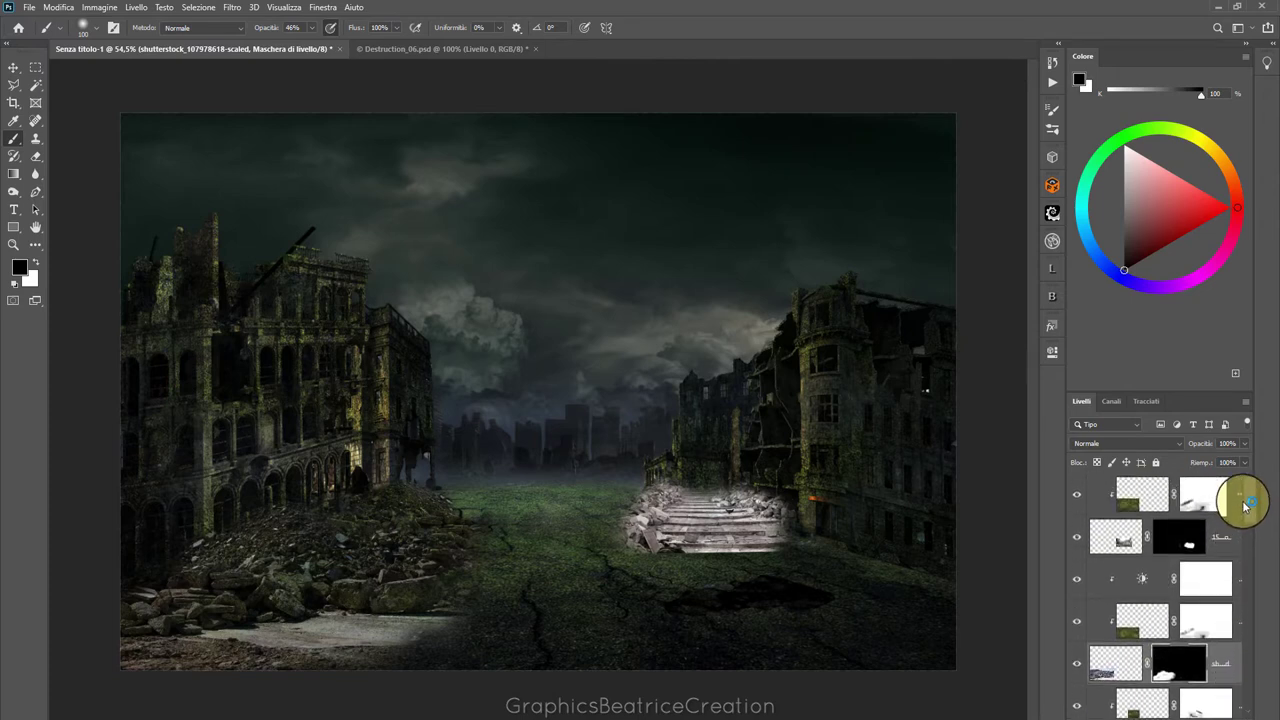
pyautogui.click(1107, 530)
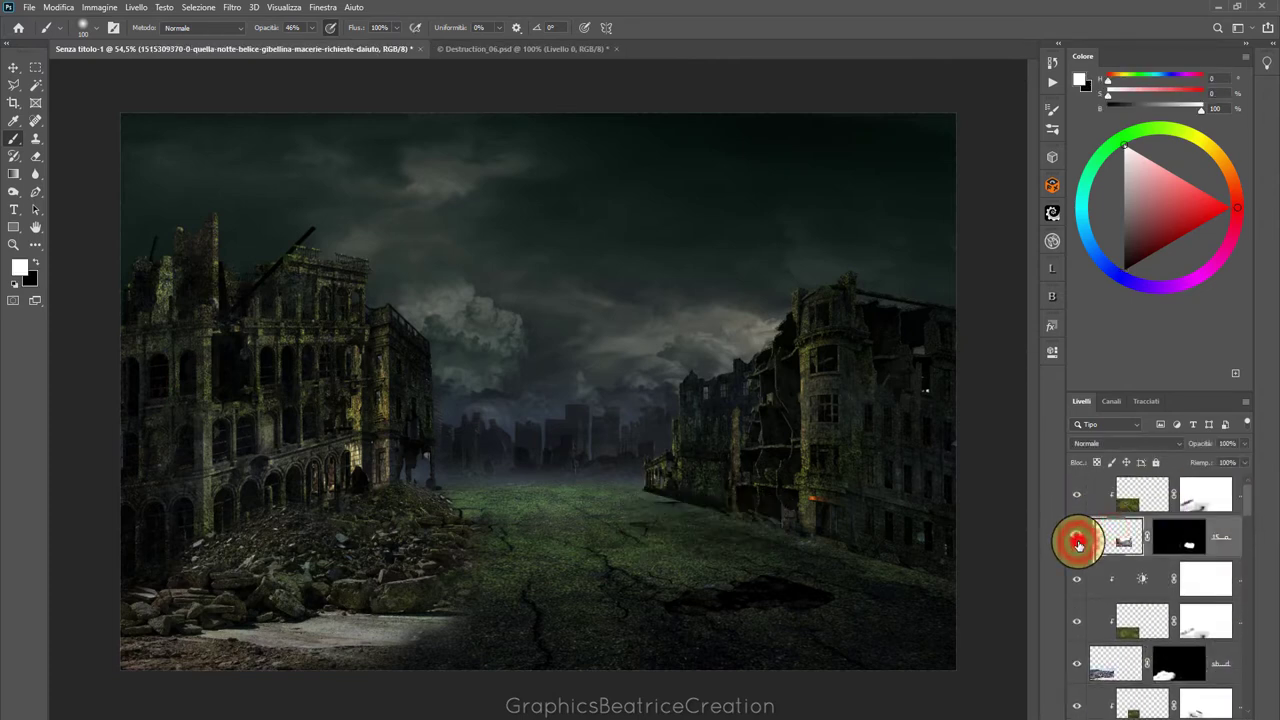
pyautogui.click(1078, 542)
pyautogui.click(1178, 537)
pyautogui.press('x')
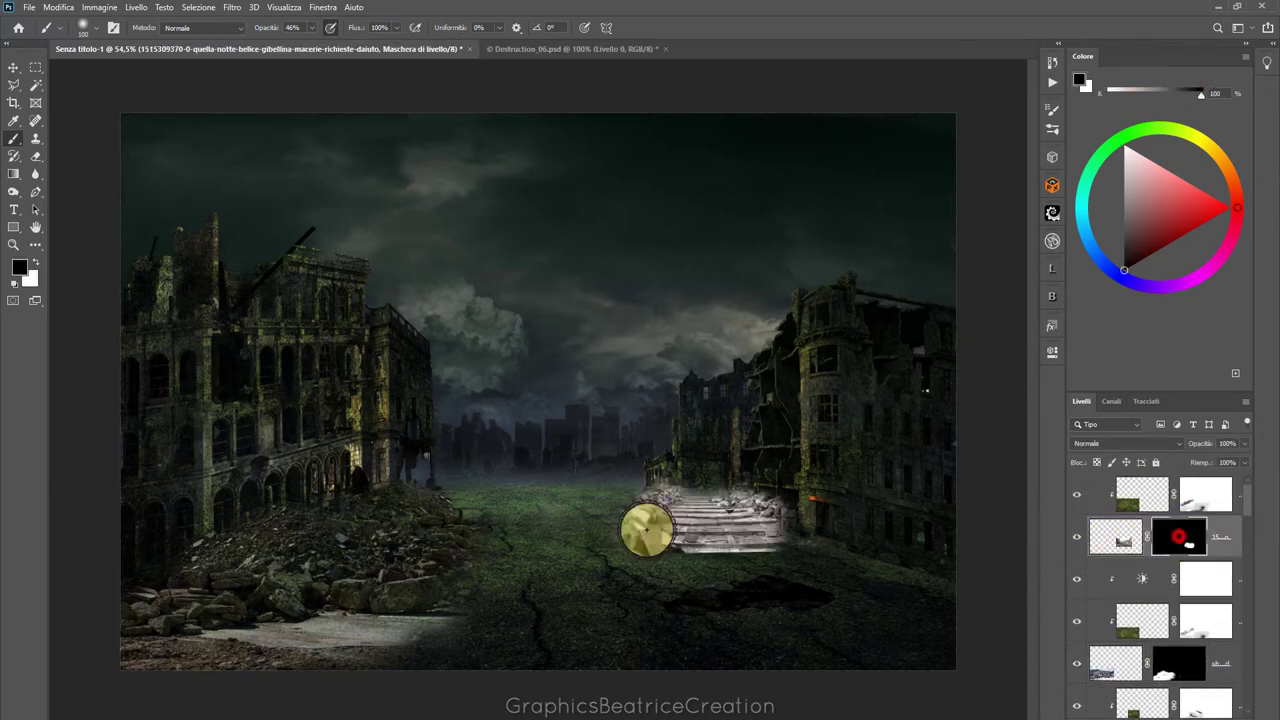
pyautogui.click(581, 489)
pyautogui.click(533, 524)
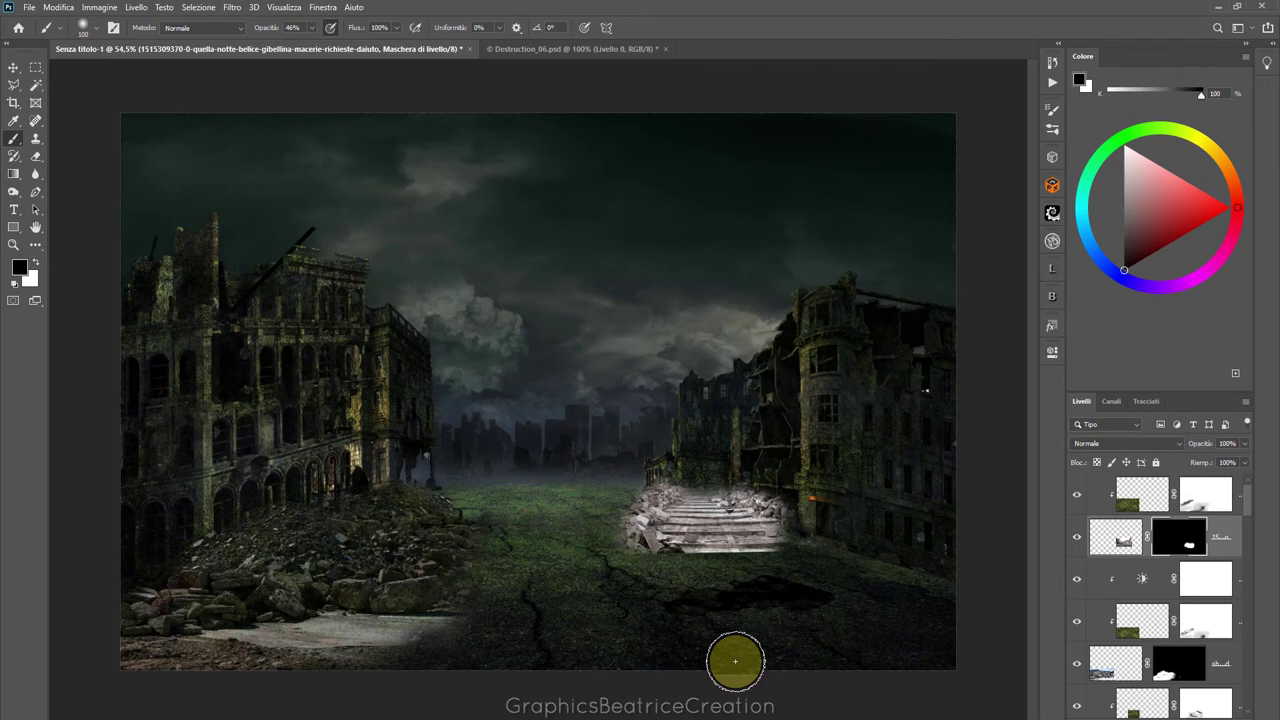
pyautogui.click(1122, 540)
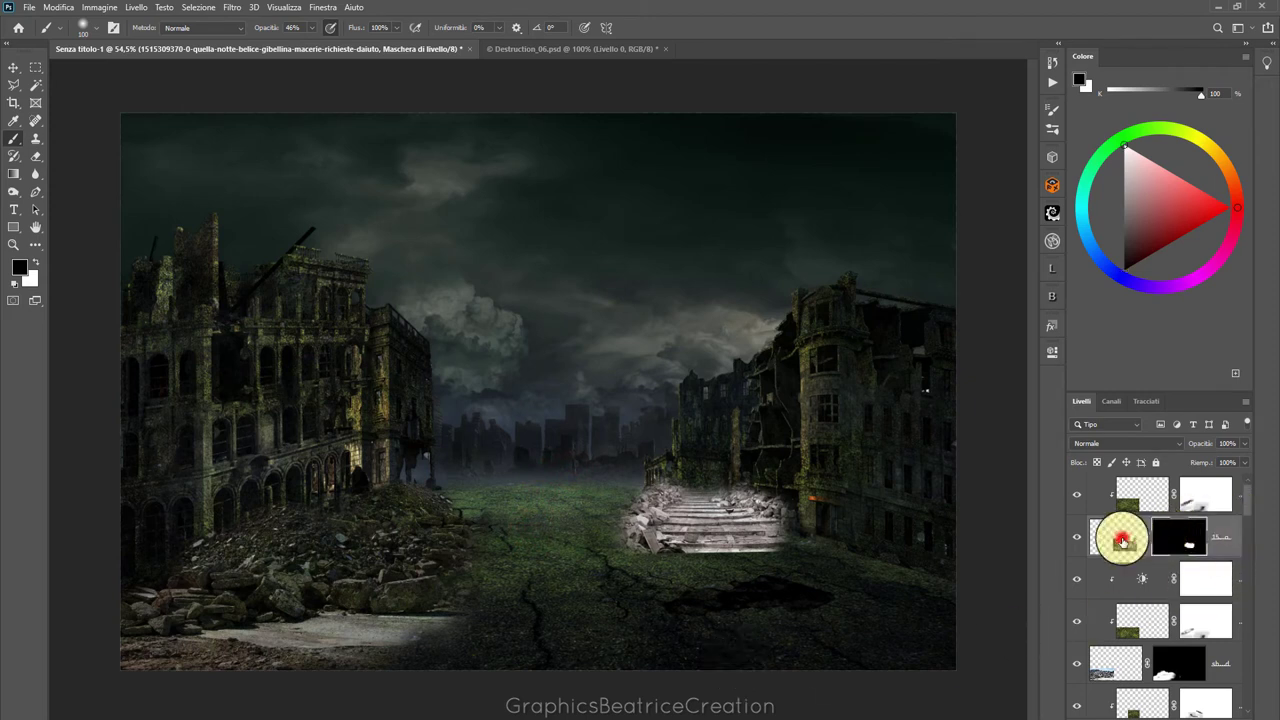
pyautogui.press('x')
pyautogui.click(1247, 504)
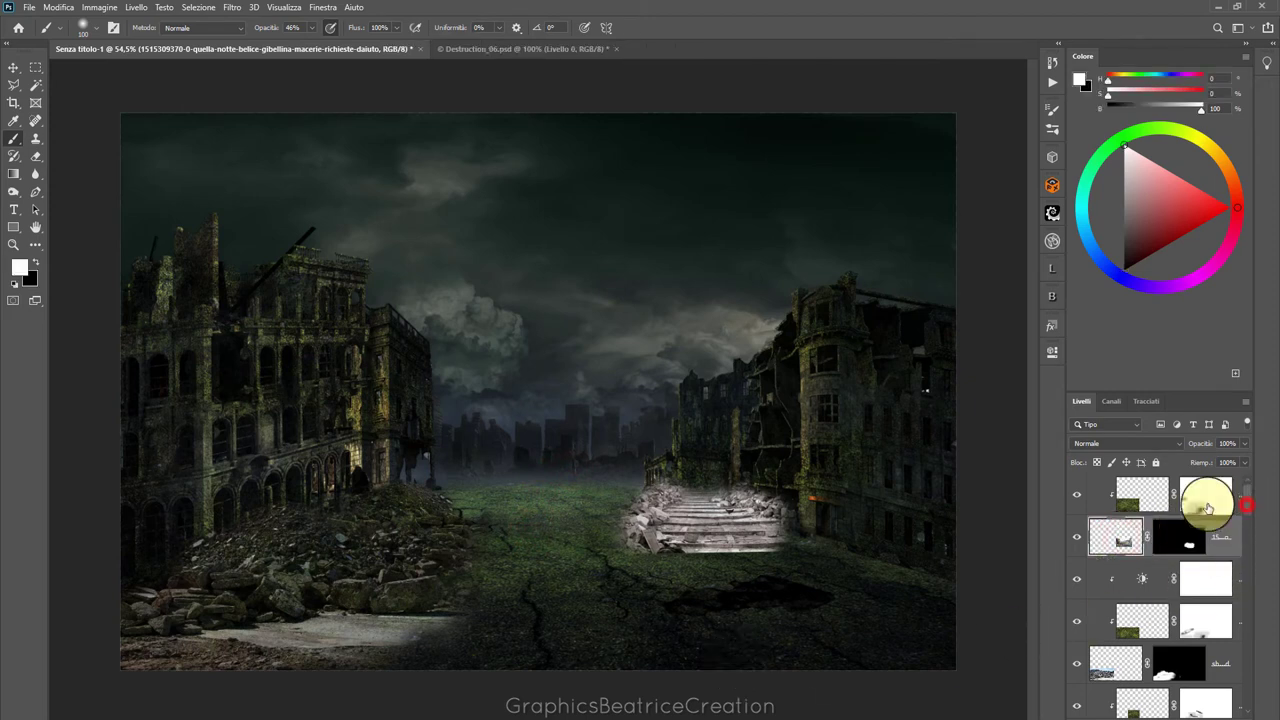
pyautogui.click(1153, 500)
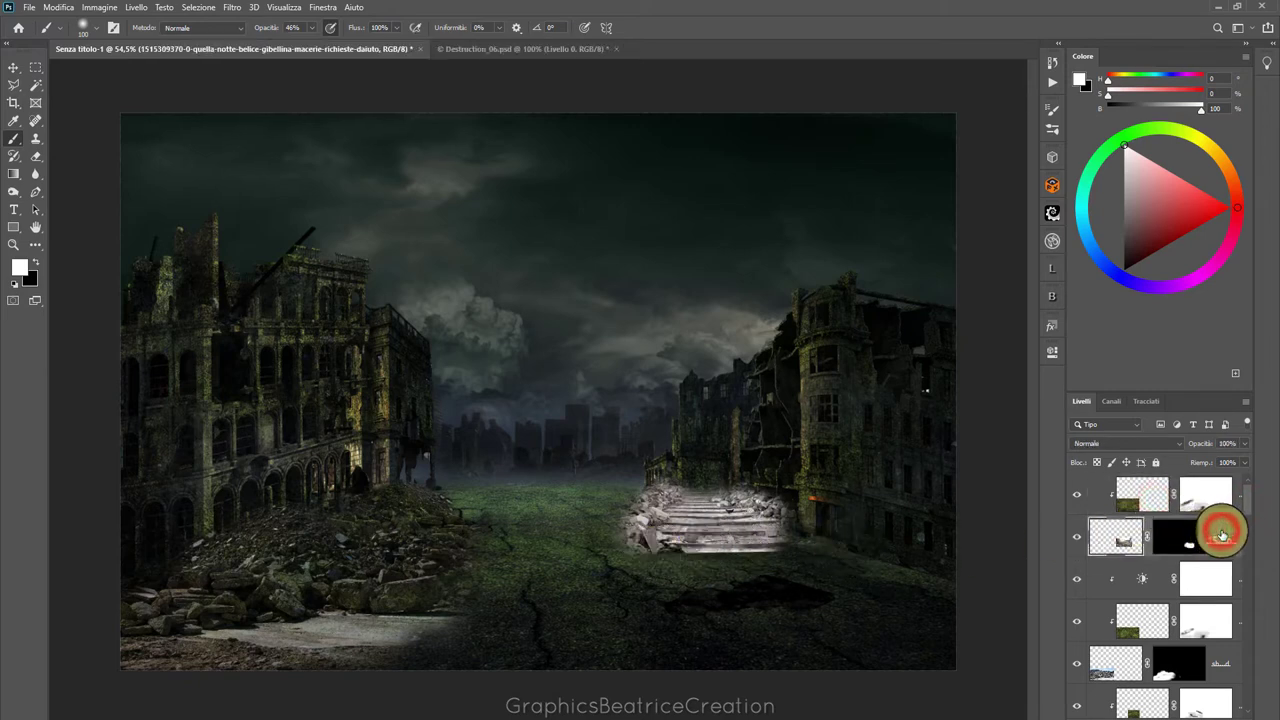
pyautogui.click(1145, 493)
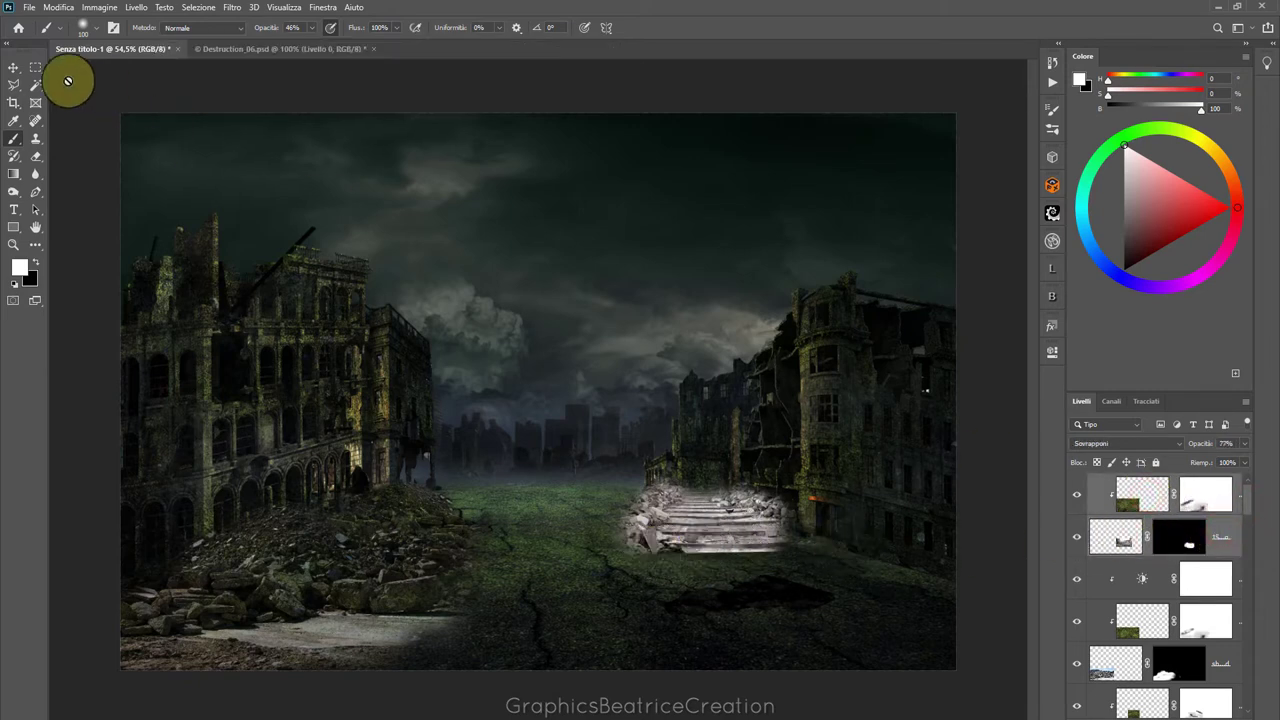
# Select the overlay texture layer under the stairs, toggling the stairs layer to compare
pyautogui.click(13, 67)
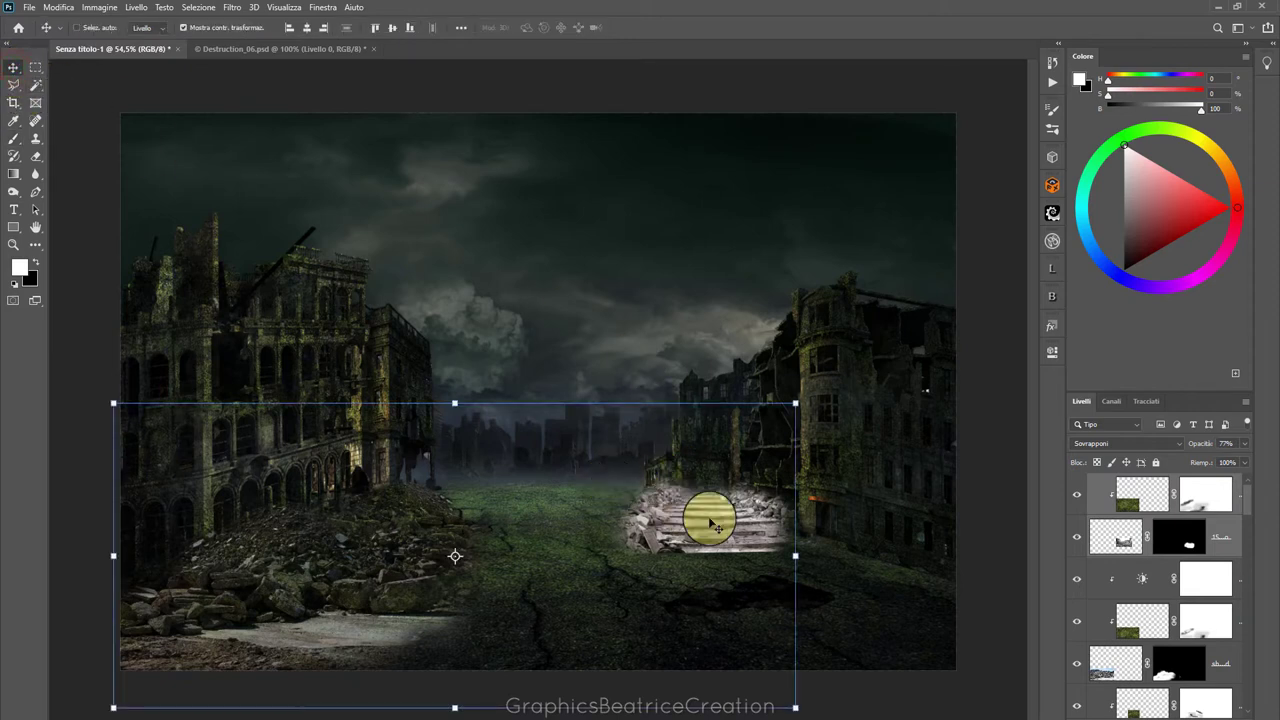
pyautogui.click(1078, 542)
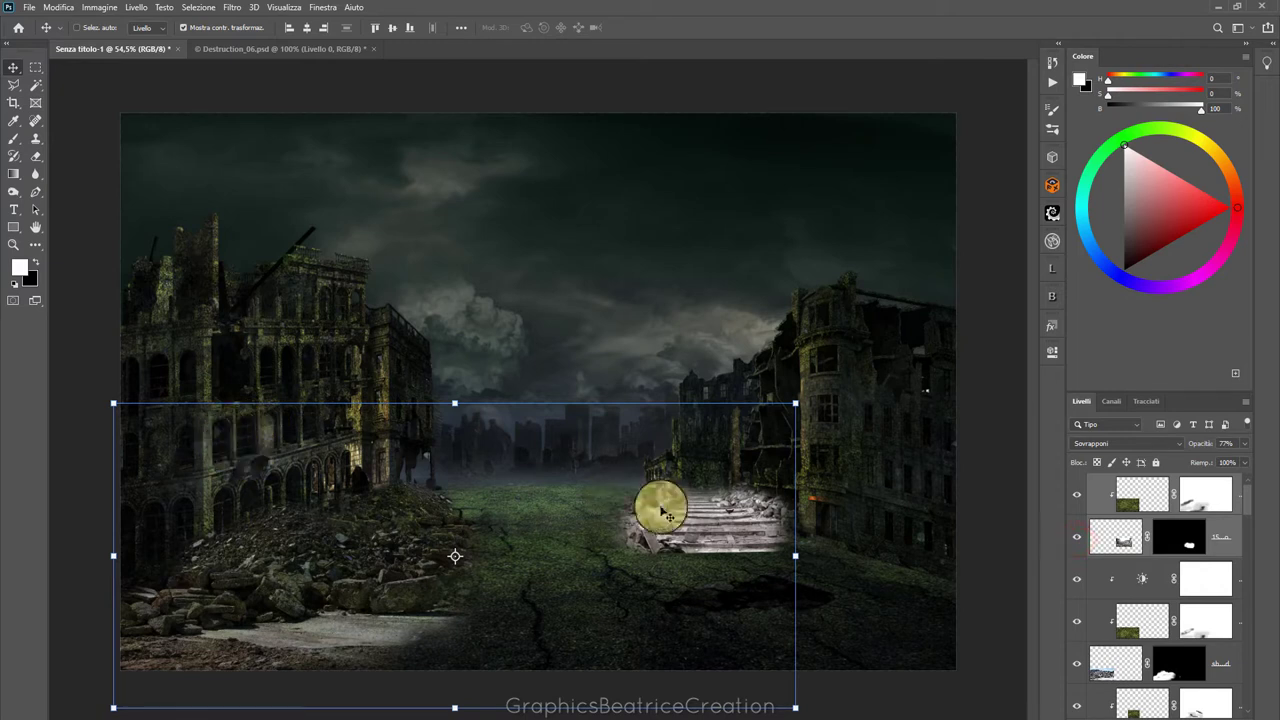
pyautogui.rightClick(696, 513)
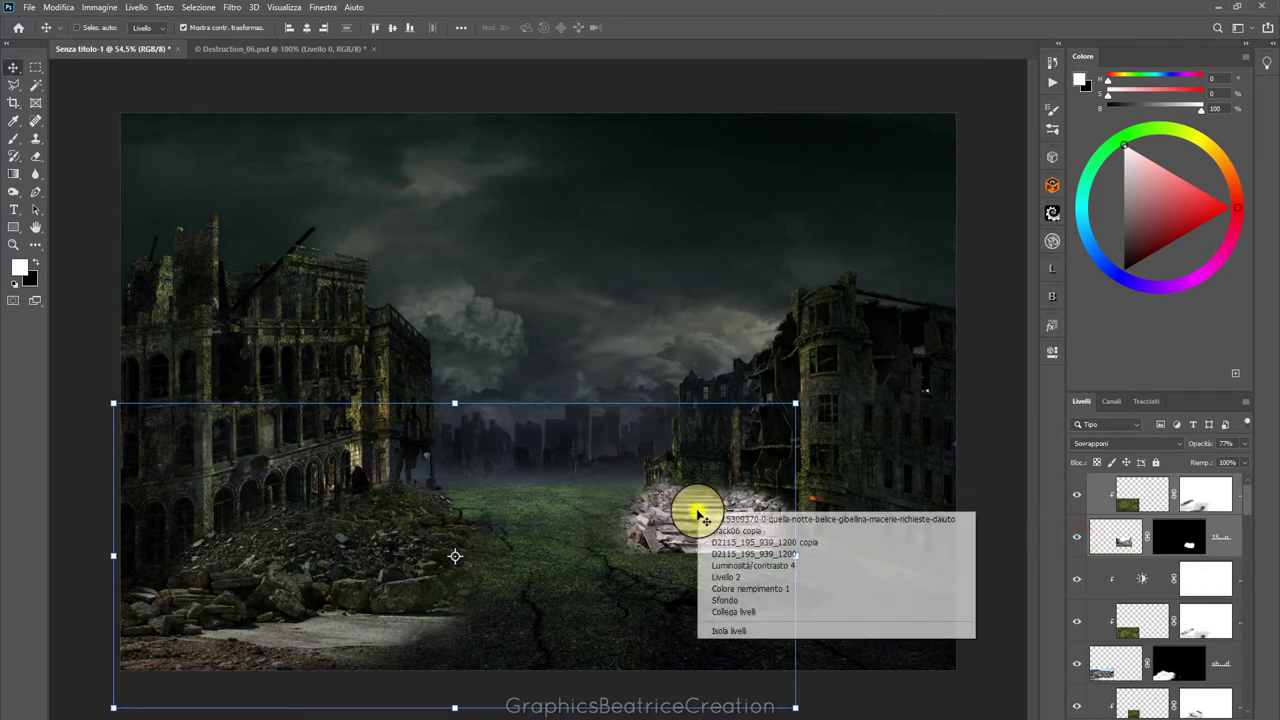
pyautogui.click(456, 405)
# Distort the overlay's four corners to match the street perspective and commit the transform
pyautogui.rightClick(456, 404)
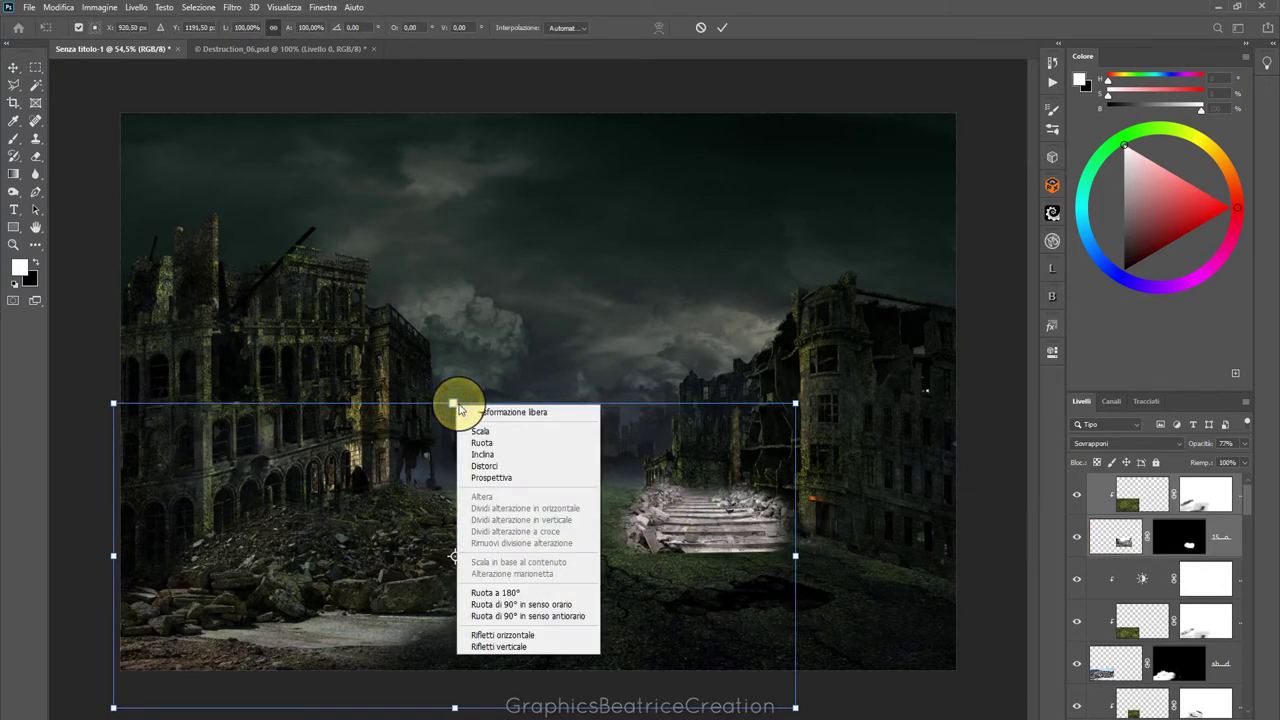
pyautogui.click(487, 463)
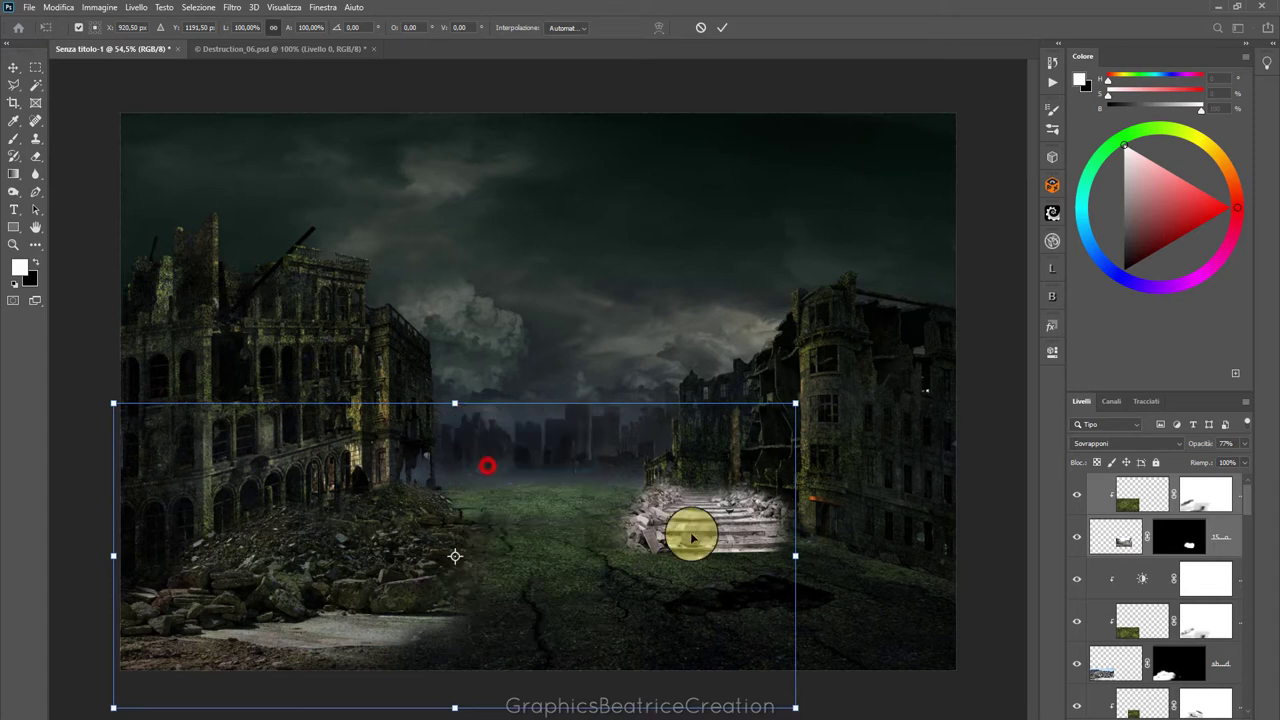
pyautogui.moveTo(795, 707); pyautogui.dragTo(813, 699)
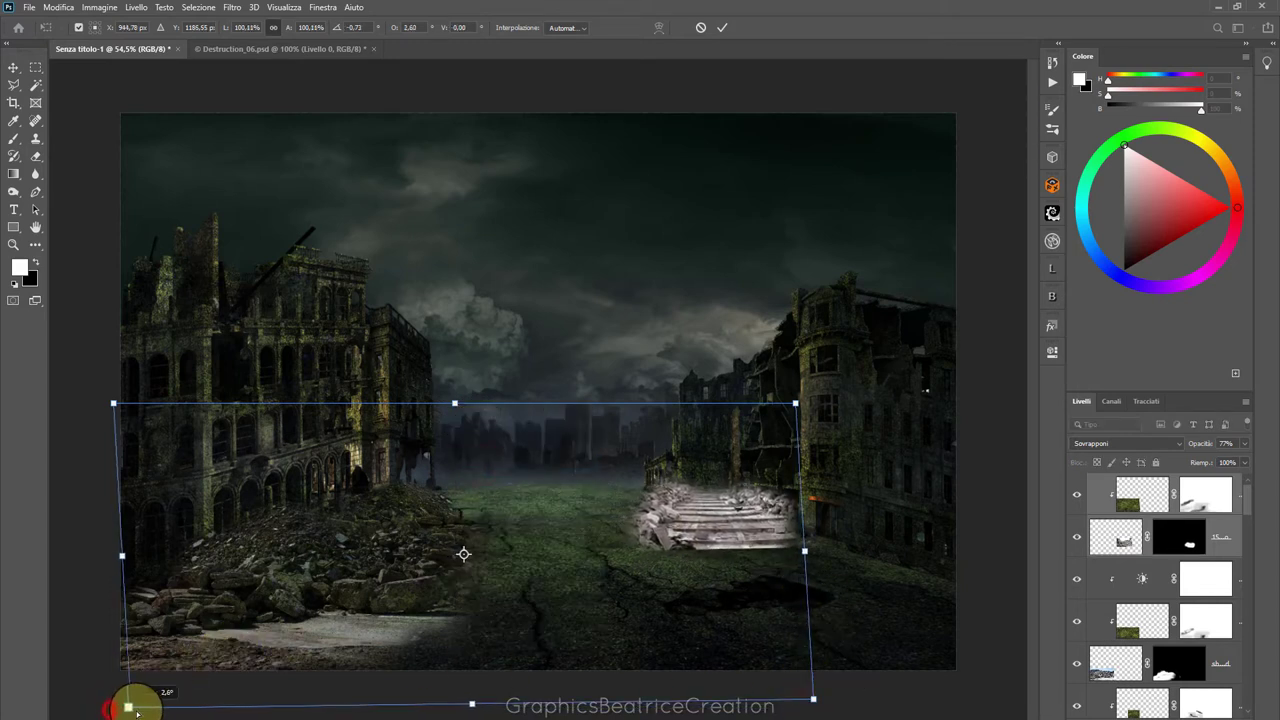
pyautogui.moveTo(113, 710); pyautogui.dragTo(153, 707)
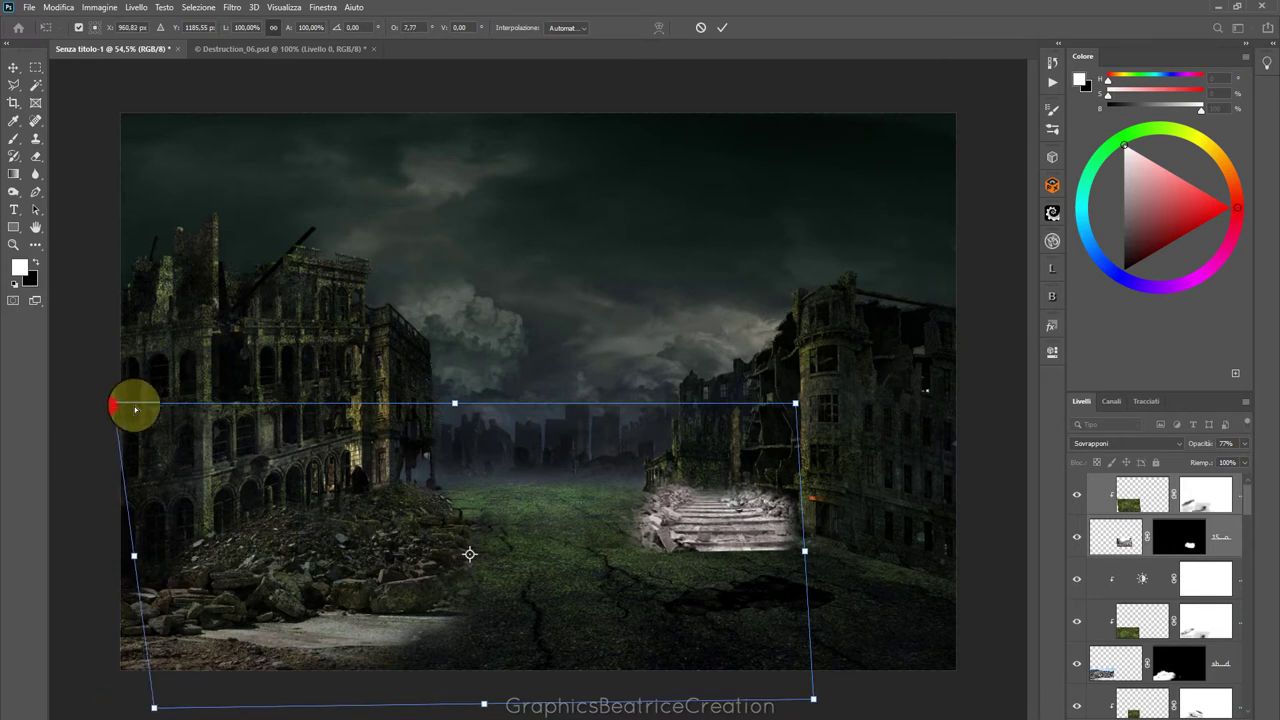
pyautogui.moveTo(113, 405); pyautogui.dragTo(130, 407)
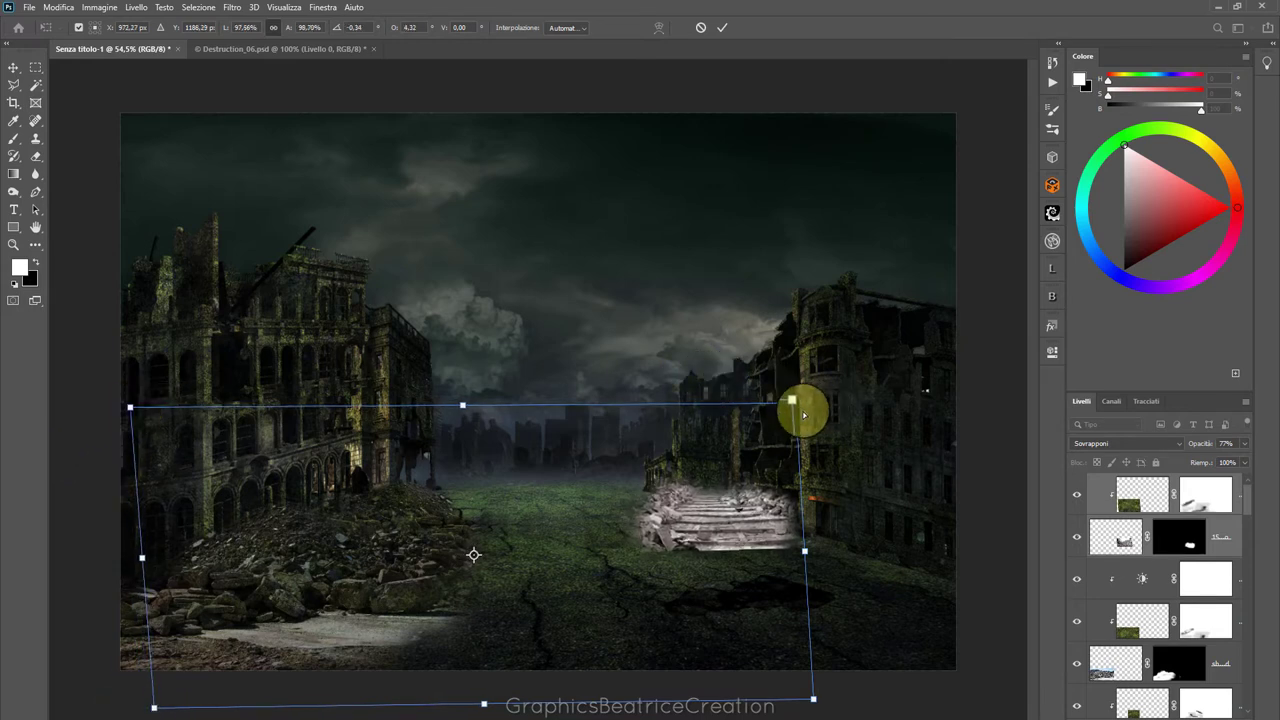
pyautogui.moveTo(803, 413); pyautogui.dragTo(794, 419)
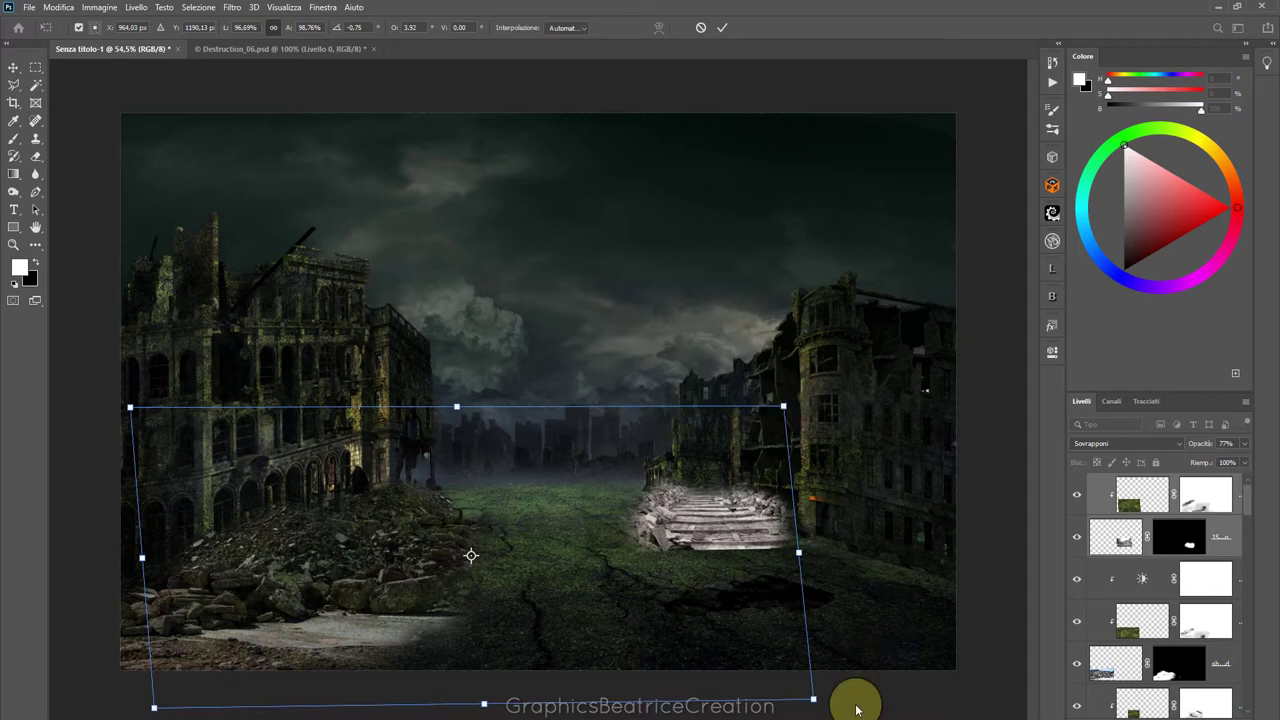
pyautogui.moveTo(813, 699); pyautogui.dragTo(820, 694)
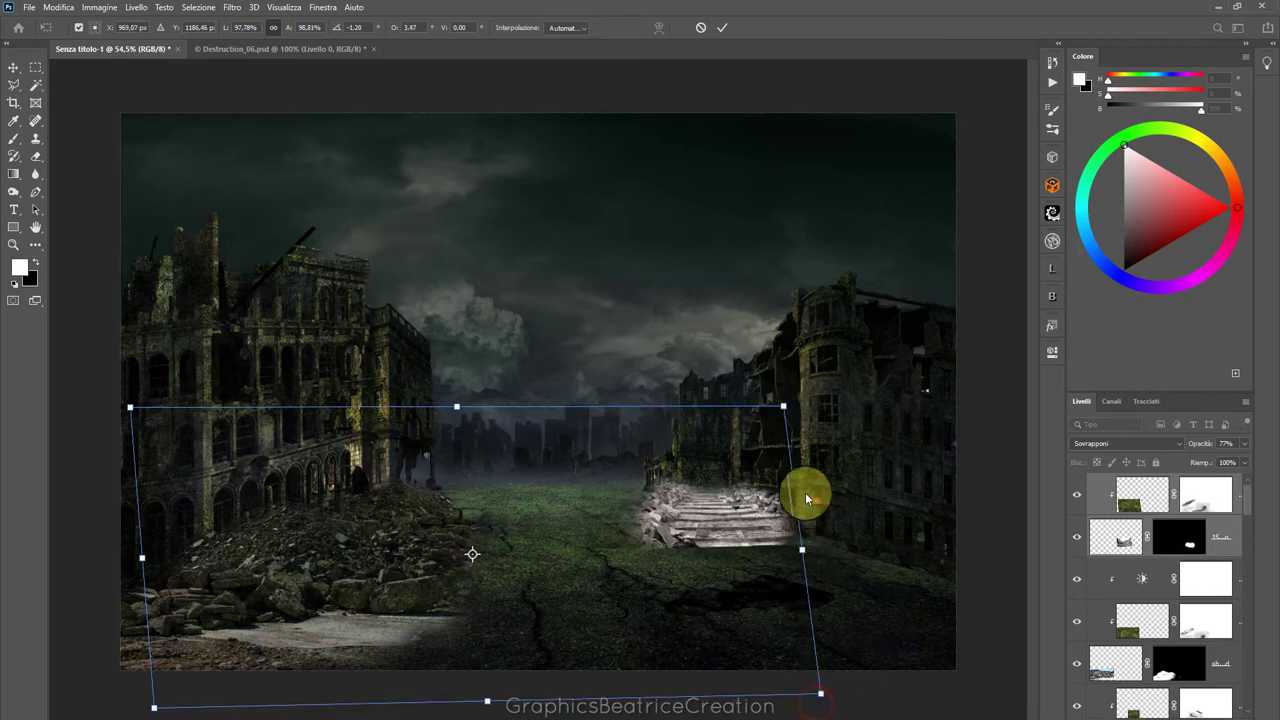
pyautogui.moveTo(784, 412); pyautogui.dragTo(779, 407)
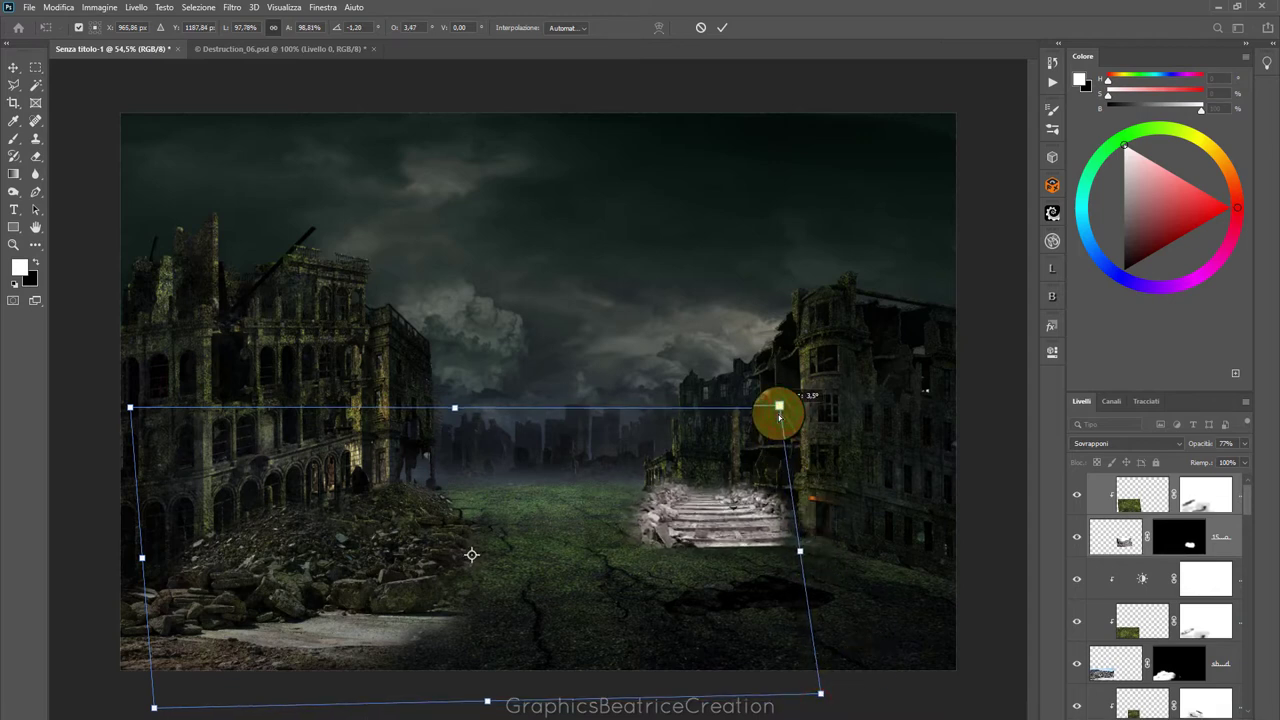
pyautogui.click(725, 30)
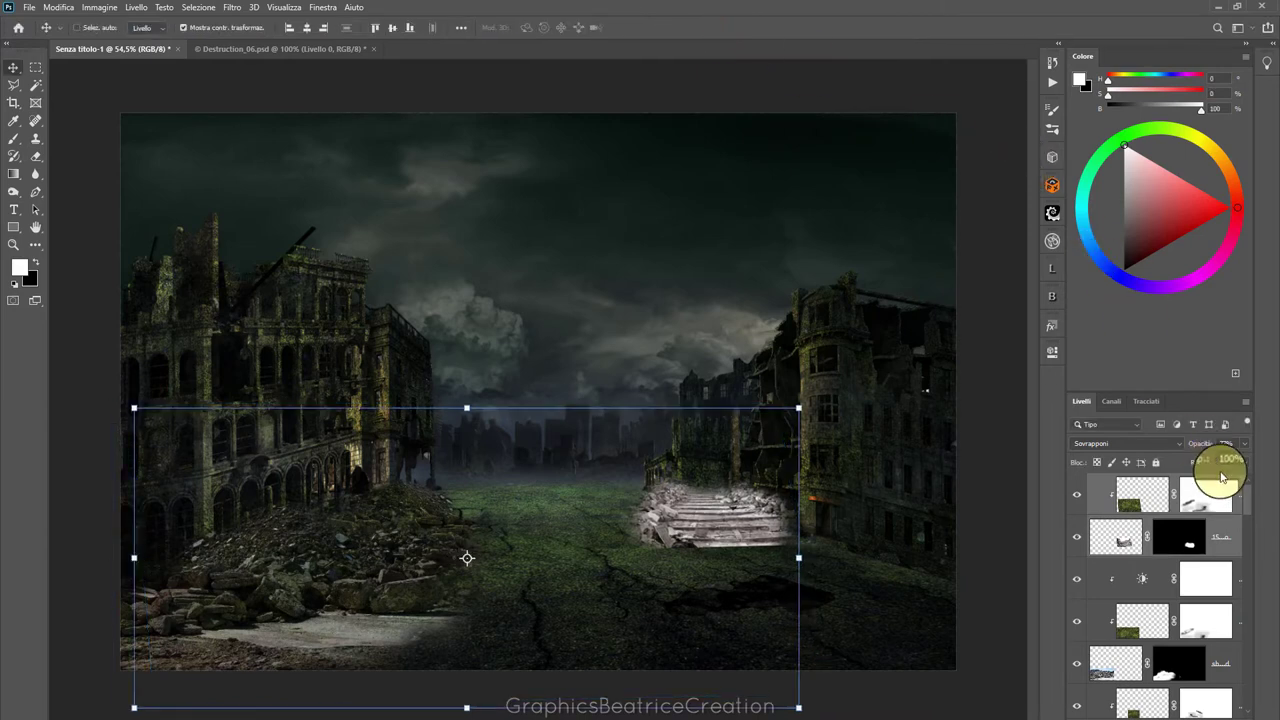
# Add a Levels adjustment layer above the overlay texture
pyautogui.click(1180, 710)
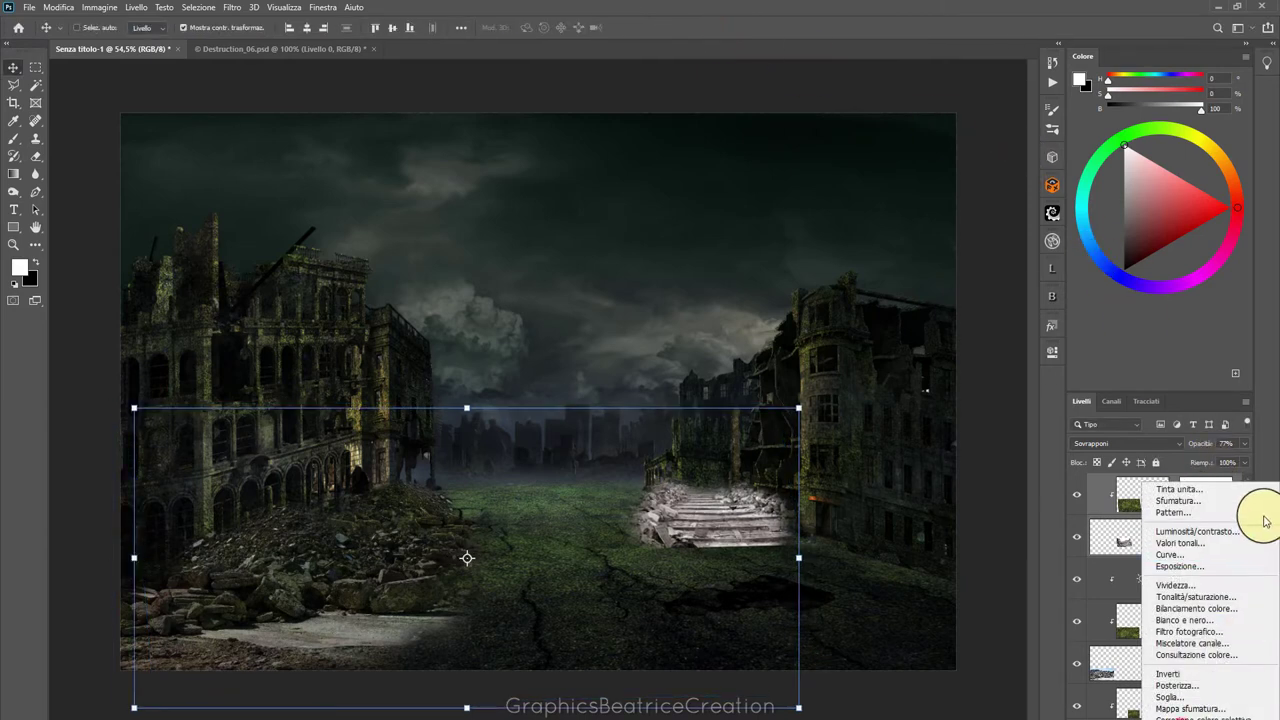
pyautogui.click(1240, 534)
pyautogui.click(1016, 350)
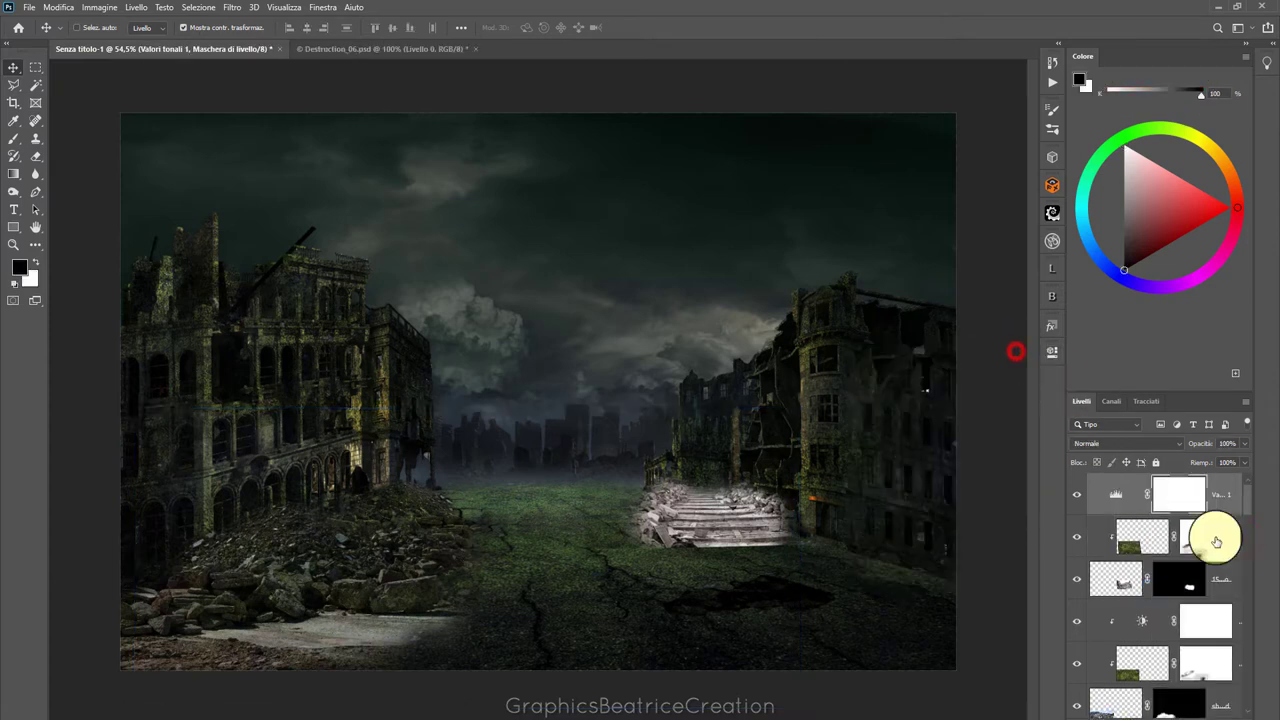
pyautogui.click(1123, 493)
# Replace the Levels layer with a clipped Brightness/Contrast adjustment at brightness -100, contrast 19
pyautogui.click(1236, 712)
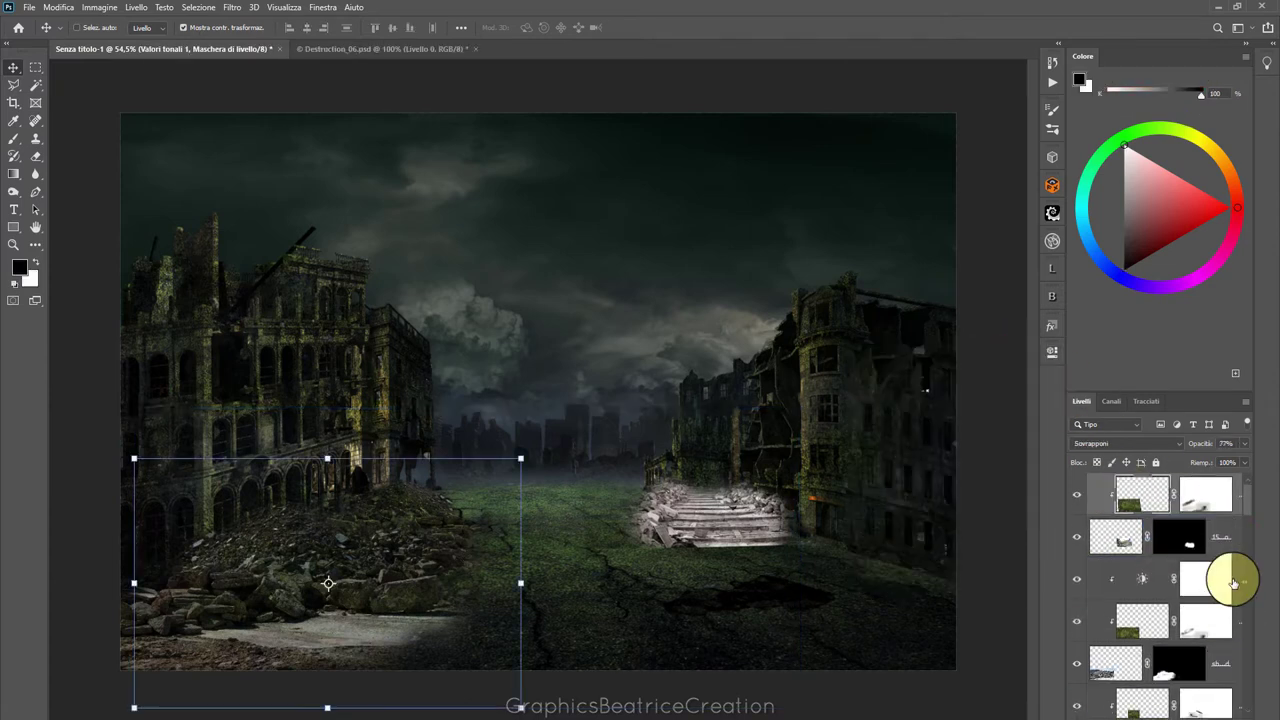
pyautogui.click(1180, 708)
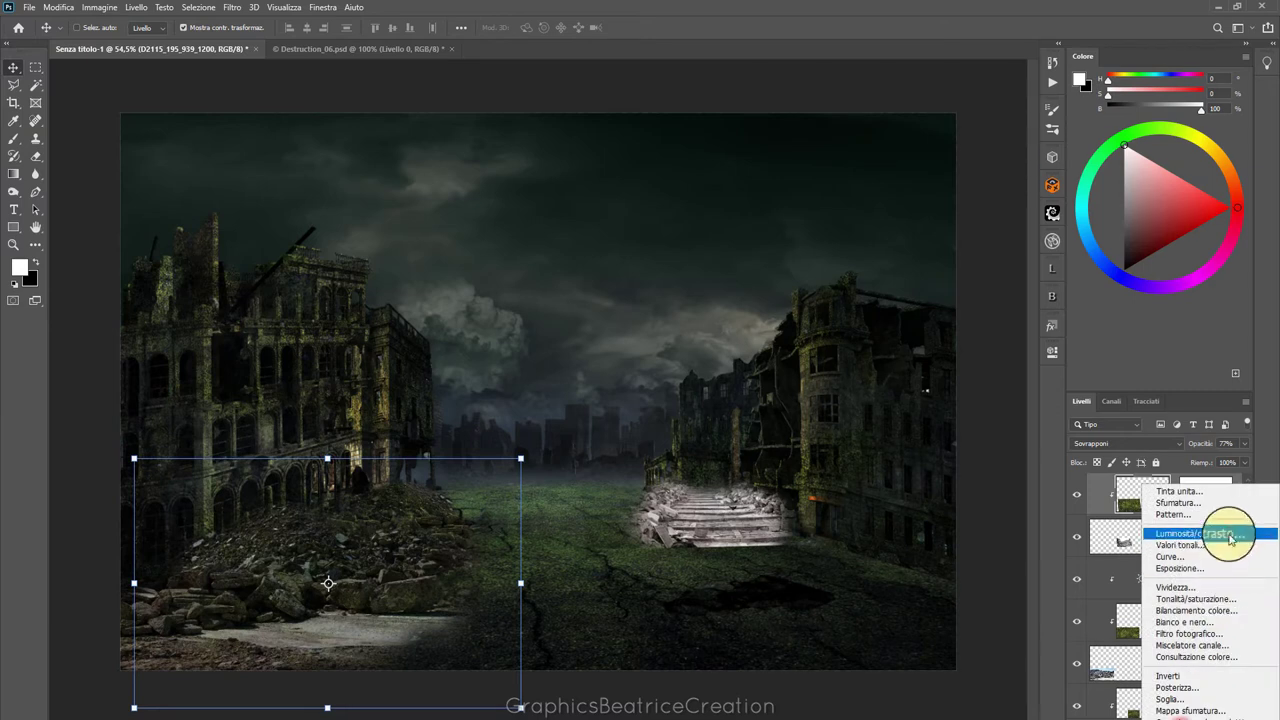
pyautogui.click(1225, 523)
pyautogui.click(935, 582)
pyautogui.click(1172, 500)
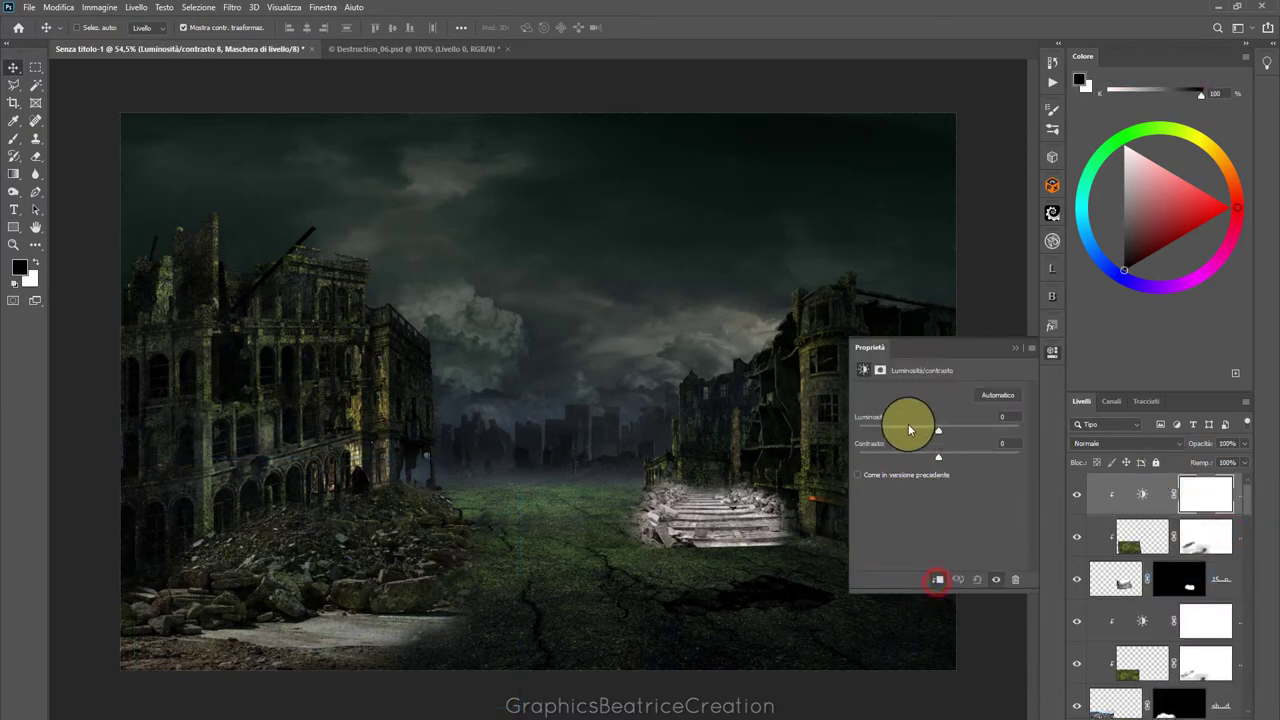
pyautogui.moveTo(934, 432); pyautogui.dragTo(892, 430)
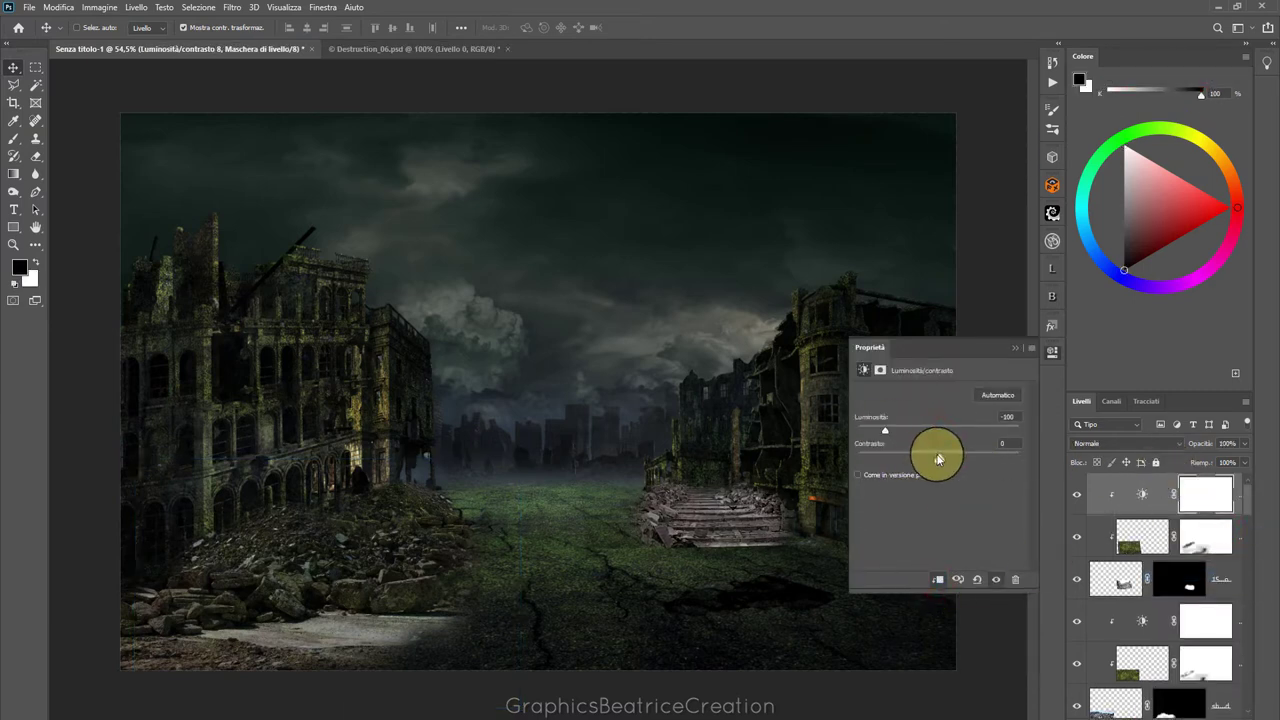
pyautogui.click(1015, 346)
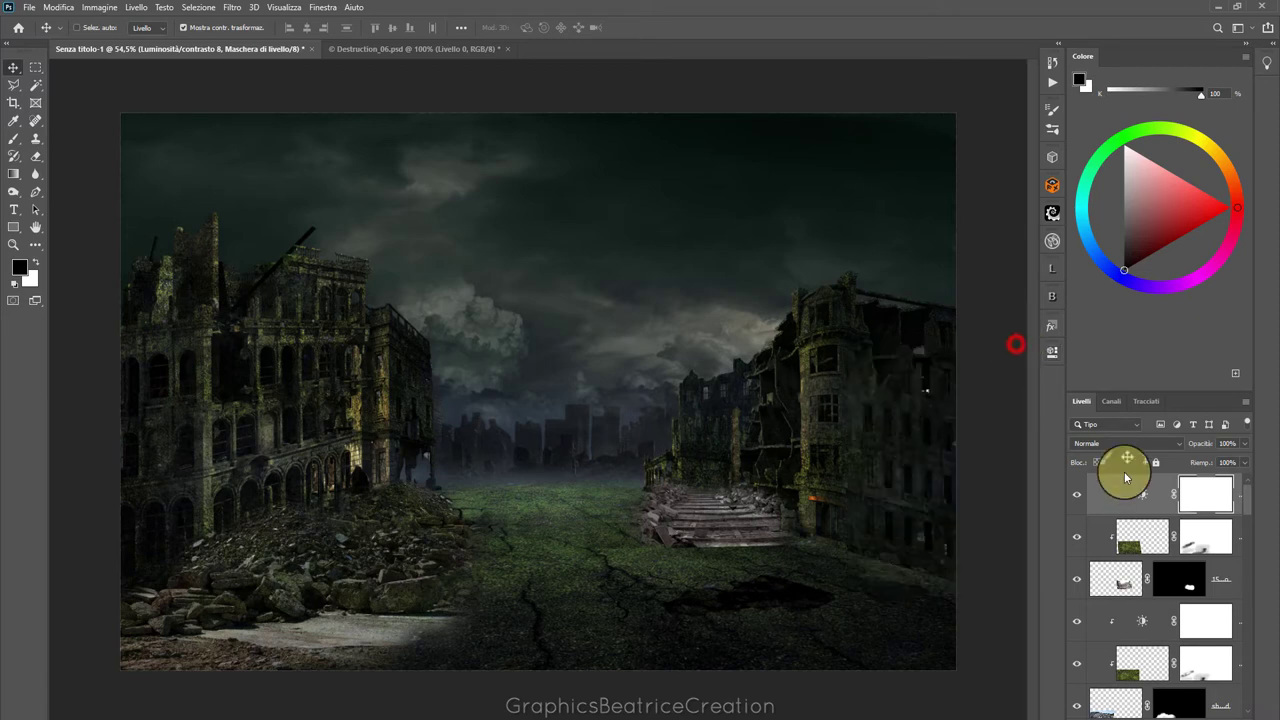
# Duplicate the overlay texture layer and re-clip Brightness/Contrast to the stairs layer
pyautogui.click(1137, 537)
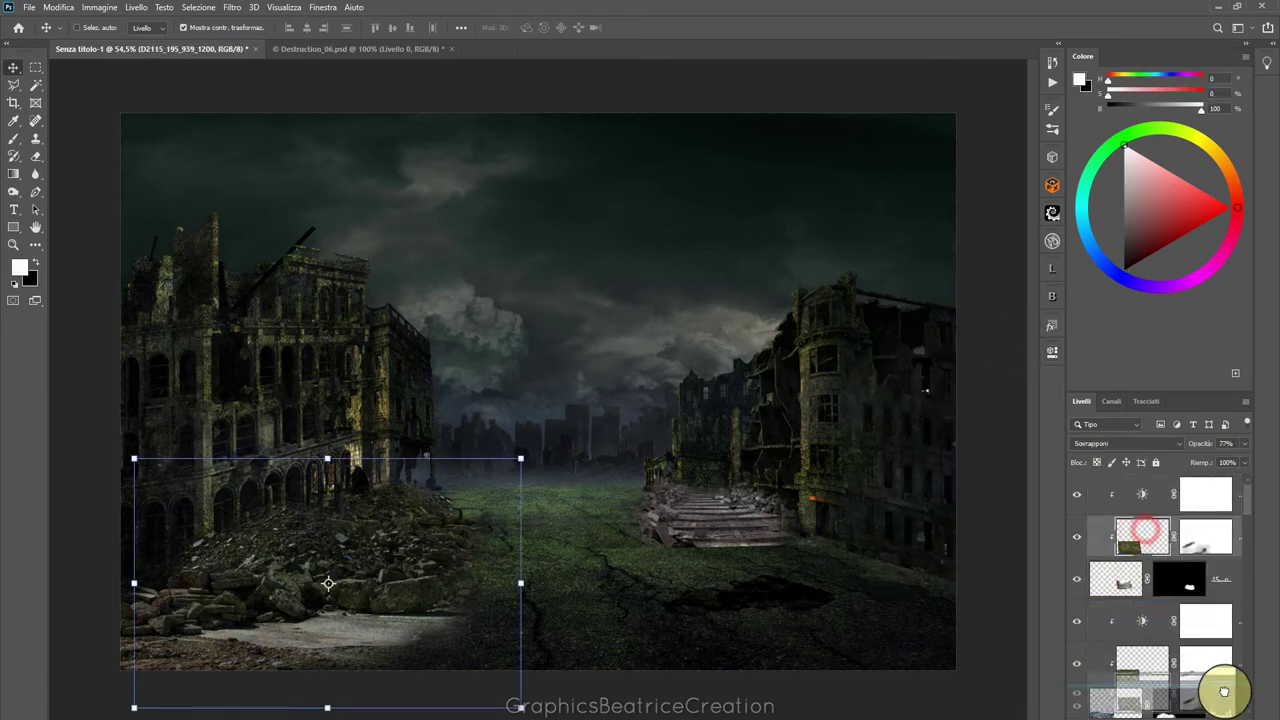
pyautogui.moveTo(1210, 710); pyautogui.dragTo(1205, 712)
pyautogui.click(1137, 549)
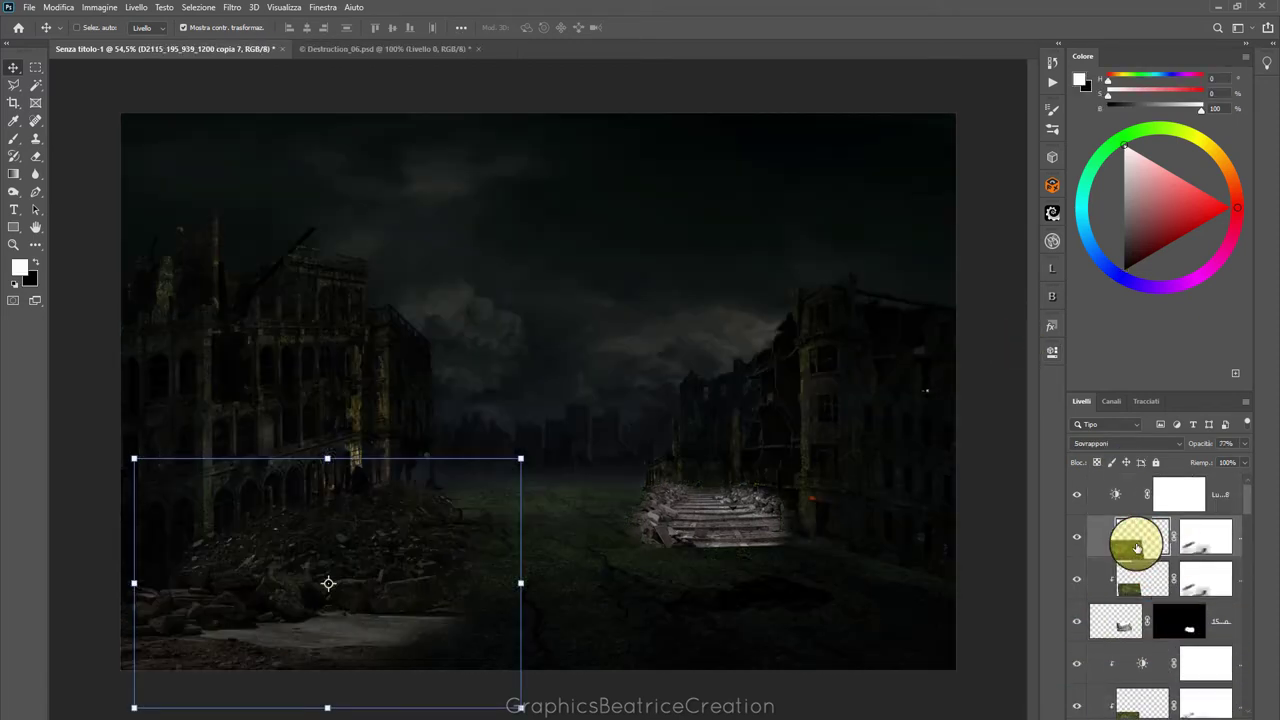
pyautogui.doubleClick(1112, 494)
pyautogui.click(937, 581)
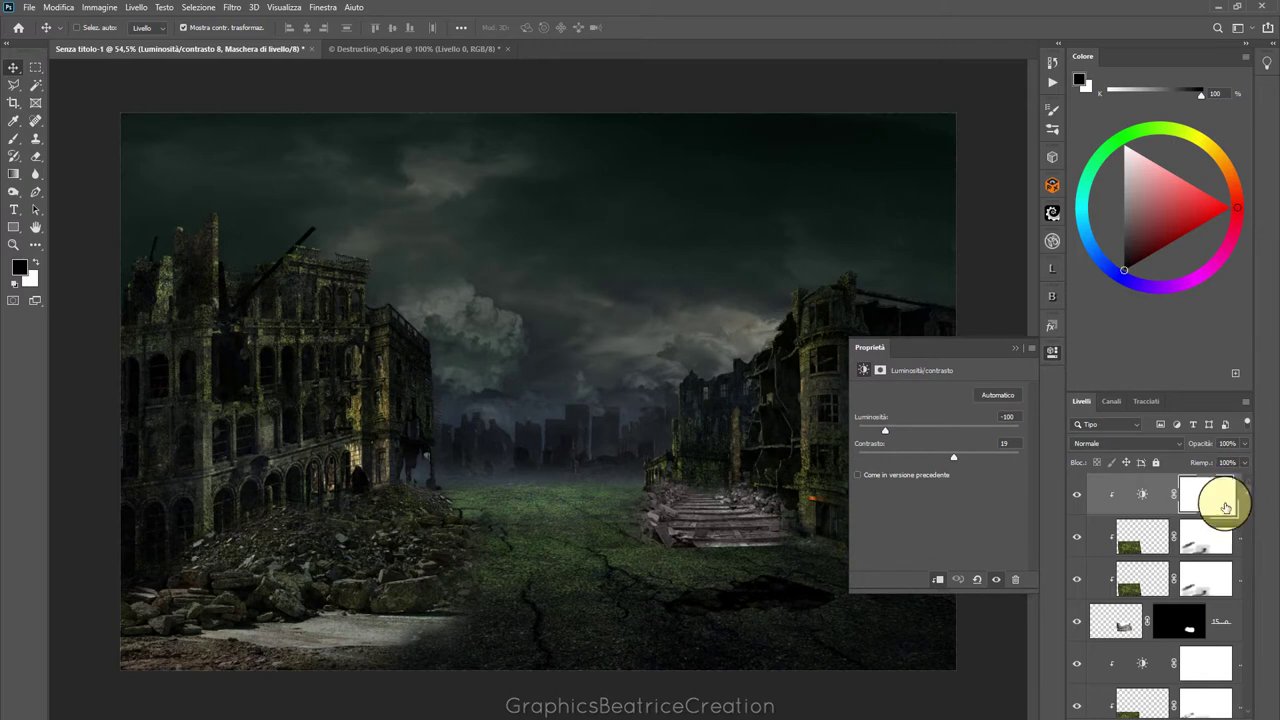
# Rearrange the layer stack, briefly hiding the stairs to compare, and select the duplicated texture
pyautogui.moveTo(1221, 513)
pyautogui.mouseDown()
pyautogui.moveTo(1144, 544)
pyautogui.moveTo(1086, 610)
pyautogui.mouseUp()
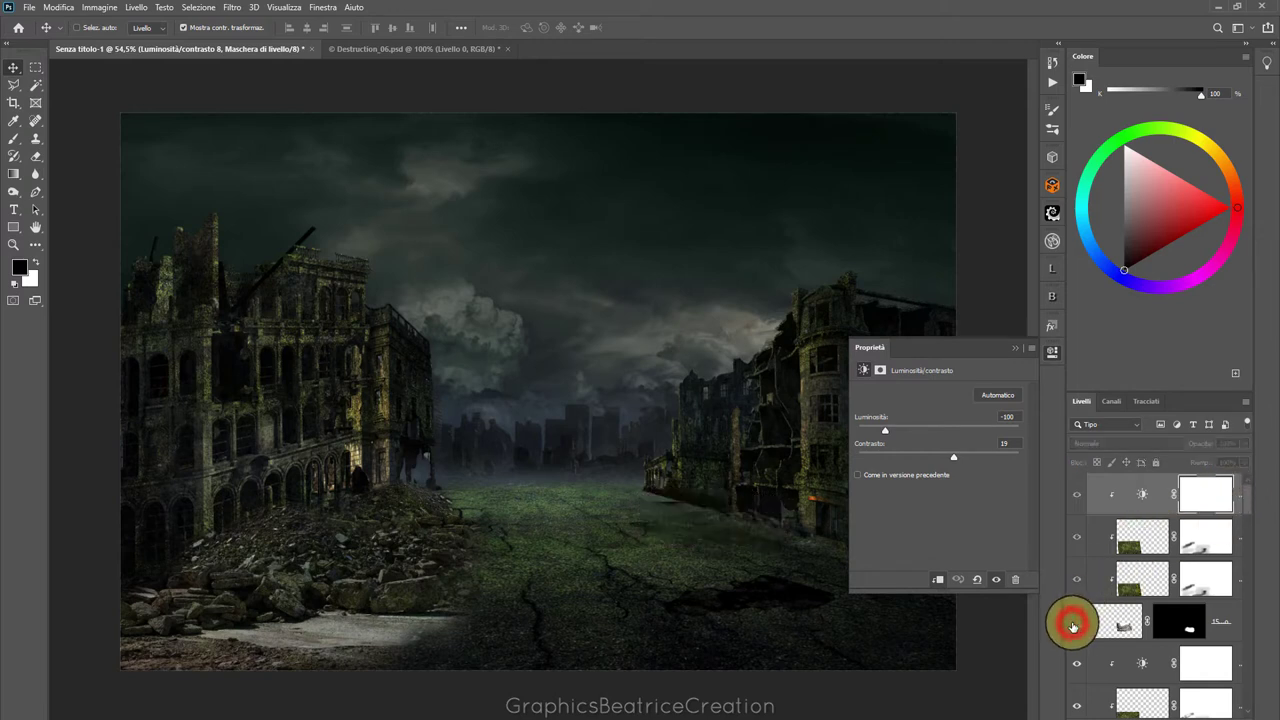
pyautogui.click(1077, 621)
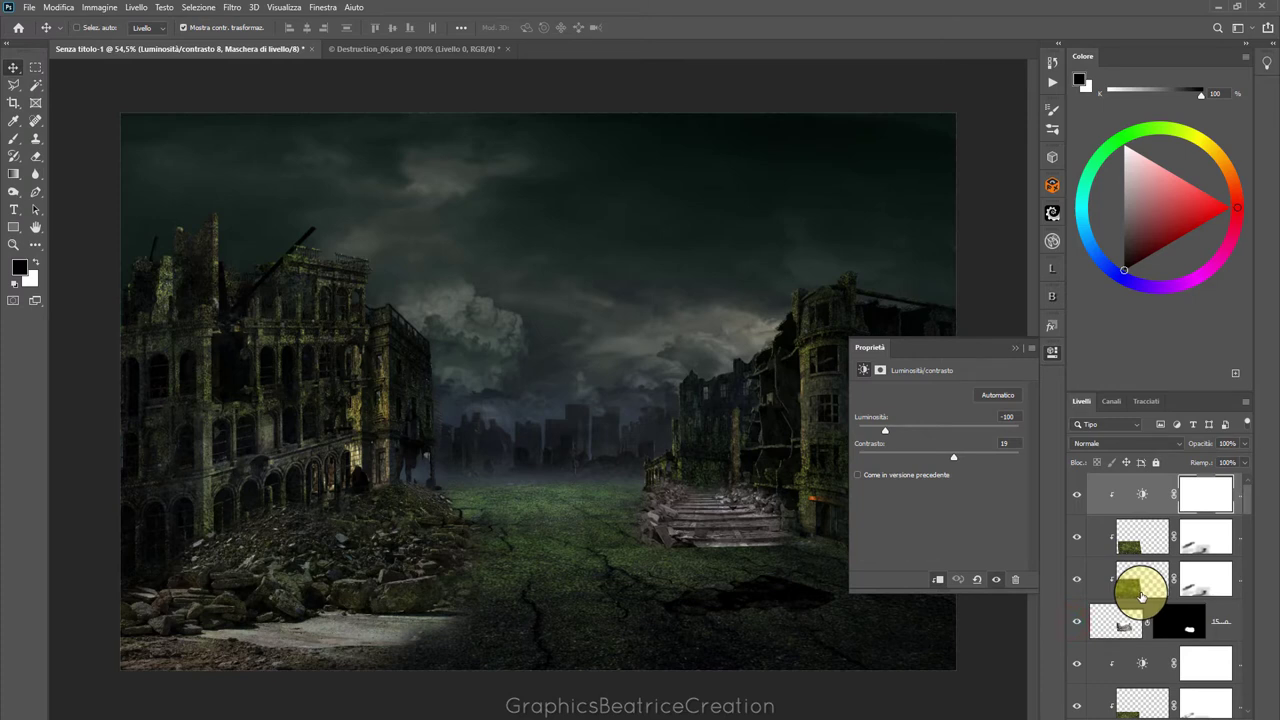
pyautogui.moveTo(1140, 597); pyautogui.dragTo(1087, 586)
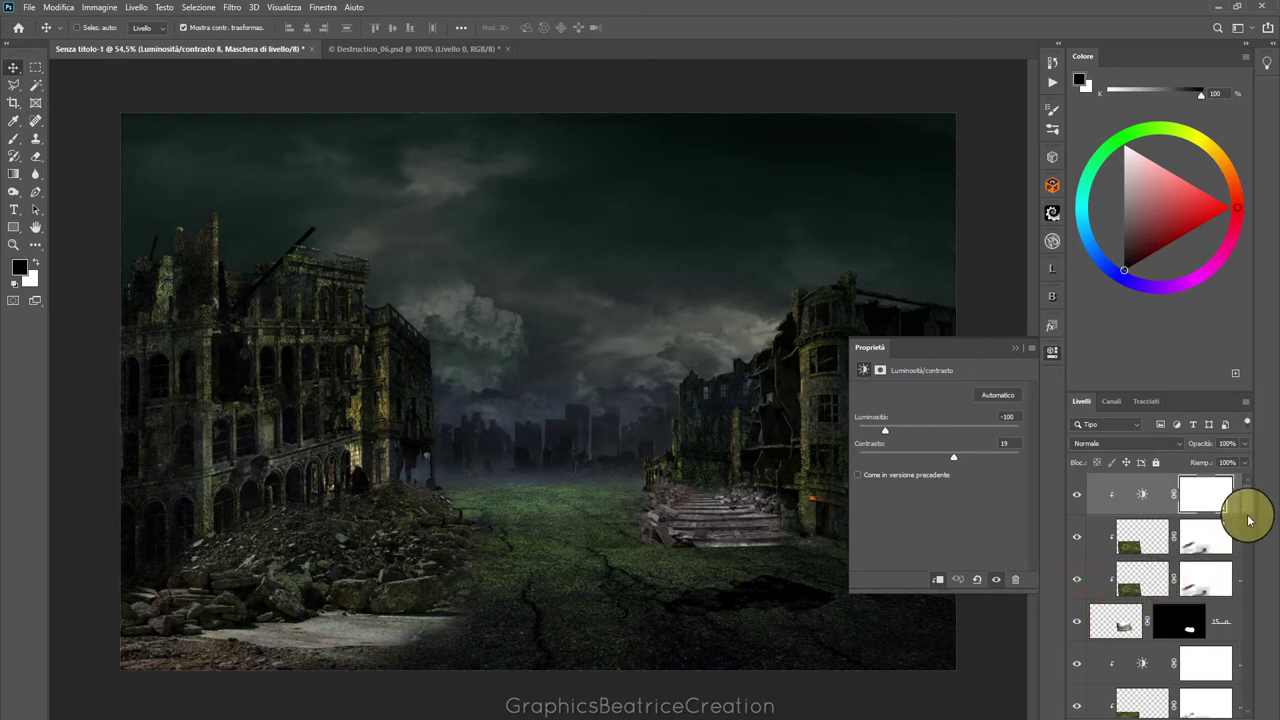
pyautogui.moveTo(1076, 582)
pyautogui.mouseDown()
pyautogui.moveTo(1249, 518)
pyautogui.moveTo(1246, 543)
pyautogui.moveTo(1234, 506)
pyautogui.mouseUp()
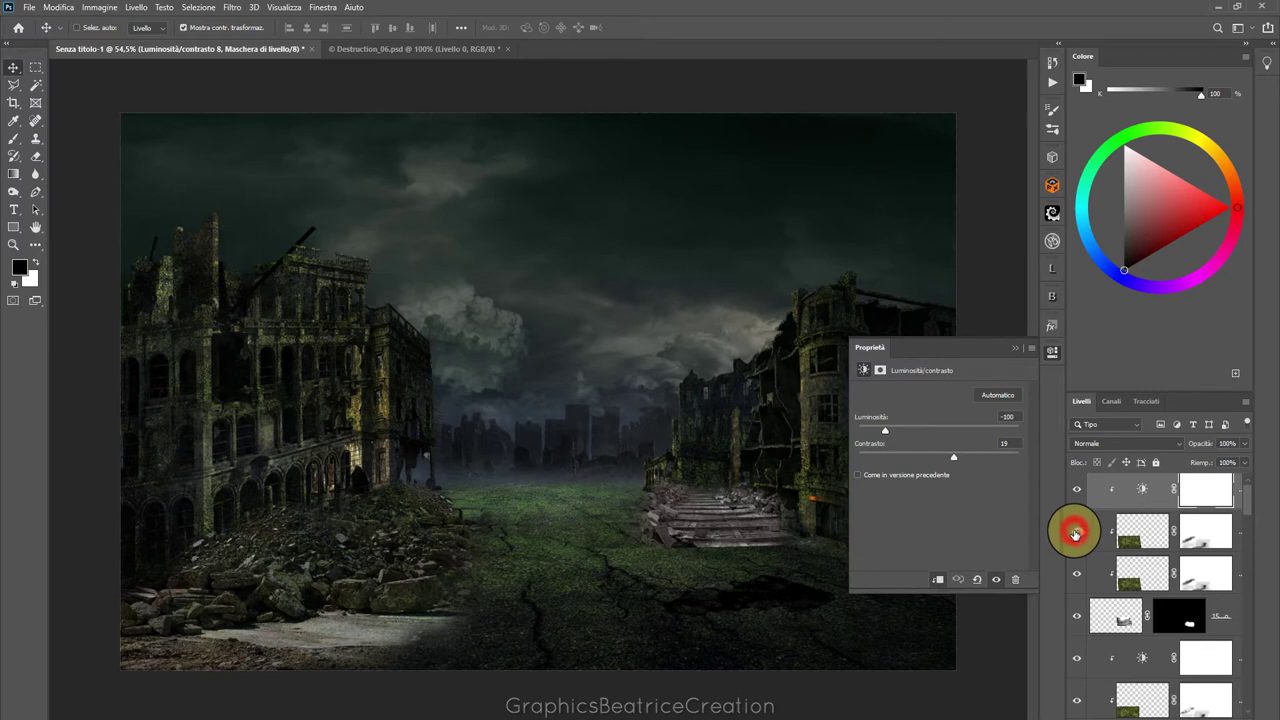
pyautogui.click(1128, 533)
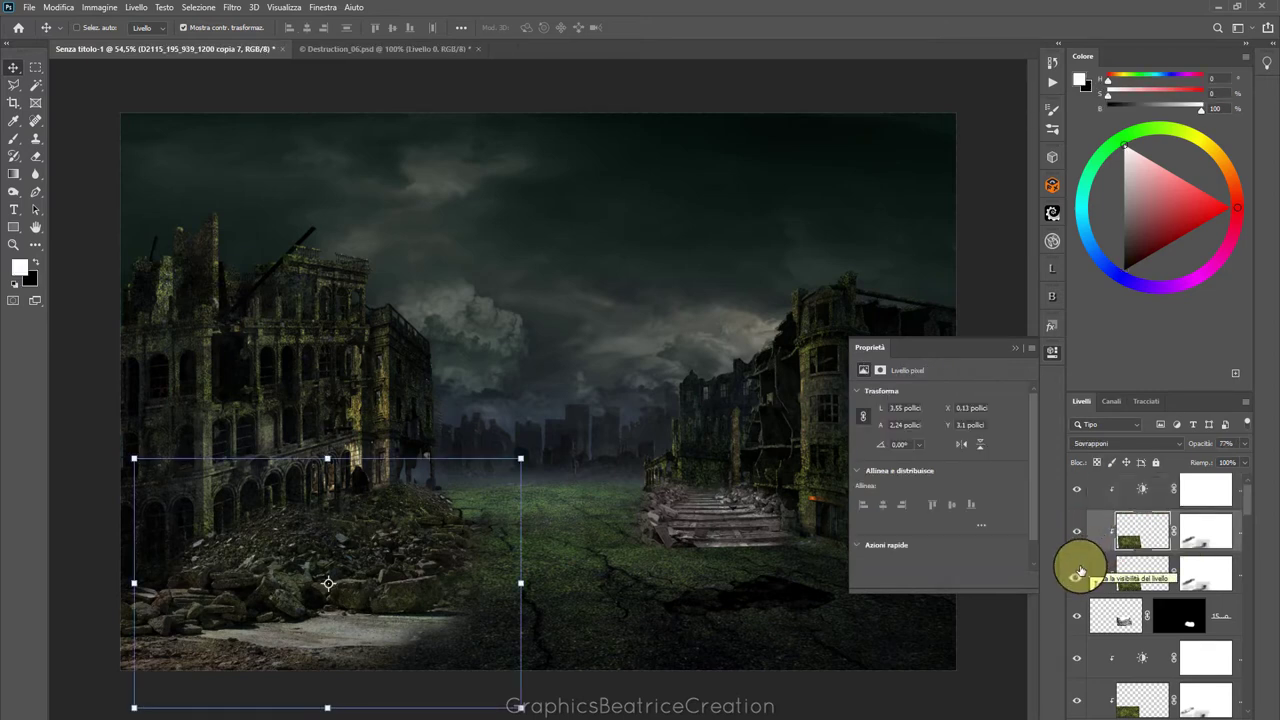
# Release the original texture layer from its clipping mask
pyautogui.click(1143, 572)
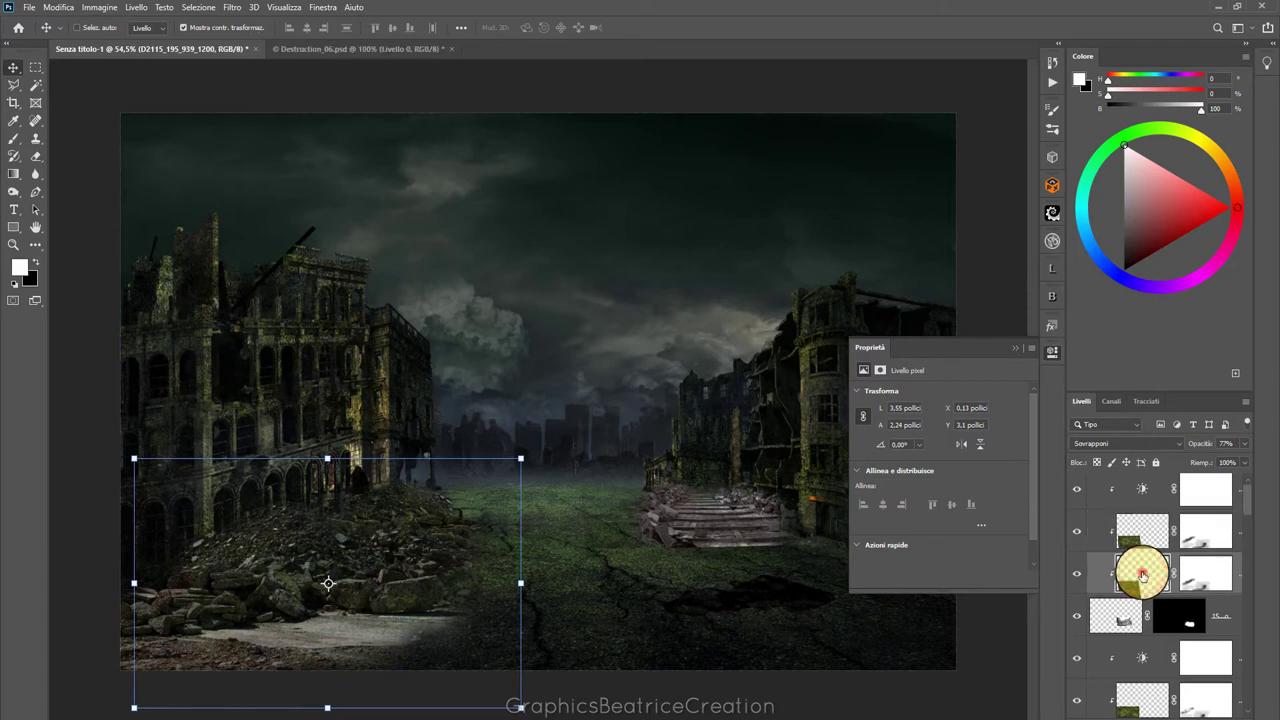
pyautogui.click(1015, 348)
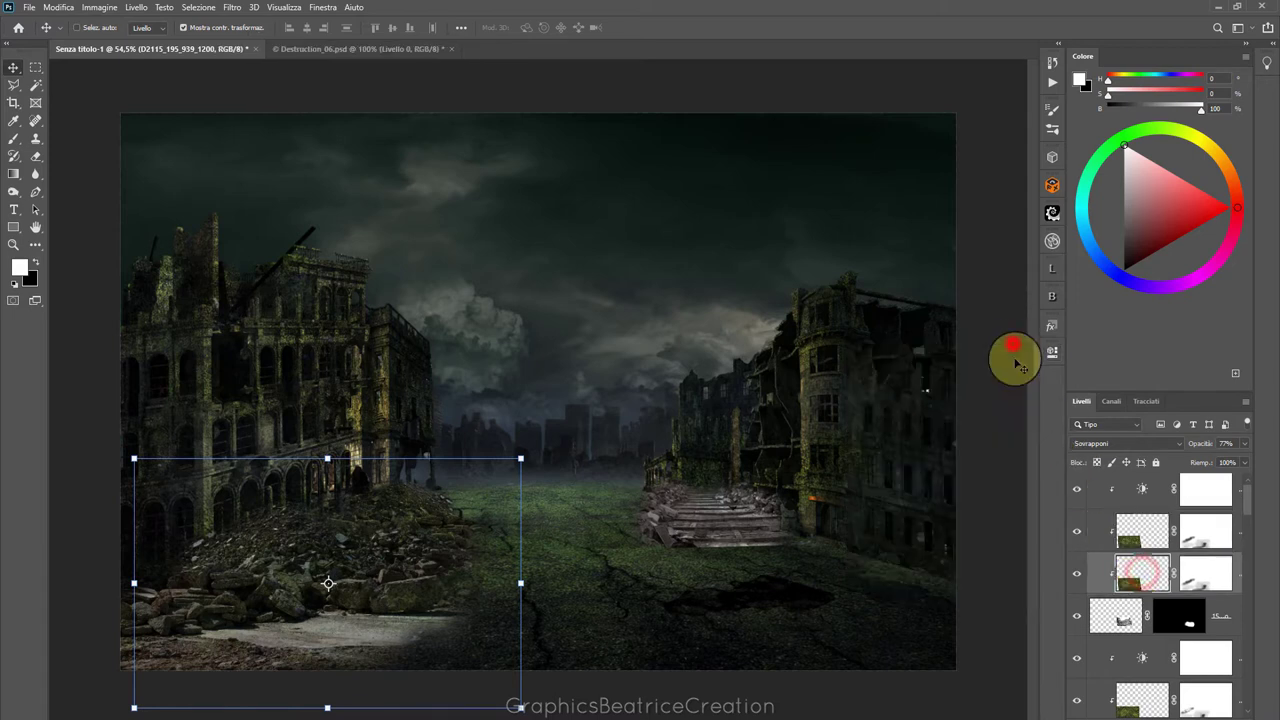
pyautogui.rightClick(1145, 570)
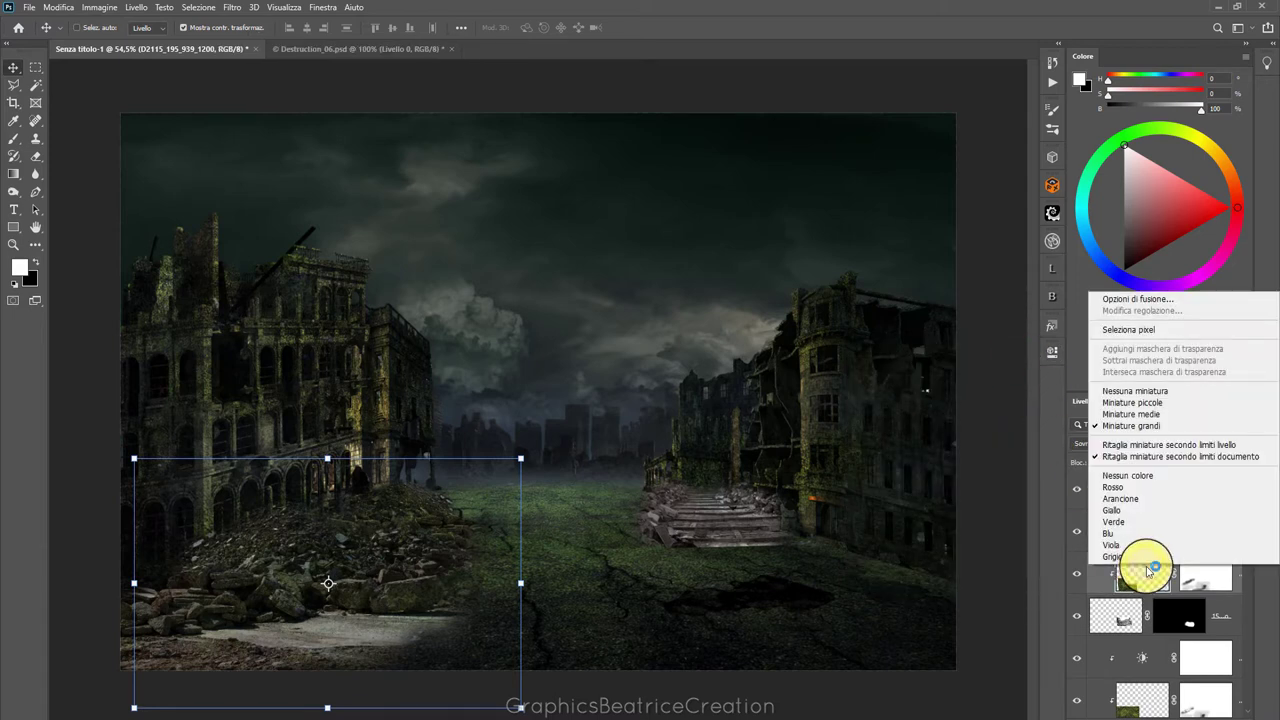
pyautogui.click(1230, 580)
pyautogui.rightClick(1235, 577)
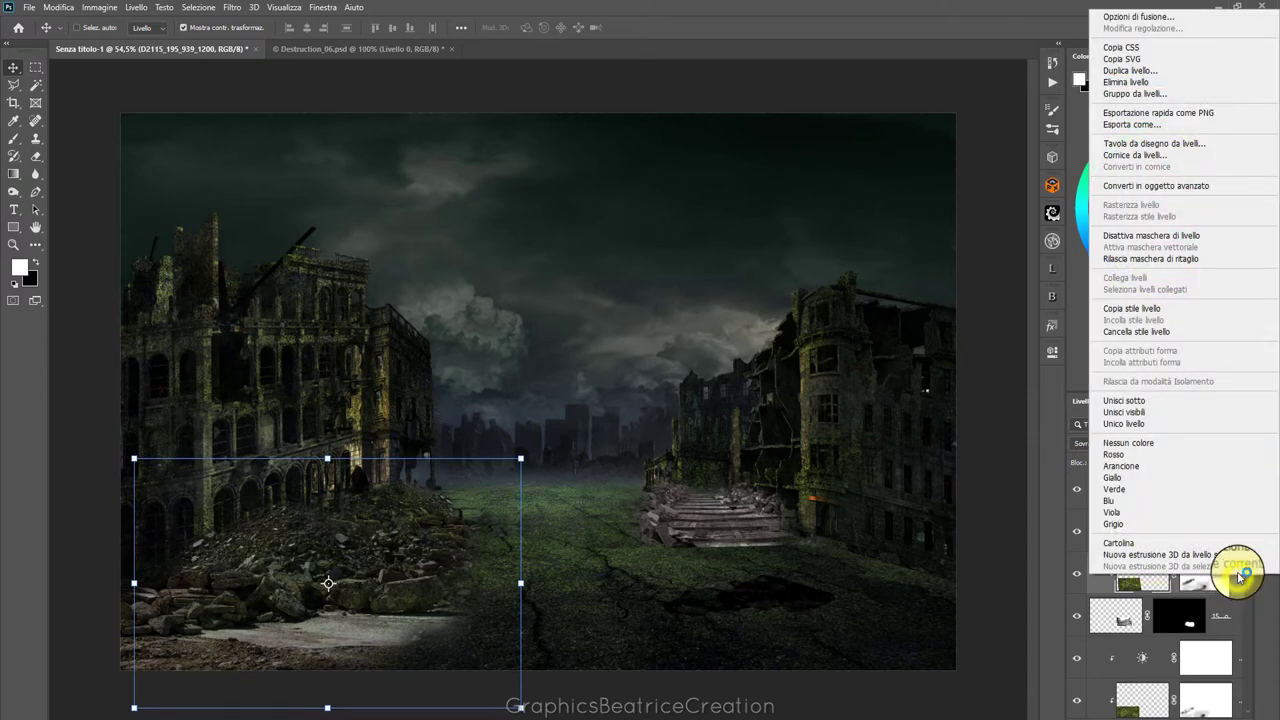
pyautogui.click(1165, 260)
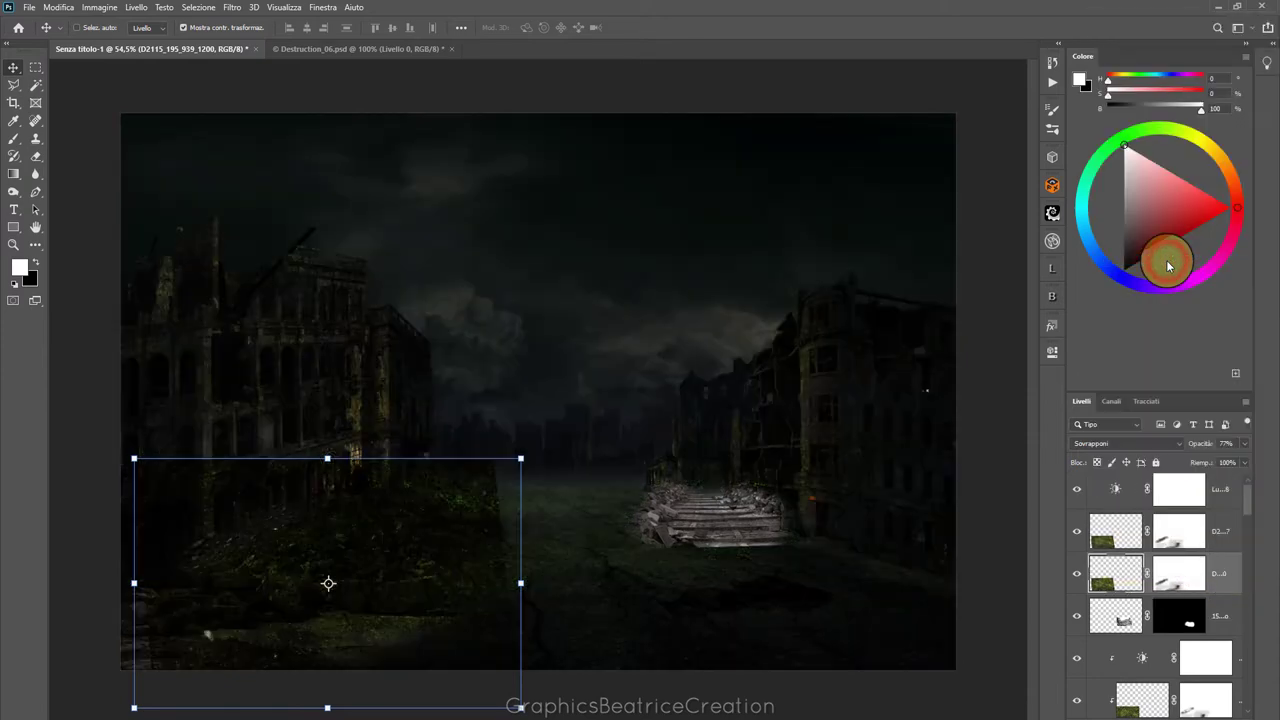
# Clip both moss texture layers and the Brightness/Contrast adjustment onto the rubble layer
pyautogui.rightClick(1229, 563)
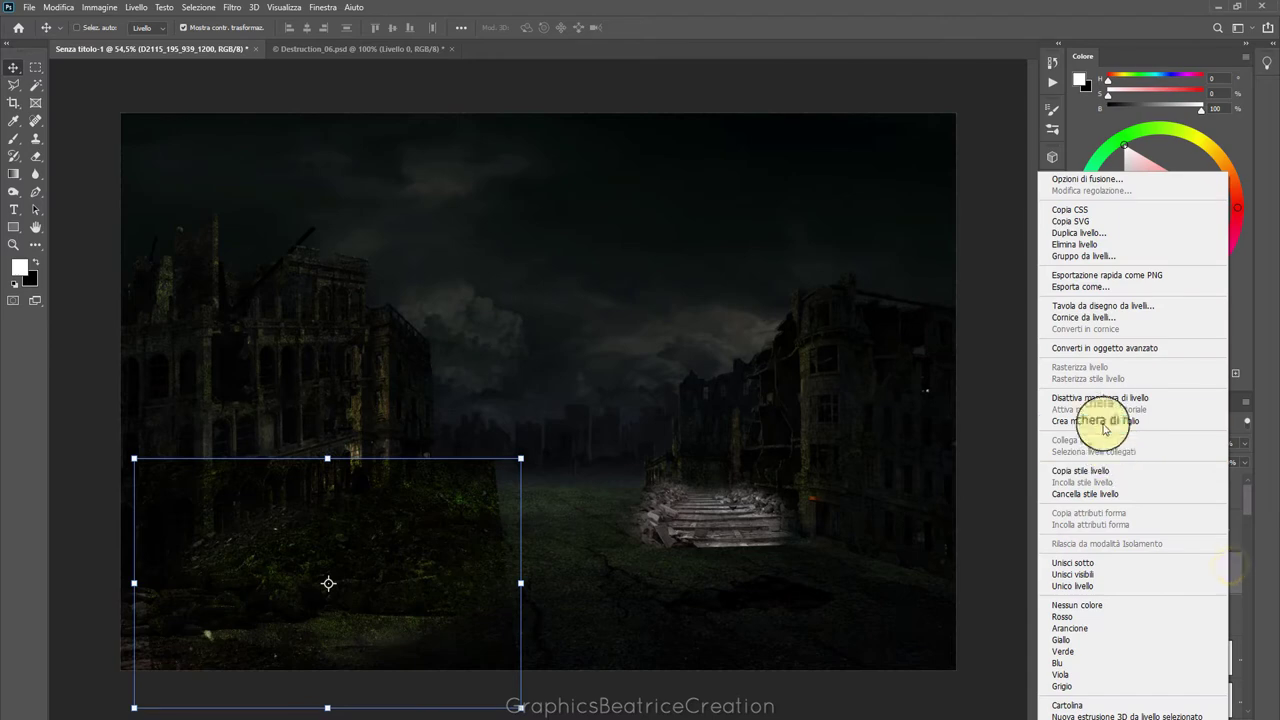
pyautogui.click(1105, 421)
pyautogui.rightClick(1221, 532)
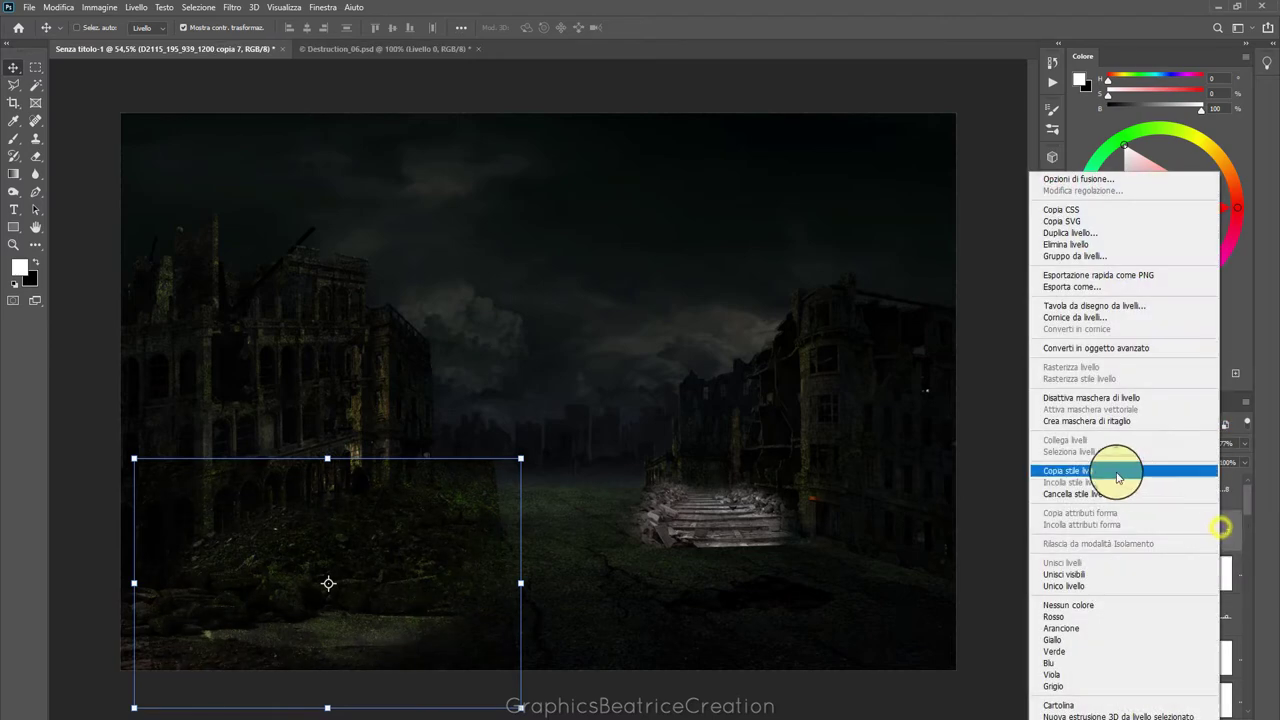
pyautogui.click(1096, 427)
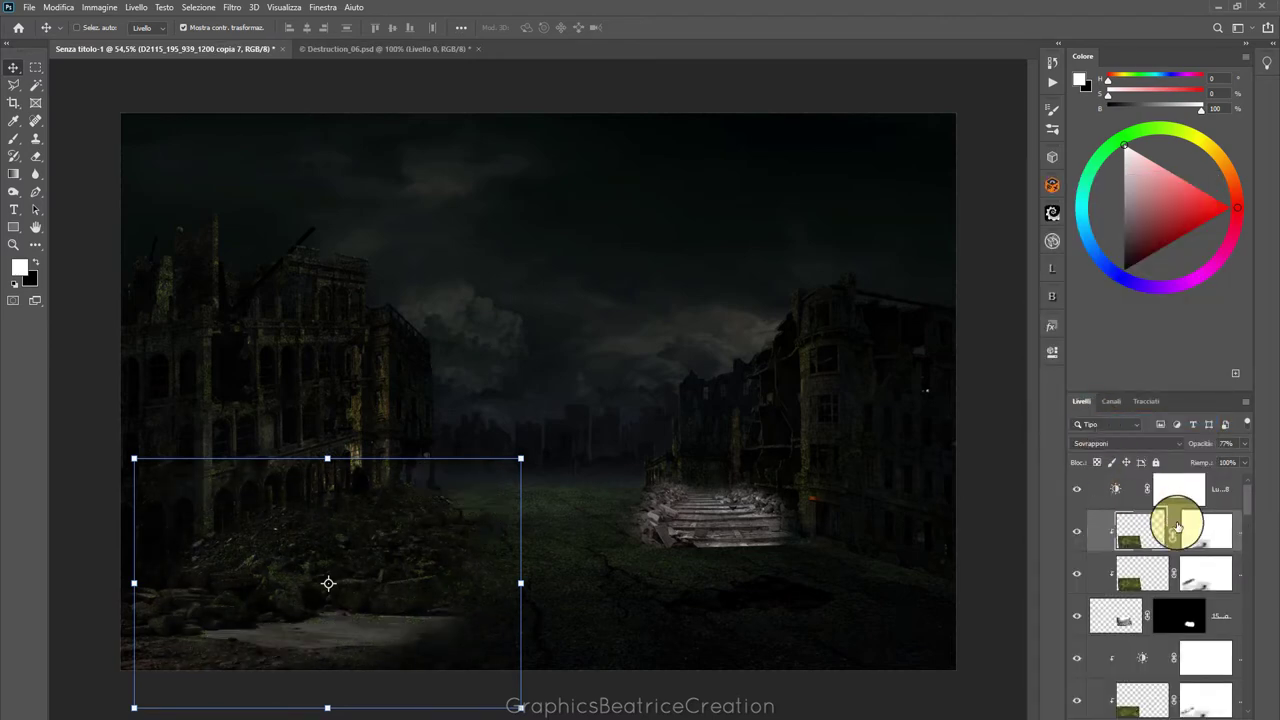
pyautogui.doubleClick(1116, 489)
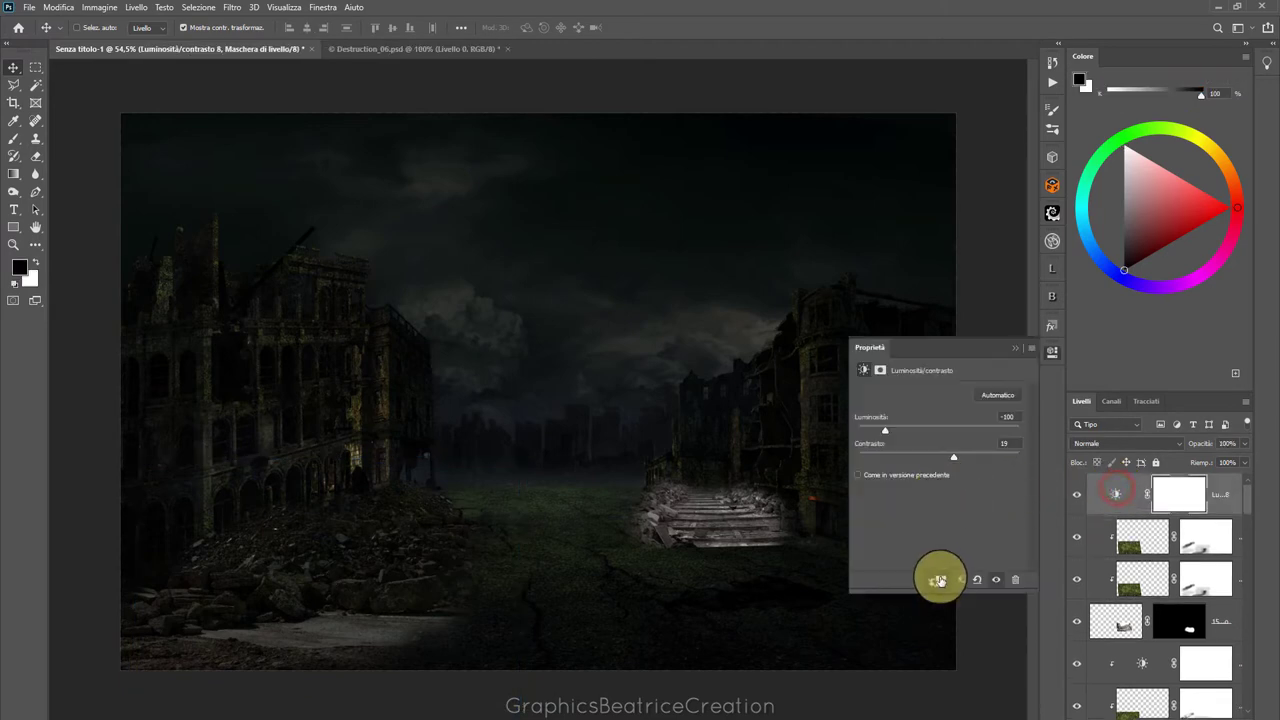
pyautogui.click(938, 580)
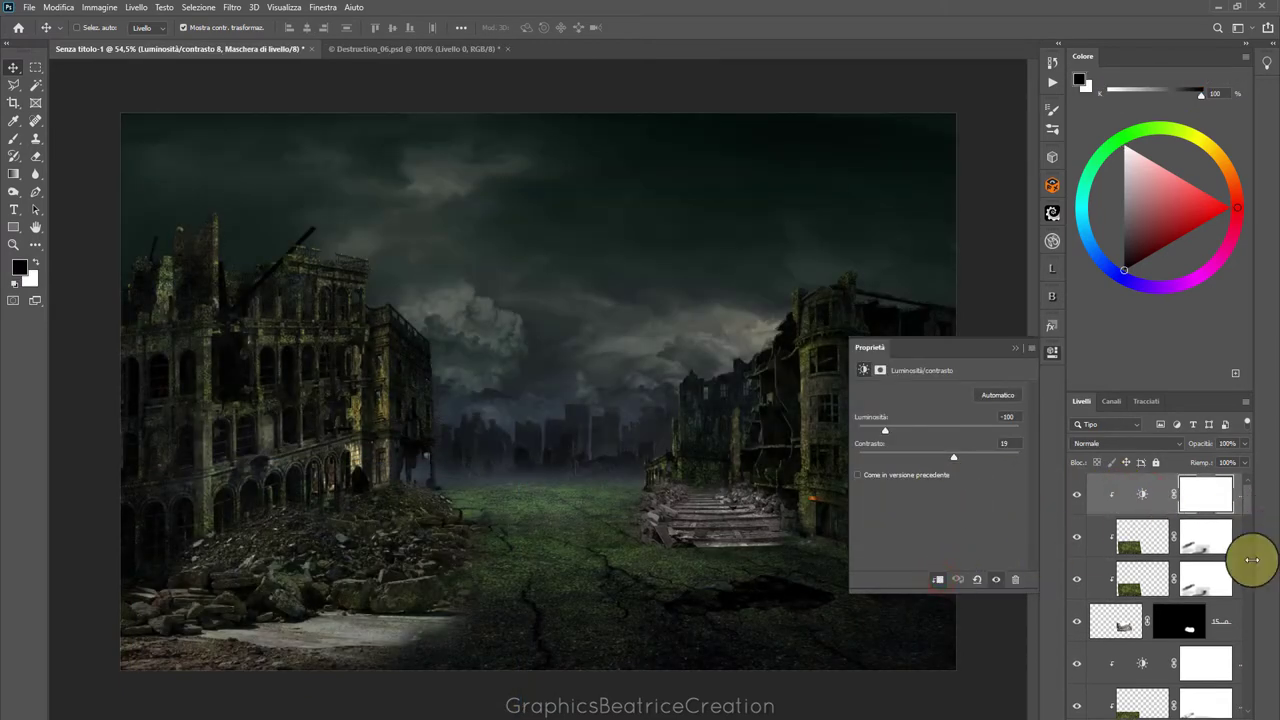
# Reorder the moss texture copy, compare its visibility, and delete the redundant clipped texture layer
pyautogui.click(1142, 537)
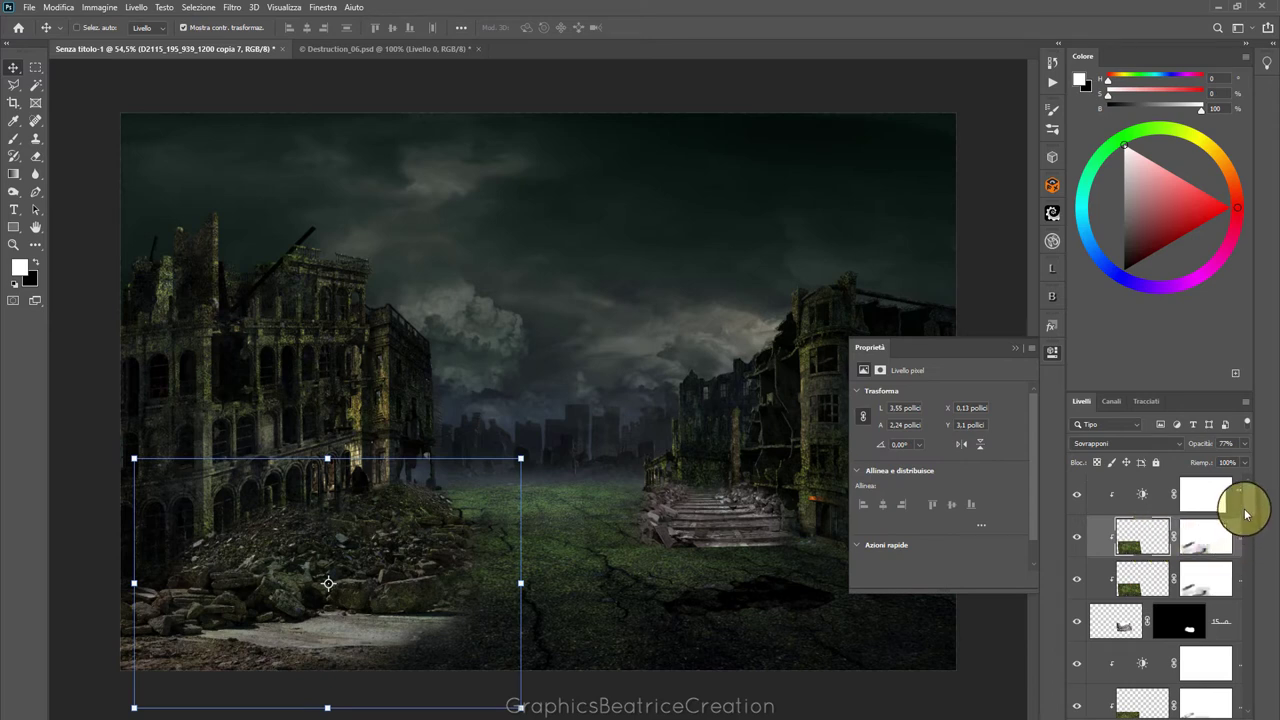
pyautogui.moveTo(1246, 504); pyautogui.dragTo(1262, 542)
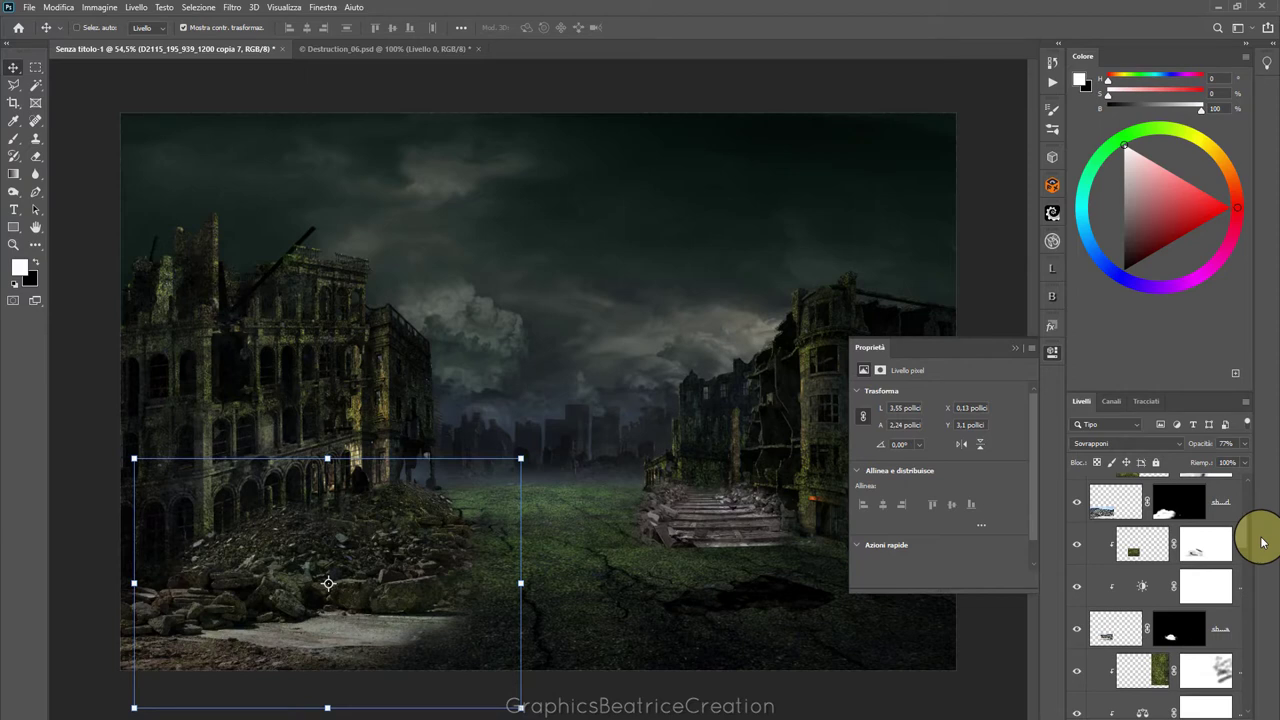
pyautogui.moveTo(1262, 542); pyautogui.dragTo(1265, 540)
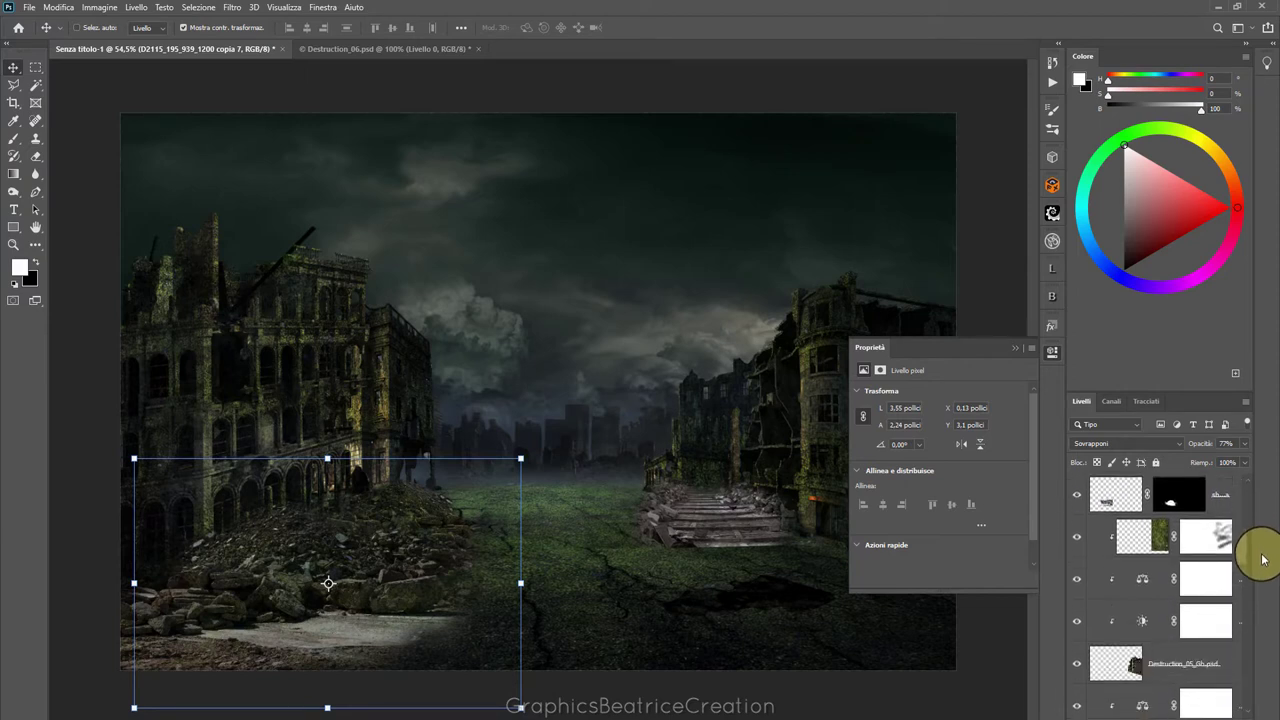
pyautogui.scroll(1, 1262, 530)
pyautogui.scroll(1, 1262, 530)
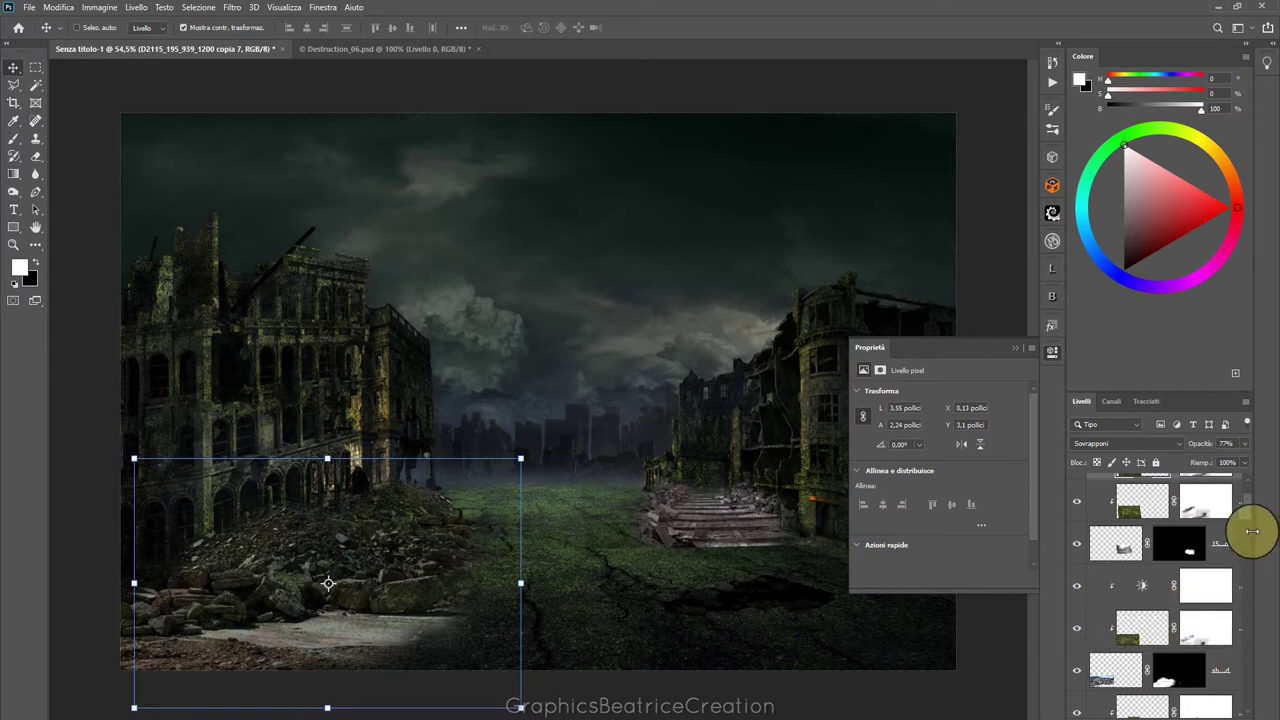
pyautogui.scroll(2, 1248, 519)
pyautogui.click(1075, 539)
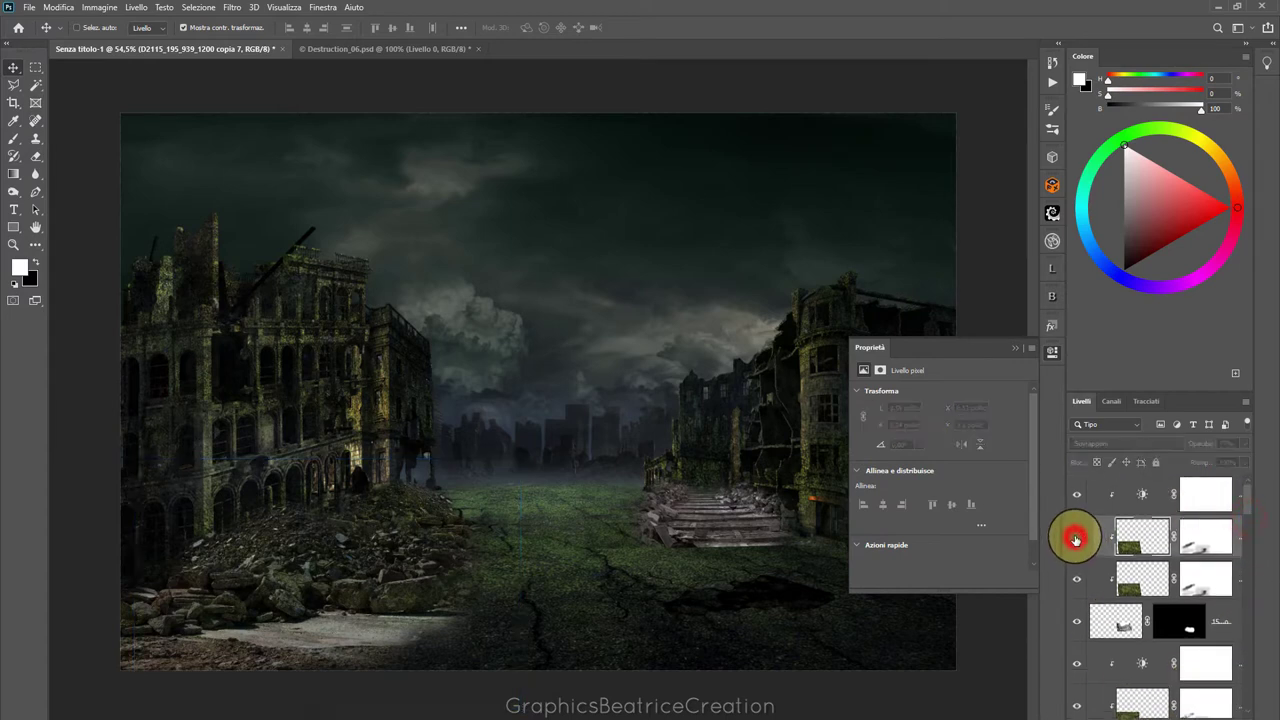
pyautogui.click(1075, 539)
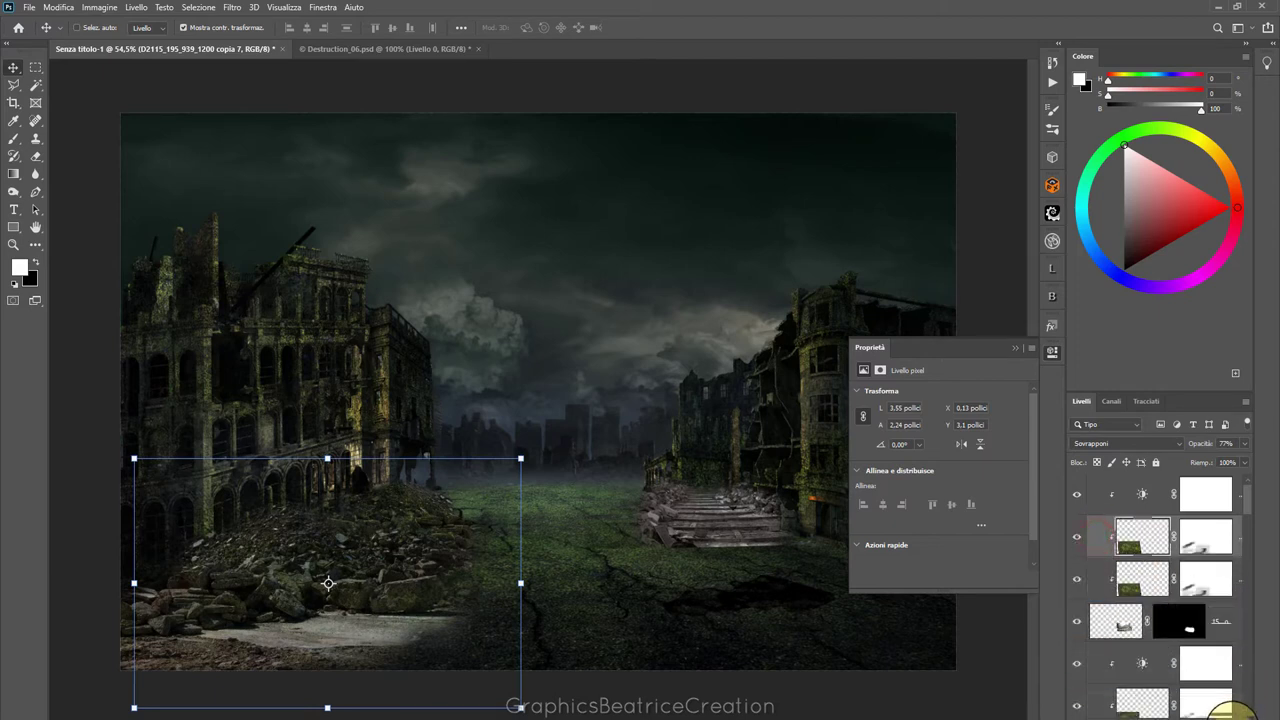
pyautogui.click(1232, 708)
# Check the stairs layer's visibility and select the stairs layer
pyautogui.click(1133, 543)
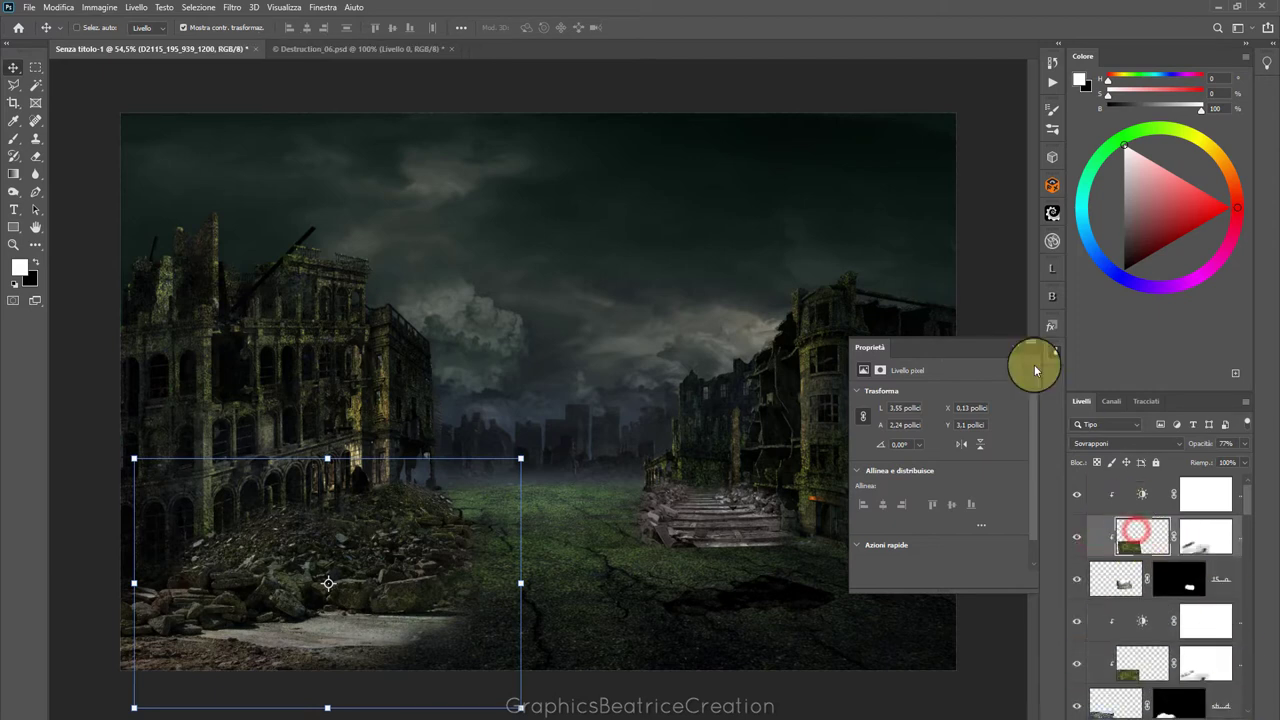
pyautogui.click(1015, 347)
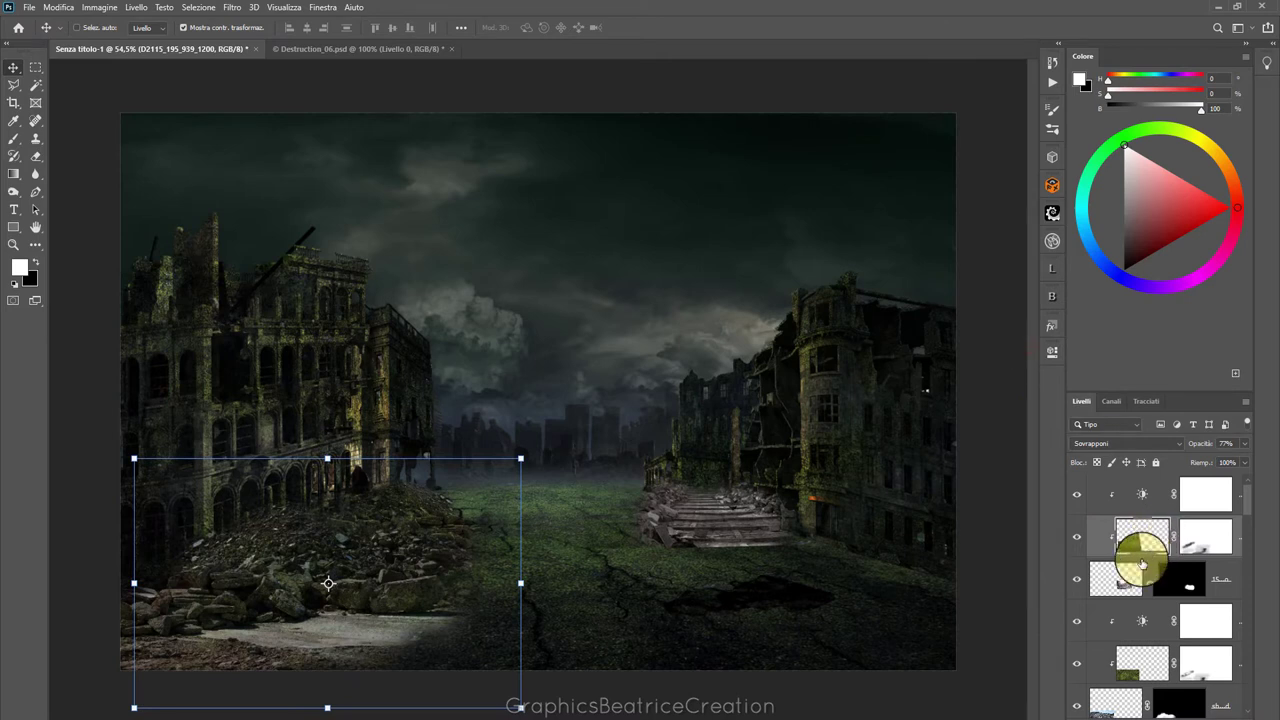
pyautogui.click(1078, 581)
pyautogui.click(1078, 581)
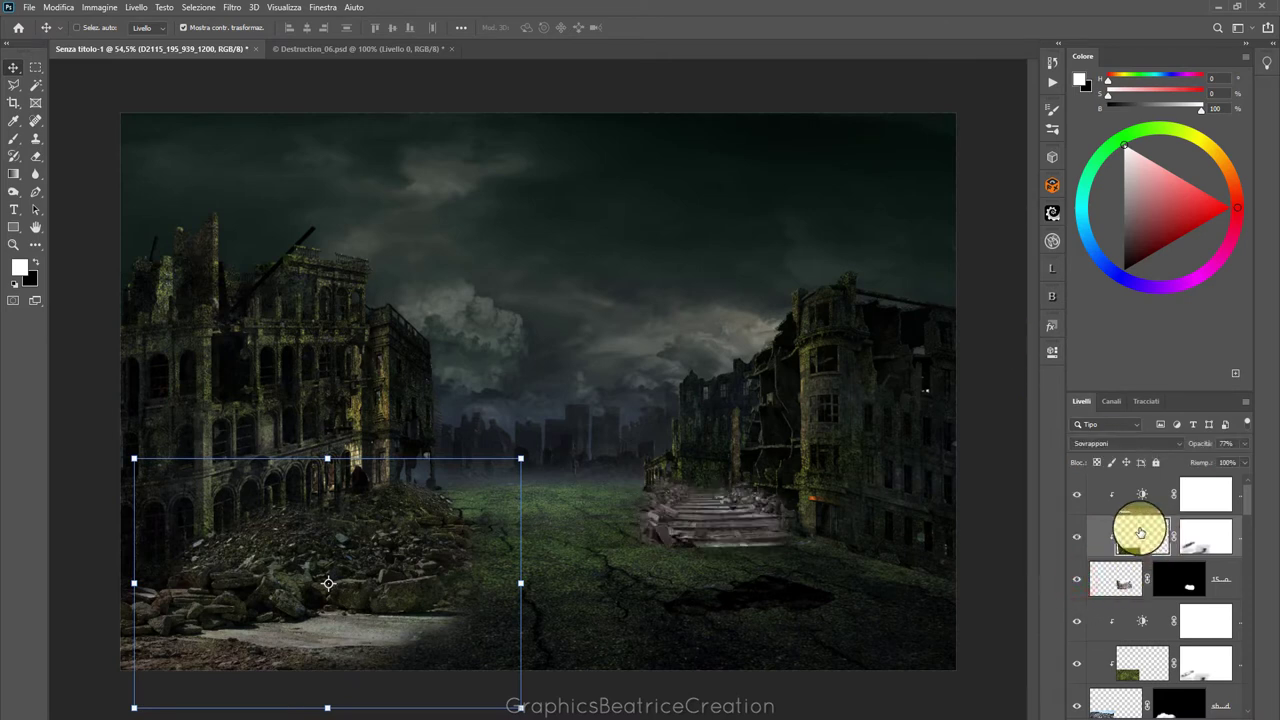
pyautogui.click(1140, 532)
pyautogui.click(1233, 712)
pyautogui.click(1137, 534)
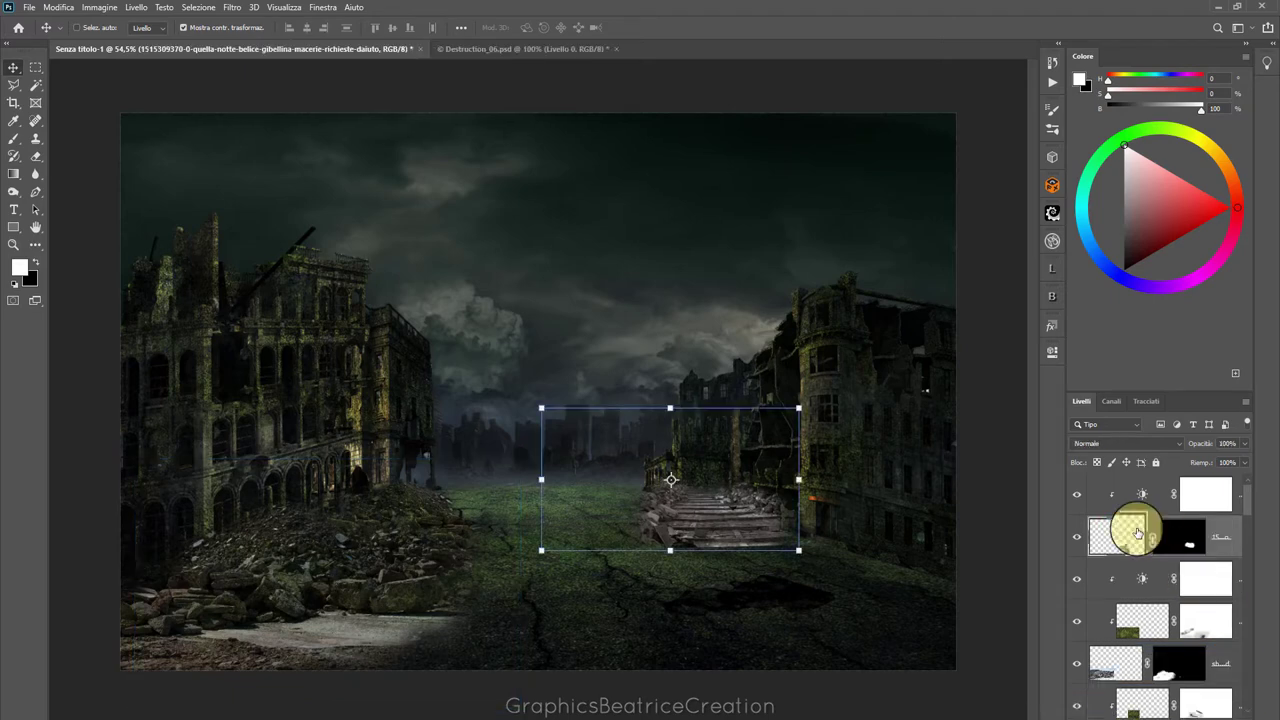
# Place the D2115 moss texture as an embedded image
pyautogui.click(29, 7)
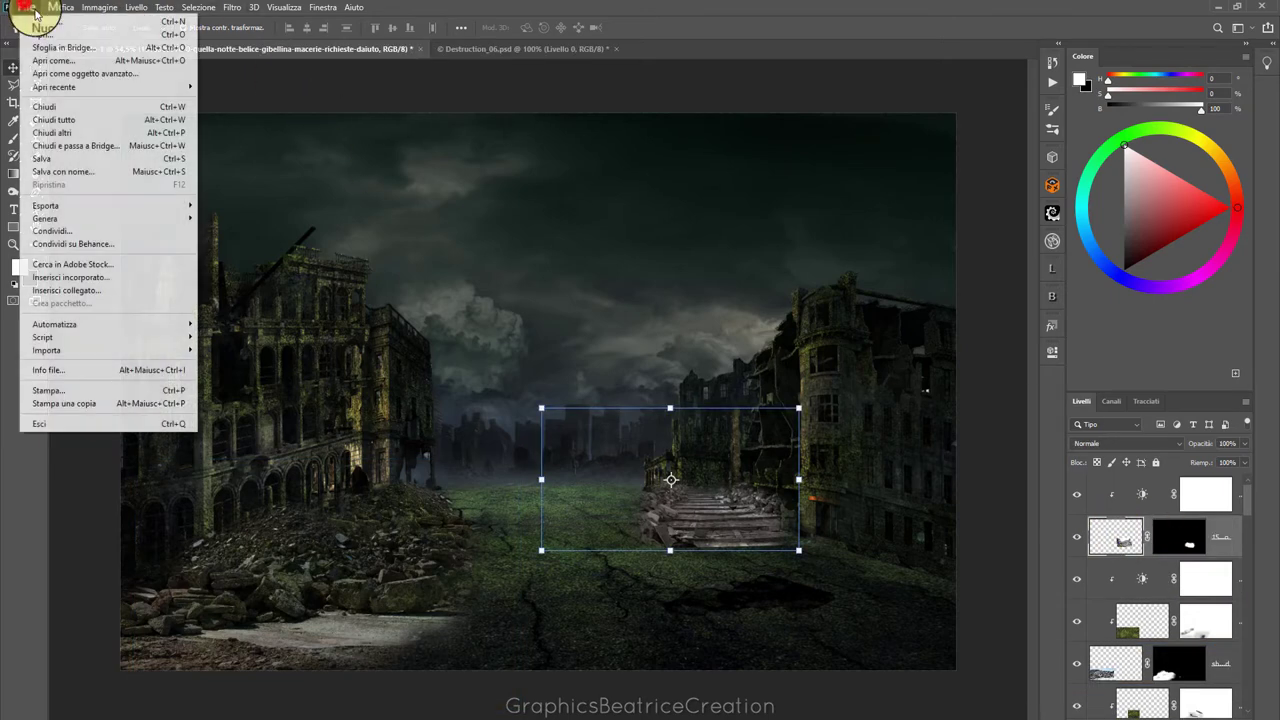
pyautogui.click(82, 277)
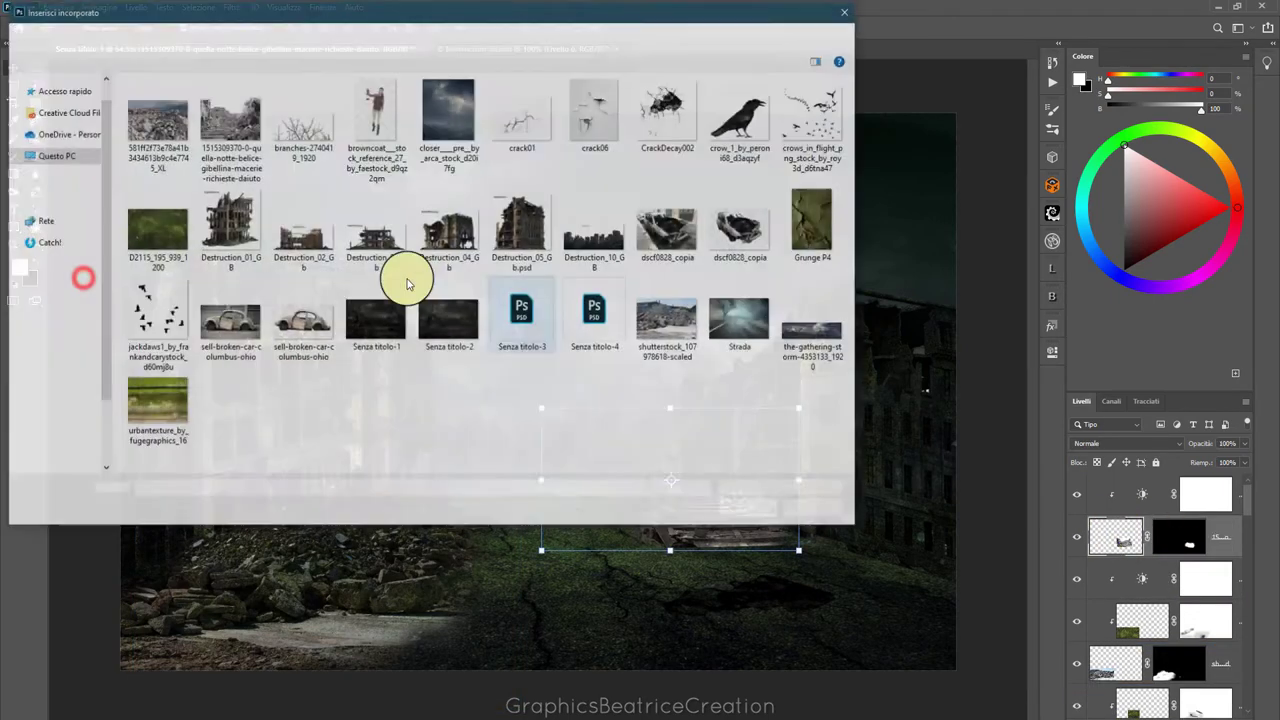
pyautogui.click(158, 232)
pyautogui.click(750, 509)
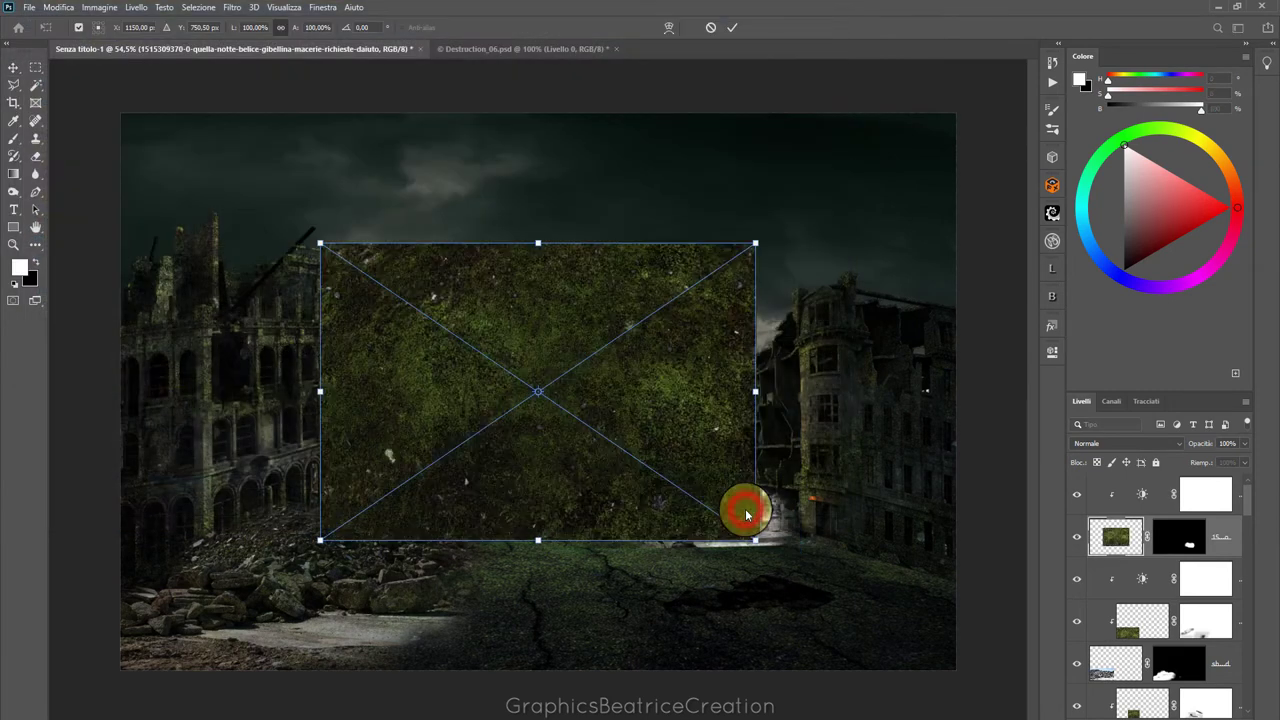
# Scale the texture down, rotate it 90°, and stretch it over the staircase
pyautogui.moveTo(534, 363); pyautogui.dragTo(722, 434)
pyautogui.moveTo(507, 318)
pyautogui.mouseDown()
pyautogui.moveTo(765, 450)
pyautogui.moveTo(742, 441)
pyautogui.mouseUp()
pyautogui.moveTo(814, 471); pyautogui.dragTo(697, 443)
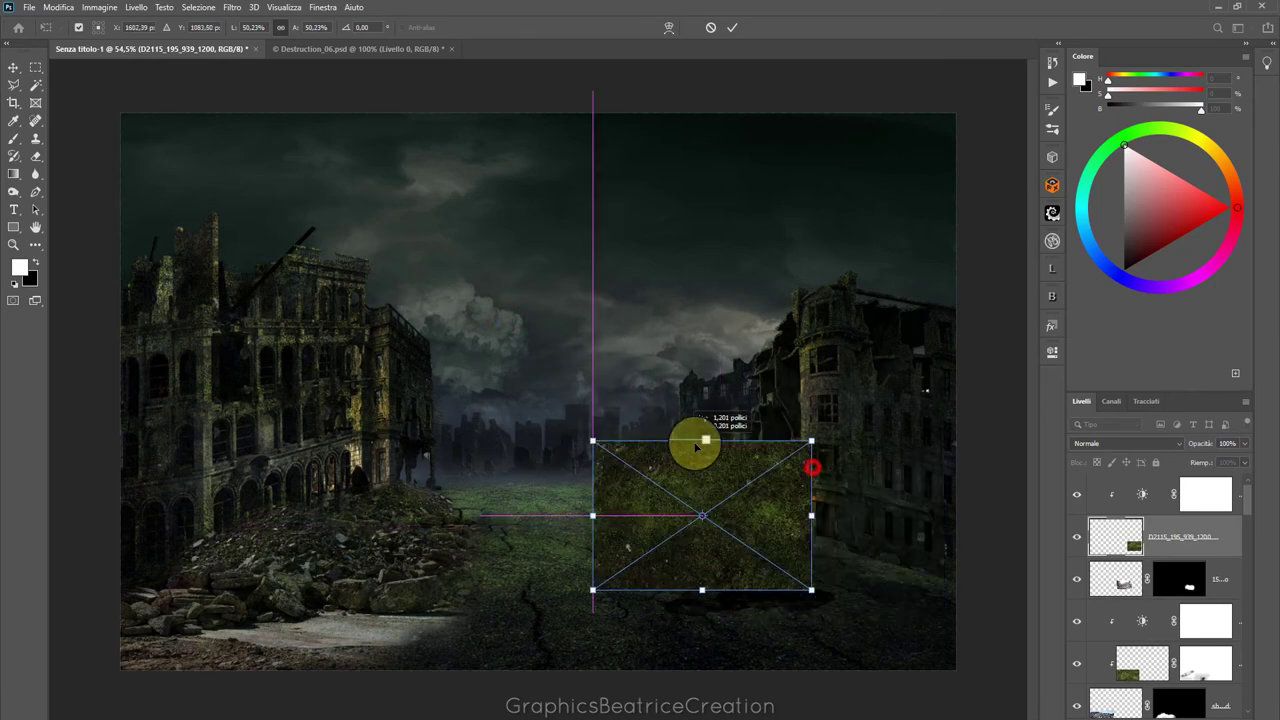
pyautogui.moveTo(823, 434)
pyautogui.mouseDown()
pyautogui.moveTo(831, 496)
pyautogui.moveTo(797, 603)
pyautogui.moveTo(770, 598)
pyautogui.mouseUp()
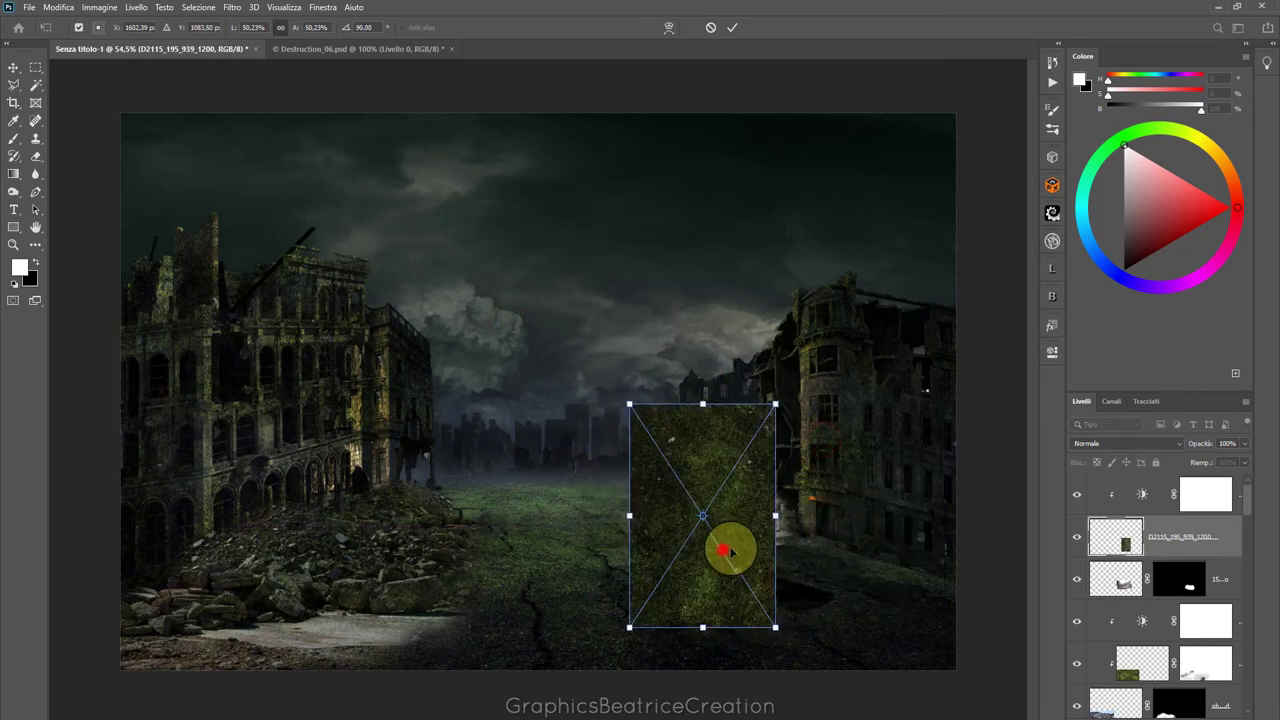
pyautogui.moveTo(731, 551); pyautogui.dragTo(739, 553)
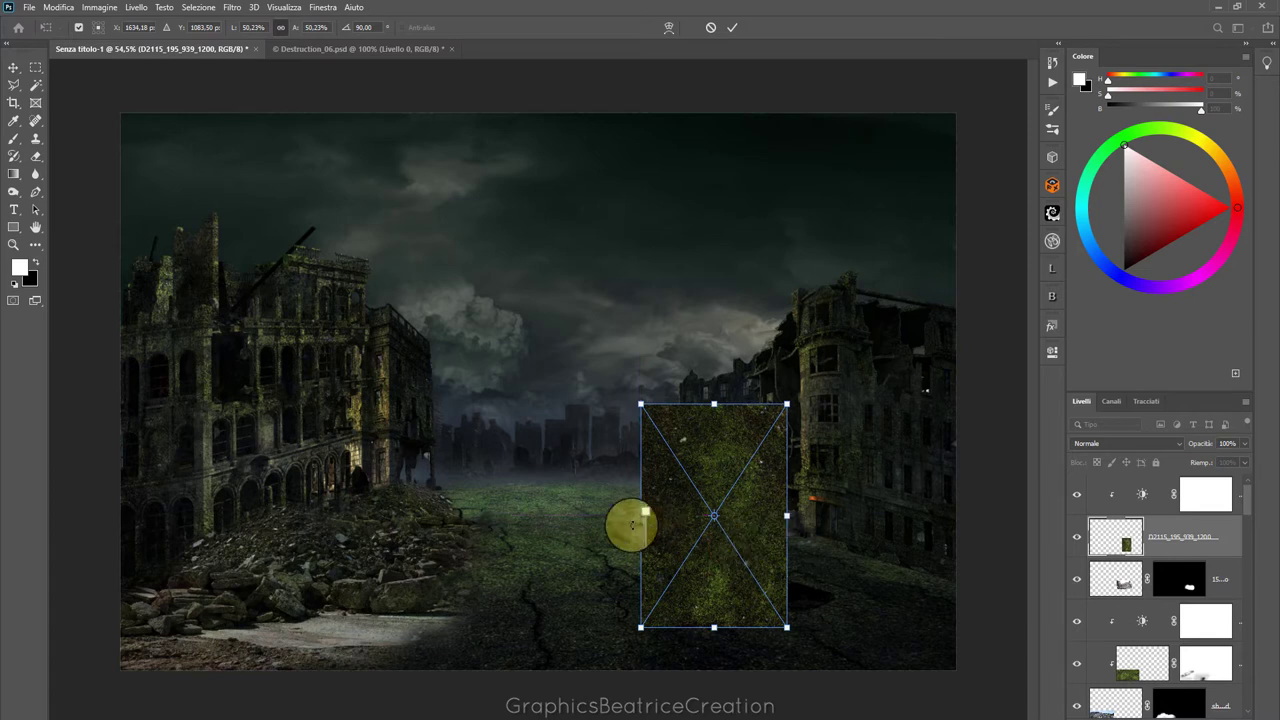
pyautogui.moveTo(640, 516); pyautogui.dragTo(623, 517)
pyautogui.moveTo(786, 517); pyautogui.dragTo(799, 517)
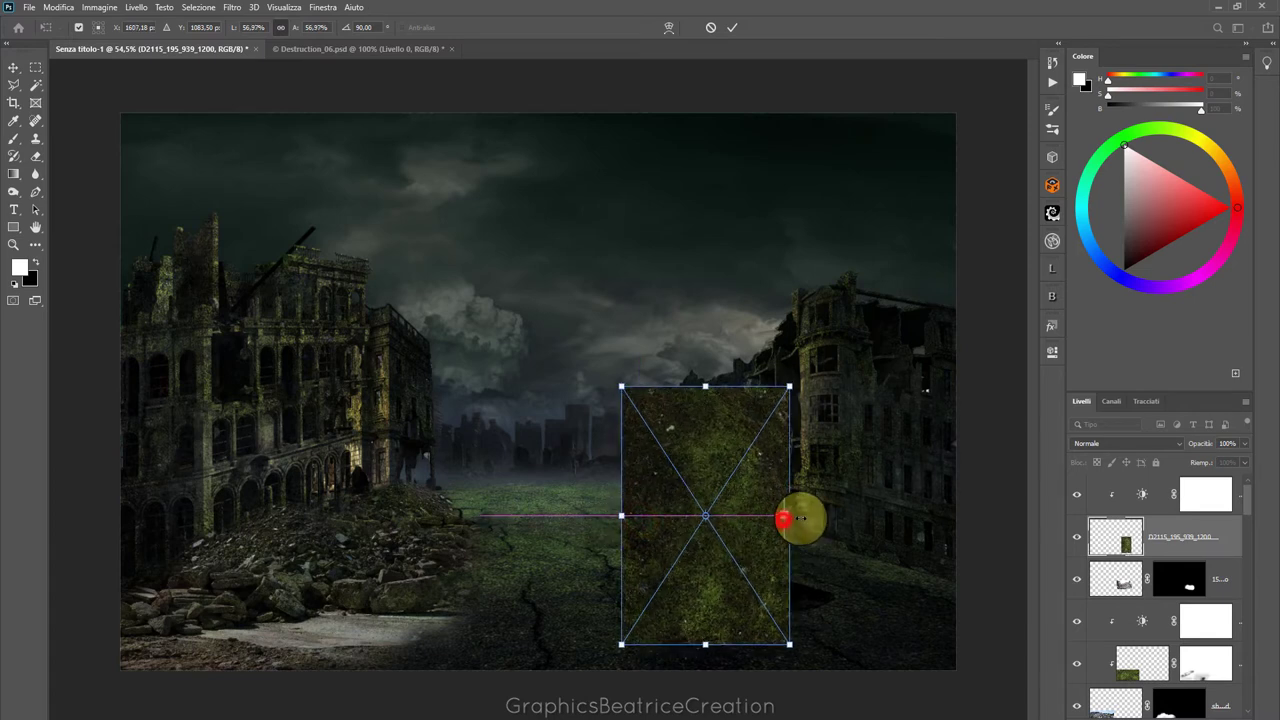
# Distort the texture to flatten it onto the stairs and commit
pyautogui.rightClick(700, 441)
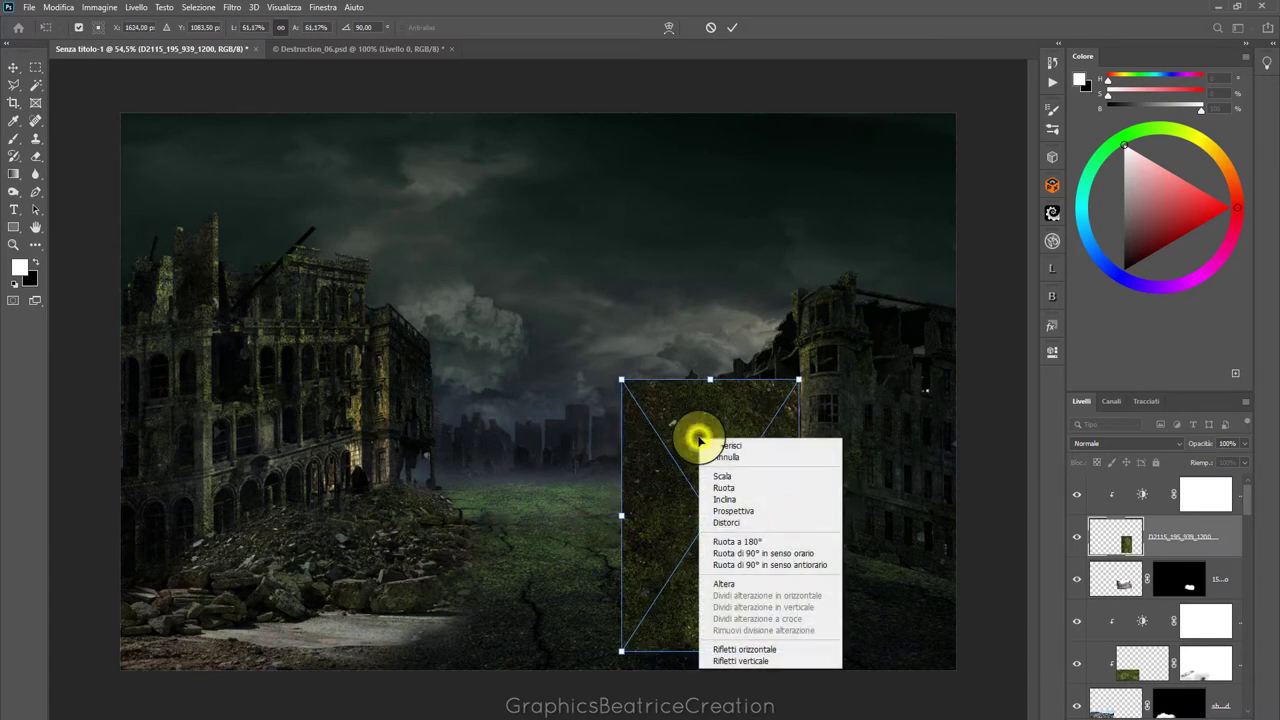
pyautogui.click(730, 522)
pyautogui.moveTo(711, 381)
pyautogui.mouseDown()
pyautogui.moveTo(708, 514)
pyautogui.moveTo(710, 500)
pyautogui.mouseUp()
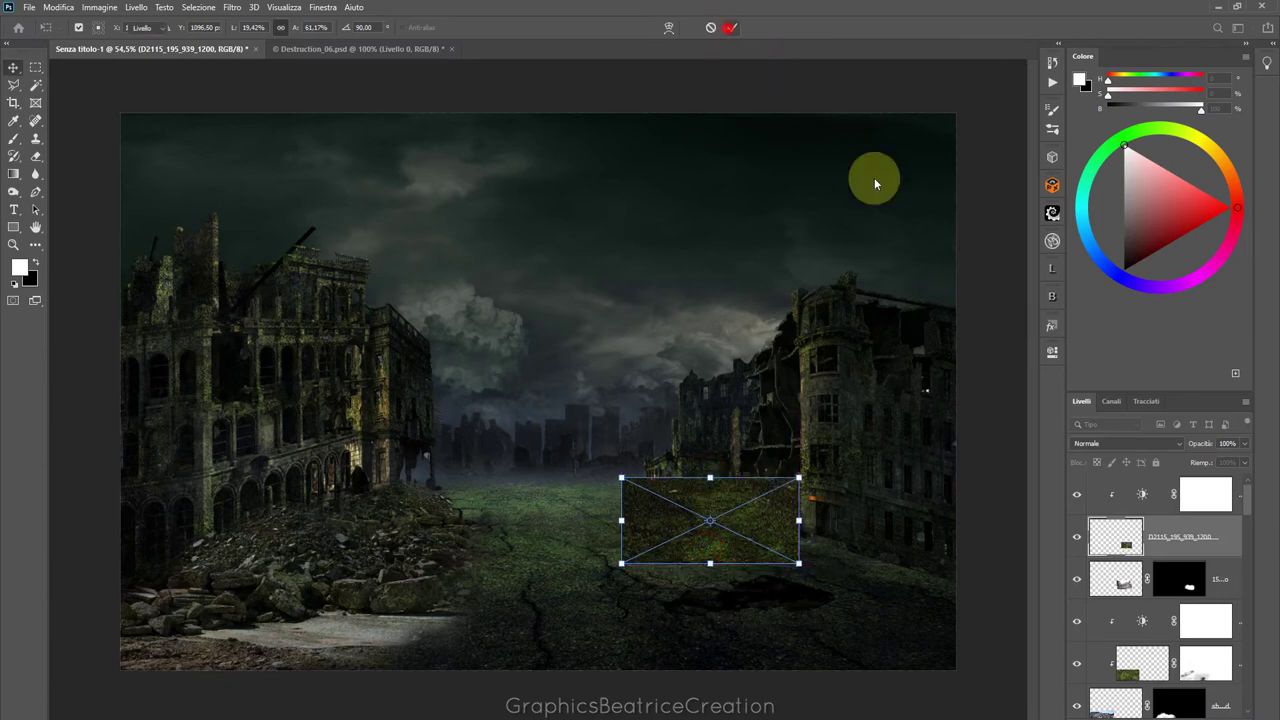
pyautogui.press('Return')
# Convert the texture to a regular layer, clip it to the stairs, and blend with Sovrapponi
pyautogui.rightClick(1203, 530)
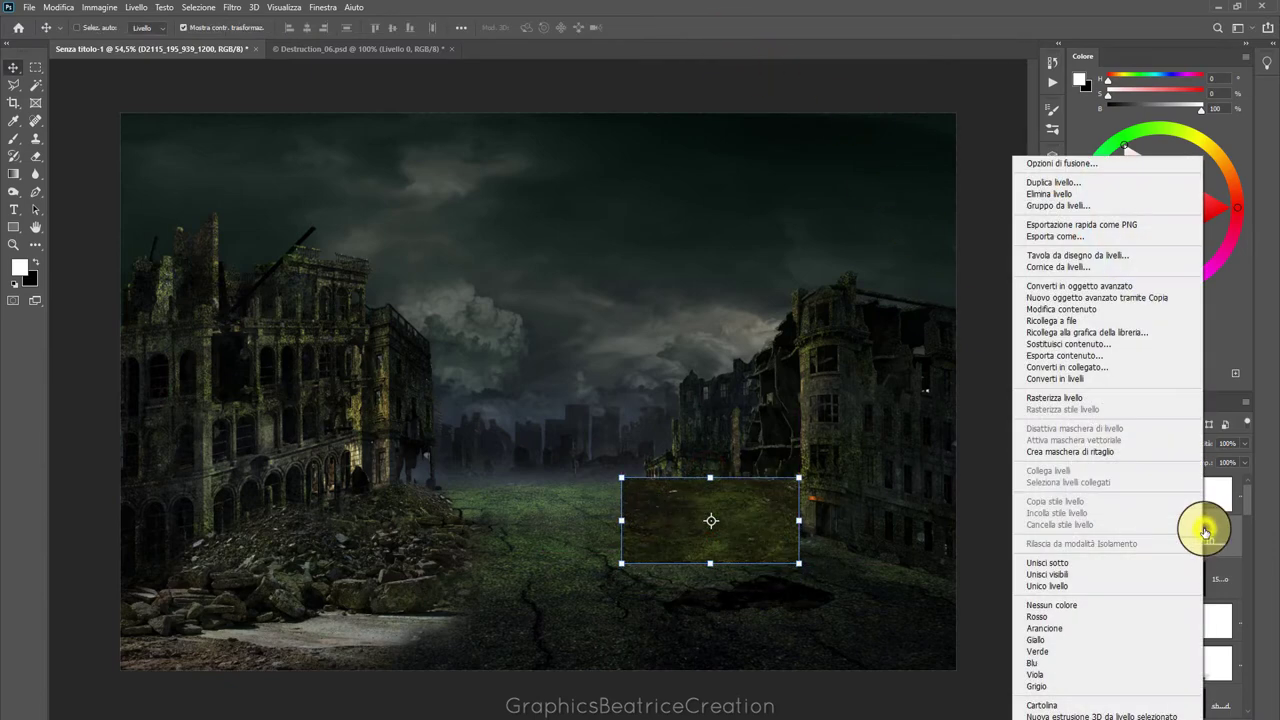
pyautogui.click(1077, 388)
pyautogui.rightClick(1204, 530)
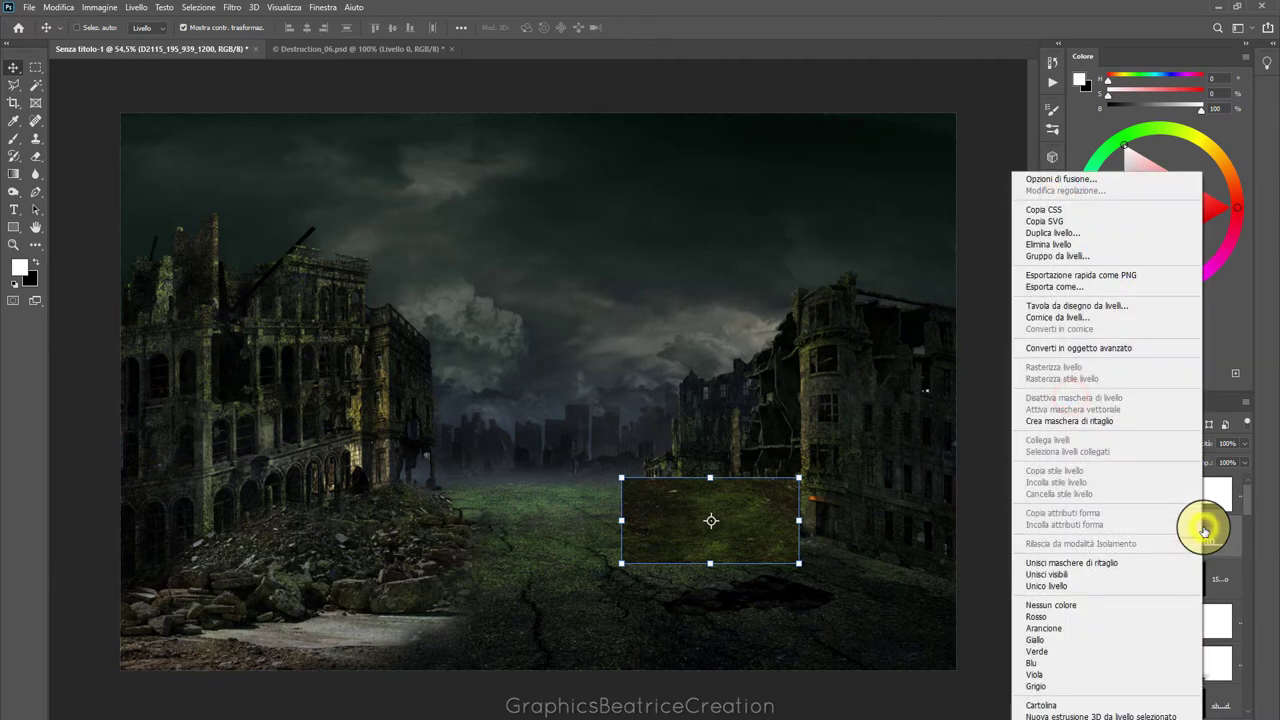
pyautogui.click(1082, 421)
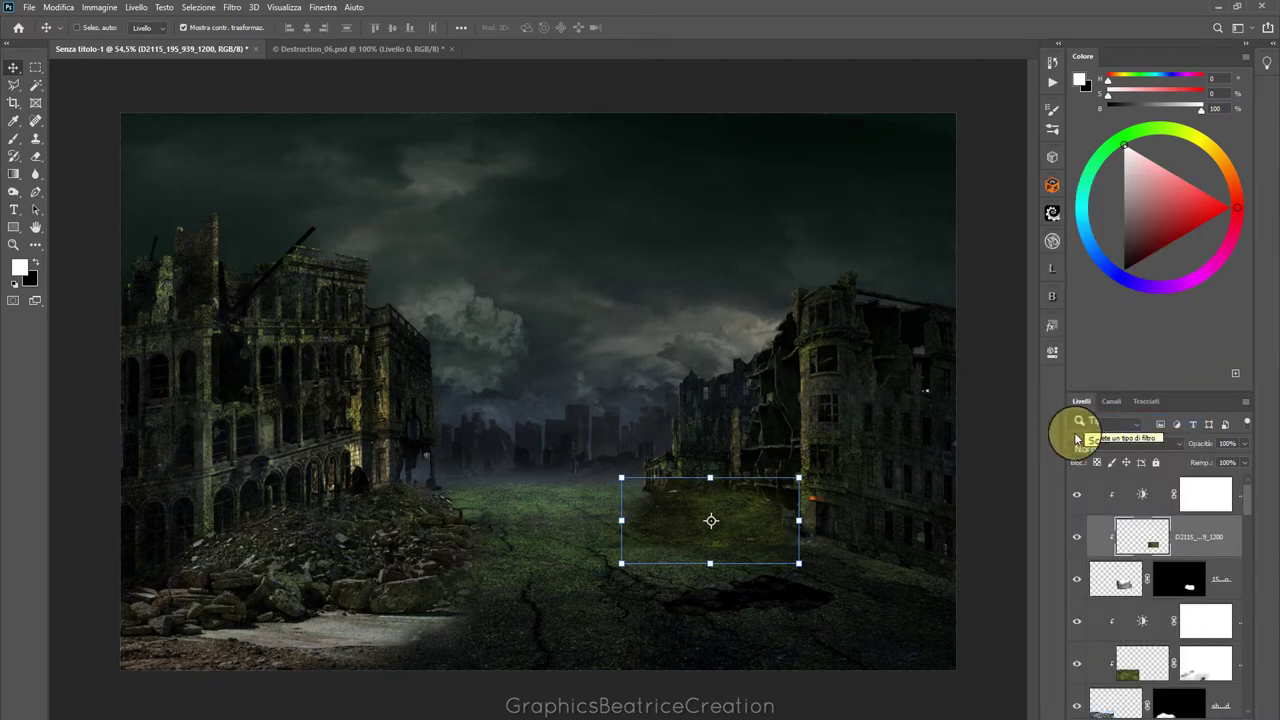
pyautogui.click(1173, 443)
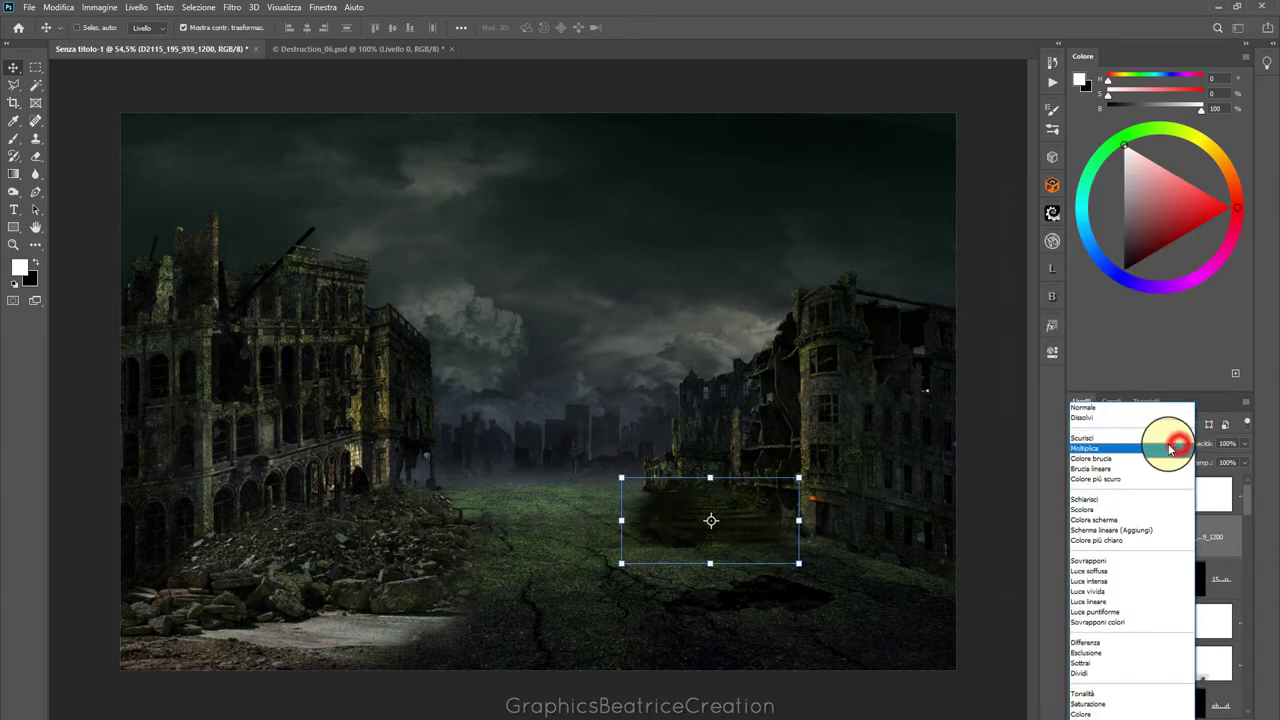
pyautogui.click(1099, 563)
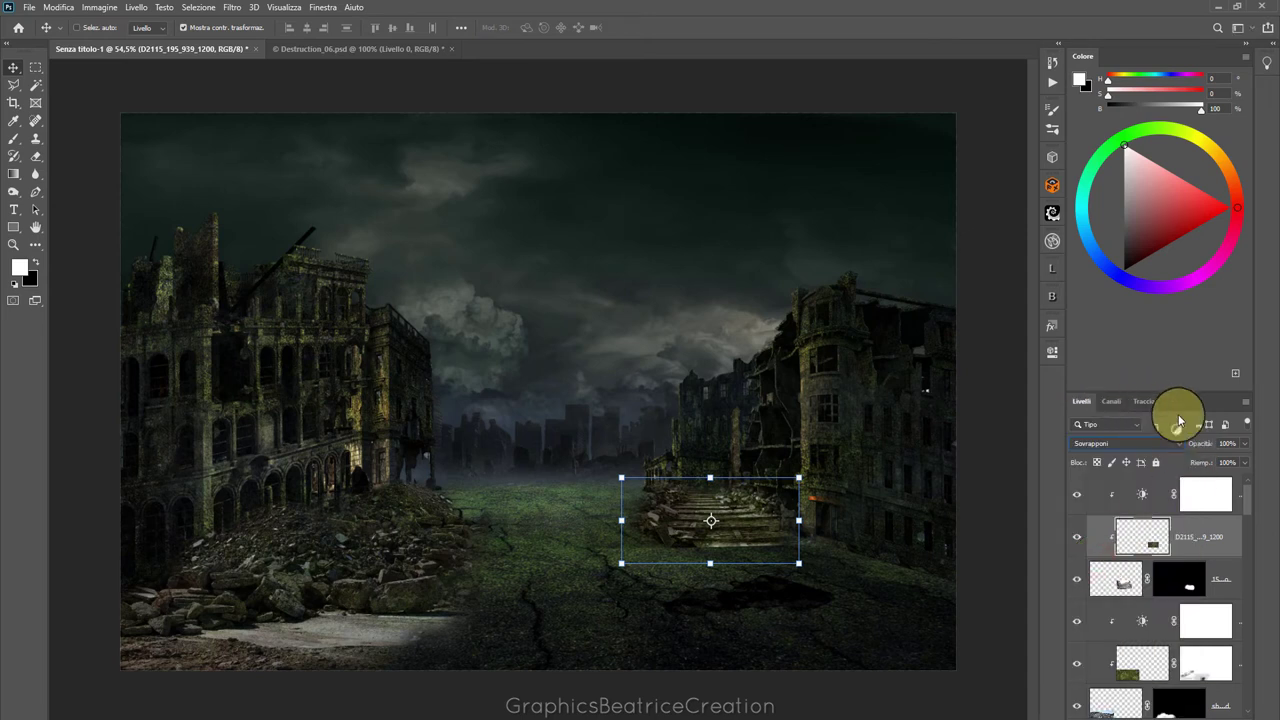
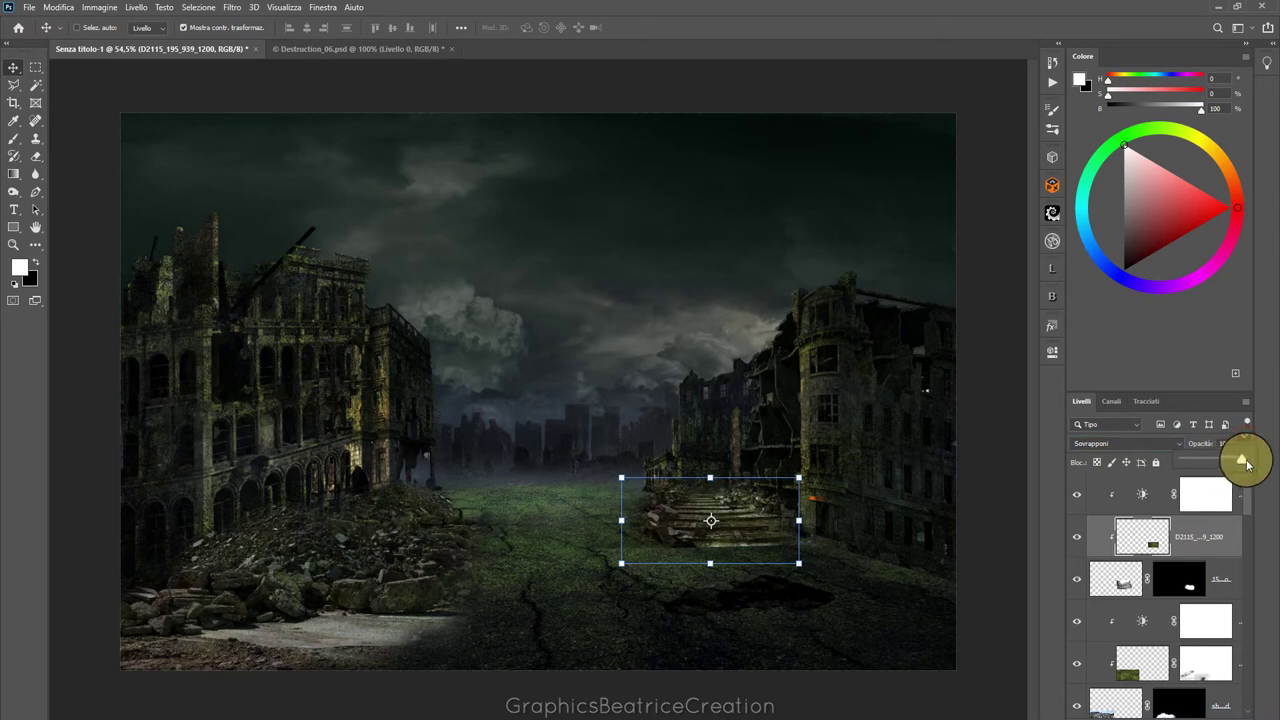
# Set the stairs' Brightness/Contrast adjustment to brightness -114 and contrast 27
pyautogui.doubleClick(1140, 492)
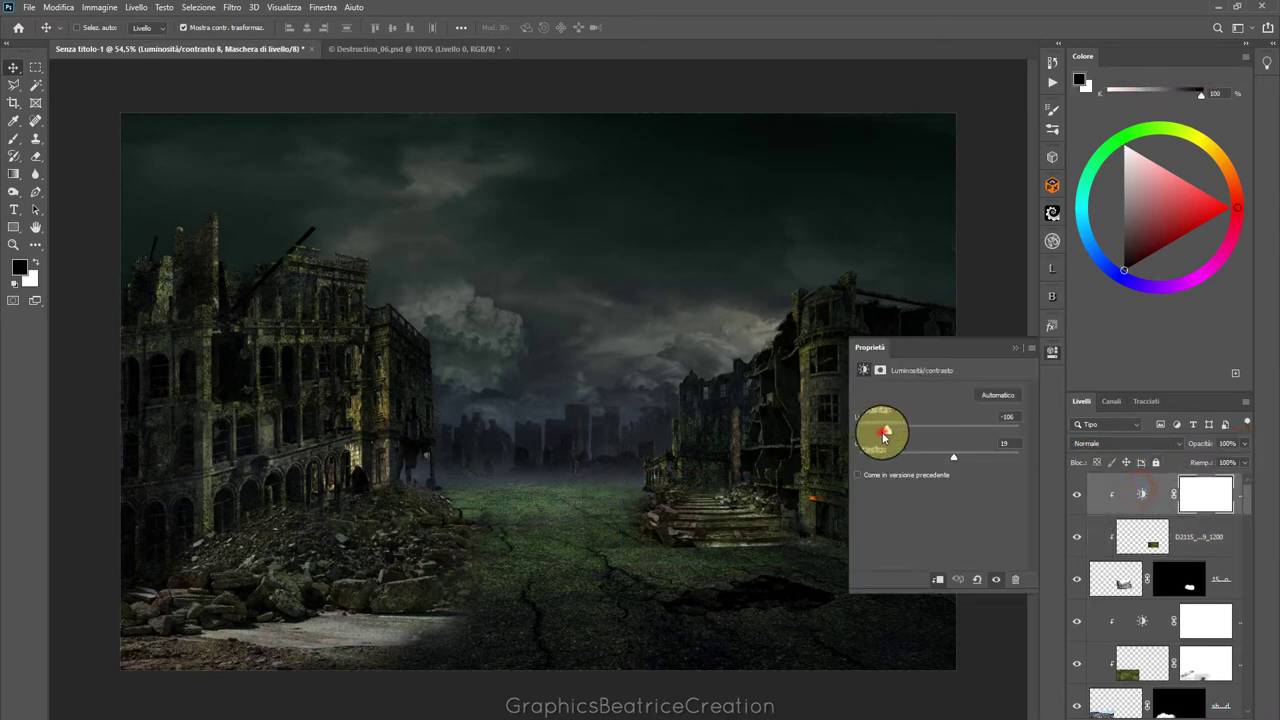
pyautogui.moveTo(880, 433); pyautogui.dragTo(877, 431)
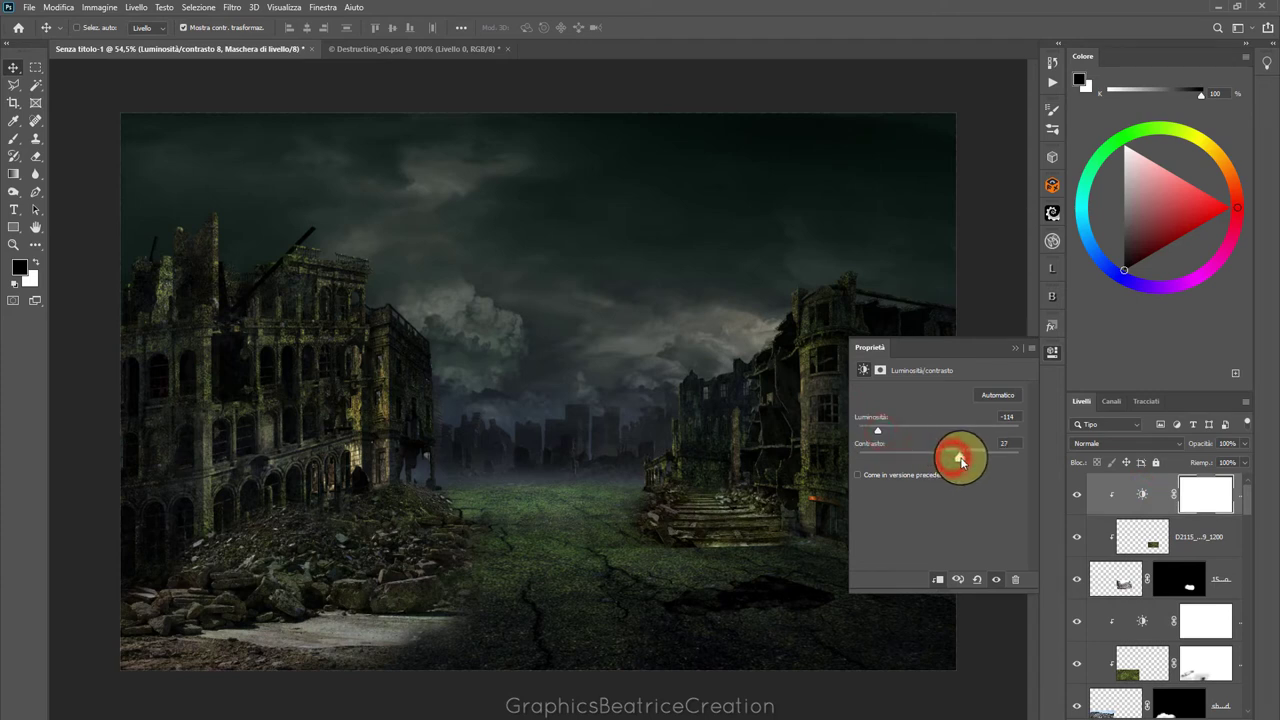
pyautogui.click(1013, 348)
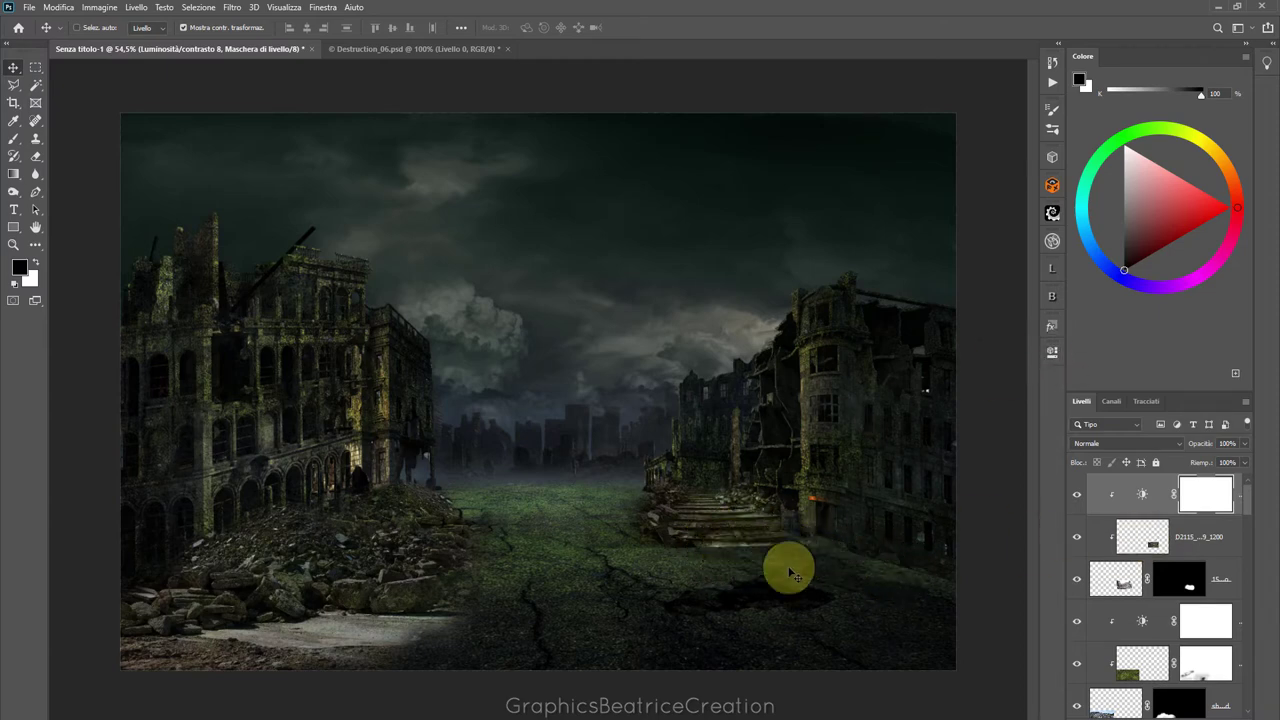
# Place the shutterstock rubble photo as an embedded layer, scaled down into the lower right
pyautogui.click(29, 8)
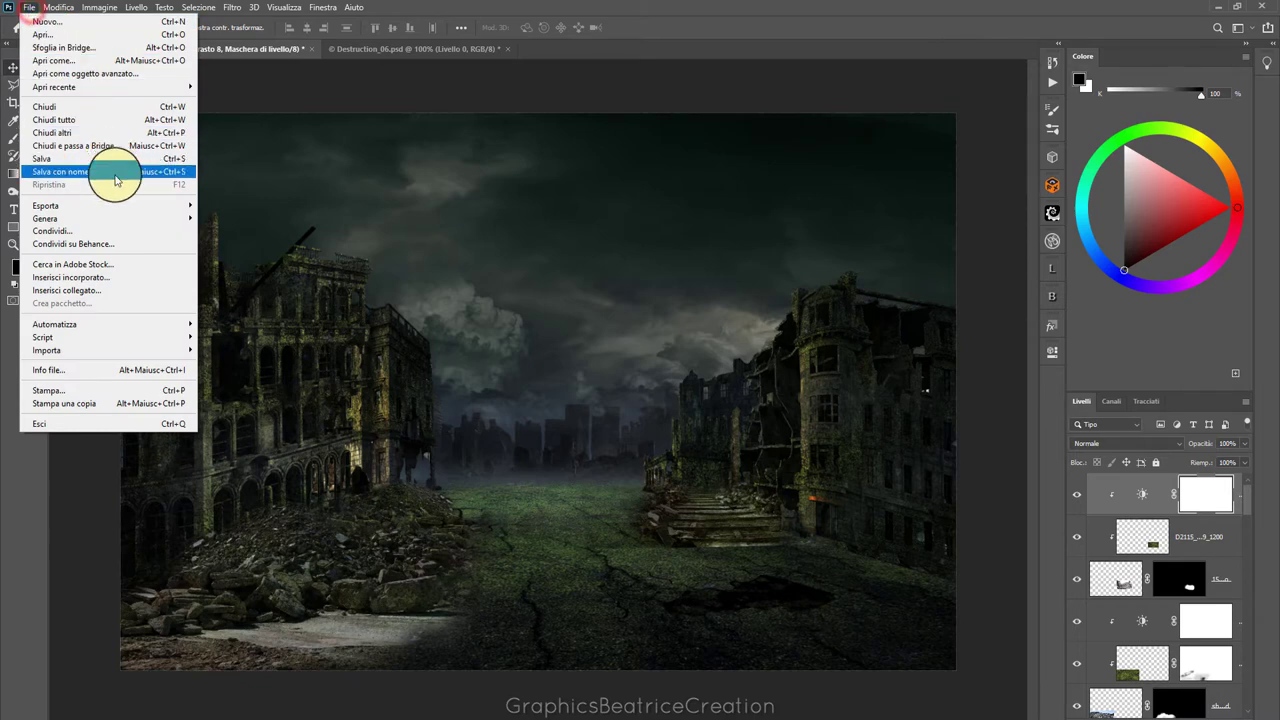
pyautogui.click(111, 278)
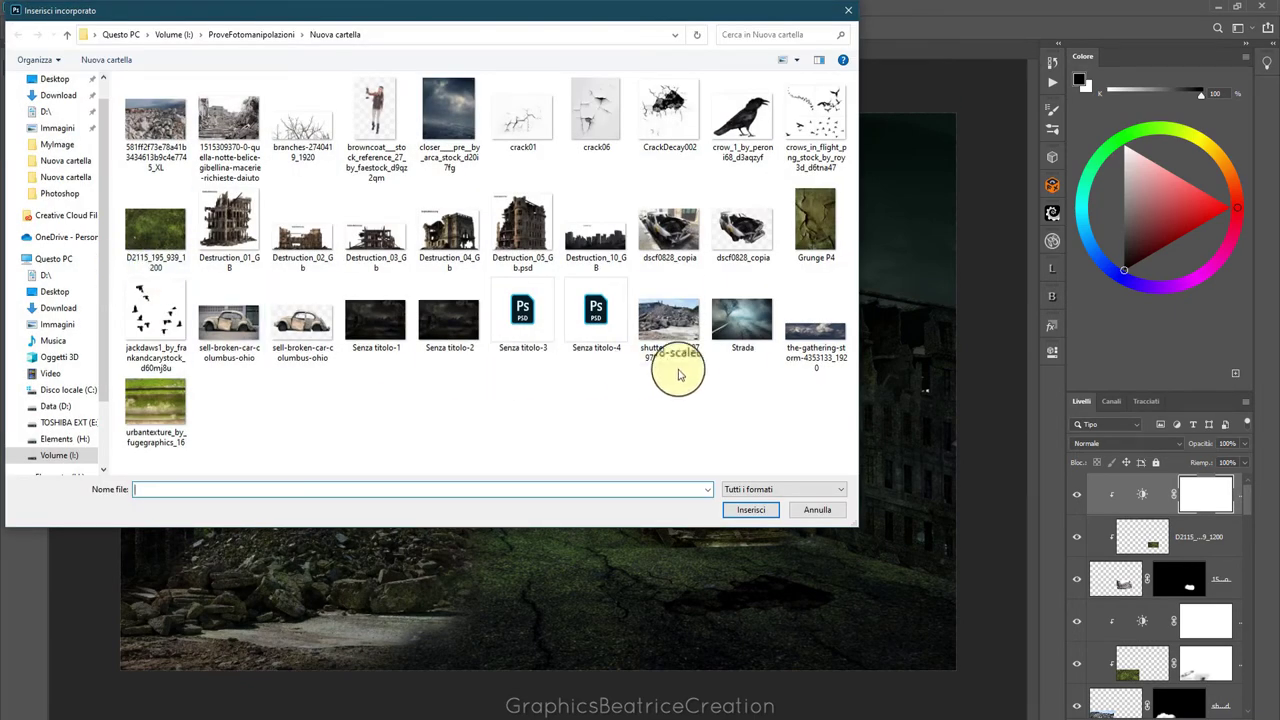
pyautogui.click(688, 324)
pyautogui.click(745, 512)
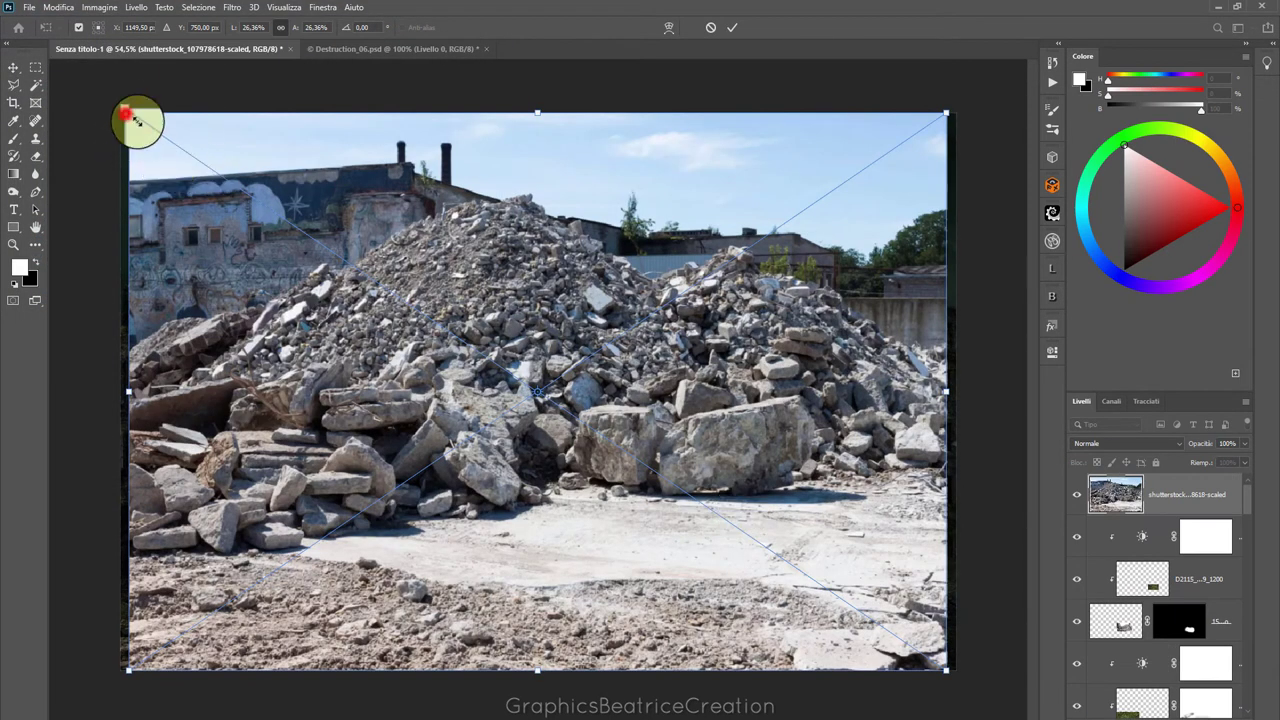
pyautogui.moveTo(131, 116); pyautogui.dragTo(379, 306)
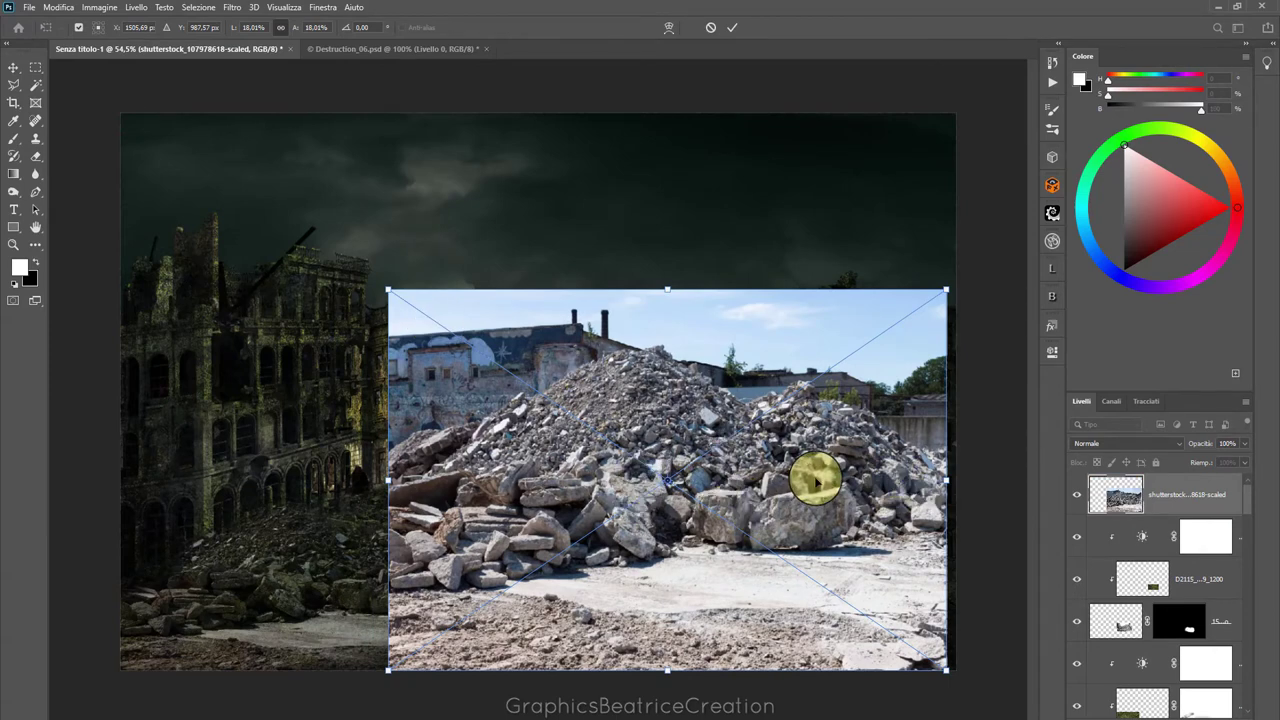
pyautogui.moveTo(792, 470); pyautogui.dragTo(808, 530)
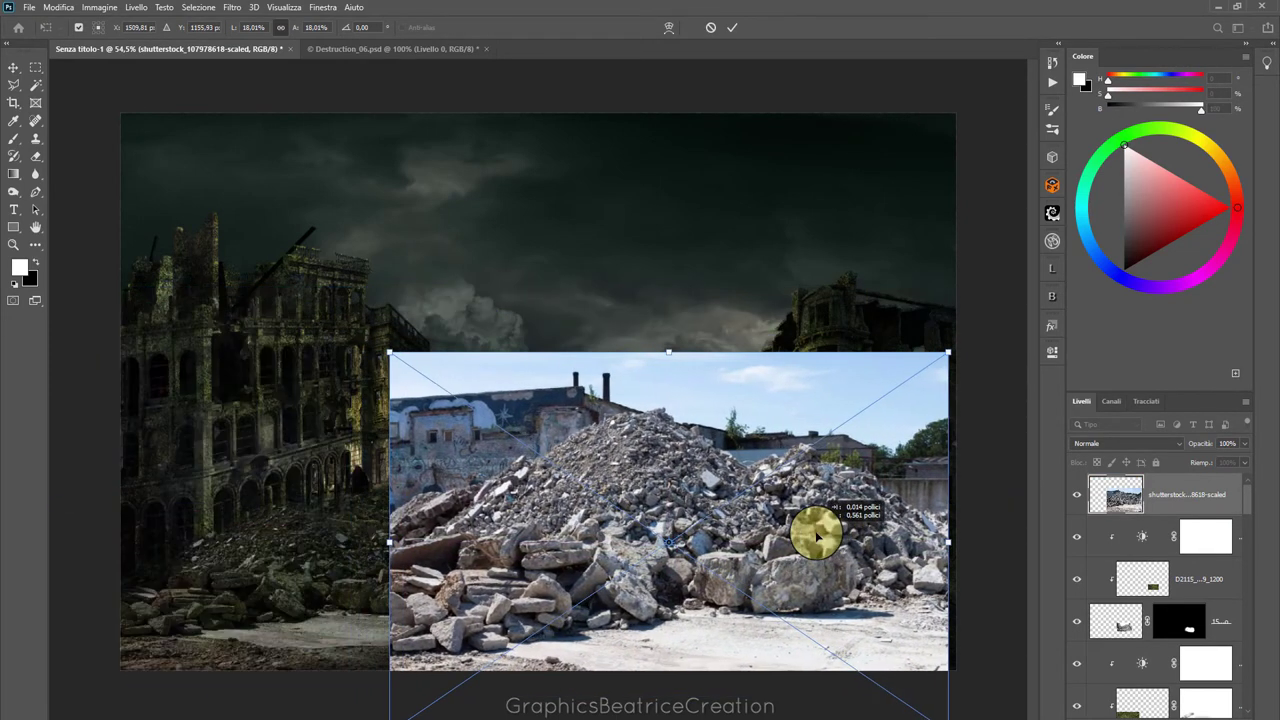
pyautogui.moveTo(388, 352); pyautogui.dragTo(428, 377)
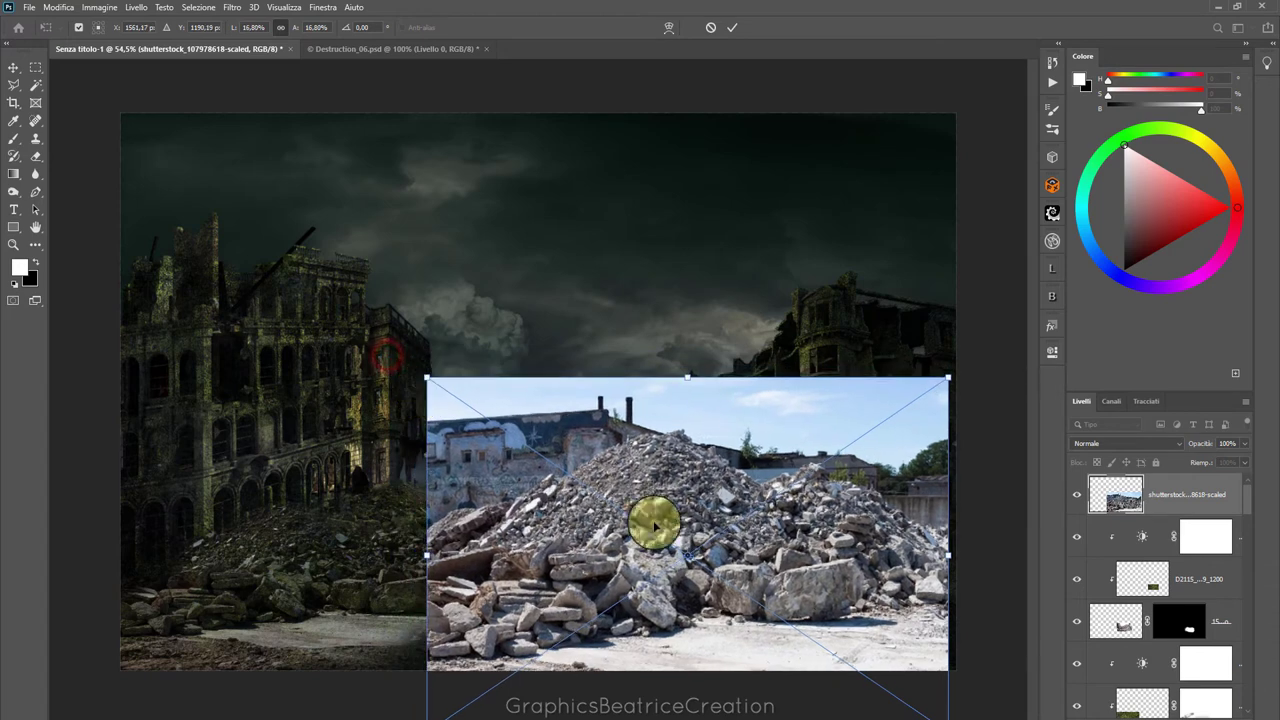
pyautogui.moveTo(831, 586)
pyautogui.mouseDown()
pyautogui.moveTo(831, 527)
pyautogui.moveTo(846, 535)
pyautogui.mouseUp()
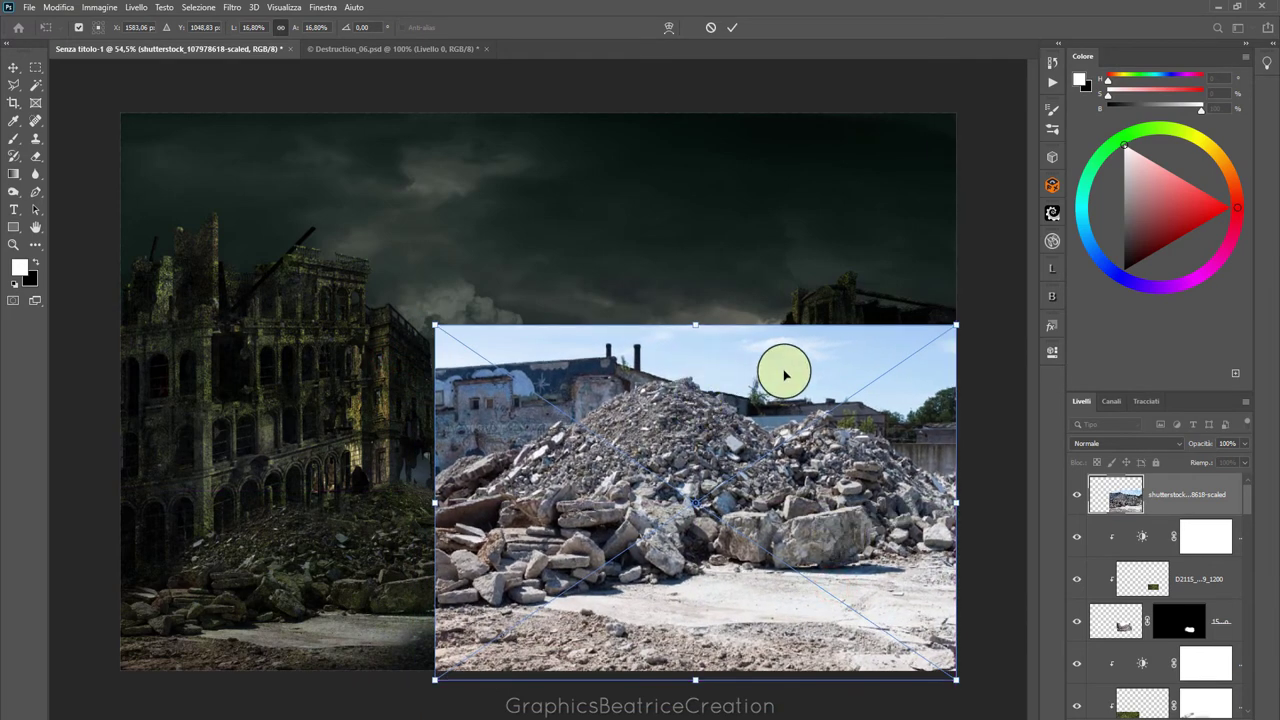
# Distort the rubble photo to squash it vertically and narrow its left side, then commit
pyautogui.rightClick(696, 327)
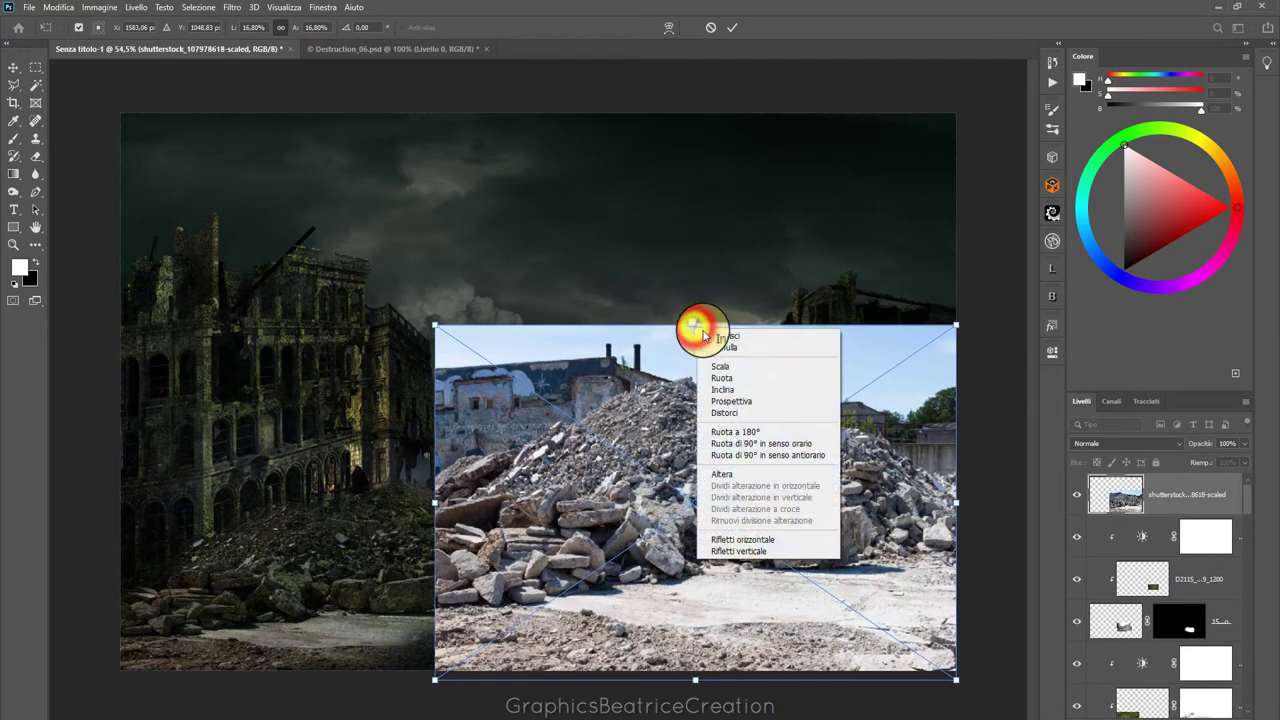
pyautogui.click(726, 413)
pyautogui.moveTo(704, 358); pyautogui.dragTo(697, 470)
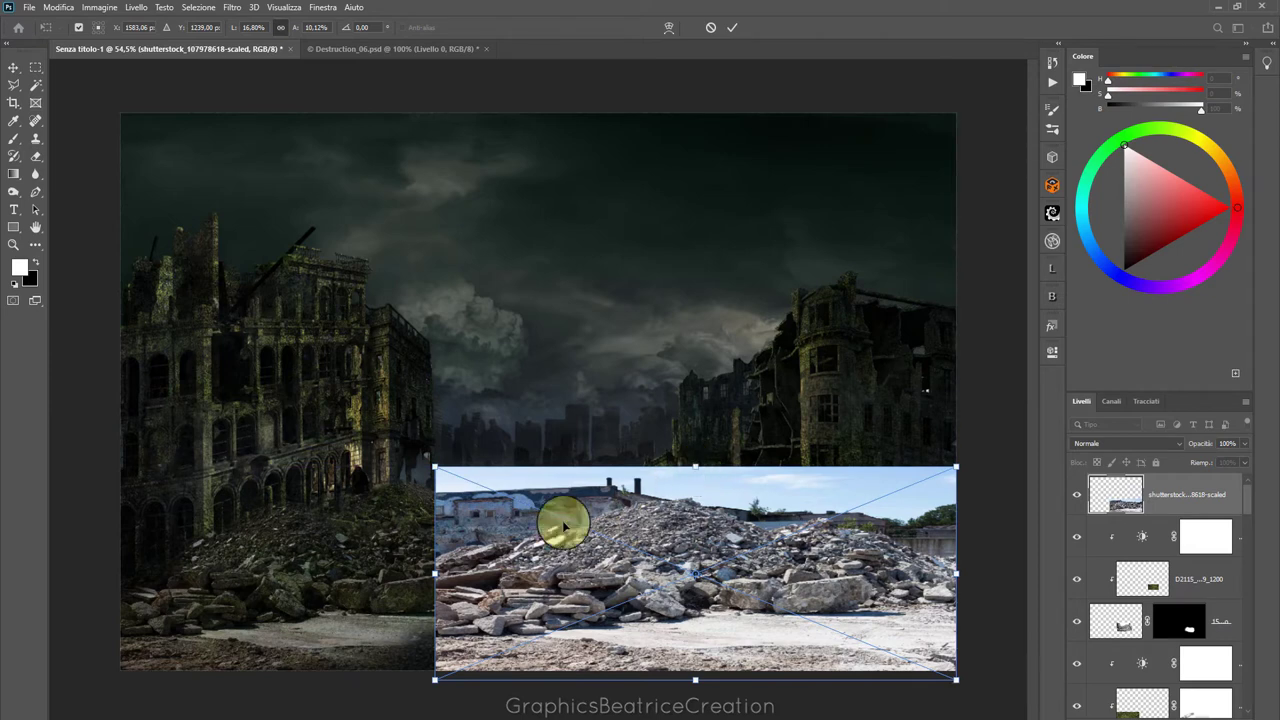
pyautogui.moveTo(436, 575); pyautogui.dragTo(482, 571)
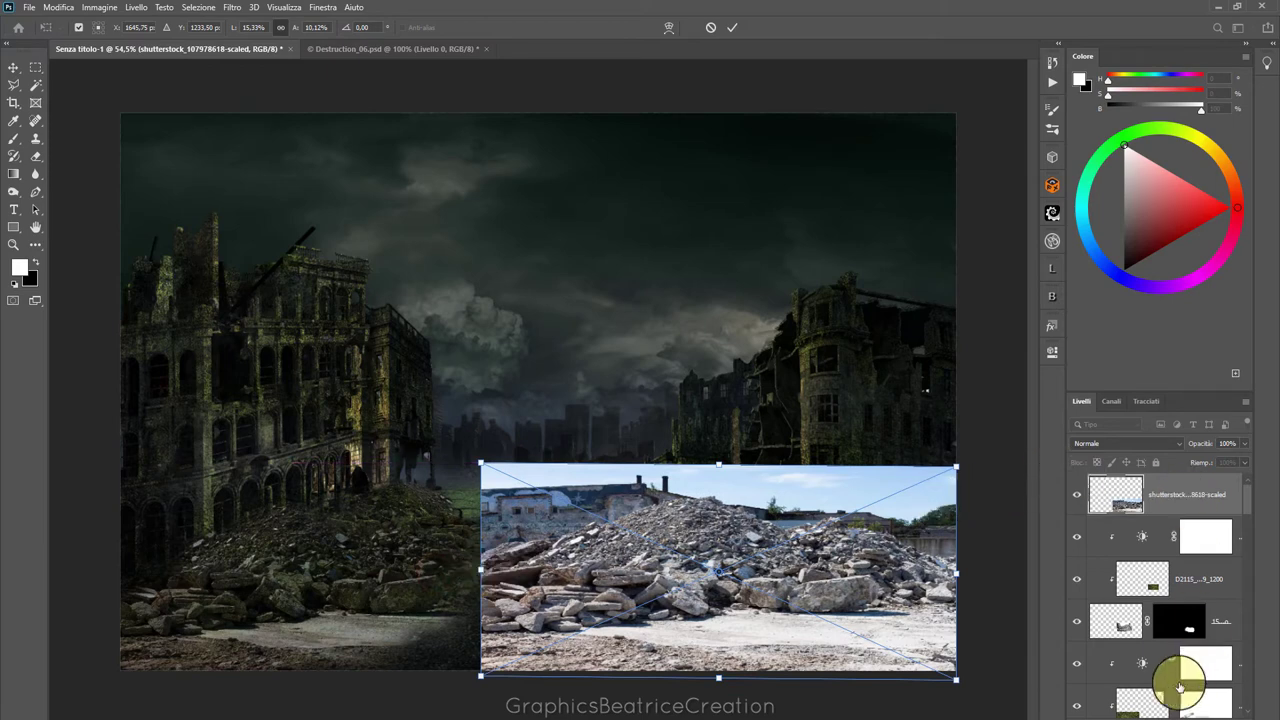
pyautogui.click(733, 28)
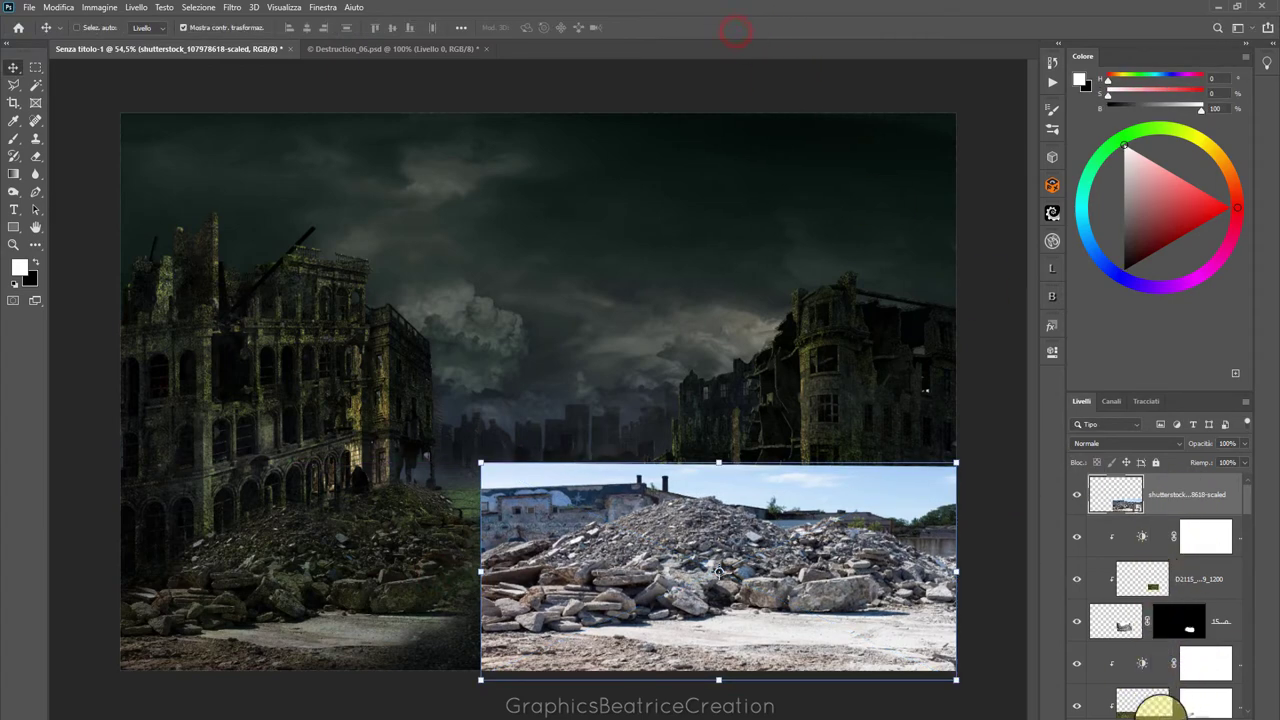
# Add an inverted mask to the rubble layer and paint the rubble back in at 100% opacity
pyautogui.click(1156, 712)
pyautogui.click(1191, 494)
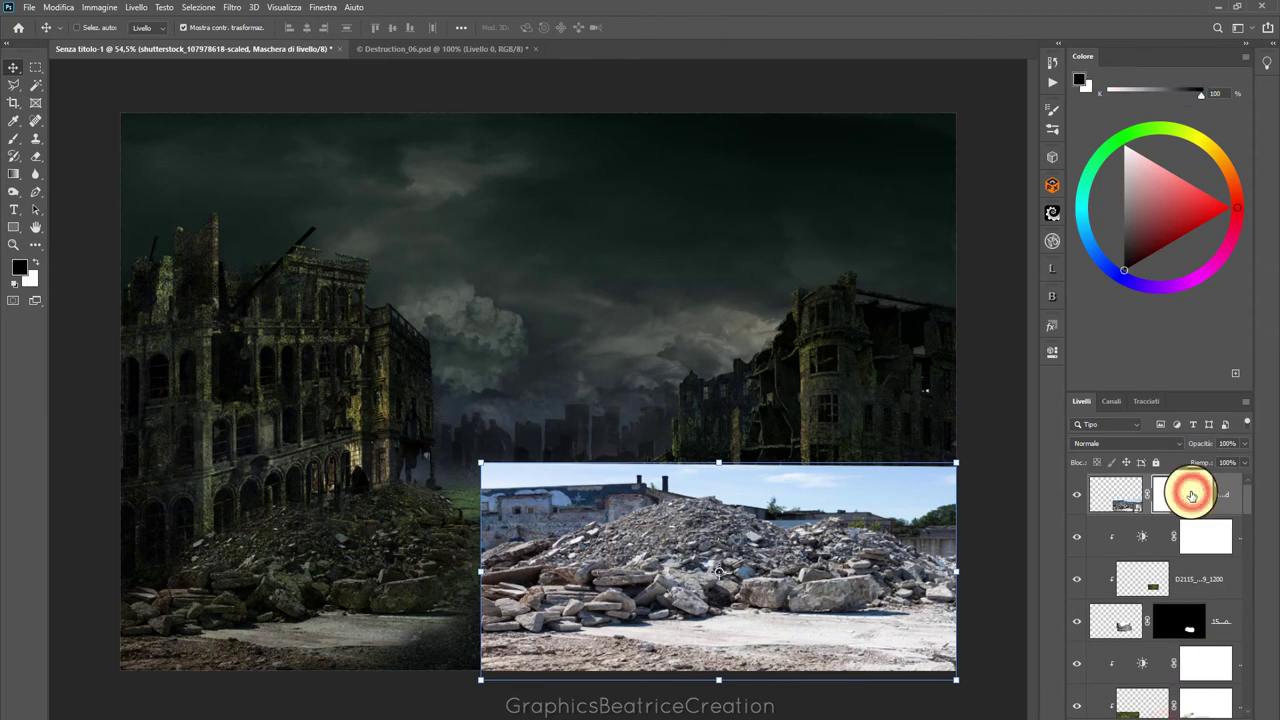
pyautogui.hotkey('ctrl', 'i')
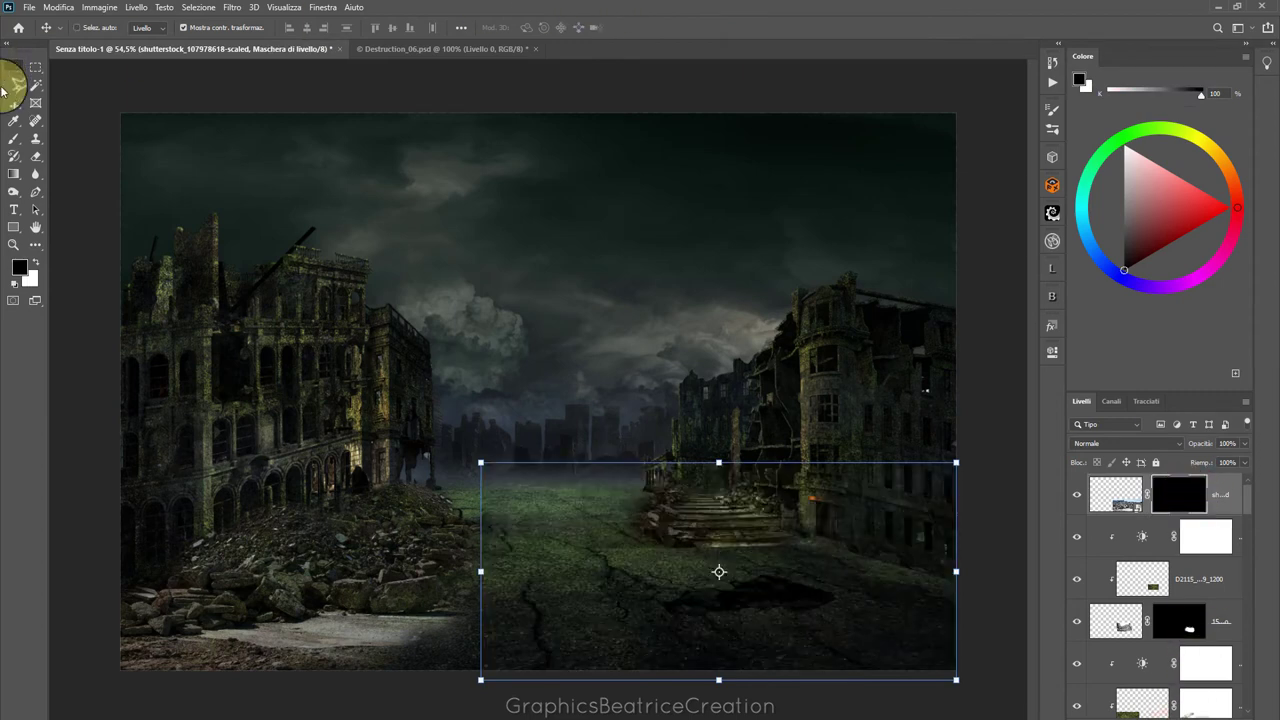
pyautogui.click(12, 143)
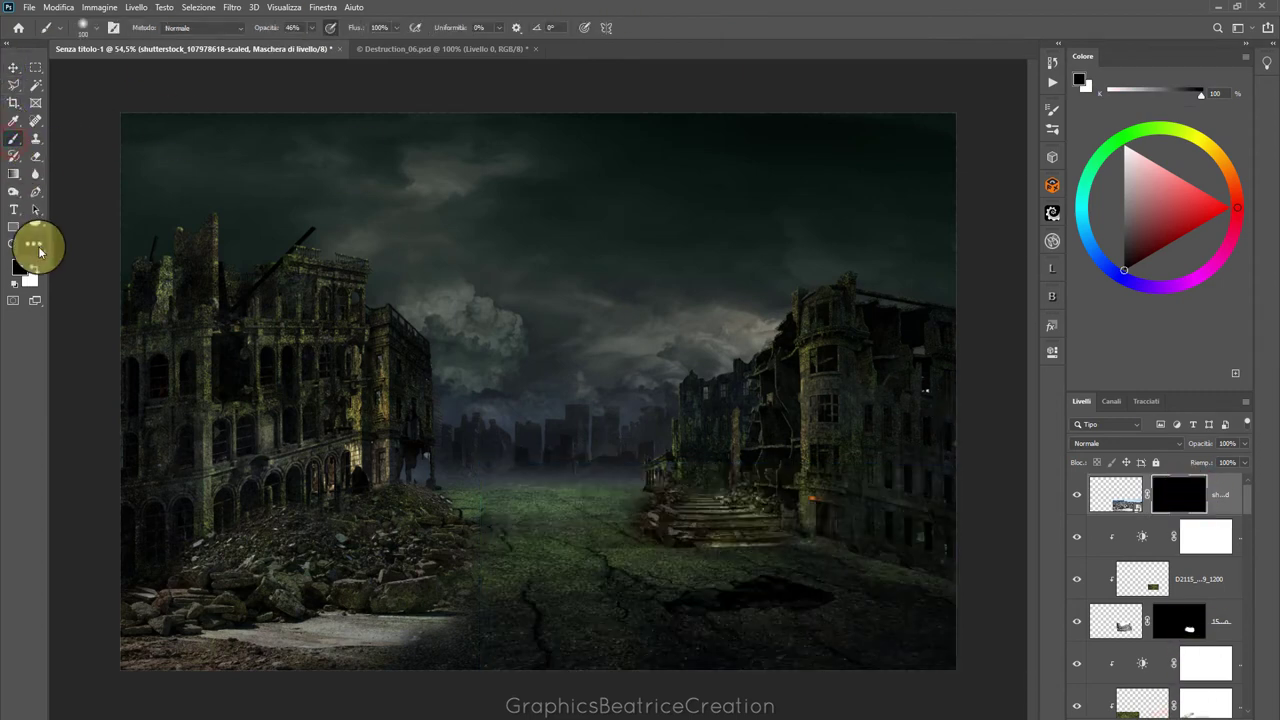
pyautogui.click(312, 30)
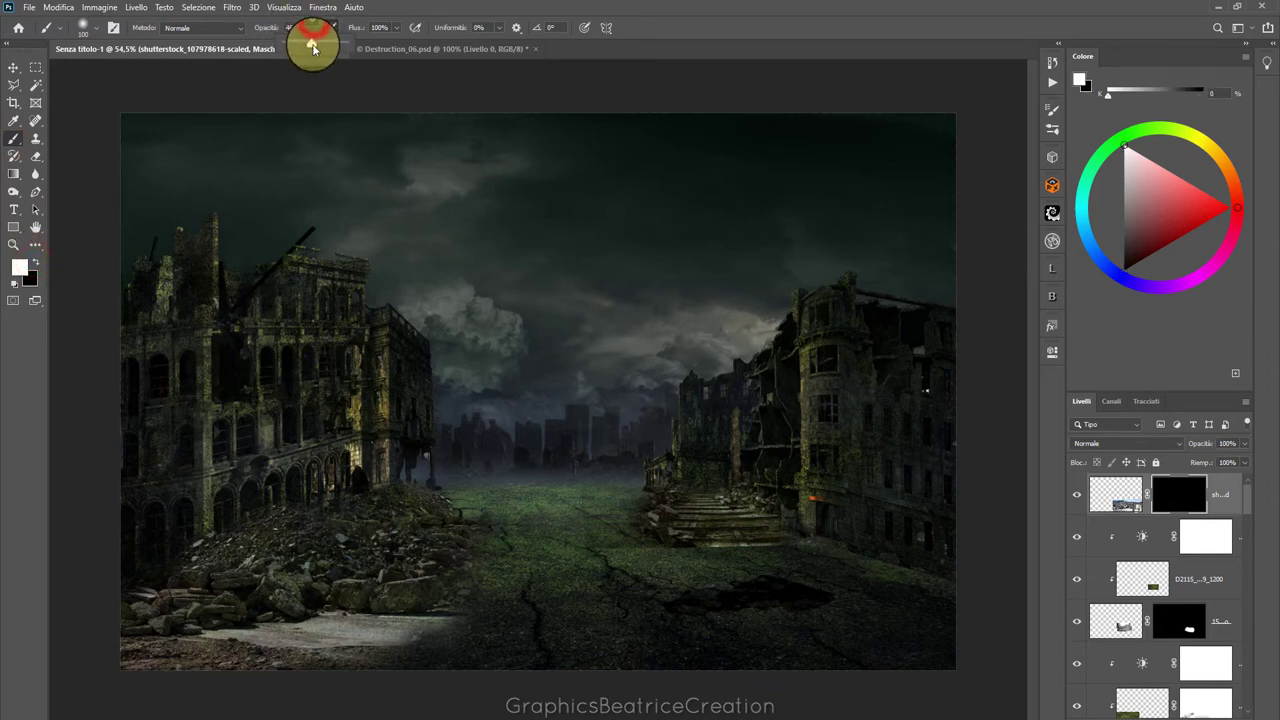
pyautogui.moveTo(312, 45); pyautogui.dragTo(443, 134)
pyautogui.moveTo(820, 545)
pyautogui.mouseDown()
pyautogui.moveTo(919, 561)
pyautogui.moveTo(754, 540)
pyautogui.moveTo(702, 546)
pyautogui.moveTo(771, 543)
pyautogui.moveTo(674, 574)
pyautogui.moveTo(812, 600)
pyautogui.moveTo(951, 651)
pyautogui.moveTo(965, 627)
pyautogui.moveTo(906, 663)
pyautogui.moveTo(849, 663)
pyautogui.moveTo(771, 617)
pyautogui.moveTo(687, 613)
pyautogui.moveTo(703, 646)
pyautogui.moveTo(631, 657)
pyautogui.moveTo(640, 634)
pyautogui.moveTo(548, 657)
pyautogui.moveTo(417, 657)
pyautogui.moveTo(663, 654)
pyautogui.moveTo(683, 631)
pyautogui.moveTo(661, 598)
pyautogui.moveTo(661, 557)
pyautogui.moveTo(720, 529)
pyautogui.moveTo(631, 514)
pyautogui.moveTo(640, 563)
pyautogui.moveTo(618, 605)
pyautogui.moveTo(646, 617)
pyautogui.moveTo(606, 591)
pyautogui.moveTo(582, 603)
pyautogui.mouseUp()
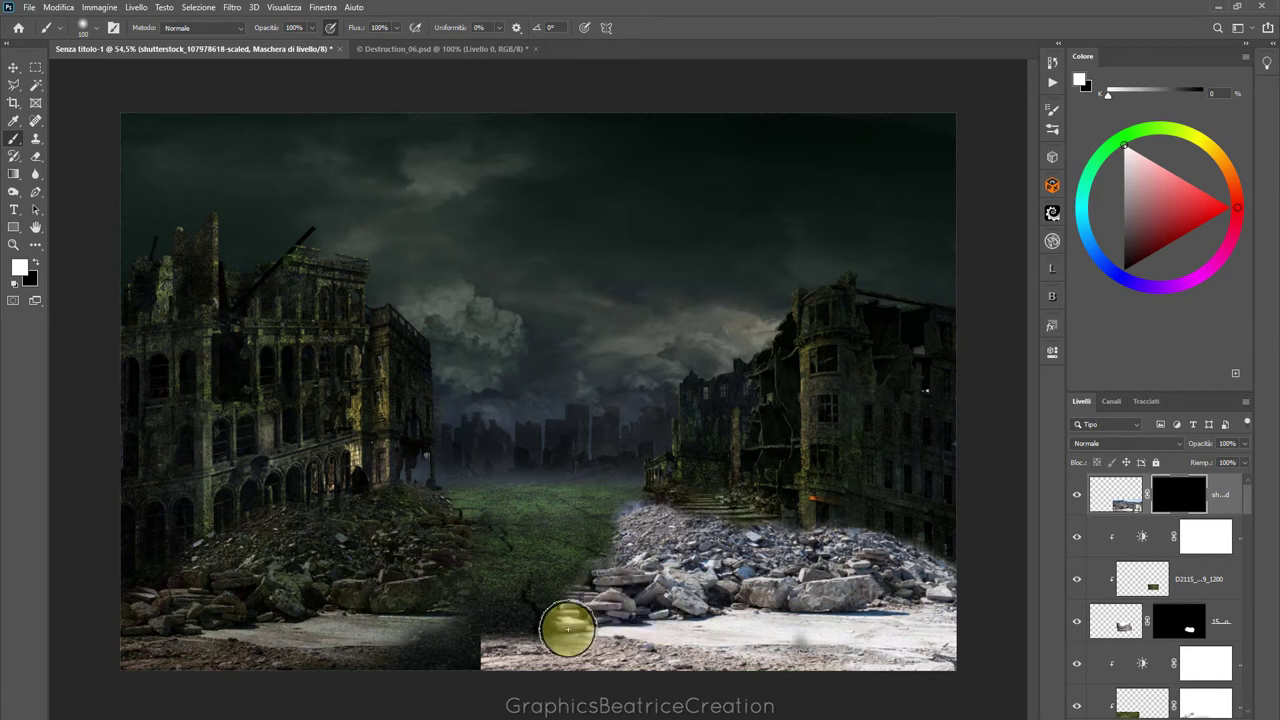
pyautogui.moveTo(559, 628); pyautogui.dragTo(523, 631)
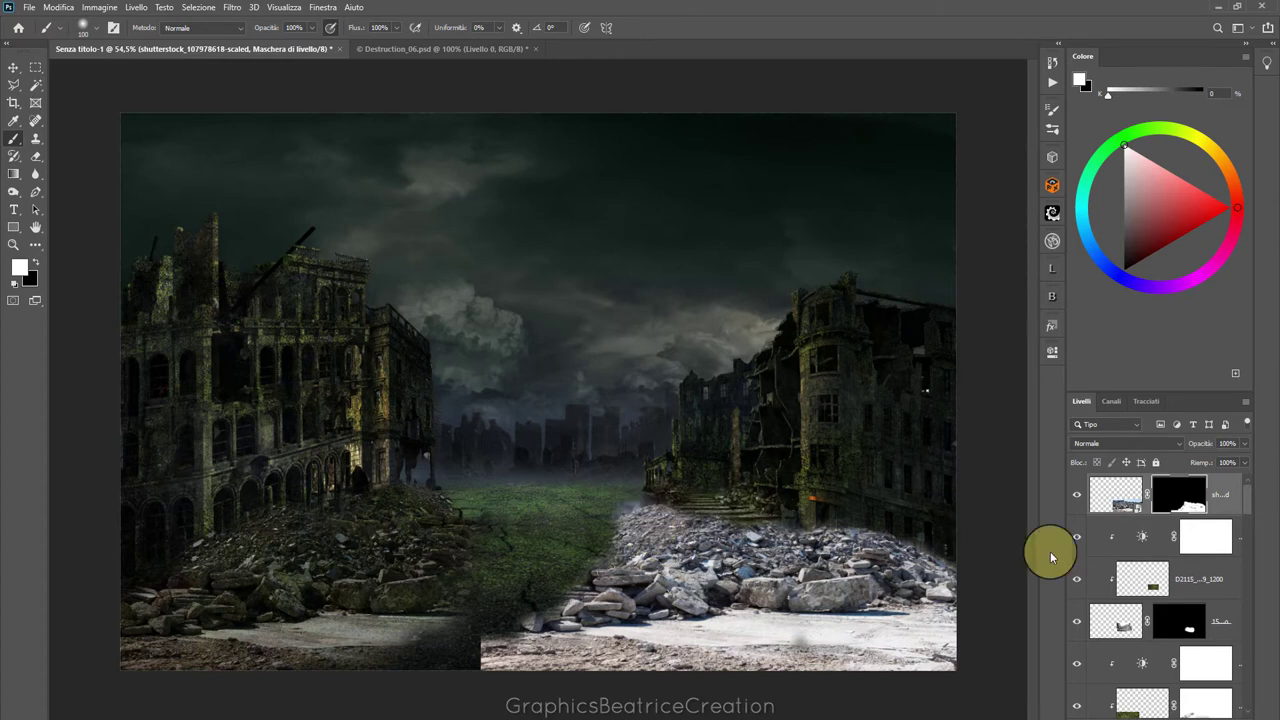
# Paint black at 58% opacity to soften the rubble's lower-middle edge
pyautogui.click(37, 261)
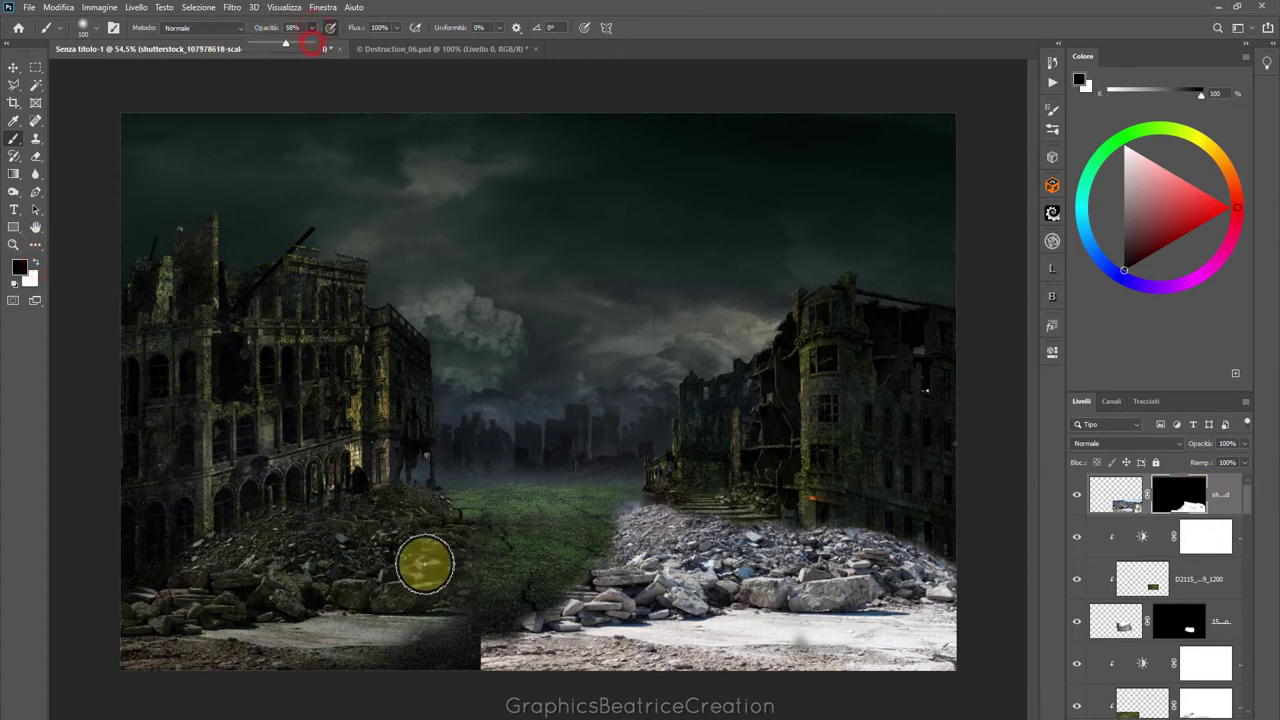
pyautogui.click(503, 626)
pyautogui.click(468, 670)
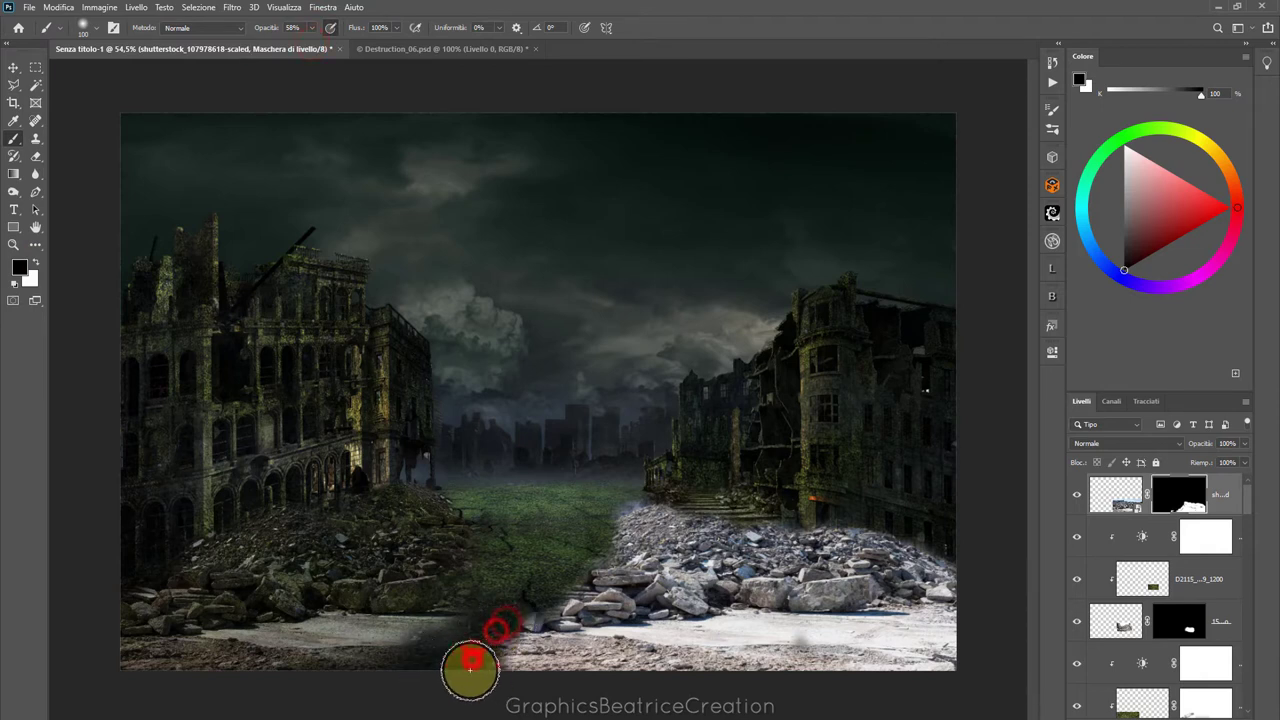
pyautogui.click(517, 620)
pyautogui.click(526, 620)
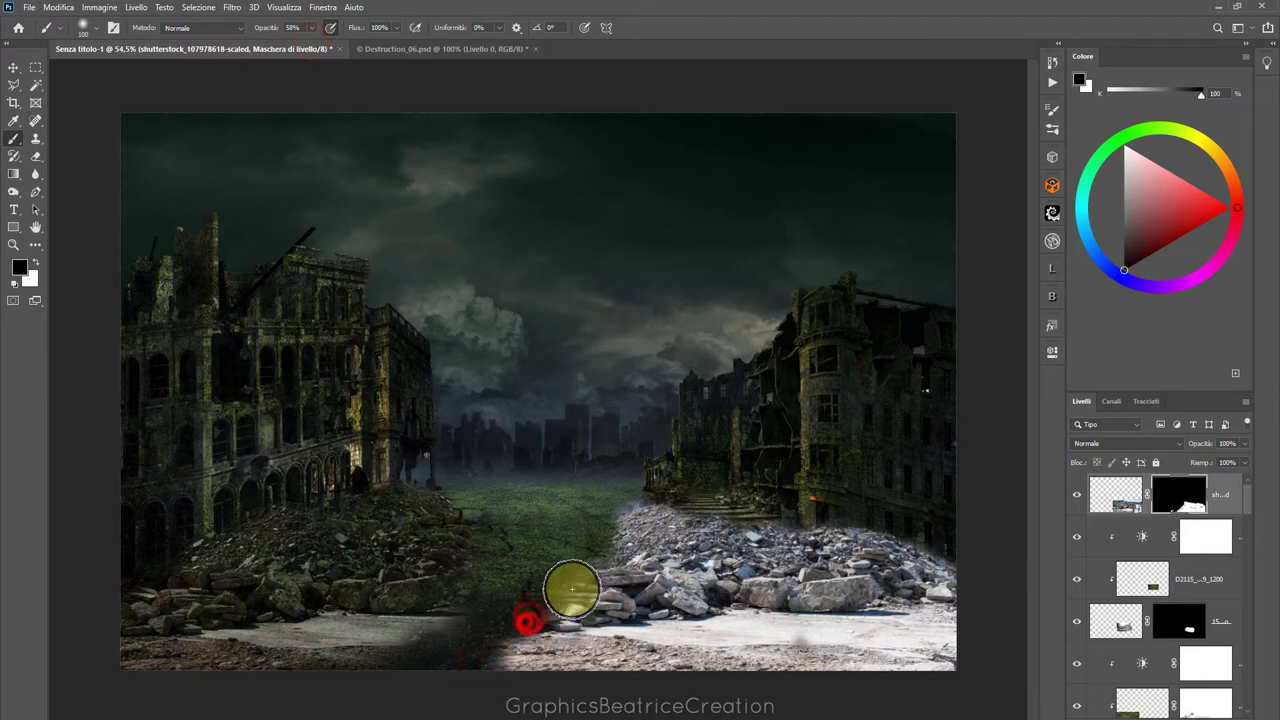
pyautogui.click(575, 588)
pyautogui.click(520, 633)
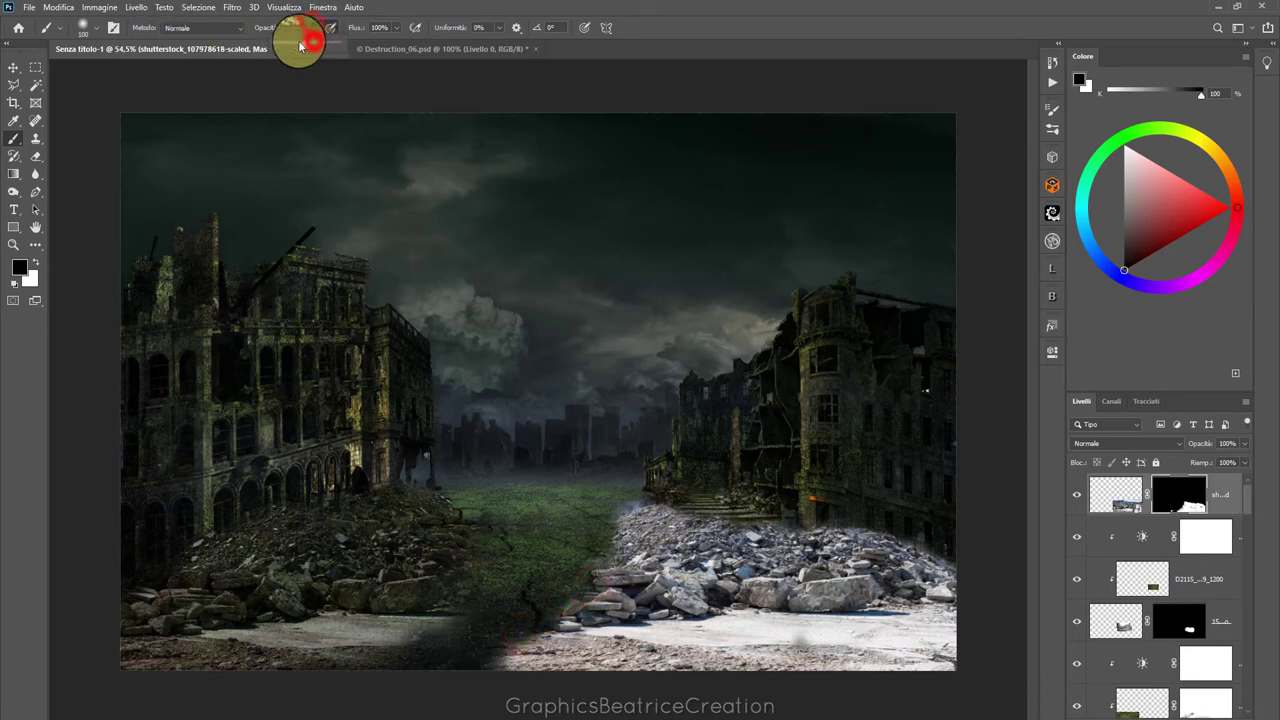
# With a 175 px brush, blend away the lower-middle rubble on the mask
pyautogui.click(90, 27)
pyautogui.click(122, 73)
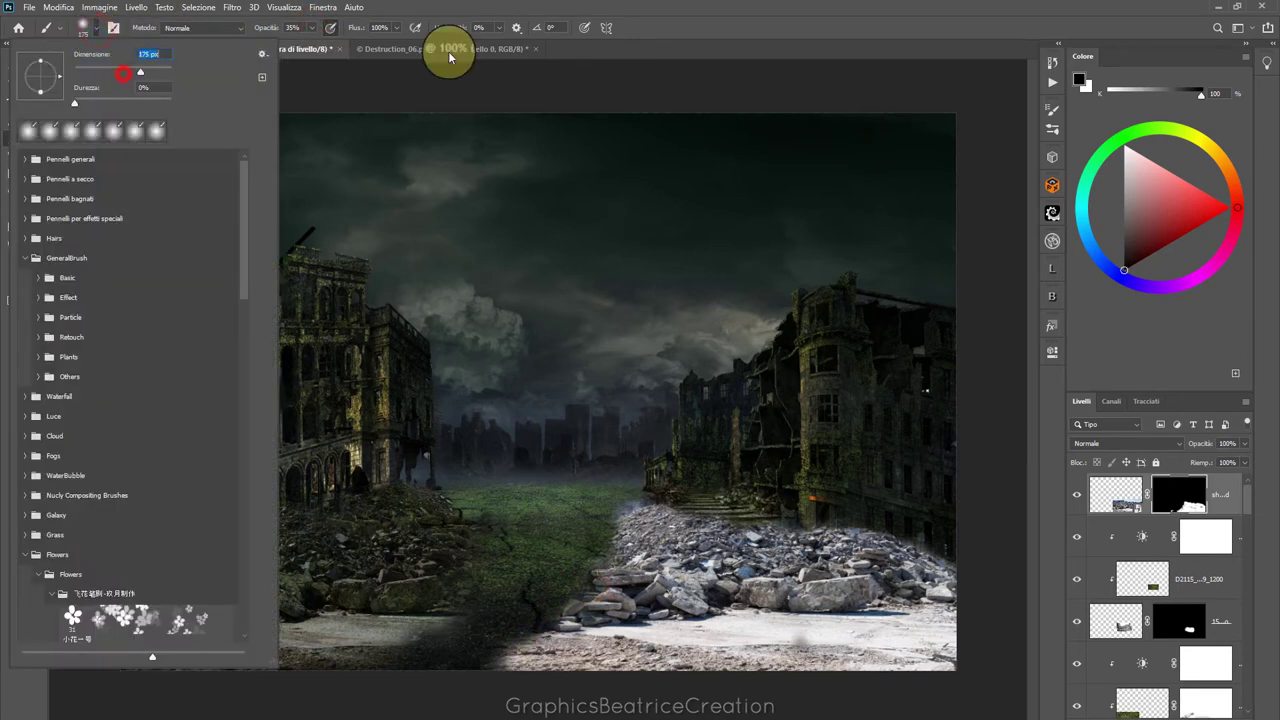
pyautogui.press('Return')
pyautogui.click(463, 651)
pyautogui.click(511, 624)
pyautogui.click(556, 600)
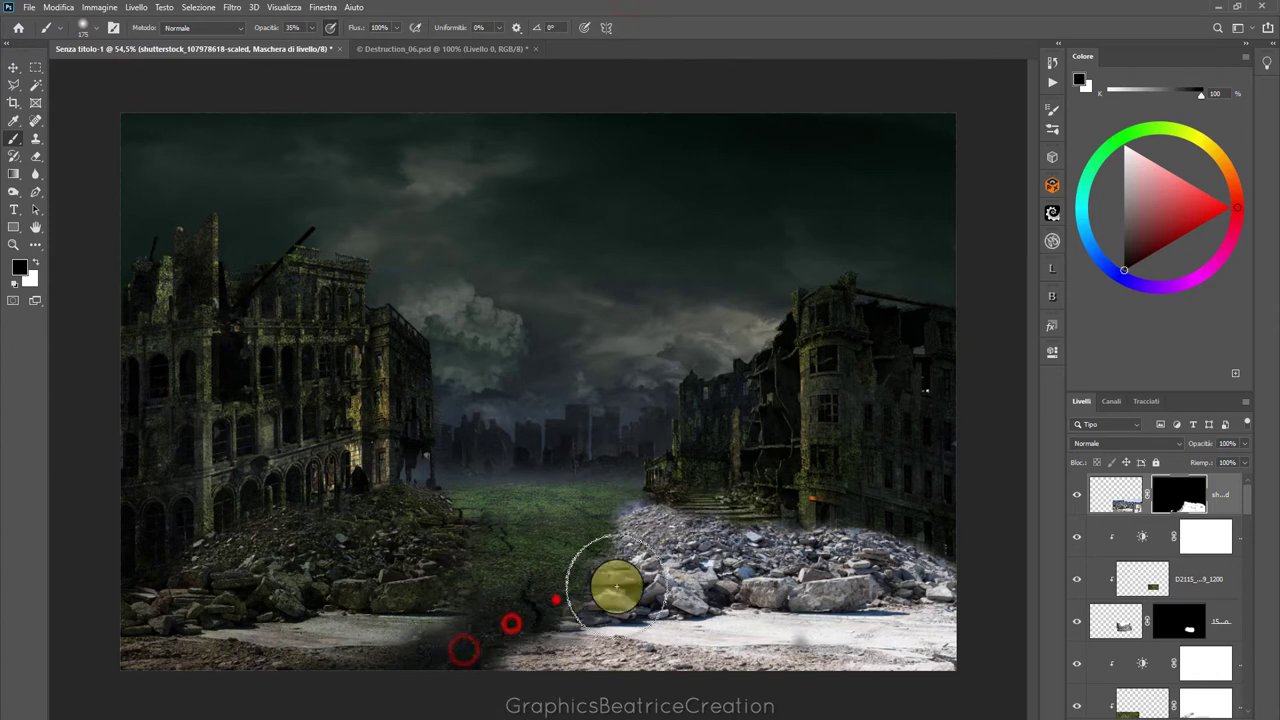
pyautogui.click(608, 500)
pyautogui.click(598, 536)
pyautogui.click(610, 502)
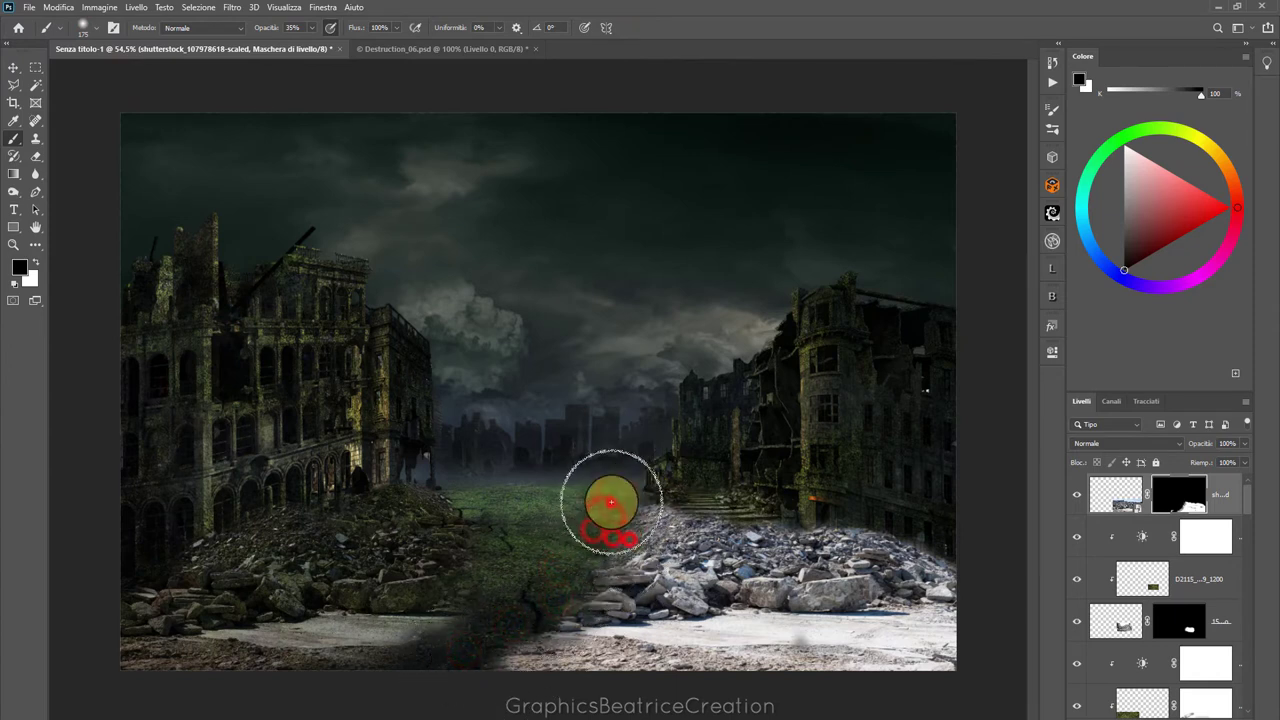
# Fade the rubble into the ground toward the lower left, then target the layer's image
pyautogui.click(580, 623)
pyautogui.click(528, 631)
pyautogui.click(486, 659)
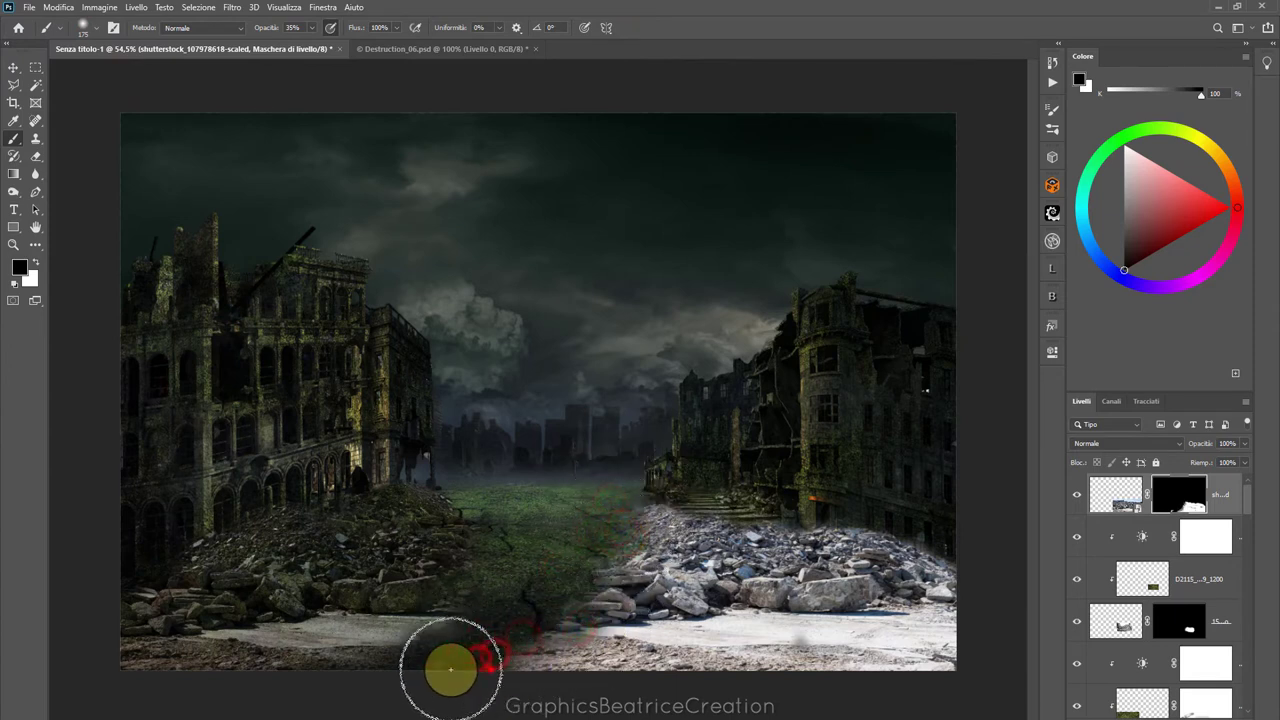
pyautogui.click(400, 651)
pyautogui.click(449, 609)
pyautogui.click(539, 625)
pyautogui.click(388, 673)
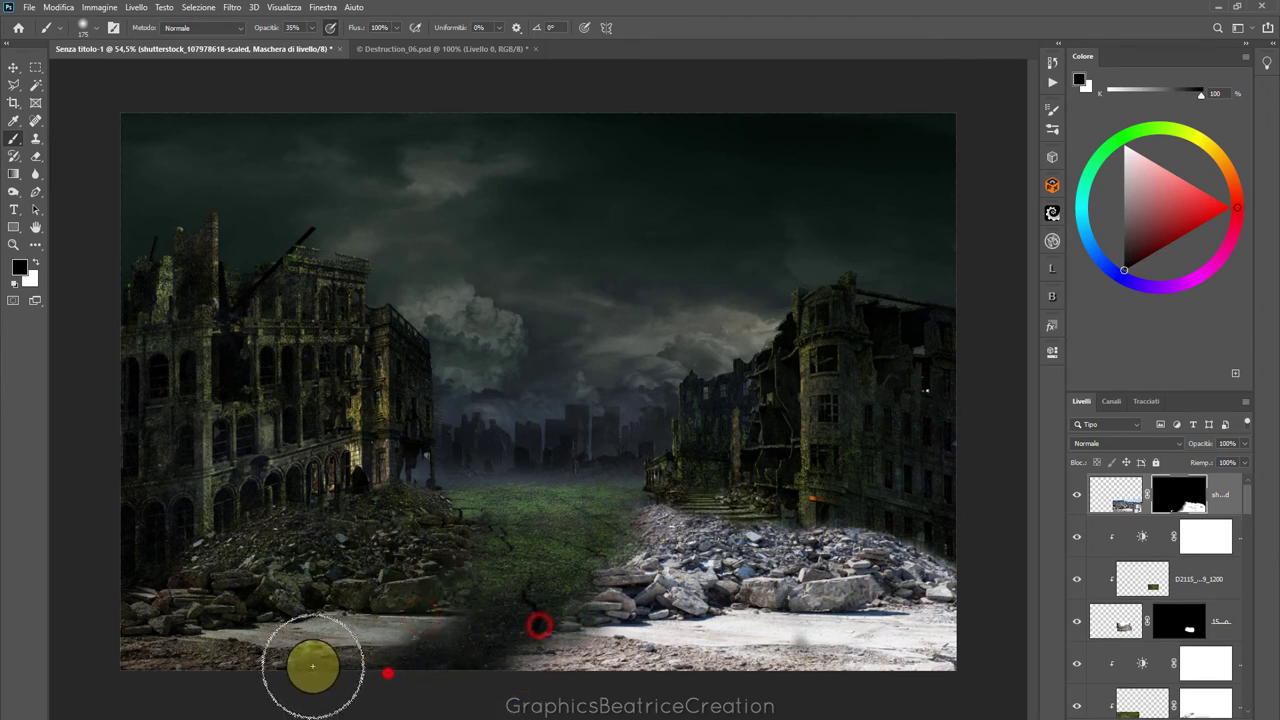
pyautogui.click(455, 638)
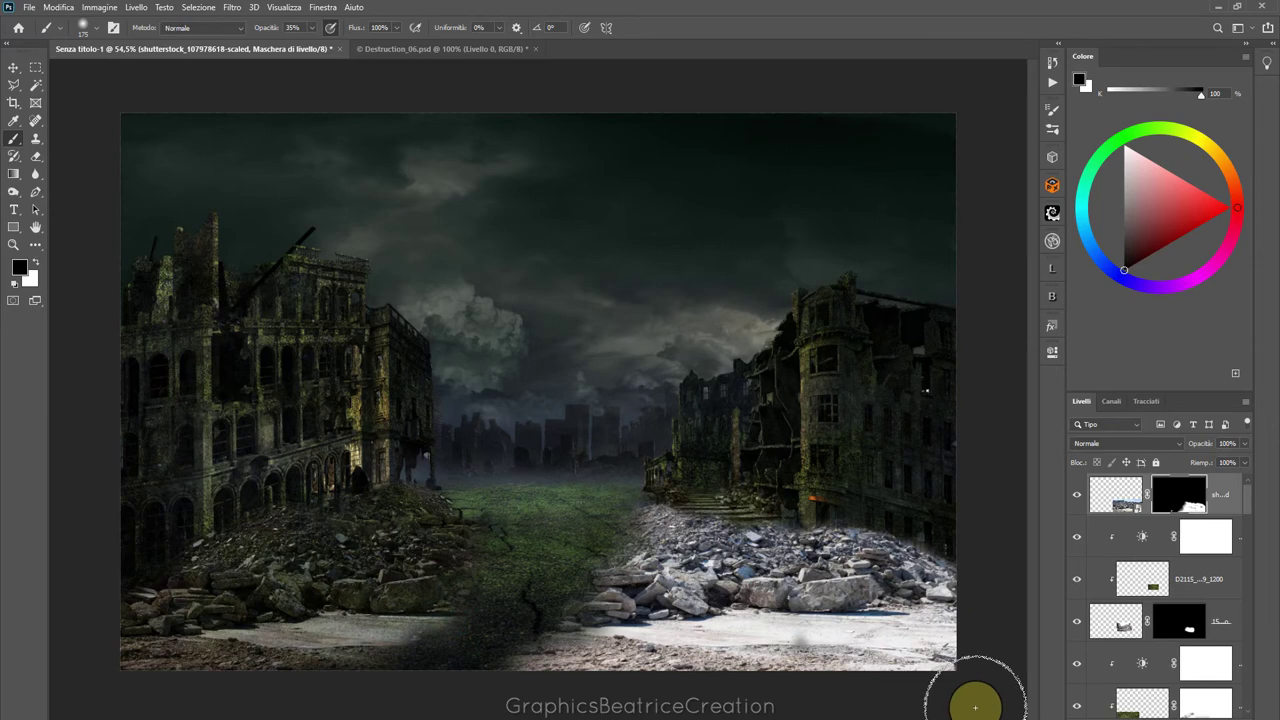
pyautogui.click(1118, 492)
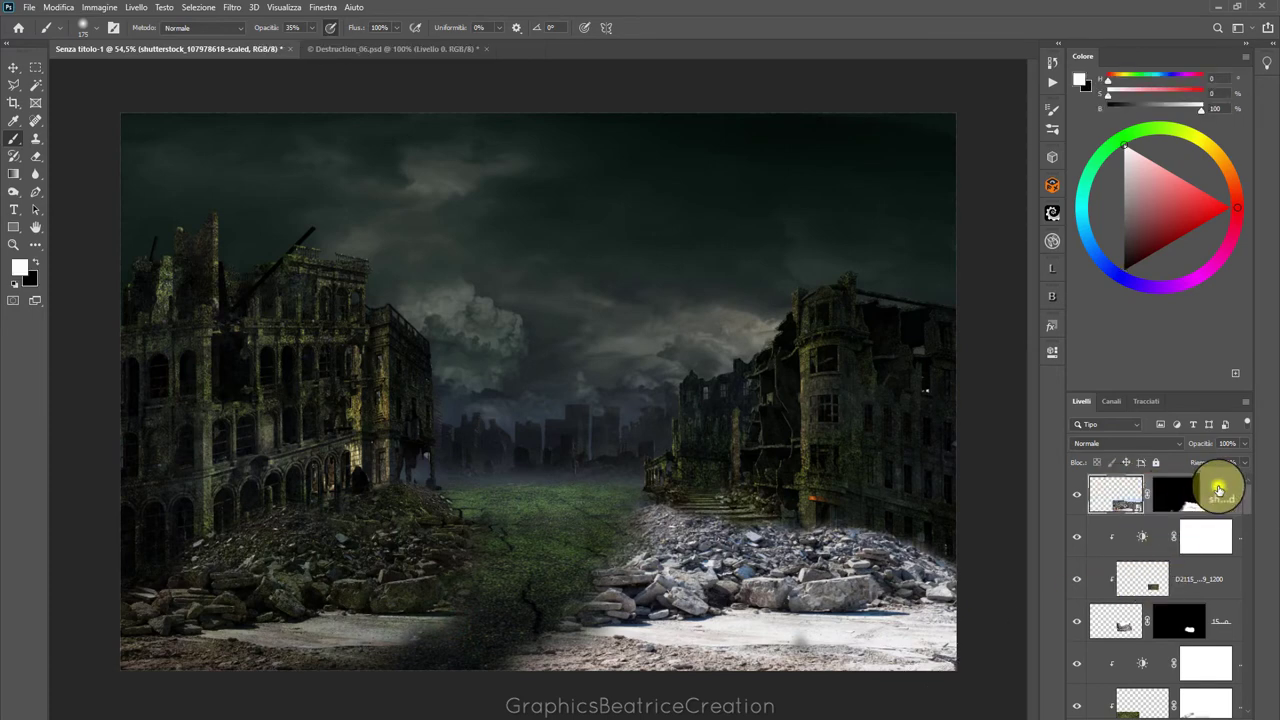
# Outline a patch of pale ground at the bottom with the Polygonal Lasso
pyautogui.rightClick(1218, 488)
pyautogui.click(1085, 400)
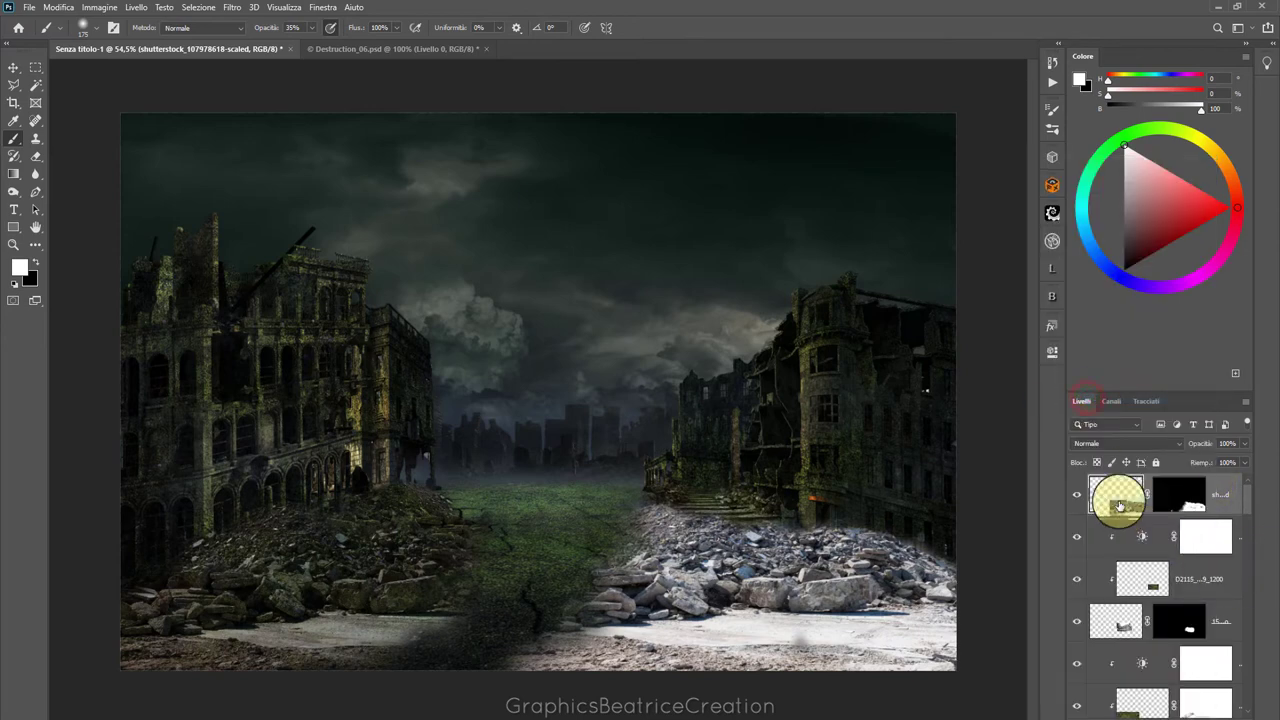
pyautogui.click(14, 84)
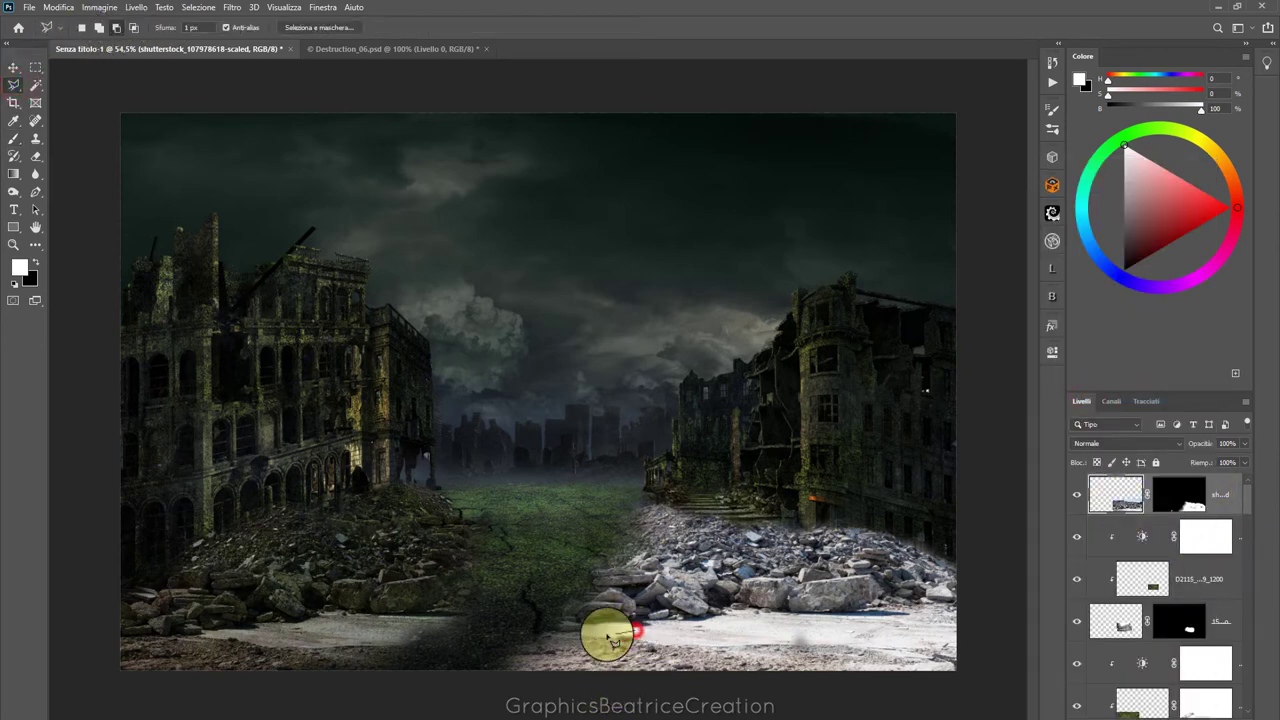
pyautogui.moveTo(577, 632); pyautogui.dragTo(522, 632)
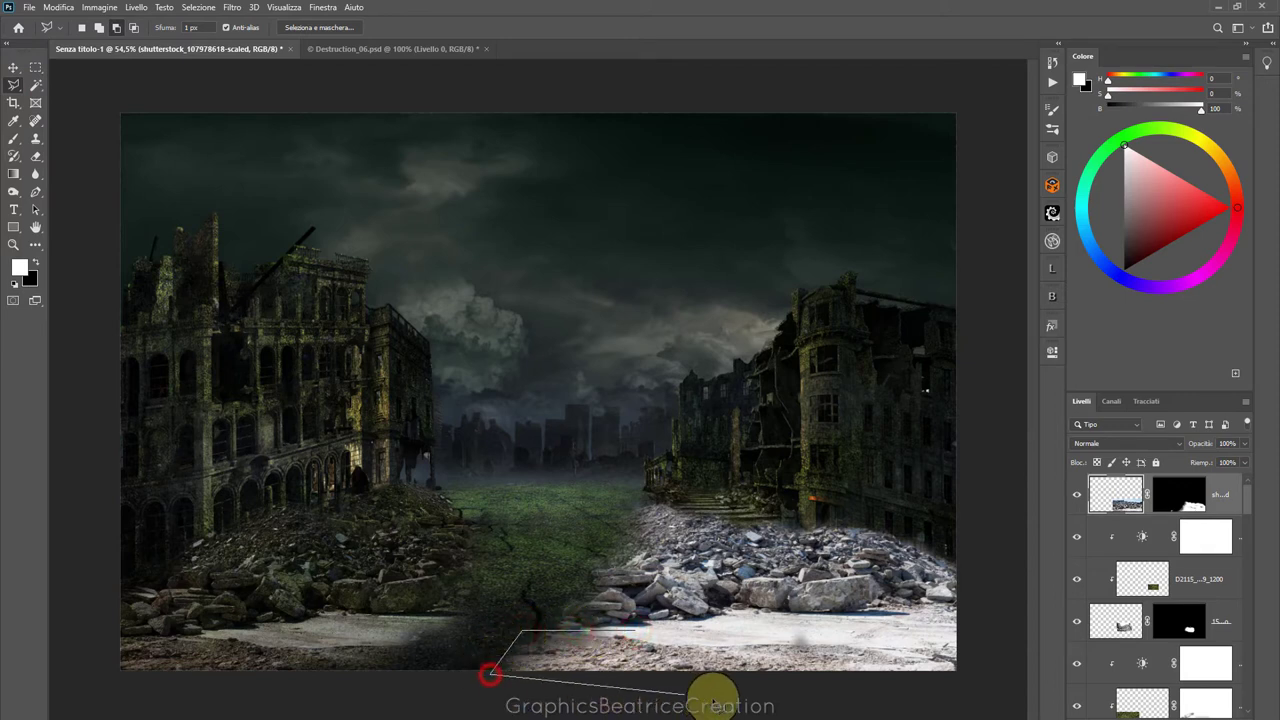
pyautogui.click(780, 703)
pyautogui.click(678, 625)
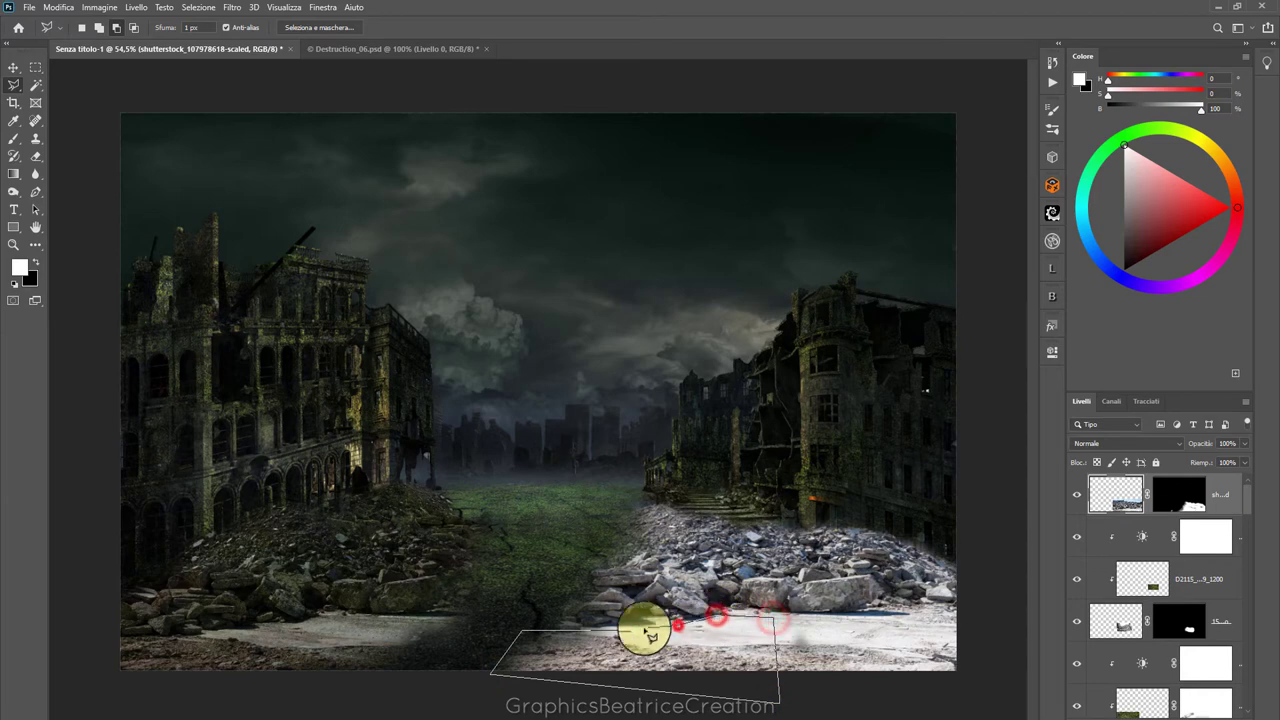
pyautogui.doubleClick(630, 632)
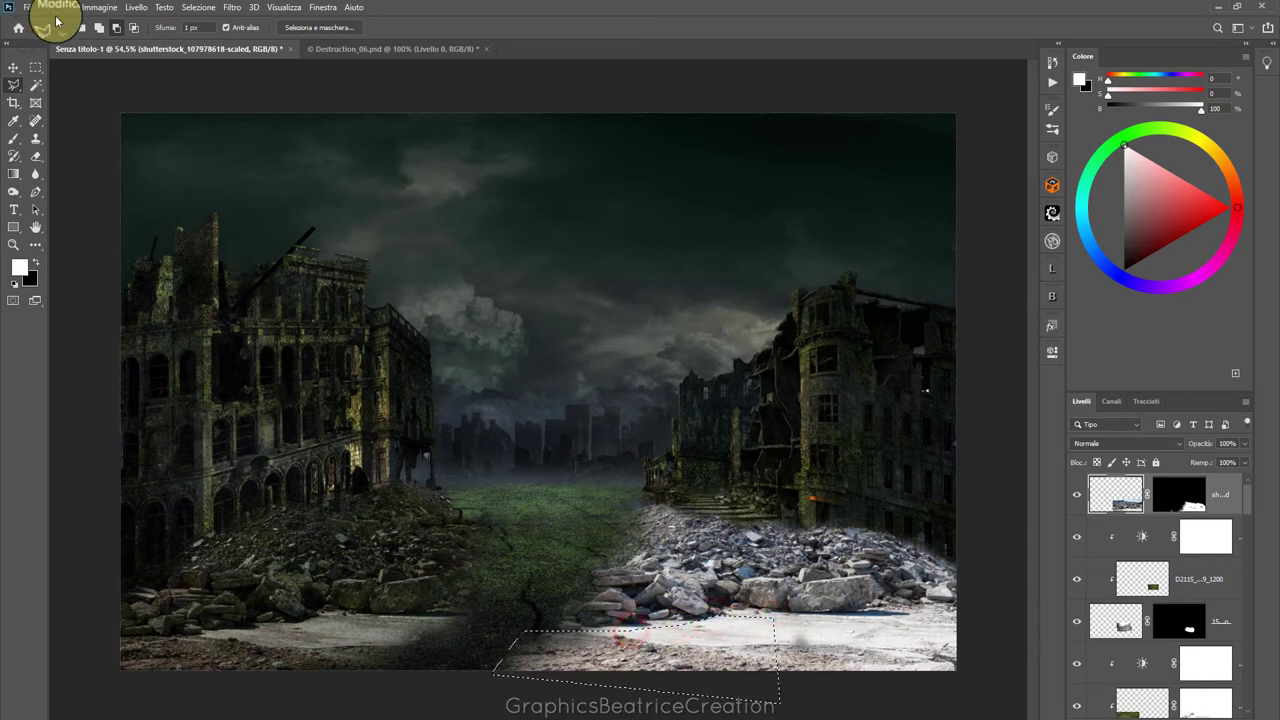
# Copy Merged and paste the ground patch as a new layer, moved left along the bottom
pyautogui.click(57, 7)
pyautogui.click(89, 113)
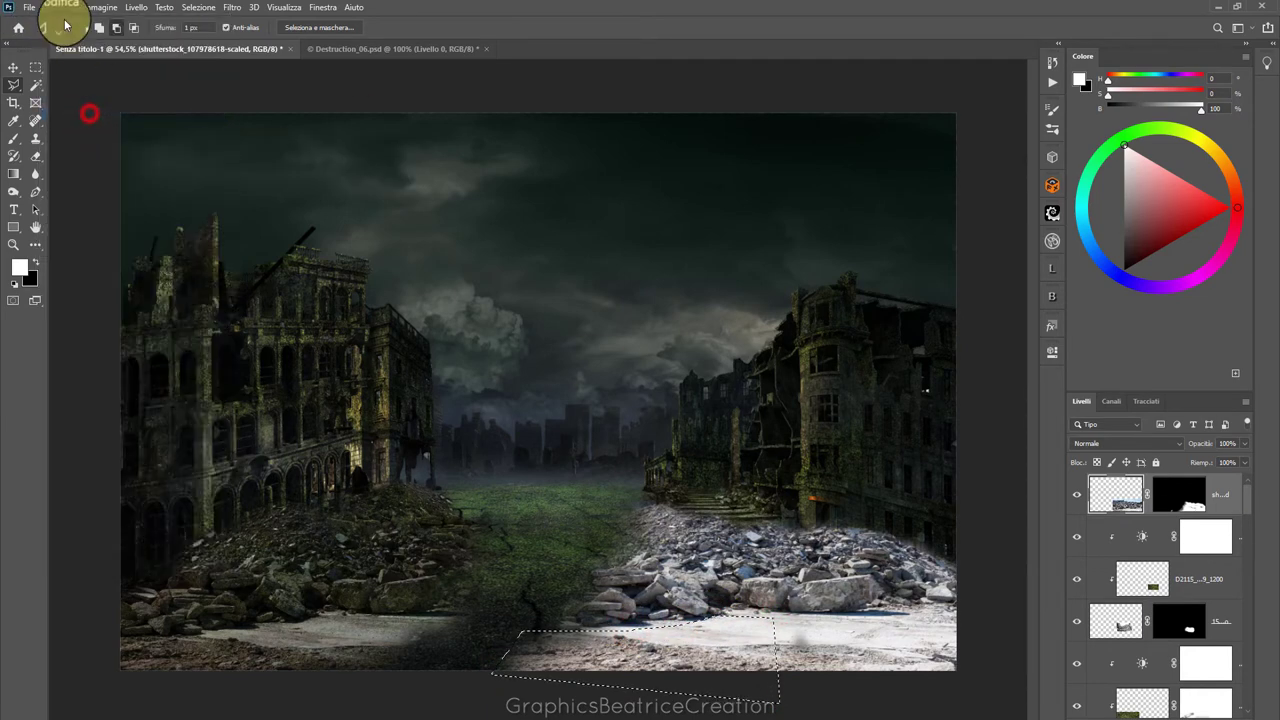
pyautogui.click(57, 7)
pyautogui.click(86, 125)
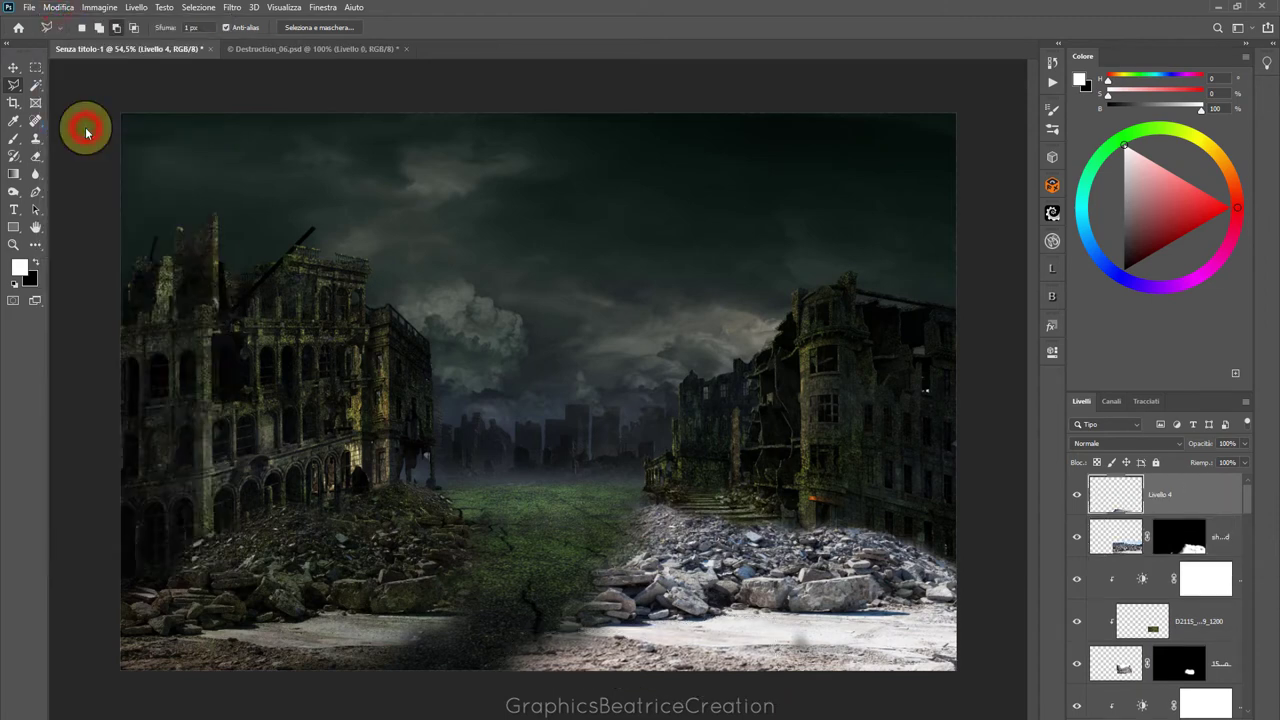
pyautogui.click(12, 67)
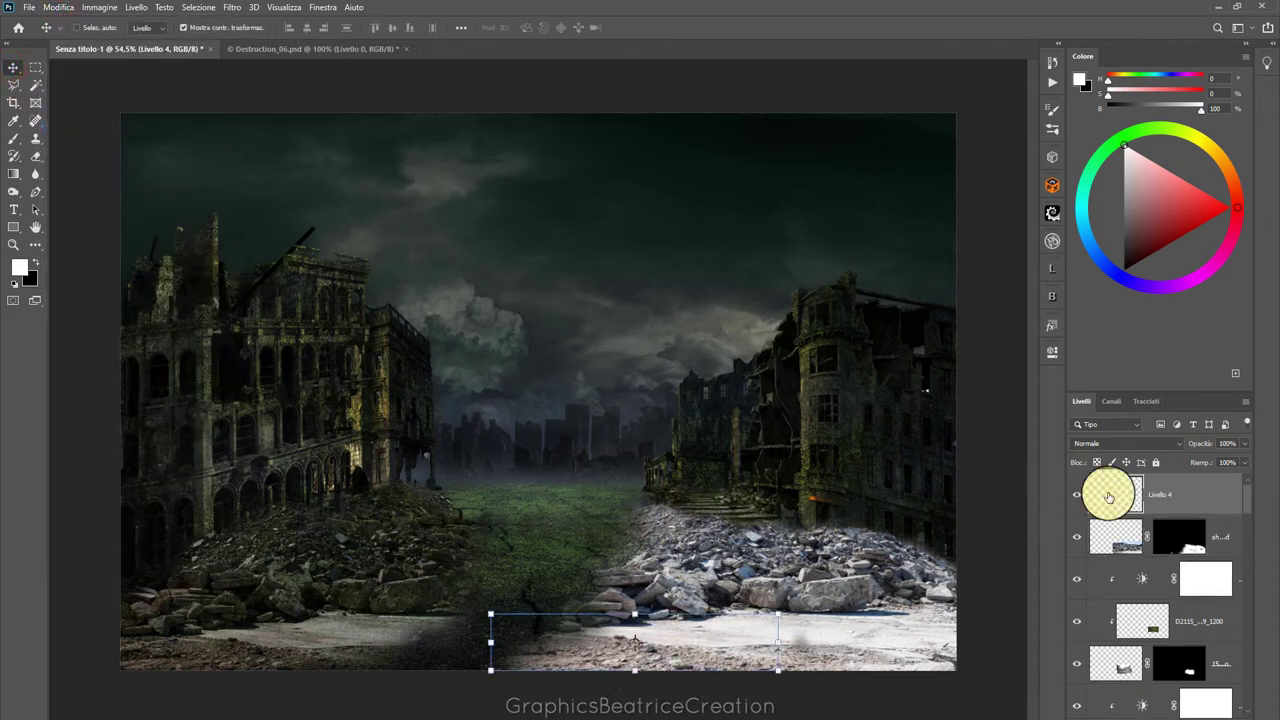
pyautogui.moveTo(551, 657)
pyautogui.mouseDown()
pyautogui.moveTo(345, 651)
pyautogui.moveTo(478, 656)
pyautogui.mouseUp()
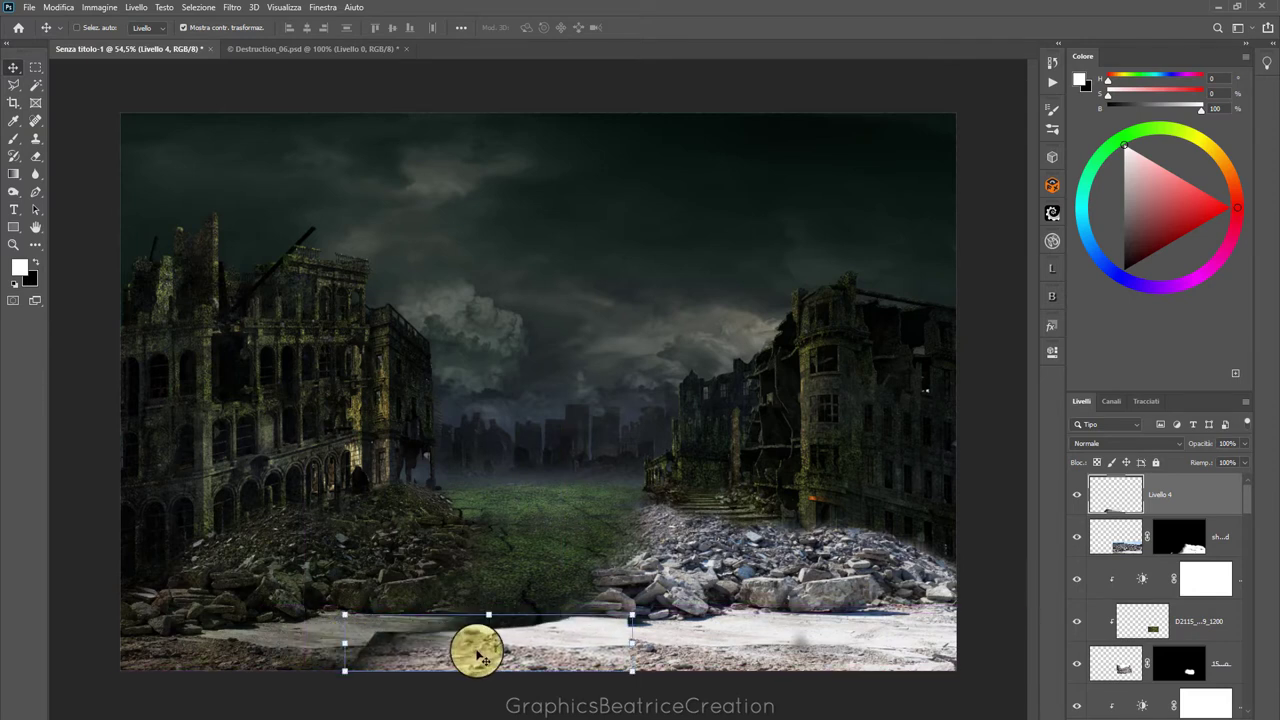
# Skew the patch's right top edge upward, commit, and add a layer mask
pyautogui.click(489, 614)
pyautogui.rightClick(489, 614)
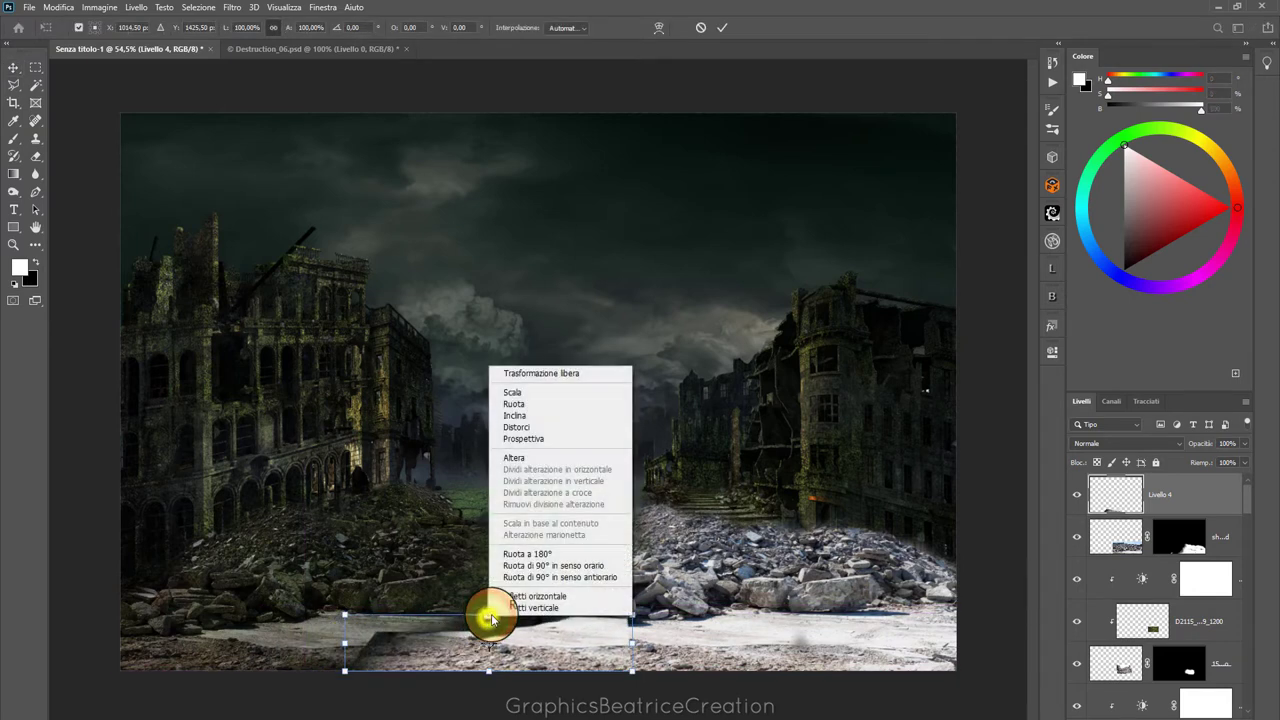
pyautogui.click(526, 428)
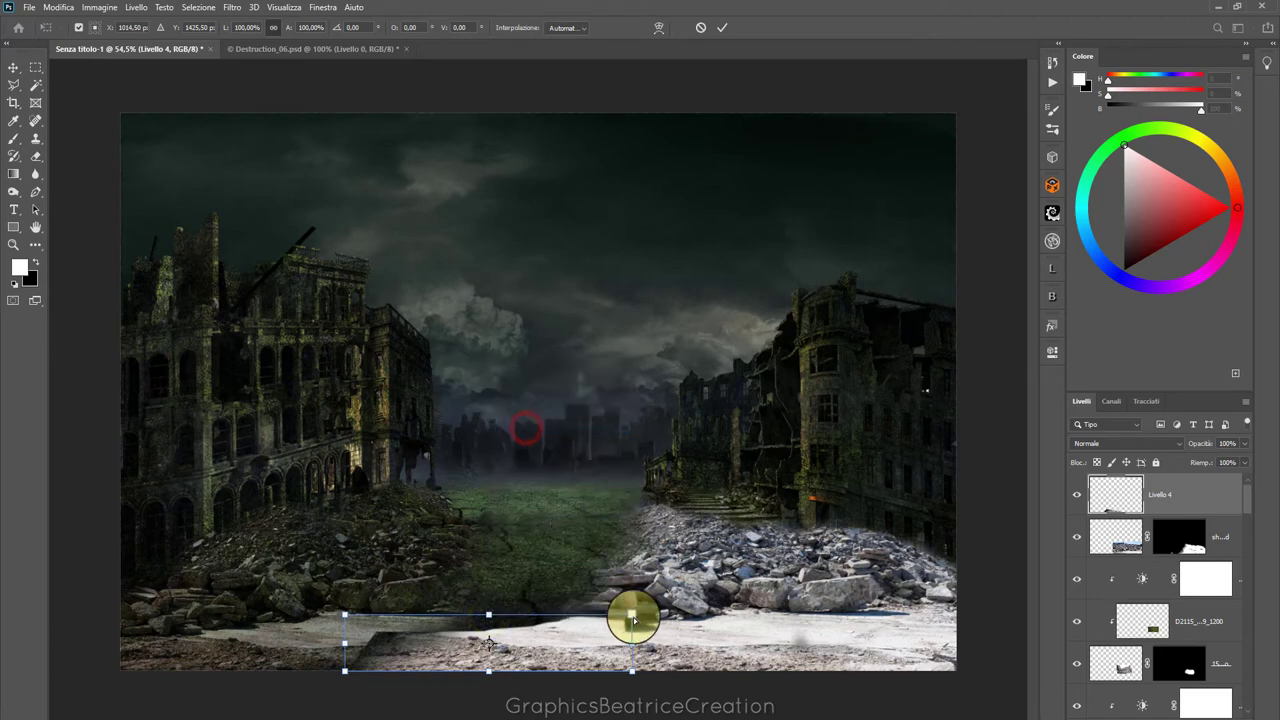
pyautogui.moveTo(633, 620); pyautogui.dragTo(627, 605)
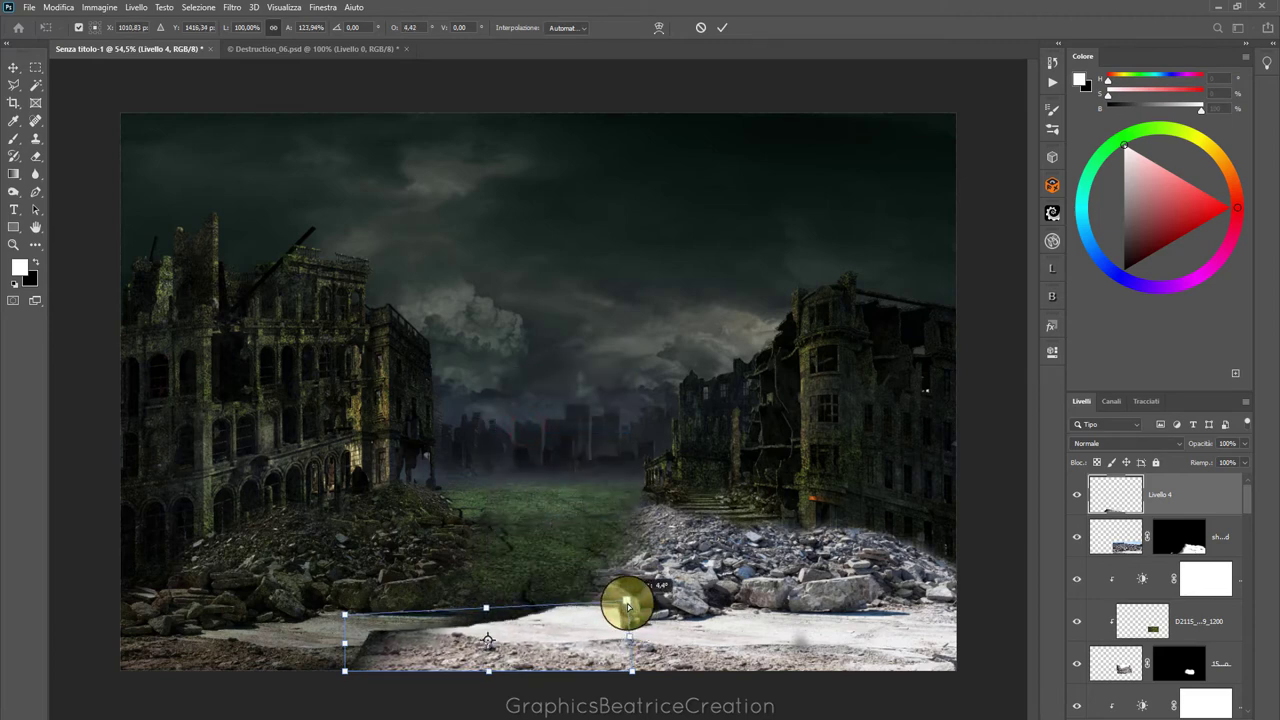
pyautogui.click(723, 27)
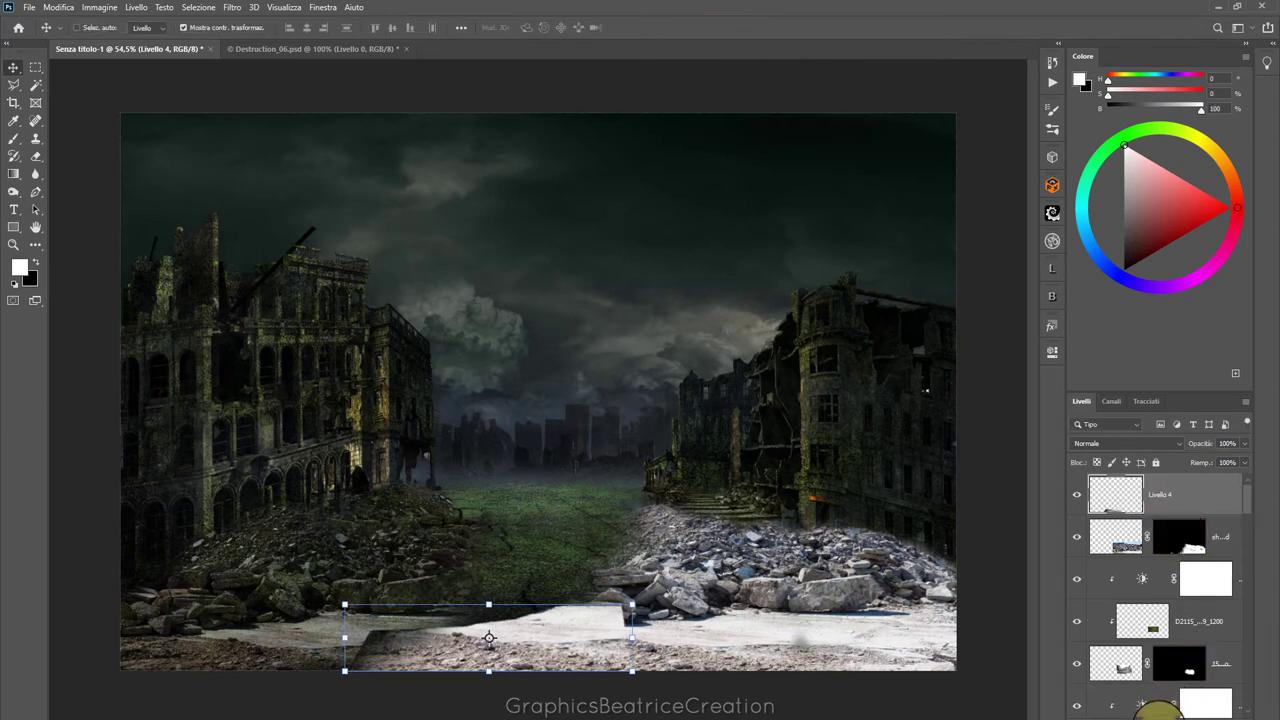
pyautogui.click(1158, 708)
# Paint black on the Livello 4 mask to hide the rubble inside the pasted patch
pyautogui.click(13, 140)
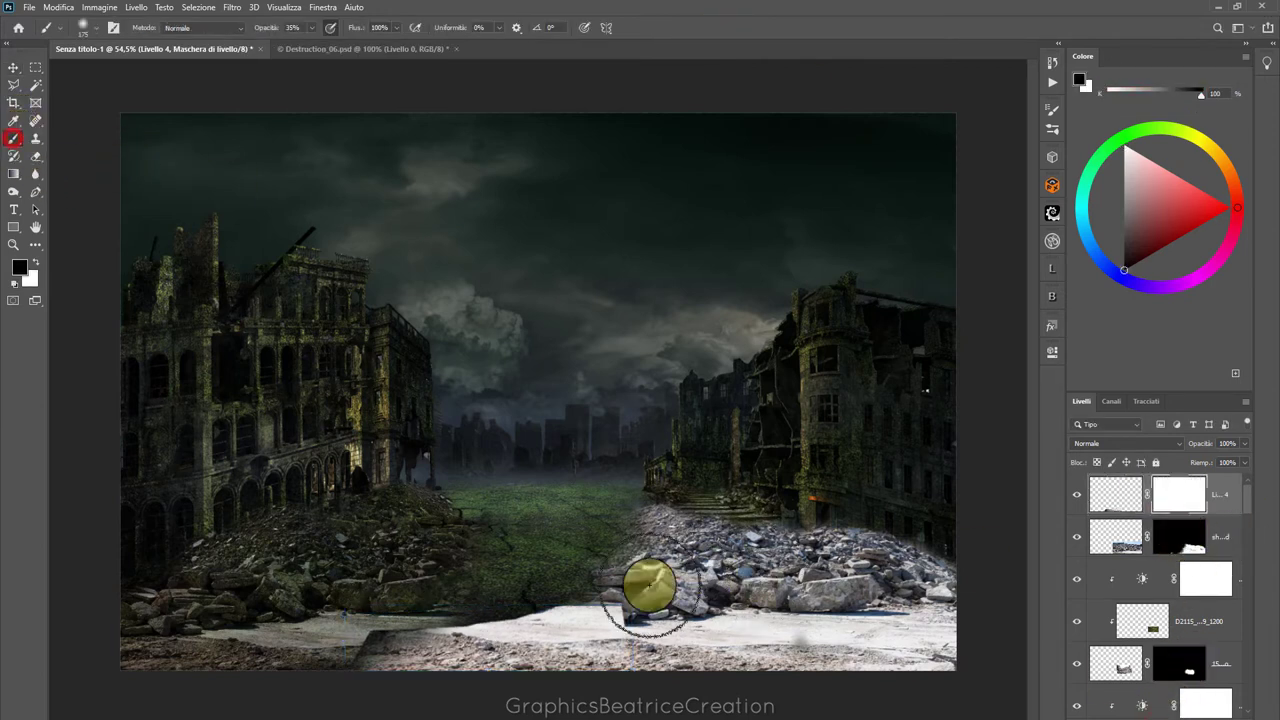
pyautogui.click(615, 605)
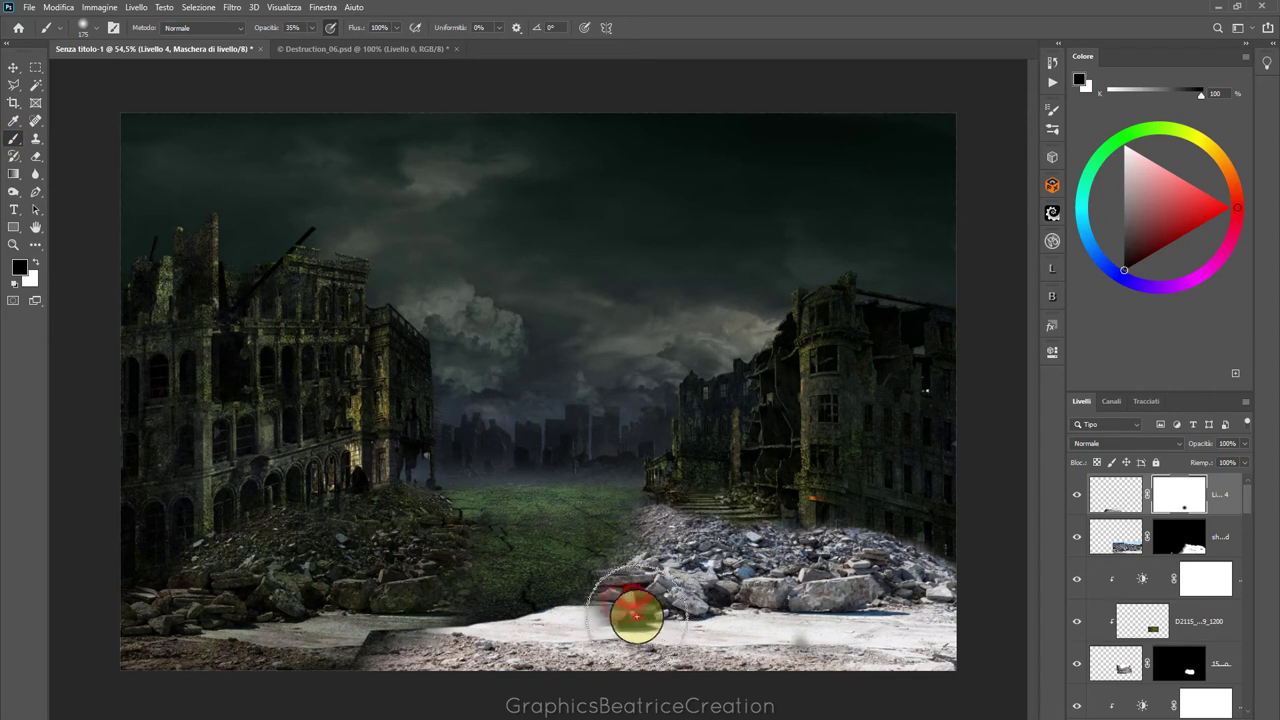
pyautogui.moveTo(665, 607)
pyautogui.mouseDown()
pyautogui.moveTo(435, 617)
pyautogui.moveTo(337, 640)
pyautogui.moveTo(428, 607)
pyautogui.moveTo(391, 614)
pyautogui.moveTo(414, 609)
pyautogui.moveTo(309, 680)
pyautogui.mouseUp()
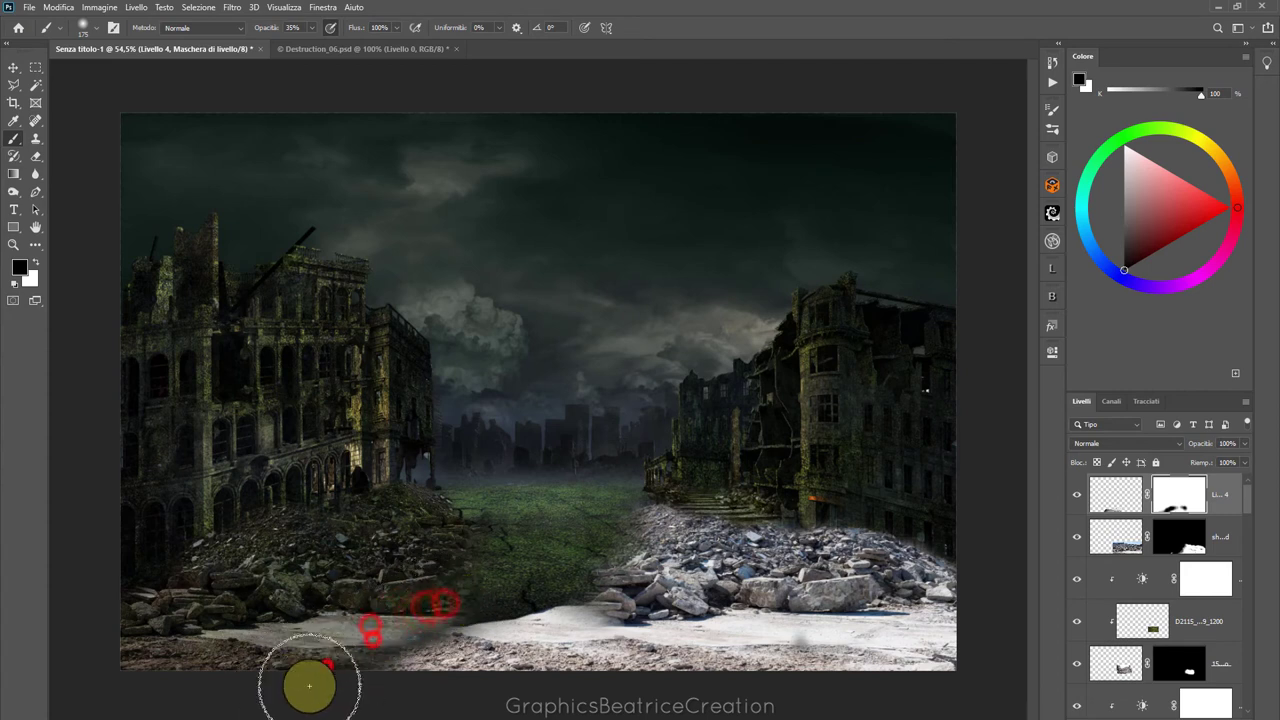
# Distort the patch, dragging its top and left corners to stretch it leftward
pyautogui.click(22, 70)
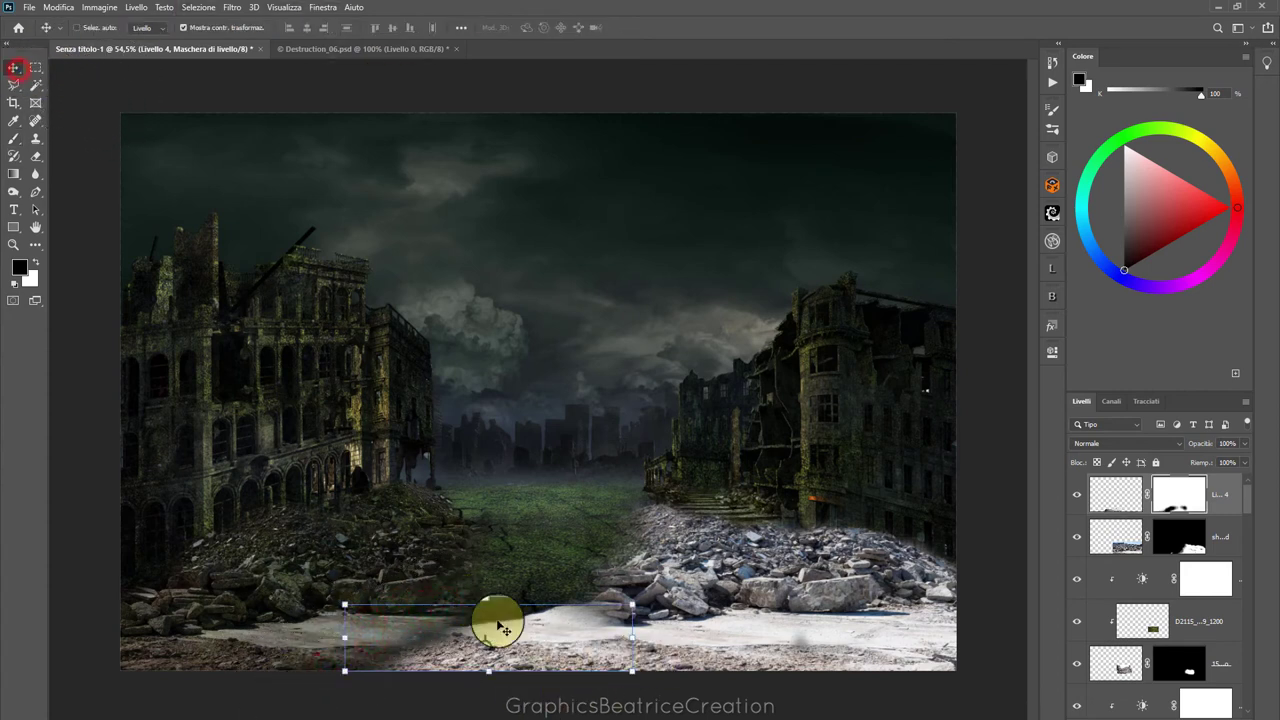
pyautogui.rightClick(489, 605)
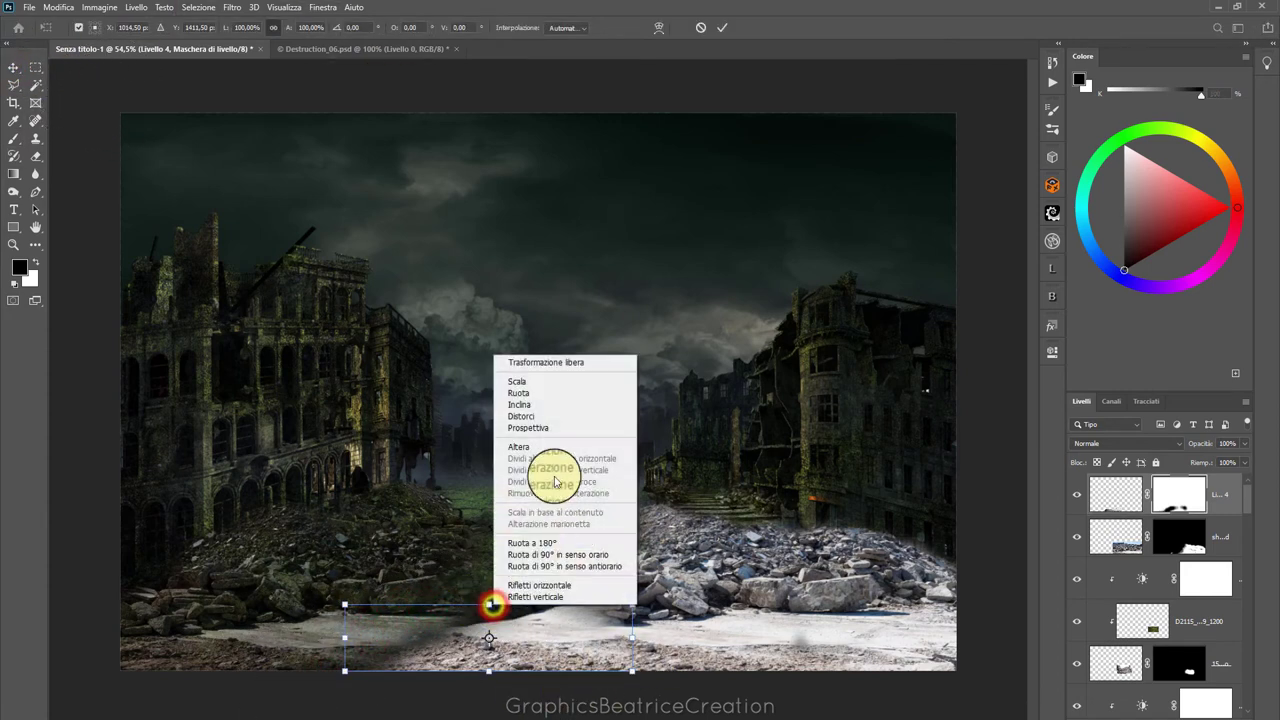
pyautogui.click(521, 416)
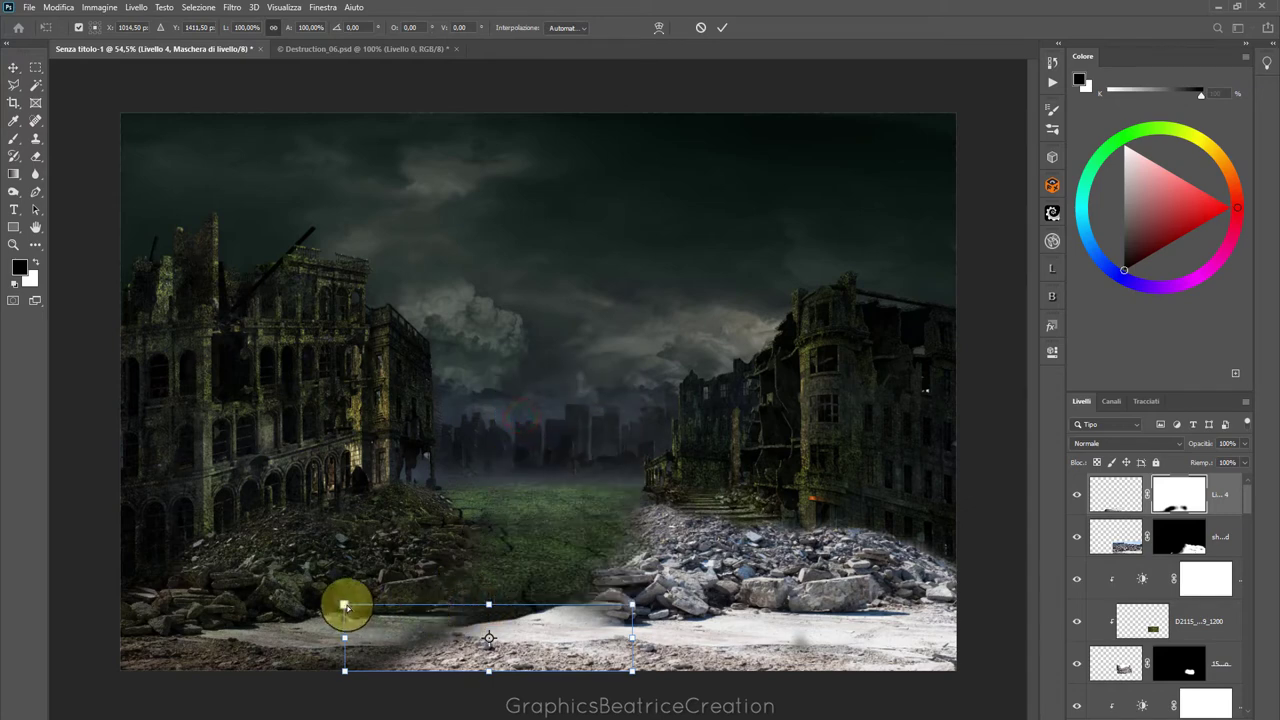
pyautogui.moveTo(344, 606); pyautogui.dragTo(346, 581)
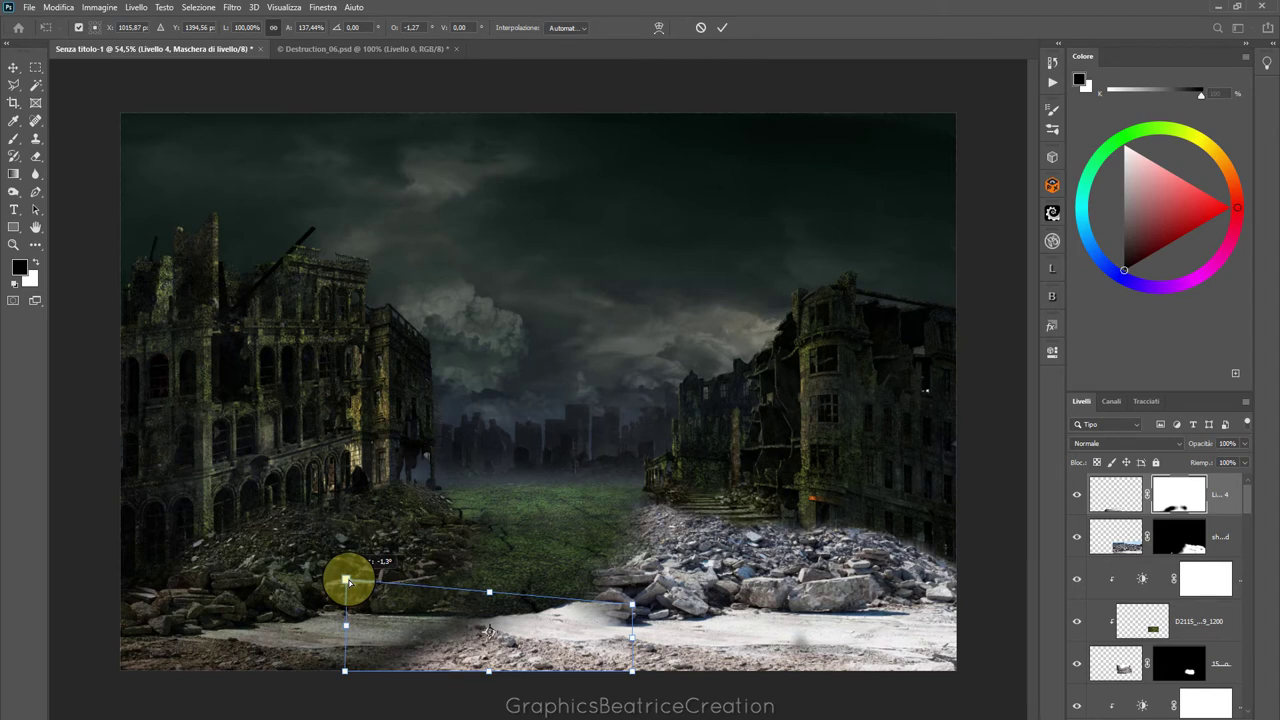
pyautogui.moveTo(346, 580); pyautogui.dragTo(240, 628)
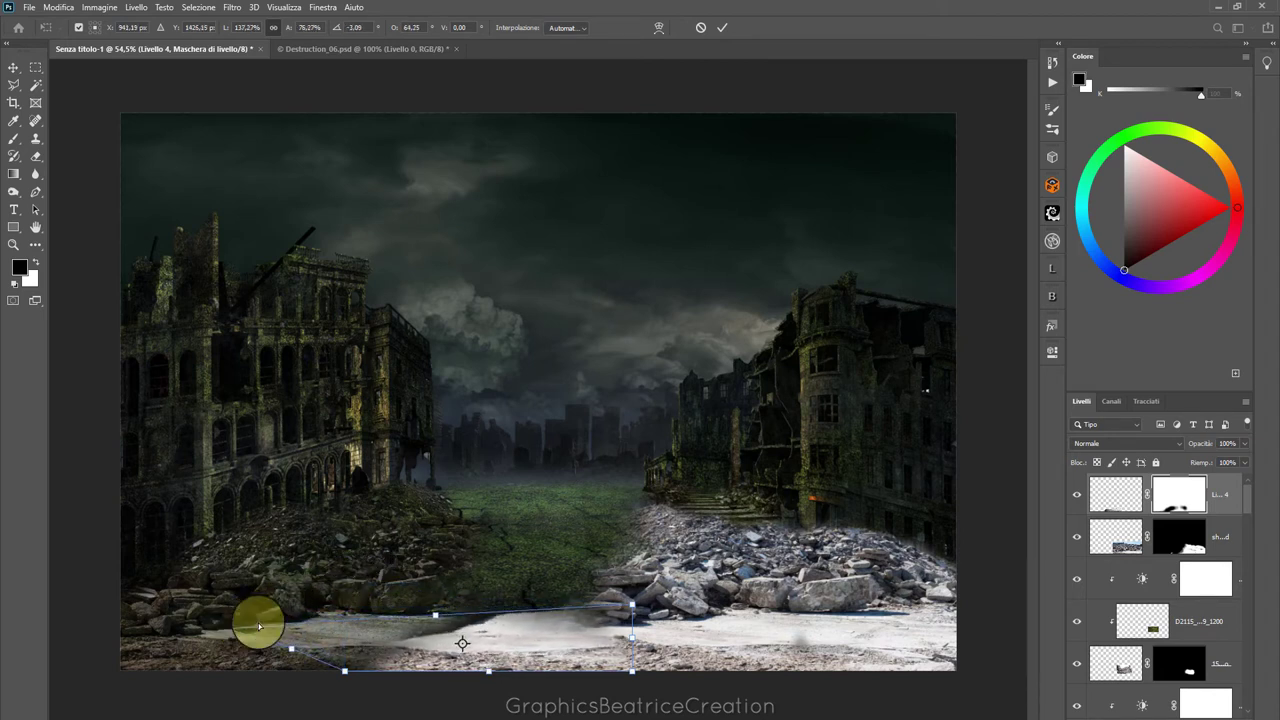
pyautogui.moveTo(432, 613); pyautogui.dragTo(383, 622)
# Scale and reposition the pavement patch, widening it and extending its bottom edge
pyautogui.rightClick(383, 622)
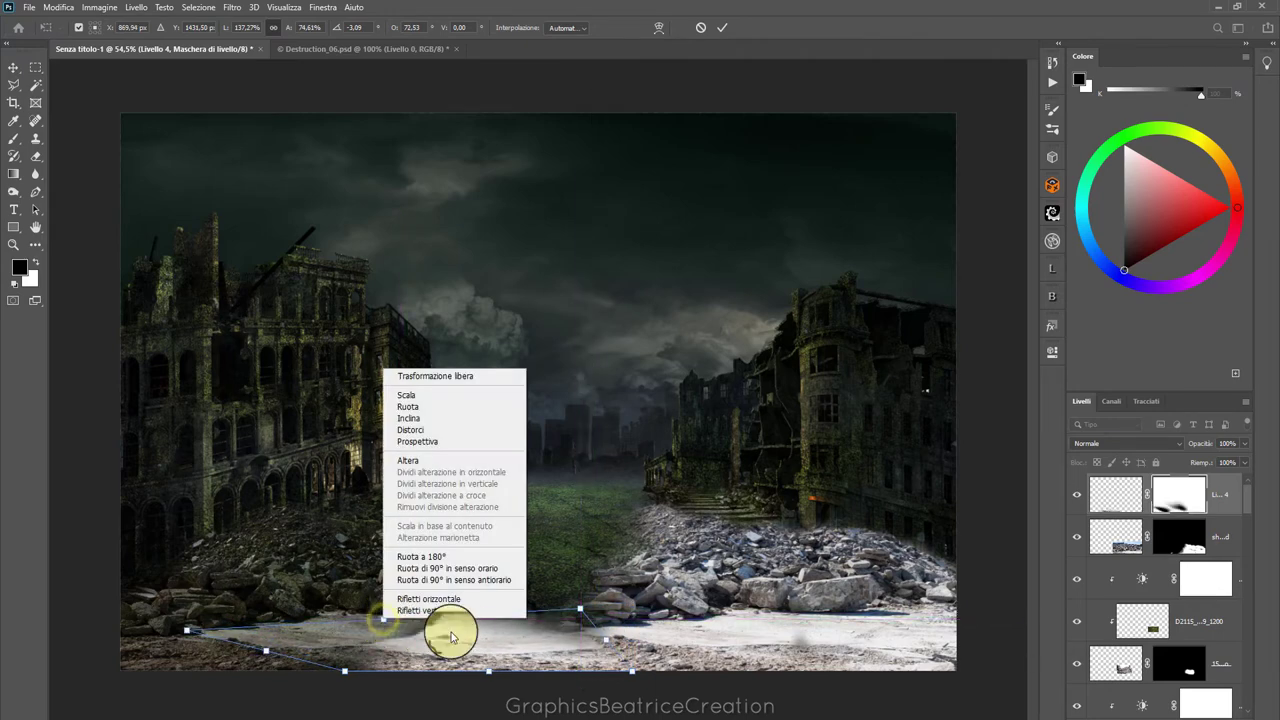
pyautogui.click(412, 399)
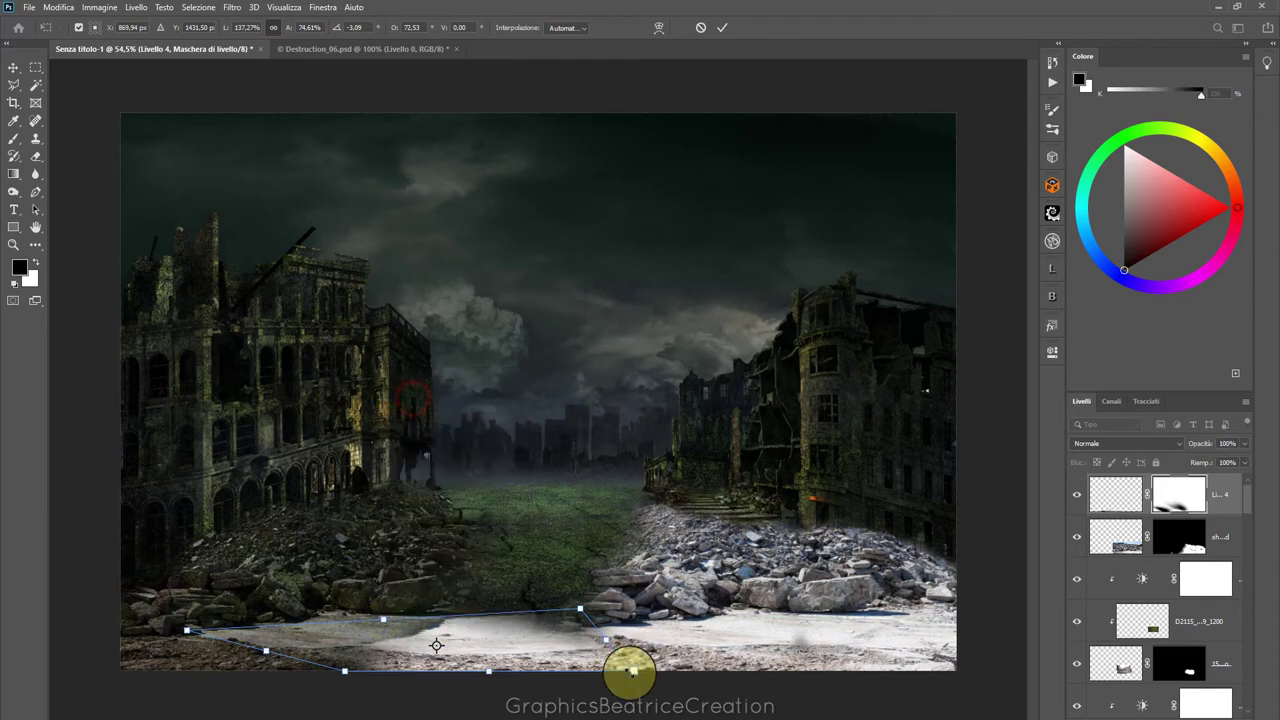
pyautogui.moveTo(569, 634); pyautogui.dragTo(530, 614)
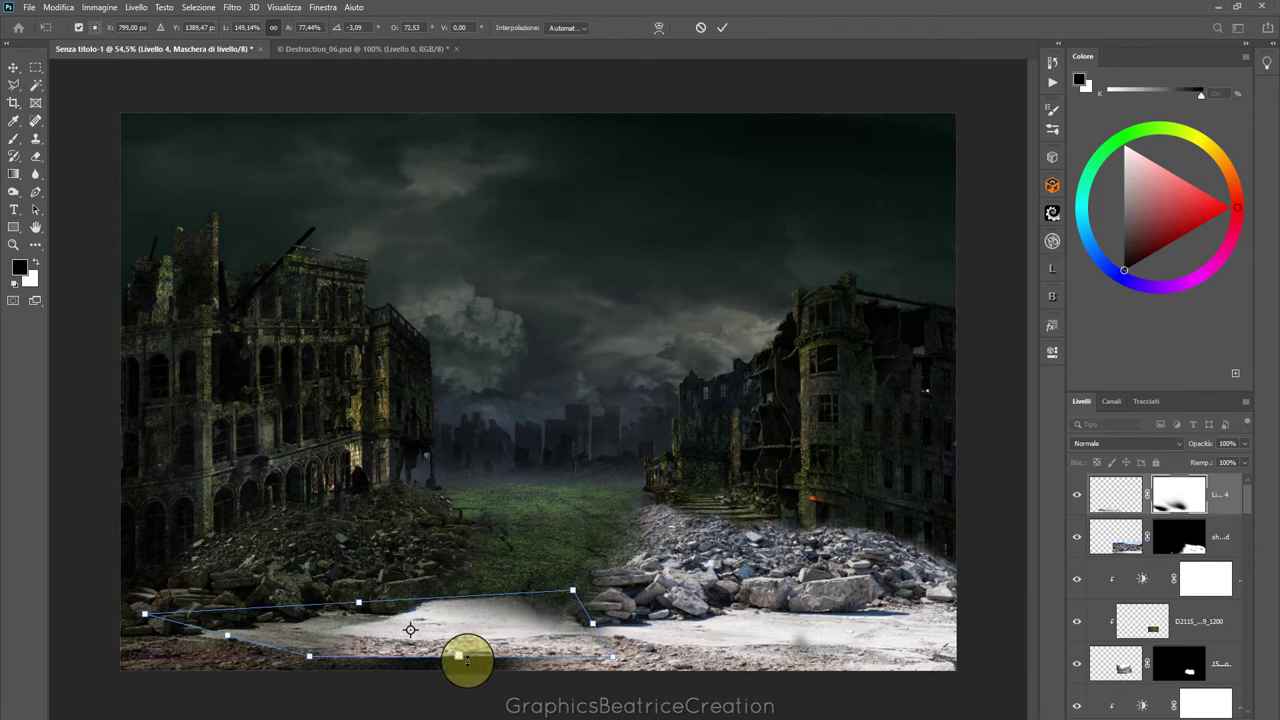
pyautogui.moveTo(463, 661); pyautogui.dragTo(459, 665)
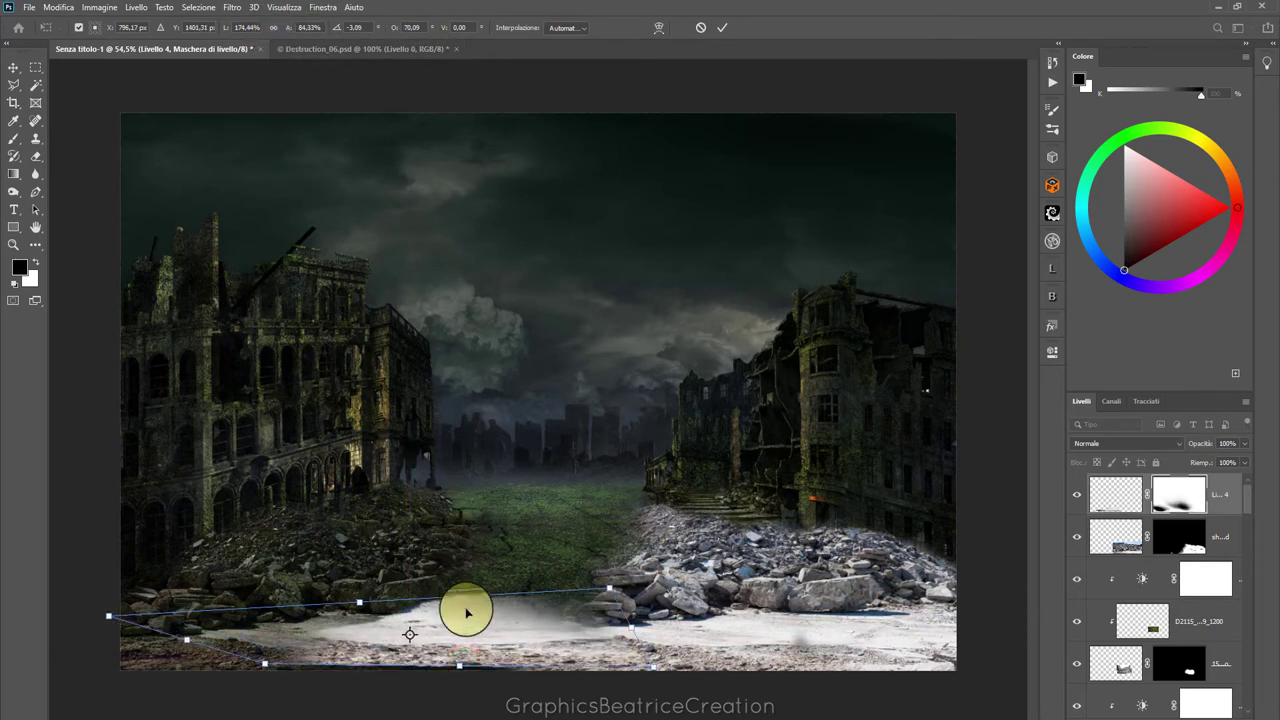
pyautogui.moveTo(458, 664); pyautogui.dragTo(460, 680)
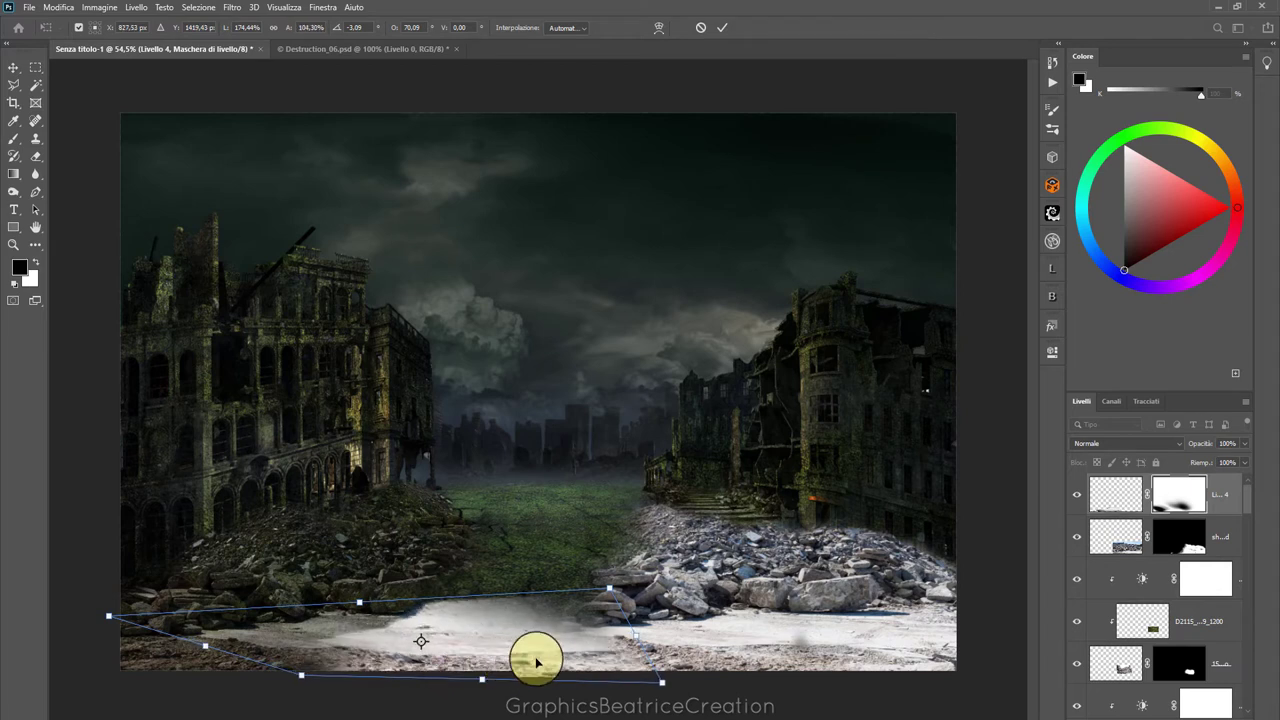
pyautogui.moveTo(578, 666); pyautogui.dragTo(566, 650)
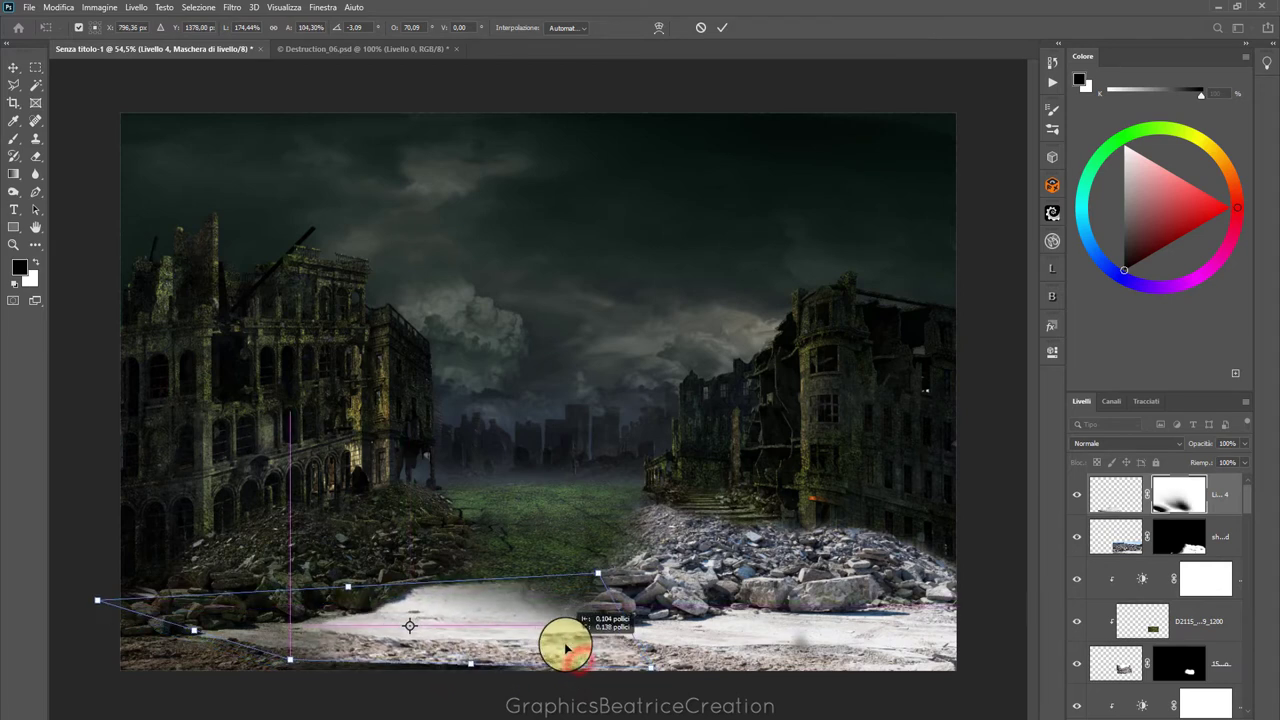
pyautogui.moveTo(289, 661); pyautogui.dragTo(289, 680)
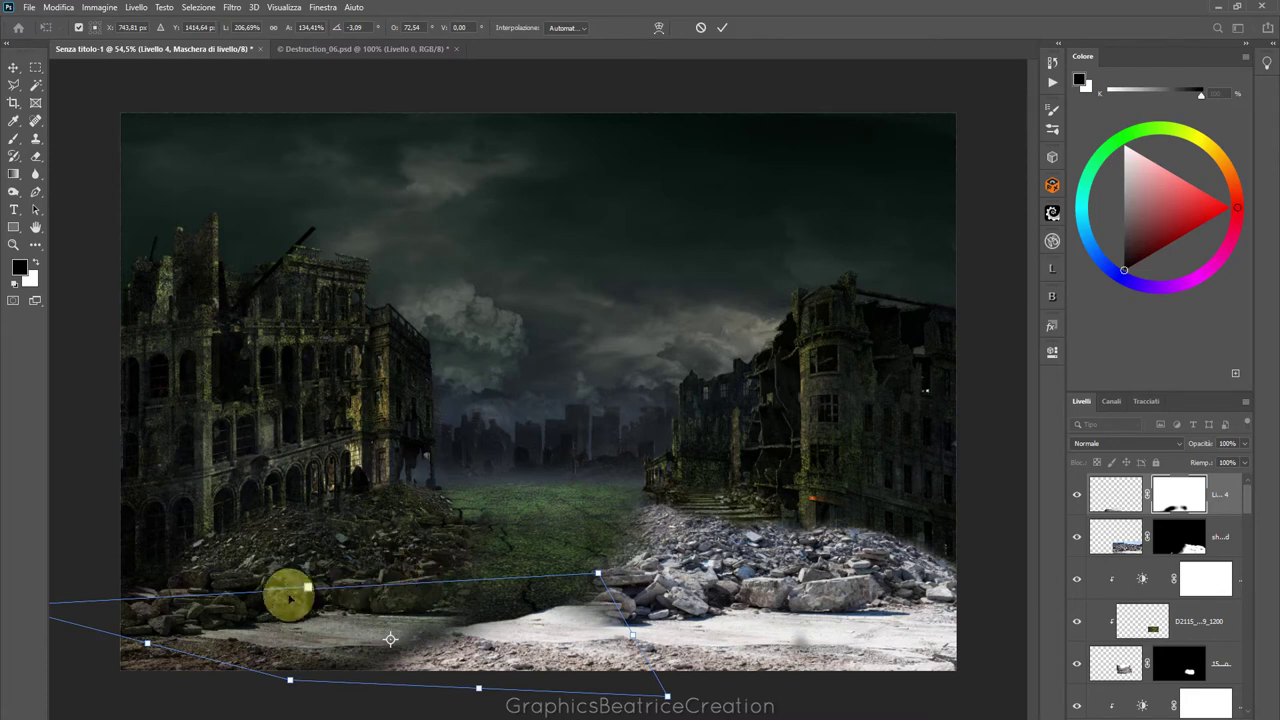
# Distort the top edge upward, then warp it down to meet the rubble and commit
pyautogui.rightClick(478, 636)
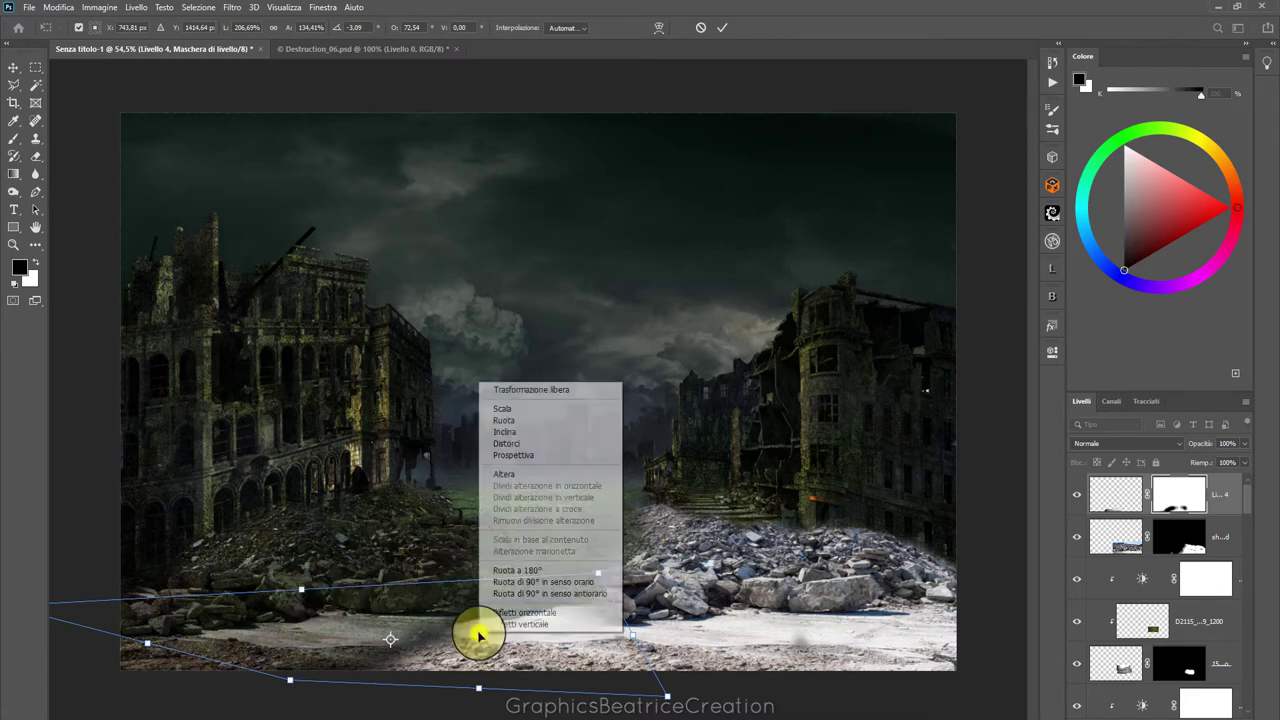
pyautogui.click(503, 440)
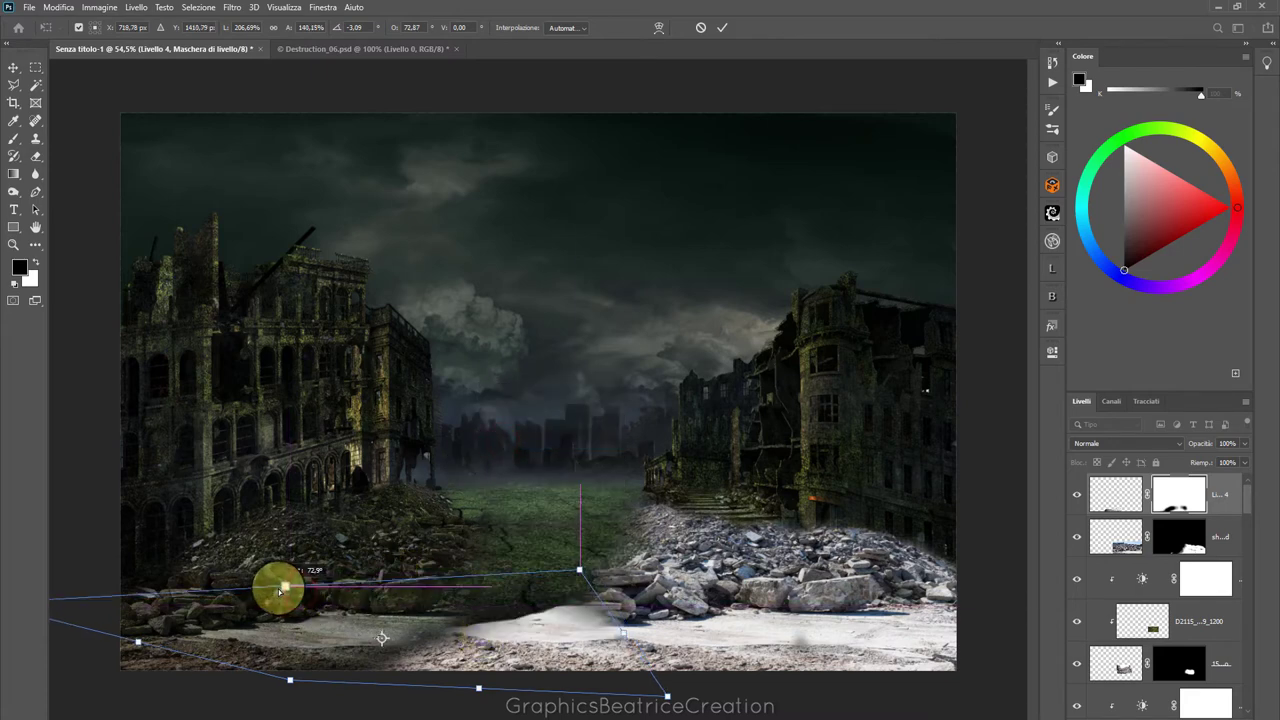
pyautogui.moveTo(291, 594)
pyautogui.mouseDown()
pyautogui.moveTo(296, 528)
pyautogui.moveTo(326, 594)
pyautogui.moveTo(408, 586)
pyautogui.moveTo(324, 580)
pyautogui.mouseUp()
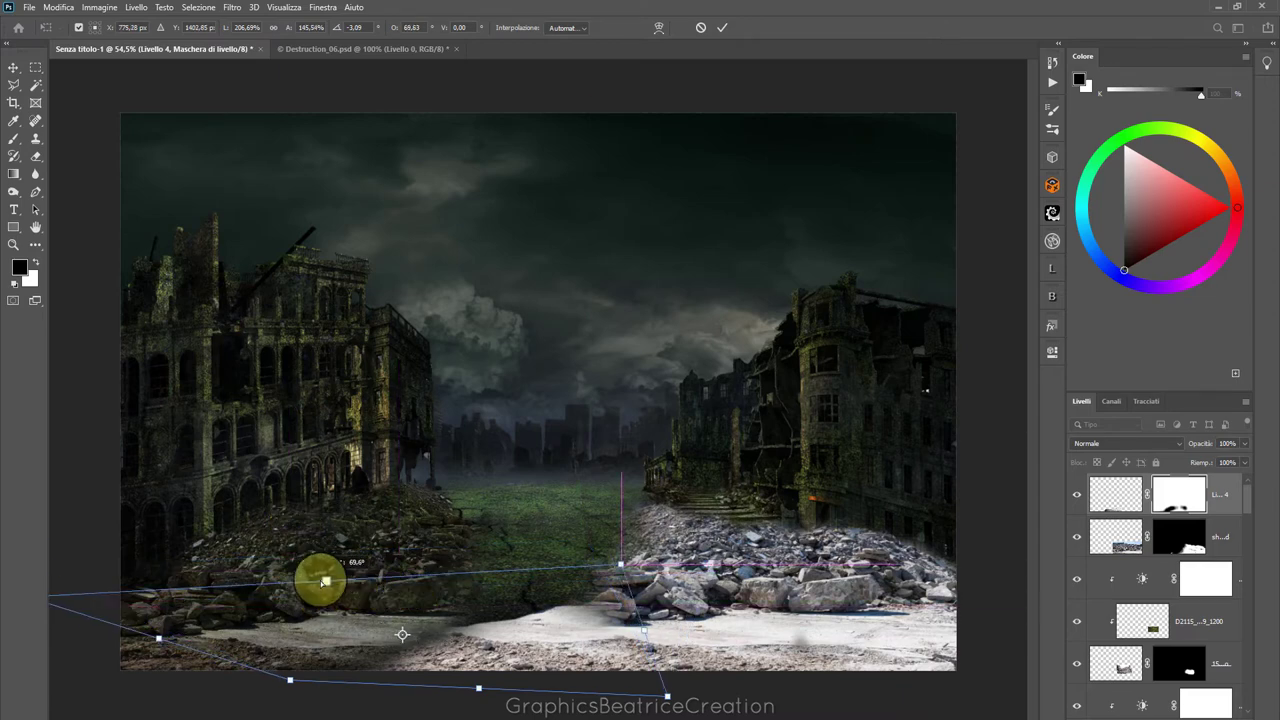
pyautogui.rightClick(512, 635)
pyautogui.click(541, 480)
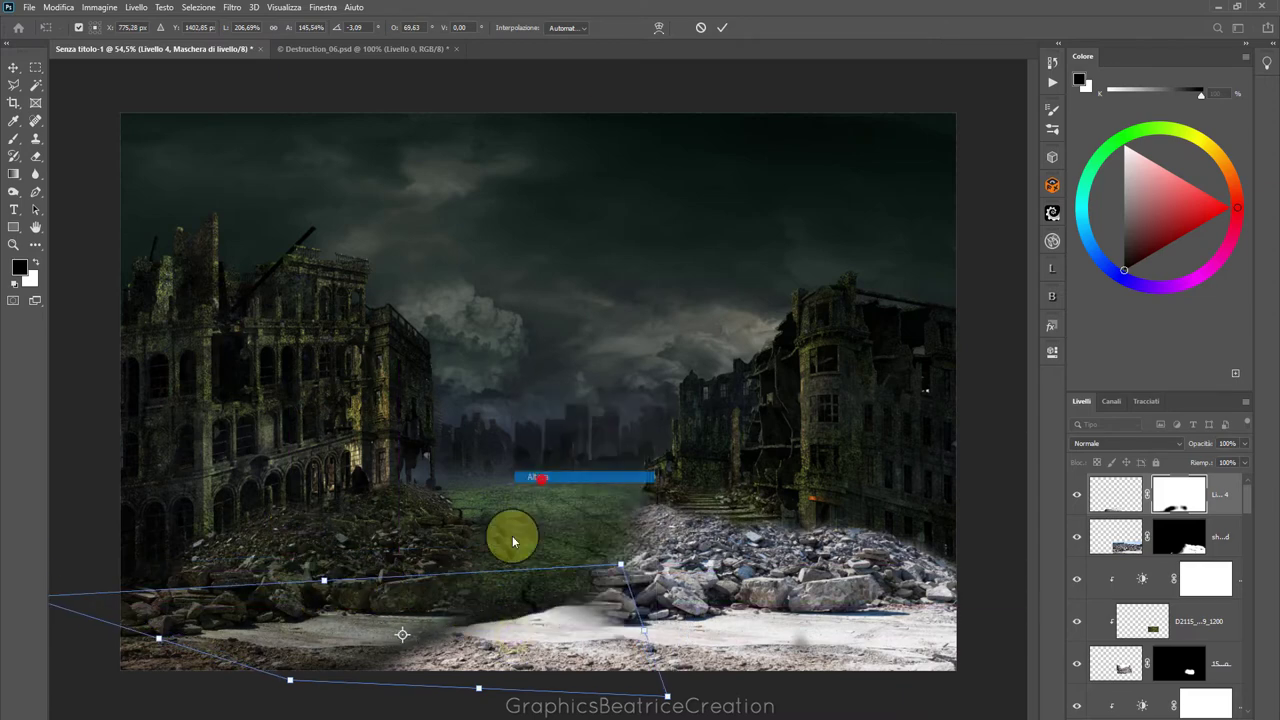
pyautogui.moveTo(338, 580)
pyautogui.mouseDown()
pyautogui.moveTo(320, 563)
pyautogui.moveTo(357, 632)
pyautogui.mouseUp()
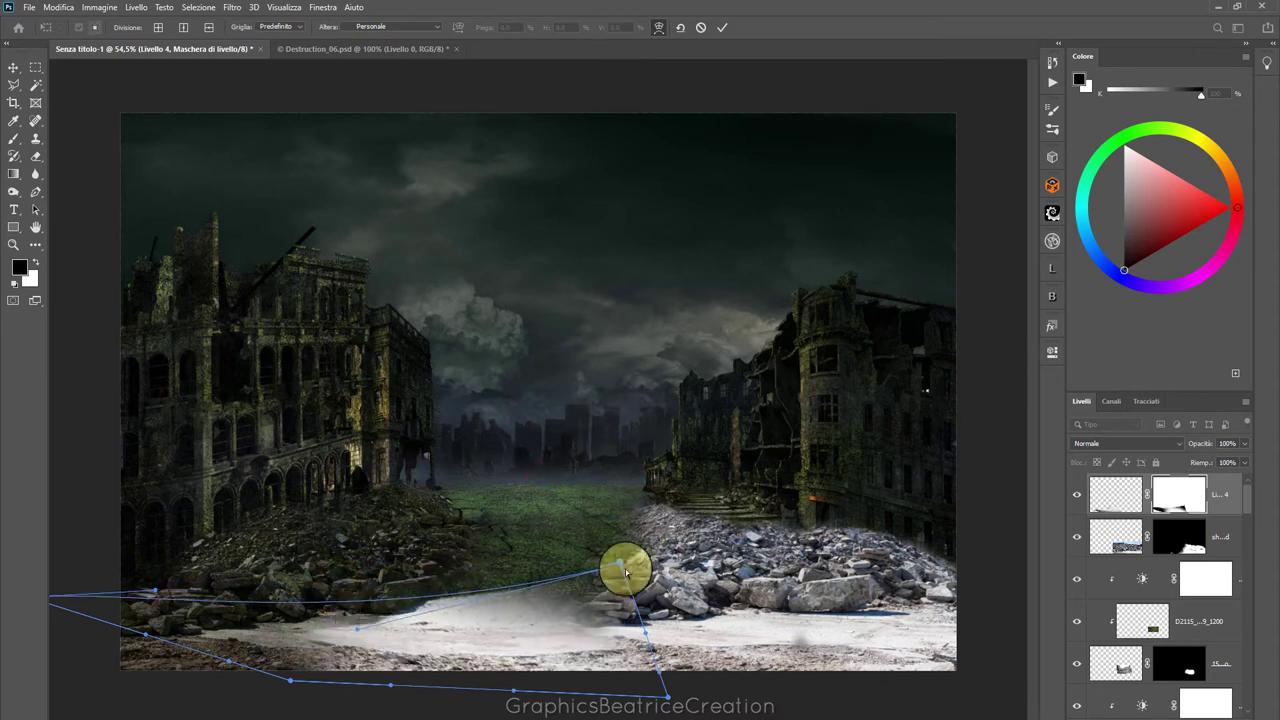
pyautogui.moveTo(620, 568); pyautogui.dragTo(638, 623)
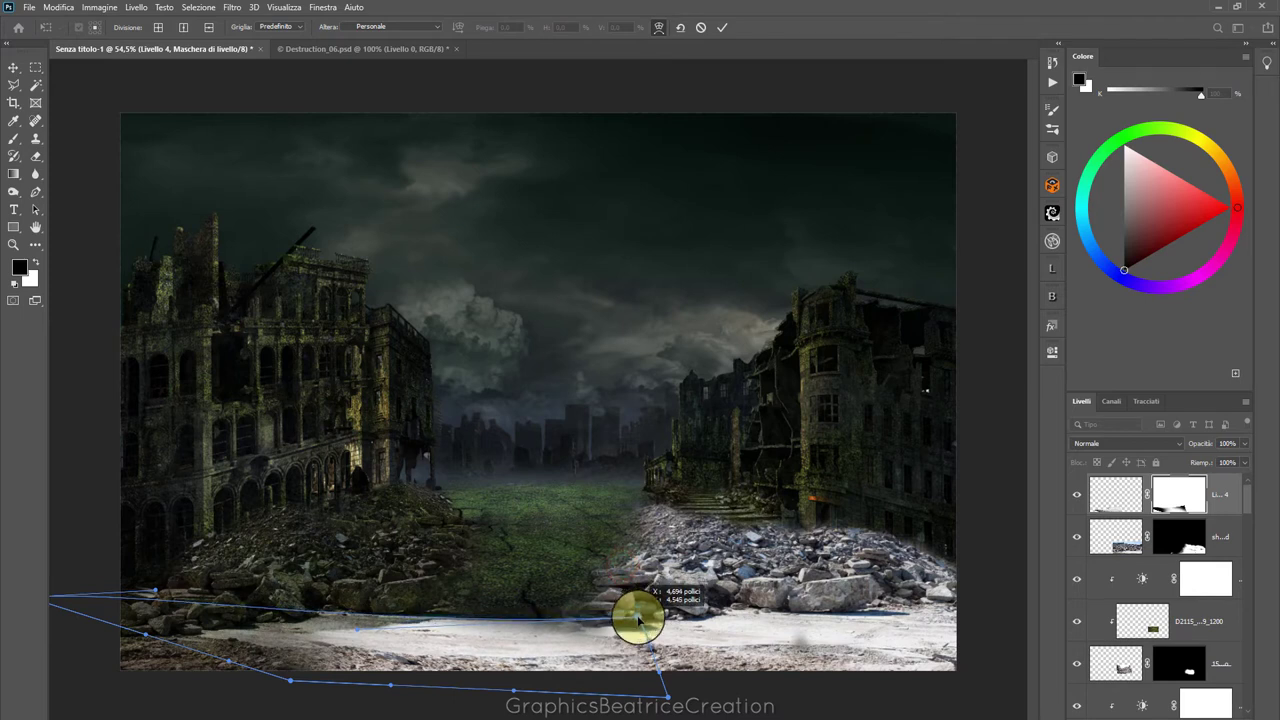
pyautogui.click(722, 28)
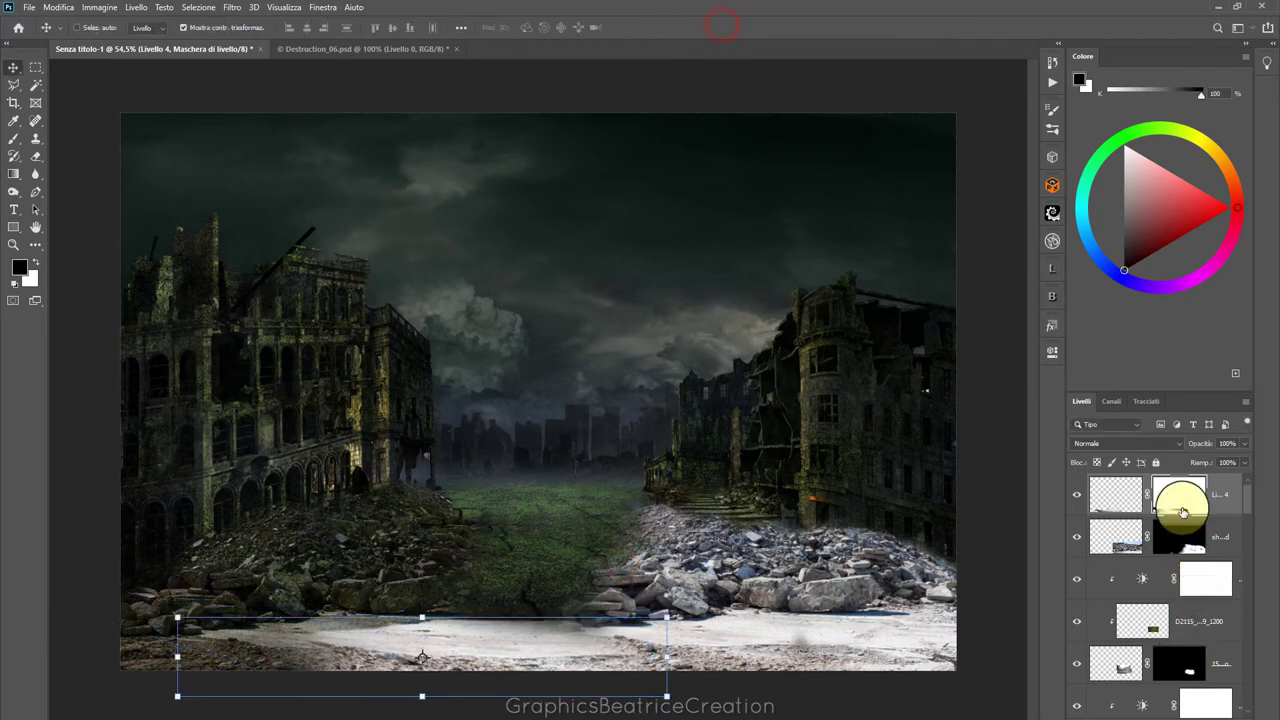
# Paint the mask with a soft brush to hide the patch's edge against the rubble
pyautogui.click(15, 148)
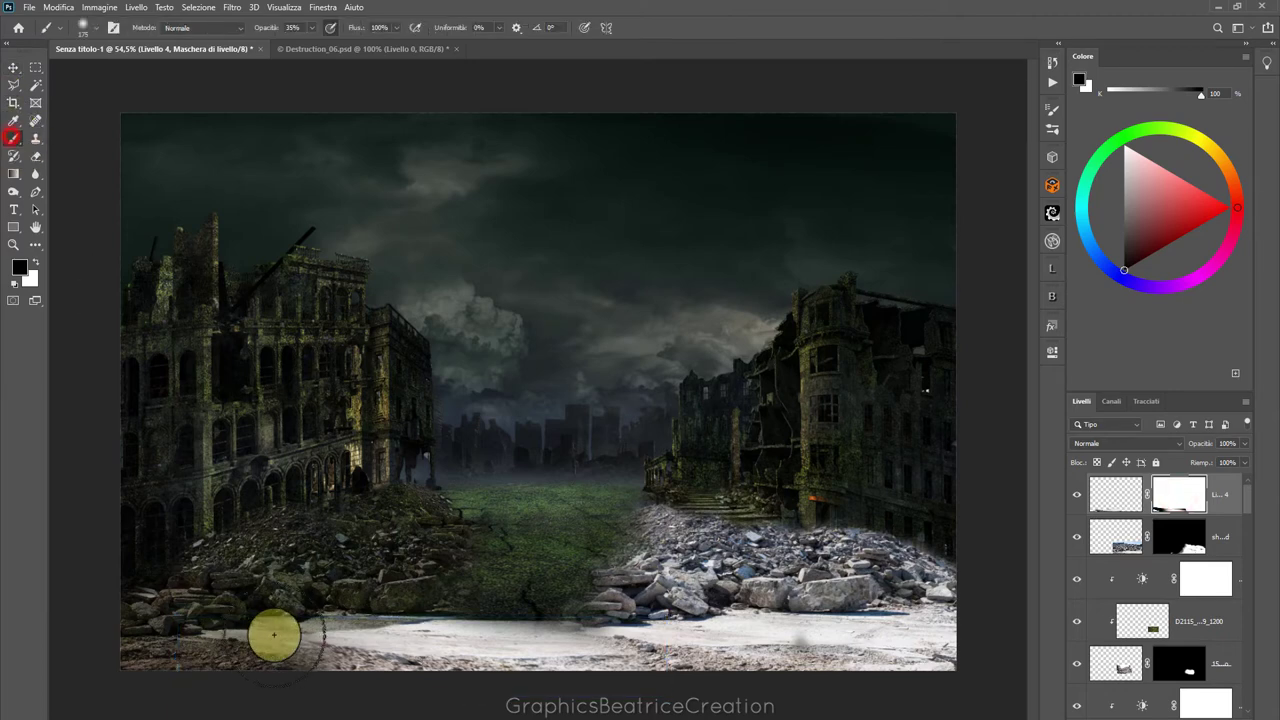
pyautogui.moveTo(271, 629); pyautogui.dragTo(300, 628)
pyautogui.moveTo(434, 614); pyautogui.dragTo(395, 594)
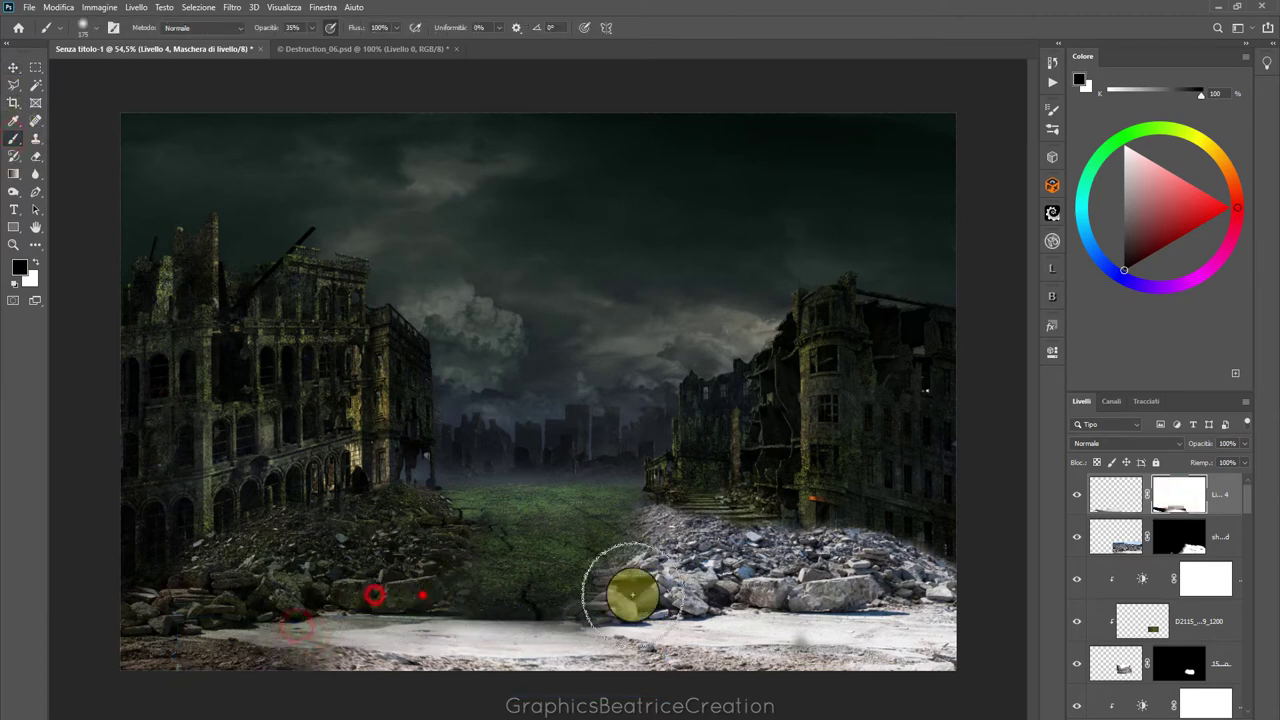
pyautogui.click(96, 28)
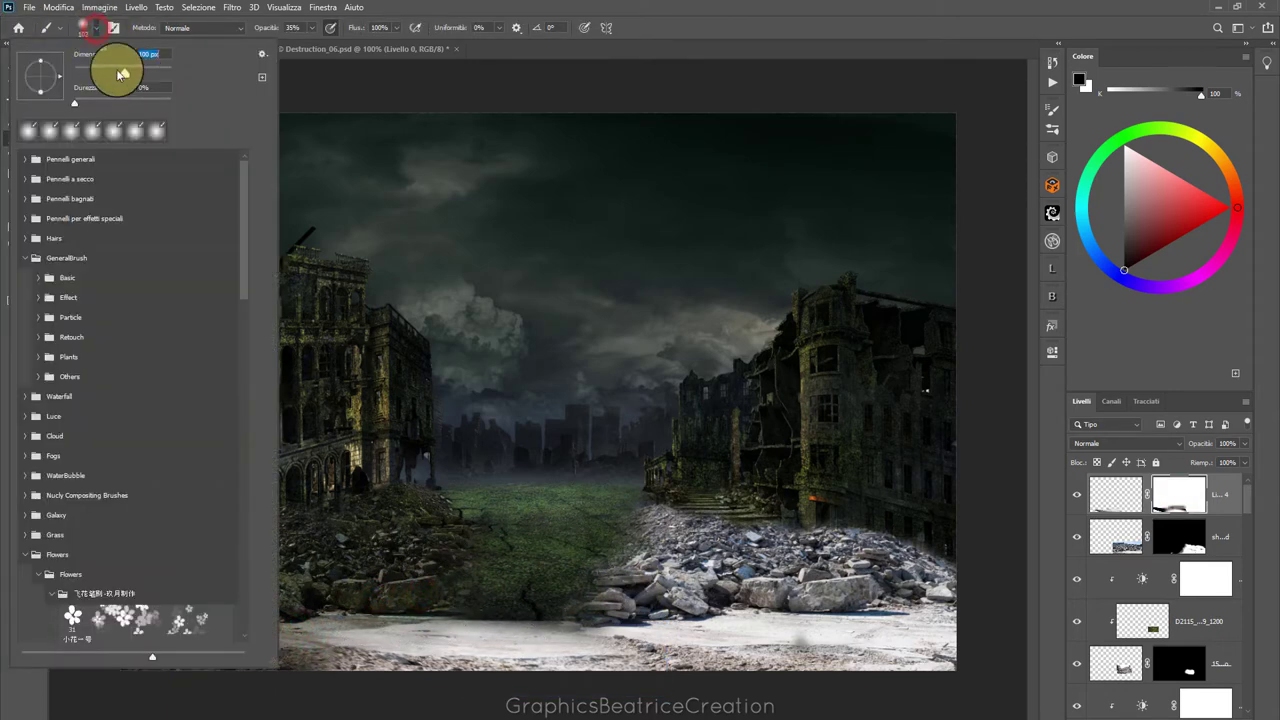
pyautogui.click(517, 482)
pyautogui.moveTo(443, 600)
pyautogui.mouseDown()
pyautogui.moveTo(557, 609)
pyautogui.moveTo(414, 591)
pyautogui.moveTo(557, 594)
pyautogui.moveTo(559, 617)
pyautogui.moveTo(331, 606)
pyautogui.moveTo(328, 637)
pyautogui.moveTo(428, 620)
pyautogui.moveTo(391, 614)
pyautogui.moveTo(413, 612)
pyautogui.mouseUp()
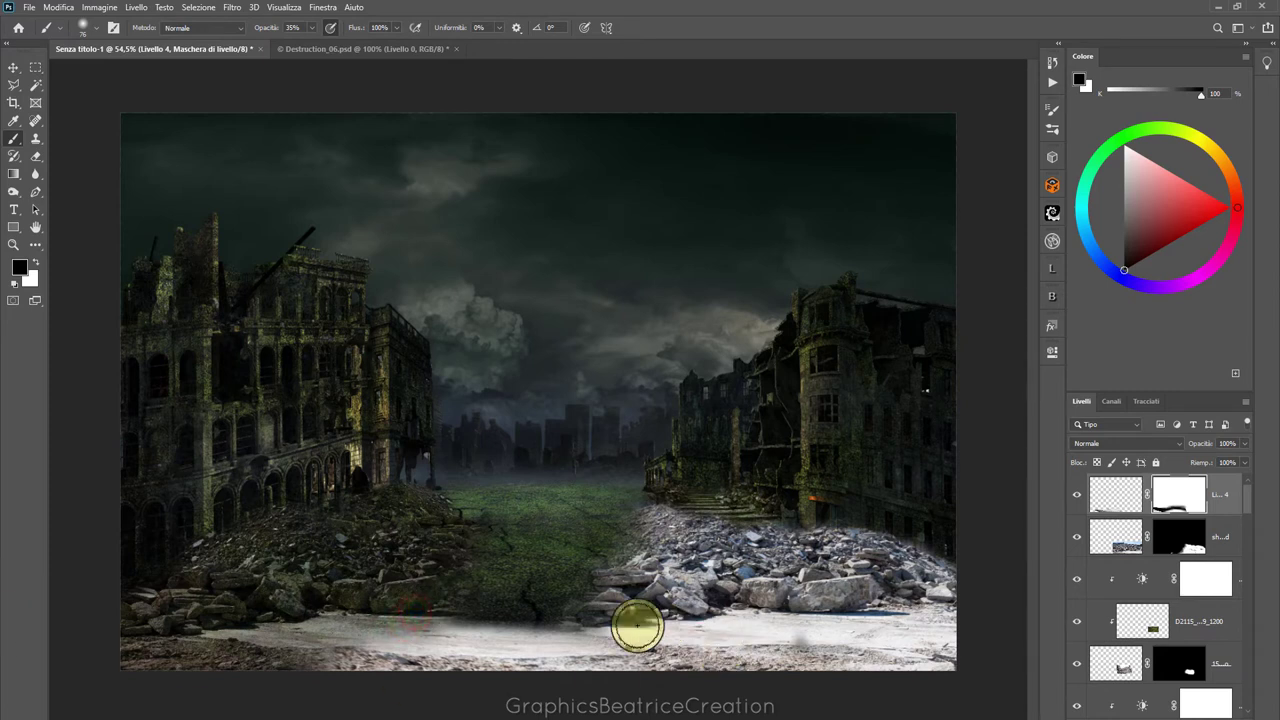
pyautogui.click(598, 636)
pyautogui.moveTo(637, 652); pyautogui.dragTo(450, 675)
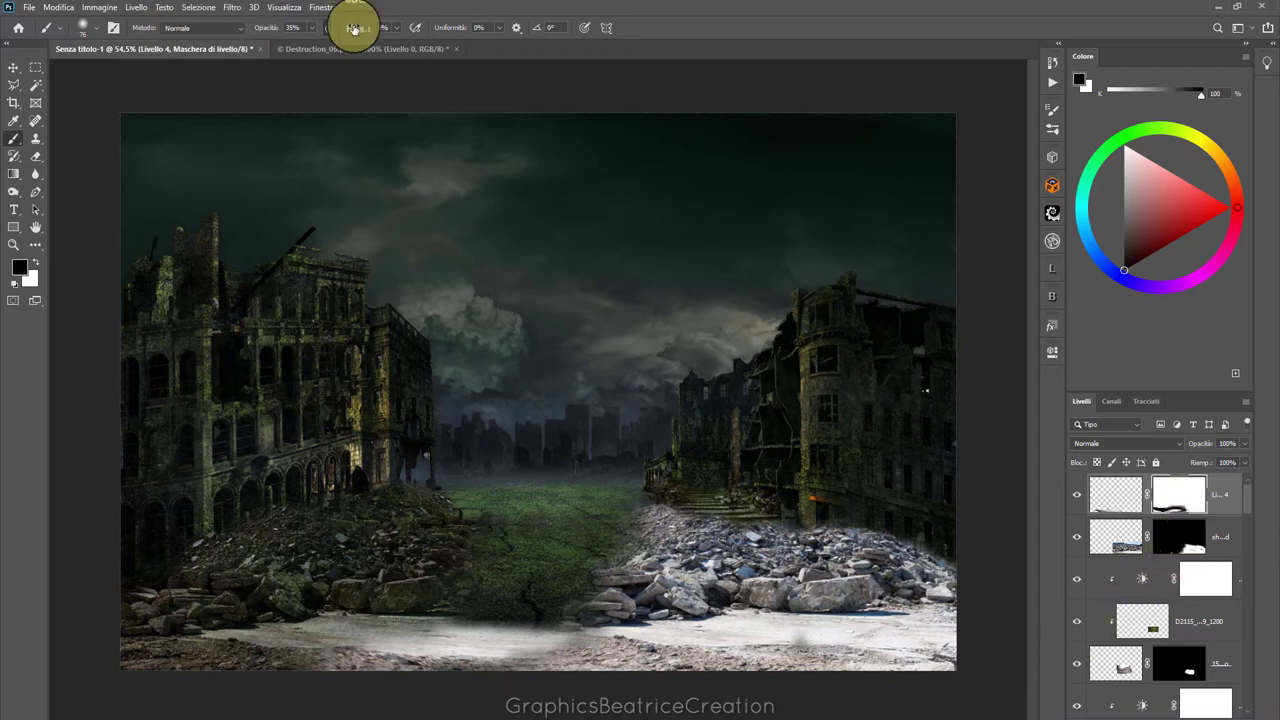
# At 18% opacity and 38% flow, lightly paint the mask along the bottom road and rubble
pyautogui.click(312, 27)
pyautogui.moveTo(312, 43); pyautogui.dragTo(185, 40)
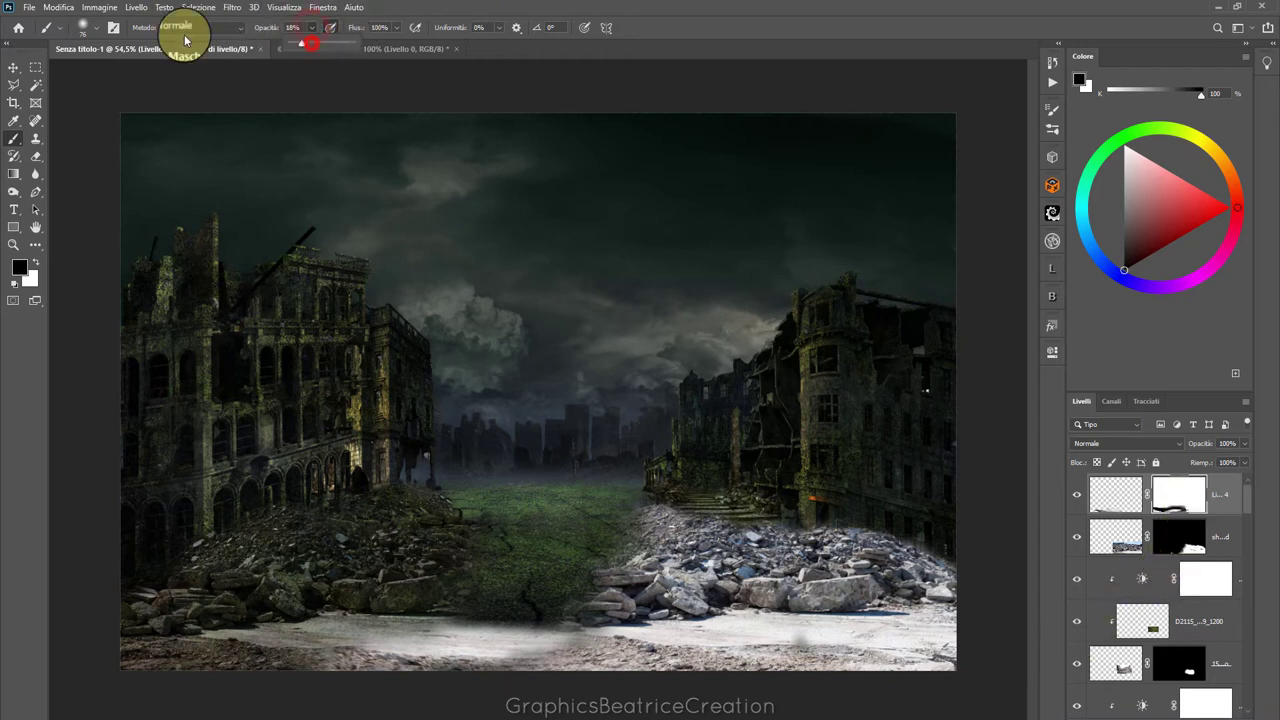
pyautogui.click(88, 27)
pyautogui.click(588, 12)
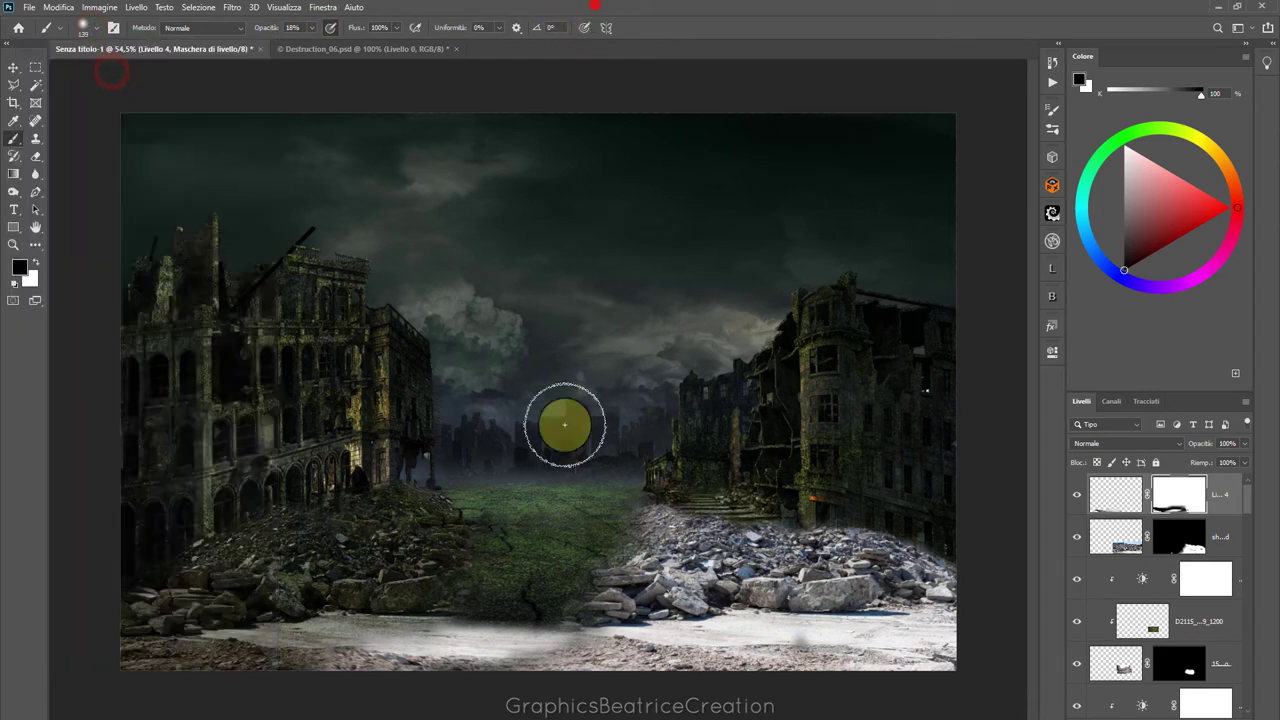
pyautogui.moveTo(512, 585)
pyautogui.mouseDown()
pyautogui.moveTo(469, 590)
pyautogui.moveTo(595, 594)
pyautogui.mouseUp()
pyautogui.click(397, 30)
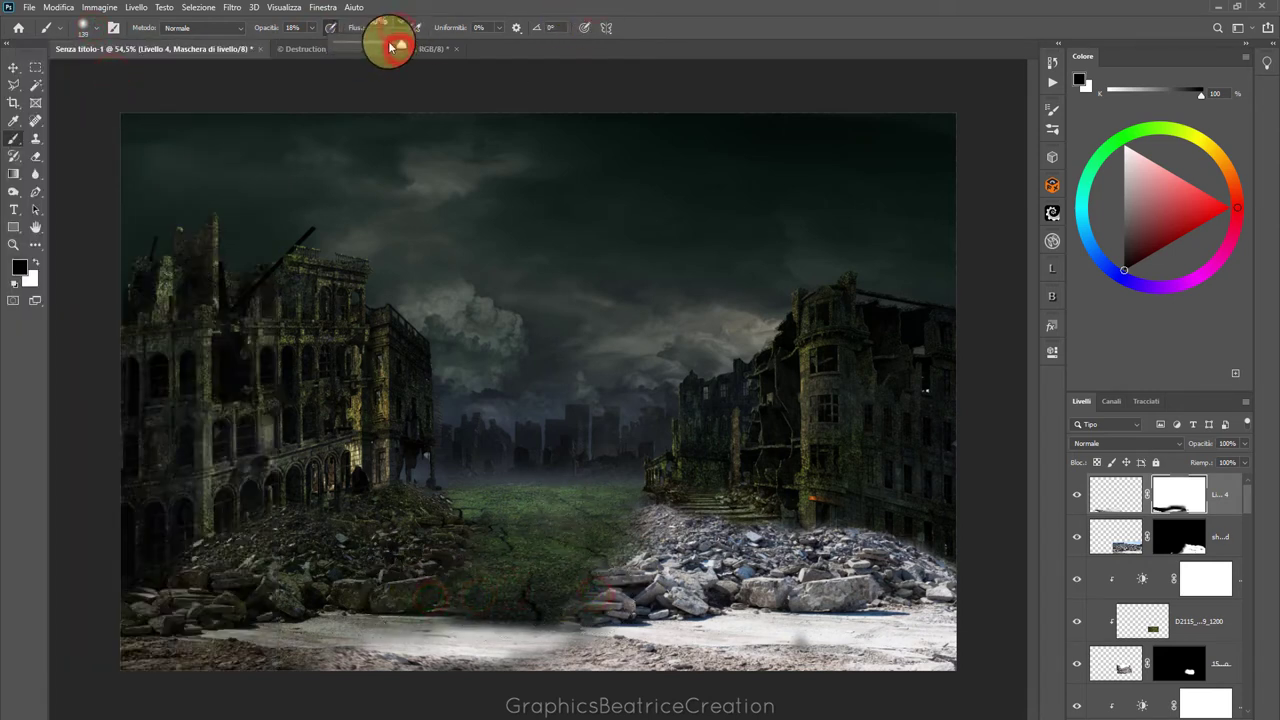
pyautogui.moveTo(393, 50); pyautogui.dragTo(363, 37)
pyautogui.moveTo(527, 602)
pyautogui.mouseDown()
pyautogui.moveTo(400, 600)
pyautogui.moveTo(626, 604)
pyautogui.moveTo(437, 623)
pyautogui.moveTo(391, 605)
pyautogui.mouseUp()
pyautogui.moveTo(551, 672)
pyautogui.mouseDown()
pyautogui.moveTo(337, 666)
pyautogui.moveTo(119, 685)
pyautogui.moveTo(263, 677)
pyautogui.moveTo(206, 663)
pyautogui.moveTo(266, 656)
pyautogui.mouseUp()
pyautogui.moveTo(357, 663); pyautogui.dragTo(129, 677)
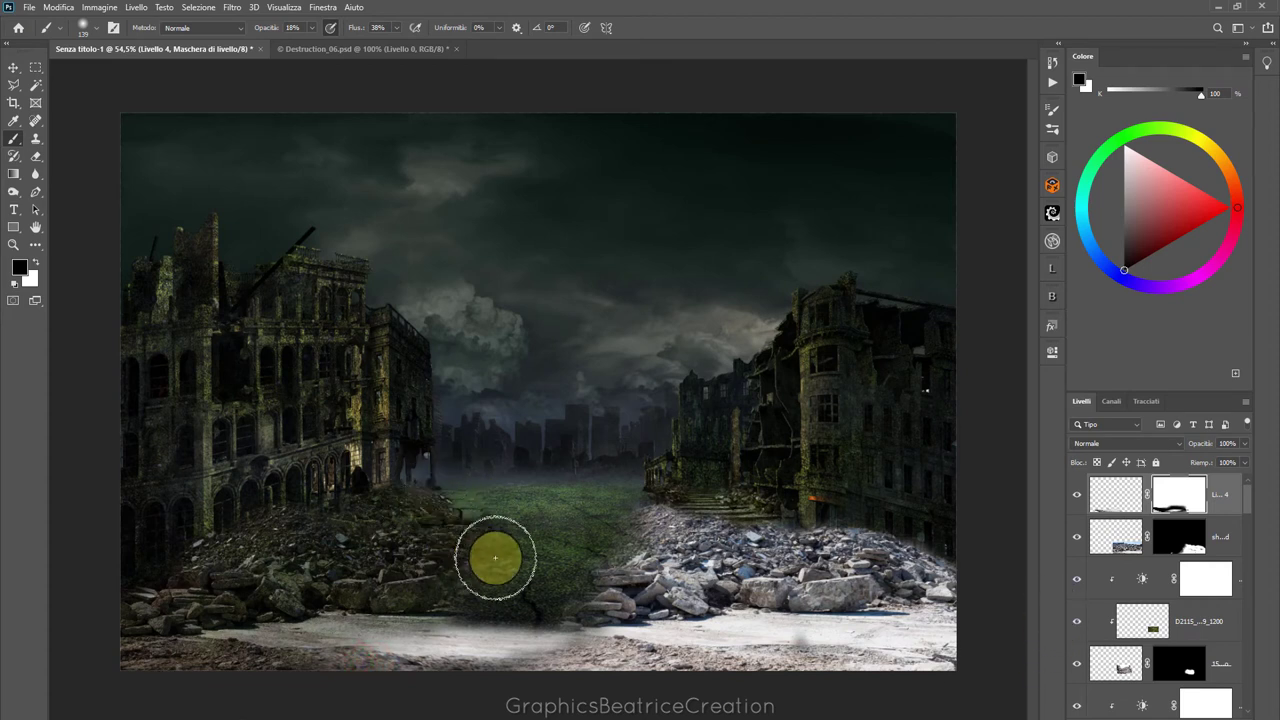
pyautogui.moveTo(491, 586)
pyautogui.mouseDown()
pyautogui.moveTo(423, 591)
pyautogui.moveTo(432, 603)
pyautogui.moveTo(609, 603)
pyautogui.moveTo(235, 603)
pyautogui.mouseUp()
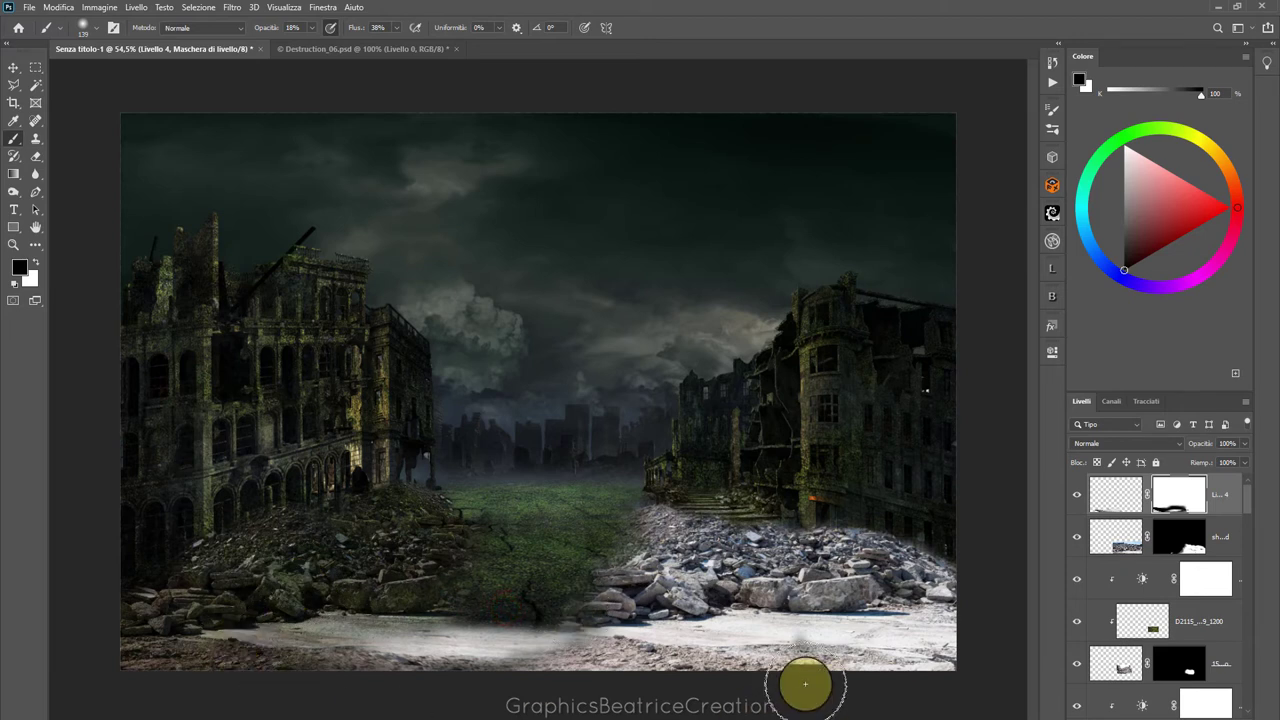
# On the Livello 4 mask, restore the road across the bottom and blend it into the grass
pyautogui.click(1177, 495)
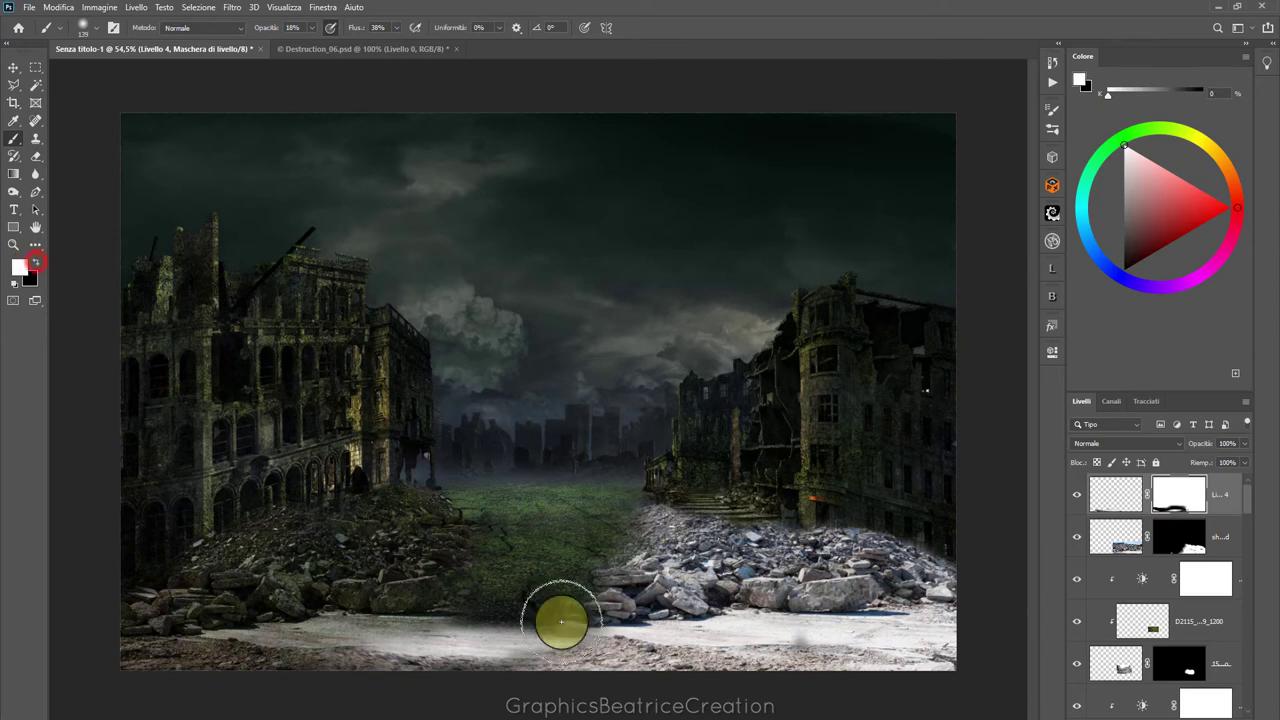
pyautogui.moveTo(571, 614); pyautogui.dragTo(437, 614)
pyautogui.moveTo(549, 631)
pyautogui.mouseDown()
pyautogui.moveTo(569, 631)
pyautogui.moveTo(543, 623)
pyautogui.moveTo(550, 638)
pyautogui.mouseUp()
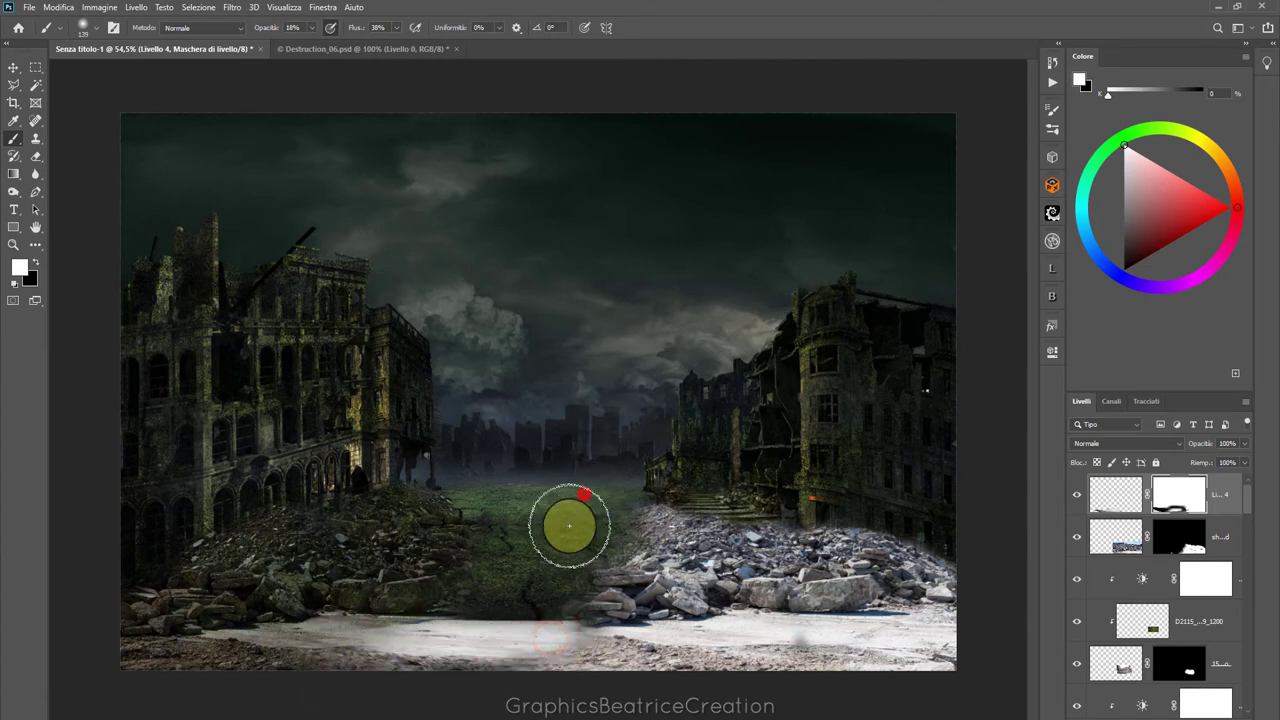
pyautogui.moveTo(571, 523)
pyautogui.mouseDown()
pyautogui.moveTo(594, 511)
pyautogui.moveTo(574, 523)
pyautogui.moveTo(571, 591)
pyautogui.moveTo(614, 600)
pyautogui.moveTo(457, 624)
pyautogui.moveTo(466, 598)
pyautogui.mouseUp()
pyautogui.click(1178, 537)
# Reveal rubble along the road with an 84 px brush at 100% opacity, then drop opacity to 71%
pyautogui.click(293, 27)
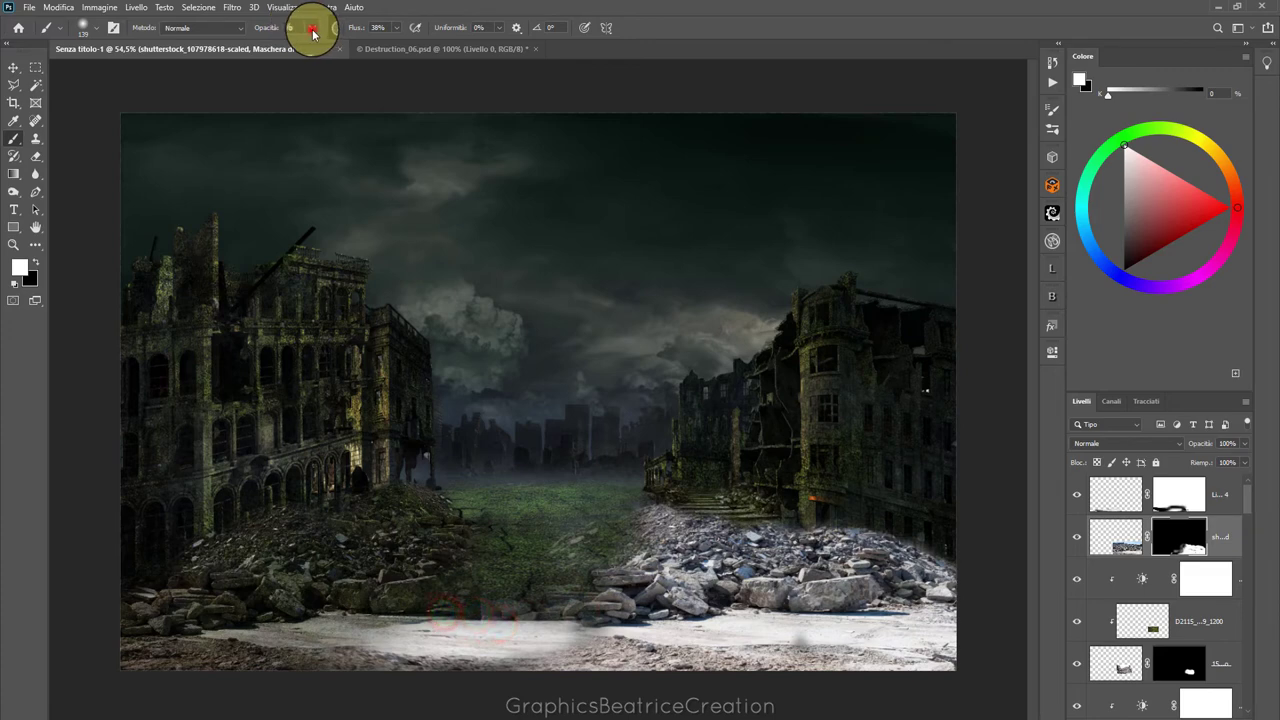
pyautogui.moveTo(331, 48); pyautogui.dragTo(403, 32)
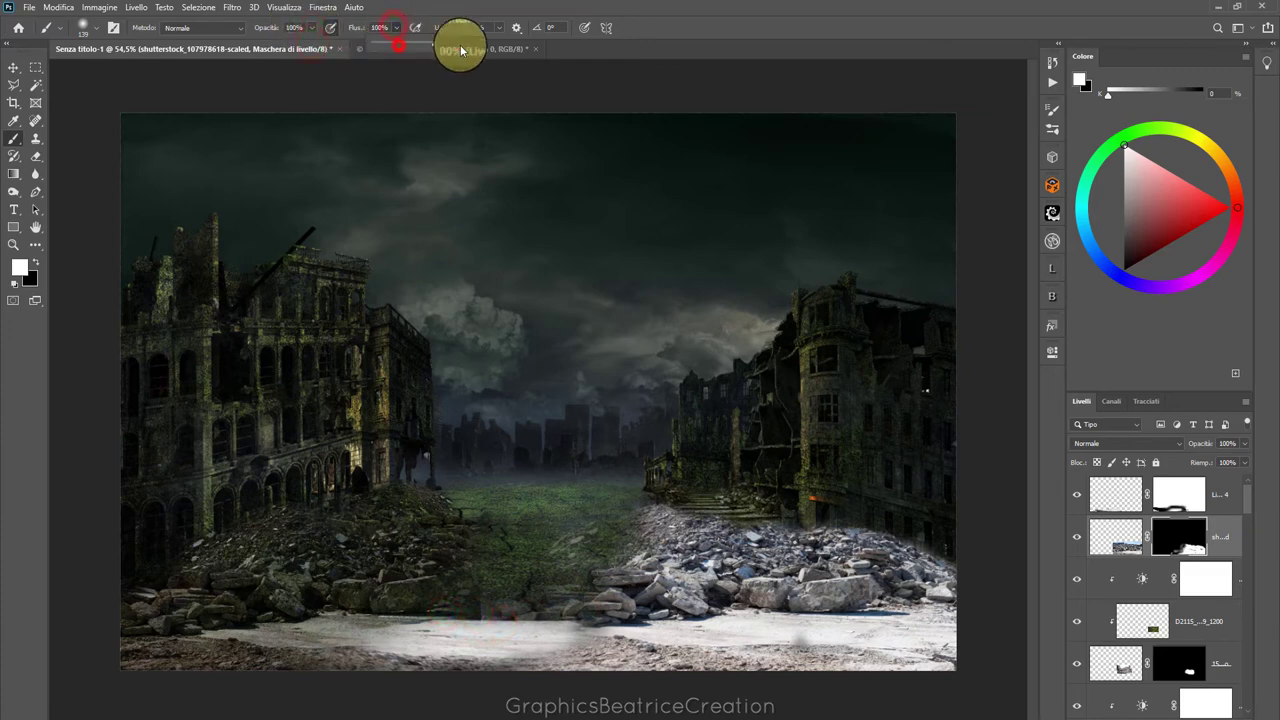
pyautogui.click(97, 27)
pyautogui.moveTo(120, 70); pyautogui.dragTo(102, 70)
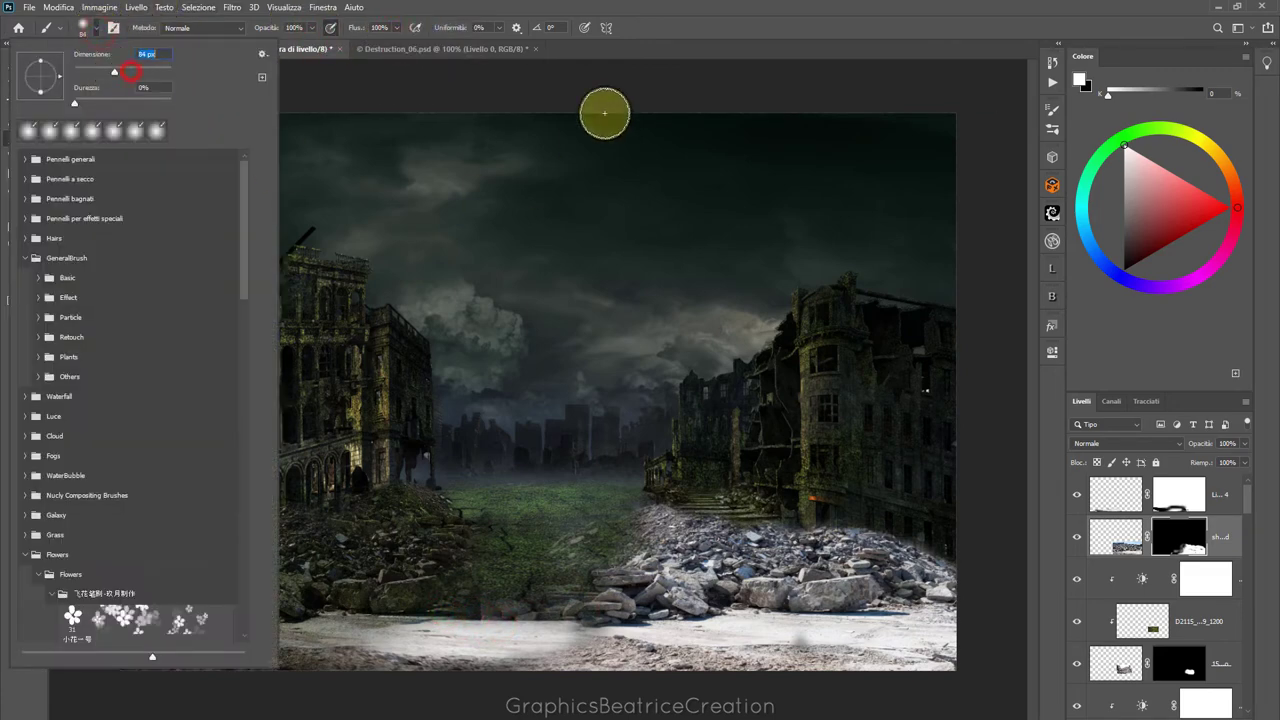
pyautogui.click(620, 190)
pyautogui.moveTo(464, 624); pyautogui.dragTo(543, 611)
pyautogui.moveTo(614, 591)
pyautogui.mouseDown()
pyautogui.moveTo(514, 603)
pyautogui.moveTo(591, 580)
pyautogui.moveTo(465, 611)
pyautogui.mouseUp()
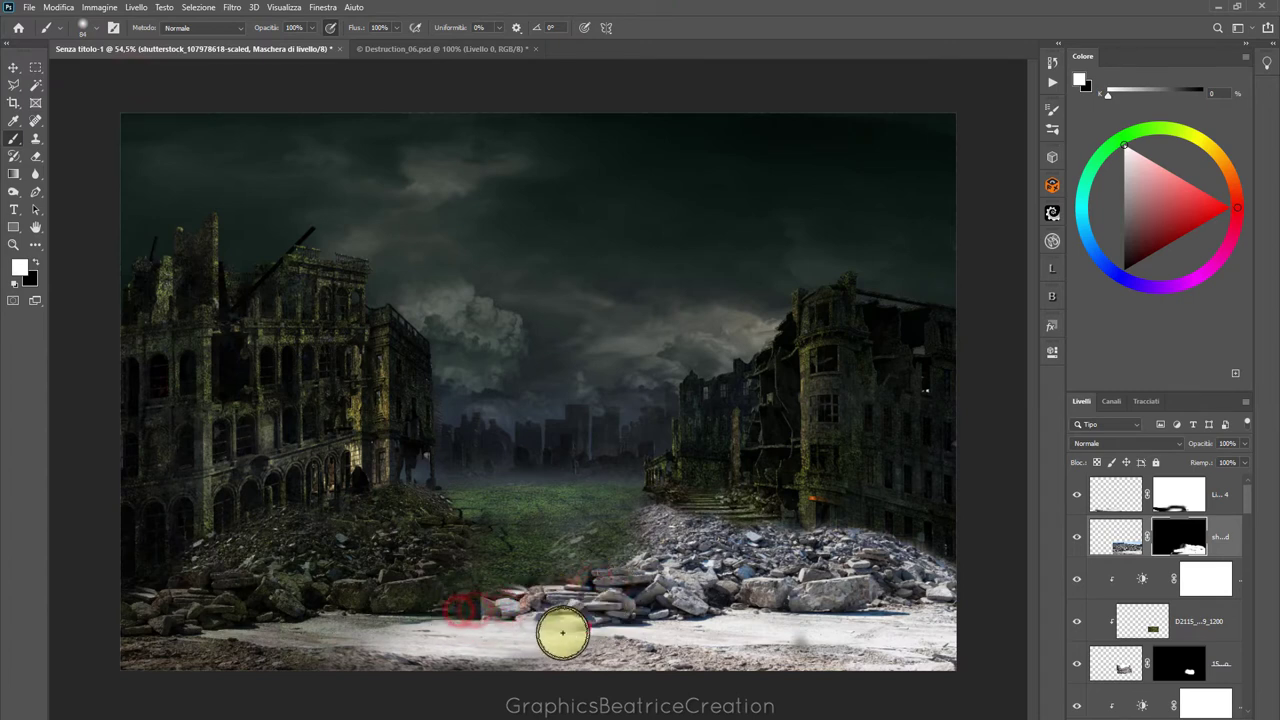
pyautogui.moveTo(585, 632)
pyautogui.mouseDown()
pyautogui.moveTo(634, 623)
pyautogui.moveTo(508, 642)
pyautogui.mouseUp()
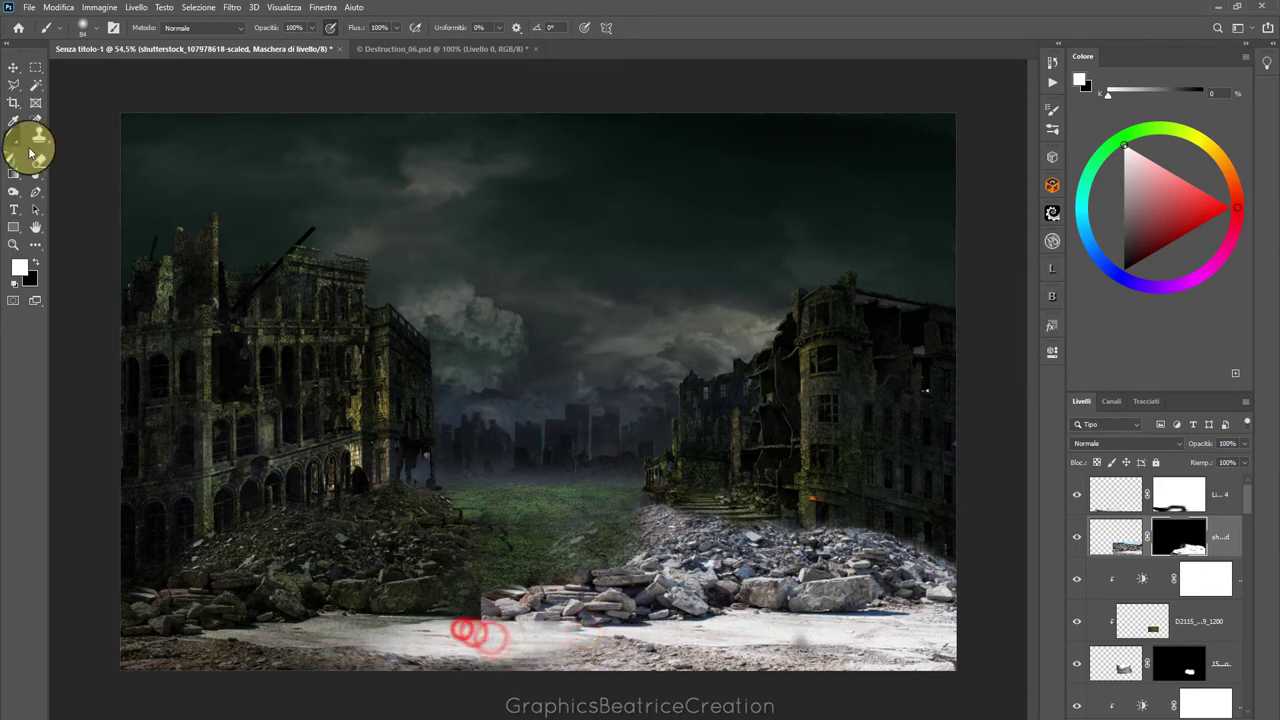
pyautogui.click(33, 262)
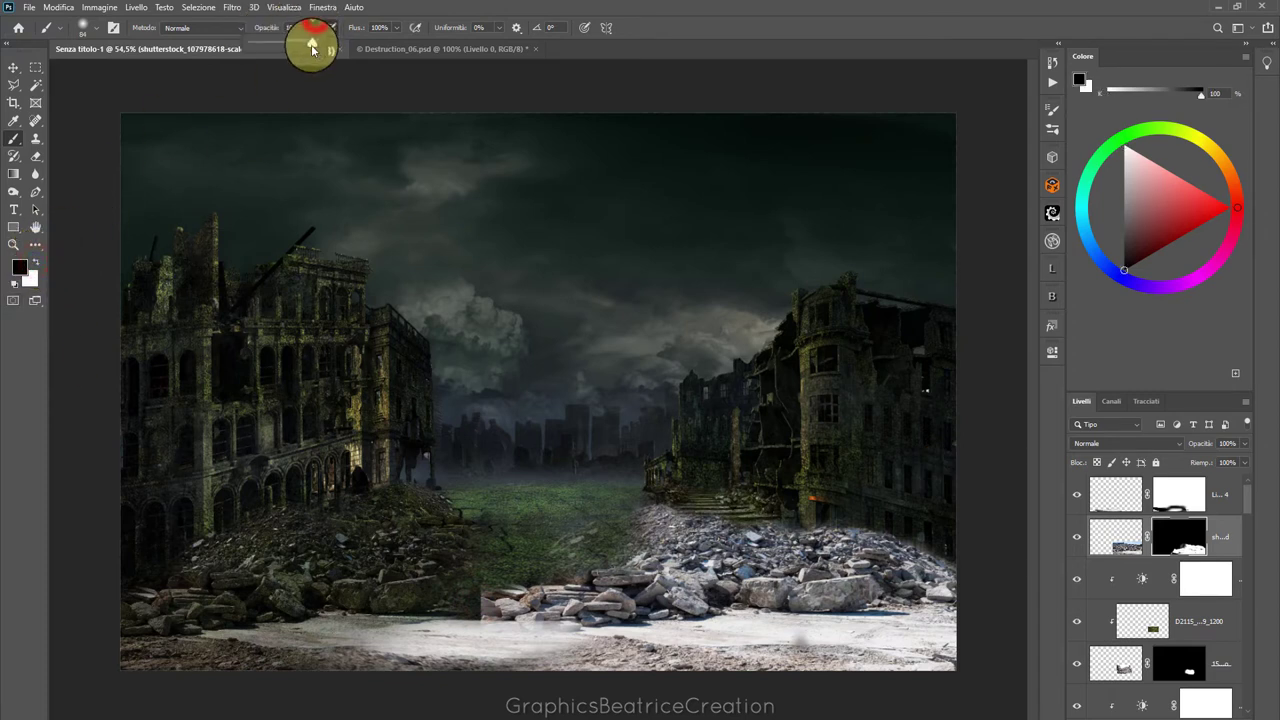
pyautogui.click(471, 604)
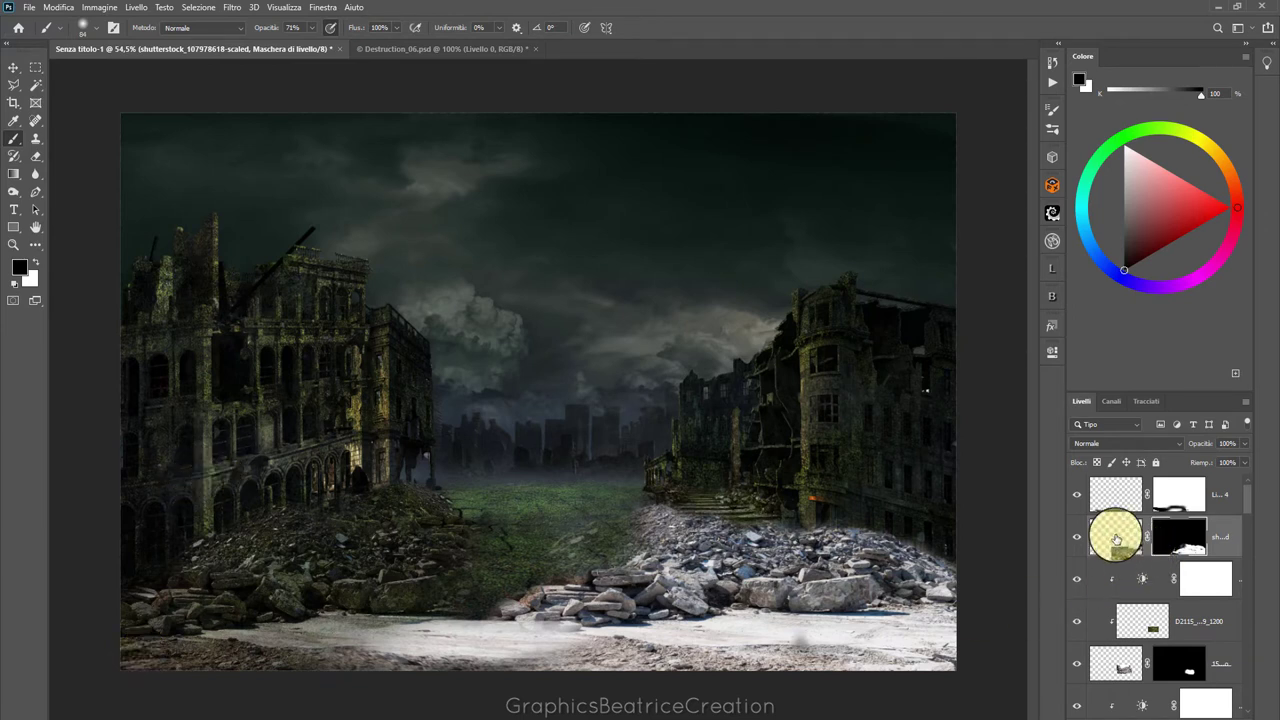
# Move the rubble layer above Livello 4 and start painting its mask with a soft brush
pyautogui.moveTo(1116, 538); pyautogui.dragTo(1113, 481)
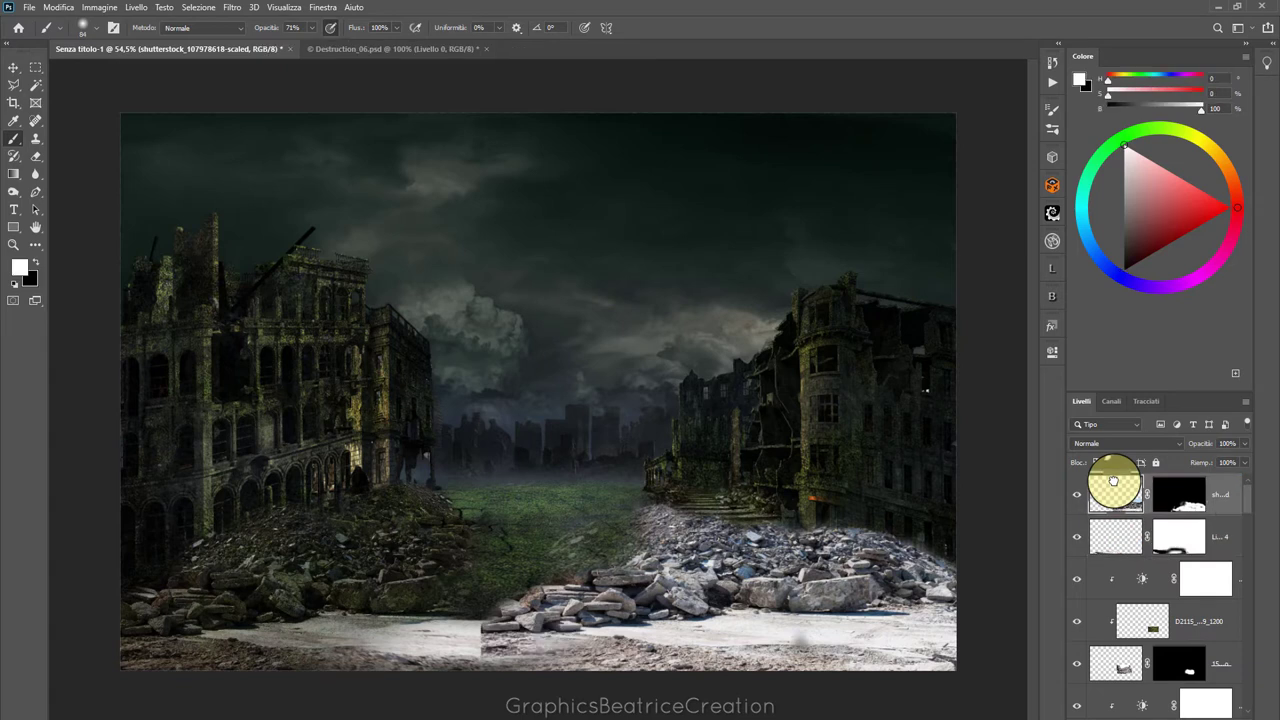
pyautogui.click(1167, 494)
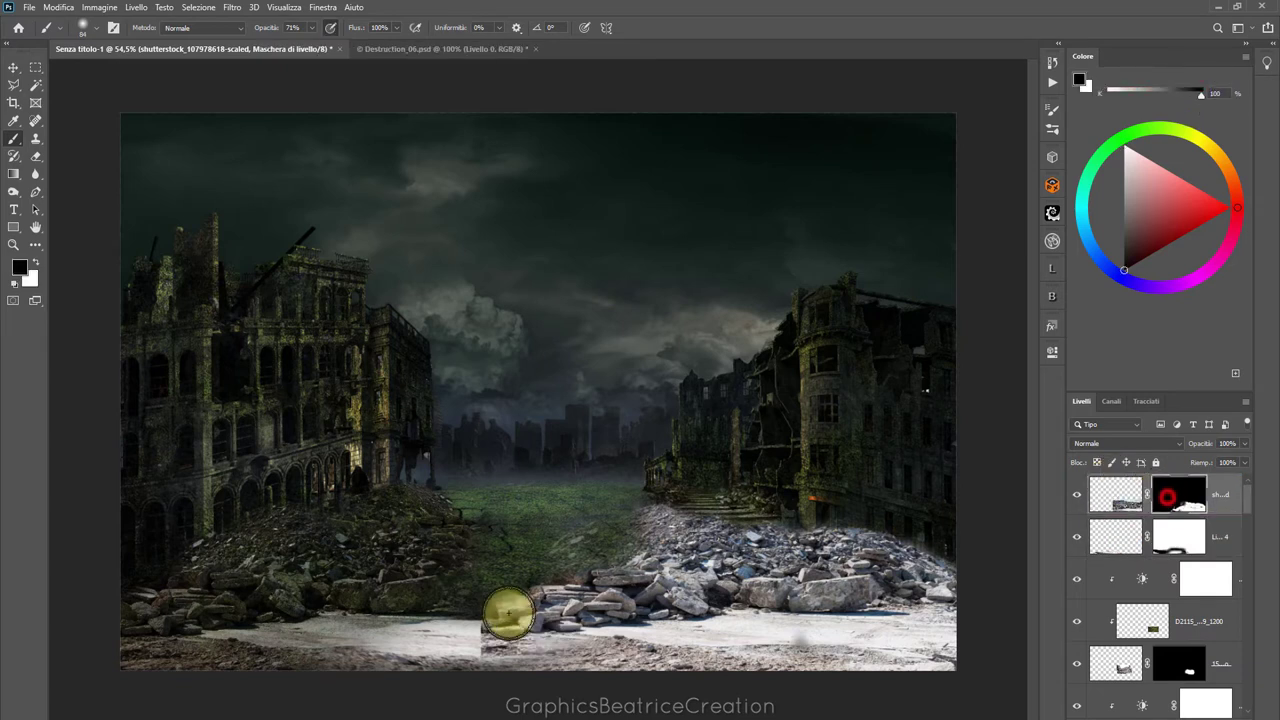
pyautogui.moveTo(484, 648)
pyautogui.mouseDown()
pyautogui.moveTo(499, 630)
pyautogui.moveTo(428, 651)
pyautogui.mouseUp()
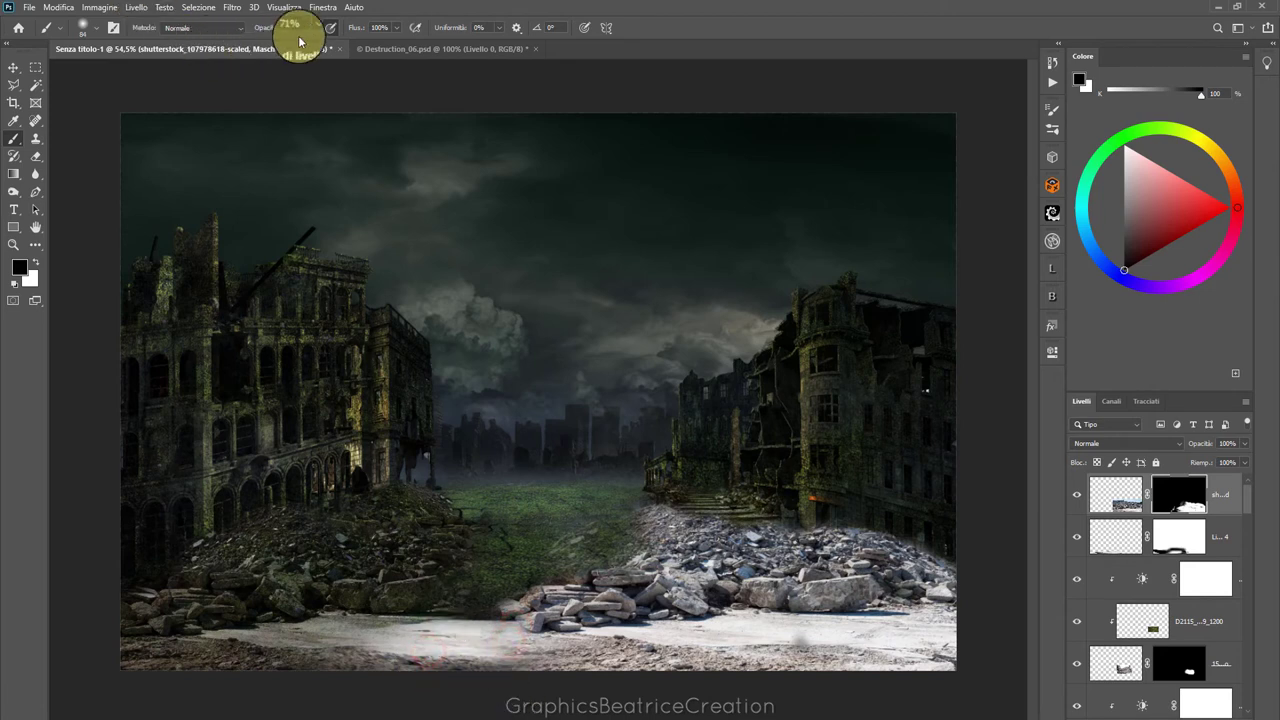
pyautogui.moveTo(311, 45); pyautogui.dragTo(309, 45)
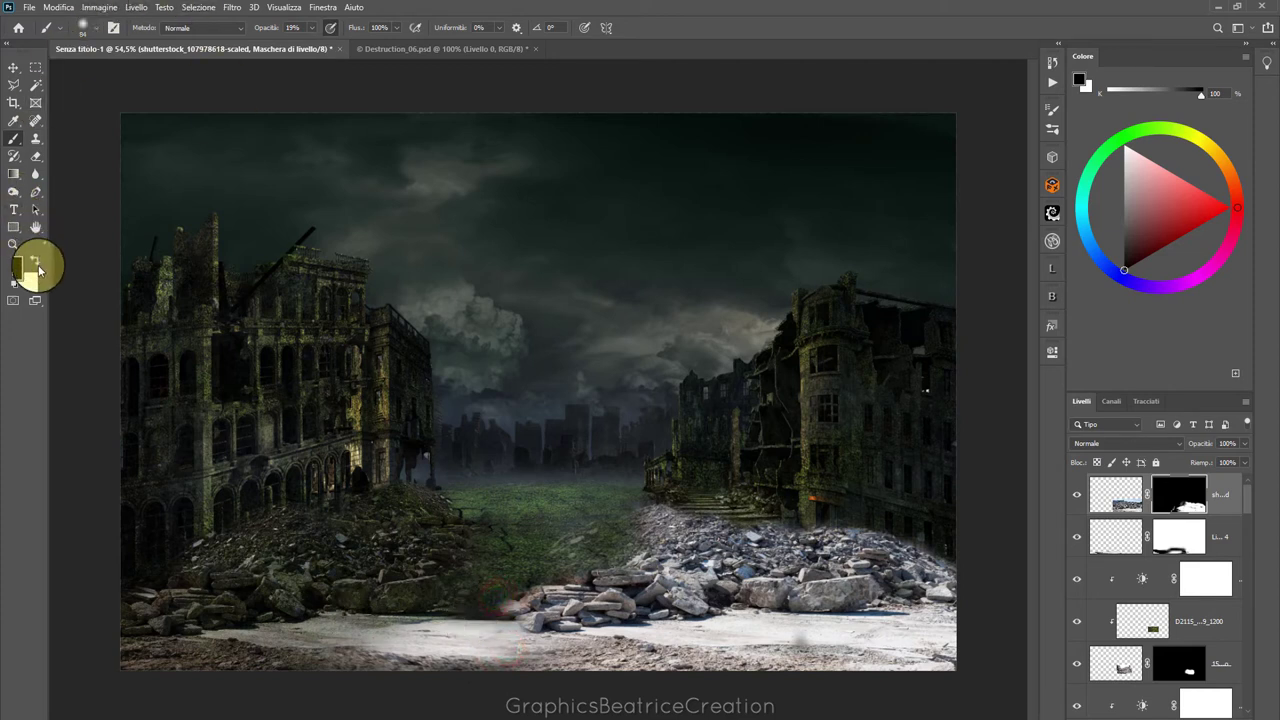
pyautogui.click(36, 263)
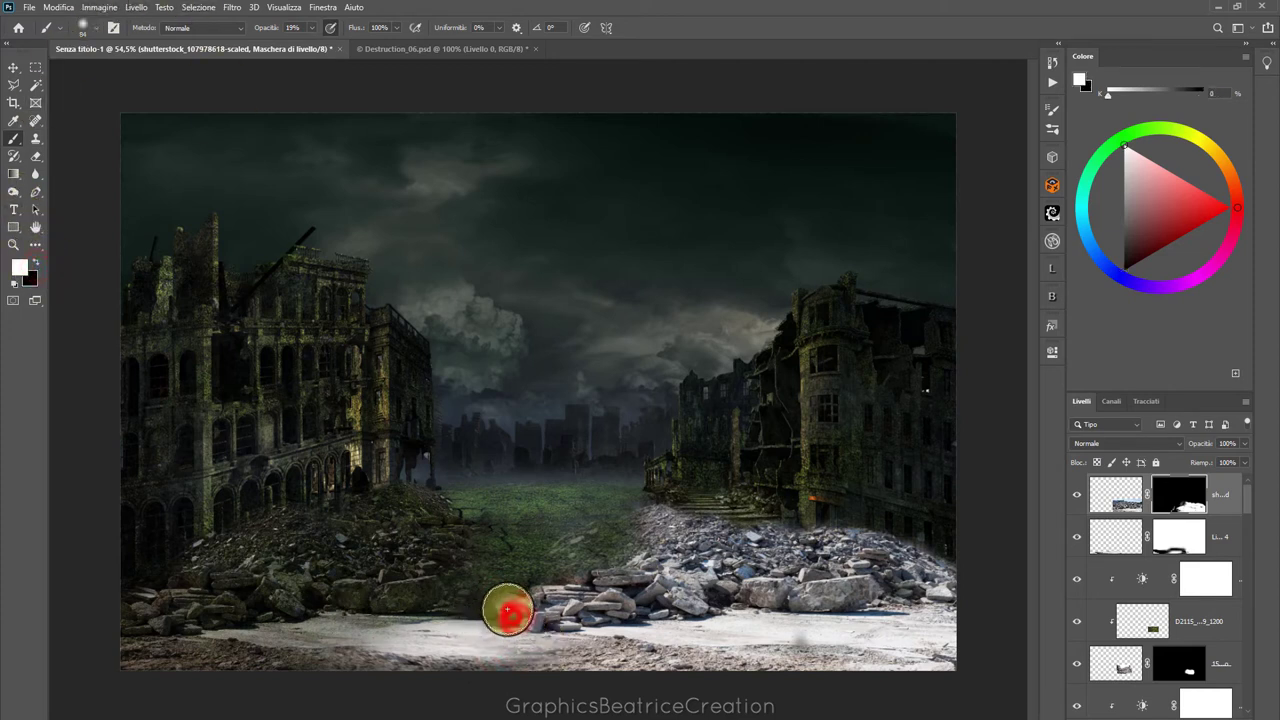
pyautogui.click(96, 29)
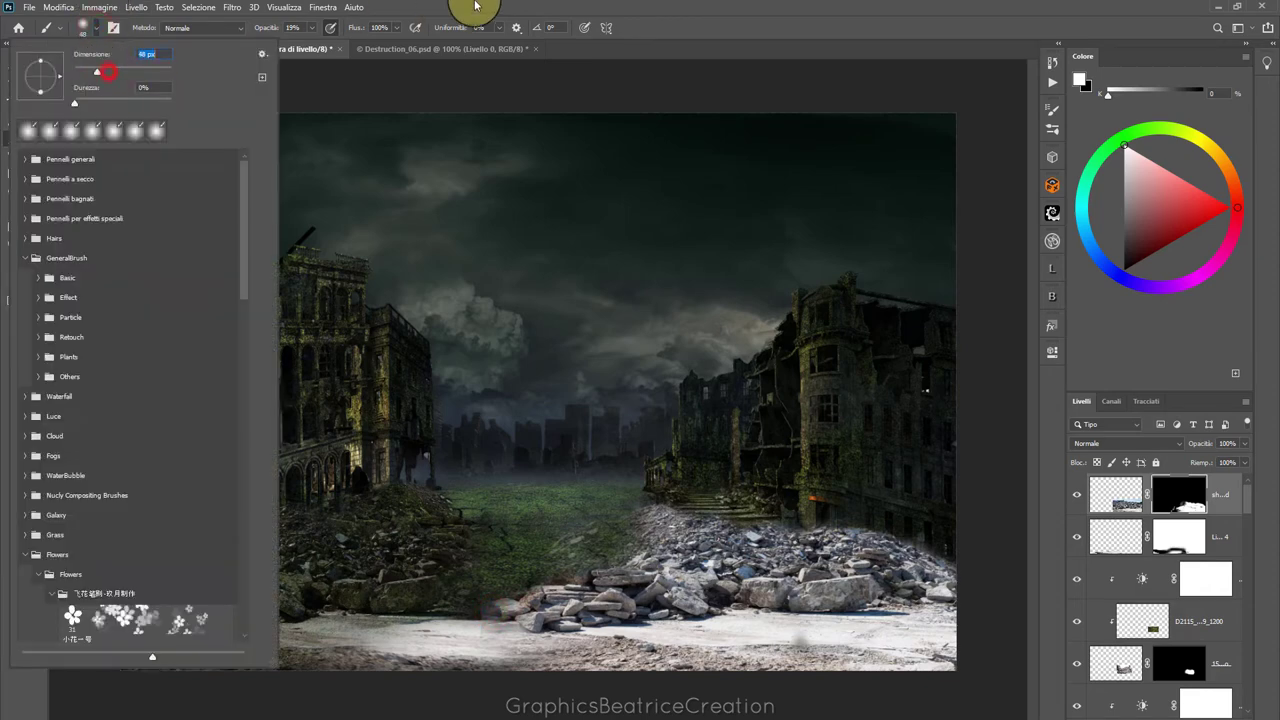
pyautogui.click(478, 4)
pyautogui.moveTo(338, 50); pyautogui.dragTo(361, 45)
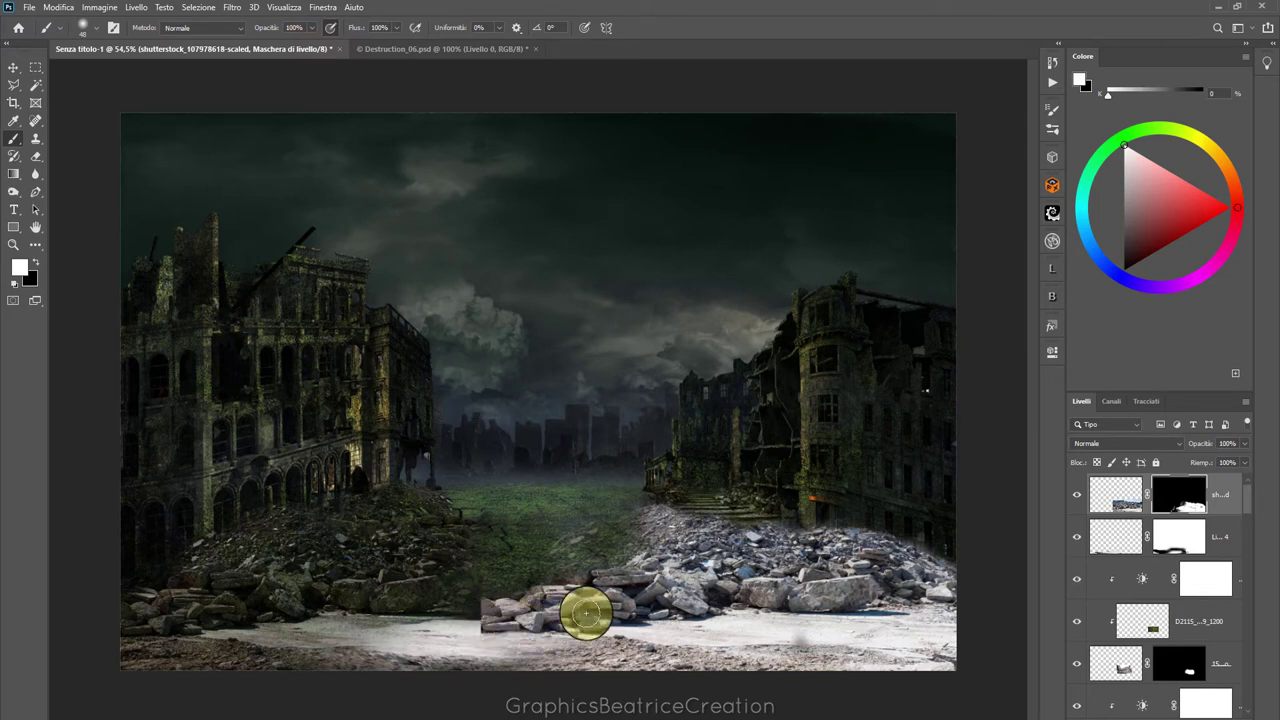
# Paint black on the rubble mask at 85% then 51% opacity to soften its edge
pyautogui.click(35, 262)
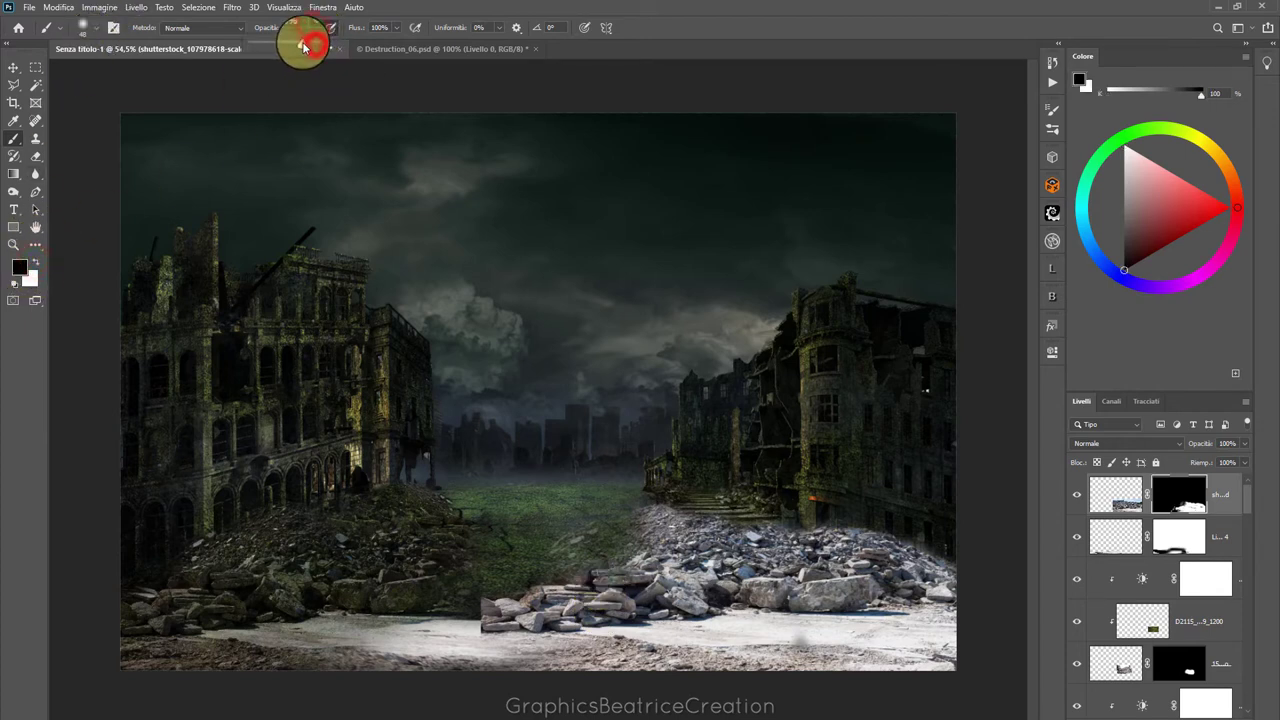
pyautogui.moveTo(303, 46); pyautogui.dragTo(301, 46)
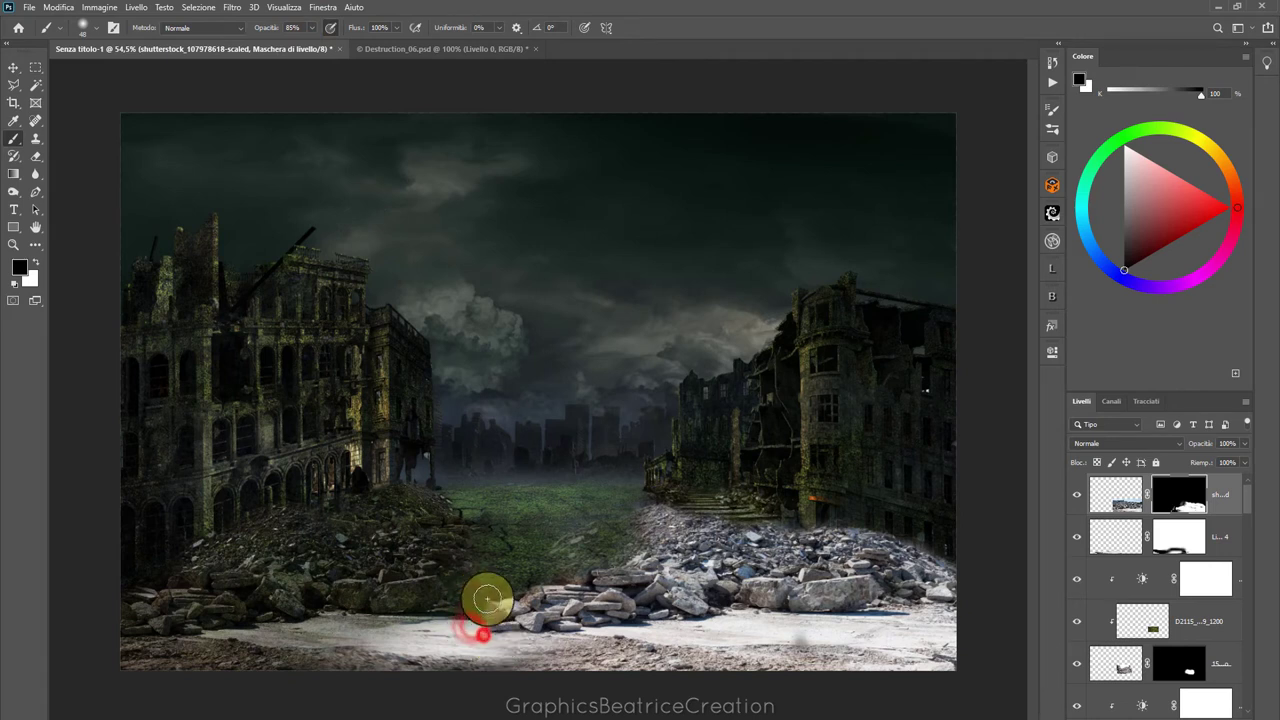
pyautogui.click(486, 592)
pyautogui.click(478, 636)
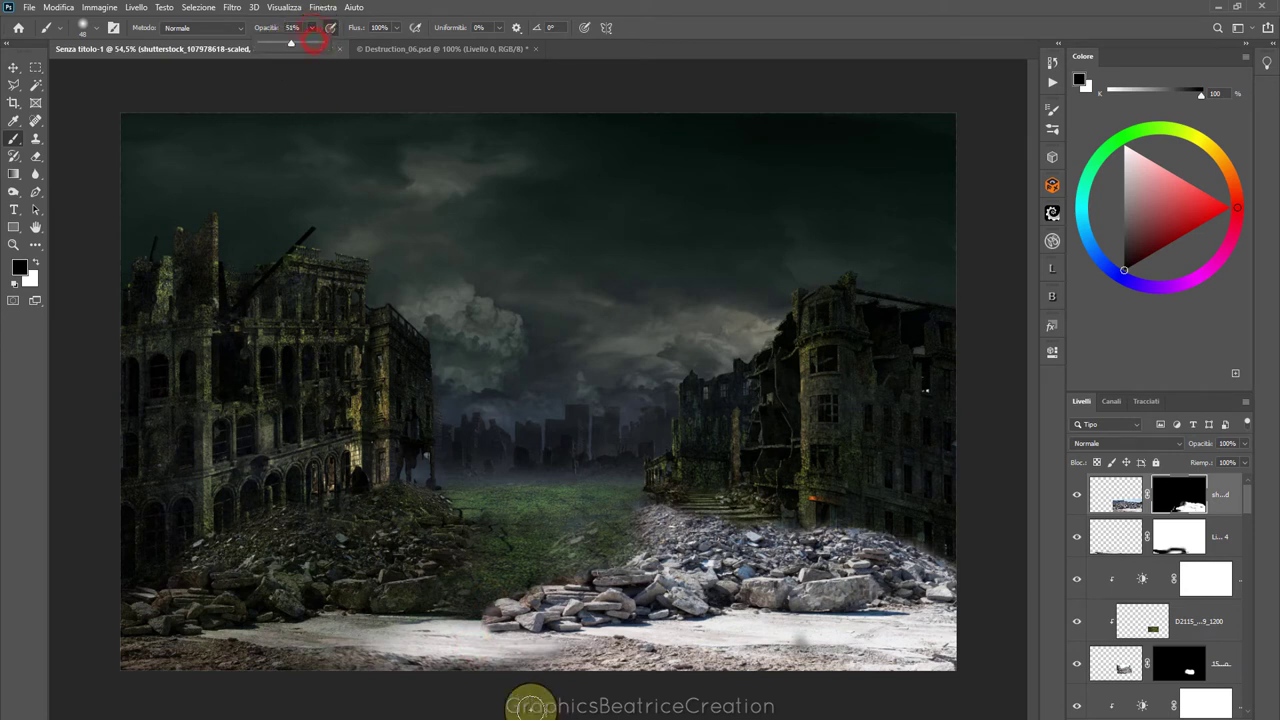
pyautogui.moveTo(490, 638)
pyautogui.mouseDown()
pyautogui.moveTo(543, 623)
pyautogui.moveTo(490, 638)
pyautogui.mouseUp()
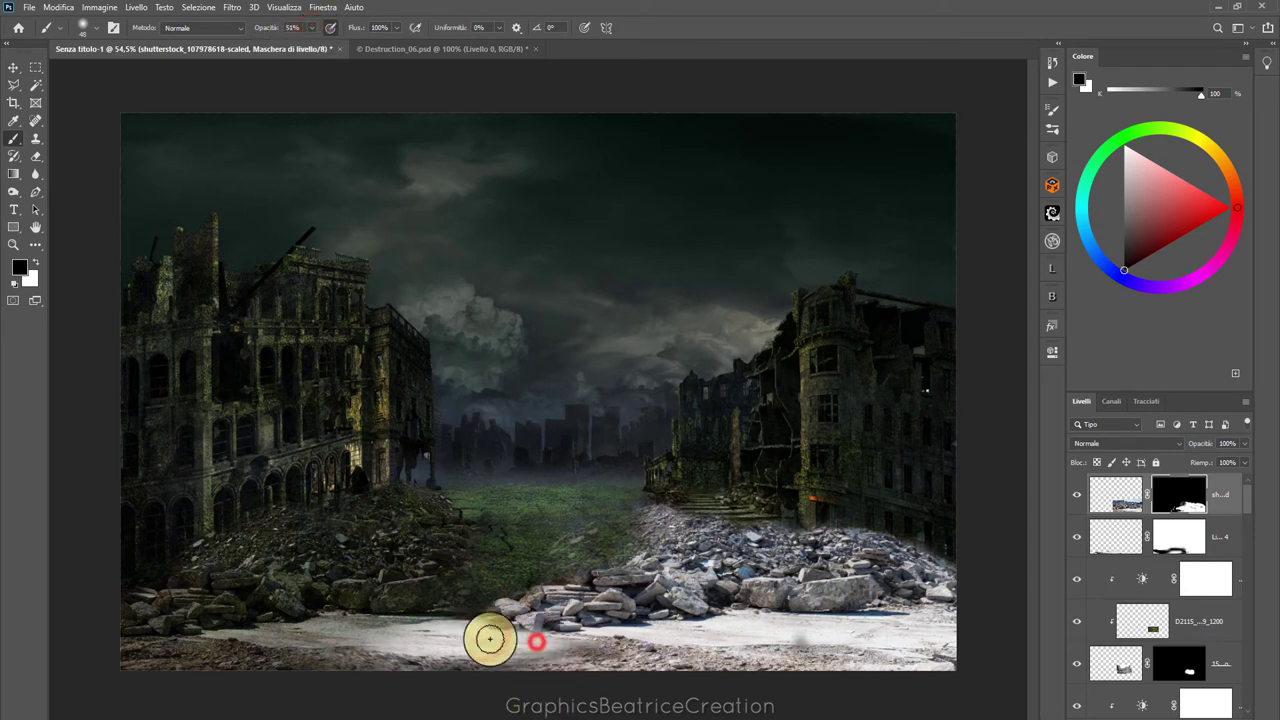
pyautogui.click(538, 657)
pyautogui.click(598, 668)
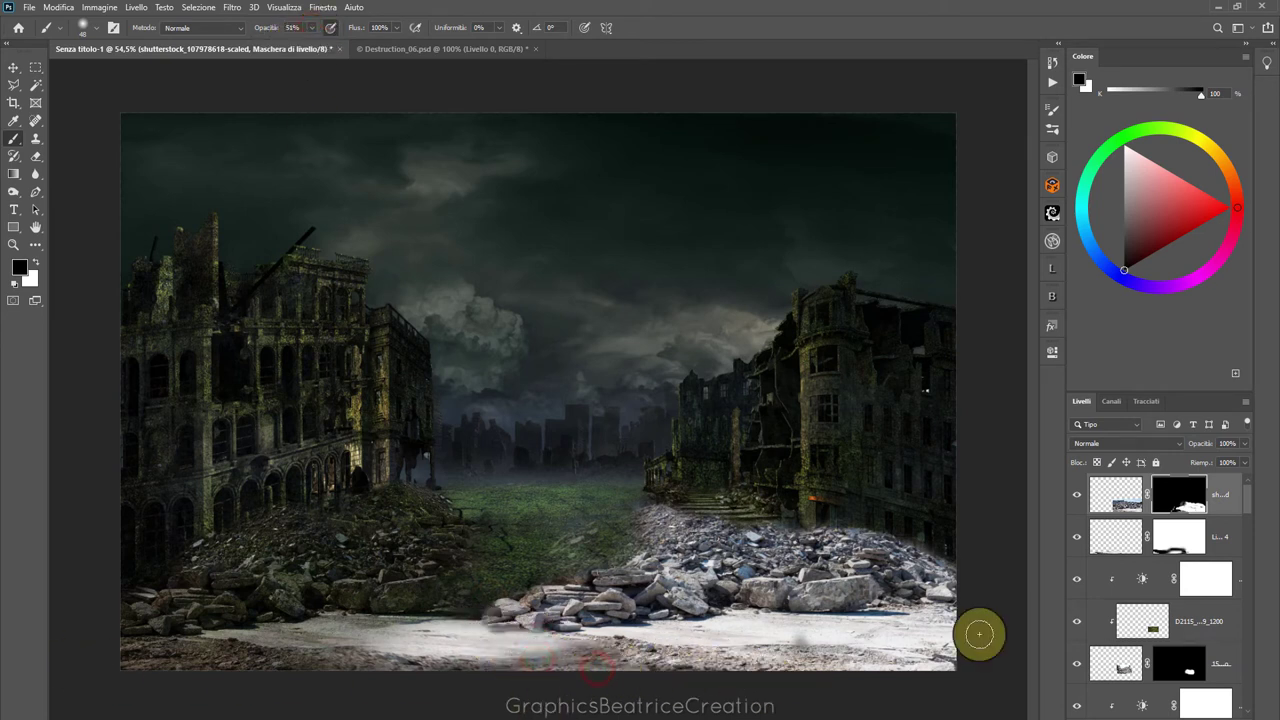
pyautogui.click(1077, 498)
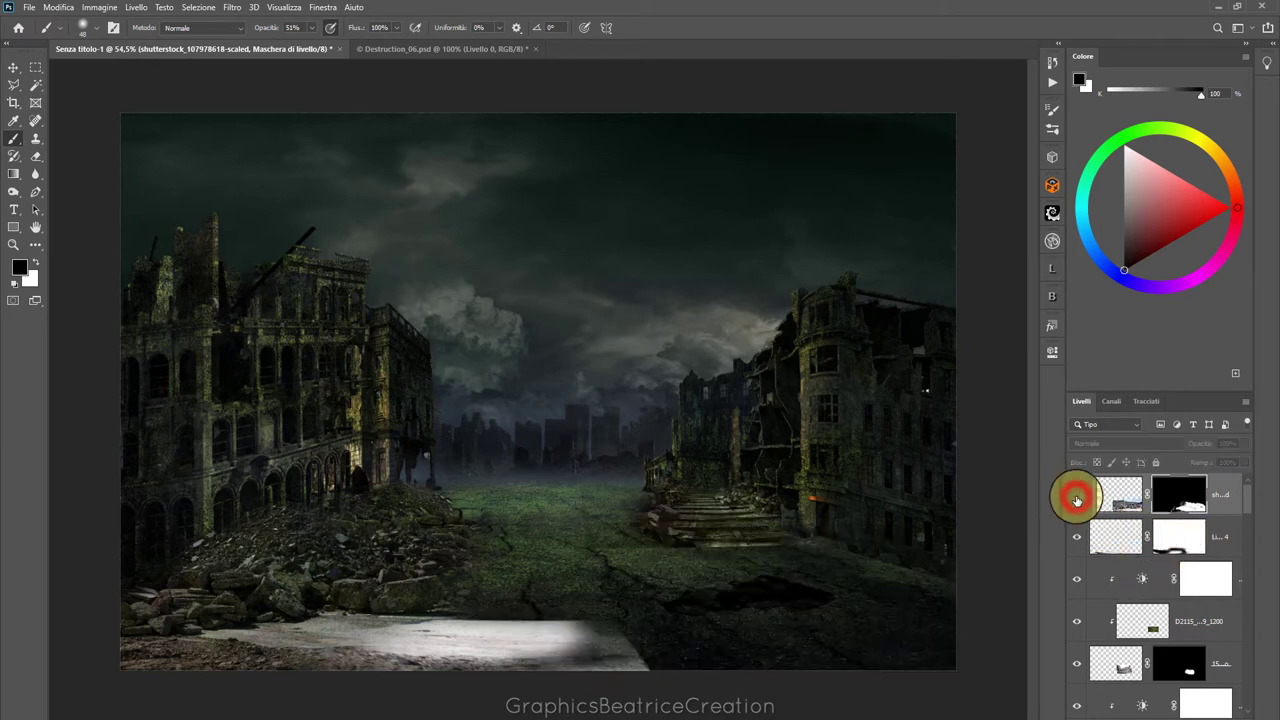
# Paint the rubble layer's mask near the bottom centre and along the road bottom
pyautogui.click(1178, 537)
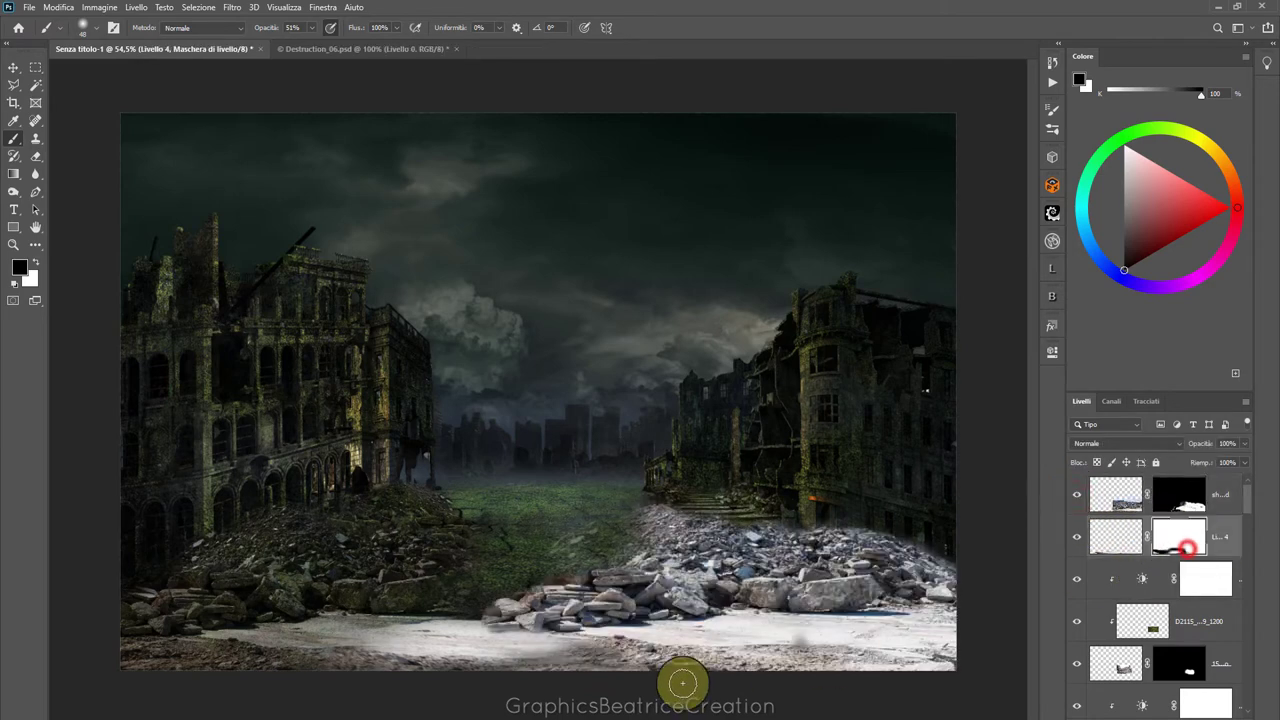
pyautogui.click(620, 660)
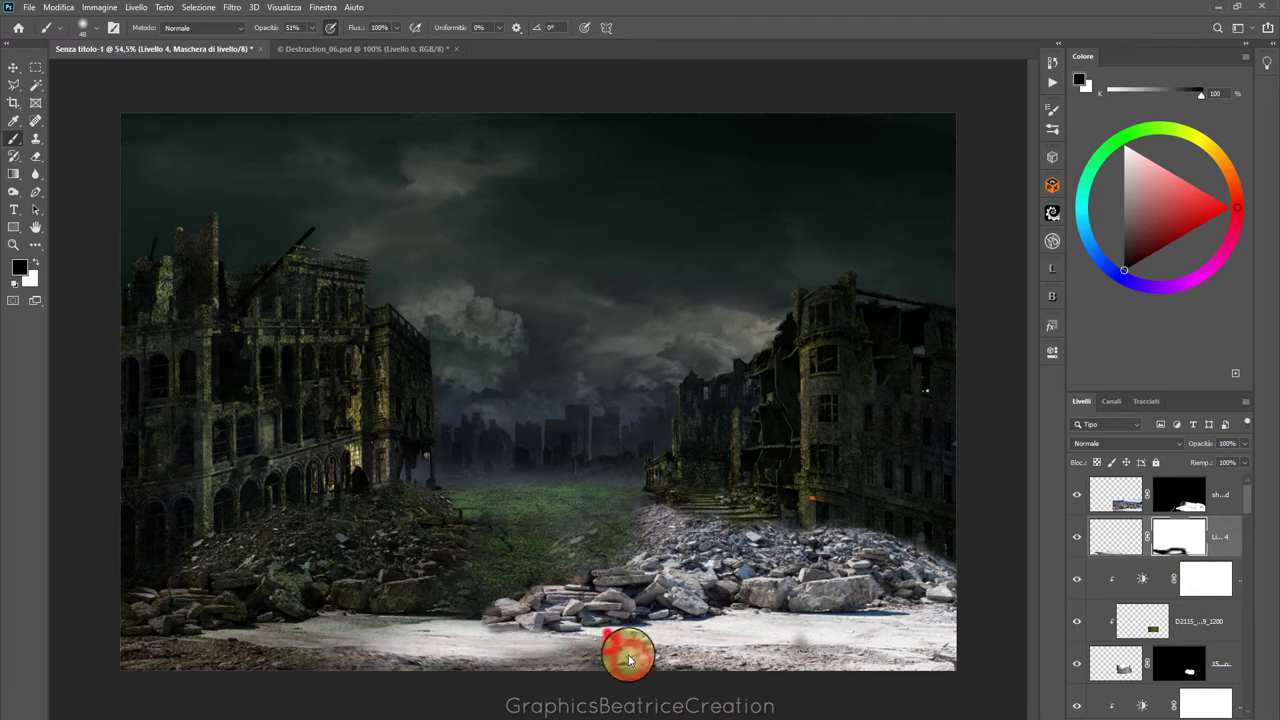
pyautogui.click(1178, 492)
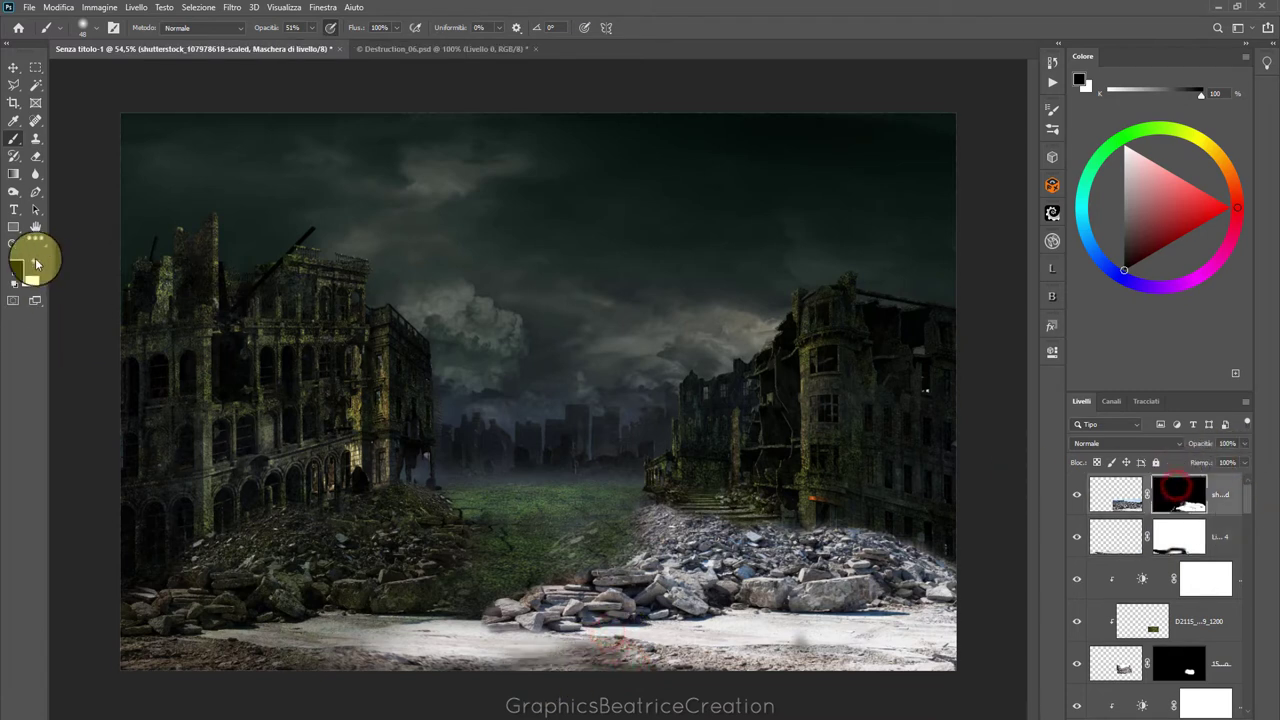
pyautogui.moveTo(592, 665)
pyautogui.mouseDown()
pyautogui.moveTo(394, 663)
pyautogui.moveTo(614, 657)
pyautogui.moveTo(609, 634)
pyautogui.moveTo(549, 647)
pyautogui.mouseUp()
pyautogui.moveTo(768, 640); pyautogui.dragTo(810, 655)
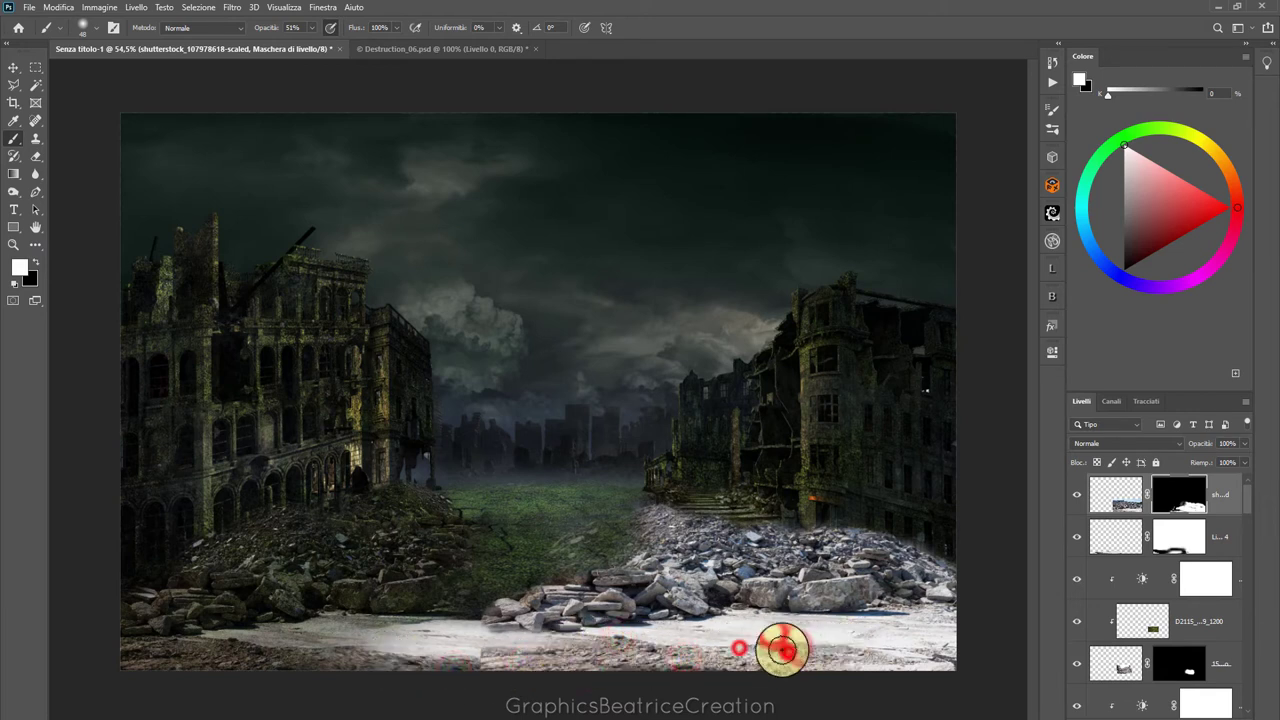
pyautogui.click(1171, 493)
pyautogui.click(470, 670)
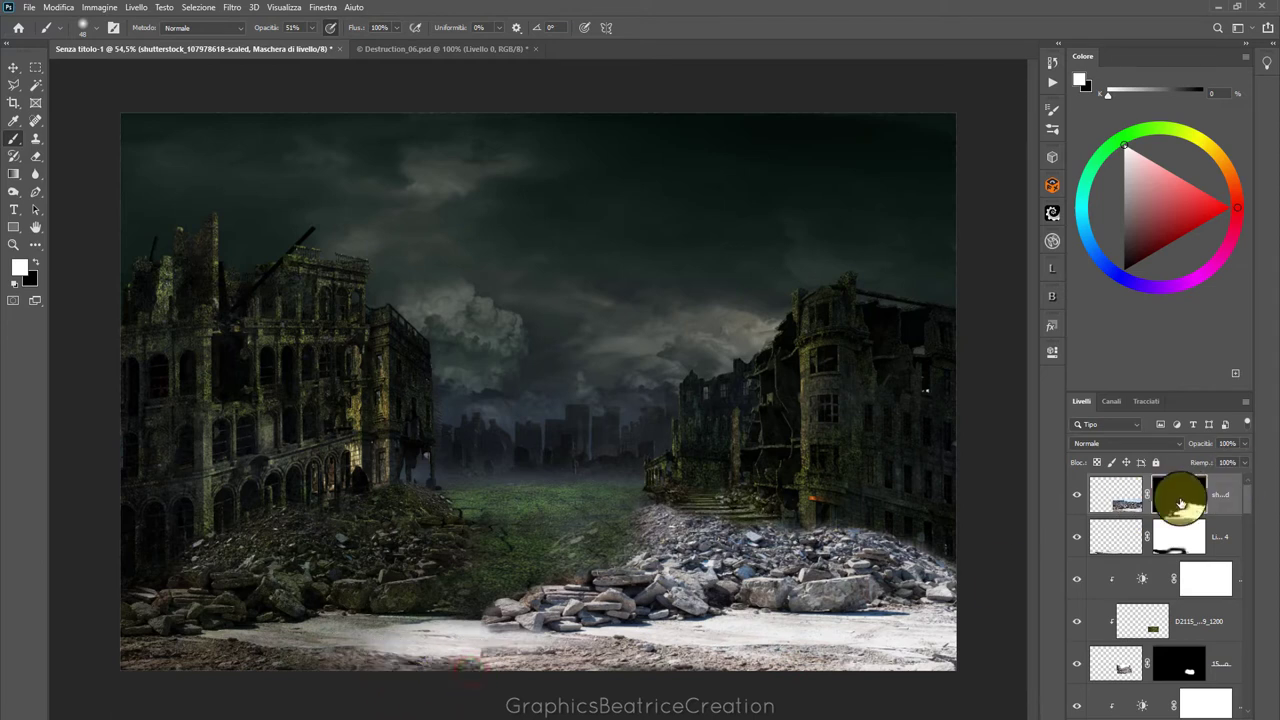
# Paint Livello 4's mask along the bottom ground strip, then undo the last stroke
pyautogui.click(1177, 537)
pyautogui.moveTo(466, 664); pyautogui.dragTo(432, 668)
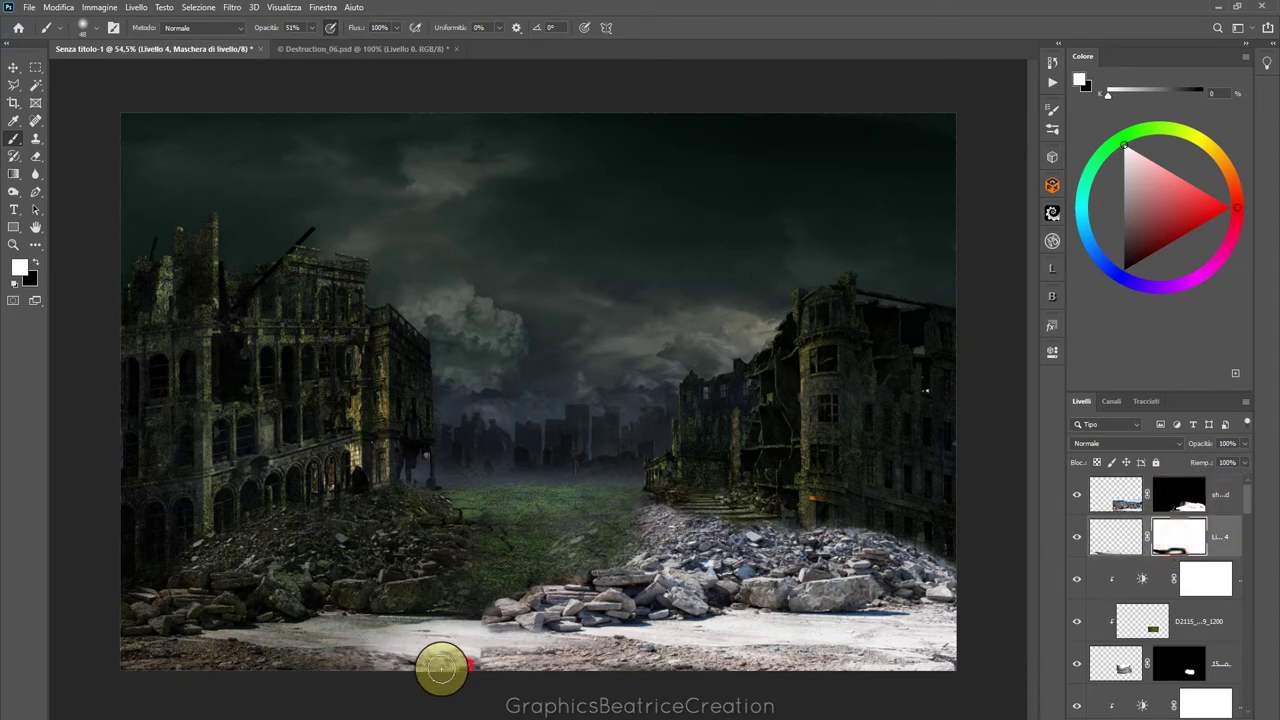
pyautogui.moveTo(324, 659)
pyautogui.mouseDown()
pyautogui.moveTo(254, 651)
pyautogui.moveTo(422, 657)
pyautogui.moveTo(267, 629)
pyautogui.moveTo(251, 643)
pyautogui.mouseUp()
pyautogui.click(313, 652)
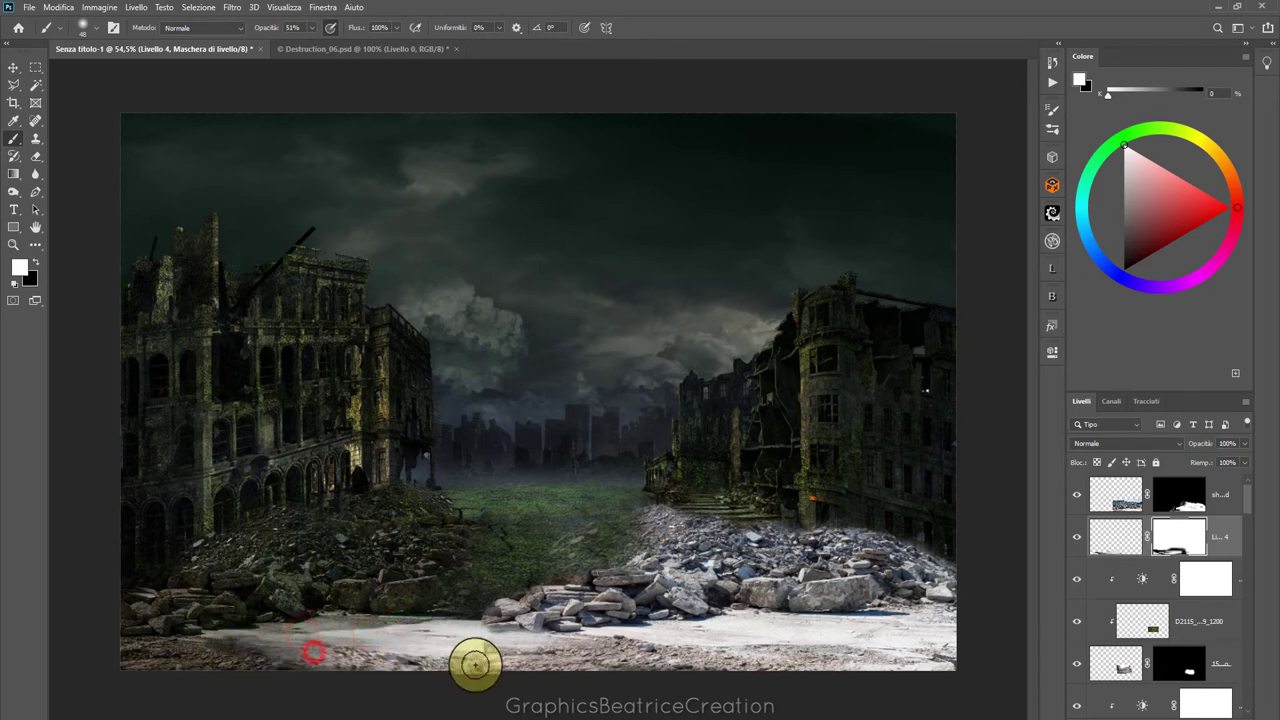
pyautogui.click(35, 260)
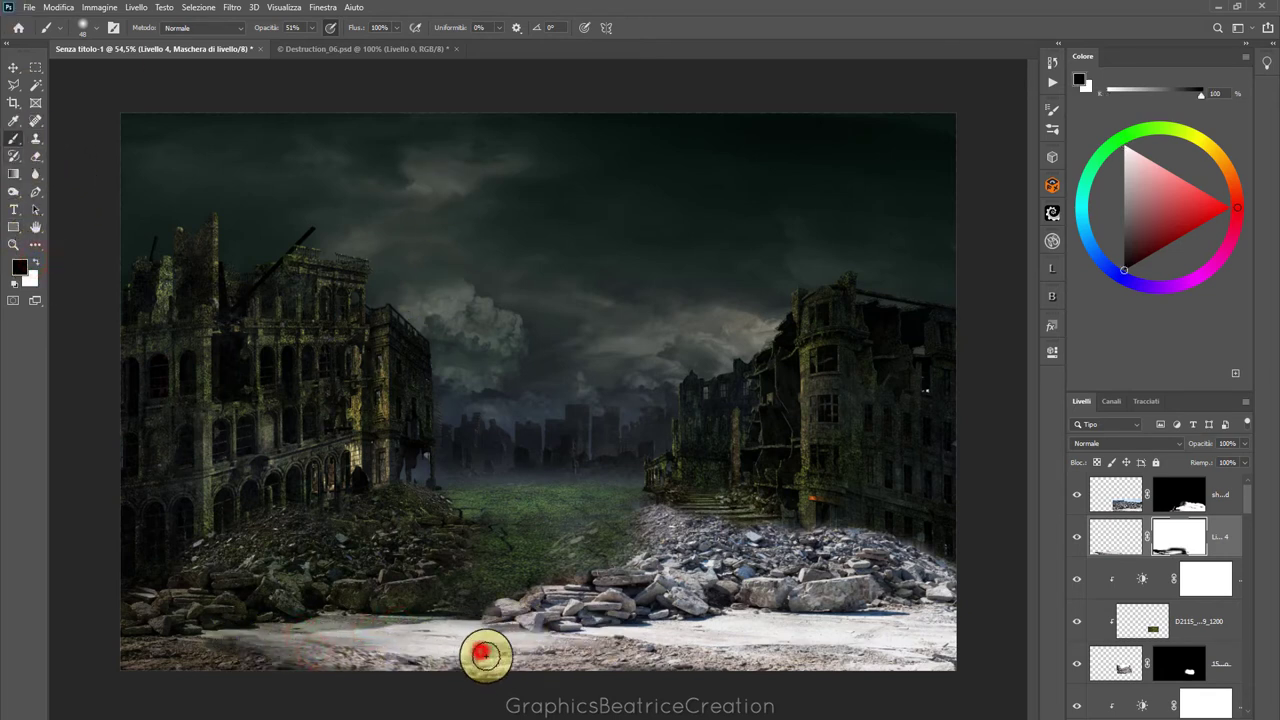
pyautogui.click(113, 10)
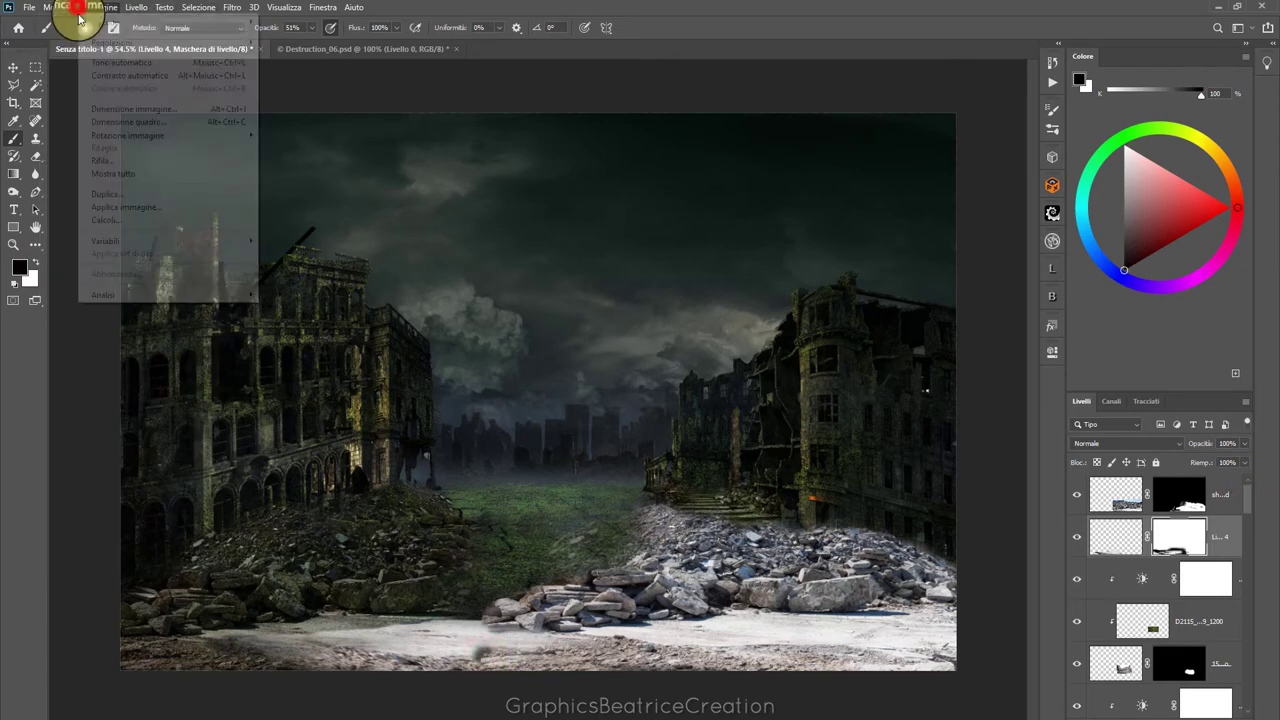
pyautogui.click(58, 8)
pyautogui.click(65, 22)
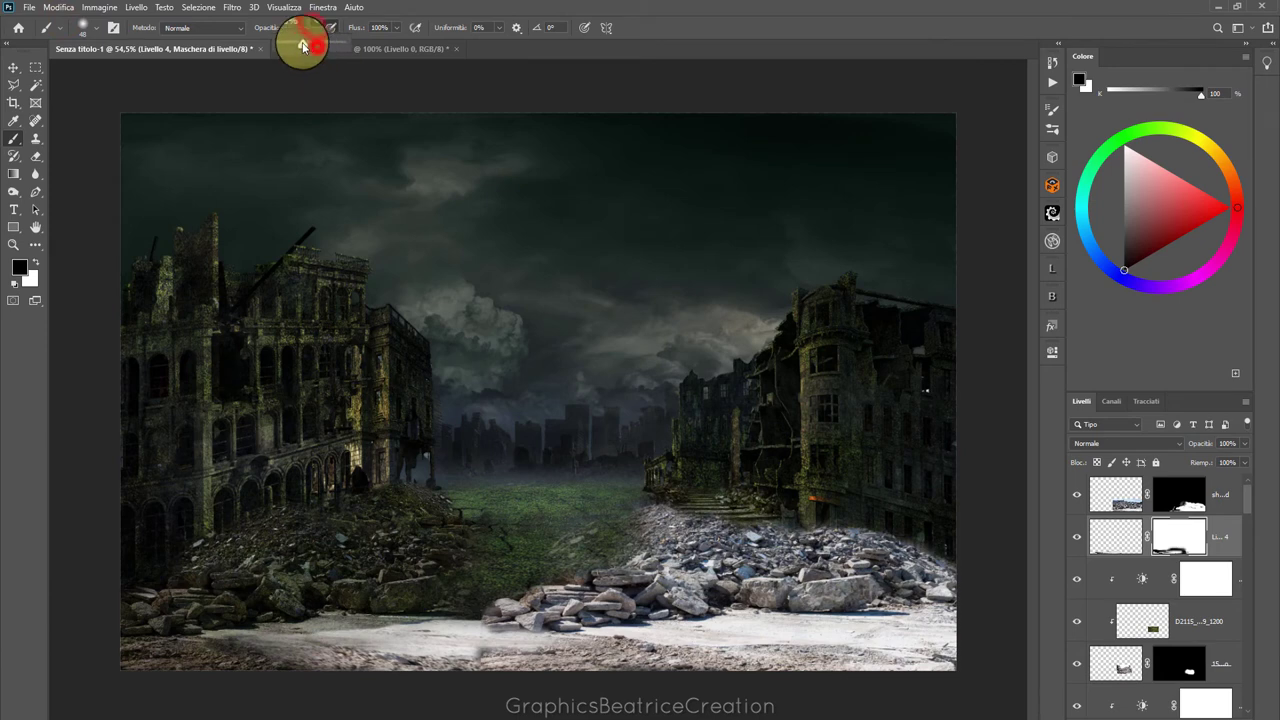
# Hide rubble at the bottom edge, then reveal more ground on Livello 4's mask in white
pyautogui.click(1075, 494)
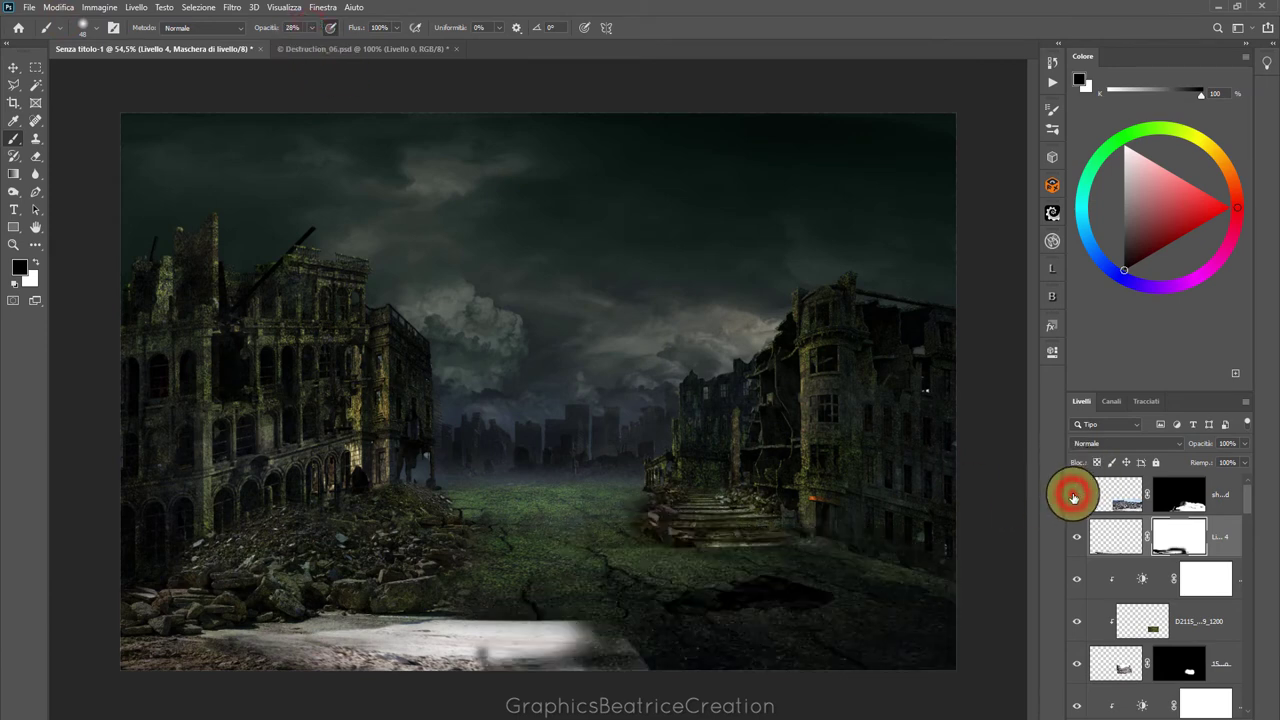
pyautogui.click(1163, 496)
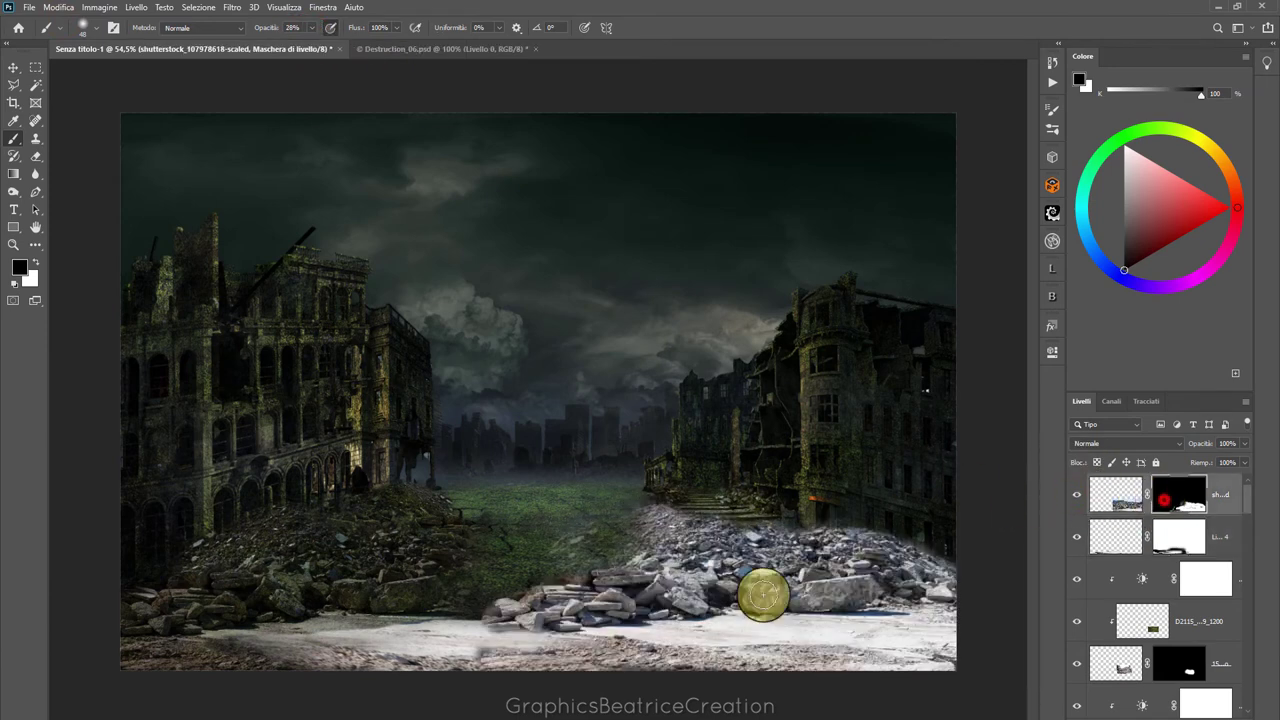
pyautogui.click(486, 656)
pyautogui.moveTo(472, 652); pyautogui.dragTo(471, 663)
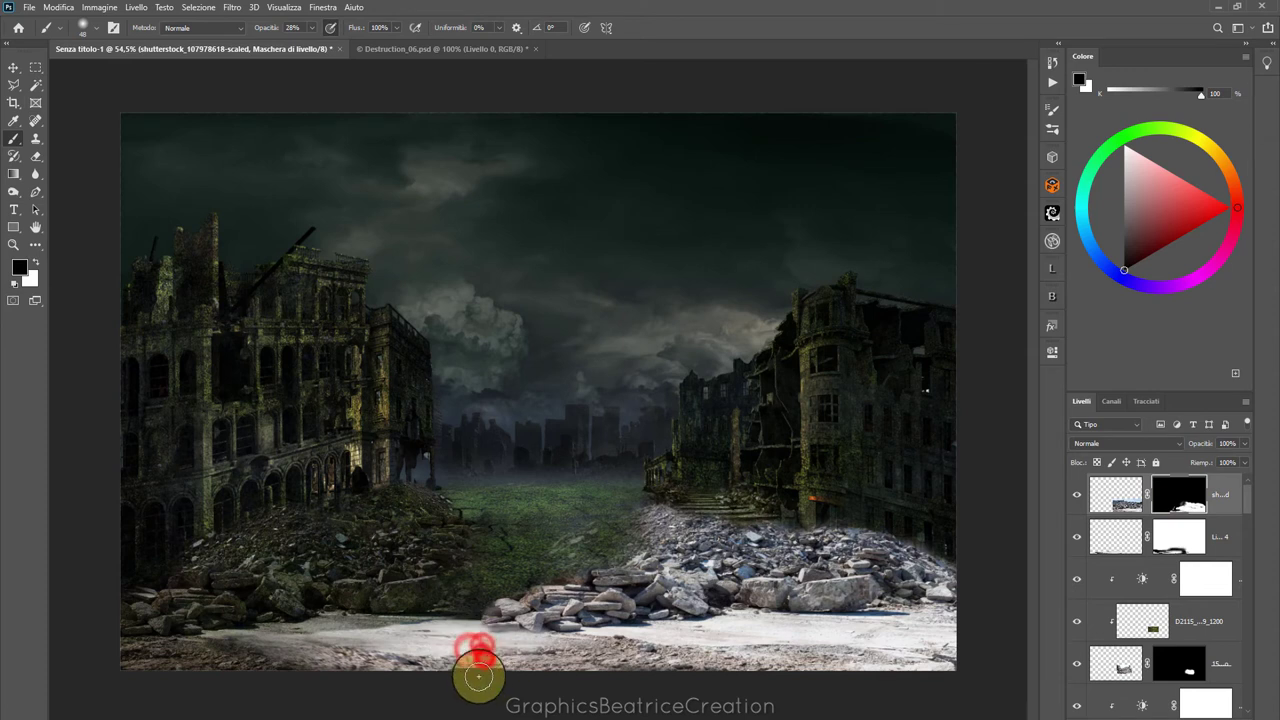
pyautogui.click(1178, 536)
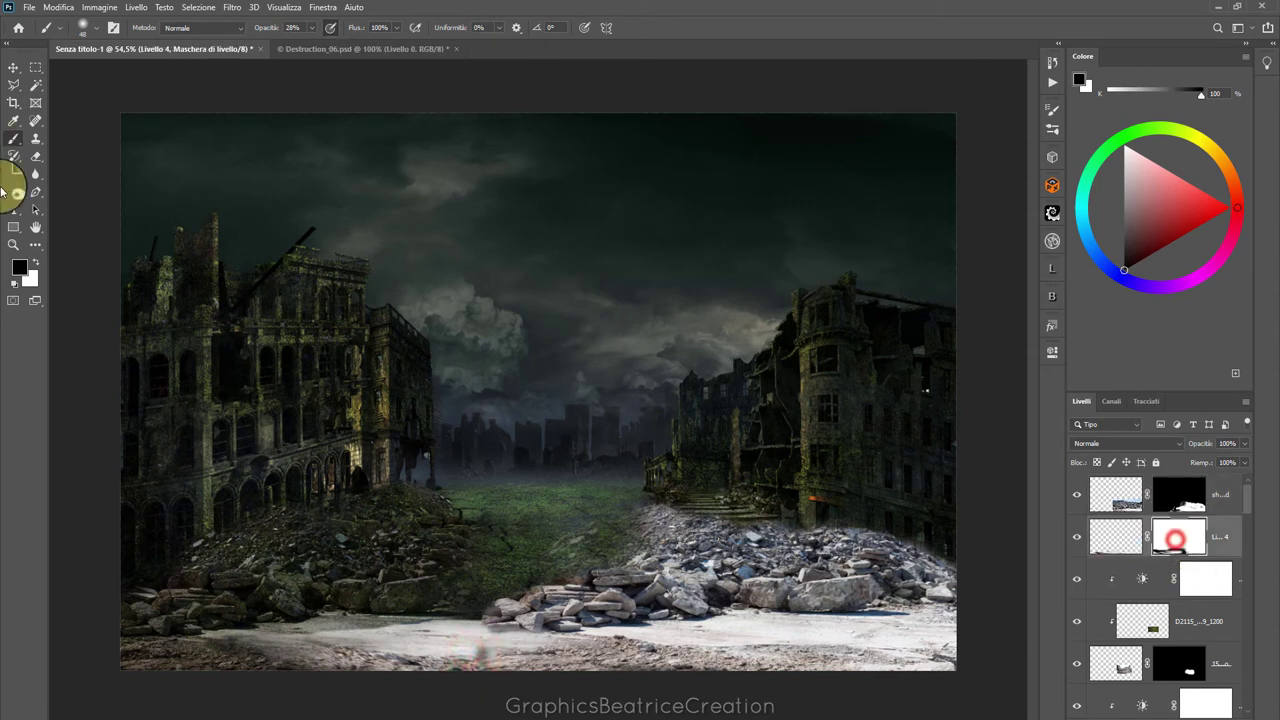
pyautogui.click(35, 261)
pyautogui.moveTo(472, 664); pyautogui.dragTo(494, 655)
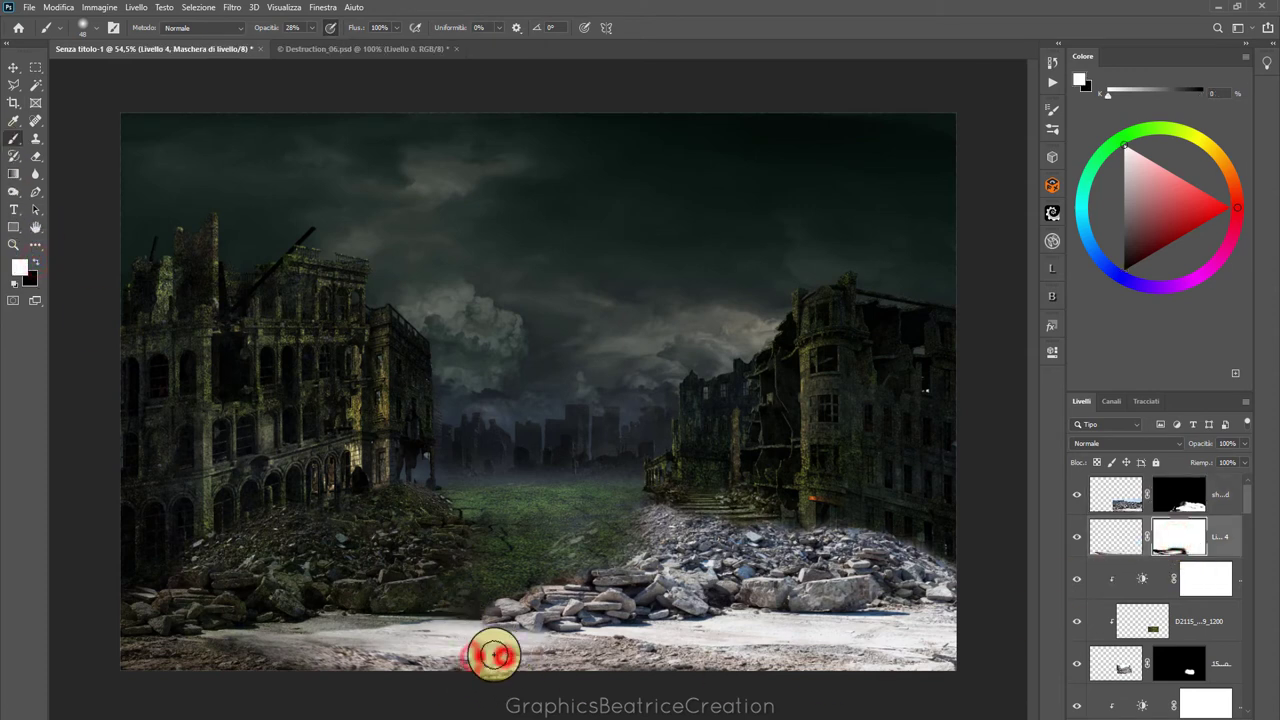
pyautogui.click(483, 652)
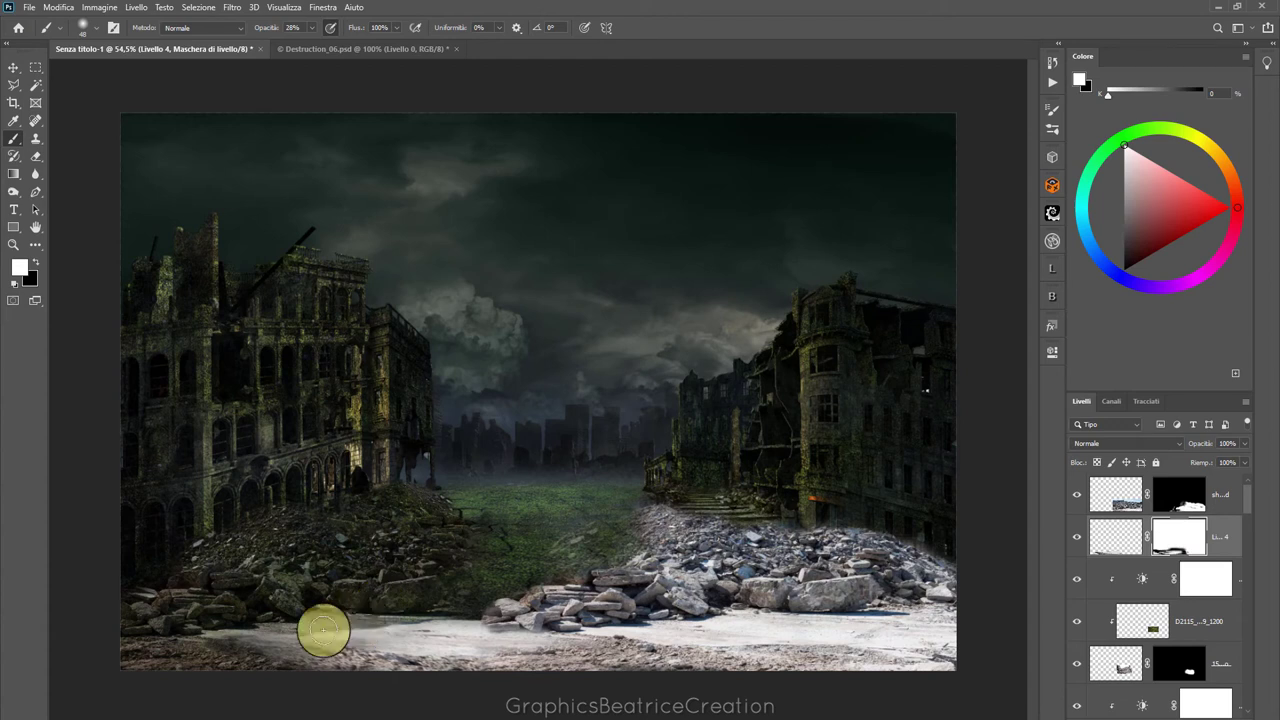
# Paint the lower-left rubble layer's mask along the bottom at 85% brush opacity
pyautogui.moveTo(1248, 496); pyautogui.dragTo(1248, 517)
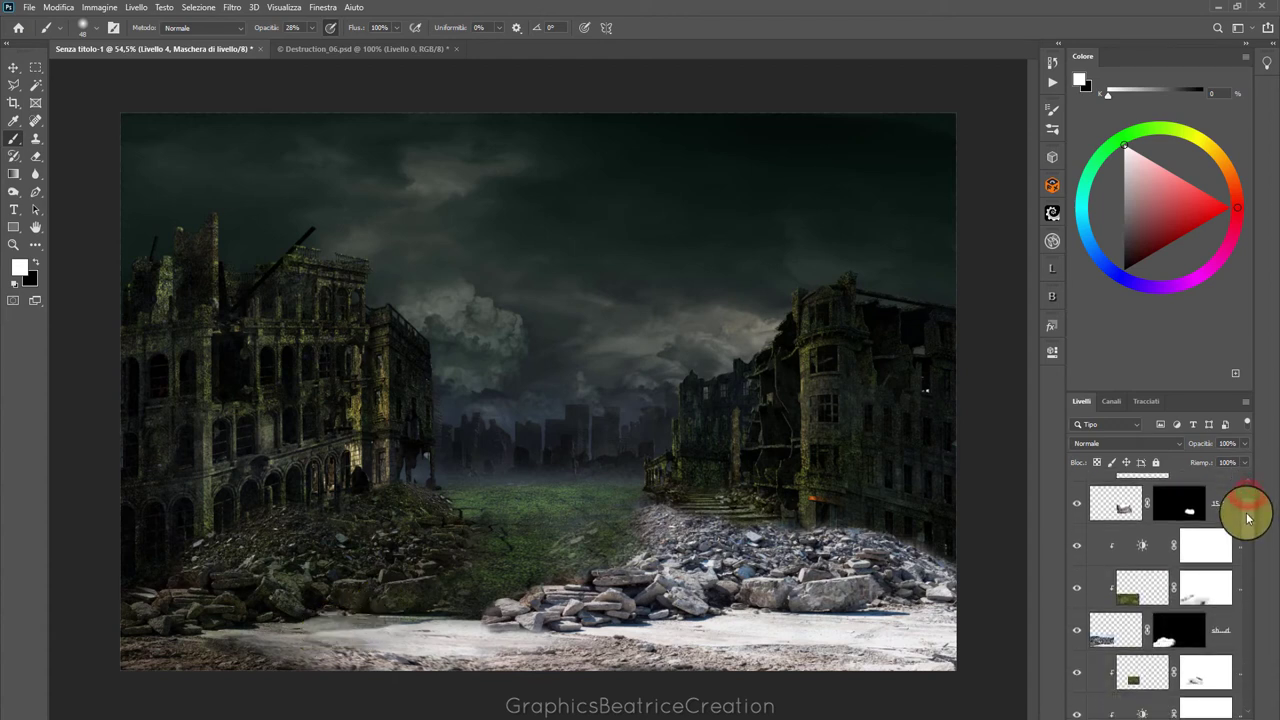
pyautogui.click(1075, 627)
pyautogui.click(1075, 627)
pyautogui.click(1177, 620)
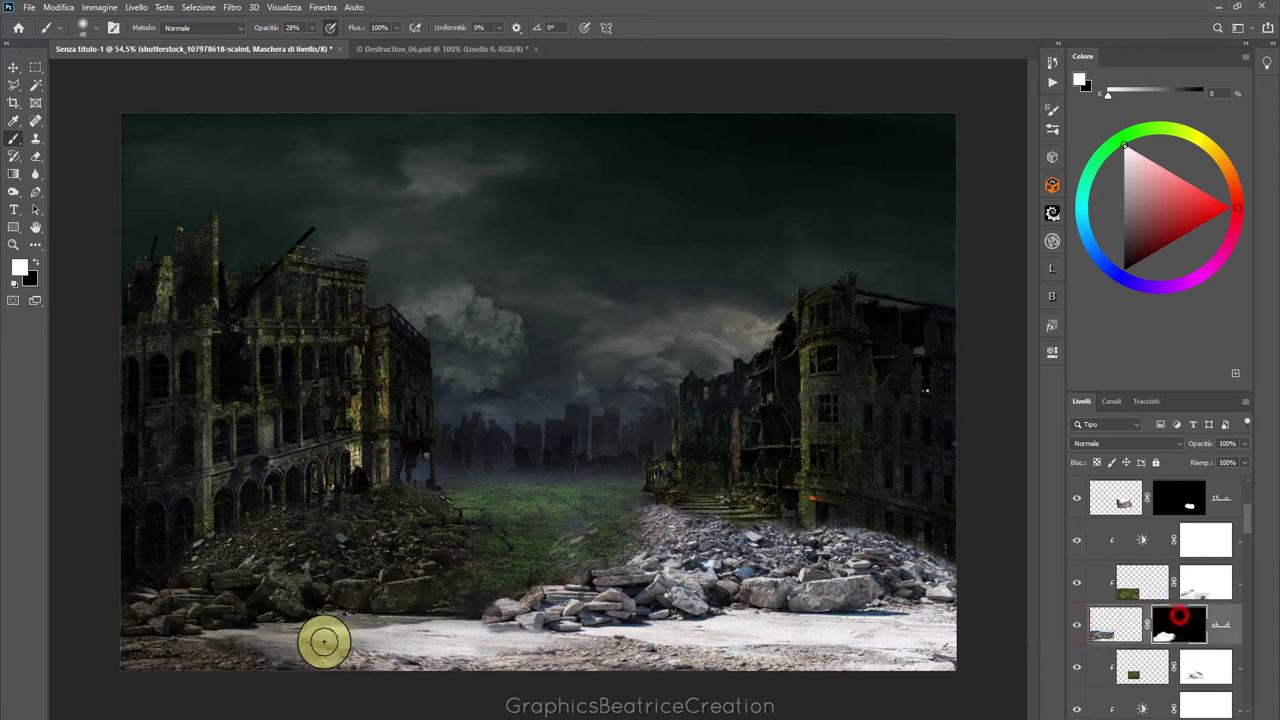
pyautogui.moveTo(383, 625)
pyautogui.mouseDown()
pyautogui.moveTo(280, 626)
pyautogui.moveTo(391, 626)
pyautogui.moveTo(349, 640)
pyautogui.moveTo(417, 654)
pyautogui.moveTo(163, 634)
pyautogui.moveTo(225, 640)
pyautogui.mouseUp()
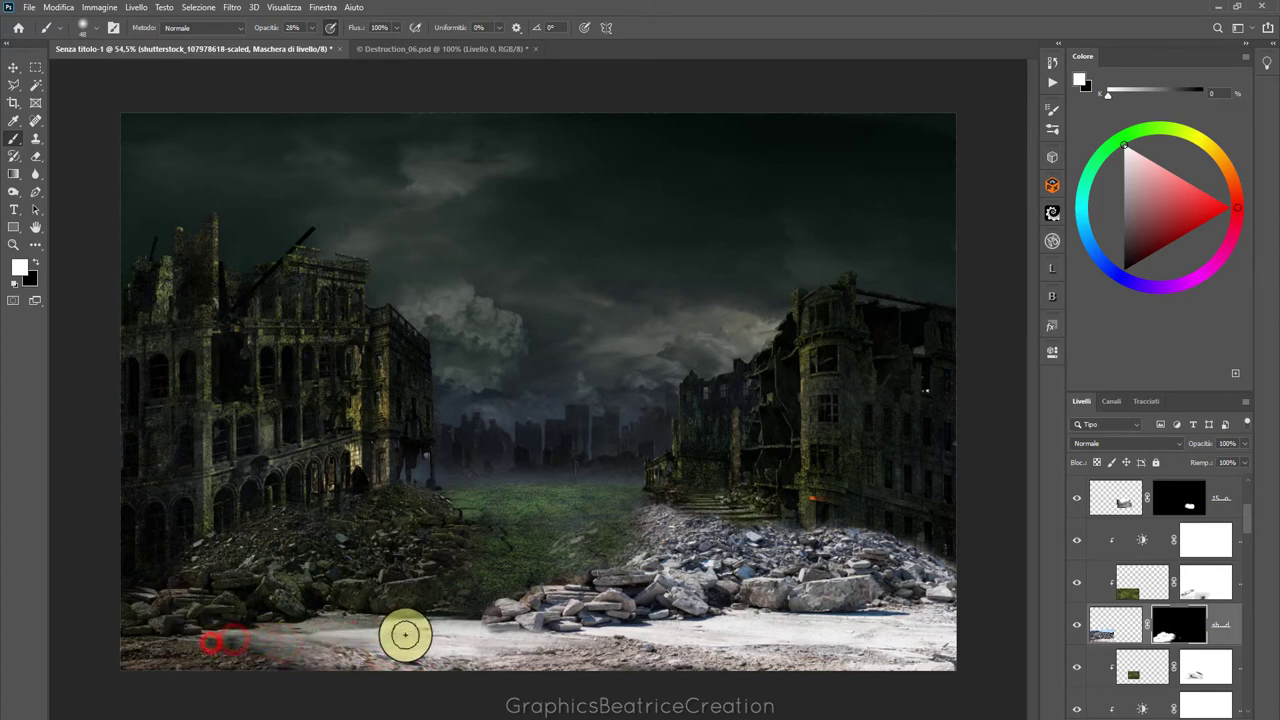
pyautogui.click(1184, 631)
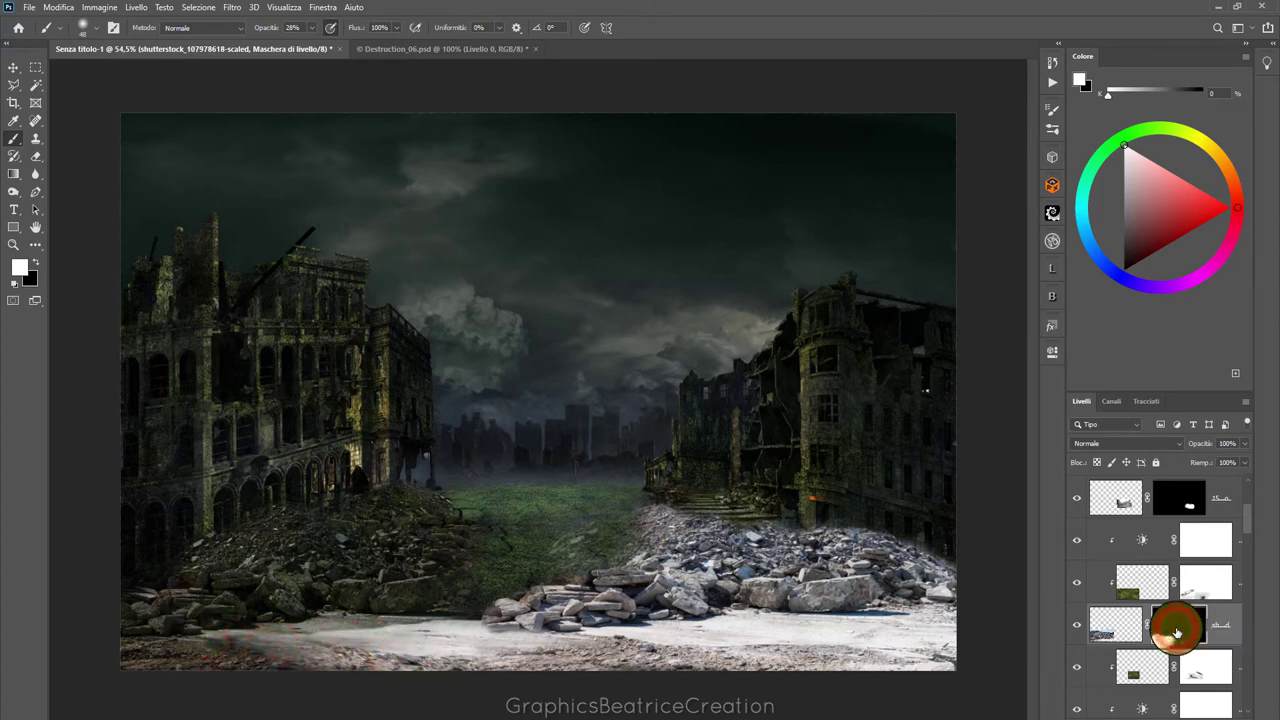
pyautogui.moveTo(312, 30); pyautogui.dragTo(343, 43)
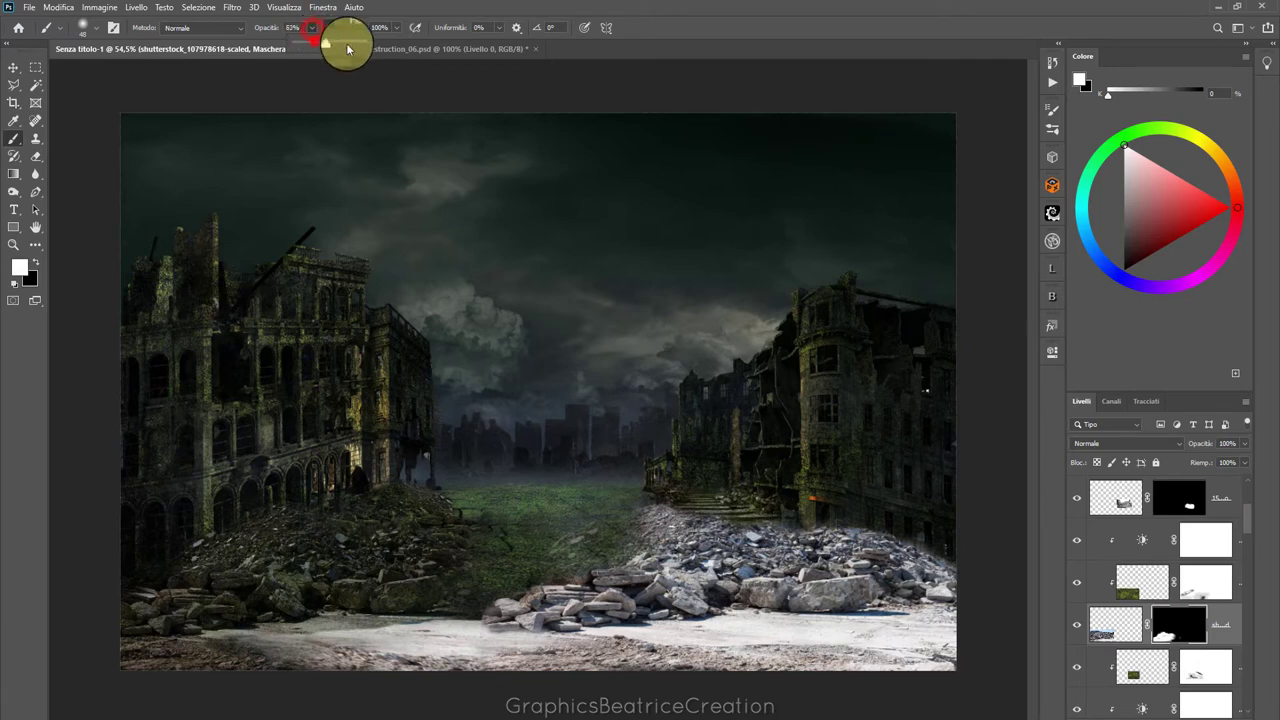
pyautogui.moveTo(503, 629)
pyautogui.mouseDown()
pyautogui.moveTo(398, 617)
pyautogui.moveTo(376, 630)
pyautogui.mouseUp()
# Select the top rubble photo layer in the Layers panel
pyautogui.scroll(-3, 501, 504)
pyautogui.scroll(3, 501, 504)
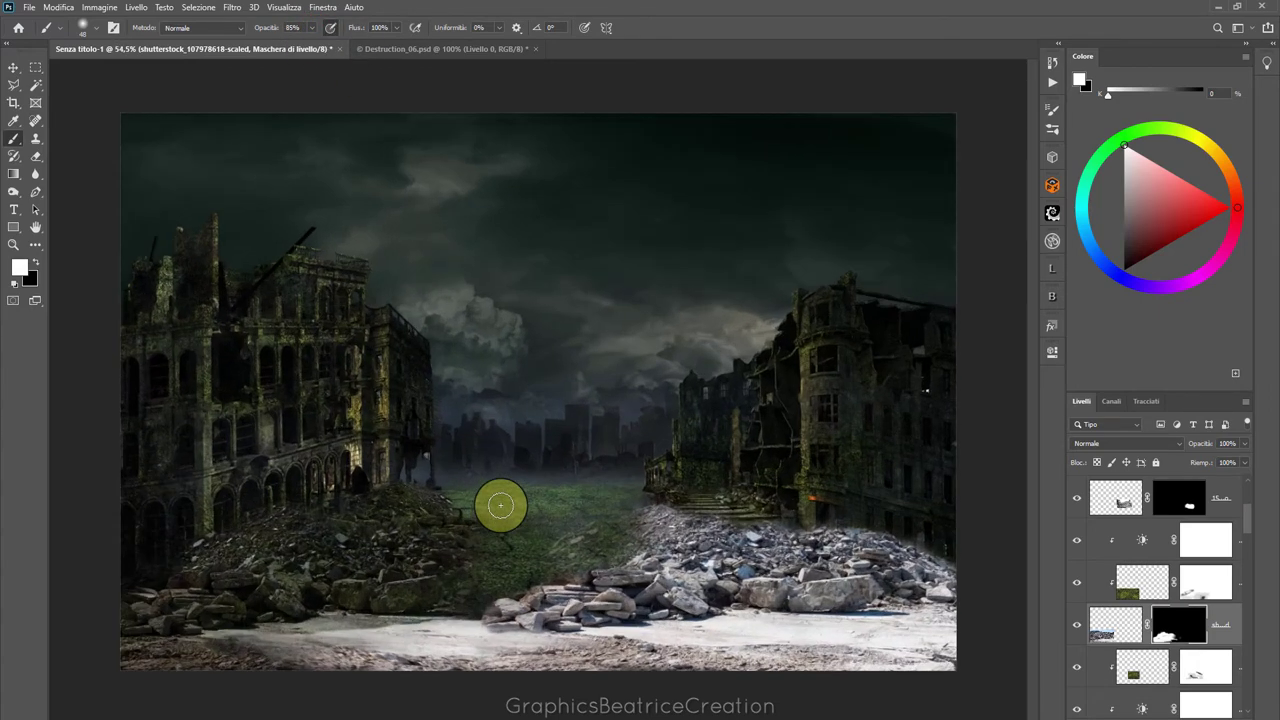
pyautogui.click(1124, 504)
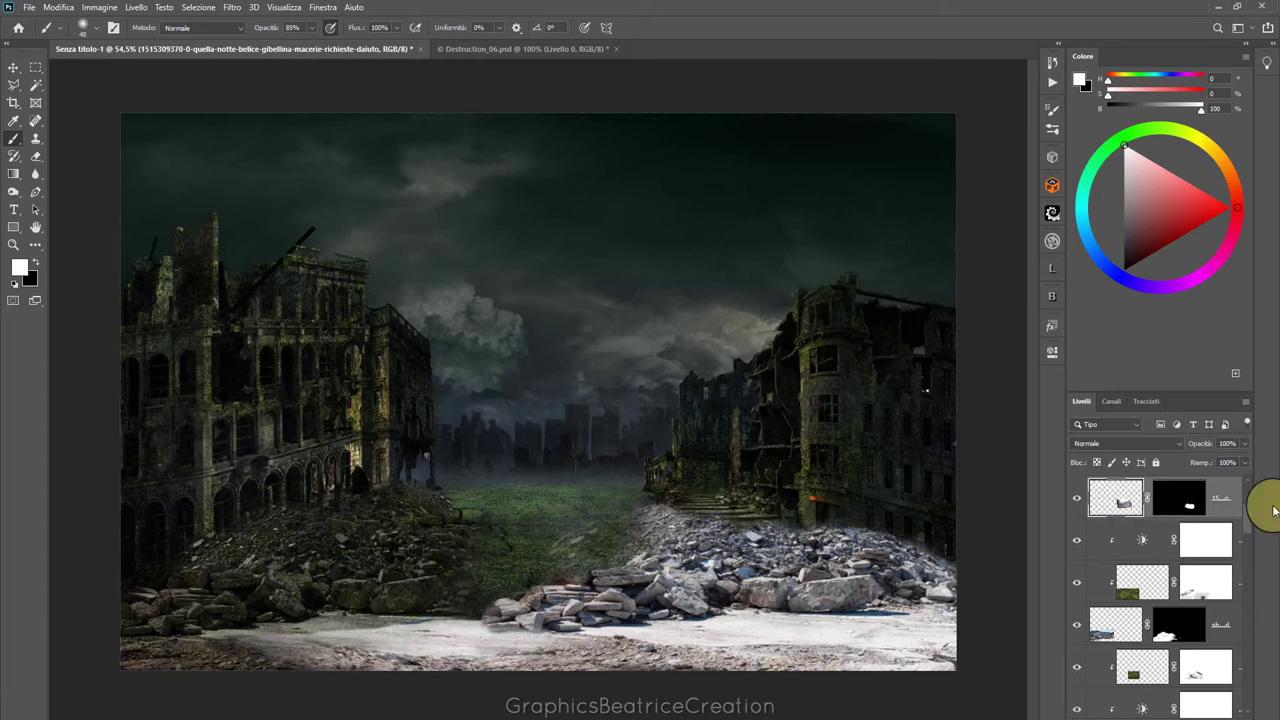
pyautogui.scroll(3, 1253, 525)
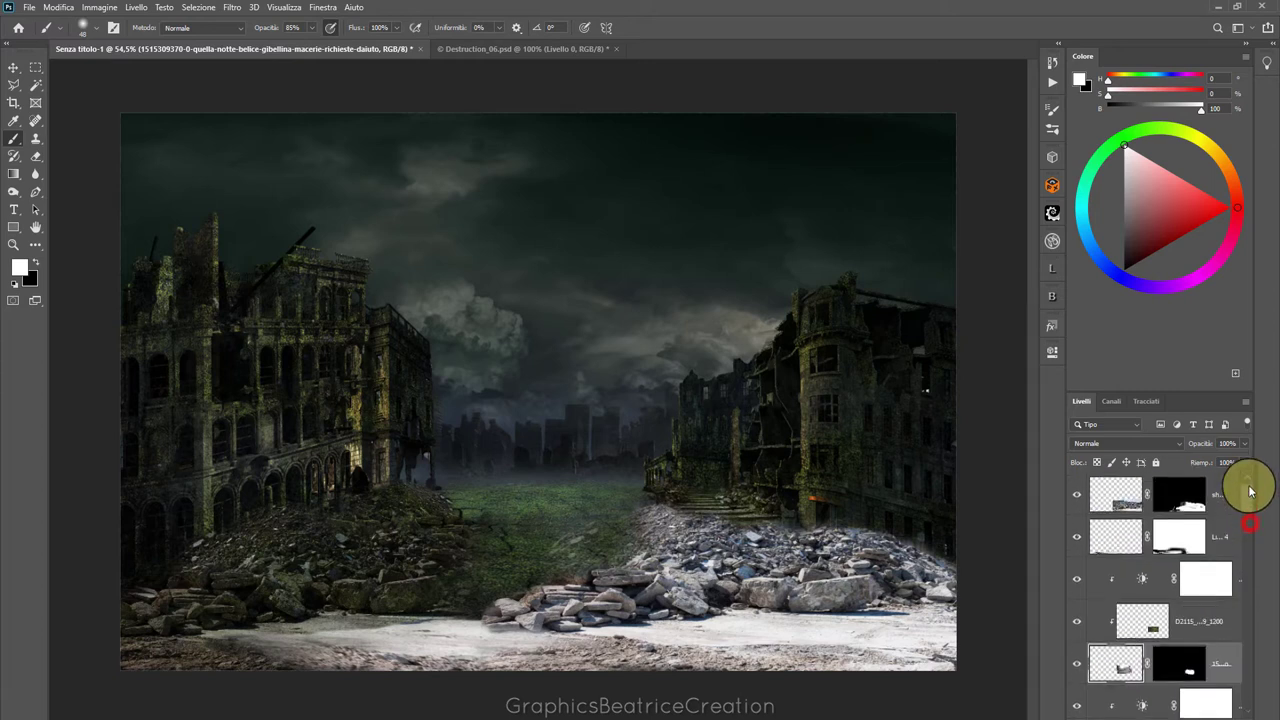
pyautogui.click(1118, 492)
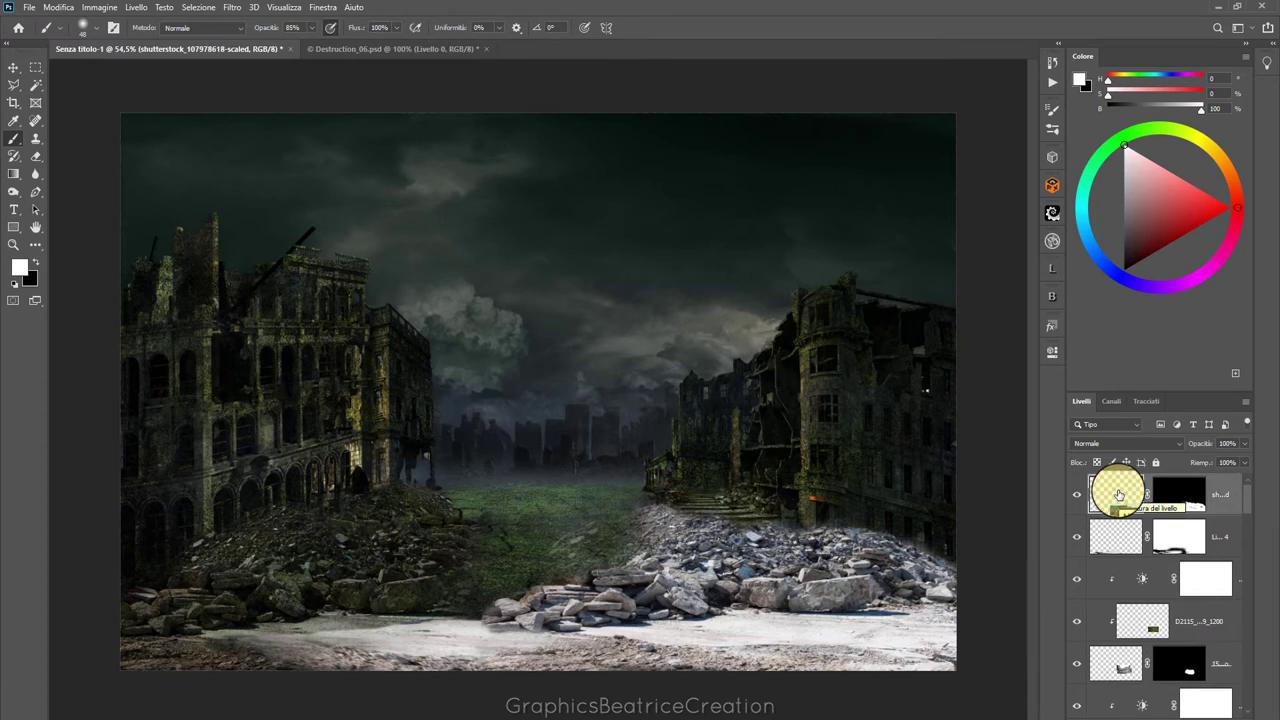
# Apply both rubble masks, merge down into Livello 4, and erase its edge near the street centre
pyautogui.rightClick(1180, 490)
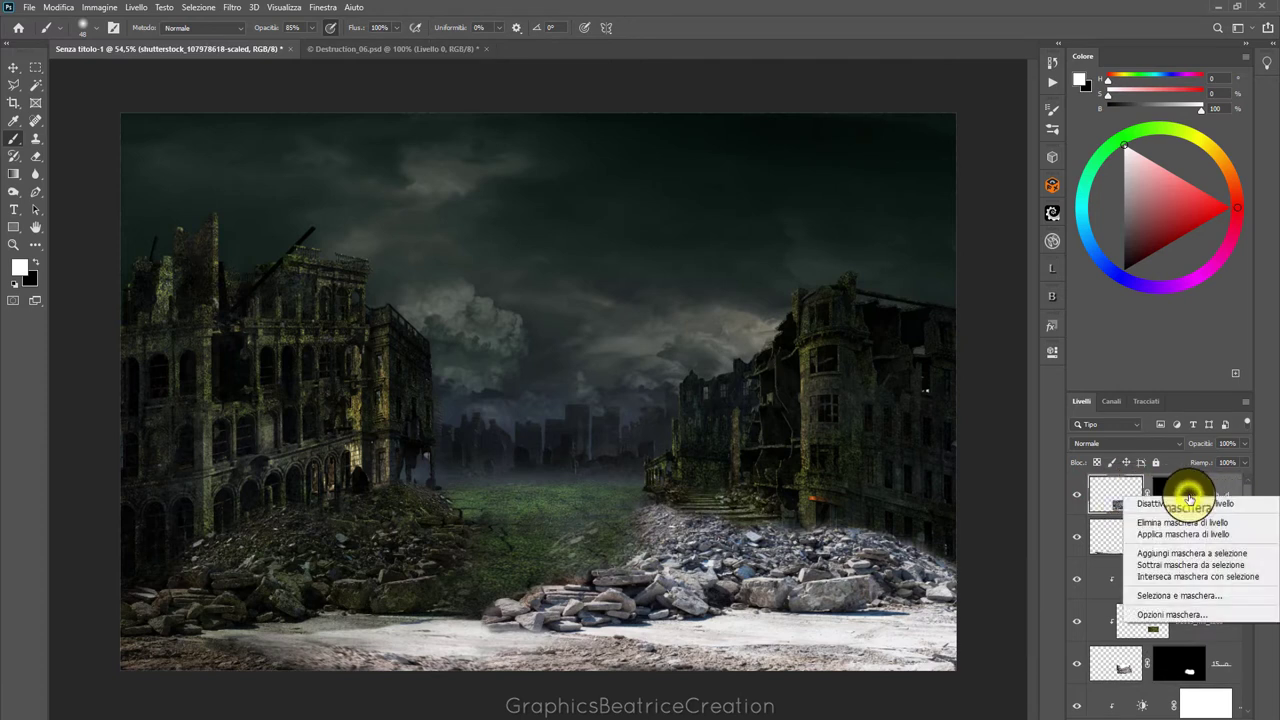
pyautogui.click(1168, 535)
pyautogui.rightClick(1180, 530)
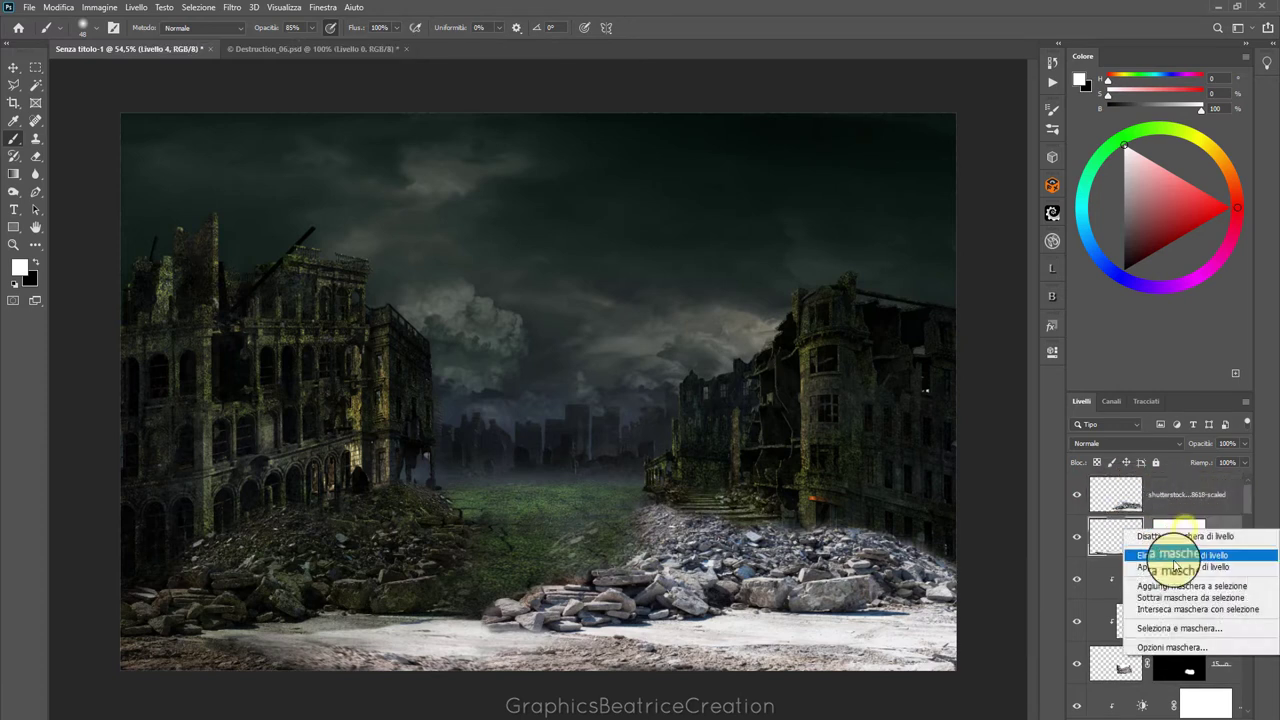
pyautogui.click(1170, 567)
pyautogui.rightClick(1166, 492)
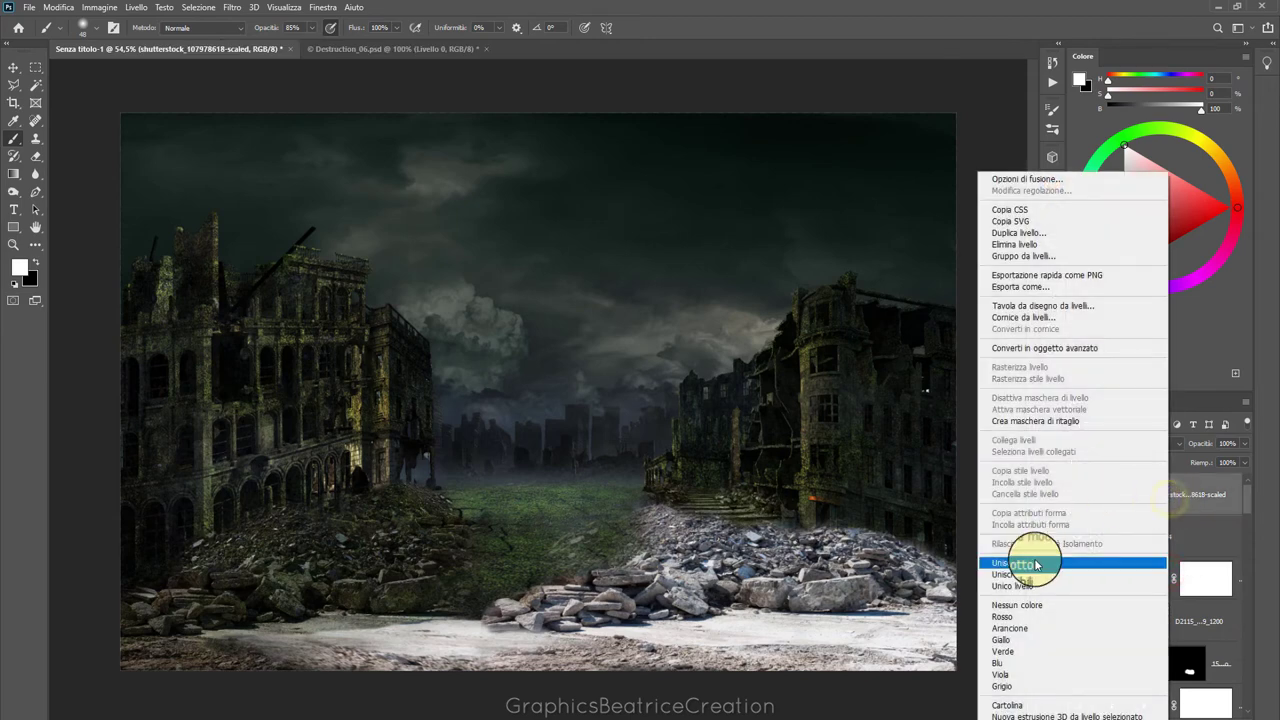
pyautogui.click(1034, 561)
pyautogui.click(1073, 496)
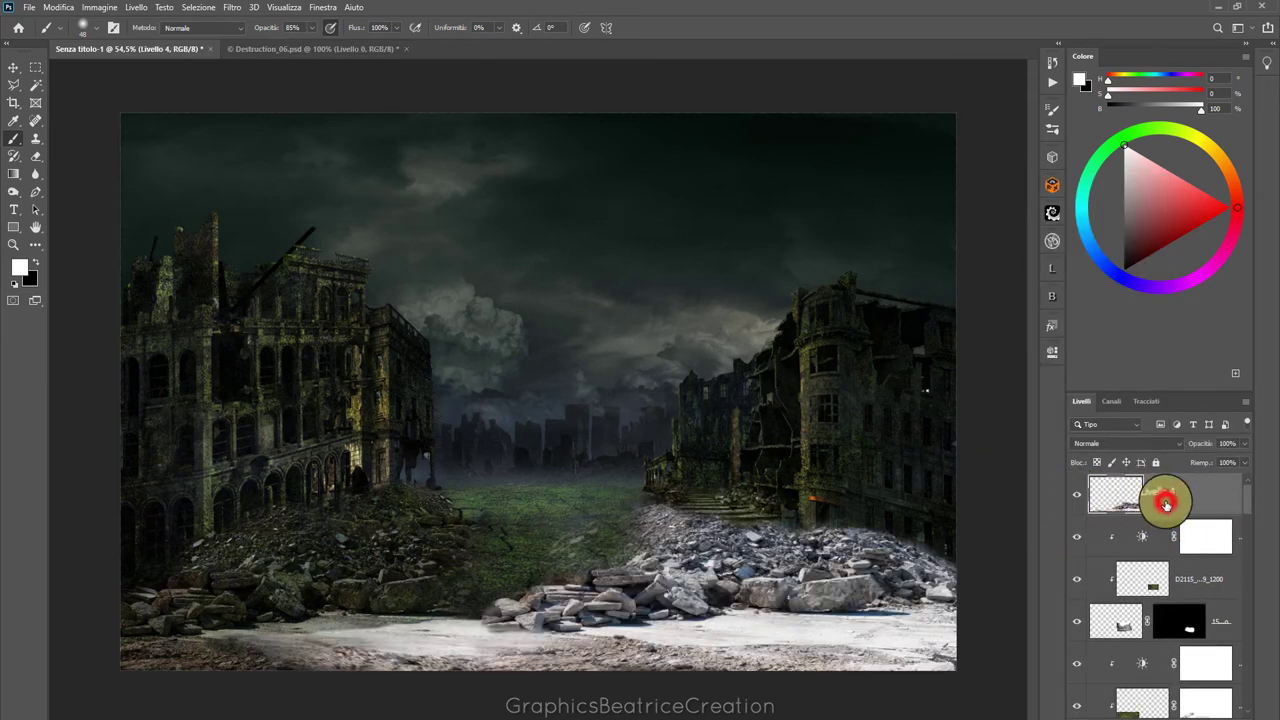
pyautogui.click(36, 156)
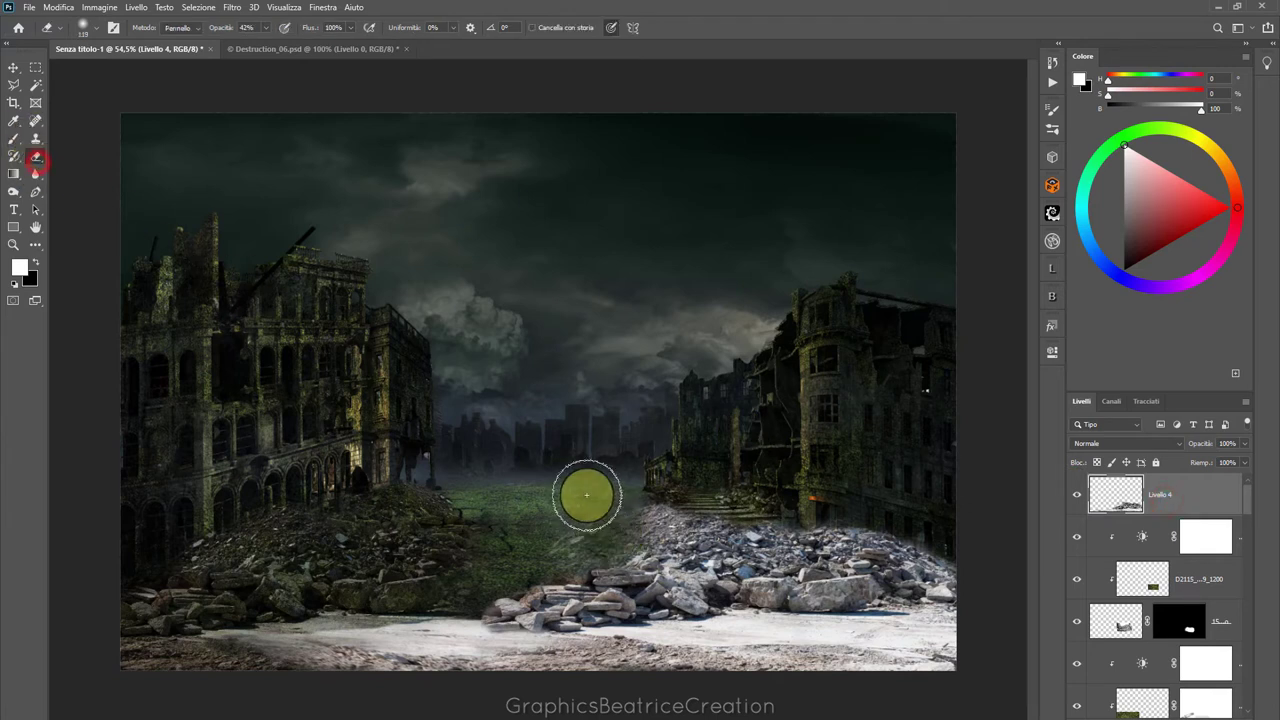
pyautogui.moveTo(586, 496)
pyautogui.mouseDown()
pyautogui.moveTo(566, 523)
pyautogui.moveTo(666, 491)
pyautogui.mouseUp()
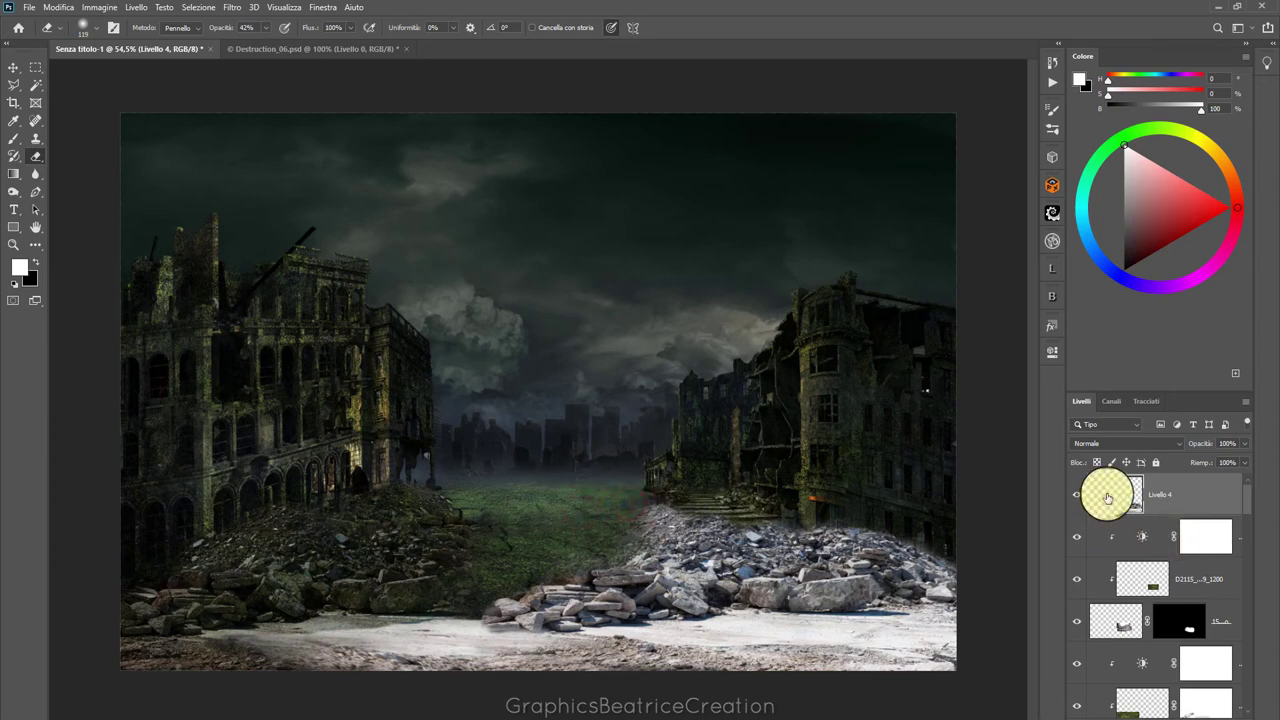
# Start File > Inserisci incorporato and pick the D2115 moss texture file
pyautogui.click(29, 7)
pyautogui.click(70, 277)
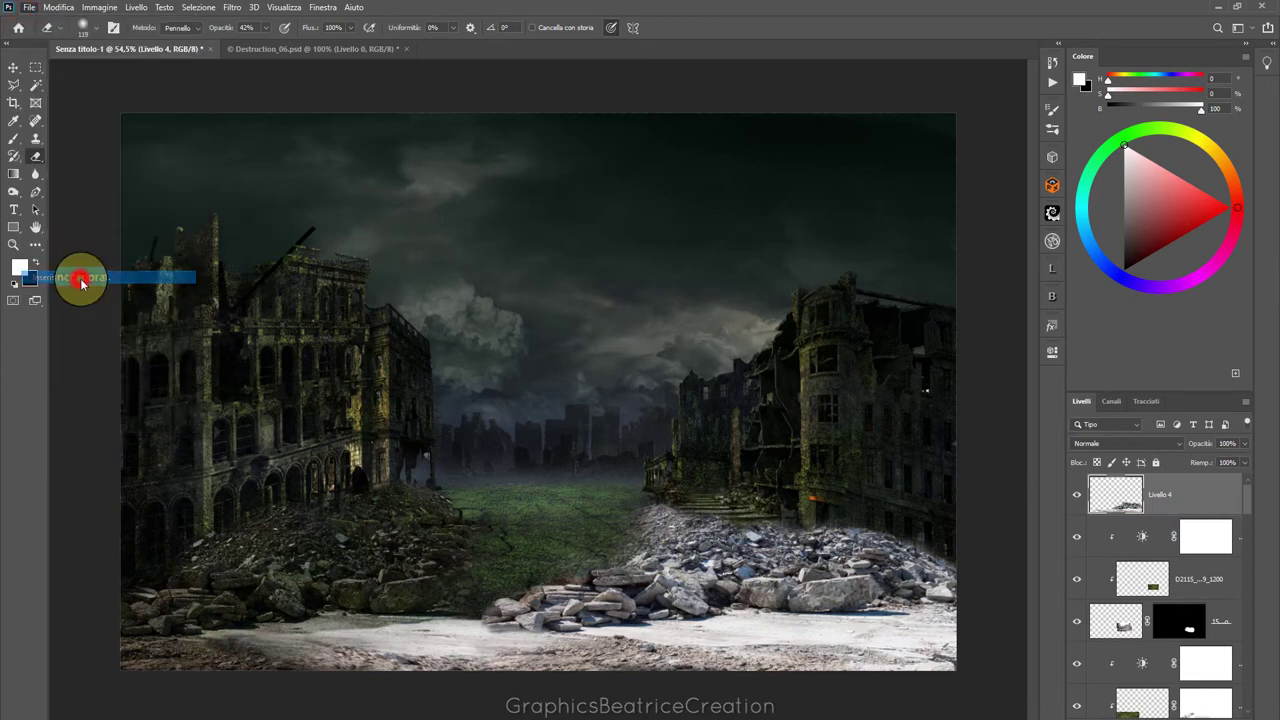
pyautogui.click(155, 245)
# Place the moss texture at the lower right and distort its top edge down into perspective
pyautogui.click(750, 509)
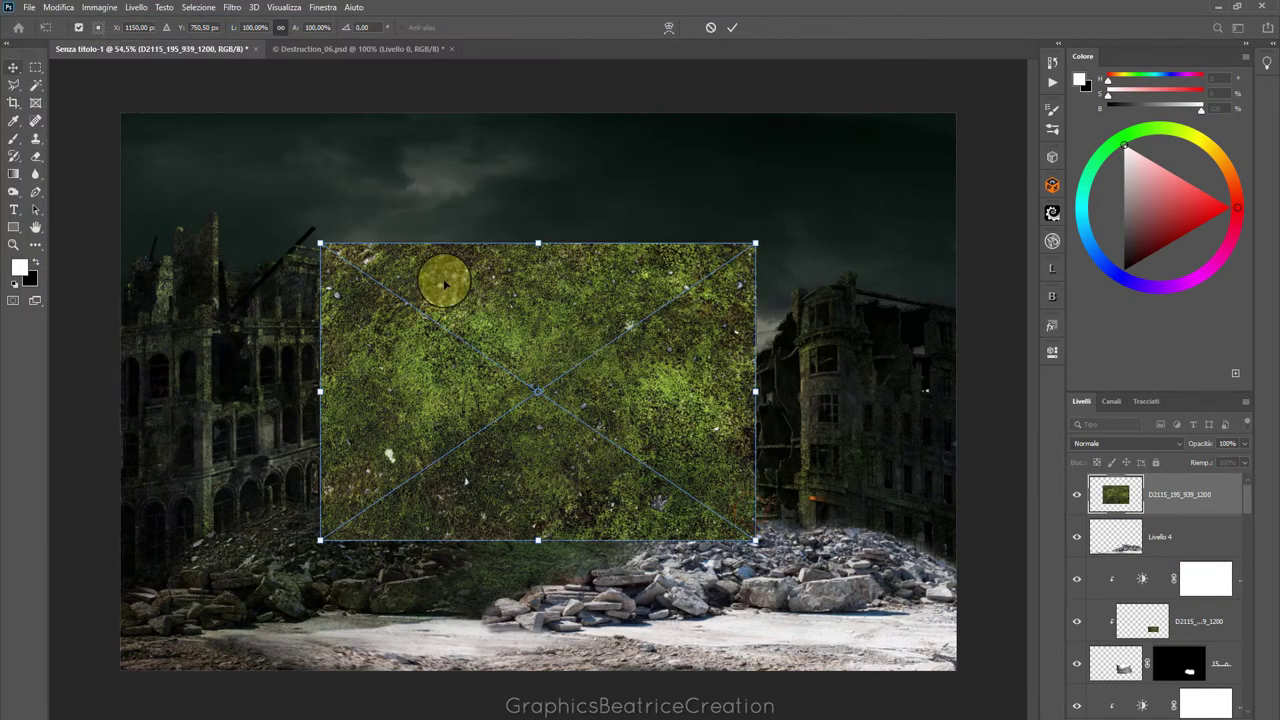
pyautogui.click(14, 70)
pyautogui.moveTo(590, 348); pyautogui.dragTo(800, 504)
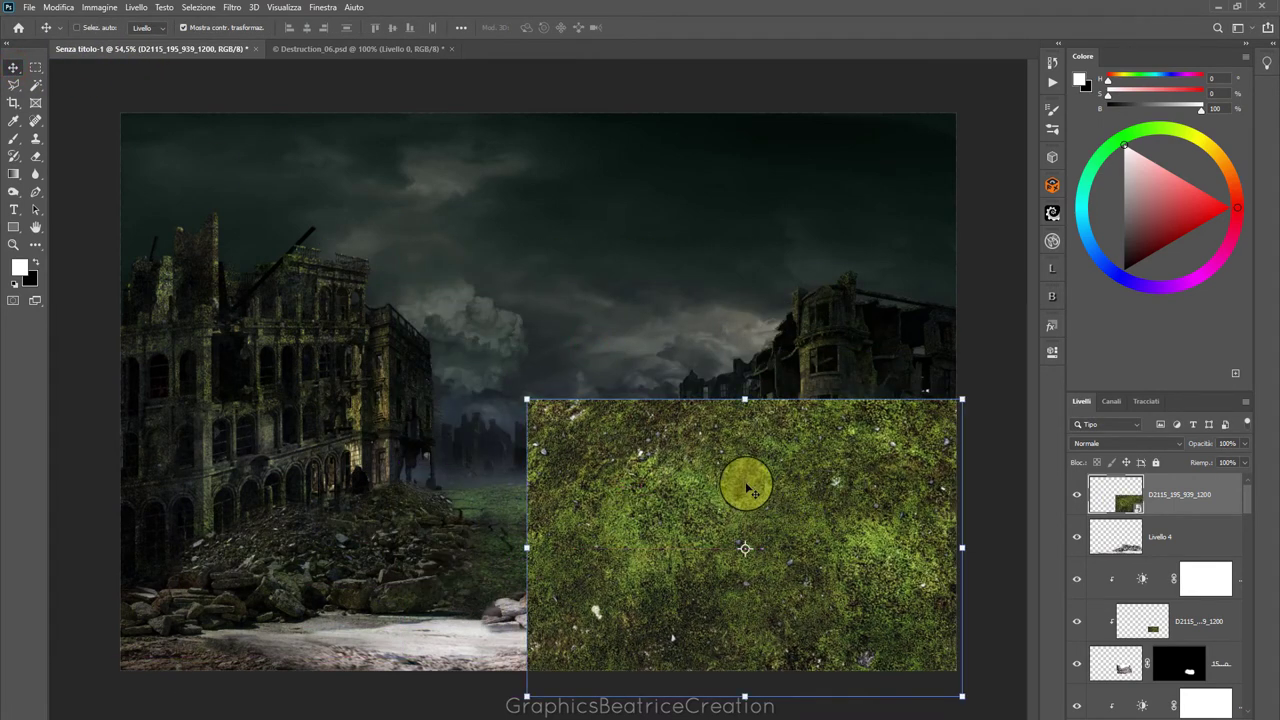
pyautogui.moveTo(742, 482); pyautogui.dragTo(742, 486)
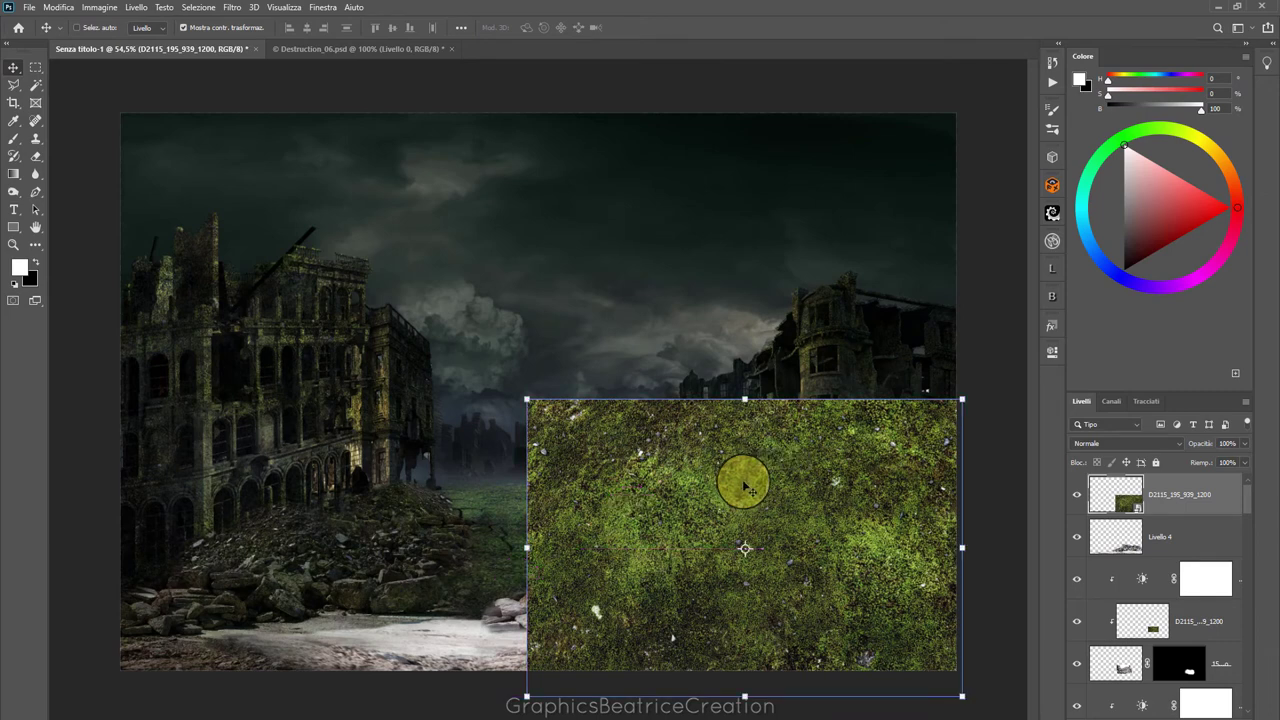
pyautogui.rightClick(744, 405)
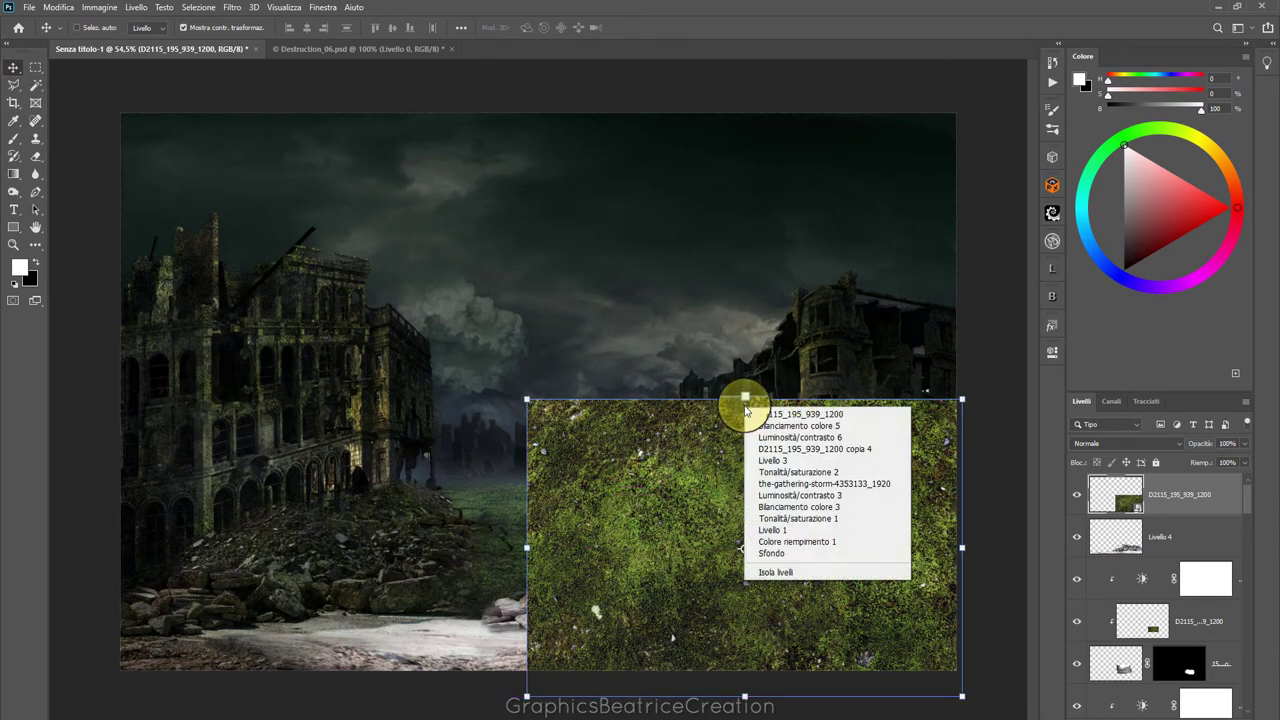
pyautogui.click(744, 399)
pyautogui.rightClick(744, 399)
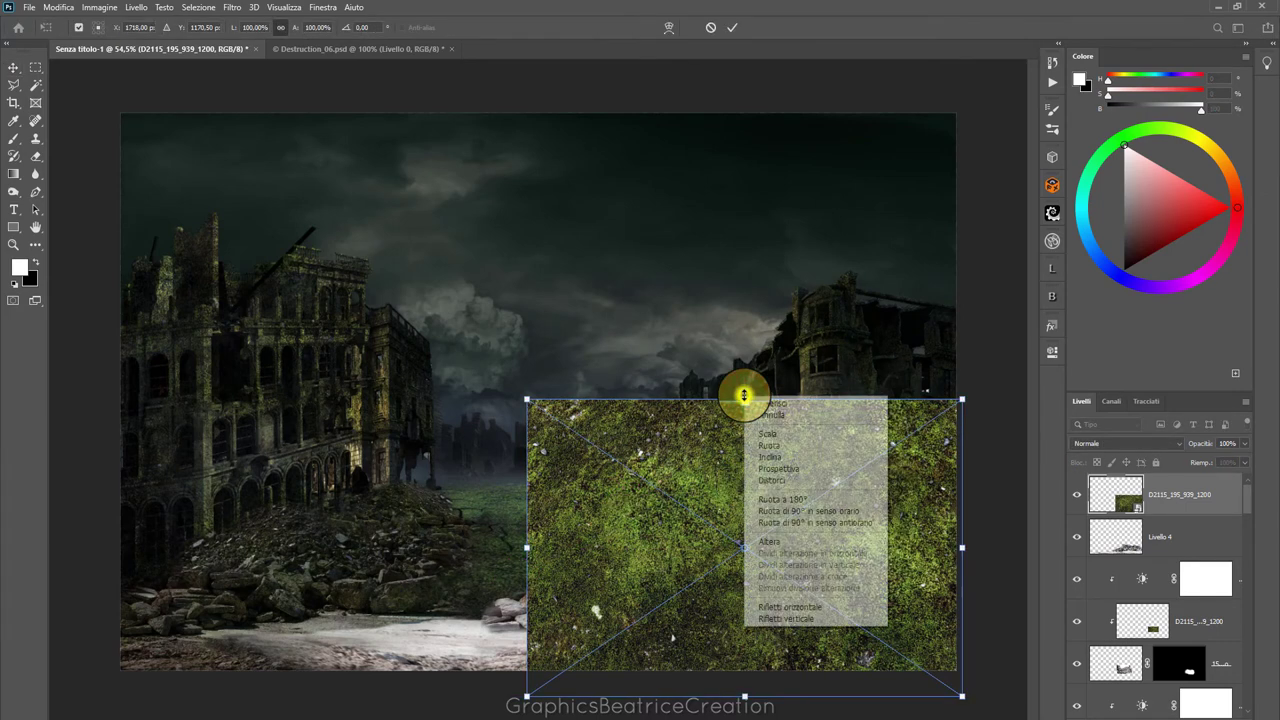
pyautogui.click(777, 483)
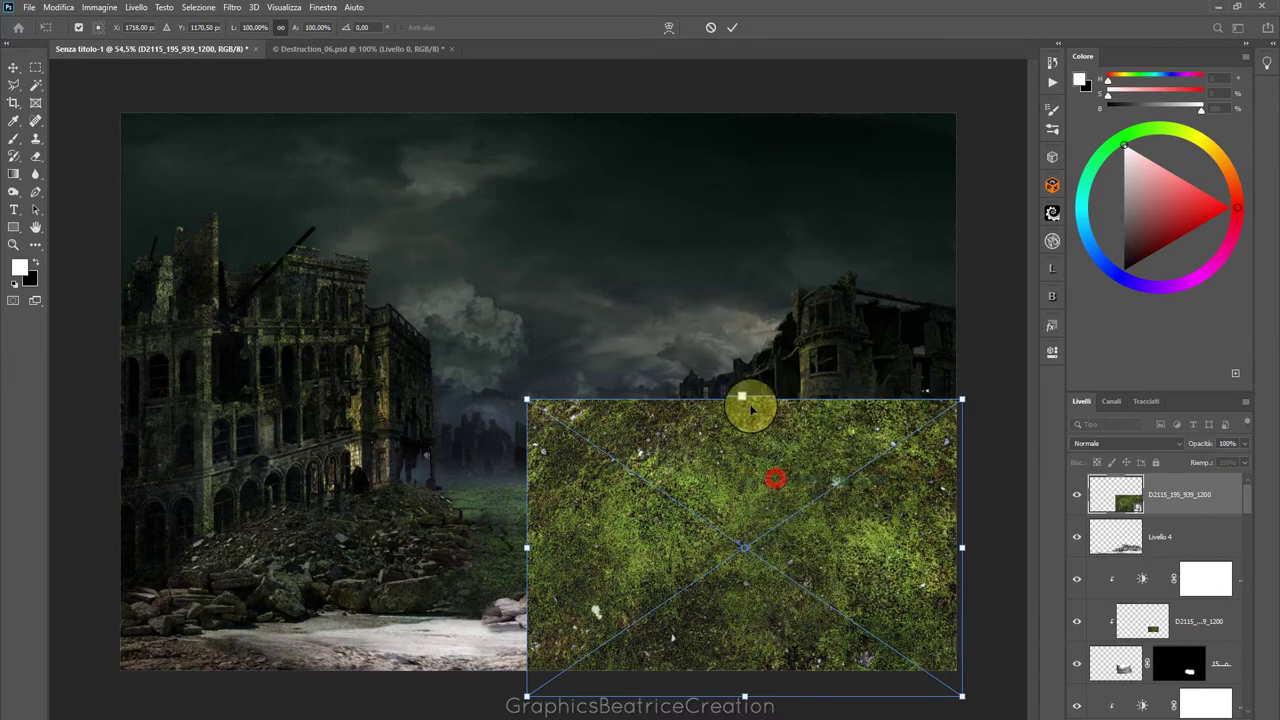
pyautogui.moveTo(744, 399); pyautogui.dragTo(745, 500)
pyautogui.click(740, 32)
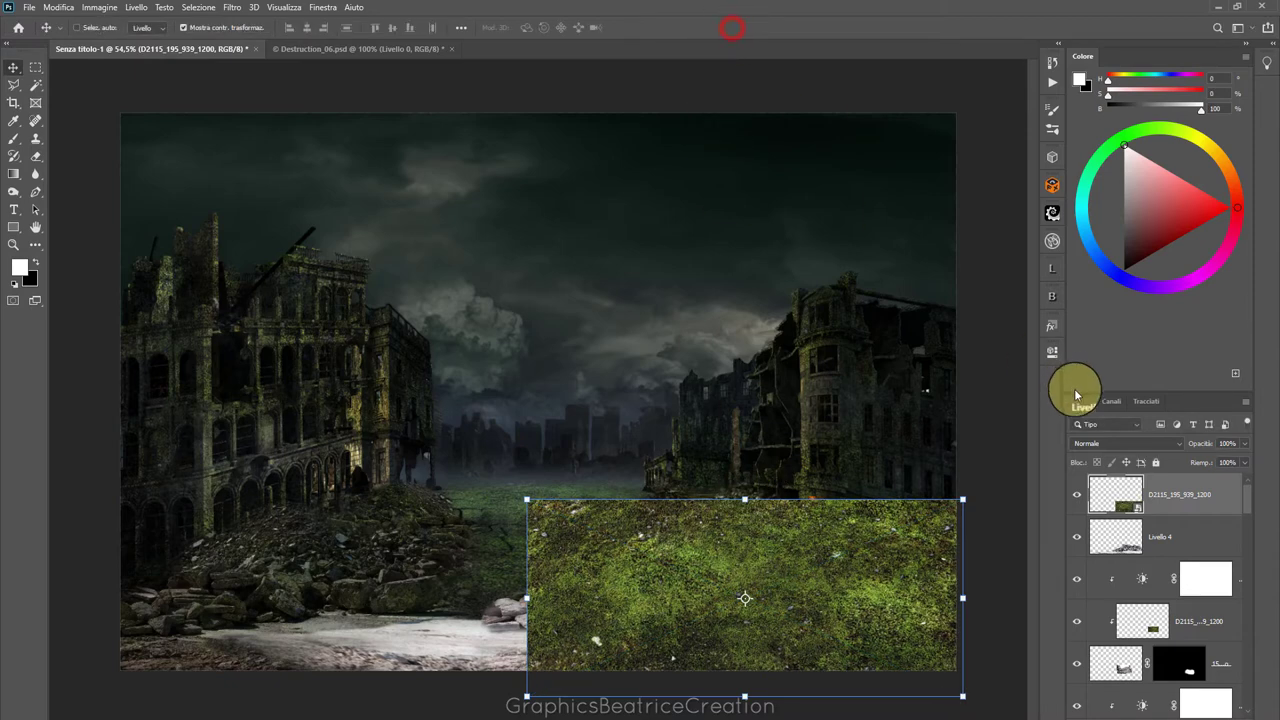
# Rasterize the moss layer and clip it to the Livello 4 rubble layer
pyautogui.rightClick(1176, 484)
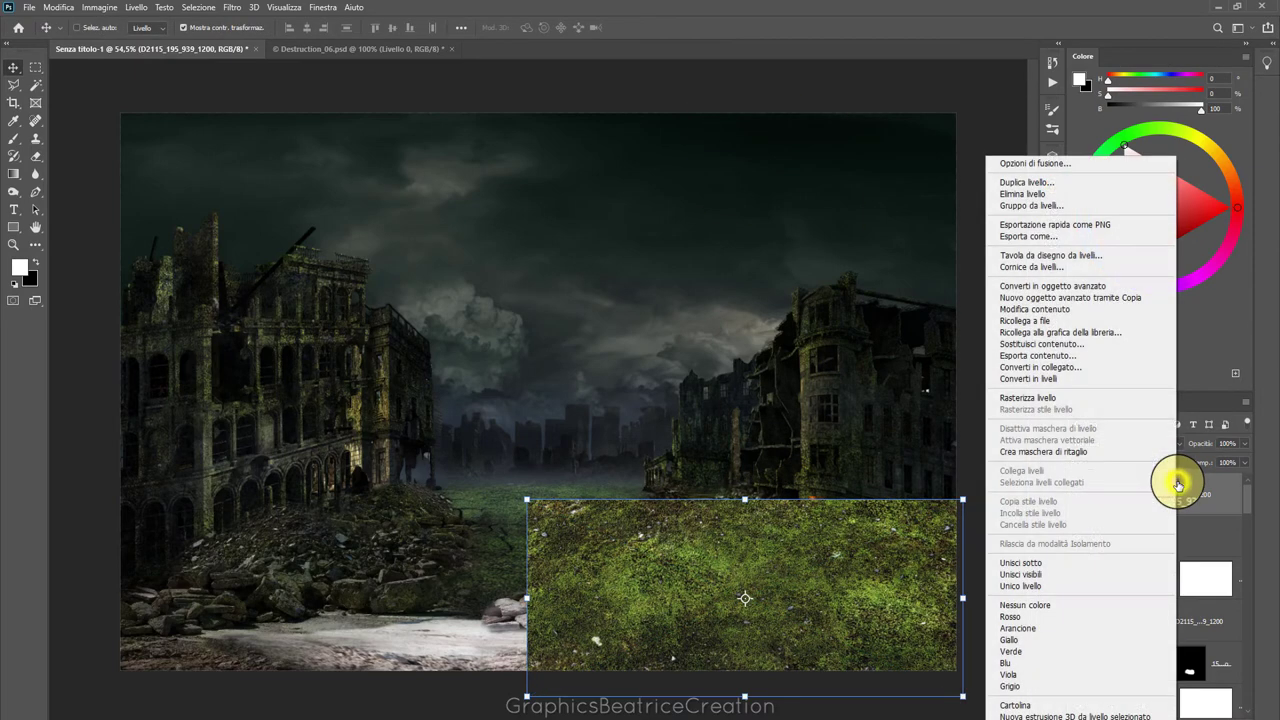
pyautogui.click(1047, 400)
pyautogui.click(1207, 500)
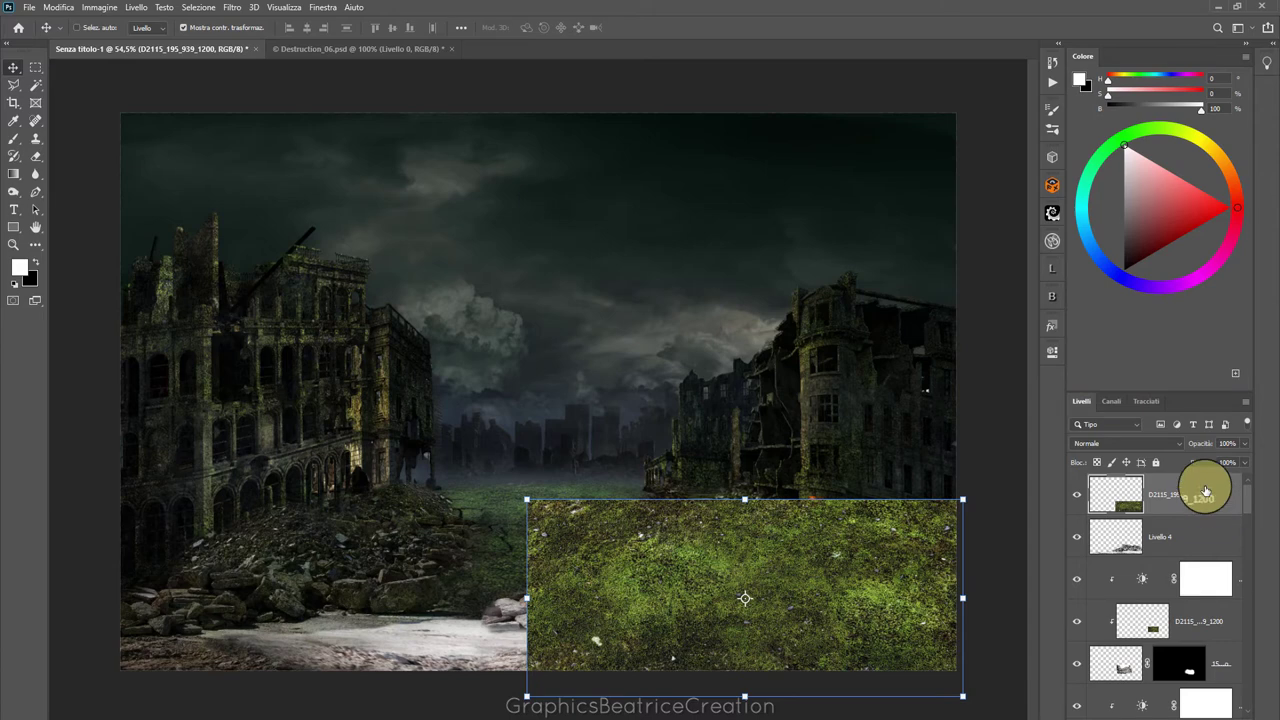
pyautogui.rightClick(1206, 485)
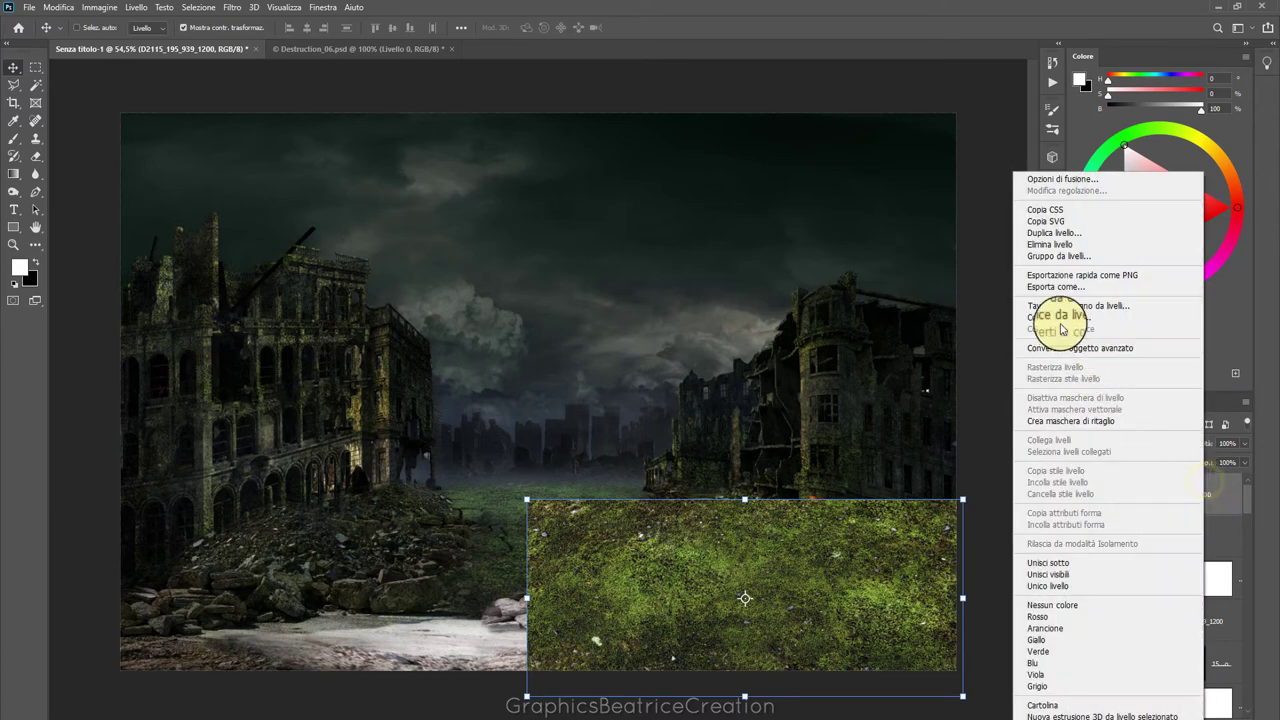
pyautogui.click(1075, 373)
pyautogui.click(1148, 494)
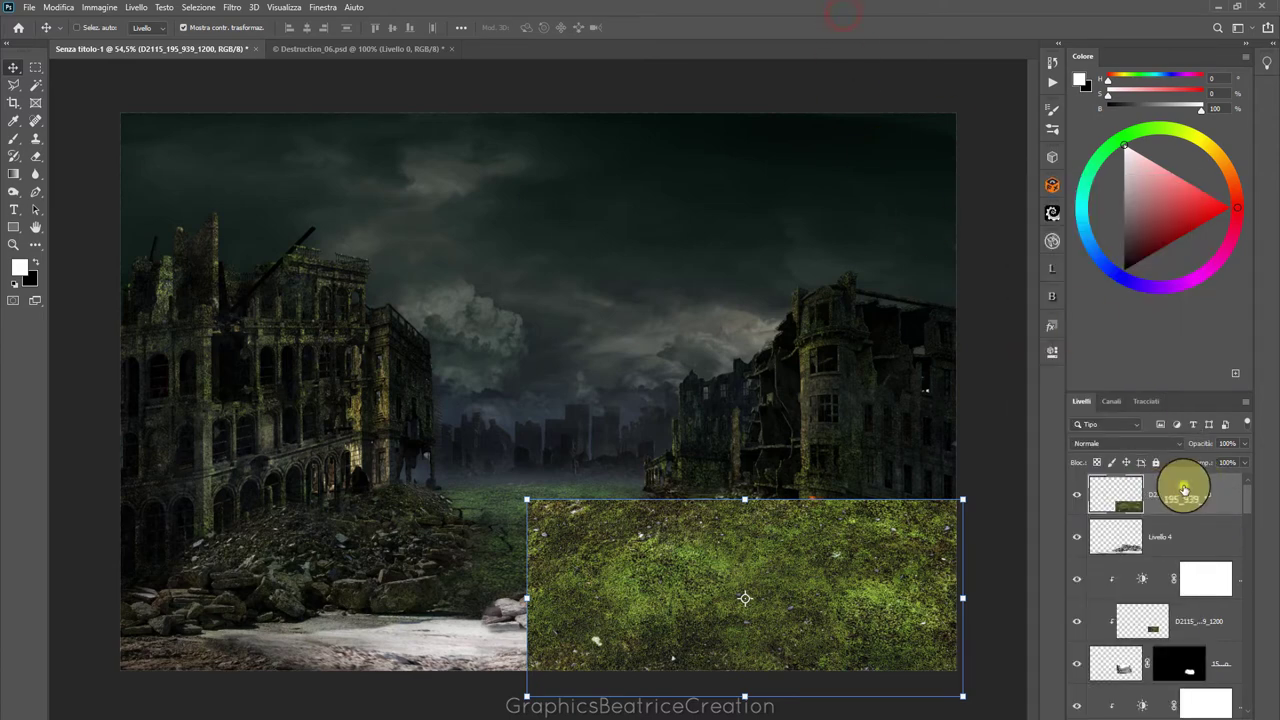
pyautogui.rightClick(1183, 488)
pyautogui.click(1058, 420)
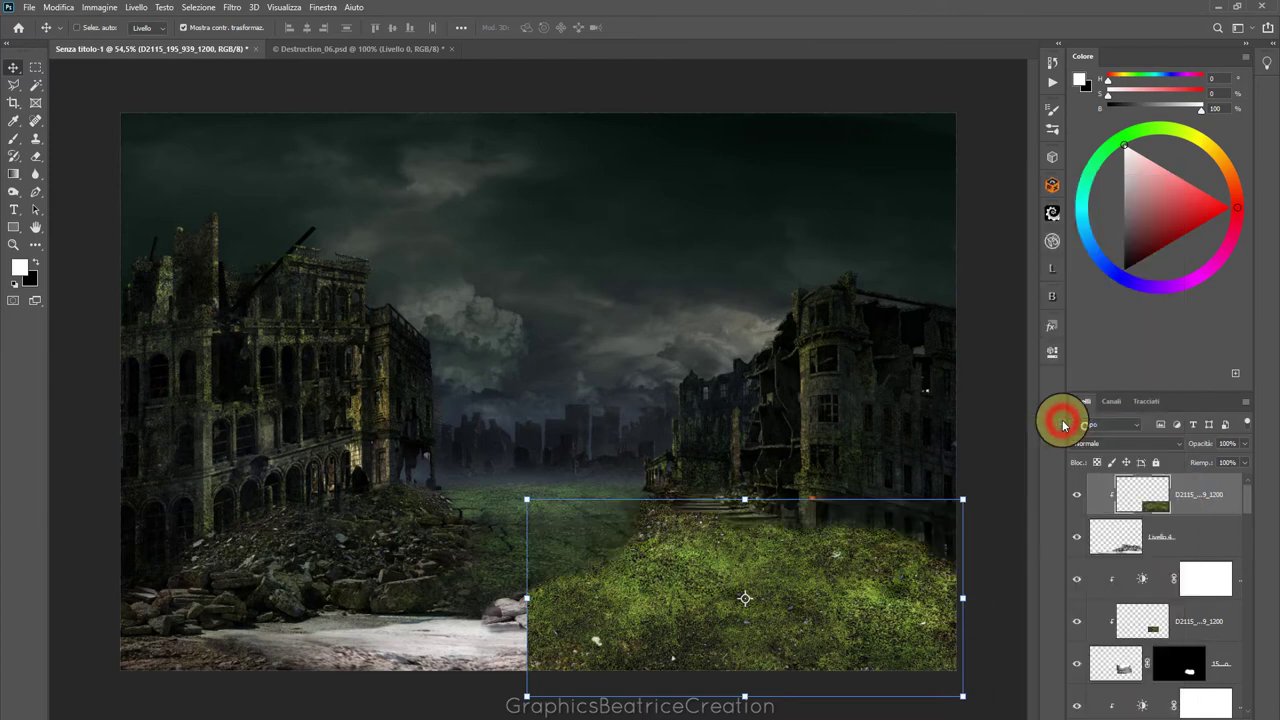
# Set the moss to Sovrapponi, add a clipped Brightness/Contrast (−137, 34), and give it a white mask
pyautogui.click(1180, 444)
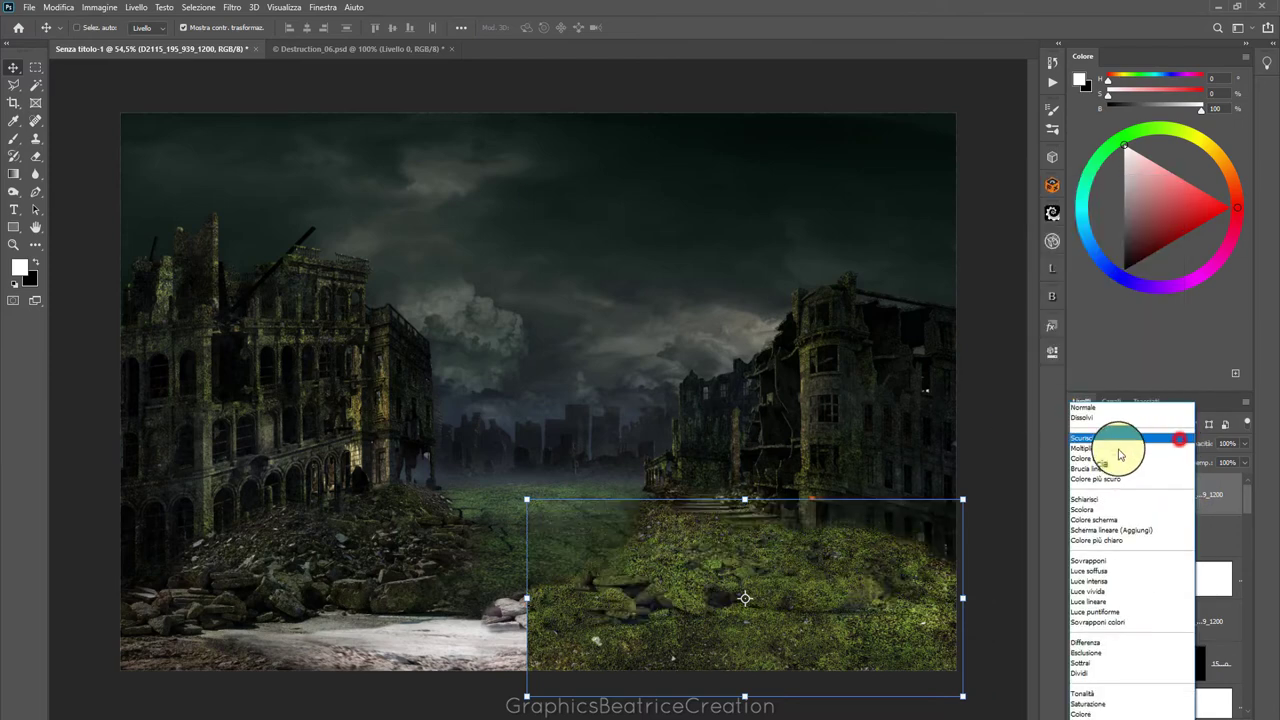
pyautogui.click(1087, 566)
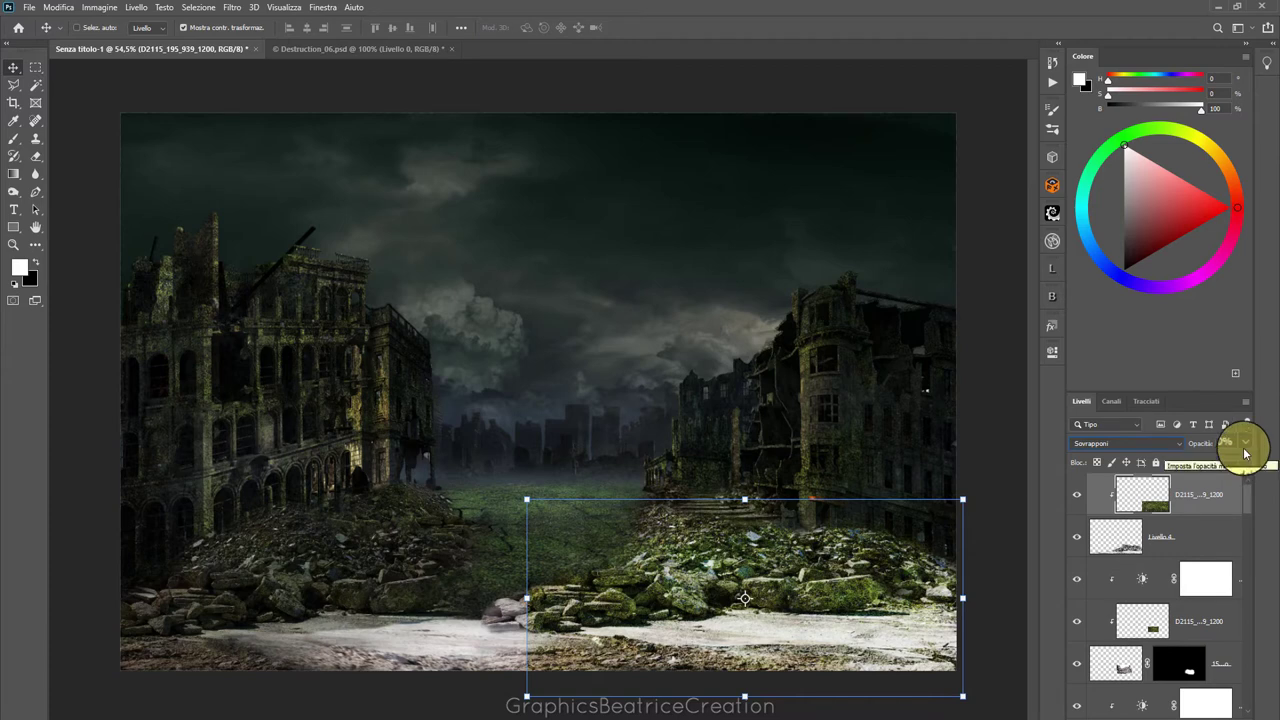
pyautogui.click(1180, 712)
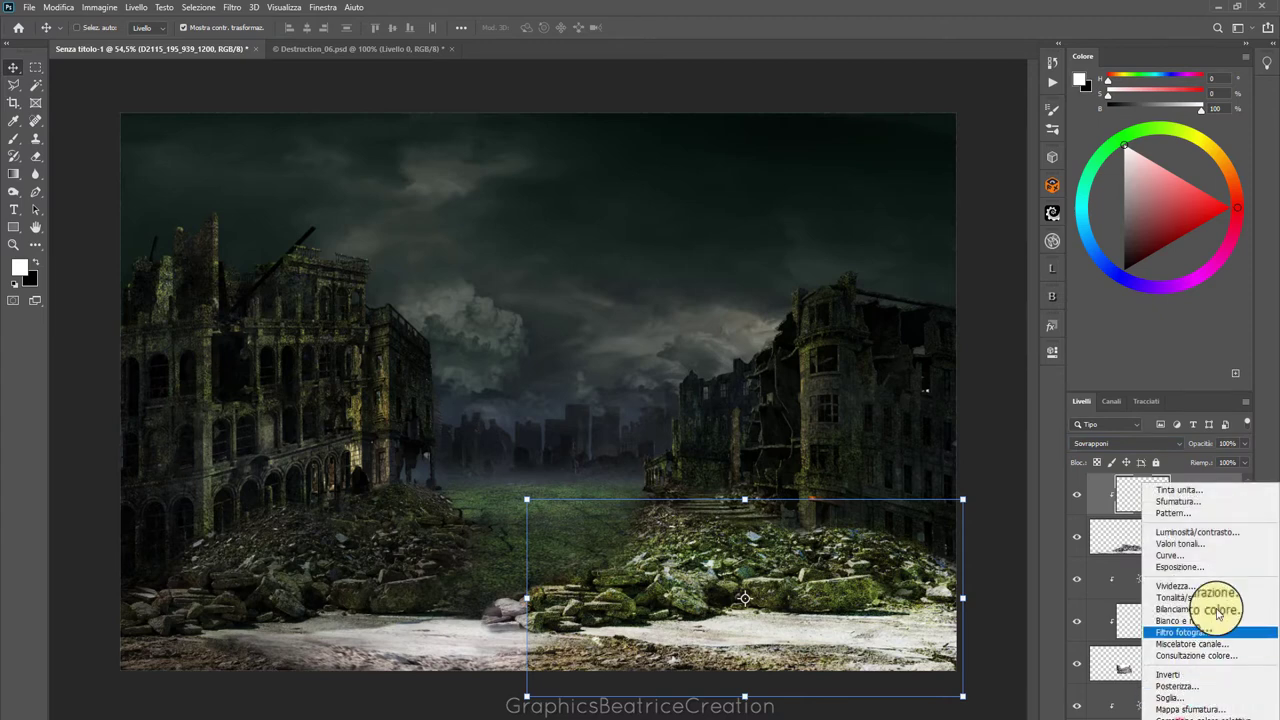
pyautogui.click(1200, 532)
pyautogui.click(935, 581)
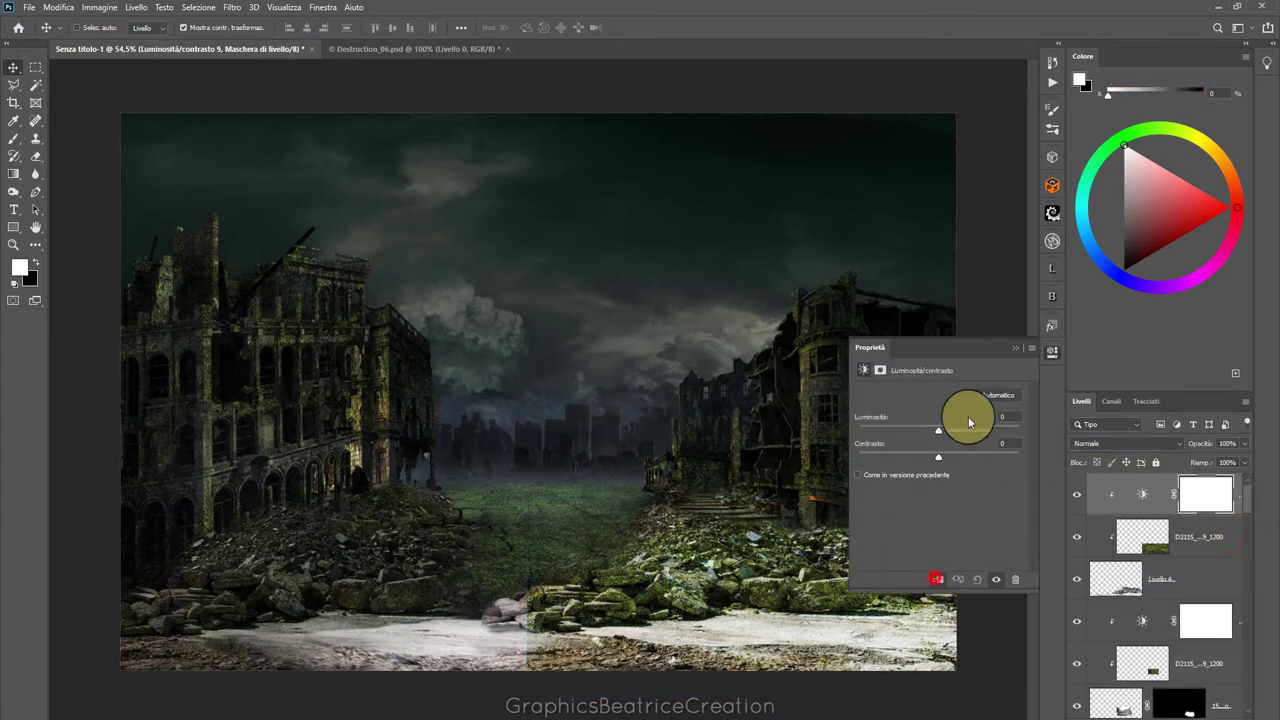
pyautogui.moveTo(939, 432); pyautogui.dragTo(866, 430)
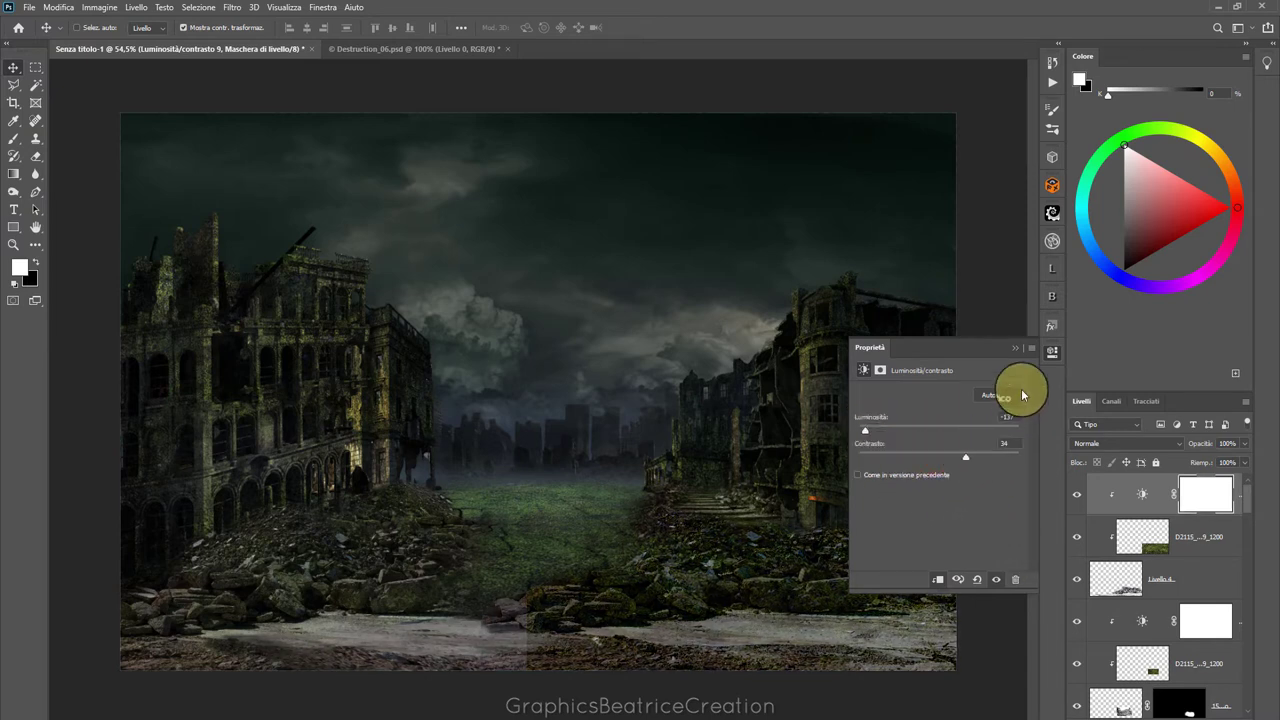
pyautogui.click(1013, 347)
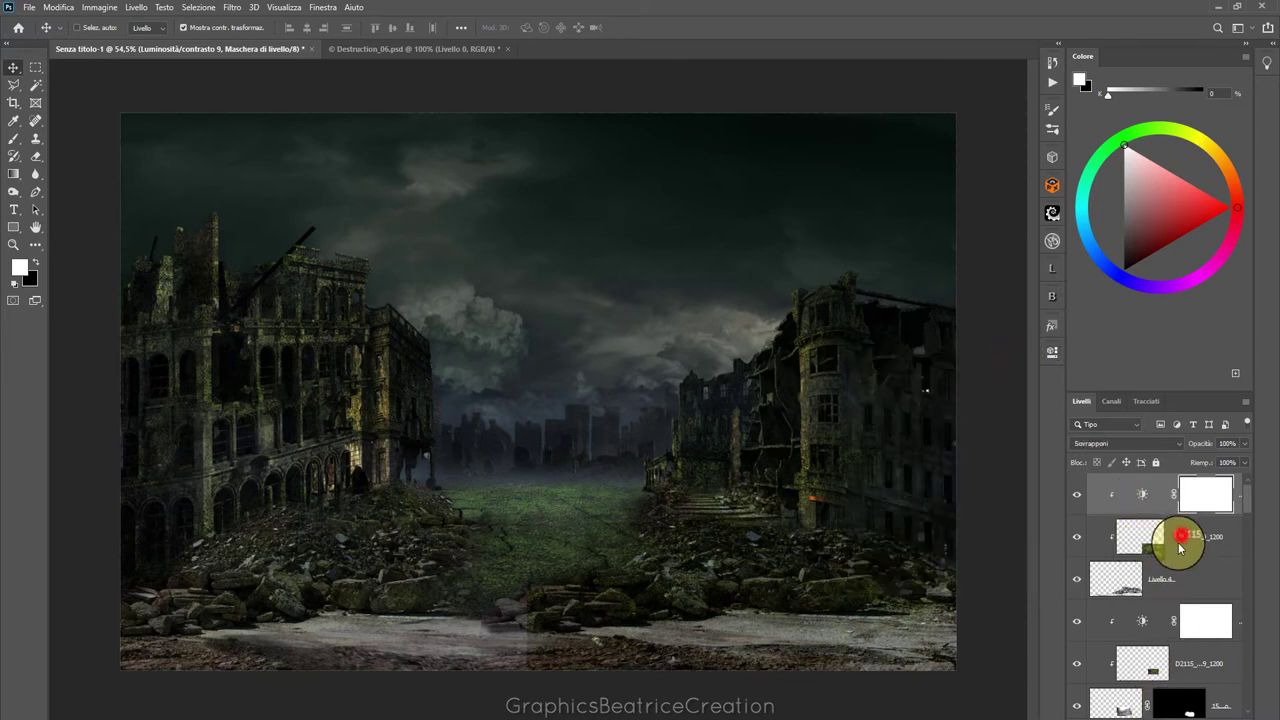
pyautogui.click(1183, 537)
pyautogui.click(1155, 713)
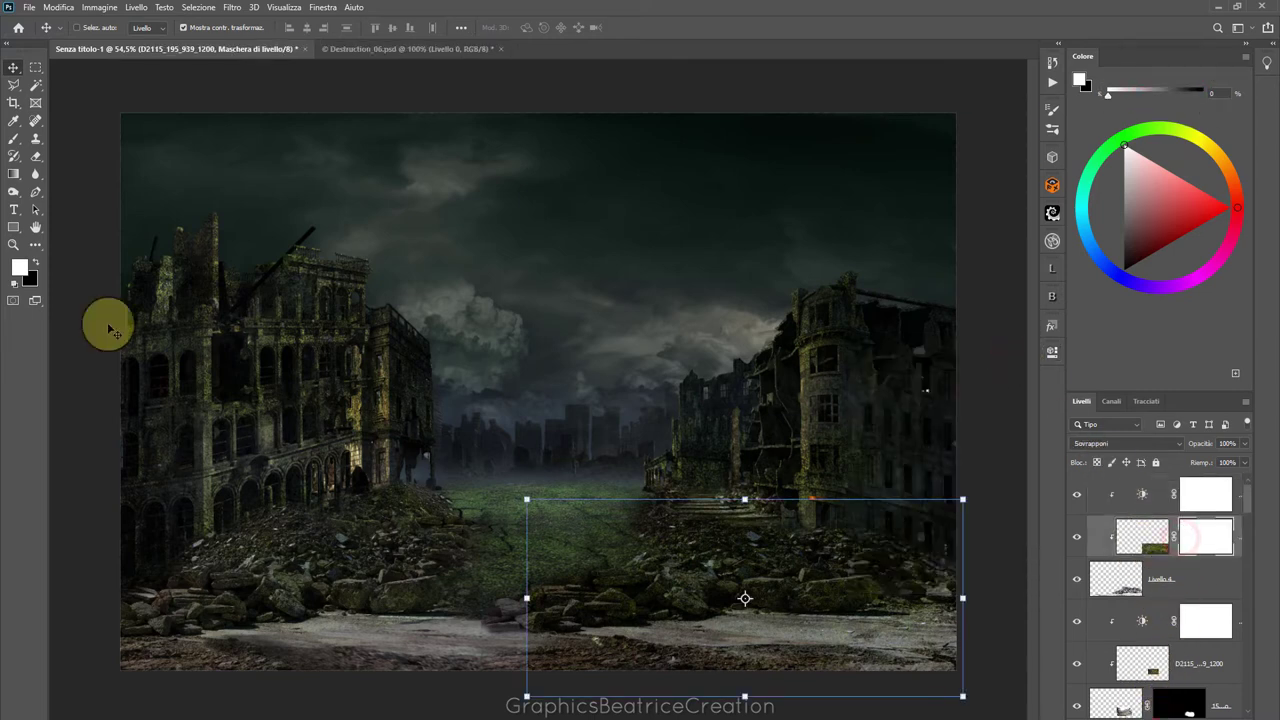
# Paint black on the moss mask to hide grass over the central rubble
pyautogui.click(38, 262)
pyautogui.click(14, 138)
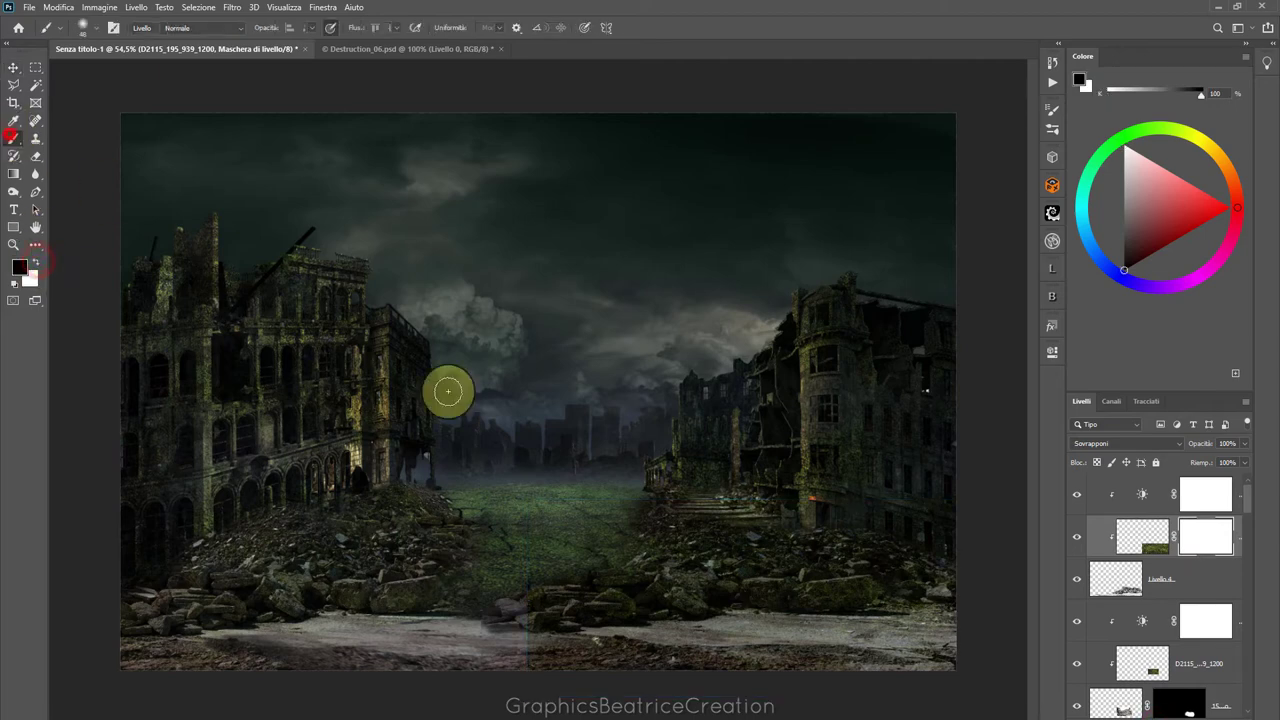
pyautogui.click(92, 30)
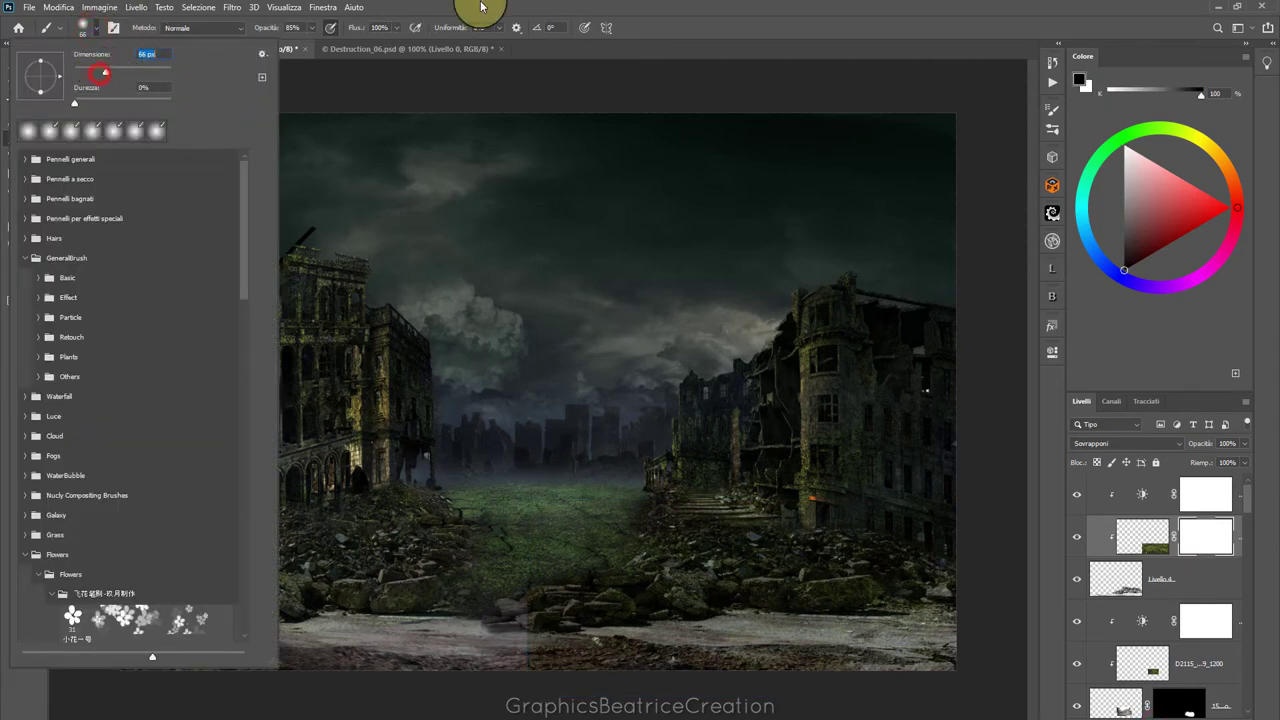
pyautogui.click(586, 4)
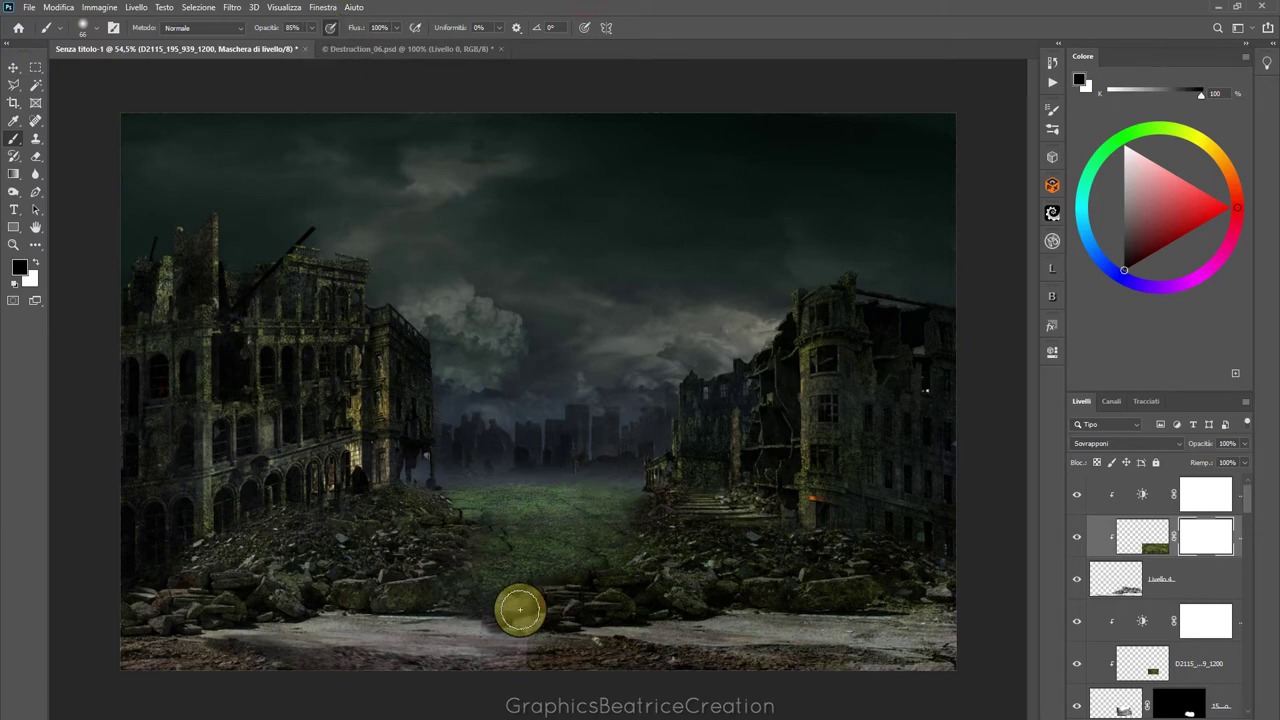
pyautogui.moveTo(514, 640); pyautogui.dragTo(548, 608)
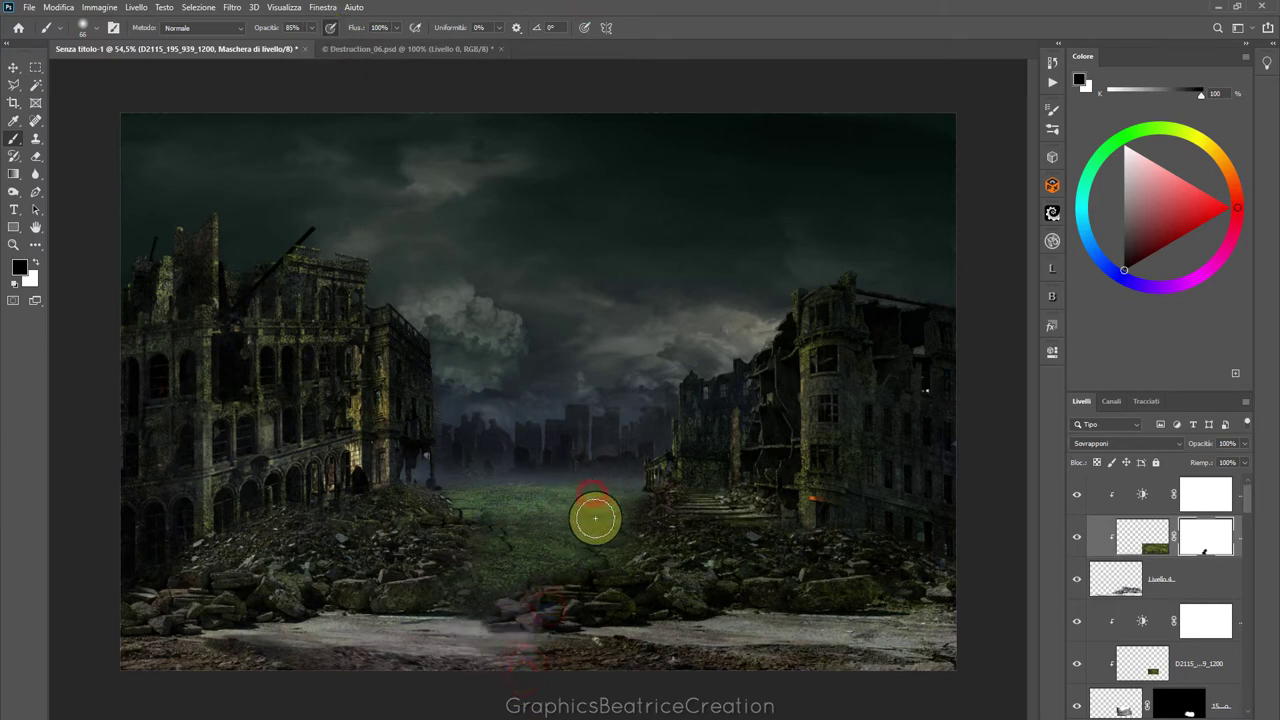
pyautogui.moveTo(589, 505)
pyautogui.mouseDown()
pyautogui.moveTo(523, 554)
pyautogui.moveTo(475, 628)
pyautogui.mouseUp()
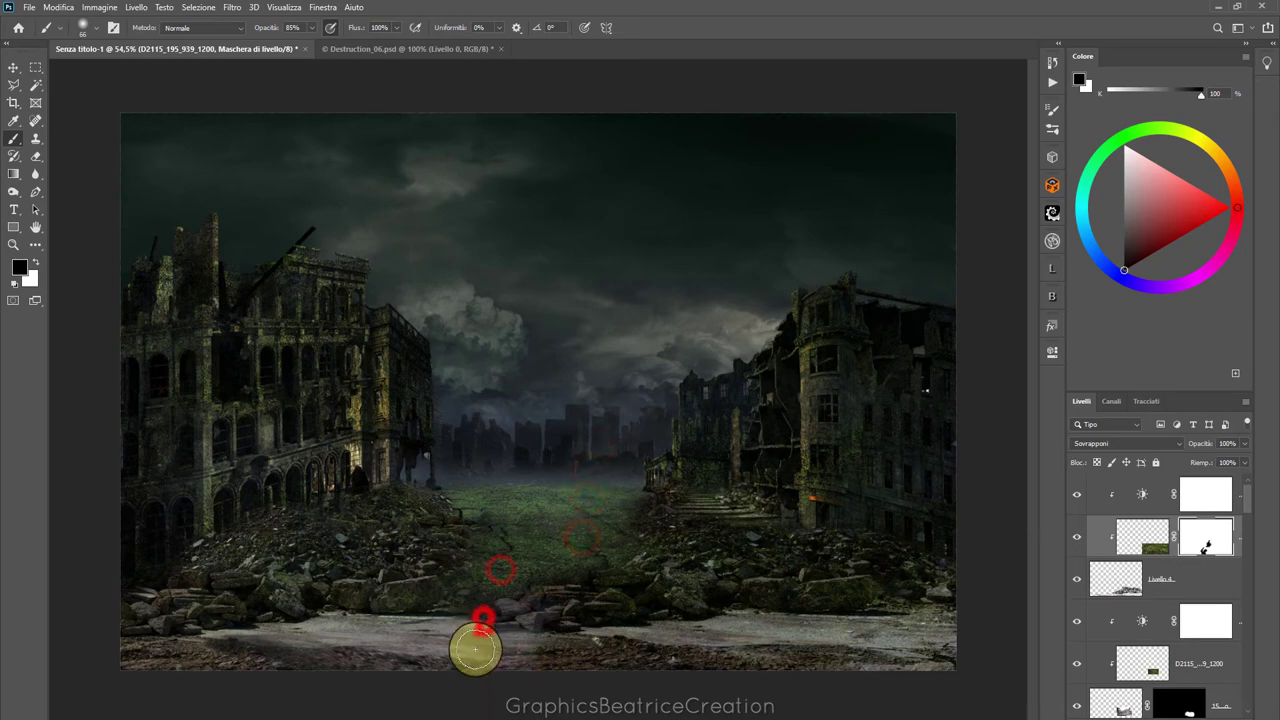
# Undo a stray dab on Livello 4 and erase rubble in the street's middle
pyautogui.click(1118, 580)
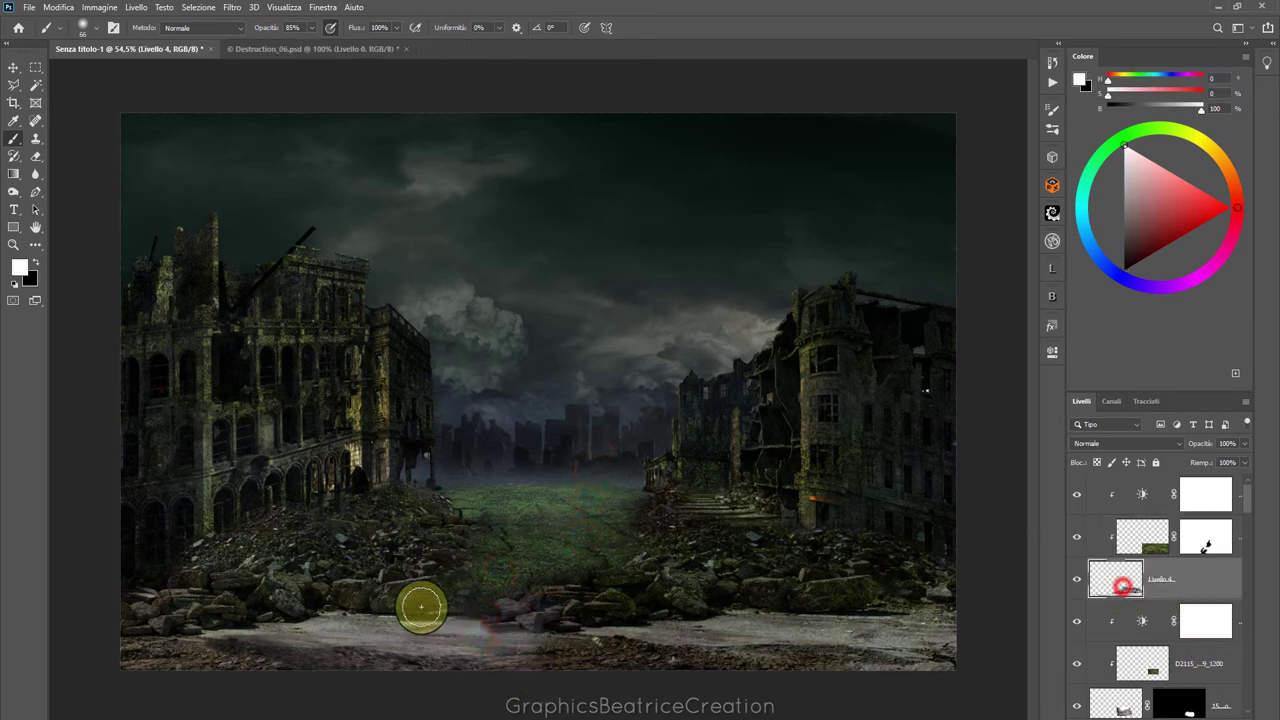
pyautogui.click(477, 626)
pyautogui.click(55, 7)
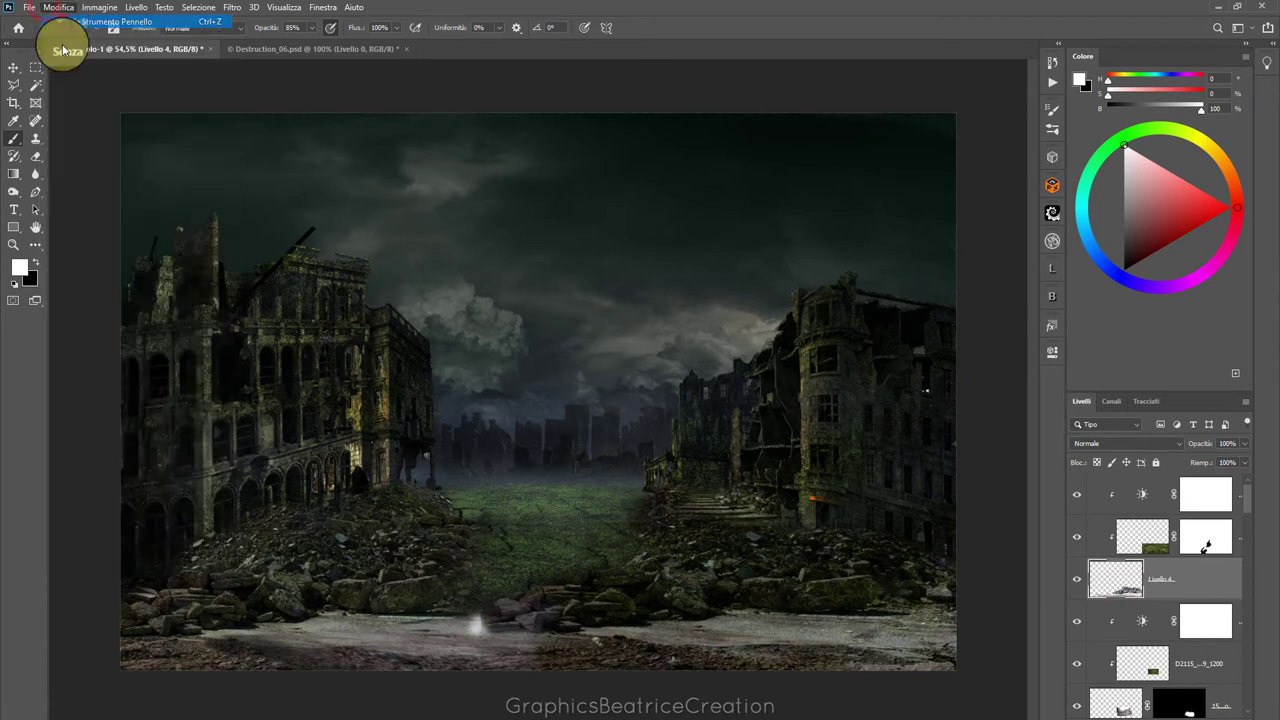
pyautogui.click(35, 155)
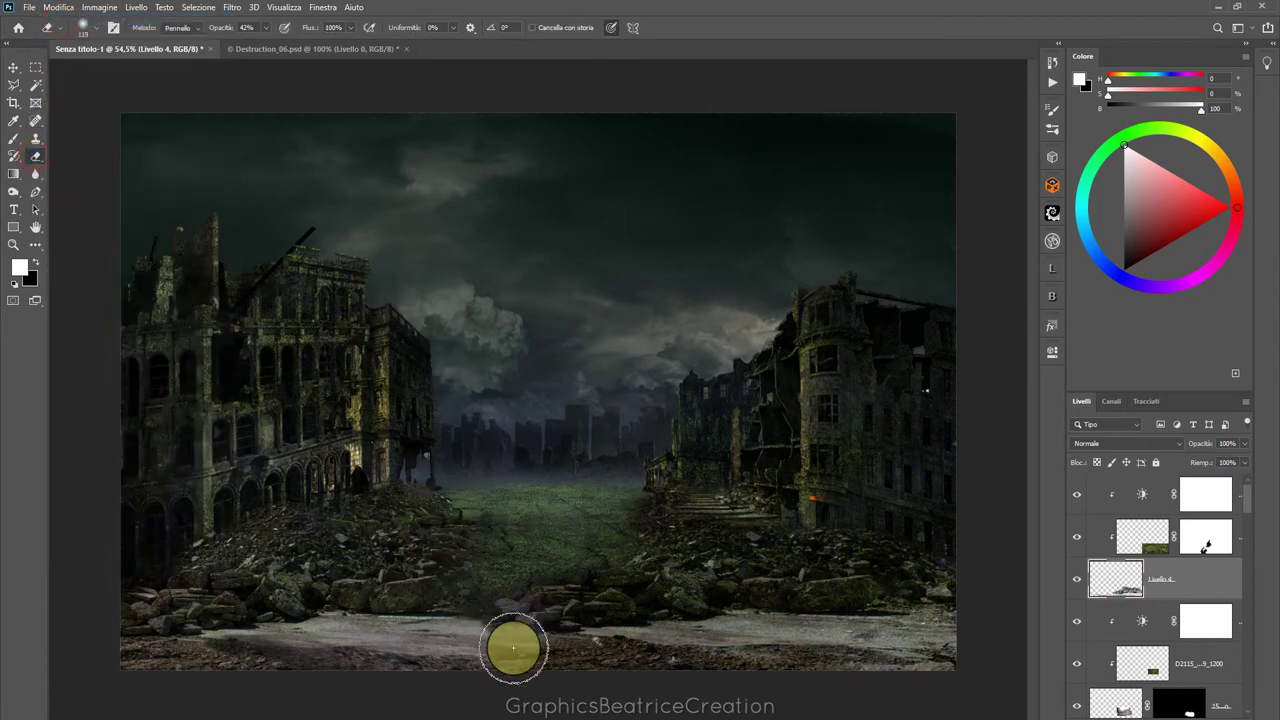
pyautogui.click(478, 626)
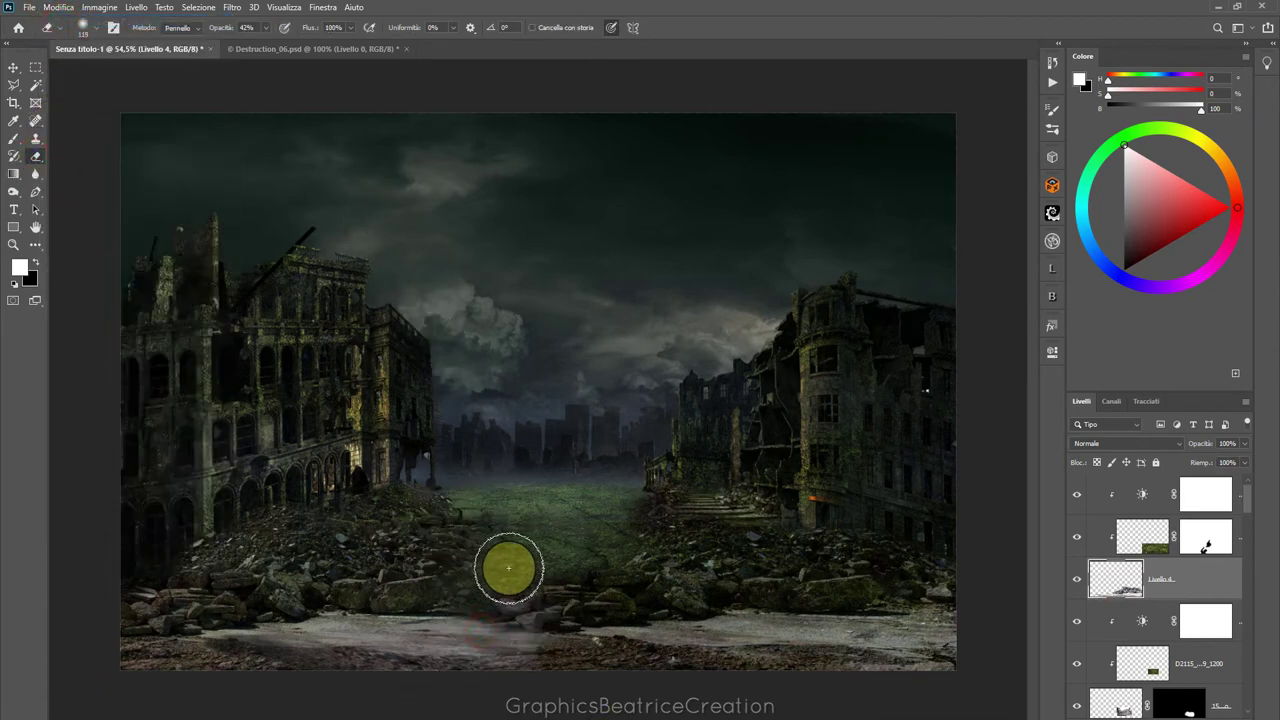
pyautogui.click(491, 591)
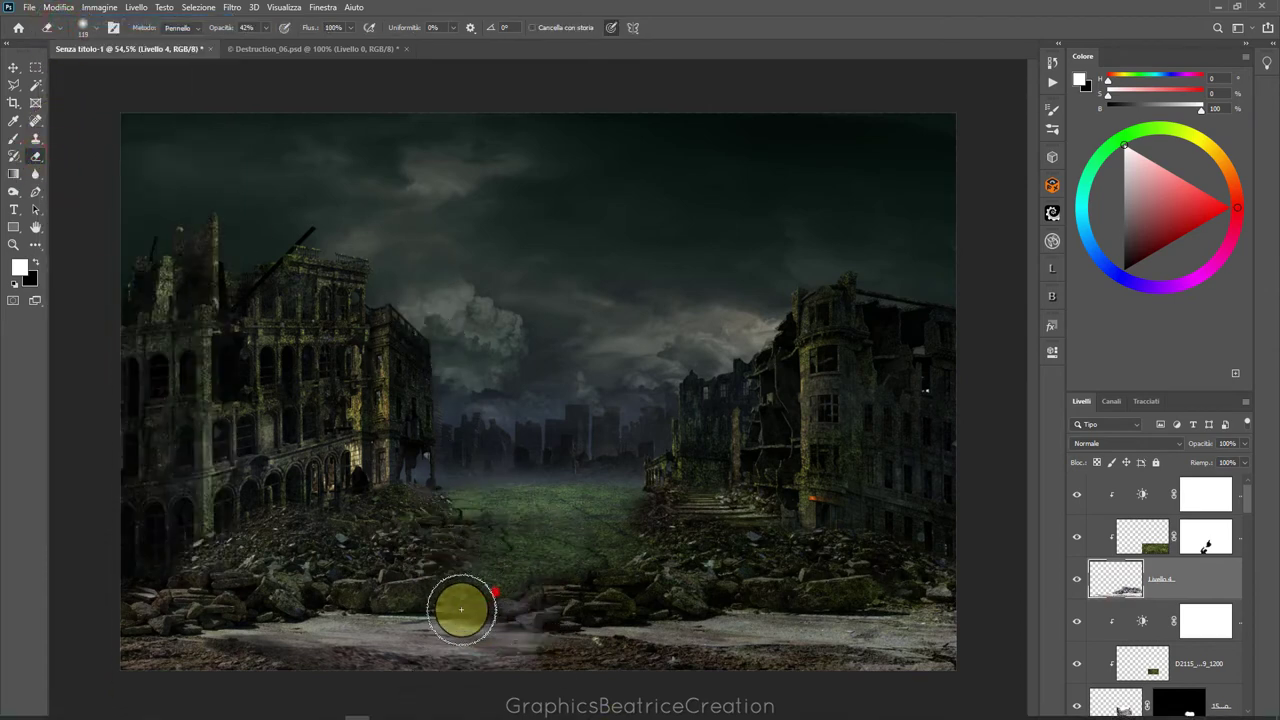
pyautogui.click(1142, 541)
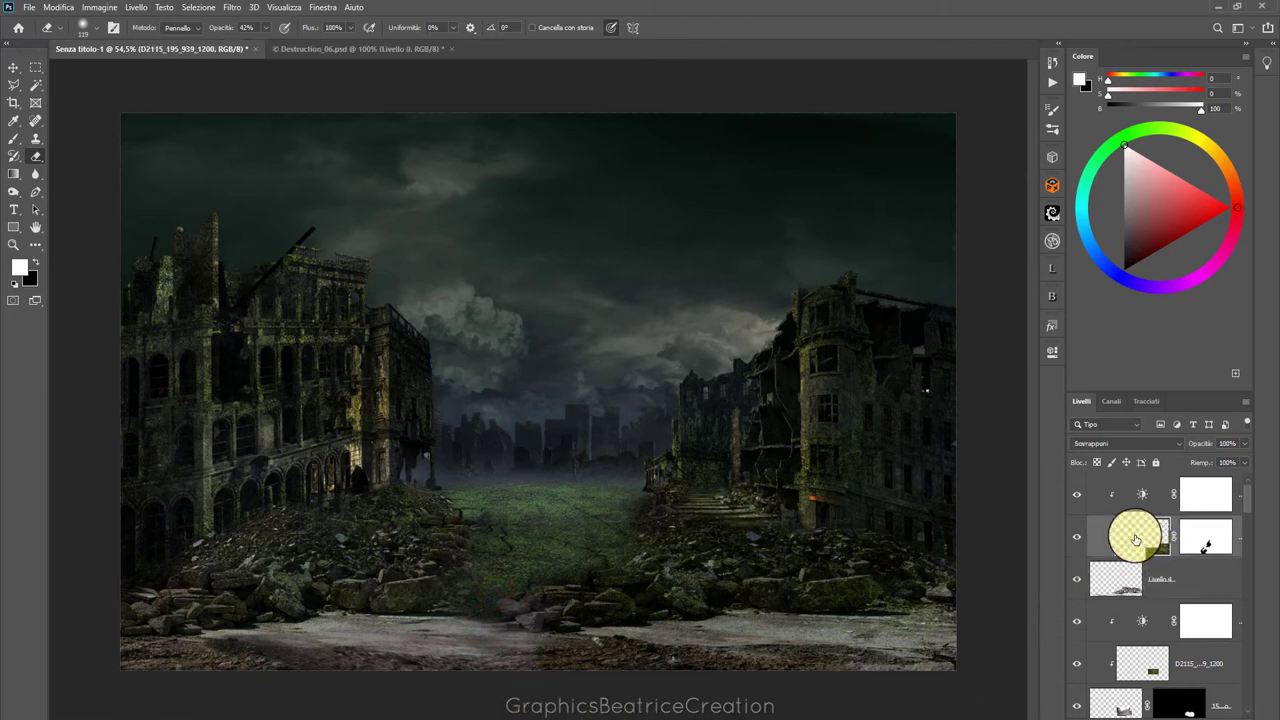
# Duplicate the moss-grass layer and clip the Brightness/Contrast adjustment to the grass
pyautogui.moveTo(1133, 540)
pyautogui.mouseDown()
pyautogui.moveTo(1207, 616)
pyautogui.moveTo(1224, 712)
pyautogui.moveTo(1203, 512)
pyautogui.mouseUp()
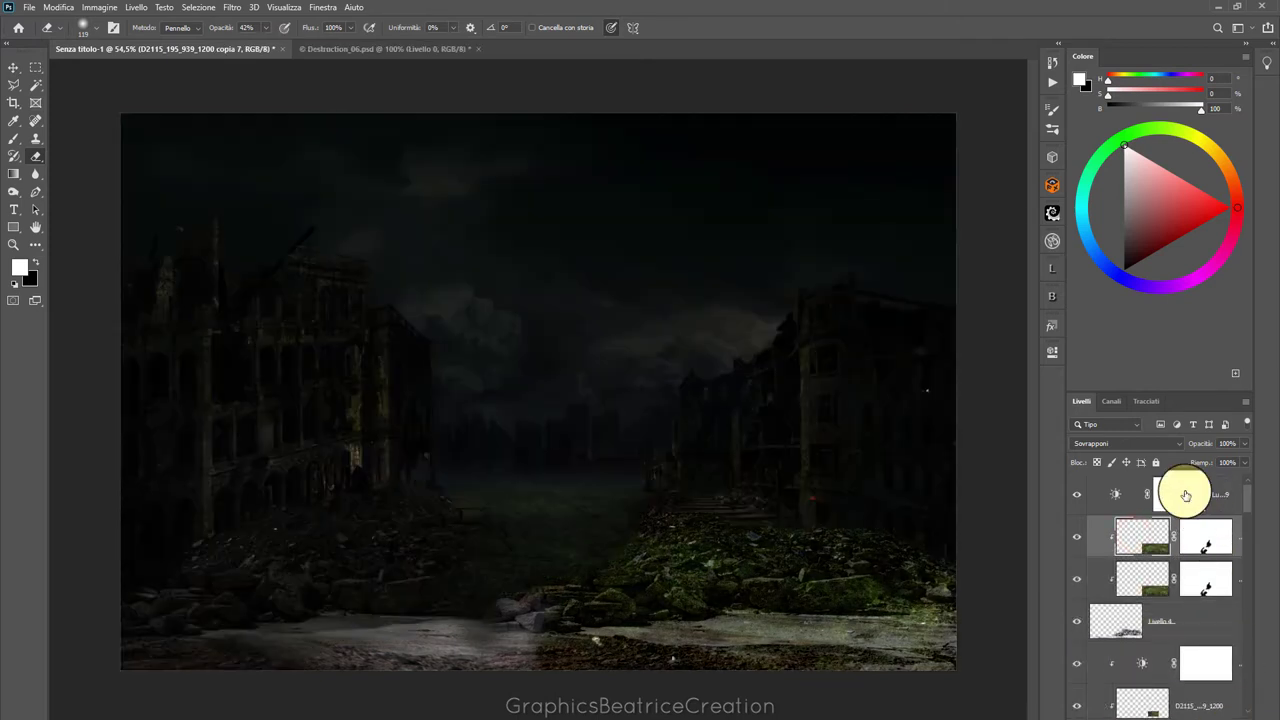
pyautogui.doubleClick(1112, 493)
pyautogui.click(932, 580)
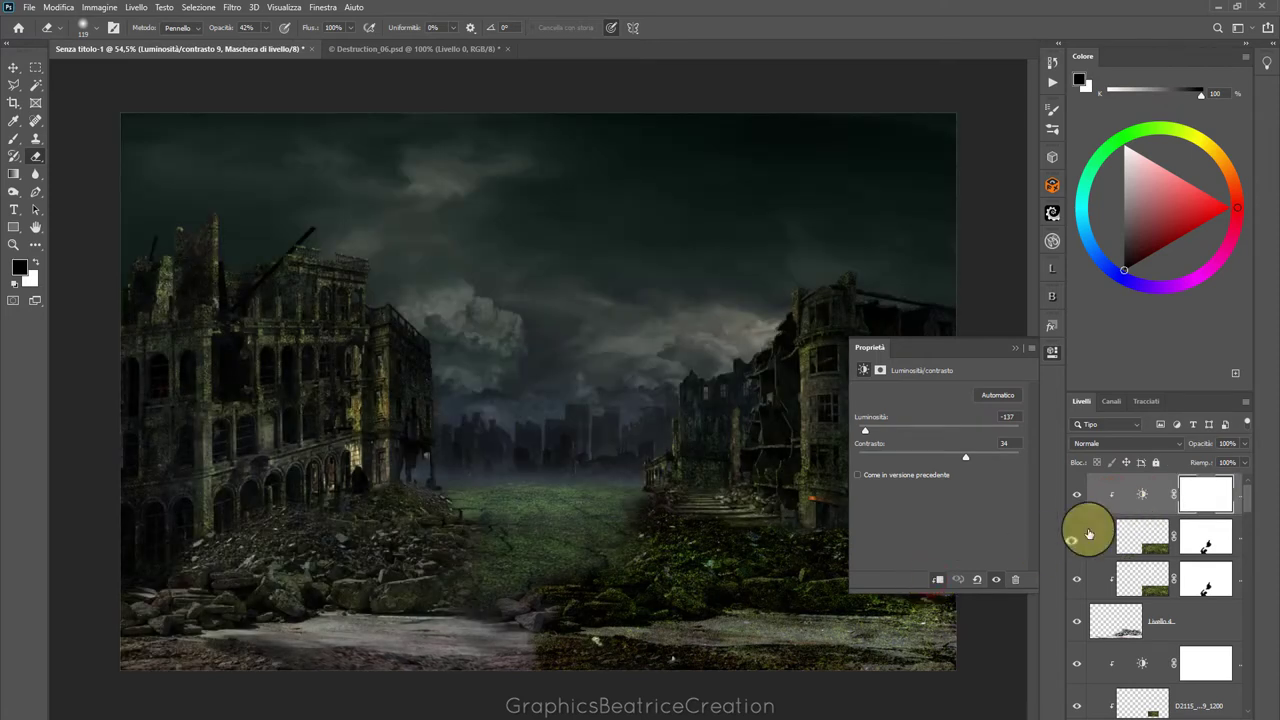
pyautogui.click(1014, 350)
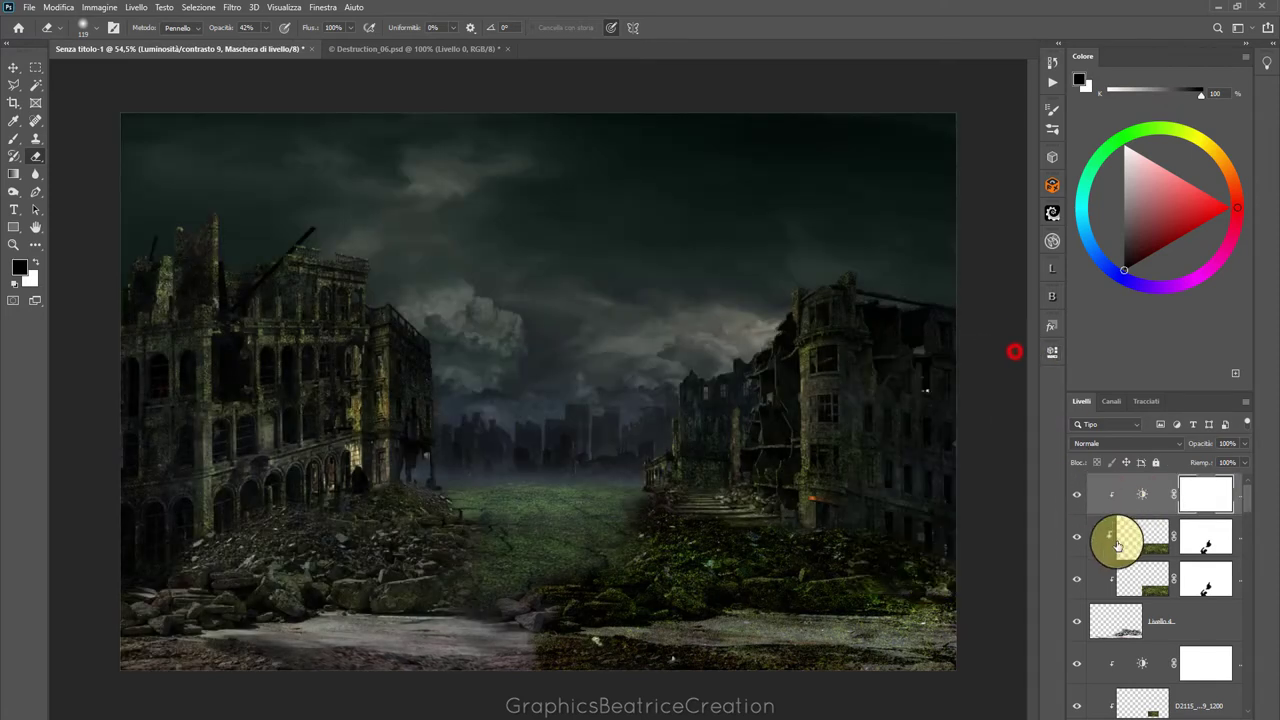
# Flip the grass copy horizontally and move it left over the lower-left rubble
pyautogui.click(1131, 537)
pyautogui.click(13, 67)
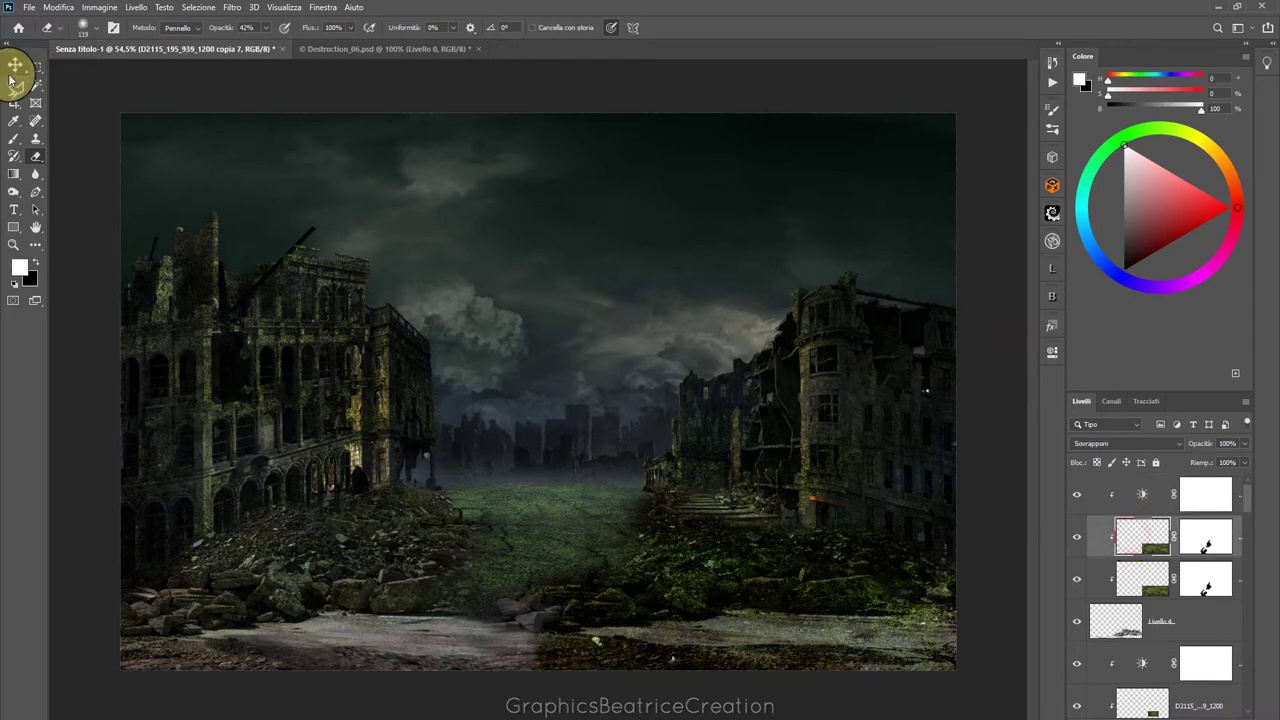
pyautogui.moveTo(806, 551)
pyautogui.mouseDown()
pyautogui.moveTo(697, 585)
pyautogui.moveTo(358, 598)
pyautogui.moveTo(481, 603)
pyautogui.mouseUp()
pyautogui.rightClick(480, 599)
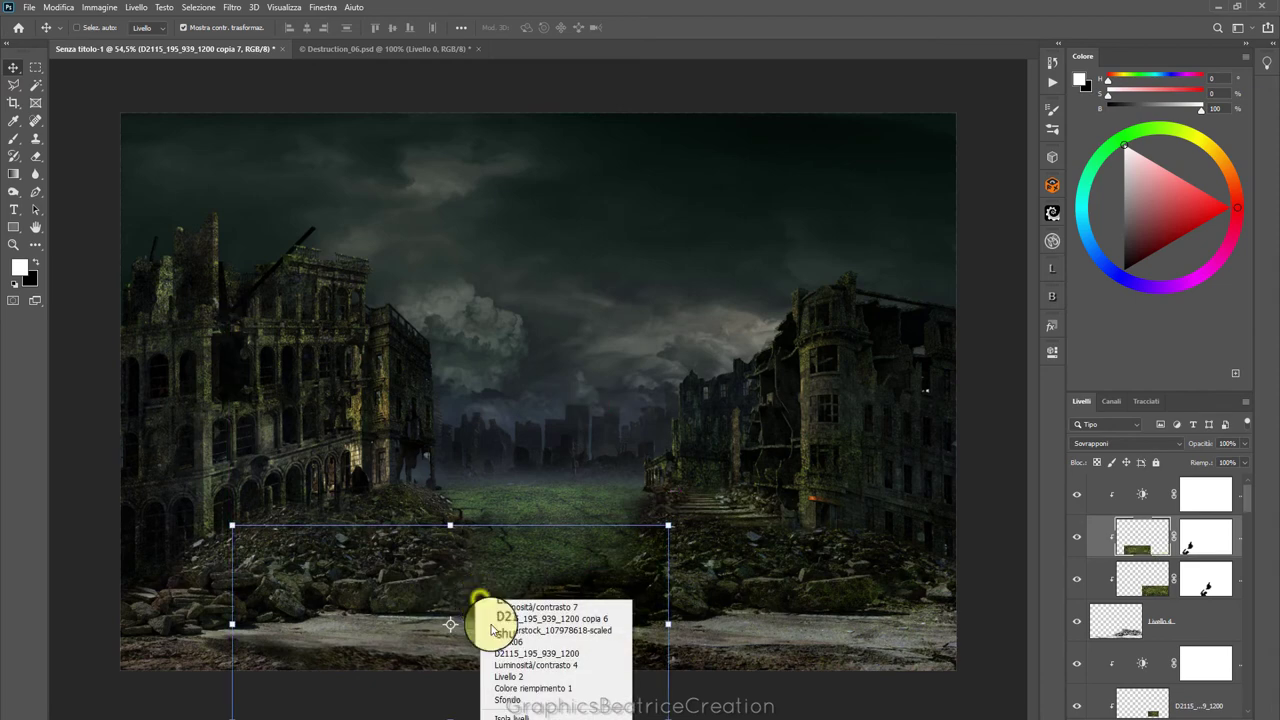
pyautogui.click(63, 8)
pyautogui.moveTo(80, 318)
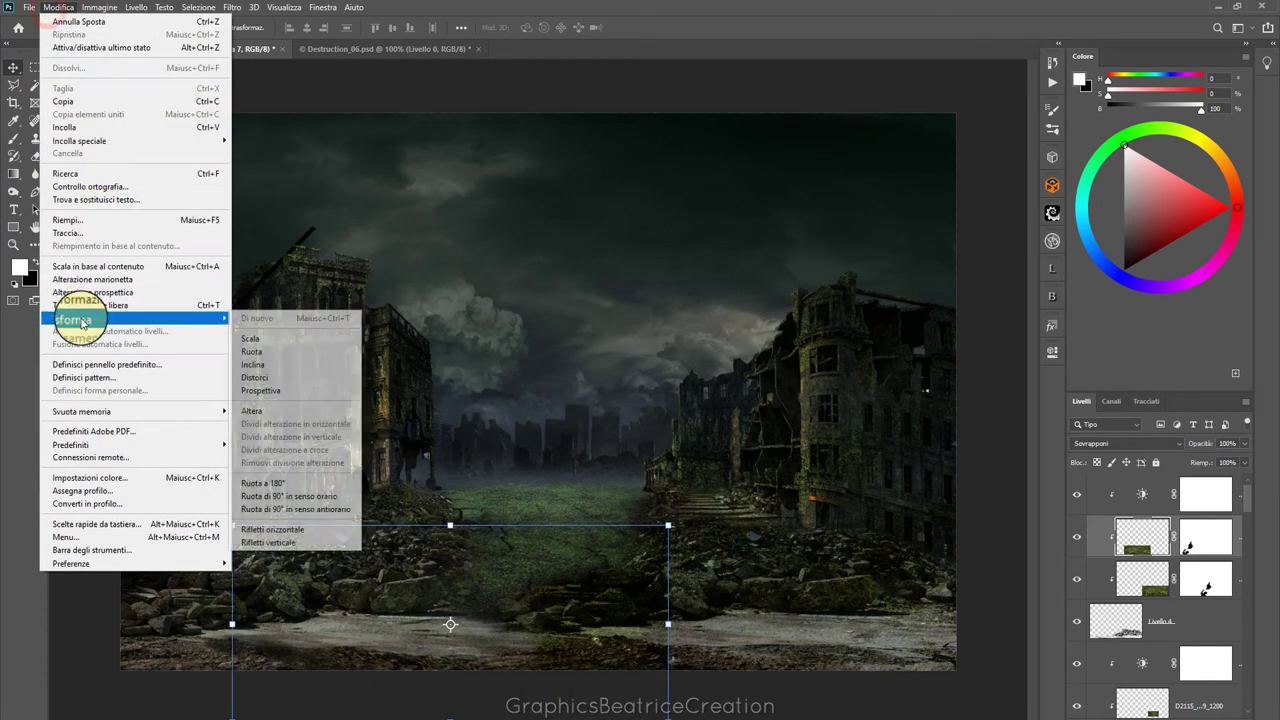
pyautogui.click(274, 529)
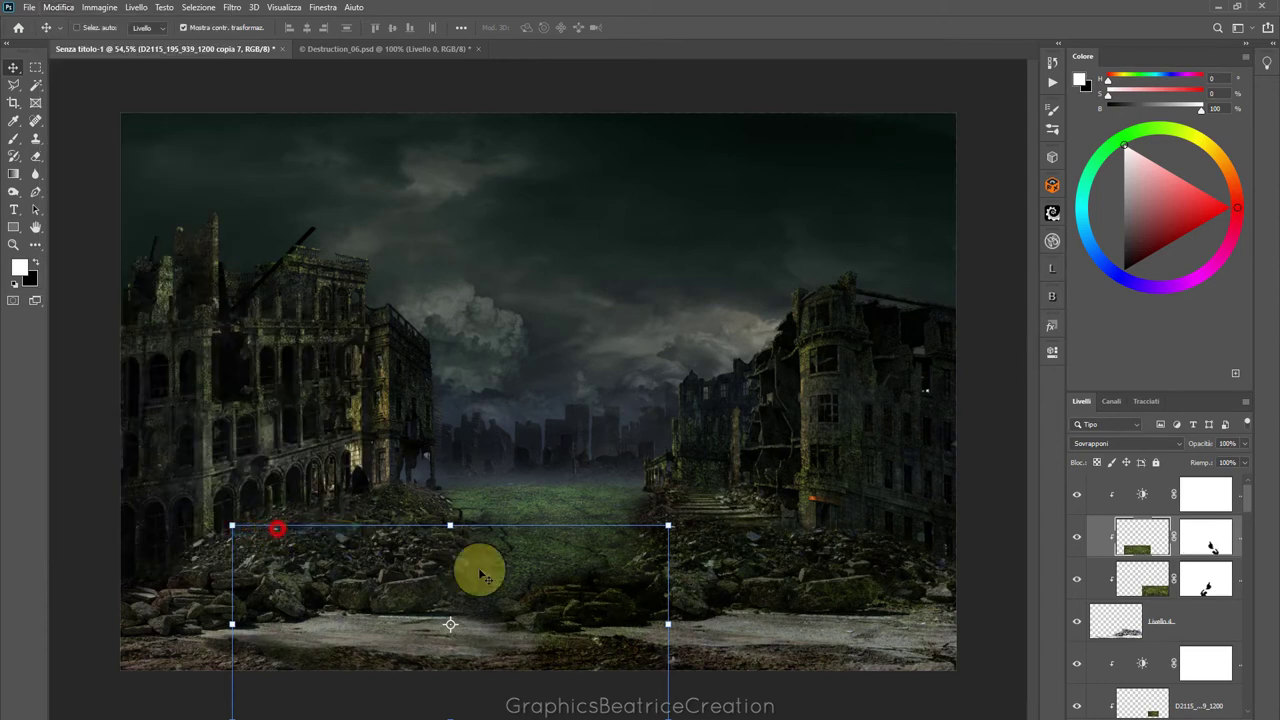
pyautogui.moveTo(557, 623)
pyautogui.mouseDown()
pyautogui.moveTo(478, 638)
pyautogui.moveTo(524, 642)
pyautogui.mouseUp()
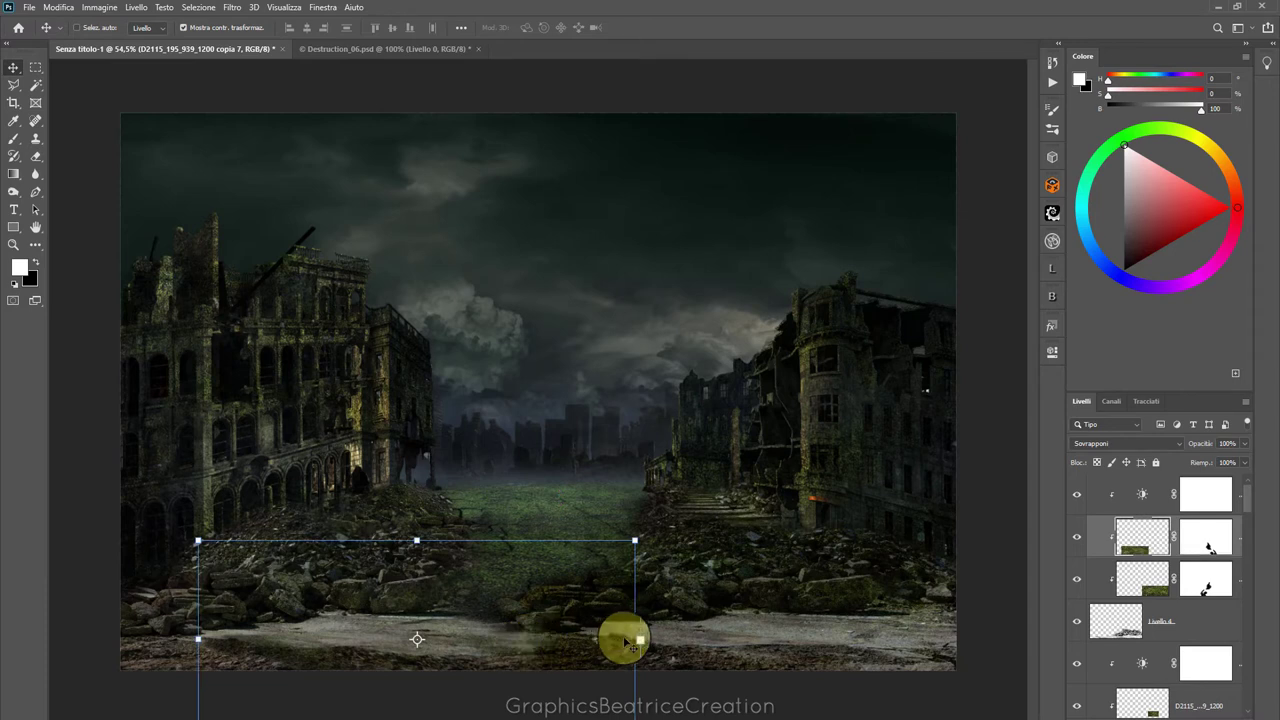
pyautogui.moveTo(468, 638)
pyautogui.mouseDown()
pyautogui.moveTo(301, 638)
pyautogui.moveTo(443, 643)
pyautogui.moveTo(413, 650)
pyautogui.mouseUp()
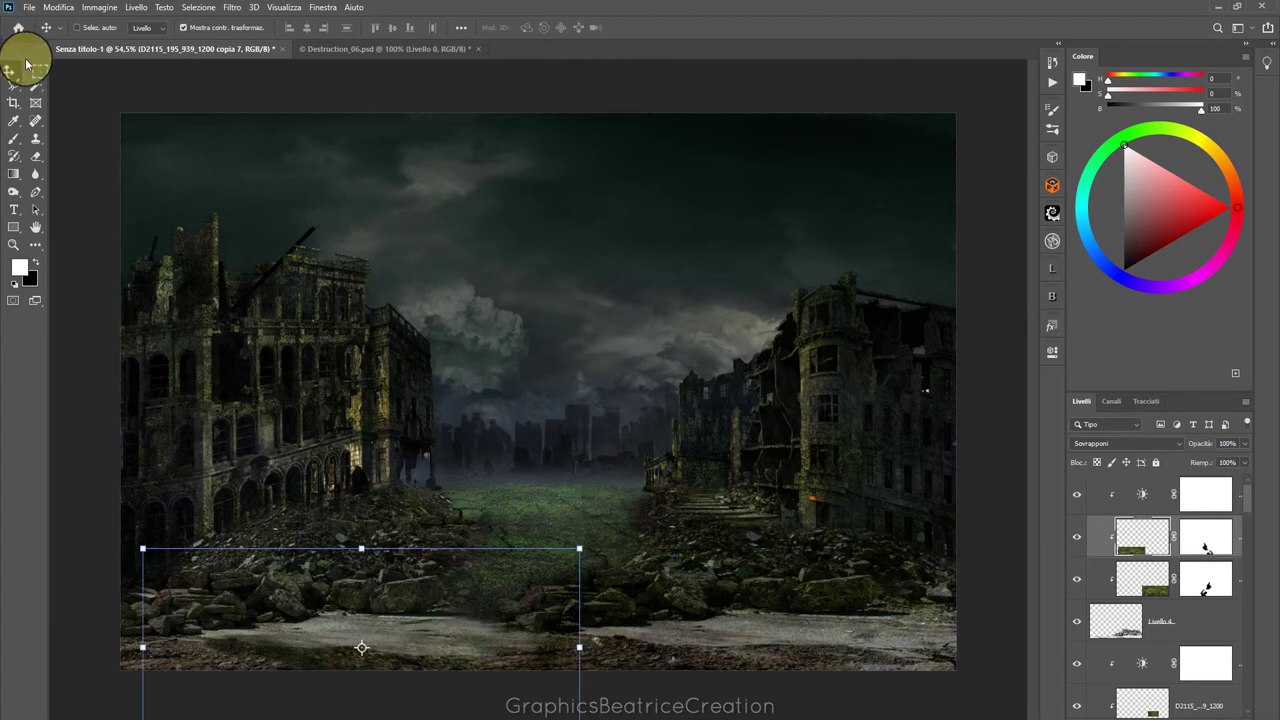
pyautogui.click(1077, 537)
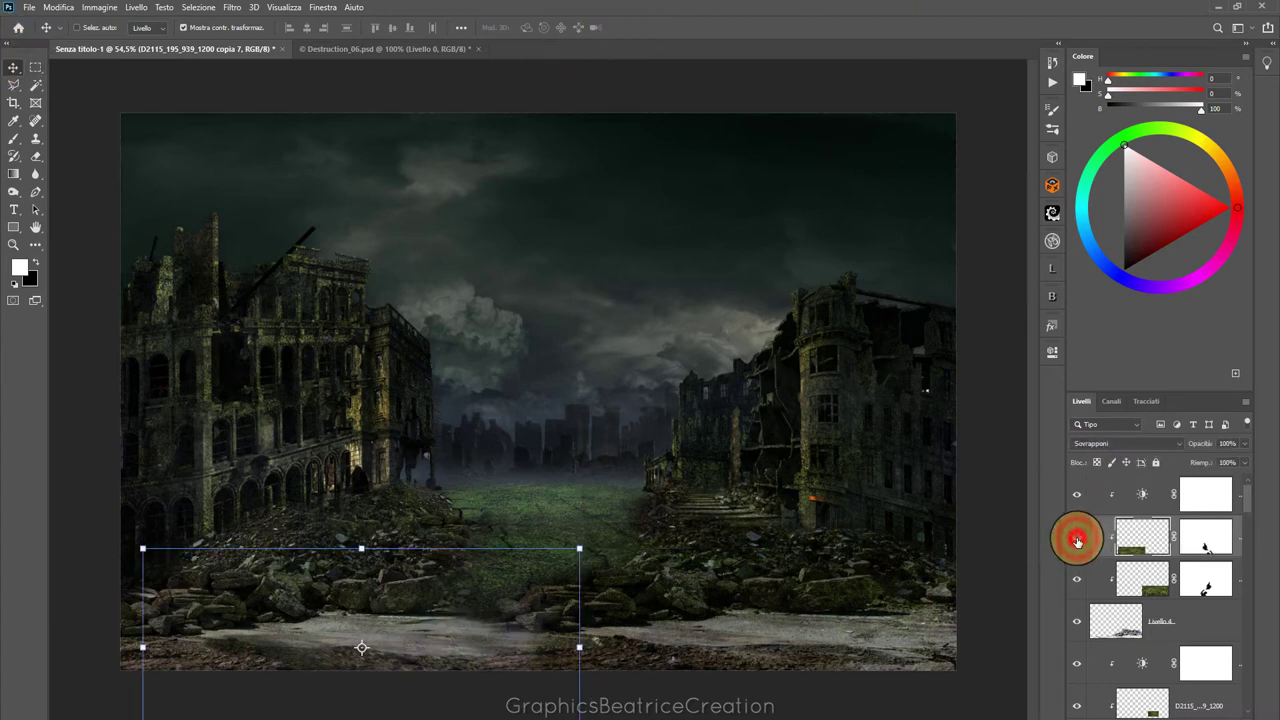
pyautogui.click(1077, 540)
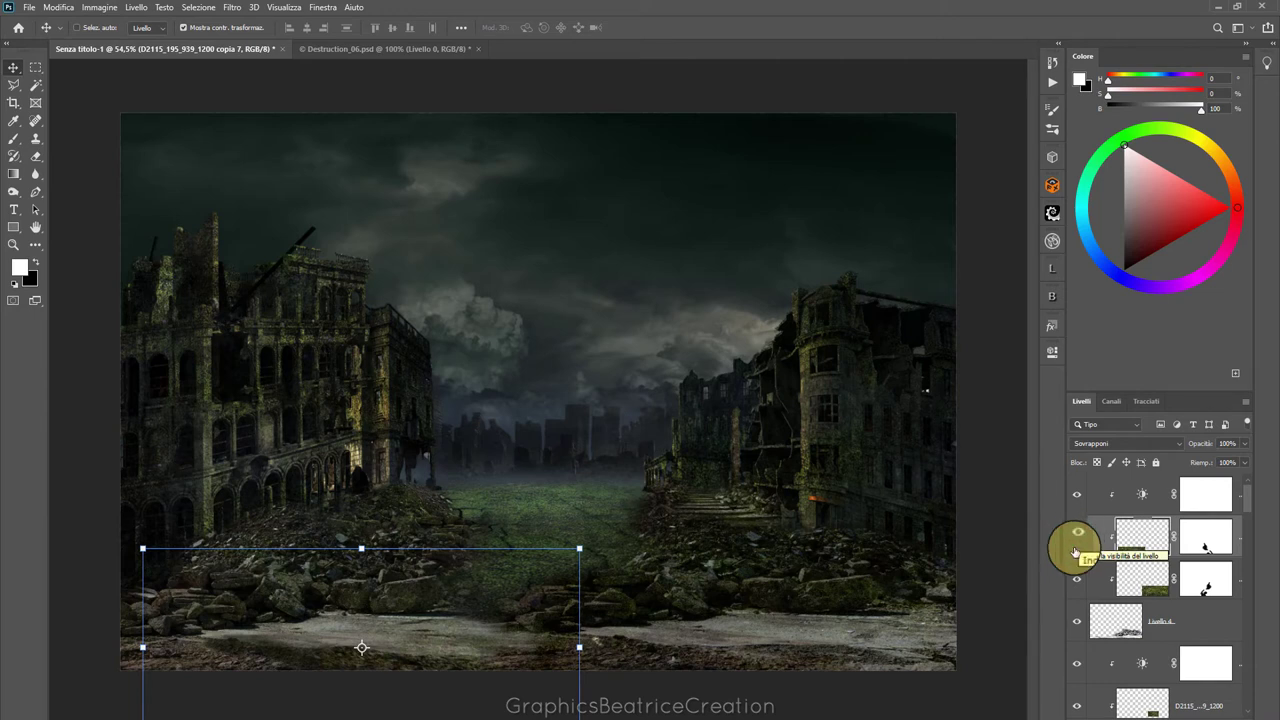
pyautogui.scroll(5, 1250, 510)
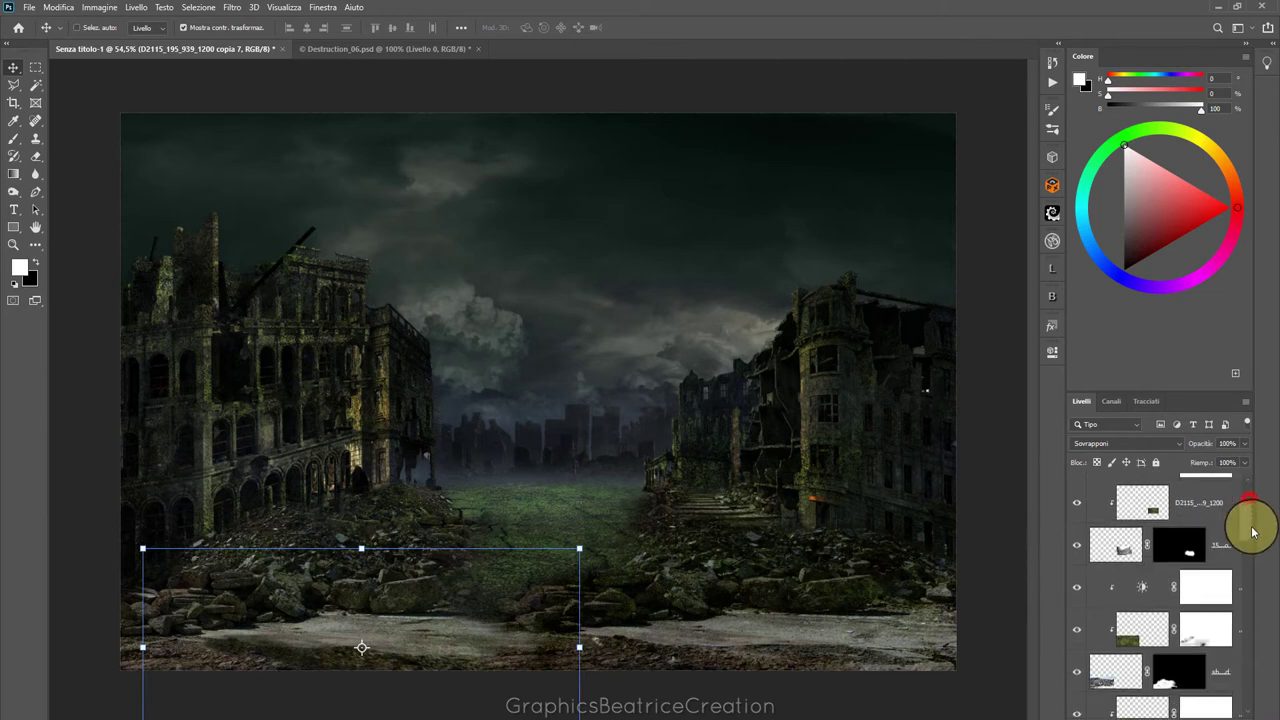
# Paint the copia 6 moss mask to hide moss over the lower-left rubble
pyautogui.click(1135, 563)
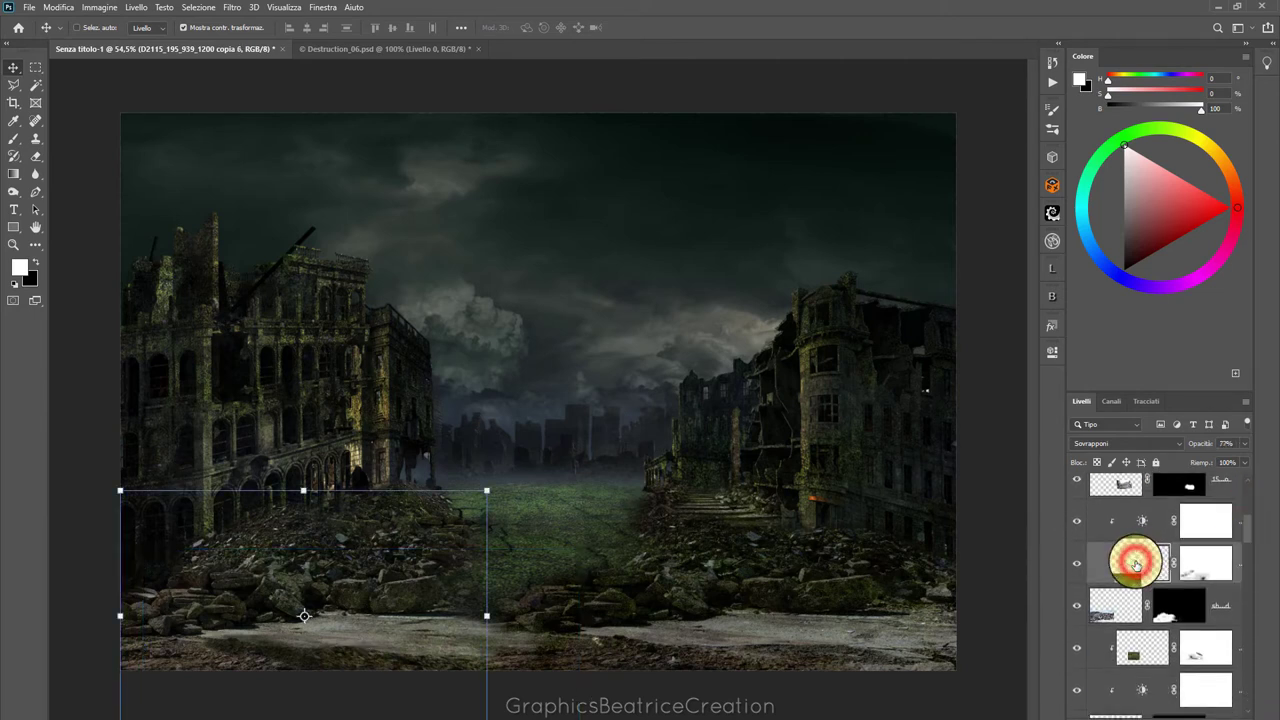
pyautogui.click(1073, 565)
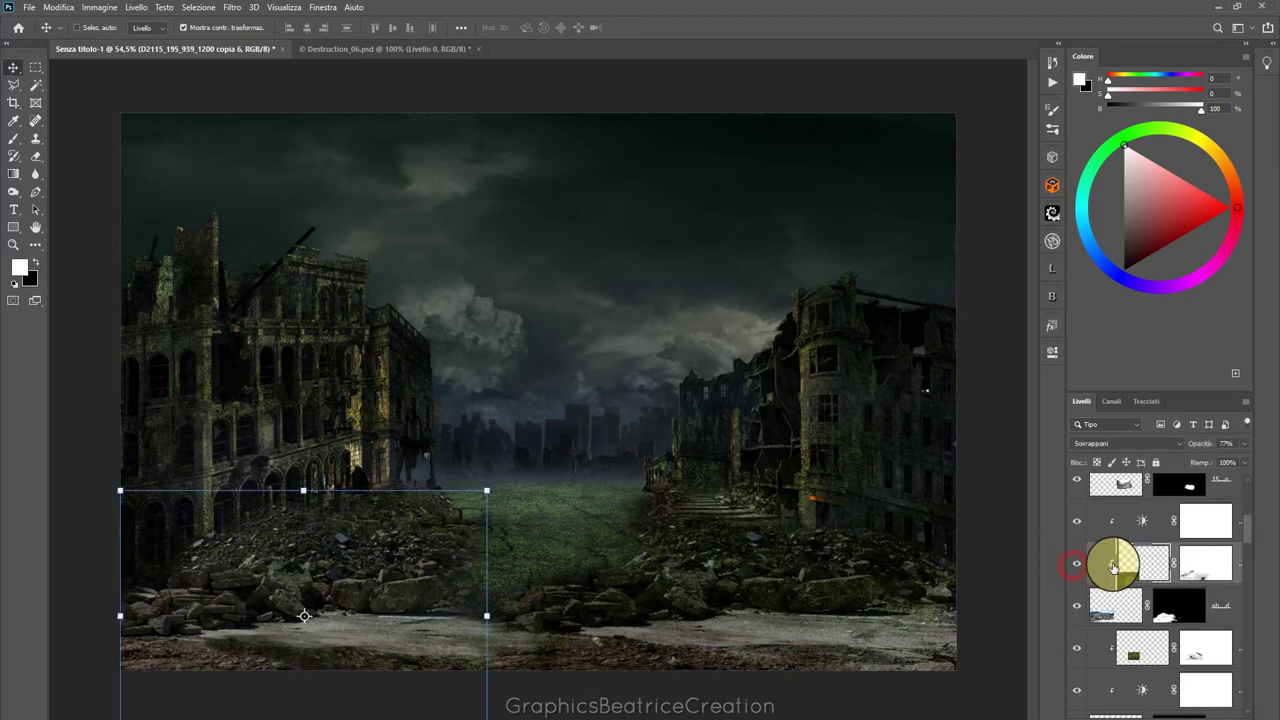
pyautogui.click(1200, 563)
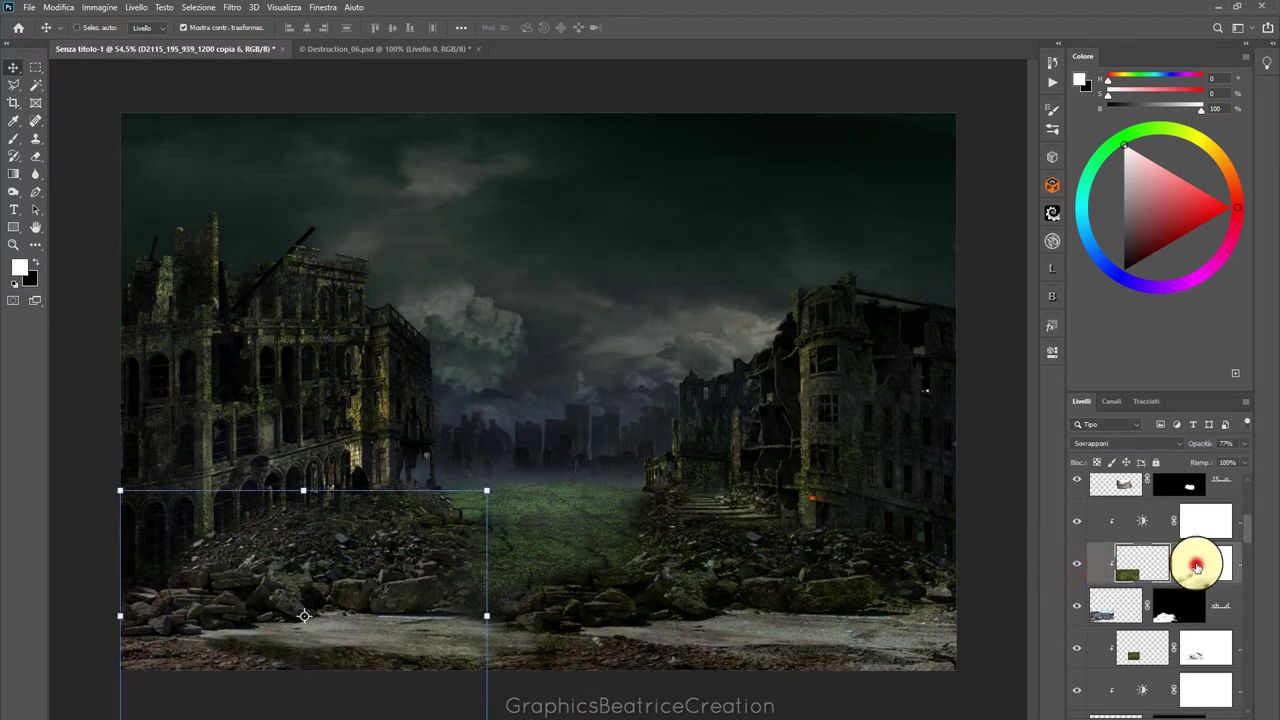
pyautogui.click(36, 262)
pyautogui.click(18, 140)
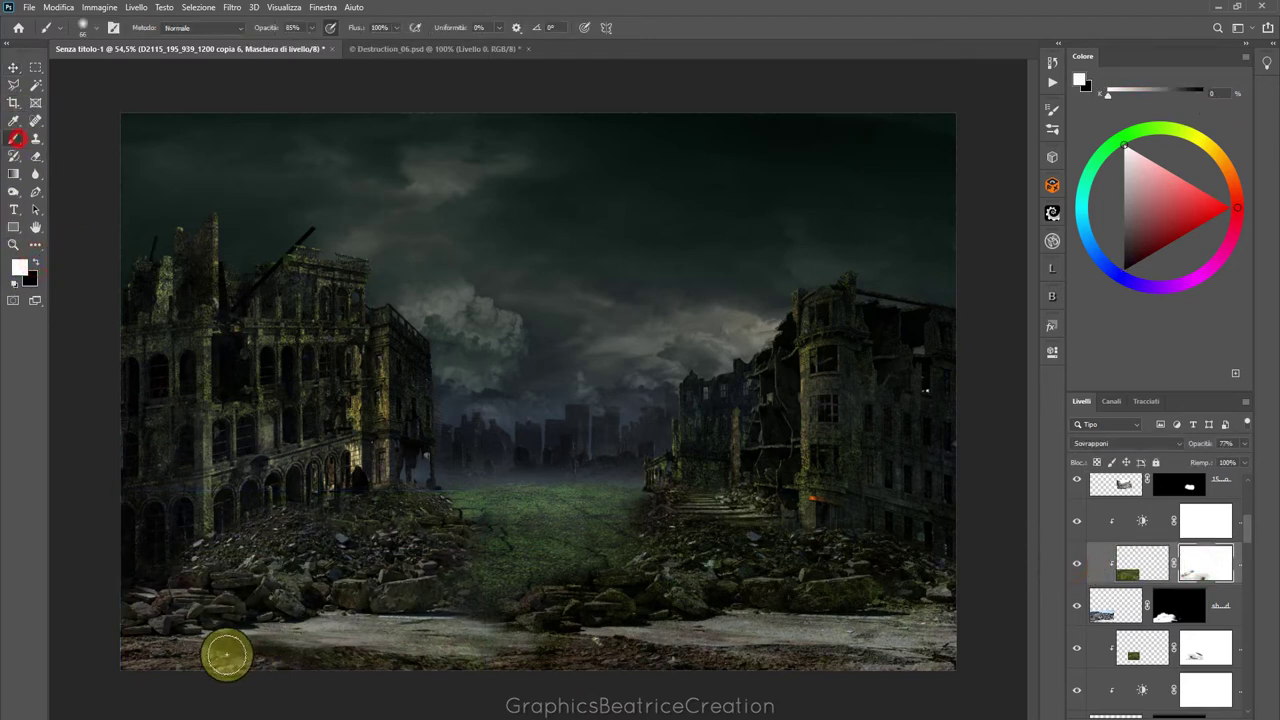
pyautogui.click(215, 653)
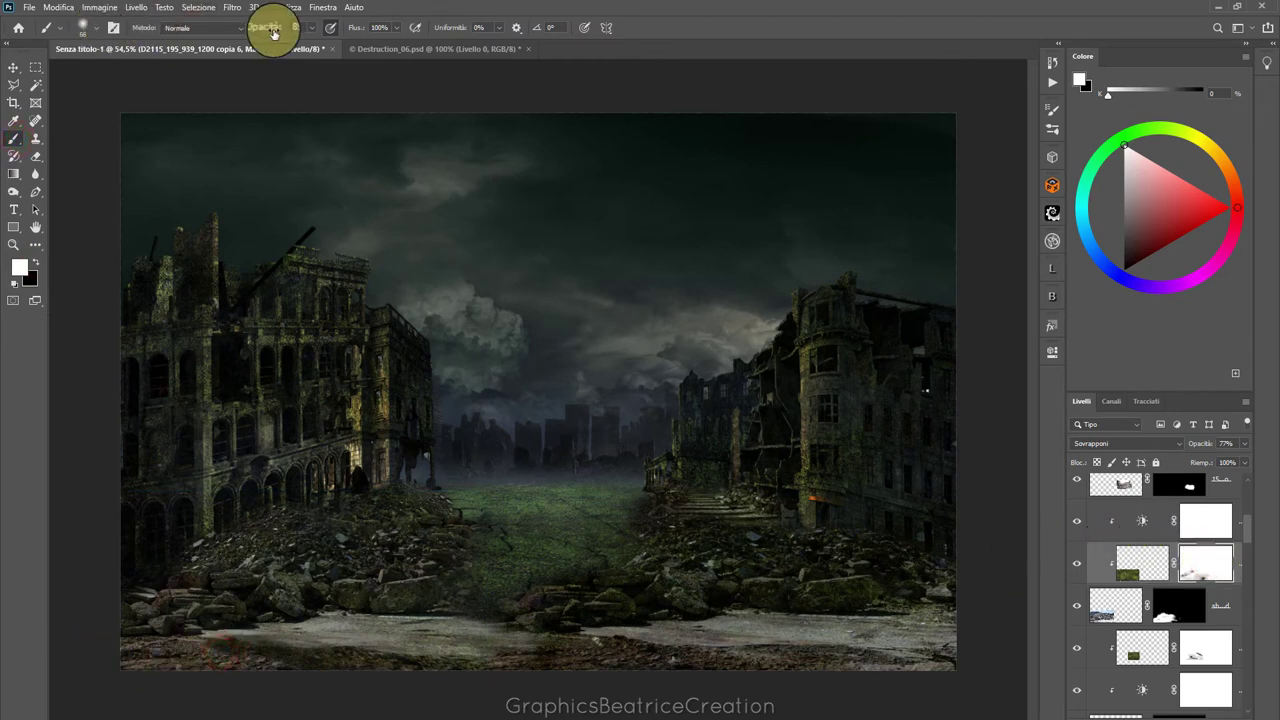
pyautogui.click(99, 30)
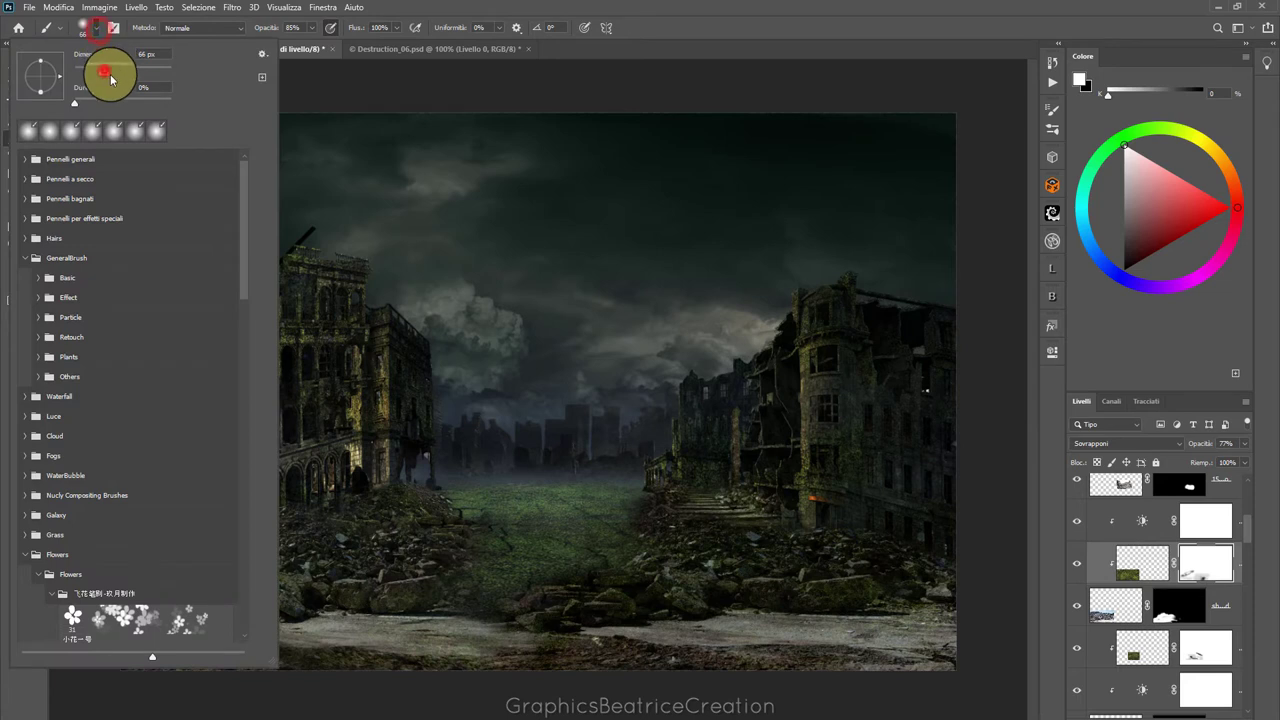
pyautogui.click(488, 12)
pyautogui.click(205, 657)
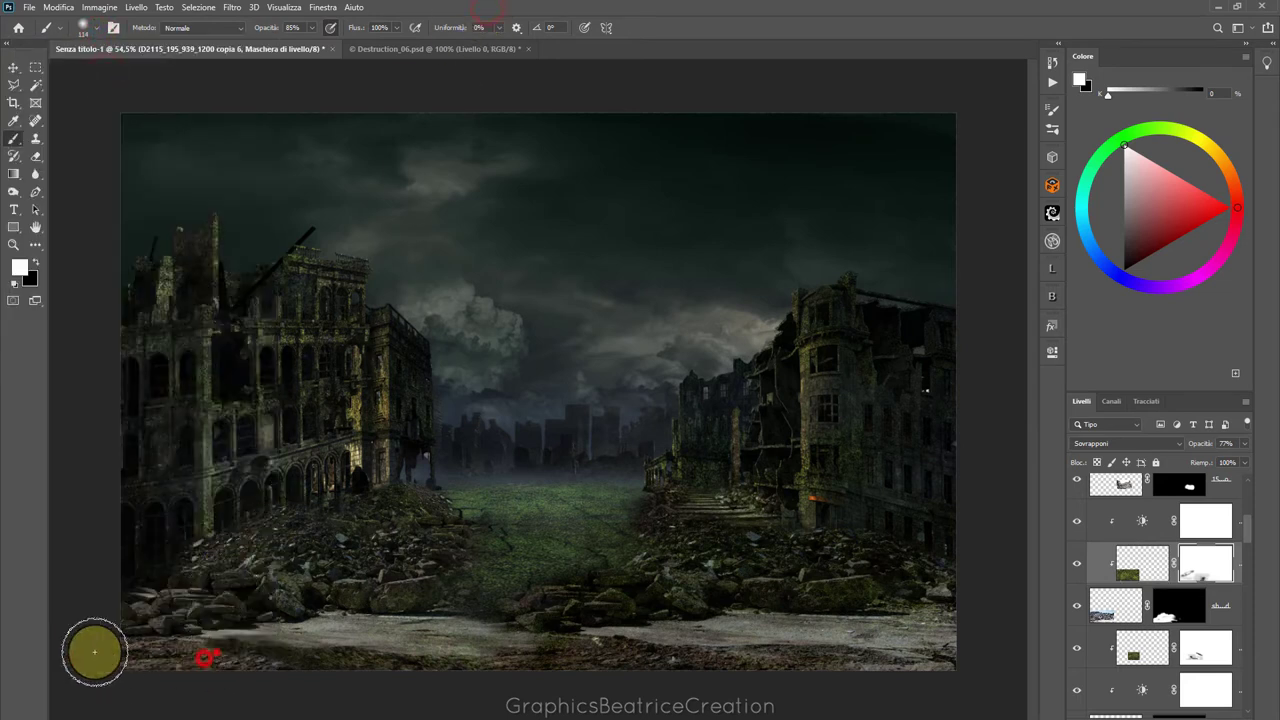
pyautogui.moveTo(205, 640); pyautogui.dragTo(190, 680)
pyautogui.click(1078, 566)
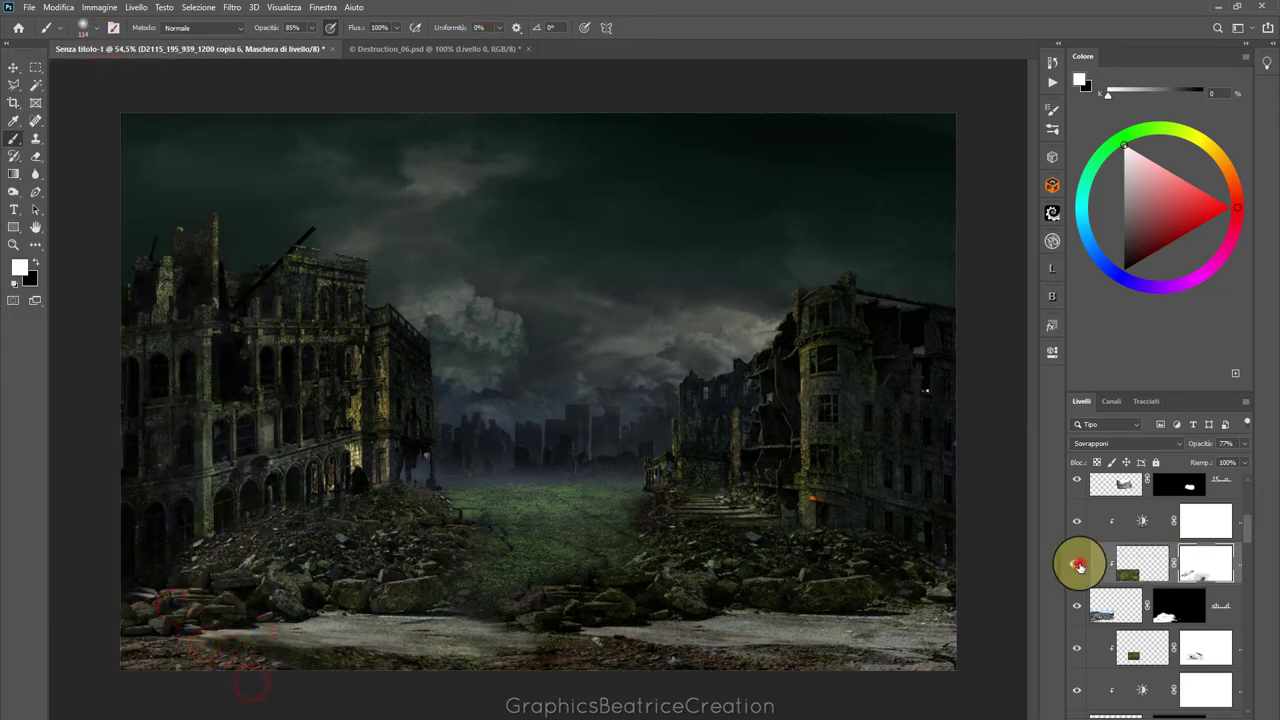
pyautogui.click(1078, 566)
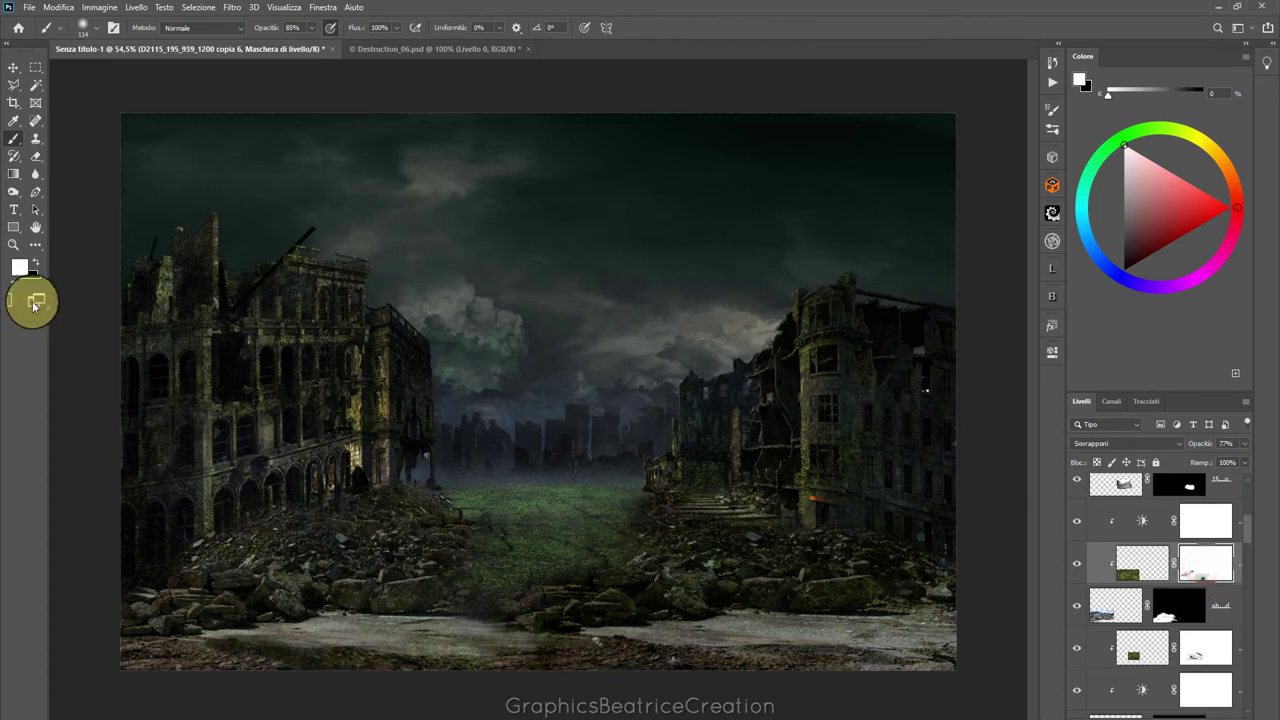
# Swap colours with X and paint moss back along the bottom-left edge
pyautogui.click(236, 655)
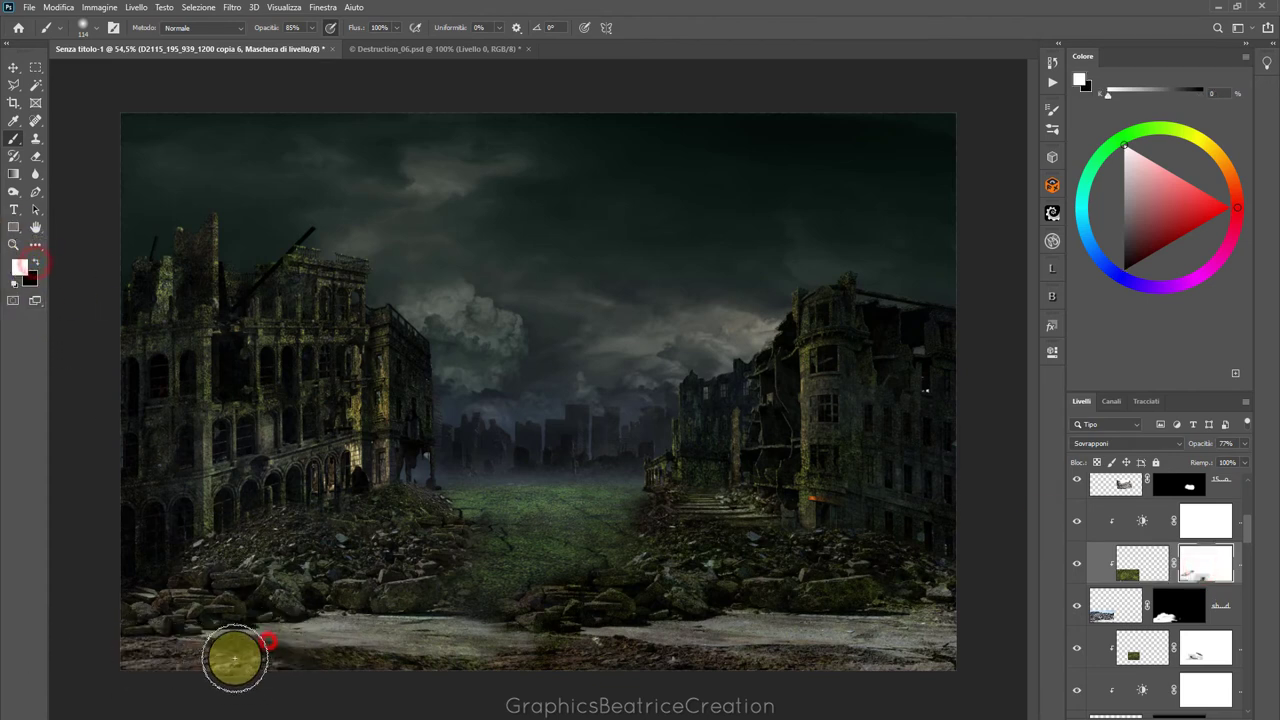
pyautogui.press('x')
pyautogui.click(214, 663)
pyautogui.click(289, 672)
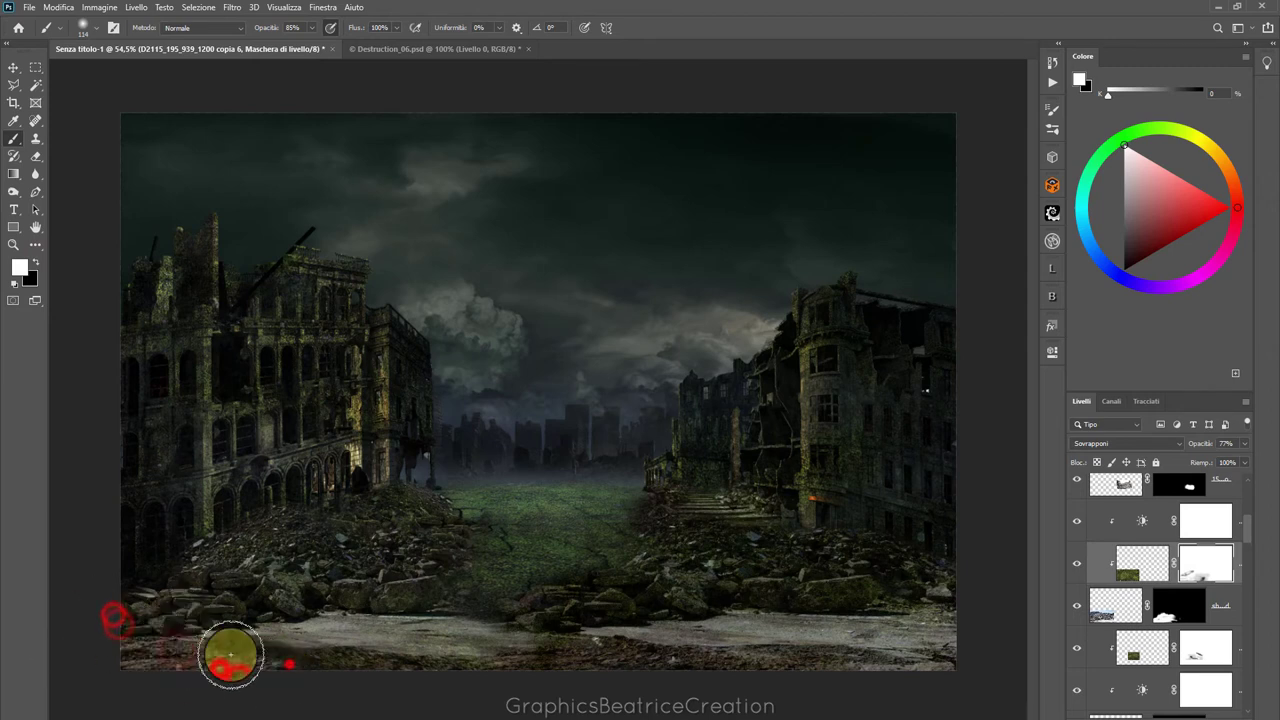
pyautogui.click(201, 663)
pyautogui.click(137, 672)
pyautogui.click(1142, 564)
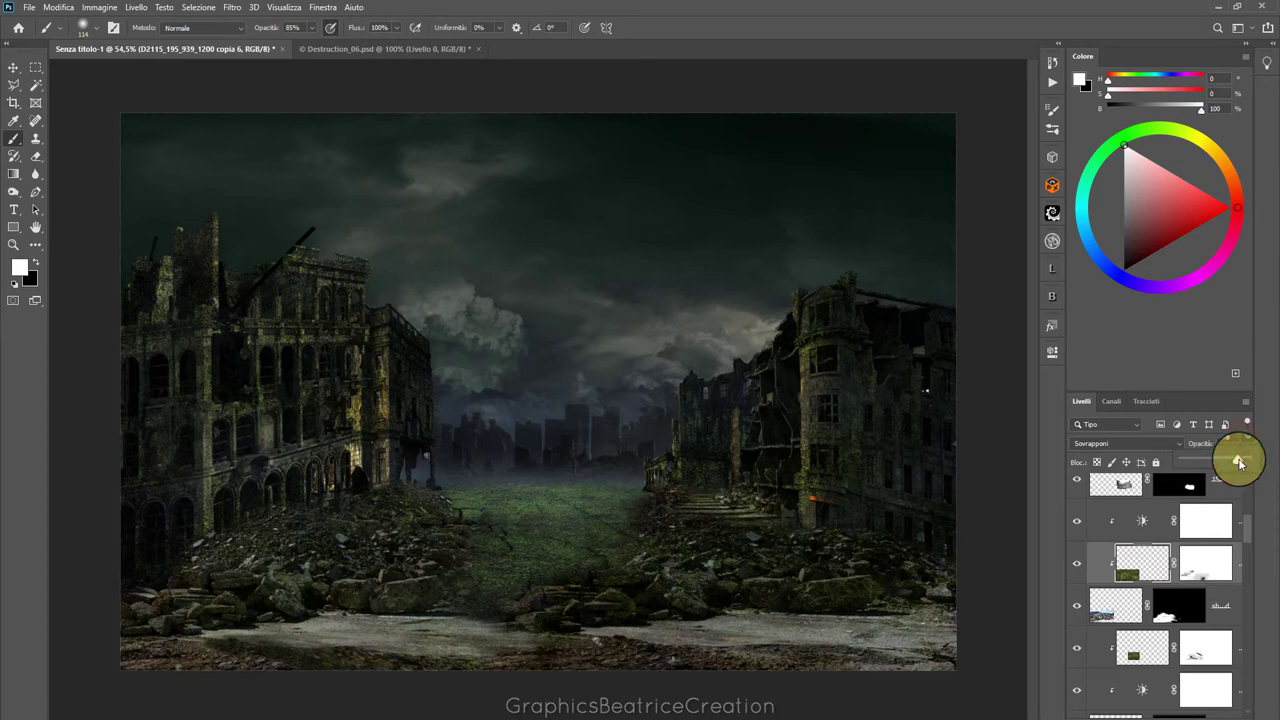
# Toggle the moss layer to compare, then show and select the crack06 copia layer
pyautogui.click(1077, 564)
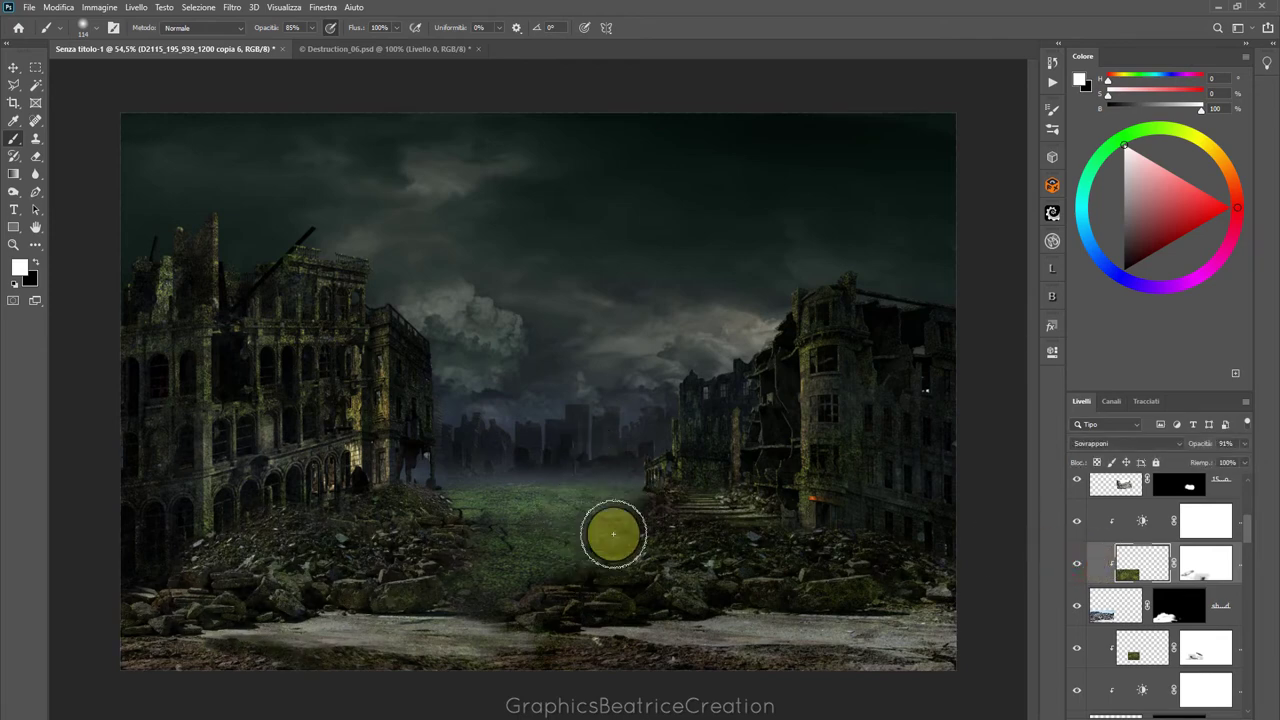
pyautogui.scroll(5, 613, 534)
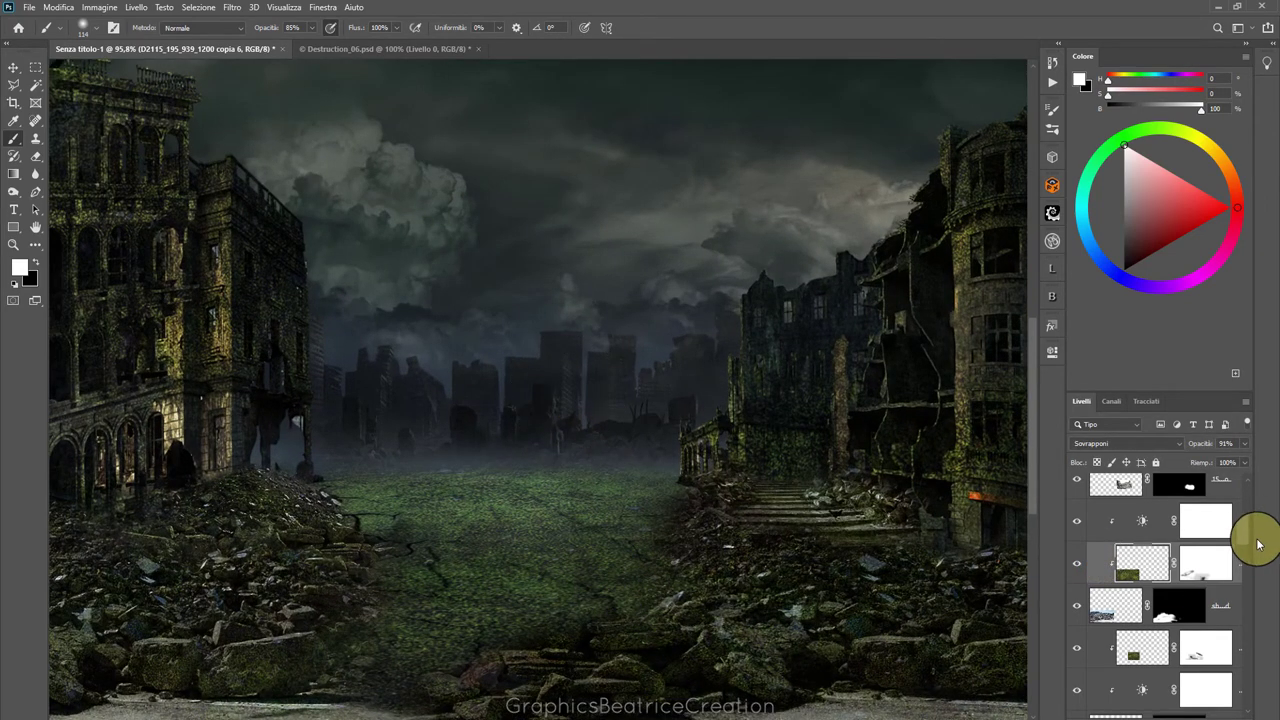
pyautogui.scroll(3, 1250, 530)
pyautogui.scroll(3, 1248, 515)
pyautogui.scroll(2, 1248, 510)
pyautogui.scroll(2, 1247, 560)
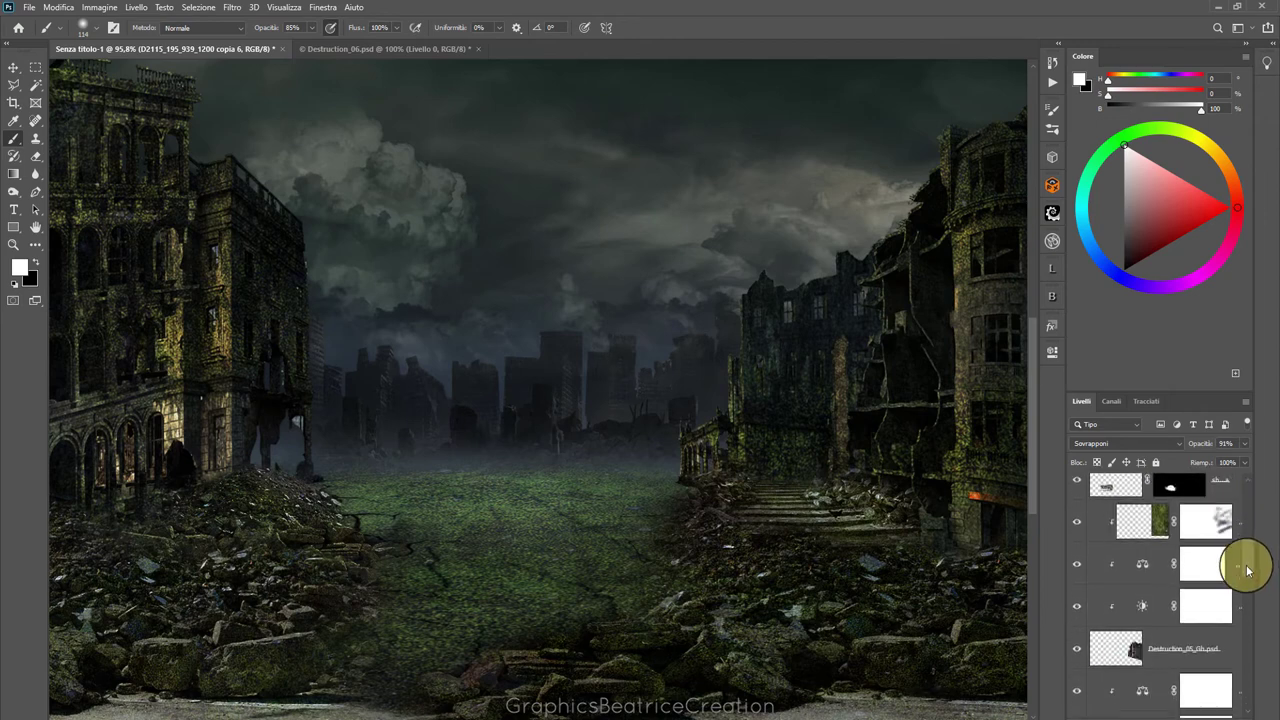
pyautogui.scroll(2, 1247, 575)
pyautogui.scroll(2, 1246, 595)
pyautogui.scroll(2, 1247, 612)
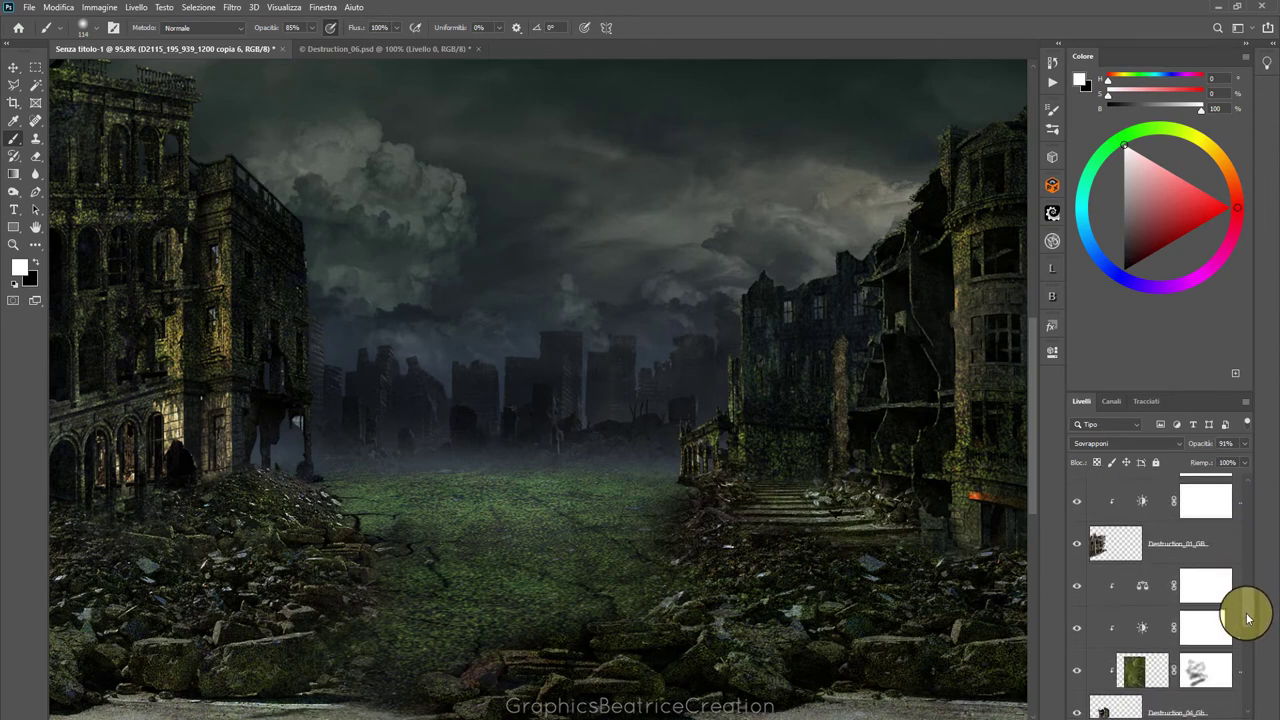
pyautogui.scroll(2, 1247, 625)
pyautogui.scroll(2, 1248, 623)
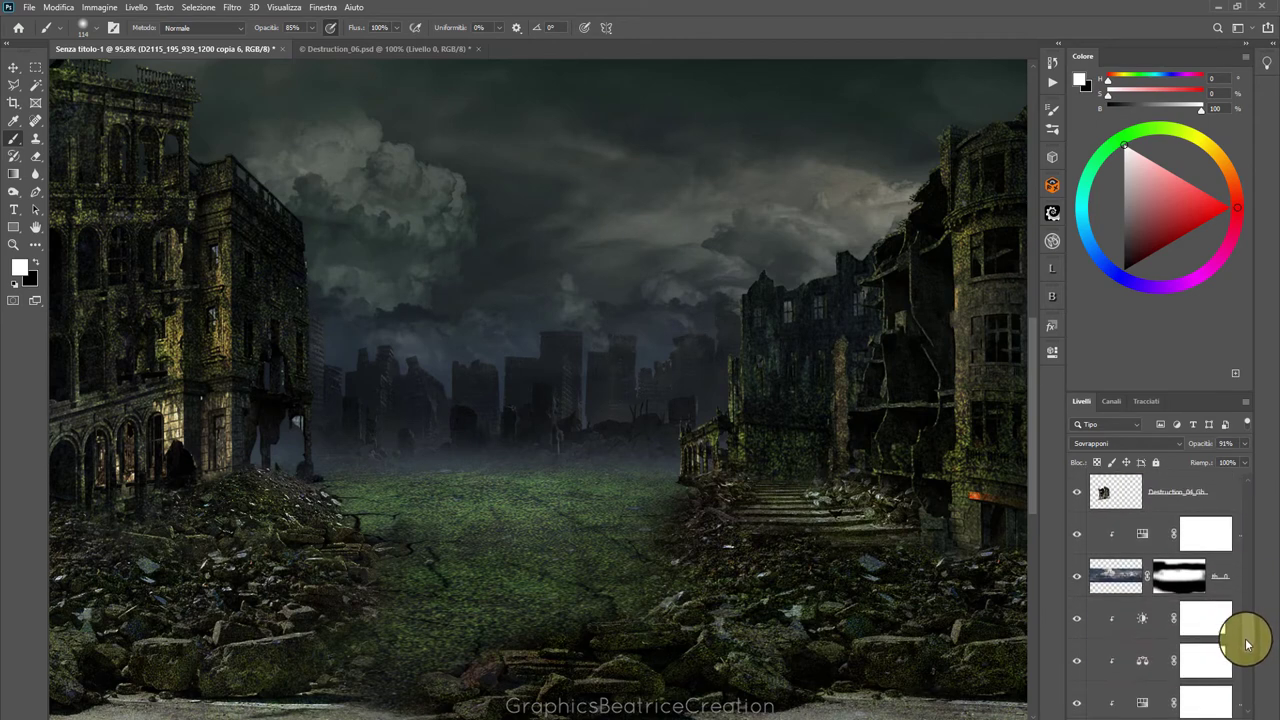
pyautogui.scroll(2, 1248, 634)
pyautogui.scroll(2, 1248, 651)
pyautogui.scroll(-1, 1242, 677)
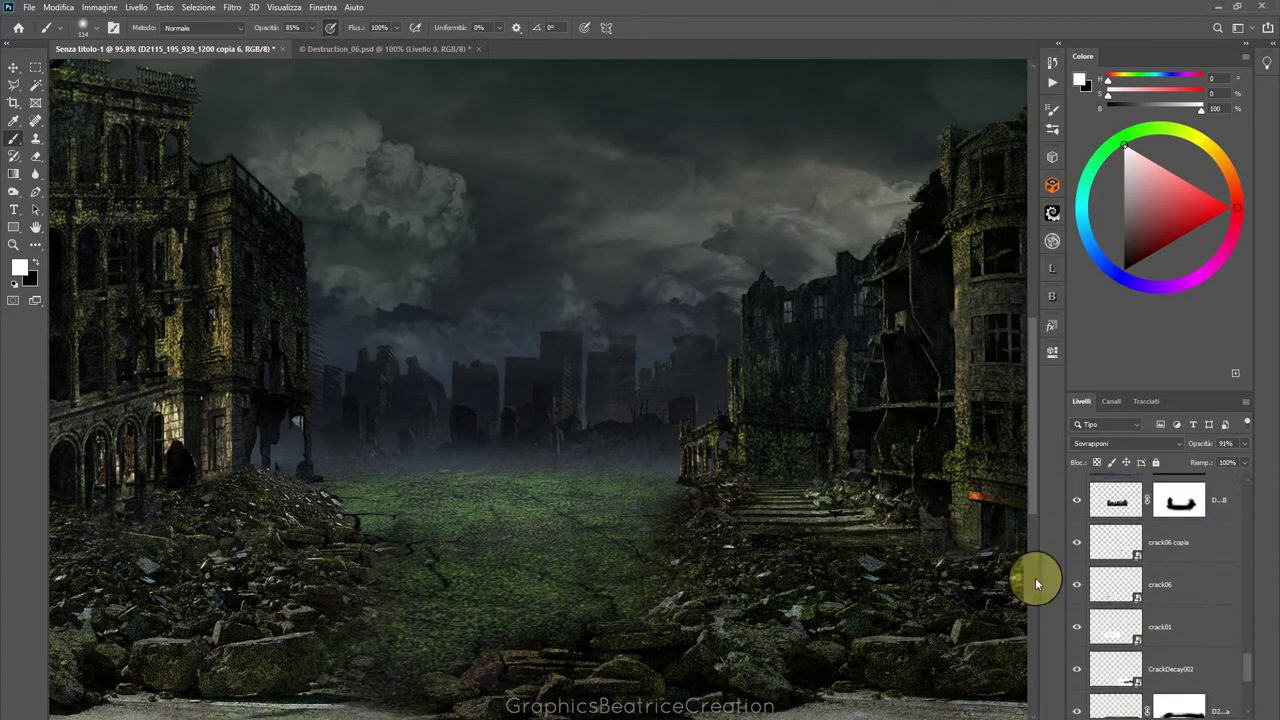
pyautogui.click(1075, 545)
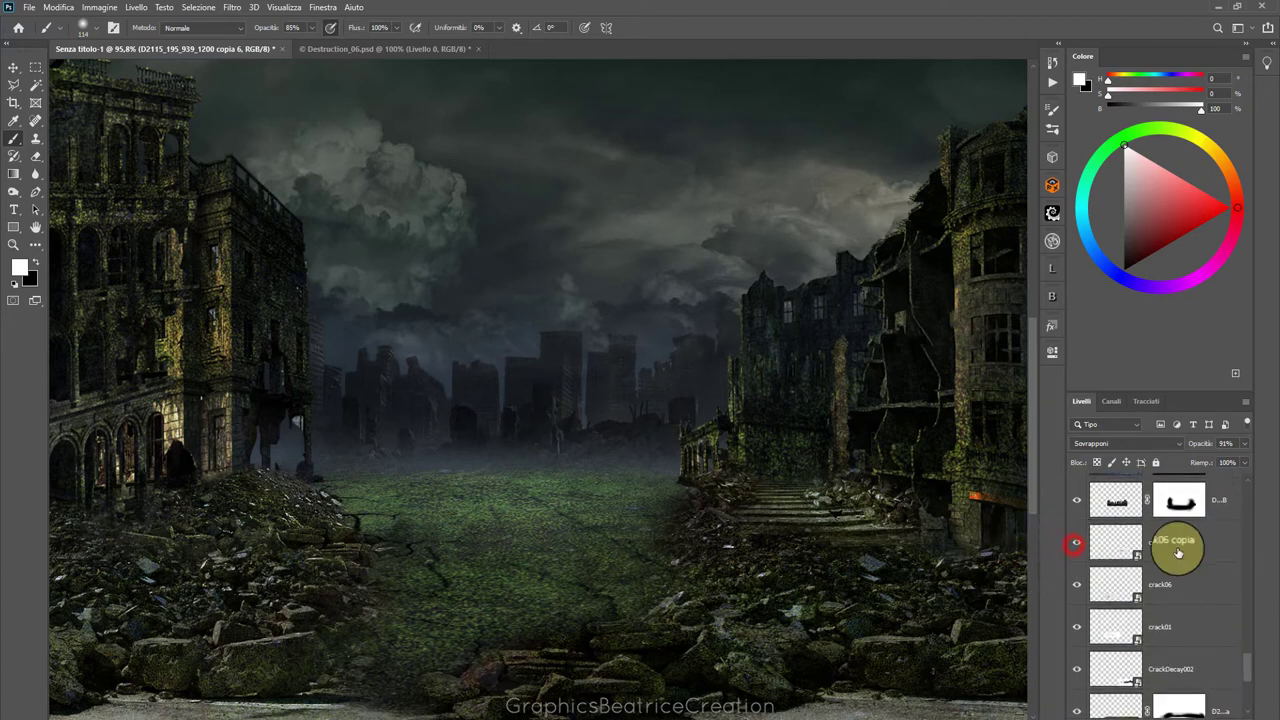
pyautogui.click(1174, 545)
# Rasterize the crack06 copia layer so it can be erased
pyautogui.click(35, 160)
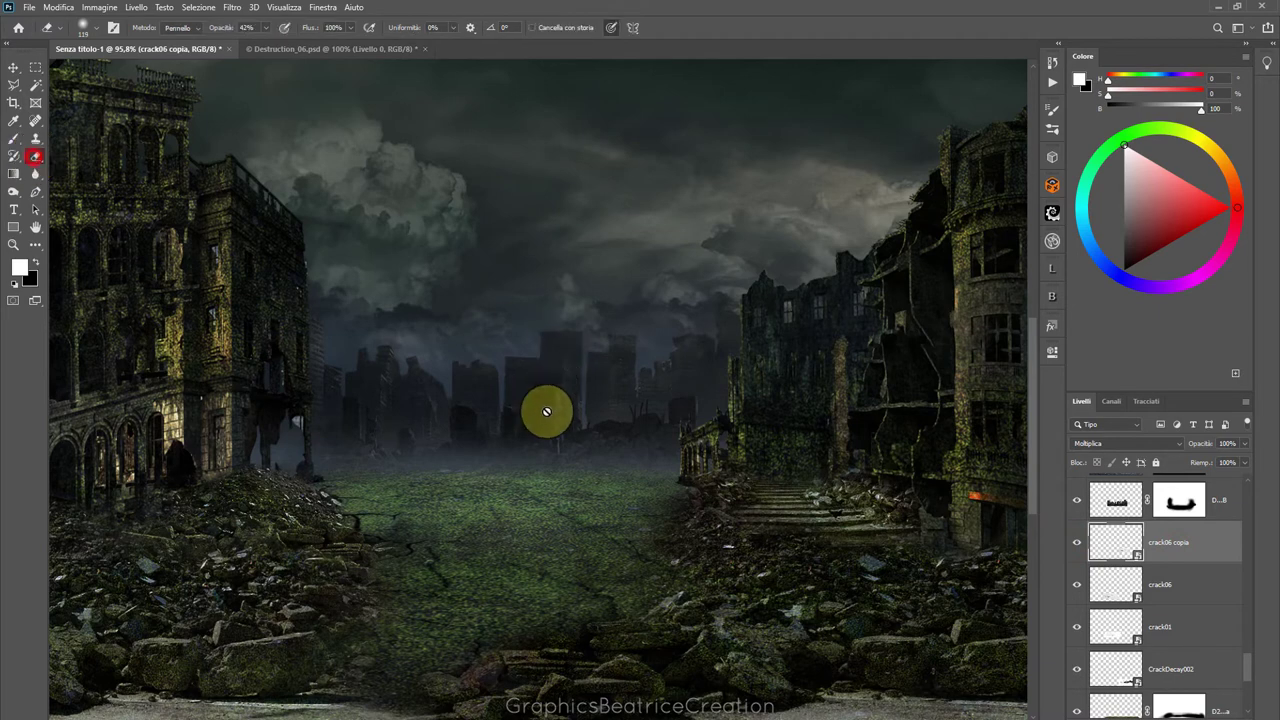
pyautogui.rightClick(1183, 540)
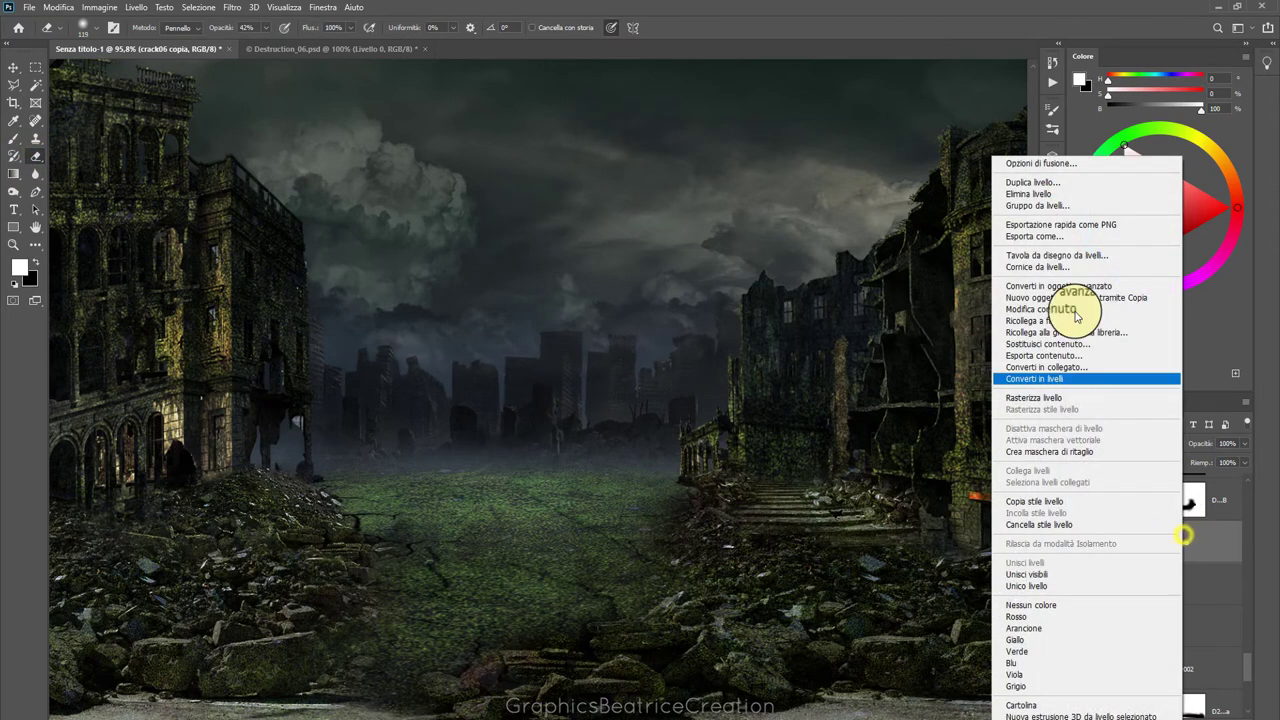
pyautogui.click(1045, 400)
# Erase the cracks running through the grass street near the right stone steps
pyautogui.moveTo(587, 492)
pyautogui.mouseDown()
pyautogui.moveTo(563, 523)
pyautogui.moveTo(563, 600)
pyautogui.moveTo(551, 523)
pyautogui.moveTo(566, 524)
pyautogui.mouseUp()
pyautogui.scroll(-2, 709, 491)
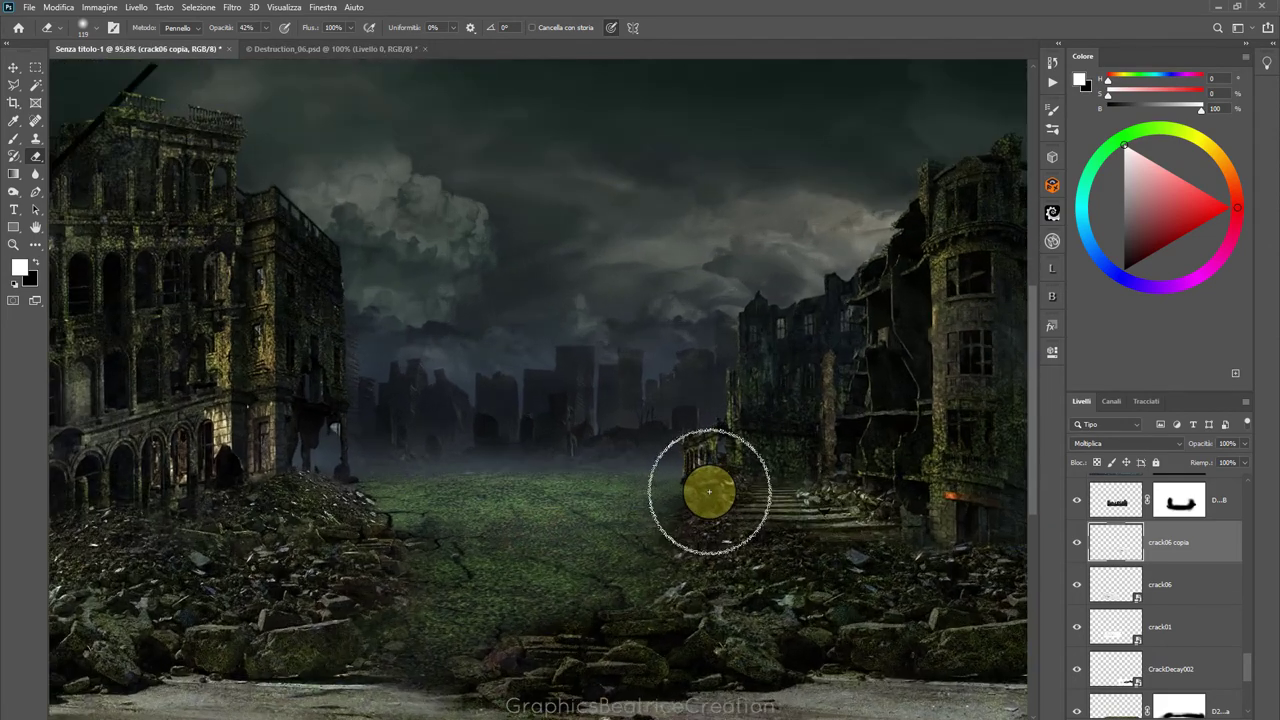
pyautogui.scroll(-2, 709, 491)
pyautogui.scroll(-1, 709, 491)
pyautogui.scroll(-1, 709, 491)
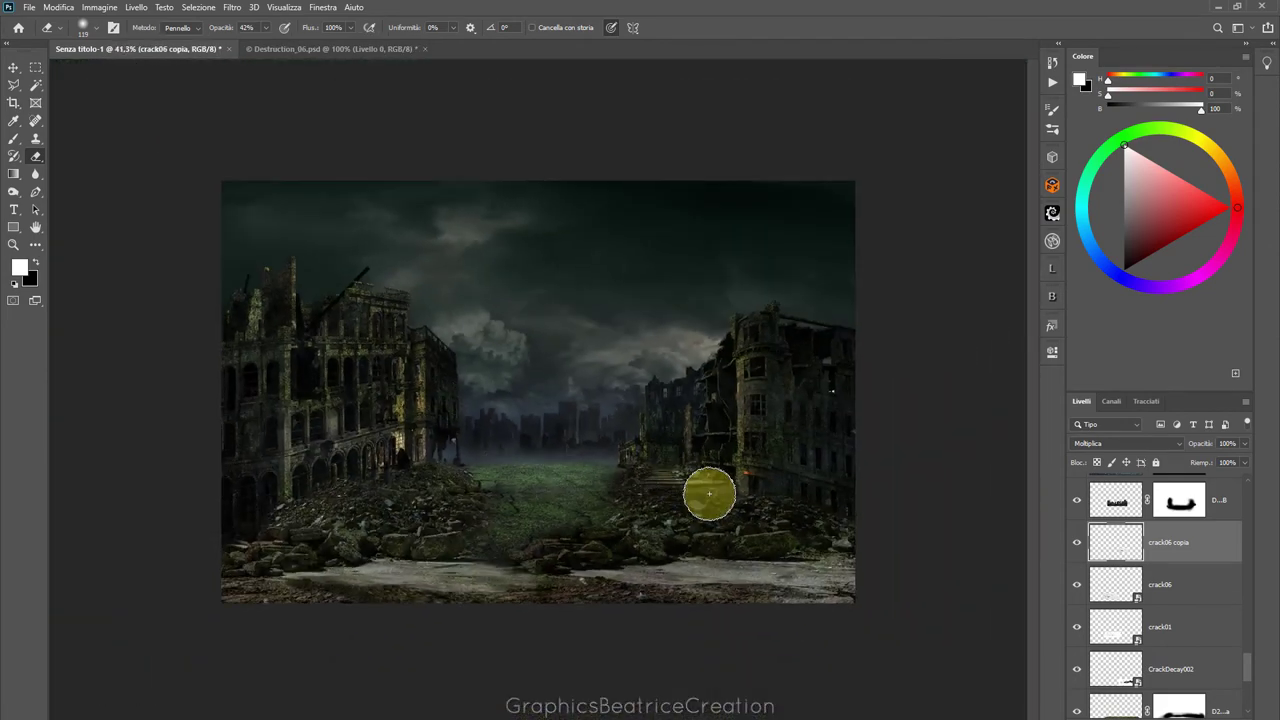
pyautogui.scroll(1, 709, 491)
pyautogui.scroll(1, 709, 491)
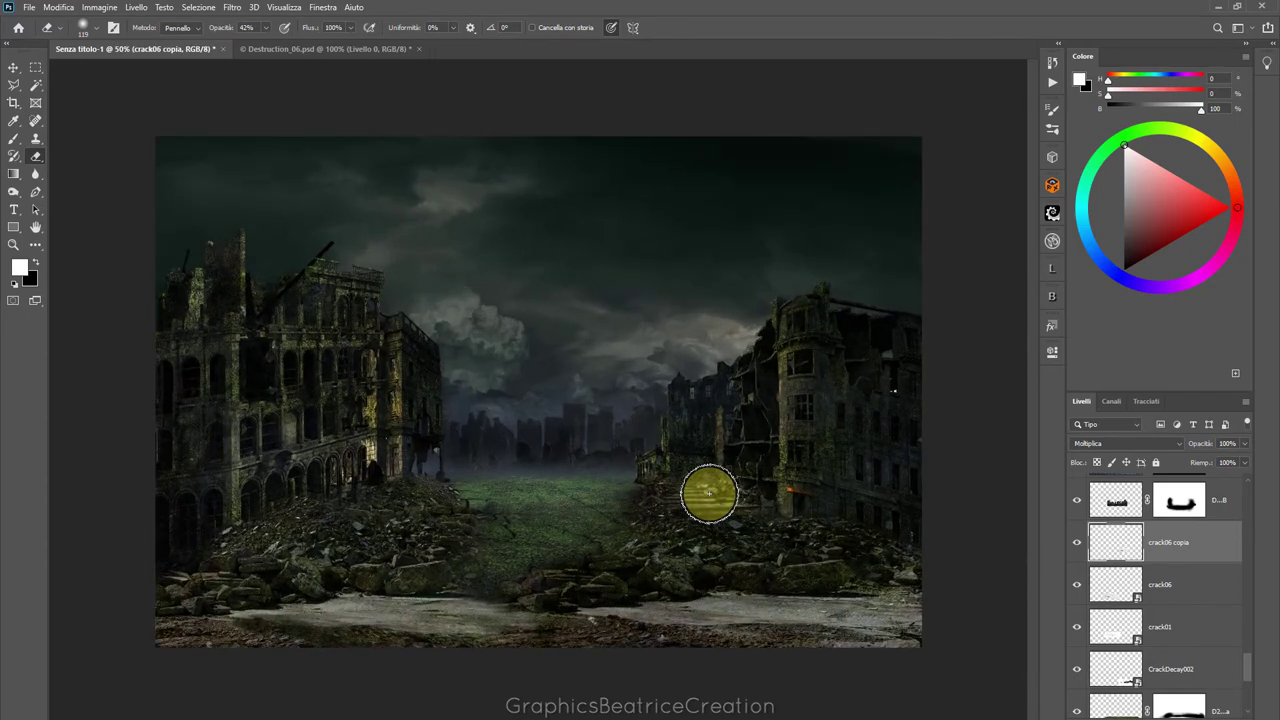
pyautogui.moveTo(1246, 665); pyautogui.dragTo(1256, 482)
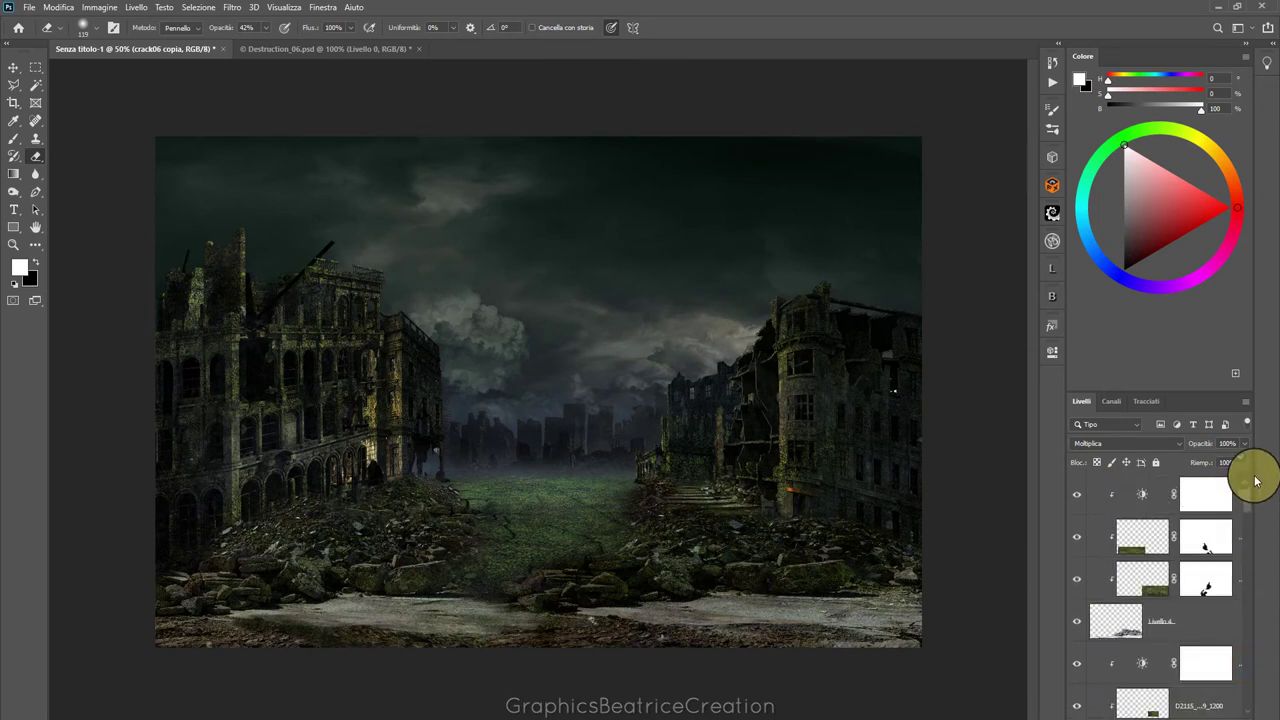
pyautogui.click(1162, 487)
# Start placing an embedded image and browse into Fotomanipolazioni's Trees folder
pyautogui.click(33, 10)
pyautogui.moveTo(54, 324)
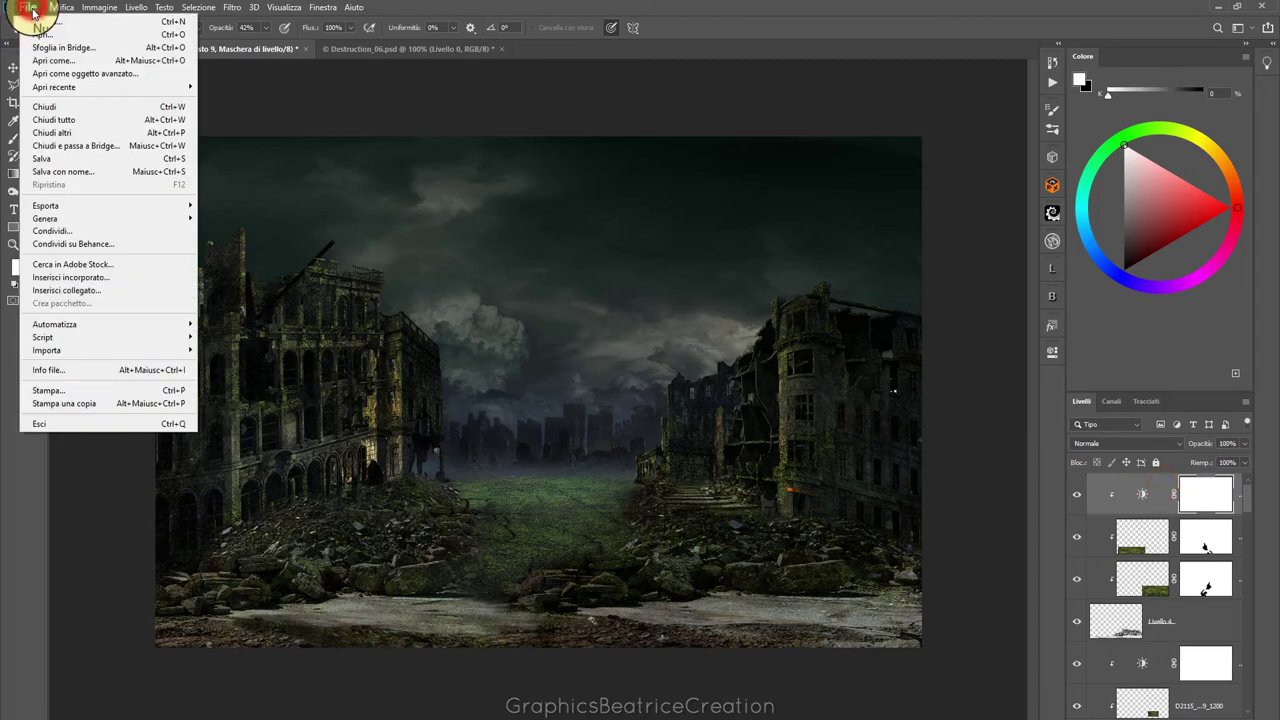
pyautogui.click(84, 273)
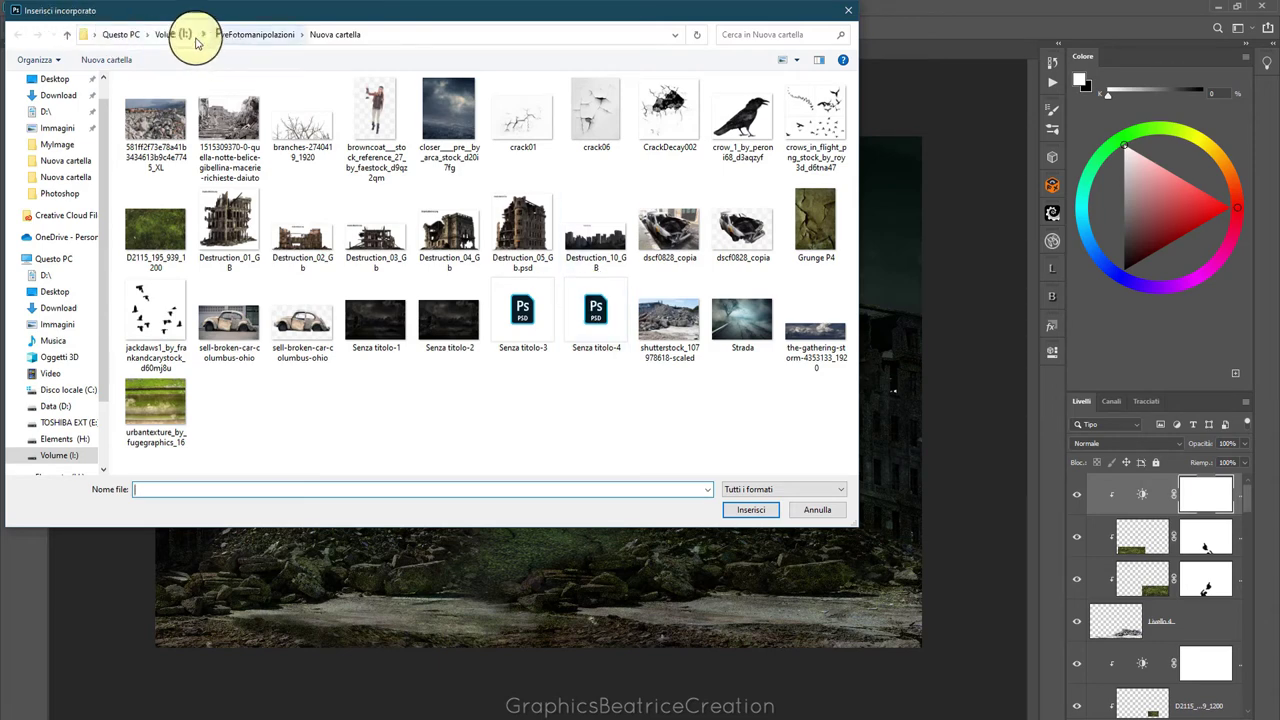
pyautogui.click(172, 34)
pyautogui.doubleClick(178, 112)
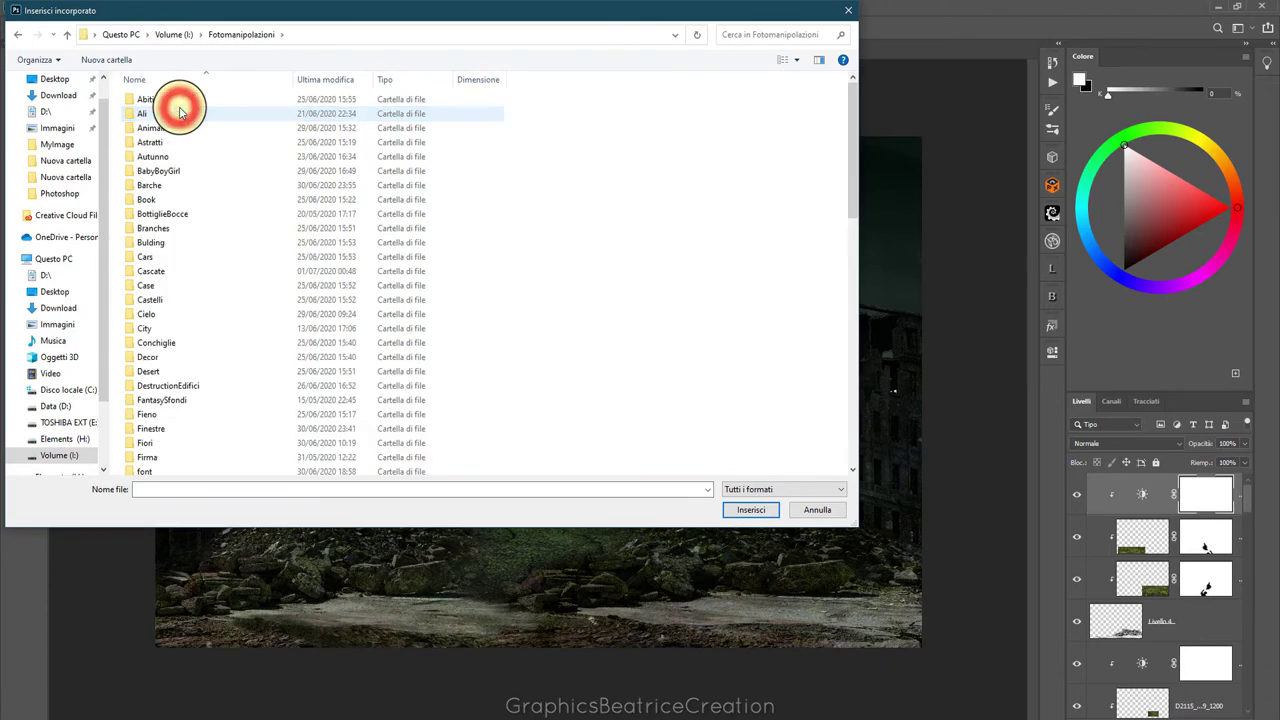
pyautogui.scroll(-2, 210, 208)
pyautogui.scroll(-7, 210, 208)
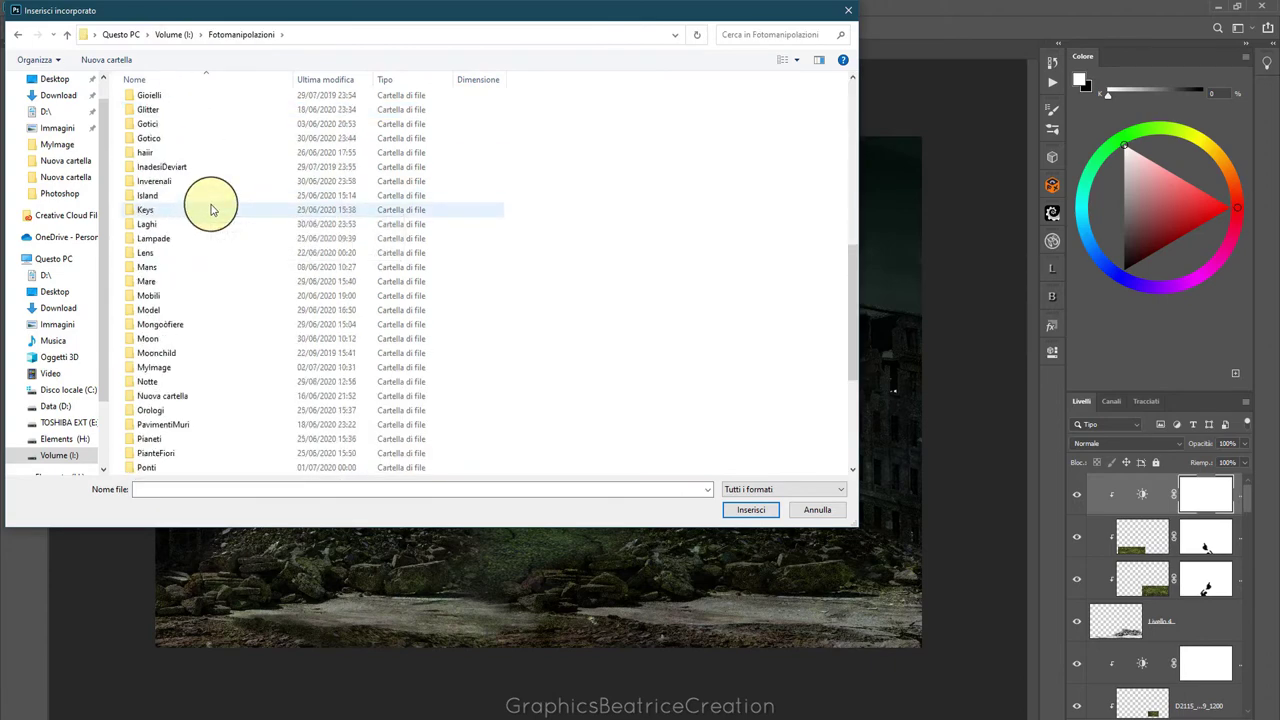
pyautogui.scroll(-8, 210, 208)
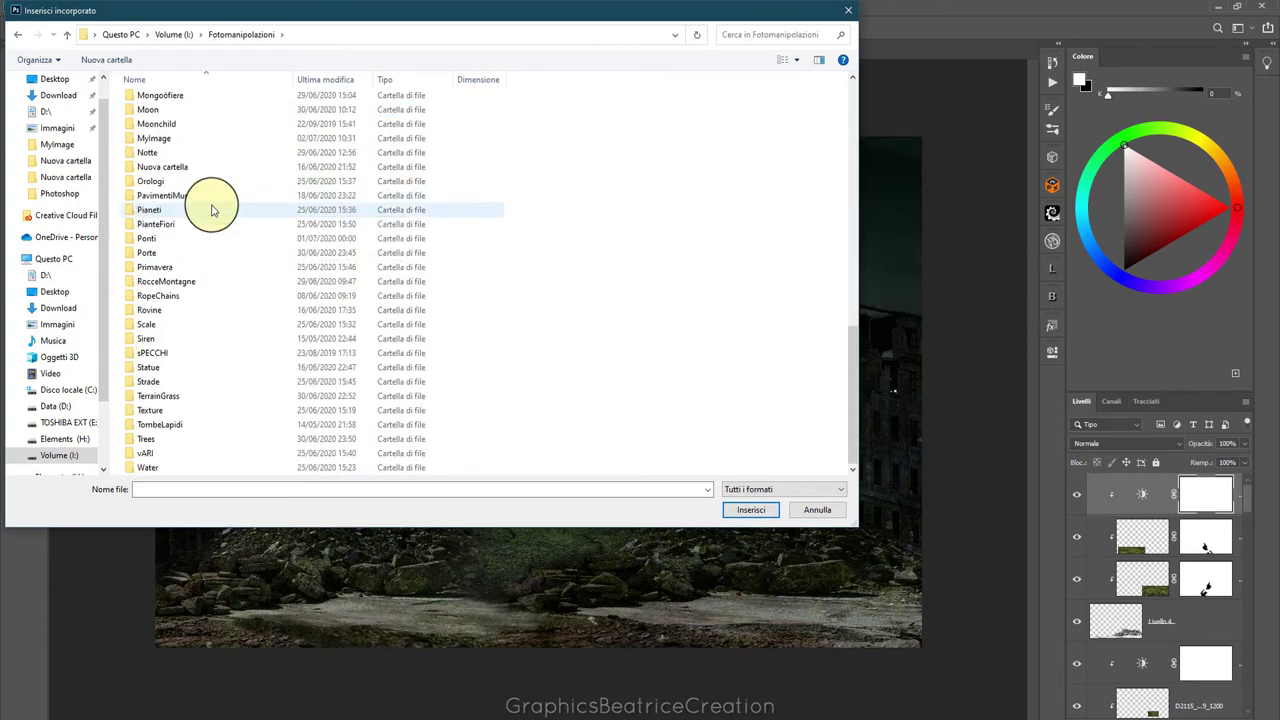
pyautogui.doubleClick(150, 438)
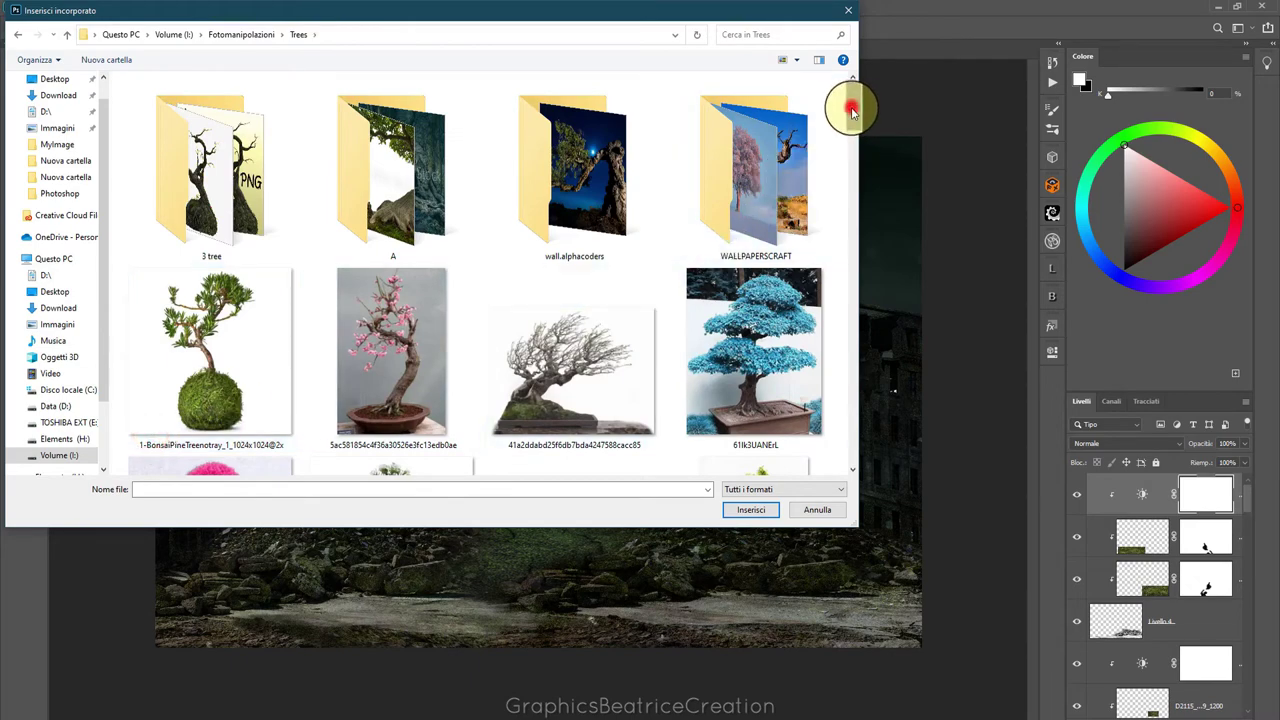
pyautogui.moveTo(851, 112)
pyautogui.mouseDown()
pyautogui.moveTo(831, 346)
pyautogui.moveTo(838, 481)
pyautogui.moveTo(818, 108)
pyautogui.mouseUp()
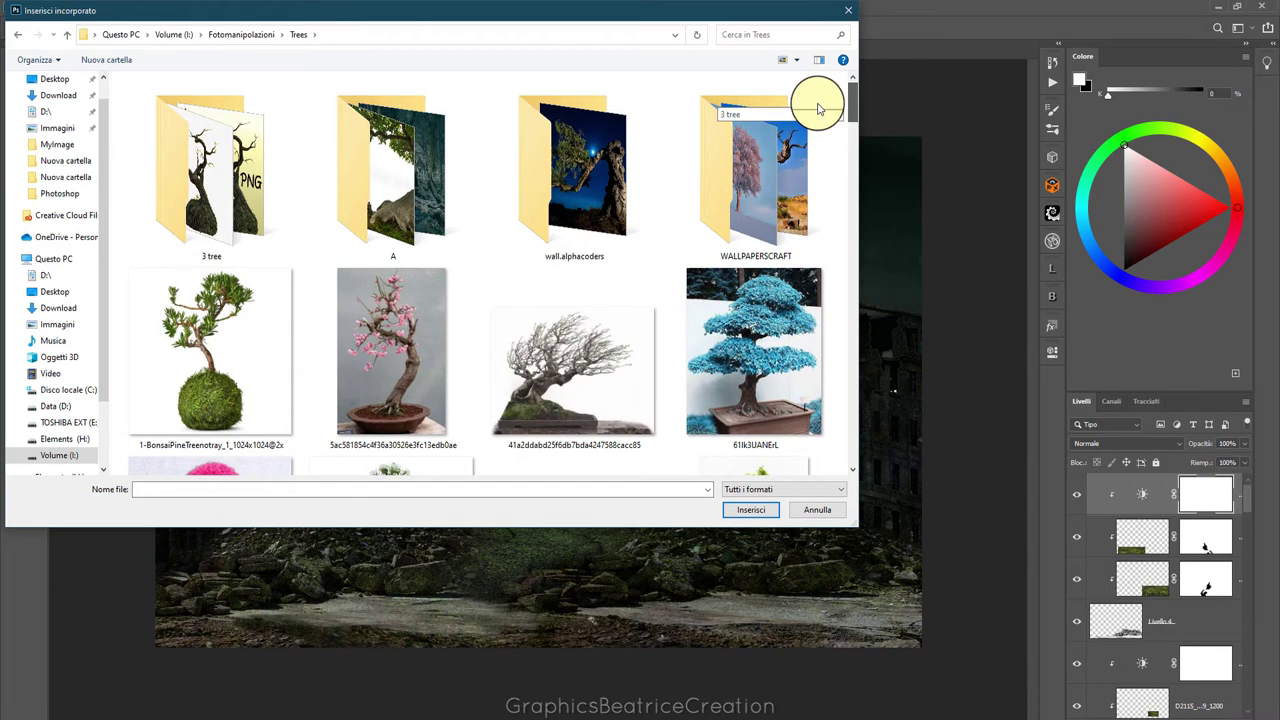
# Place the dead tree PNG from the Gotico folder into the composition
pyautogui.click(228, 40)
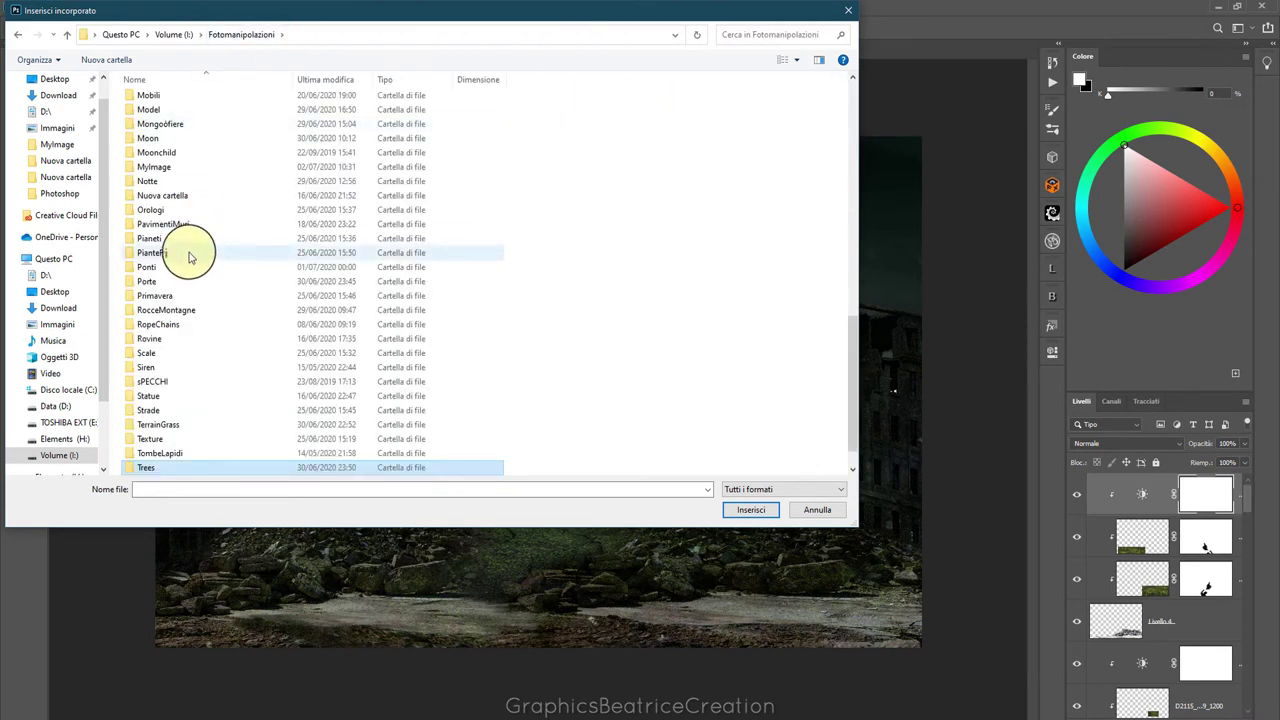
pyautogui.scroll(3, 190, 250)
pyautogui.scroll(3, 190, 240)
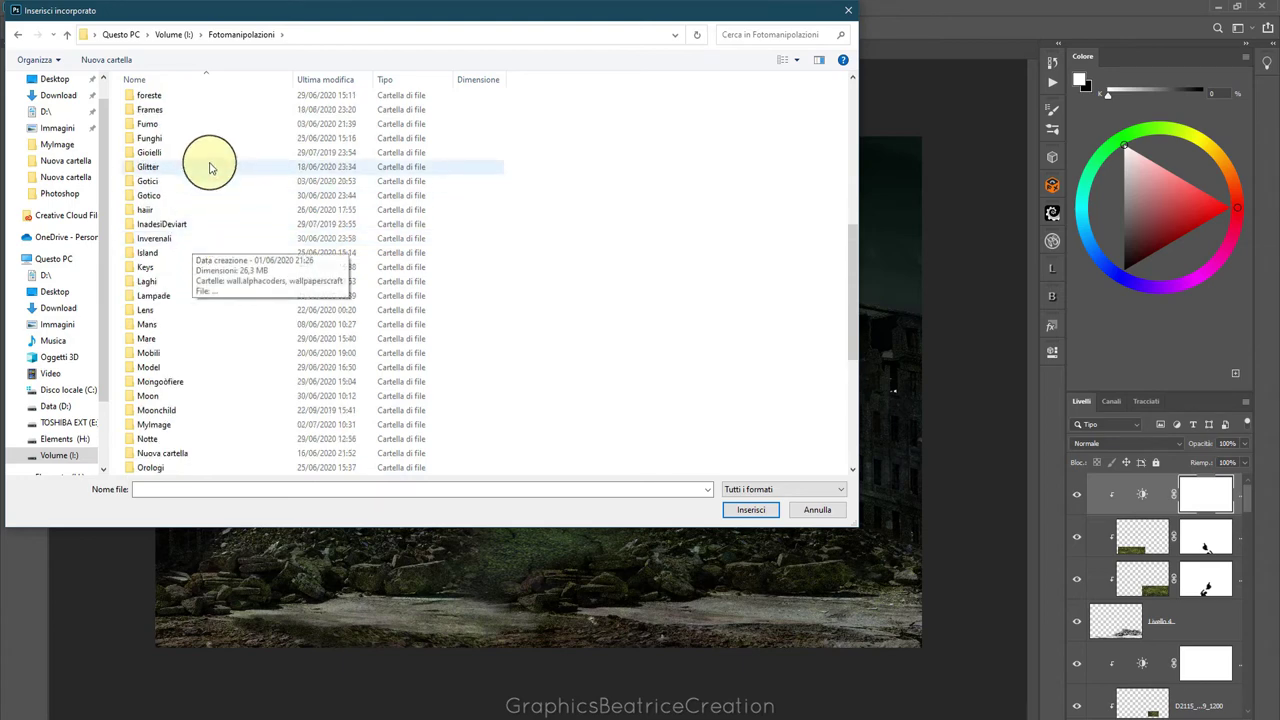
pyautogui.click(161, 196)
pyautogui.doubleClick(161, 196)
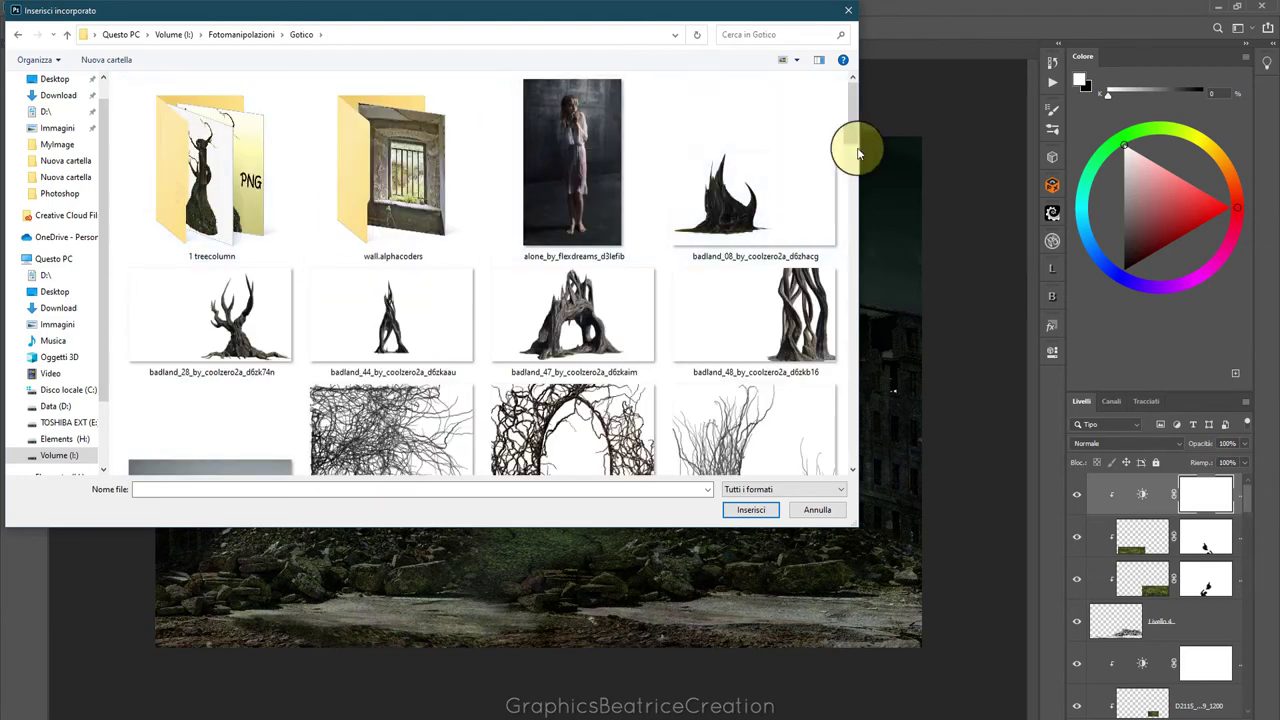
pyautogui.moveTo(853, 123); pyautogui.dragTo(831, 334)
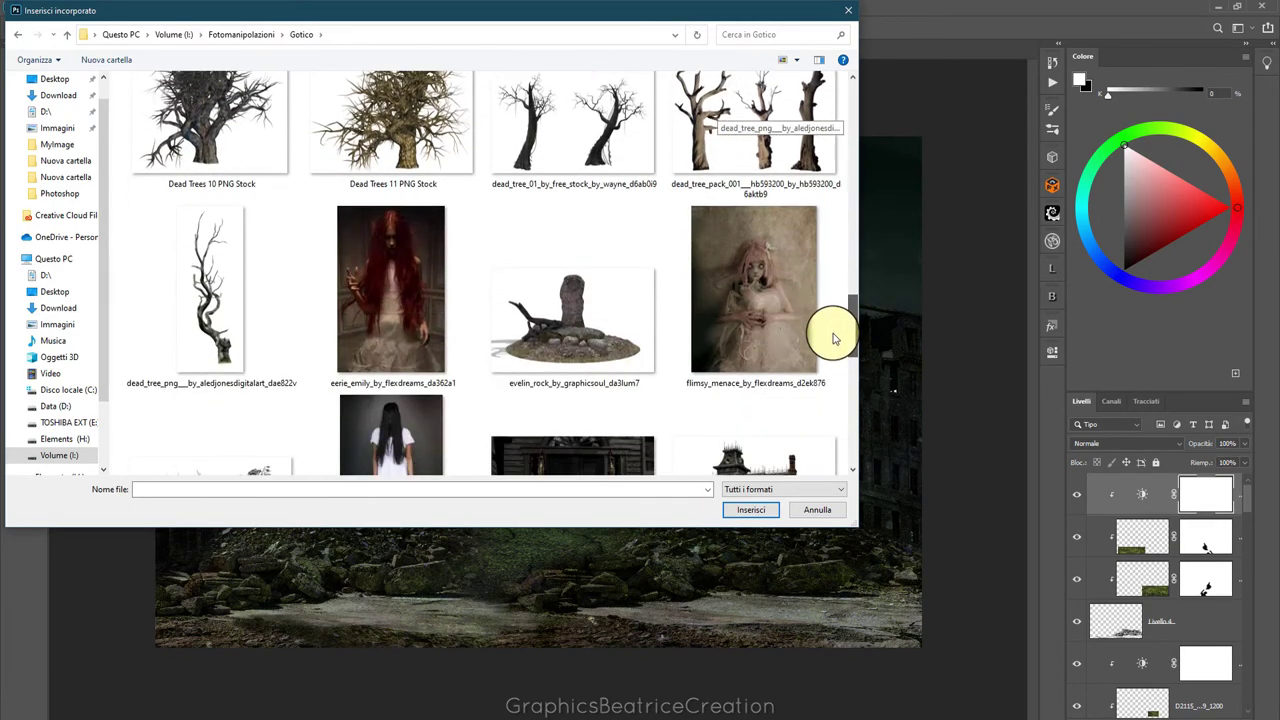
pyautogui.click(220, 345)
pyautogui.click(757, 510)
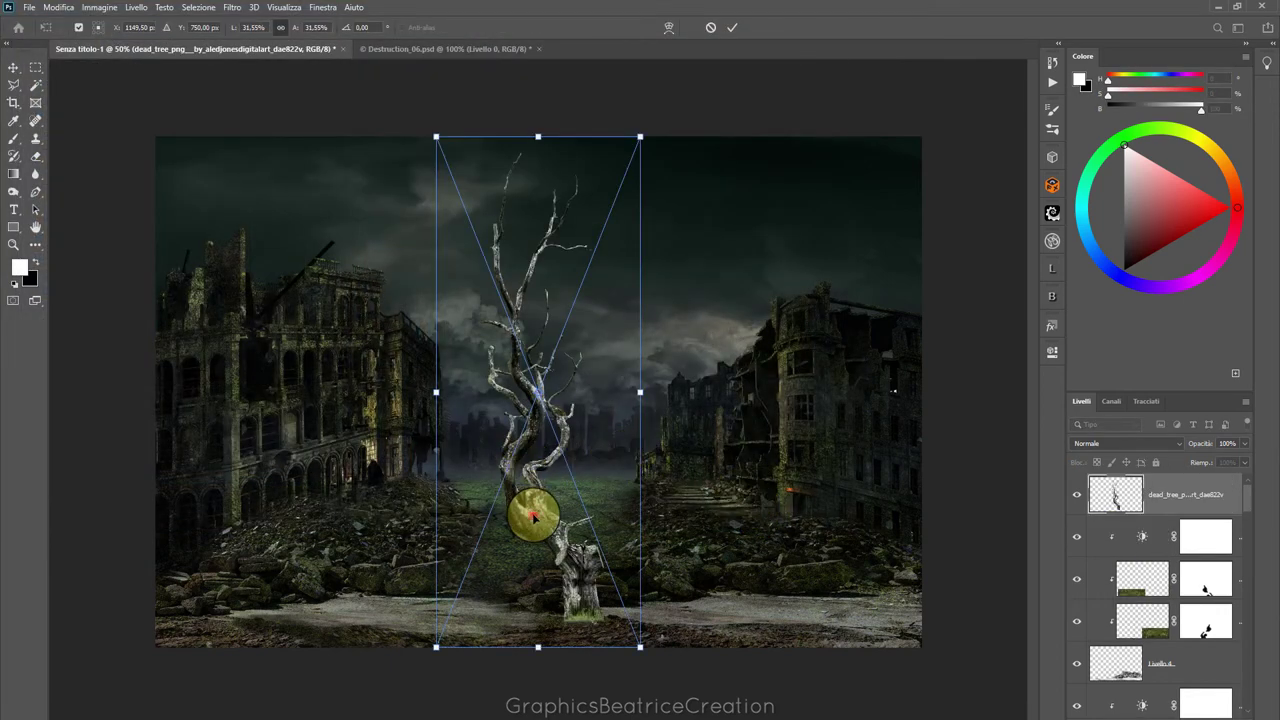
# Shrink the dead tree, move it to the street's right side, and commit the transform
pyautogui.moveTo(533, 515); pyautogui.dragTo(464, 478)
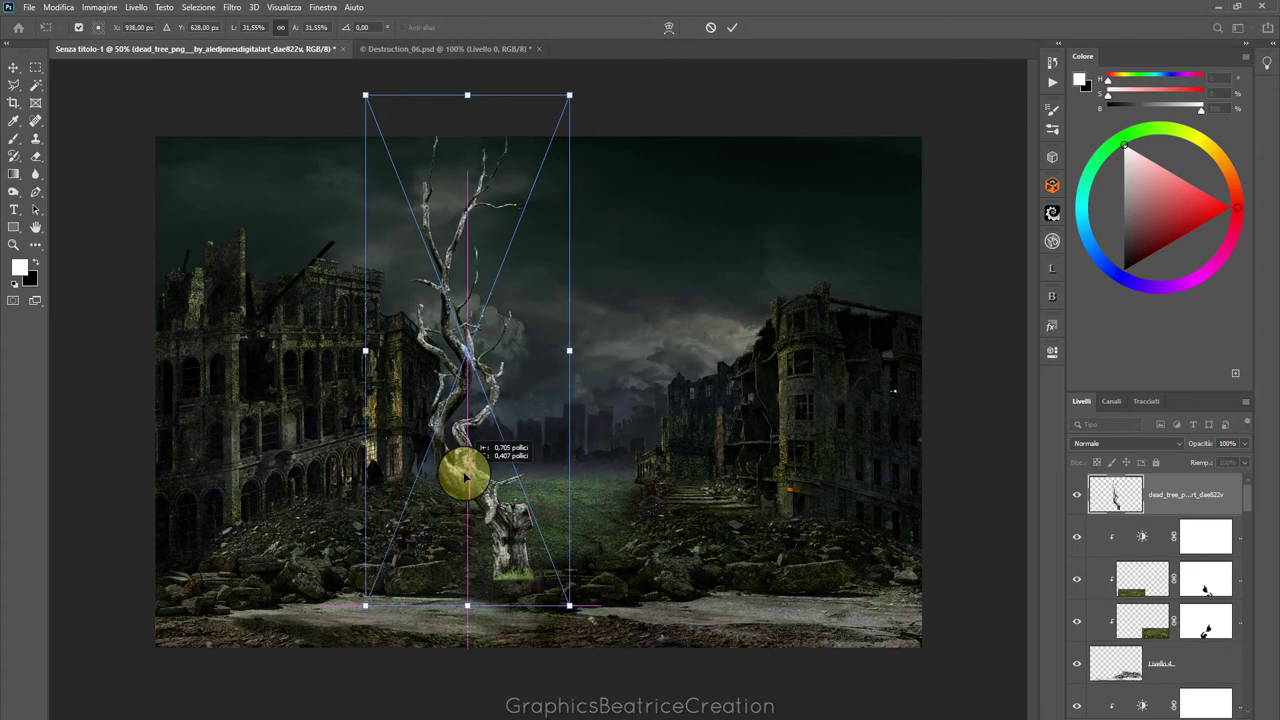
pyautogui.moveTo(366, 95)
pyautogui.mouseDown()
pyautogui.moveTo(449, 344)
pyautogui.moveTo(509, 453)
pyautogui.mouseUp()
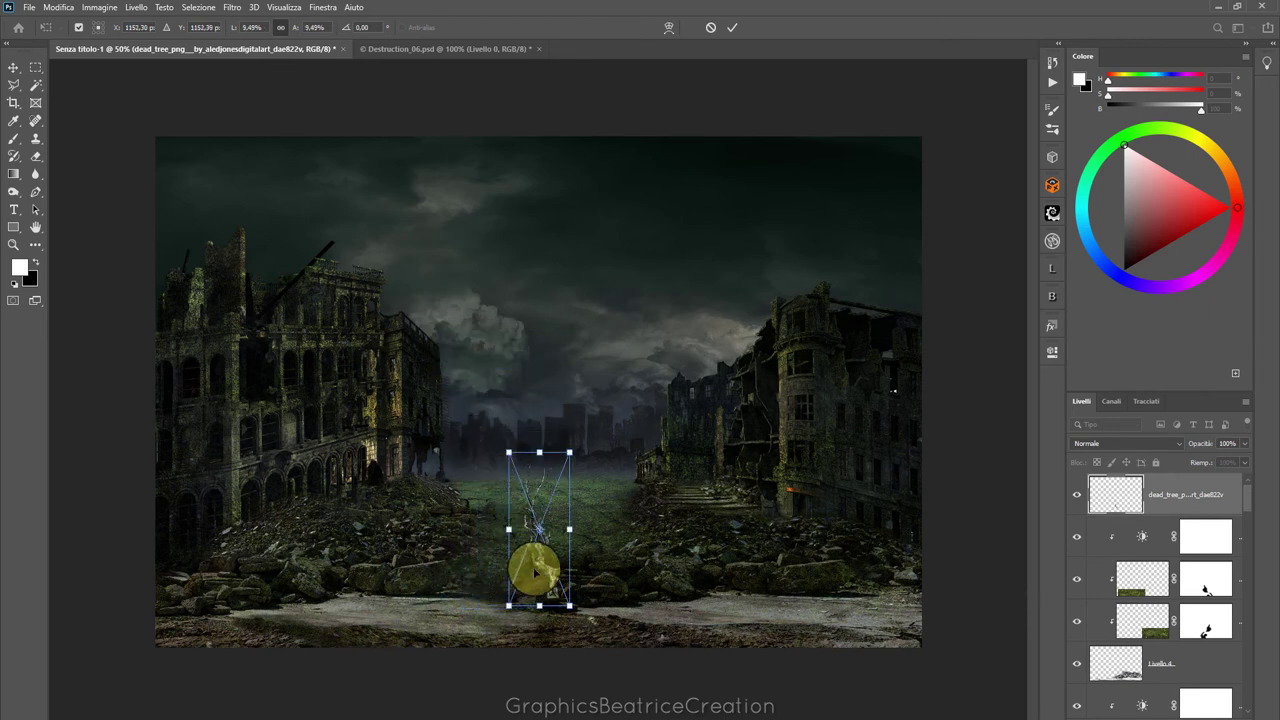
pyautogui.moveTo(535, 572); pyautogui.dragTo(626, 500)
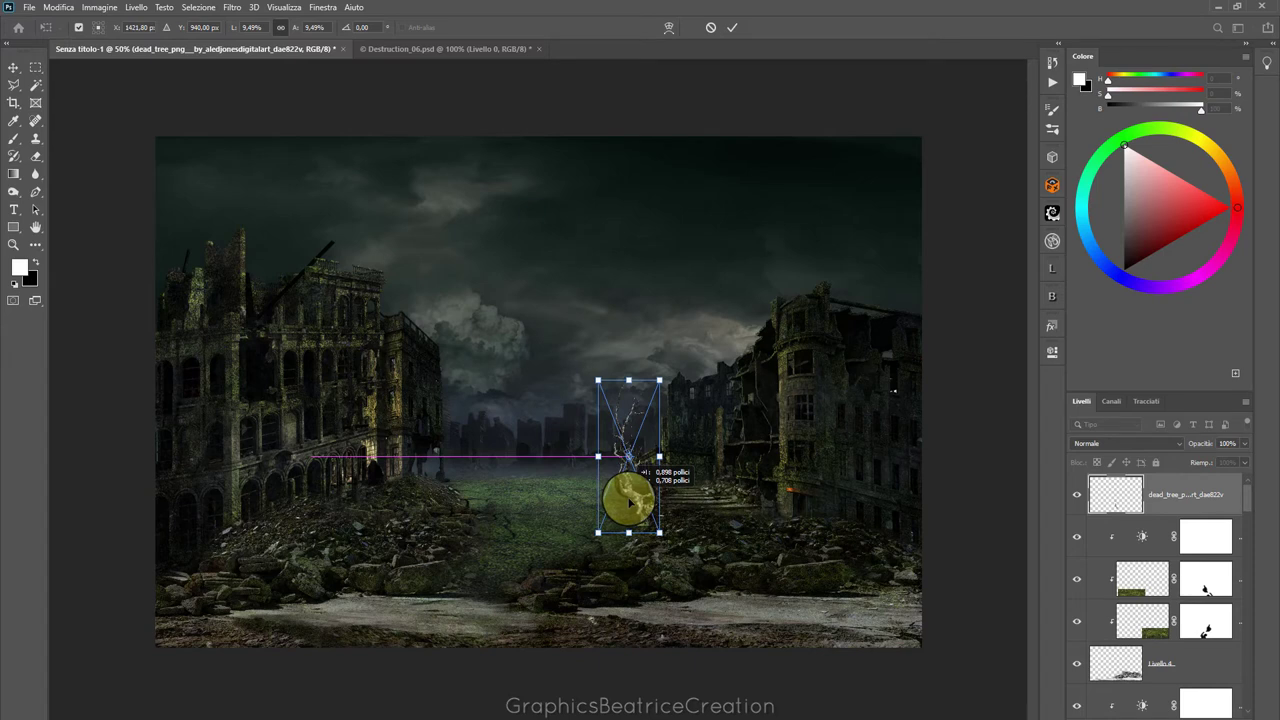
pyautogui.click(732, 27)
# Rasterize the tree layer and softly erase its base into the rubble
pyautogui.click(1236, 545)
pyautogui.press('e')
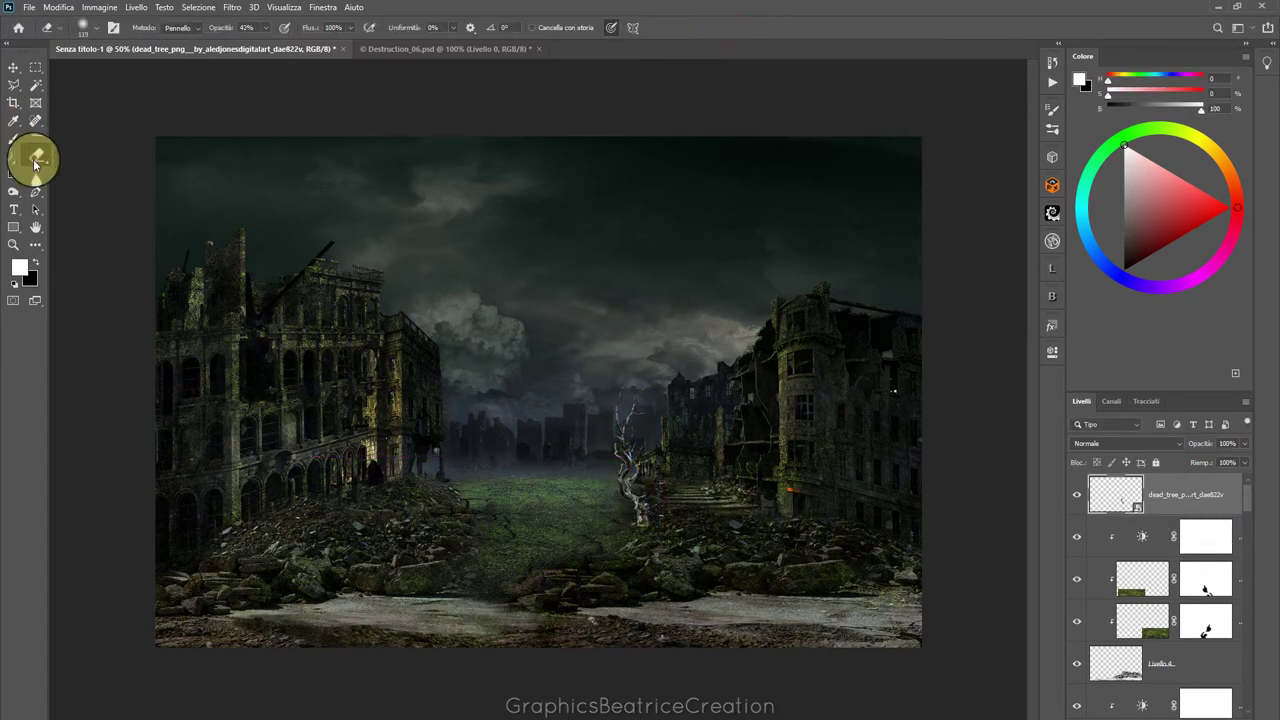
pyautogui.click(85, 27)
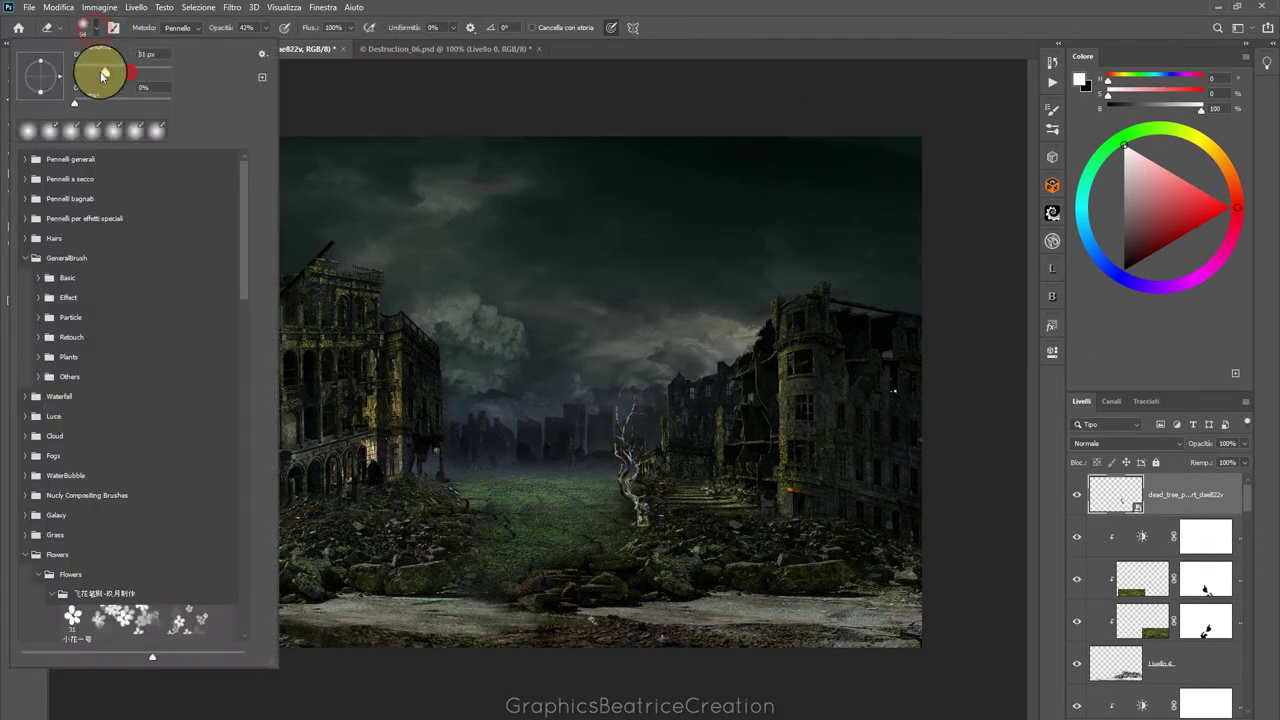
pyautogui.click(528, 8)
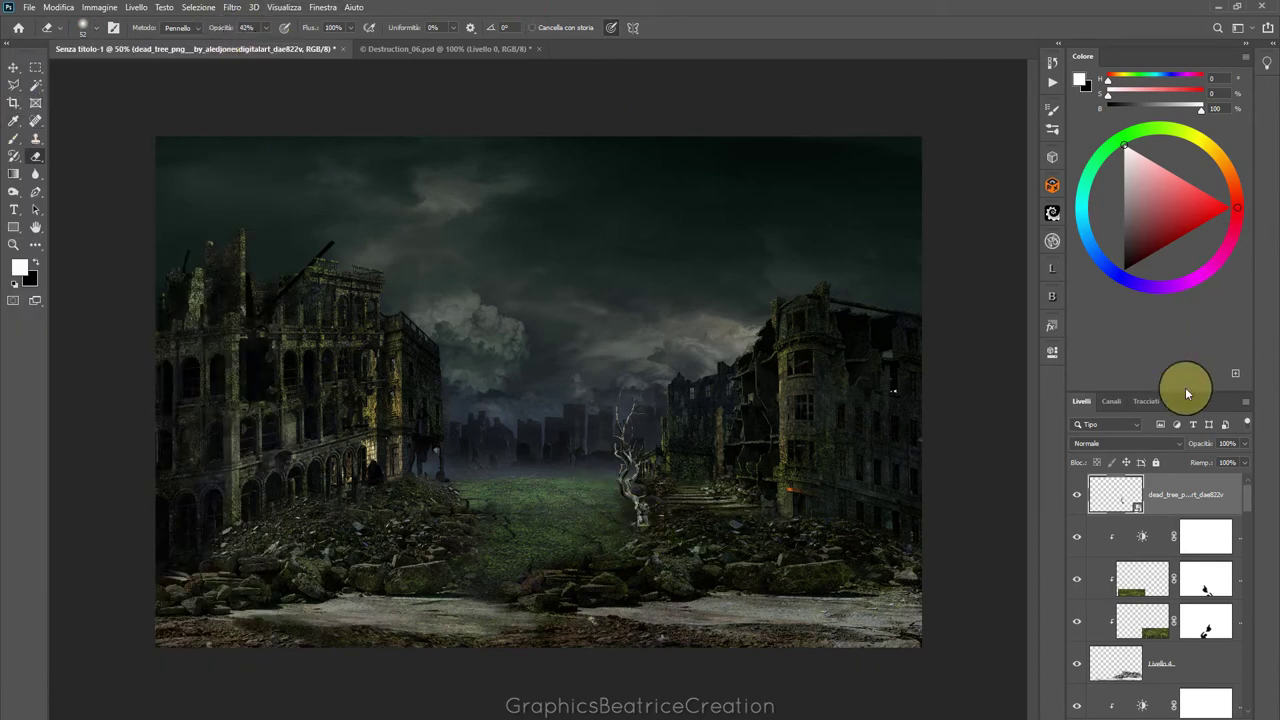
pyautogui.rightClick(1182, 488)
pyautogui.click(1064, 399)
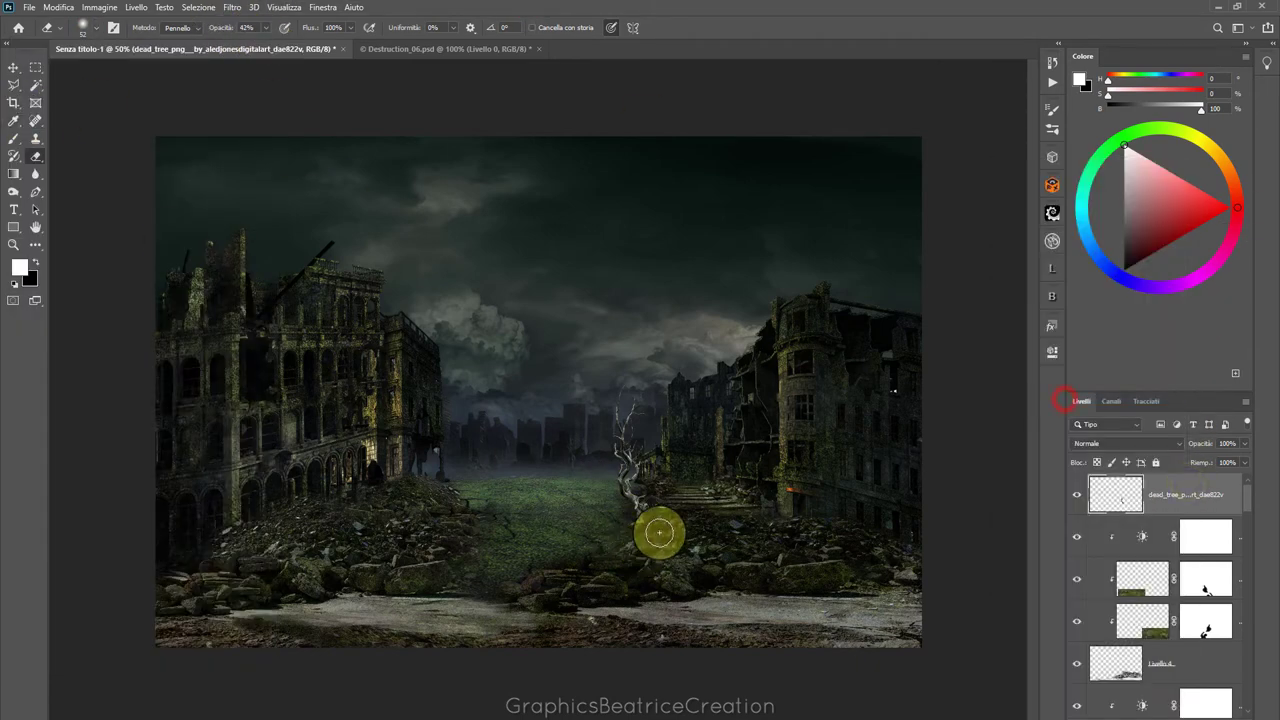
pyautogui.moveTo(659, 533); pyautogui.dragTo(637, 532)
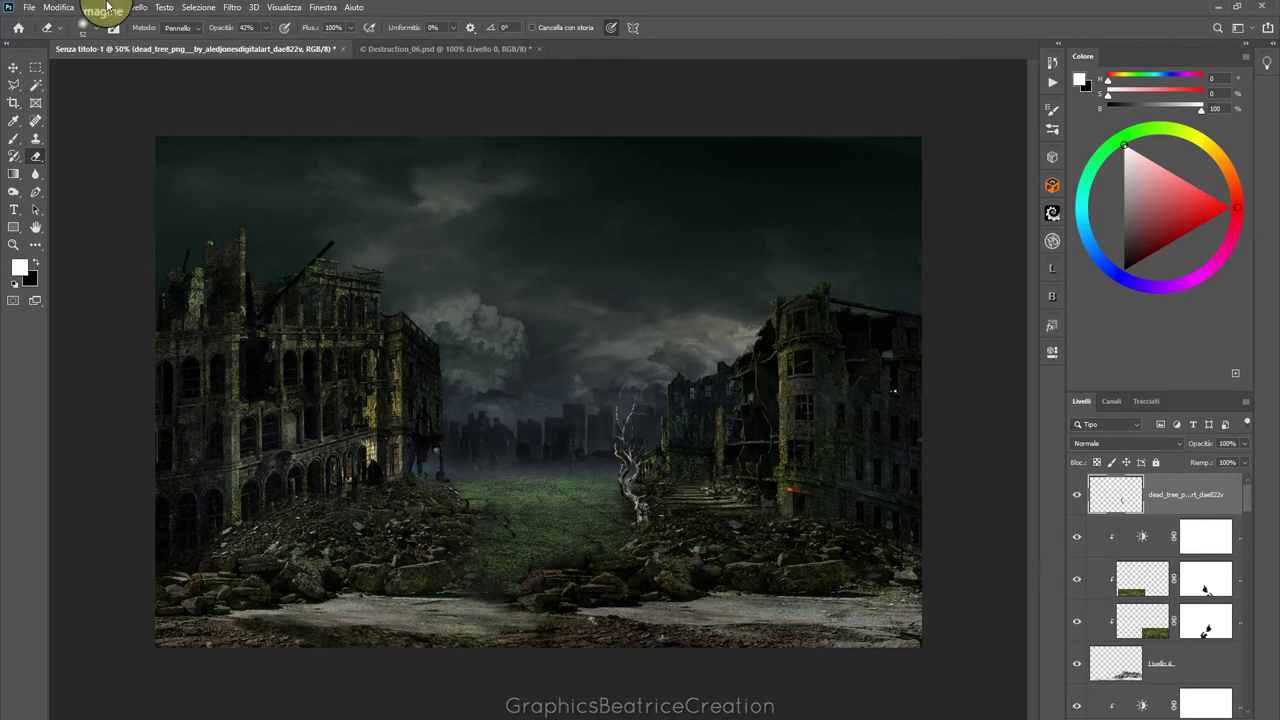
# Open the slender dead tree PNG image file
pyautogui.click(29, 7)
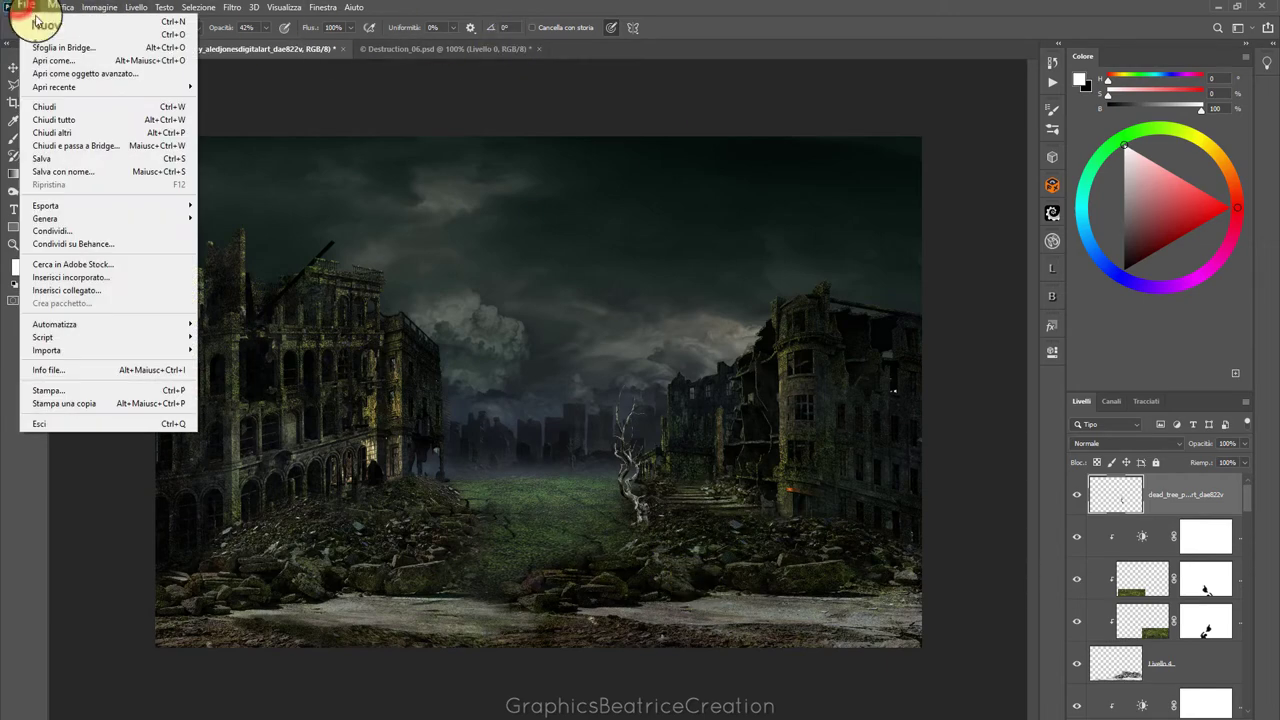
pyautogui.click(42, 34)
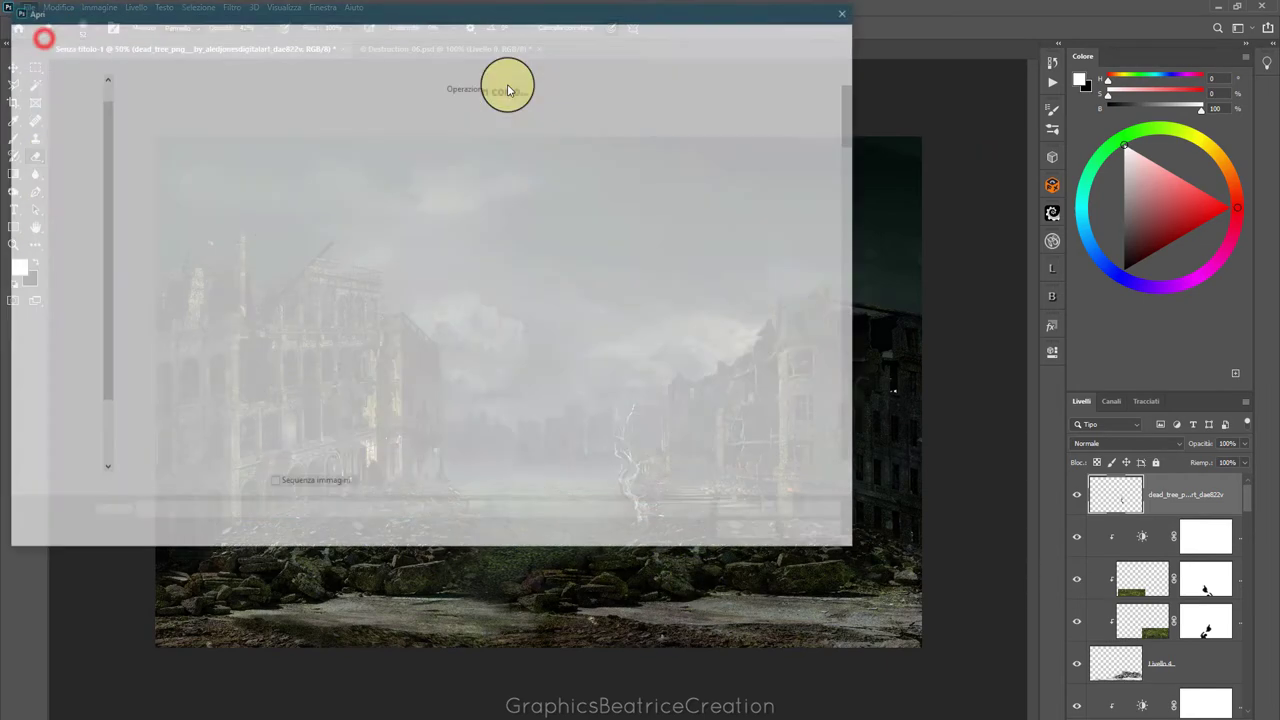
pyautogui.moveTo(850, 120); pyautogui.dragTo(853, 338)
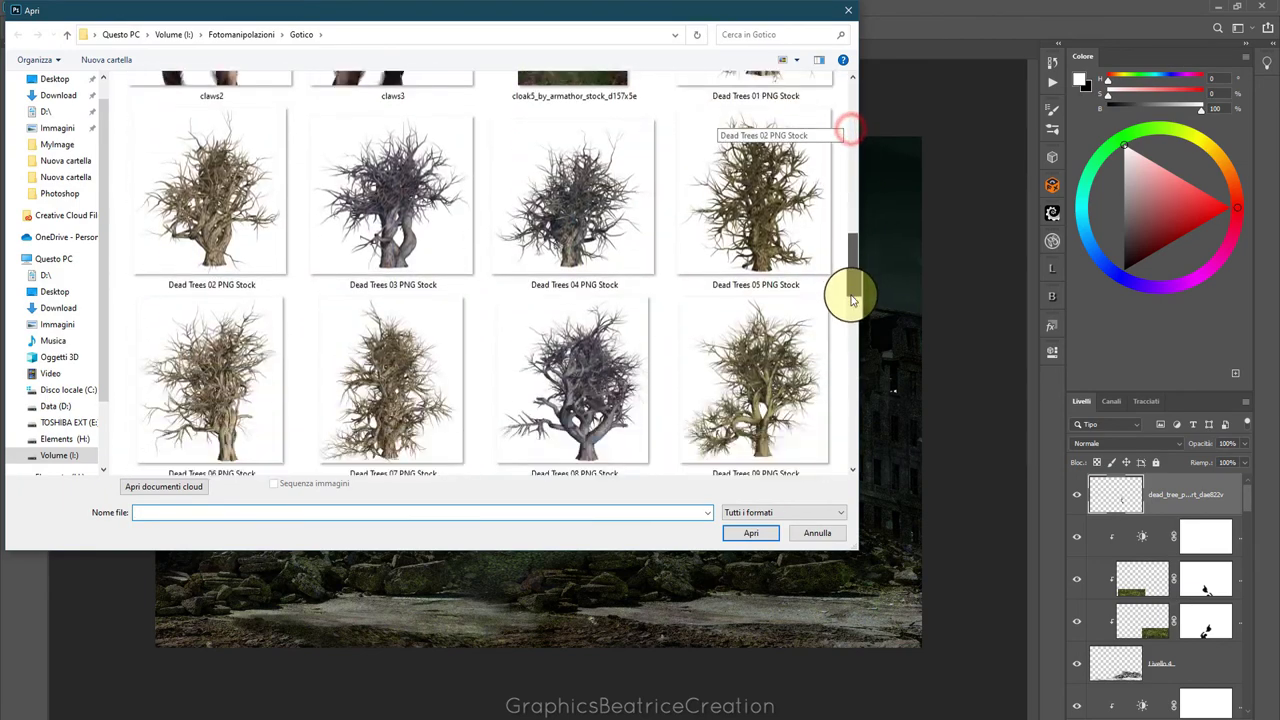
pyautogui.scroll(-2, 420, 266)
pyautogui.click(200, 257)
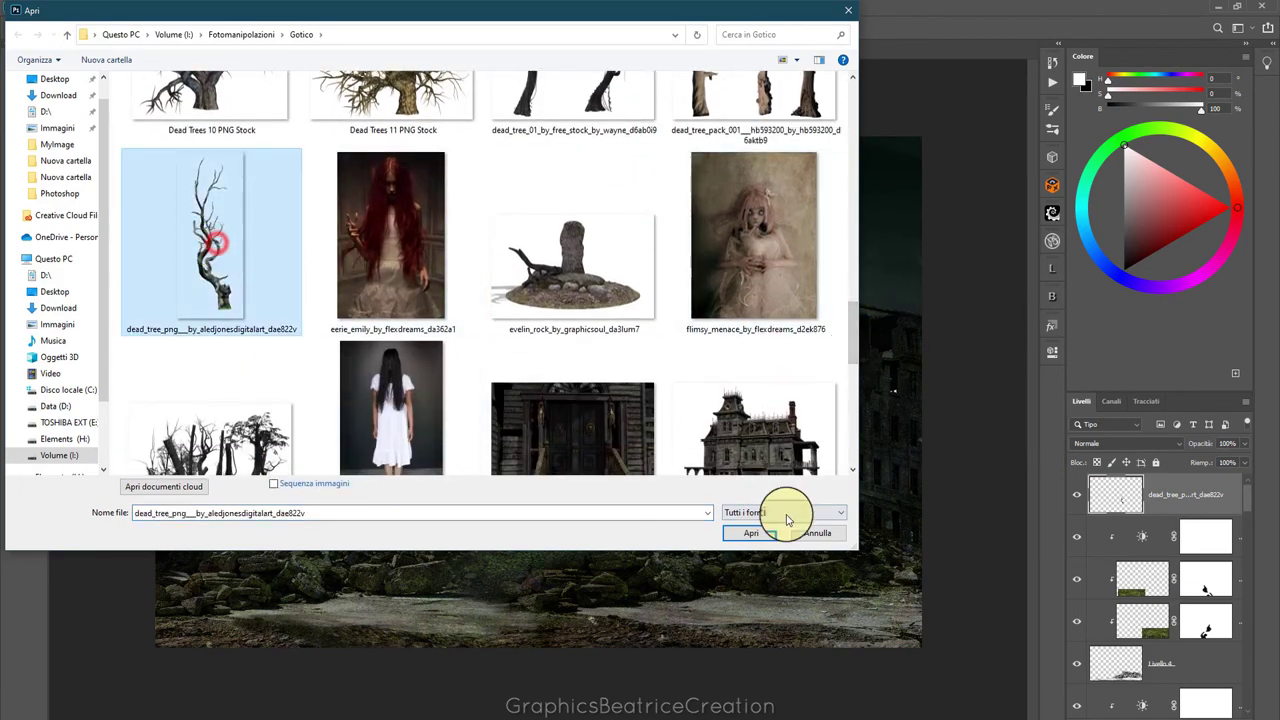
pyautogui.click(760, 535)
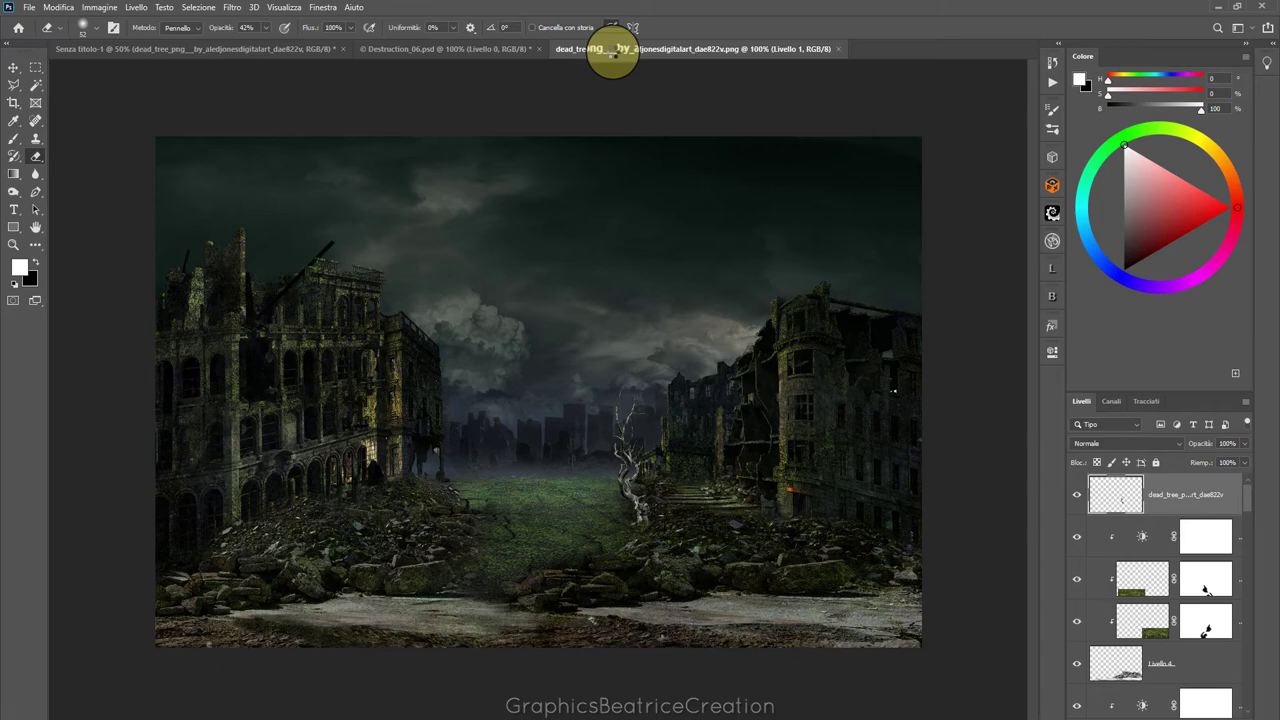
# Drag the dead tree onto the Senza titolo-1 composition as Livello 5
pyautogui.click(612, 50)
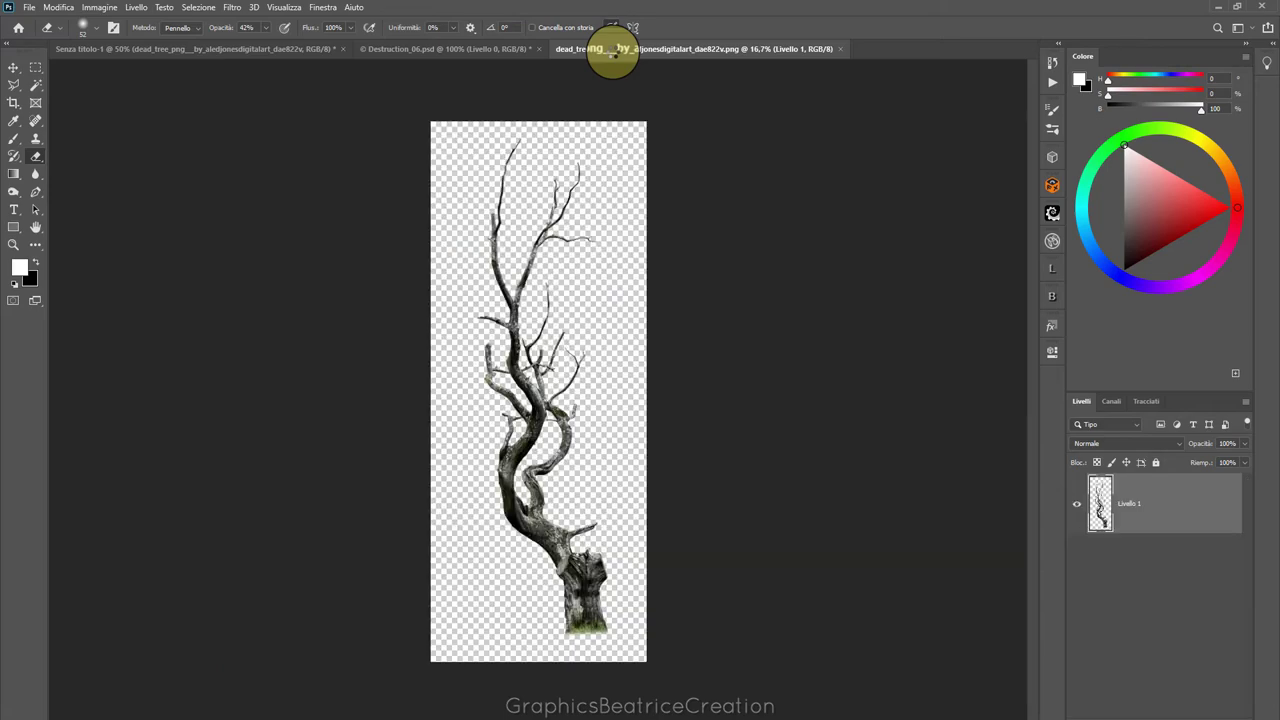
pyautogui.click(13, 67)
pyautogui.moveTo(517, 347)
pyautogui.mouseDown()
pyautogui.moveTo(170, 57)
pyautogui.moveTo(342, 271)
pyautogui.mouseUp()
pyautogui.moveTo(458, 418); pyautogui.dragTo(457, 414)
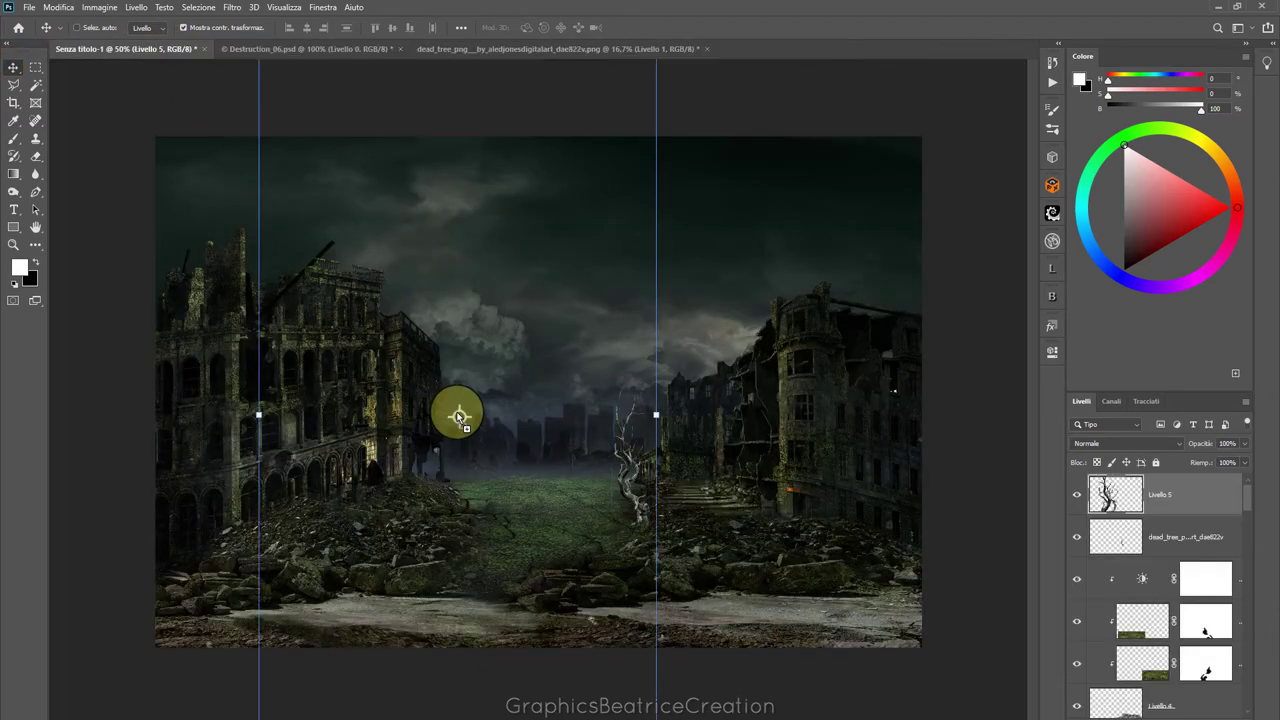
pyautogui.scroll(-1, 334, 207)
pyautogui.scroll(-1, 334, 207)
# Scale the tree to about 16%, place it by the left ruined building, and lower Livello 5
pyautogui.scroll(-2, 380, 130)
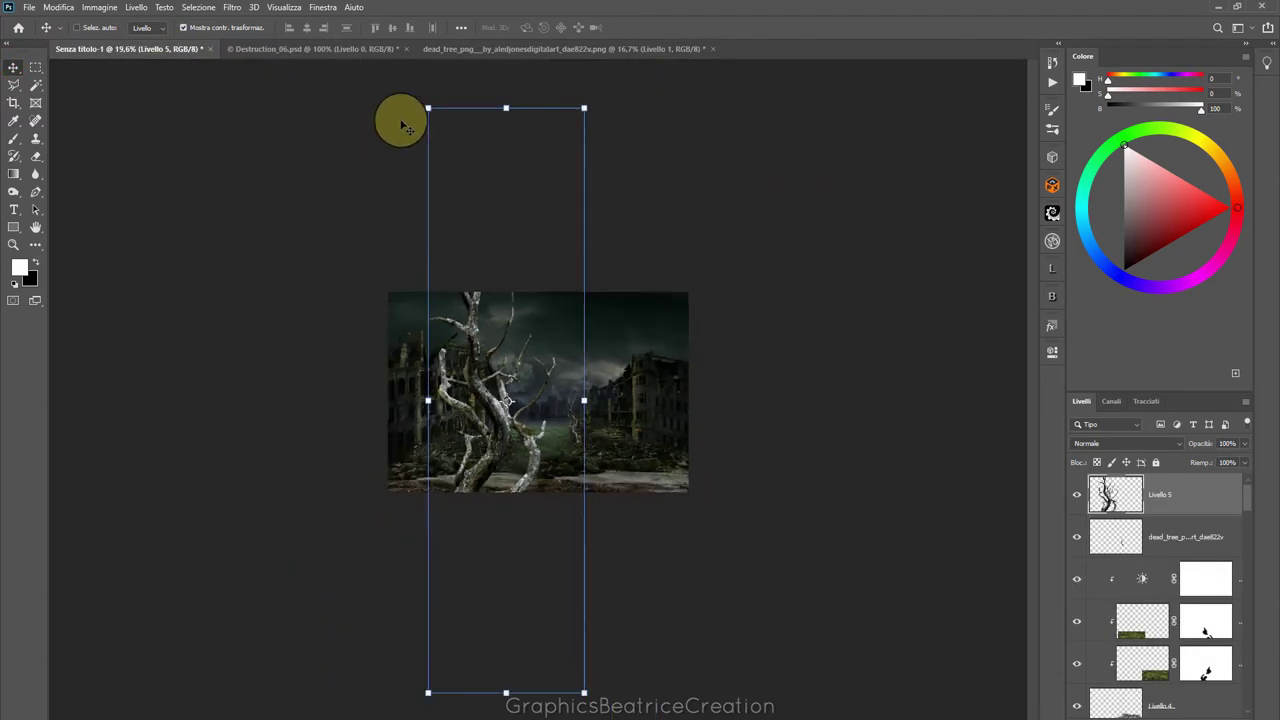
pyautogui.moveTo(429, 108)
pyautogui.mouseDown()
pyautogui.moveTo(563, 428)
pyautogui.moveTo(543, 523)
pyautogui.moveTo(486, 309)
pyautogui.mouseUp()
pyautogui.scroll(2, 553, 321)
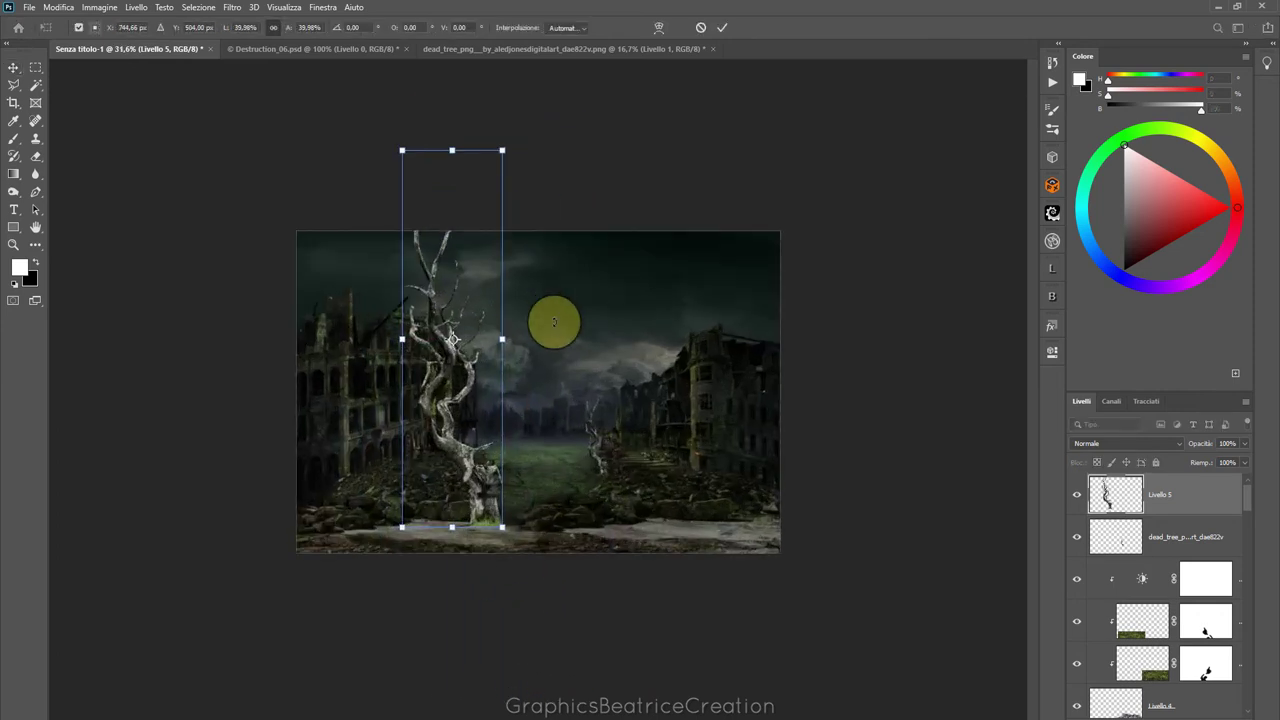
pyautogui.scroll(2, 553, 321)
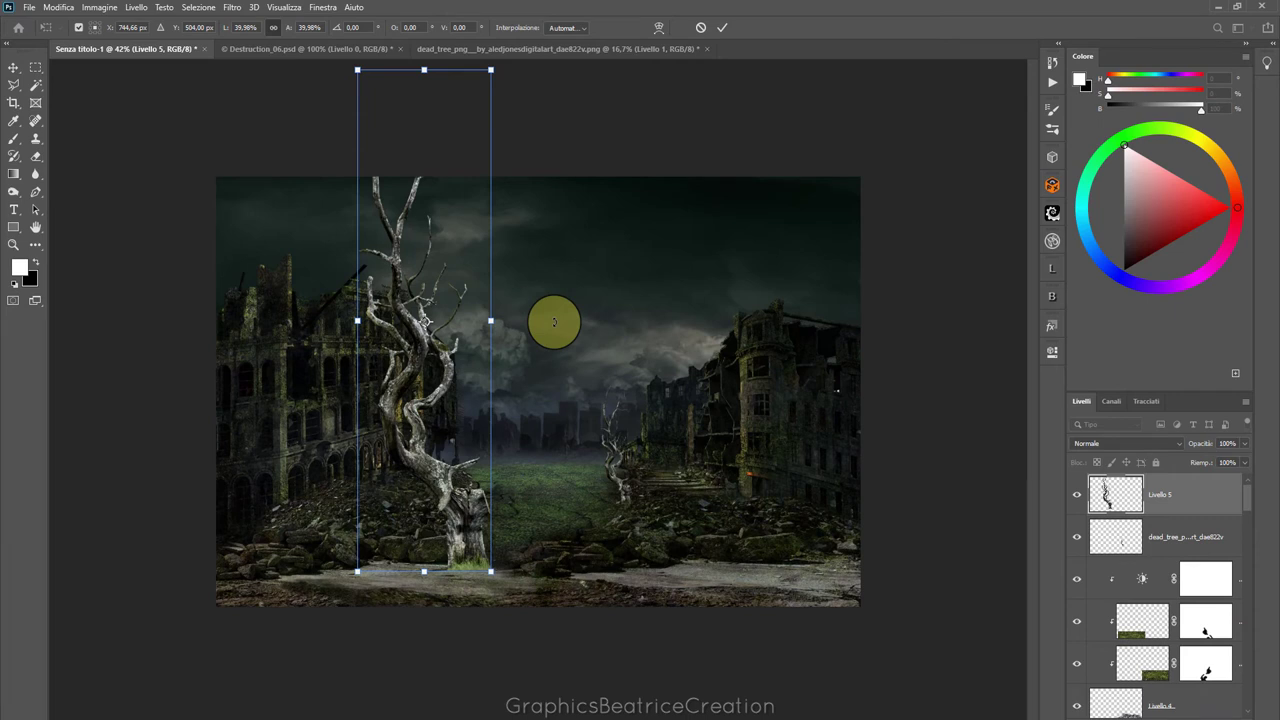
pyautogui.moveTo(357, 69); pyautogui.dragTo(439, 261)
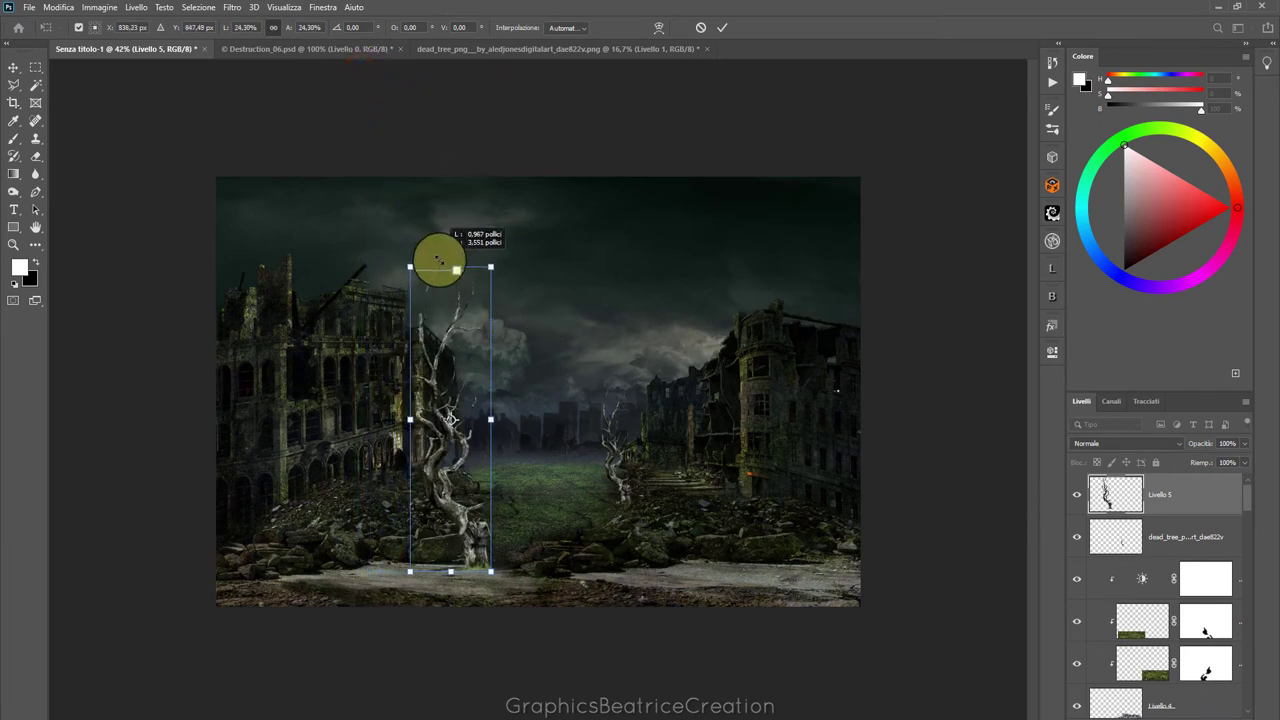
pyautogui.moveTo(451, 486); pyautogui.dragTo(475, 425)
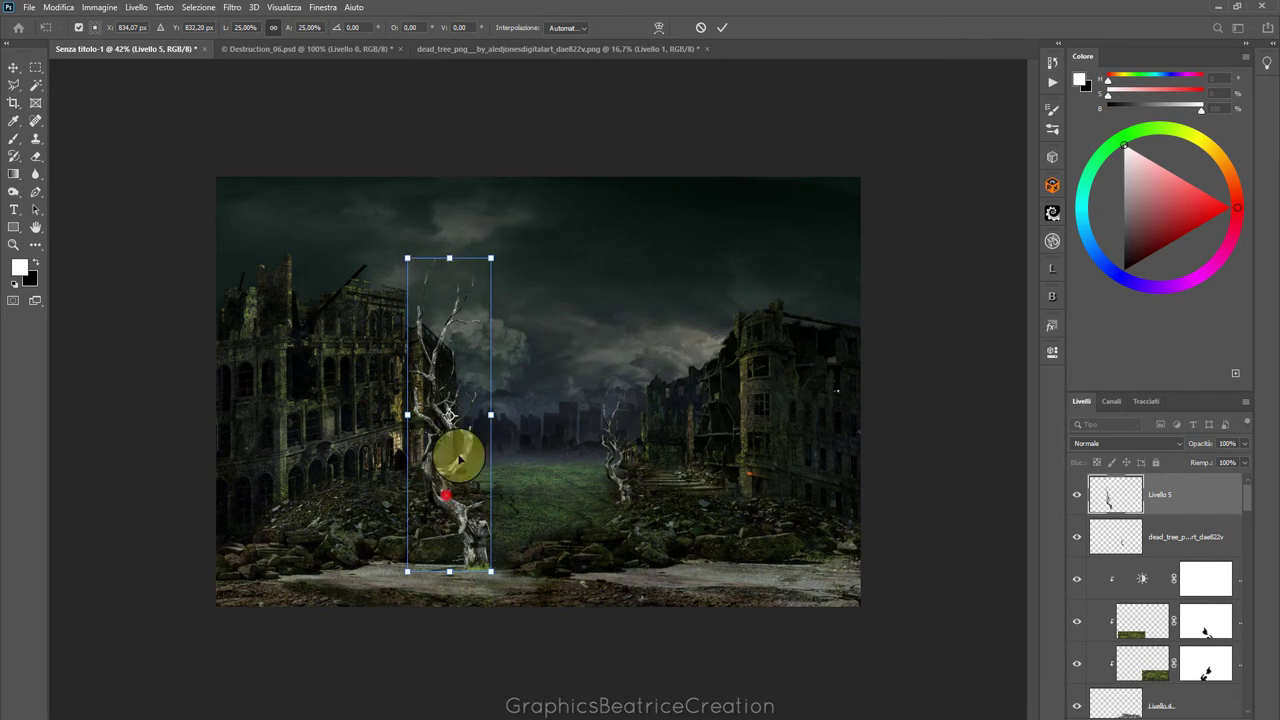
pyautogui.moveTo(428, 191); pyautogui.dragTo(455, 260)
pyautogui.moveTo(466, 423)
pyautogui.mouseDown()
pyautogui.moveTo(449, 423)
pyautogui.moveTo(484, 428)
pyautogui.mouseUp()
pyautogui.hotkey('ctrl', '+')
pyautogui.hotkey('ctrl', '+')
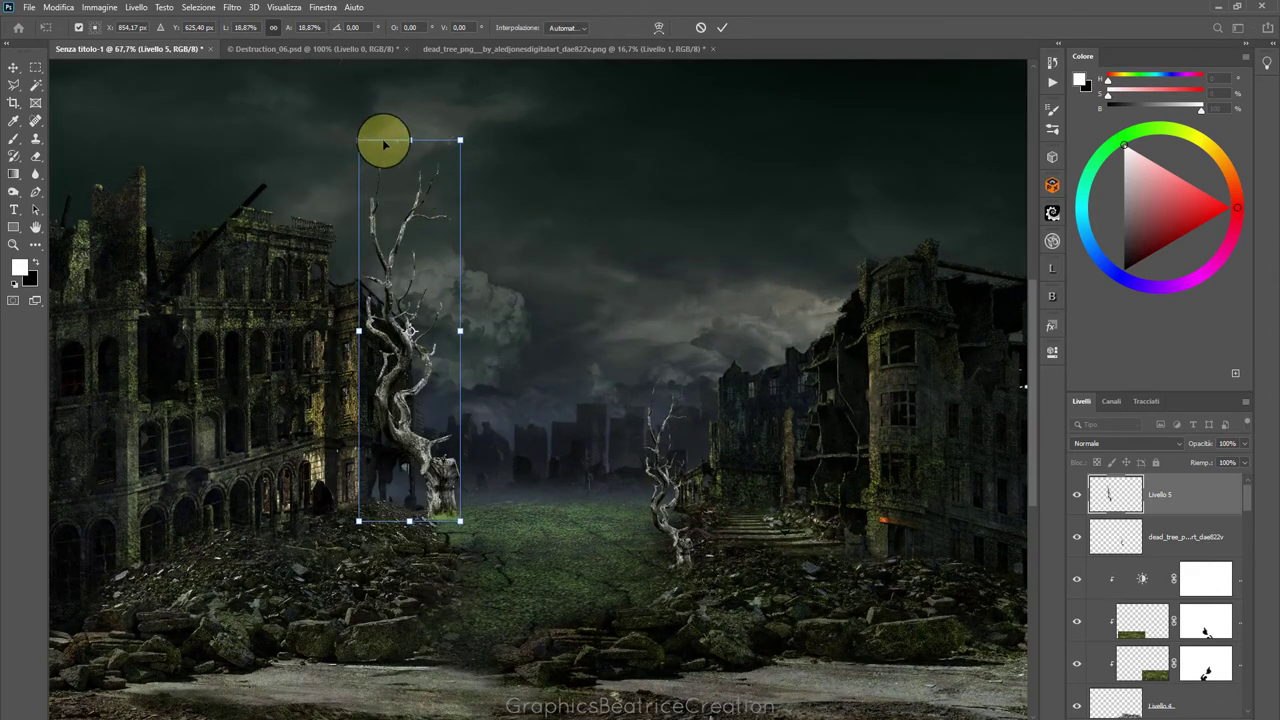
pyautogui.moveTo(359, 138); pyautogui.dragTo(377, 203)
pyautogui.moveTo(441, 496)
pyautogui.mouseDown()
pyautogui.moveTo(420, 471)
pyautogui.moveTo(414, 484)
pyautogui.mouseUp()
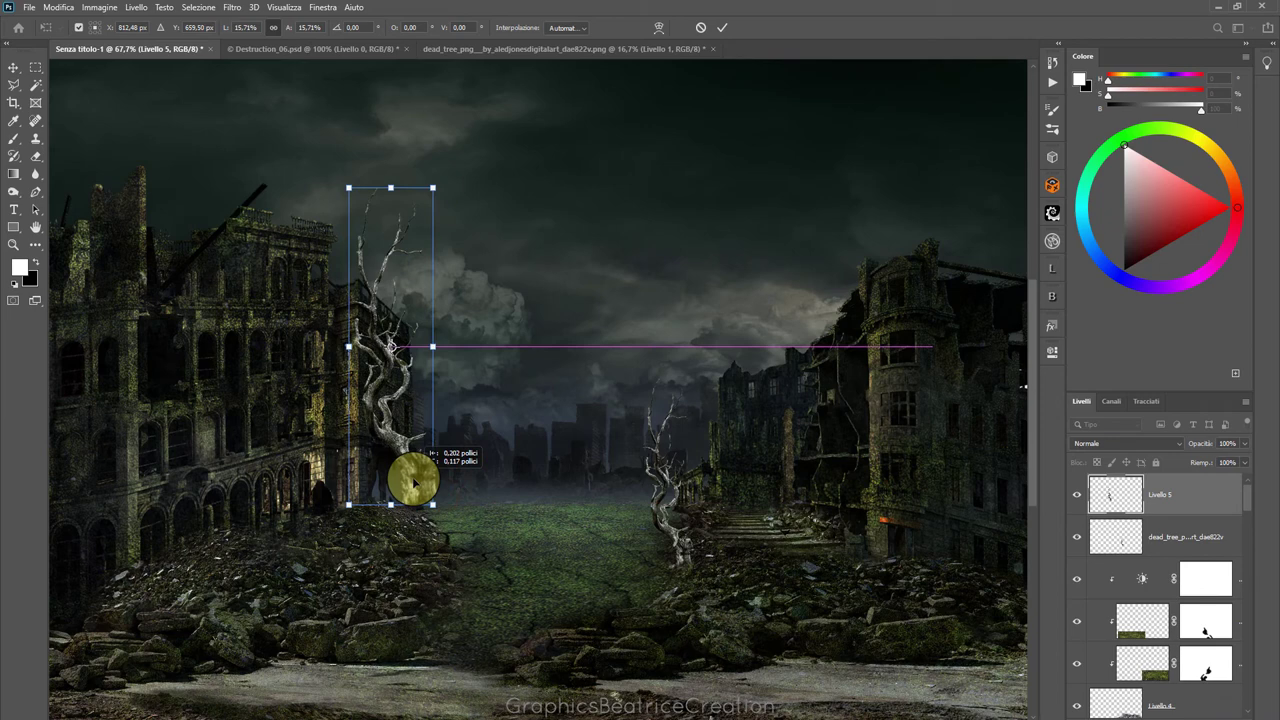
pyautogui.moveTo(1125, 491); pyautogui.dragTo(1133, 710)
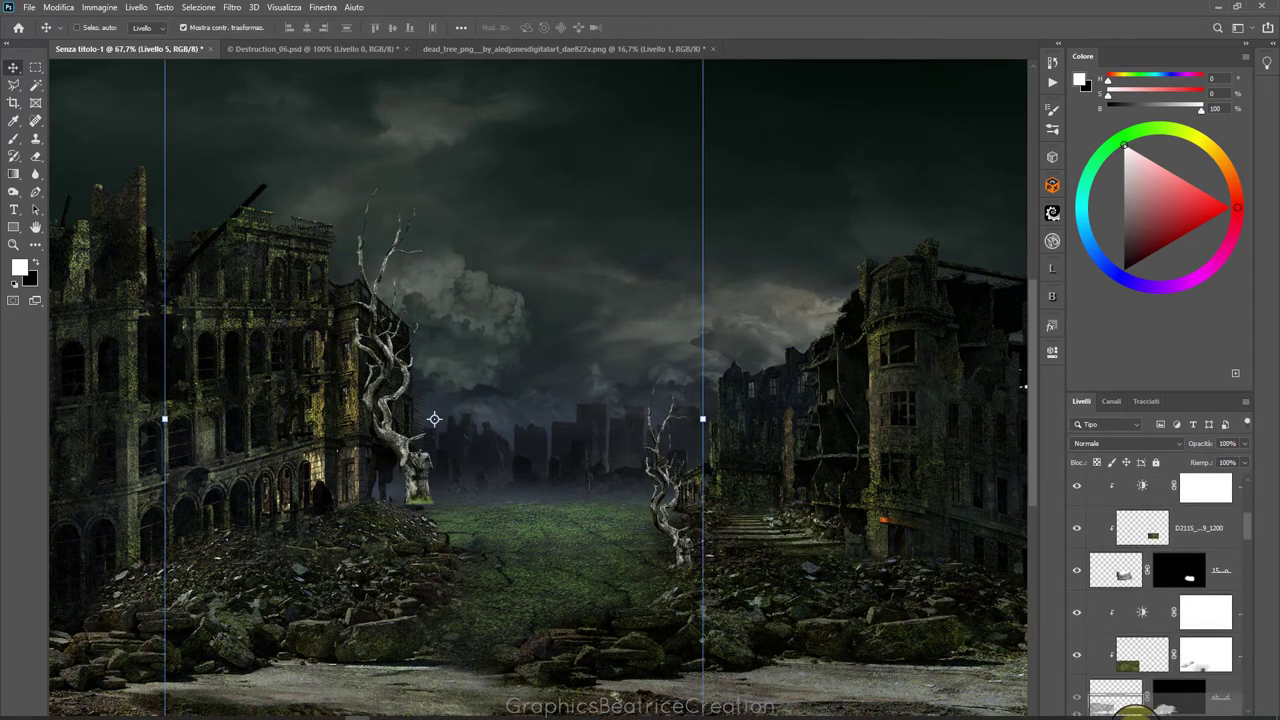
pyautogui.moveTo(1133, 710); pyautogui.dragTo(1137, 592)
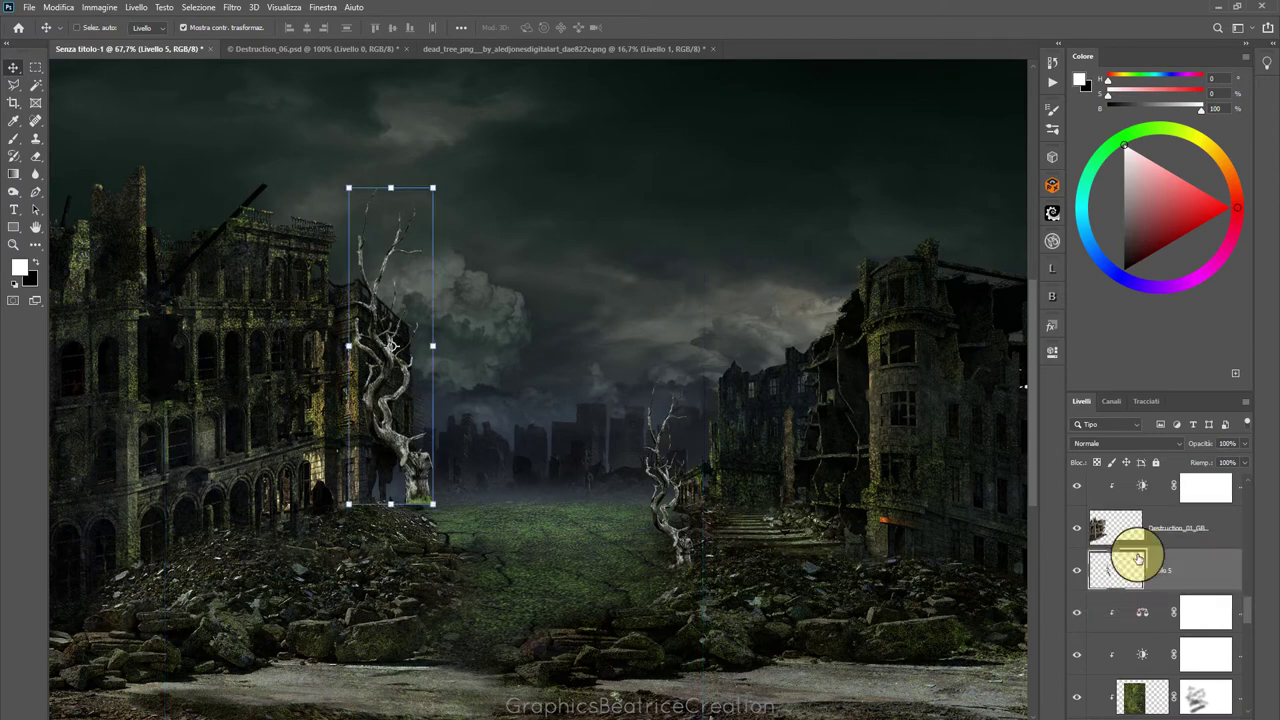
# Move Livello 5 below the left building, nudge it right, and rotate it about 11° clockwise
pyautogui.click(1077, 527)
pyautogui.click(1077, 527)
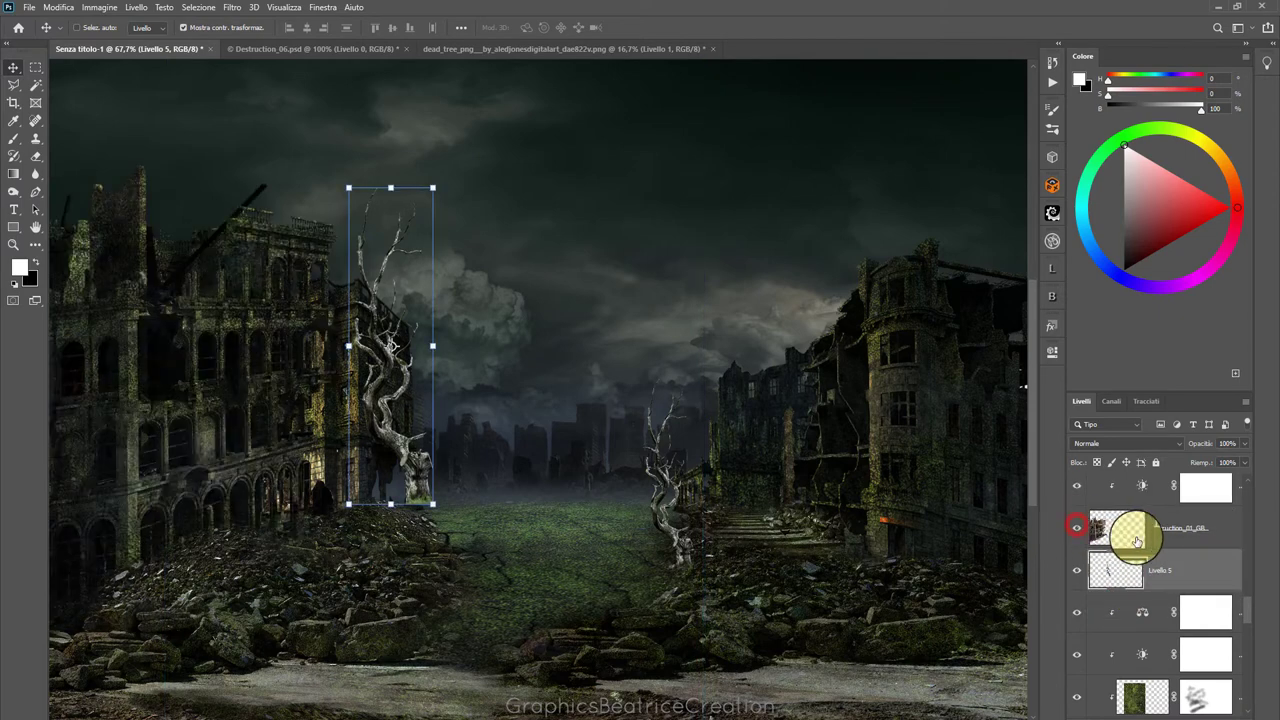
pyautogui.moveTo(1165, 565)
pyautogui.mouseDown()
pyautogui.moveTo(1172, 648)
pyautogui.moveTo(1170, 625)
pyautogui.mouseUp()
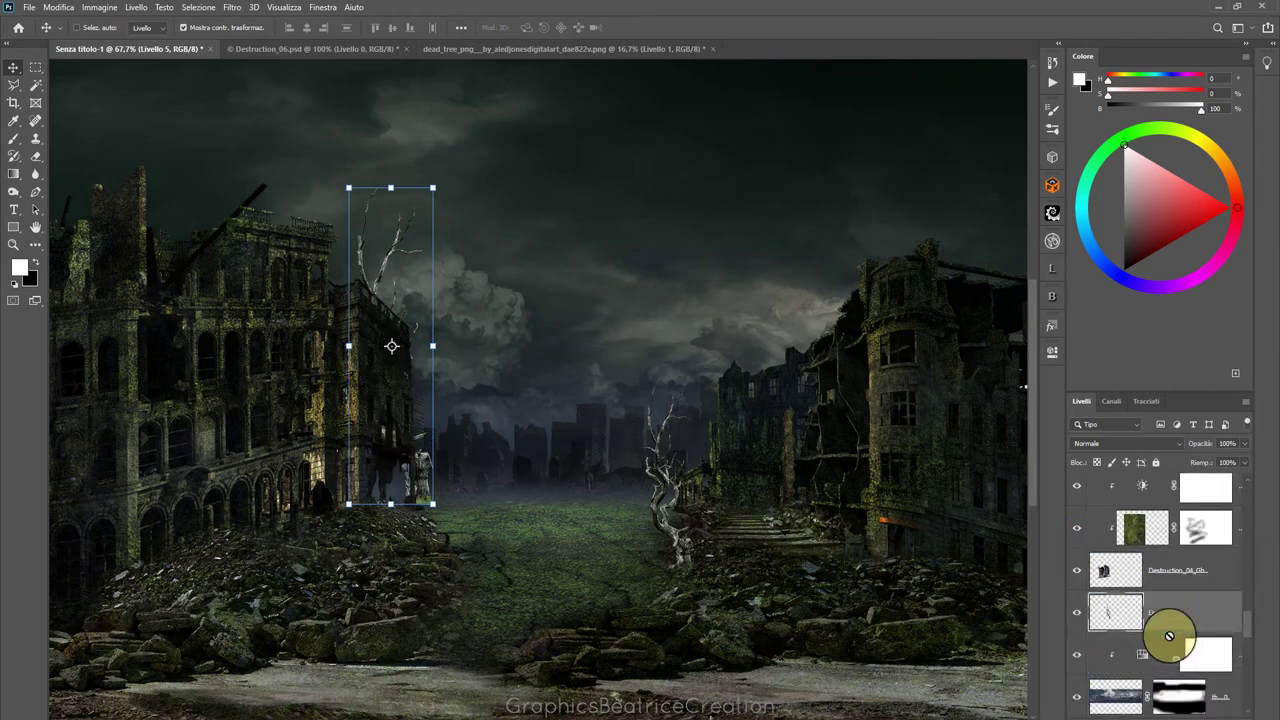
pyautogui.moveTo(362, 254); pyautogui.dragTo(377, 252)
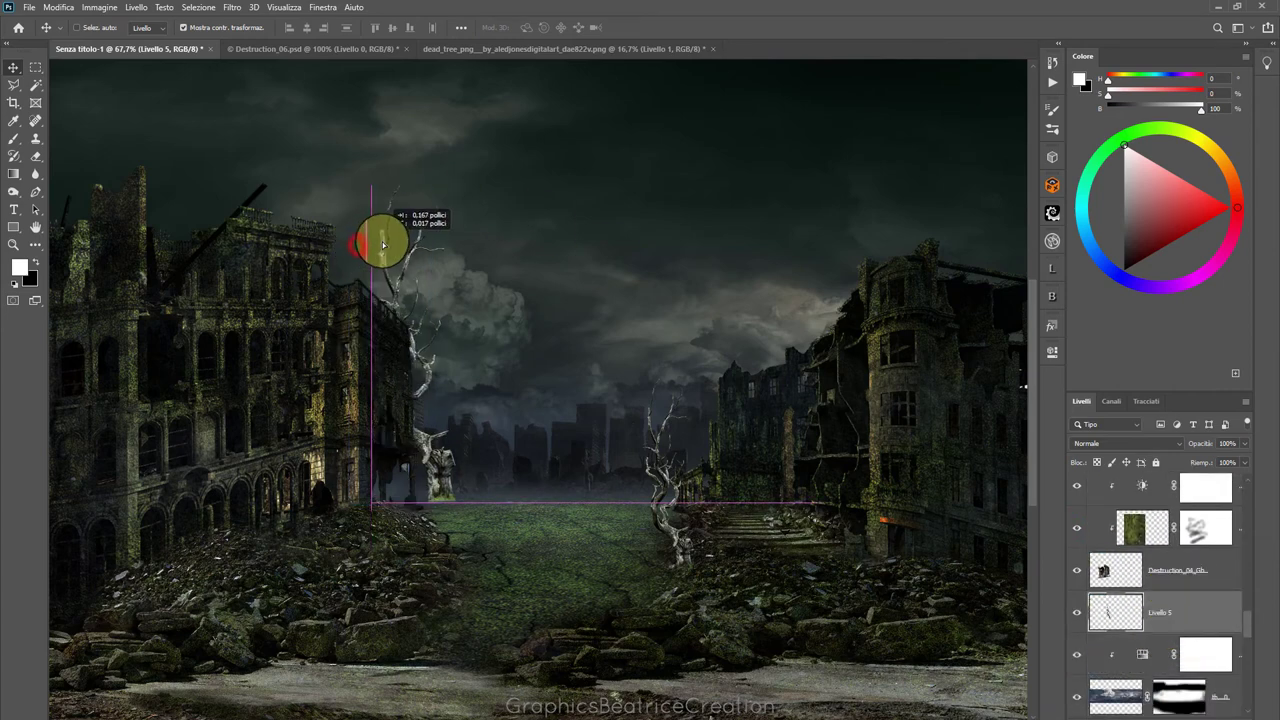
pyautogui.moveTo(461, 177)
pyautogui.mouseDown()
pyautogui.moveTo(425, 240)
pyautogui.moveTo(437, 275)
pyautogui.mouseUp()
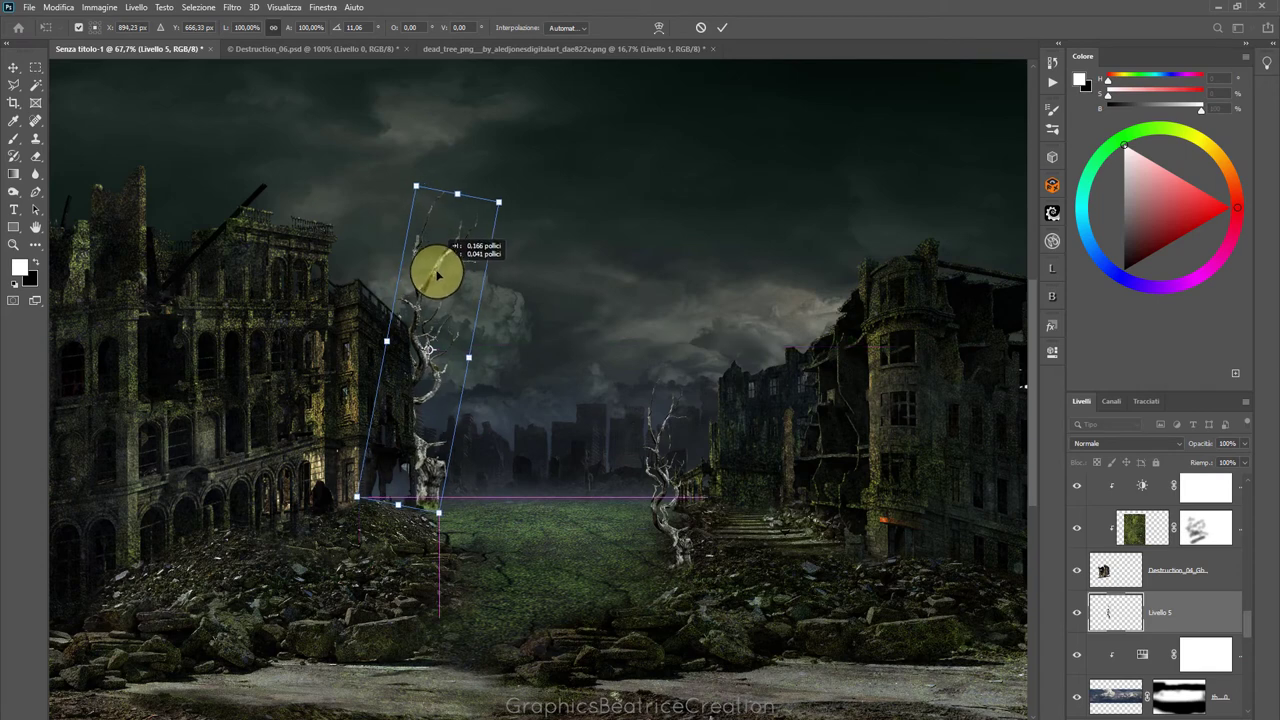
pyautogui.click(724, 28)
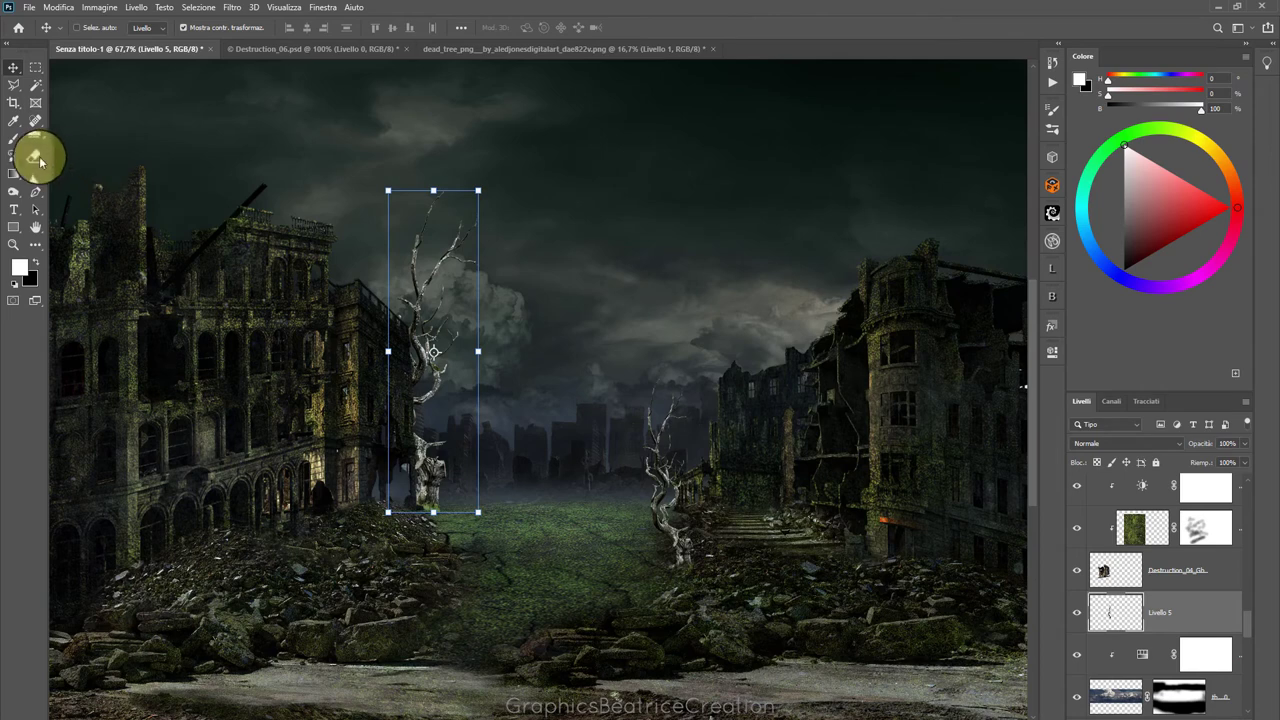
# Erase the tree's base into the street and duplicate the Livello 5 layer
pyautogui.click(36, 156)
pyautogui.moveTo(443, 512)
pyautogui.mouseDown()
pyautogui.moveTo(390, 512)
pyautogui.moveTo(466, 517)
pyautogui.moveTo(343, 531)
pyautogui.moveTo(452, 519)
pyautogui.mouseUp()
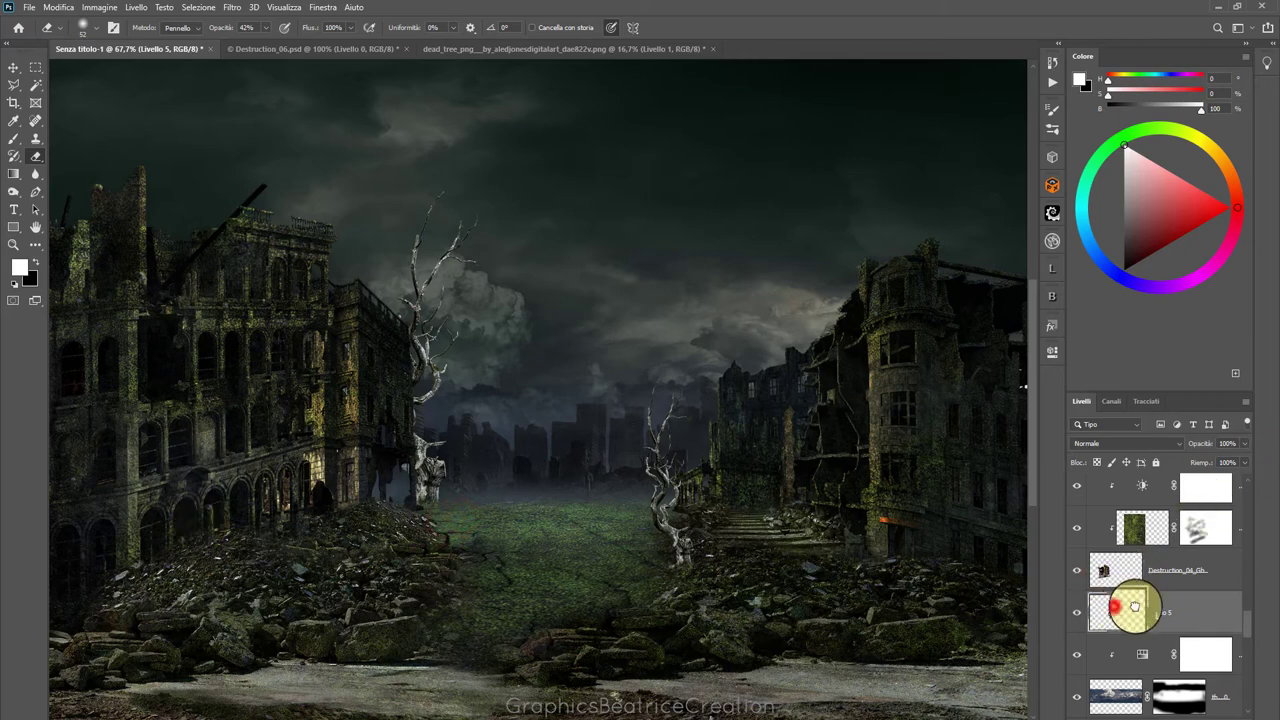
pyautogui.moveTo(1135, 607)
pyautogui.mouseDown()
pyautogui.moveTo(1114, 600)
pyautogui.moveTo(1214, 660)
pyautogui.mouseUp()
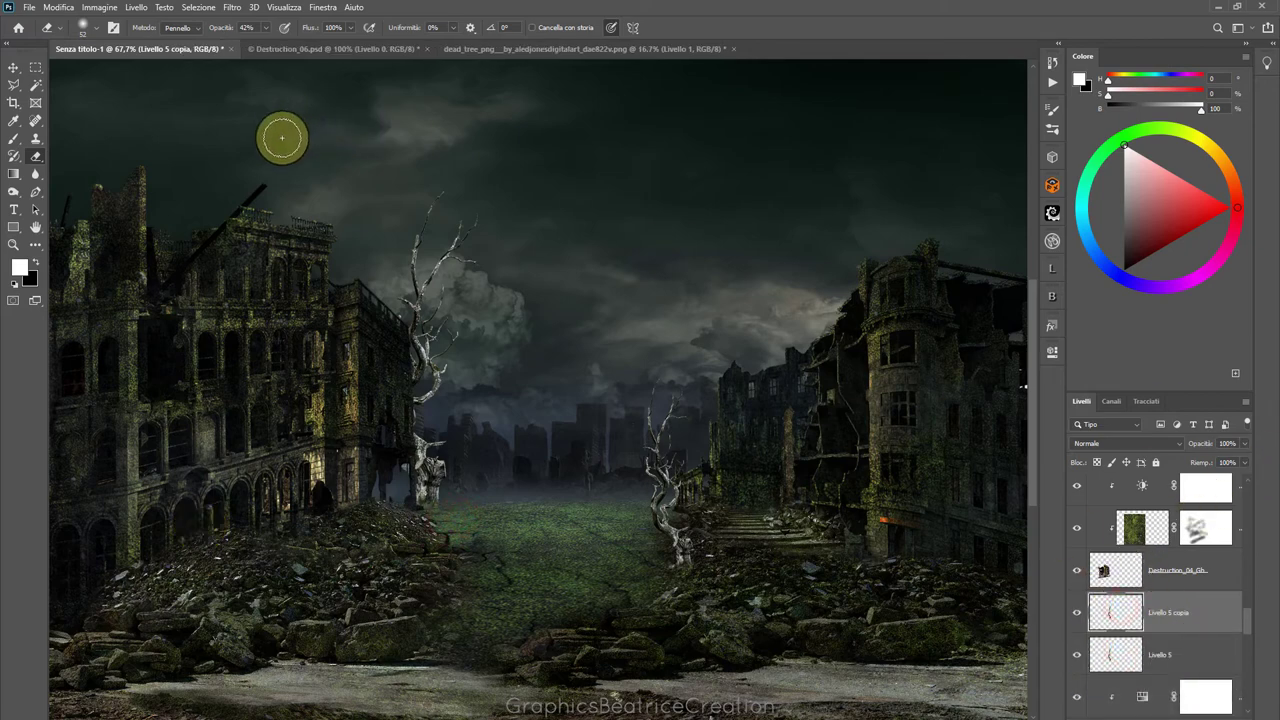
# Move the tree copy to the right street edge, shrink and tilt it slightly, then duplicate it
pyautogui.click(13, 67)
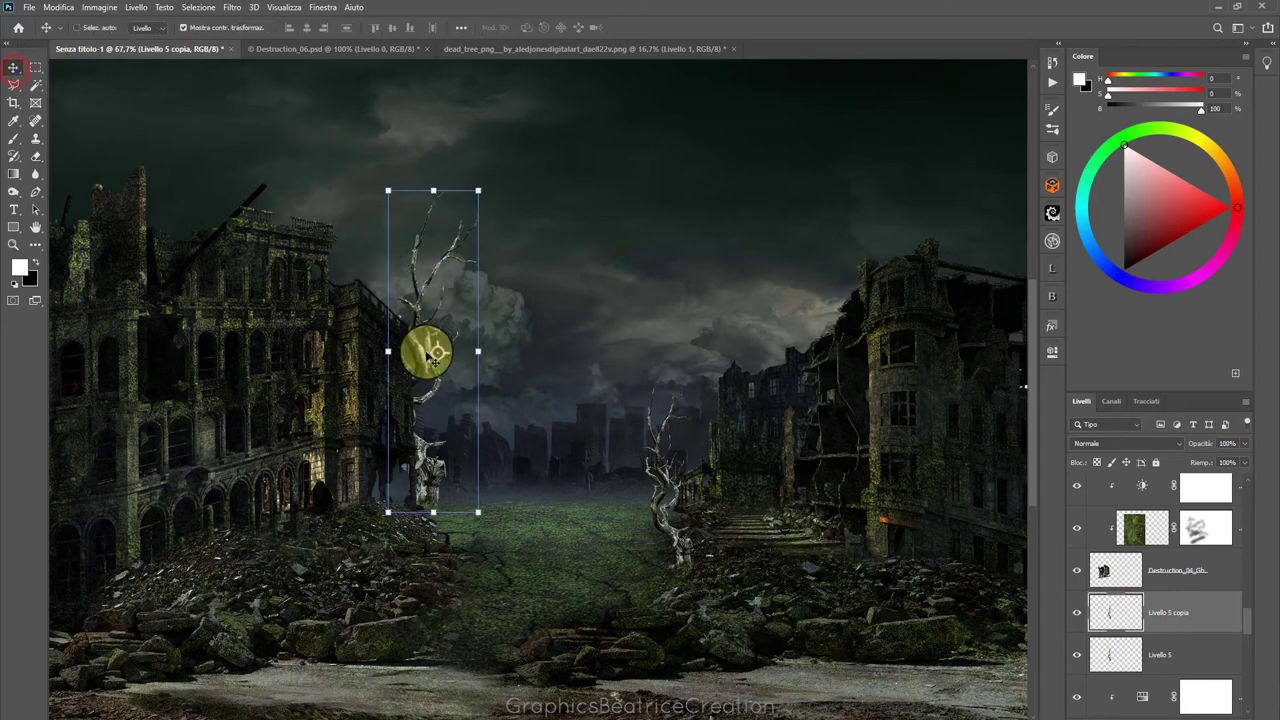
pyautogui.moveTo(430, 352)
pyautogui.mouseDown()
pyautogui.moveTo(700, 337)
pyautogui.moveTo(710, 358)
pyautogui.mouseUp()
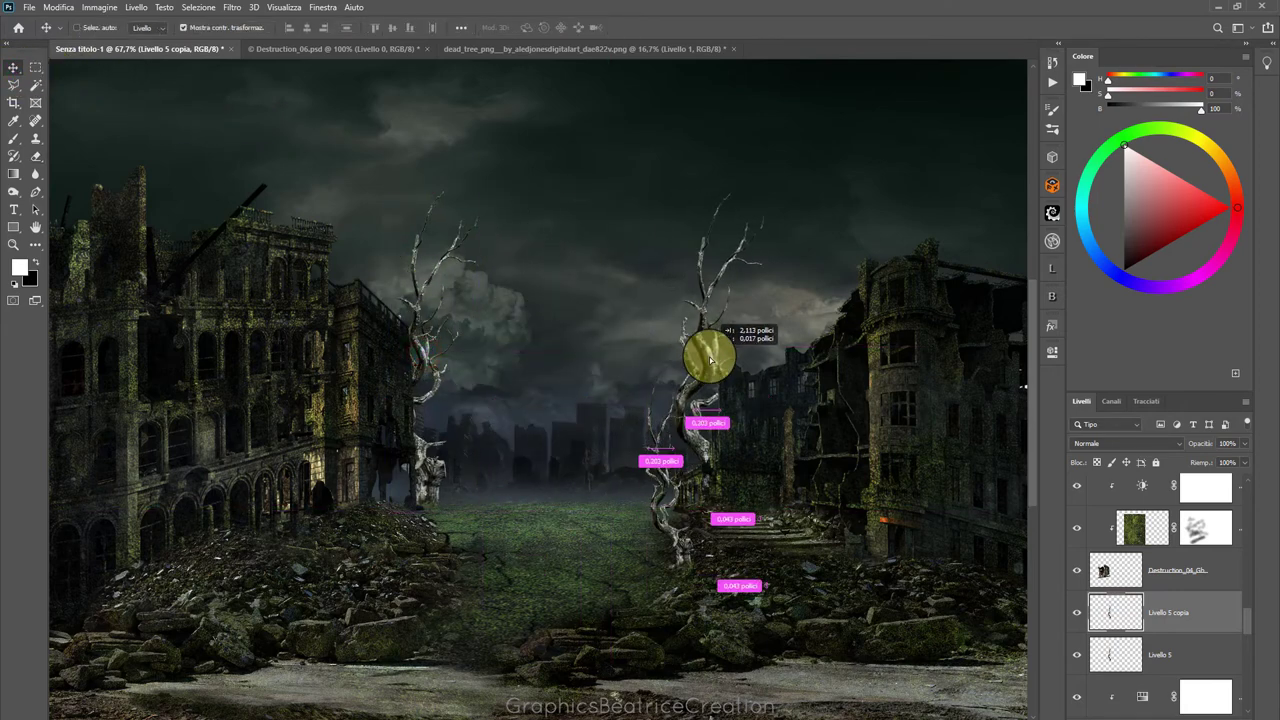
pyautogui.moveTo(673, 193); pyautogui.dragTo(691, 255)
pyautogui.moveTo(715, 365); pyautogui.dragTo(708, 362)
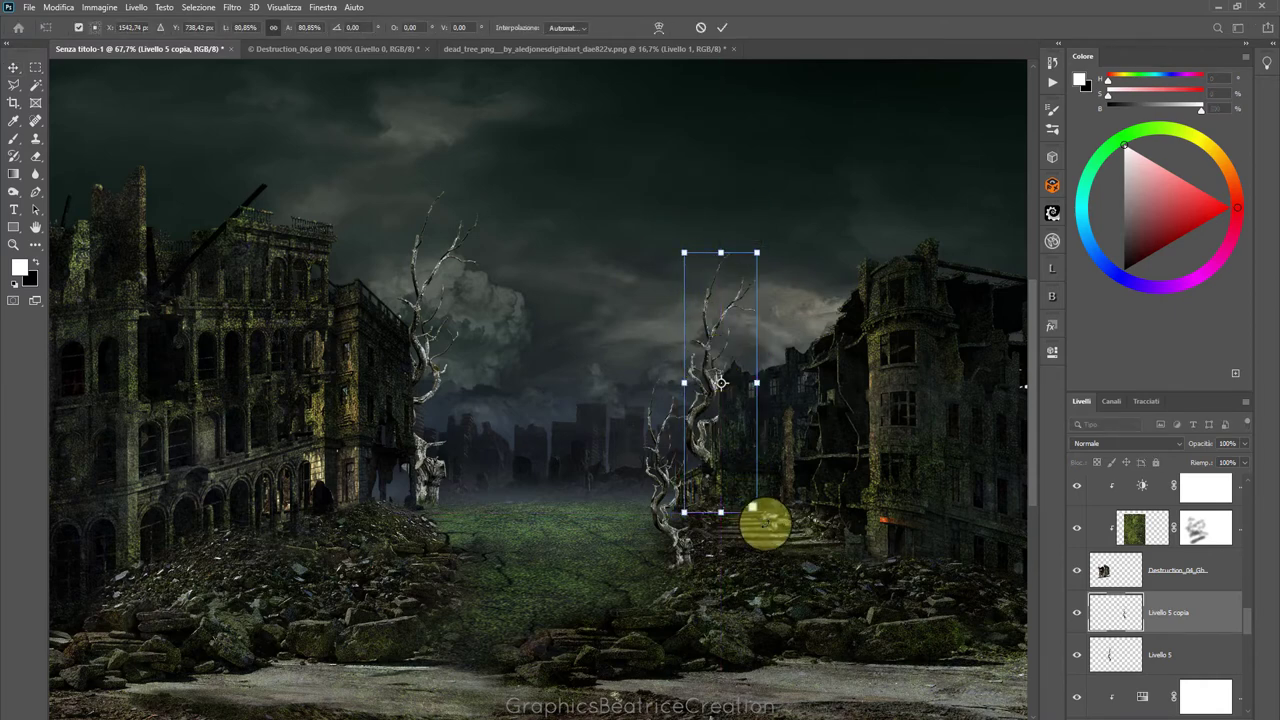
pyautogui.moveTo(765, 522); pyautogui.dragTo(770, 514)
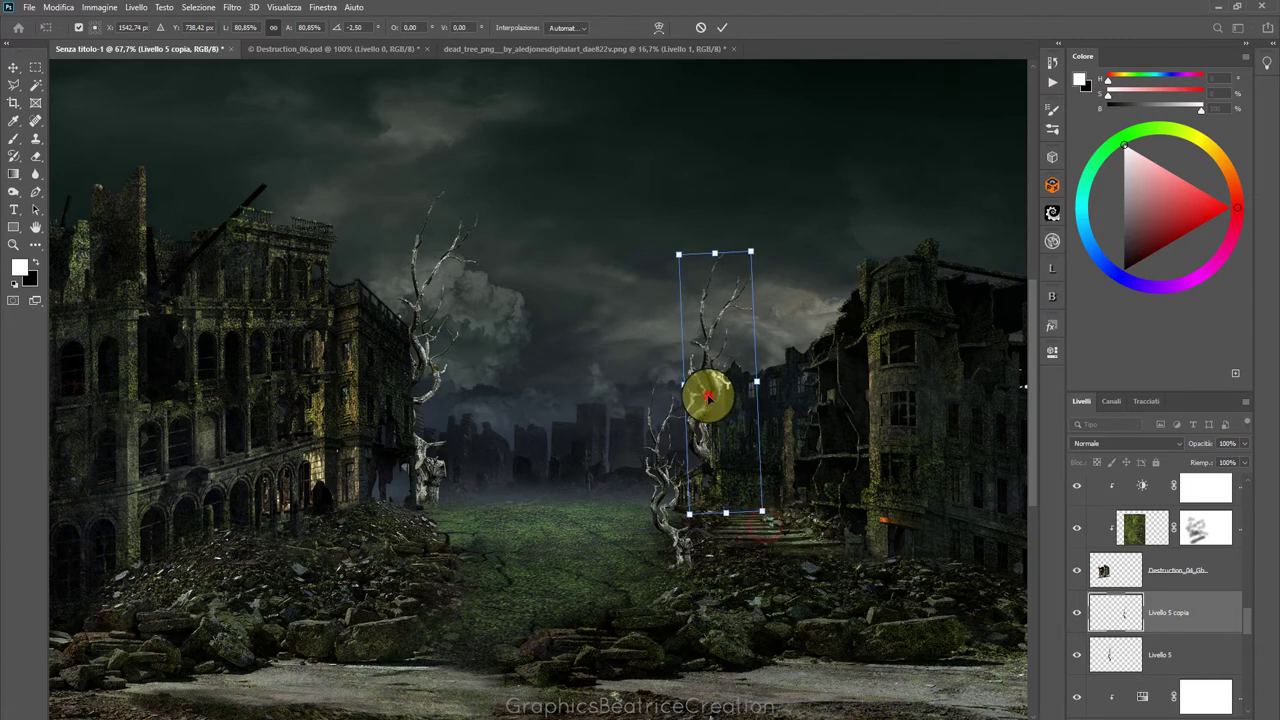
pyautogui.doubleClick(707, 397)
pyautogui.moveTo(713, 405)
pyautogui.mouseDown()
pyautogui.moveTo(714, 427)
pyautogui.moveTo(682, 429)
pyautogui.moveTo(711, 418)
pyautogui.mouseUp()
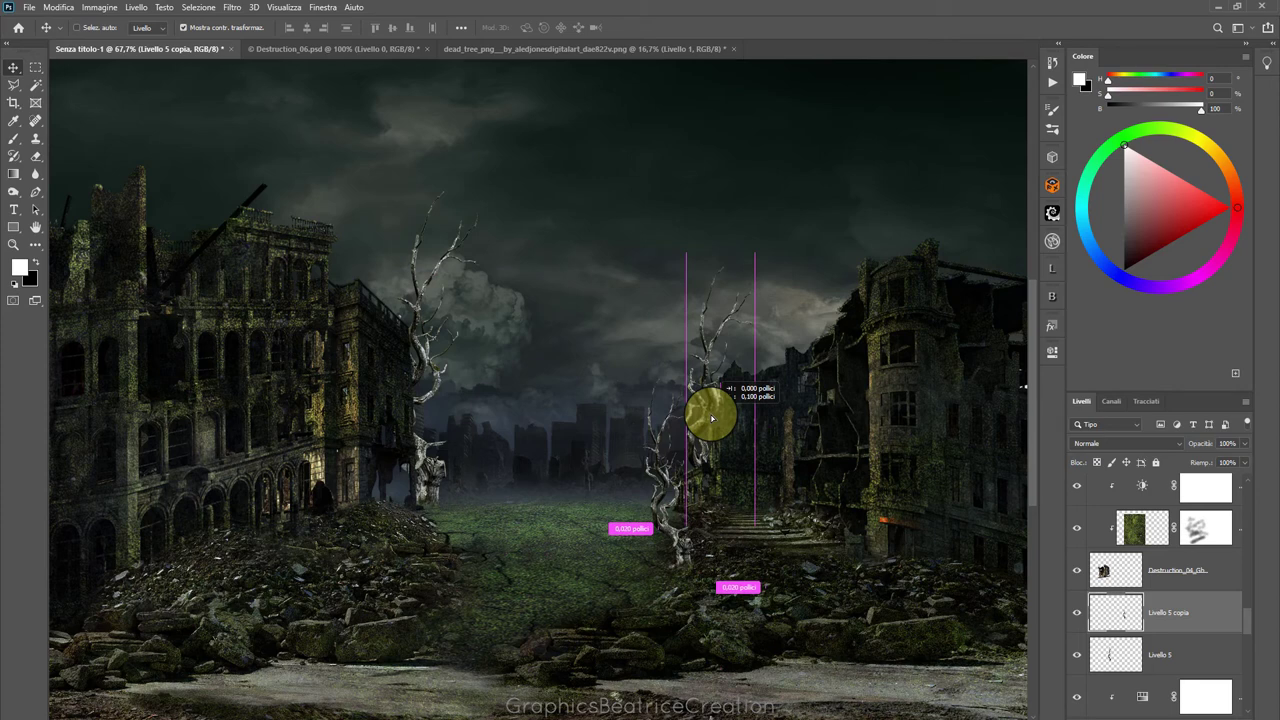
pyautogui.moveTo(712, 418); pyautogui.dragTo(713, 418)
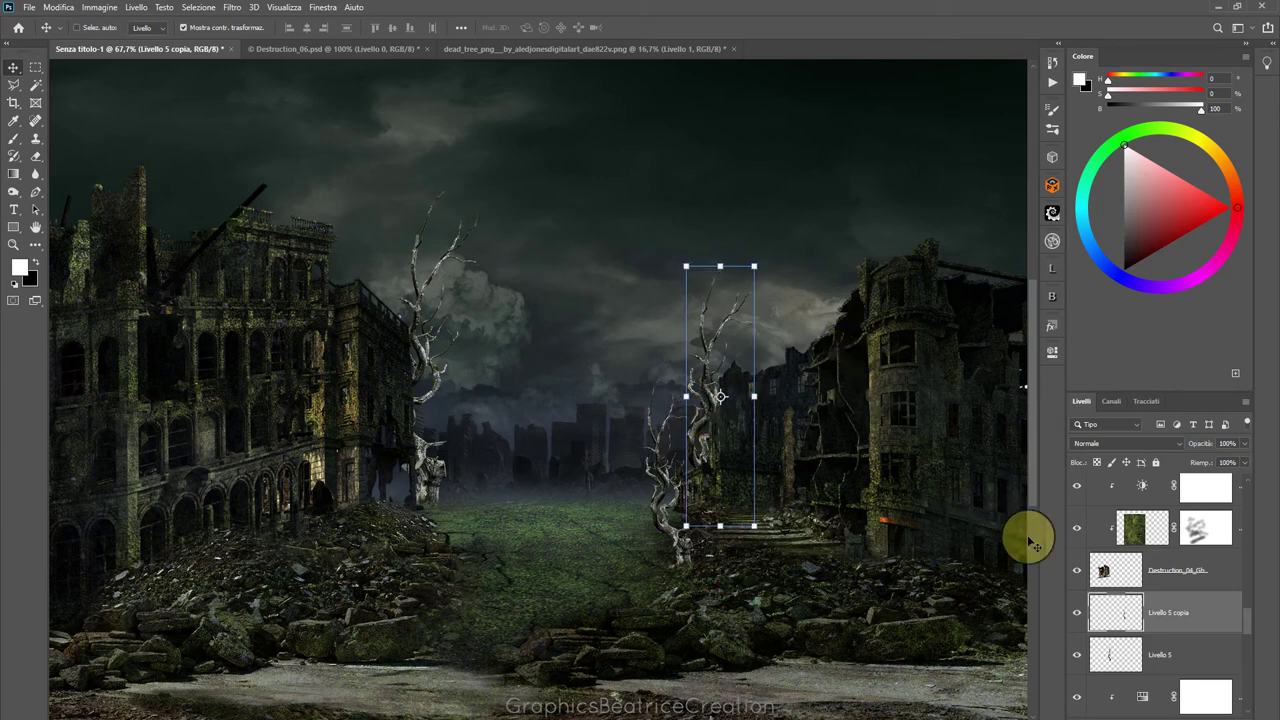
pyautogui.hotkey('ctrl', 'j')
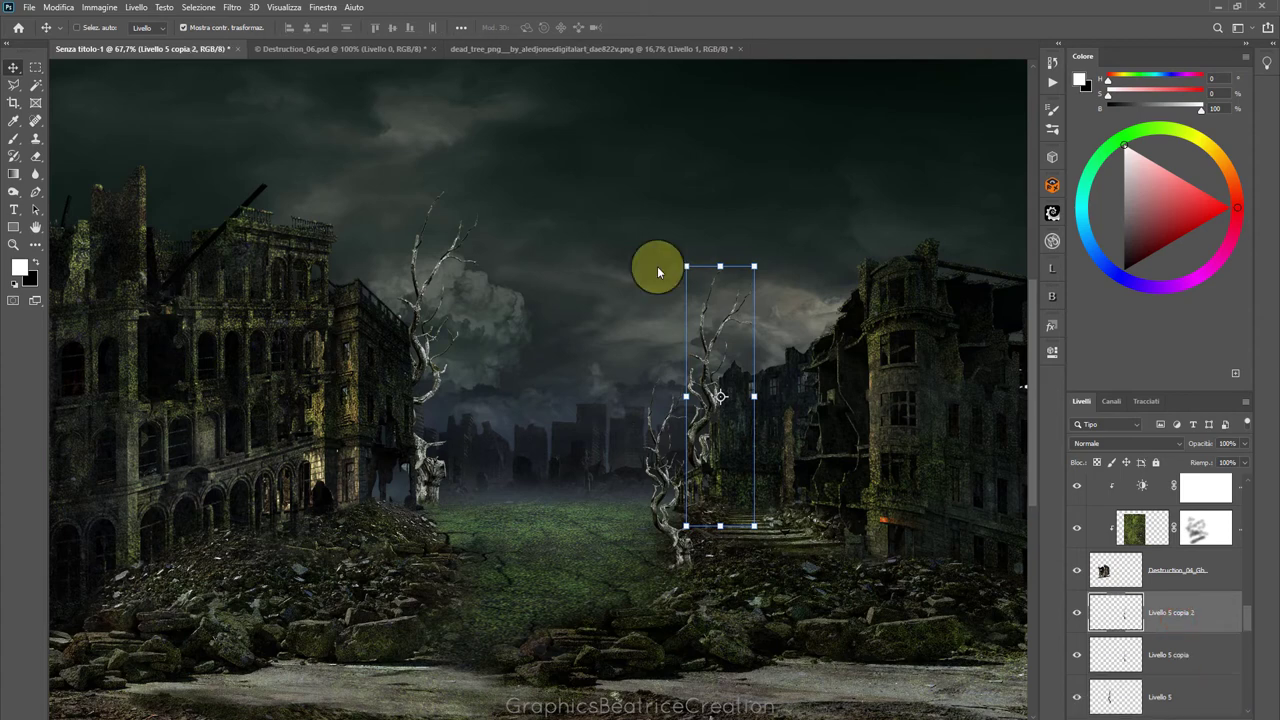
# Move the new copy left, flip it horizontally, and scale it to about 68%
pyautogui.moveTo(706, 358); pyautogui.dragTo(572, 318)
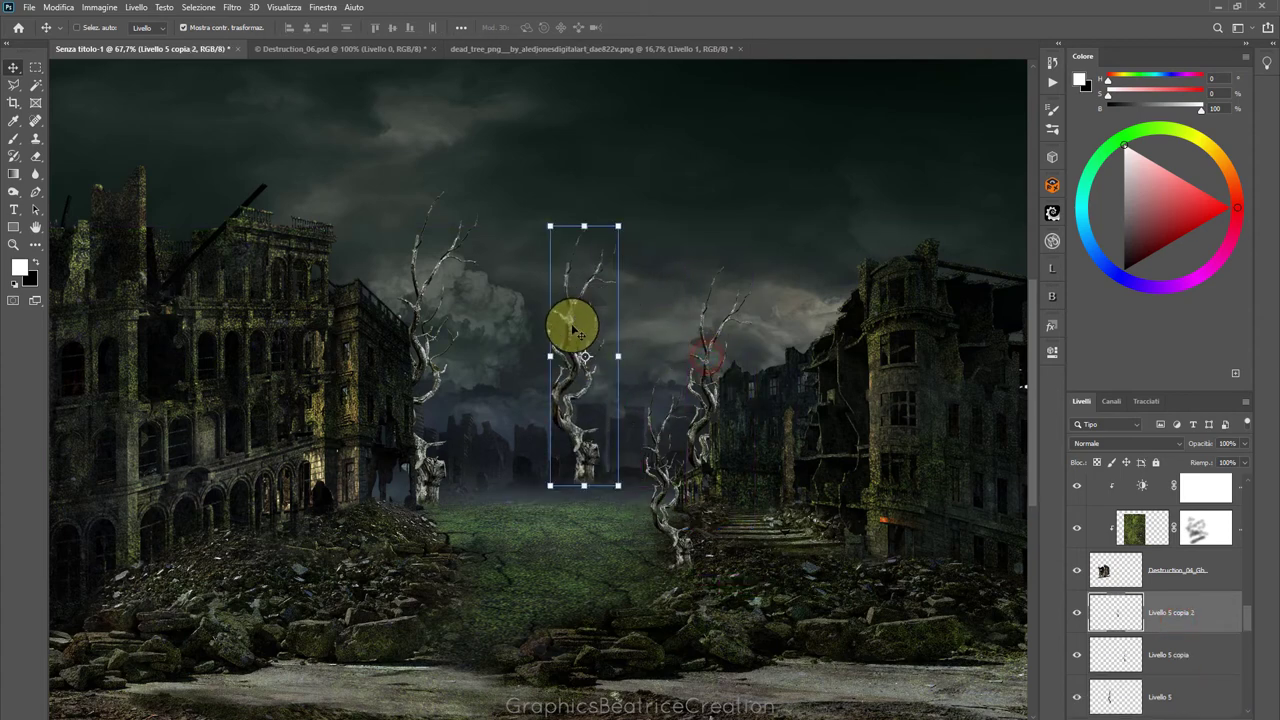
pyautogui.rightClick(572, 323)
pyautogui.click(584, 222)
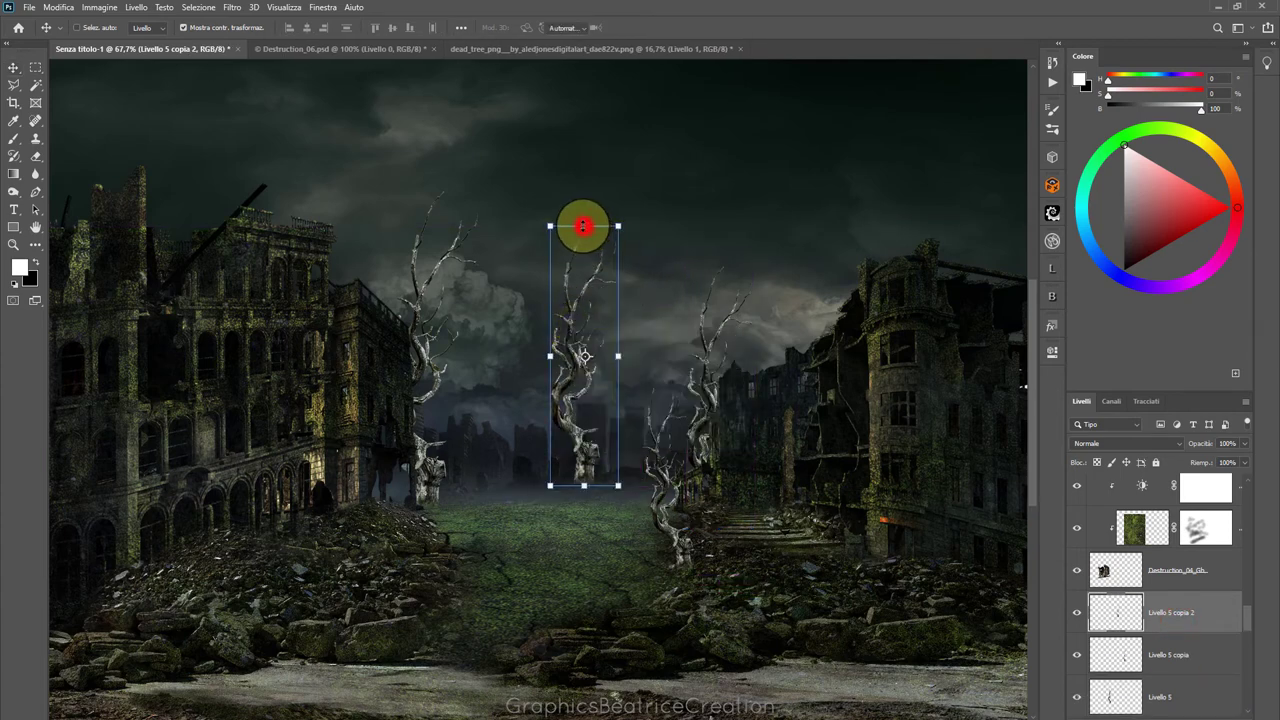
pyautogui.rightClick(584, 226)
pyautogui.click(647, 459)
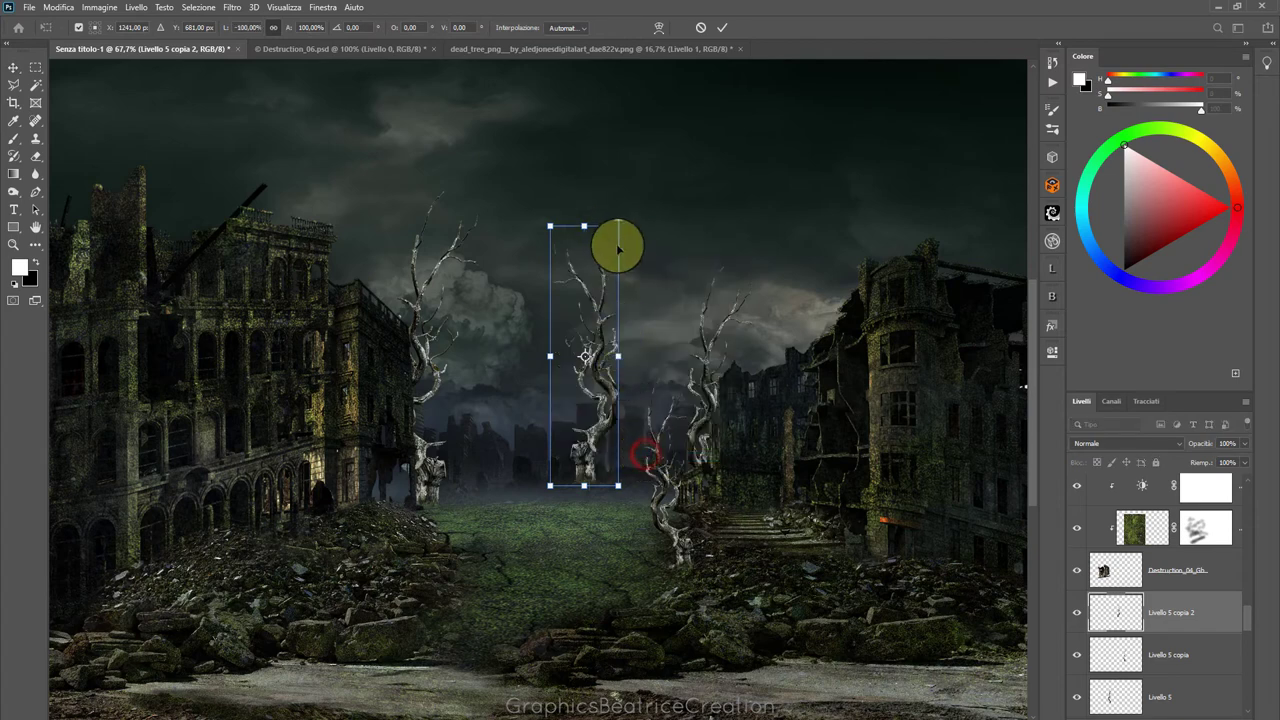
pyautogui.moveTo(618, 226)
pyautogui.mouseDown()
pyautogui.moveTo(595, 308)
pyautogui.moveTo(634, 317)
pyautogui.moveTo(565, 488)
pyautogui.moveTo(471, 442)
pyautogui.moveTo(452, 448)
pyautogui.mouseUp()
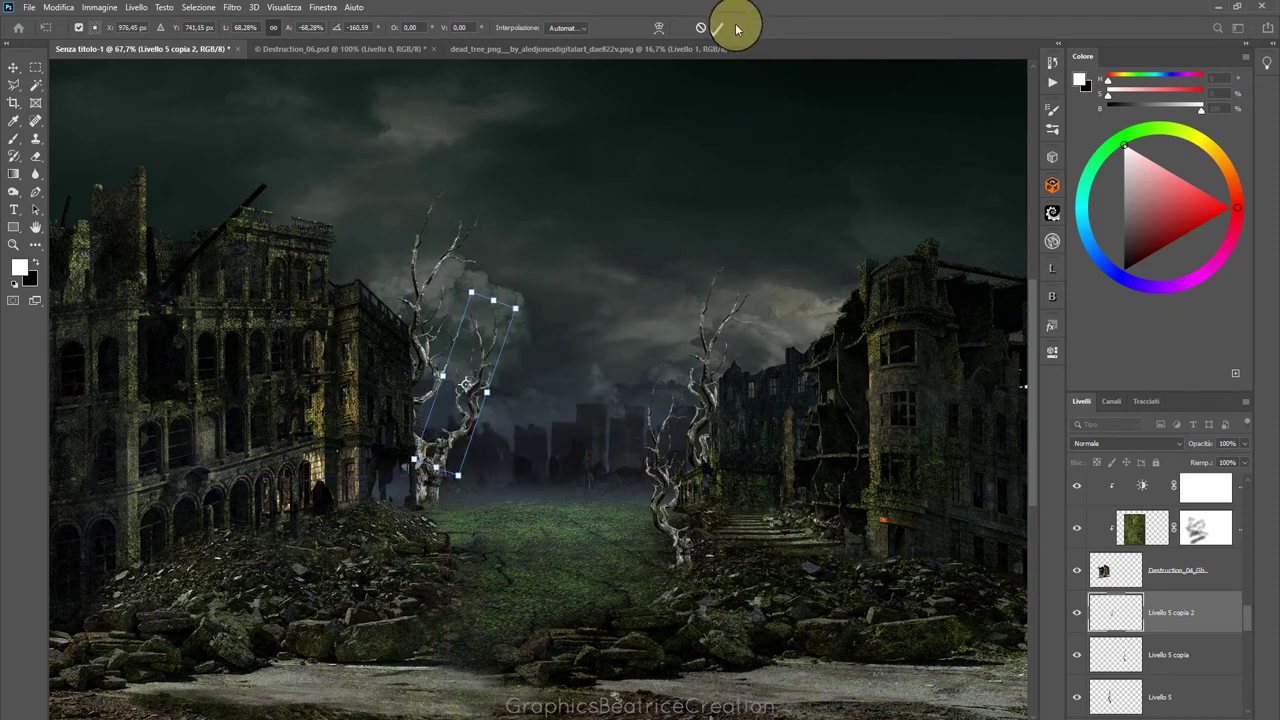
# Warp the tree's top corners to skew it narrower and commit the transform
pyautogui.rightClick(458, 398)
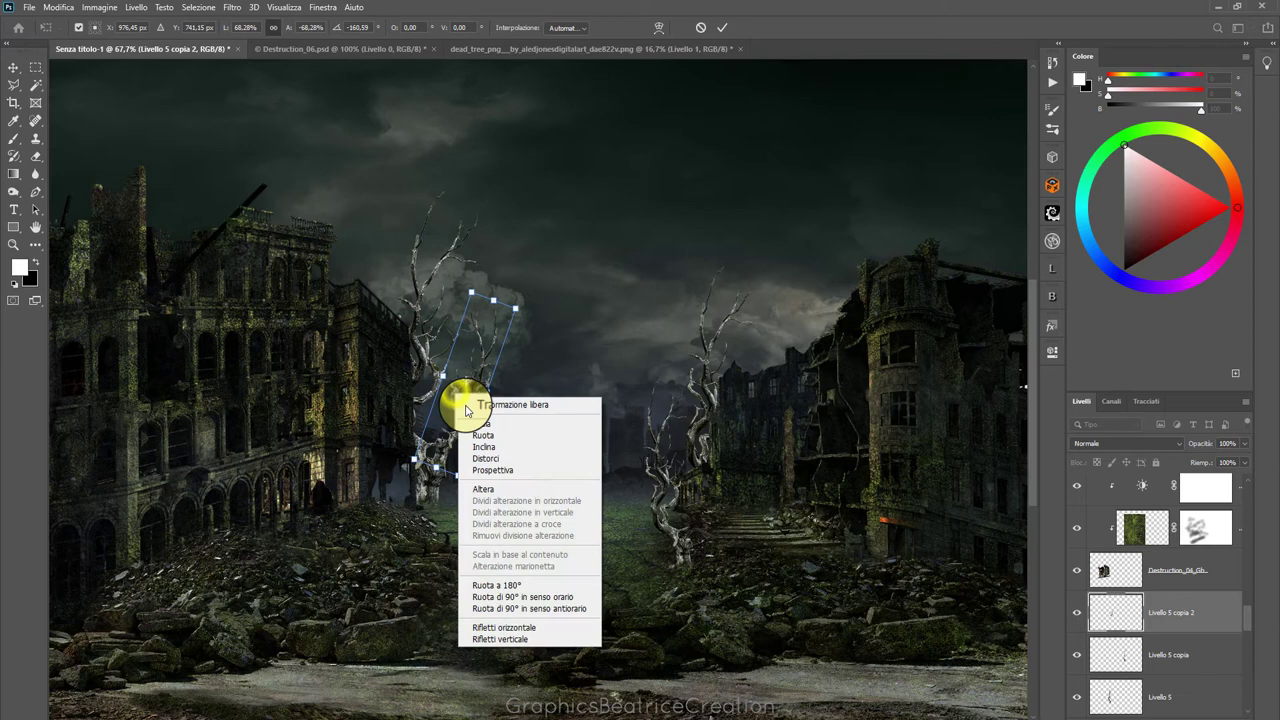
pyautogui.click(463, 487)
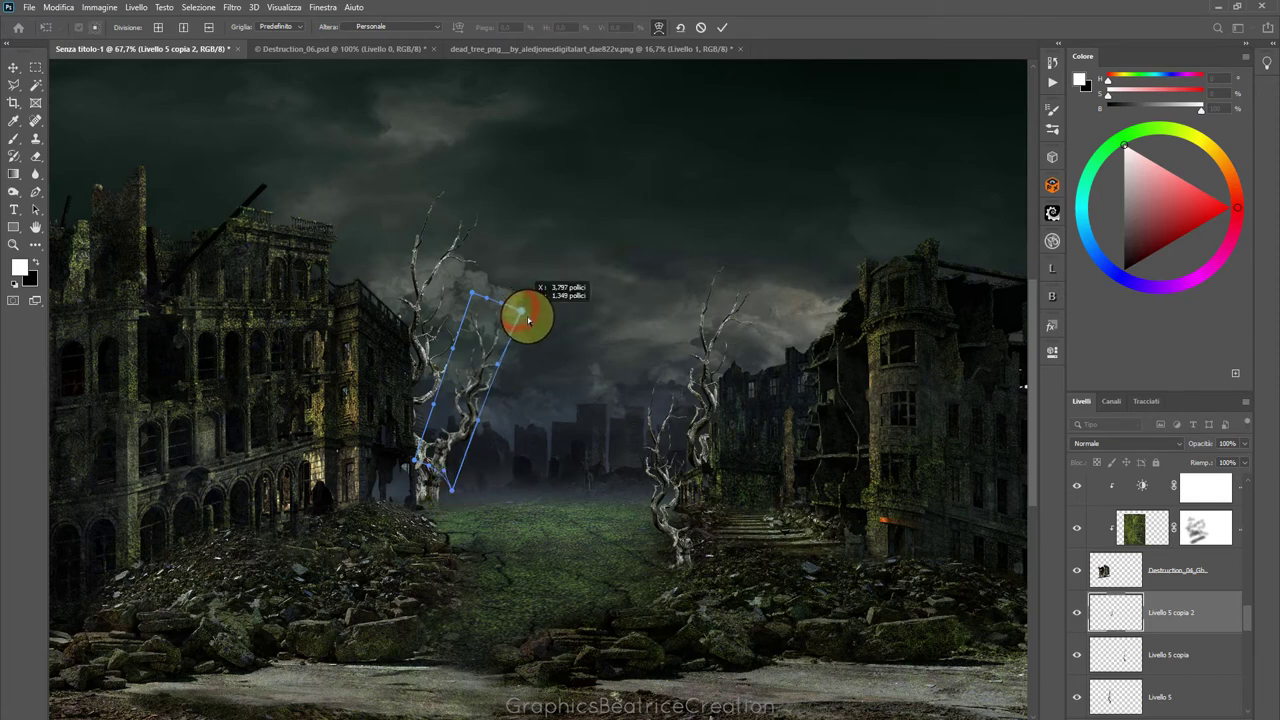
pyautogui.moveTo(528, 320); pyautogui.dragTo(540, 322)
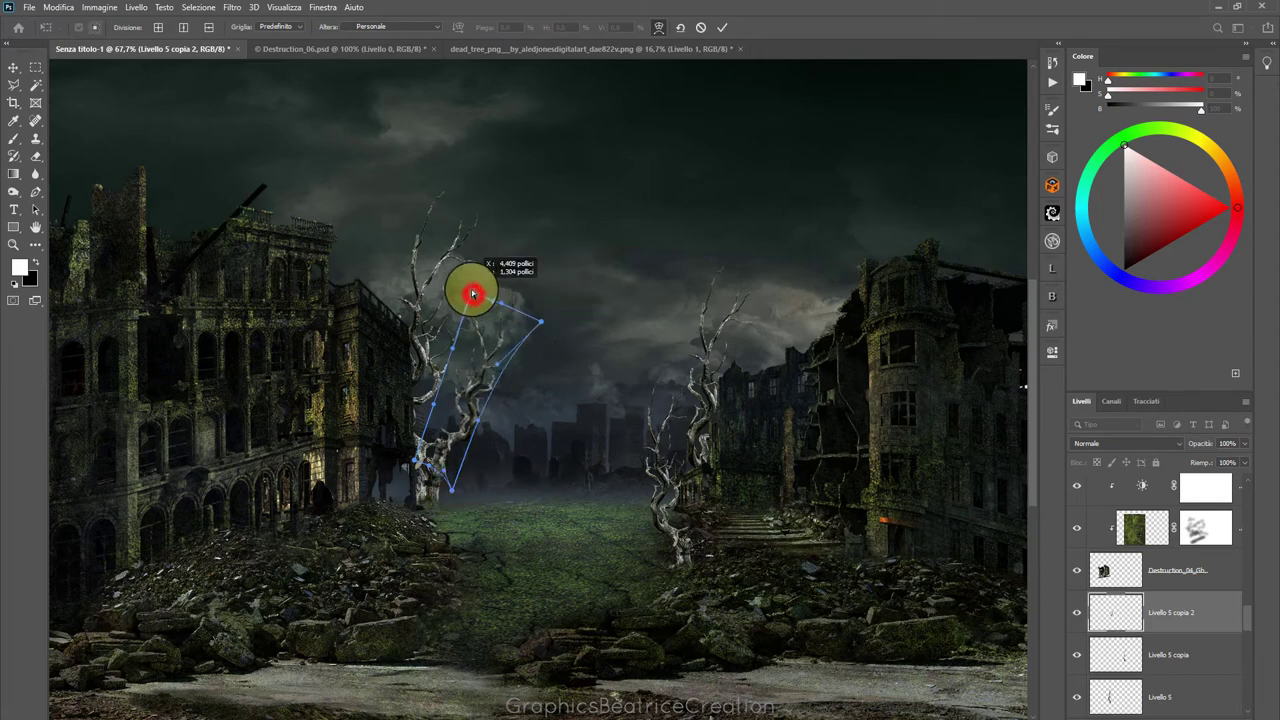
pyautogui.moveTo(473, 293); pyautogui.dragTo(470, 289)
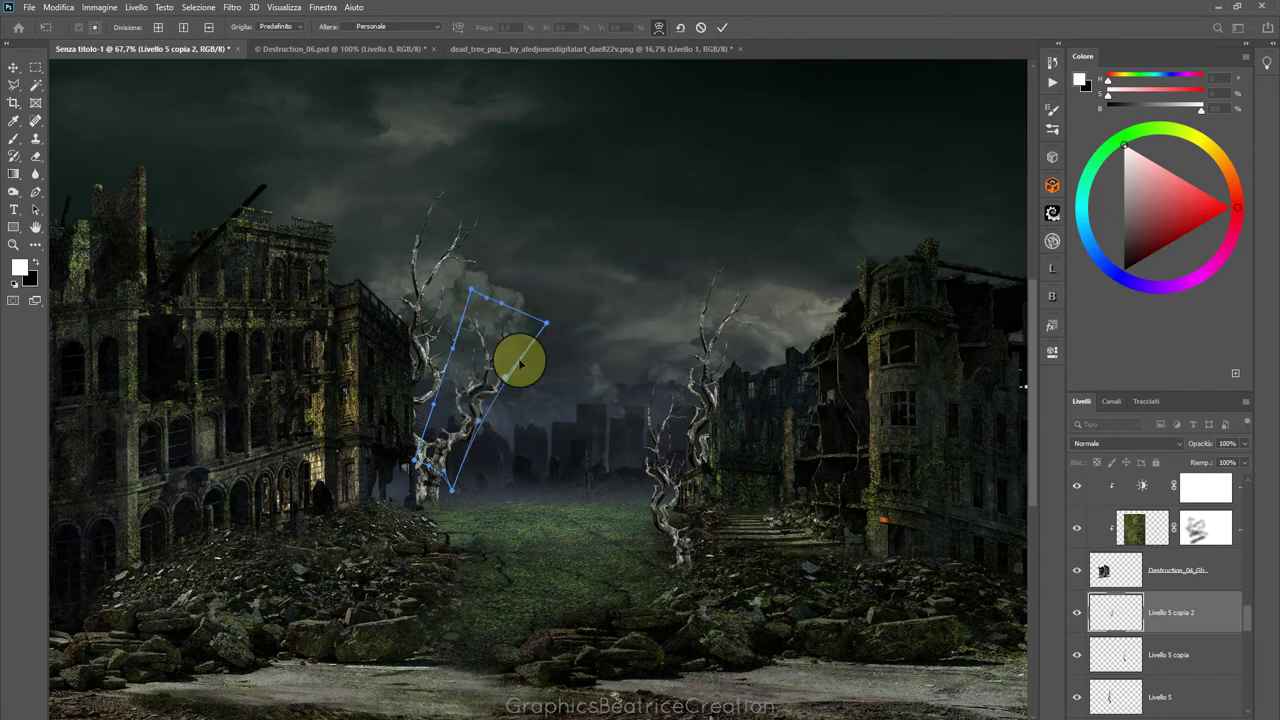
pyautogui.click(722, 27)
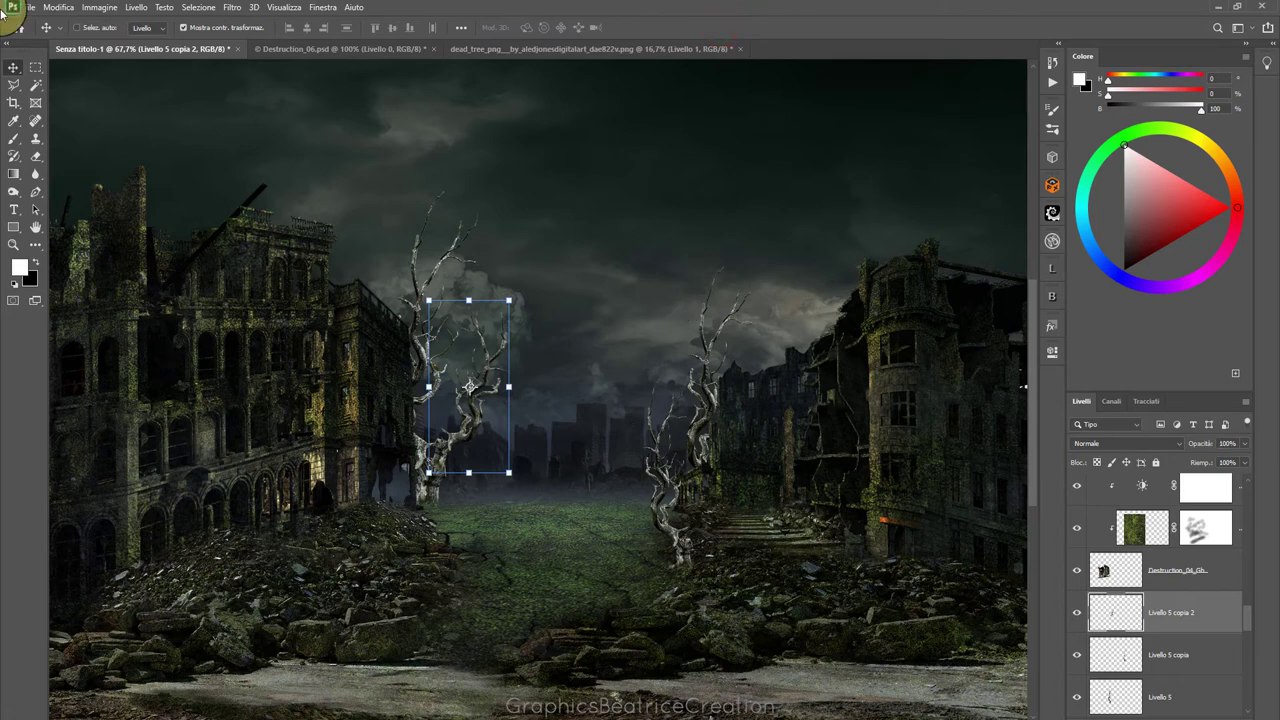
pyautogui.click(36, 156)
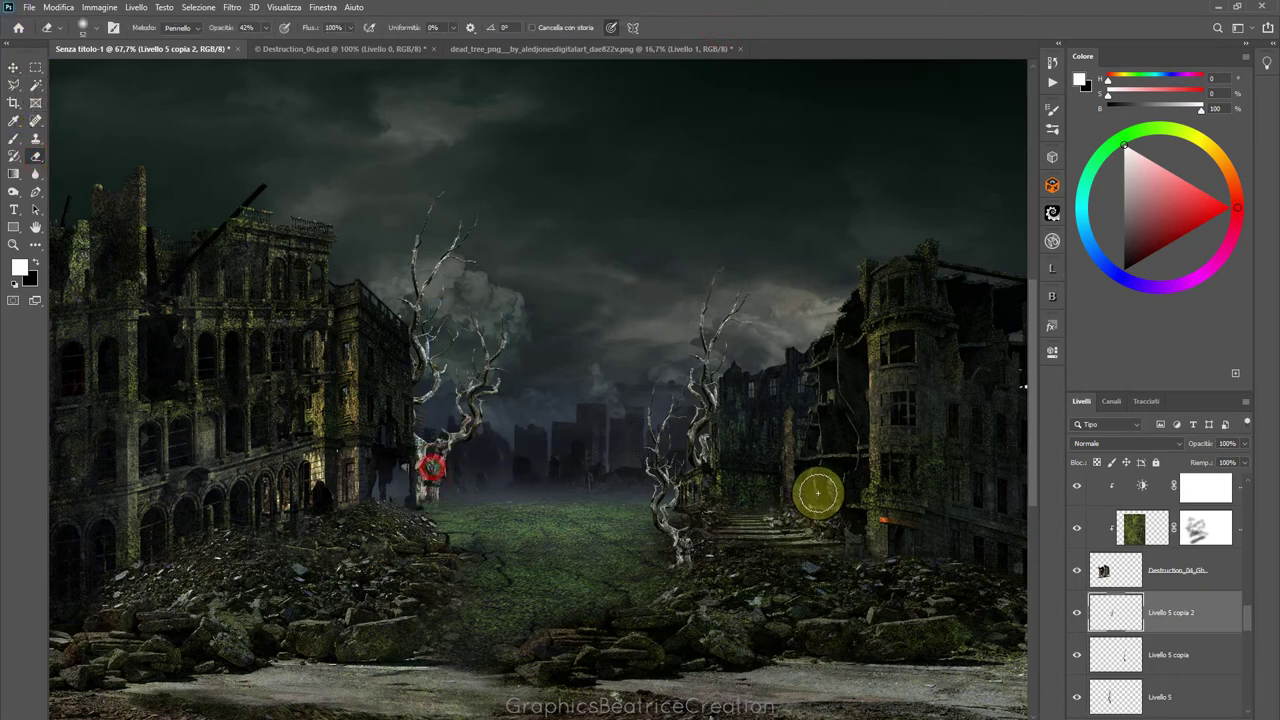
# Merge the tree copy layer down into the layer below
pyautogui.rightClick(1180, 610)
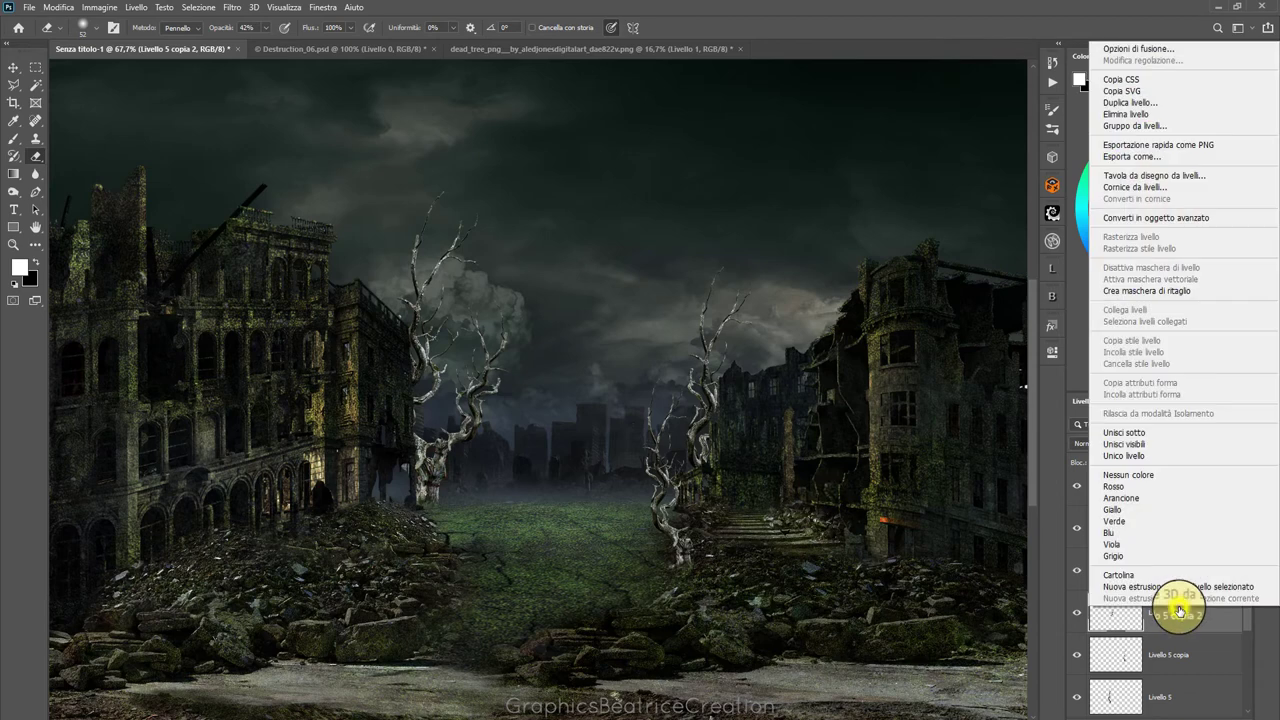
pyautogui.click(1124, 432)
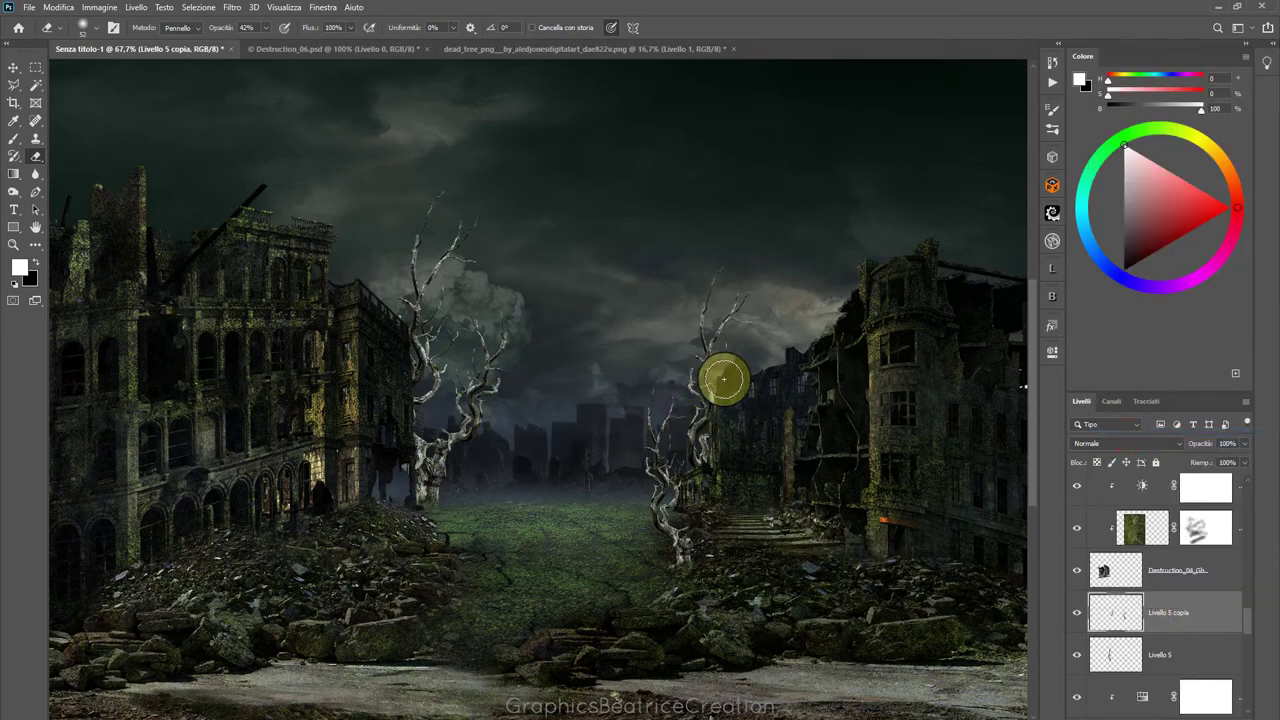
pyautogui.scroll(-3, 802, 426)
pyautogui.scroll(-1, 802, 426)
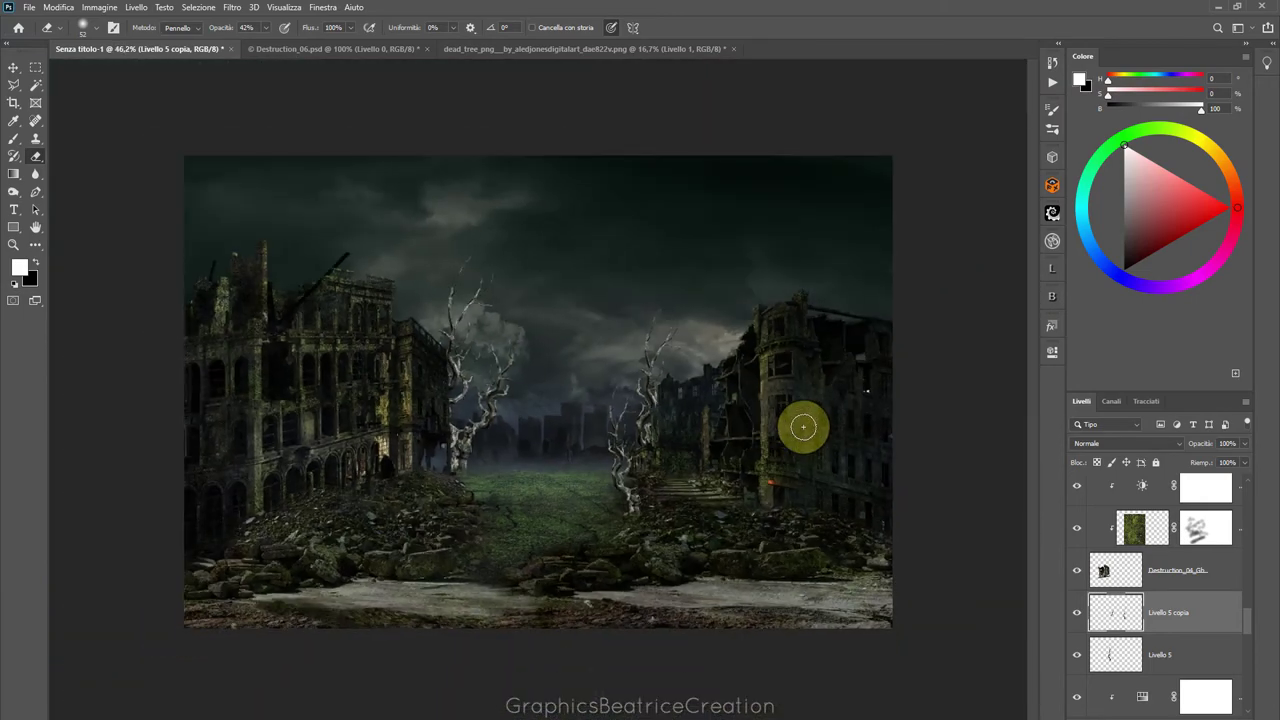
pyautogui.scroll(-1, 1250, 632)
pyautogui.scroll(-2, 1248, 632)
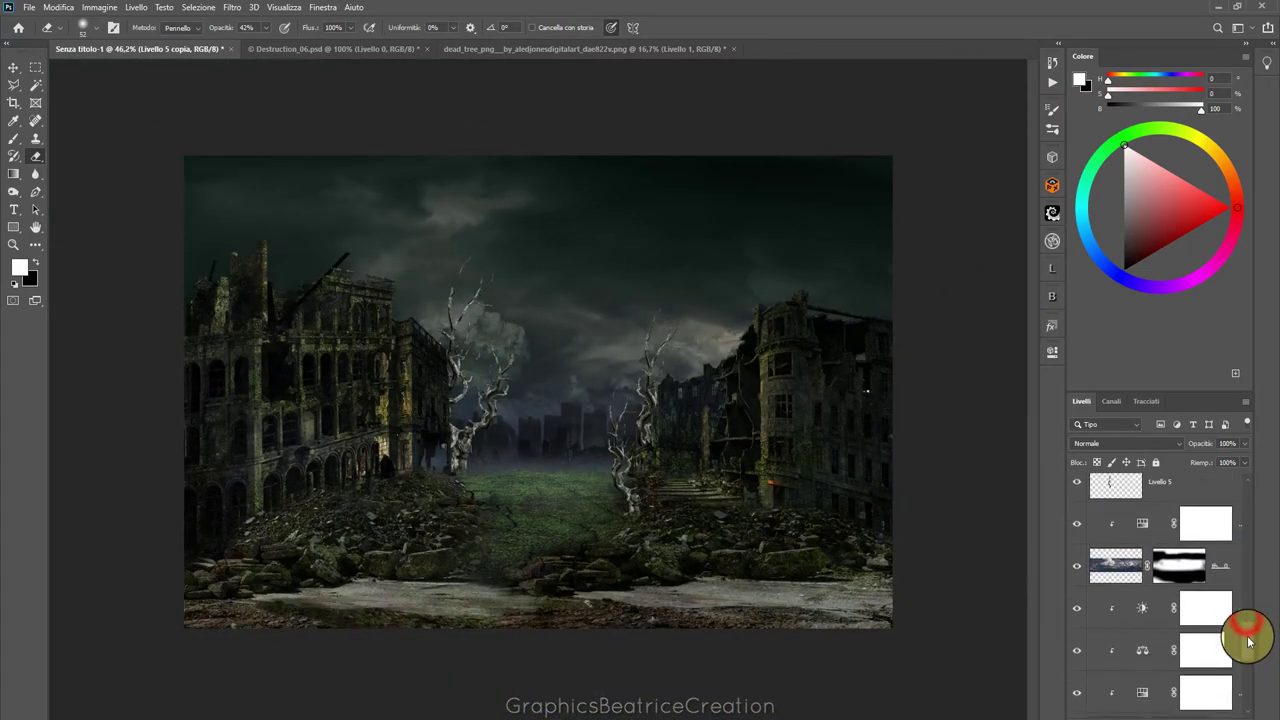
# Darken Livello 5 with a clipped Brightness/Contrast adjustment by lowering brightness
pyautogui.click(1115, 568)
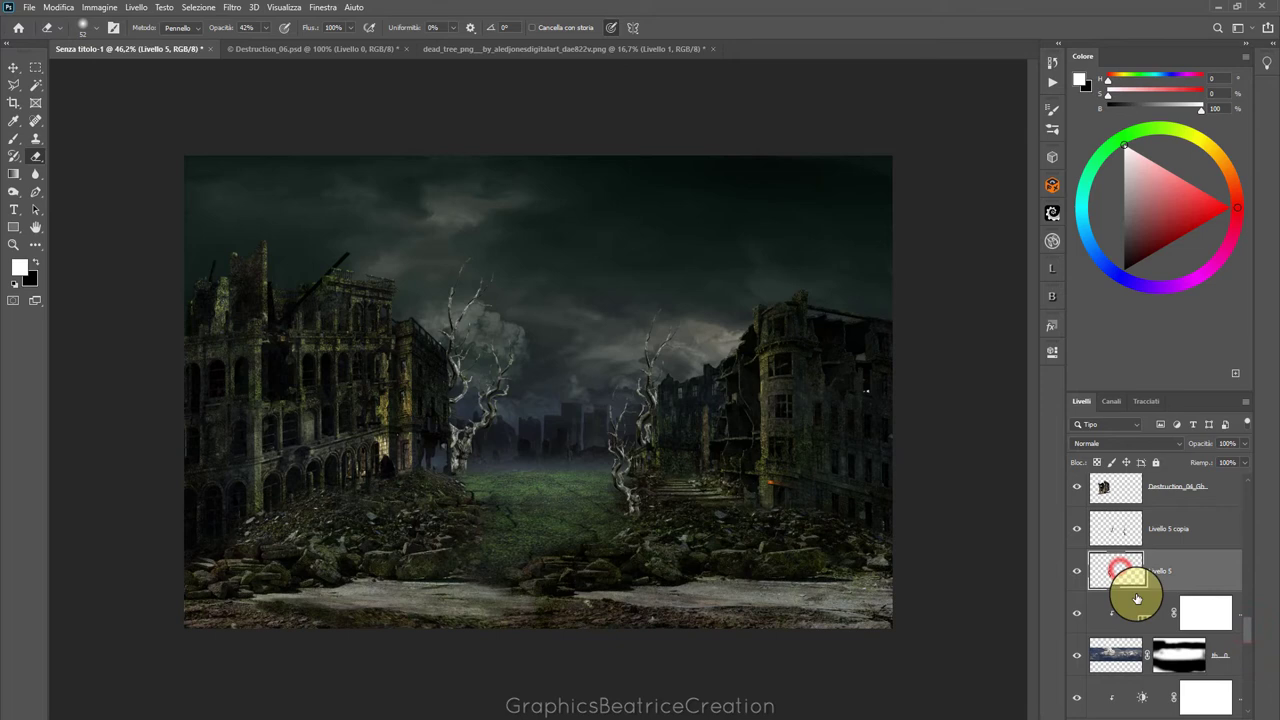
pyautogui.click(1183, 710)
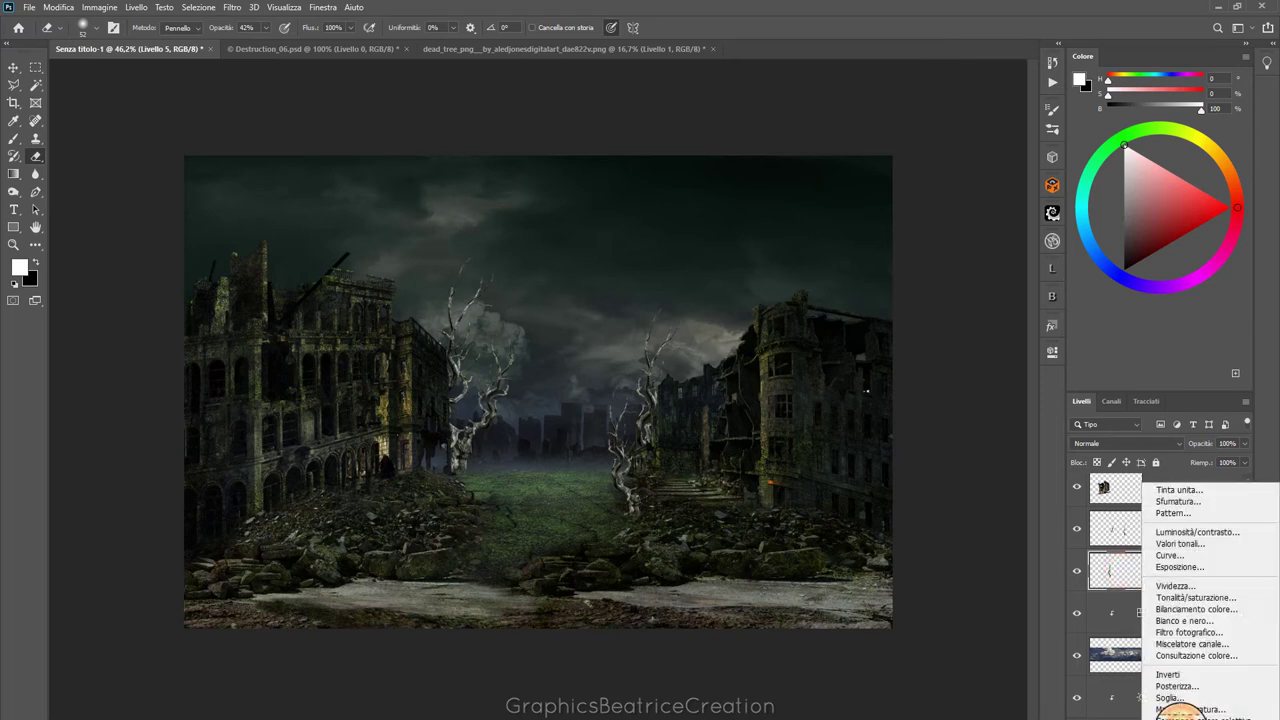
pyautogui.click(1231, 532)
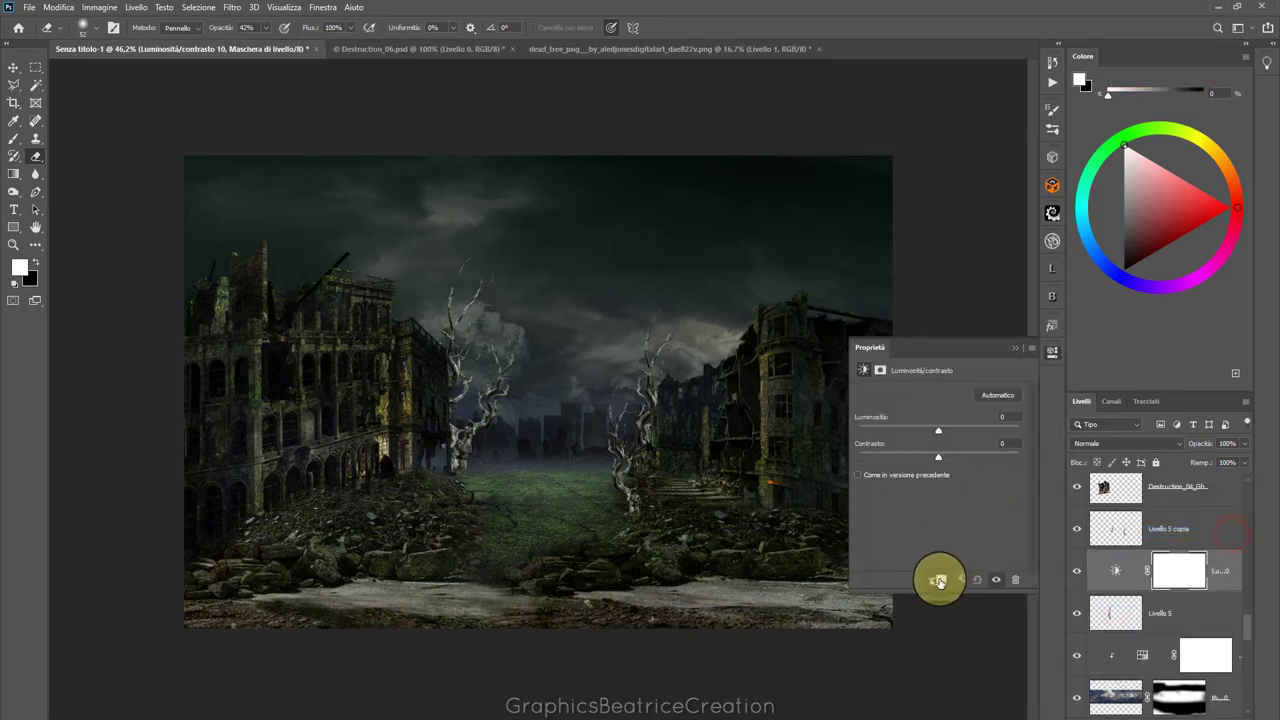
pyautogui.click(938, 581)
pyautogui.moveTo(939, 432)
pyautogui.mouseDown()
pyautogui.moveTo(882, 430)
pyautogui.moveTo(964, 463)
pyautogui.mouseUp()
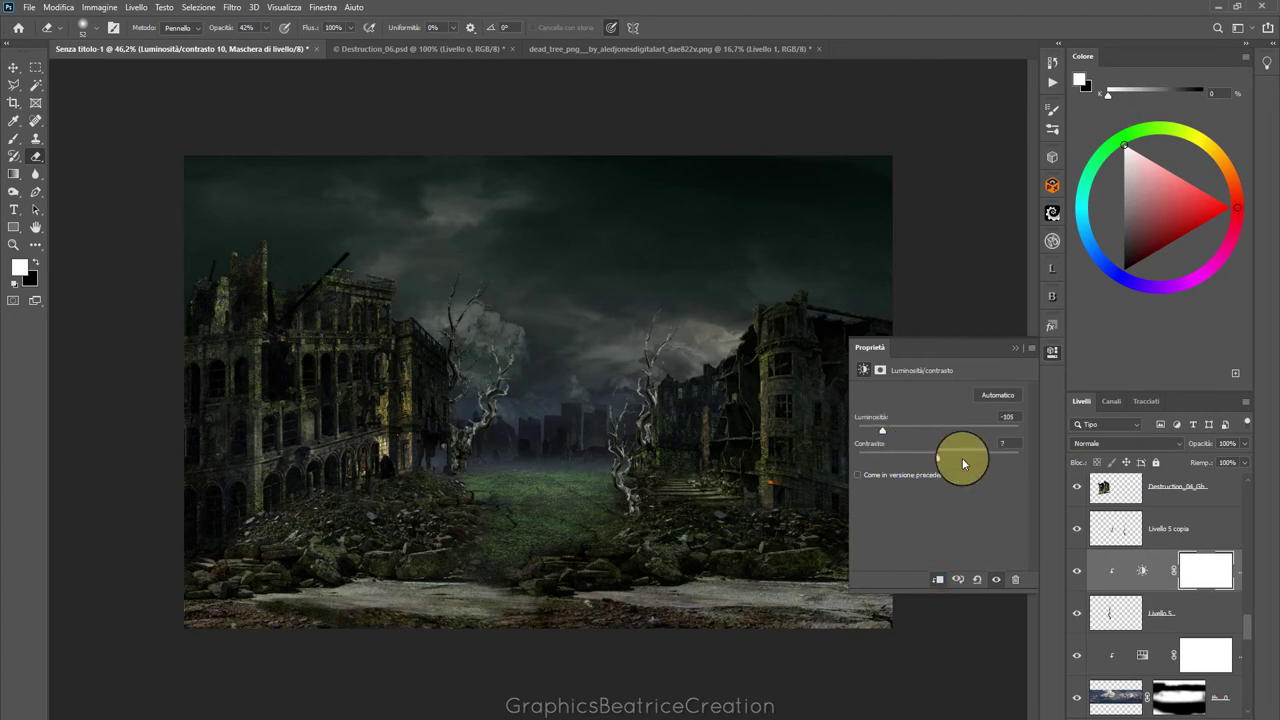
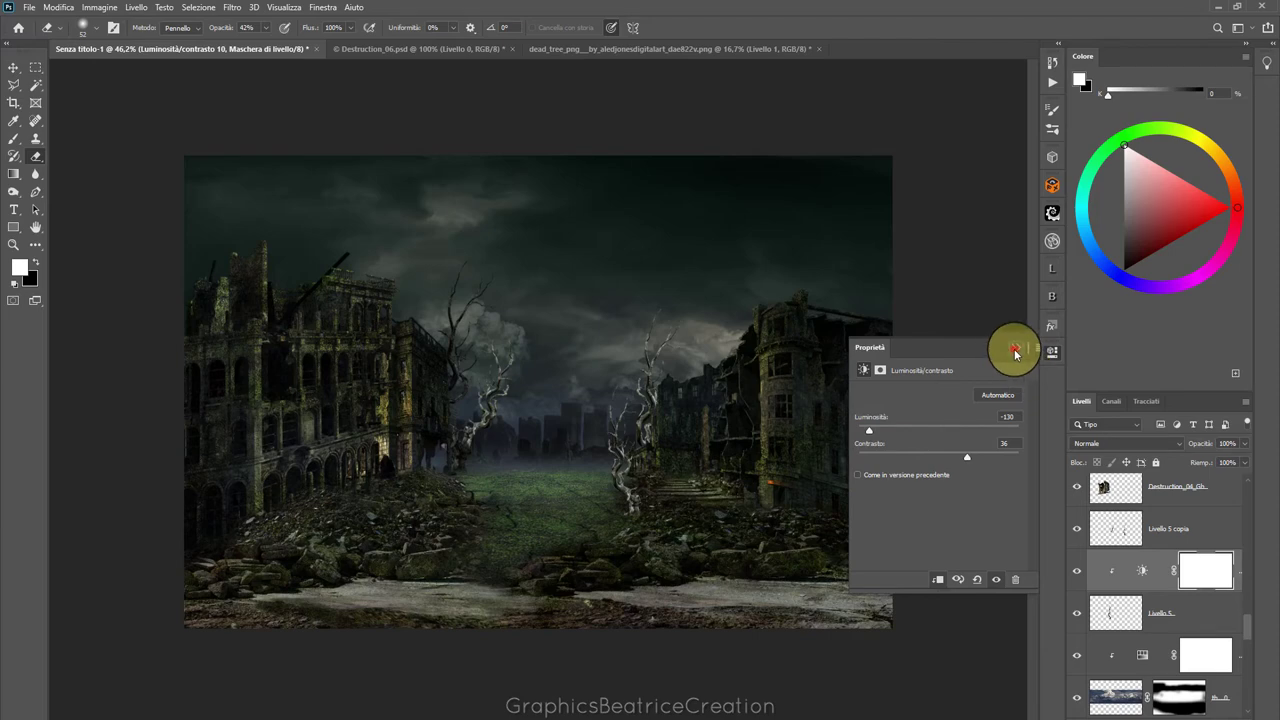
# Undo the clipping, the Brightness/Contrast layer and the earlier merge, restoring Livello 5 copia 2
pyautogui.click(1015, 352)
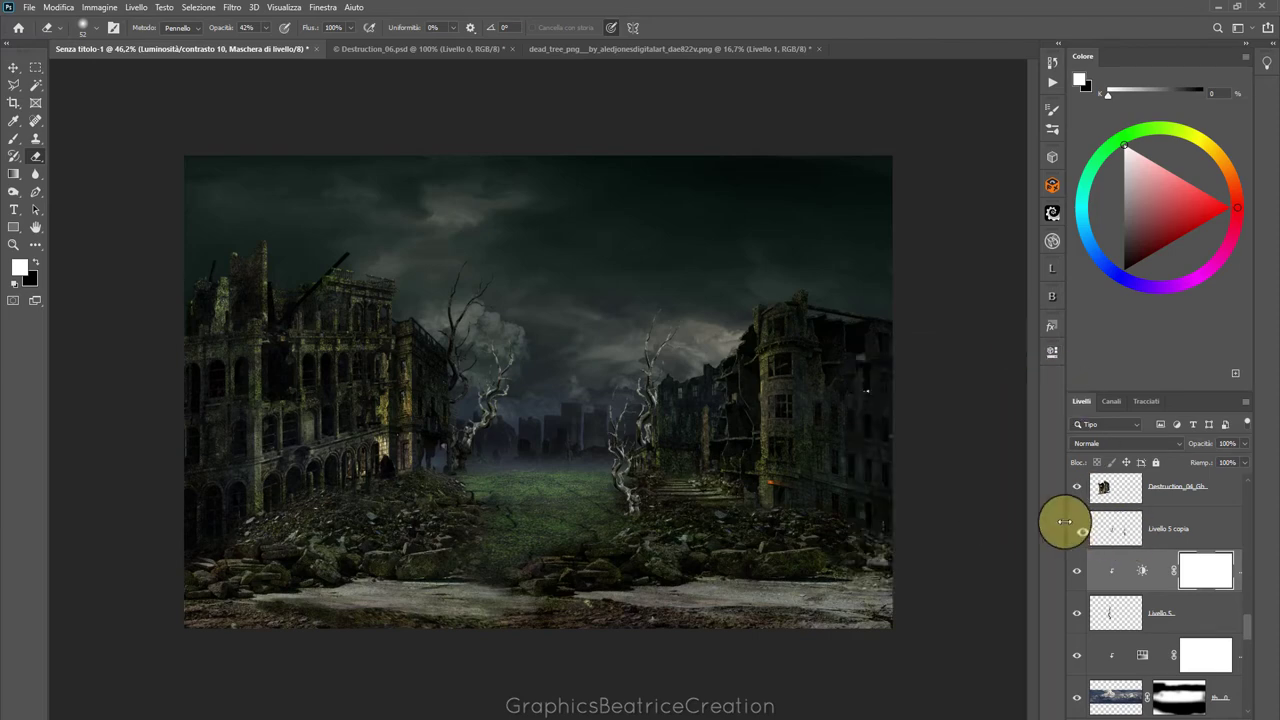
pyautogui.click(50, 10)
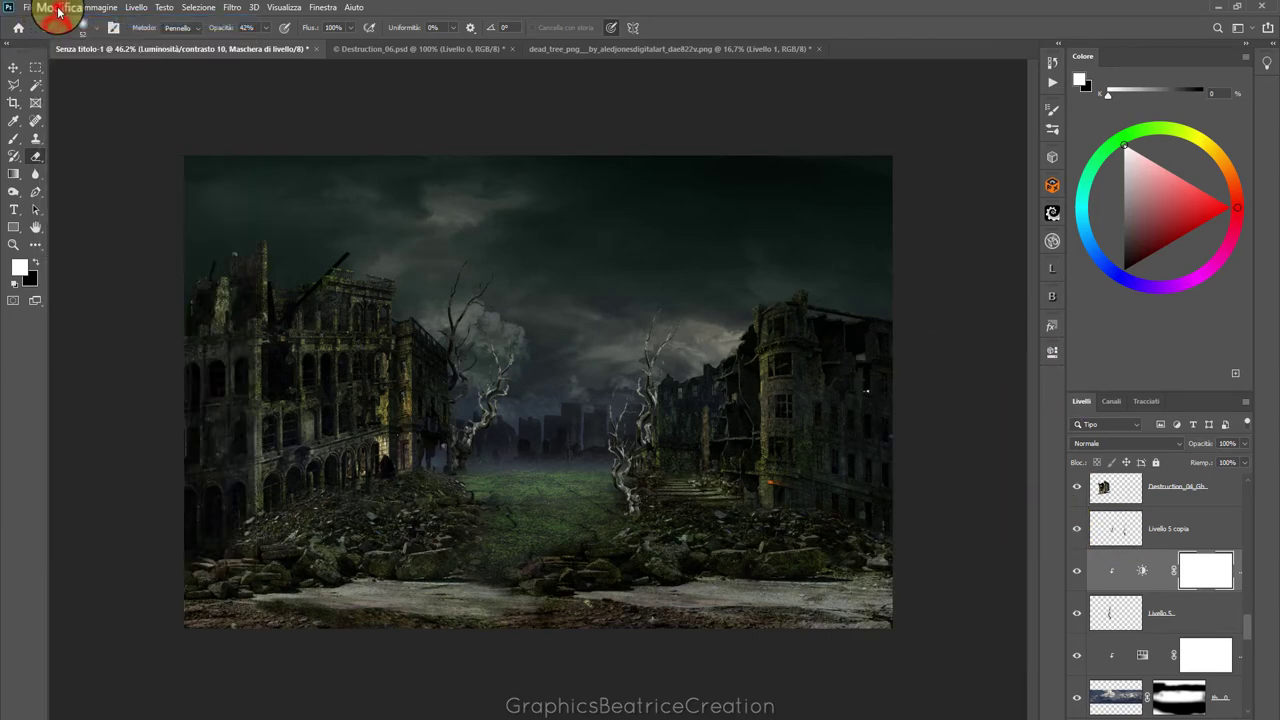
pyautogui.click(55, 9)
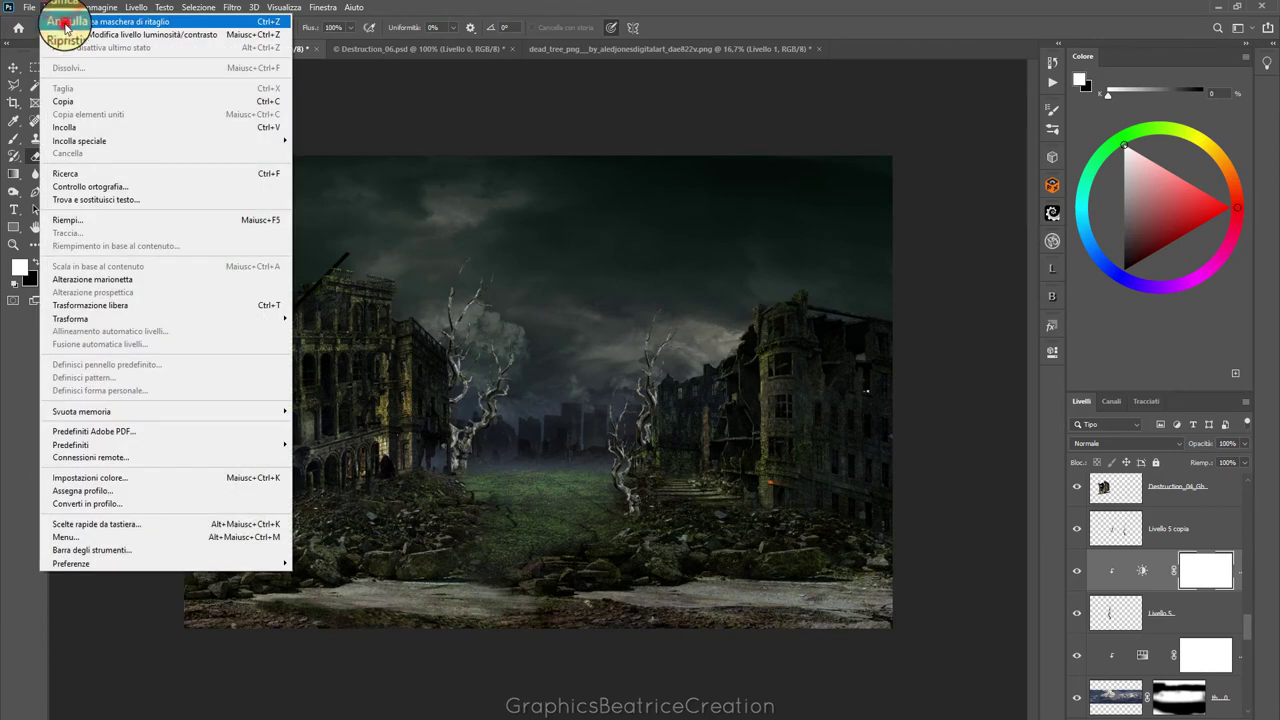
pyautogui.click(65, 21)
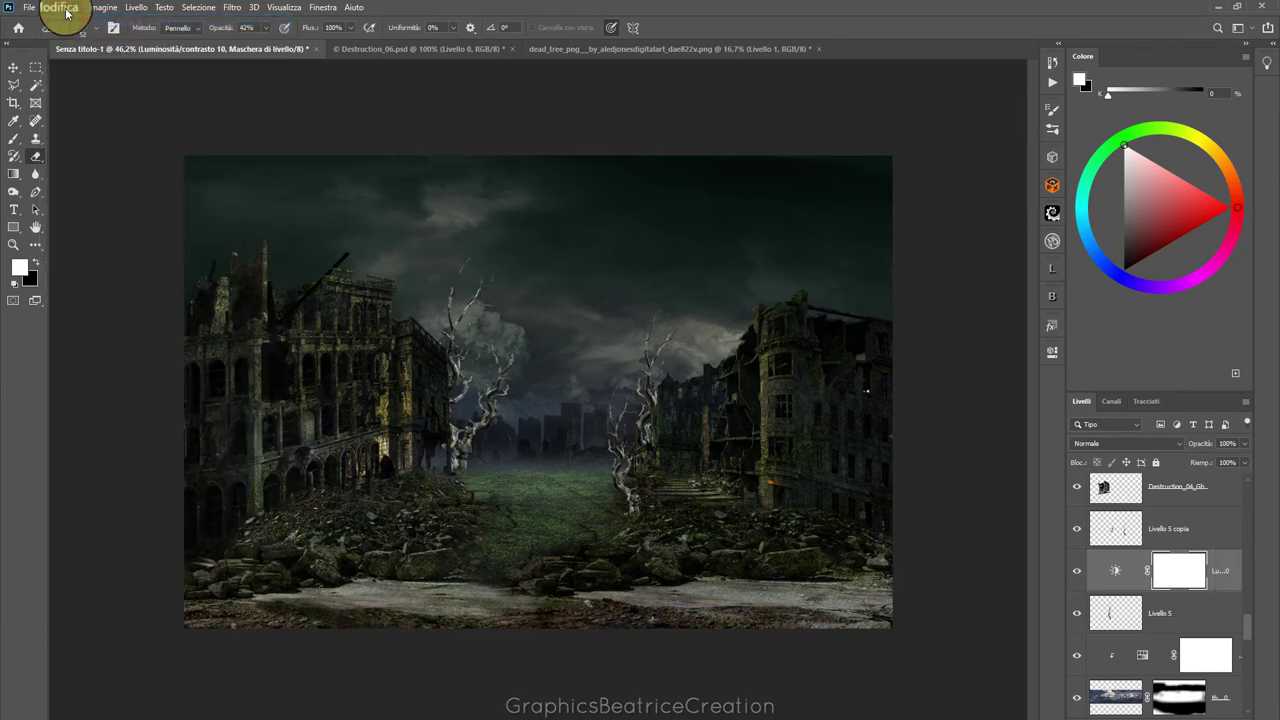
pyautogui.click(67, 10)
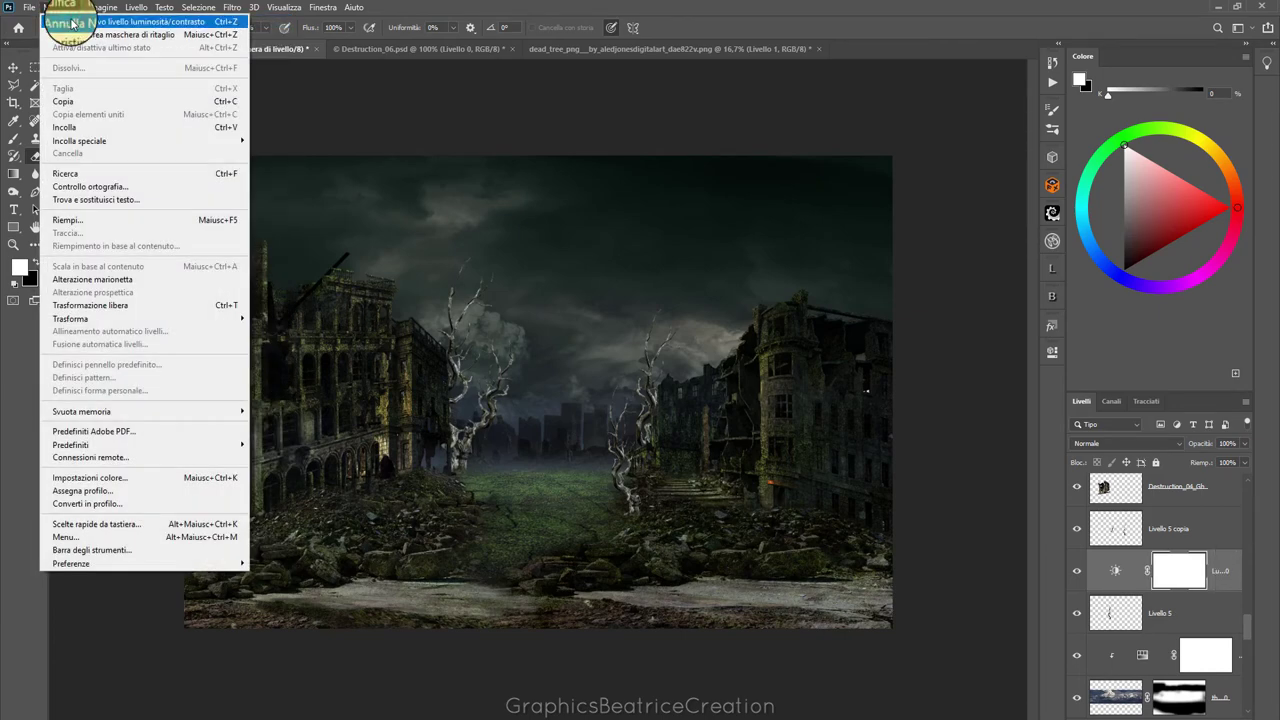
pyautogui.click(72, 22)
pyautogui.click(63, 8)
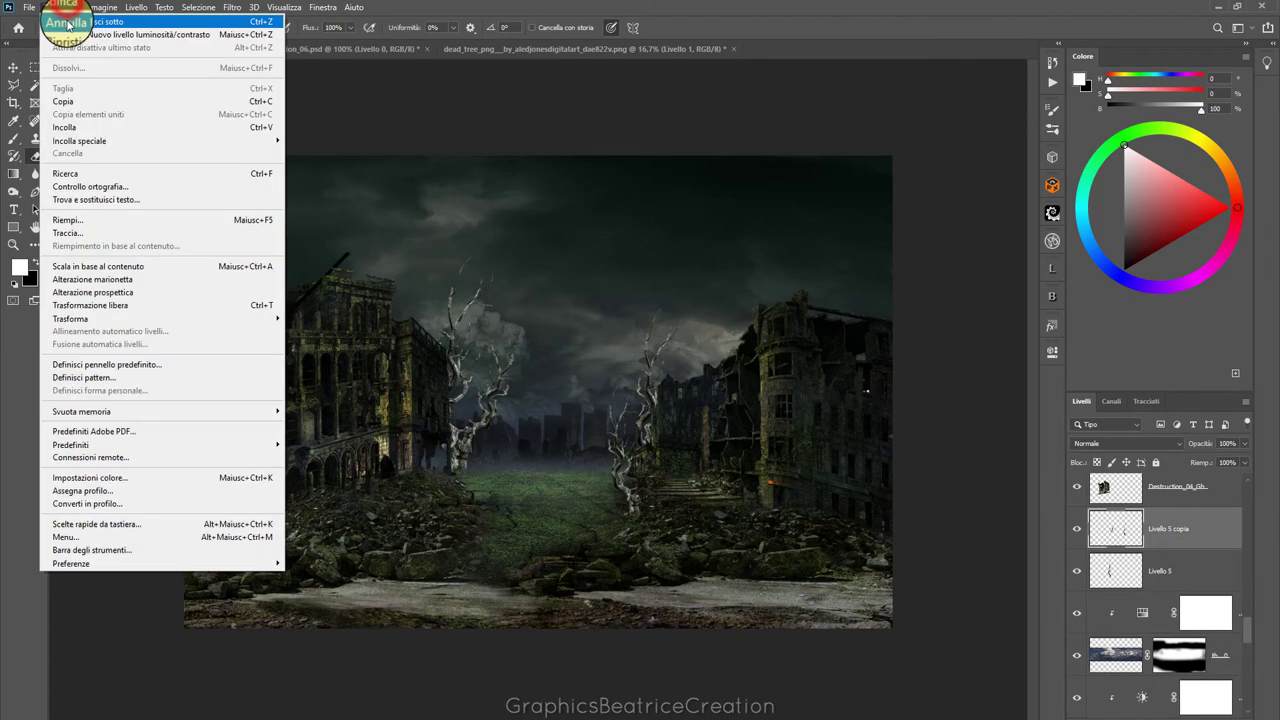
pyautogui.click(67, 22)
# Merge Livello 5 copia 2 down into Livello 5
pyautogui.moveTo(1129, 534); pyautogui.dragTo(1125, 588)
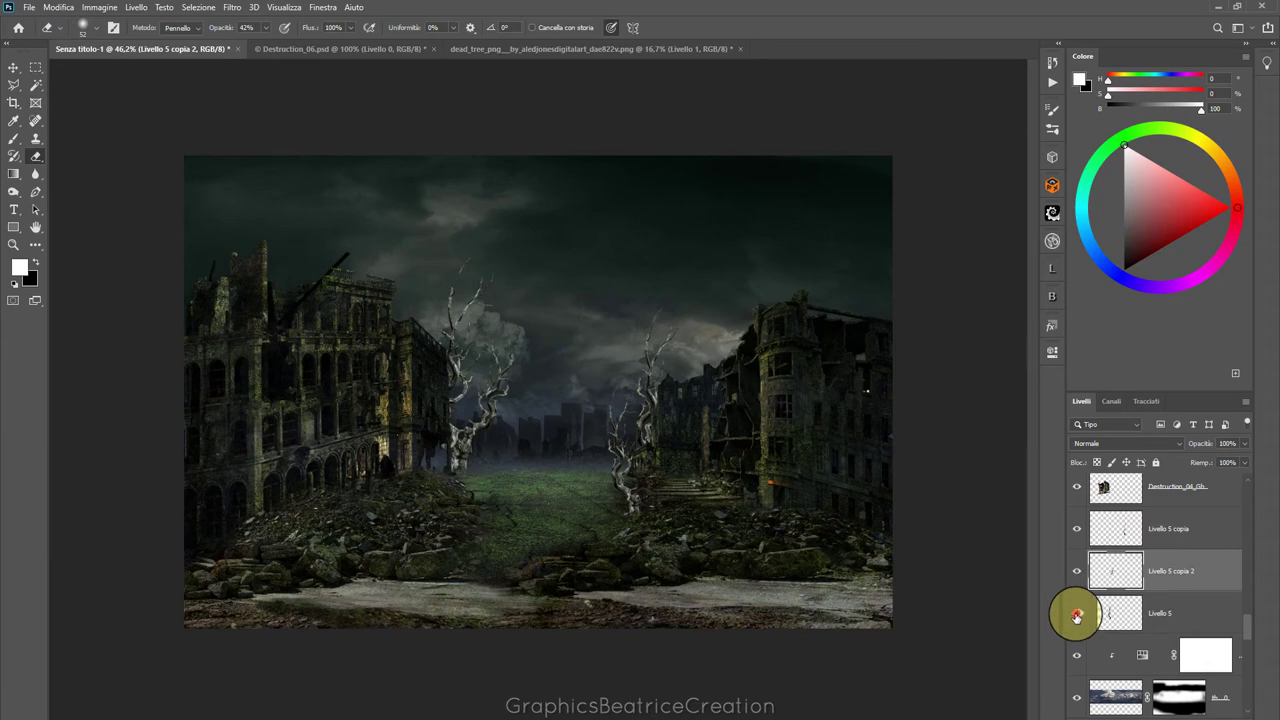
pyautogui.click(1076, 614)
pyautogui.click(1163, 571)
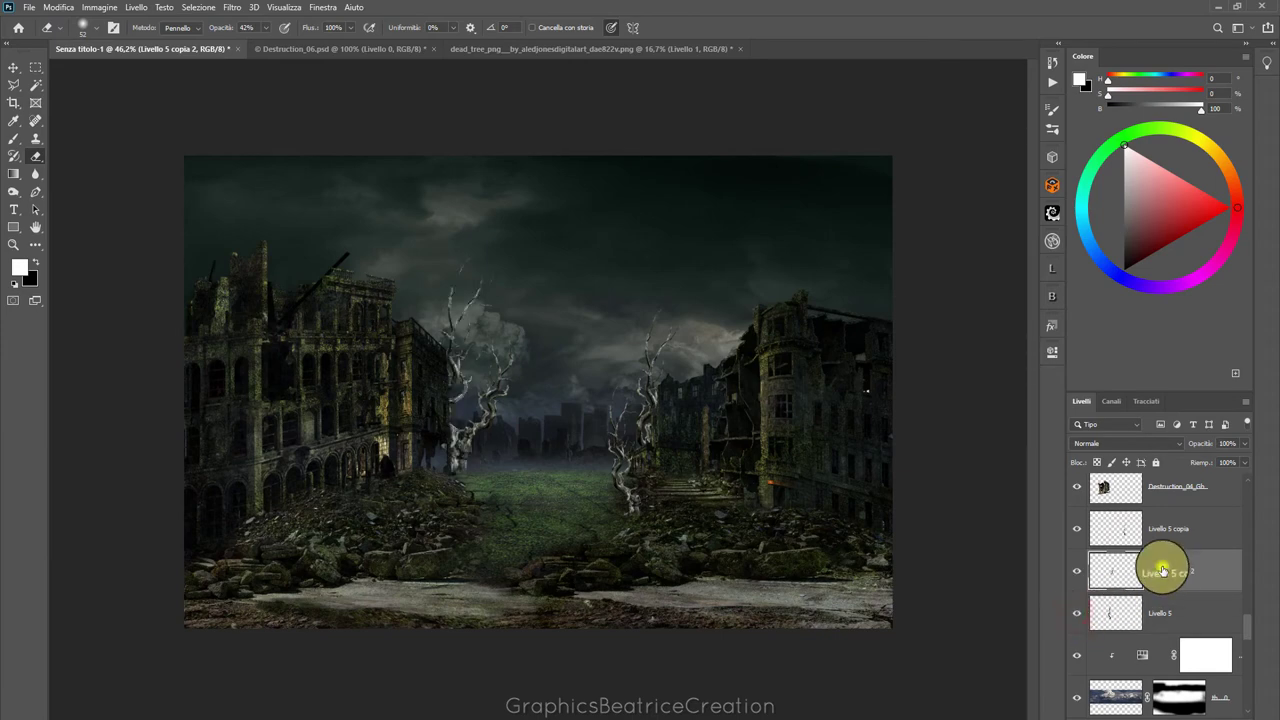
pyautogui.rightClick(1163, 571)
pyautogui.click(1140, 396)
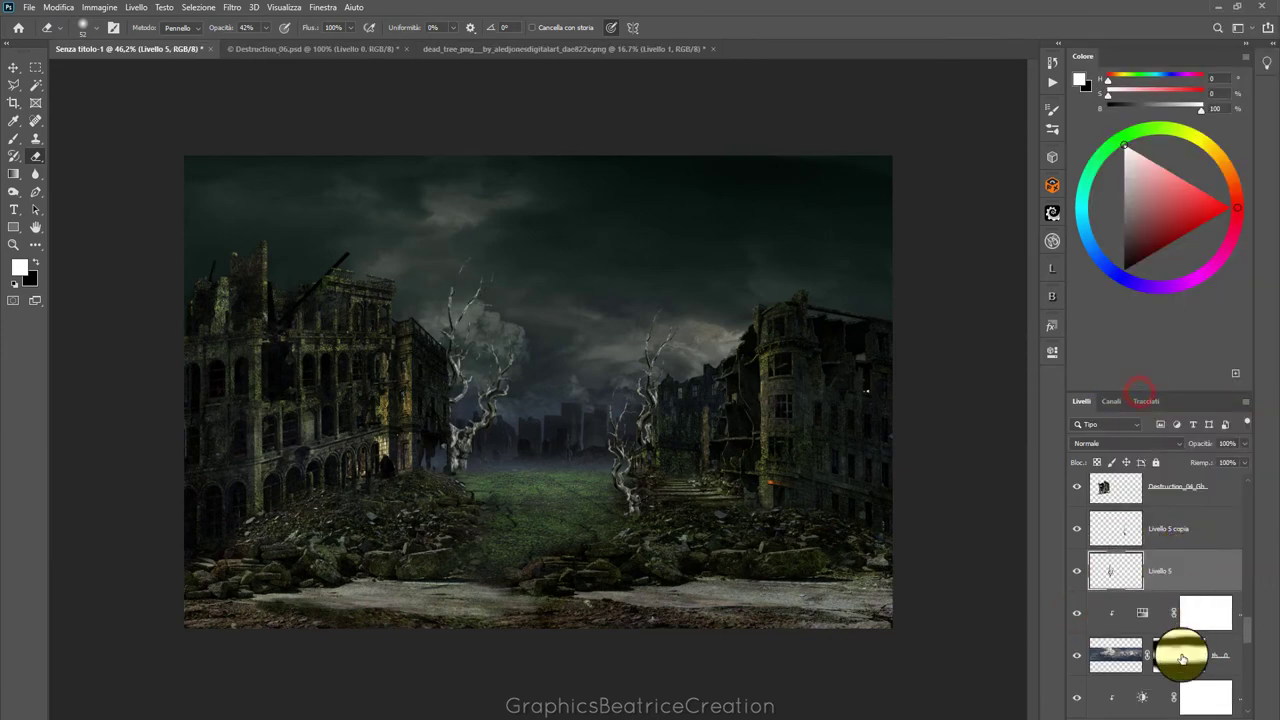
# Add a clipped Brightness/Contrast to Livello 5 at brightness -121, contrast 17
pyautogui.click(1180, 710)
pyautogui.click(1200, 529)
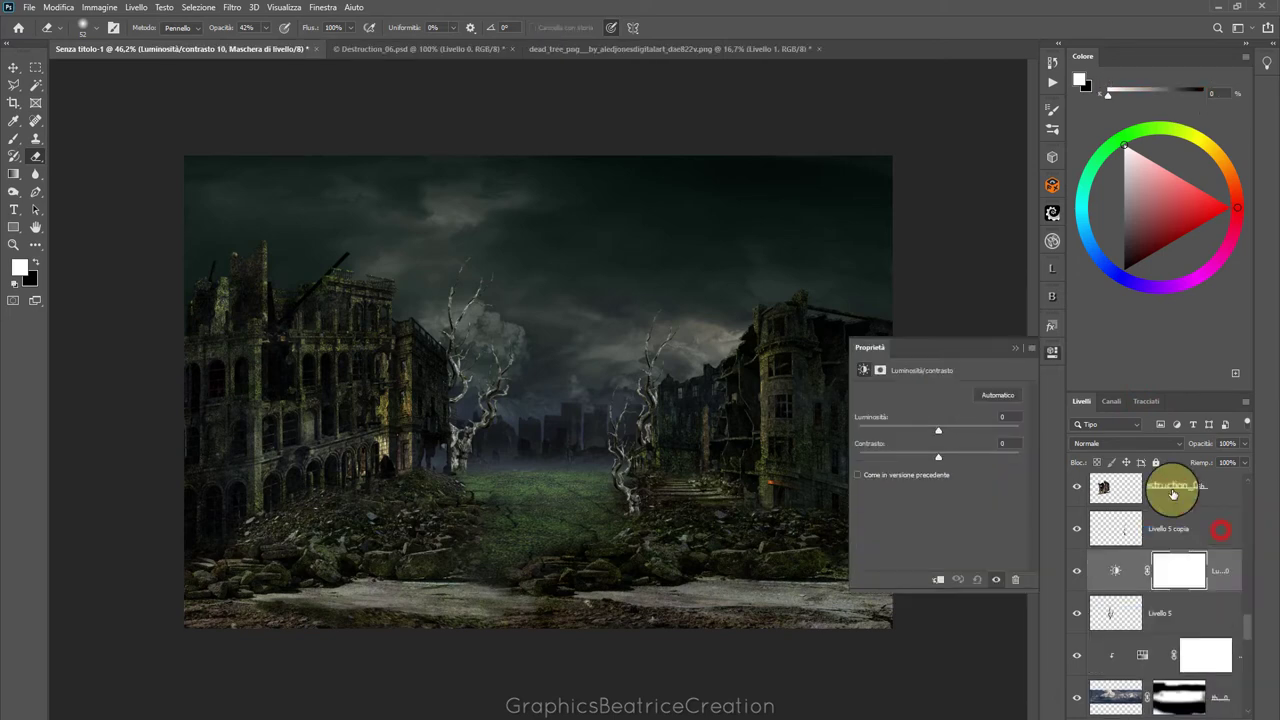
pyautogui.click(938, 579)
pyautogui.moveTo(938, 430); pyautogui.dragTo(902, 432)
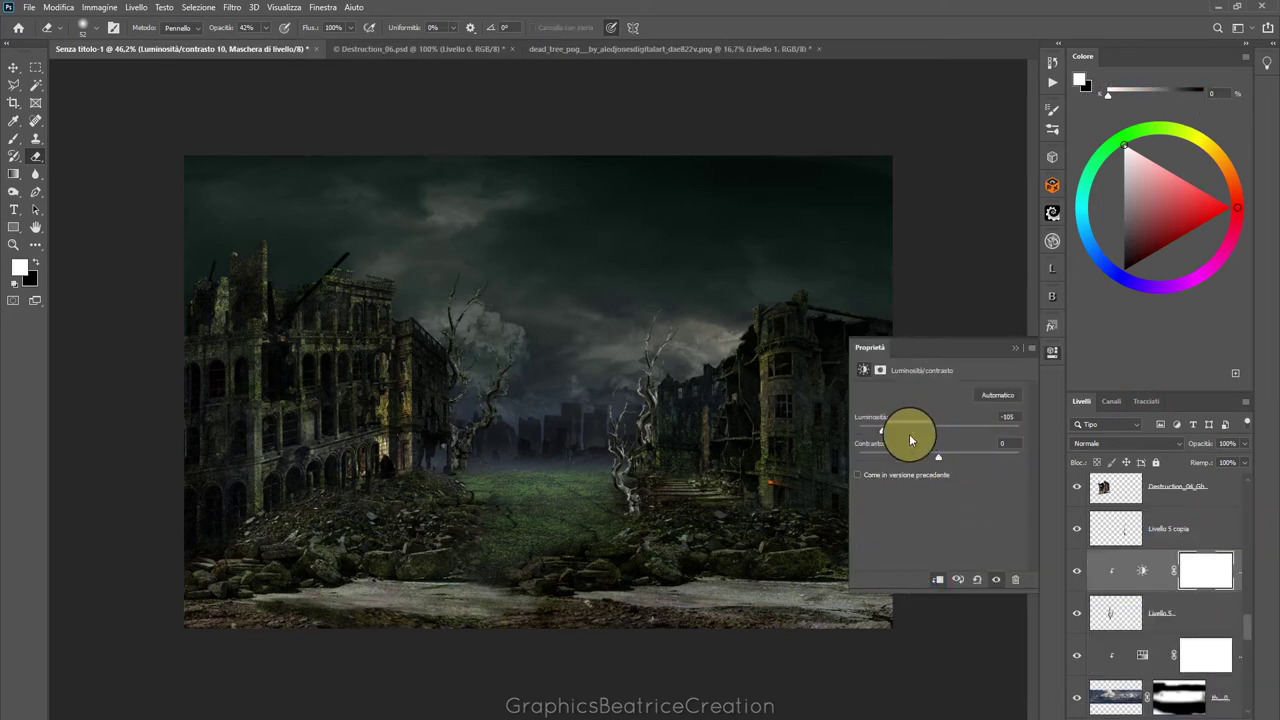
pyautogui.moveTo(942, 460); pyautogui.dragTo(953, 466)
pyautogui.moveTo(880, 429); pyautogui.dragTo(874, 432)
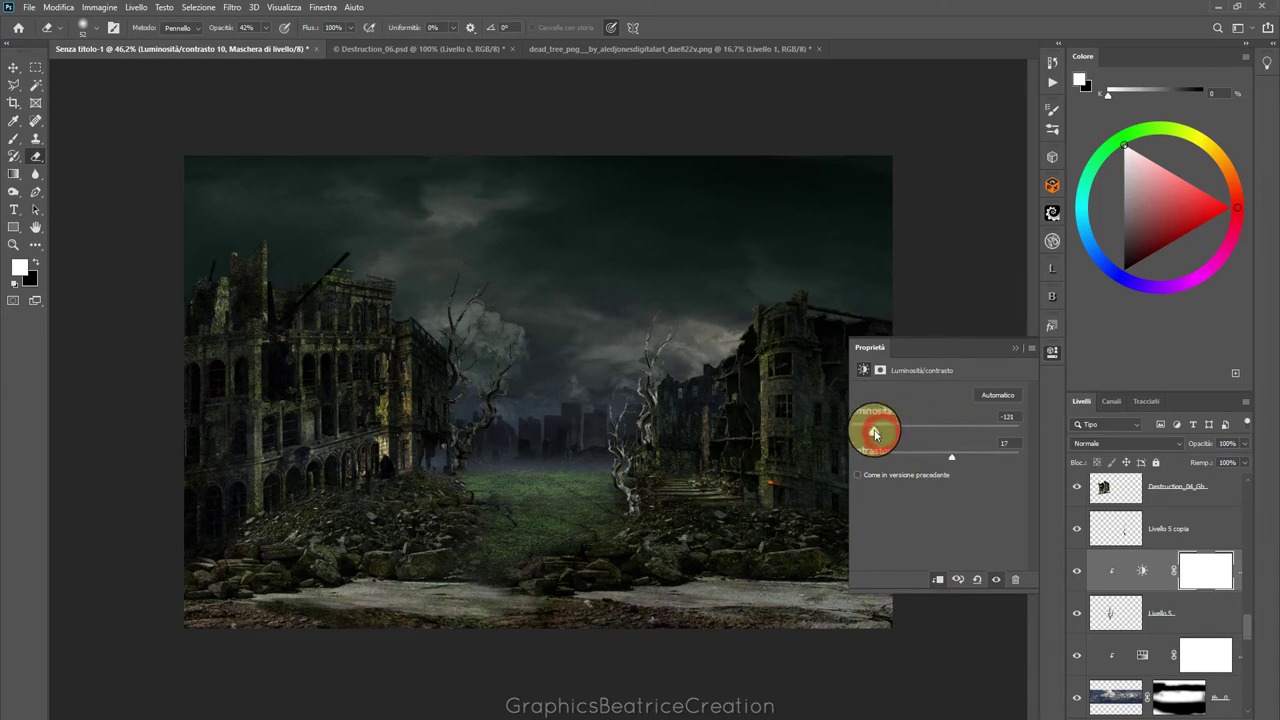
pyautogui.click(1016, 350)
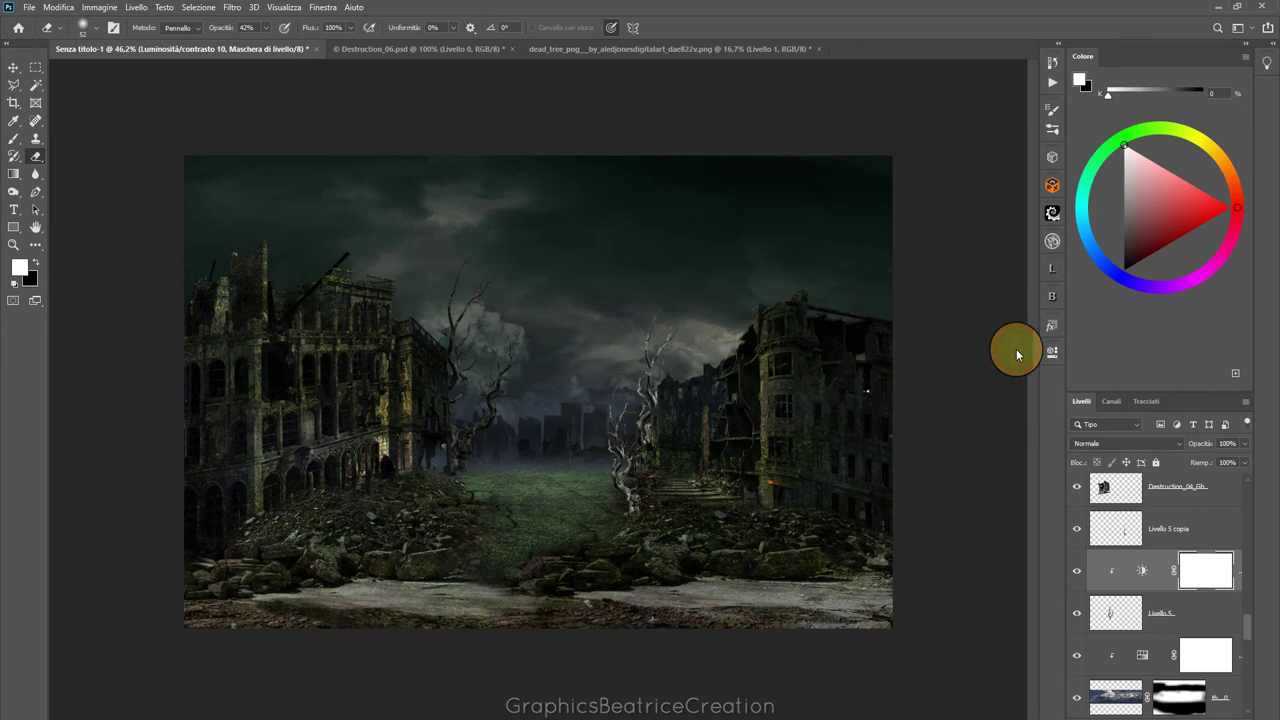
# Add a clipped Brightness/Contrast to Livello 5 copia at brightness -90, contrast 20
pyautogui.click(1127, 533)
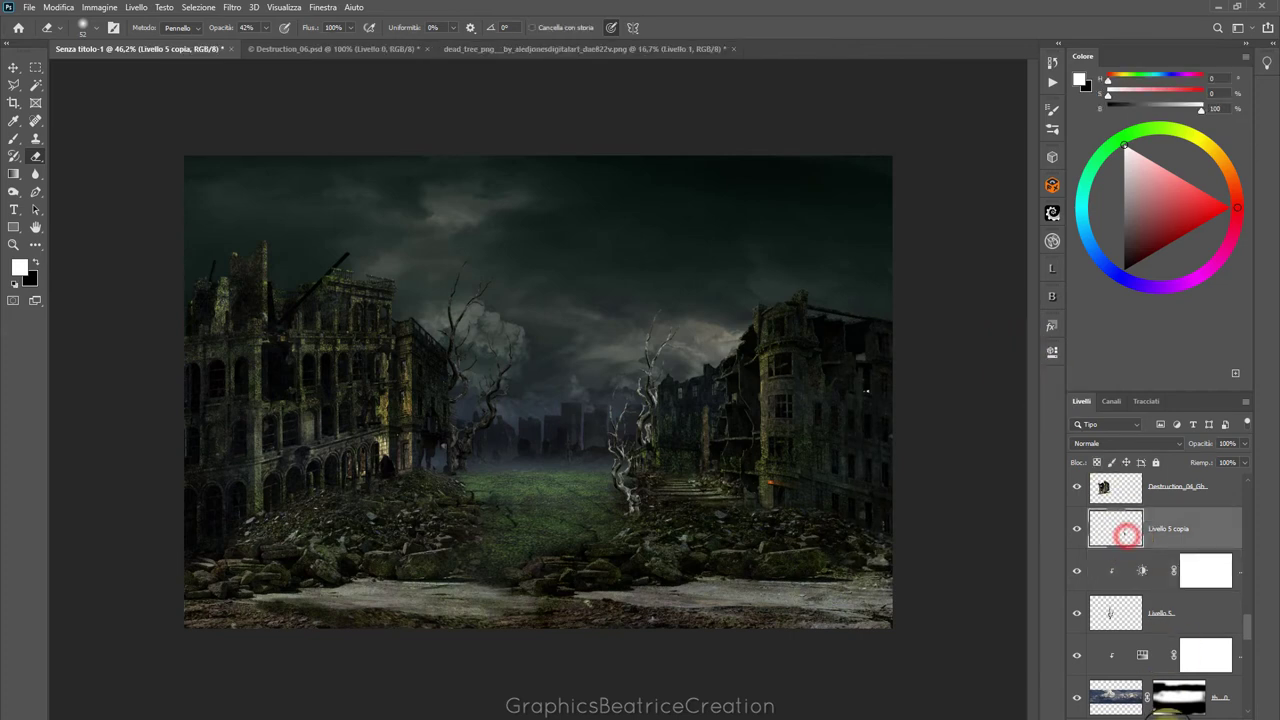
pyautogui.click(1185, 708)
pyautogui.click(1211, 530)
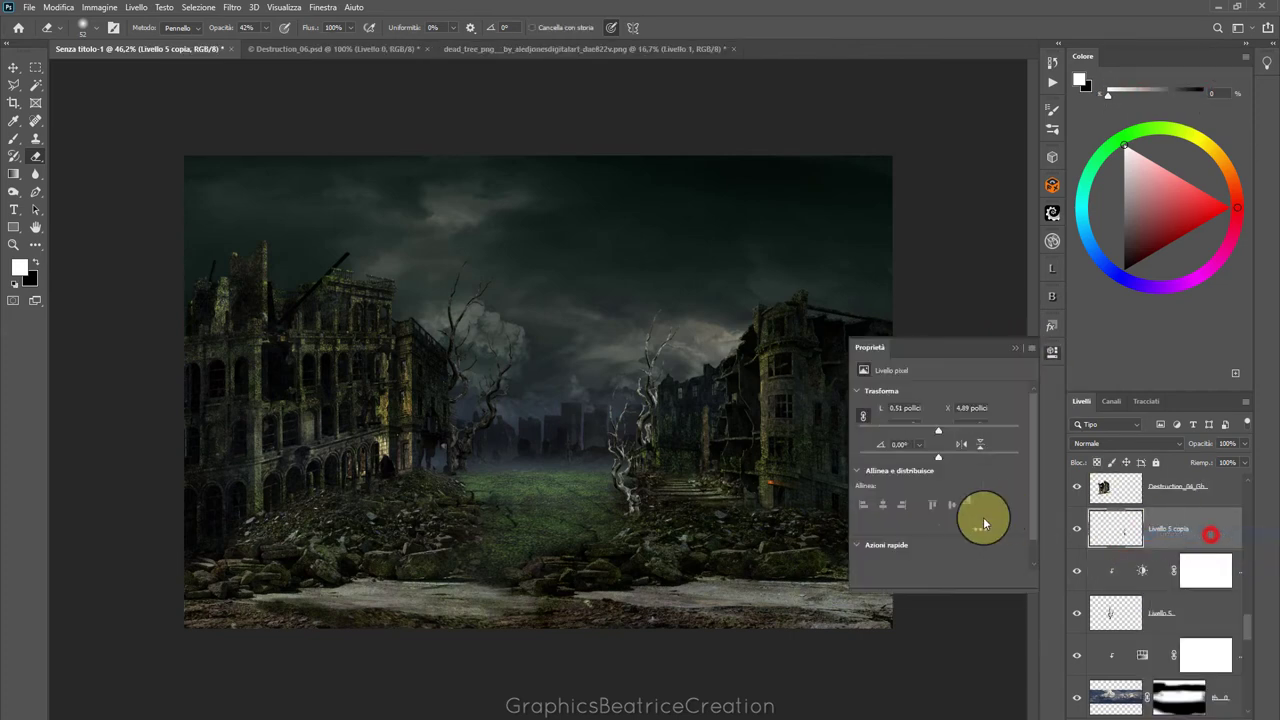
pyautogui.click(936, 579)
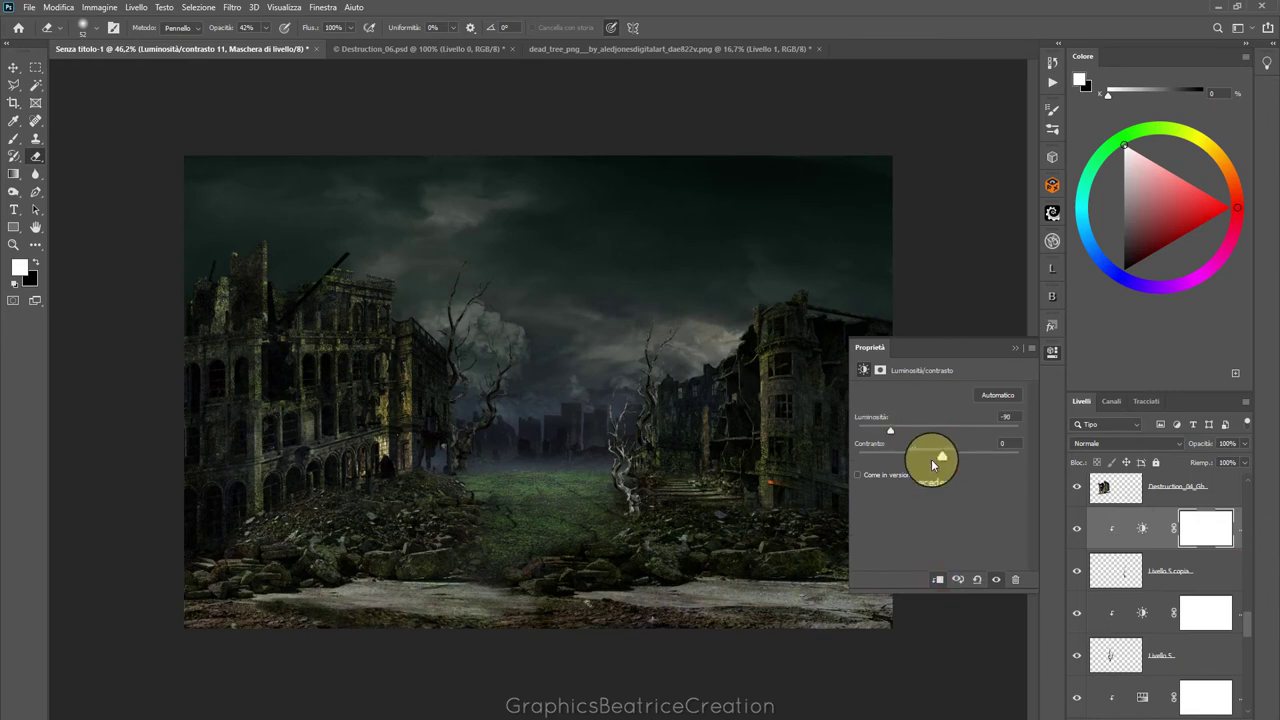
pyautogui.moveTo(938, 457); pyautogui.dragTo(955, 461)
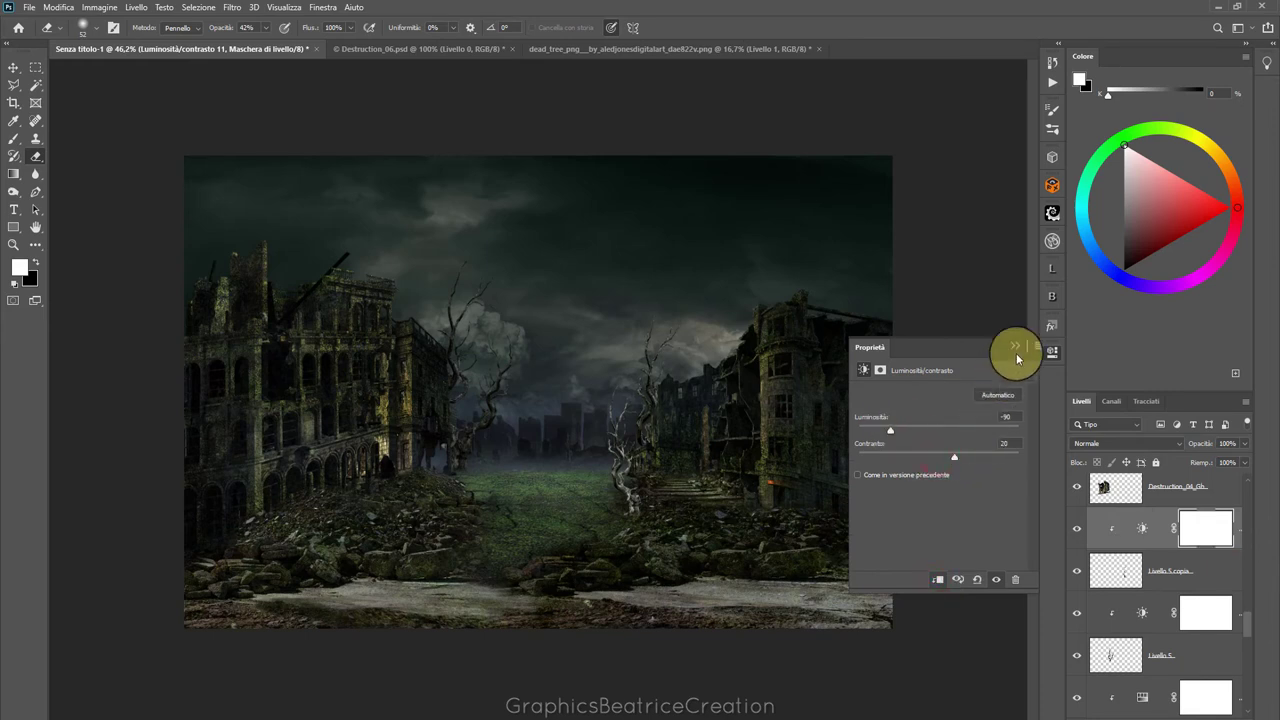
pyautogui.click(1017, 349)
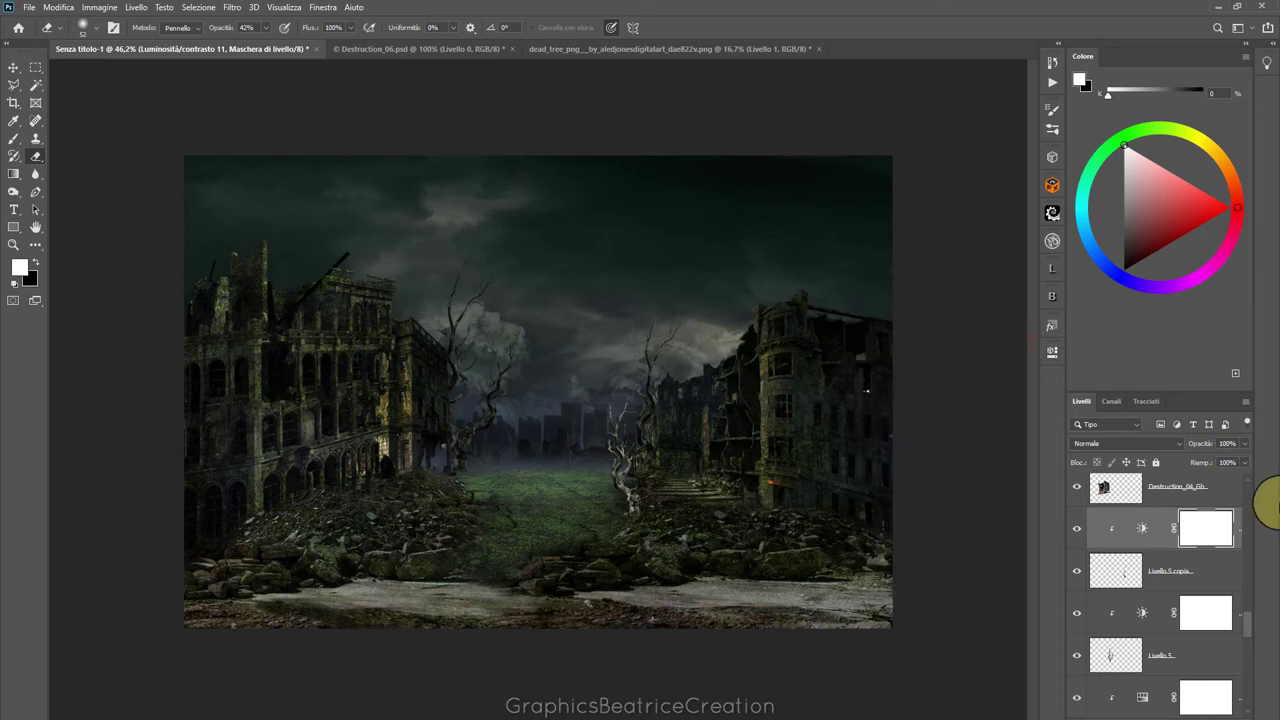
pyautogui.click(1248, 636)
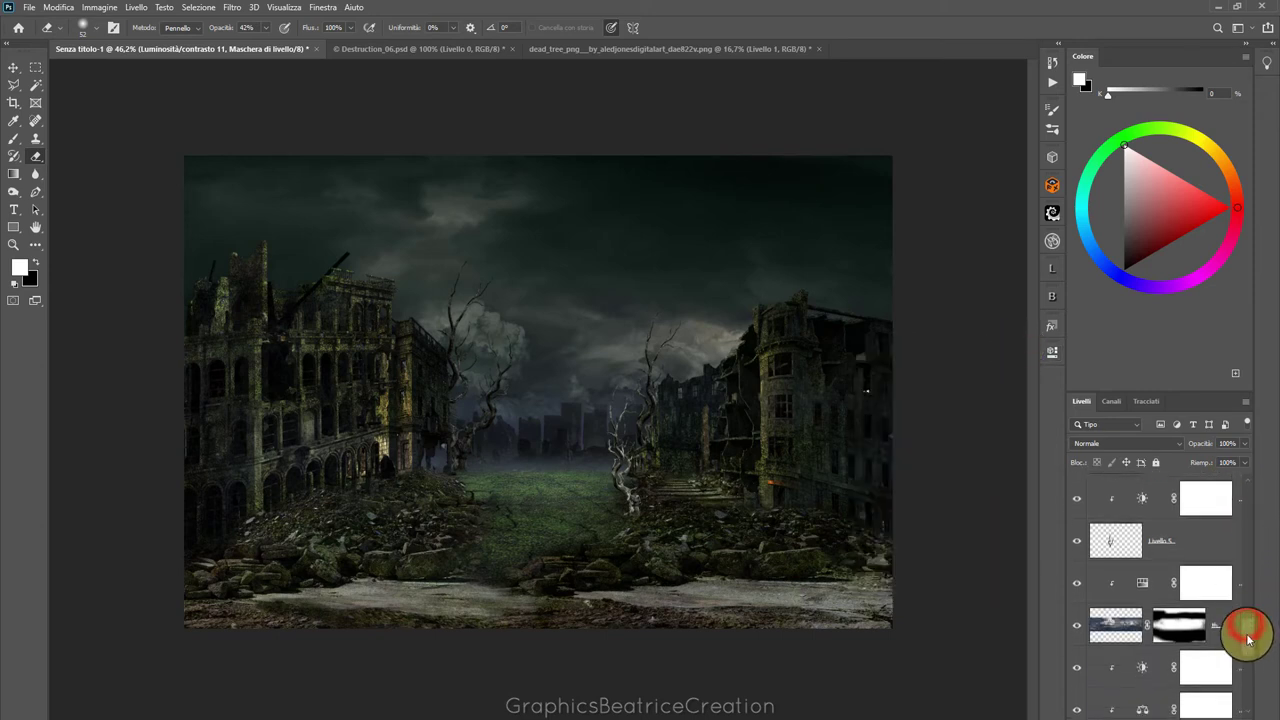
pyautogui.moveTo(1248, 636); pyautogui.dragTo(1248, 491)
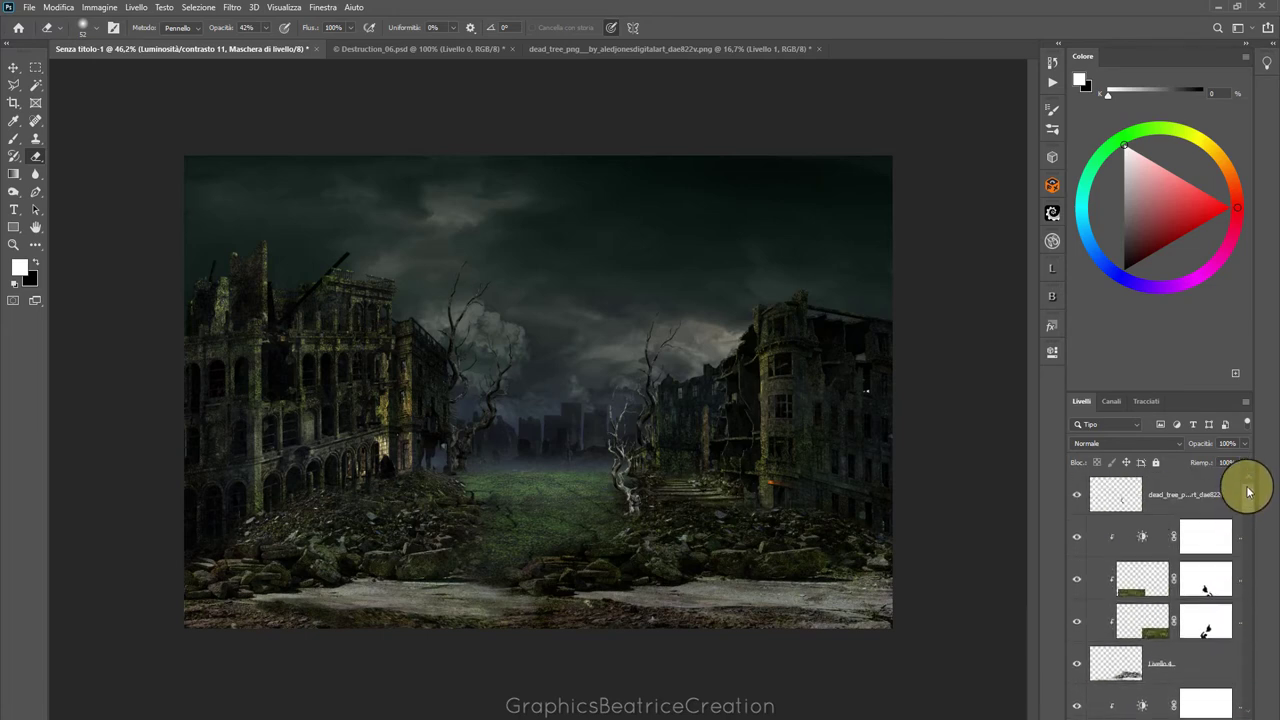
# Clip a Brightness/Contrast adjustment to the dead tree layer with brightness -109
pyautogui.click(1115, 494)
pyautogui.click(1182, 712)
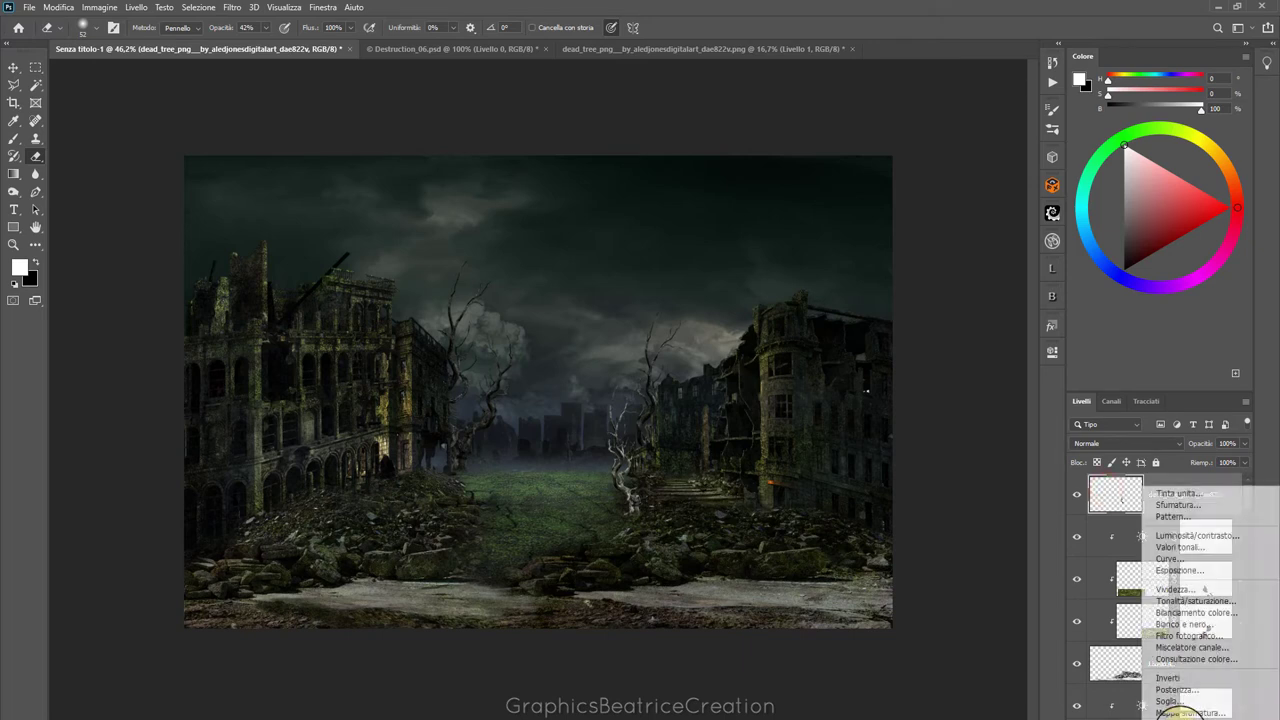
pyautogui.click(1222, 535)
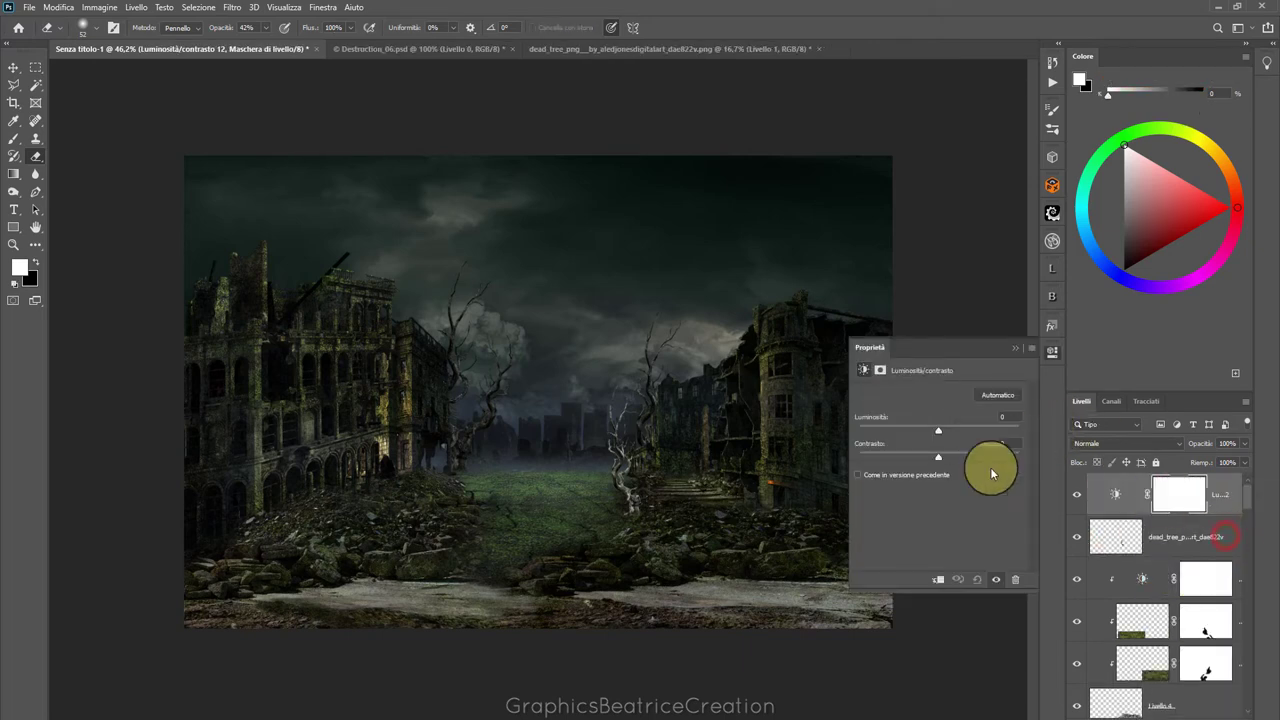
pyautogui.click(938, 579)
pyautogui.moveTo(938, 430); pyautogui.dragTo(909, 428)
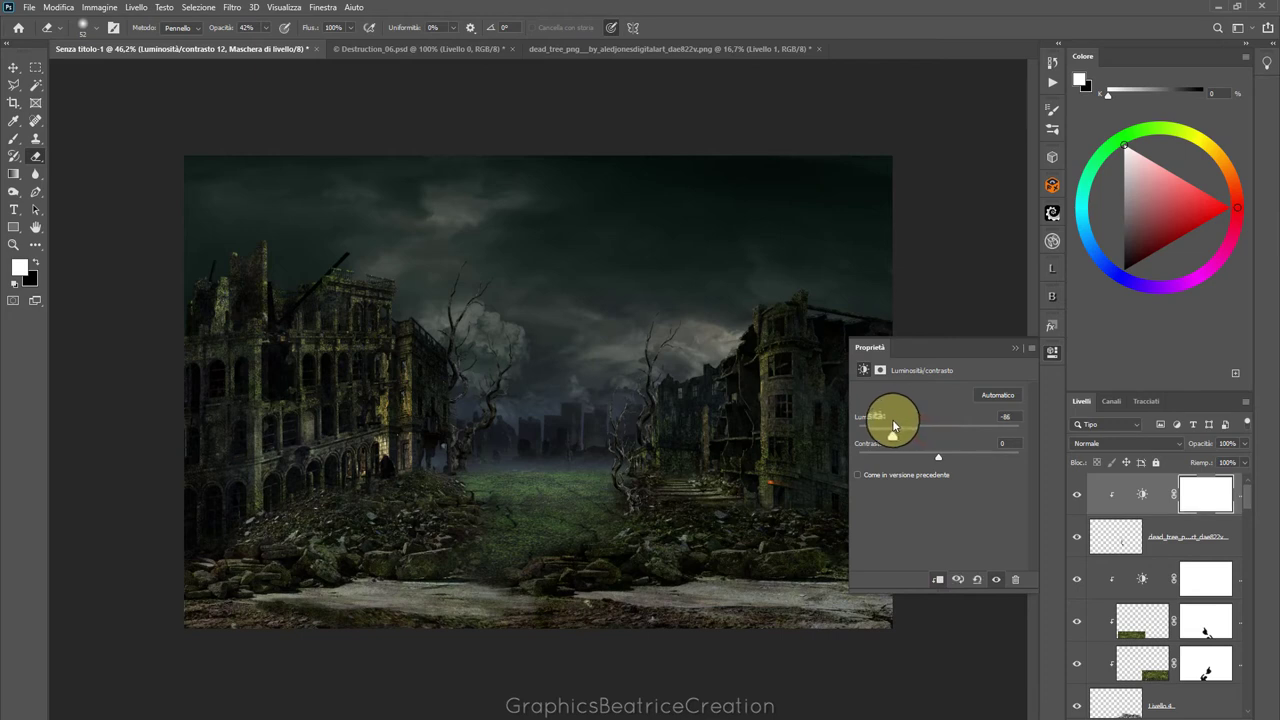
pyautogui.moveTo(889, 431); pyautogui.dragTo(881, 430)
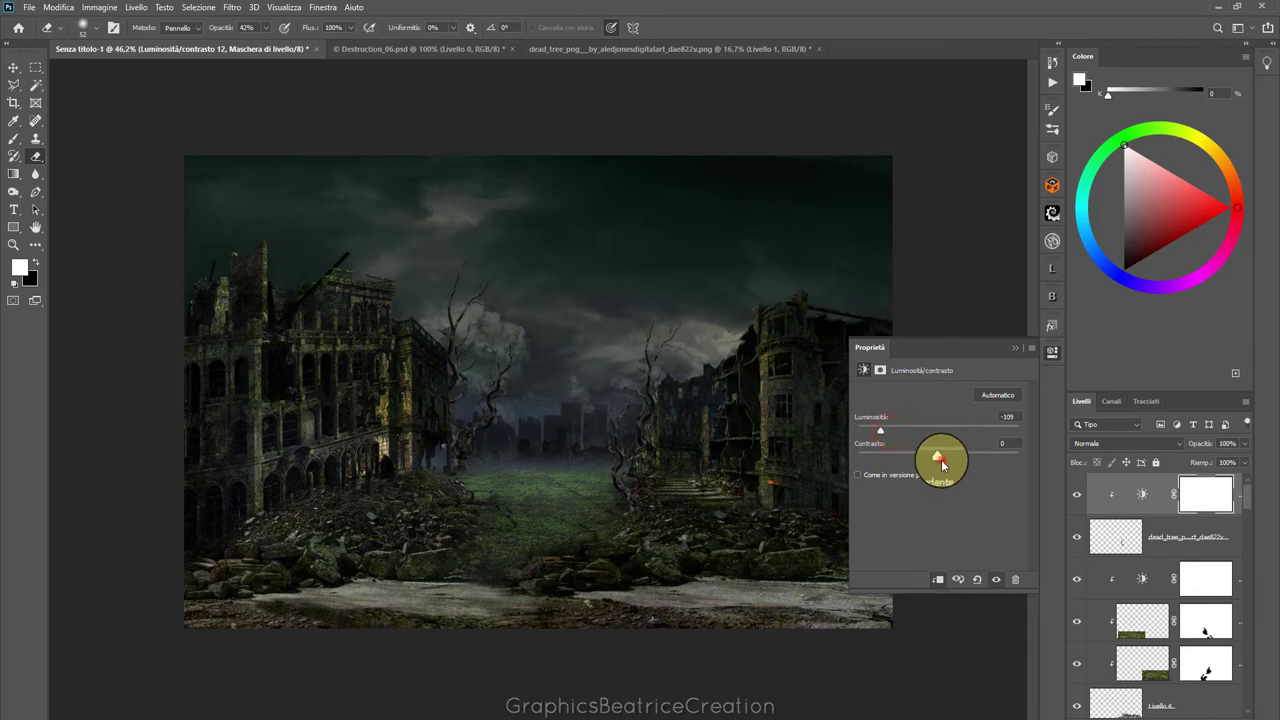
pyautogui.click(1017, 352)
pyautogui.scroll(2, 594, 447)
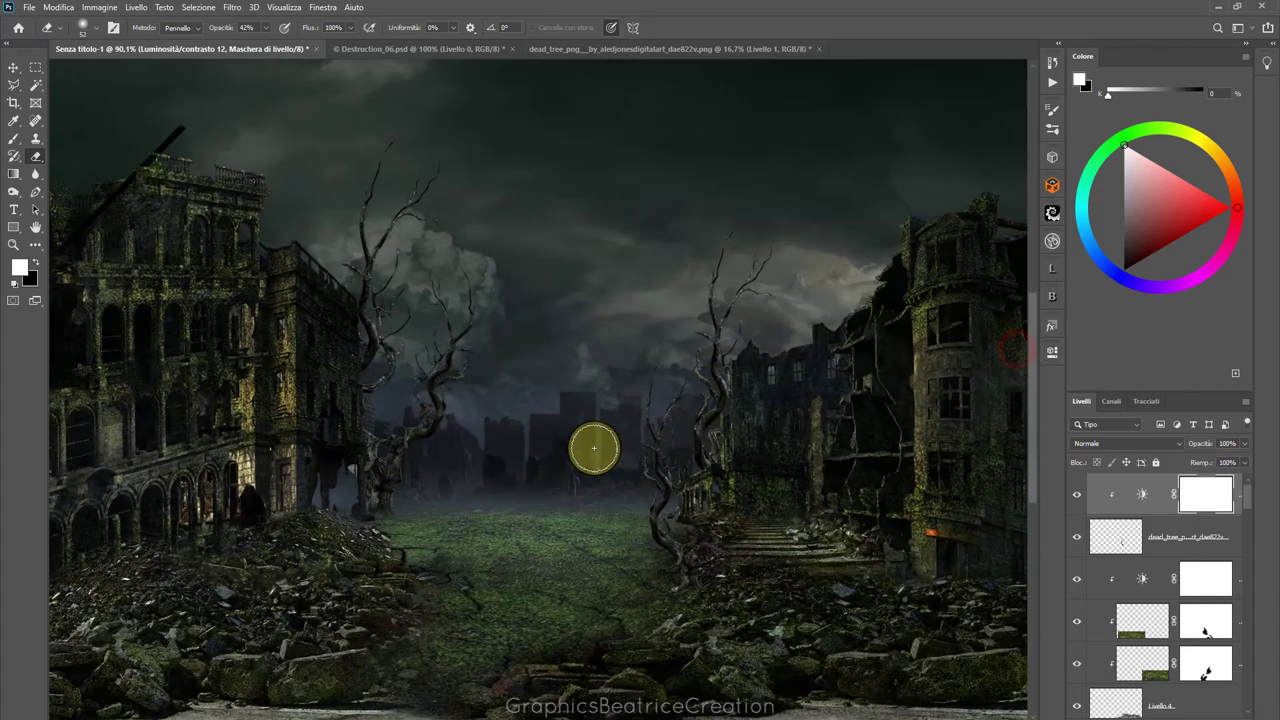
pyautogui.scroll(2, 594, 447)
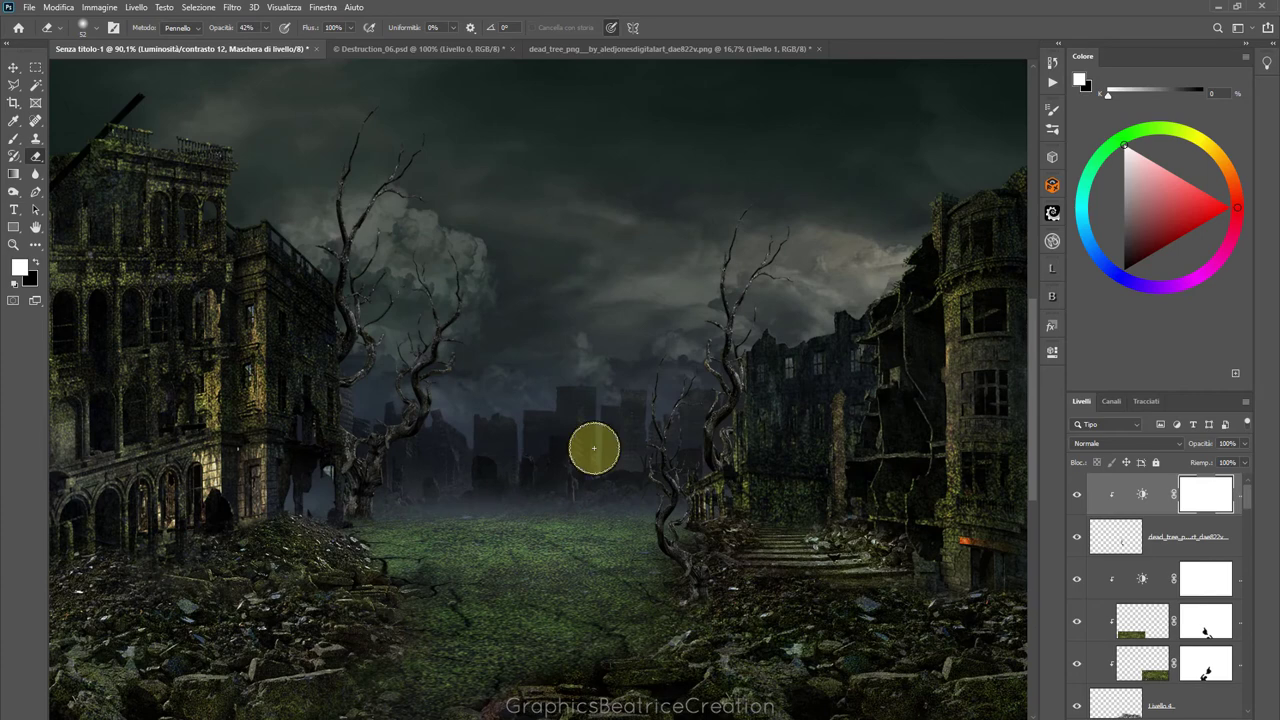
pyautogui.scroll(-2, 594, 447)
pyautogui.scroll(-1, 594, 447)
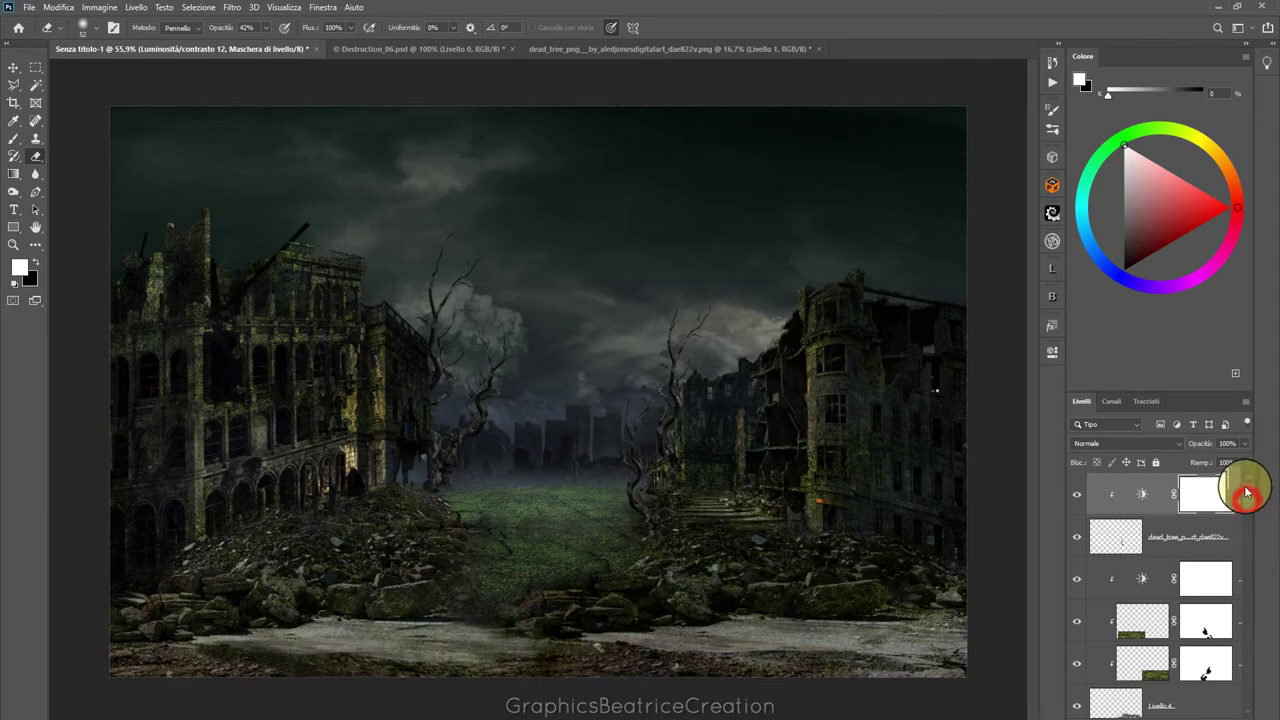
pyautogui.click(1155, 489)
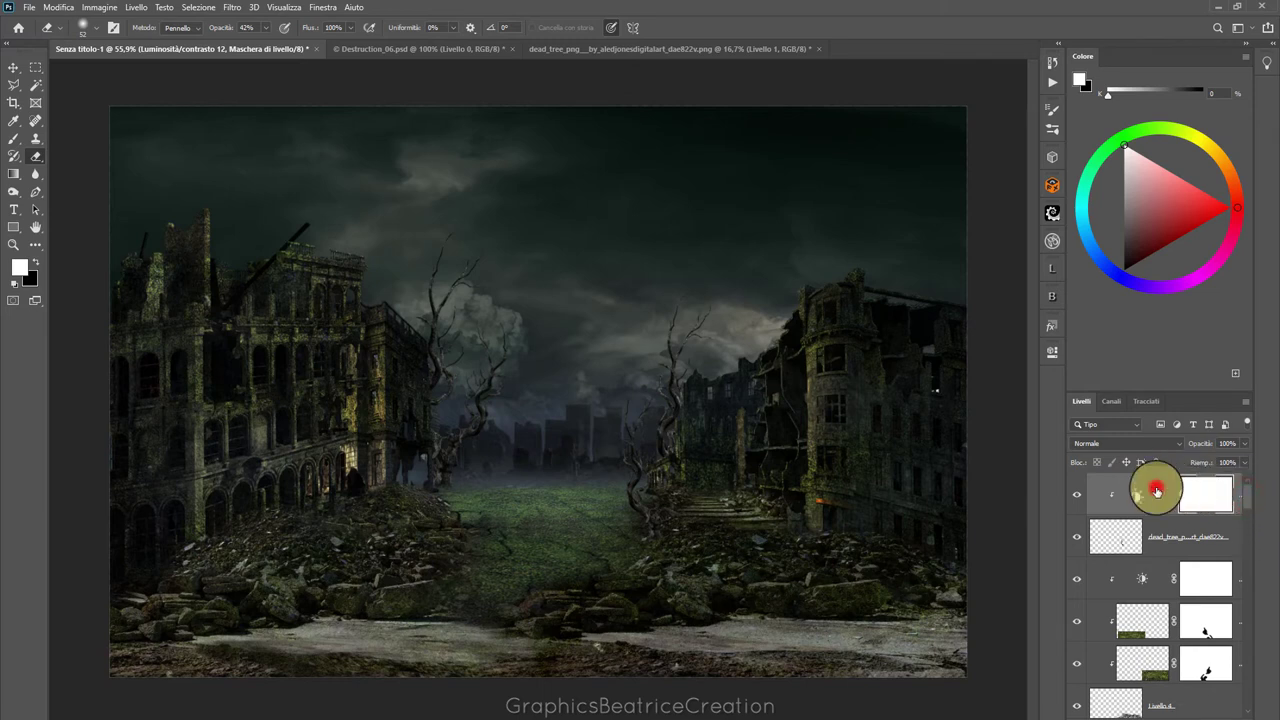
# Place sell-broken-car-columbus-ohio from Nuova cartella as an embedded image
pyautogui.click(31, 11)
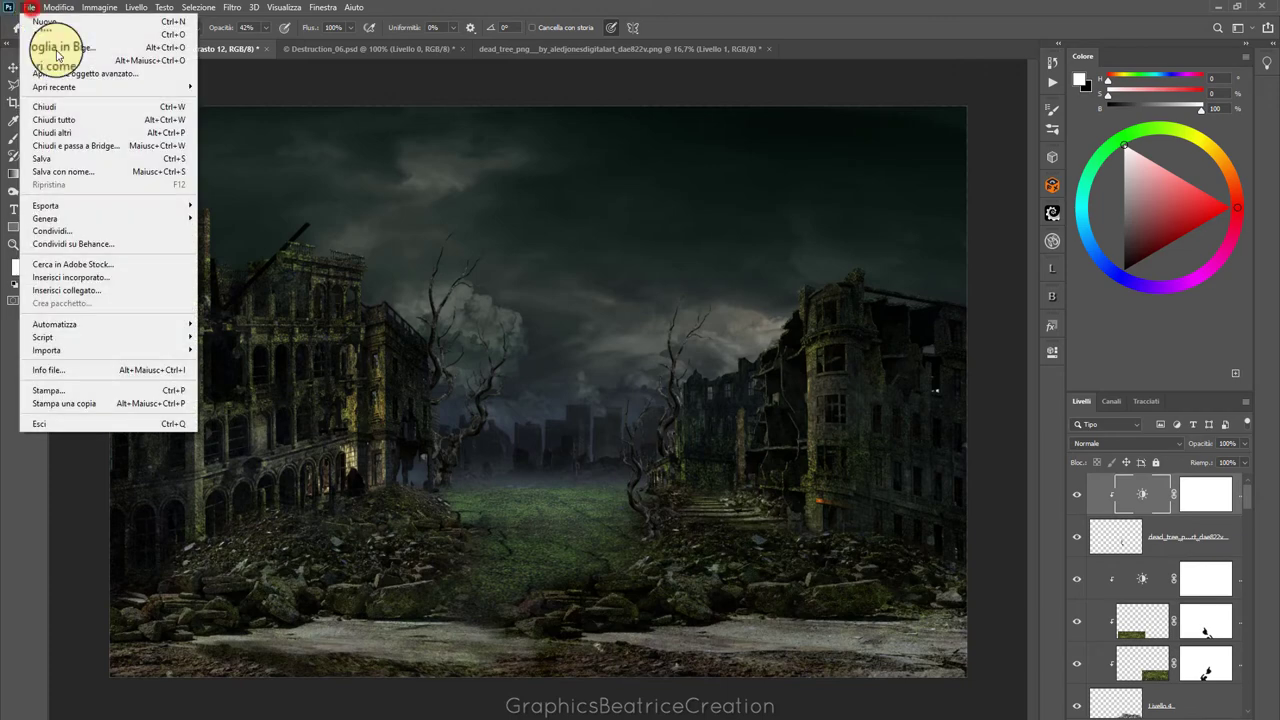
pyautogui.click(83, 279)
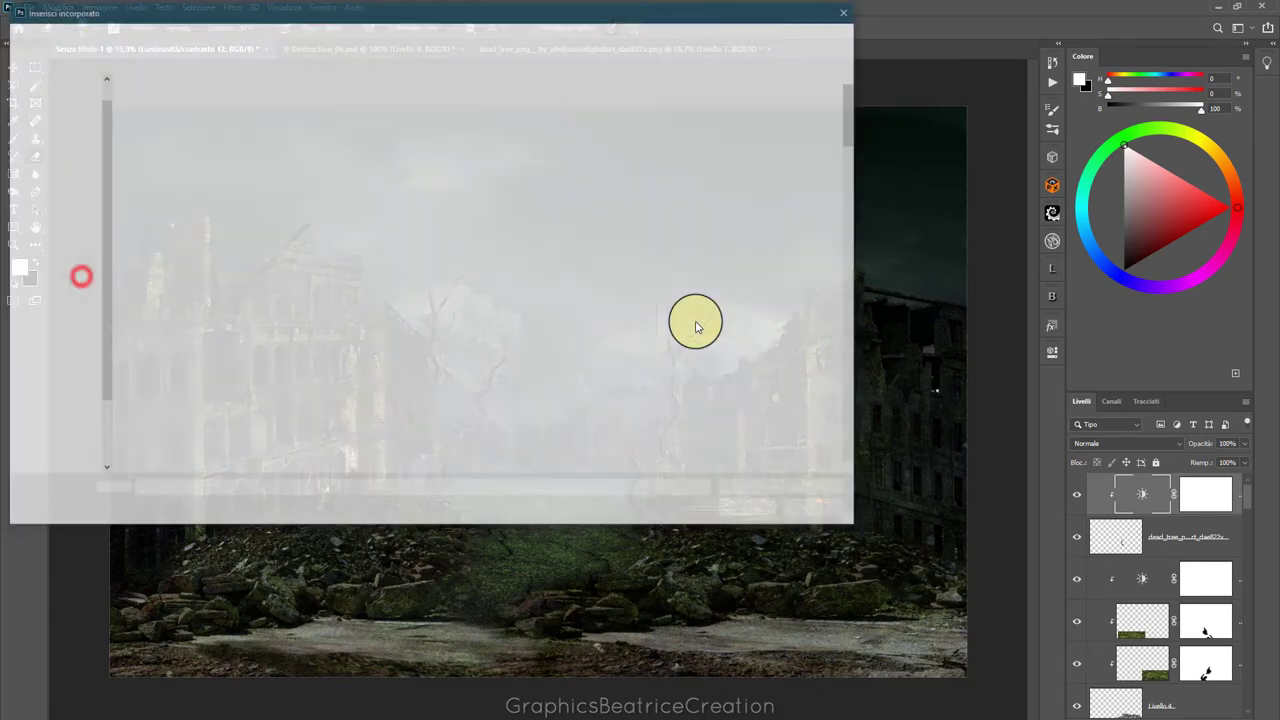
pyautogui.click(168, 45)
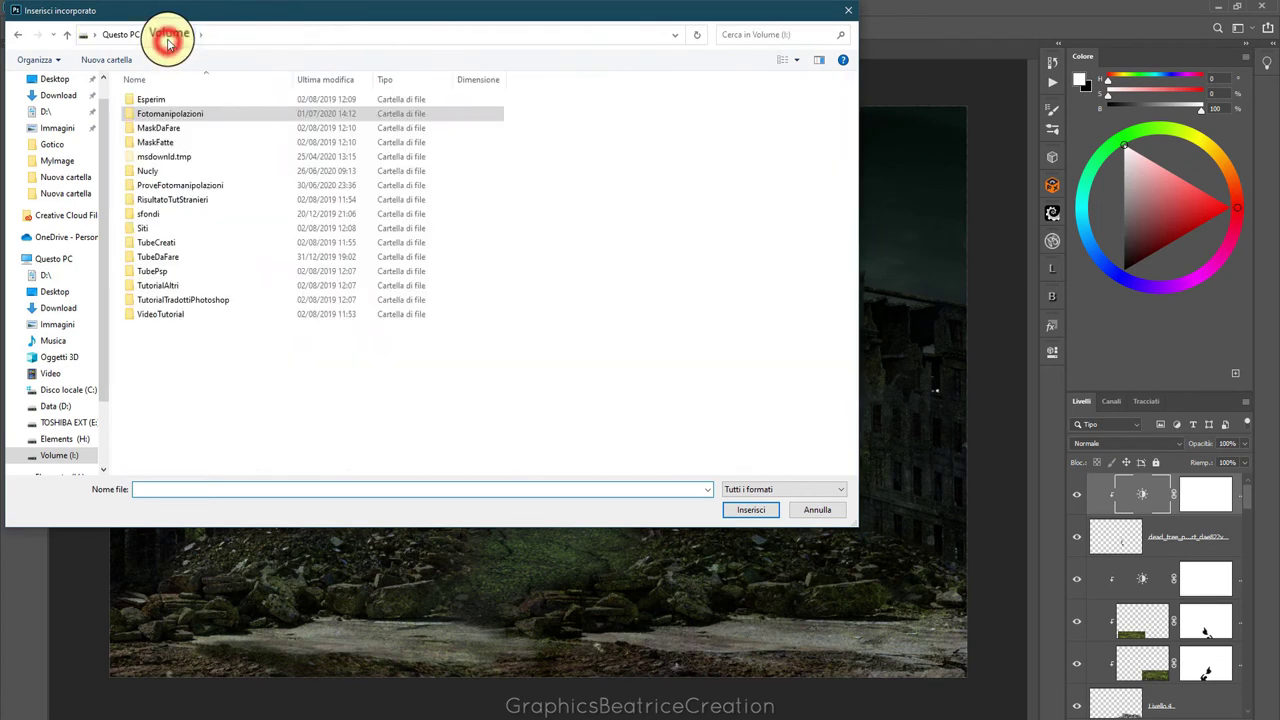
pyautogui.doubleClick(206, 181)
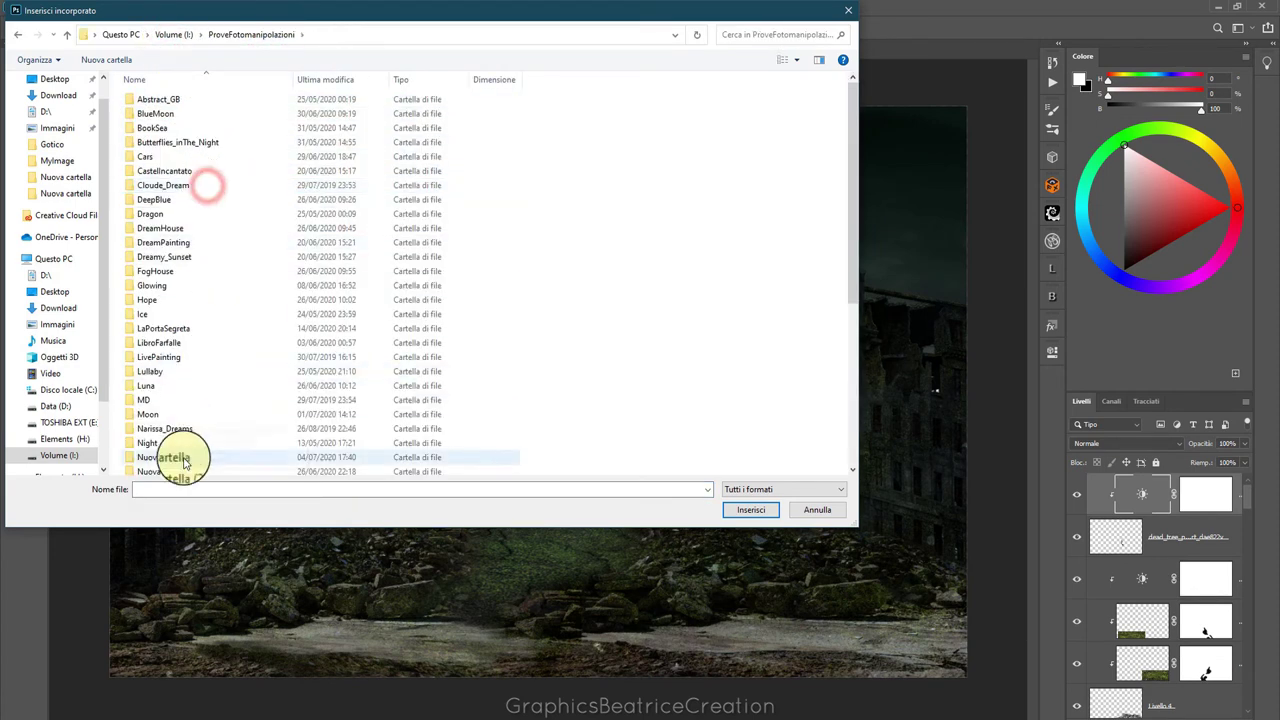
pyautogui.doubleClick(177, 457)
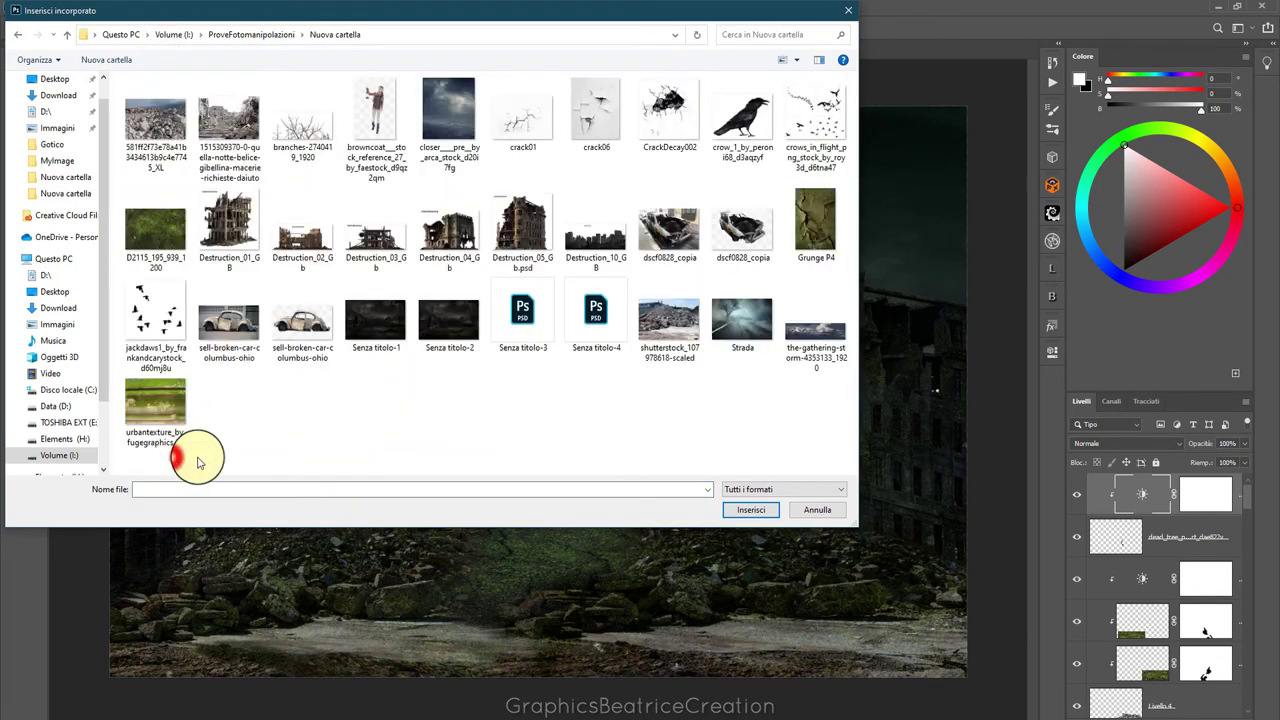
pyautogui.click(302, 322)
pyautogui.click(751, 511)
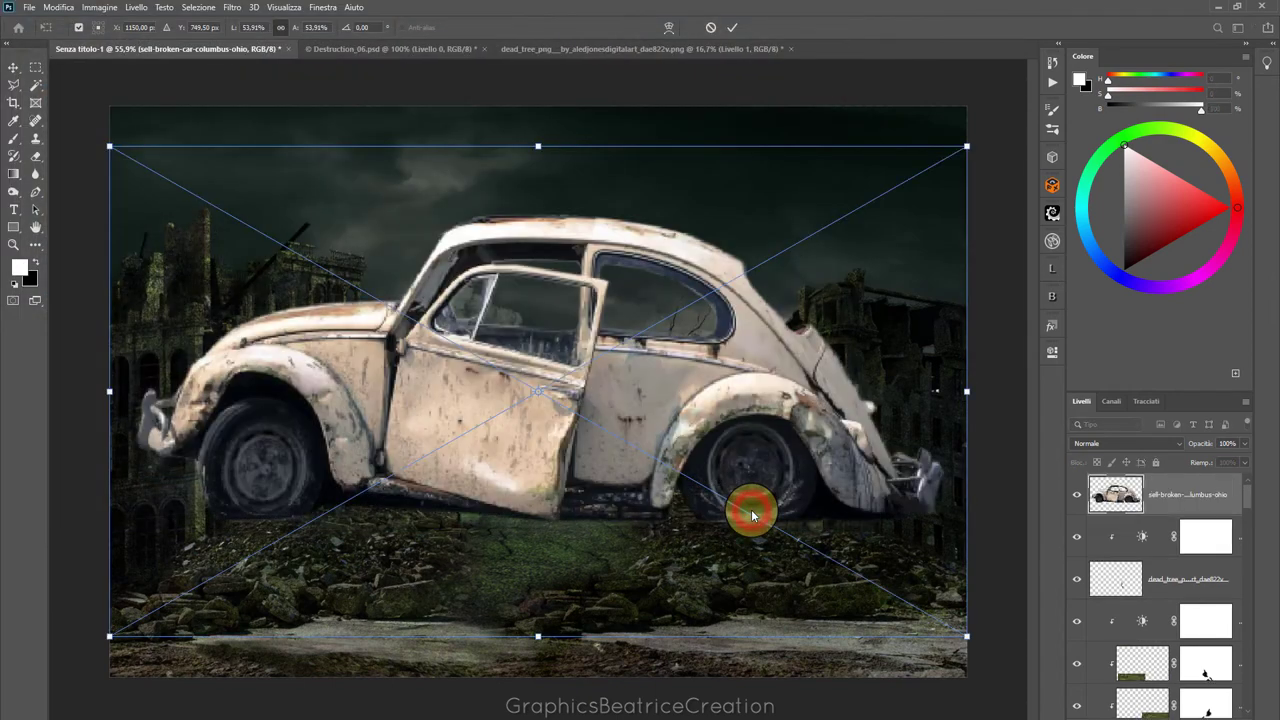
# Scale the car down and position it on the rubble road near the bottom centre
pyautogui.moveTo(109, 146)
pyautogui.mouseDown()
pyautogui.moveTo(262, 228)
pyautogui.moveTo(716, 392)
pyautogui.moveTo(703, 380)
pyautogui.mouseUp()
pyautogui.moveTo(800, 558)
pyautogui.mouseDown()
pyautogui.moveTo(509, 606)
pyautogui.moveTo(464, 629)
pyautogui.mouseUp()
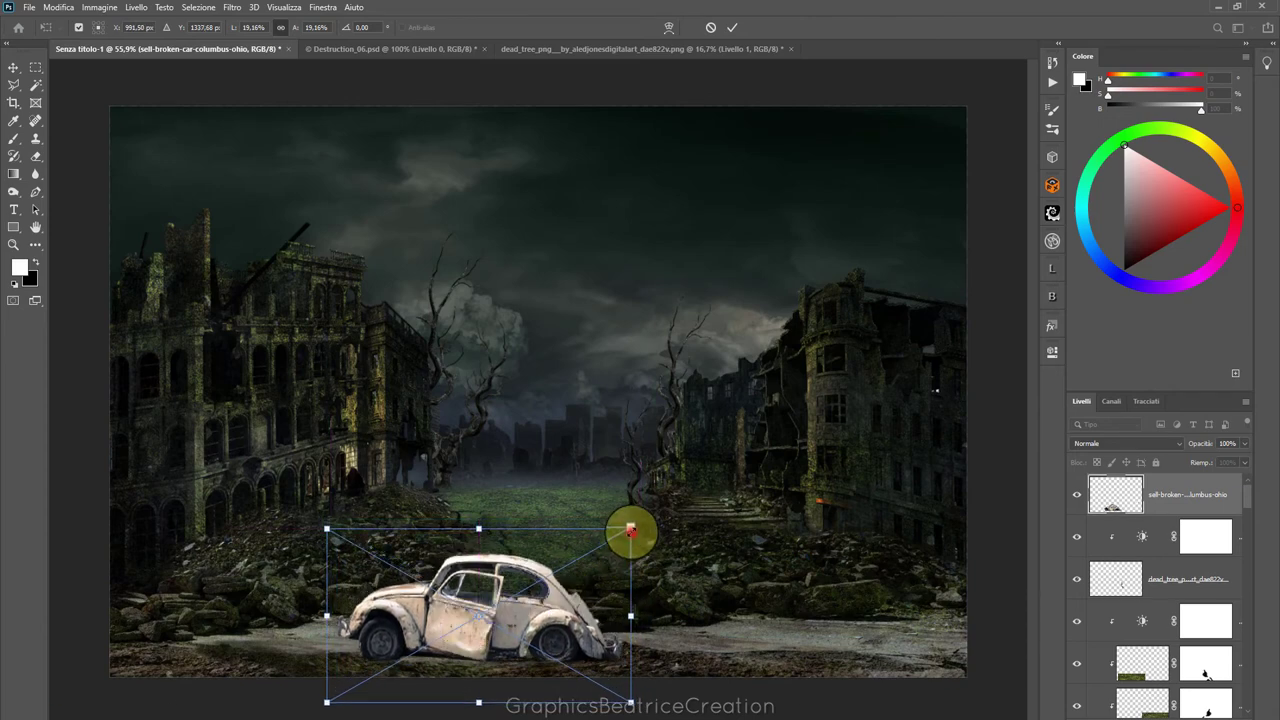
pyautogui.moveTo(630, 530); pyautogui.dragTo(662, 512)
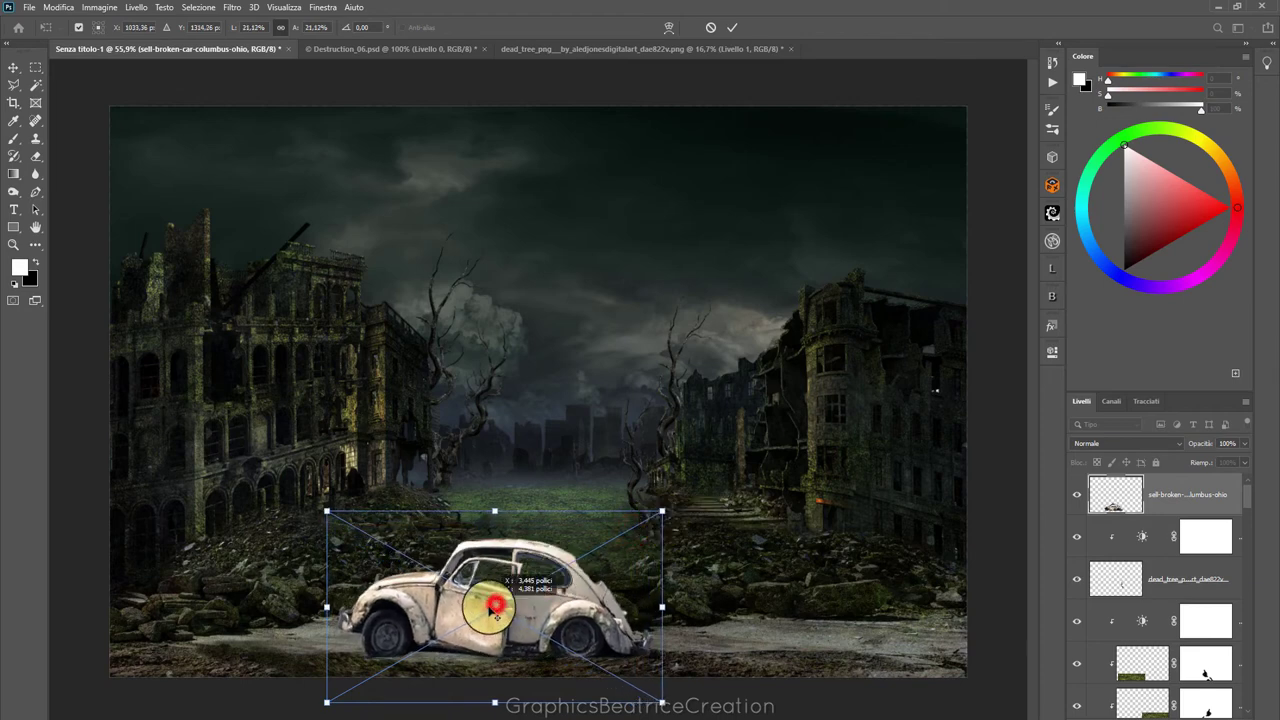
pyautogui.moveTo(466, 614); pyautogui.dragTo(458, 625)
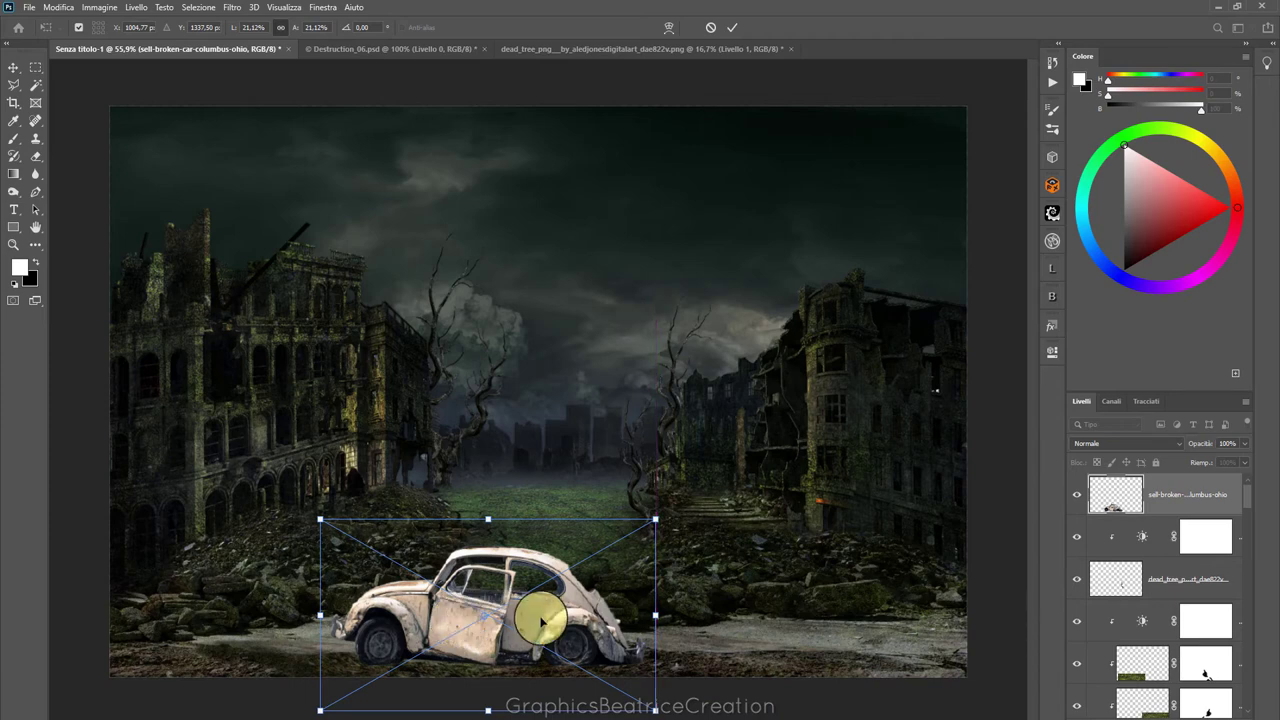
pyautogui.click(732, 28)
pyautogui.press('e')
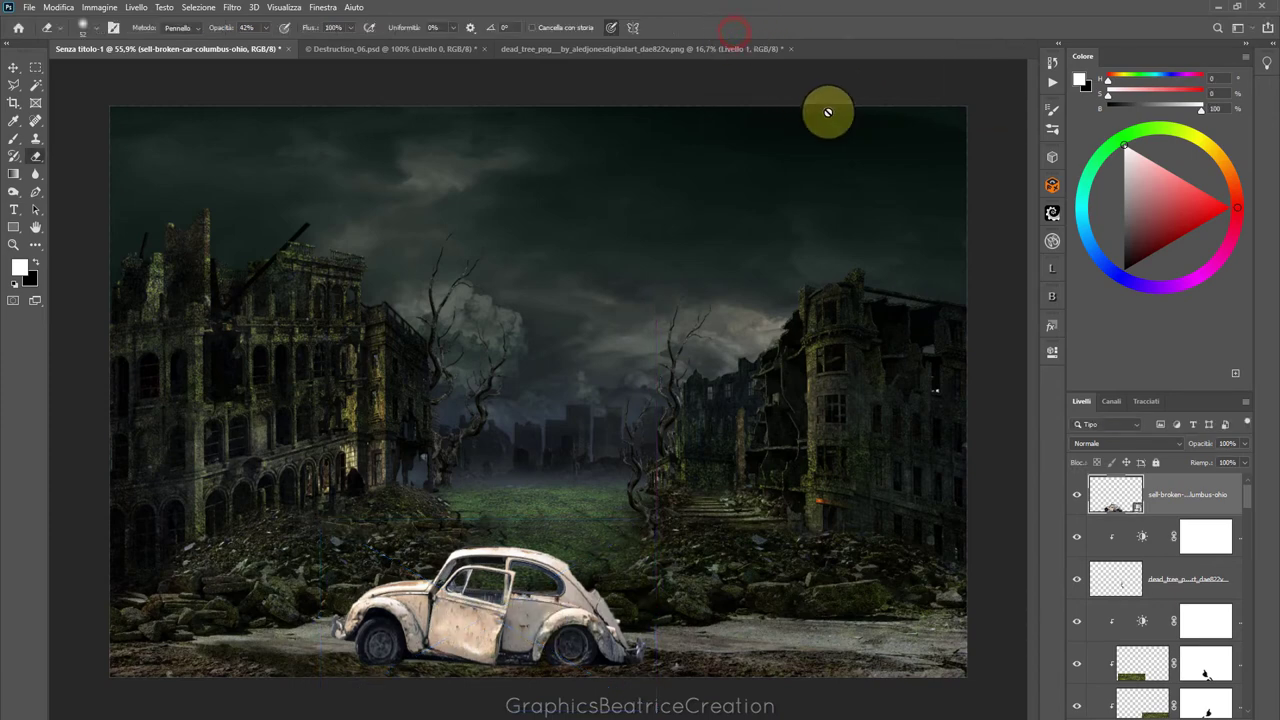
pyautogui.click(1206, 711)
# Clip a Brightness/Contrast adjustment to the car with brightness -111 and contrast 63
pyautogui.click(1222, 531)
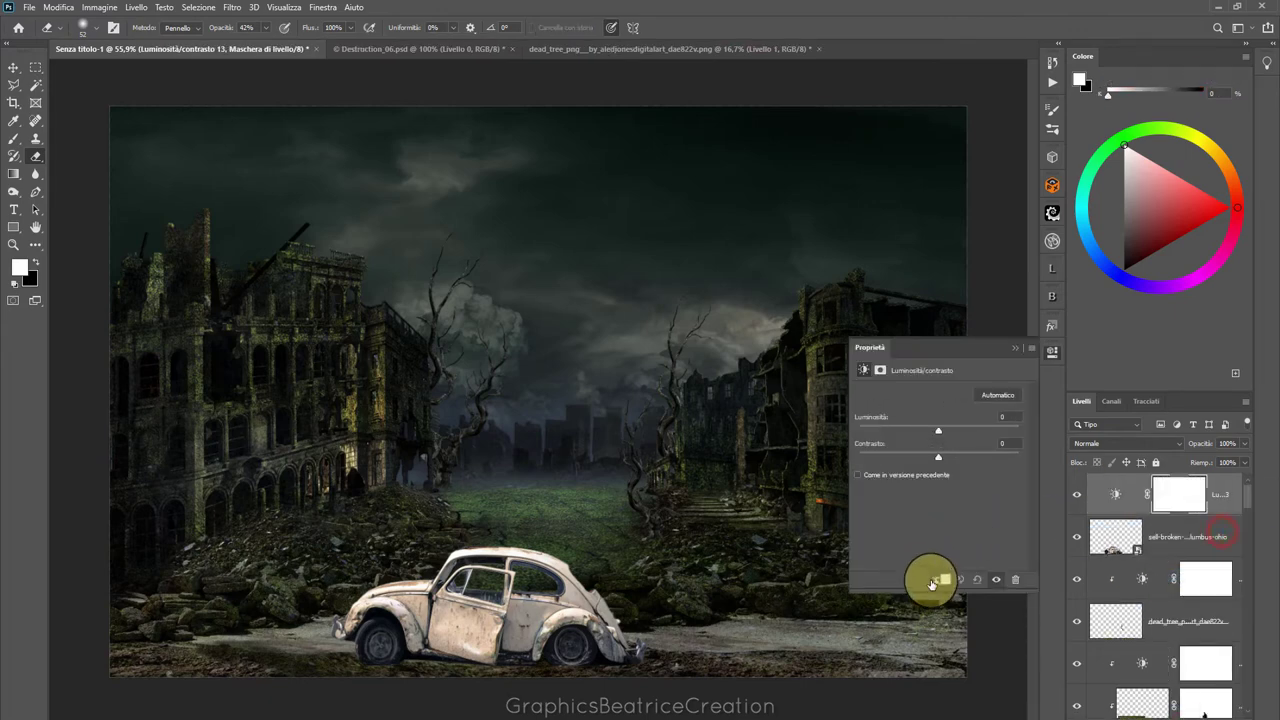
pyautogui.click(931, 584)
pyautogui.moveTo(938, 430)
pyautogui.mouseDown()
pyautogui.moveTo(879, 430)
pyautogui.moveTo(989, 456)
pyautogui.mouseUp()
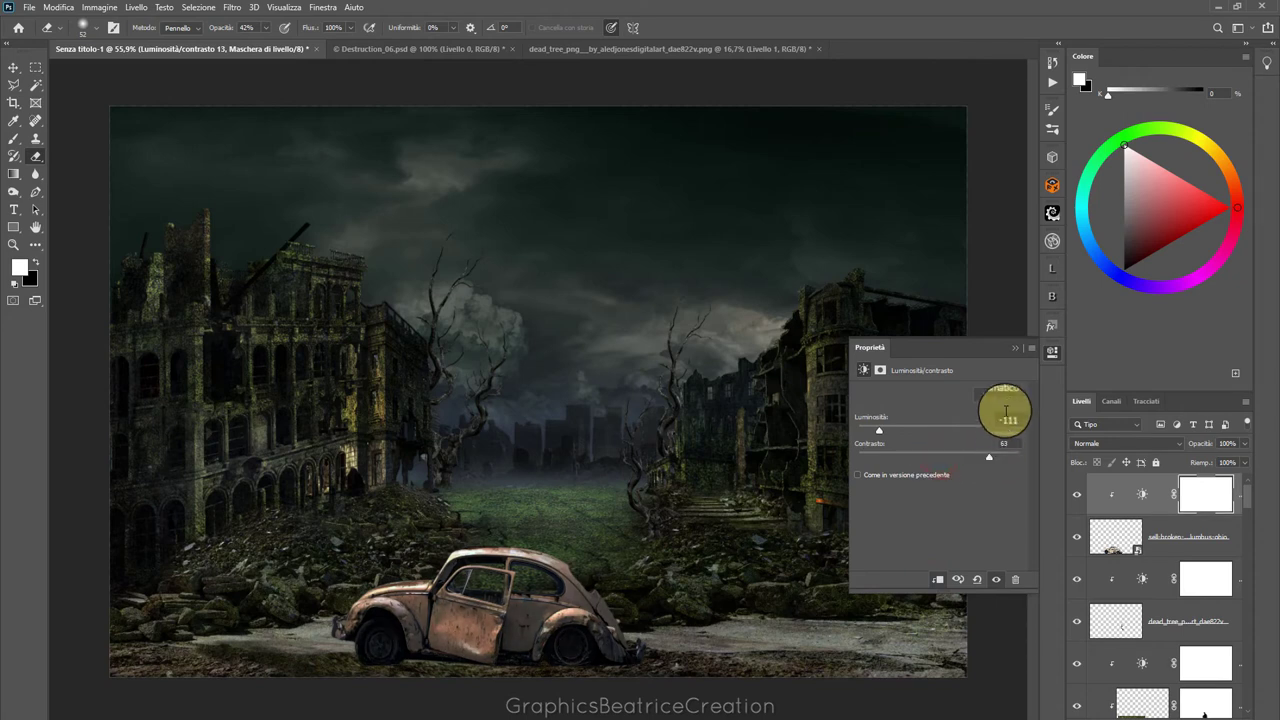
pyautogui.click(1014, 347)
pyautogui.click(1182, 710)
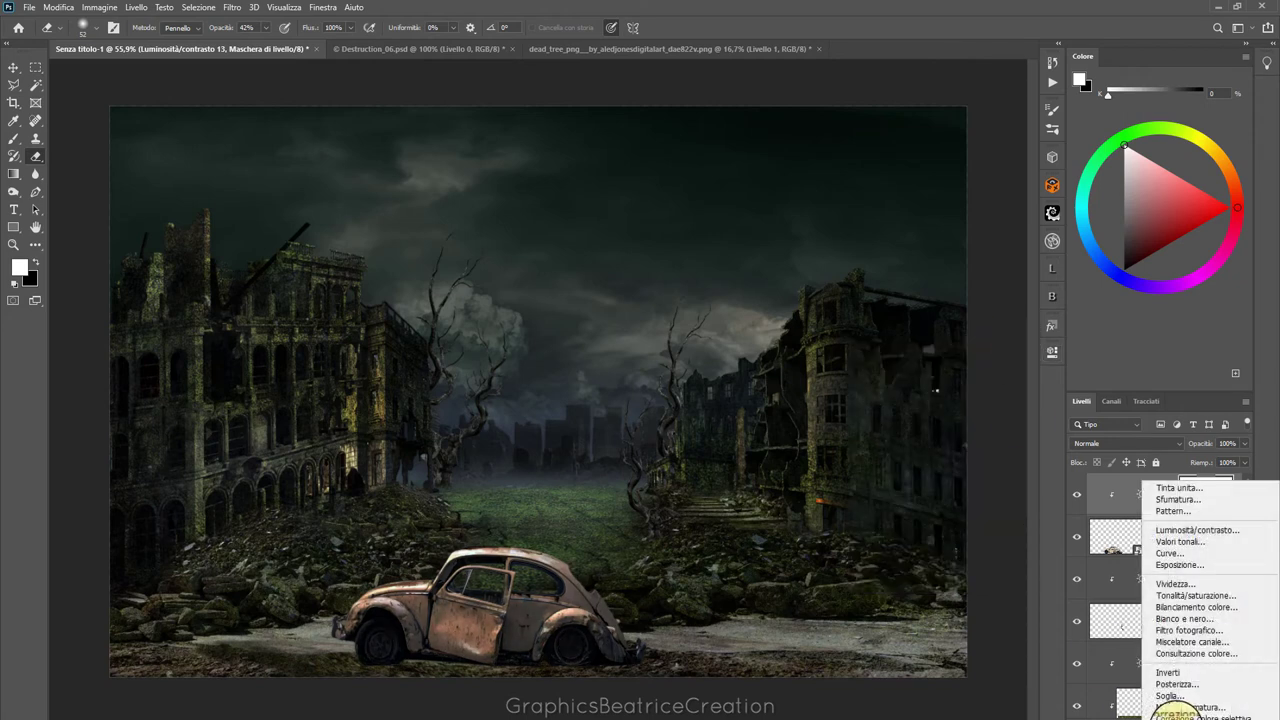
pyautogui.click(1229, 600)
# Clip the Color Balance to the car, shifting its midtones toward blue
pyautogui.click(941, 578)
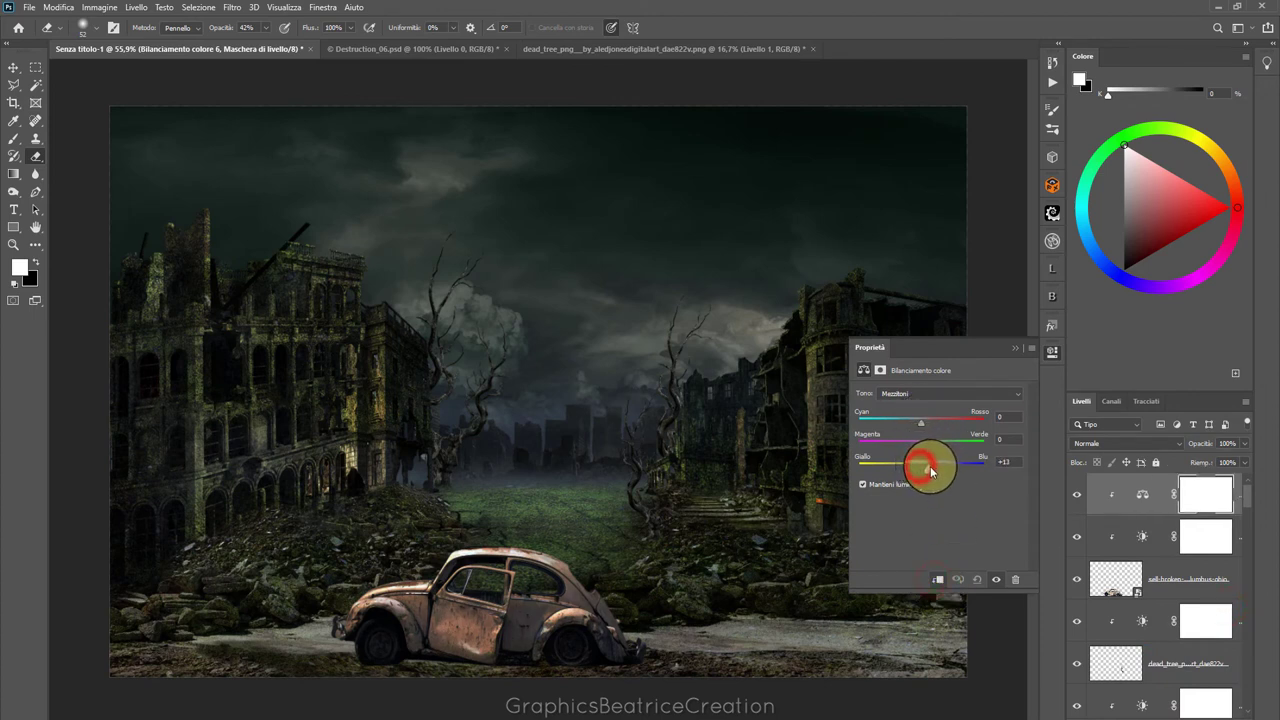
pyautogui.moveTo(936, 471); pyautogui.dragTo(937, 467)
pyautogui.moveTo(921, 421); pyautogui.dragTo(918, 425)
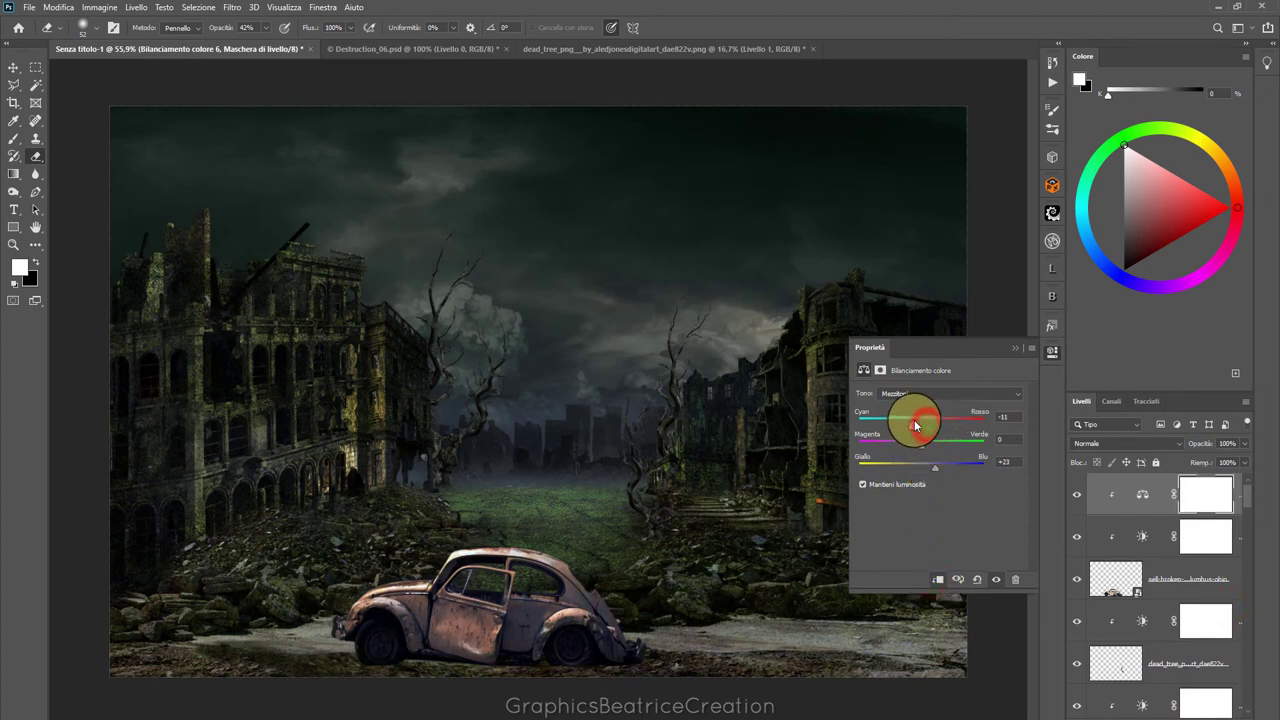
pyautogui.click(1014, 348)
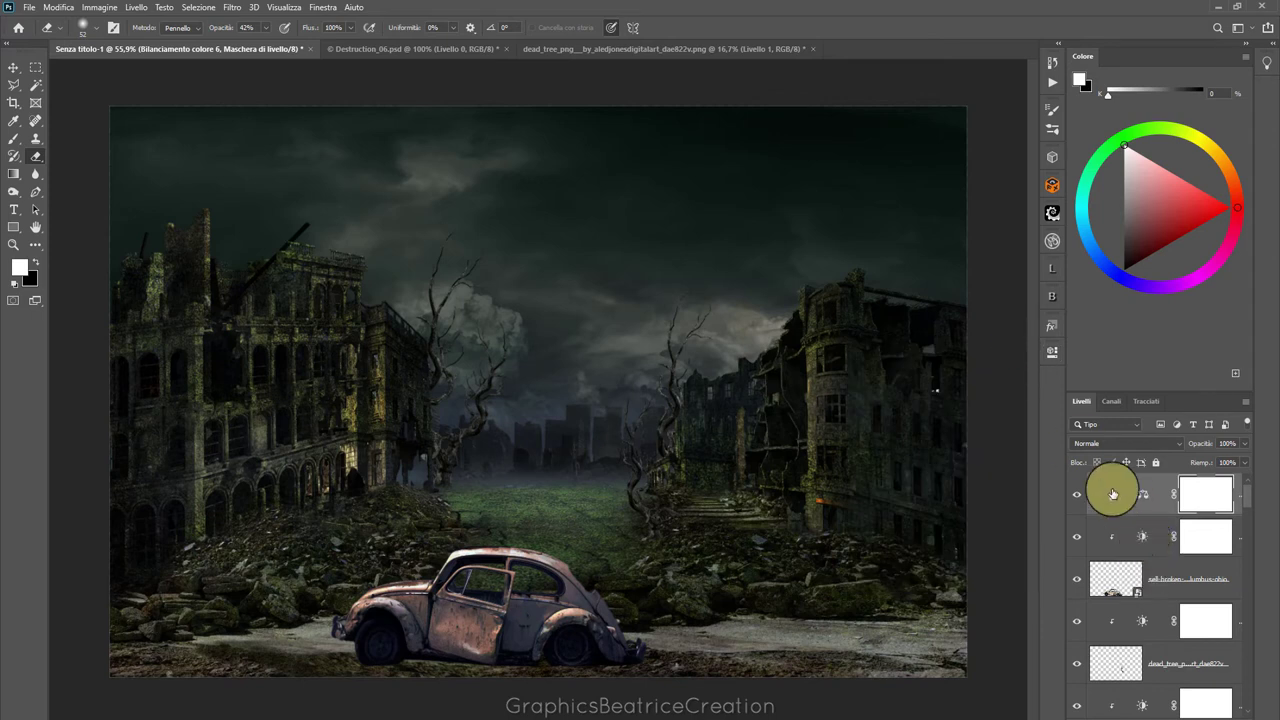
pyautogui.moveTo(1113, 493); pyautogui.dragTo(1185, 705)
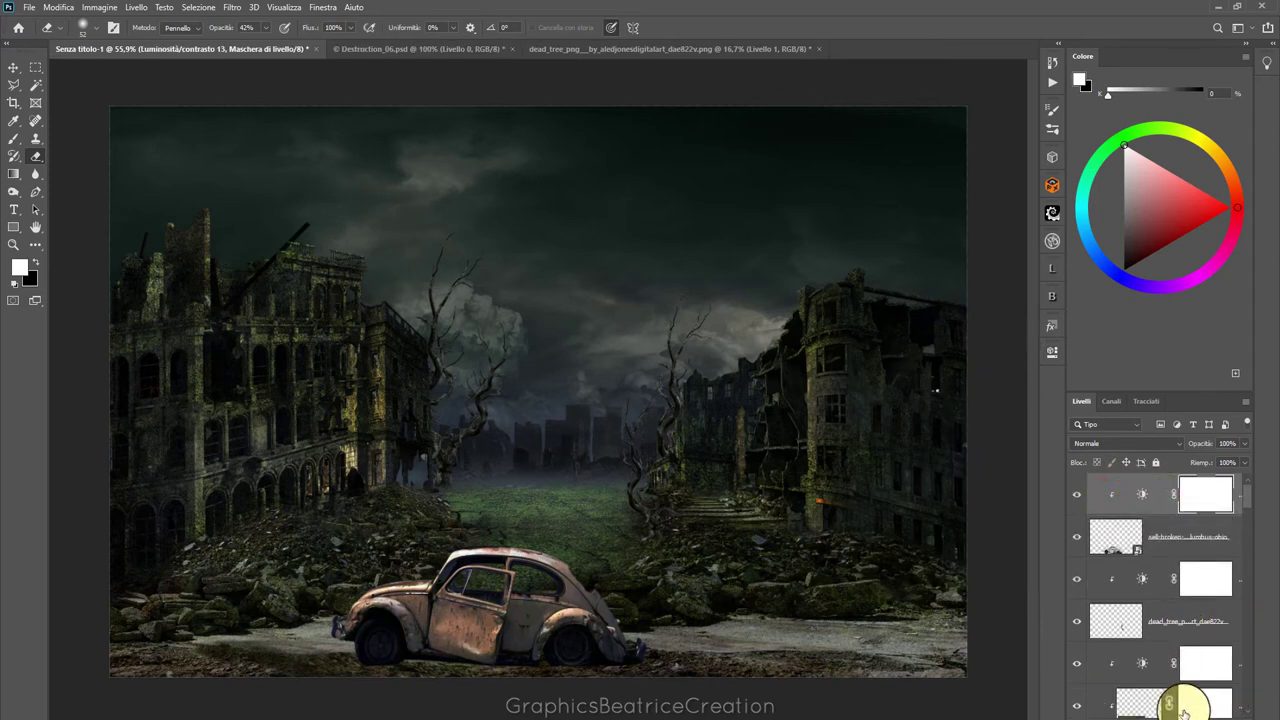
# Add a clipped Hue/Saturation to the car with saturation -72 and lightness -37
pyautogui.rightClick(1185, 705)
pyautogui.click(1225, 596)
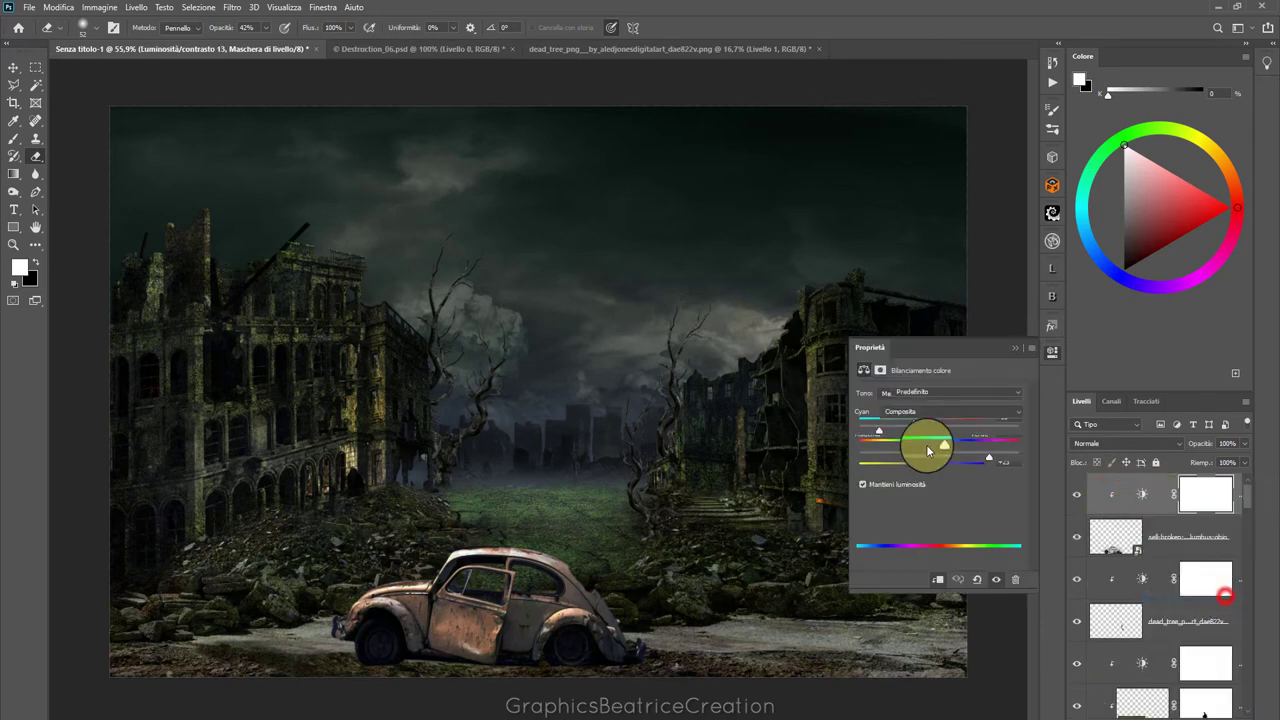
pyautogui.click(938, 579)
pyautogui.moveTo(937, 467)
pyautogui.mouseDown()
pyautogui.moveTo(885, 469)
pyautogui.moveTo(908, 500)
pyautogui.moveTo(877, 472)
pyautogui.mouseUp()
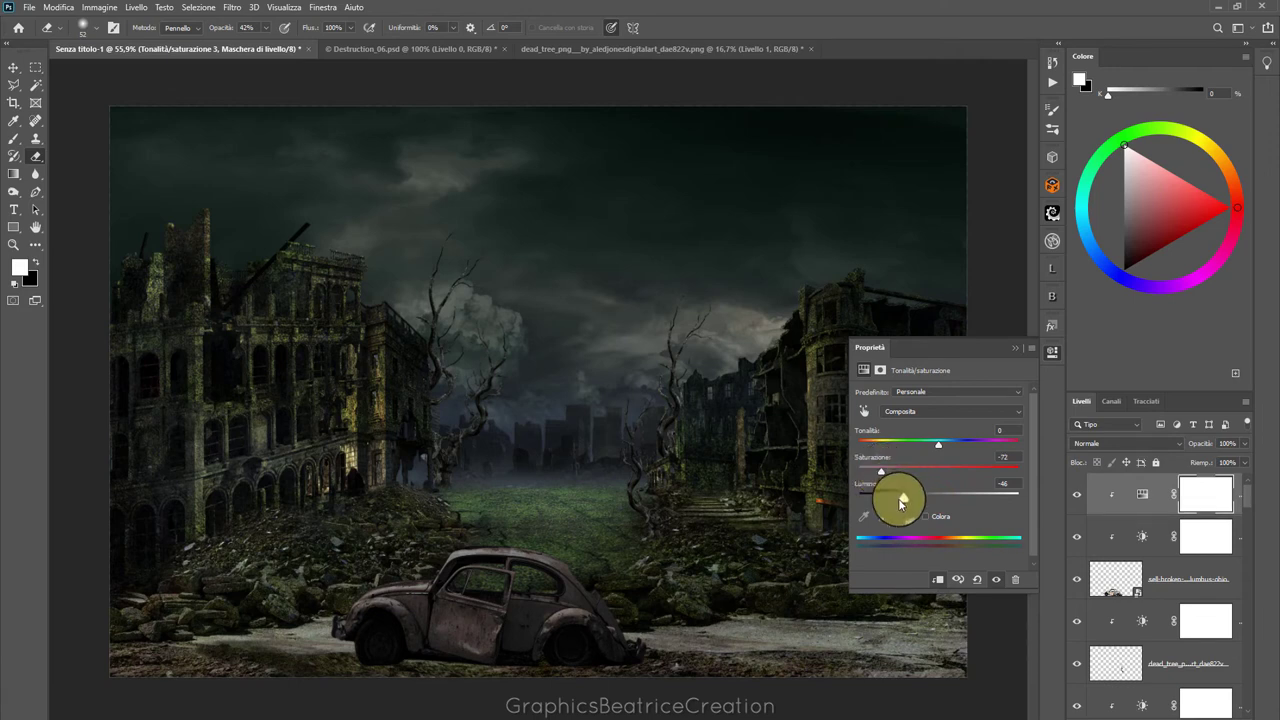
pyautogui.moveTo(902, 499); pyautogui.dragTo(909, 503)
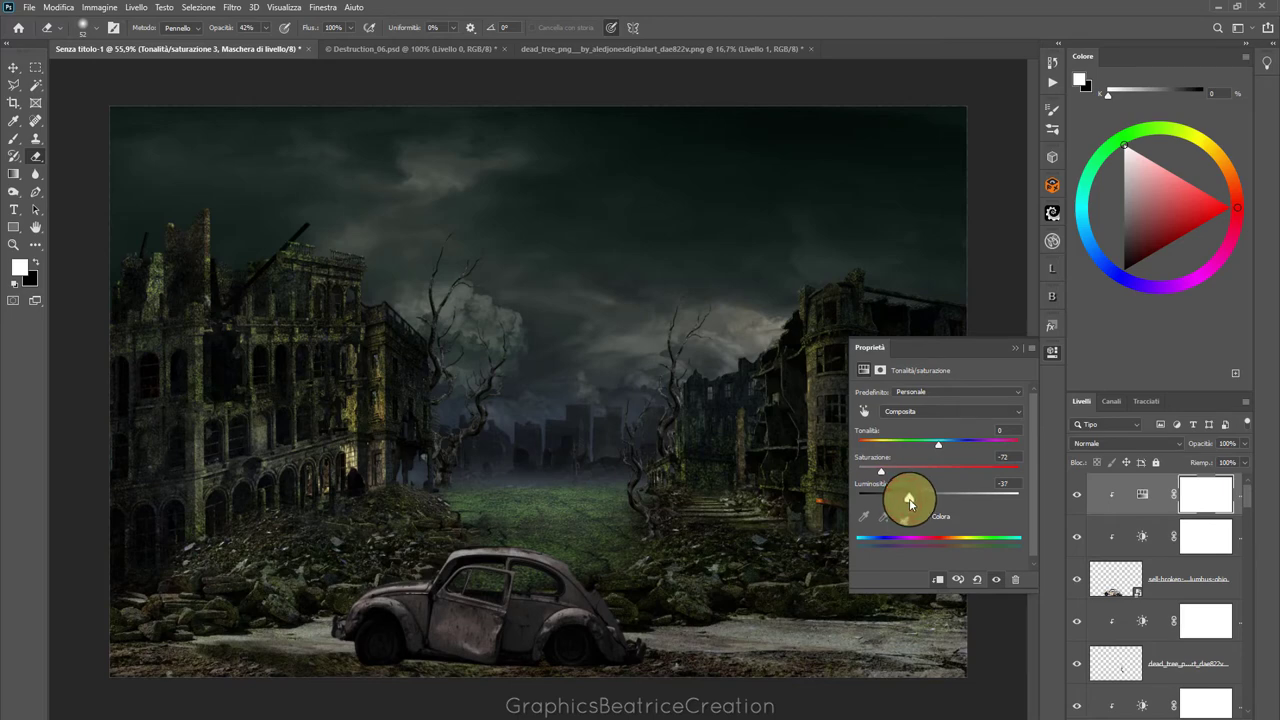
pyautogui.click(1014, 348)
# Rasterize the car layer, tilt it about 5° and nudge it slightly lower
pyautogui.rightClick(1186, 580)
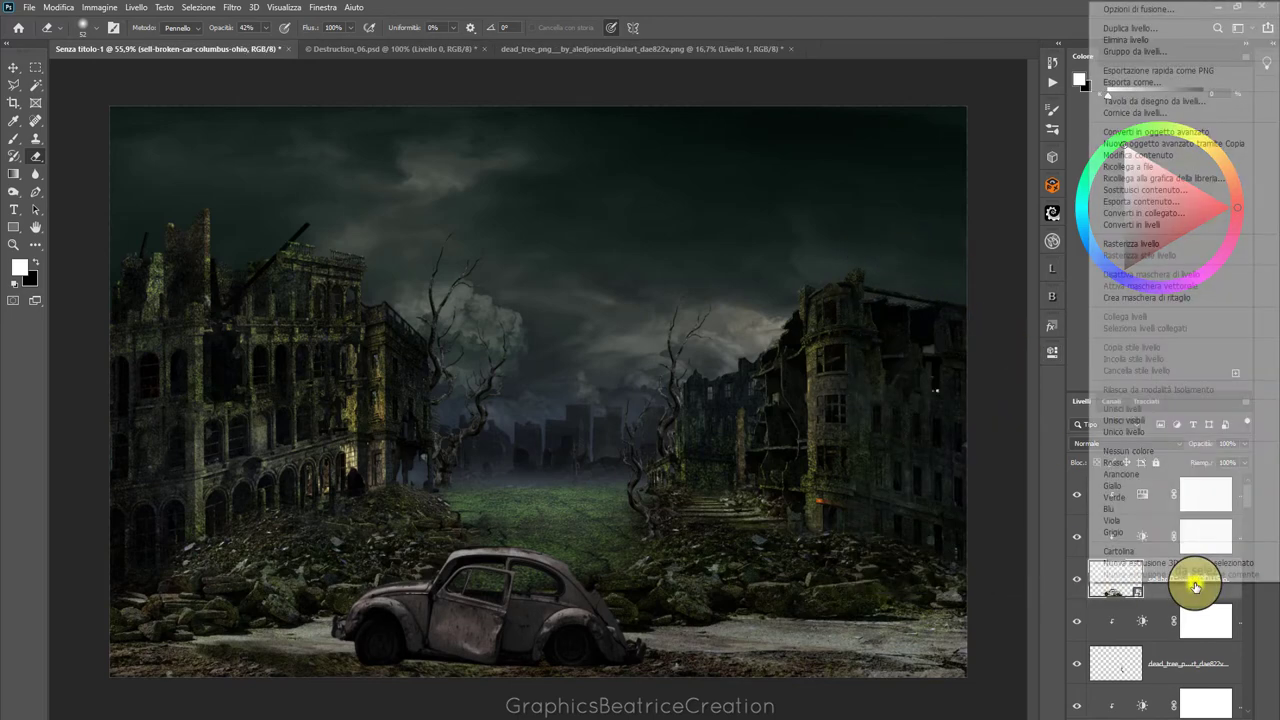
pyautogui.click(1147, 245)
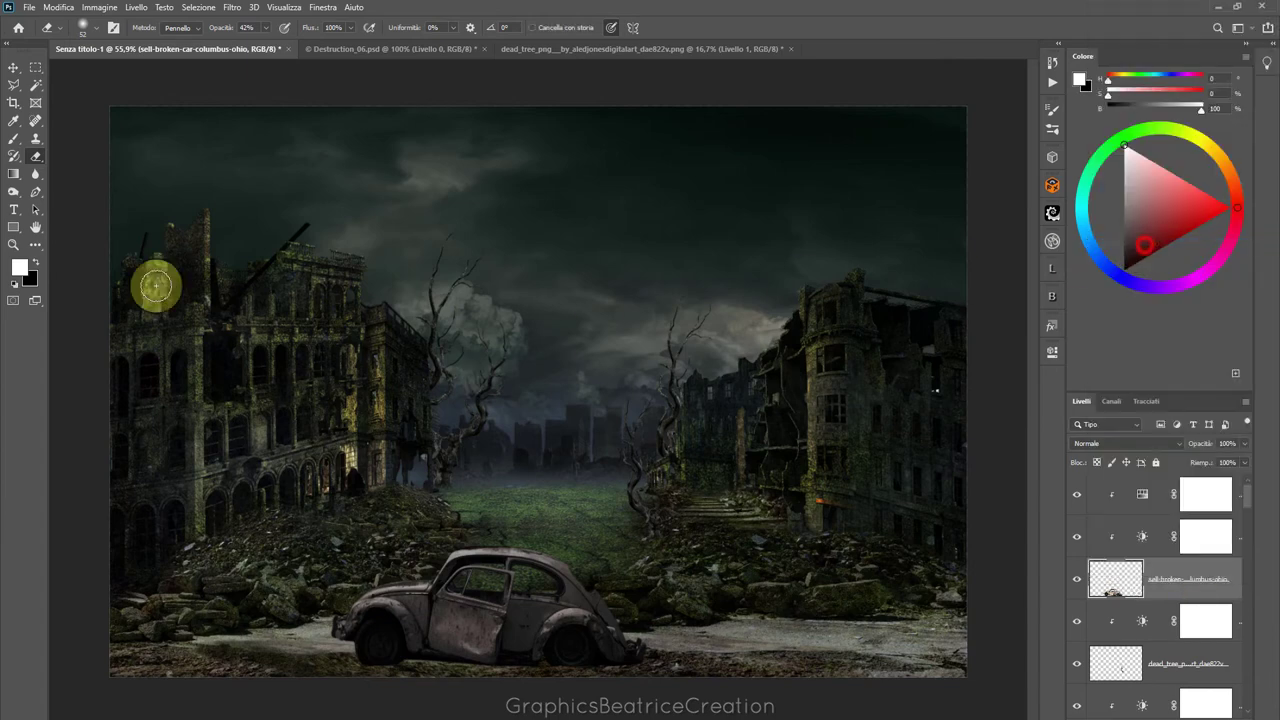
pyautogui.click(12, 67)
pyautogui.moveTo(326, 538); pyautogui.dragTo(328, 527)
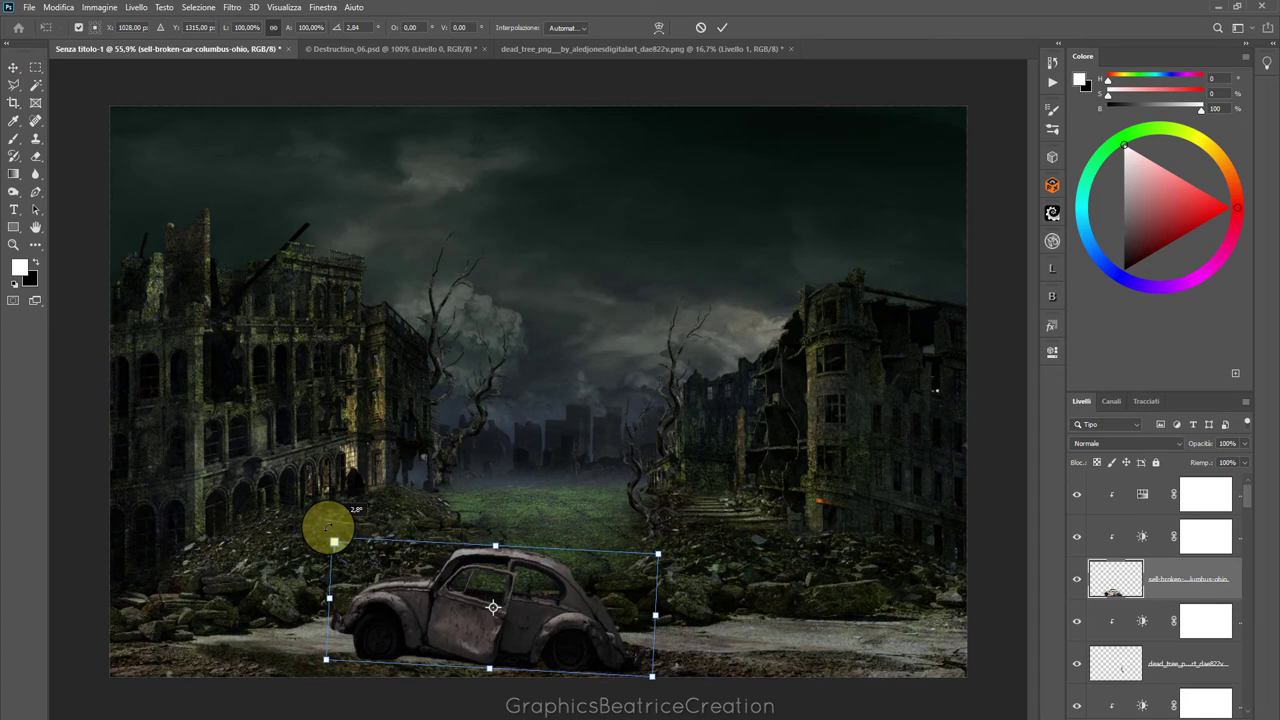
pyautogui.moveTo(328, 527); pyautogui.dragTo(330, 519)
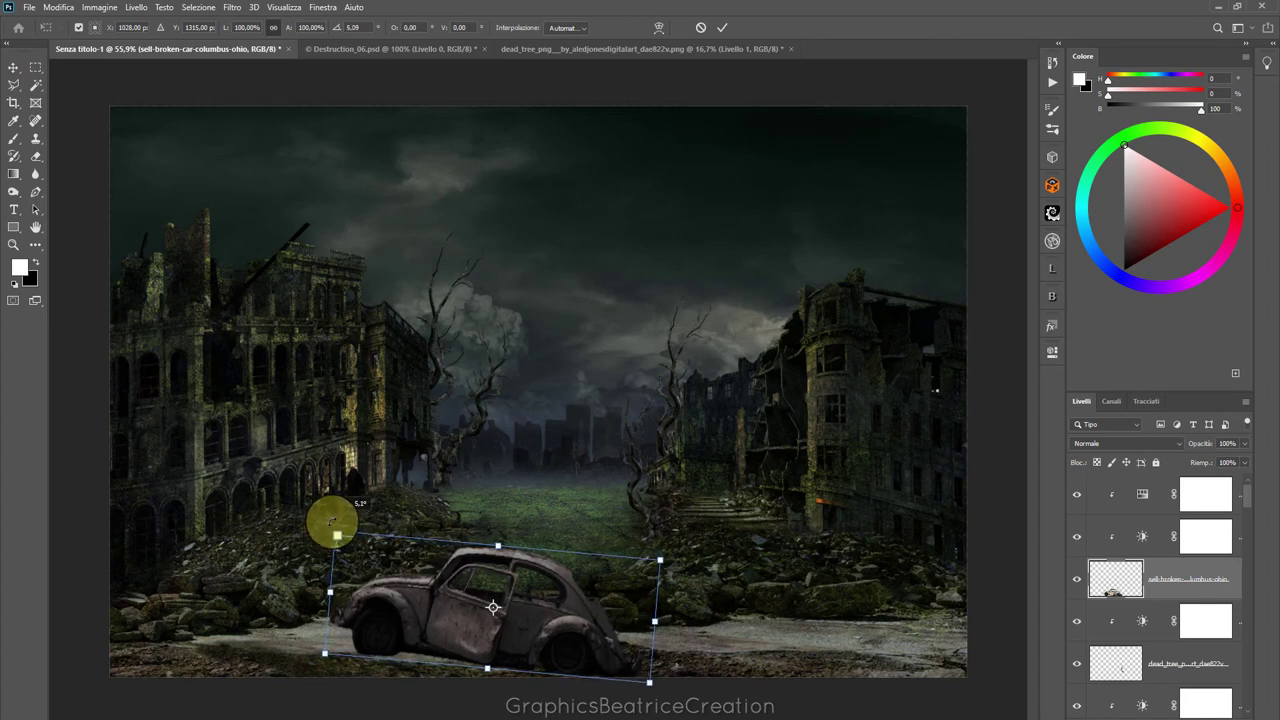
pyautogui.click(723, 28)
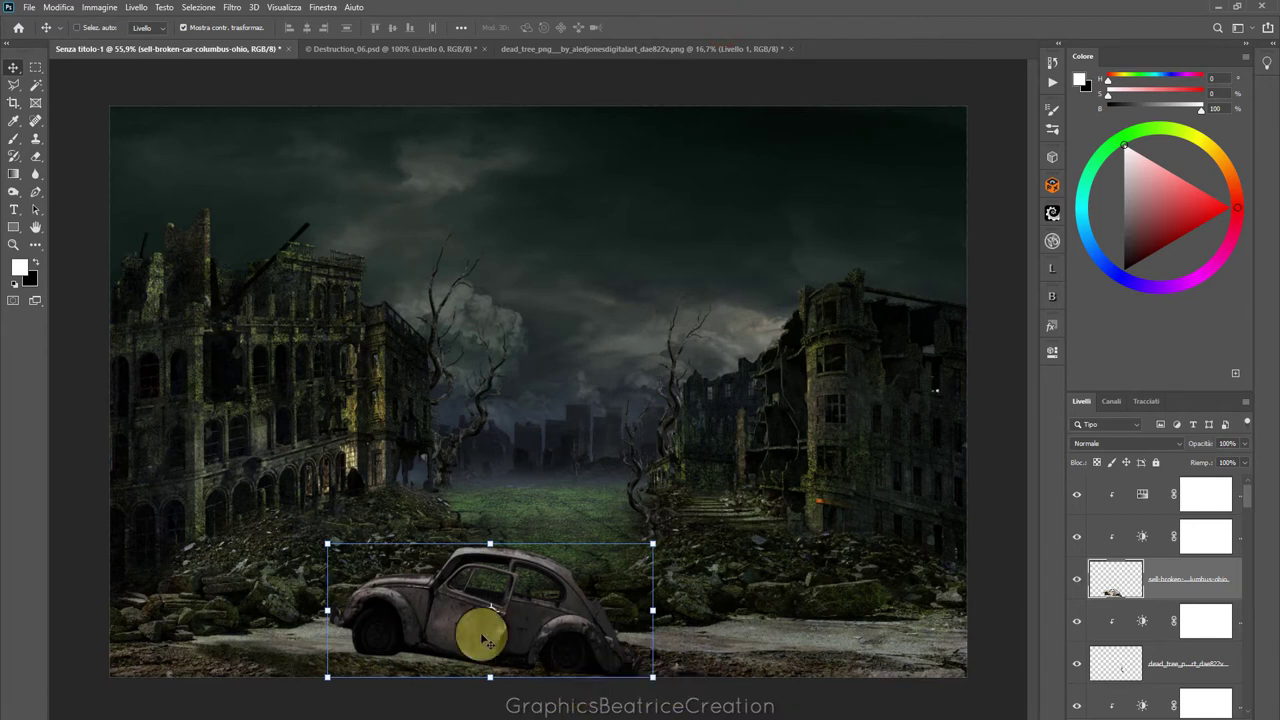
pyautogui.click(378, 640)
pyautogui.moveTo(378, 640); pyautogui.dragTo(378, 645)
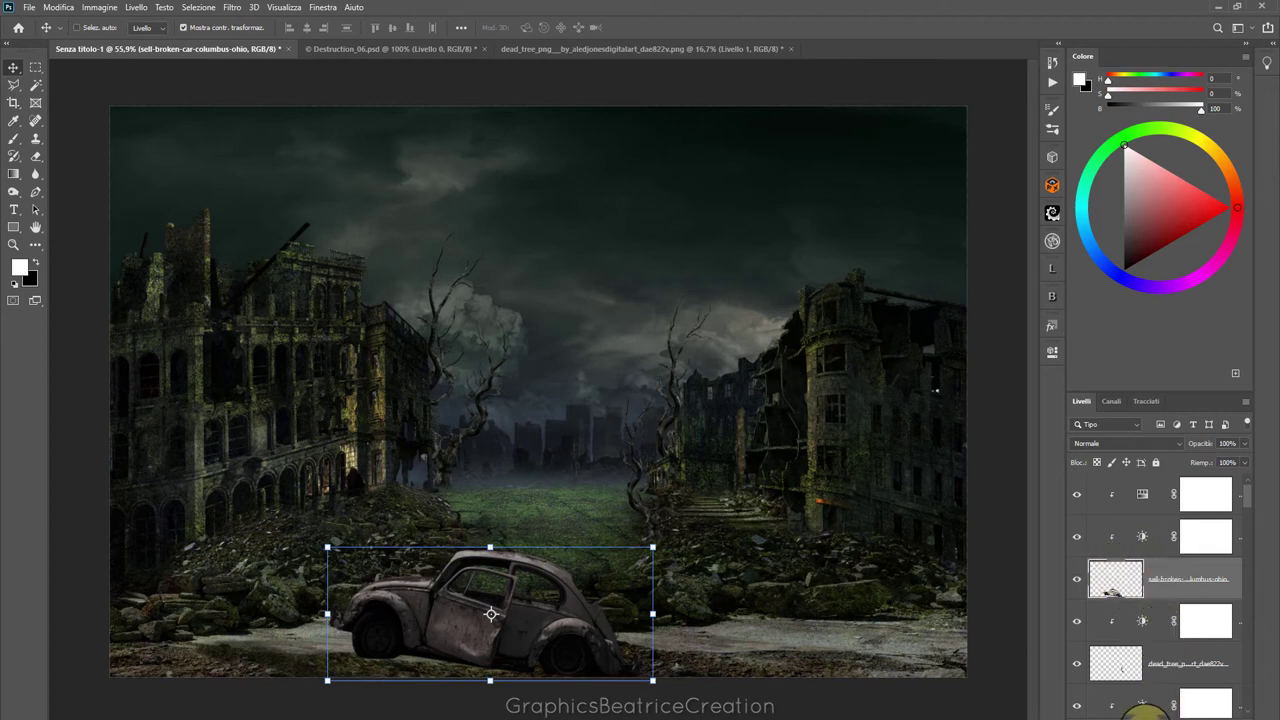
# Add a drop shadow to the car and convert the effect into its own layer
pyautogui.click(1141, 712)
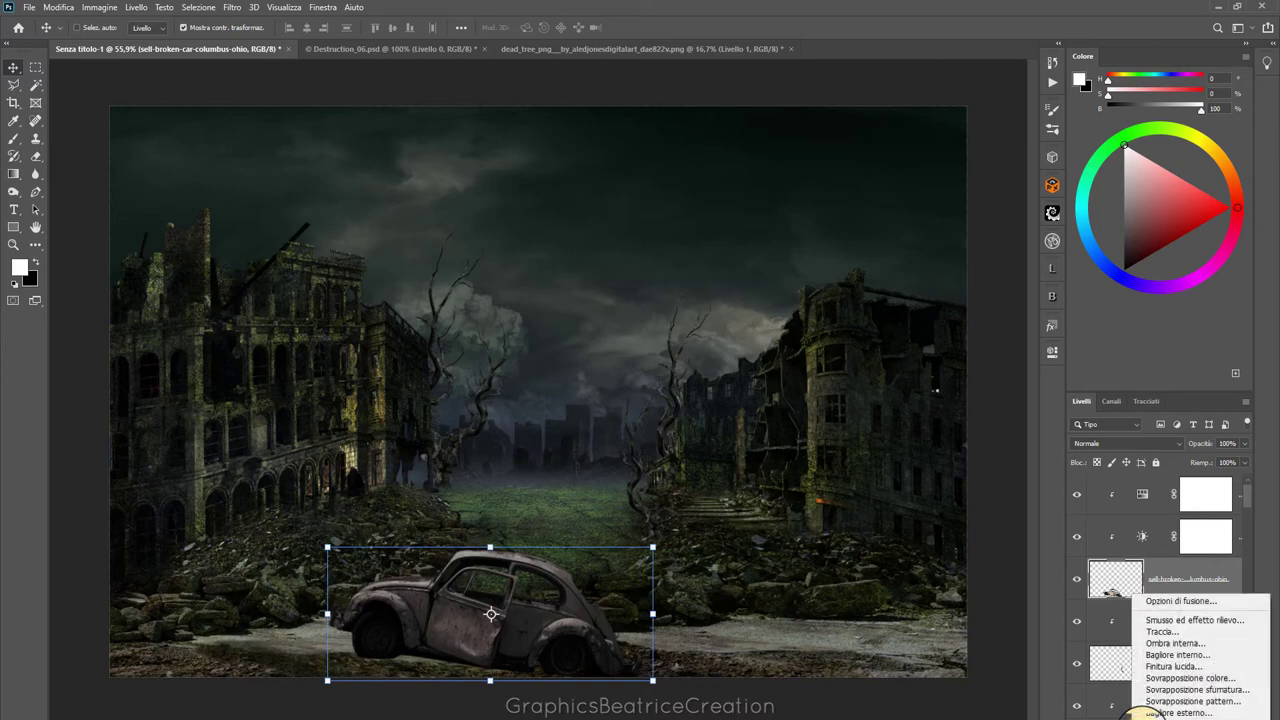
pyautogui.click(1165, 710)
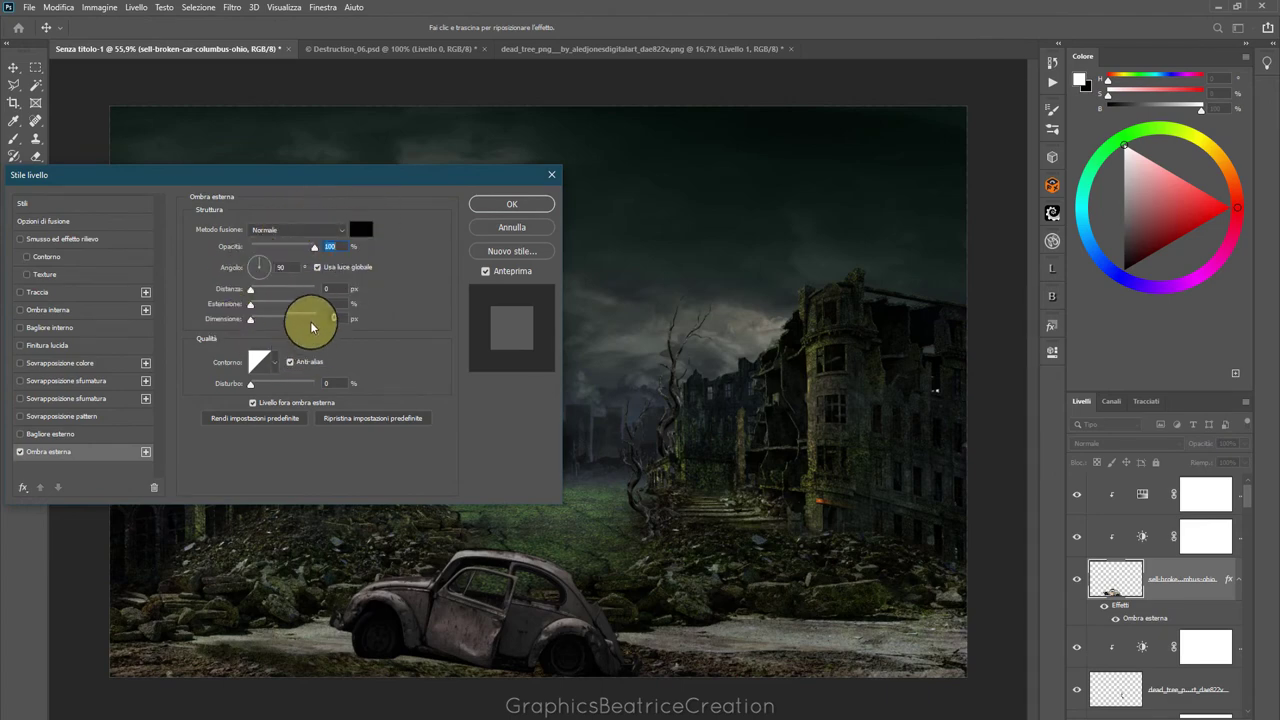
pyautogui.click(512, 204)
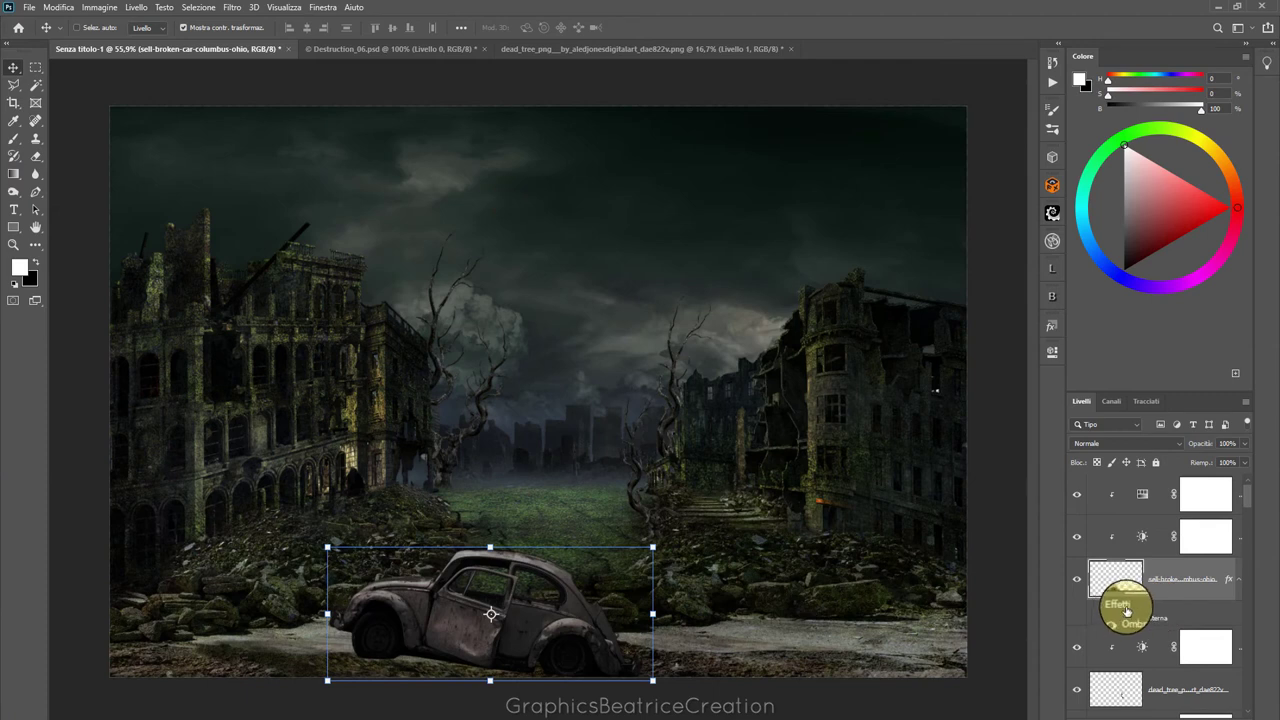
pyautogui.rightClick(1126, 609)
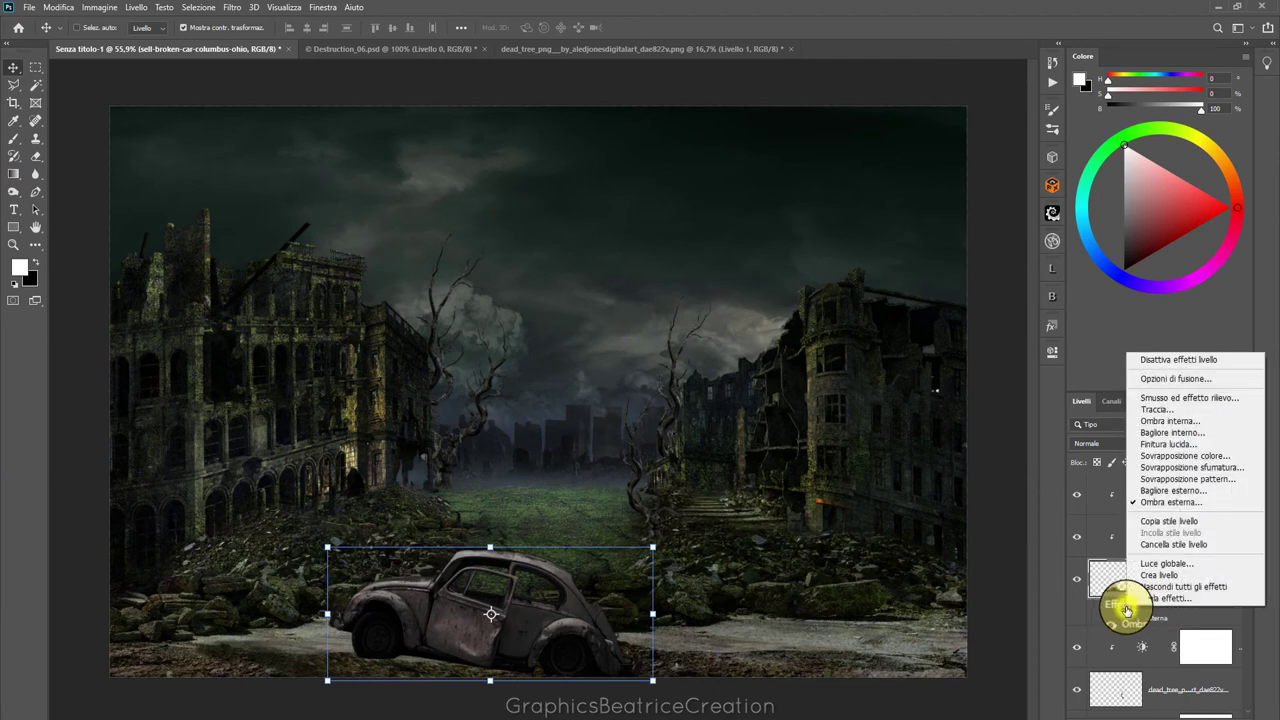
pyautogui.click(1180, 575)
pyautogui.click(587, 278)
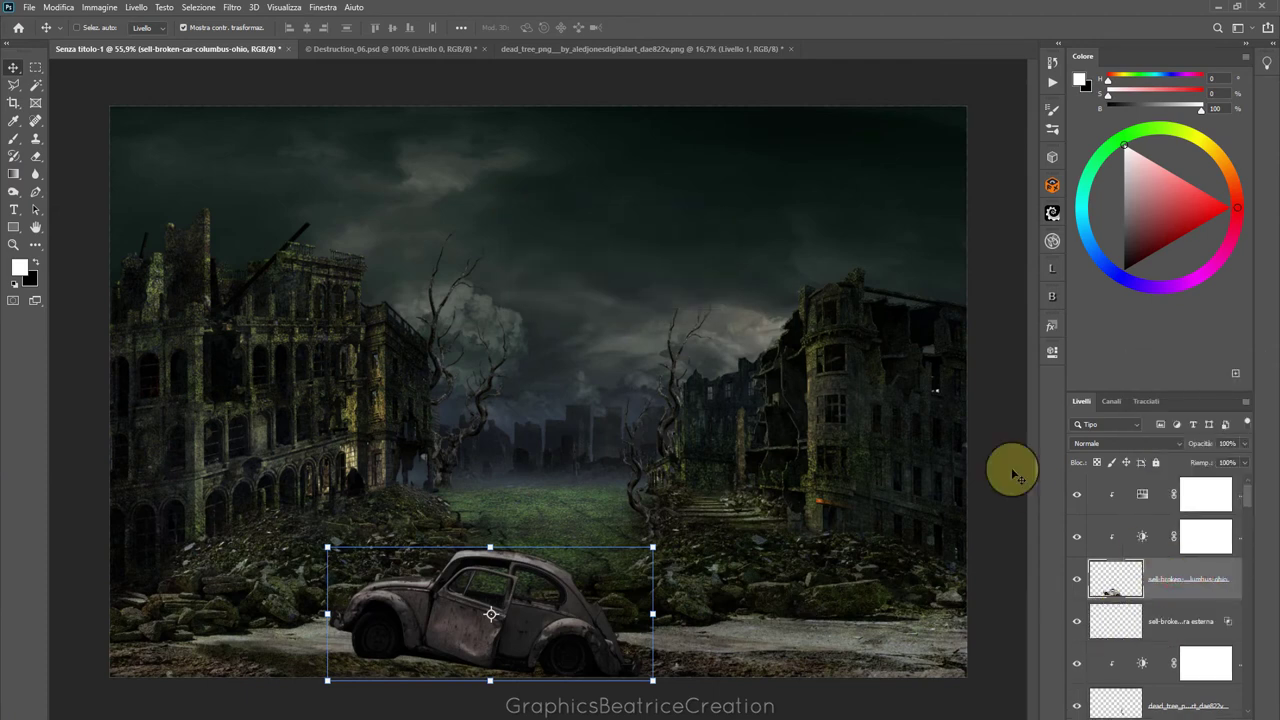
pyautogui.click(1115, 620)
# Transform the car's shadow layer, flipping it downward beneath the car
pyautogui.click(58, 8)
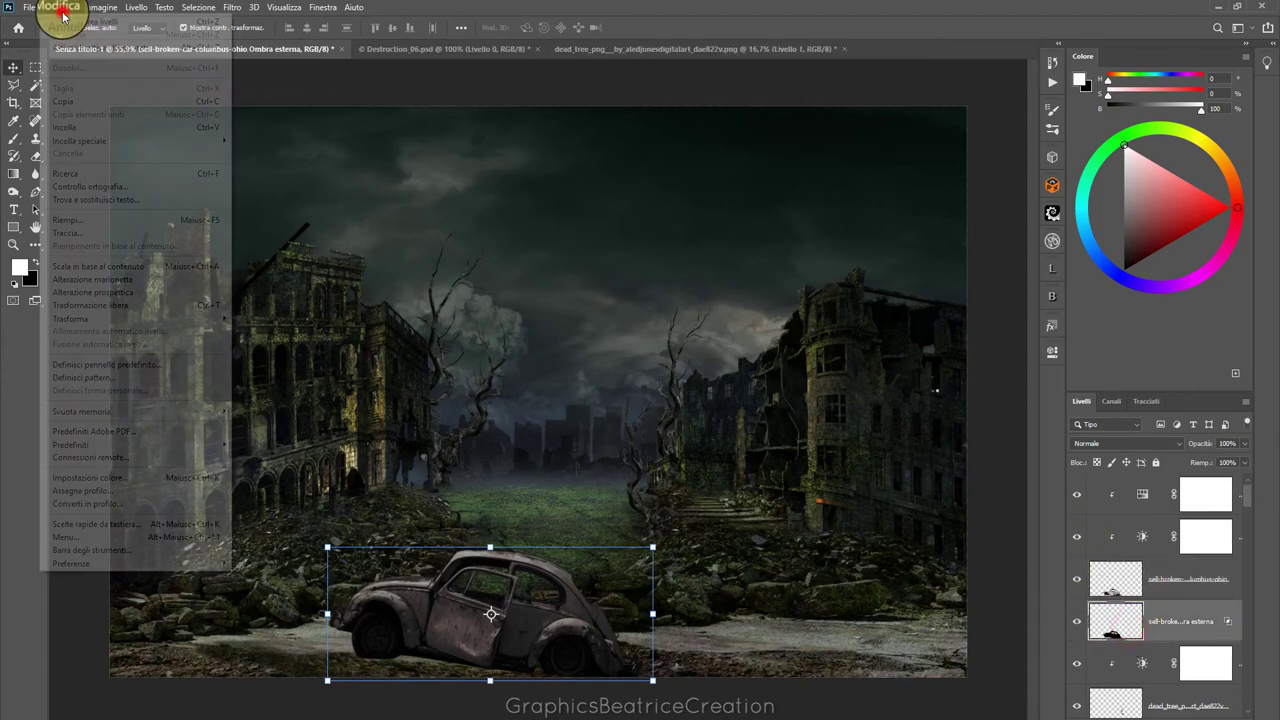
pyautogui.click(110, 320)
pyautogui.click(185, 318)
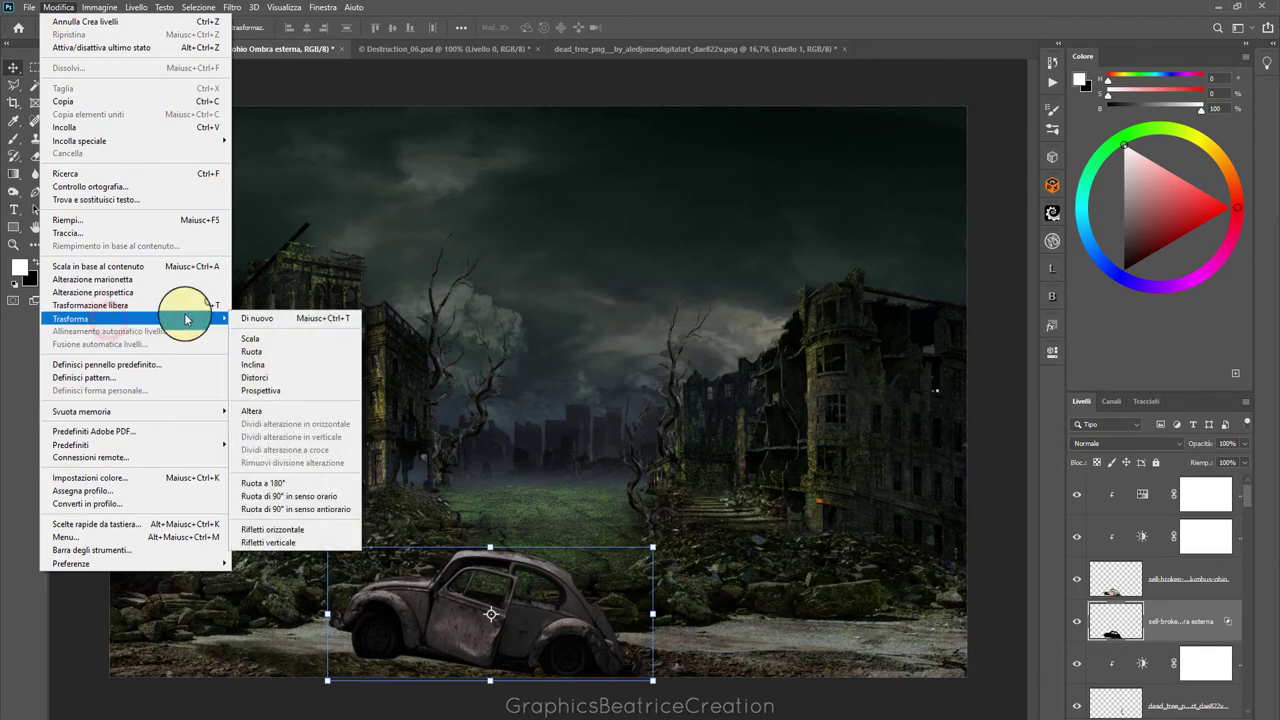
pyautogui.click(314, 358)
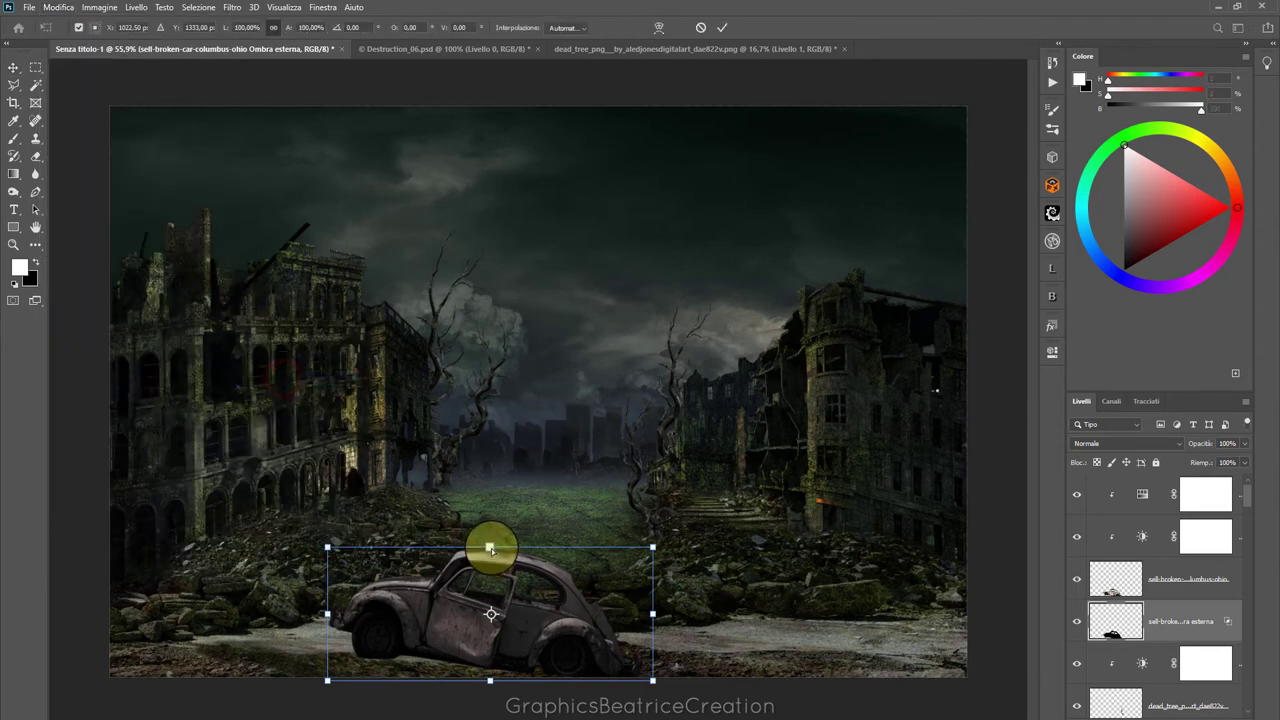
pyautogui.moveTo(491, 548)
pyautogui.mouseDown()
pyautogui.moveTo(485, 707)
pyautogui.moveTo(421, 630)
pyautogui.mouseUp()
pyautogui.scroll(2, 478, 620)
pyautogui.scroll(-4, 478, 620)
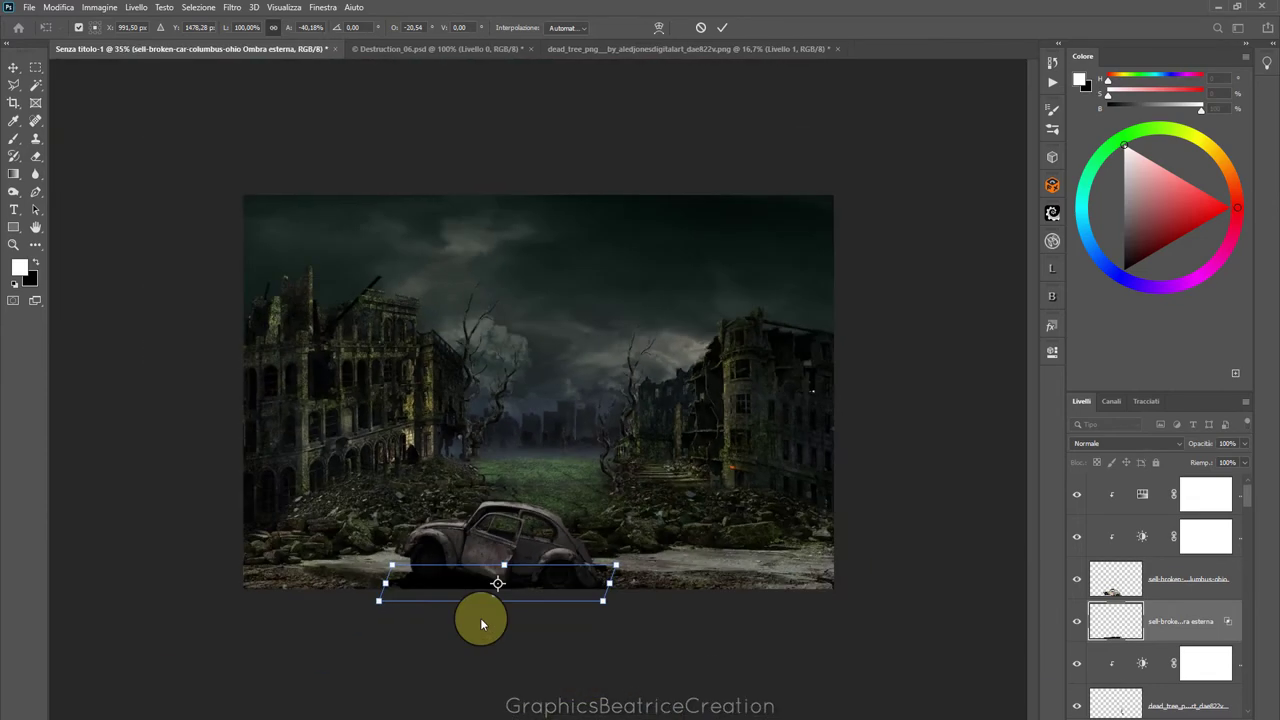
pyautogui.scroll(-5, 480, 618)
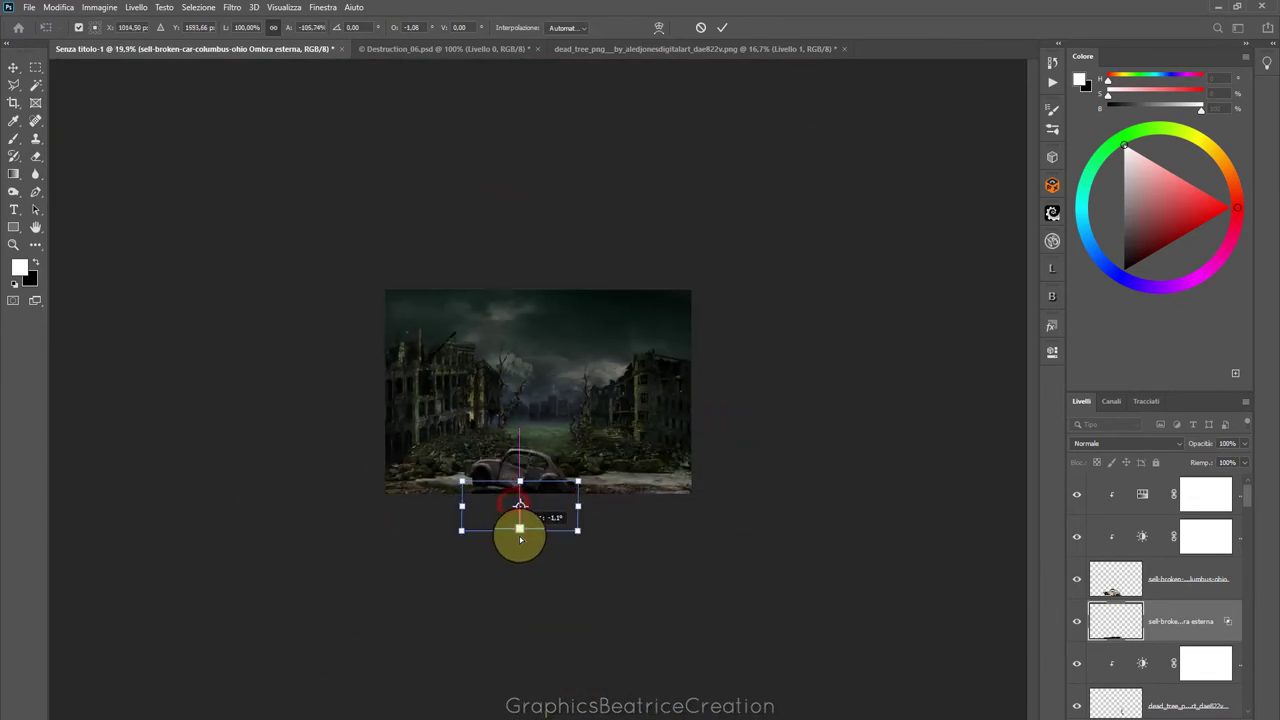
# Skew the shadow's corners into a slanted cast shadow and commit it
pyautogui.moveTo(480, 508); pyautogui.dragTo(481, 503)
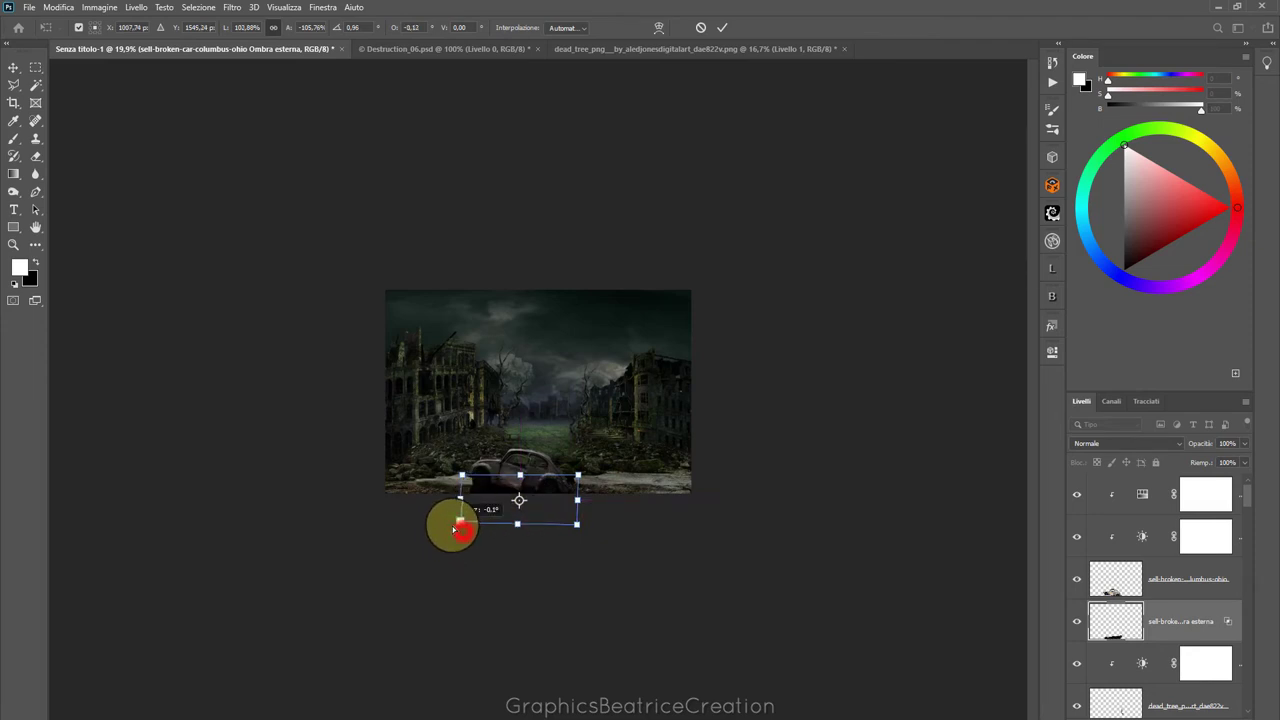
pyautogui.moveTo(580, 531); pyautogui.dragTo(563, 522)
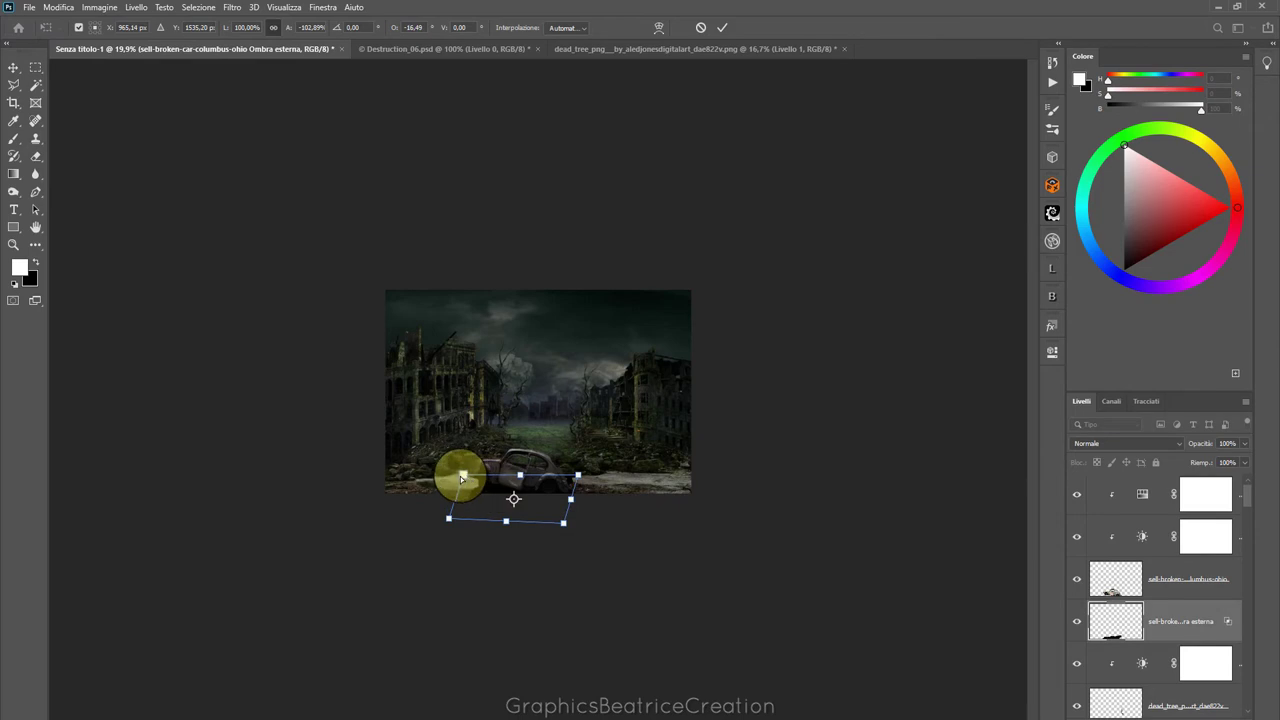
pyautogui.moveTo(462, 478); pyautogui.dragTo(465, 477)
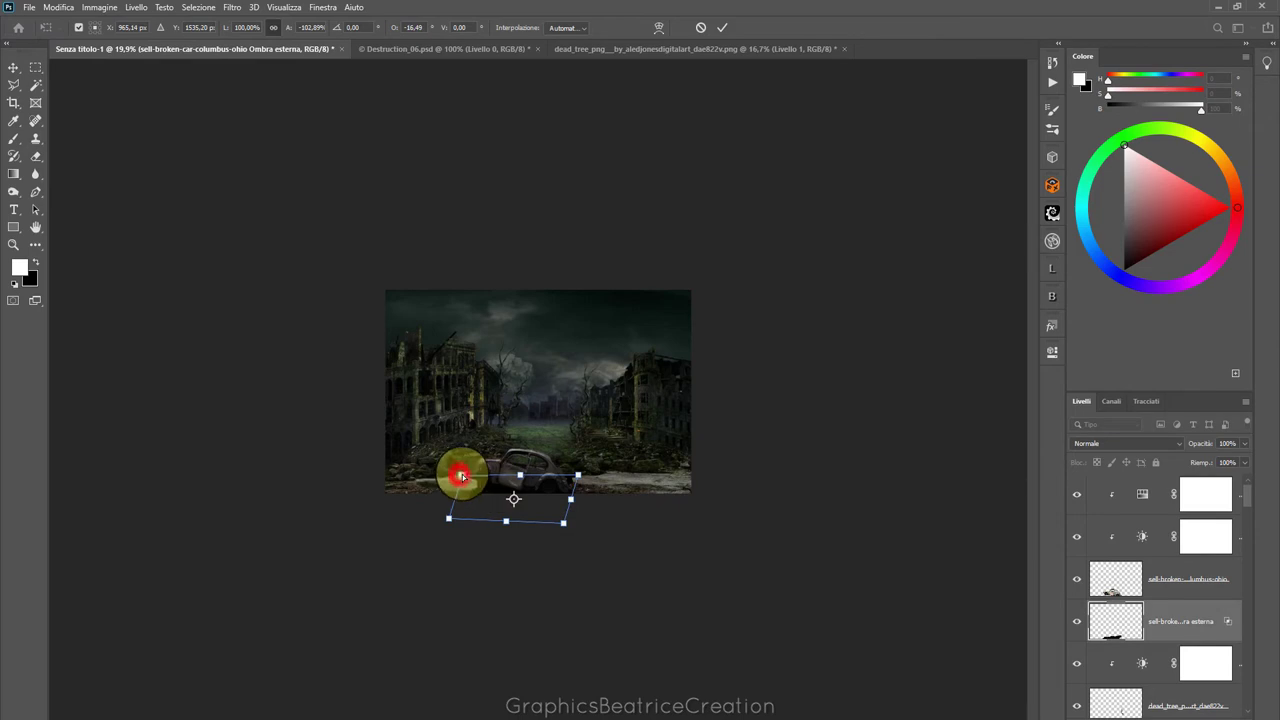
pyautogui.click(722, 27)
pyautogui.scroll(2, 775, 242)
pyautogui.scroll(2, 775, 242)
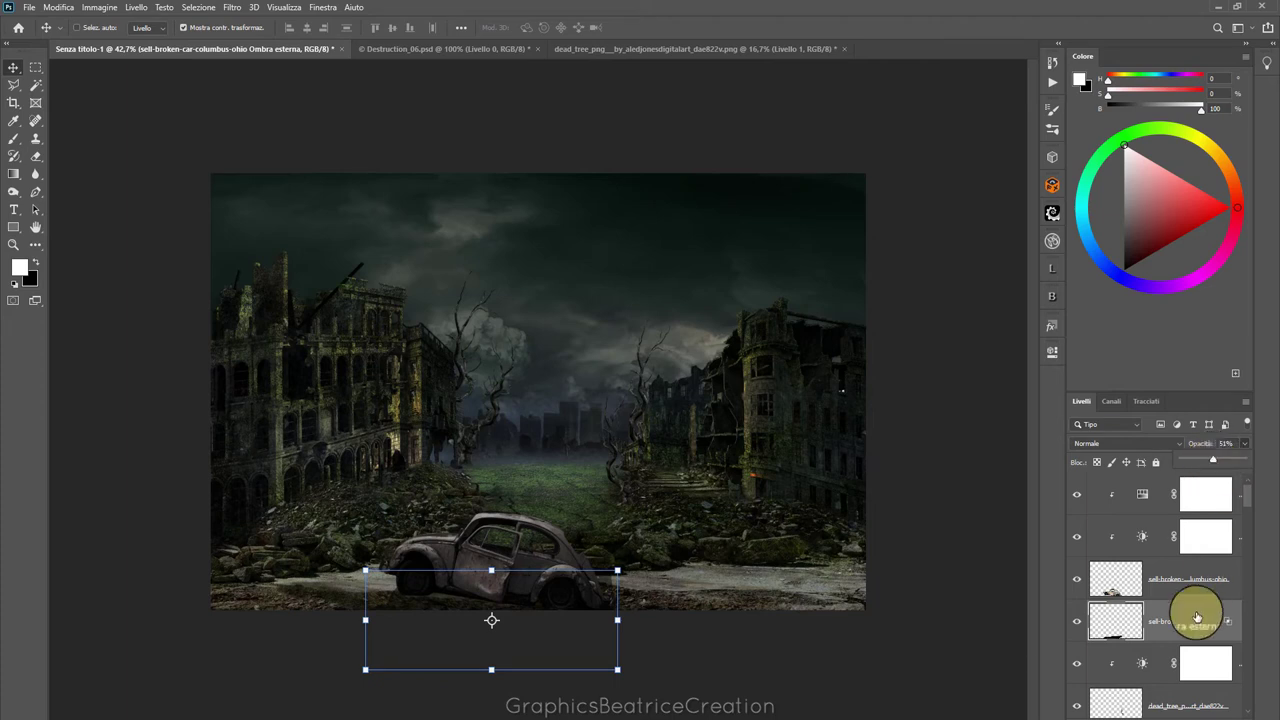
# Create Livello 6 and brush soft black shading under the car with a soft brush
pyautogui.click(1213, 712)
pyautogui.click(34, 263)
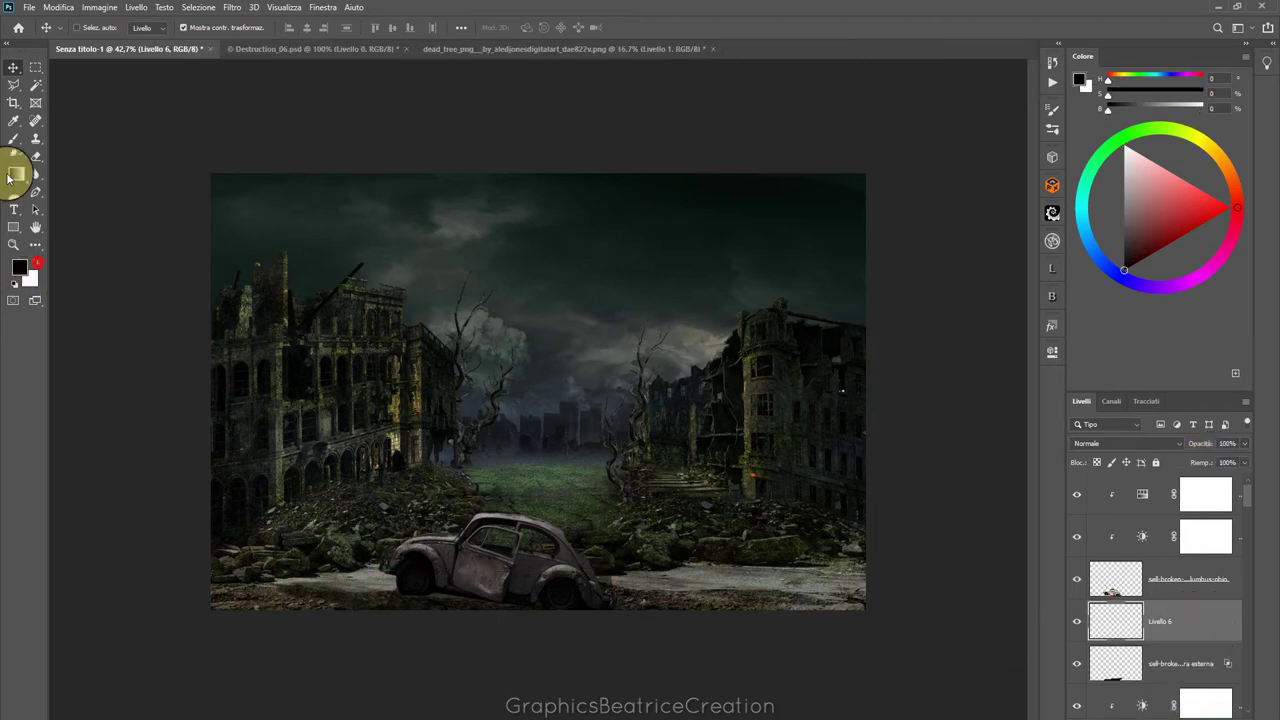
pyautogui.click(13, 138)
pyautogui.click(100, 30)
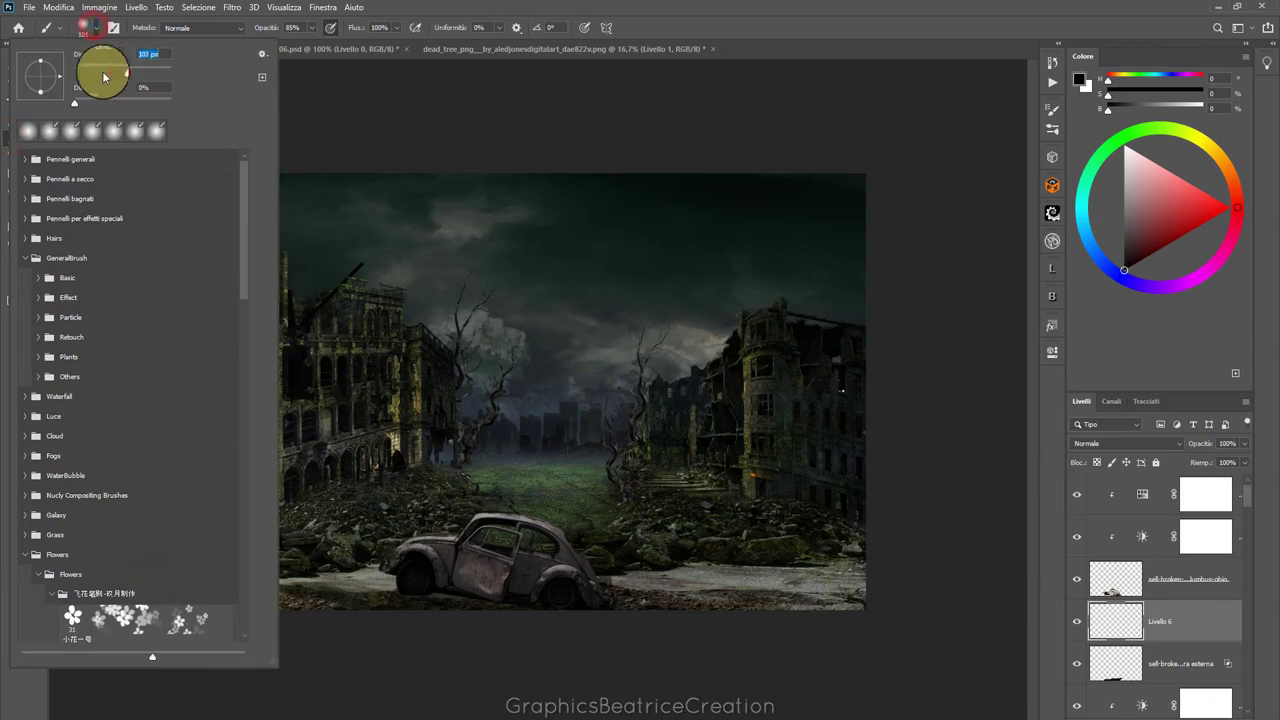
pyautogui.click(356, 8)
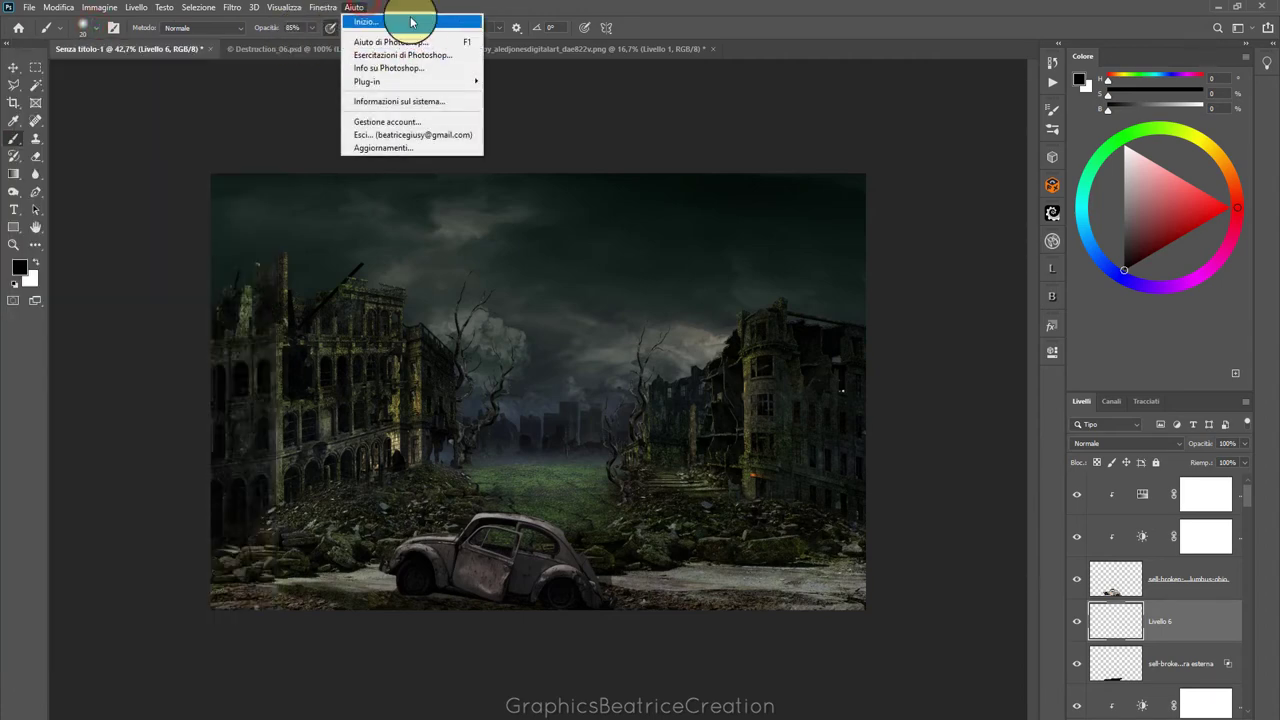
pyautogui.click(773, 17)
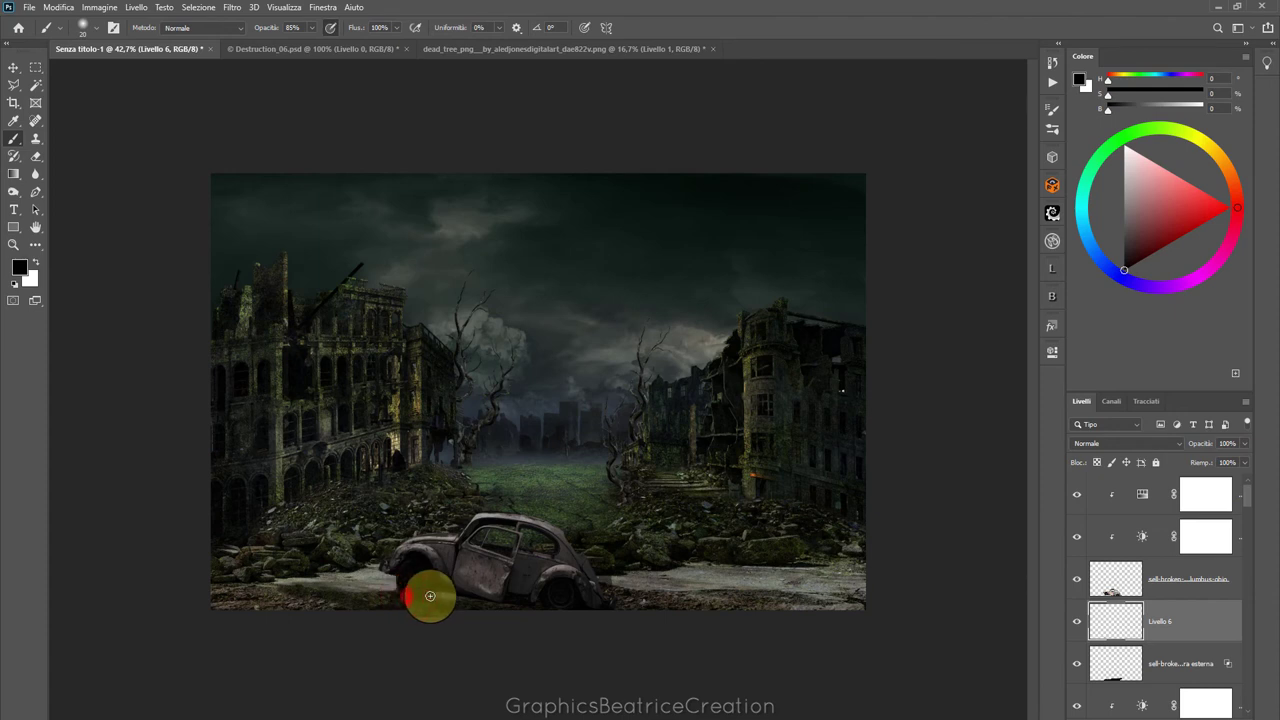
pyautogui.moveTo(430, 596); pyautogui.dragTo(398, 595)
pyautogui.click(1075, 665)
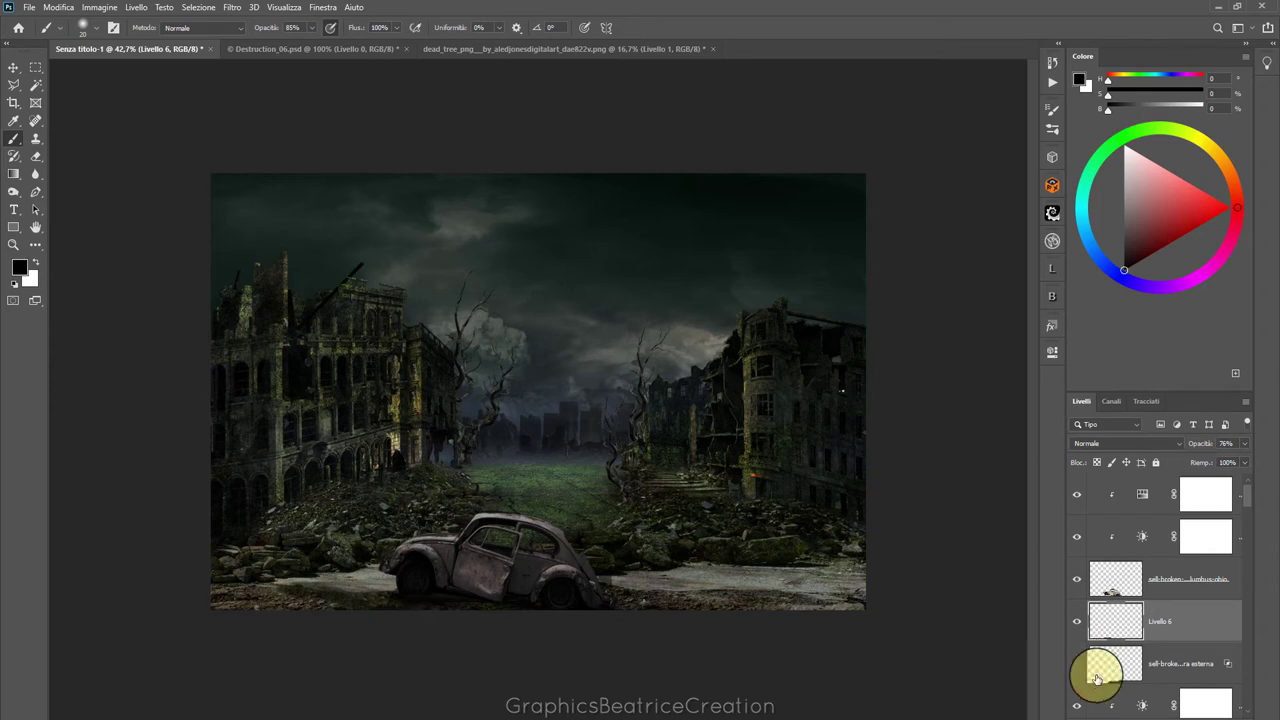
pyautogui.click(1120, 665)
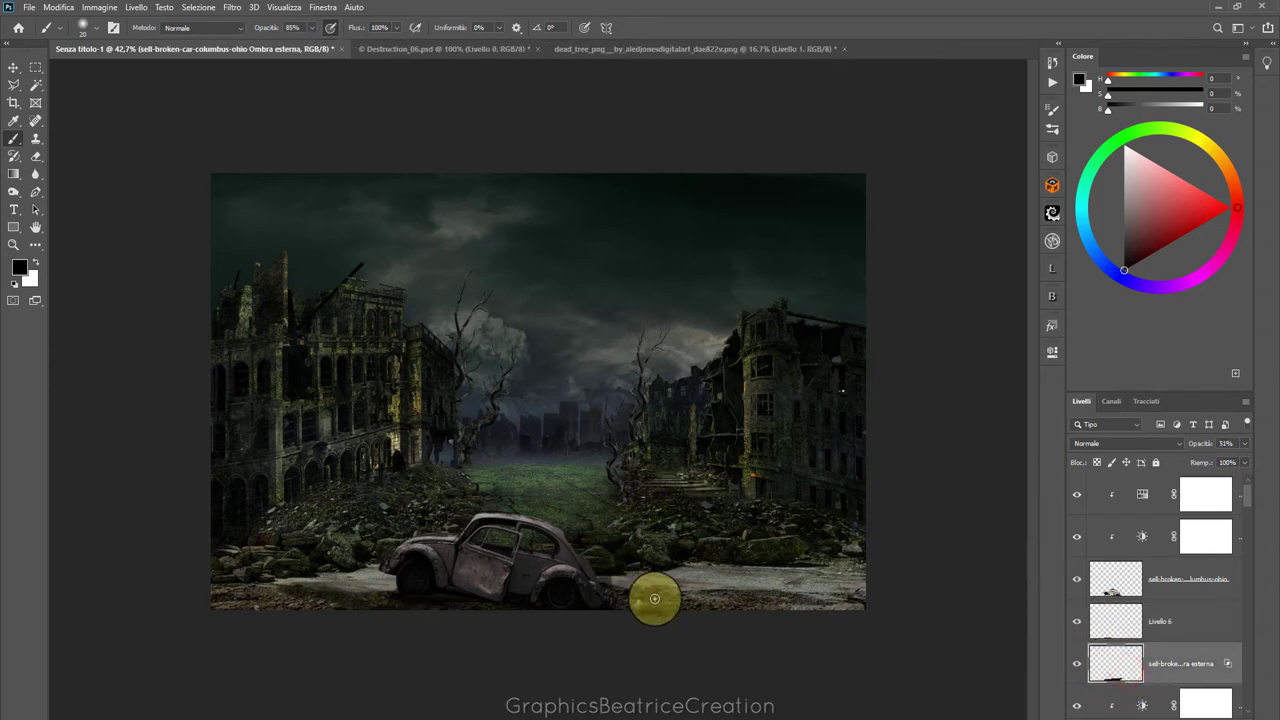
# Erase part of the shadow near the car's rear
pyautogui.click(36, 157)
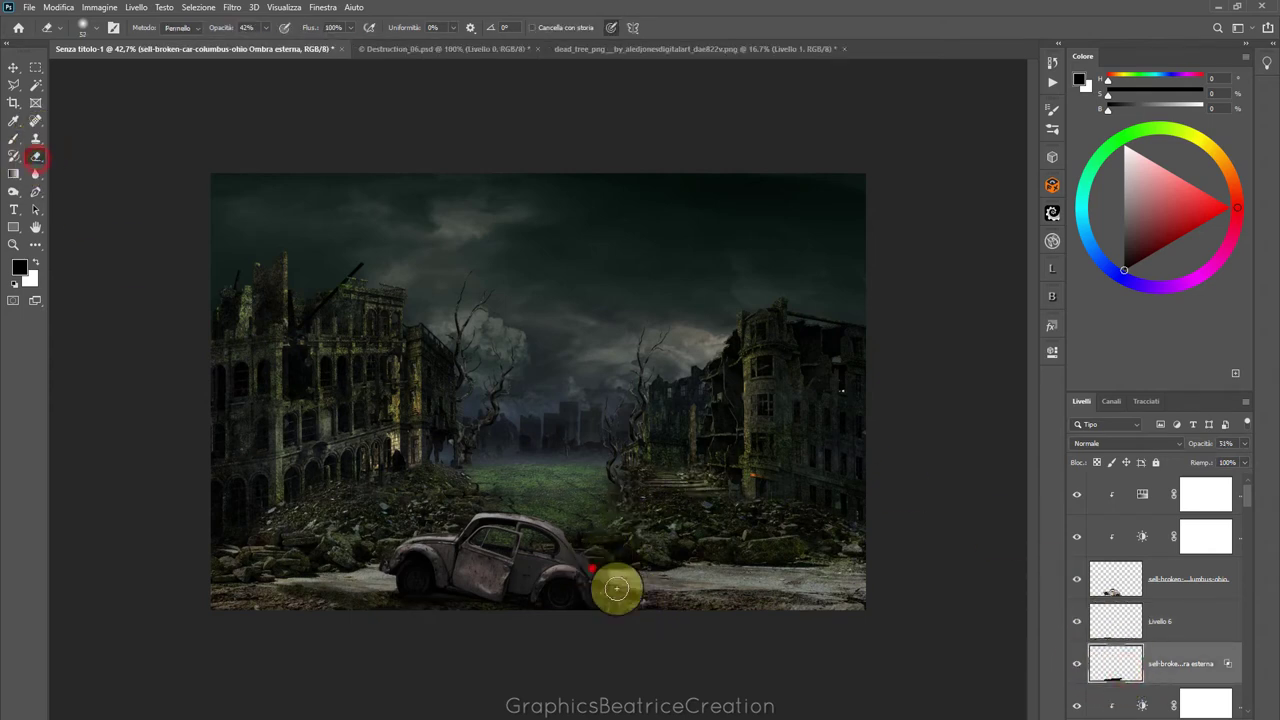
pyautogui.click(583, 571)
pyautogui.click(615, 576)
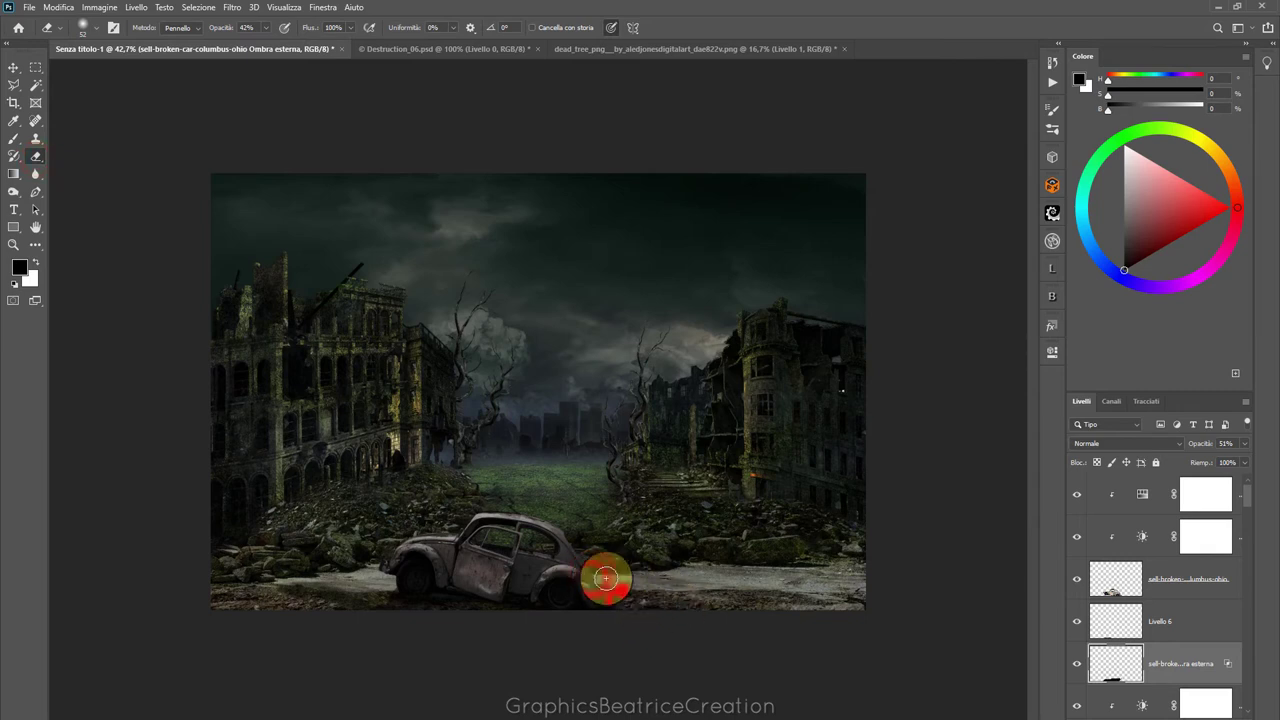
pyautogui.click(660, 601)
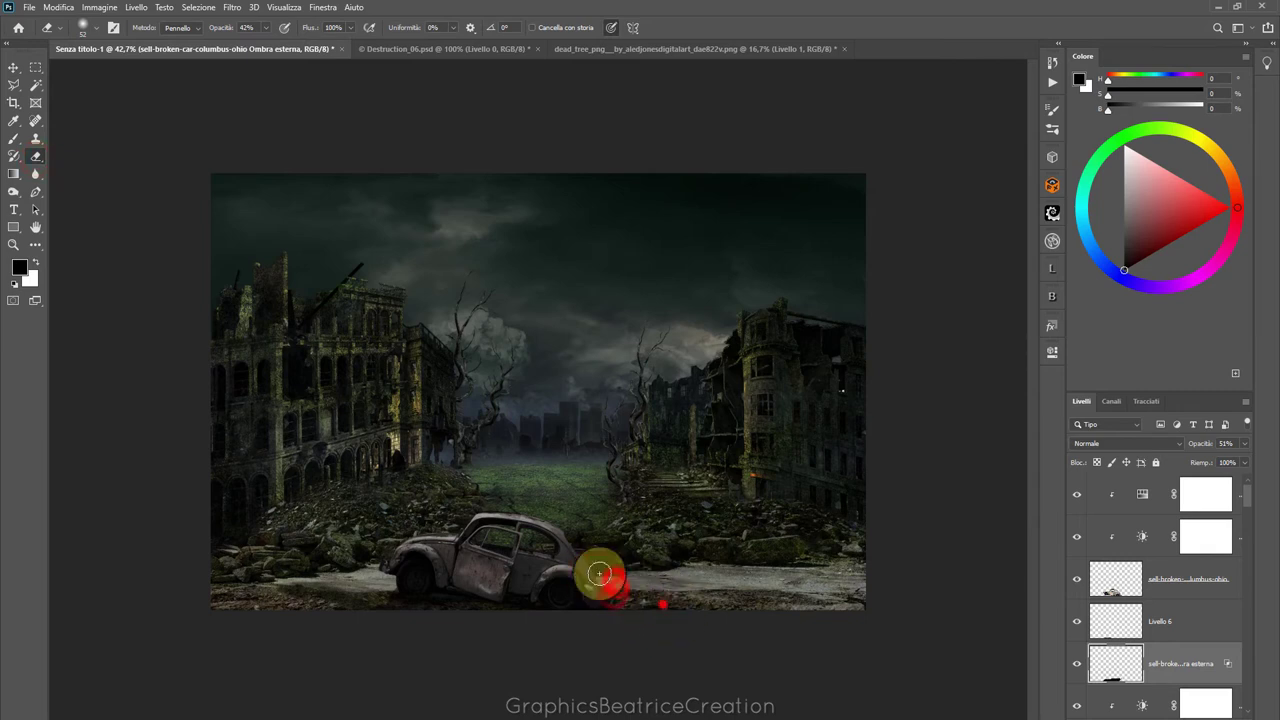
# Set the Livello 6 shading layer to Moltiplica (Multiply) blending at 77% opacity
pyautogui.click(1128, 623)
pyautogui.click(1174, 443)
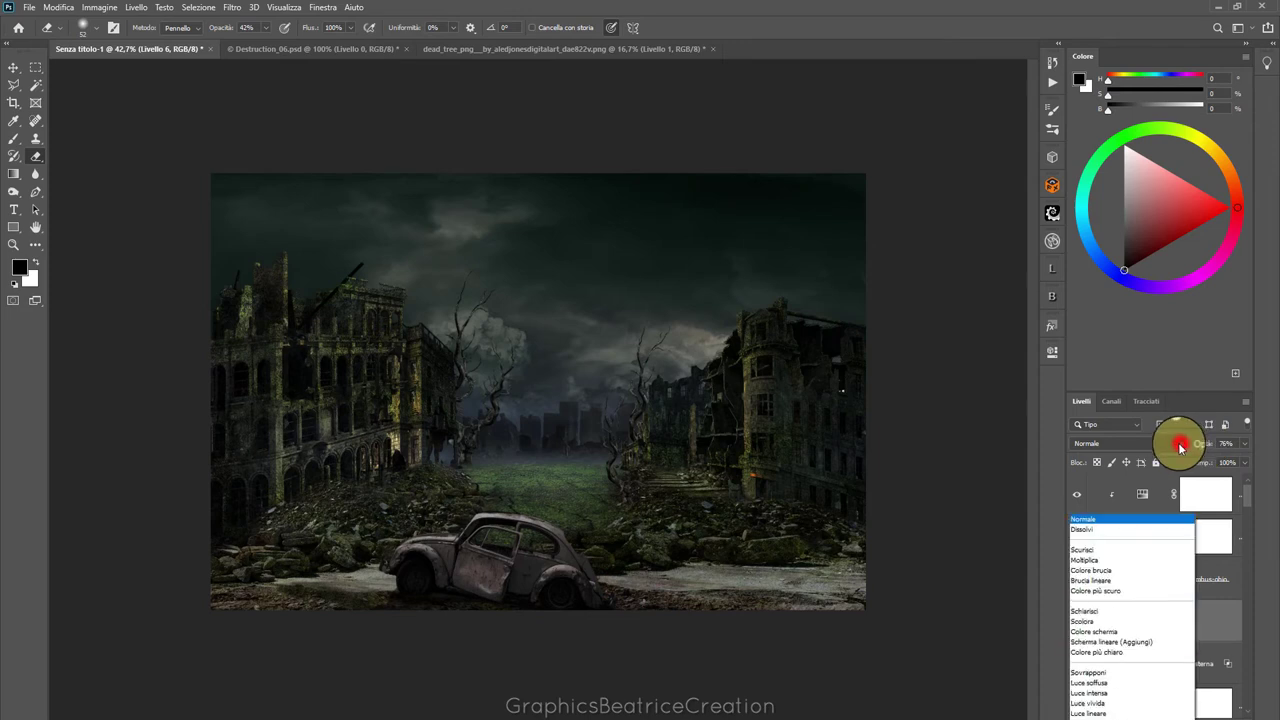
pyautogui.click(1082, 447)
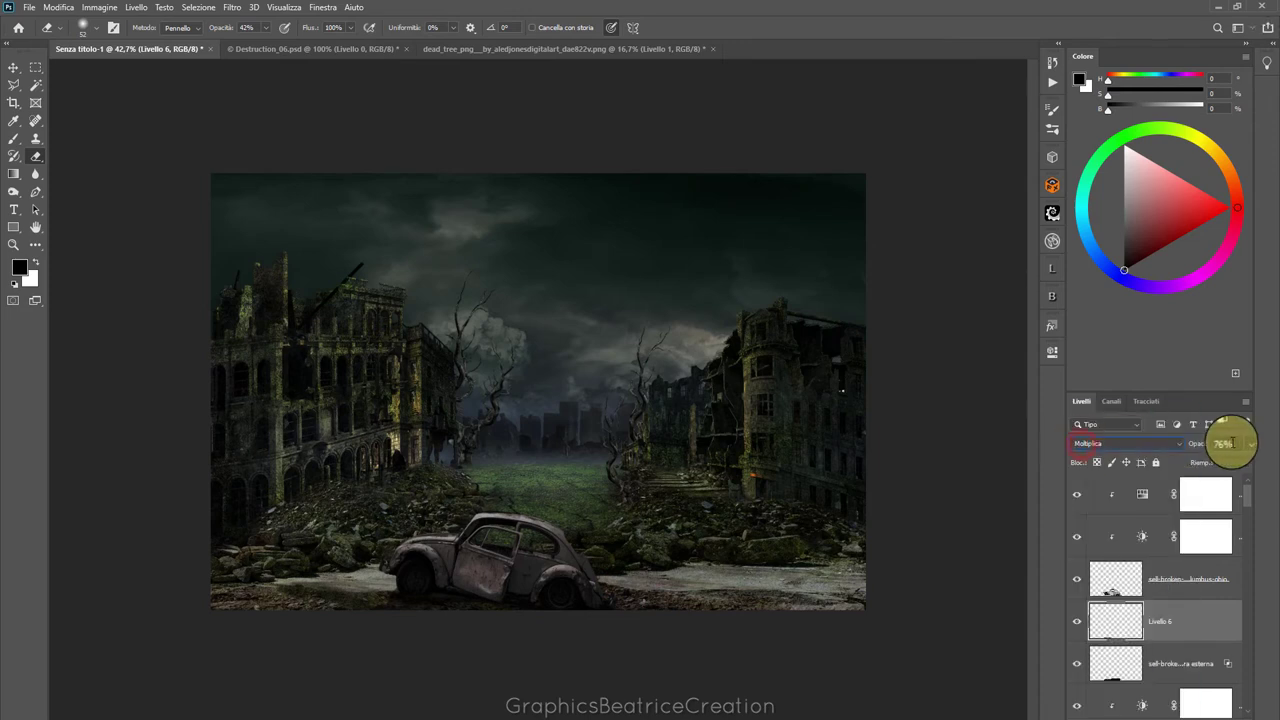
pyautogui.moveTo(1241, 452); pyautogui.dragTo(1229, 463)
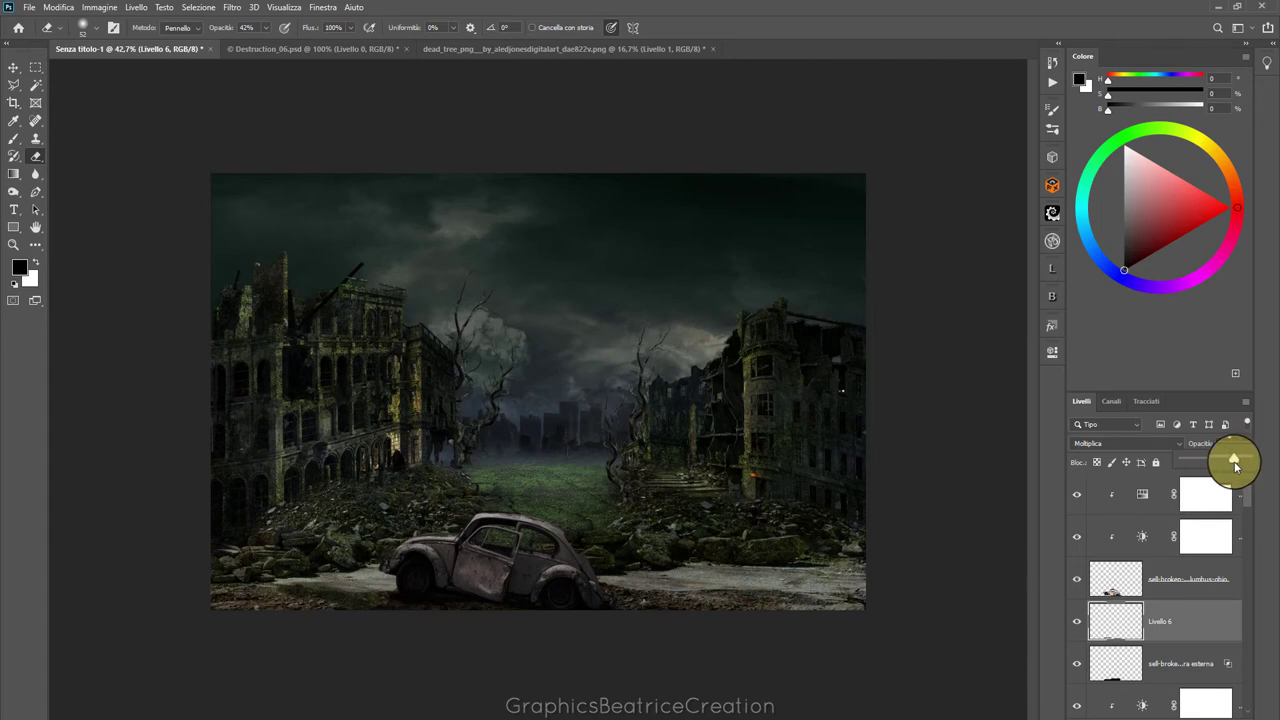
pyautogui.click(1120, 616)
# Paint a darker ground shadow under the car with a 47 px brush
pyautogui.press('b')
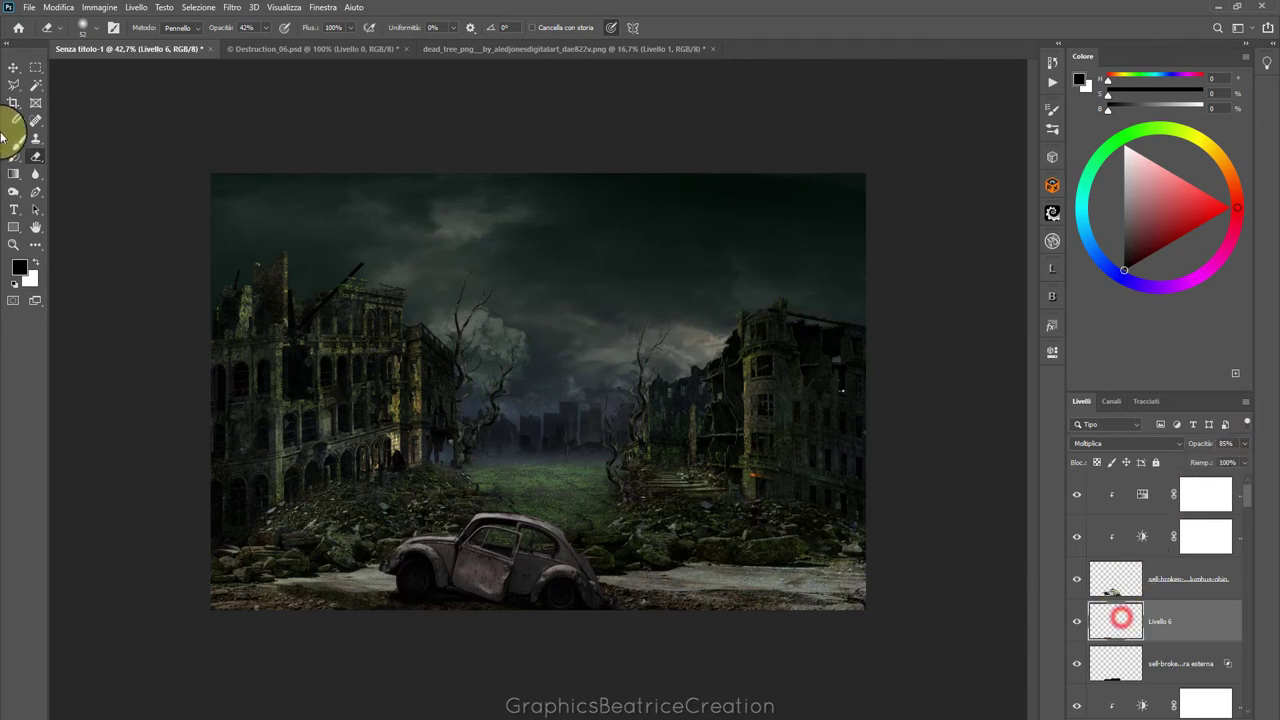
pyautogui.click(91, 28)
pyautogui.moveTo(96, 72); pyautogui.dragTo(100, 72)
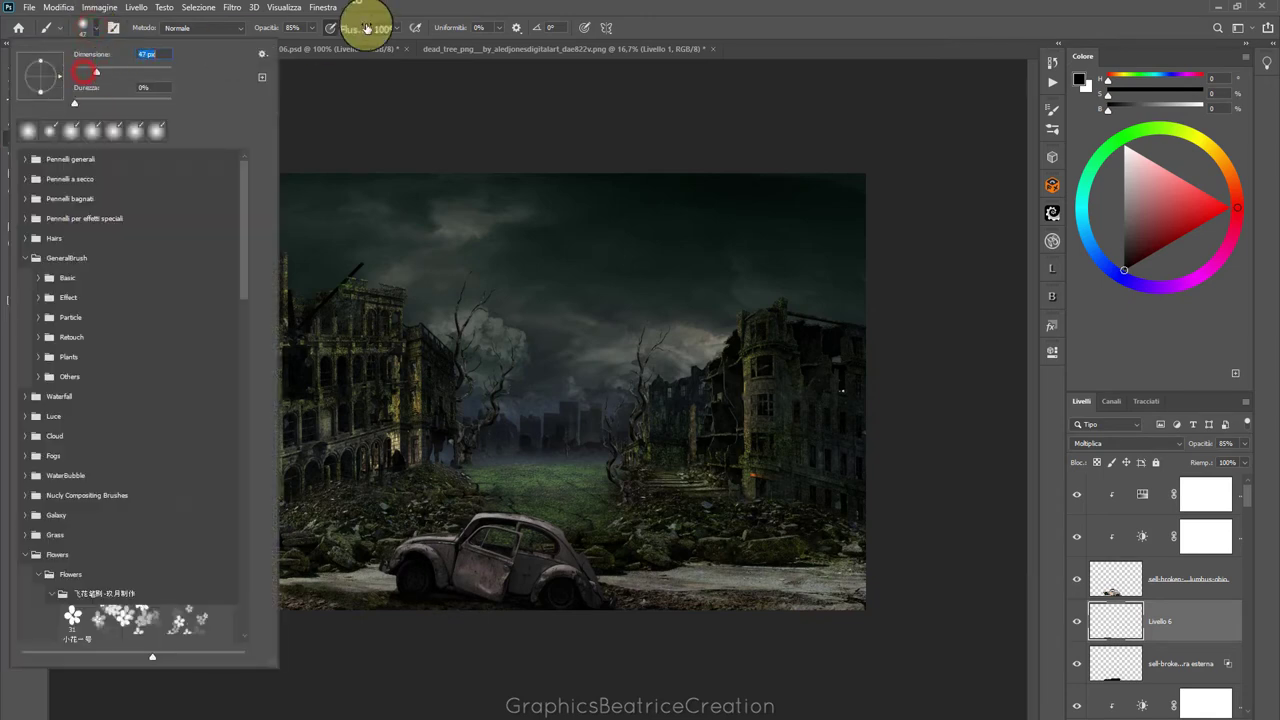
pyautogui.click(383, 8)
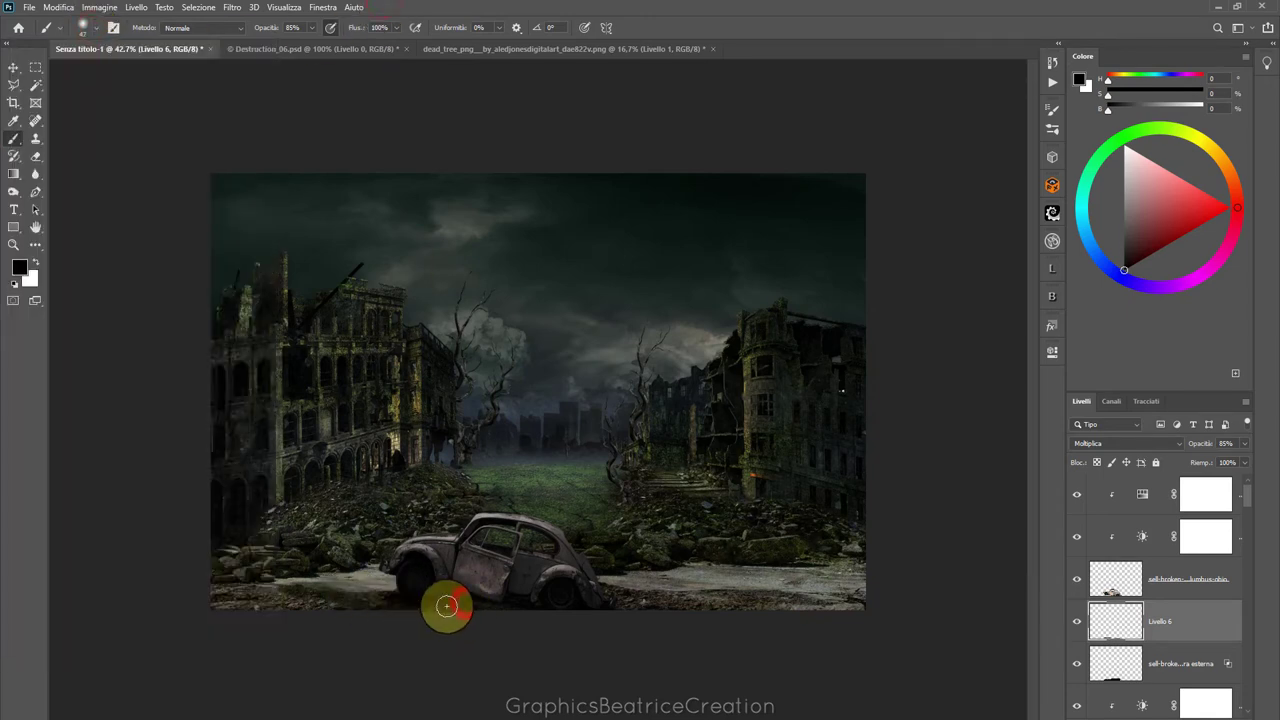
pyautogui.moveTo(416, 601)
pyautogui.mouseDown()
pyautogui.moveTo(497, 598)
pyautogui.moveTo(423, 603)
pyautogui.moveTo(456, 614)
pyautogui.moveTo(449, 597)
pyautogui.moveTo(380, 591)
pyautogui.moveTo(488, 603)
pyautogui.mouseUp()
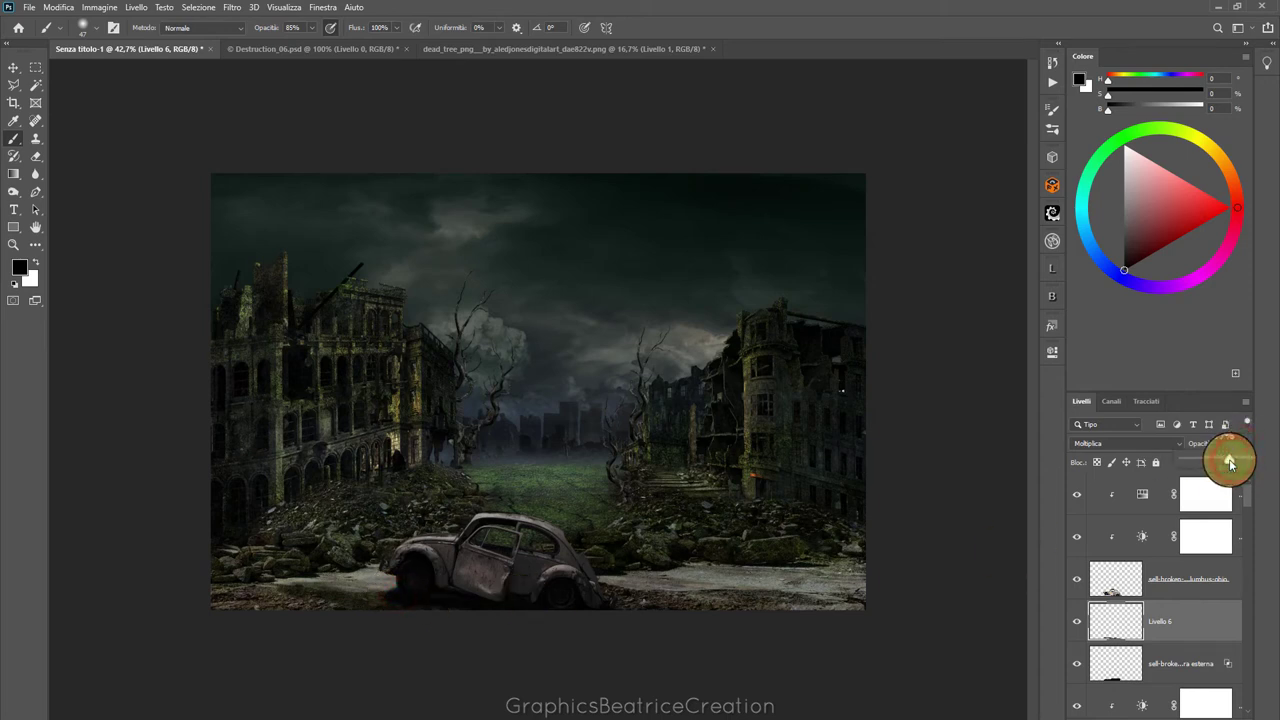
# Select the car layer in the Layers panel
pyautogui.scroll(-3, 690, 401)
pyautogui.scroll(4, 693, 402)
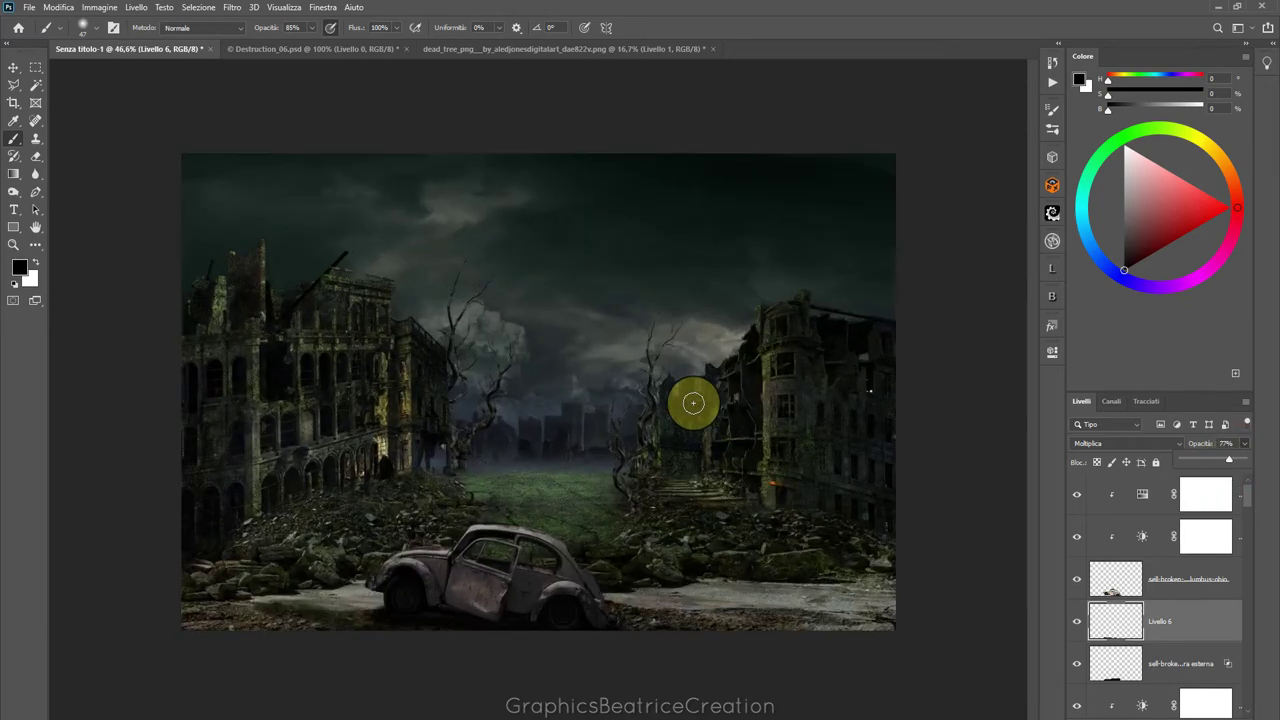
pyautogui.scroll(2, 693, 402)
pyautogui.scroll(-1, 693, 402)
pyautogui.scroll(-2, 693, 402)
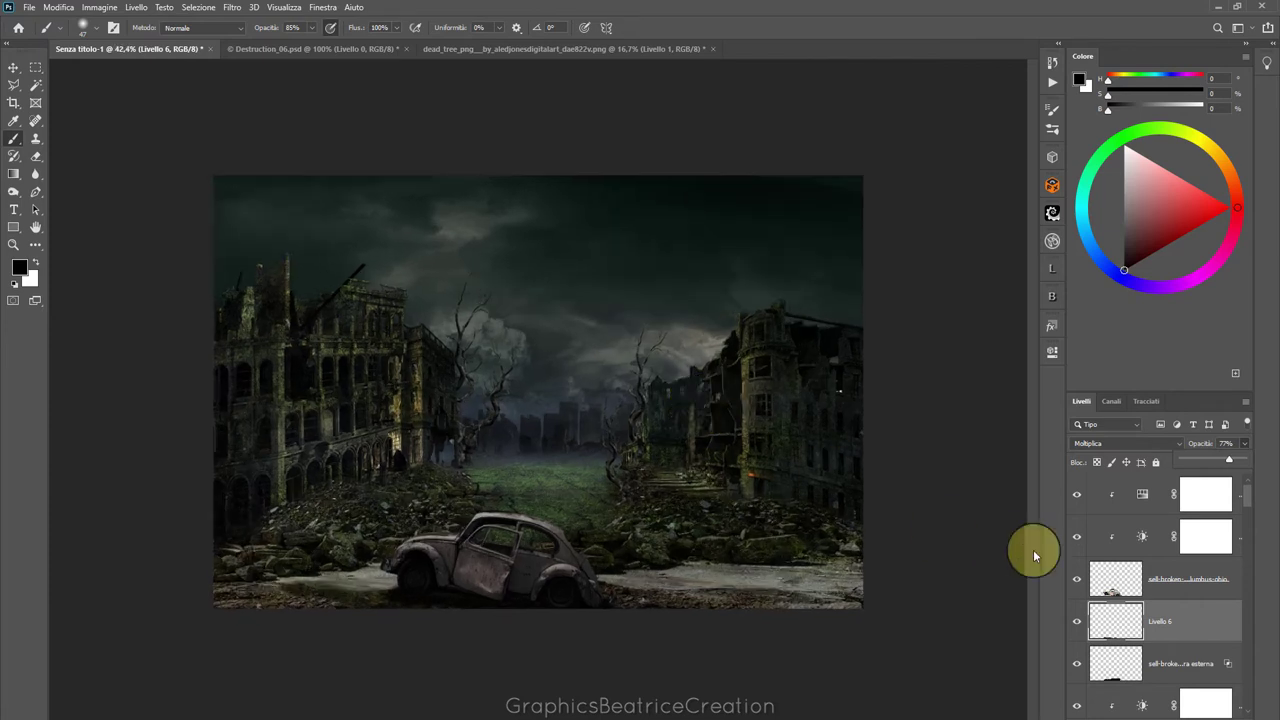
pyautogui.click(1113, 581)
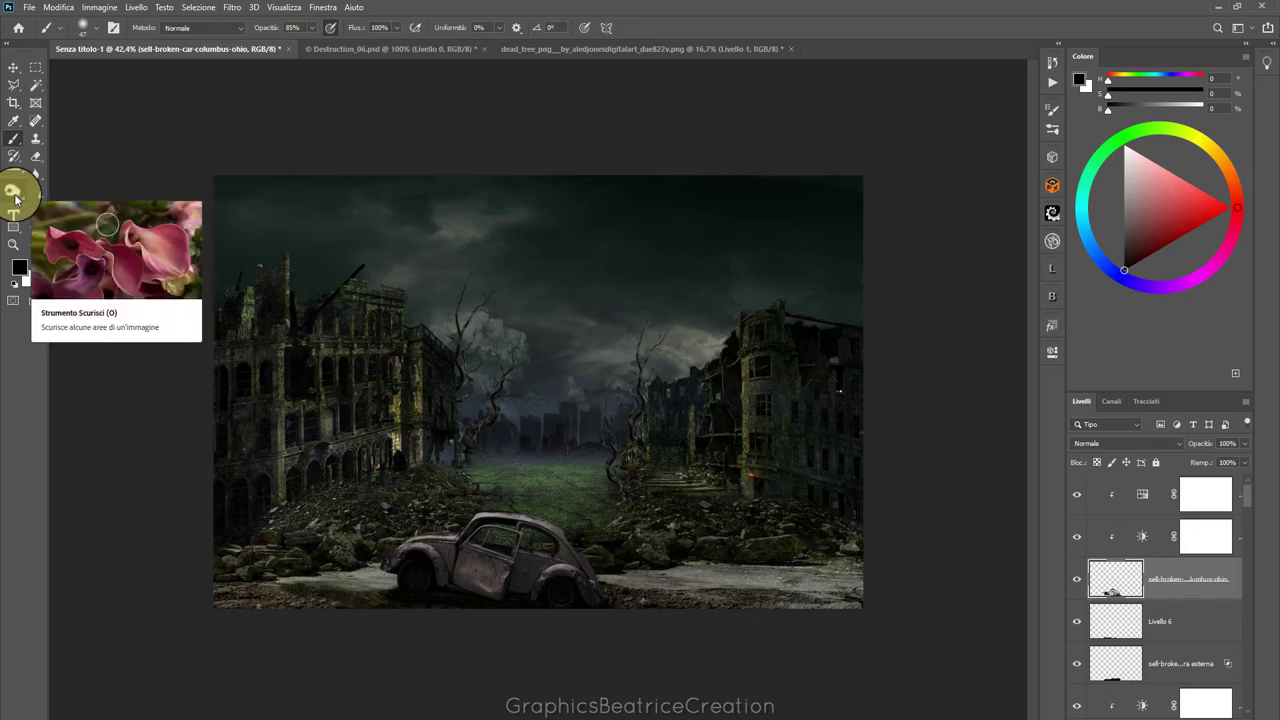
# Burn the rusty car's front, door, body and rear darker
pyautogui.click(14, 193)
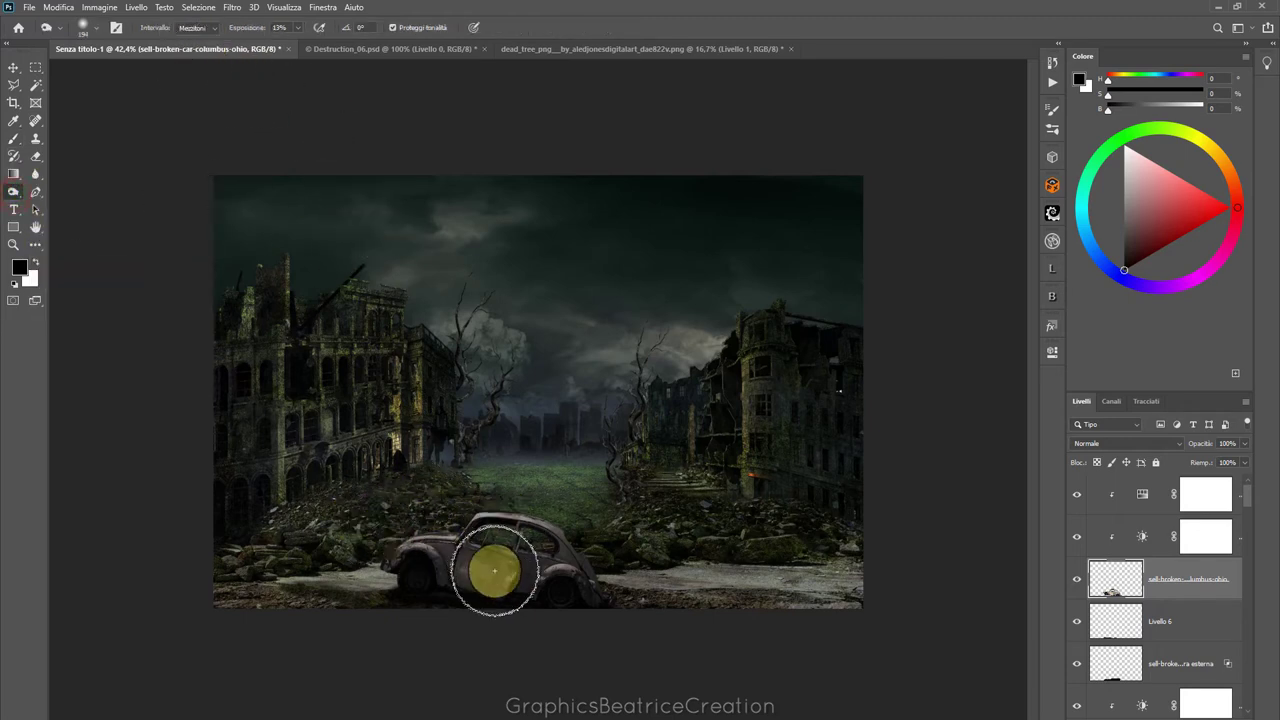
pyautogui.moveTo(422, 569)
pyautogui.mouseDown()
pyautogui.moveTo(491, 571)
pyautogui.moveTo(477, 564)
pyautogui.mouseUp()
pyautogui.moveTo(651, 594); pyautogui.dragTo(371, 569)
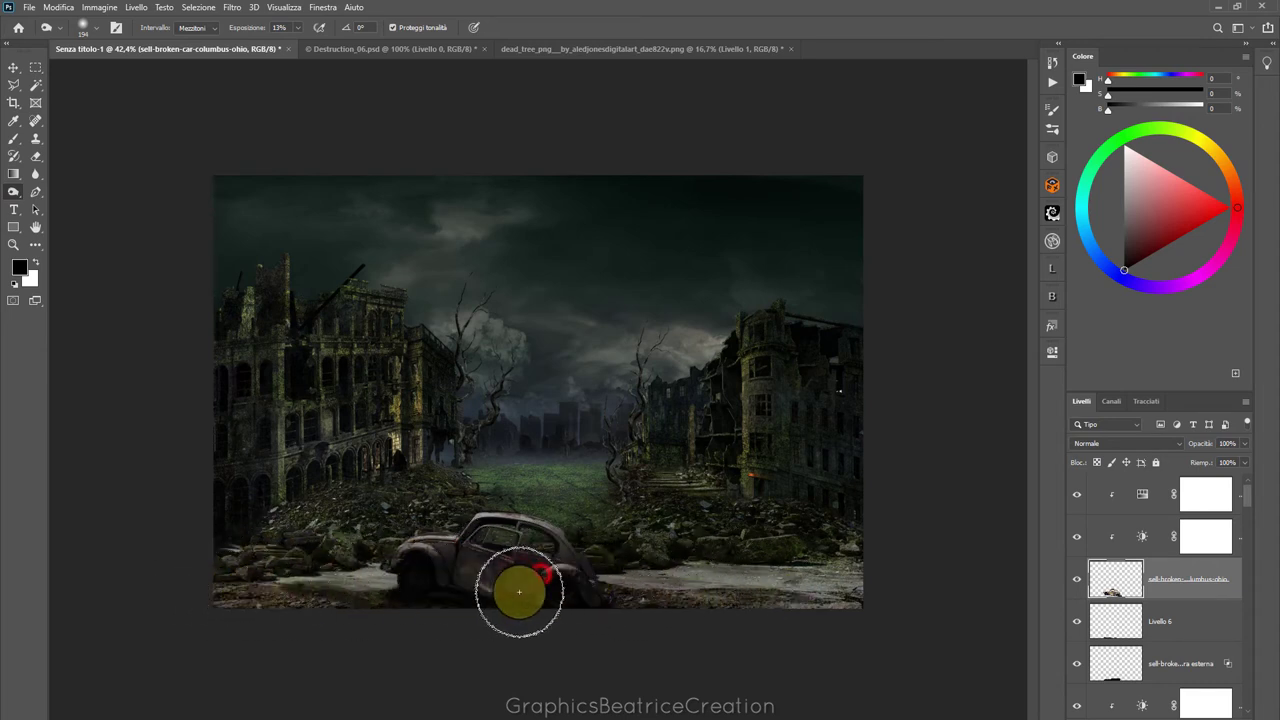
pyautogui.moveTo(517, 589); pyautogui.dragTo(572, 582)
pyautogui.click(557, 571)
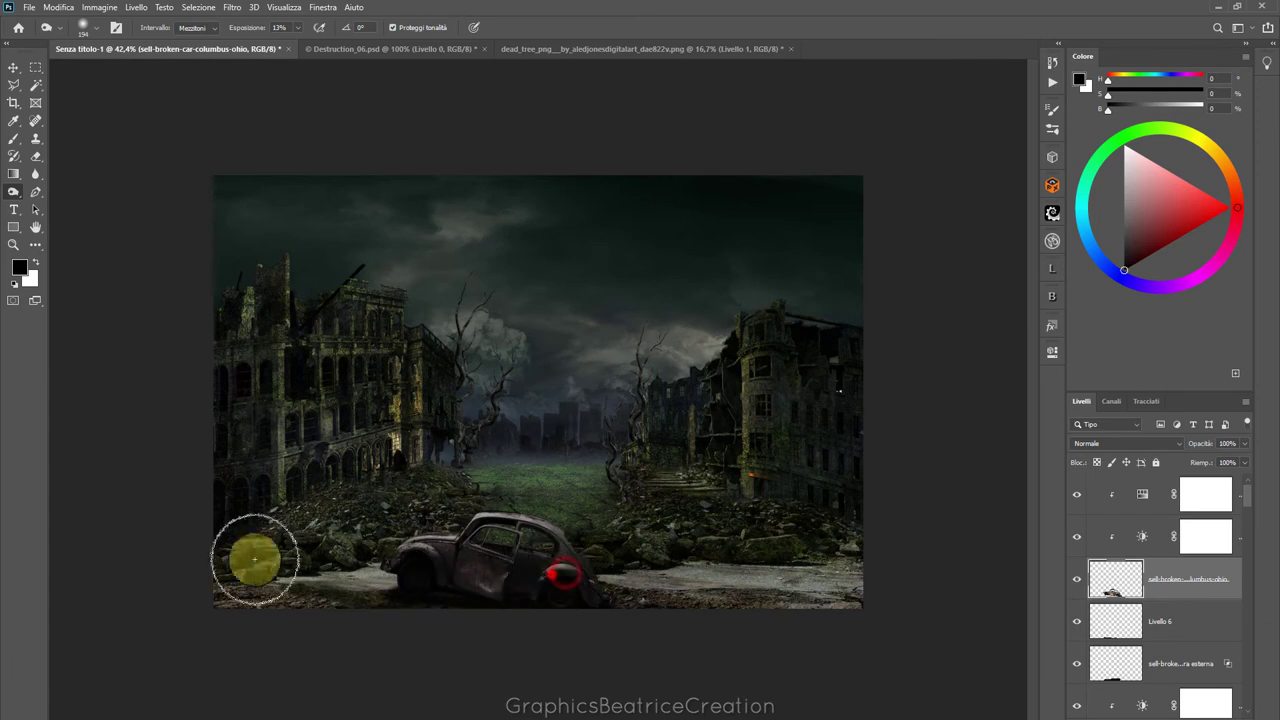
# Dodge the car's roof and body to brighten their highlights
pyautogui.click(20, 200)
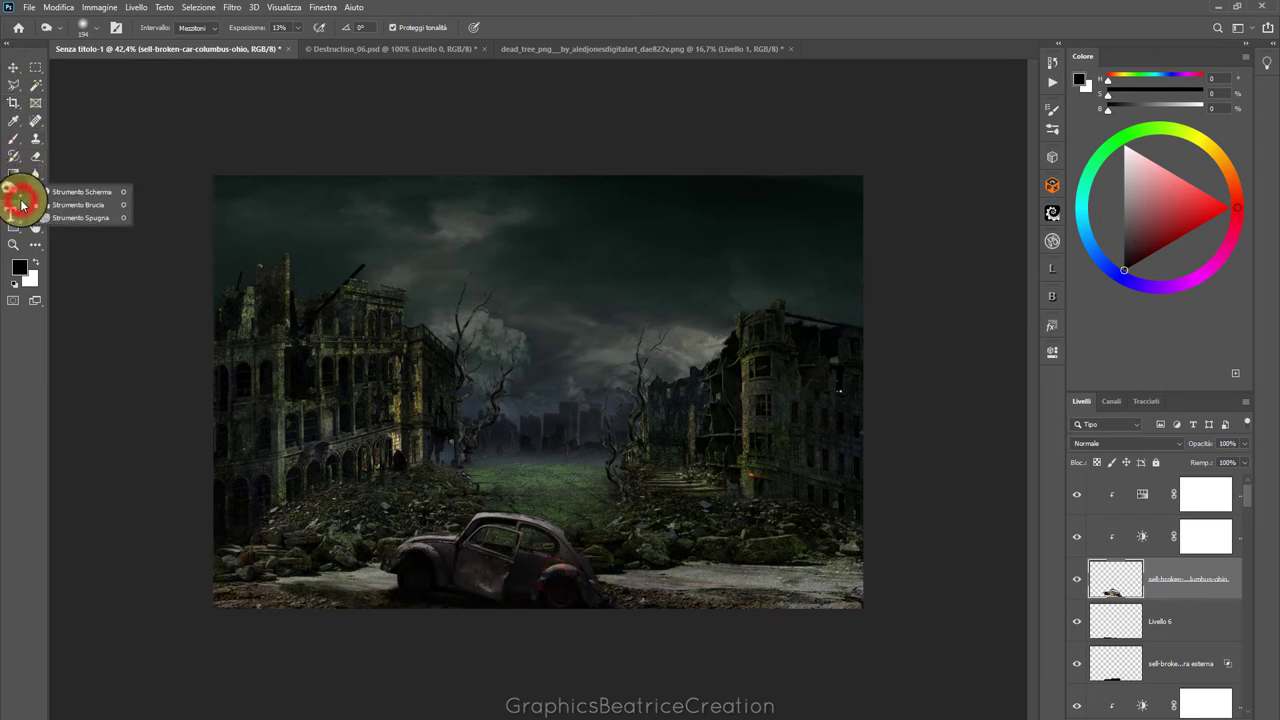
pyautogui.click(97, 194)
pyautogui.moveTo(564, 525)
pyautogui.mouseDown()
pyautogui.moveTo(466, 500)
pyautogui.moveTo(583, 514)
pyautogui.moveTo(634, 600)
pyautogui.mouseUp()
pyautogui.moveTo(420, 526)
pyautogui.mouseDown()
pyautogui.moveTo(508, 520)
pyautogui.moveTo(624, 593)
pyautogui.moveTo(644, 624)
pyautogui.mouseUp()
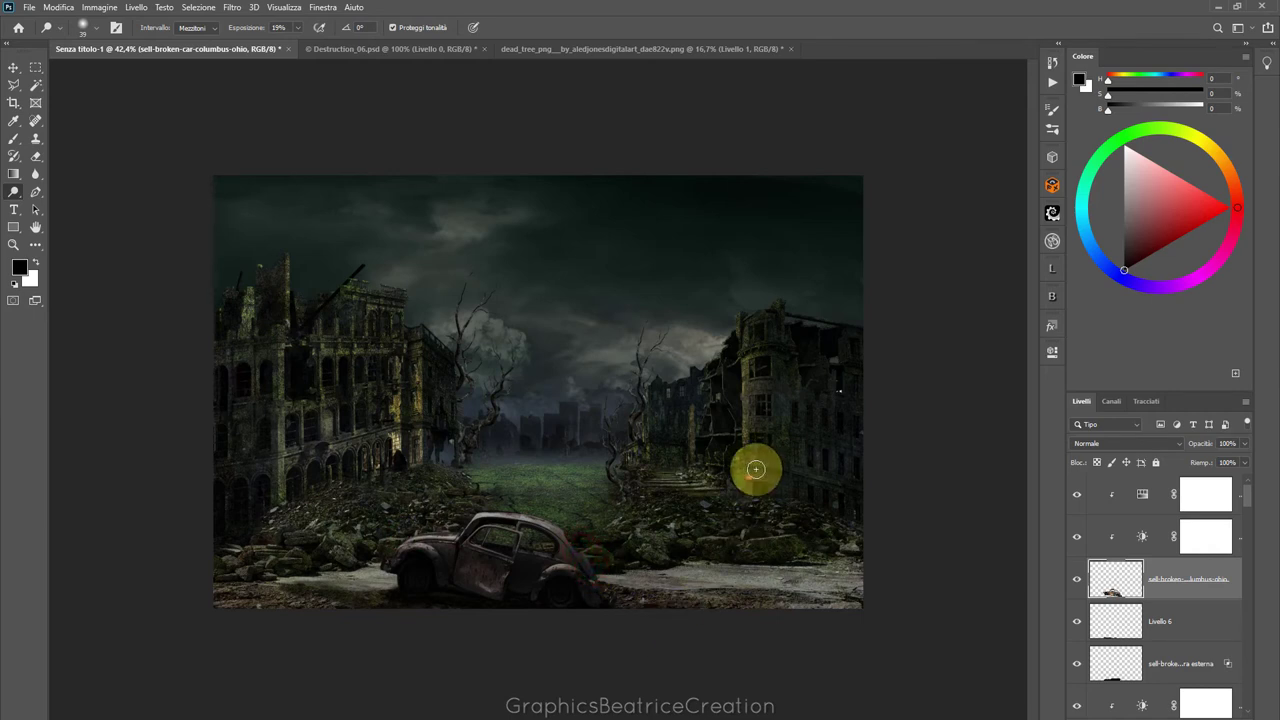
pyautogui.click(1250, 500)
# Place dscf0828_copia as an embedded image, shrink it and centre it above the rusty car
pyautogui.click(1170, 485)
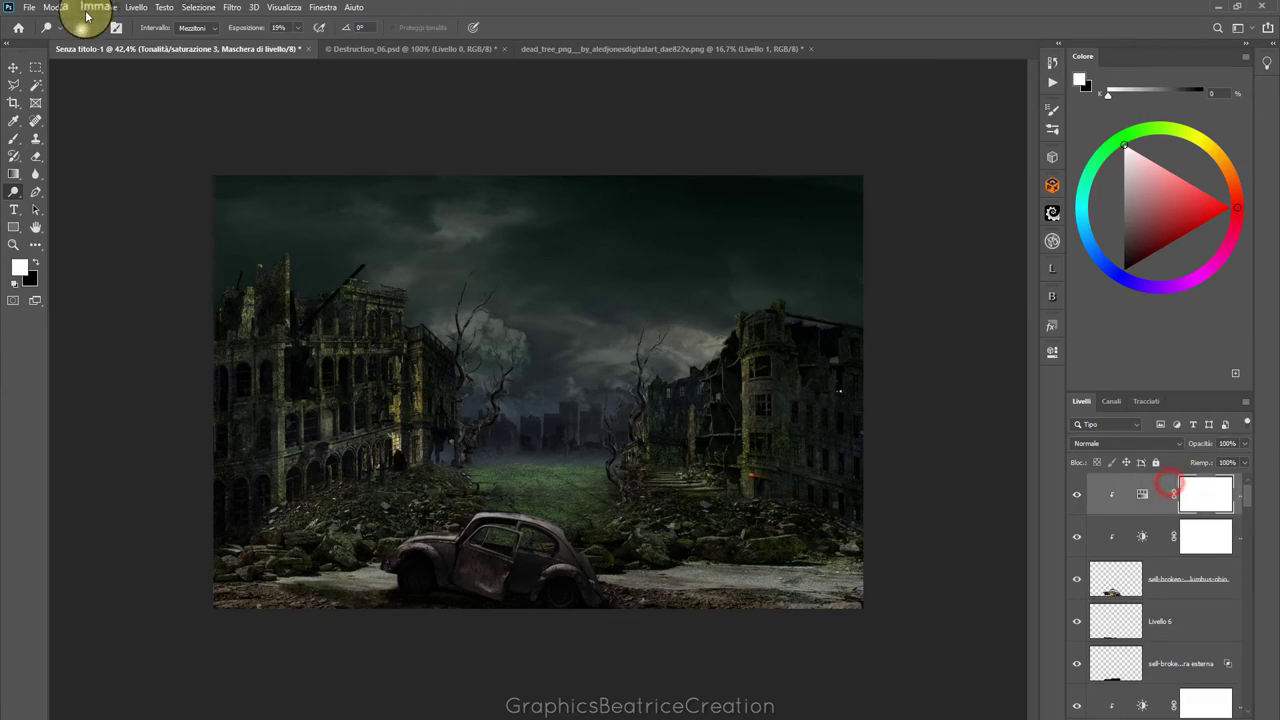
pyautogui.click(29, 7)
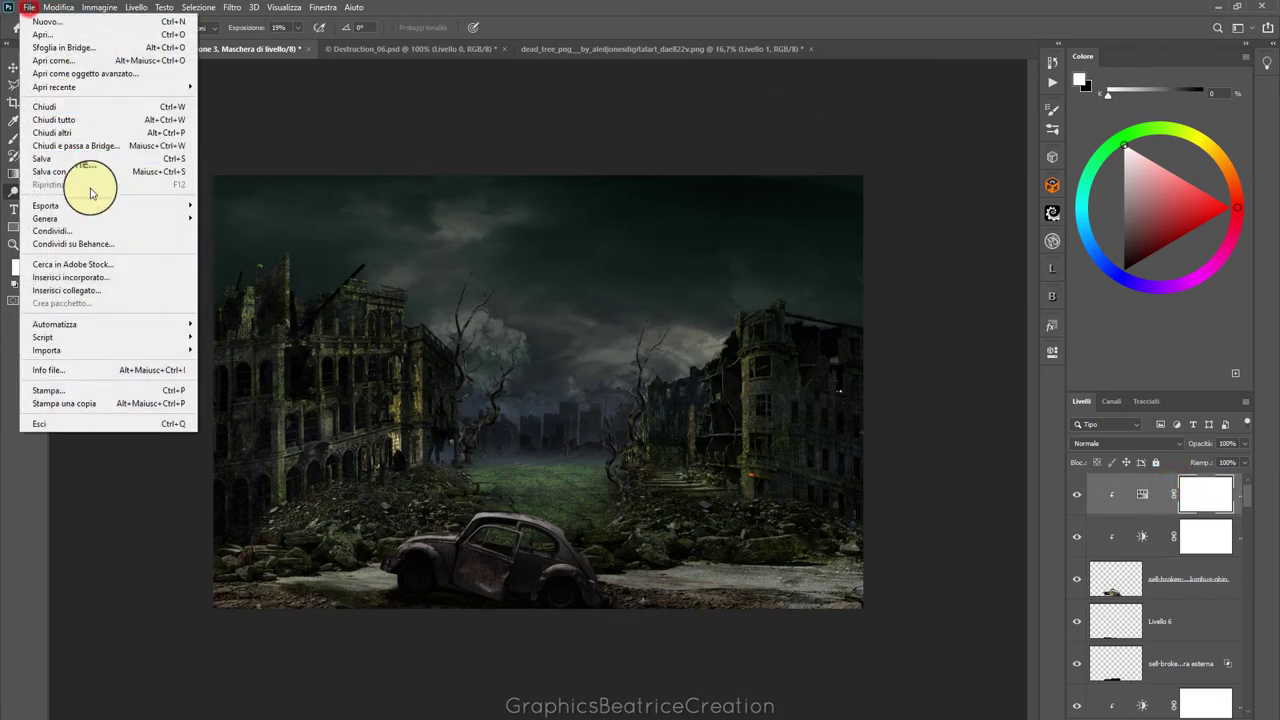
pyautogui.click(95, 277)
pyautogui.click(744, 258)
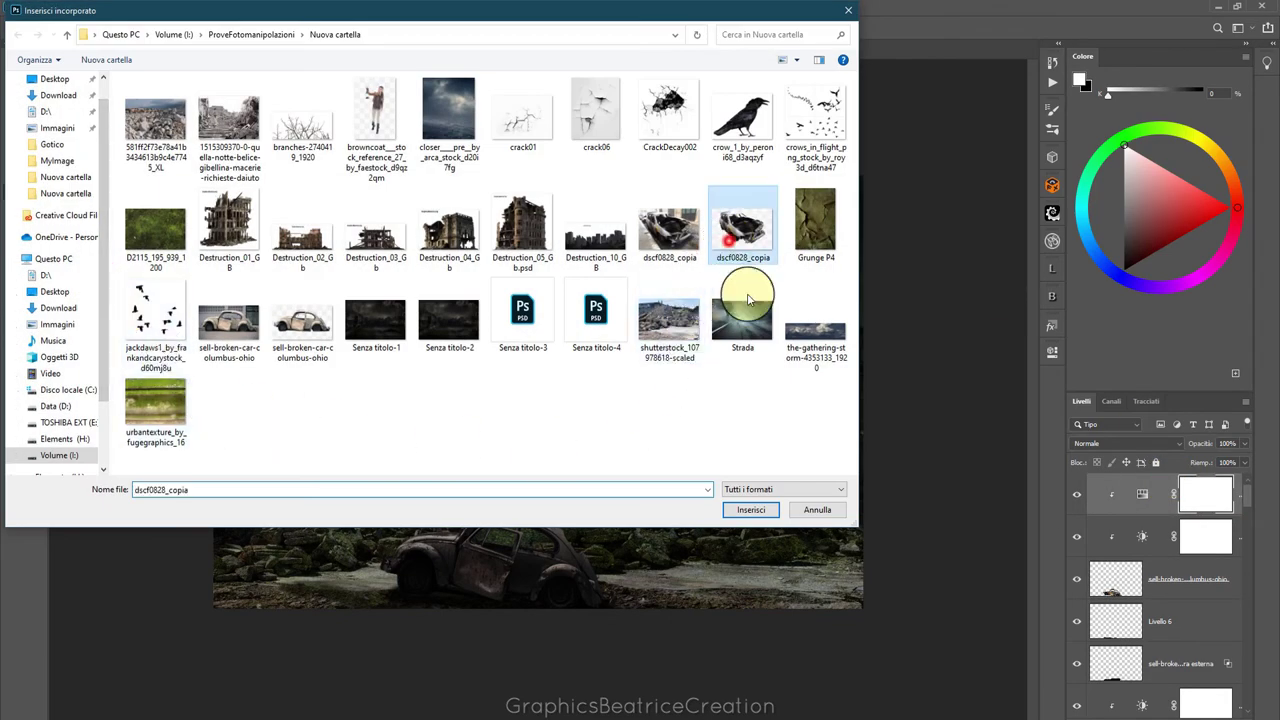
pyautogui.click(751, 510)
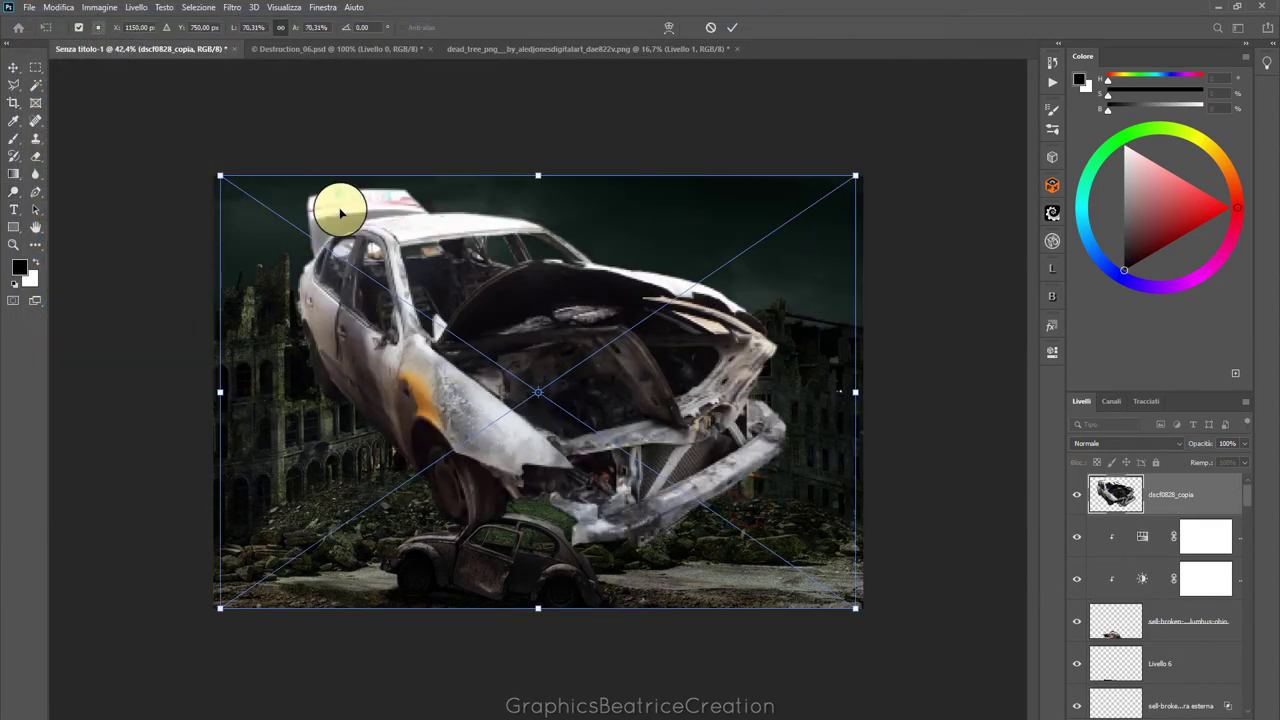
pyautogui.moveTo(221, 177)
pyautogui.mouseDown()
pyautogui.moveTo(565, 437)
pyautogui.moveTo(672, 484)
pyautogui.mouseUp()
pyautogui.moveTo(738, 530); pyautogui.dragTo(491, 472)
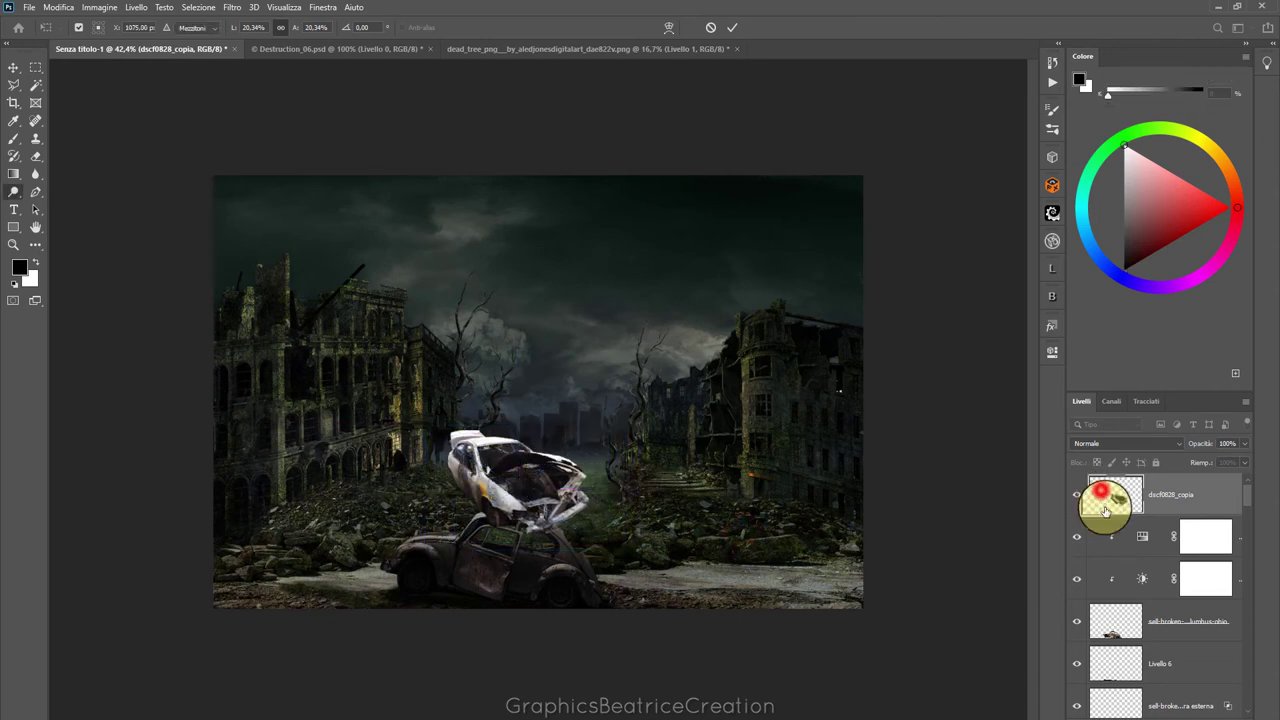
pyautogui.moveTo(1094, 519)
pyautogui.mouseDown()
pyautogui.moveTo(1127, 712)
pyautogui.moveTo(1121, 668)
pyautogui.mouseUp()
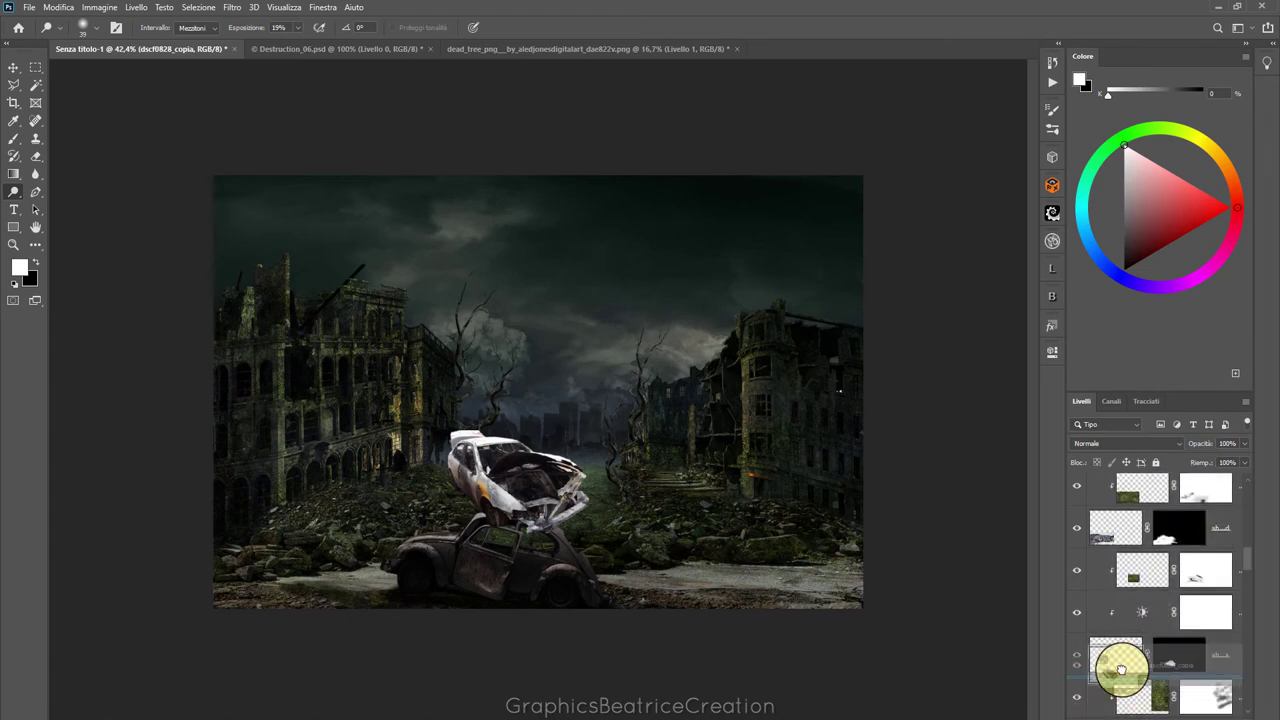
# Move the white car layer lower in the stack, shrink the car and shift it onto the road
pyautogui.moveTo(1121, 668)
pyautogui.mouseDown()
pyautogui.moveTo(1121, 563)
pyautogui.moveTo(1105, 543)
pyautogui.mouseUp()
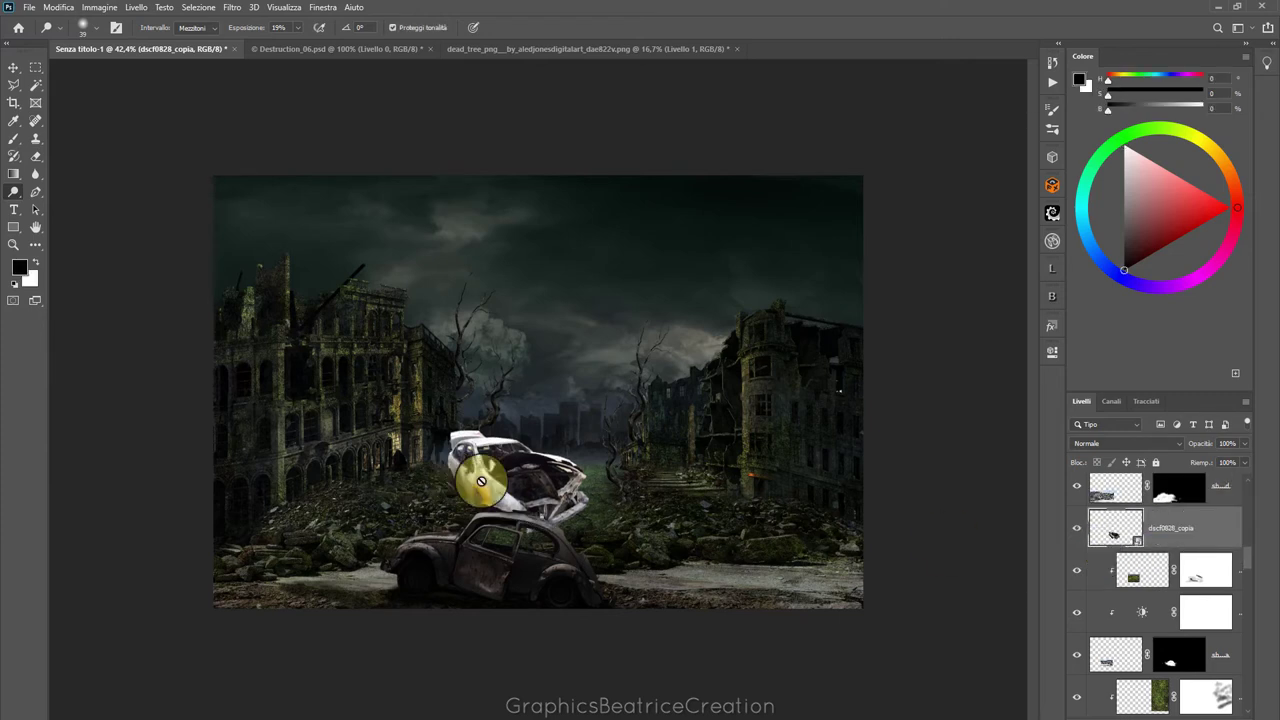
pyautogui.click(13, 68)
pyautogui.moveTo(543, 443); pyautogui.dragTo(508, 462)
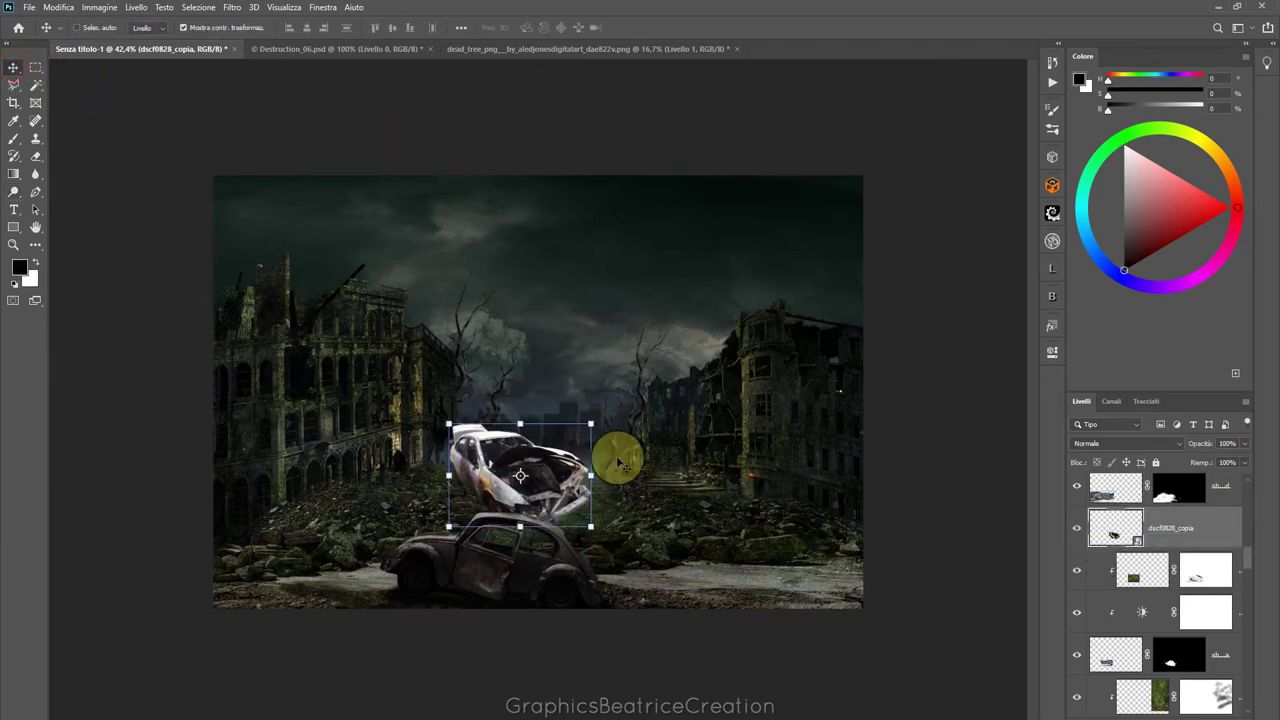
pyautogui.moveTo(1113, 530); pyautogui.dragTo(1103, 668)
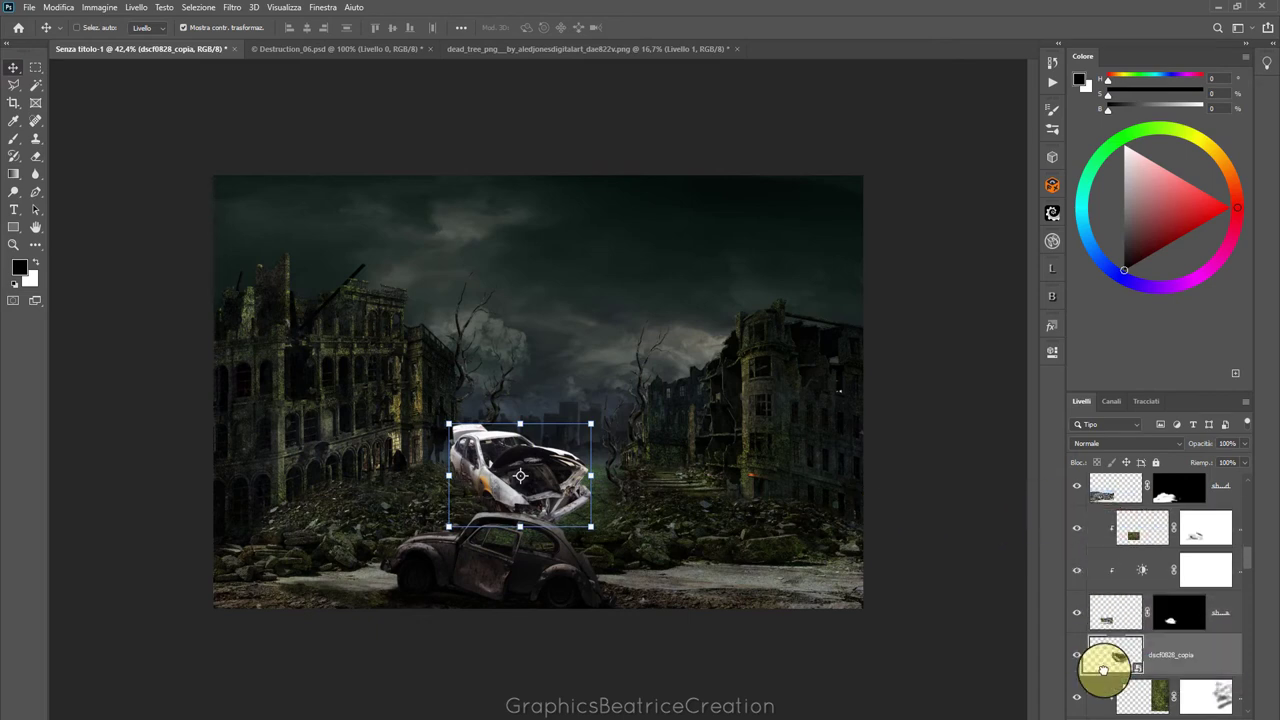
pyautogui.moveTo(449, 424)
pyautogui.mouseDown()
pyautogui.moveTo(484, 452)
pyautogui.moveTo(435, 420)
pyautogui.mouseUp()
pyautogui.moveTo(437, 420); pyautogui.dragTo(512, 463)
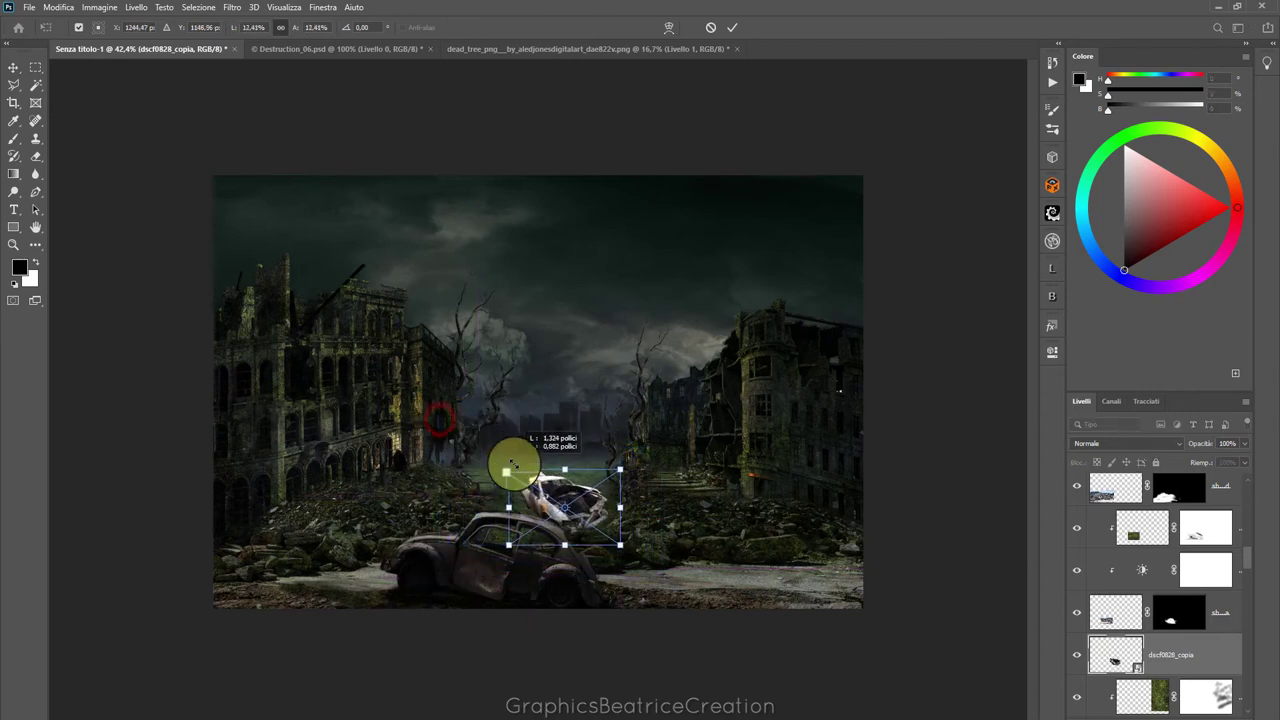
pyautogui.moveTo(568, 493)
pyautogui.mouseDown()
pyautogui.moveTo(489, 472)
pyautogui.moveTo(507, 470)
pyautogui.mouseUp()
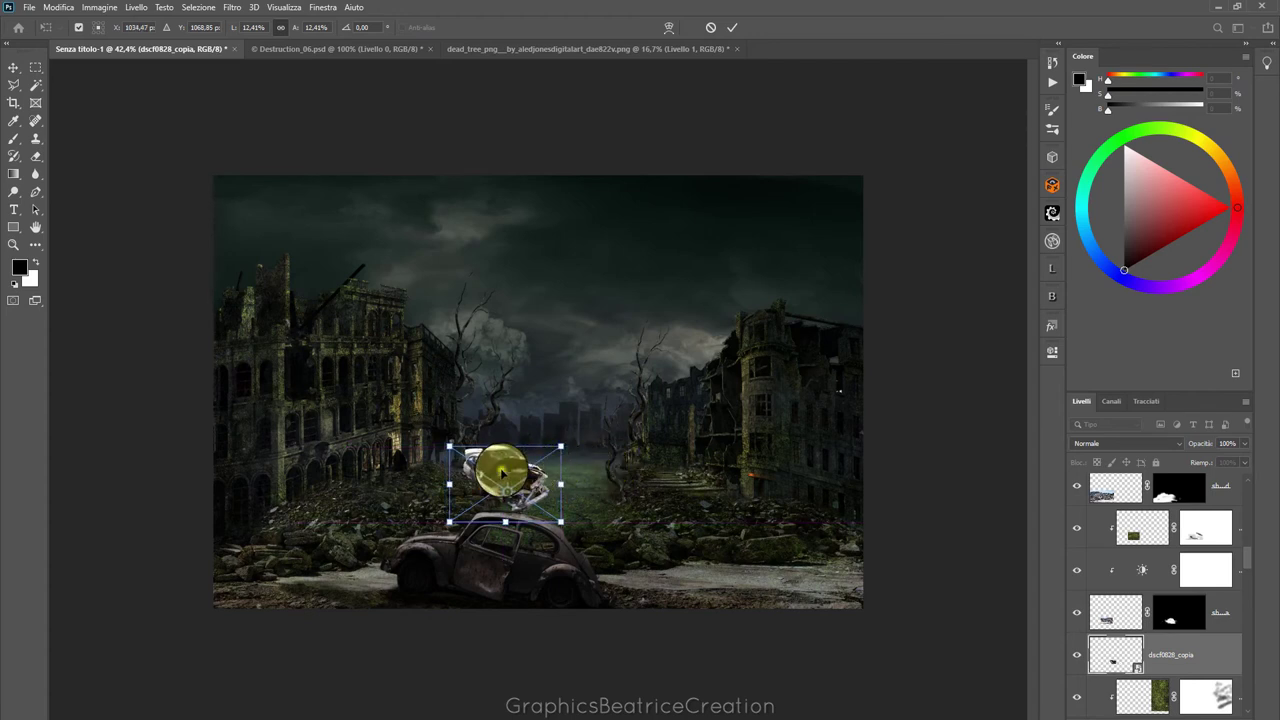
# Flip the white car horizontally, shrink it further and slide it along the road
pyautogui.rightClick(502, 470)
pyautogui.click(543, 676)
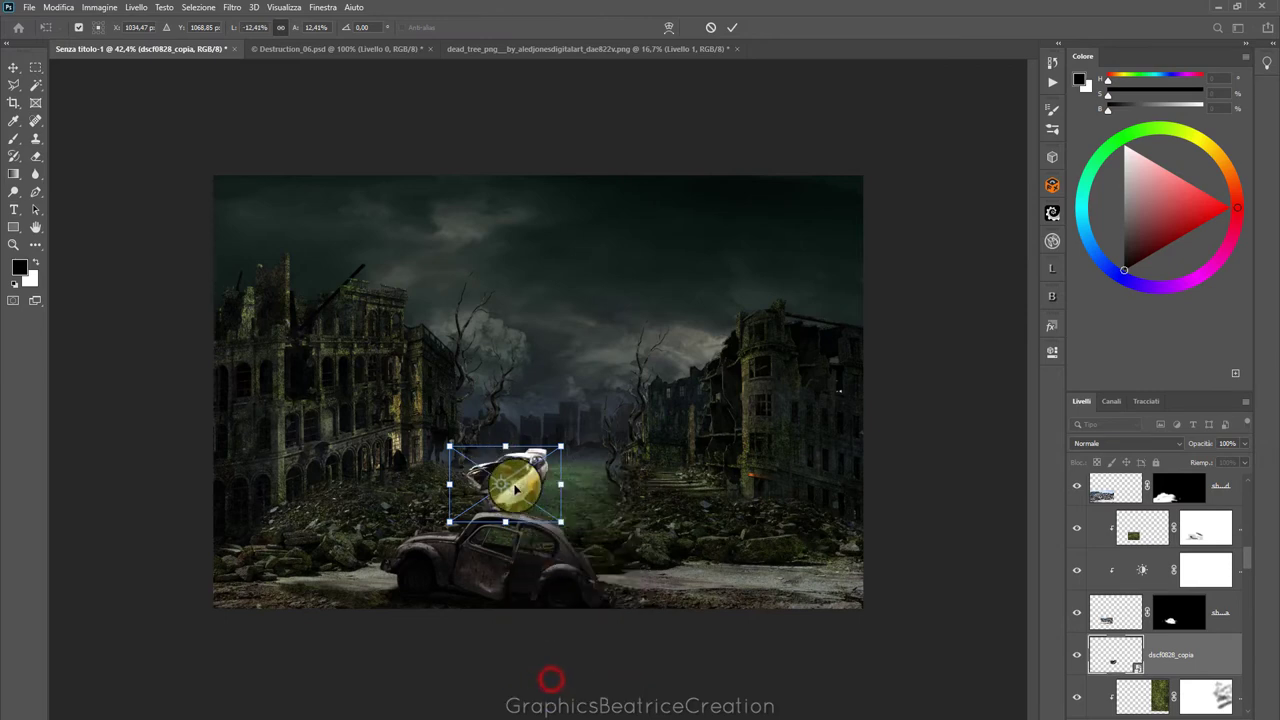
pyautogui.moveTo(515, 488); pyautogui.dragTo(580, 462)
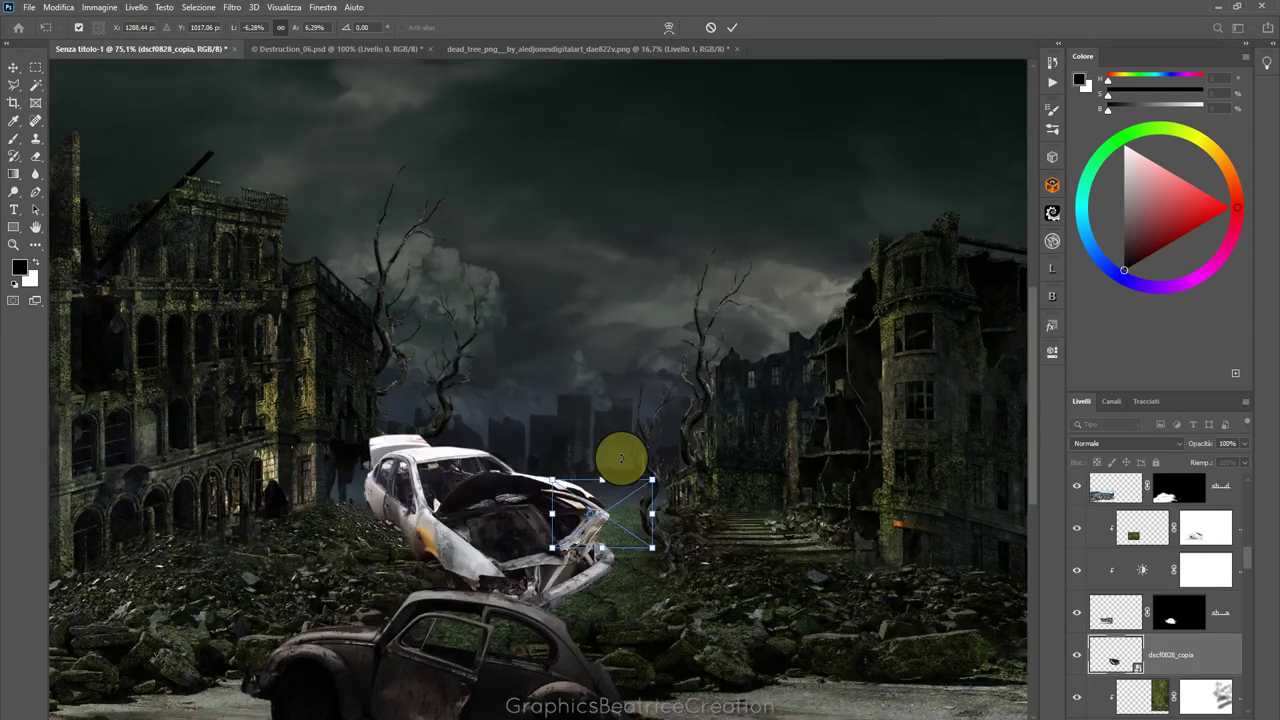
pyautogui.scroll(3, 618, 452)
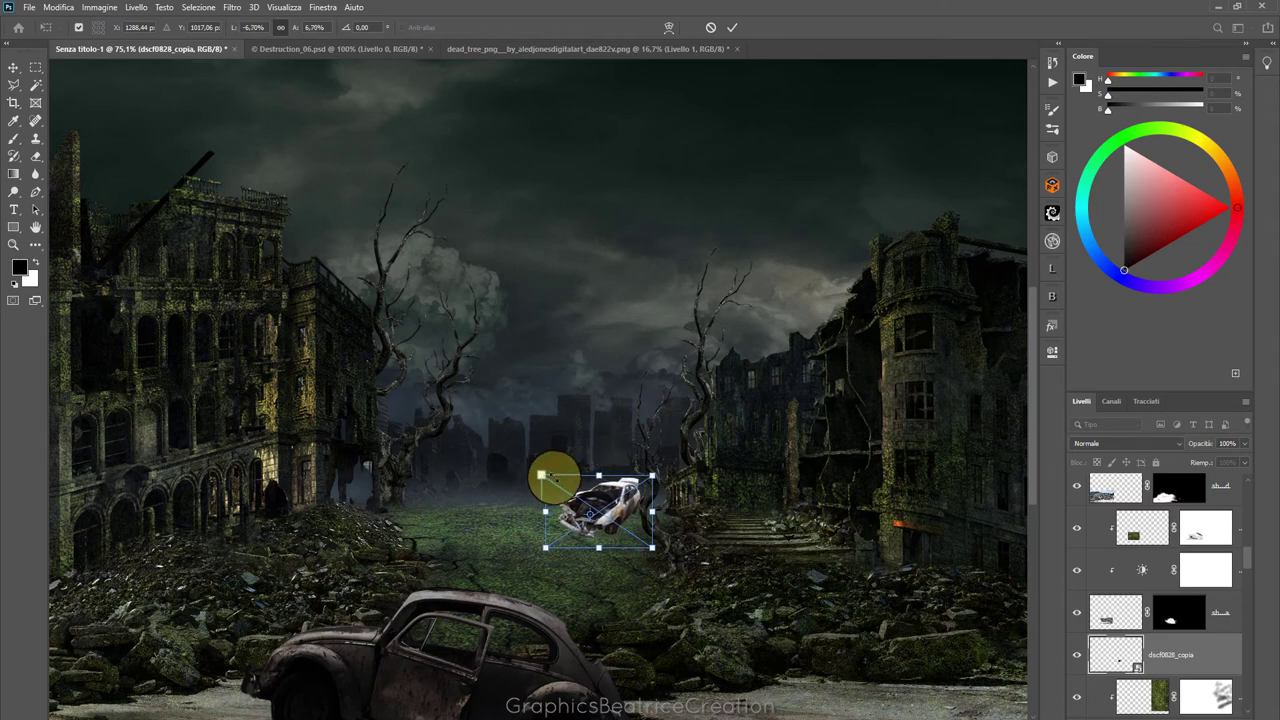
pyautogui.moveTo(594, 498); pyautogui.dragTo(612, 497)
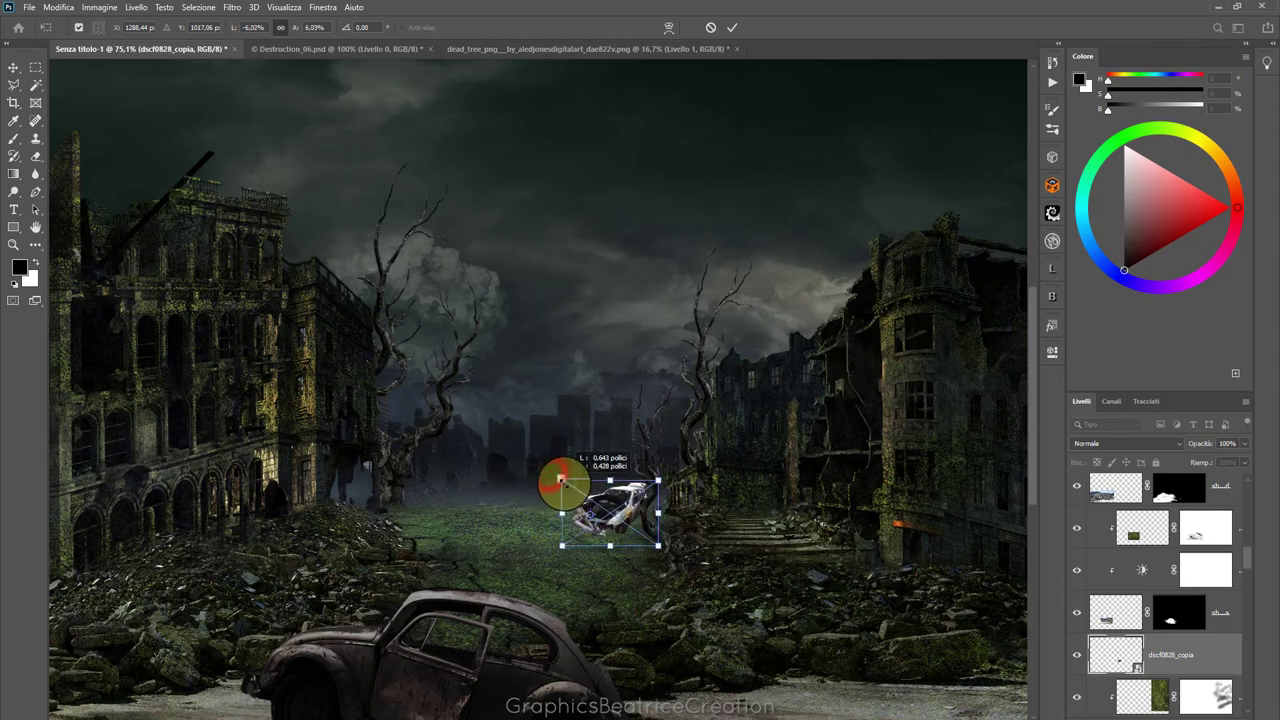
pyautogui.moveTo(606, 508); pyautogui.dragTo(414, 508)
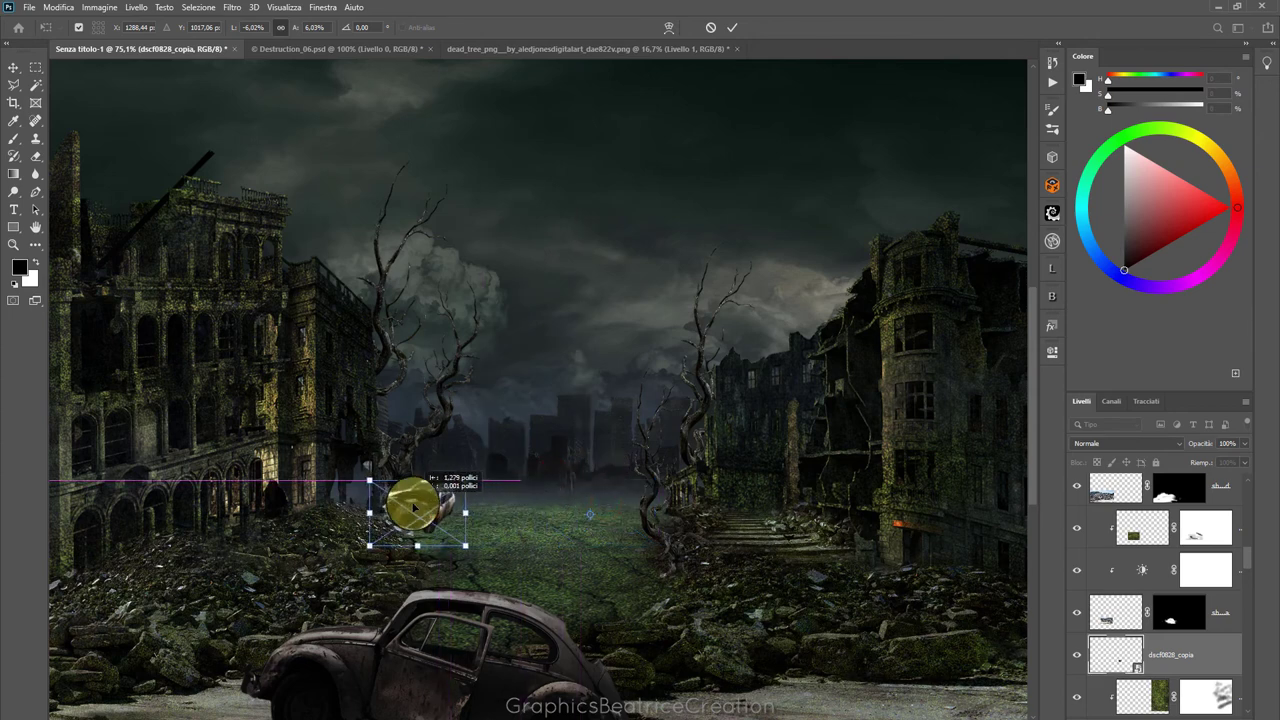
pyautogui.moveTo(414, 508); pyautogui.dragTo(414, 506)
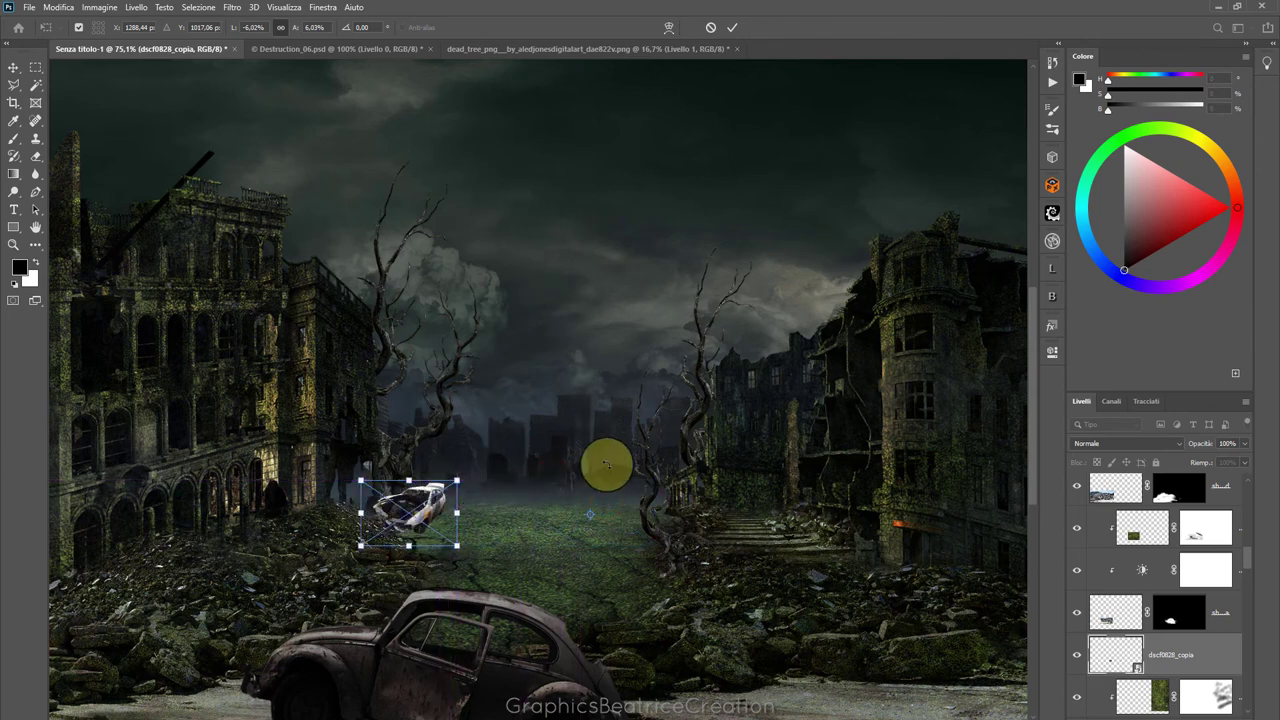
# Fine-tune the small car's position on the distant grassy road
pyautogui.scroll(-2, 609, 464)
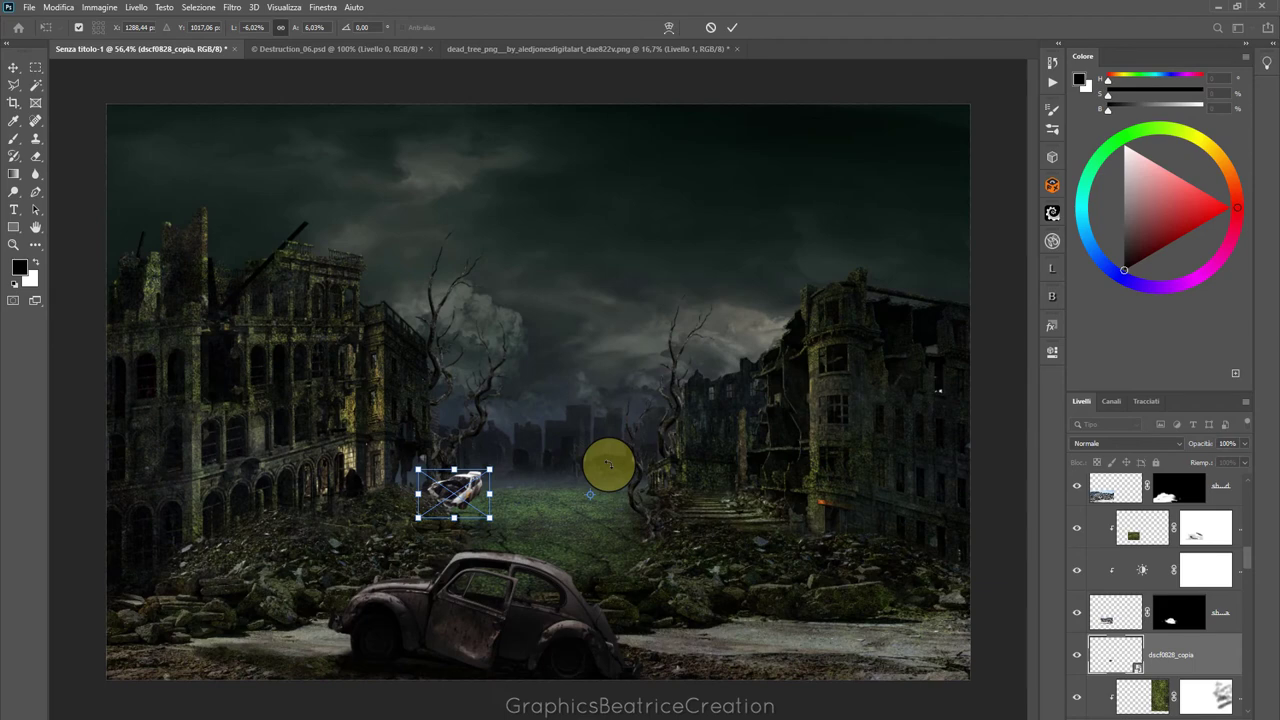
pyautogui.moveTo(472, 483); pyautogui.dragTo(605, 481)
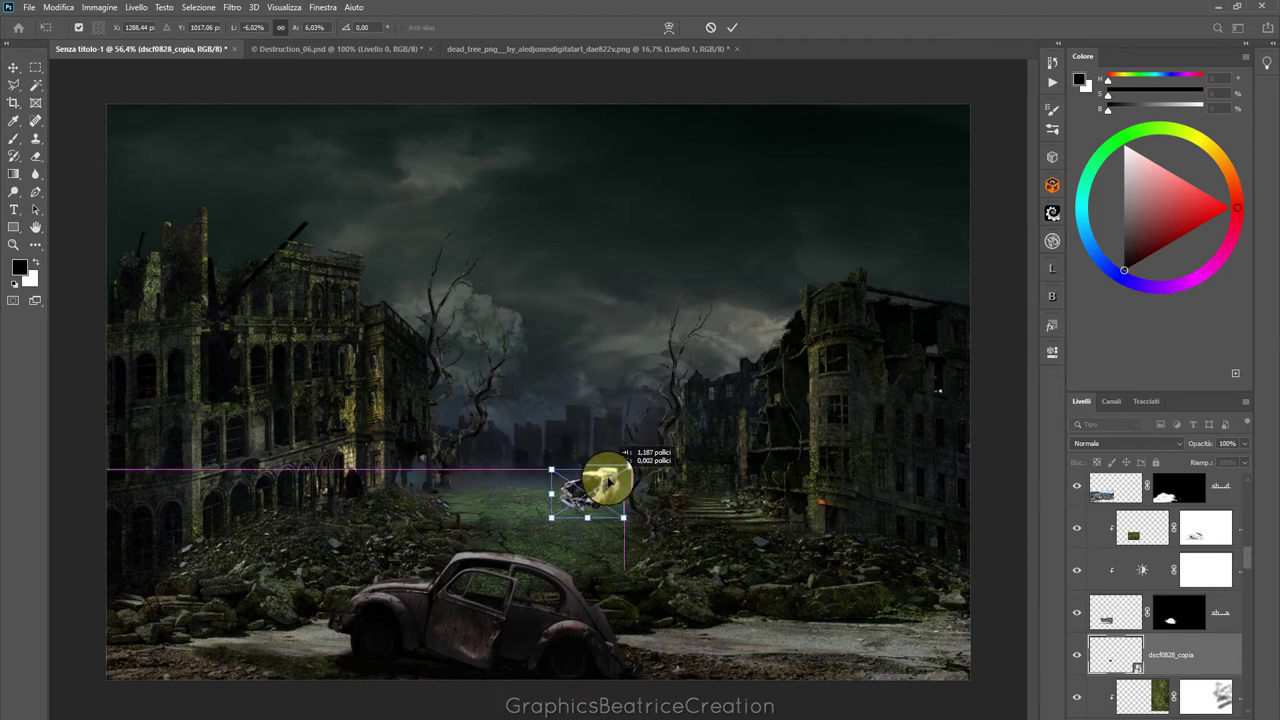
pyautogui.scroll(3, 651, 486)
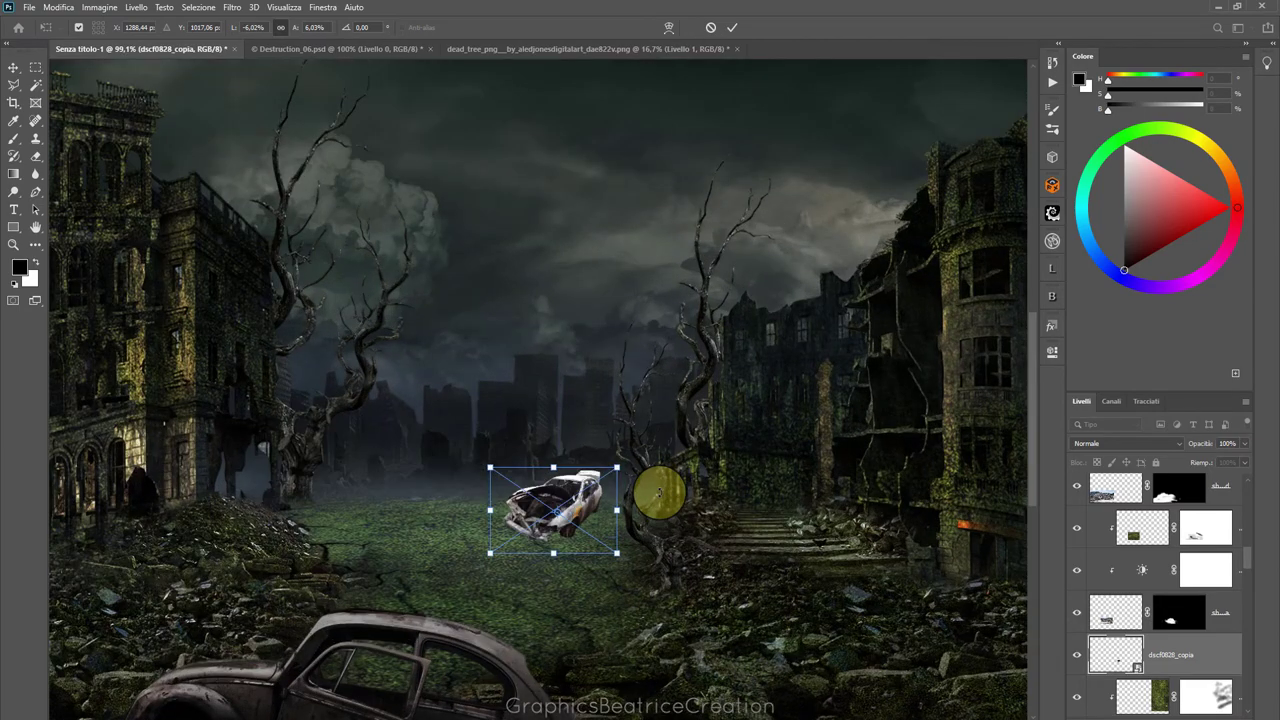
pyautogui.scroll(2, 659, 492)
pyautogui.scroll(-2, 659, 491)
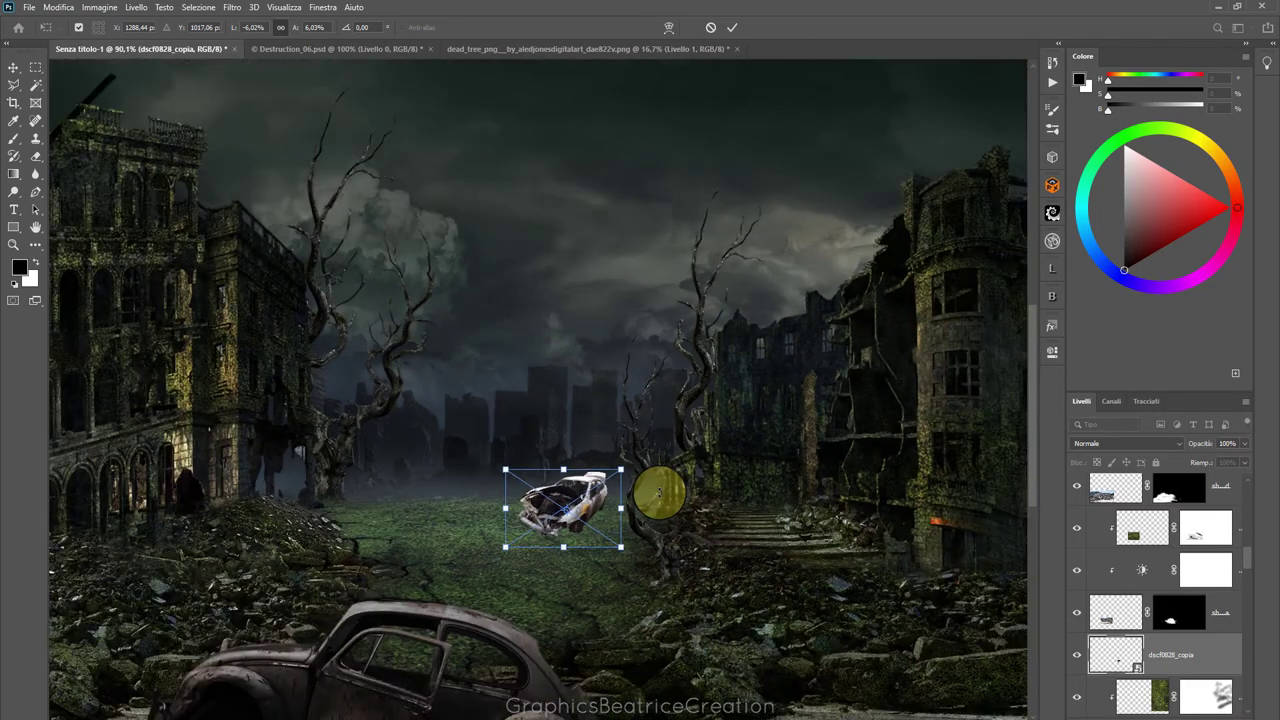
pyautogui.scroll(-2, 659, 491)
pyautogui.scroll(-2, 659, 491)
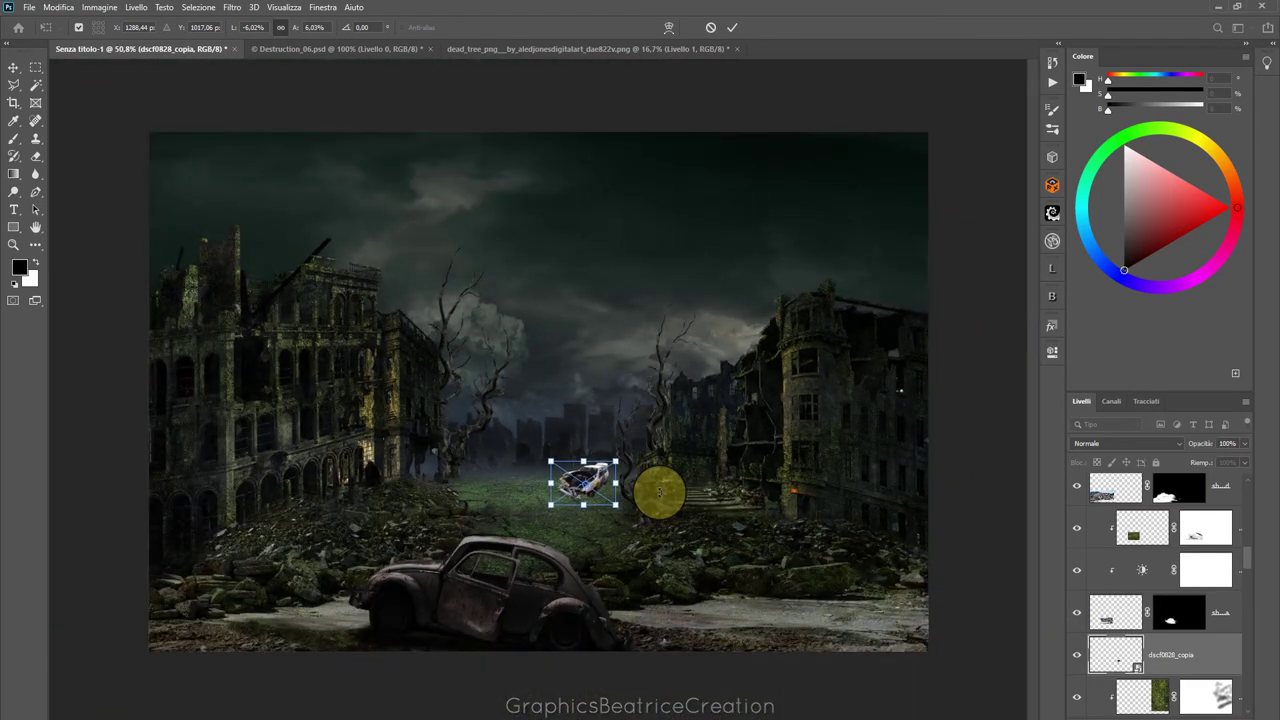
pyautogui.scroll(3, 659, 491)
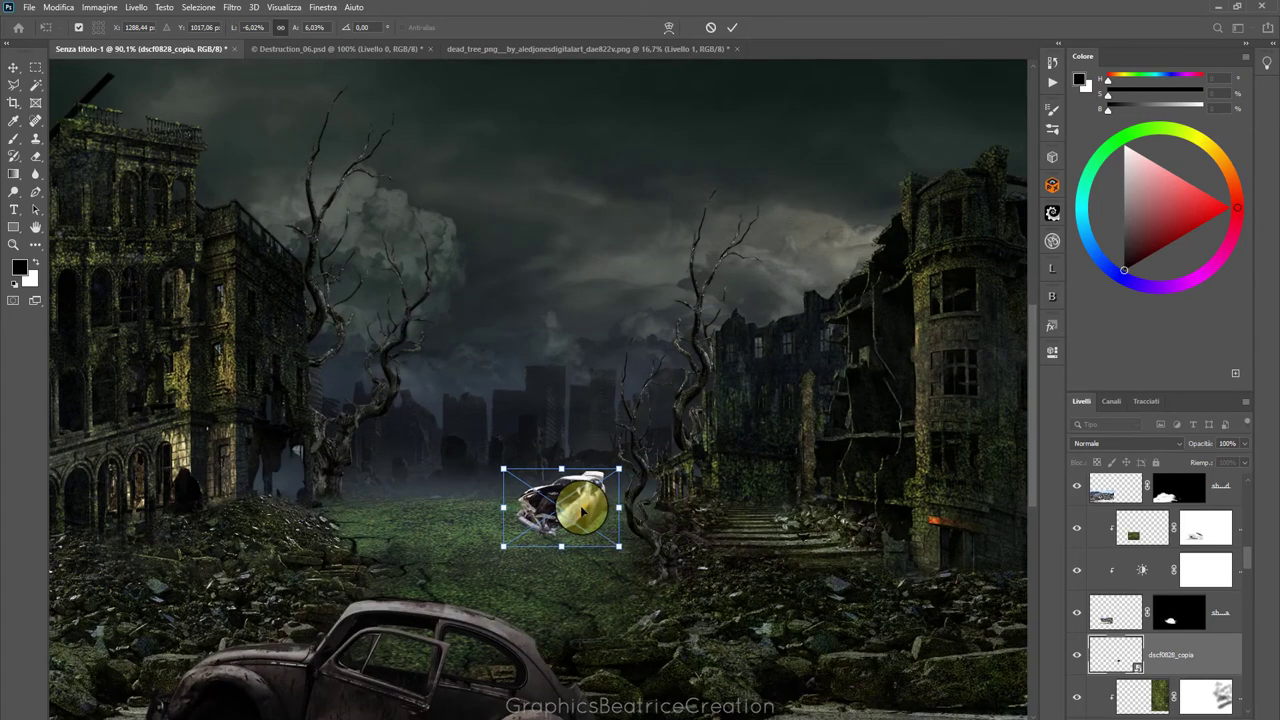
pyautogui.moveTo(585, 506); pyautogui.dragTo(599, 507)
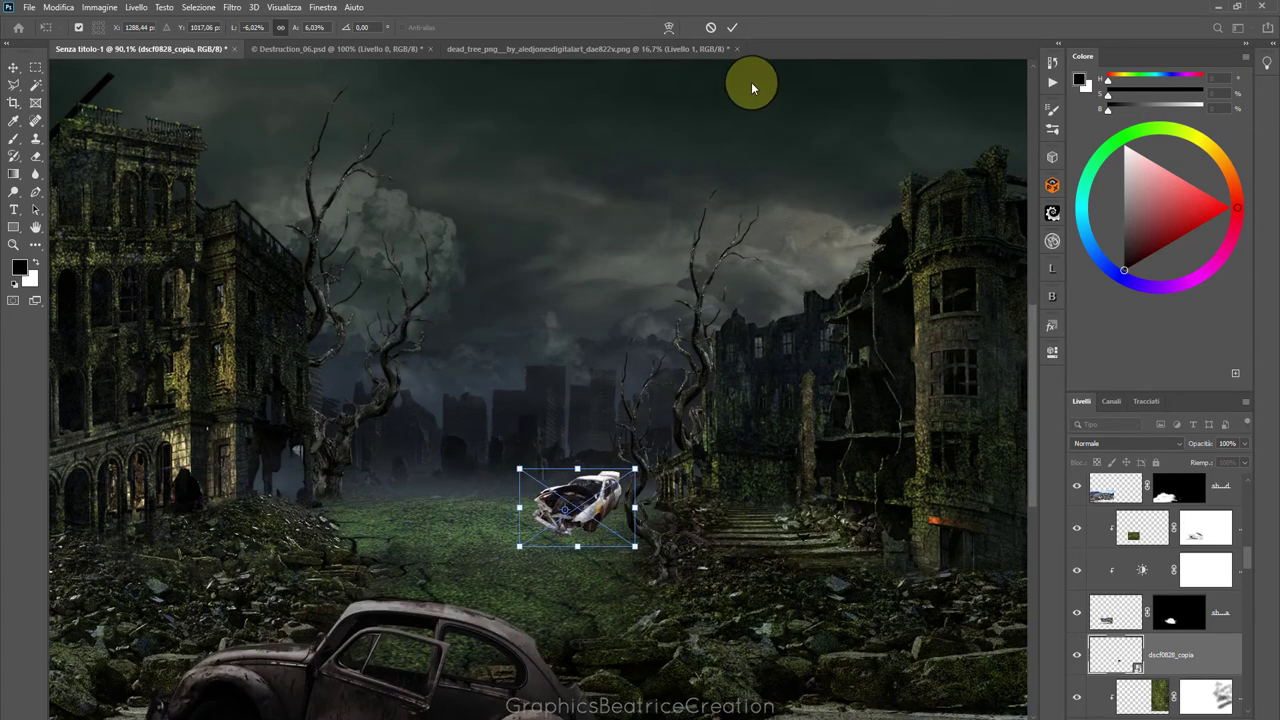
# Apply the transform and add a clipped Brightness/Contrast layer (Brightness -126, Contrast 46) to the car
pyautogui.click(729, 28)
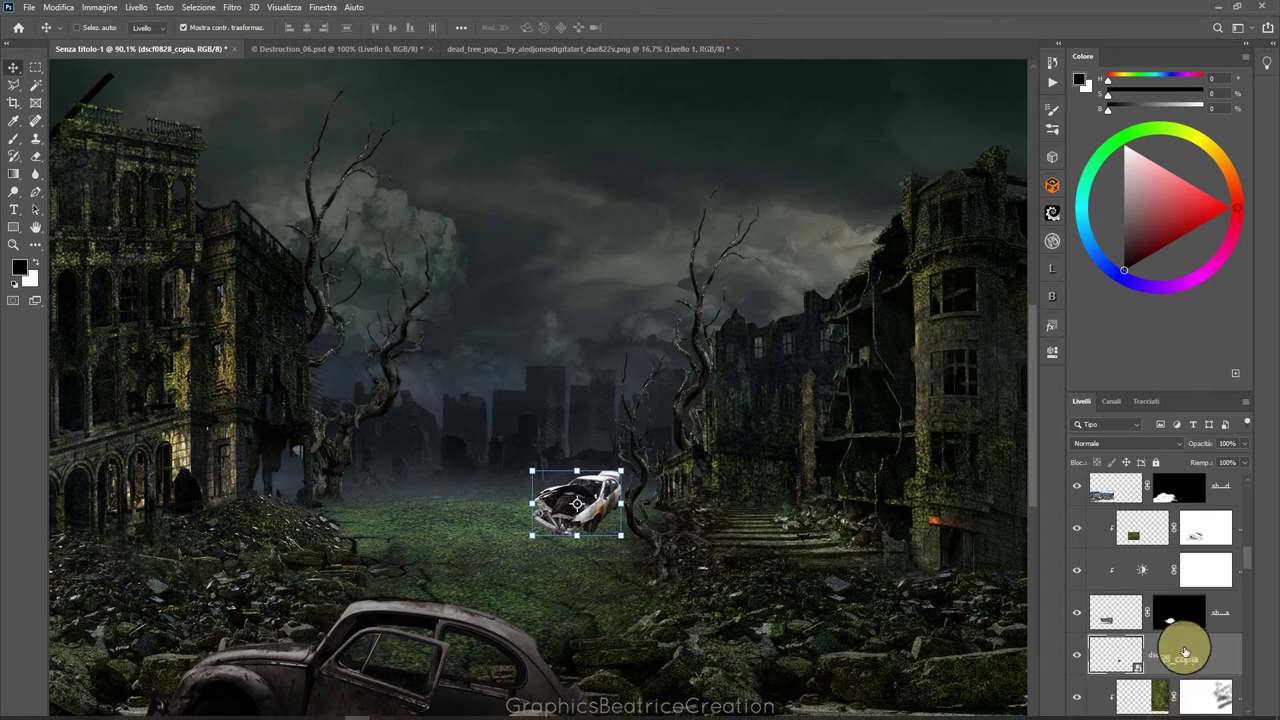
pyautogui.click(1180, 712)
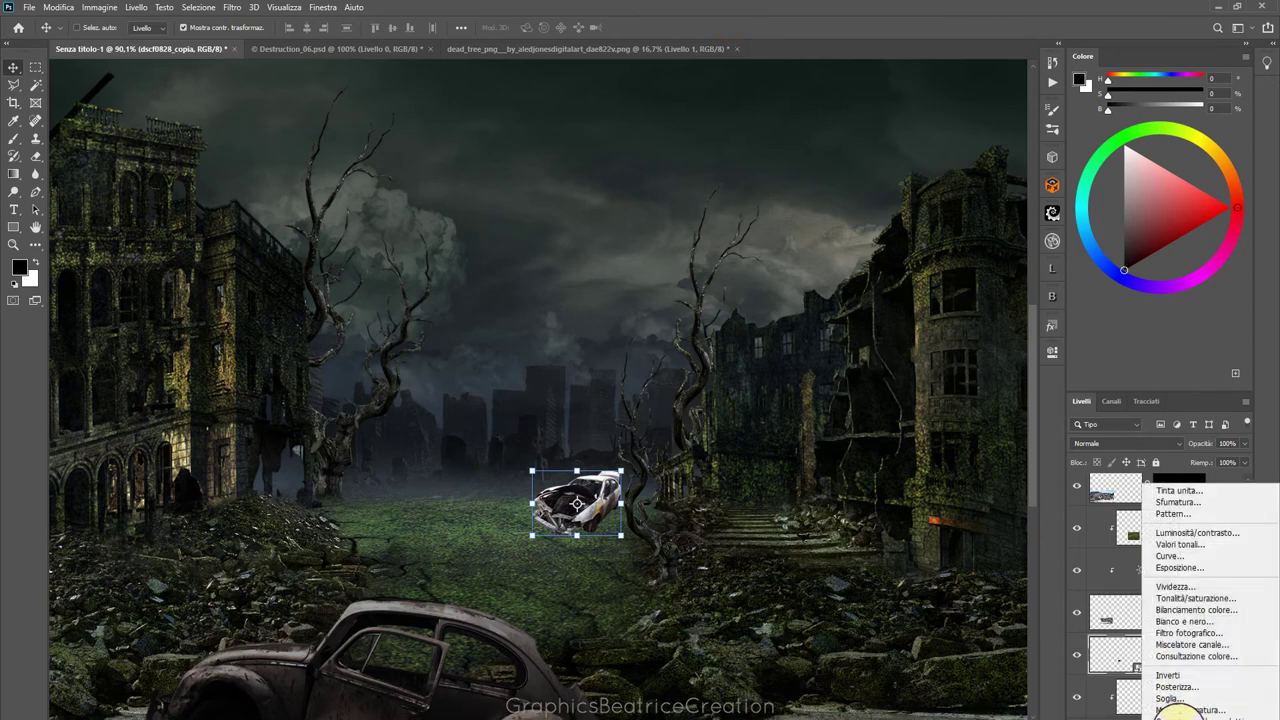
pyautogui.click(1180, 529)
pyautogui.click(937, 581)
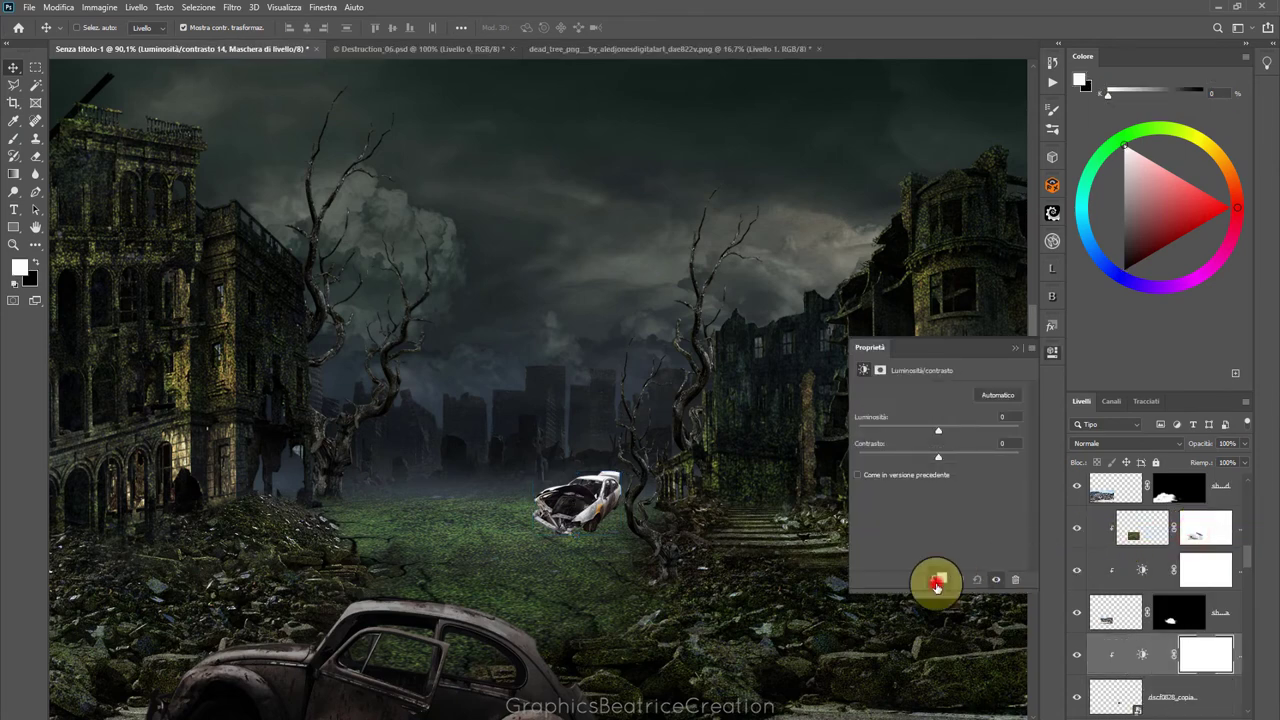
pyautogui.moveTo(935, 430); pyautogui.dragTo(879, 430)
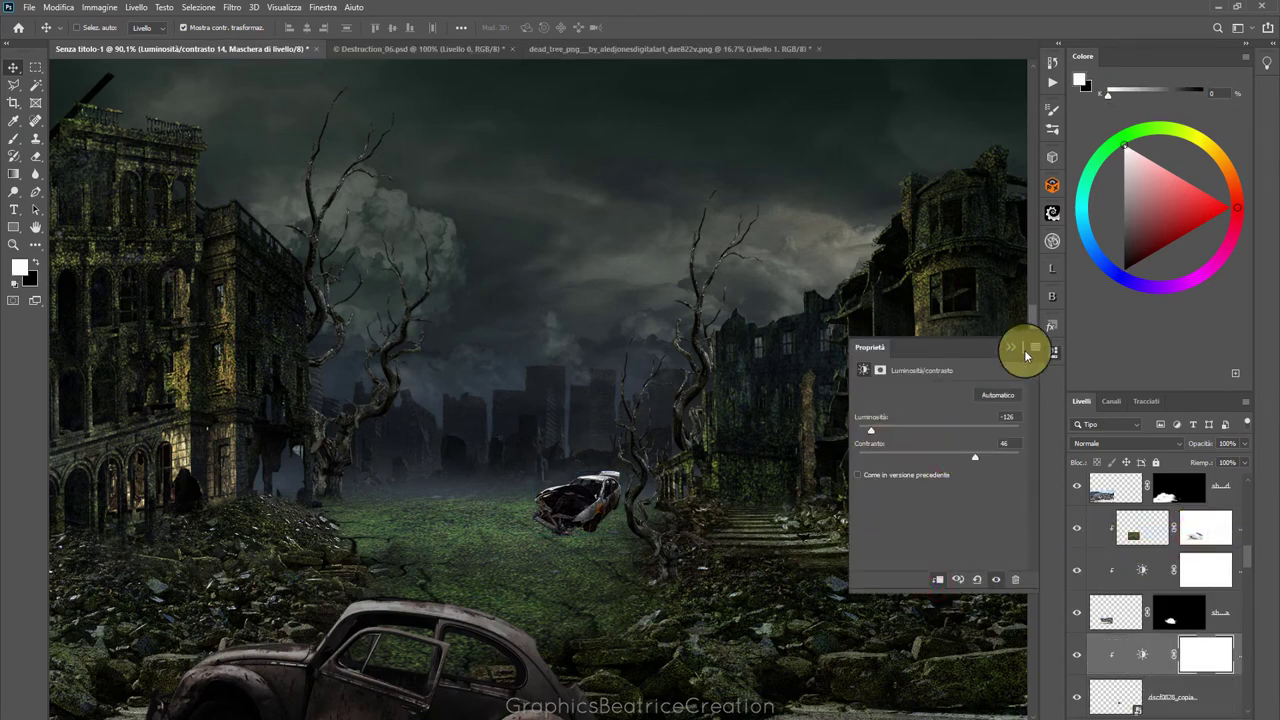
# Burn darker tones onto the small white car with the Burn tool
pyautogui.click(1015, 349)
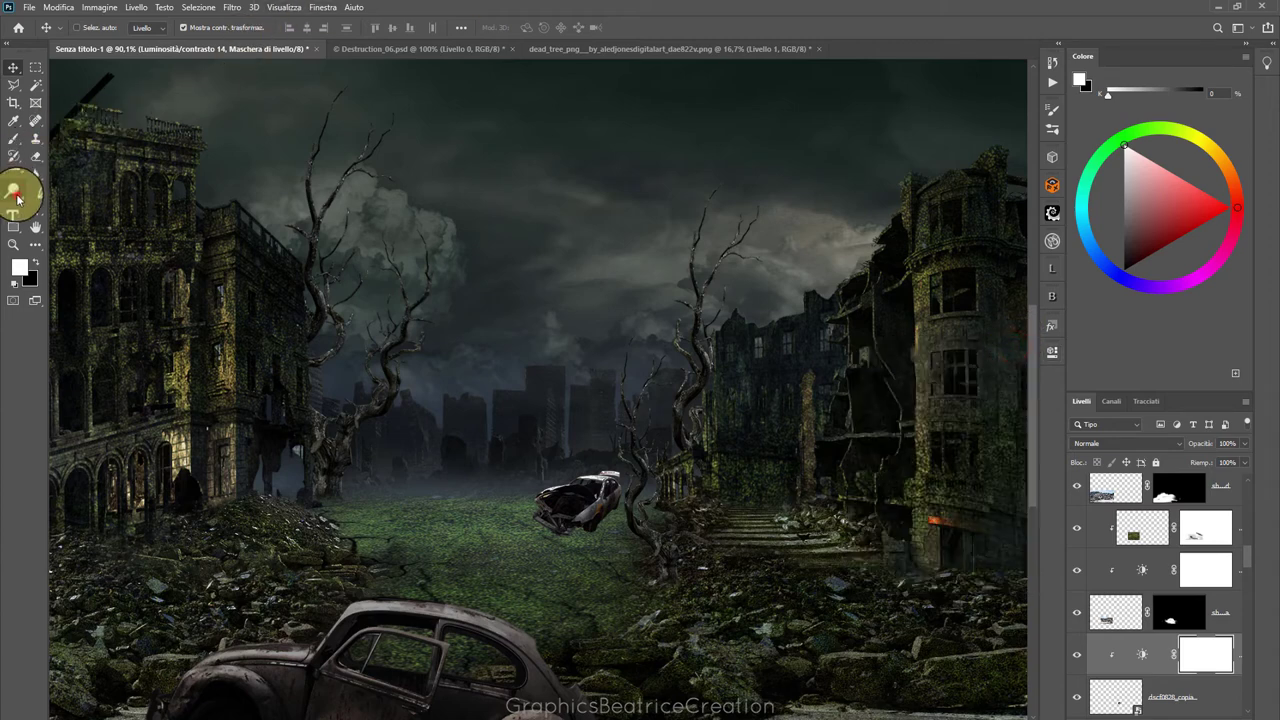
pyautogui.click(16, 197)
pyautogui.click(78, 204)
pyautogui.moveTo(643, 477); pyautogui.dragTo(578, 515)
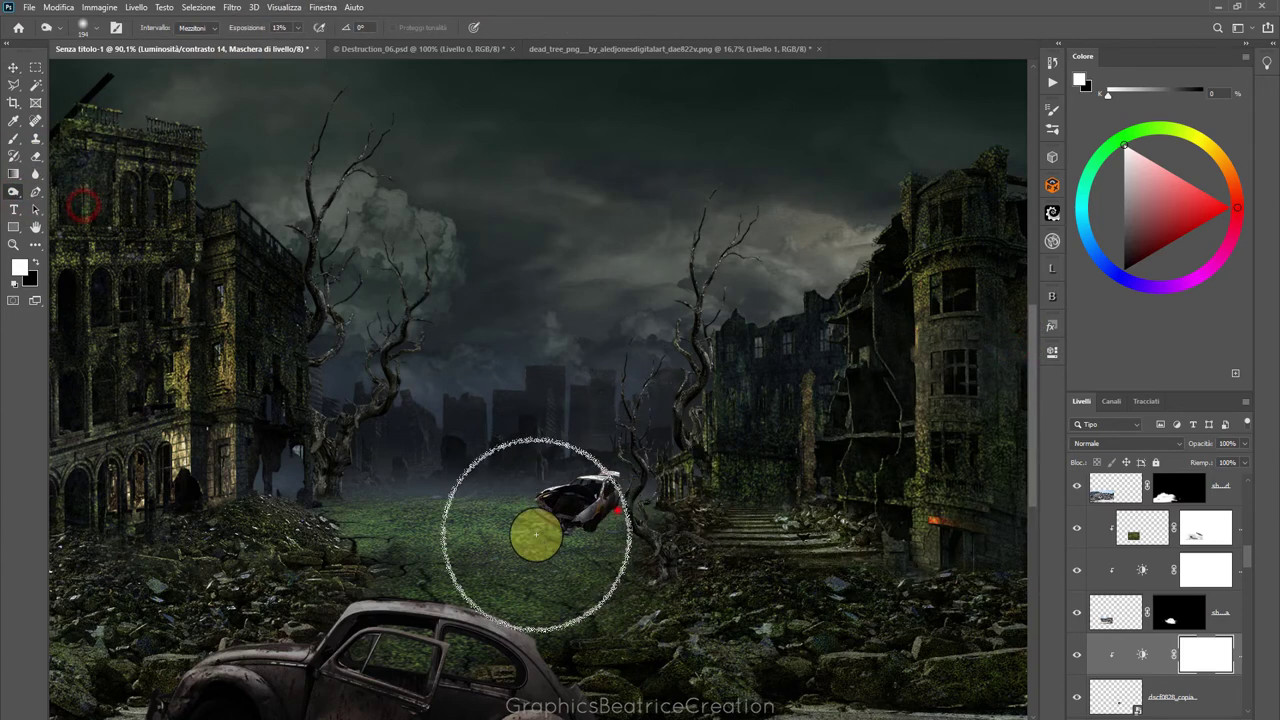
pyautogui.click(88, 27)
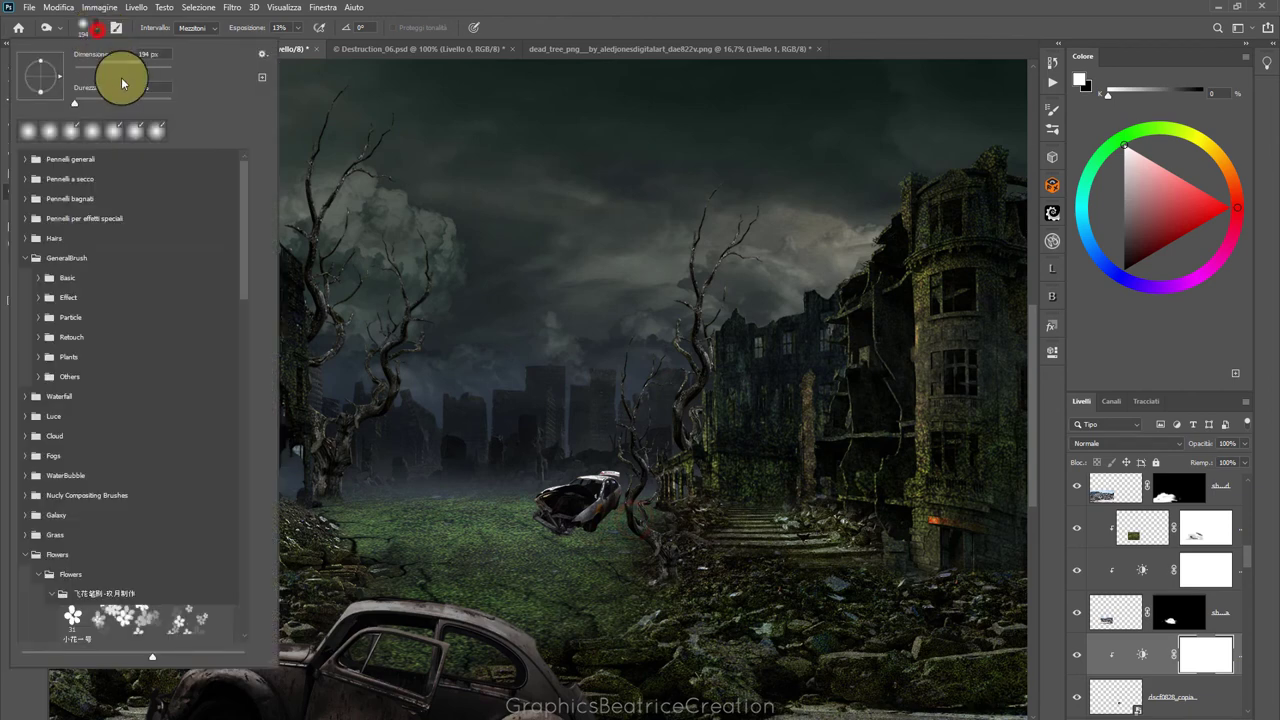
pyautogui.click(592, 497)
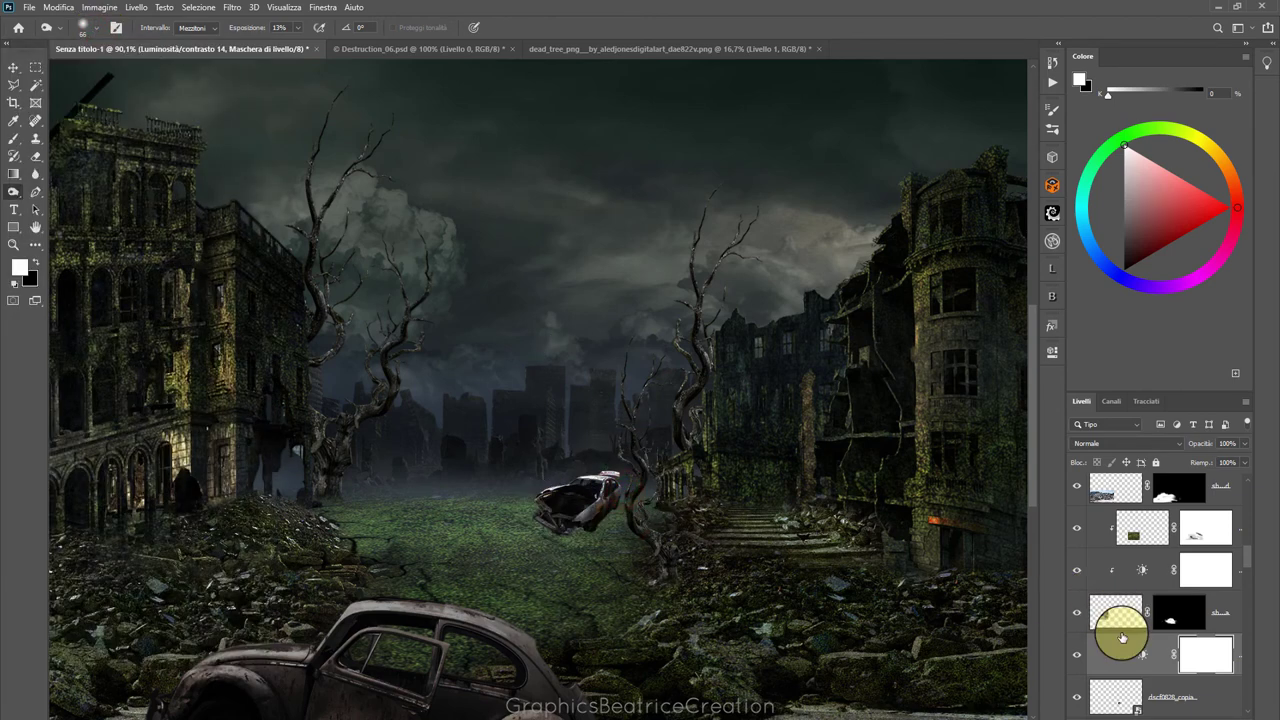
# Burn more shading onto the car, fit the image on screen, and select the car with its adjustment layer
pyautogui.click(1116, 697)
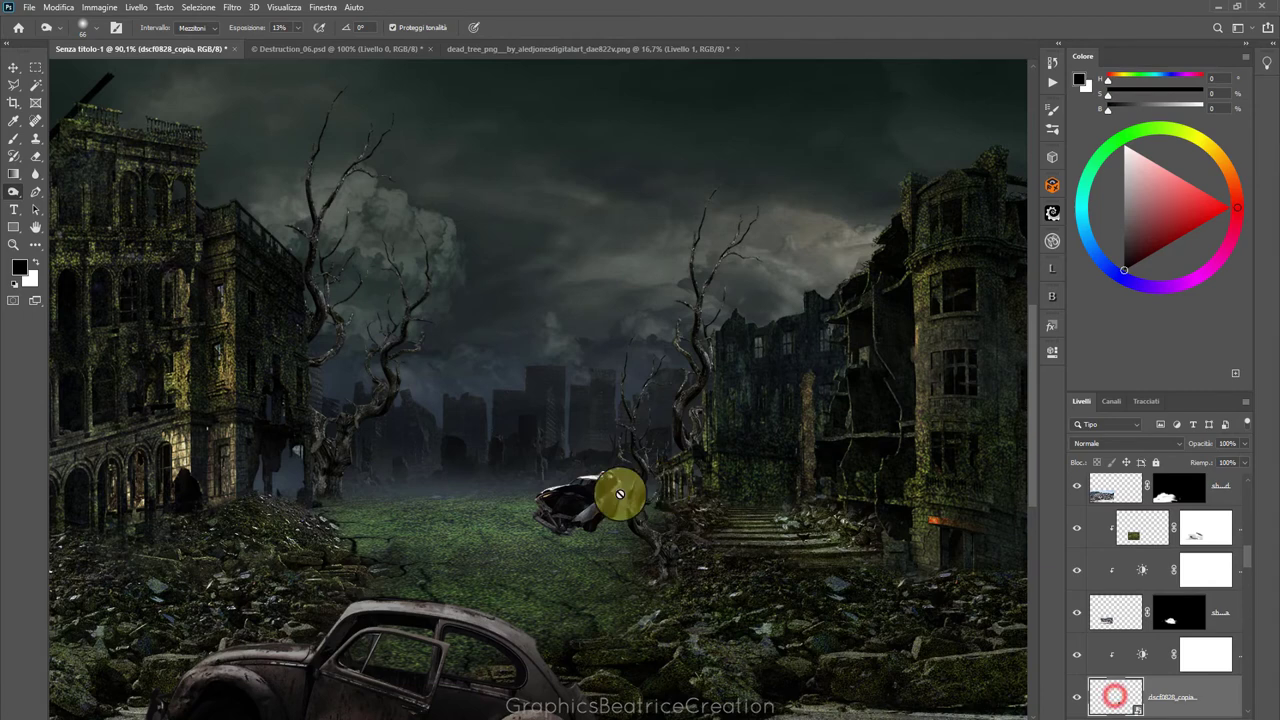
pyautogui.rightClick(1224, 697)
pyautogui.click(1141, 357)
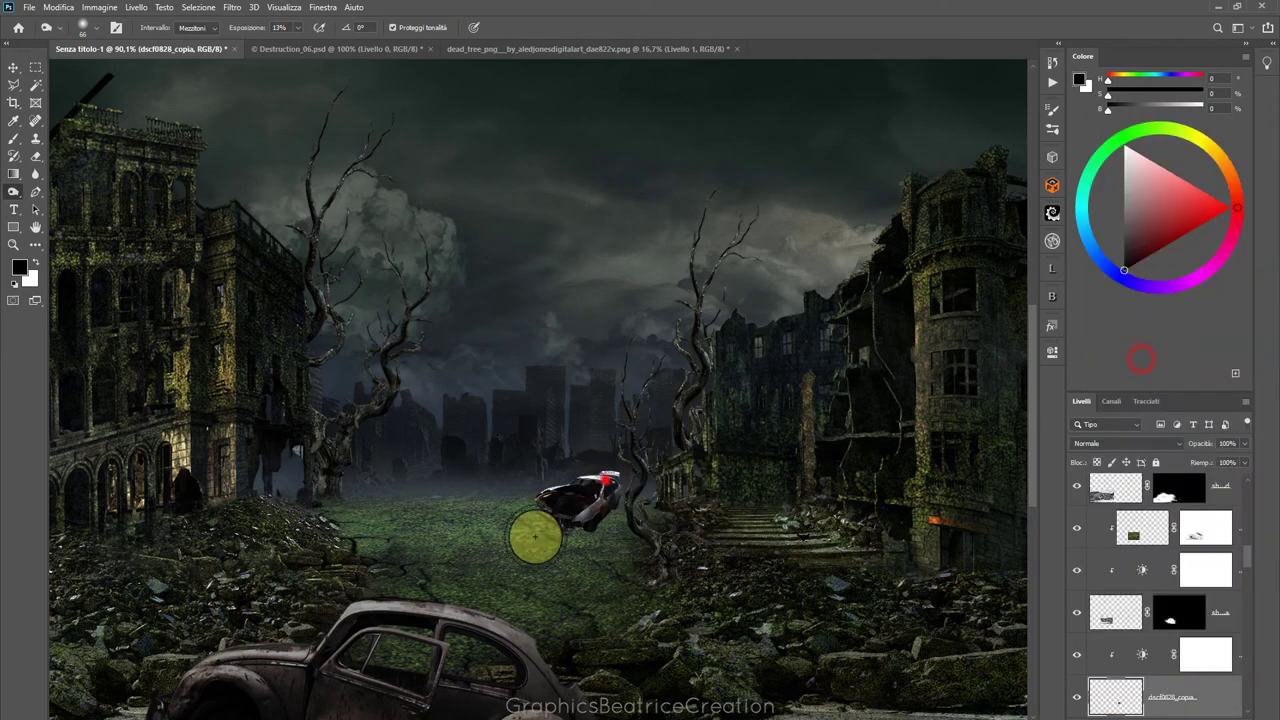
pyautogui.moveTo(535, 537)
pyautogui.mouseDown()
pyautogui.moveTo(640, 491)
pyautogui.moveTo(554, 523)
pyautogui.moveTo(606, 466)
pyautogui.moveTo(566, 506)
pyautogui.mouseUp()
pyautogui.click(567, 509)
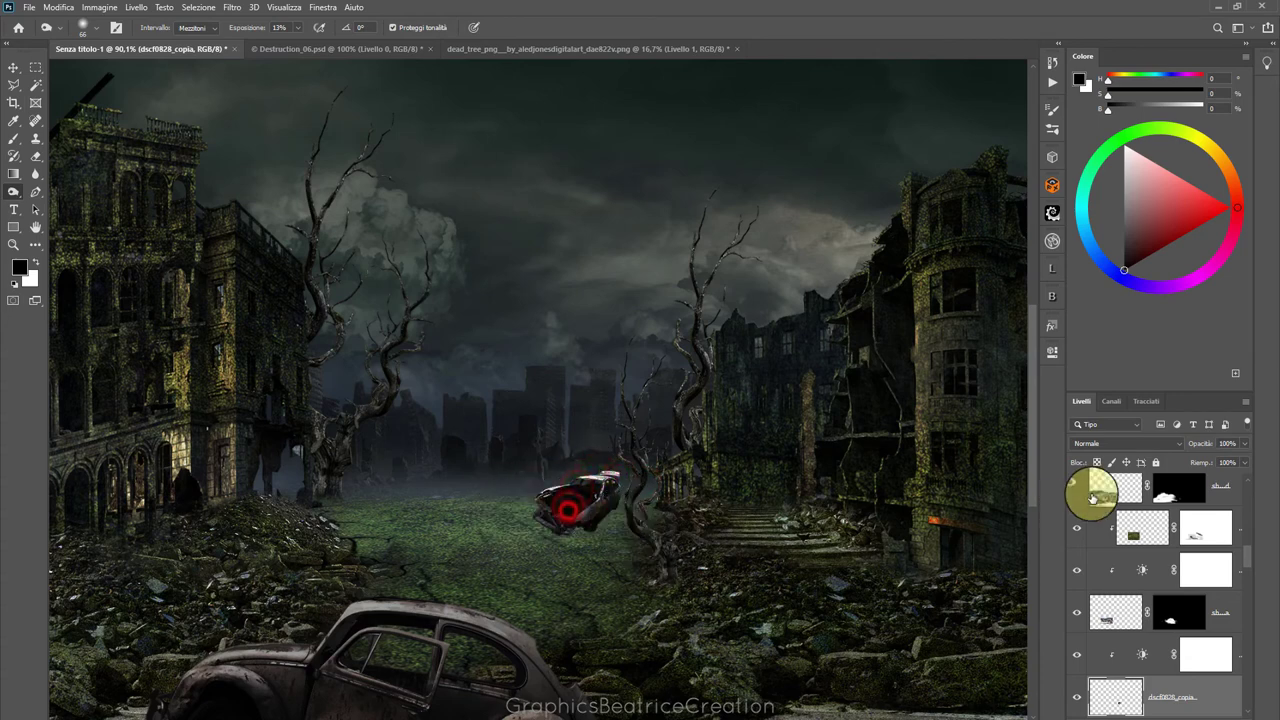
pyautogui.hotkey('ctrl', '0')
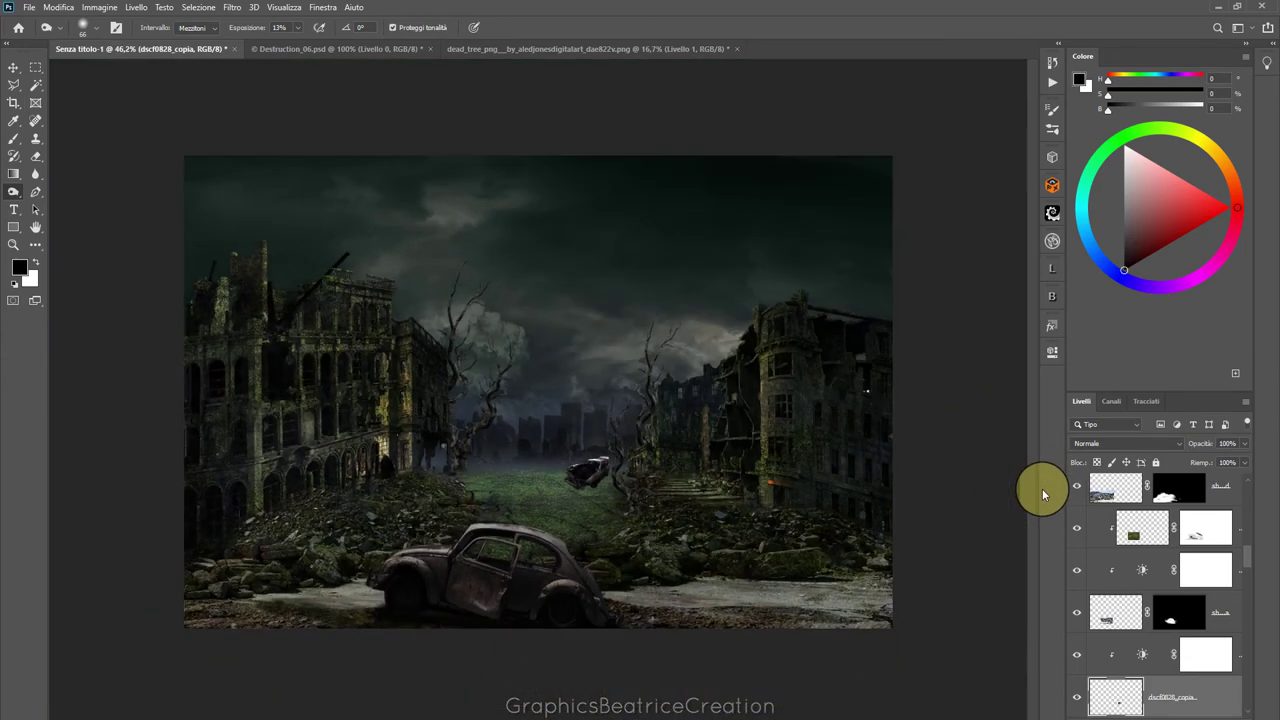
pyautogui.click(1120, 610)
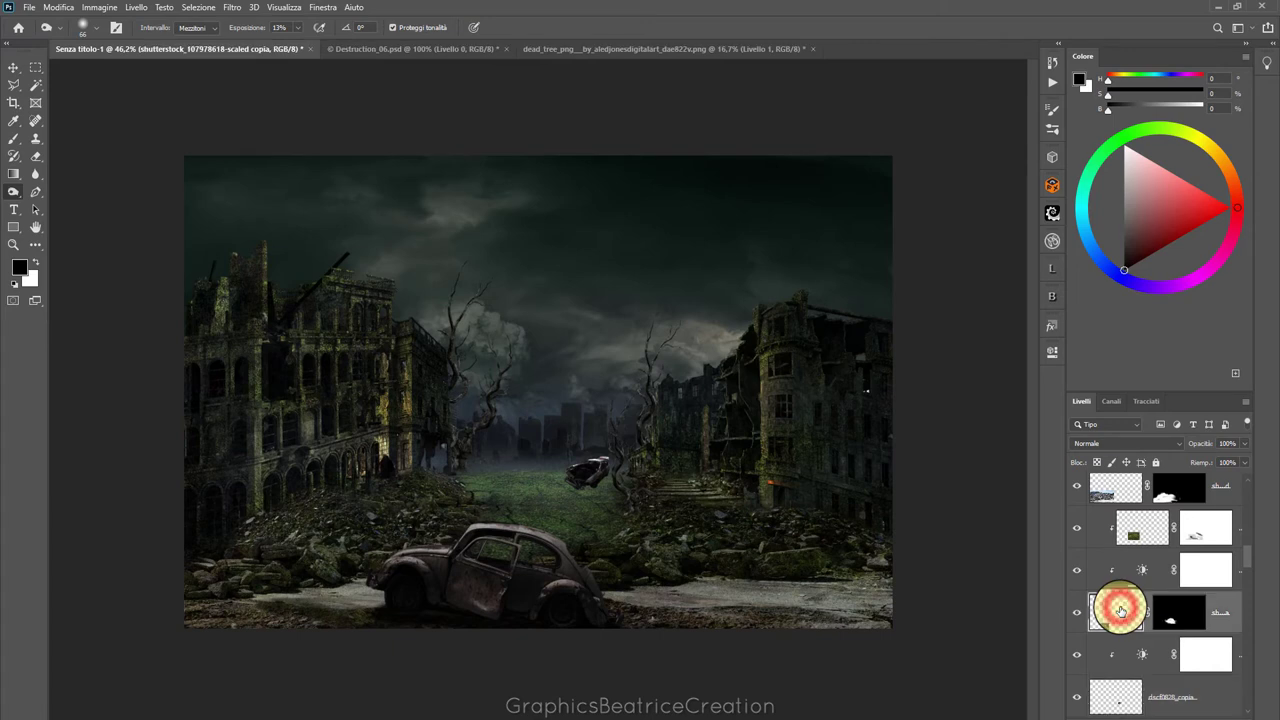
pyautogui.keyDown('shift'); pyautogui.click(1128, 569); pyautogui.keyUp('shift')
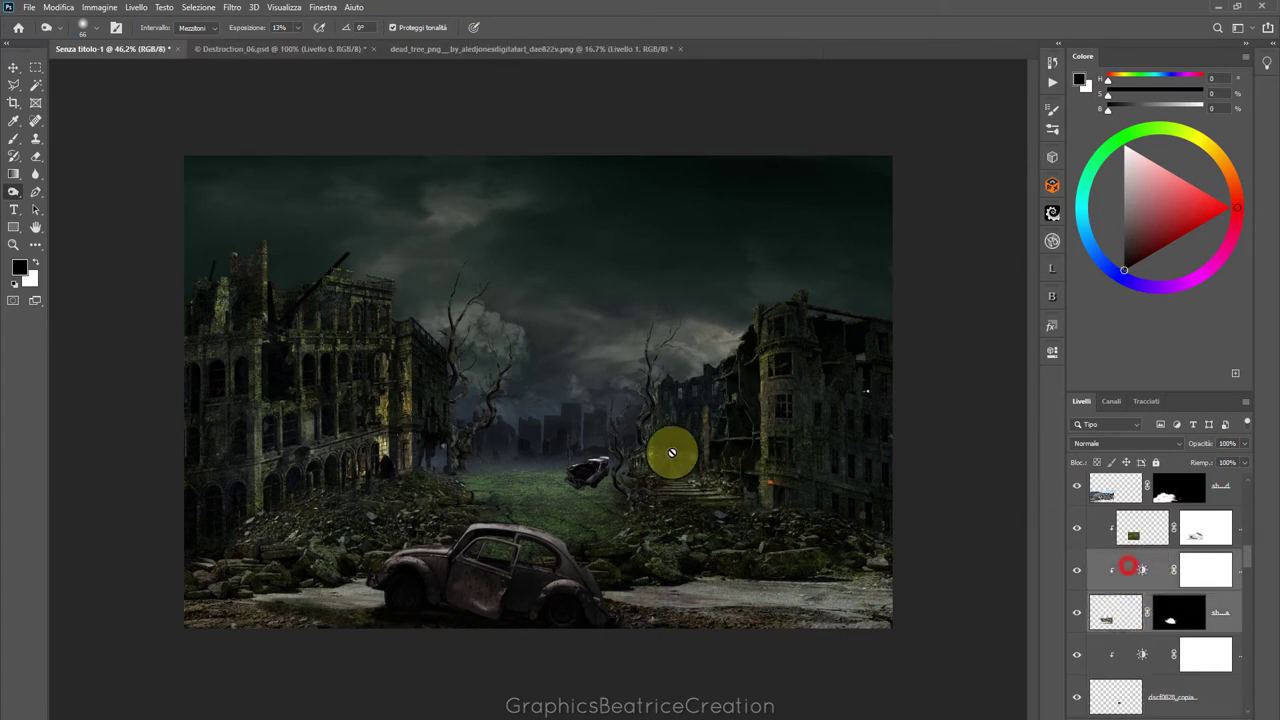
# Shift the small car and its adjustment layers slightly on the road
pyautogui.click(13, 67)
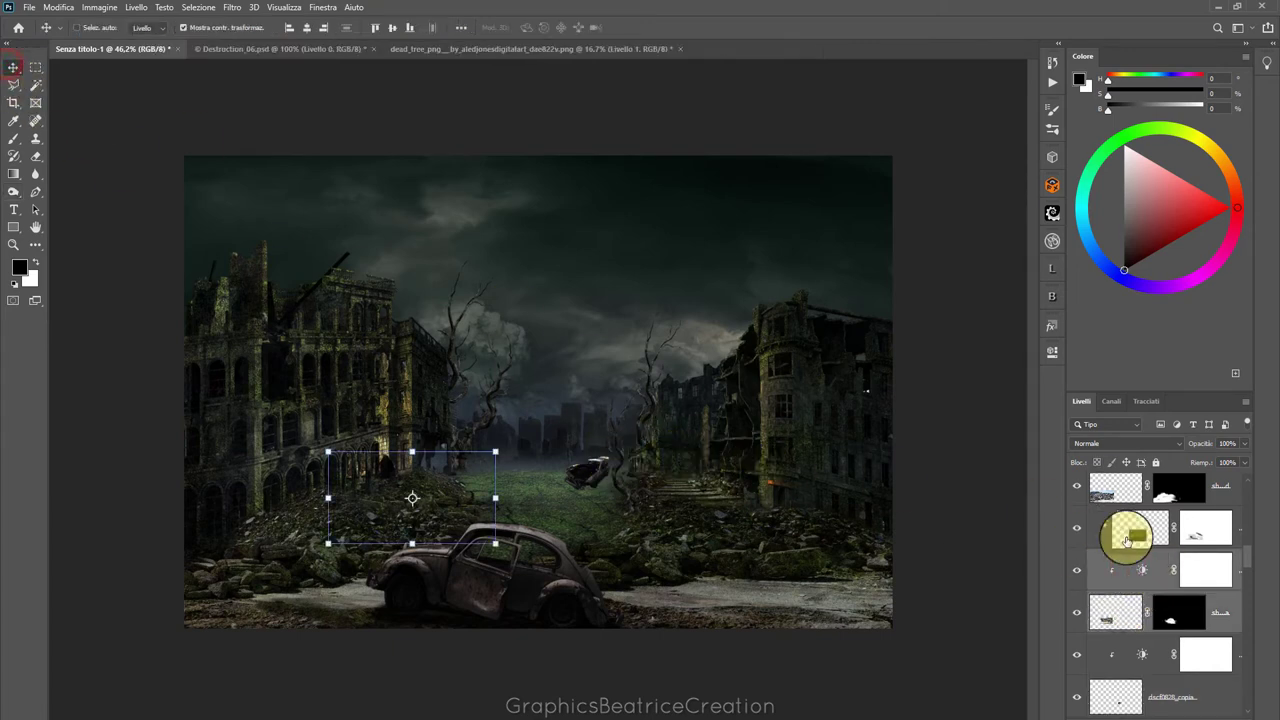
pyautogui.moveTo(1130, 620); pyautogui.dragTo(1130, 680)
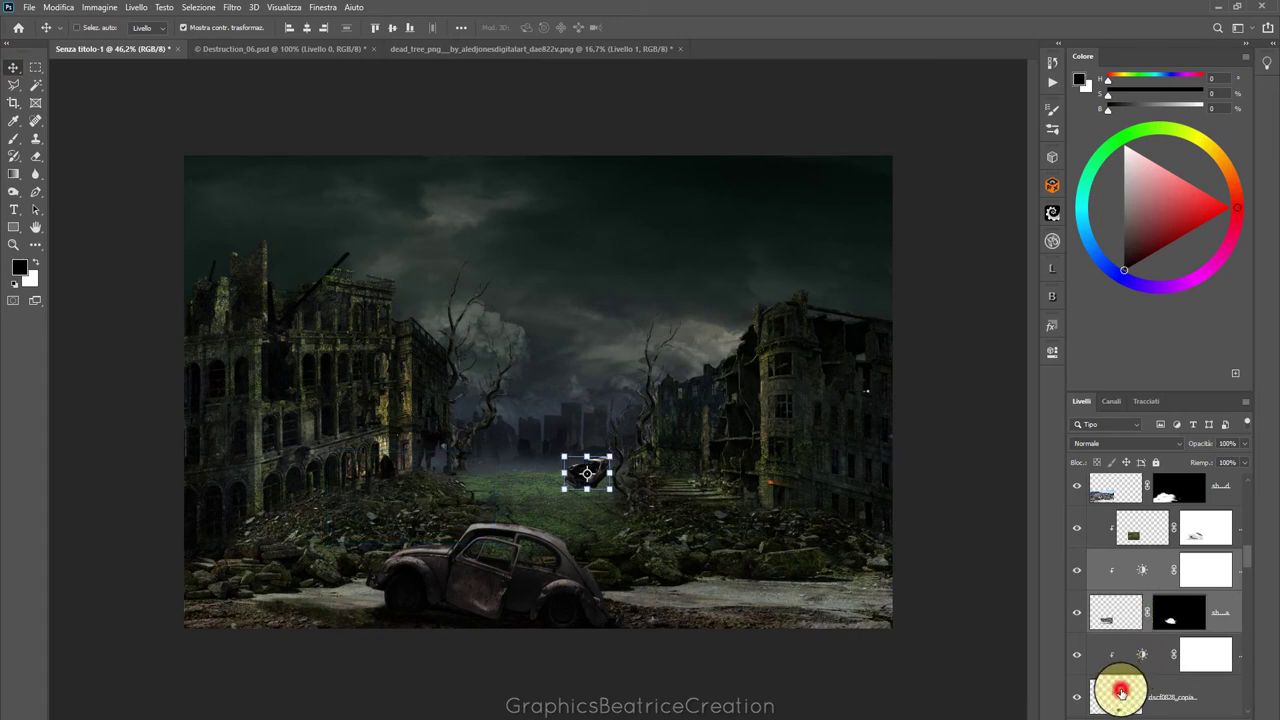
pyautogui.keyDown('shift'); pyautogui.click(1121, 690); pyautogui.keyUp('shift')
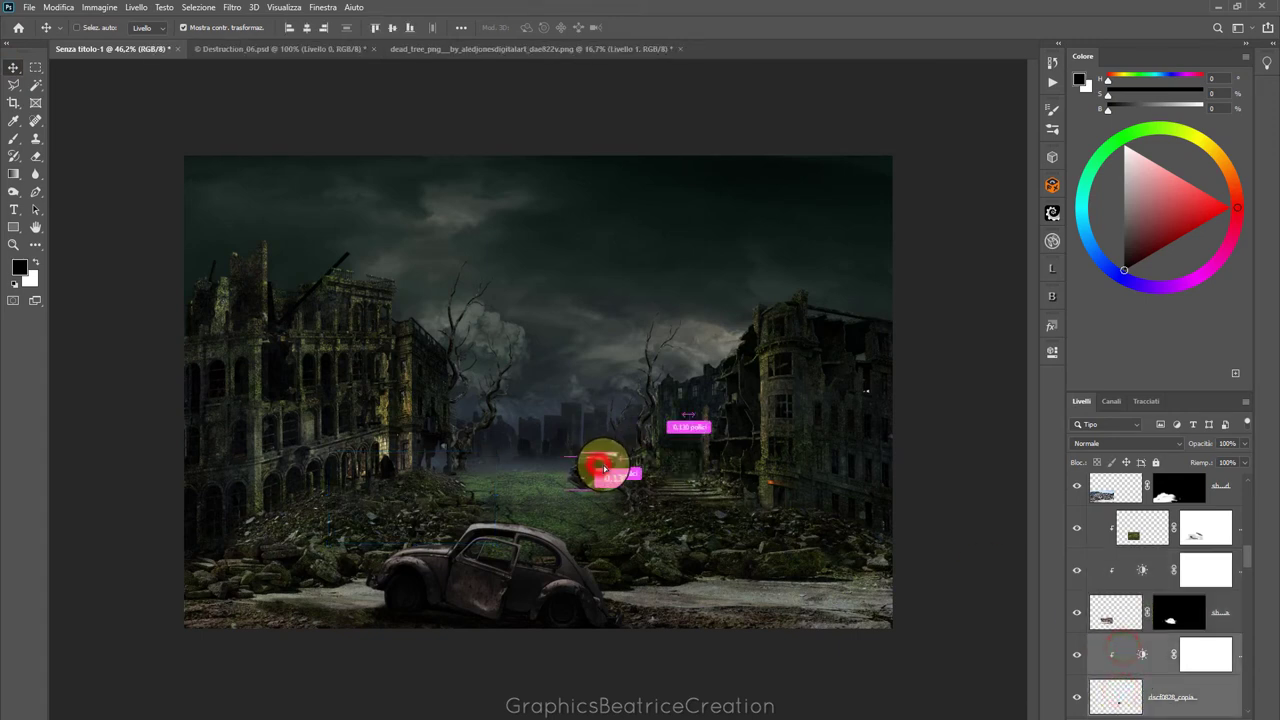
pyautogui.moveTo(604, 468); pyautogui.dragTo(598, 471)
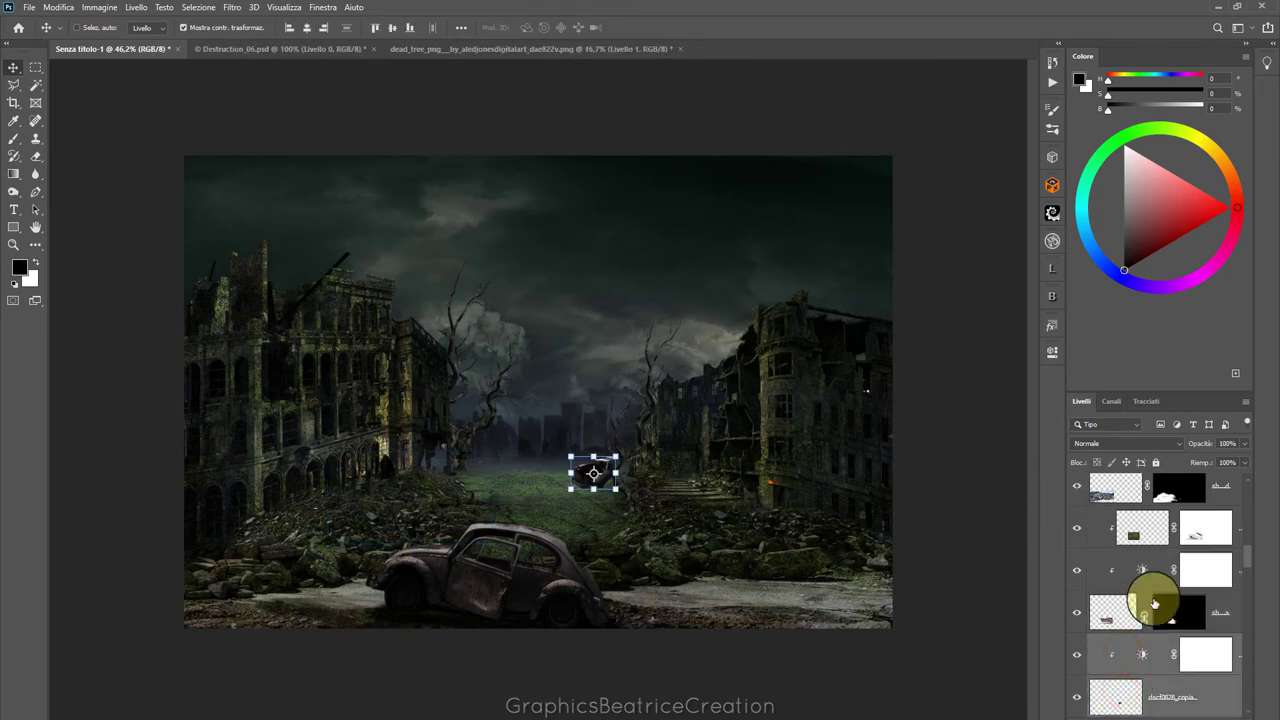
pyautogui.moveTo(1251, 551); pyautogui.dragTo(1251, 556)
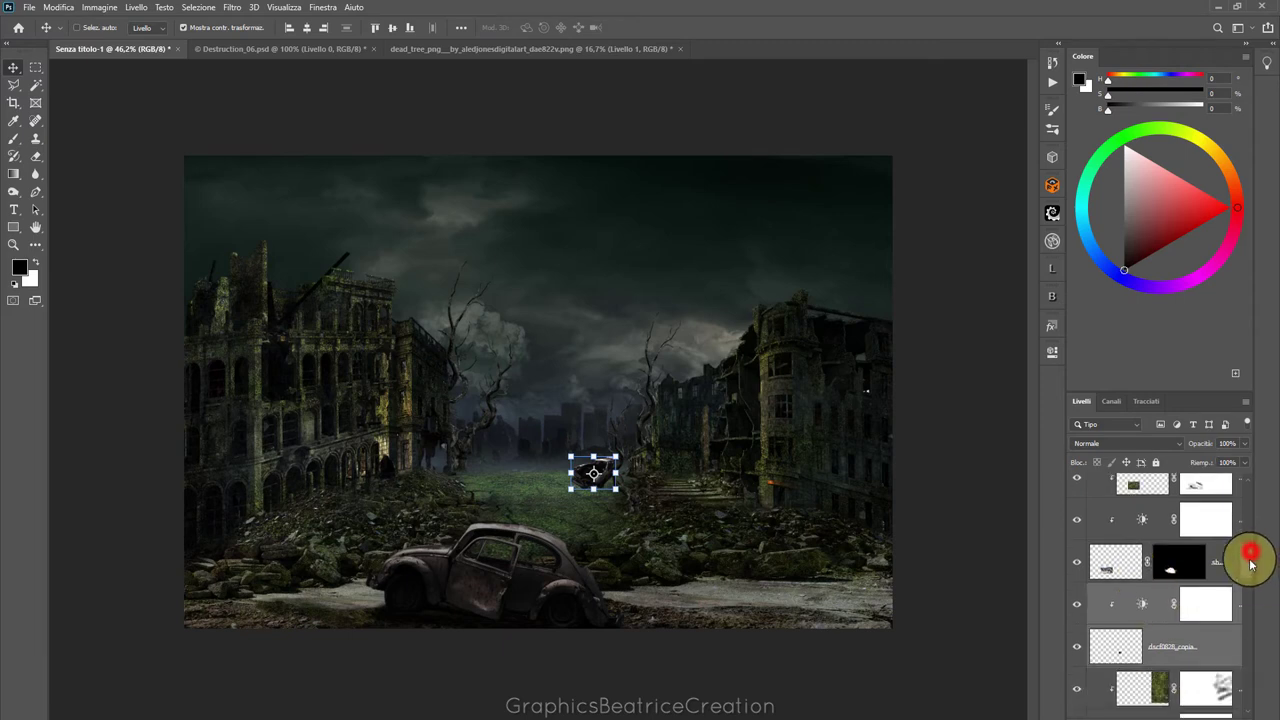
# Add a drop shadow layer style to the dscf0828_copia car layer
pyautogui.click(1118, 632)
pyautogui.rightClick(1143, 712)
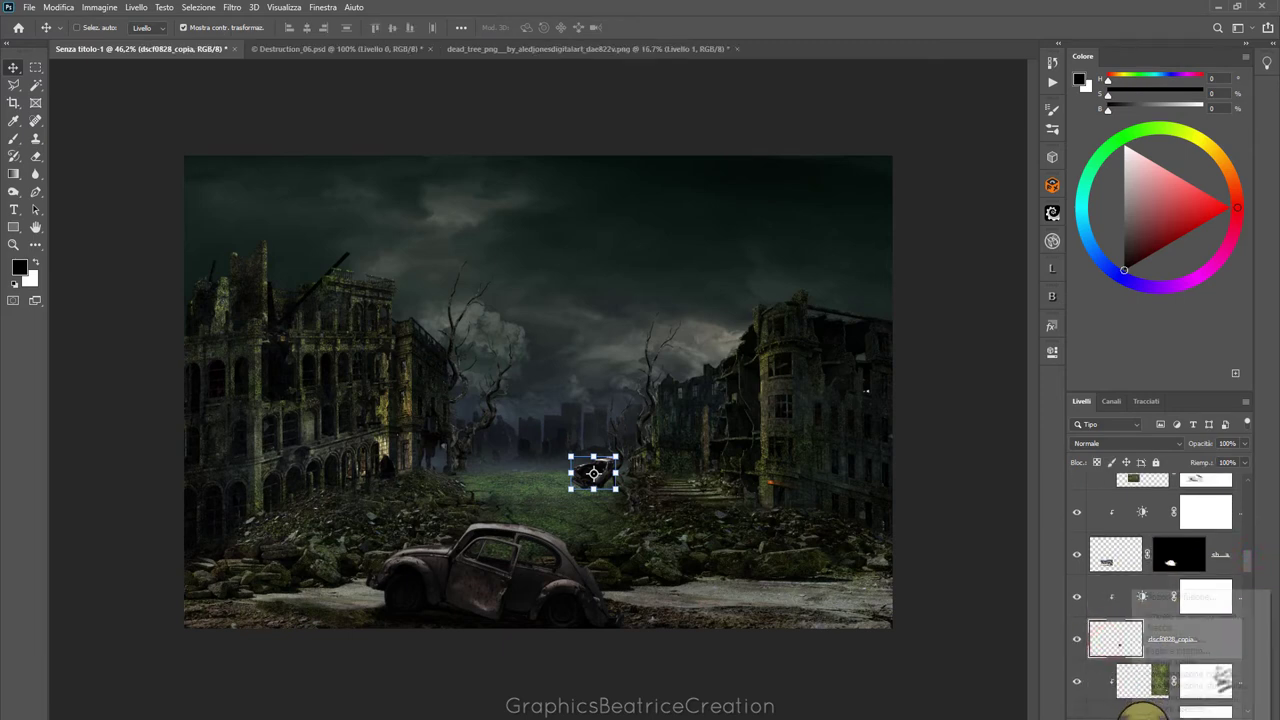
pyautogui.click(1162, 715)
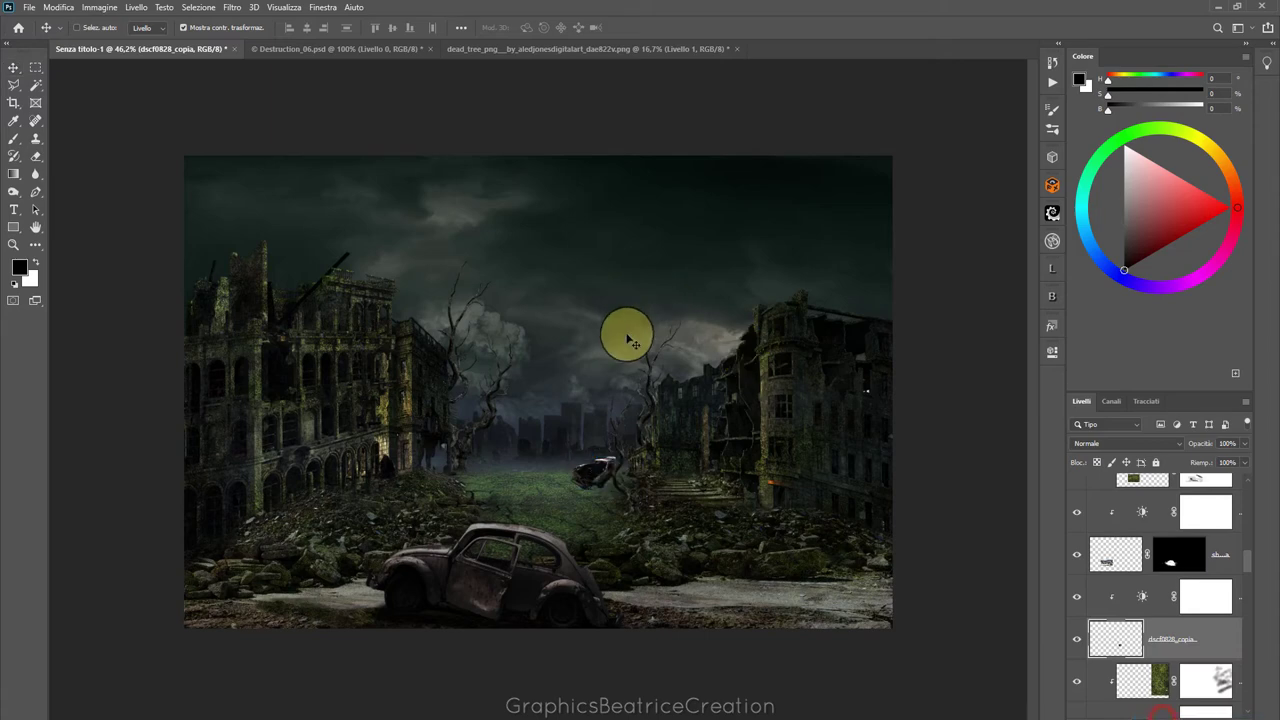
pyautogui.click(500, 206)
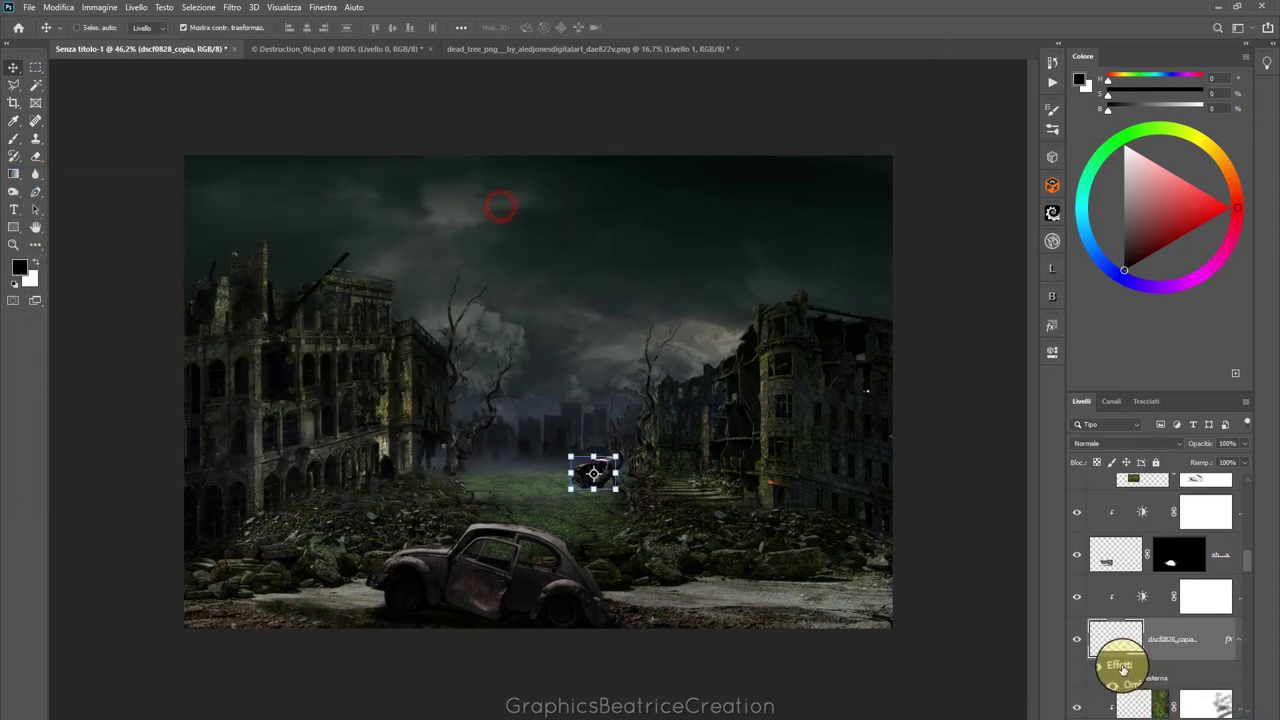
# Split the drop shadow onto its own Ombra esterna layer and select it
pyautogui.rightClick(1122, 666)
pyautogui.click(1138, 636)
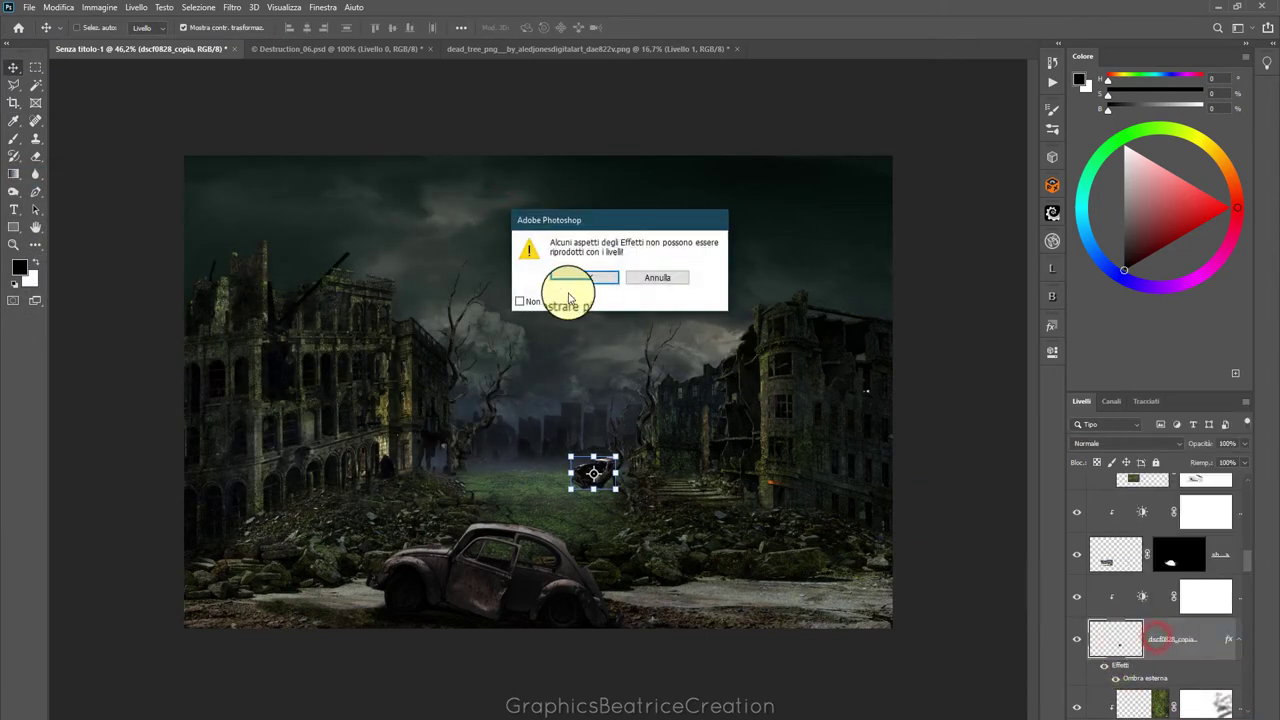
pyautogui.click(572, 279)
pyautogui.click(1117, 676)
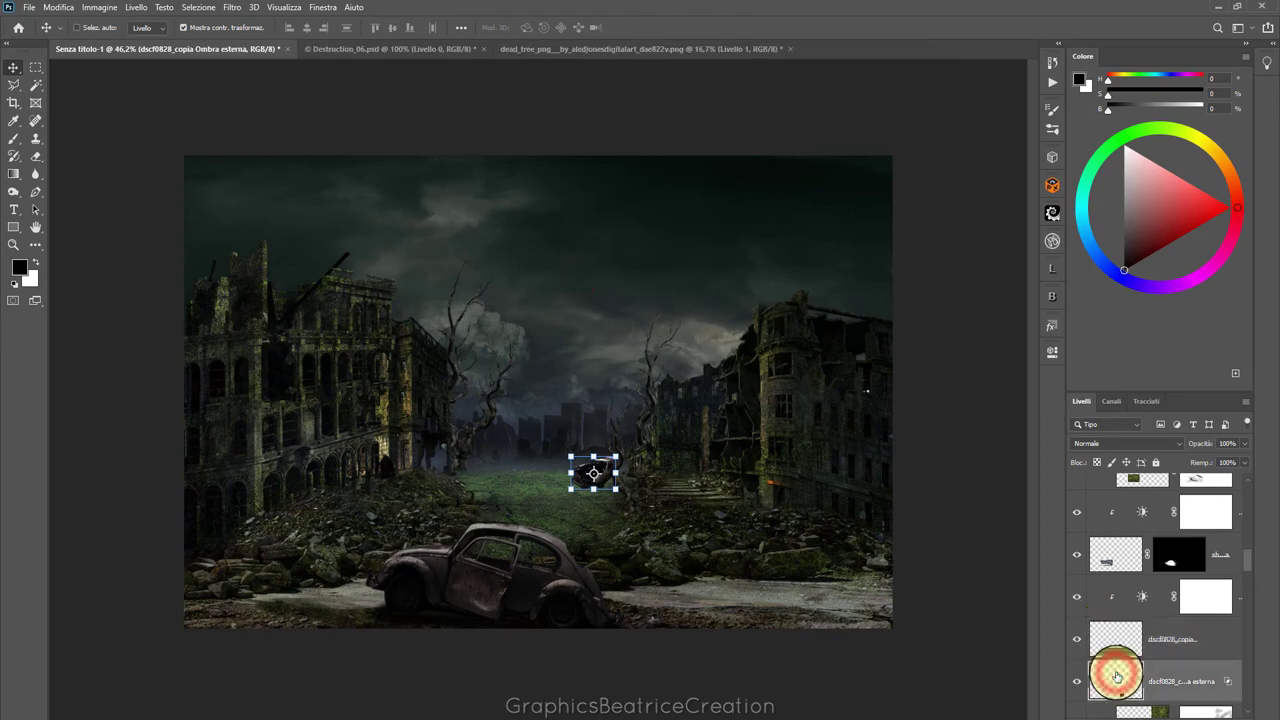
pyautogui.click(58, 7)
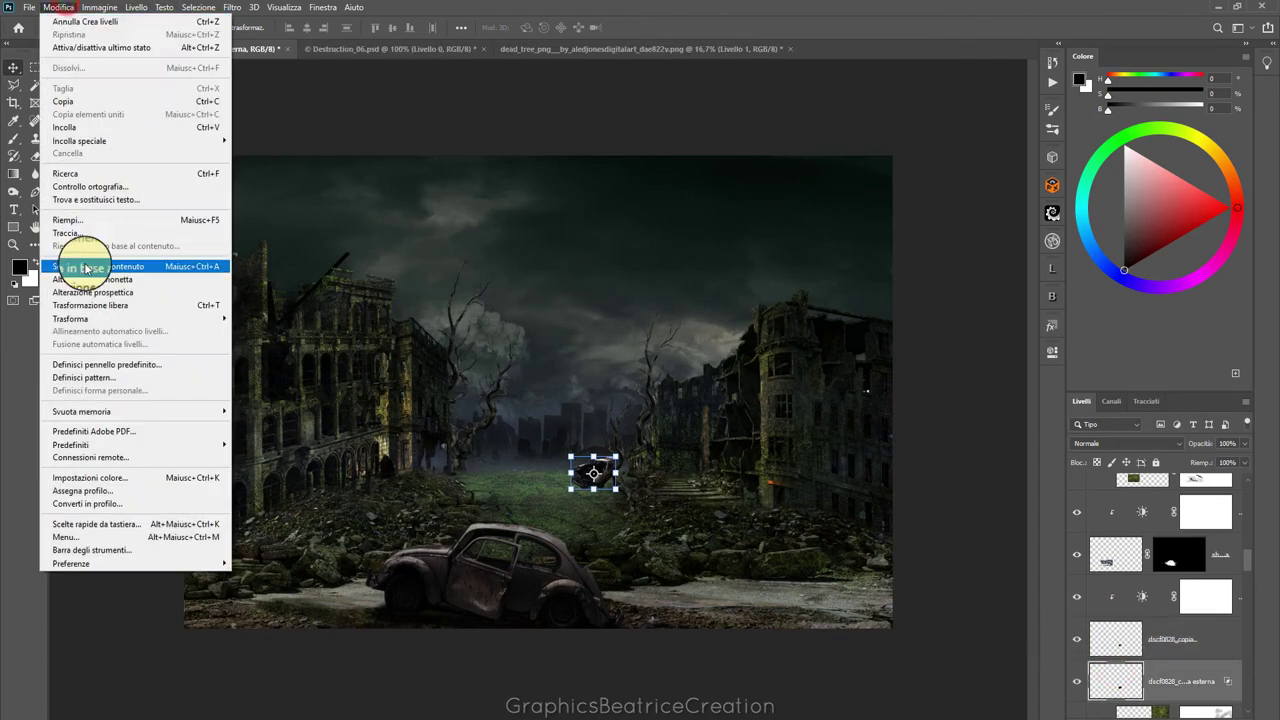
# Free-transform the Ombra esterna shadow beneath the car, commit it, and set its opacity to 57%
pyautogui.click(283, 377)
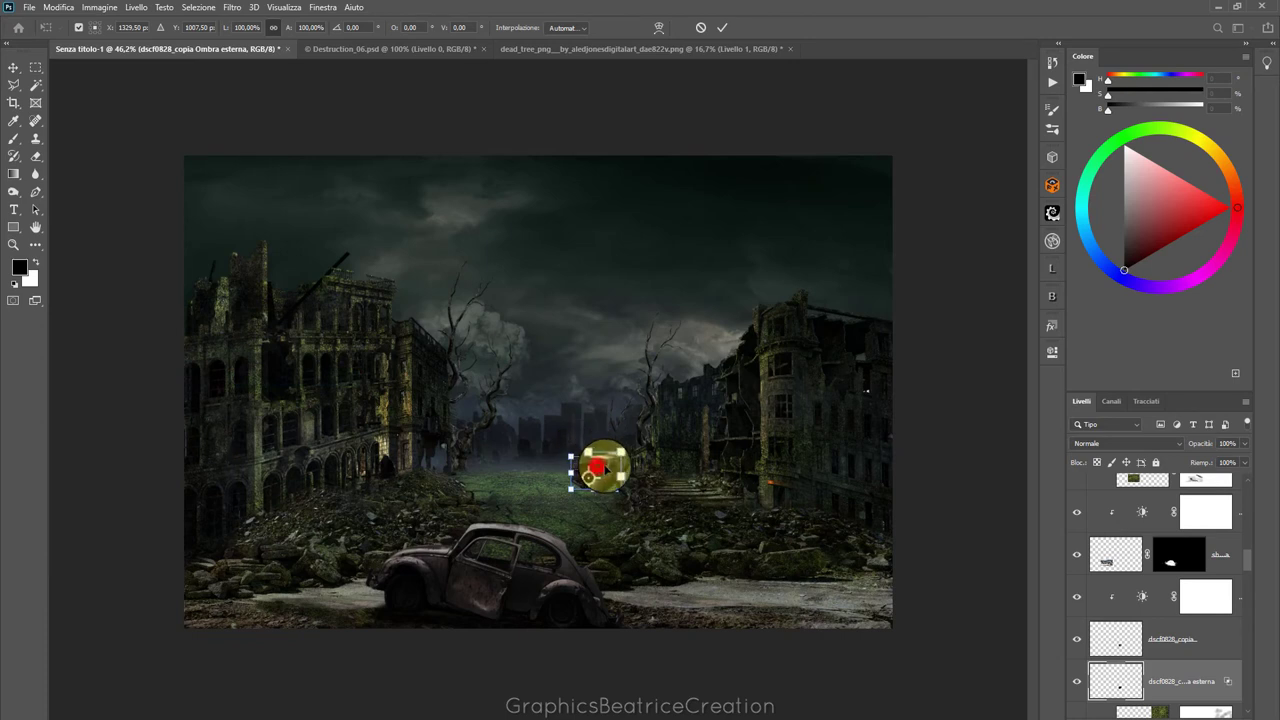
pyautogui.moveTo(608, 469); pyautogui.dragTo(605, 475)
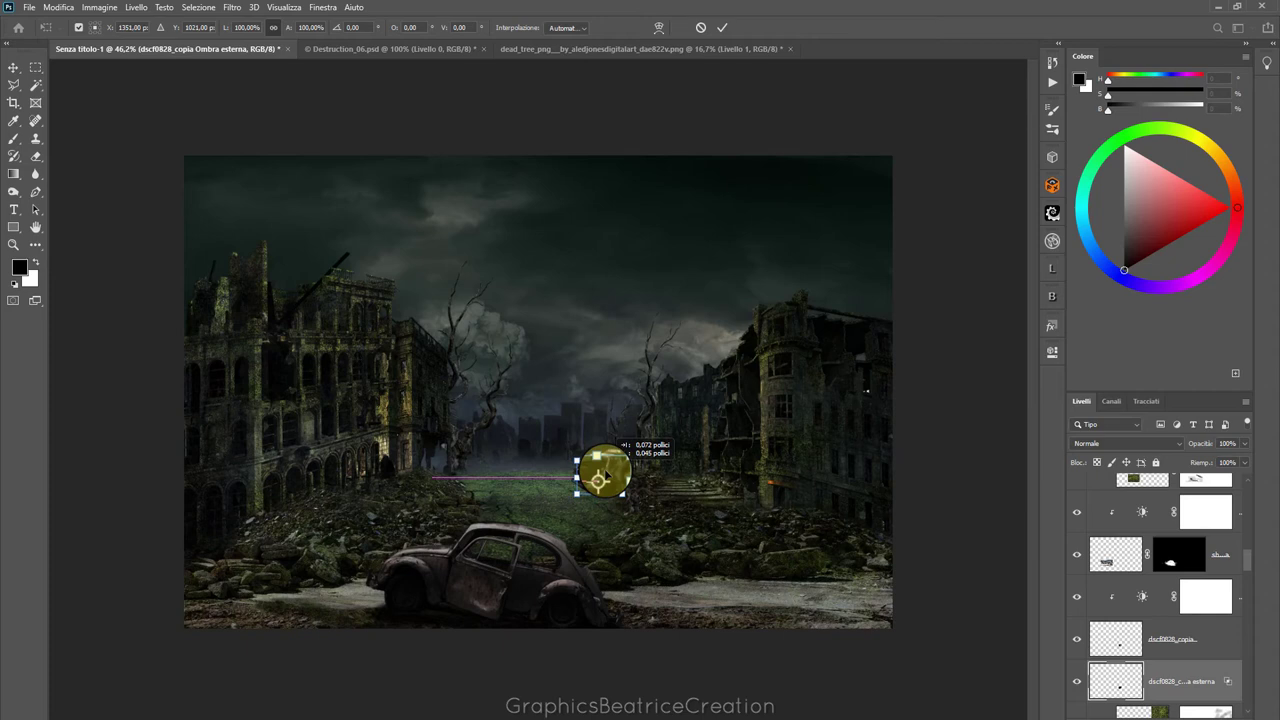
pyautogui.moveTo(607, 474); pyautogui.dragTo(594, 467)
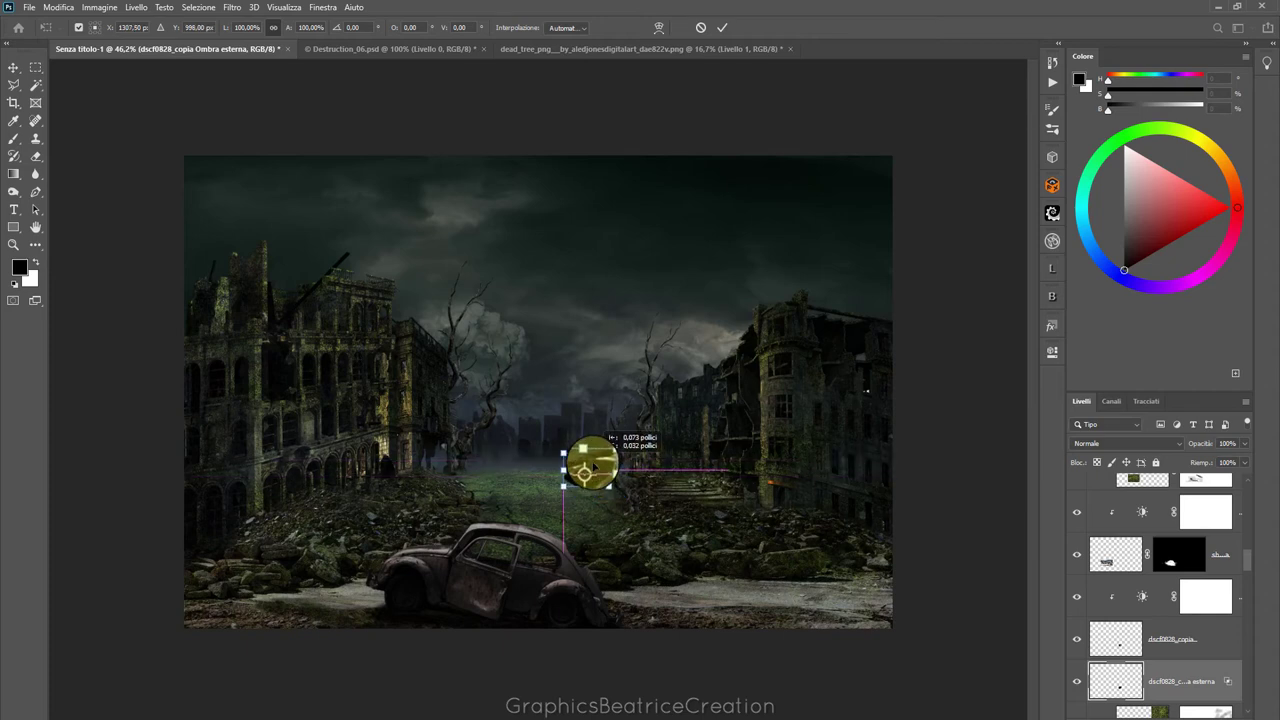
pyautogui.moveTo(594, 467); pyautogui.dragTo(606, 474)
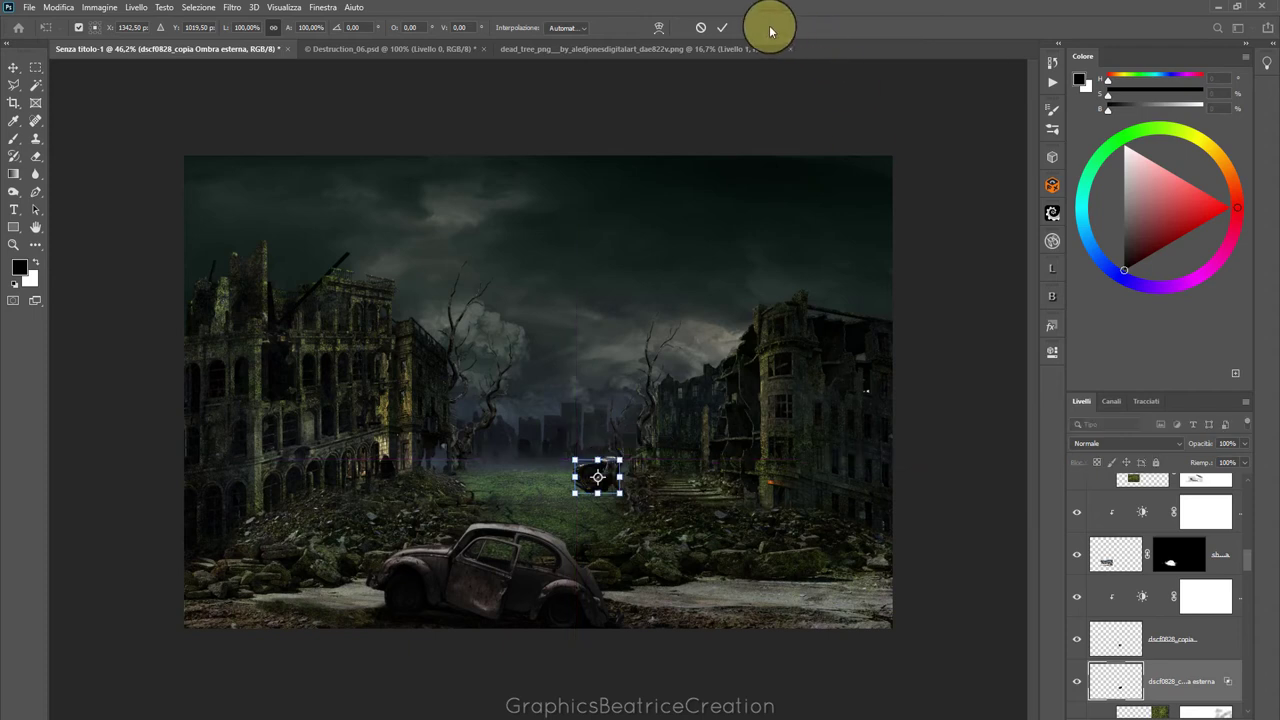
pyautogui.click(722, 27)
pyautogui.click(1245, 446)
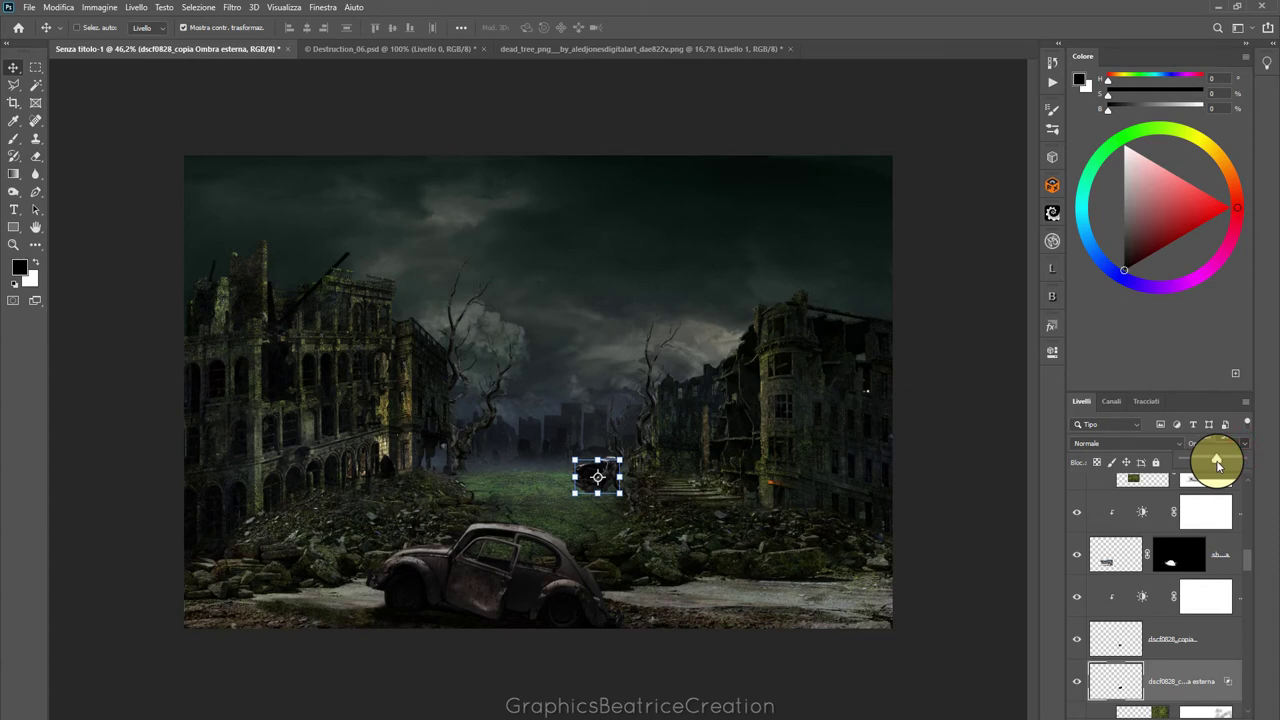
# Switch to the Eraser and dismiss the brush preset picker
pyautogui.click(36, 156)
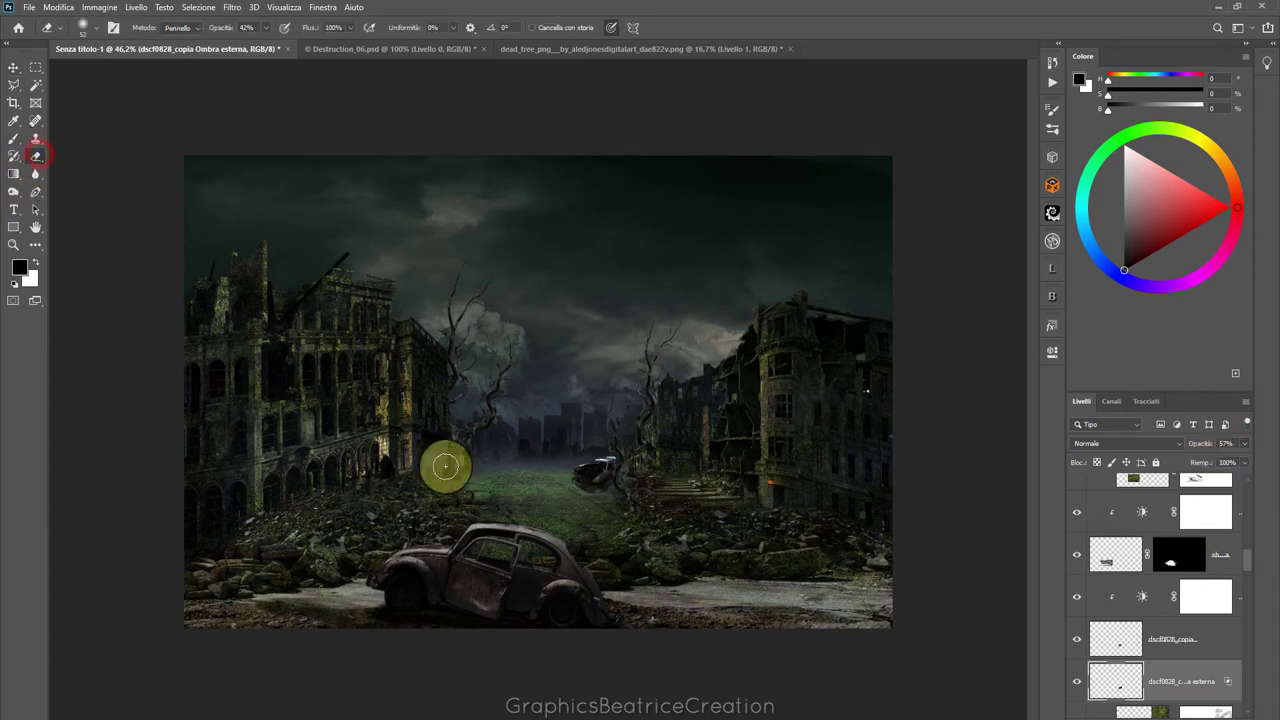
pyautogui.click(93, 25)
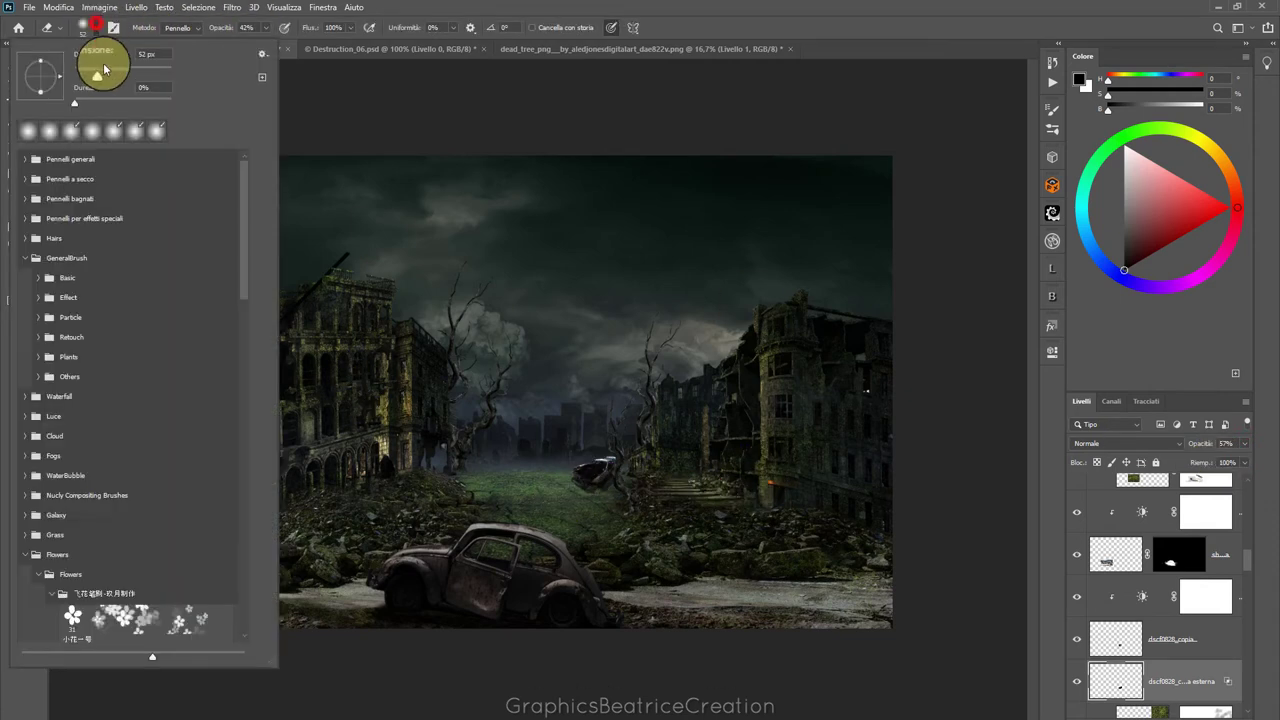
pyautogui.press('Return')
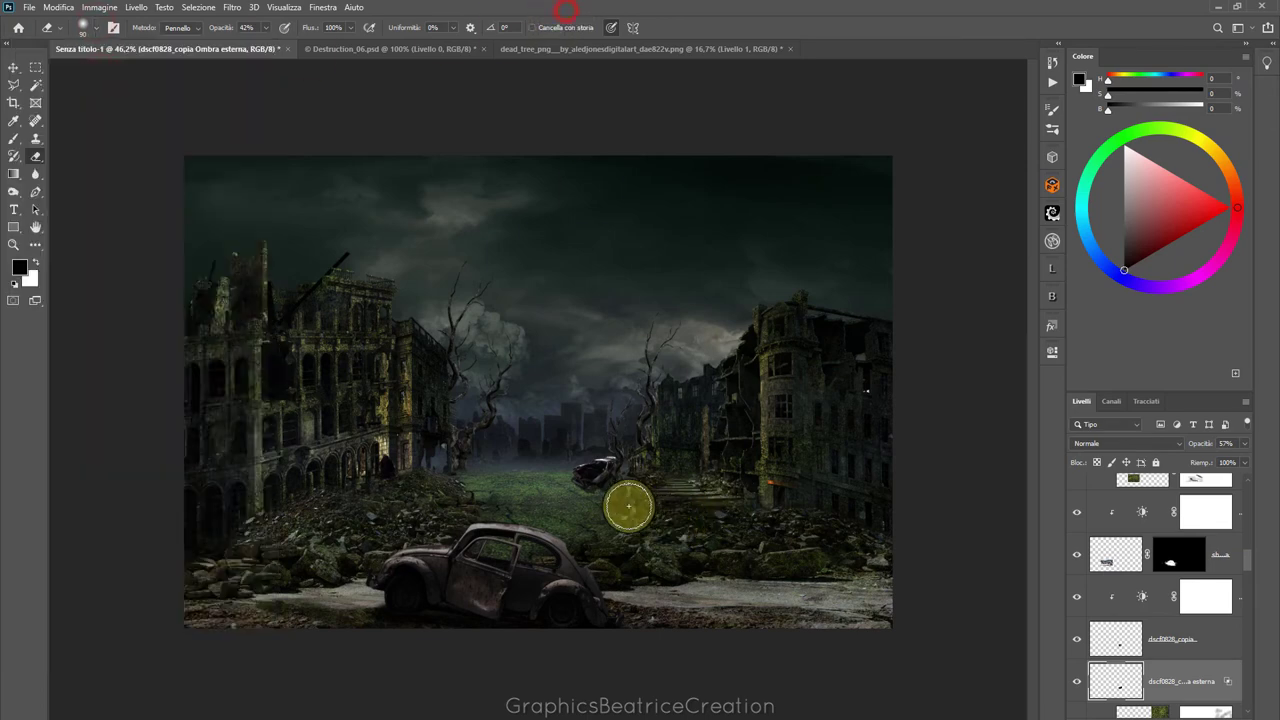
pyautogui.click(602, 503)
# Scroll the Layers panel up and select the top Hue/Saturation 3 layer mask
pyautogui.scroll(-1, 832, 451)
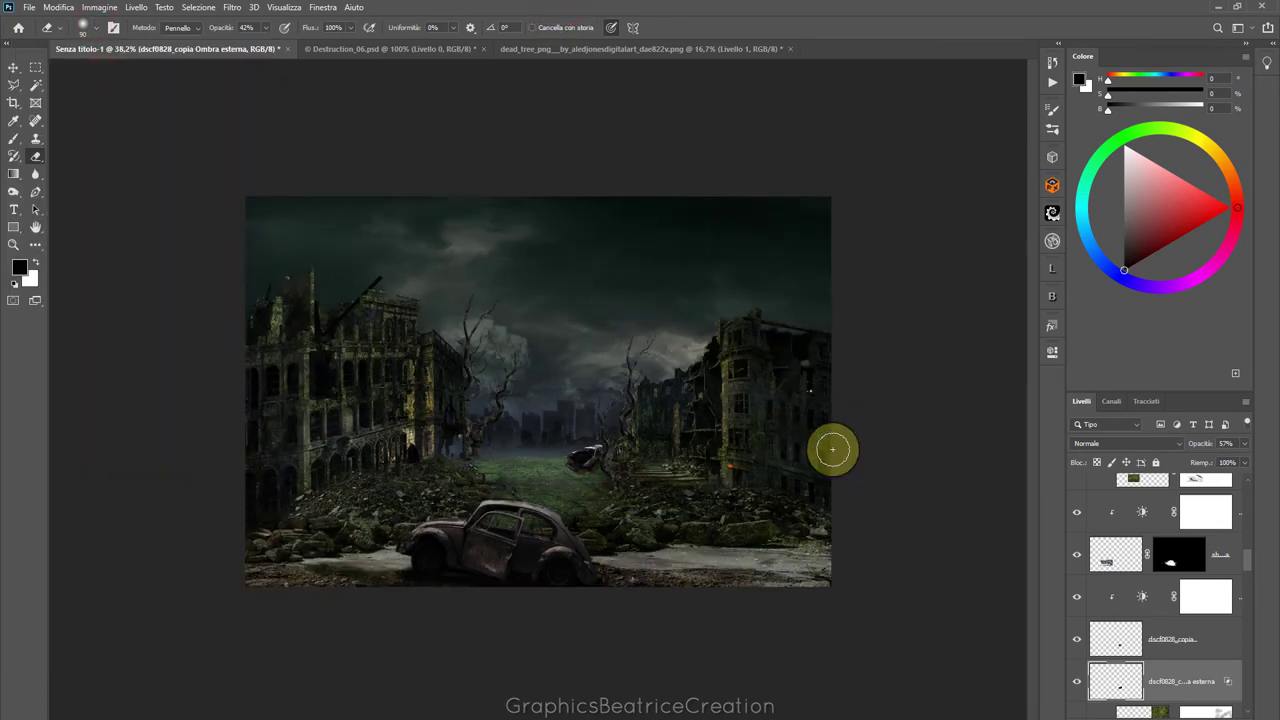
pyautogui.scroll(1, 832, 451)
pyautogui.scroll(2, 832, 451)
pyautogui.scroll(-3, 832, 451)
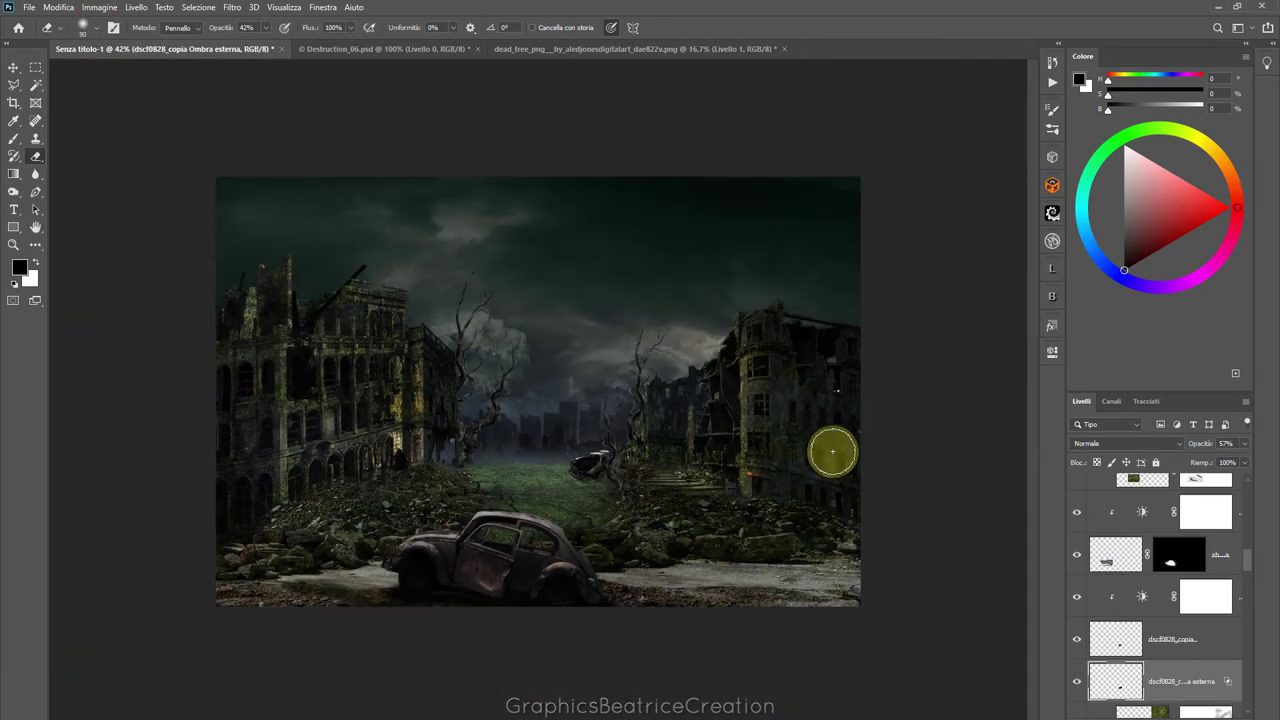
pyautogui.scroll(1, 832, 451)
pyautogui.scroll(2, 832, 451)
pyautogui.scroll(-1, 832, 451)
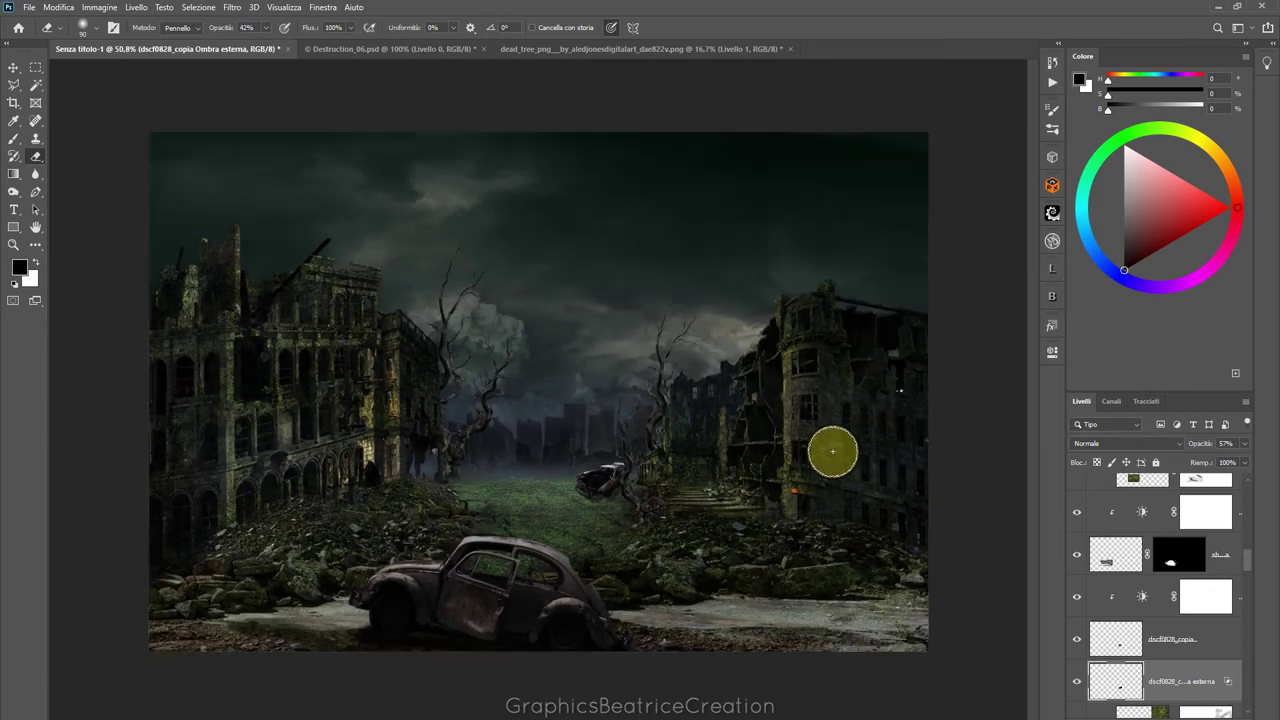
pyautogui.scroll(-1, 832, 451)
pyautogui.moveTo(1246, 558); pyautogui.dragTo(1252, 485)
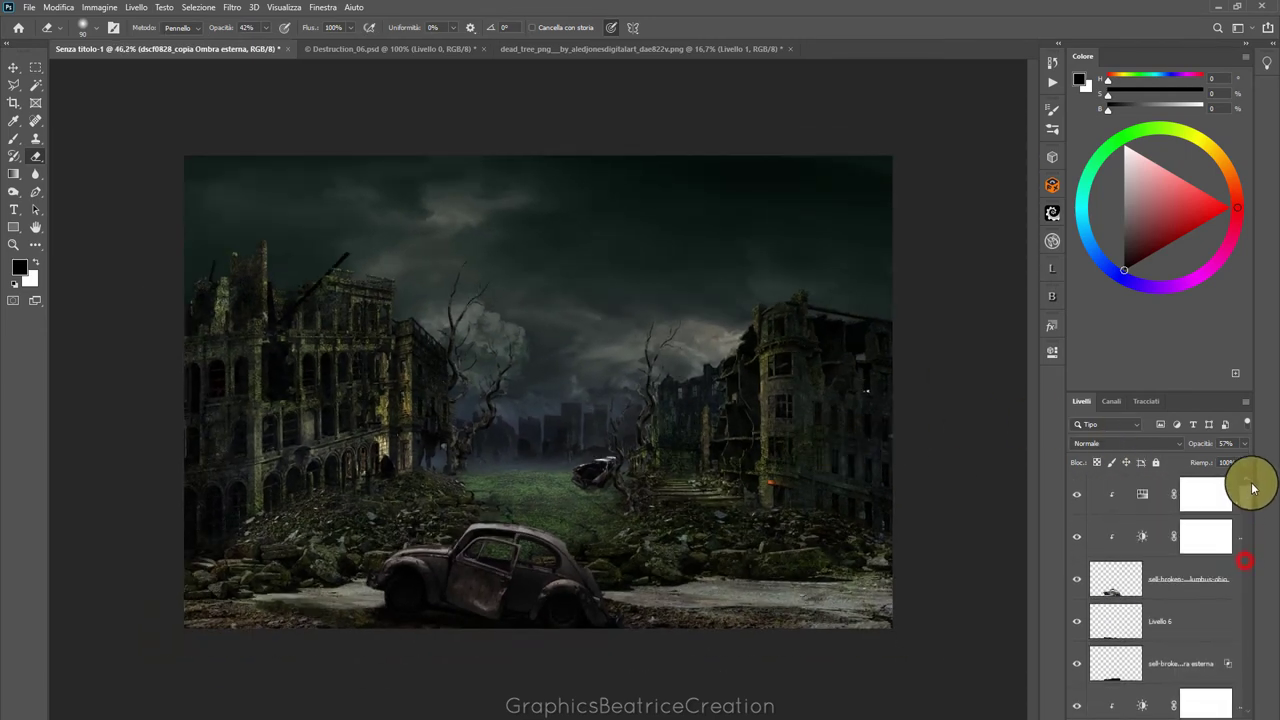
pyautogui.click(1161, 488)
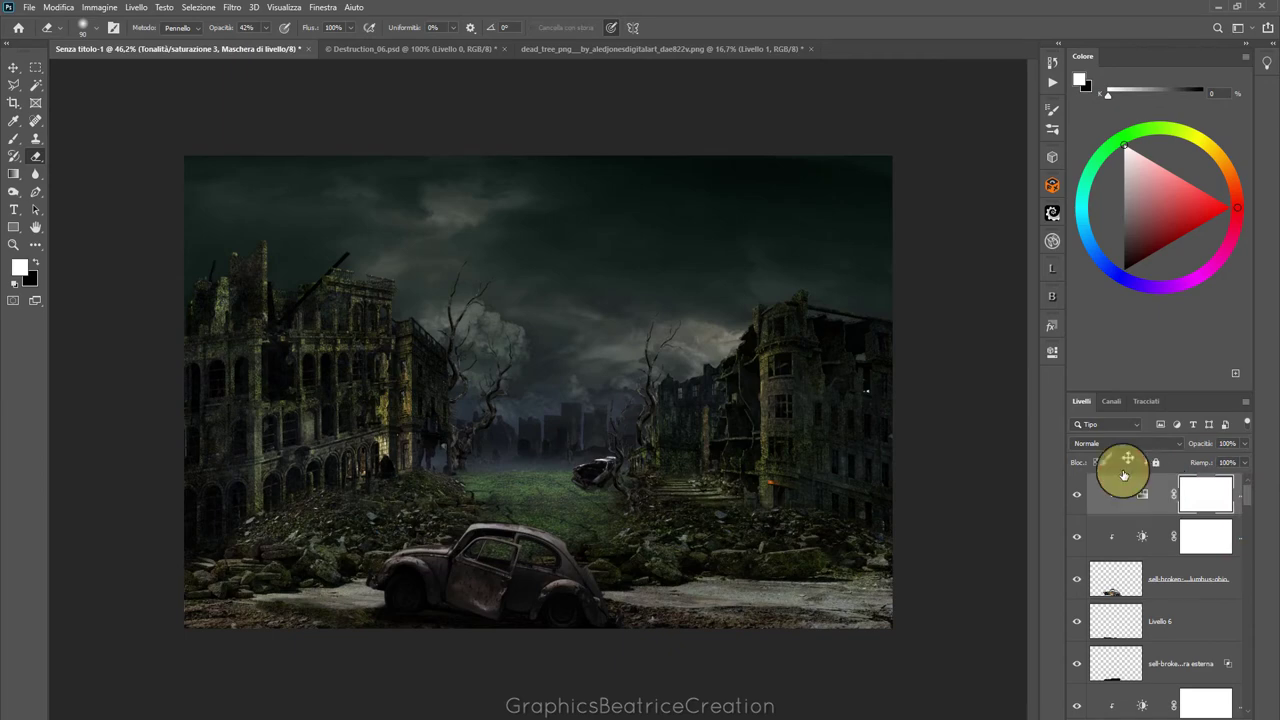
# Place the brown-coat woman photo into the scene as an embedded image
pyautogui.click(56, 8)
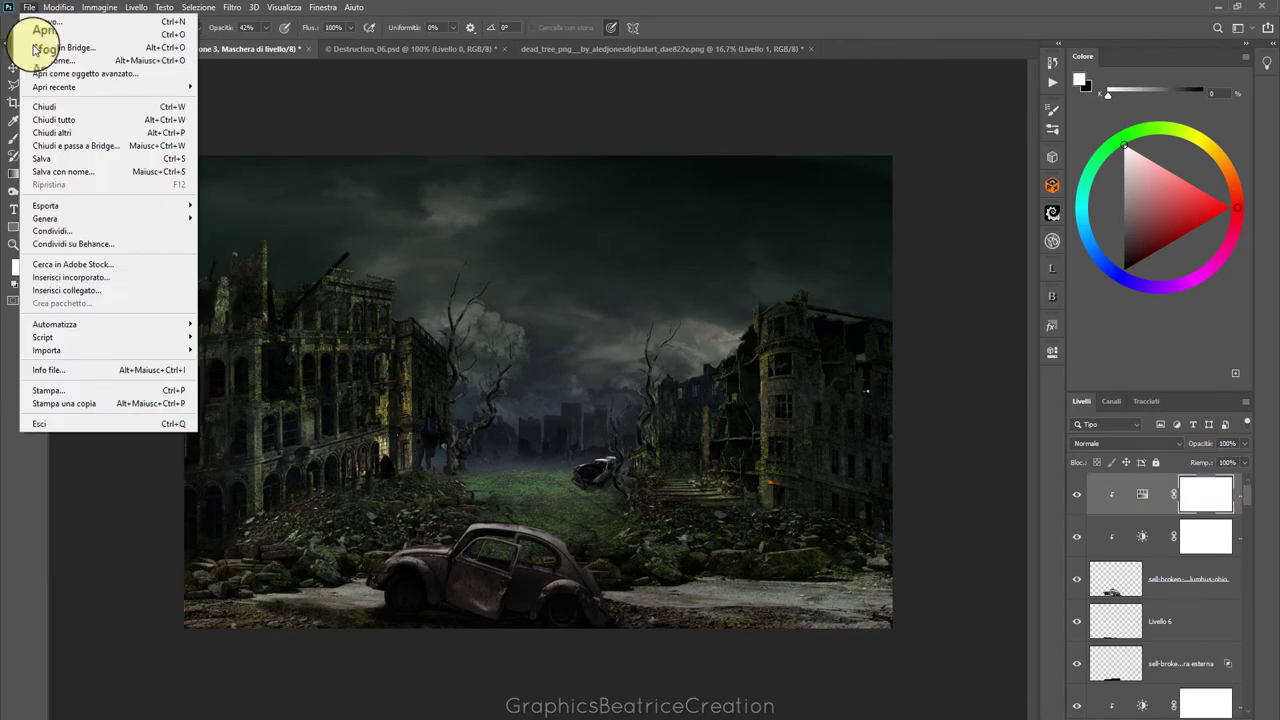
pyautogui.click(67, 277)
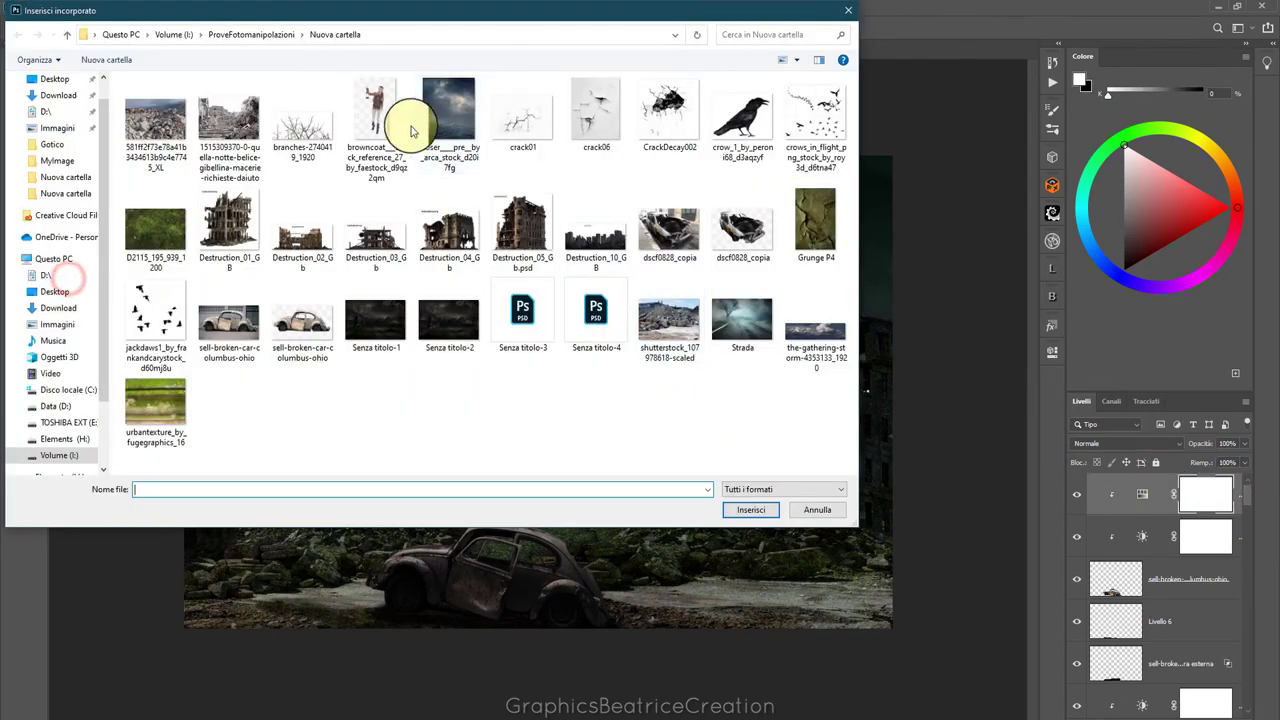
pyautogui.click(405, 125)
pyautogui.click(752, 512)
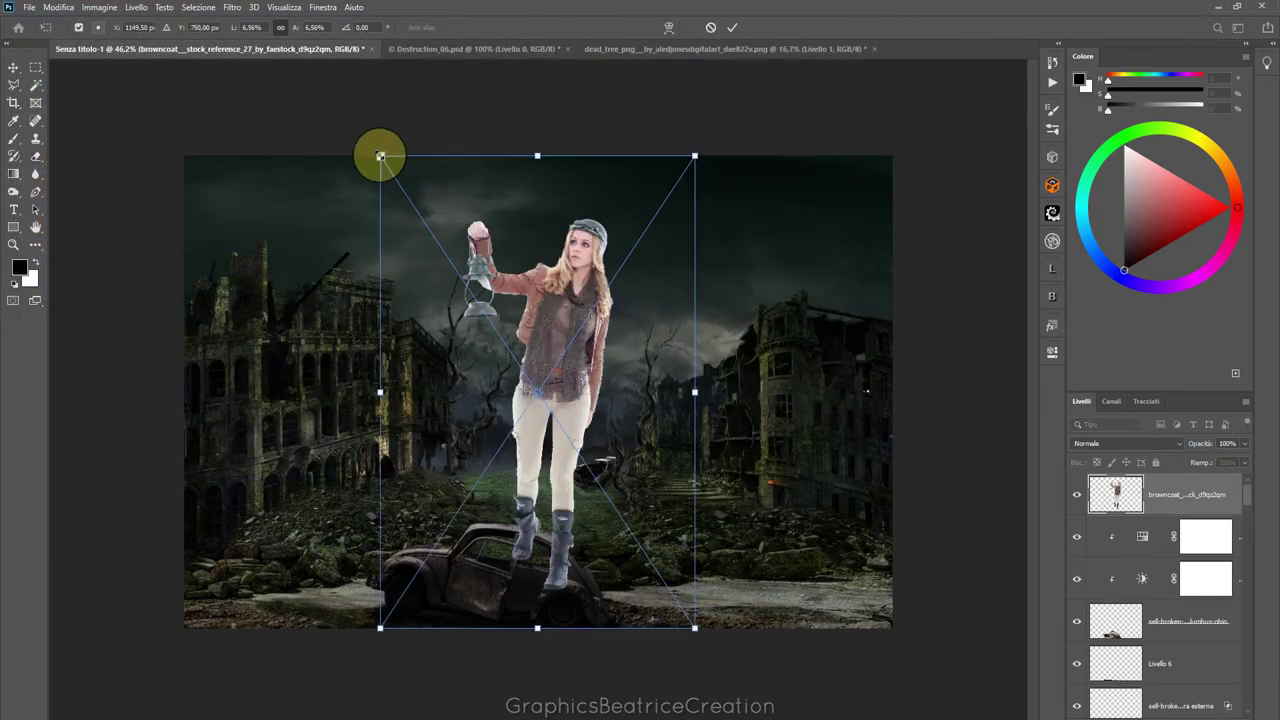
# Scale the woman down small and move her layer beneath the car layers
pyautogui.moveTo(380, 156); pyautogui.dragTo(519, 364)
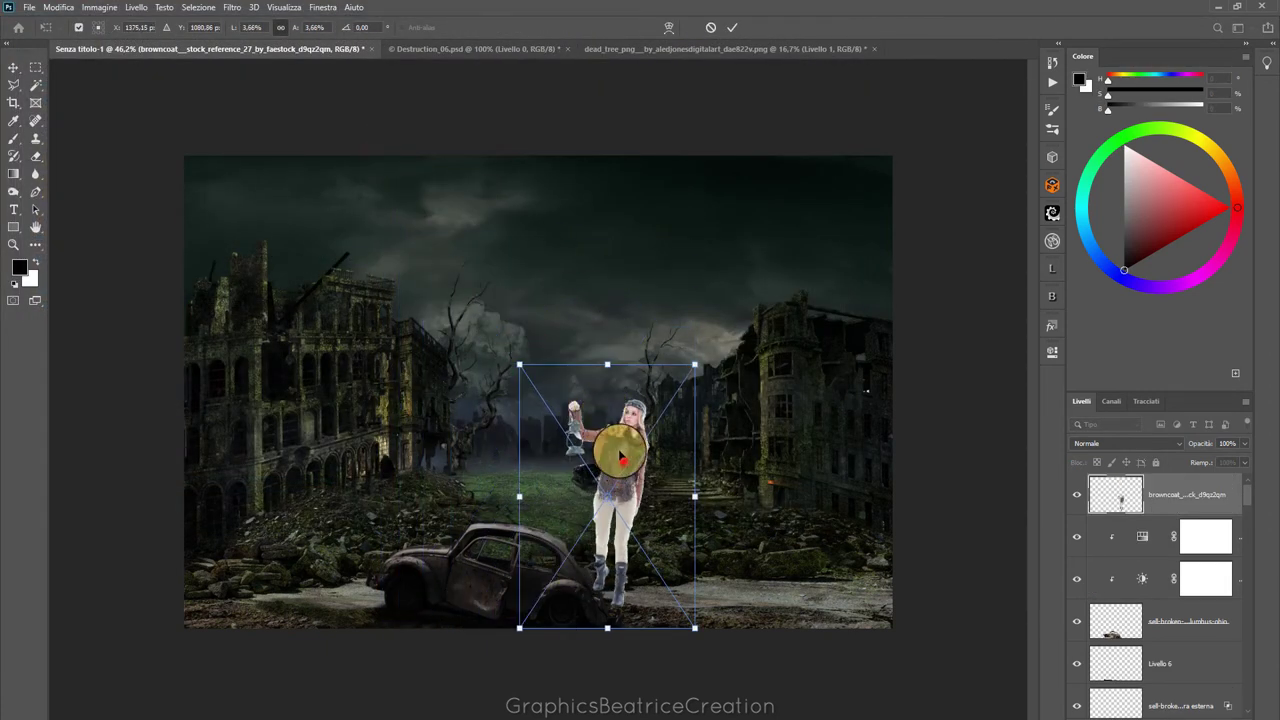
pyautogui.moveTo(621, 455); pyautogui.dragTo(559, 379)
pyautogui.moveTo(464, 304); pyautogui.dragTo(570, 457)
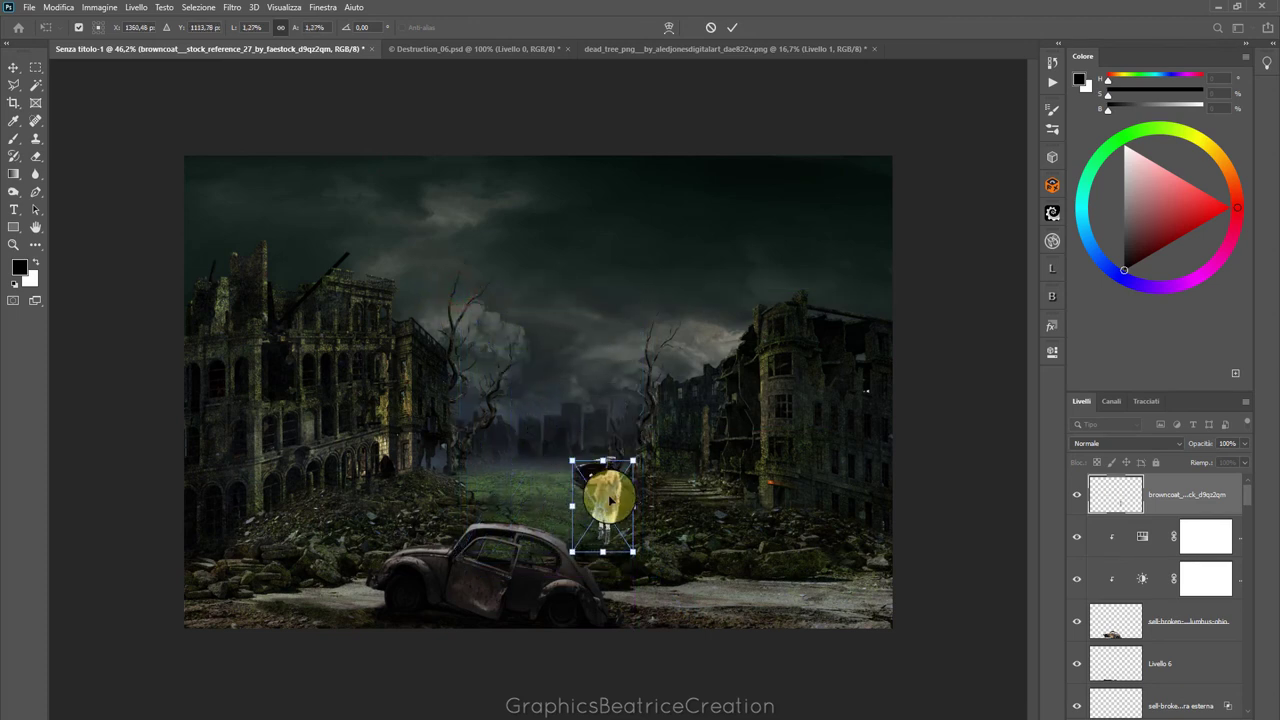
pyautogui.moveTo(607, 497); pyautogui.dragTo(548, 477)
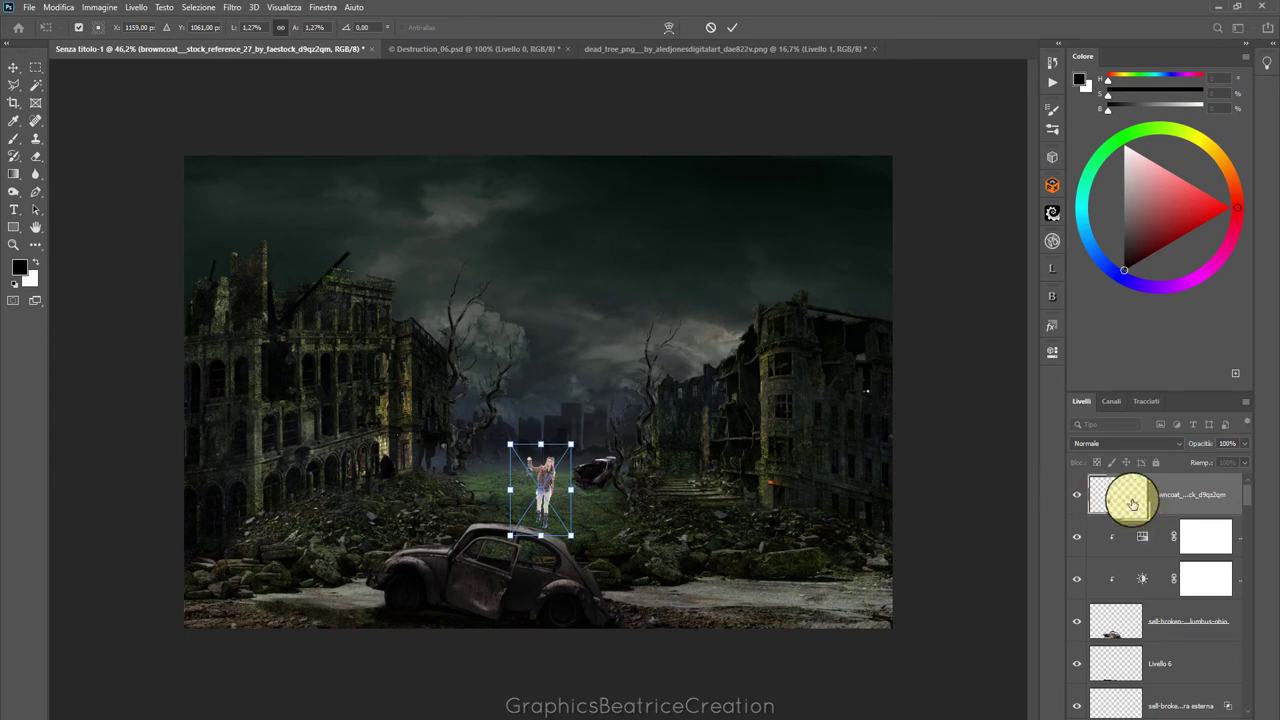
pyautogui.click(1128, 494)
pyautogui.moveTo(1128, 697); pyautogui.dragTo(1205, 706)
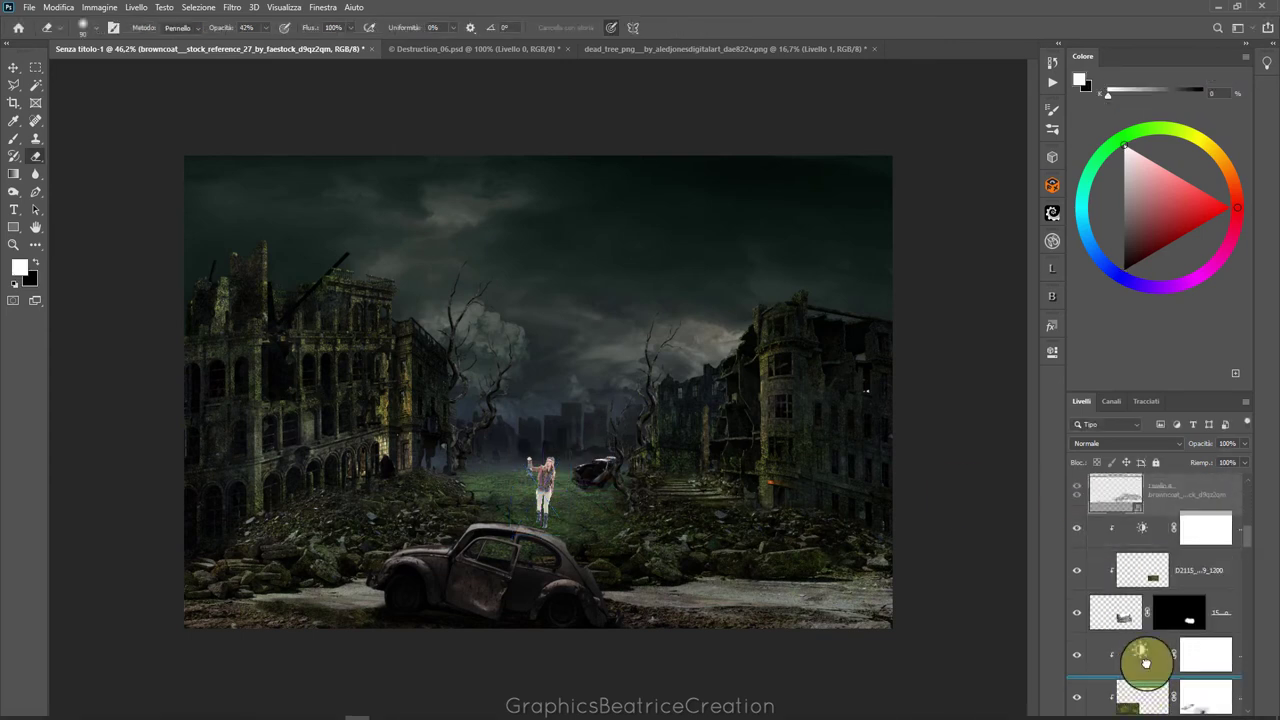
pyautogui.moveTo(1205, 706)
pyautogui.mouseDown()
pyautogui.moveTo(1166, 437)
pyautogui.moveTo(1172, 598)
pyautogui.mouseUp()
# Position the woman on the street near the distant wrecked car with the Move tool
pyautogui.press('x')
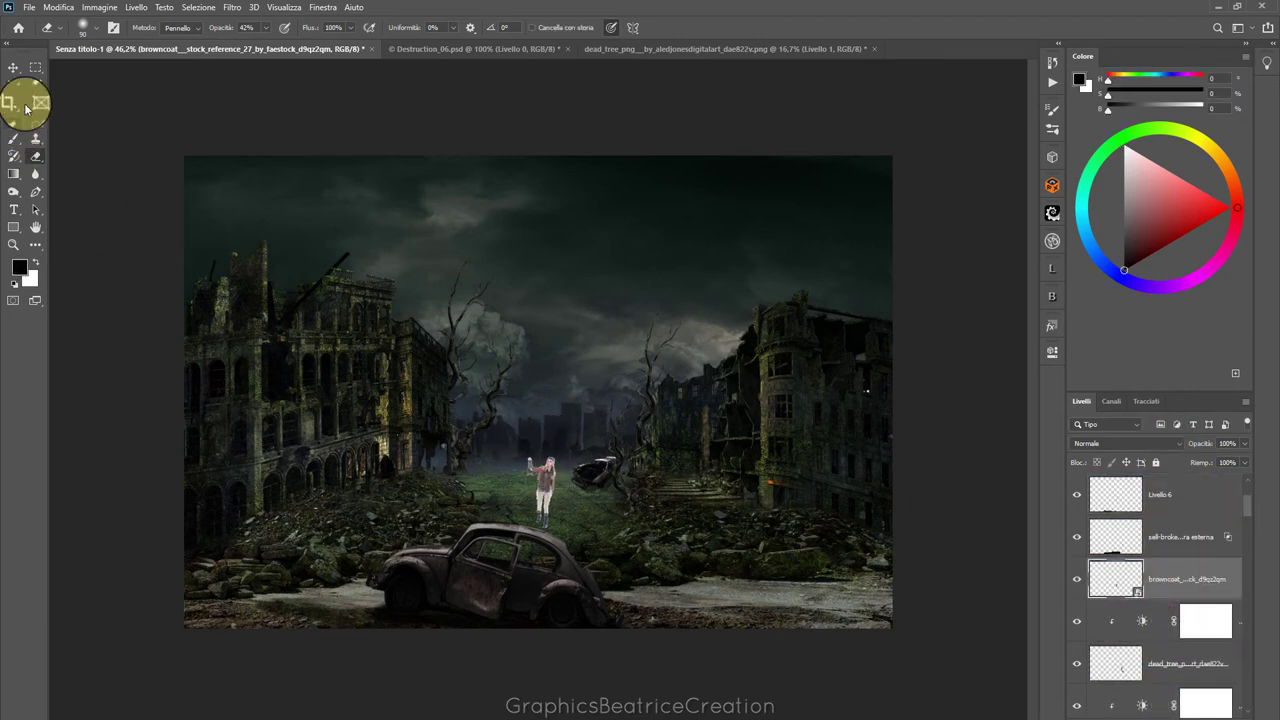
pyautogui.click(13, 68)
pyautogui.moveTo(529, 457); pyautogui.dragTo(555, 477)
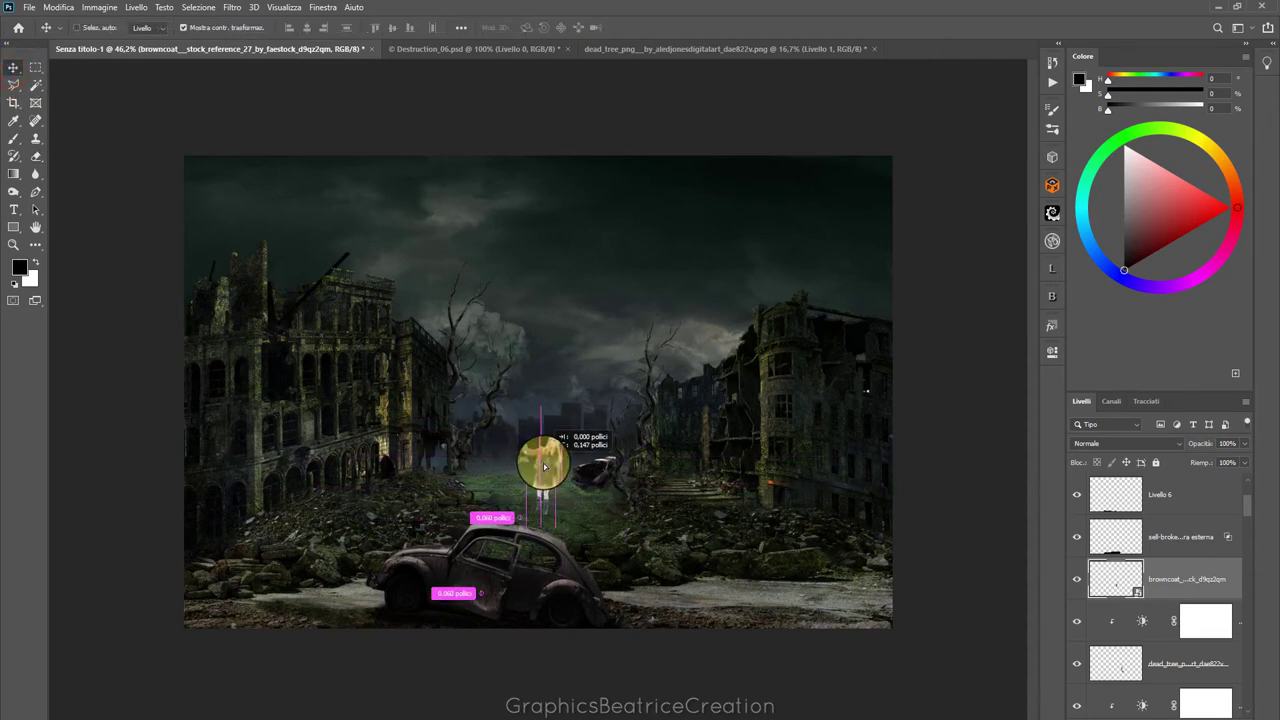
pyautogui.moveTo(555, 477)
pyautogui.mouseDown()
pyautogui.moveTo(540, 478)
pyautogui.moveTo(521, 447)
pyautogui.mouseUp()
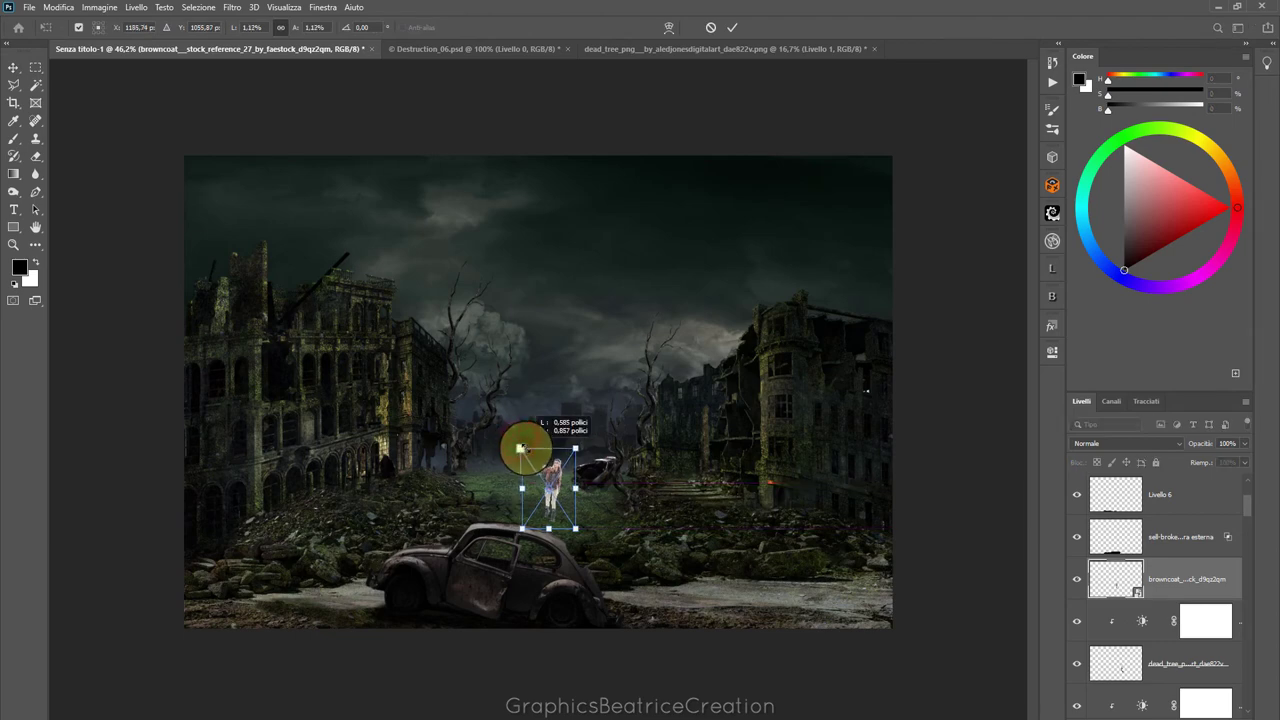
pyautogui.scroll(2, 700, 449)
pyautogui.scroll(2, 700, 449)
pyautogui.scroll(2, 700, 449)
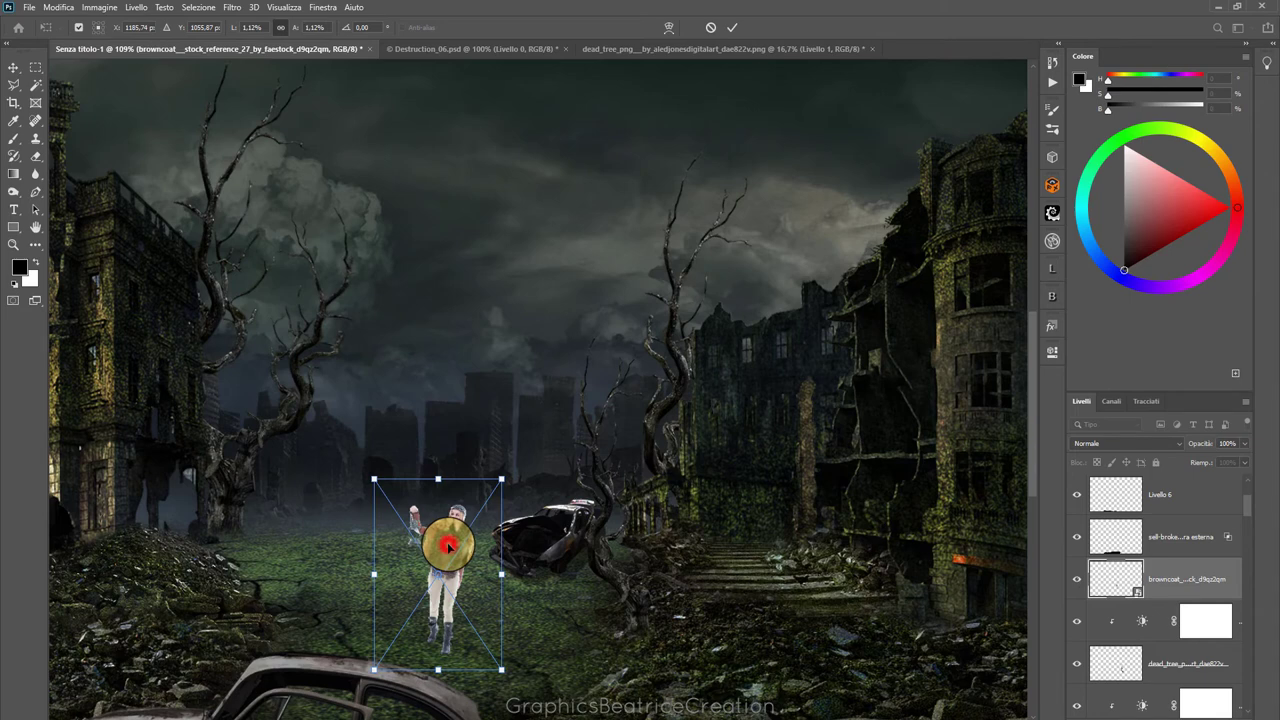
pyautogui.moveTo(450, 546)
pyautogui.mouseDown()
pyautogui.moveTo(349, 519)
pyautogui.moveTo(350, 540)
pyautogui.mouseUp()
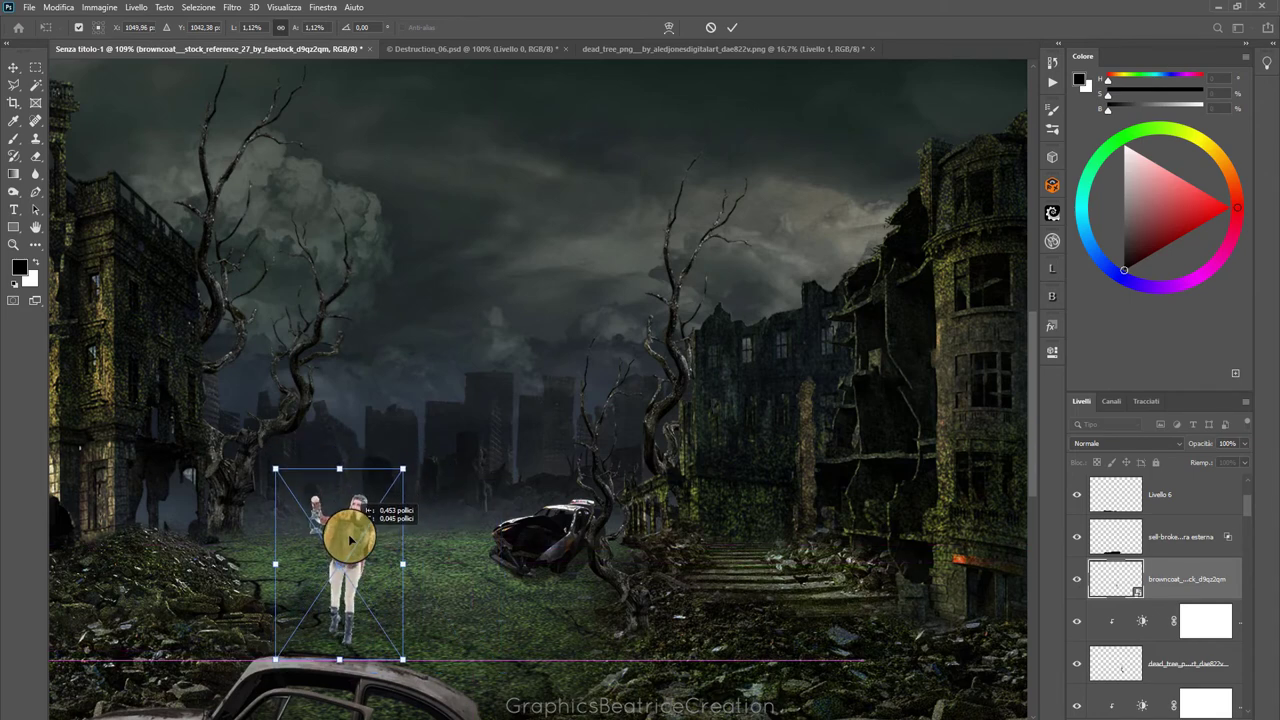
# Fine-tune the woman's spot on the grassy road and commit her placement
pyautogui.scroll(-3, 514, 529)
pyautogui.scroll(-2, 512, 525)
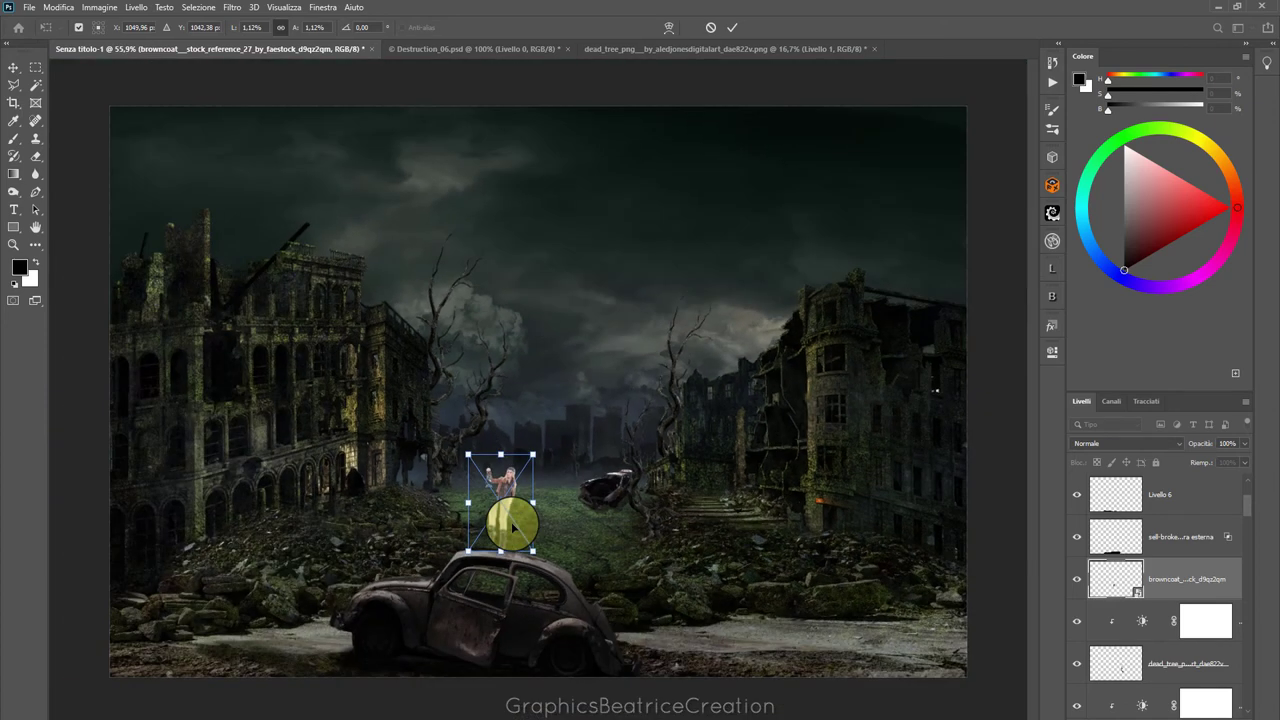
pyautogui.scroll(1, 512, 525)
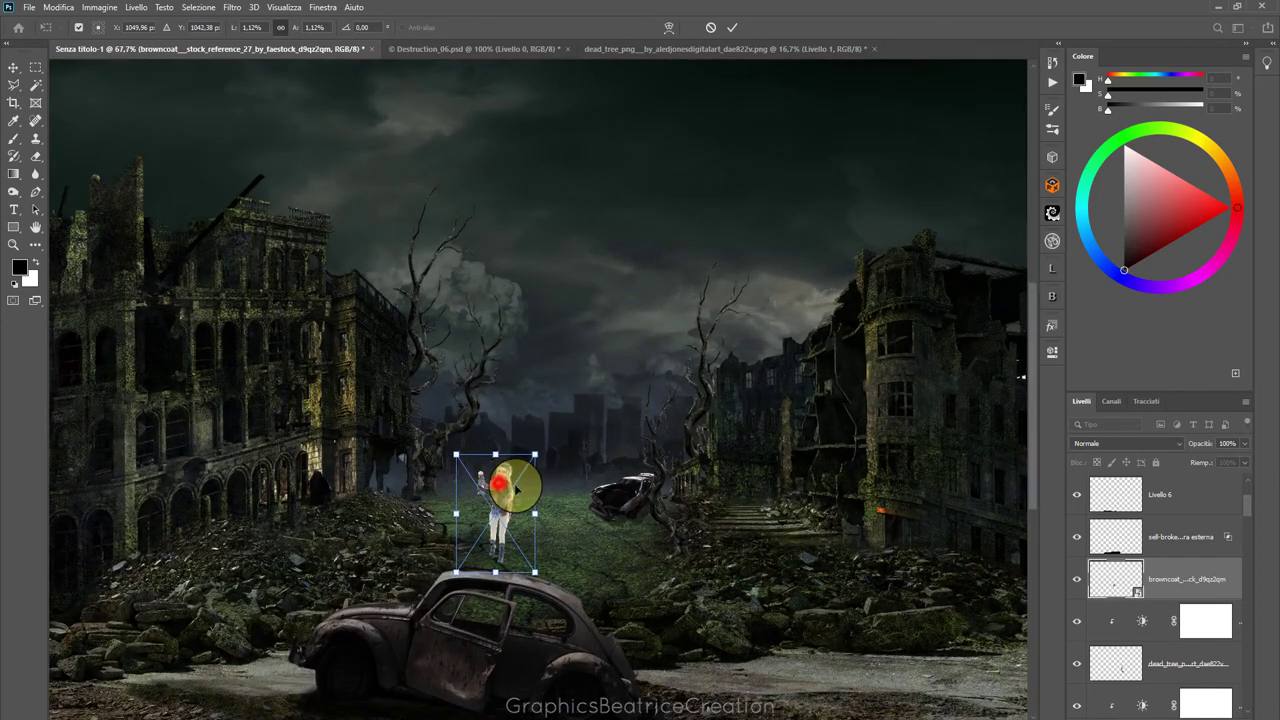
pyautogui.moveTo(517, 487); pyautogui.dragTo(640, 512)
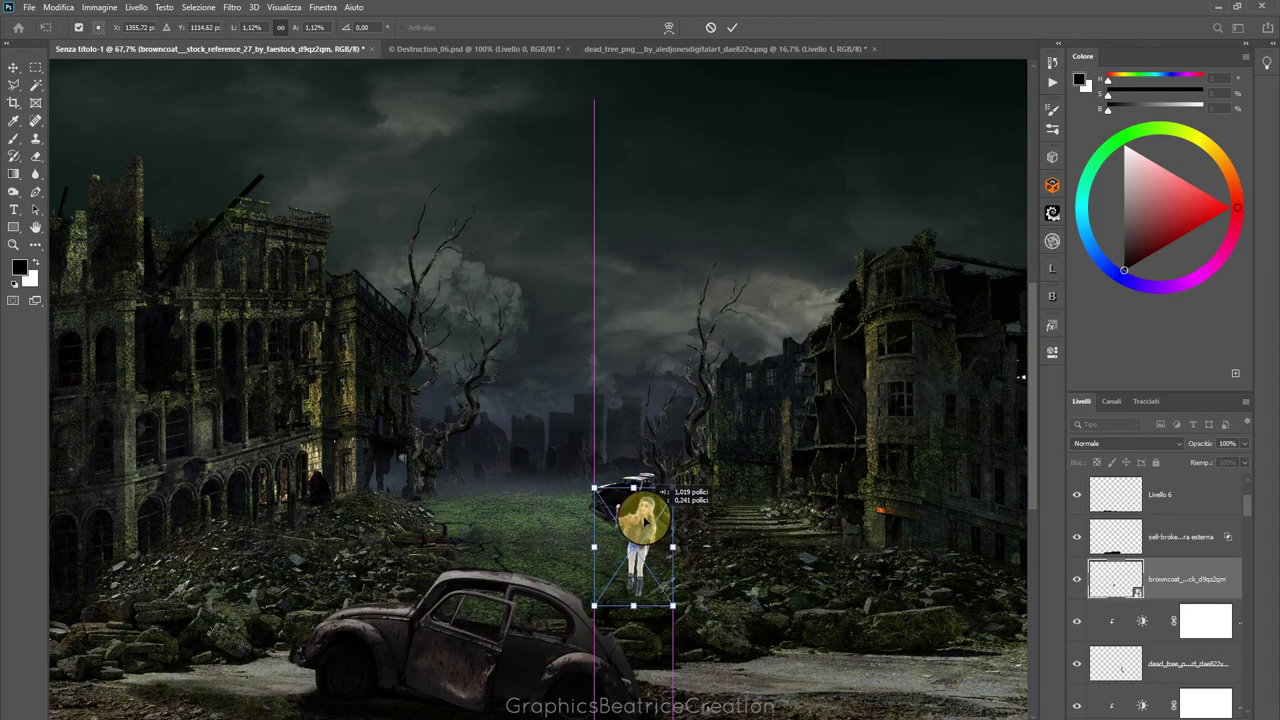
pyautogui.moveTo(645, 521); pyautogui.dragTo(626, 491)
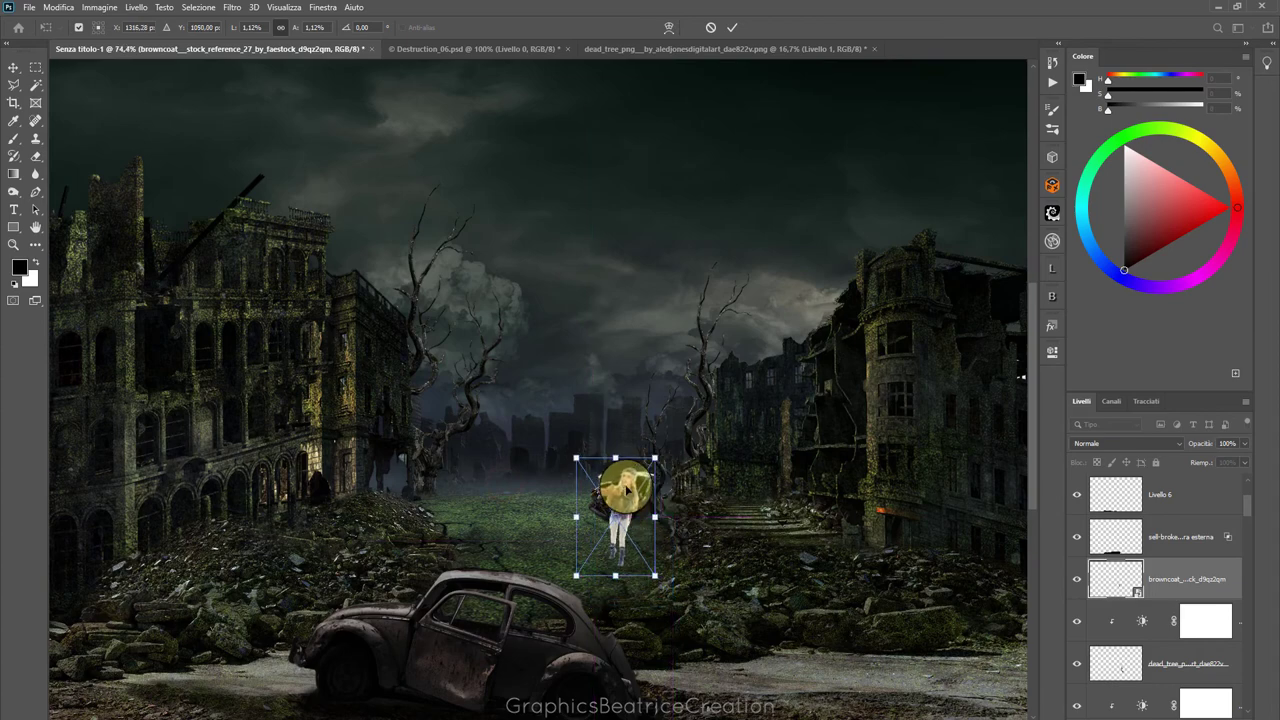
pyautogui.scroll(3, 626, 491)
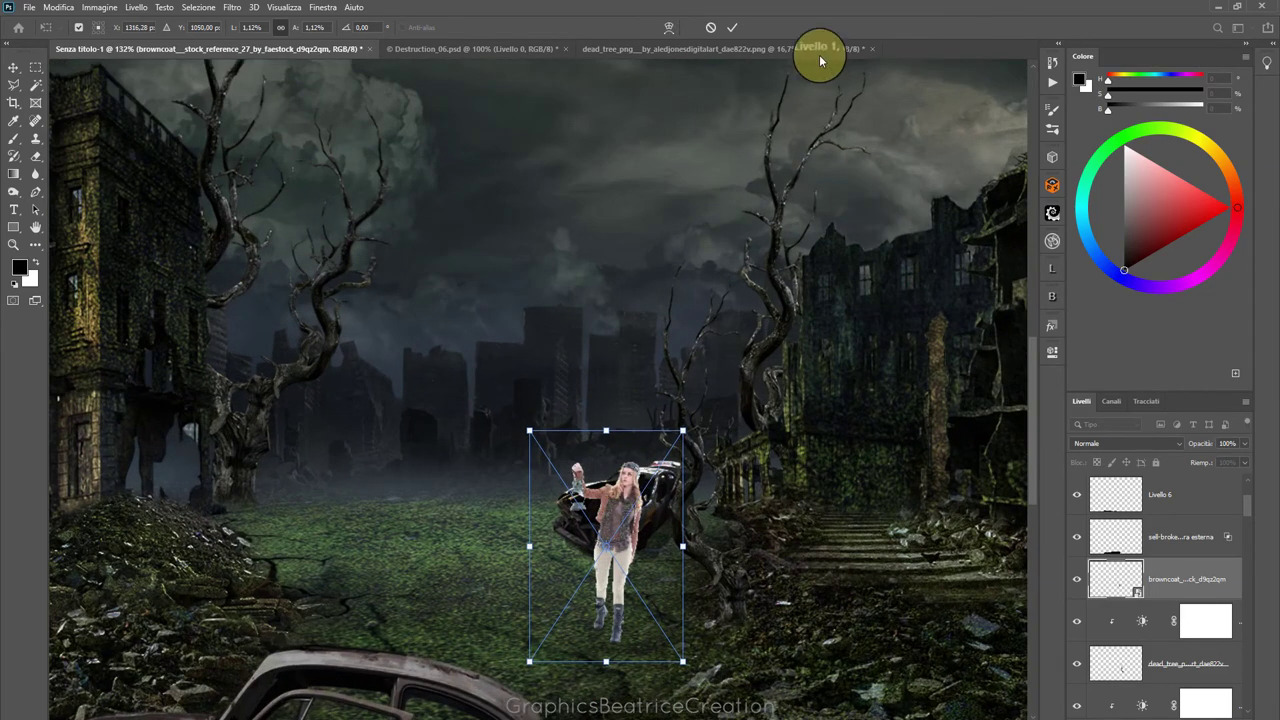
pyautogui.click(732, 27)
pyautogui.scroll(-3, 790, 385)
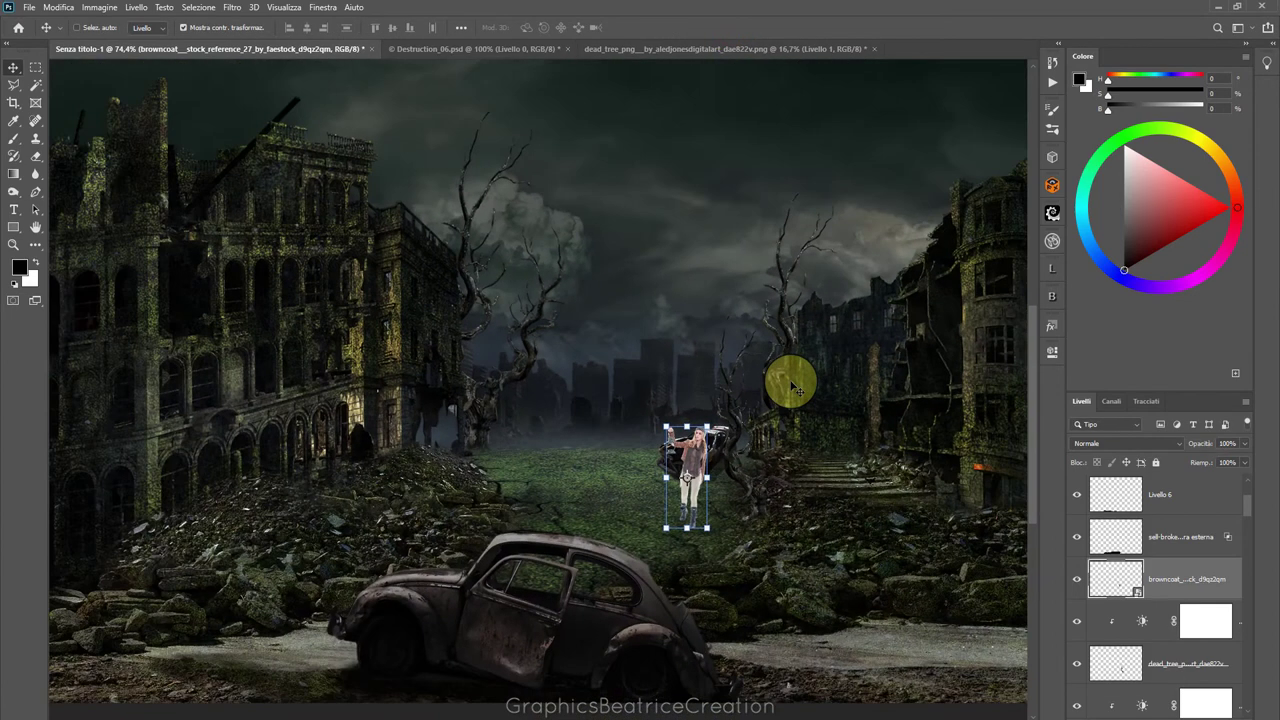
pyautogui.scroll(-1, 790, 385)
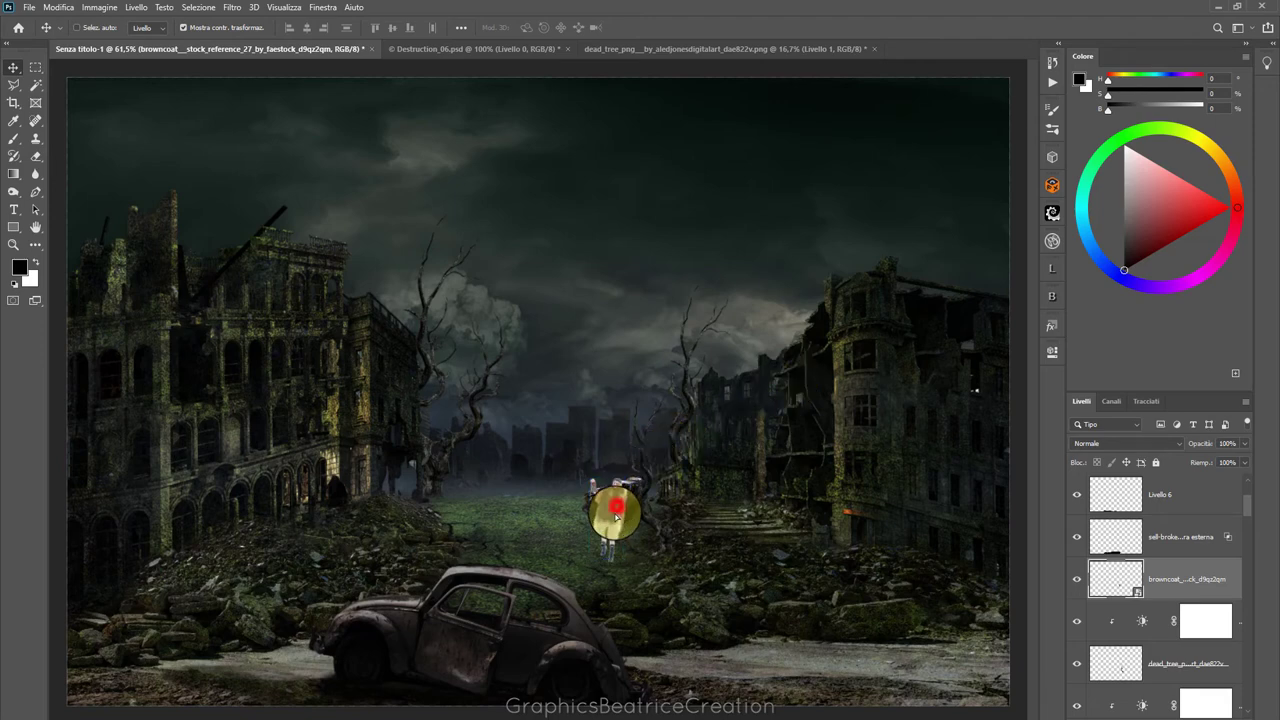
pyautogui.moveTo(616, 515); pyautogui.dragTo(610, 533)
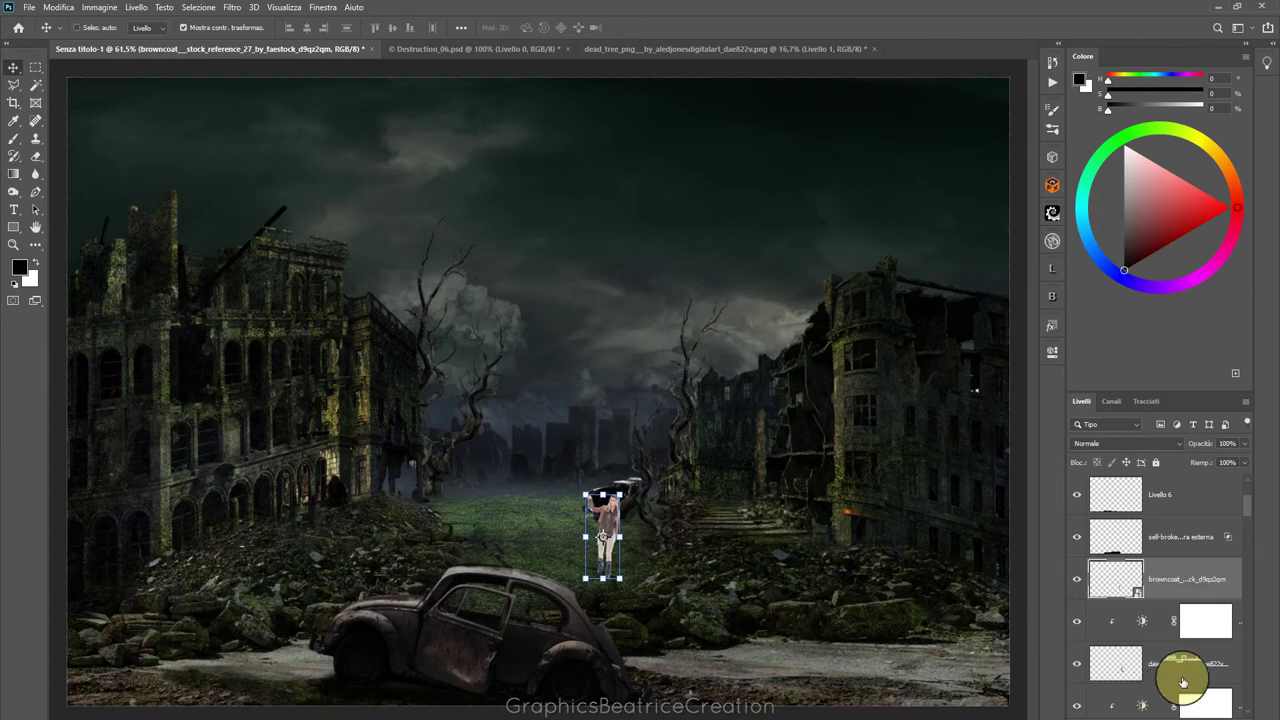
# Rasterize the woman's layer and add a clipped Brightness/Contrast adjustment at brightness -92
pyautogui.rightClick(1226, 578)
pyautogui.click(1094, 397)
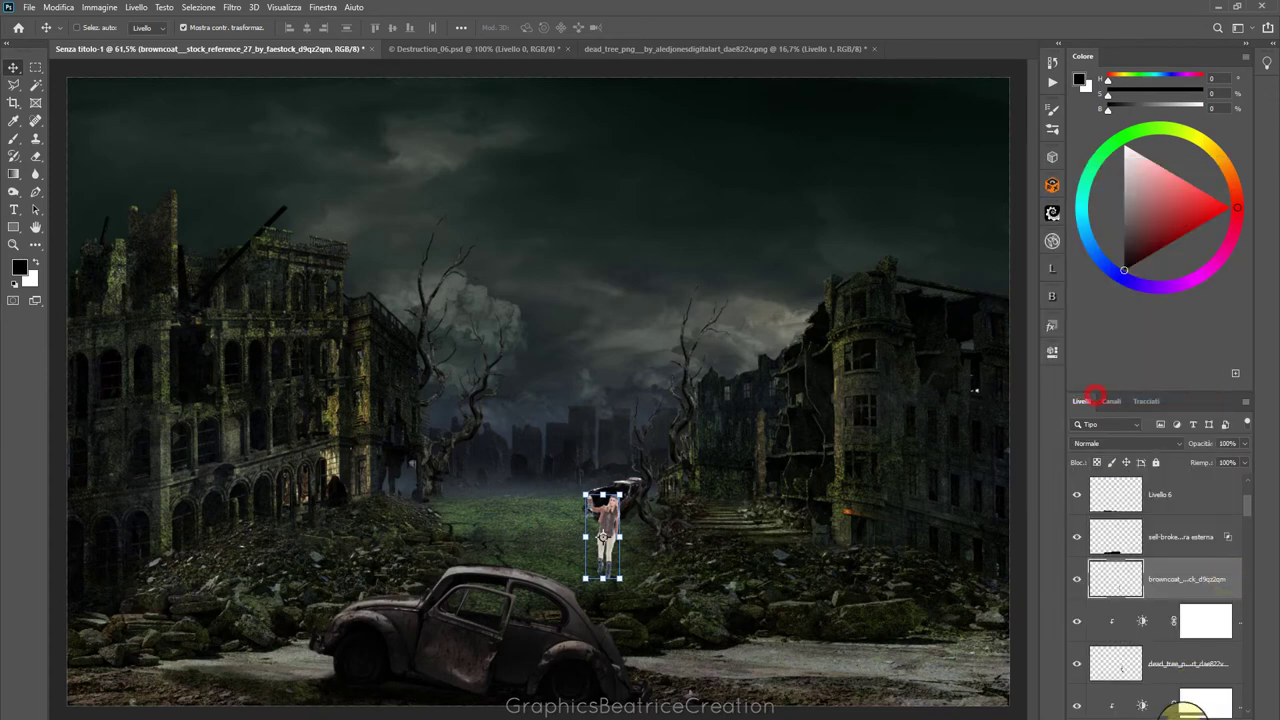
pyautogui.click(1185, 710)
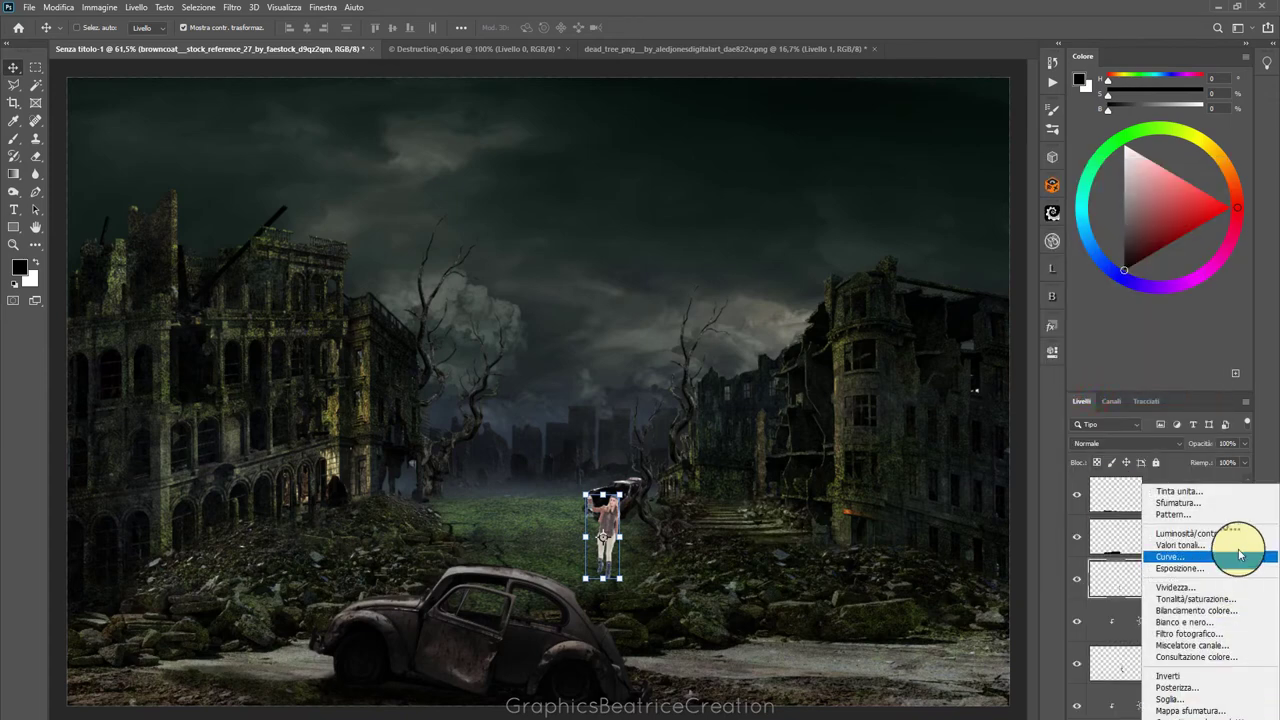
pyautogui.click(1235, 535)
pyautogui.click(936, 580)
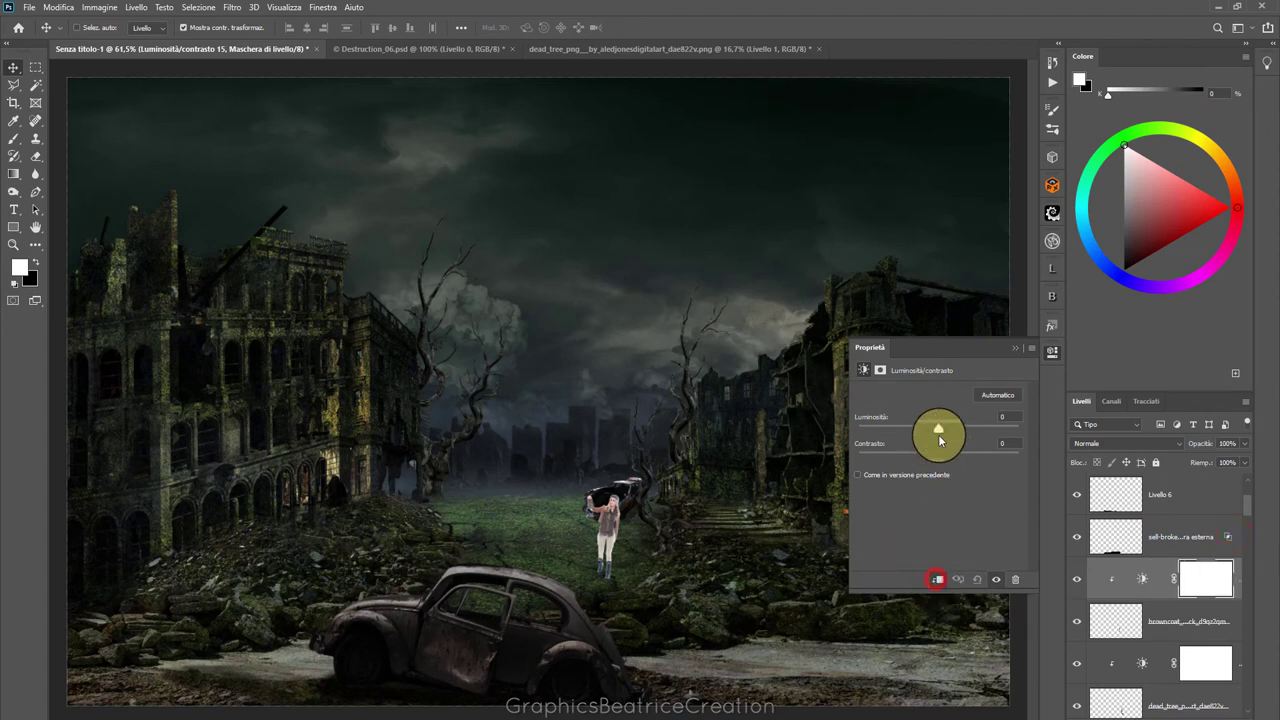
pyautogui.moveTo(938, 430); pyautogui.dragTo(890, 430)
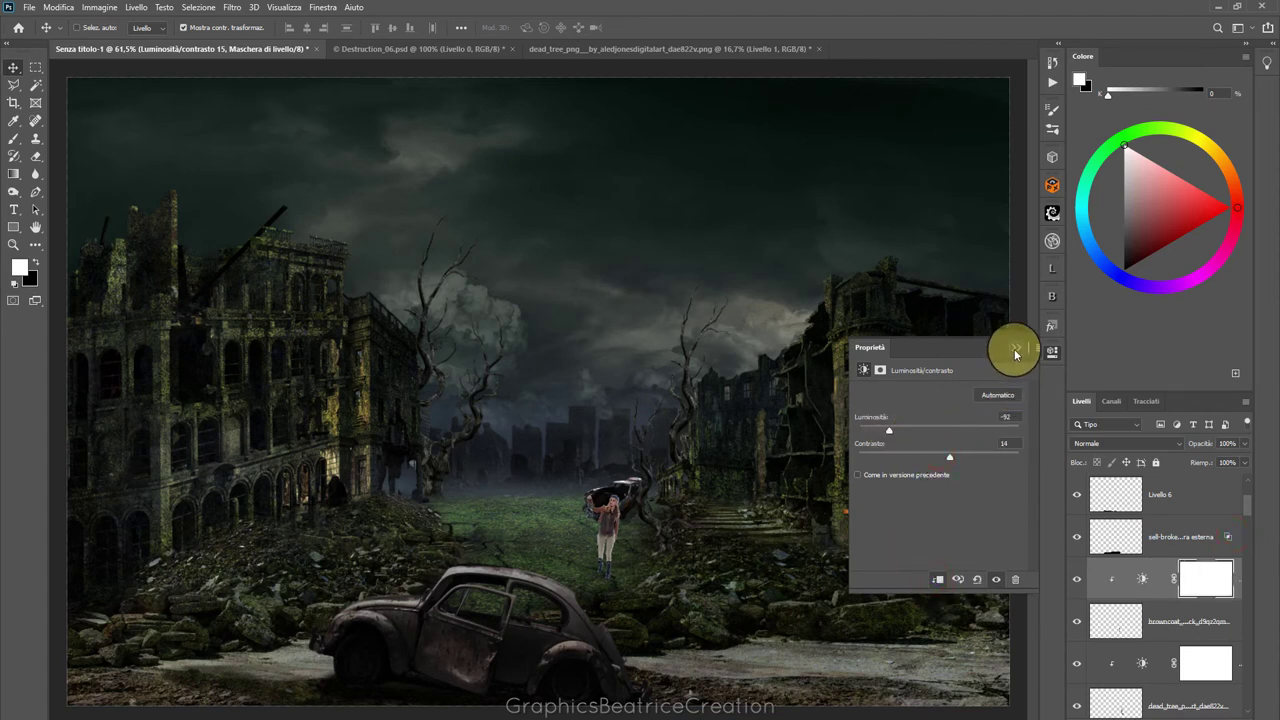
# Add a Hue/Saturation adjustment clipped to the woman with saturation -2
pyautogui.click(1015, 352)
pyautogui.click(1177, 705)
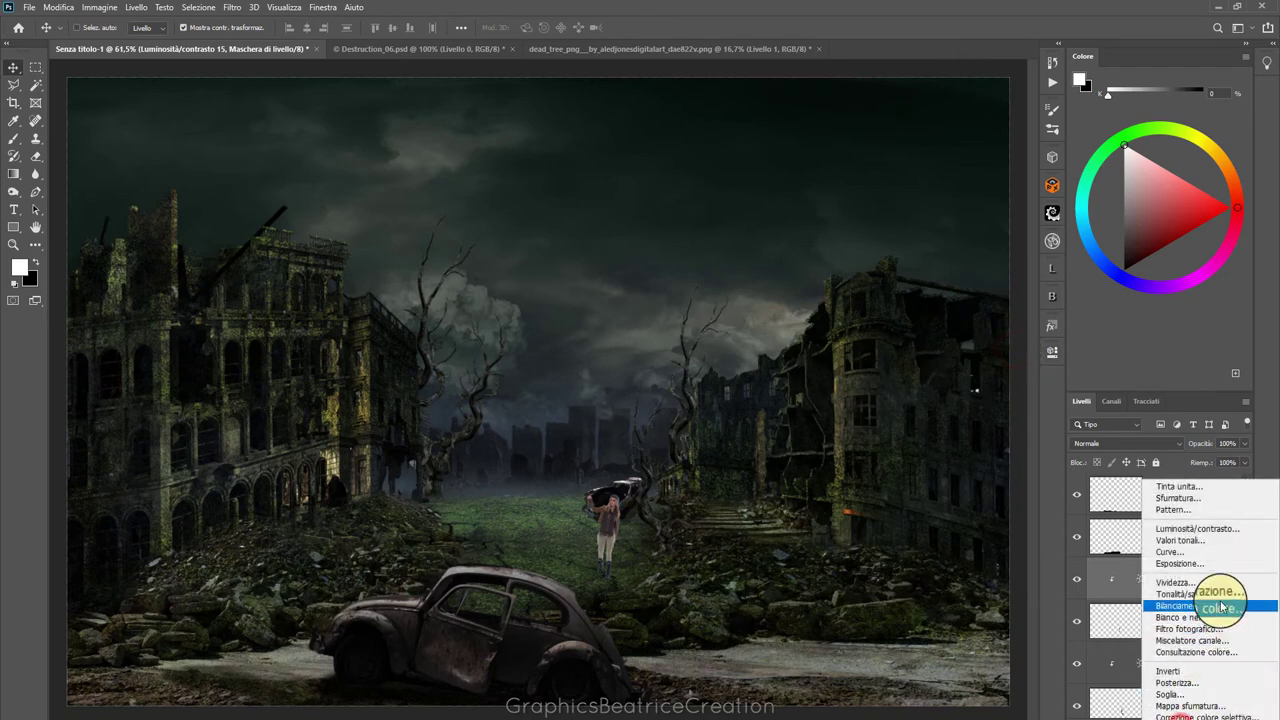
pyautogui.click(1220, 594)
pyautogui.click(936, 580)
pyautogui.moveTo(940, 467)
pyautogui.mouseDown()
pyautogui.moveTo(894, 474)
pyautogui.moveTo(930, 497)
pyautogui.mouseUp()
pyautogui.click(1019, 355)
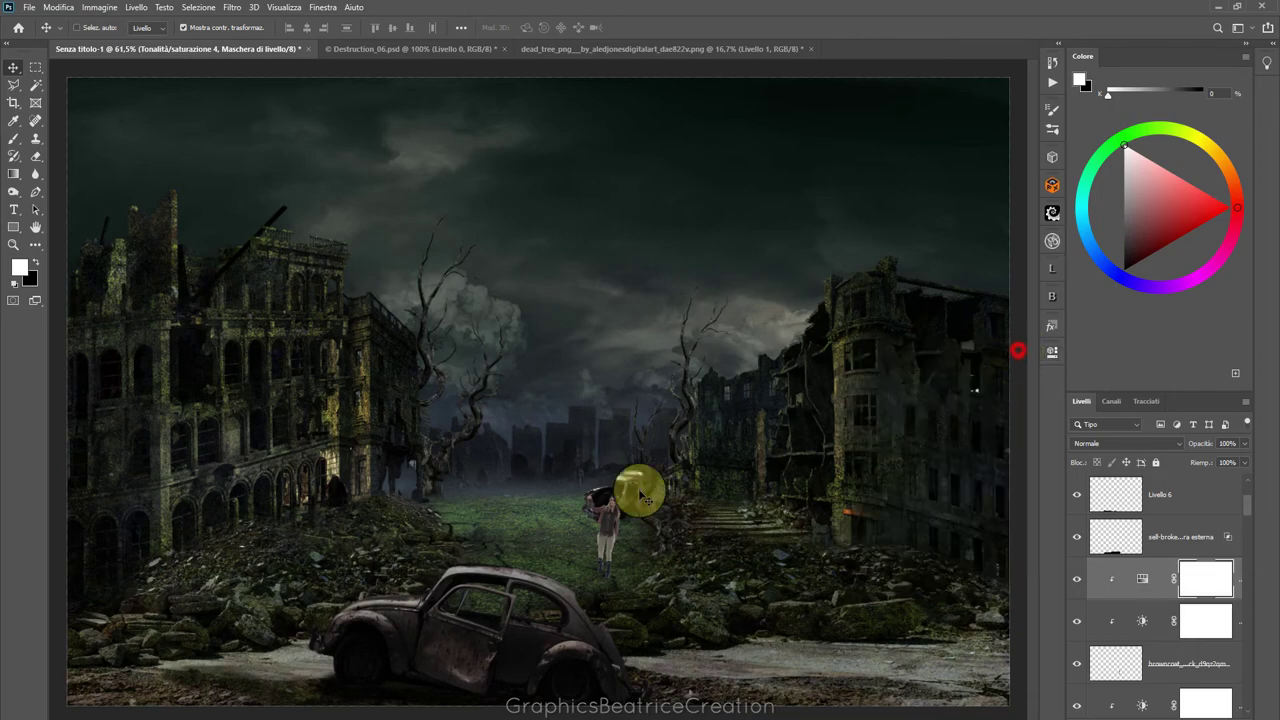
# Zoom in and out to inspect the woman's adjusted appearance
pyautogui.scroll(-1, 628, 485)
pyautogui.scroll(-2, 628, 485)
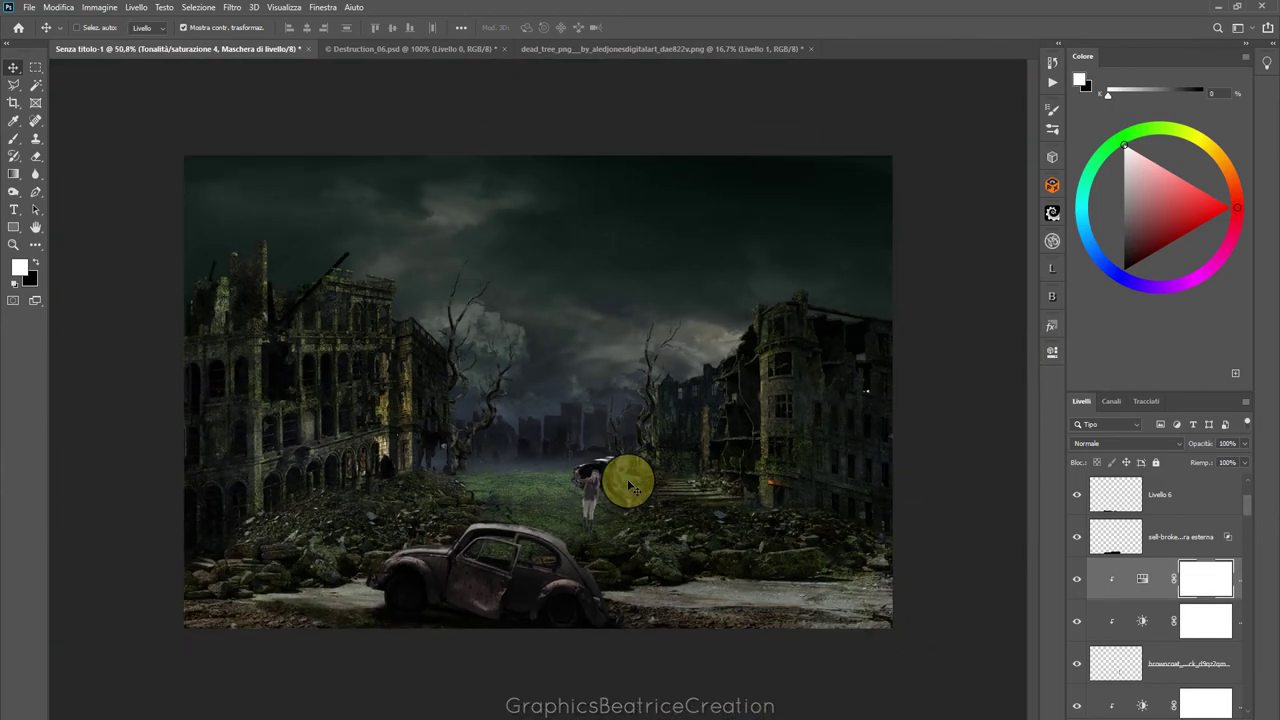
pyautogui.scroll(2, 628, 485)
pyautogui.scroll(2, 628, 485)
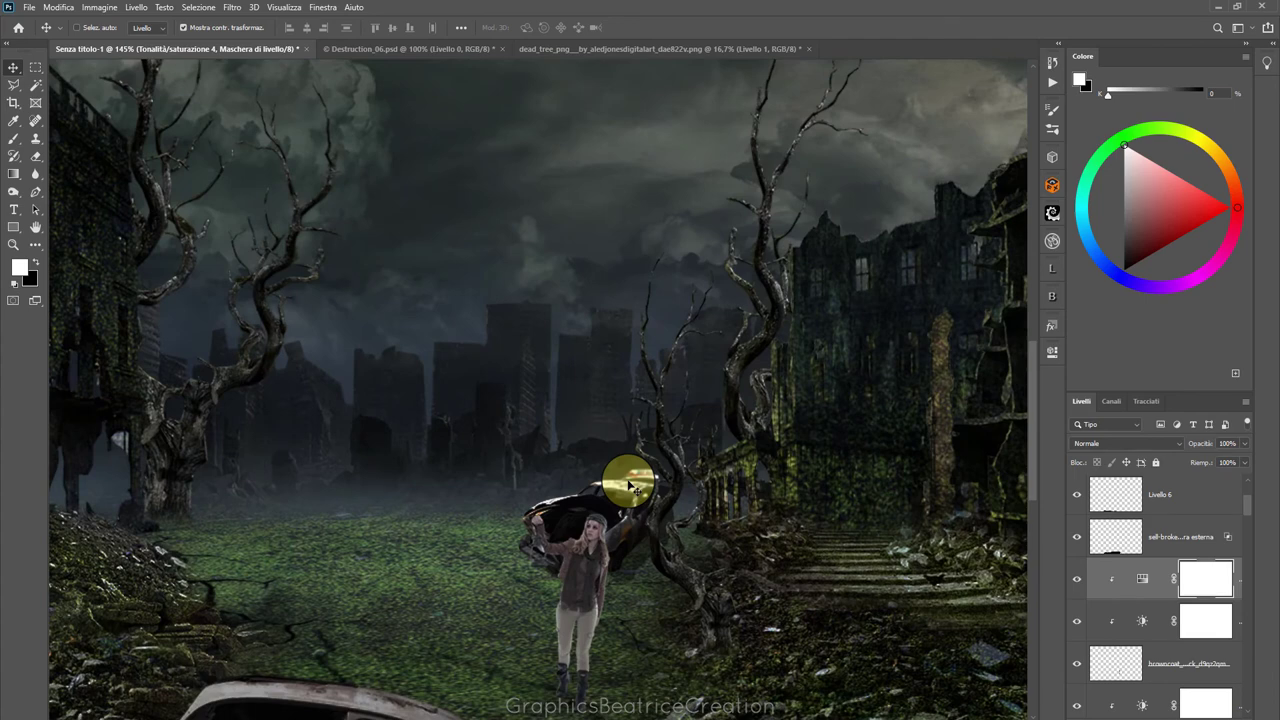
pyautogui.scroll(-1, 628, 485)
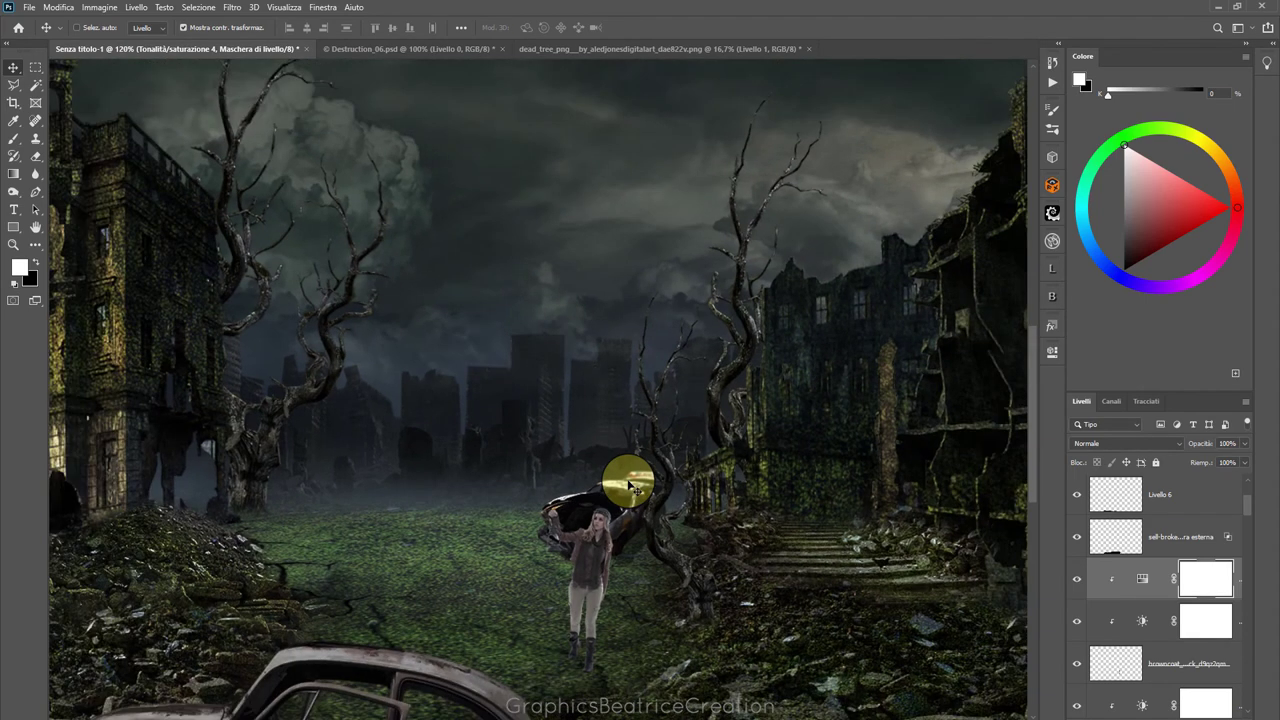
pyautogui.scroll(-1, 628, 485)
pyautogui.scroll(-1, 628, 485)
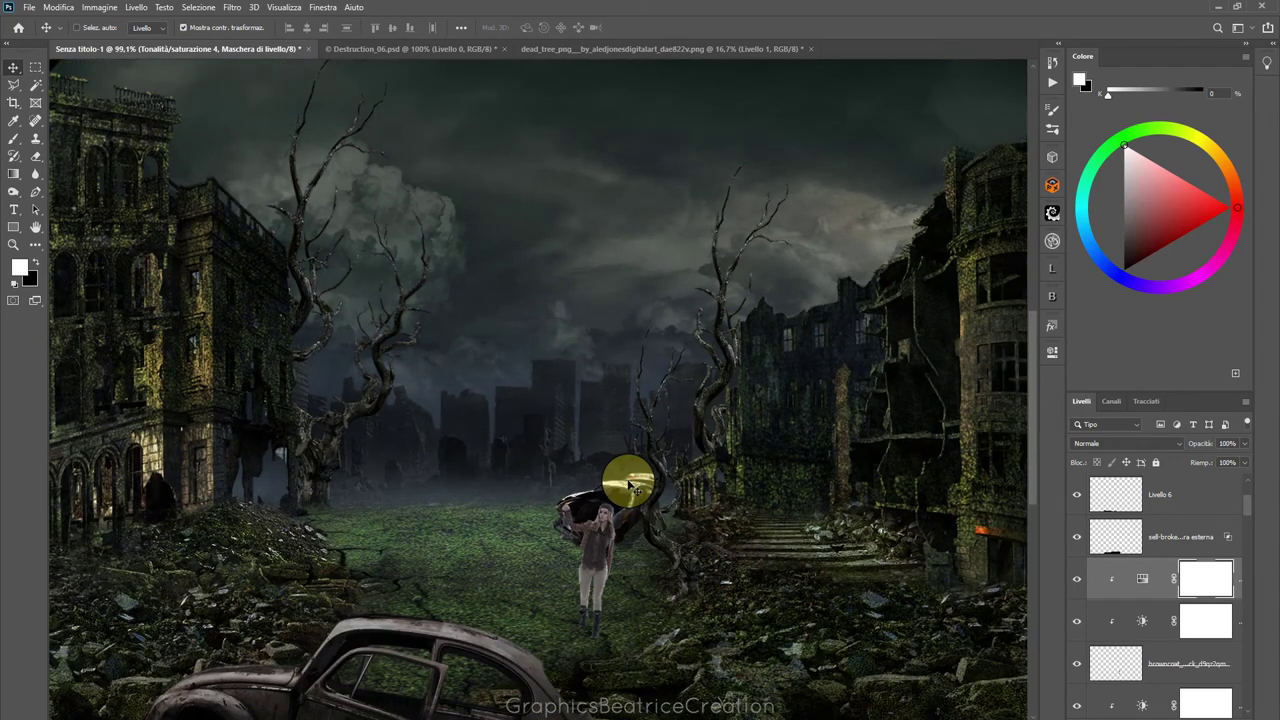
pyautogui.scroll(-1, 812, 475)
pyautogui.scroll(-1, 812, 475)
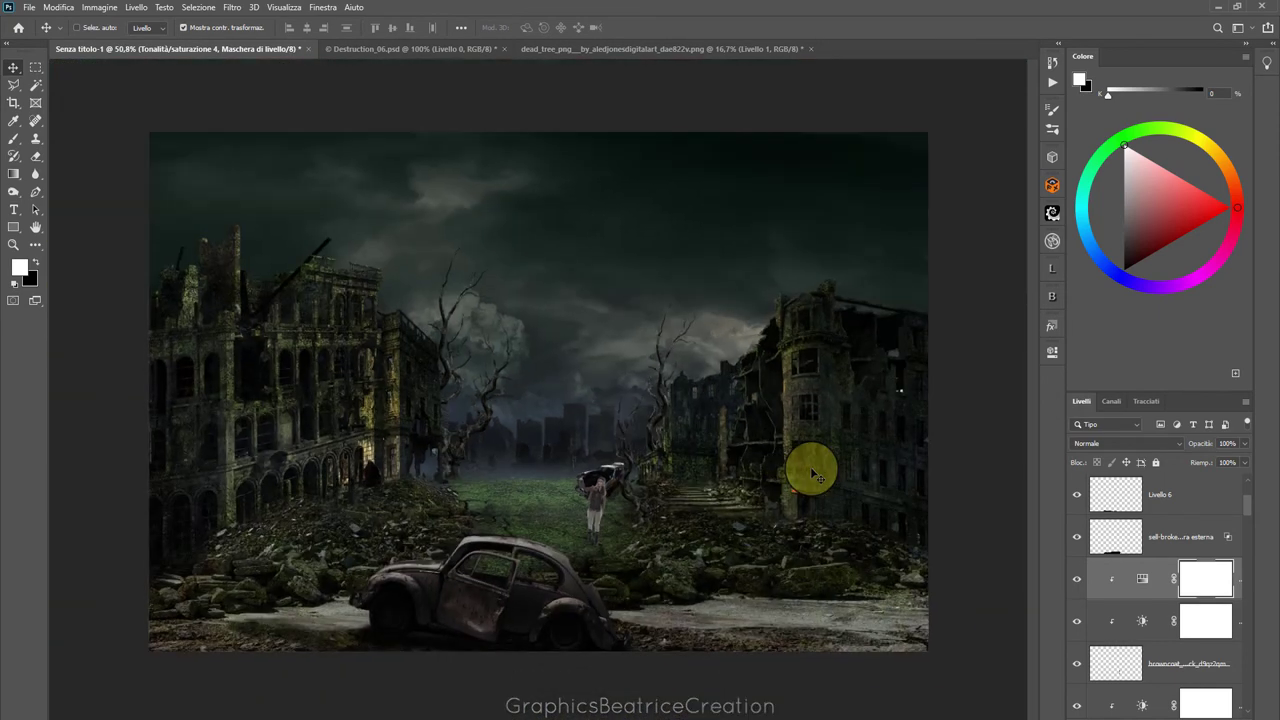
pyautogui.scroll(1, 812, 475)
pyautogui.scroll(1, 812, 475)
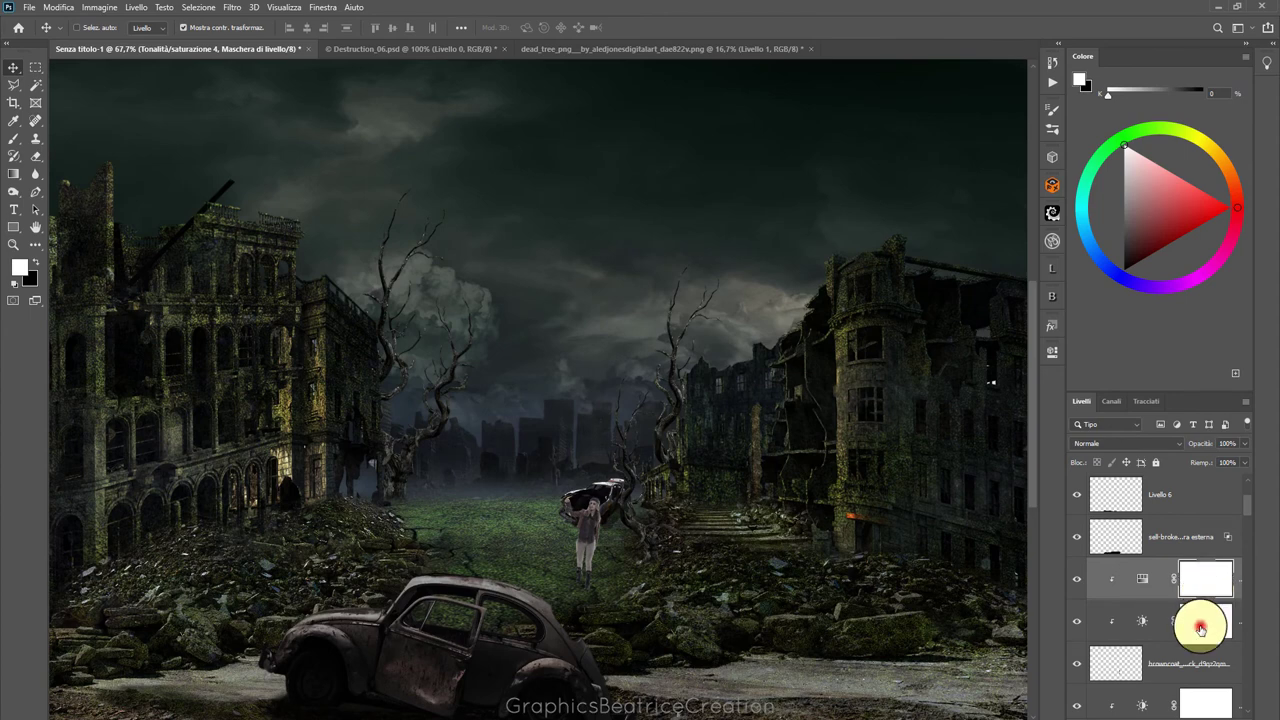
# Brush black over the woman on the Brightness/Contrast mask, with brush opacity at 45%
pyautogui.click(1205, 621)
pyautogui.click(14, 138)
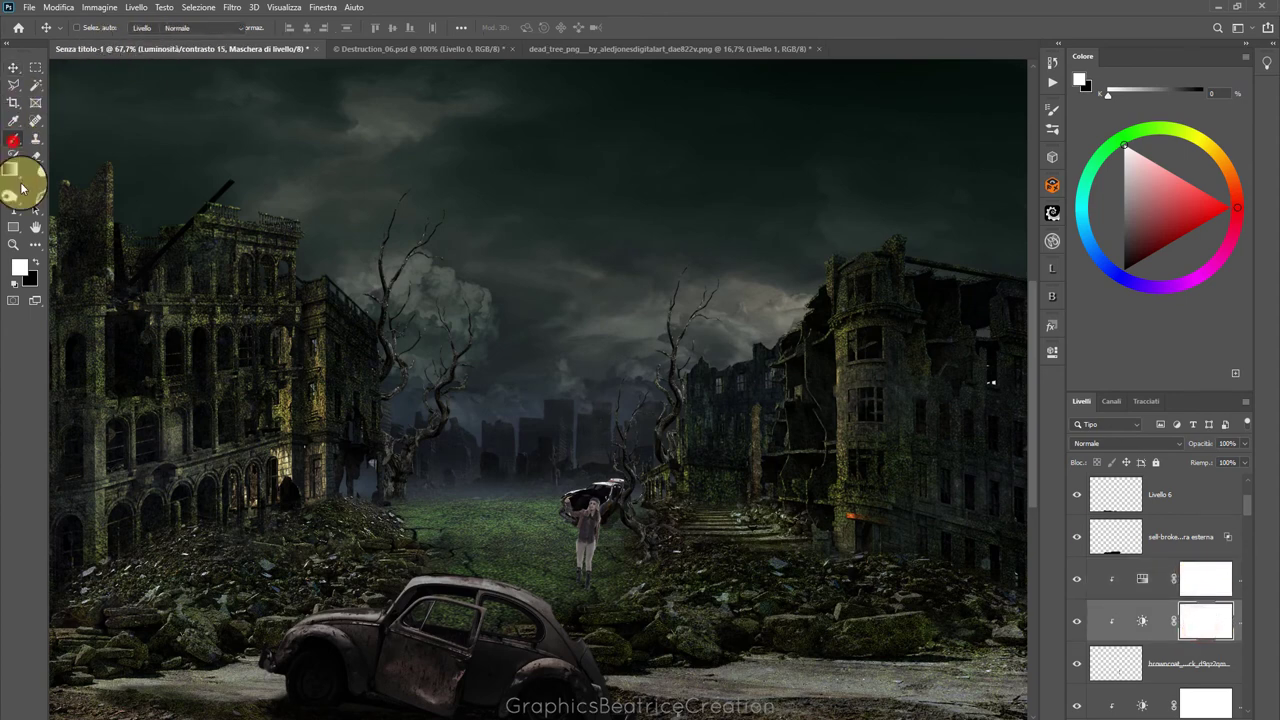
pyautogui.click(36, 263)
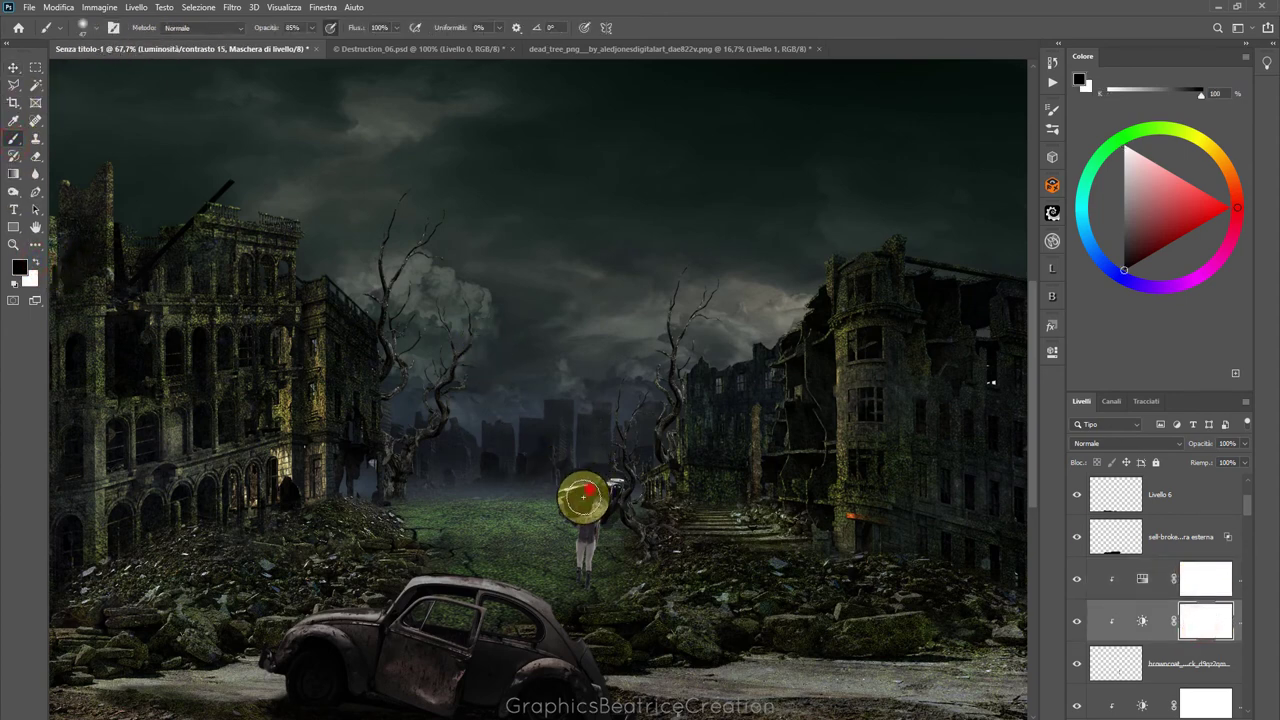
pyautogui.moveTo(577, 494)
pyautogui.mouseDown()
pyautogui.moveTo(554, 503)
pyautogui.moveTo(594, 486)
pyautogui.moveTo(535, 572)
pyautogui.mouseUp()
pyautogui.press('\\')
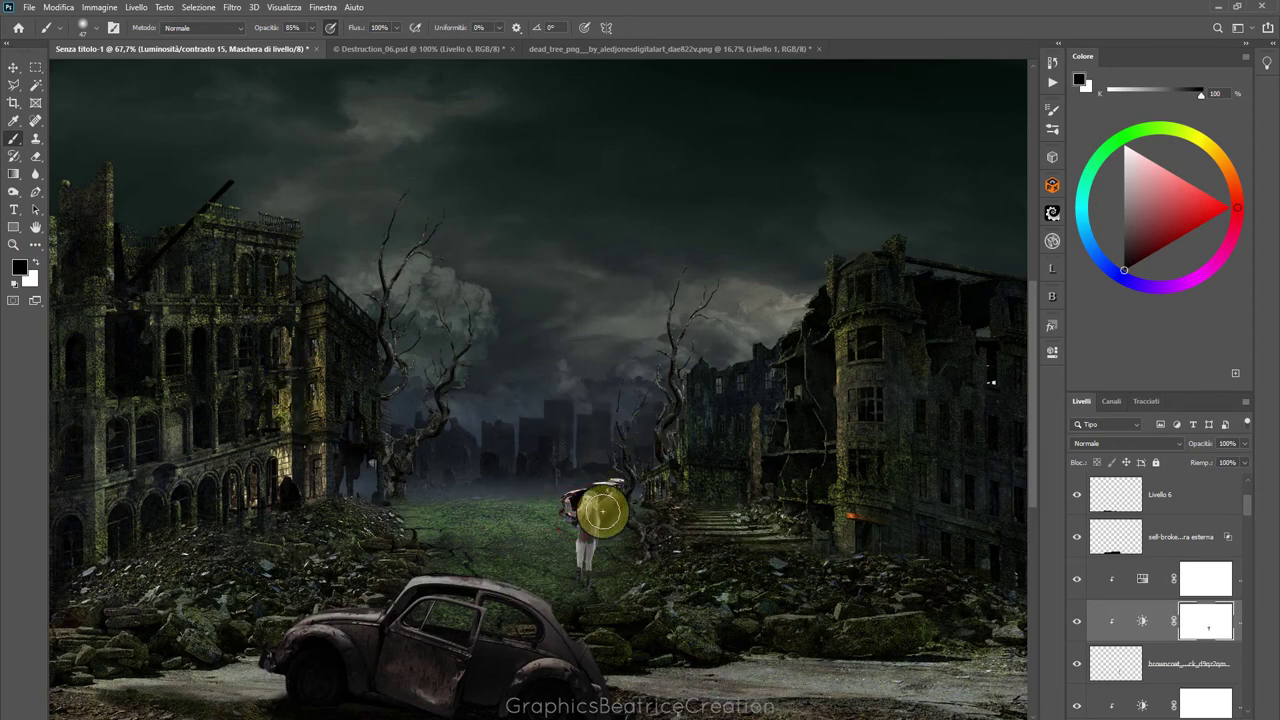
pyautogui.click(313, 30)
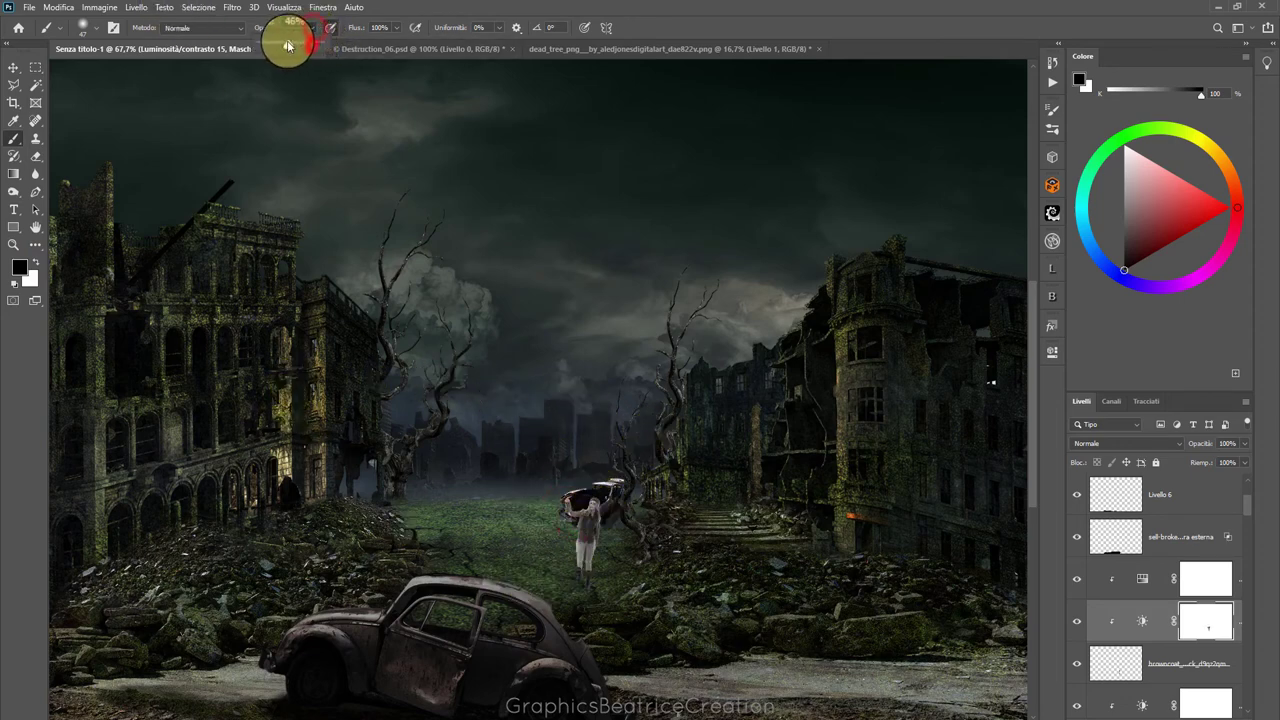
pyautogui.scroll(1, 661, 480)
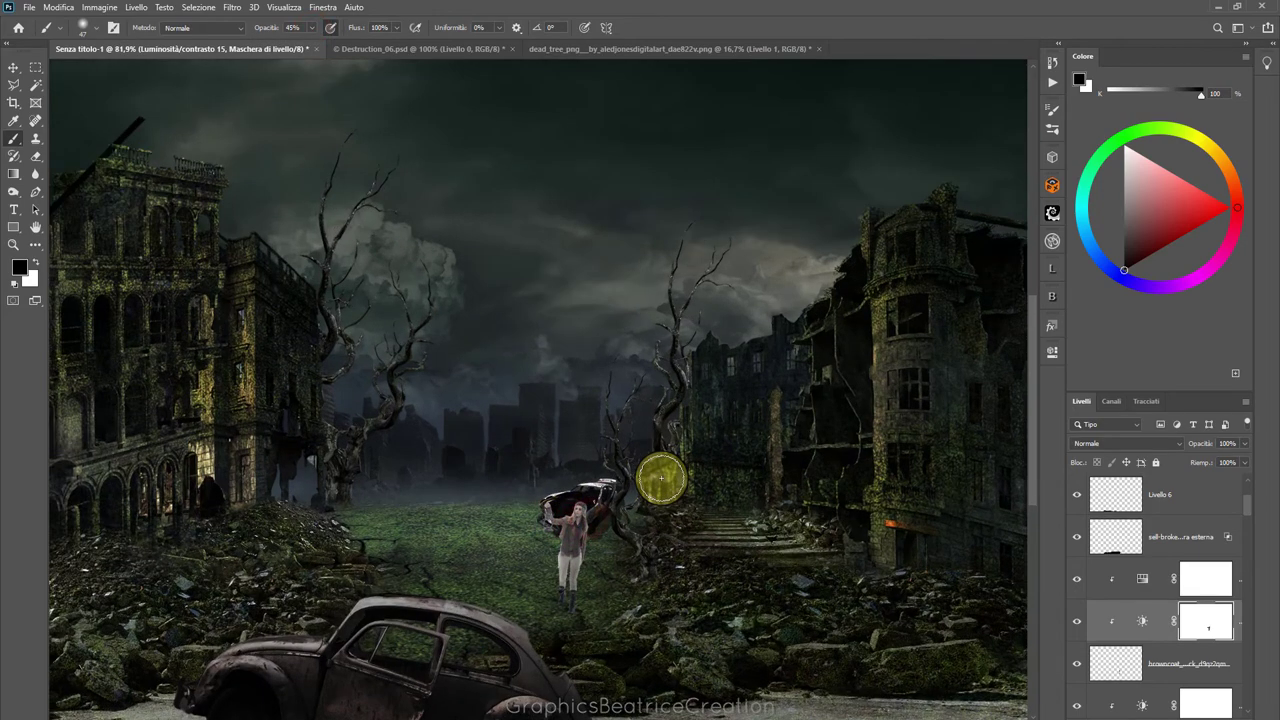
pyautogui.scroll(1, 661, 480)
pyautogui.scroll(-1, 661, 480)
pyautogui.scroll(1, 662, 477)
pyautogui.scroll(1, 664, 474)
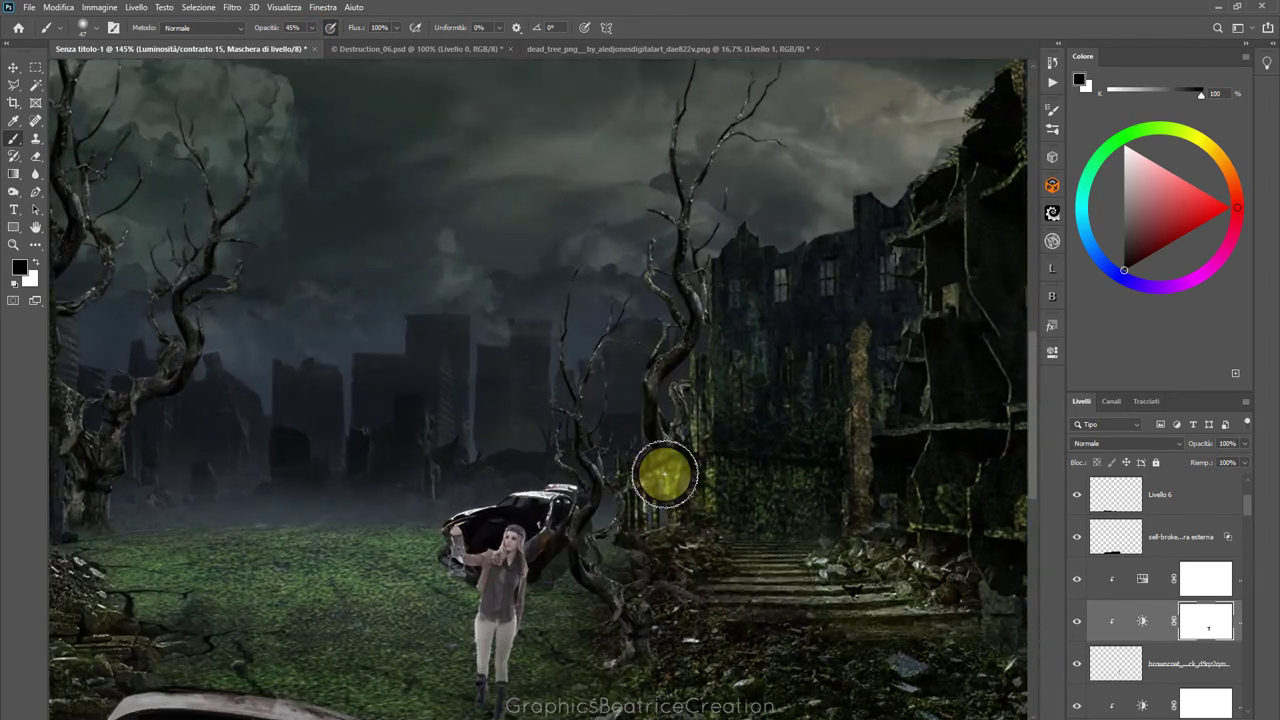
pyautogui.moveTo(1031, 372); pyautogui.dragTo(1038, 440)
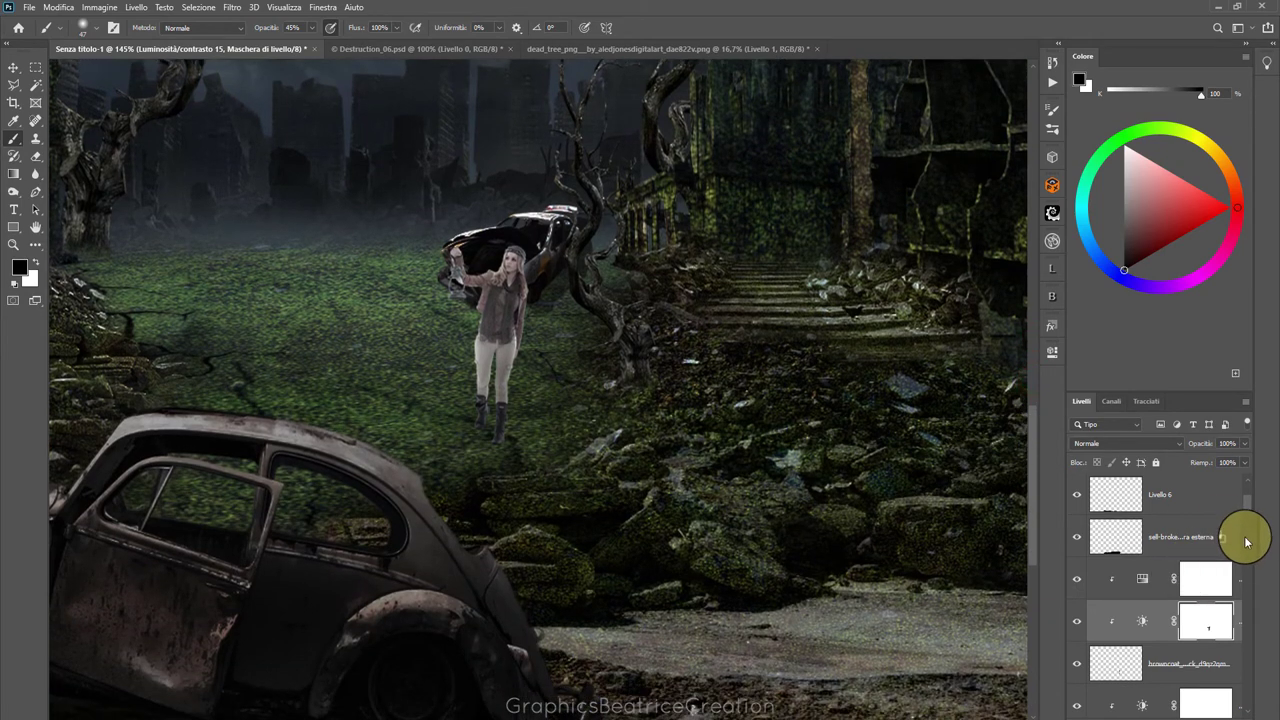
# Give the woman a Drop Shadow and separate it onto its own layer
pyautogui.click(1155, 557)
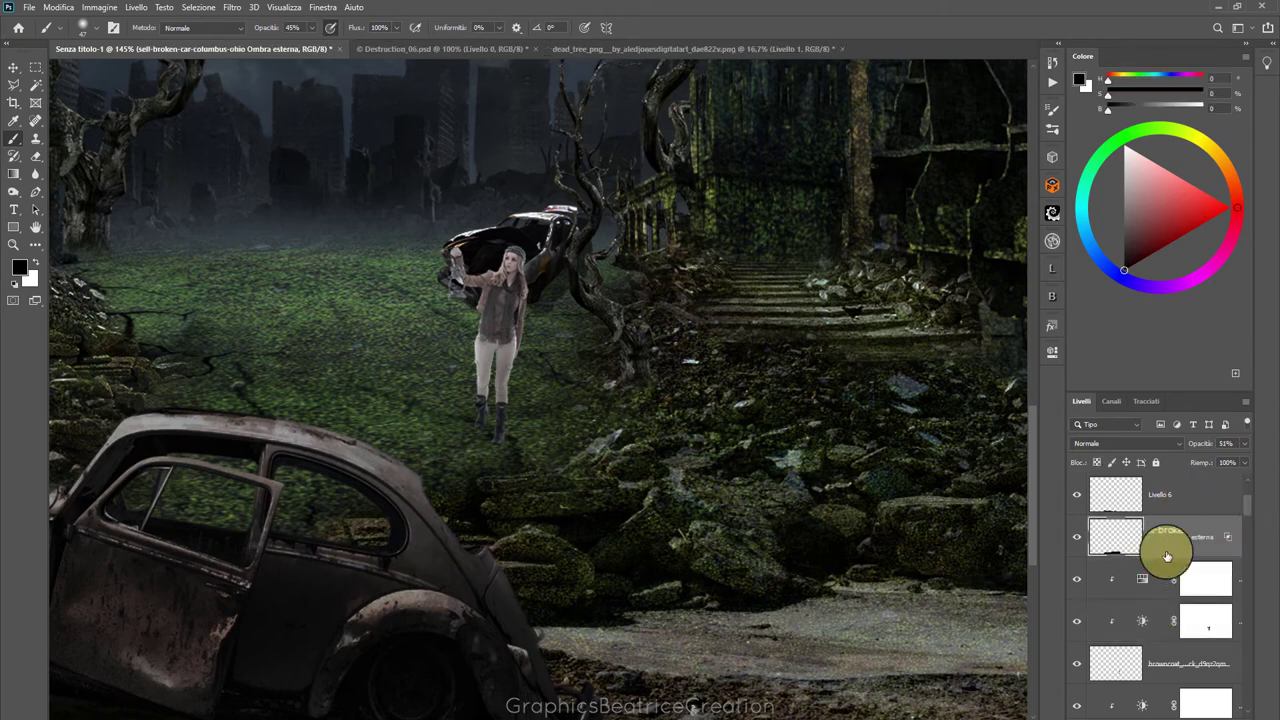
pyautogui.click(1125, 665)
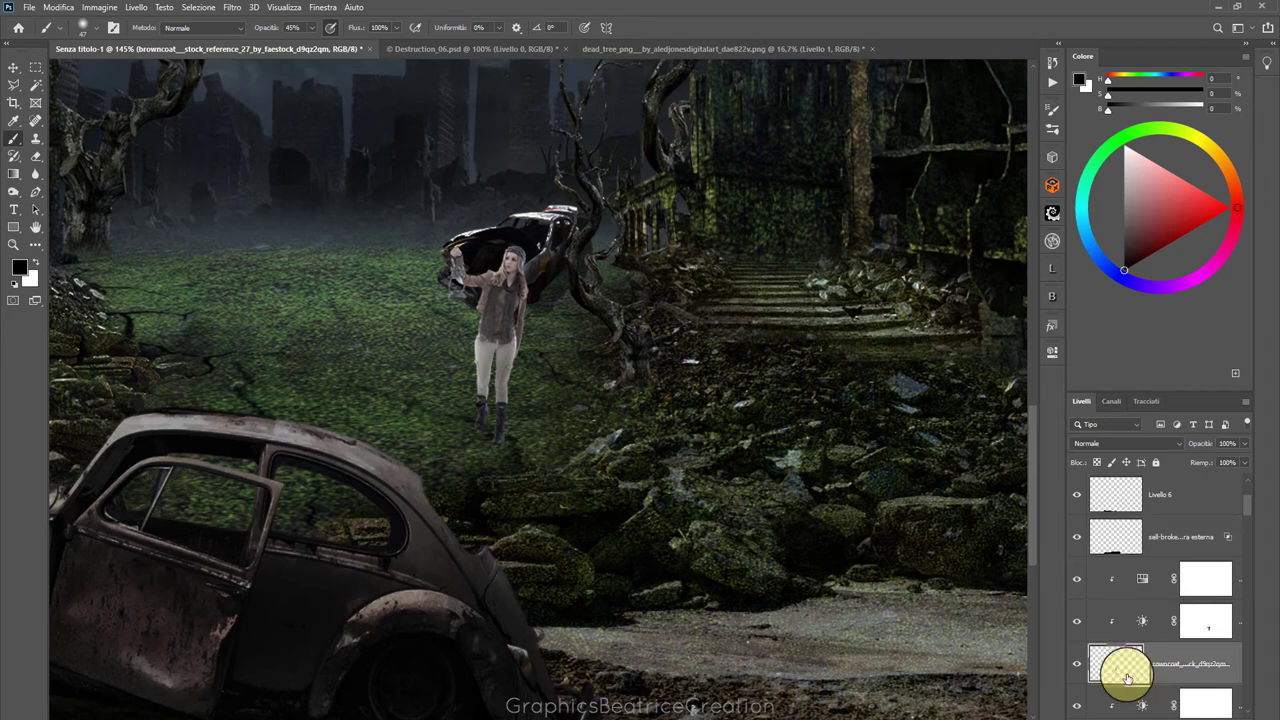
pyautogui.click(1150, 716)
pyautogui.click(1160, 709)
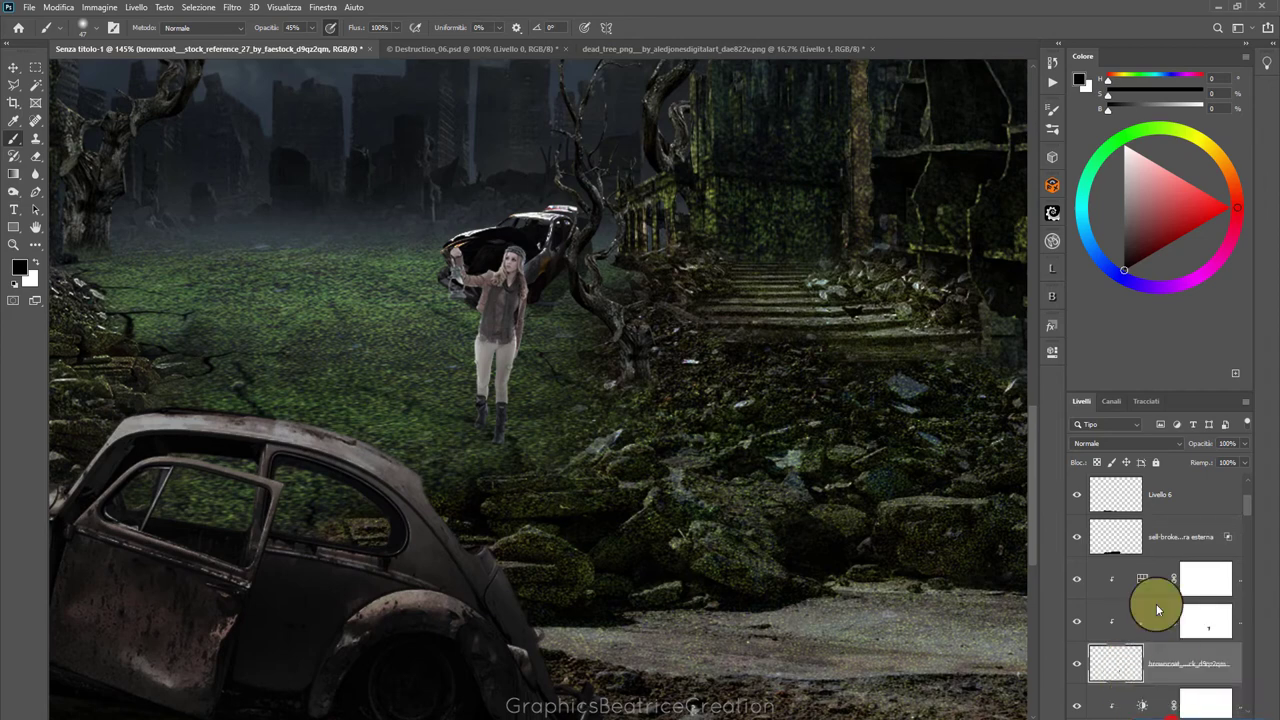
pyautogui.click(505, 208)
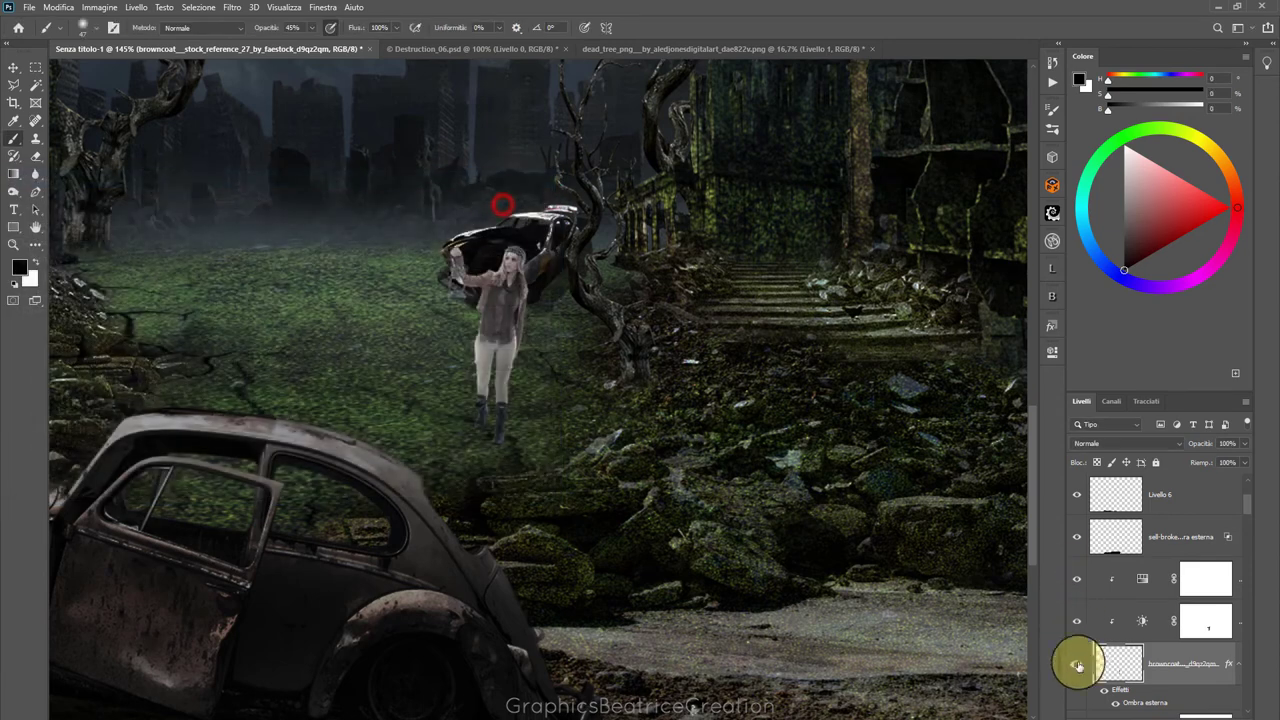
pyautogui.rightClick(1120, 690)
pyautogui.click(1165, 659)
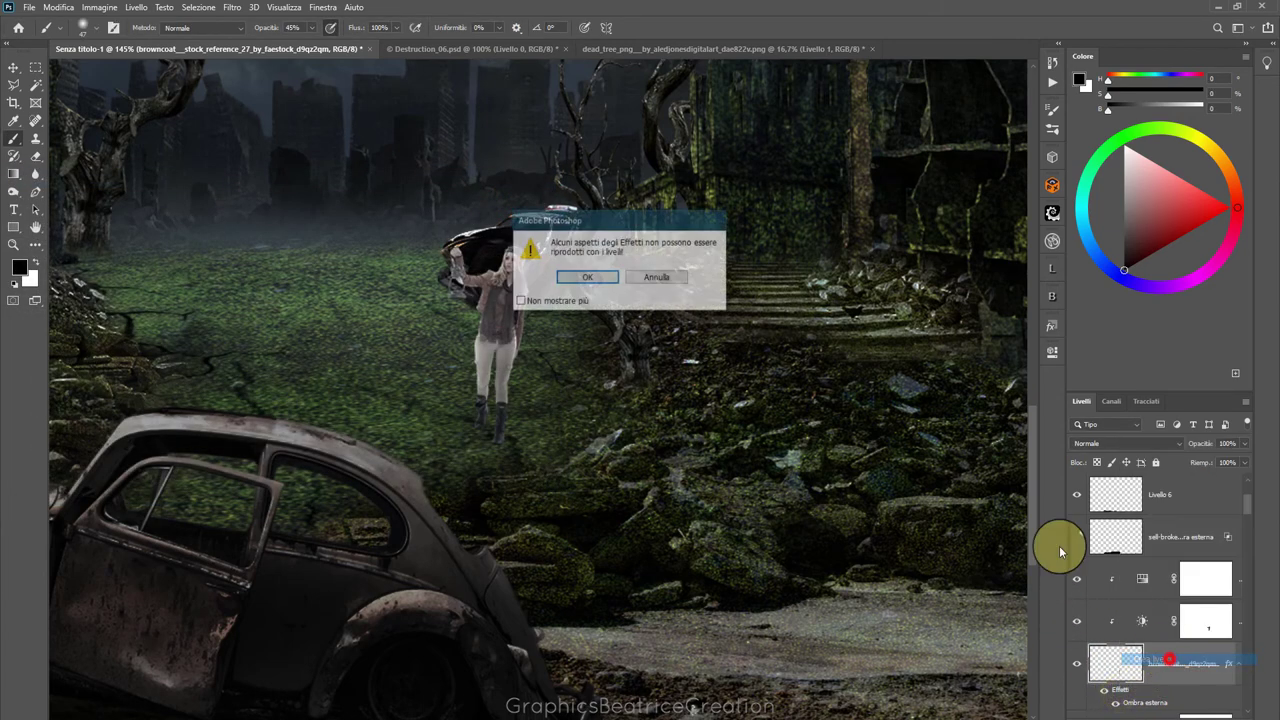
pyautogui.click(588, 283)
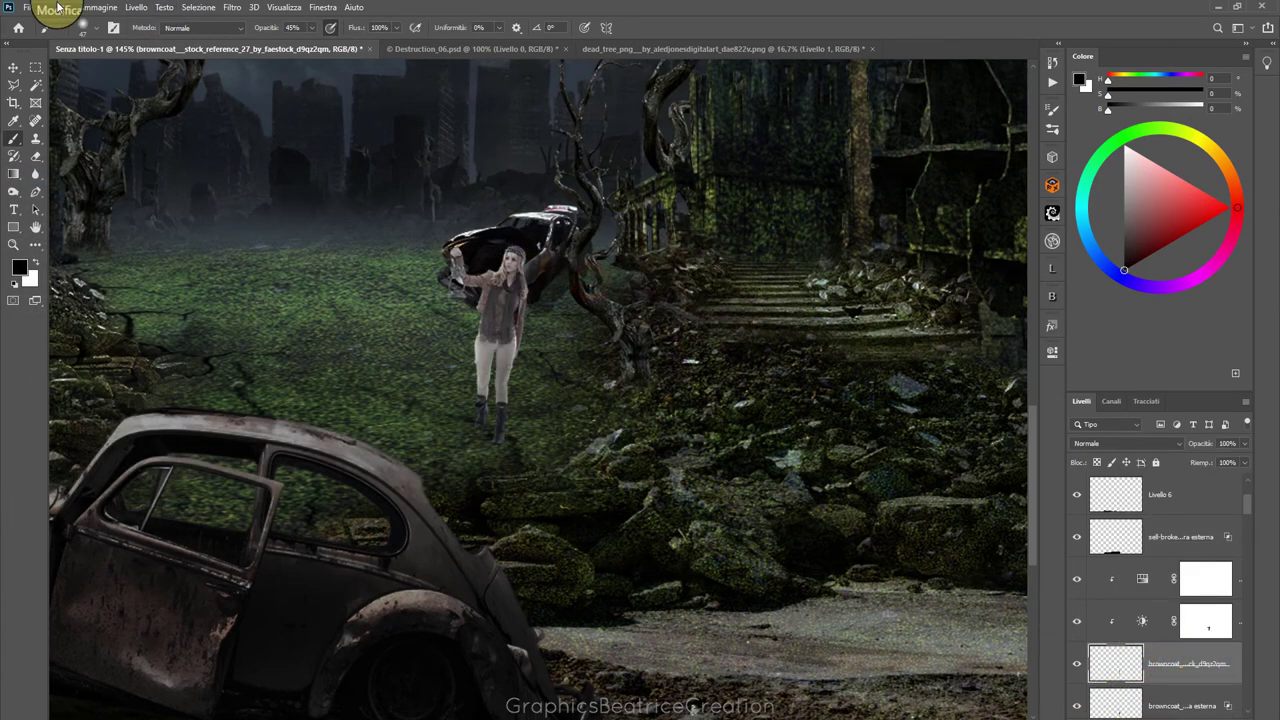
# Skew the shadow layer into a cast shadow lying across the ground to her right
pyautogui.click(1133, 708)
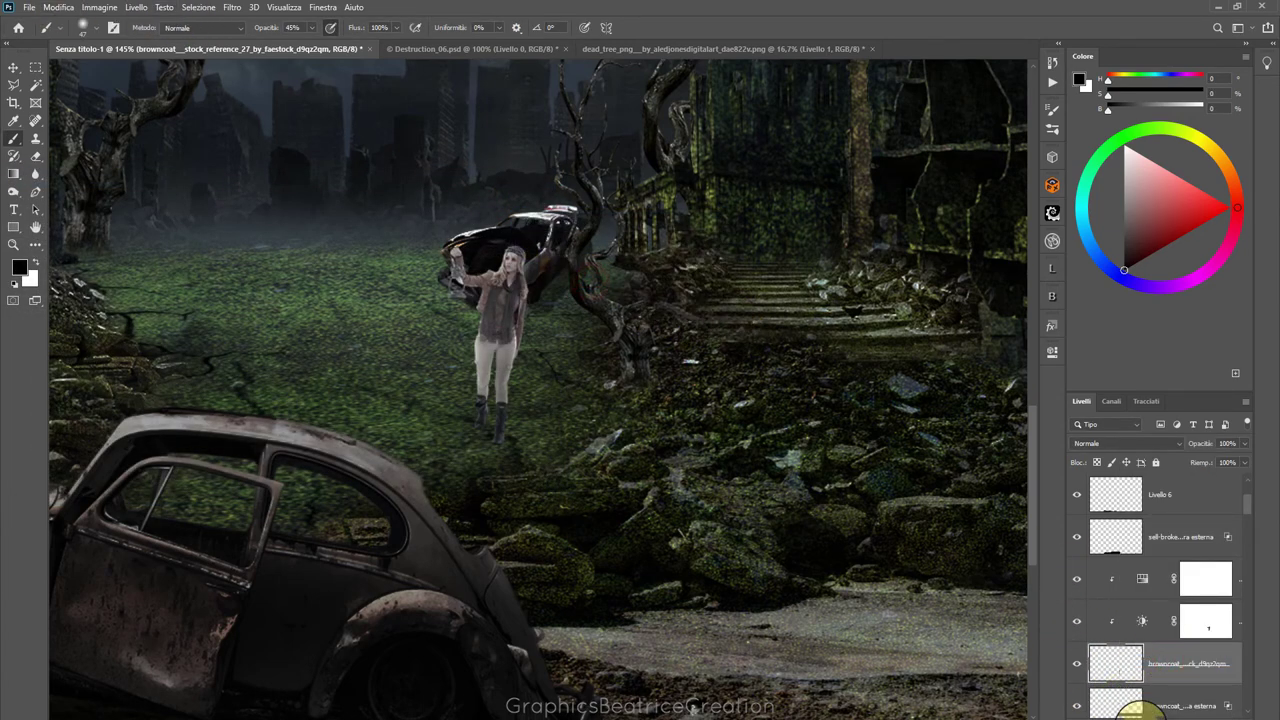
pyautogui.click(57, 7)
pyautogui.moveTo(70, 318)
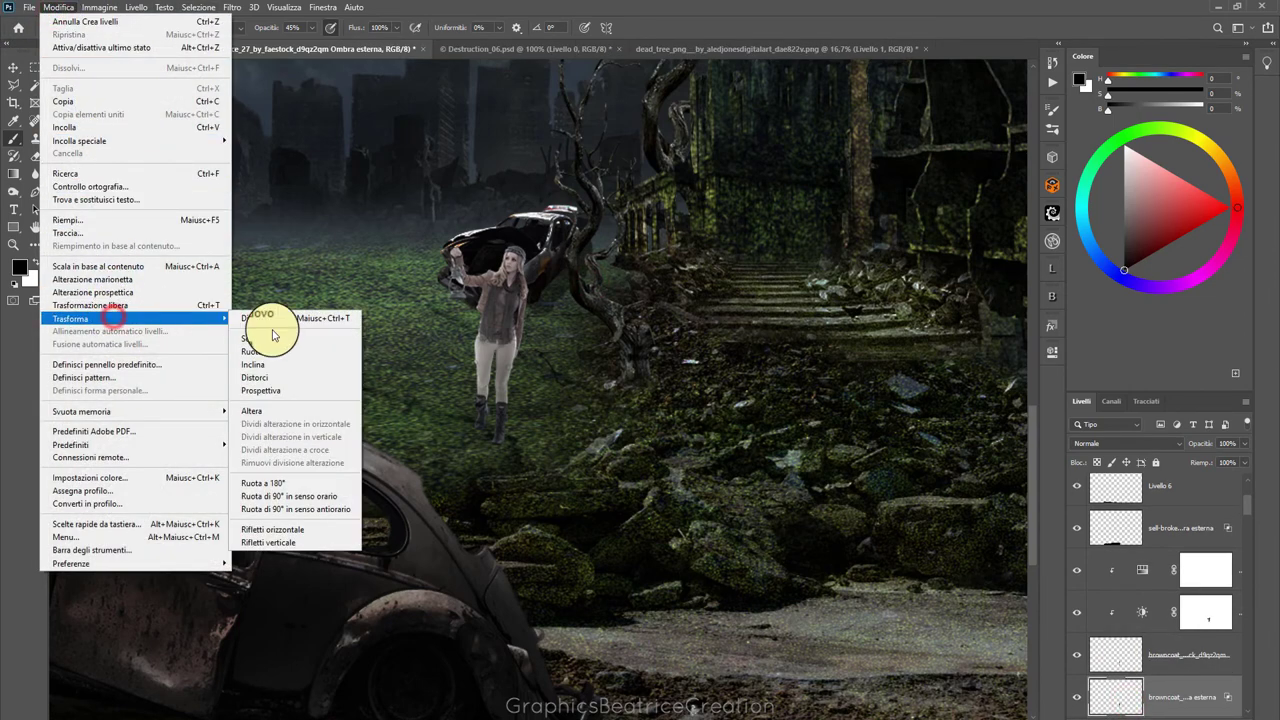
pyautogui.click(275, 374)
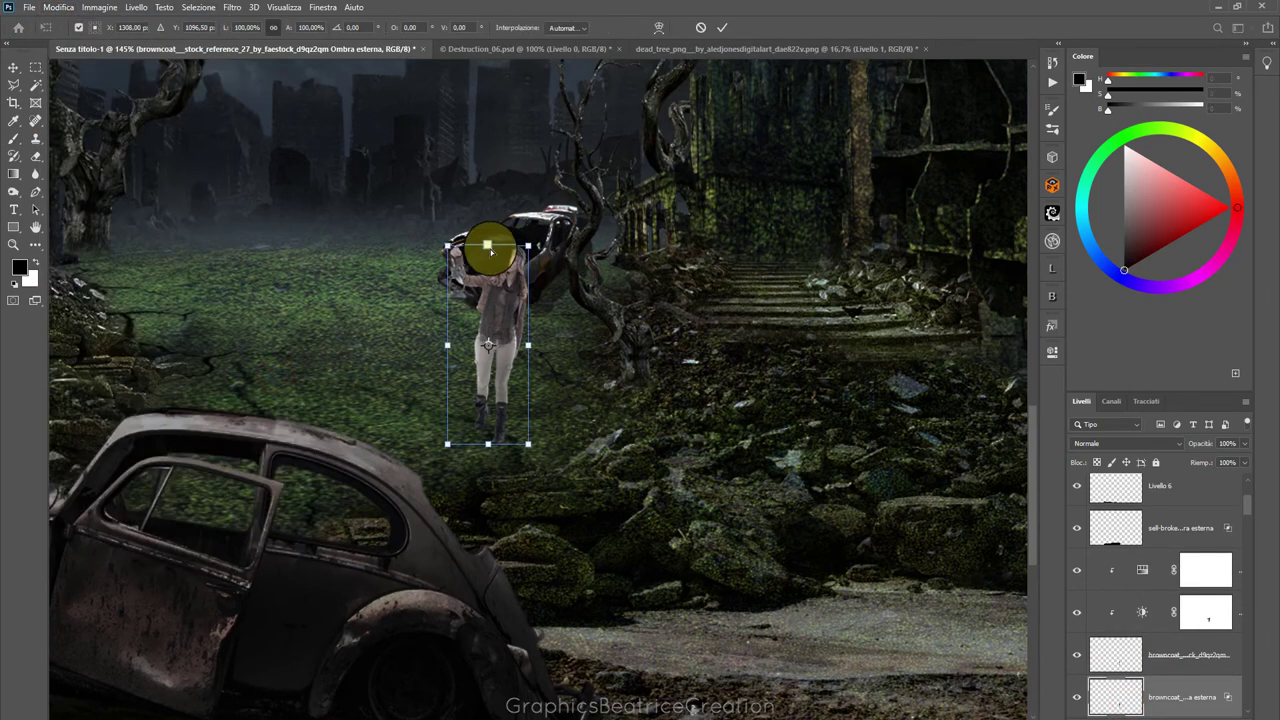
pyautogui.moveTo(489, 249); pyautogui.dragTo(687, 360)
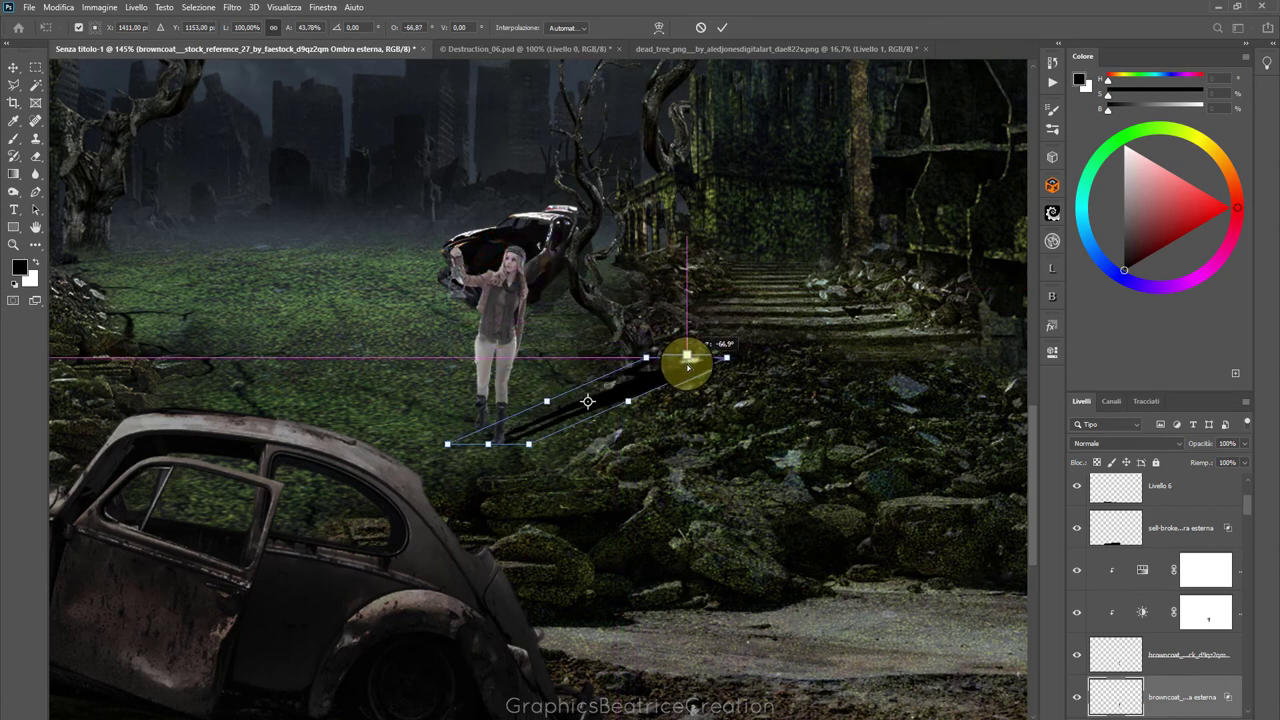
pyautogui.moveTo(629, 402); pyautogui.dragTo(637, 411)
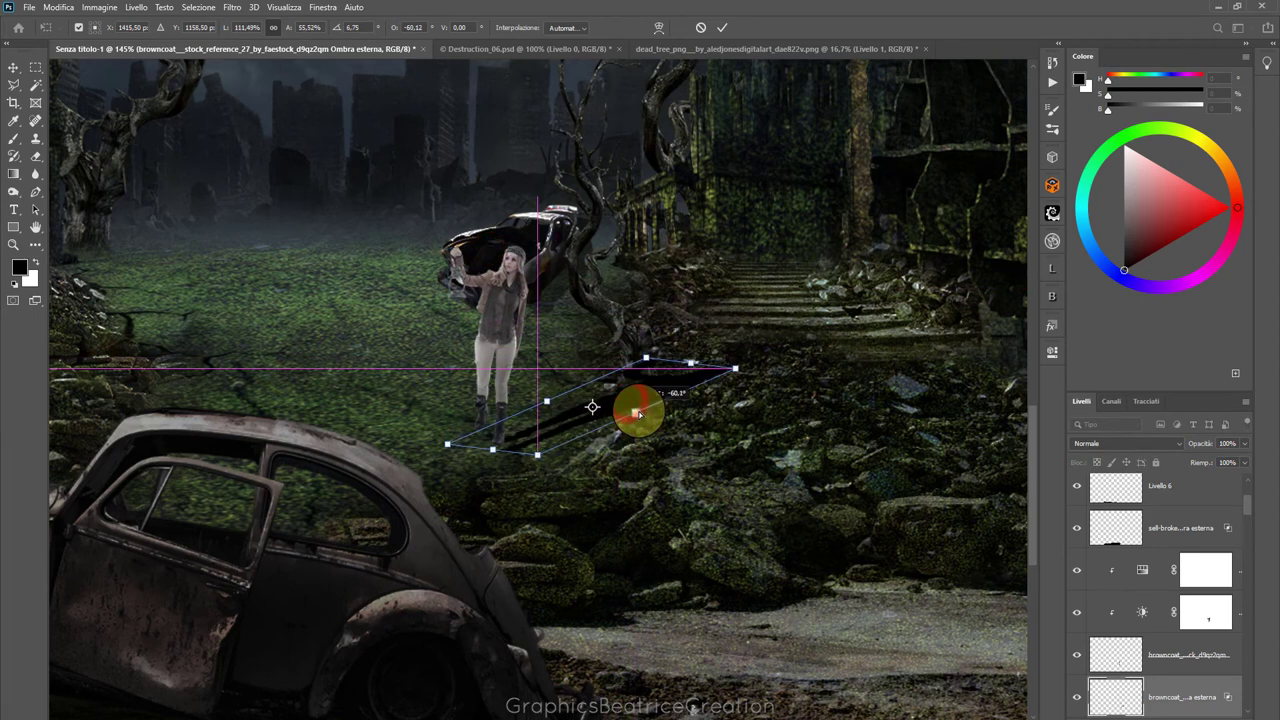
pyautogui.moveTo(546, 400); pyautogui.dragTo(521, 382)
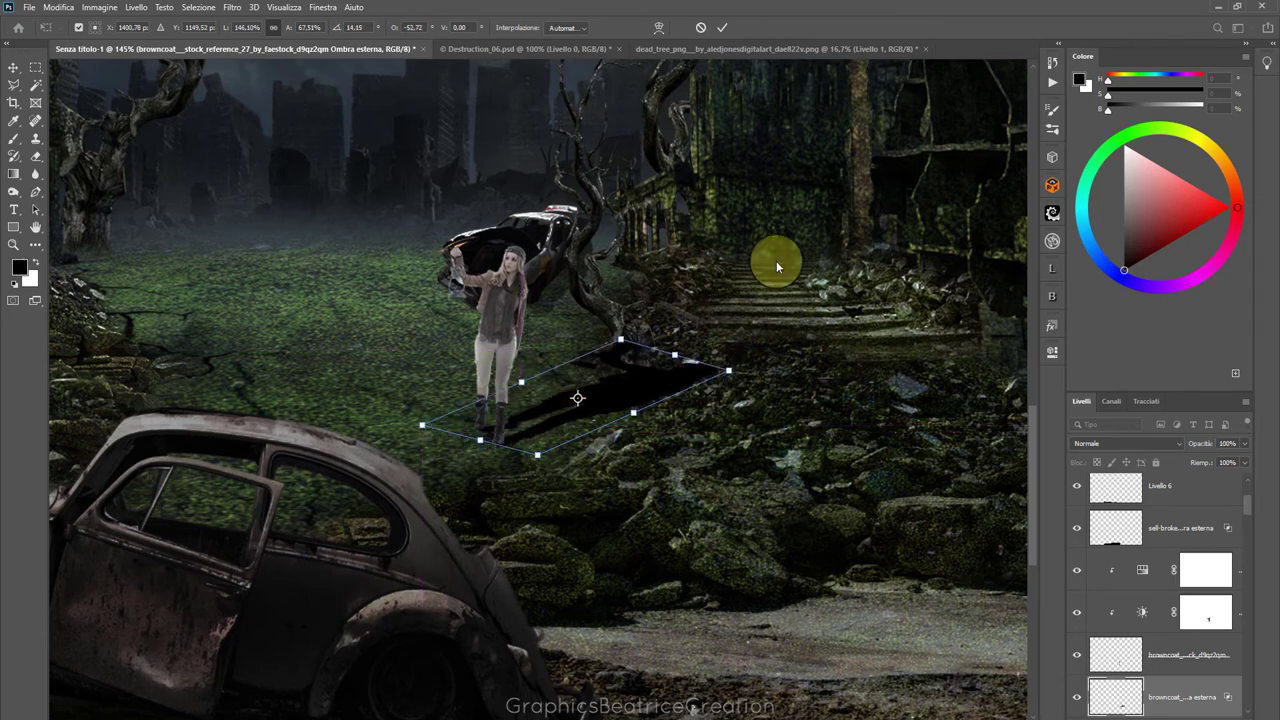
pyautogui.click(722, 30)
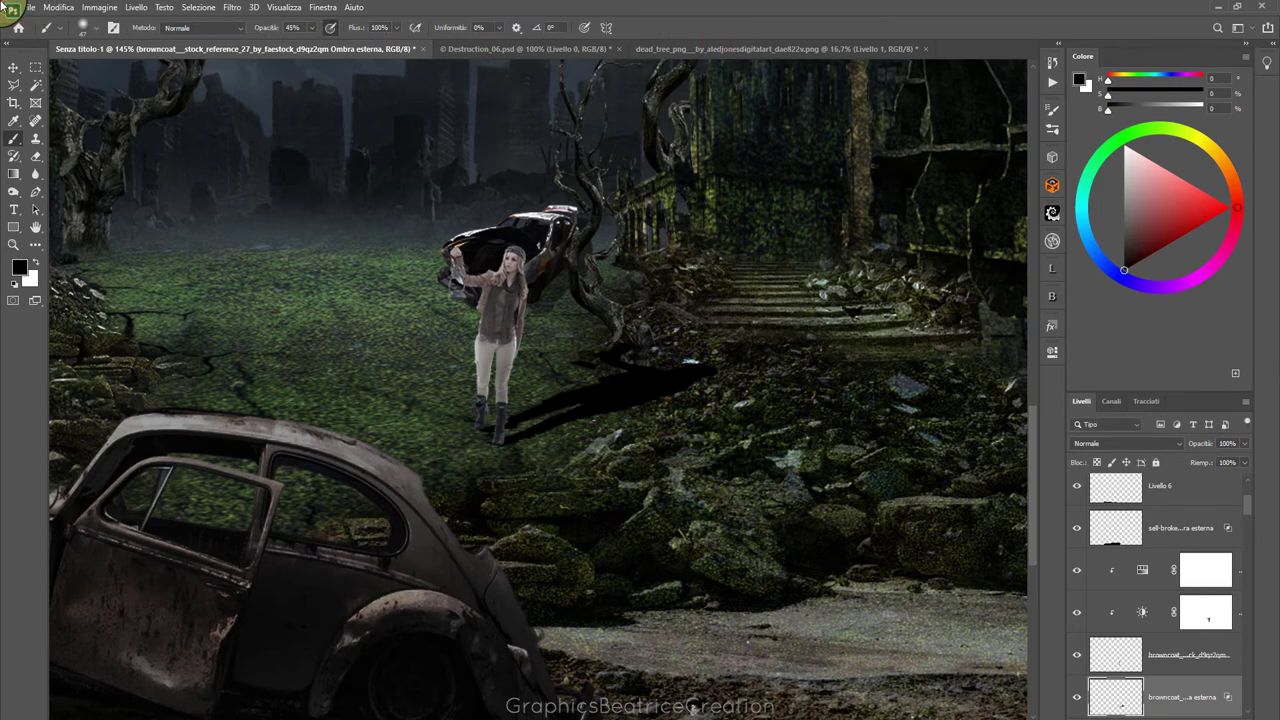
# Start a Puppet Warp on the shadow and pin it along its length to the tip
pyautogui.click(57, 7)
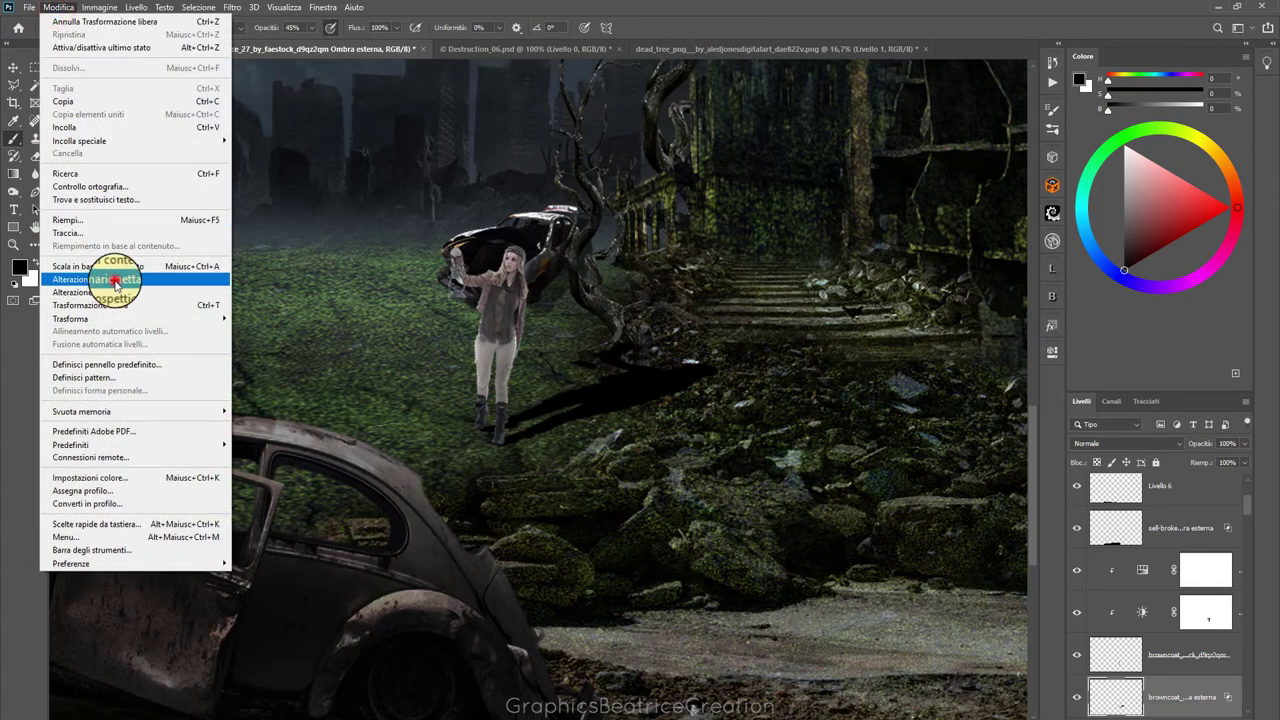
pyautogui.click(115, 280)
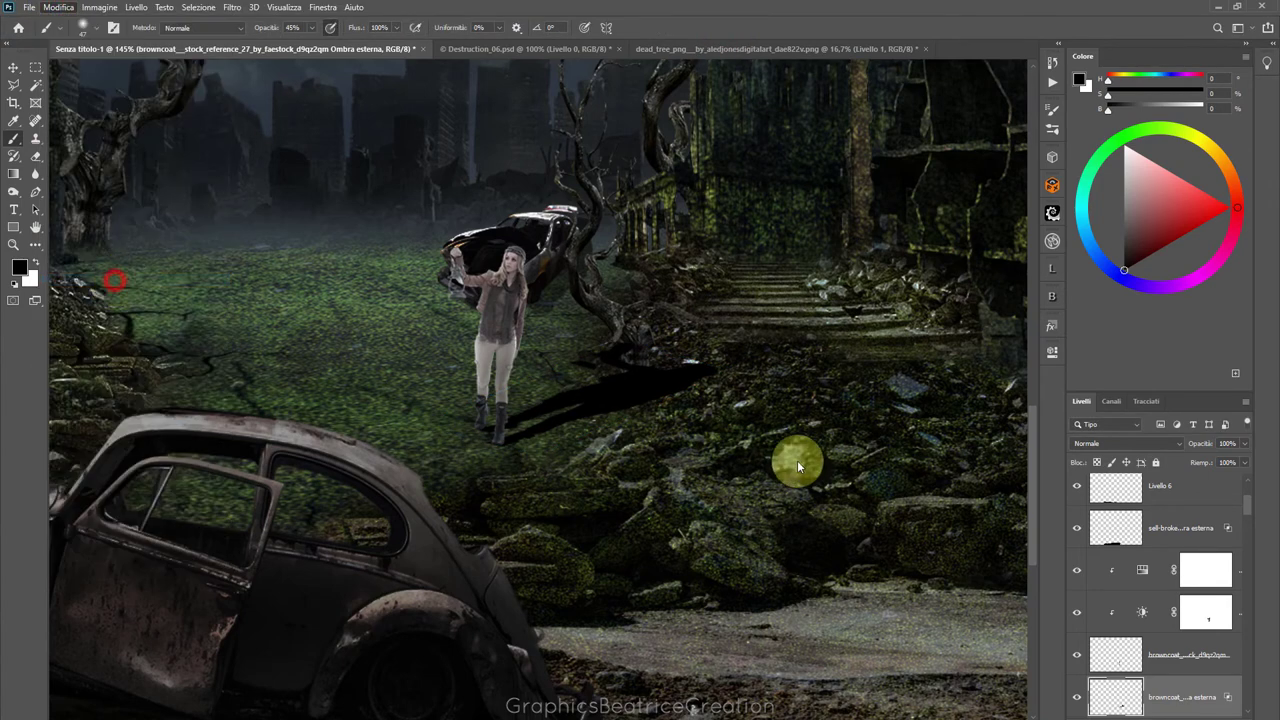
pyautogui.click(652, 398)
pyautogui.click(617, 375)
pyautogui.click(580, 413)
pyautogui.click(563, 393)
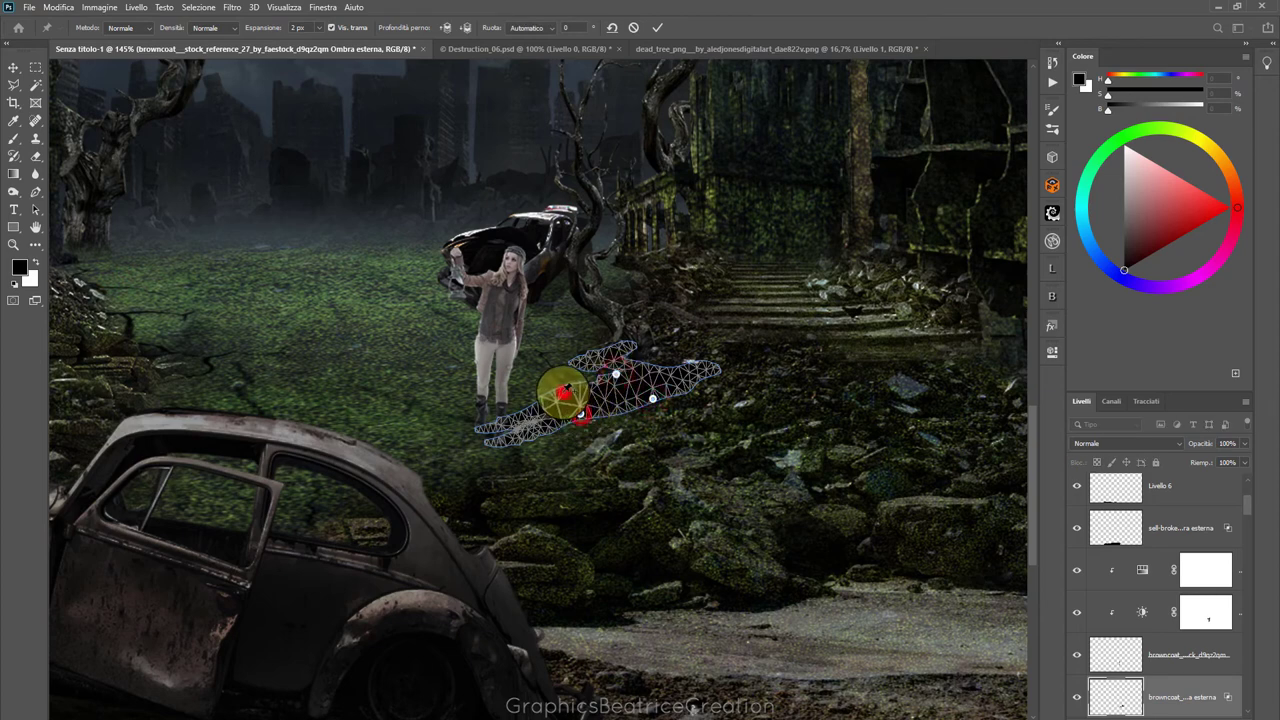
pyautogui.click(613, 356)
pyautogui.click(699, 367)
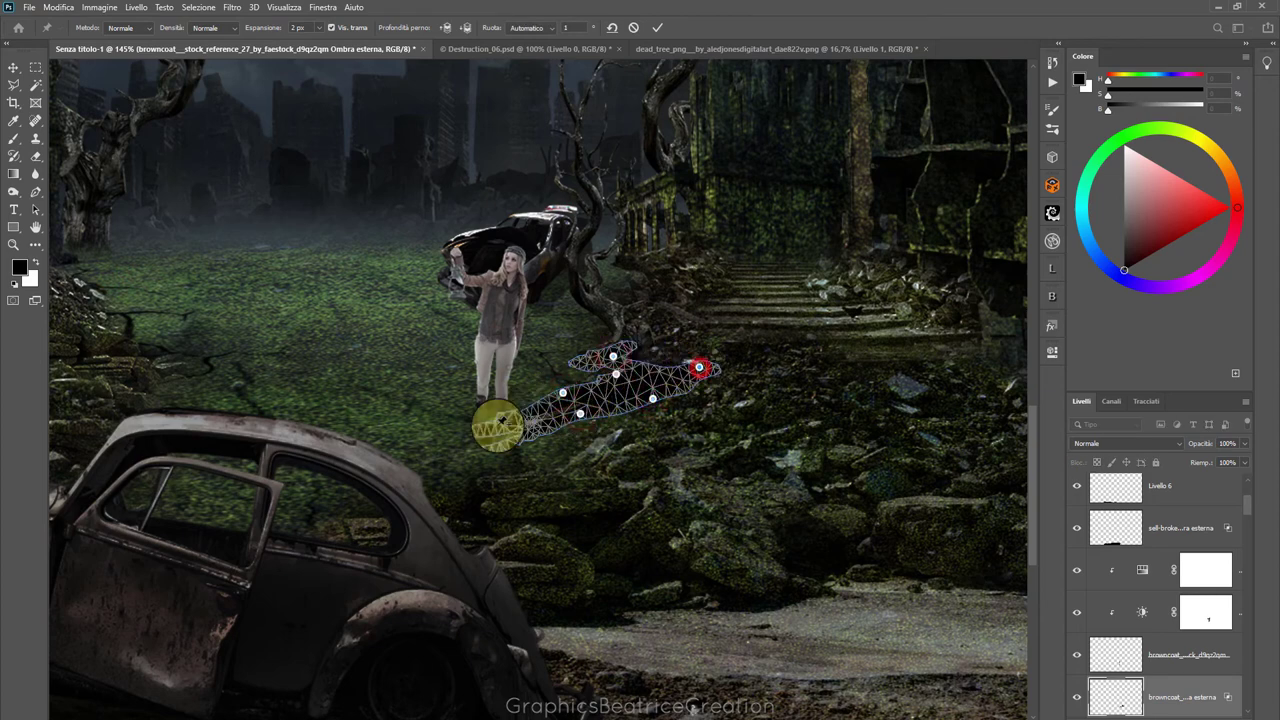
# Pin the shadow near her feet, bend the middle and upper parts, and commit
pyautogui.click(501, 440)
pyautogui.click(489, 427)
pyautogui.click(520, 411)
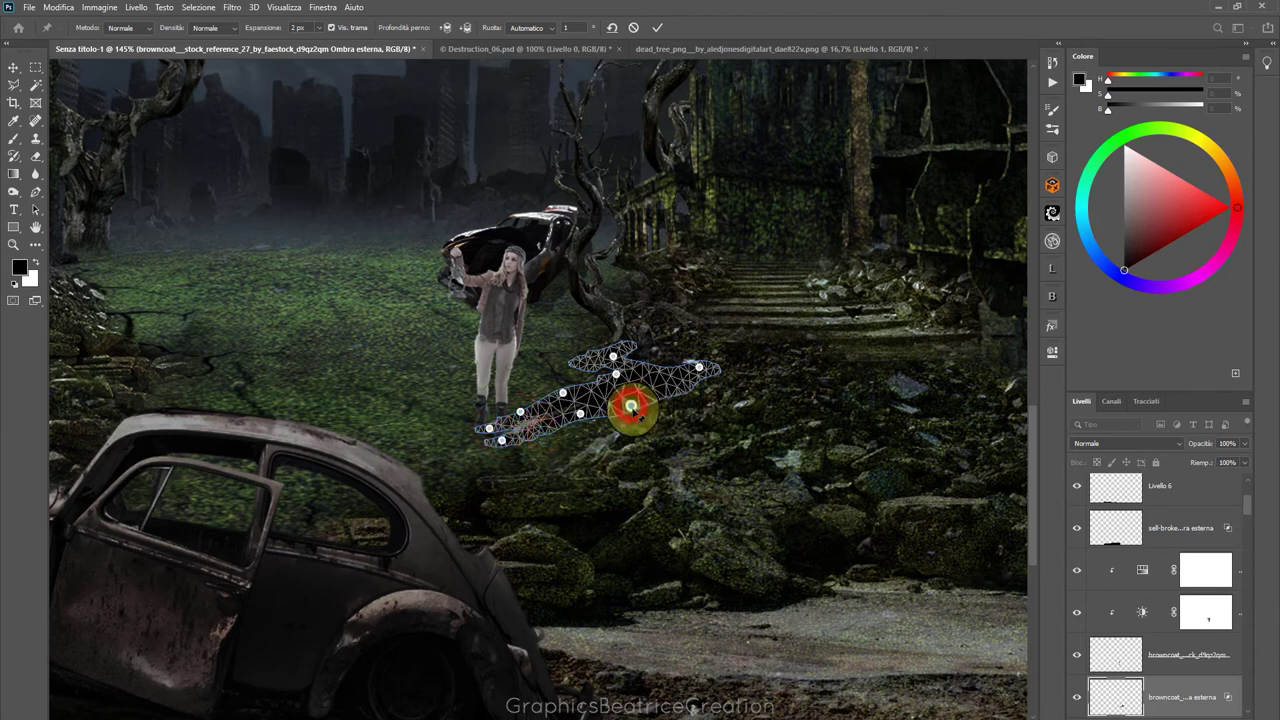
pyautogui.moveTo(632, 407); pyautogui.dragTo(636, 417)
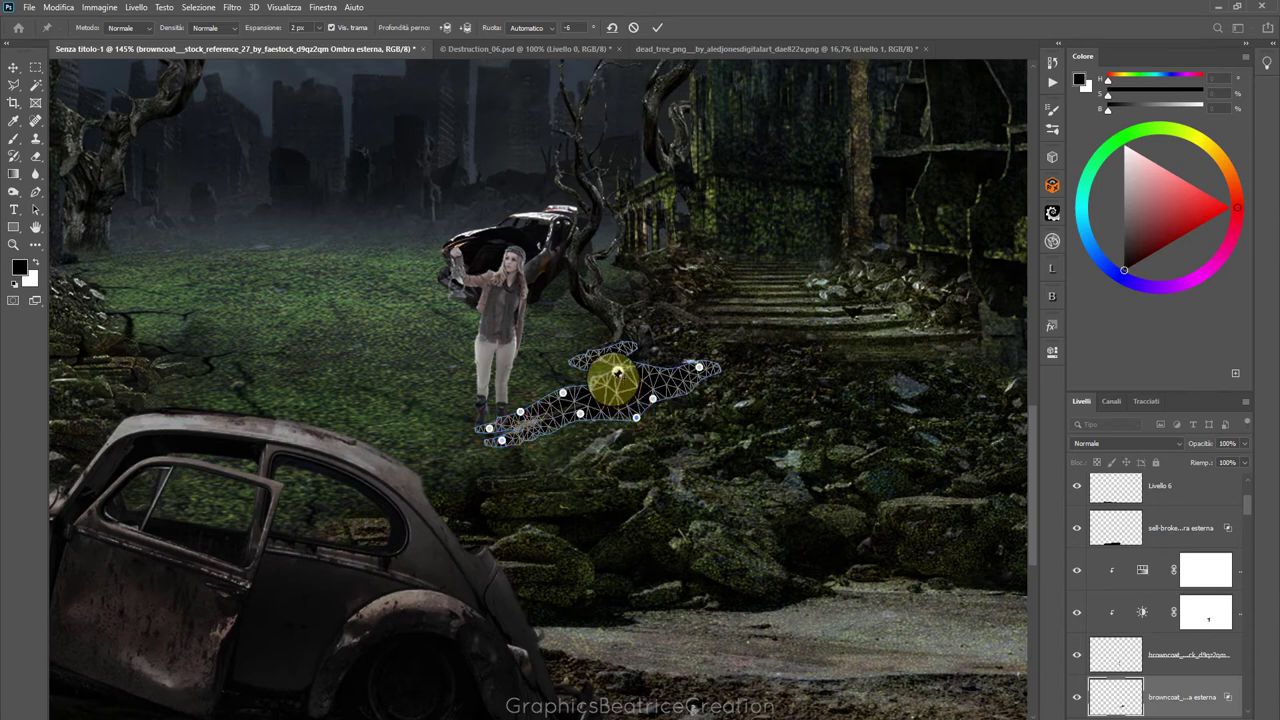
pyautogui.moveTo(618, 375); pyautogui.dragTo(614, 360)
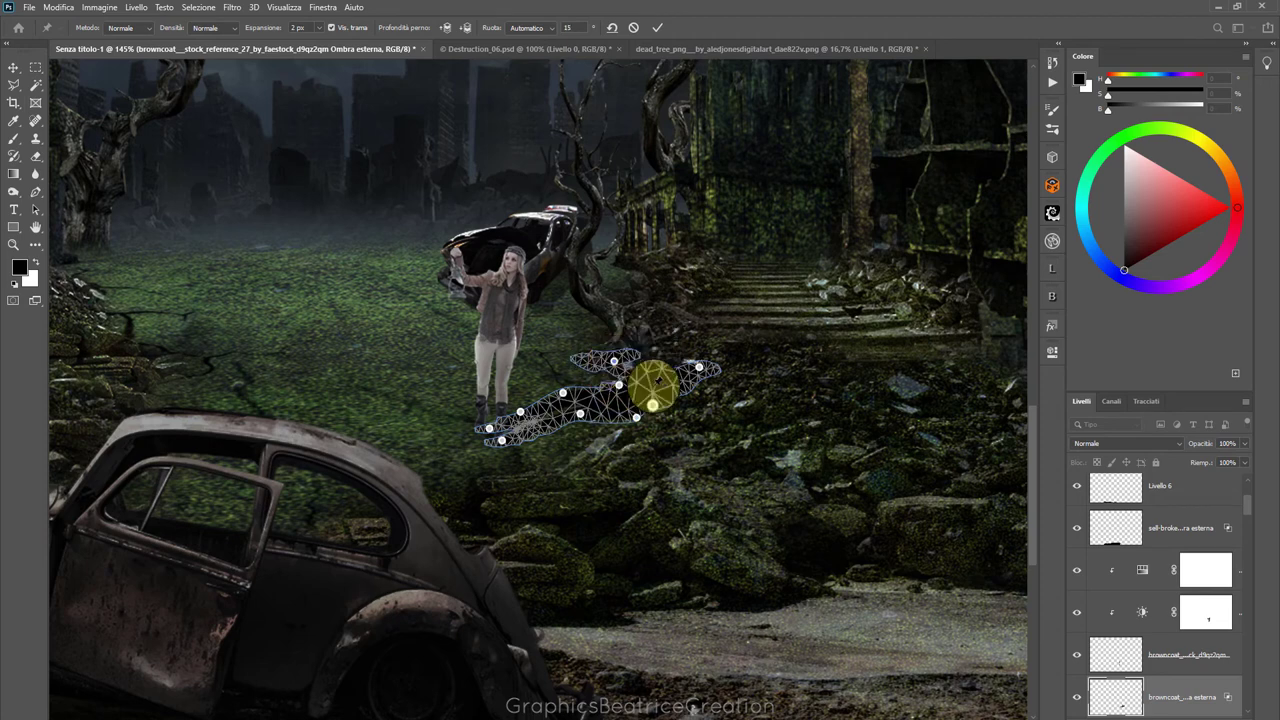
pyautogui.click(657, 28)
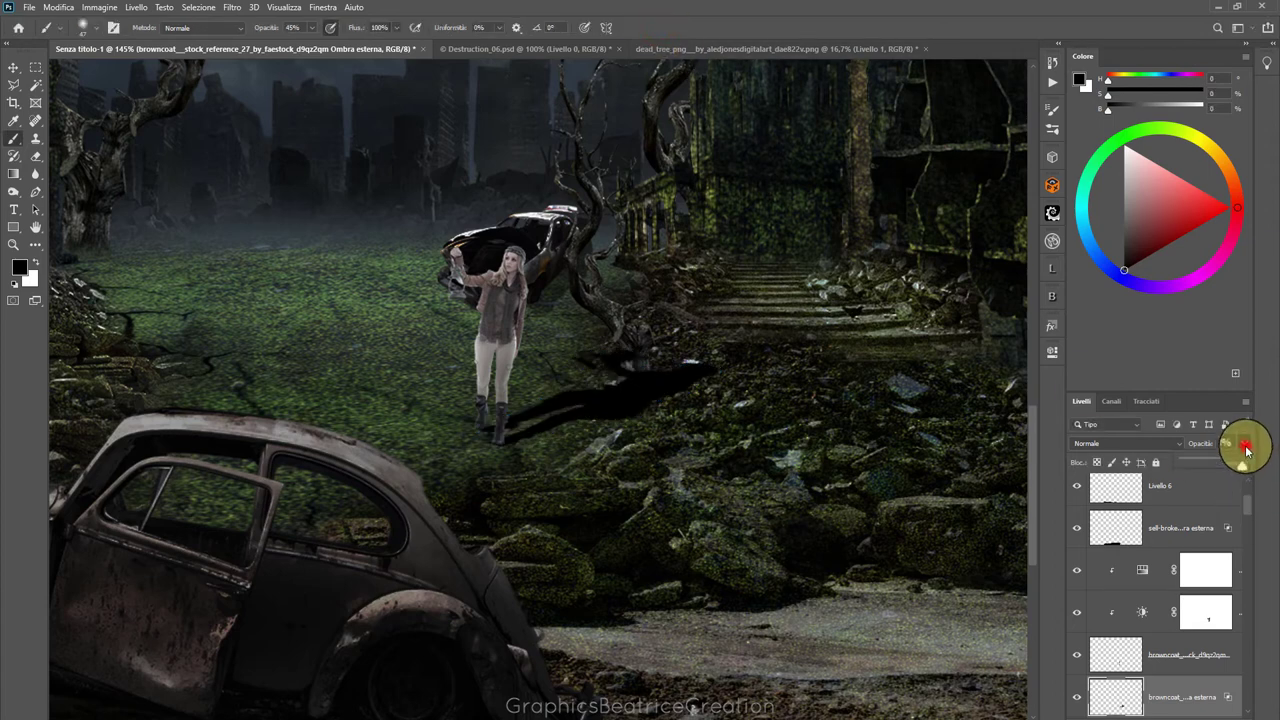
# Lower the shadow layer's fill and set up a 114 px Eraser at 25% opacity
pyautogui.moveTo(1200, 461); pyautogui.dragTo(1200, 461)
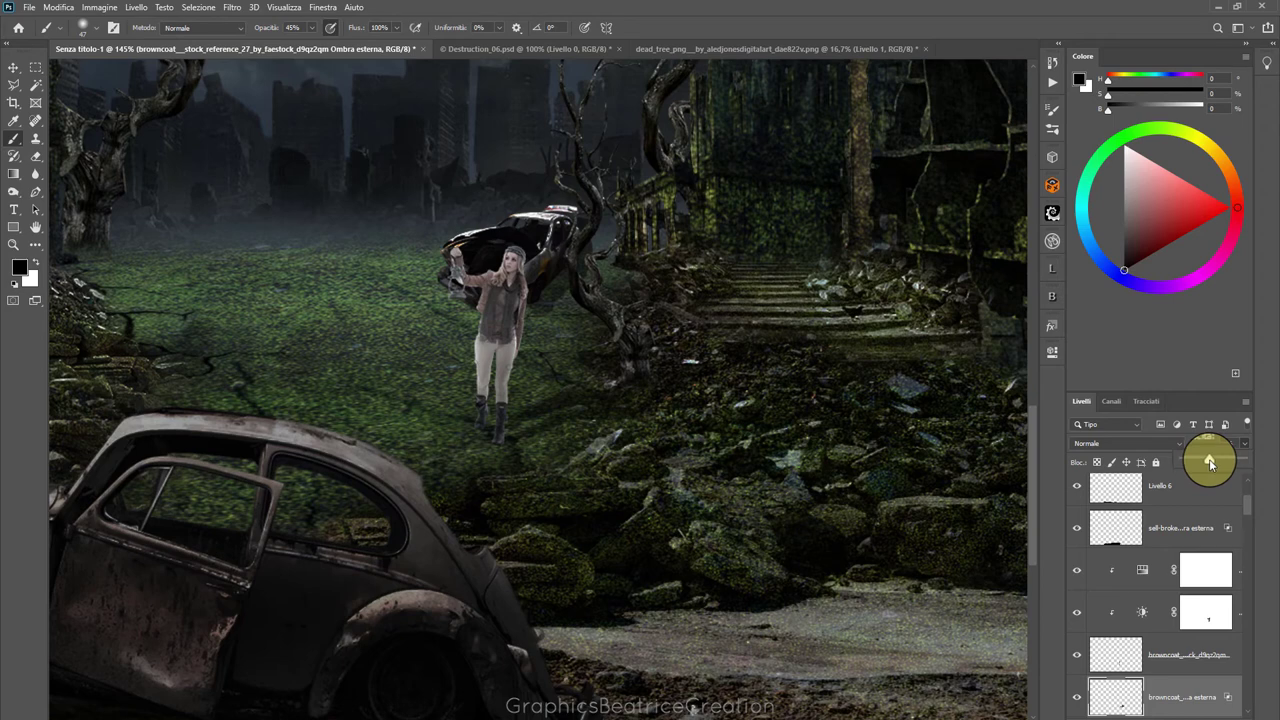
pyautogui.click(36, 156)
pyautogui.click(92, 27)
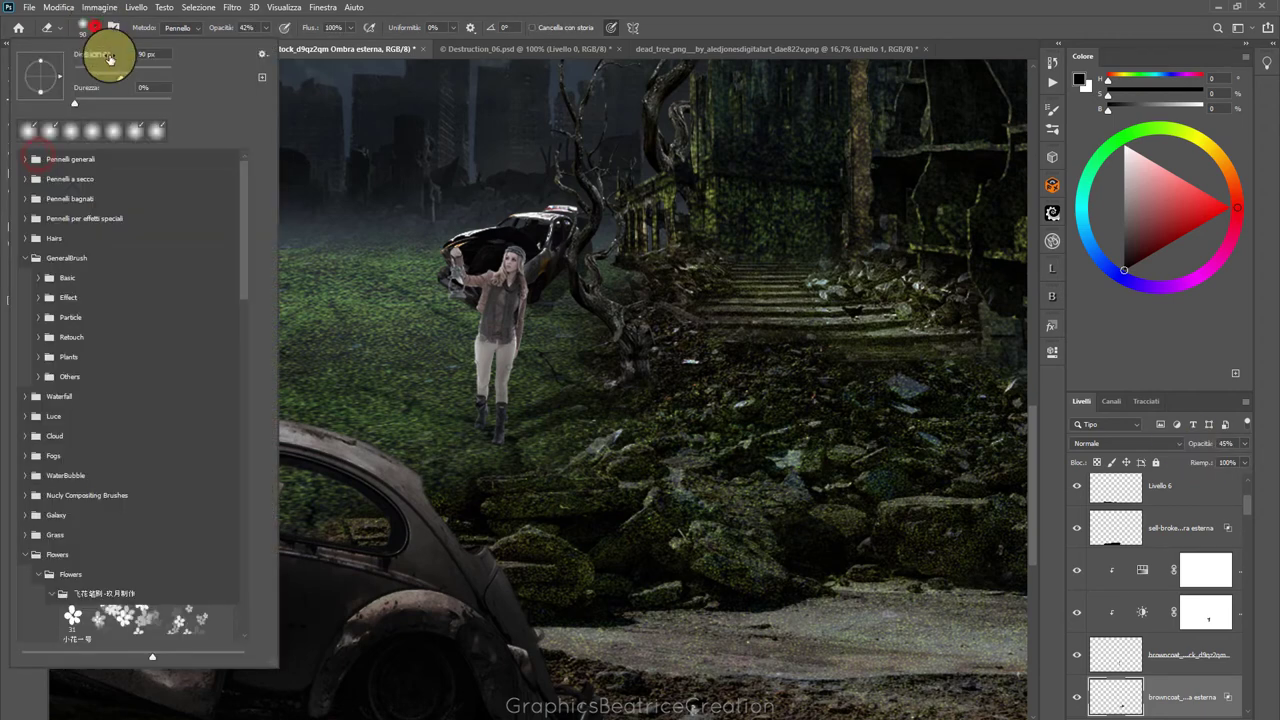
pyautogui.moveTo(117, 79); pyautogui.dragTo(125, 76)
pyautogui.click(266, 28)
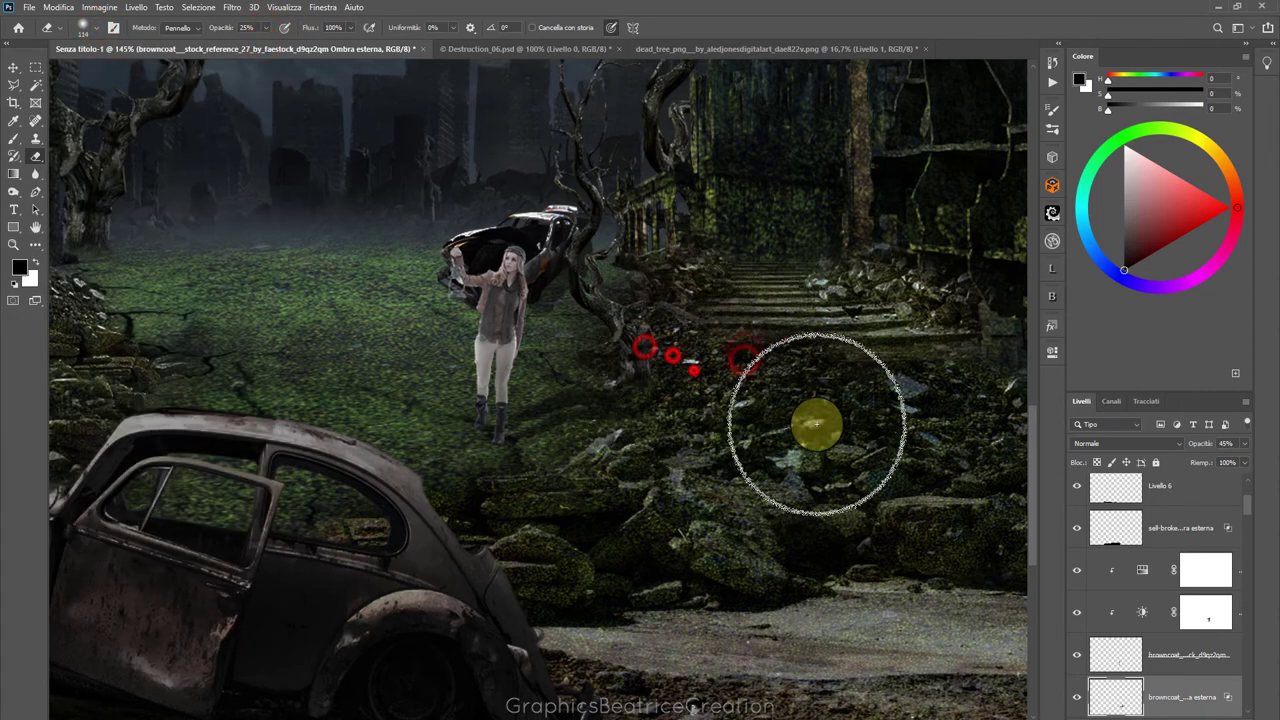
# Create the new empty layer Livello 7
pyautogui.scroll(-3, 857, 394)
pyautogui.scroll(-2, 857, 396)
pyautogui.scroll(2, 857, 395)
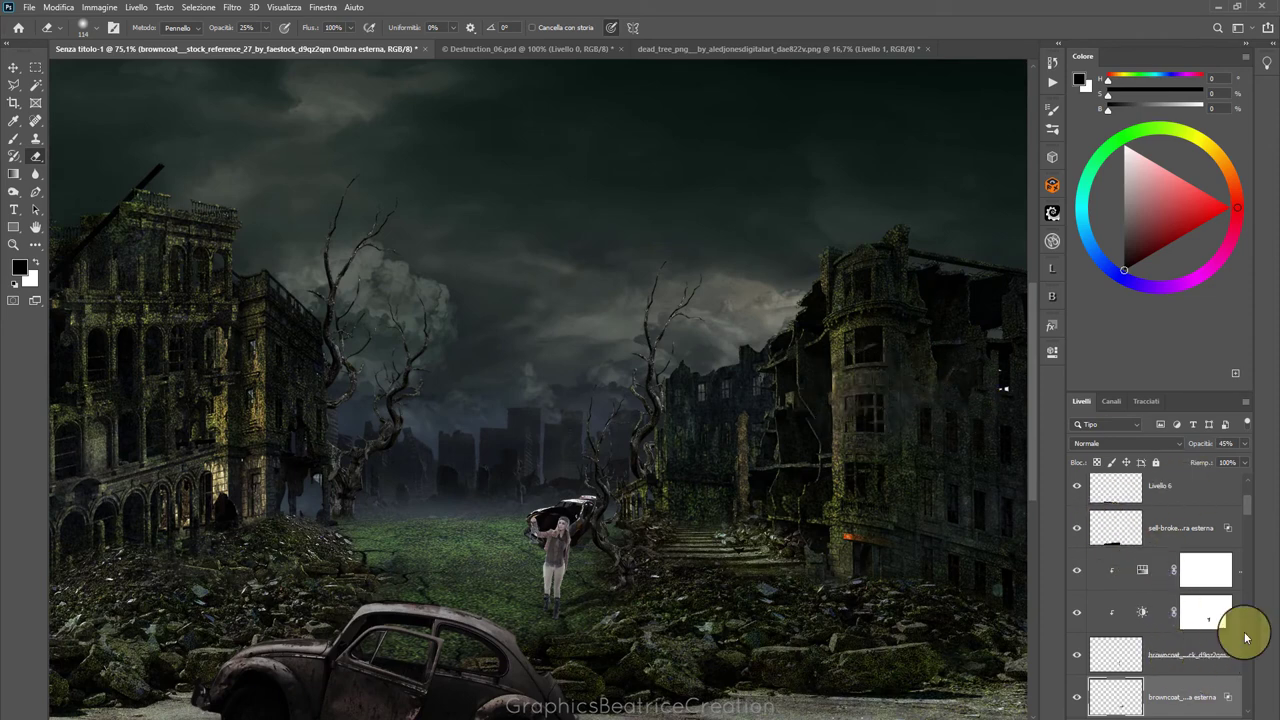
pyautogui.click(1178, 697)
pyautogui.hotkey('ctrl', 'shift', 'alt', 'n')
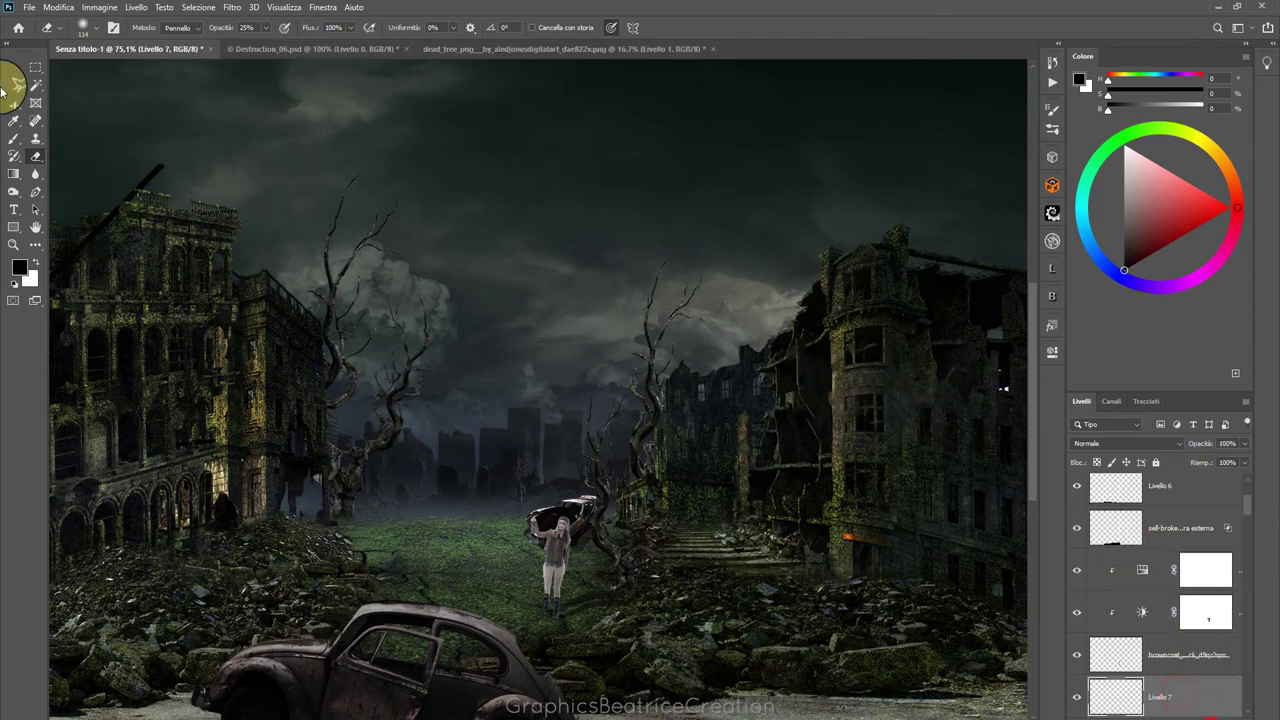
# Reduce the Eraser's brush size
pyautogui.click(92, 30)
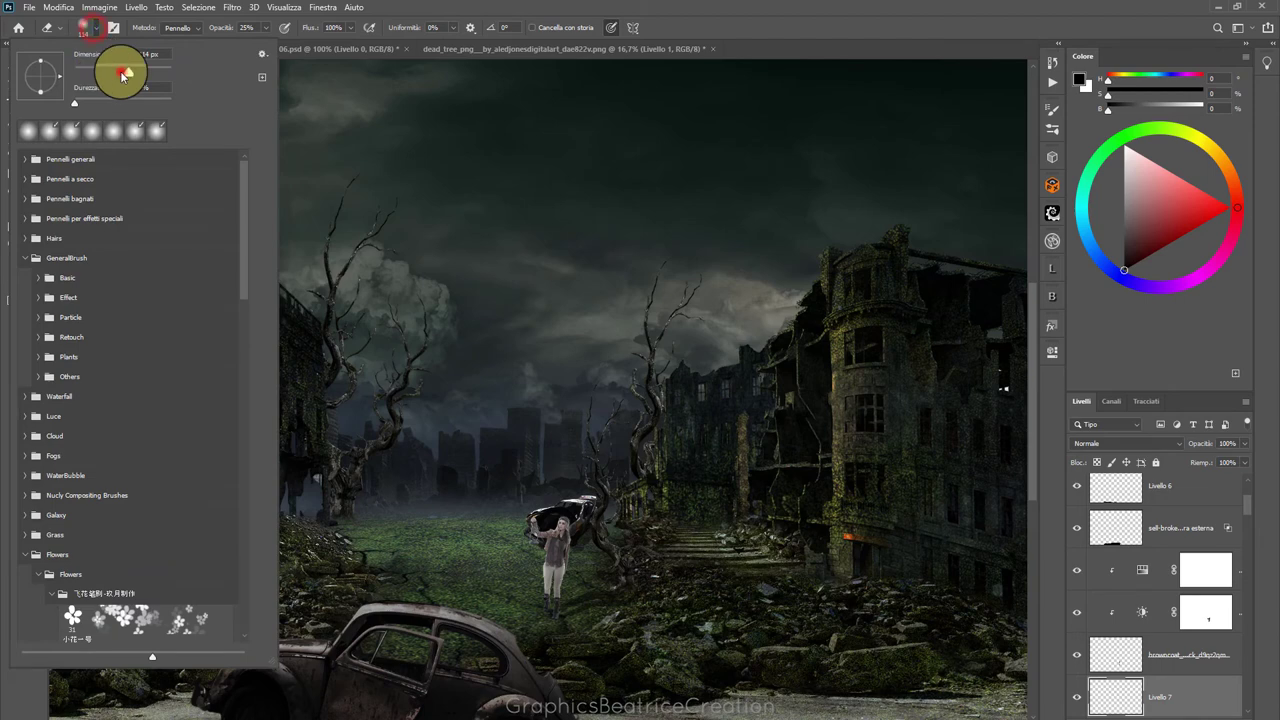
pyautogui.moveTo(122, 74); pyautogui.dragTo(79, 72)
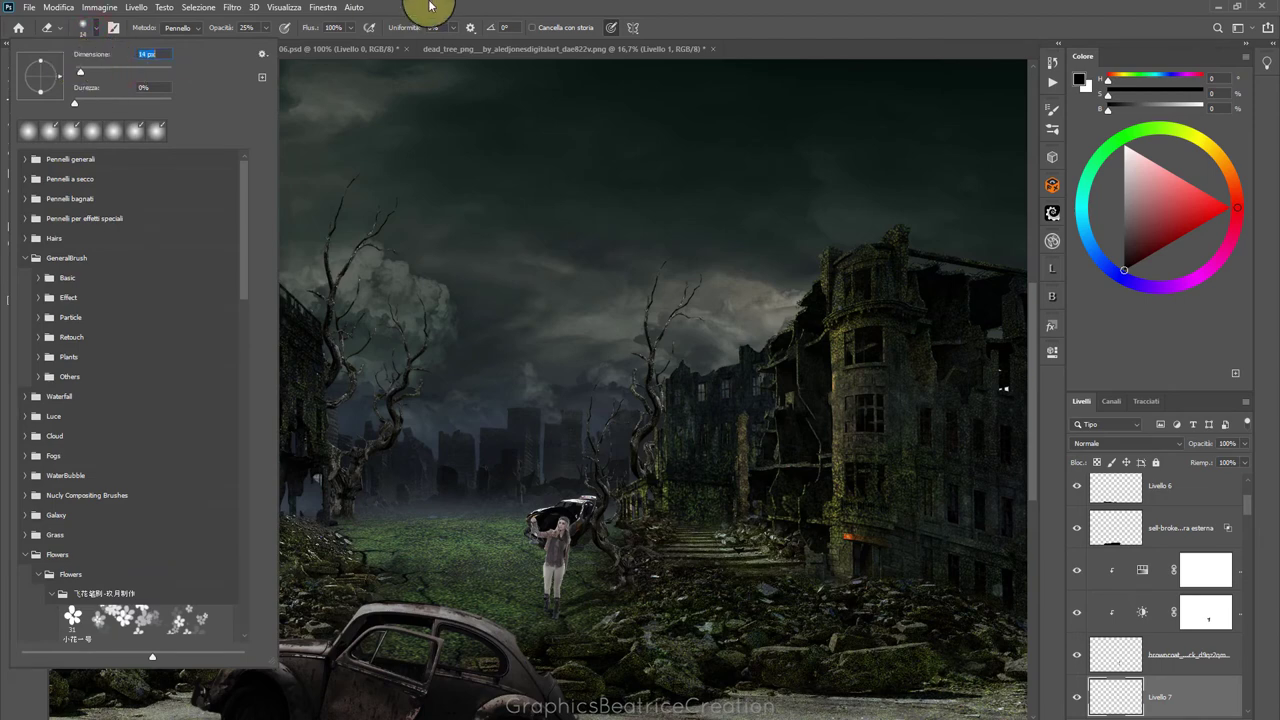
pyautogui.click(428, 5)
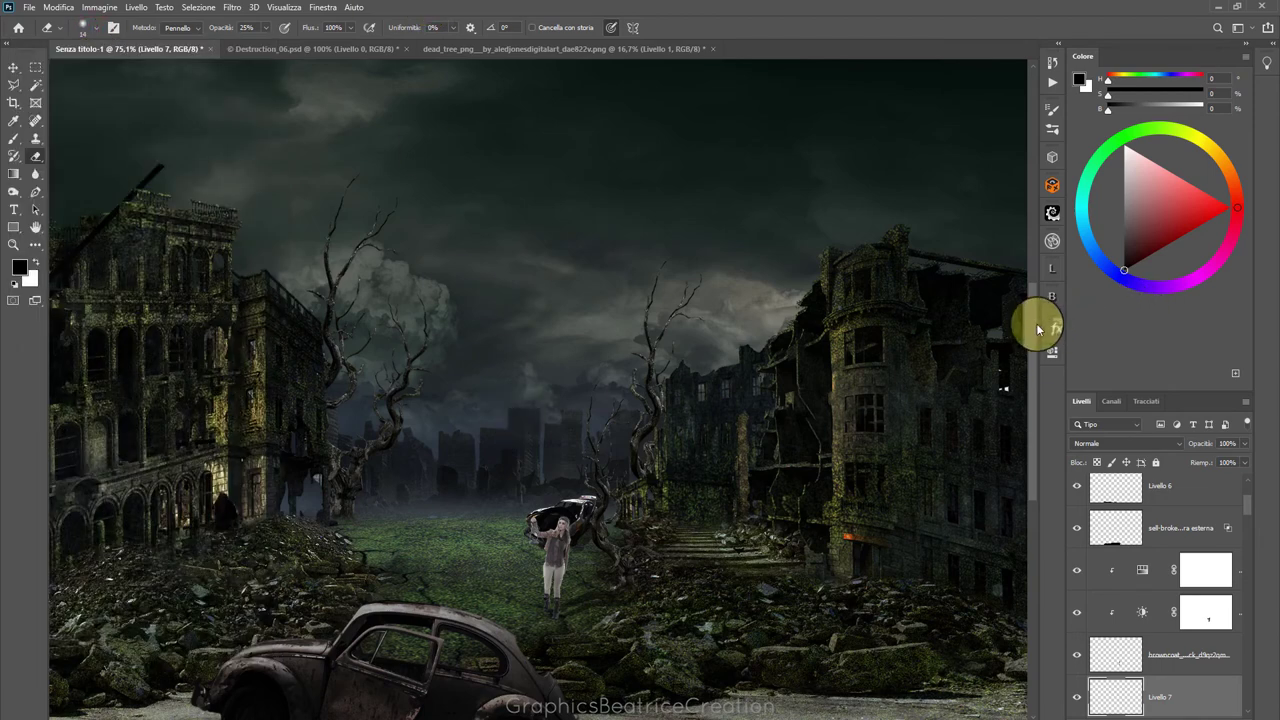
pyautogui.scroll(2, 1033, 327)
pyautogui.scroll(2, 1029, 366)
pyautogui.scroll(1, 778, 426)
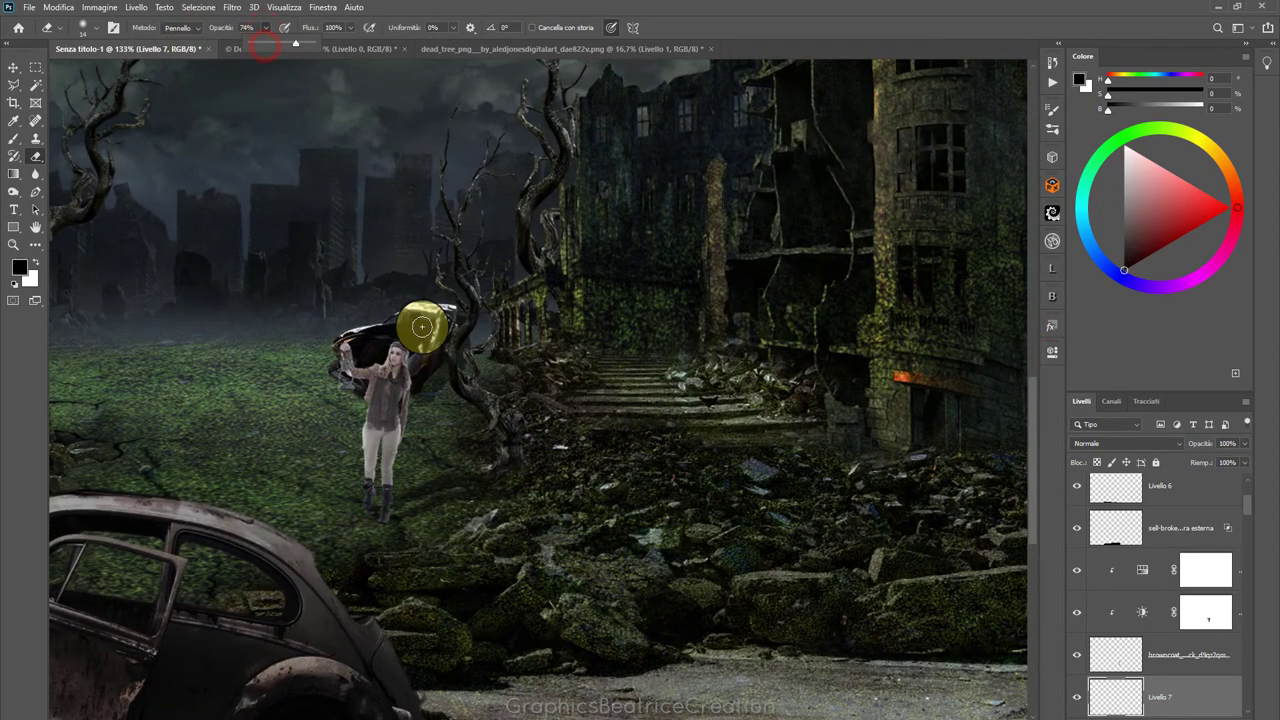
# On Livello 7, brush soft black shading beneath the woman's feet
pyautogui.click(13, 137)
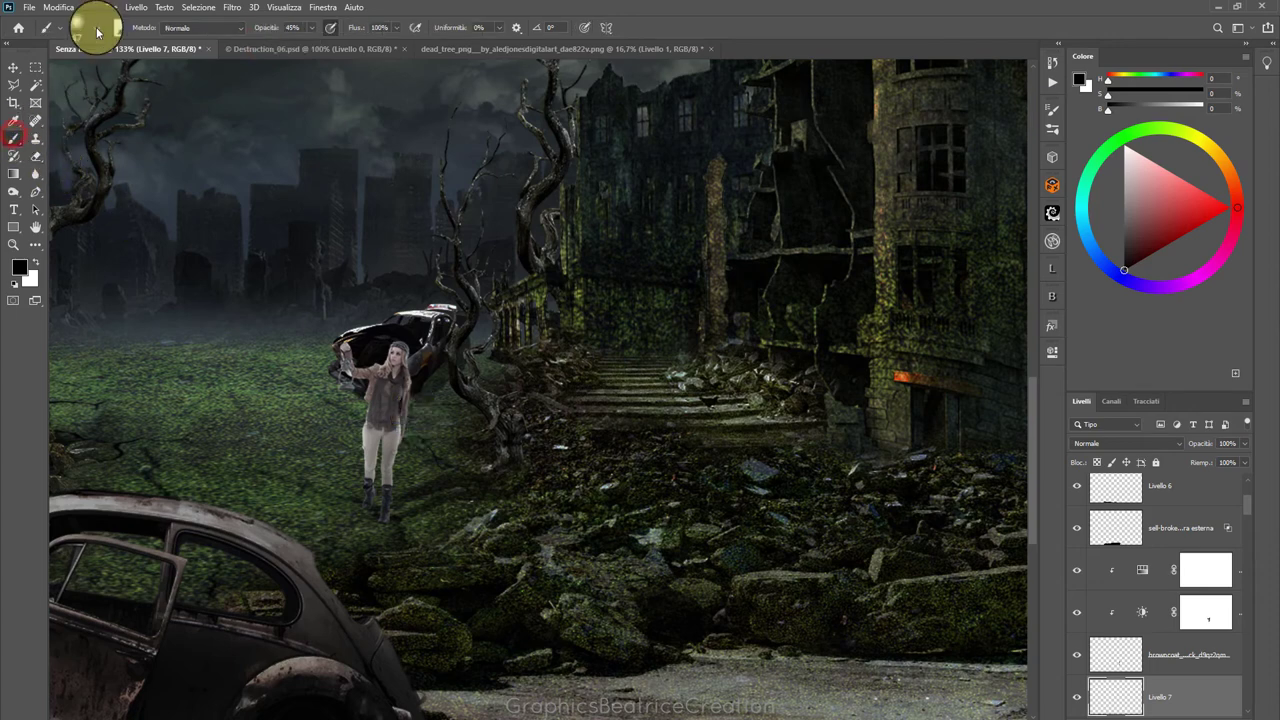
pyautogui.click(93, 27)
pyautogui.click(408, 5)
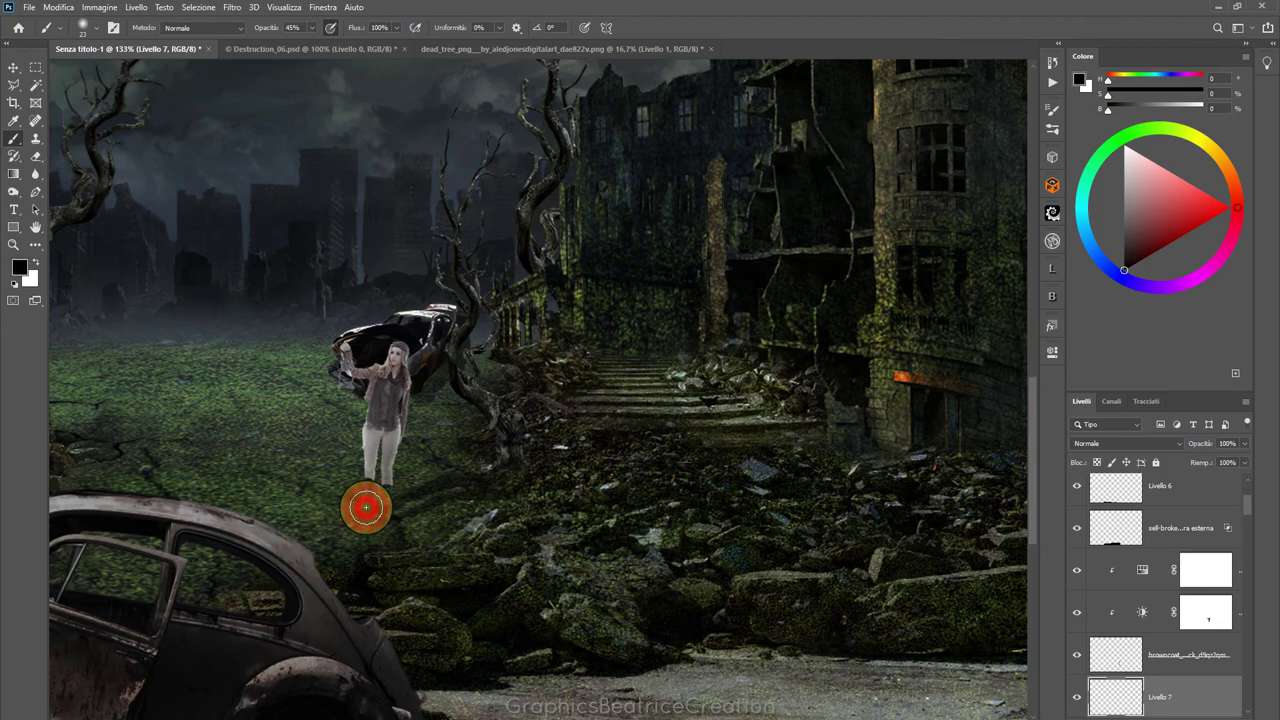
pyautogui.moveTo(366, 509); pyautogui.dragTo(382, 526)
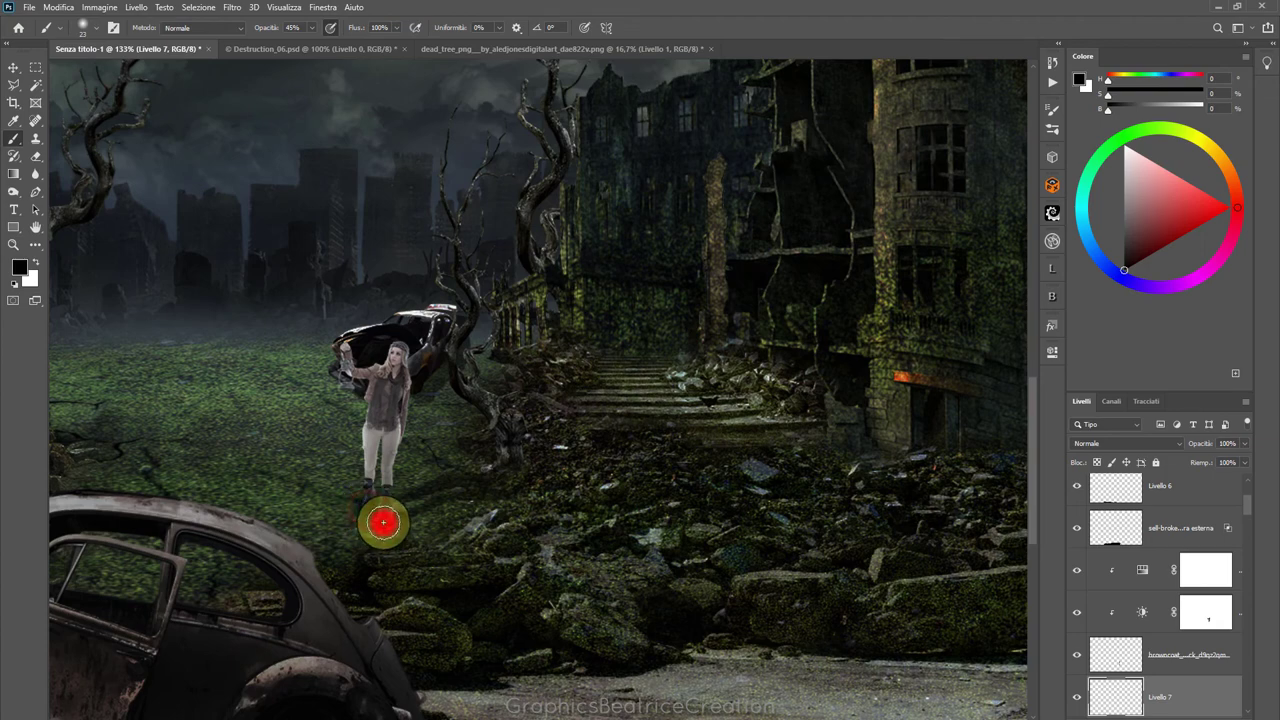
pyautogui.scroll(-2, 590, 458)
pyautogui.scroll(-2, 595, 458)
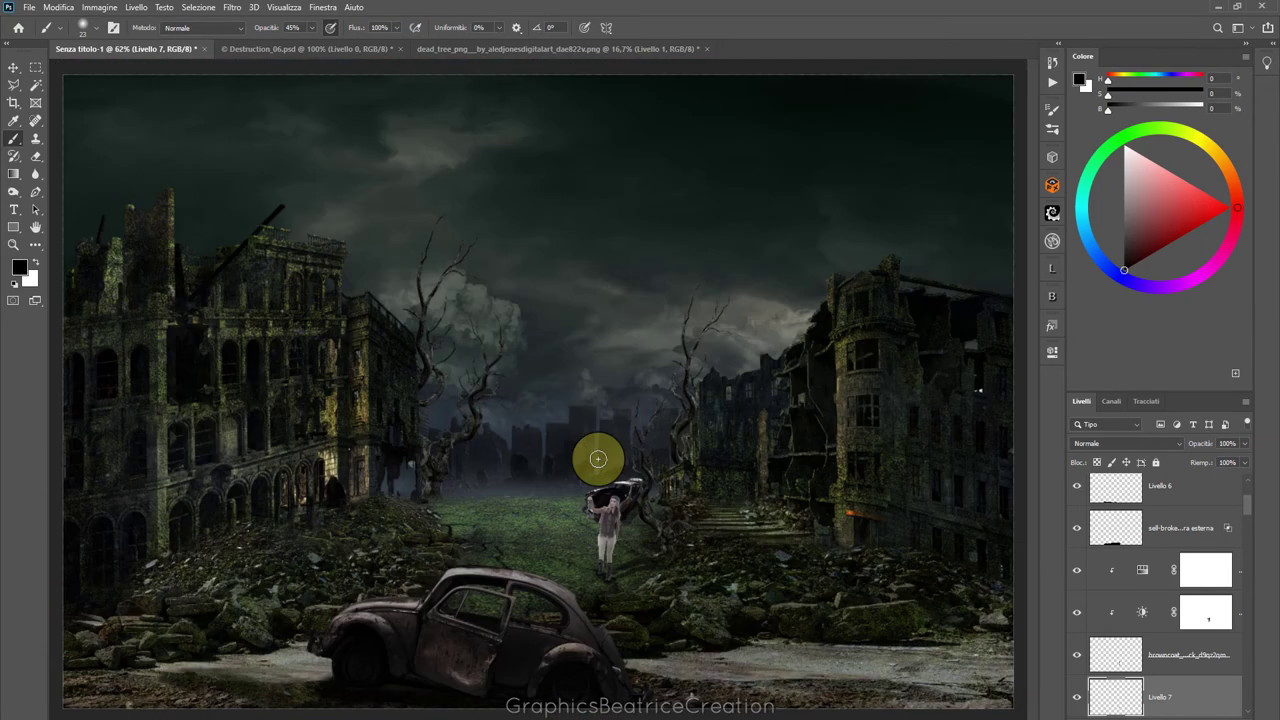
pyautogui.scroll(-1, 597, 458)
pyautogui.scroll(2, 598, 458)
pyautogui.scroll(-2, 598, 458)
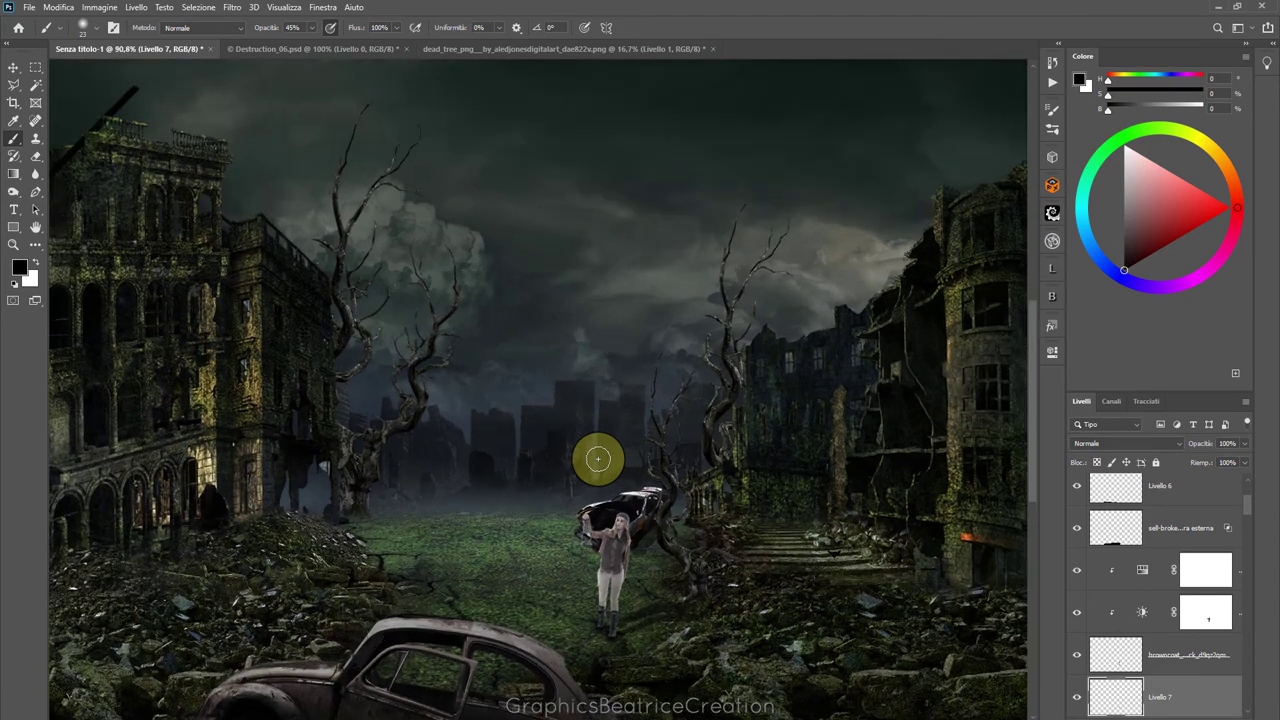
pyautogui.scroll(3, 598, 458)
pyautogui.scroll(-1, 598, 458)
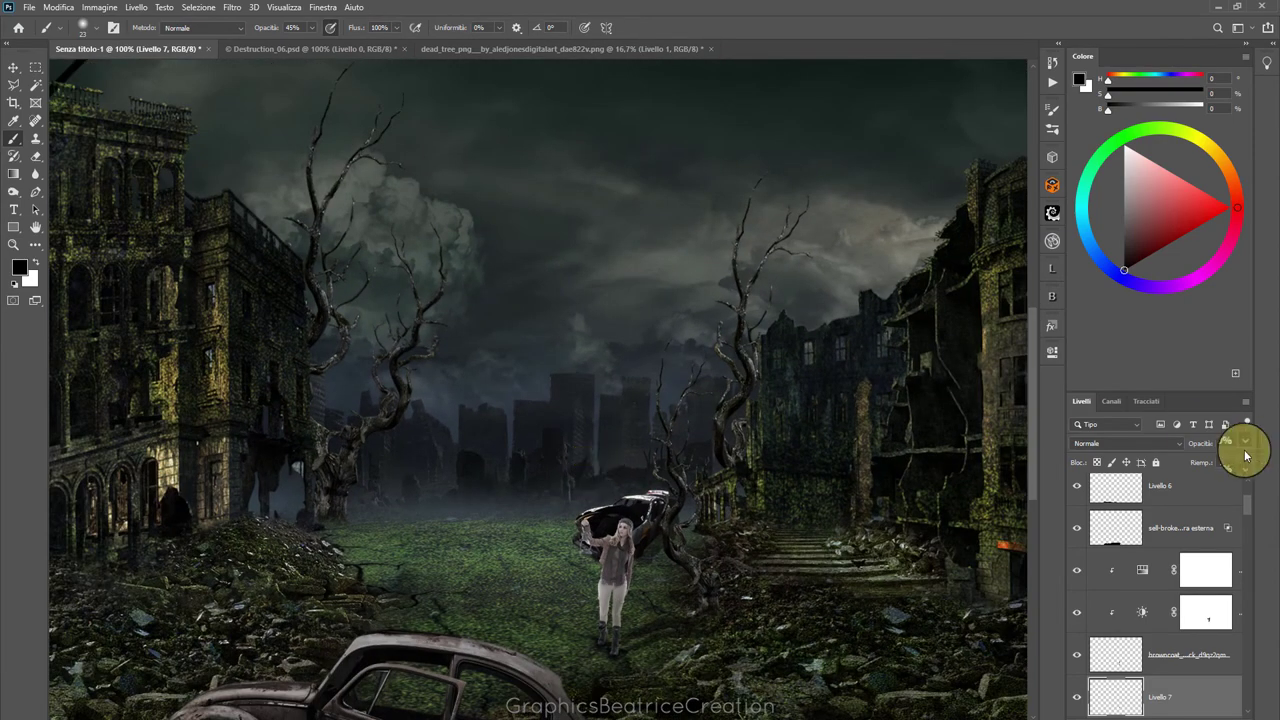
pyautogui.moveTo(1248, 506)
pyautogui.mouseDown()
pyautogui.moveTo(1252, 492)
pyautogui.moveTo(1252, 517)
pyautogui.mouseUp()
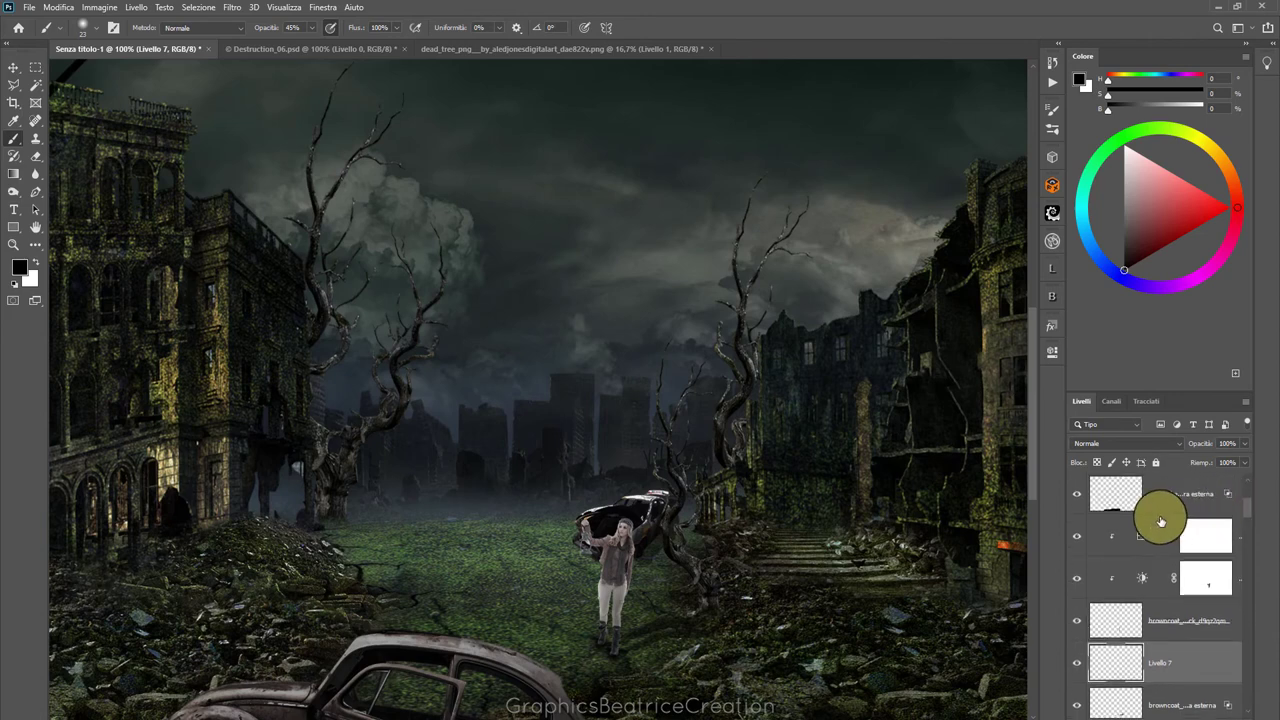
# Add a new layer and set the foreground colour to near-white
pyautogui.click(1158, 520)
pyautogui.click(1213, 716)
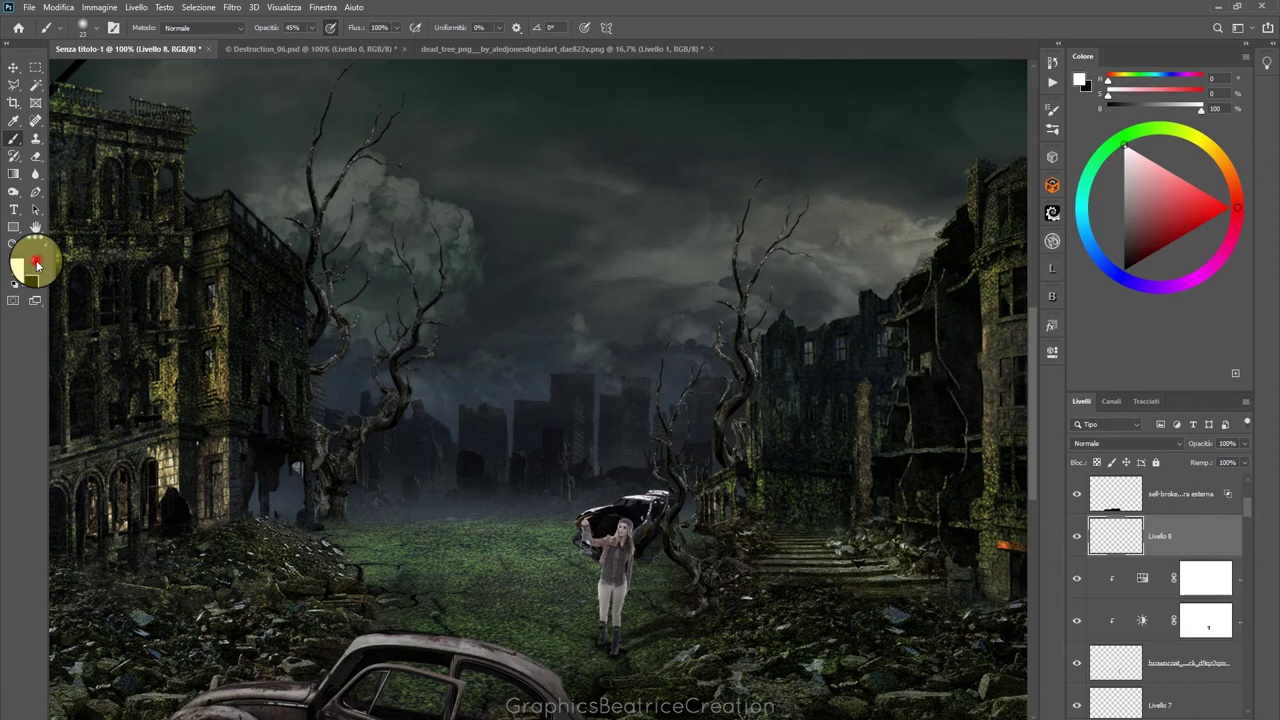
pyautogui.click(22, 266)
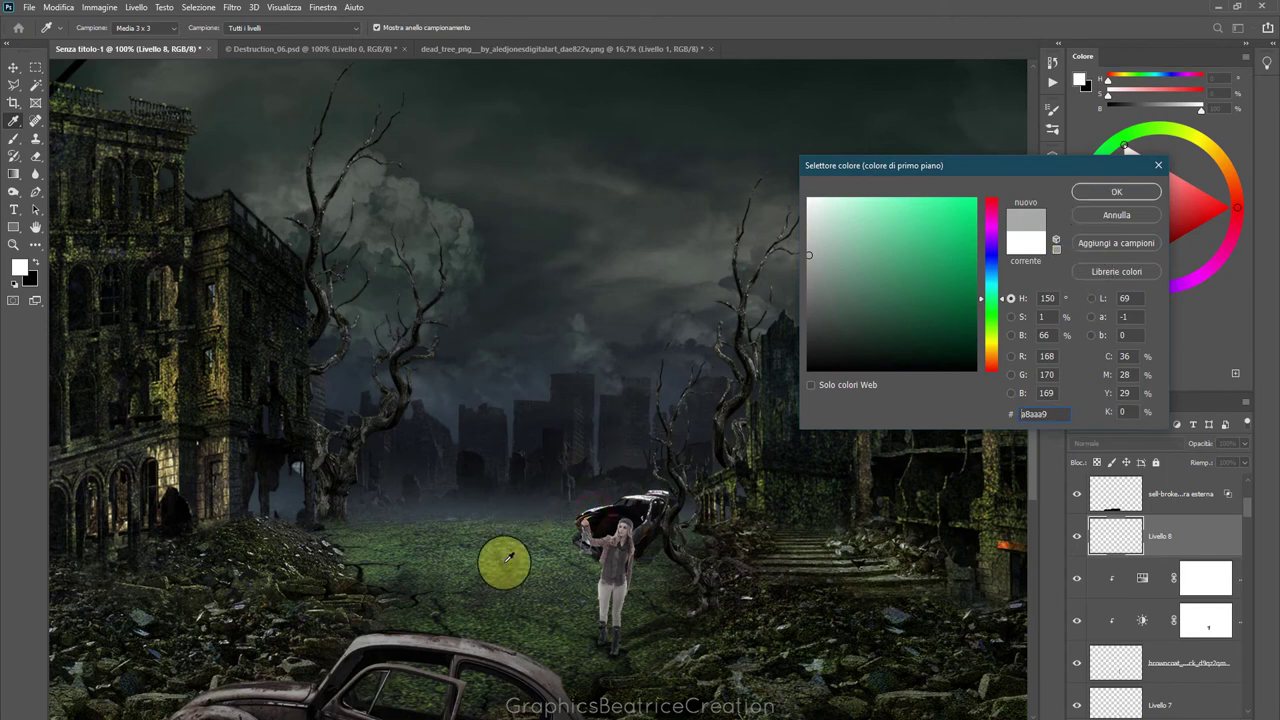
pyautogui.click(810, 199)
pyautogui.click(1094, 190)
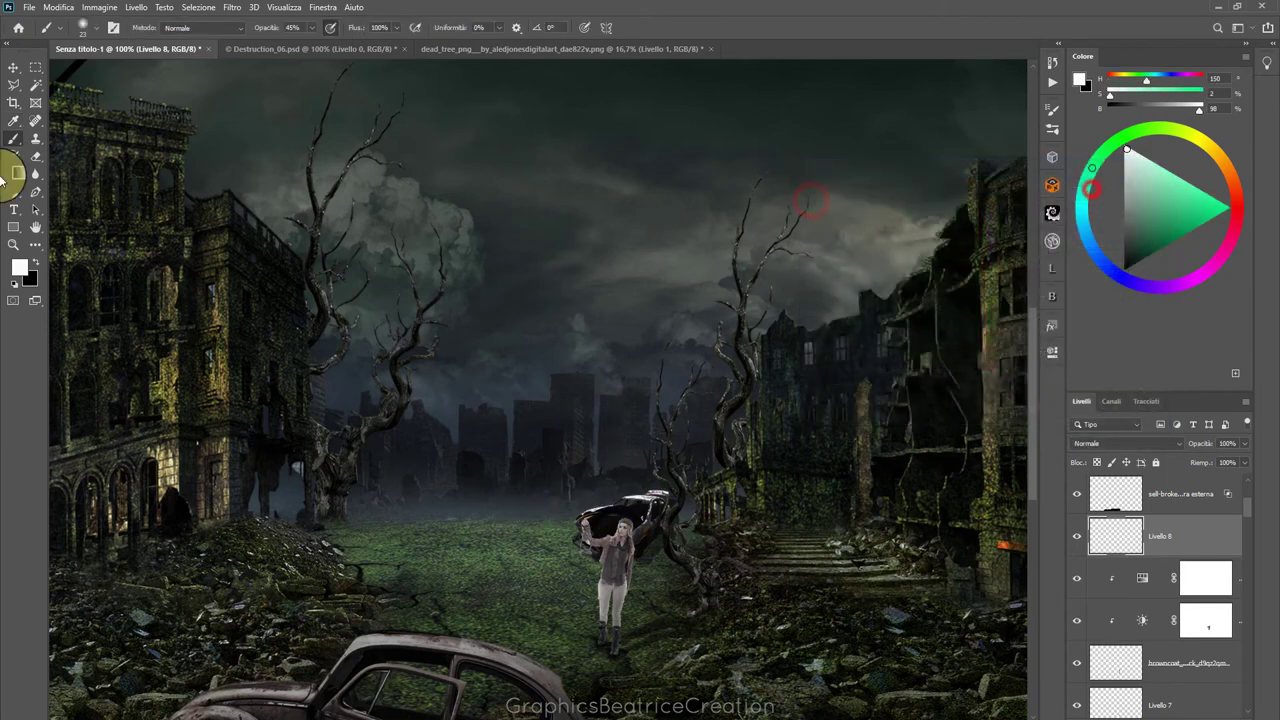
# Paint a white glow by the woman's raised hand with a 117 px, 100% brush
pyautogui.click(101, 30)
pyautogui.moveTo(106, 71); pyautogui.dragTo(127, 73)
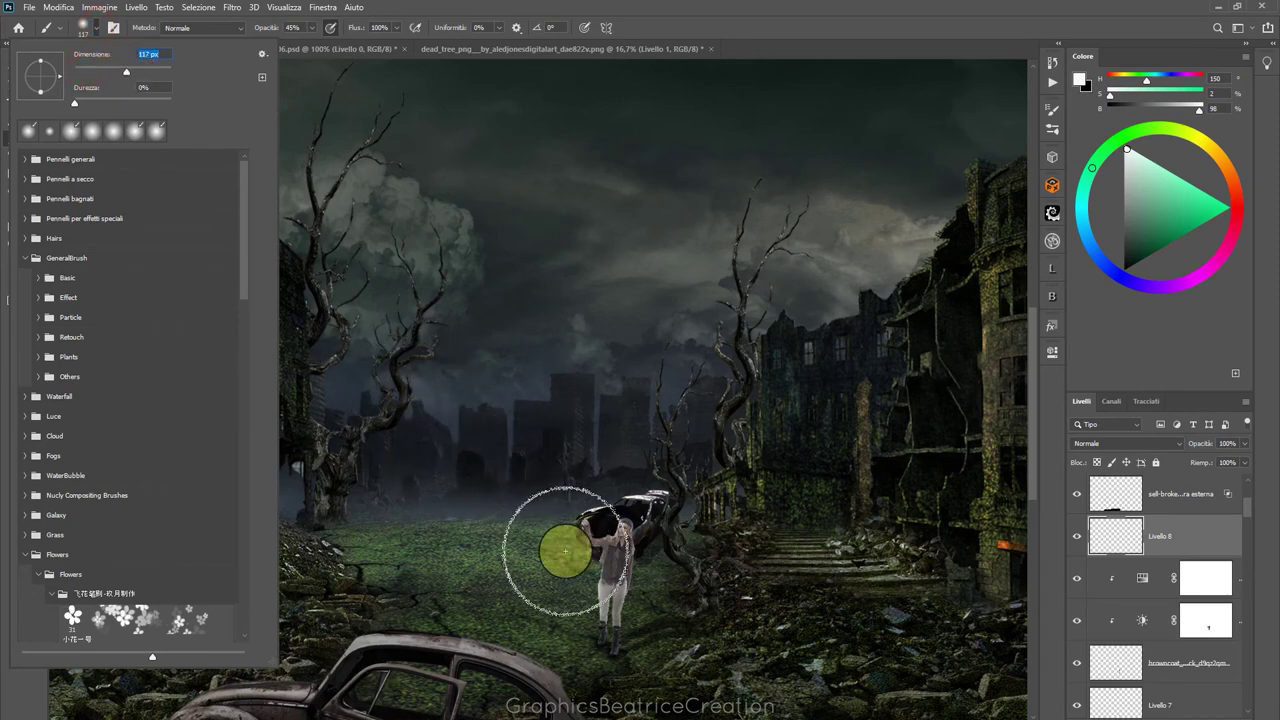
pyautogui.click(311, 27)
pyautogui.moveTo(314, 46); pyautogui.dragTo(366, 48)
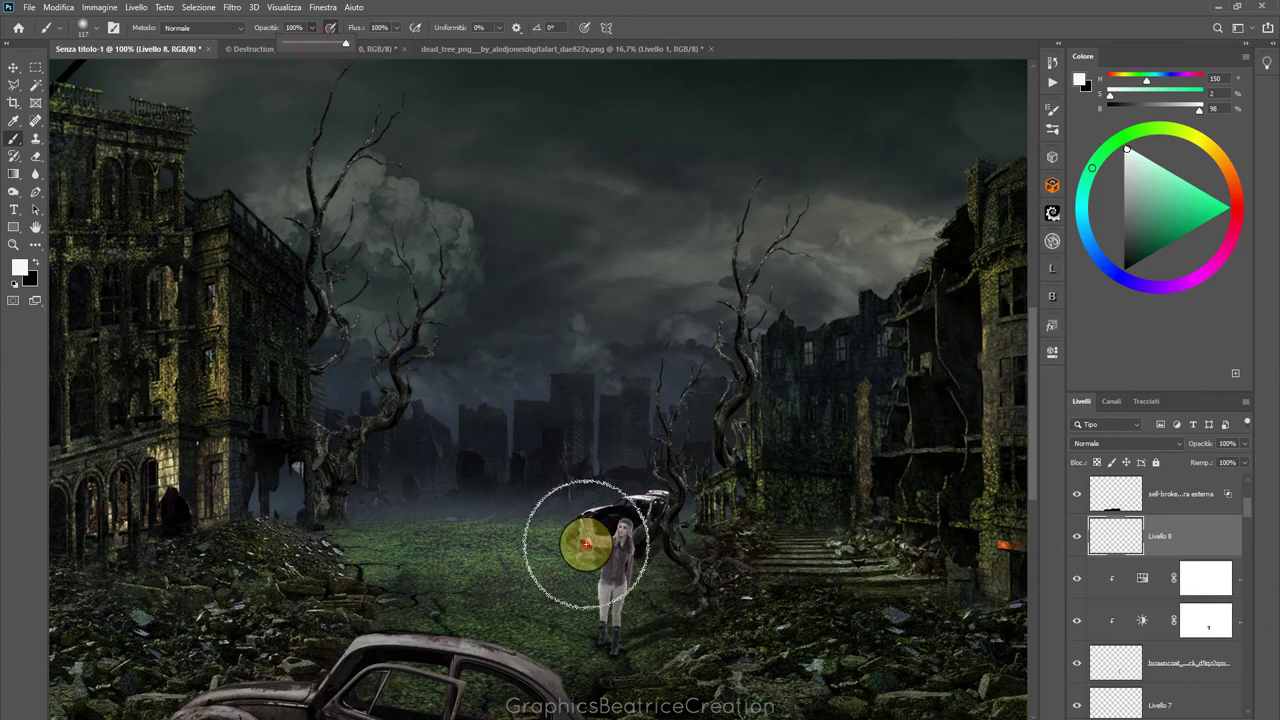
pyautogui.click(585, 543)
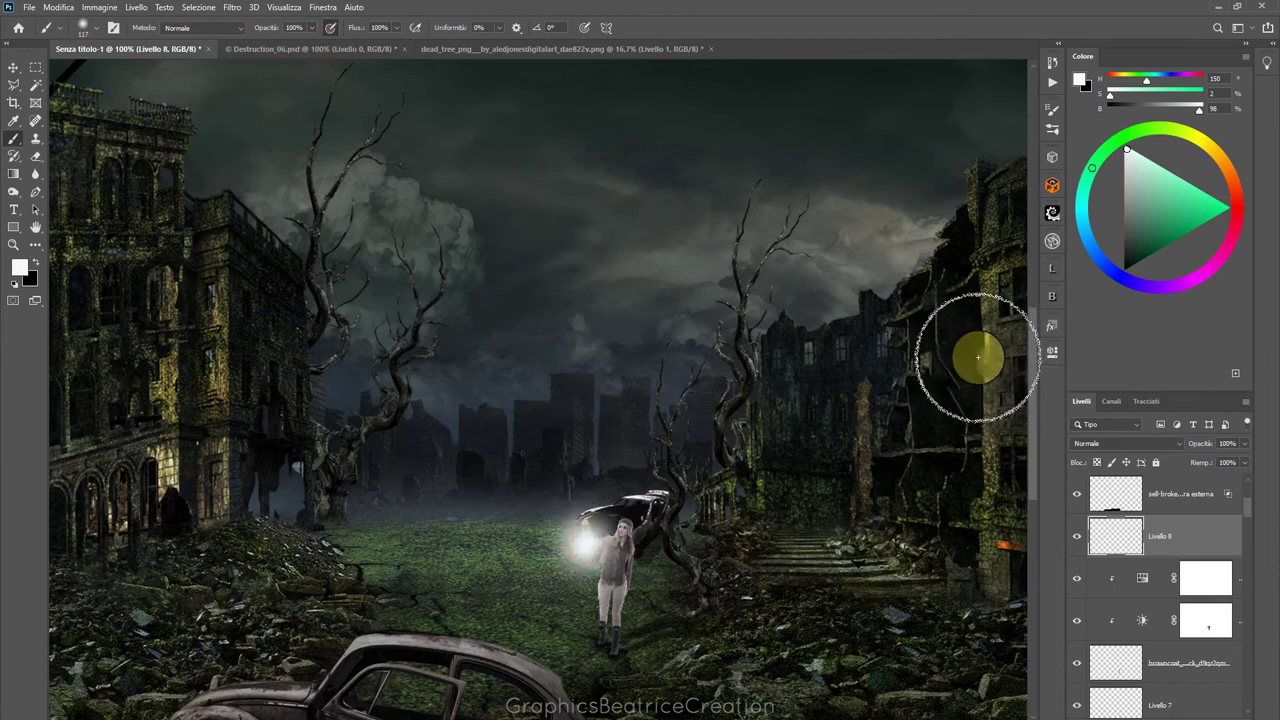
# Set the glow layer's blend mode to Scolora and add another empty layer
pyautogui.click(1180, 443)
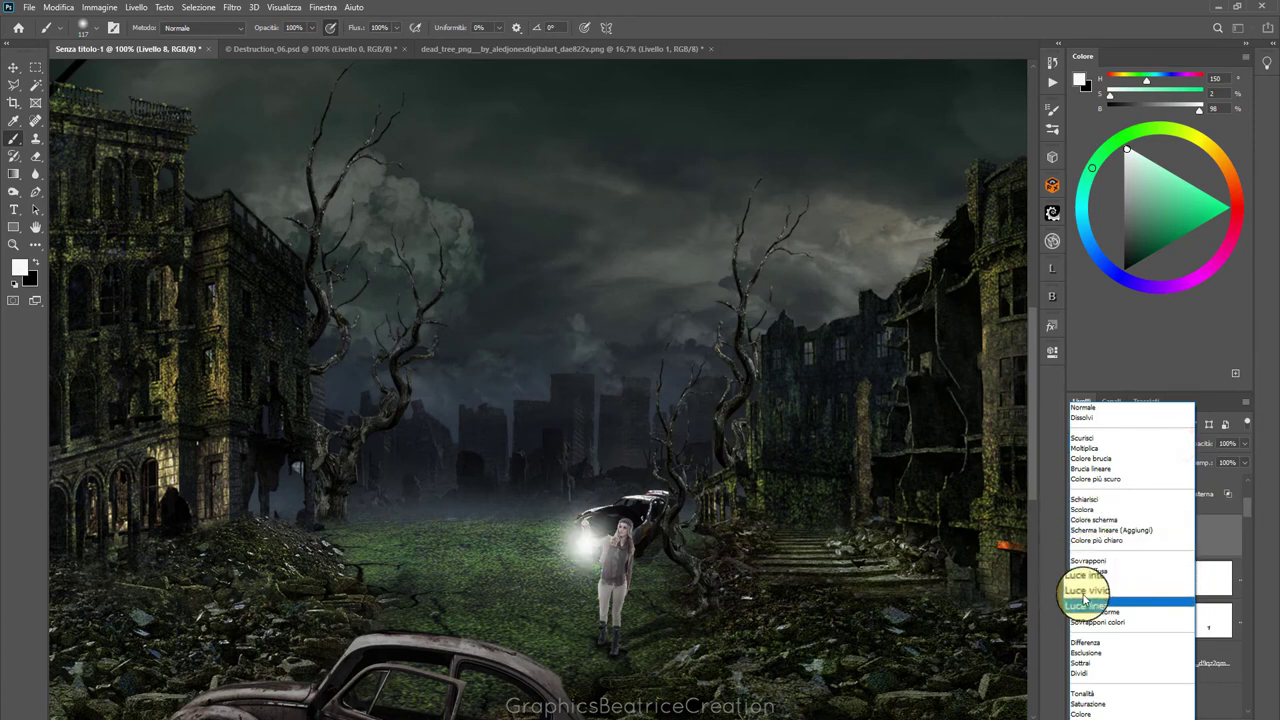
pyautogui.click(1085, 509)
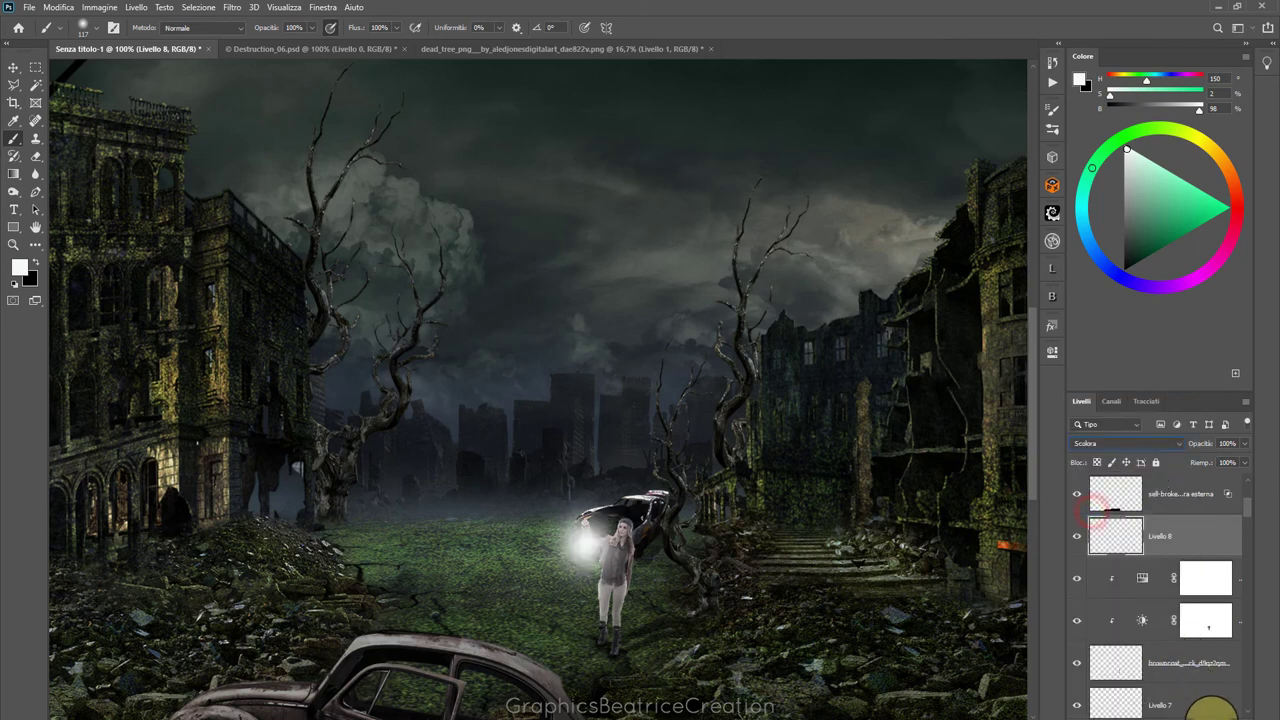
pyautogui.click(1210, 710)
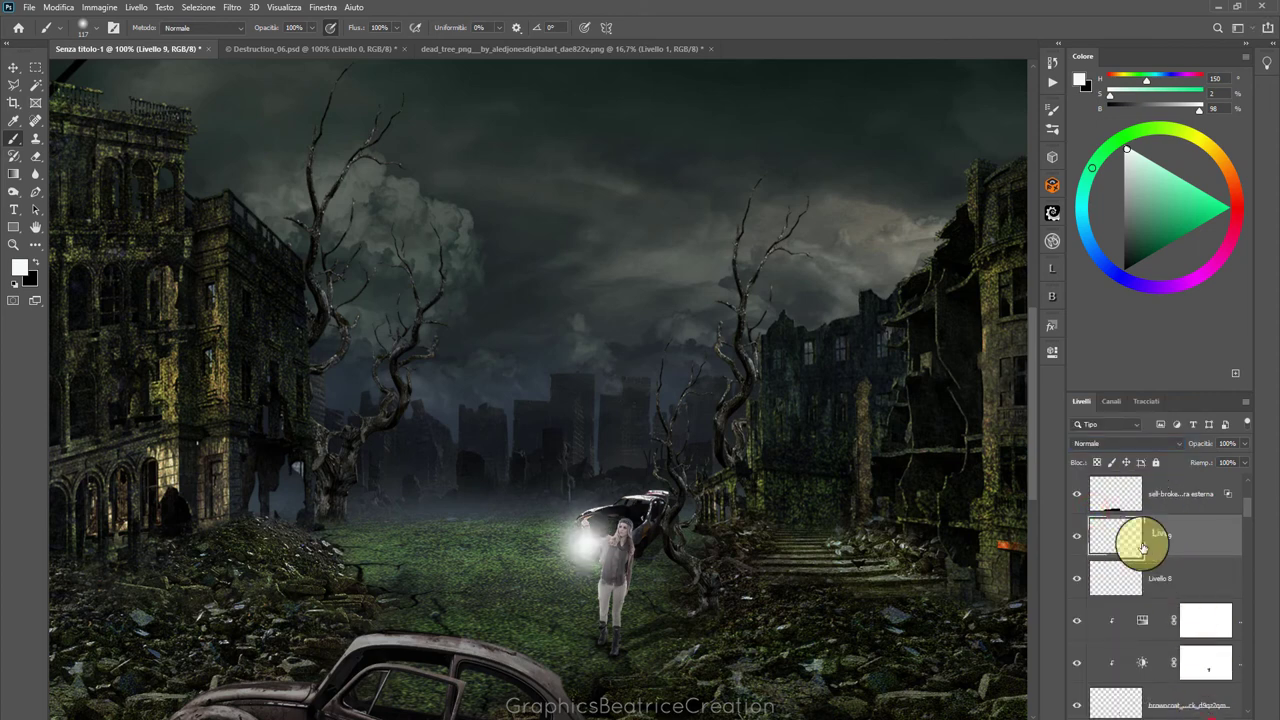
# Pick a pale yellow foreground colour and brush a soft glow over the woman's lamp
pyautogui.click(20, 267)
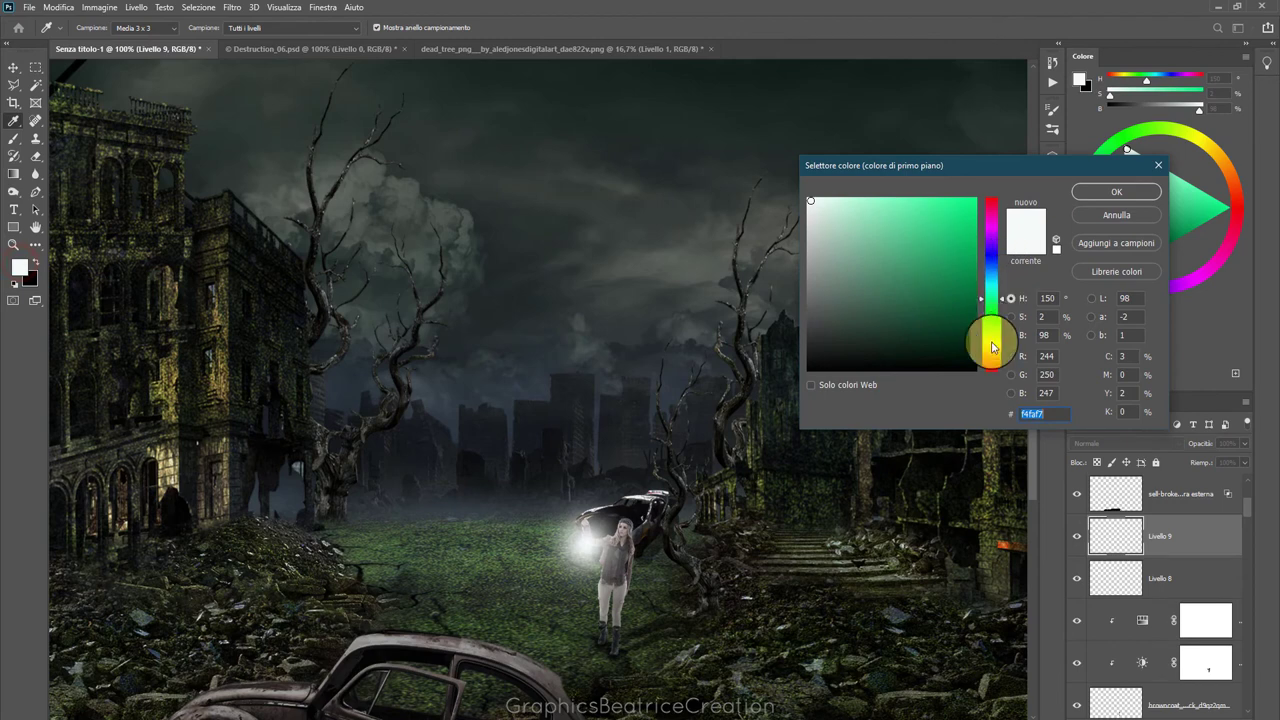
pyautogui.click(991, 347)
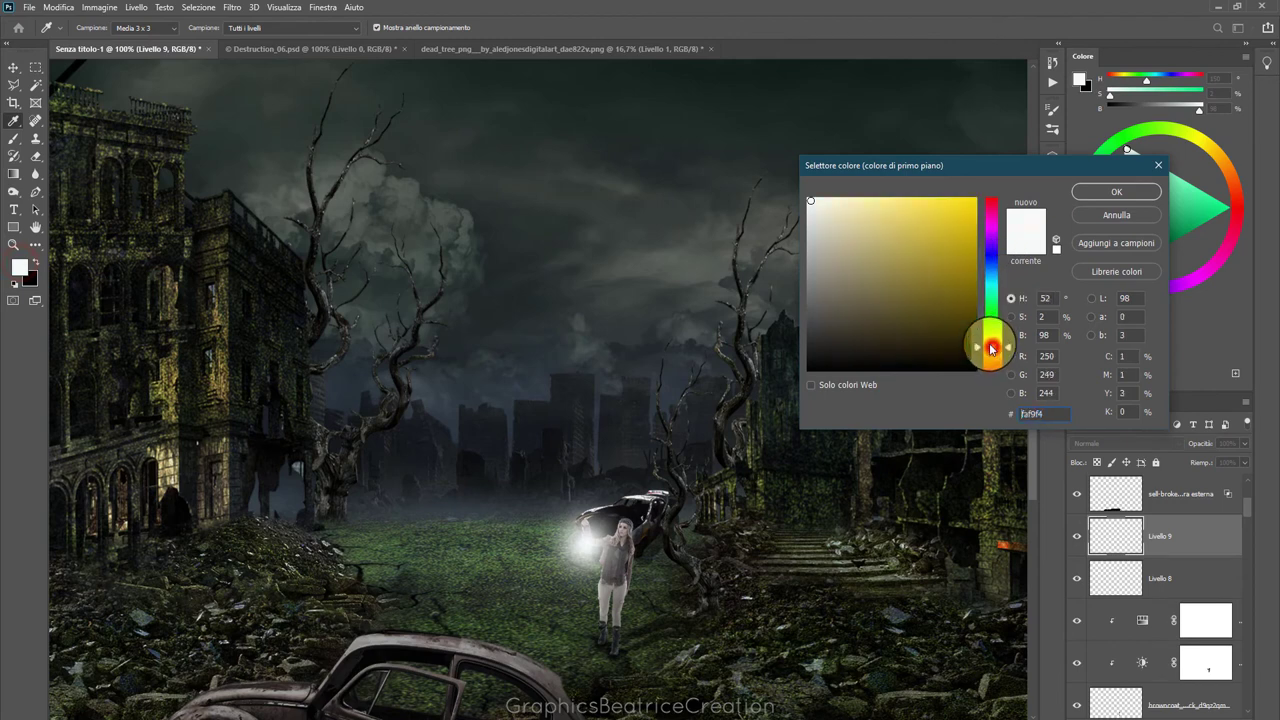
pyautogui.click(1100, 192)
pyautogui.press('b')
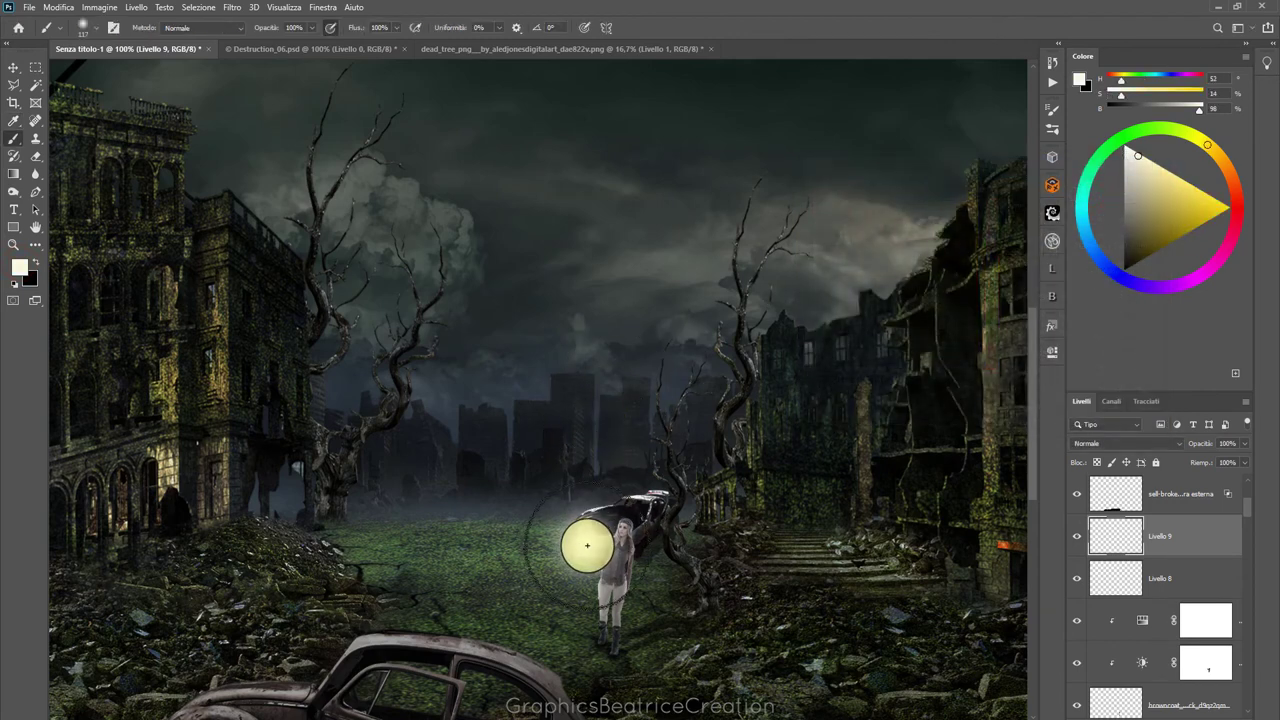
pyautogui.click(587, 545)
# Set Livello 9 to Sovrapponi blend mode at 80% opacity
pyautogui.click(1178, 444)
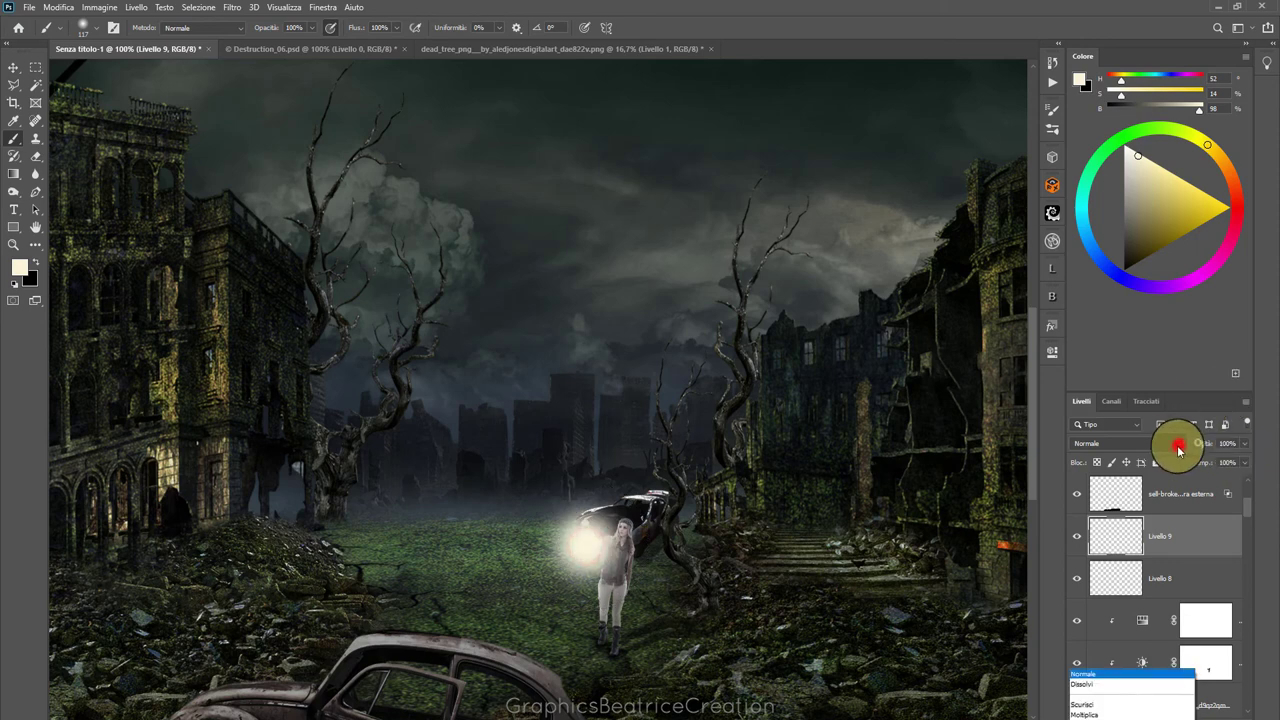
pyautogui.click(1090, 562)
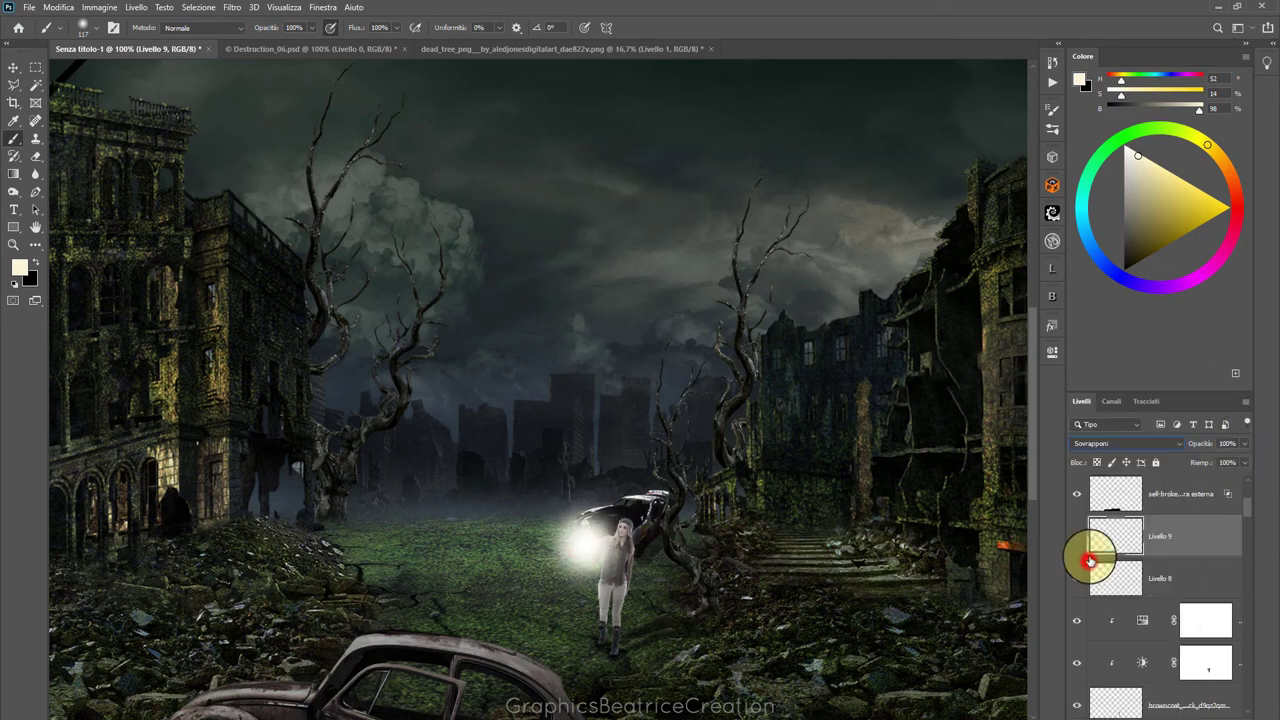
pyautogui.click(1247, 442)
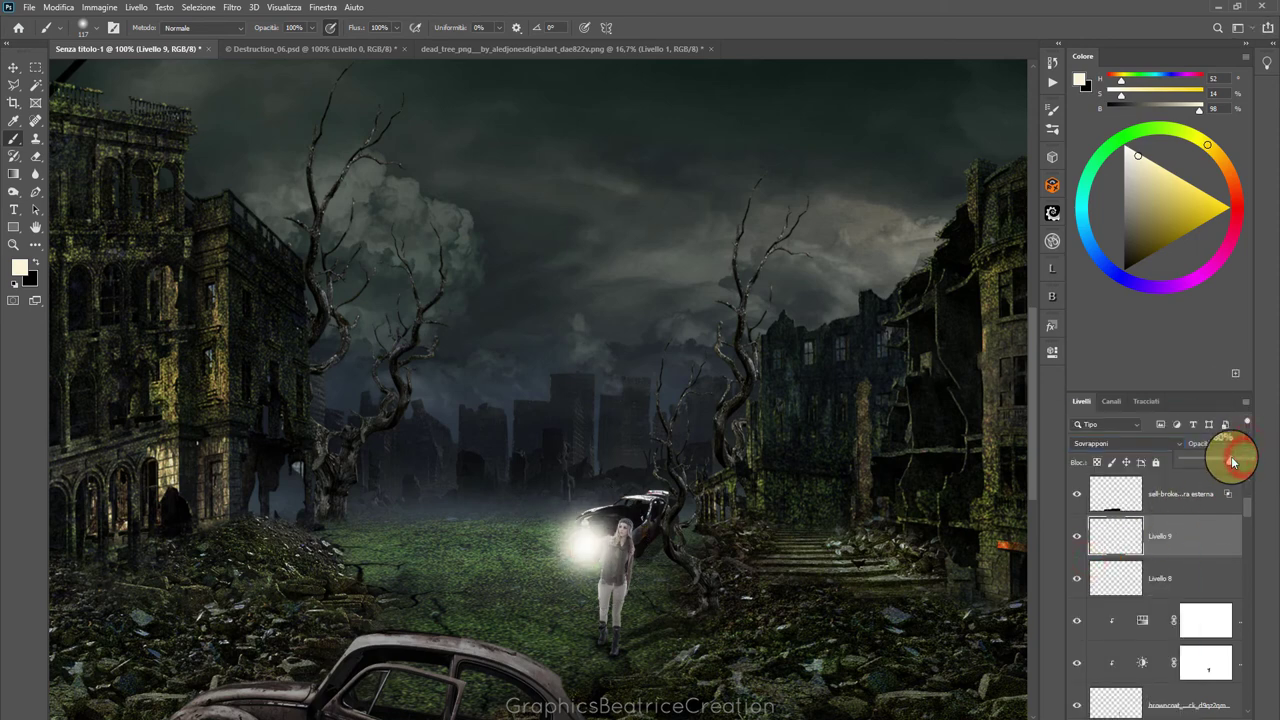
pyautogui.scroll(2, 650, 432)
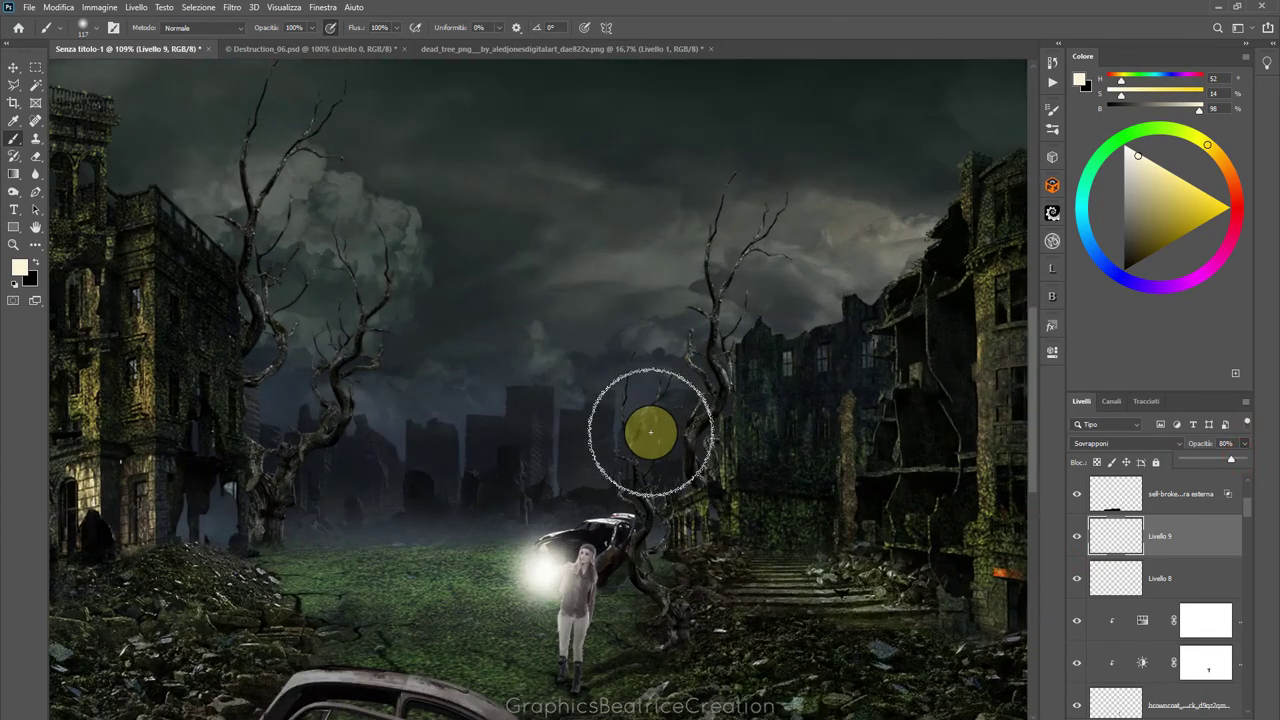
pyautogui.click(1250, 514)
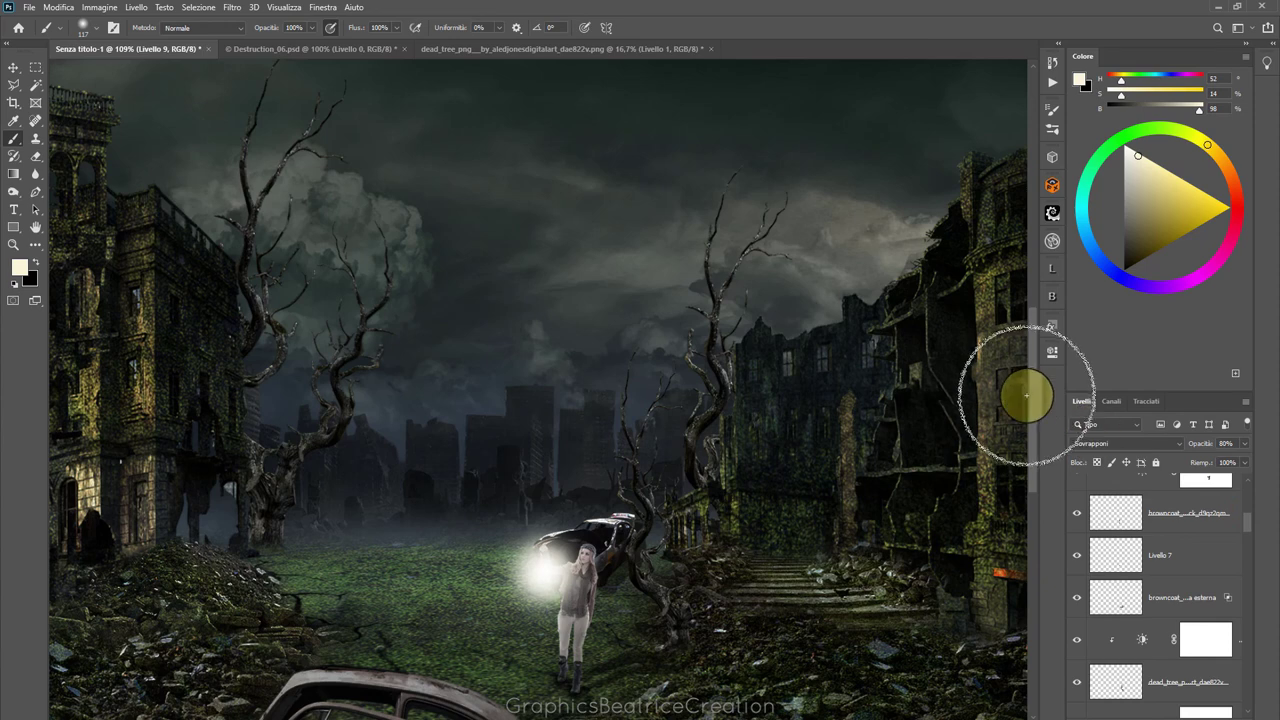
# Select the woman's layer and toggle its visibility to check the glow
pyautogui.moveTo(1032, 400); pyautogui.dragTo(1032, 470)
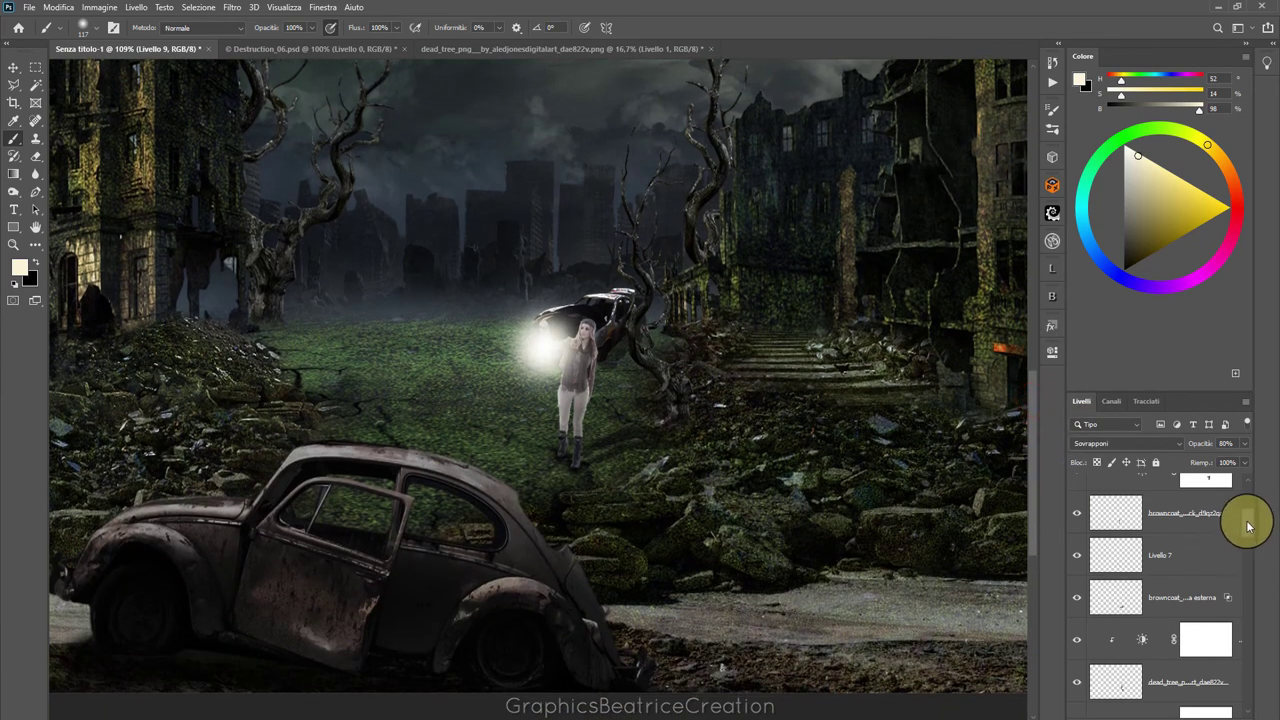
pyautogui.moveTo(1248, 519); pyautogui.dragTo(1252, 535)
pyautogui.click(1126, 545)
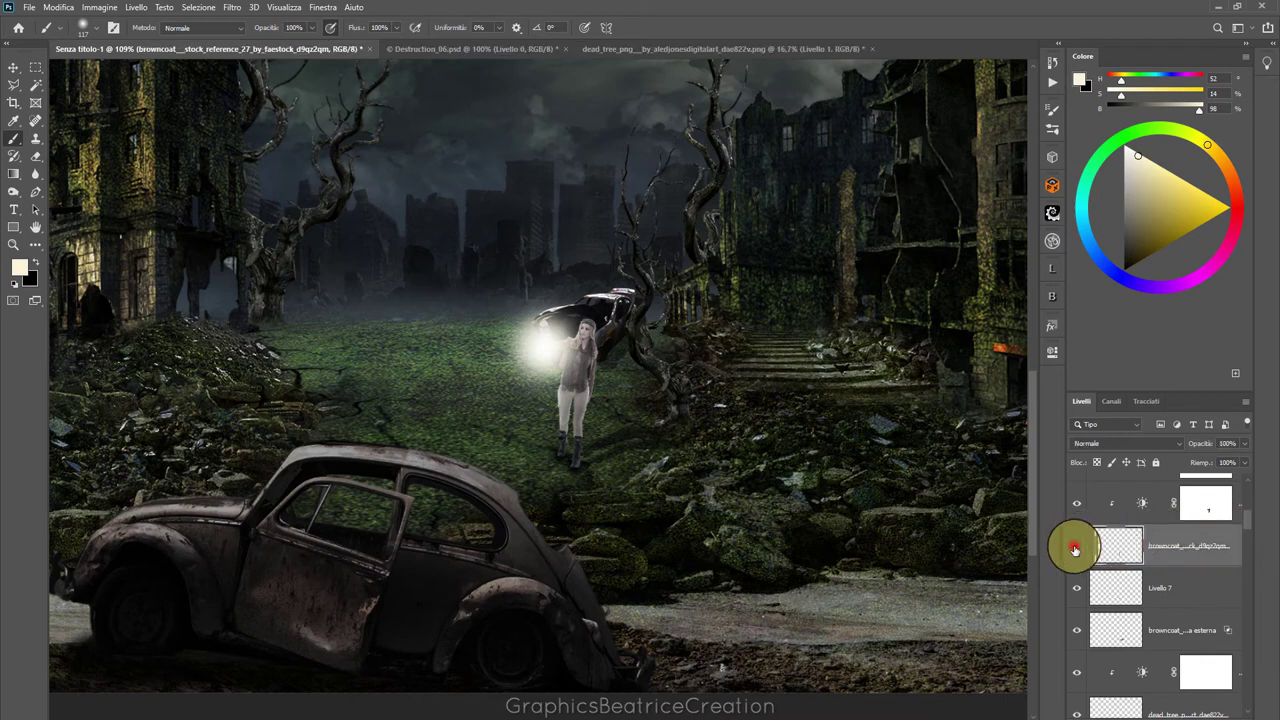
pyautogui.click(1075, 547)
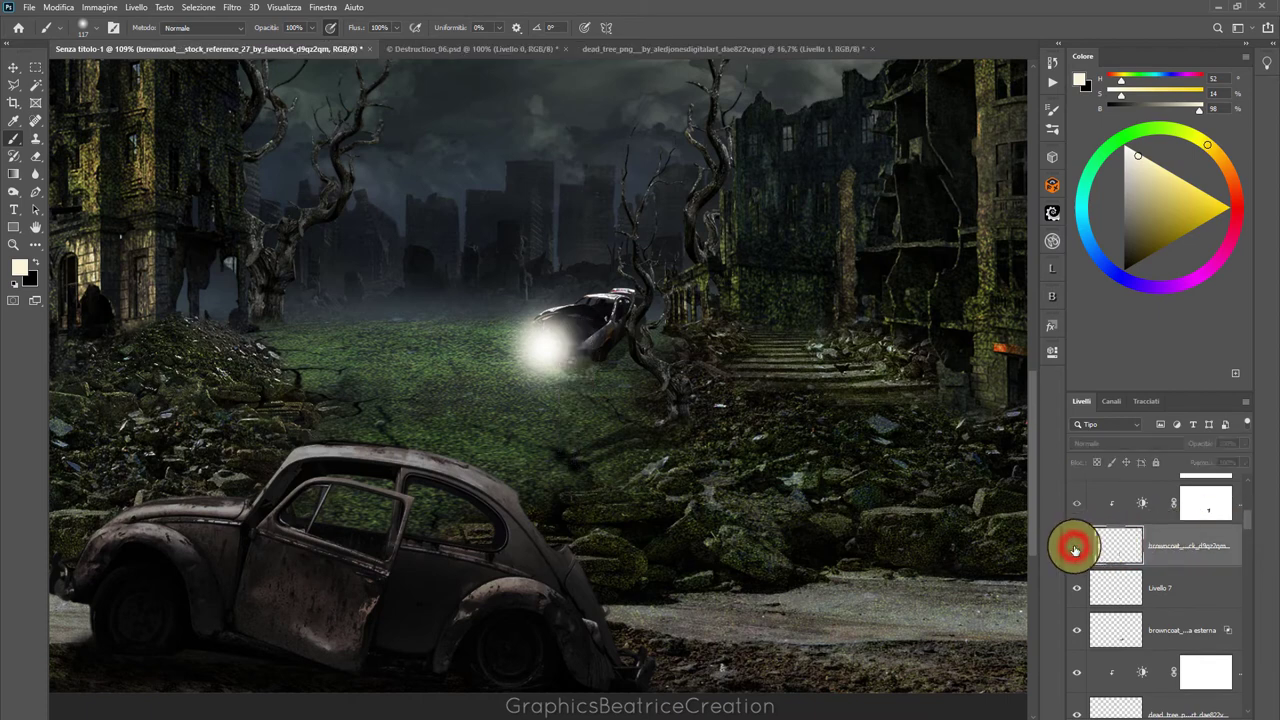
# Add an Inner Shadow to the woman, coloured with a pale tone sampled from the lamp glow
pyautogui.rightClick(1140, 712)
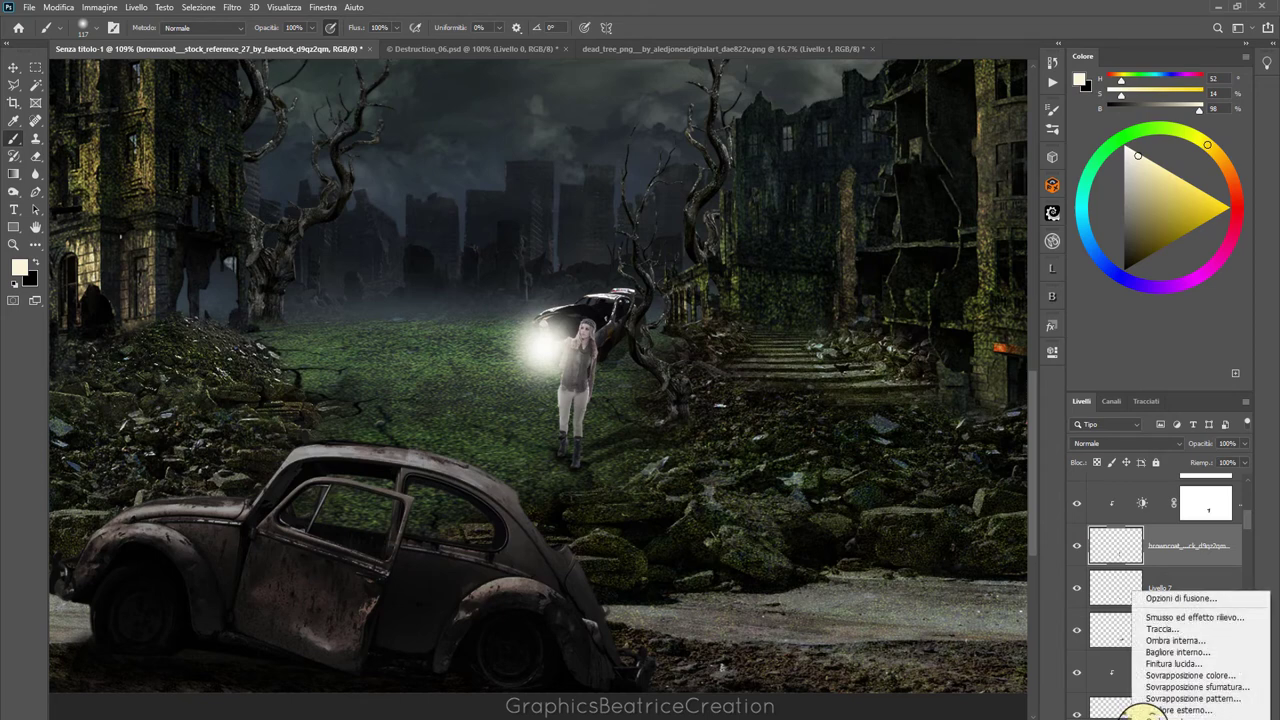
pyautogui.click(1193, 645)
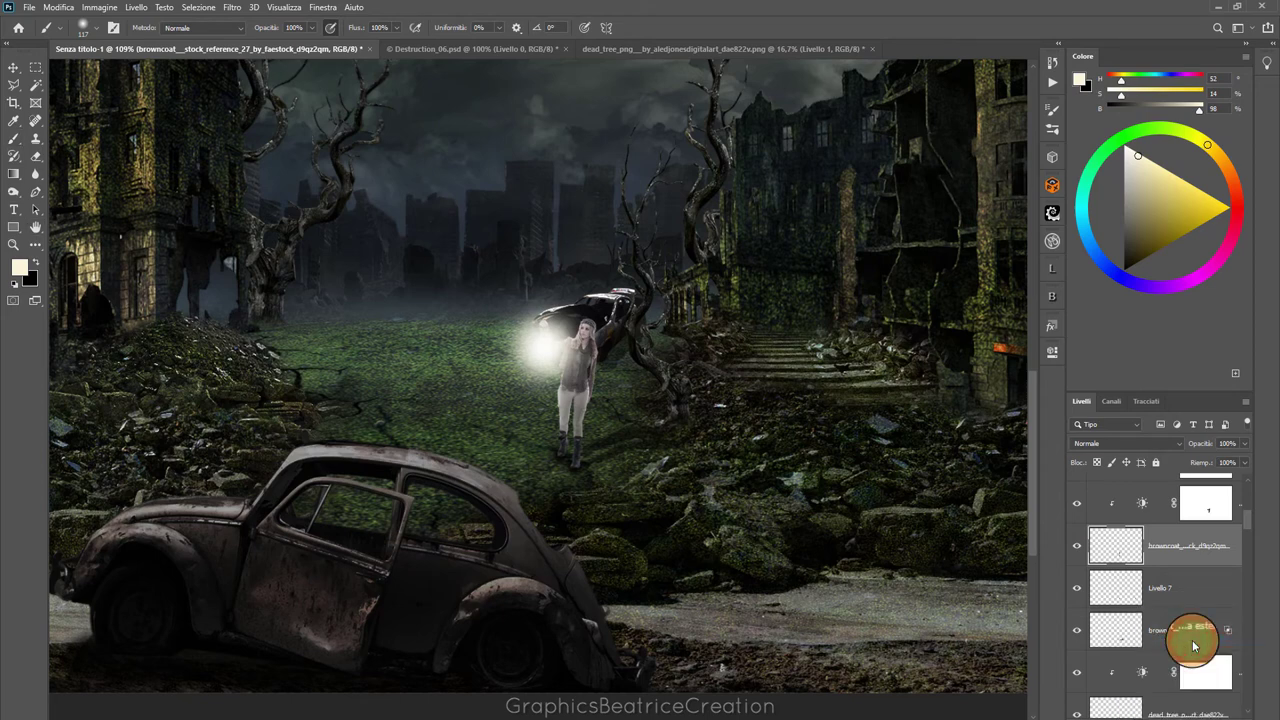
pyautogui.moveTo(297, 175)
pyautogui.mouseDown()
pyautogui.moveTo(865, 203)
pyautogui.moveTo(945, 178)
pyautogui.mouseUp()
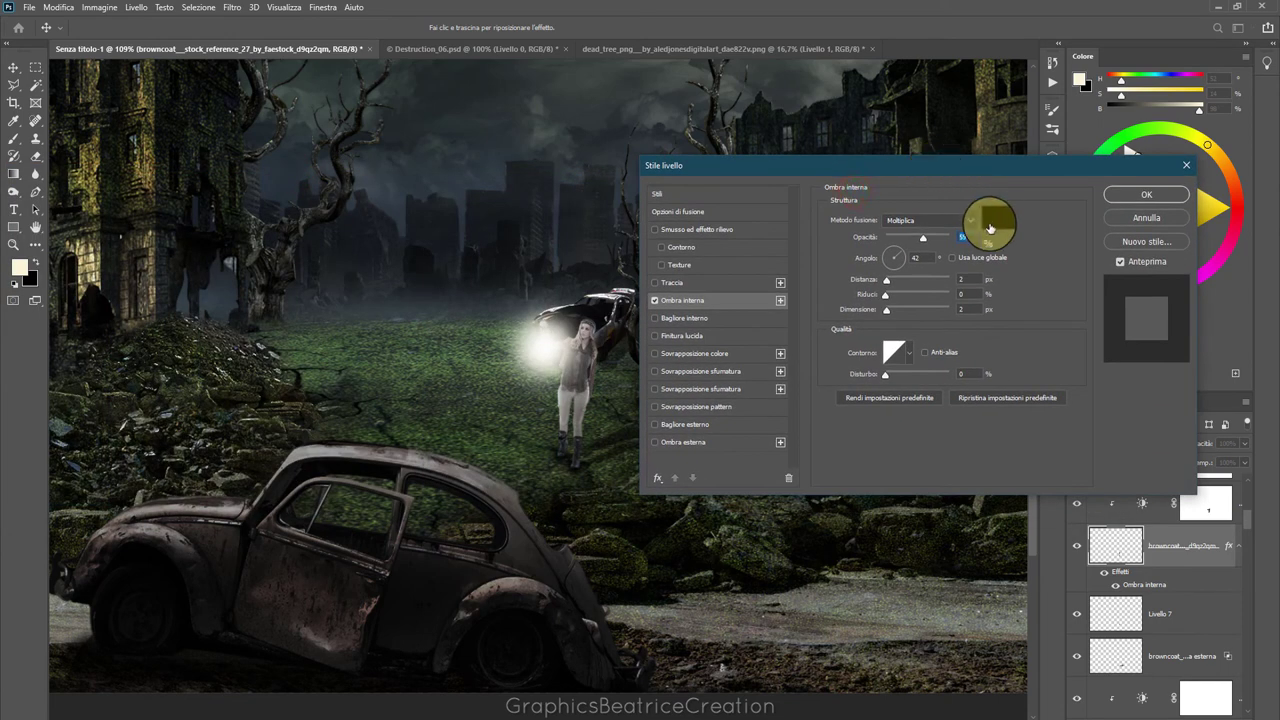
pyautogui.click(990, 224)
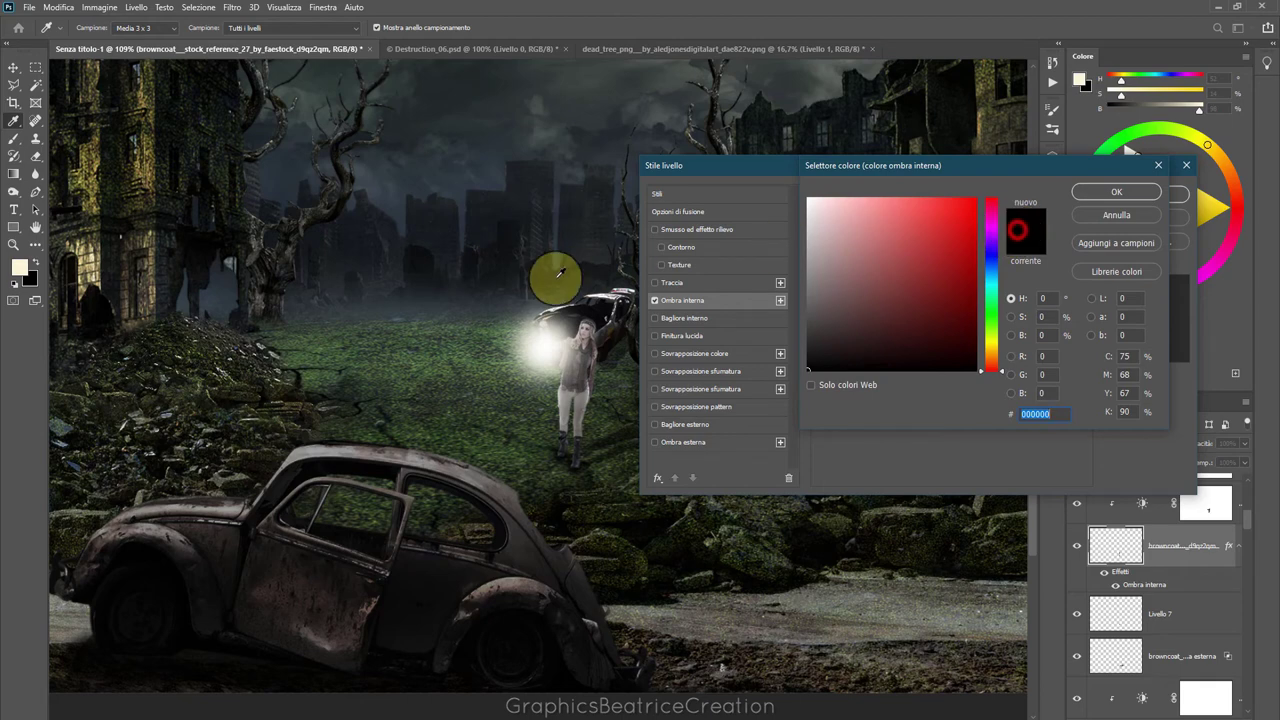
pyautogui.moveTo(559, 272); pyautogui.dragTo(548, 326)
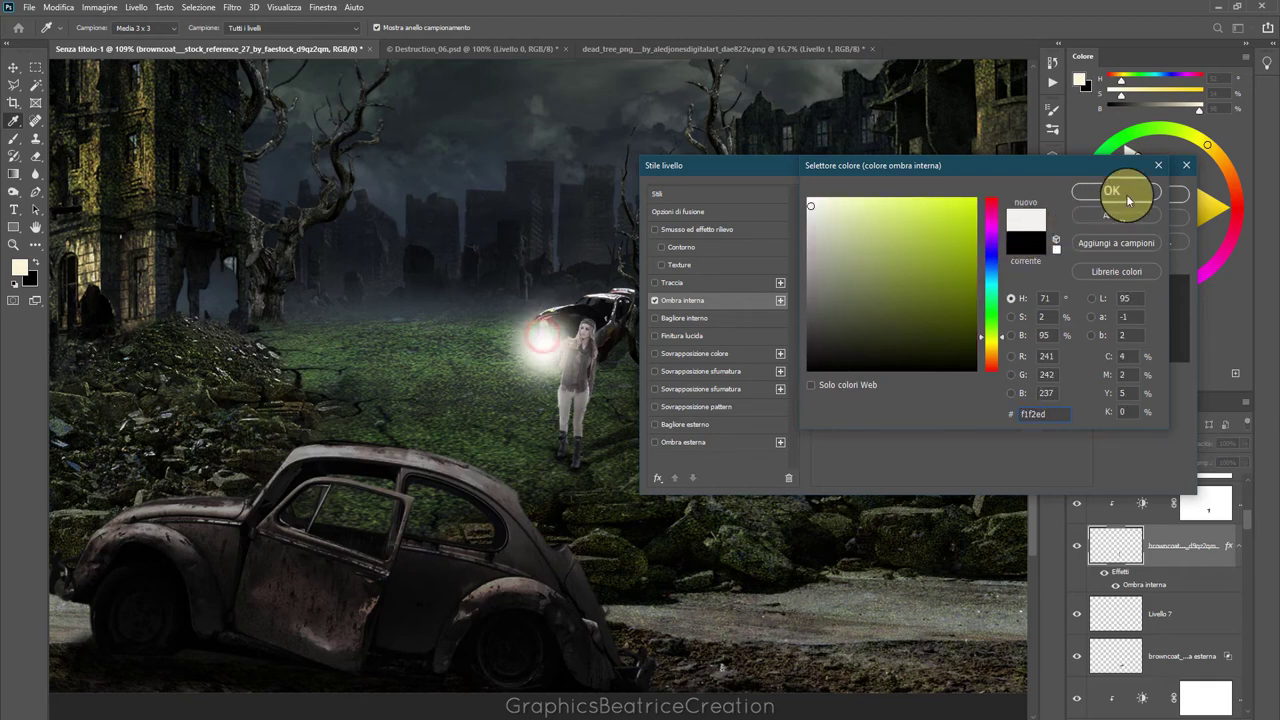
pyautogui.click(1122, 193)
# Set the inner shadow to Sovrapponi, 103° angle and 66% opacity
pyautogui.click(978, 225)
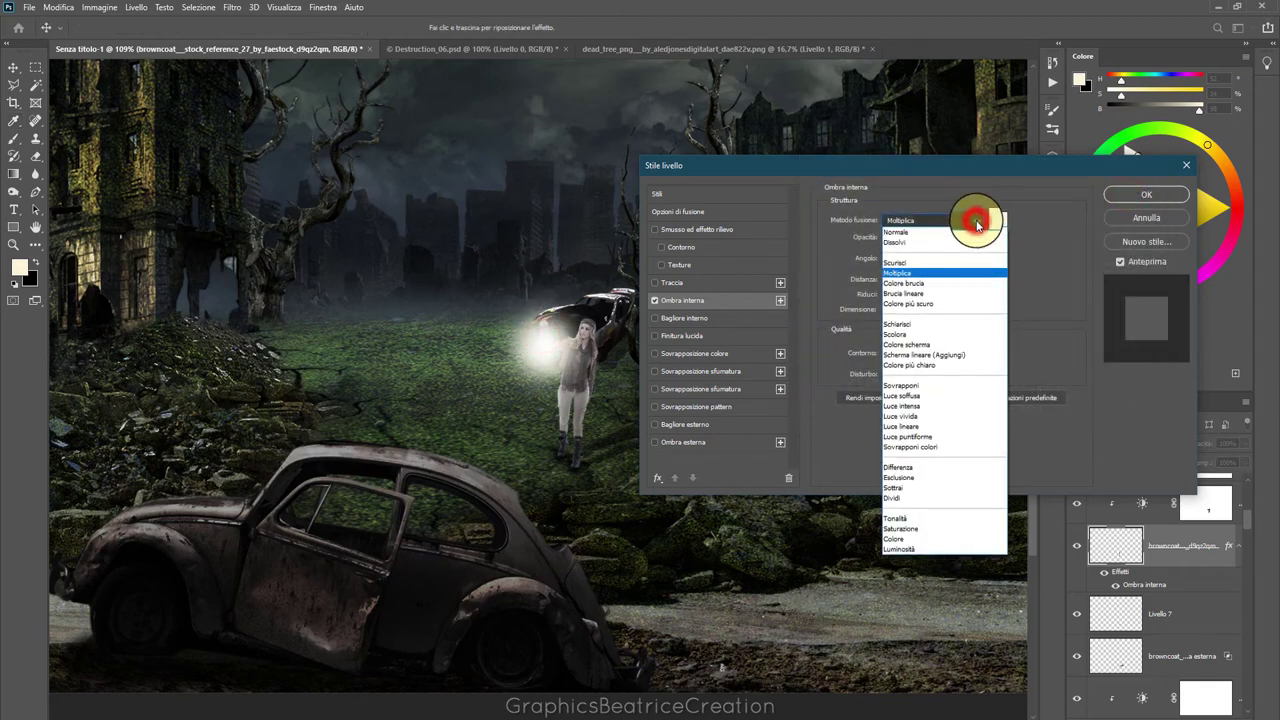
pyautogui.click(915, 390)
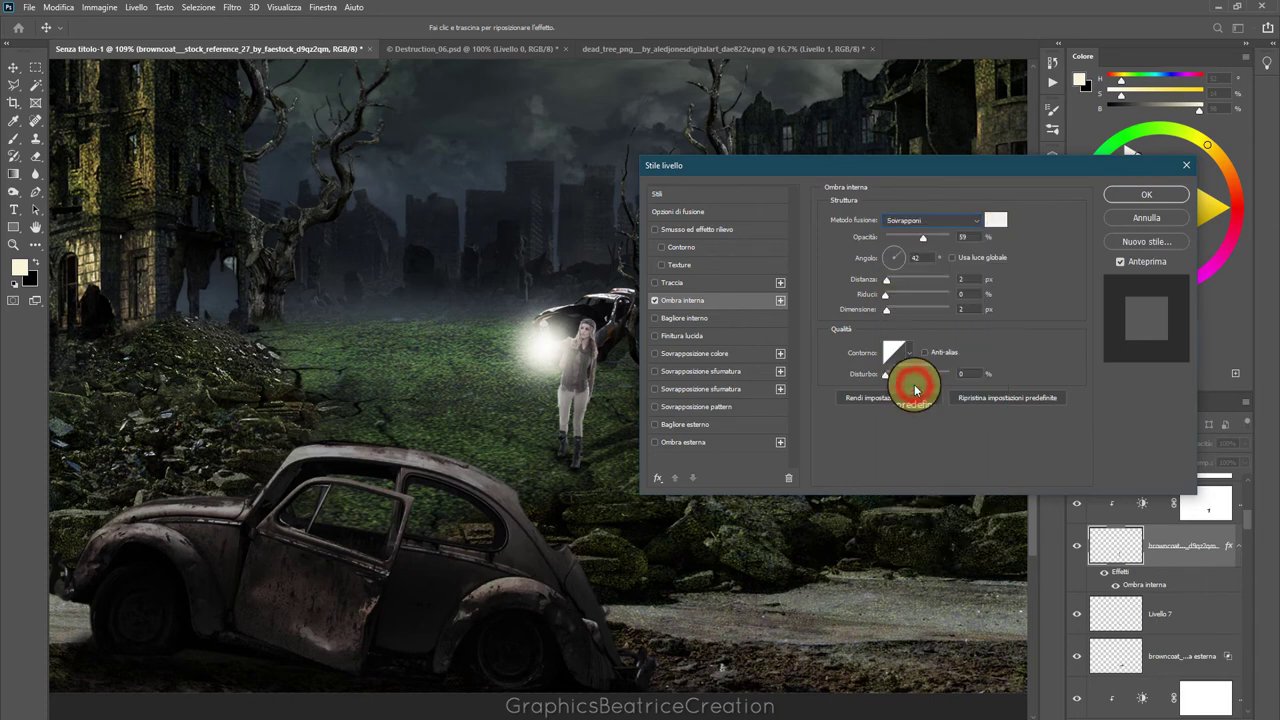
pyautogui.moveTo(900, 252); pyautogui.dragTo(879, 262)
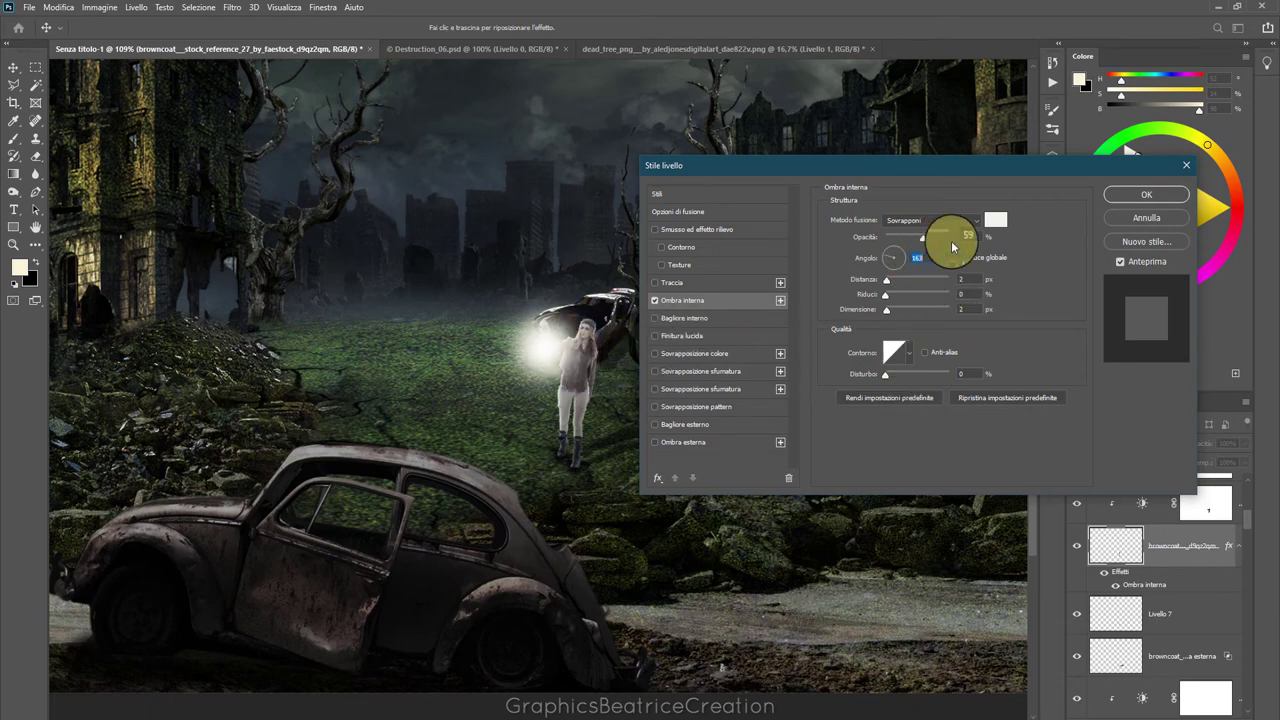
pyautogui.moveTo(923, 241); pyautogui.dragTo(927, 241)
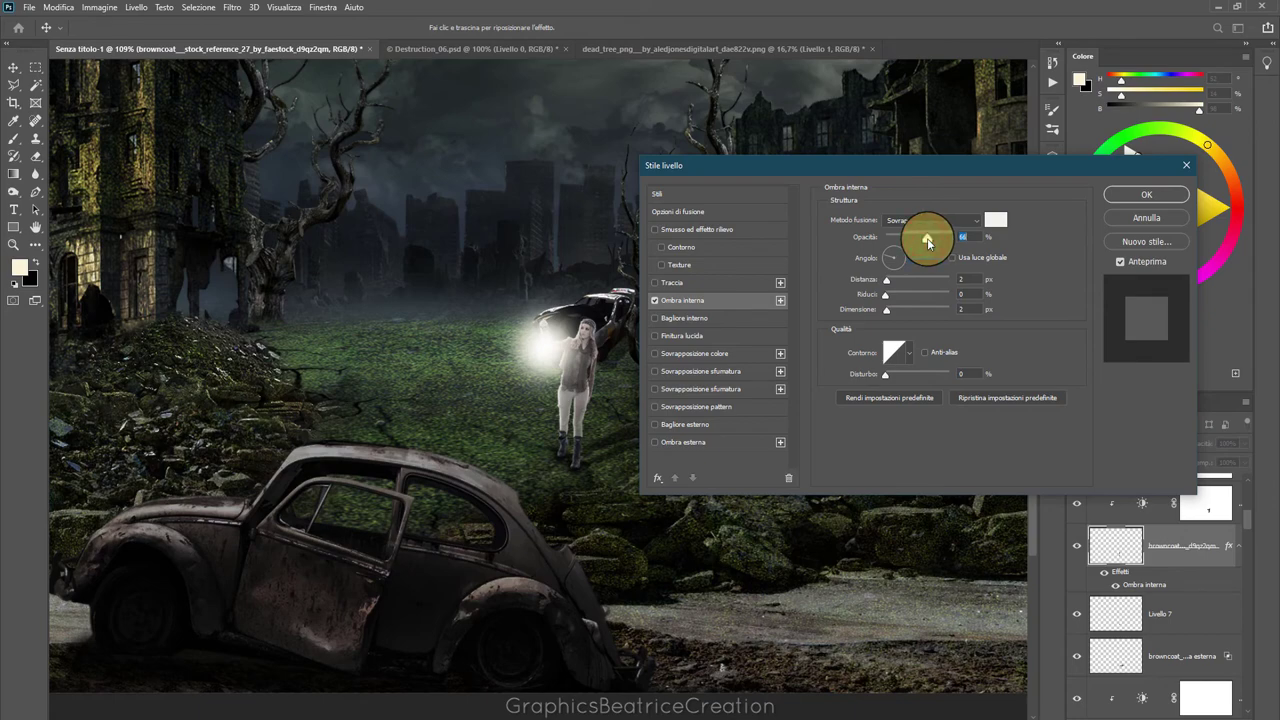
# Apply the woman's pale Inner Shadow rim light and zoom in and out to review it
pyautogui.click(1146, 196)
pyautogui.scroll(3, 887, 332)
pyautogui.scroll(3, 890, 333)
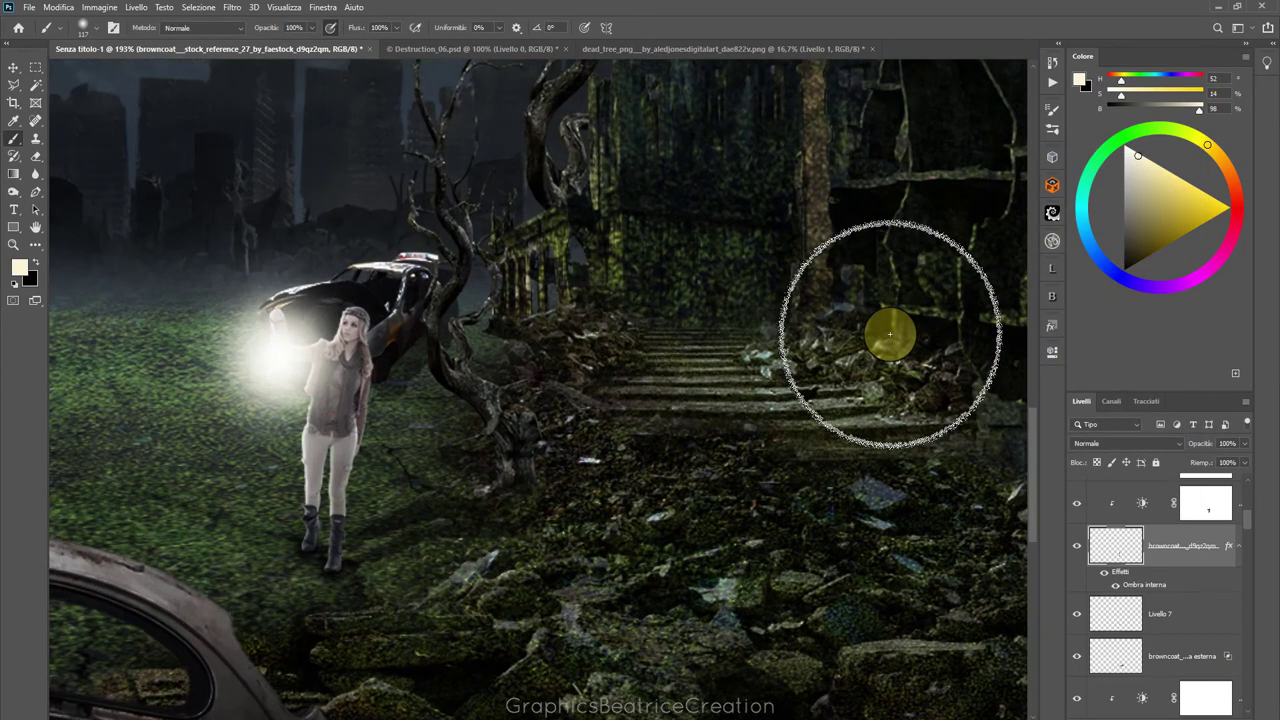
pyautogui.scroll(-2, 890, 333)
pyautogui.scroll(-2, 890, 333)
pyautogui.scroll(-1, 890, 333)
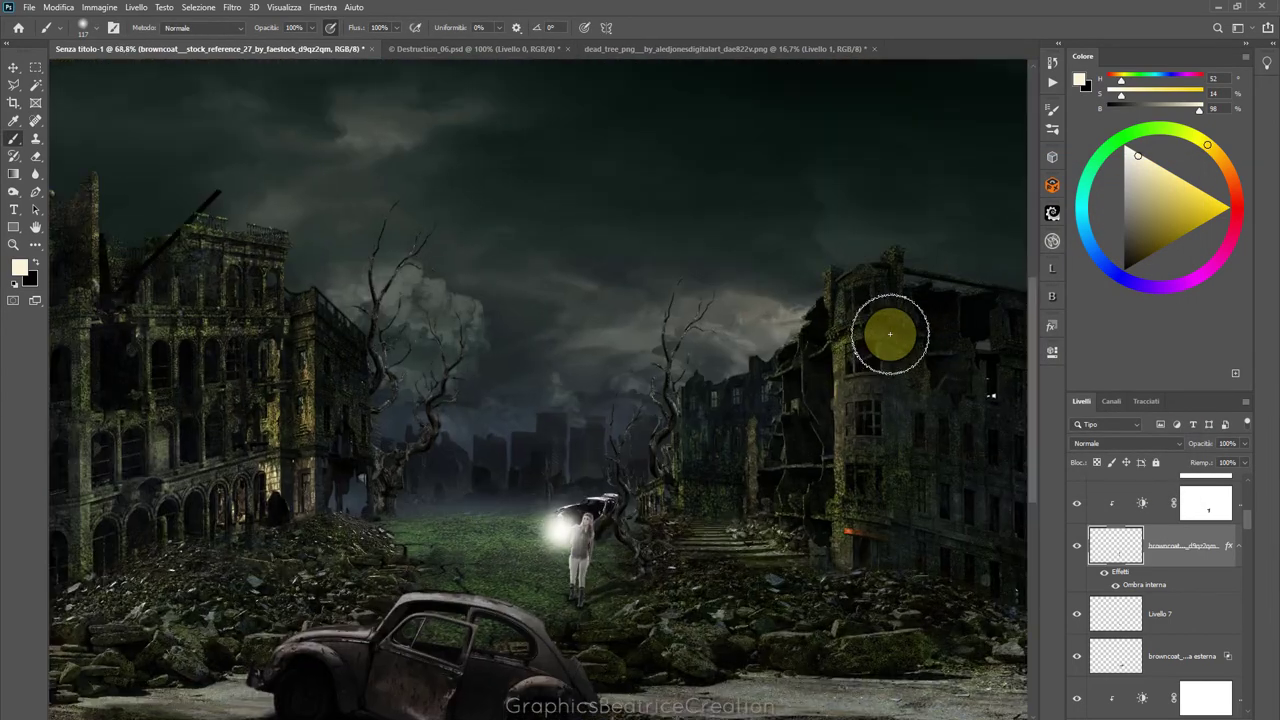
pyautogui.scroll(-1, 890, 333)
pyautogui.moveTo(1248, 521)
pyautogui.mouseDown()
pyautogui.moveTo(1249, 555)
pyautogui.moveTo(1258, 500)
pyautogui.mouseUp()
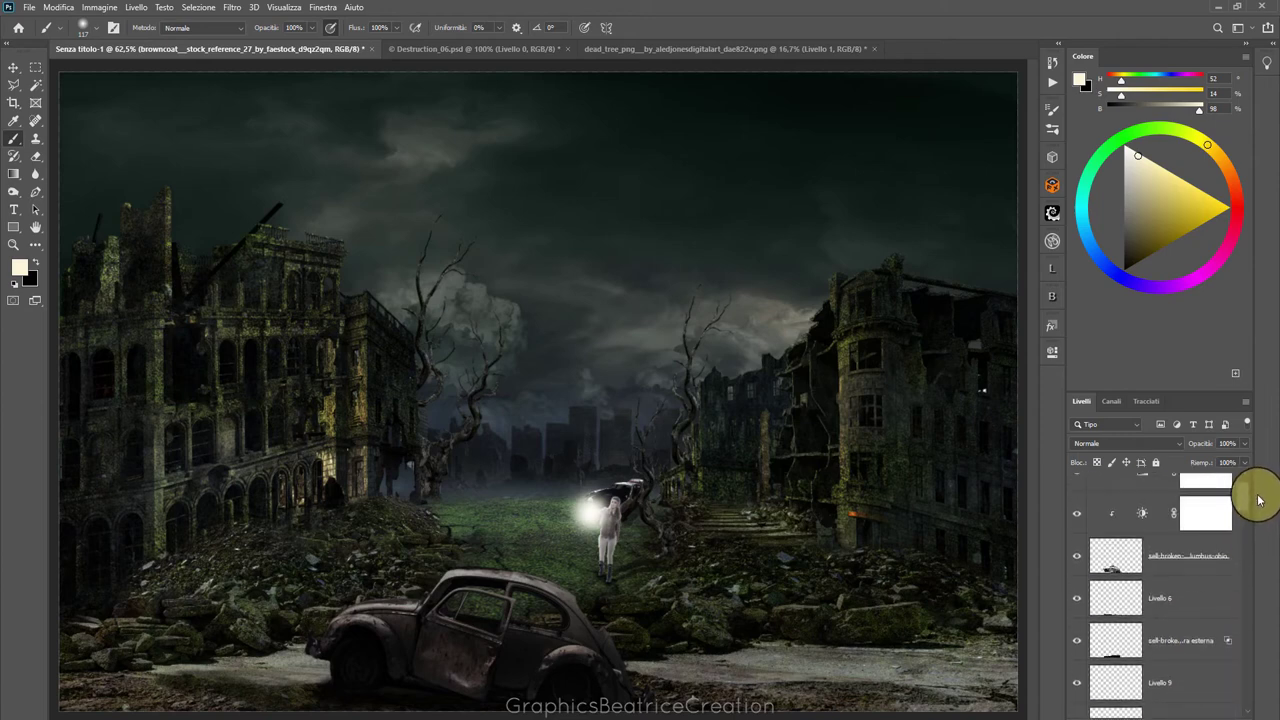
# Add an Inner Shadow to the broken car layer with a 30° angle
pyautogui.click(1115, 555)
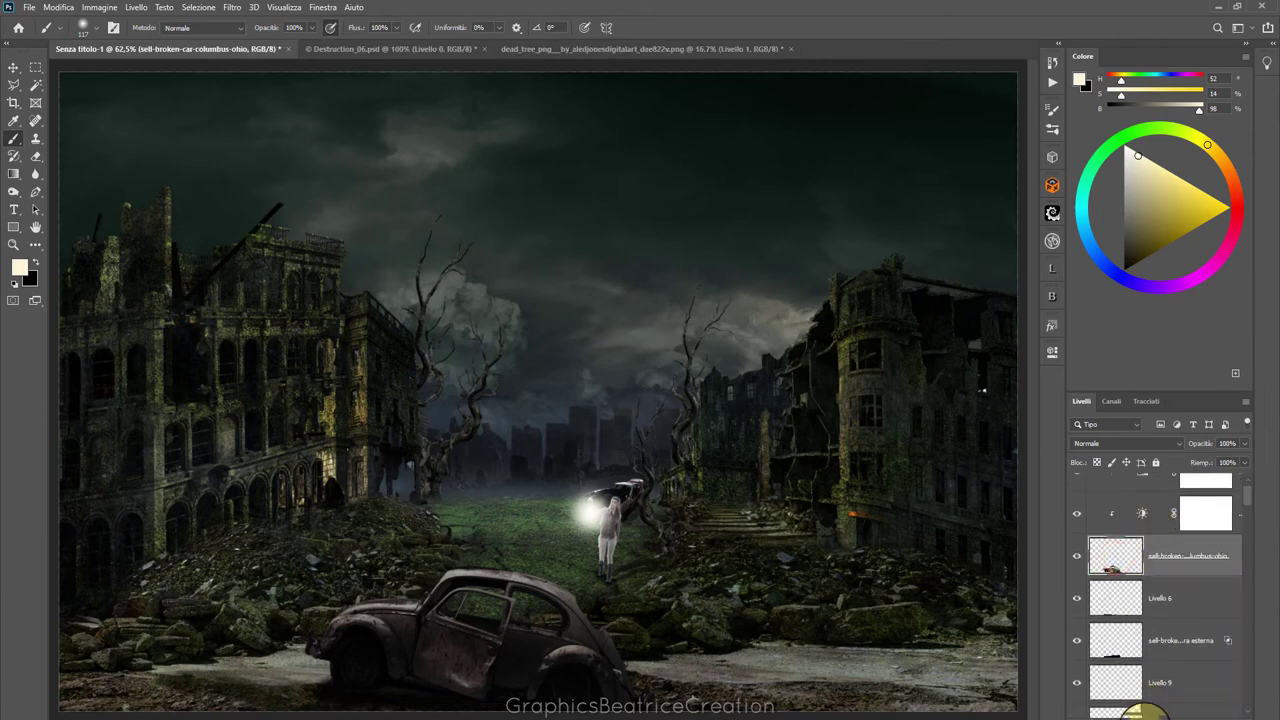
pyautogui.click(1145, 710)
pyautogui.click(1180, 637)
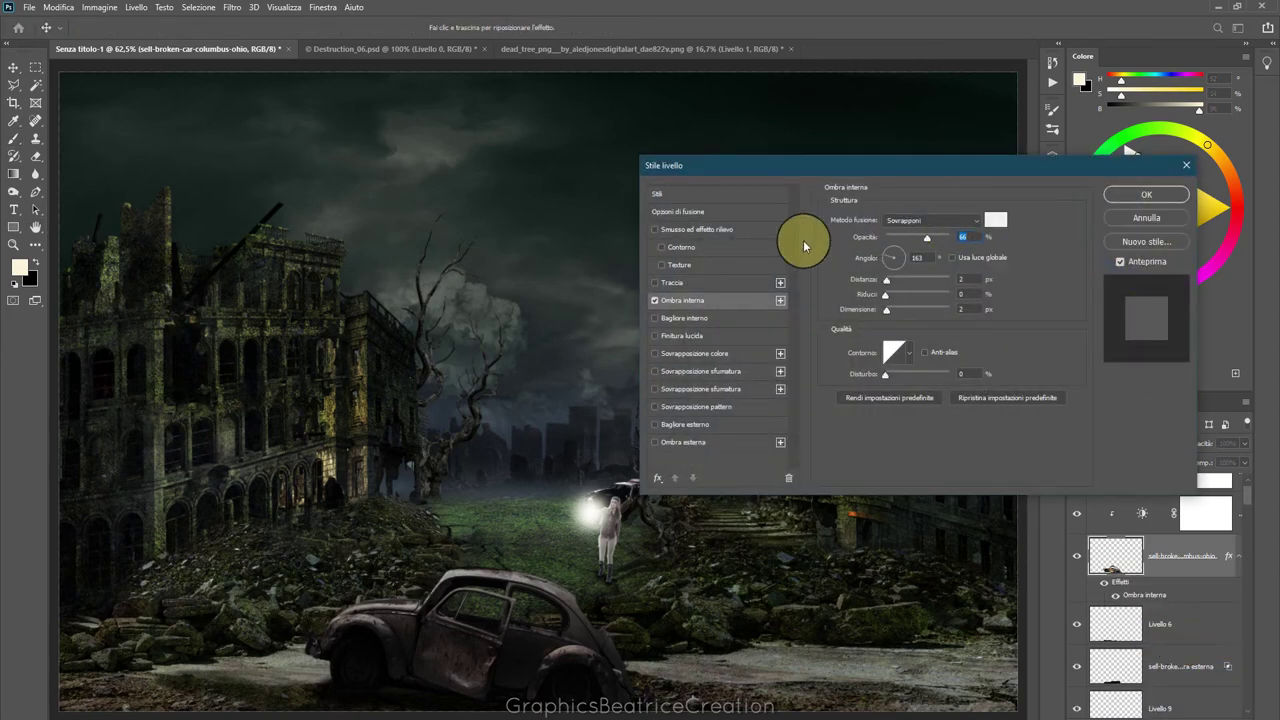
pyautogui.moveTo(884, 258); pyautogui.dragTo(962, 250)
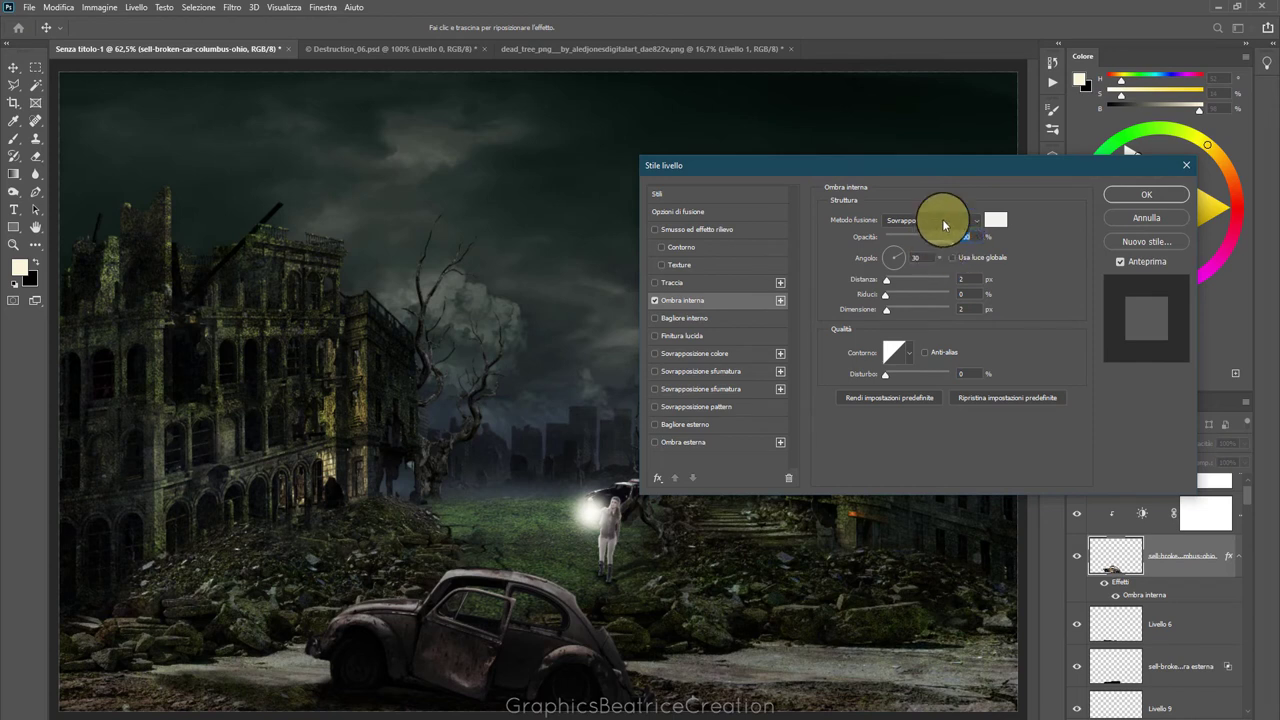
pyautogui.moveTo(944, 172); pyautogui.dragTo(879, 169)
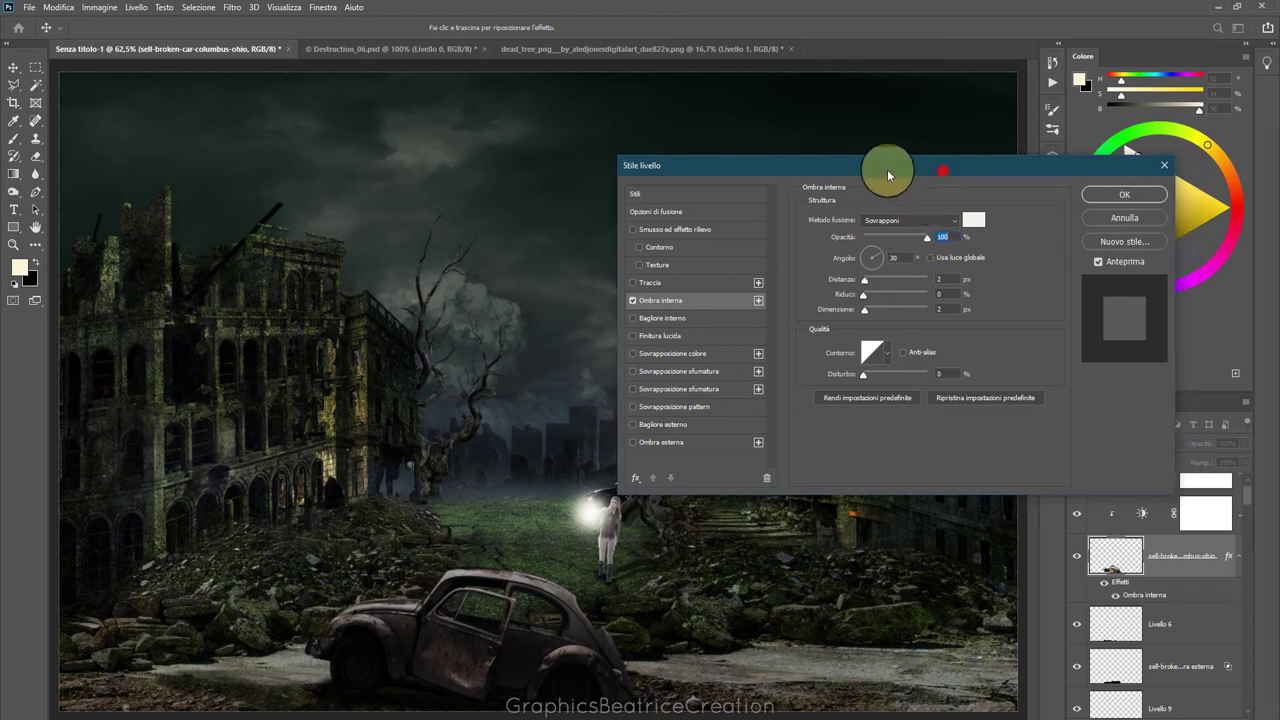
# Try several shadow blend modes, settling on Schermo lineare (Aggiungi)
pyautogui.click(909, 219)
pyautogui.click(870, 354)
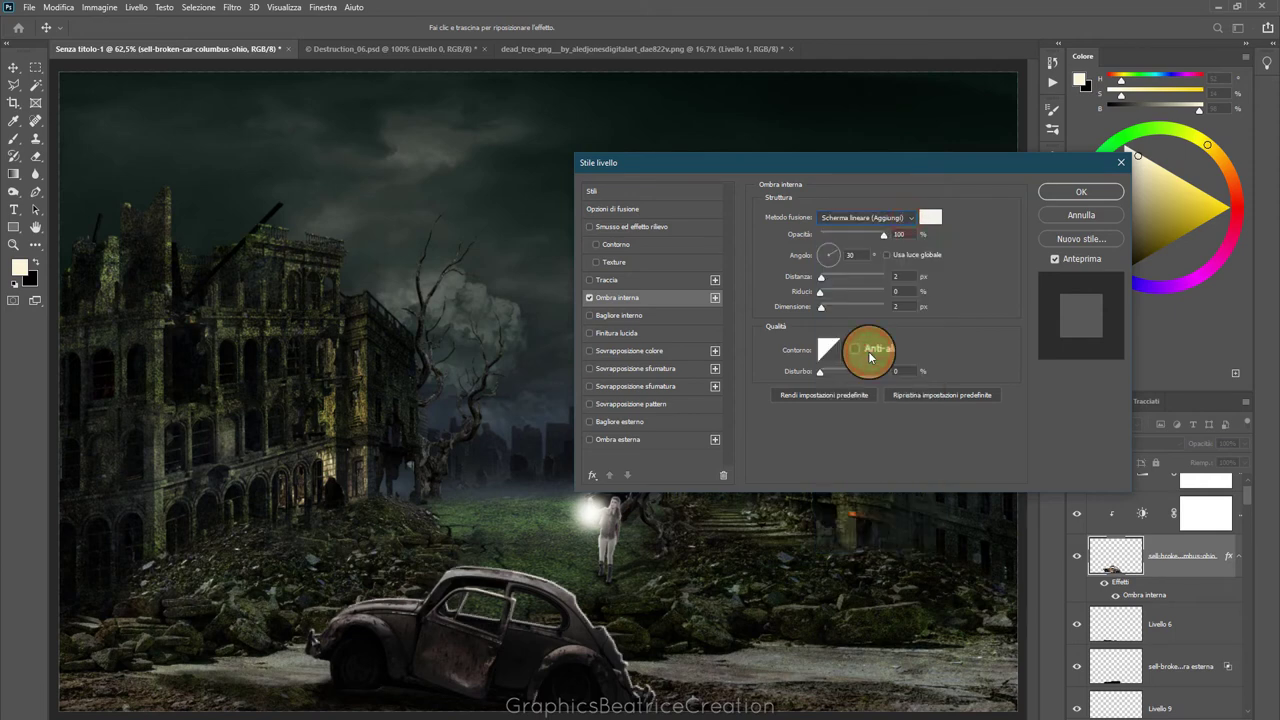
pyautogui.click(912, 219)
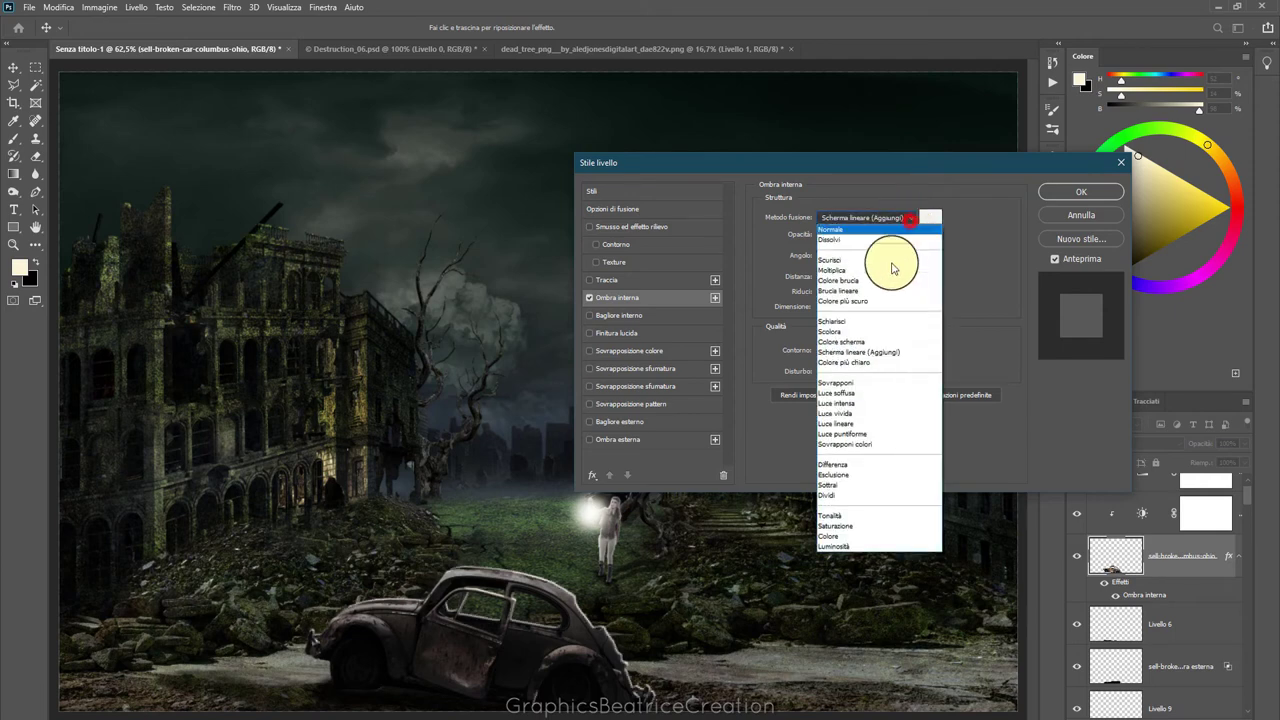
pyautogui.click(852, 381)
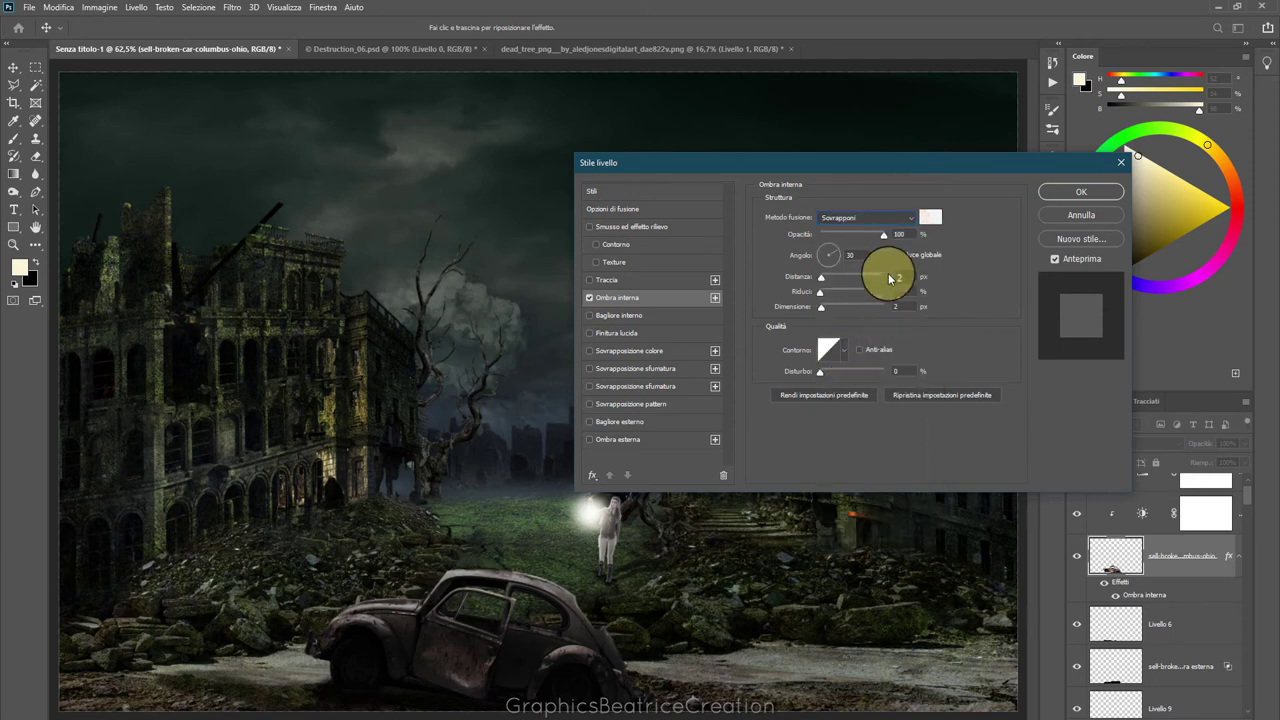
pyautogui.click(910, 217)
pyautogui.click(861, 343)
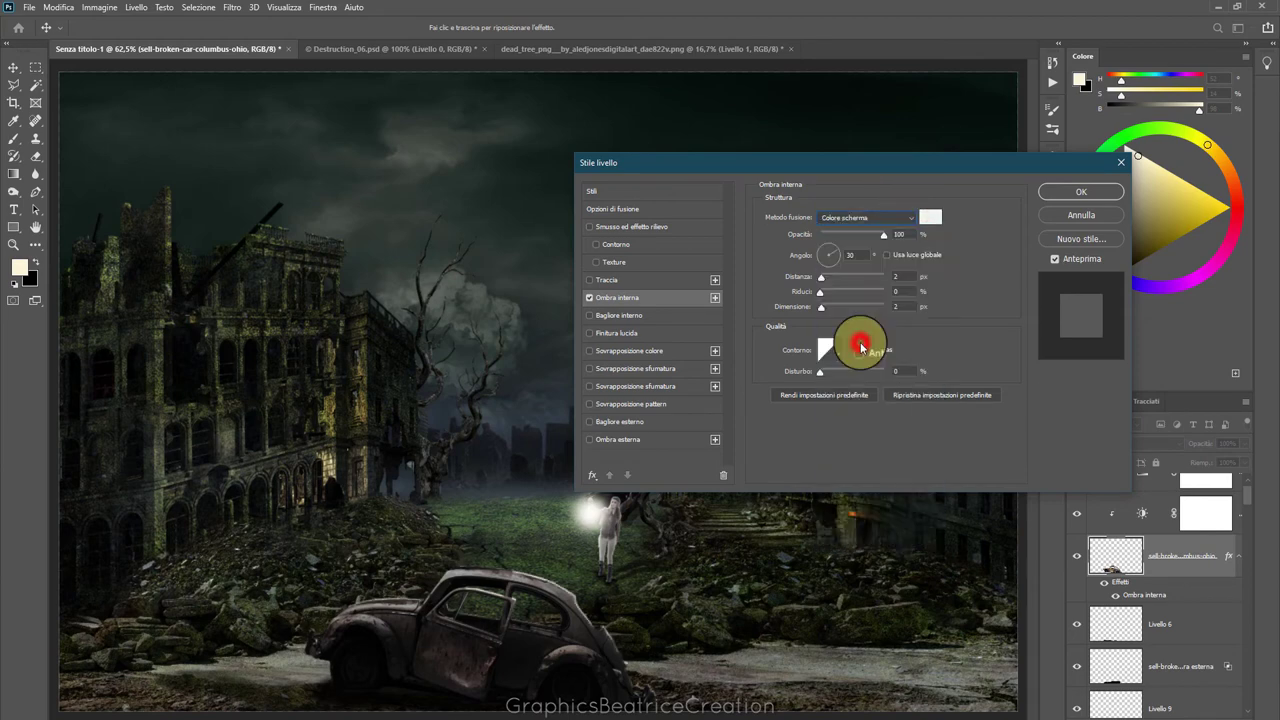
pyautogui.click(912, 218)
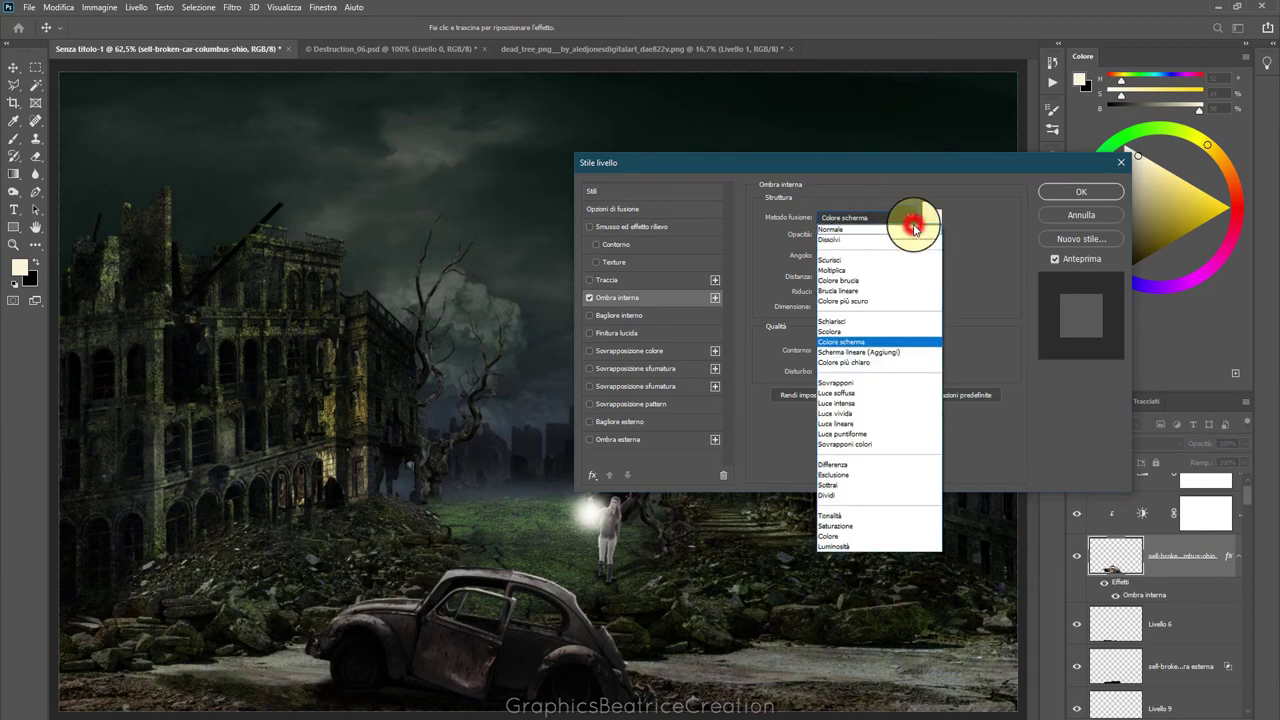
pyautogui.click(882, 353)
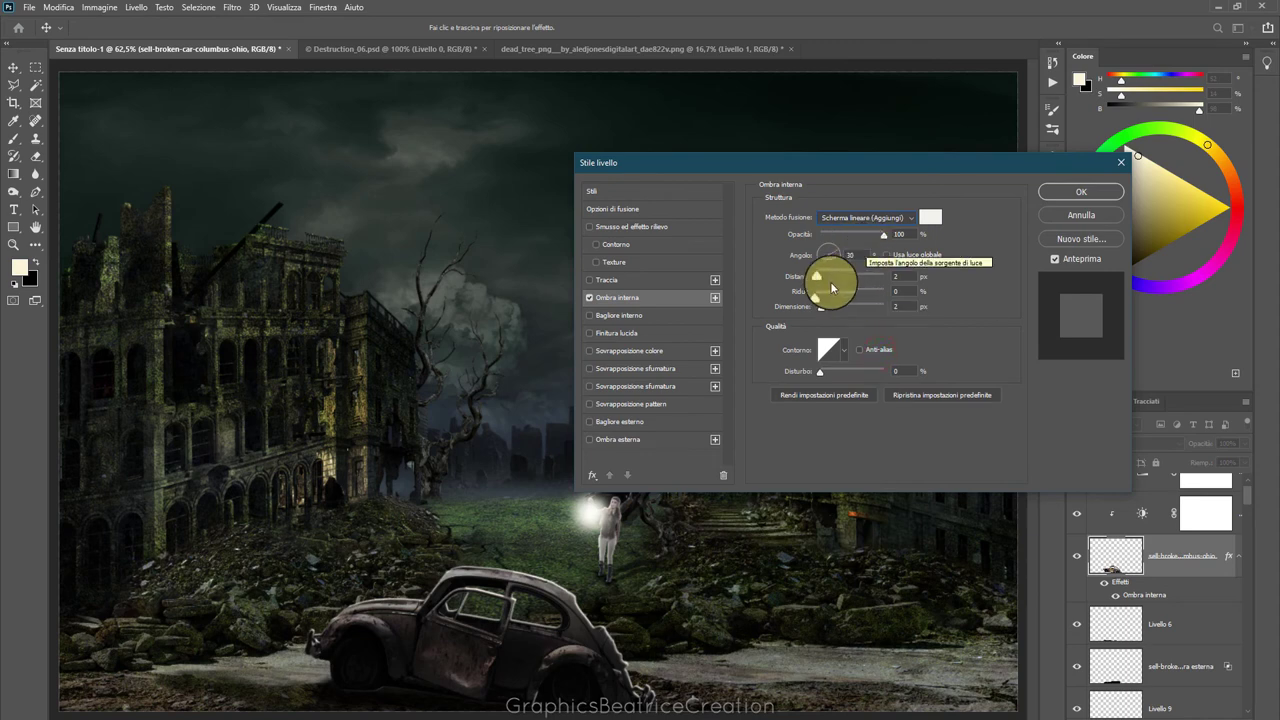
# Set the car's rim shadow to 1 px distance and 76% opacity, and apply it
pyautogui.moveTo(824, 283); pyautogui.dragTo(823, 280)
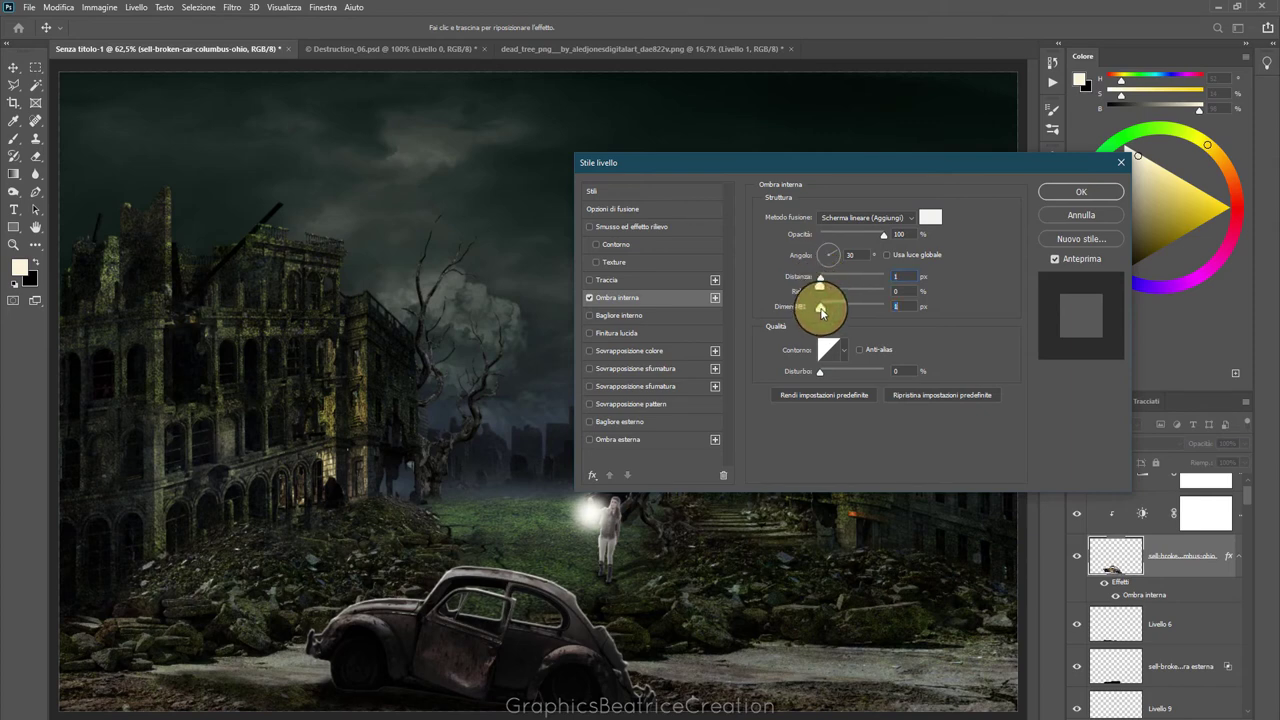
pyautogui.click(874, 236)
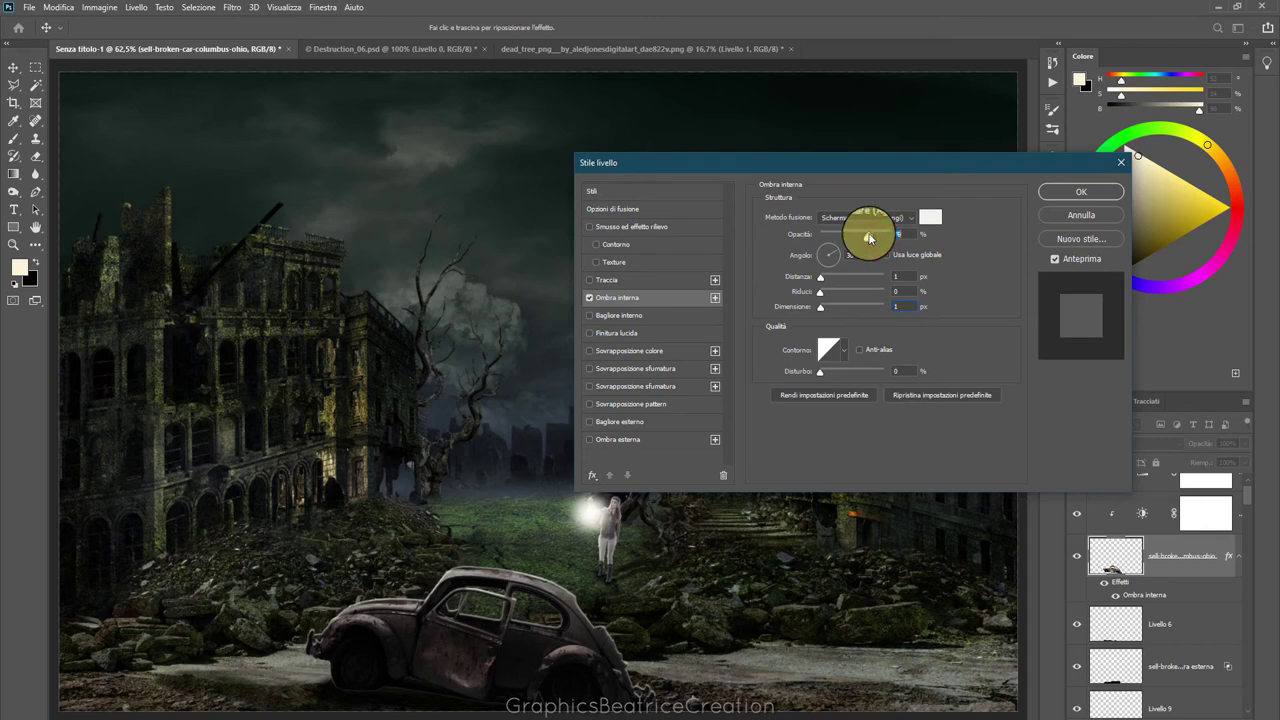
pyautogui.click(1068, 188)
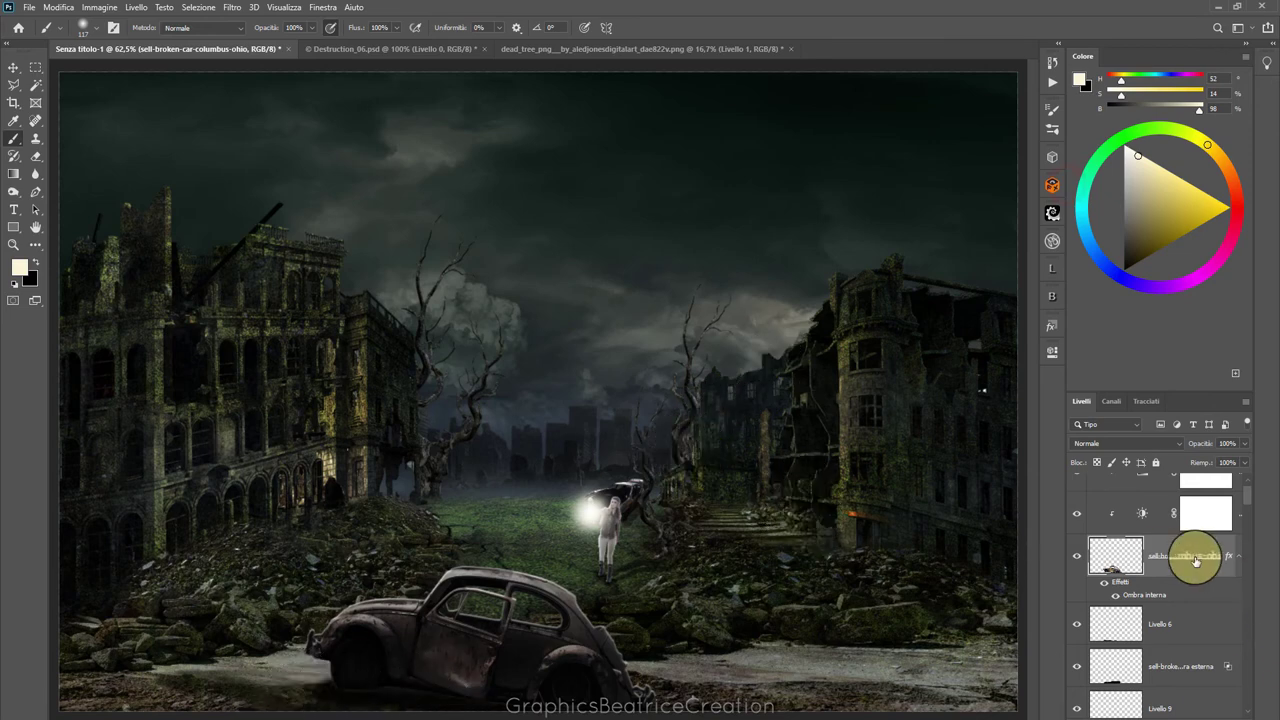
# Convert the car's inner shadow effect into its own clipped Ombra interna layer and select it
pyautogui.rightClick(1130, 587)
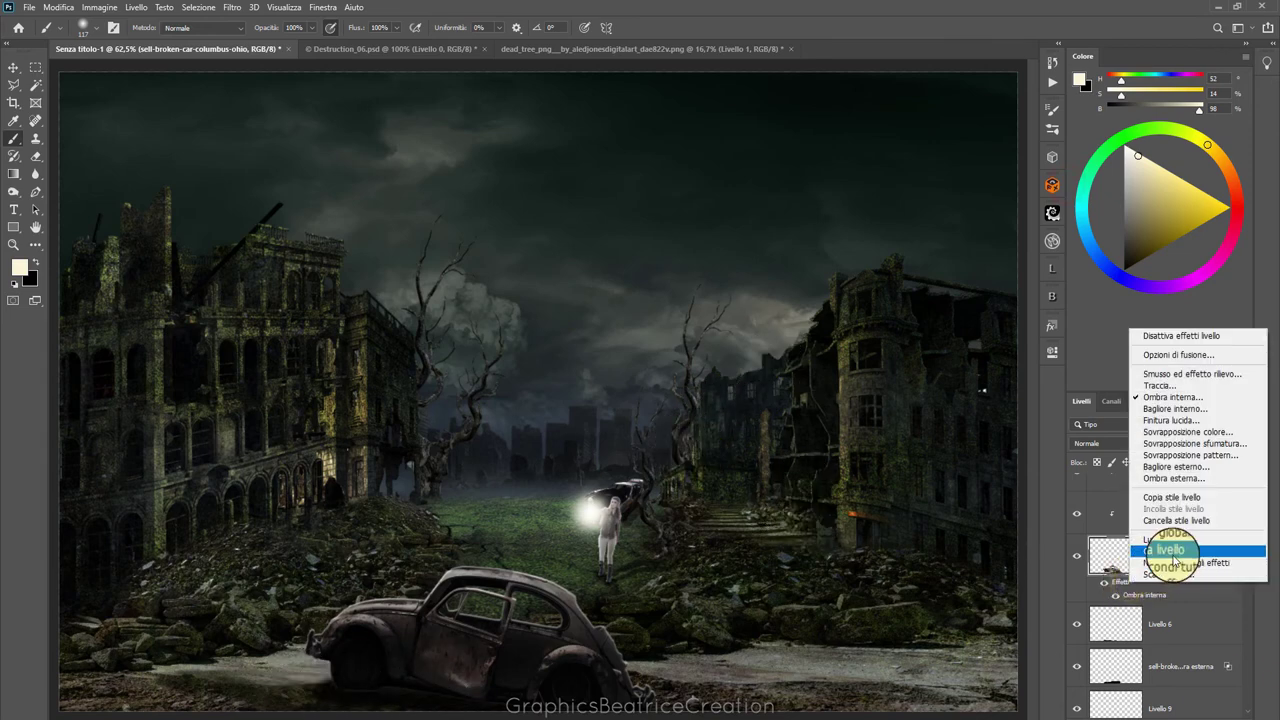
pyautogui.click(1165, 574)
pyautogui.click(565, 271)
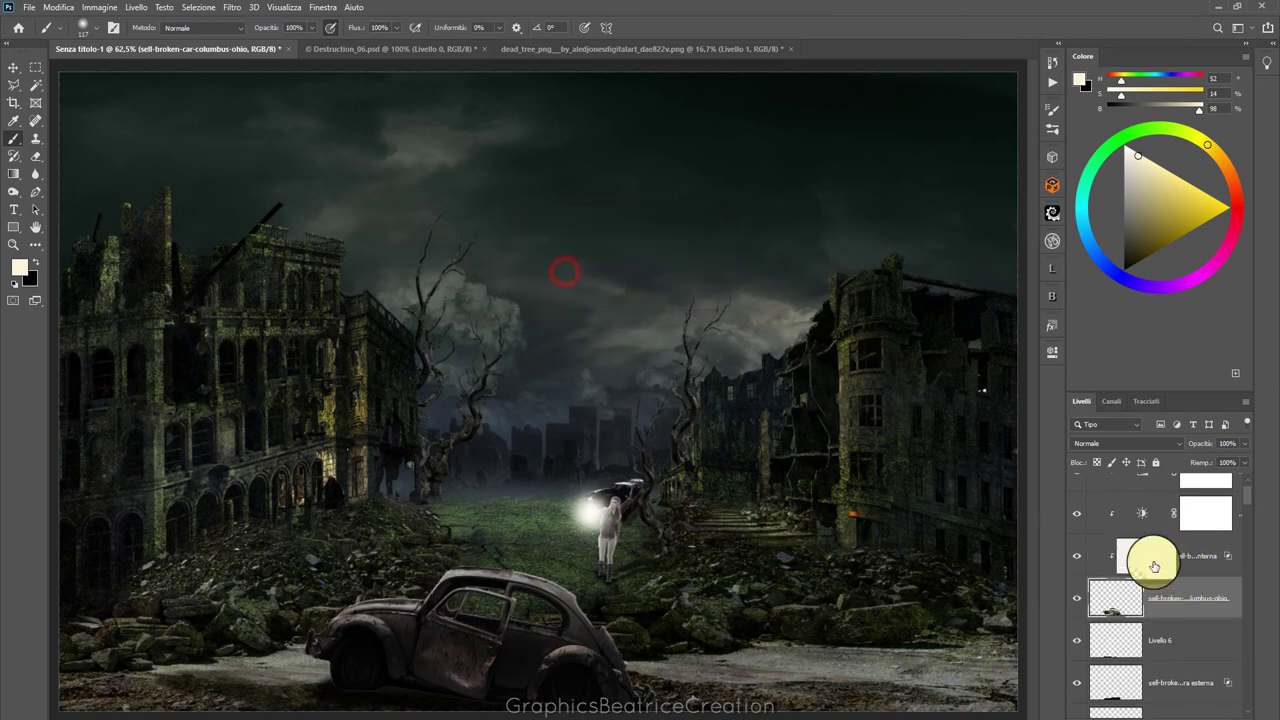
pyautogui.click(1148, 556)
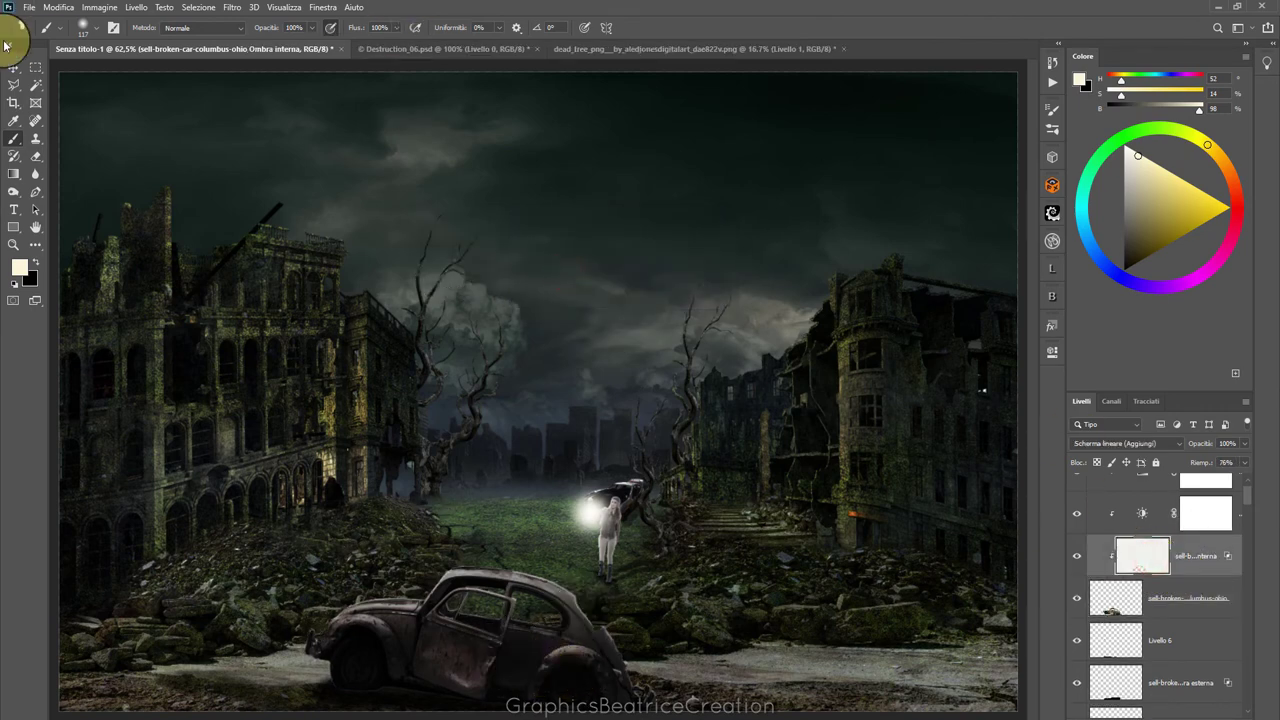
# Erase the rim light along the car's underside with a 93 px eraser
pyautogui.click(35, 157)
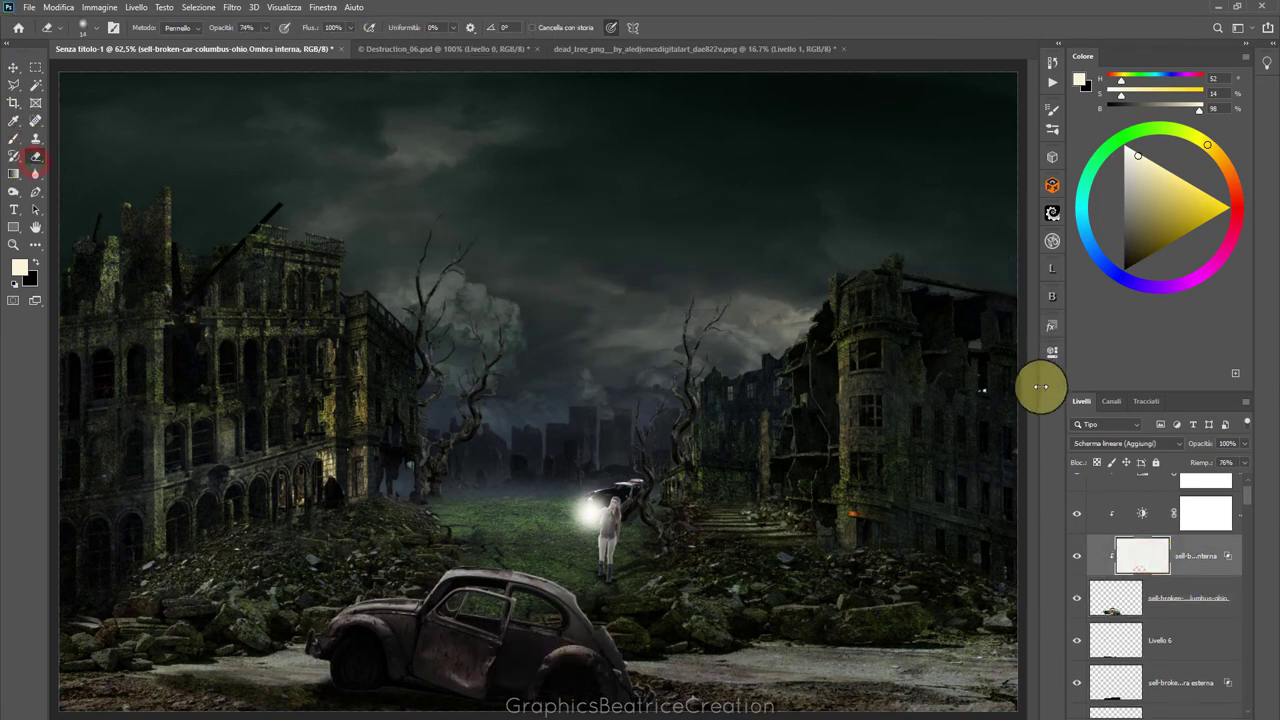
pyautogui.hotkey('ctrl', '-')
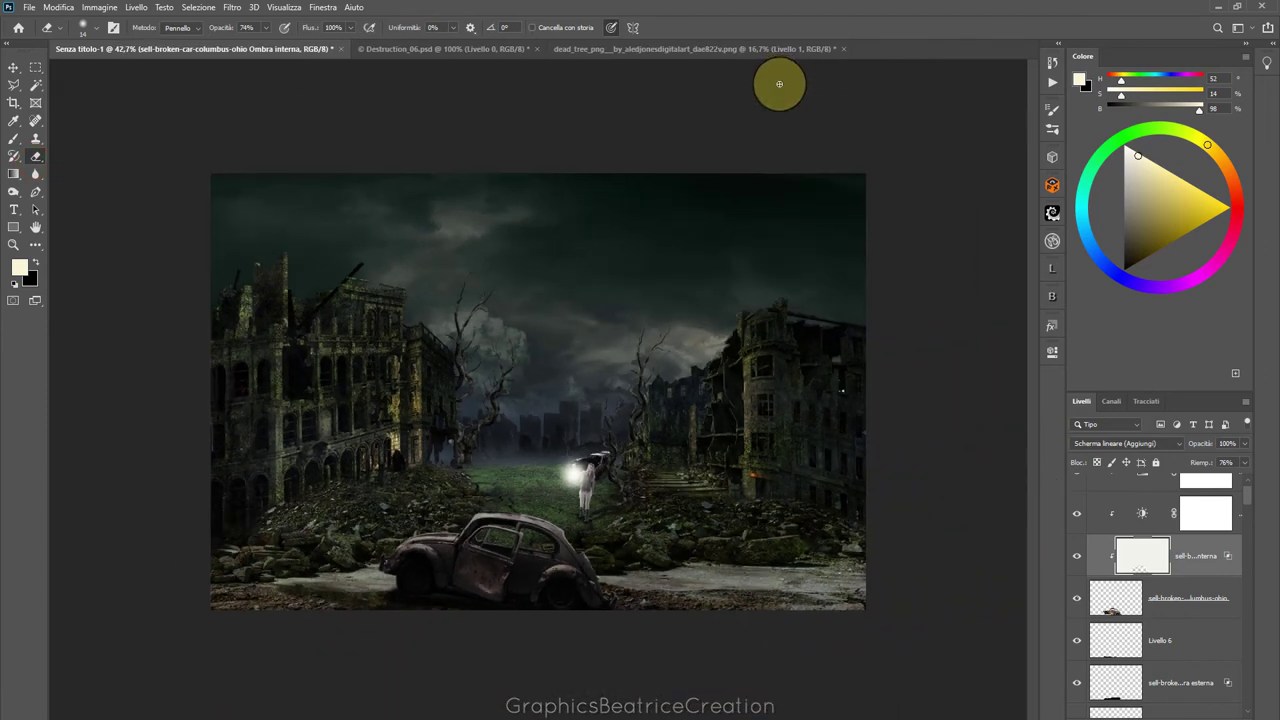
pyautogui.click(92, 27)
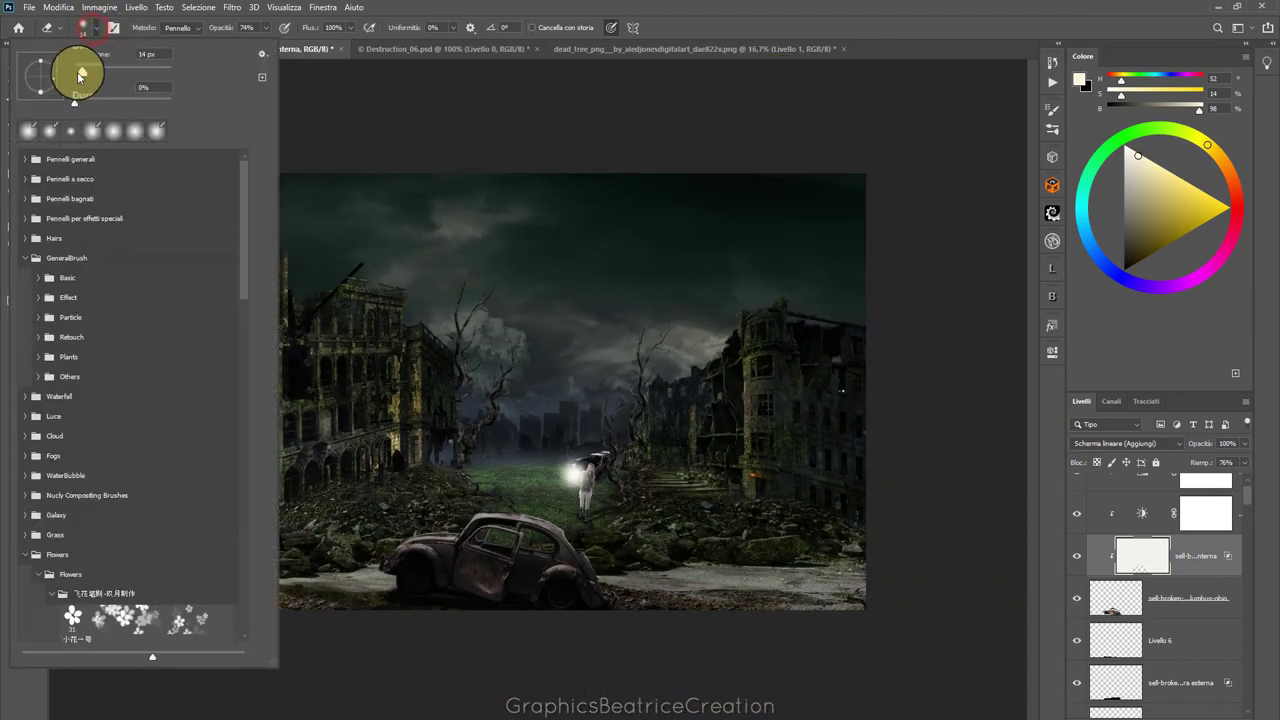
pyautogui.moveTo(82, 71); pyautogui.dragTo(120, 71)
pyautogui.click(676, 8)
pyautogui.moveTo(508, 600)
pyautogui.mouseDown()
pyautogui.moveTo(457, 594)
pyautogui.moveTo(557, 608)
pyautogui.moveTo(450, 606)
pyautogui.moveTo(371, 580)
pyautogui.moveTo(491, 540)
pyautogui.moveTo(622, 564)
pyautogui.mouseUp()
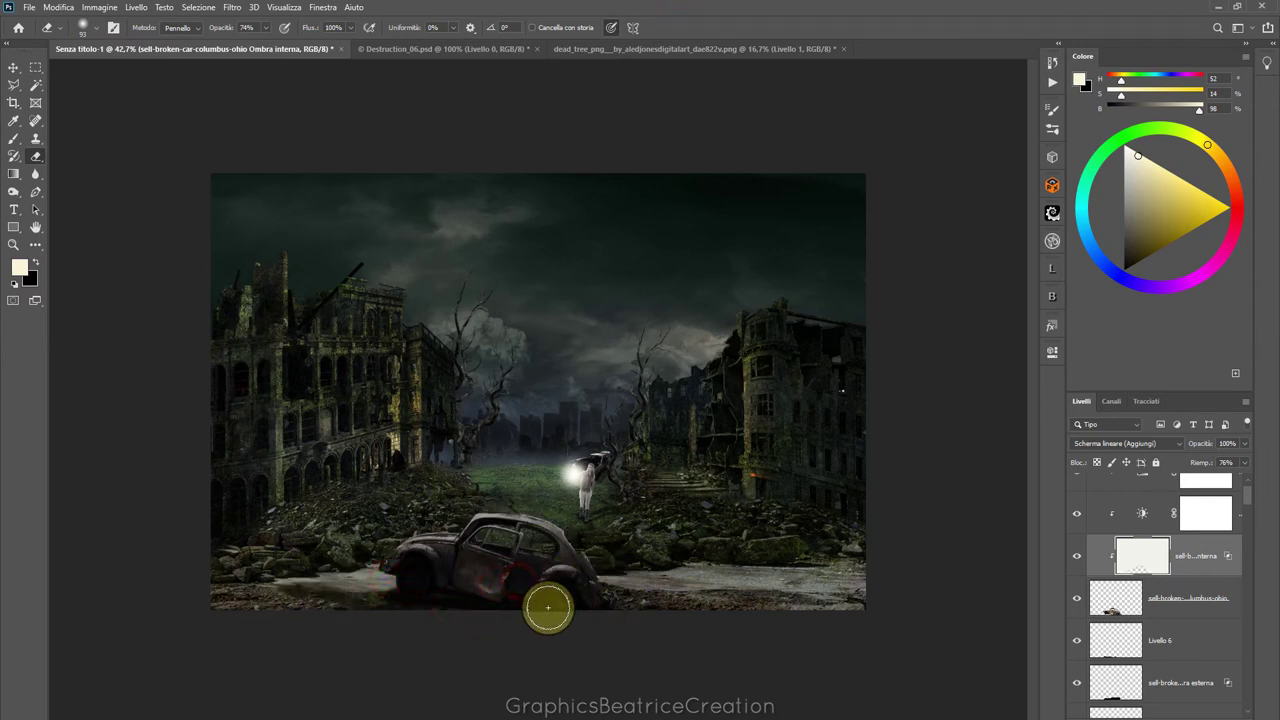
pyautogui.moveTo(509, 600); pyautogui.dragTo(596, 606)
pyautogui.scroll(2, 829, 529)
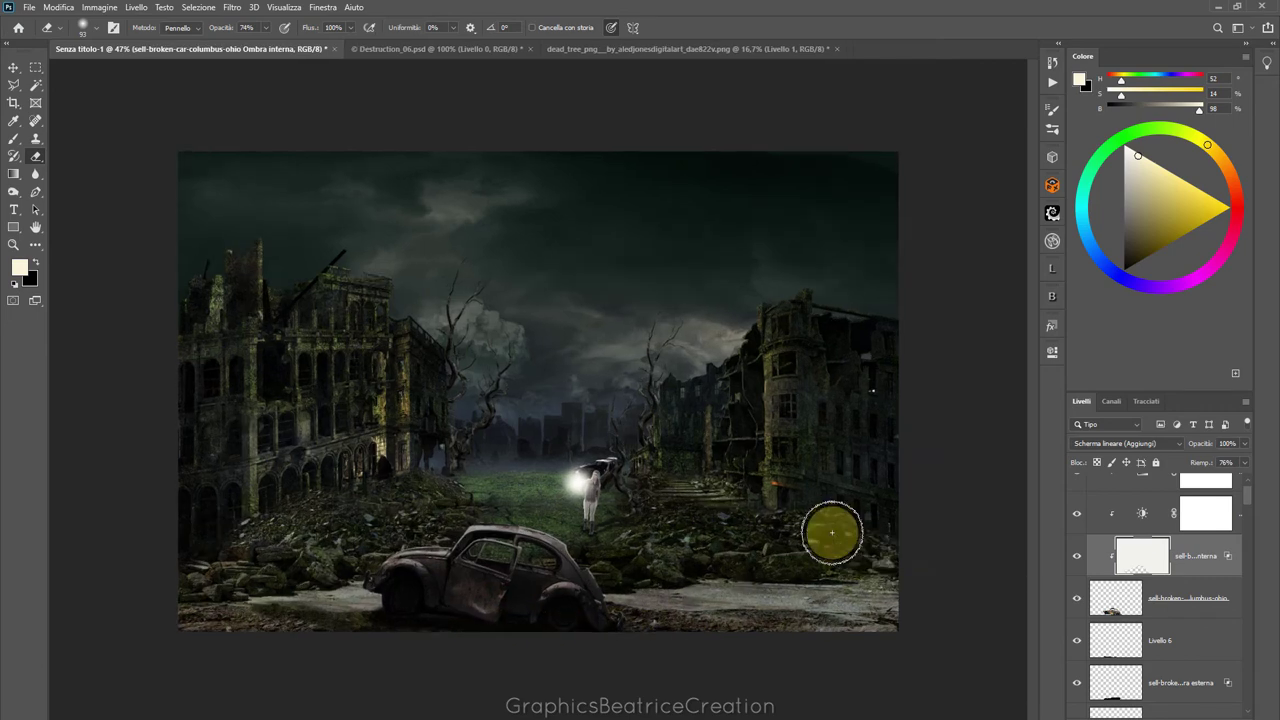
pyautogui.scroll(2, 829, 529)
pyautogui.scroll(2, 829, 529)
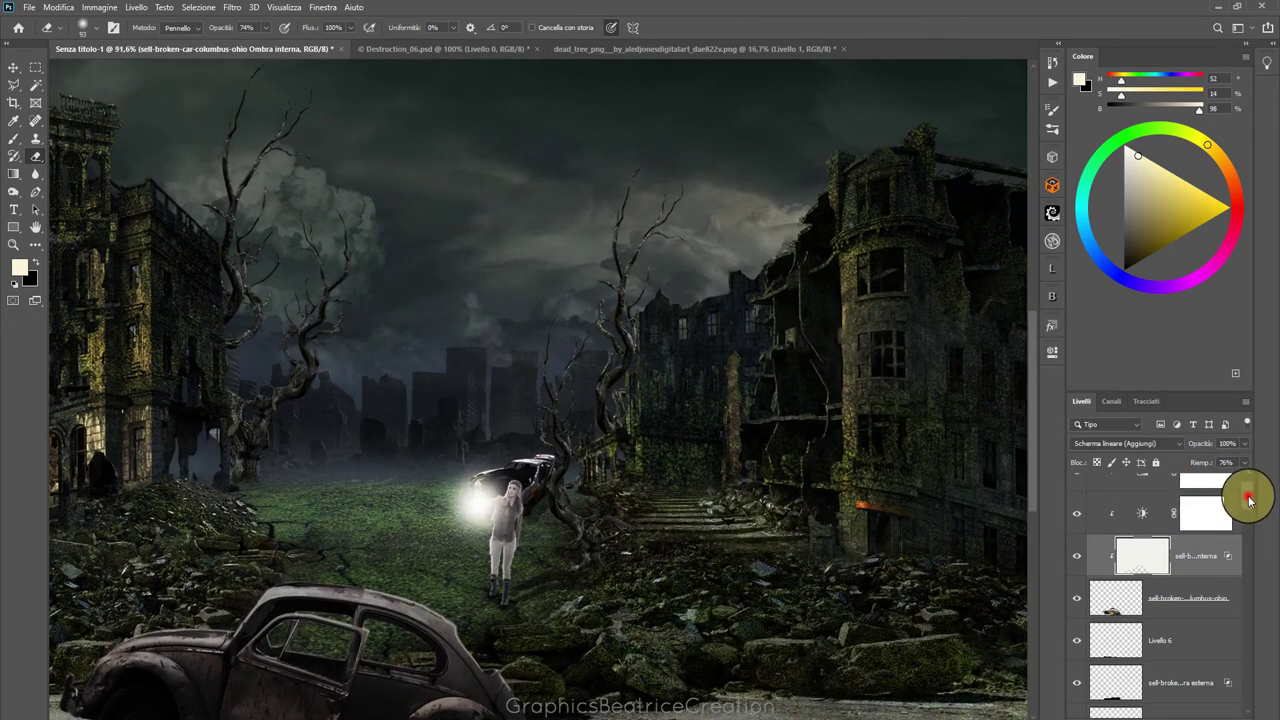
pyautogui.moveTo(1248, 500); pyautogui.dragTo(1249, 530)
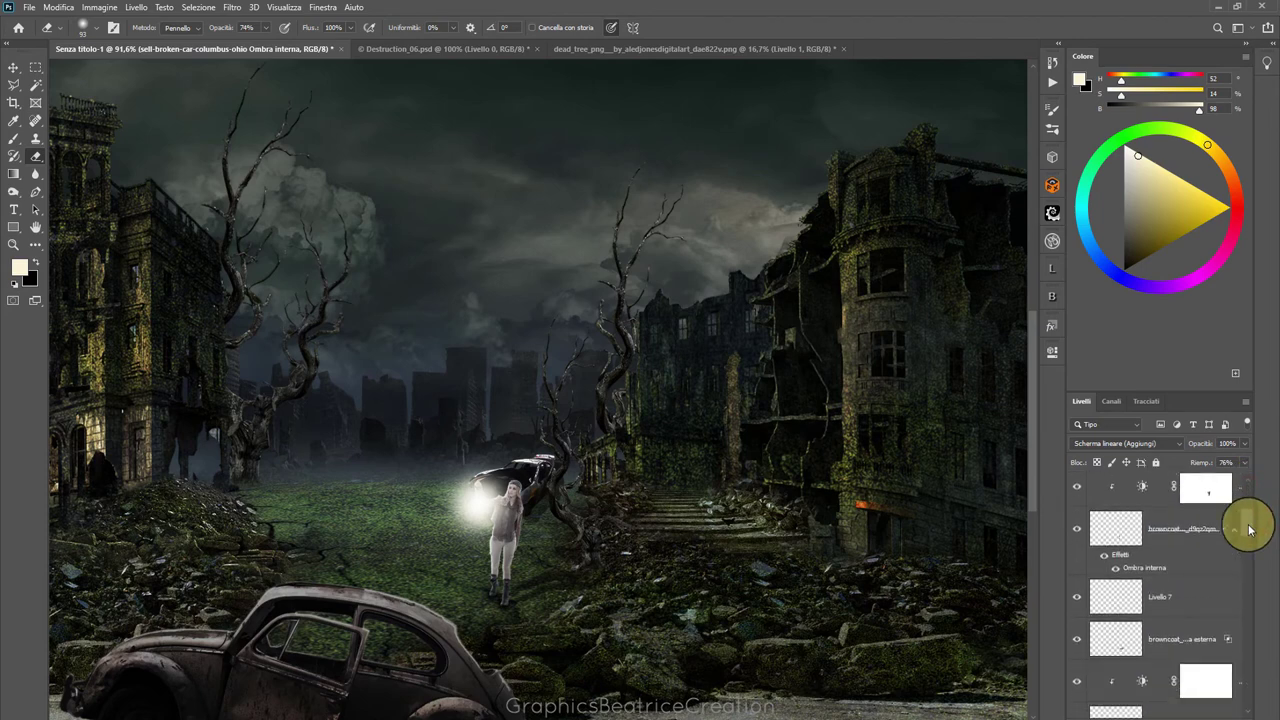
# Select the dead tree layer and make it visible
pyautogui.click(1125, 533)
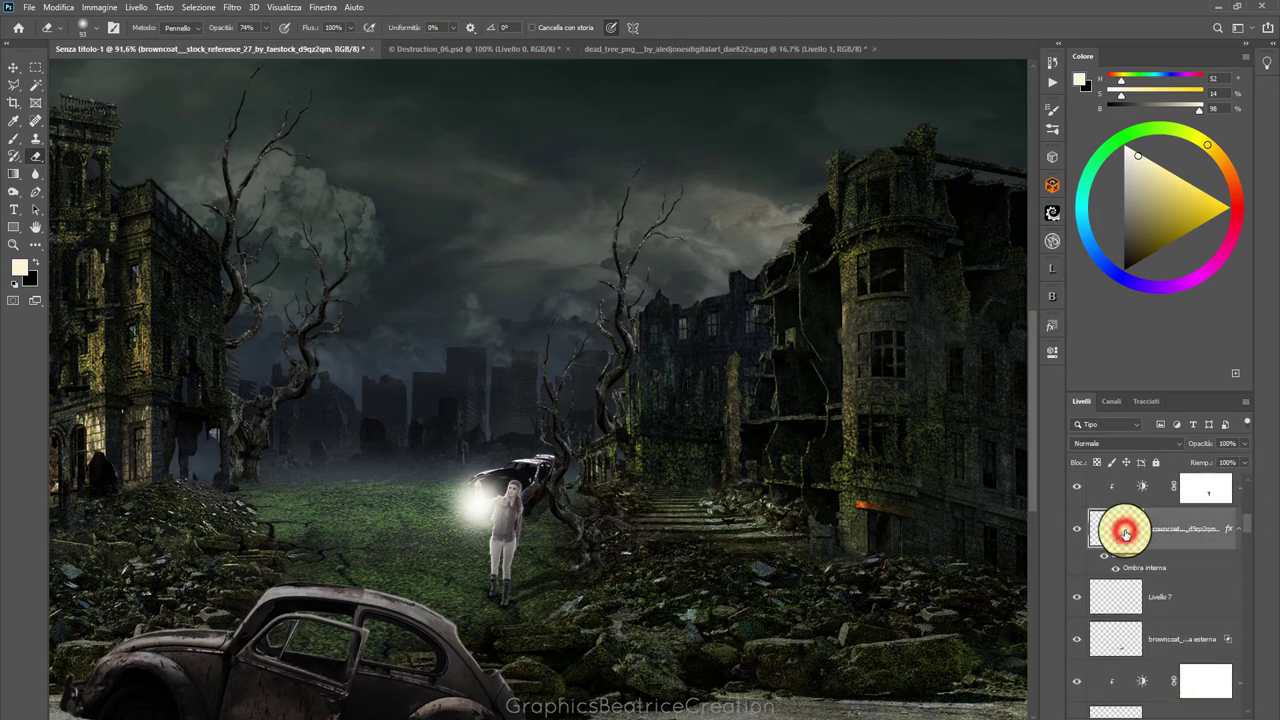
pyautogui.moveTo(1249, 531); pyautogui.dragTo(1248, 556)
pyautogui.click(1130, 532)
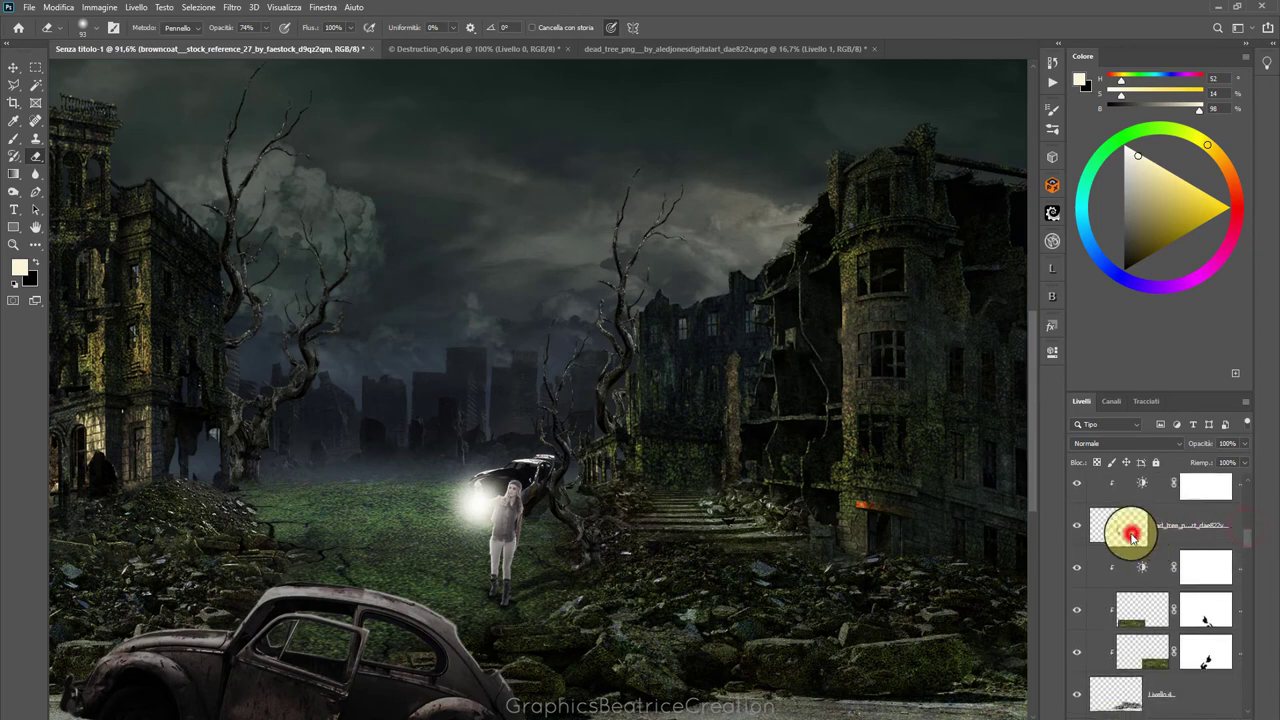
pyautogui.click(1077, 526)
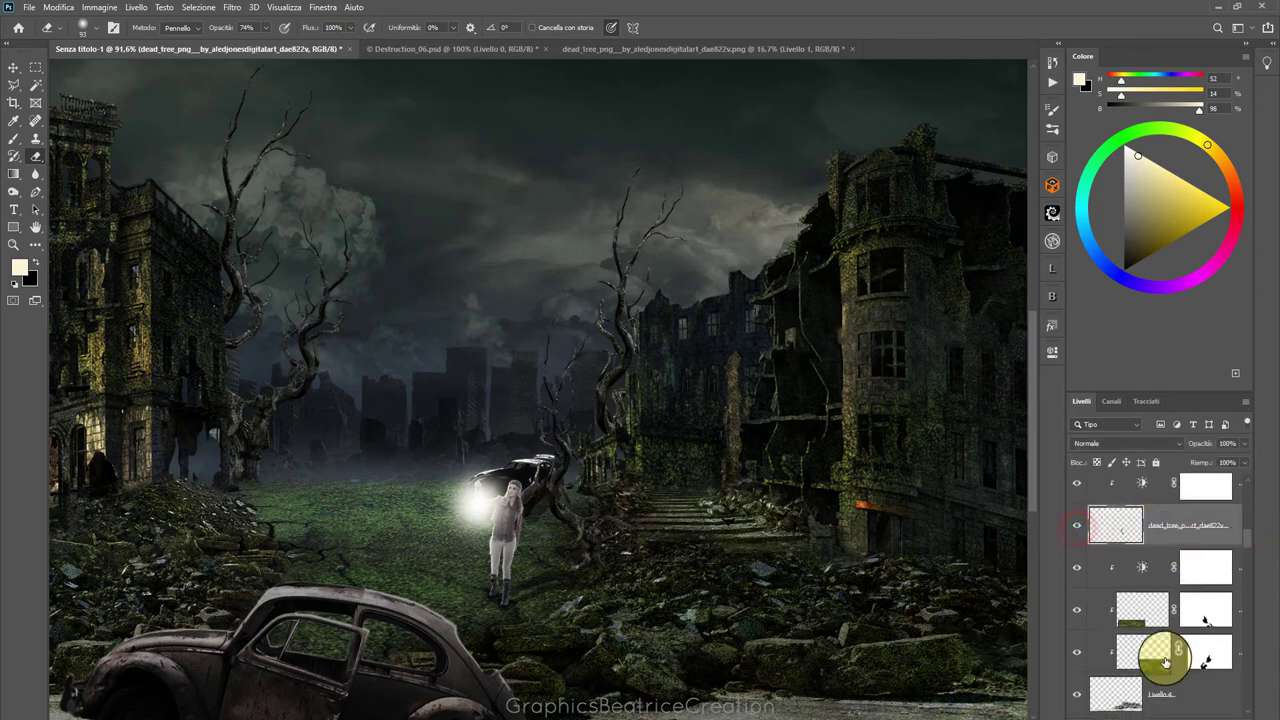
# Paste the rim-light layer style onto the dead tree, angle -175°, opacity lowered to 25%
pyautogui.rightClick(1145, 708)
pyautogui.click(1195, 642)
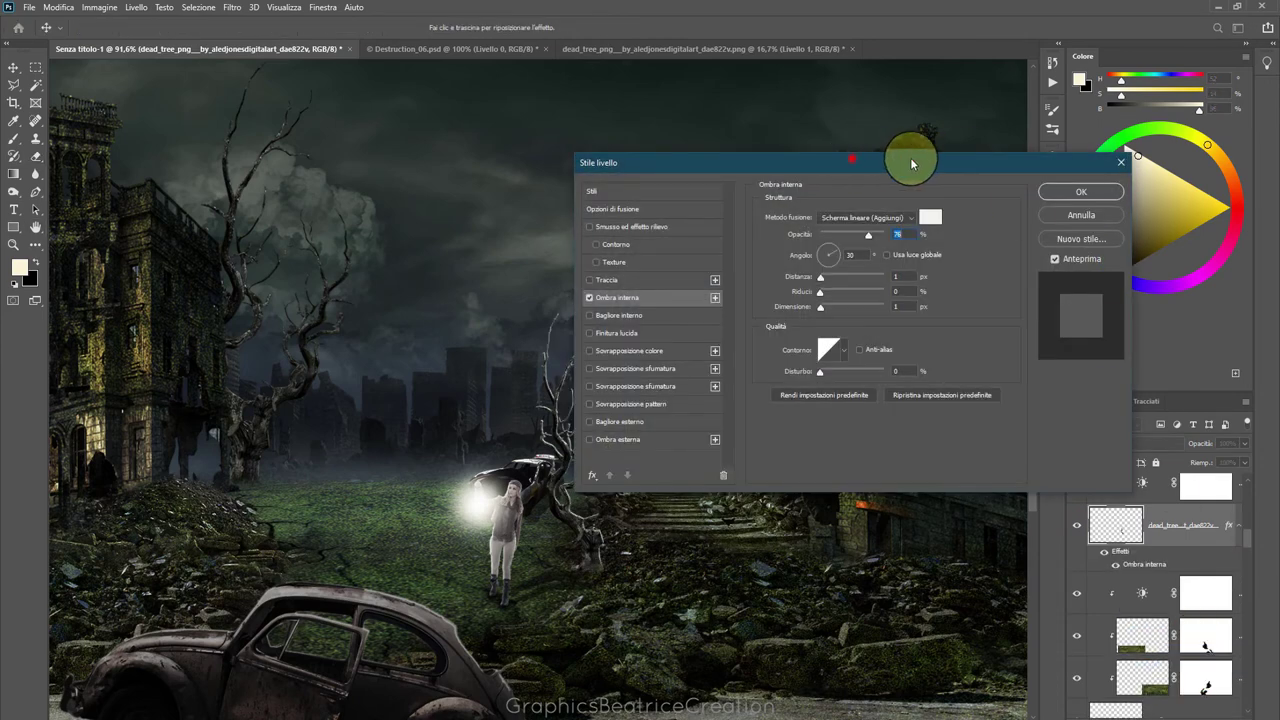
pyautogui.moveTo(911, 163); pyautogui.dragTo(1023, 169)
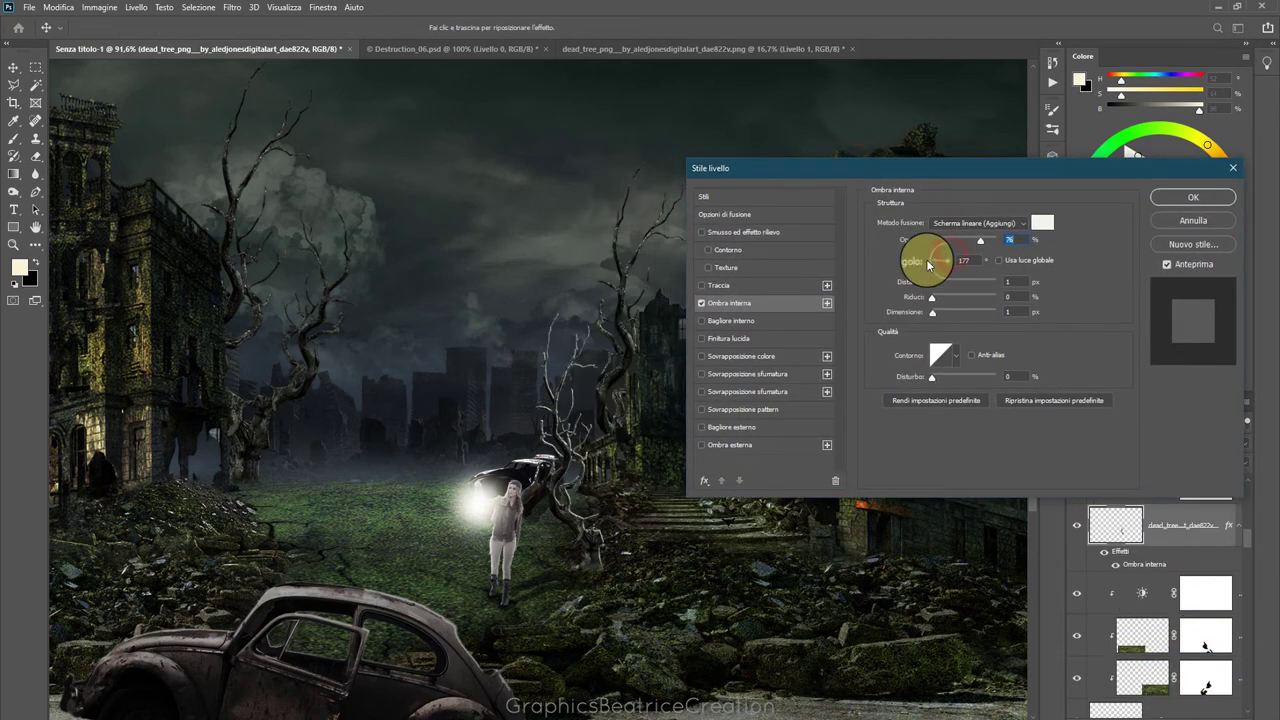
pyautogui.press('Tab')
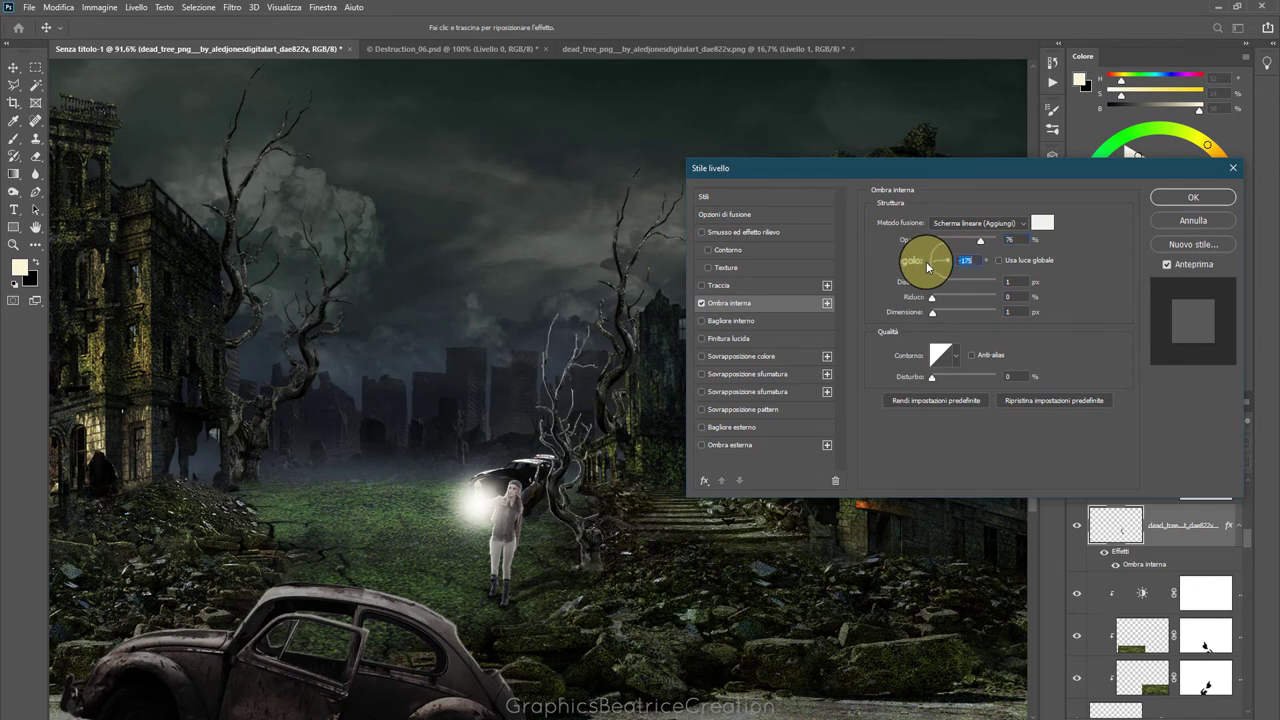
pyautogui.moveTo(980, 241); pyautogui.dragTo(948, 243)
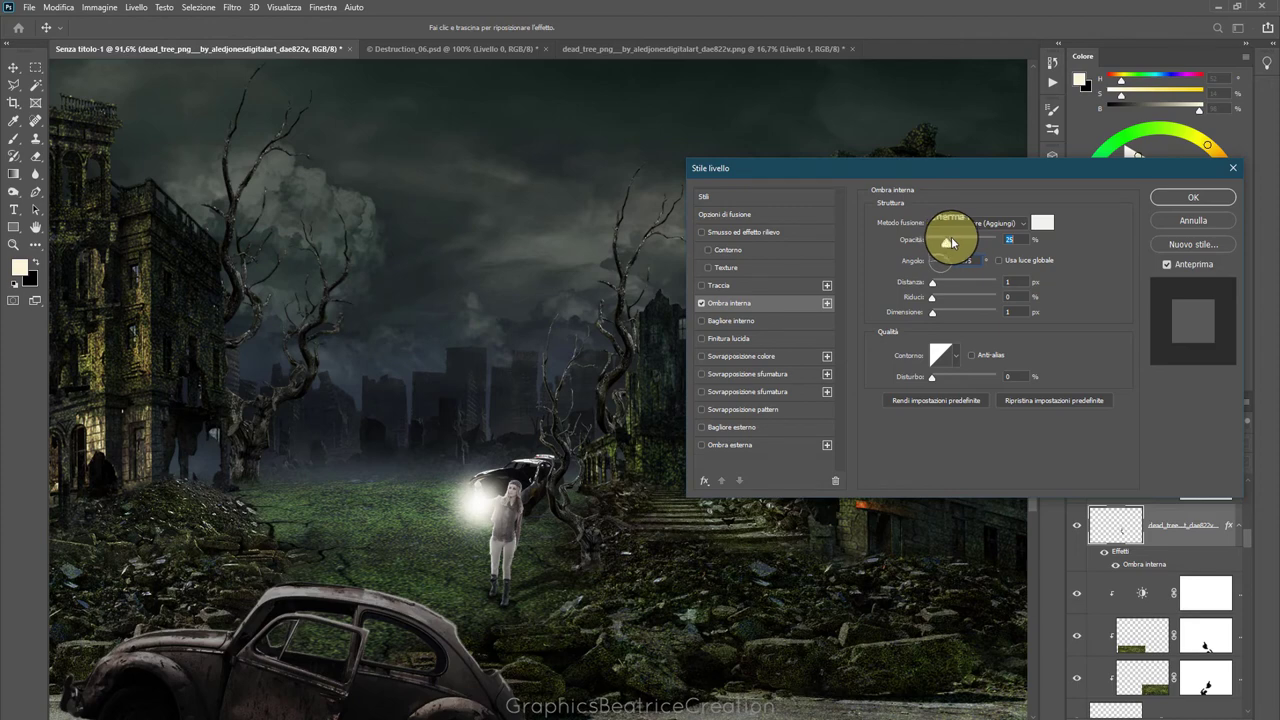
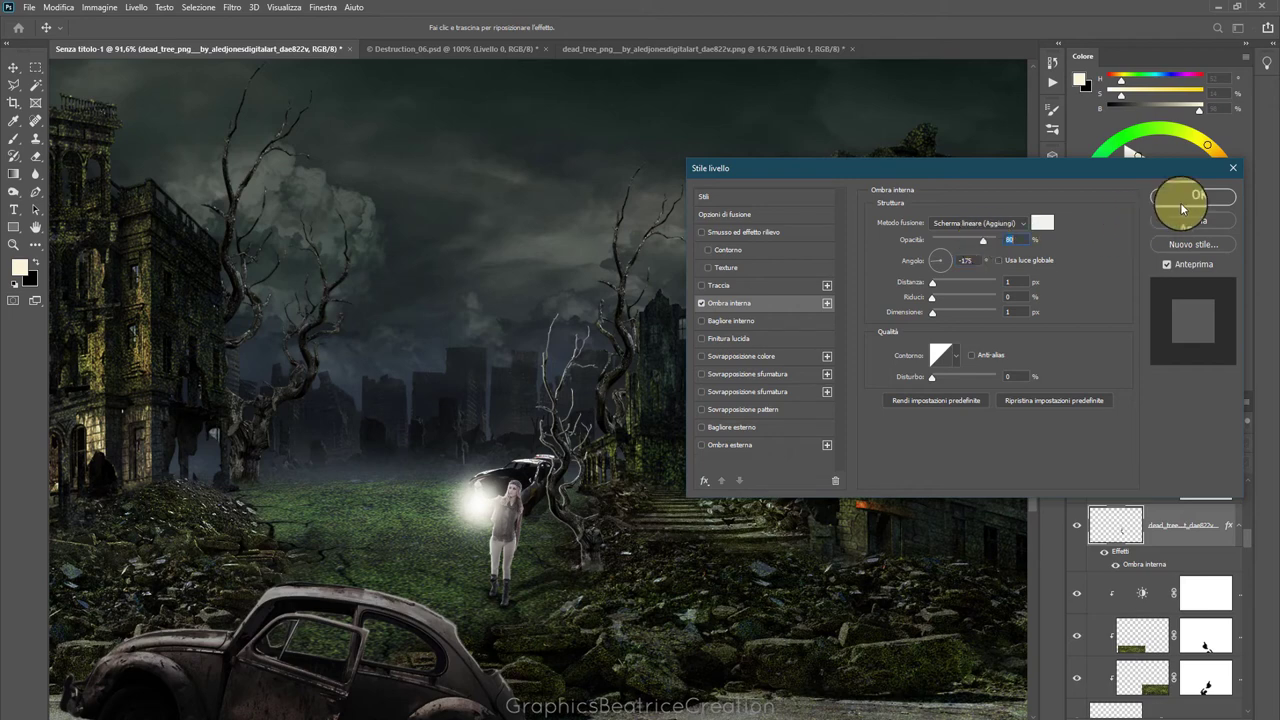
# Set the dead tree's 80% Linear Dodge inner shadow distance to 1 px and apply it
pyautogui.moveTo(934, 287); pyautogui.dragTo(932, 287)
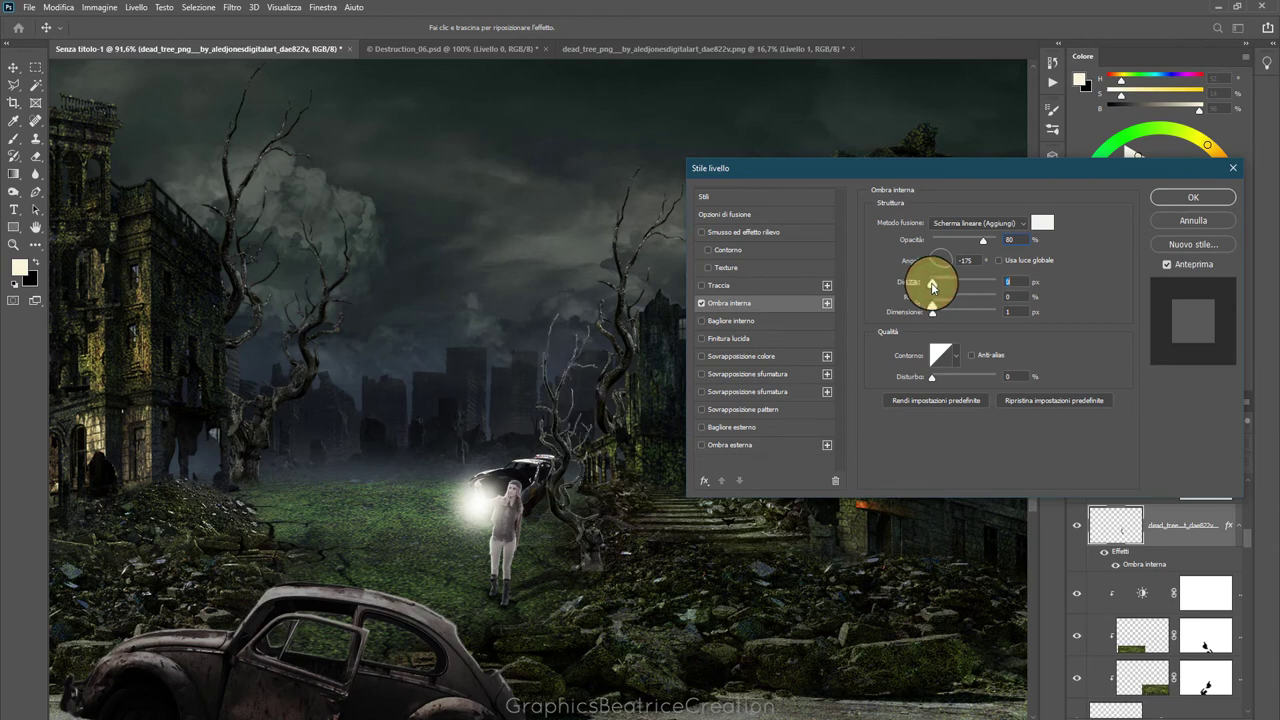
pyautogui.moveTo(931, 284); pyautogui.dragTo(935, 287)
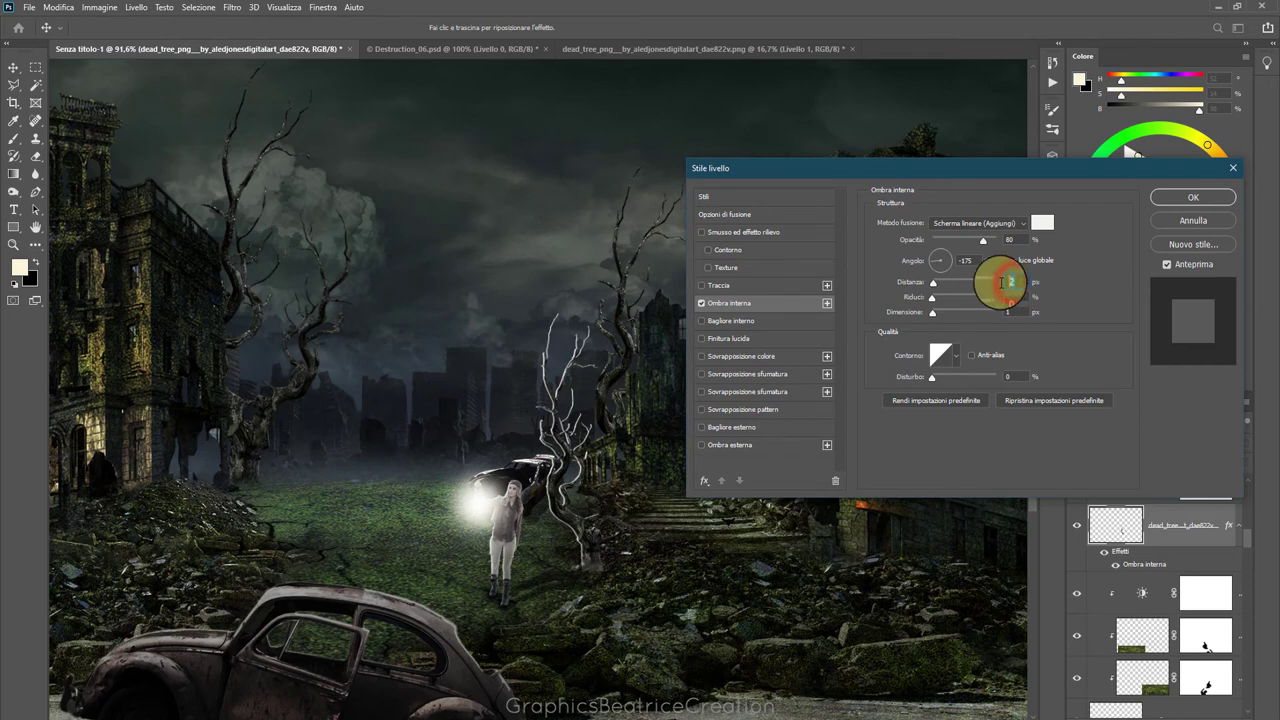
pyautogui.click(1172, 201)
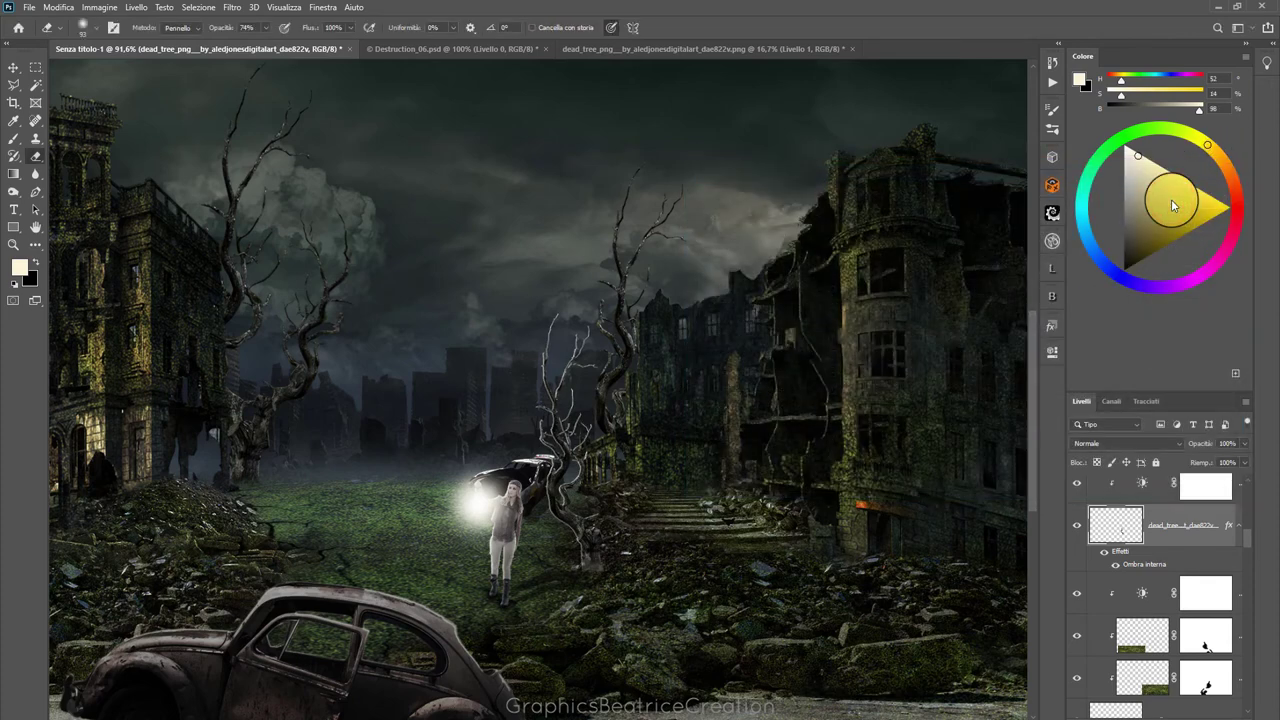
# Convert the dead tree's Inner Shadow effect into a separate layer
pyautogui.rightClick(1124, 536)
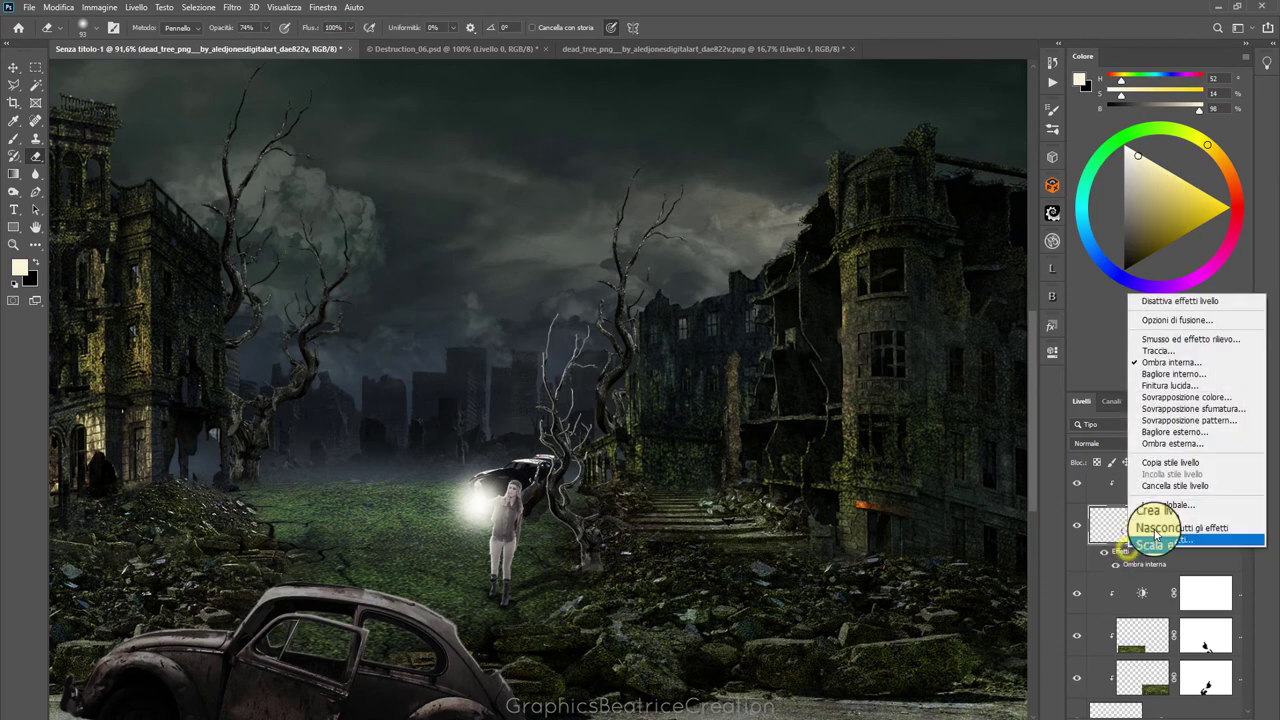
pyautogui.click(1163, 516)
pyautogui.click(686, 351)
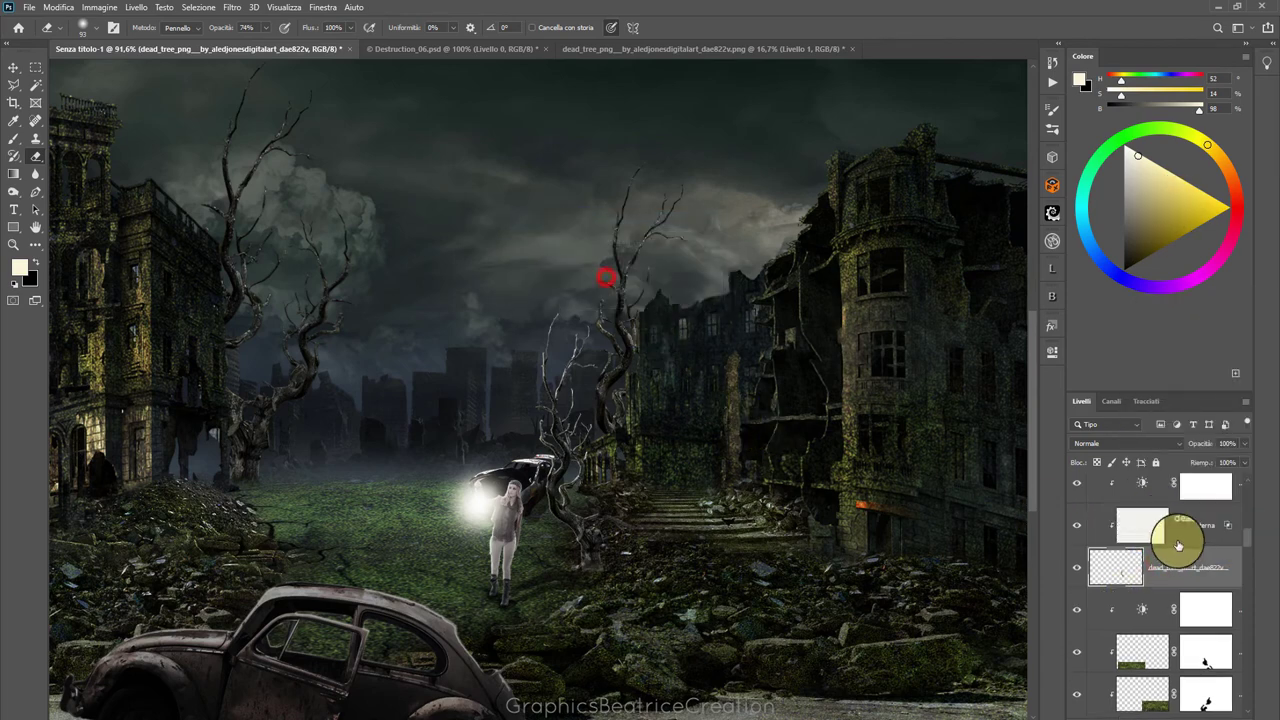
# Erase some of the separated glow from the tree trunk and base
pyautogui.click(618, 394)
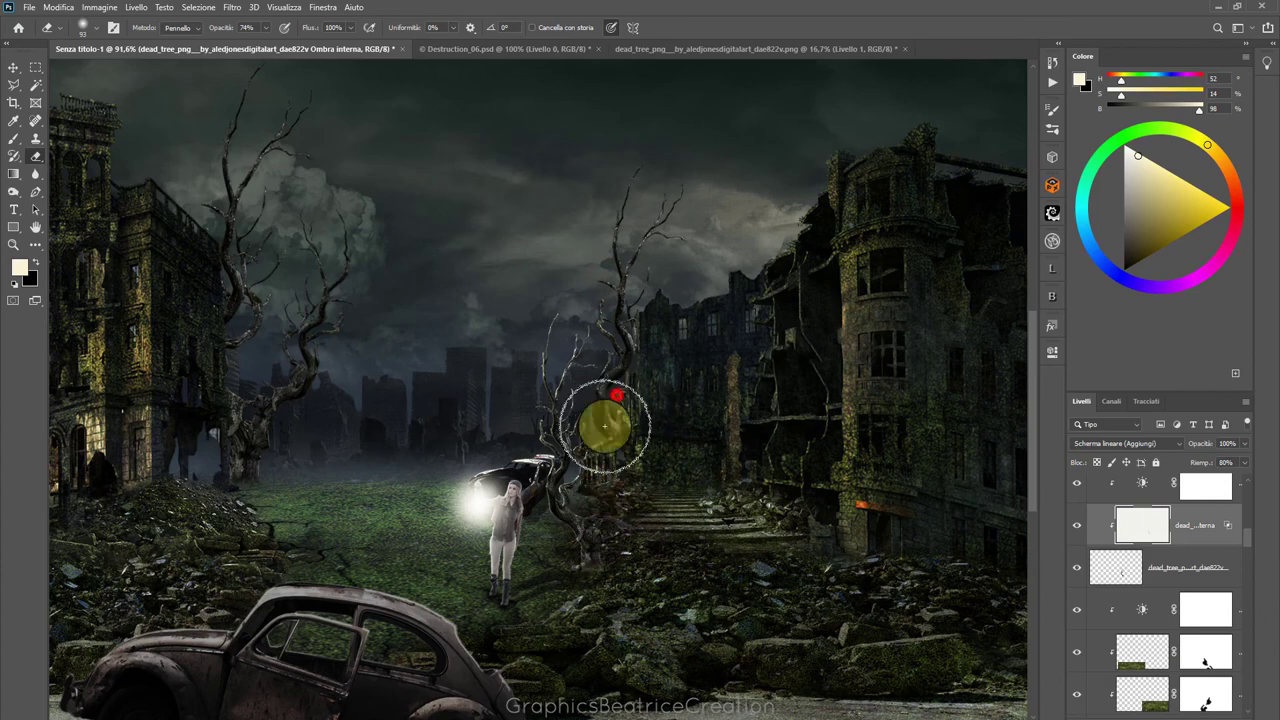
pyautogui.click(609, 342)
pyautogui.click(586, 399)
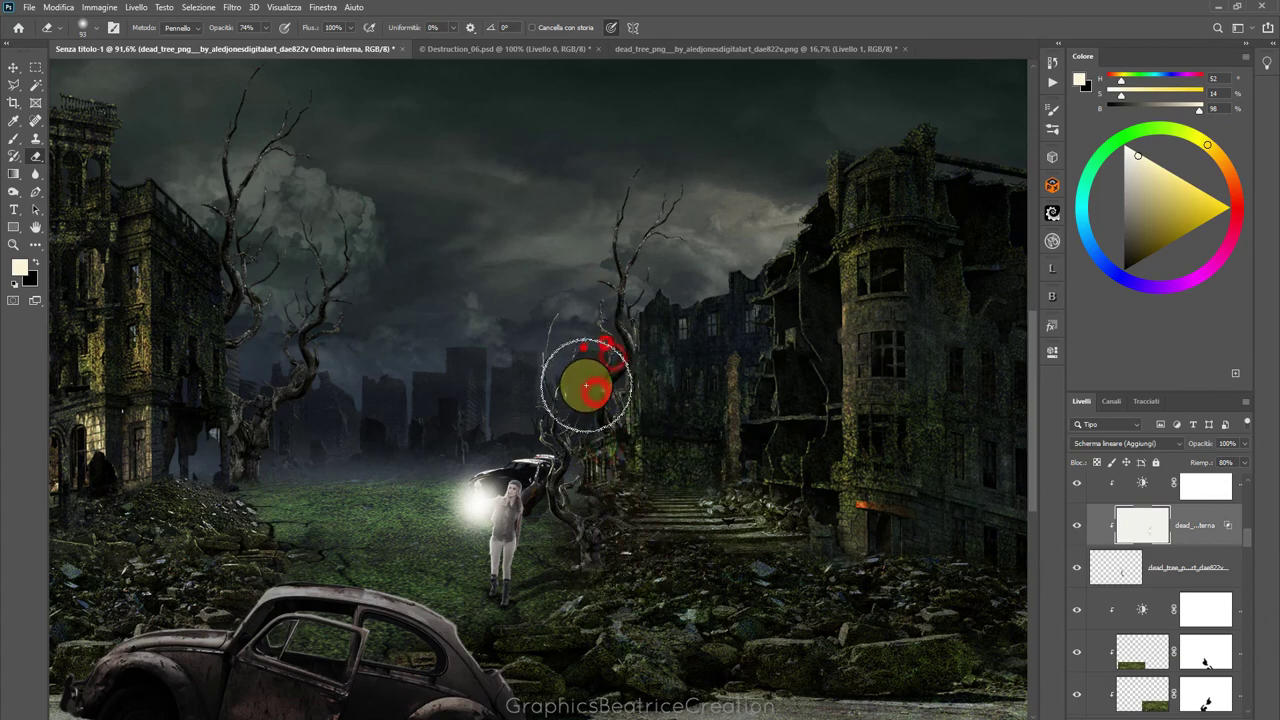
pyautogui.scroll(3, 743, 543)
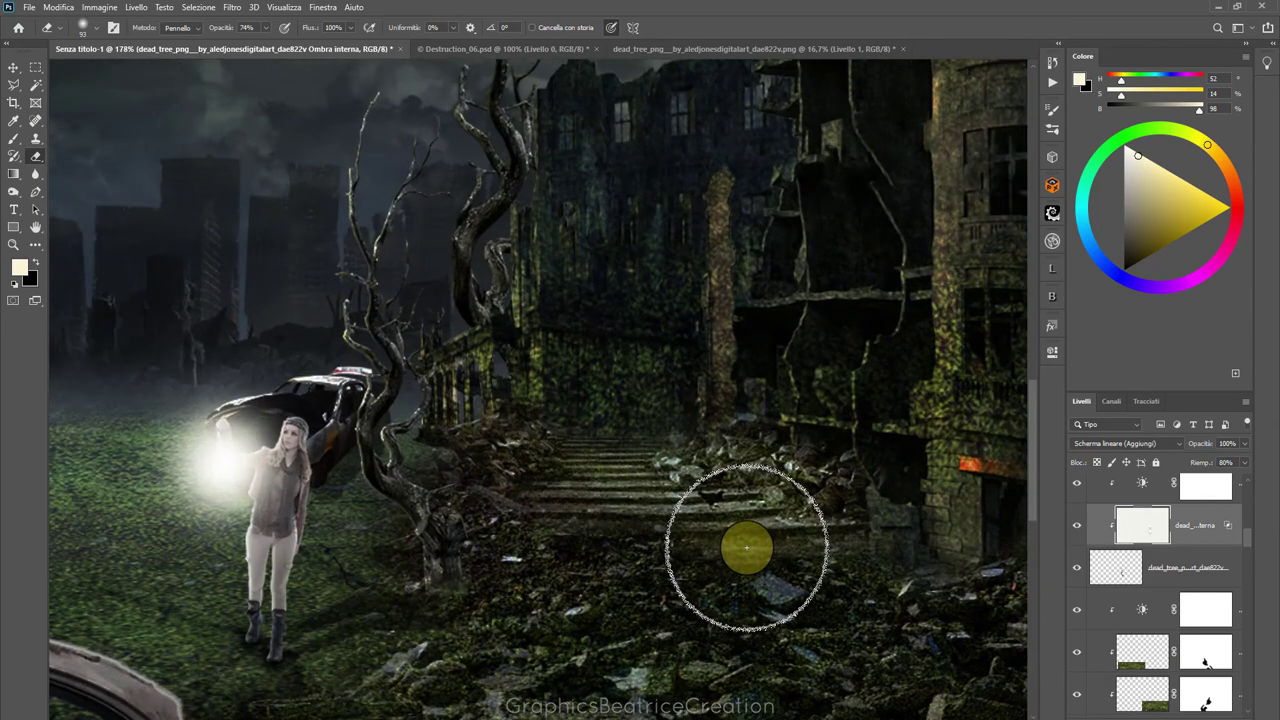
pyautogui.scroll(-3, 746, 547)
pyautogui.scroll(-2, 746, 547)
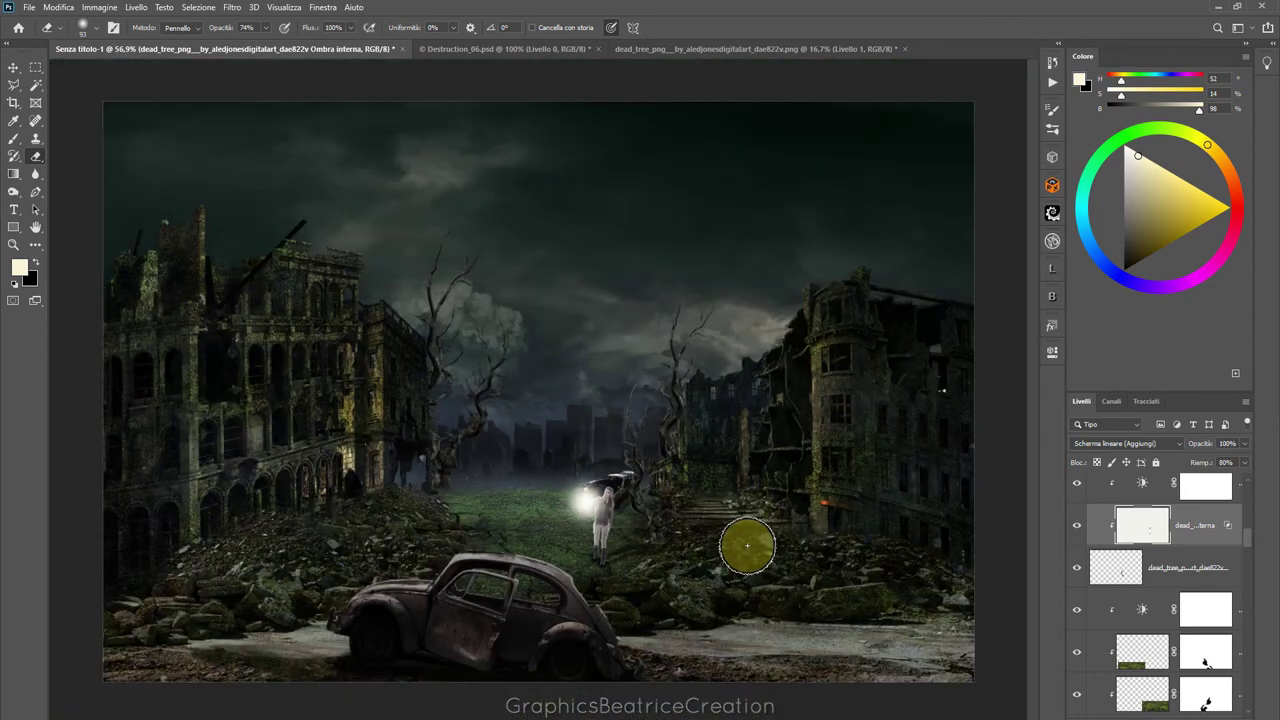
pyautogui.scroll(1, 747, 546)
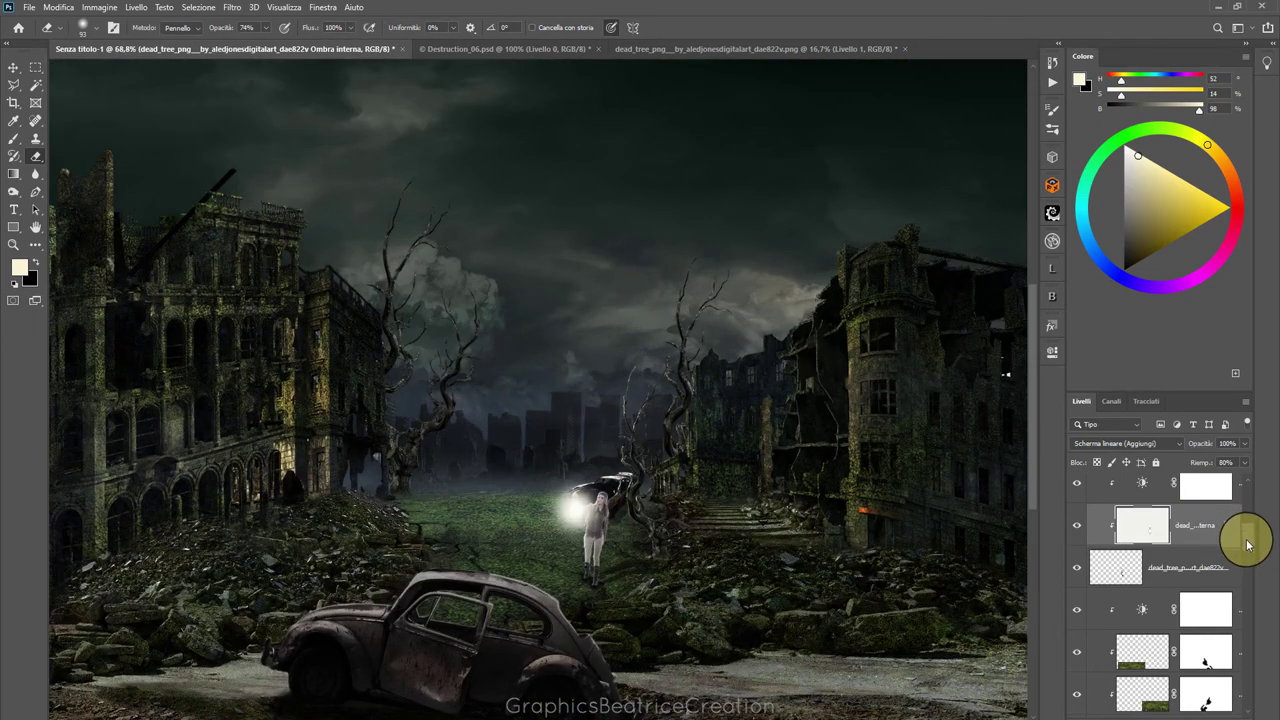
pyautogui.moveTo(1248, 545); pyautogui.dragTo(1249, 651)
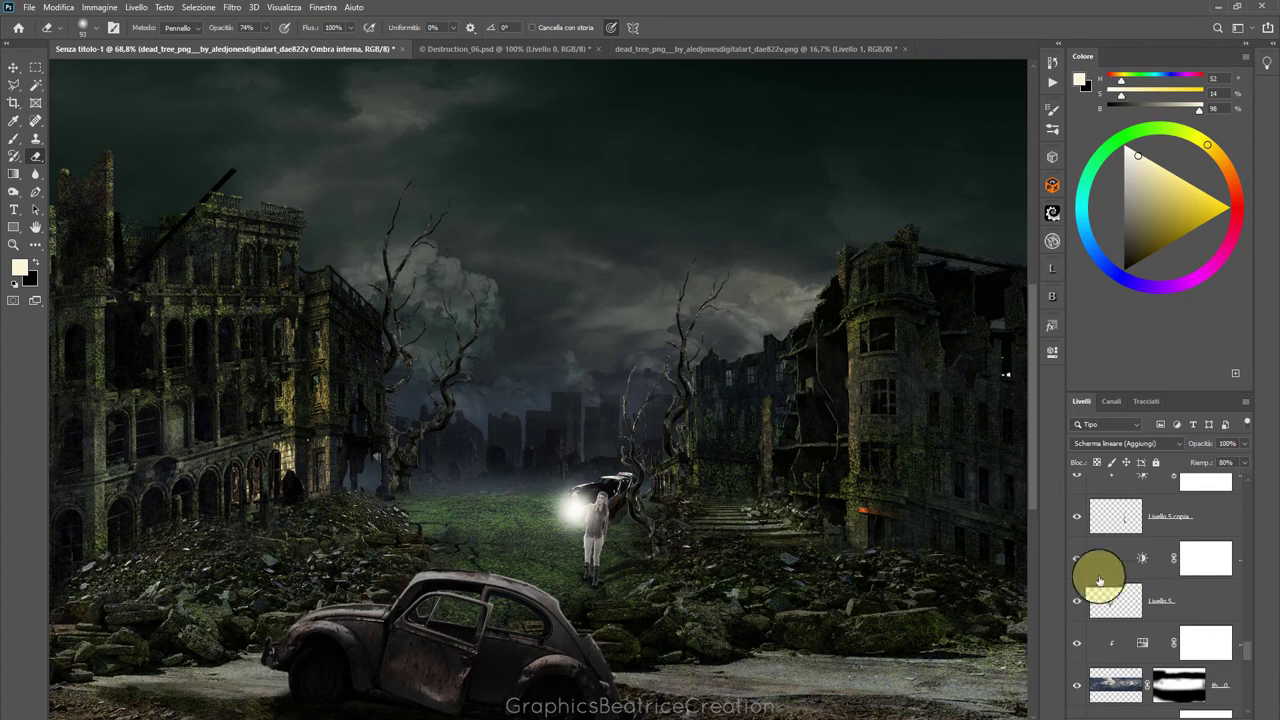
# Add an Inner Shadow glow to the Livello 5 copia layer
pyautogui.click(1110, 518)
pyautogui.click(1138, 713)
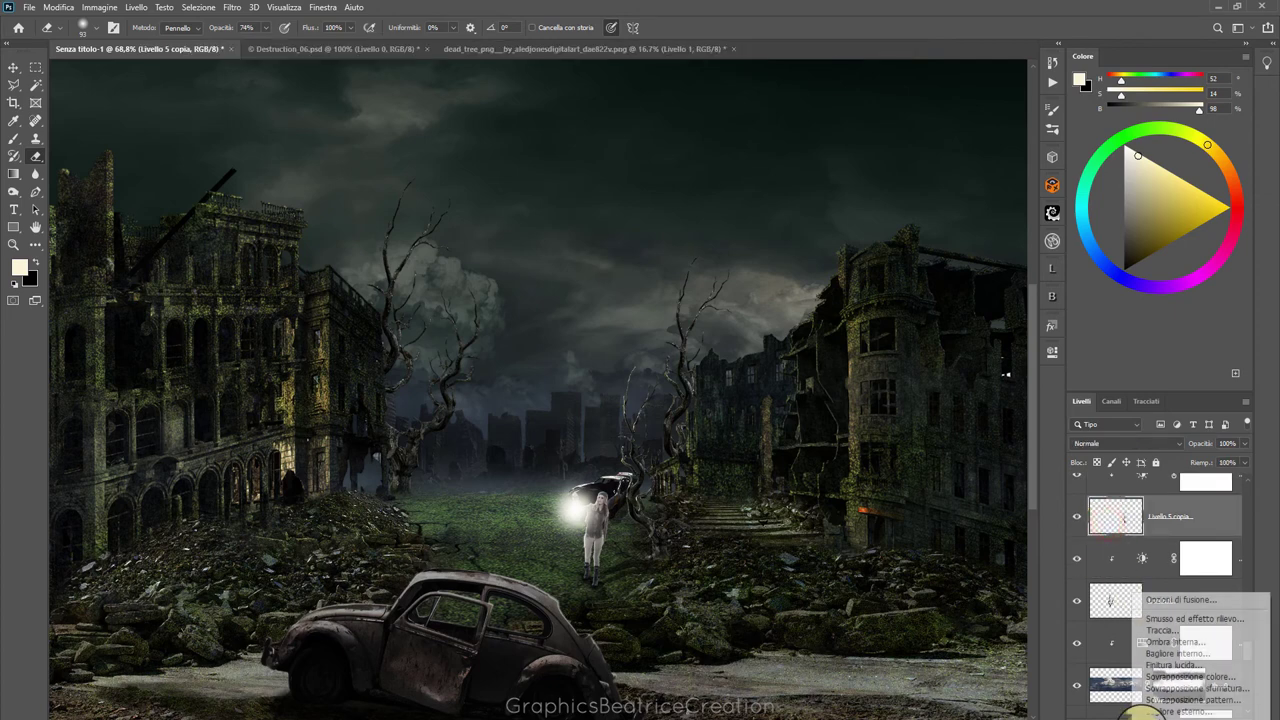
pyautogui.click(1188, 642)
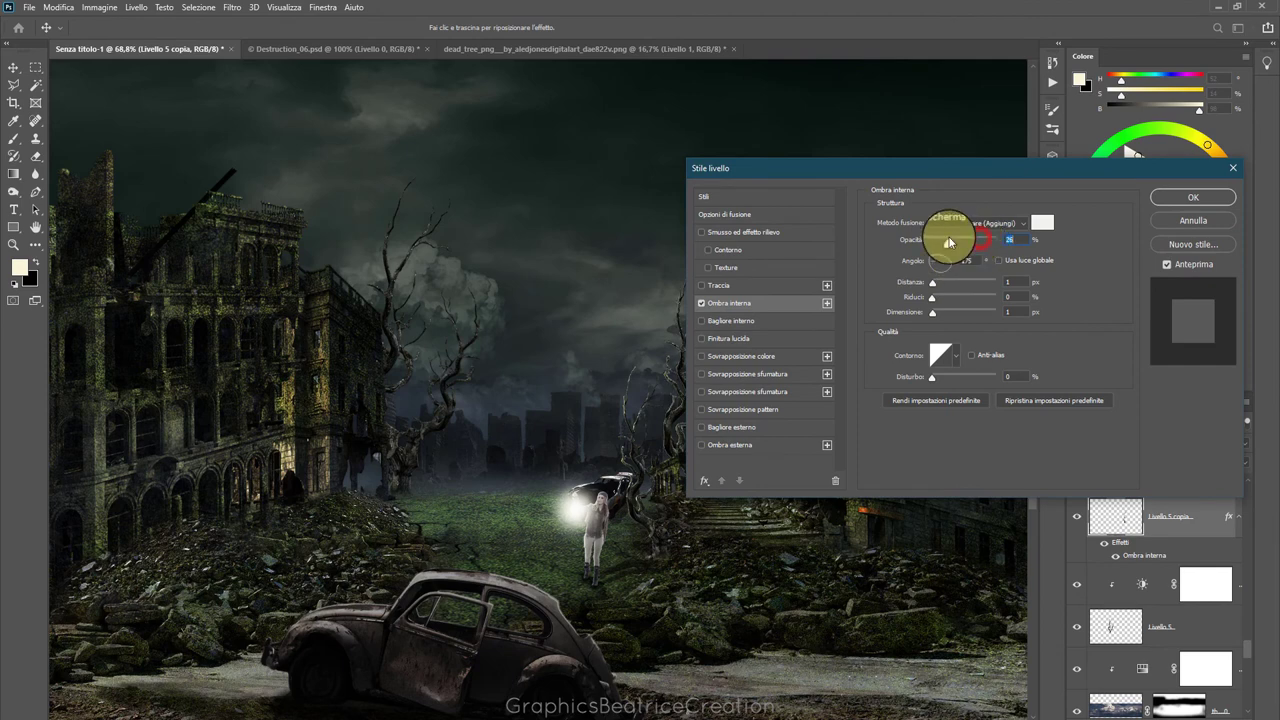
pyautogui.click(1172, 197)
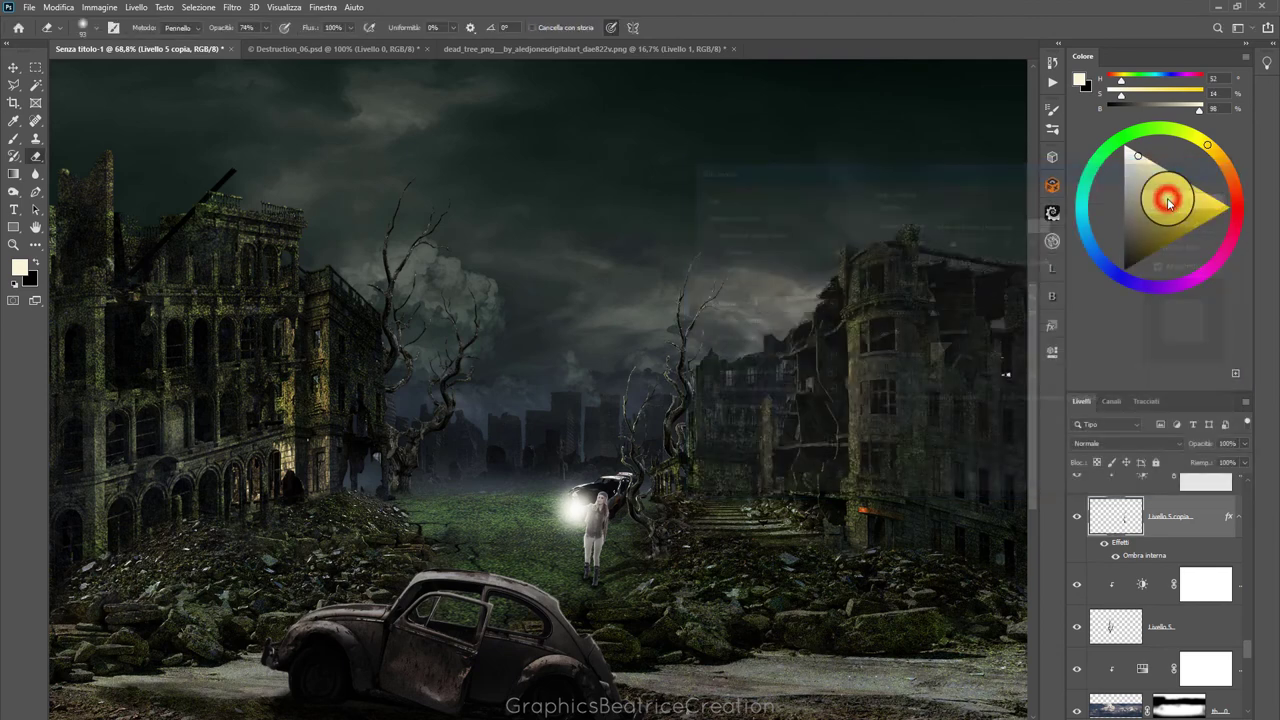
# Give Livello 5 a 33% Linear Dodge Inner Shadow angled at -34°
pyautogui.click(1130, 635)
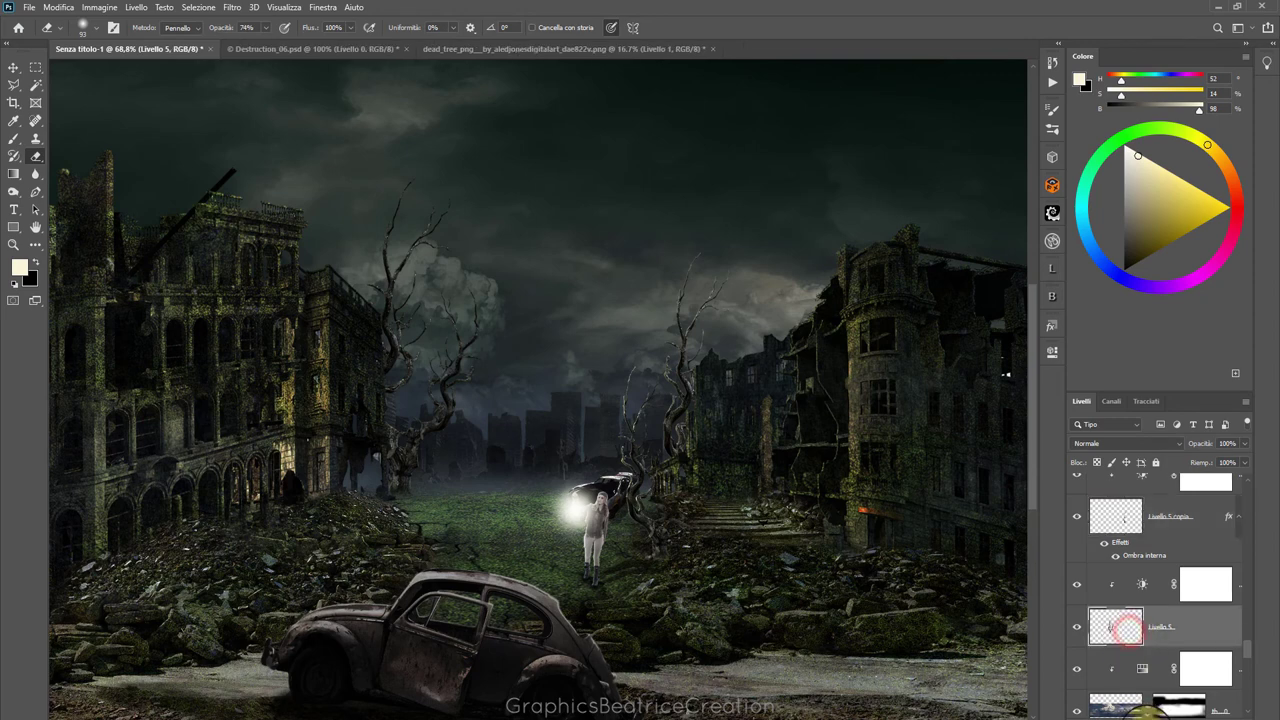
pyautogui.rightClick(1160, 645)
pyautogui.click(1164, 650)
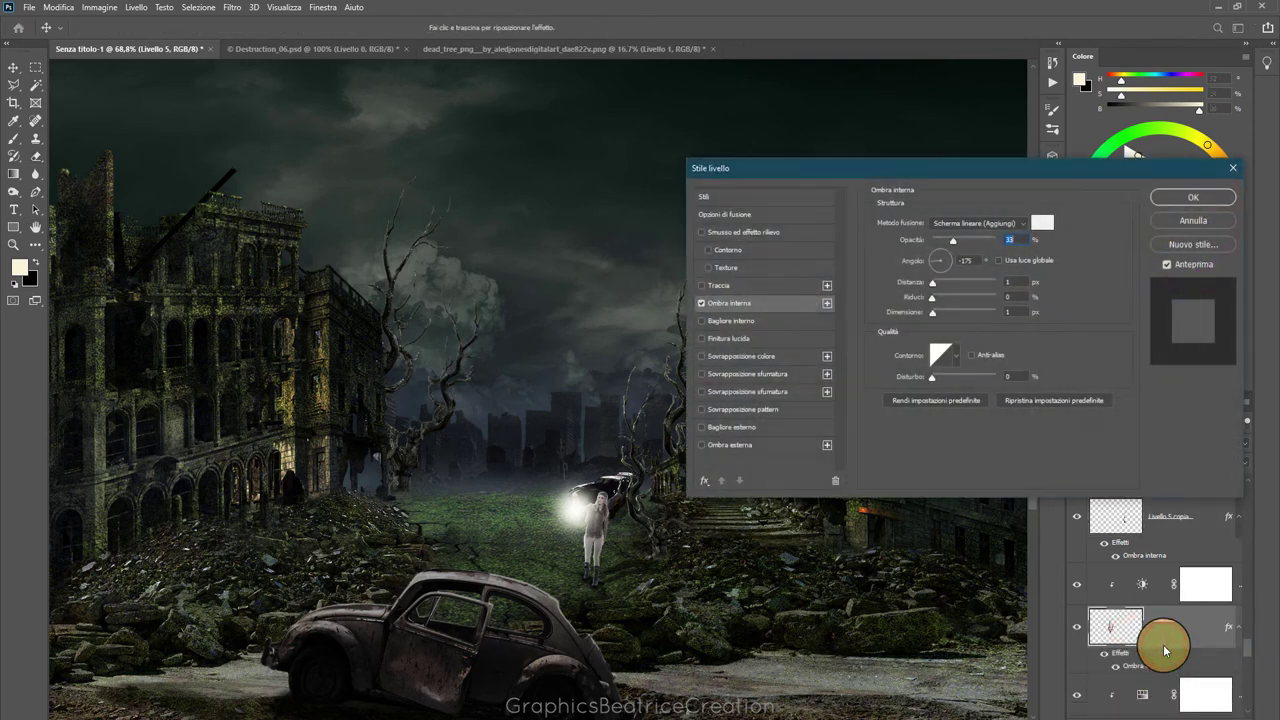
pyautogui.moveTo(935, 265); pyautogui.dragTo(957, 271)
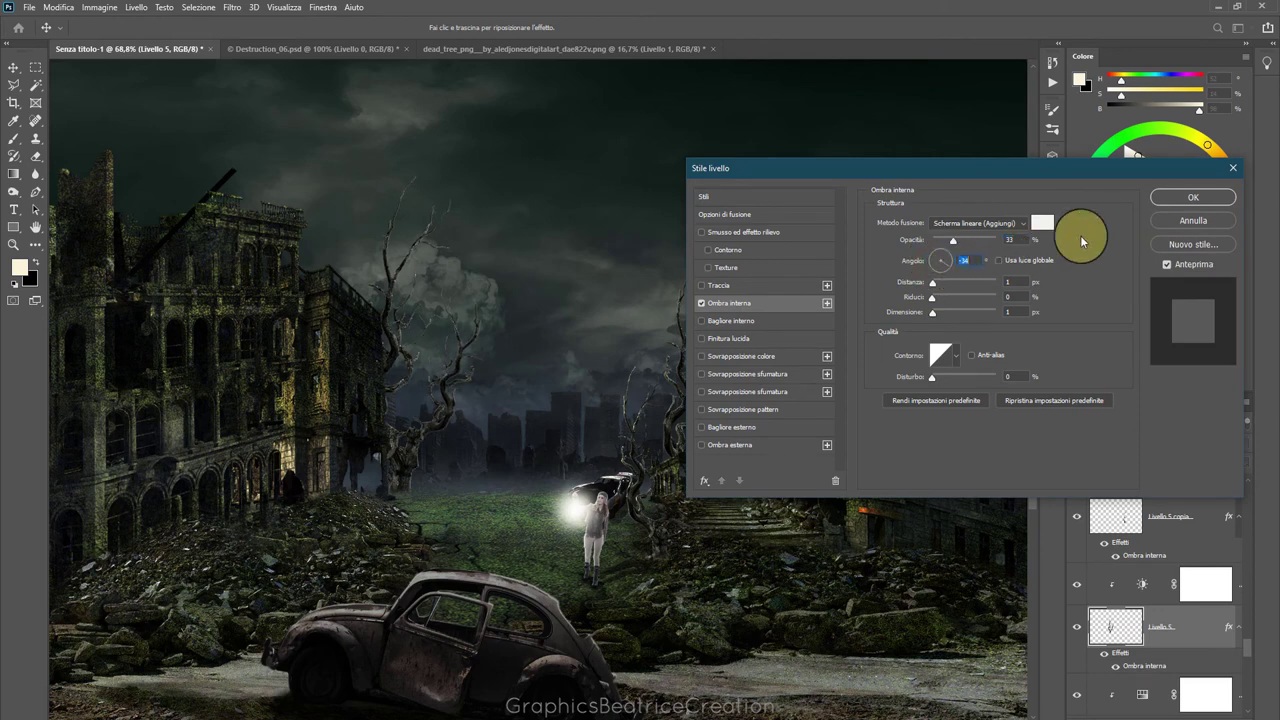
pyautogui.click(1192, 197)
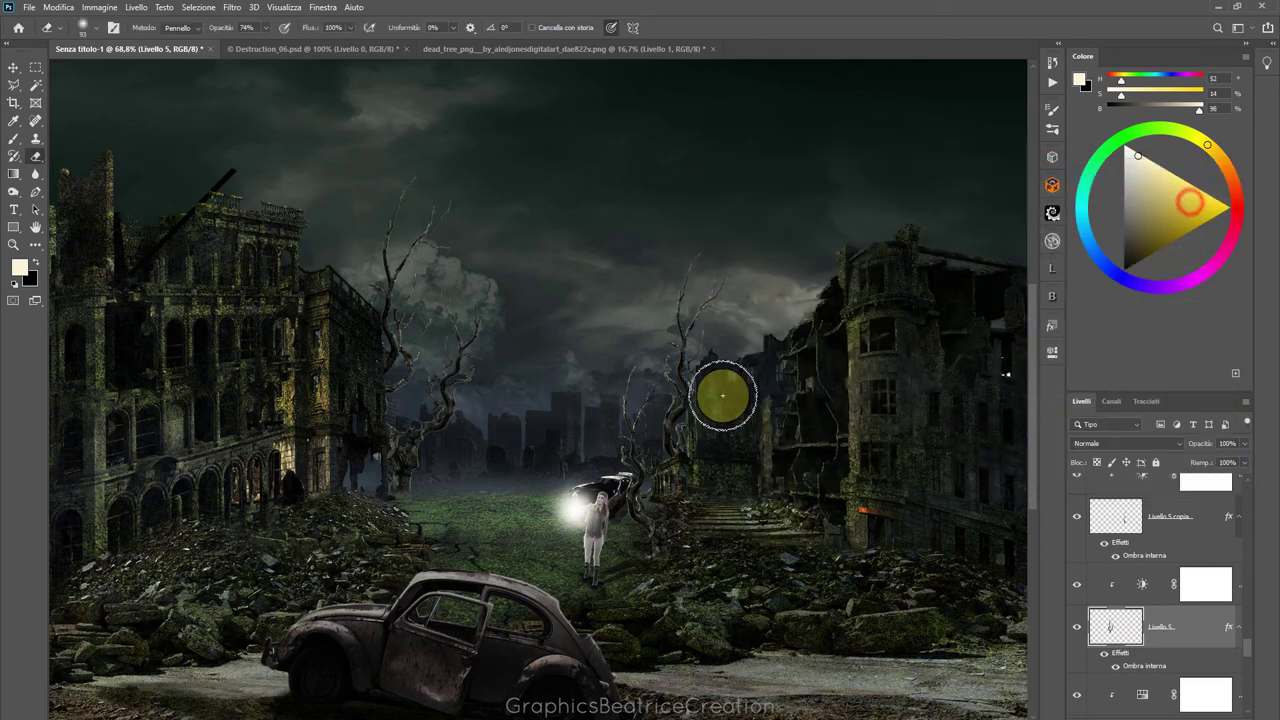
pyautogui.press('e')
pyautogui.click(1110, 628)
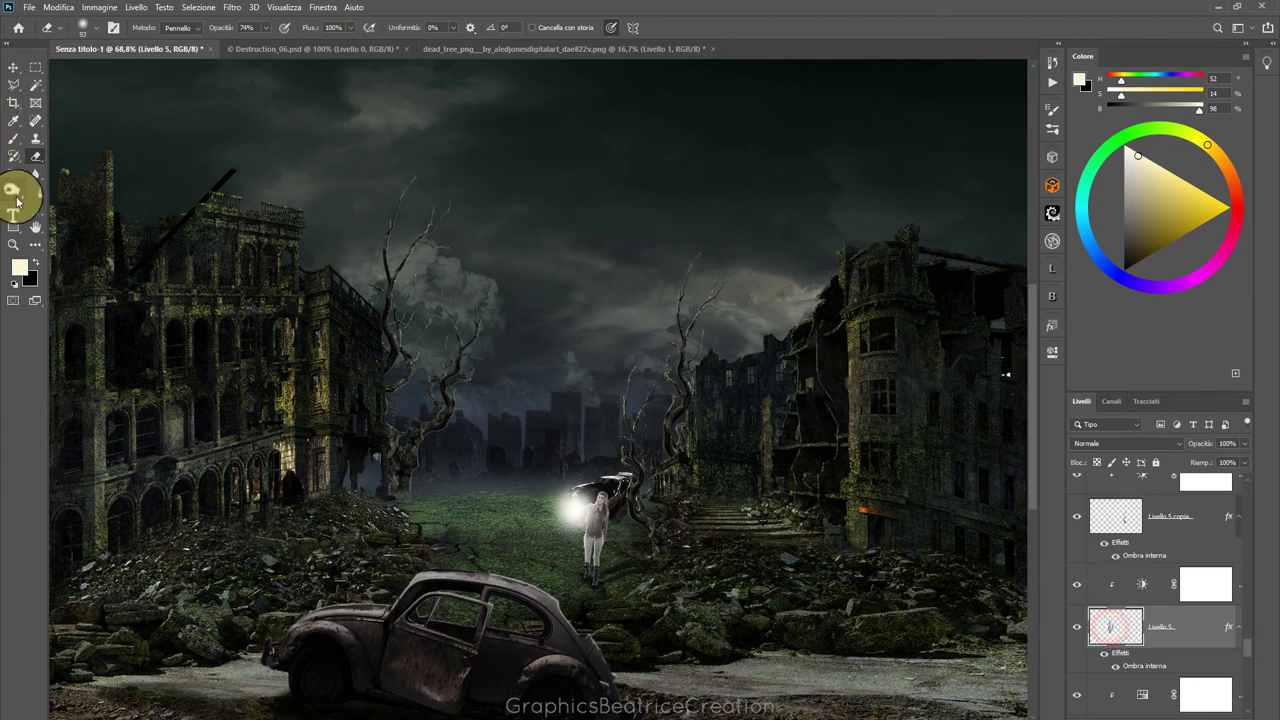
# Dodge the left tree's branches and trunk on Livello 5 at 13% Midtones exposure
pyautogui.click(14, 197)
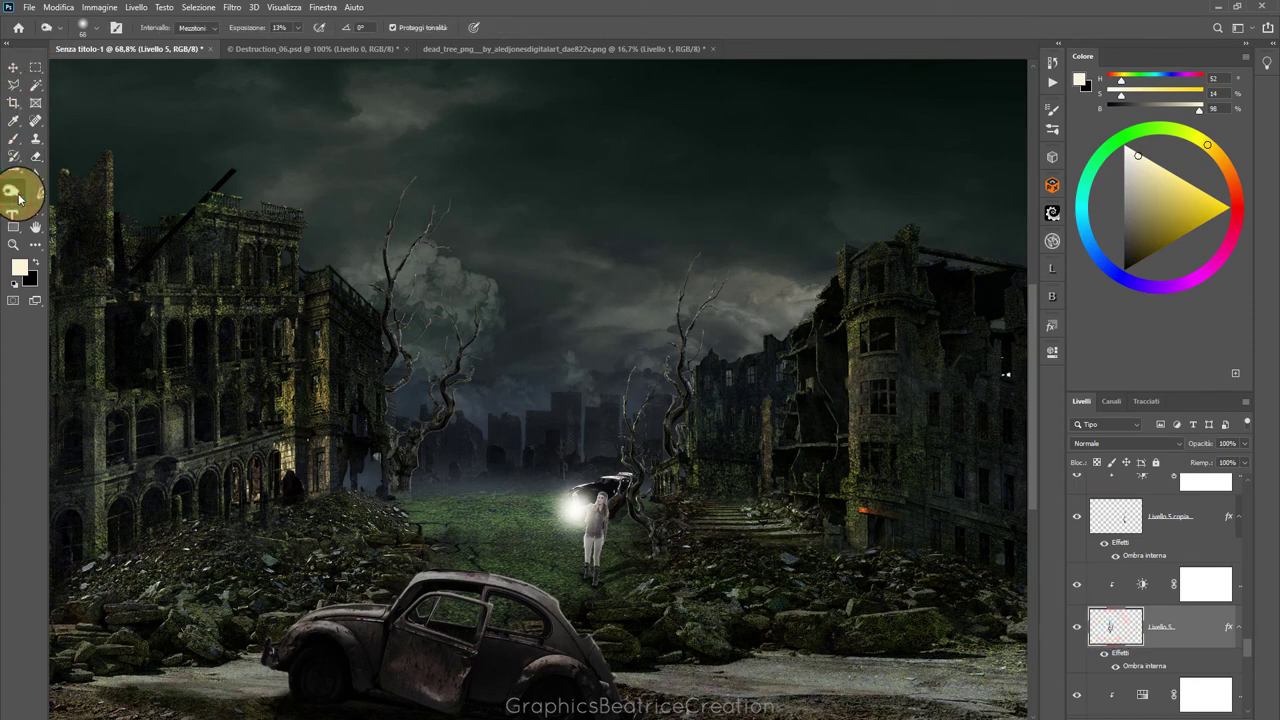
pyautogui.click(369, 311)
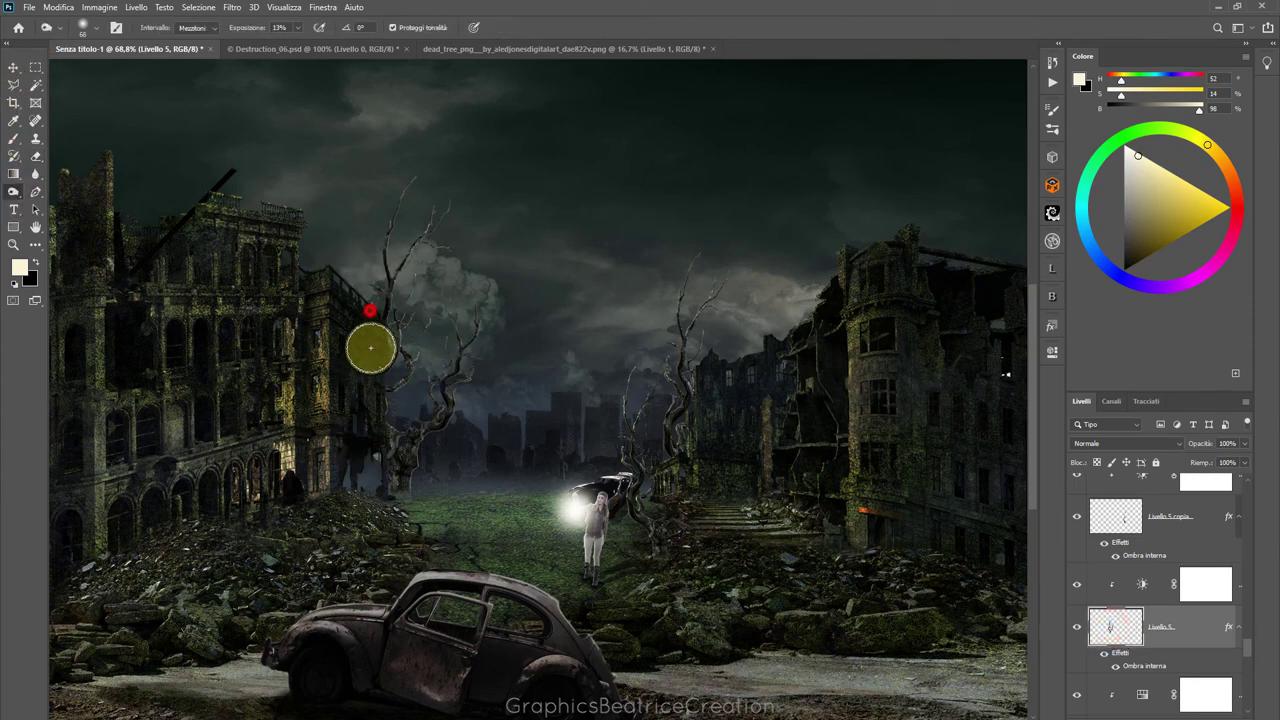
pyautogui.click(370, 401)
pyautogui.click(385, 442)
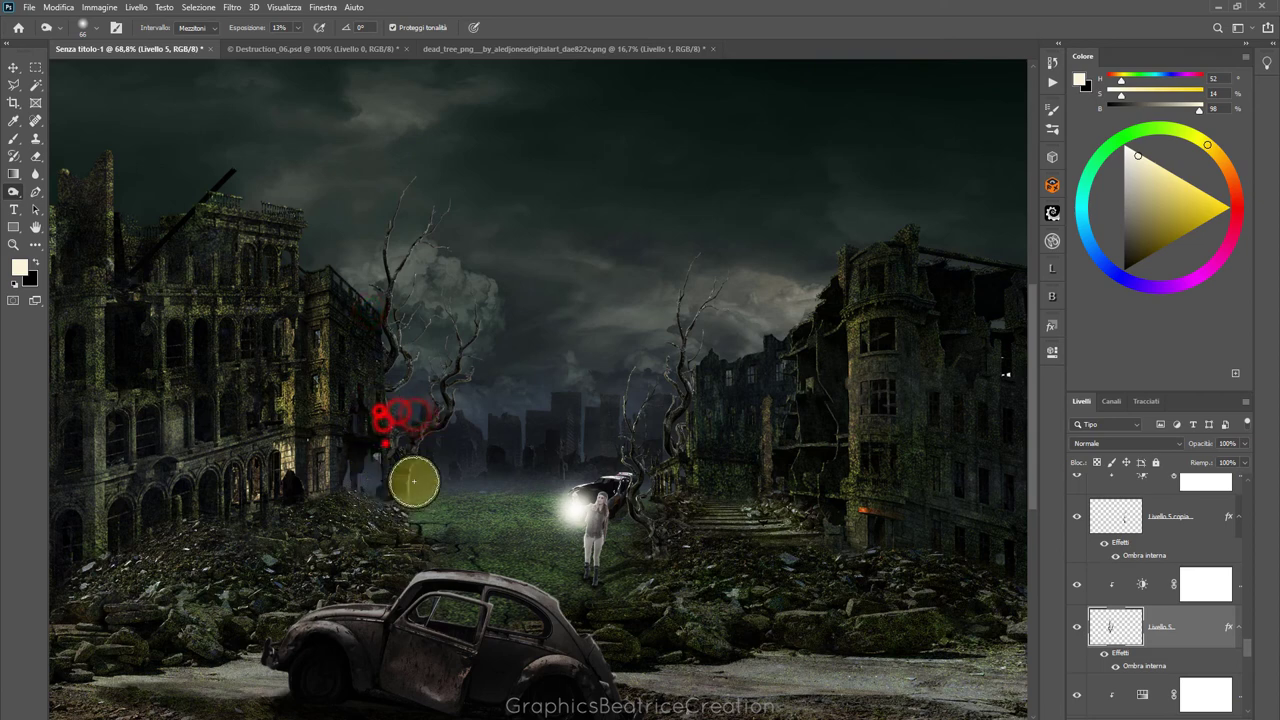
pyautogui.click(380, 259)
pyautogui.moveTo(391, 393); pyautogui.dragTo(389, 429)
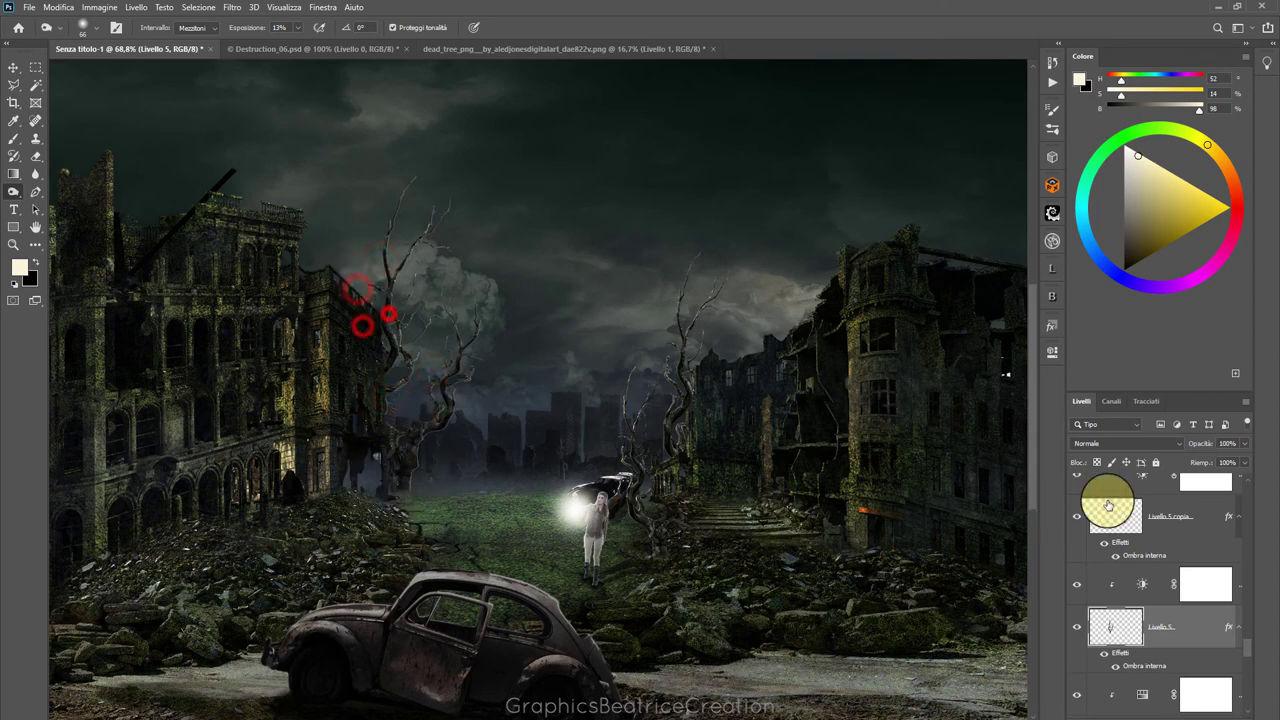
# Lighten the right tree's branches on Livello 5 copia
pyautogui.click(1102, 521)
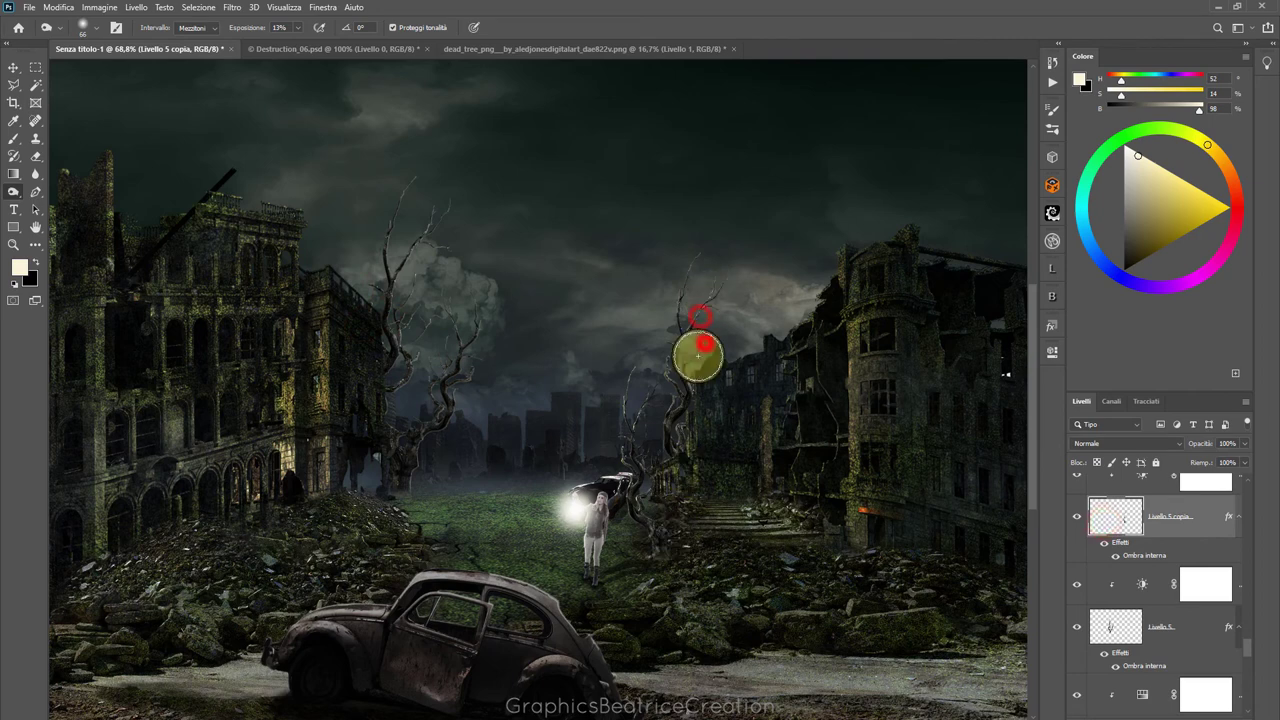
pyautogui.click(695, 494)
pyautogui.click(697, 425)
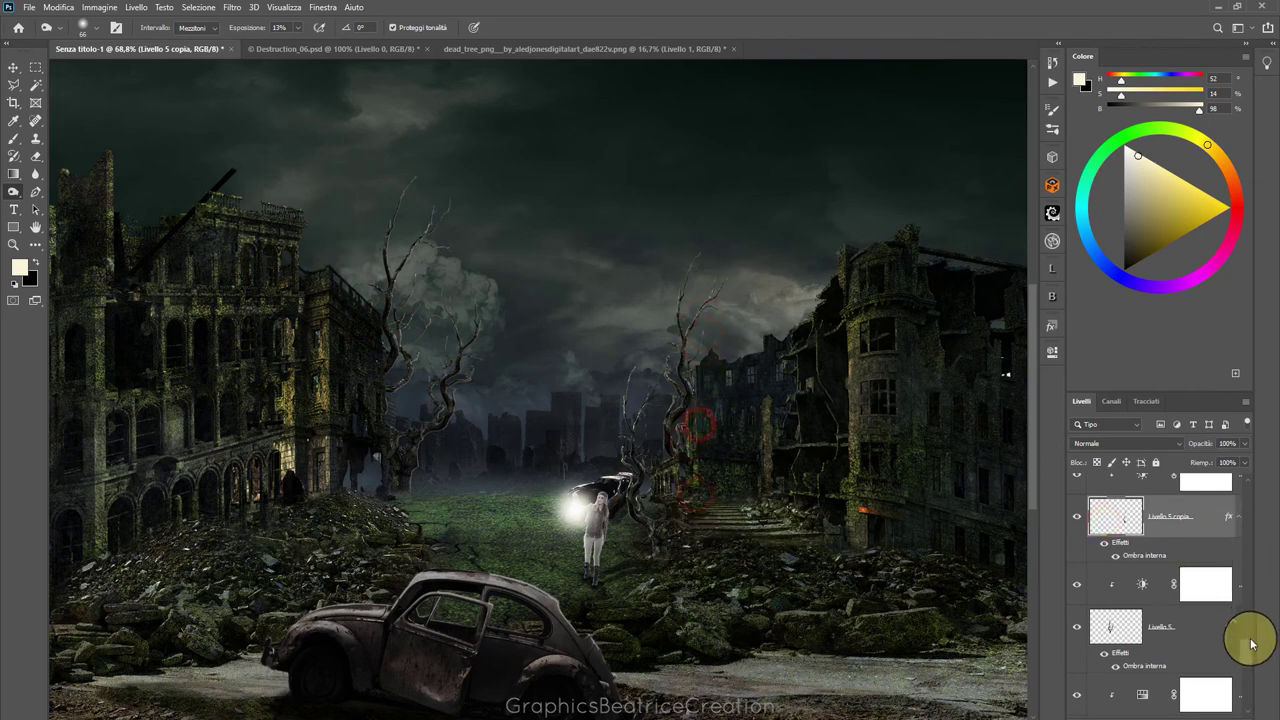
pyautogui.moveTo(1249, 634); pyautogui.dragTo(1257, 529)
pyautogui.click(1131, 569)
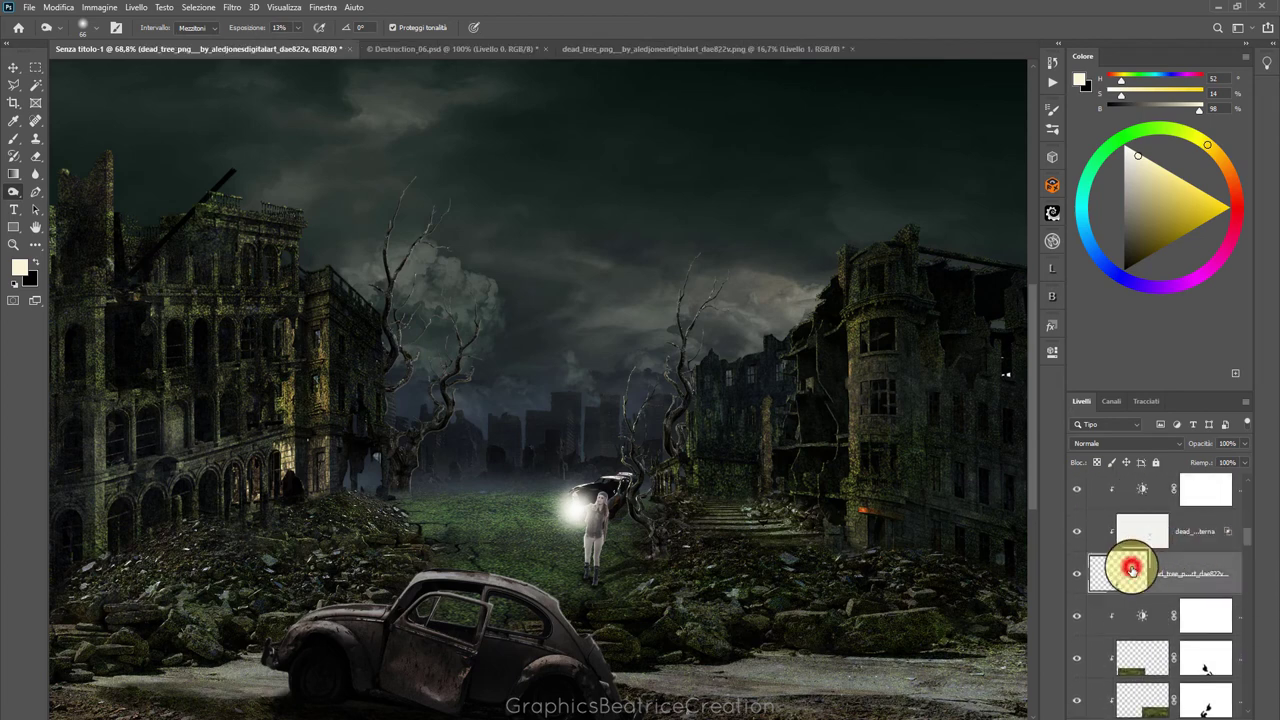
# Create Livello 10 above dead_tree and fill it with 50% Gray
pyautogui.click(1208, 712)
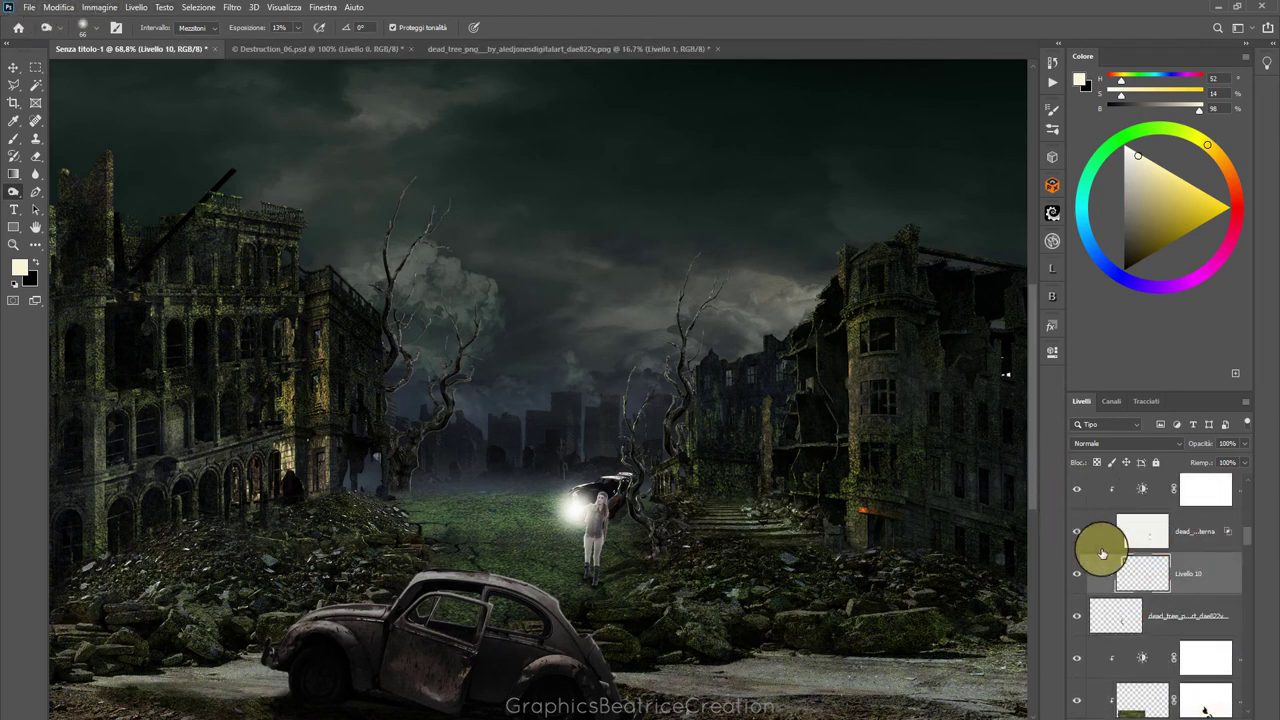
pyautogui.click(1197, 568)
pyautogui.rightClick(1197, 568)
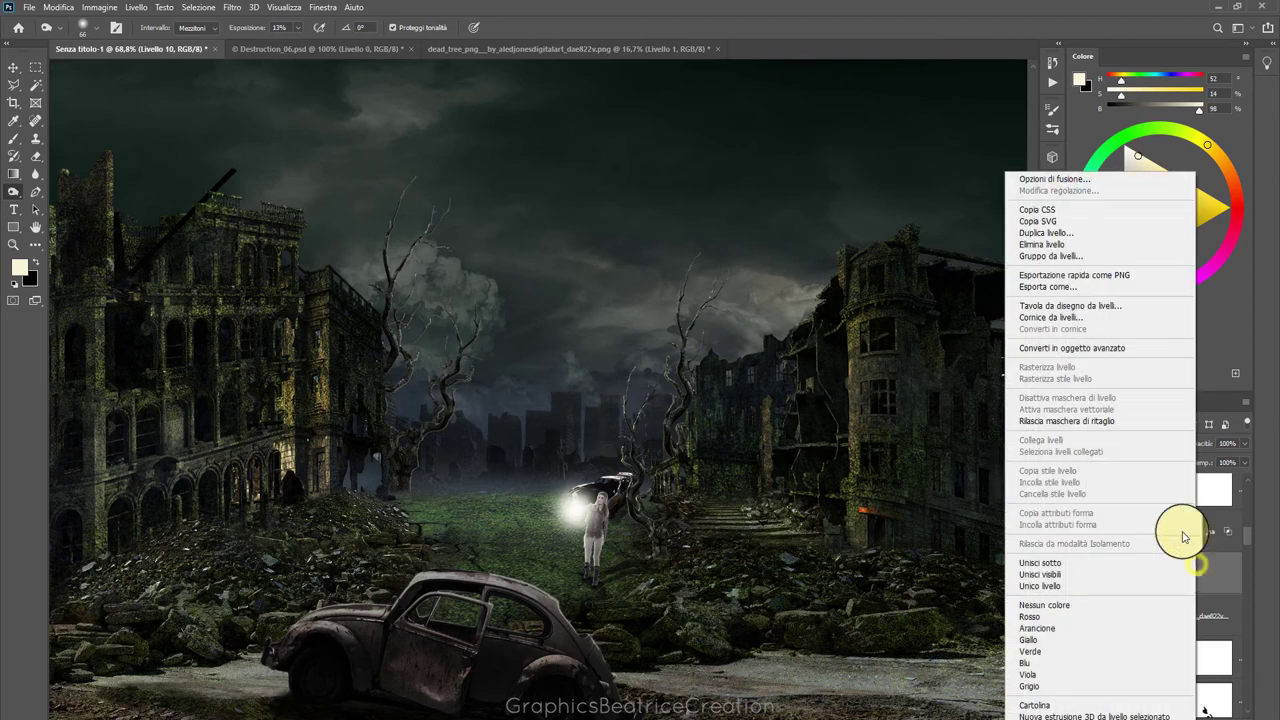
pyautogui.click(58, 8)
pyautogui.click(91, 220)
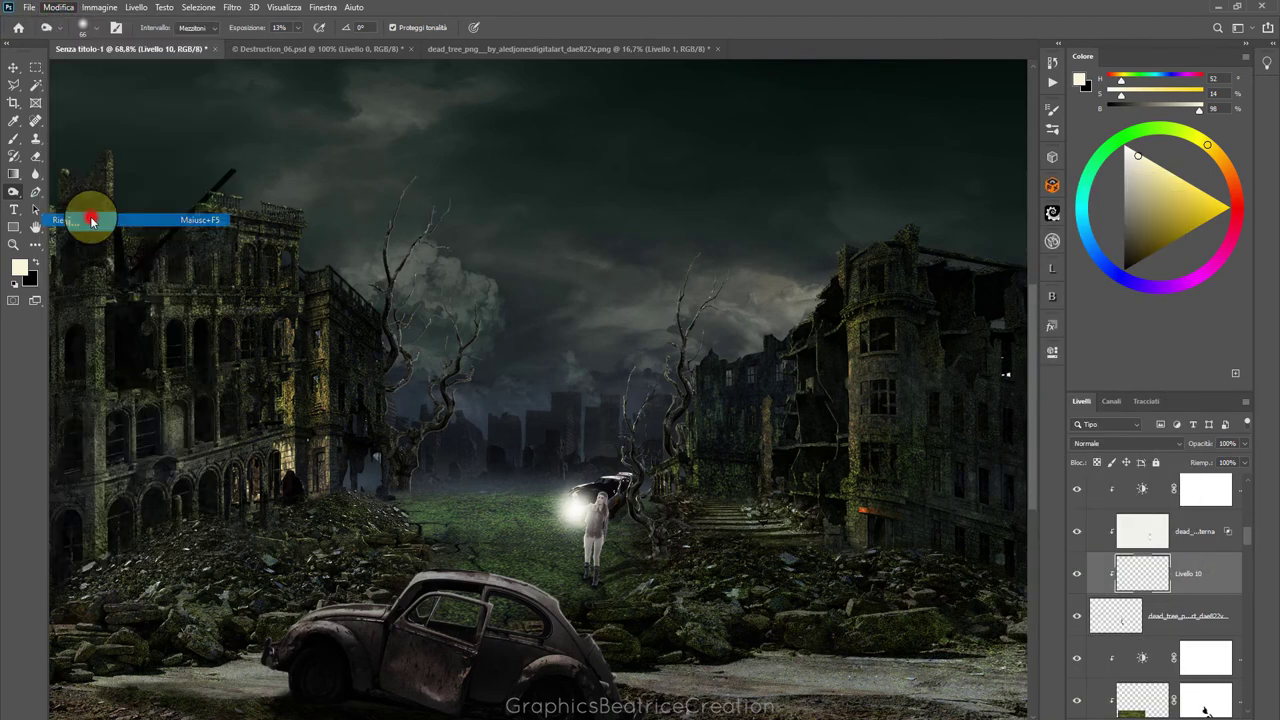
pyautogui.click(701, 193)
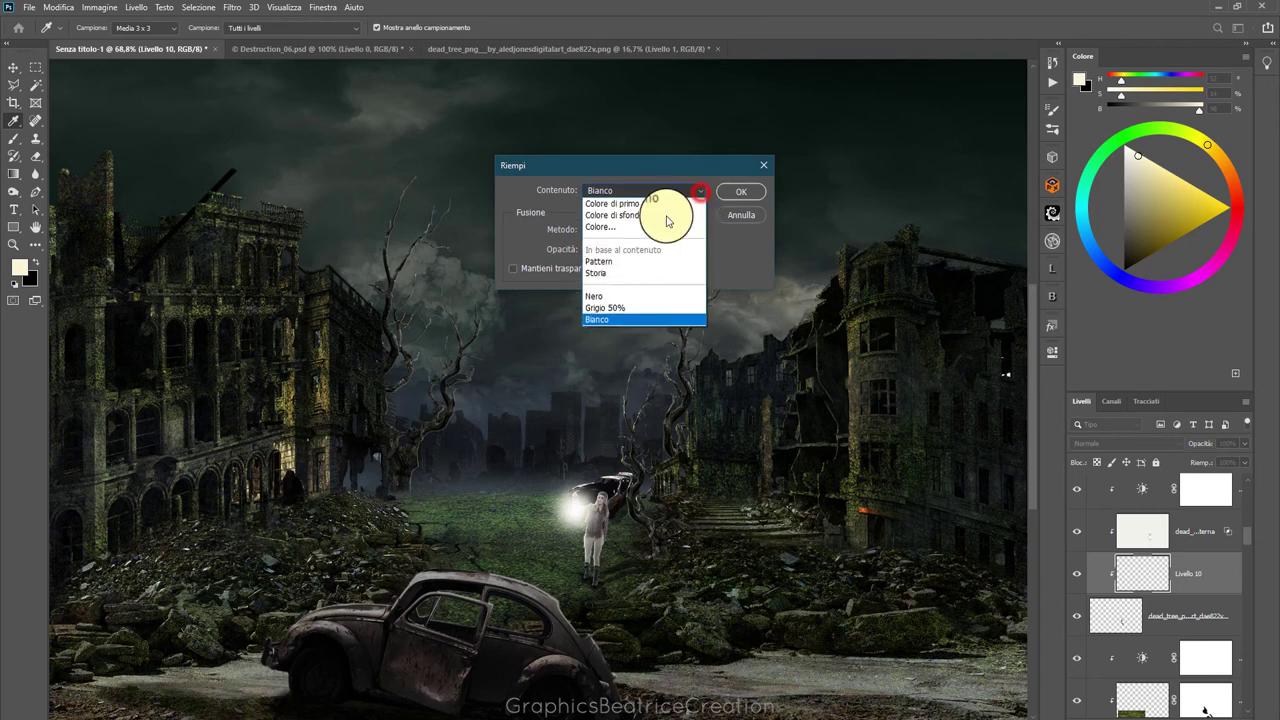
pyautogui.click(605, 309)
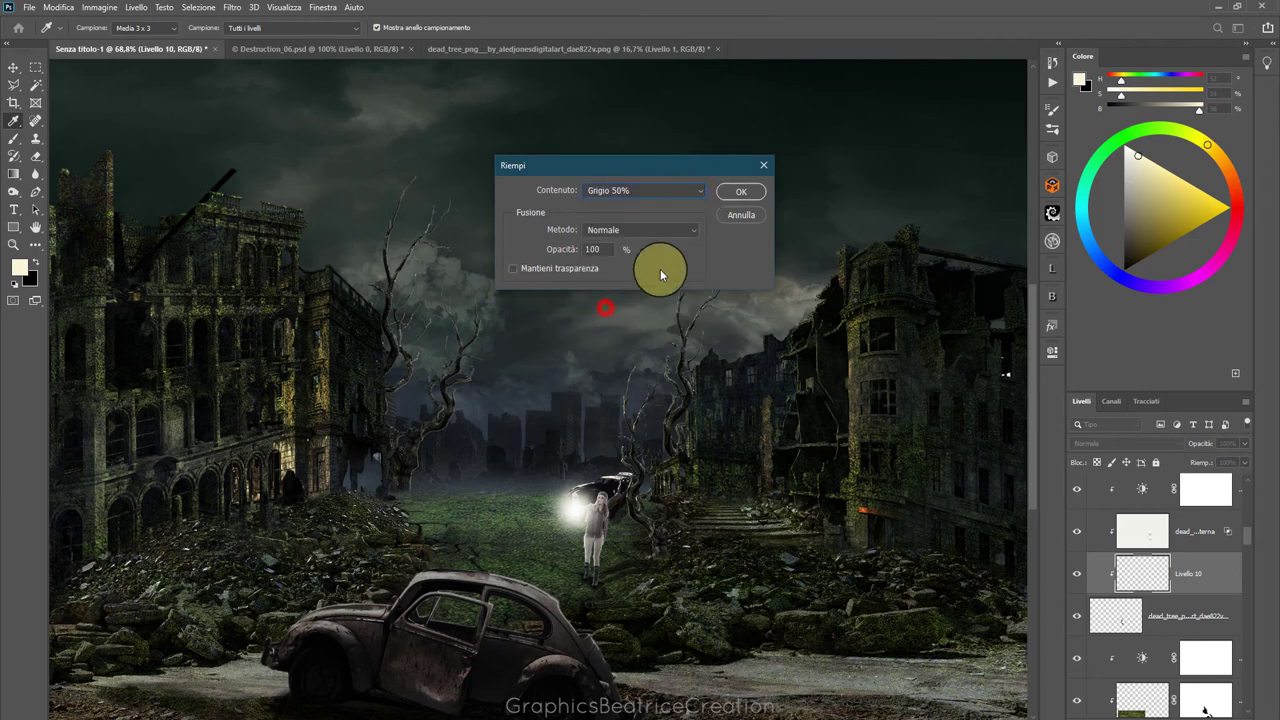
pyautogui.click(748, 196)
# Set Livello 10's blend mode to Sovrapponi (Overlay)
pyautogui.press('o')
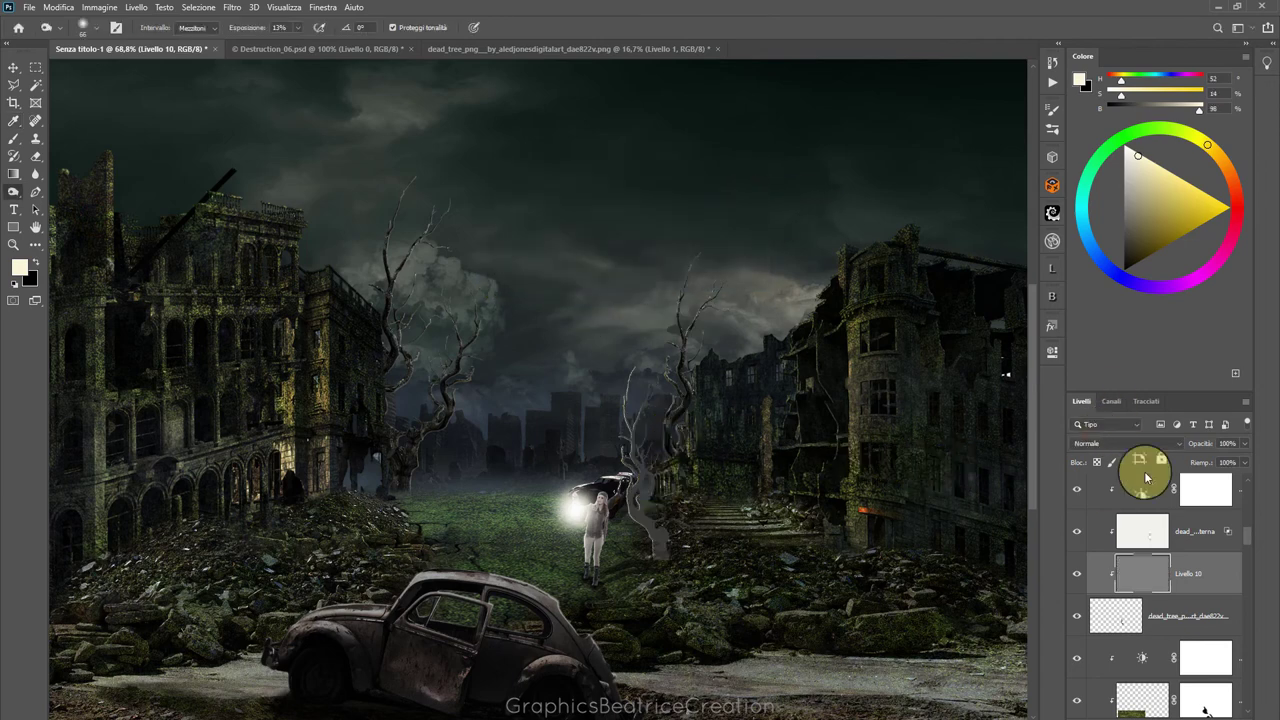
pyautogui.click(1158, 443)
pyautogui.click(1102, 562)
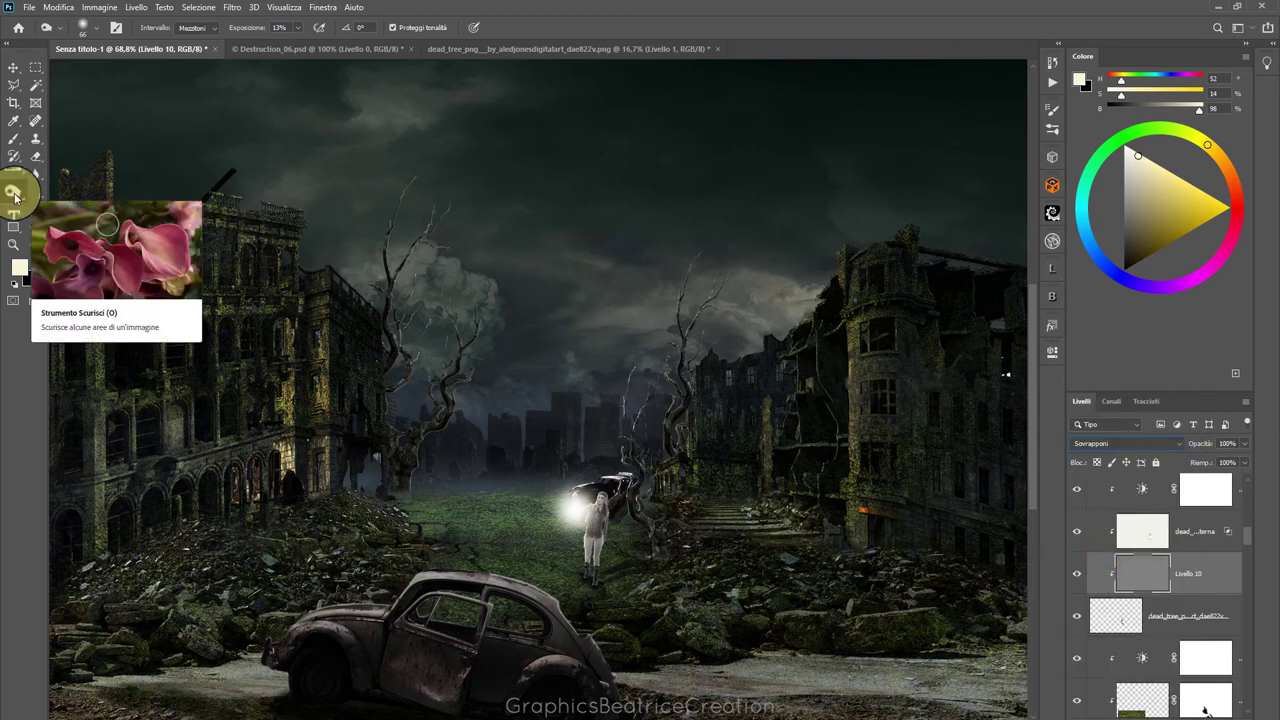
# Darken the dead tree and ground beside the girl on the grey overlay layer
pyautogui.moveTo(651, 425); pyautogui.dragTo(652, 462)
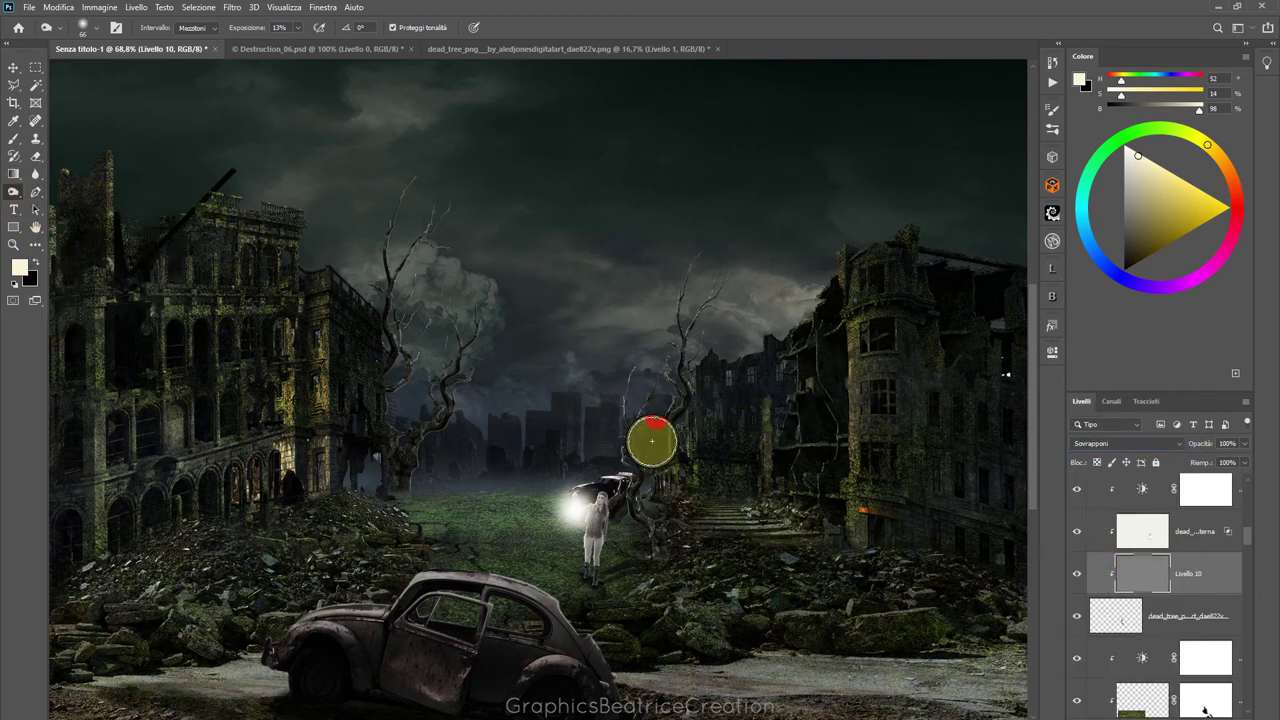
pyautogui.click(655, 508)
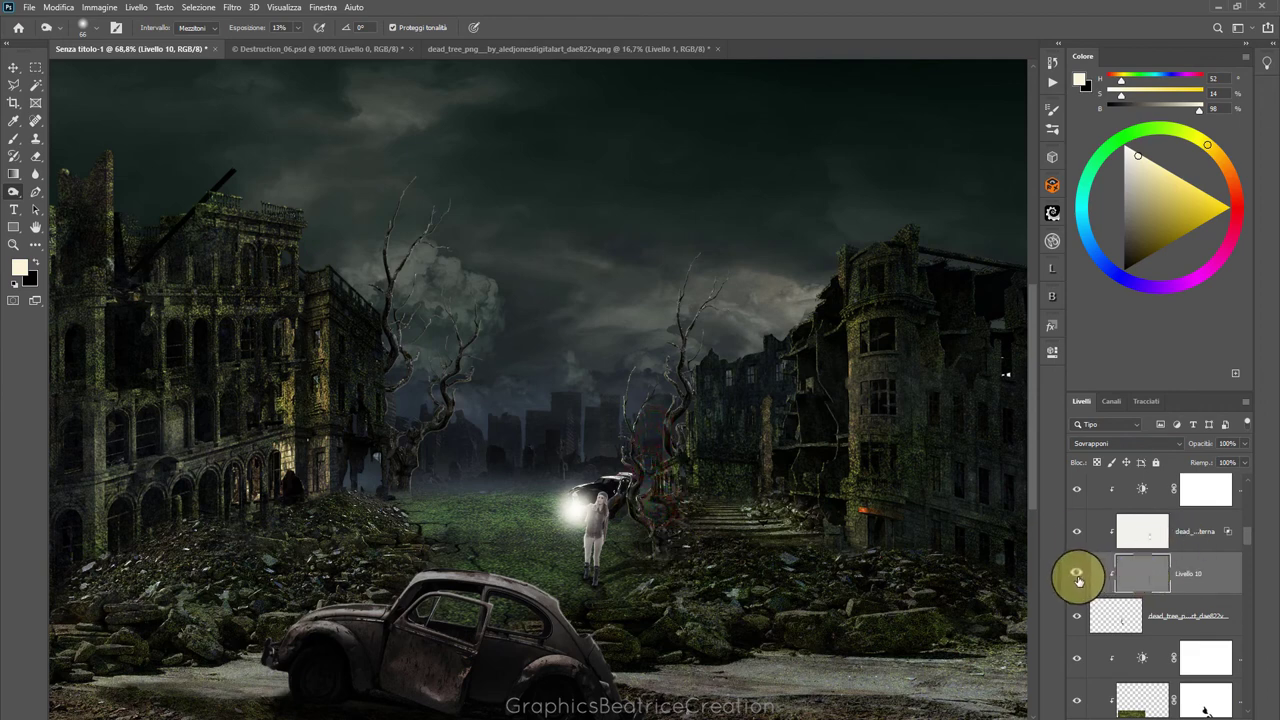
pyautogui.click(1077, 578)
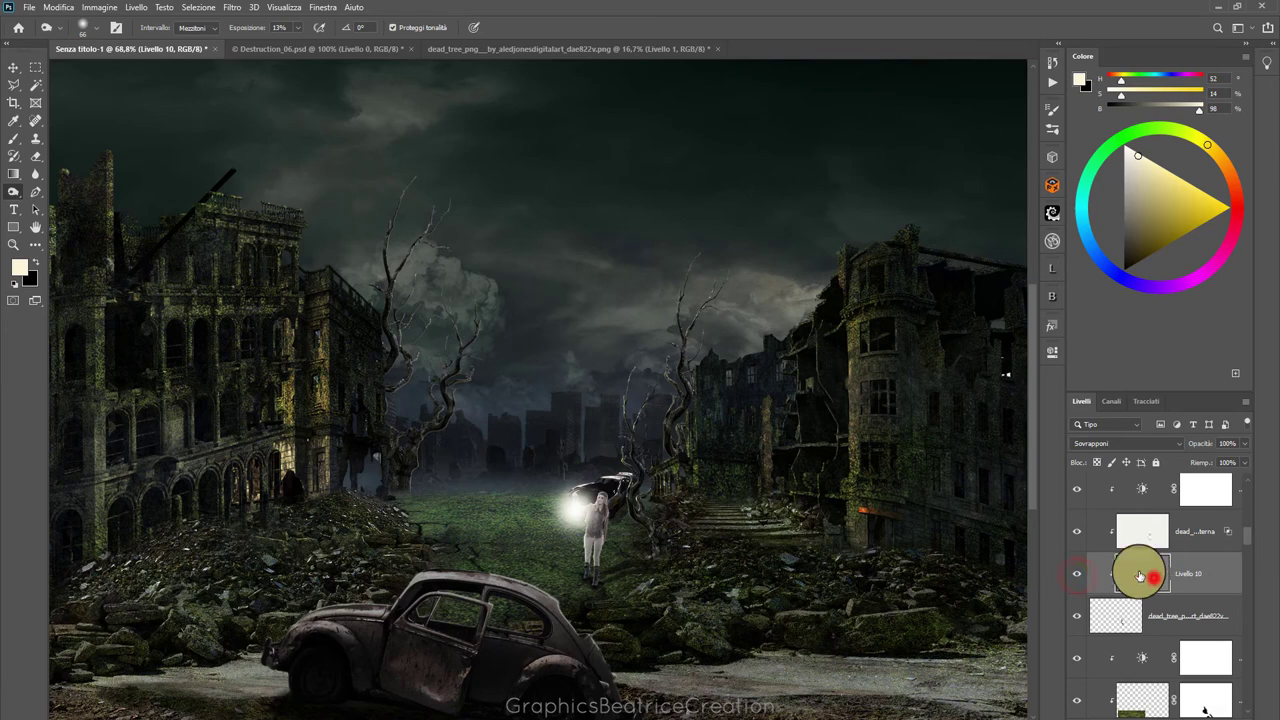
pyautogui.click(655, 512)
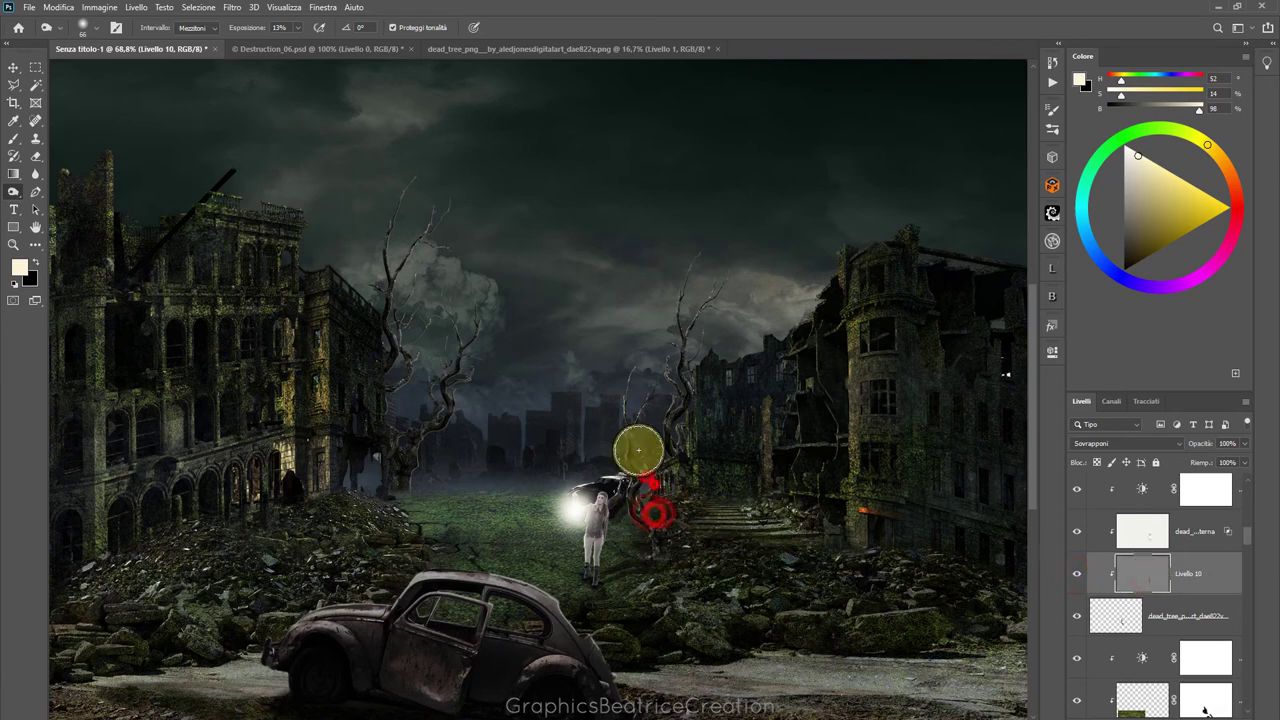
# Switch to the other toning tool and shade down the tree trunk and car
pyautogui.rightClick(17, 200)
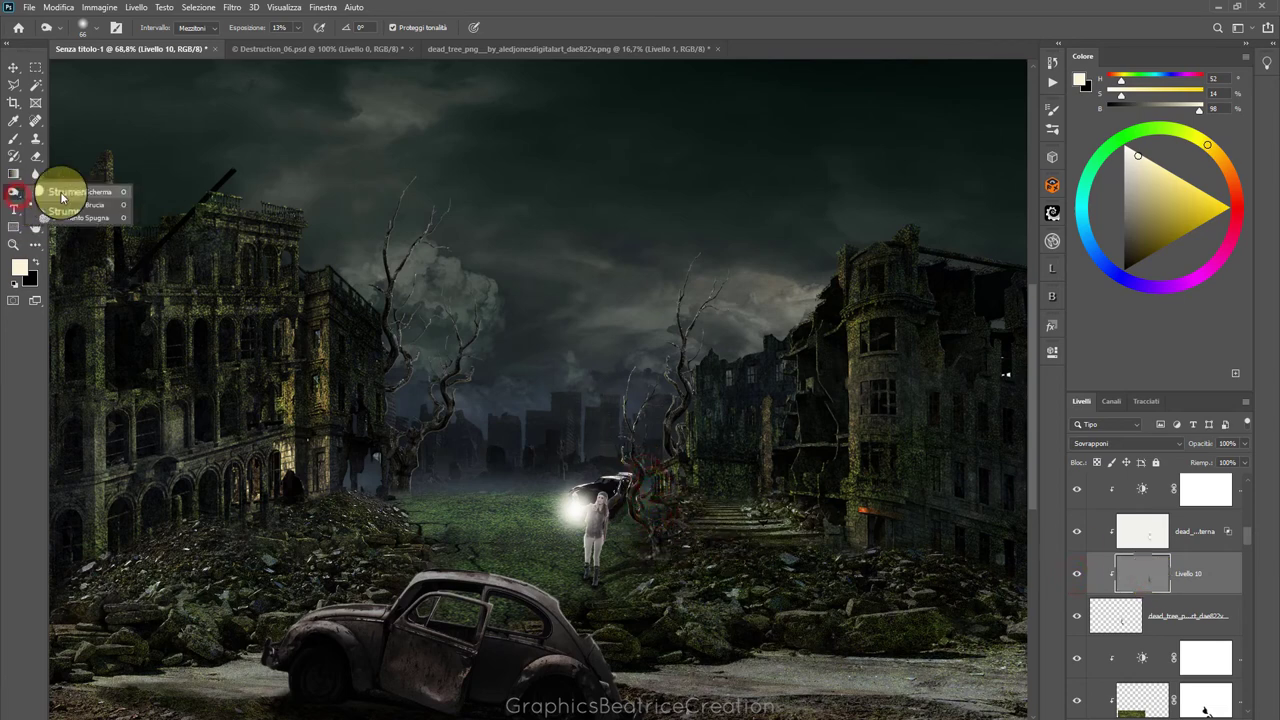
pyautogui.click(75, 200)
pyautogui.scroll(2, 606, 371)
pyautogui.moveTo(621, 424)
pyautogui.mouseDown()
pyautogui.moveTo(649, 500)
pyautogui.moveTo(629, 606)
pyautogui.moveTo(655, 651)
pyautogui.mouseUp()
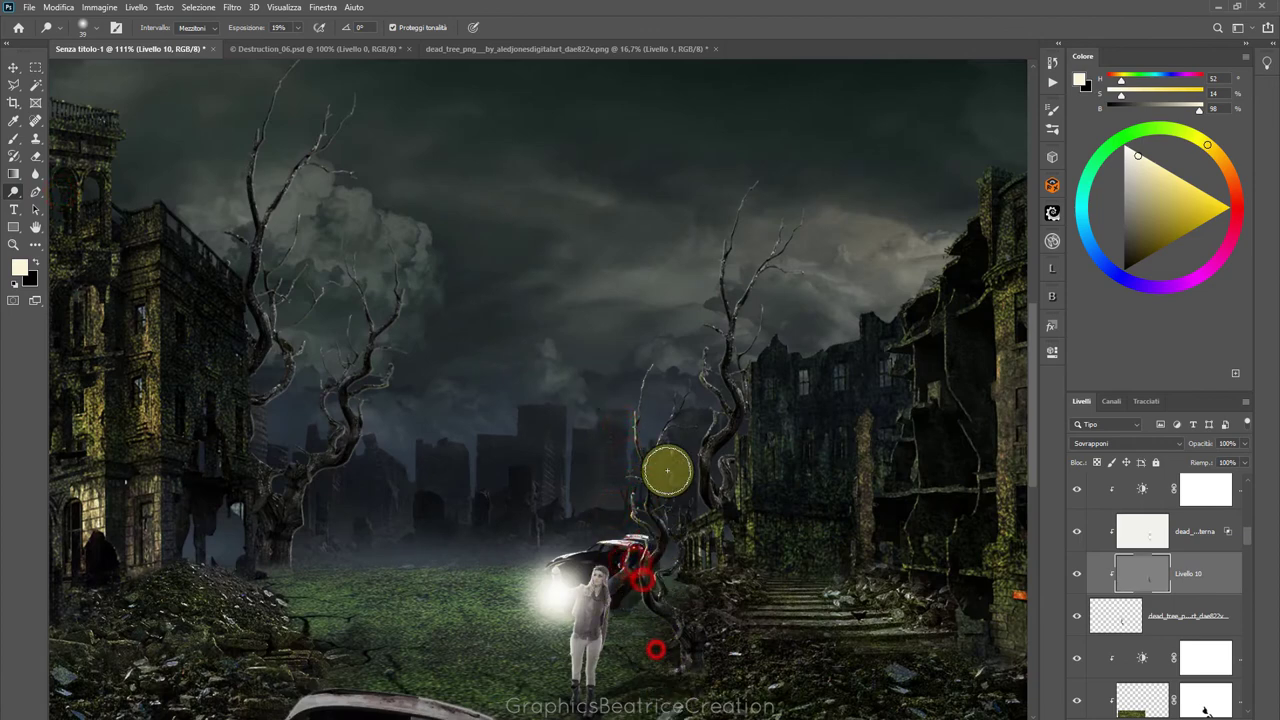
pyautogui.scroll(-2, 667, 470)
pyautogui.scroll(-1, 667, 470)
pyautogui.scroll(2, 667, 470)
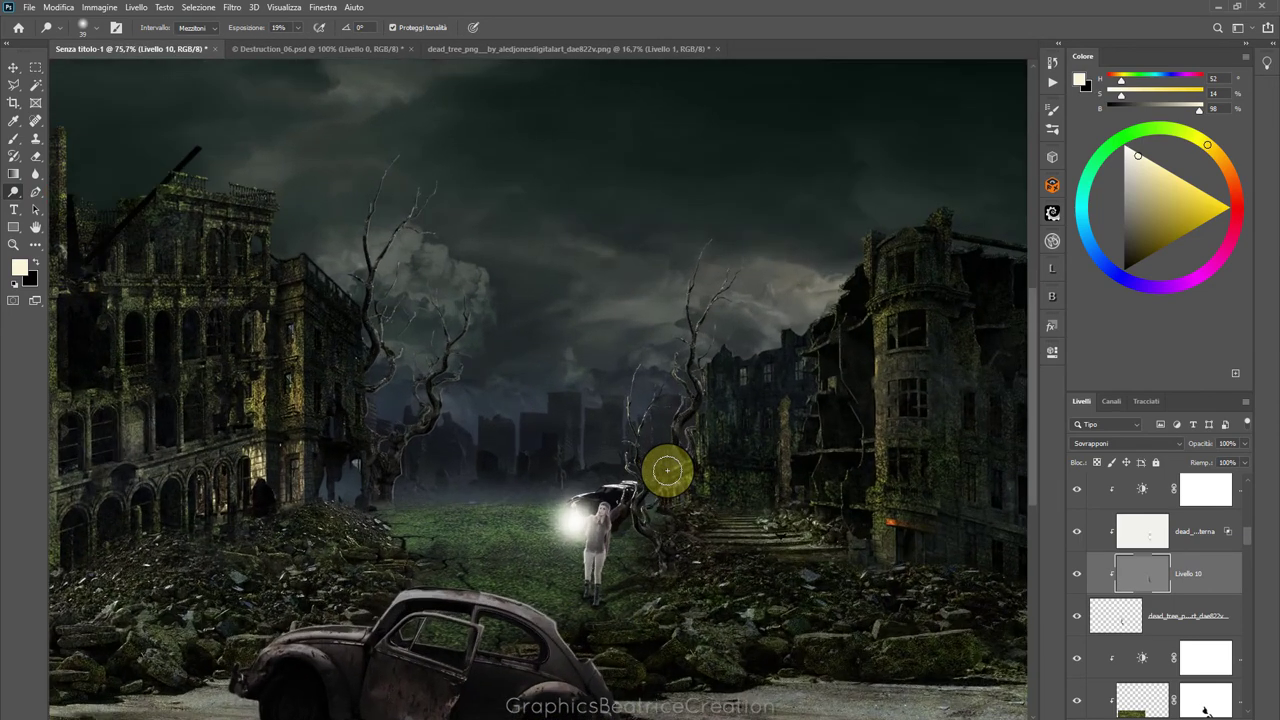
pyautogui.scroll(-1, 667, 470)
pyautogui.scroll(1, 667, 470)
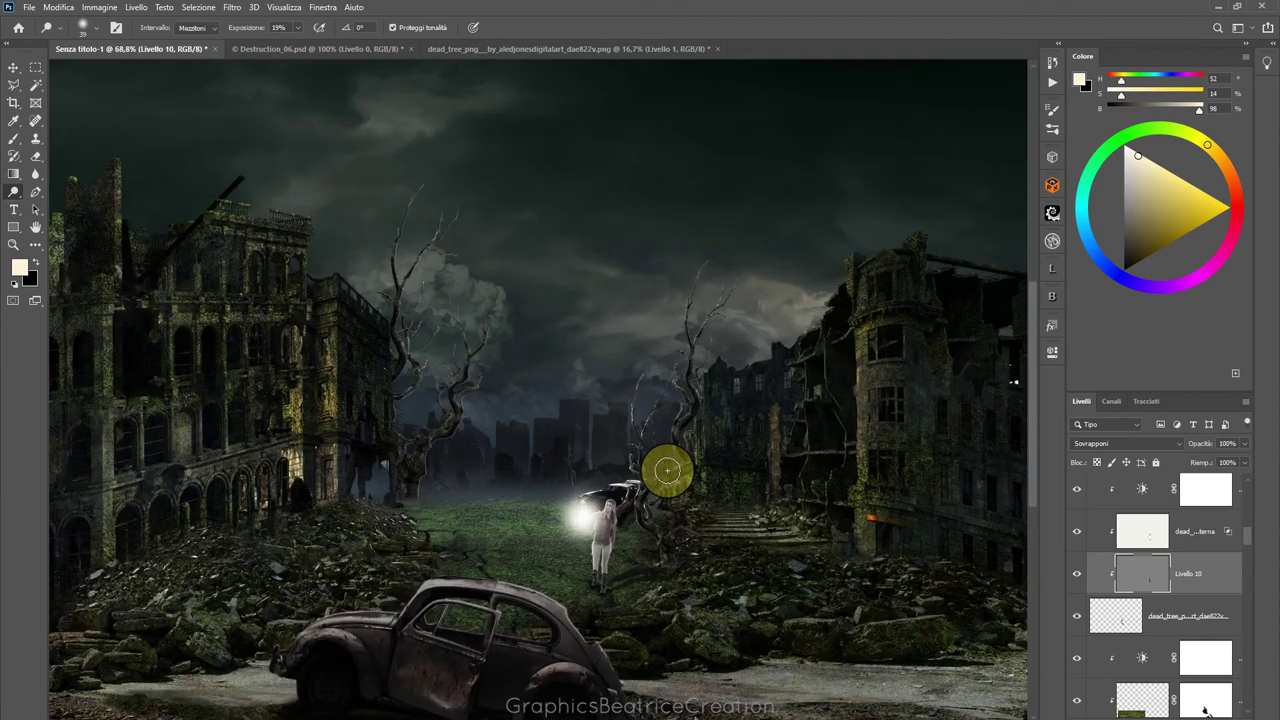
pyautogui.scroll(-1, 667, 470)
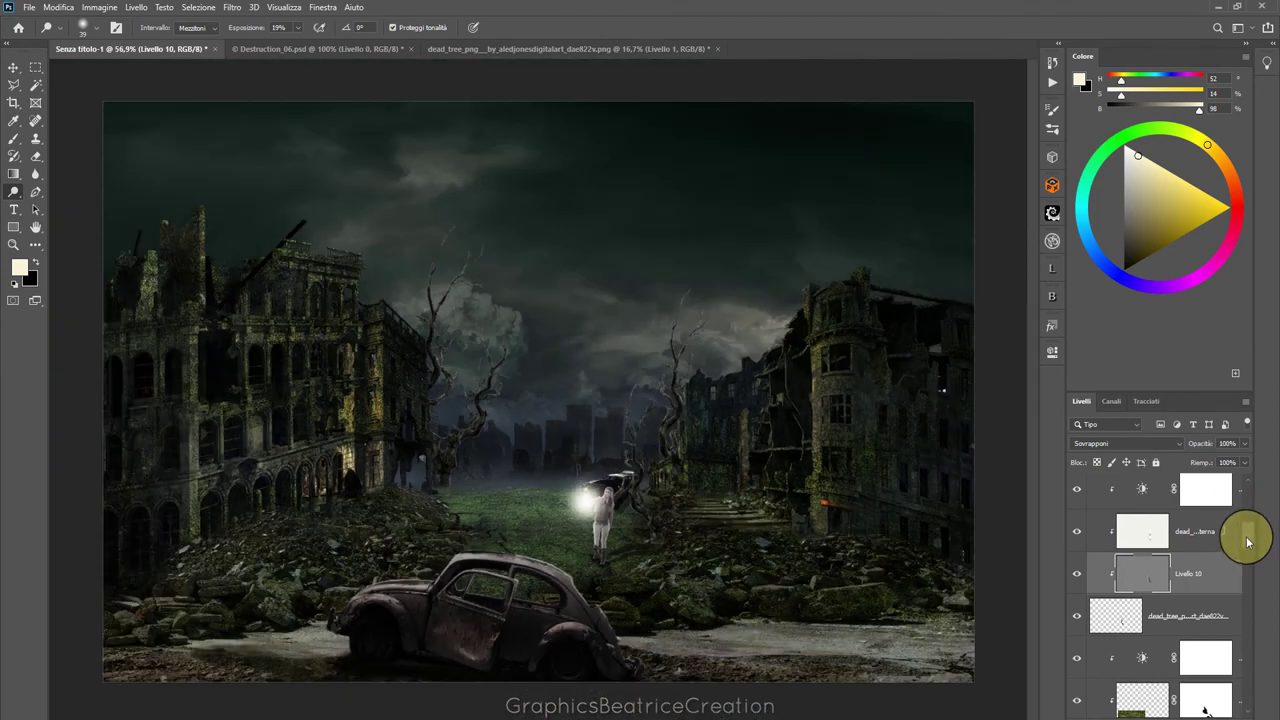
pyautogui.moveTo(1246, 540); pyautogui.dragTo(1246, 652)
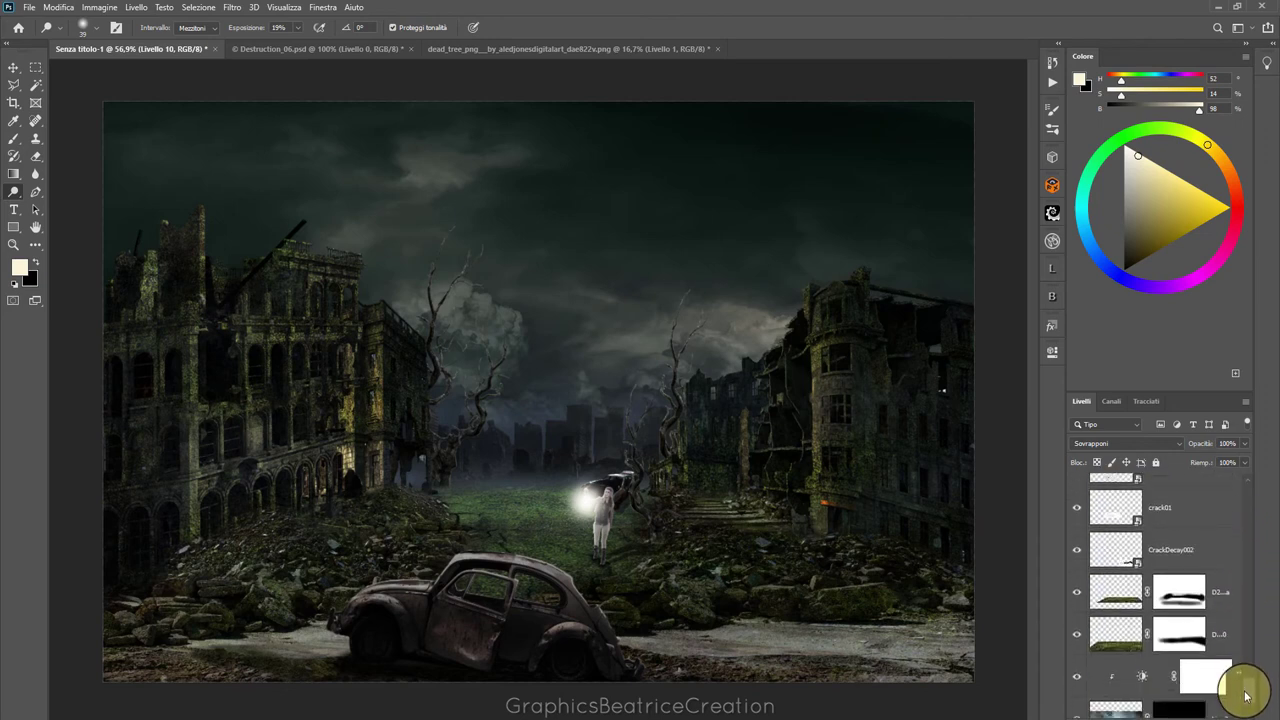
pyautogui.moveTo(1245, 652); pyautogui.dragTo(1246, 690)
pyautogui.scroll(4, 1234, 663)
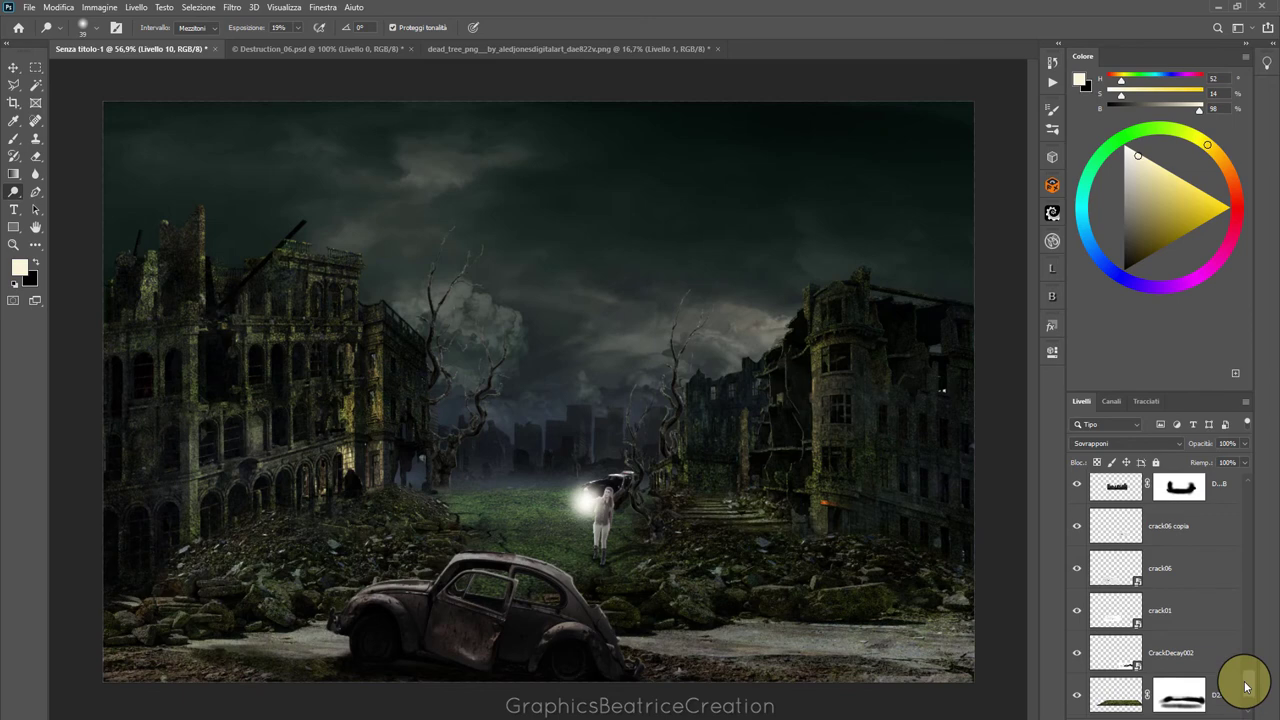
pyautogui.click(1191, 538)
# On a new layer, paint a large soft brush spot at the girl's feet
pyautogui.hotkey('ctrl', 'shift', 'alt', 'n')
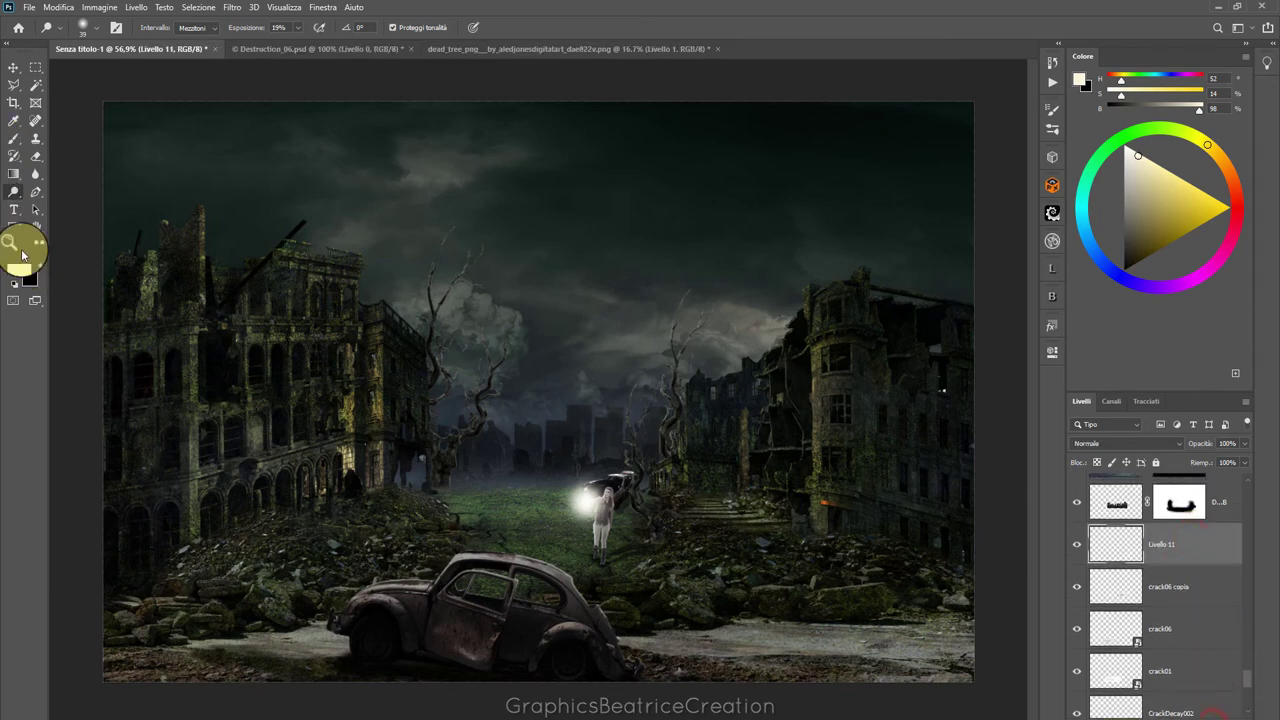
pyautogui.click(13, 140)
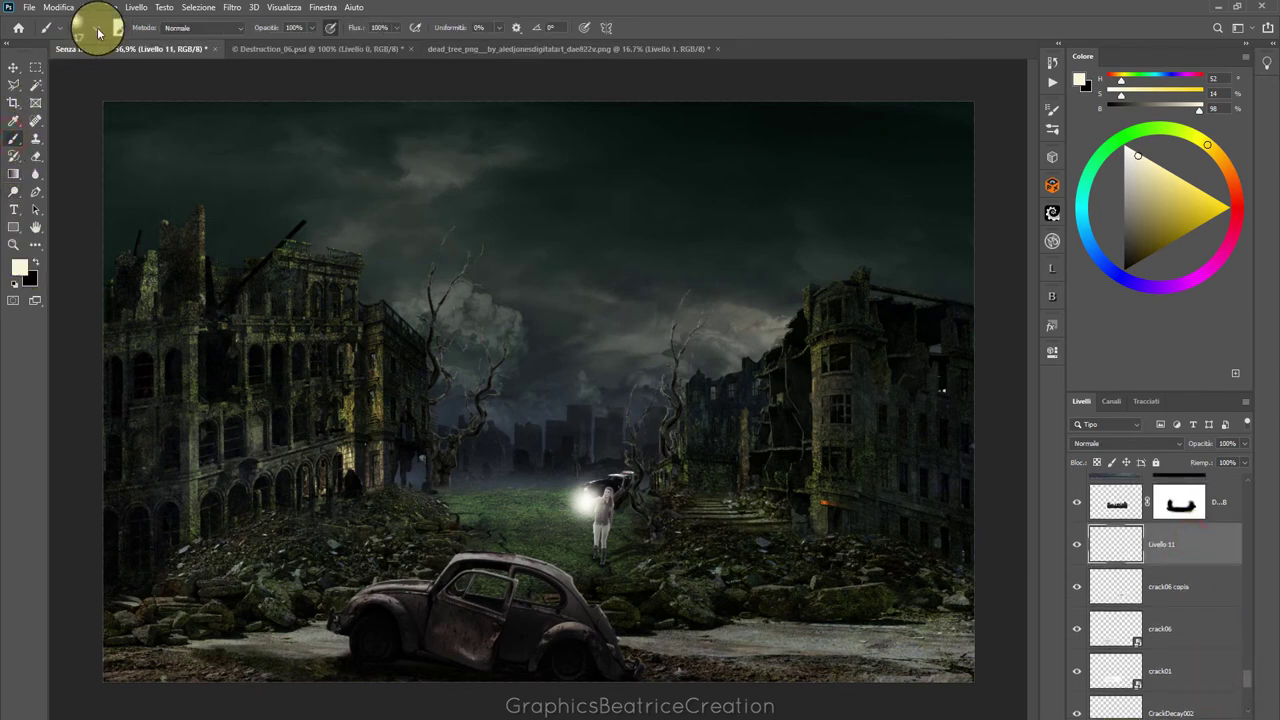
pyautogui.click(97, 29)
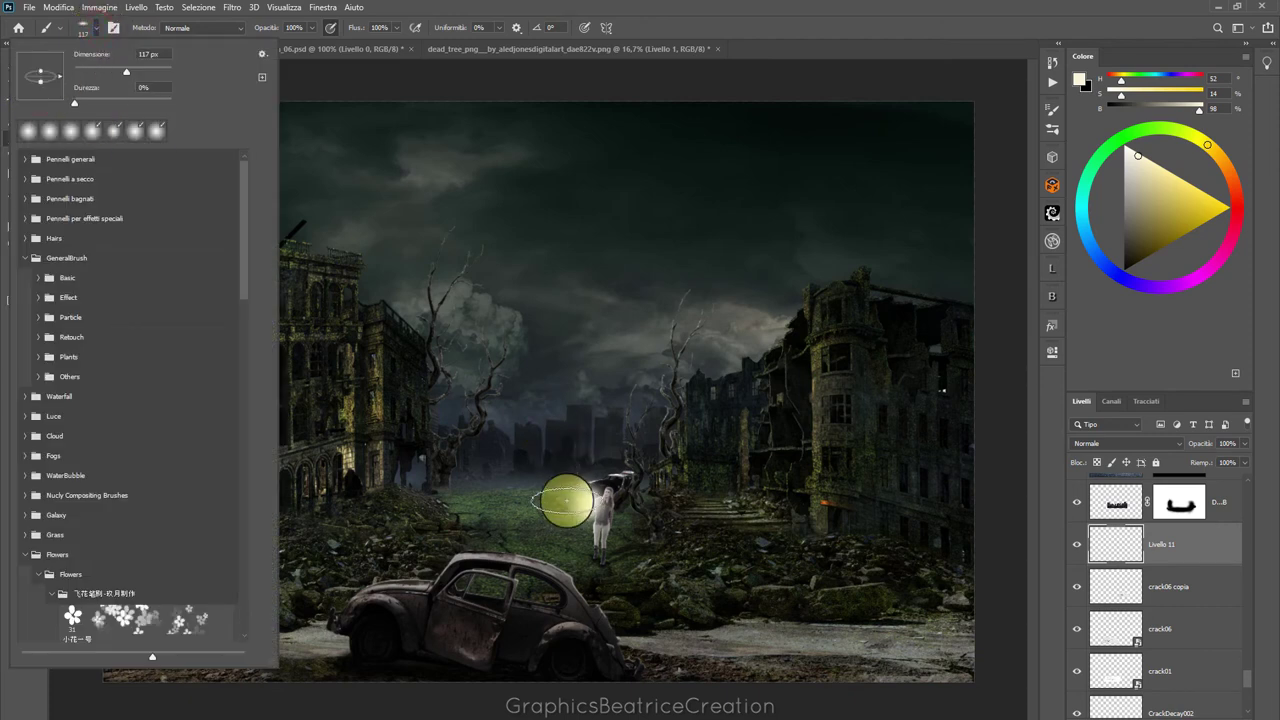
pyautogui.moveTo(61, 80); pyautogui.dragTo(61, 81)
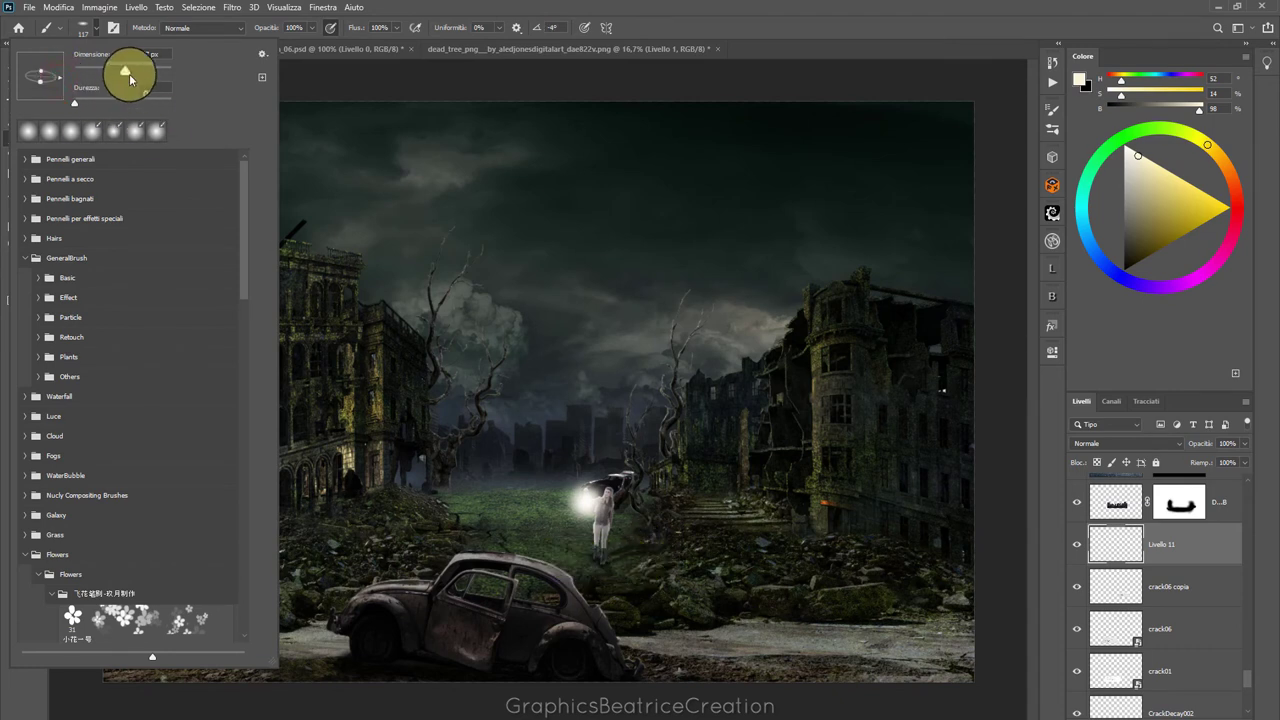
pyautogui.click(536, 12)
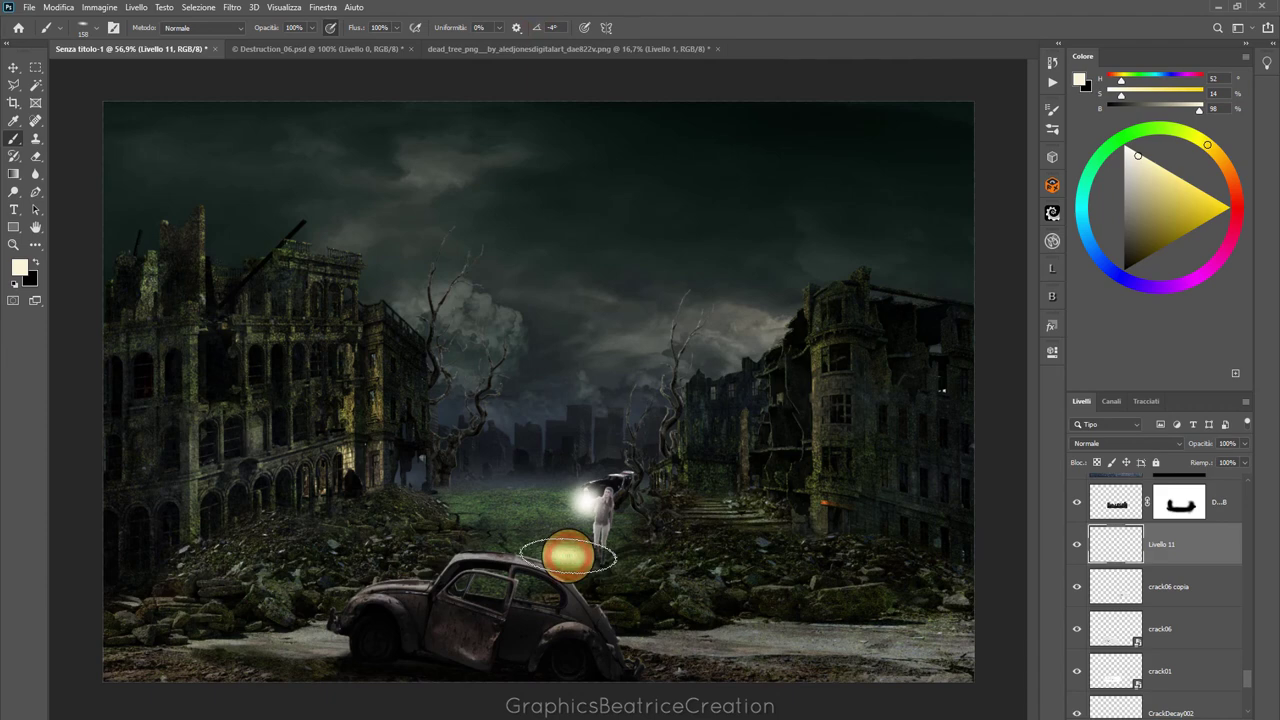
pyautogui.click(568, 556)
# Stretch the light spot wider with a free transform
pyautogui.click(14, 68)
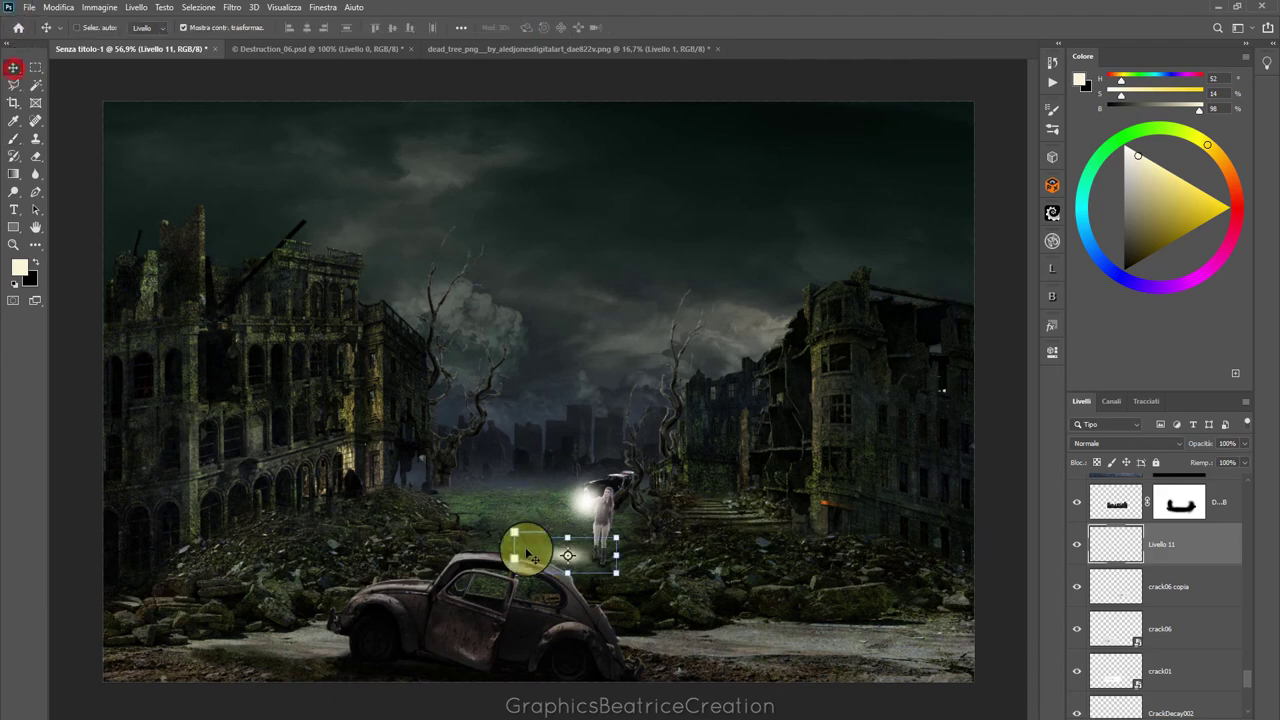
pyautogui.moveTo(513, 556); pyautogui.dragTo(493, 545)
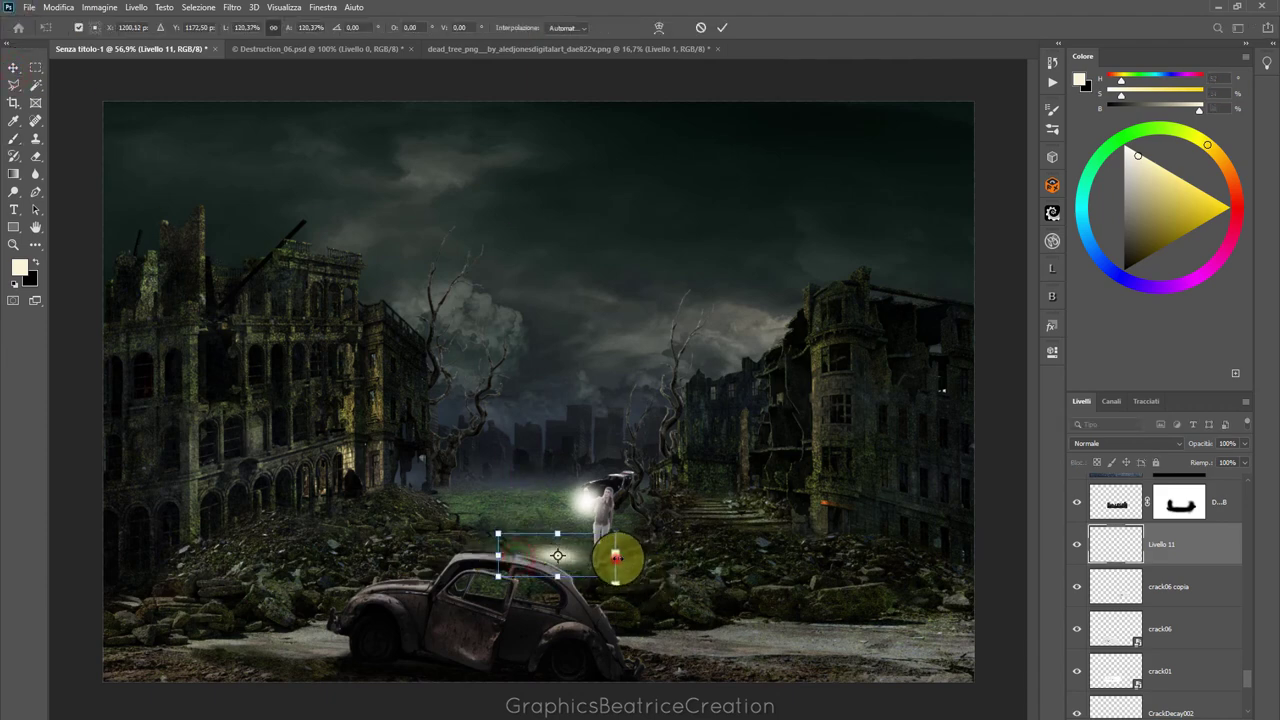
pyautogui.moveTo(617, 556)
pyautogui.mouseDown()
pyautogui.moveTo(634, 552)
pyautogui.moveTo(566, 525)
pyautogui.mouseUp()
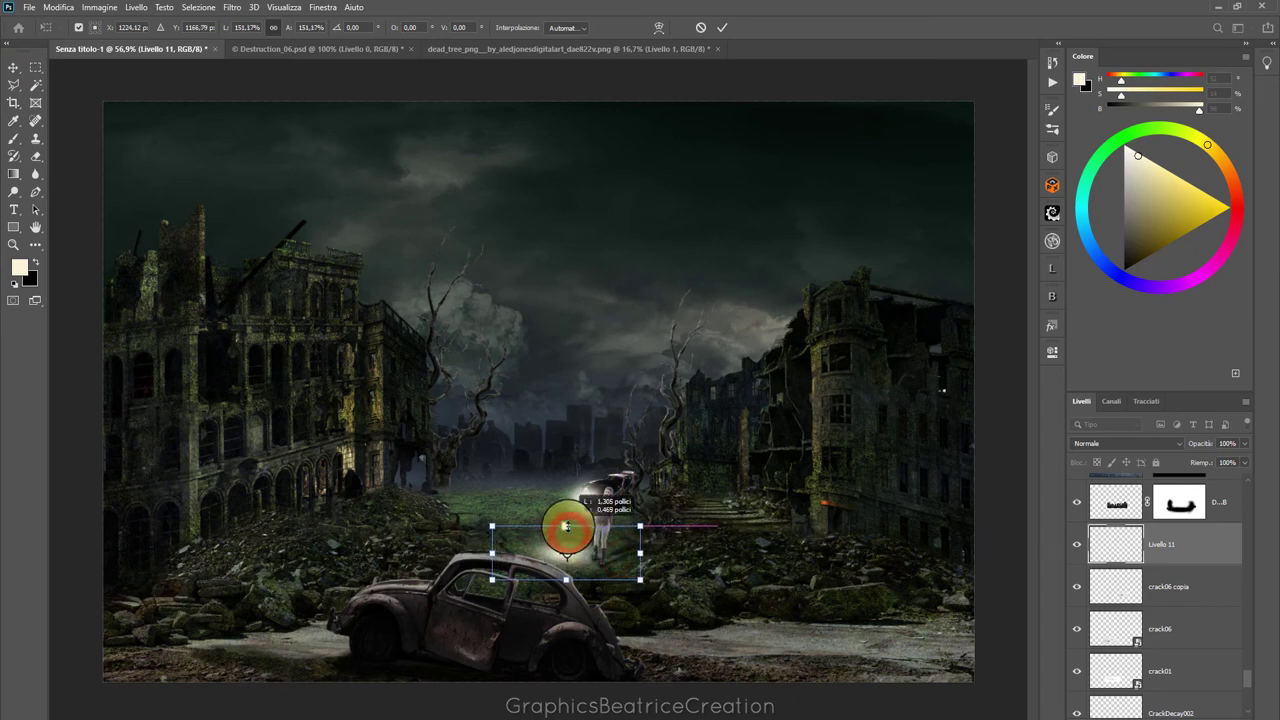
pyautogui.moveTo(567, 579); pyautogui.dragTo(567, 584)
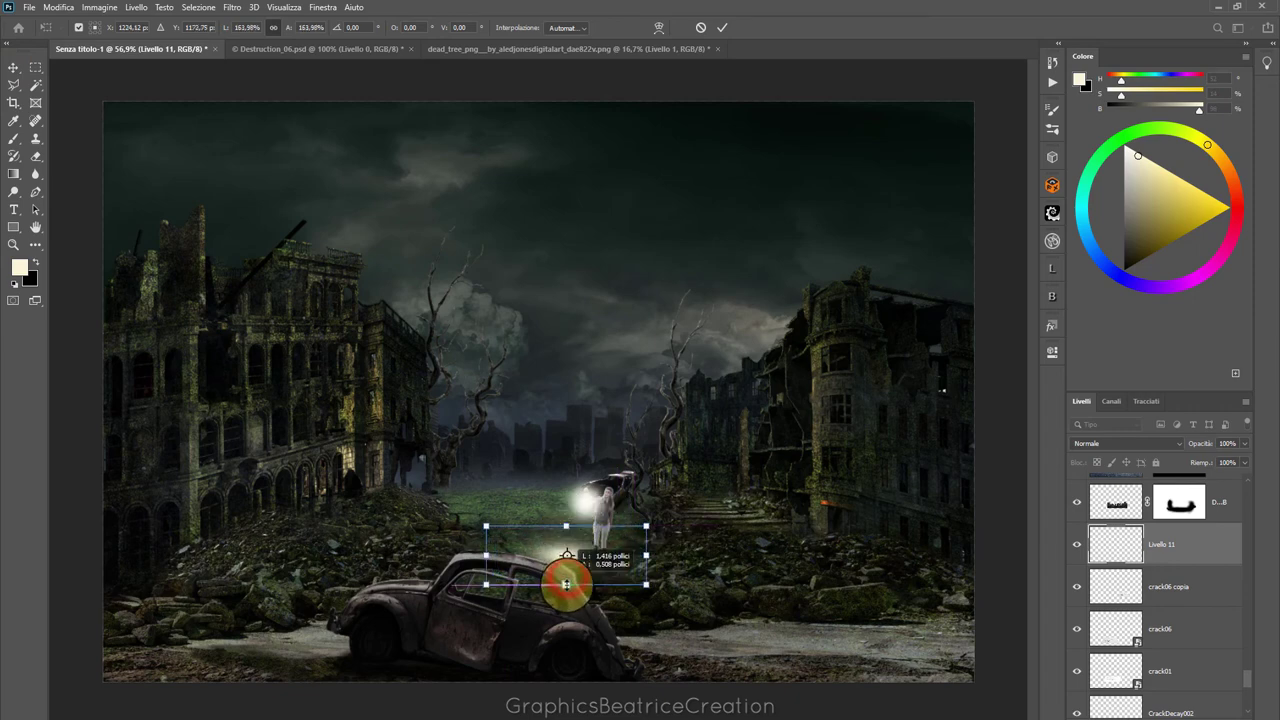
pyautogui.click(722, 27)
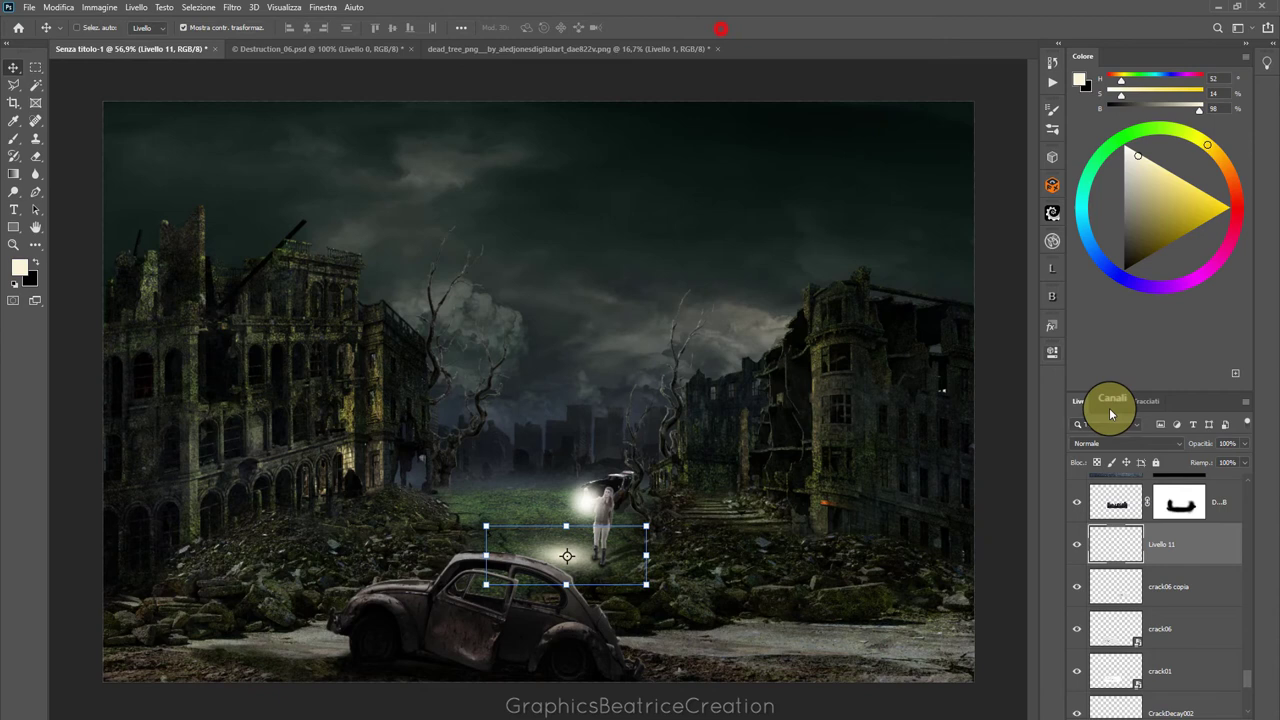
# Set the spot to Overlay, duplicate it, and lower the copy to 74% opacity
pyautogui.click(1168, 442)
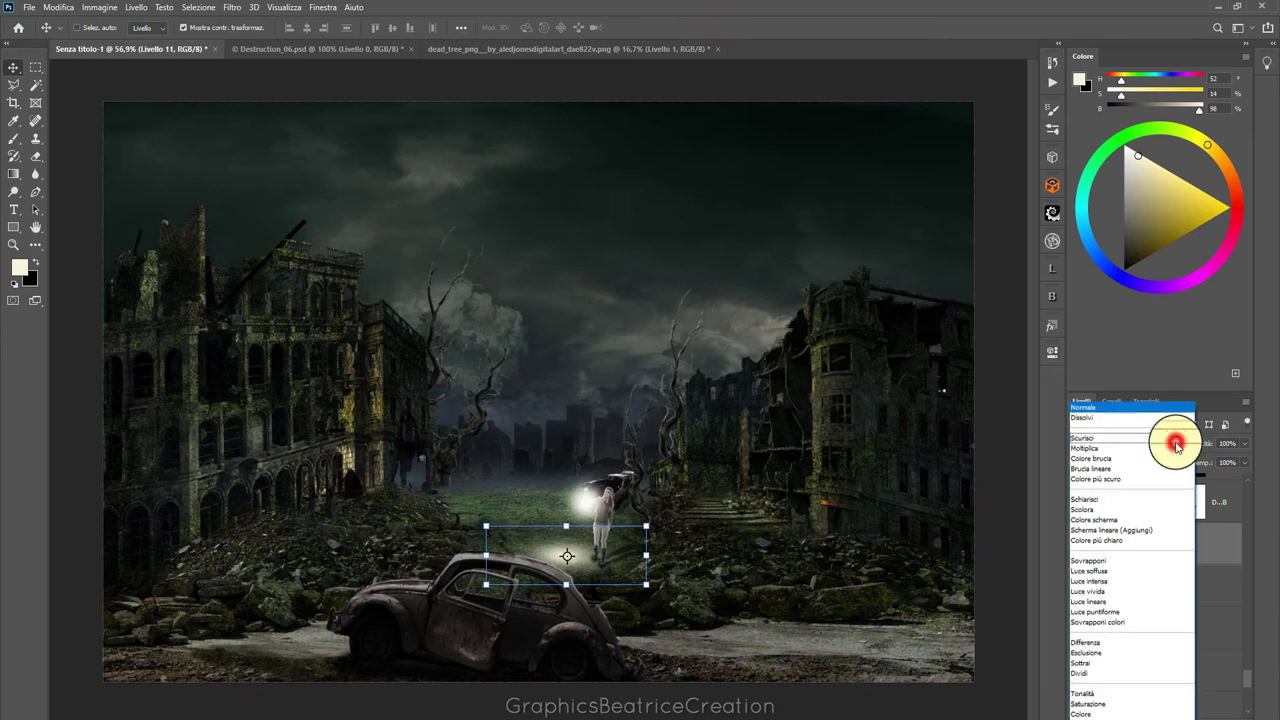
pyautogui.click(1088, 563)
pyautogui.moveTo(1172, 551)
pyautogui.mouseDown()
pyautogui.moveTo(1230, 667)
pyautogui.moveTo(1155, 548)
pyautogui.mouseUp()
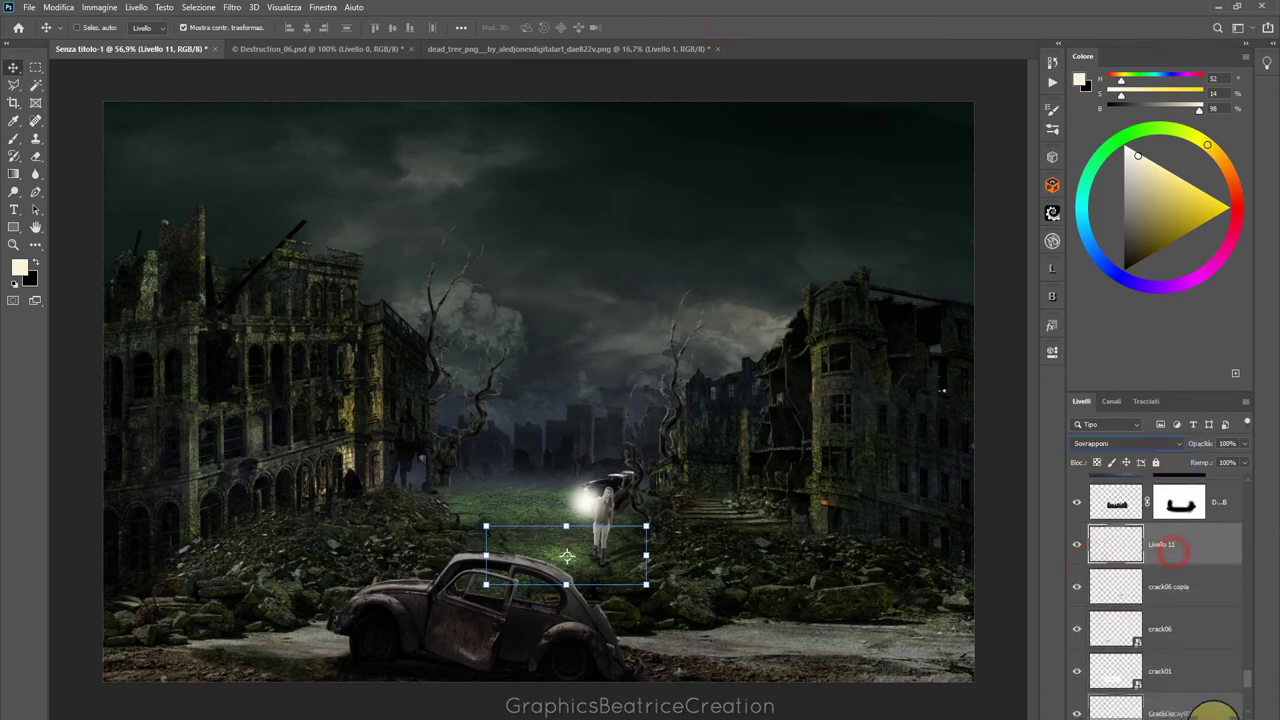
pyautogui.click(1228, 443)
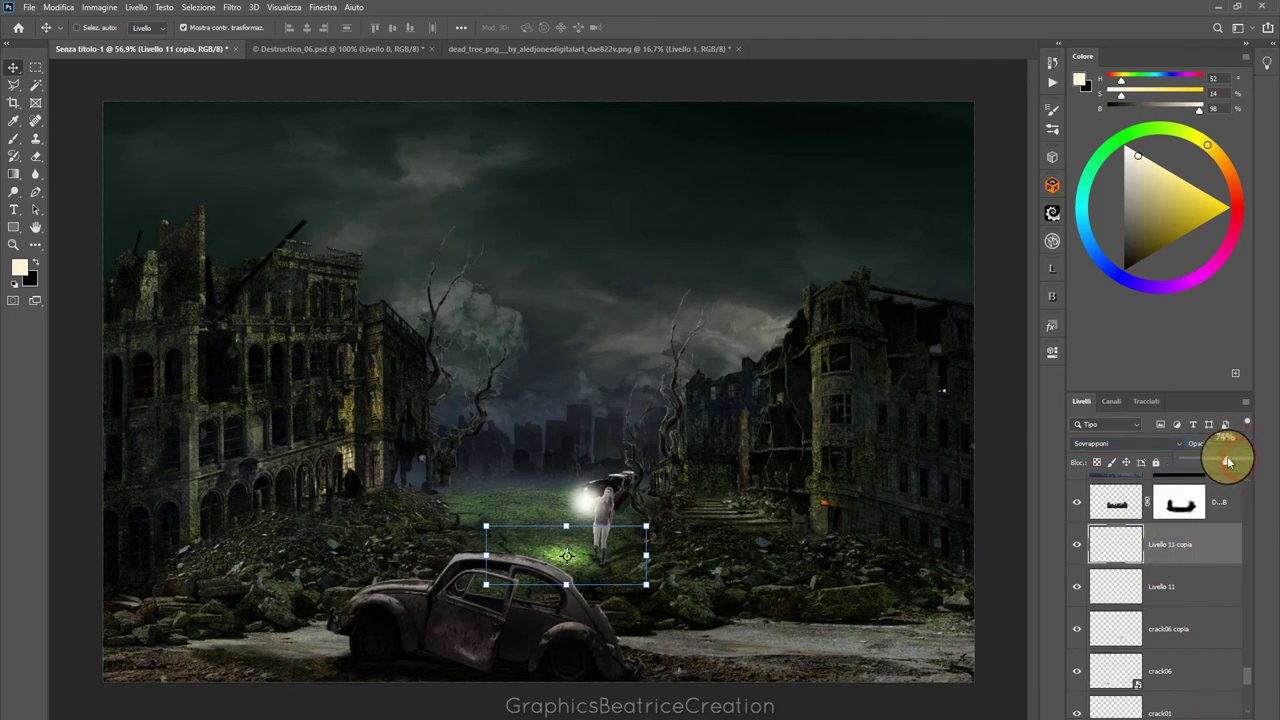
pyautogui.moveTo(1228, 461); pyautogui.dragTo(1227, 461)
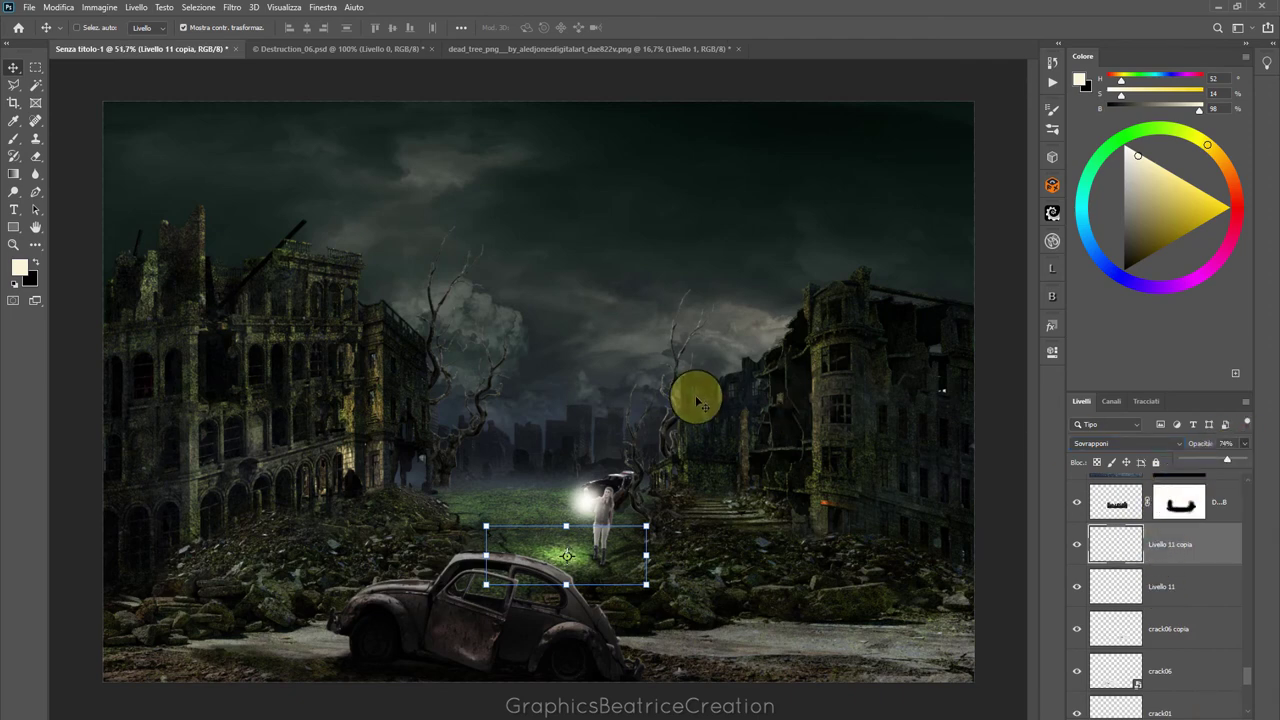
# Set the Luminosità/contrasto 4 adjustment to -131 brightness and 26 contrast
pyautogui.scroll(3, 698, 402)
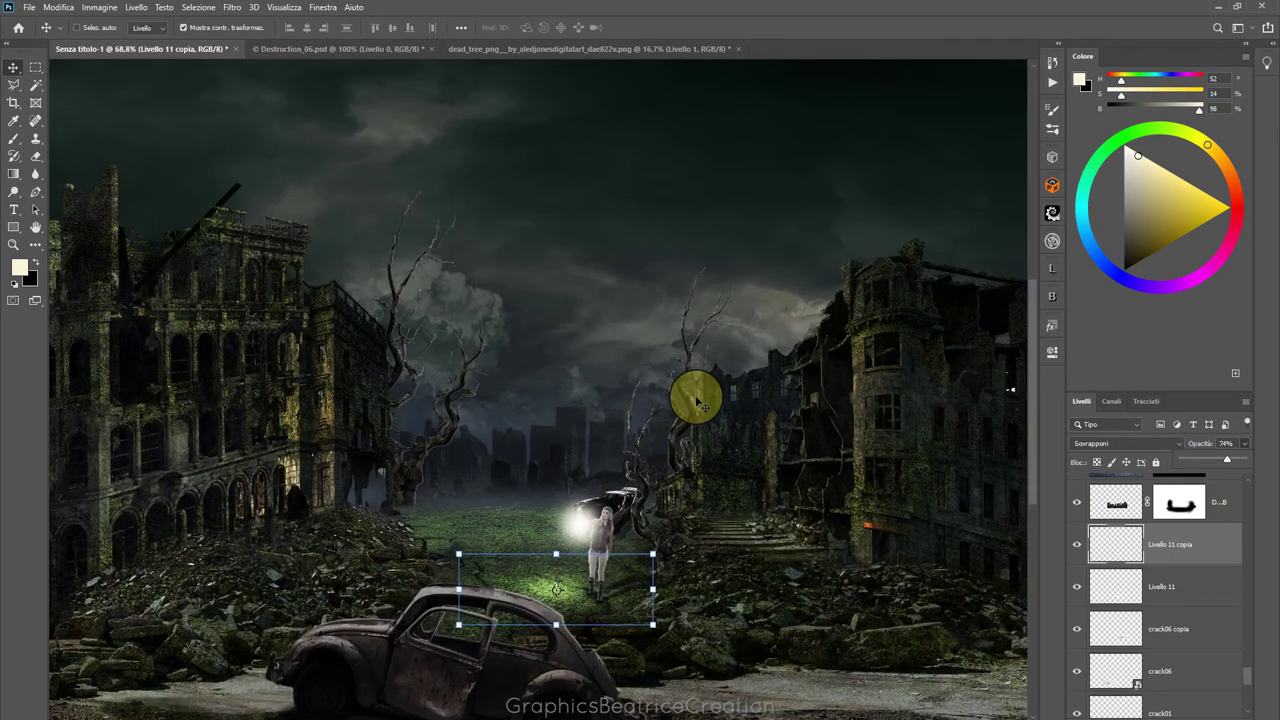
pyautogui.scroll(2, 1249, 686)
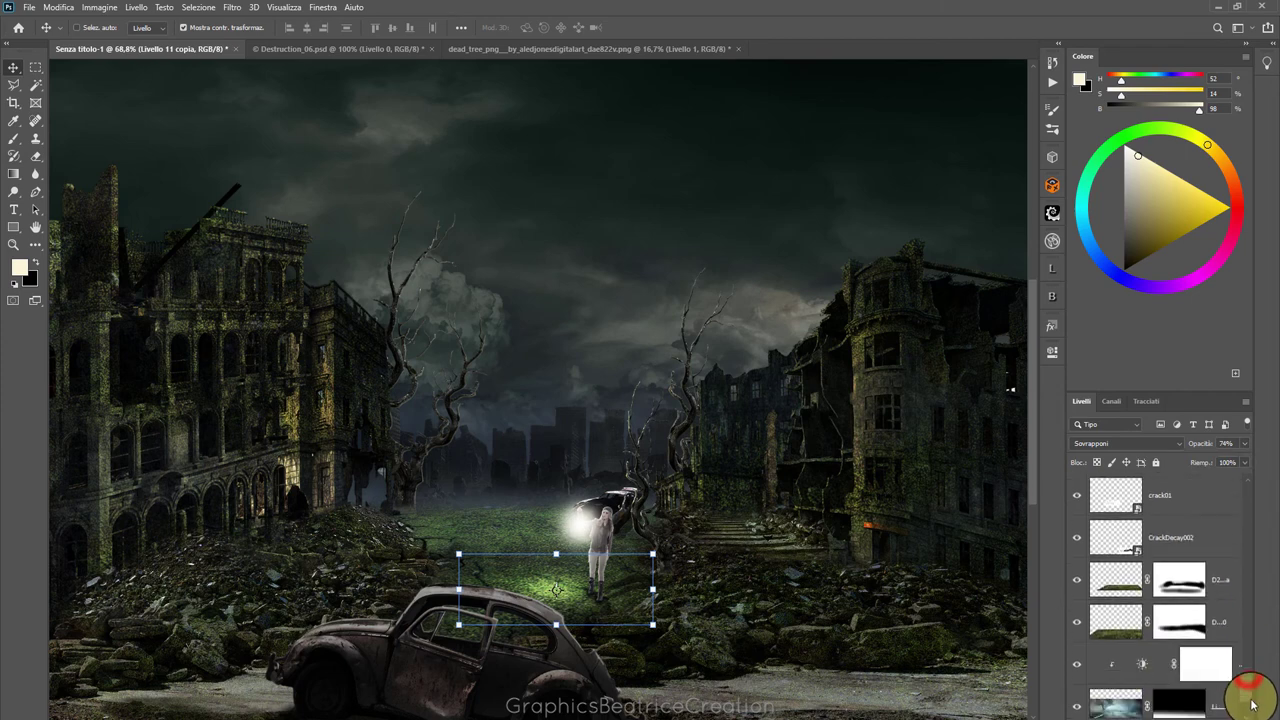
pyautogui.scroll(-3, 1255, 686)
pyautogui.scroll(-3, 1255, 686)
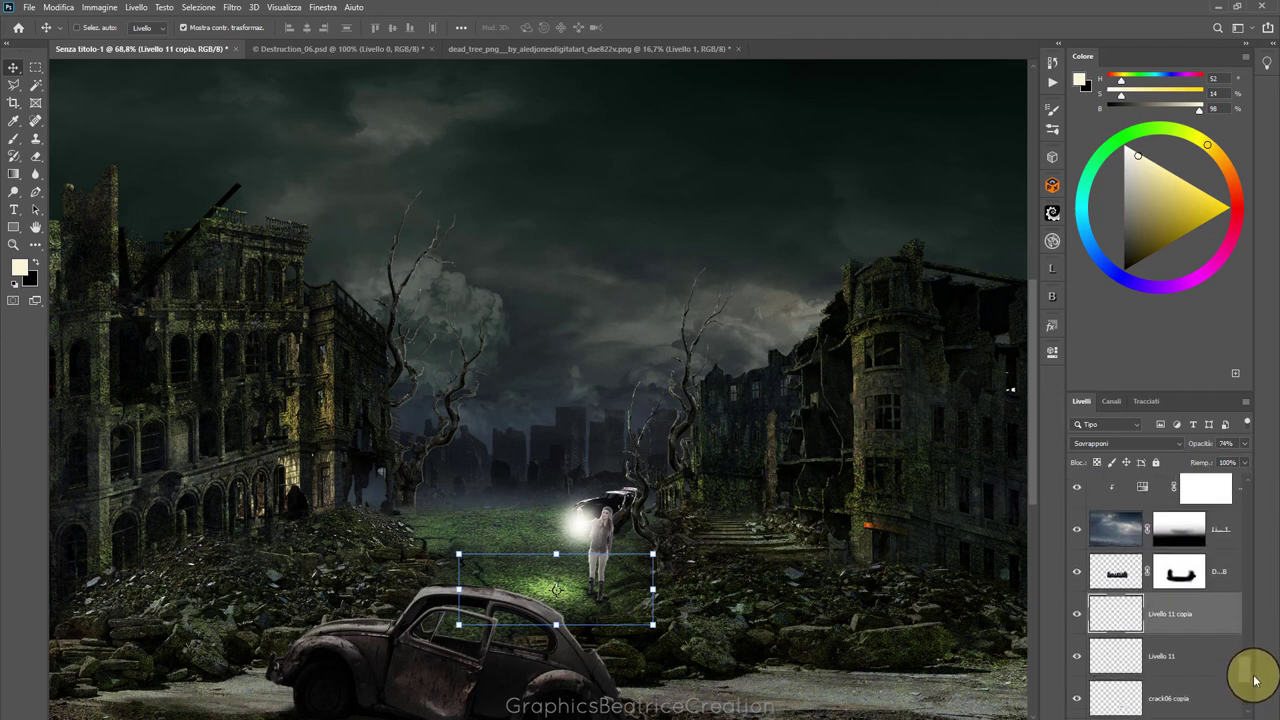
pyautogui.scroll(-3, 1257, 675)
pyautogui.scroll(-2, 1257, 670)
pyautogui.scroll(-2, 1257, 672)
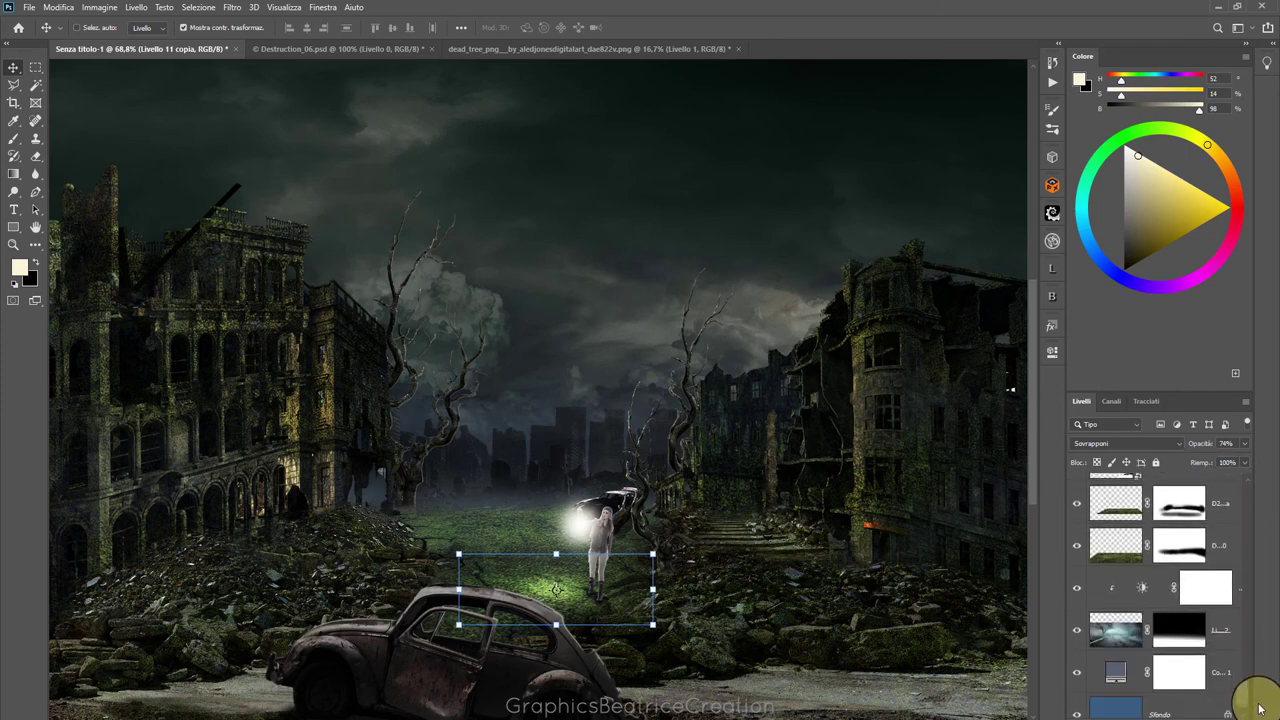
pyautogui.scroll(-1, 1258, 690)
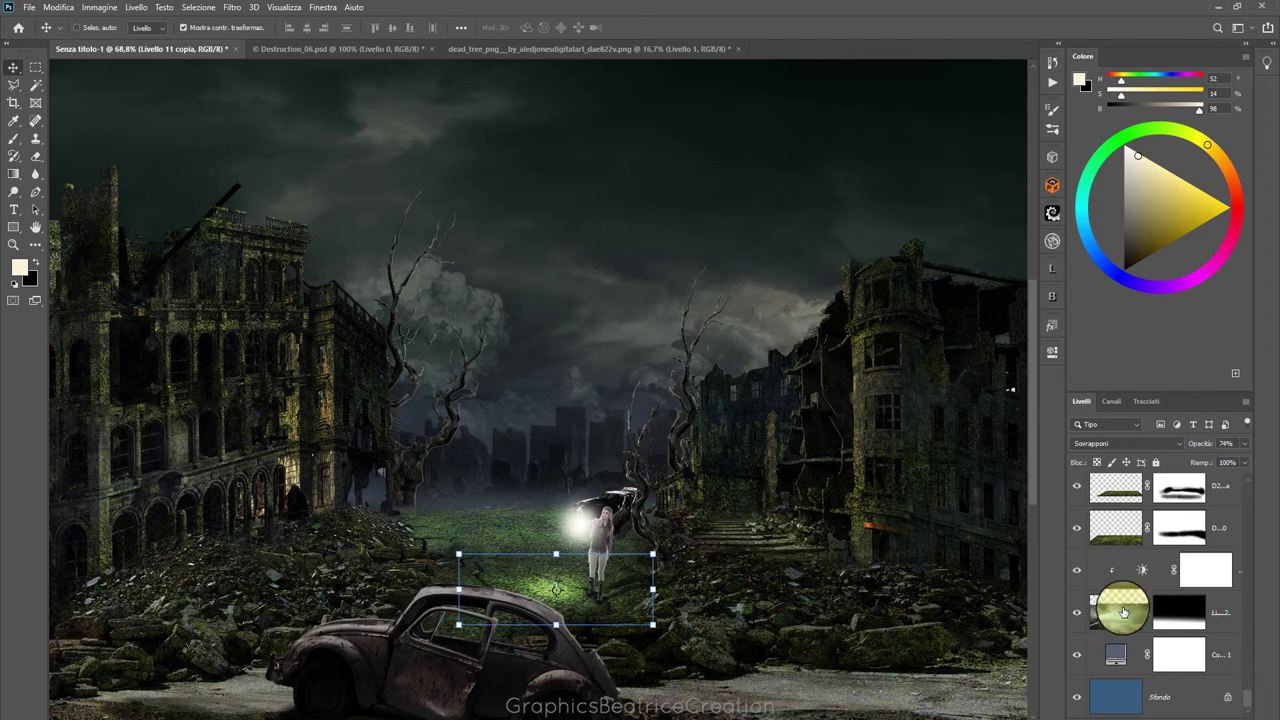
pyautogui.doubleClick(1143, 570)
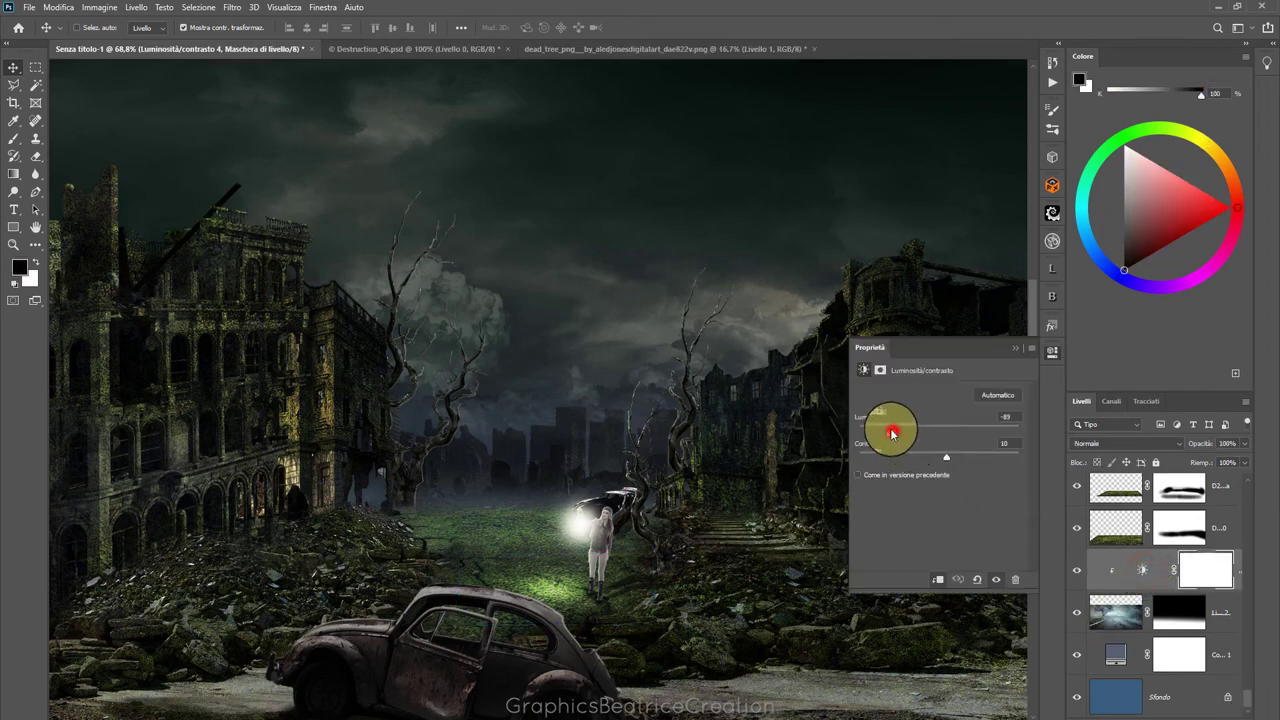
pyautogui.moveTo(878, 432); pyautogui.dragTo(877, 433)
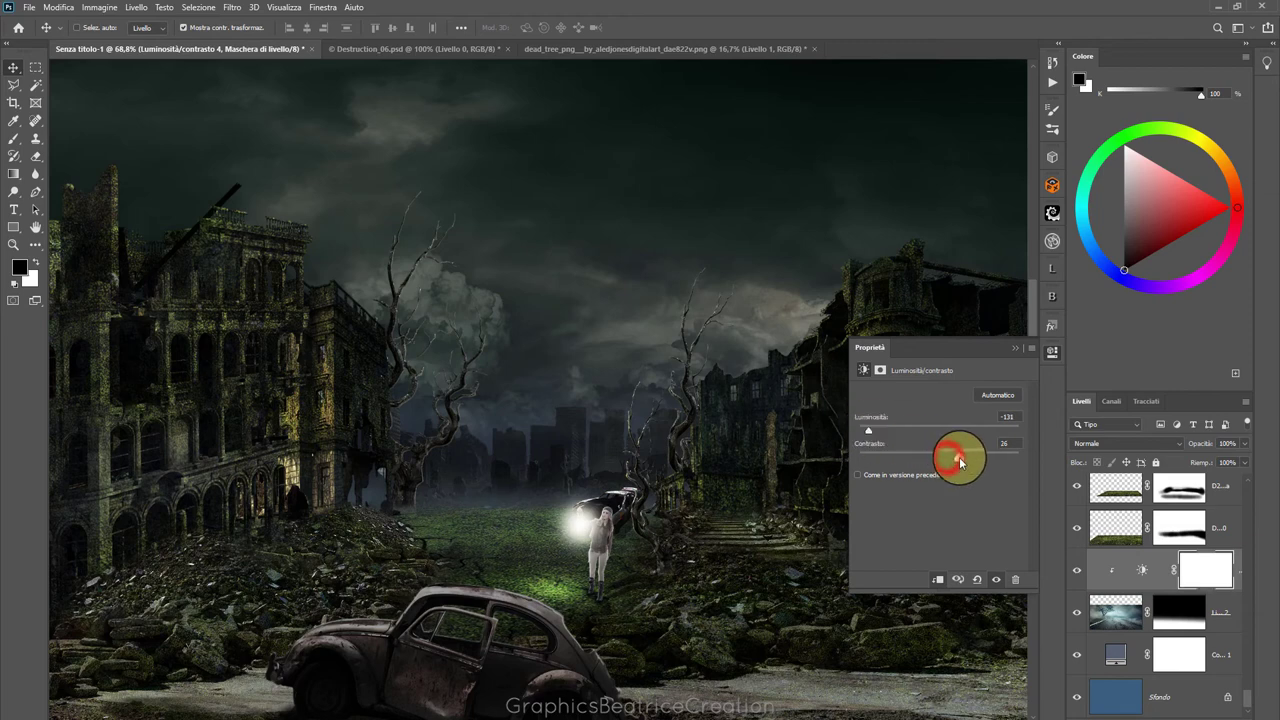
pyautogui.click(1014, 350)
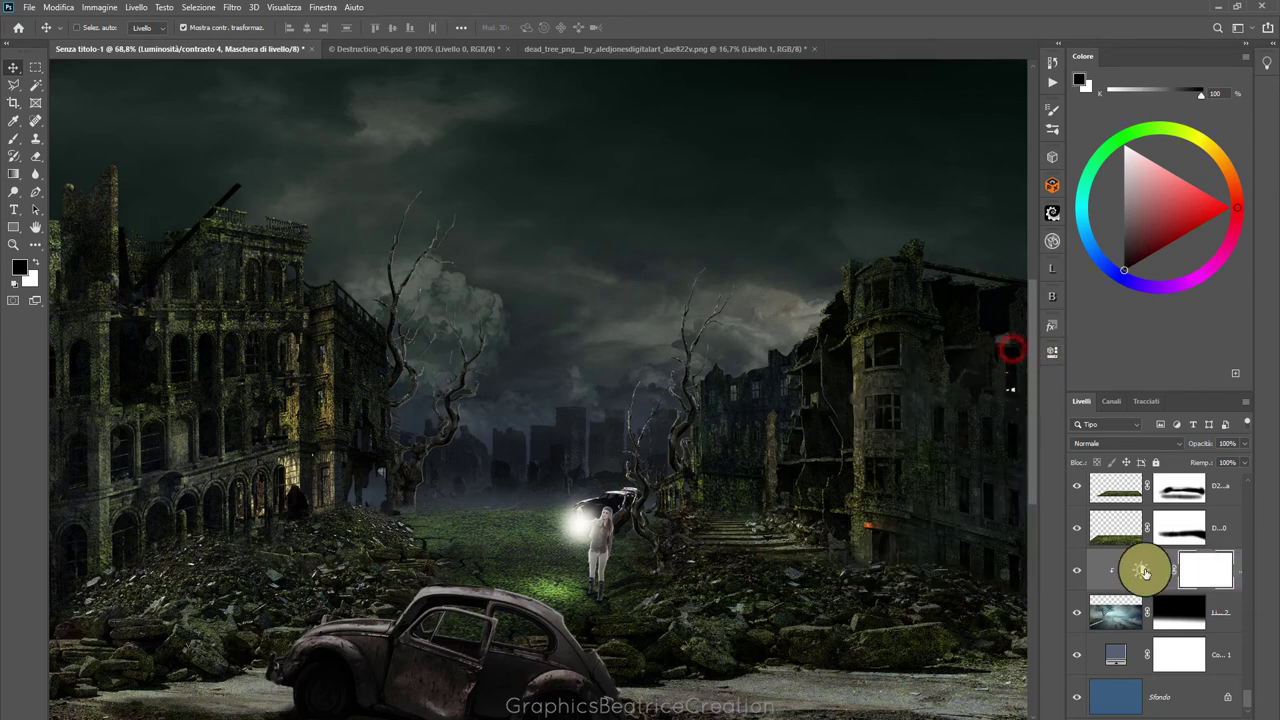
pyautogui.click(1141, 573)
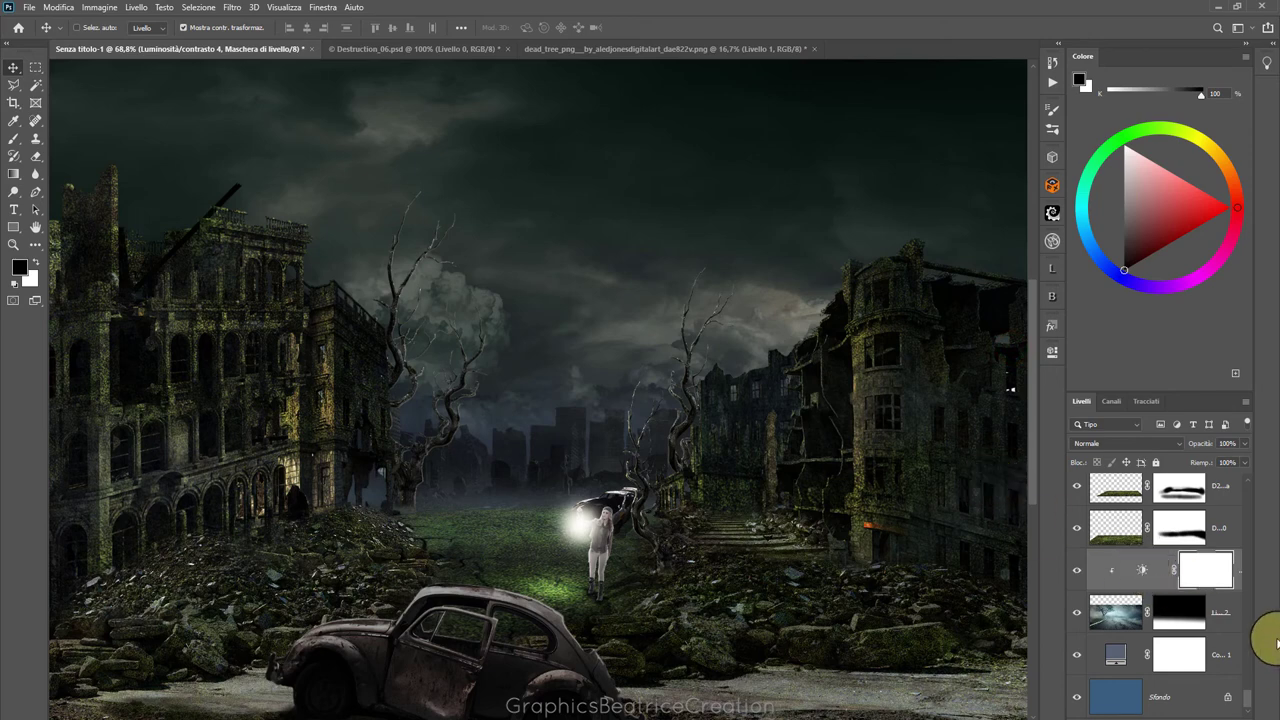
pyautogui.moveTo(1249, 701); pyautogui.dragTo(1258, 648)
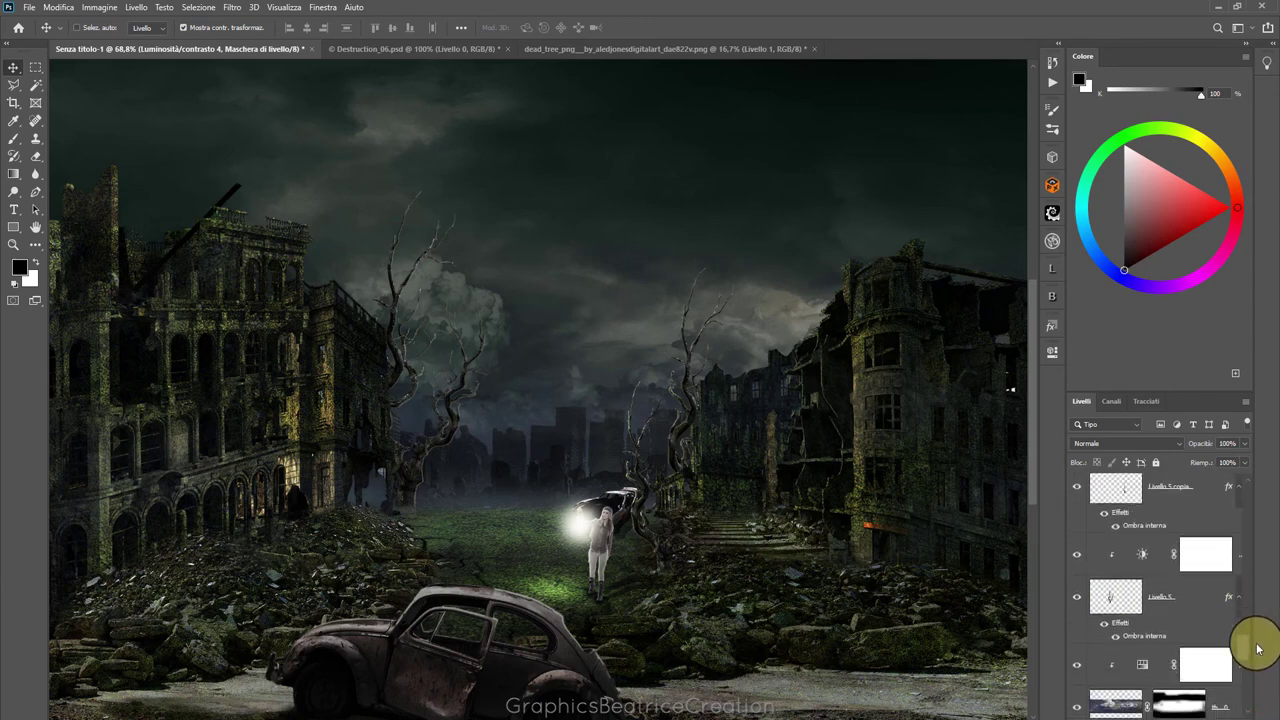
pyautogui.click(1116, 598)
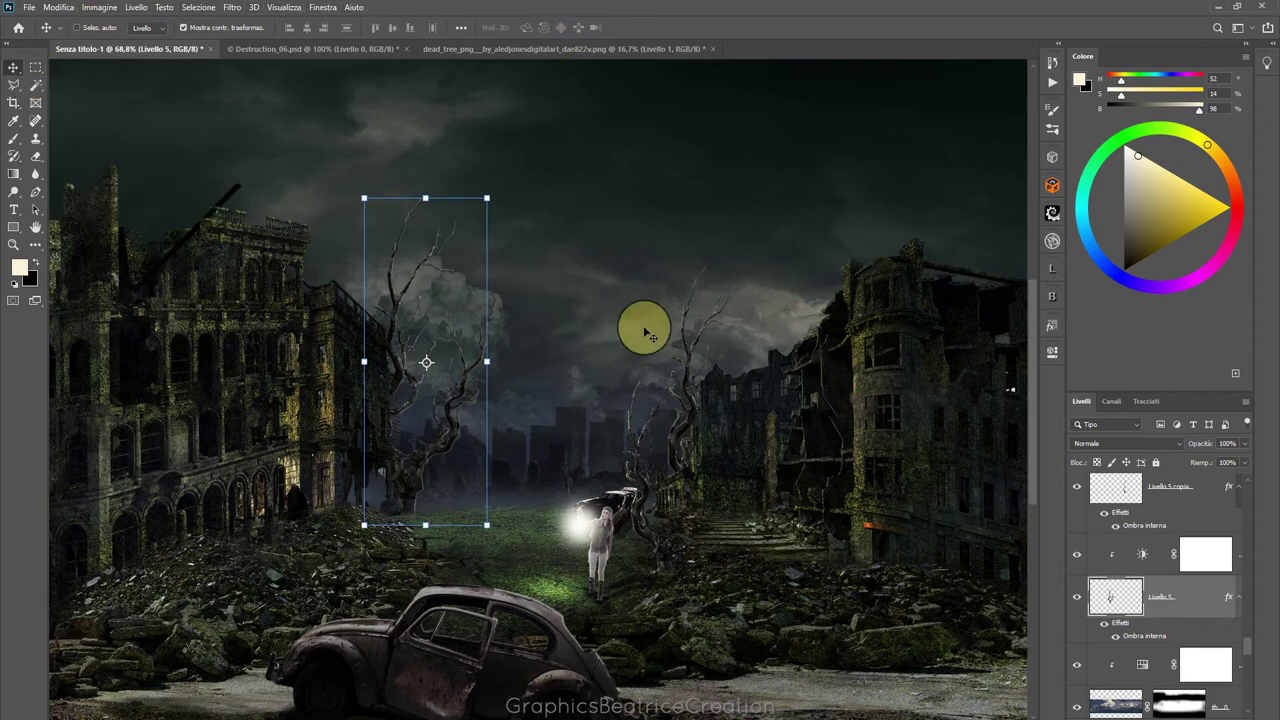
pyautogui.keyDown('alt'); pyautogui.scroll(5, 648, 333); pyautogui.keyUp('alt')
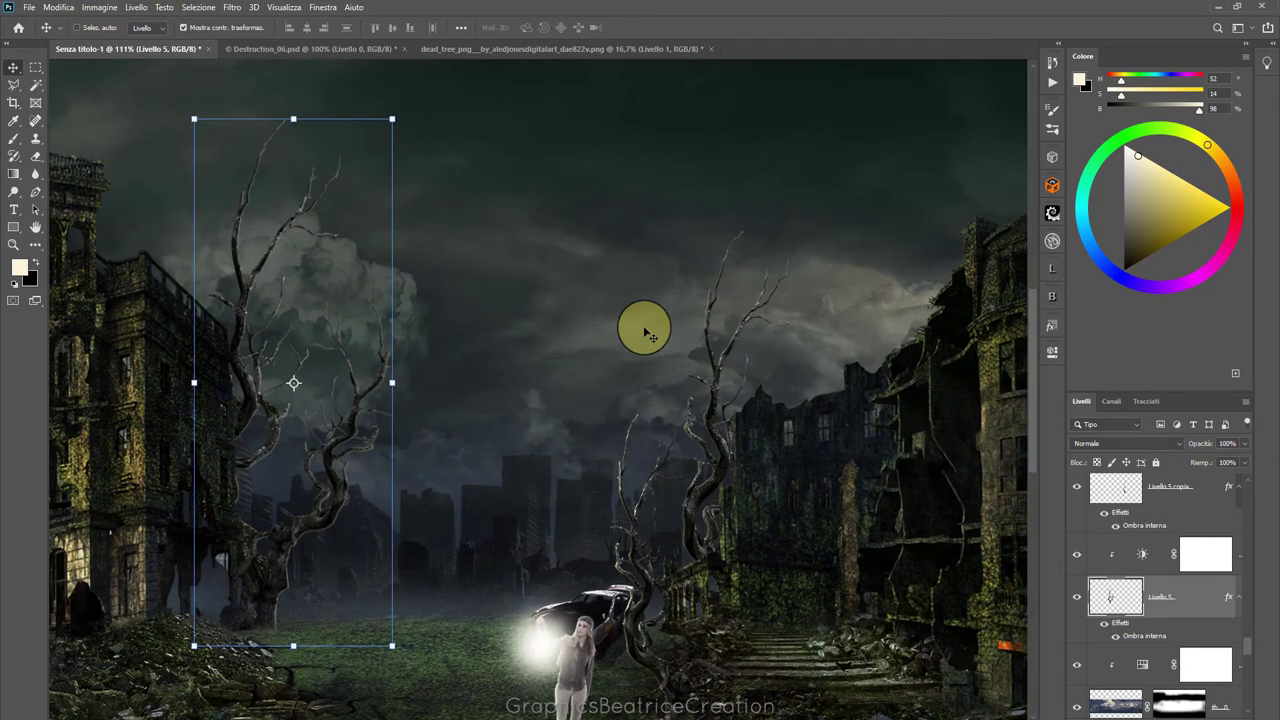
pyautogui.keyDown('alt'); pyautogui.scroll(-5, 648, 333); pyautogui.keyUp('alt')
pyautogui.keyDown('alt'); pyautogui.scroll(-5, 648, 333); pyautogui.keyUp('alt')
pyautogui.keyDown('alt'); pyautogui.scroll(2, 648, 333); pyautogui.keyUp('alt')
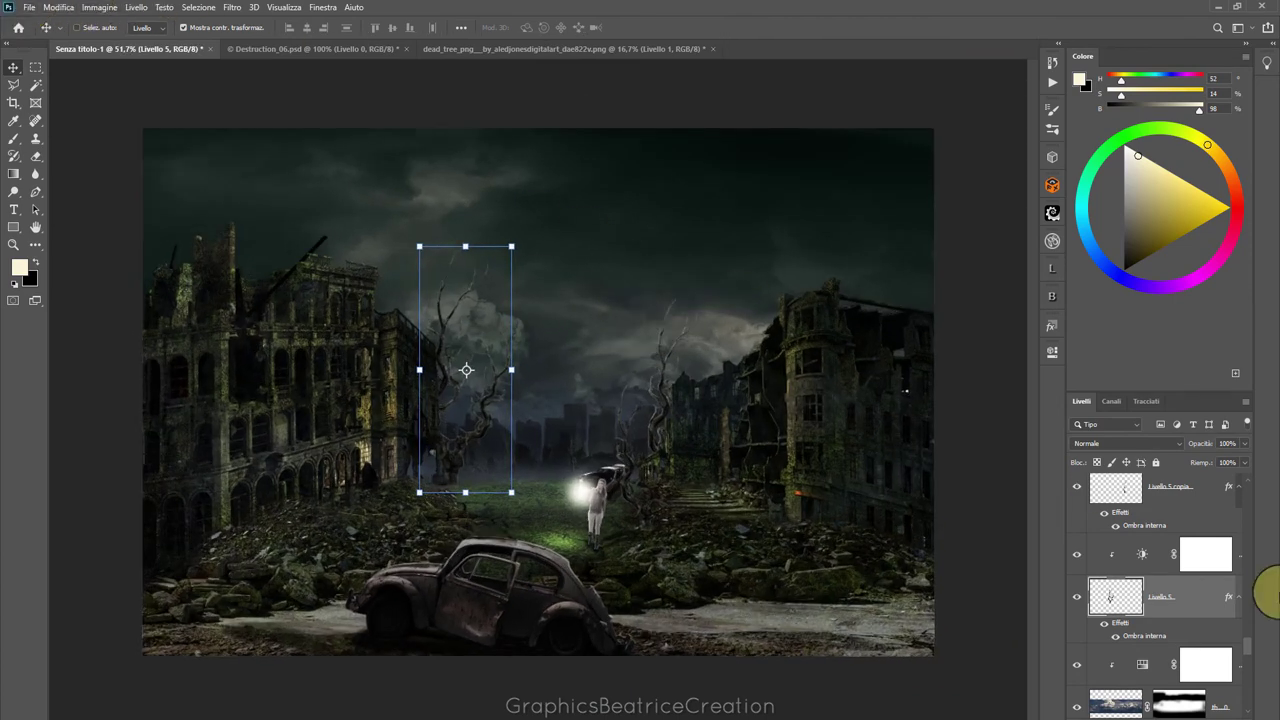
pyautogui.moveTo(1247, 642); pyautogui.dragTo(1172, 484)
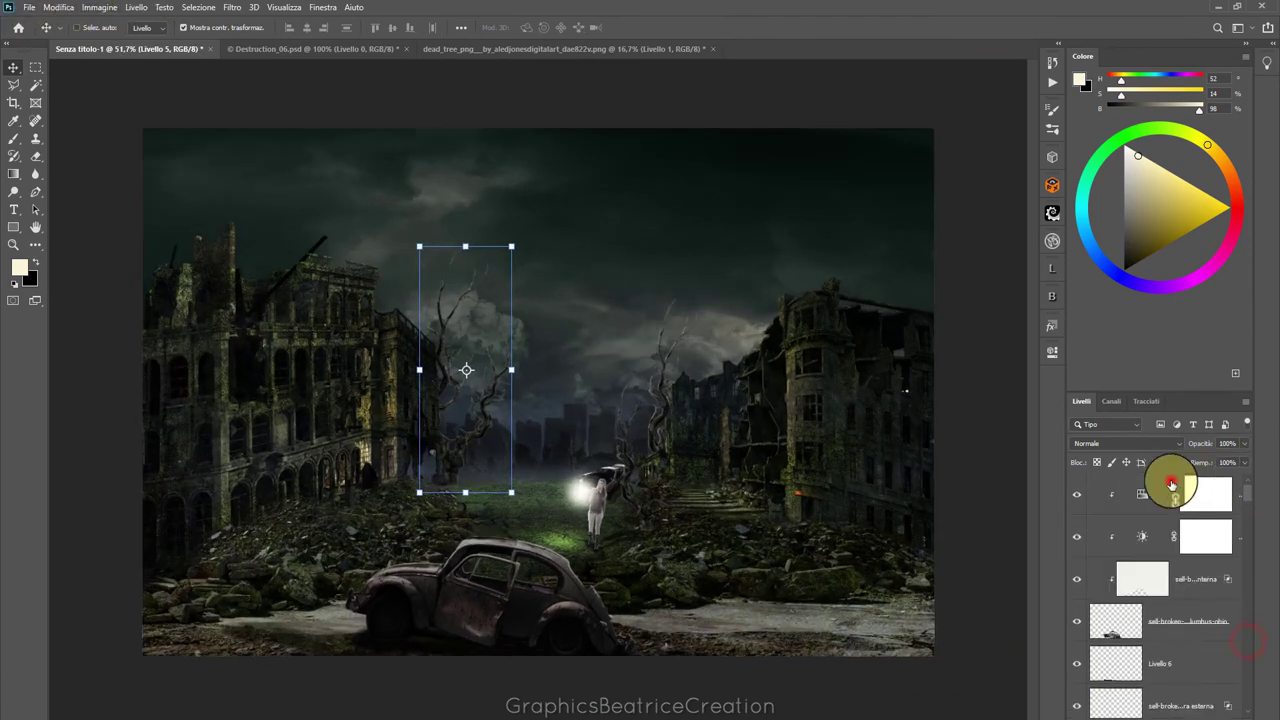
pyautogui.click(1113, 481)
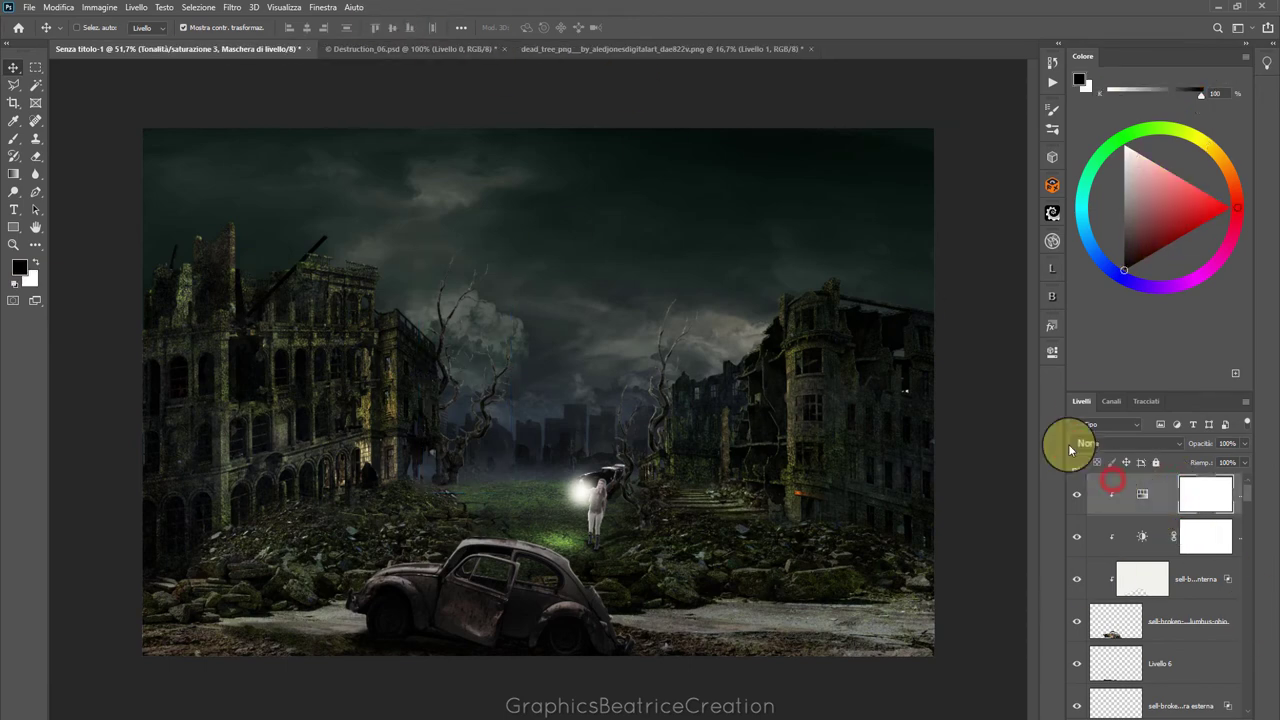
# Place the jackdaws1 image into the composition as an embedded layer
pyautogui.click(29, 7)
pyautogui.click(94, 280)
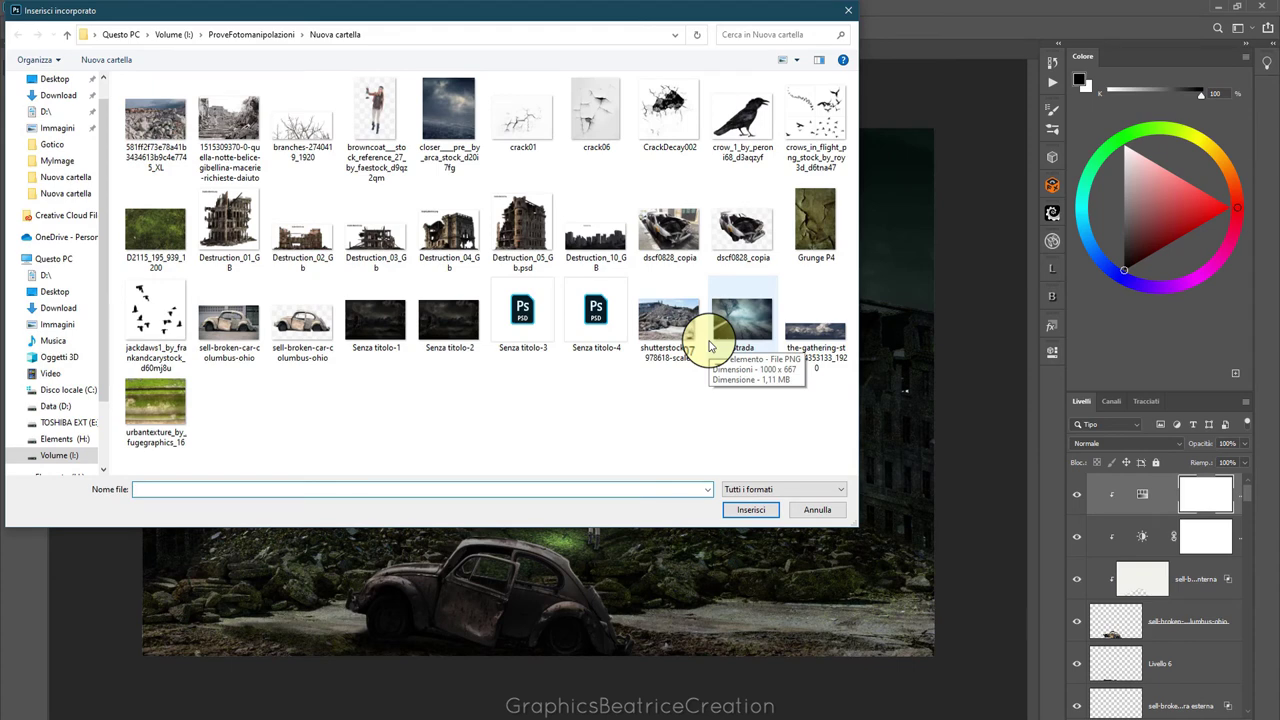
pyautogui.click(155, 315)
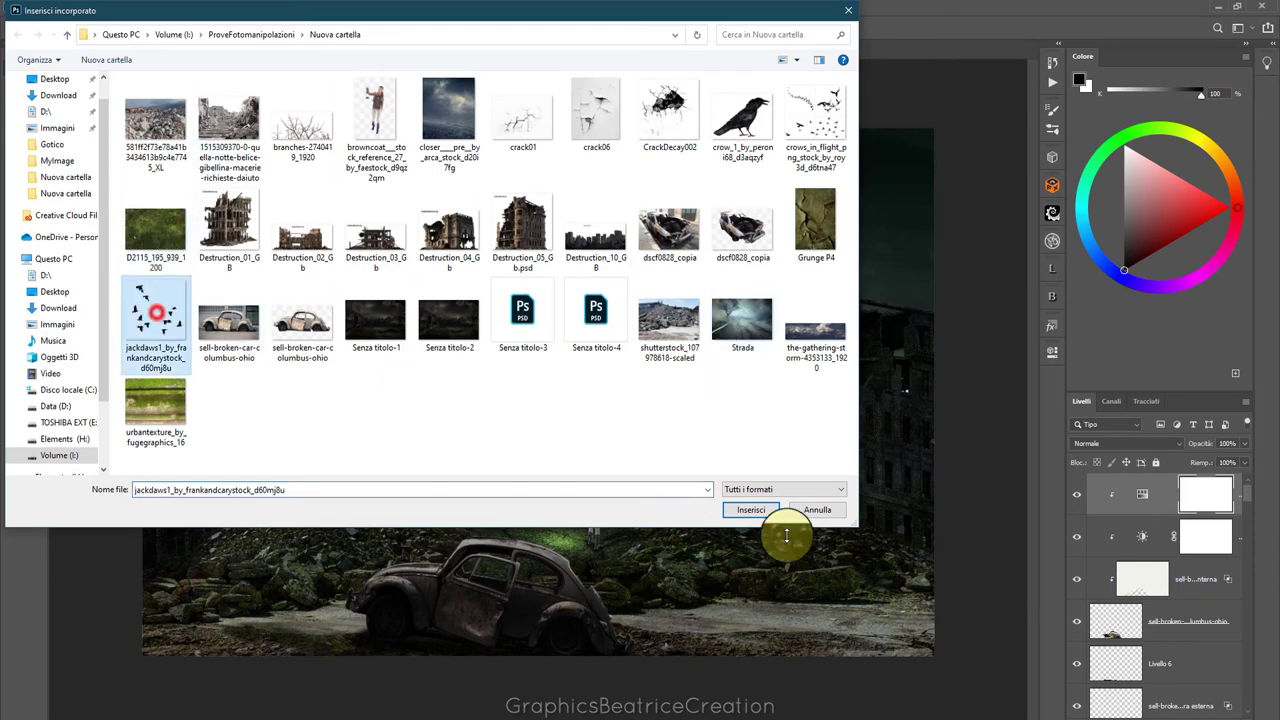
pyautogui.click(753, 521)
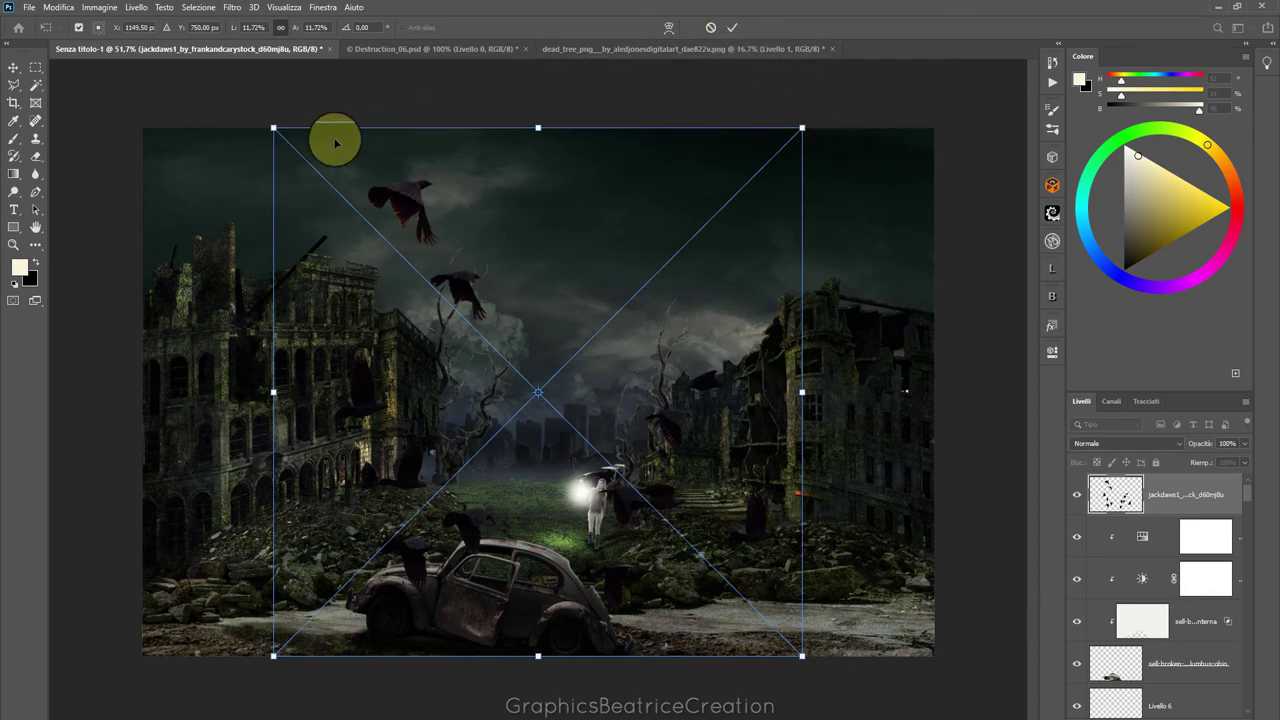
# Shrink the jackdaws into a small flock in the sky and fade them to 43% opacity
pyautogui.moveTo(273, 128); pyautogui.dragTo(722, 585)
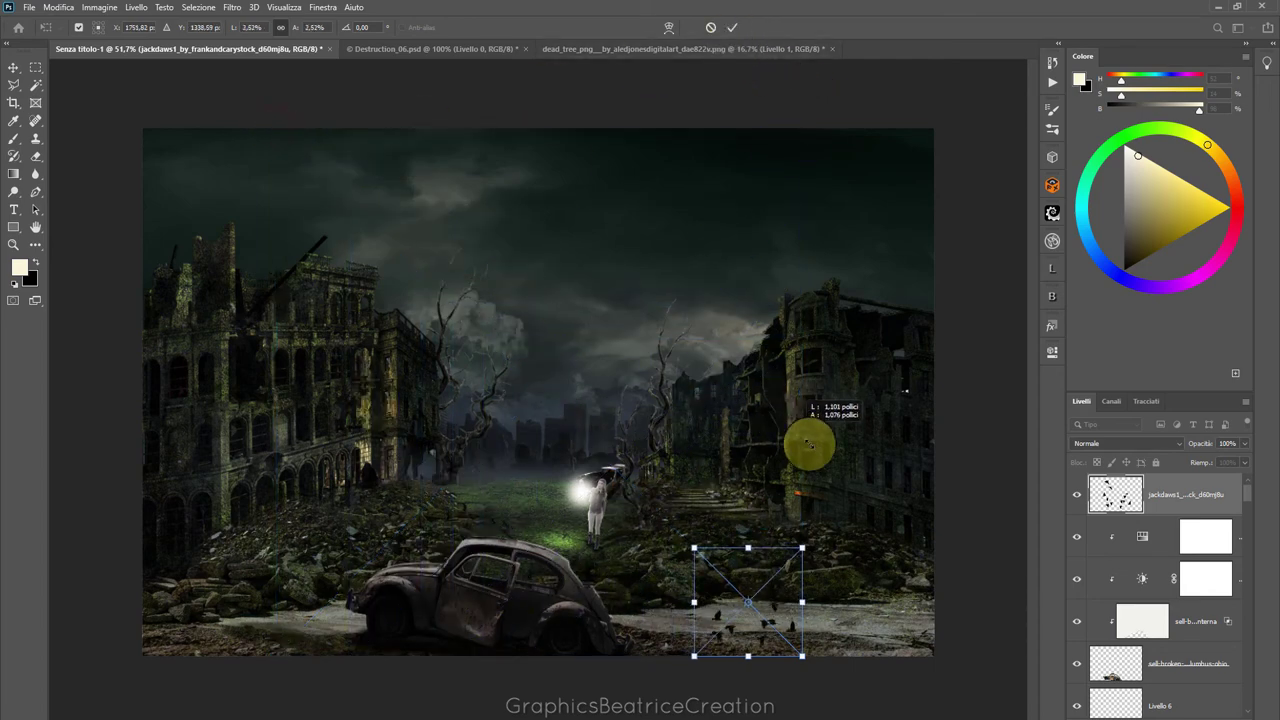
pyautogui.moveTo(728, 575)
pyautogui.mouseDown()
pyautogui.moveTo(560, 274)
pyautogui.moveTo(587, 296)
pyautogui.moveTo(594, 331)
pyautogui.moveTo(563, 337)
pyautogui.mouseUp()
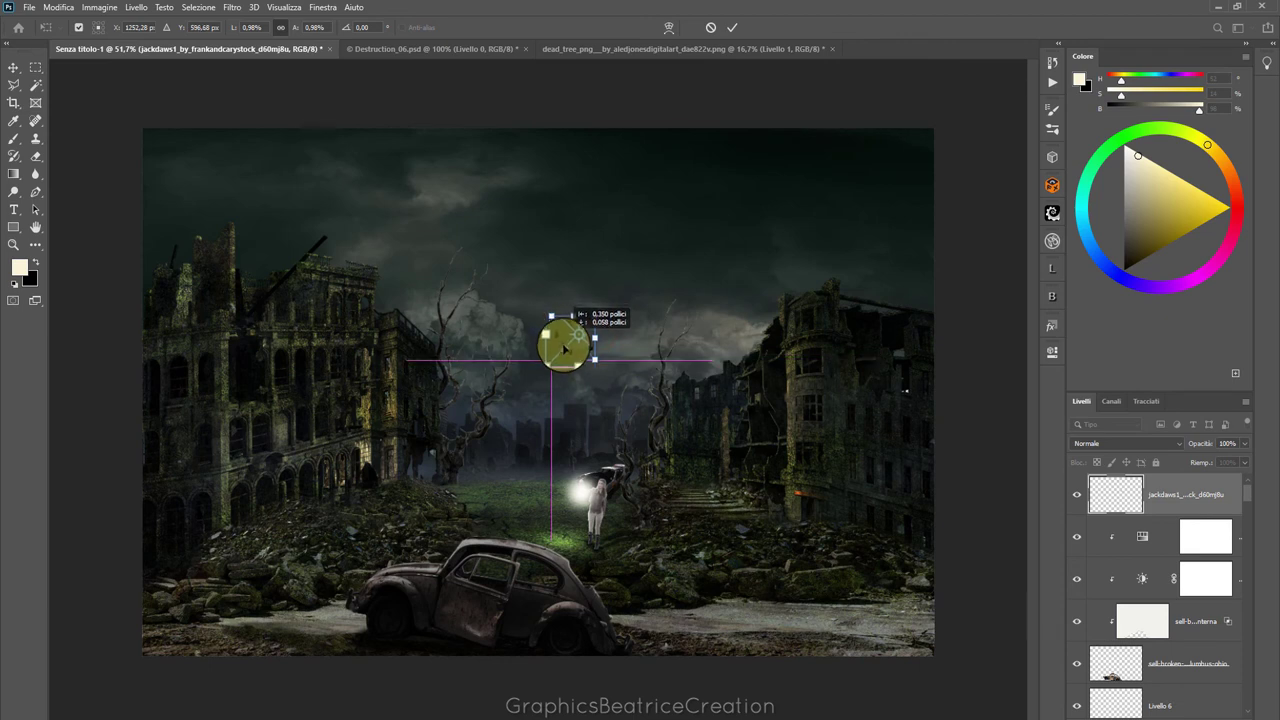
pyautogui.click(732, 27)
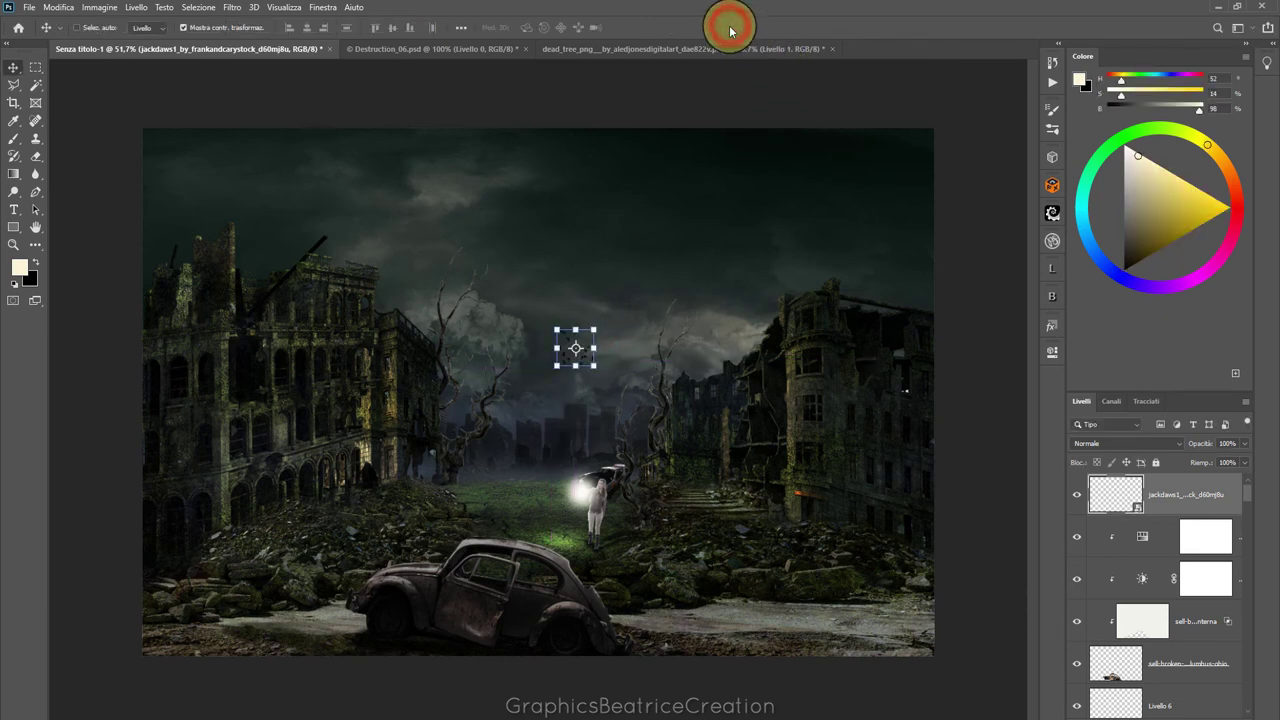
pyautogui.click(1244, 443)
pyautogui.moveTo(1244, 463); pyautogui.dragTo(1211, 461)
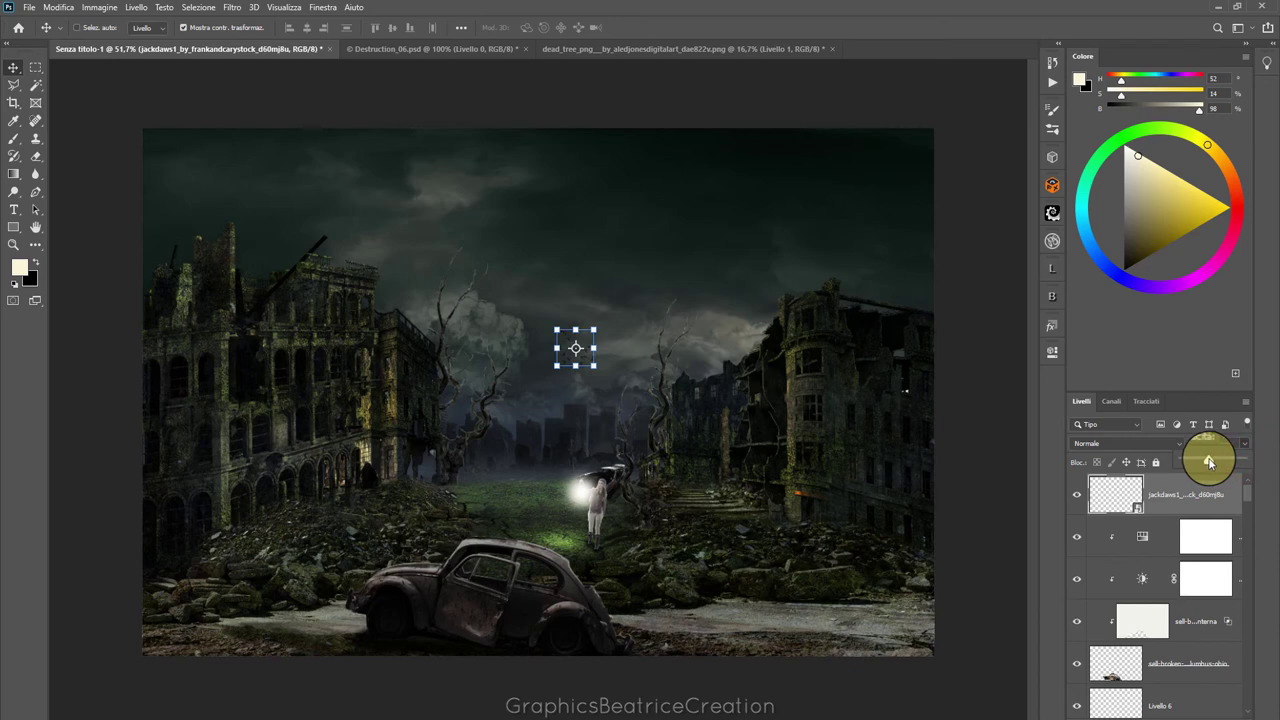
# Open the crows_in_flight stock image as a separate document
pyautogui.click(30, 8)
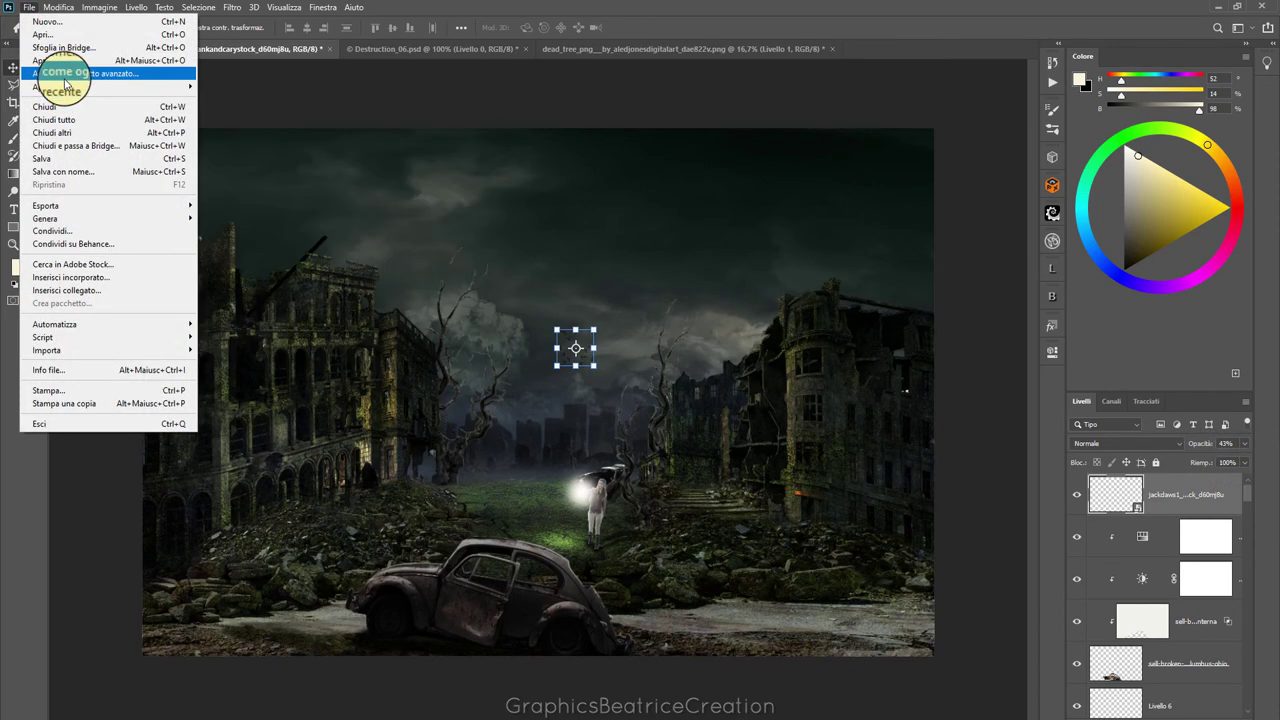
pyautogui.click(42, 35)
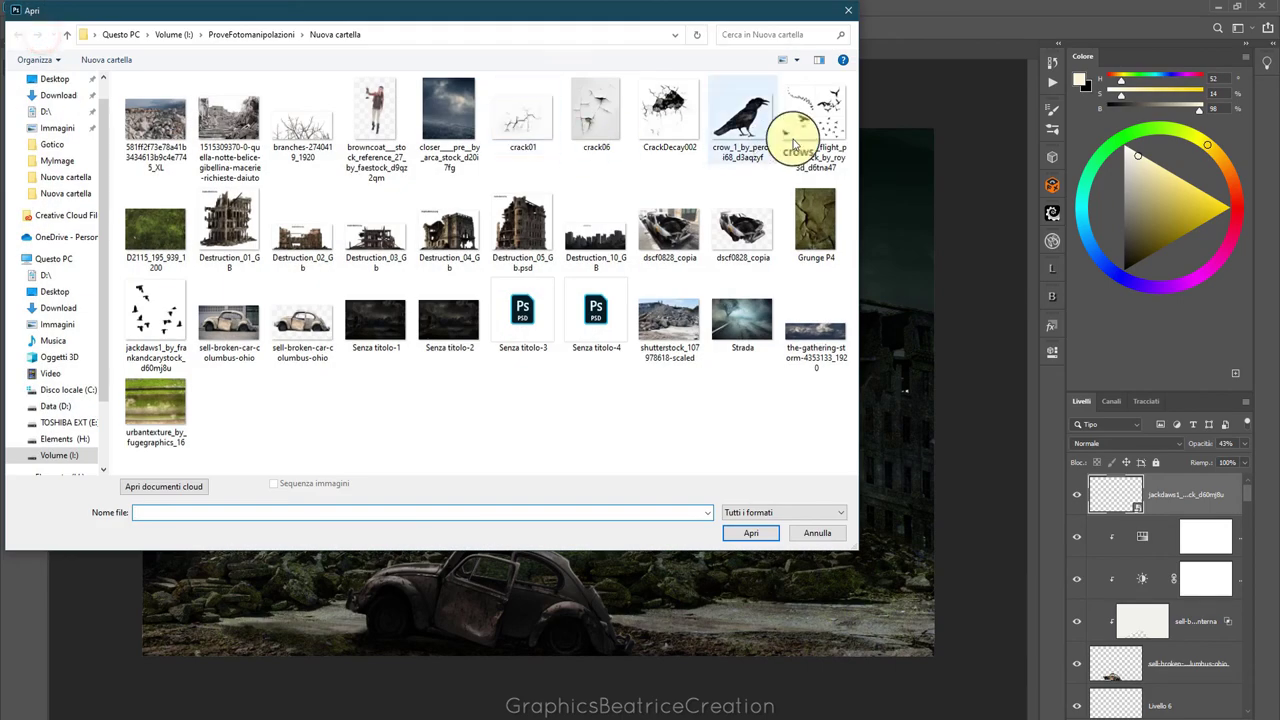
pyautogui.click(815, 125)
pyautogui.click(752, 532)
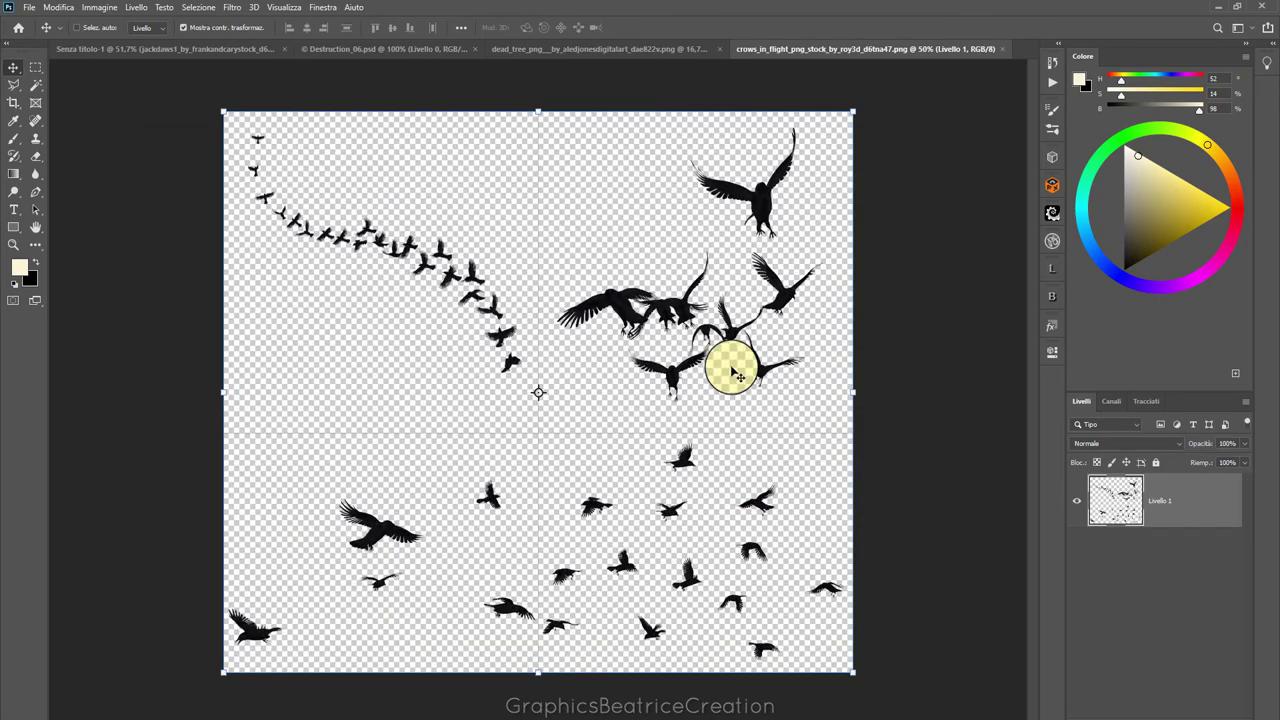
# Start a polygonal lasso outline around the lower-left crows
pyautogui.click(20, 85)
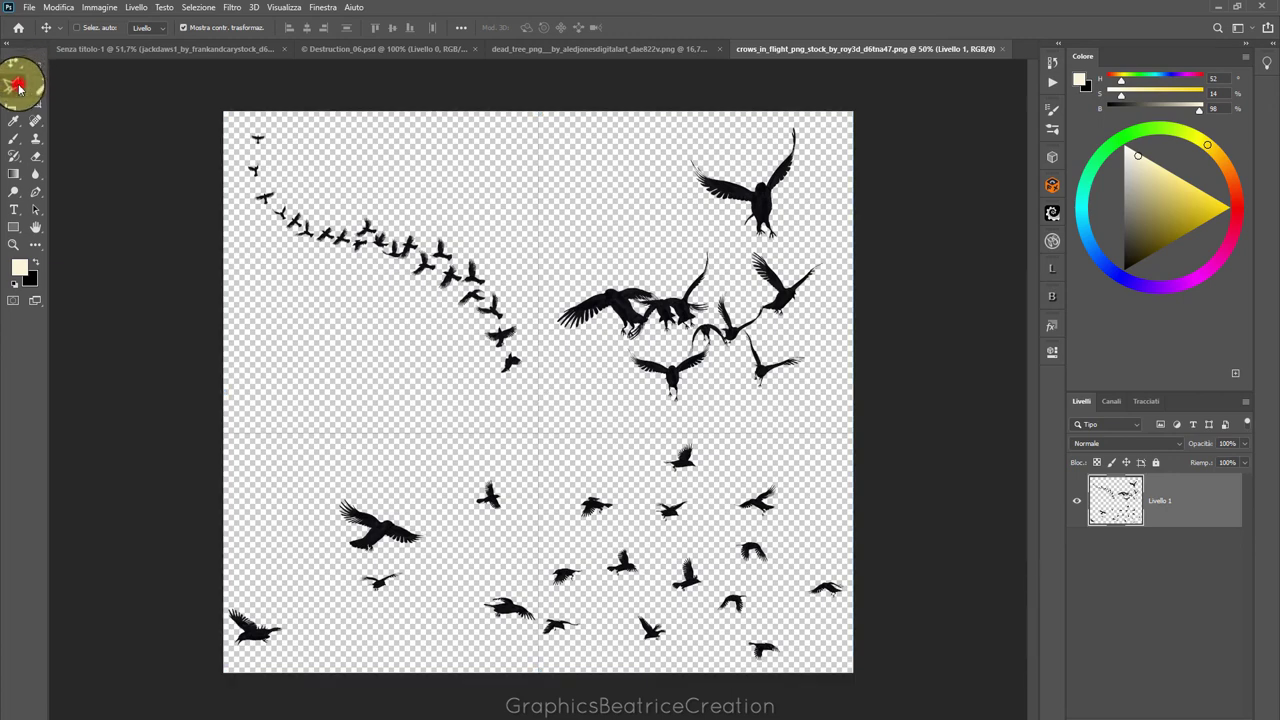
pyautogui.click(315, 443)
pyautogui.click(243, 455)
pyautogui.click(222, 490)
pyautogui.click(212, 553)
pyautogui.click(210, 608)
pyautogui.click(396, 687)
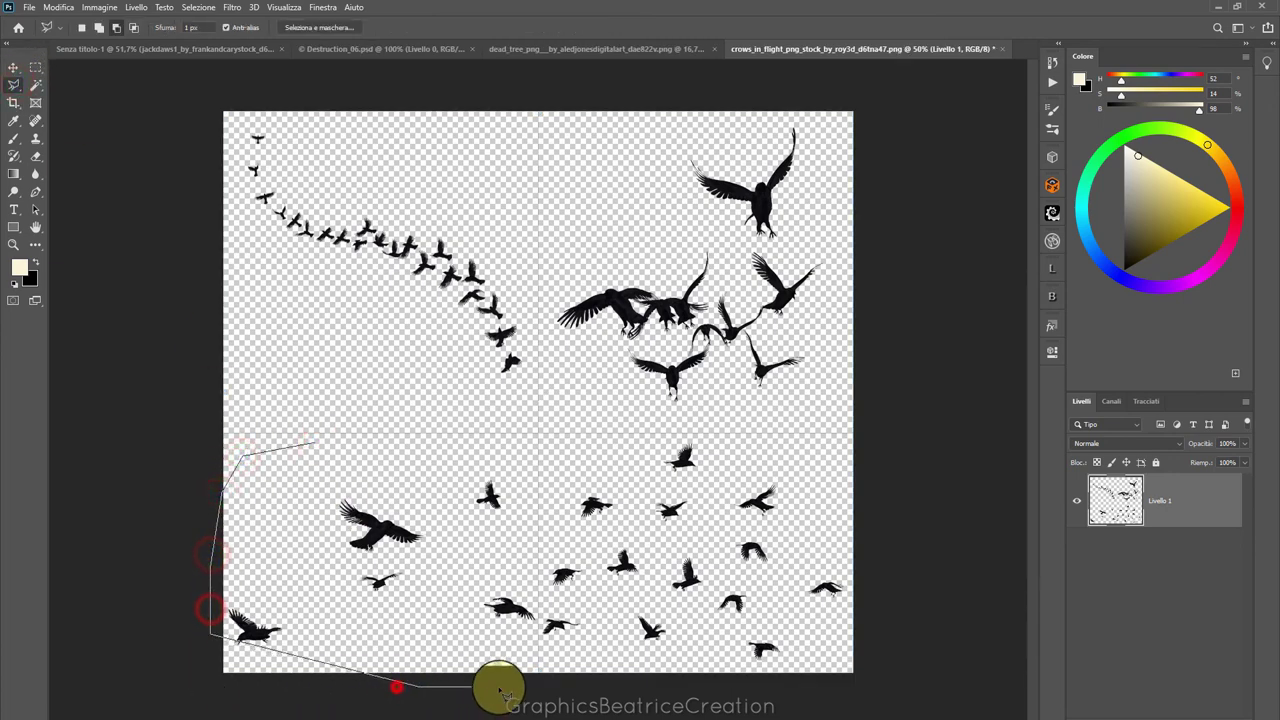
pyautogui.click(510, 687)
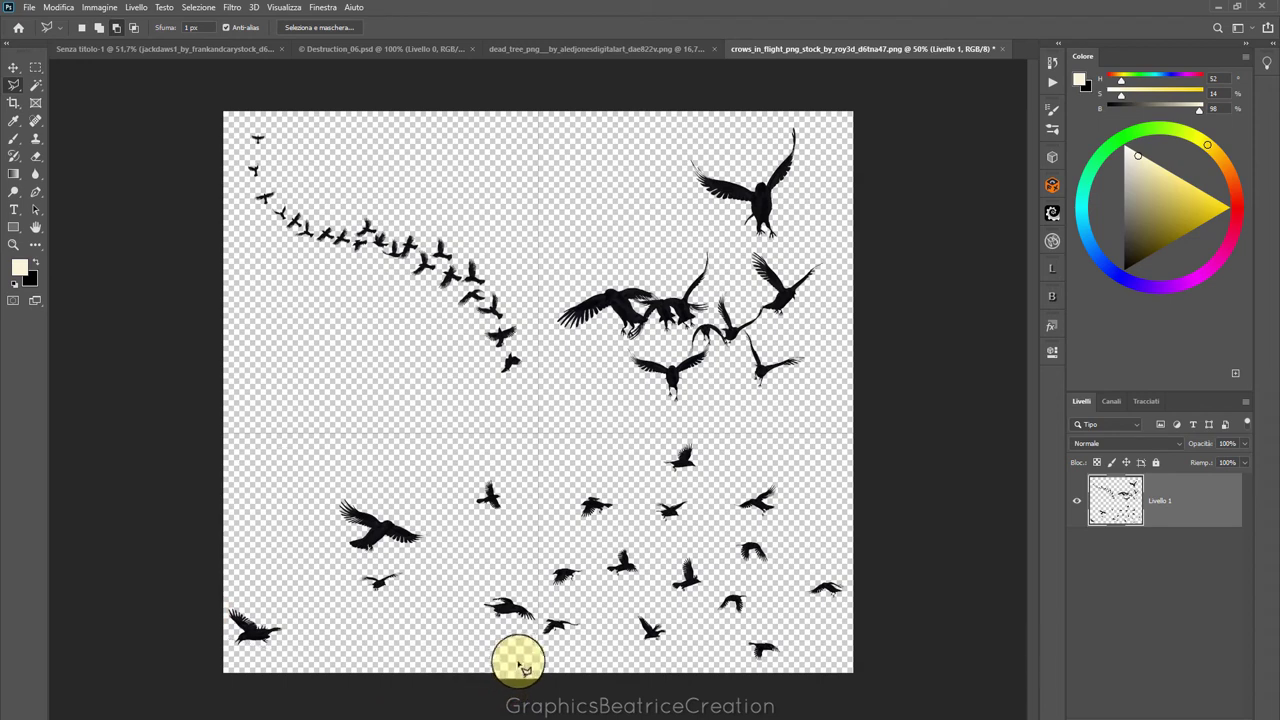
# Re-outline the crow group and drag the selection onto the city composition
pyautogui.click(246, 681)
pyautogui.click(167, 681)
pyautogui.click(168, 569)
pyautogui.click(246, 517)
pyautogui.click(305, 470)
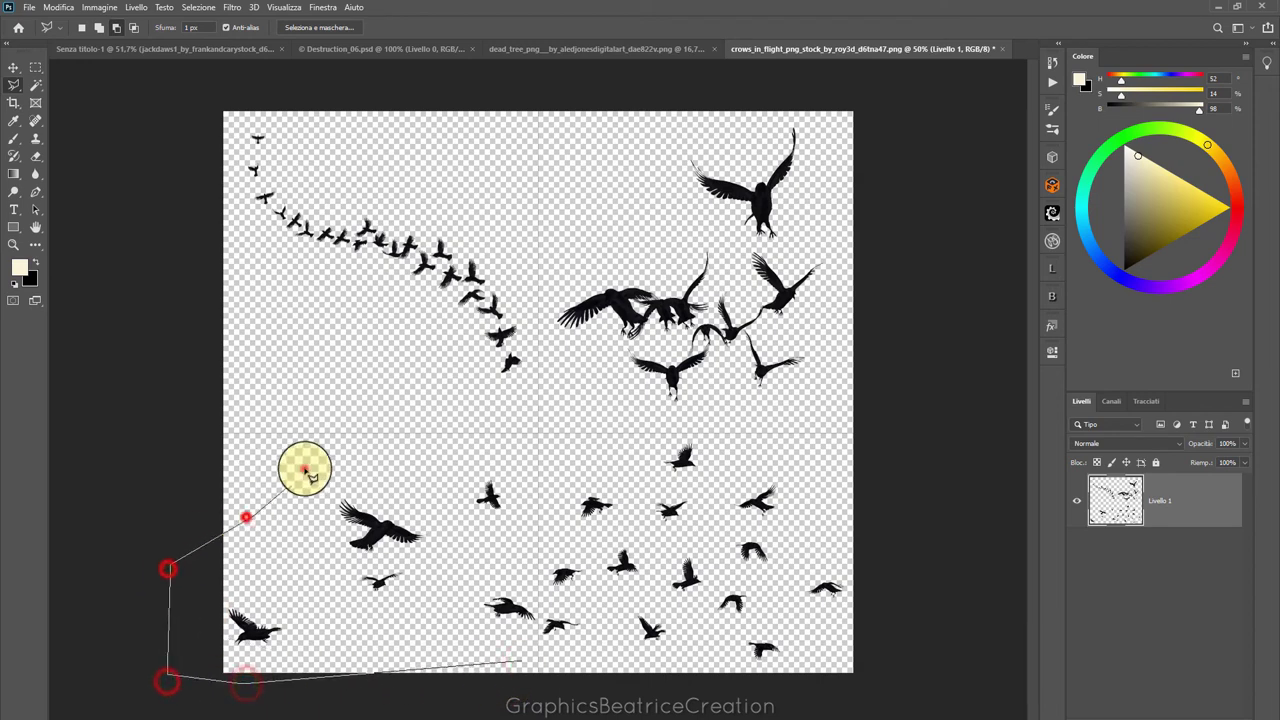
pyautogui.click(424, 432)
pyautogui.click(516, 456)
pyautogui.click(526, 538)
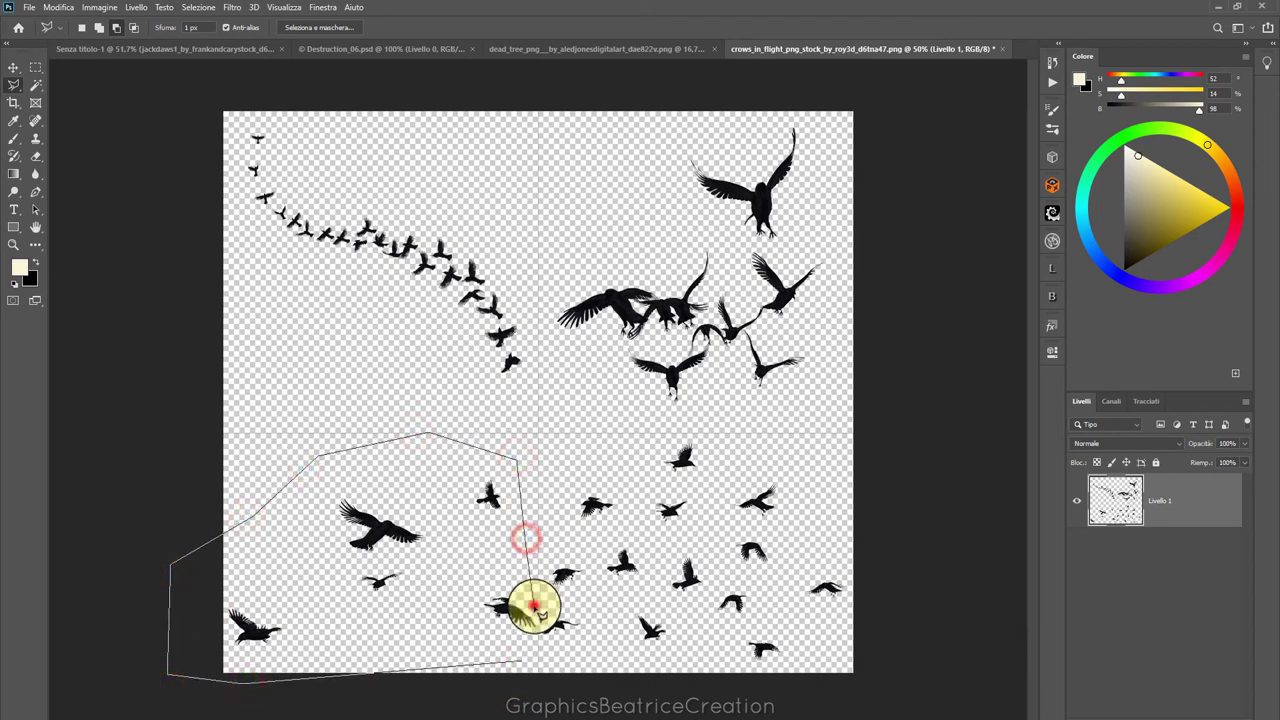
pyautogui.click(536, 620)
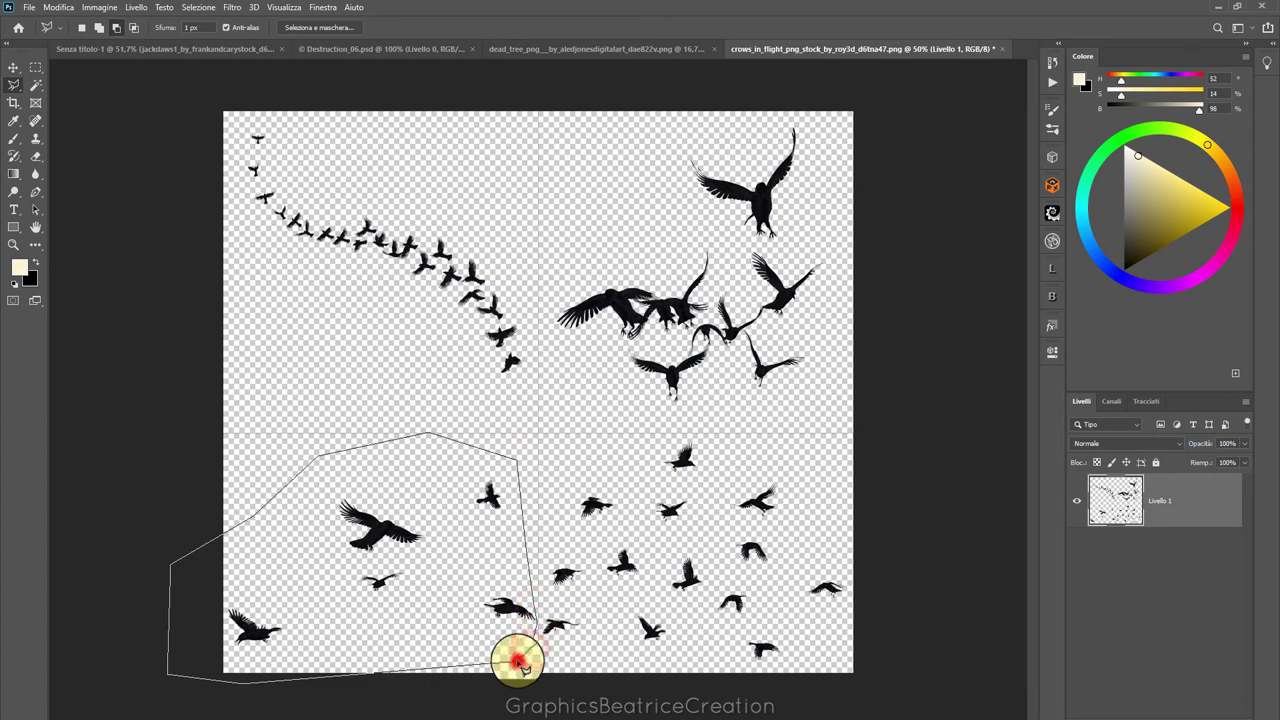
pyautogui.doubleClick(517, 662)
pyautogui.click(13, 68)
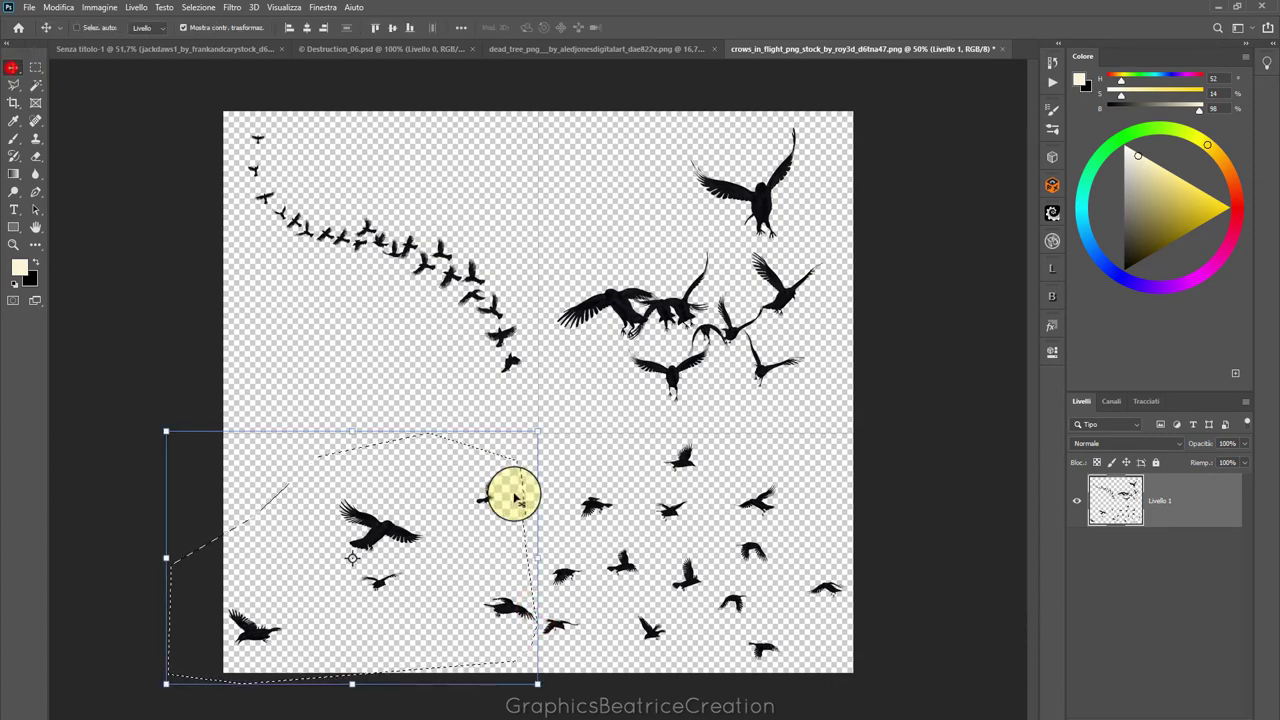
pyautogui.moveTo(494, 497)
pyautogui.mouseDown()
pyautogui.moveTo(213, 77)
pyautogui.moveTo(407, 375)
pyautogui.mouseUp()
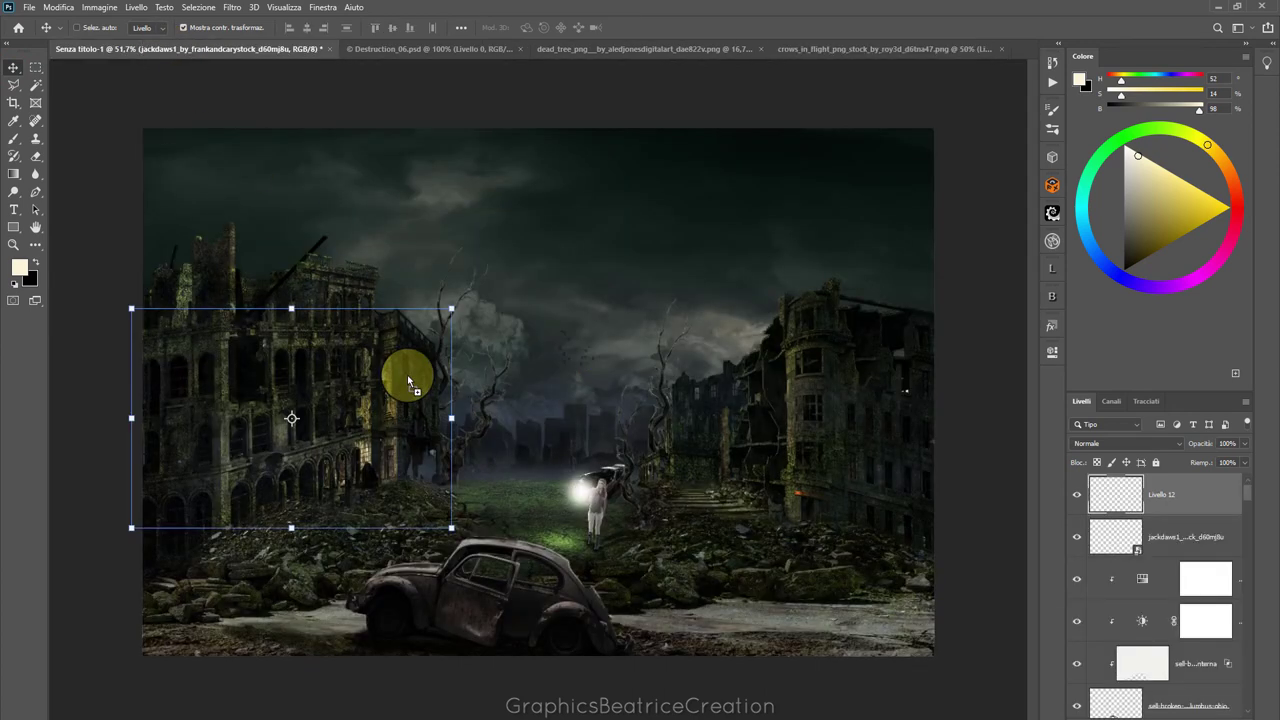
# Apply a 29°, 19 px Motion Blur to the Livello 12 crows and settle them over the left ruins
pyautogui.moveTo(297, 400); pyautogui.dragTo(376, 366)
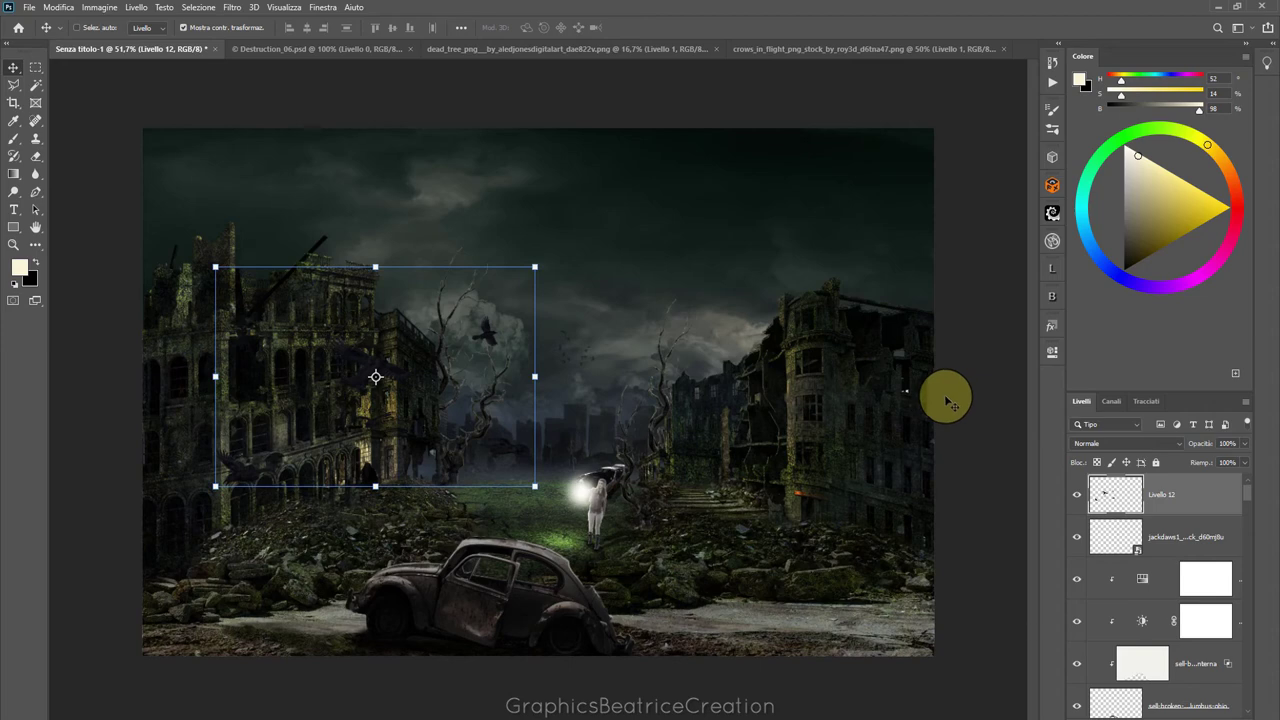
pyautogui.click(232, 7)
pyautogui.moveTo(260, 174)
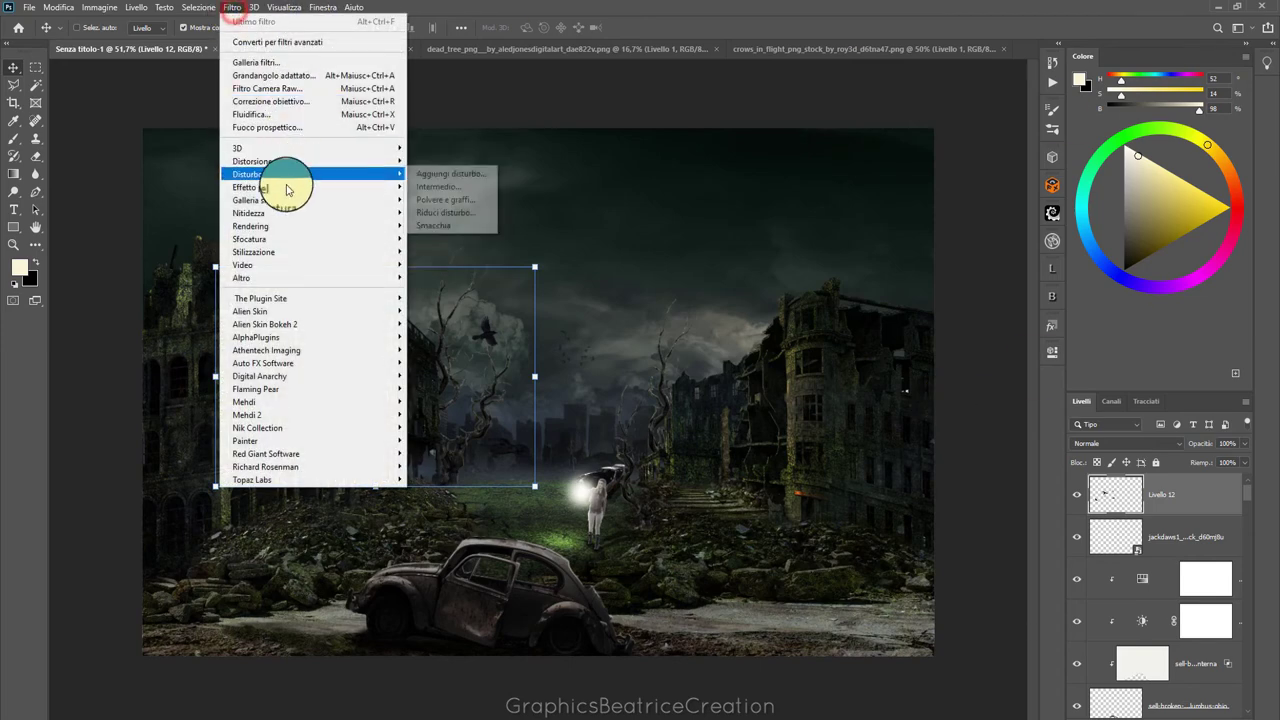
pyautogui.click(486, 253)
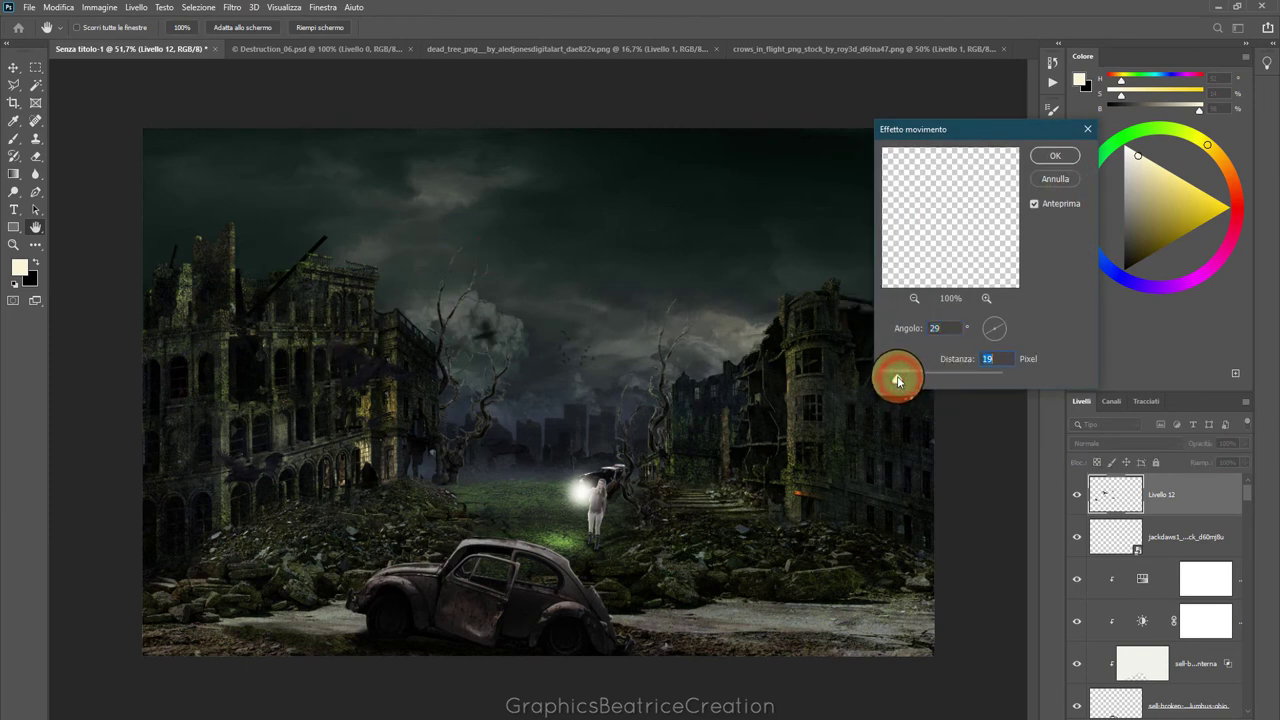
pyautogui.click(1063, 158)
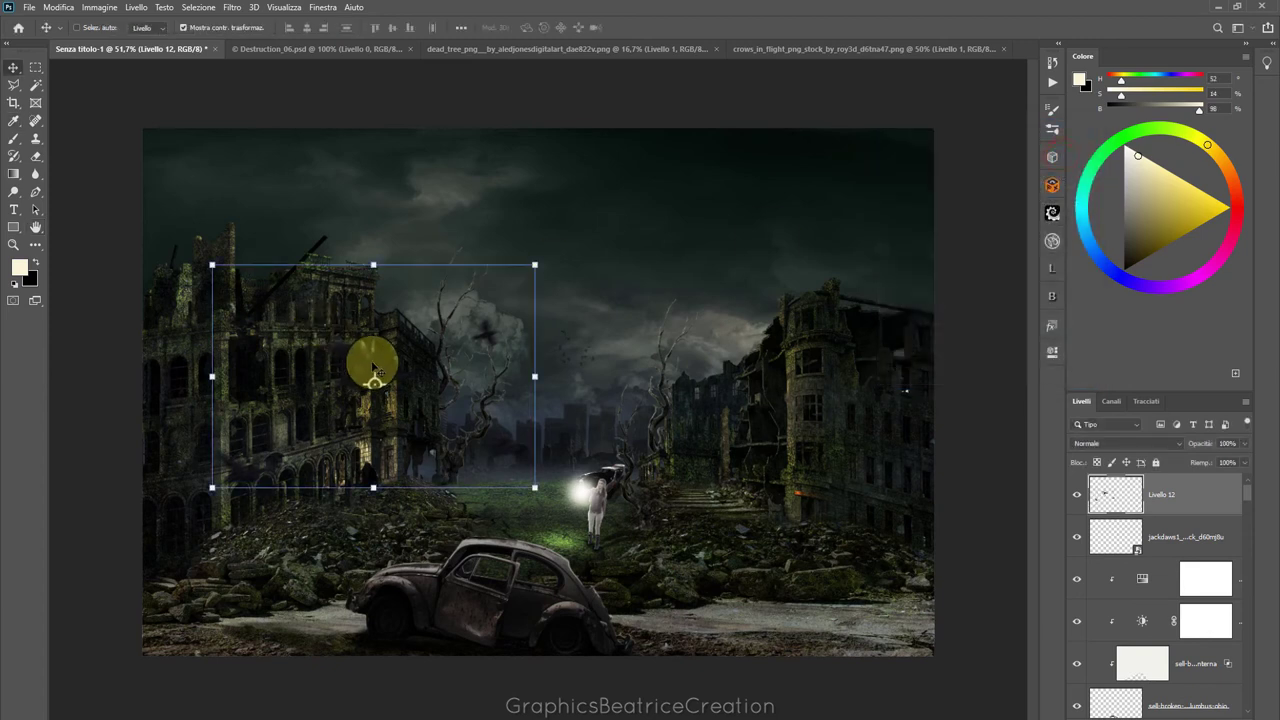
pyautogui.moveTo(375, 370); pyautogui.dragTo(401, 367)
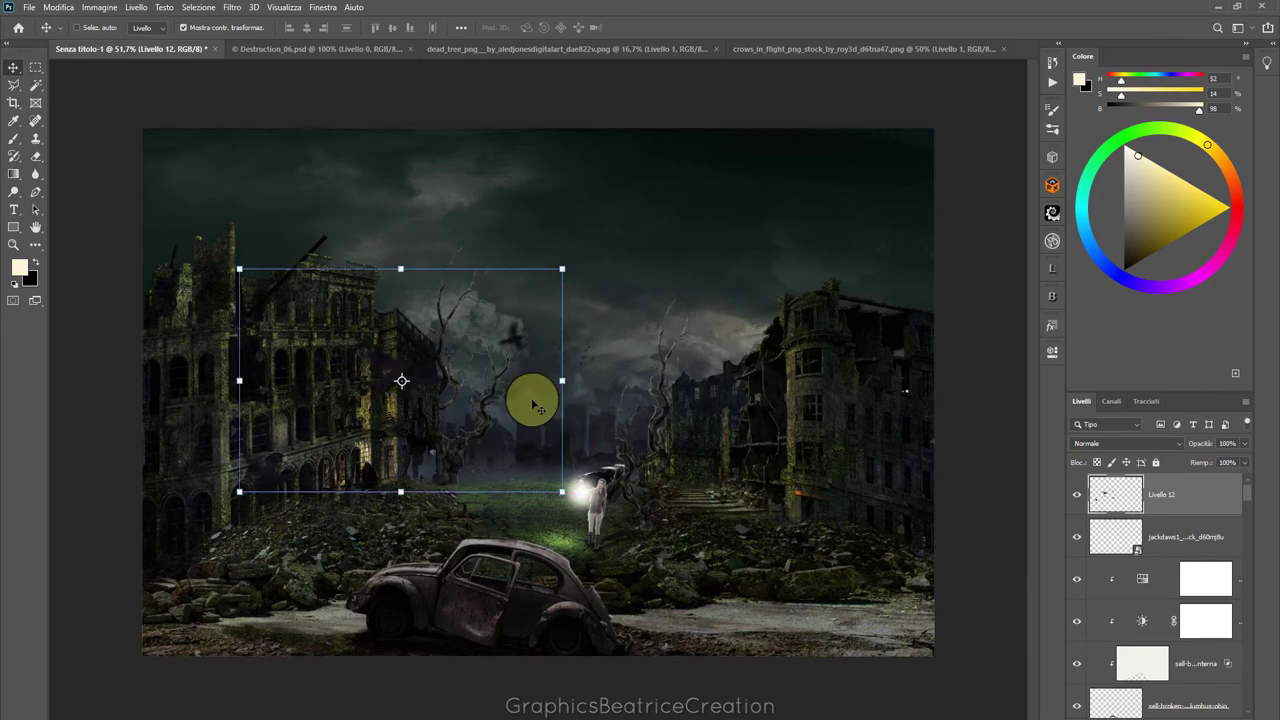
# Place the crow_1_by_peroni68_d3aqzyf image as an embedded layer and commit it
pyautogui.click(30, 8)
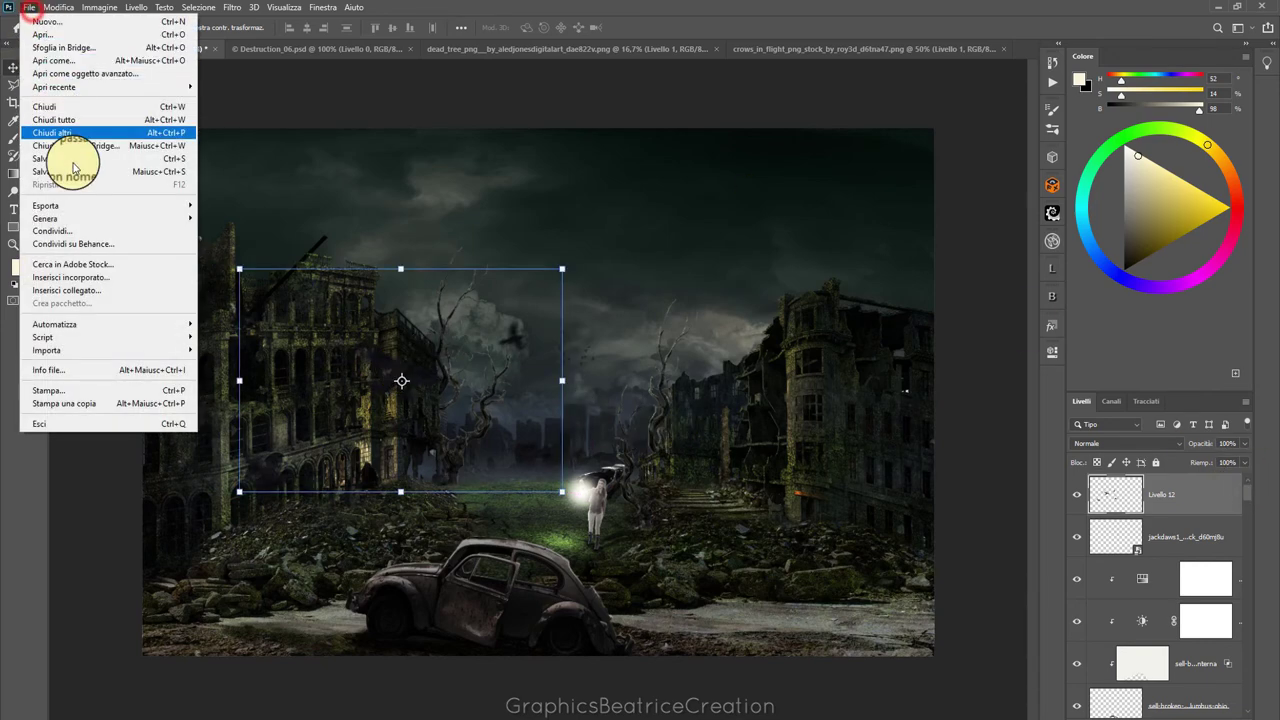
pyautogui.click(68, 276)
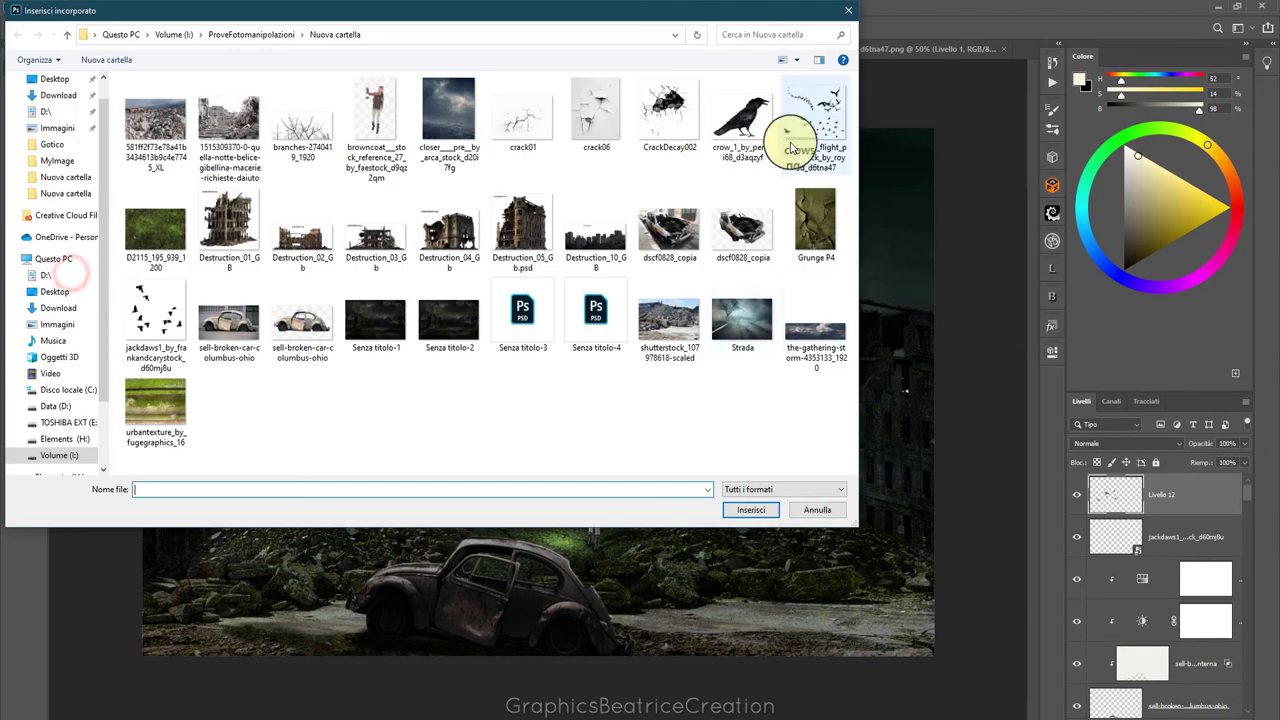
pyautogui.click(742, 118)
pyautogui.click(752, 511)
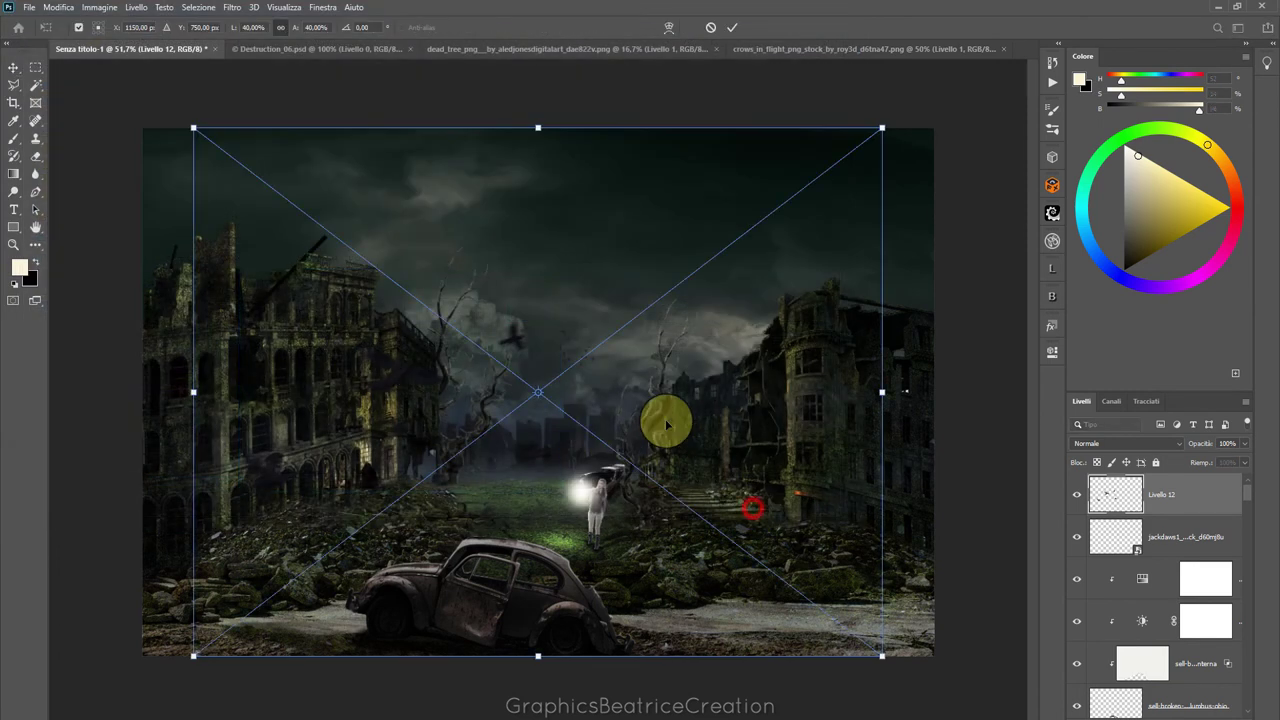
pyautogui.click(730, 30)
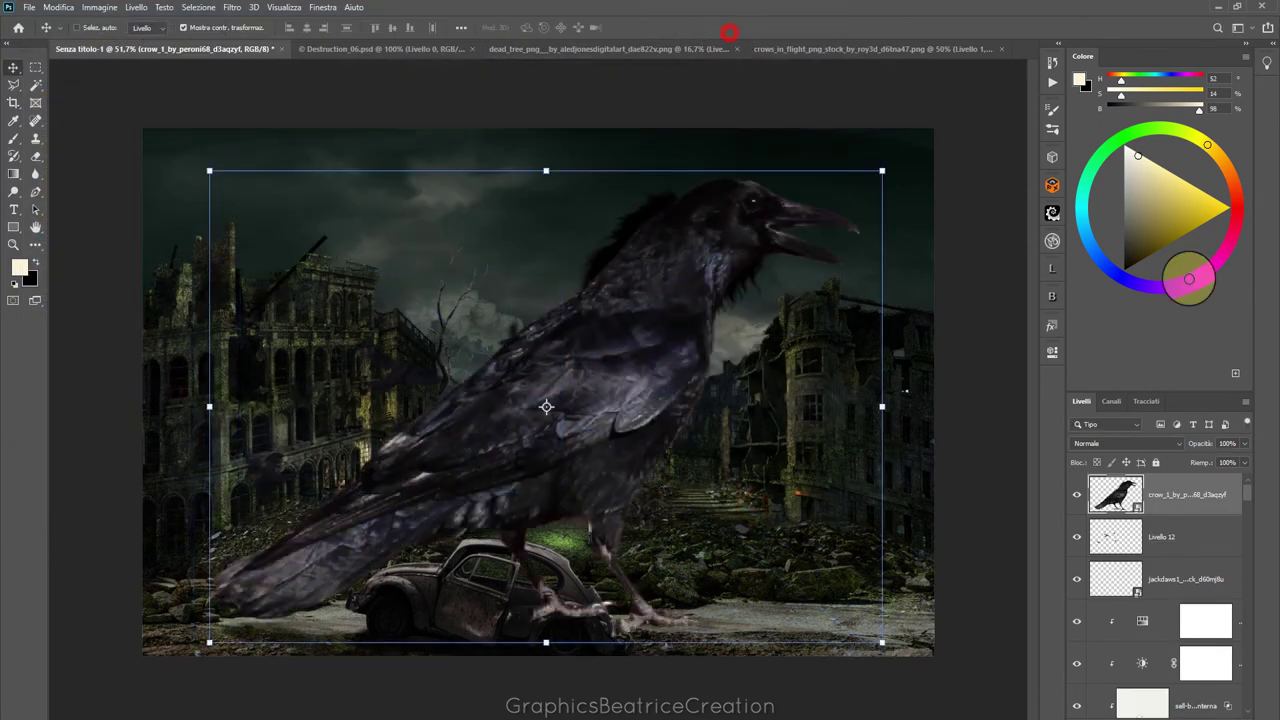
# Clip a Hue/Saturation adjustment to the crow with saturation -100 and lightness -25
pyautogui.click(1196, 712)
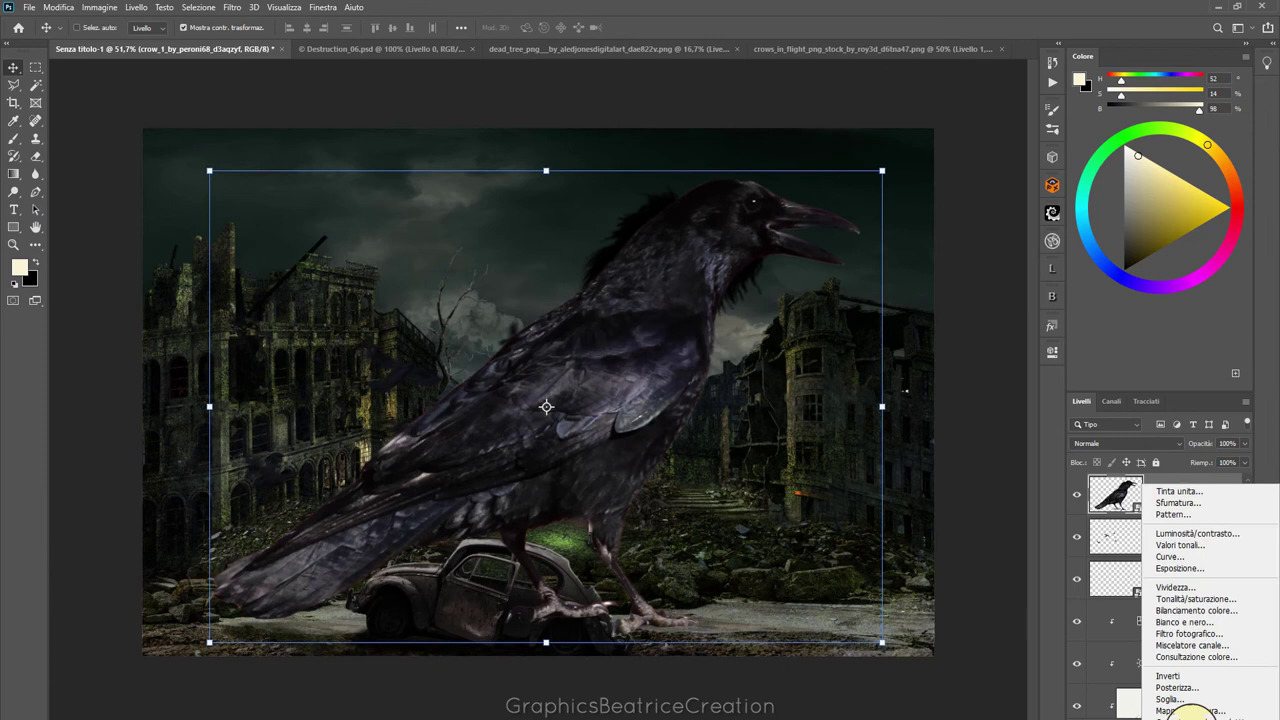
pyautogui.click(1230, 599)
pyautogui.click(937, 580)
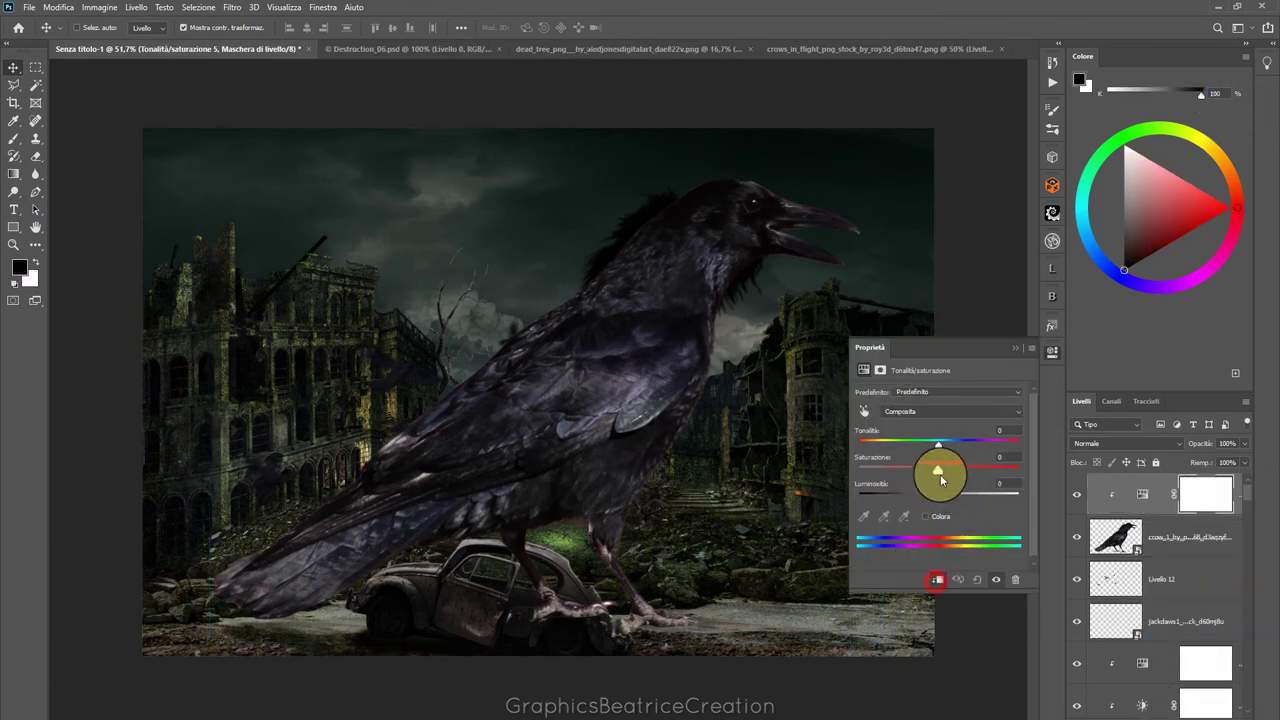
pyautogui.moveTo(940, 474)
pyautogui.mouseDown()
pyautogui.moveTo(870, 474)
pyautogui.moveTo(861, 460)
pyautogui.mouseUp()
pyautogui.moveTo(938, 500); pyautogui.dragTo(919, 500)
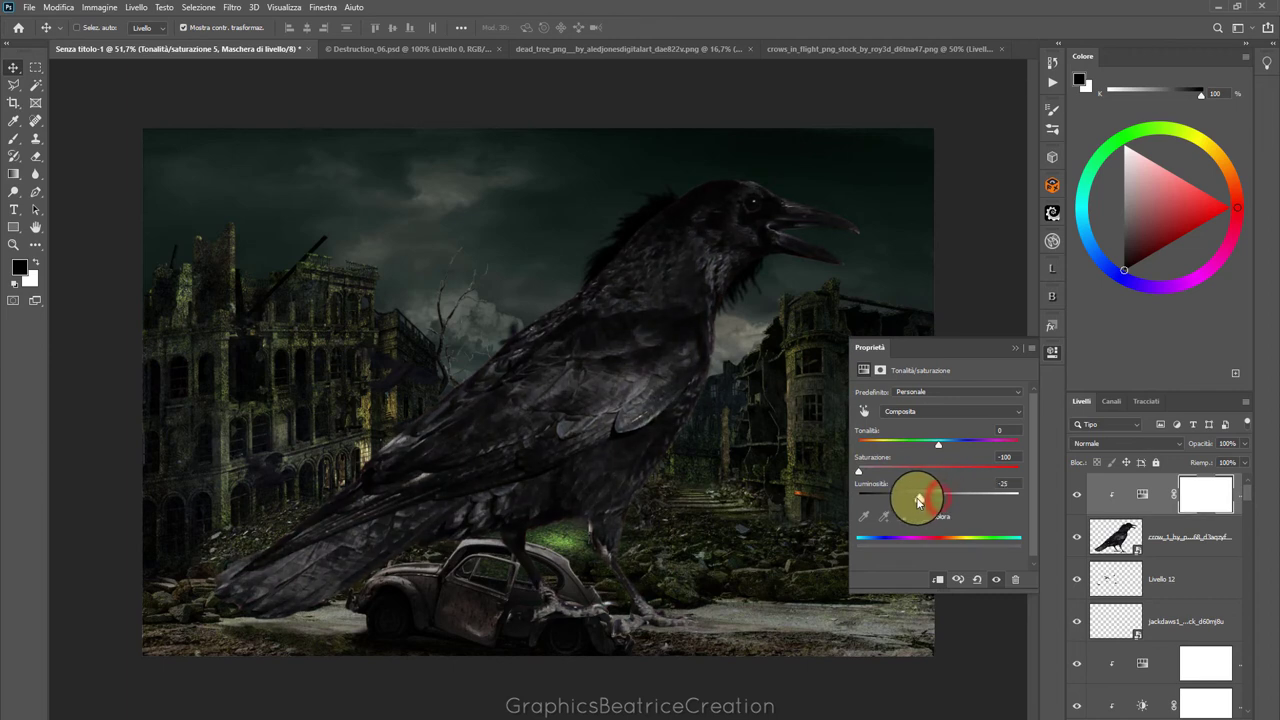
pyautogui.click(1015, 348)
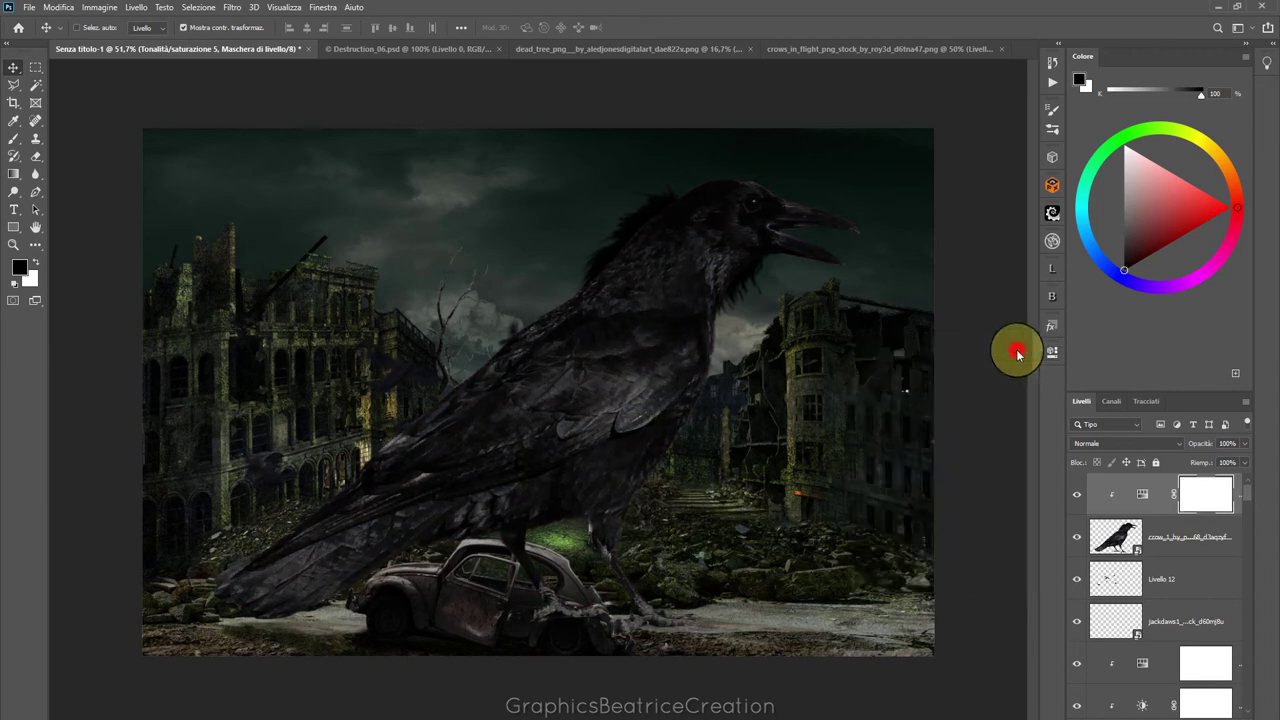
pyautogui.click(14, 67)
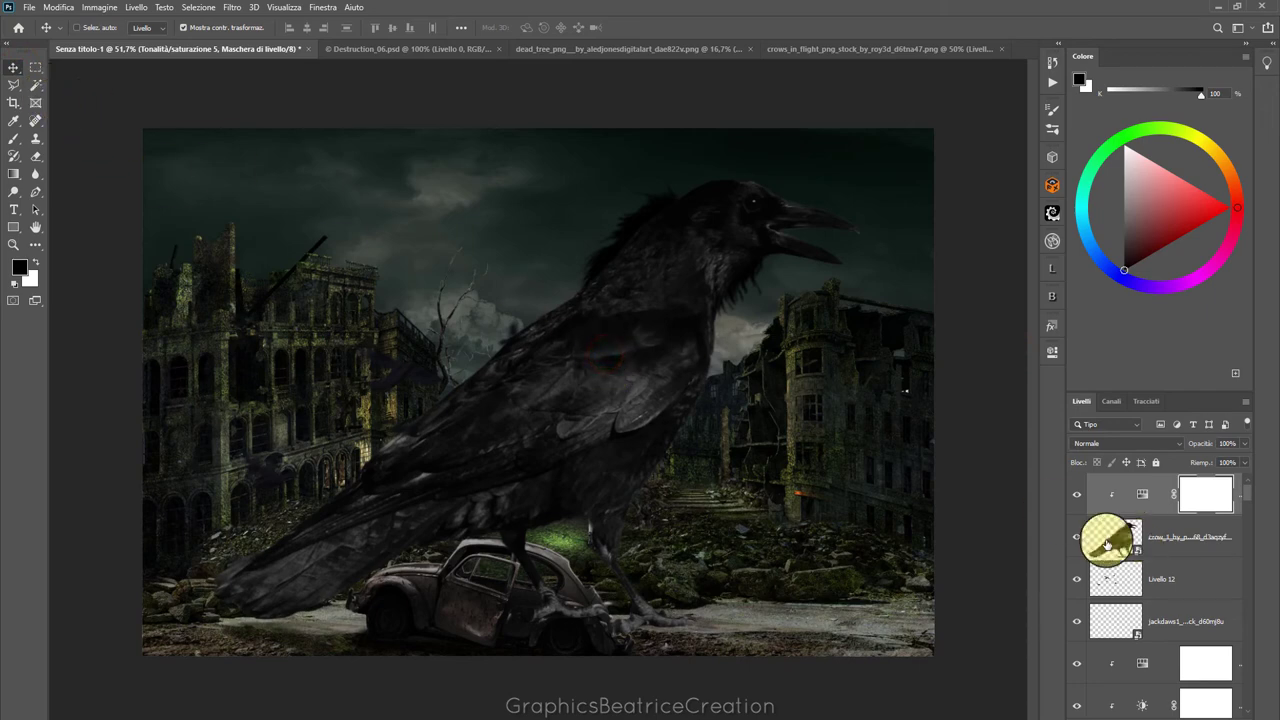
pyautogui.click(1105, 537)
# Rasterize the crow layer and scale it down to about 7–8%
pyautogui.rightClick(1217, 527)
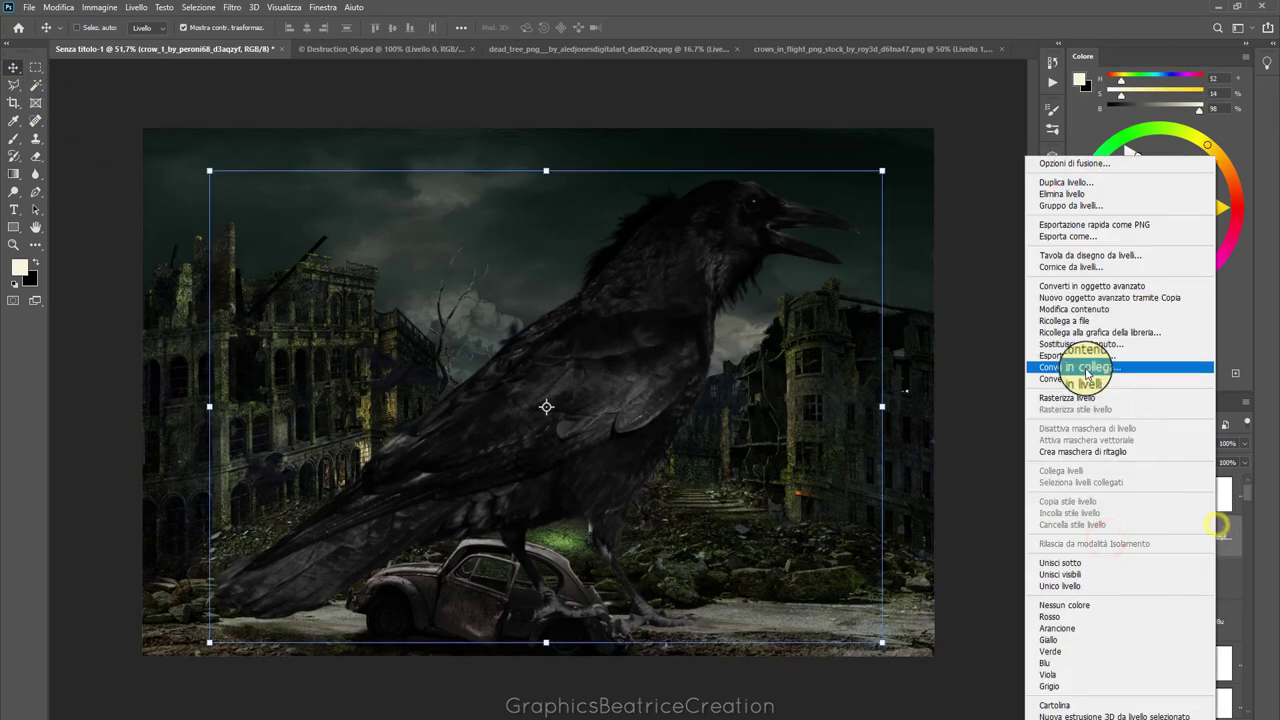
pyautogui.click(1040, 393)
pyautogui.moveTo(208, 170)
pyautogui.mouseDown()
pyautogui.moveTo(771, 425)
pyautogui.moveTo(725, 545)
pyautogui.moveTo(384, 508)
pyautogui.mouseUp()
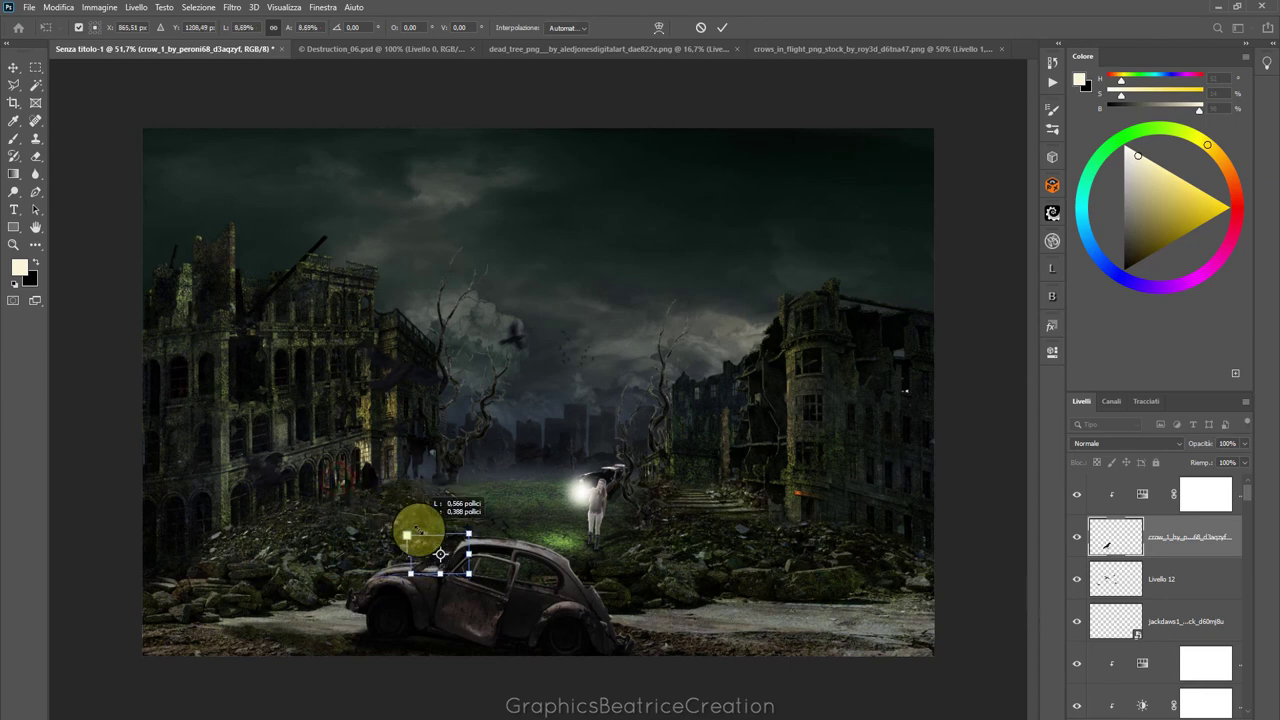
pyautogui.moveTo(384, 508)
pyautogui.mouseDown()
pyautogui.moveTo(441, 552)
pyautogui.moveTo(400, 541)
pyautogui.mouseUp()
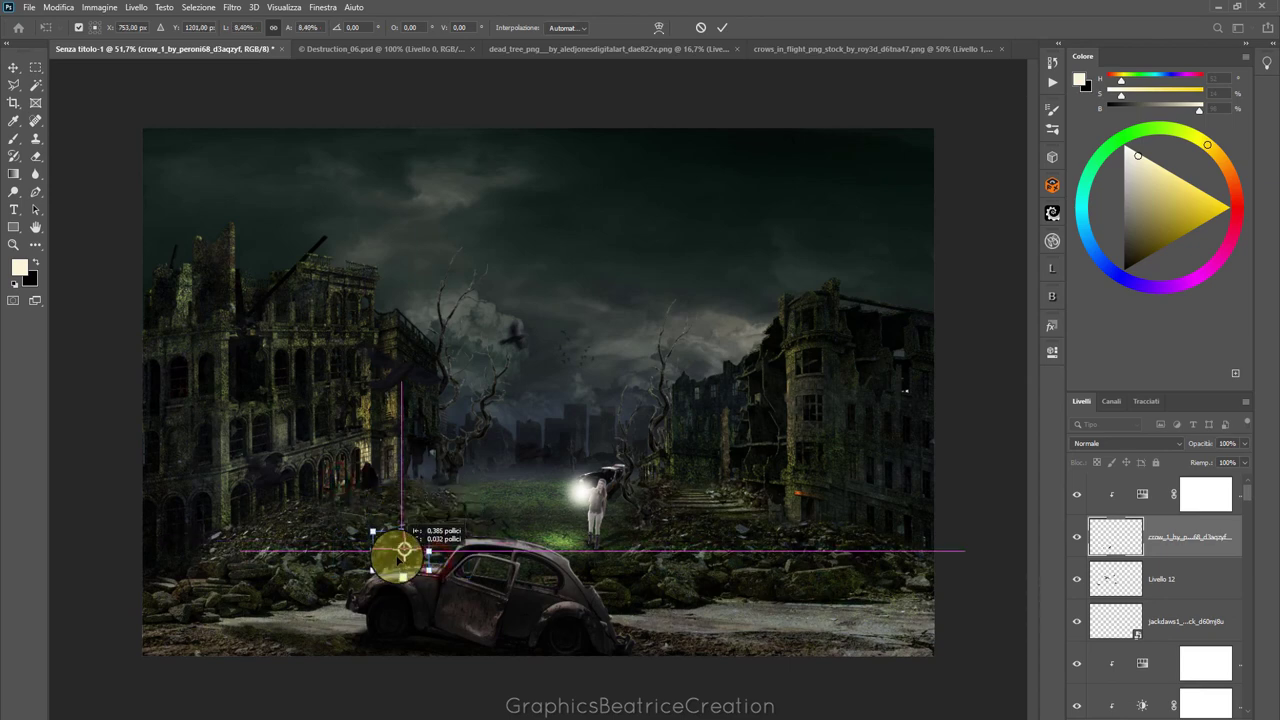
pyautogui.scroll(3, 599, 491)
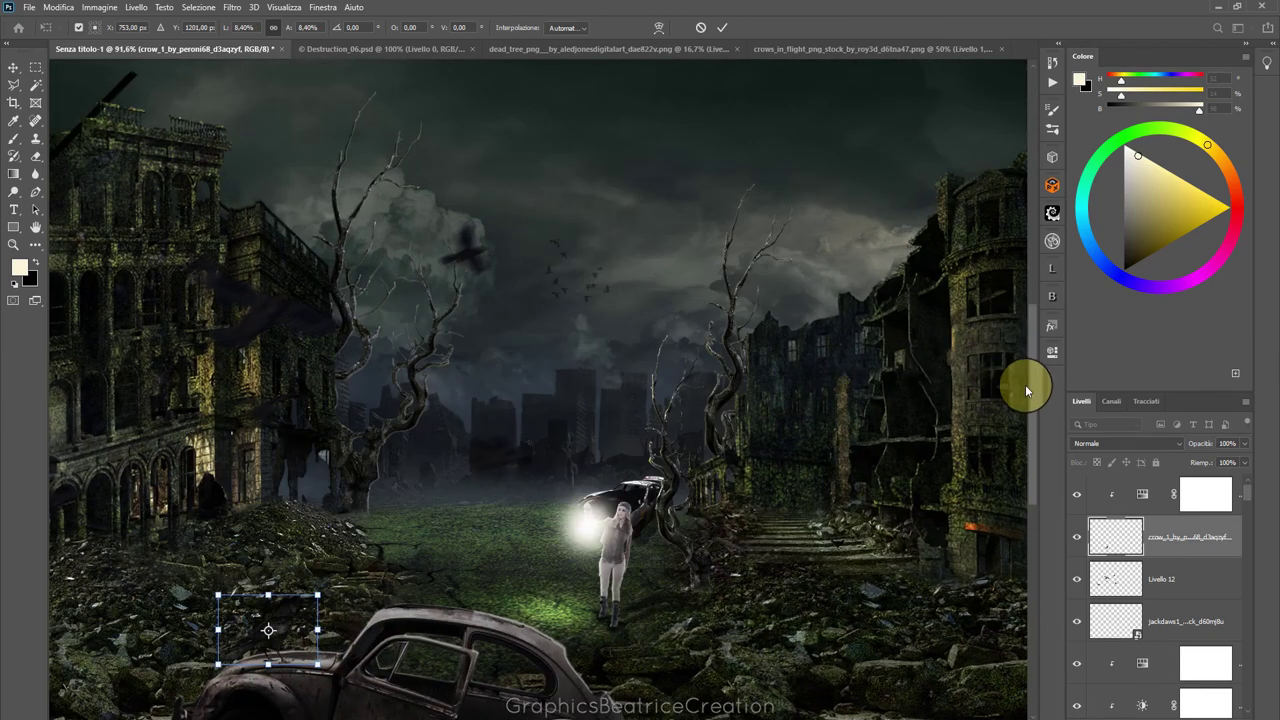
pyautogui.moveTo(1025, 384); pyautogui.dragTo(1029, 509)
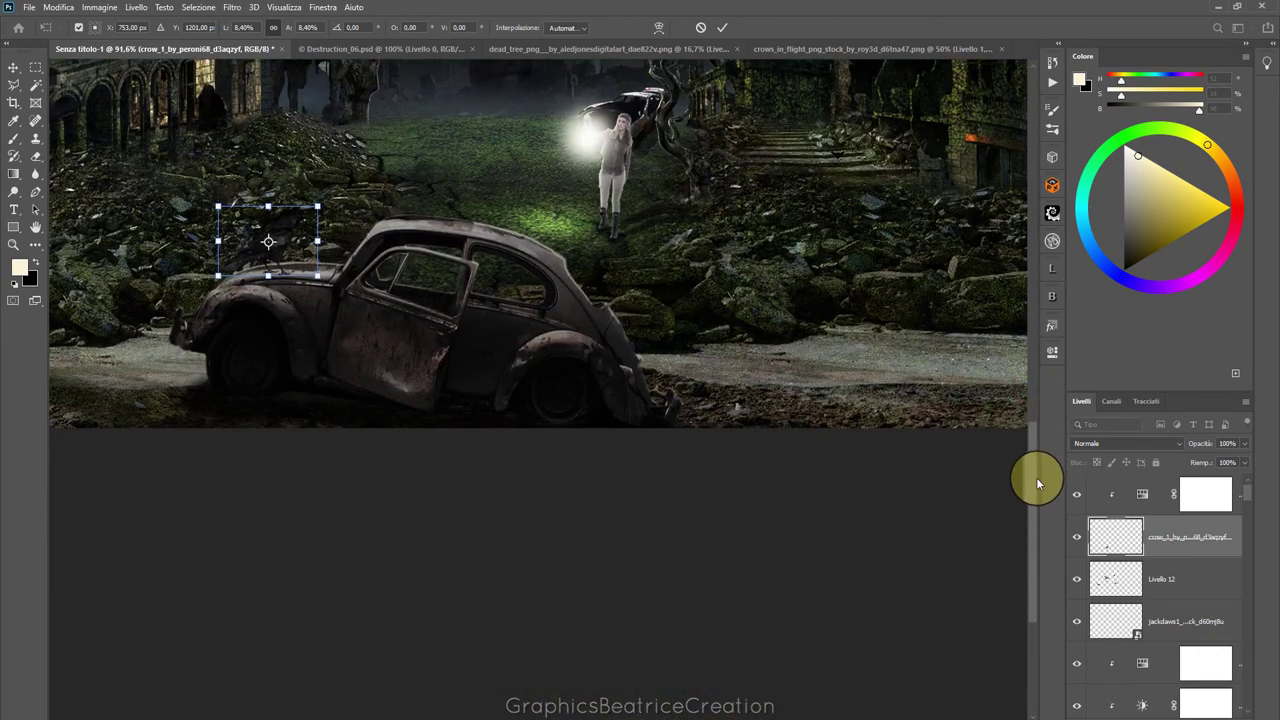
pyautogui.moveTo(1036, 478); pyautogui.dragTo(1036, 470)
# Move the small crow onto the back of the wrecked car, shrinking it slightly more
pyautogui.hscroll(-5, 597, 310)
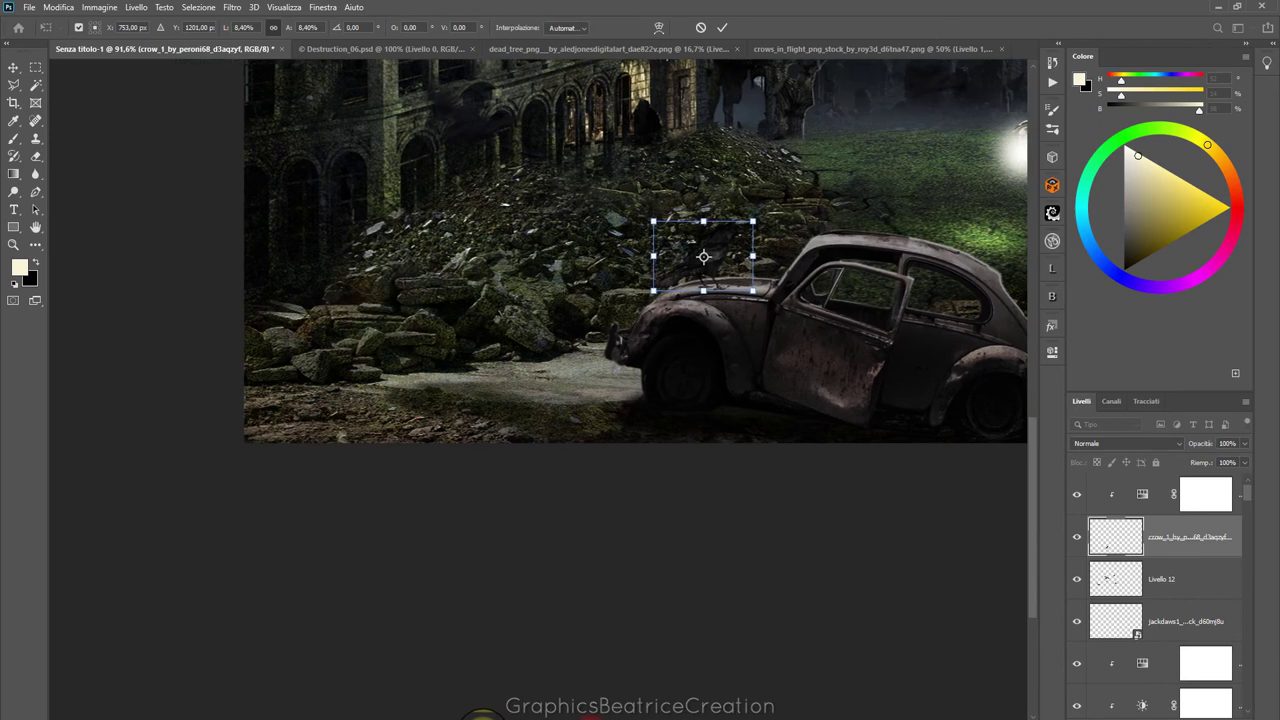
pyautogui.moveTo(594, 250); pyautogui.dragTo(317, 245)
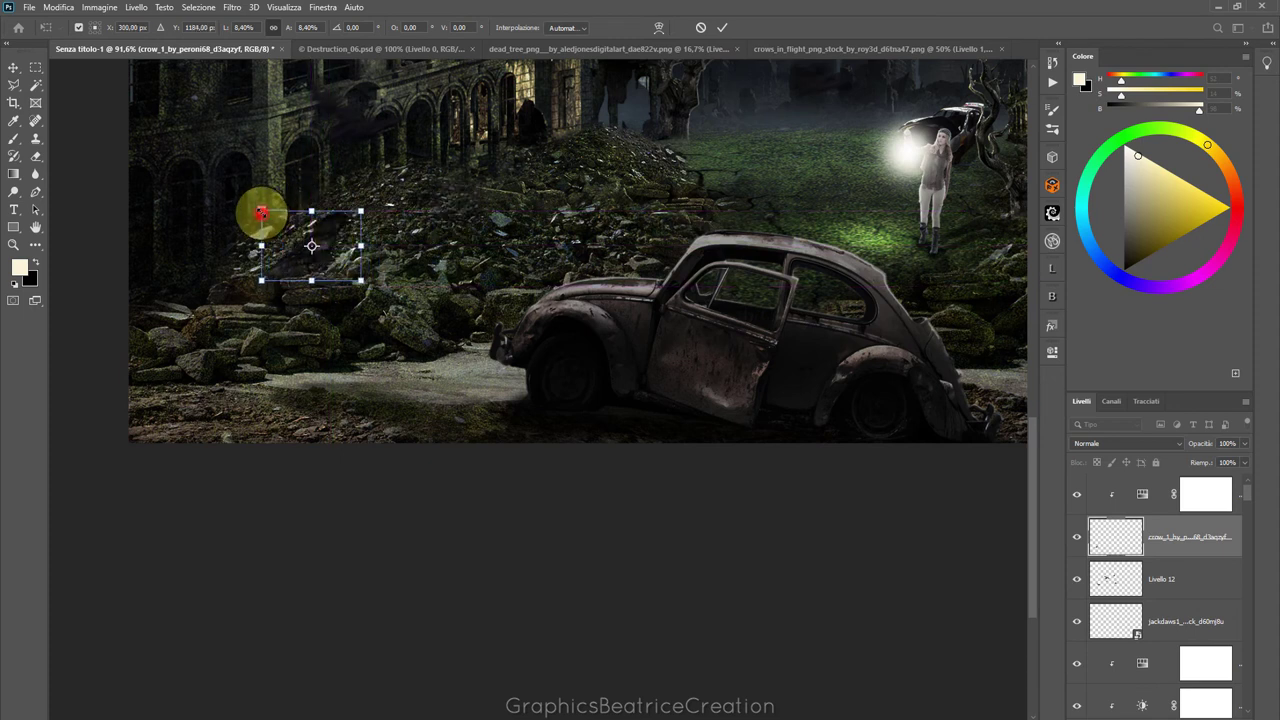
pyautogui.moveTo(261, 212); pyautogui.dragTo(264, 213)
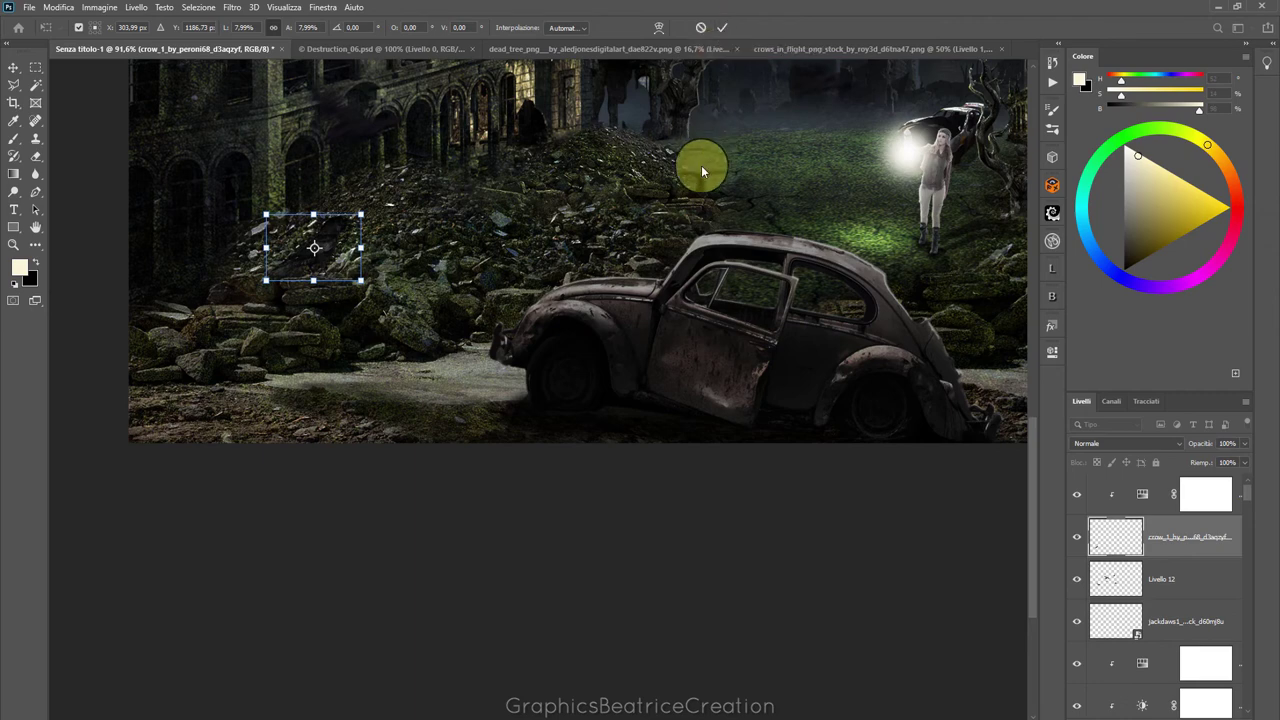
pyautogui.moveTo(1033, 435); pyautogui.dragTo(1032, 343)
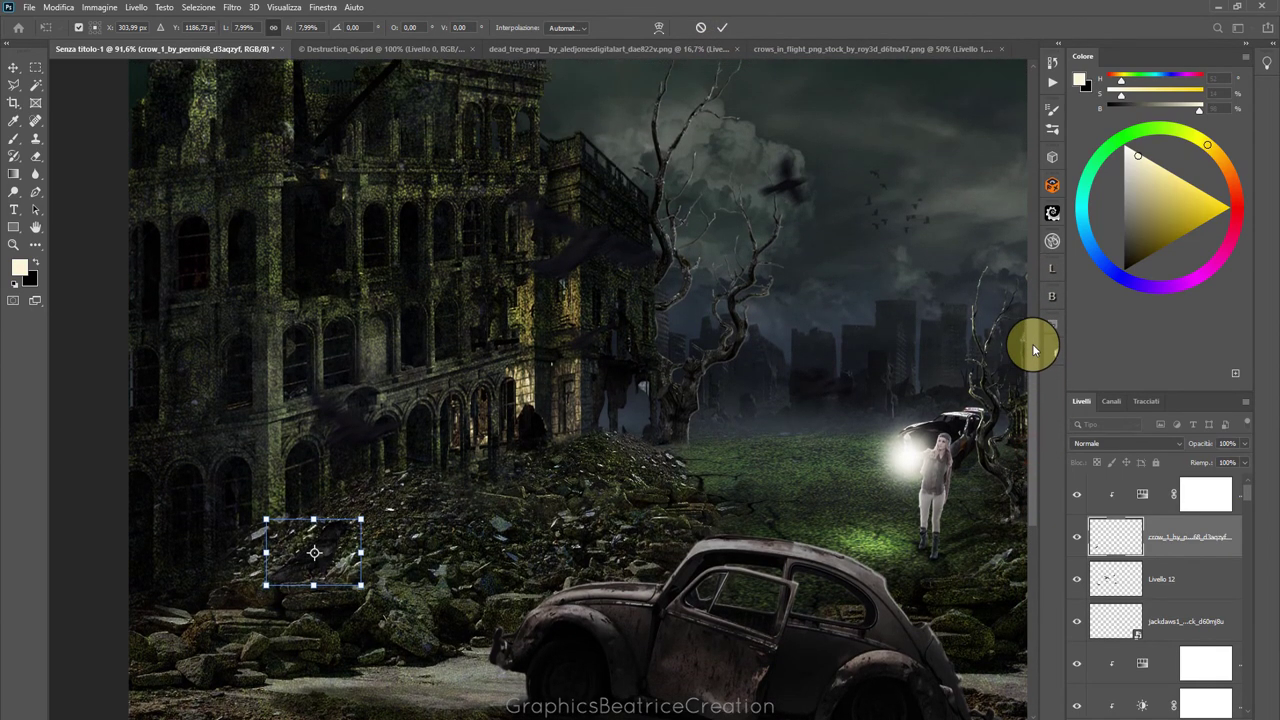
pyautogui.moveTo(323, 545)
pyautogui.mouseDown()
pyautogui.moveTo(627, 544)
pyautogui.moveTo(609, 555)
pyautogui.moveTo(563, 535)
pyautogui.mouseUp()
# Commit the crow's new size and position and give it a drop shadow
pyautogui.click(722, 27)
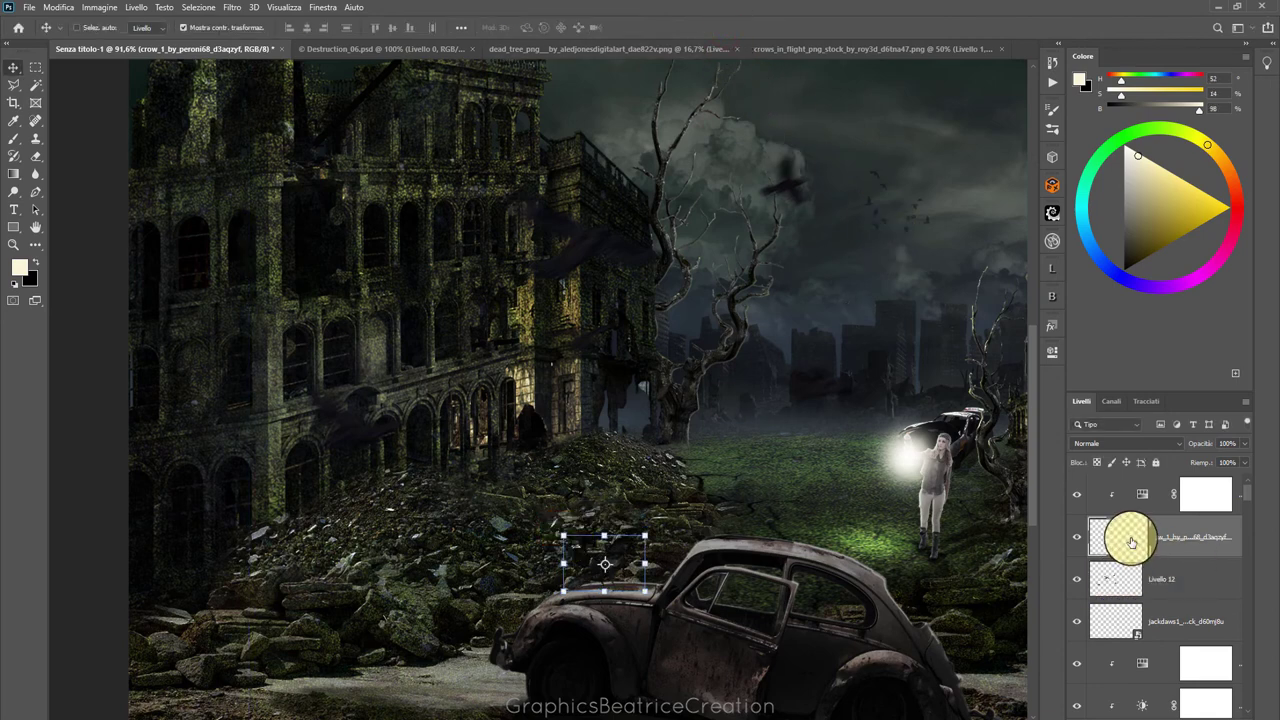
pyautogui.rightClick(1163, 710)
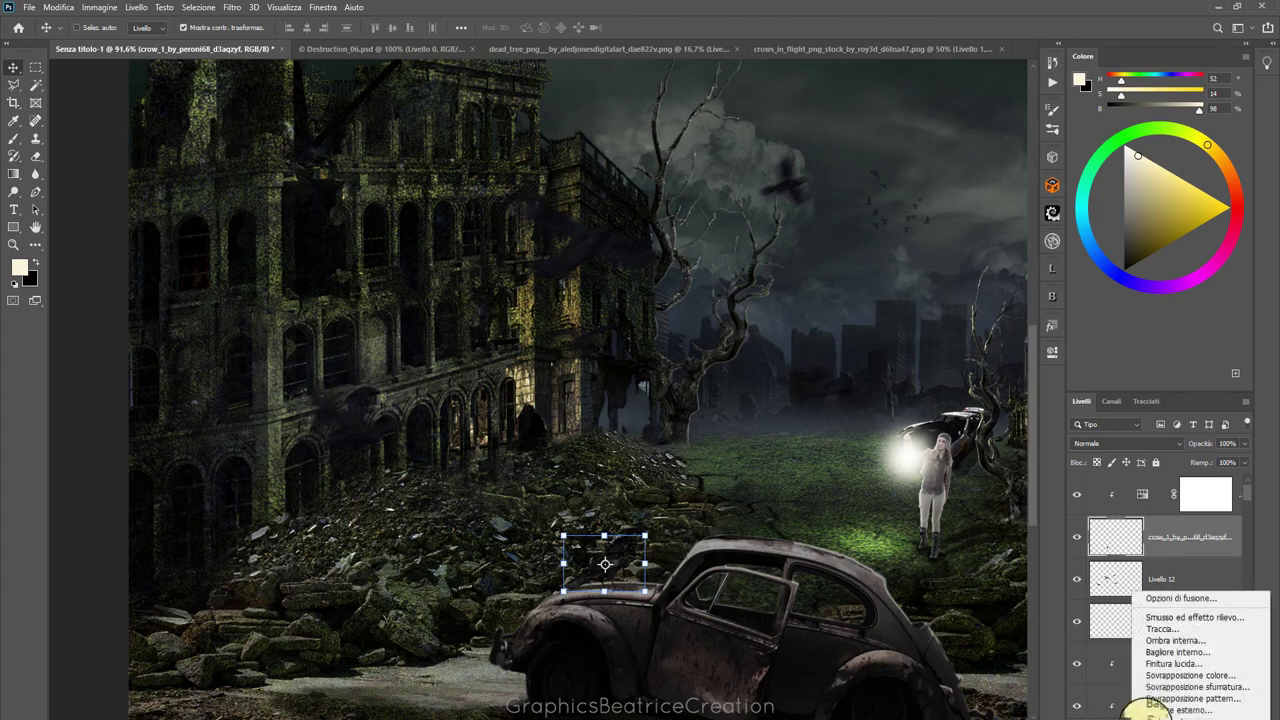
pyautogui.rightClick(1165, 712)
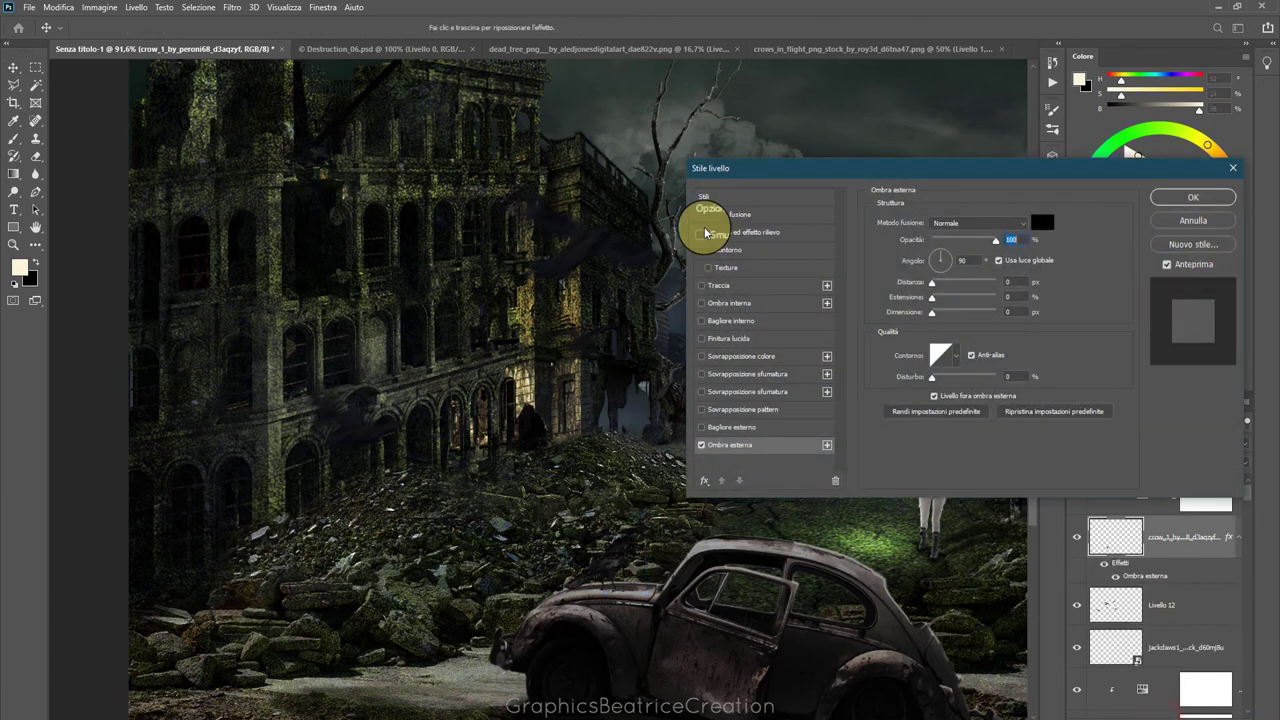
pyautogui.click(1175, 195)
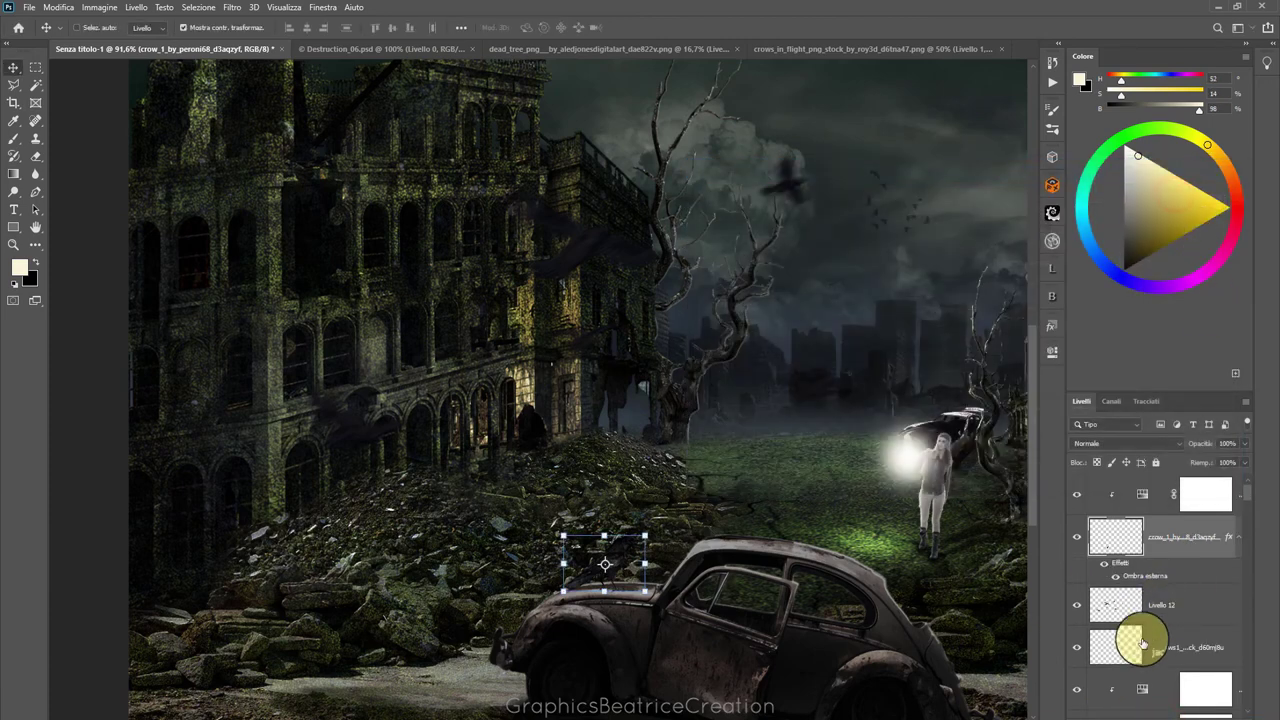
# Split the drop shadow into its own layer and flip and skew it onto the car body
pyautogui.rightClick(1122, 563)
pyautogui.click(1158, 531)
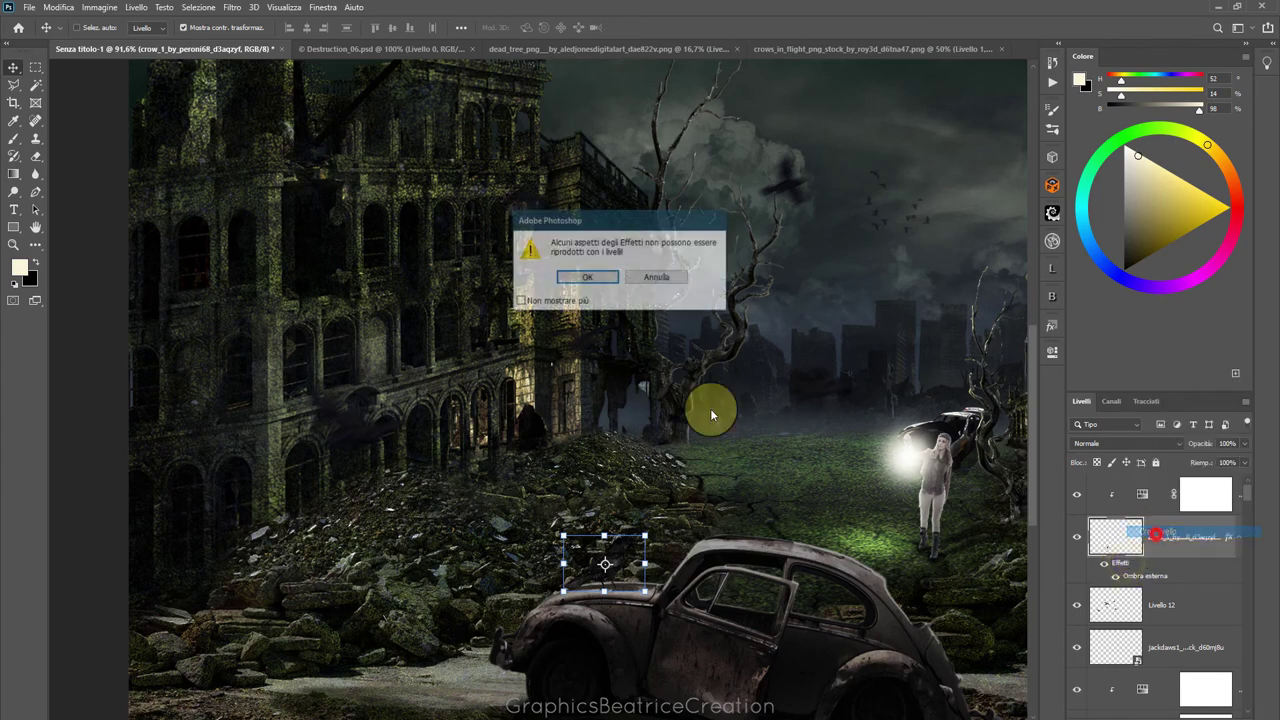
pyautogui.click(608, 278)
pyautogui.click(1125, 580)
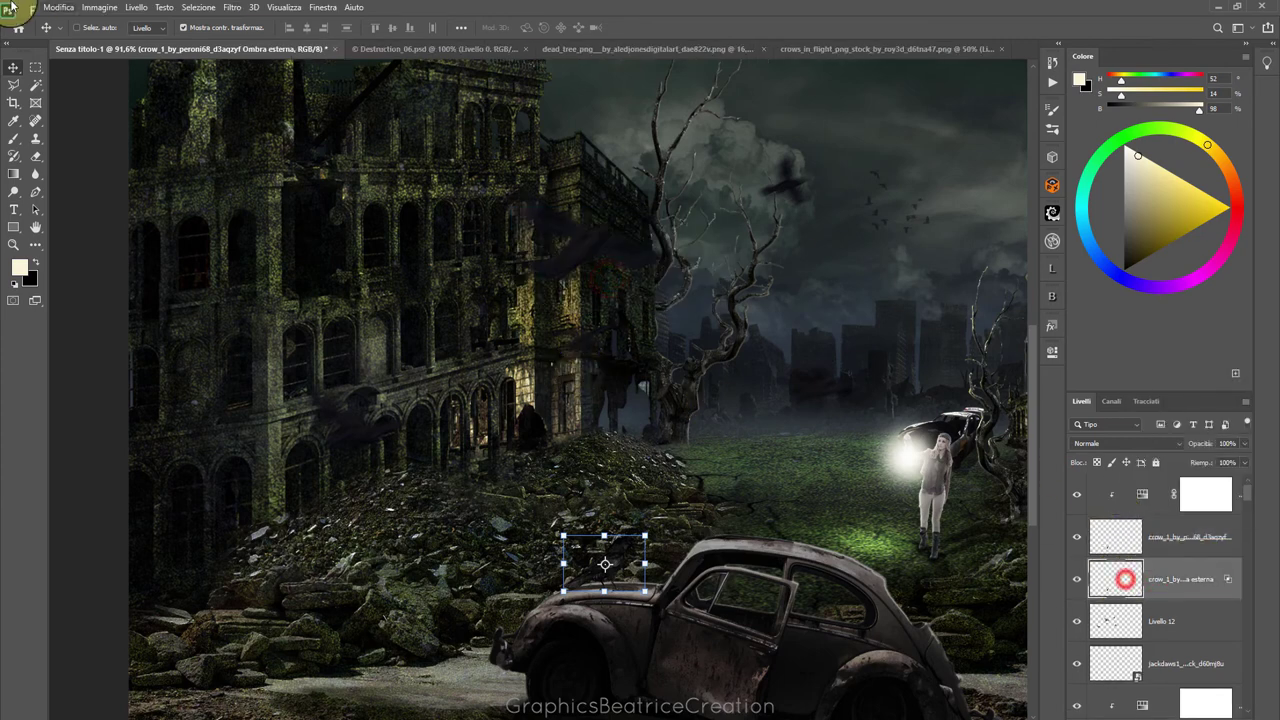
pyautogui.click(58, 7)
pyautogui.moveTo(71, 318)
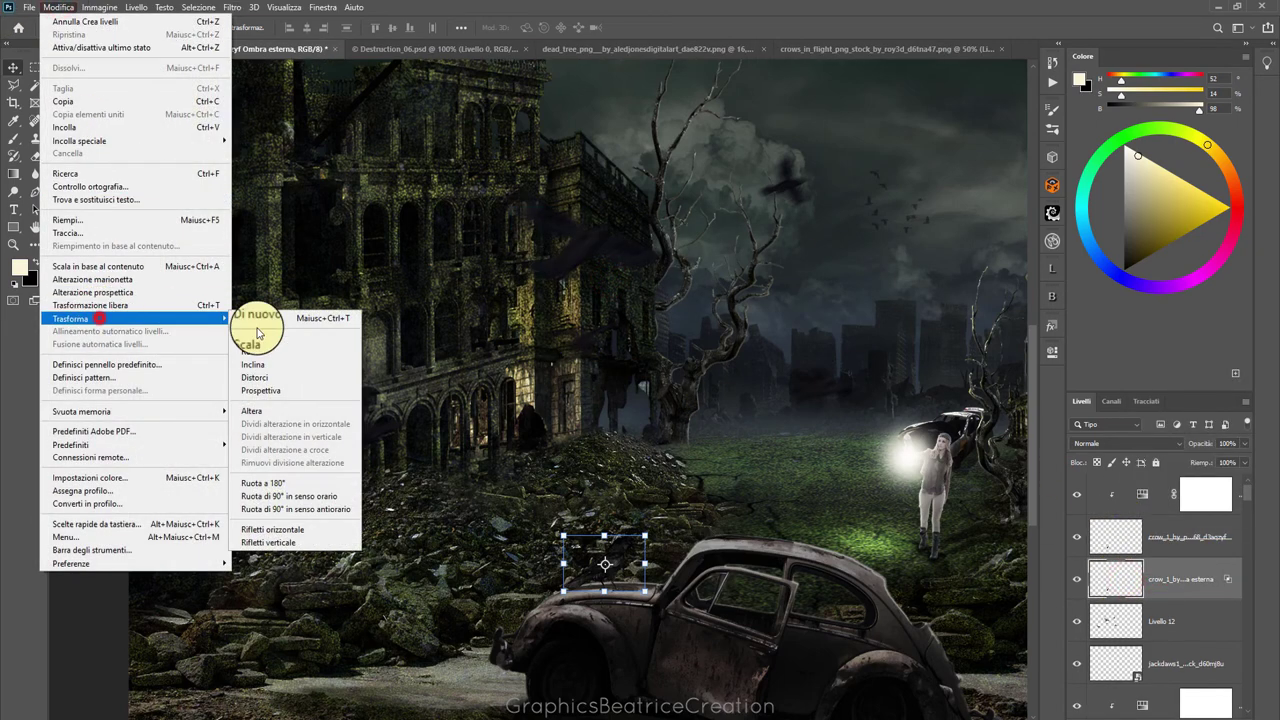
pyautogui.click(260, 375)
pyautogui.moveTo(606, 546)
pyautogui.mouseDown()
pyautogui.moveTo(528, 651)
pyautogui.moveTo(518, 638)
pyautogui.moveTo(564, 604)
pyautogui.mouseUp()
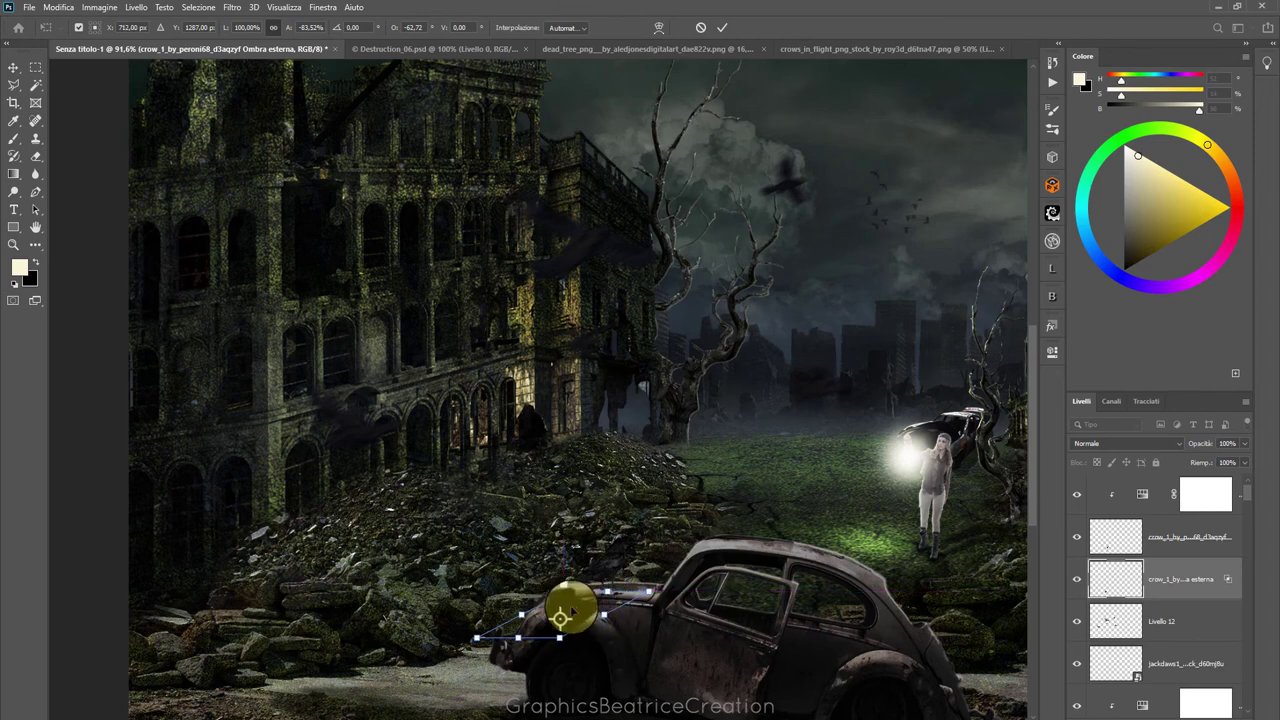
pyautogui.moveTo(566, 606); pyautogui.dragTo(566, 601)
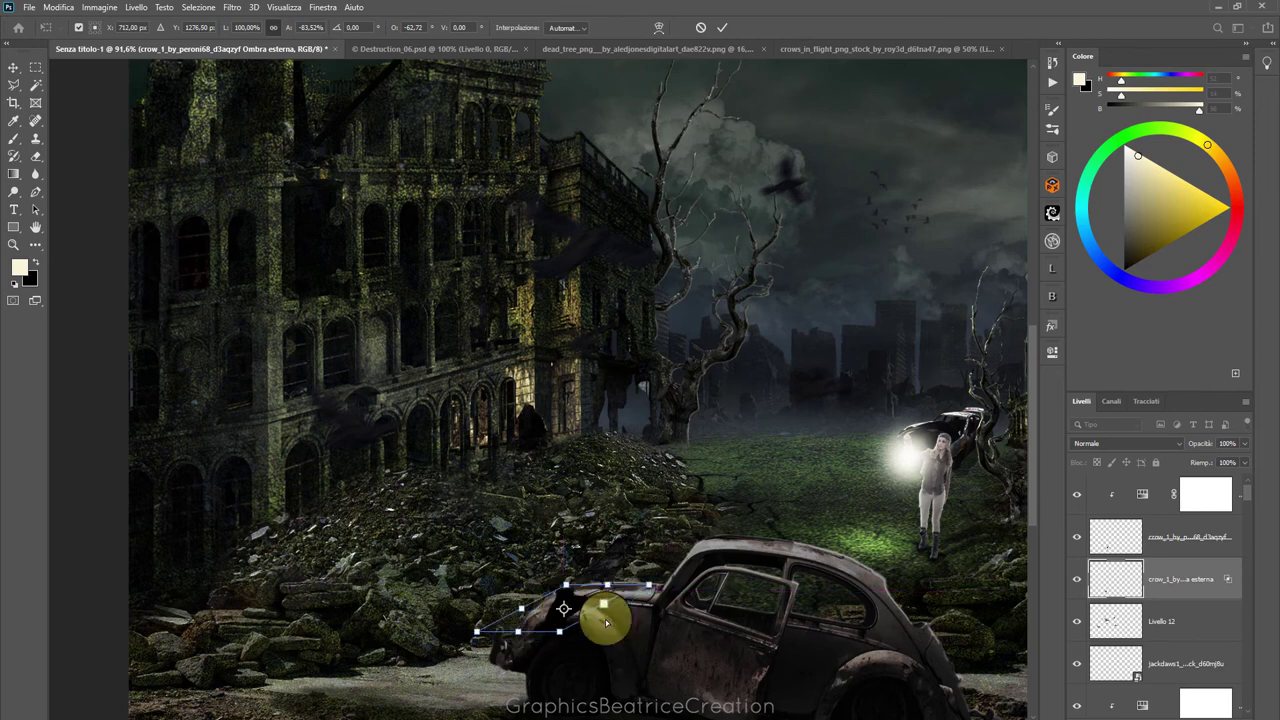
pyautogui.click(721, 28)
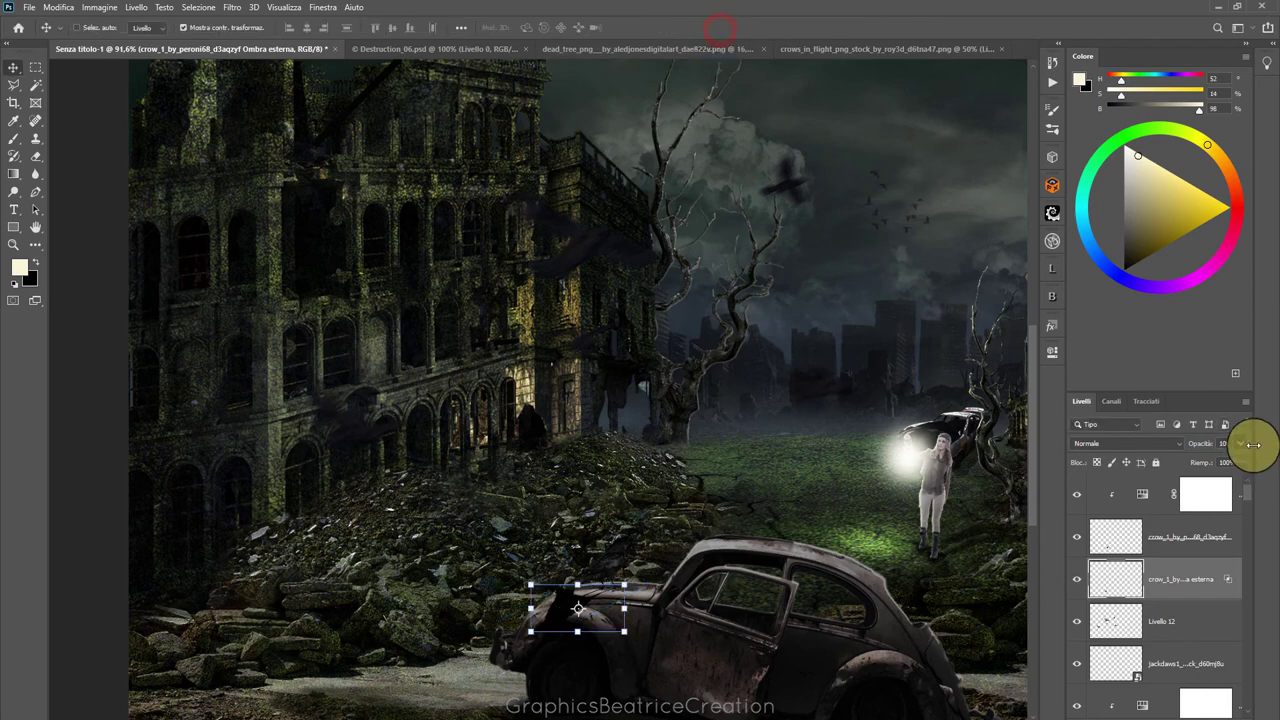
# Set the shadow layer to 41% opacity and erase stray shadow over the car's side window
pyautogui.moveTo(1246, 449); pyautogui.dragTo(1217, 460)
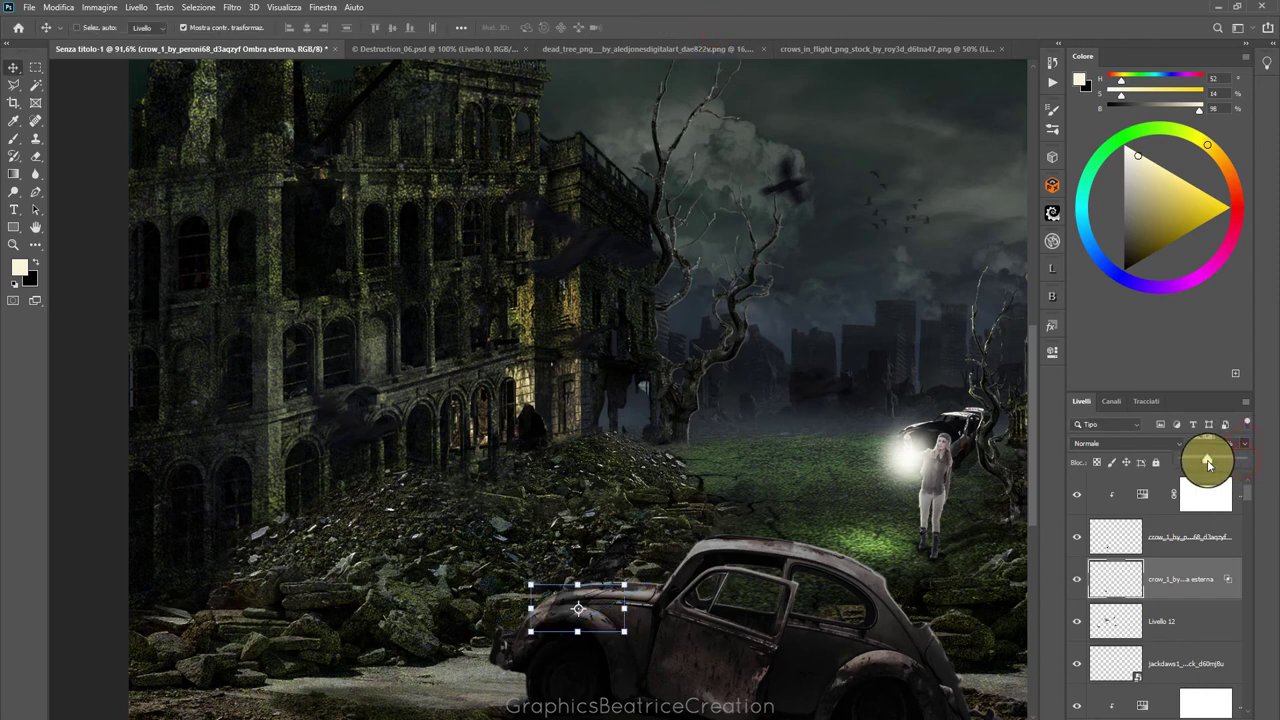
pyautogui.click(35, 157)
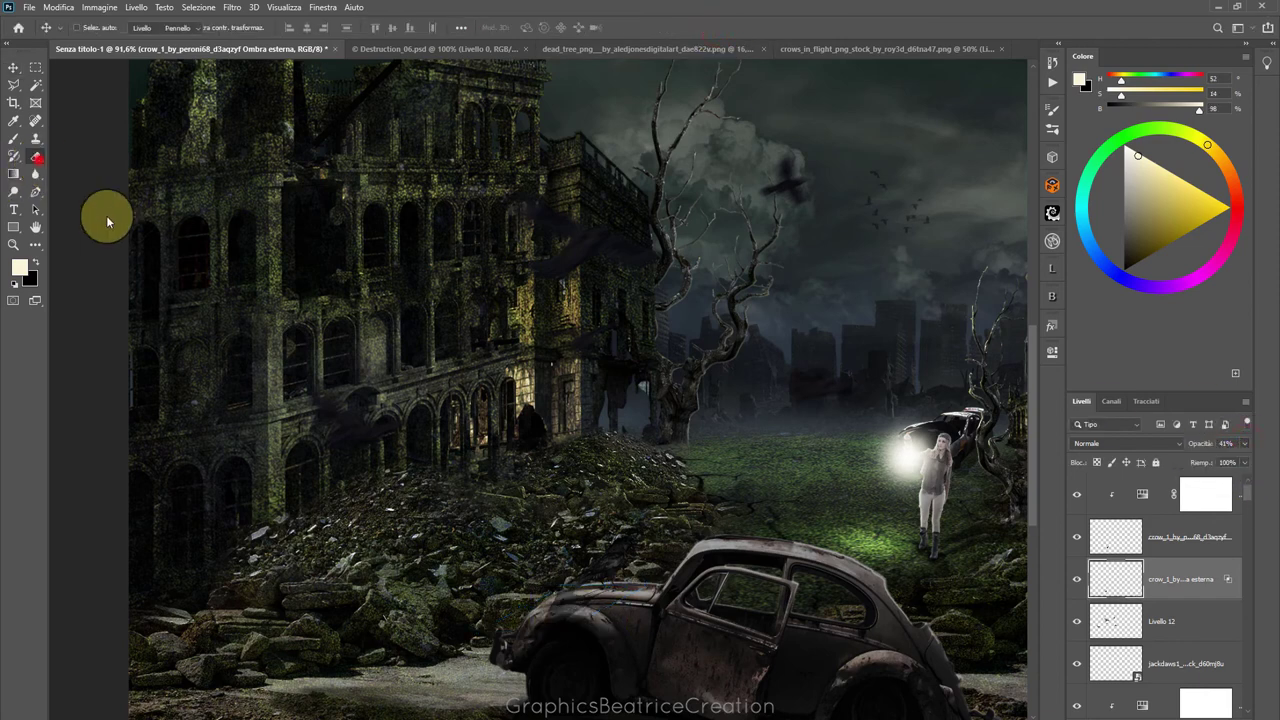
pyautogui.click(533, 617)
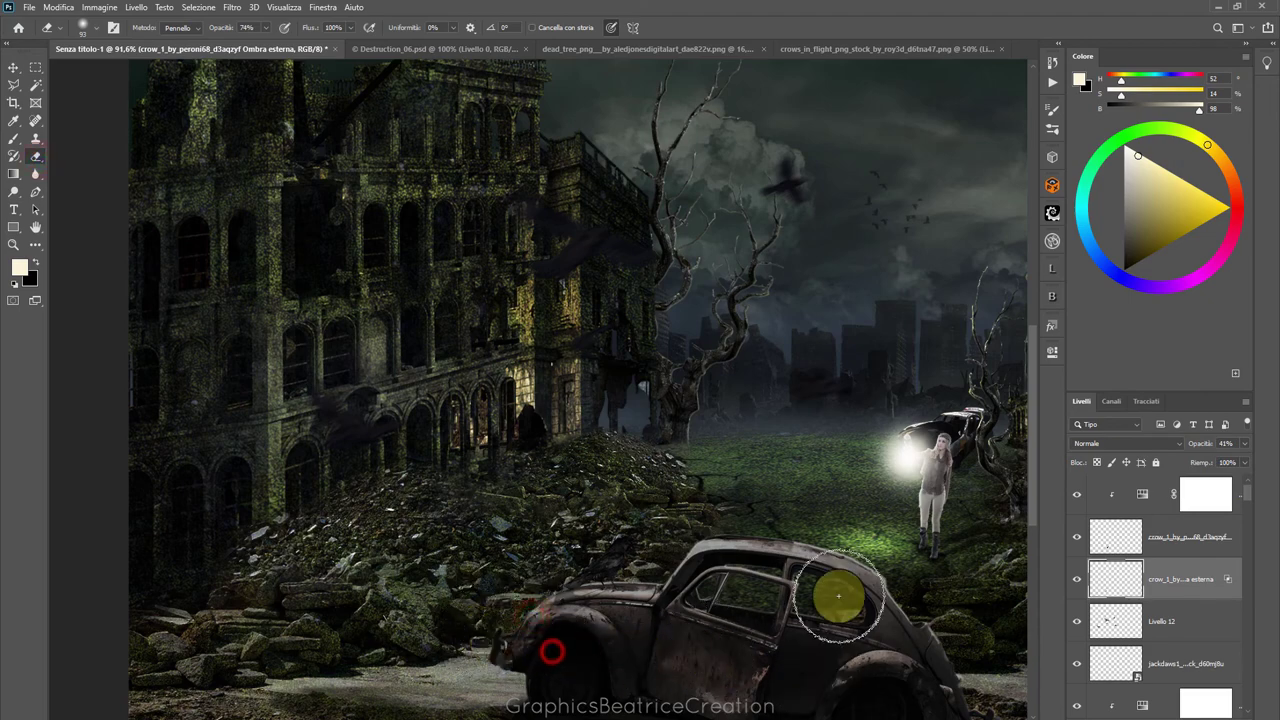
pyautogui.scroll(2, 829, 594)
pyautogui.scroll(3, 838, 595)
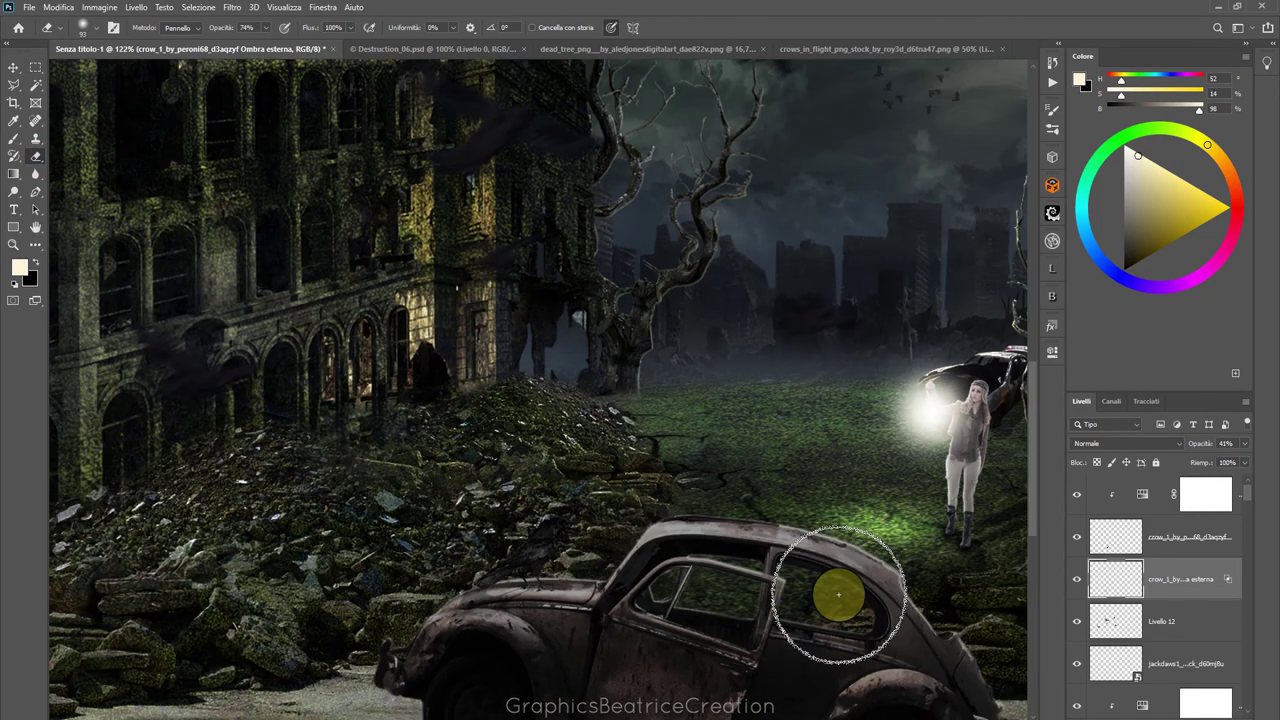
pyautogui.press(']')
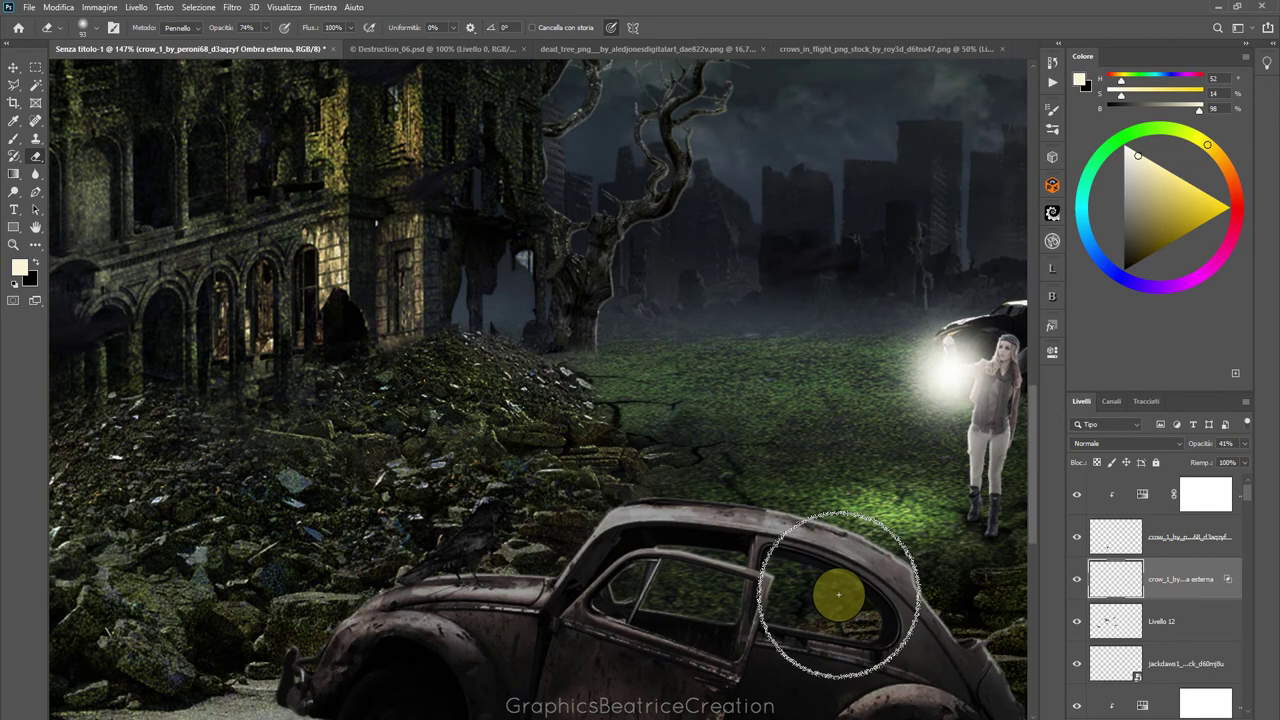
pyautogui.moveTo(838, 595); pyautogui.dragTo(1268, 470)
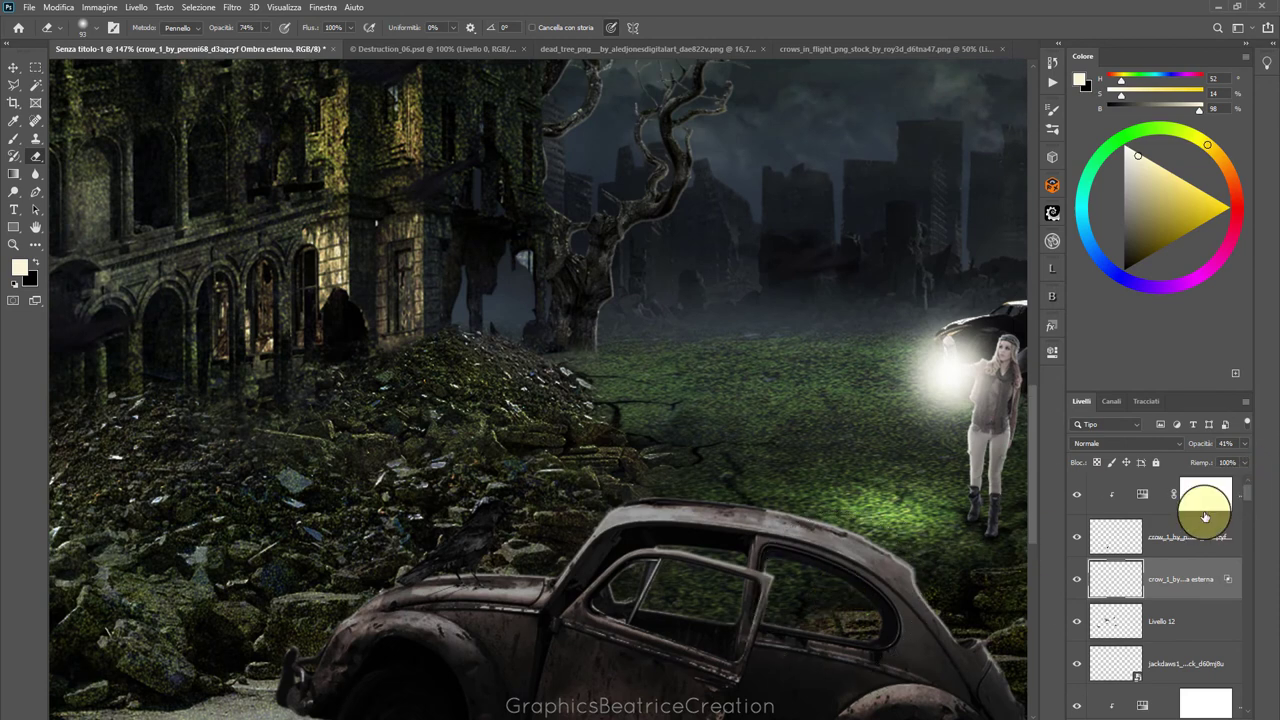
pyautogui.click(1124, 540)
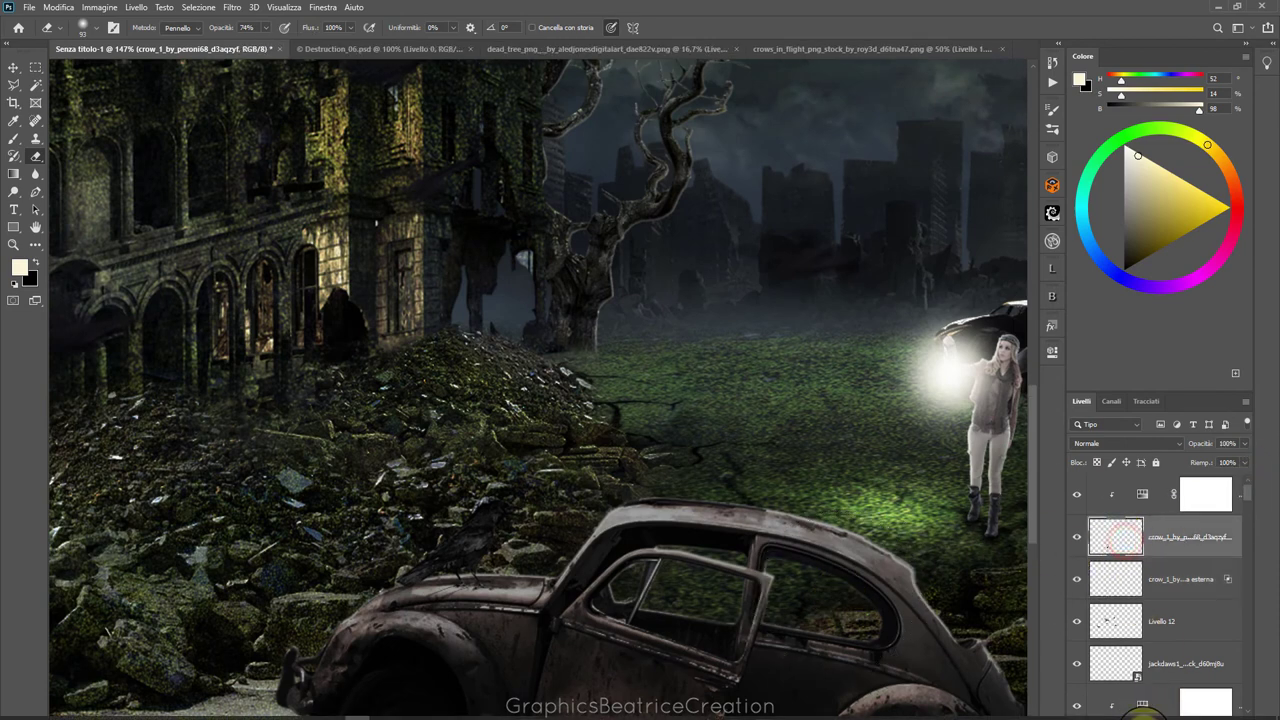
pyautogui.click(1143, 712)
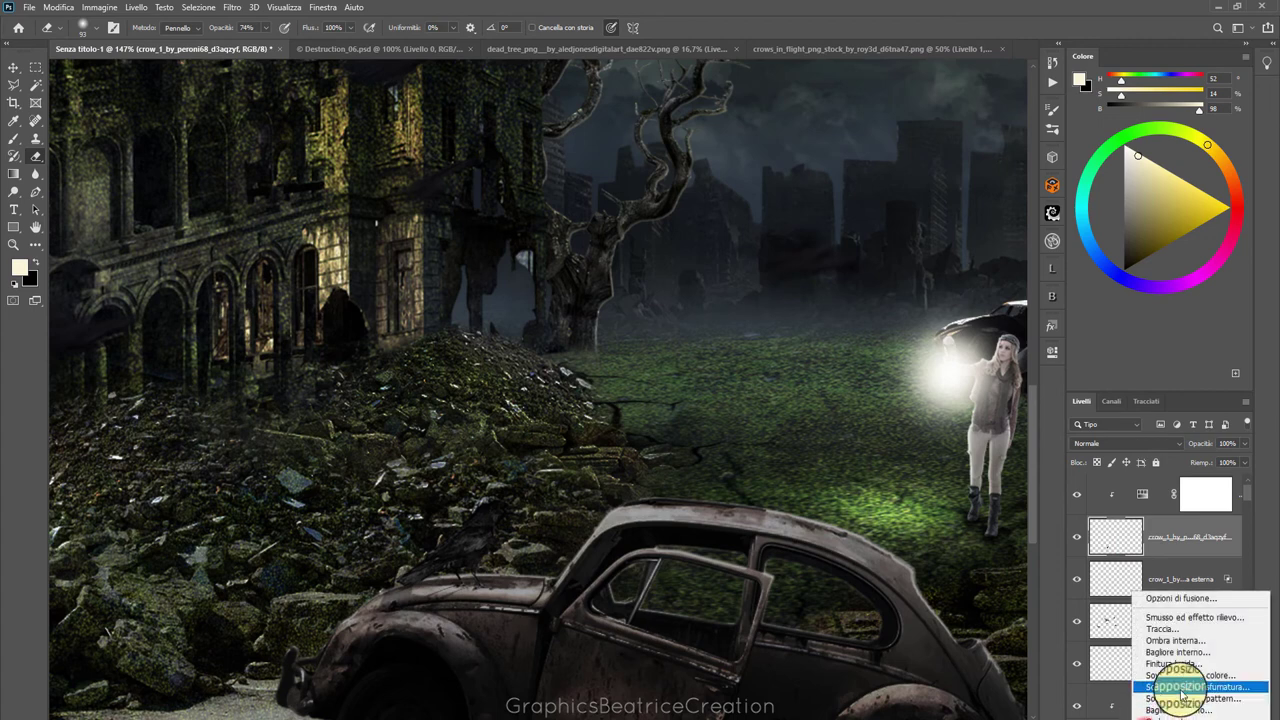
# Add an Inner Shadow effect to the crow with an adjusted lighting angle
pyautogui.click(1176, 641)
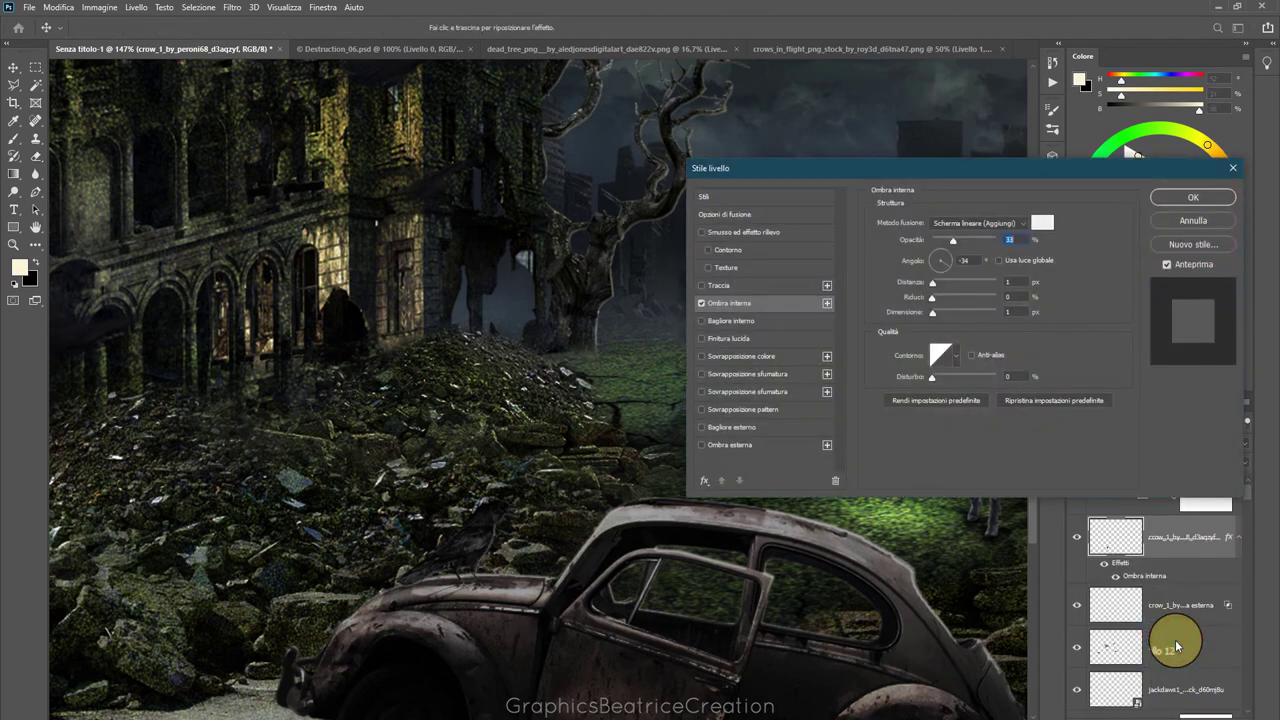
pyautogui.moveTo(992, 335); pyautogui.dragTo(951, 270)
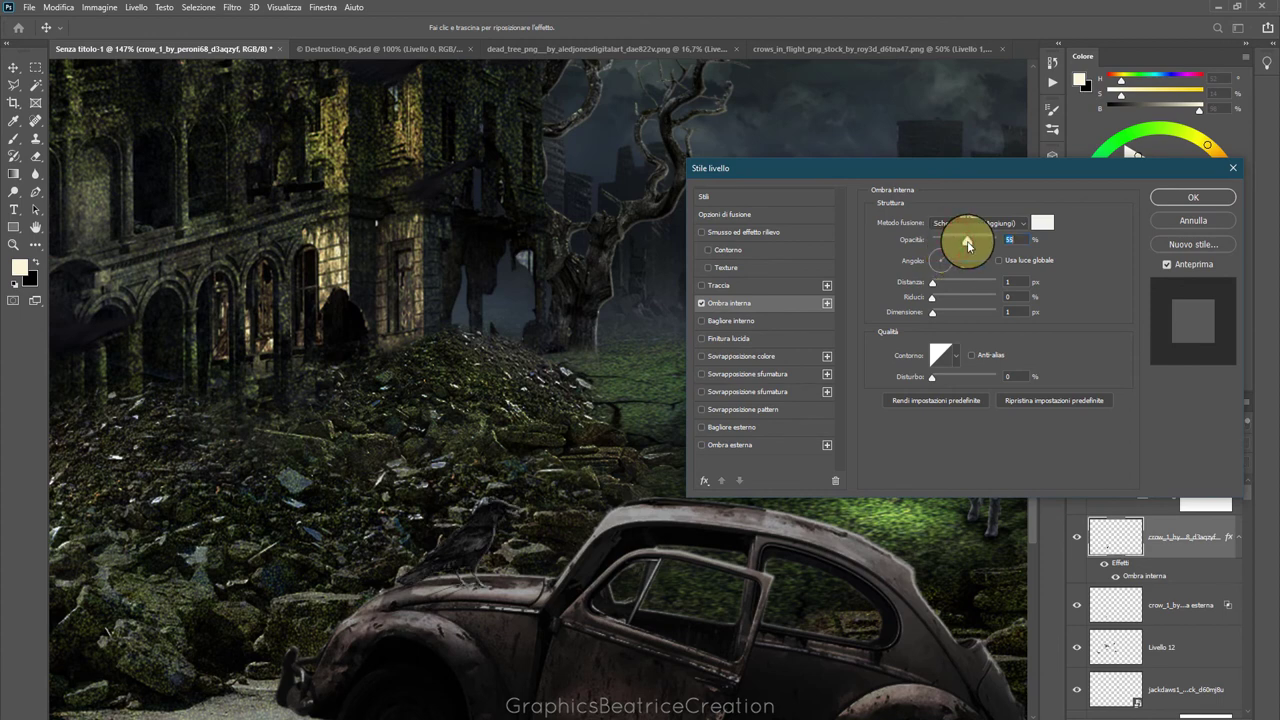
pyautogui.click(1180, 196)
pyautogui.scroll(-1, 610, 299)
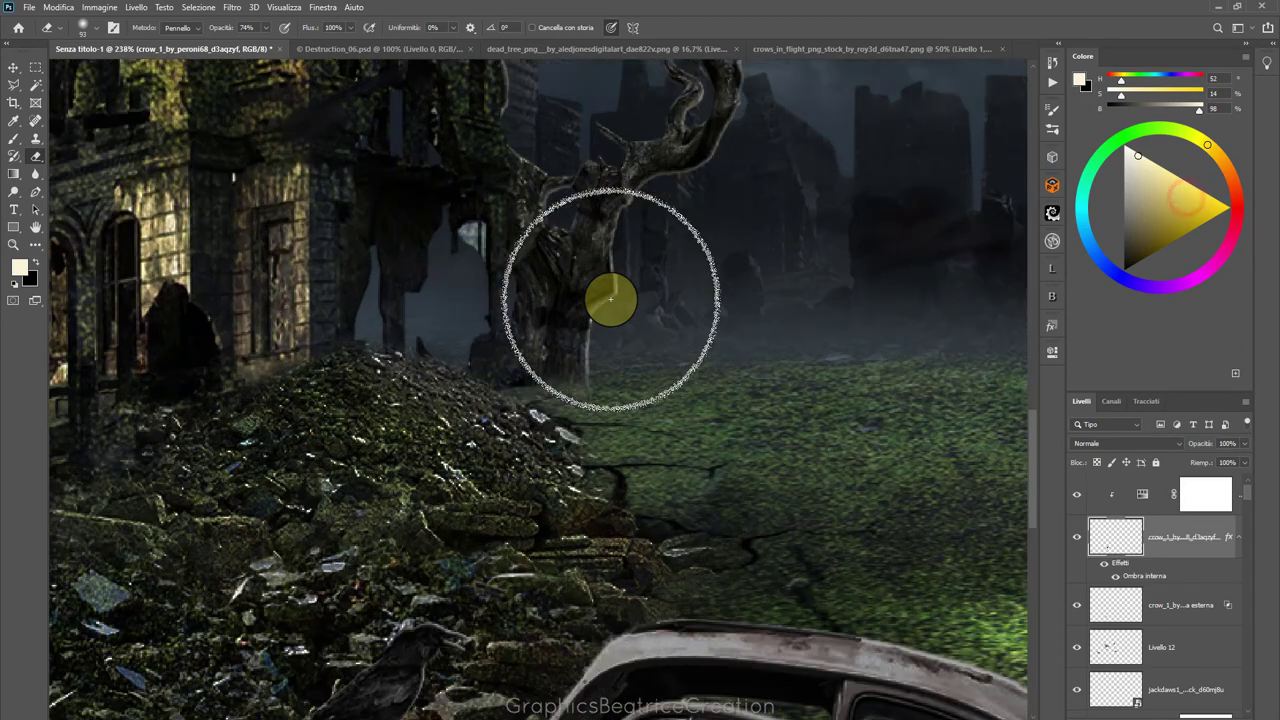
pyautogui.scroll(-2, 610, 299)
pyautogui.scroll(-2, 610, 299)
pyautogui.scroll(-1, 610, 299)
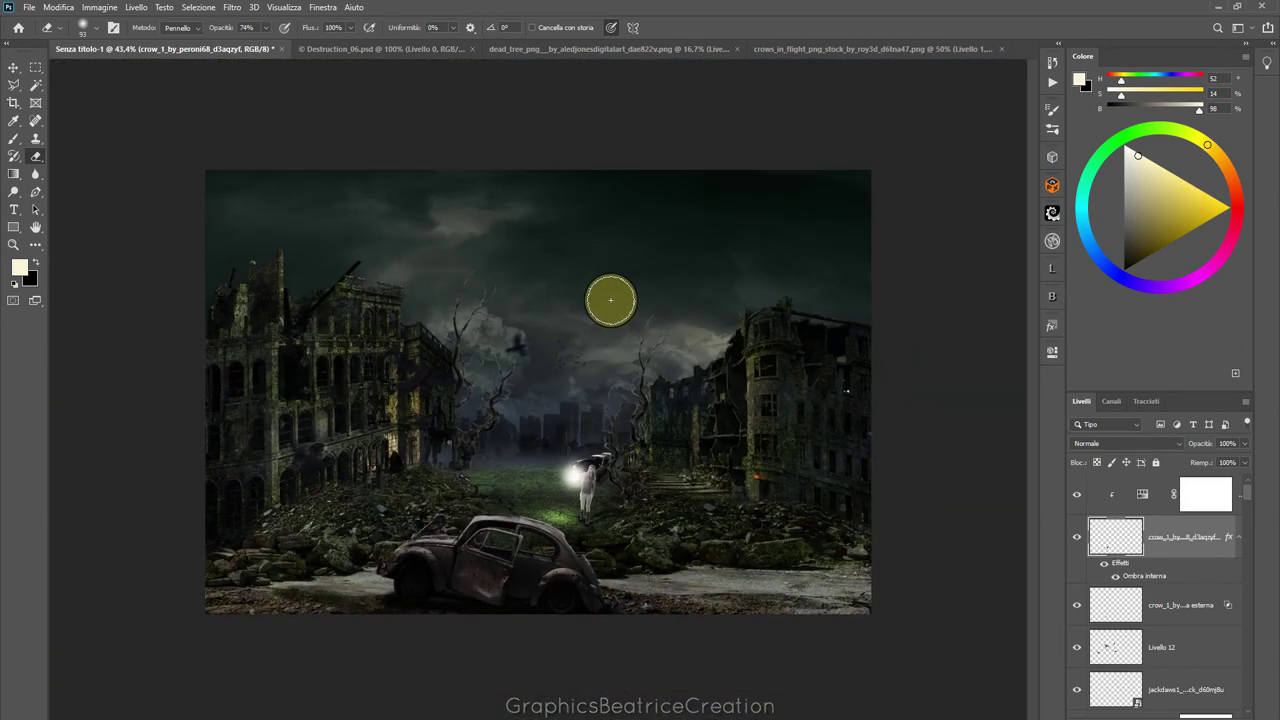
pyautogui.scroll(1, 610, 299)
pyautogui.scroll(1, 610, 299)
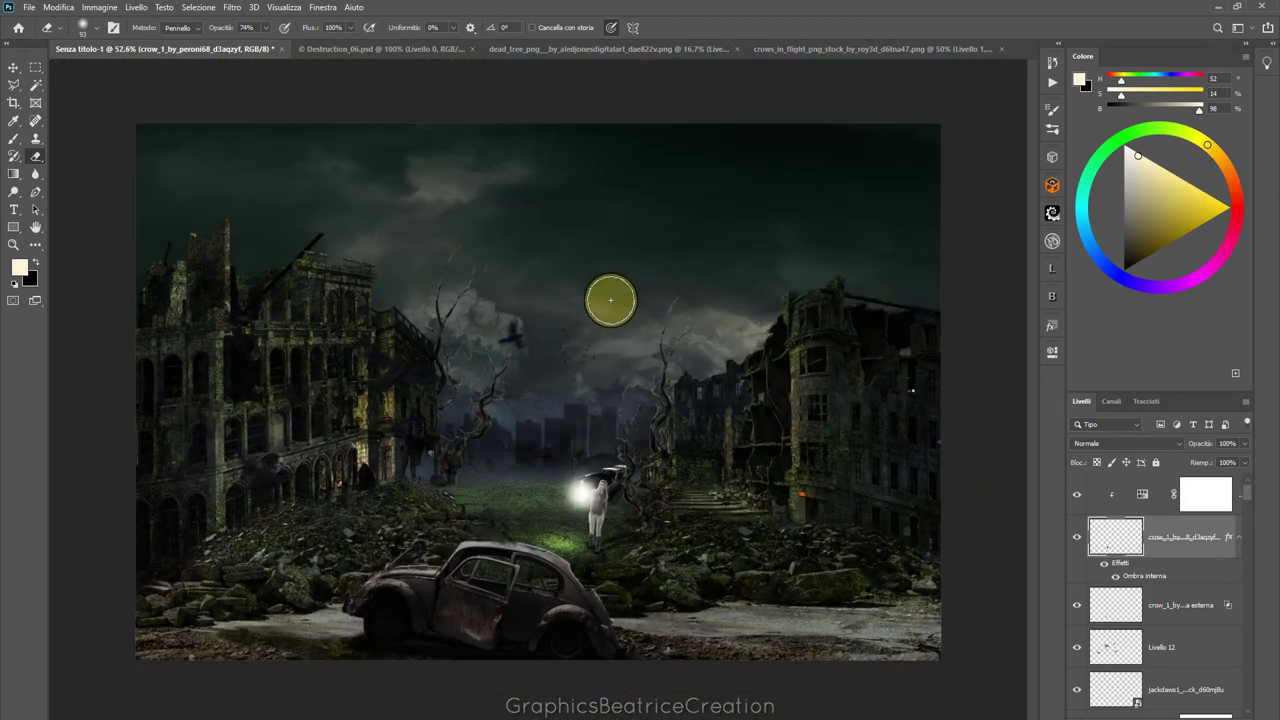
# Select the browncoat figure, its shadow layer and Livello 7 together in the Layers panel
pyautogui.click(1246, 502)
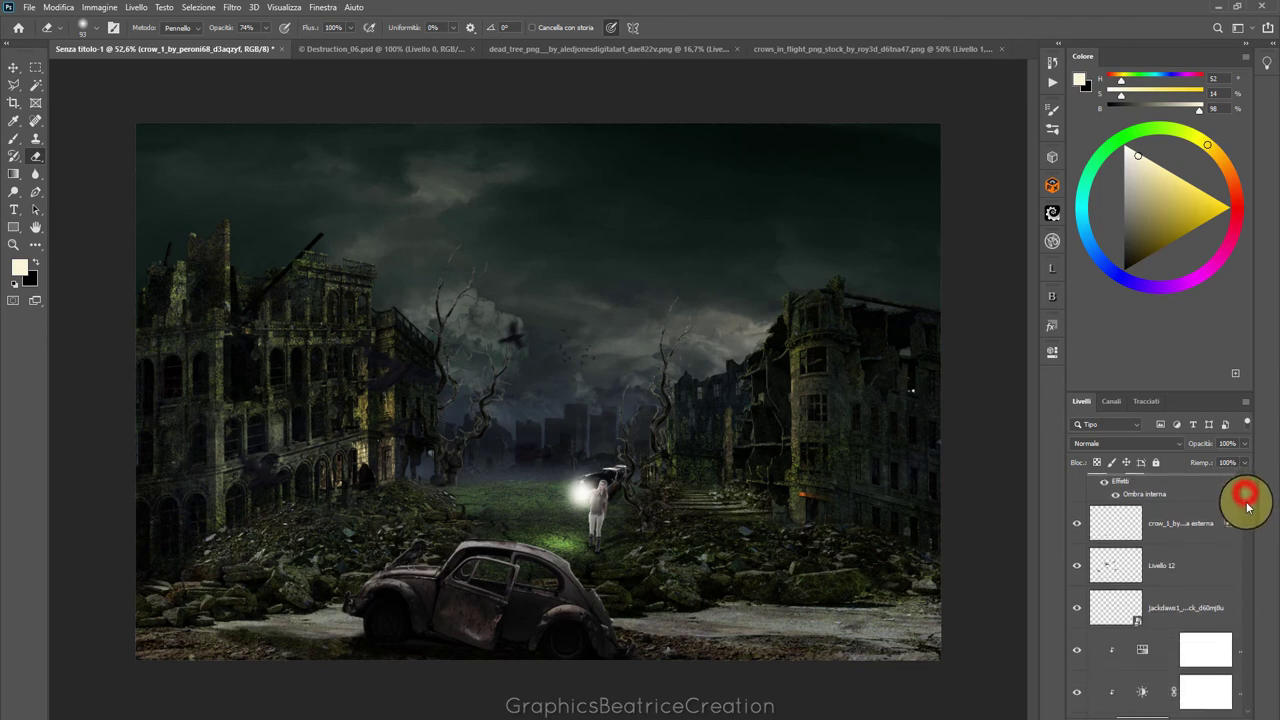
pyautogui.moveTo(1246, 507); pyautogui.dragTo(1244, 537)
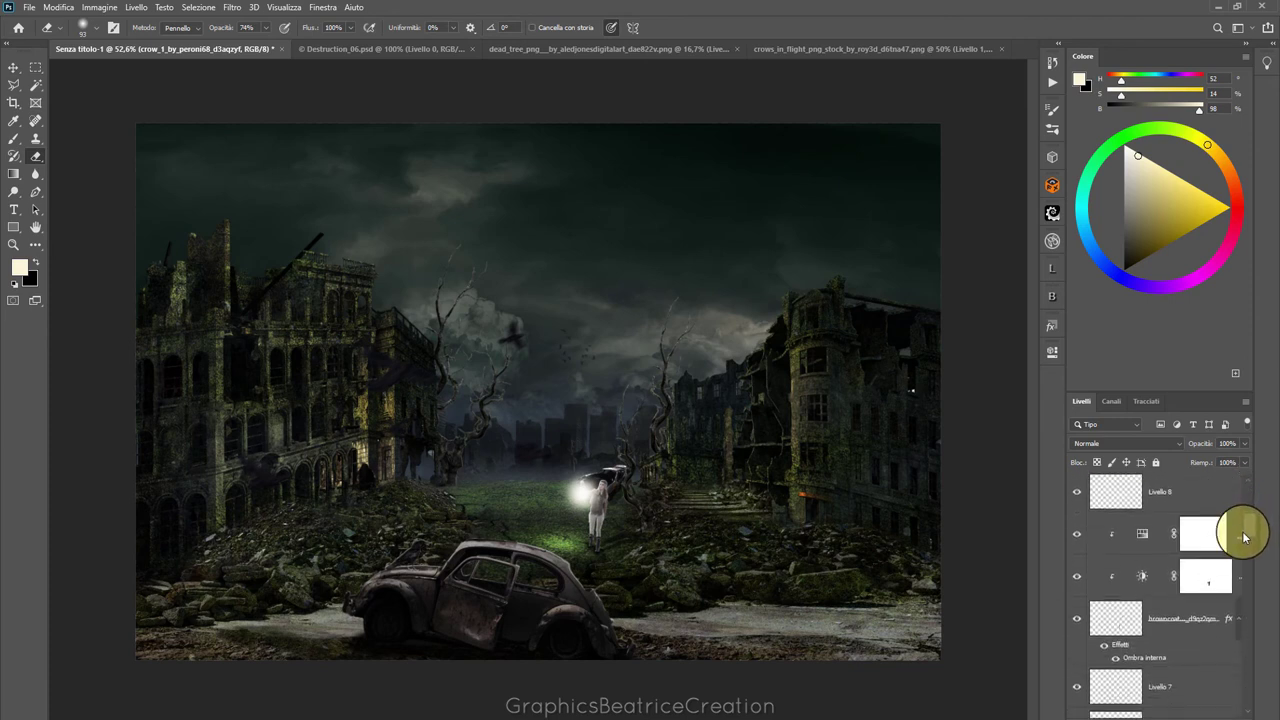
pyautogui.click(1158, 607)
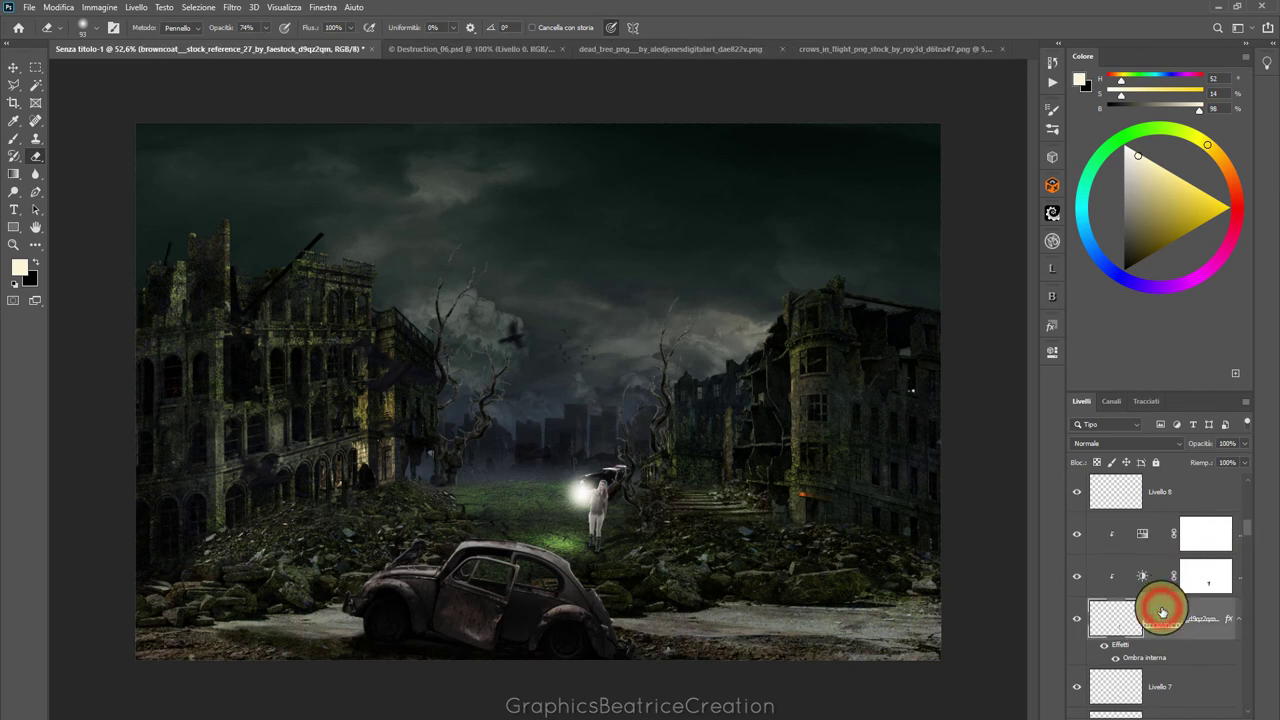
pyautogui.scroll(-1, 1250, 535)
pyautogui.scroll(-1, 1250, 535)
pyautogui.scroll(-1, 1250, 535)
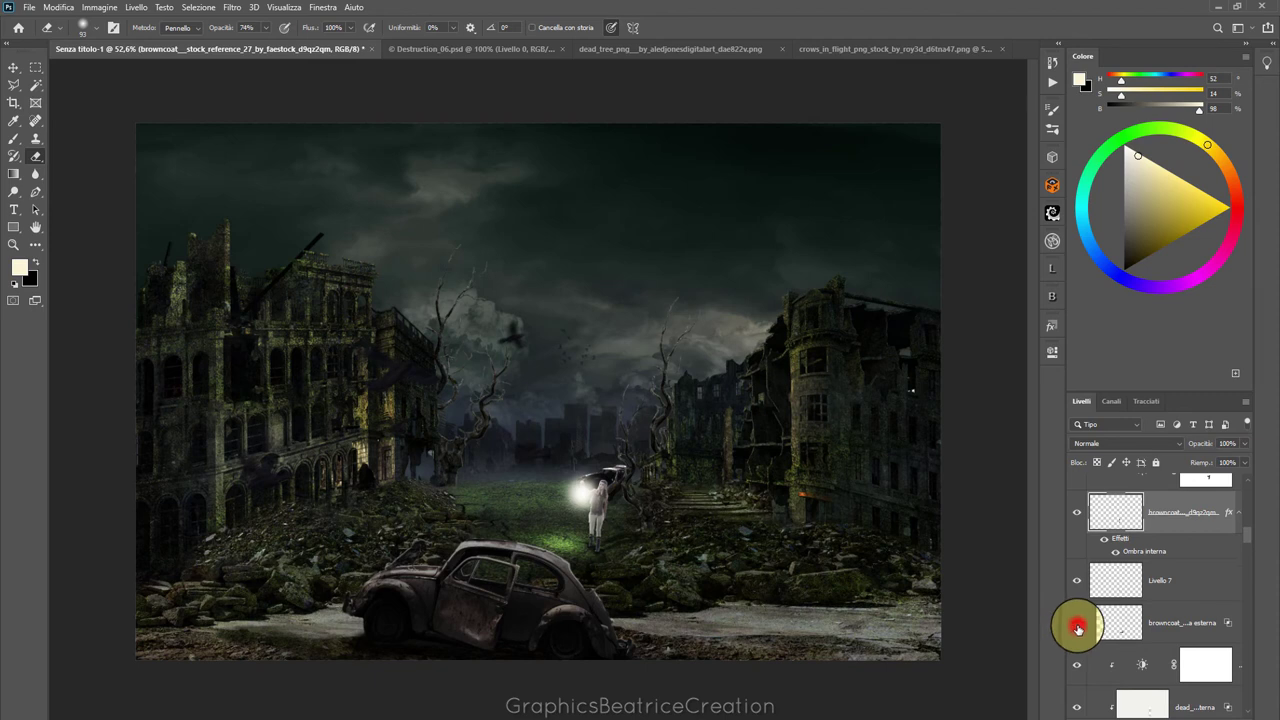
pyautogui.click(1166, 598)
pyautogui.click(1165, 614)
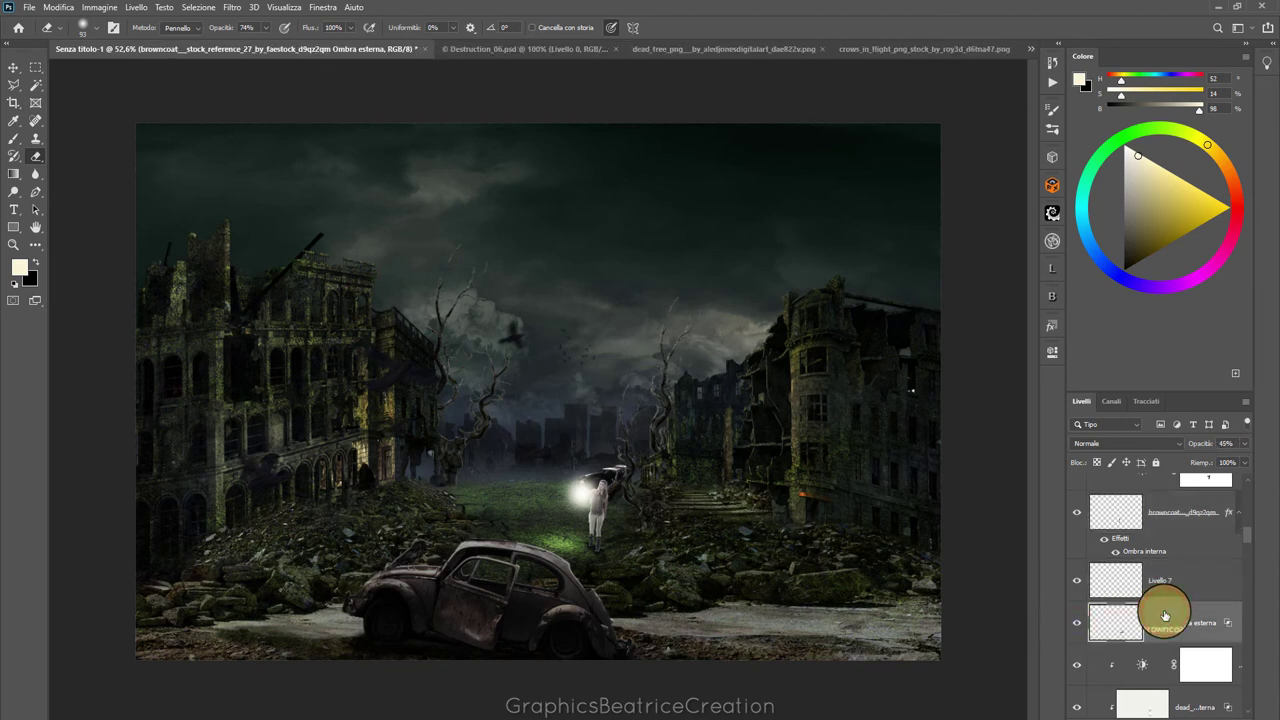
pyautogui.moveTo(1165, 615); pyautogui.dragTo(1248, 530)
pyautogui.keyDown('shift'); pyautogui.click(1198, 571); pyautogui.keyUp('shift')
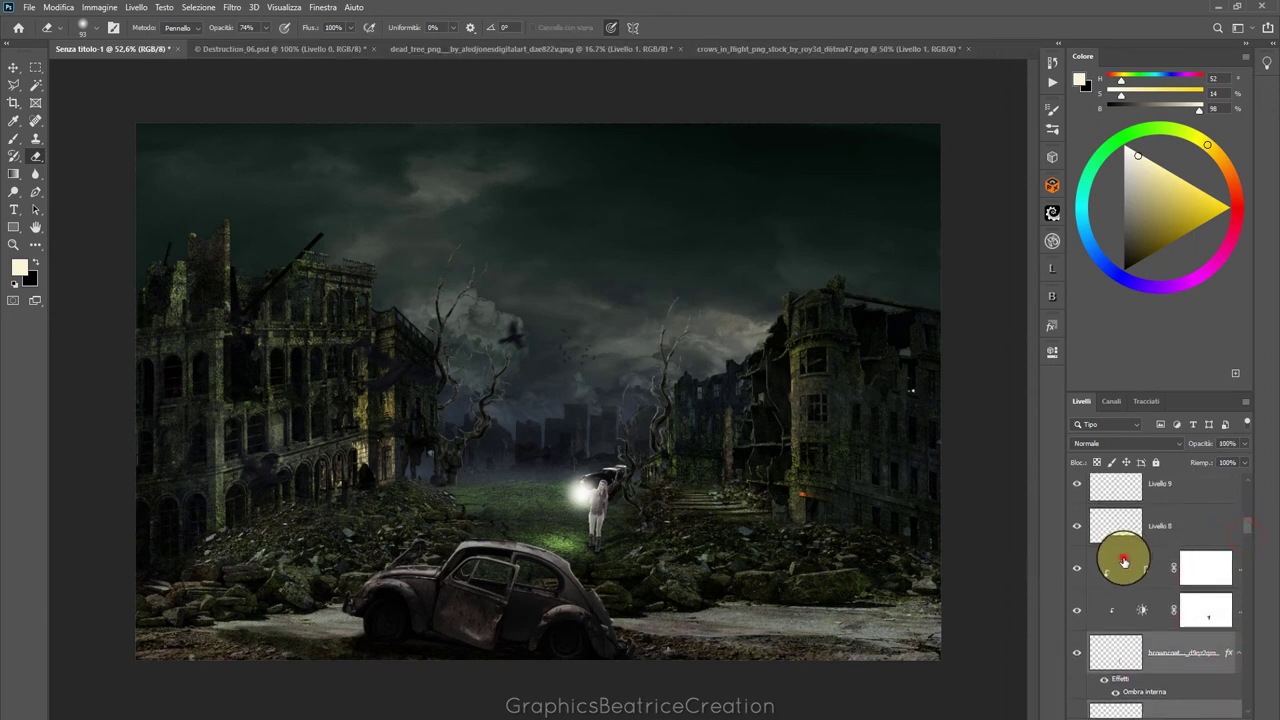
pyautogui.click(1124, 560)
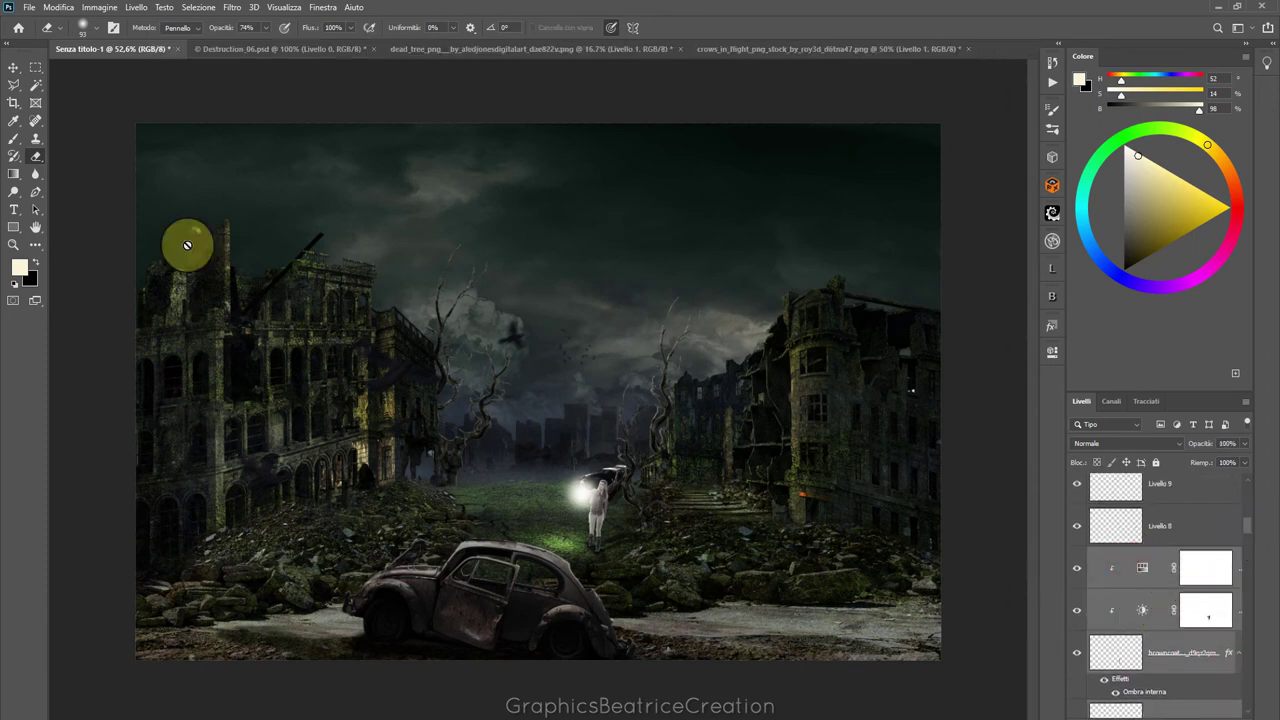
# Move the girl and her glowing light slightly left of centre
pyautogui.click(14, 67)
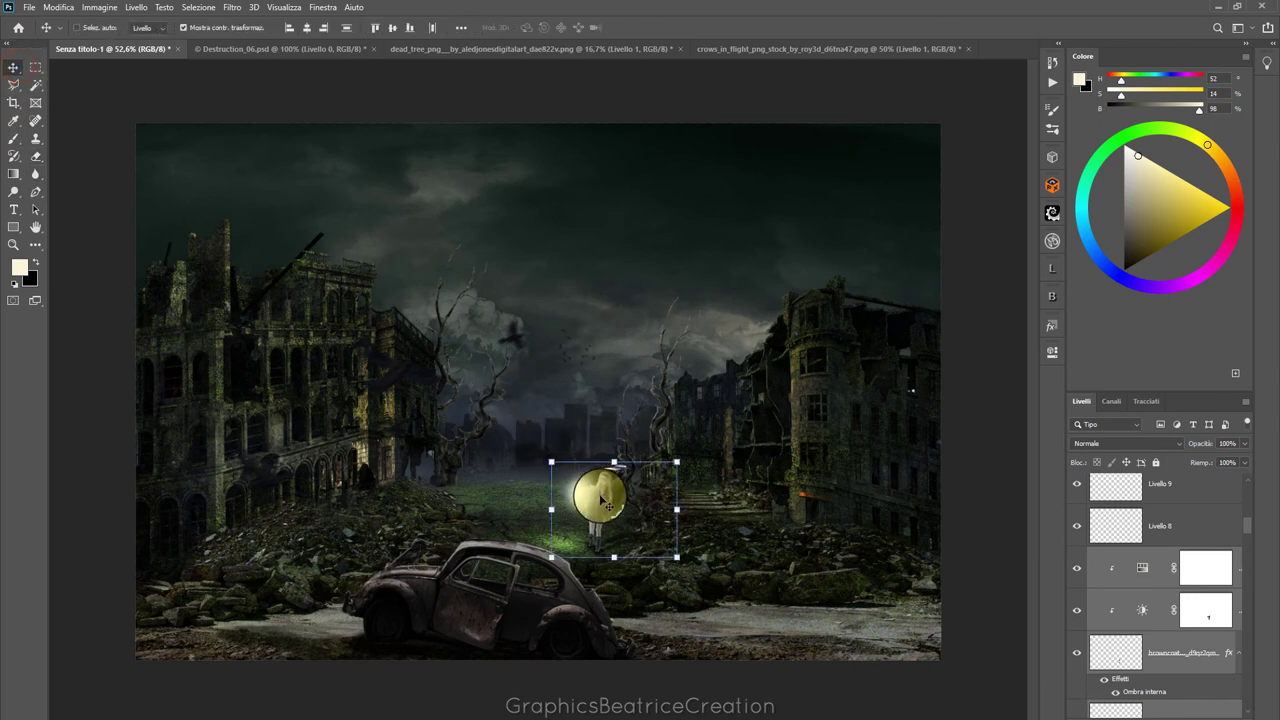
pyautogui.click(1190, 520)
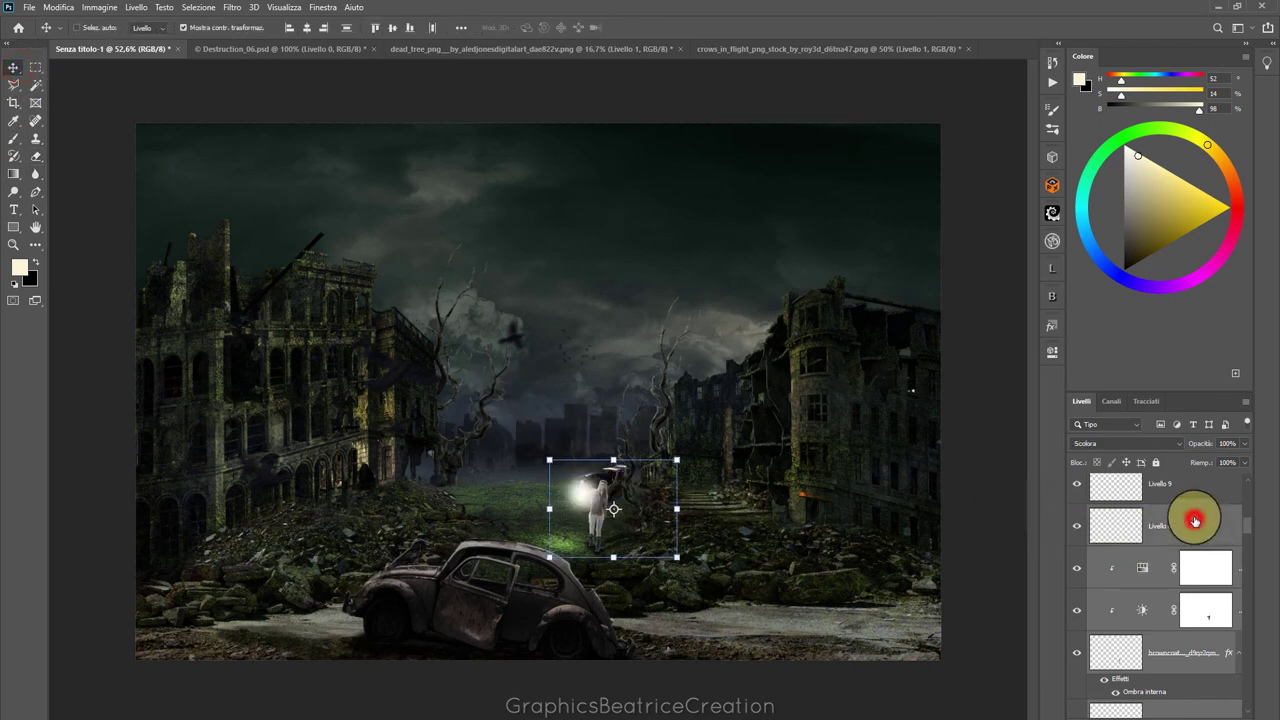
pyautogui.keyDown('shift'); pyautogui.click(1203, 483); pyautogui.keyUp('shift')
pyautogui.moveTo(1248, 522); pyautogui.dragTo(1248, 517)
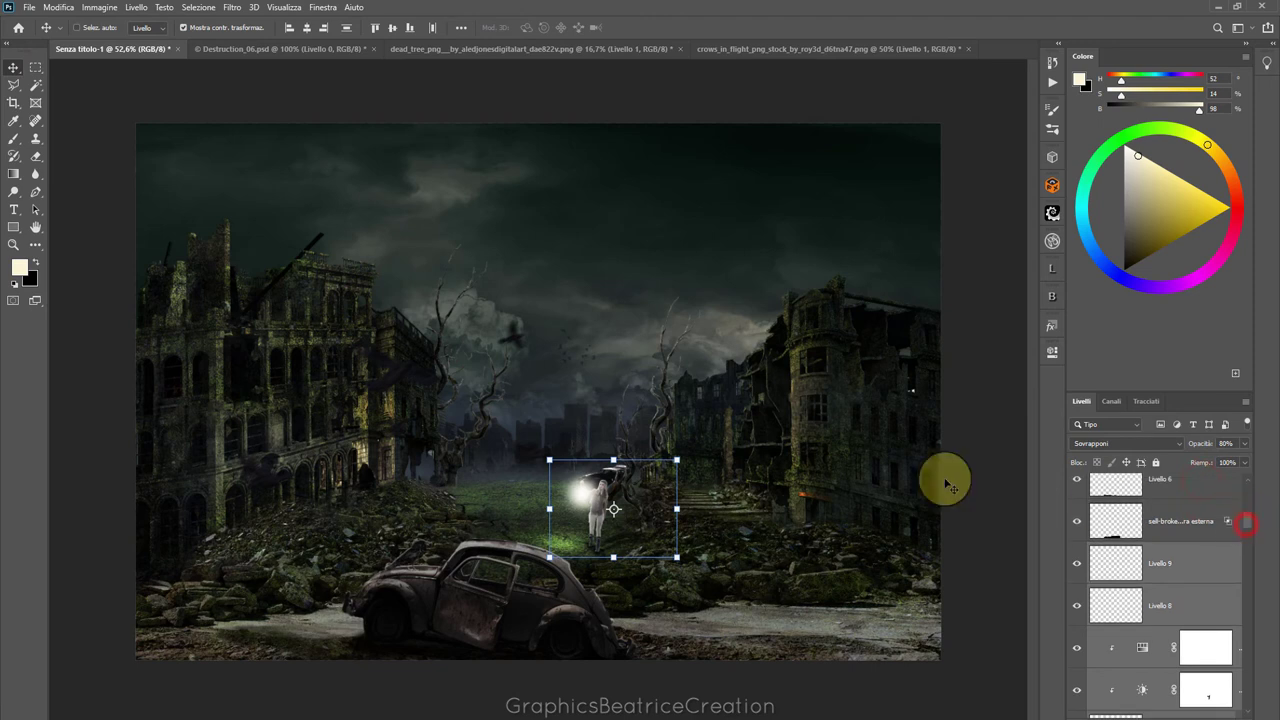
pyautogui.moveTo(617, 505); pyautogui.dragTo(563, 492)
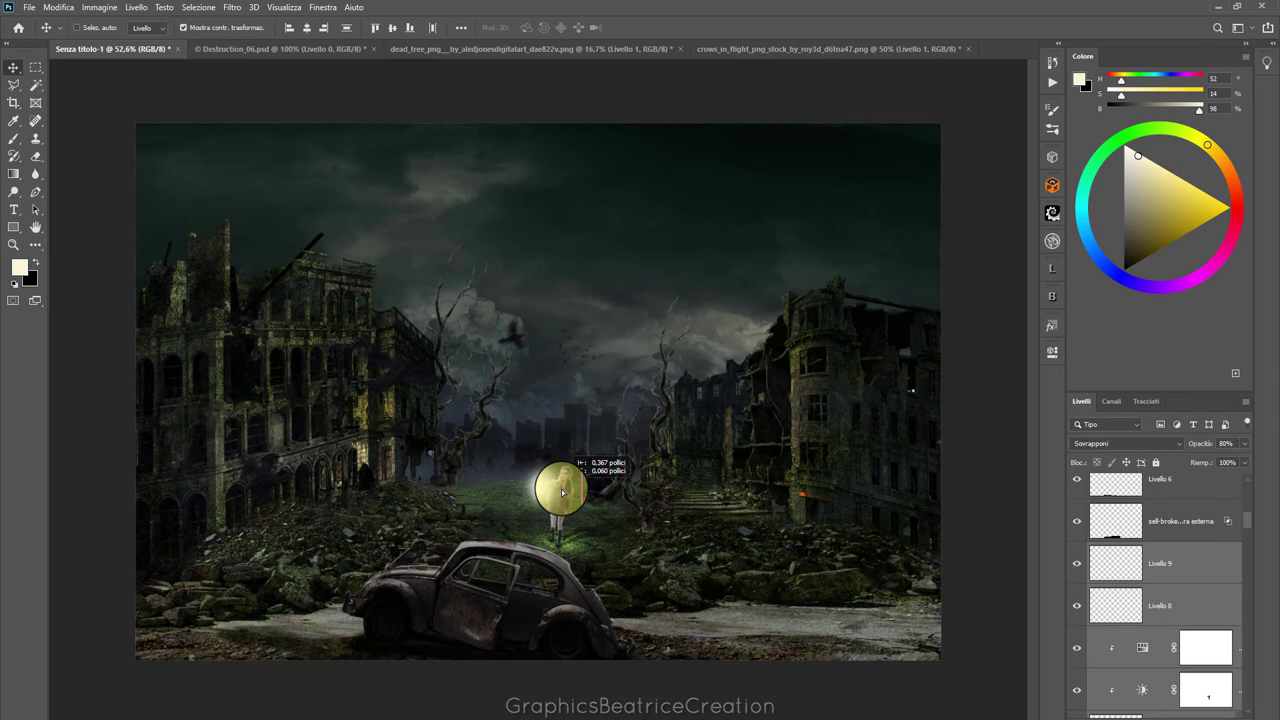
pyautogui.moveTo(563, 492); pyautogui.dragTo(563, 492)
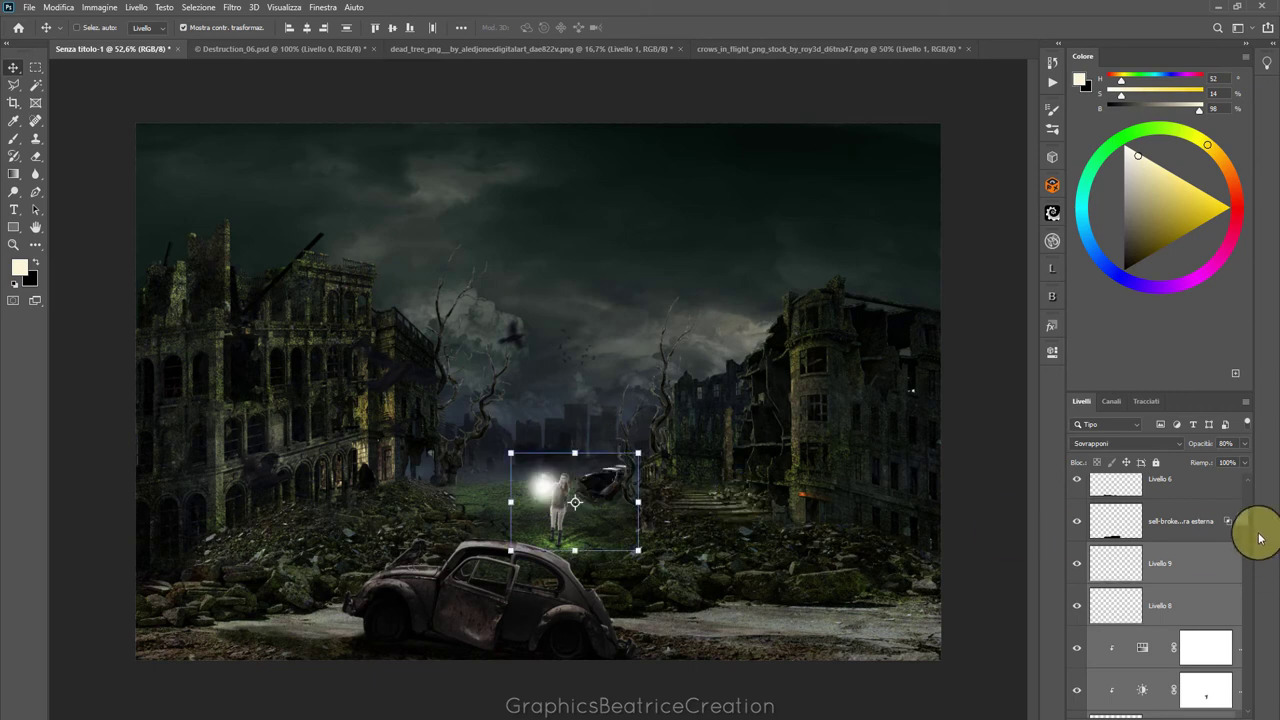
pyautogui.moveTo(1249, 519)
pyautogui.mouseDown()
pyautogui.moveTo(1257, 640)
pyautogui.moveTo(1242, 688)
pyautogui.mouseUp()
# Nudge the Livello 11 copia layer slightly to the left
pyautogui.scroll(3, 1240, 690)
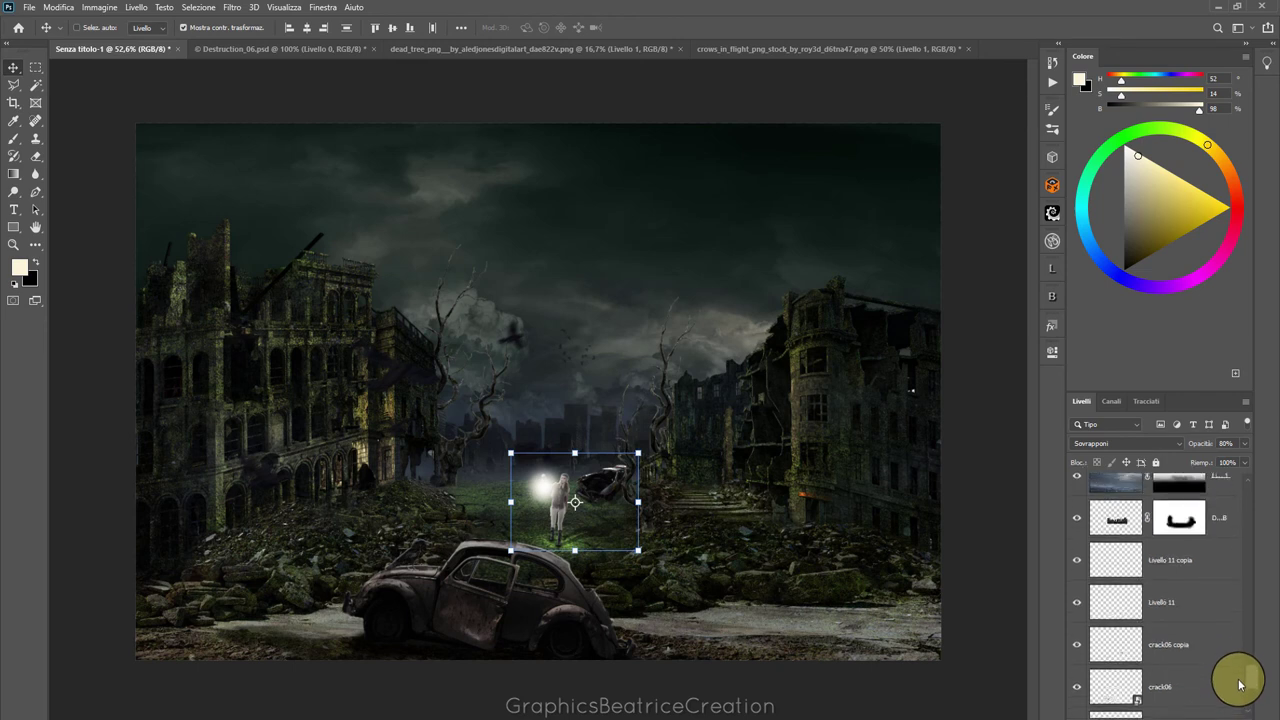
pyautogui.click(1108, 560)
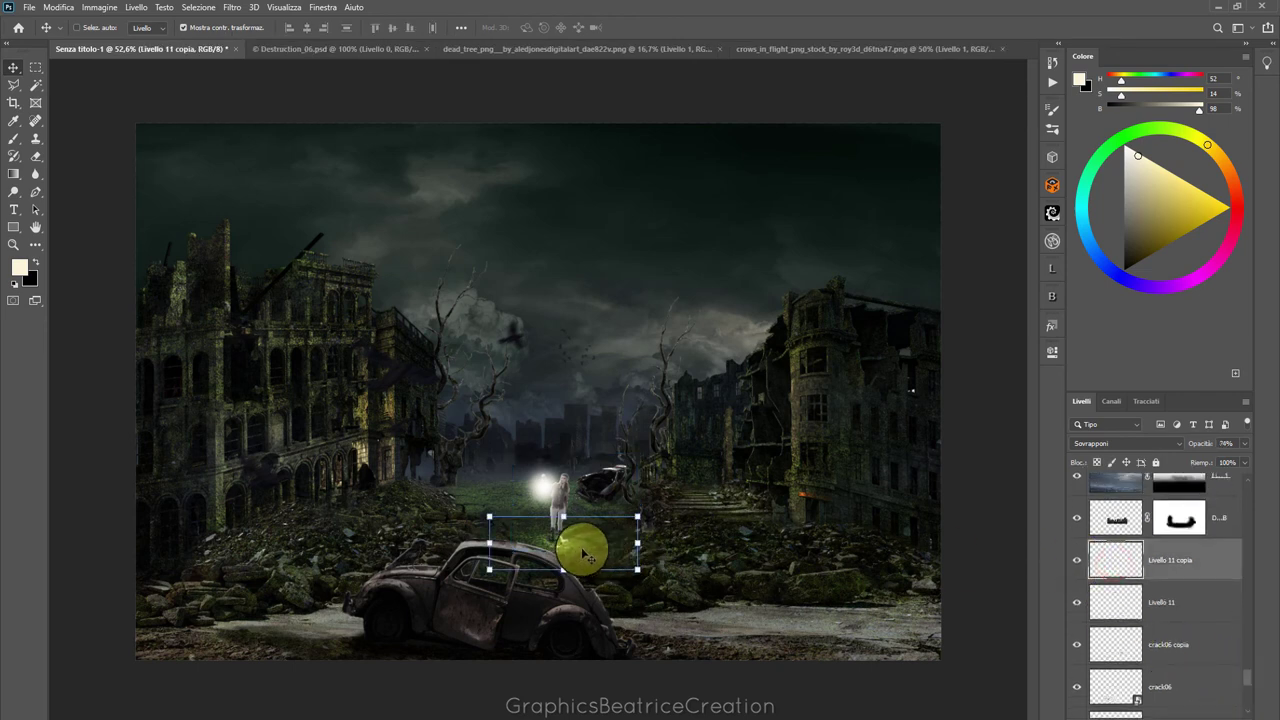
pyautogui.moveTo(578, 551); pyautogui.dragTo(544, 551)
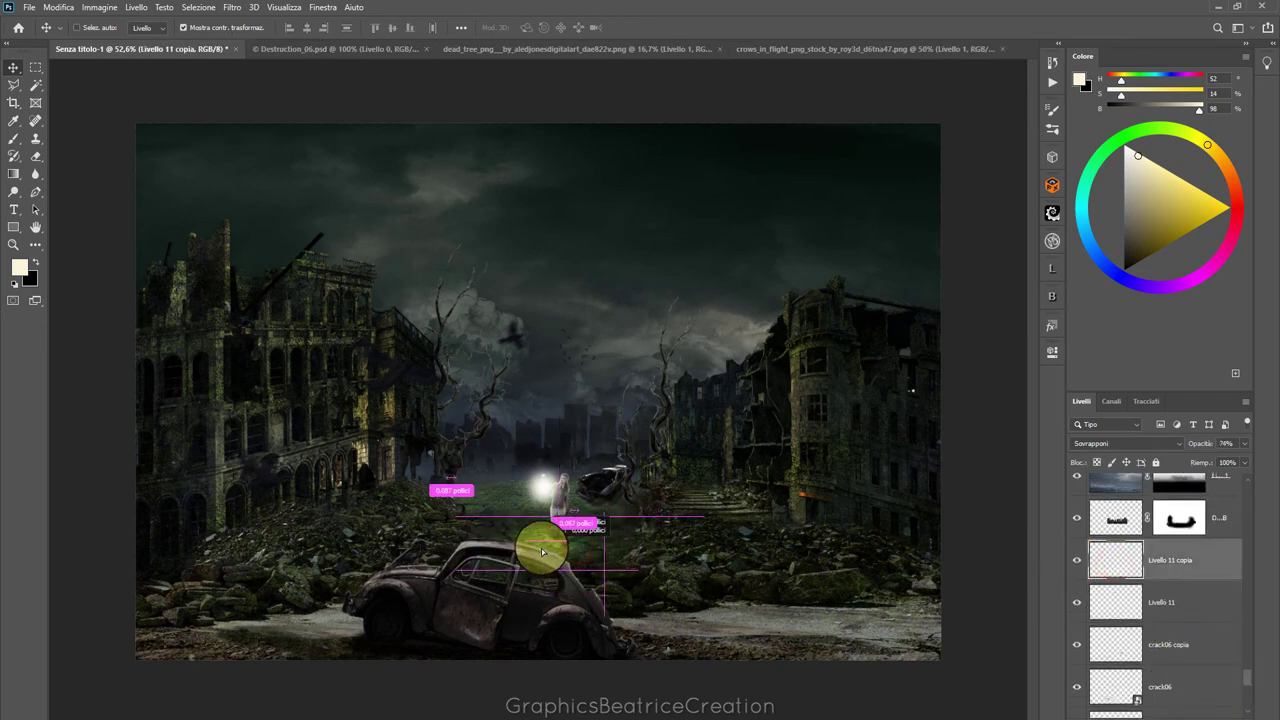
# Drag the jackdaws layer down the stack, below the Hue/Saturation adjustment
pyautogui.scroll(3, 765, 530)
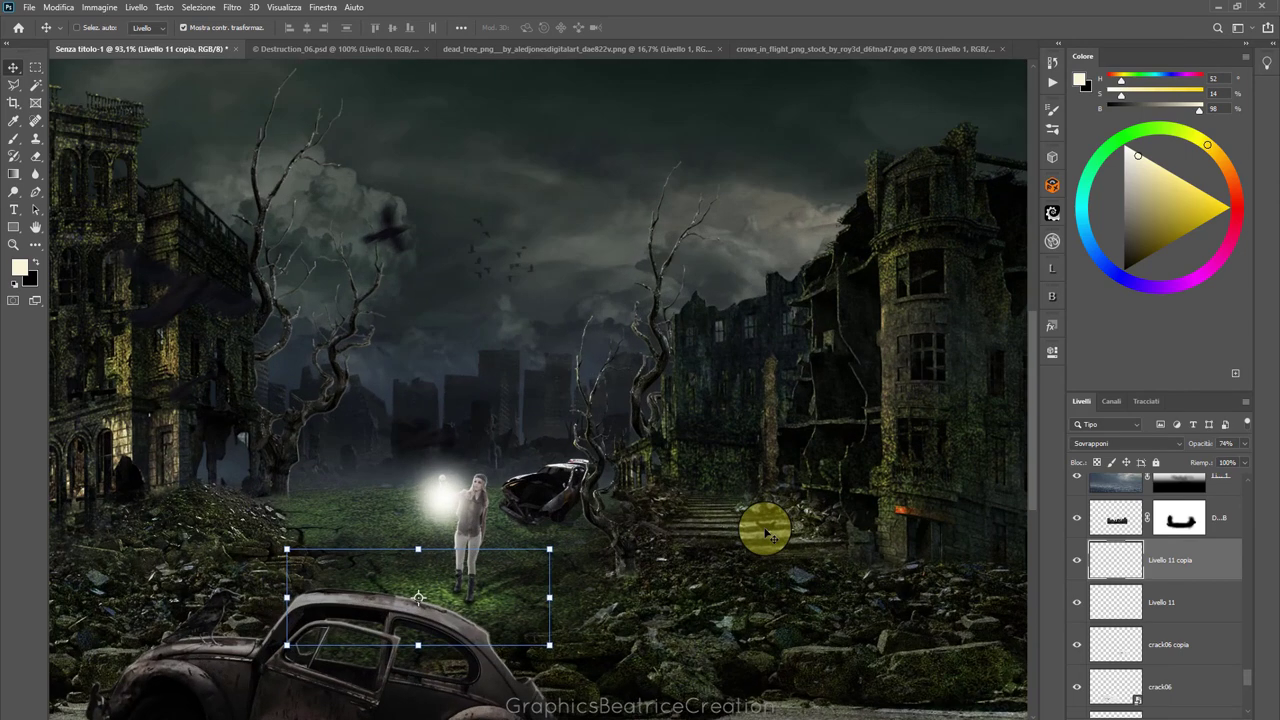
pyautogui.scroll(-3, 765, 530)
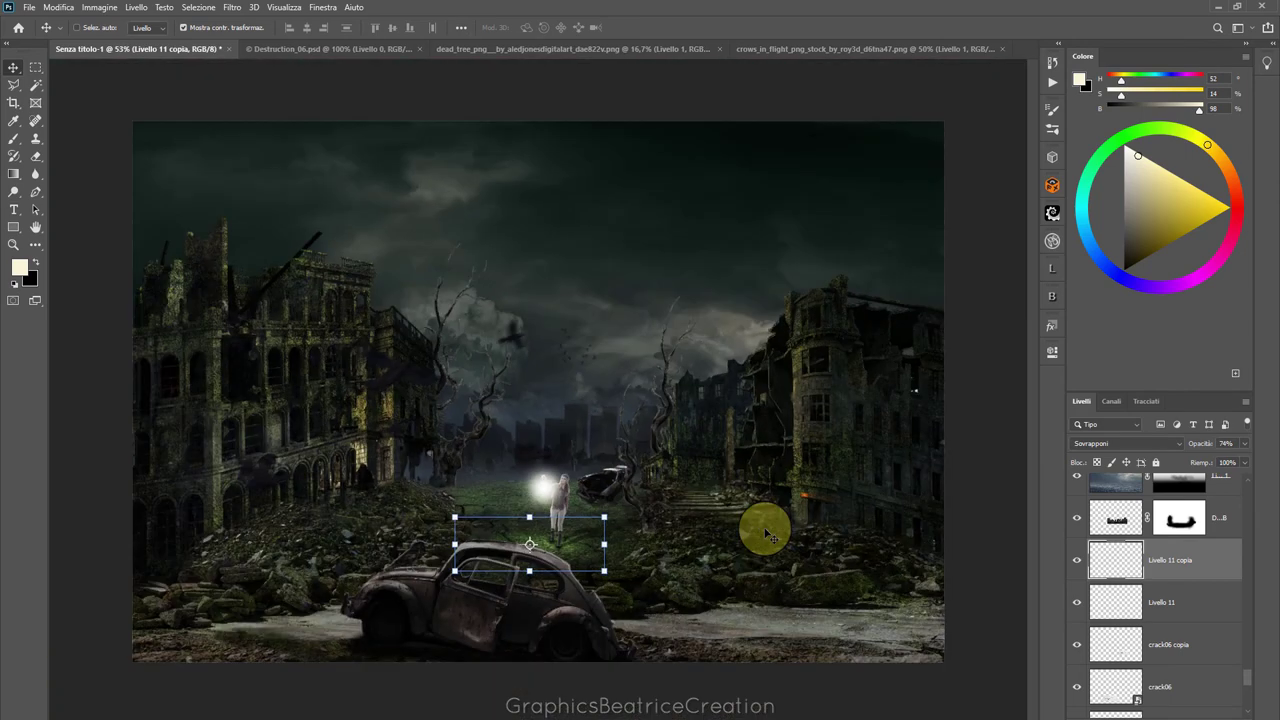
pyautogui.scroll(-1, 770, 537)
pyautogui.scroll(1, 767, 533)
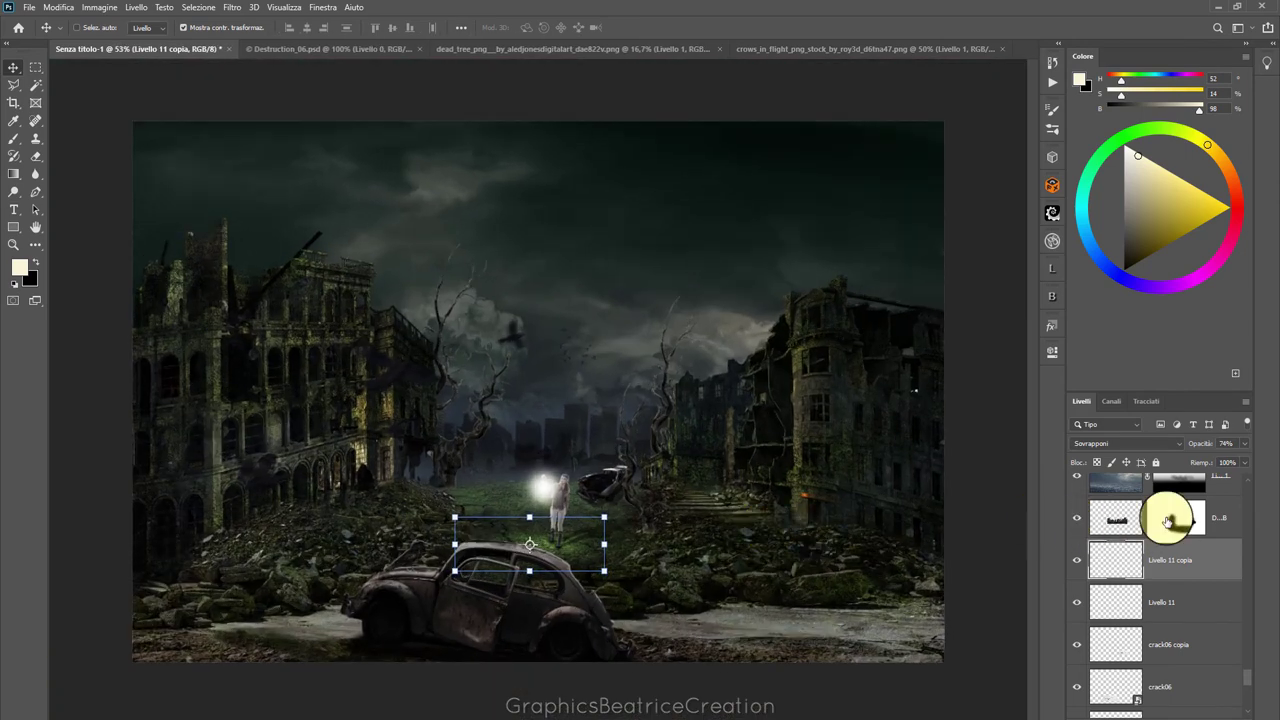
pyautogui.moveTo(1248, 676); pyautogui.dragTo(1256, 476)
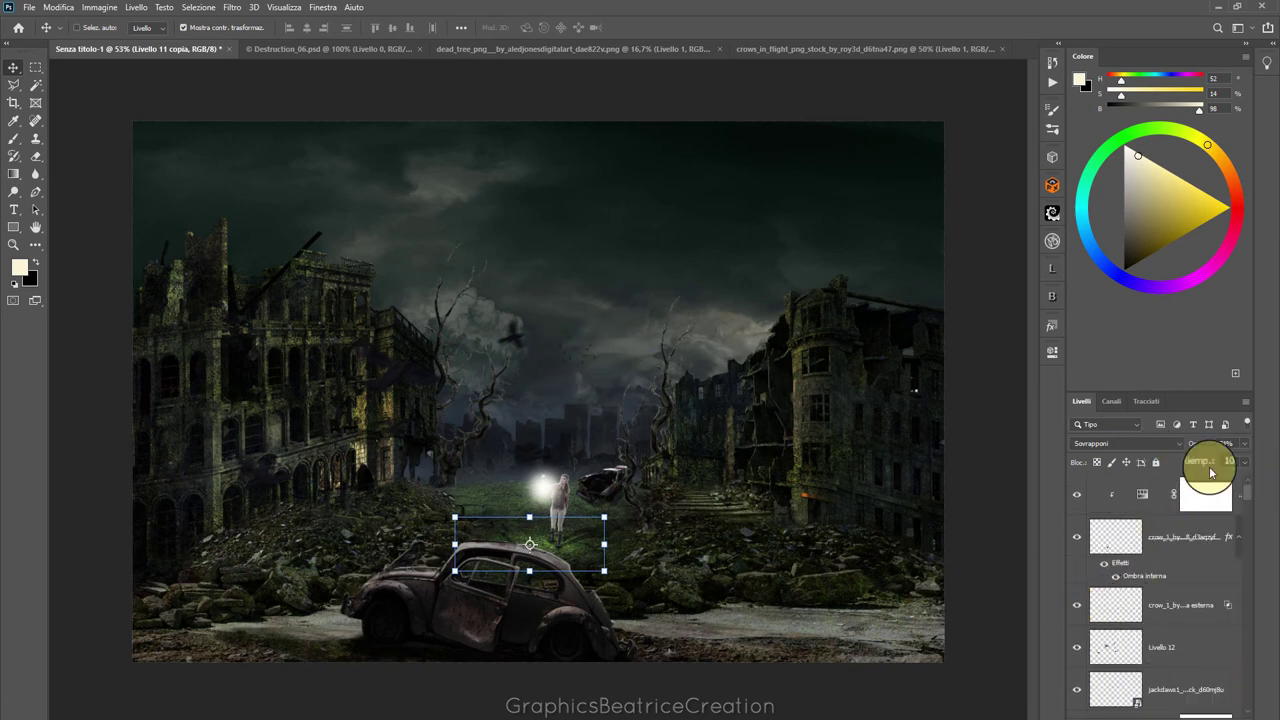
pyautogui.moveTo(1249, 502); pyautogui.dragTo(1248, 510)
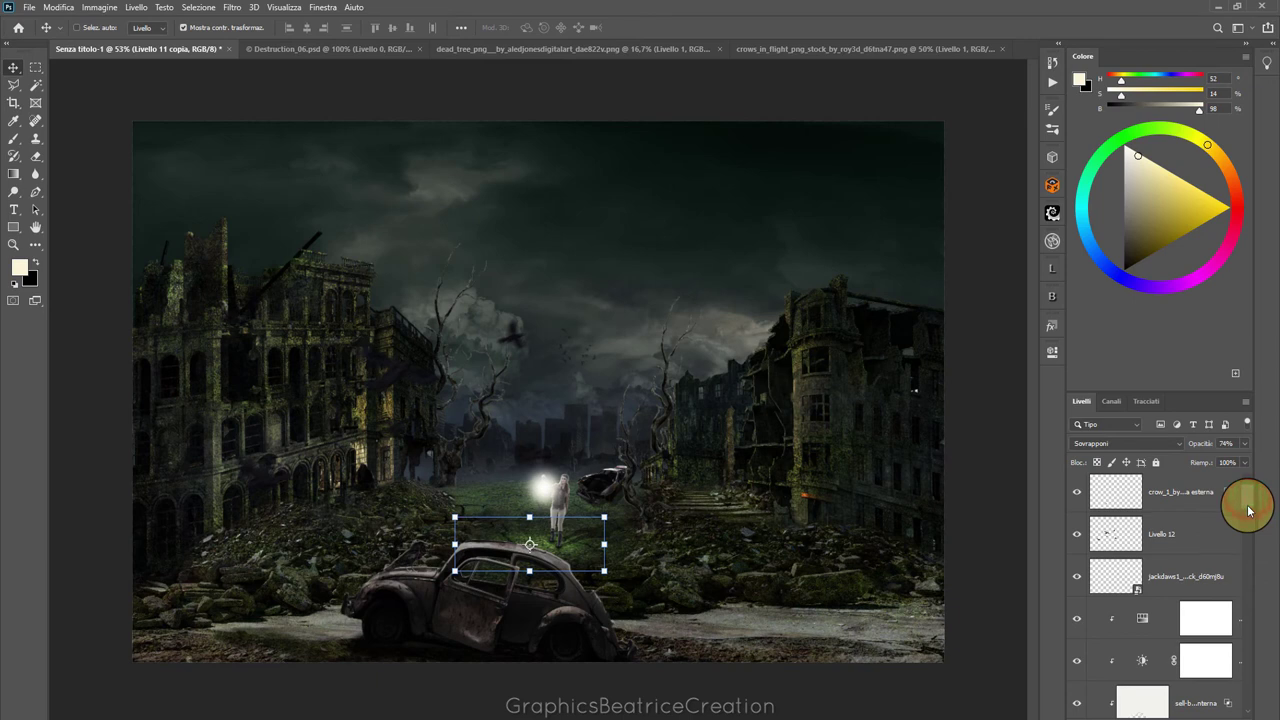
pyautogui.scroll(-1, 1248, 510)
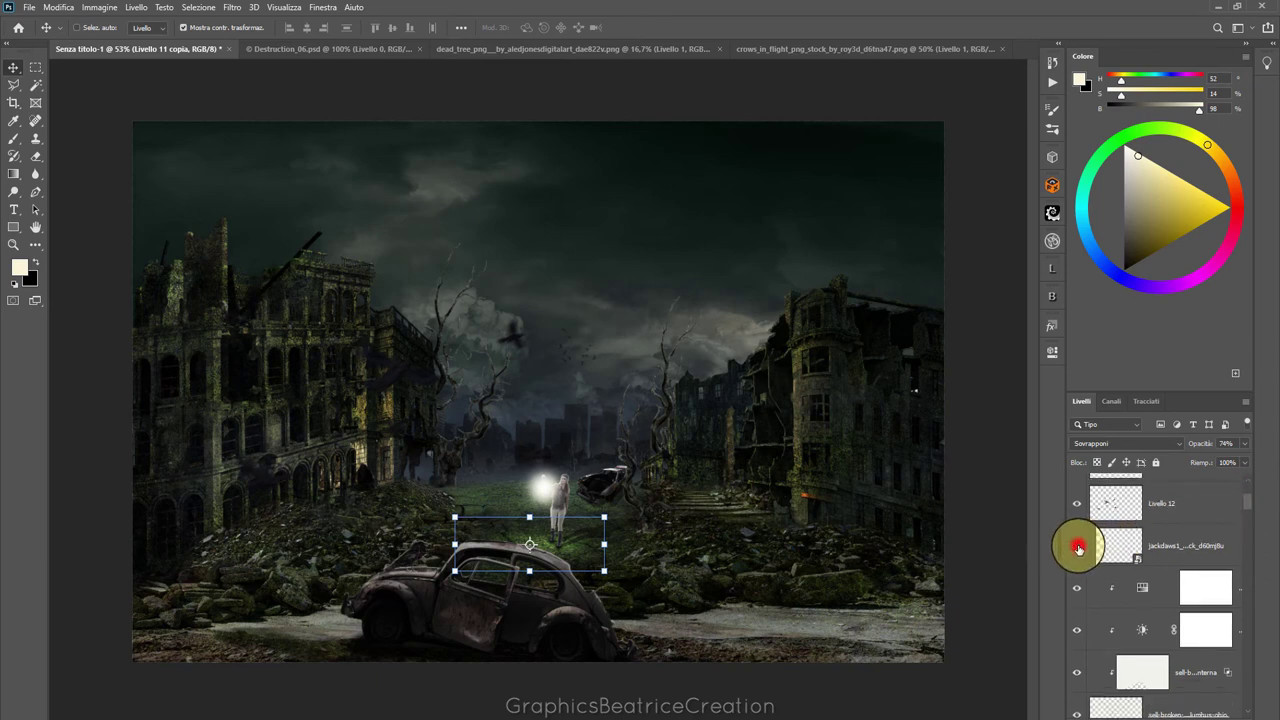
pyautogui.moveTo(1134, 542)
pyautogui.mouseDown()
pyautogui.moveTo(1230, 712)
pyautogui.moveTo(1237, 690)
pyautogui.mouseUp()
pyautogui.click(1157, 550)
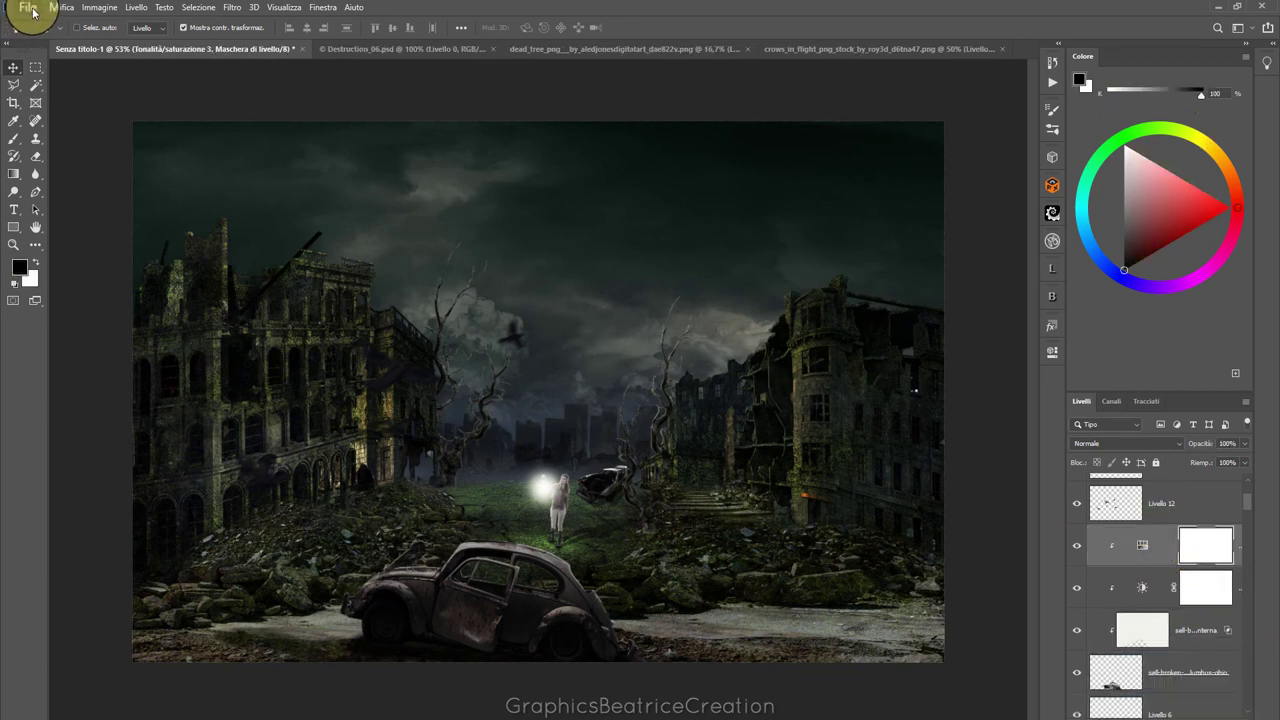
# Switch to the crows_in_flight image and deselect the previous selection
pyautogui.click(872, 49)
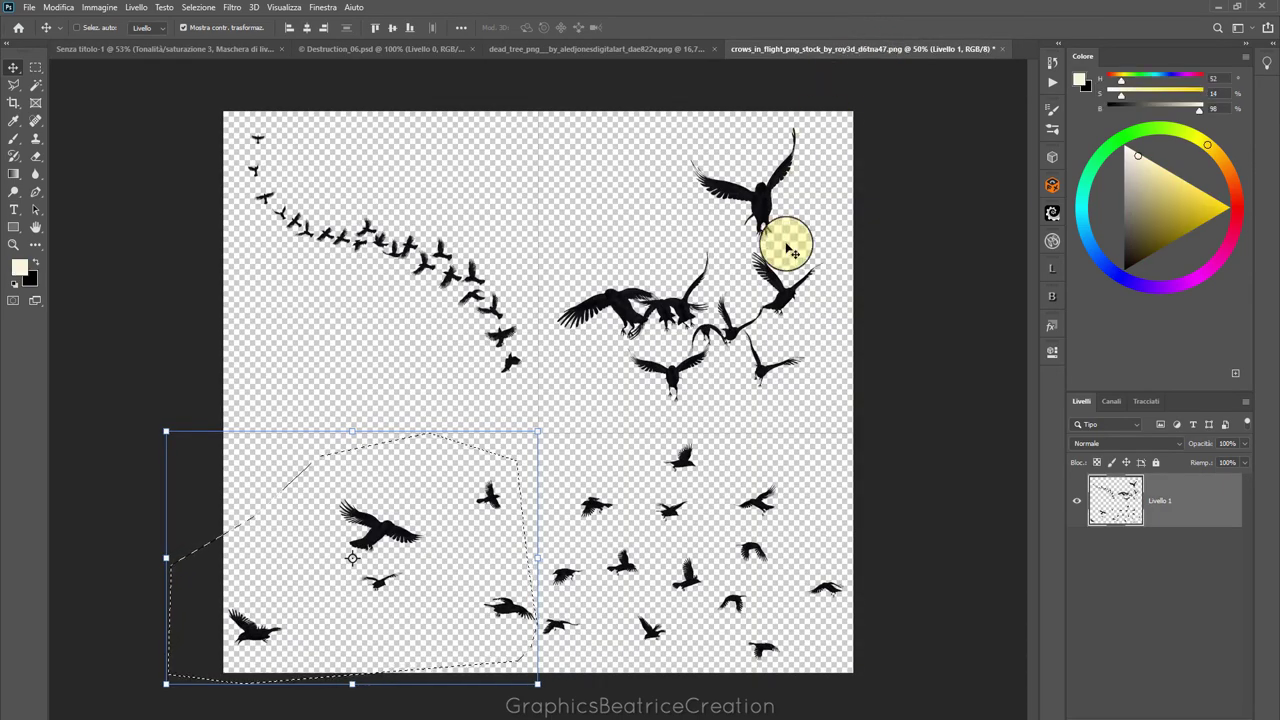
pyautogui.click(186, 10)
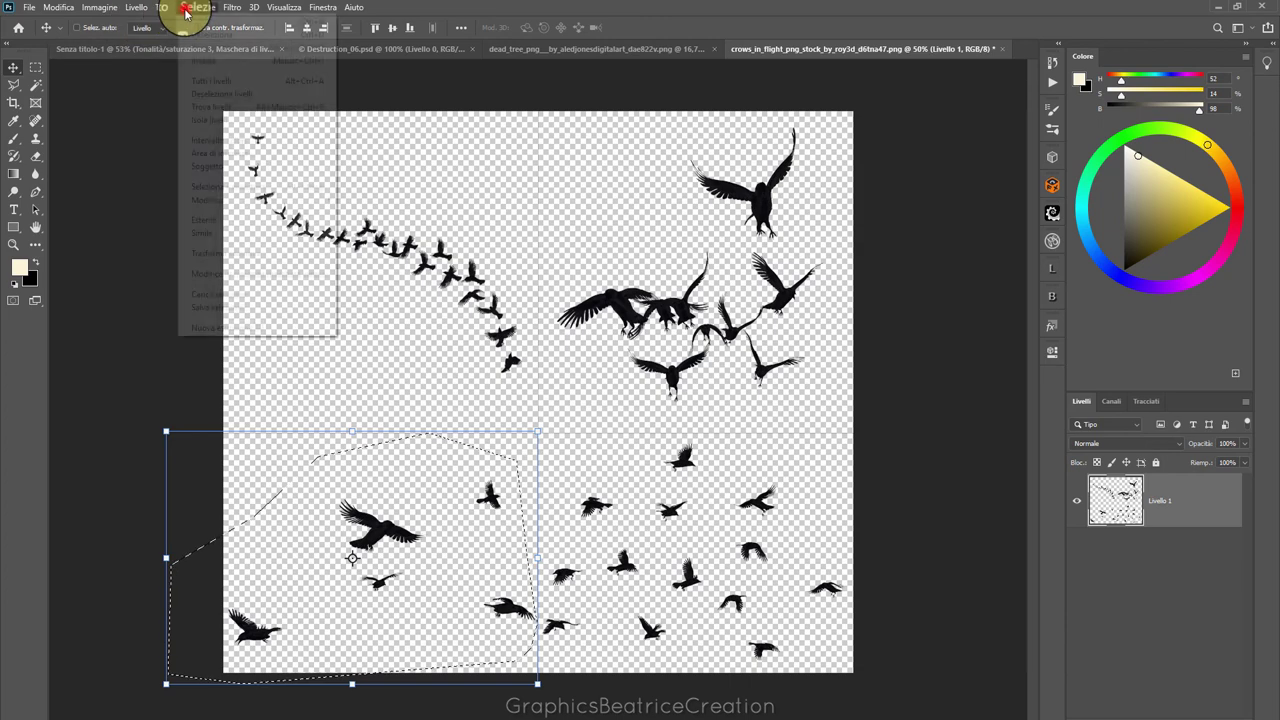
pyautogui.click(200, 34)
# Polygonal-lasso the lower-right crows and drag them onto the Senza titolo-1 composition
pyautogui.click(16, 88)
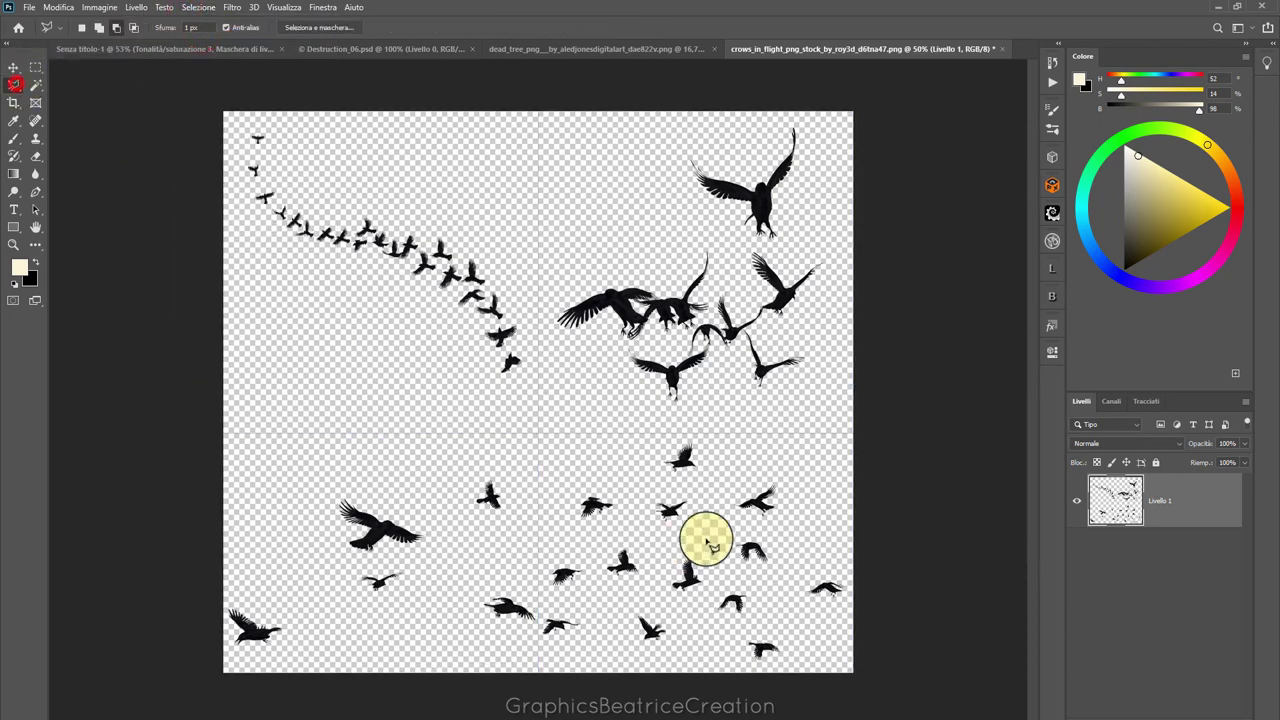
pyautogui.click(661, 441)
pyautogui.click(613, 459)
pyautogui.click(568, 479)
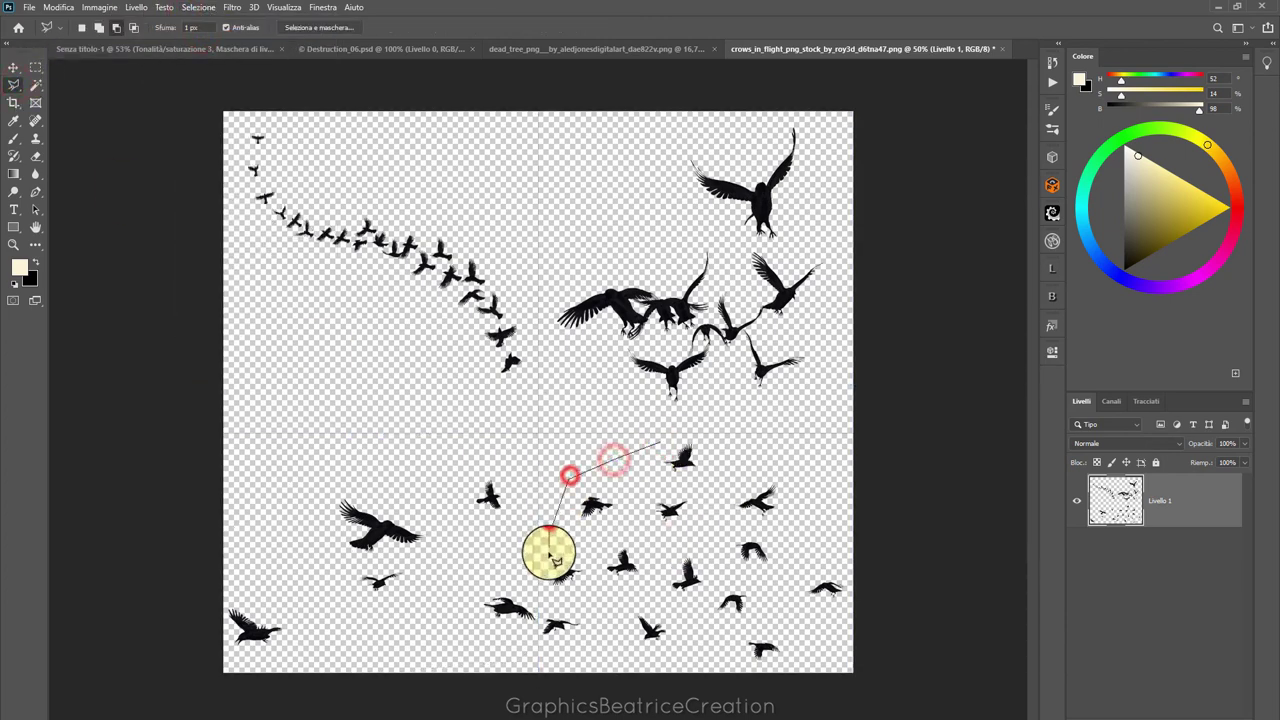
pyautogui.click(548, 535)
pyautogui.click(540, 618)
pyautogui.click(540, 648)
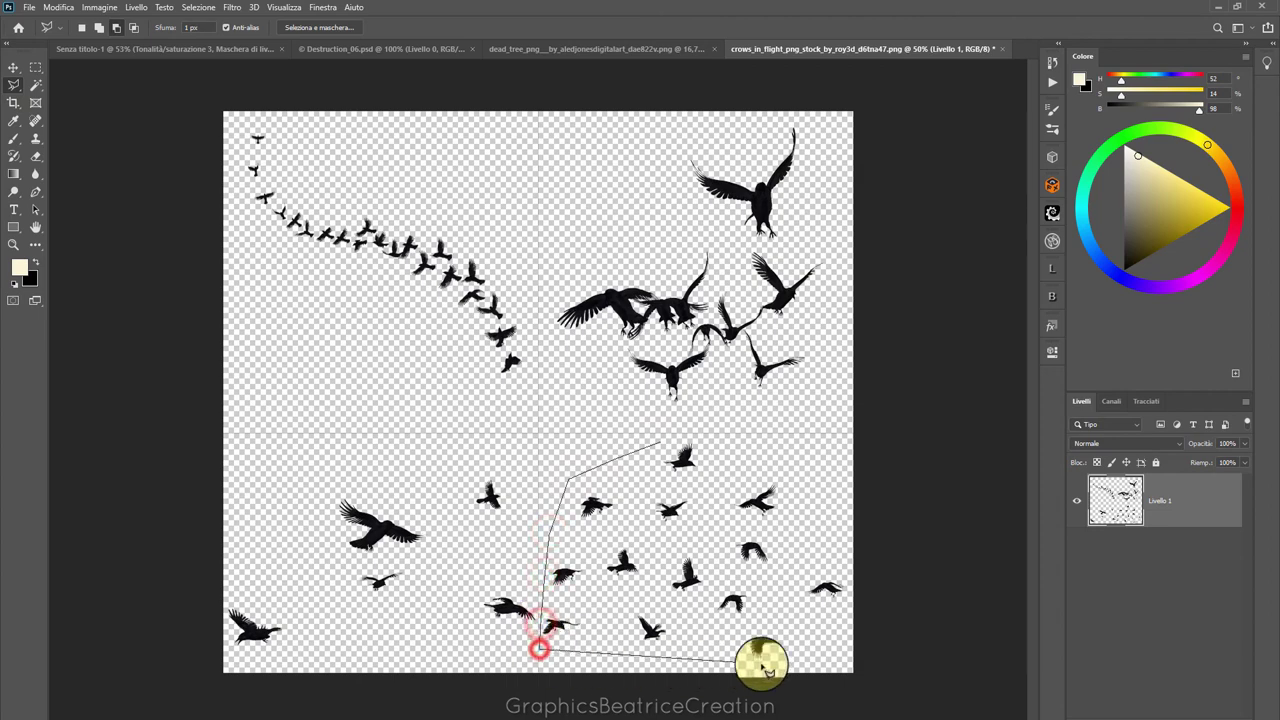
pyautogui.click(808, 666)
pyautogui.click(842, 615)
pyautogui.click(868, 566)
pyautogui.click(779, 446)
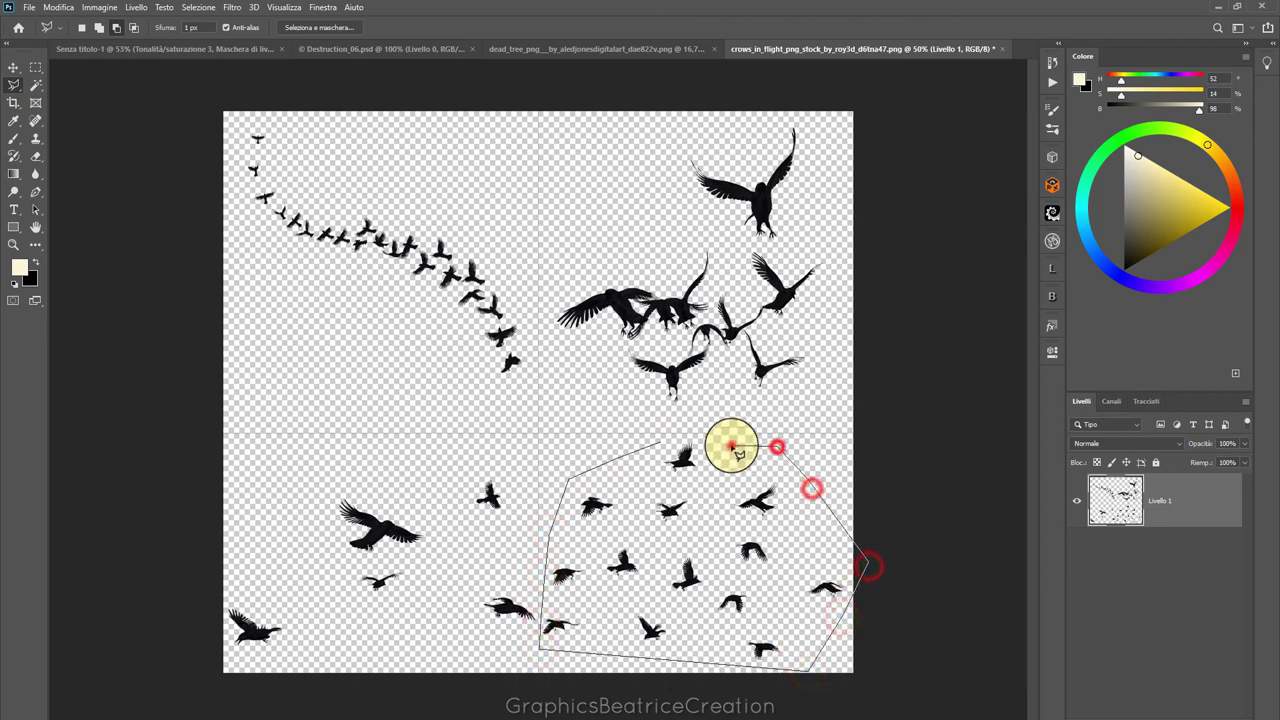
pyautogui.click(731, 443)
pyautogui.click(686, 440)
pyautogui.click(656, 443)
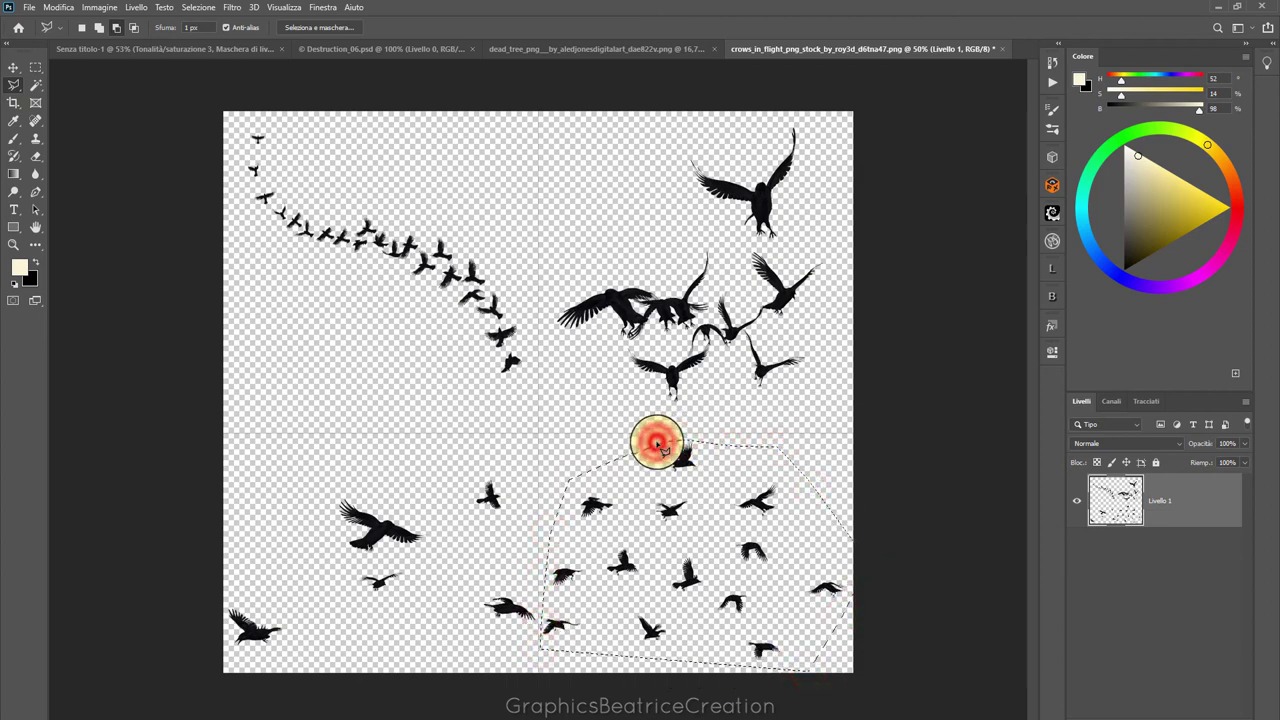
pyautogui.press('v')
pyautogui.moveTo(604, 495)
pyautogui.mouseDown()
pyautogui.moveTo(95, 55)
pyautogui.moveTo(263, 183)
pyautogui.mouseUp()
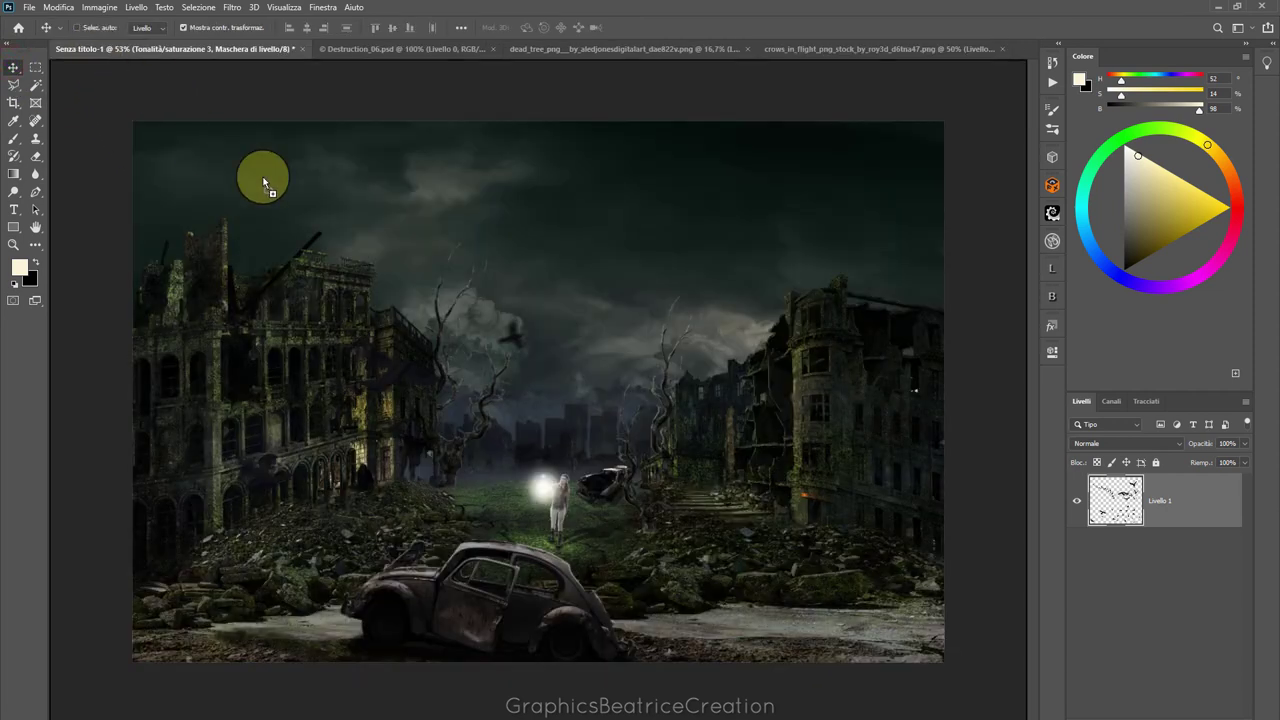
# Drop the crows into the composition, shrink them and set them mid-sky
pyautogui.moveTo(611, 307); pyautogui.dragTo(605, 300)
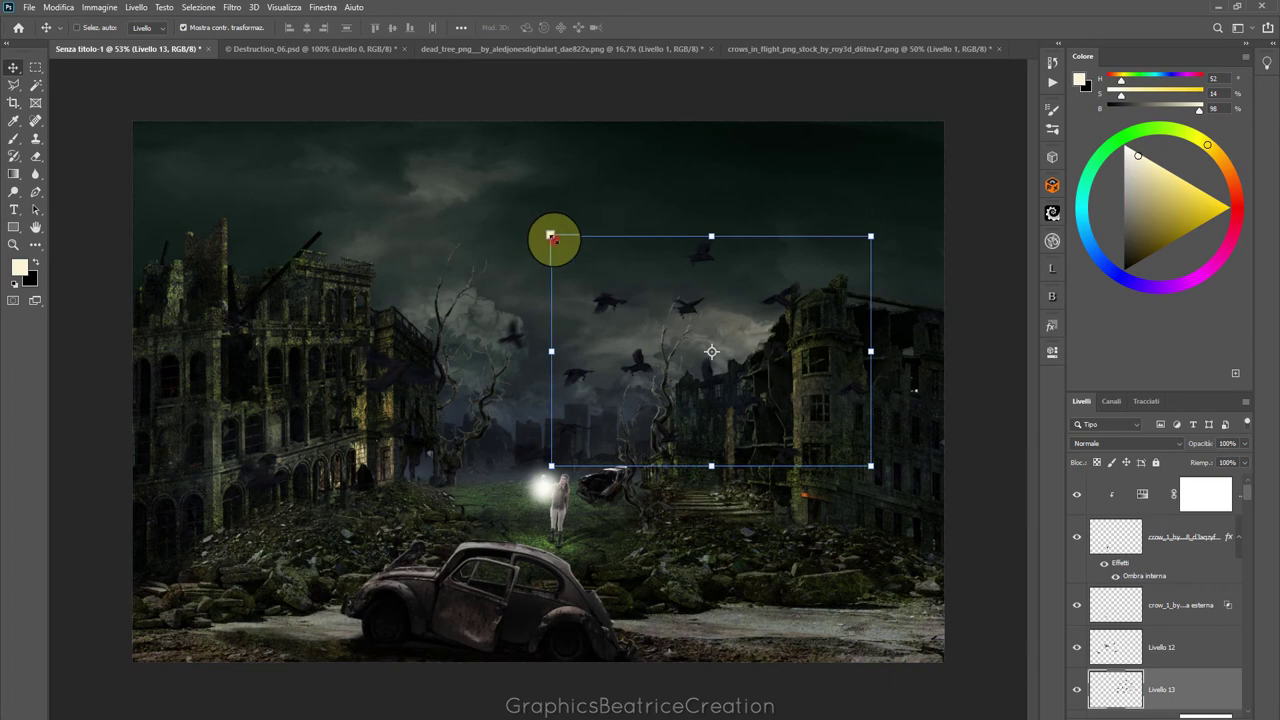
pyautogui.moveTo(551, 234)
pyautogui.mouseDown()
pyautogui.moveTo(777, 349)
pyautogui.moveTo(819, 430)
pyautogui.moveTo(572, 237)
pyautogui.moveTo(593, 255)
pyautogui.moveTo(610, 342)
pyautogui.mouseUp()
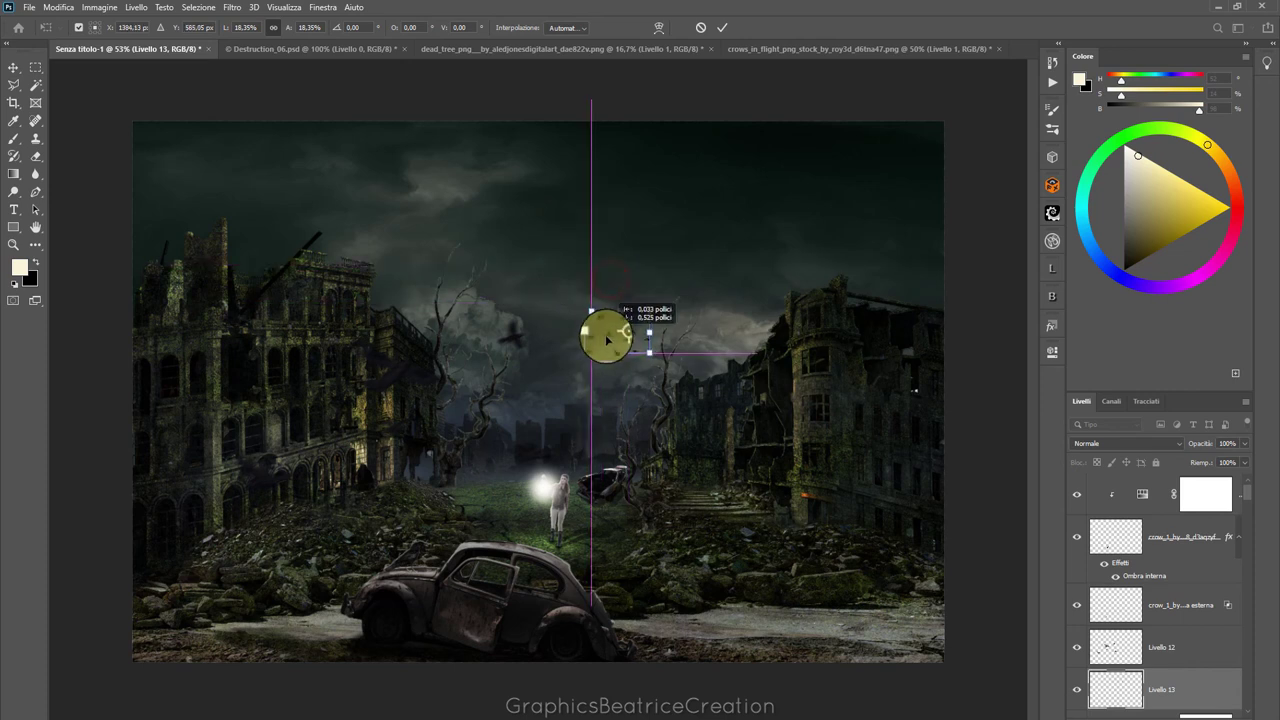
pyautogui.click(722, 27)
# Blend the Livello 13 crows with Sovrapponi mode at 35% opacity
pyautogui.click(1176, 443)
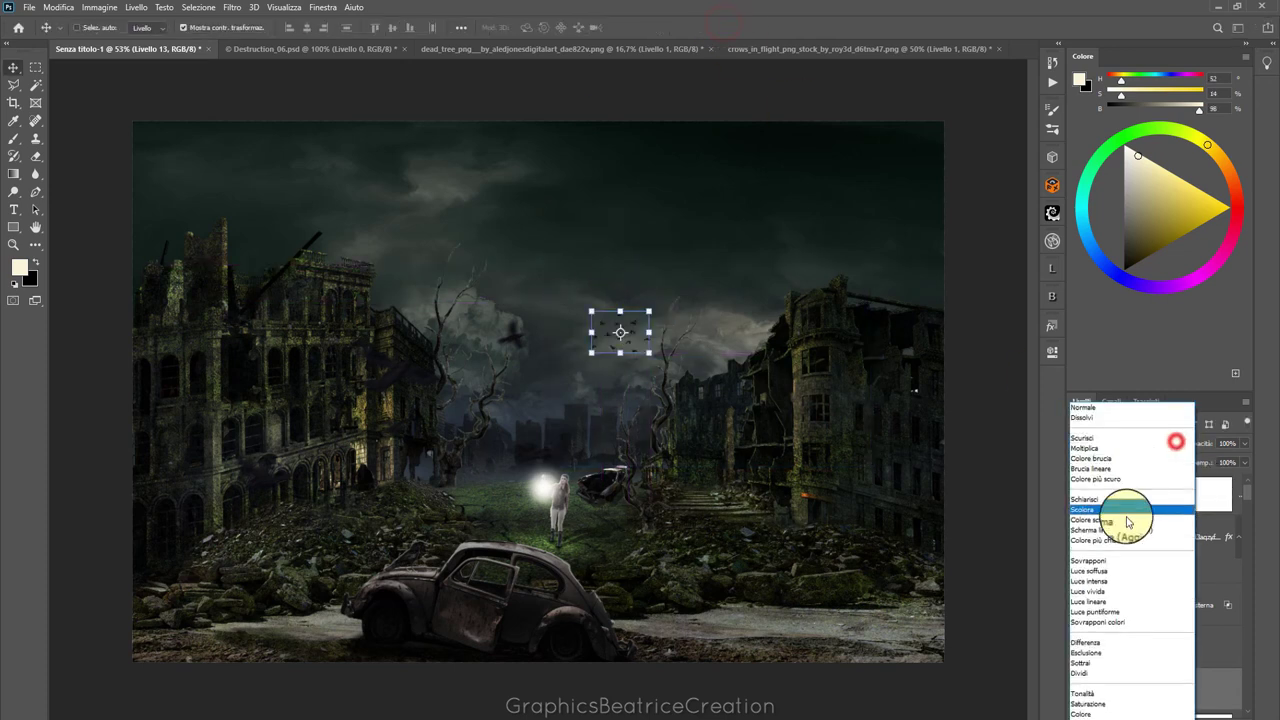
pyautogui.click(1095, 561)
pyautogui.click(1248, 443)
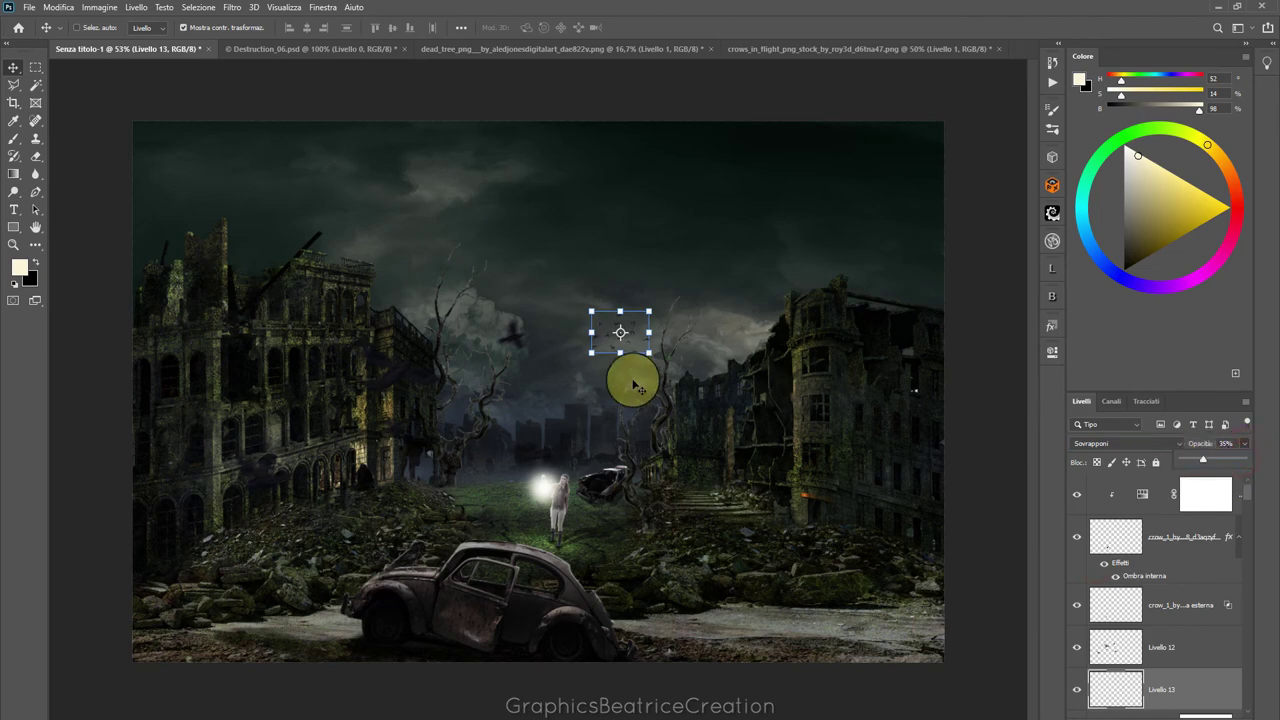
pyautogui.scroll(-3, 636, 385)
pyautogui.scroll(2, 636, 385)
pyautogui.scroll(2, 636, 385)
pyautogui.scroll(1, 636, 385)
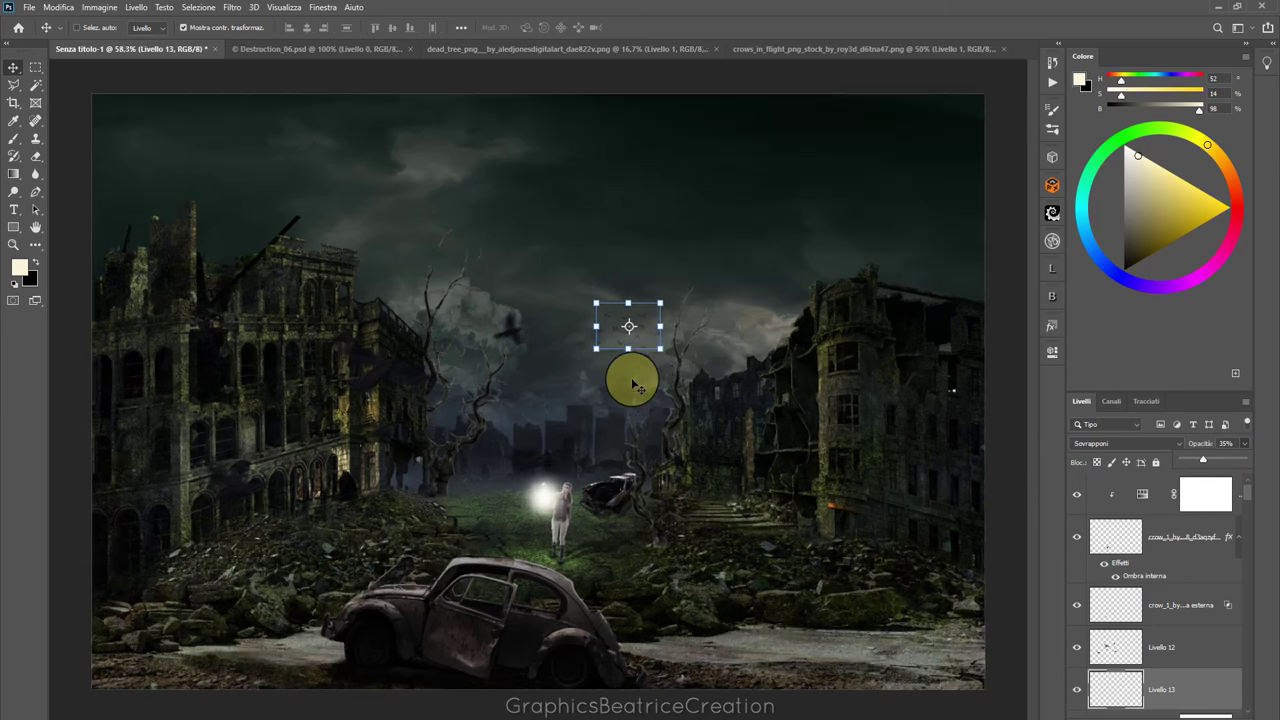
pyautogui.scroll(-2, 632, 385)
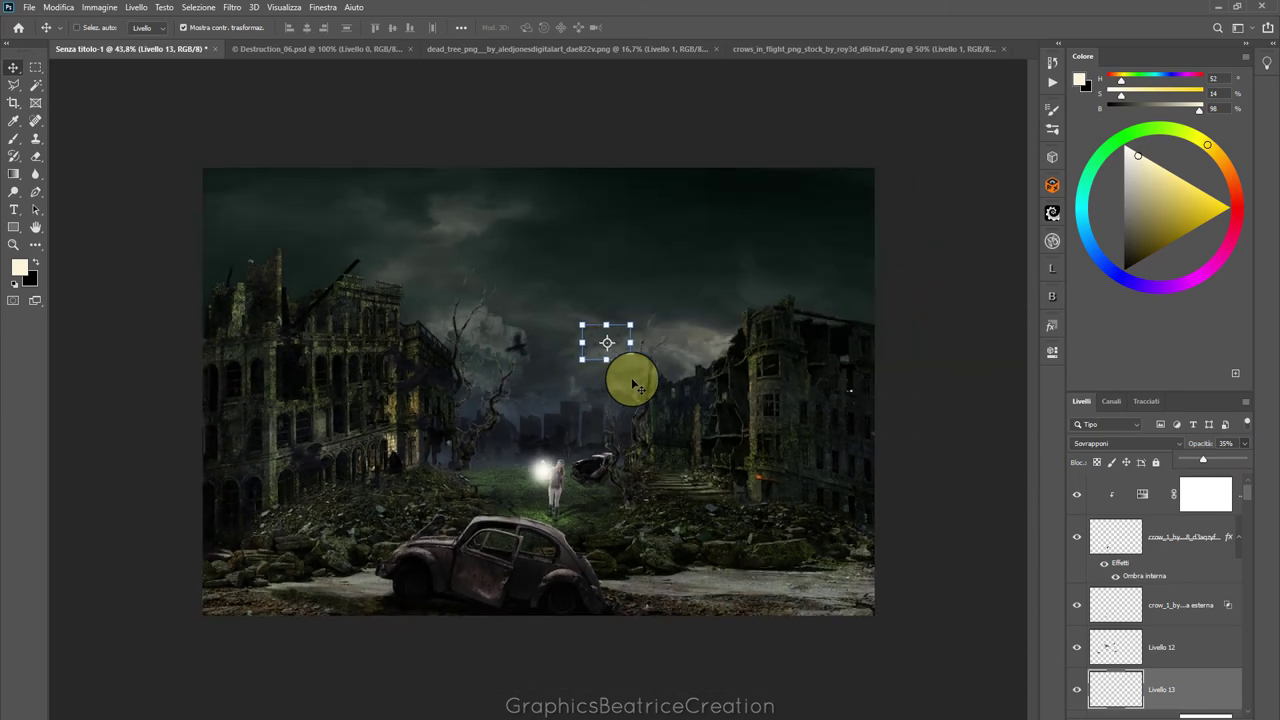
pyautogui.scroll(2, 632, 385)
pyautogui.scroll(-2, 636, 385)
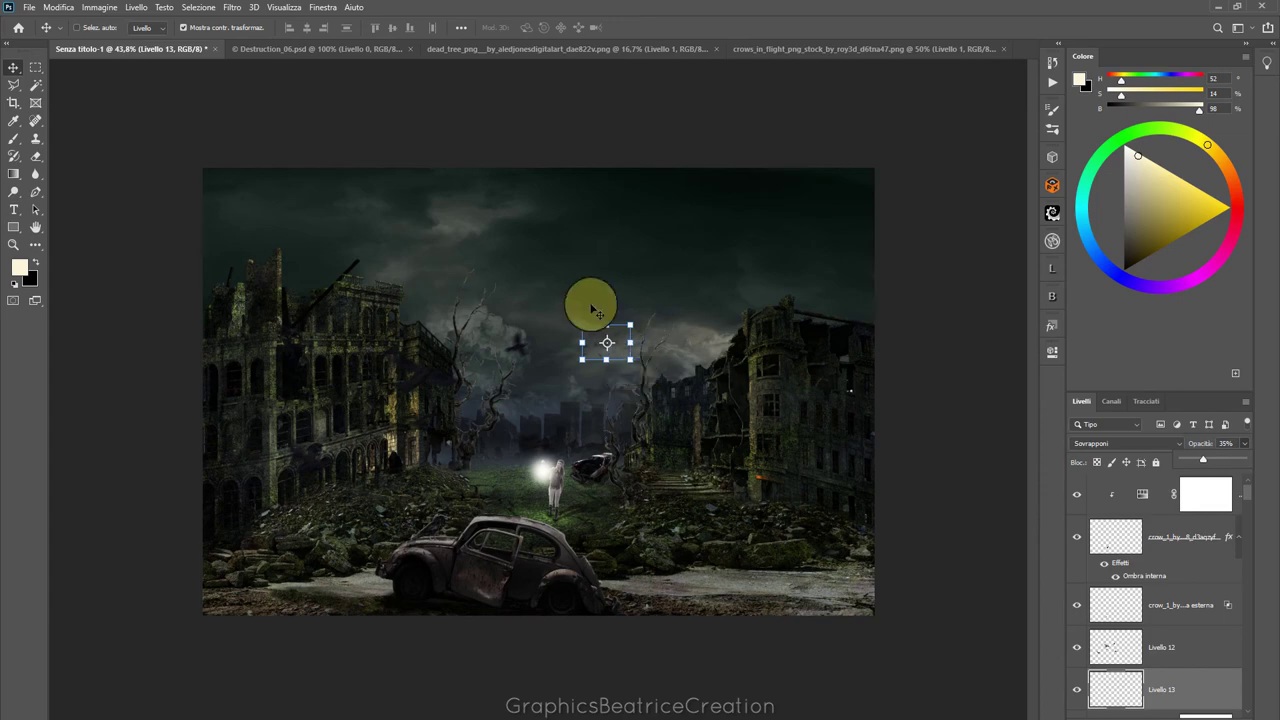
pyautogui.click(1212, 483)
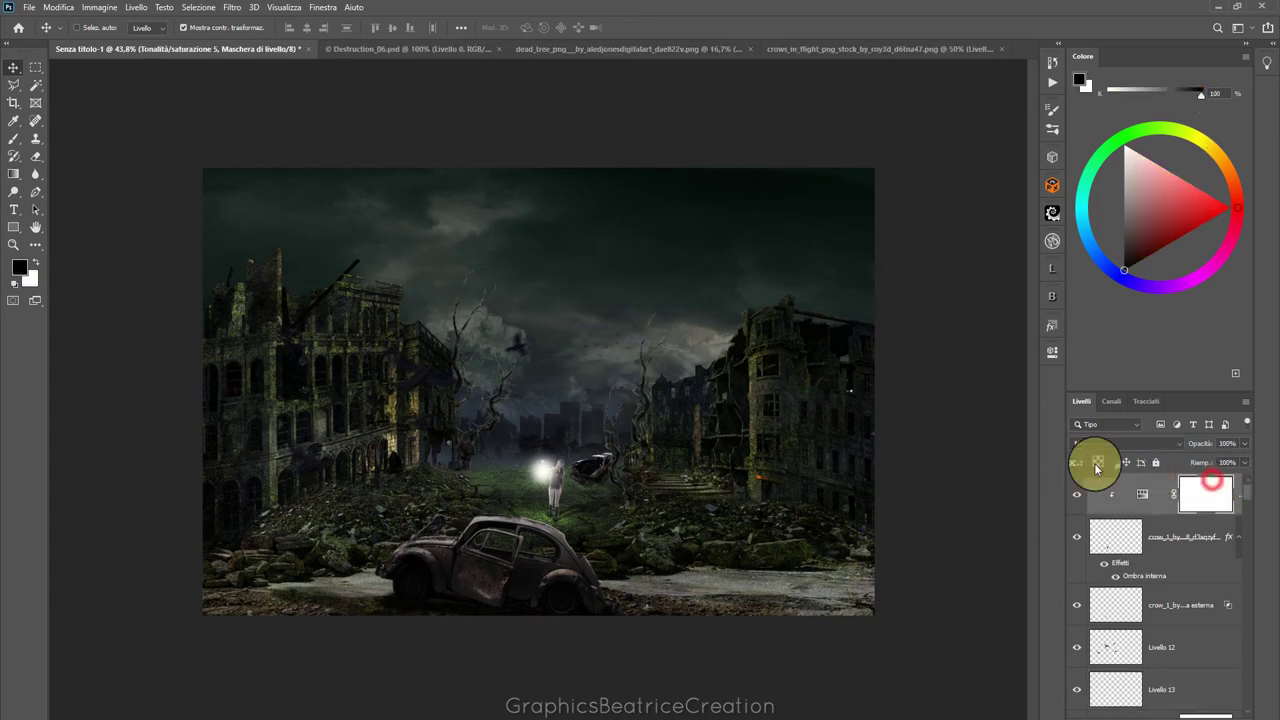
pyautogui.click(29, 7)
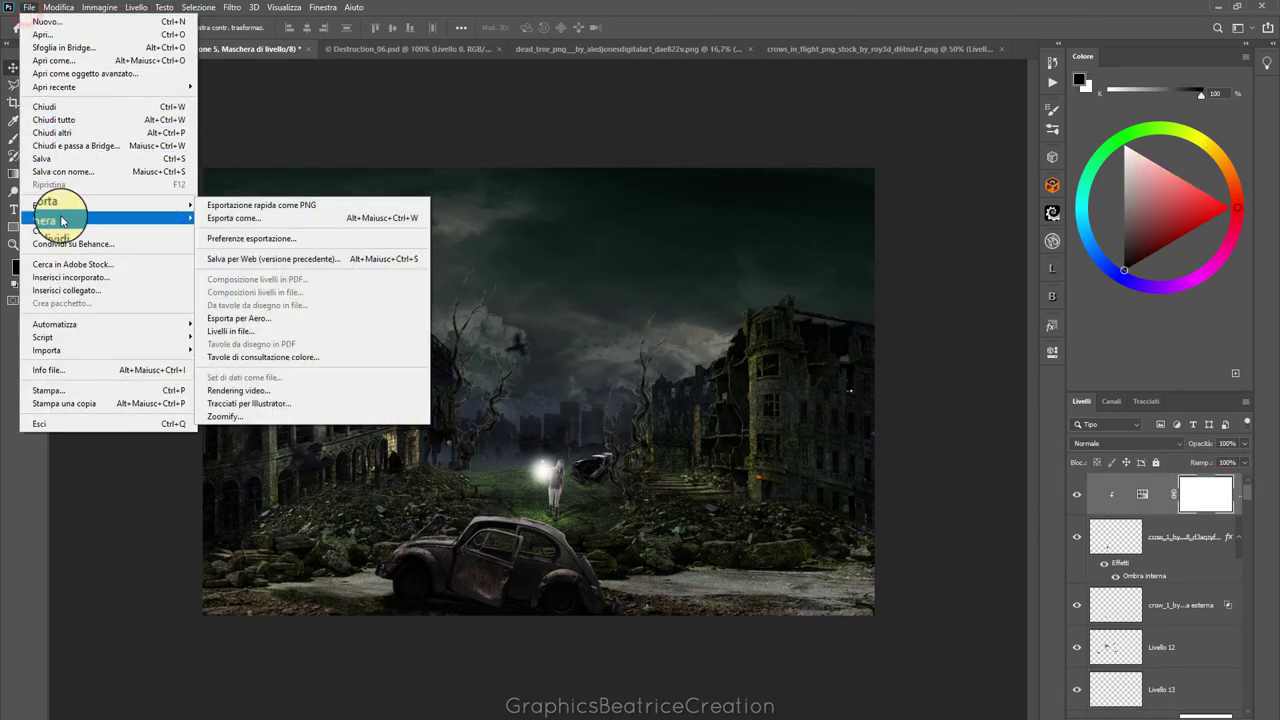
# Place the dead branches image as an embedded layer
pyautogui.click(72, 277)
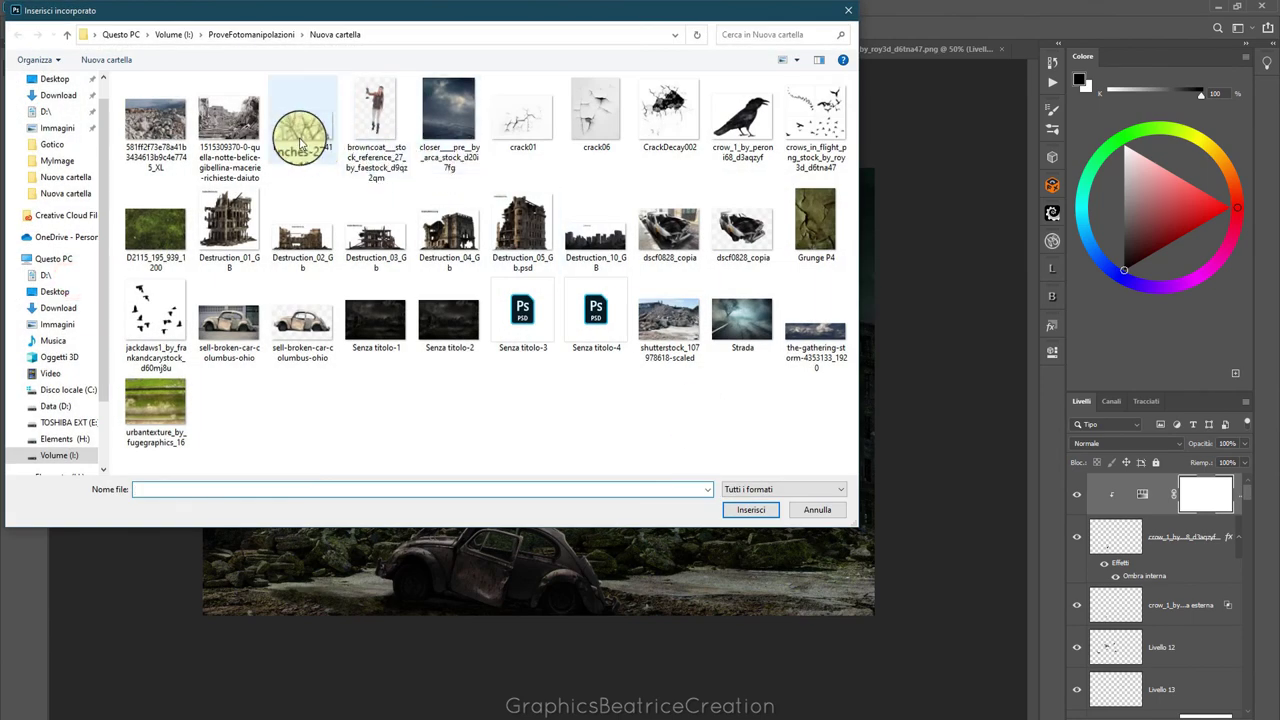
pyautogui.click(303, 128)
pyautogui.click(752, 511)
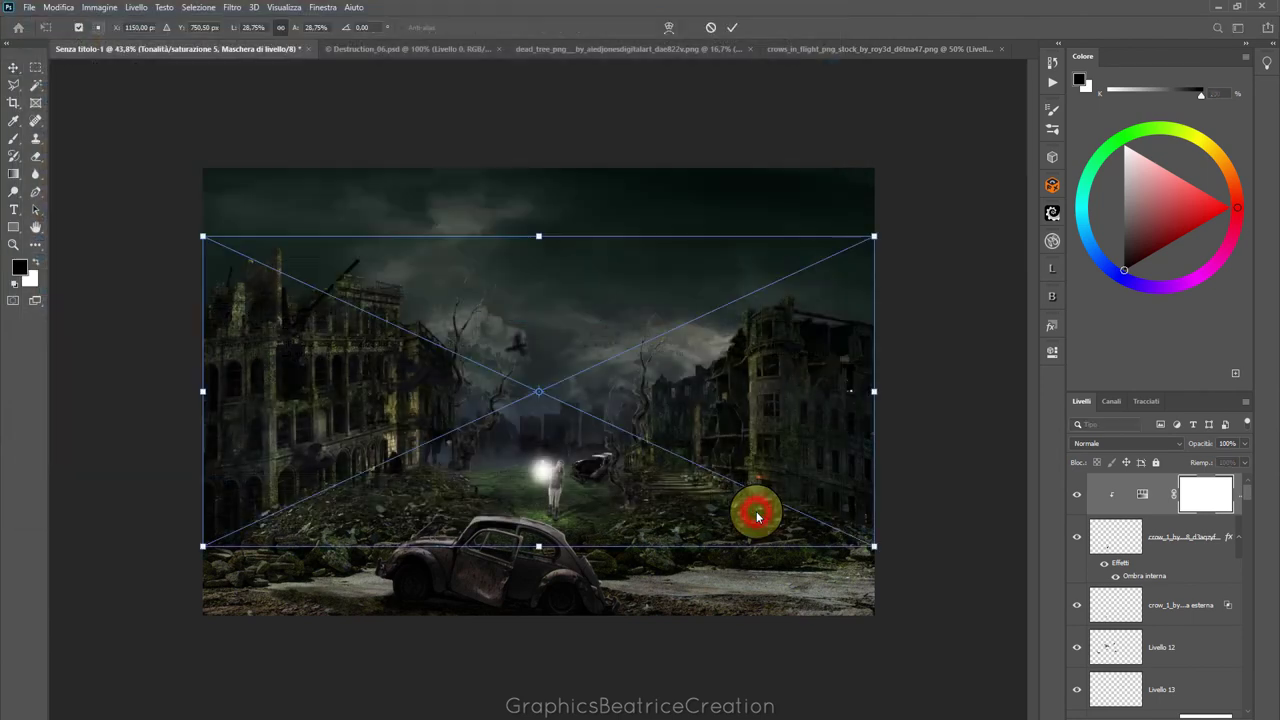
# Shrink the branches across the lower-right foreground, commit, and rasterize the layer
pyautogui.moveTo(458, 470); pyautogui.dragTo(440, 554)
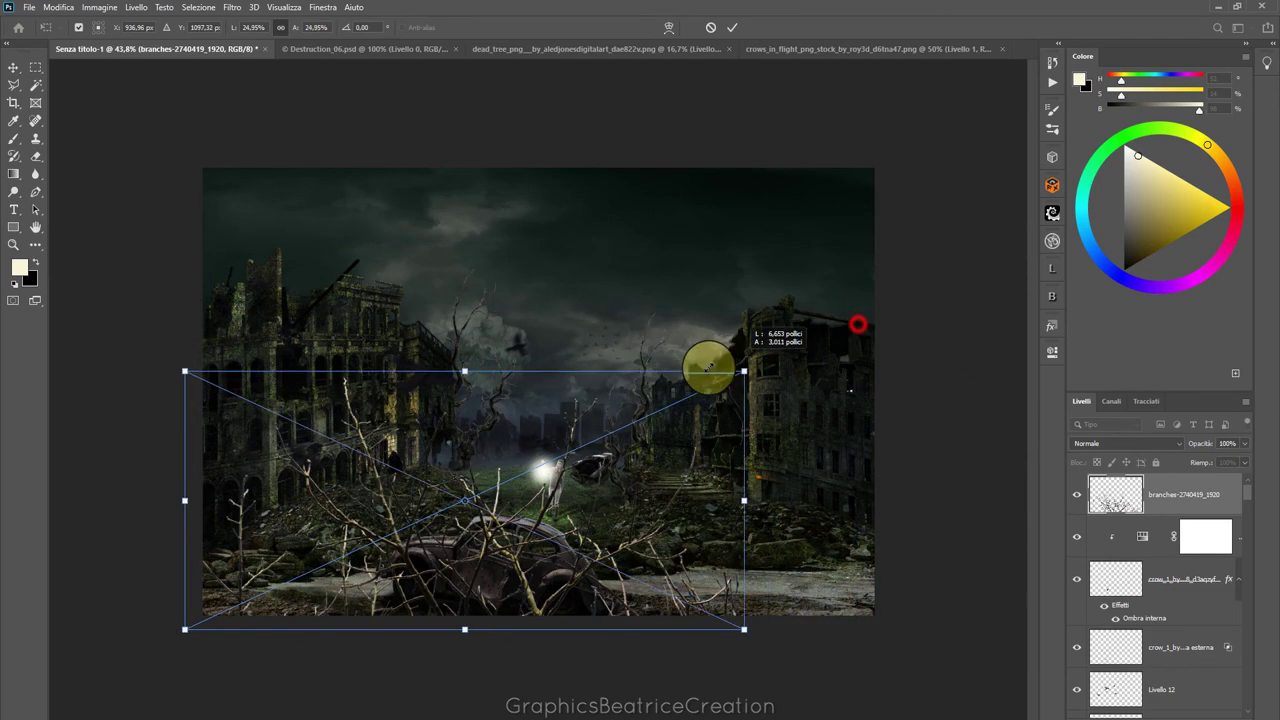
pyautogui.moveTo(855, 320); pyautogui.dragTo(495, 432)
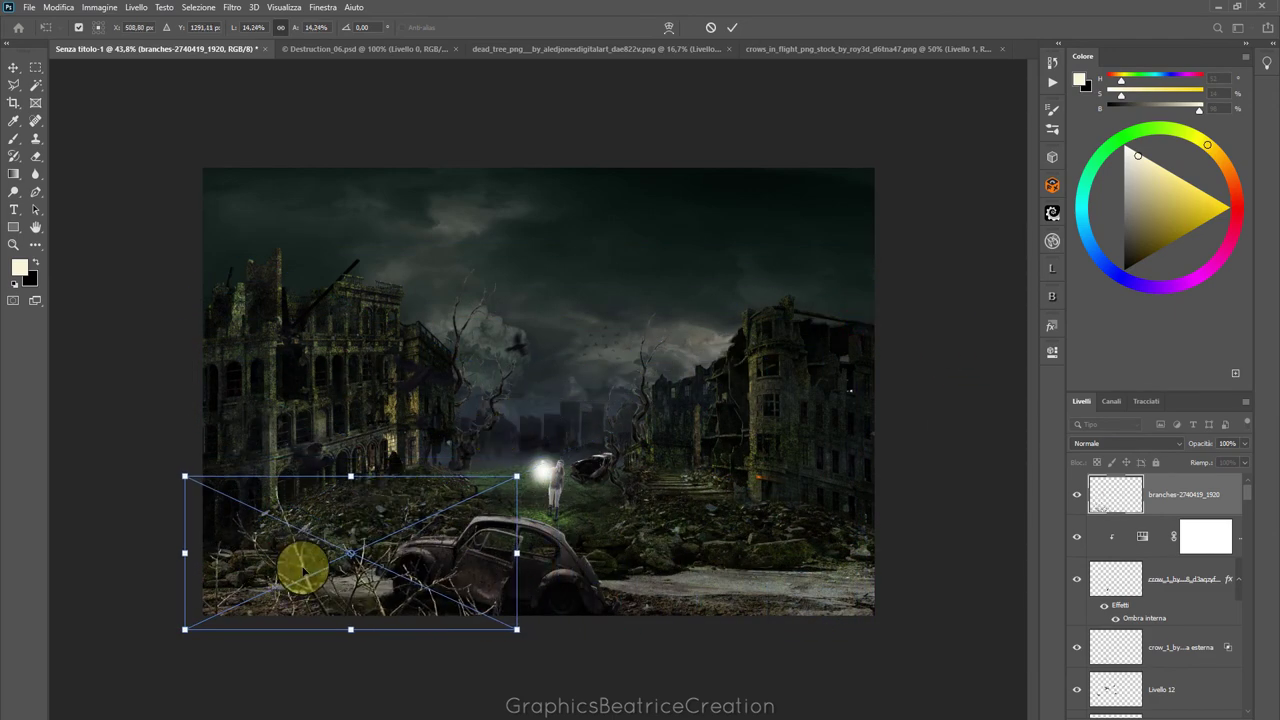
pyautogui.moveTo(303, 570)
pyautogui.mouseDown()
pyautogui.moveTo(688, 533)
pyautogui.moveTo(710, 543)
pyautogui.moveTo(700, 553)
pyautogui.mouseUp()
pyautogui.moveTo(591, 464); pyautogui.dragTo(583, 462)
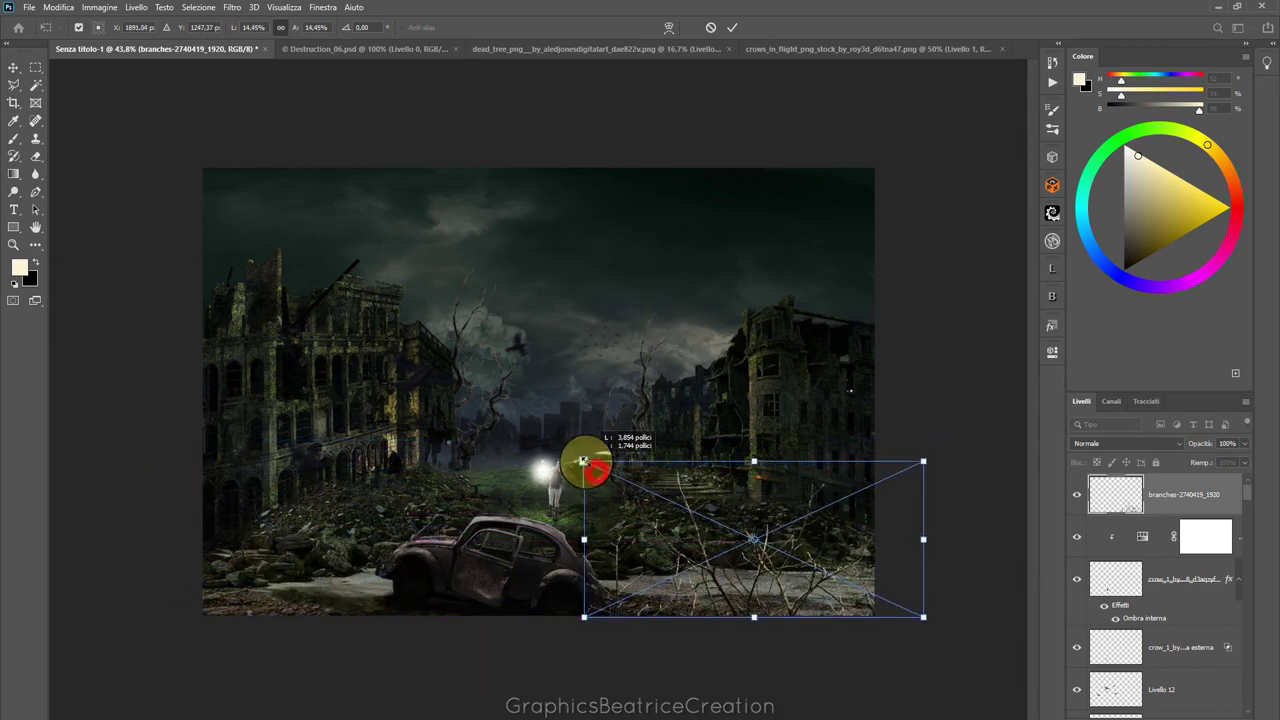
pyautogui.click(732, 27)
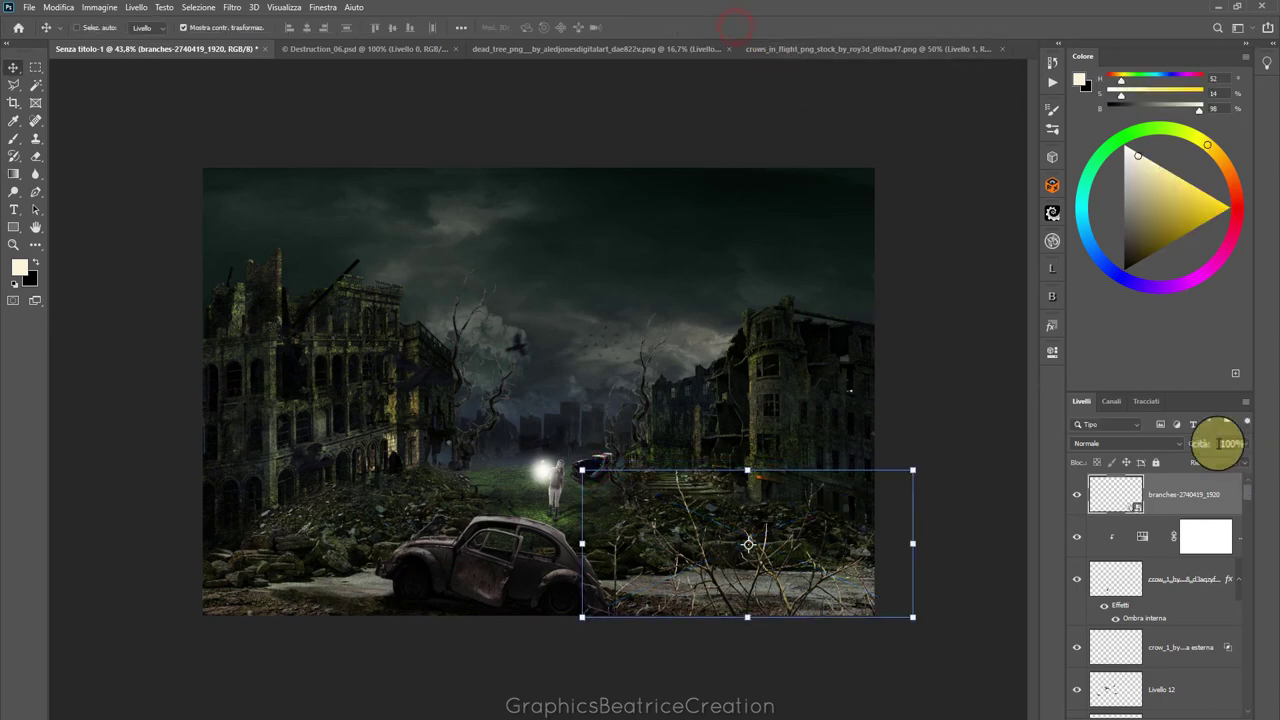
pyautogui.rightClick(1203, 491)
pyautogui.click(1085, 402)
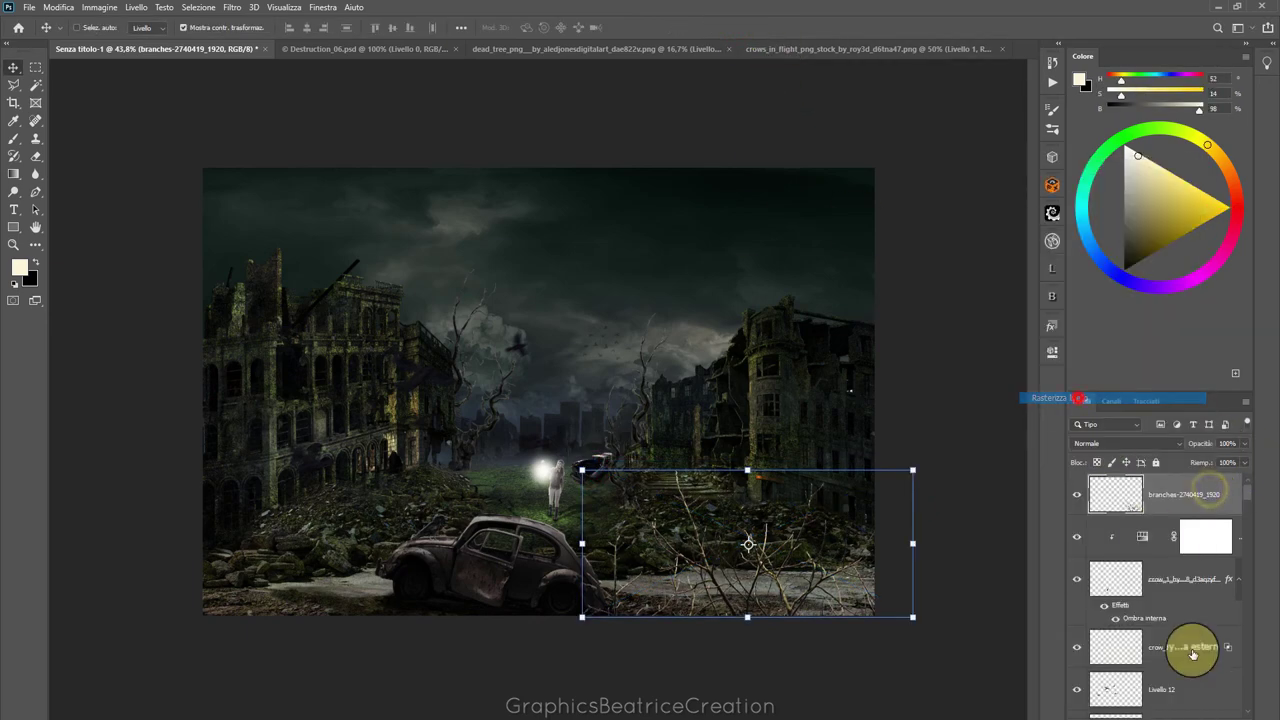
pyautogui.click(1180, 712)
# Clip a Hue/Saturation adjustment to the branches with Saturation -100 and Lightness -57
pyautogui.click(1215, 602)
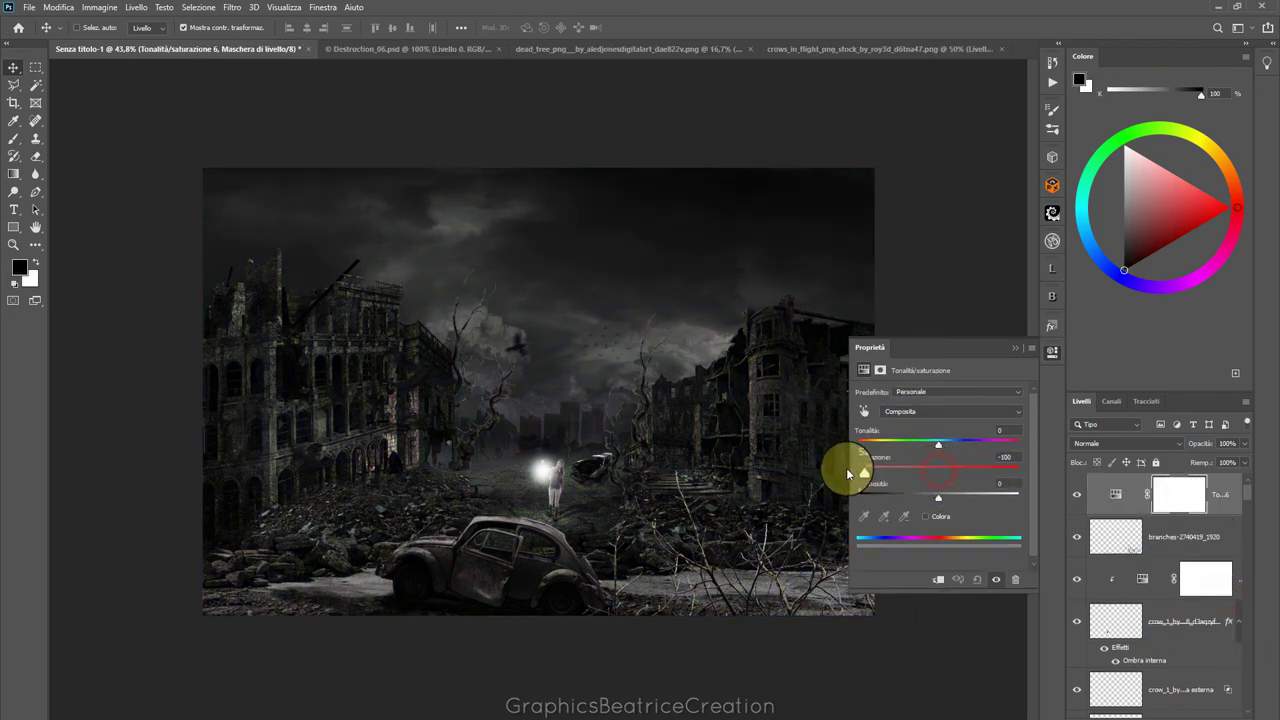
pyautogui.moveTo(864, 471); pyautogui.dragTo(908, 471)
pyautogui.click(937, 579)
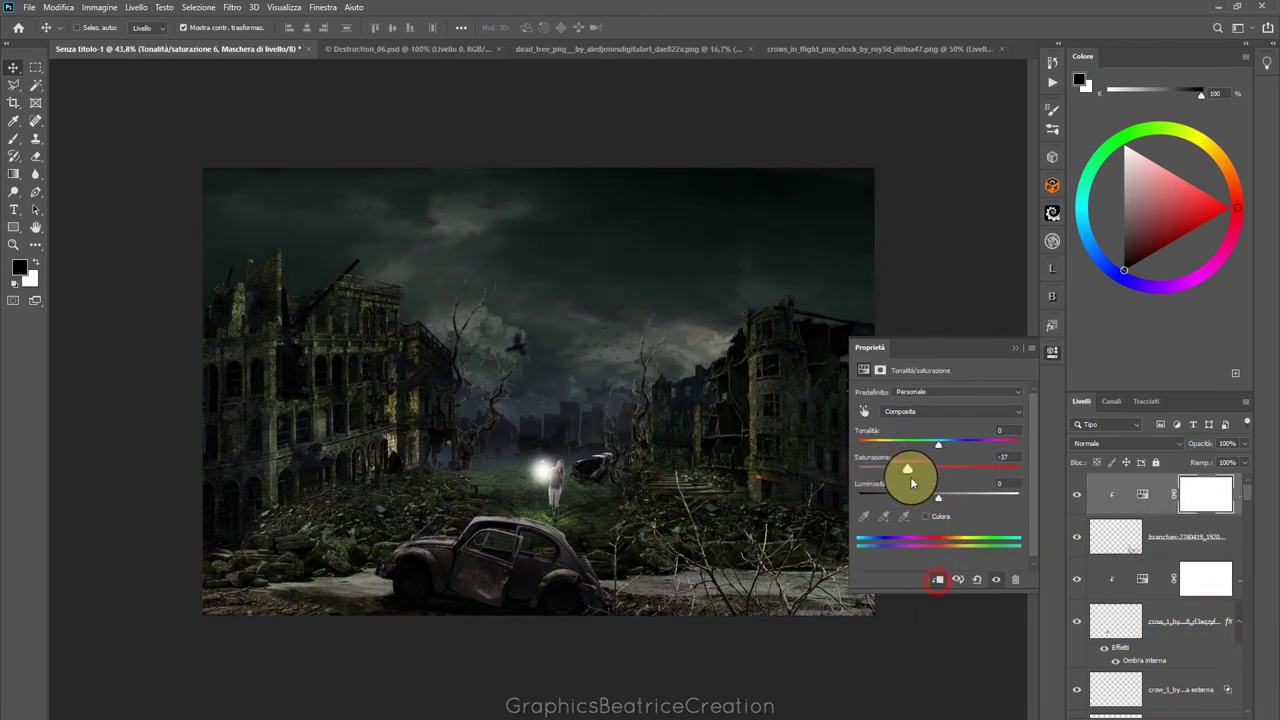
pyautogui.moveTo(934, 500); pyautogui.dragTo(892, 499)
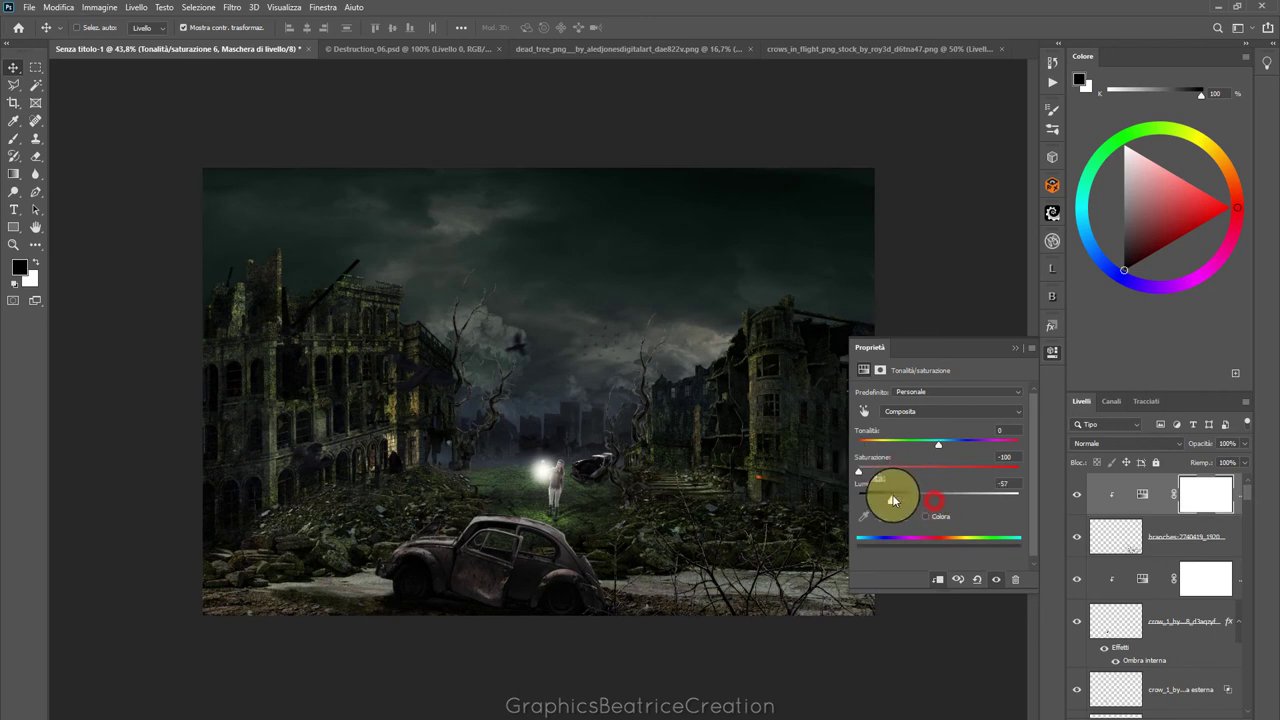
pyautogui.click(1014, 350)
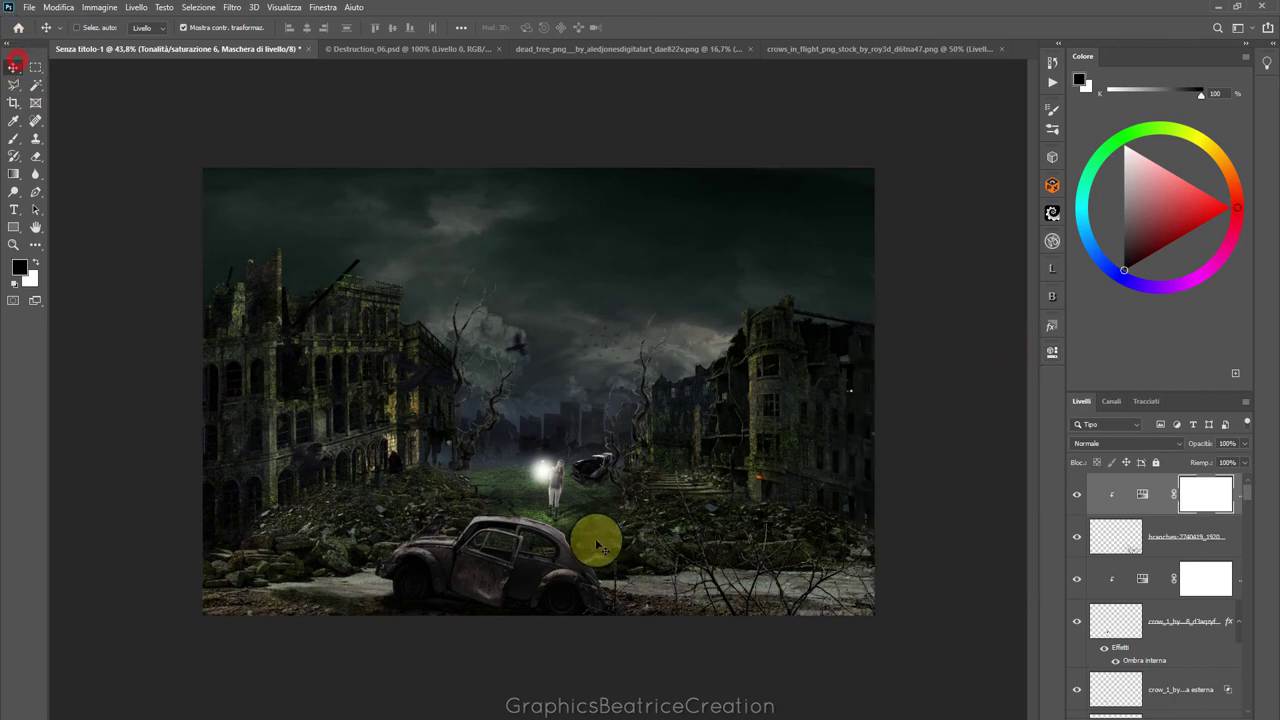
# Enlarge the branches and their adjustment to about 109% and nudge them left
pyautogui.click(1108, 530)
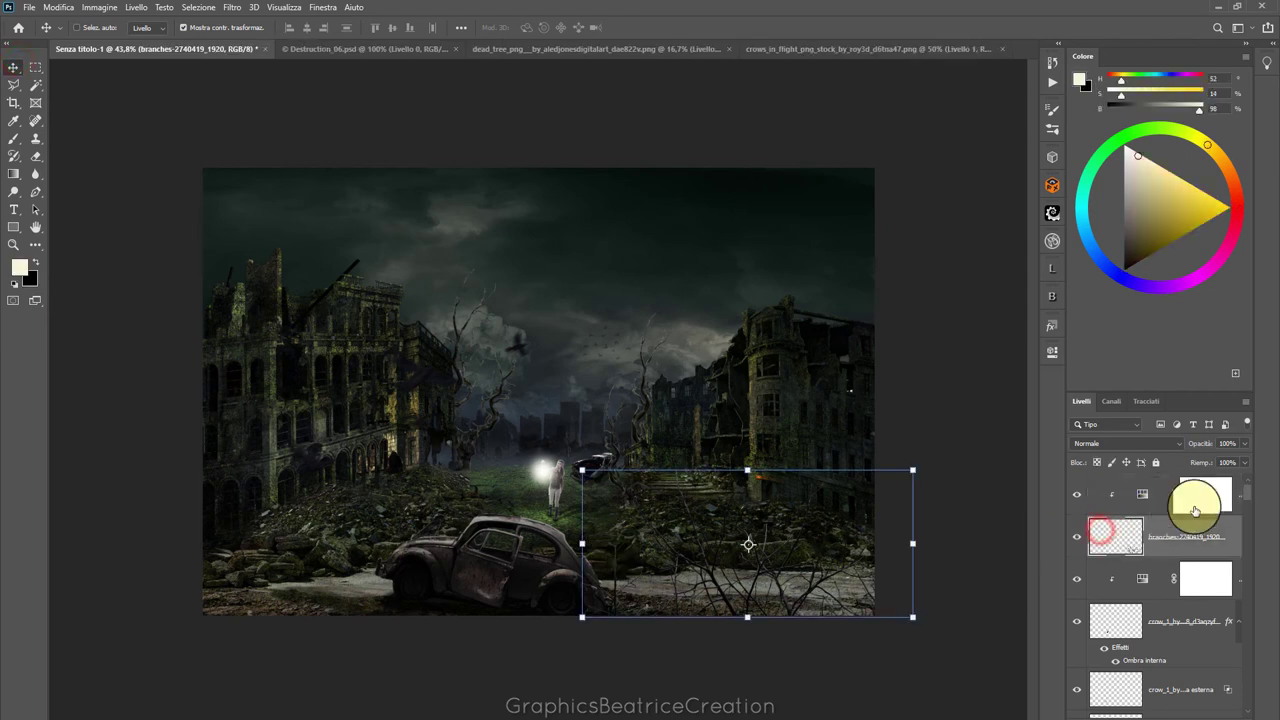
pyautogui.keyDown('shift'); pyautogui.click(1161, 491); pyautogui.keyUp('shift')
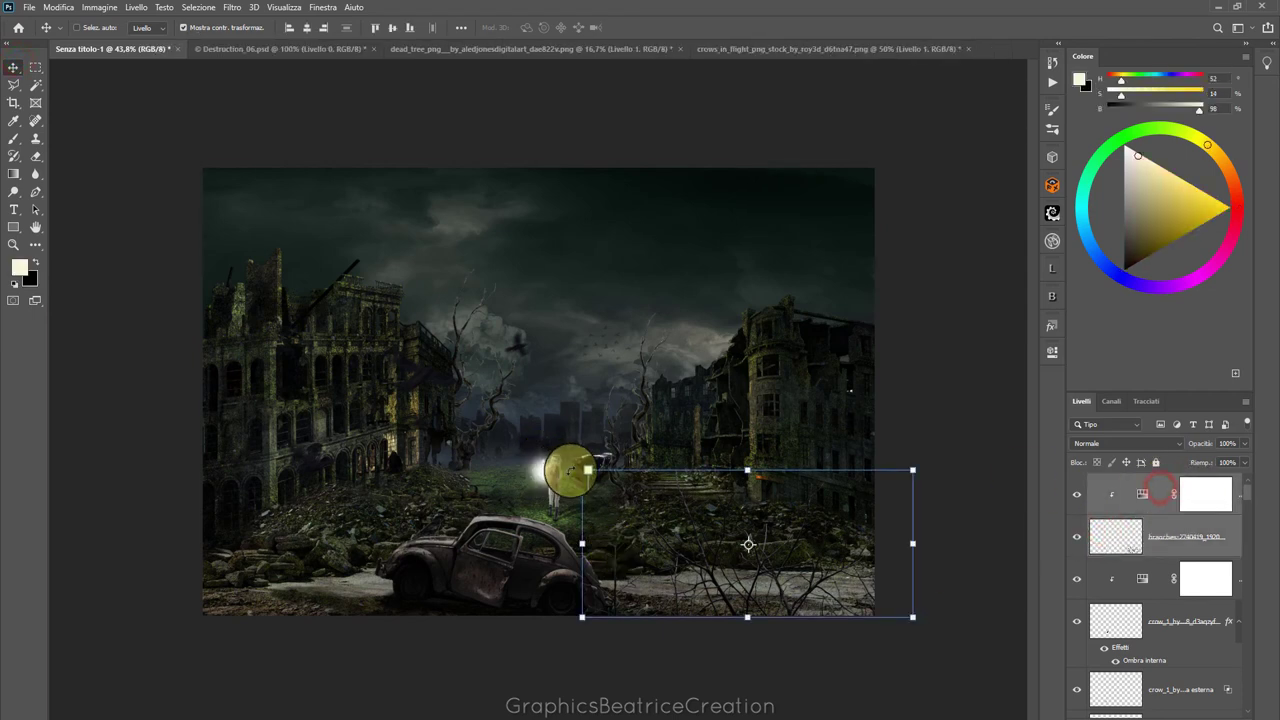
pyautogui.moveTo(582, 470); pyautogui.dragTo(553, 457)
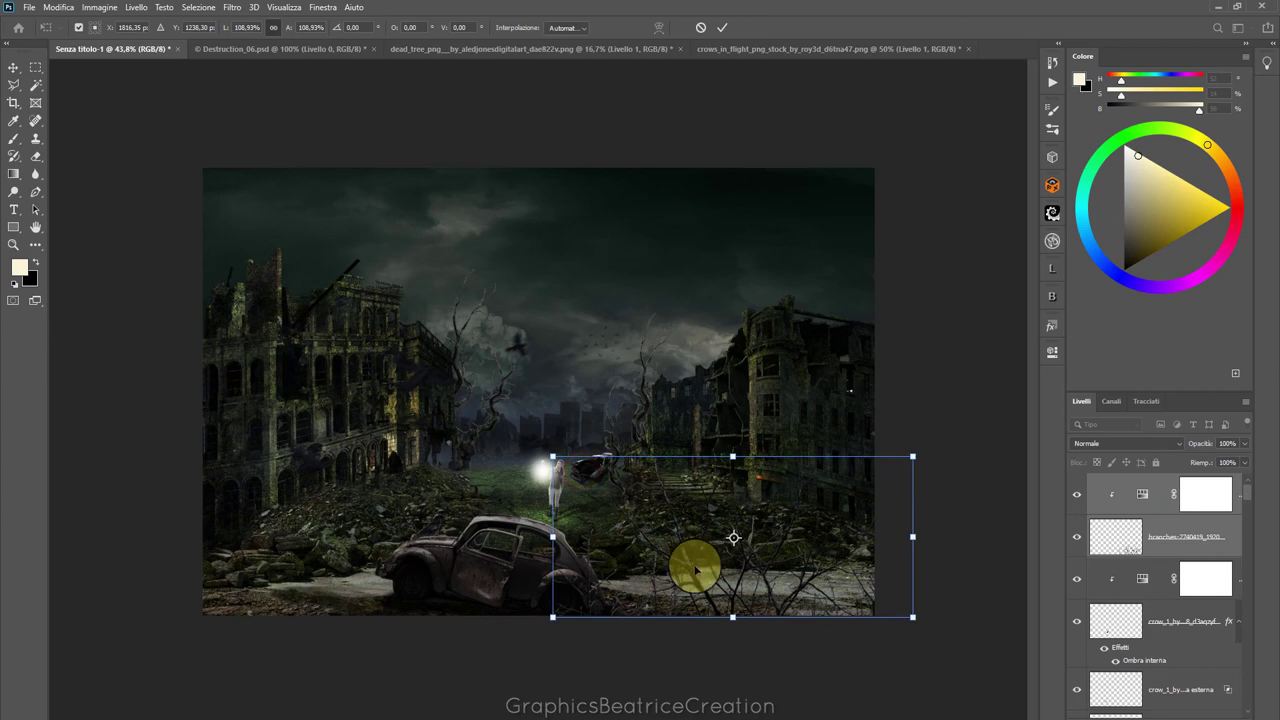
pyautogui.moveTo(695, 570); pyautogui.dragTo(689, 581)
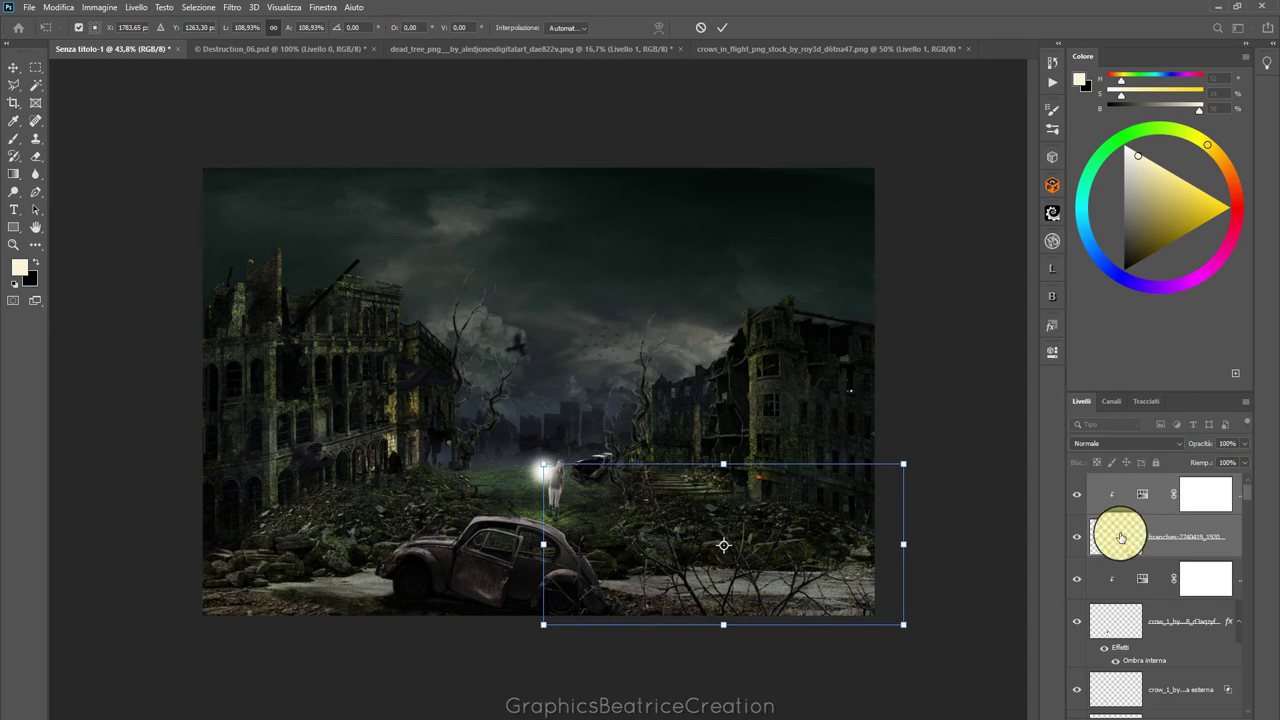
# Duplicate the branches layer and flip the copy horizontally
pyautogui.click(1180, 538)
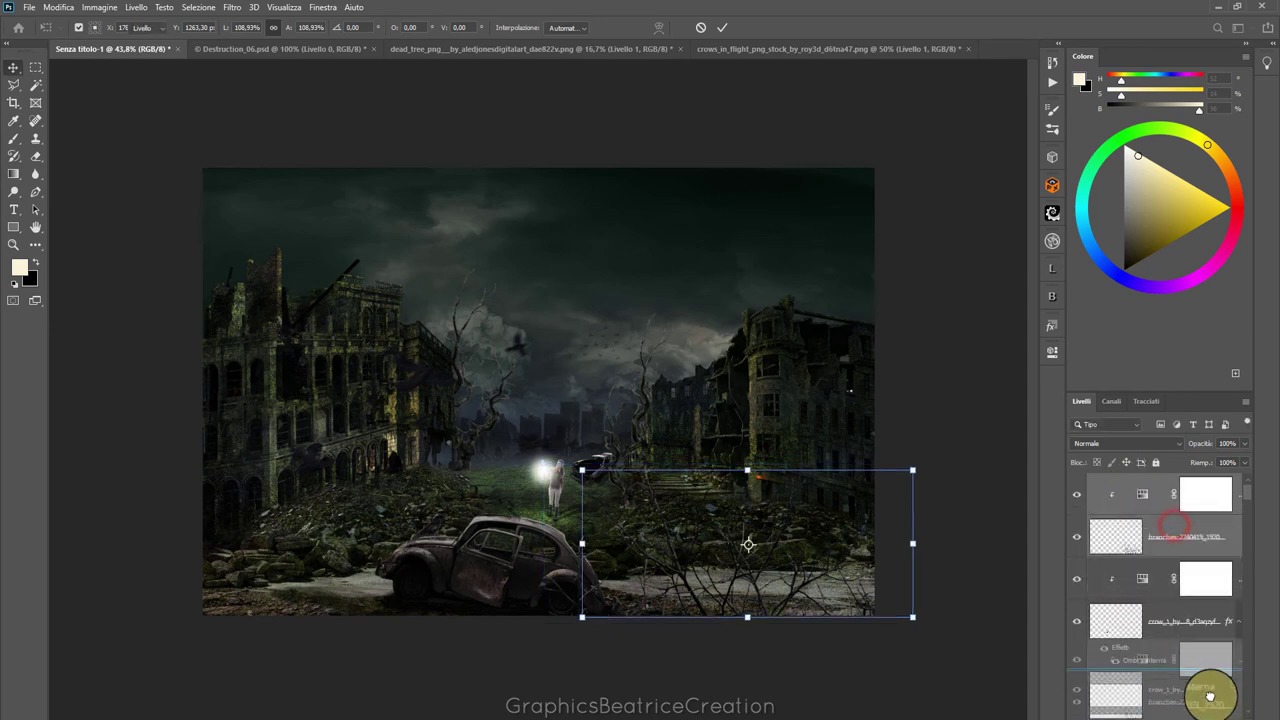
pyautogui.moveTo(1175, 530); pyautogui.dragTo(1214, 691)
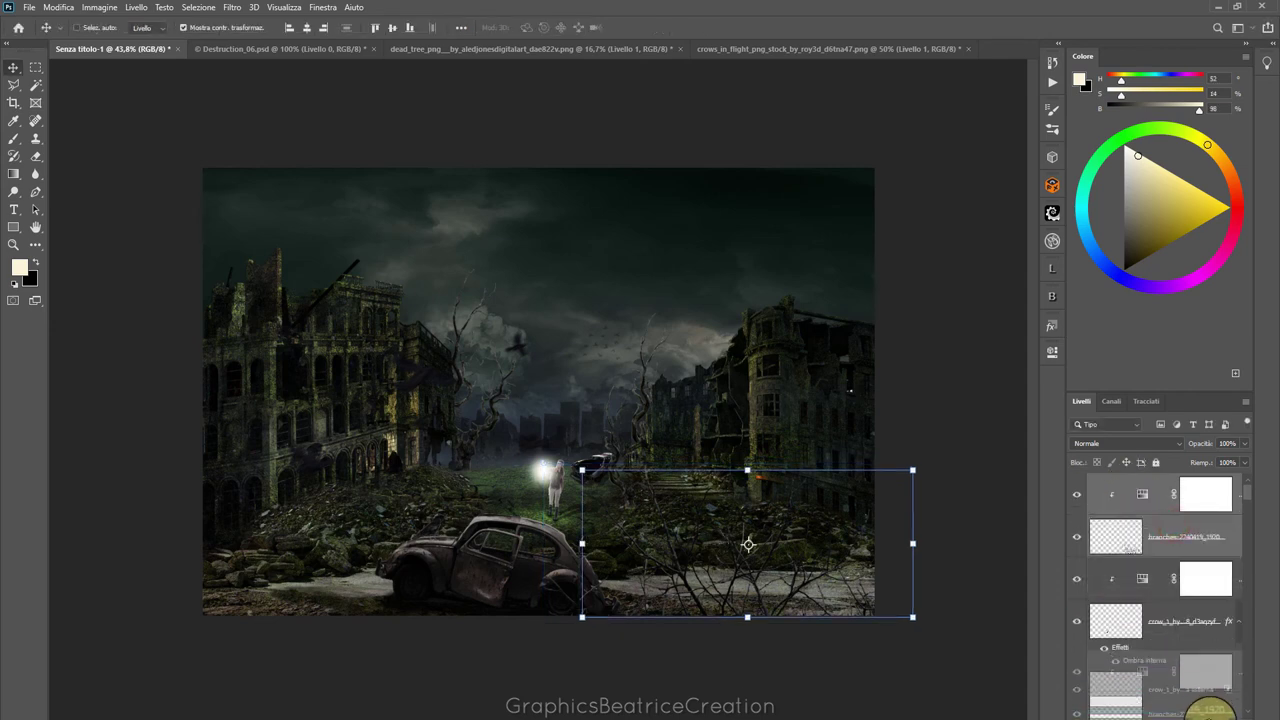
pyautogui.rightClick(679, 512)
pyautogui.click(52, 12)
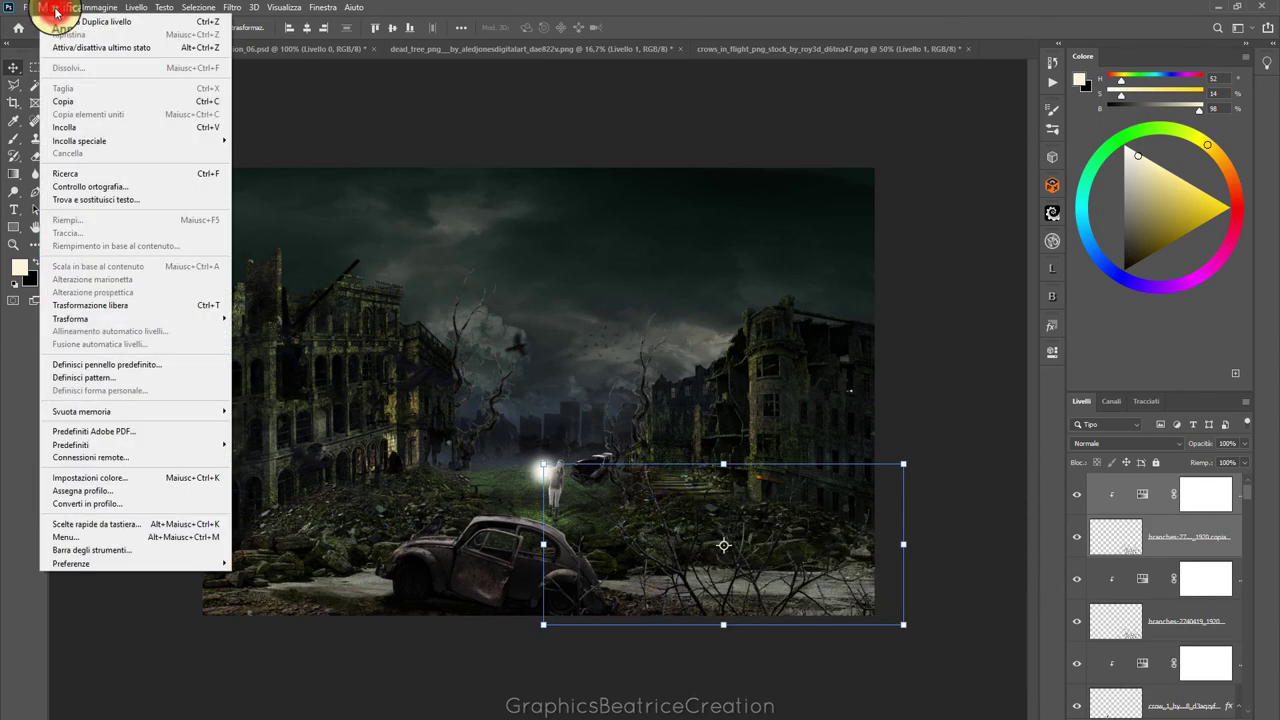
pyautogui.moveTo(70, 318)
pyautogui.click(289, 531)
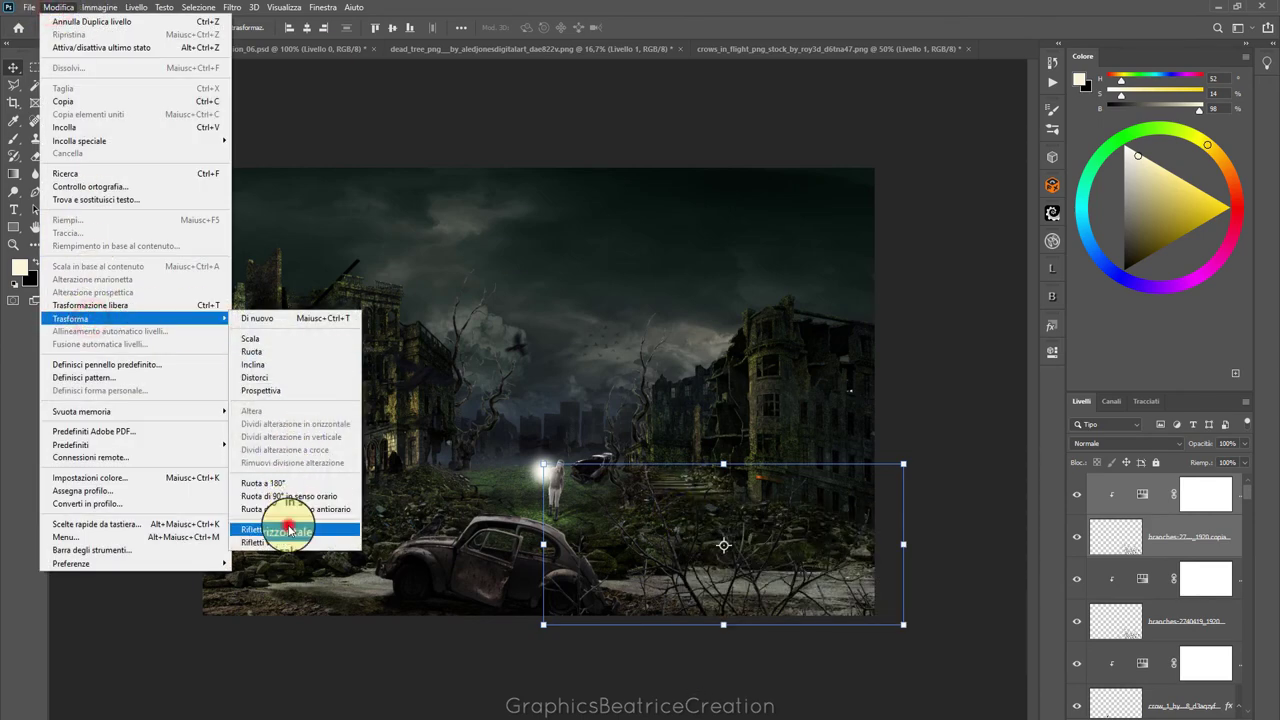
# Move the mirrored copy to the left edge, rotated nearly upright to about 87°
pyautogui.moveTo(686, 588); pyautogui.dragTo(256, 582)
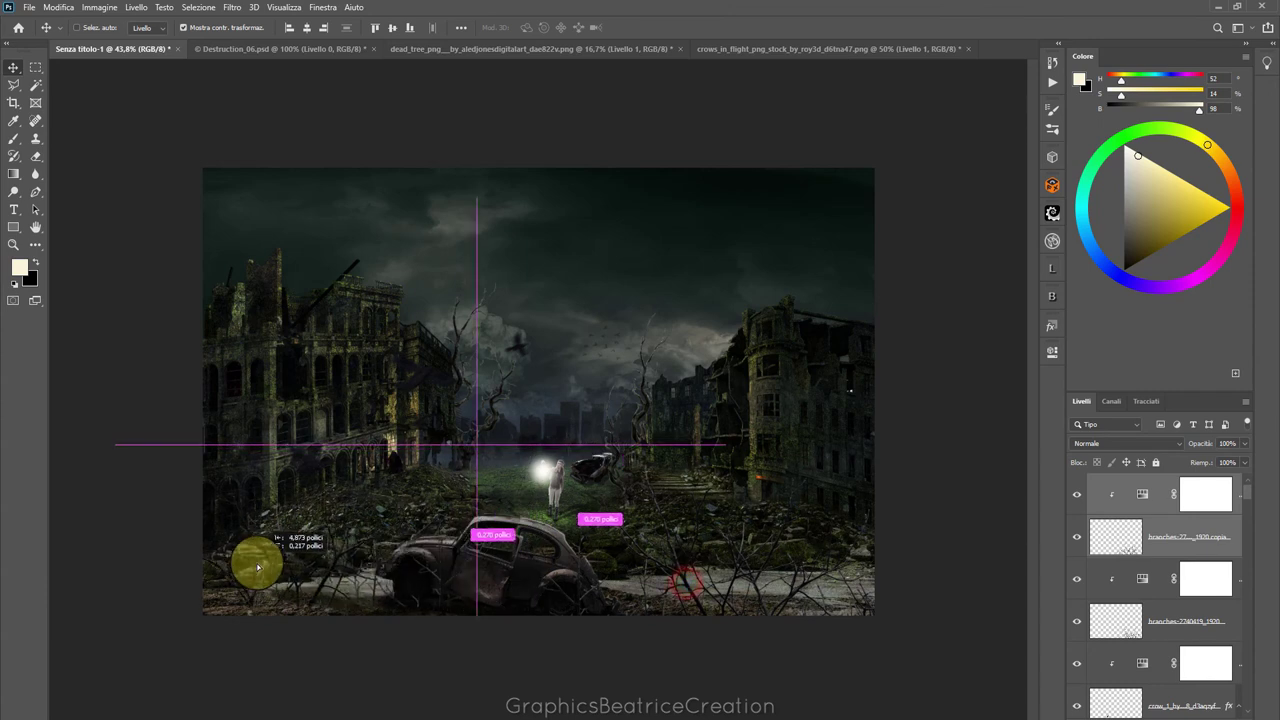
pyautogui.click(467, 488)
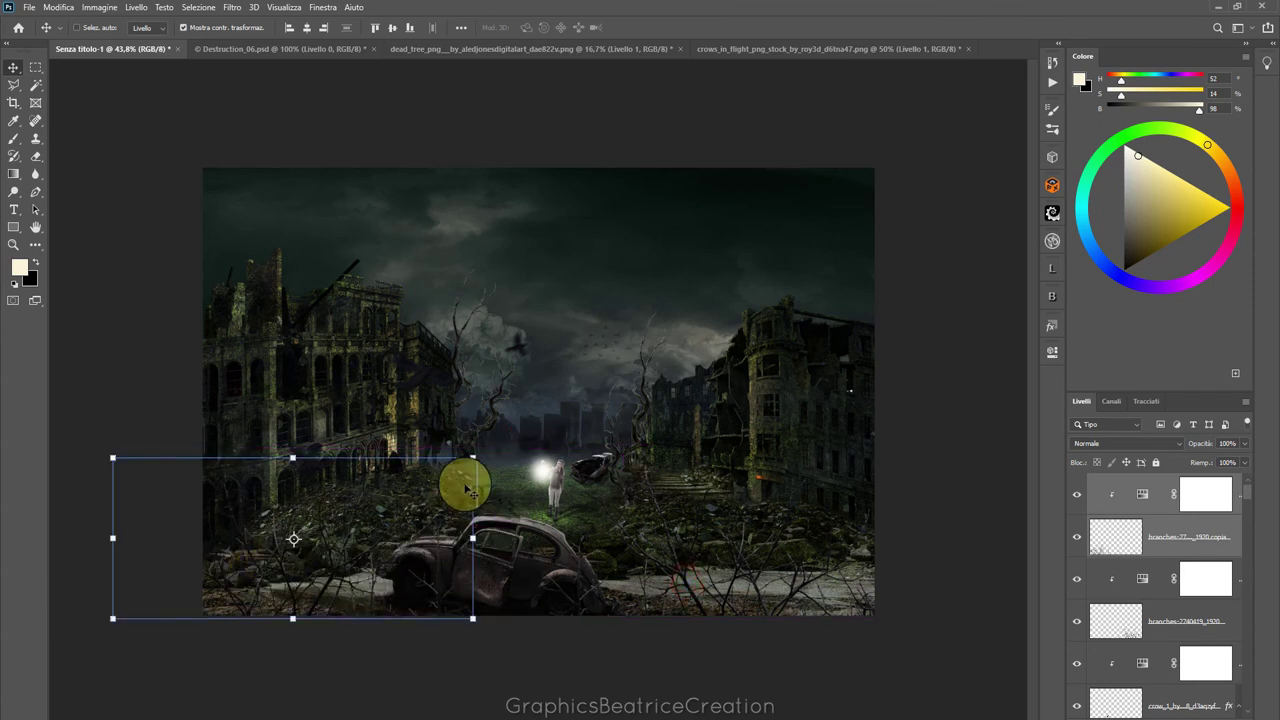
pyautogui.moveTo(485, 462); pyautogui.dragTo(278, 546)
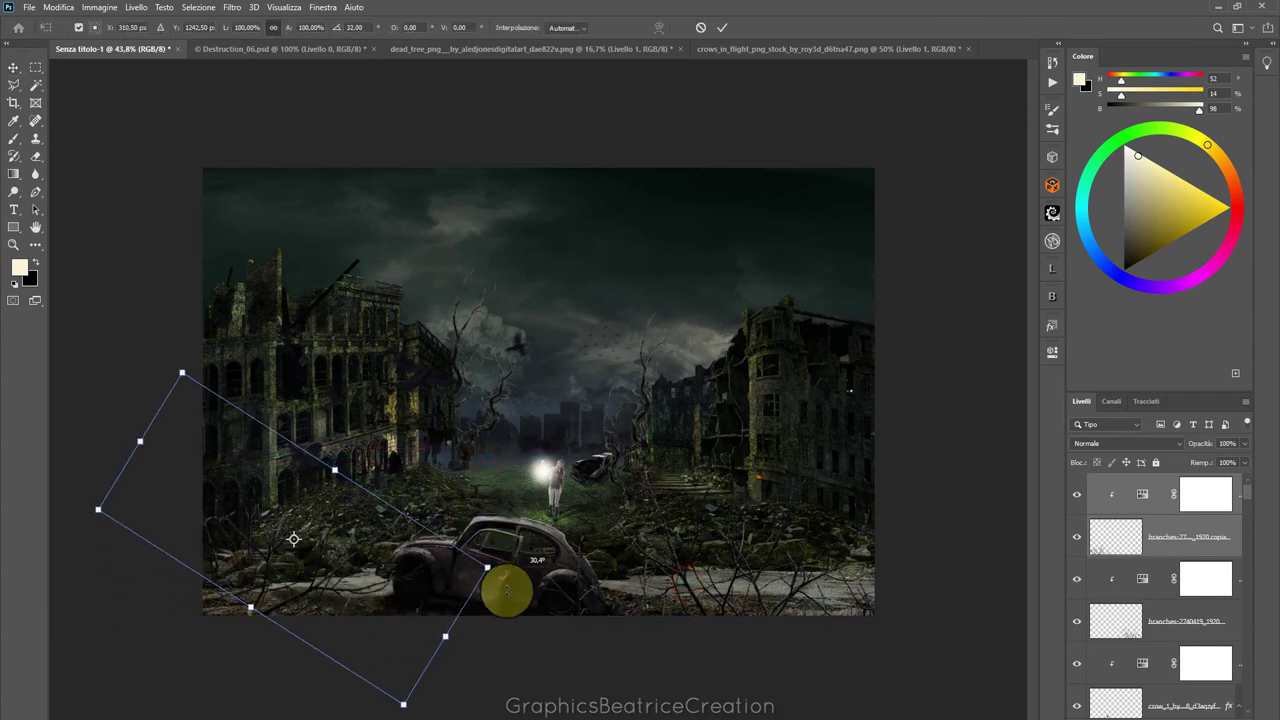
pyautogui.moveTo(252, 556); pyautogui.dragTo(210, 558)
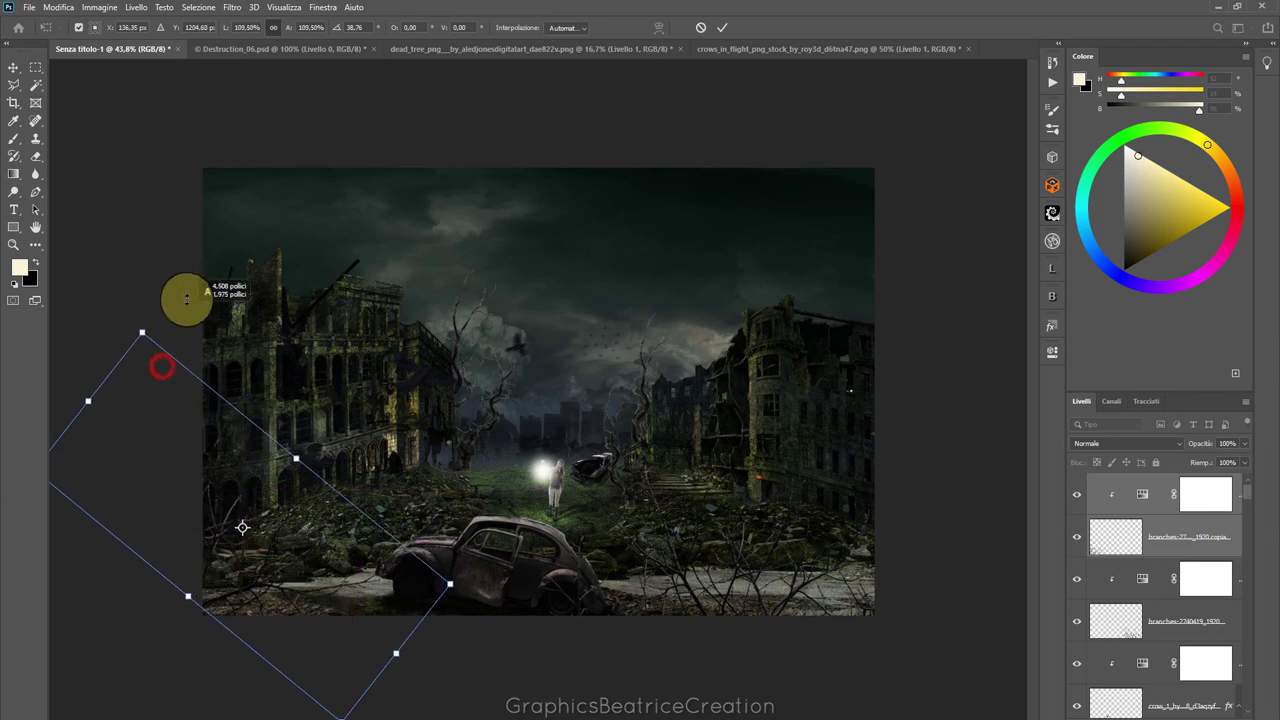
pyautogui.moveTo(161, 367)
pyautogui.mouseDown()
pyautogui.moveTo(173, 287)
pyautogui.moveTo(357, 357)
pyautogui.mouseUp()
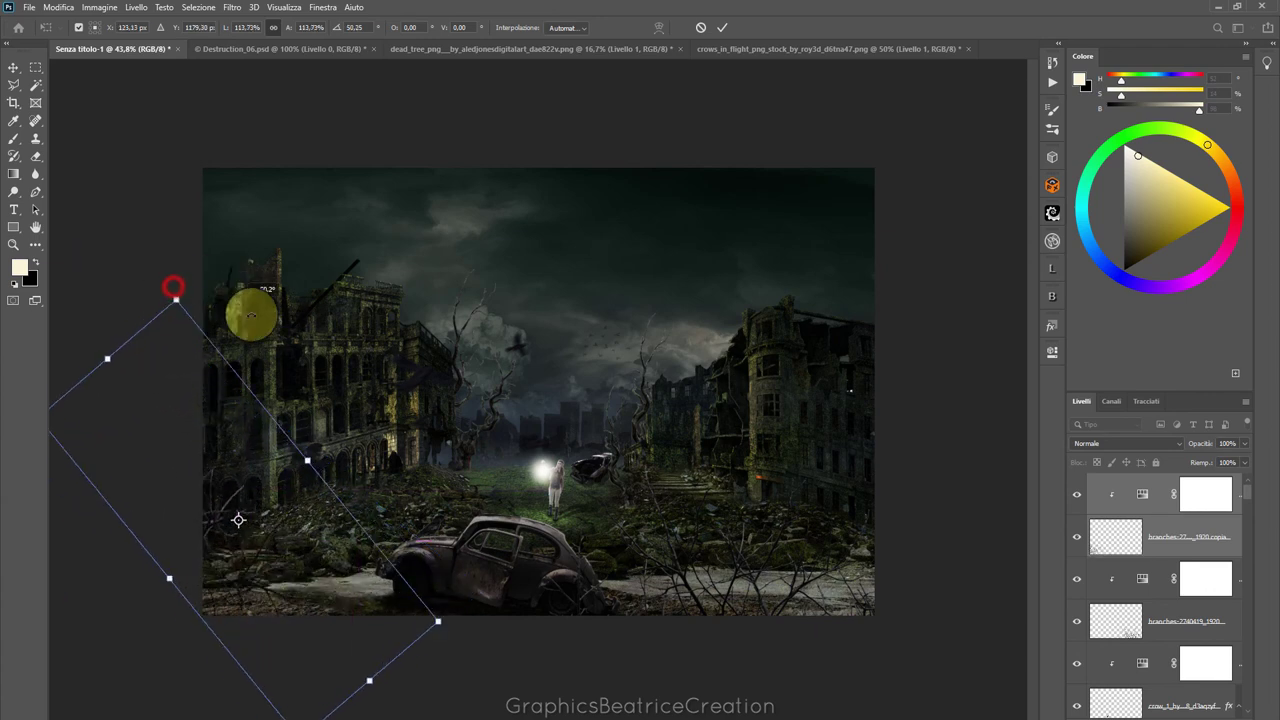
pyautogui.moveTo(247, 503); pyautogui.dragTo(267, 484)
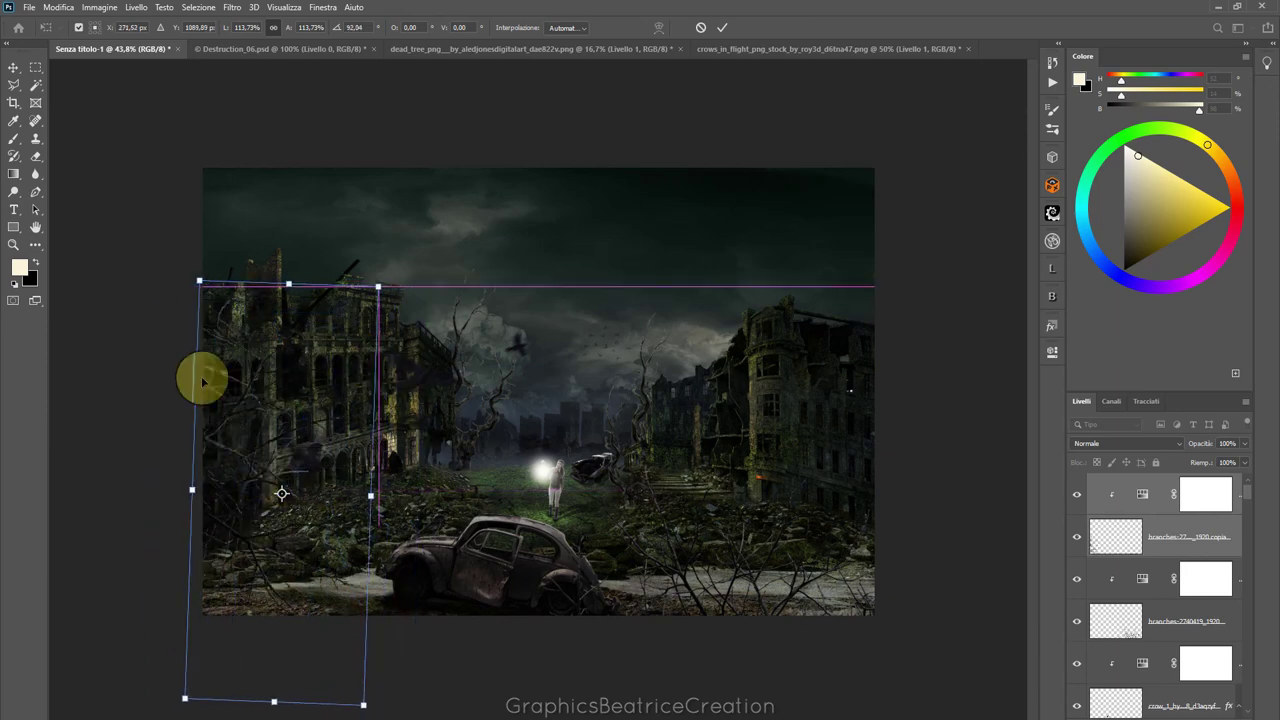
pyautogui.moveTo(177, 277); pyautogui.dragTo(171, 280)
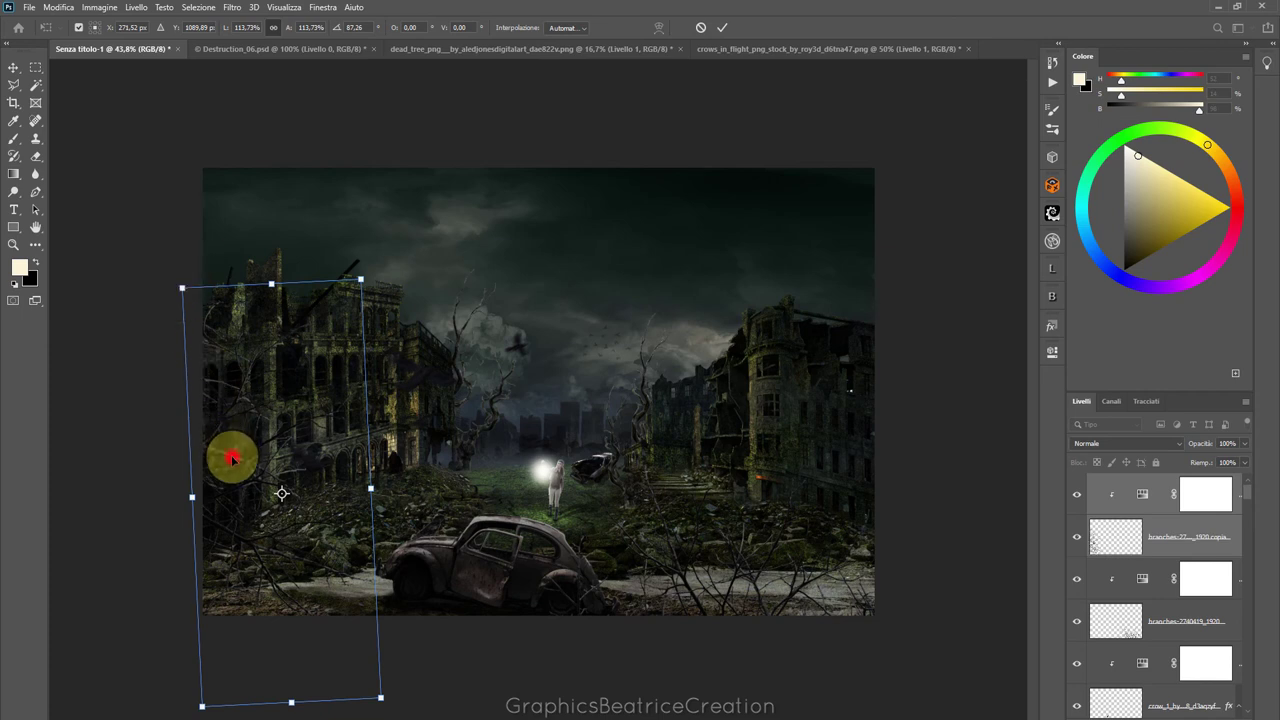
# Lower the copy over the left building and scale it up to about 121%
pyautogui.moveTo(231, 458); pyautogui.dragTo(229, 533)
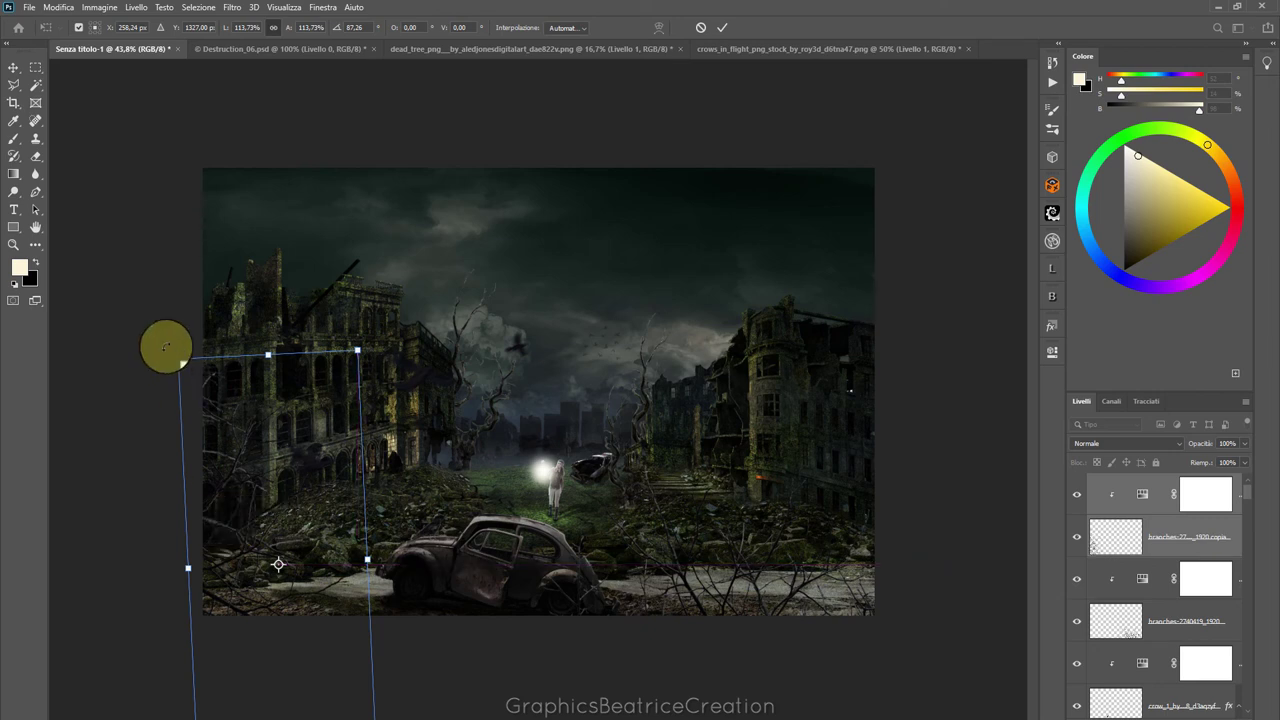
pyautogui.moveTo(178, 358); pyautogui.dragTo(178, 364)
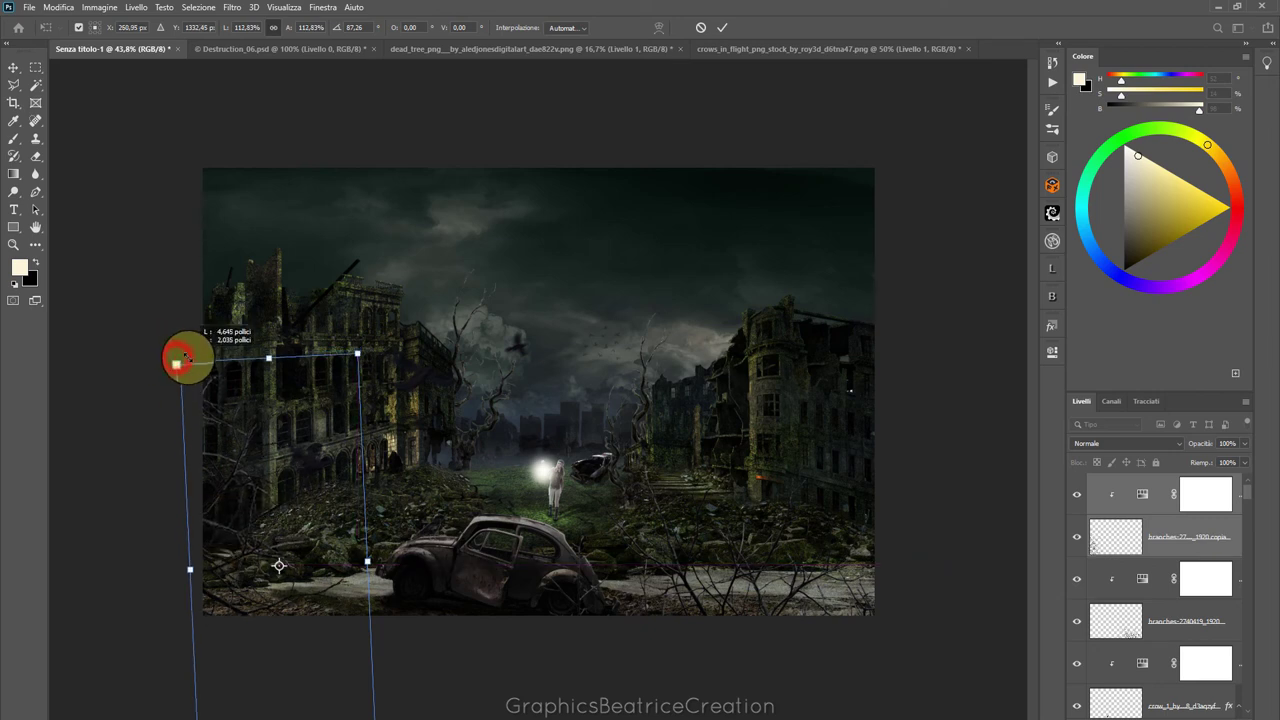
pyautogui.rightClick(250, 372)
pyautogui.click(287, 413)
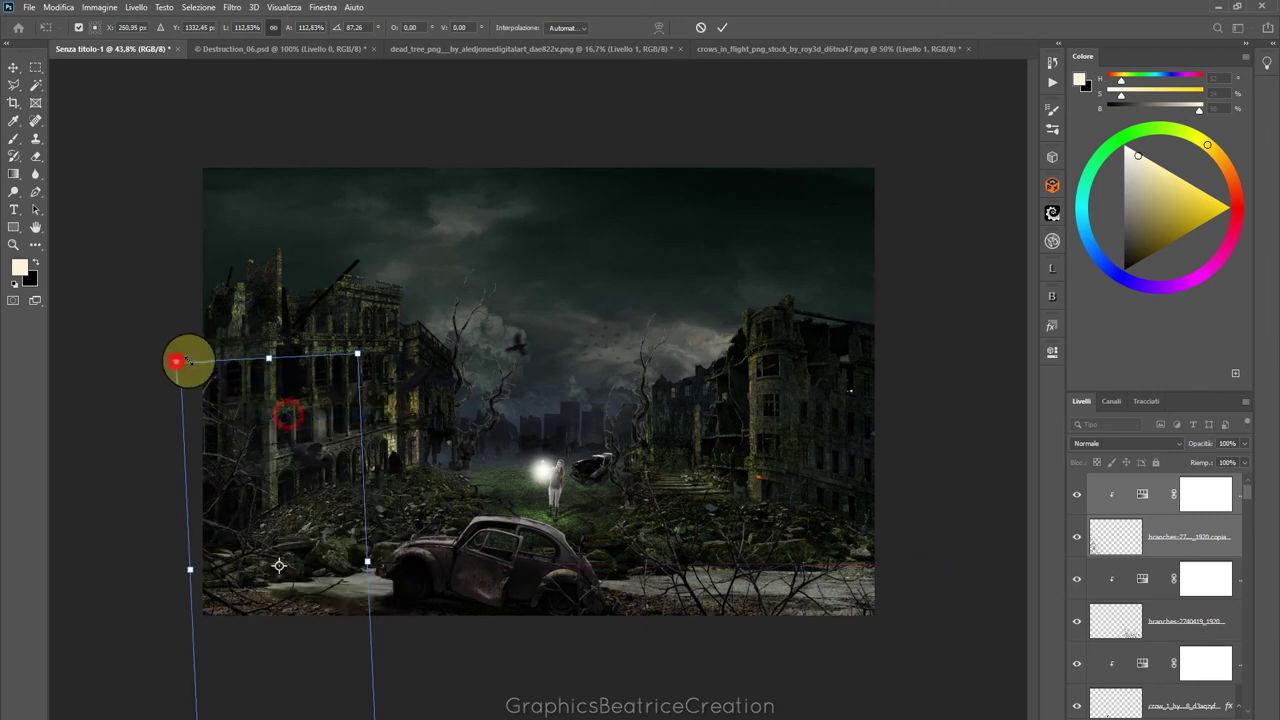
pyautogui.moveTo(177, 361); pyautogui.dragTo(190, 347)
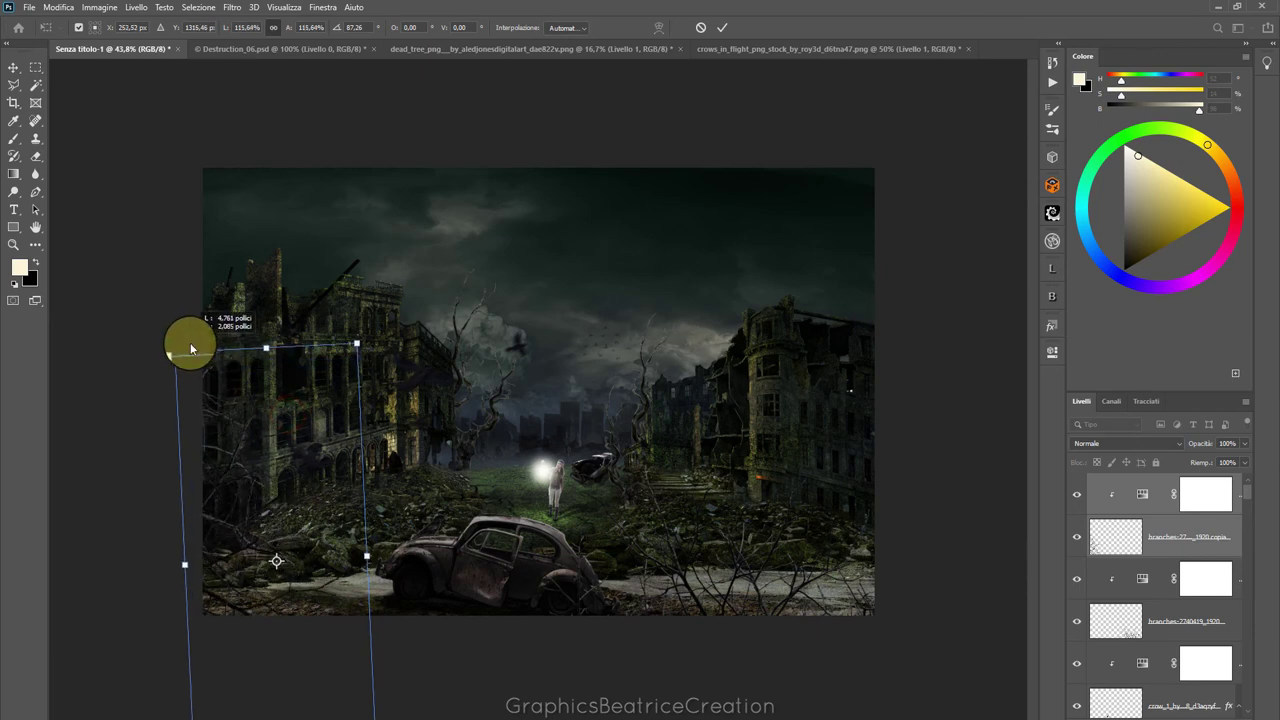
pyautogui.moveTo(352, 344); pyautogui.dragTo(410, 321)
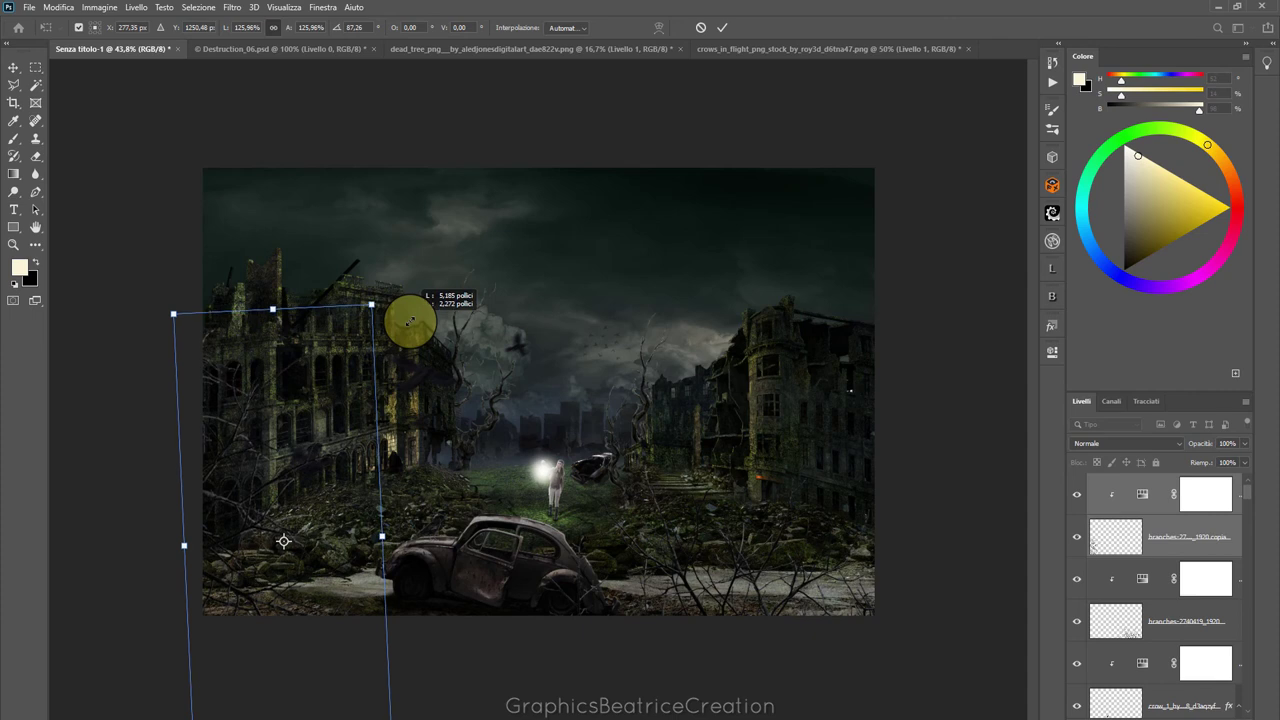
# Commit the branches transform and add a clipped Brightness/Contrast adjustment
pyautogui.click(722, 30)
pyautogui.click(1122, 487)
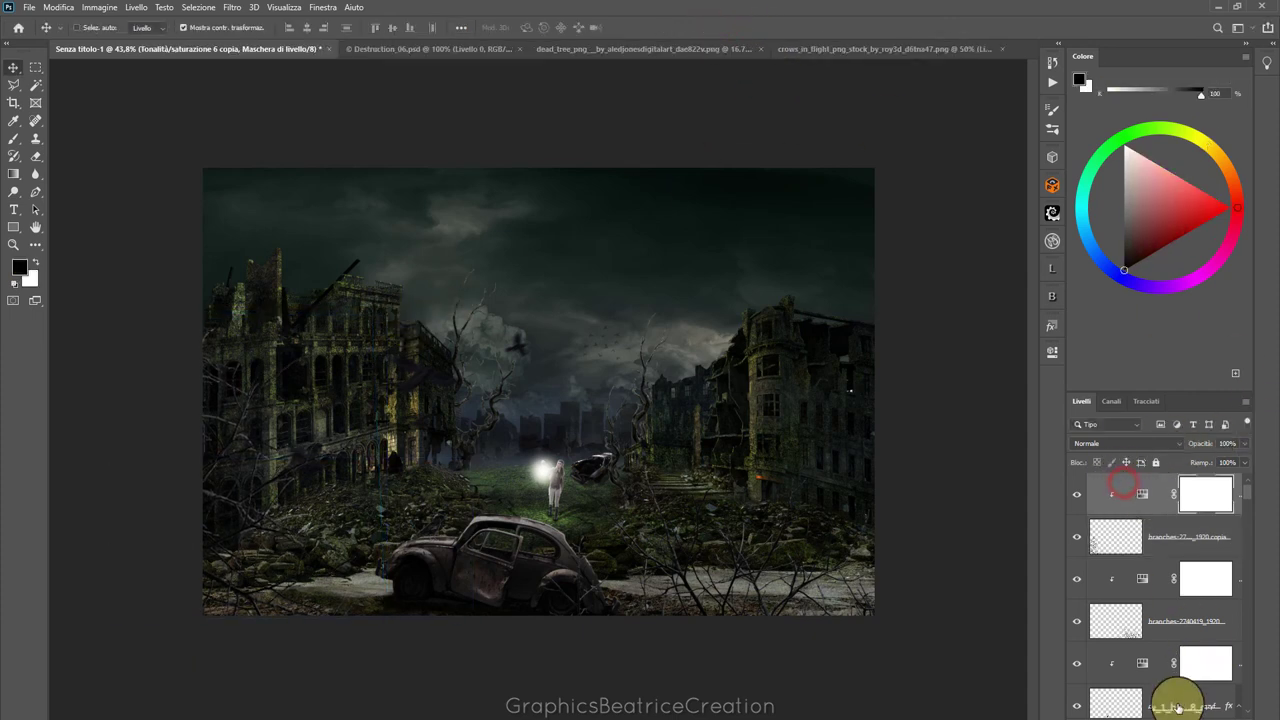
pyautogui.click(1250, 706)
pyautogui.click(1238, 532)
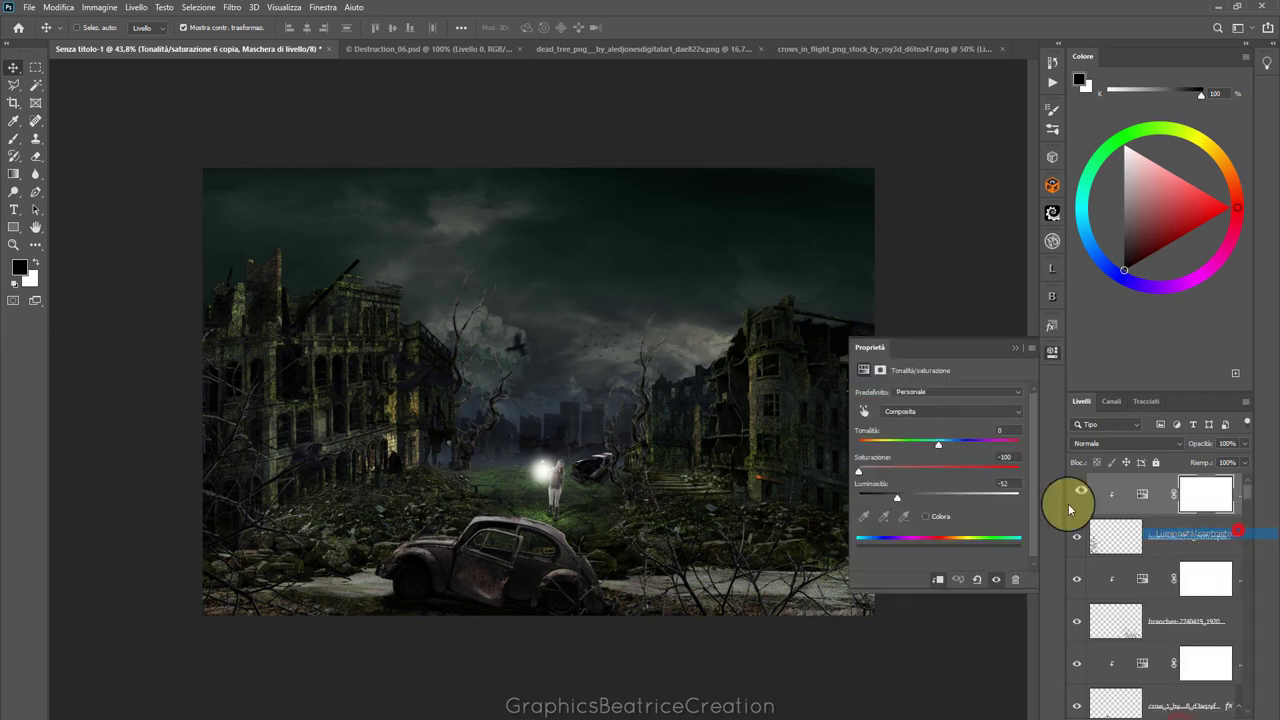
pyautogui.click(941, 578)
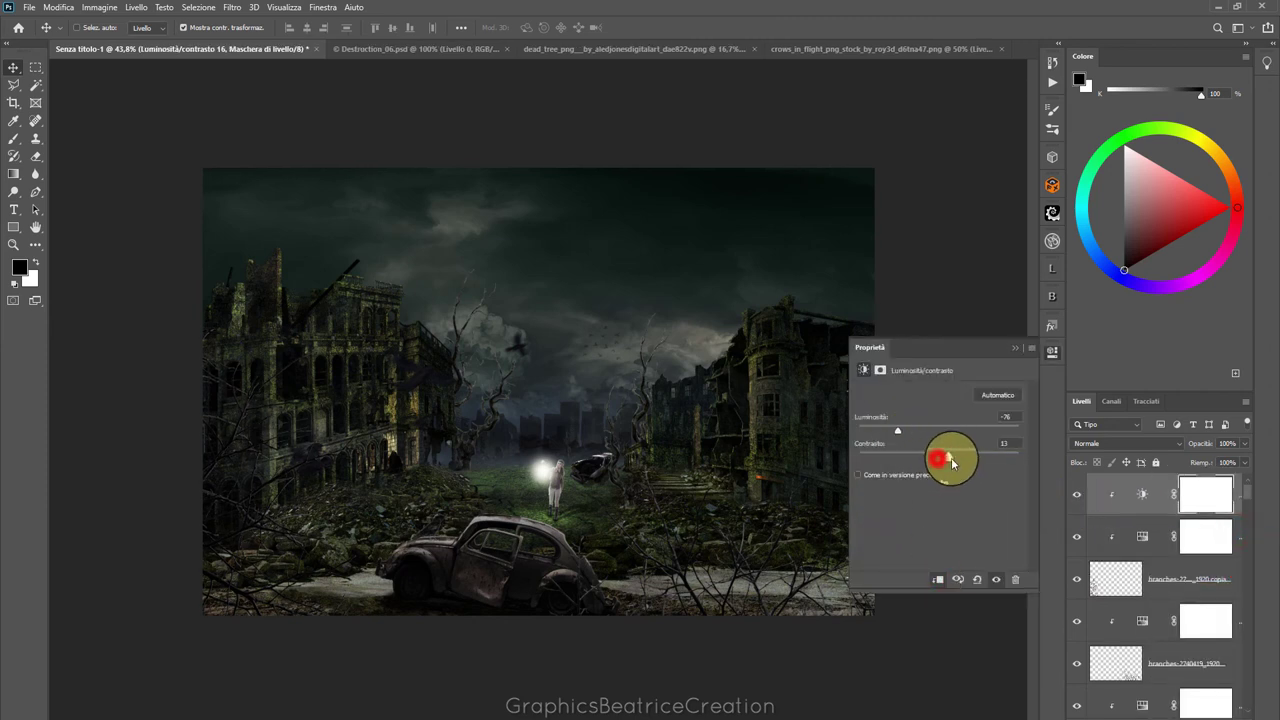
pyautogui.click(1015, 348)
# Add a Brightness/Contrast adjustment at about -77 brightness over the branches copy
pyautogui.click(1122, 562)
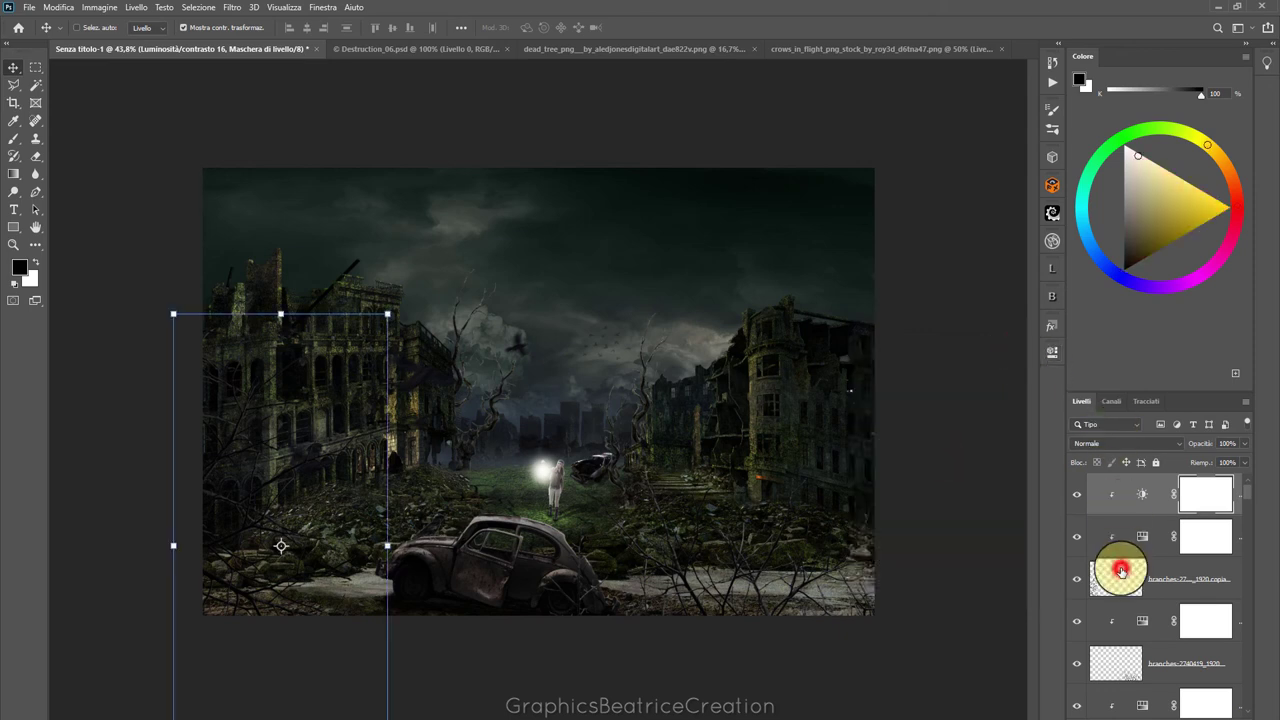
pyautogui.click(1180, 703)
pyautogui.click(1200, 534)
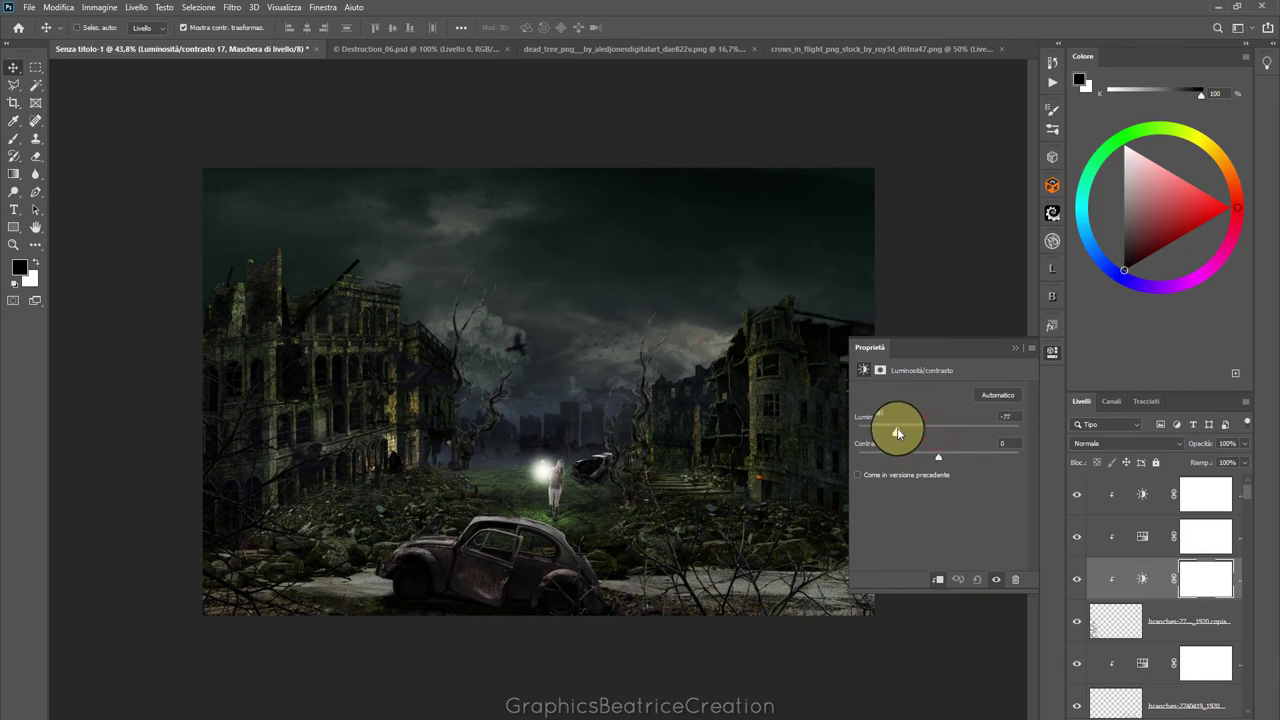
pyautogui.click(1015, 348)
pyautogui.click(1122, 504)
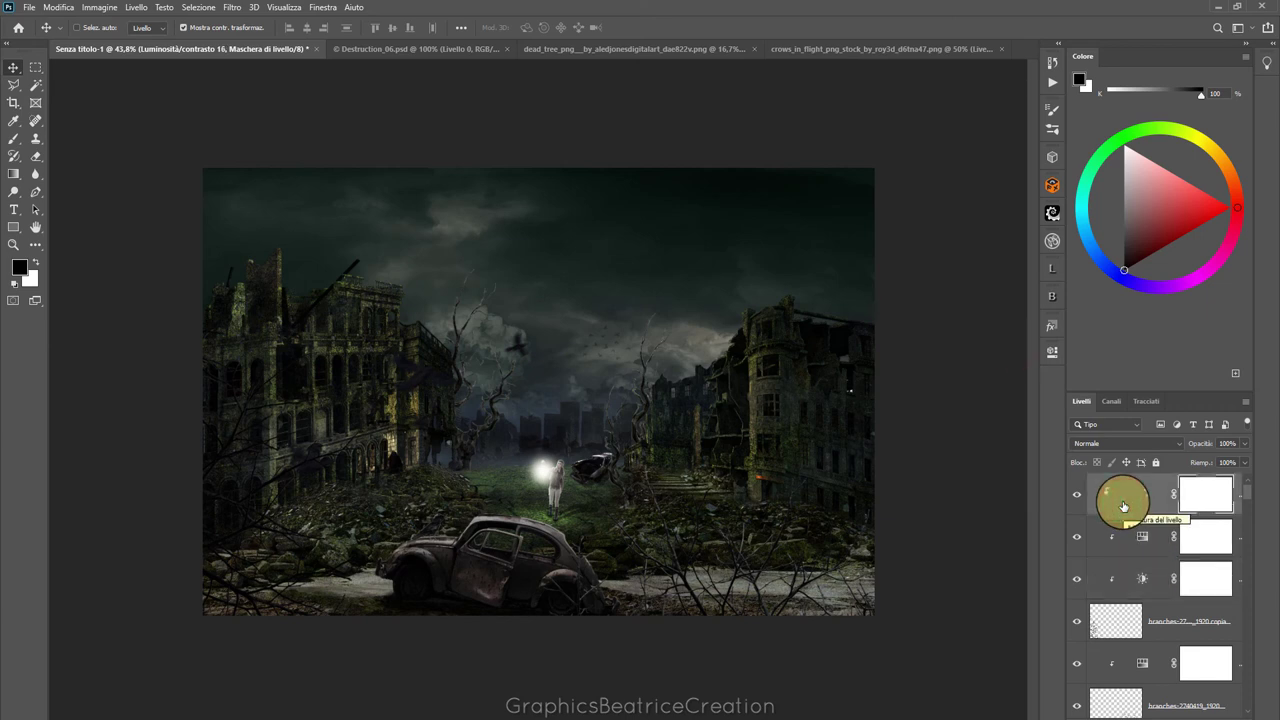
pyautogui.click(1114, 622)
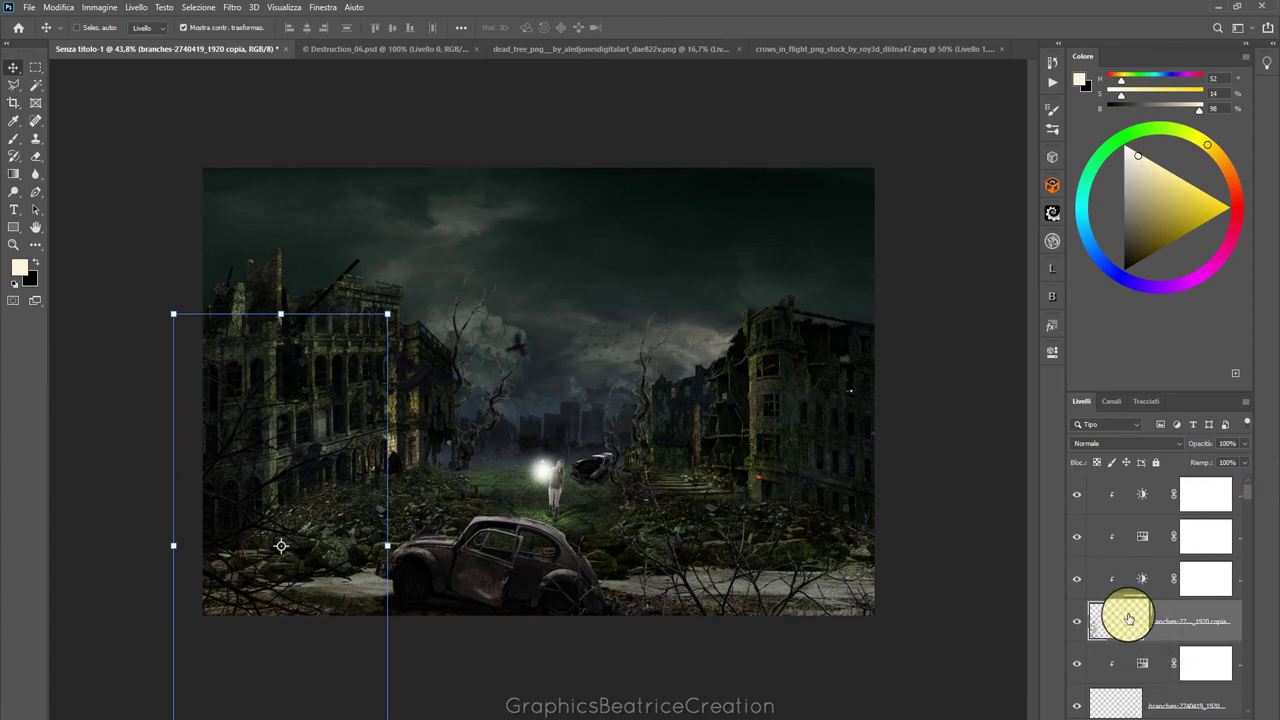
pyautogui.click(232, 7)
pyautogui.moveTo(262, 238)
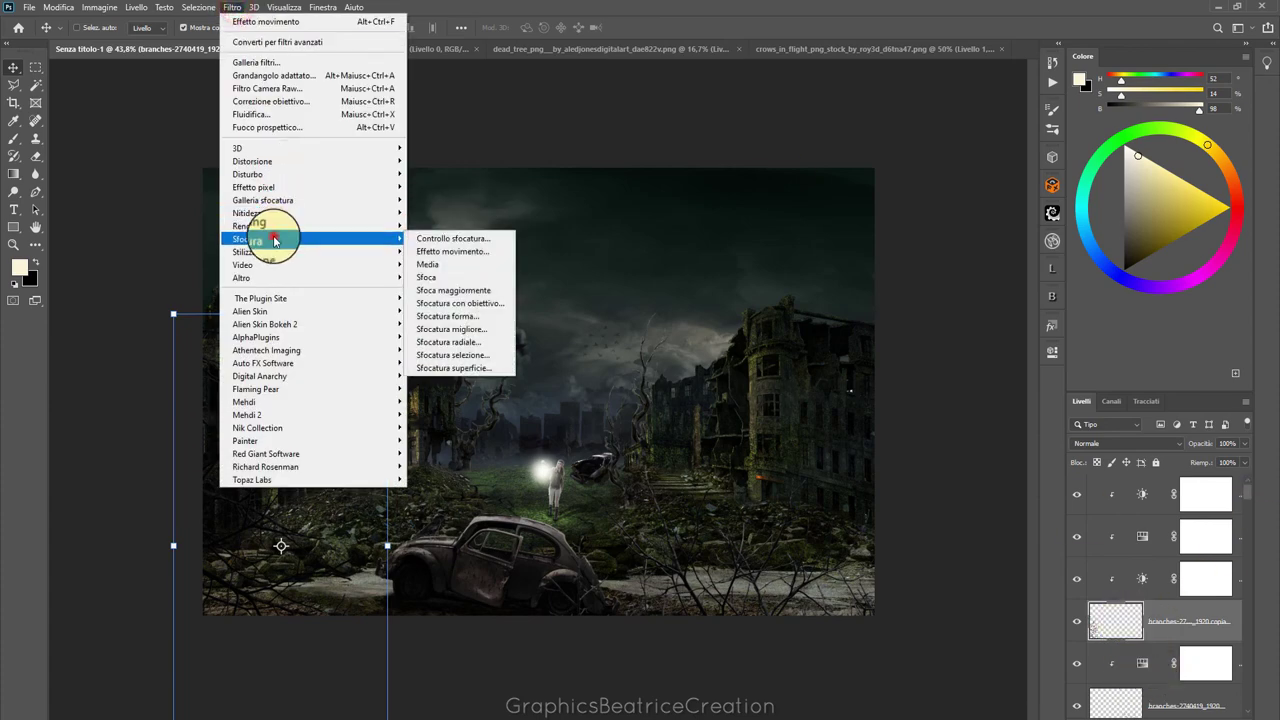
# Apply a 3,6-pixel Gaussian blur to the branches copy
pyautogui.click(445, 238)
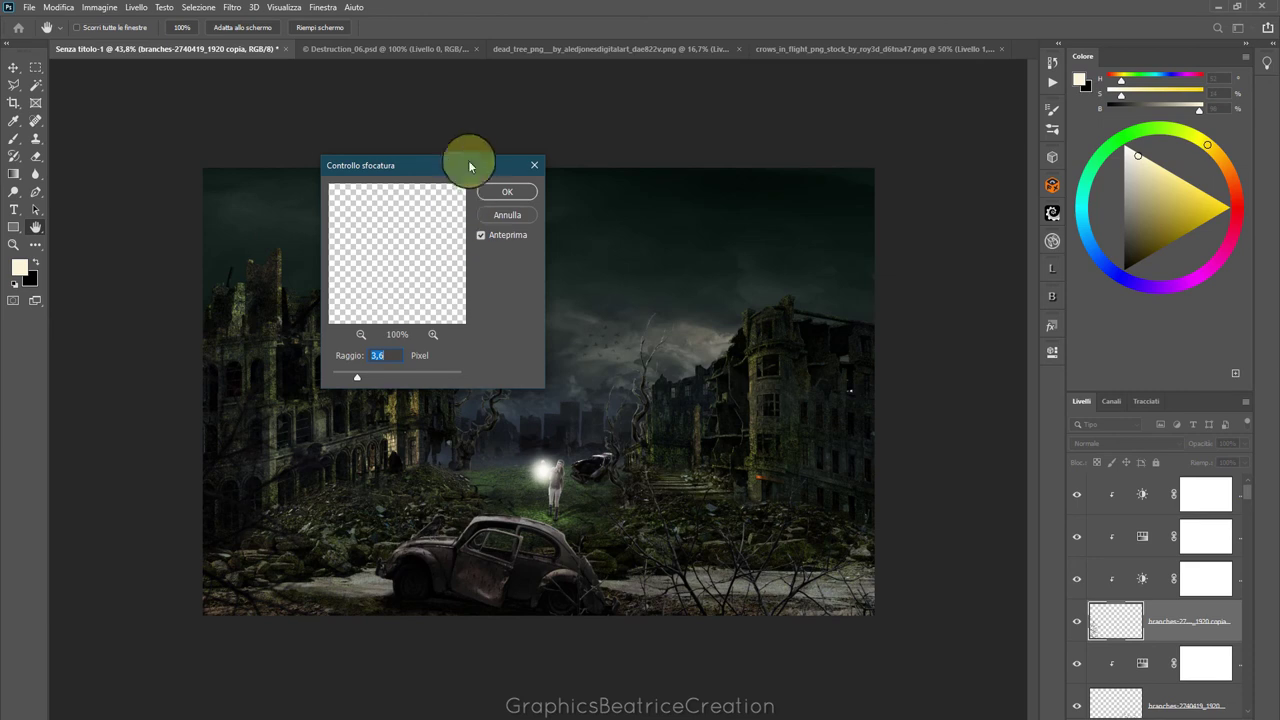
pyautogui.click(495, 190)
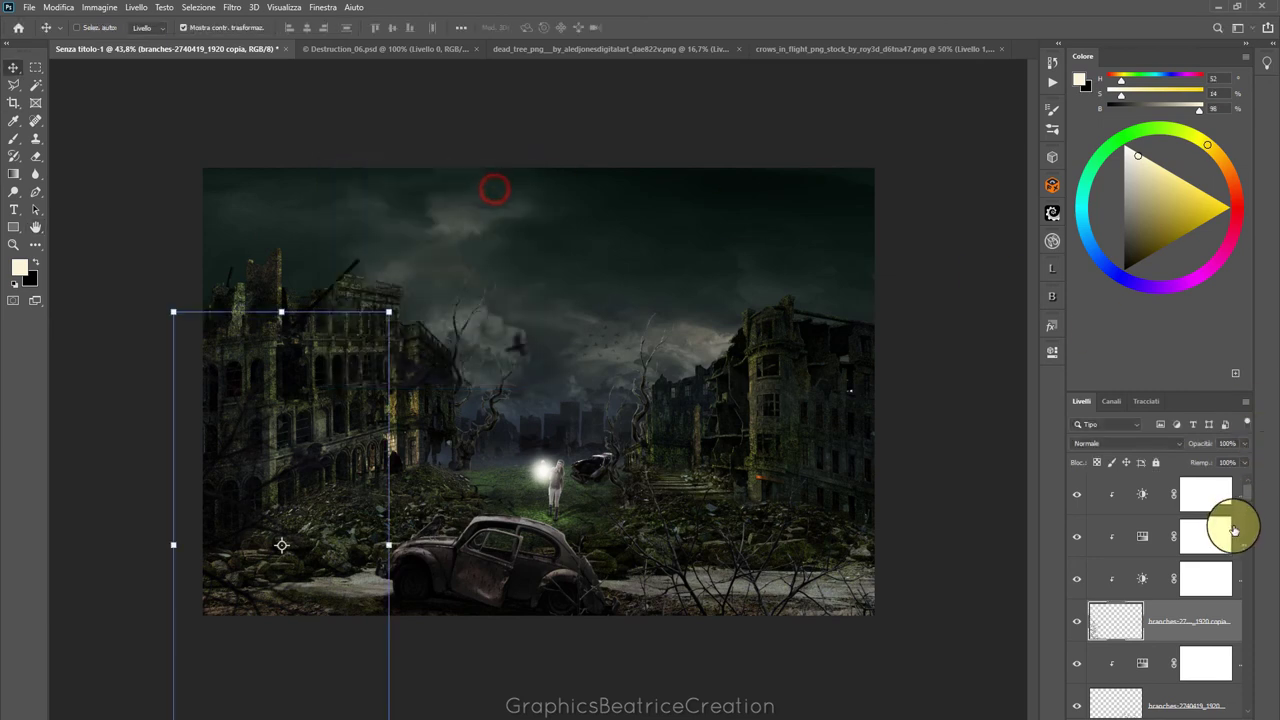
pyautogui.scroll(-3, 1250, 511)
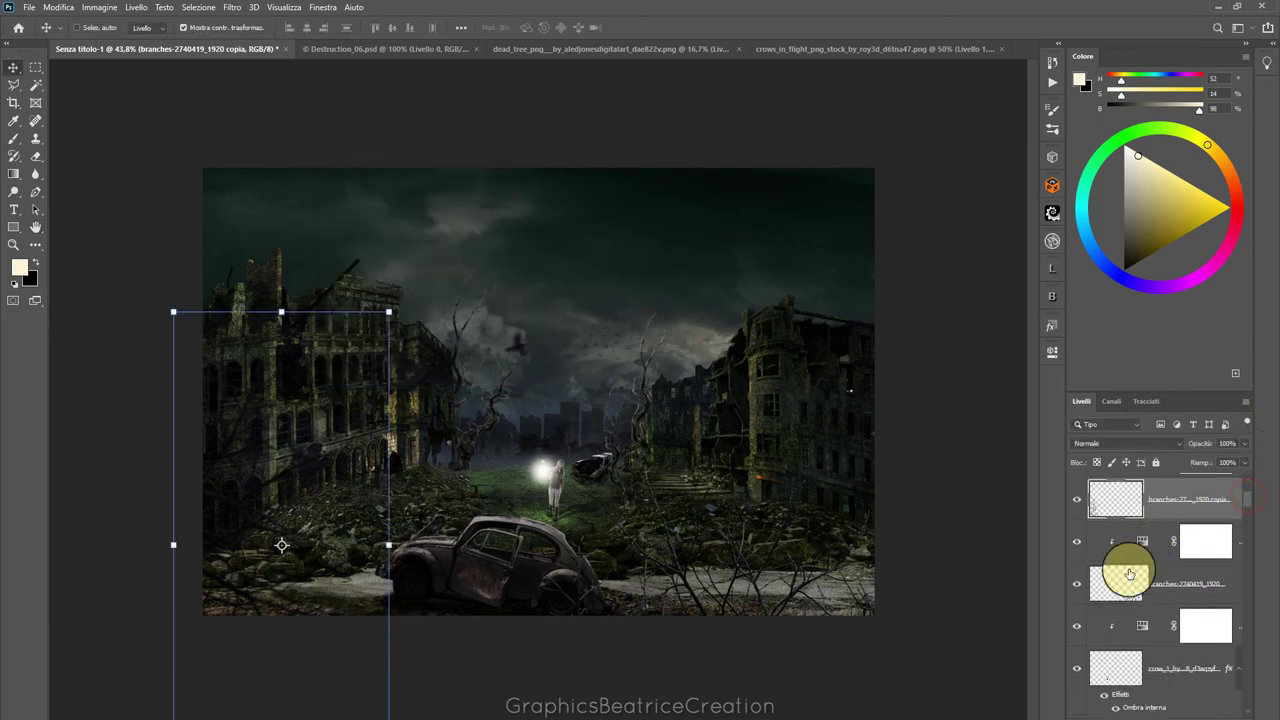
# Enlarge the original branches layer to about 106.75% and shift it down-left
pyautogui.click(1127, 579)
pyautogui.moveTo(903, 464); pyautogui.dragTo(928, 453)
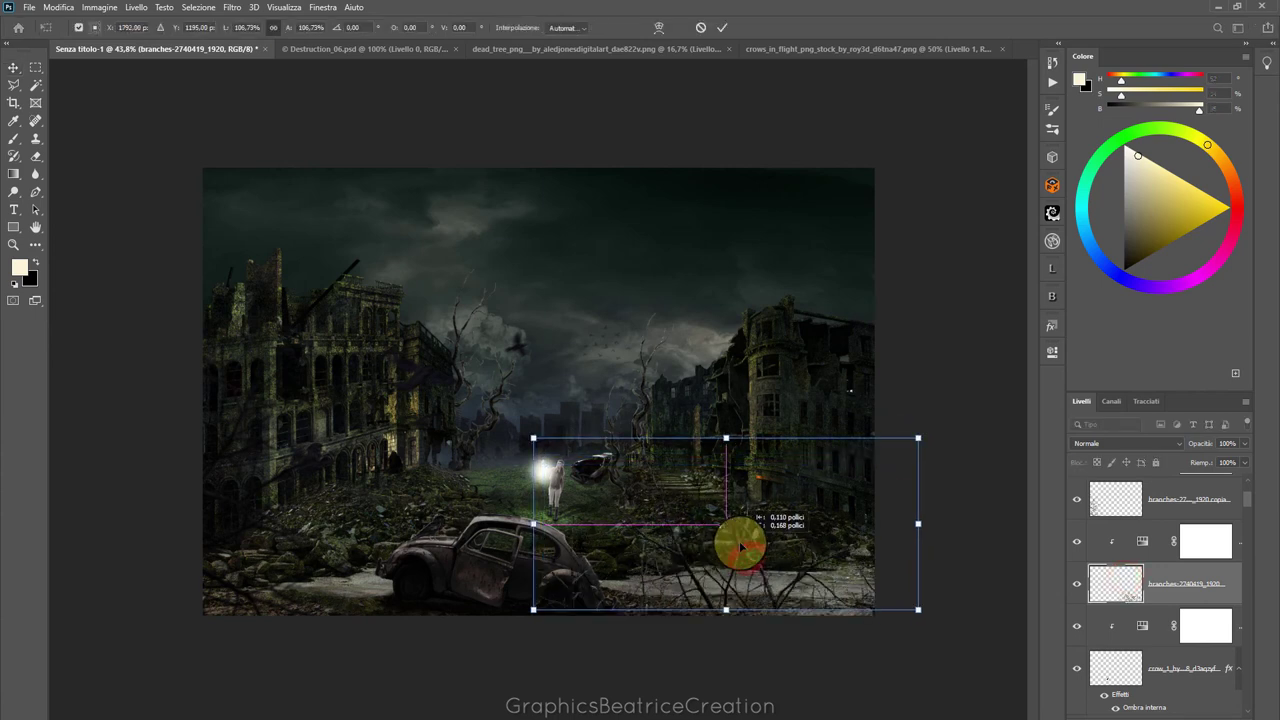
pyautogui.moveTo(741, 548); pyautogui.dragTo(738, 550)
pyautogui.click(722, 28)
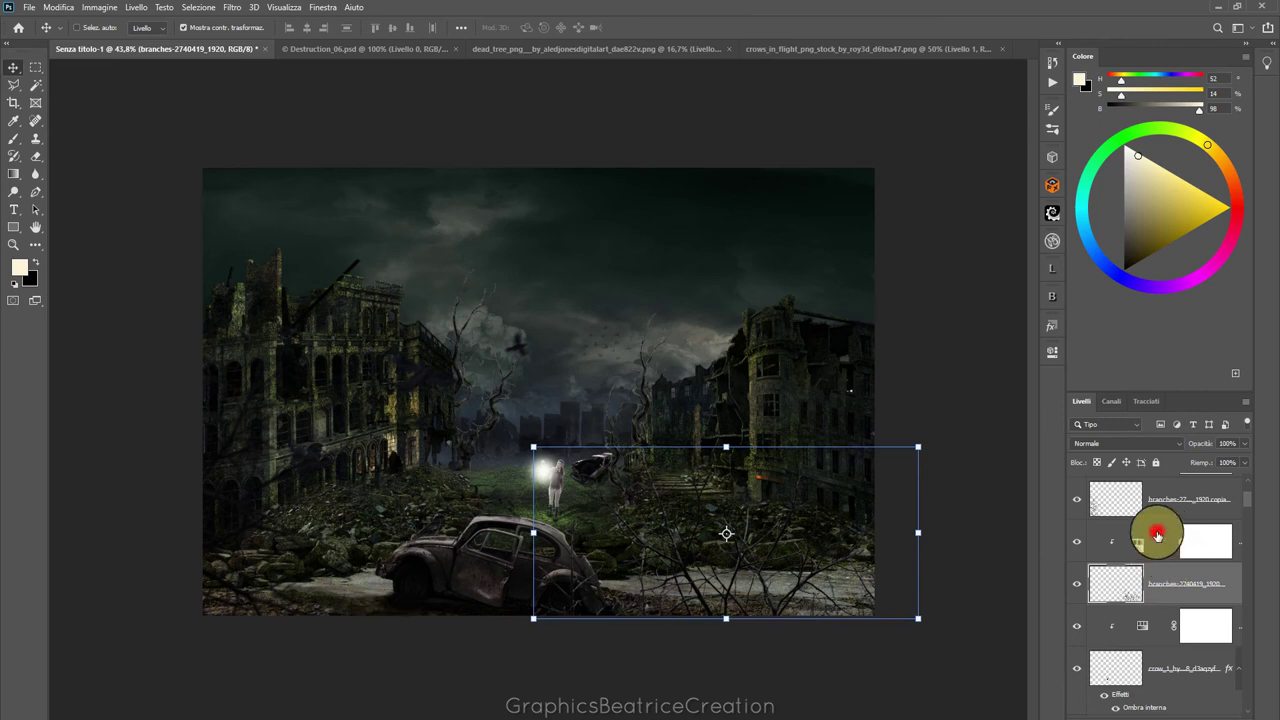
# Duplicate the branches, scale to about 72%, and distort it over the wrecked car
pyautogui.moveTo(1157, 535)
pyautogui.mouseDown()
pyautogui.moveTo(1222, 652)
pyautogui.moveTo(1215, 698)
pyautogui.mouseUp()
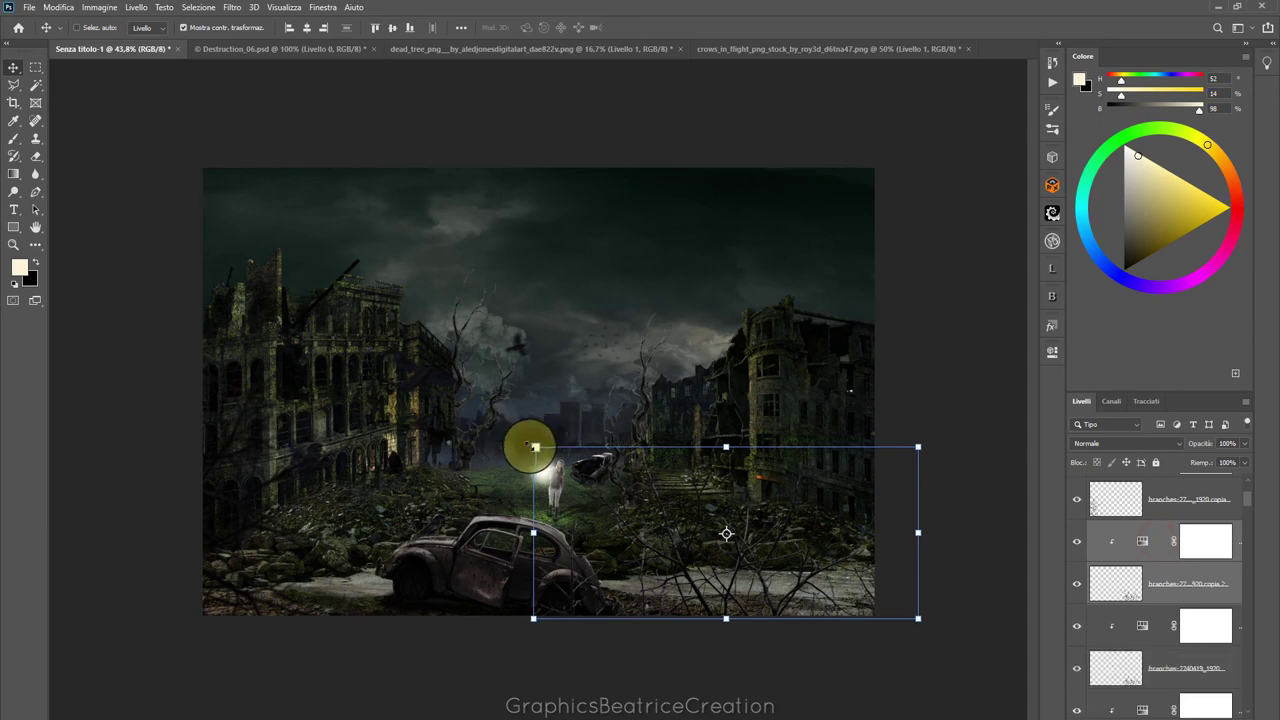
pyautogui.moveTo(533, 447); pyautogui.dragTo(696, 522)
pyautogui.moveTo(777, 586); pyautogui.dragTo(365, 590)
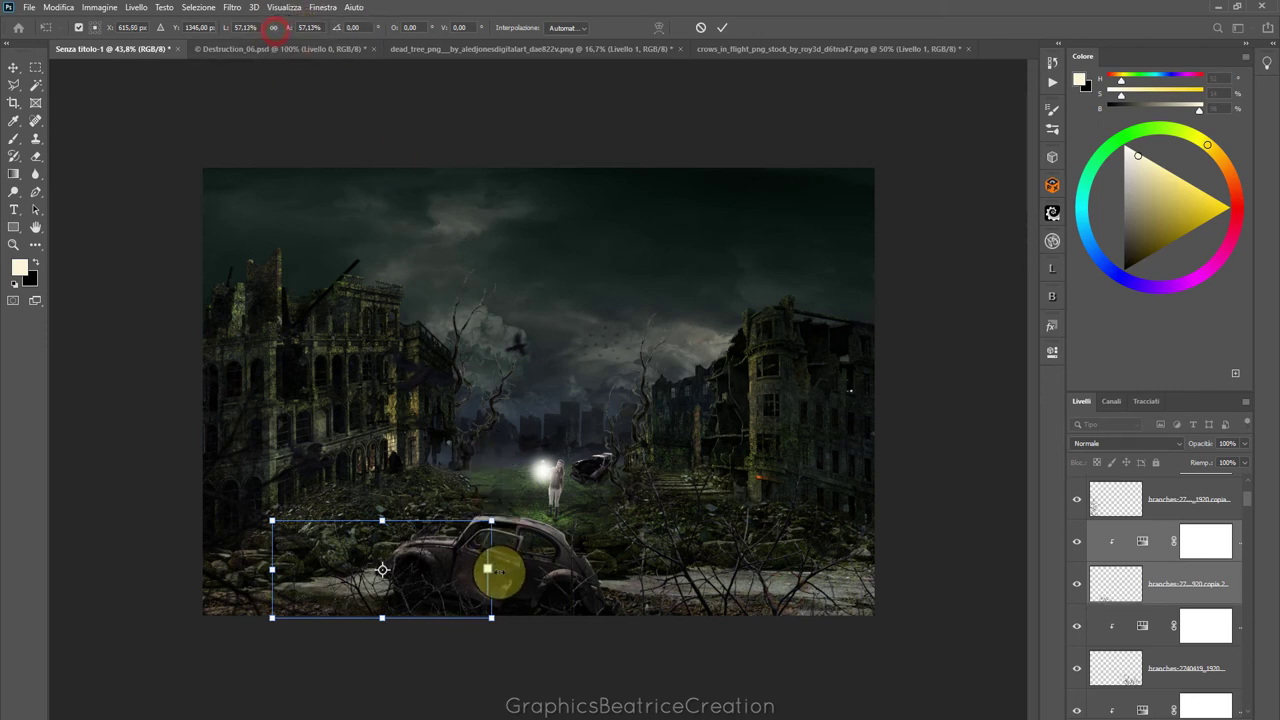
pyautogui.moveTo(491, 569); pyautogui.dragTo(533, 578)
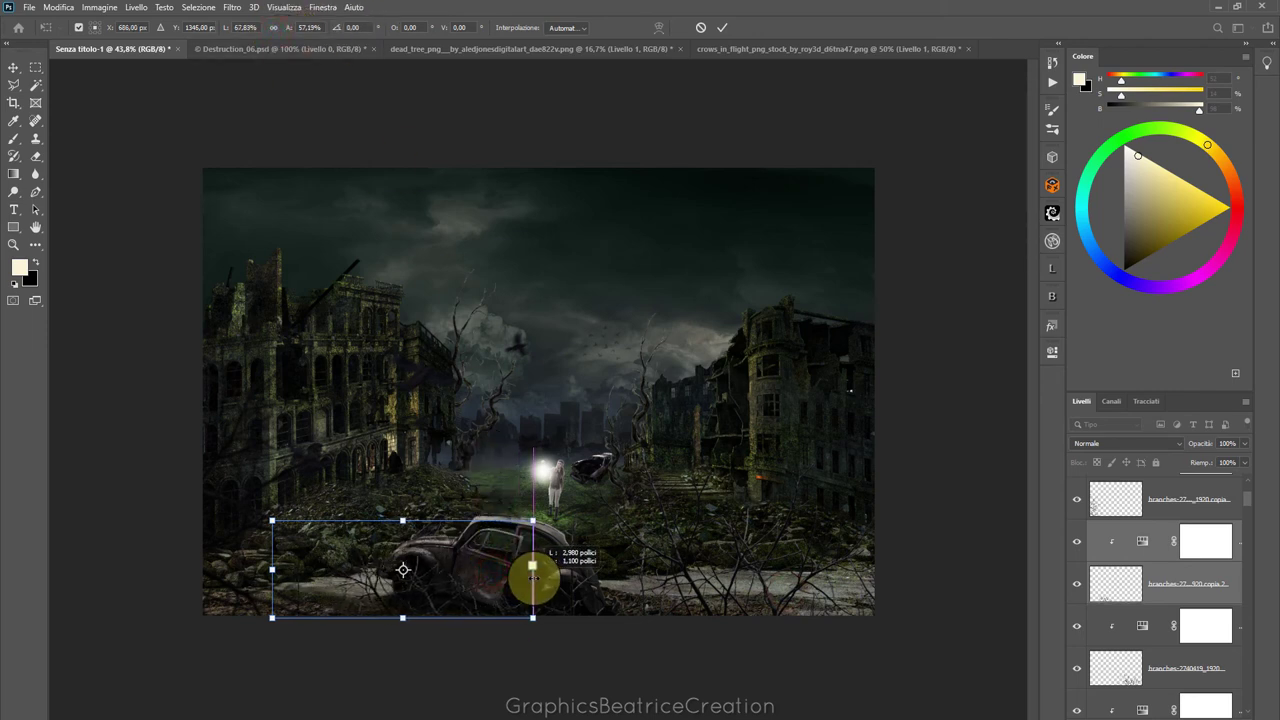
pyautogui.rightClick(365, 560)
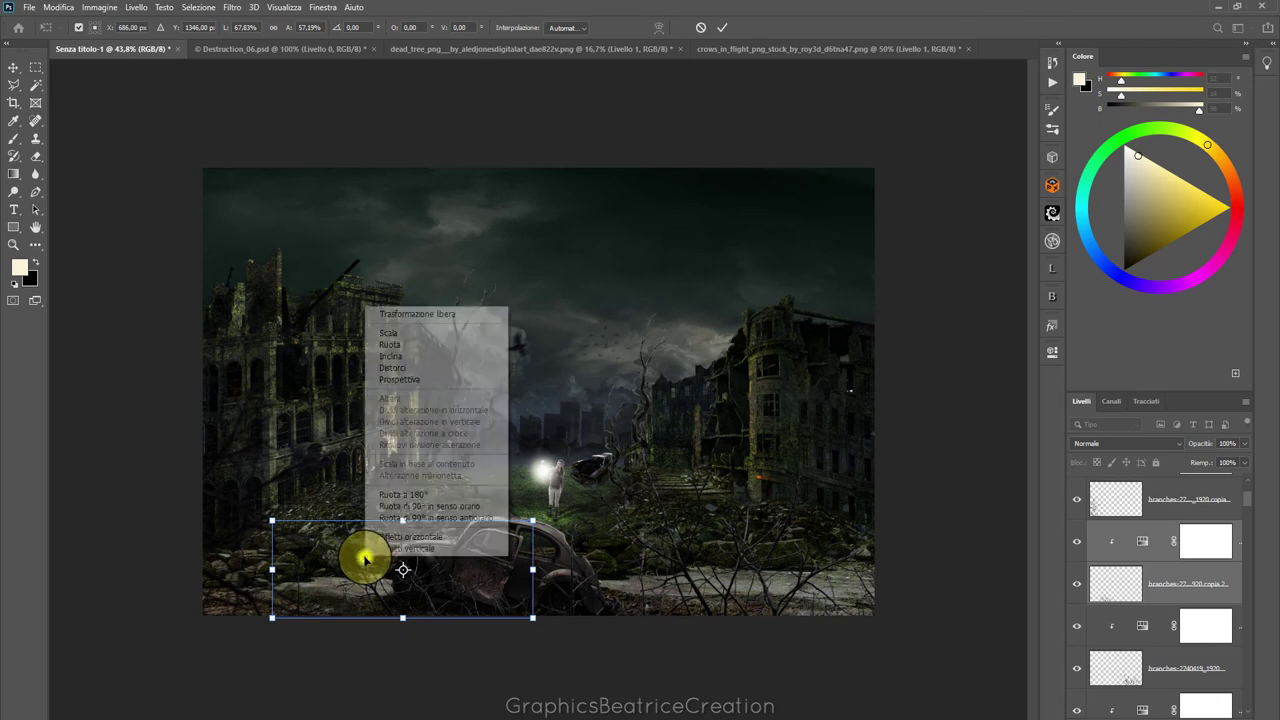
pyautogui.click(405, 367)
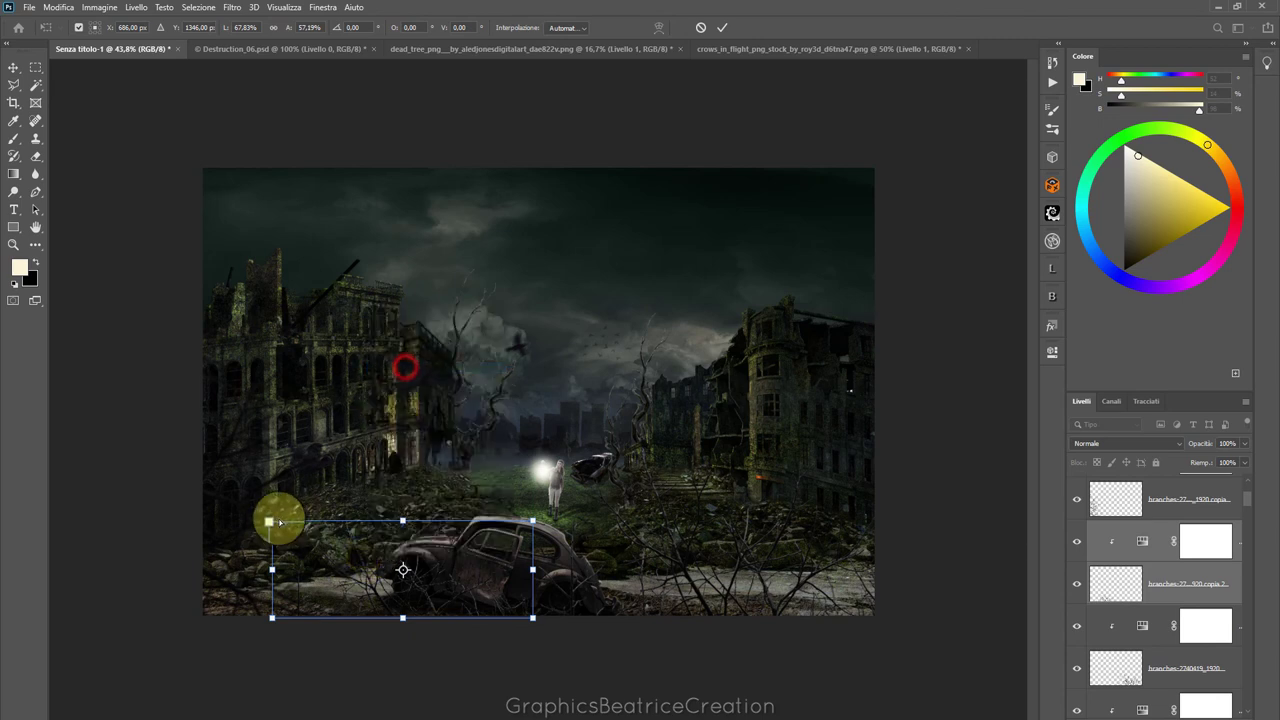
pyautogui.moveTo(280, 522); pyautogui.dragTo(296, 496)
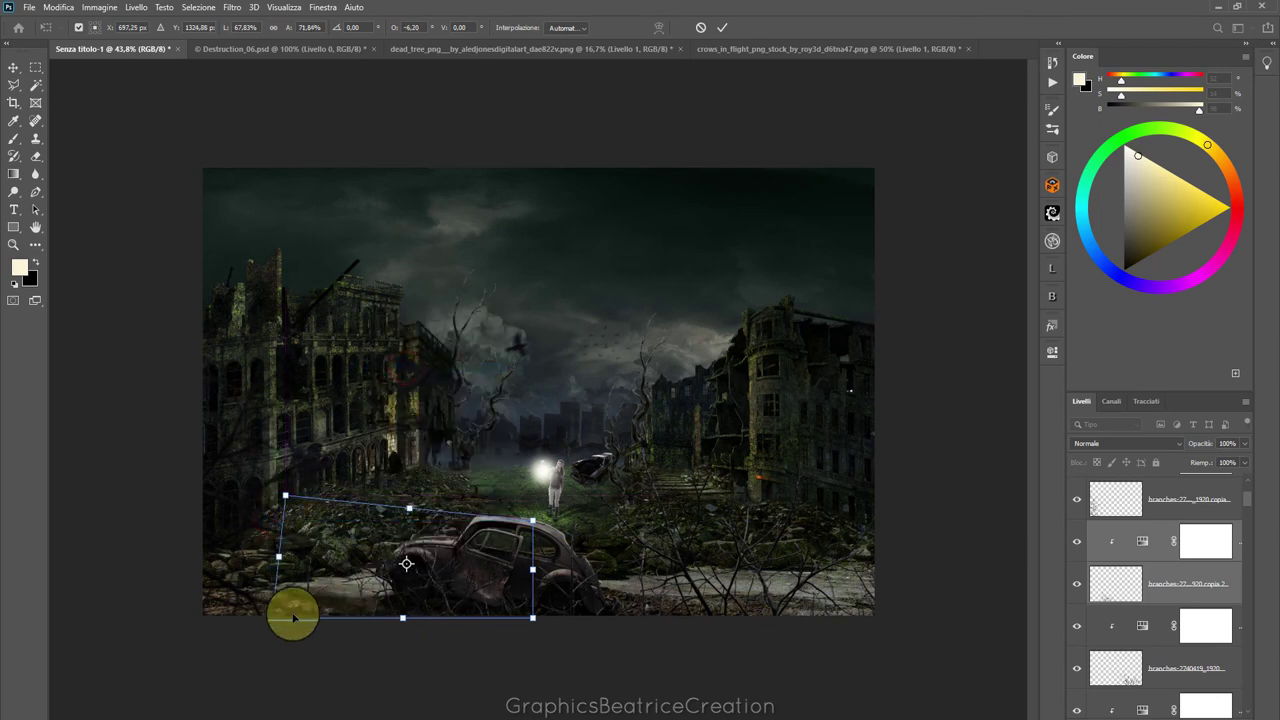
pyautogui.moveTo(293, 618); pyautogui.dragTo(250, 618)
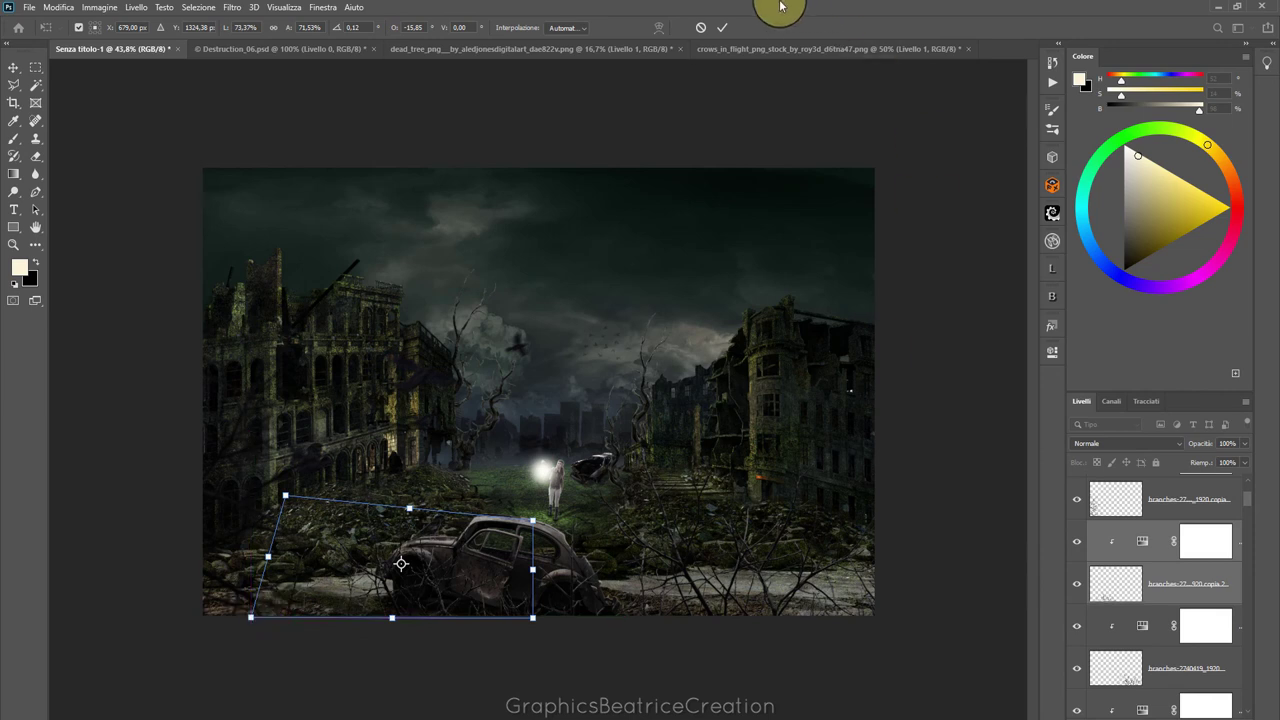
pyautogui.click(723, 29)
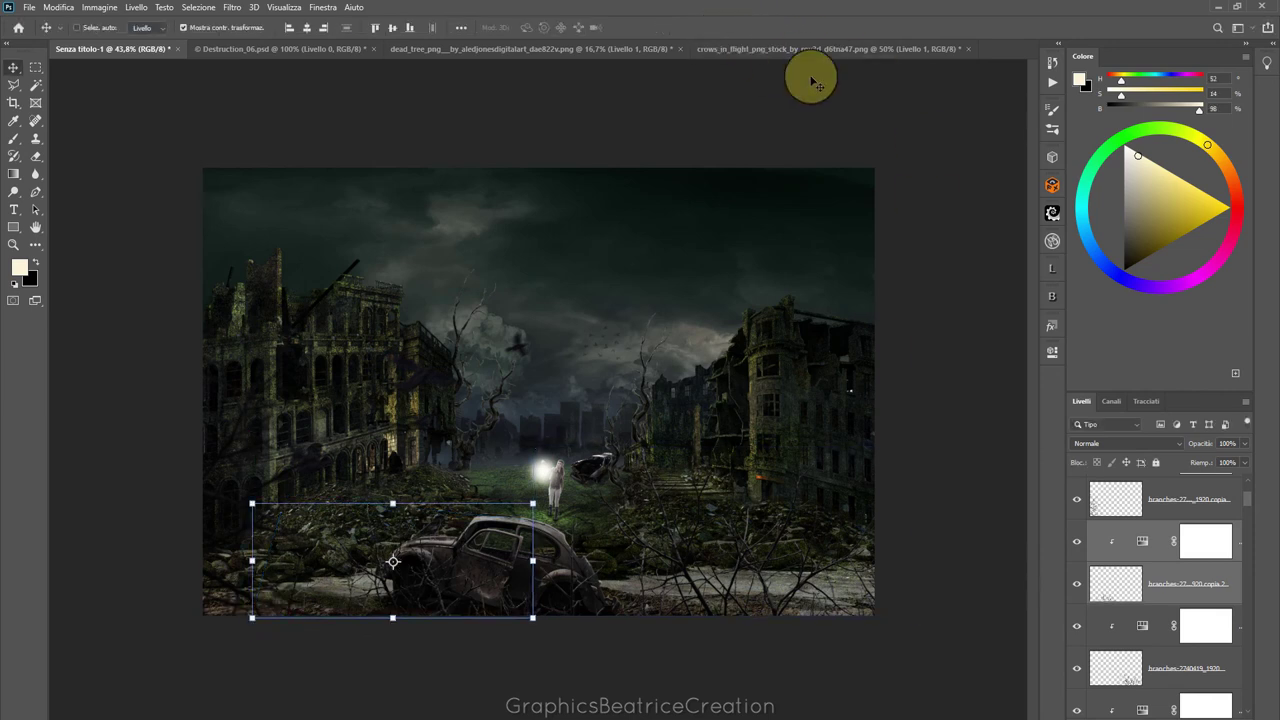
# Clip a Brightness/Contrast adjustment at -84 brightness to the newest branches copy
pyautogui.click(1175, 708)
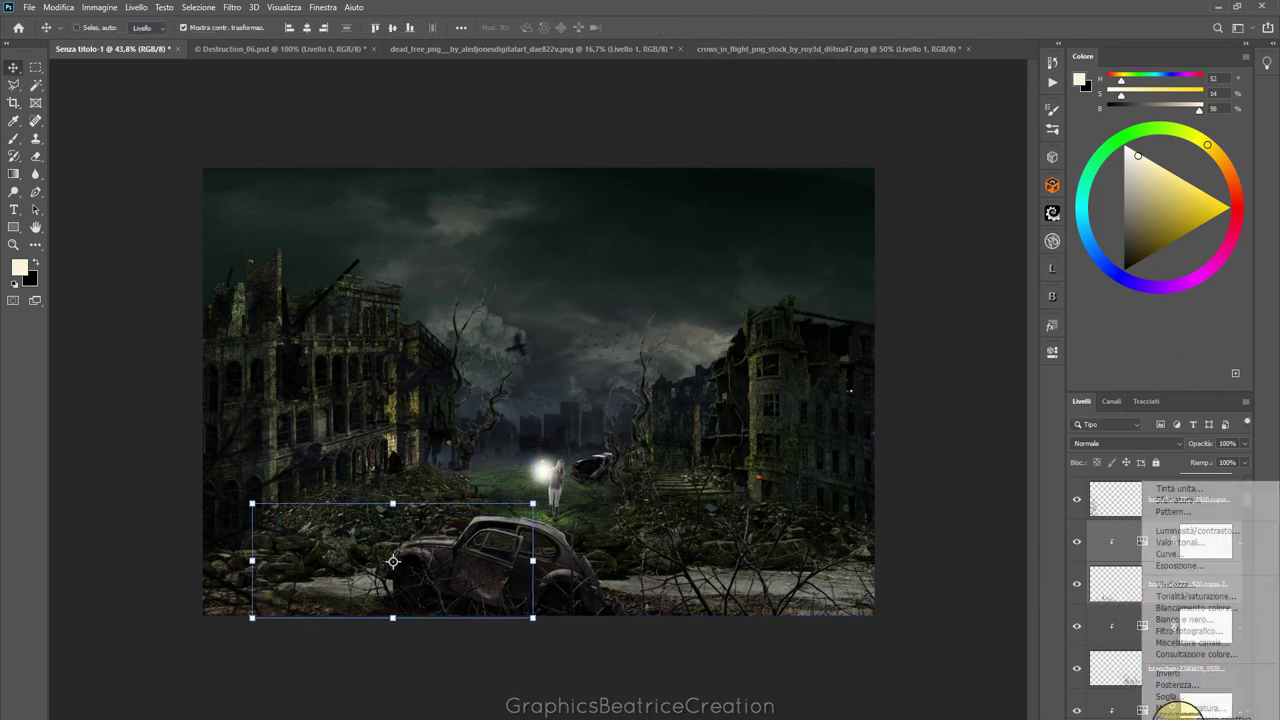
pyautogui.click(1188, 530)
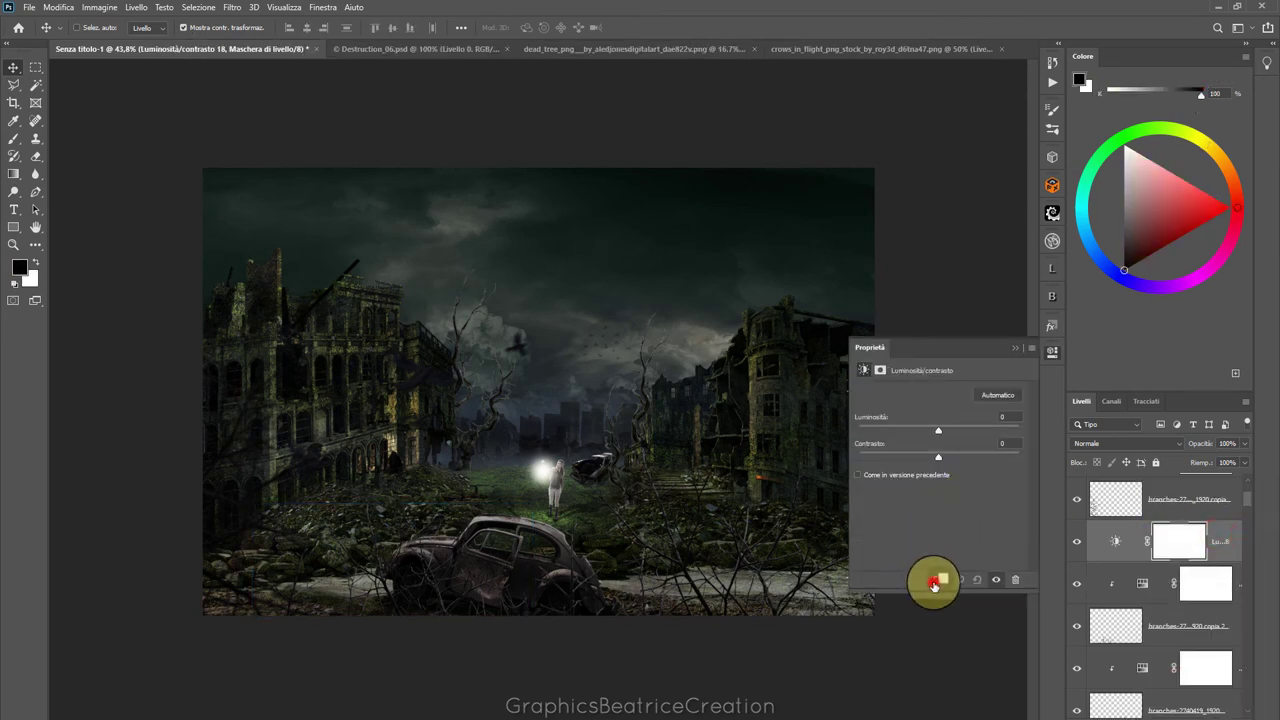
pyautogui.click(934, 581)
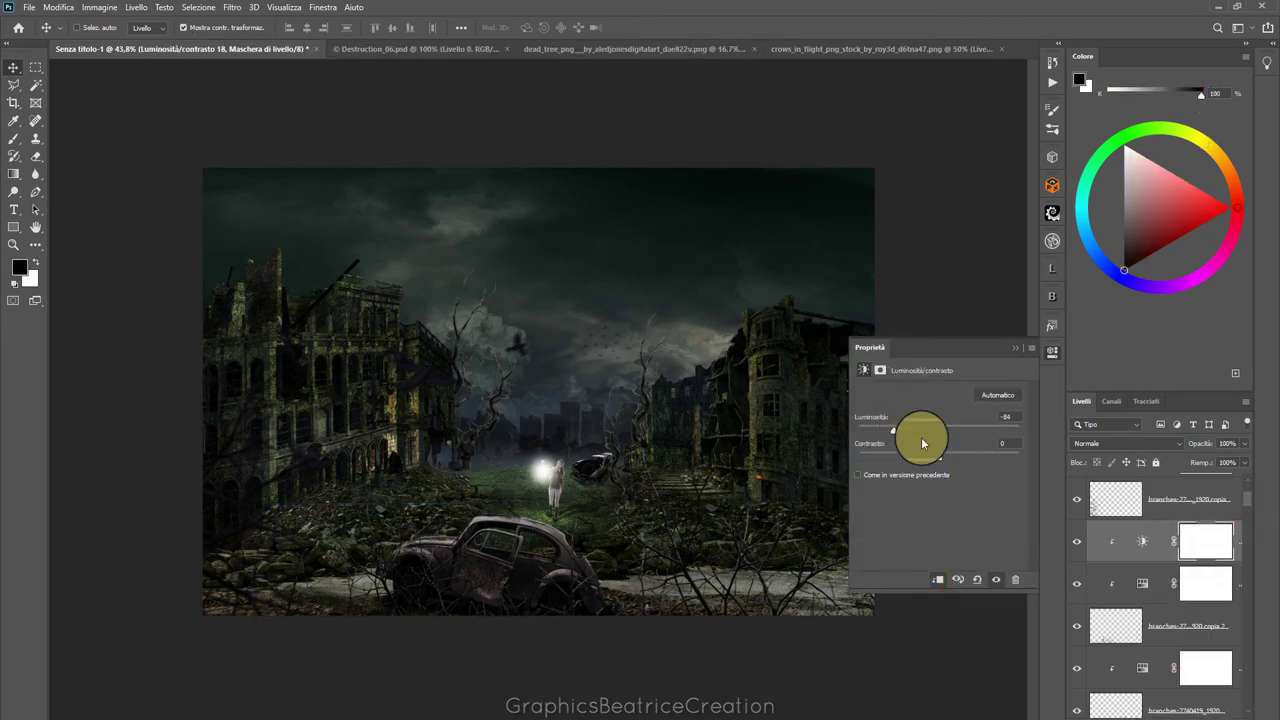
pyautogui.click(1015, 350)
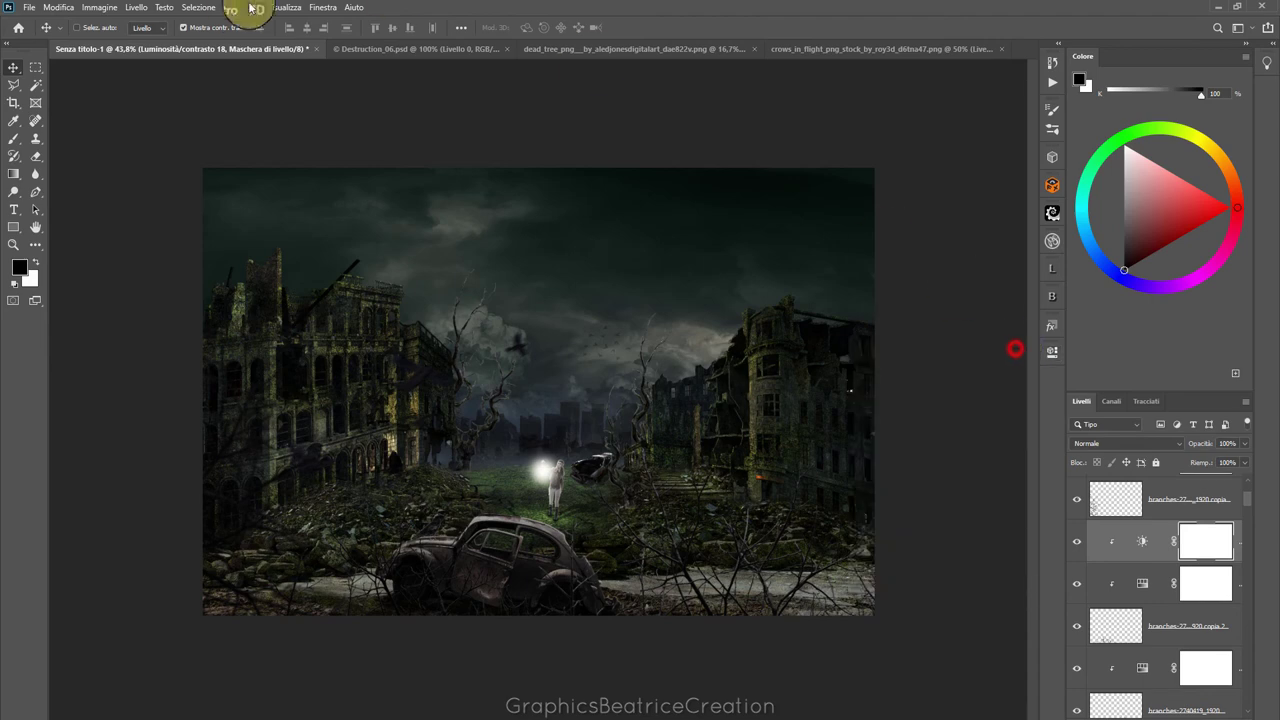
# Apply the 3,6-pixel Gaussian blur to the branches again
pyautogui.click(232, 8)
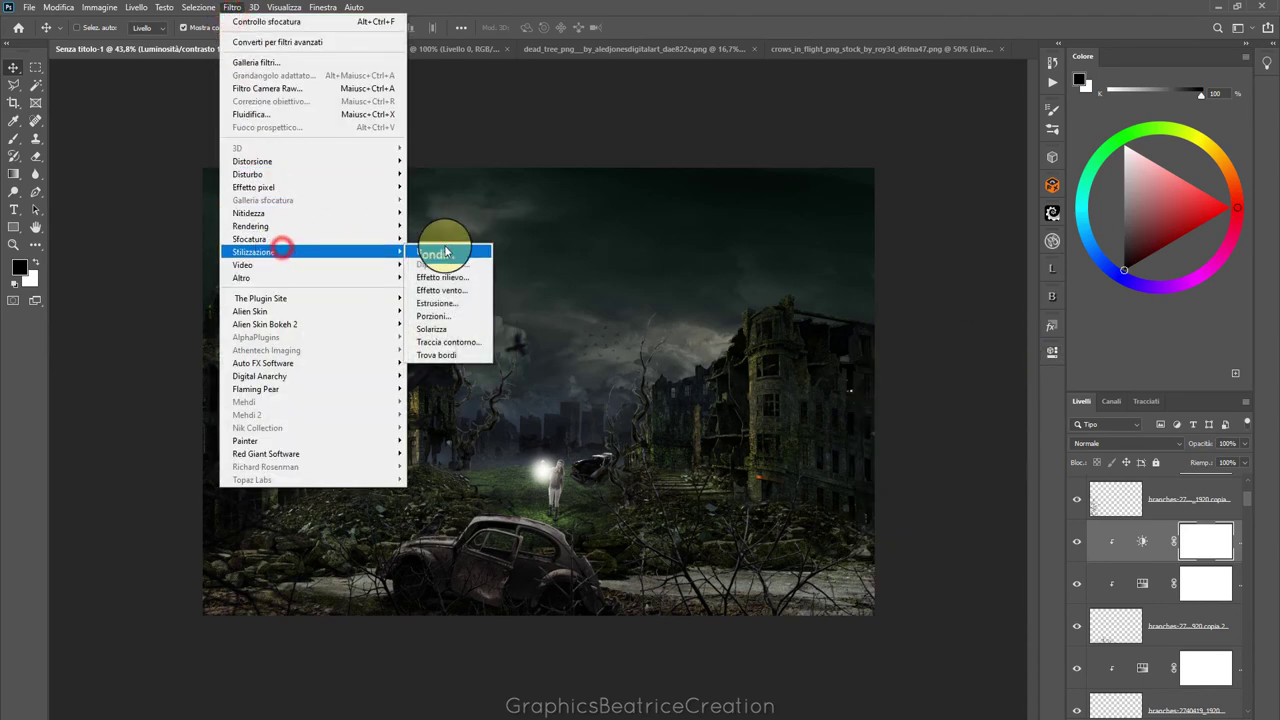
pyautogui.click(457, 239)
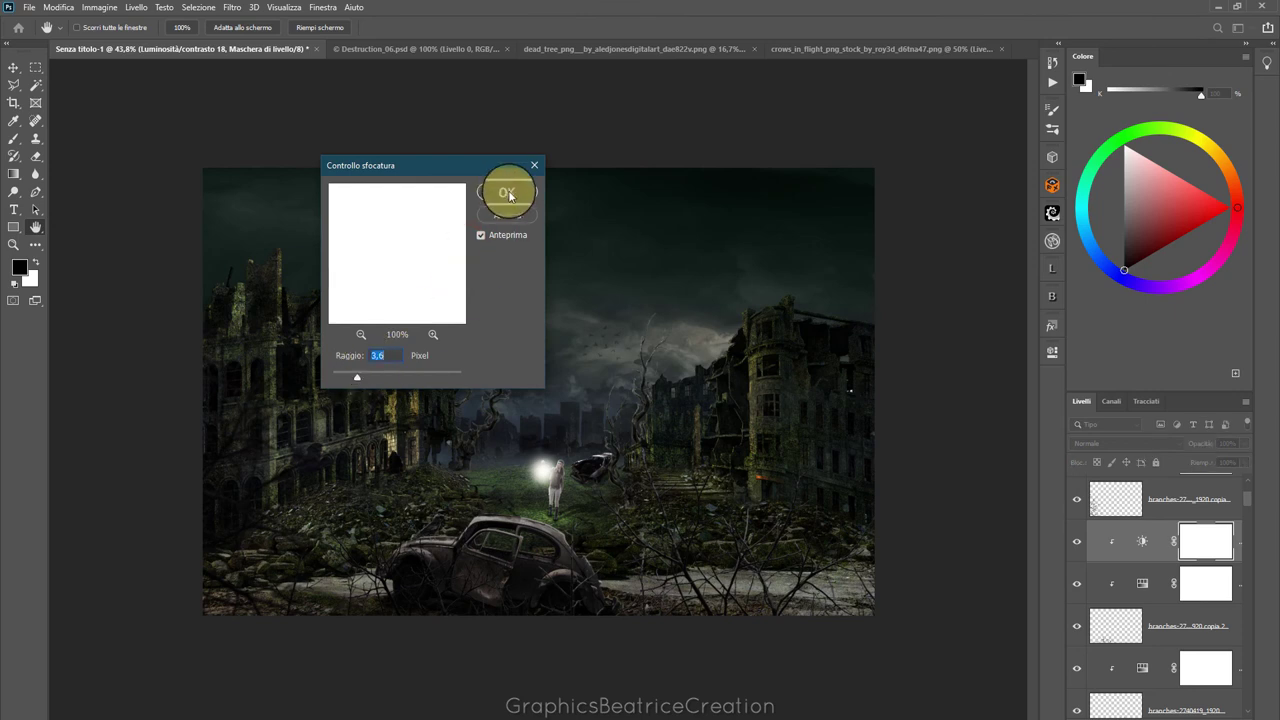
pyautogui.click(509, 195)
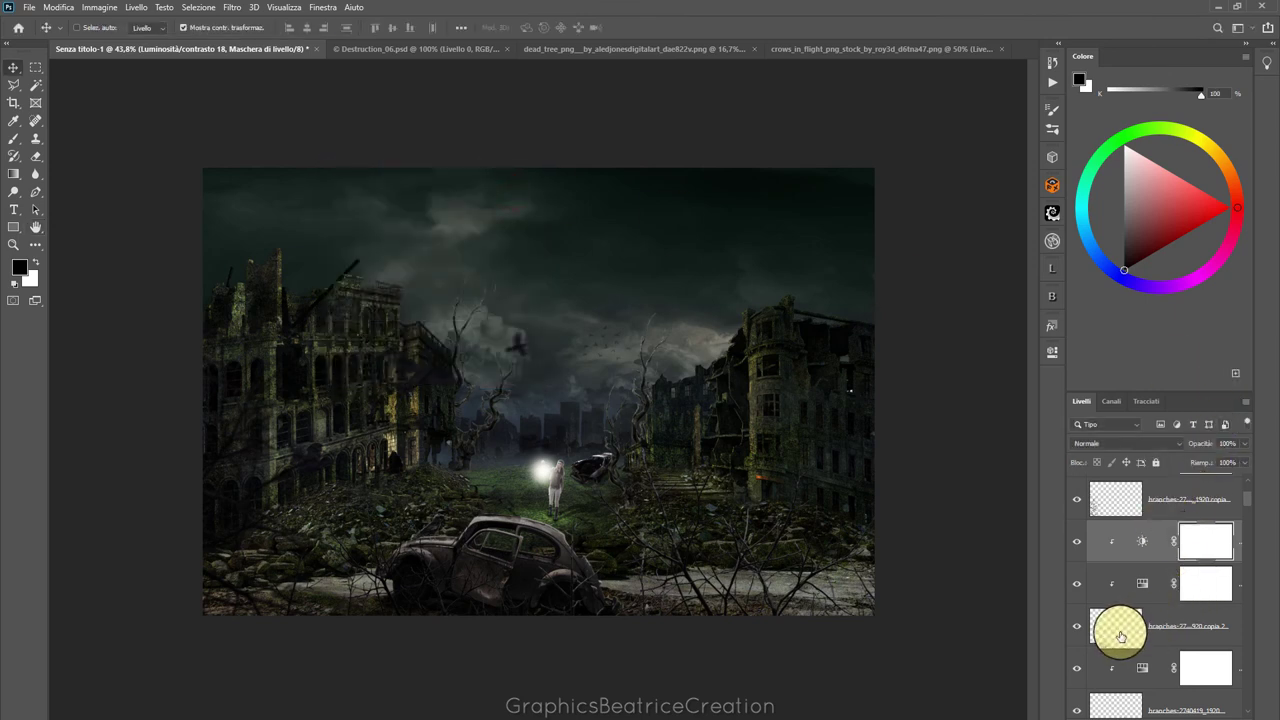
pyautogui.moveTo(1249, 498); pyautogui.dragTo(1250, 510)
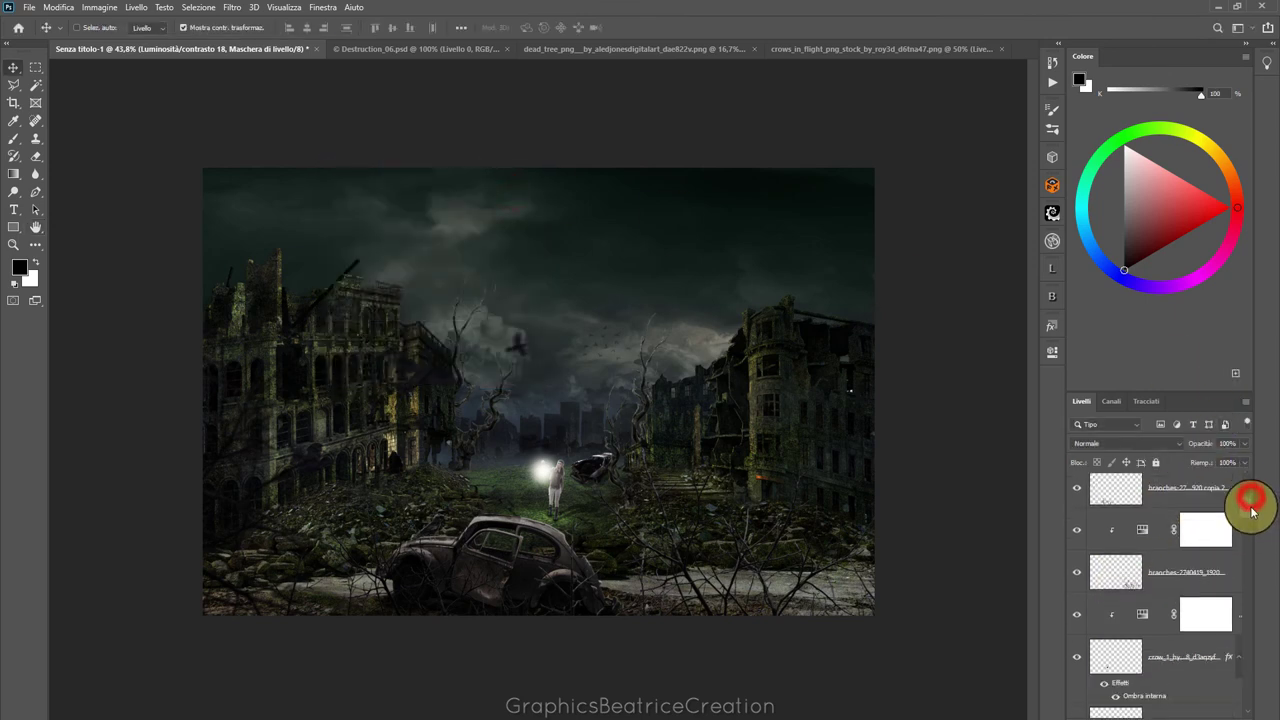
pyautogui.click(1115, 570)
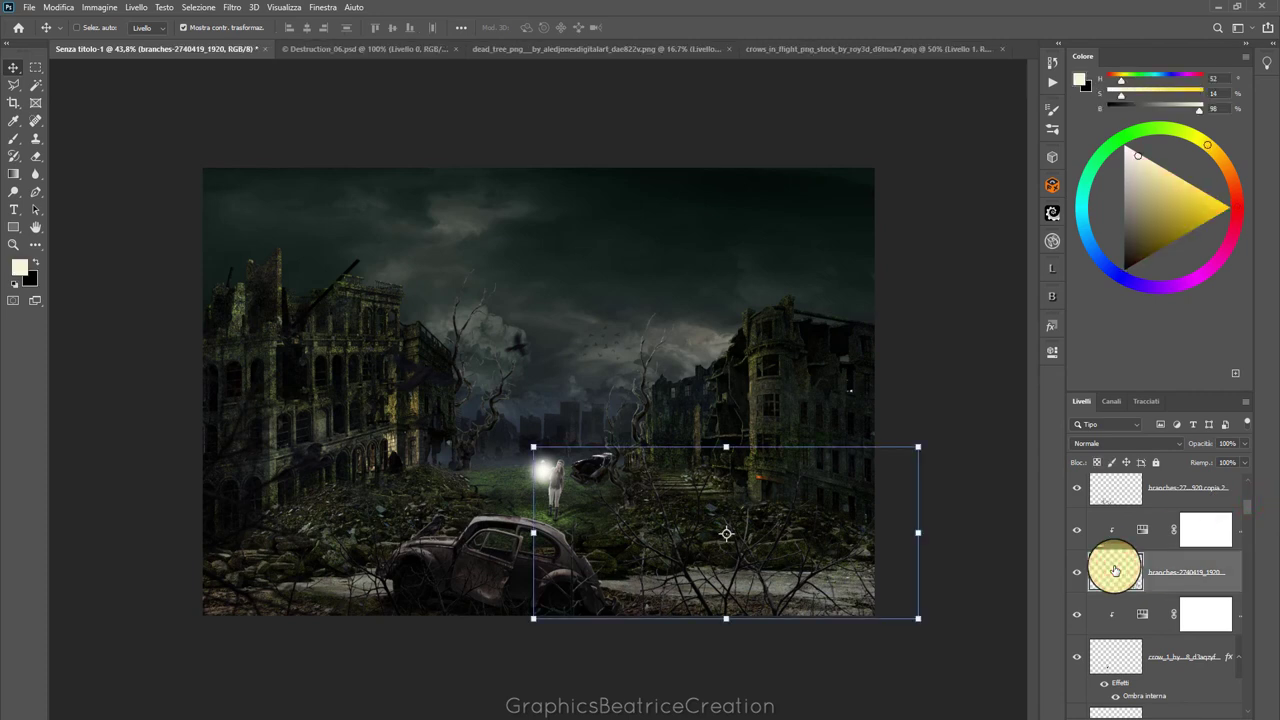
pyautogui.click(1176, 712)
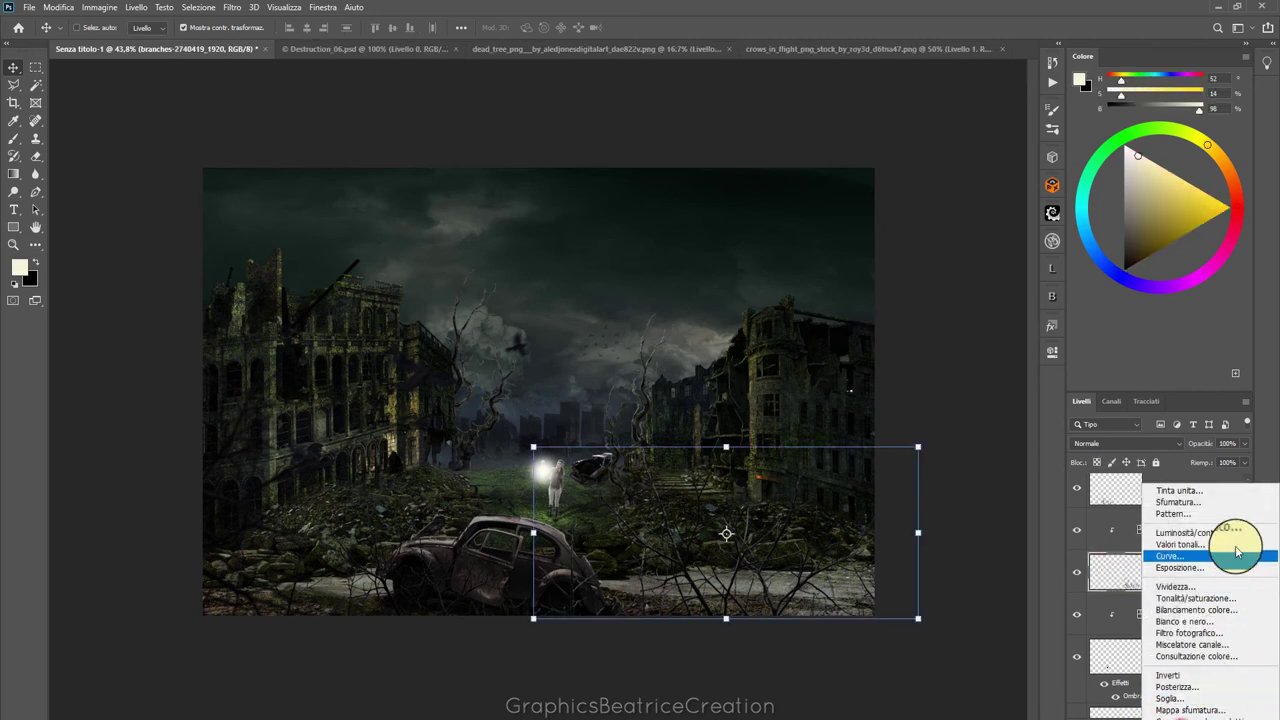
pyautogui.click(1210, 532)
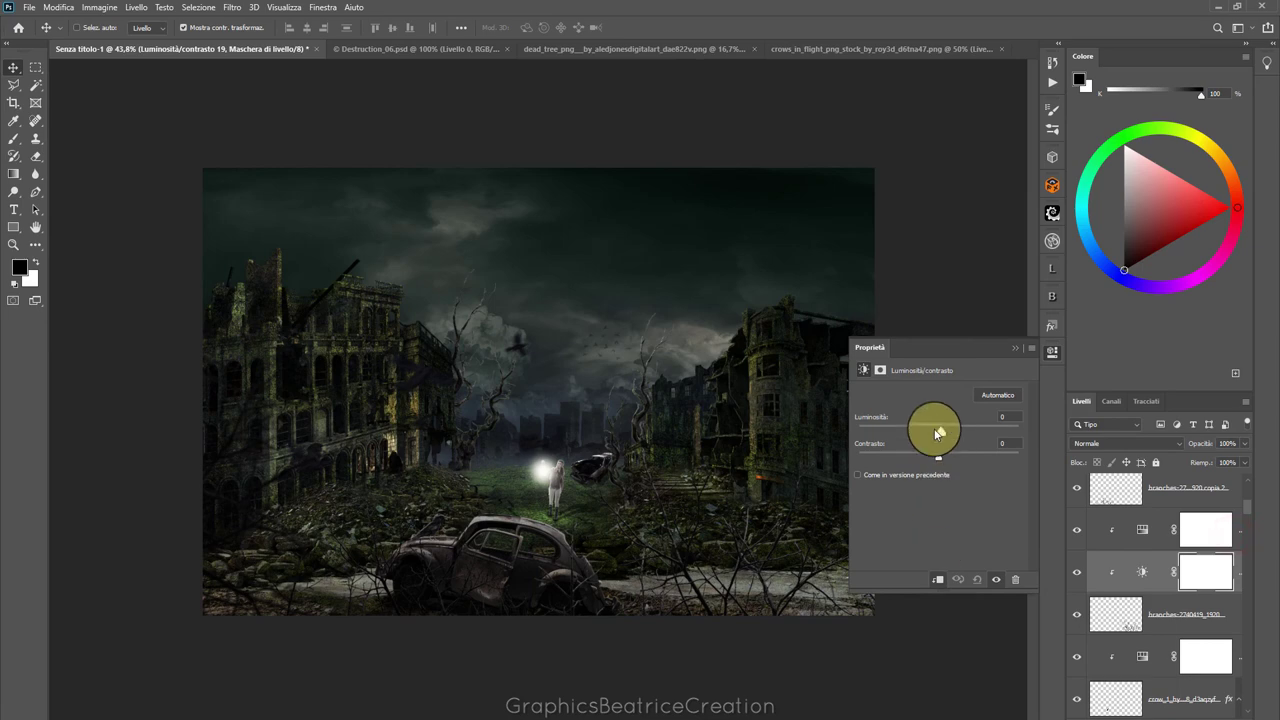
pyautogui.click(1012, 347)
pyautogui.click(232, 7)
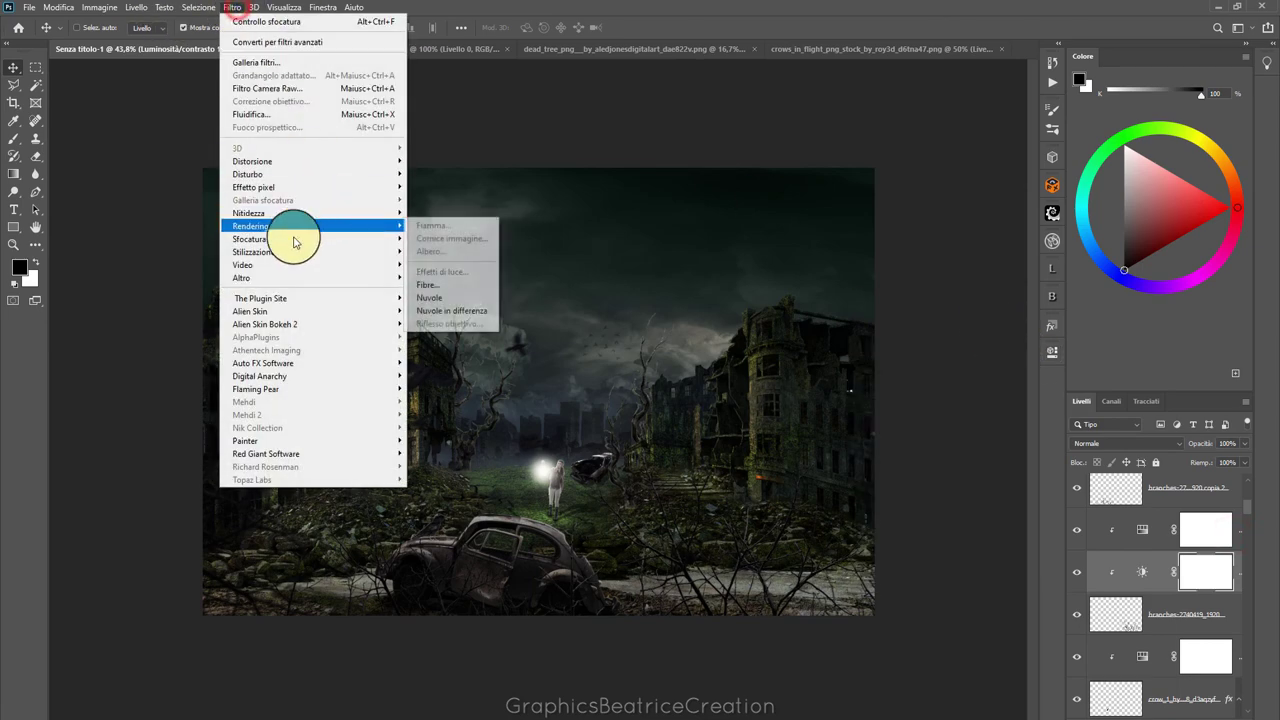
pyautogui.click(457, 238)
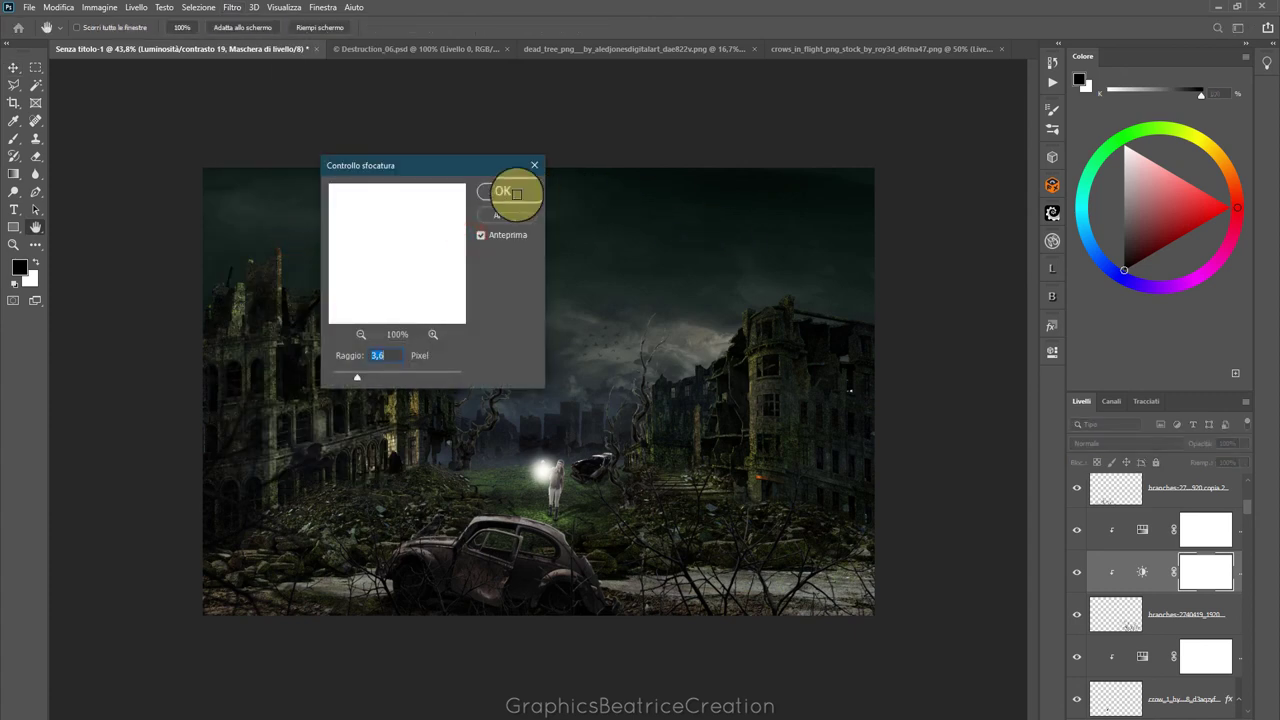
pyautogui.click(508, 197)
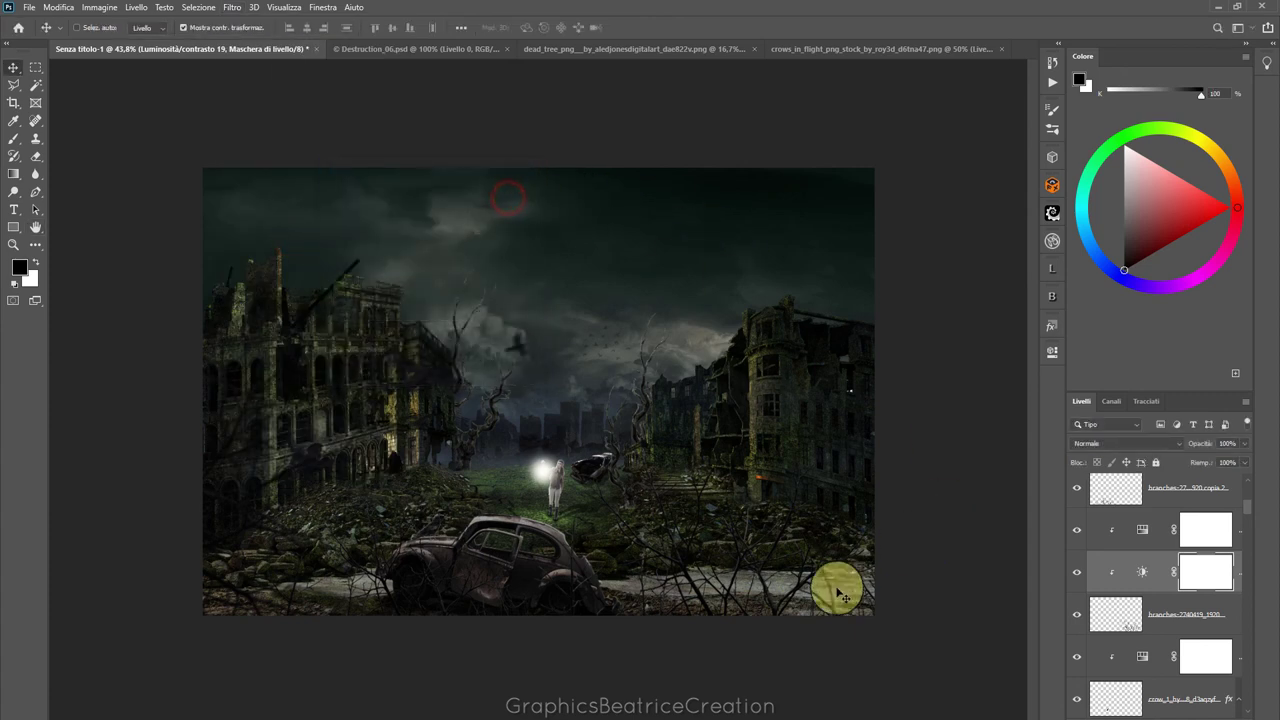
pyautogui.click(58, 7)
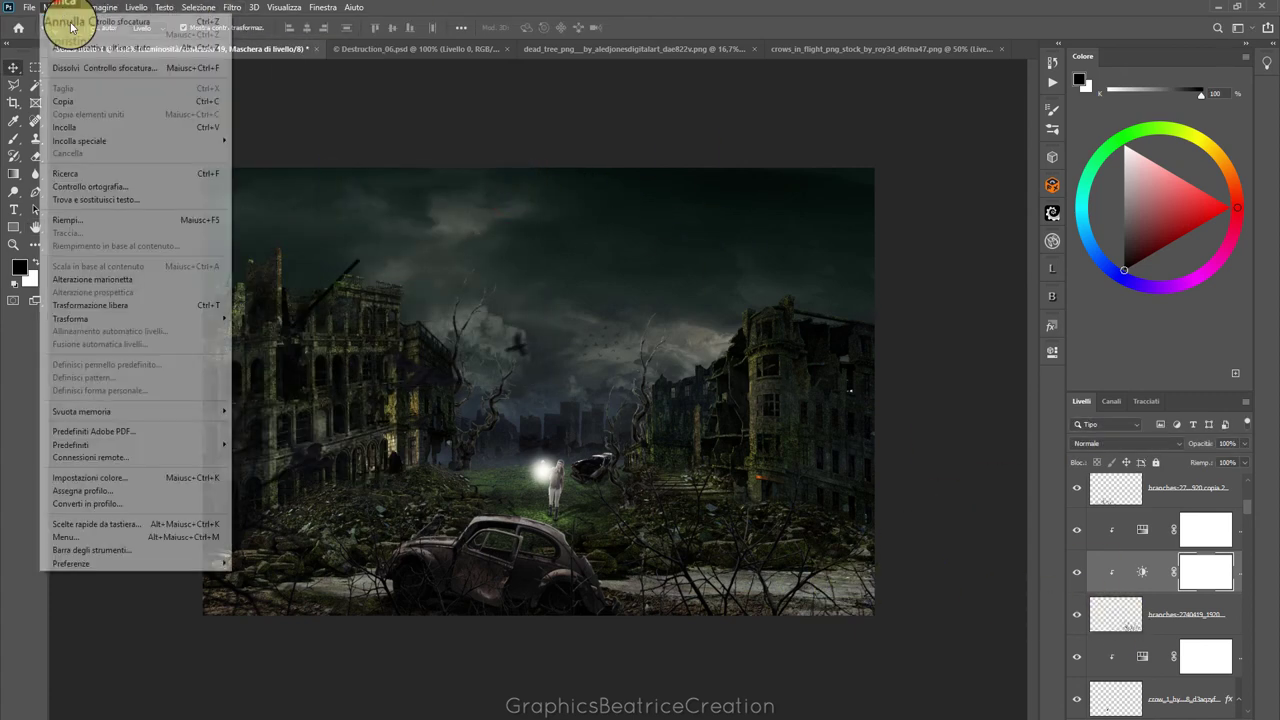
pyautogui.click(73, 22)
# Blur the branches-2740419_1920 layer with a 3.6 px Gaussian blur
pyautogui.click(1108, 610)
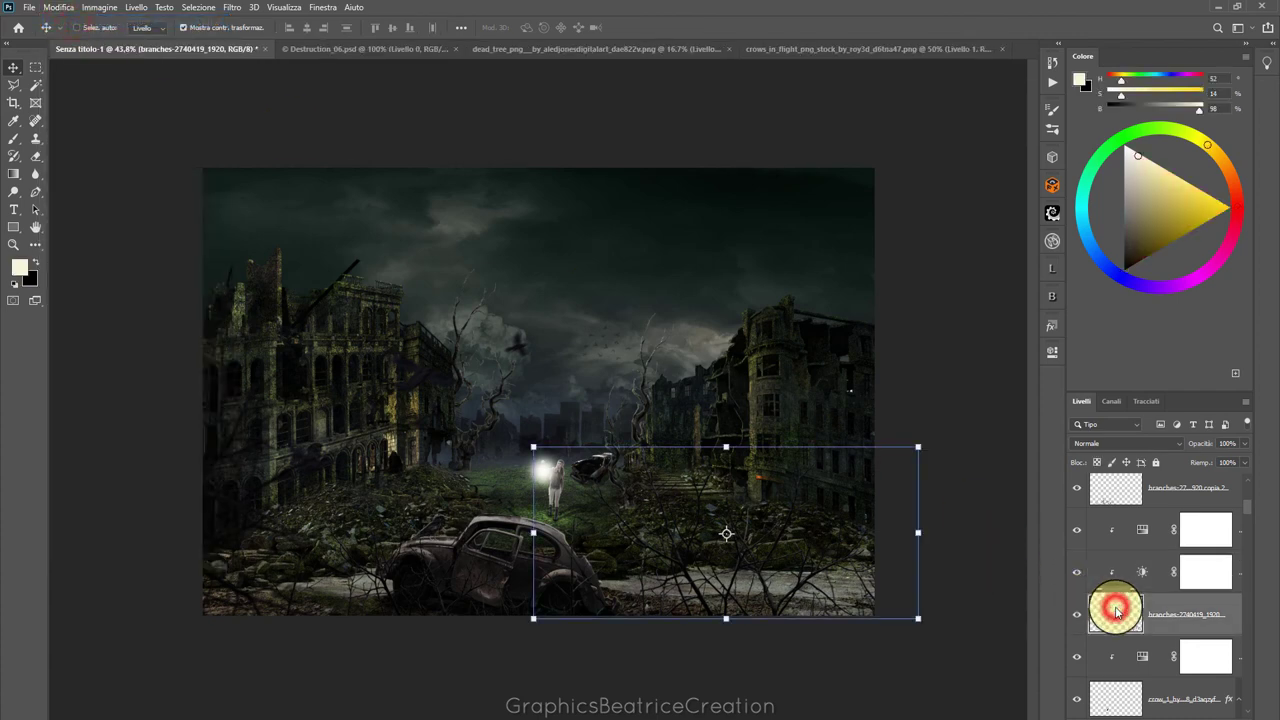
pyautogui.click(234, 7)
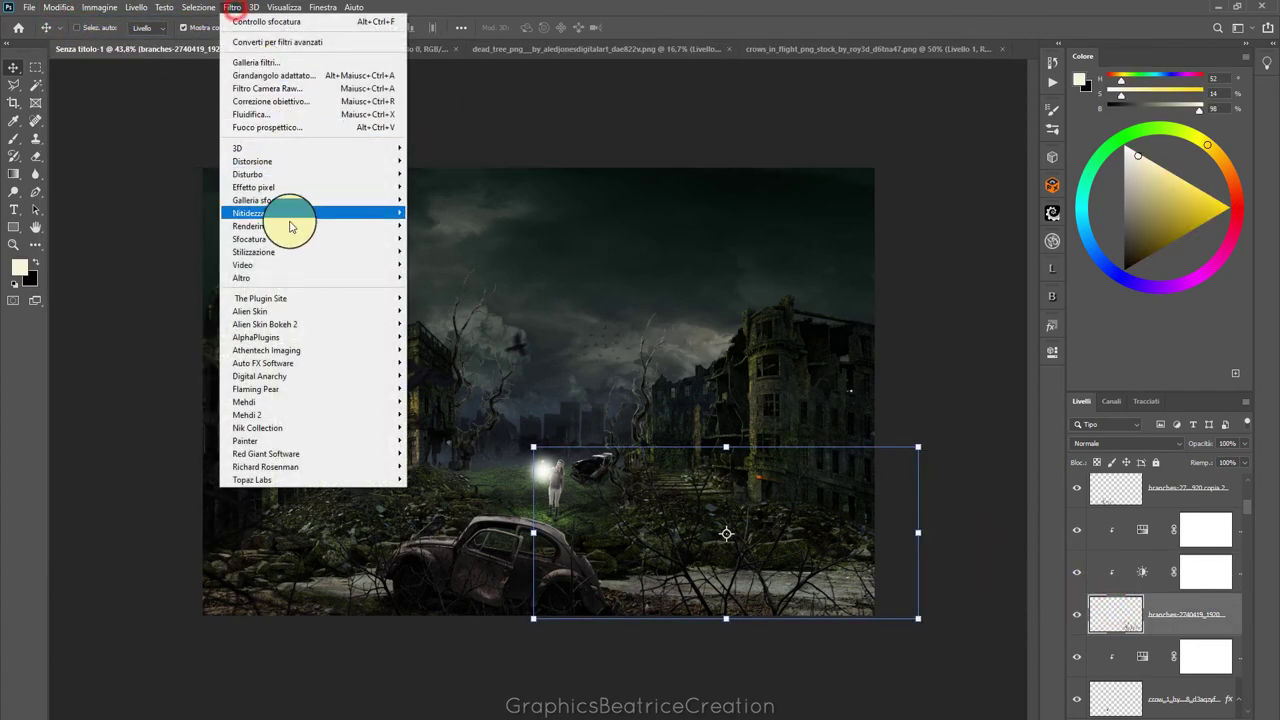
pyautogui.click(284, 239)
pyautogui.click(457, 239)
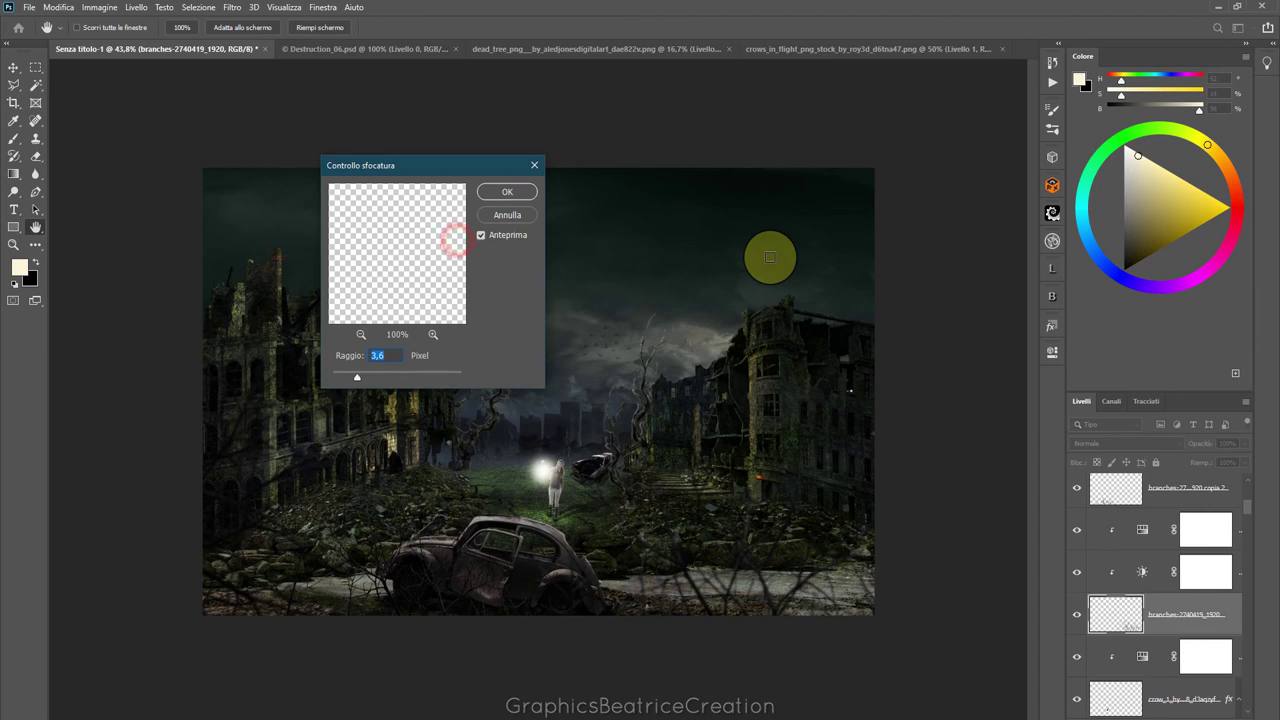
pyautogui.click(514, 193)
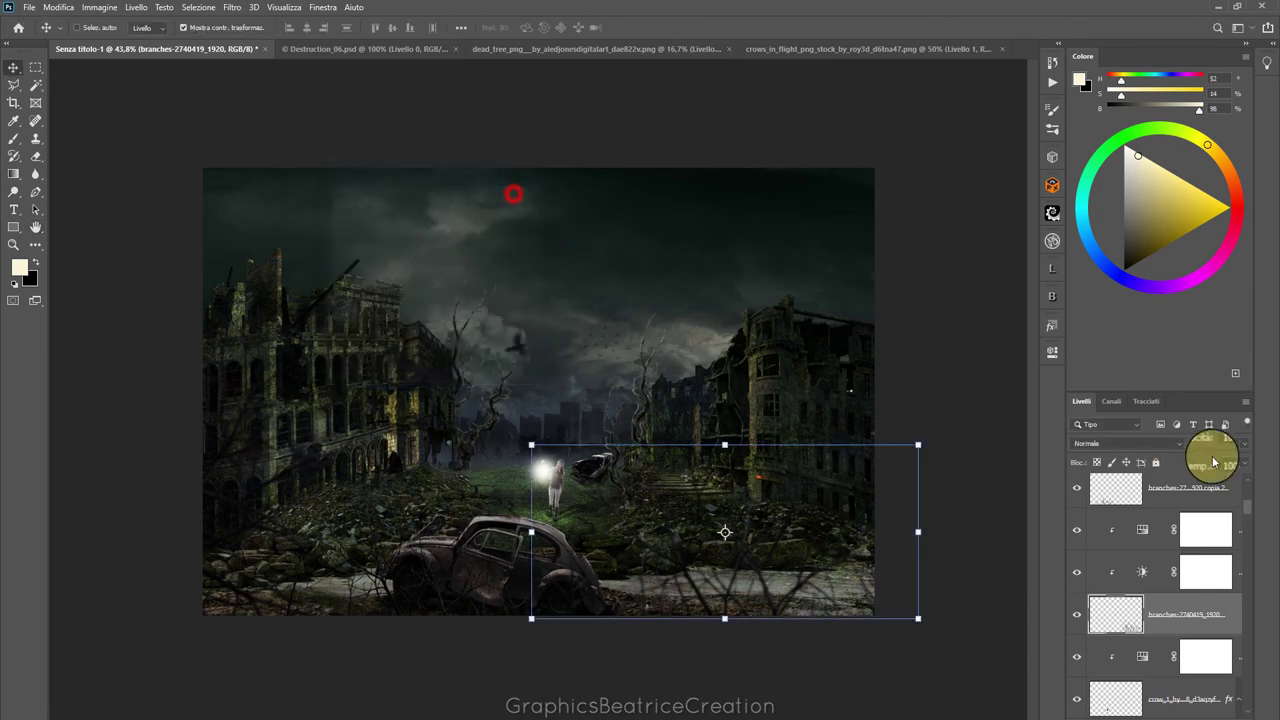
# Apply the same 3.6 px Gaussian blur to branches copia 2
pyautogui.click(1115, 493)
pyautogui.scroll(3, 1243, 505)
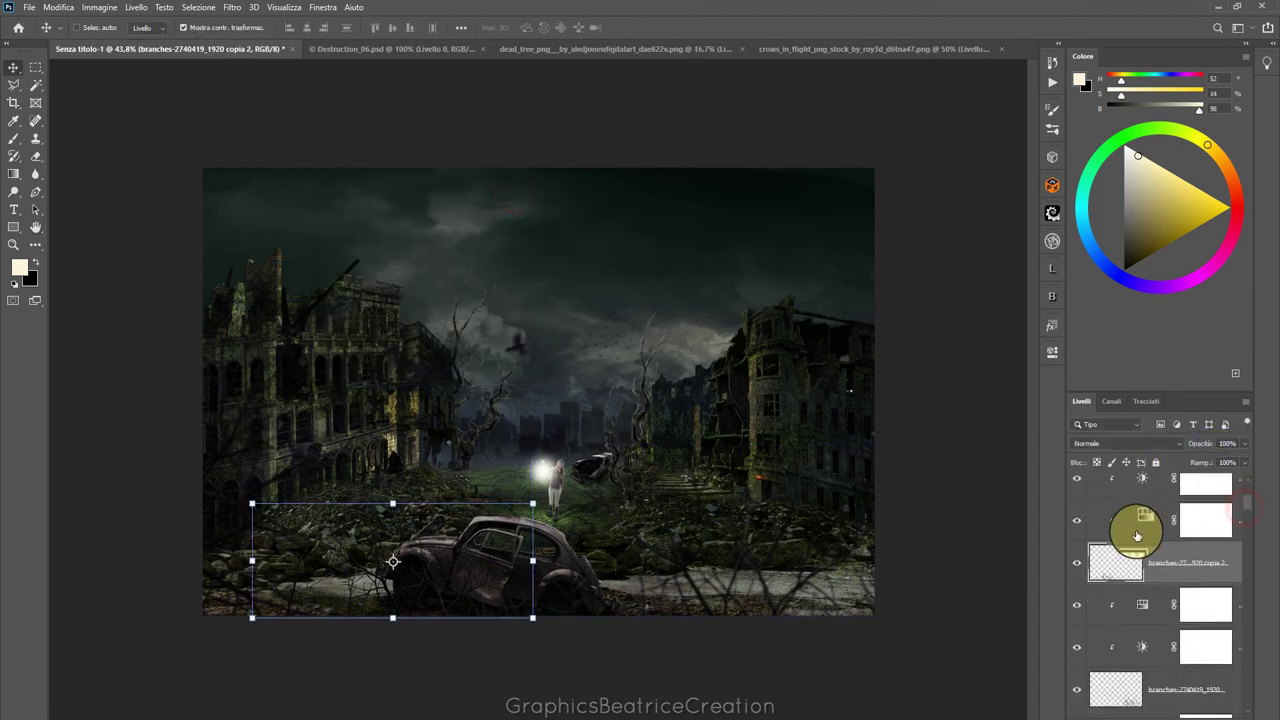
pyautogui.click(233, 7)
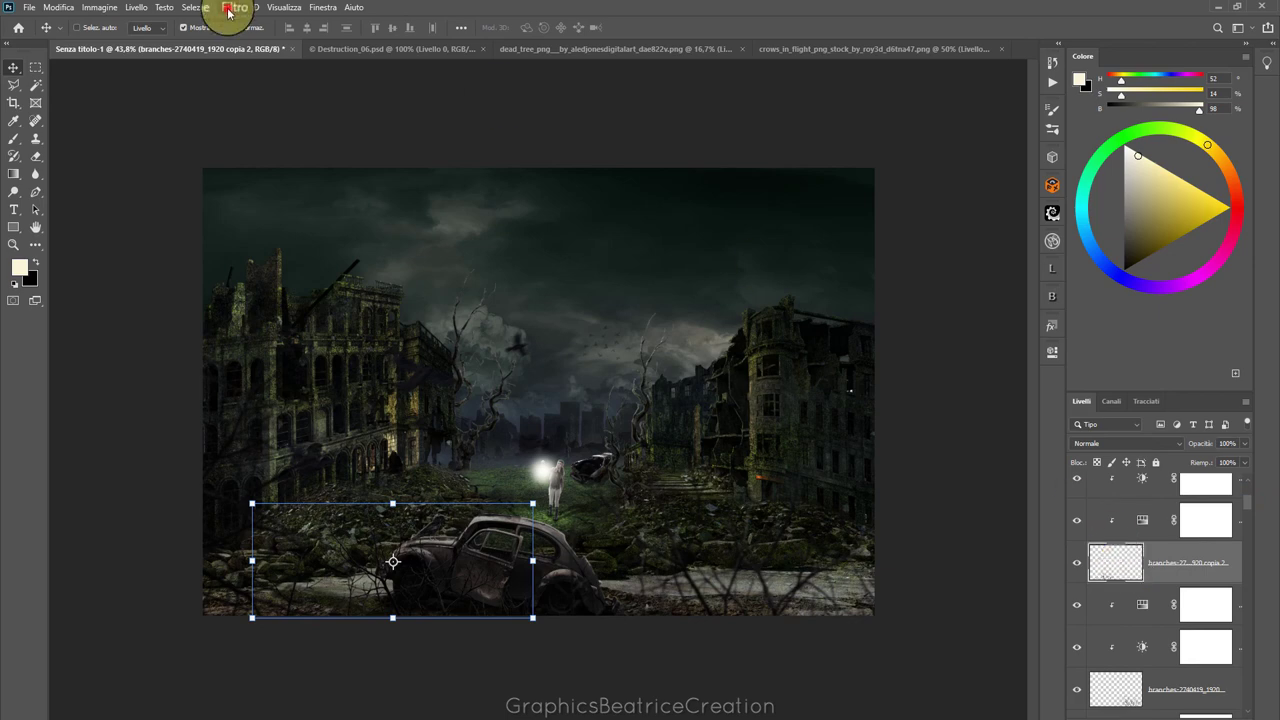
pyautogui.click(432, 239)
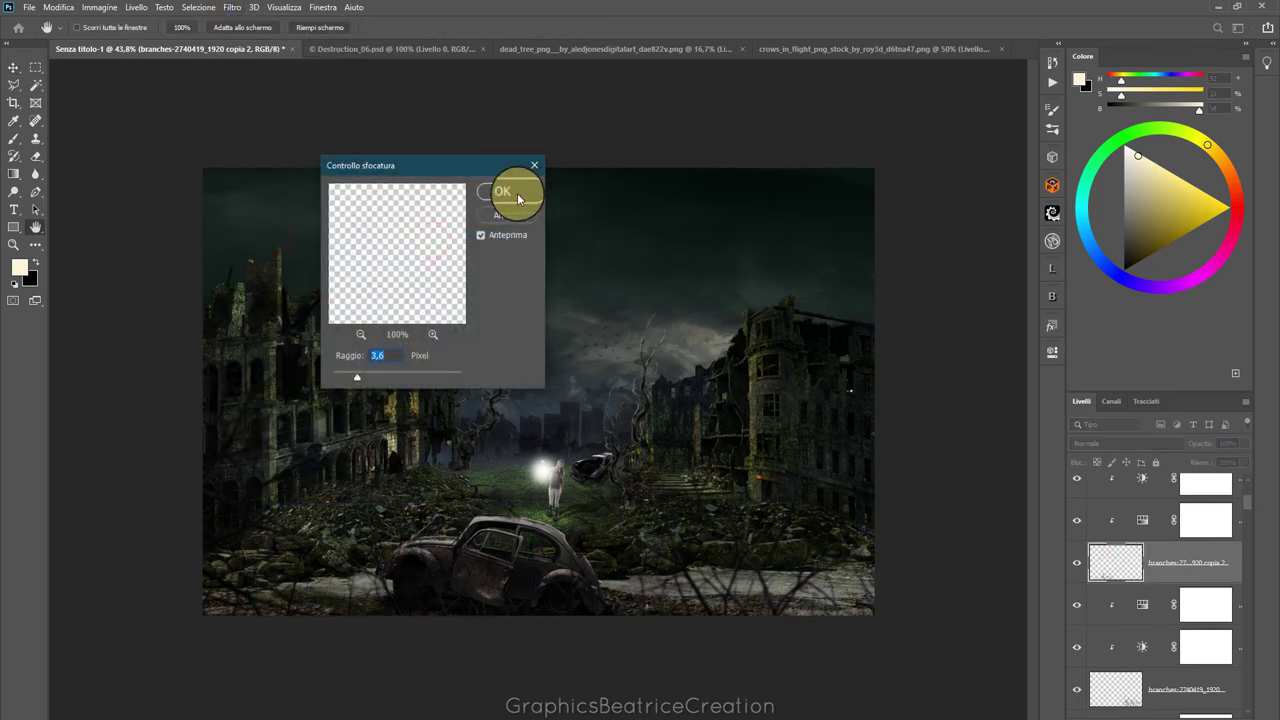
pyautogui.click(517, 193)
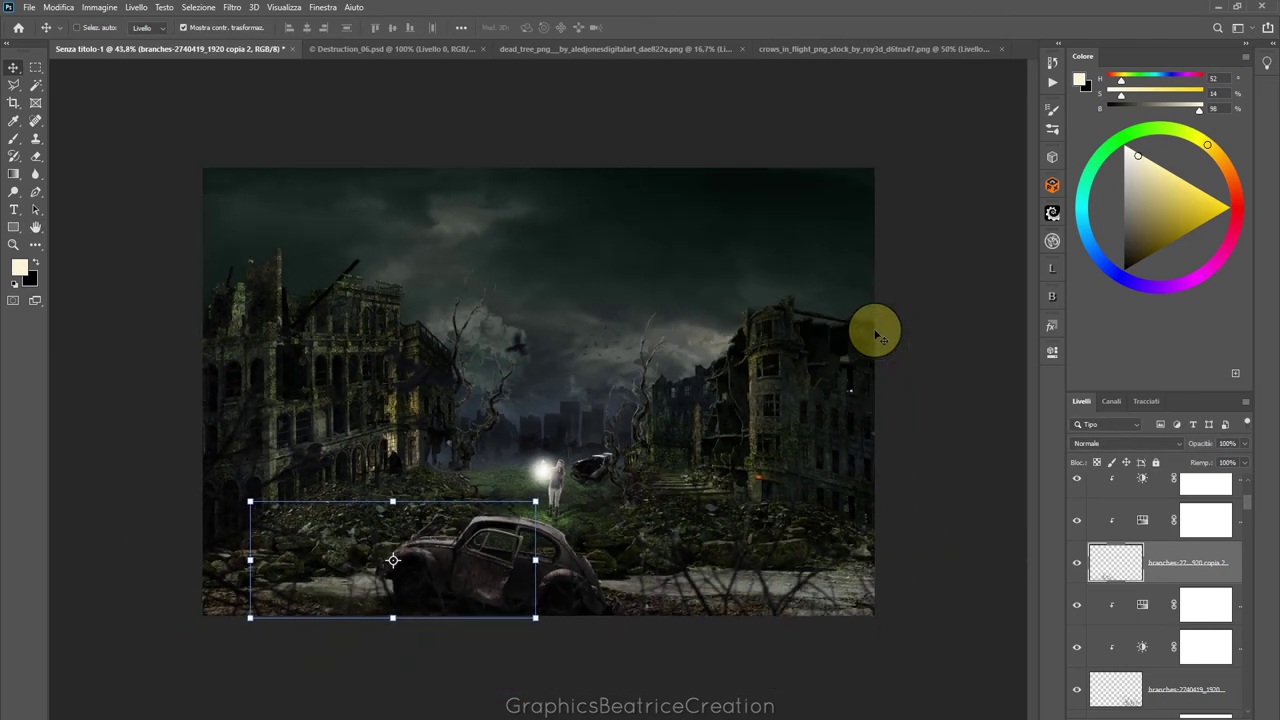
# Zoom in and move the crow on Livello 12 slightly right in the sky
pyautogui.hotkey('ctrl', '+')
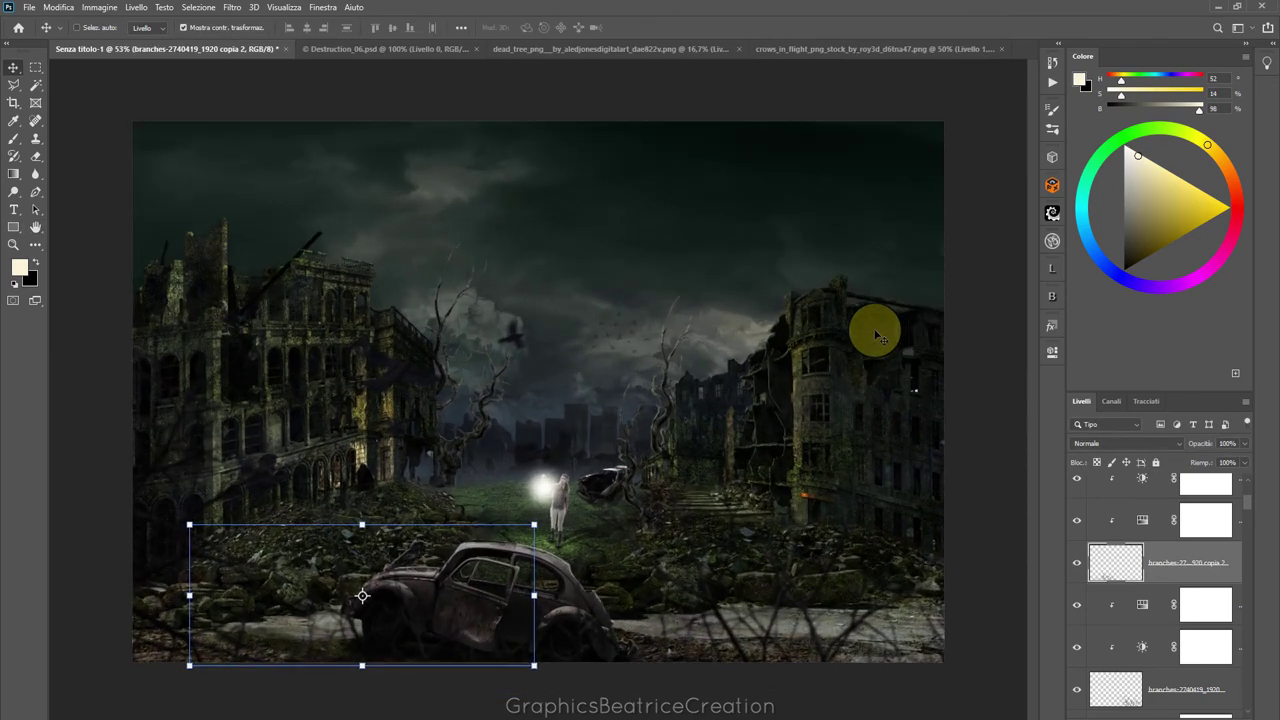
pyautogui.hotkey('ctrl', '+')
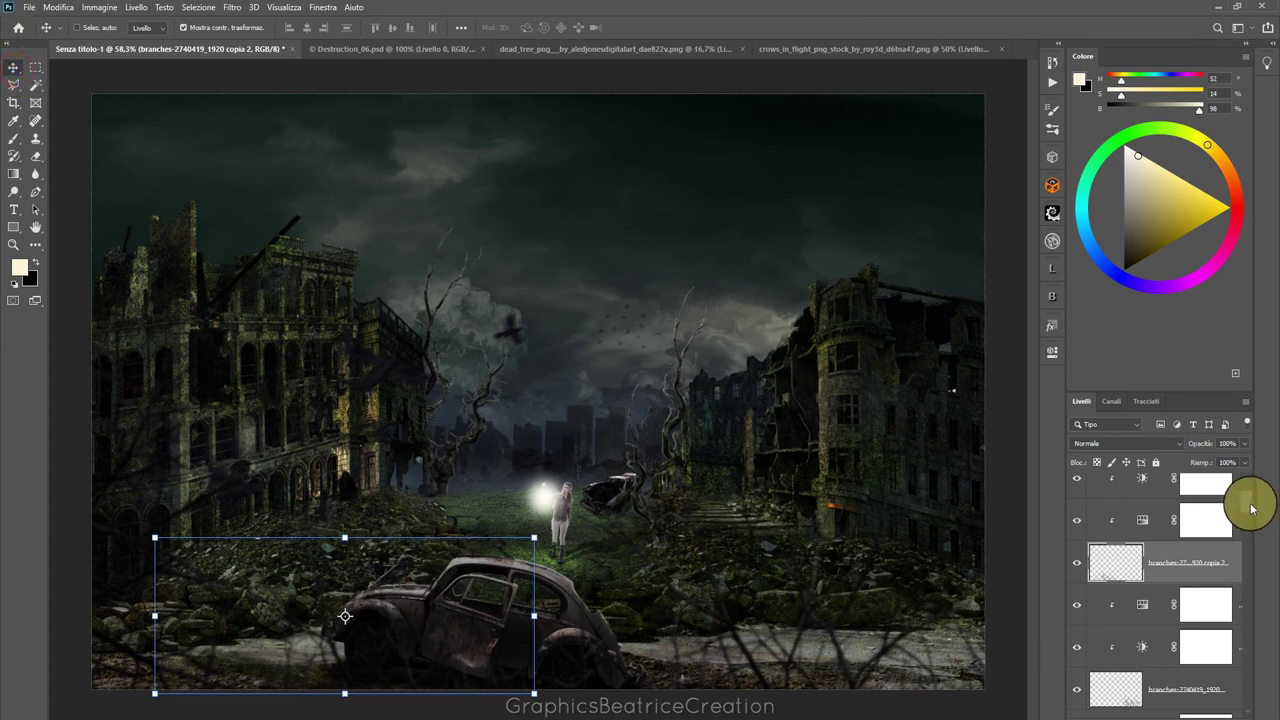
pyautogui.moveTo(1249, 500); pyautogui.dragTo(1250, 517)
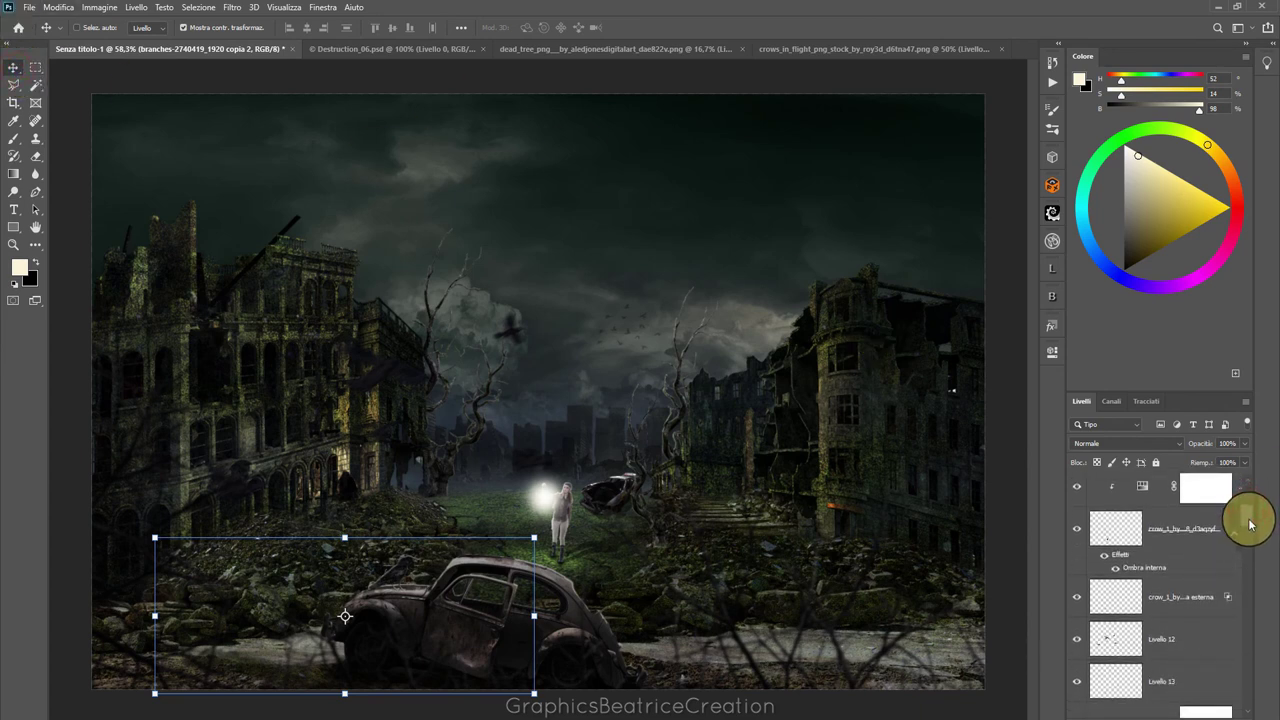
pyautogui.click(1136, 604)
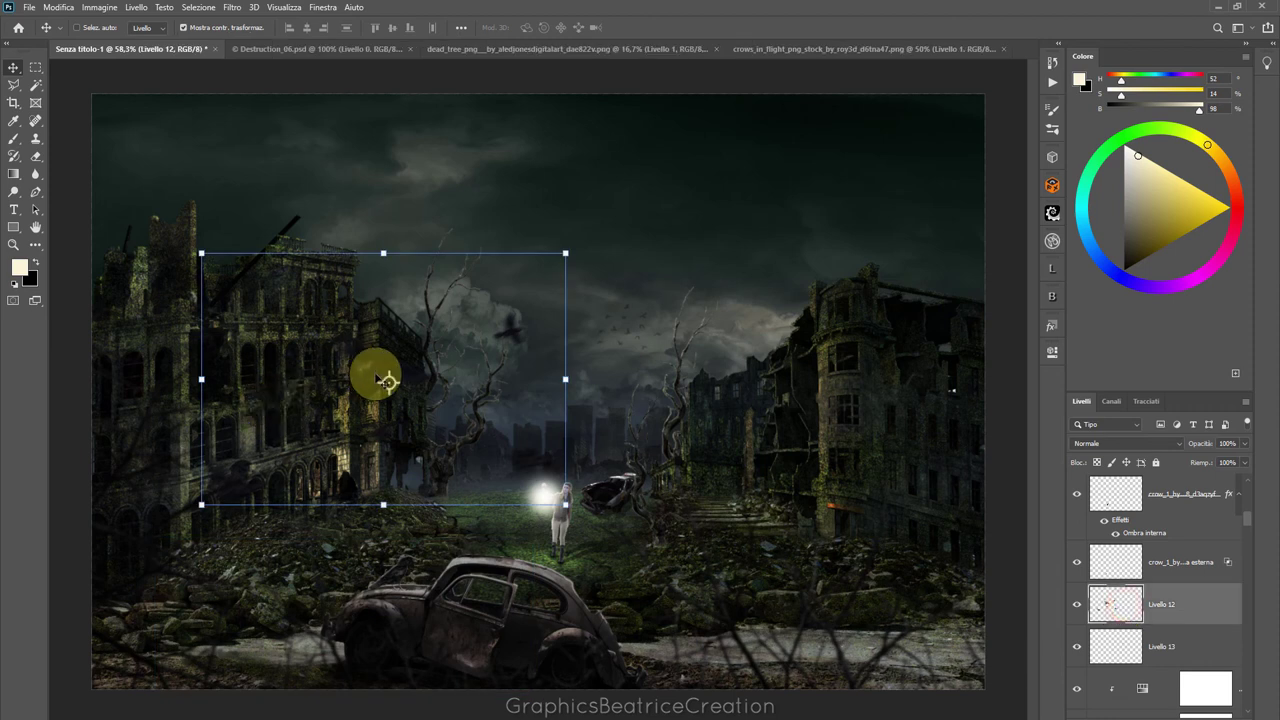
pyautogui.moveTo(385, 380); pyautogui.dragTo(437, 388)
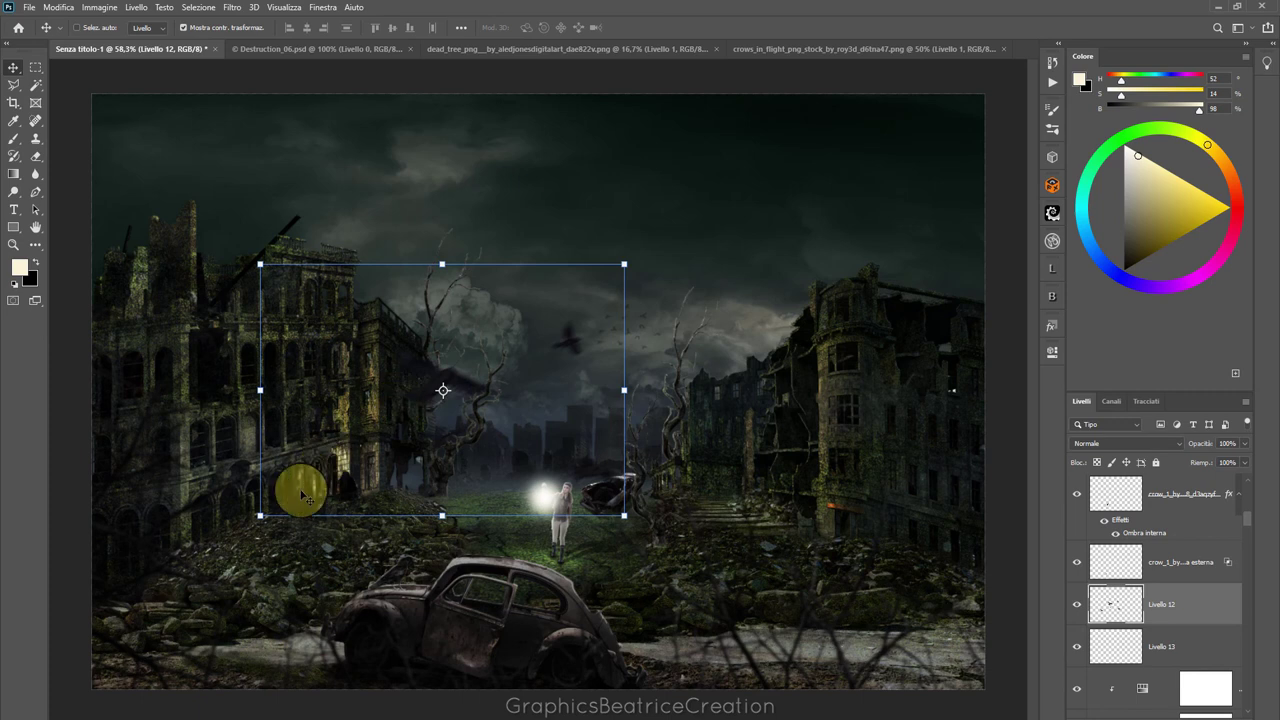
pyautogui.click(381, 413)
pyautogui.moveTo(383, 413); pyautogui.dragTo(378, 378)
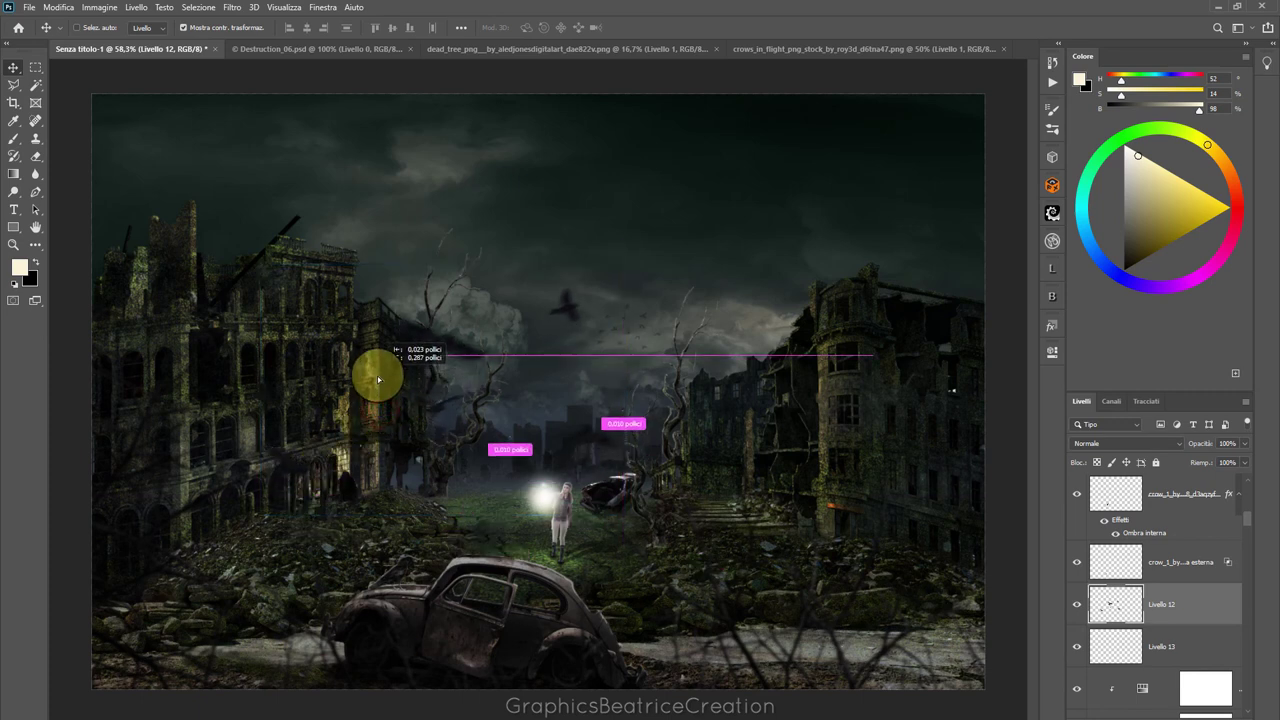
pyautogui.moveTo(378, 378)
pyautogui.mouseDown()
pyautogui.moveTo(374, 408)
pyautogui.moveTo(384, 401)
pyautogui.mouseUp()
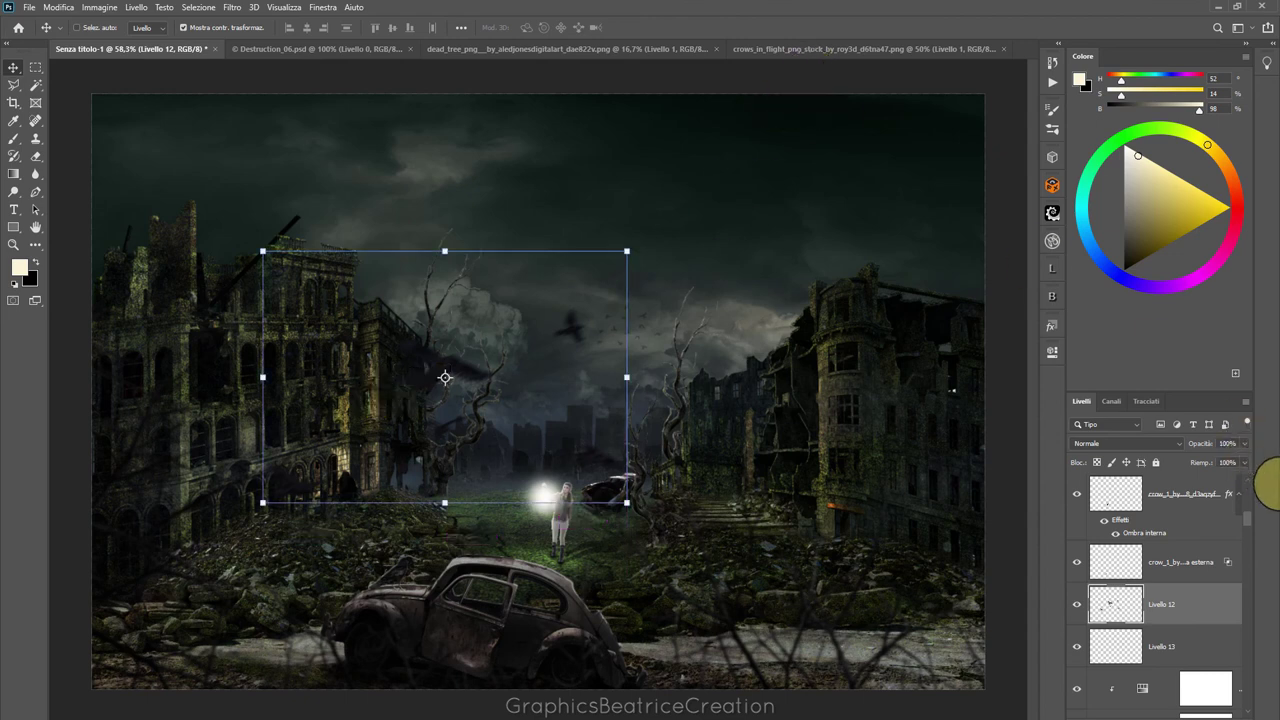
# Select the Luminosità/contrasto 16 mask, then the Tonalità/saturazione 2 mask
pyautogui.moveTo(1250, 518); pyautogui.dragTo(1252, 481)
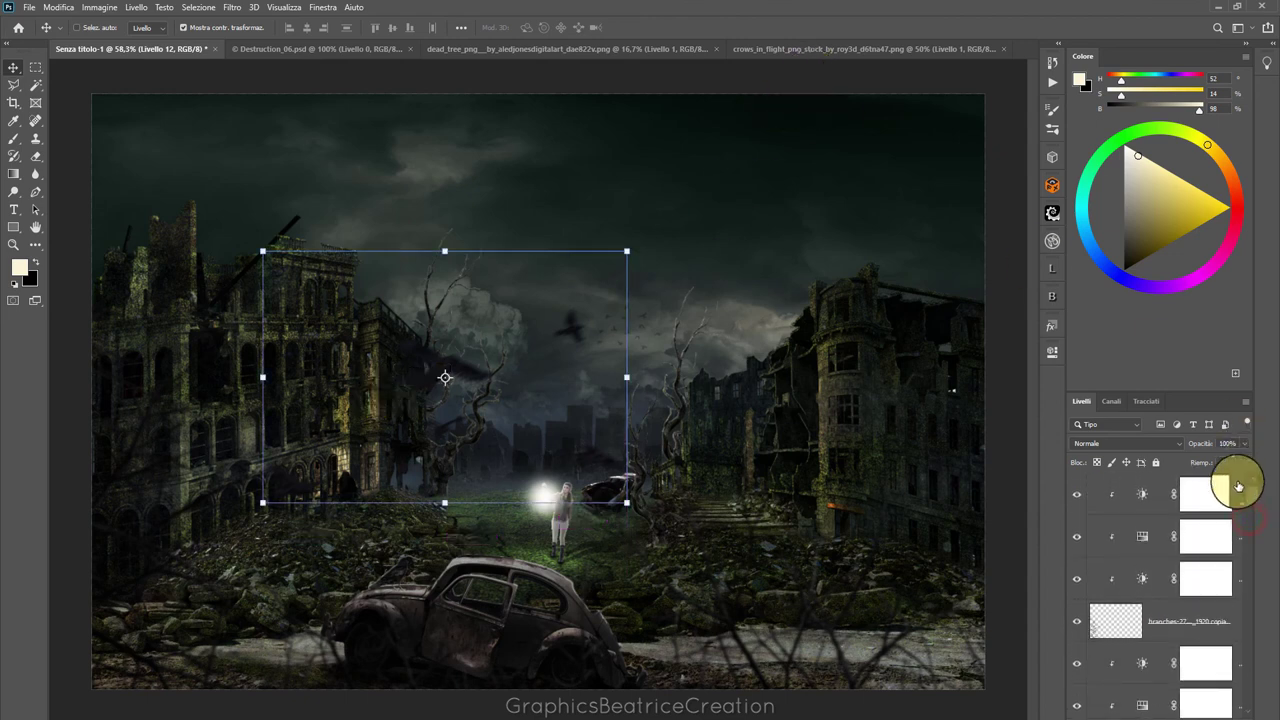
pyautogui.click(1238, 486)
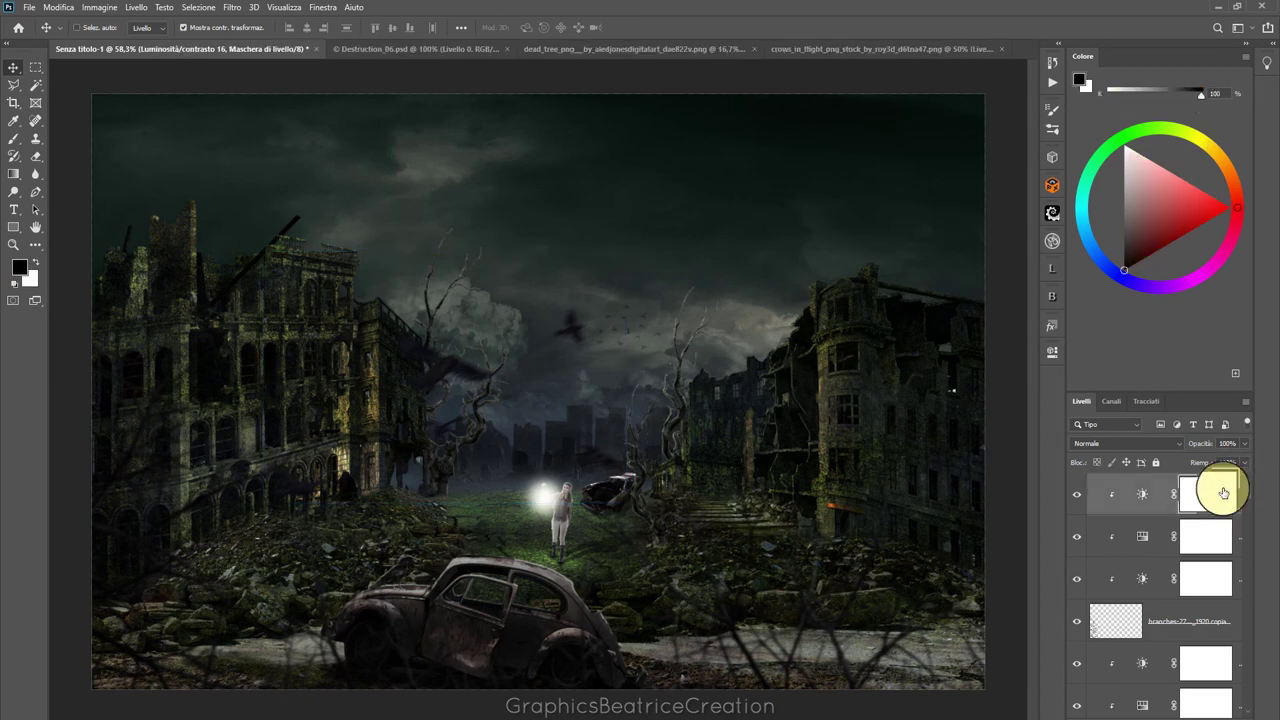
pyautogui.moveTo(1252, 498); pyautogui.dragTo(1251, 513)
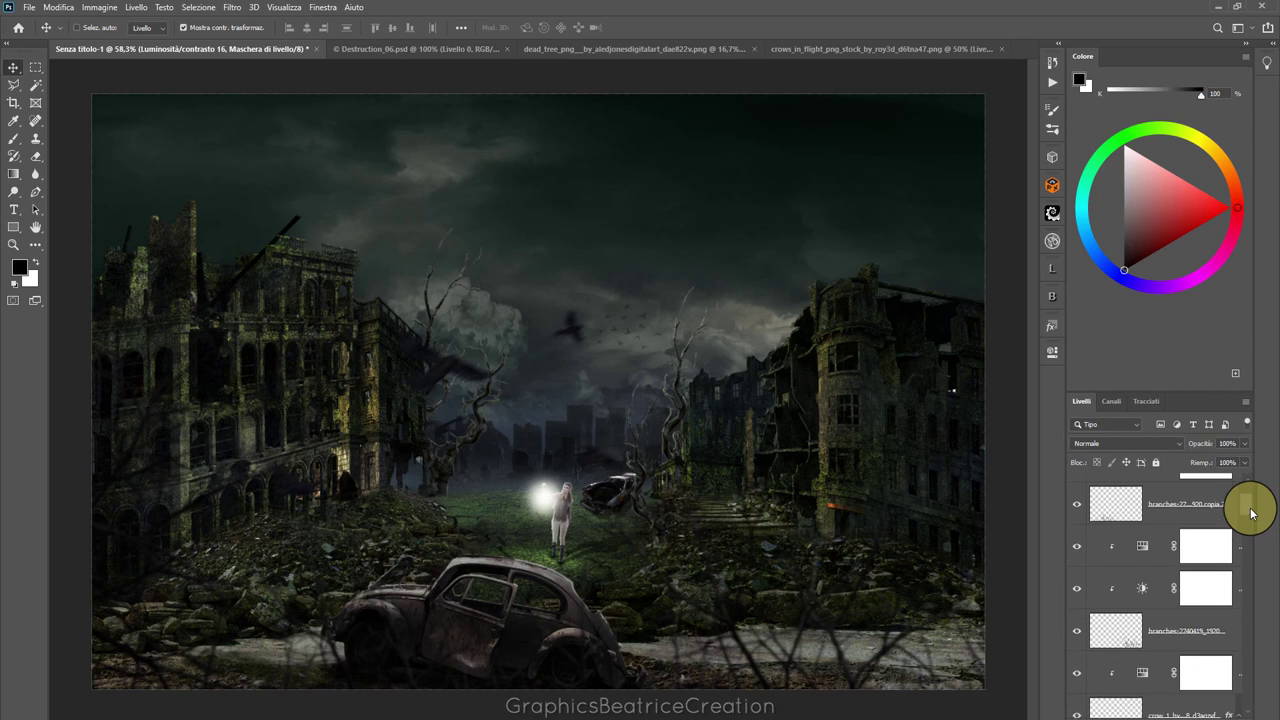
pyautogui.moveTo(1251, 513)
pyautogui.mouseDown()
pyautogui.moveTo(1229, 632)
pyautogui.moveTo(1209, 653)
pyautogui.mouseUp()
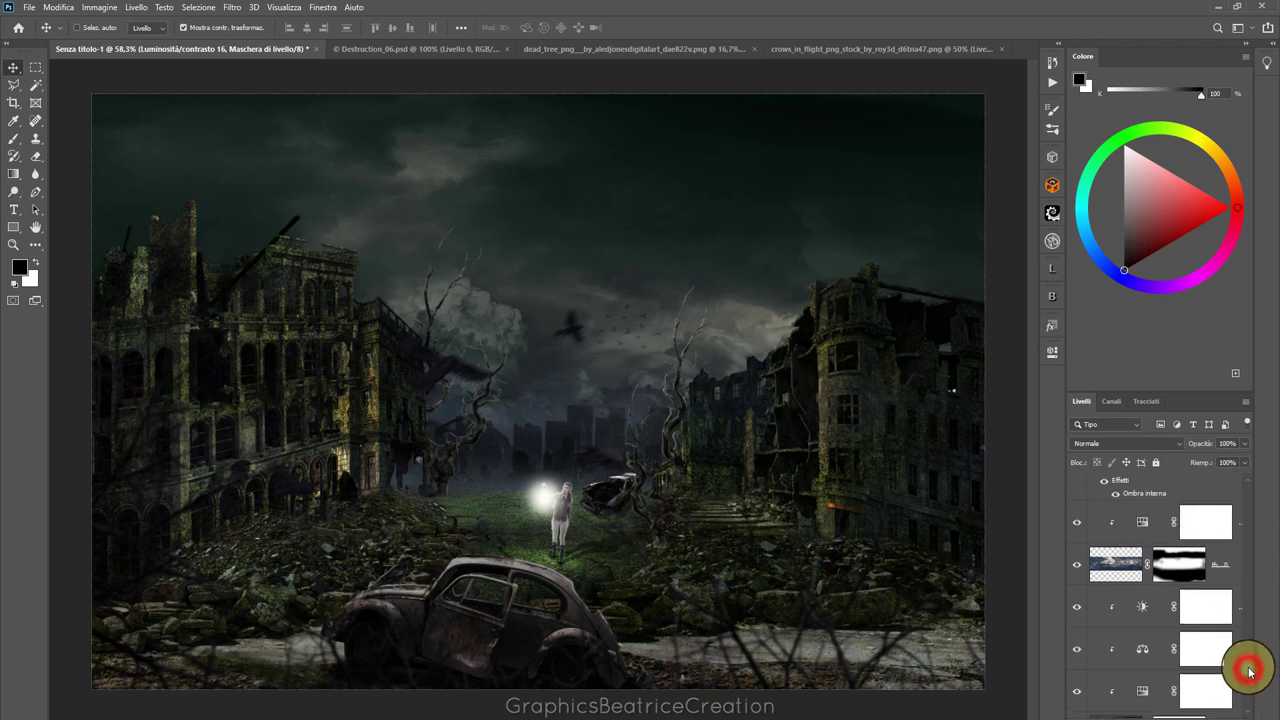
pyautogui.scroll(1, 1249, 671)
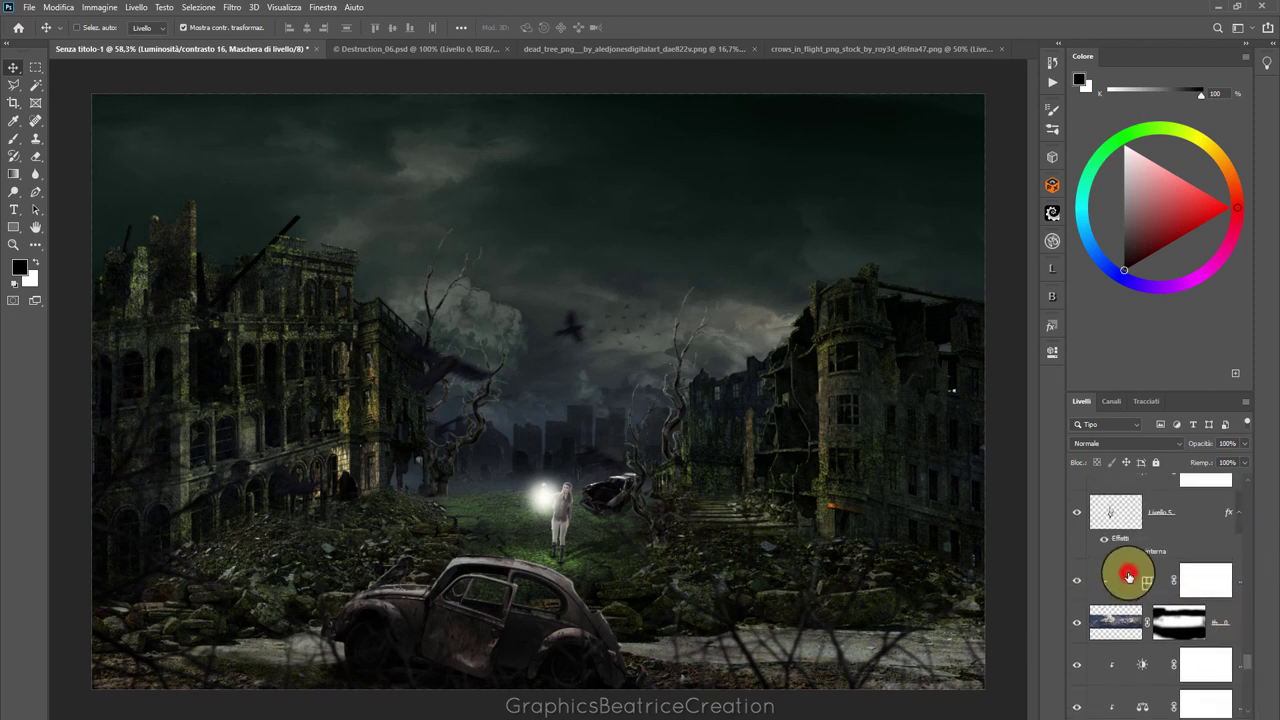
pyautogui.click(1128, 577)
# Stretch the masked middle-band layer to about 110% width and 137% height
pyautogui.click(1222, 618)
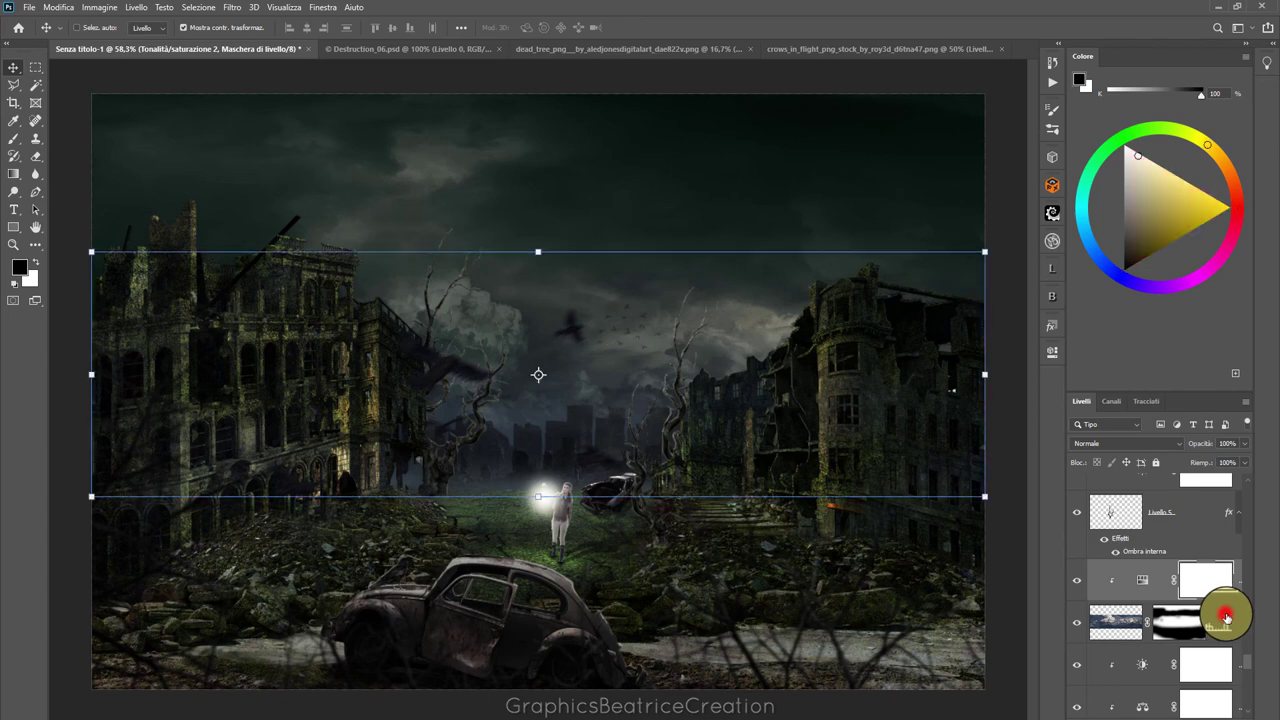
pyautogui.moveTo(480, 300)
pyautogui.mouseDown()
pyautogui.moveTo(494, 291)
pyautogui.moveTo(494, 307)
pyautogui.mouseUp()
pyautogui.moveTo(543, 251); pyautogui.dragTo(543, 213)
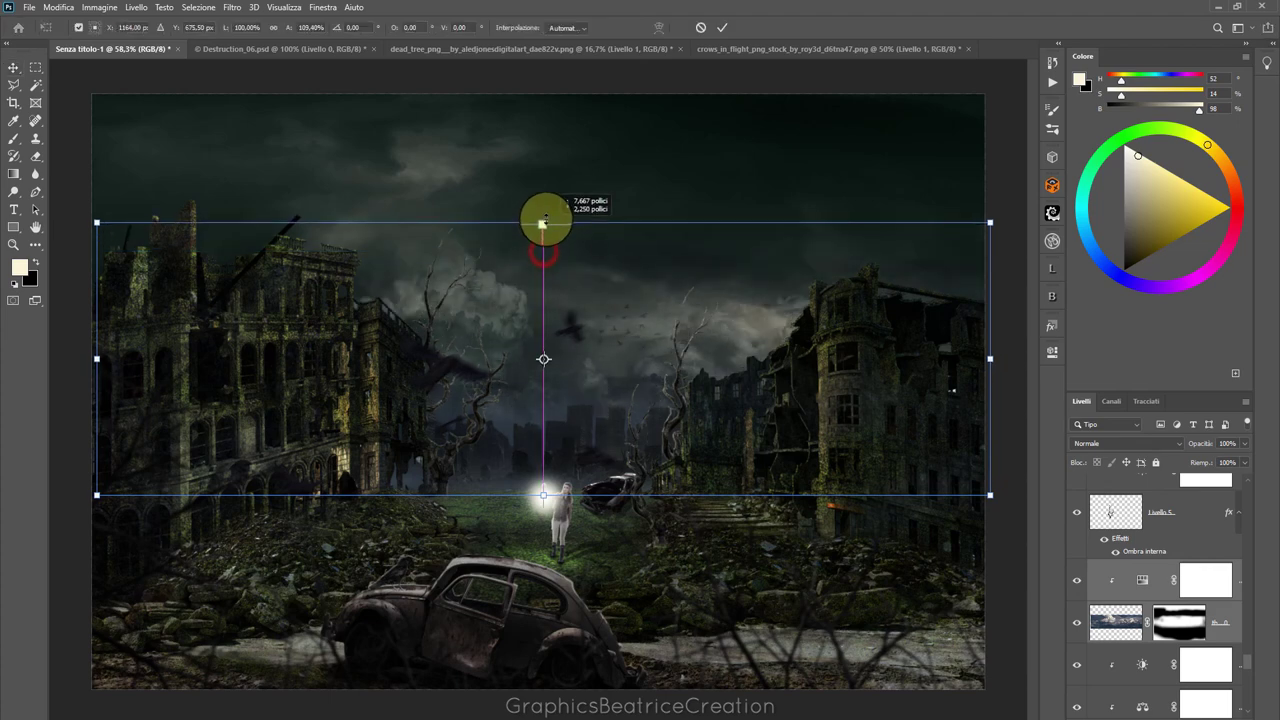
pyautogui.moveTo(543, 495); pyautogui.dragTo(543, 547)
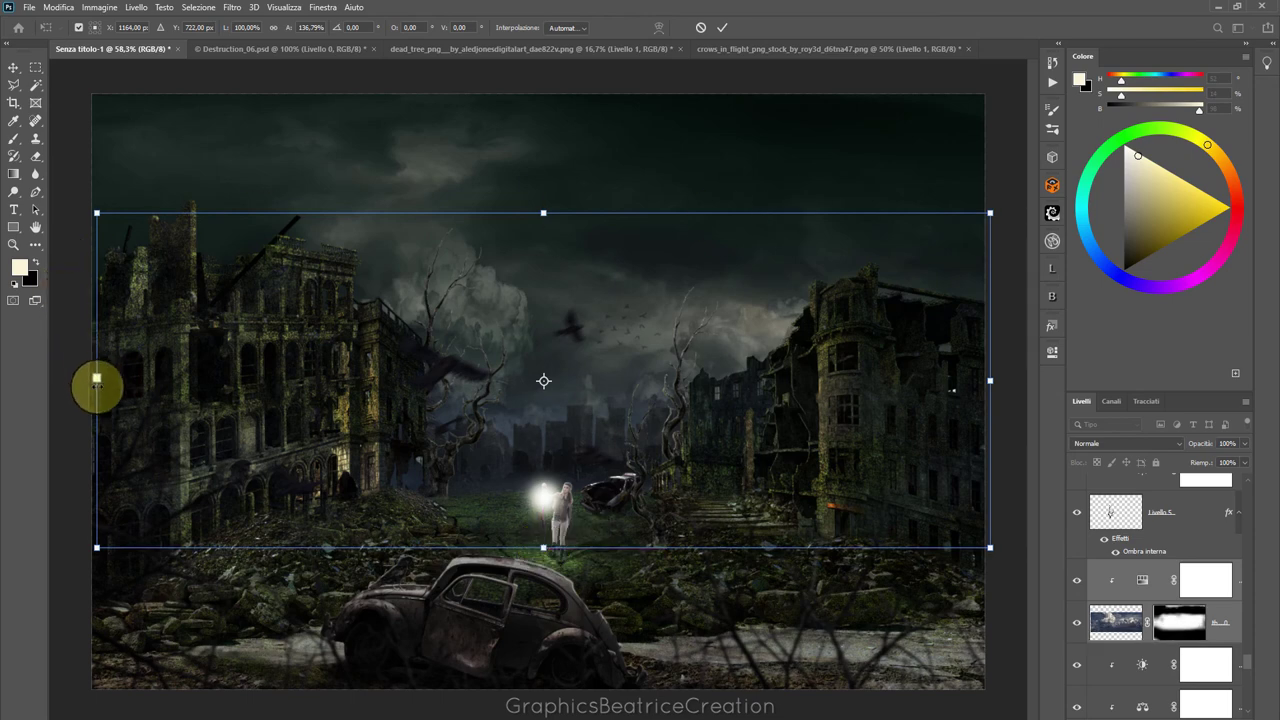
pyautogui.moveTo(96, 381); pyautogui.dragTo(52, 381)
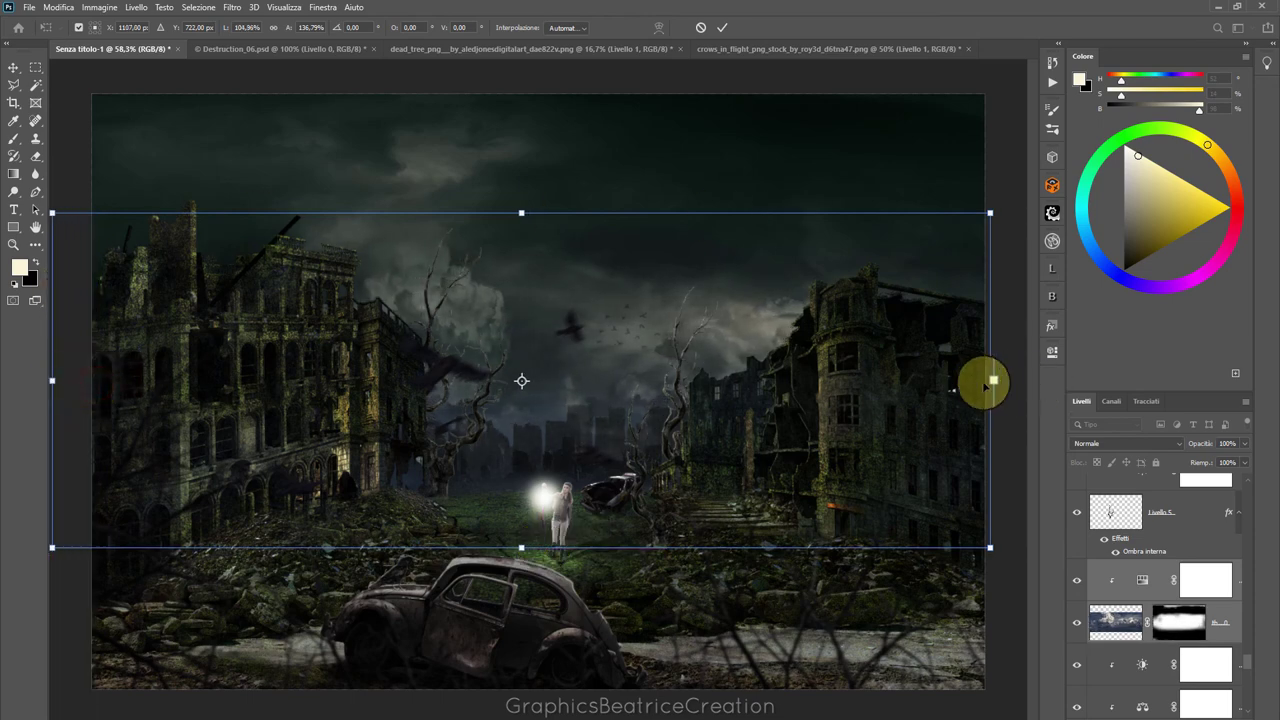
pyautogui.moveTo(1004, 383); pyautogui.dragTo(1035, 384)
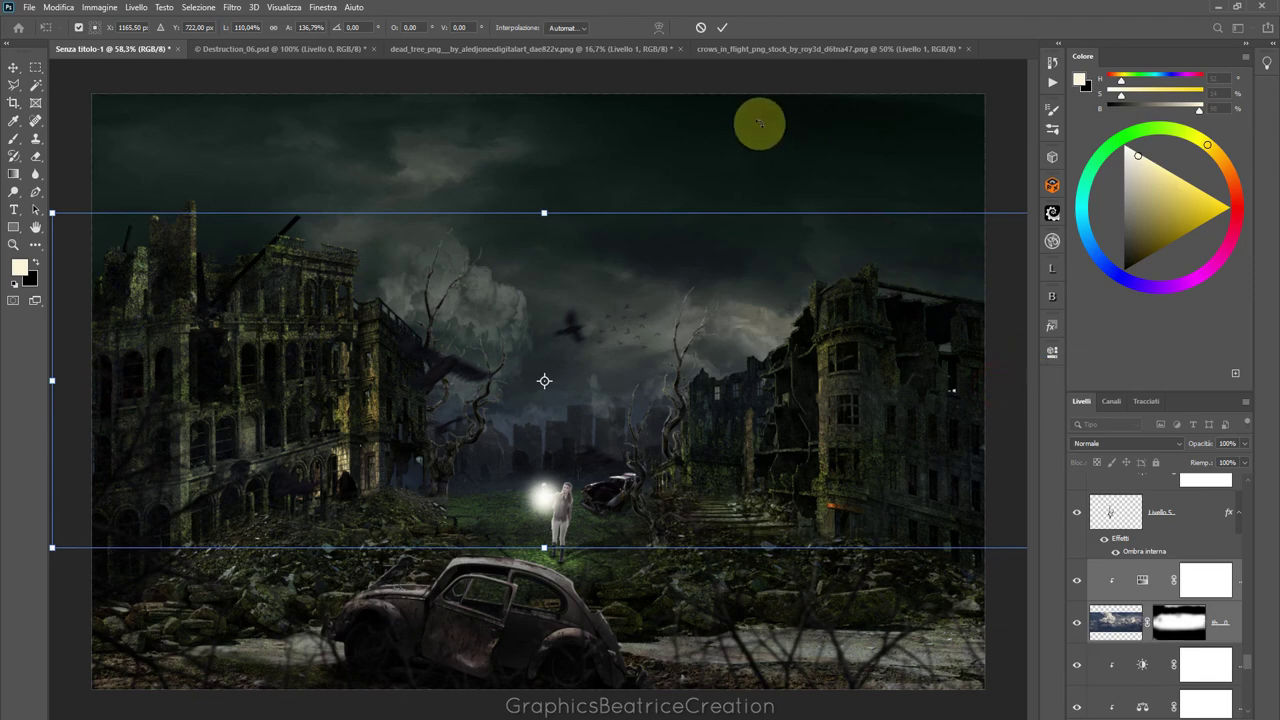
pyautogui.click(722, 27)
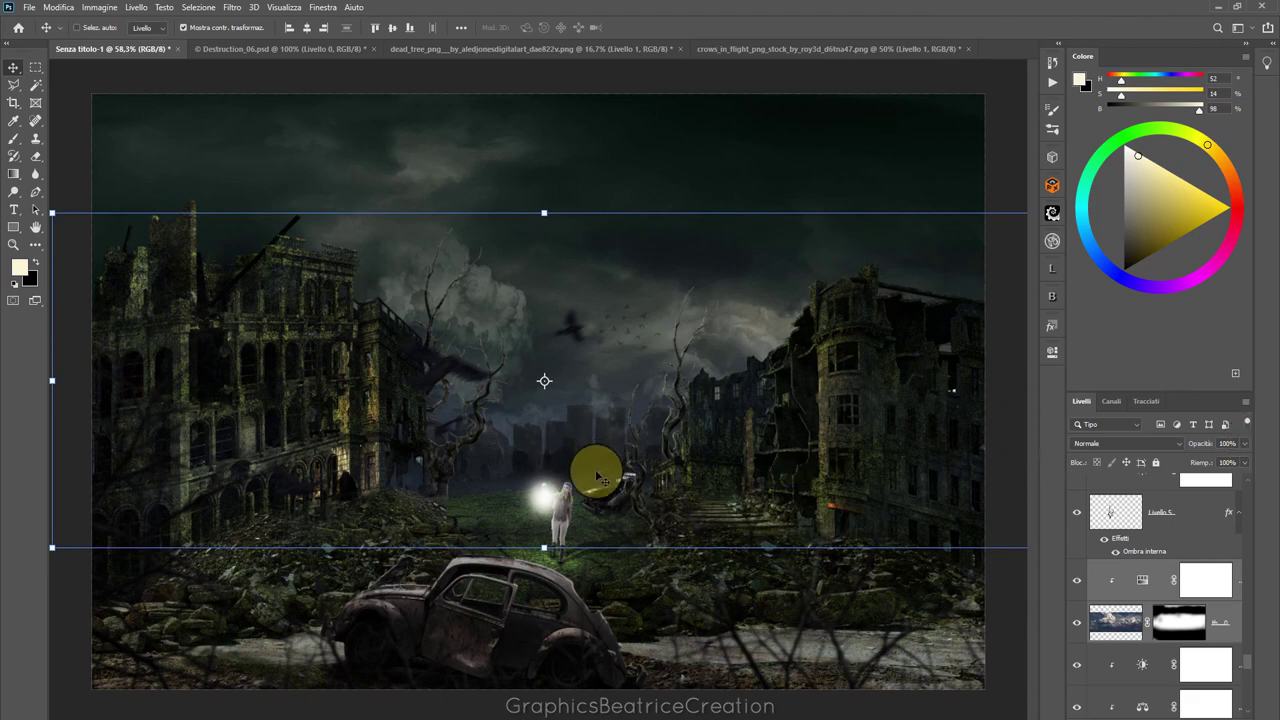
pyautogui.moveTo(1247, 662)
pyautogui.mouseDown()
pyautogui.moveTo(1255, 507)
pyautogui.moveTo(1252, 520)
pyautogui.mouseUp()
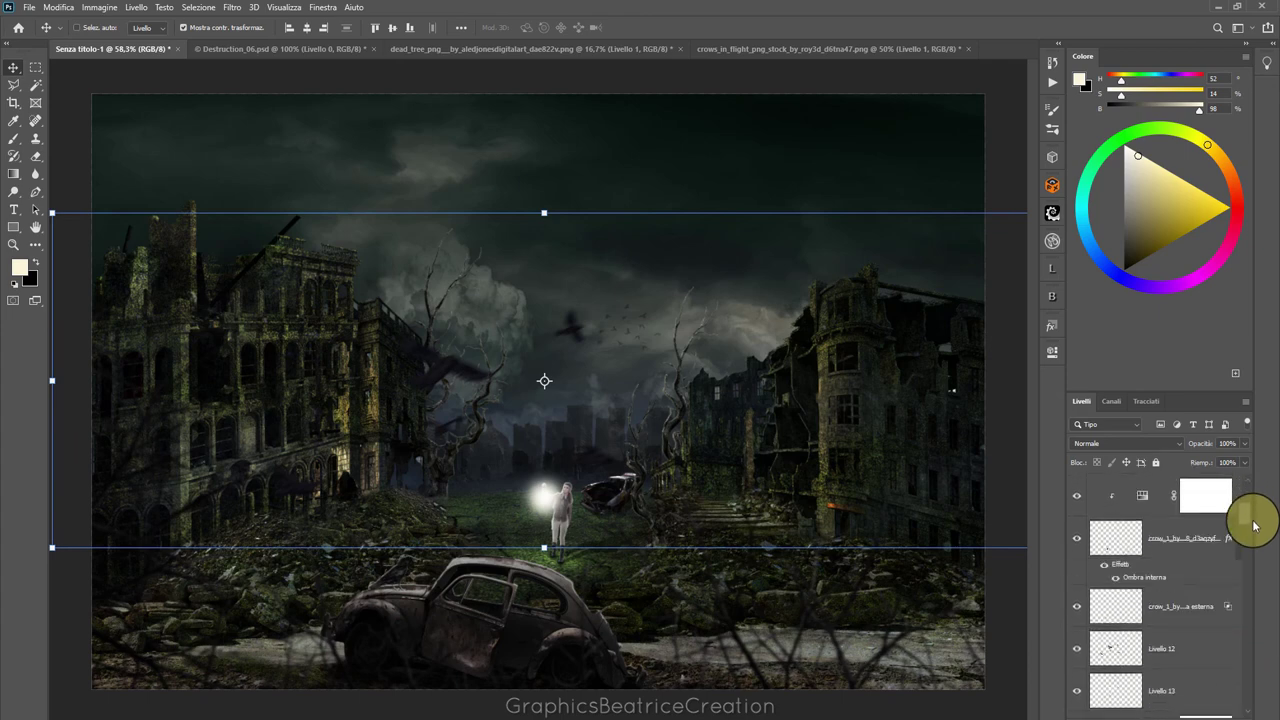
# Erase a stray mark on Livello 12 at 100% opacity, then select the top adjustment mask
pyautogui.click(1111, 571)
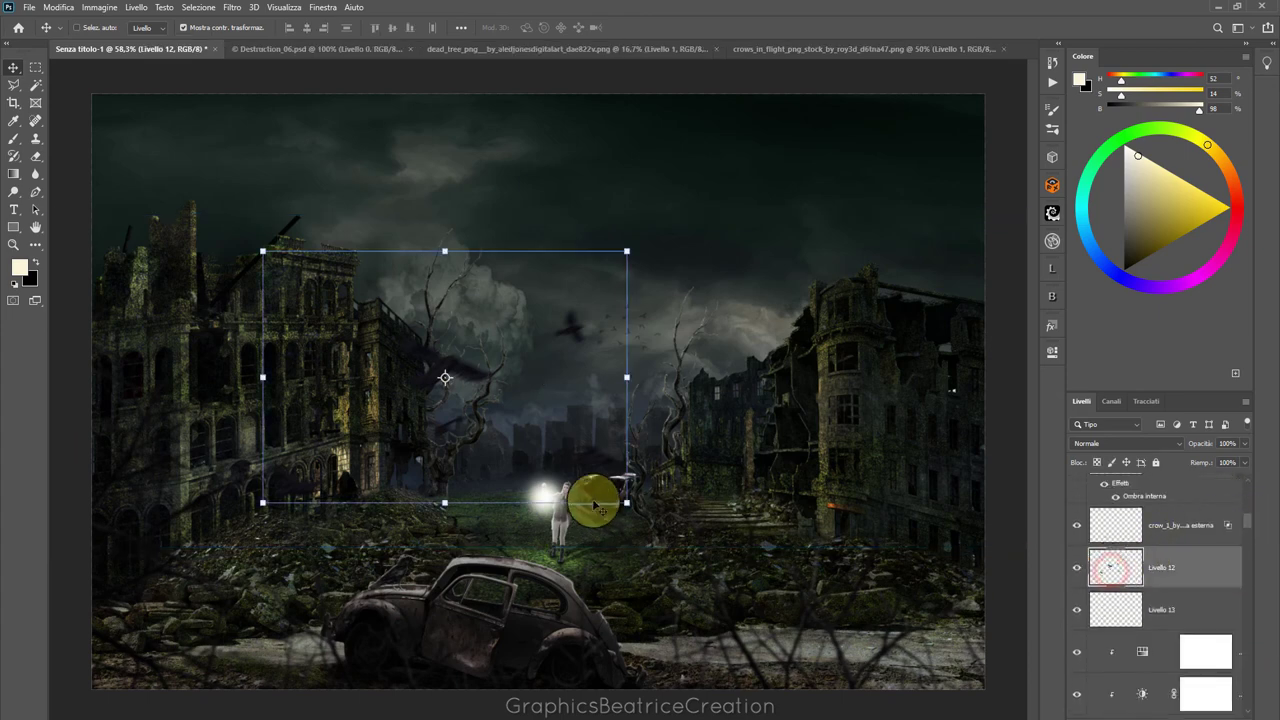
pyautogui.click(36, 157)
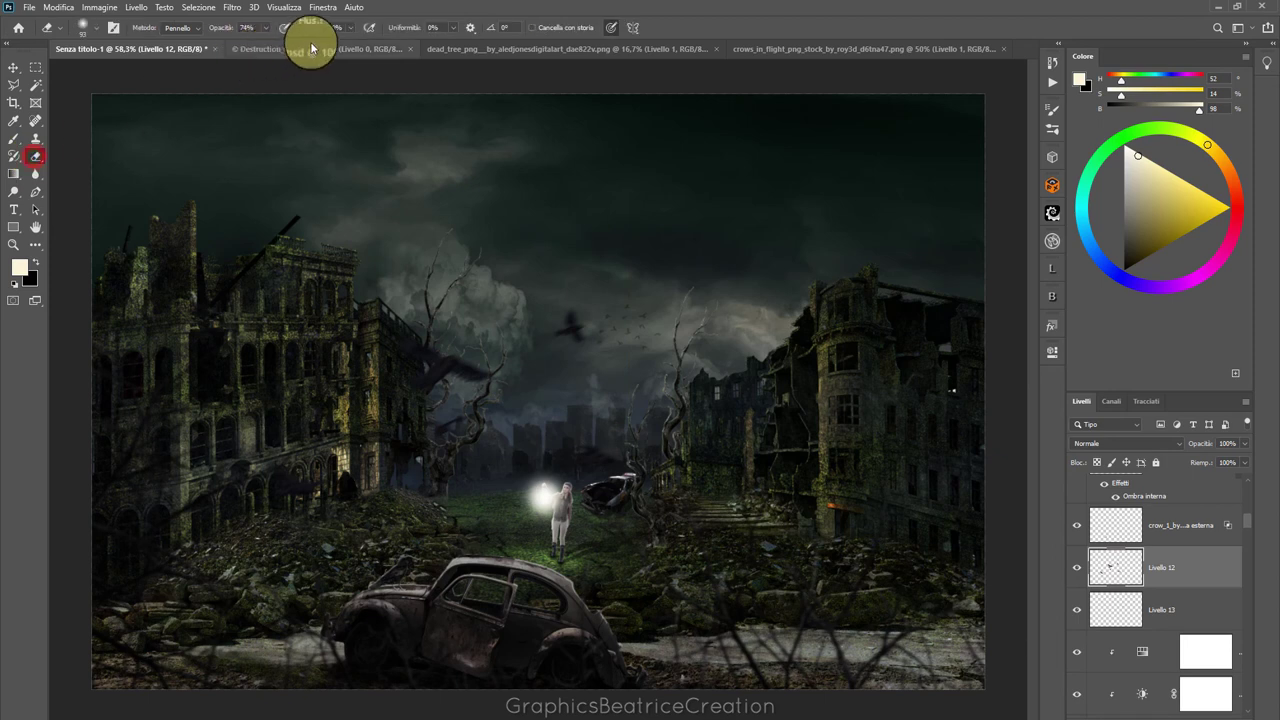
pyautogui.click(267, 28)
pyautogui.moveTo(270, 47); pyautogui.dragTo(285, 45)
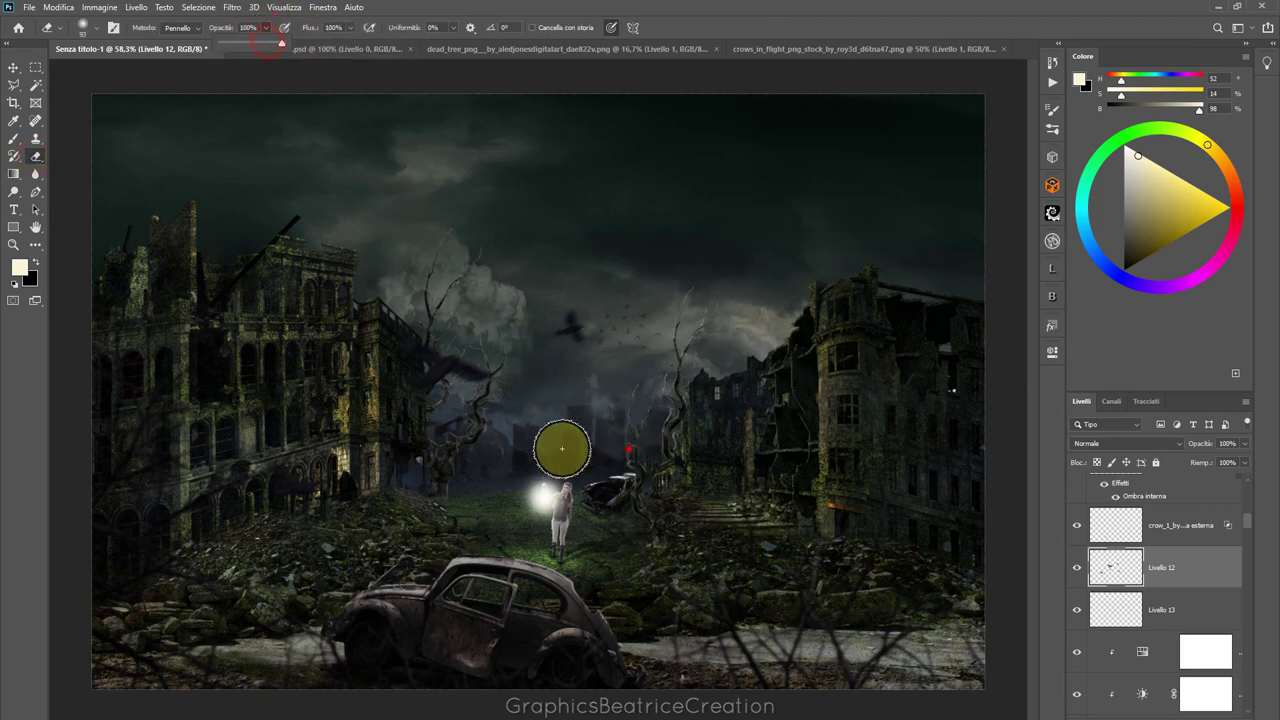
pyautogui.click(628, 450)
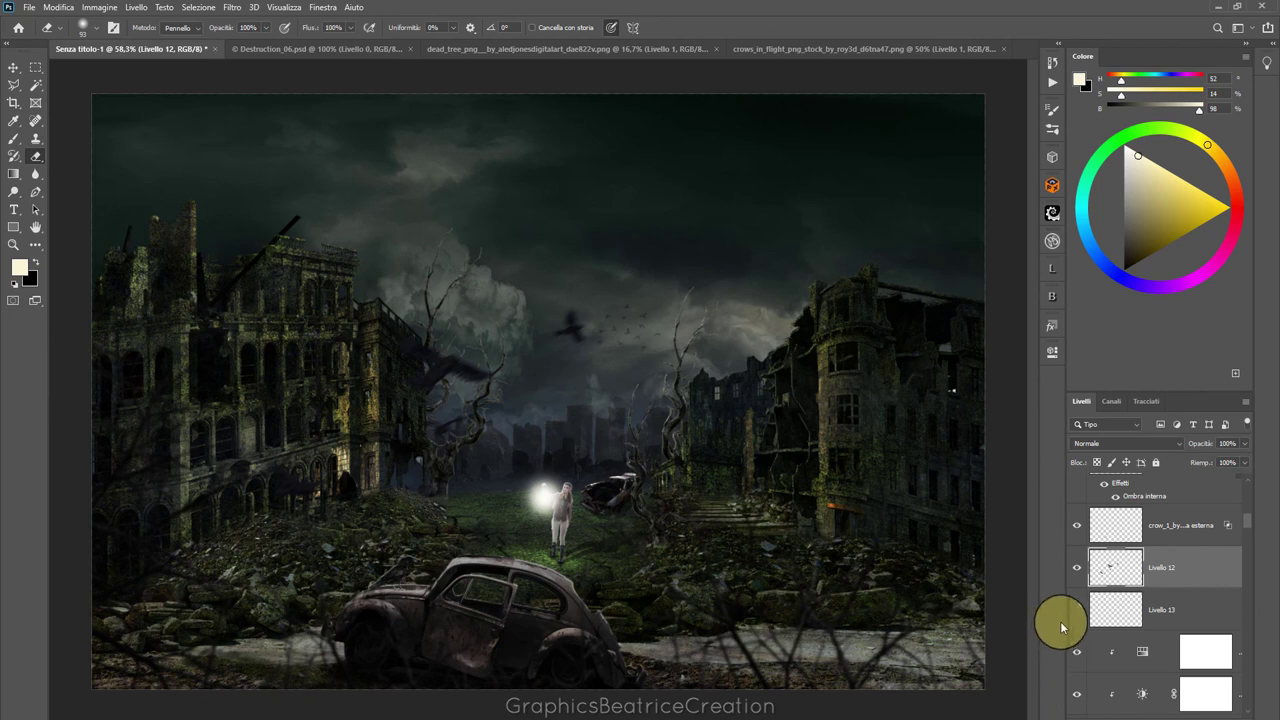
pyautogui.click(1250, 518)
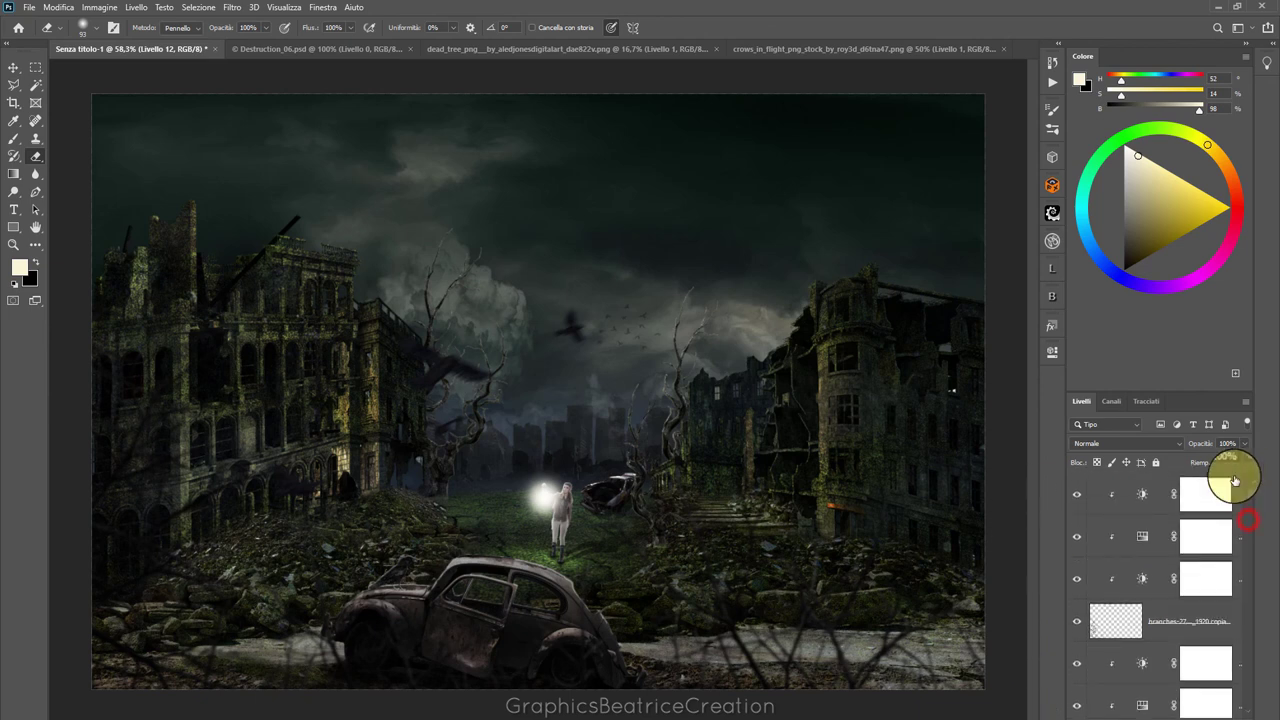
pyautogui.click(1161, 484)
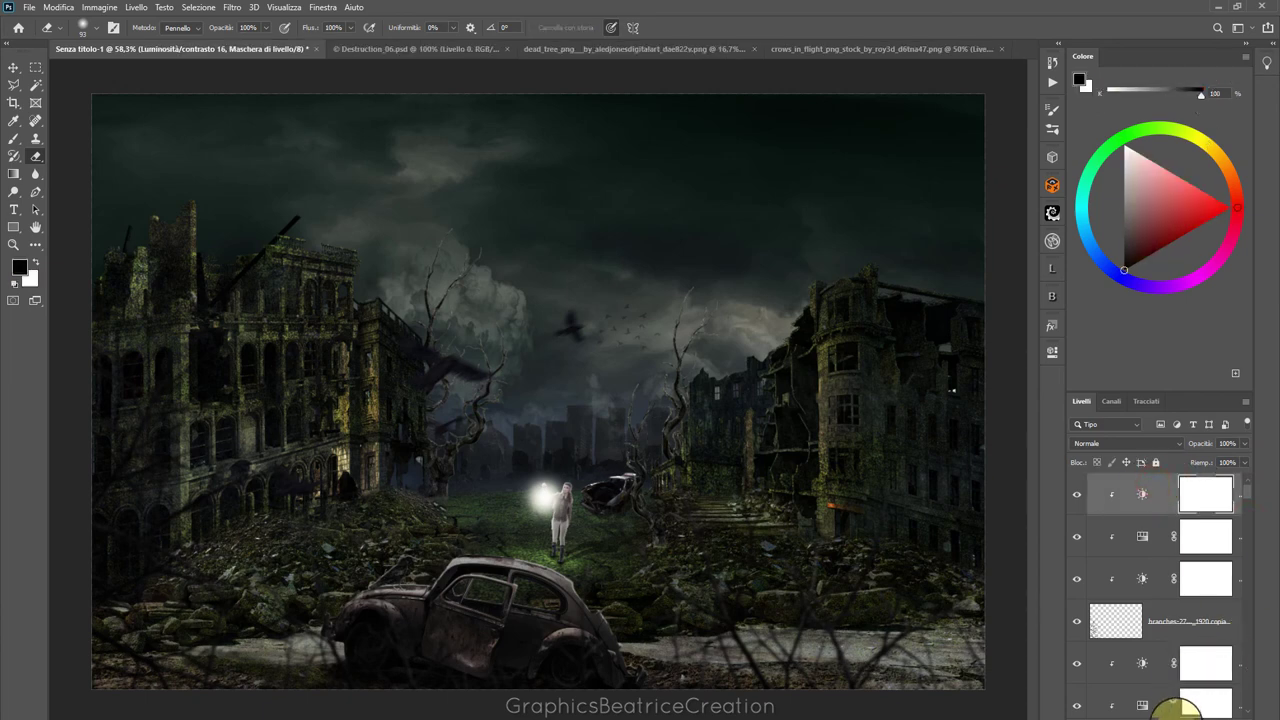
# Add a gradient fill layer running from a near-black green sampled from the sky to transparent
pyautogui.click(1175, 712)
pyautogui.click(1178, 502)
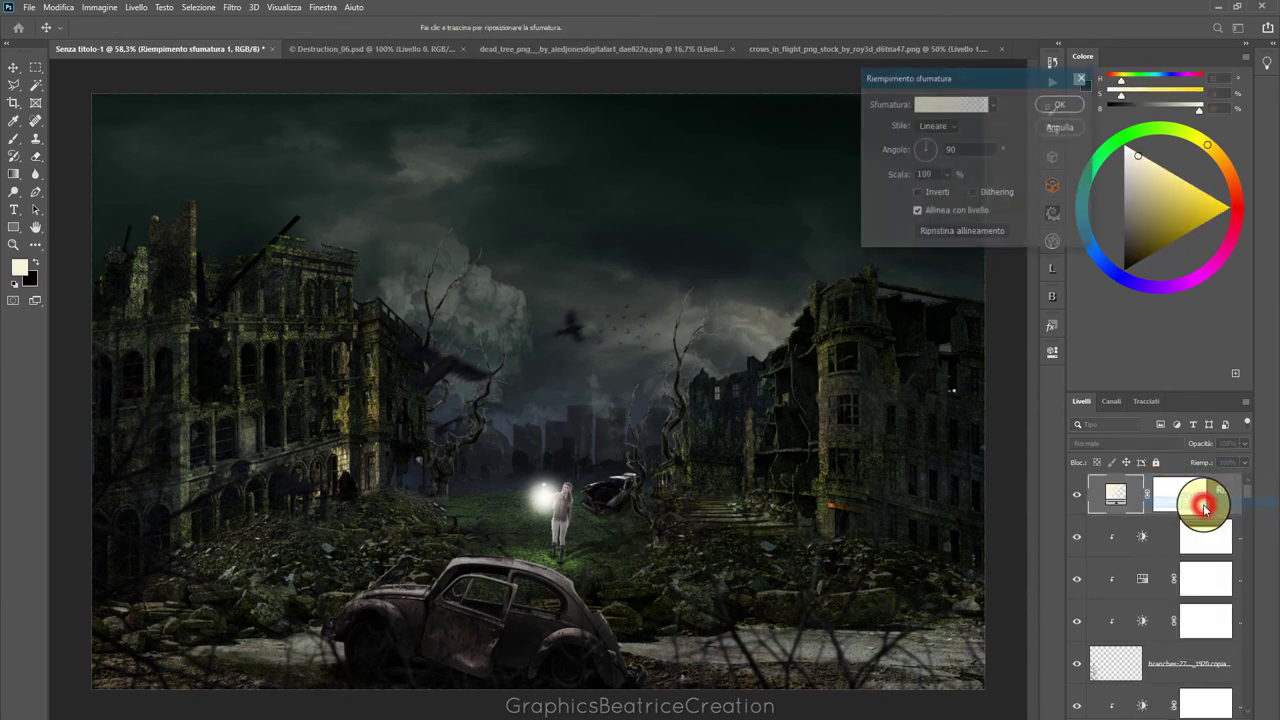
pyautogui.click(921, 106)
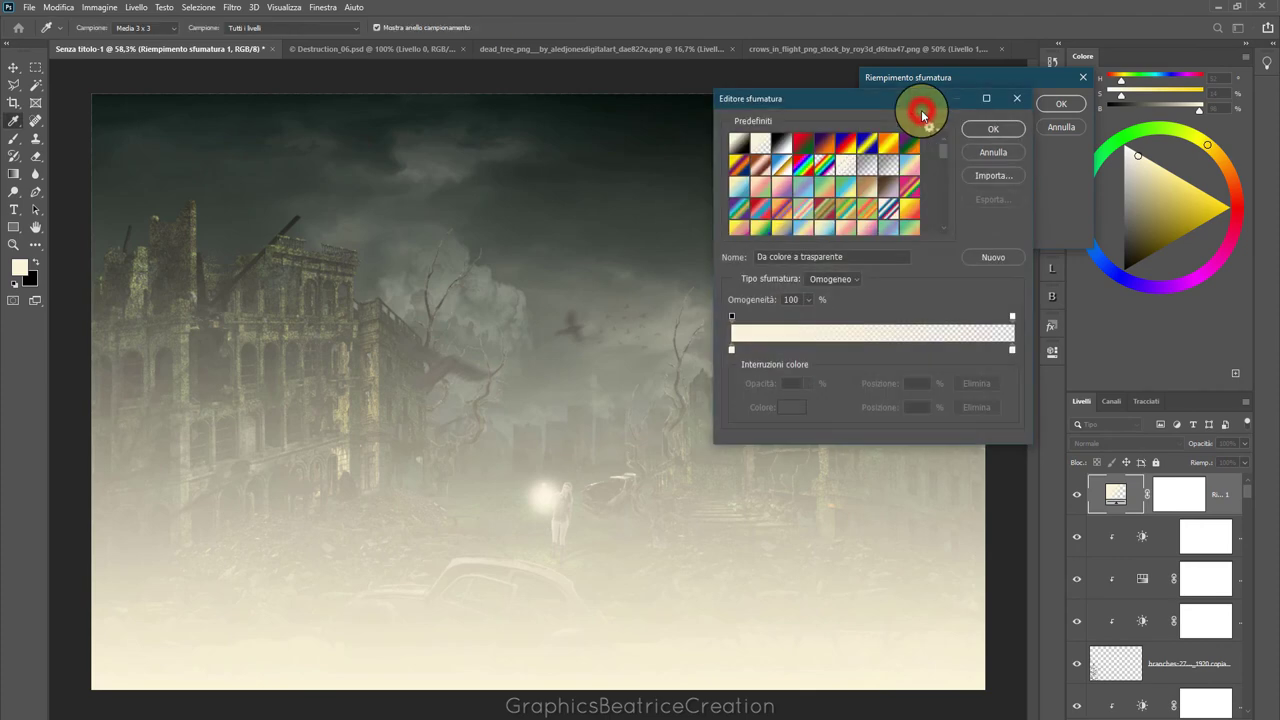
pyautogui.click(730, 350)
pyautogui.click(787, 408)
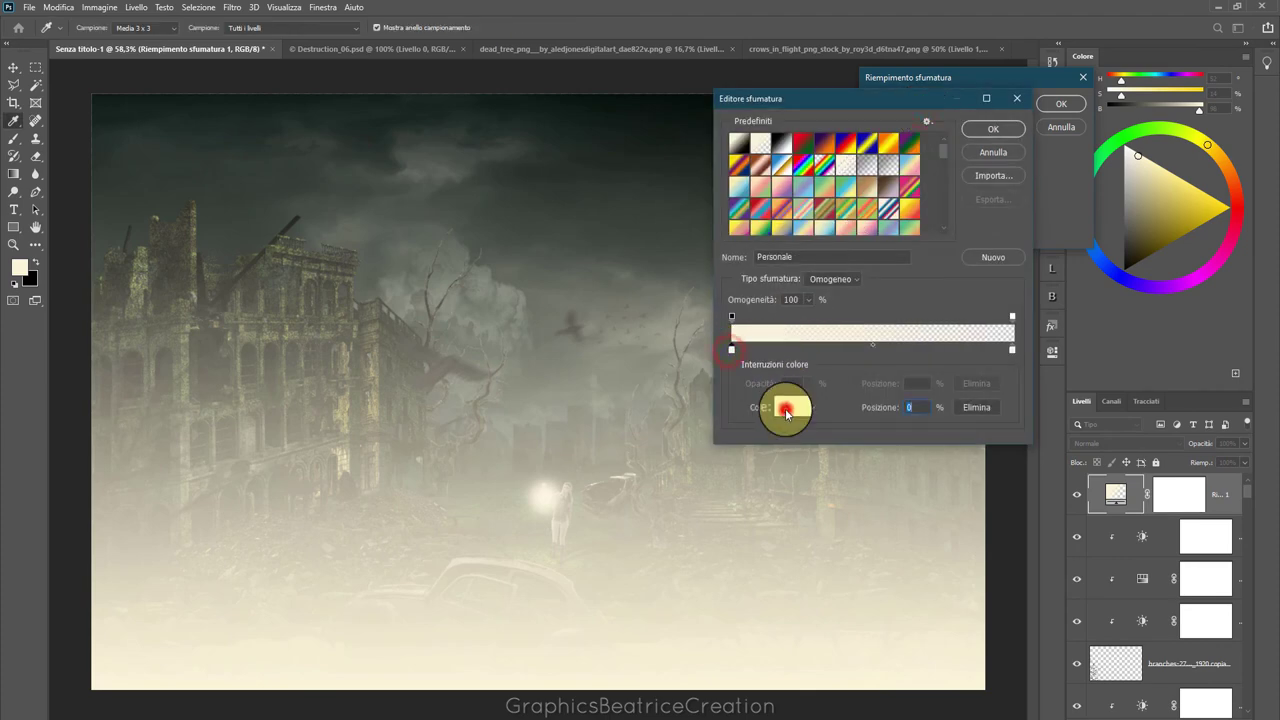
pyautogui.click(223, 92)
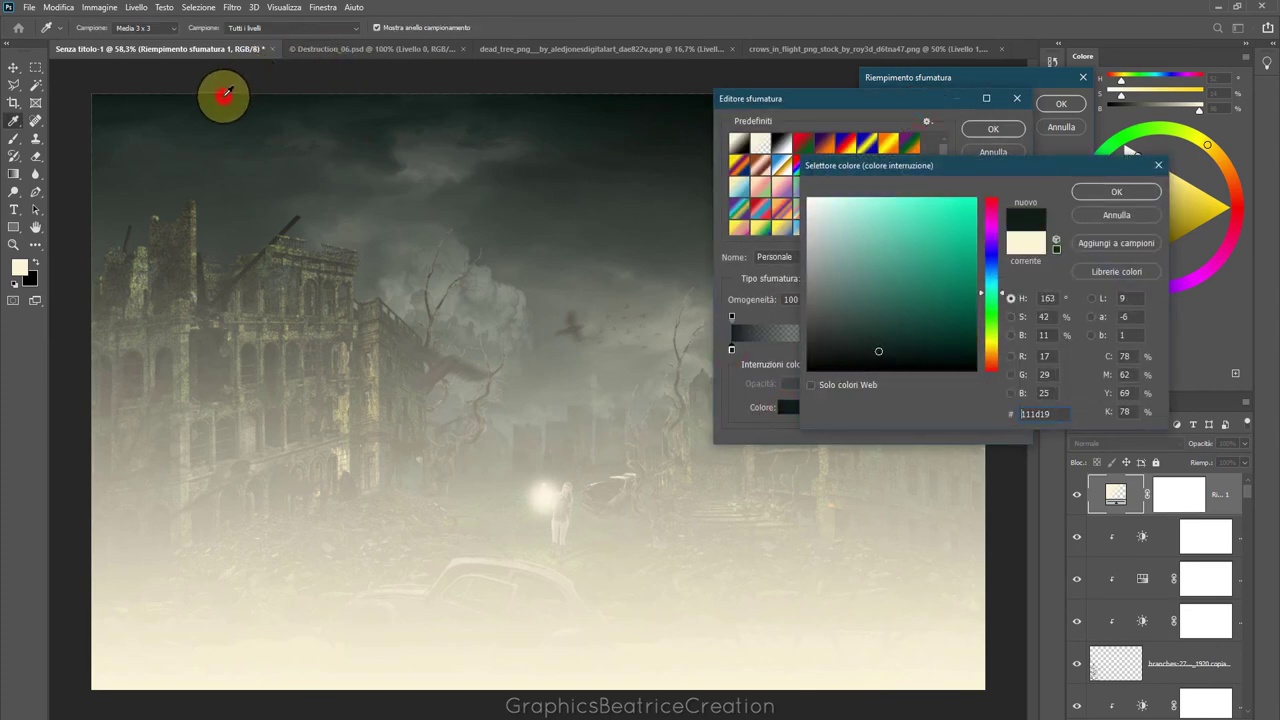
pyautogui.moveTo(973, 282); pyautogui.dragTo(875, 367)
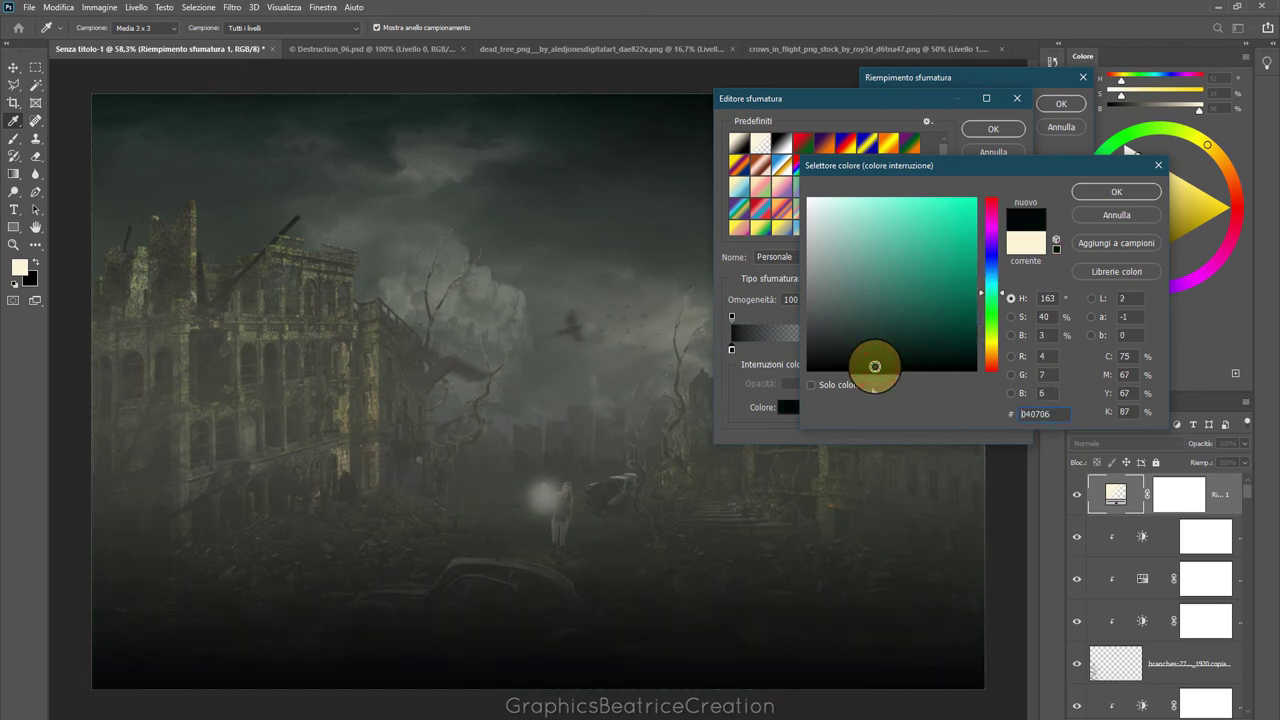
pyautogui.click(1125, 192)
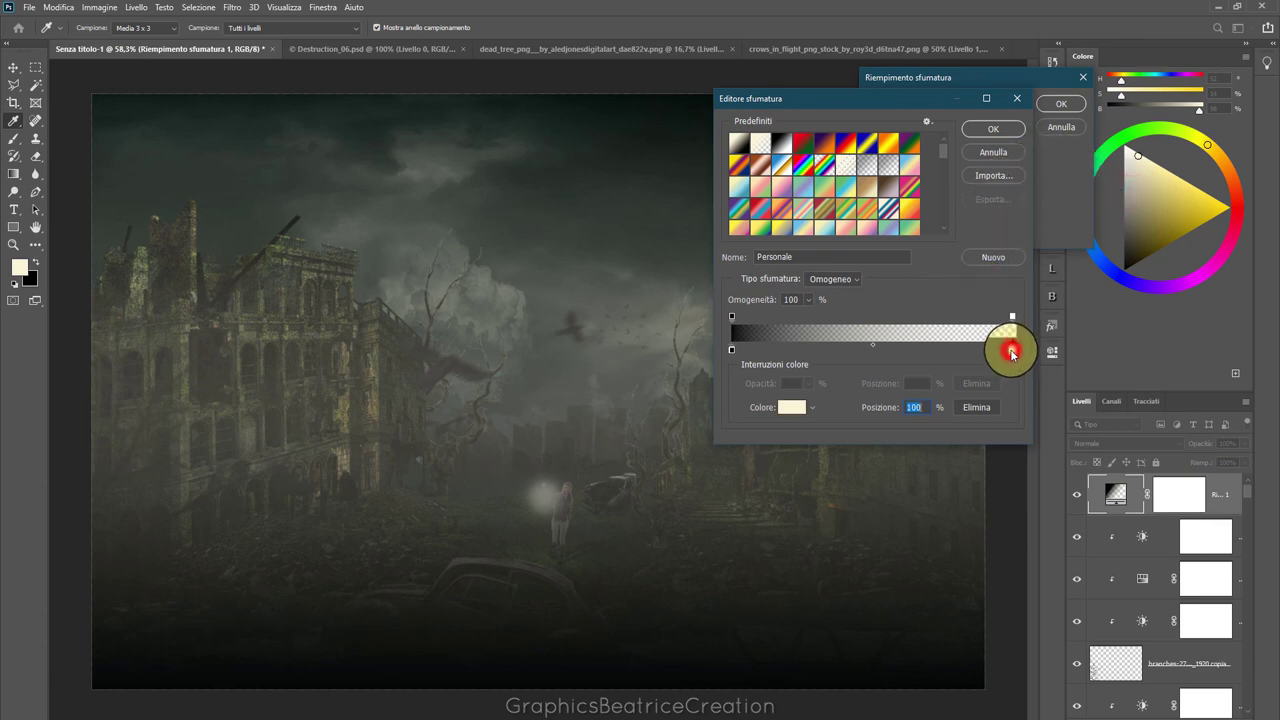
pyautogui.click(970, 408)
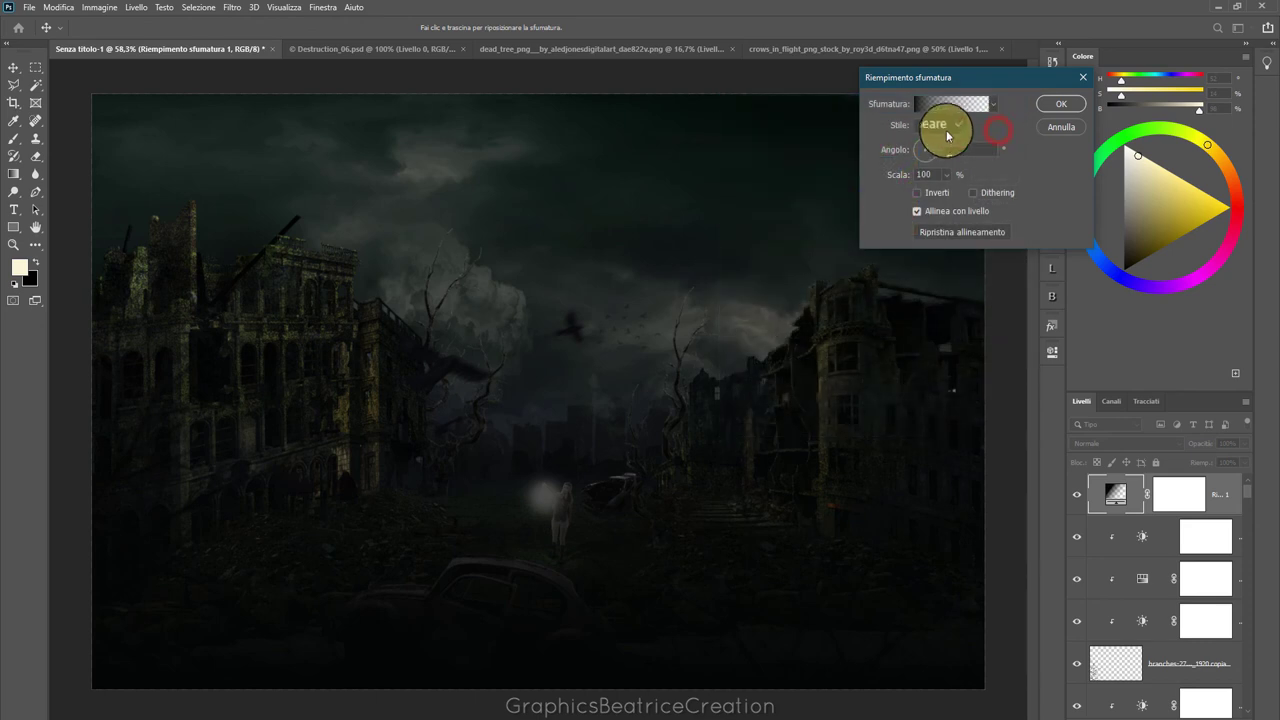
# Make the gradient Radial and reversed, enlarged to about 219% scale
pyautogui.click(954, 132)
pyautogui.click(925, 162)
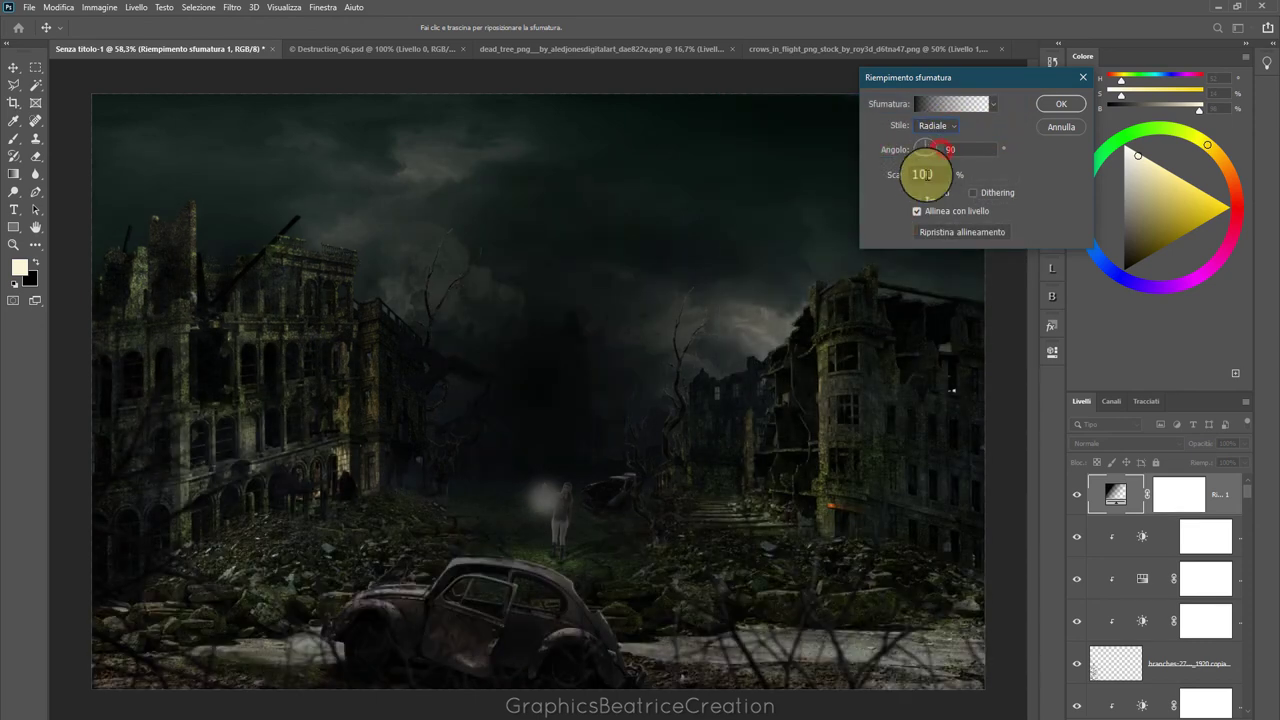
pyautogui.click(916, 194)
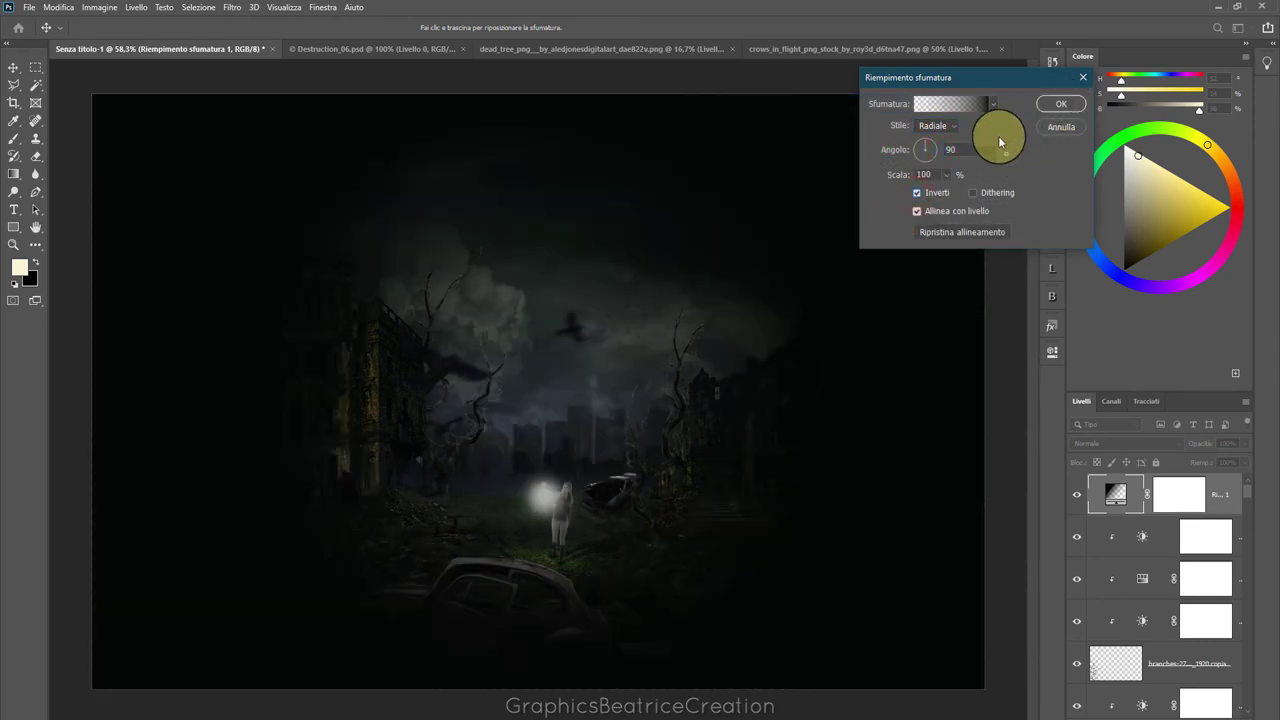
pyautogui.moveTo(945, 176); pyautogui.dragTo(950, 193)
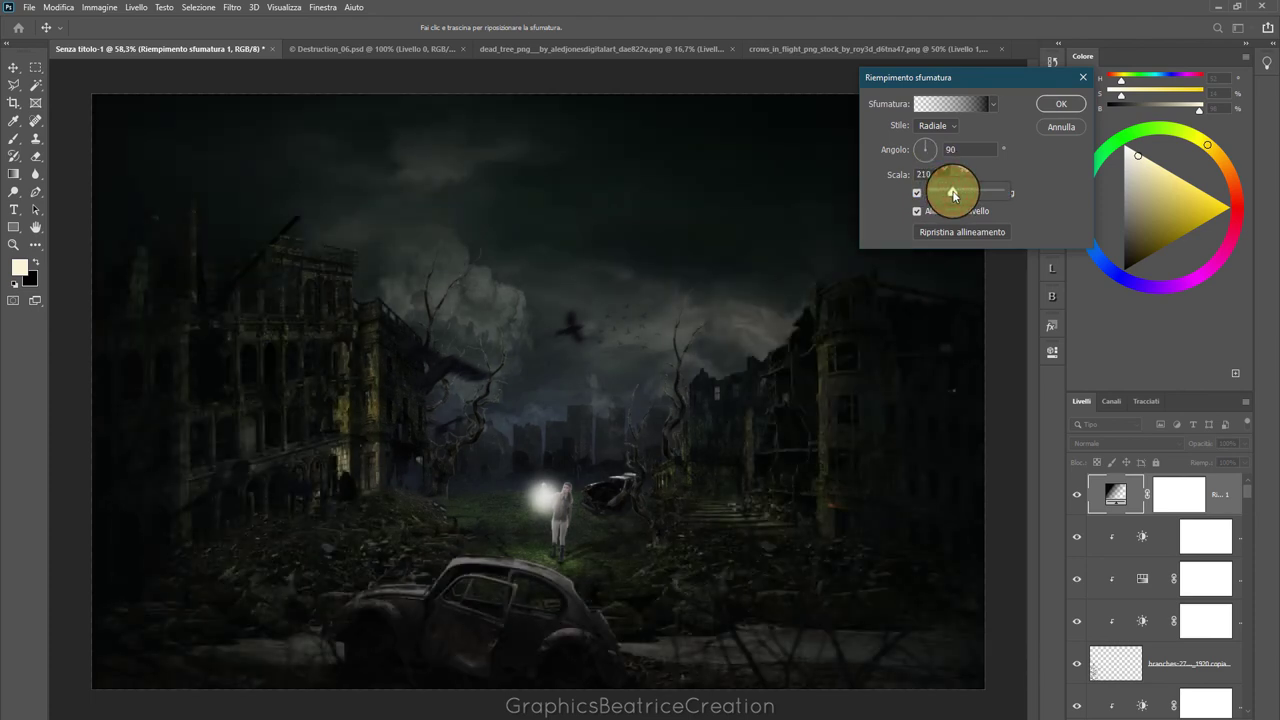
pyautogui.click(1061, 104)
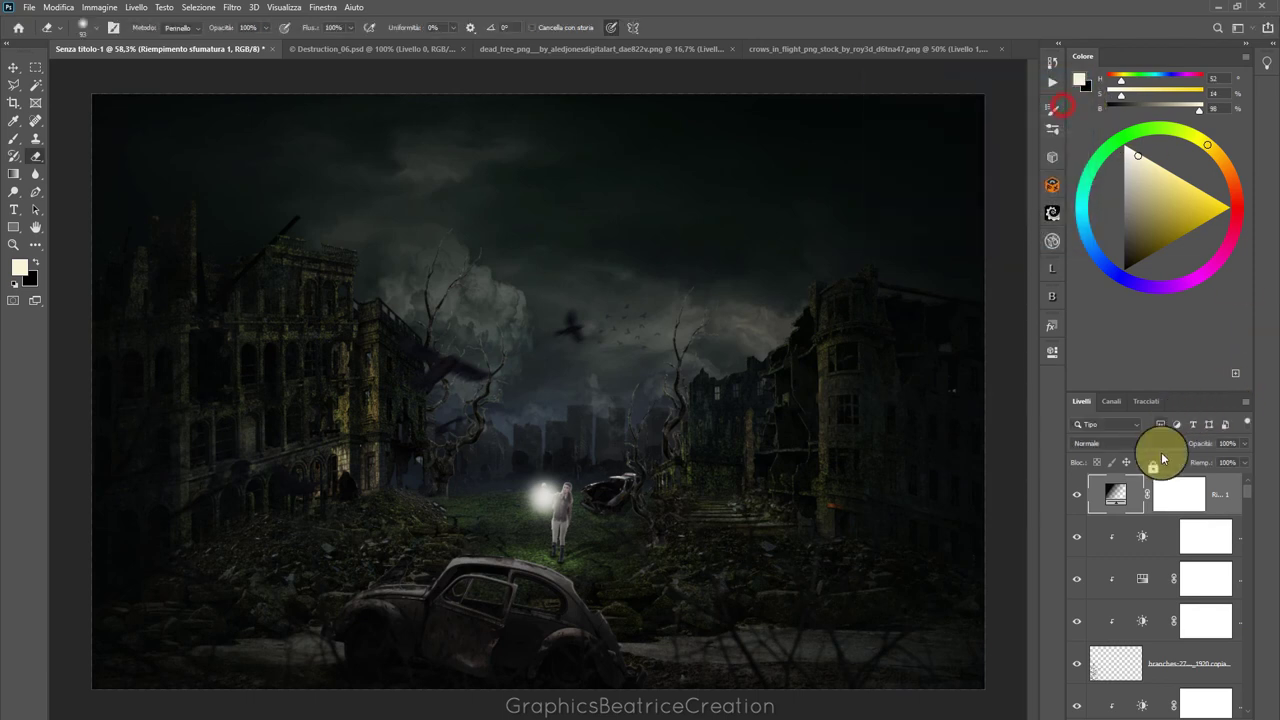
# On the gradient fill's mask, paint black with a large soft round brush at 92% opacity
pyautogui.press('e')
pyautogui.click(1160, 508)
pyautogui.press('x')
pyautogui.click(14, 138)
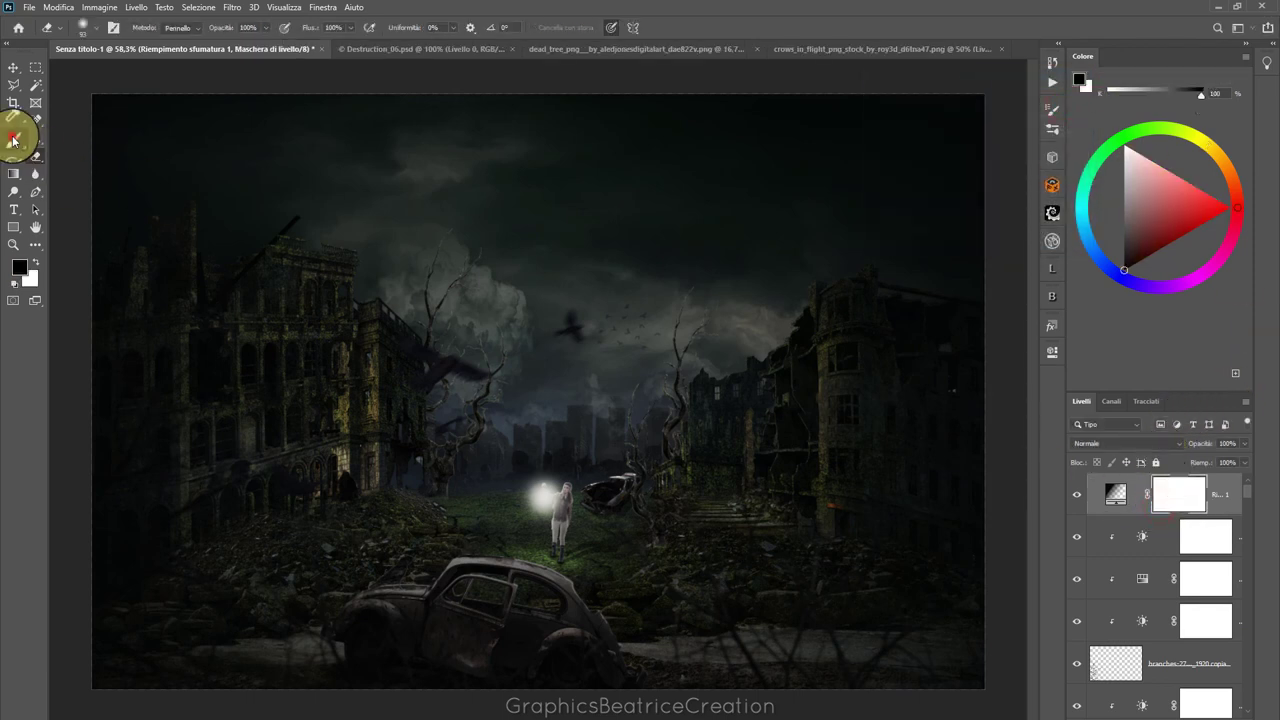
pyautogui.click(98, 28)
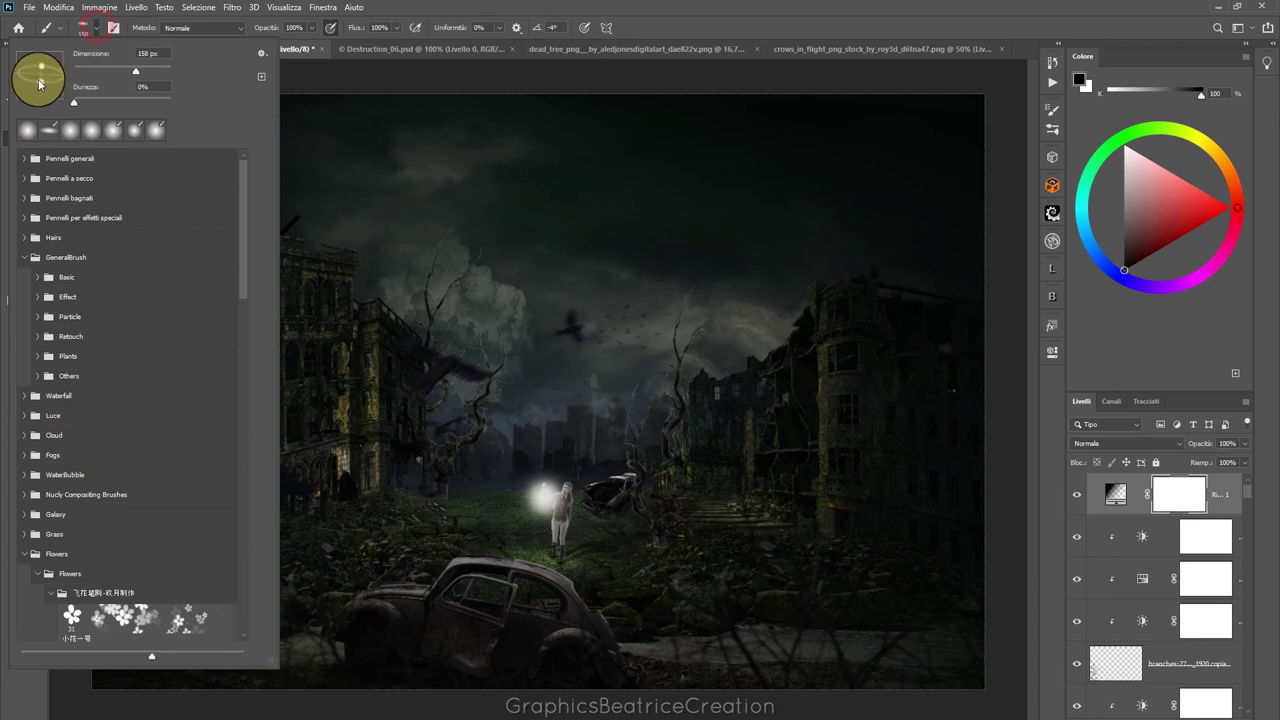
pyautogui.click(138, 62)
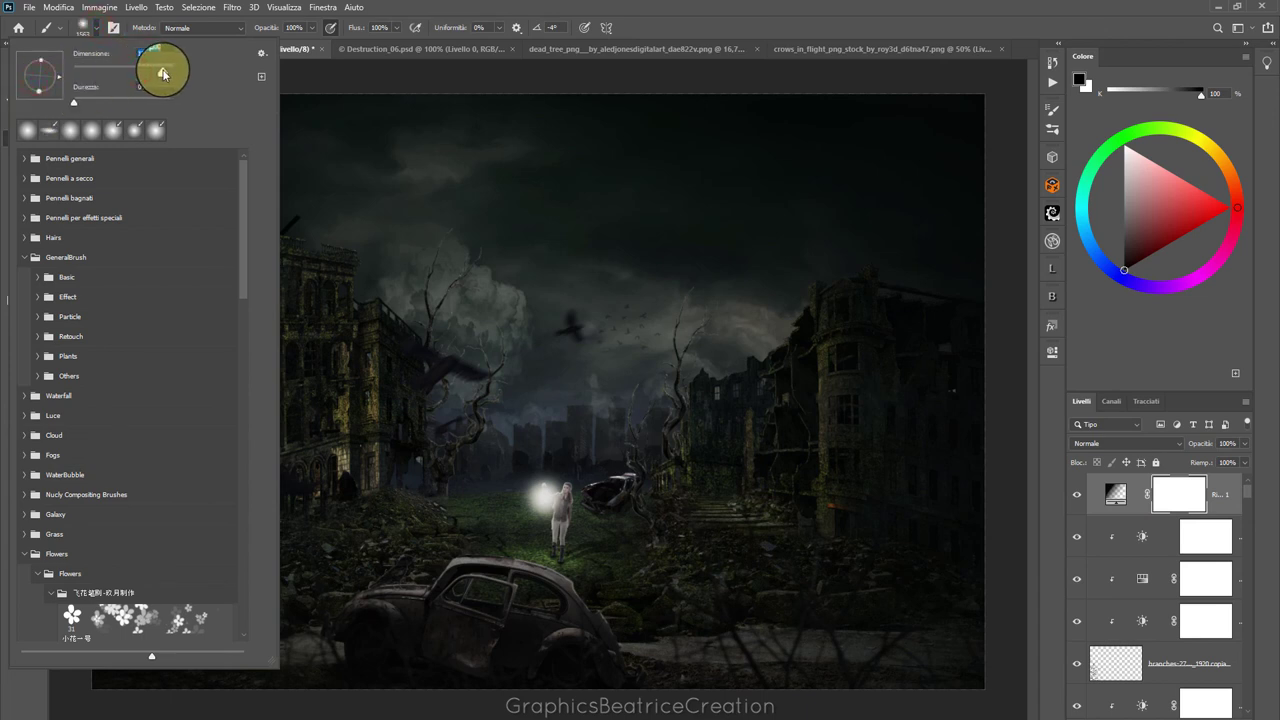
pyautogui.click(457, 8)
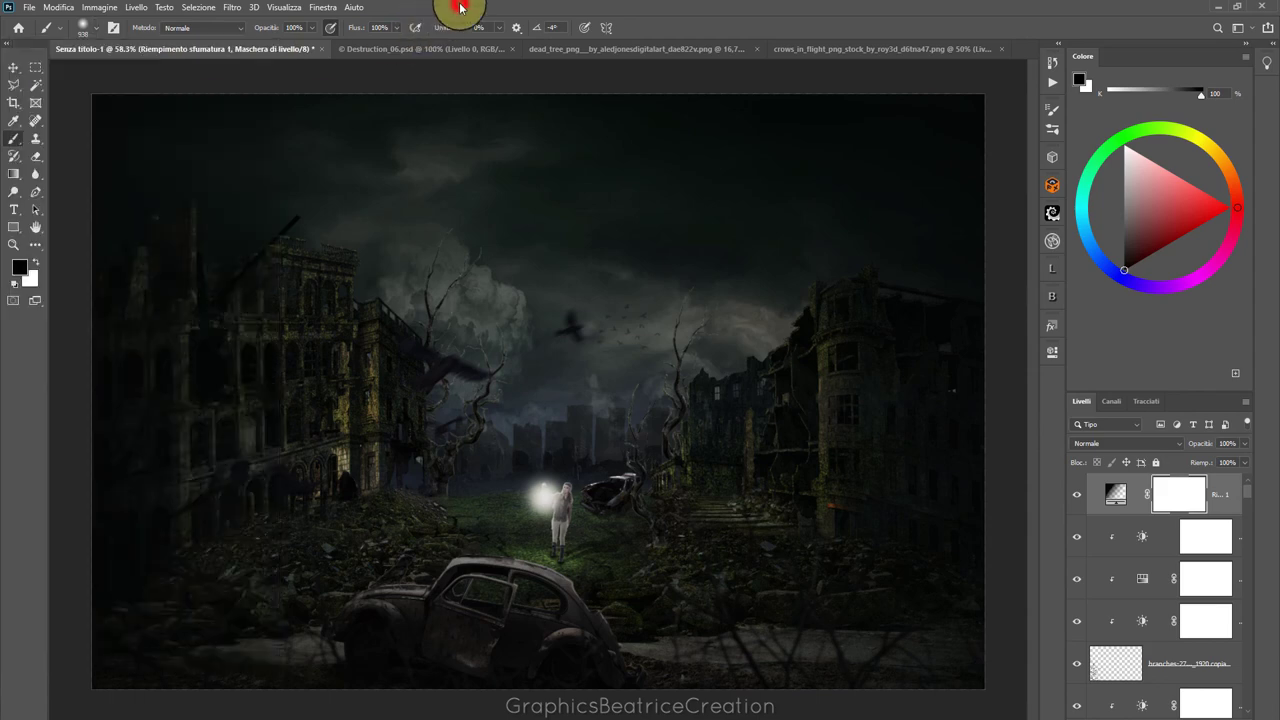
pyautogui.moveTo(335, 28)
pyautogui.mouseDown()
pyautogui.moveTo(310, 38)
pyautogui.moveTo(312, 52)
pyautogui.mouseUp()
# Clear the vignette over the central sky and street, then add an empty layer
pyautogui.click(580, 410)
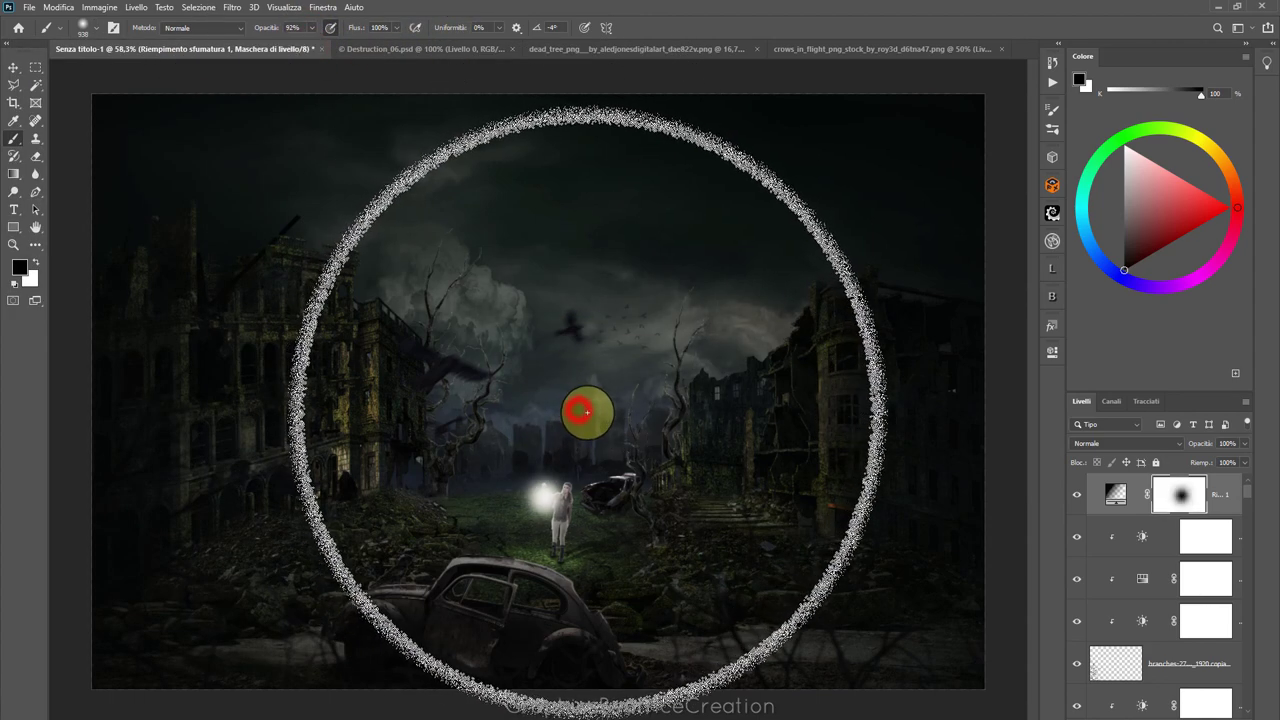
pyautogui.moveTo(587, 410)
pyautogui.mouseDown()
pyautogui.moveTo(594, 451)
pyautogui.moveTo(408, 380)
pyautogui.moveTo(577, 386)
pyautogui.moveTo(680, 412)
pyautogui.moveTo(523, 434)
pyautogui.moveTo(449, 403)
pyautogui.moveTo(557, 400)
pyautogui.moveTo(639, 418)
pyautogui.moveTo(594, 449)
pyautogui.moveTo(451, 443)
pyautogui.moveTo(560, 447)
pyautogui.mouseUp()
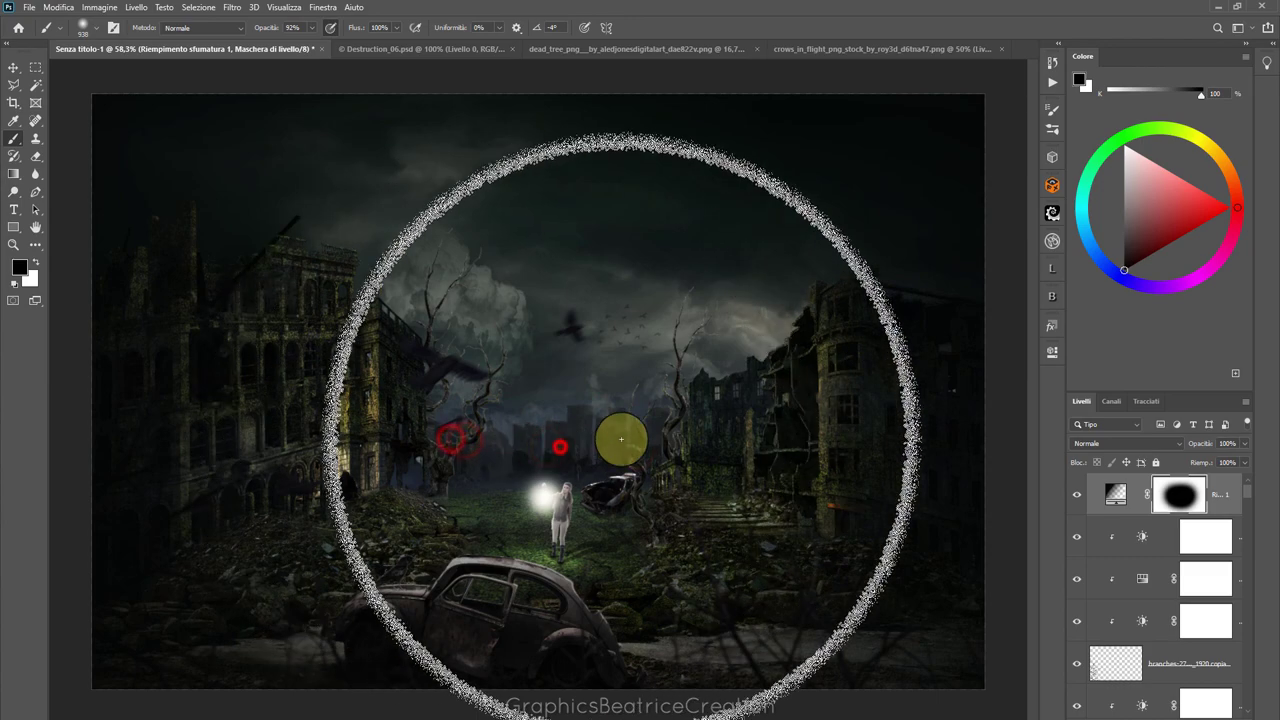
pyautogui.click(504, 370)
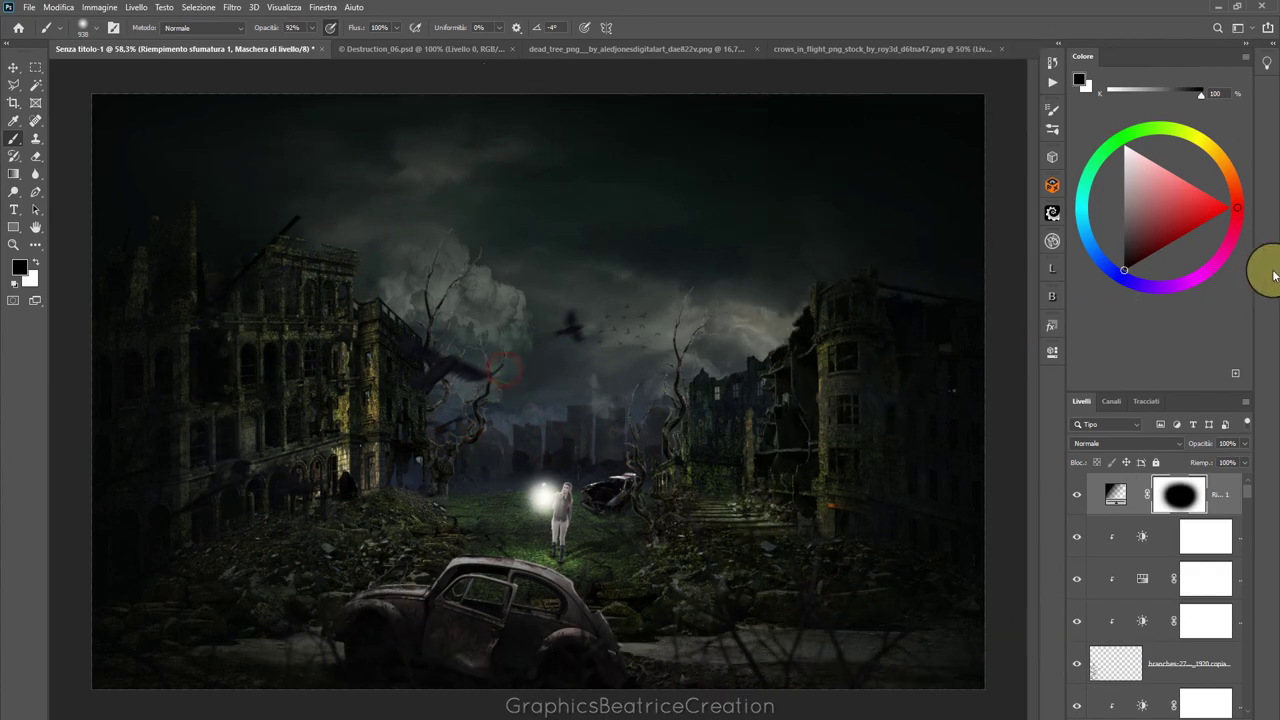
pyautogui.click(1160, 537)
pyautogui.hotkey('ctrl', 'shift', 'alt', 'n')
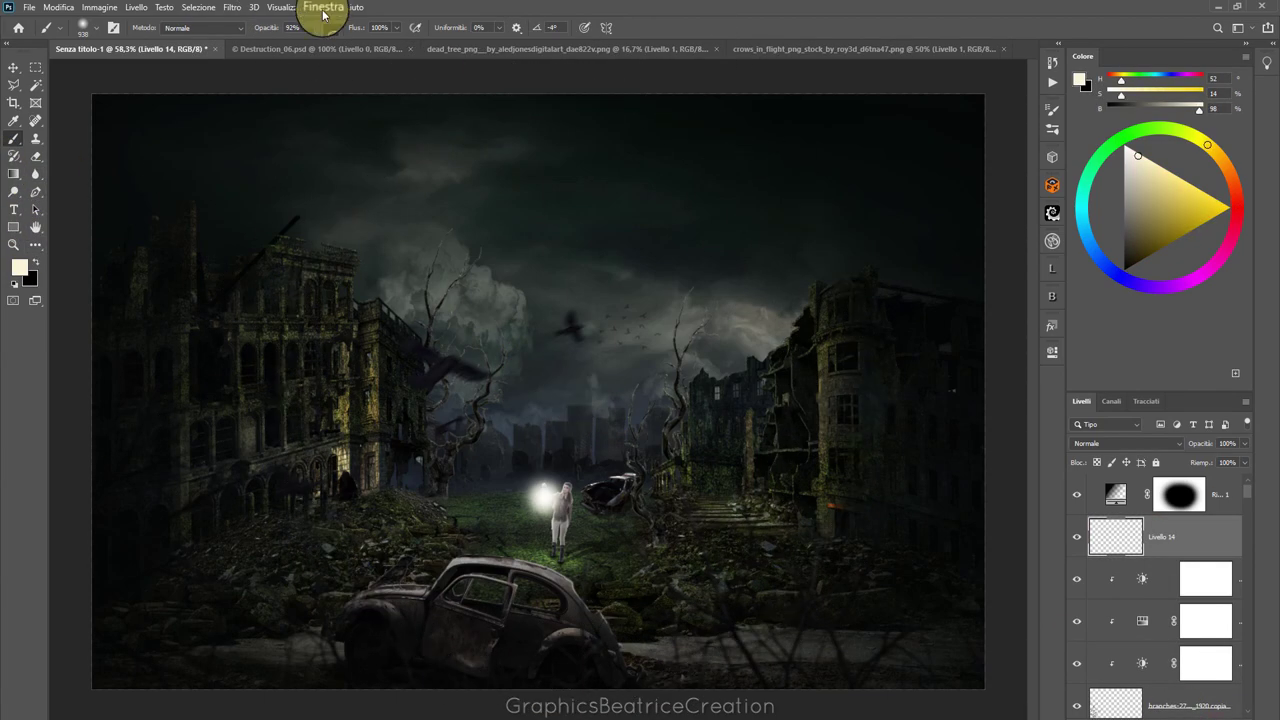
# Paint a soft cream glow at 67% brush opacity in the centre of Livello 14, then preview blend modes
pyautogui.moveTo(312, 27); pyautogui.dragTo(296, 43)
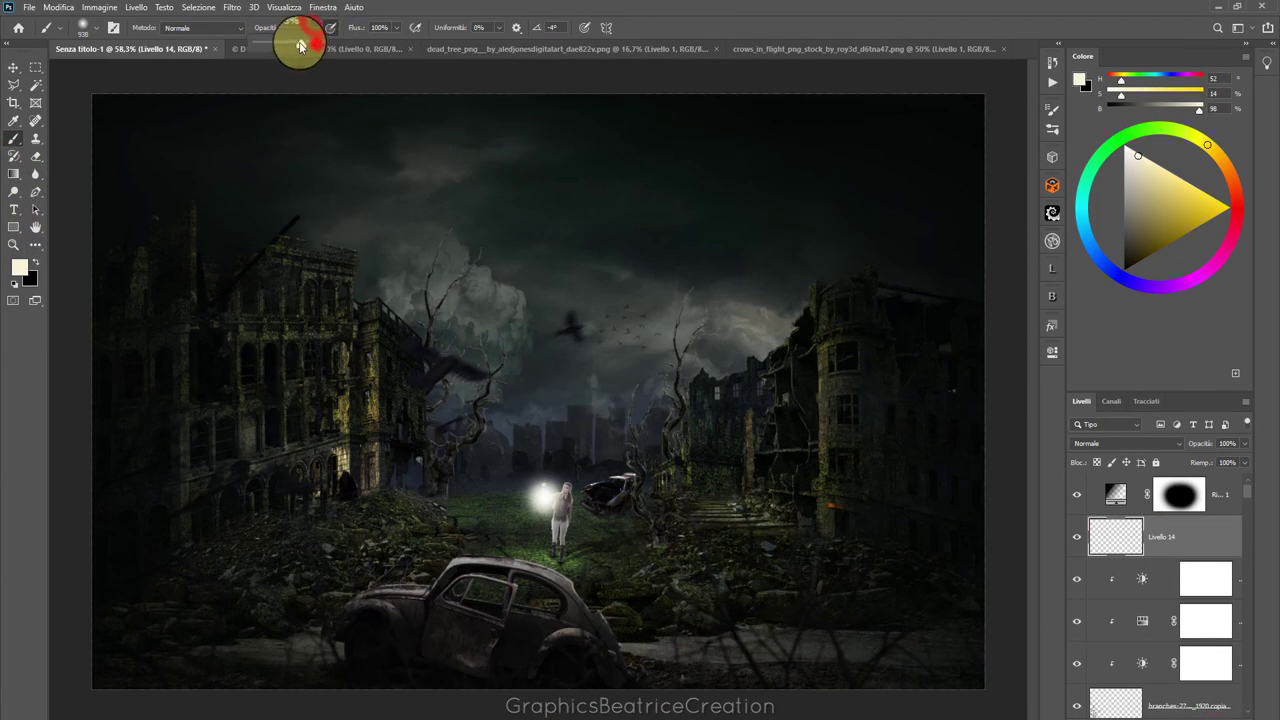
pyautogui.click(566, 419)
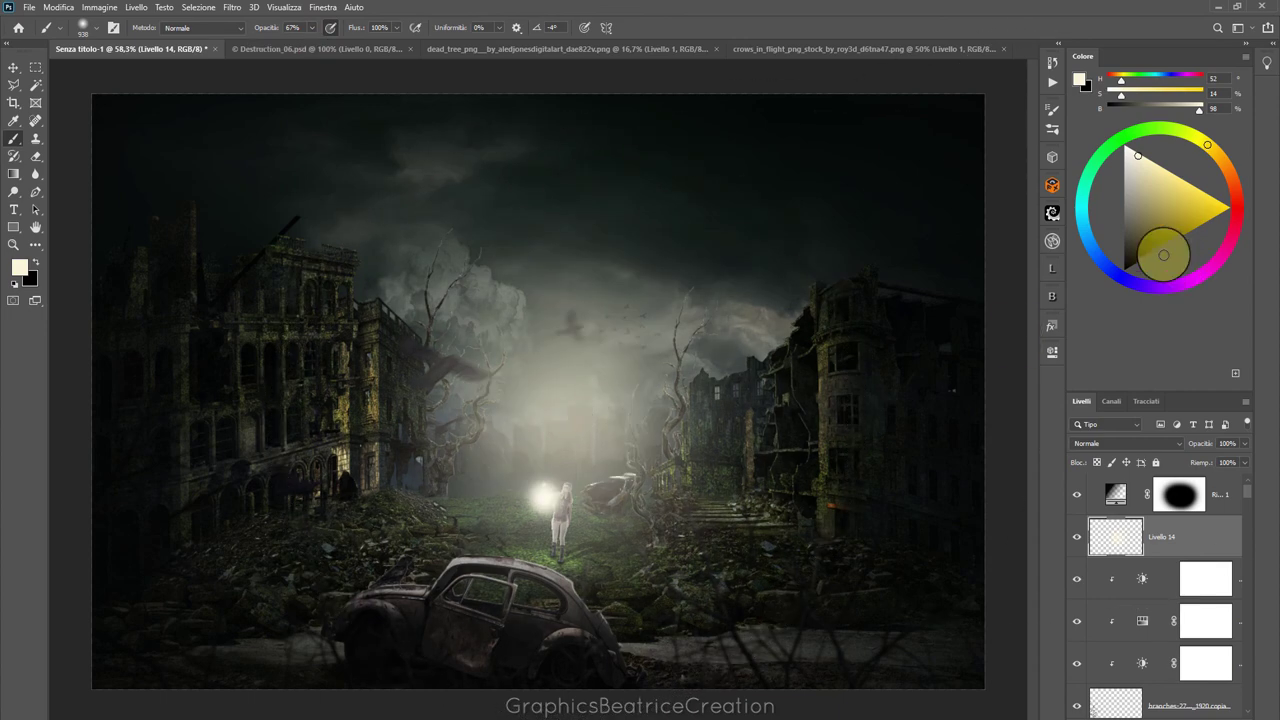
pyautogui.click(1177, 452)
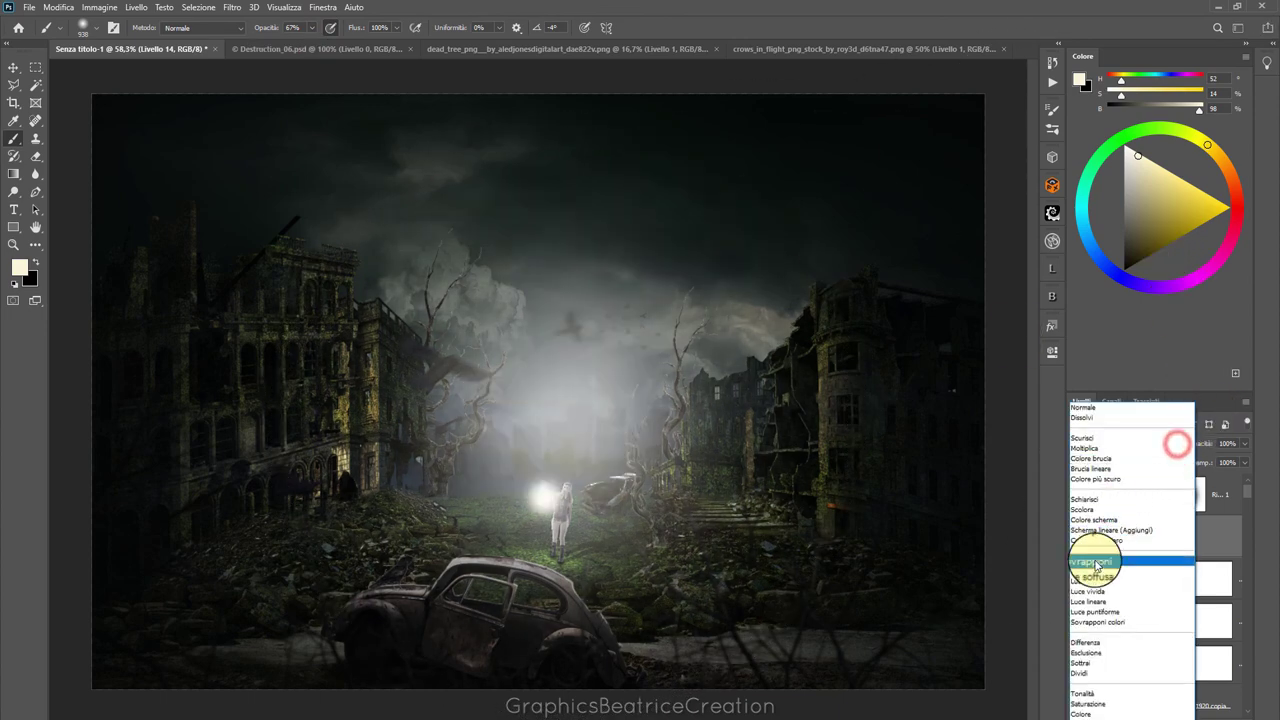
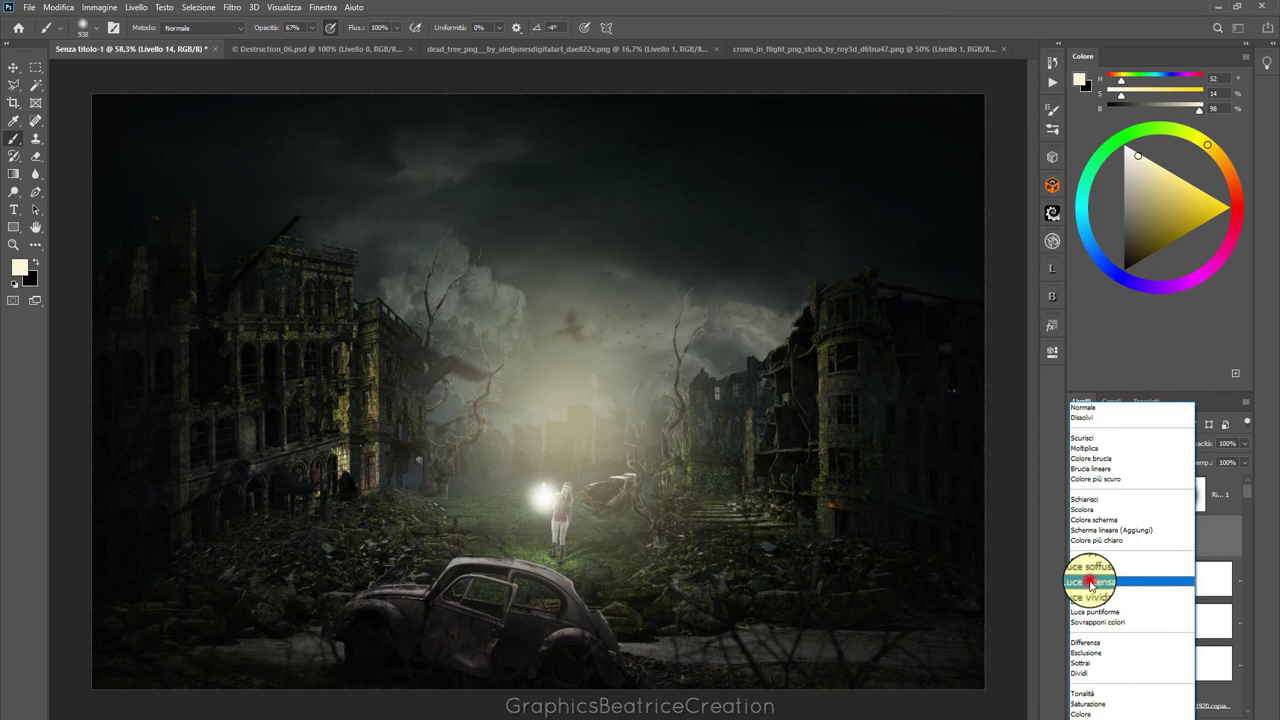
# Set glow layer Livello 14 to Luce intensa blend mode with lowered opacity
pyautogui.click(1092, 582)
pyautogui.click(1245, 447)
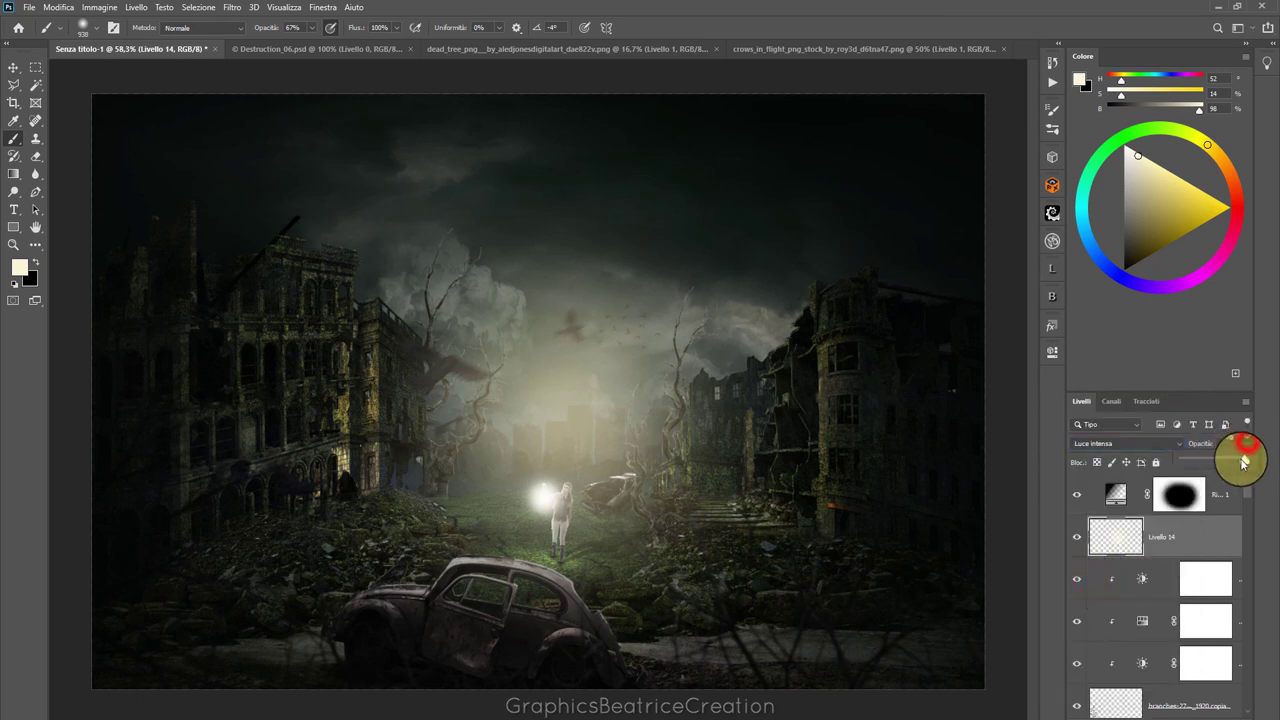
pyautogui.moveTo(1229, 463); pyautogui.dragTo(1228, 463)
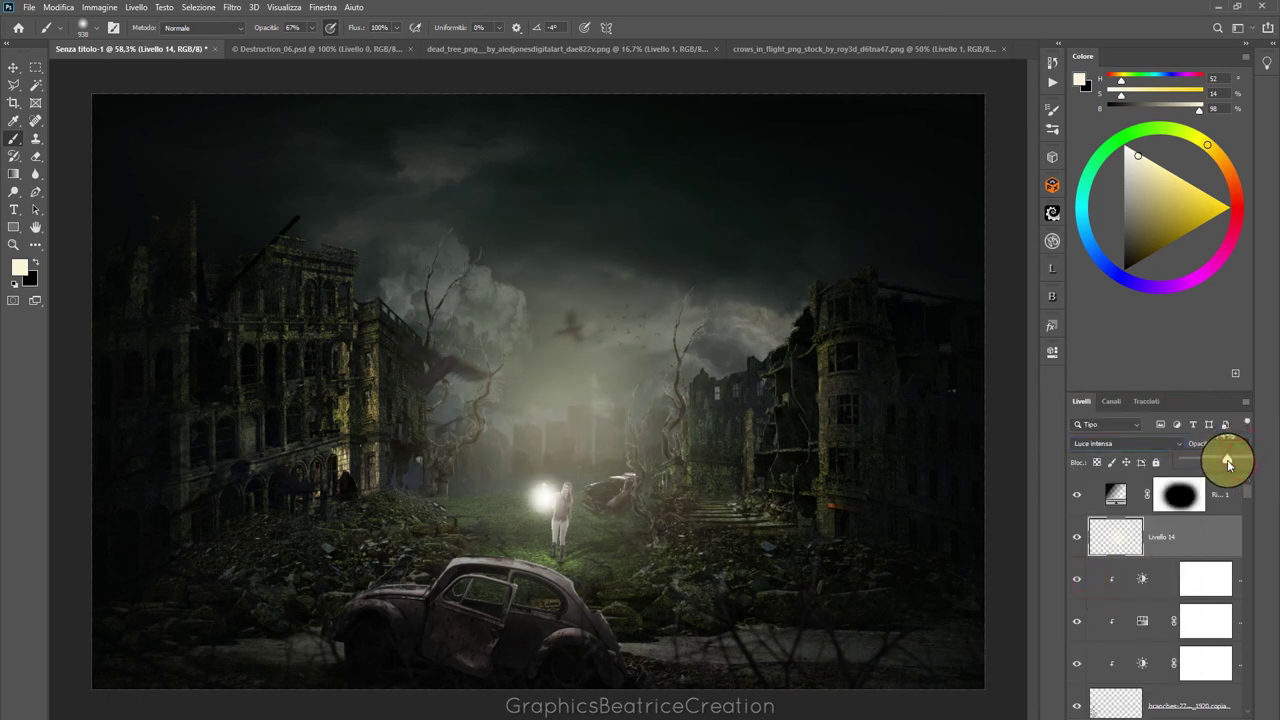
pyautogui.click(1185, 495)
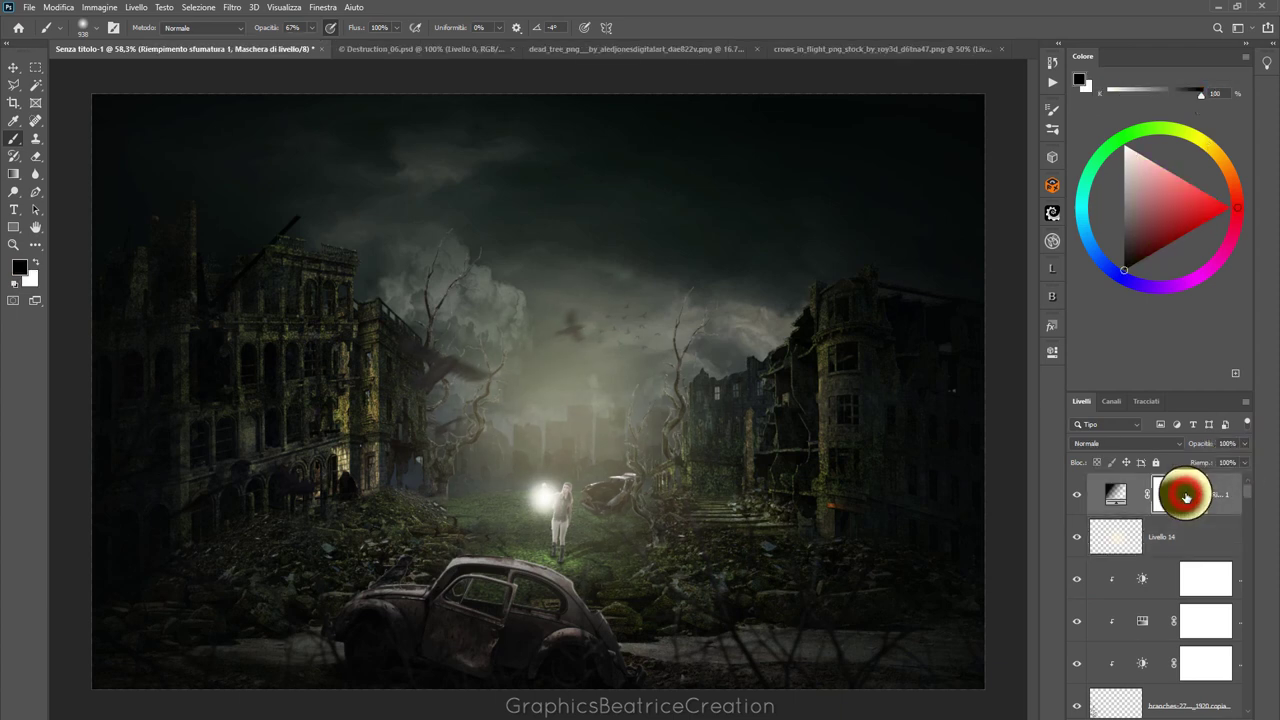
# Move the Riempimento sfumatura 1 radial gradient toward the canvas centre and confirm
pyautogui.doubleClick(1115, 493)
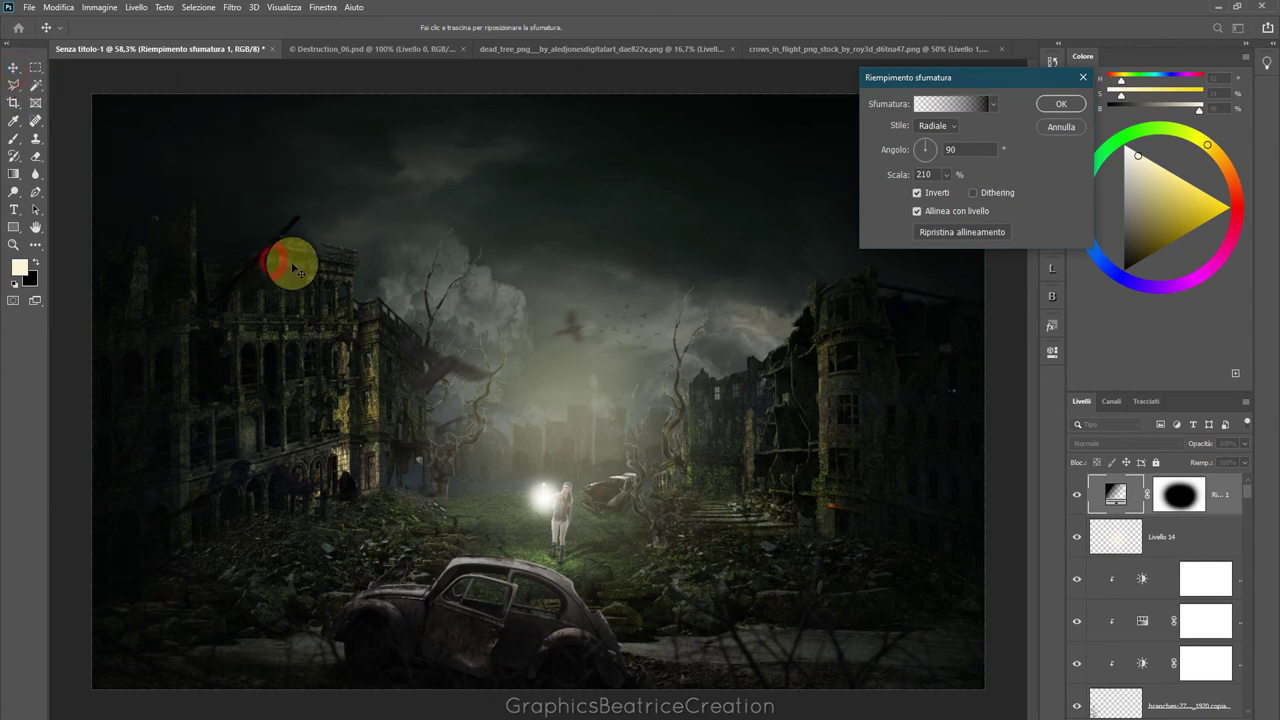
pyautogui.moveTo(293, 265); pyautogui.dragTo(579, 342)
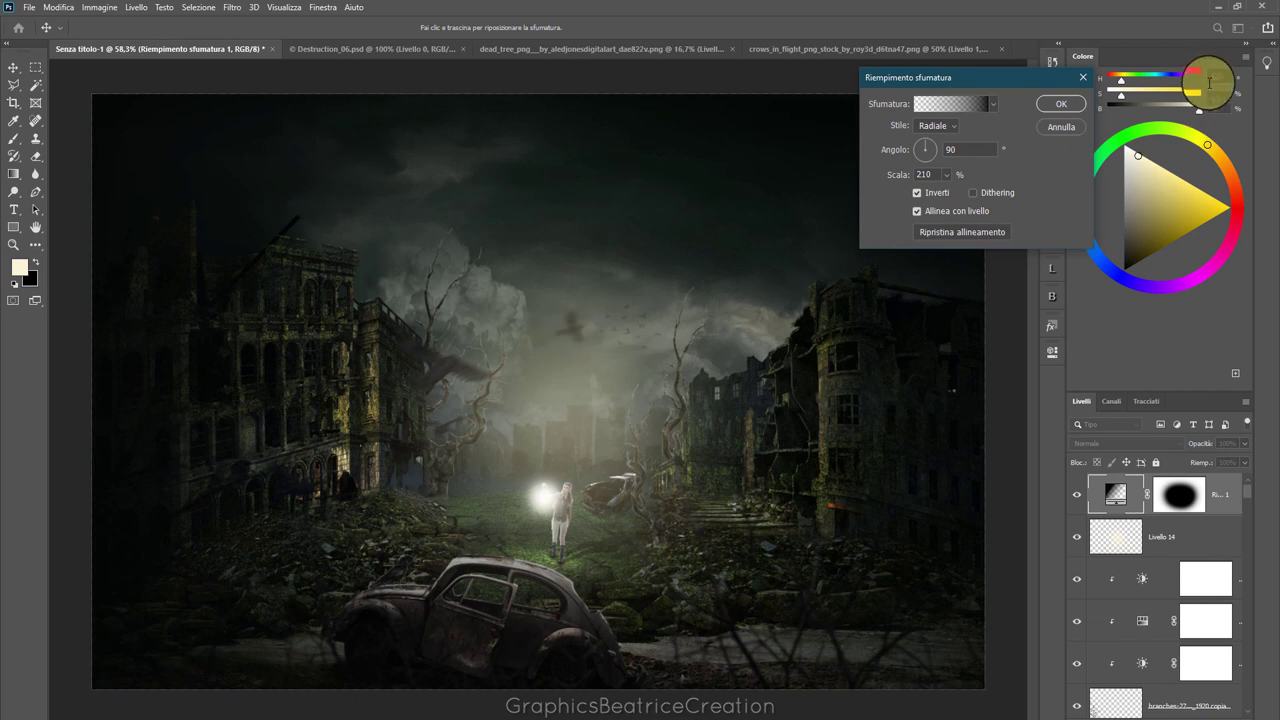
pyautogui.click(1060, 104)
# Set up a black/white Brush on the fill's mask and toggle the vignette to compare
pyautogui.press('b')
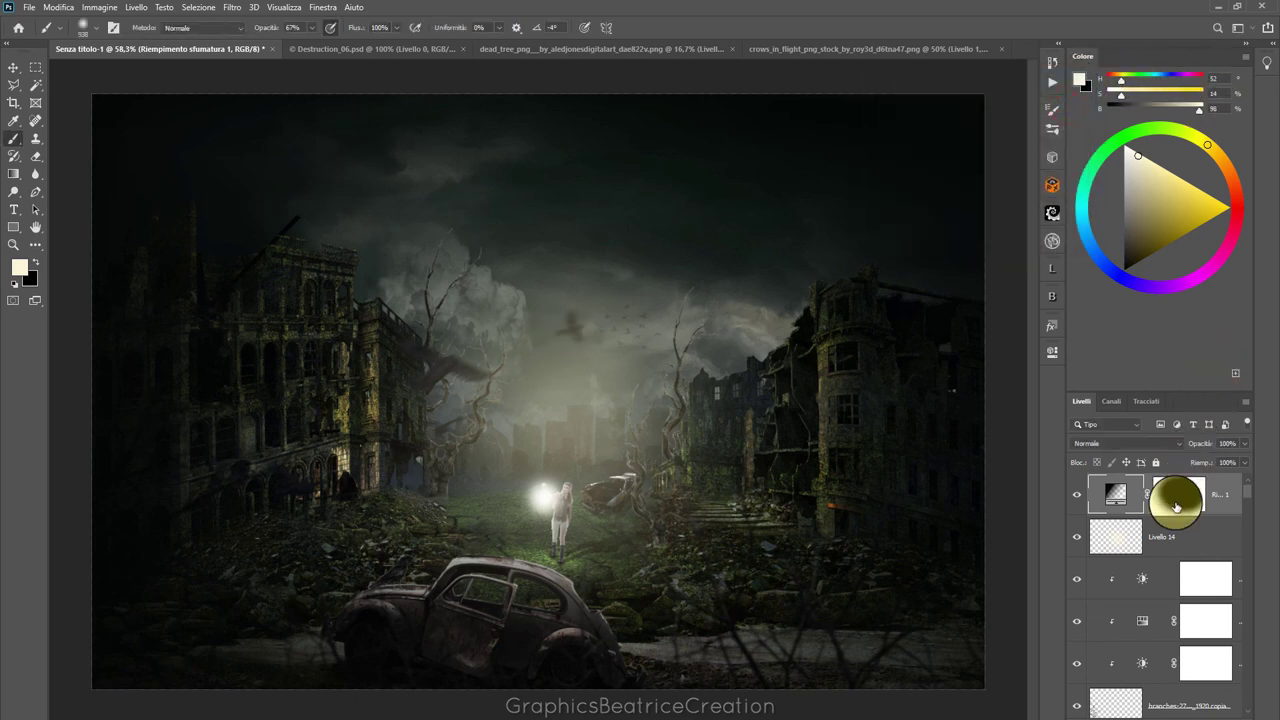
pyautogui.press('x')
pyautogui.click(1177, 505)
pyautogui.click(1077, 495)
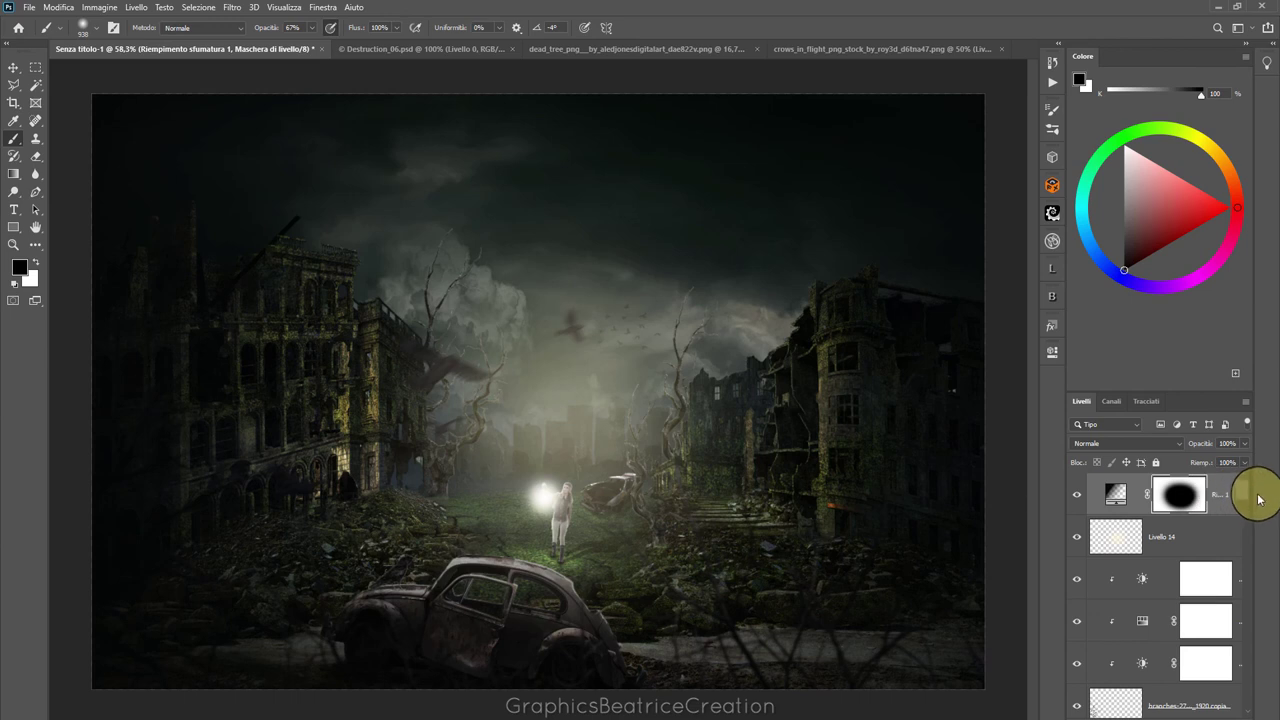
# Scroll down the Layers panel and select the stormy sky layer
pyautogui.scroll(-3, 1257, 586)
pyautogui.scroll(-3, 1260, 629)
pyautogui.scroll(-2, 1260, 629)
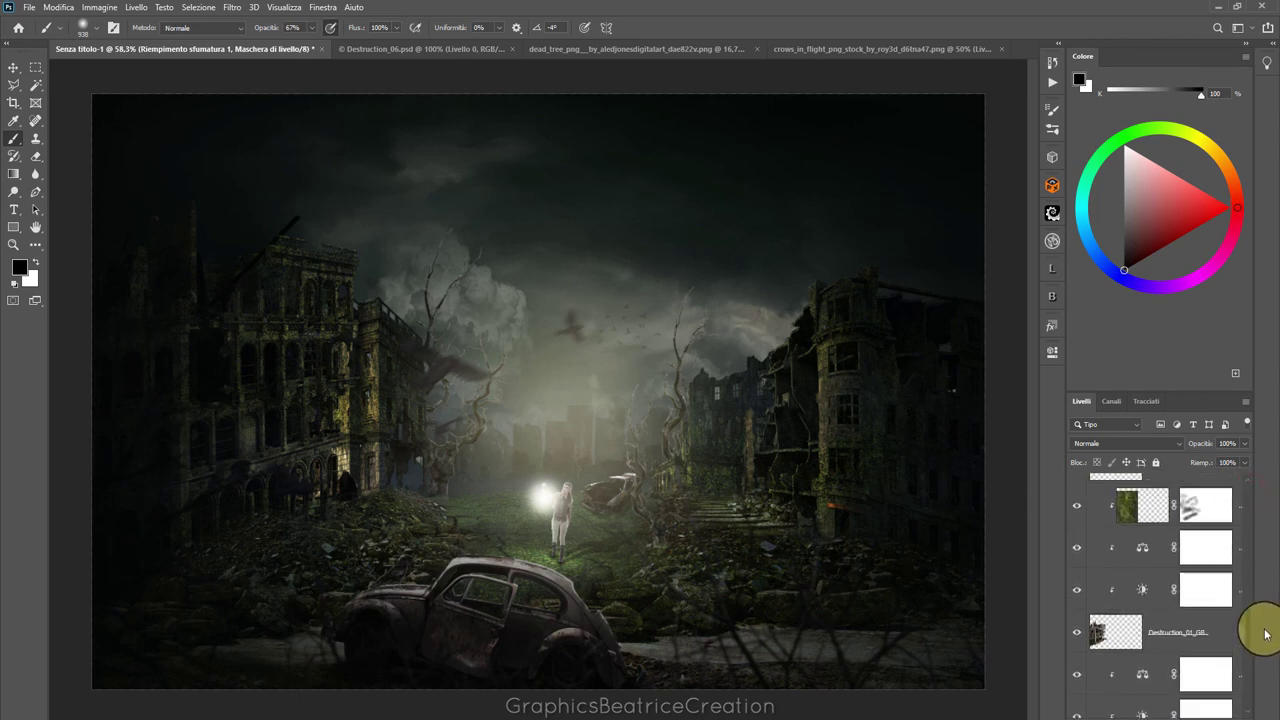
pyautogui.scroll(-2, 1263, 626)
pyautogui.scroll(-2, 1265, 623)
pyautogui.scroll(-2, 1268, 640)
pyautogui.scroll(-2, 1272, 660)
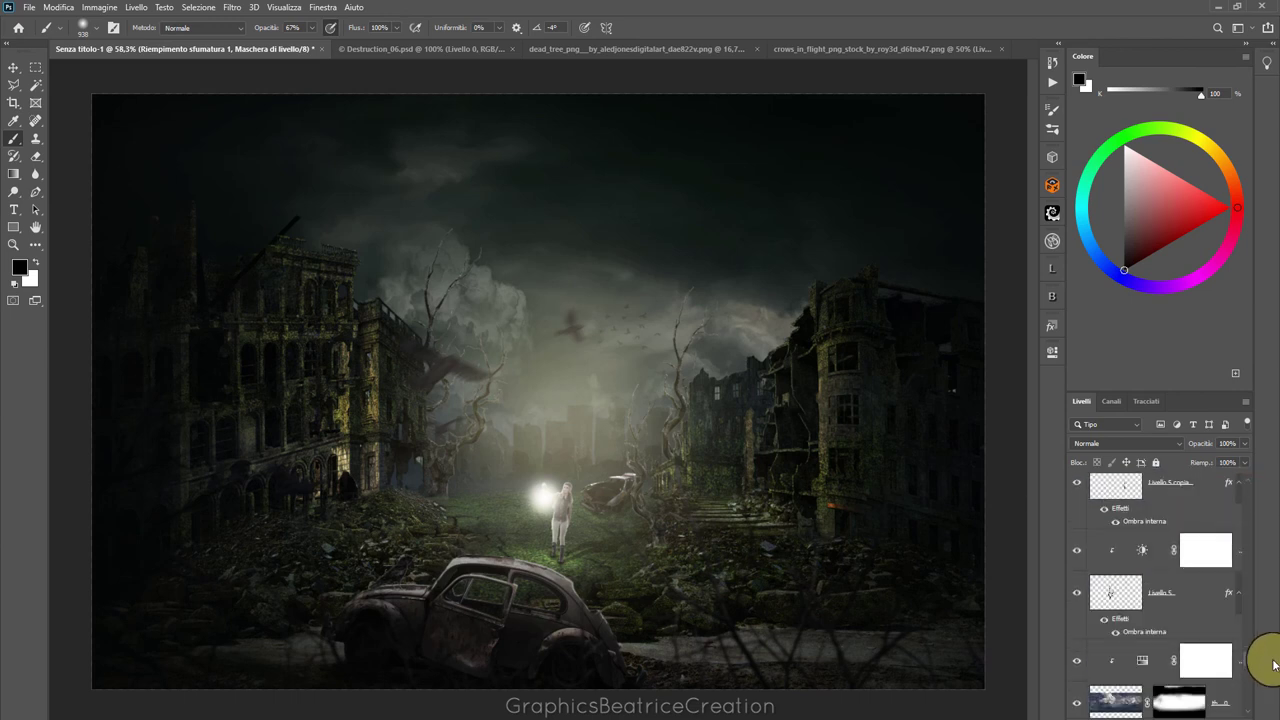
pyautogui.scroll(-1, 1274, 665)
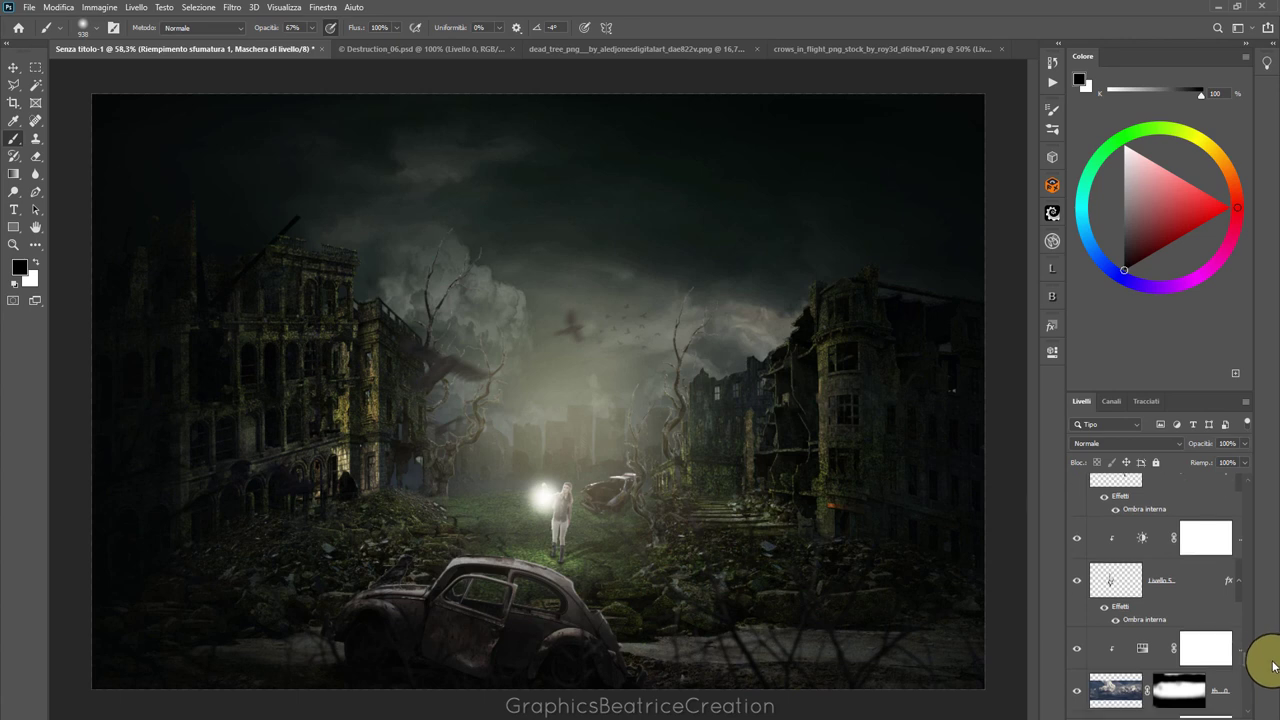
pyautogui.click(1127, 684)
# Add a clipped Brightness/Contrast adjustment with brightness -96 and contrast 63
pyautogui.click(1192, 714)
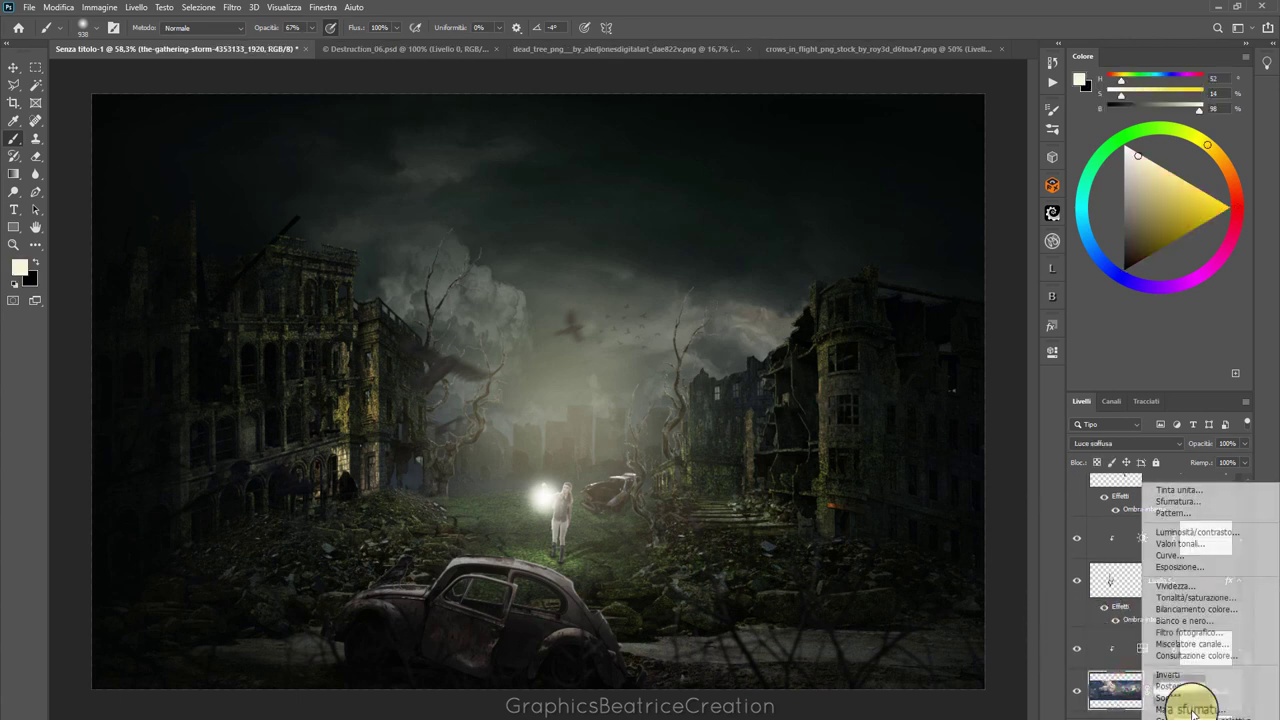
pyautogui.click(1220, 531)
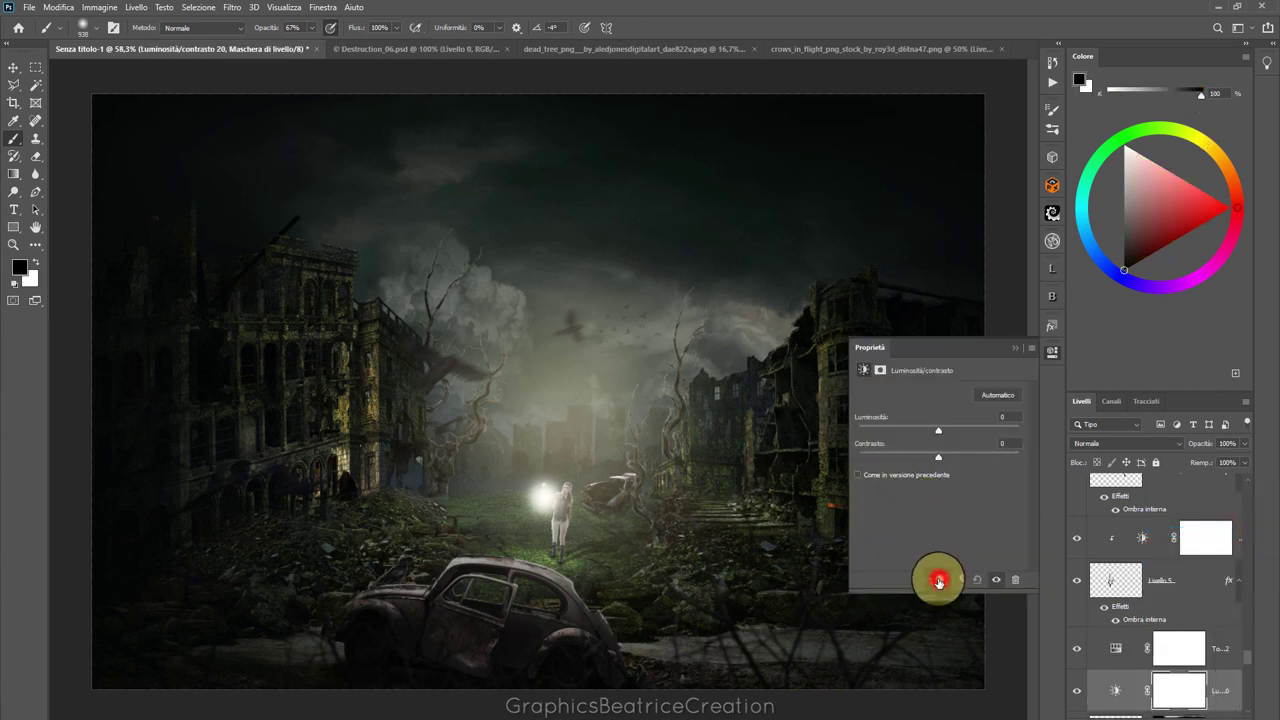
pyautogui.click(939, 581)
pyautogui.moveTo(919, 432); pyautogui.dragTo(887, 430)
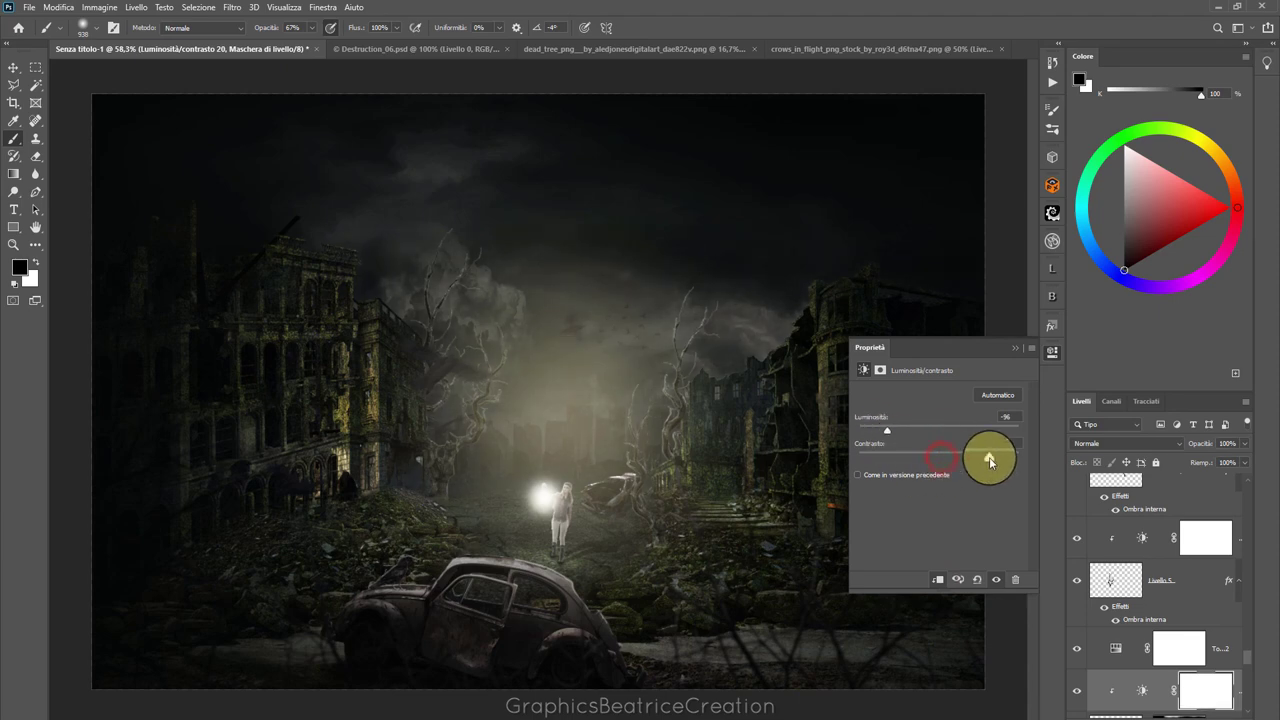
pyautogui.click(1014, 350)
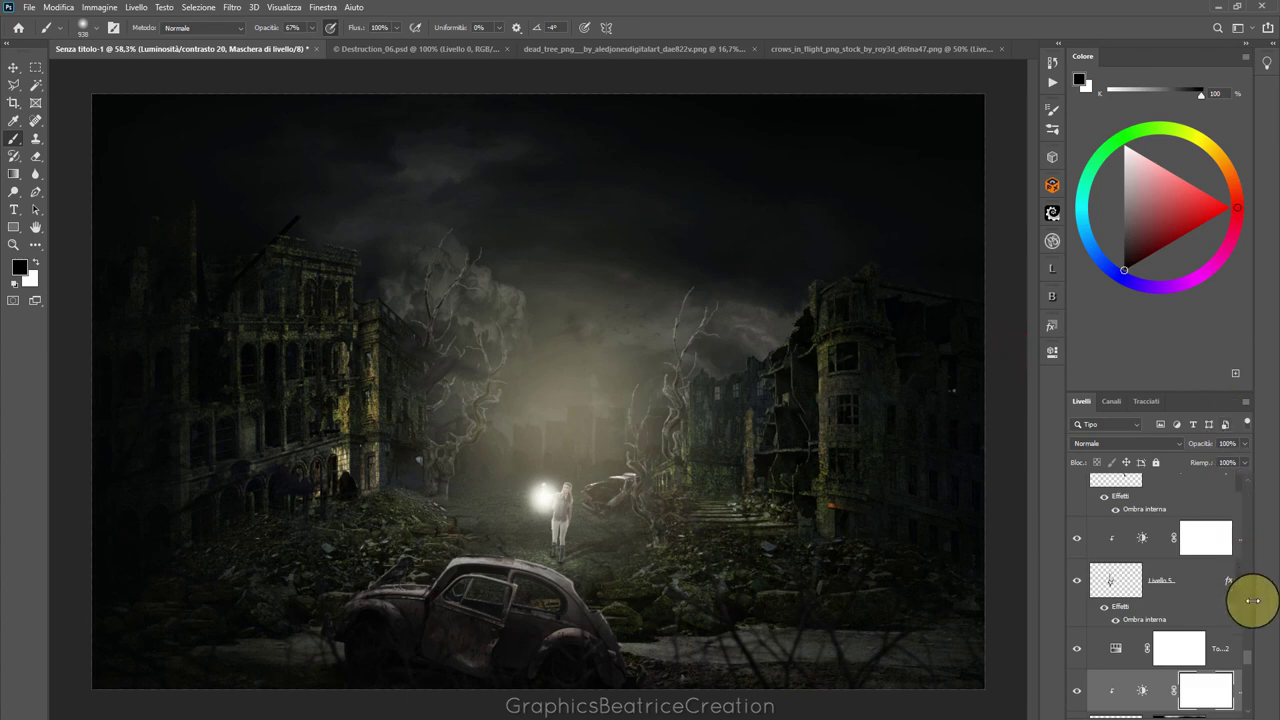
pyautogui.moveTo(1247, 655); pyautogui.dragTo(1248, 491)
# Scale Livello 14 proportionally to about 64.5% and centre it over the lantern girl
pyautogui.click(1124, 530)
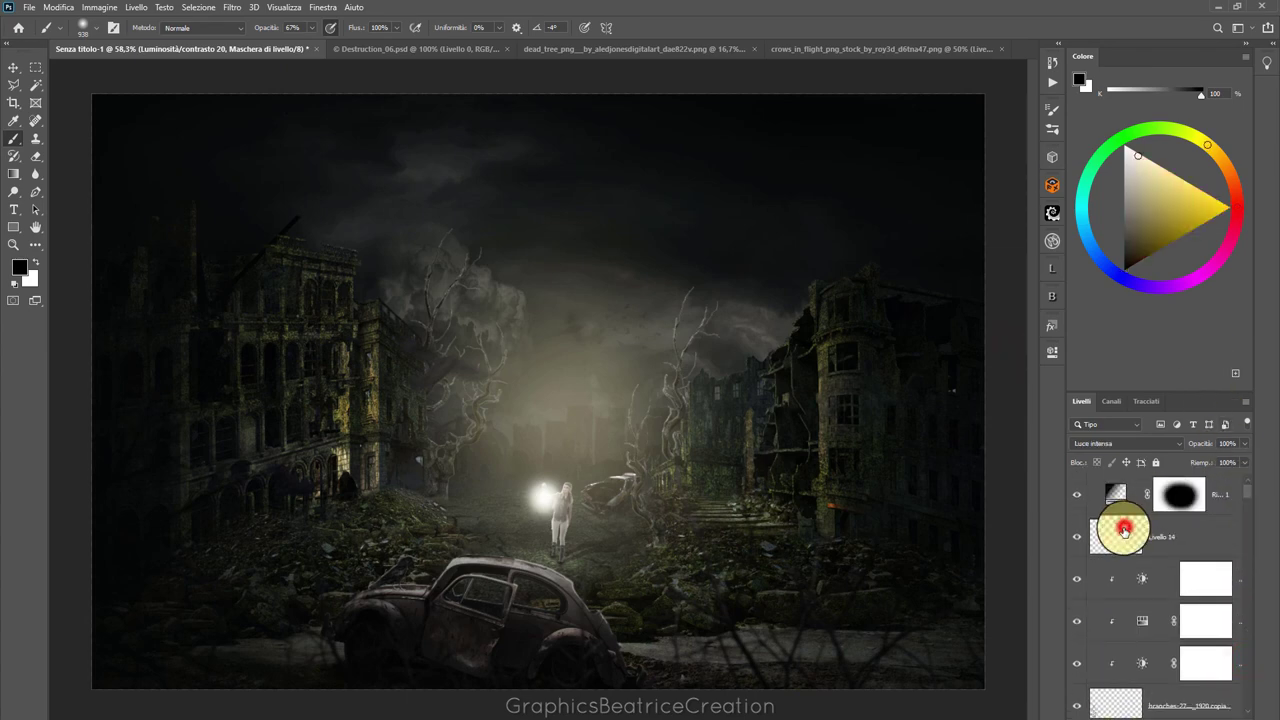
pyautogui.click(13, 67)
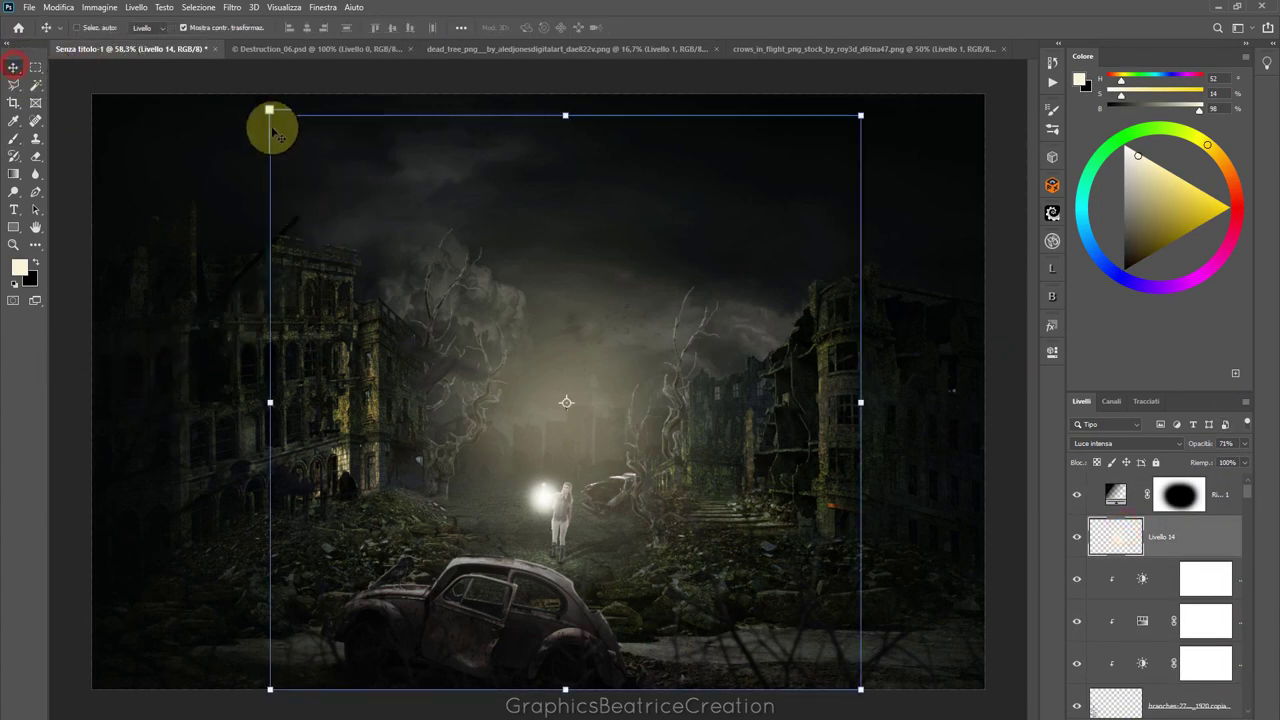
pyautogui.click(269, 116)
pyautogui.click(273, 27)
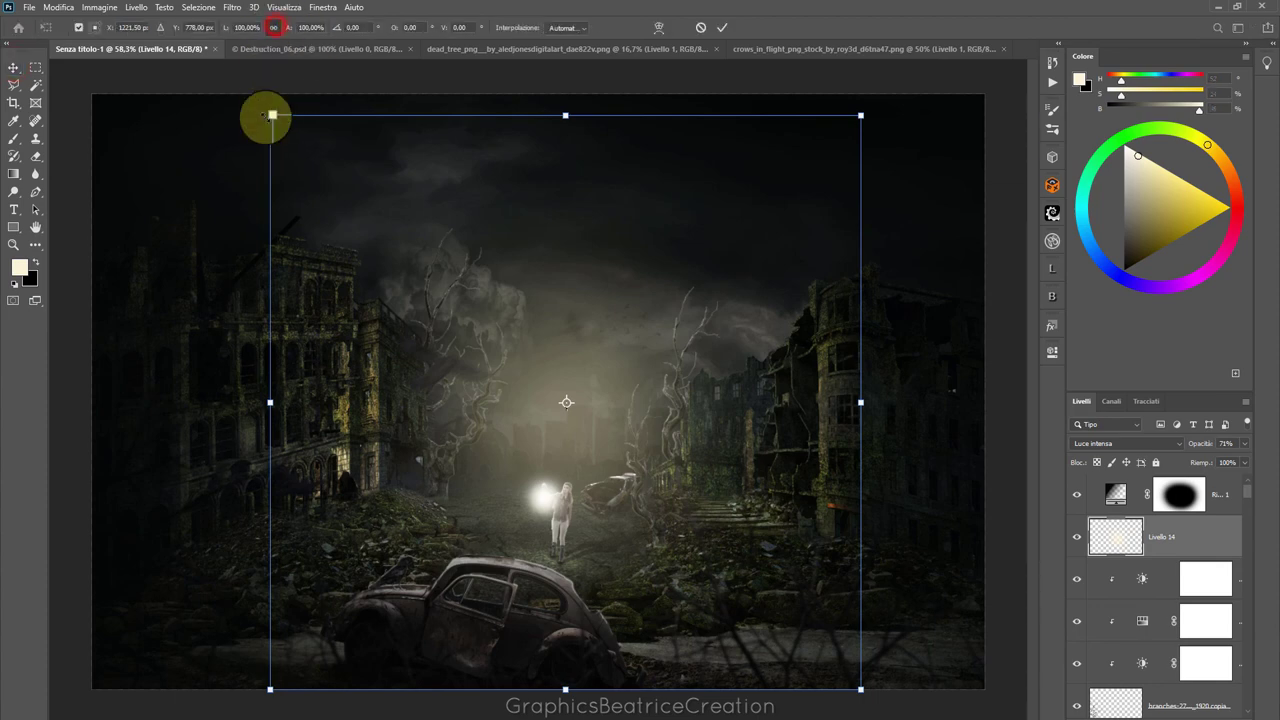
pyautogui.moveTo(297, 131); pyautogui.dragTo(420, 223)
pyautogui.moveTo(635, 502)
pyautogui.mouseDown()
pyautogui.moveTo(574, 486)
pyautogui.moveTo(561, 497)
pyautogui.mouseUp()
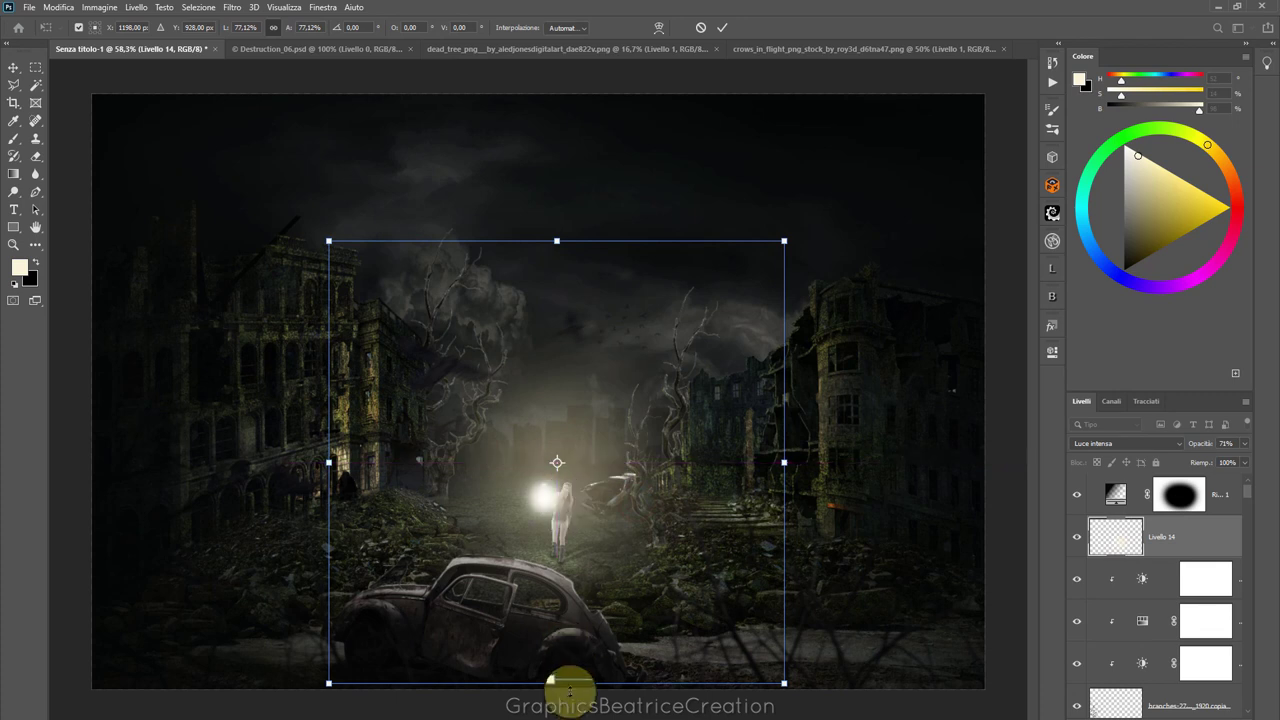
pyautogui.moveTo(557, 685); pyautogui.dragTo(557, 610)
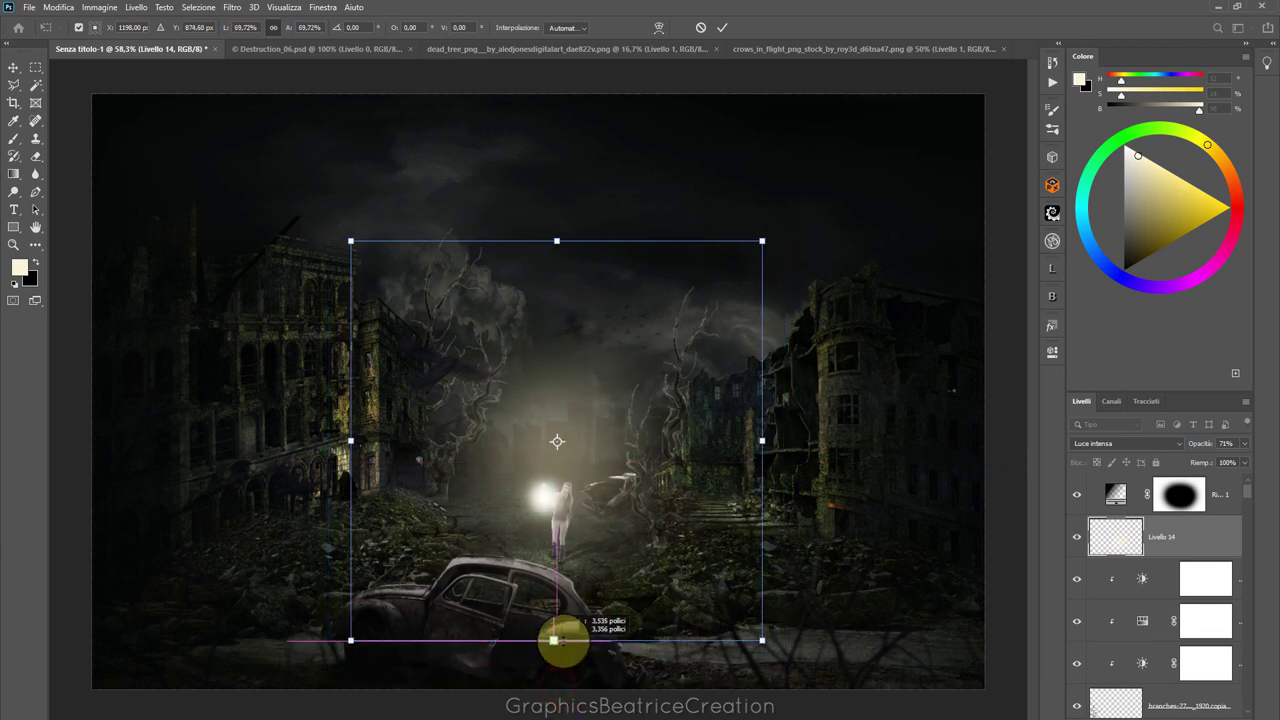
pyautogui.moveTo(561, 458); pyautogui.dragTo(562, 472)
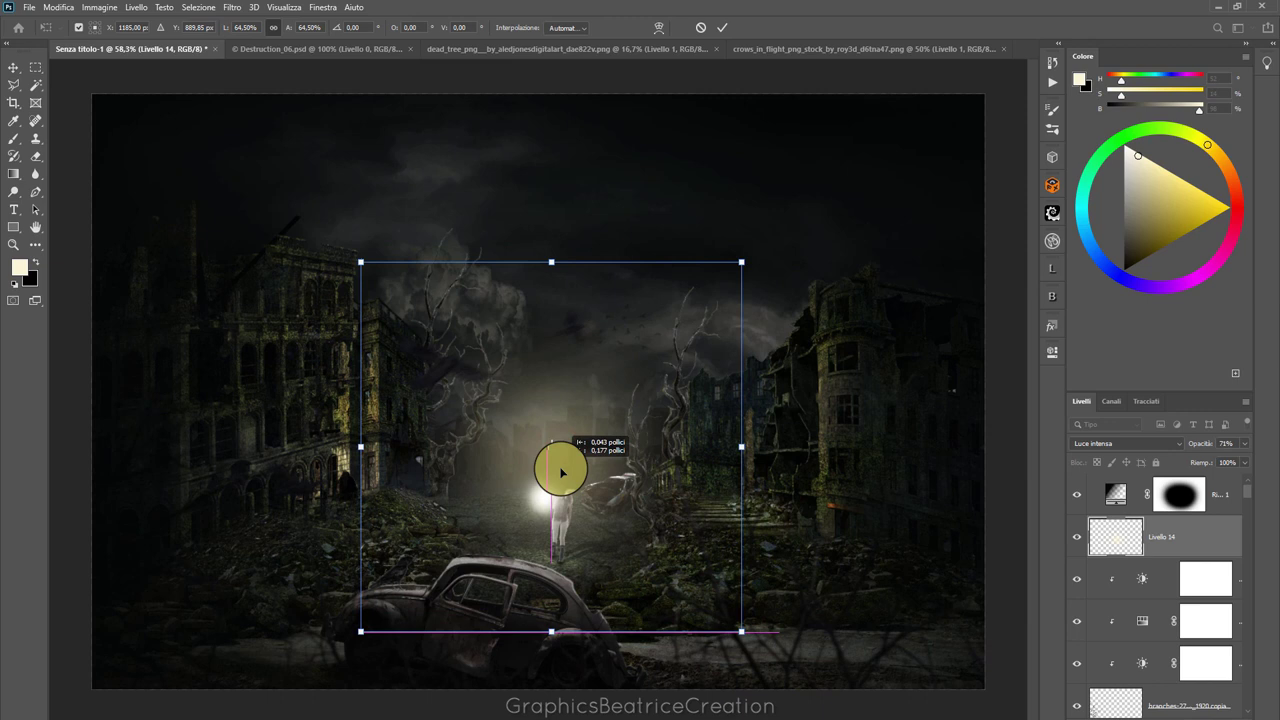
pyautogui.click(724, 29)
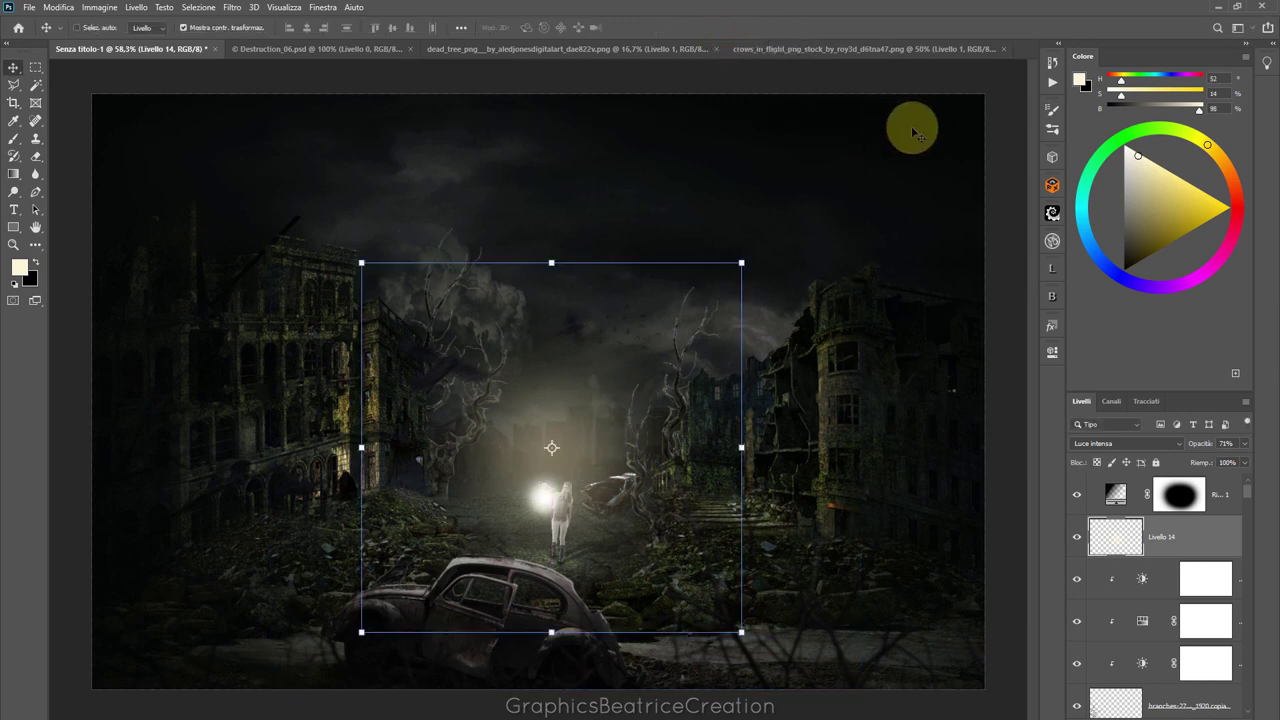
pyautogui.click(13, 67)
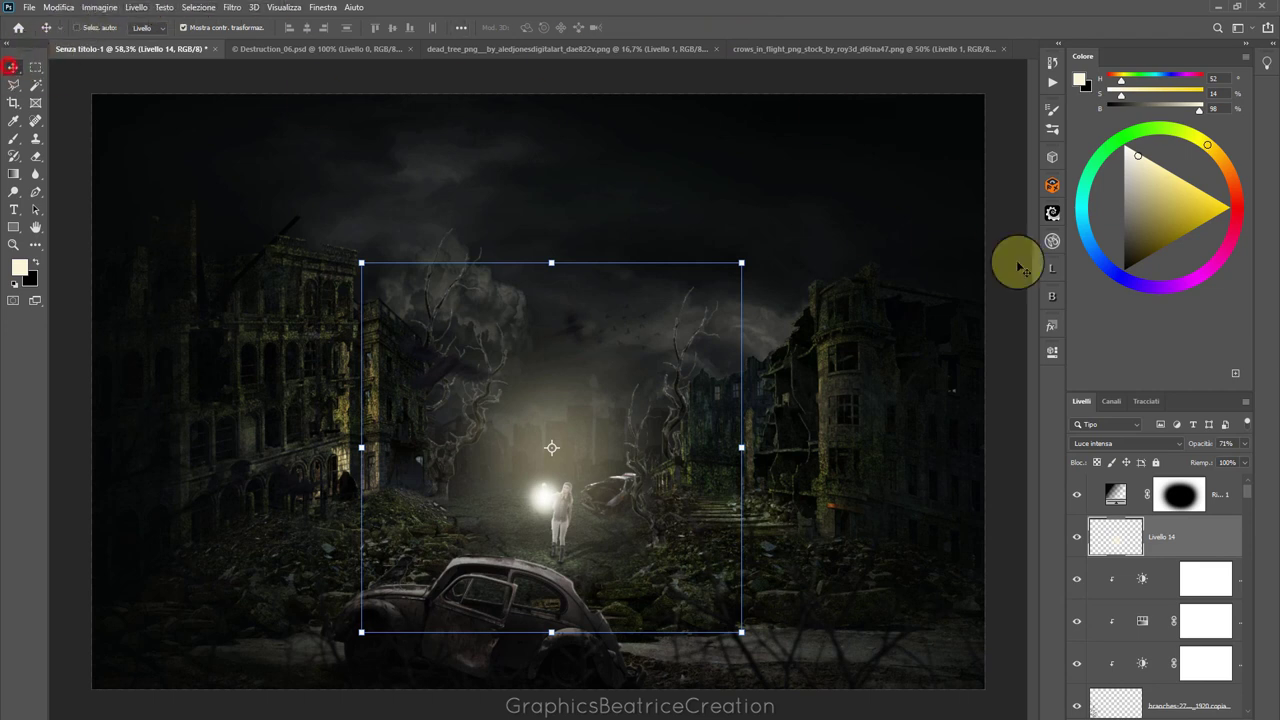
pyautogui.click(1222, 487)
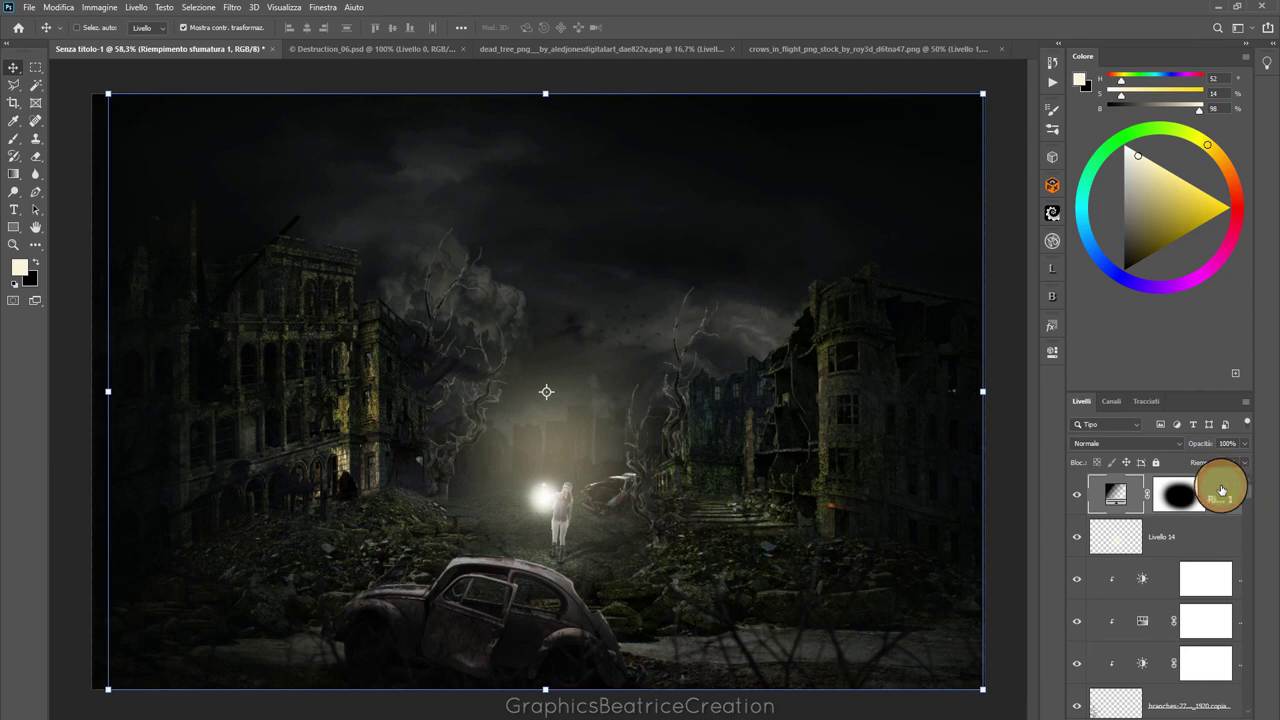
# Select the vignette fill's mask and set a black Brush to 43% opacity
pyautogui.click(1176, 494)
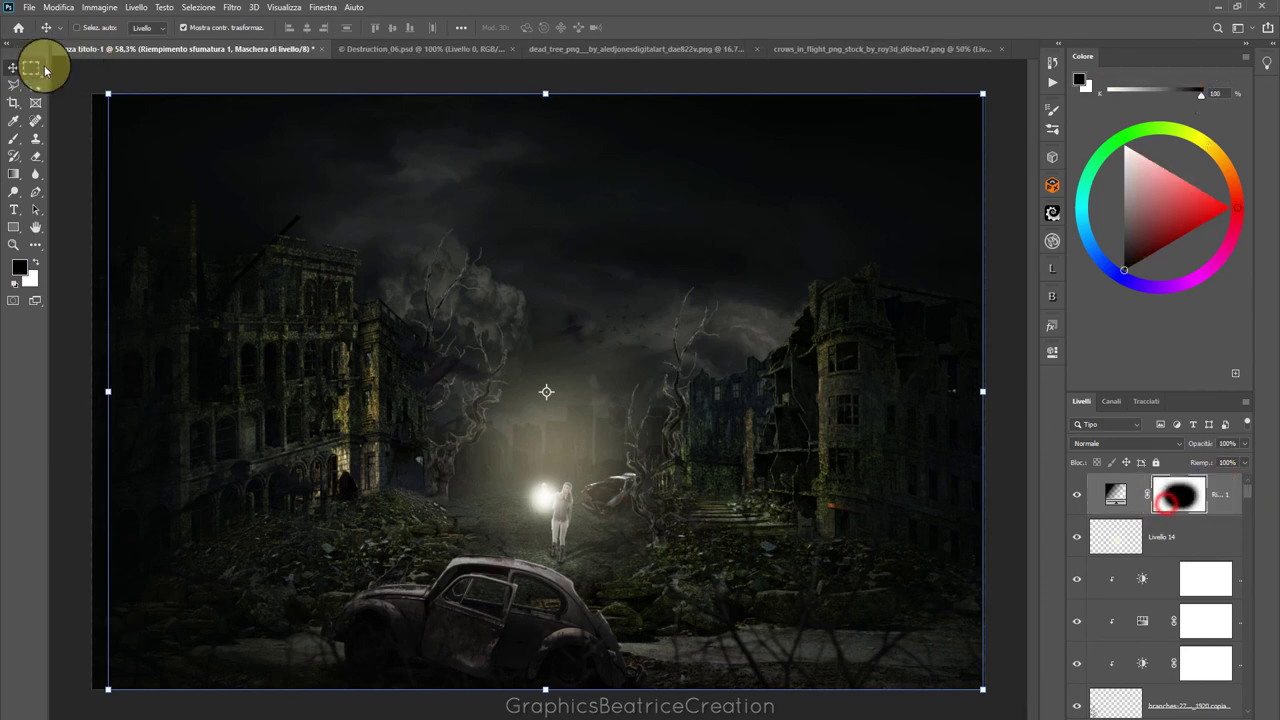
pyautogui.click(14, 138)
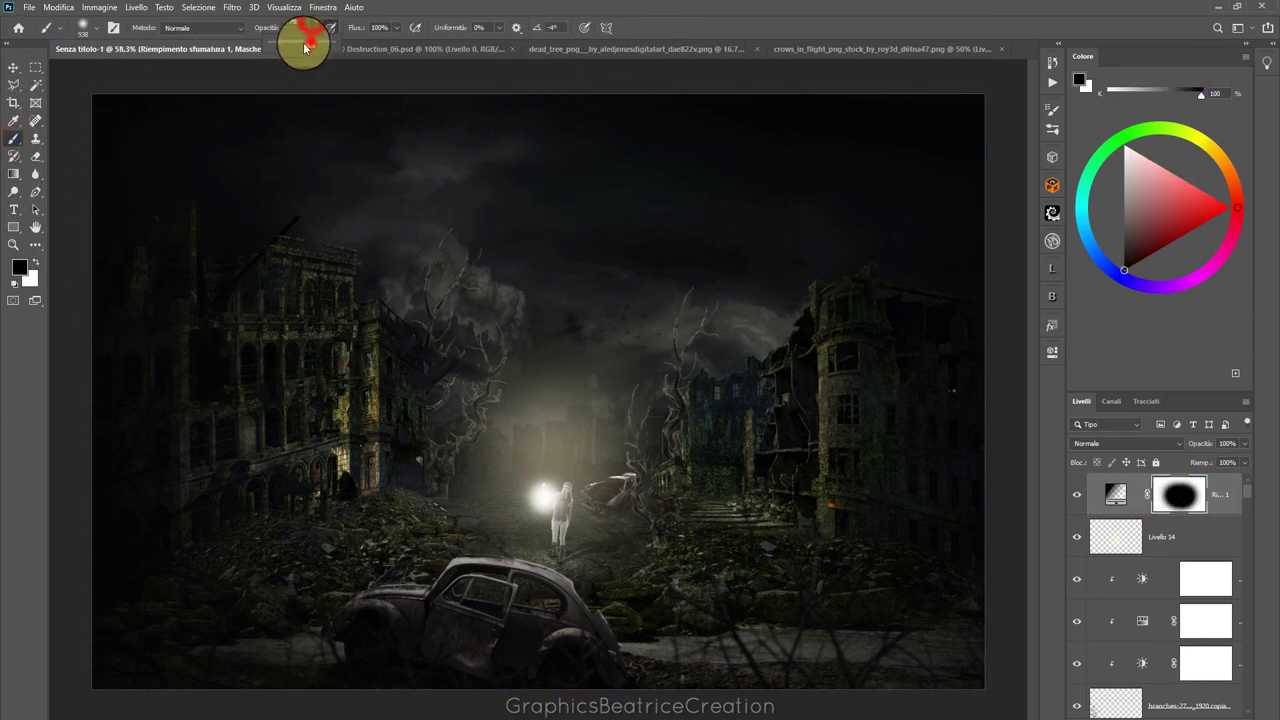
pyautogui.click(481, 395)
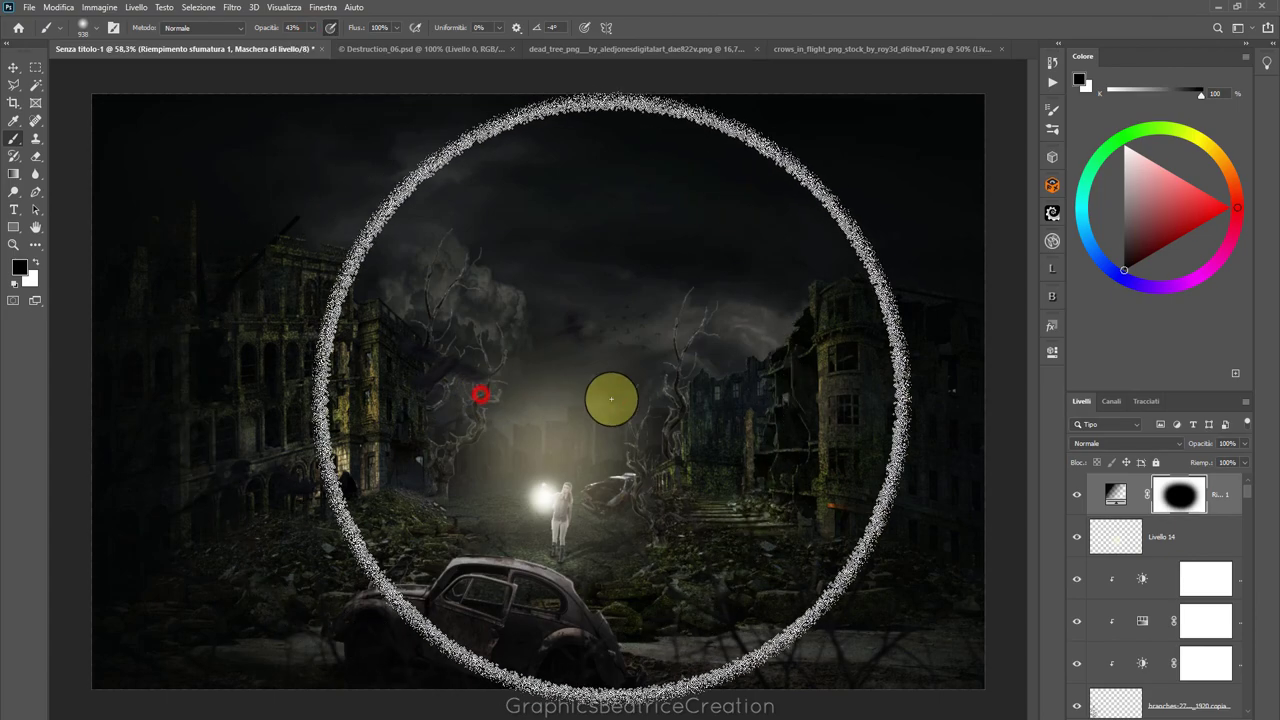
# Paint the vignette away around the girl, the trees and the street centre
pyautogui.click(622, 401)
pyautogui.click(667, 425)
pyautogui.click(586, 466)
pyautogui.click(443, 451)
pyautogui.click(449, 391)
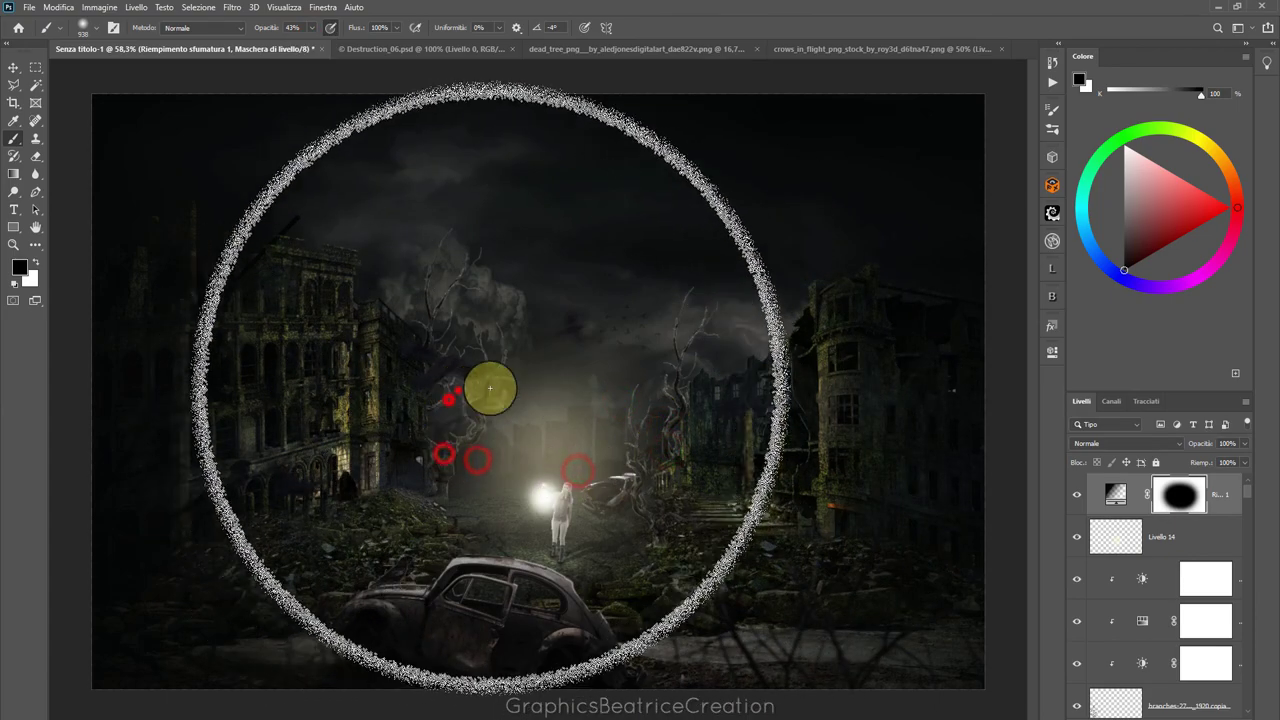
pyautogui.moveTo(489, 380); pyautogui.dragTo(537, 388)
pyautogui.click(649, 372)
pyautogui.click(697, 430)
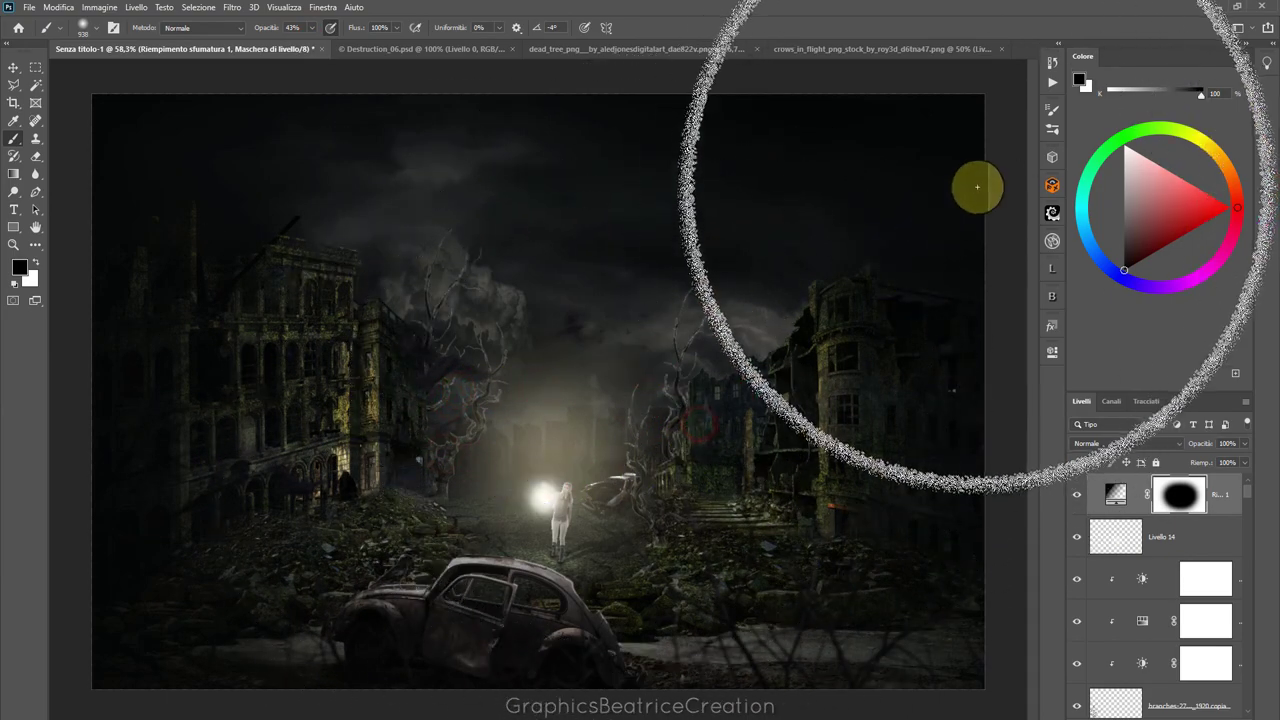
pyautogui.scroll(-2, 979, 186)
pyautogui.scroll(-2, 979, 186)
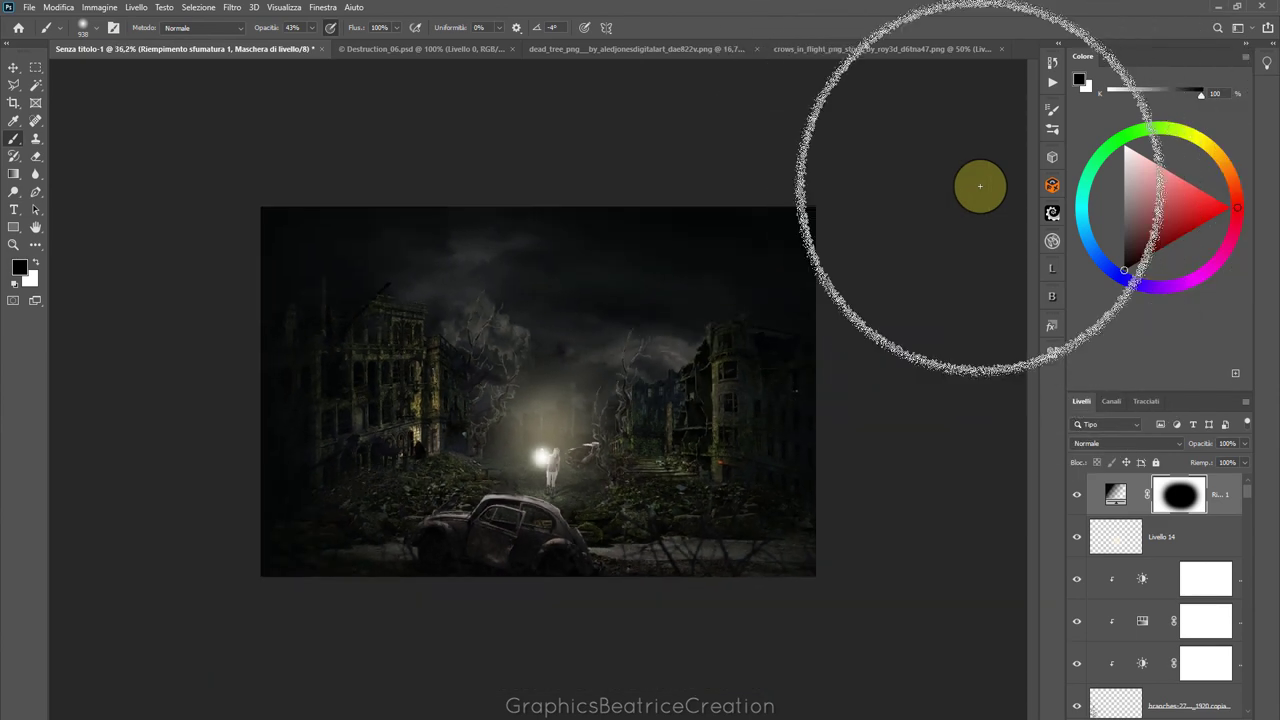
pyautogui.scroll(1, 979, 186)
# Select Livello 13 and enlarge its glow to about 138% from the corner
pyautogui.click(13, 67)
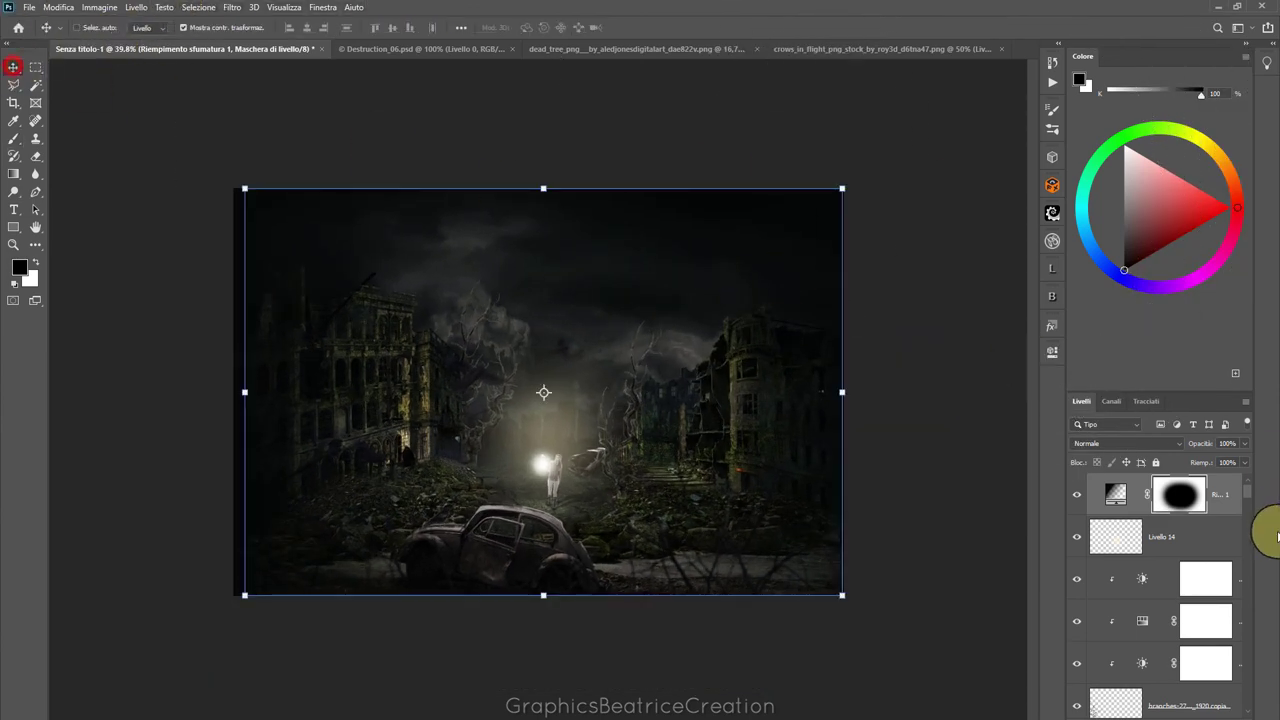
pyautogui.moveTo(1248, 491)
pyautogui.mouseDown()
pyautogui.moveTo(1248, 526)
pyautogui.moveTo(1229, 537)
pyautogui.mouseUp()
pyautogui.click(1123, 635)
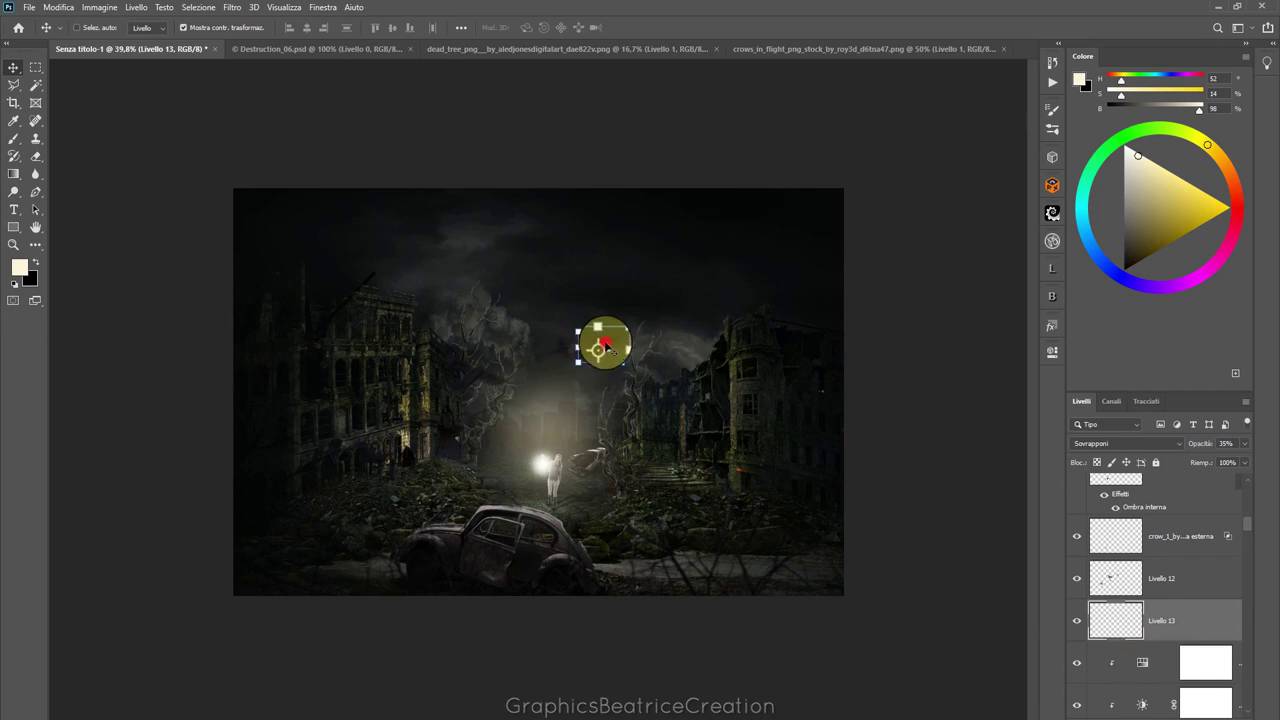
pyautogui.moveTo(599, 348); pyautogui.dragTo(516, 266)
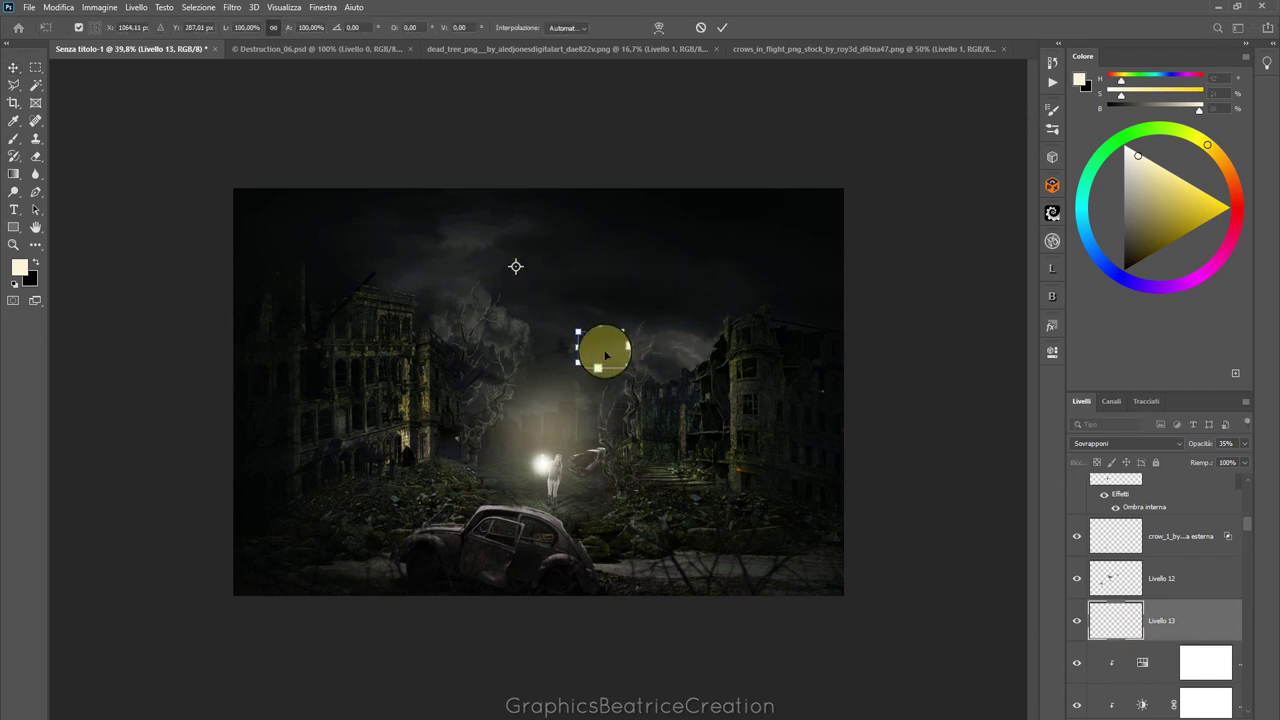
pyautogui.moveTo(605, 355)
pyautogui.mouseDown()
pyautogui.moveTo(411, 243)
pyautogui.moveTo(448, 263)
pyautogui.mouseUp()
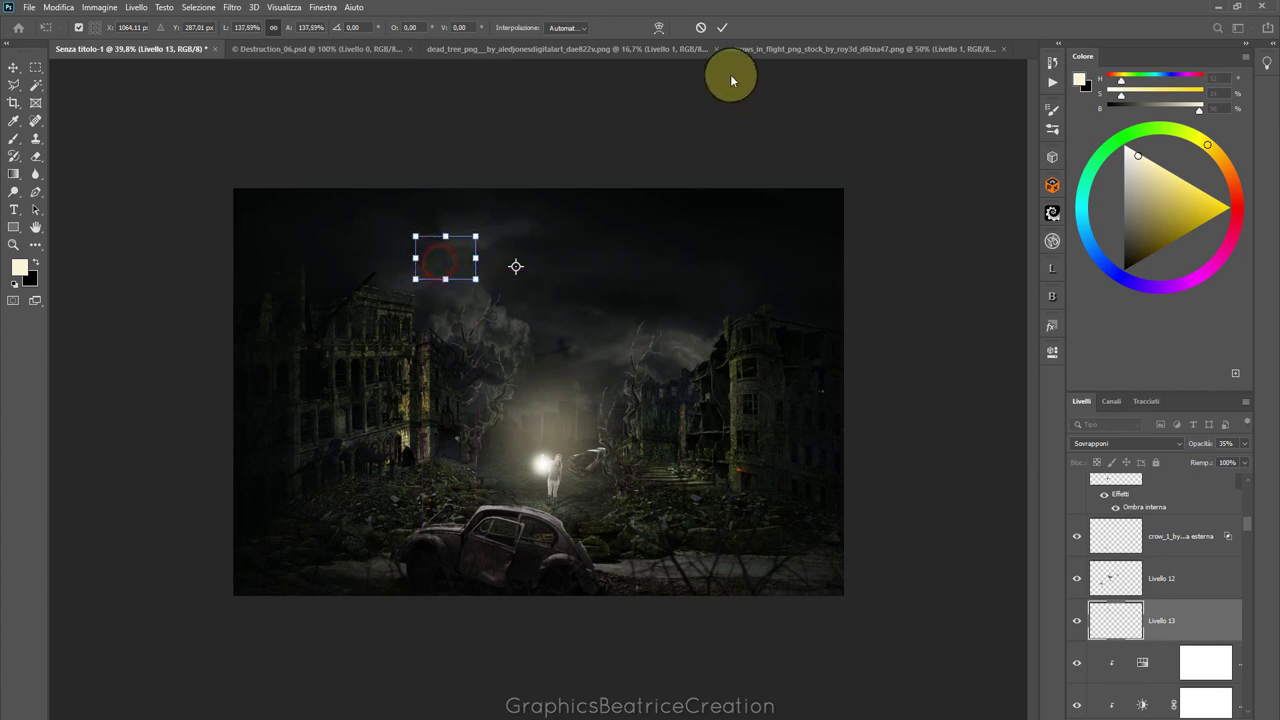
pyautogui.click(720, 28)
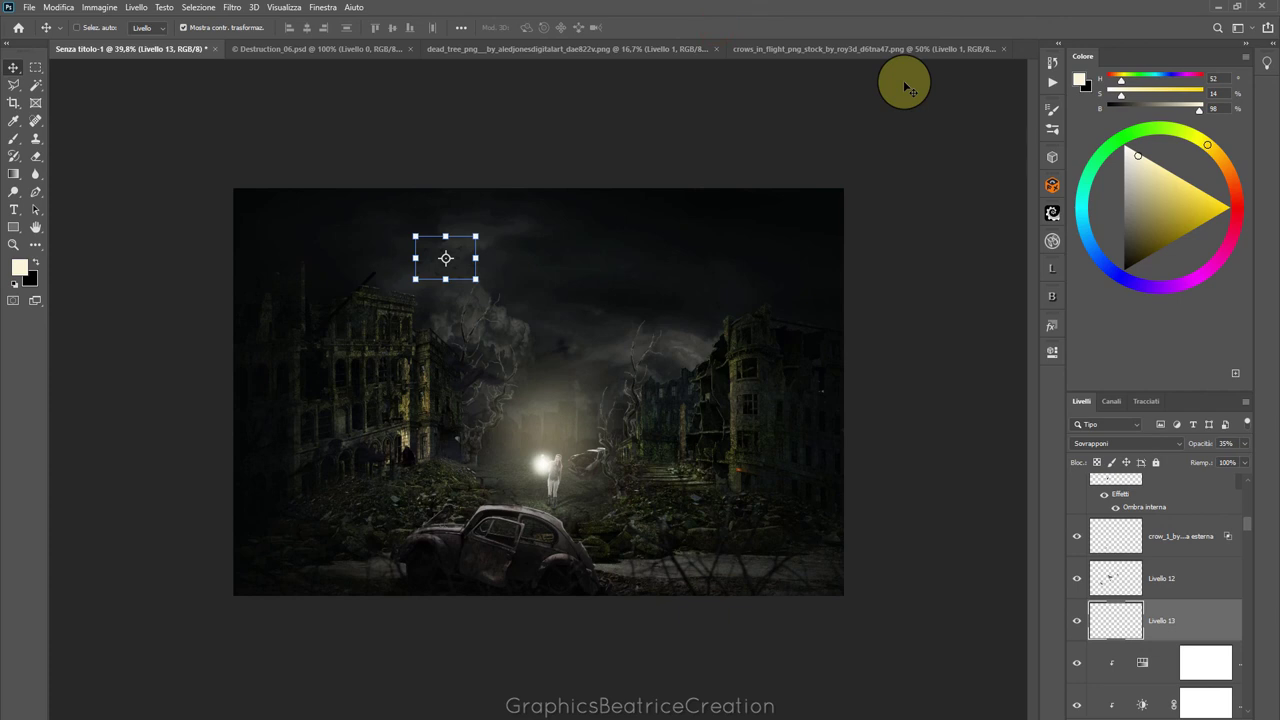
# Move the Livello 13 glow up into the sky above the left ruins
pyautogui.moveTo(440, 250)
pyautogui.mouseDown()
pyautogui.moveTo(600, 265)
pyautogui.moveTo(471, 236)
pyautogui.moveTo(461, 273)
pyautogui.mouseUp()
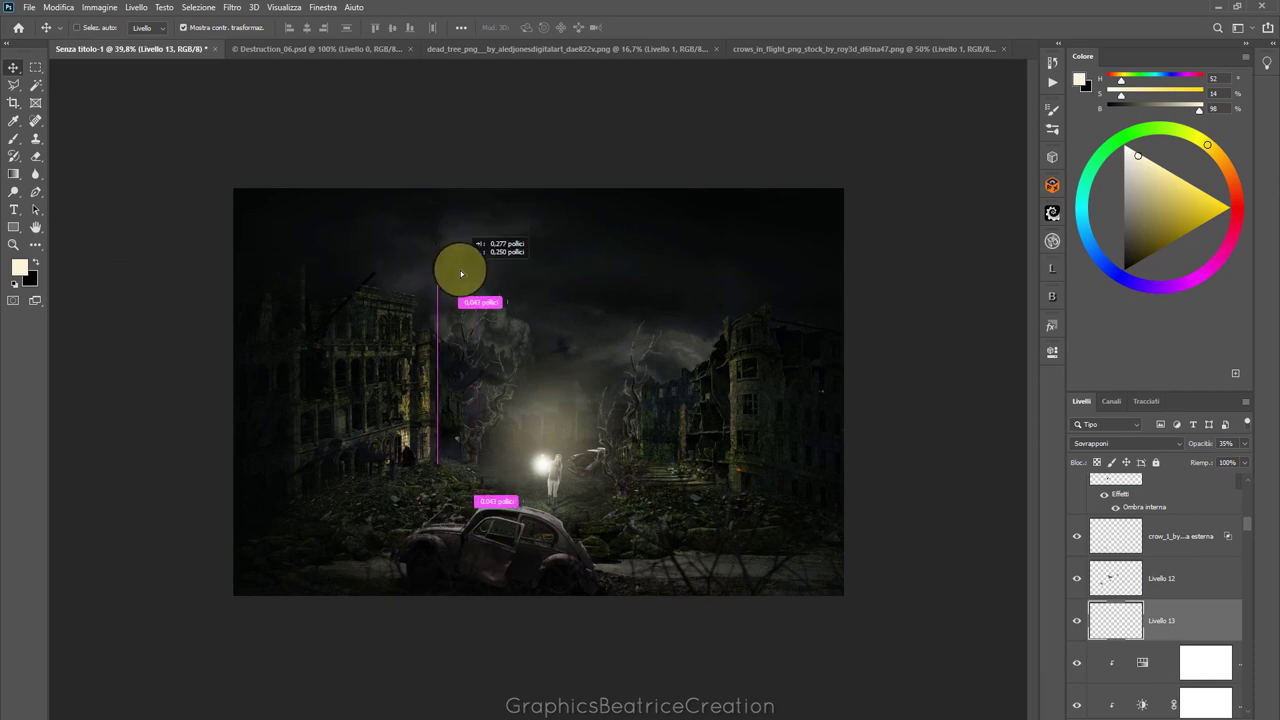
pyautogui.scroll(-1, 800, 295)
pyautogui.scroll(1, 805, 300)
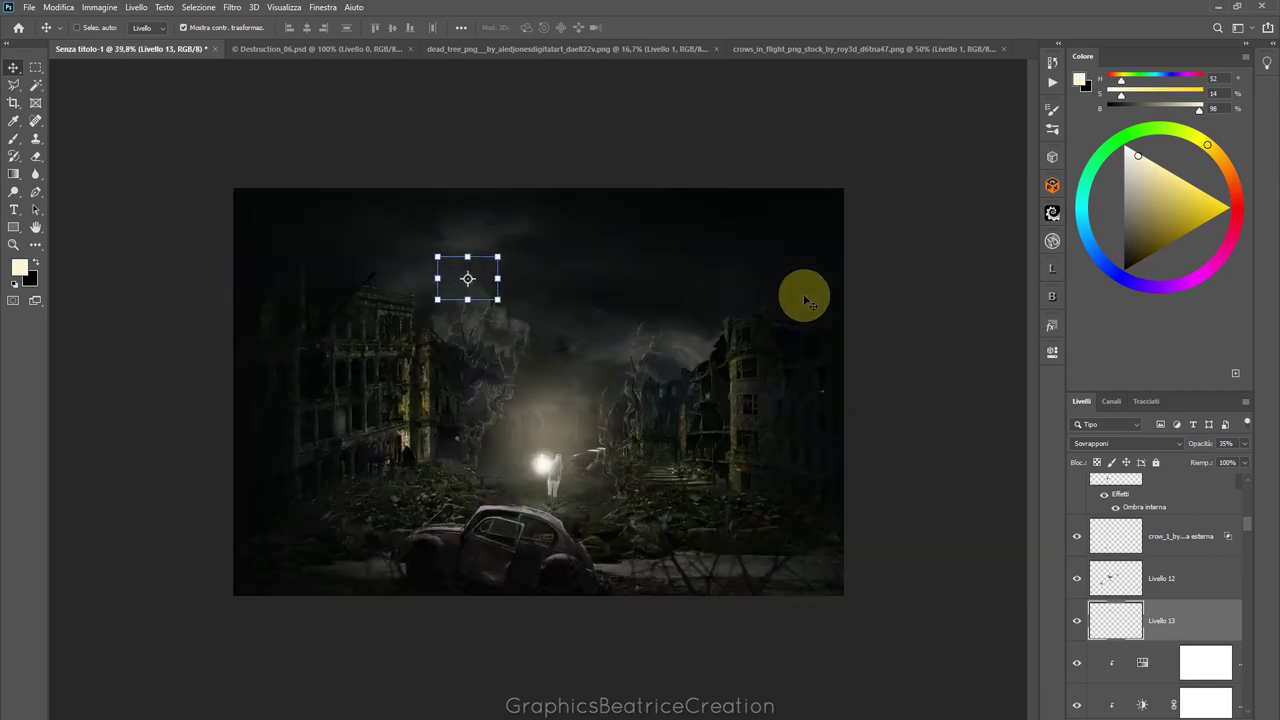
pyautogui.scroll(1, 805, 300)
pyautogui.scroll(1, 805, 300)
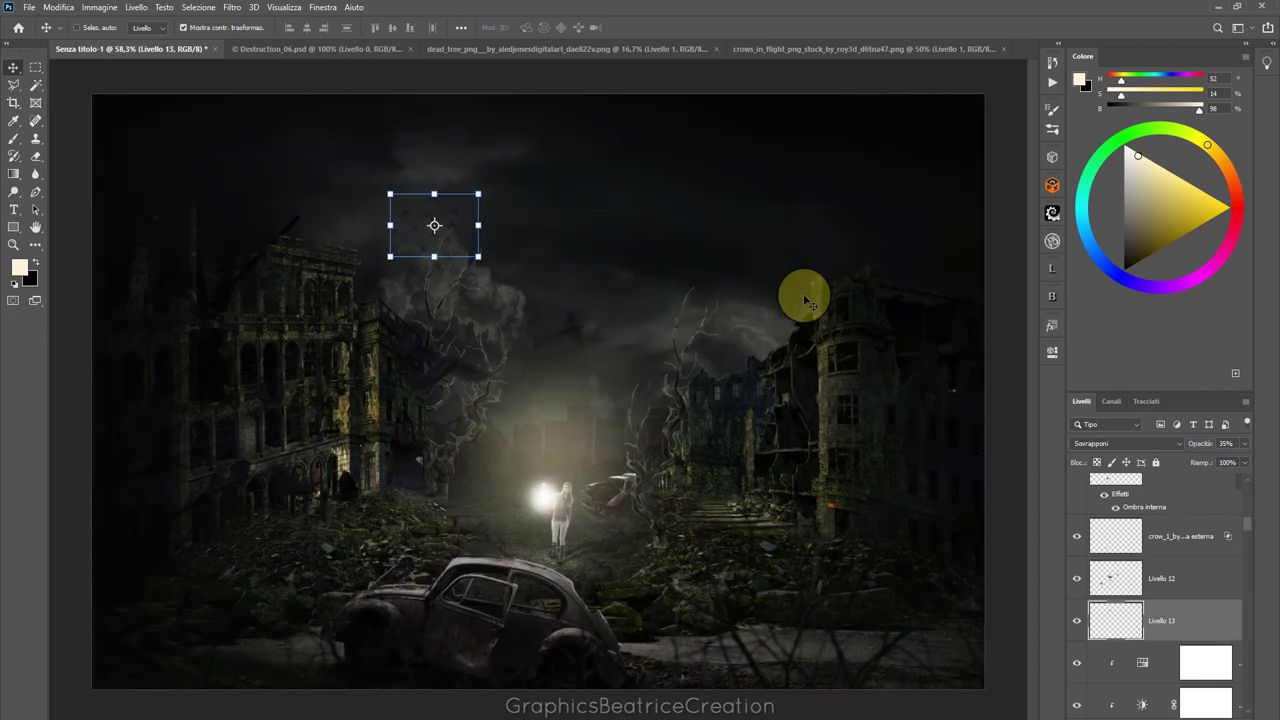
pyautogui.scroll(-1, 805, 300)
pyautogui.scroll(-1, 810, 300)
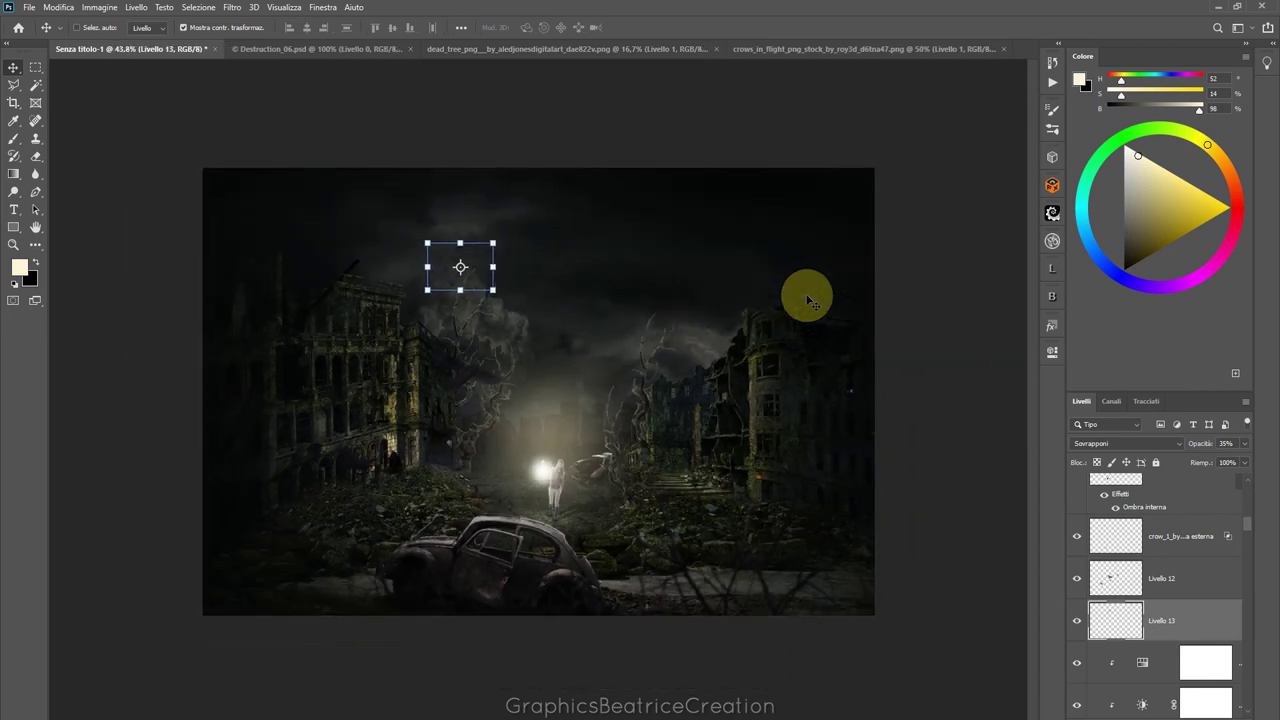
pyautogui.scroll(1, 810, 300)
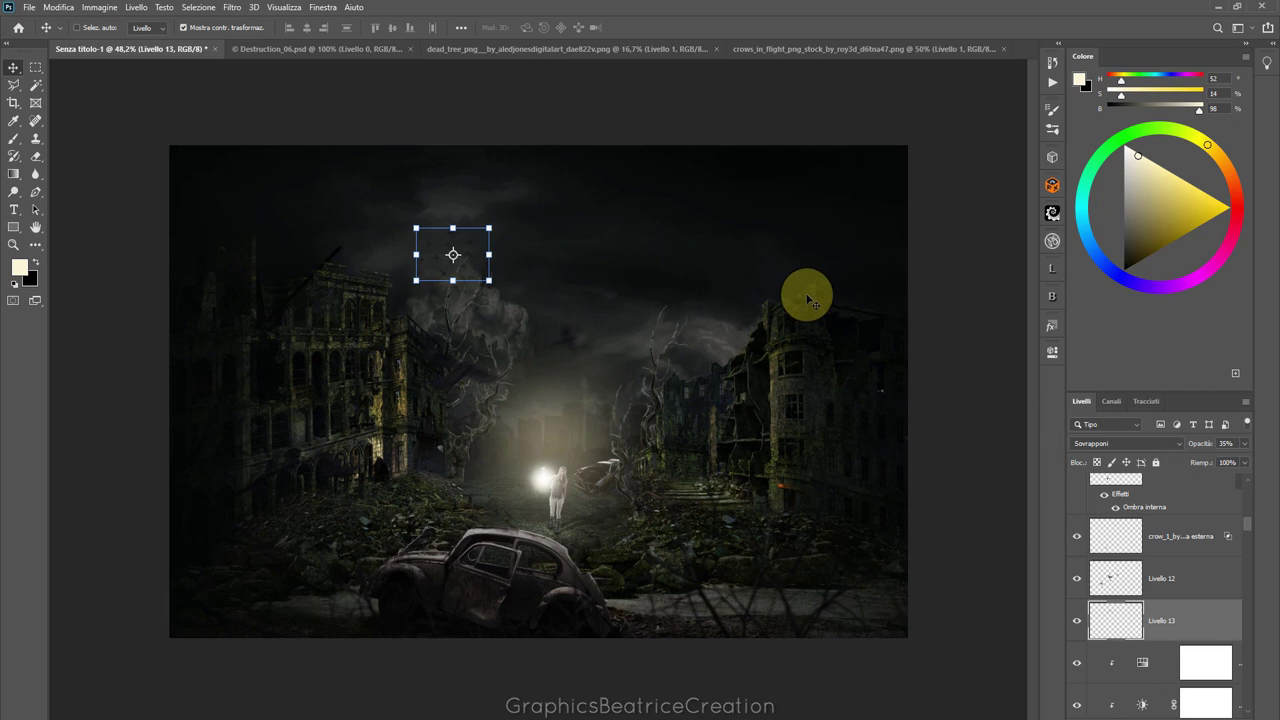
# Stretch the vignette fill's left and right edges slightly wider across the canvas
pyautogui.moveTo(1248, 522); pyautogui.dragTo(1248, 490)
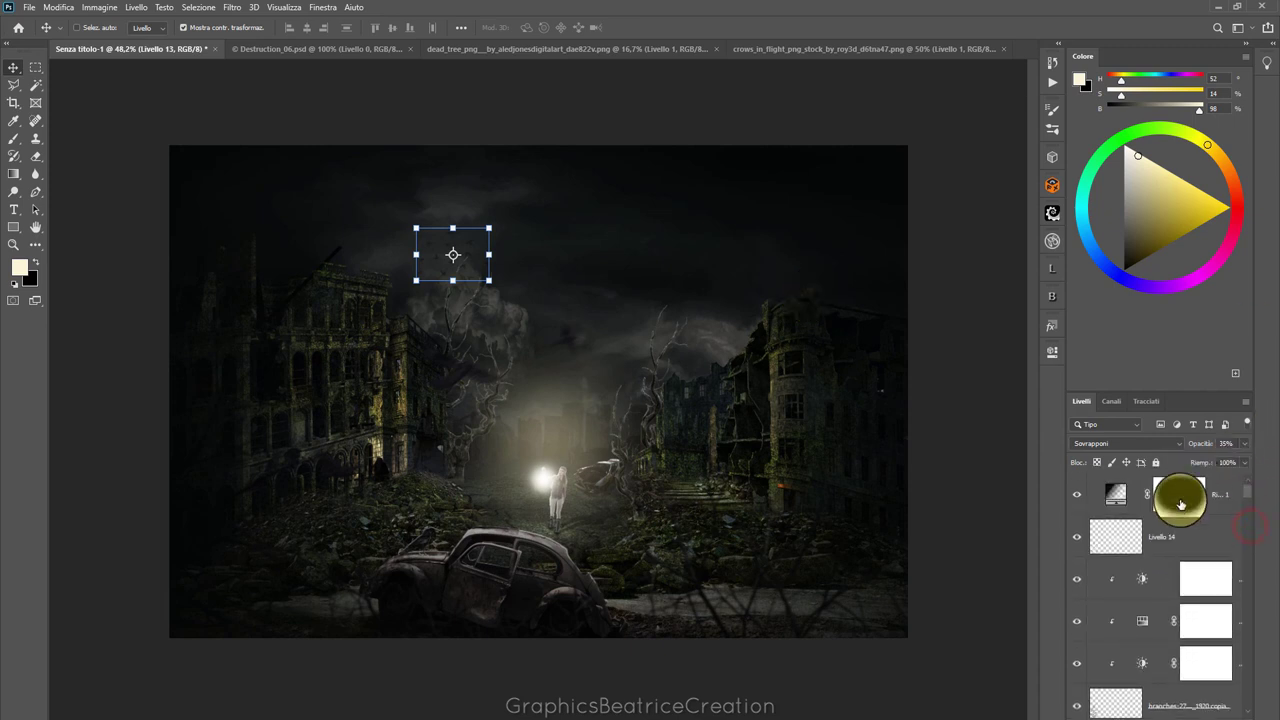
pyautogui.click(1177, 502)
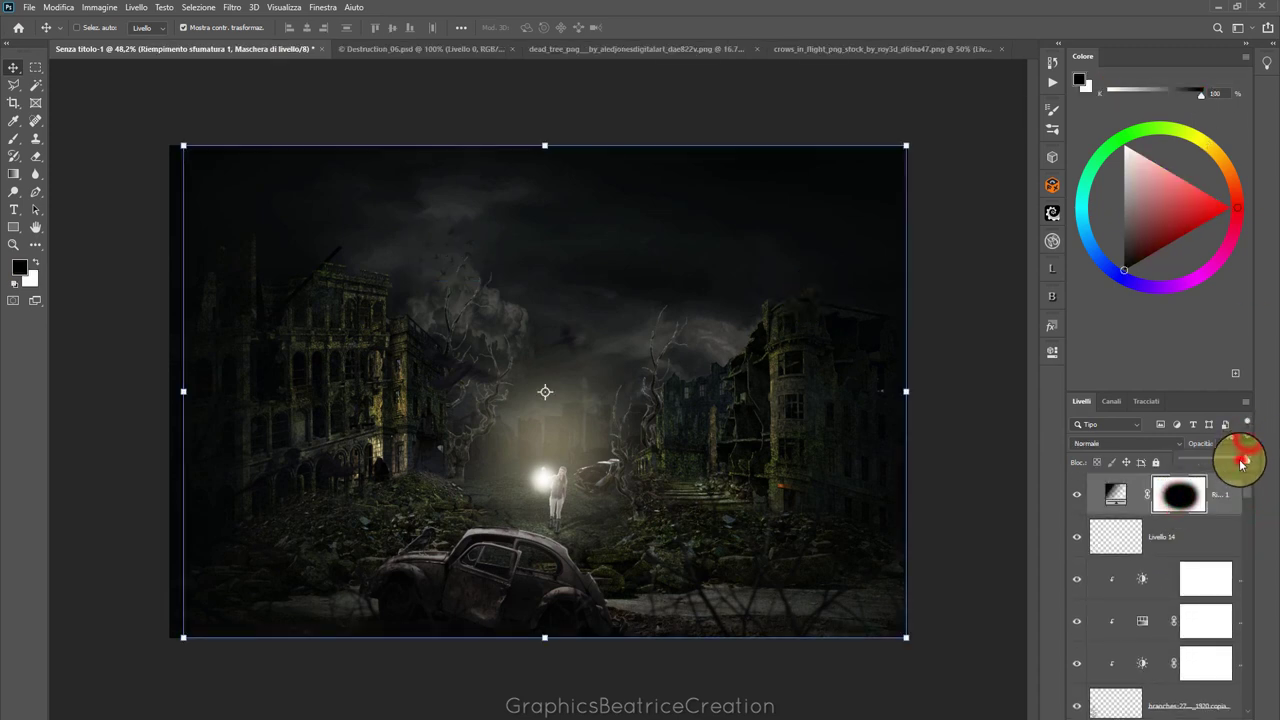
pyautogui.click(1236, 462)
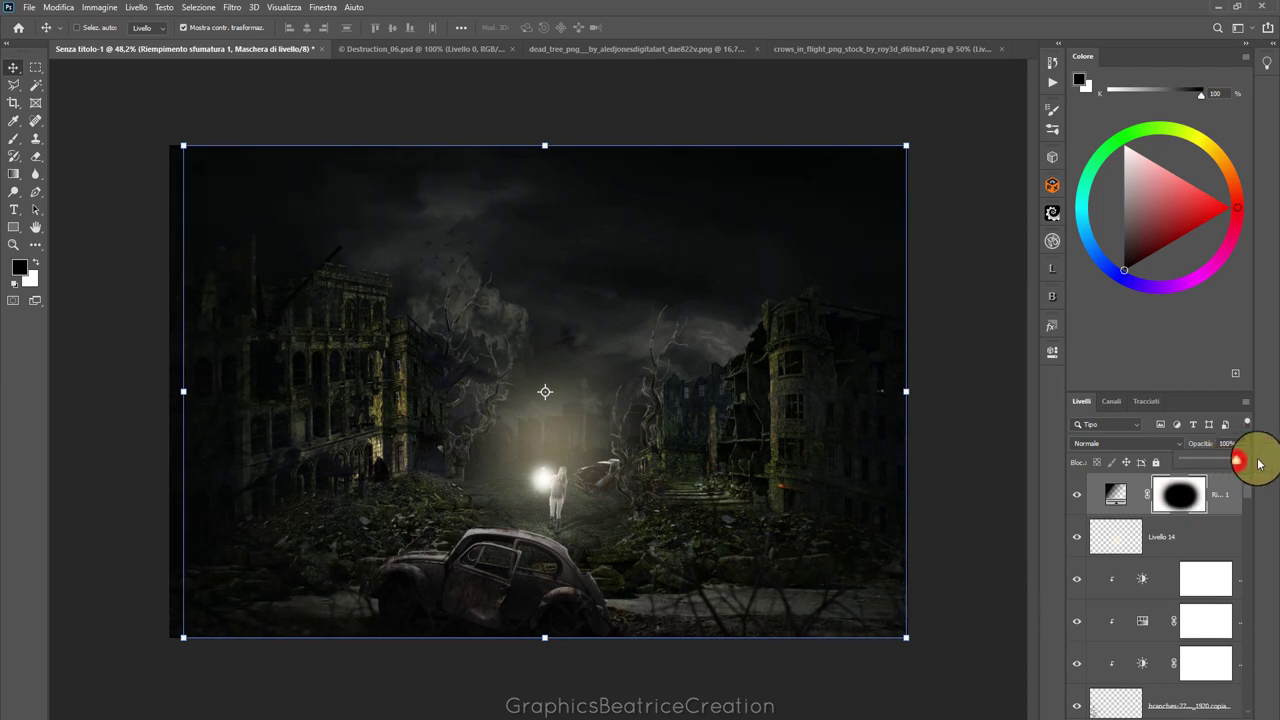
pyautogui.scroll(-3, 851, 343)
pyautogui.scroll(4, 851, 343)
pyautogui.scroll(1, 858, 348)
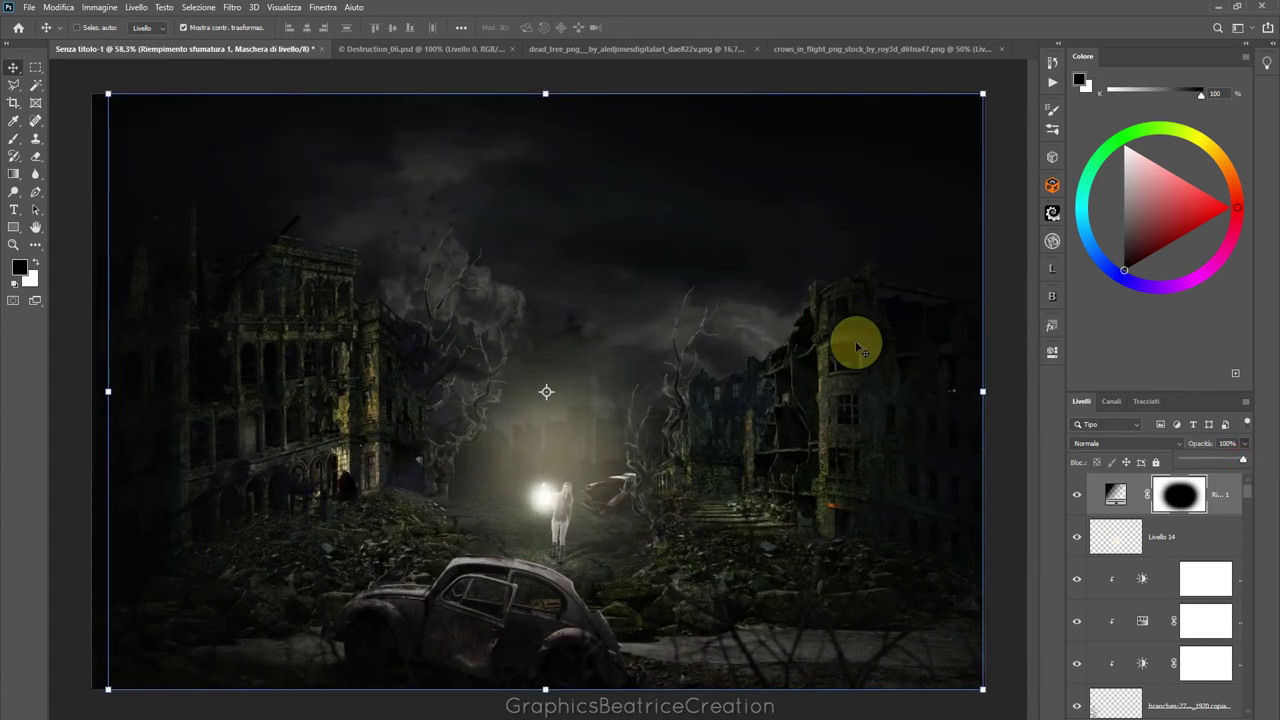
pyautogui.moveTo(108, 391); pyautogui.dragTo(91, 391)
pyautogui.click(722, 27)
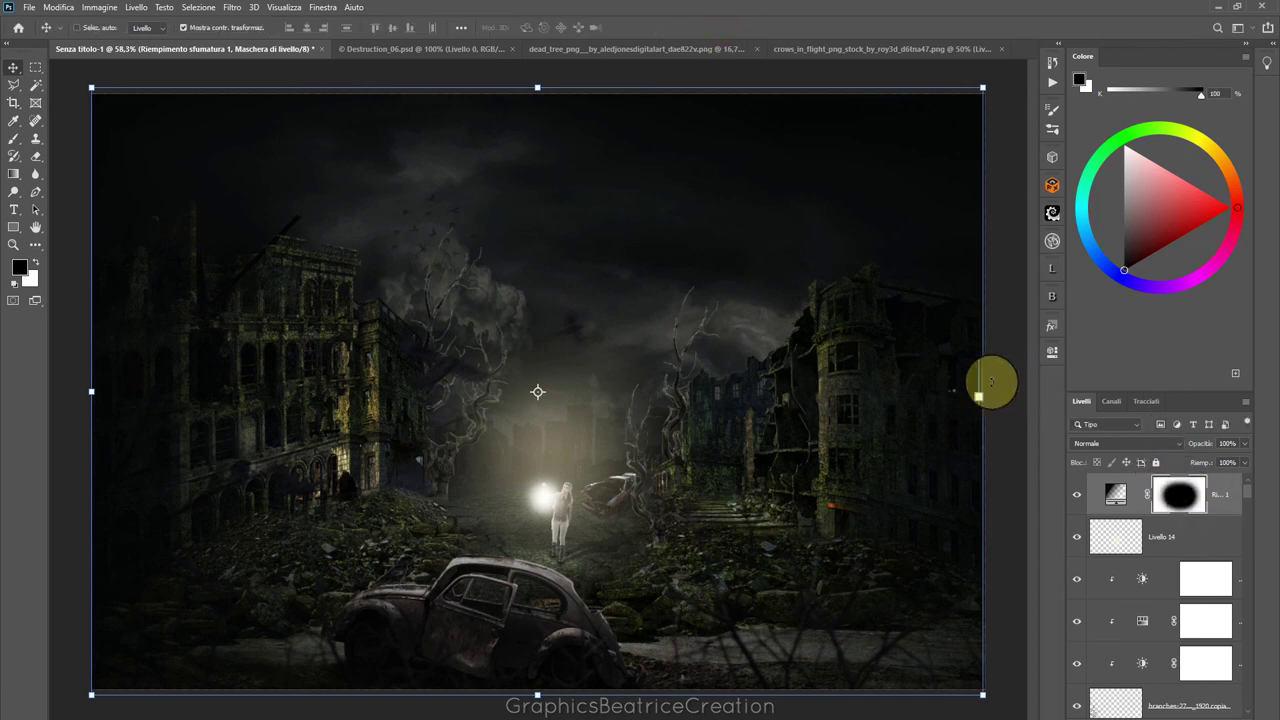
pyautogui.moveTo(982, 391); pyautogui.dragTo(985, 391)
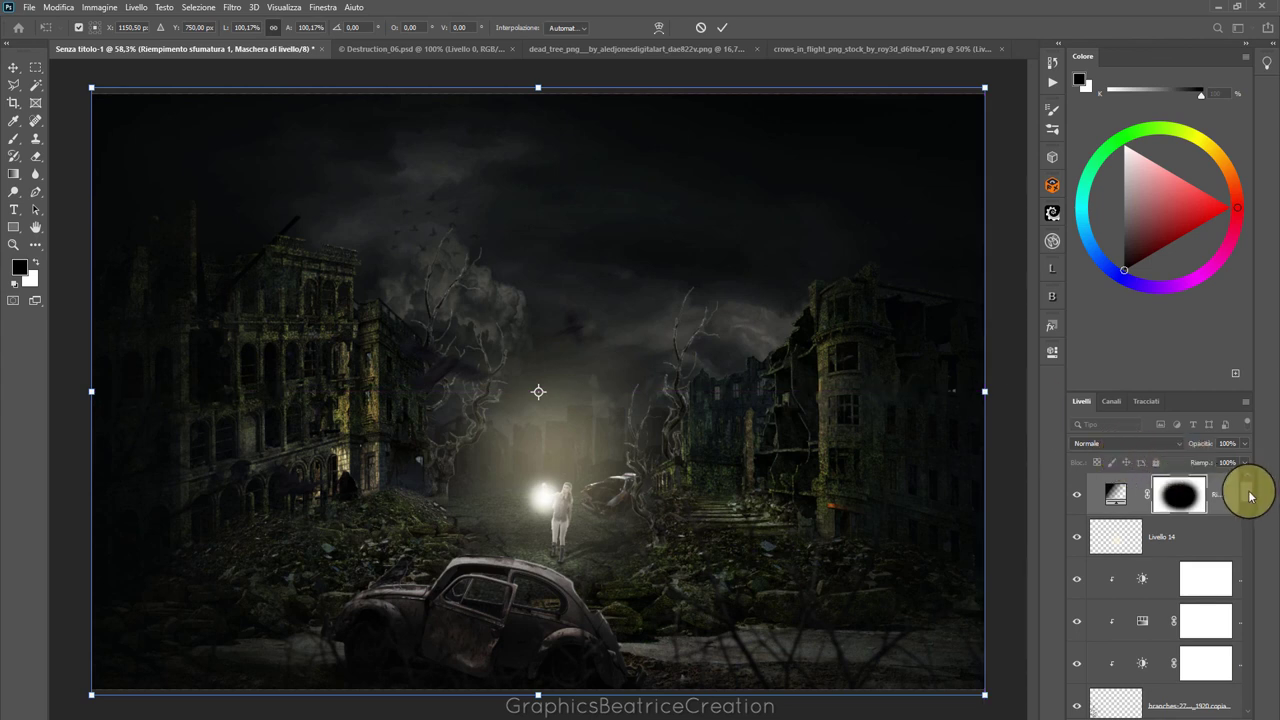
pyautogui.click(193, 17)
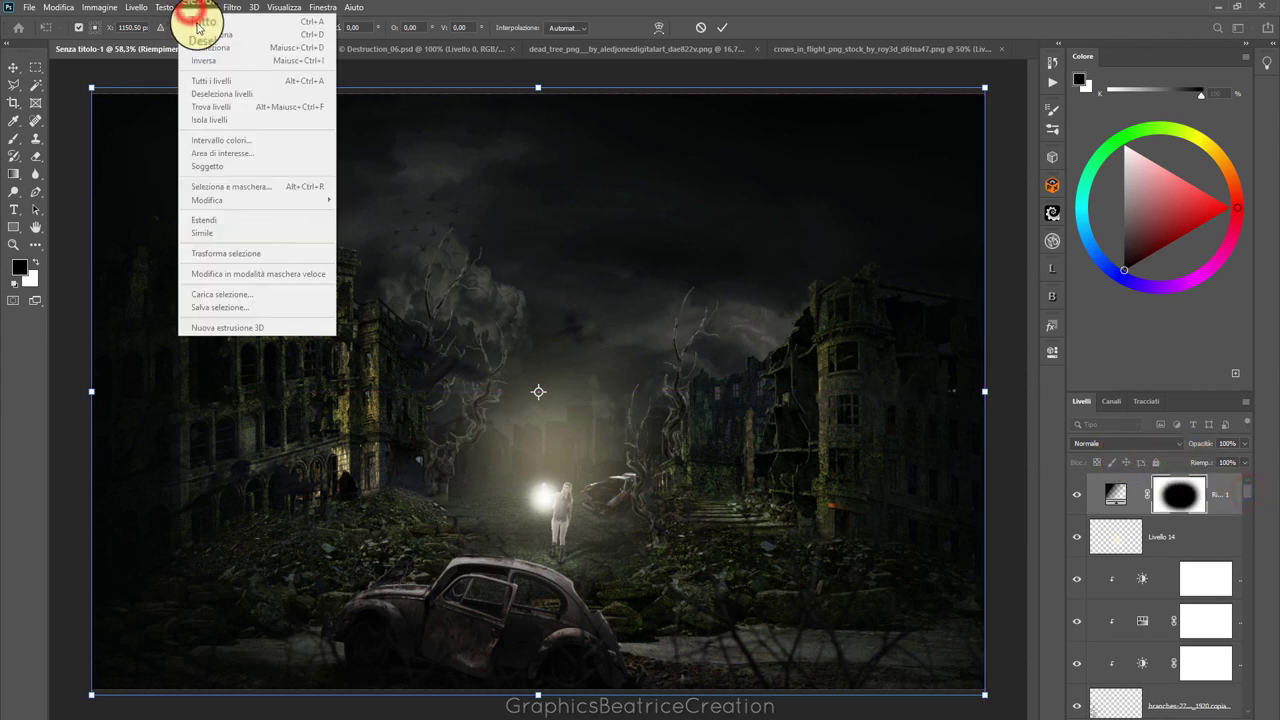
pyautogui.click(722, 28)
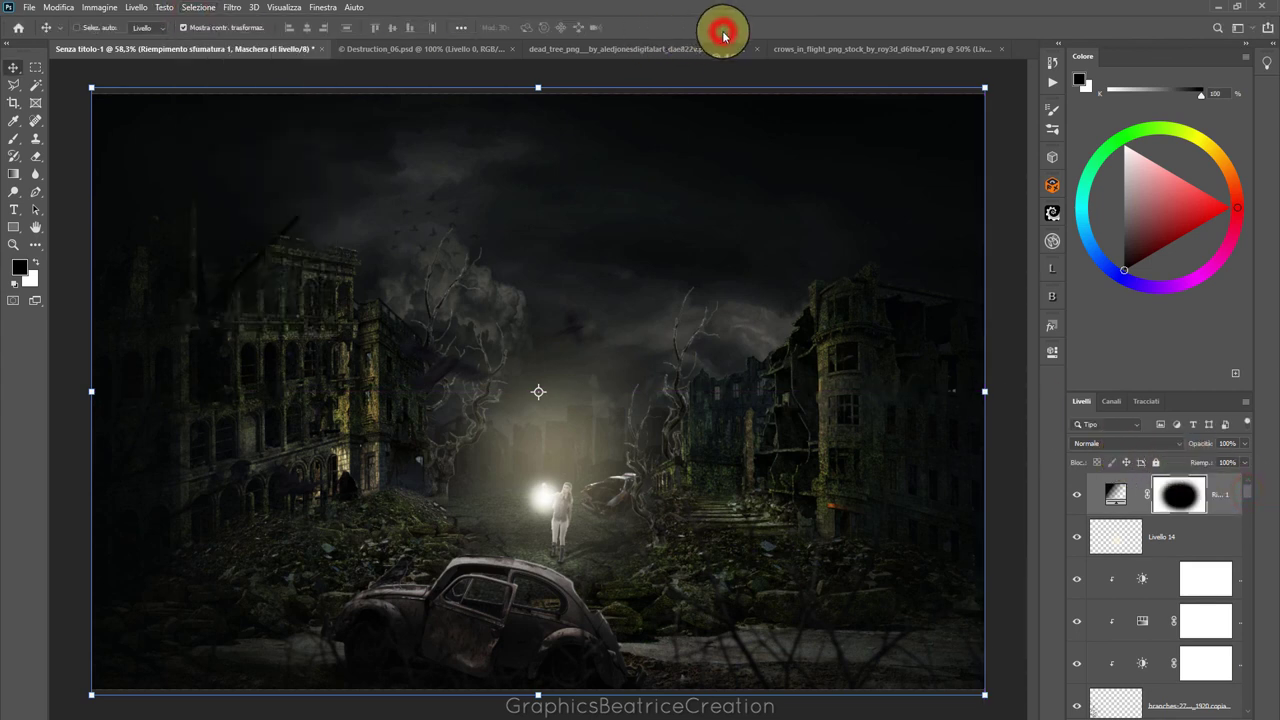
# Copy all layers merged and paste them as new layer Livello 15
pyautogui.click(194, 9)
pyautogui.click(47, 9)
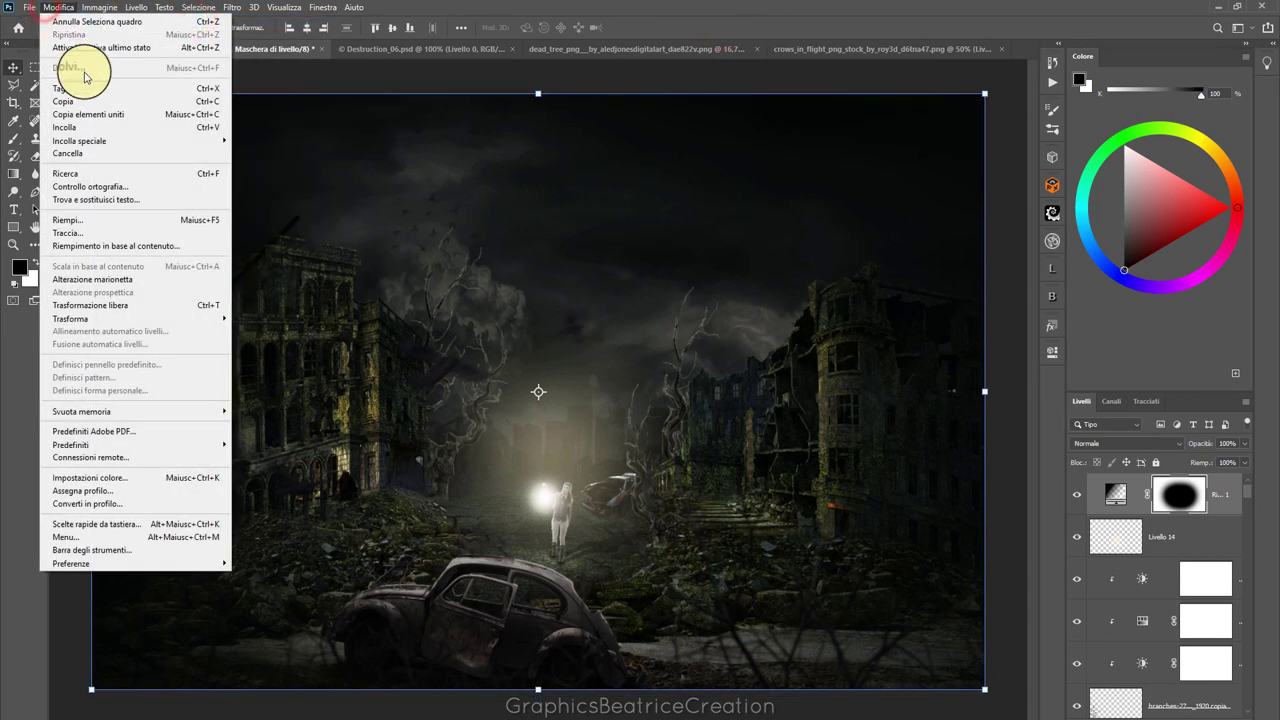
pyautogui.click(94, 114)
pyautogui.click(58, 7)
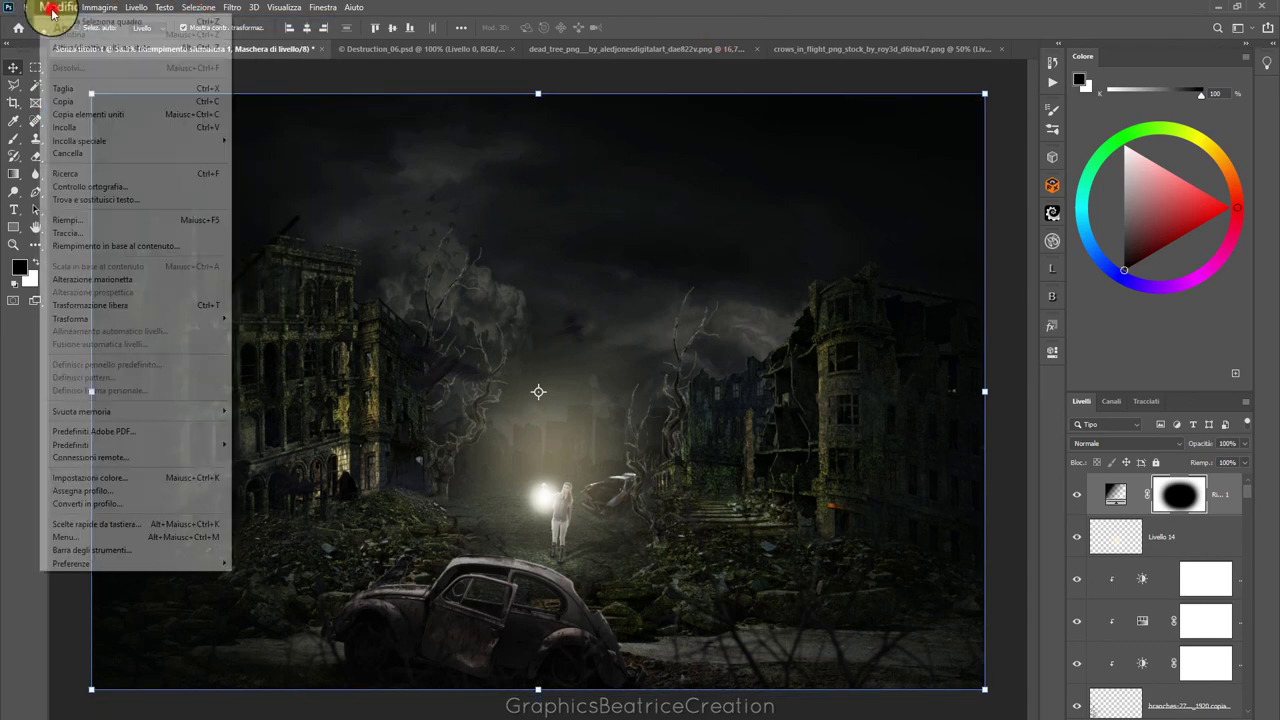
pyautogui.click(110, 125)
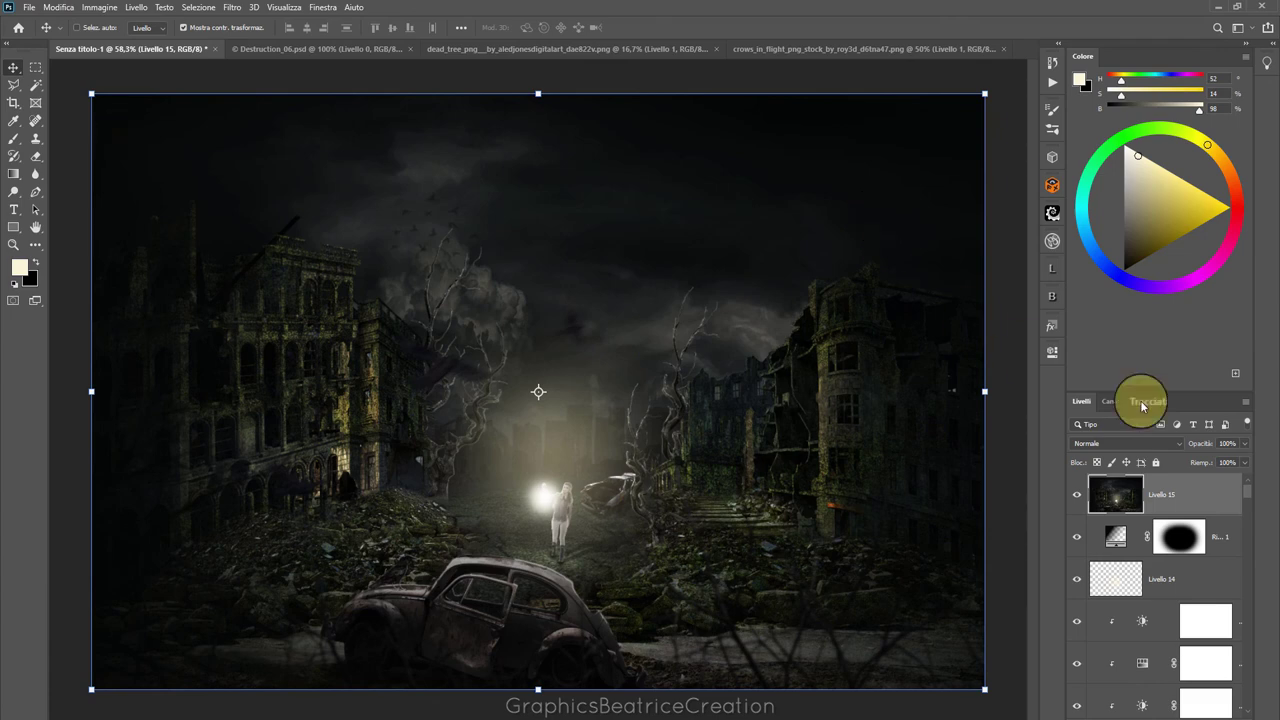
# Duplicate Livello 15 and open the Camera Raw Filter on the copy
pyautogui.moveTo(1173, 494); pyautogui.dragTo(1212, 712)
pyautogui.click(232, 8)
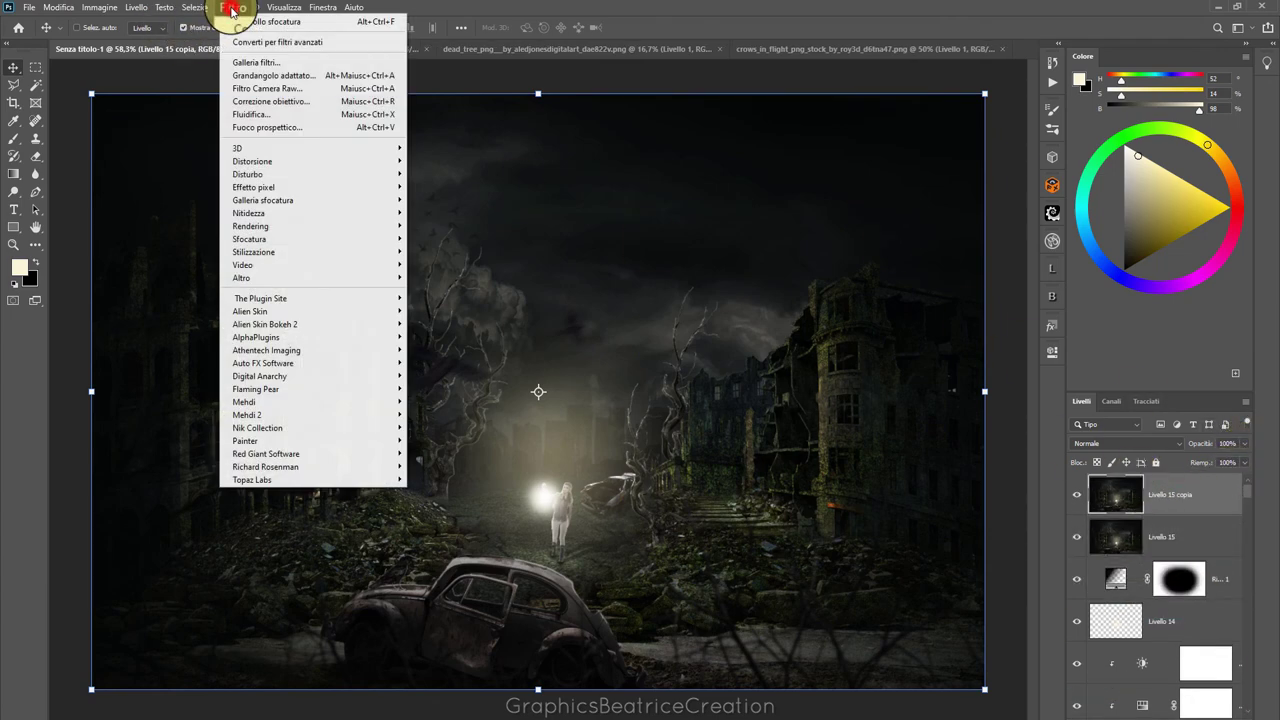
pyautogui.click(266, 89)
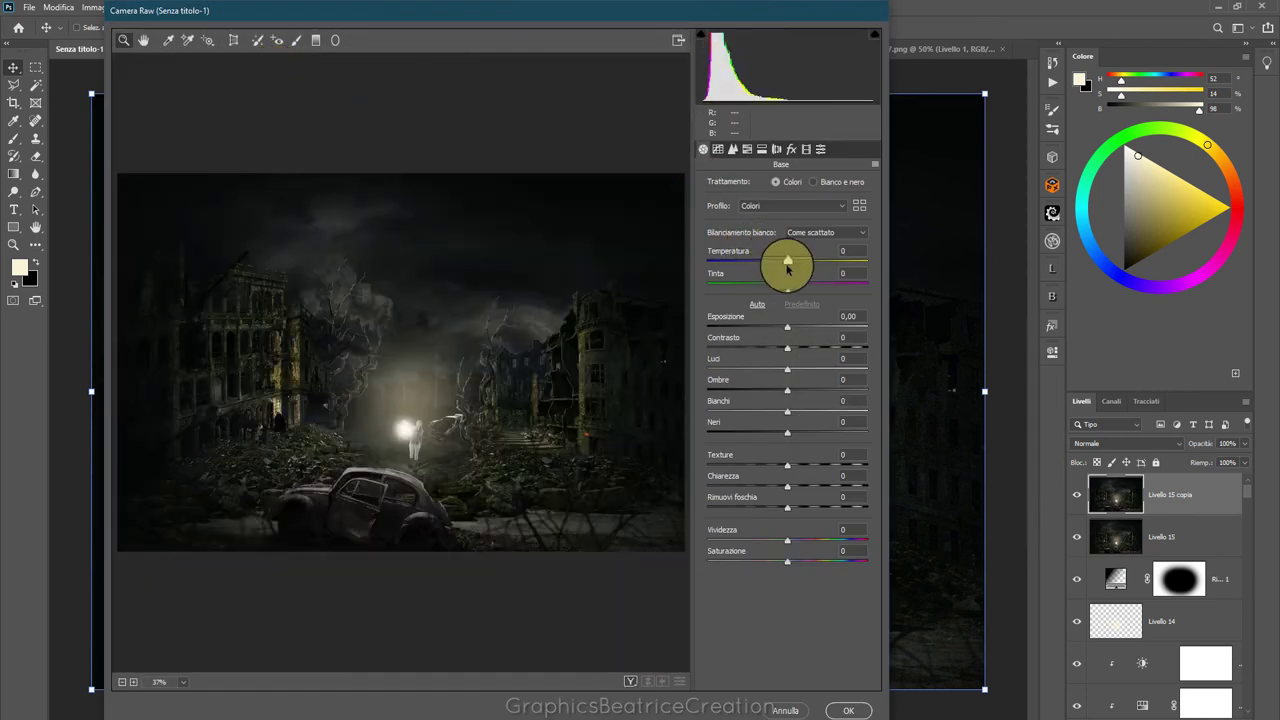
# Grade with cooler temperature, tint -3, exposure -0,40, highlights +4, whites +5, clarity +11, texture +7
pyautogui.click(779, 262)
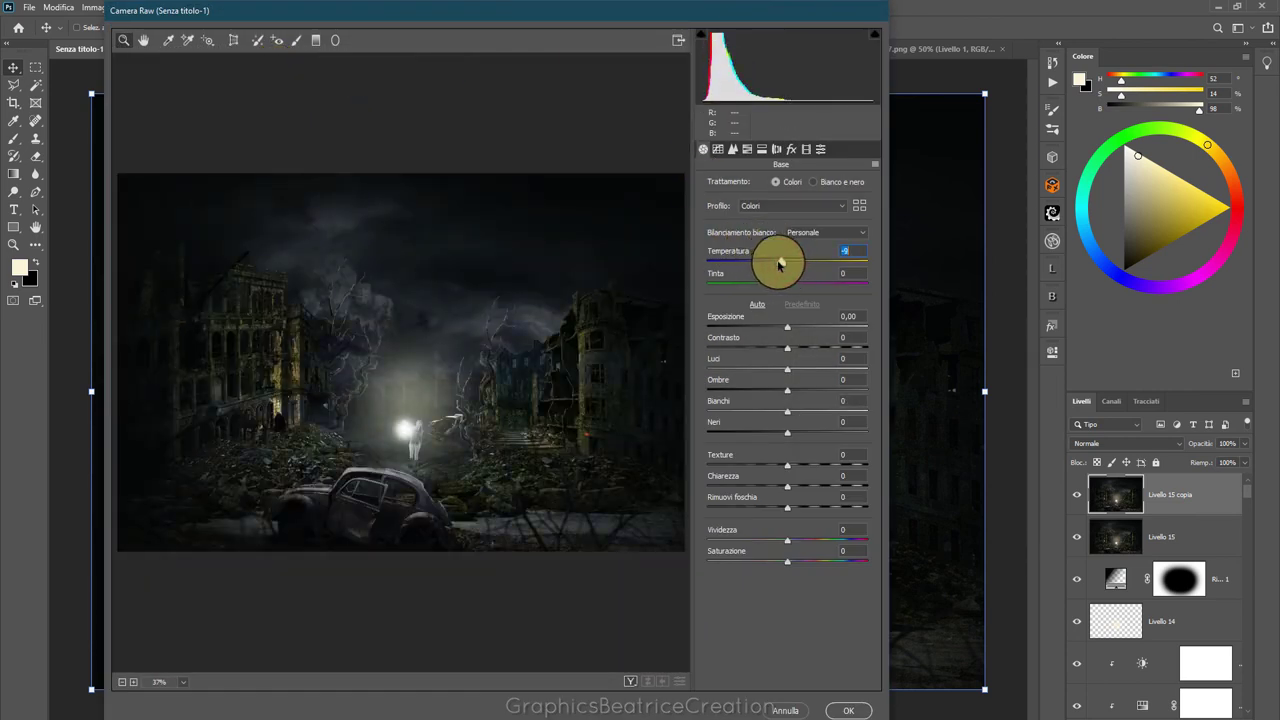
pyautogui.click(787, 286)
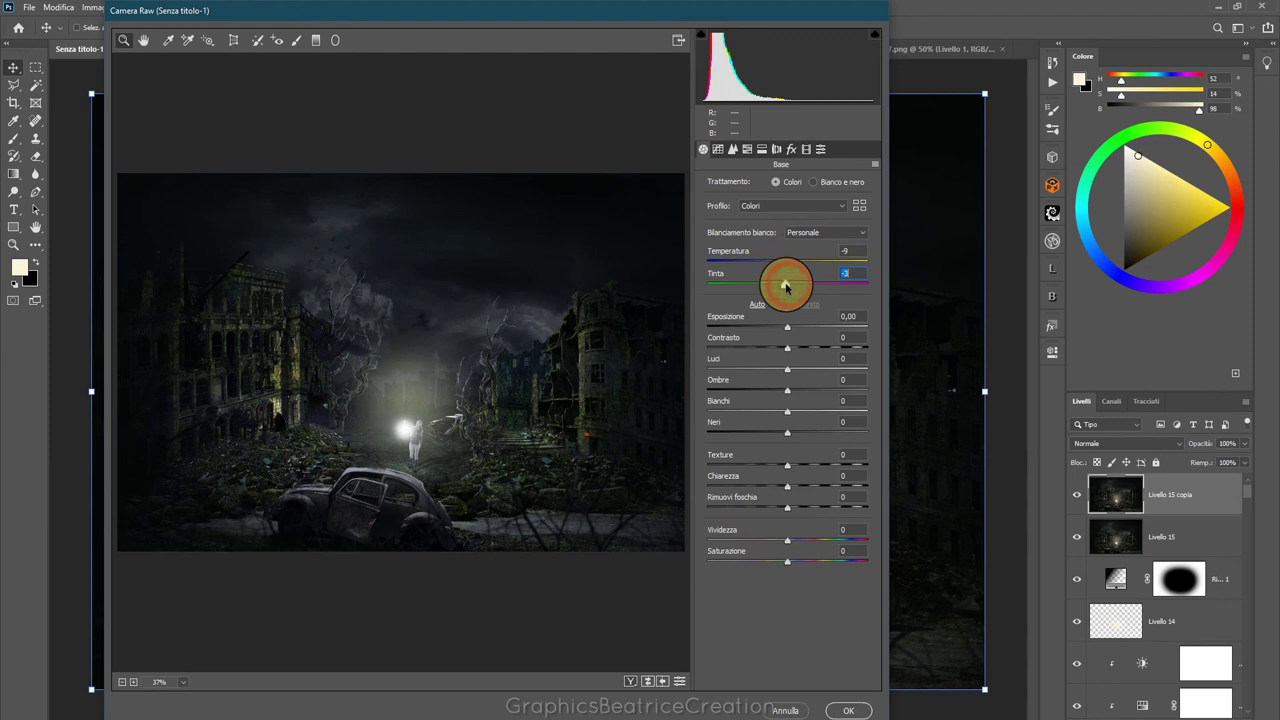
pyautogui.click(781, 327)
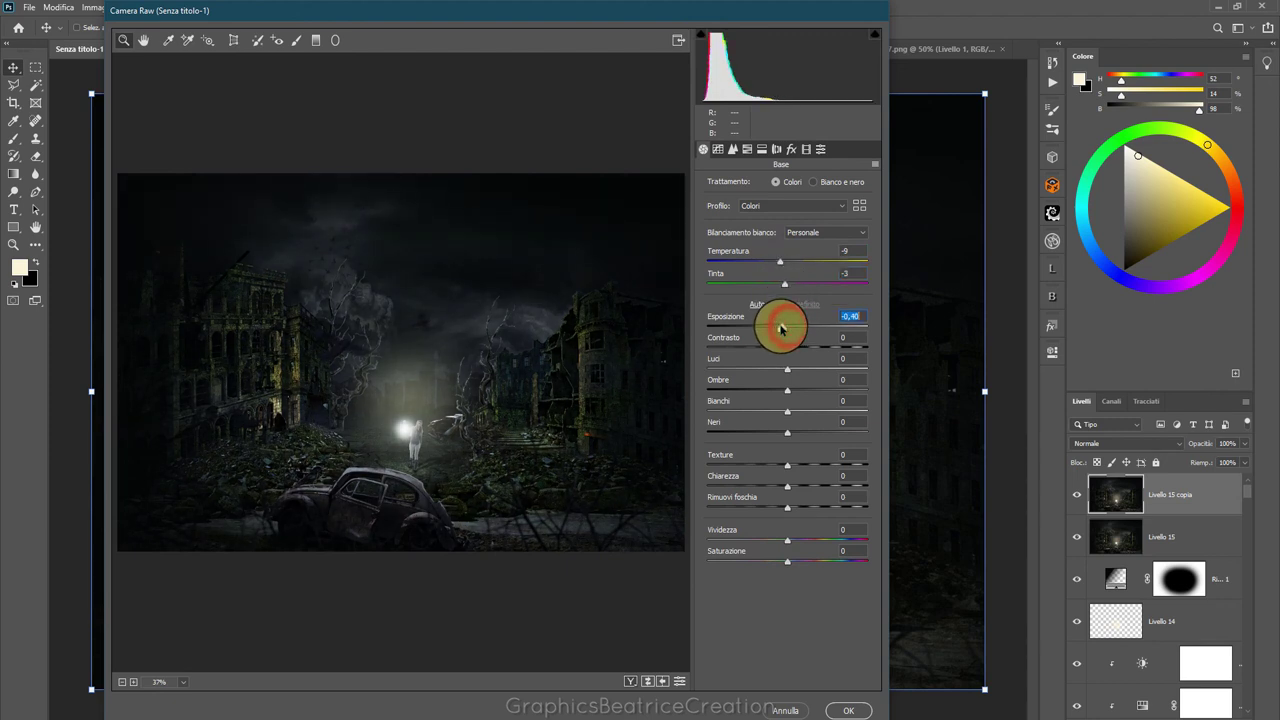
pyautogui.click(788, 368)
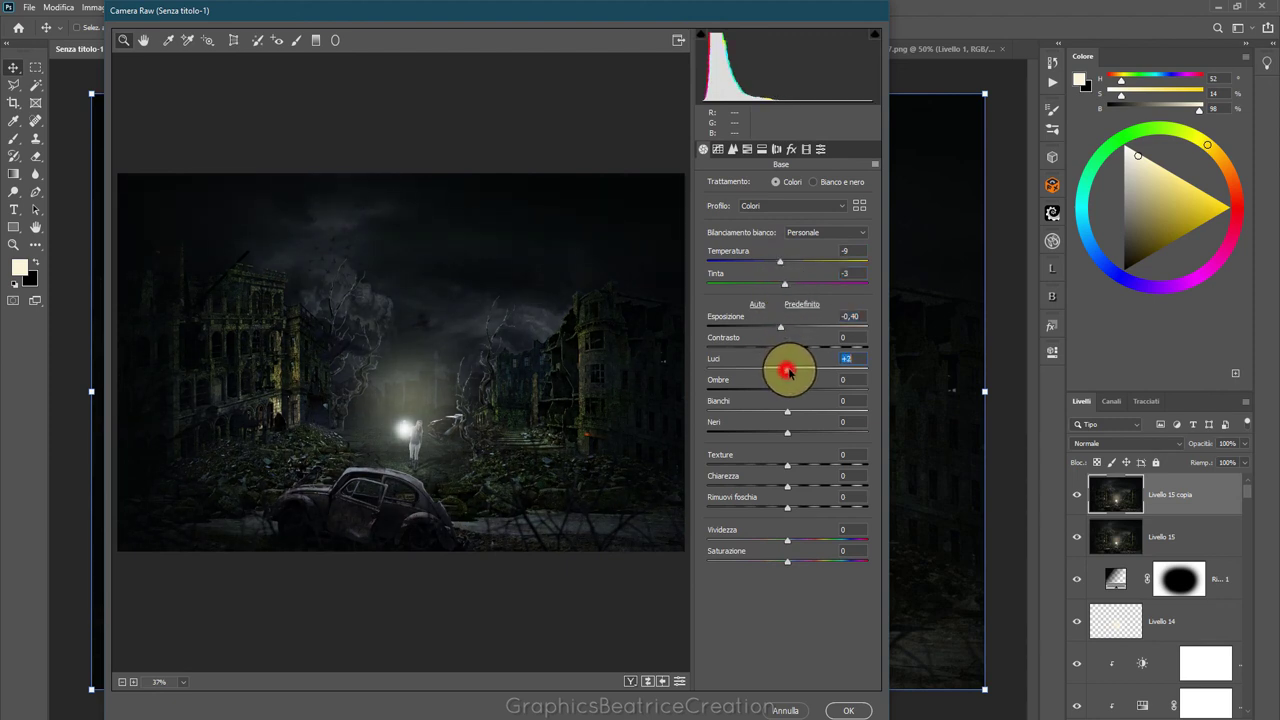
pyautogui.click(789, 410)
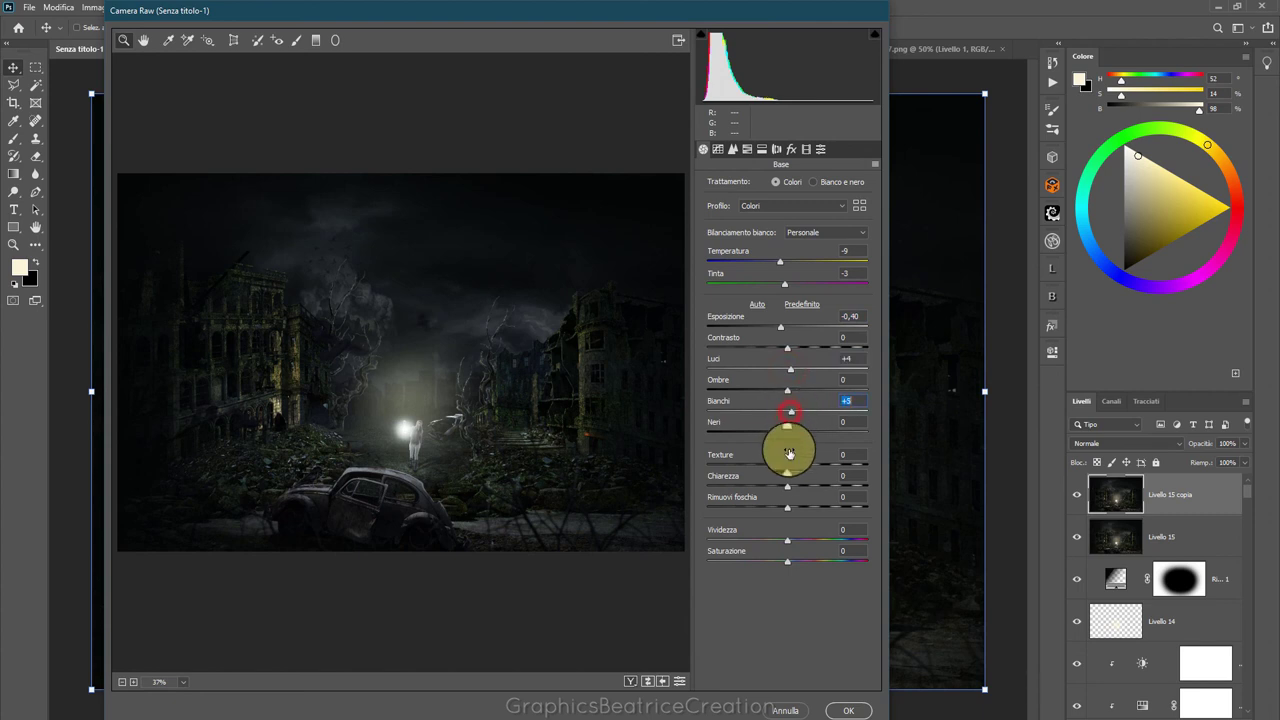
pyautogui.moveTo(790, 488); pyautogui.dragTo(797, 488)
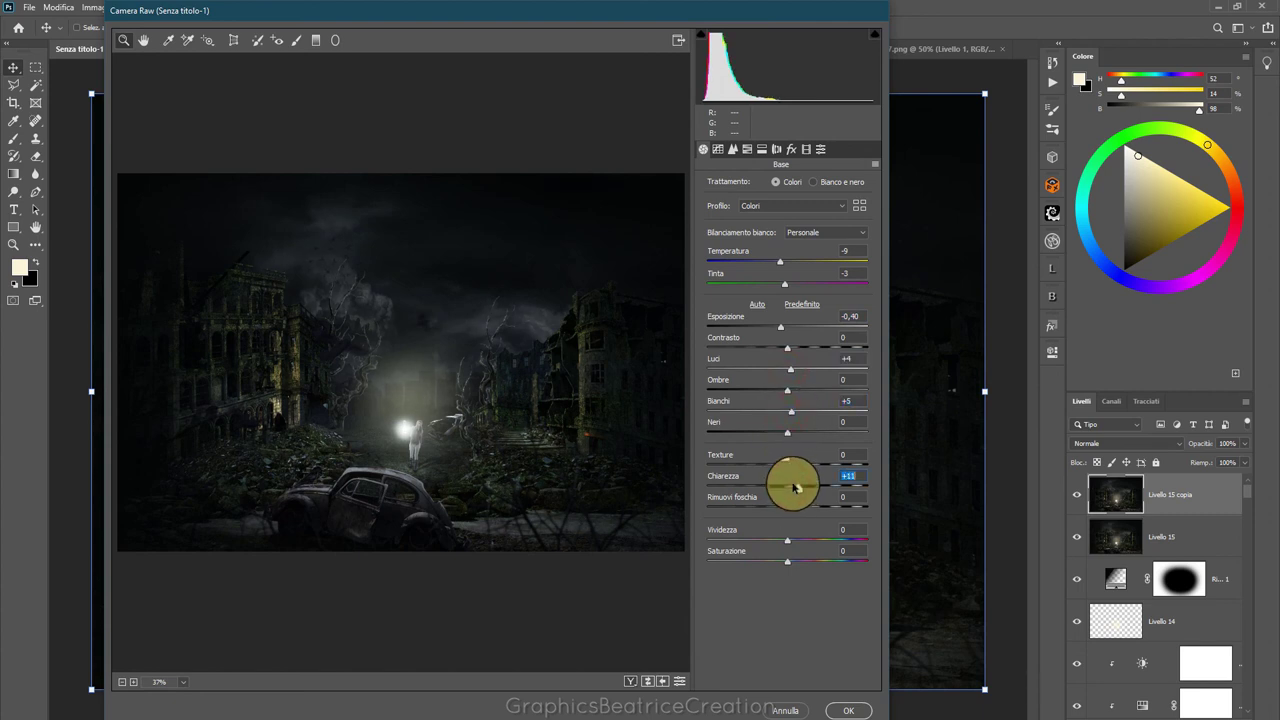
pyautogui.click(791, 466)
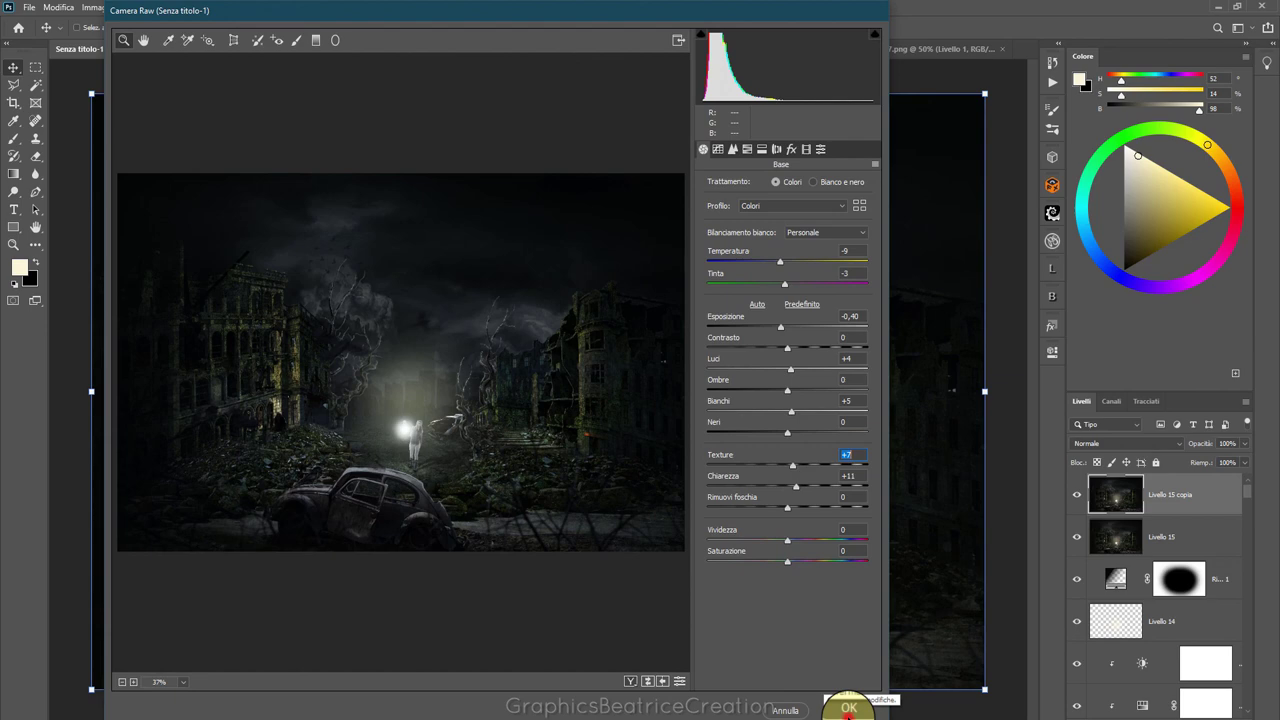
pyautogui.click(848, 707)
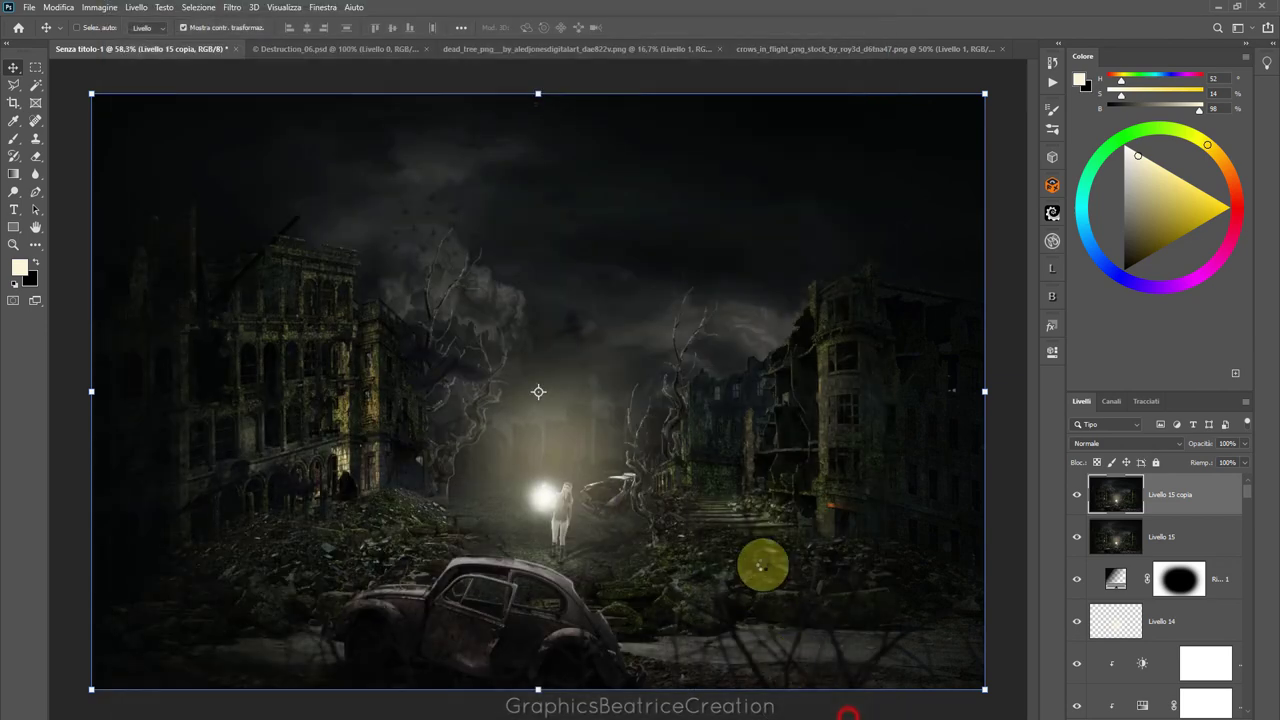
# Duplicate Livello 15 copia and launch Nik Collection's Color Efex Pro 4 on it
pyautogui.click(1077, 495)
pyautogui.click(1077, 495)
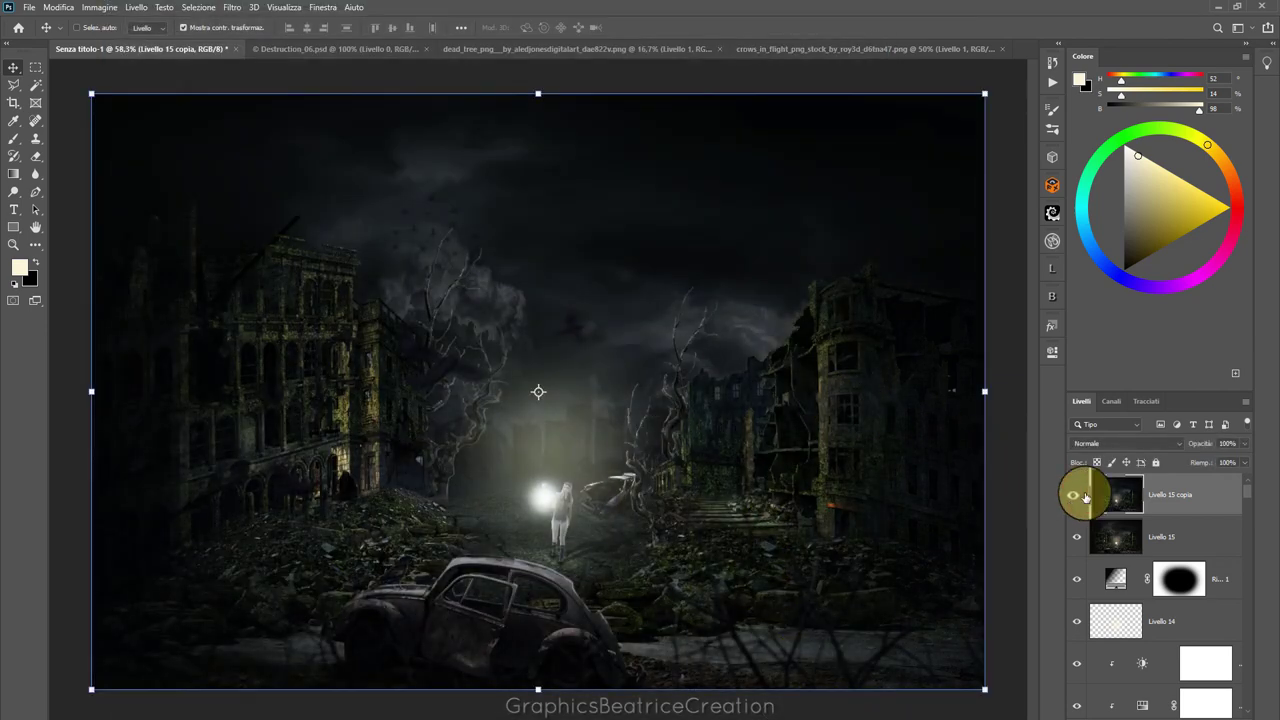
pyautogui.moveTo(1189, 498); pyautogui.dragTo(1218, 703)
pyautogui.click(232, 7)
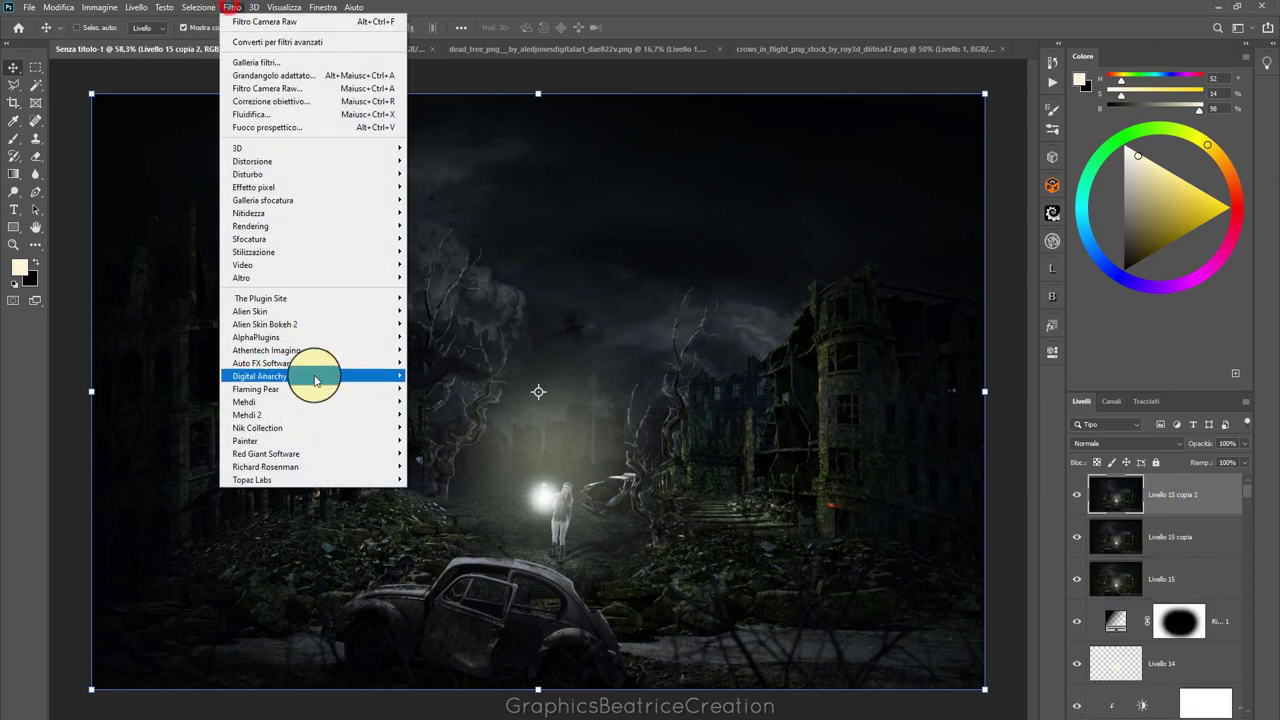
pyautogui.click(286, 428)
pyautogui.click(484, 436)
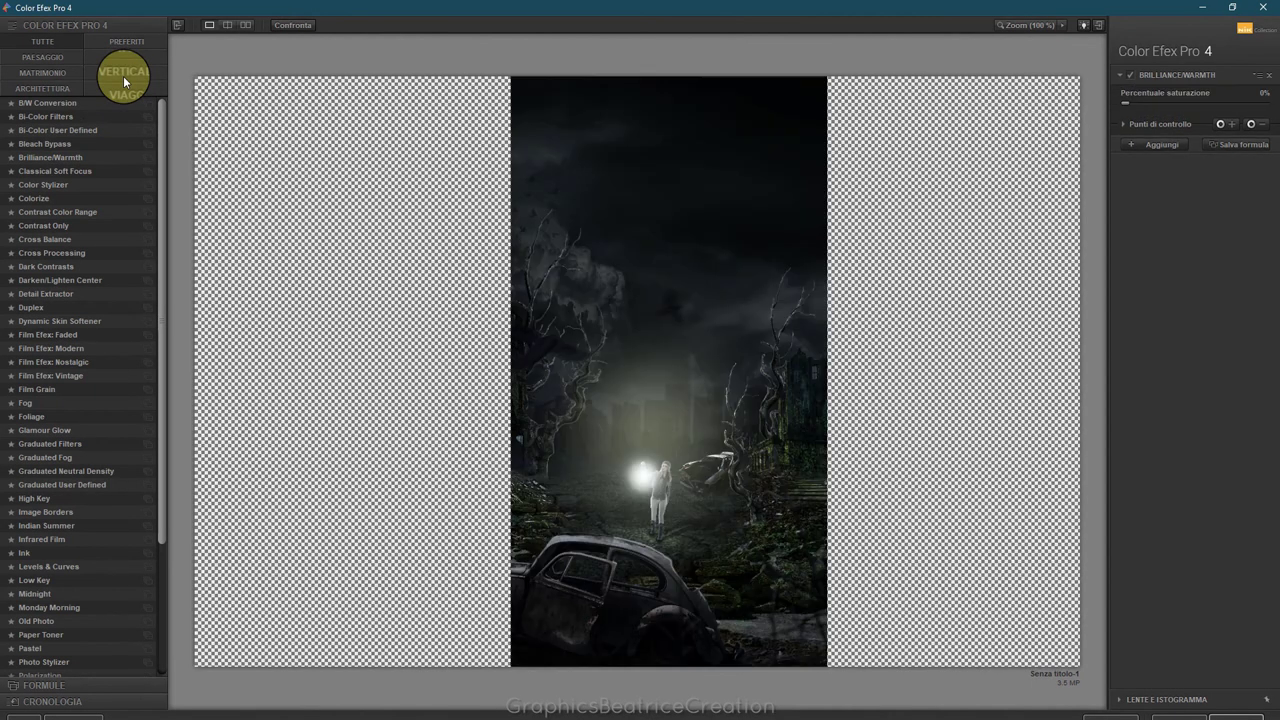
# Apply Brilliance/Warmth with a slight temperature shift and add another filter slot
pyautogui.click(57, 158)
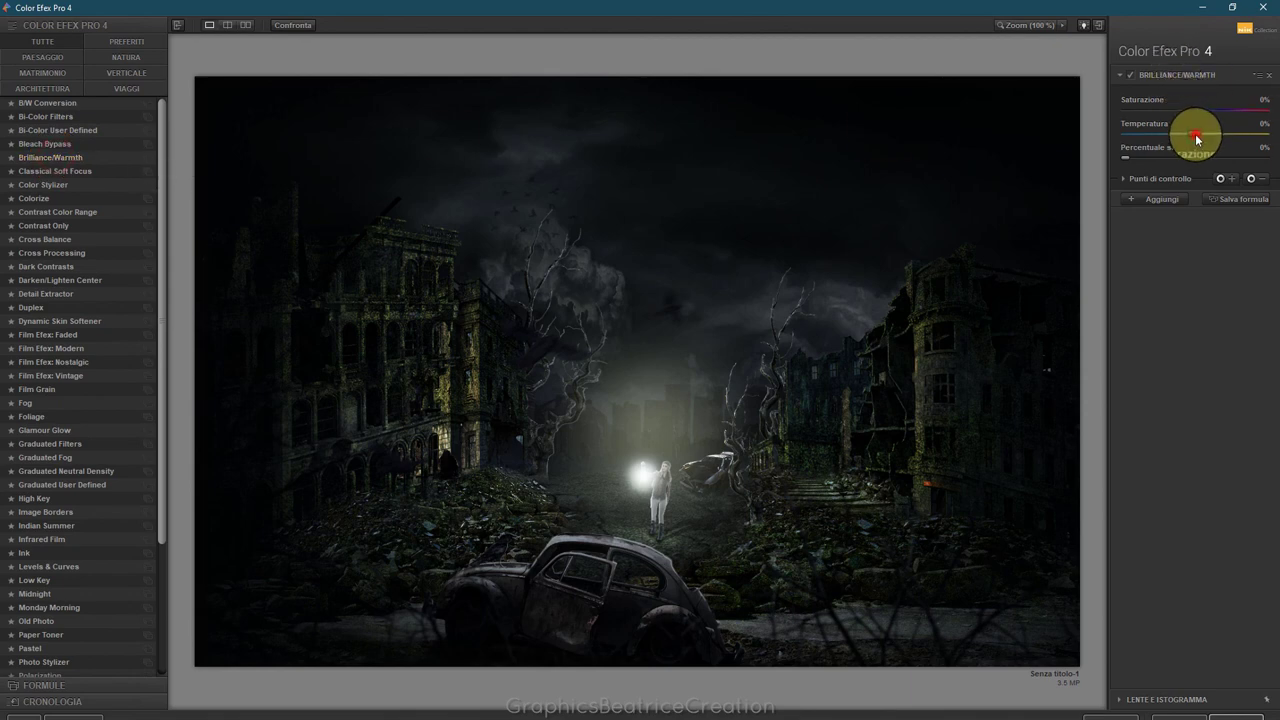
pyautogui.moveTo(1199, 140)
pyautogui.mouseDown()
pyautogui.moveTo(1173, 140)
pyautogui.moveTo(1201, 145)
pyautogui.mouseUp()
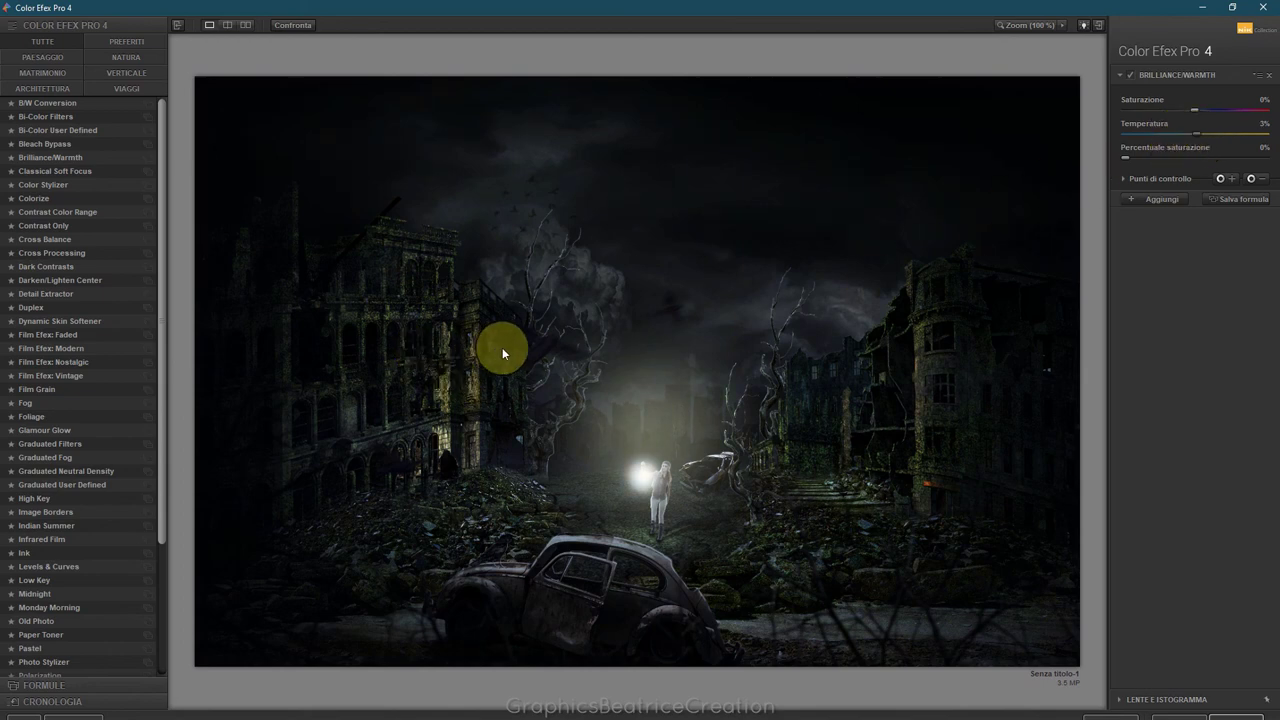
pyautogui.click(1166, 204)
# Add Cross Processing with method L08 at 3% intensity, shadows ending at 1%
pyautogui.click(60, 253)
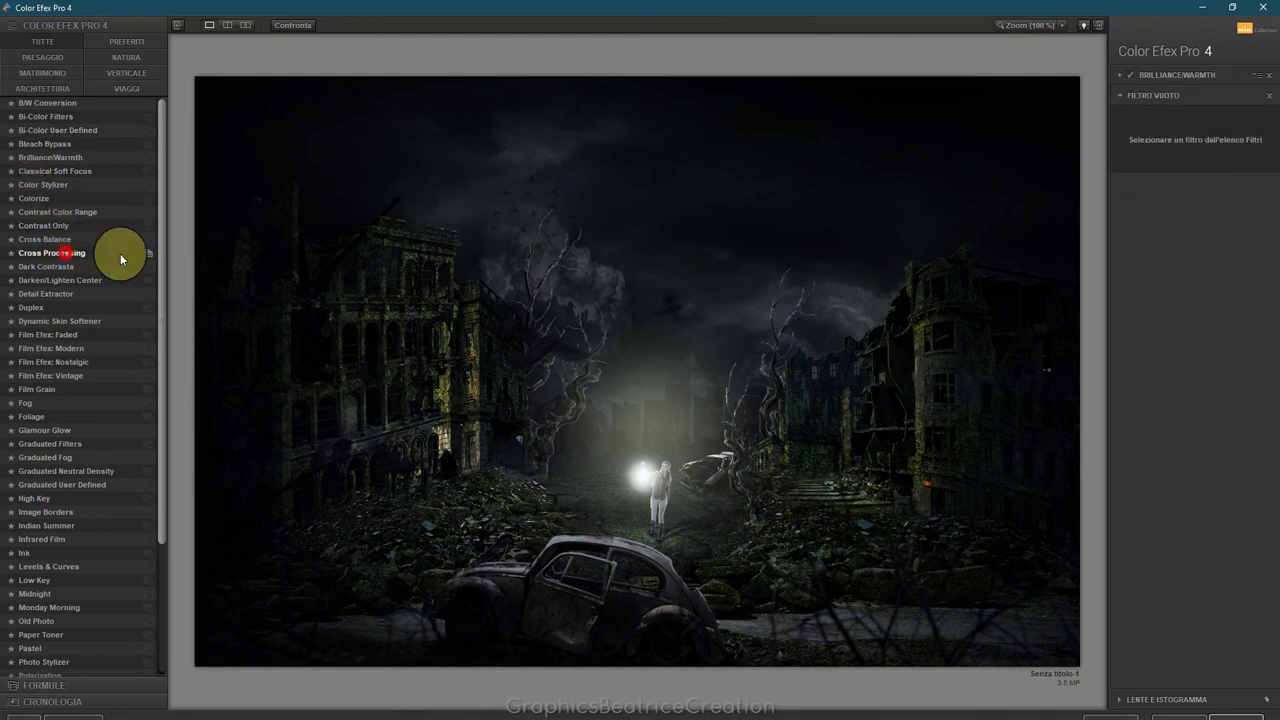
pyautogui.click(1265, 127)
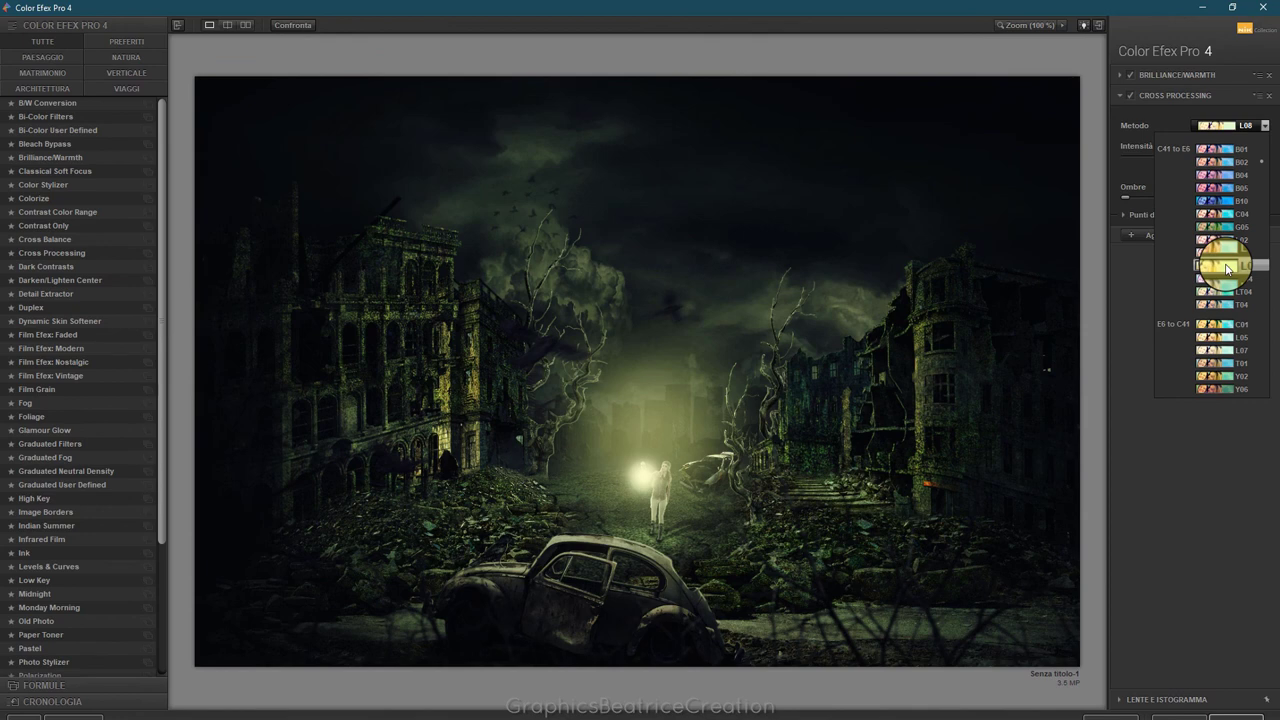
pyautogui.click(1228, 268)
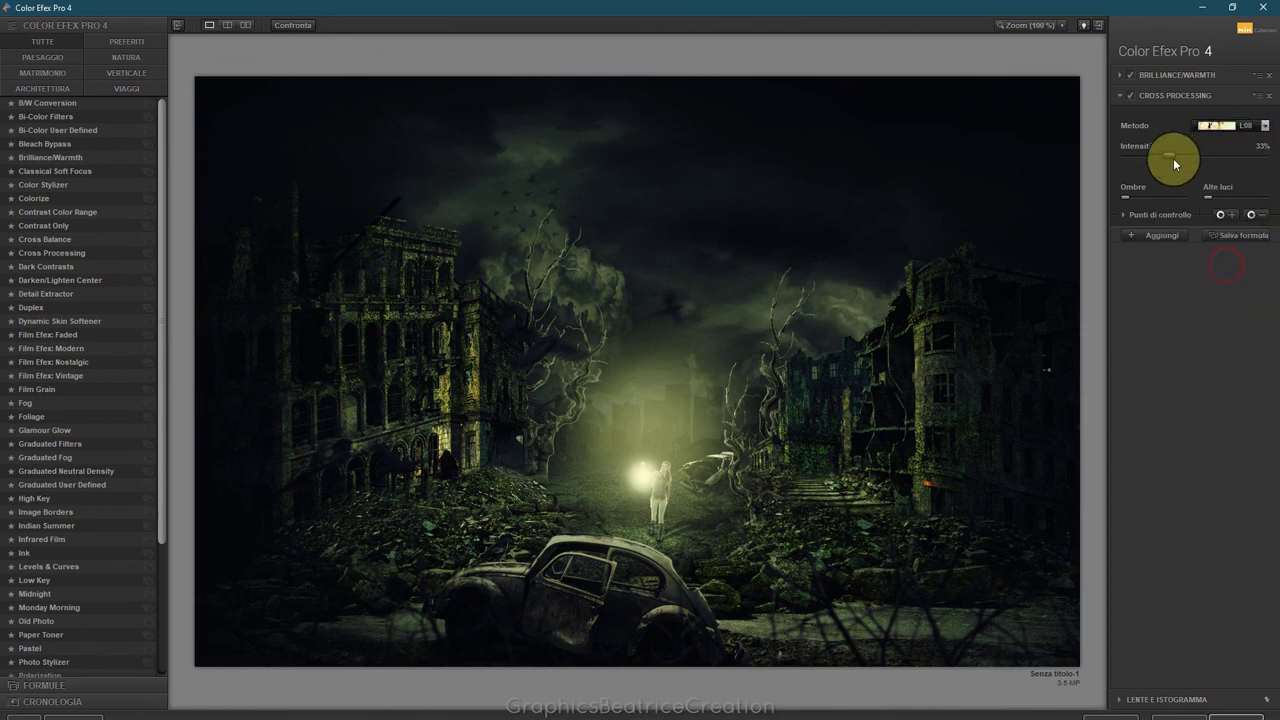
pyautogui.moveTo(1173, 158); pyautogui.dragTo(1139, 163)
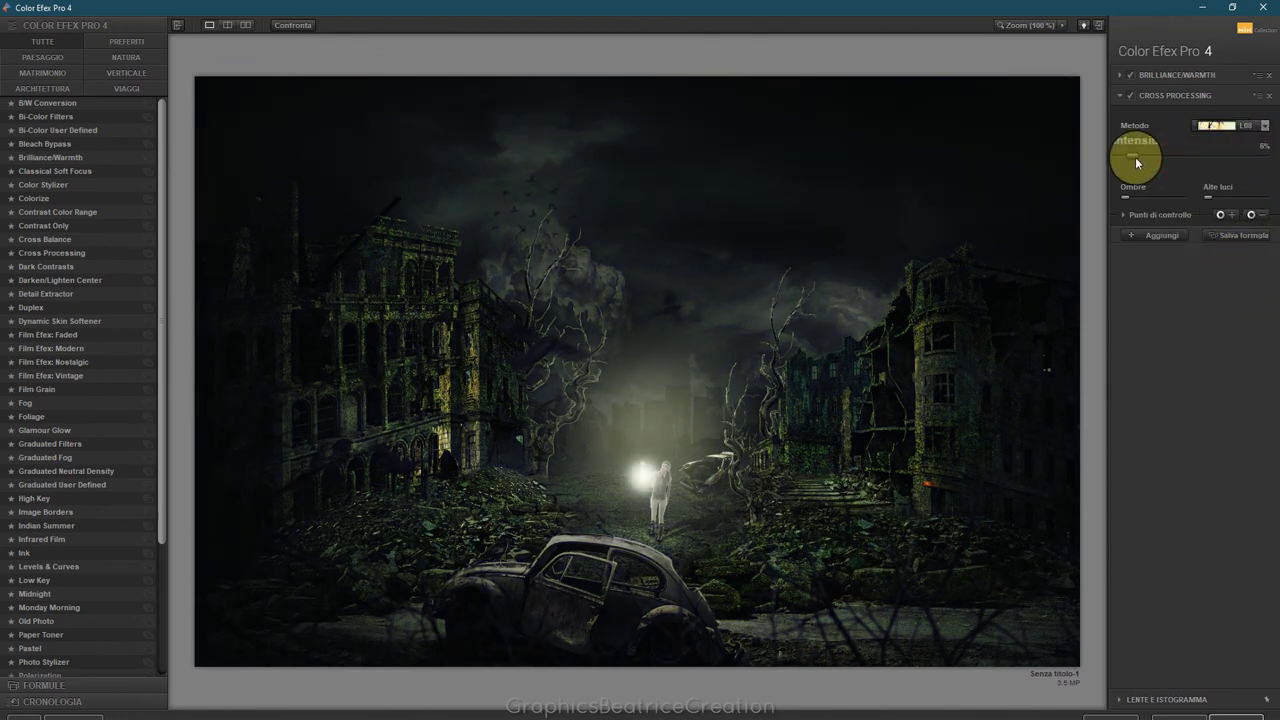
pyautogui.click(1132, 100)
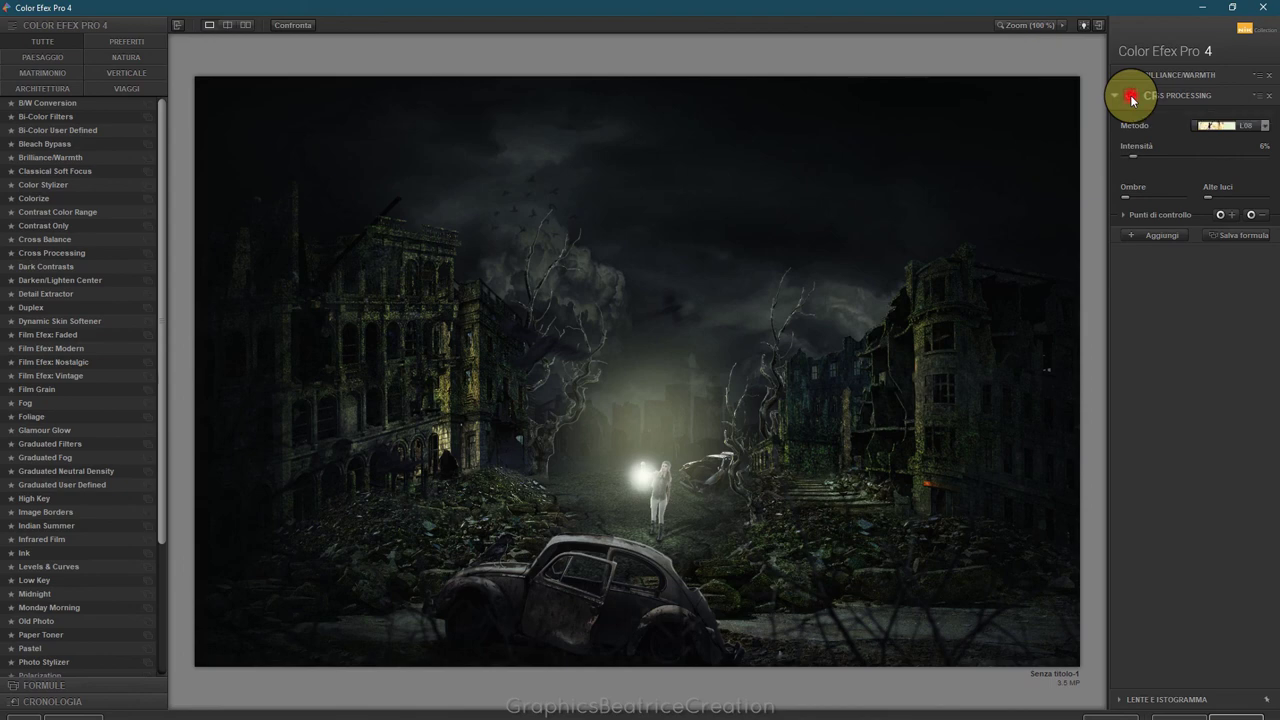
pyautogui.click(1132, 100)
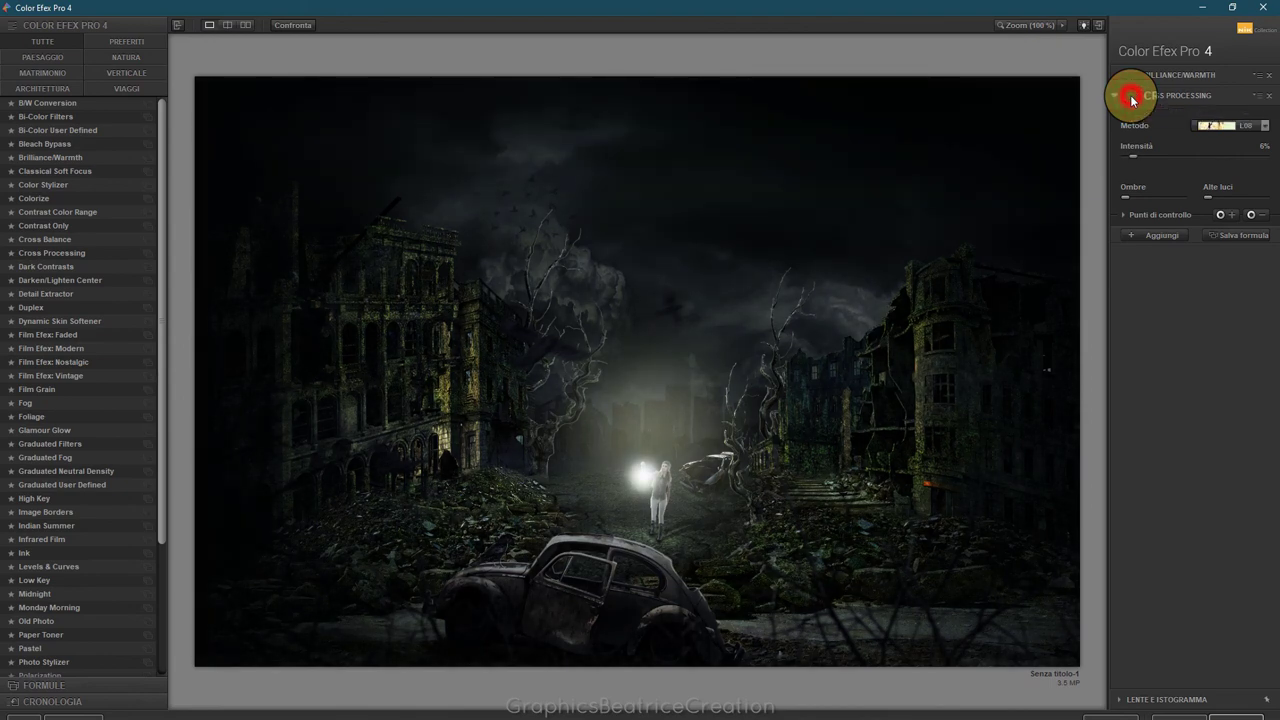
pyautogui.click(1132, 100)
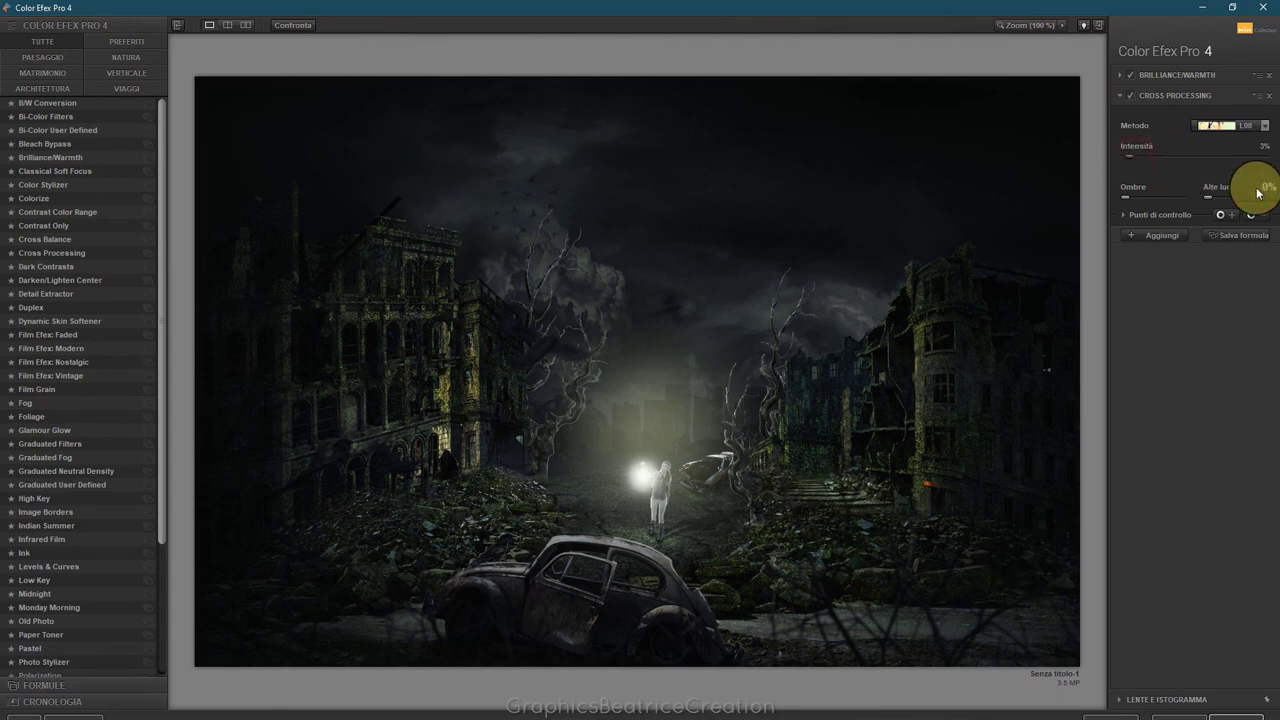
pyautogui.click(1126, 198)
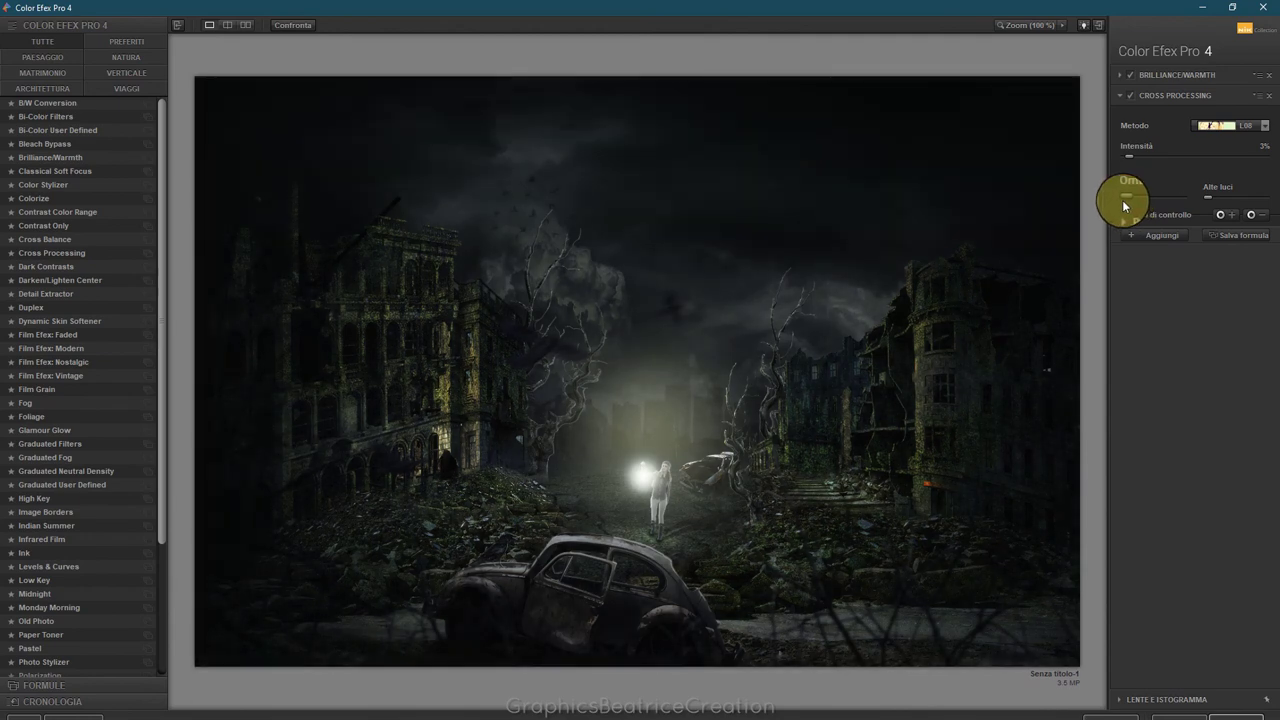
pyautogui.click(1212, 205)
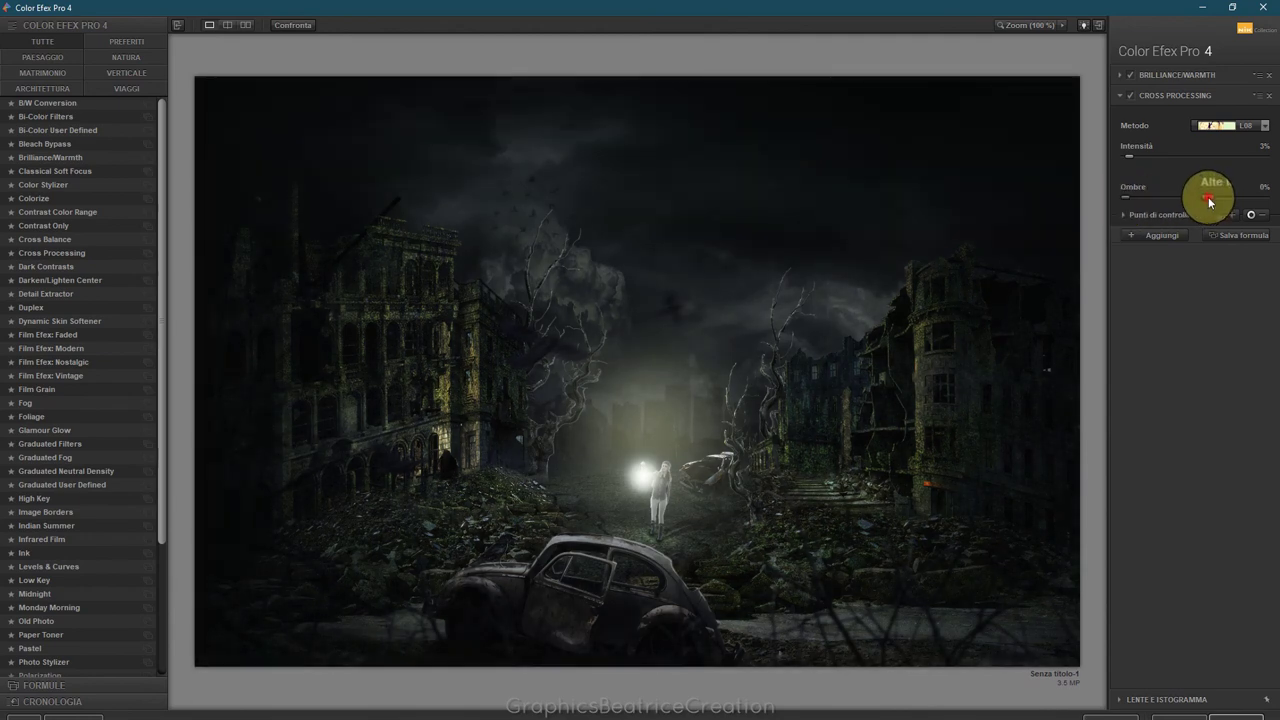
pyautogui.click(1210, 200)
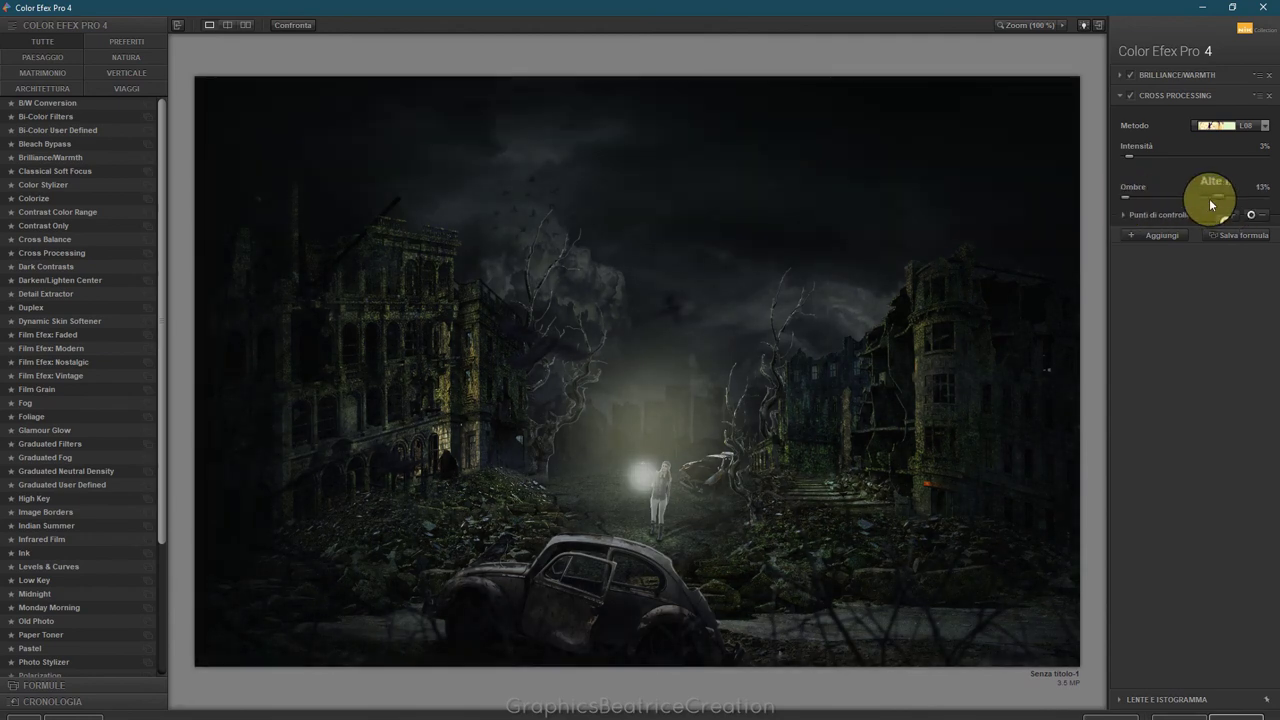
pyautogui.moveTo(1210, 205); pyautogui.dragTo(1209, 206)
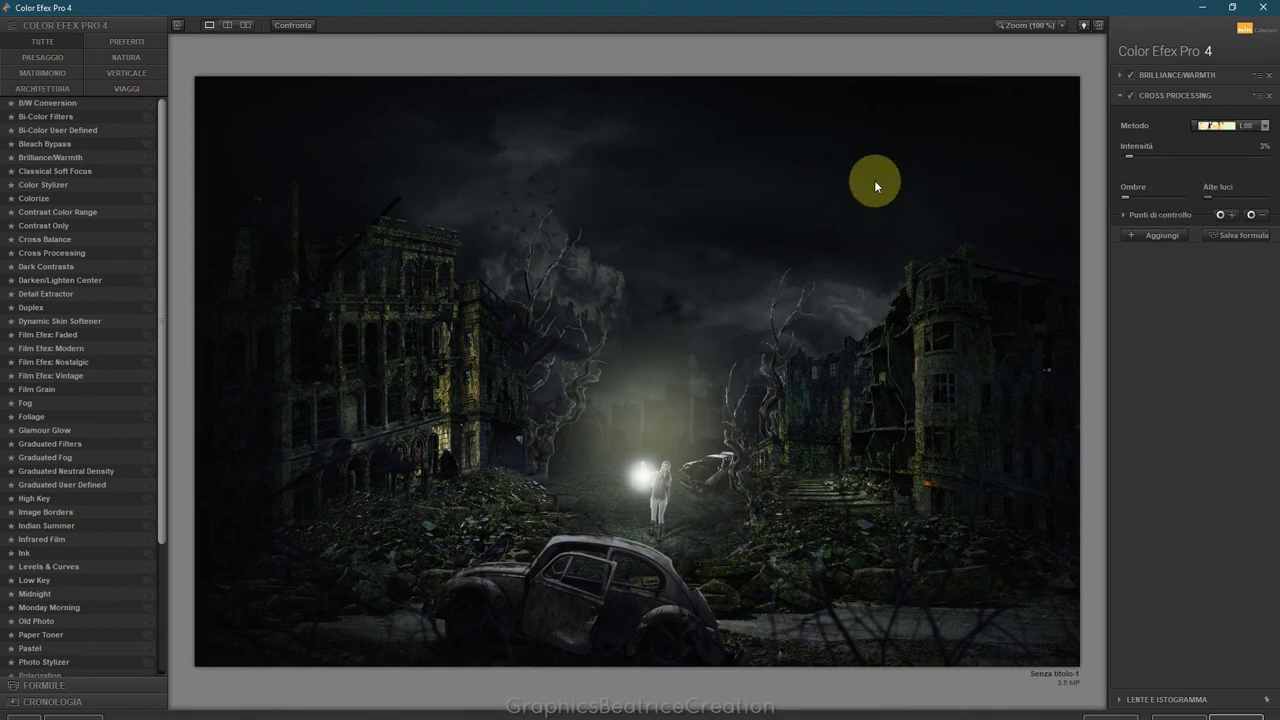
# Add a Glamour Glow filter (27% glow, -29% saturation) and apply the Color Efex stack
pyautogui.click(1160, 236)
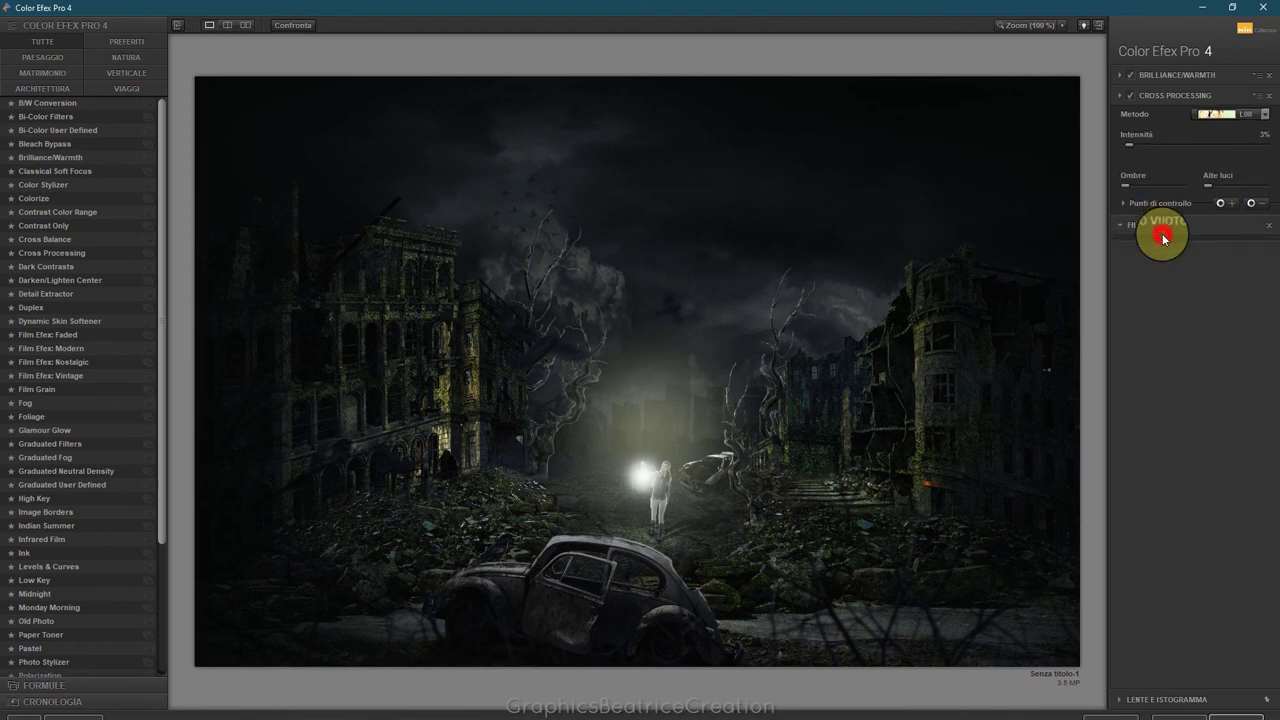
pyautogui.click(48, 431)
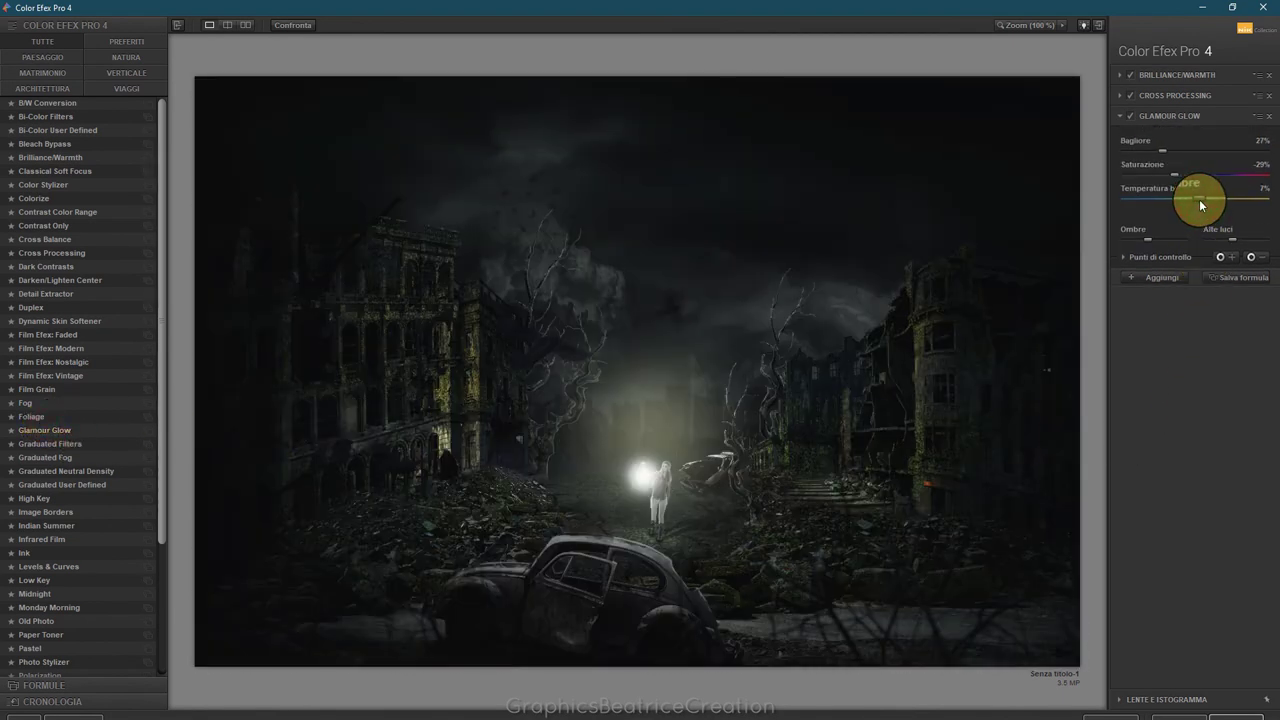
pyautogui.click(1235, 713)
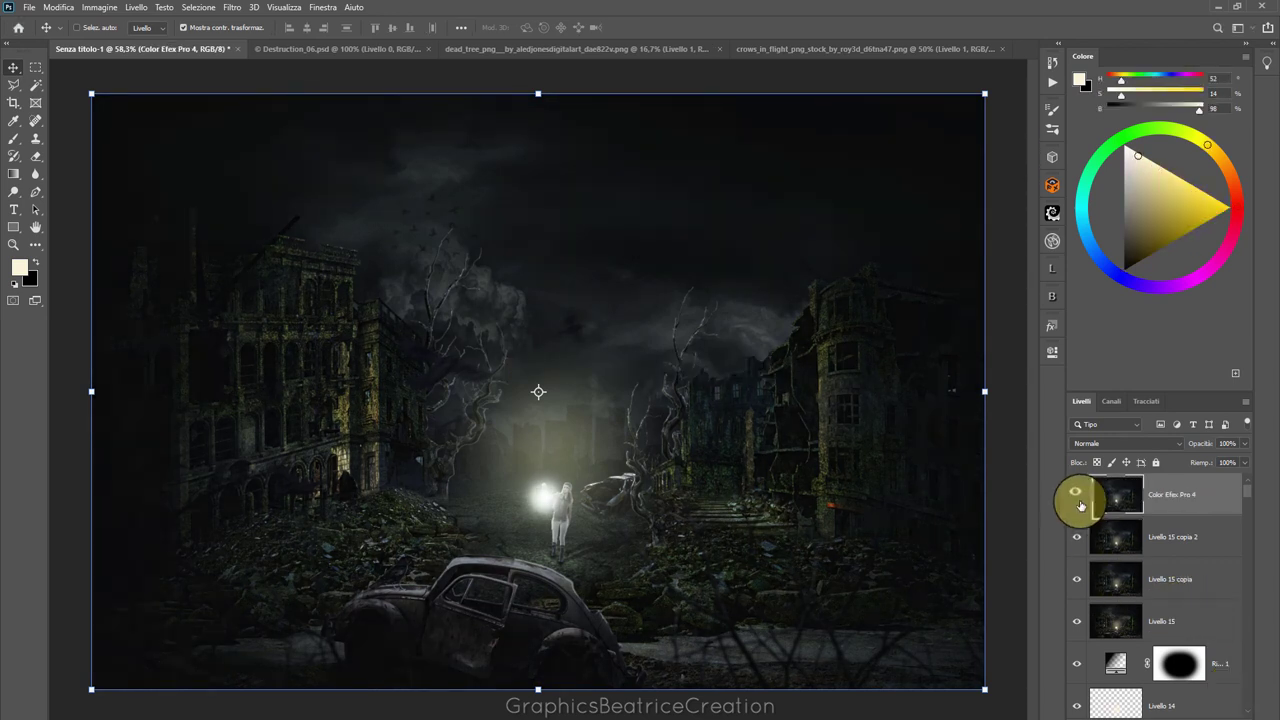
# Compare the Color Efex Pro 4 layer on and off and adjust its opacity
pyautogui.click(1076, 494)
pyautogui.click(1076, 494)
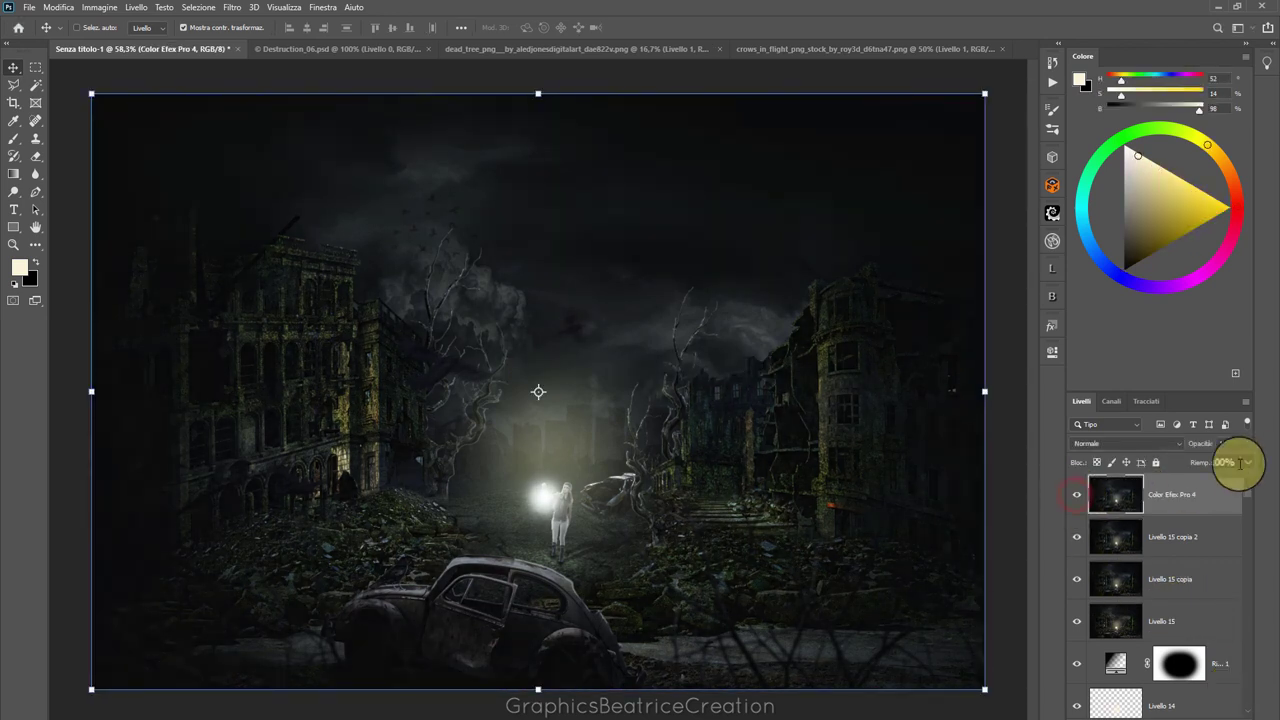
pyautogui.moveTo(1245, 450); pyautogui.dragTo(1236, 461)
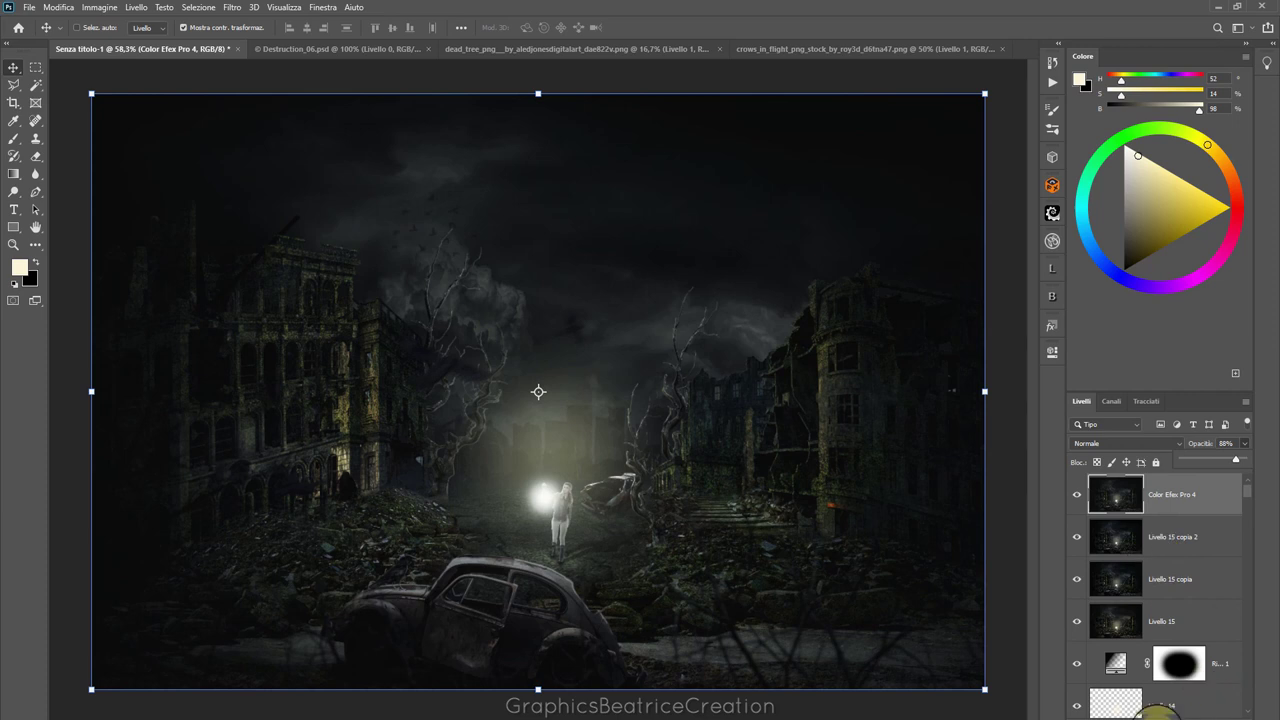
# Add a Filtro più caldo (85) photo filter adjustment at 20% density
pyautogui.rightClick(1183, 710)
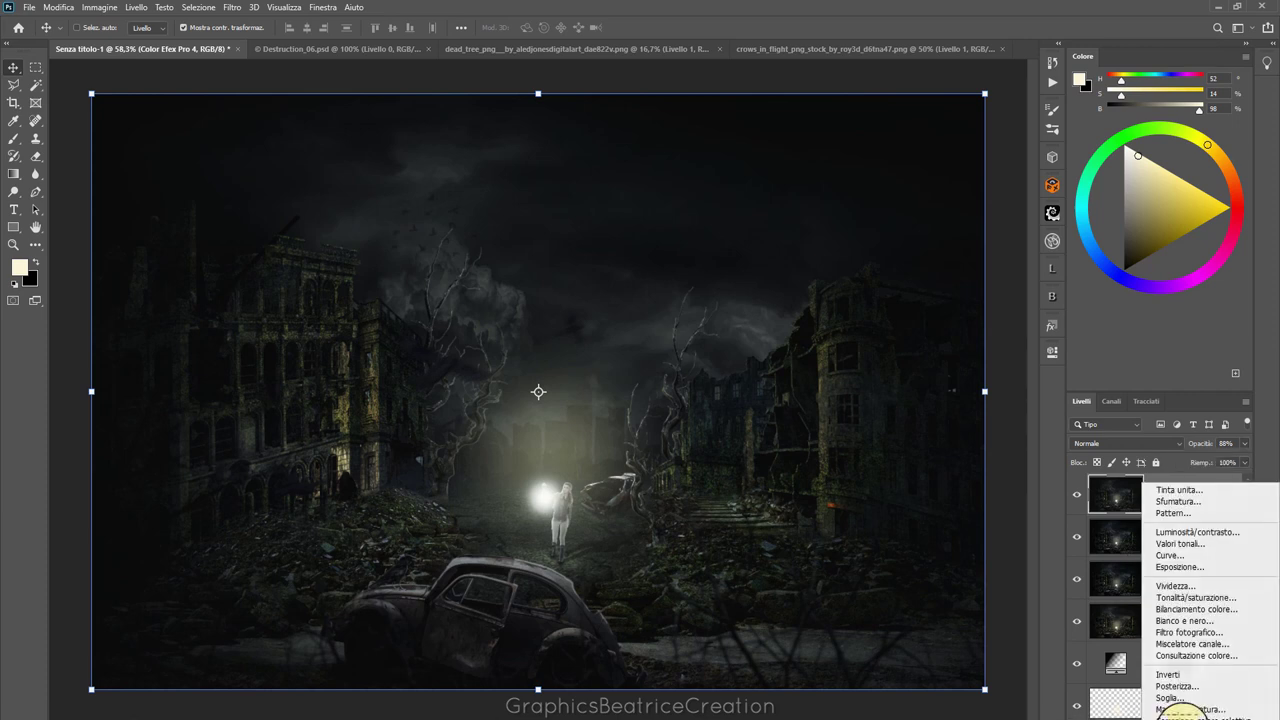
pyautogui.click(1200, 632)
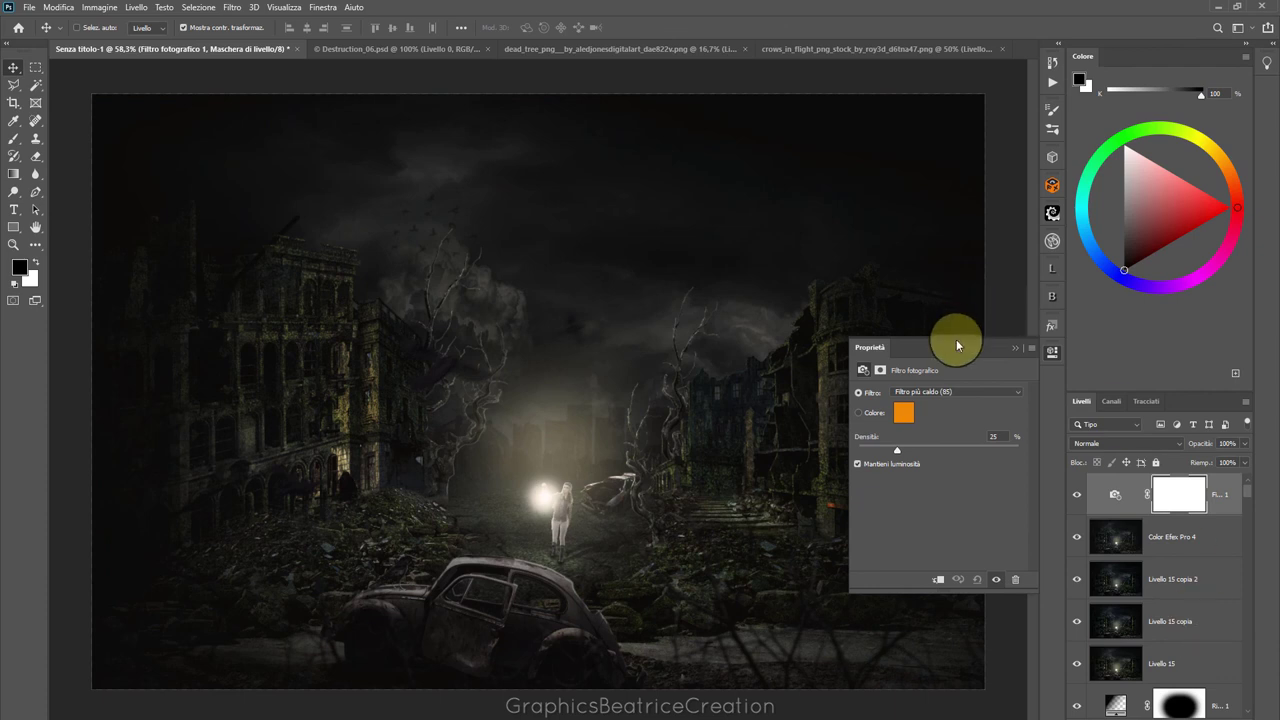
pyautogui.moveTo(896, 451); pyautogui.dragTo(888, 452)
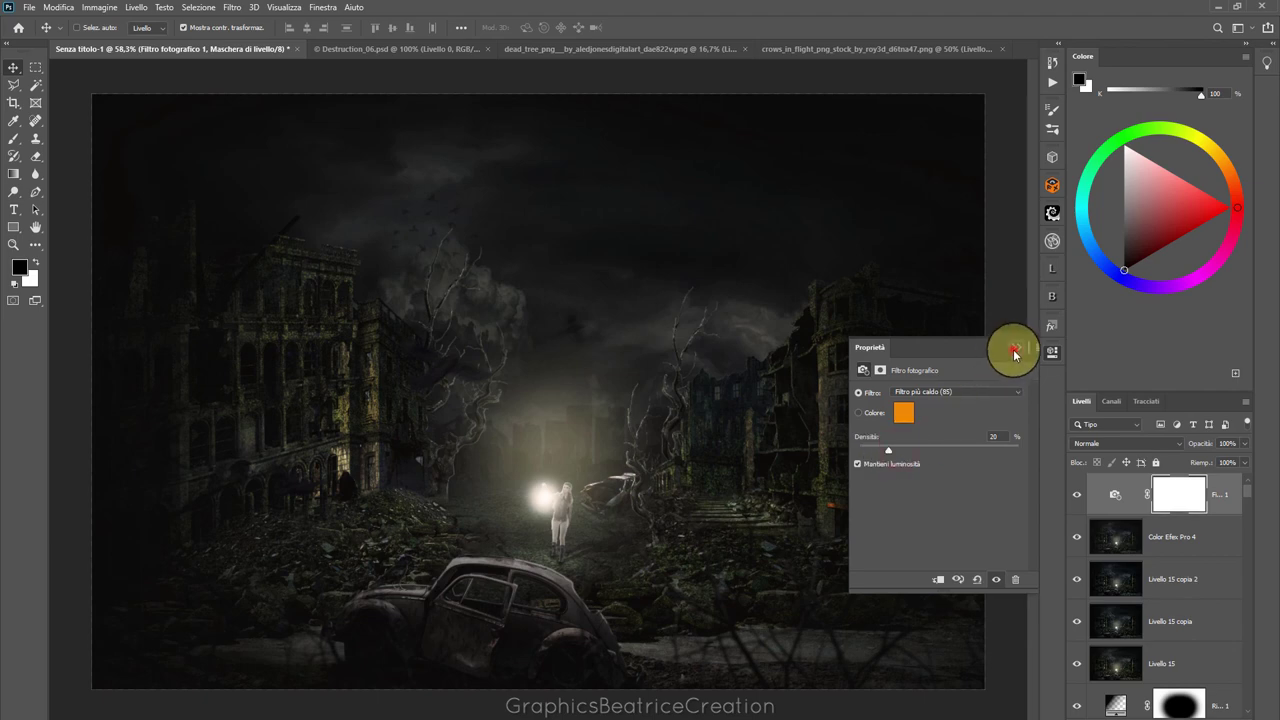
pyautogui.click(1014, 350)
pyautogui.scroll(-3, 930, 445)
pyautogui.scroll(2, 935, 448)
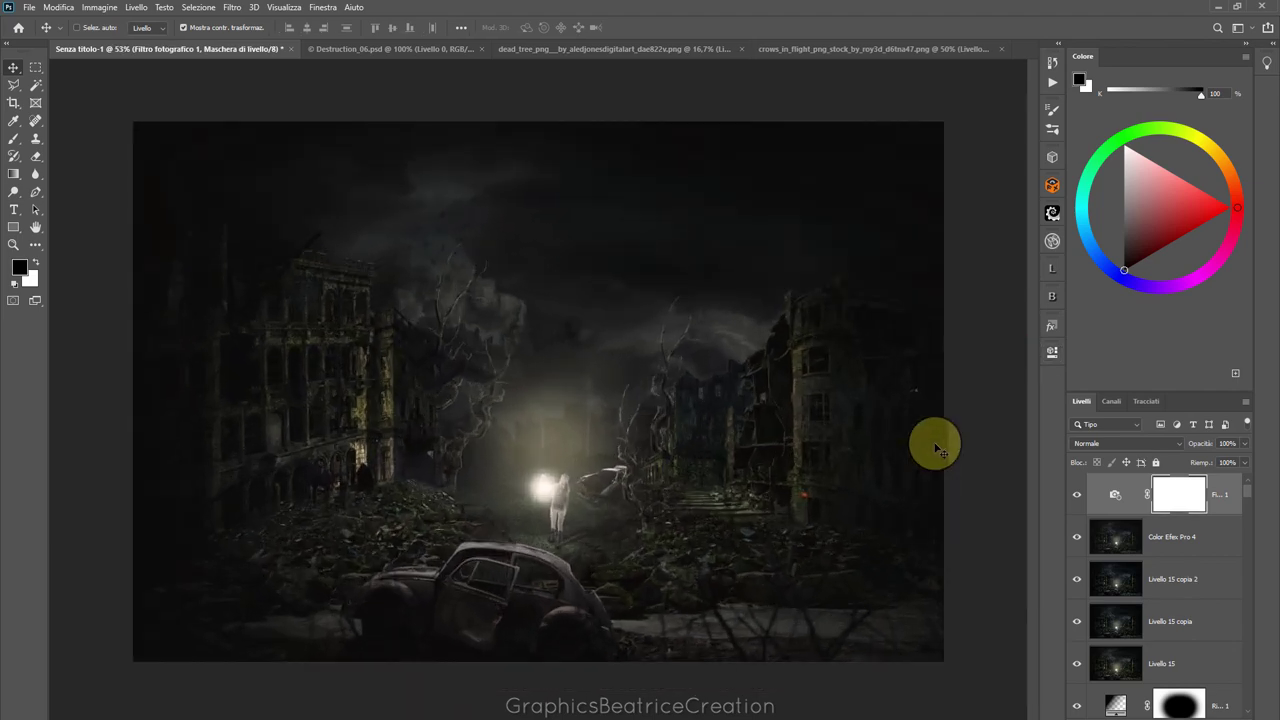
pyautogui.scroll(-2, 935, 448)
pyautogui.scroll(1, 935, 448)
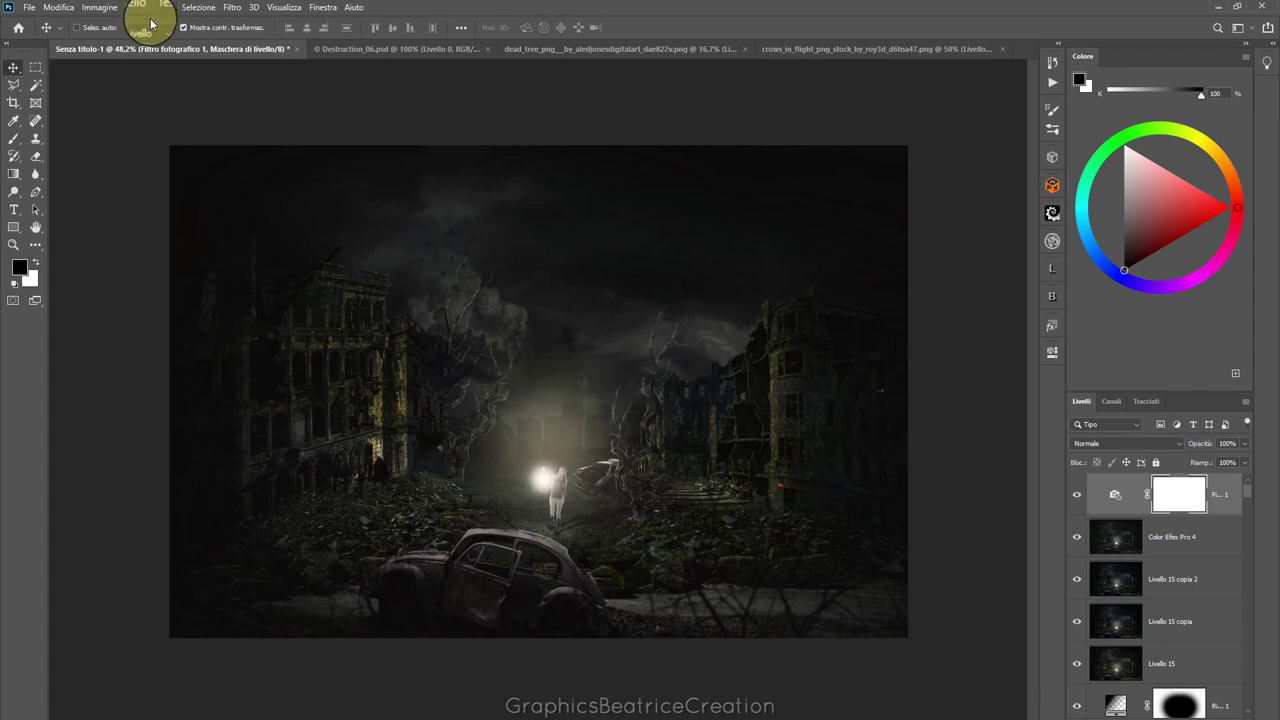
# Select the entire canvas and copy it
pyautogui.click(202, 7)
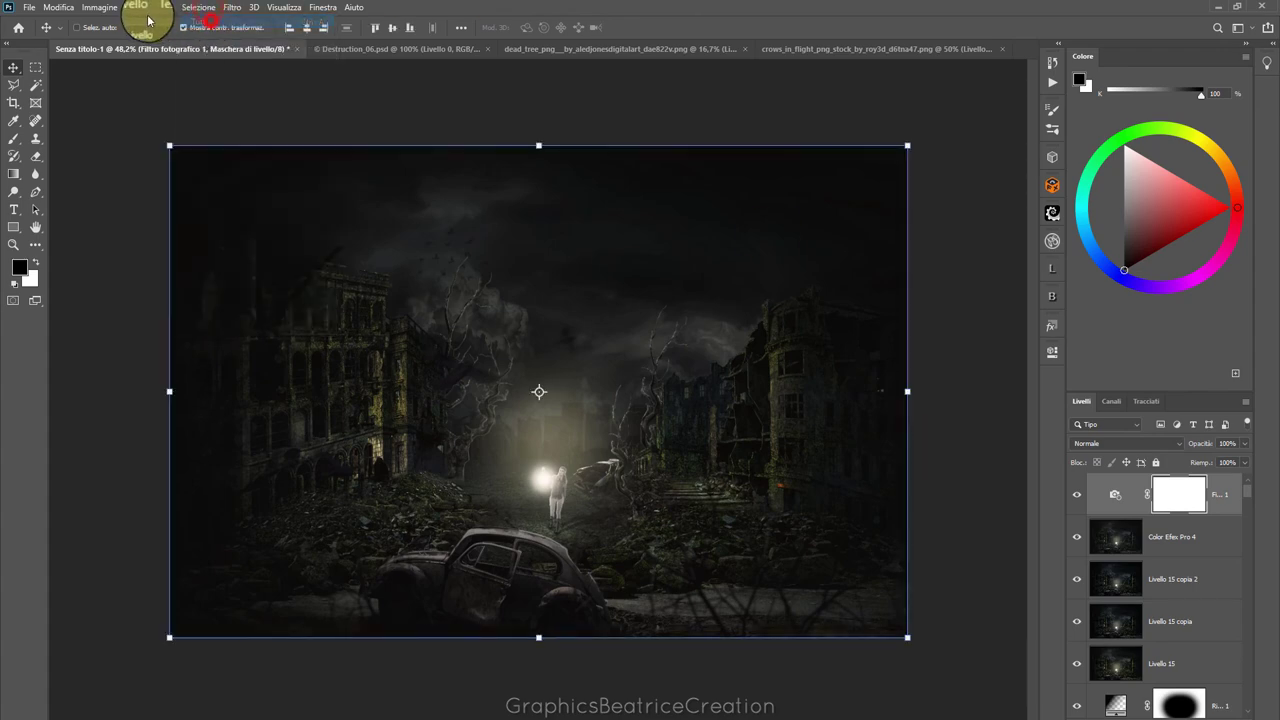
pyautogui.click(58, 7)
pyautogui.click(98, 100)
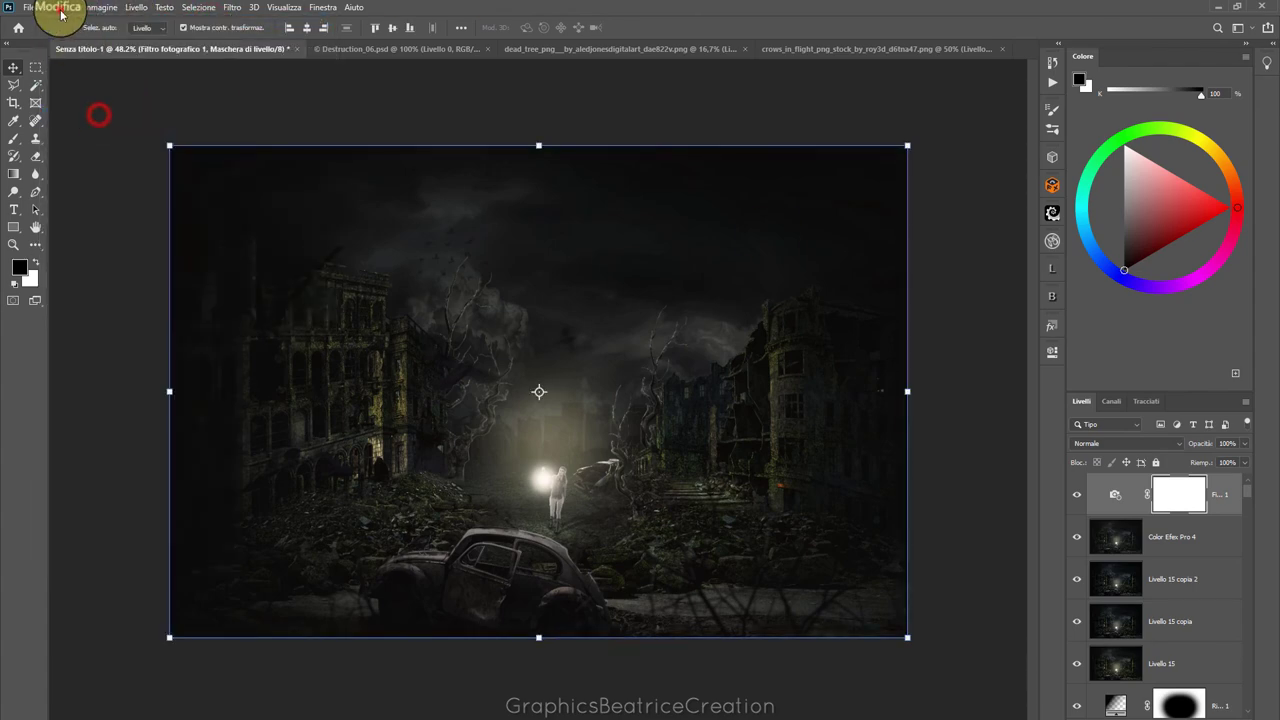
# Paste the copied image as a new layer blended with Luce lineare
pyautogui.click(58, 7)
pyautogui.click(82, 127)
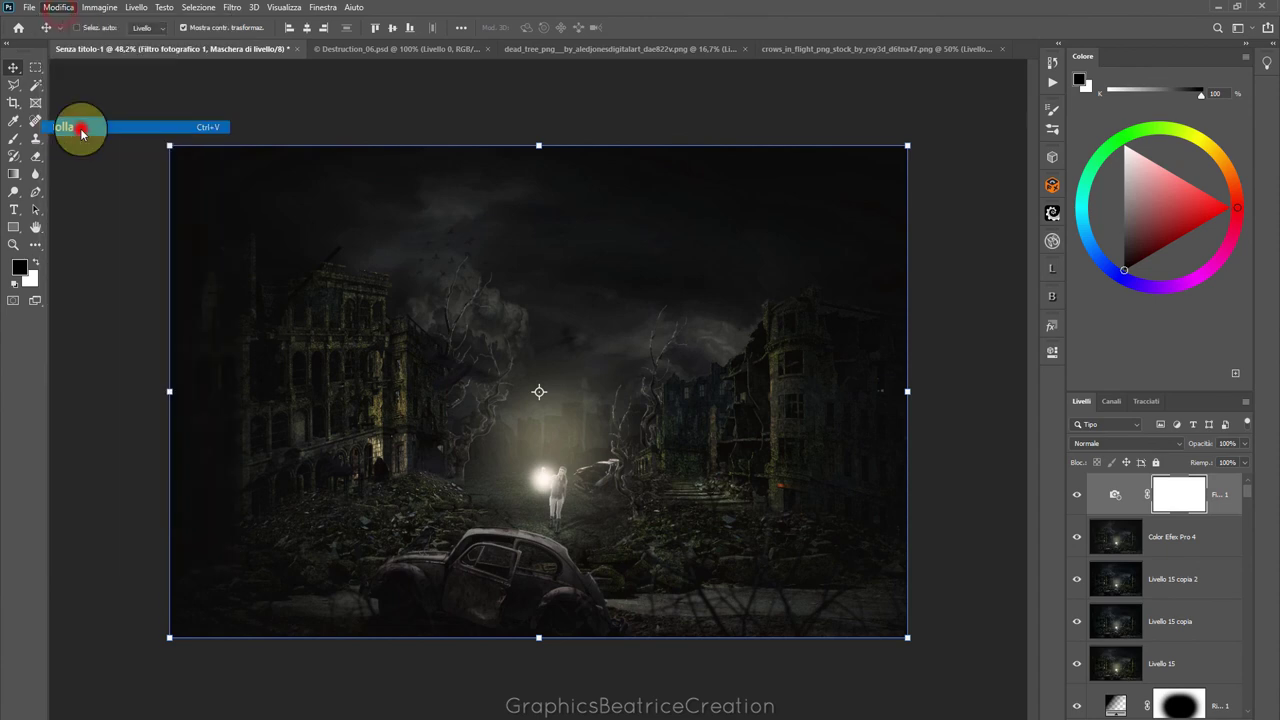
pyautogui.click(1175, 443)
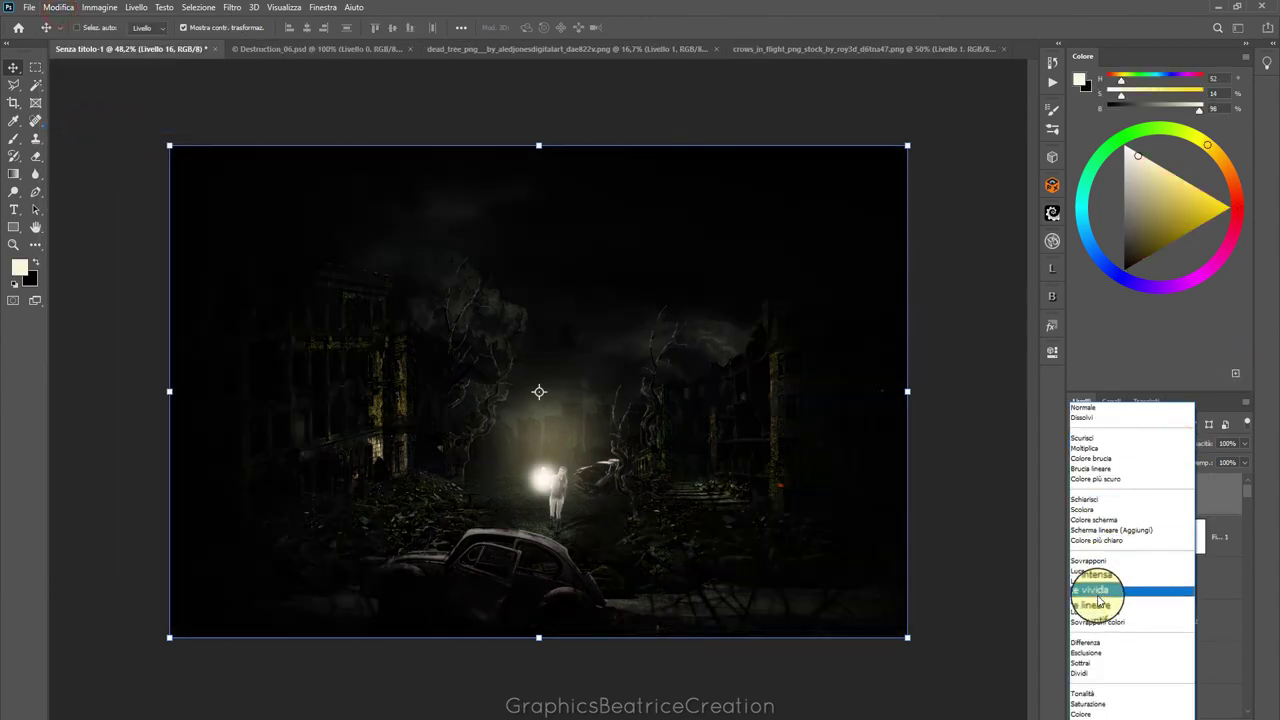
pyautogui.click(1097, 600)
# Apply a High Pass filter with a 0.6-pixel radius to the pasted layer
pyautogui.click(231, 7)
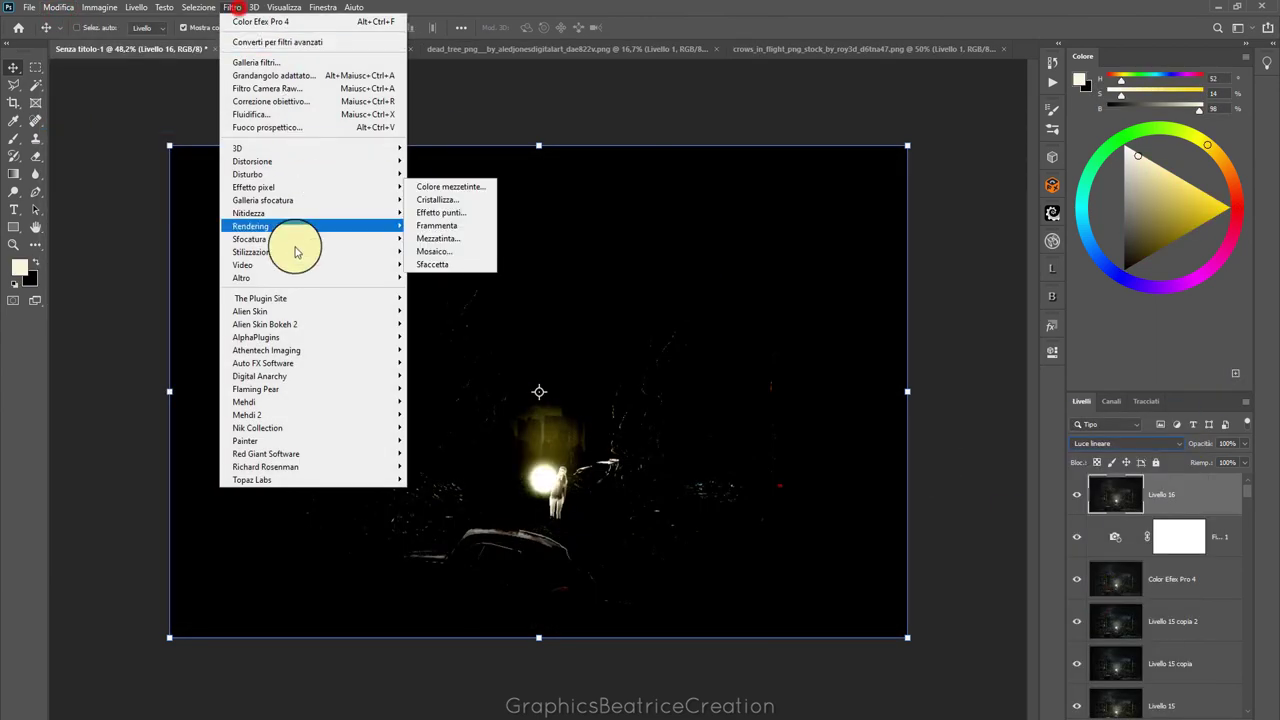
pyautogui.click(276, 278)
pyautogui.click(493, 280)
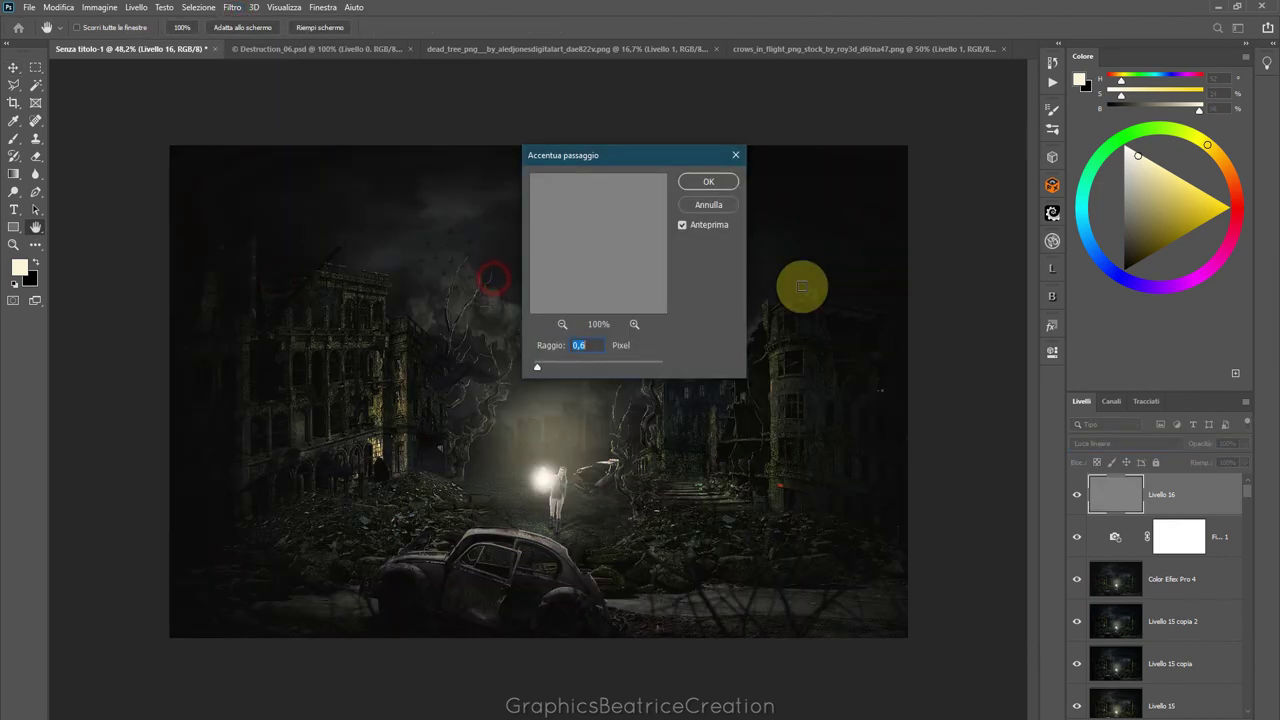
pyautogui.click(617, 266)
pyautogui.moveTo(554, 229)
pyautogui.mouseDown()
pyautogui.moveTo(528, 229)
pyautogui.moveTo(608, 248)
pyautogui.mouseUp()
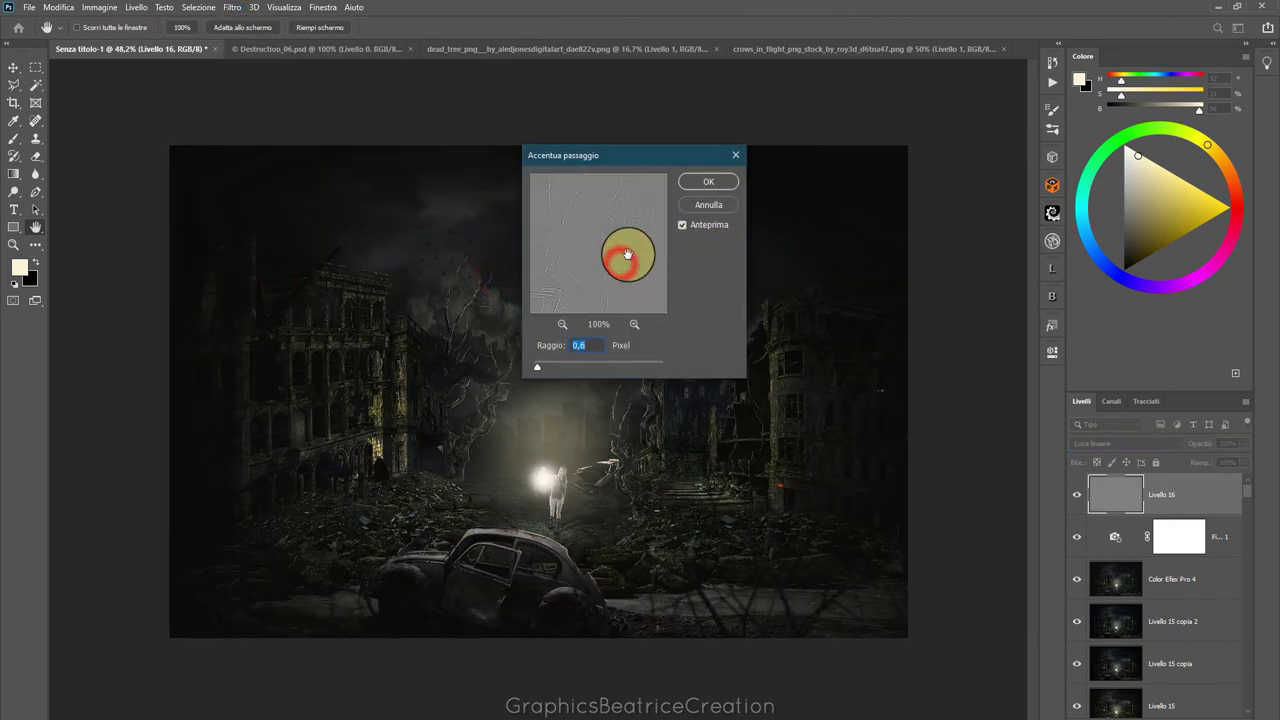
pyautogui.click(567, 279)
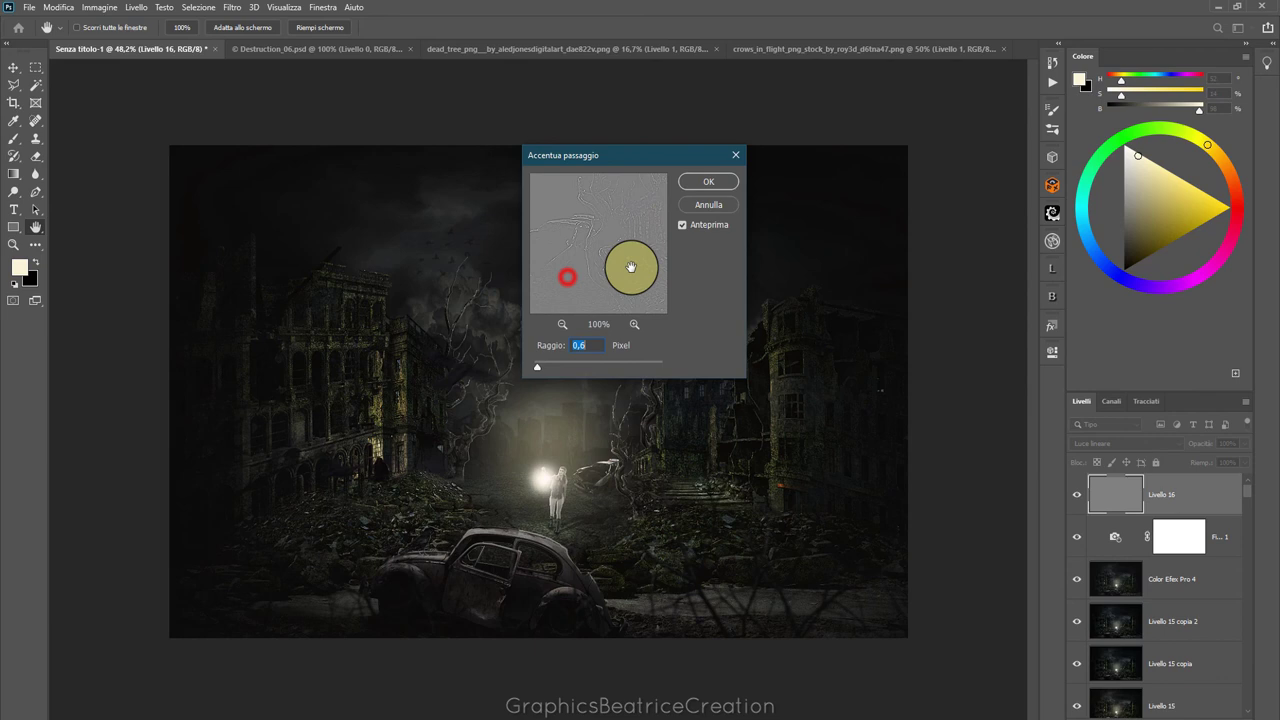
pyautogui.click(574, 276)
pyautogui.moveTo(576, 278)
pyautogui.mouseDown()
pyautogui.moveTo(612, 211)
pyautogui.moveTo(587, 277)
pyautogui.mouseUp()
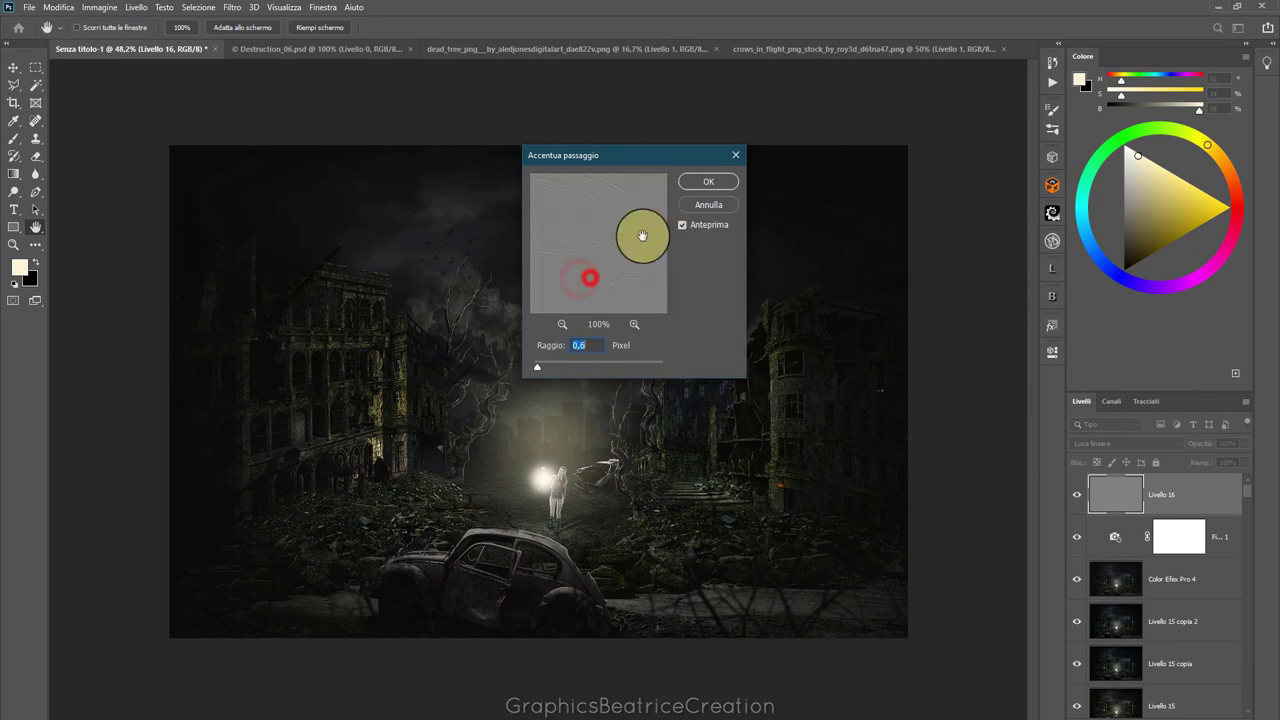
pyautogui.moveTo(643, 234)
pyautogui.mouseDown()
pyautogui.moveTo(634, 294)
pyautogui.moveTo(581, 244)
pyautogui.moveTo(611, 251)
pyautogui.moveTo(623, 277)
pyautogui.mouseUp()
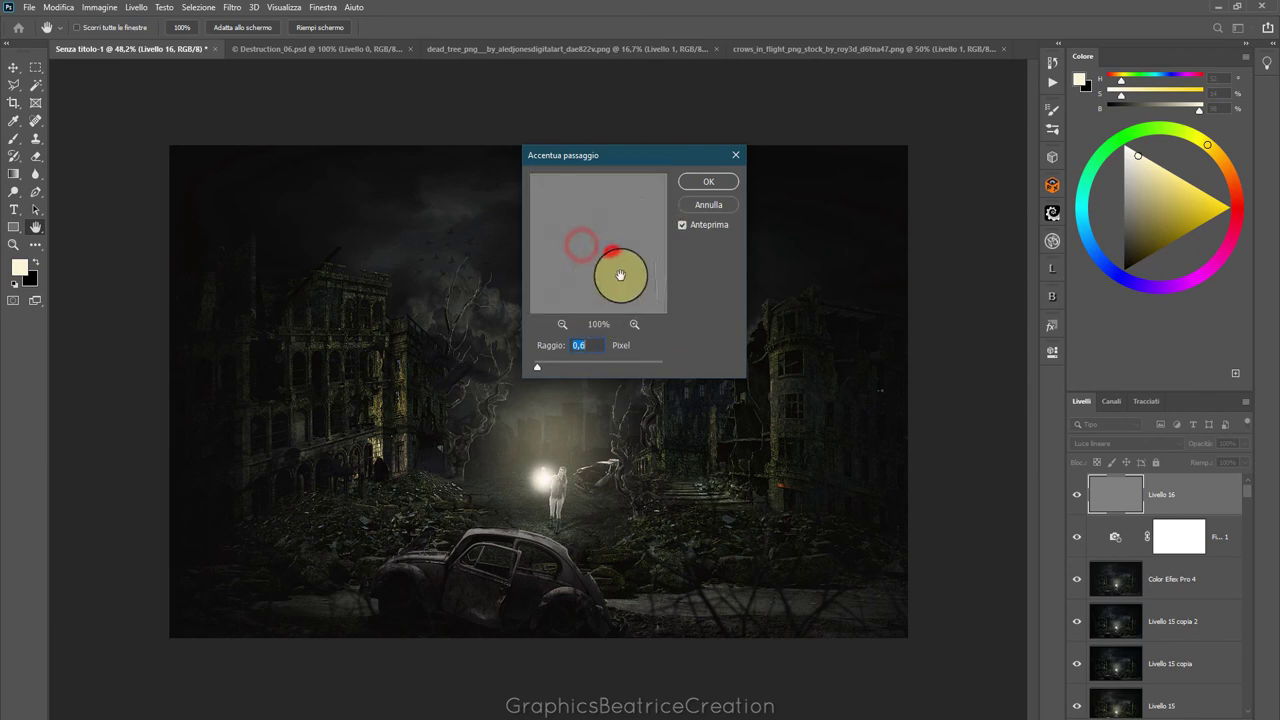
pyautogui.click(708, 182)
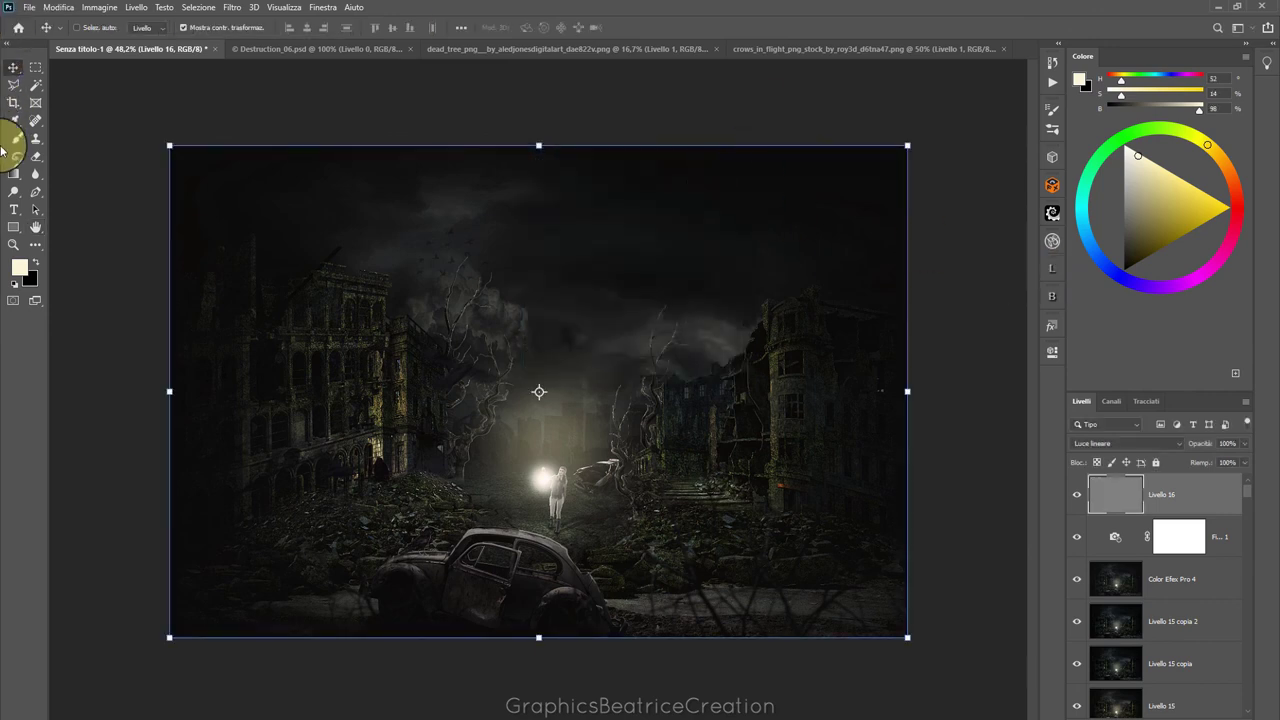
# Add a 'GB' text layer in the upper-right sky
pyautogui.click(14, 210)
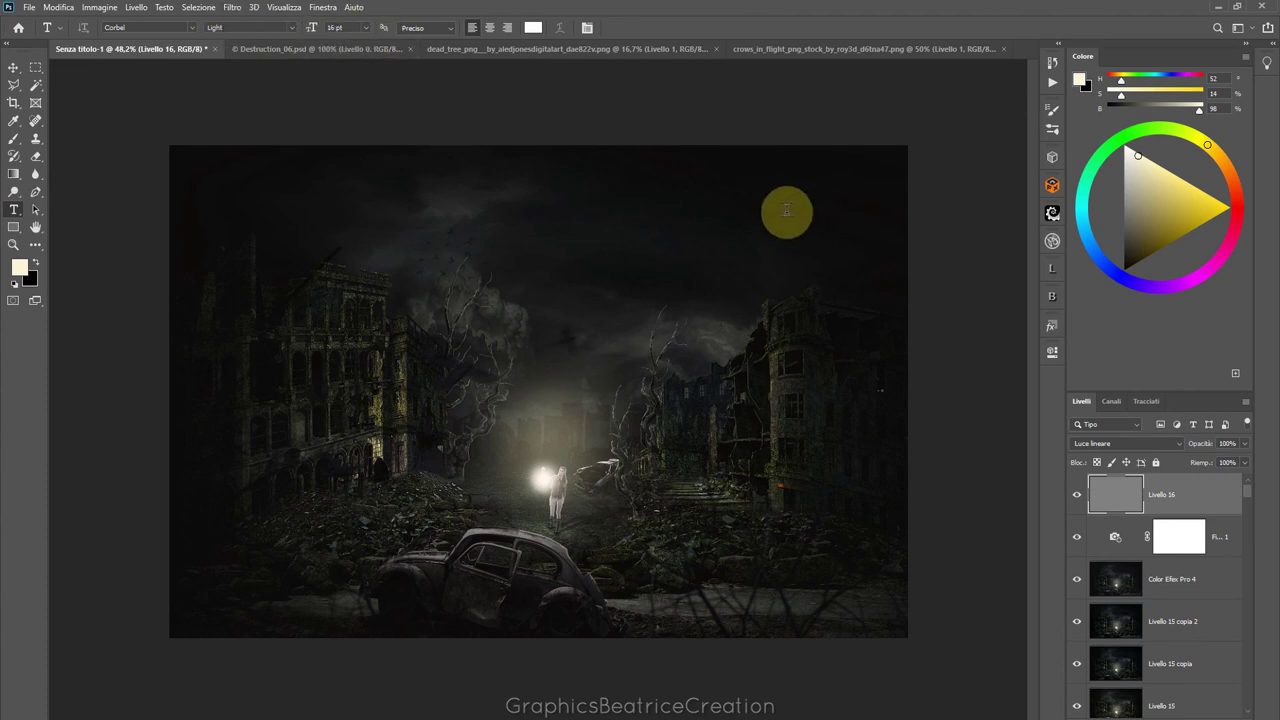
pyautogui.click(769, 208)
pyautogui.press('BackSpace')
pyautogui.write('GB')
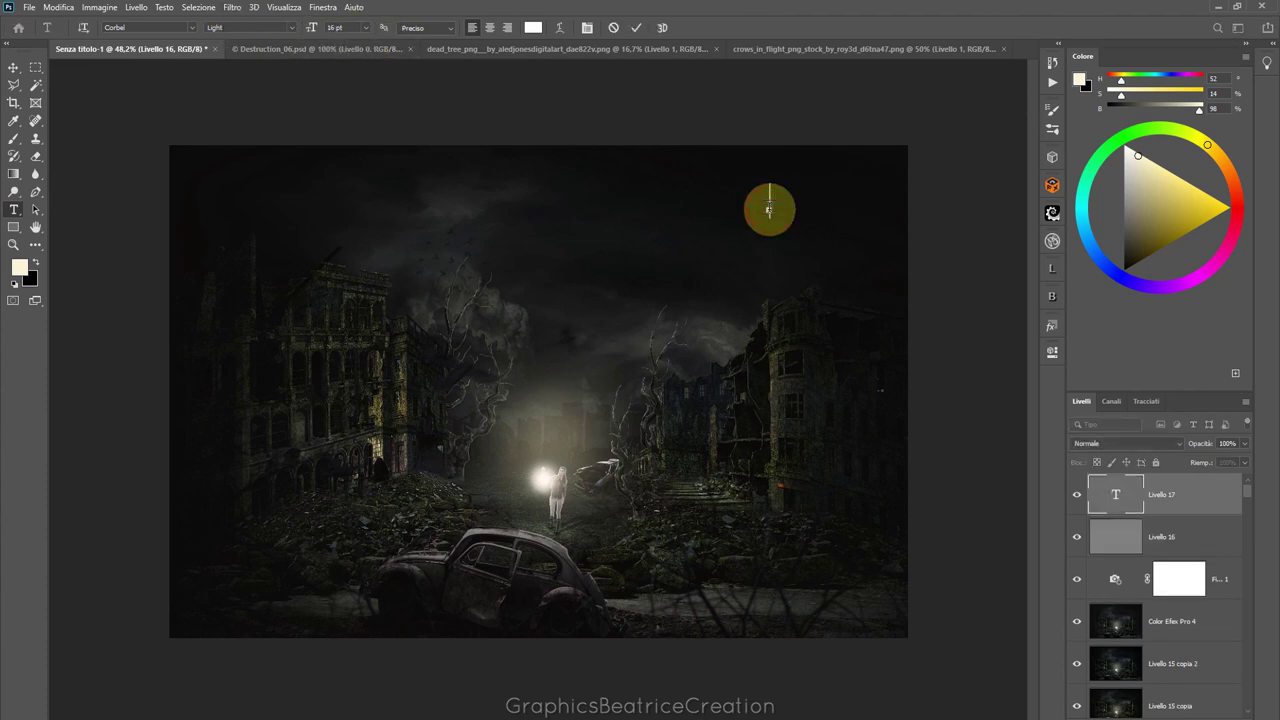
pyautogui.click(636, 27)
# Move the GB text to the top-right corner, blended Schermo lineare (Aggiungi) at 49% opacity
pyautogui.click(13, 67)
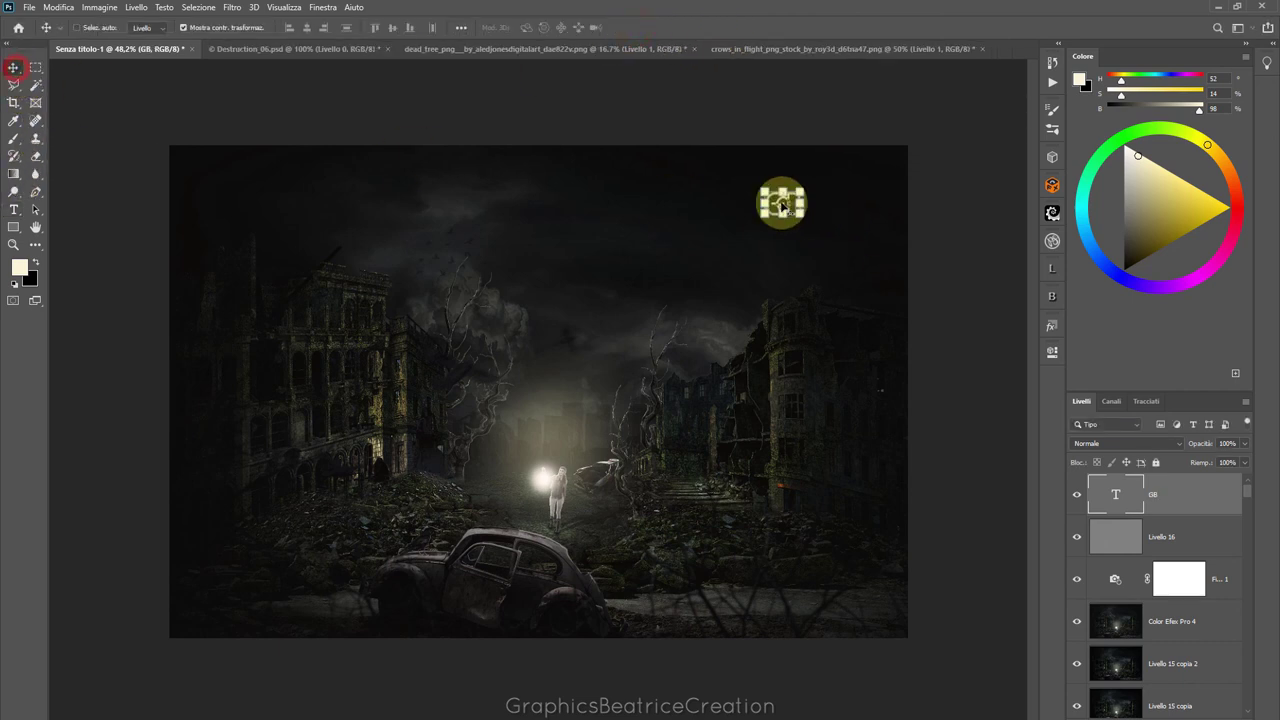
pyautogui.click(788, 203)
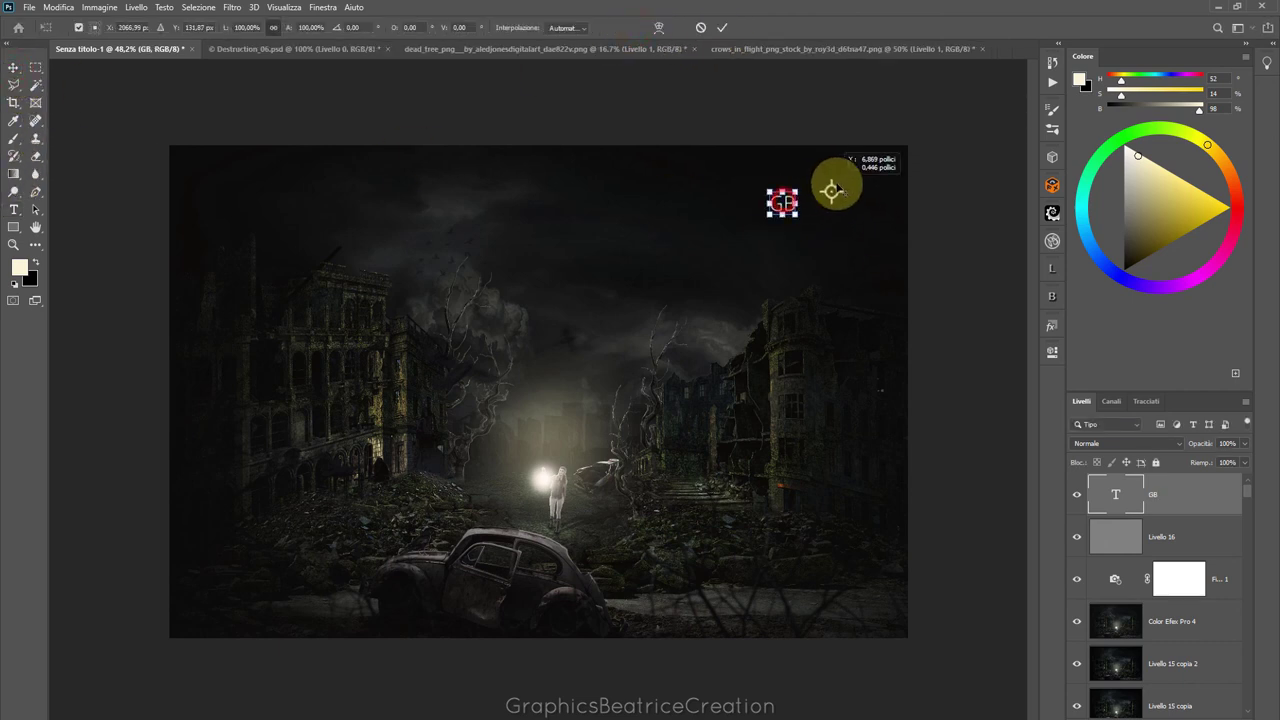
pyautogui.moveTo(790, 203); pyautogui.dragTo(880, 166)
pyautogui.click(1182, 441)
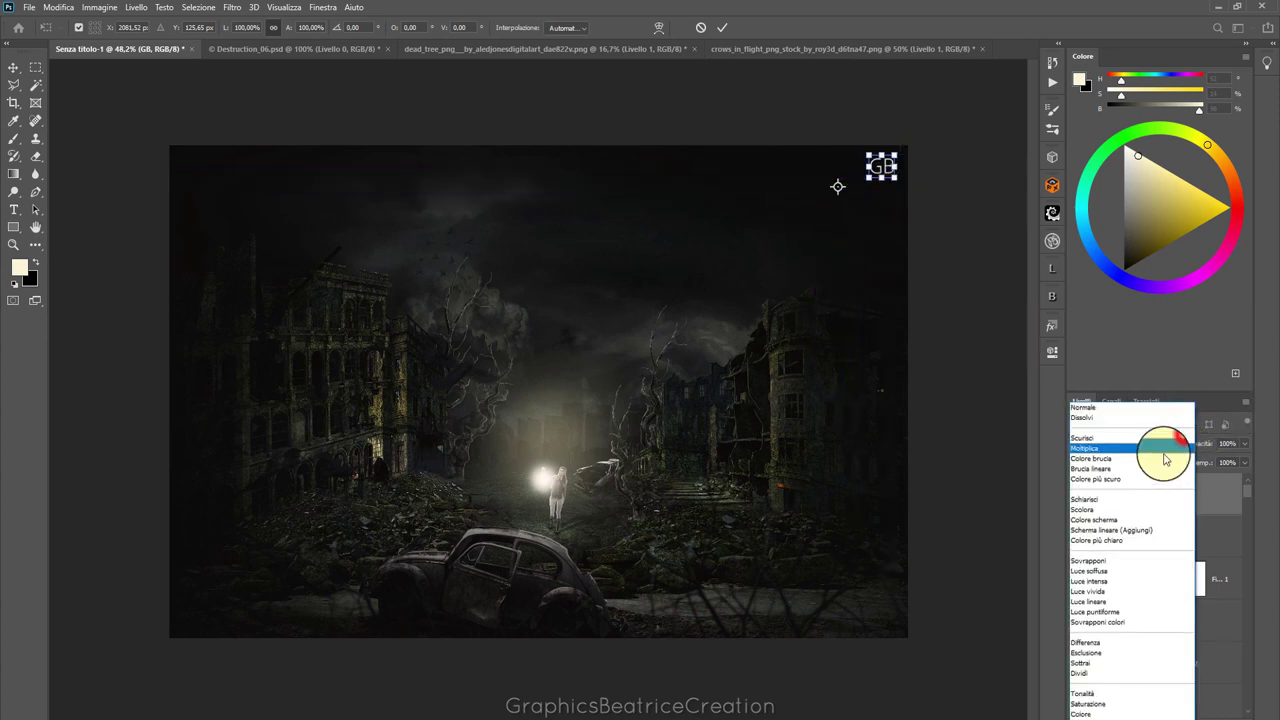
pyautogui.click(1123, 512)
pyautogui.moveTo(1245, 447); pyautogui.dragTo(1213, 461)
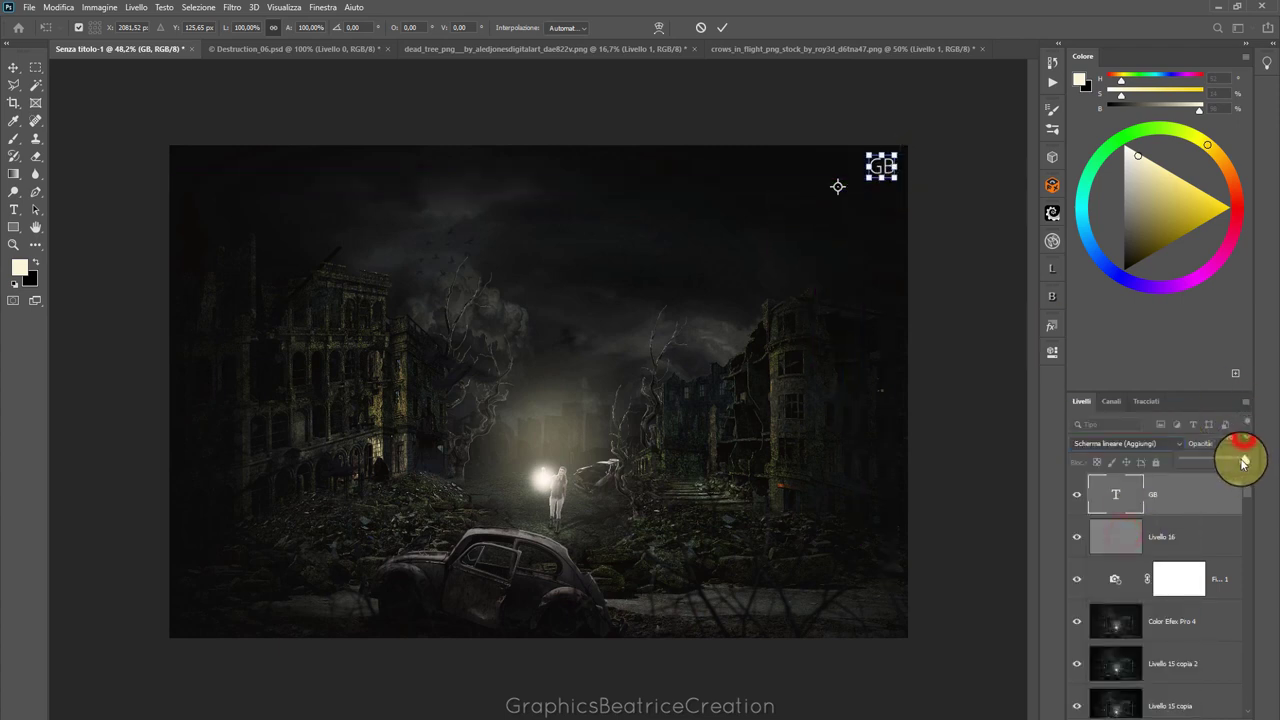
pyautogui.click(722, 27)
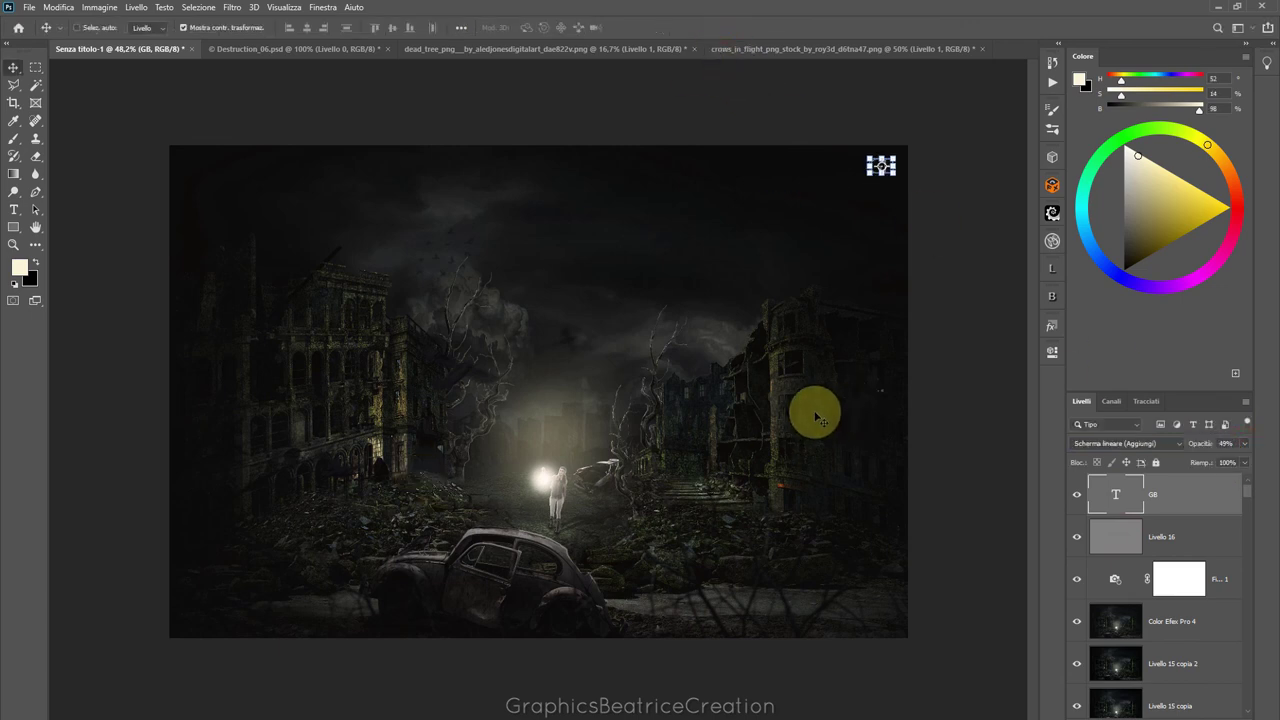
pyautogui.hotkey('ctrl', '+')
pyautogui.scroll(-1, 816, 414)
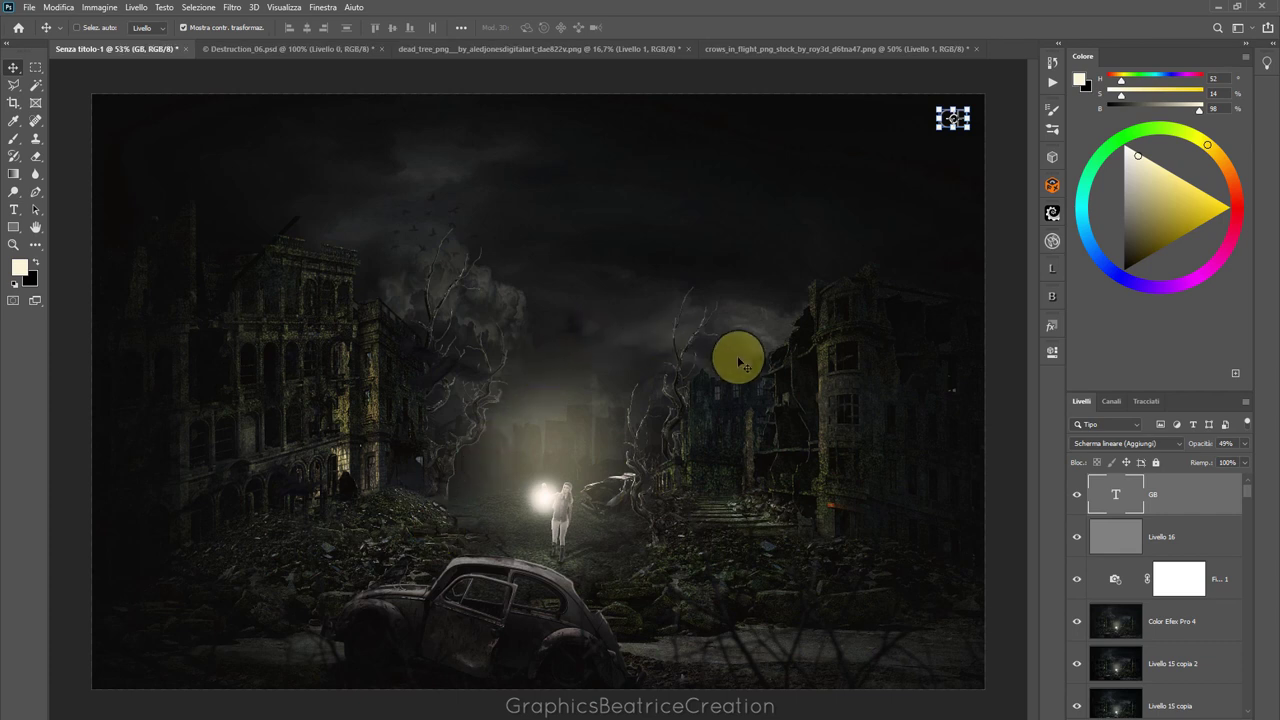
pyautogui.scroll(-1, 741, 362)
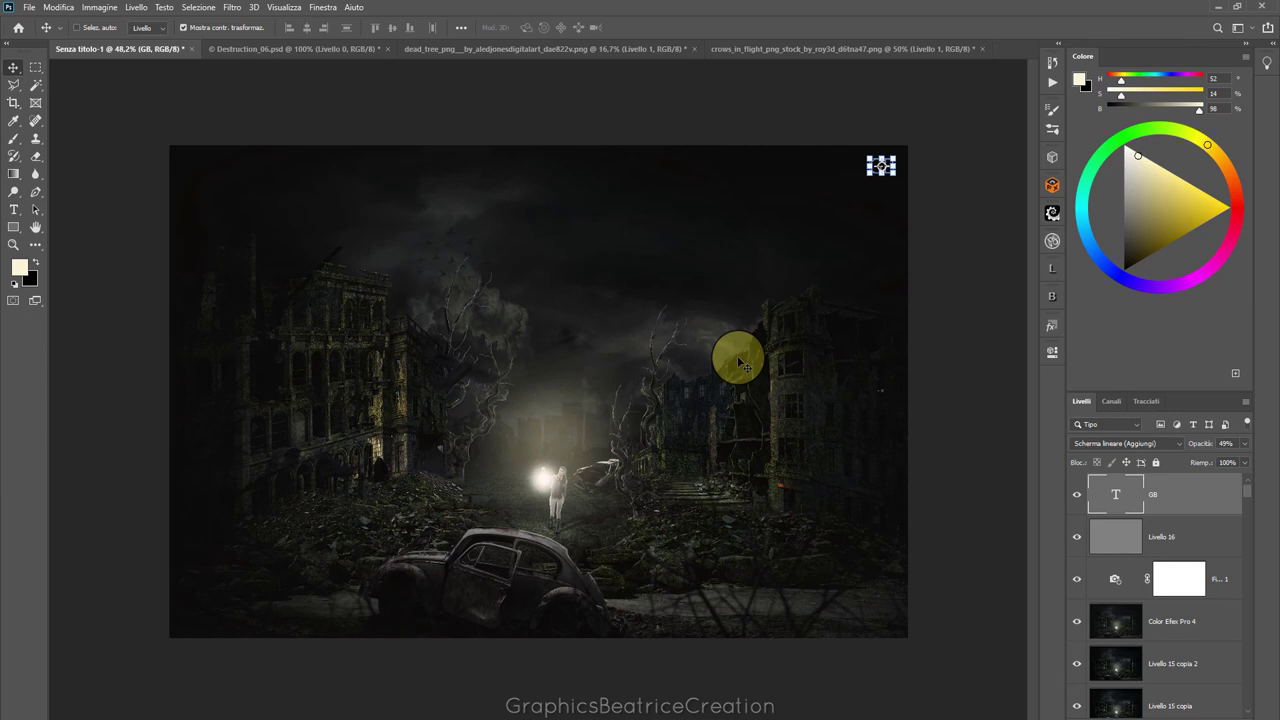
pyautogui.scroll(1, 741, 362)
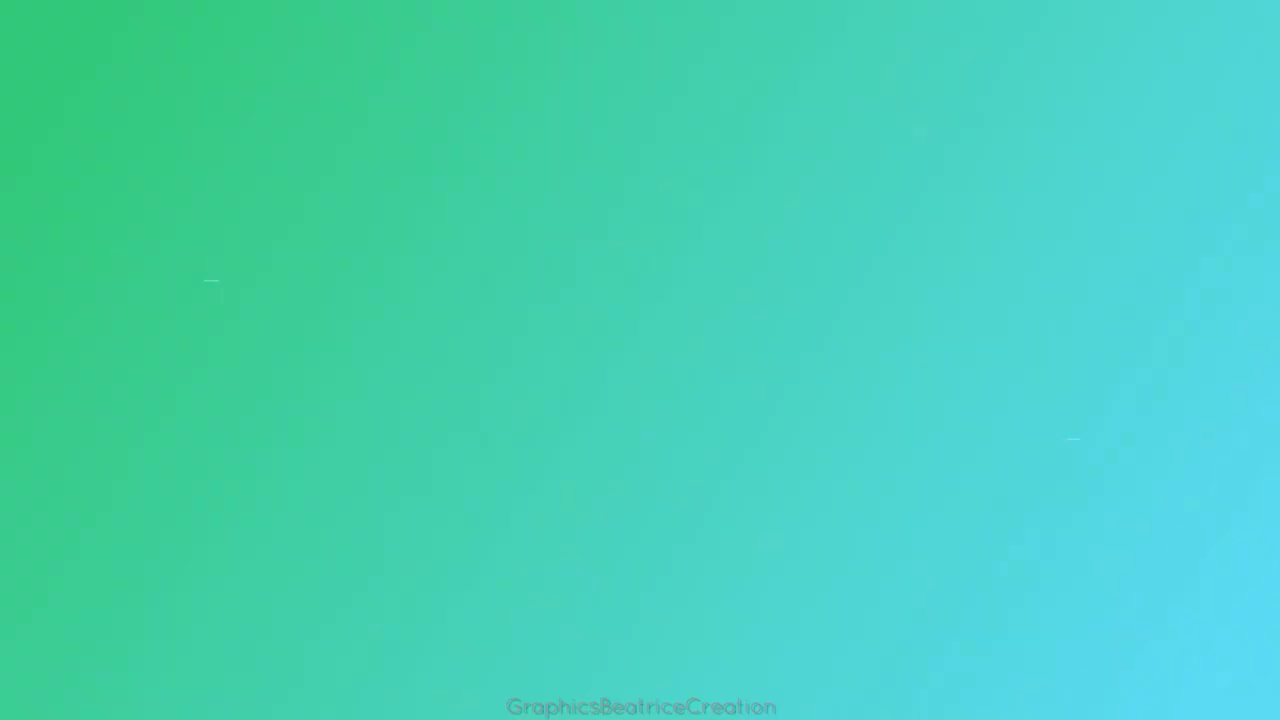